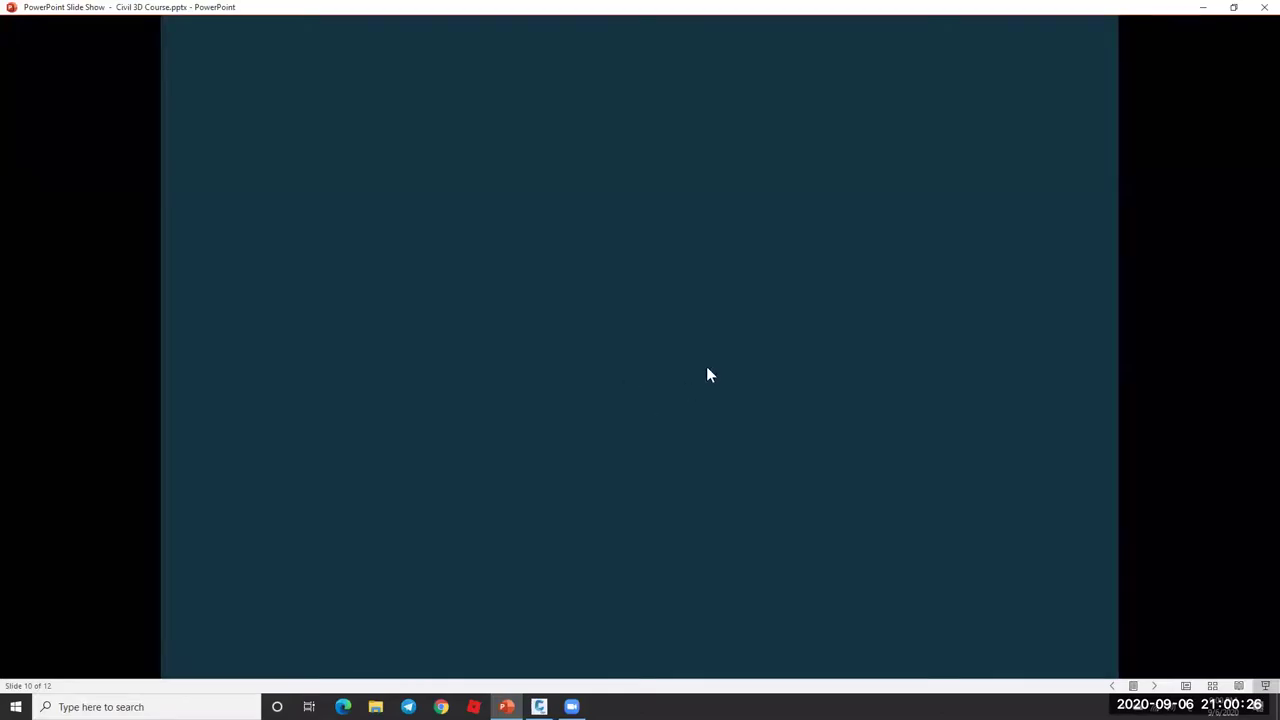
# - Play slide 10's lecture 6 recap title and first three bullets, ending with building a sub assembly from polylines
pyautogui.click(805, 347)
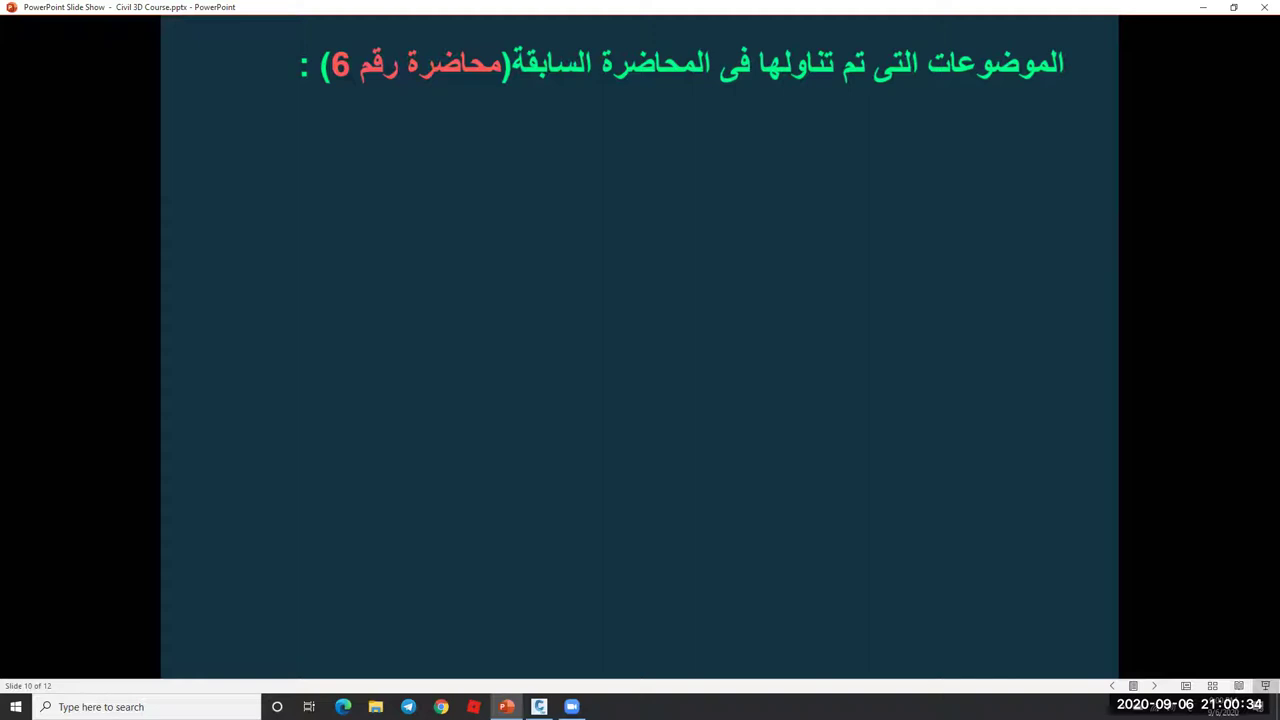
pyautogui.click(645, 238)
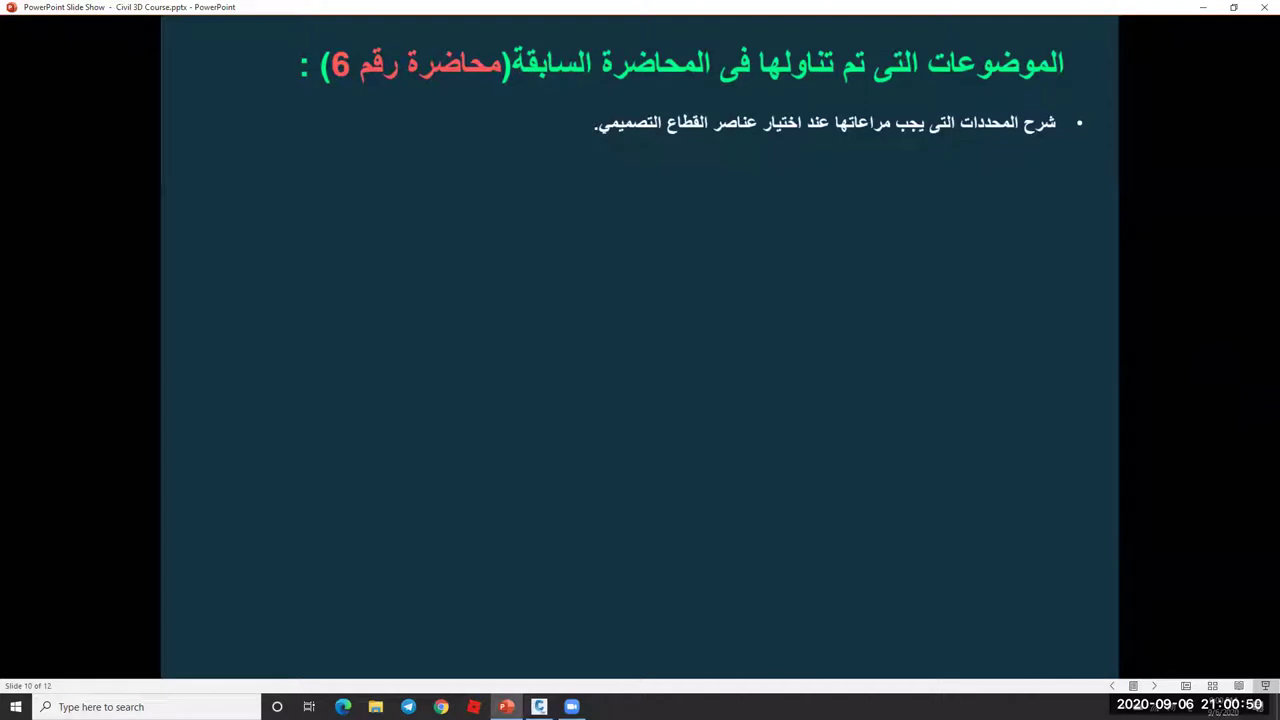
pyautogui.press('Right')
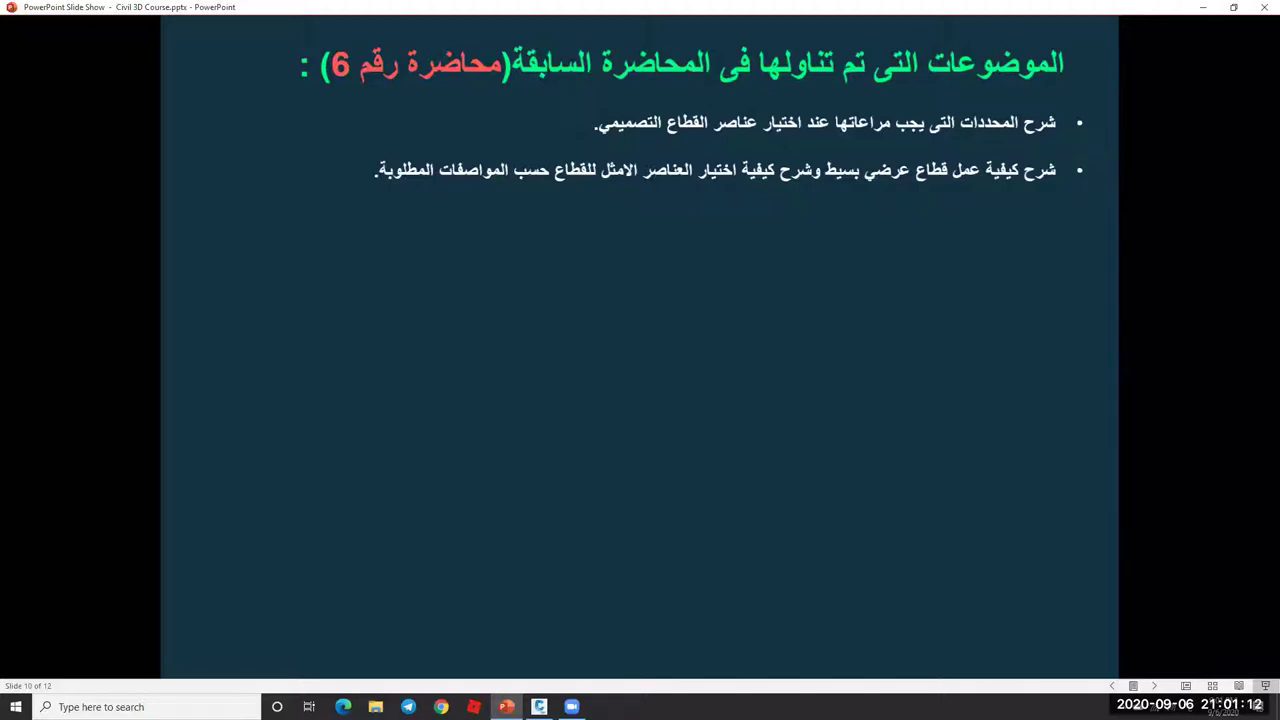
pyautogui.press('Right')
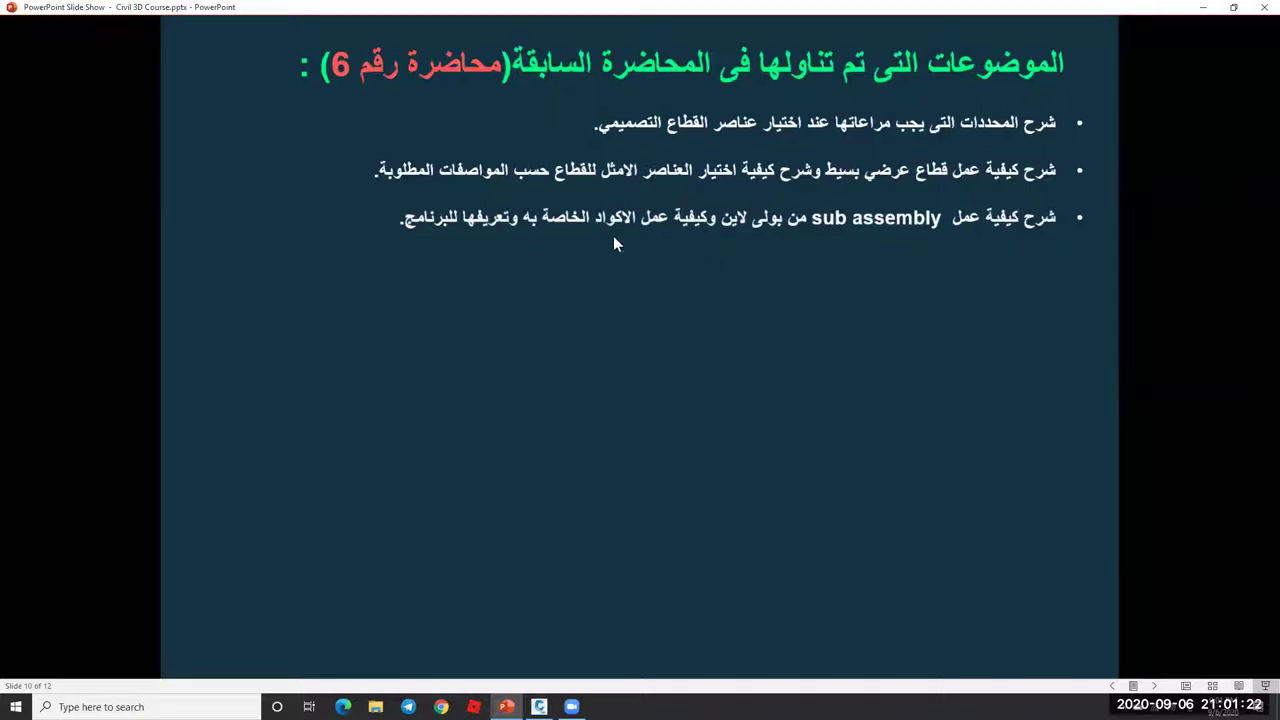
# - Reveal the corridors, complex sections and attendees' questions bullets, then restore down the slide show window
pyautogui.click(697, 267)
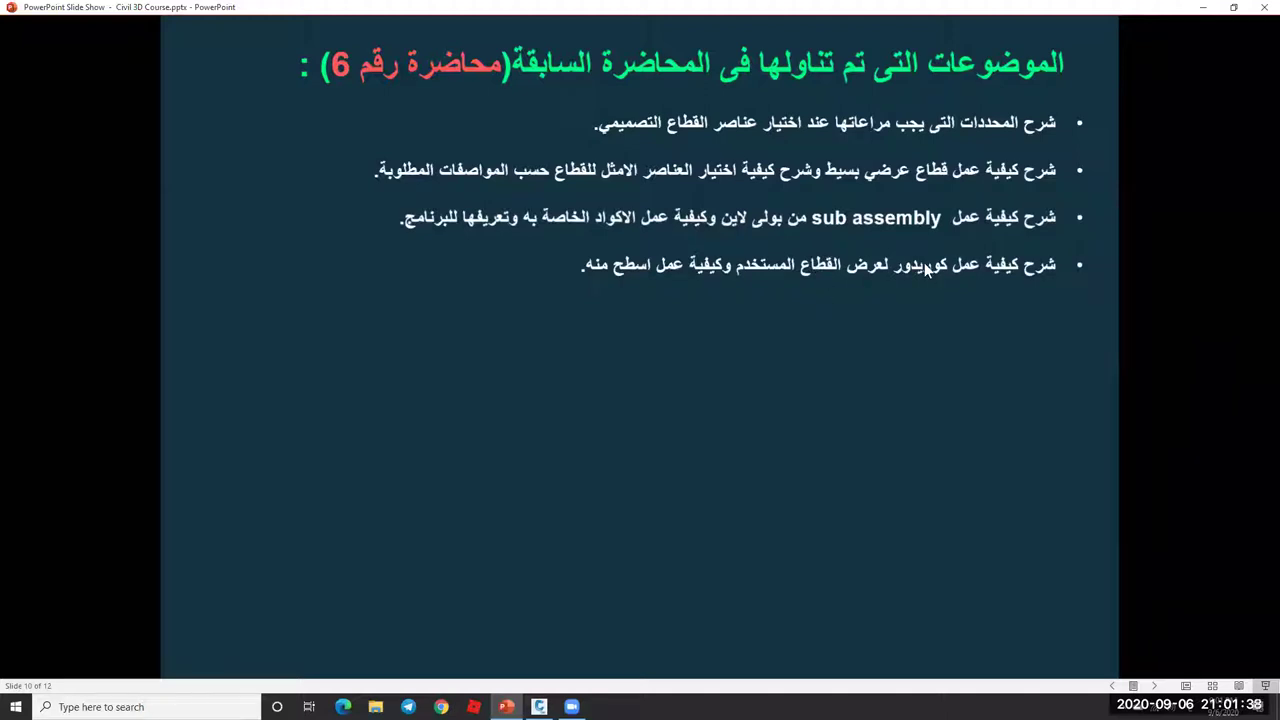
pyautogui.click(838, 355)
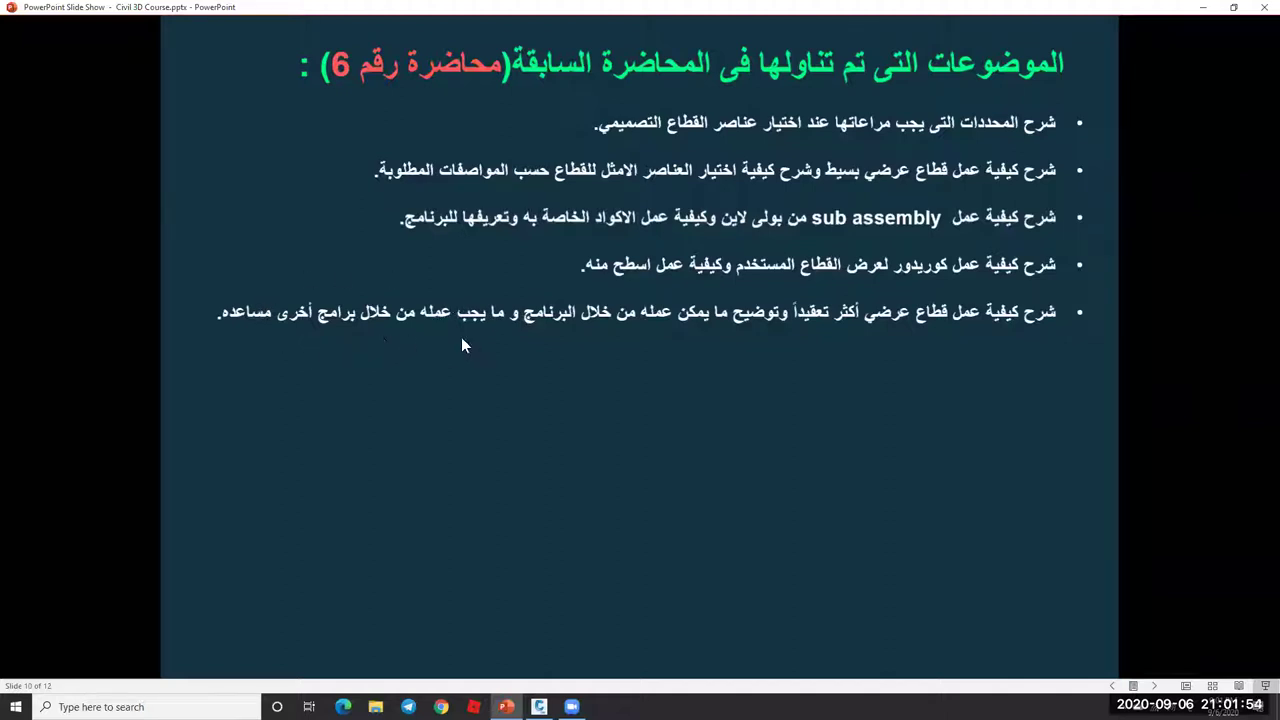
pyautogui.click(648, 355)
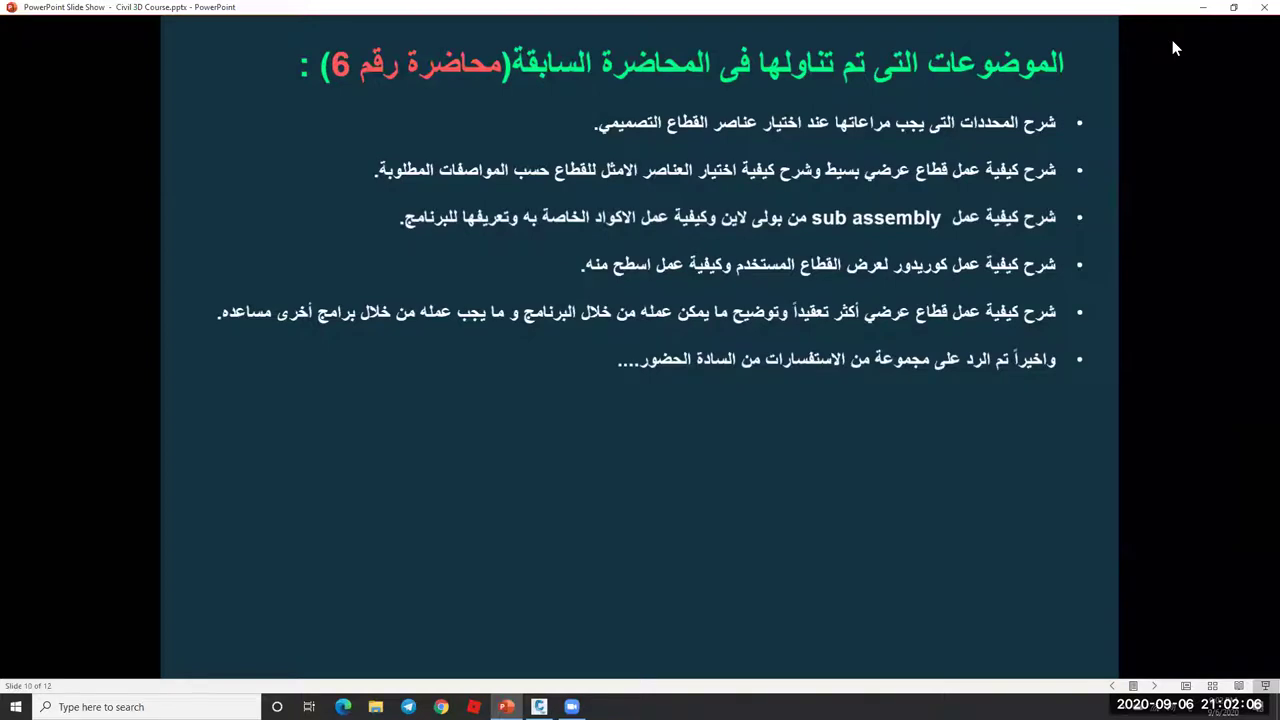
pyautogui.click(1233, 7)
# - Switch to the Civil 3D Assembly 01 drawing and zoom around Proposed Typical Section 1
pyautogui.hotkey('alt', 'Tab')
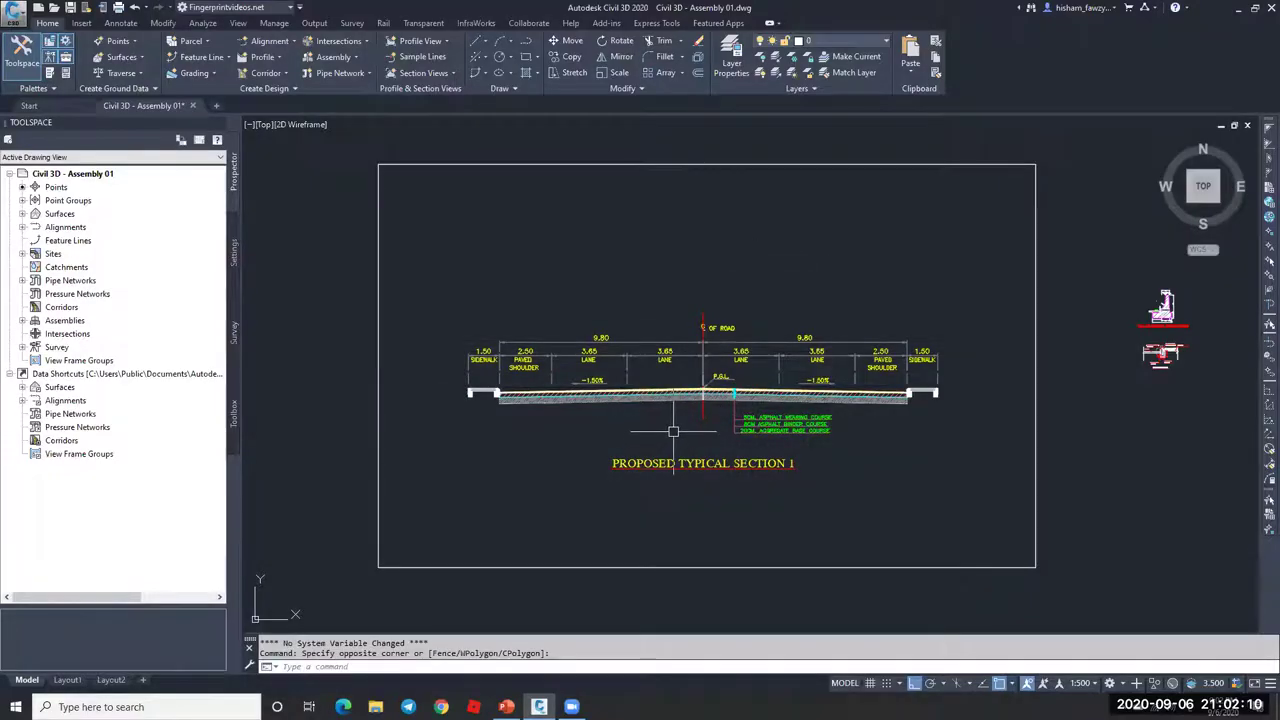
pyautogui.scroll(3, 768, 399)
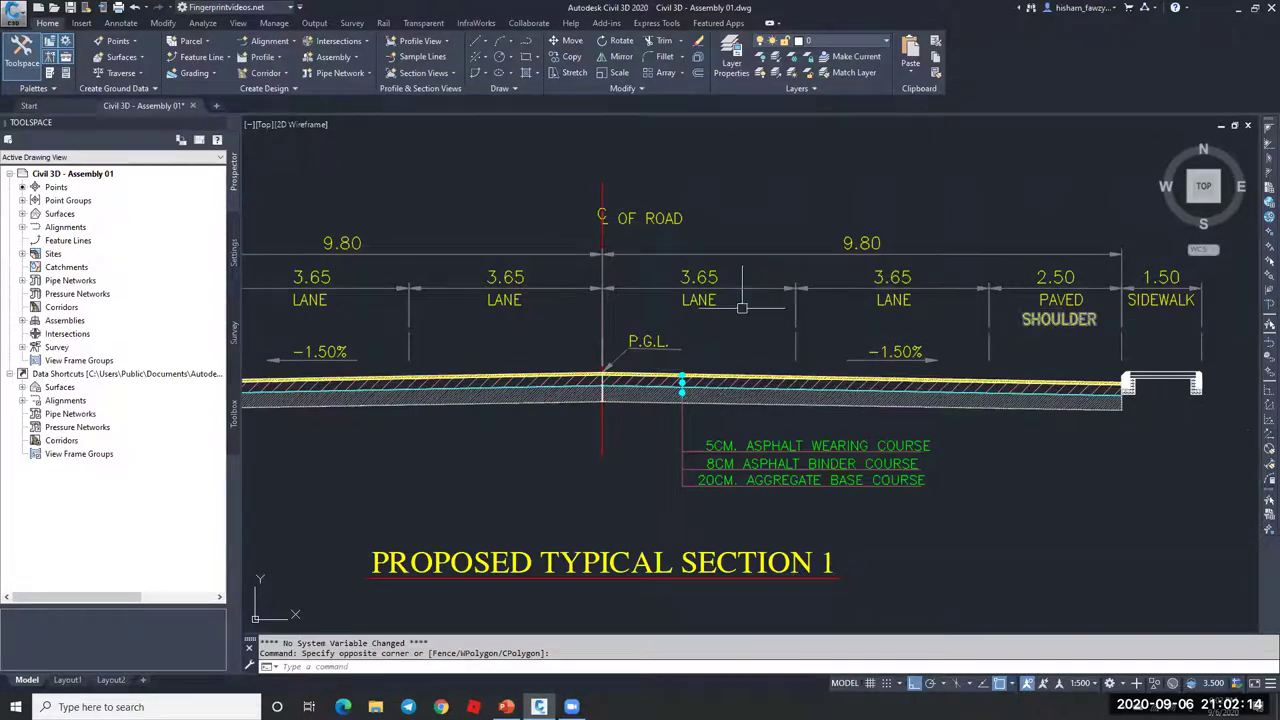
pyautogui.scroll(5, 1173, 397)
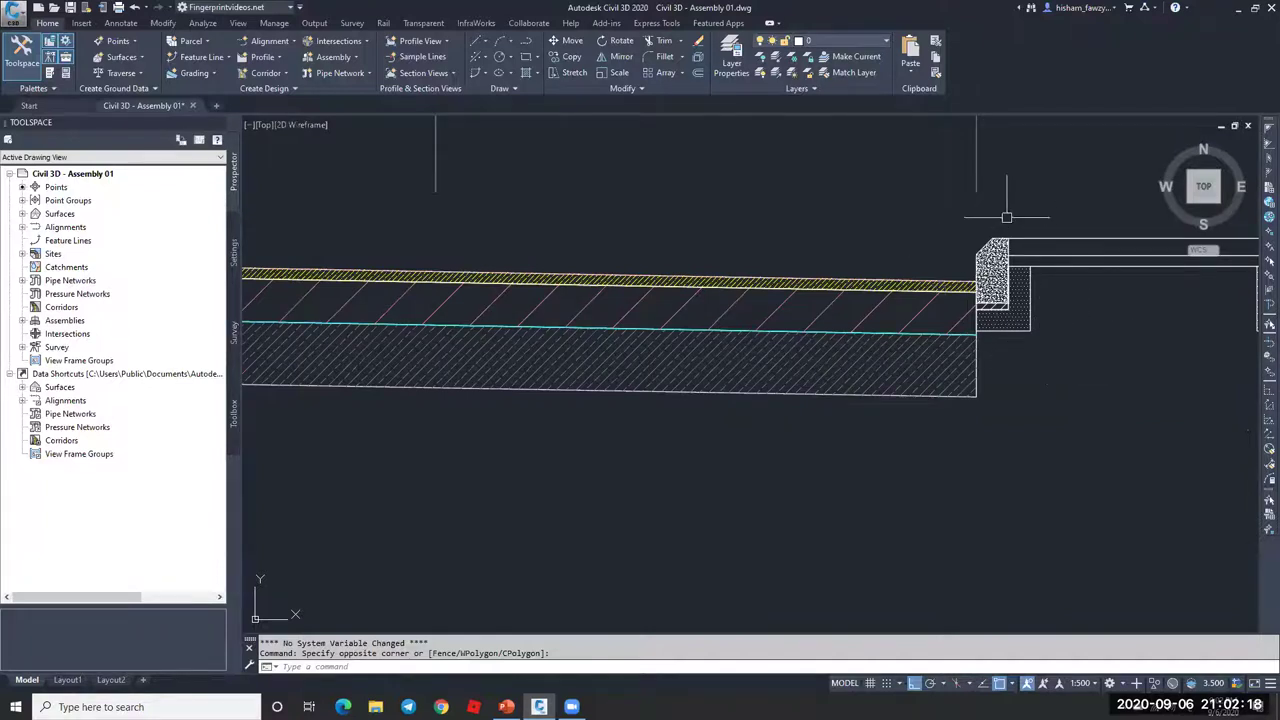
pyautogui.scroll(-2, 831, 305)
pyautogui.scroll(-2, 831, 305)
pyautogui.scroll(3, 1051, 286)
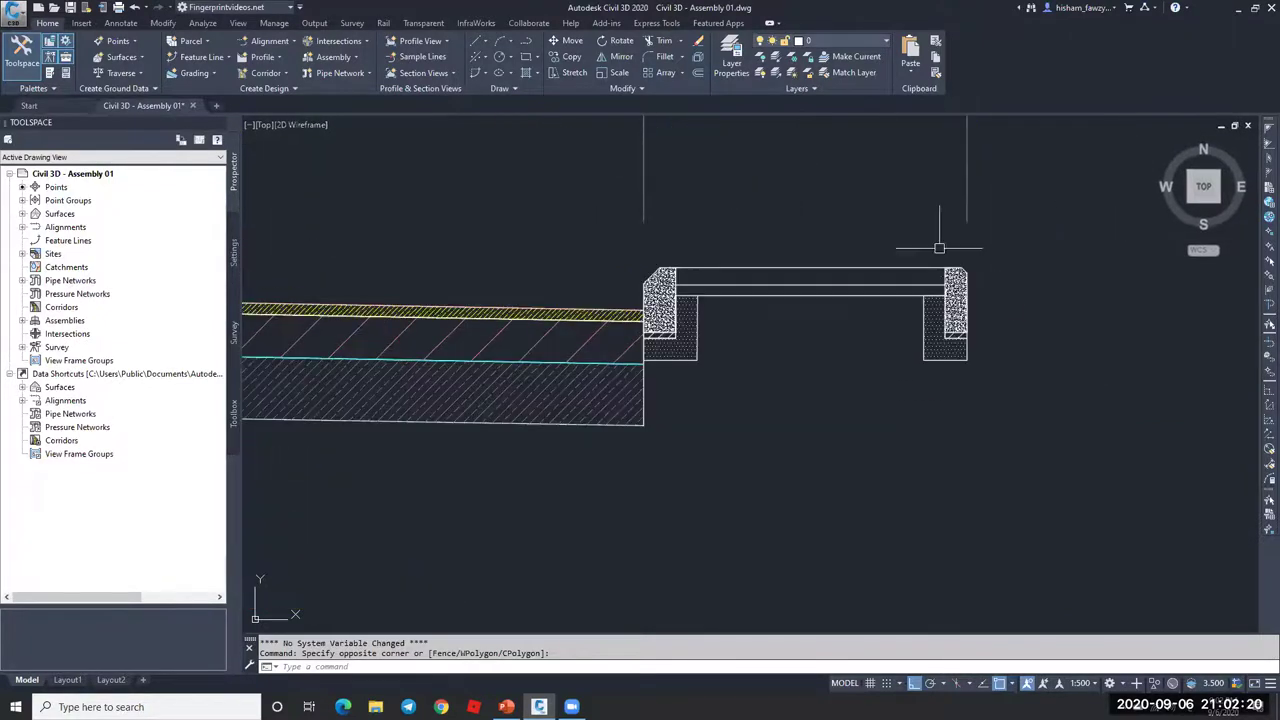
pyautogui.scroll(-6, 890, 277)
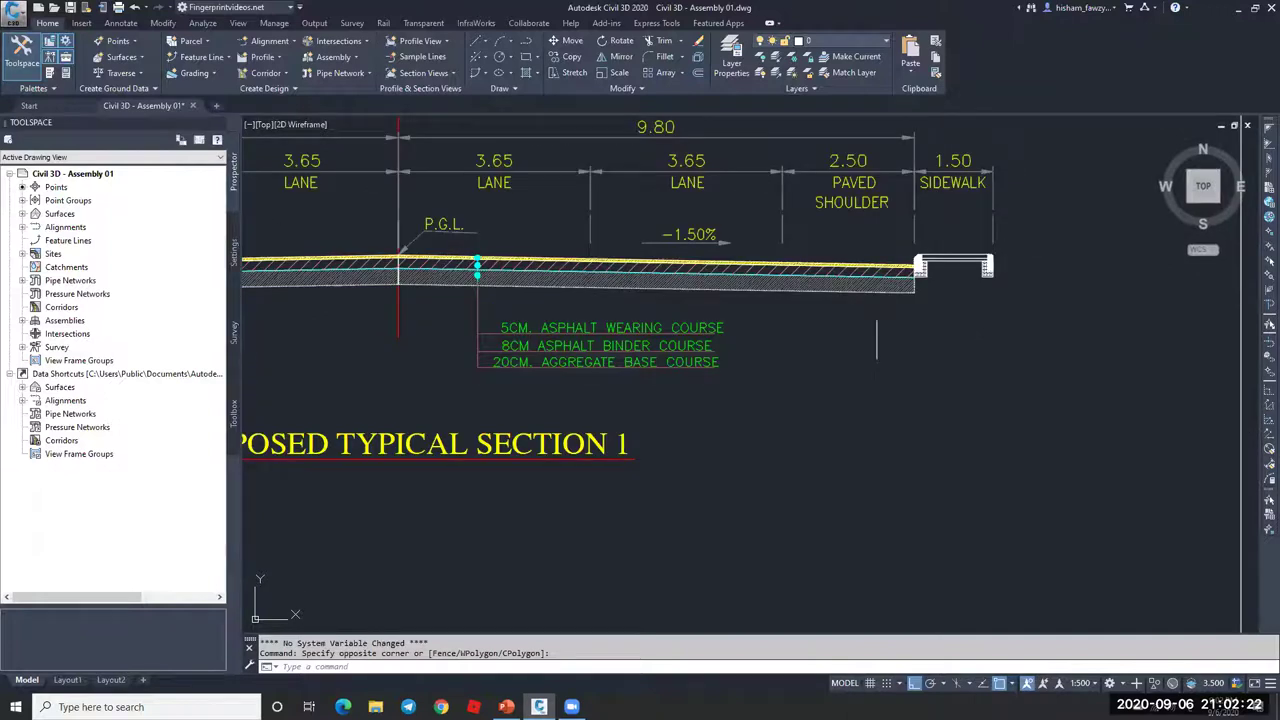
pyautogui.scroll(-5, 800, 272)
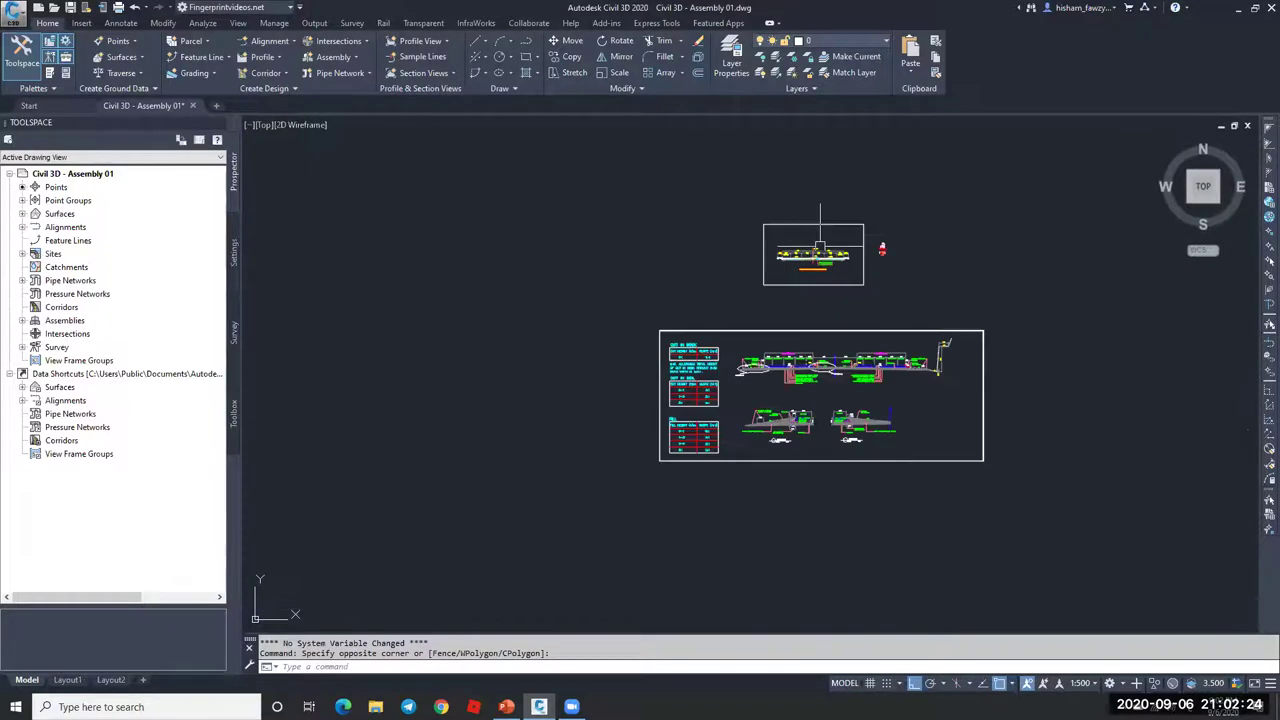
pyautogui.scroll(3, 799, 268)
pyautogui.scroll(8, 791, 268)
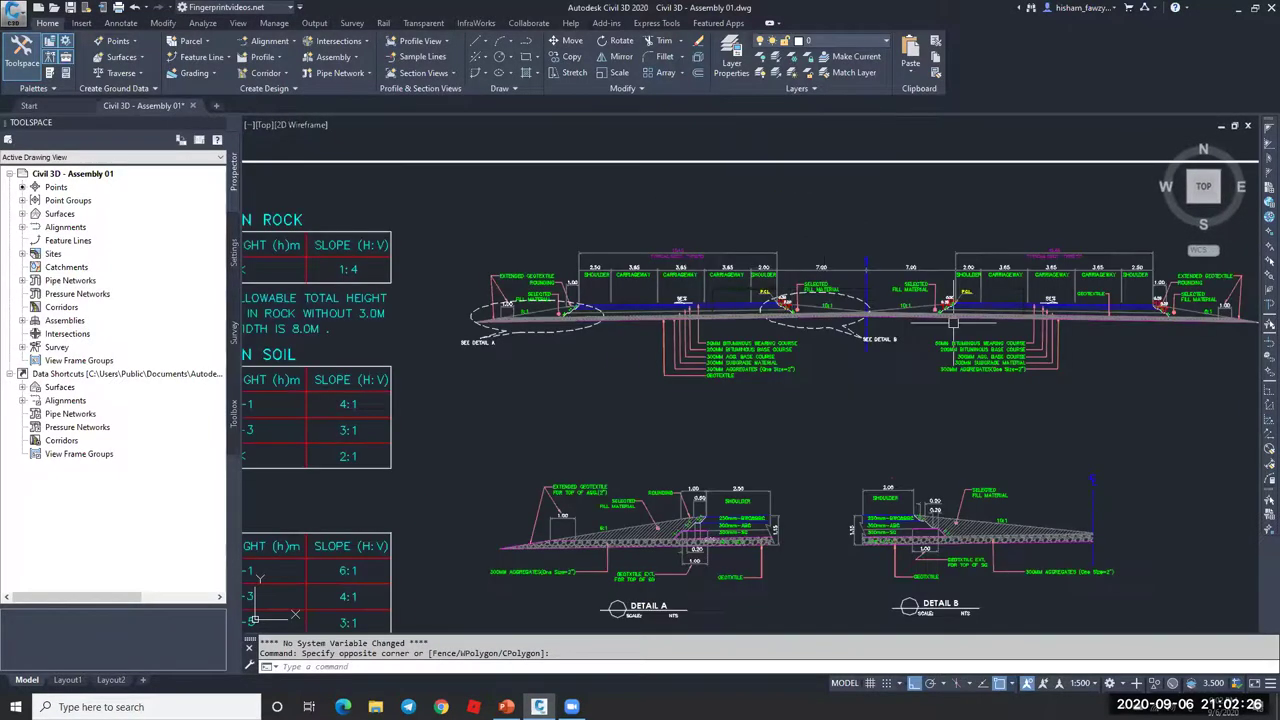
pyautogui.scroll(-5, 550, 325)
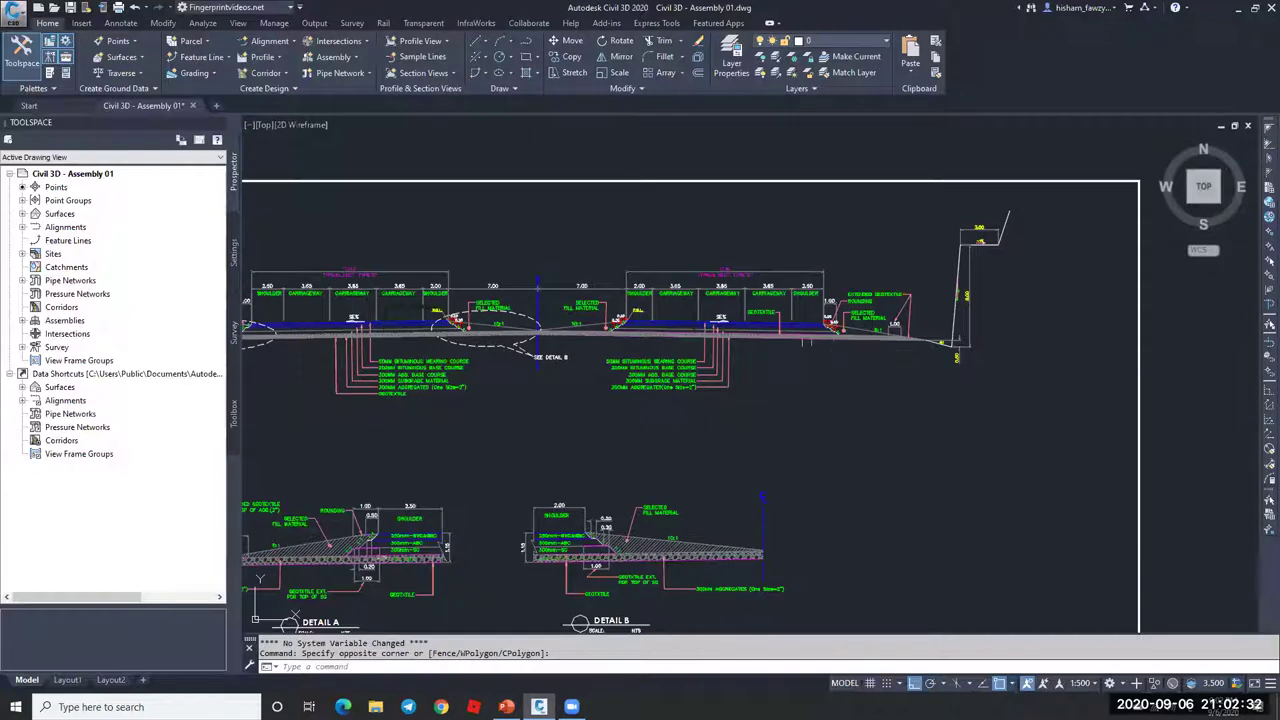
# - Zoom across the Typical Section Type D sheet's shoulder fill details and cut/fill slope tables
pyautogui.scroll(8, 836, 322)
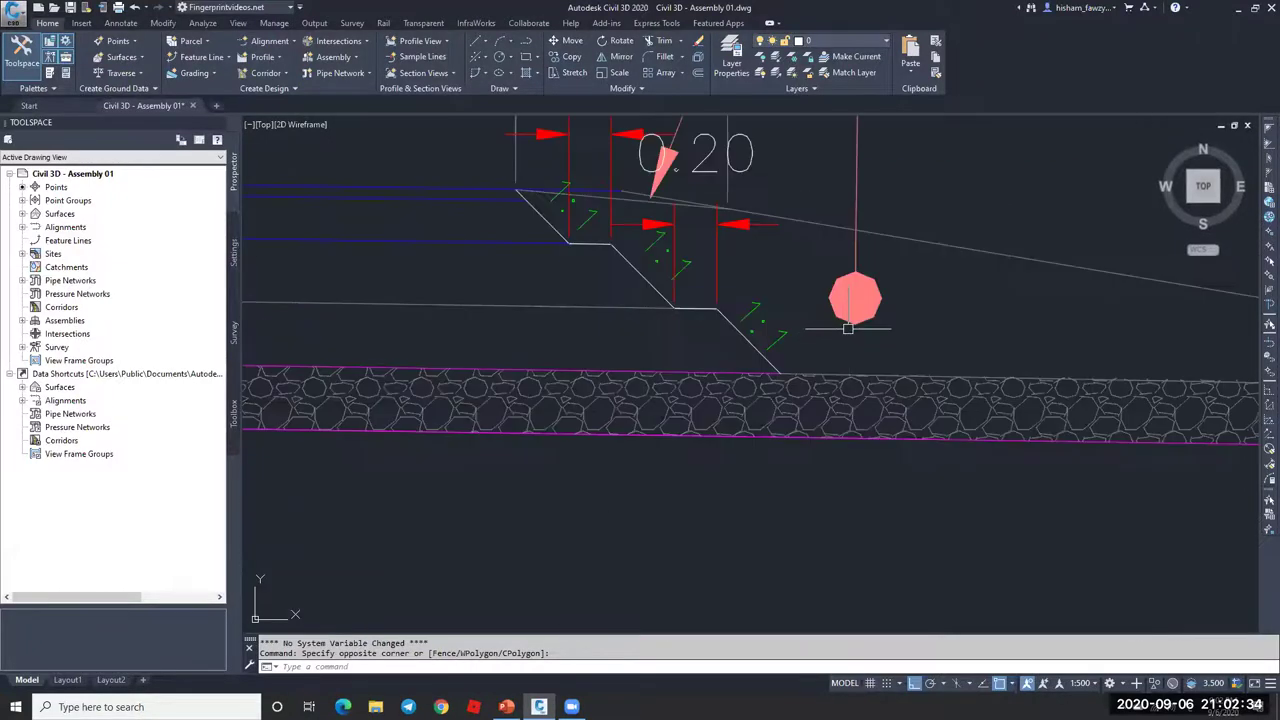
pyautogui.scroll(-3, 840, 318)
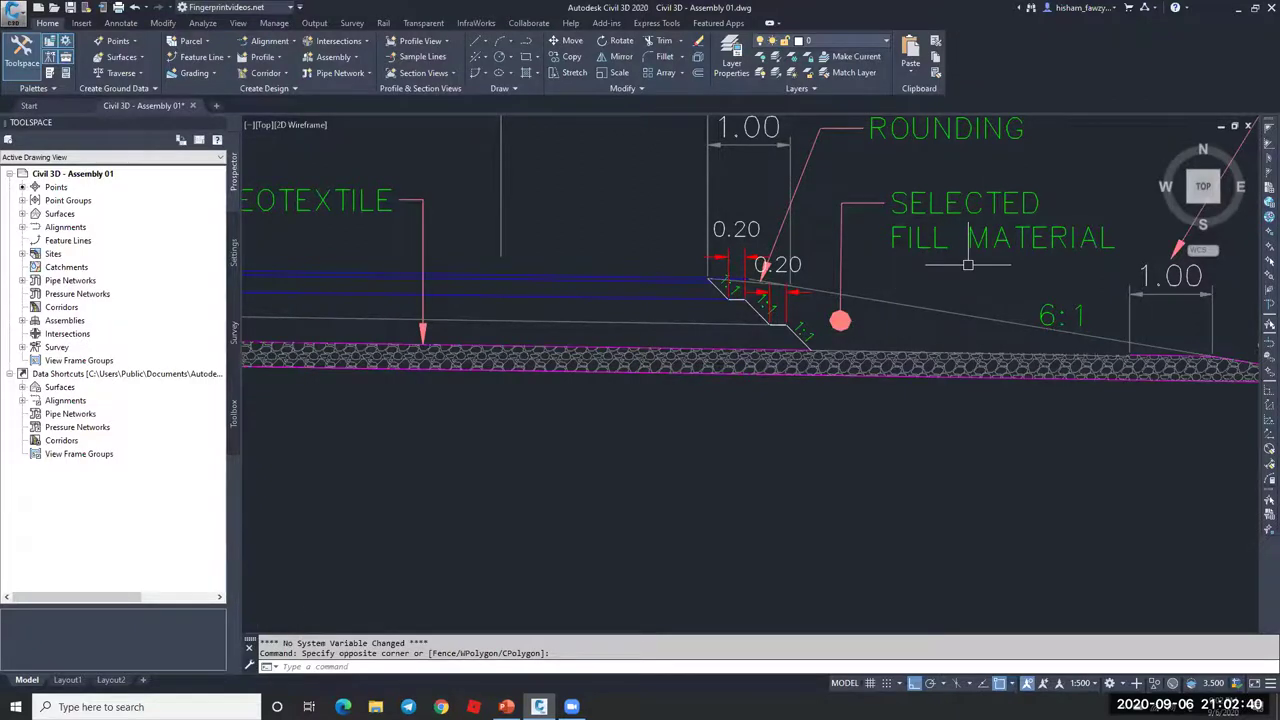
pyautogui.scroll(-10, 965, 293)
pyautogui.scroll(-2, 938, 325)
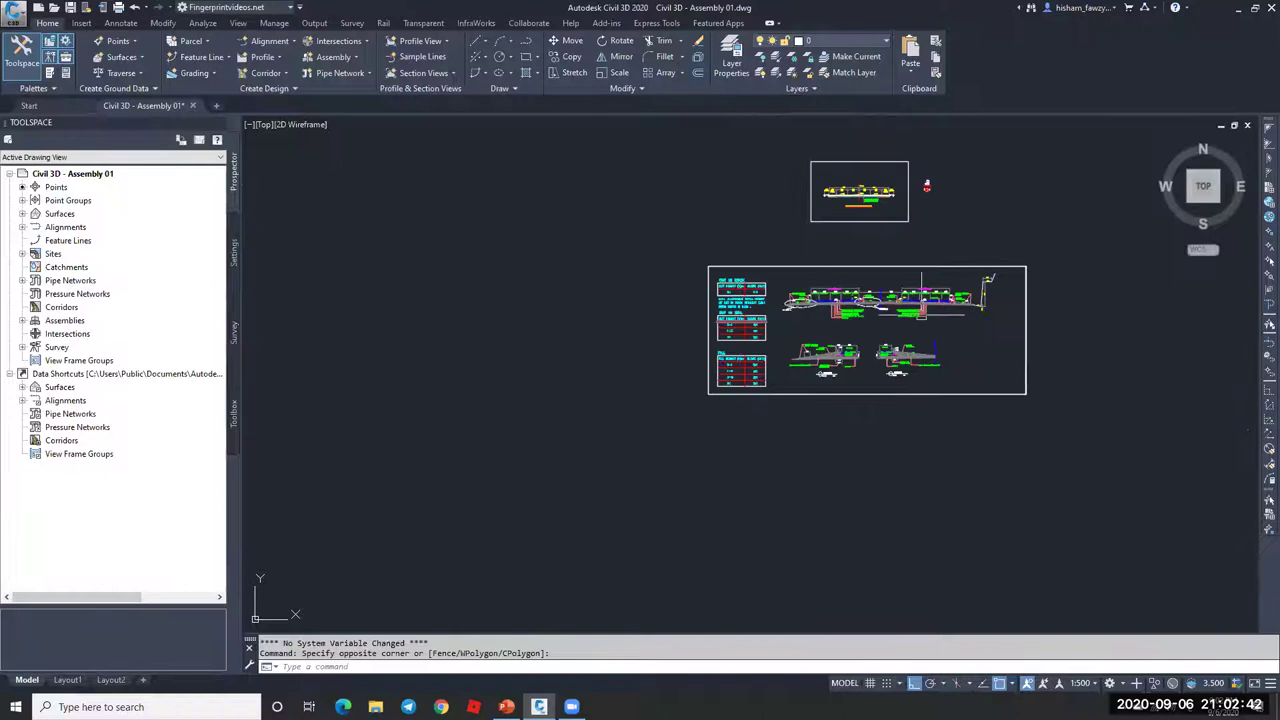
pyautogui.scroll(2, 916, 316)
pyautogui.scroll(2, 681, 319)
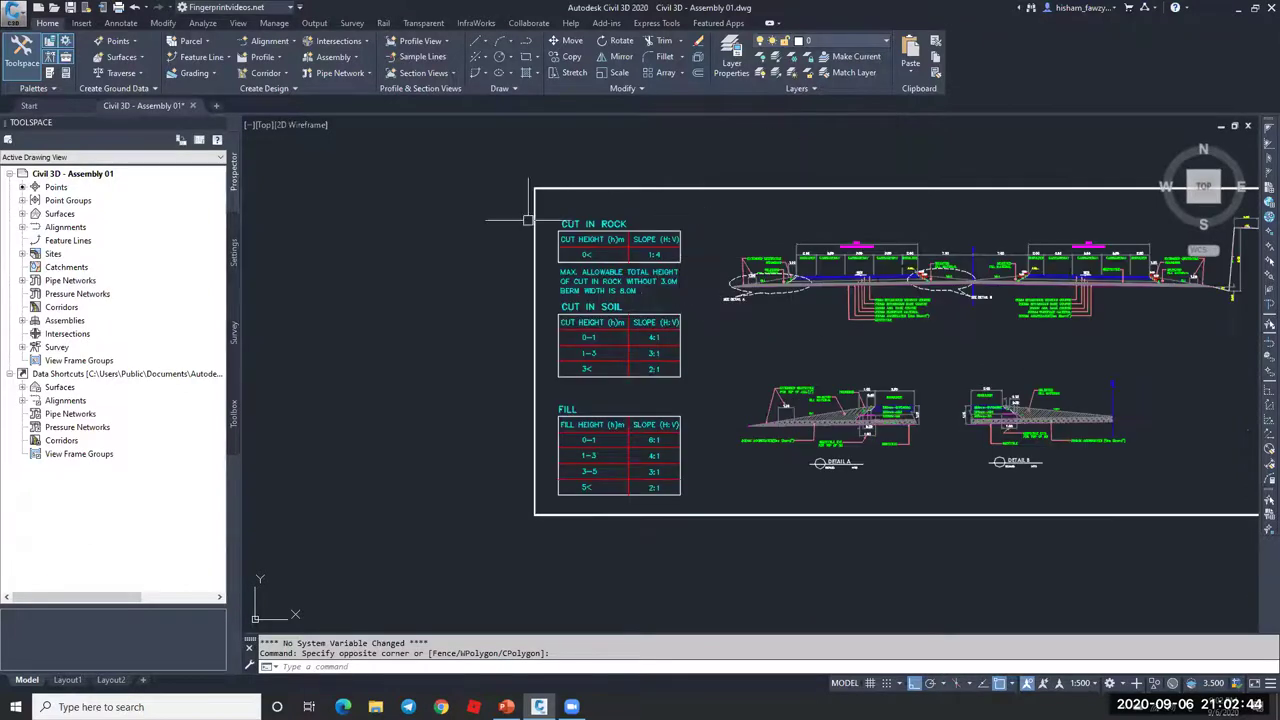
pyautogui.scroll(-1, 590, 330)
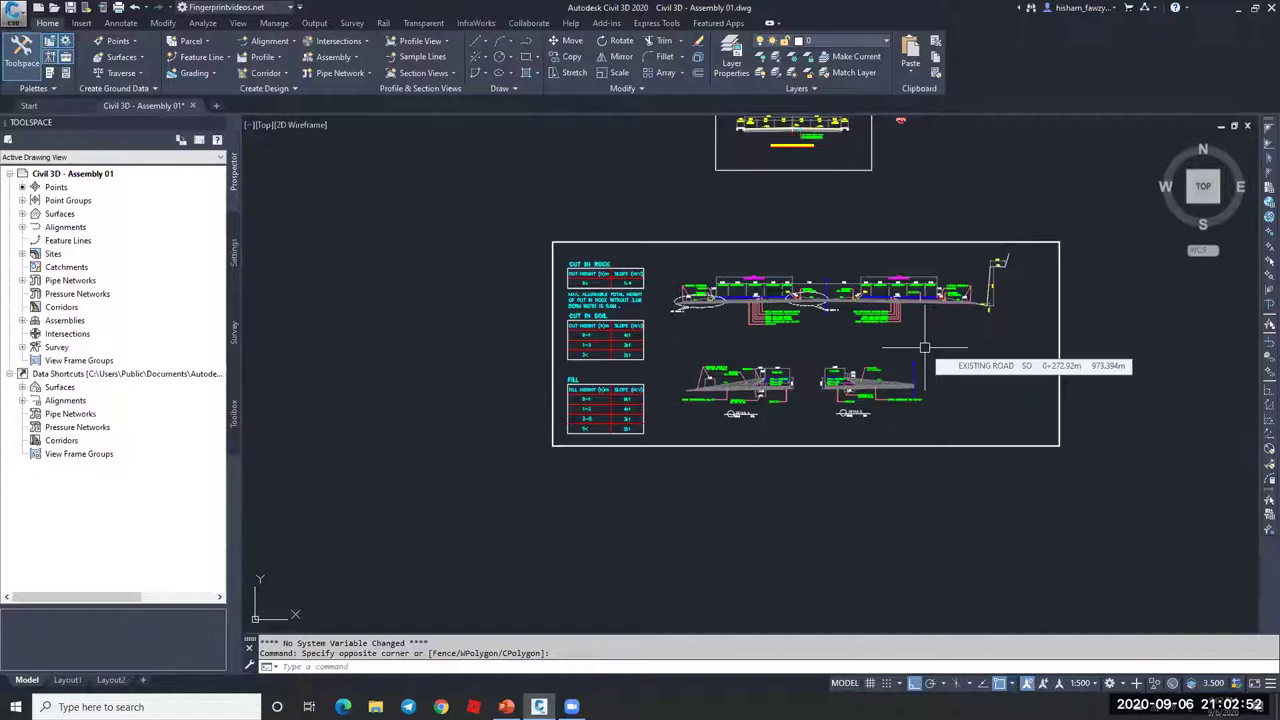
pyautogui.scroll(4, 985, 300)
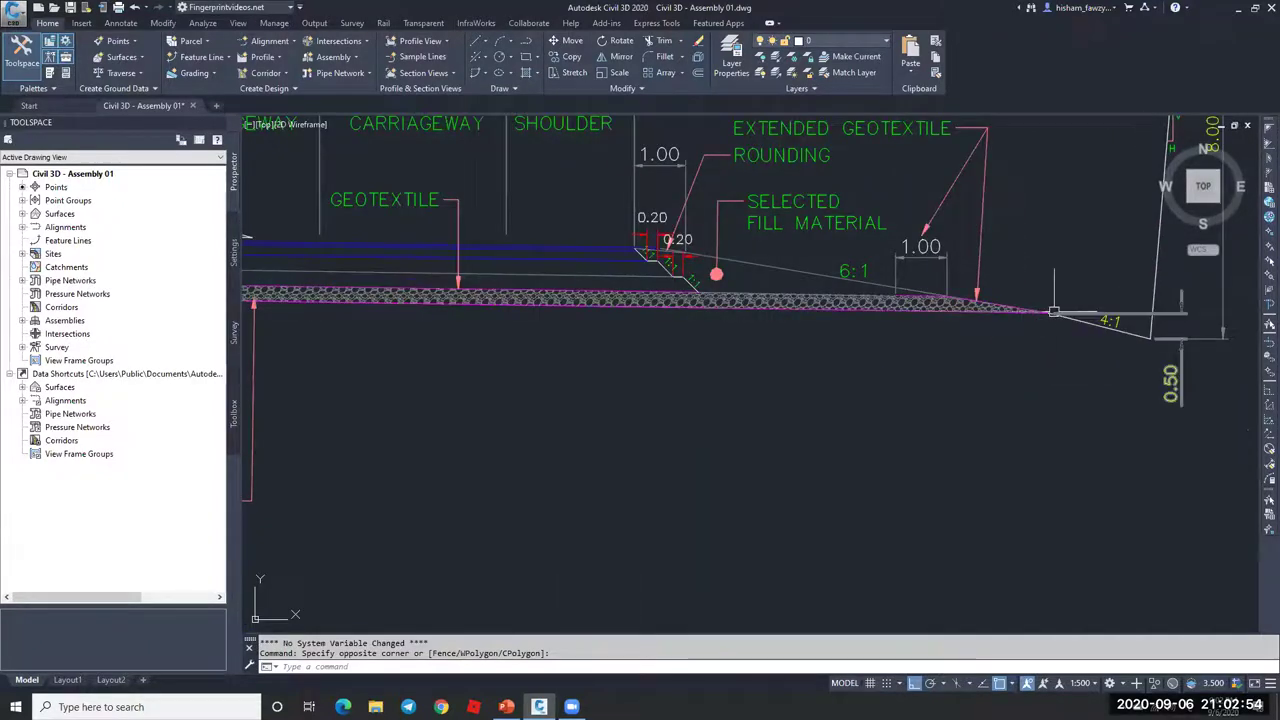
pyautogui.scroll(-2, 1020, 338)
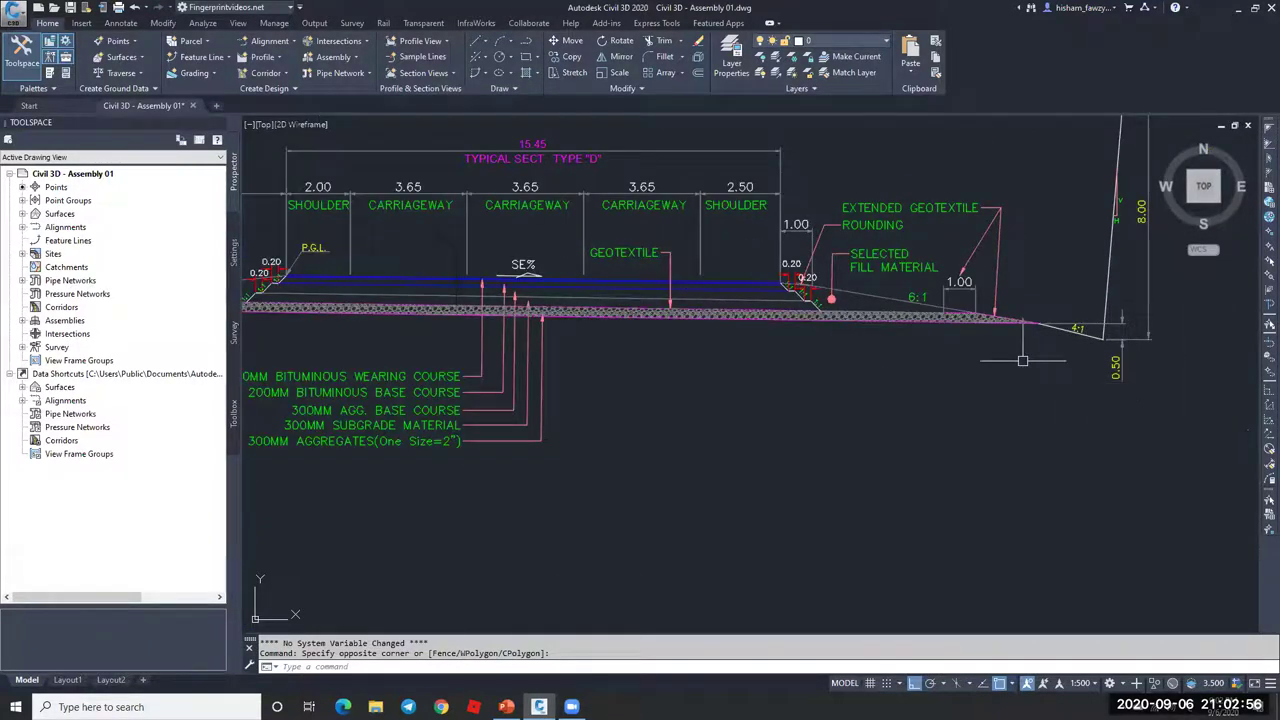
pyautogui.scroll(-3, 1030, 362)
pyautogui.scroll(-2, 1060, 368)
# - Pan and zoom to centre the circled road assembly in the view
pyautogui.moveTo(800, 369); pyautogui.dragTo(1007, 369, button='middle')
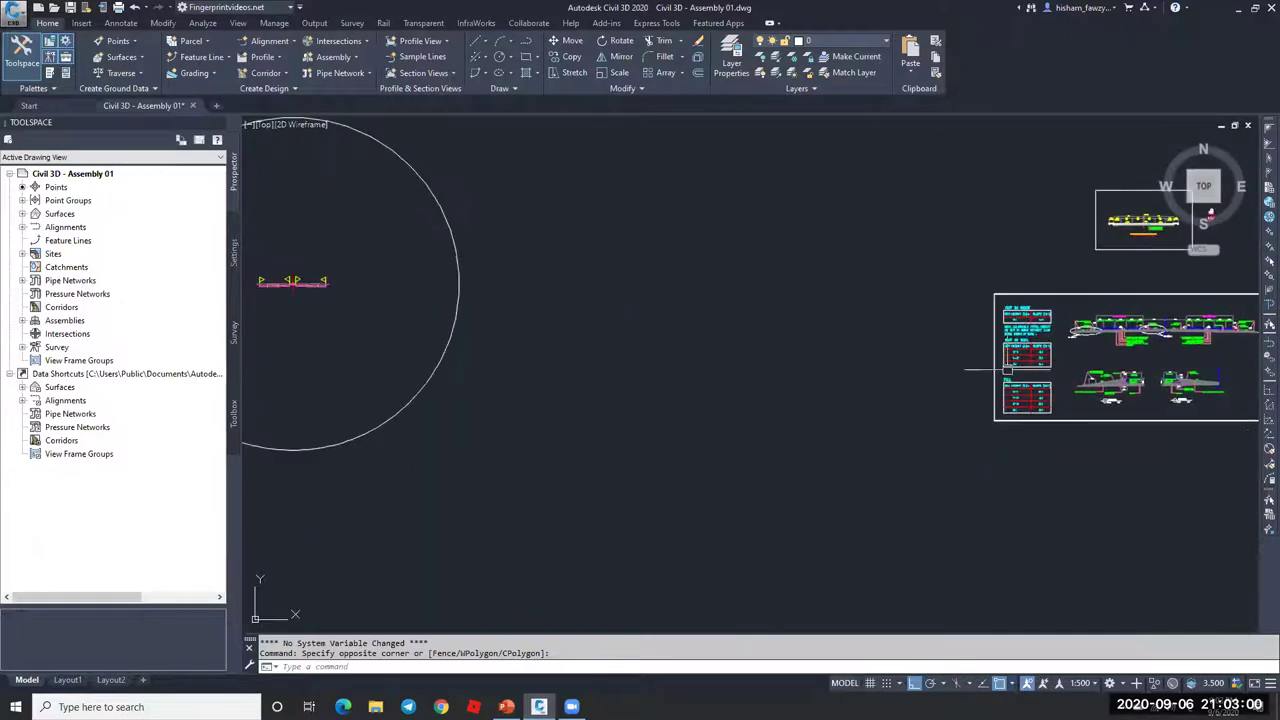
pyautogui.moveTo(863, 369); pyautogui.dragTo(1039, 344, button='middle')
pyautogui.scroll(-3, 939, 355)
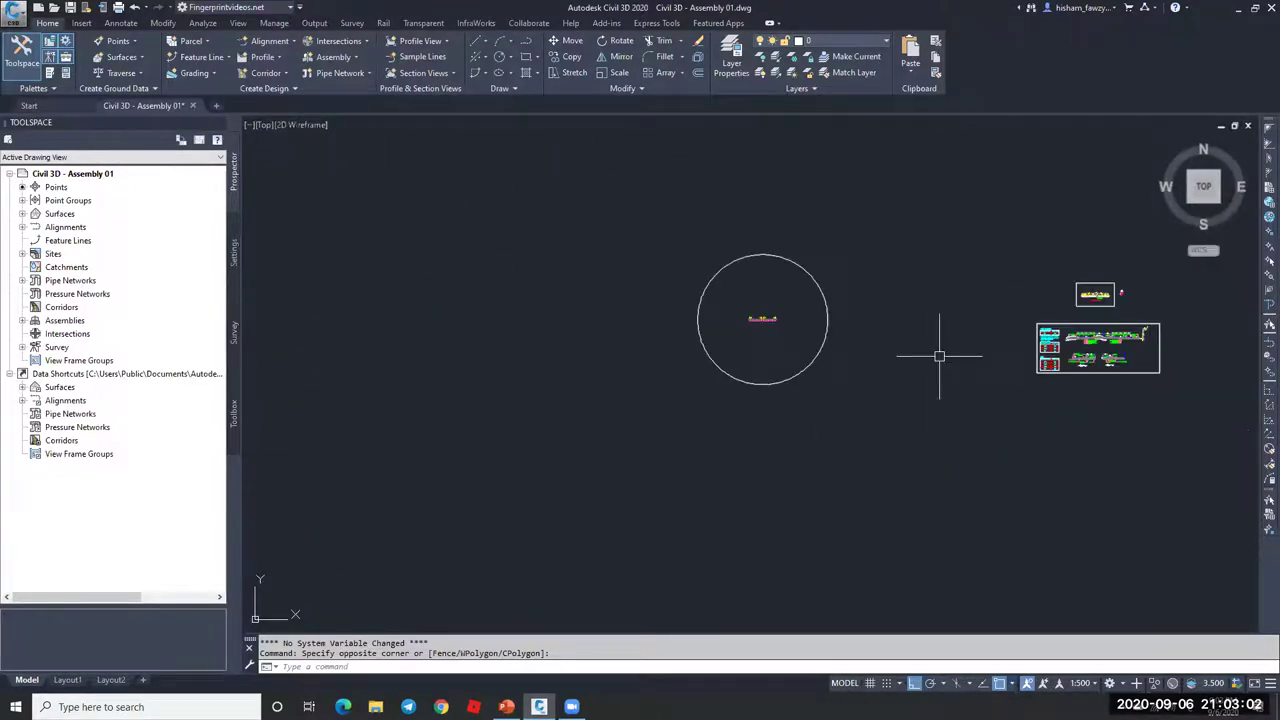
pyautogui.scroll(2, 766, 329)
pyautogui.scroll(3, 537, 303)
pyautogui.scroll(10, 788, 318)
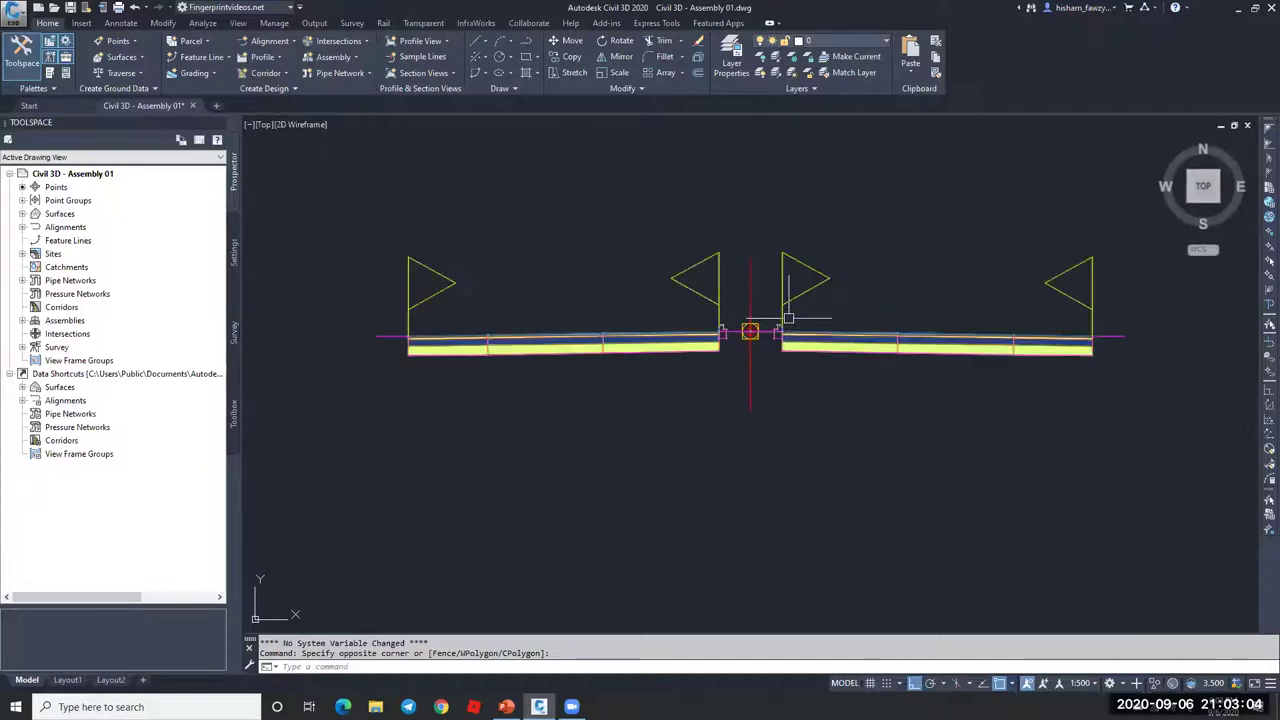
pyautogui.scroll(6, 788, 318)
pyautogui.scroll(-2, 713, 330)
pyautogui.scroll(4, 731, 329)
pyautogui.scroll(2, 731, 329)
pyautogui.scroll(-2, 760, 312)
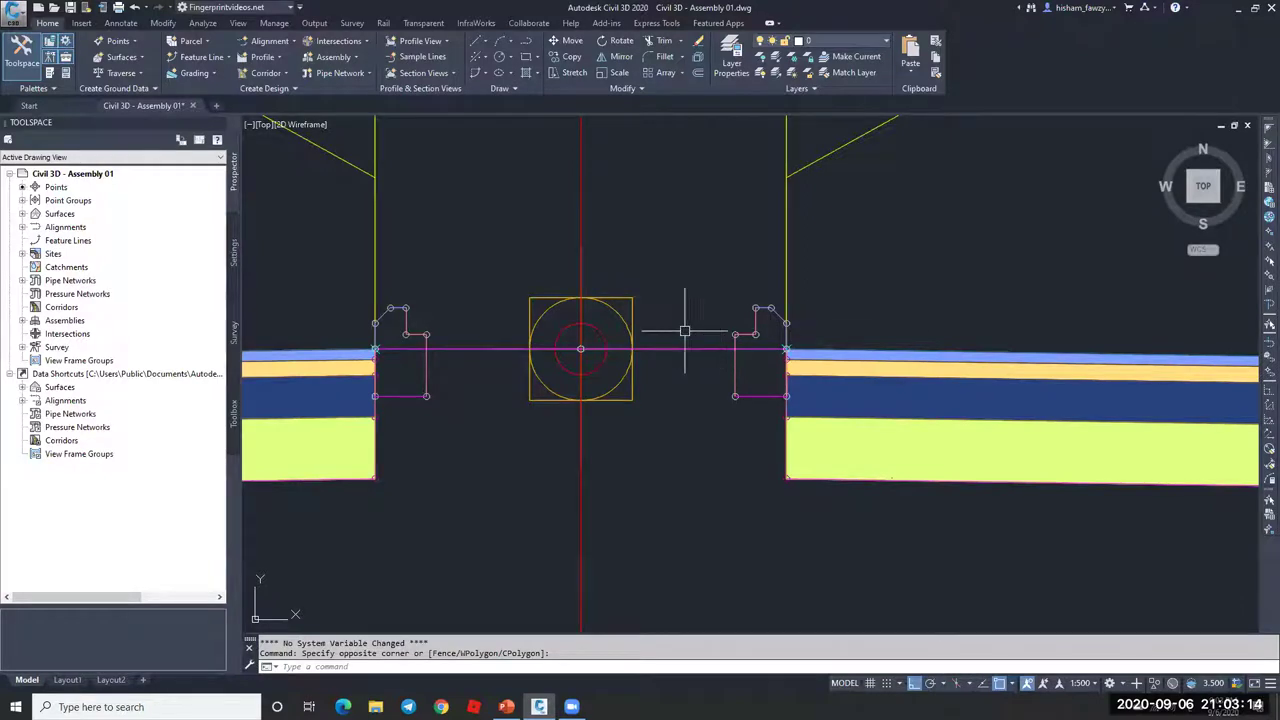
# - Zoom out to the detail sheet with the cut-in-rock, cut-in-soil and fill tables and Detail A
pyautogui.scroll(-3, 672, 345)
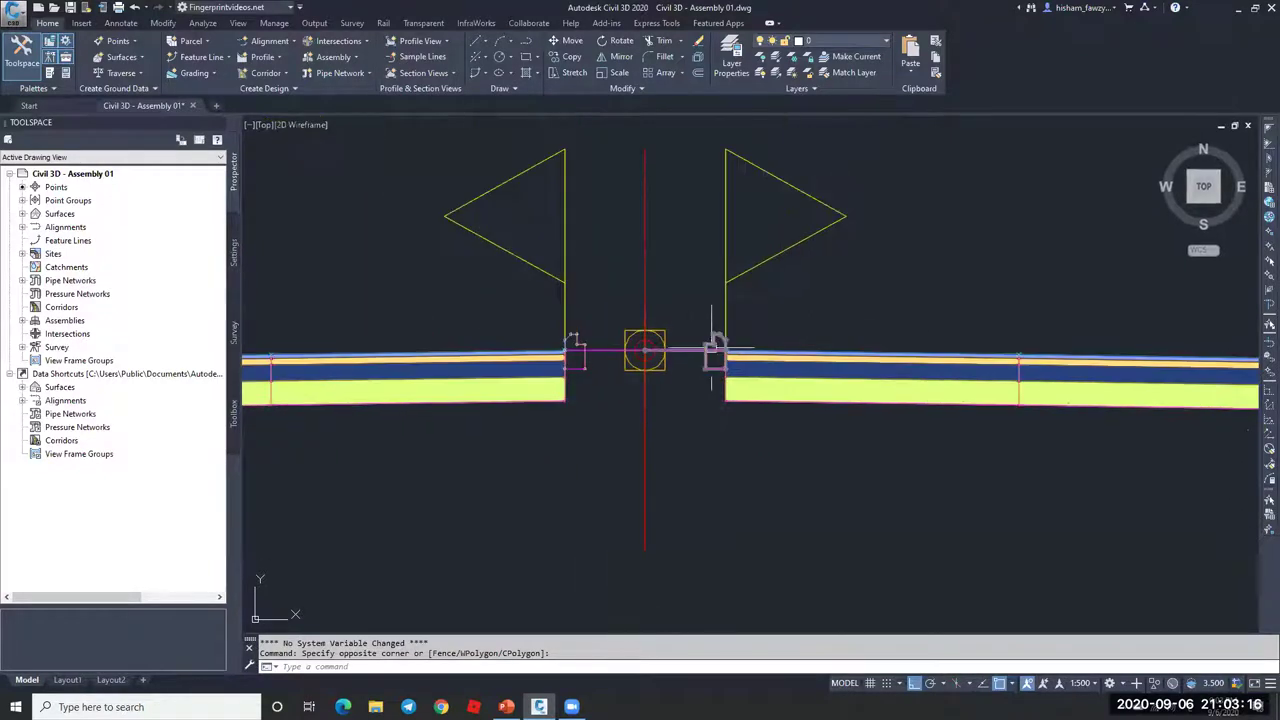
pyautogui.scroll(-3, 670, 347)
pyautogui.scroll(-2, 660, 350)
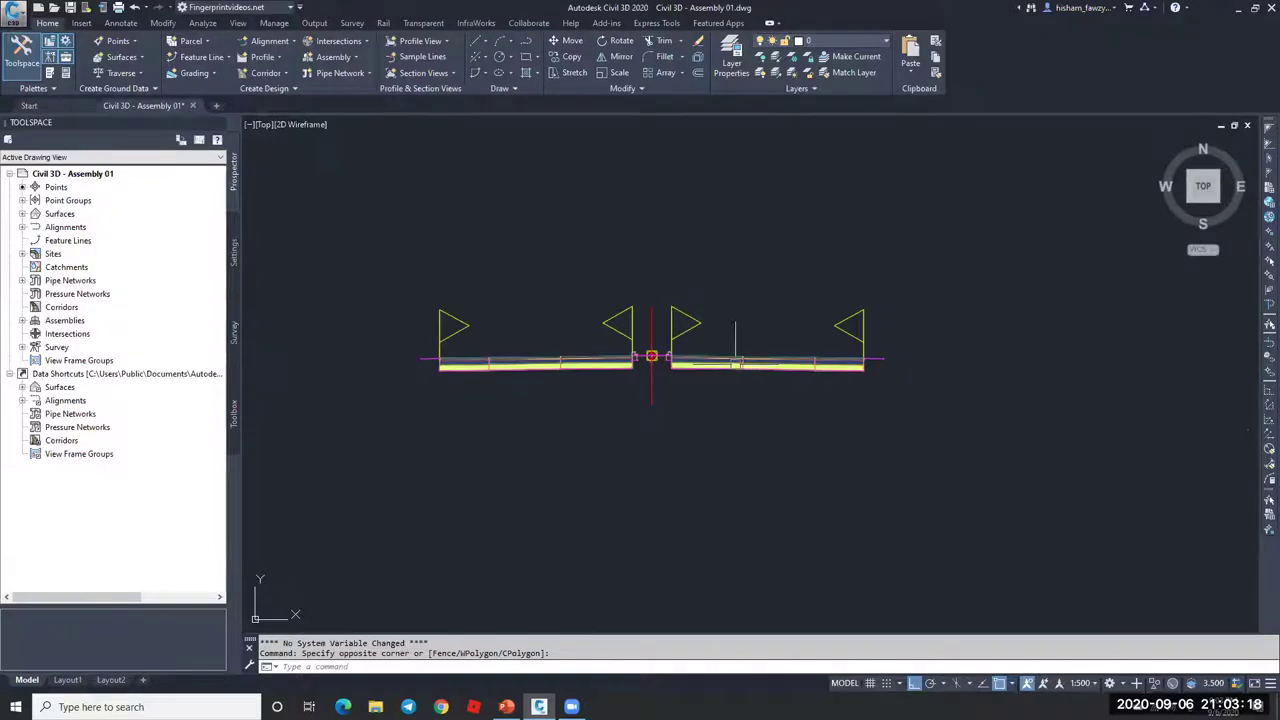
pyautogui.scroll(5, 756, 352)
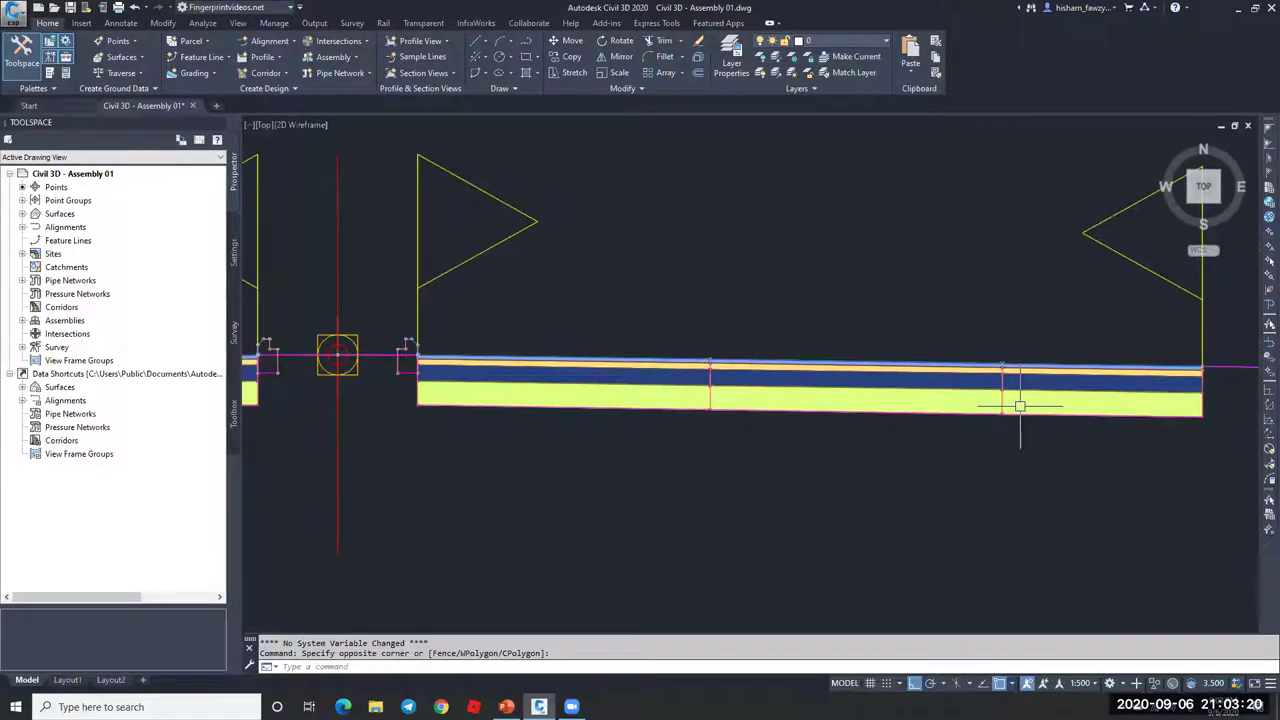
pyautogui.scroll(-2, 1017, 403)
pyautogui.scroll(4, 575, 380)
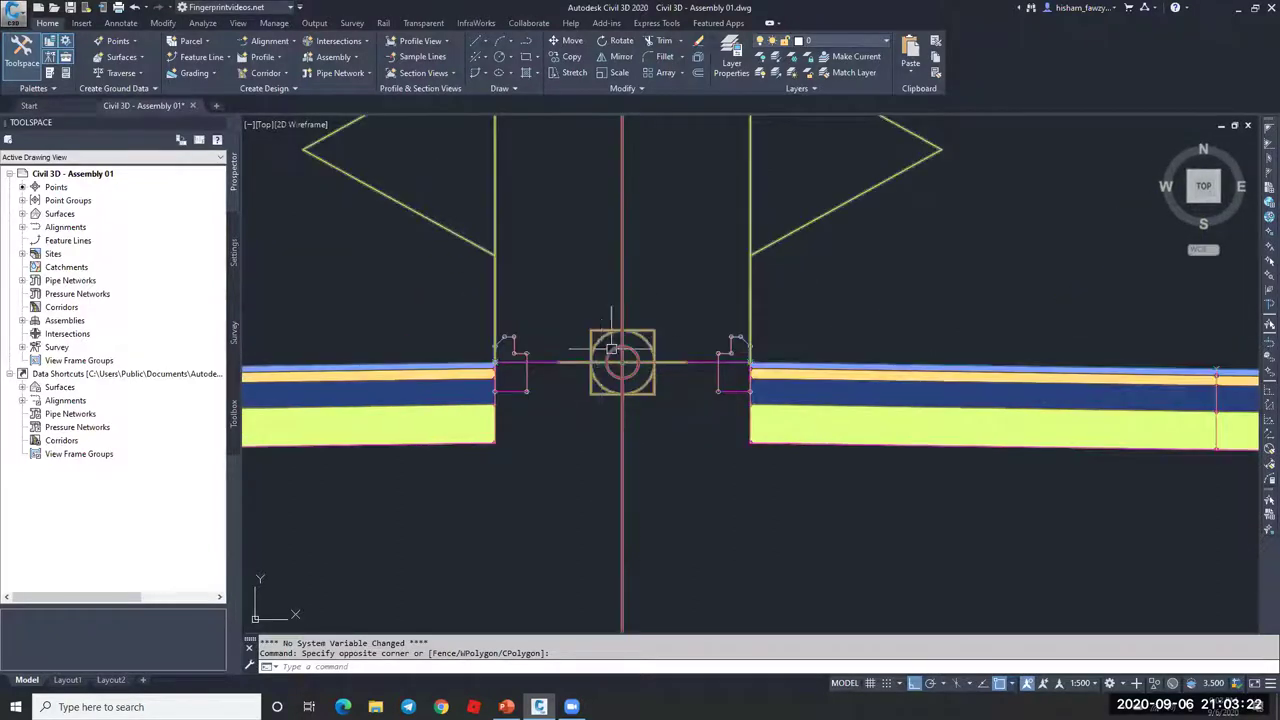
pyautogui.scroll(-10, 558, 363)
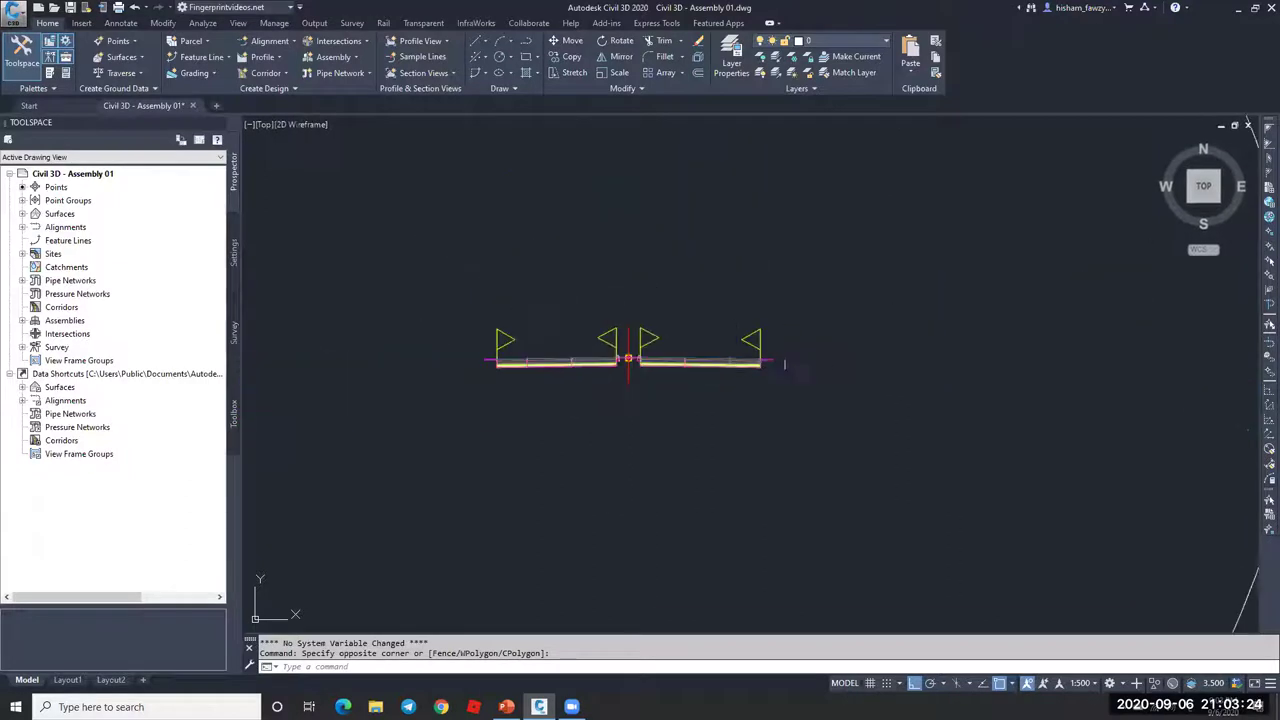
pyautogui.scroll(4, 781, 321)
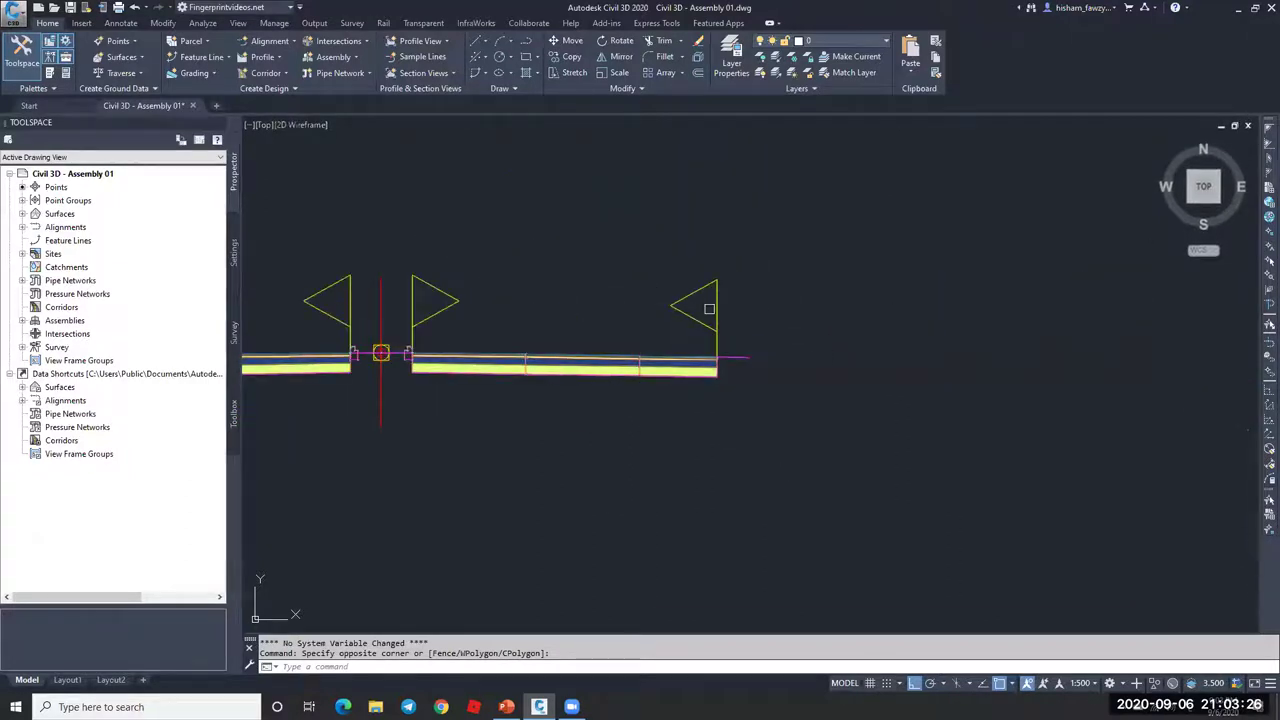
pyautogui.scroll(-2, 700, 308)
pyautogui.scroll(-4, 591, 305)
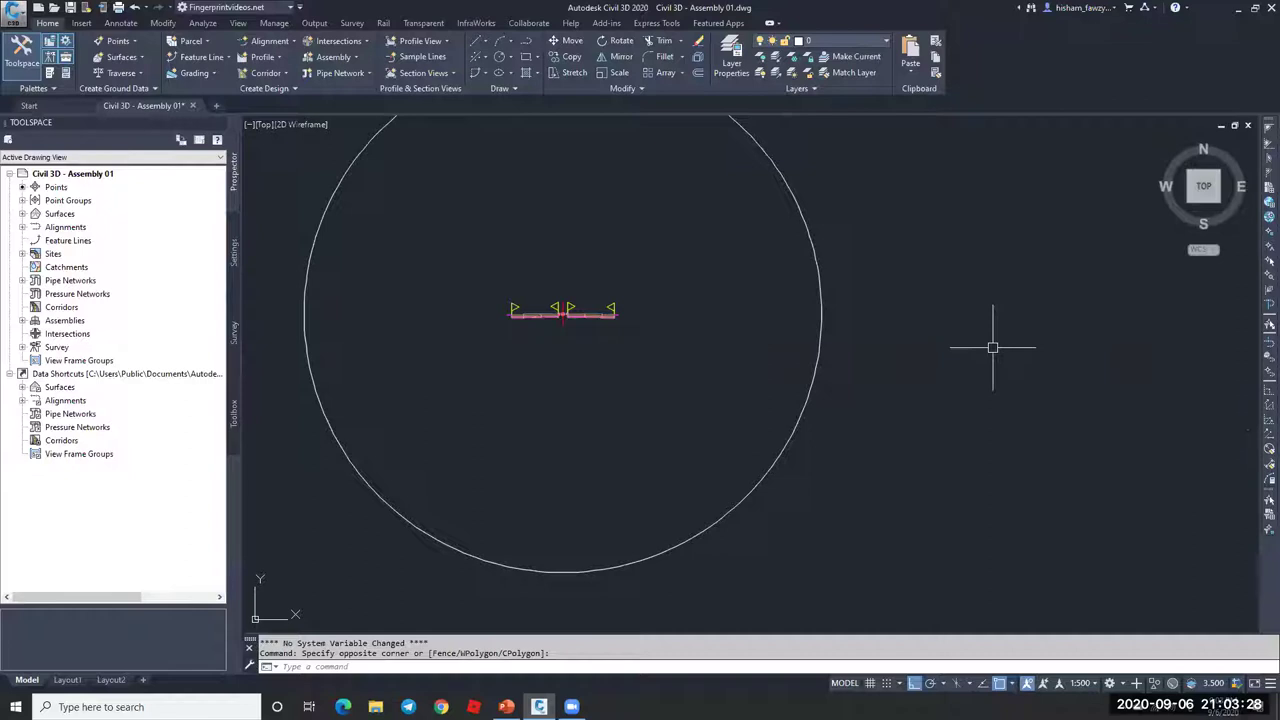
pyautogui.scroll(-4, 714, 346)
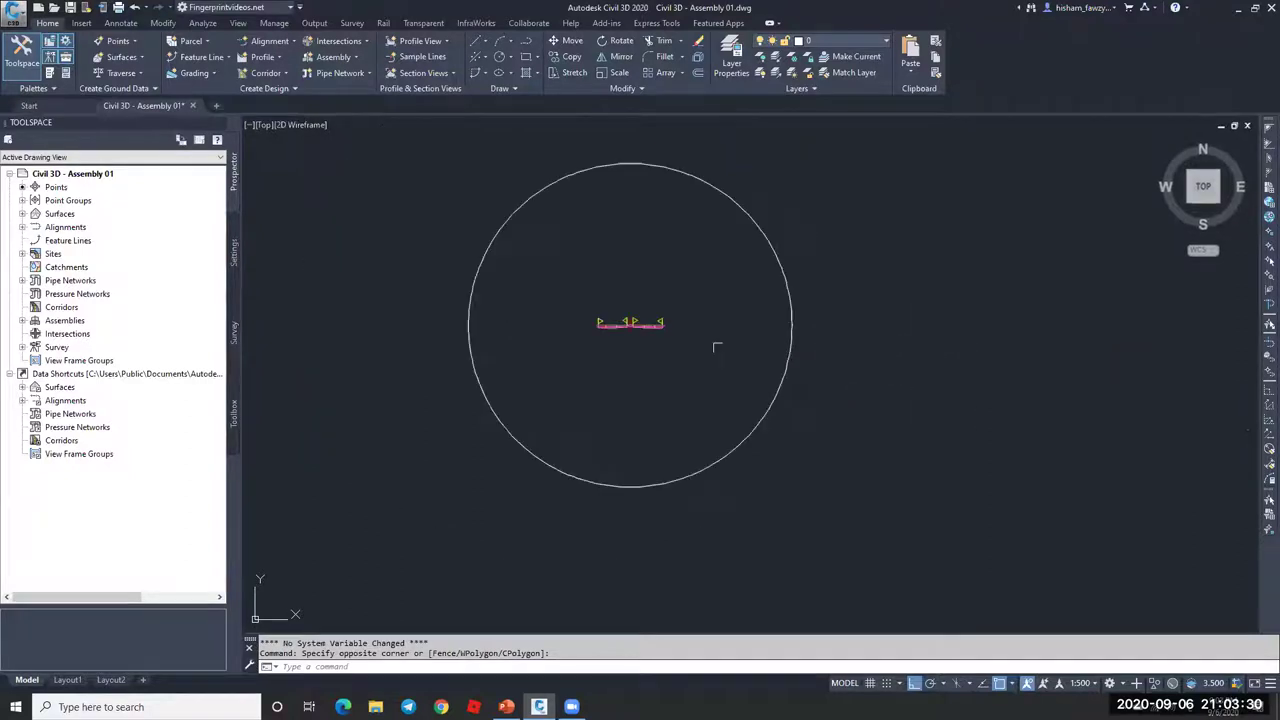
pyautogui.scroll(5, 967, 357)
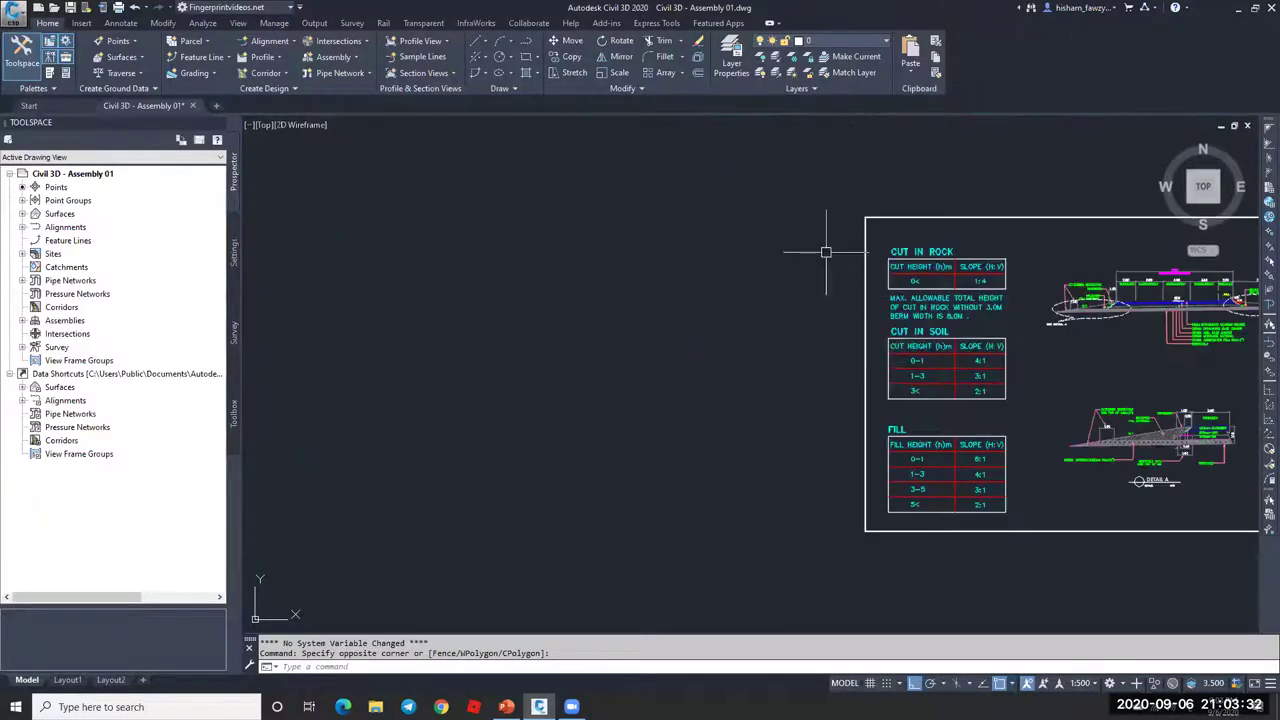
# - Window-select the CUT IN ROCK, CUT IN SOIL and FILL slope tables
pyautogui.press('Escape')
pyautogui.click(789, 200)
pyautogui.click(1050, 584)
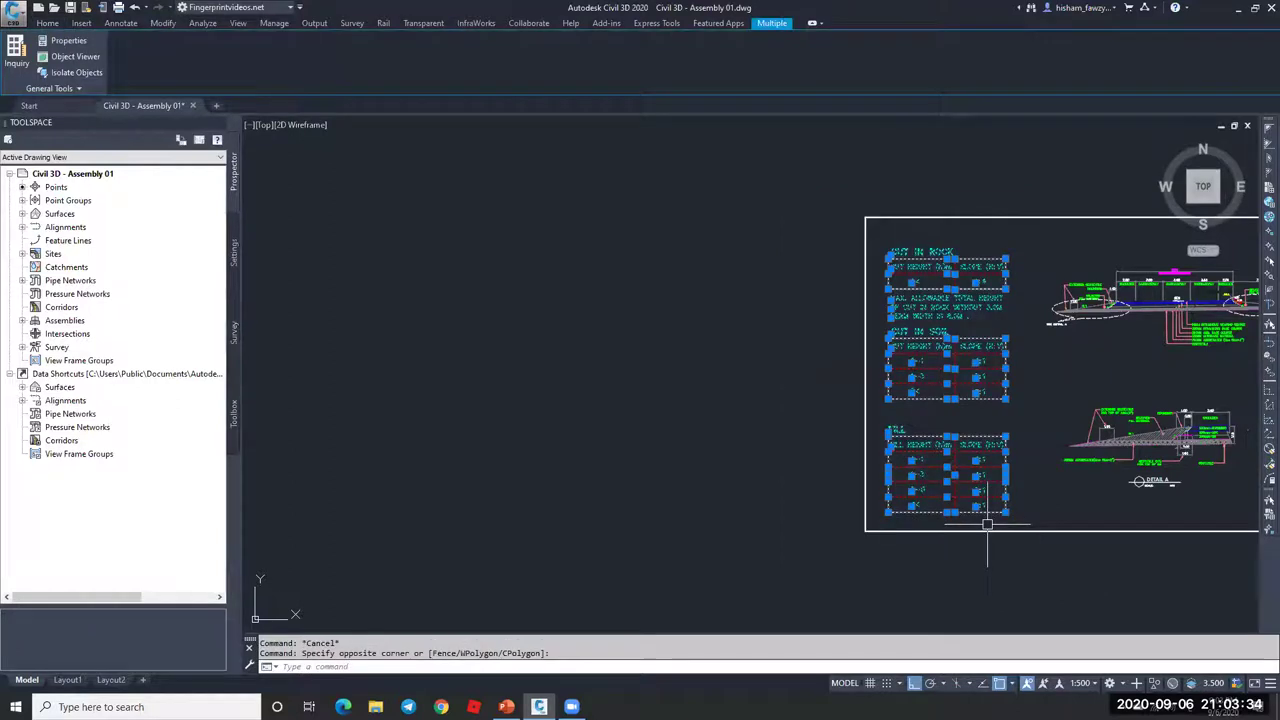
pyautogui.press('Return')
pyautogui.click(928, 366)
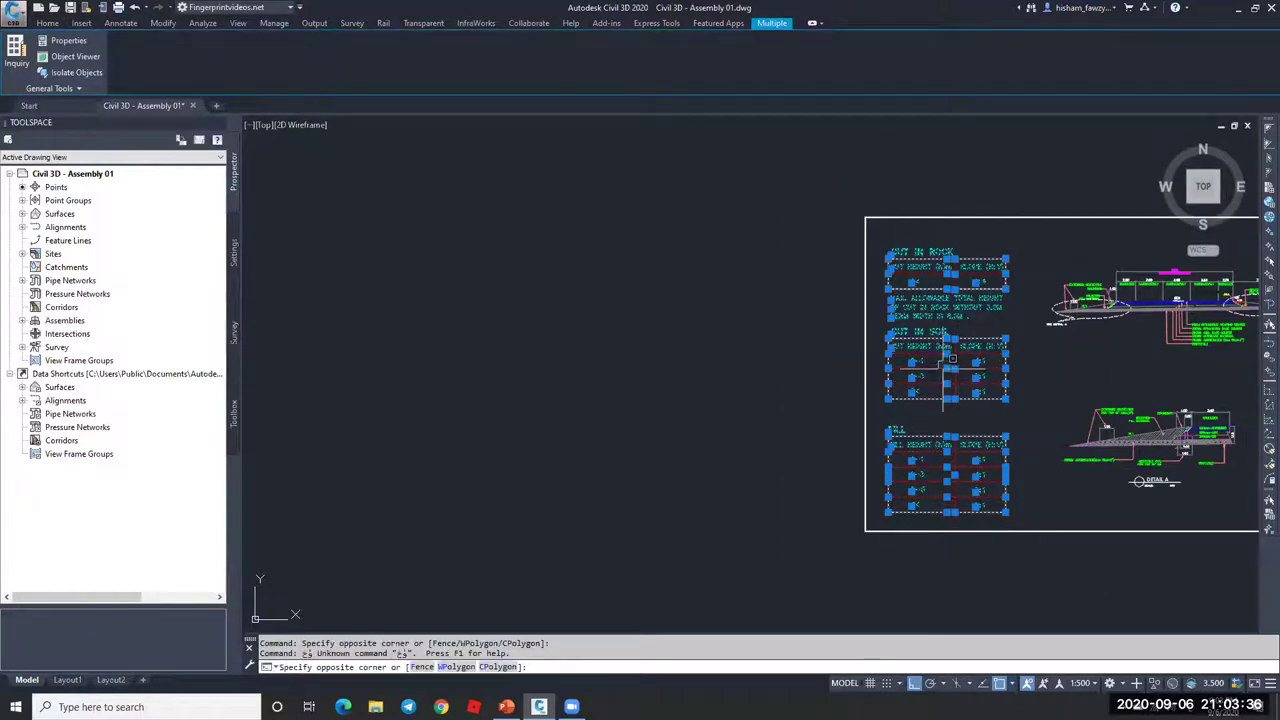
pyautogui.press('Escape')
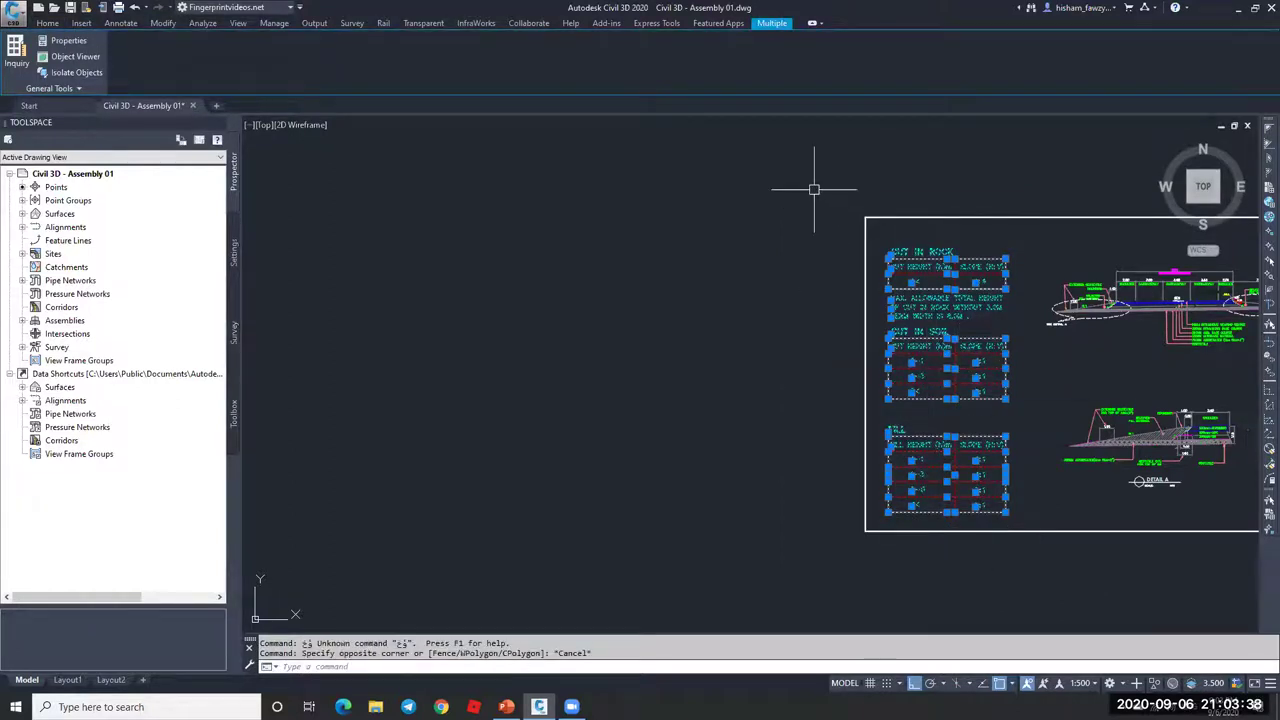
# - Copy the selected slope tables with CO to a spot beside the assembly circle
pyautogui.write('co')
pyautogui.press('Return')
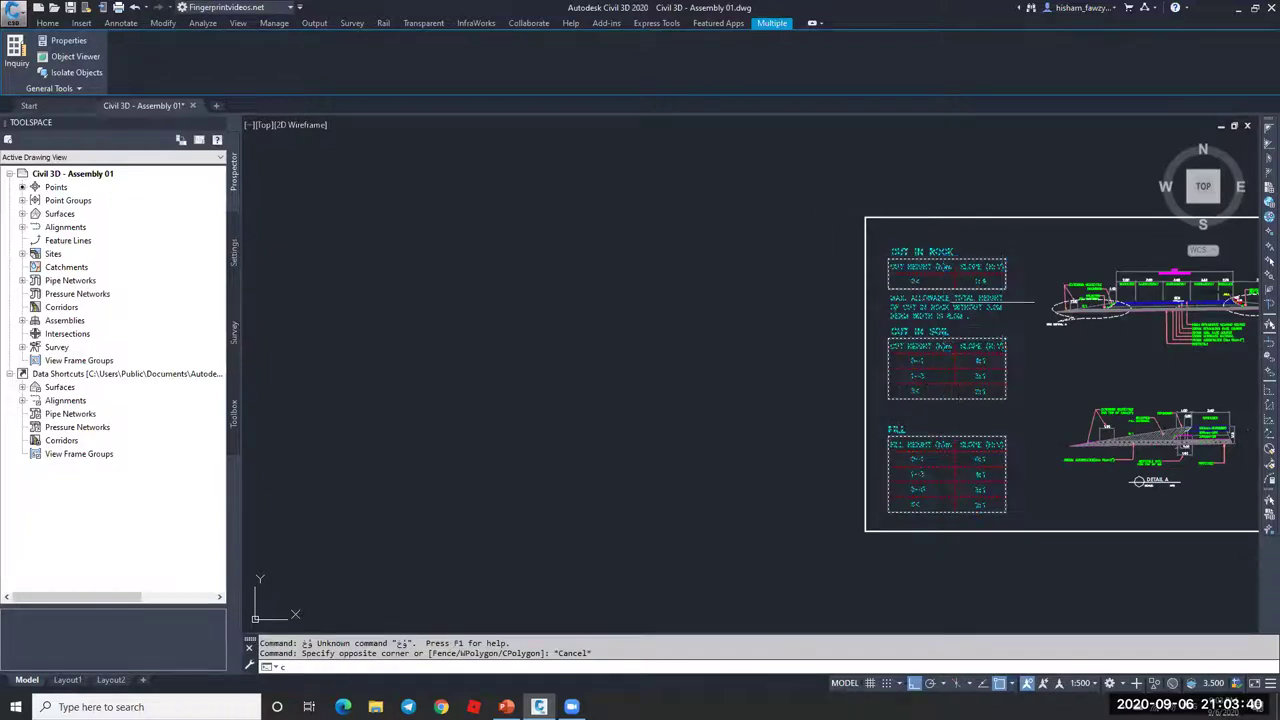
pyautogui.click(984, 281)
pyautogui.scroll(-5, 984, 281)
pyautogui.scroll(4, 894, 340)
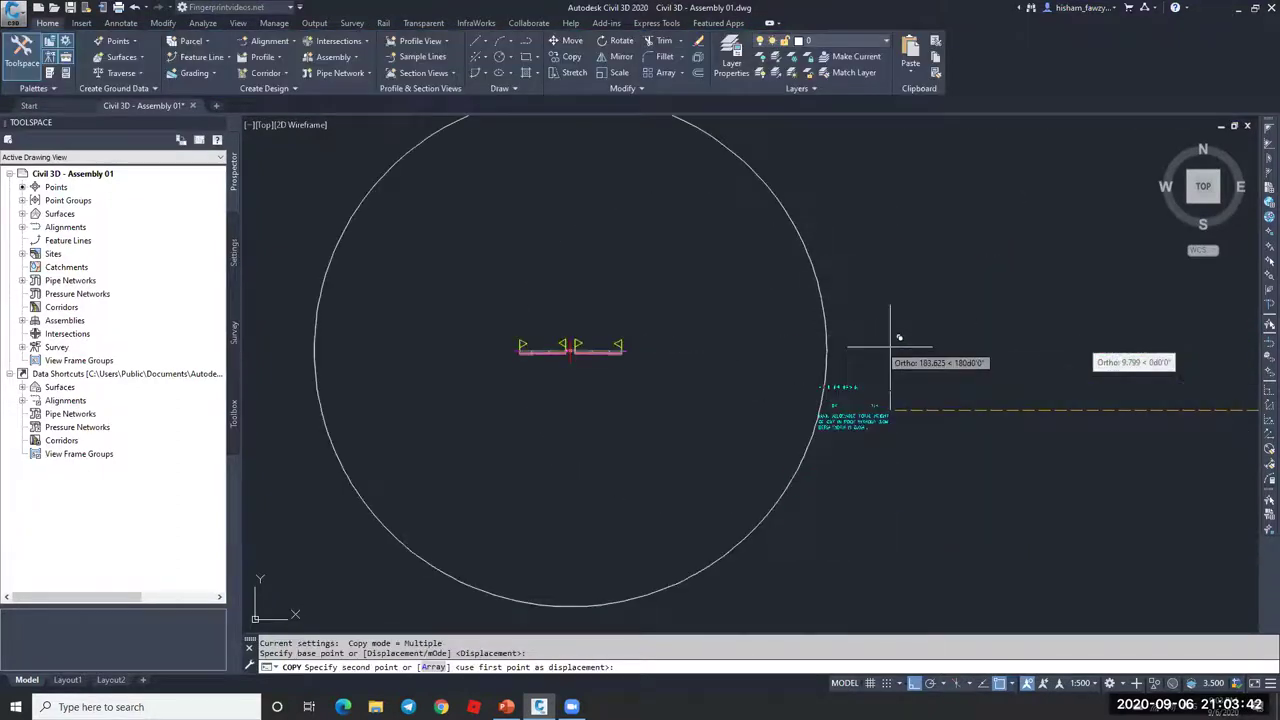
pyautogui.click(862, 397)
pyautogui.press('Escape')
# - Zoom in on the cut-in-rock notes: 1:4 slope, 8.0 m maximum cut without a 3.0 m berm
pyautogui.scroll(5, 908, 268)
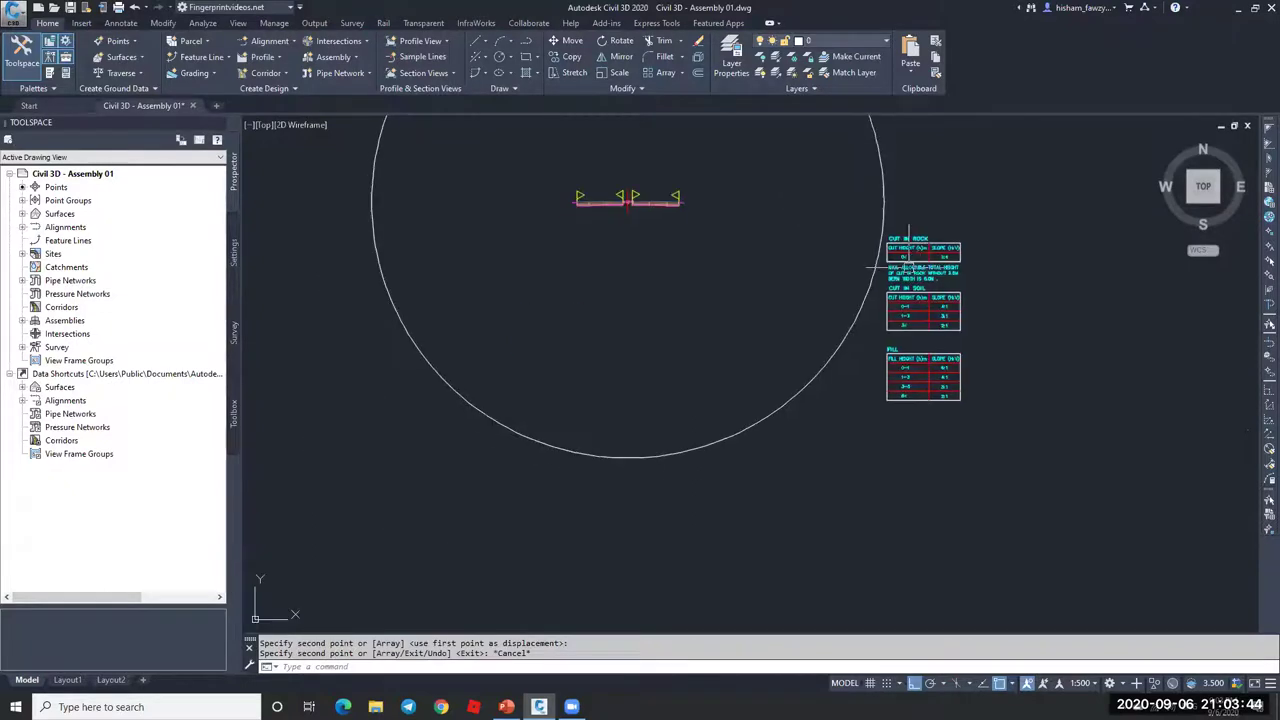
pyautogui.scroll(2, 866, 215)
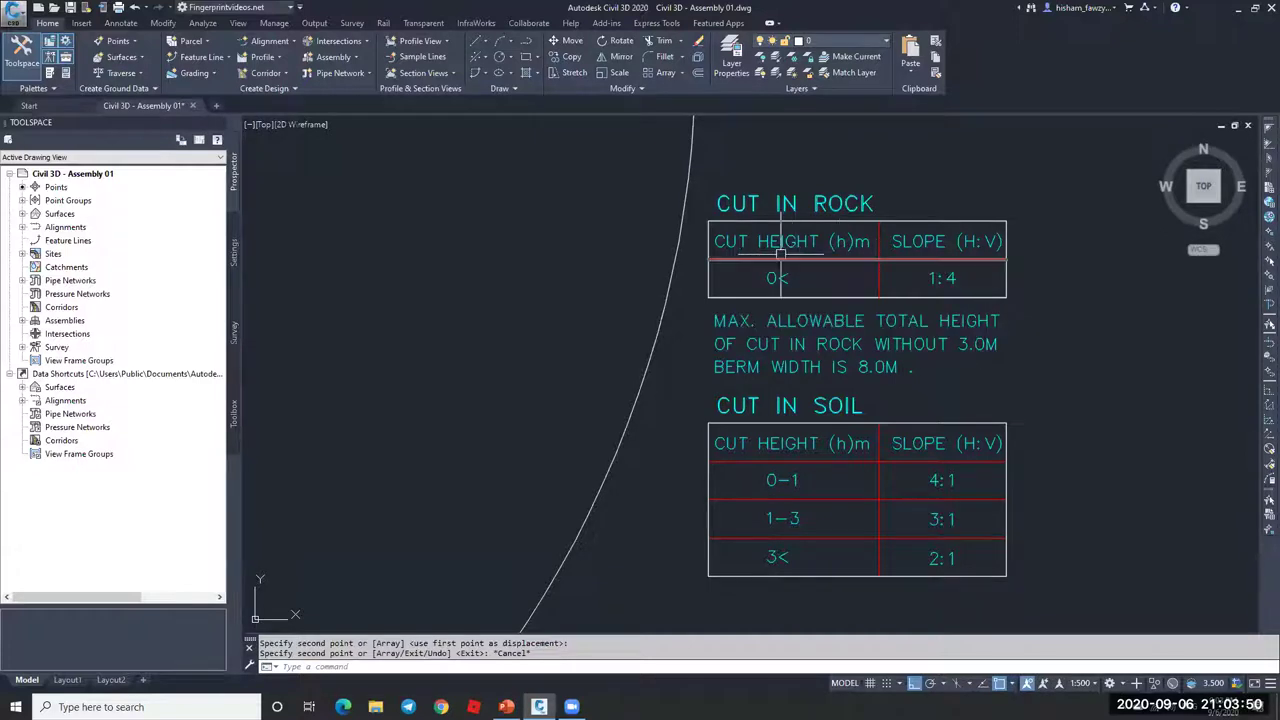
pyautogui.scroll(1, 904, 278)
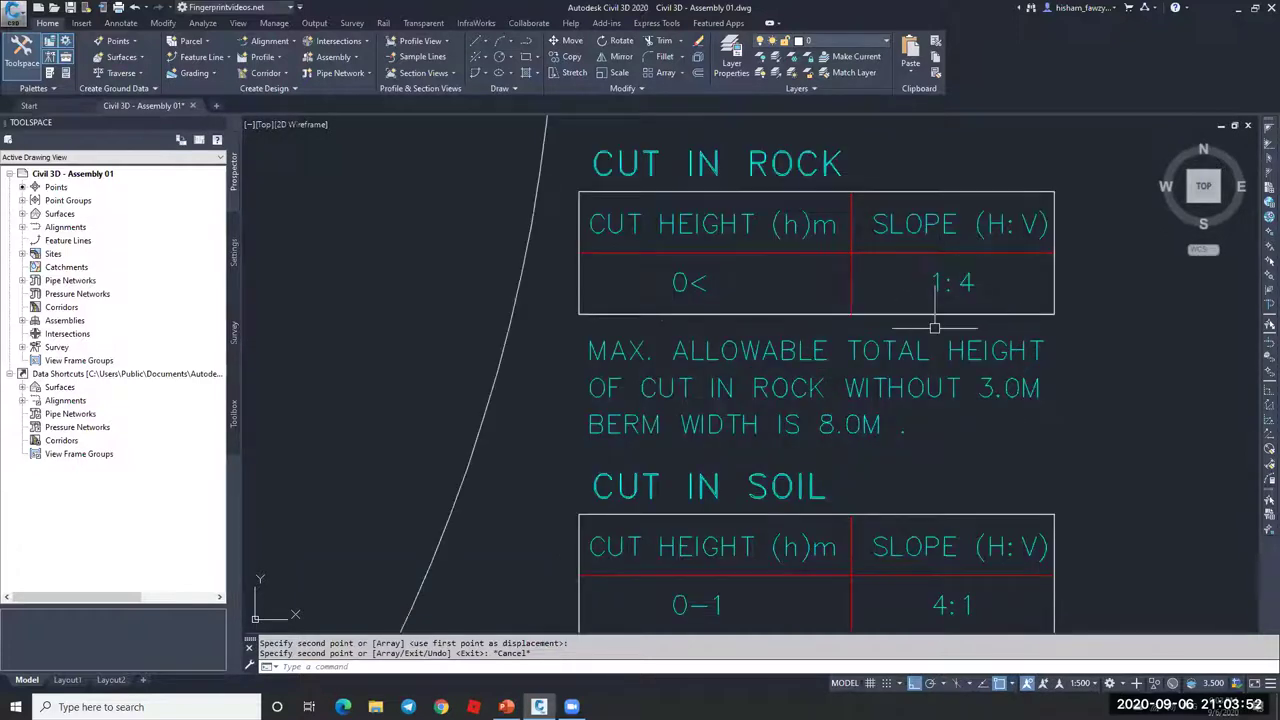
pyautogui.scroll(1, 900, 340)
pyautogui.moveTo(878, 374); pyautogui.dragTo(876, 358, button='middle')
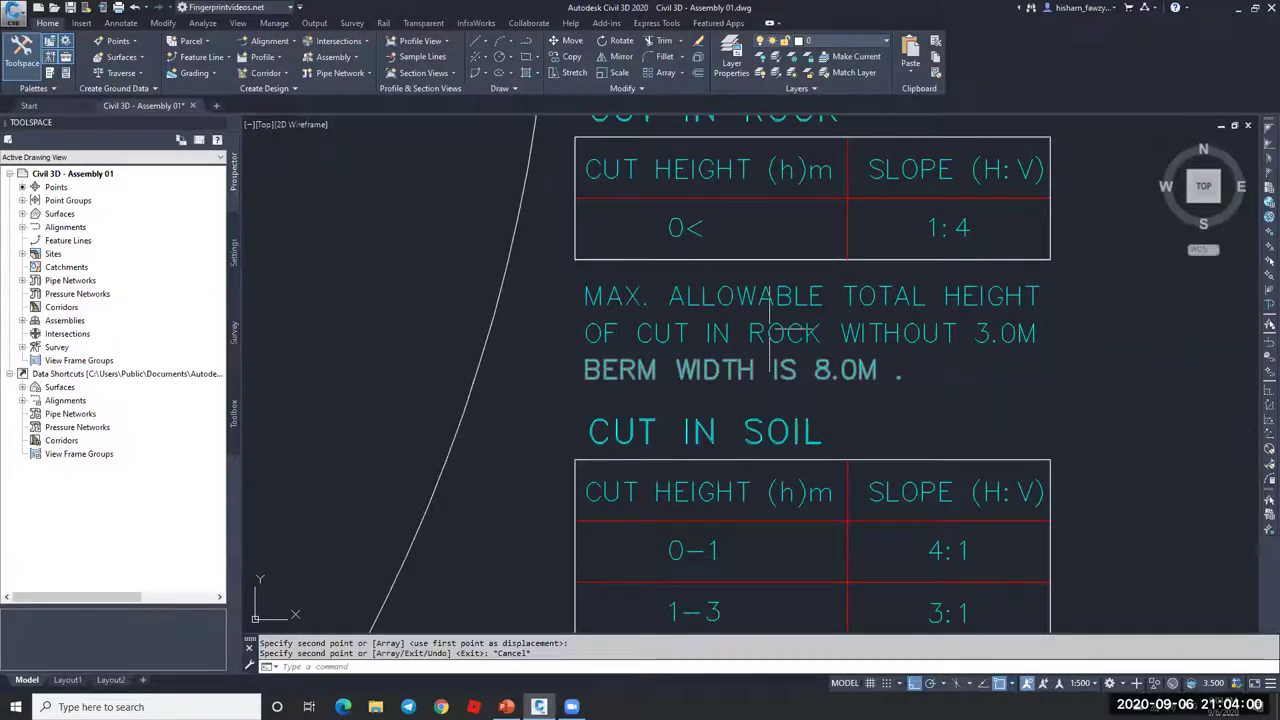
pyautogui.scroll(3, 830, 380)
pyautogui.scroll(-3, 860, 288)
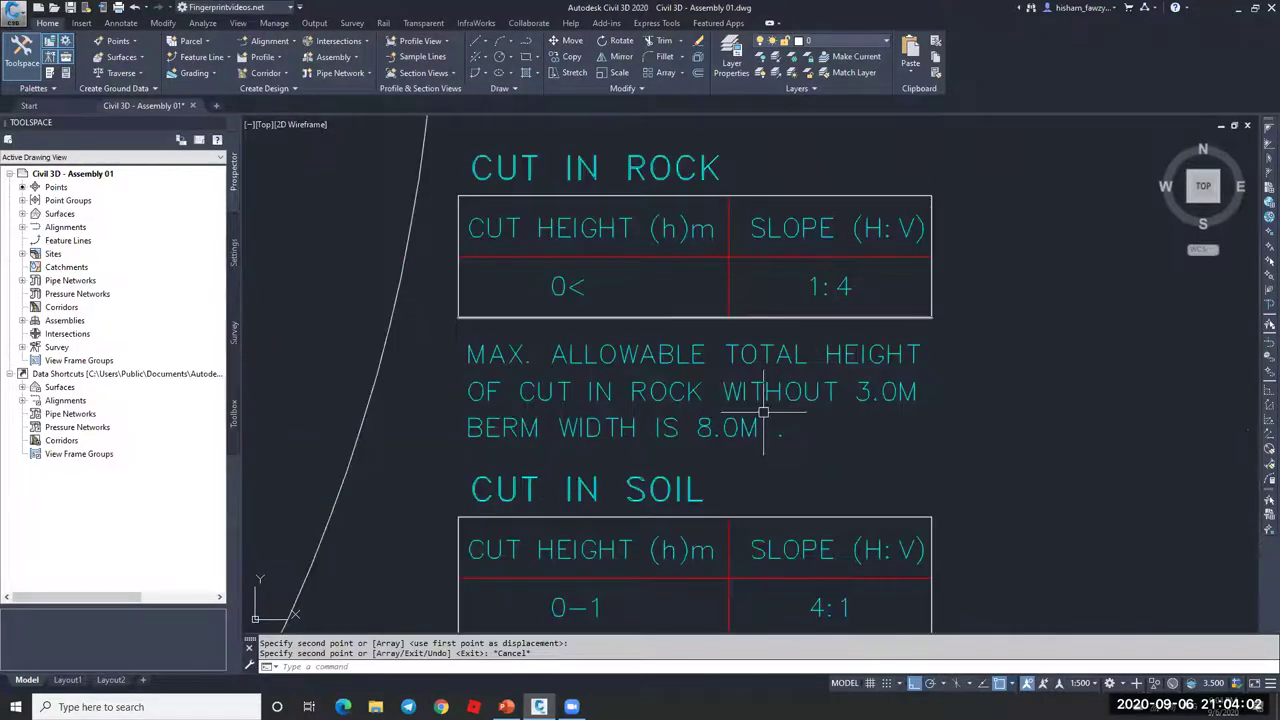
# - Zoom around the copied cut-in-soil table with its 4:1, 3:1 and 2:1 slopes by height
pyautogui.scroll(2, 728, 429)
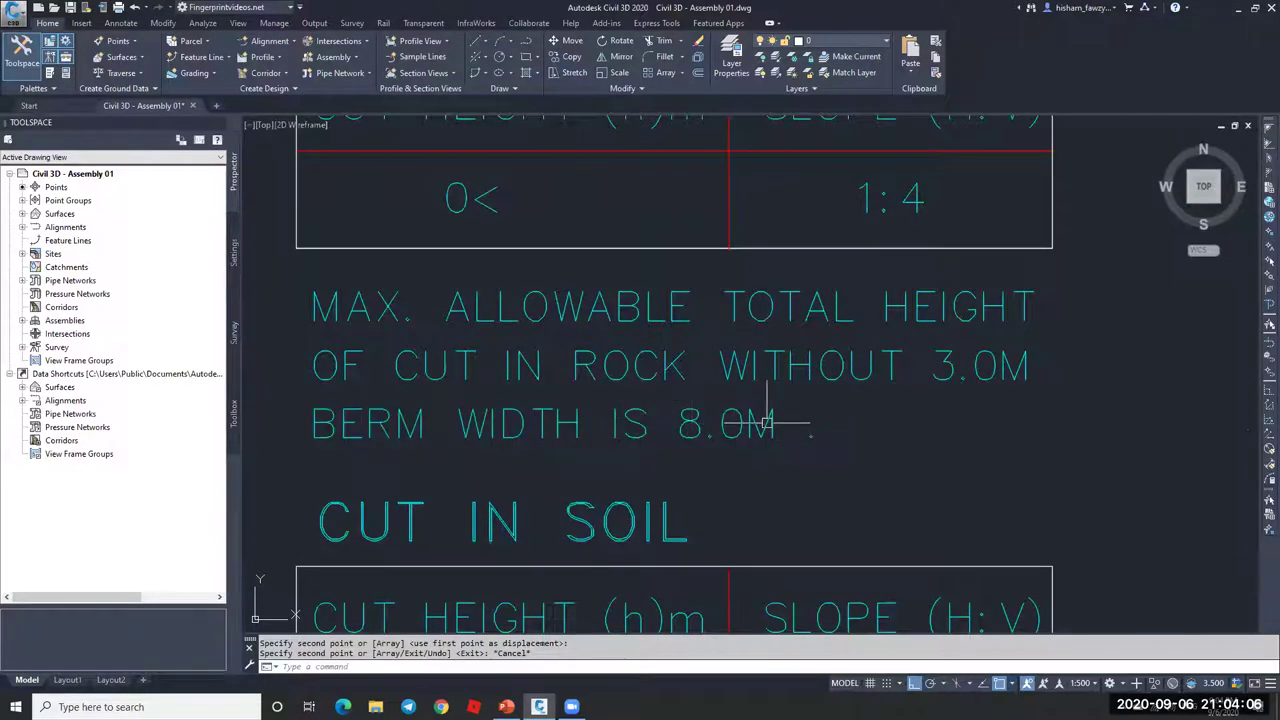
pyautogui.scroll(-10, 664, 347)
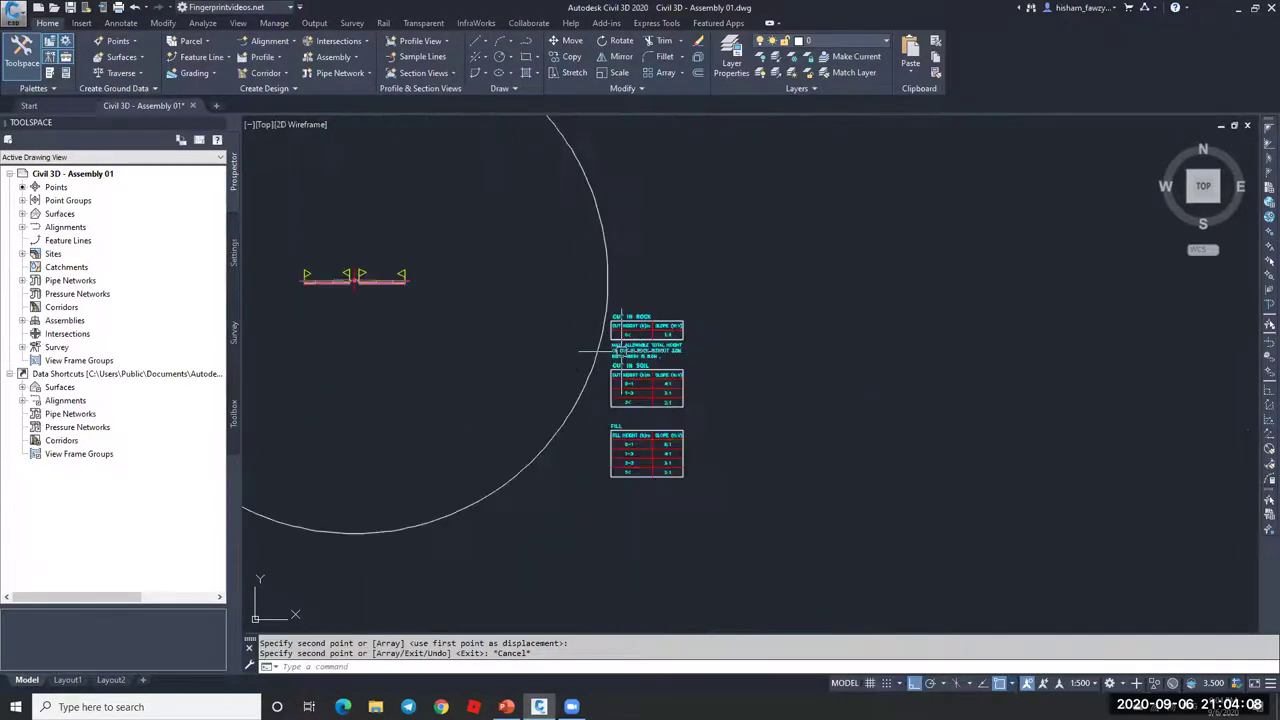
pyautogui.scroll(10, 807, 317)
pyautogui.scroll(3, 700, 400)
pyautogui.scroll(3, 614, 443)
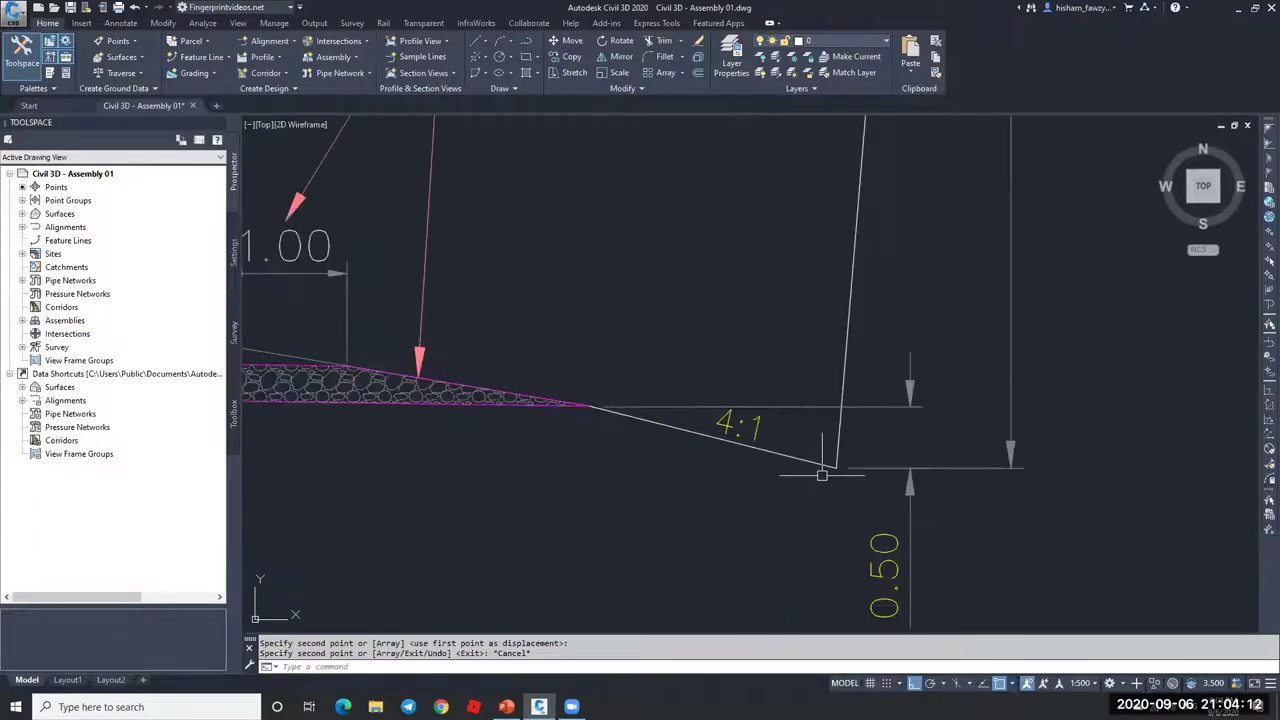
pyautogui.scroll(-1, 684, 370)
pyautogui.scroll(1, 677, 380)
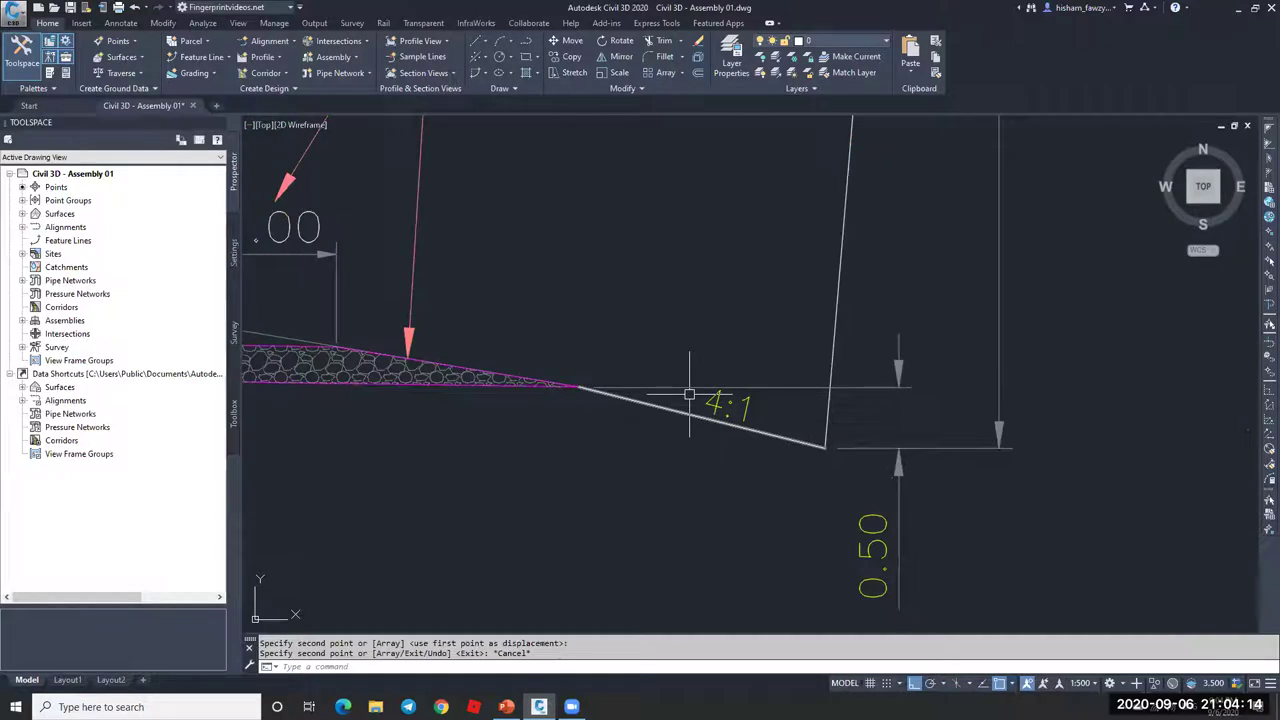
pyautogui.scroll(-1, 689, 395)
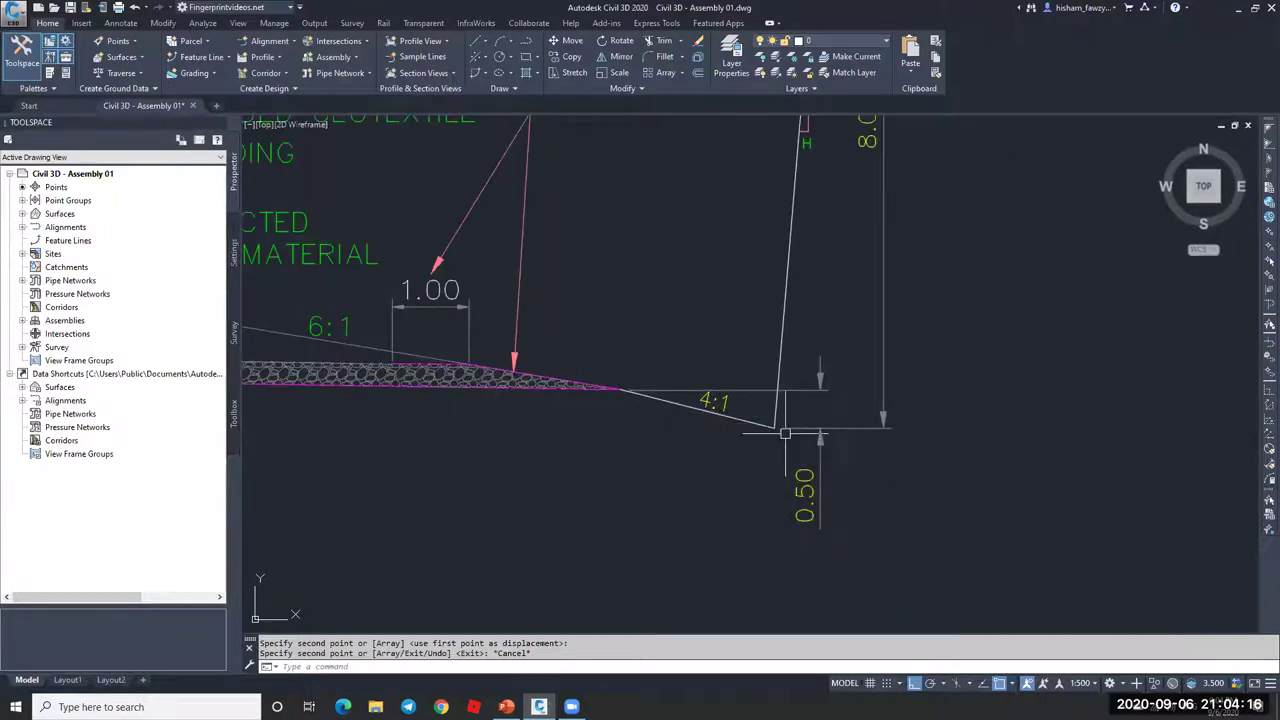
pyautogui.scroll(-3, 765, 445)
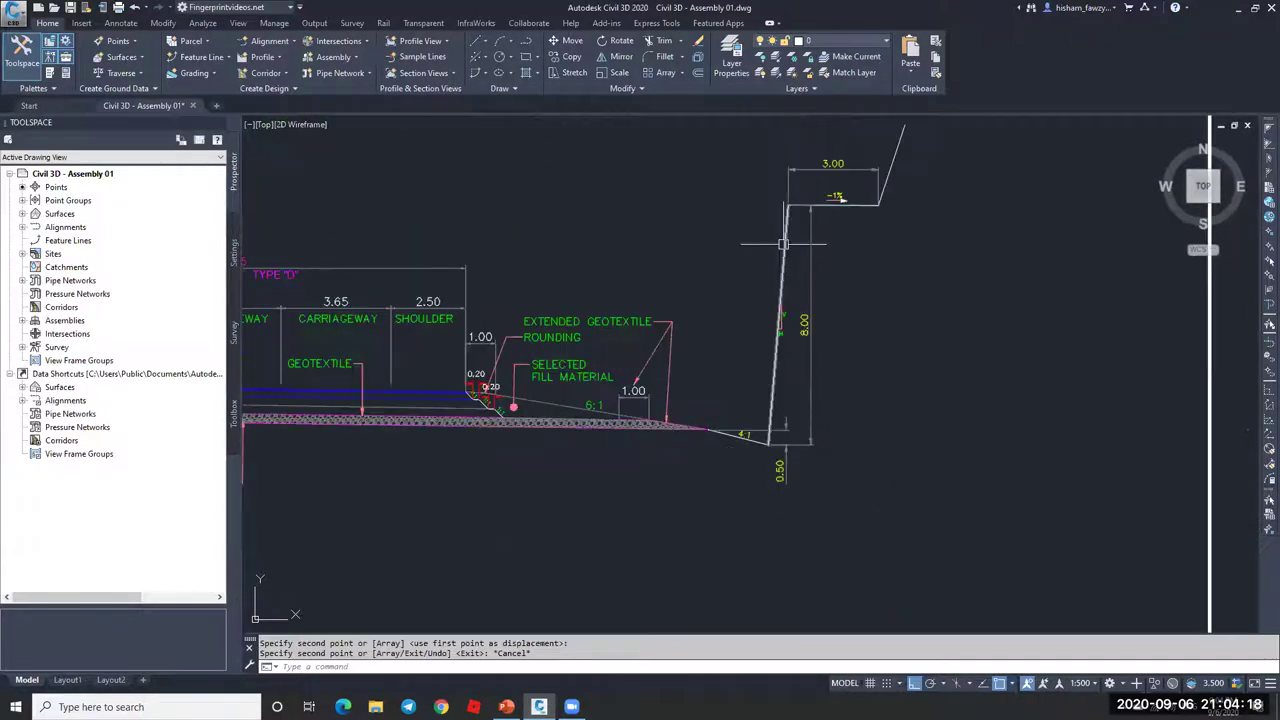
pyautogui.moveTo(790, 211)
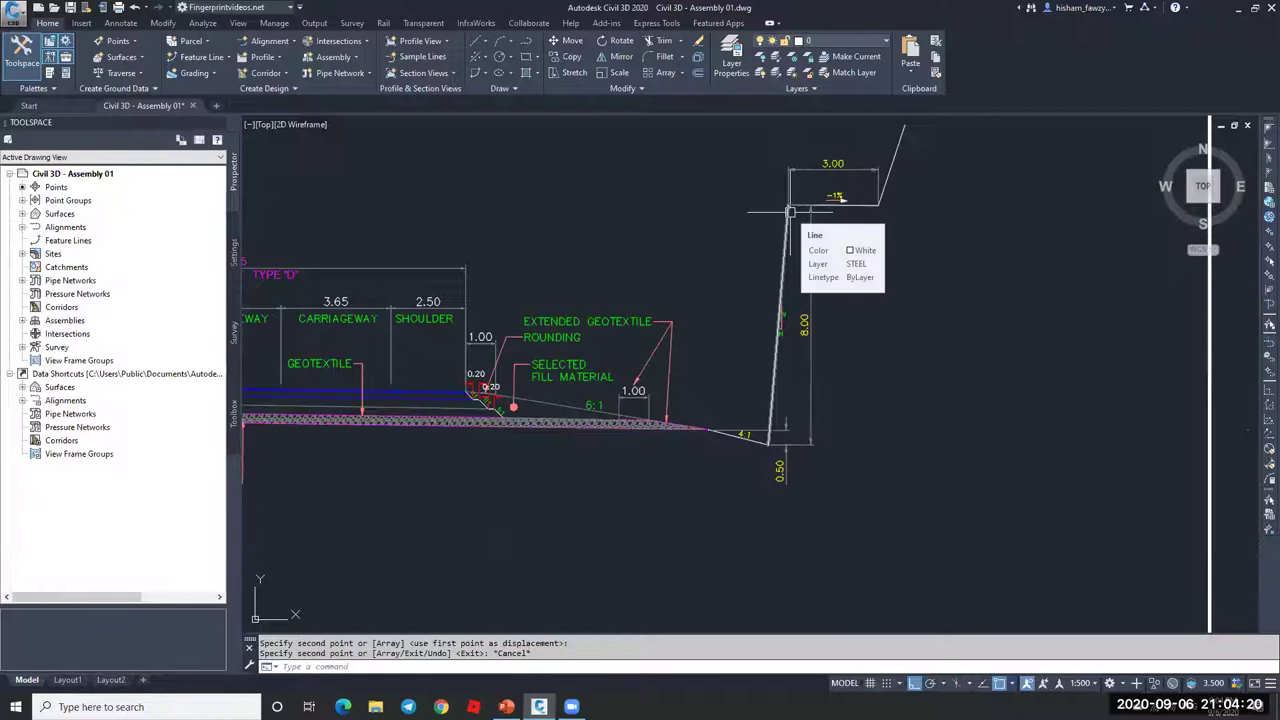
pyautogui.scroll(2, 790, 211)
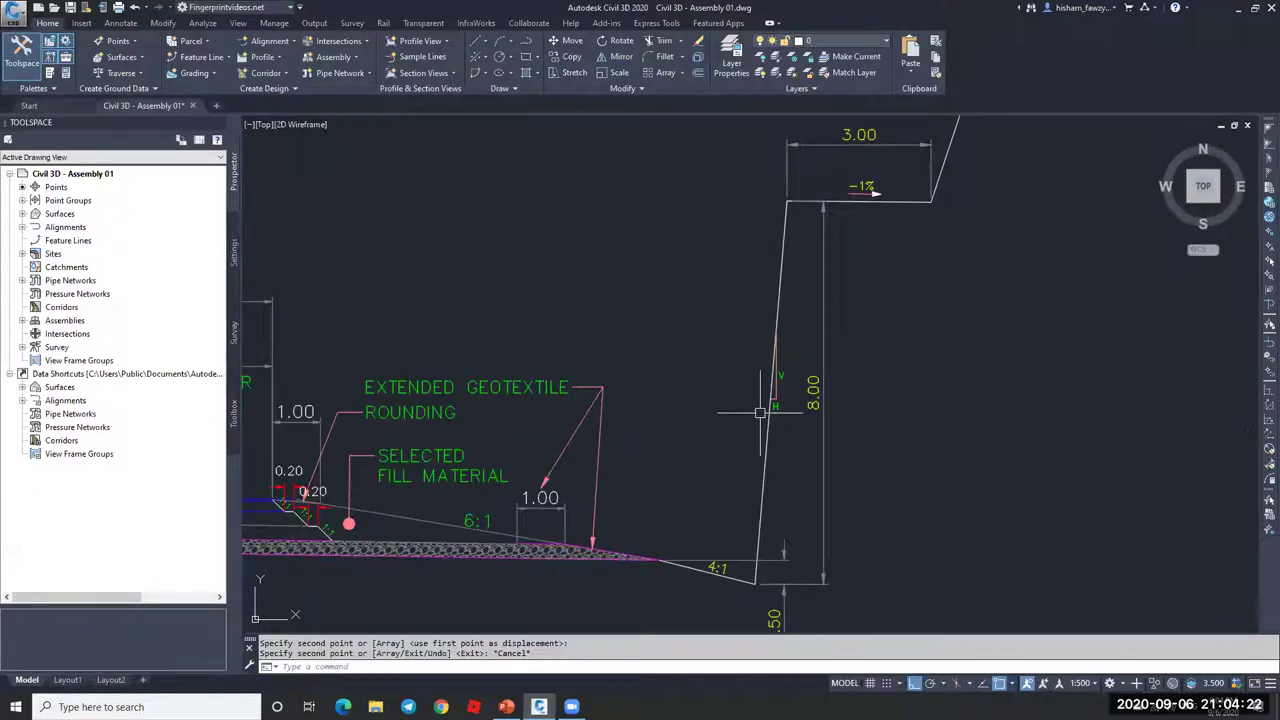
pyautogui.moveTo(760, 412)
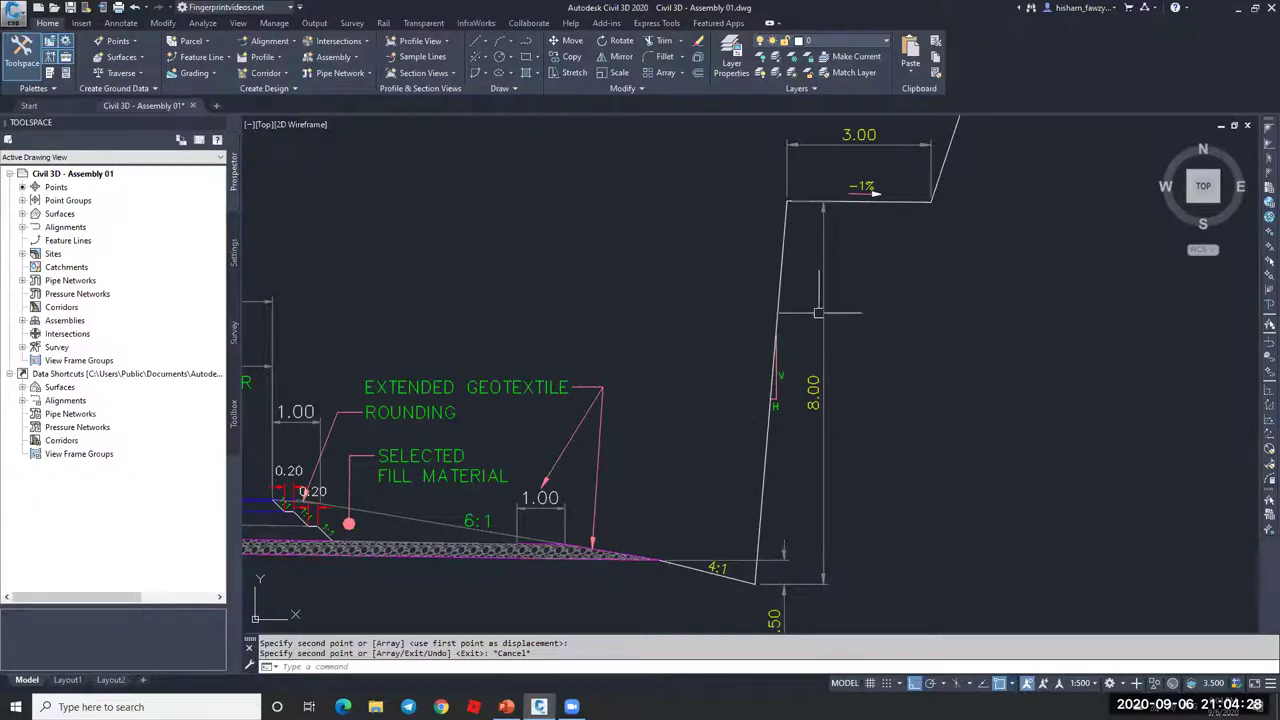
pyautogui.scroll(-3, 812, 418)
pyautogui.scroll(5, 800, 230)
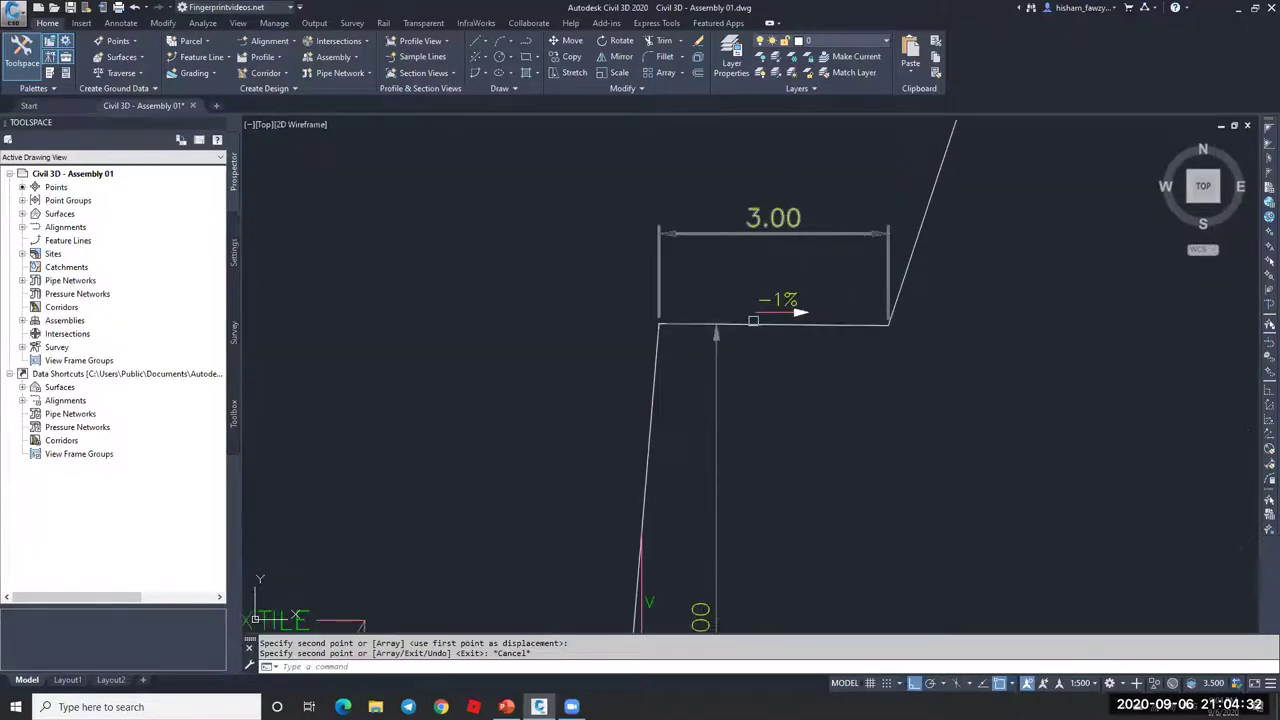
# - Bring the FILL table (6:1 to 2:1) into view and open the Tool Palettes with Ctrl+3
pyautogui.scroll(-5, 848, 312)
pyautogui.scroll(-3, 925, 255)
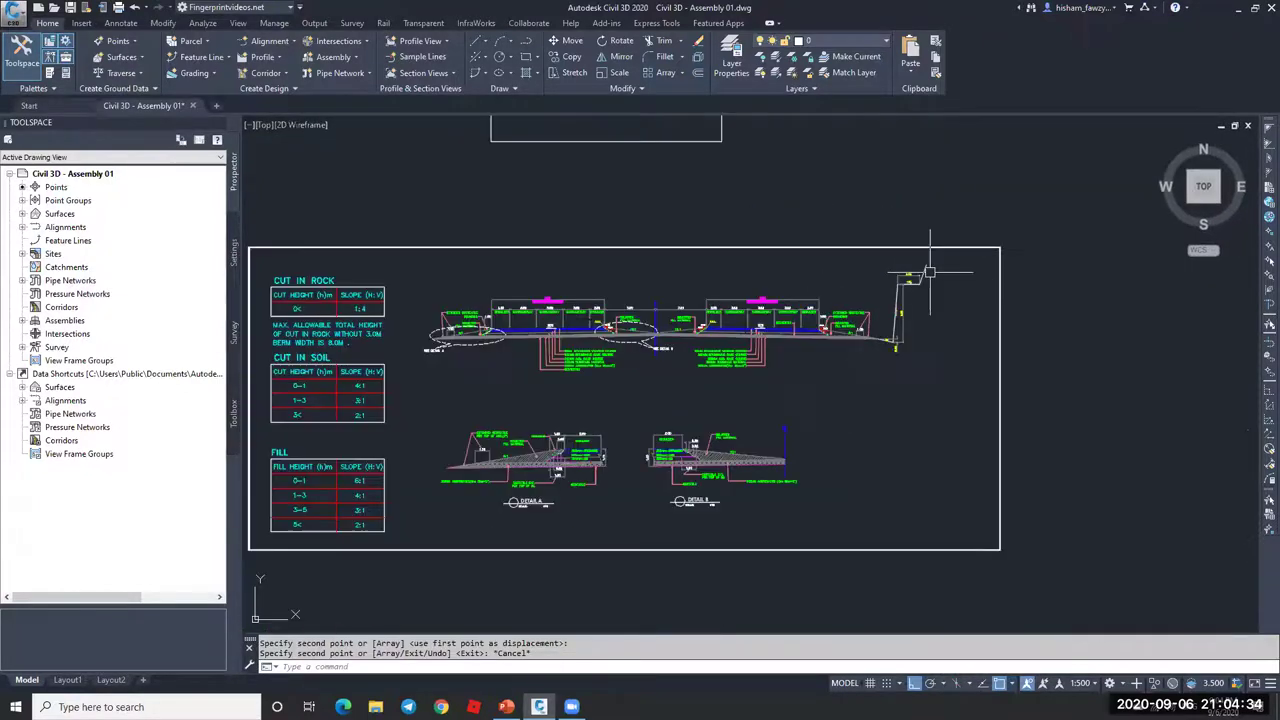
pyautogui.scroll(-3, 966, 300)
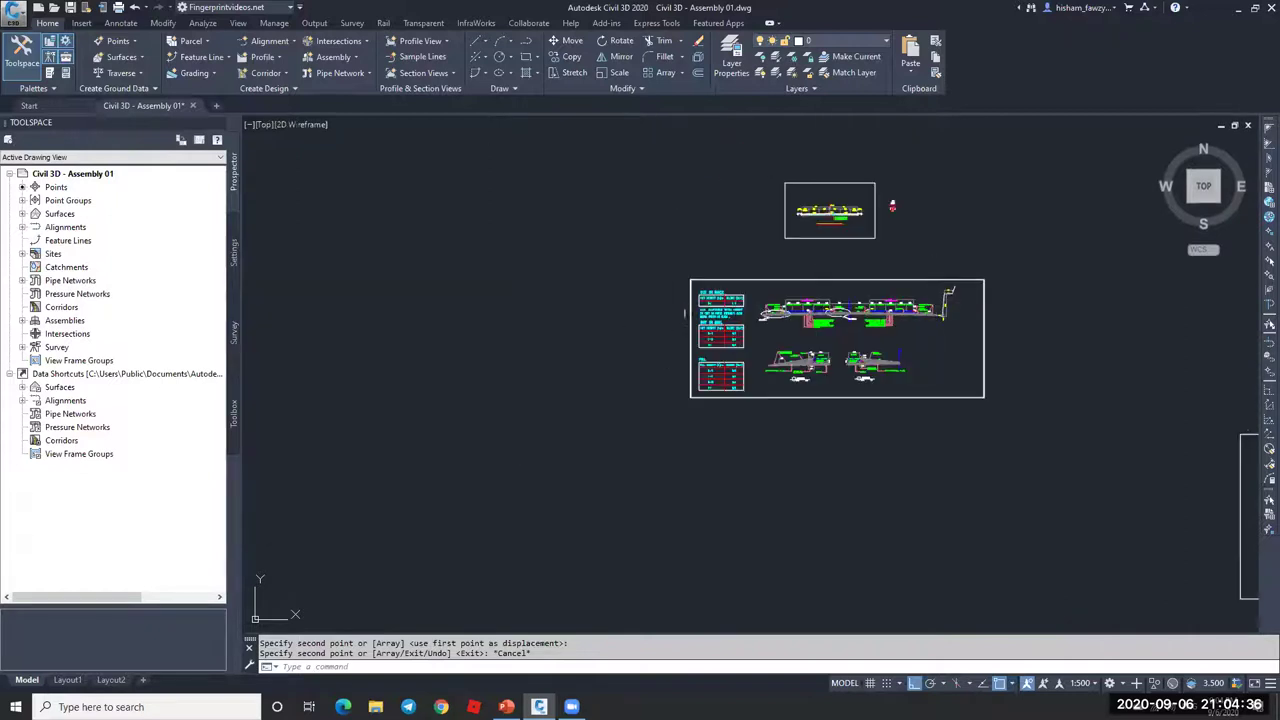
pyautogui.scroll(5, 695, 313)
pyautogui.scroll(4, 830, 200)
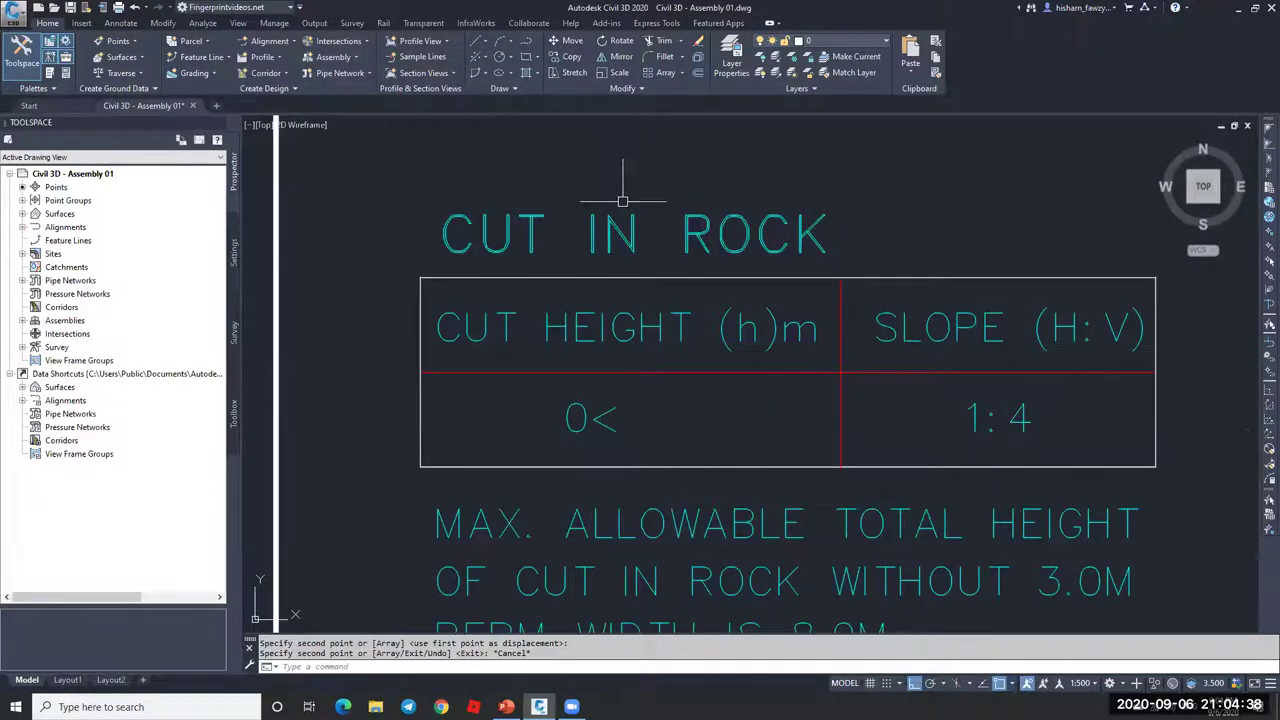
pyautogui.scroll(-3, 655, 330)
pyautogui.scroll(2, 665, 400)
pyautogui.scroll(-1, 700, 375)
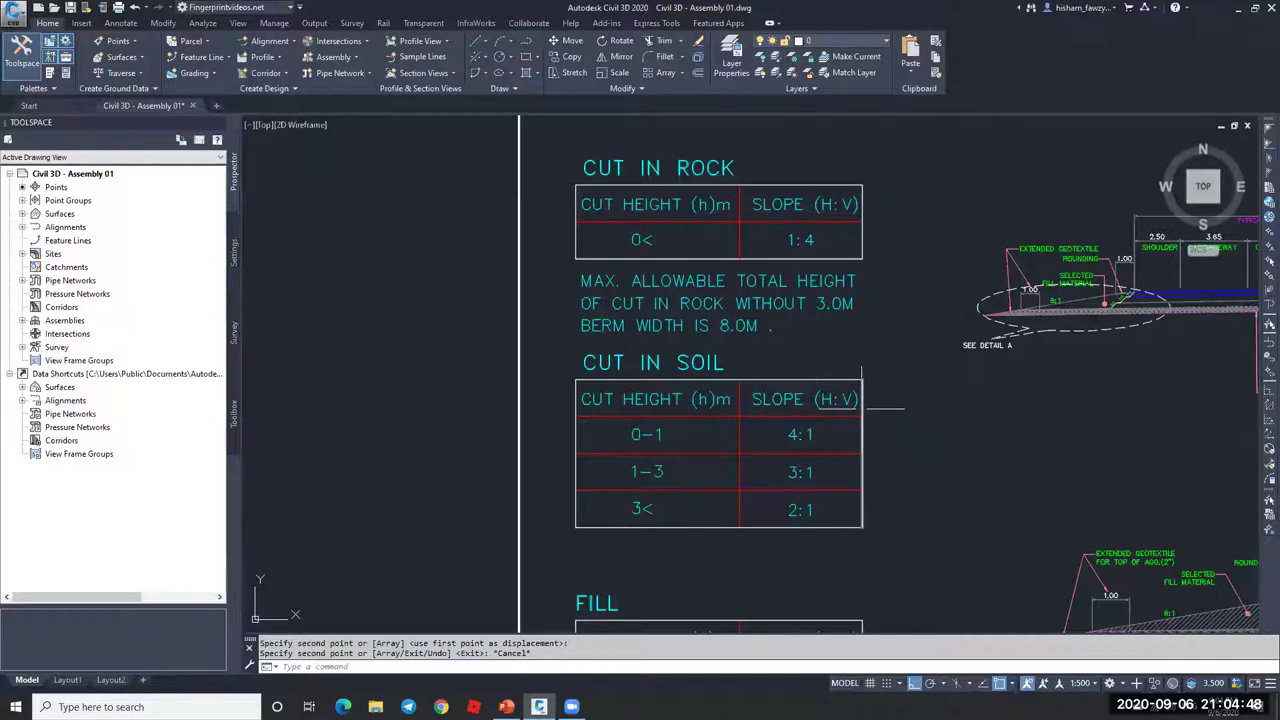
pyautogui.moveTo(862, 407); pyautogui.dragTo(864, 339, button='middle')
pyautogui.scroll(-2, 726, 406)
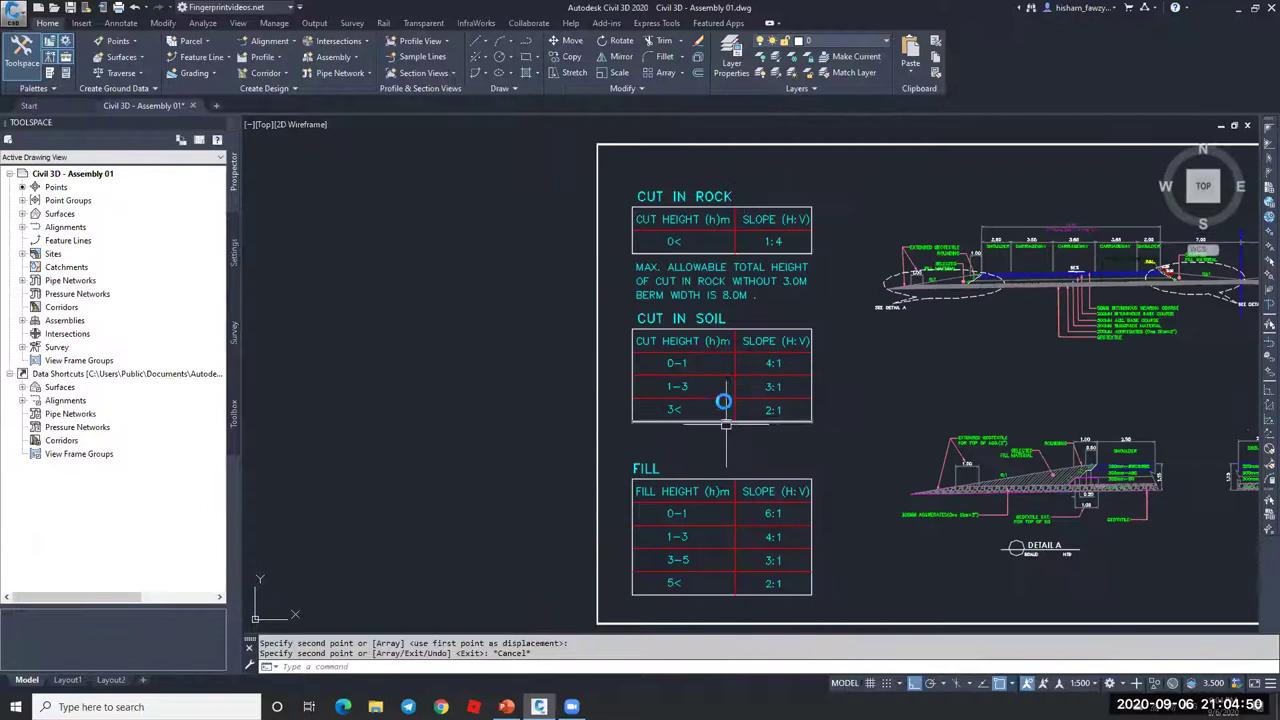
pyautogui.moveTo(726, 406); pyautogui.dragTo(724, 342, button='middle')
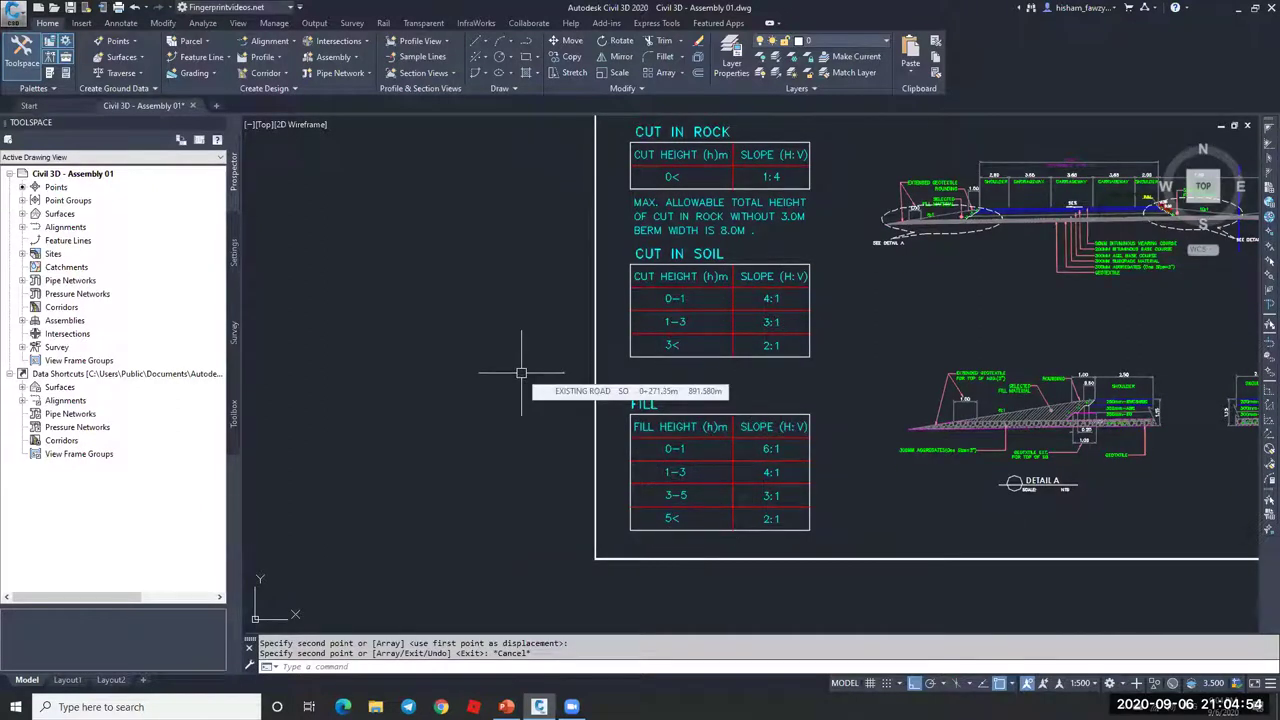
pyautogui.hotkey('ctrl', '3')
# - Move the Tool Palettes window up and left, shorten it, and place it beside the drawing
pyautogui.moveTo(357, 239); pyautogui.dragTo(342, 166)
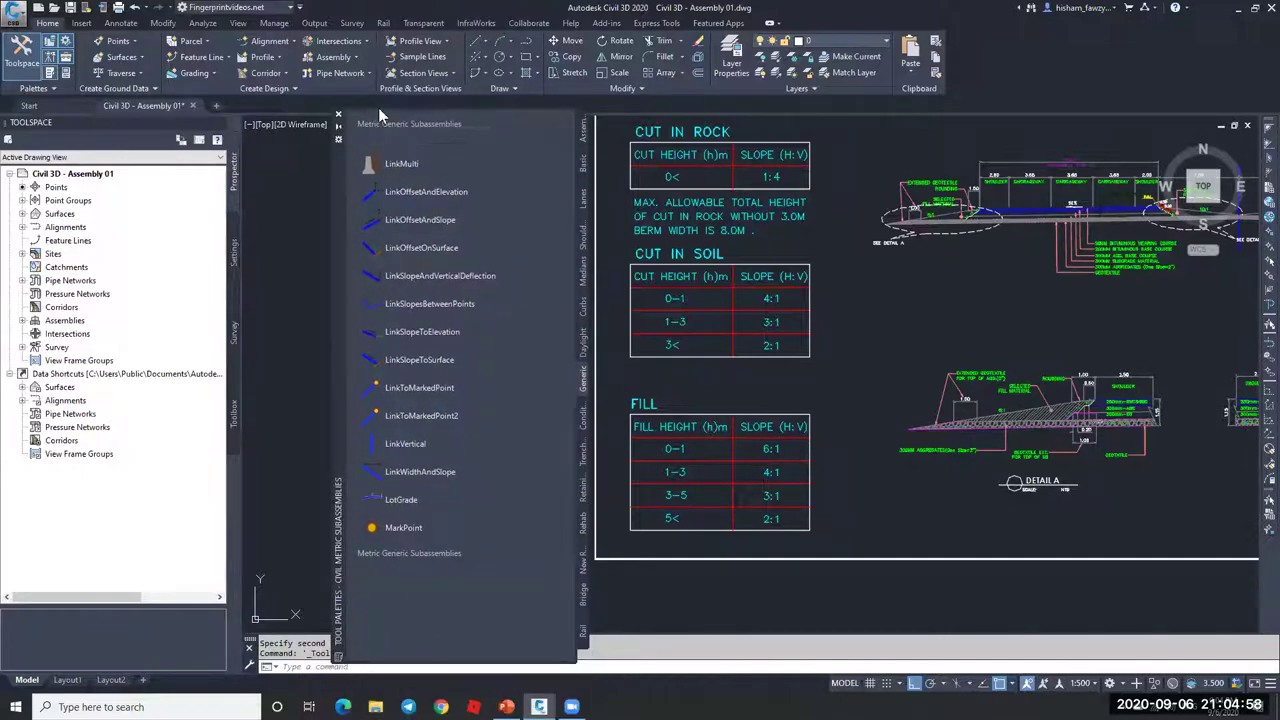
pyautogui.moveTo(382, 105); pyautogui.dragTo(380, 195)
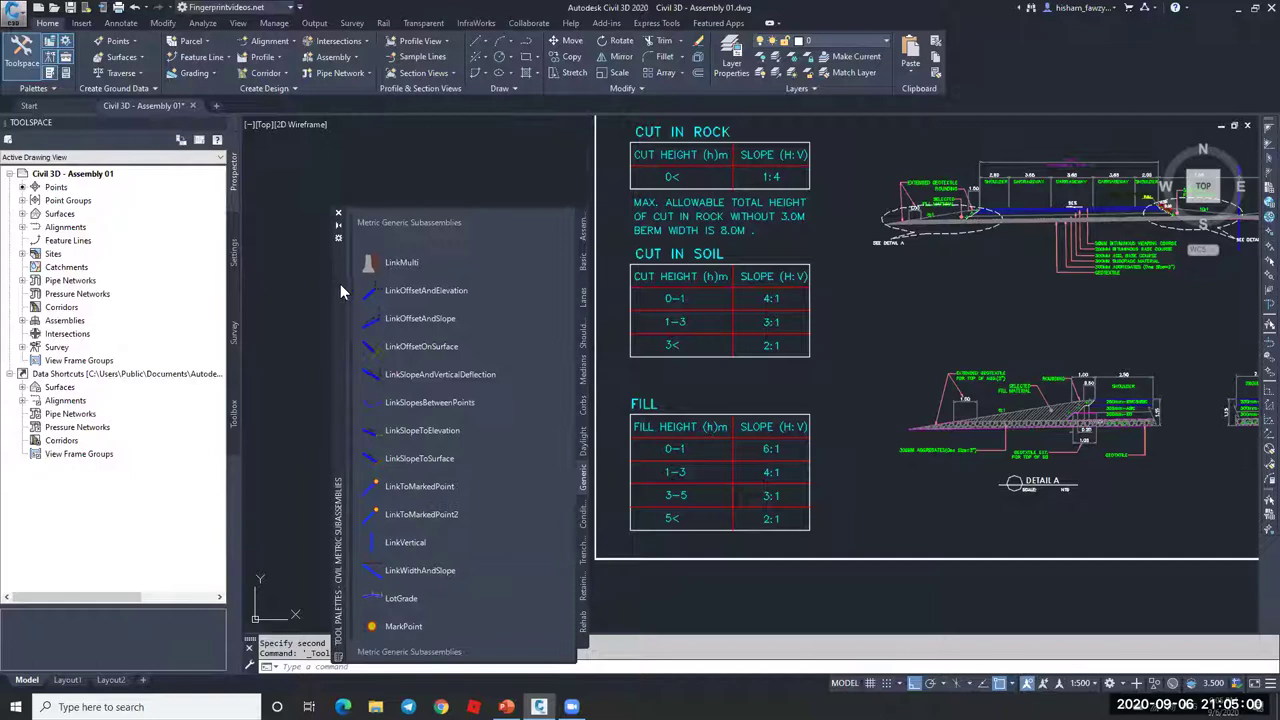
pyautogui.moveTo(340, 284); pyautogui.dragTo(314, 227)
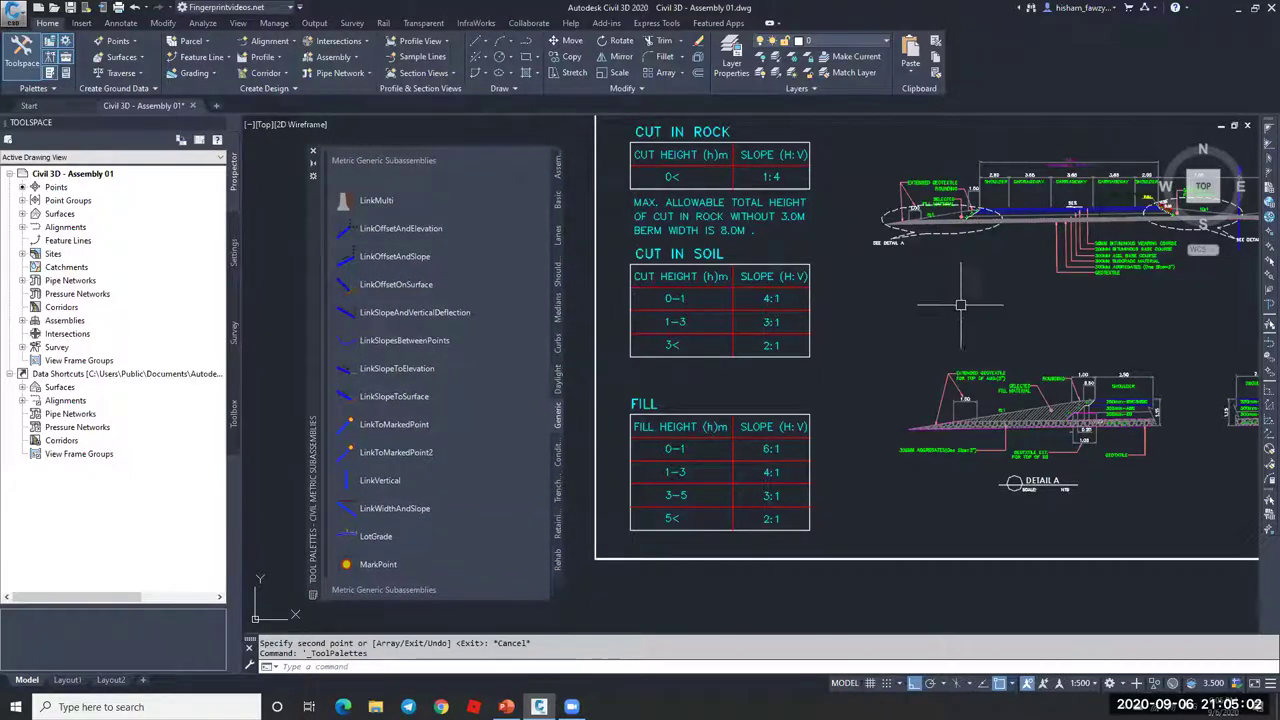
# - Show the Metric Daylight Subassemblies and inspect DaylightInsideROW's context menu without running anything
pyautogui.click(558, 378)
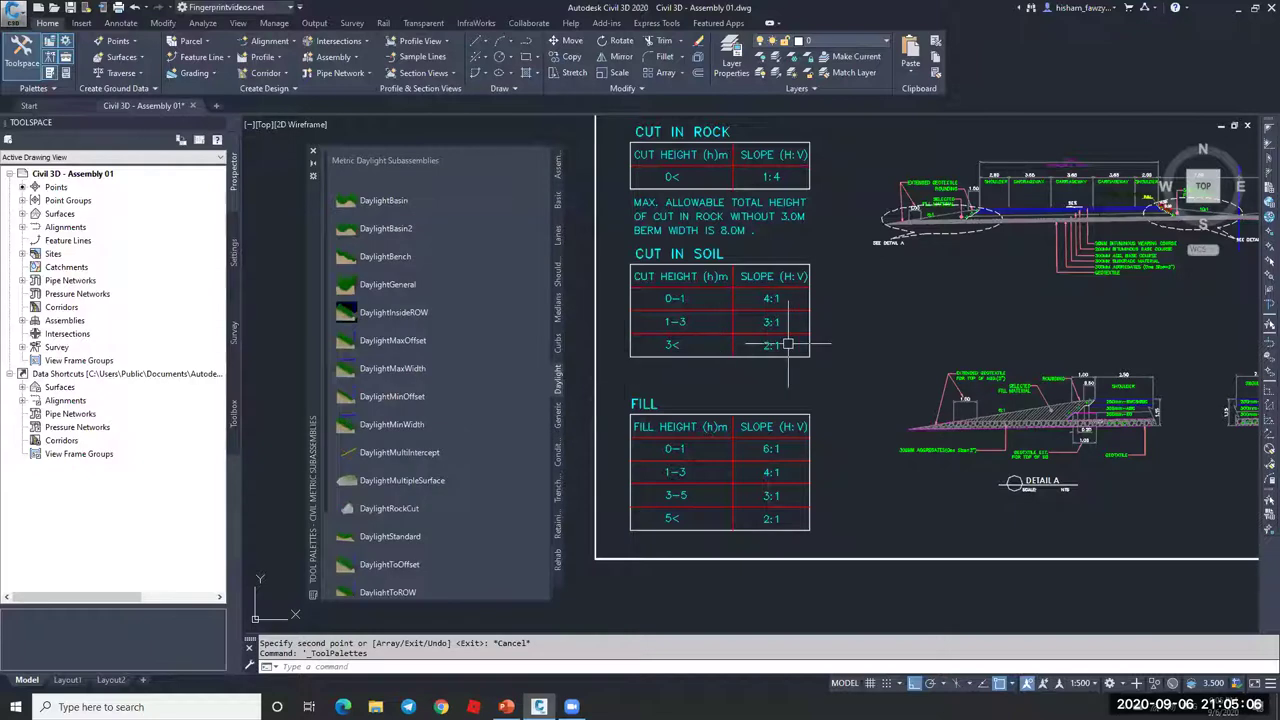
pyautogui.scroll(-3, 442, 303)
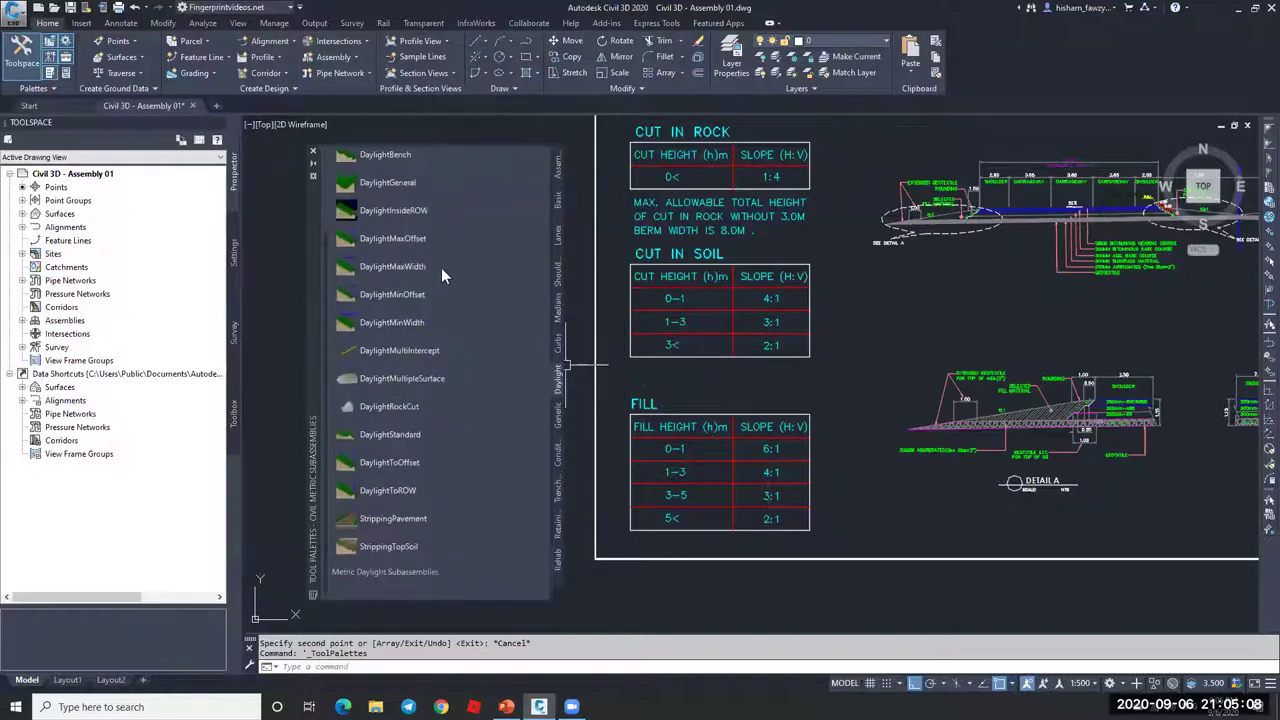
pyautogui.scroll(3, 440, 420)
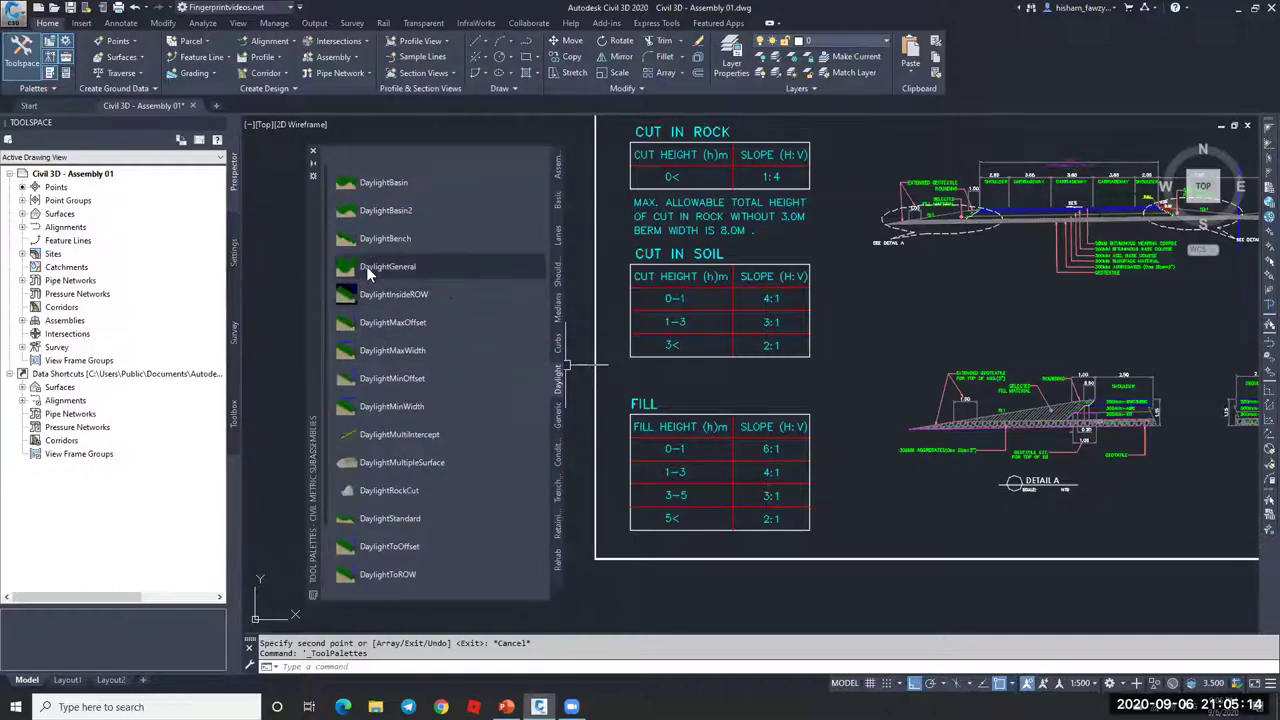
pyautogui.rightClick(474, 296)
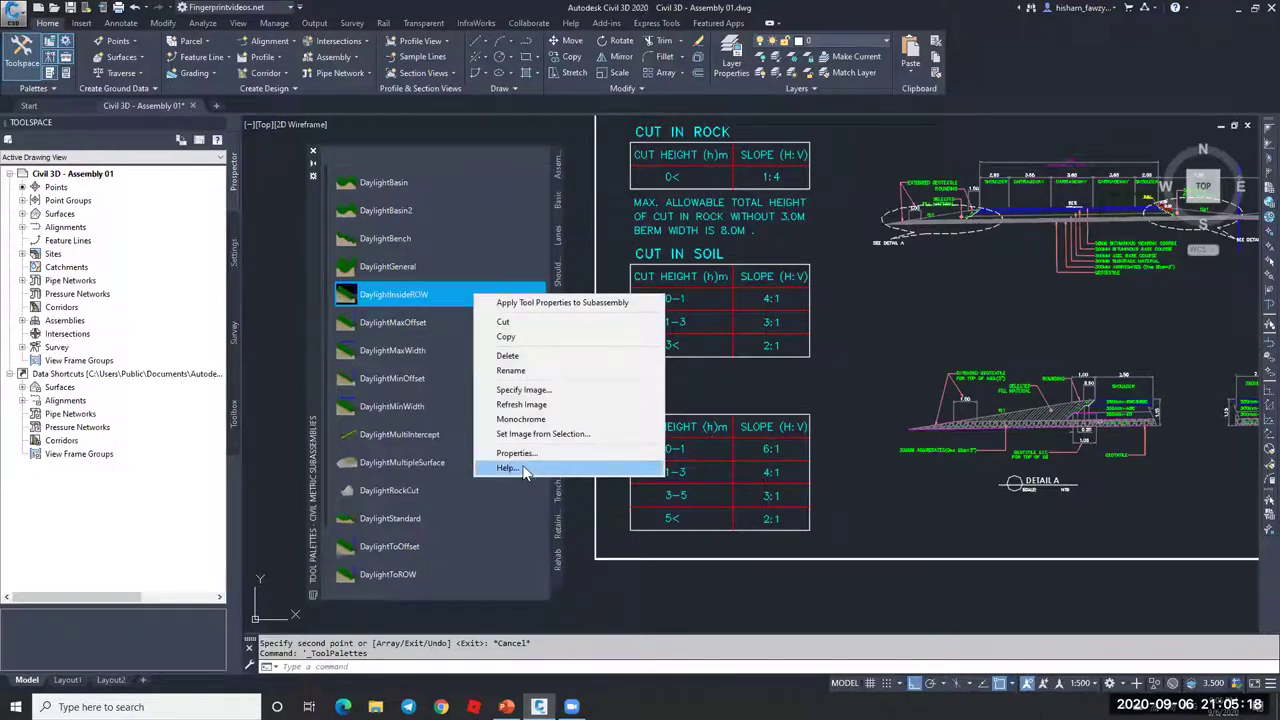
pyautogui.click(885, 400)
pyautogui.scroll(-2, 867, 311)
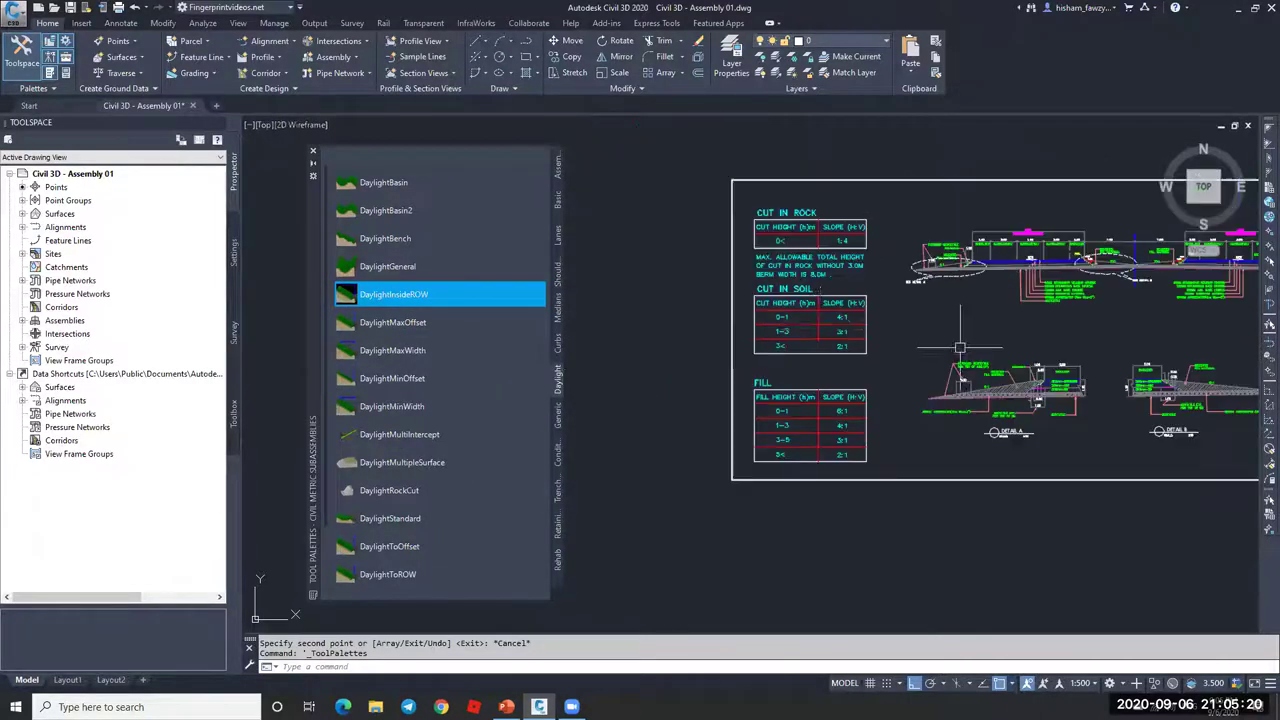
pyautogui.scroll(2, 867, 311)
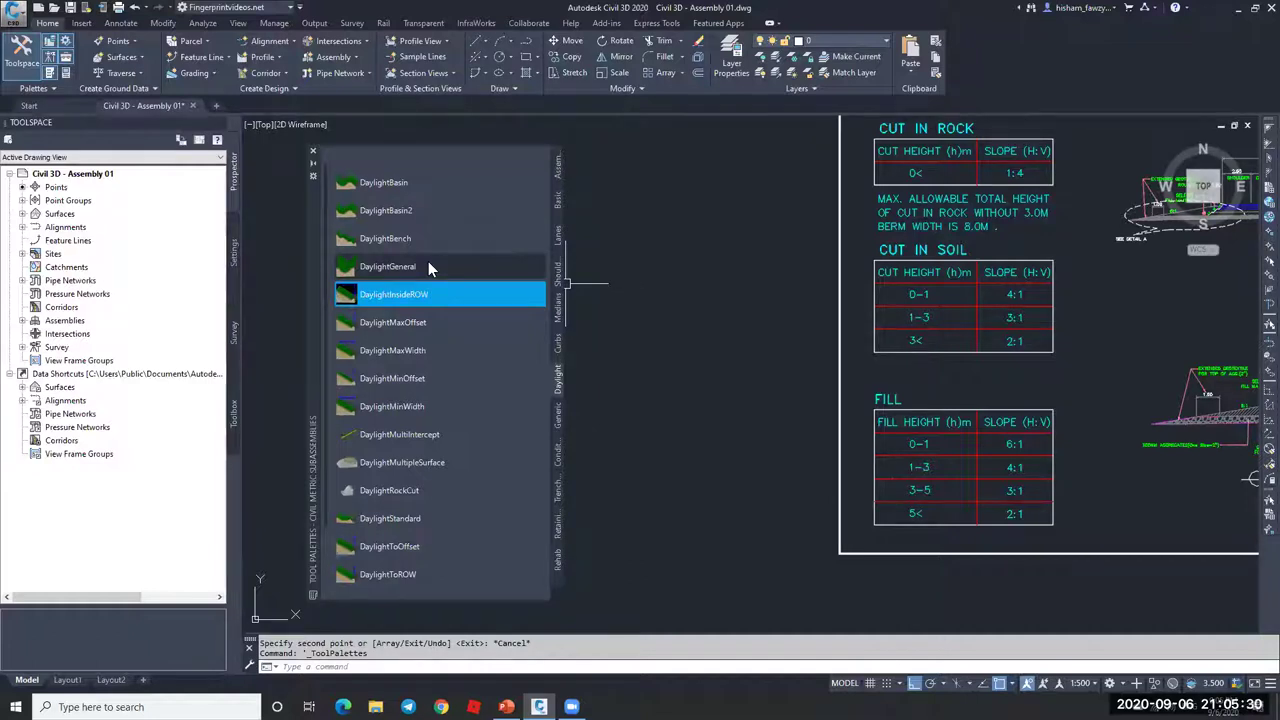
pyautogui.scroll(2, 1050, 300)
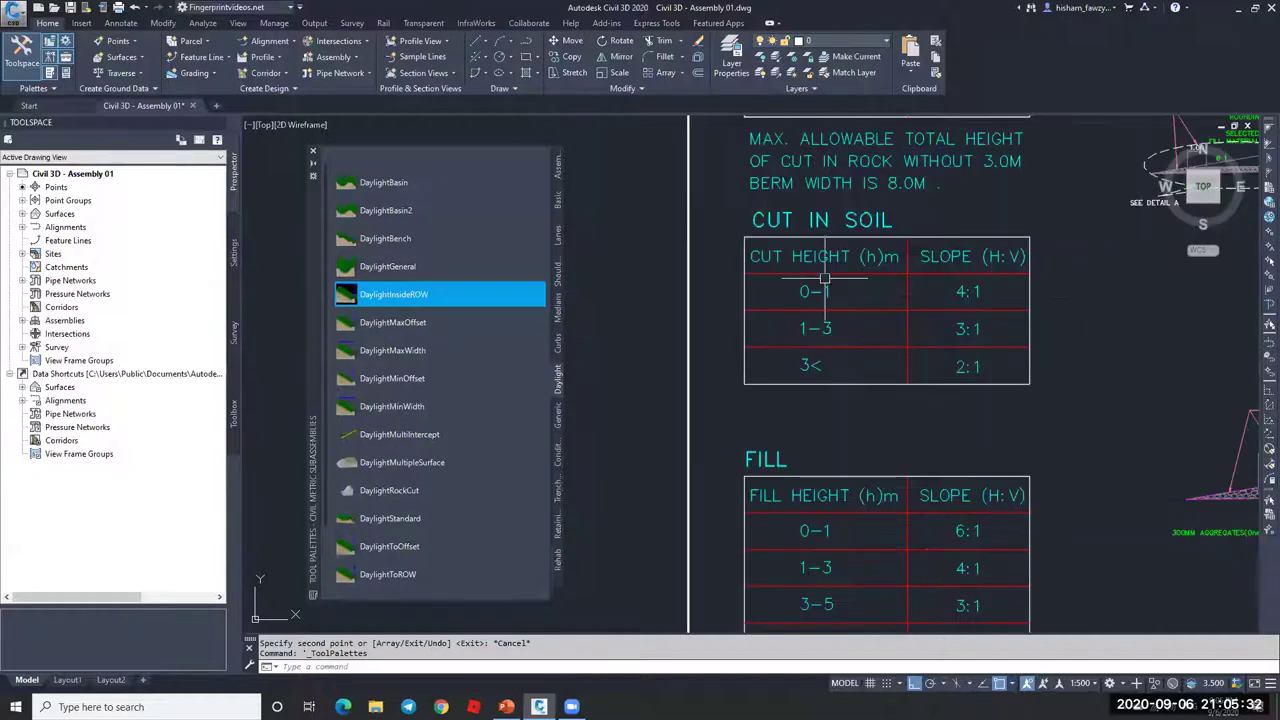
pyautogui.scroll(3, 805, 294)
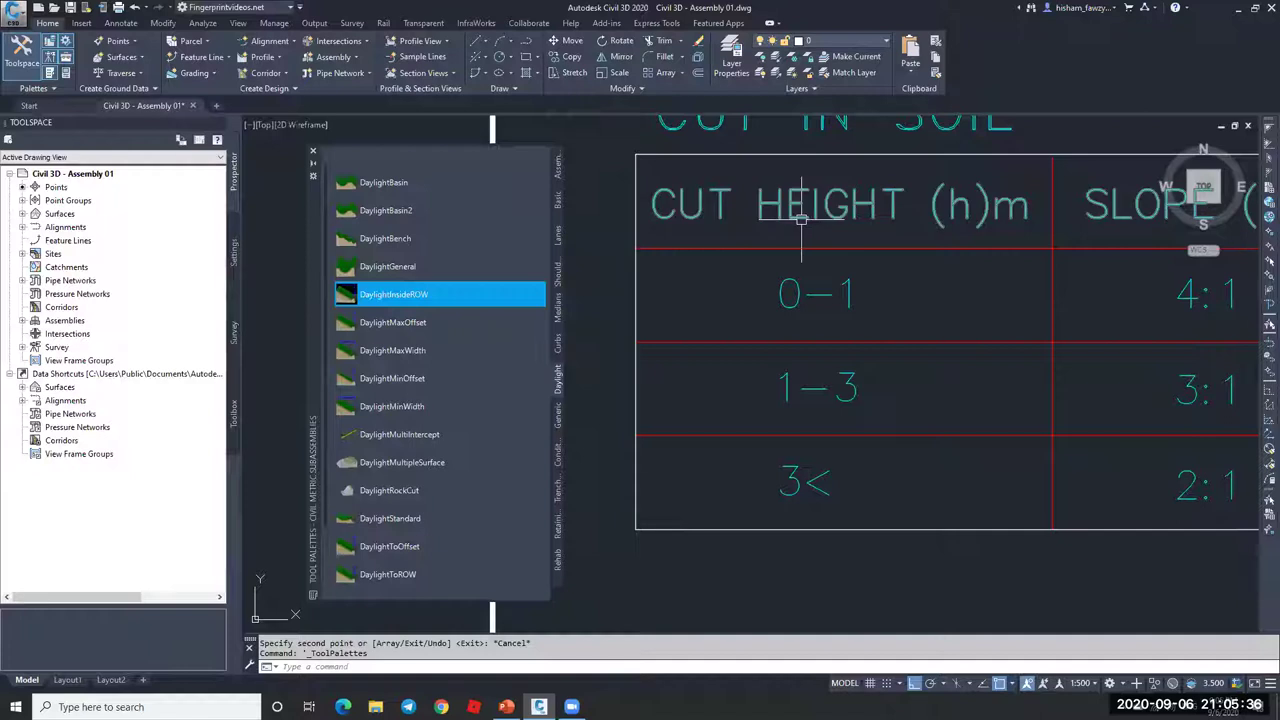
pyautogui.scroll(-2, 880, 280)
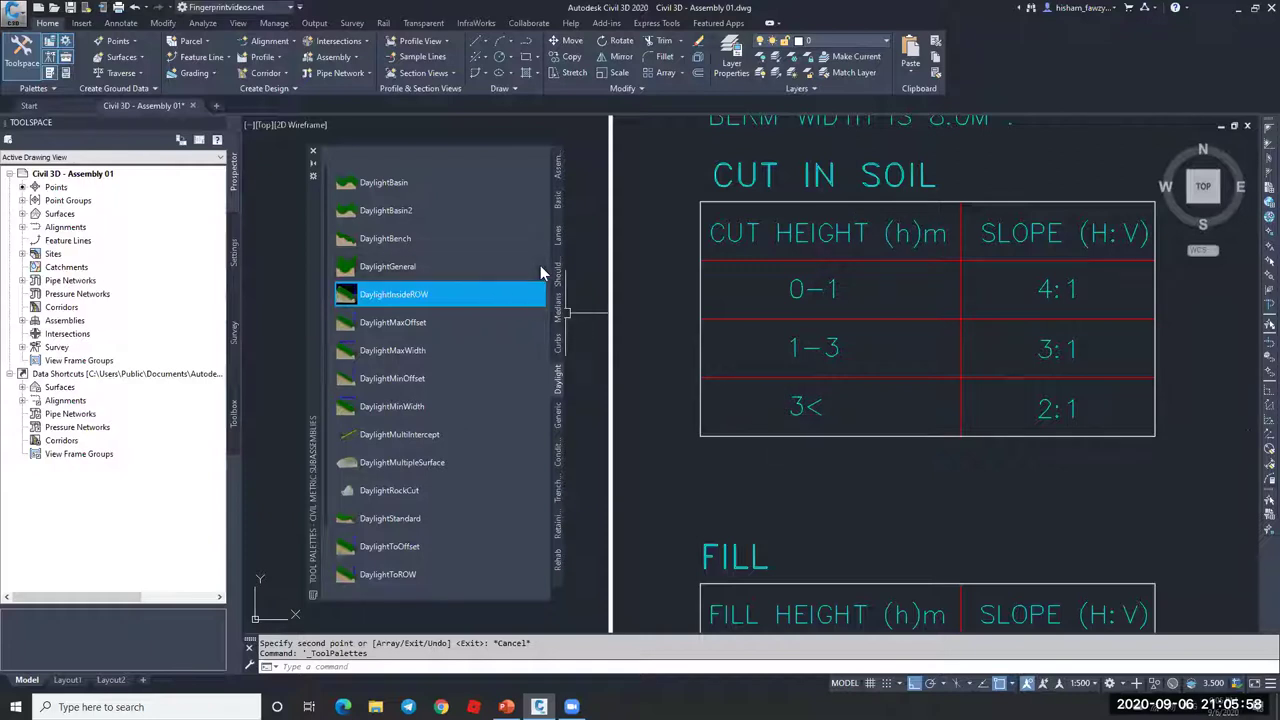
pyautogui.scroll(-2, 750, 258)
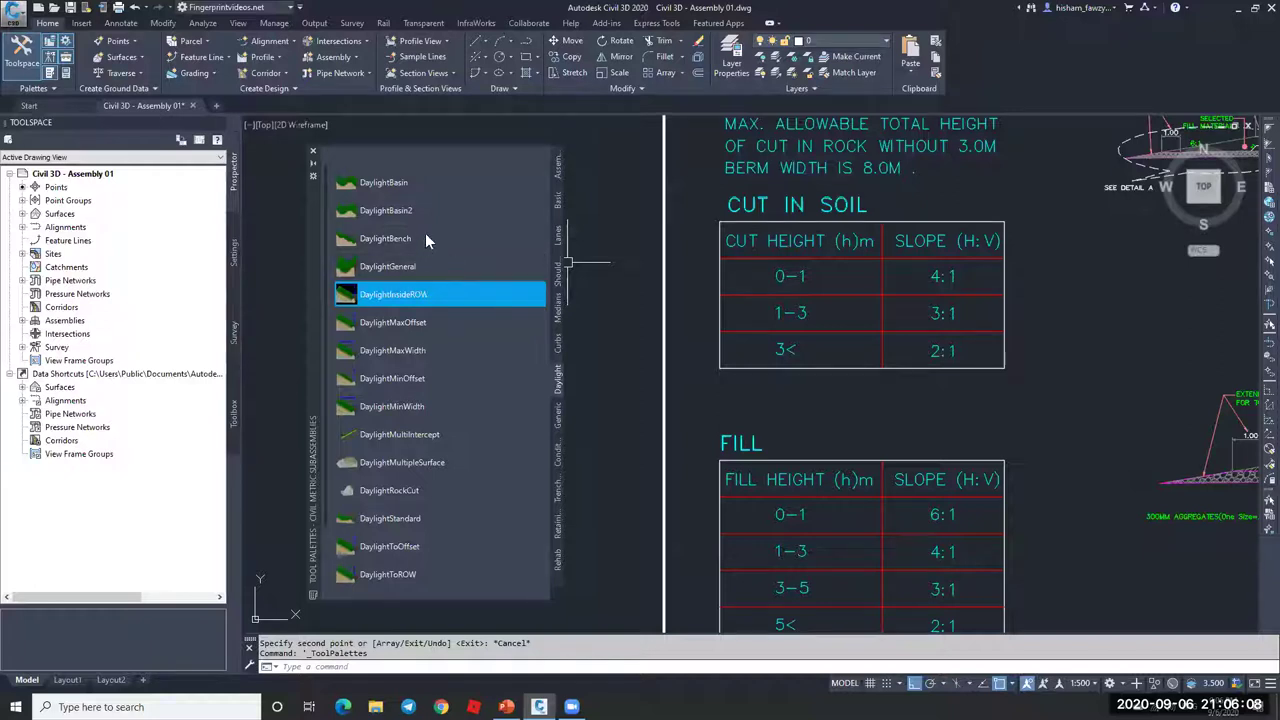
pyautogui.scroll(-10, 870, 290)
pyautogui.scroll(10, 843, 309)
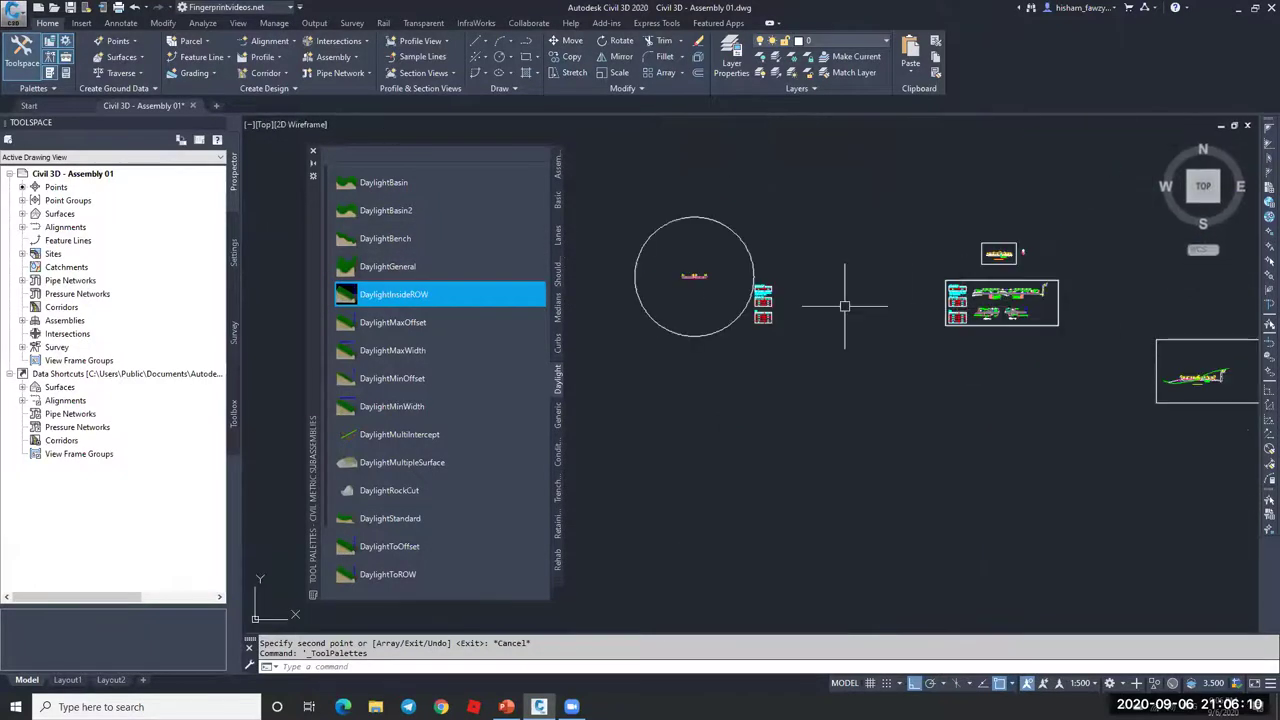
pyautogui.scroll(6, 847, 320)
pyautogui.scroll(-7, 860, 295)
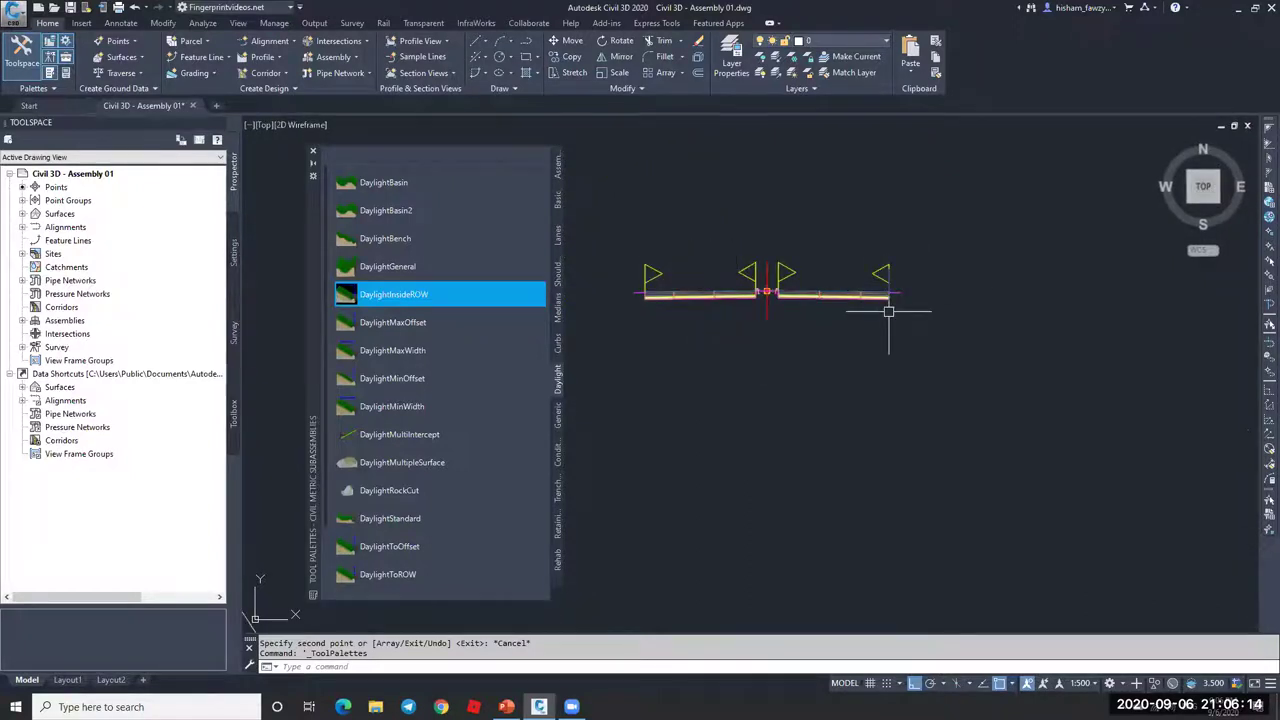
pyautogui.scroll(-3, 718, 300)
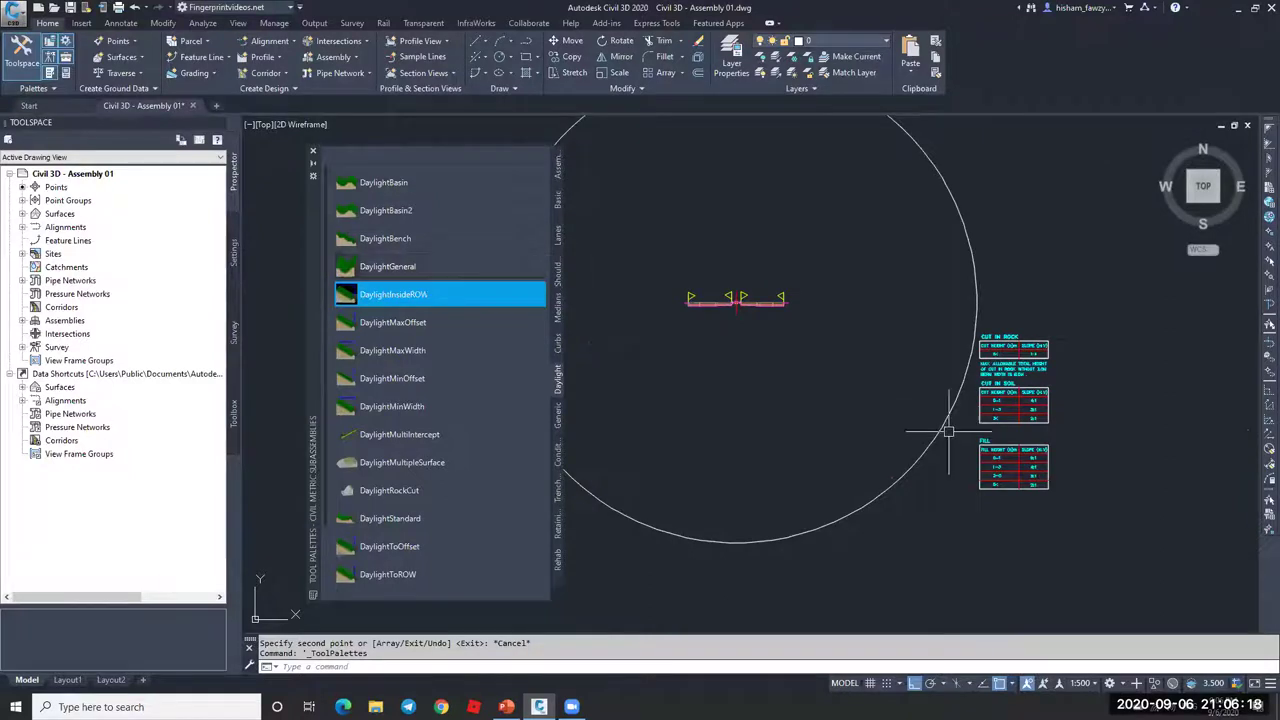
pyautogui.scroll(8, 1008, 478)
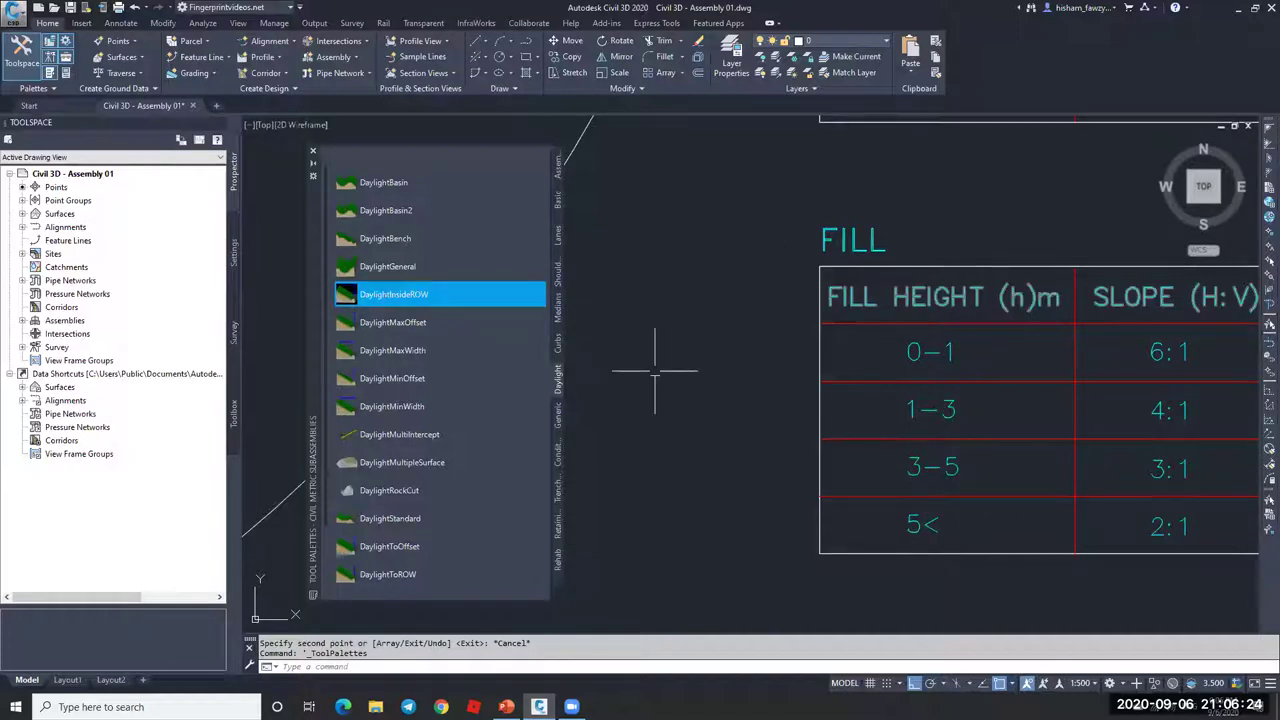
# - Switch the palette to the Conditional tab listing ConditionalCutOrFill and ConditionalHorizontalTarget, zooming around the tables
pyautogui.click(559, 450)
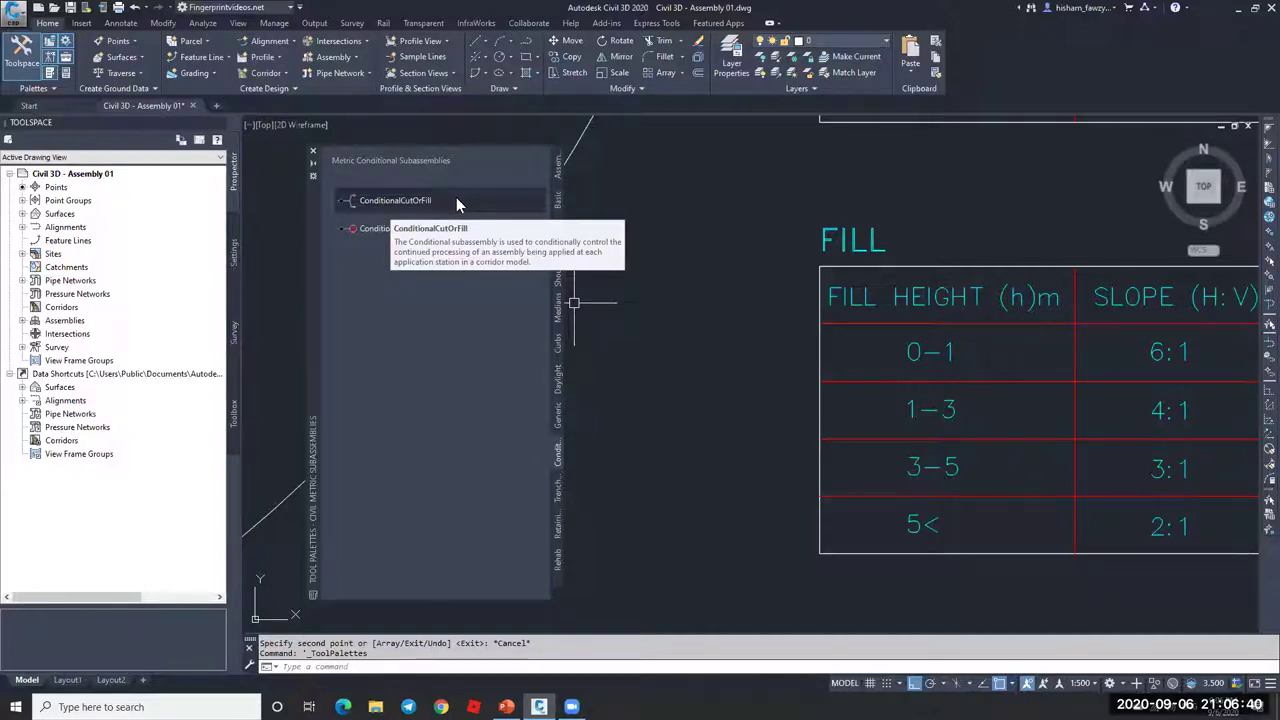
pyautogui.scroll(-8, 903, 294)
pyautogui.scroll(6, 947, 287)
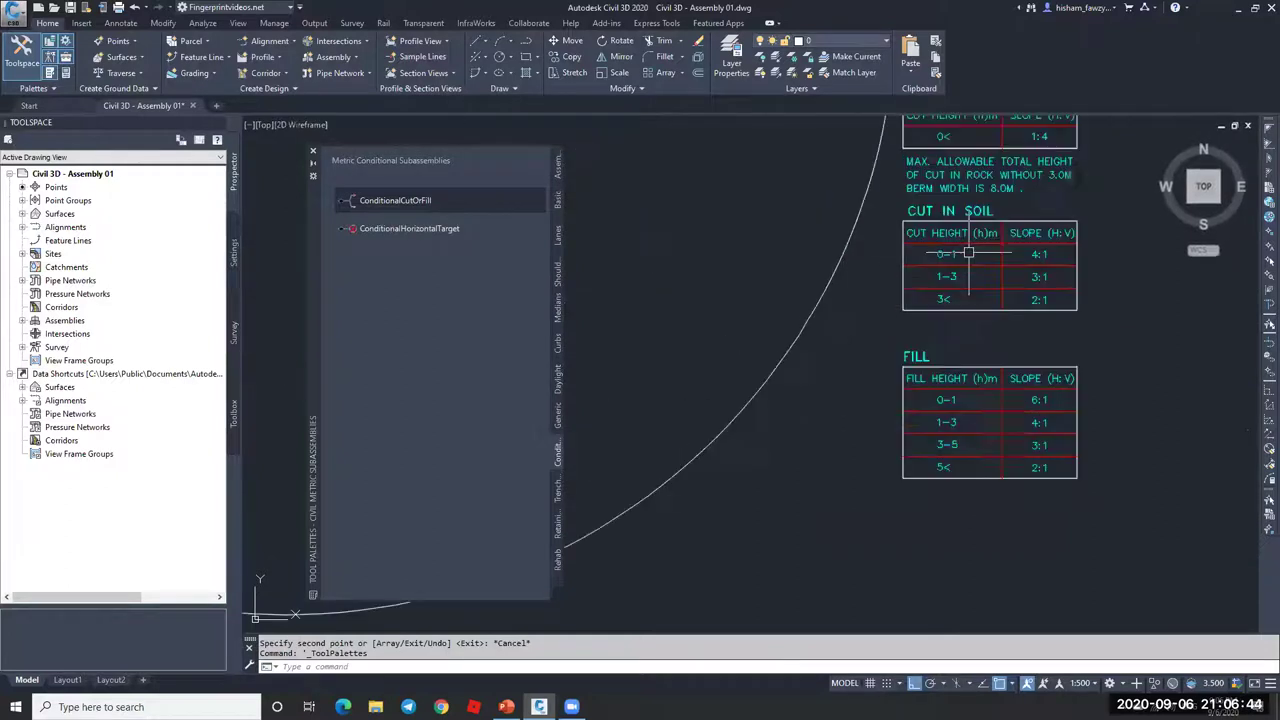
pyautogui.scroll(3, 921, 266)
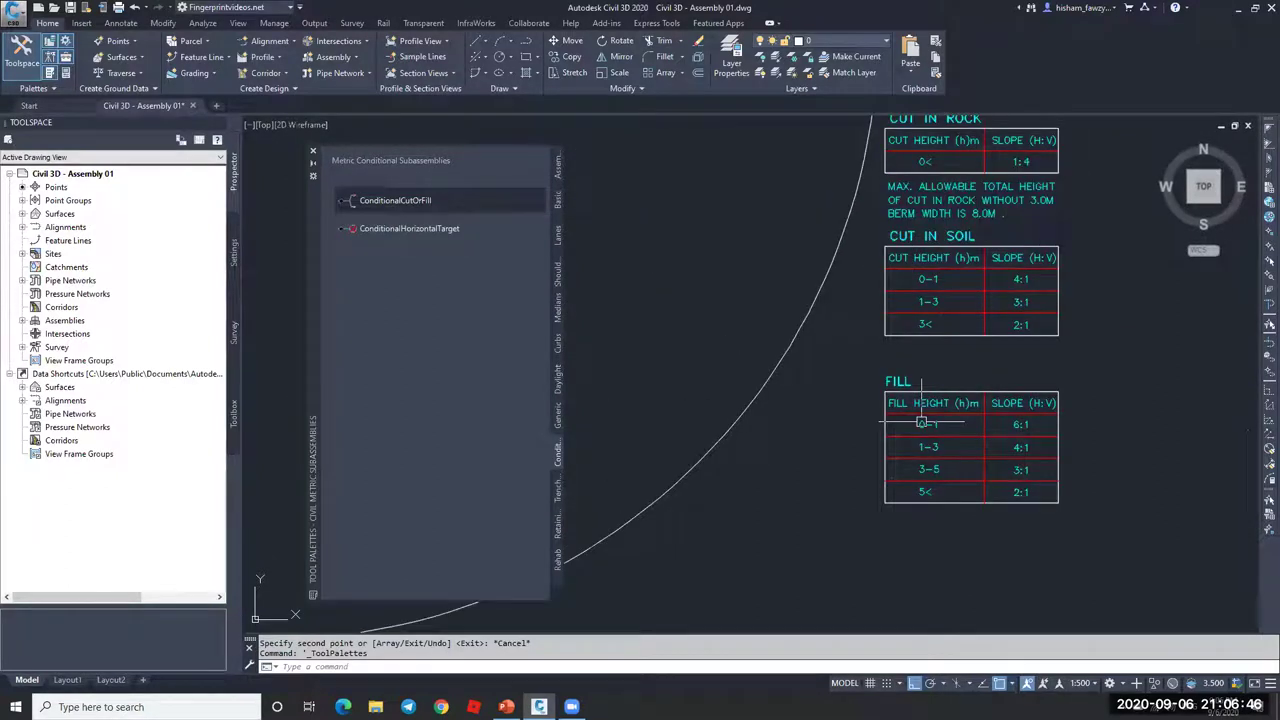
pyautogui.scroll(-3, 968, 383)
pyautogui.scroll(2, 945, 399)
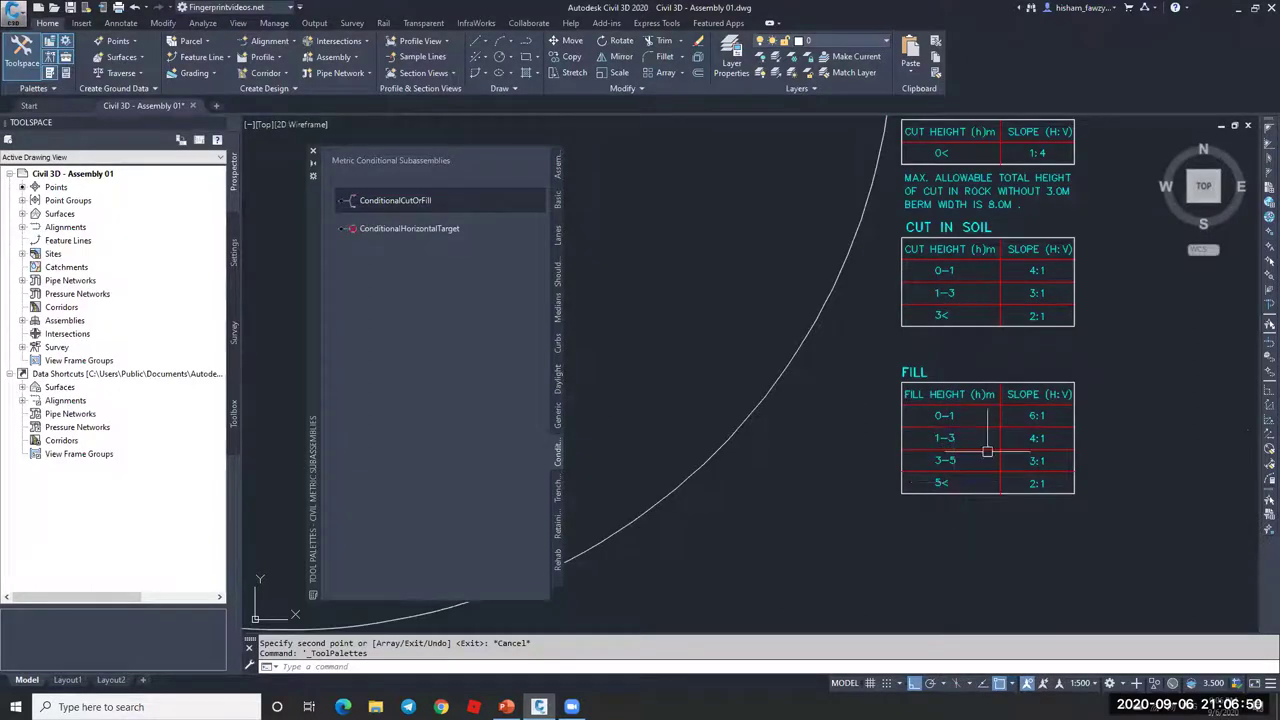
pyautogui.scroll(-4, 960, 450)
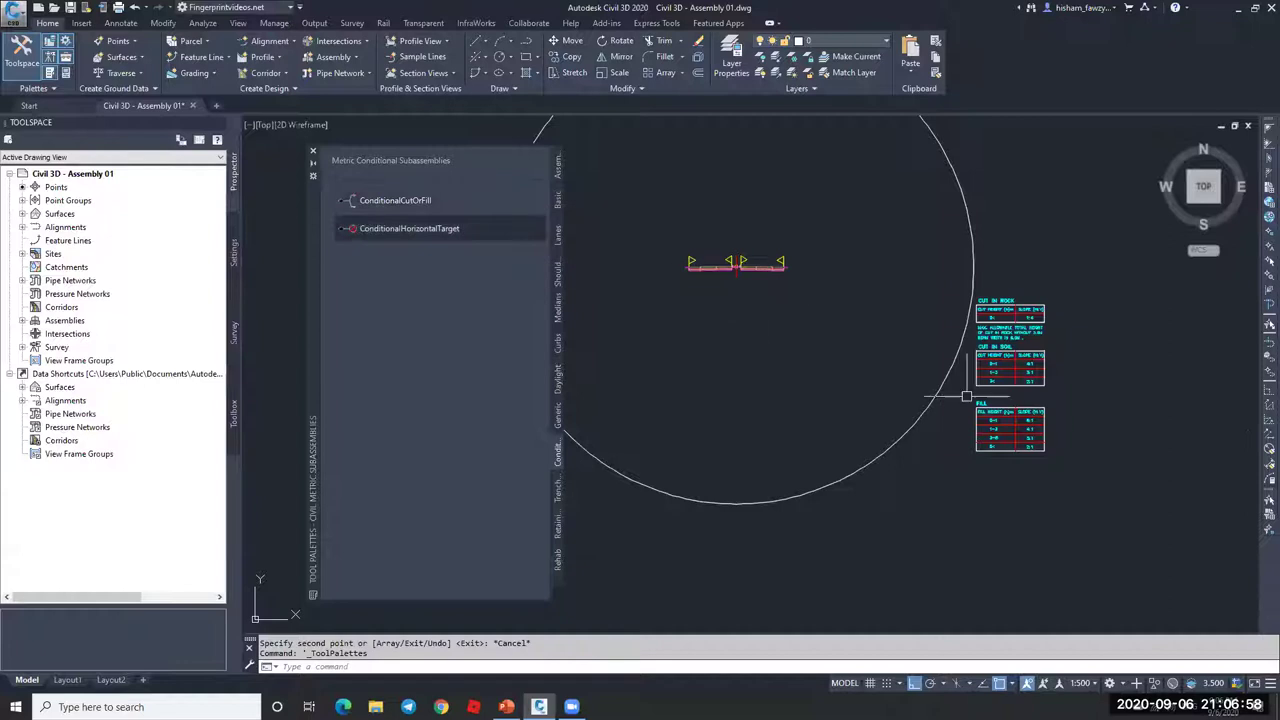
pyautogui.scroll(4, 1015, 430)
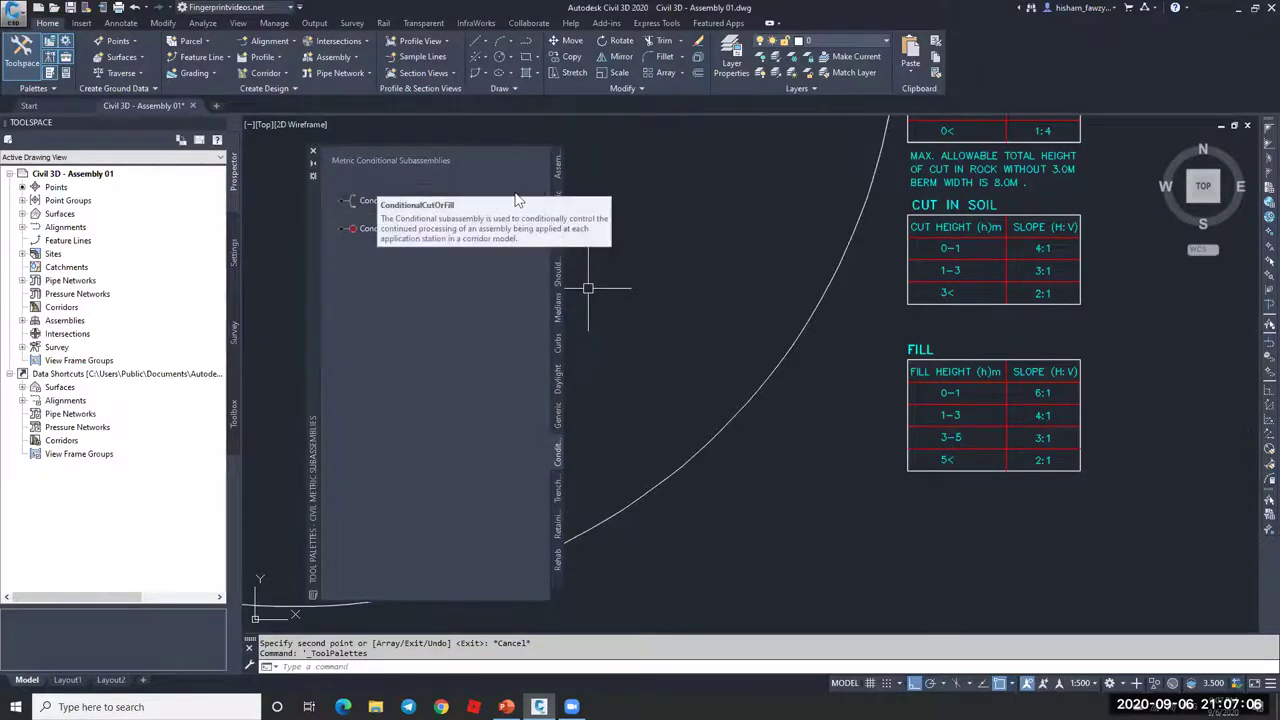
# - Start placing ConditionalCutOrFill with a 5.000 m layout width and Type set to Fill
pyautogui.click(365, 202)
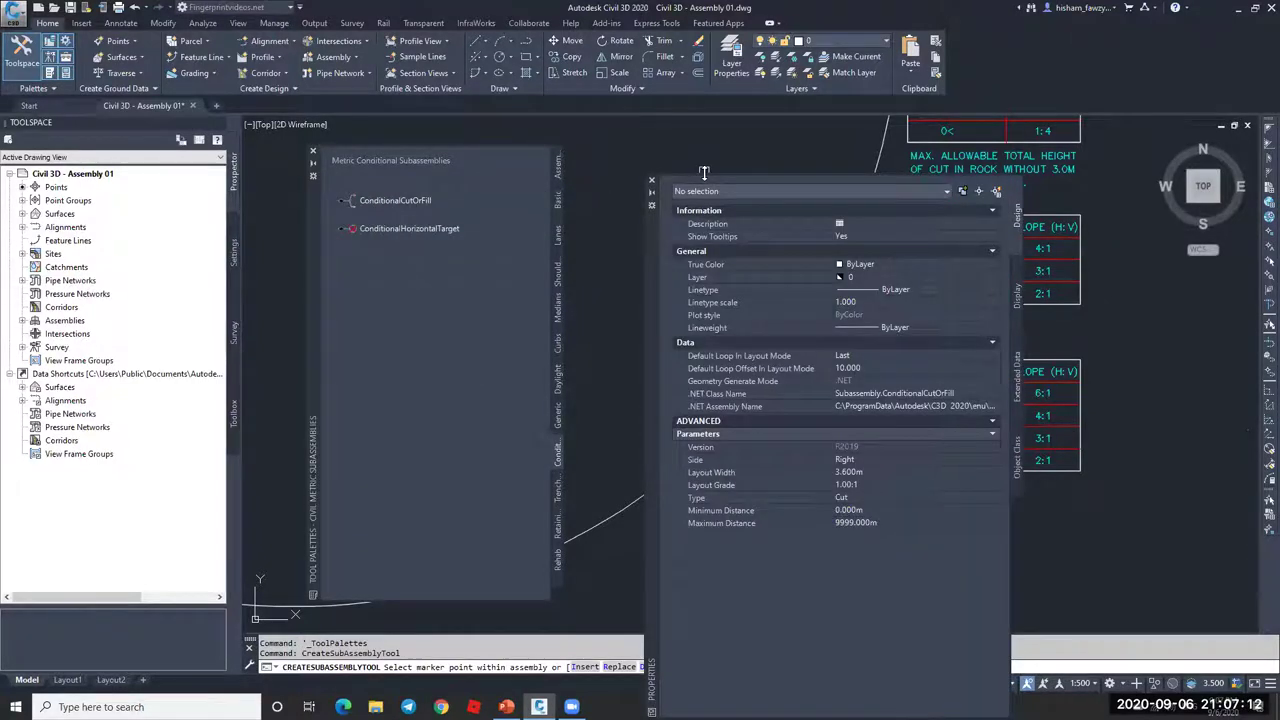
pyautogui.moveTo(651, 392); pyautogui.dragTo(494, 363)
pyautogui.scroll(-3, 1160, 308)
pyautogui.scroll(4, 1160, 308)
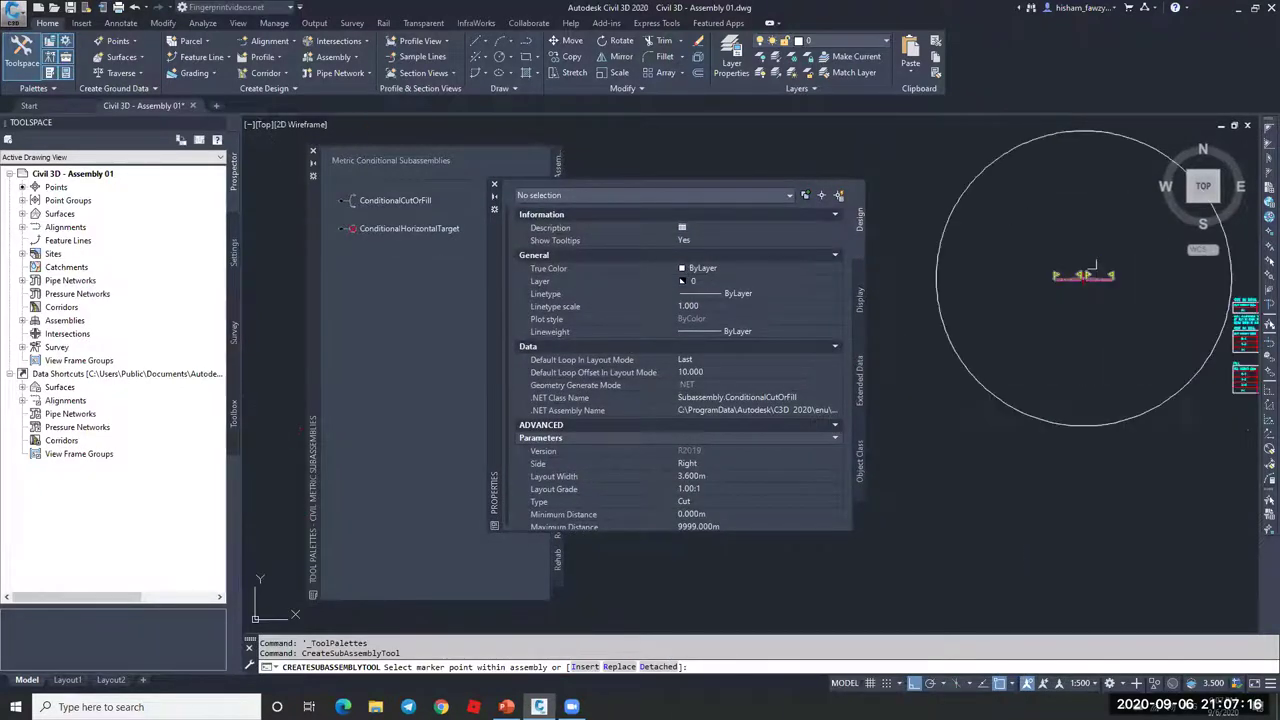
pyautogui.click(709, 477)
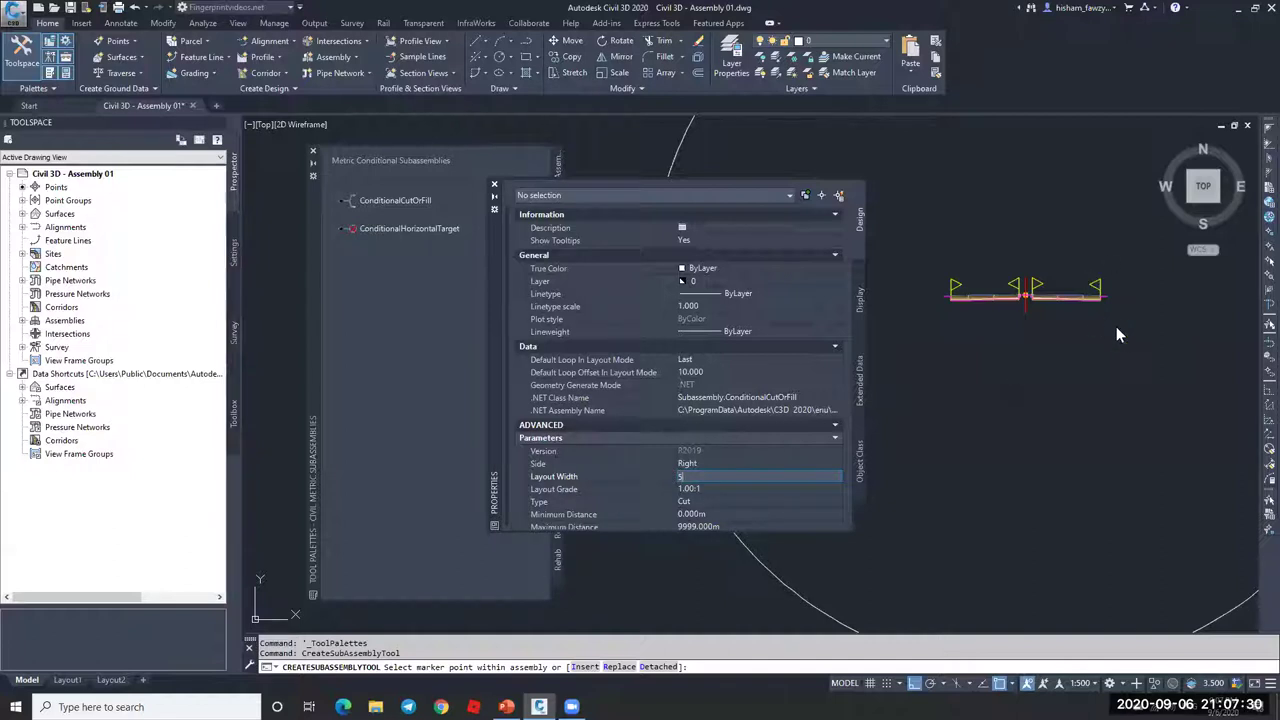
pyautogui.click(696, 488)
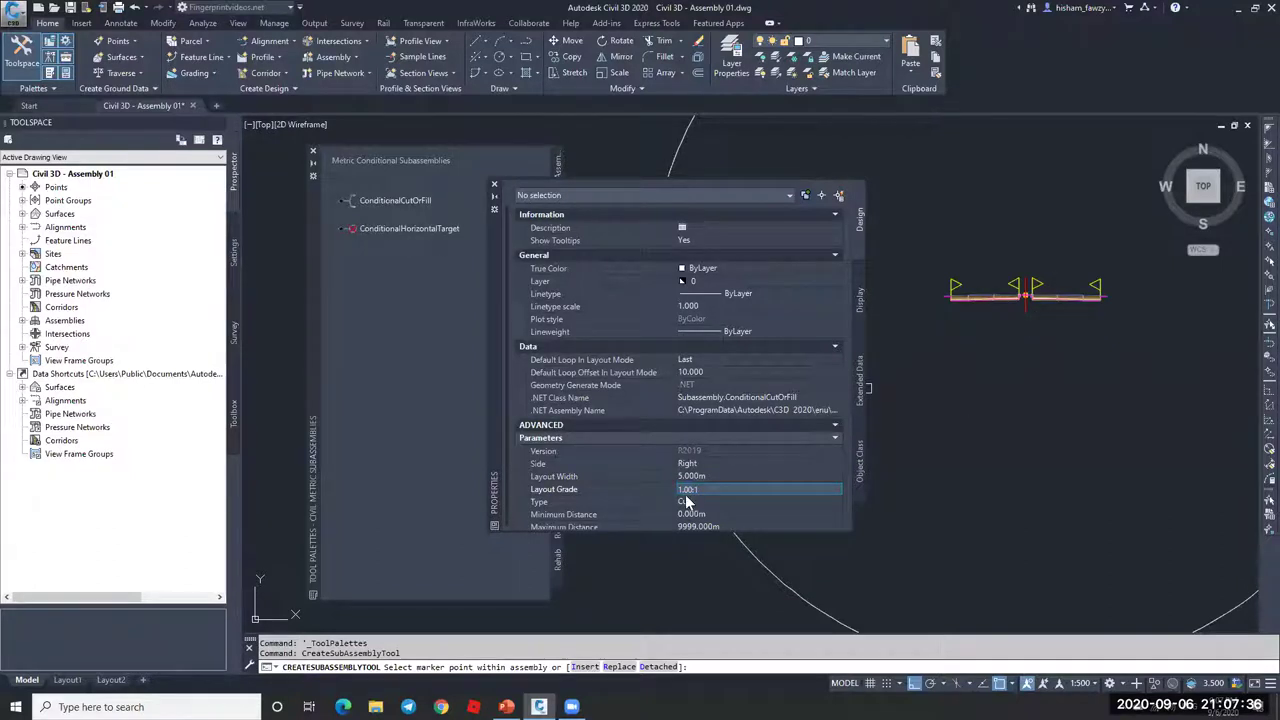
pyautogui.click(705, 502)
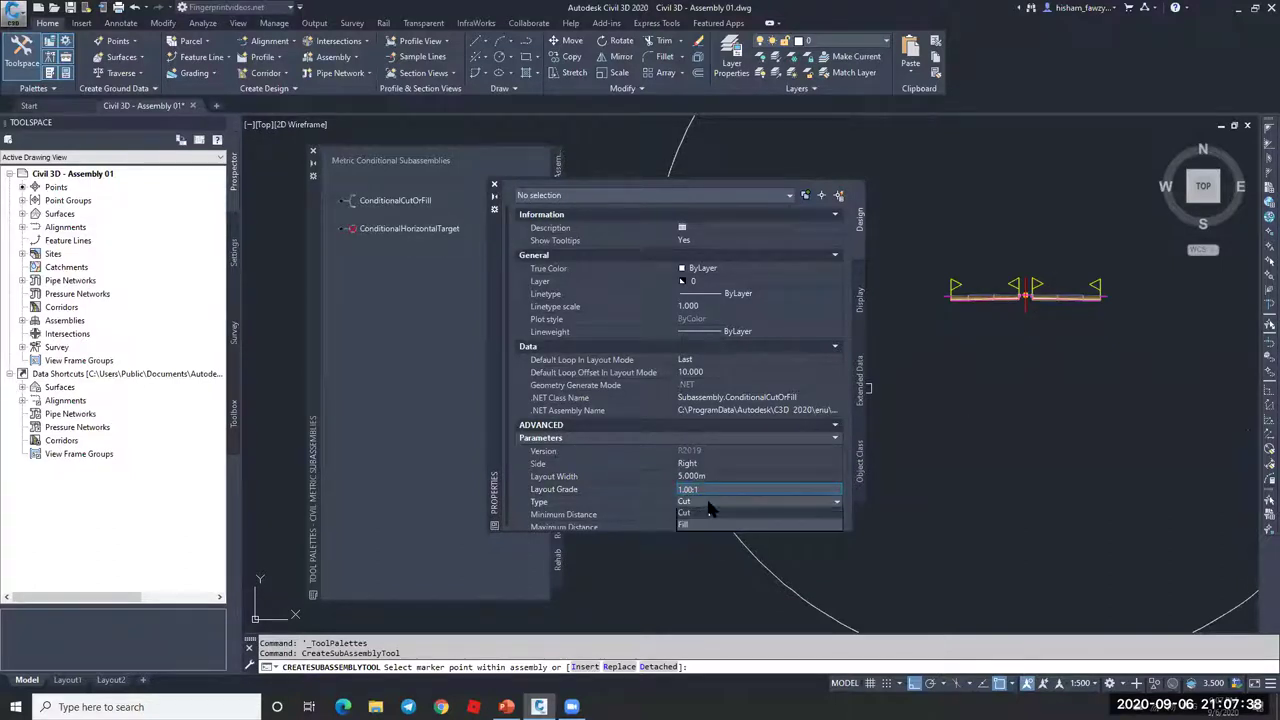
pyautogui.click(706, 524)
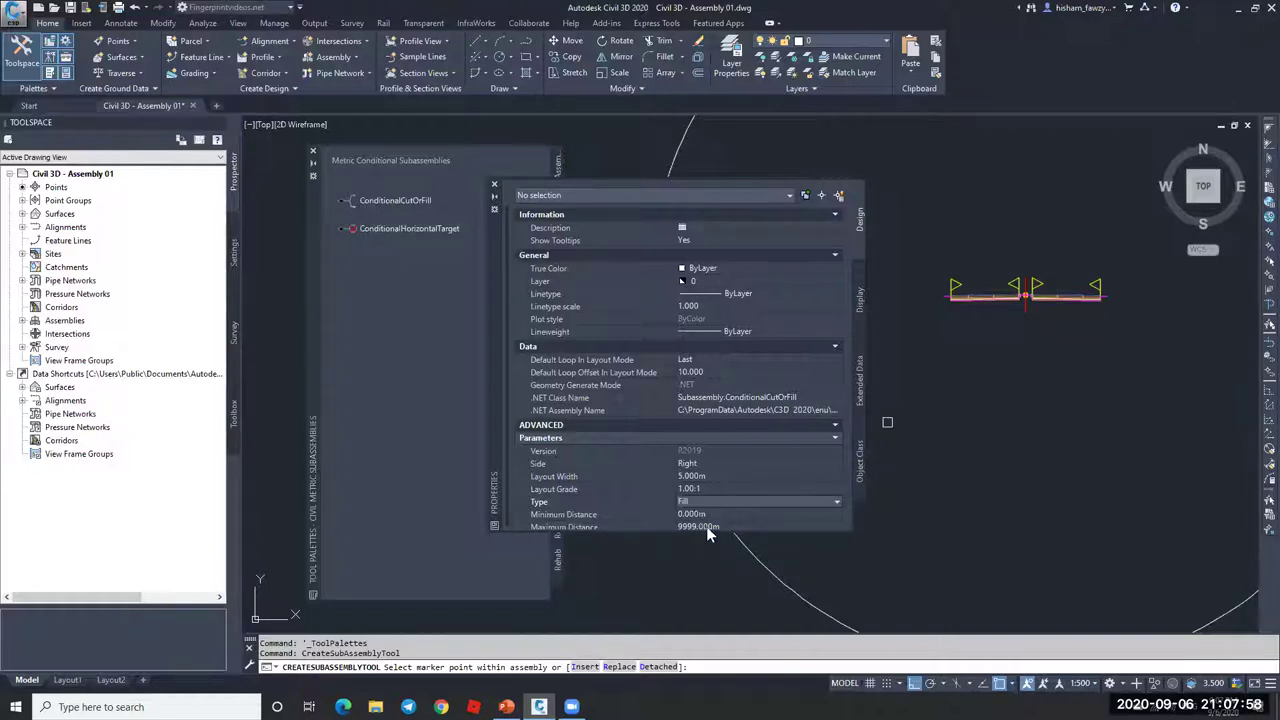
# - Keep the minimum distance at 0.000 m and set the maximum distance to 5 m
pyautogui.scroll(-1, 730, 514)
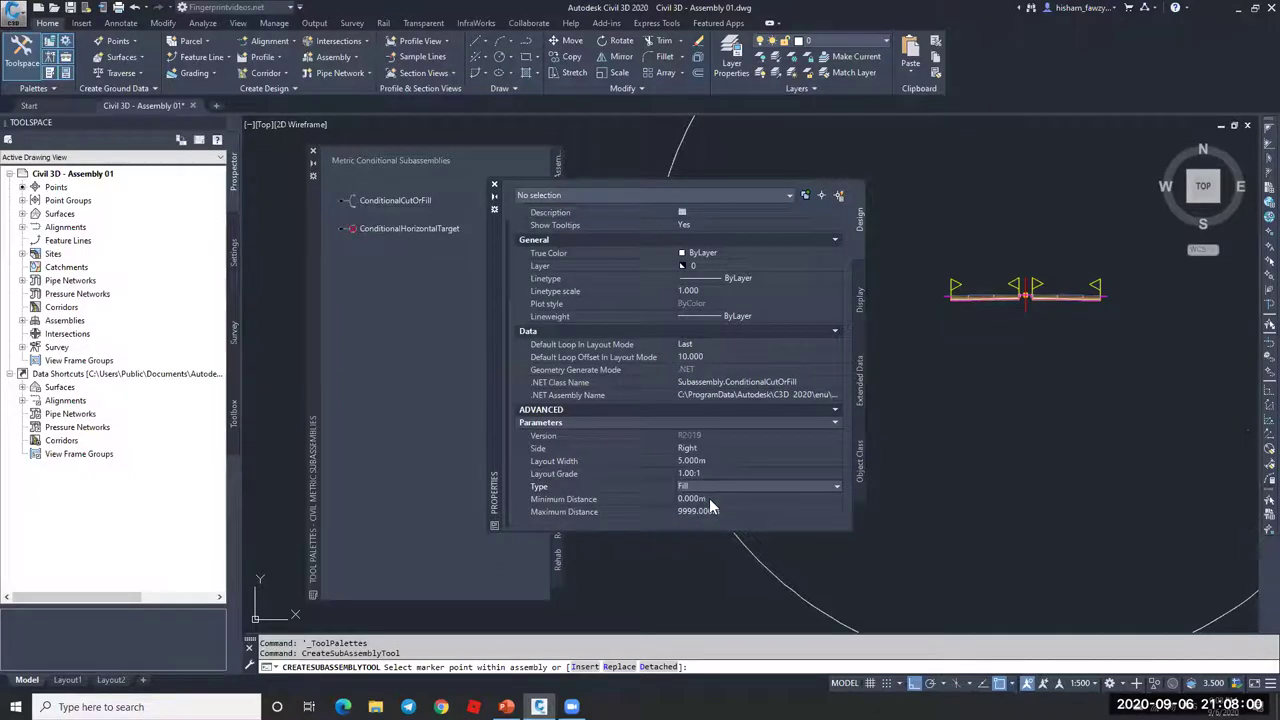
pyautogui.click(728, 498)
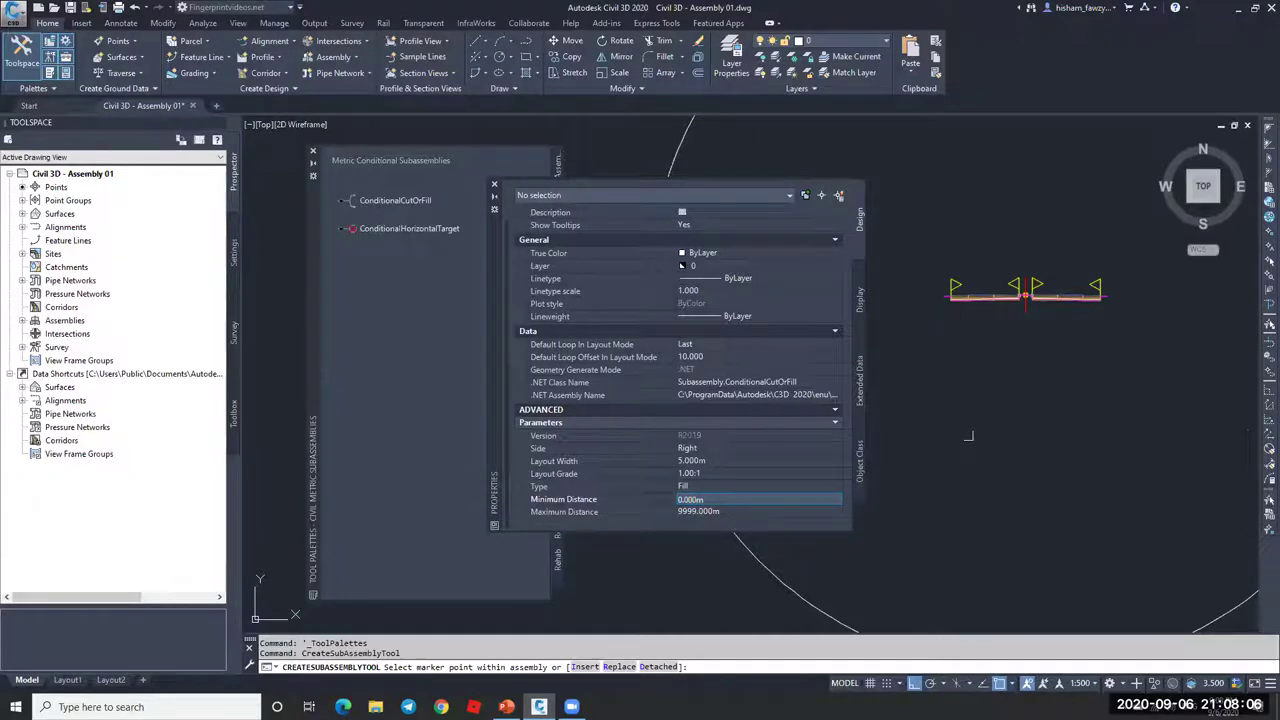
pyautogui.scroll(-2, 984, 422)
pyautogui.scroll(2, 1030, 405)
pyautogui.scroll(4, 1030, 405)
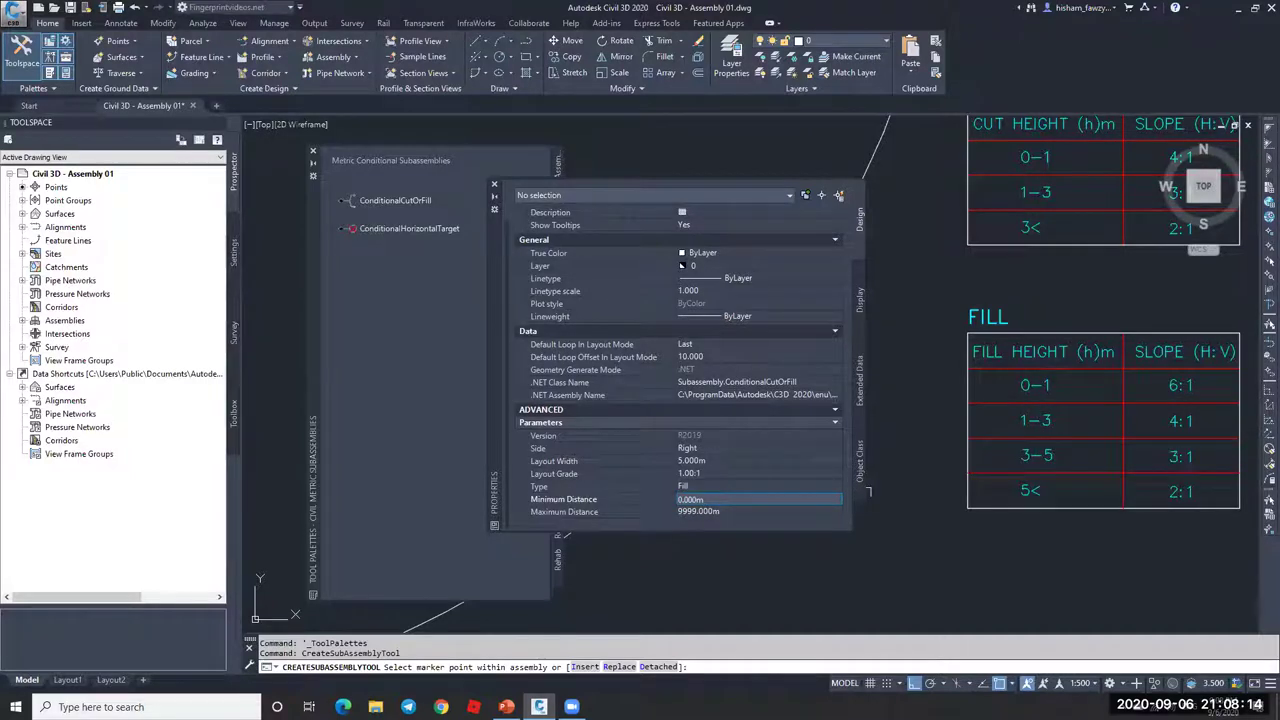
pyautogui.click(728, 513)
pyautogui.write('5')
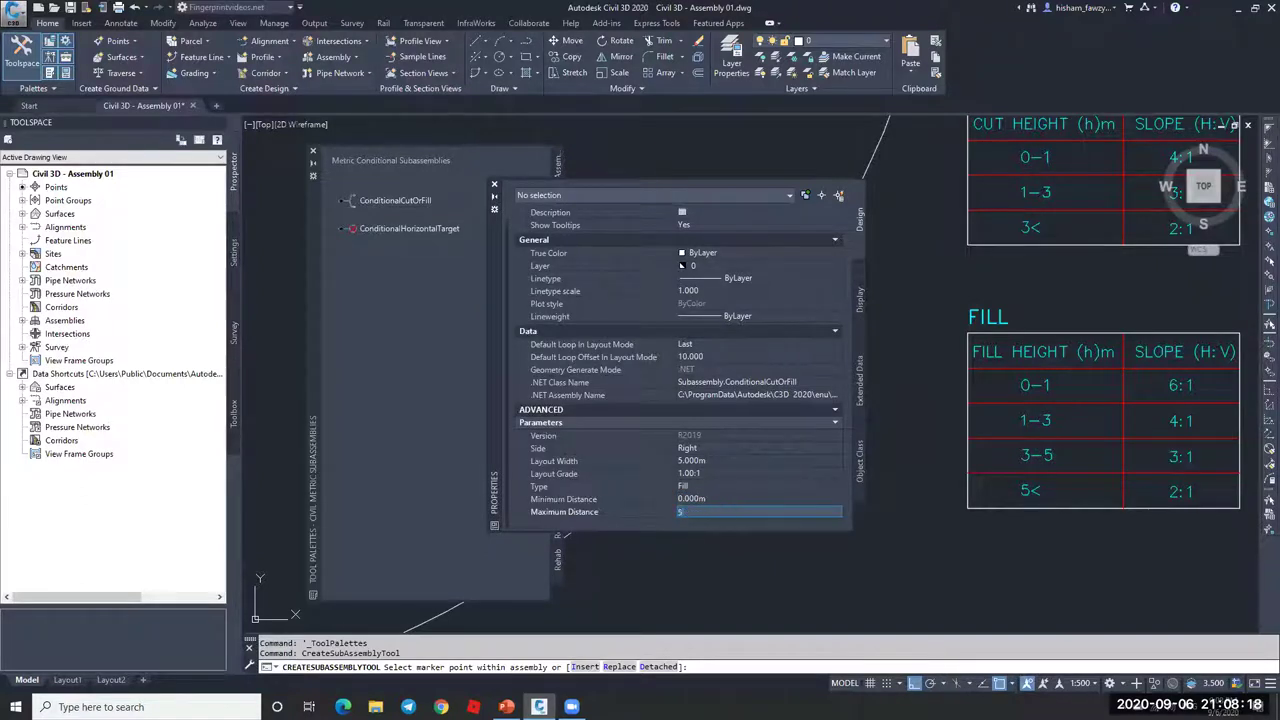
pyautogui.press('Return')
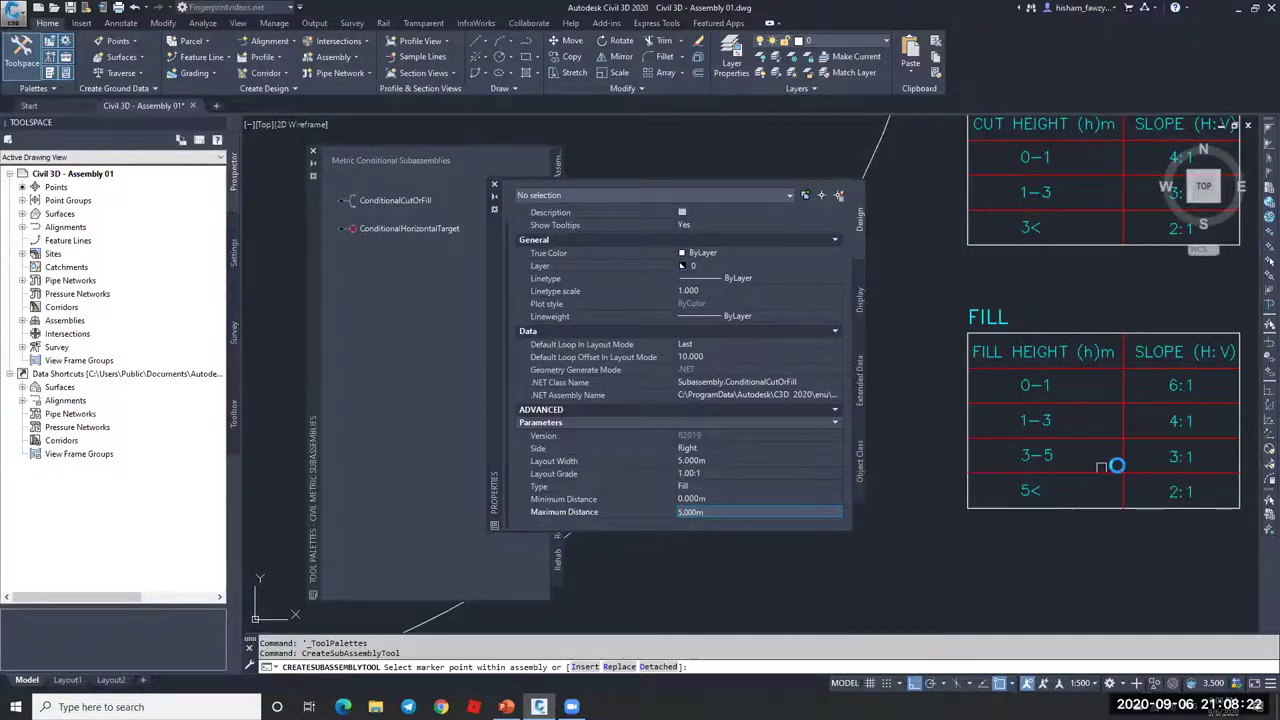
pyautogui.scroll(-5, 1115, 466)
pyautogui.scroll(4, 1098, 470)
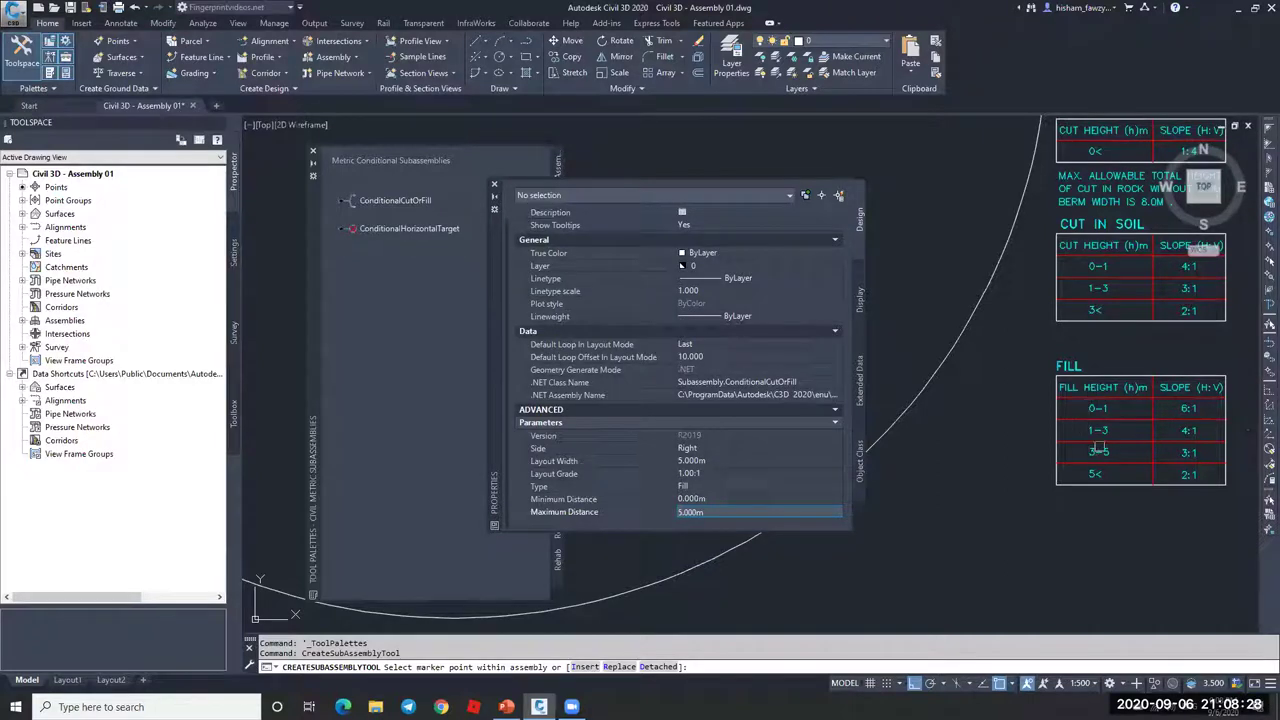
pyautogui.scroll(-5, 970, 458)
pyautogui.scroll(5, 920, 393)
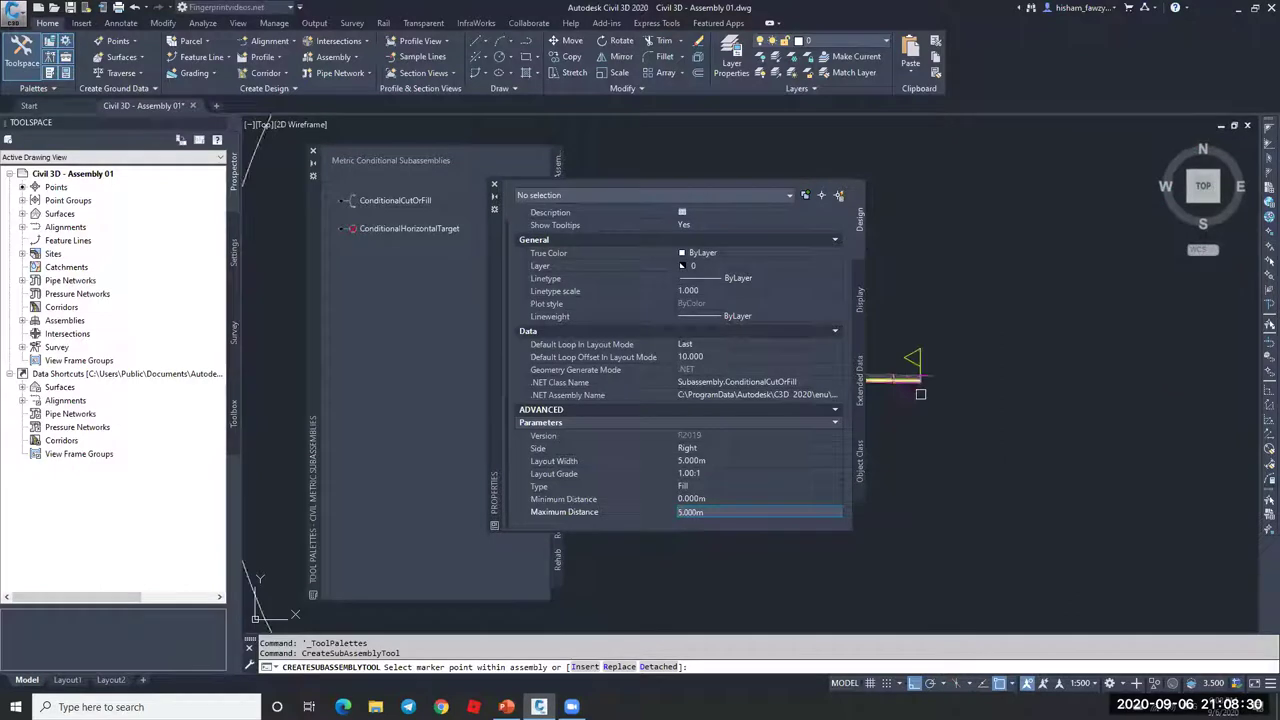
# - Attach the Fill conditional subassembly at the assembly's right end
pyautogui.click(960, 376)
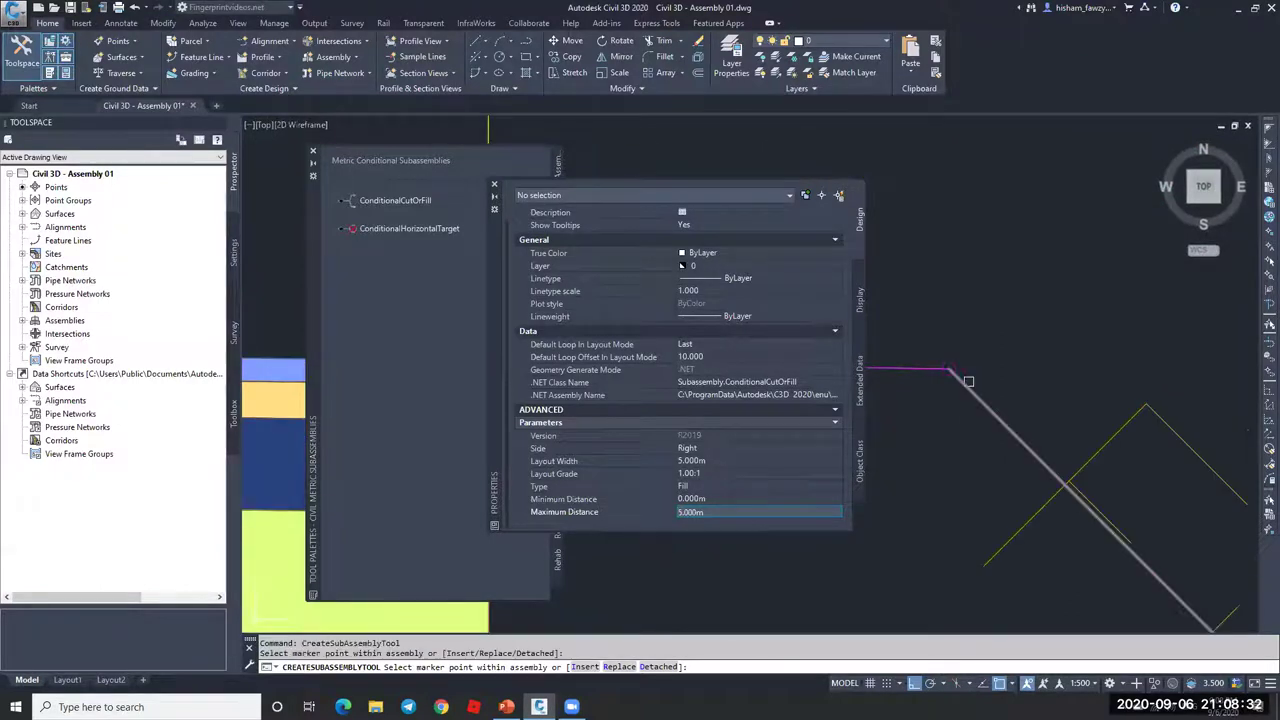
pyautogui.scroll(-5, 966, 374)
pyautogui.press('Escape')
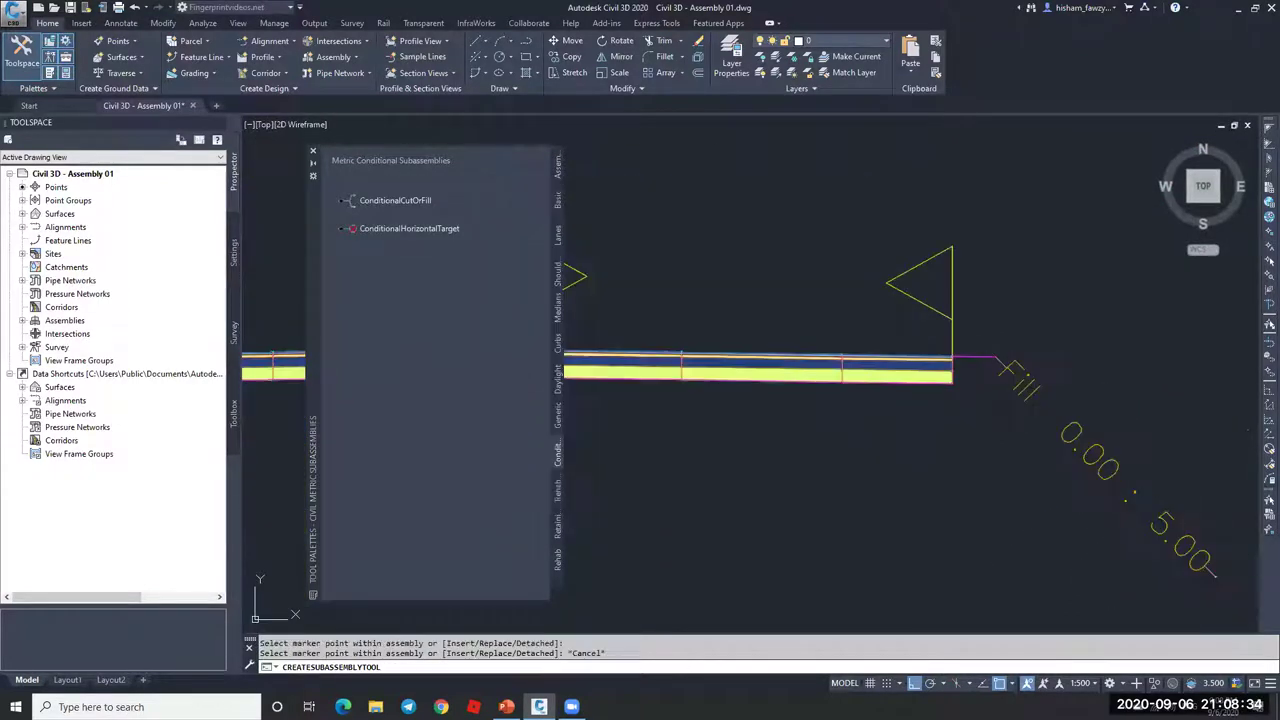
pyautogui.scroll(4, 1010, 380)
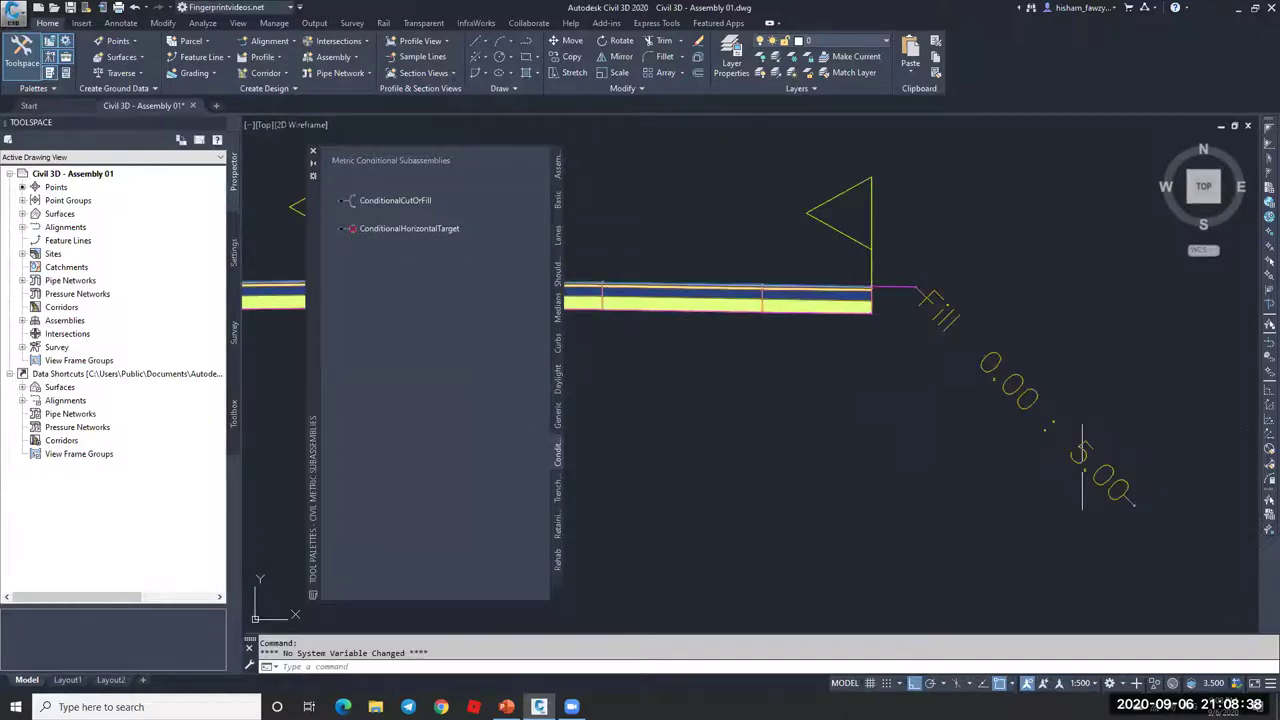
# - Change the Fill subassembly's Layout Width from 5 m to 10 m in Properties
pyautogui.click(1083, 452)
pyautogui.press('F1')
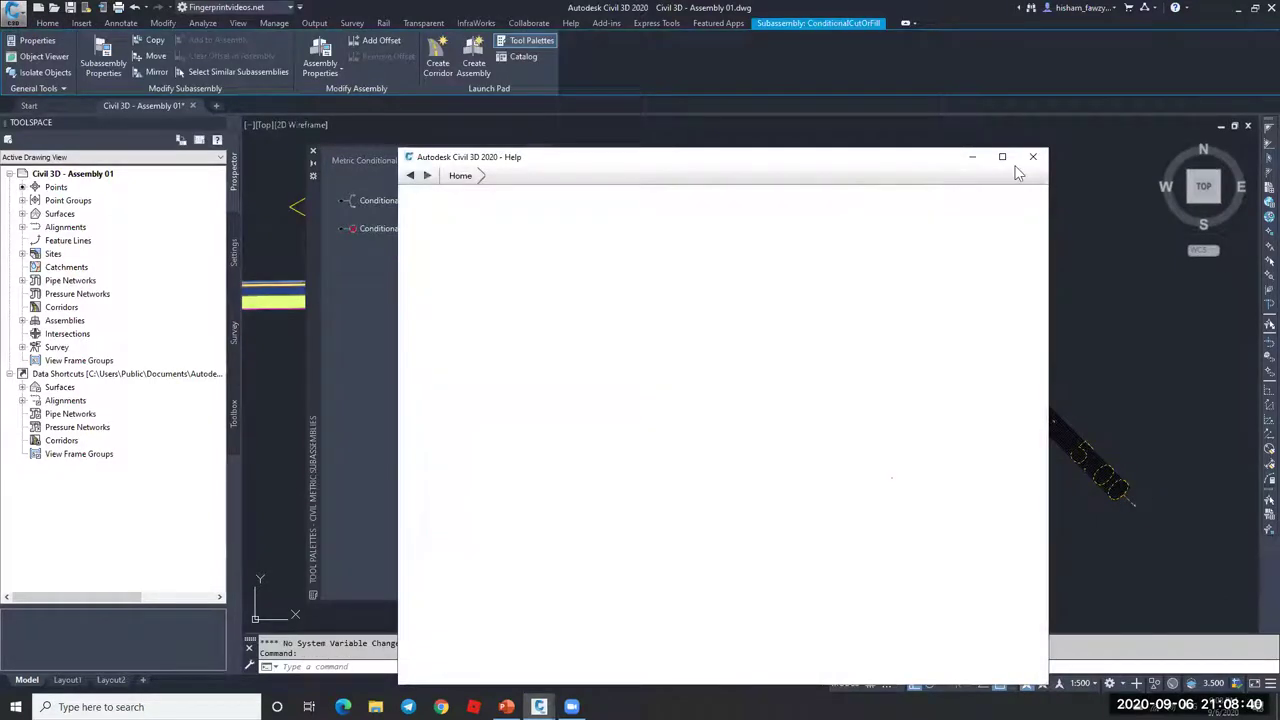
pyautogui.click(1033, 156)
pyautogui.hotkey('ctrl', '1')
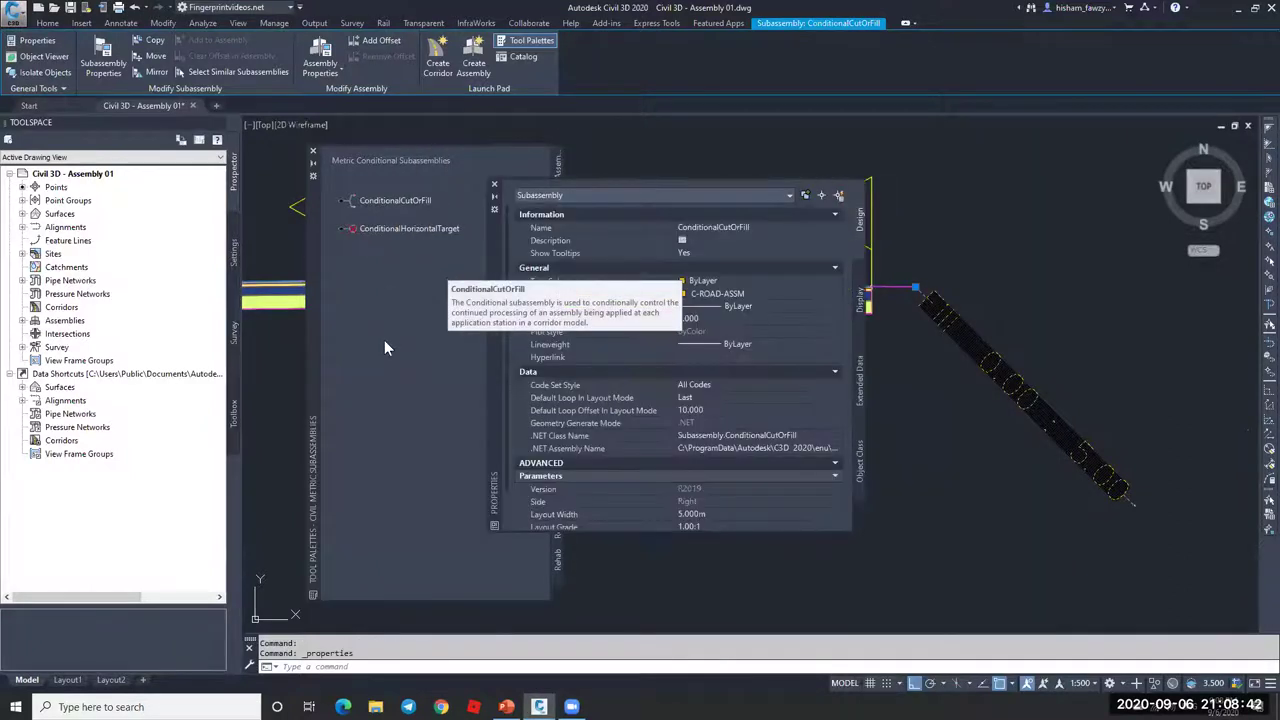
pyautogui.click(716, 461)
pyautogui.write('10')
pyautogui.press('Tab')
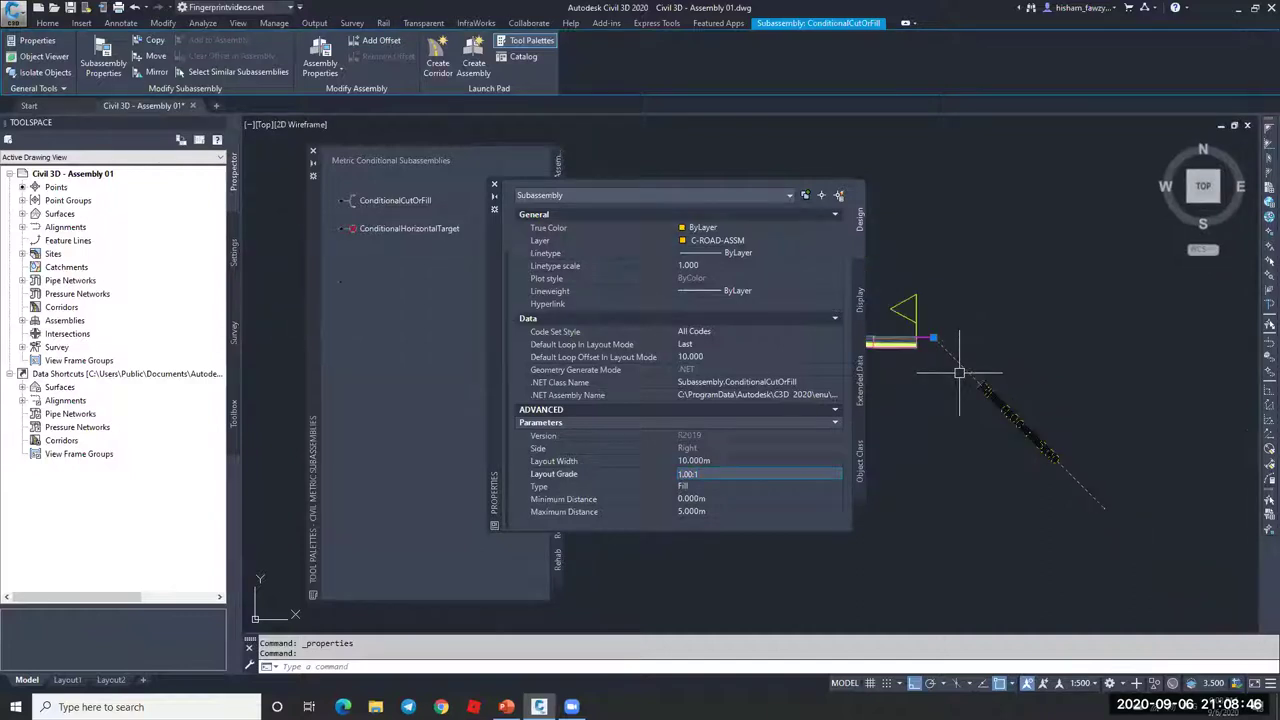
pyautogui.scroll(5, 941, 378)
pyautogui.press('Escape')
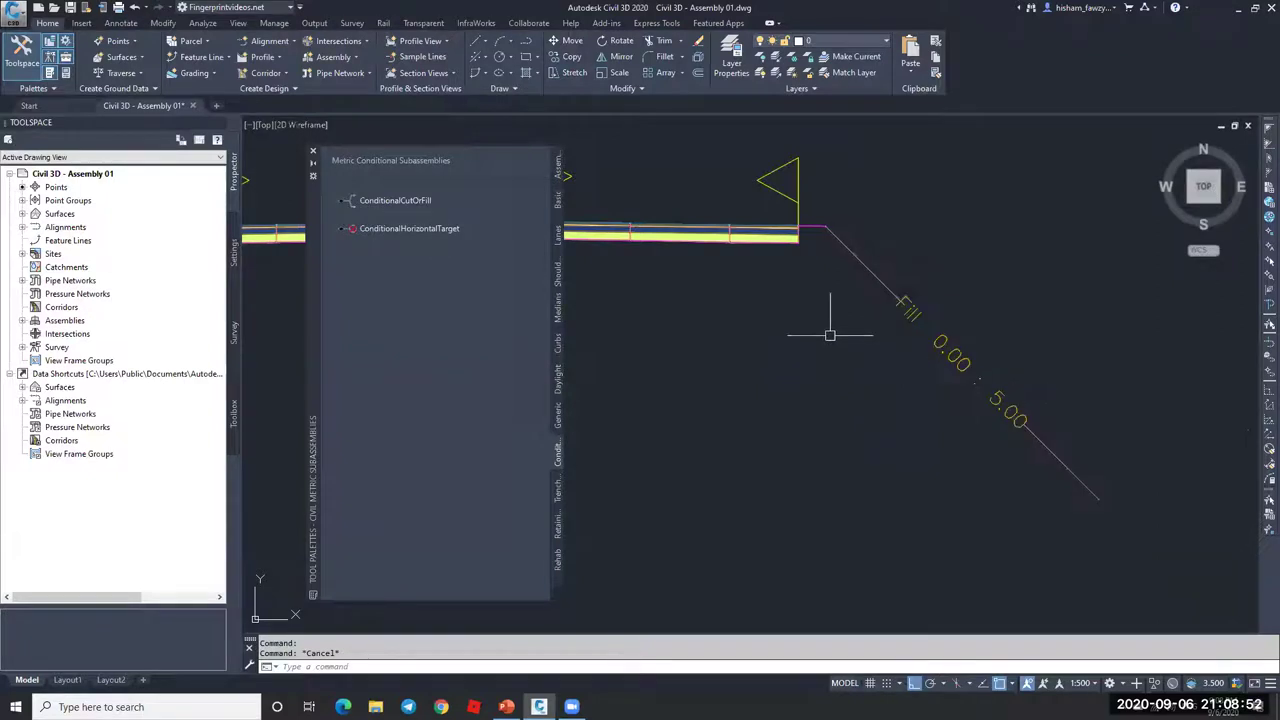
# - Pick DaylightGeneral from the Daylight palette and enlarge the Properties palette
pyautogui.click(558, 378)
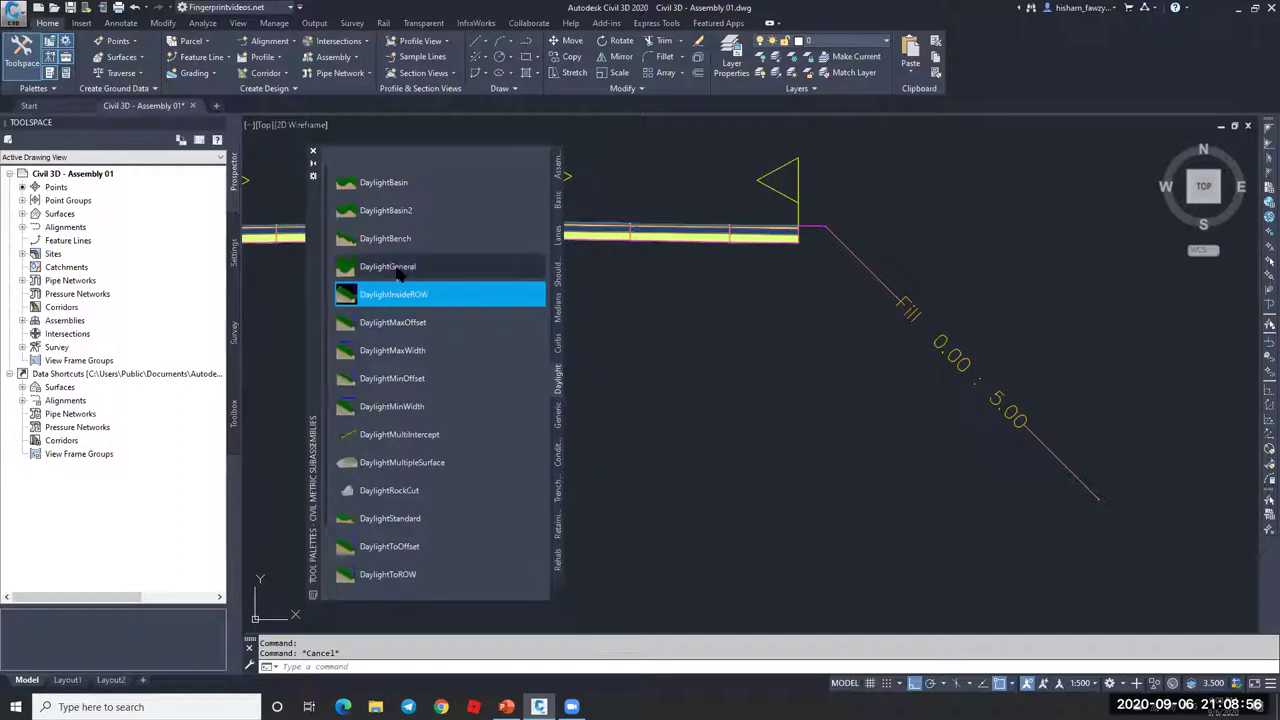
pyautogui.click(493, 297)
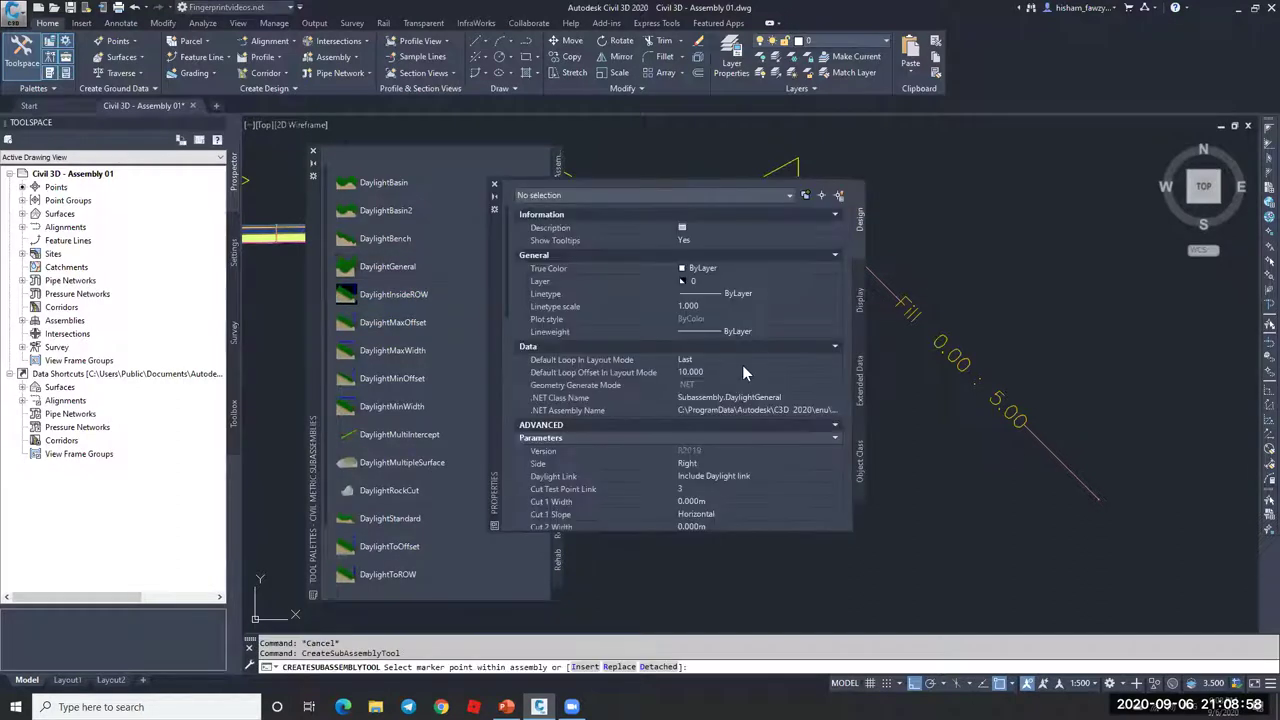
pyautogui.scroll(-3, 653, 431)
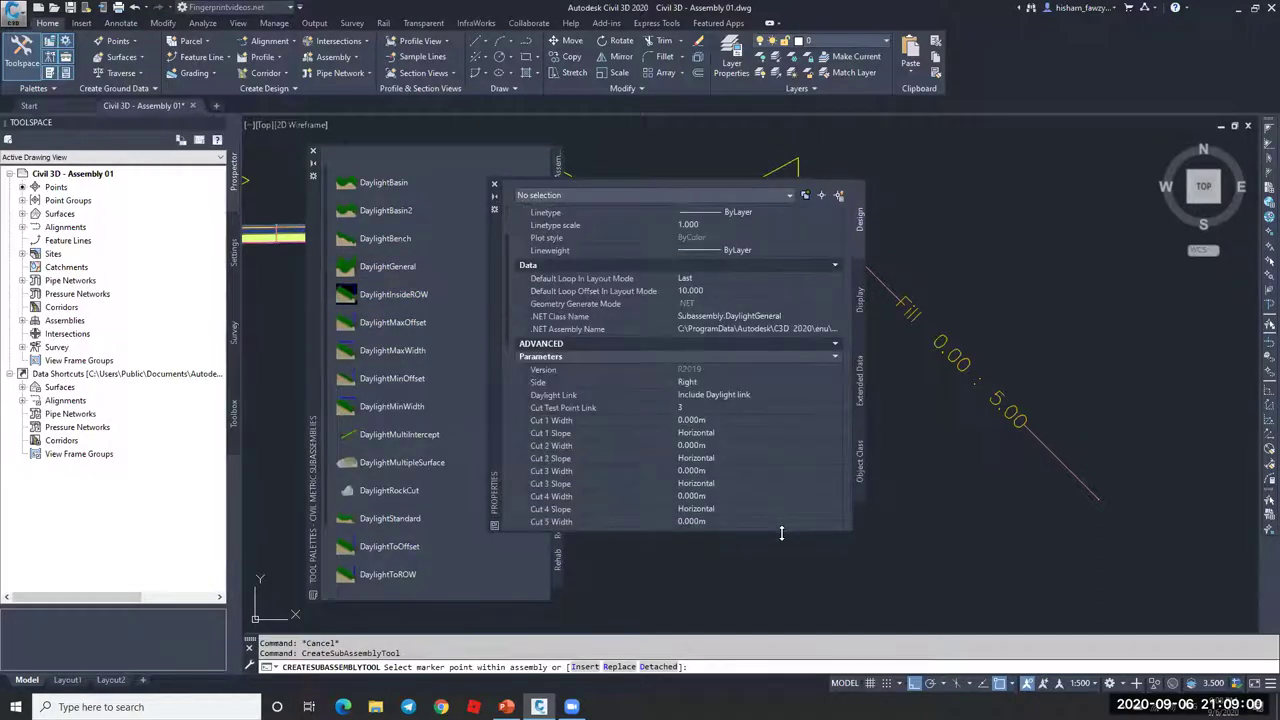
pyautogui.moveTo(782, 560); pyautogui.dragTo(782, 612)
pyautogui.scroll(-3, 656, 382)
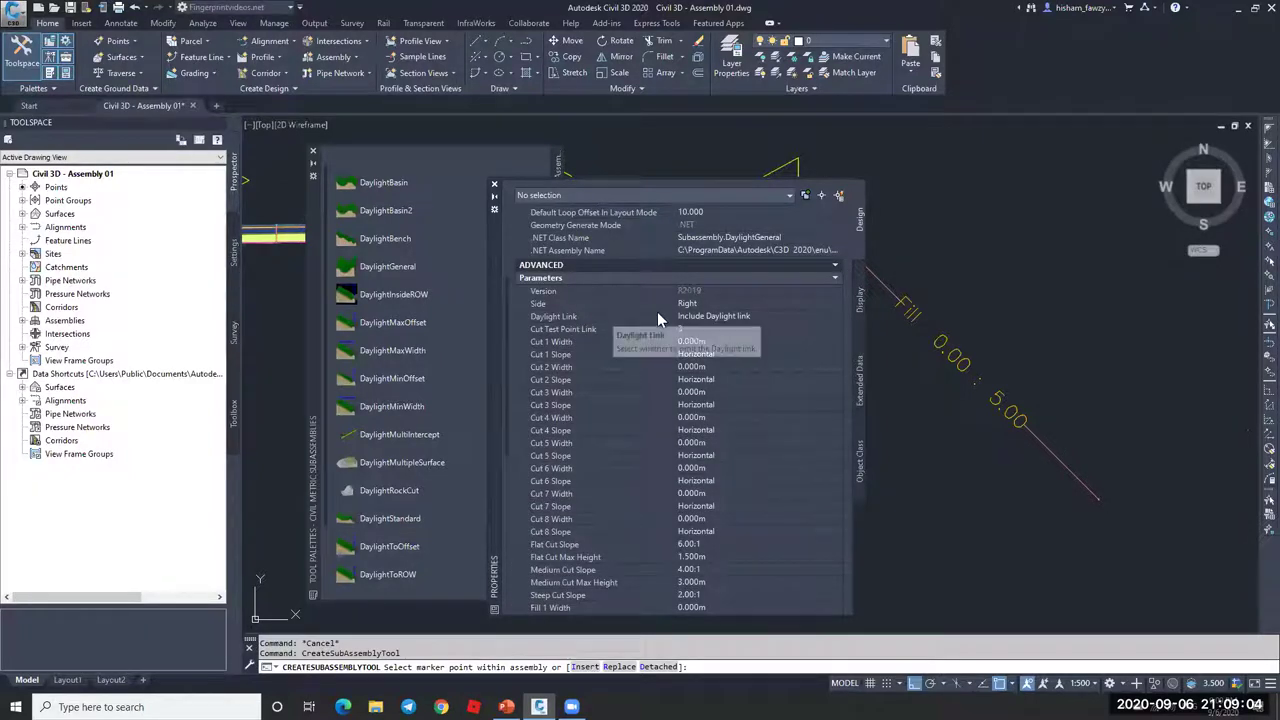
pyautogui.scroll(-6, 650, 370)
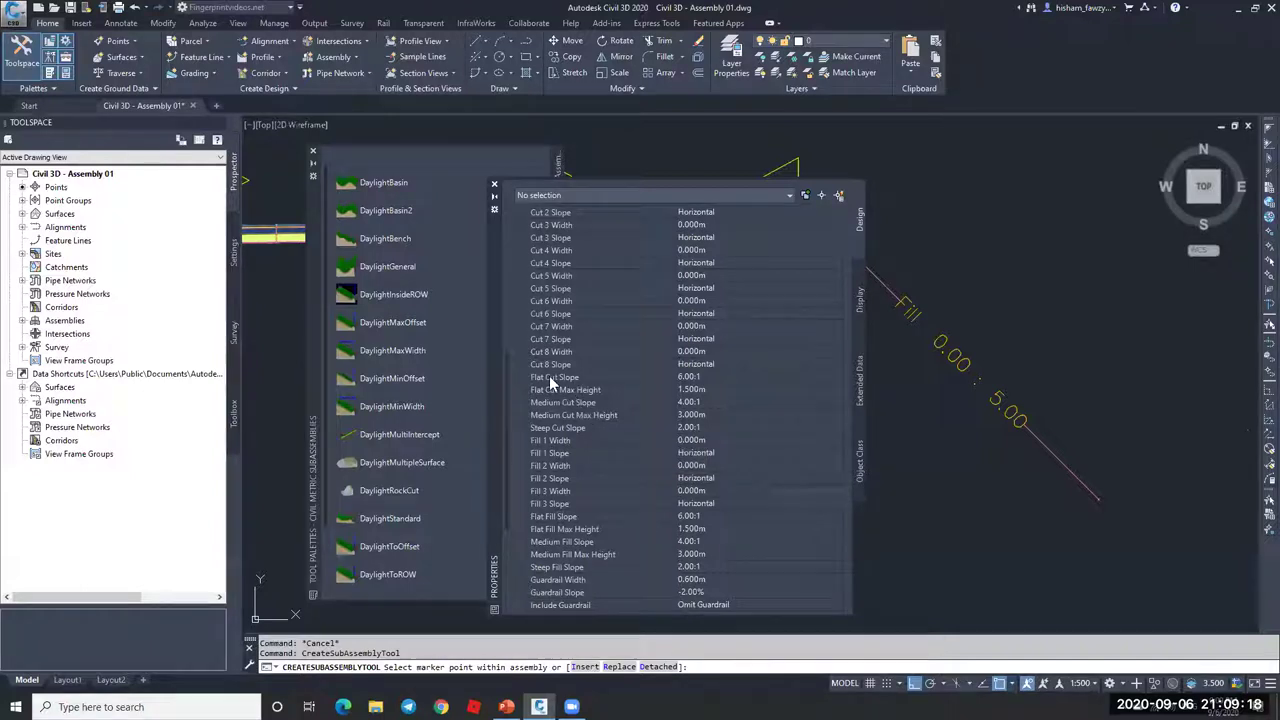
# - Review the Flat and Medium Cut Max Heights and the Steep Cut Slope
pyautogui.click(638, 392)
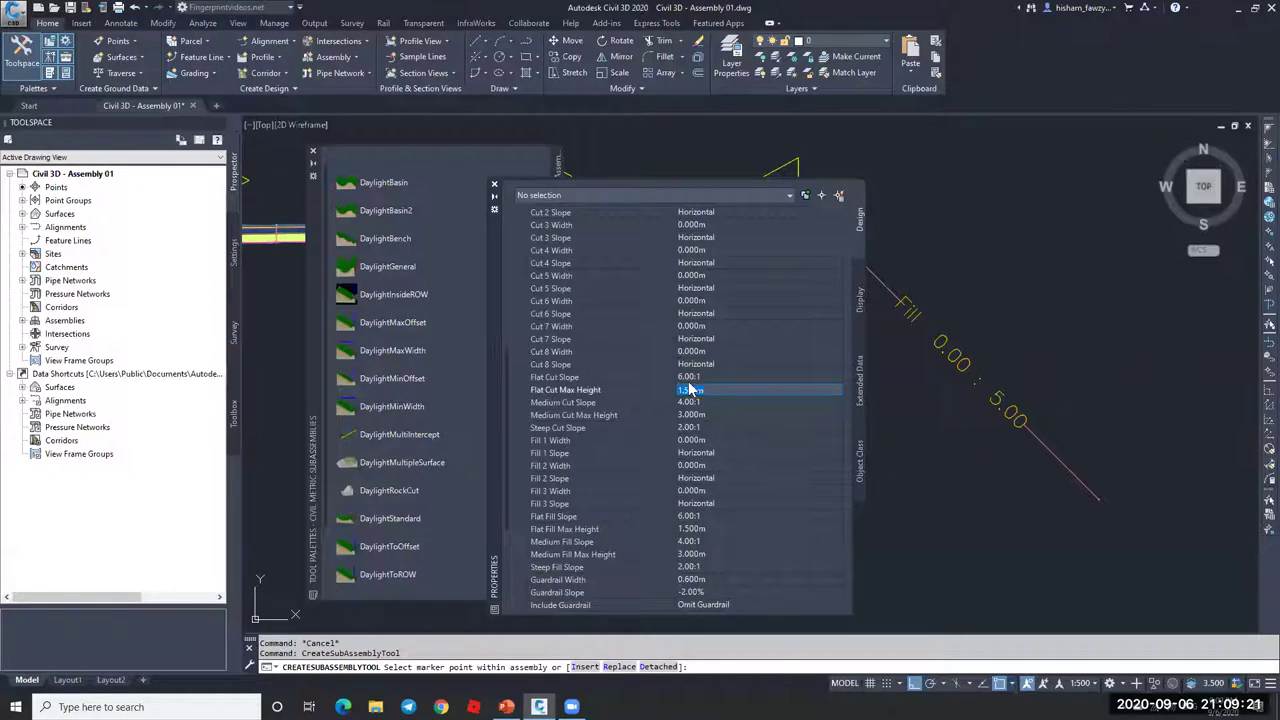
pyautogui.click(630, 416)
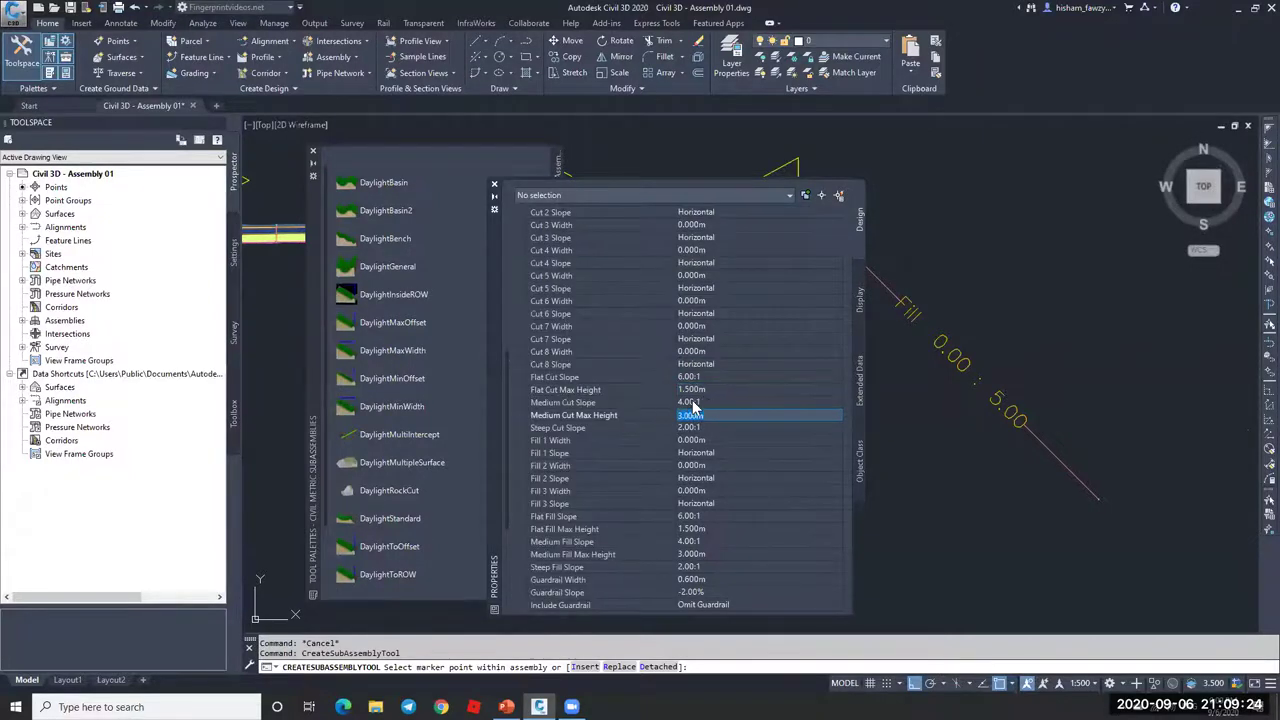
pyautogui.click(628, 430)
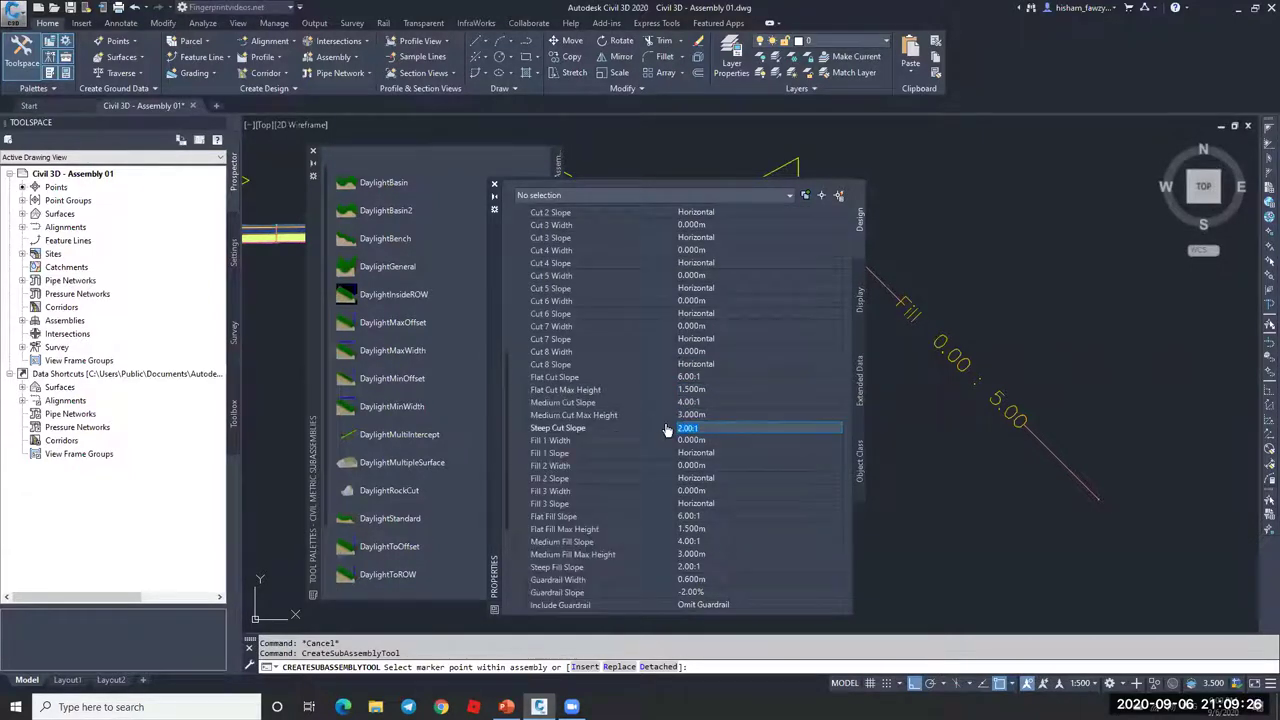
pyautogui.rightClick(668, 432)
pyautogui.press('Escape')
pyautogui.scroll(-2, 655, 385)
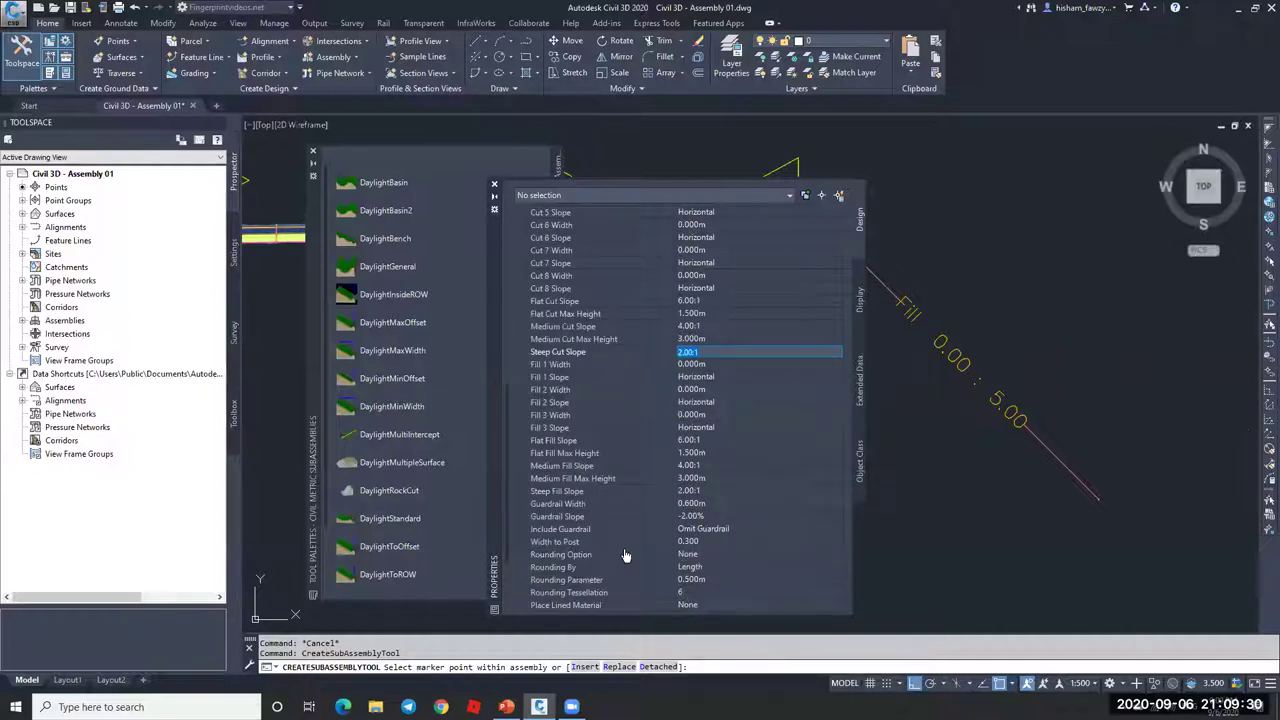
# - Review the fill slopes 6.00:1, 4.00:1, 2.00:1 with 1.500 and 3.000 m height breaks
pyautogui.click(628, 441)
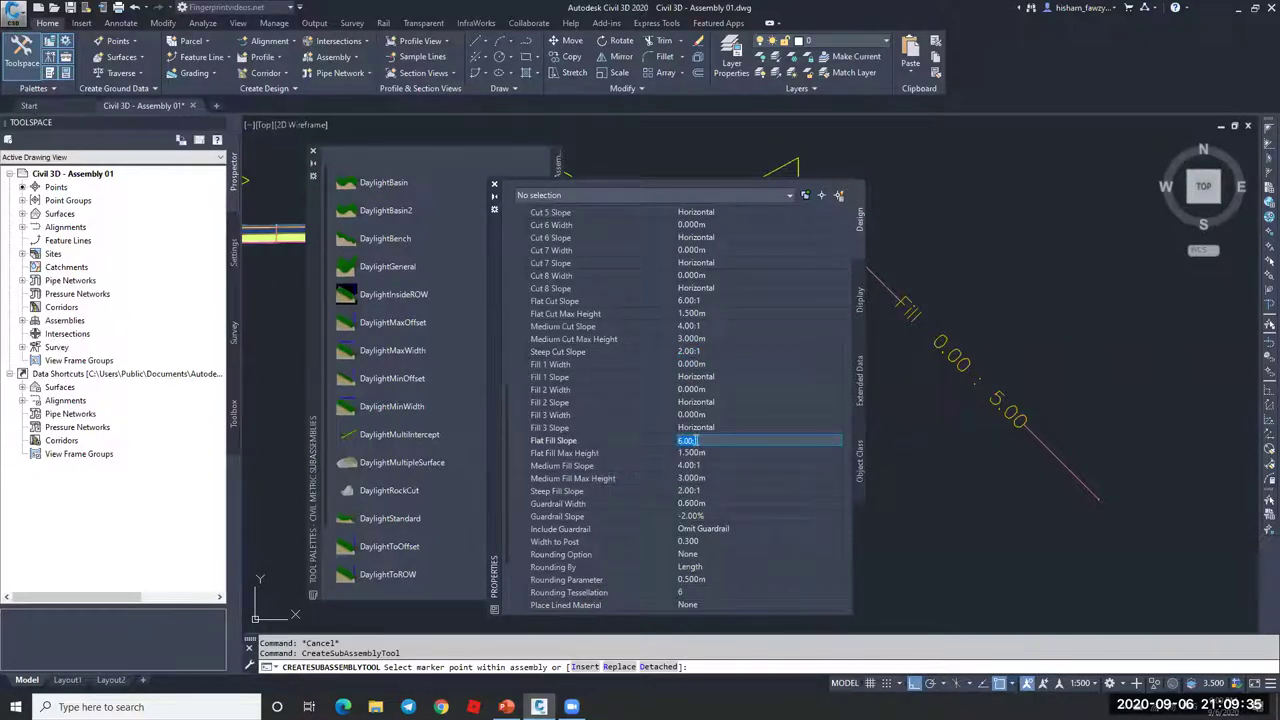
pyautogui.click(622, 455)
pyautogui.click(642, 466)
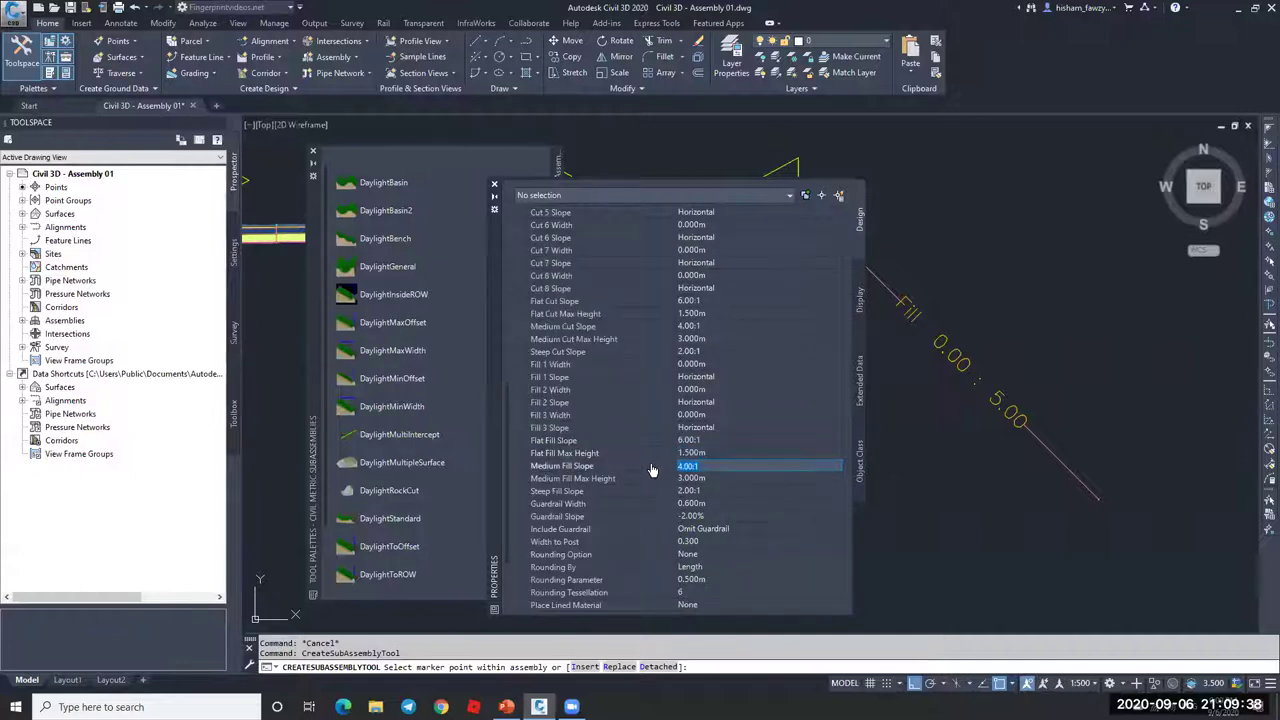
pyautogui.click(646, 478)
pyautogui.click(630, 494)
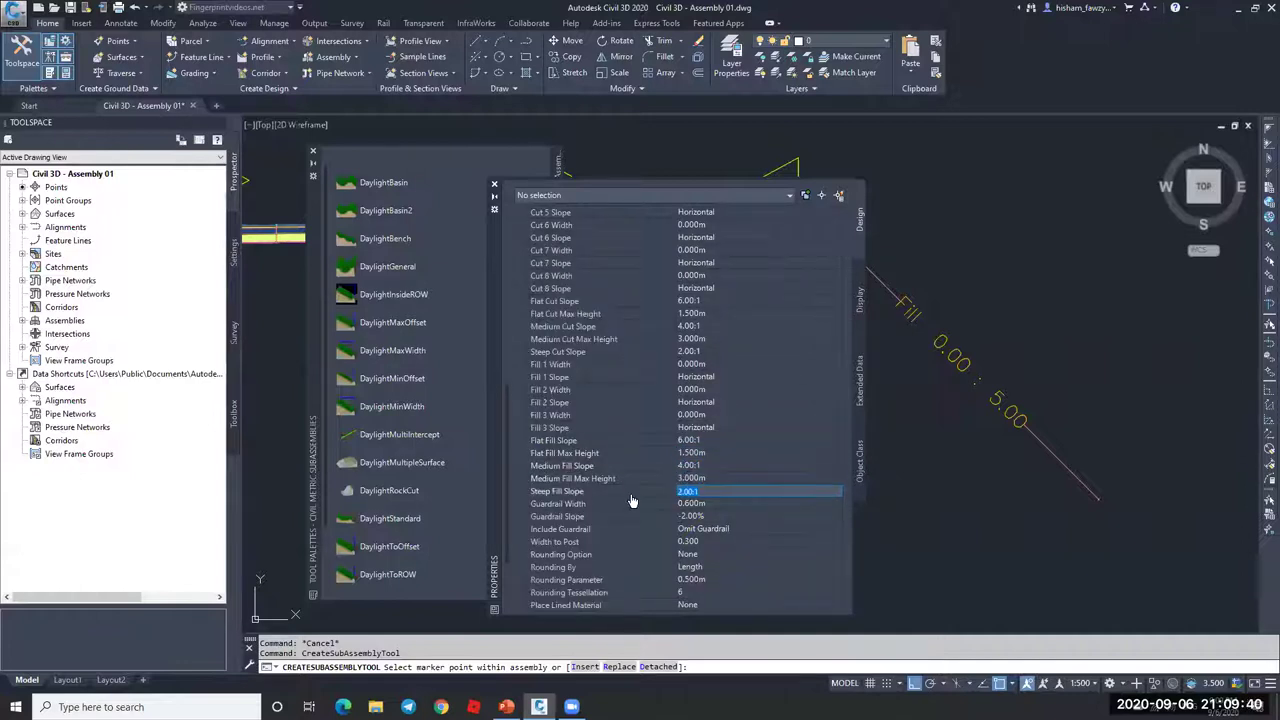
pyautogui.scroll(-5, 1000, 390)
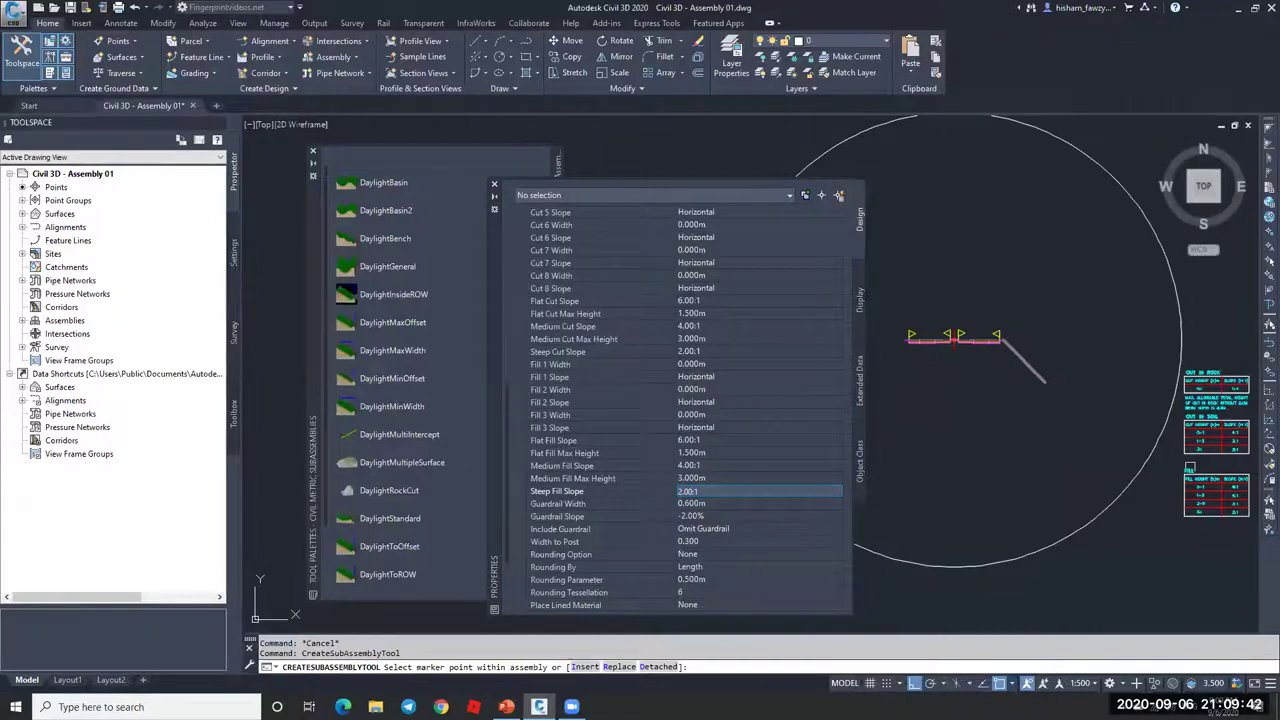
# - Set the DaylightGeneral Flat Fill Max Height to 1.000 m
pyautogui.scroll(5, 1180, 488)
pyautogui.scroll(2, 1180, 488)
pyautogui.scroll(-2, 1120, 430)
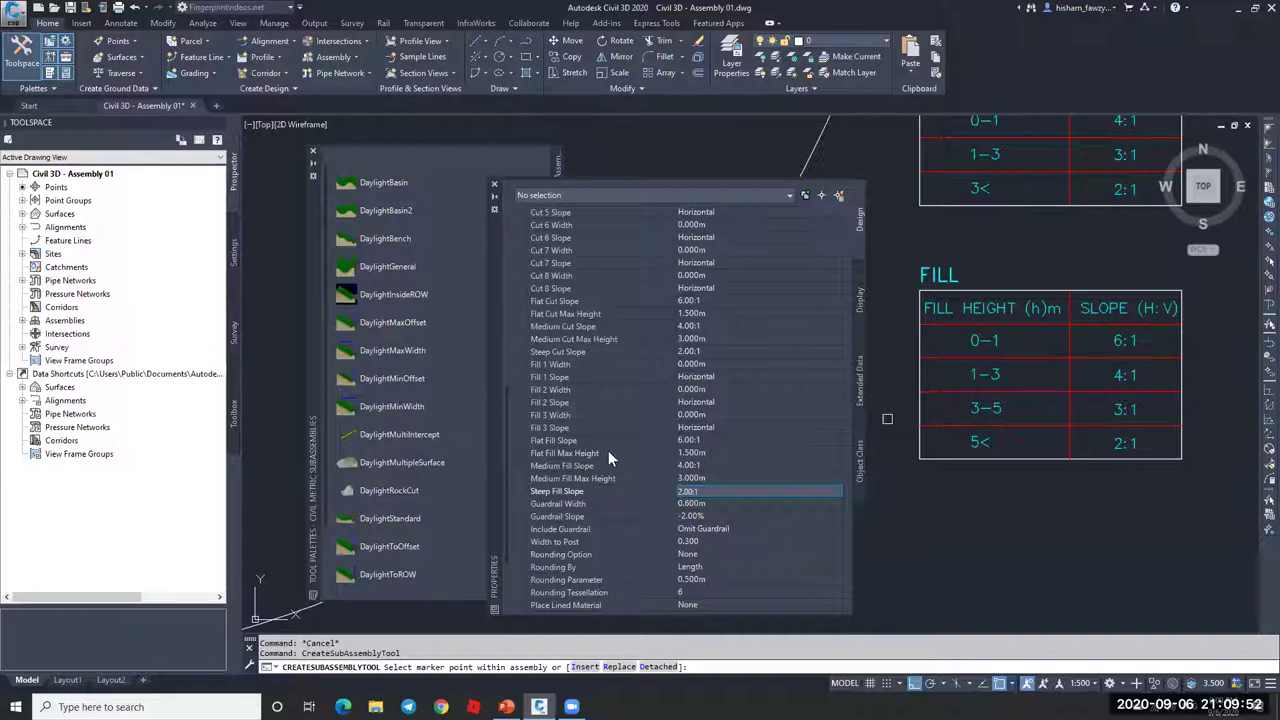
pyautogui.click(656, 453)
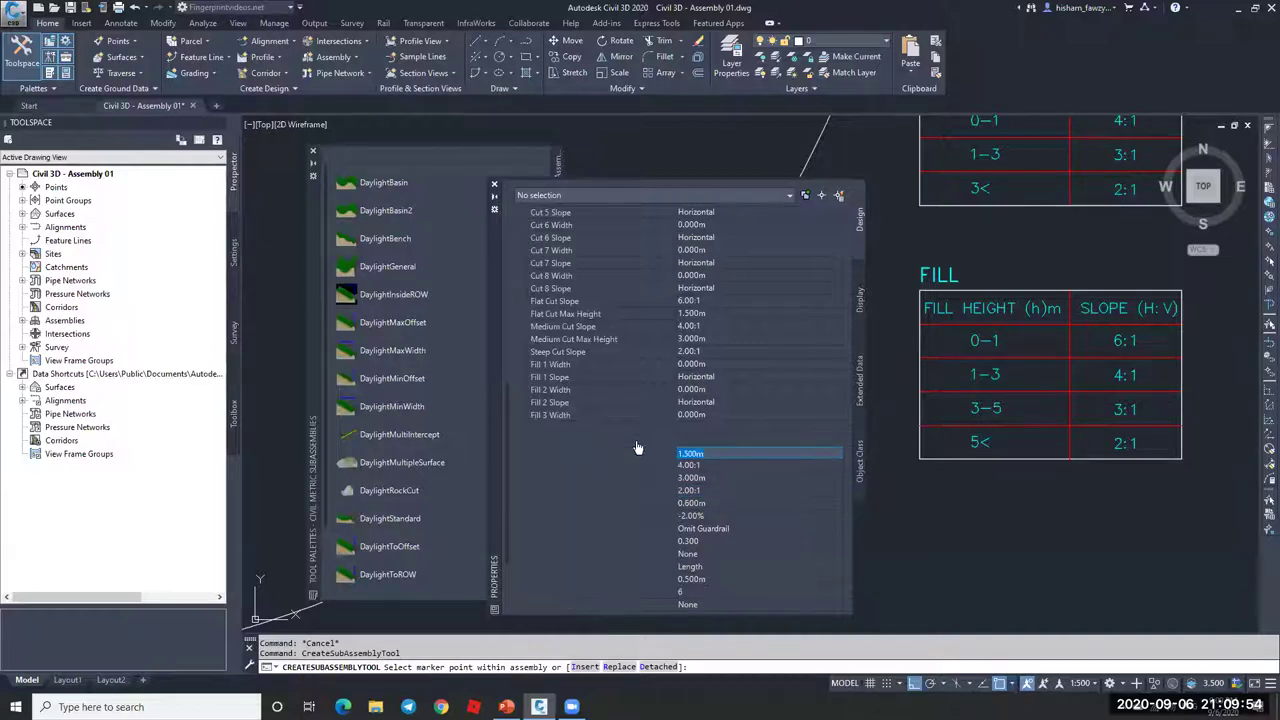
pyautogui.click(610, 441)
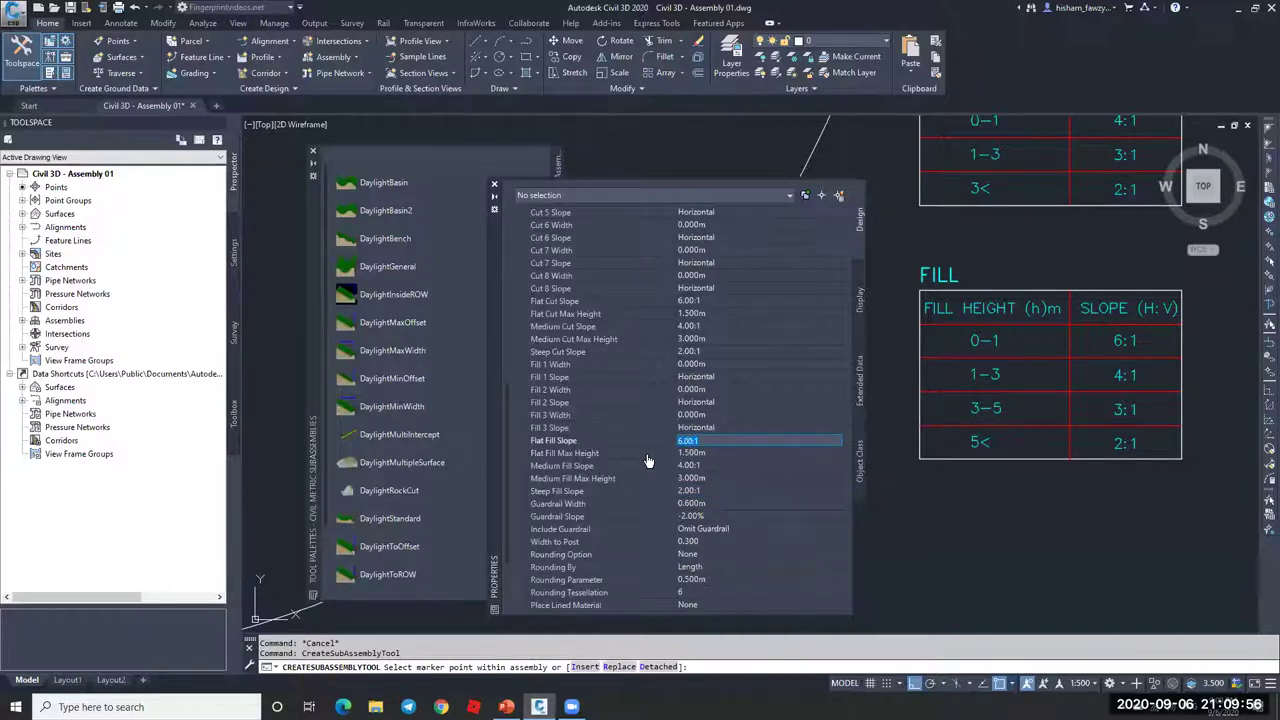
pyautogui.click(690, 453)
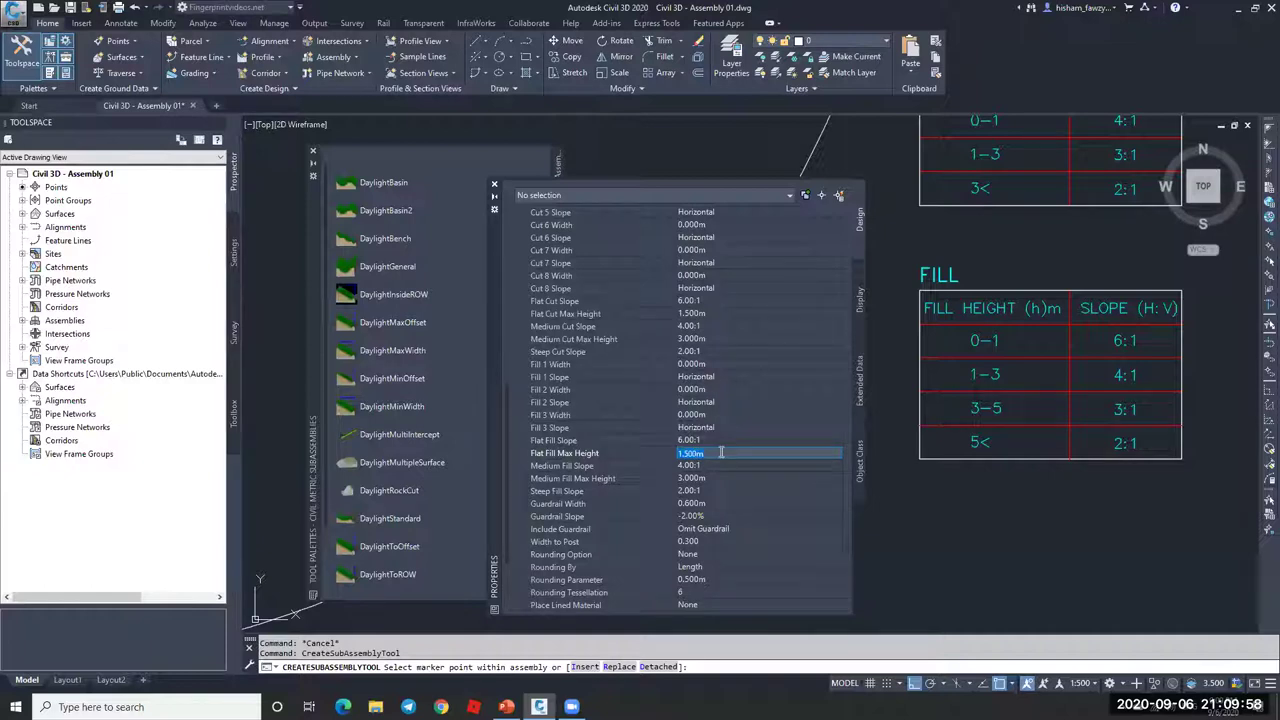
pyautogui.write('1')
pyautogui.click(622, 466)
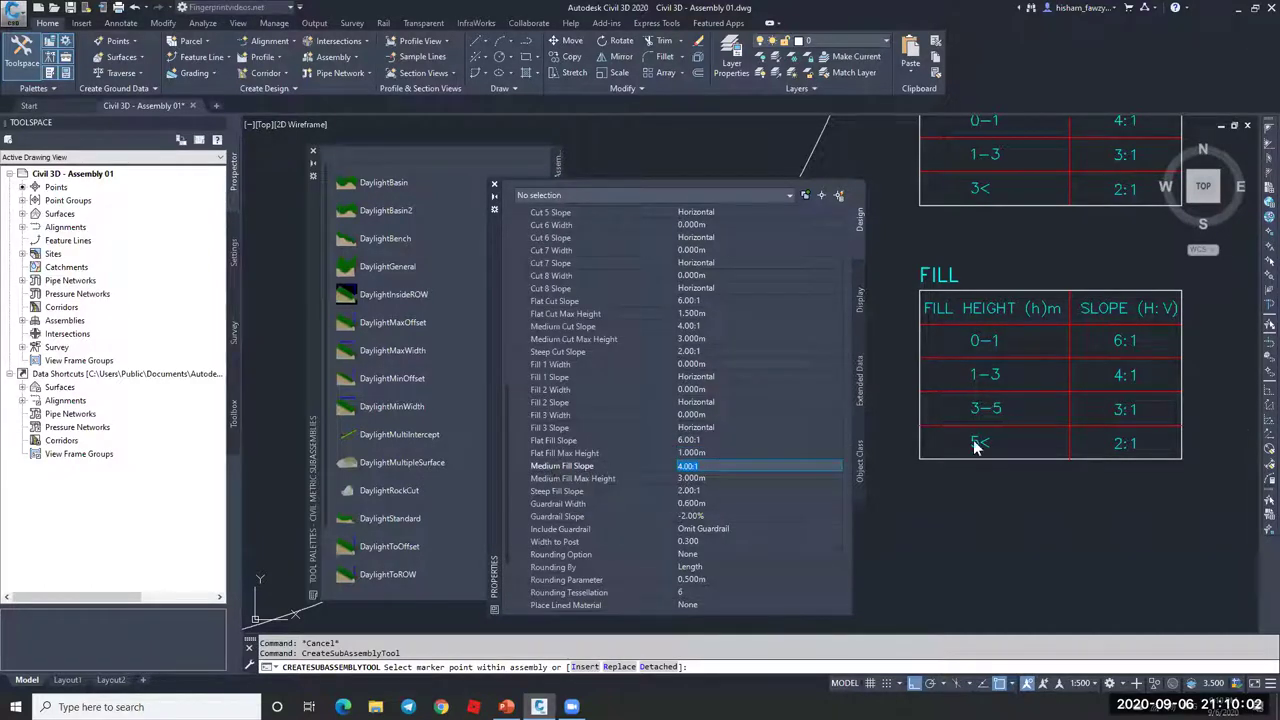
# - Change the Steep Fill Slope to 3.00:1
pyautogui.click(699, 481)
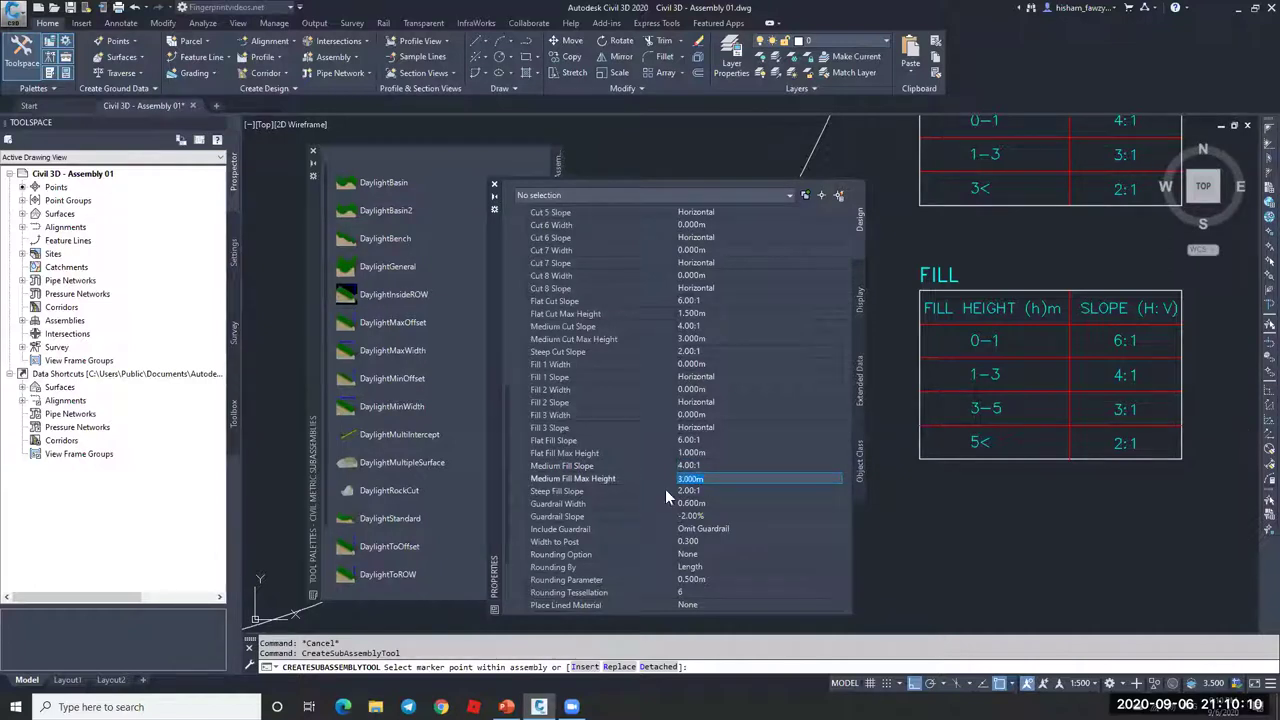
pyautogui.click(695, 491)
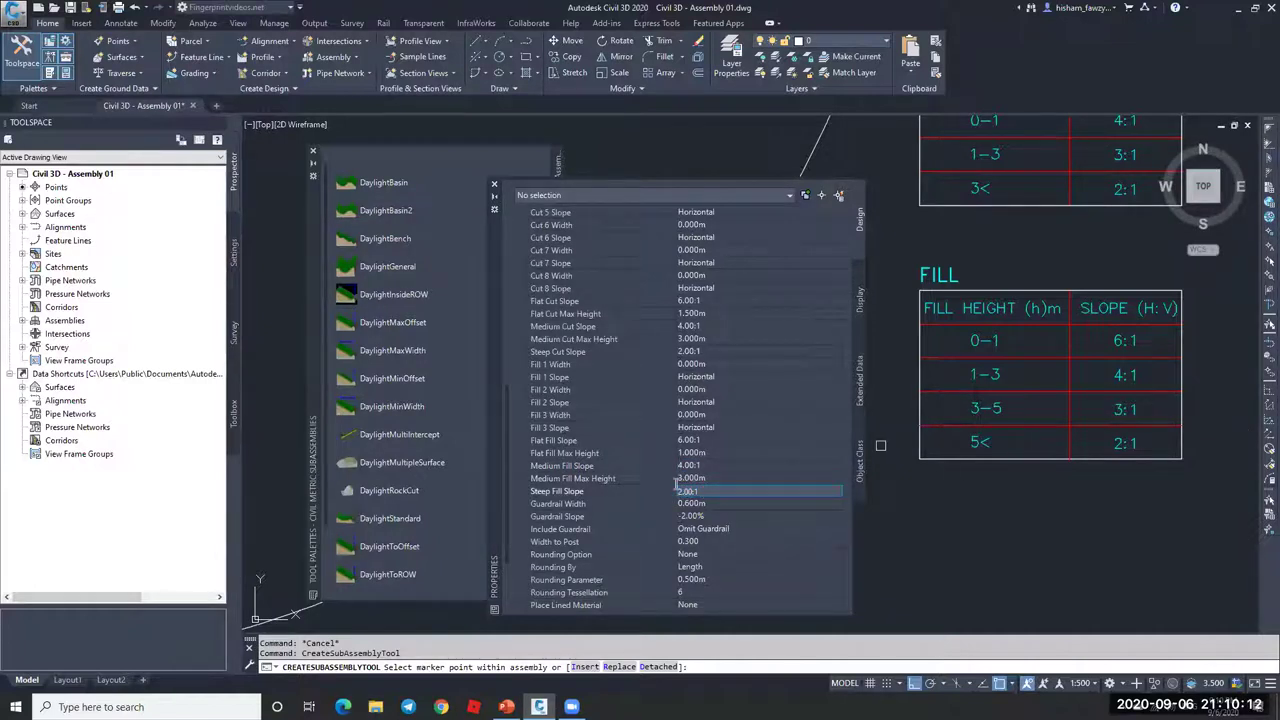
pyautogui.click(663, 491)
pyautogui.write('3')
pyautogui.press('Return')
pyautogui.scroll(-3, 1072, 489)
pyautogui.scroll(6, 1072, 489)
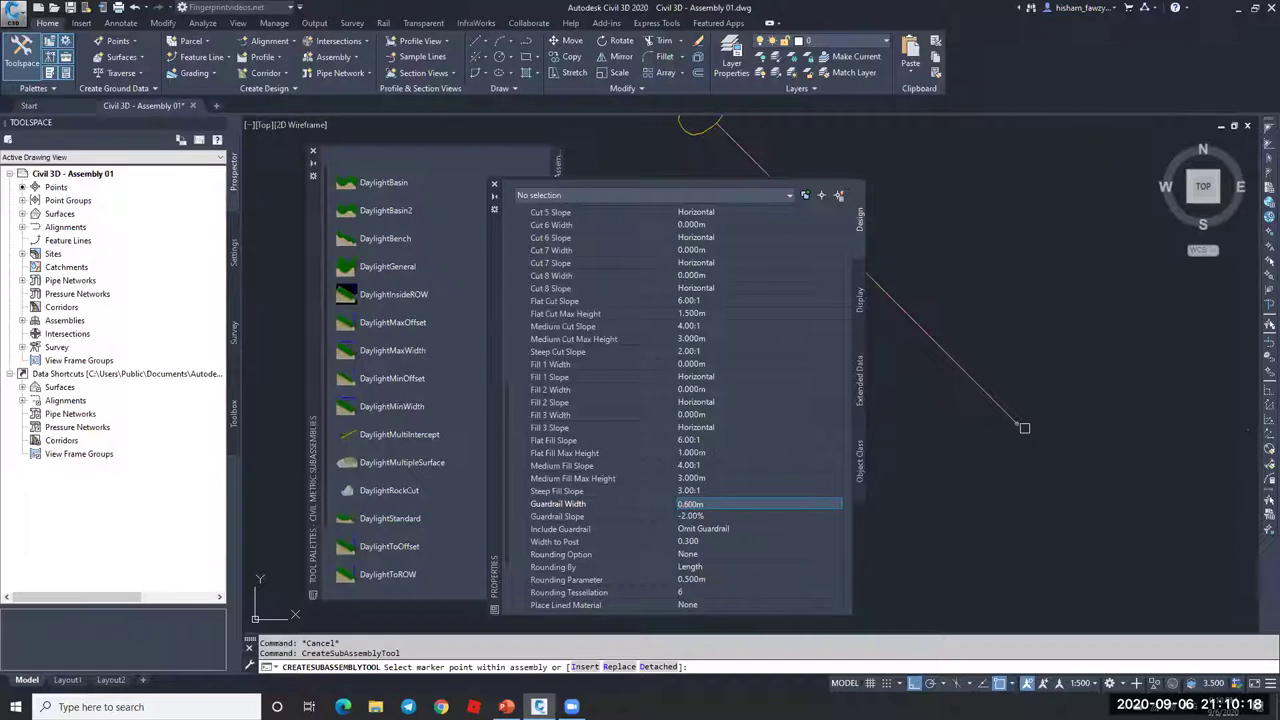
pyautogui.scroll(-1, 1039, 438)
pyautogui.scroll(-1, 899, 251)
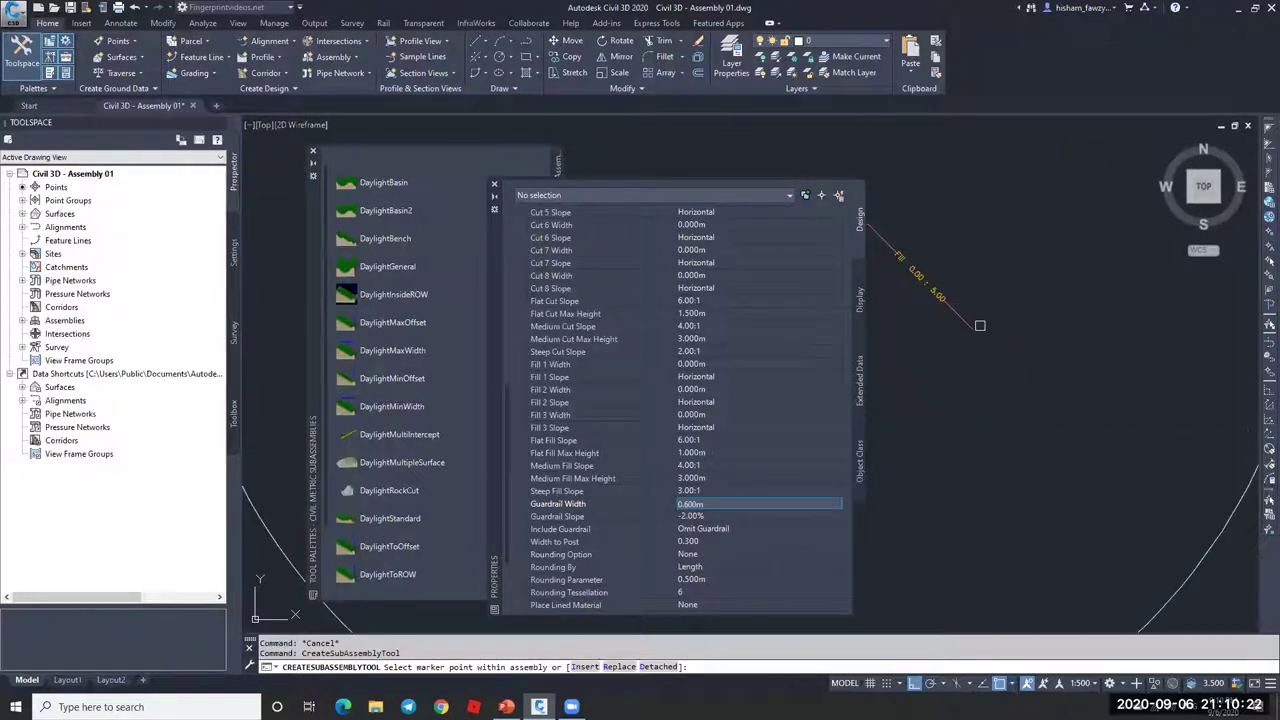
# - Attach the DaylightGeneral slope at the assembly's right edge and select it
pyautogui.moveTo(934, 358)
pyautogui.mouseDown(button='middle')
pyautogui.moveTo(954, 337)
pyautogui.moveTo(975, 362)
pyautogui.mouseUp(button='middle')
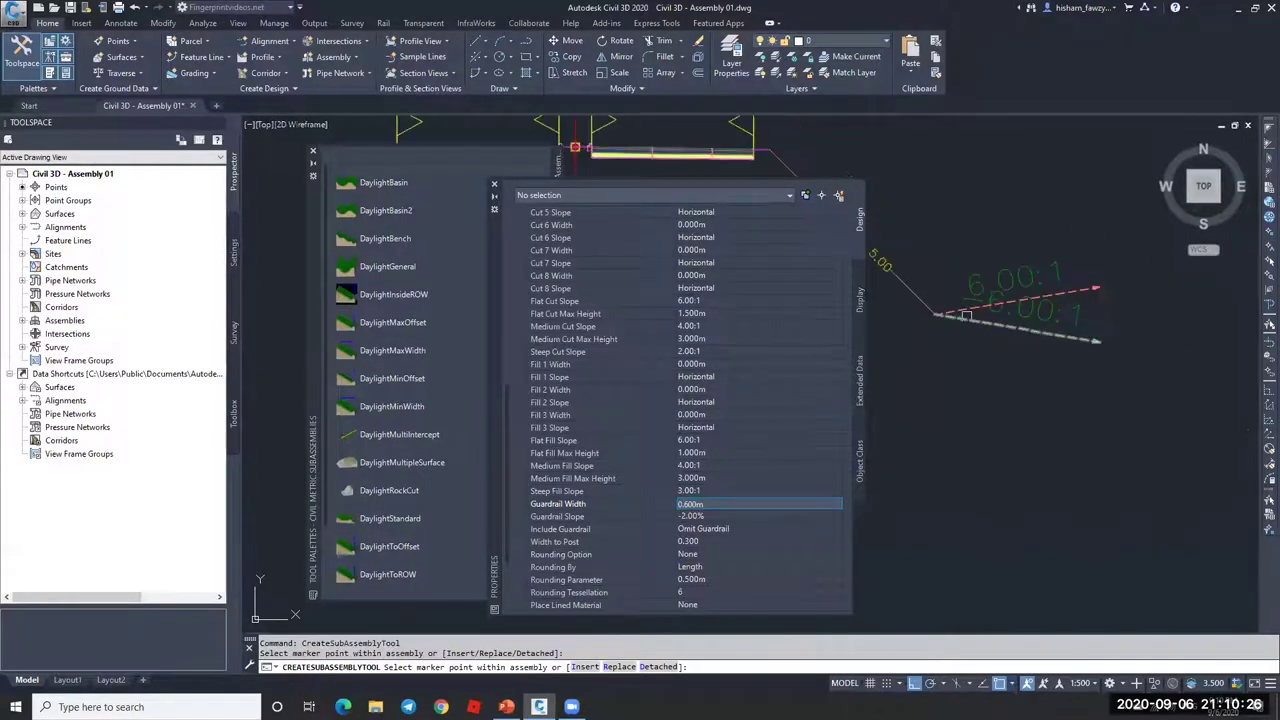
pyautogui.press('Escape')
pyautogui.click(1036, 299)
pyautogui.moveTo(1036, 299); pyautogui.dragTo(951, 333, button='middle')
# - Zoom around the assembly and bring up the Conditional subassemblies palette
pyautogui.scroll(2, 891, 330)
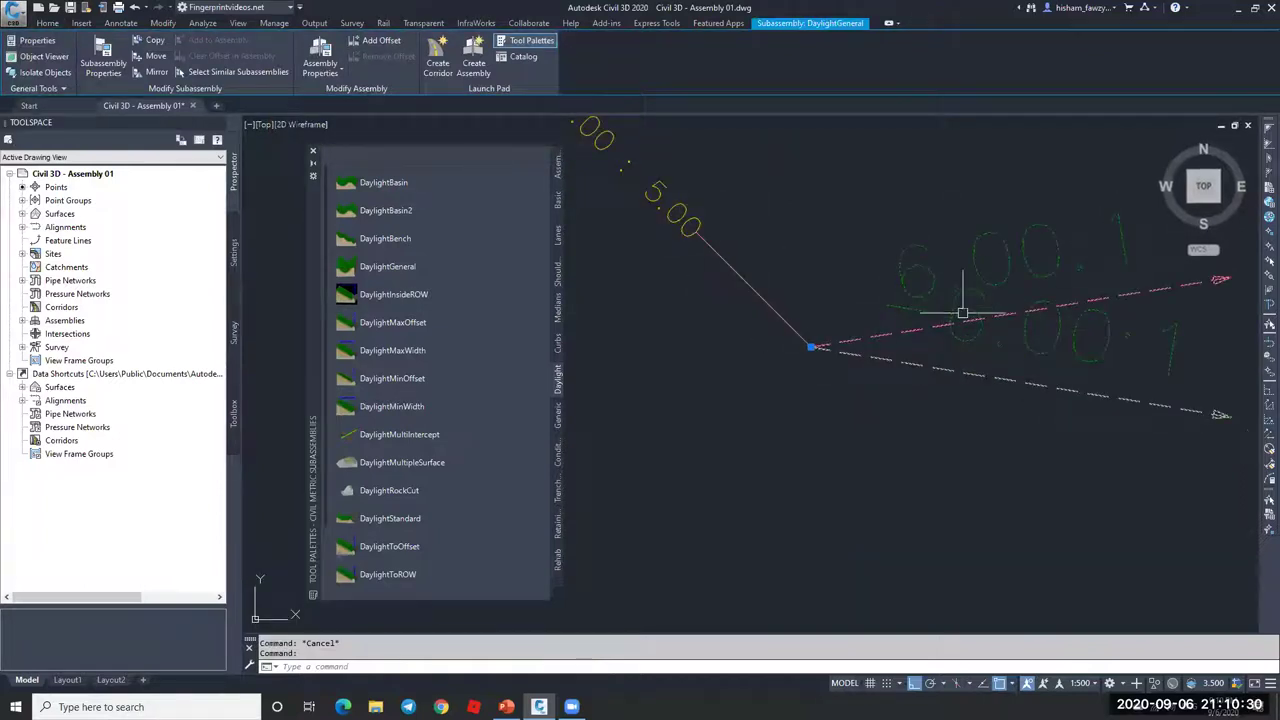
pyautogui.scroll(-2, 955, 310)
pyautogui.scroll(2, 965, 312)
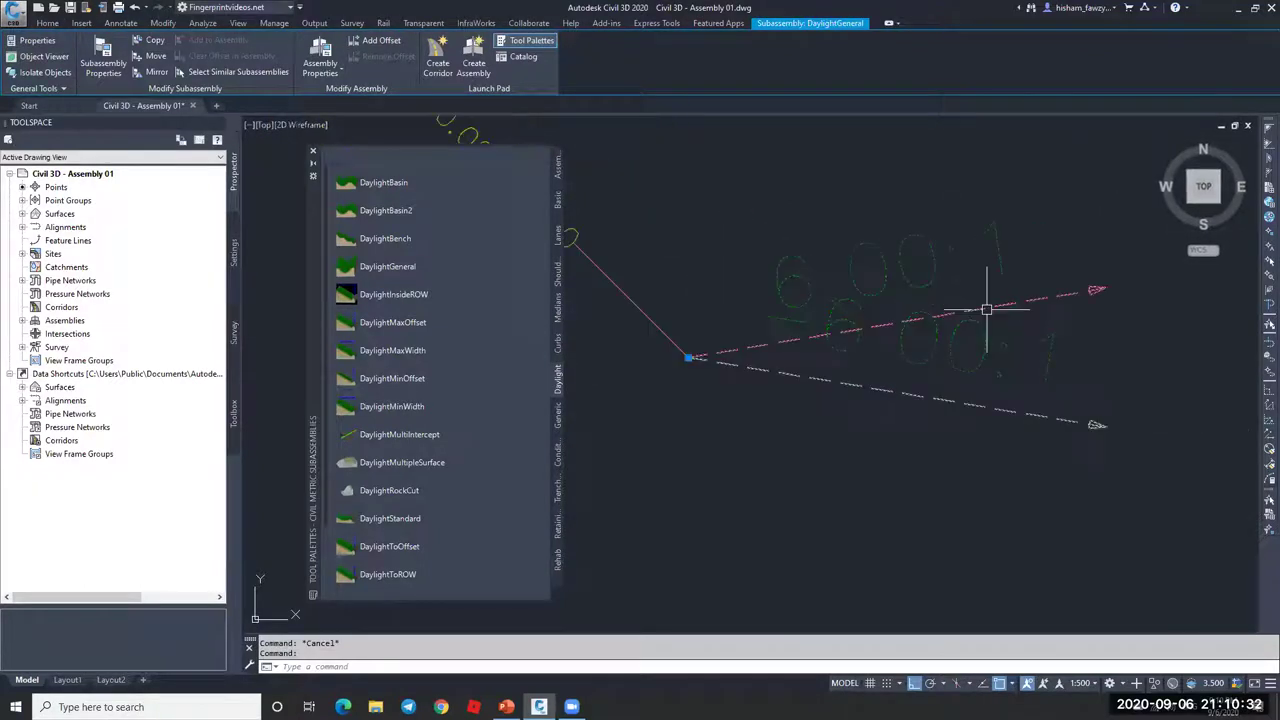
pyautogui.scroll(3, 809, 286)
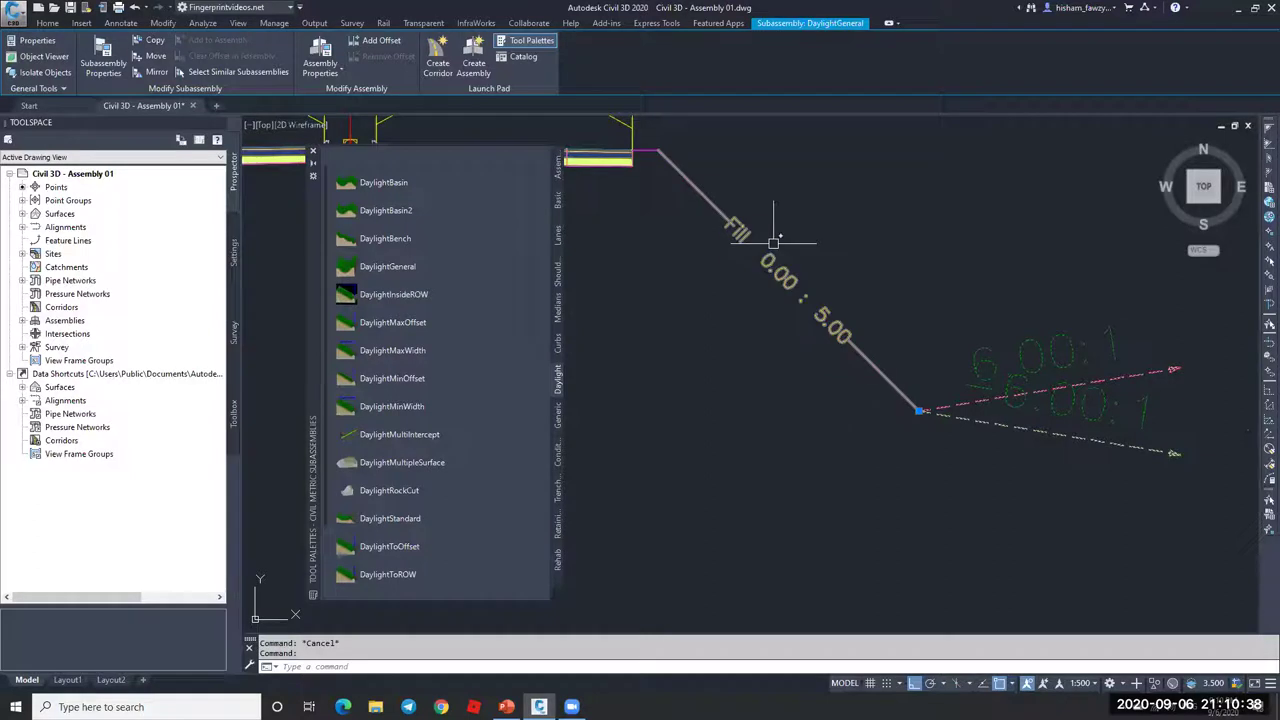
pyautogui.scroll(-5, 835, 280)
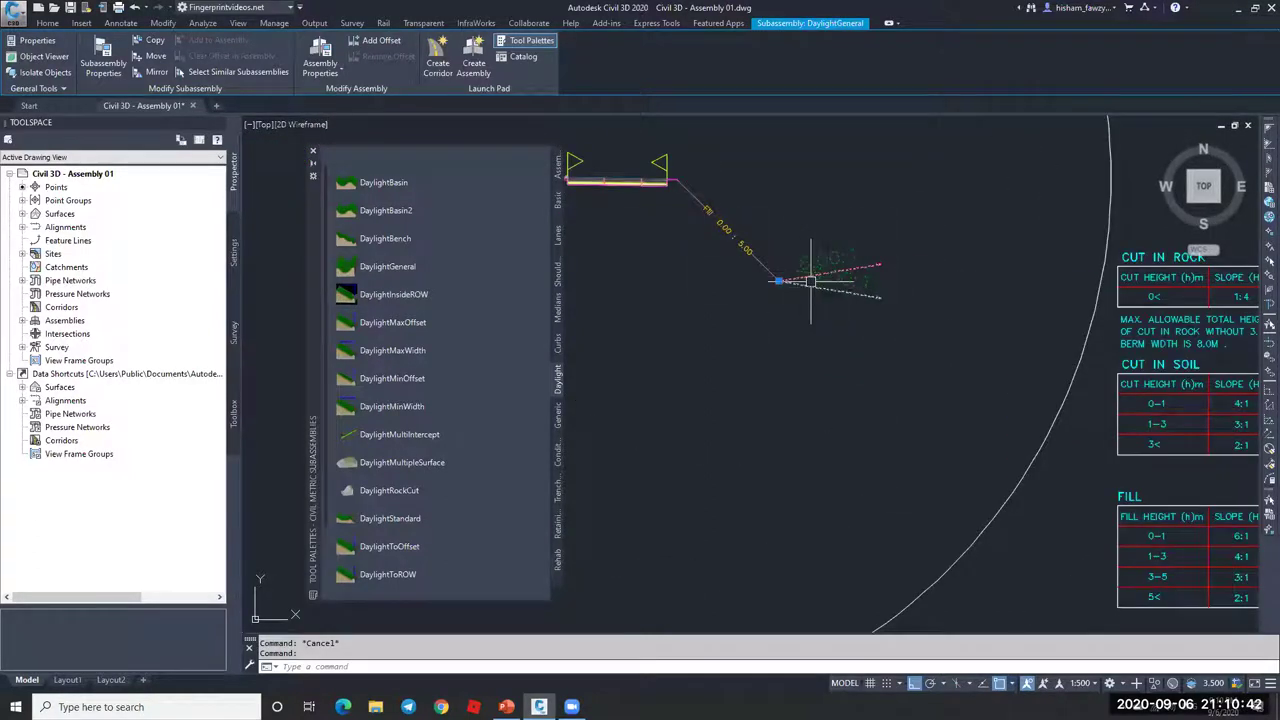
pyautogui.scroll(5, 811, 282)
pyautogui.scroll(-3, 737, 229)
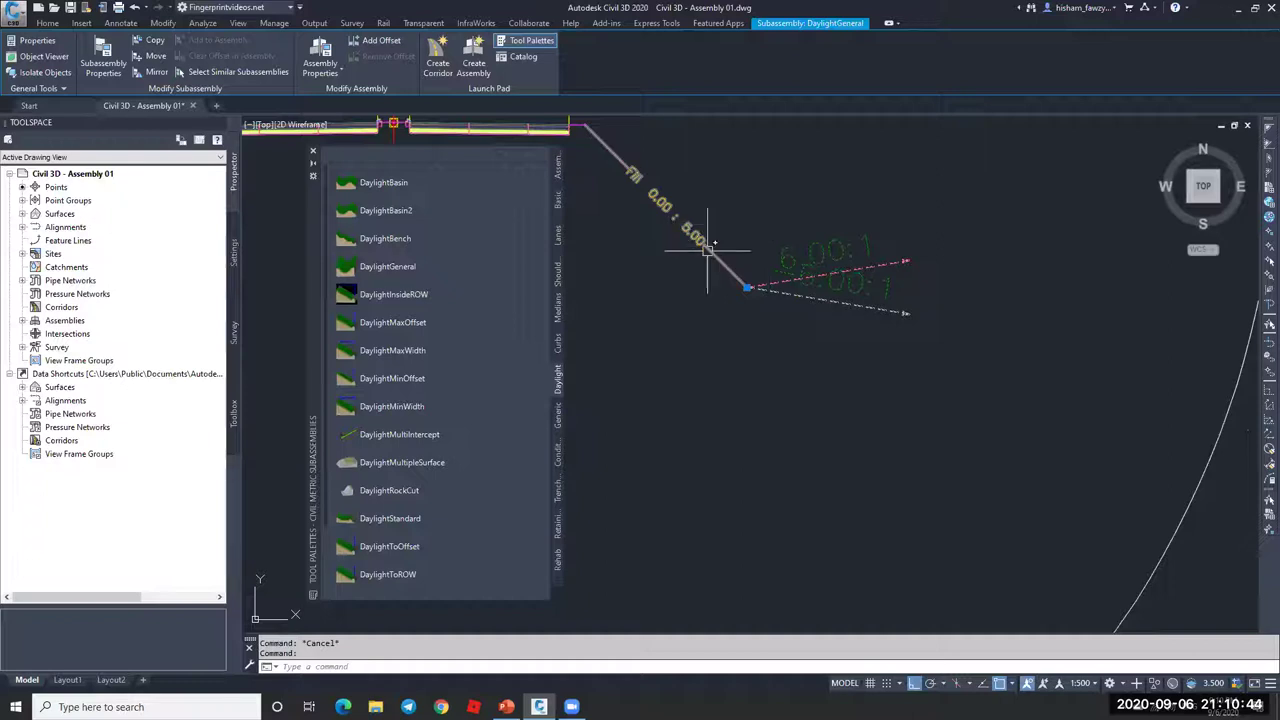
pyautogui.scroll(-3, 771, 296)
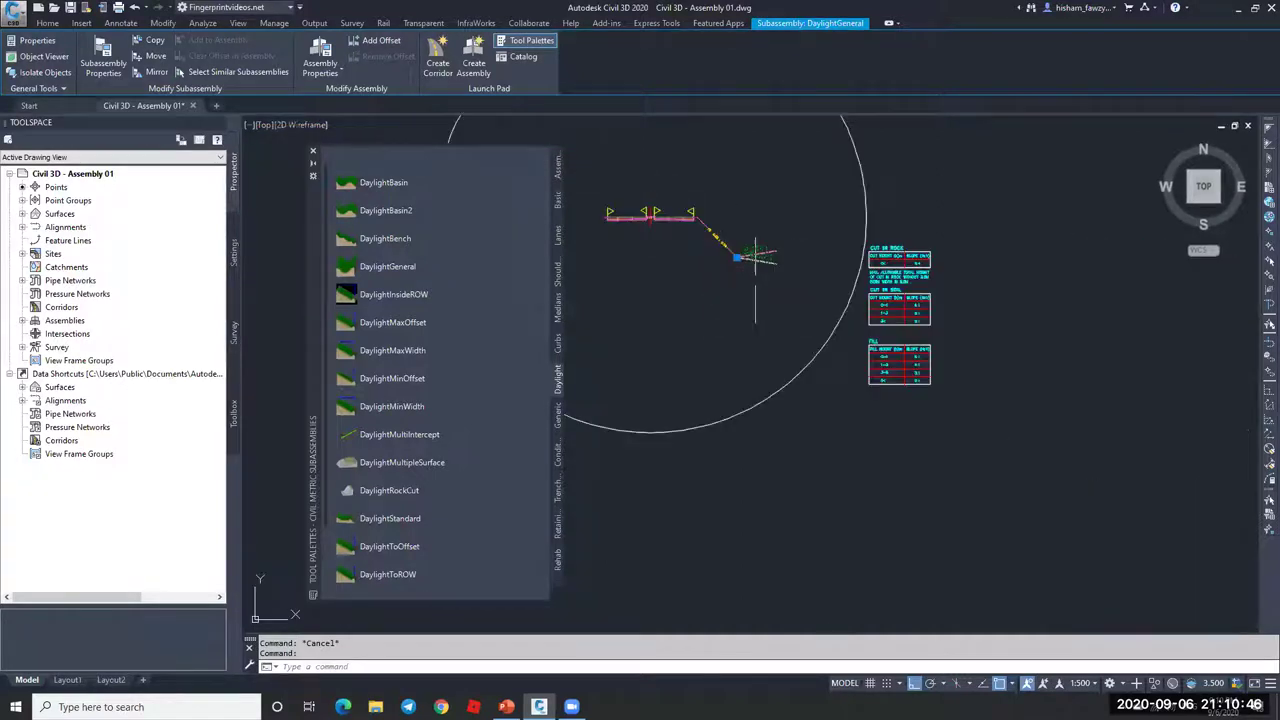
pyautogui.scroll(6, 880, 392)
pyautogui.scroll(-4, 960, 390)
pyautogui.scroll(-5, 955, 396)
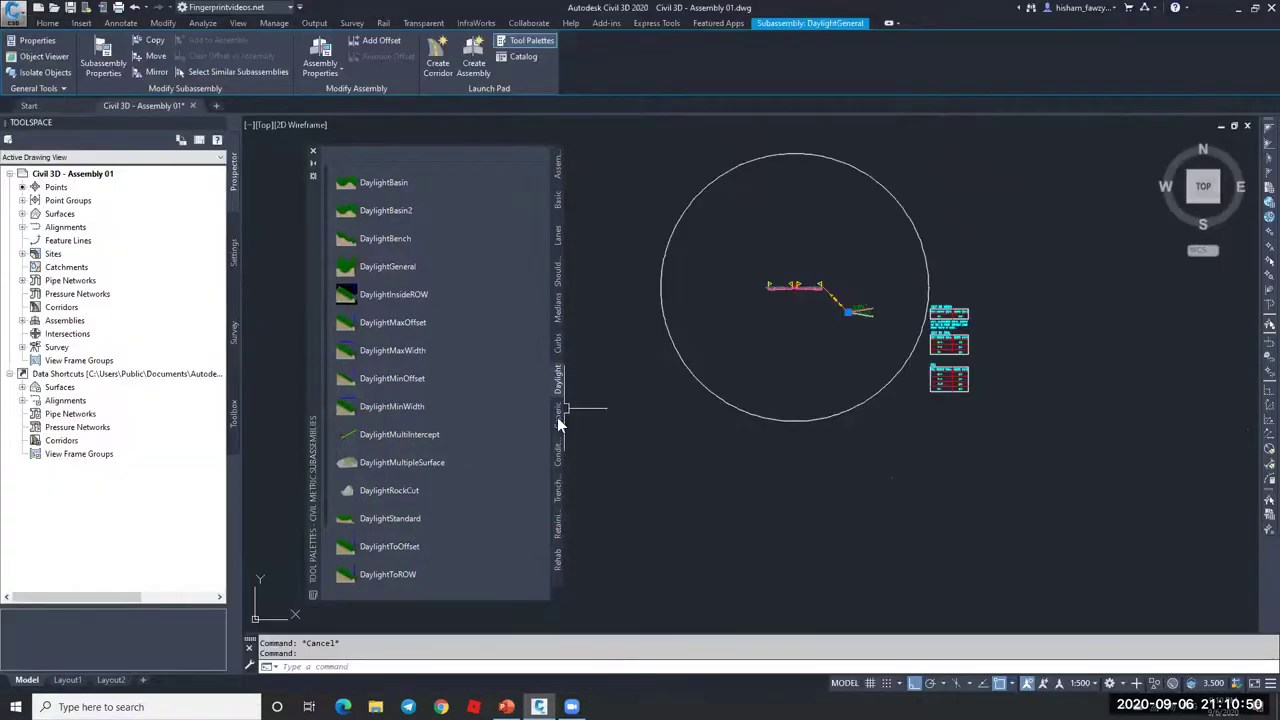
pyautogui.click(559, 446)
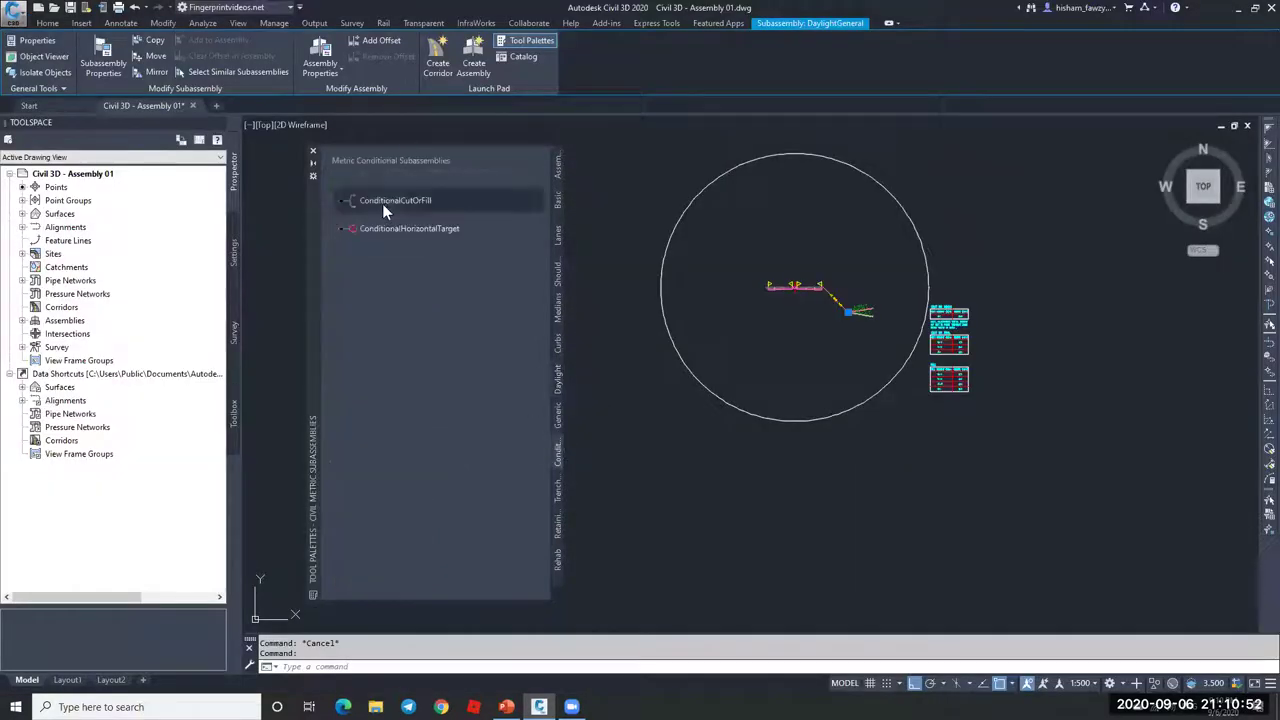
# - Start a ConditionalCutOrFill with 10.000 m Layout Width, 2.00:1 grade and 5.000 m Minimum Distance
pyautogui.click(389, 200)
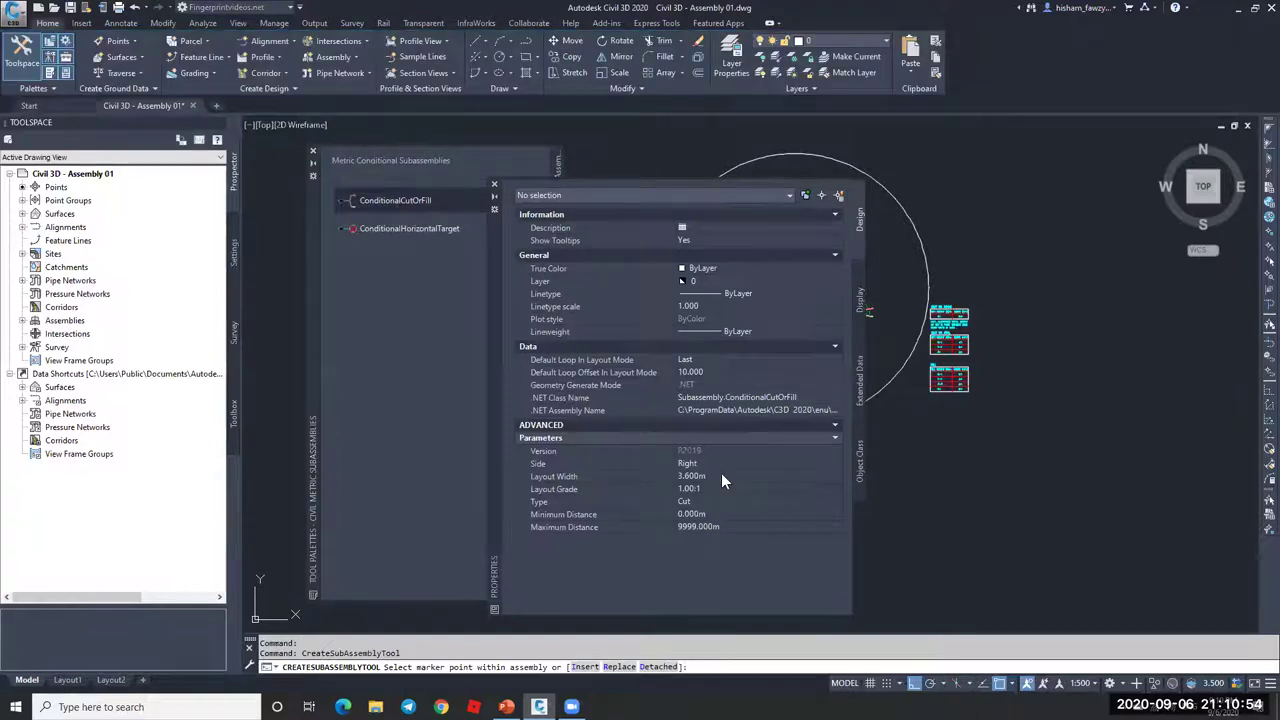
pyautogui.click(729, 476)
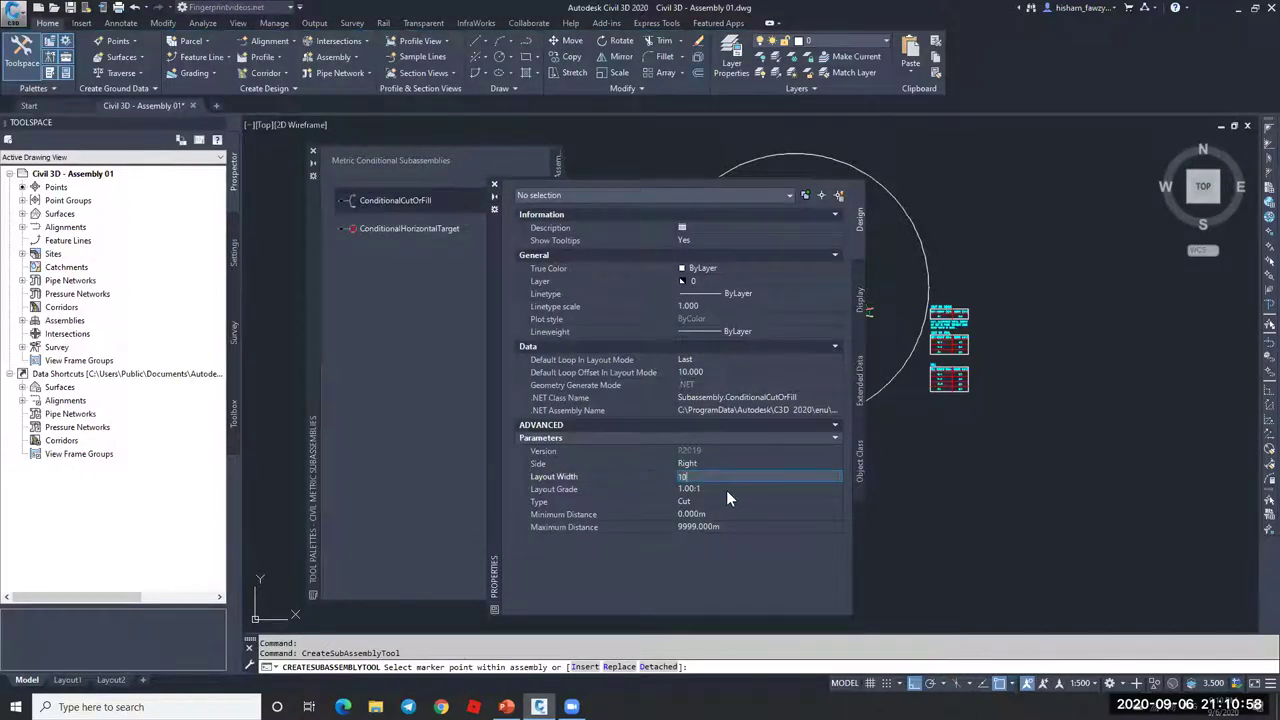
pyautogui.write('10')
pyautogui.click(727, 491)
pyautogui.write('2')
pyautogui.press('Return')
pyautogui.click(719, 513)
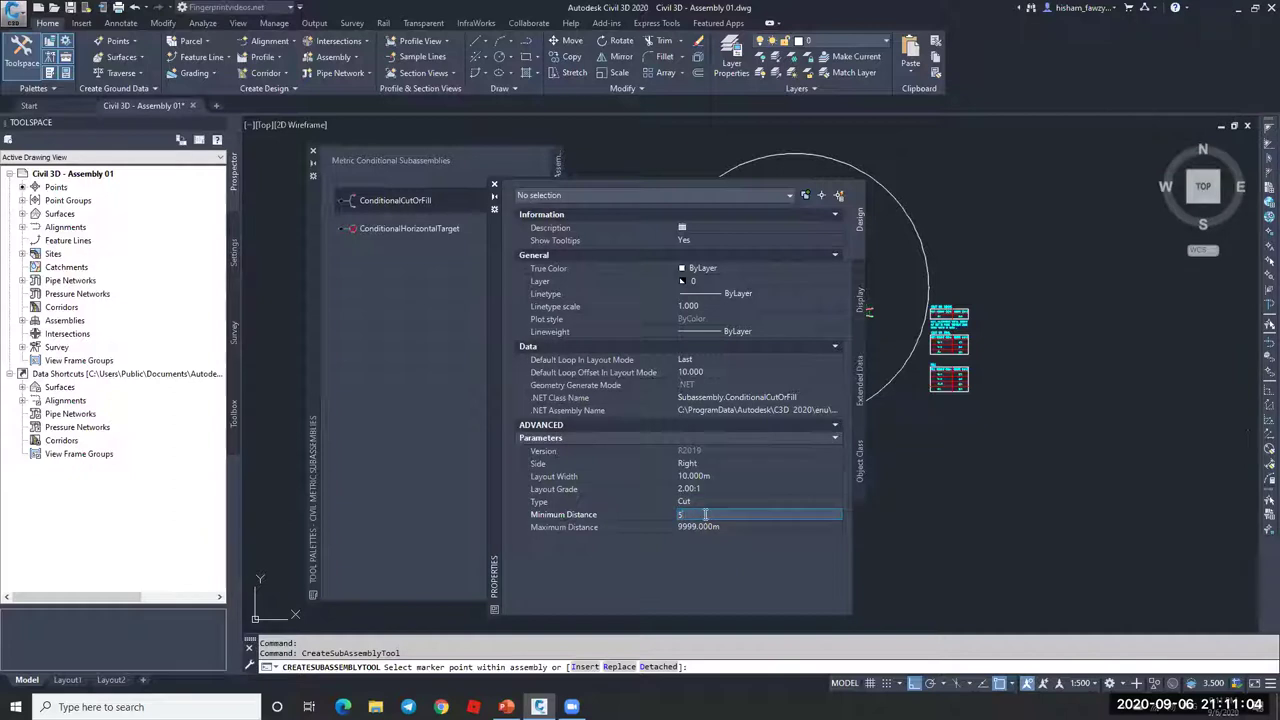
pyautogui.click(727, 527)
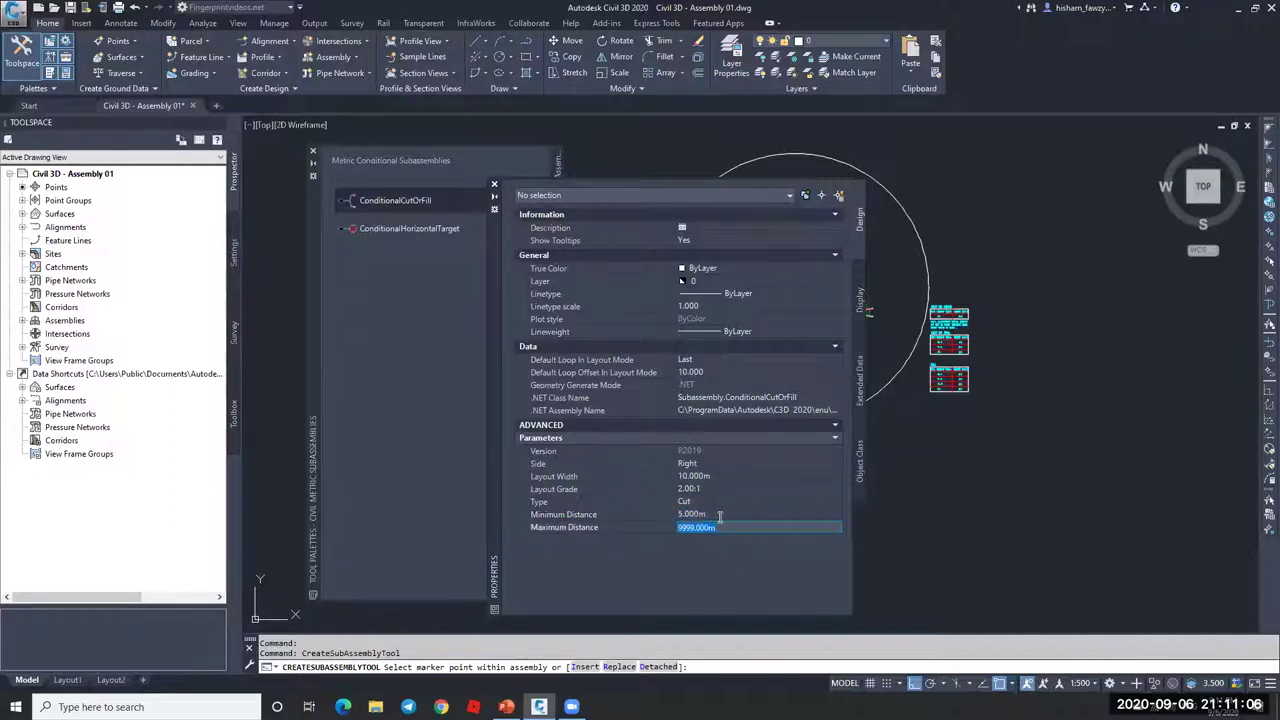
# - Switch its Type to Fill, place it on the right edge, and select it
pyautogui.click(712, 500)
pyautogui.click(700, 527)
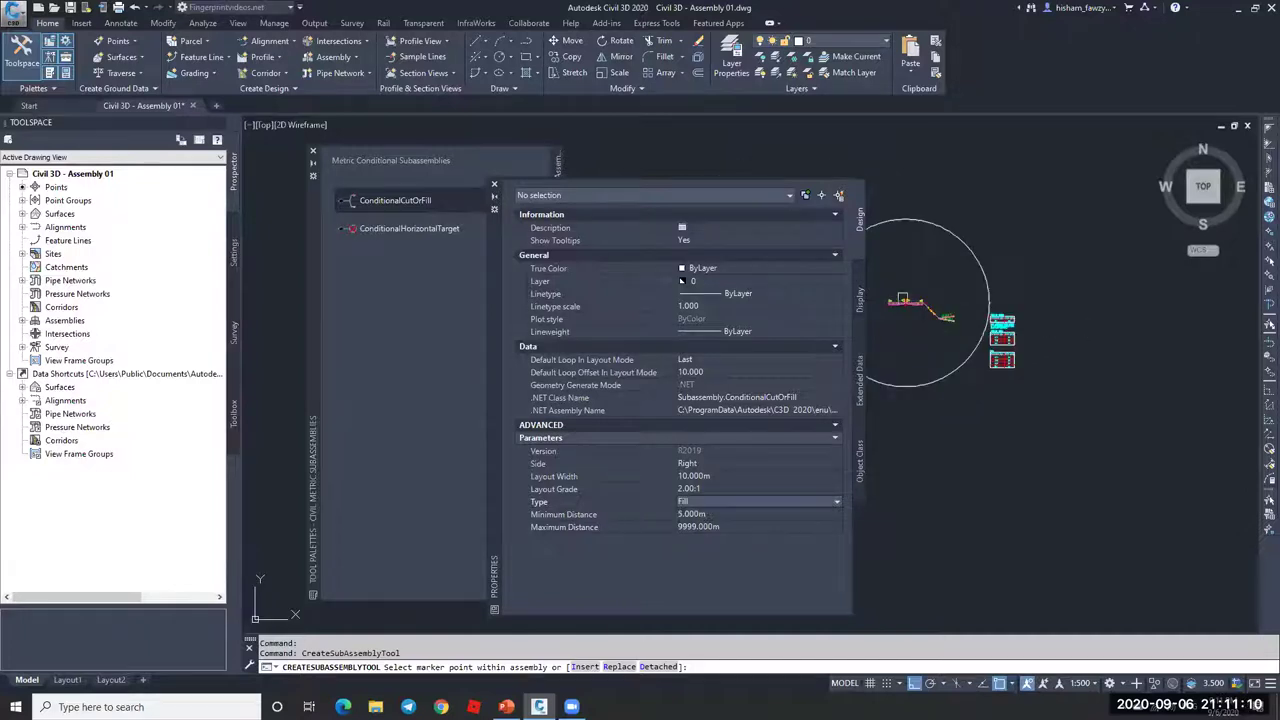
pyautogui.scroll(5, 903, 299)
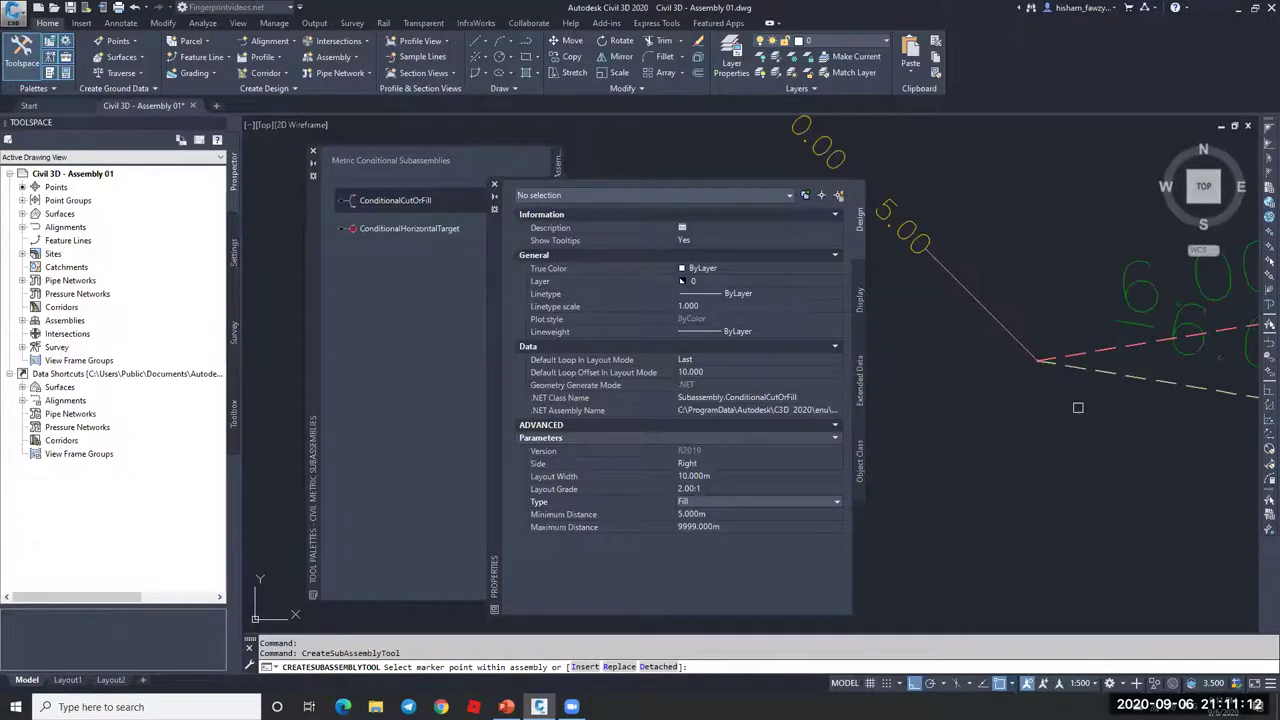
pyautogui.scroll(-2, 1078, 407)
pyautogui.scroll(5, 928, 277)
pyautogui.scroll(-3, 877, 237)
pyautogui.scroll(-4, 915, 265)
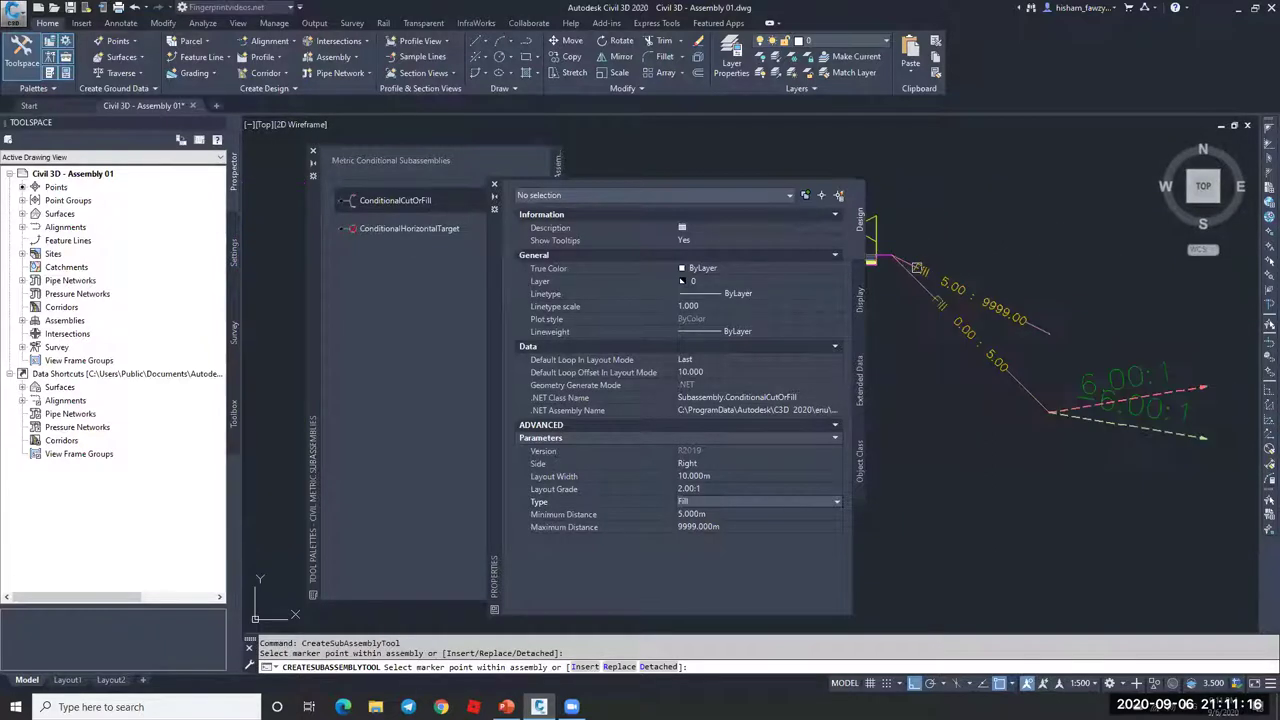
pyautogui.press('Escape')
pyautogui.click(988, 302)
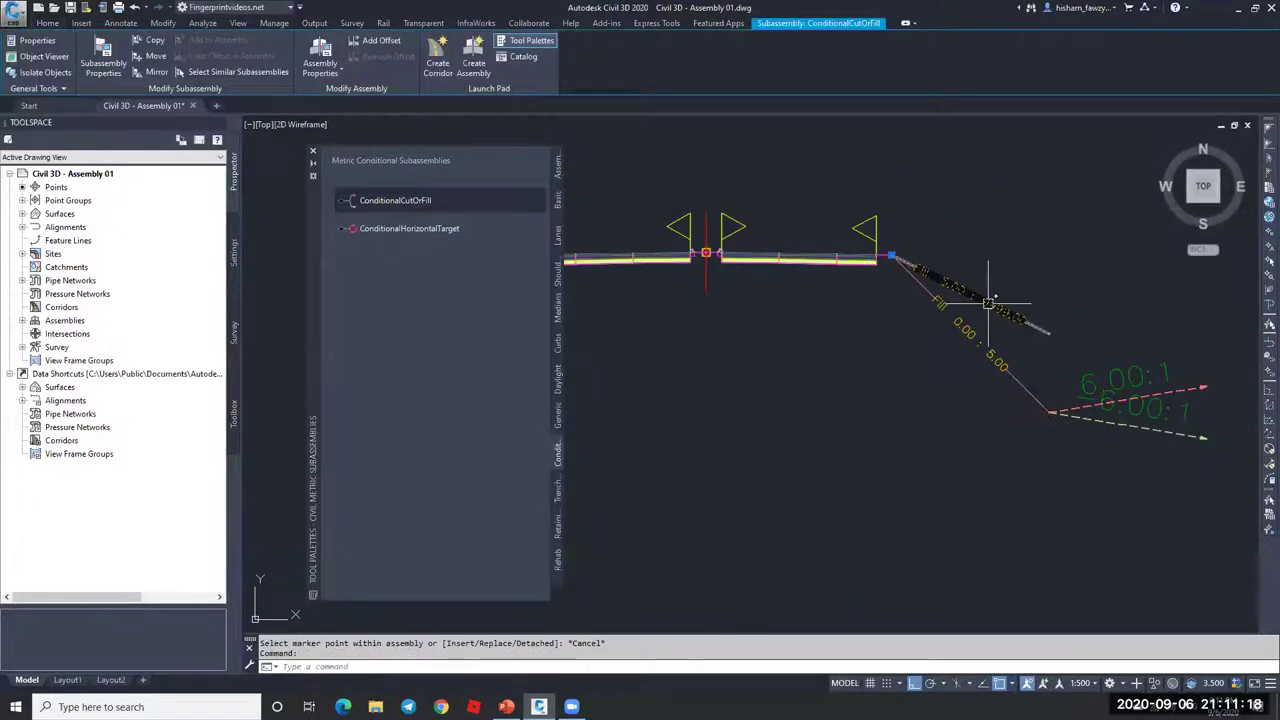
# - Edit the new Fill subassembly's Layout Grade, entering 6
pyautogui.doubleClick(988, 302)
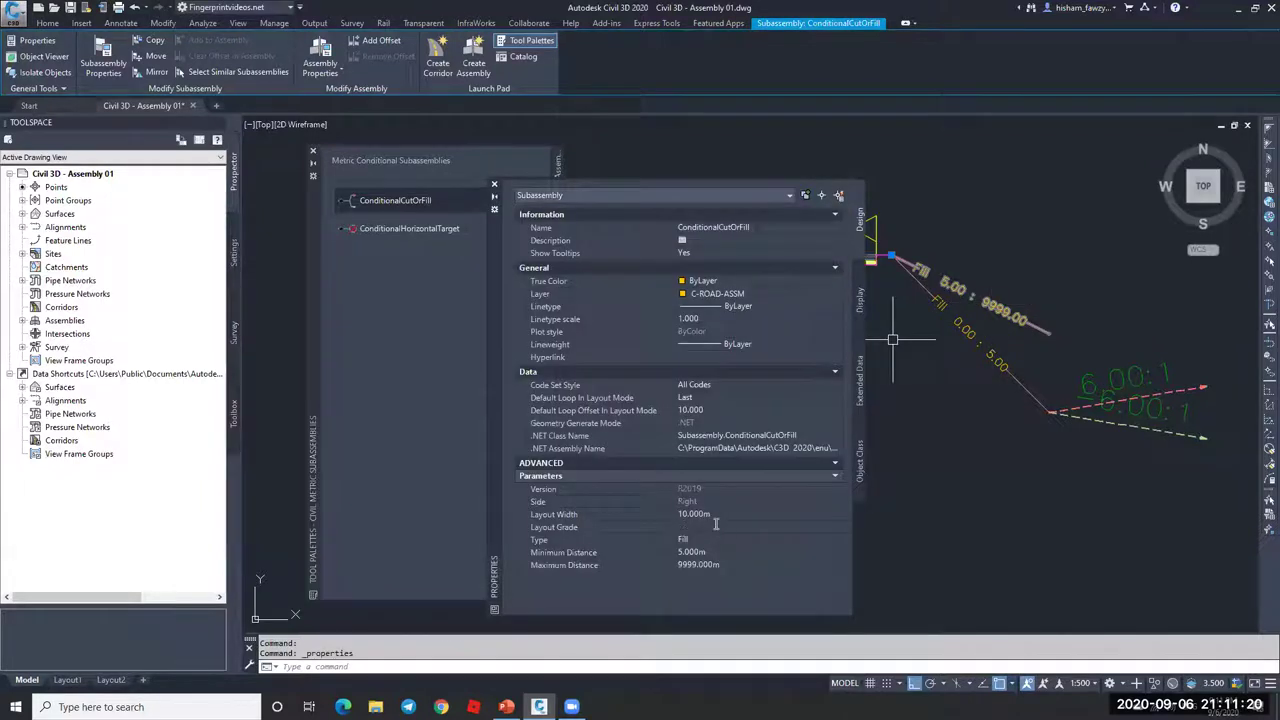
pyautogui.click(715, 526)
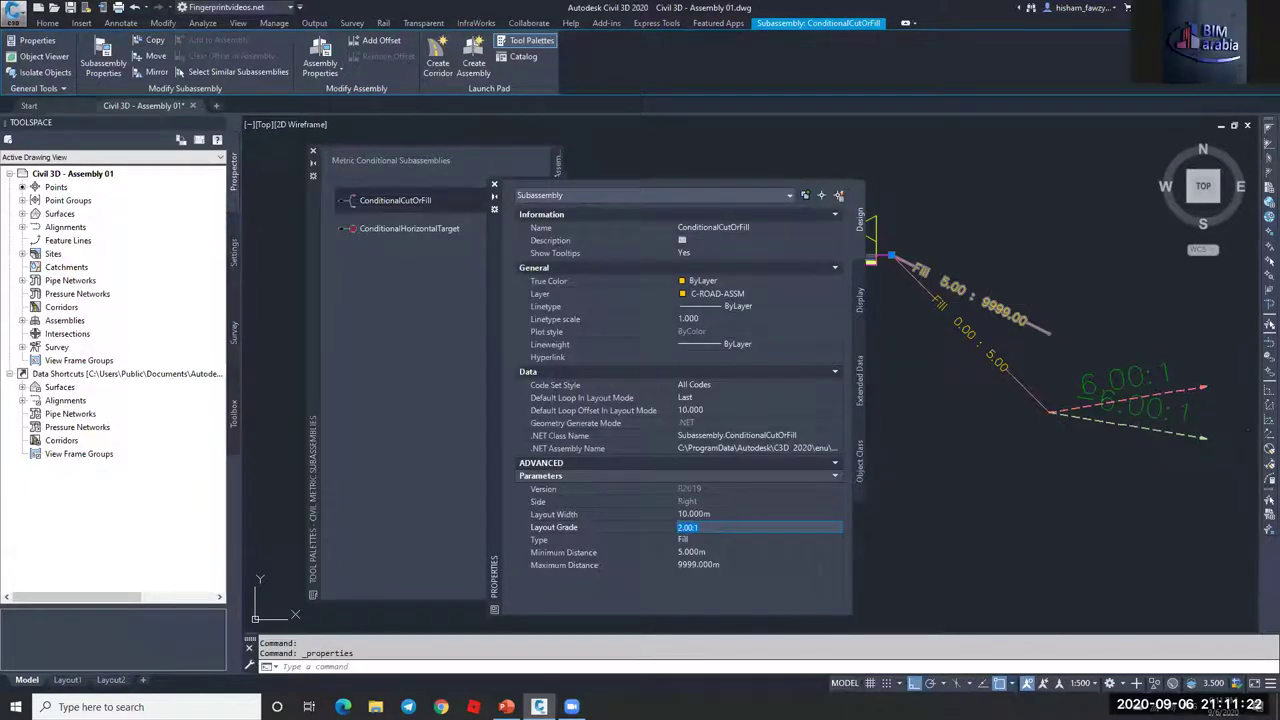
pyautogui.write('6')
pyautogui.press('Return')
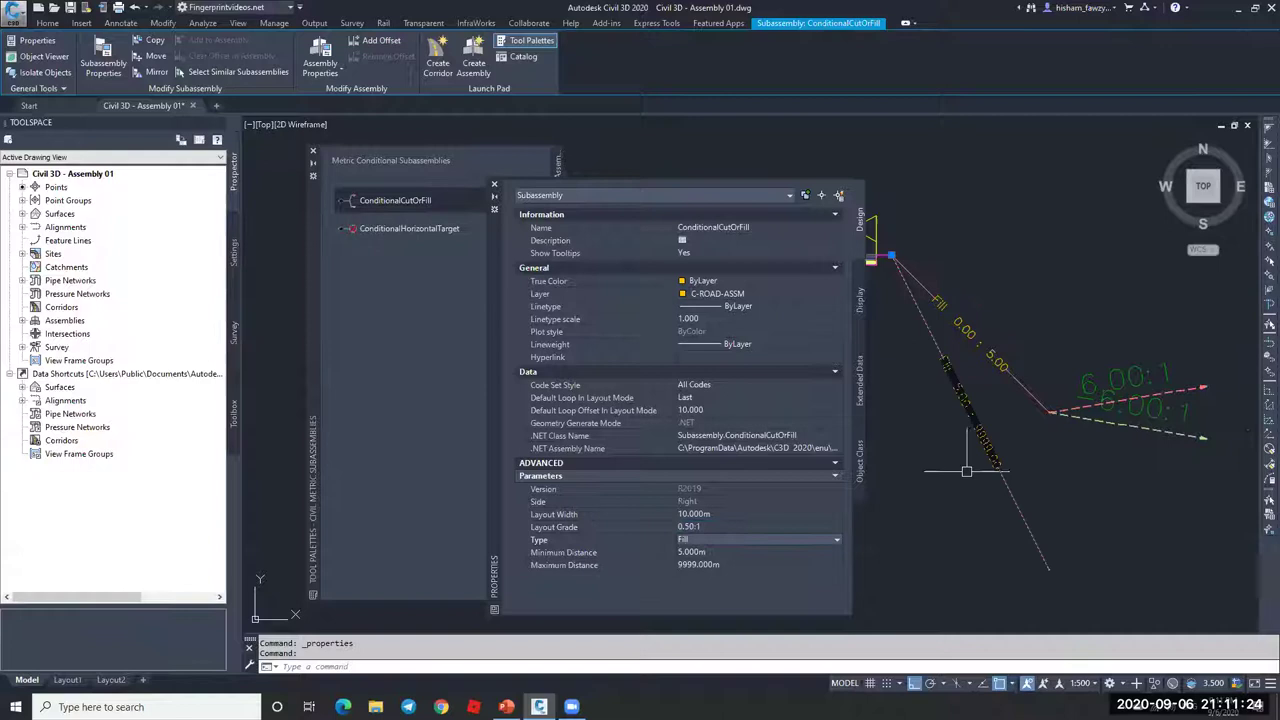
pyautogui.press('Escape')
# - Zoom and pan between the assembly and the cut and fill slope tables to compare slopes
pyautogui.scroll(10, 928, 292)
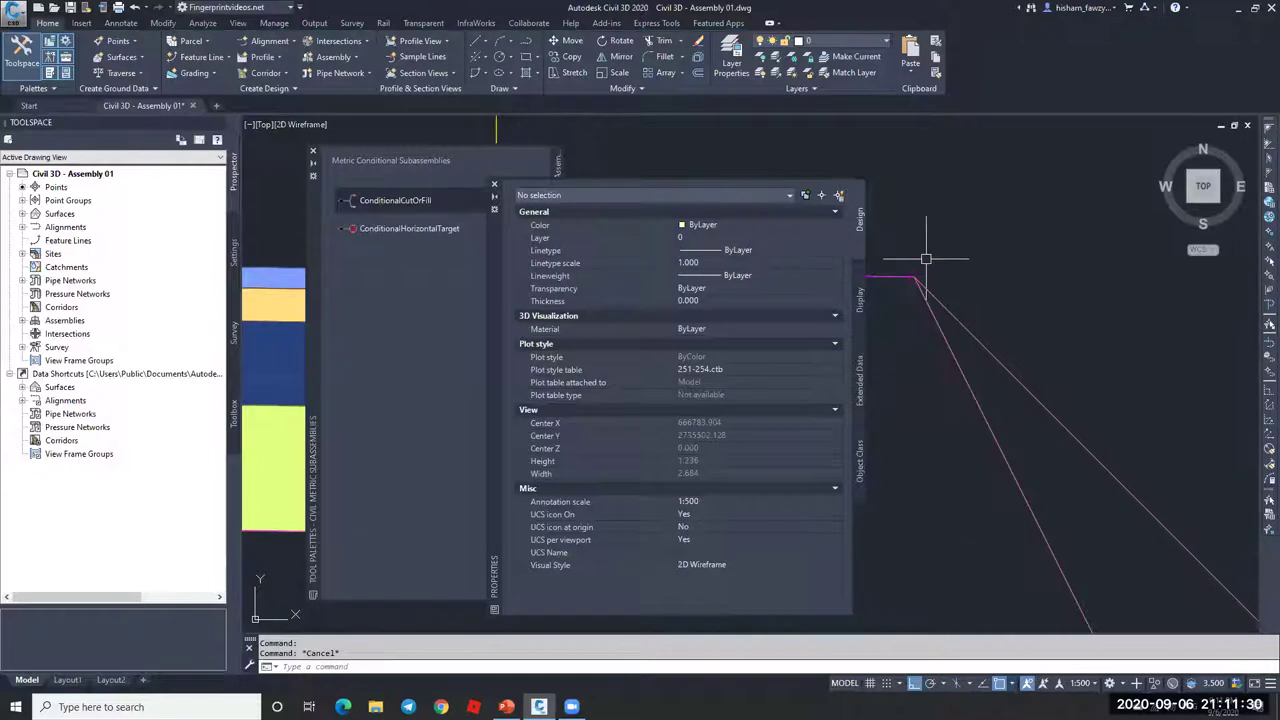
pyautogui.scroll(-4, 920, 256)
pyautogui.scroll(-8, 920, 256)
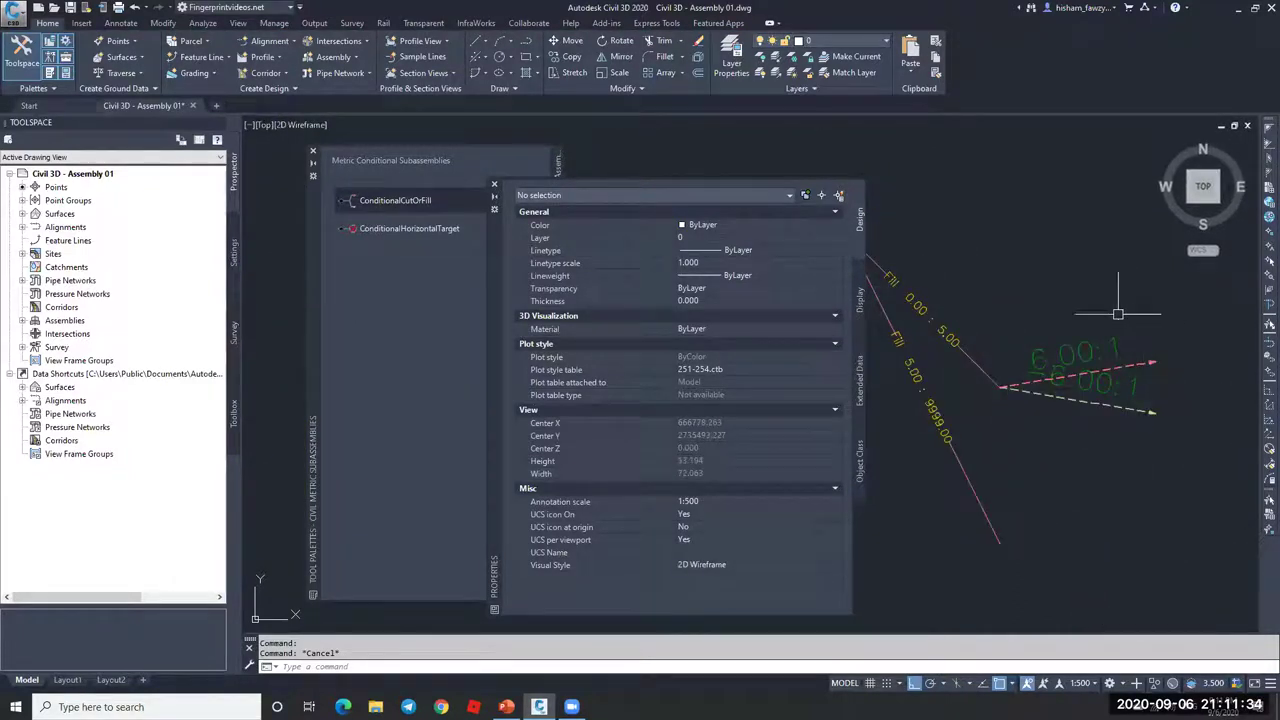
pyautogui.scroll(-3, 1060, 305)
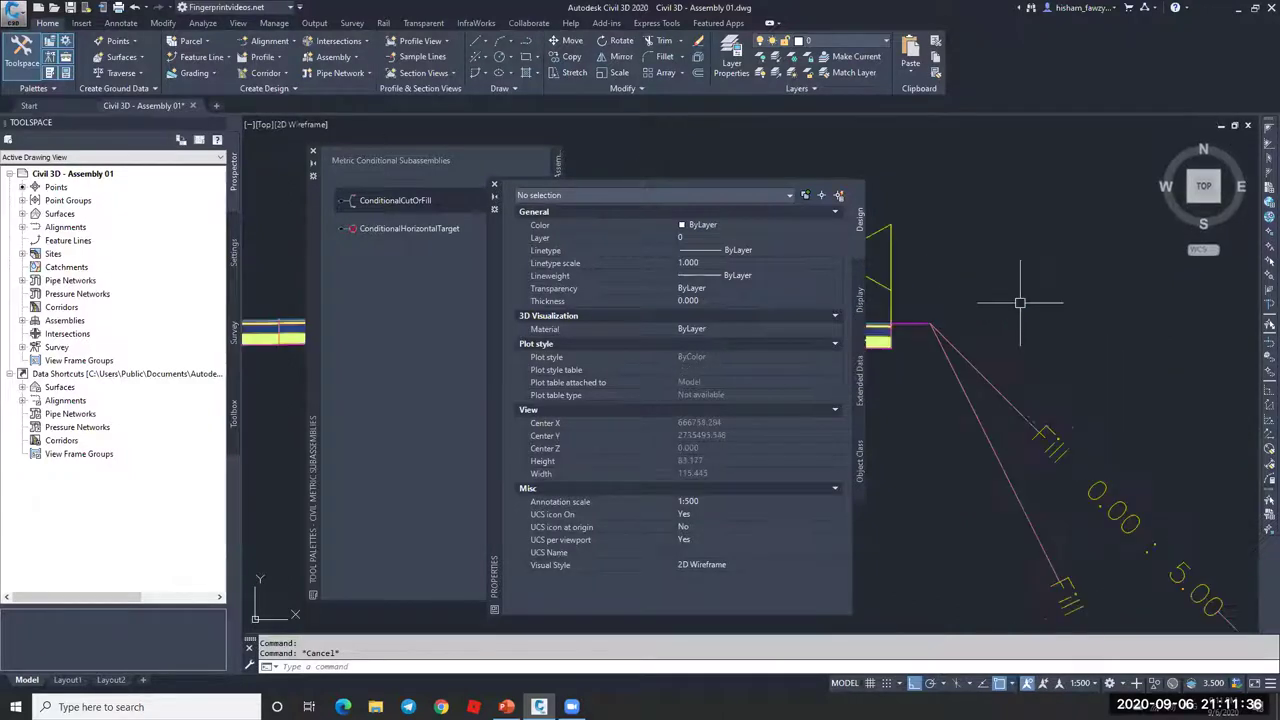
pyautogui.scroll(-3, 932, 314)
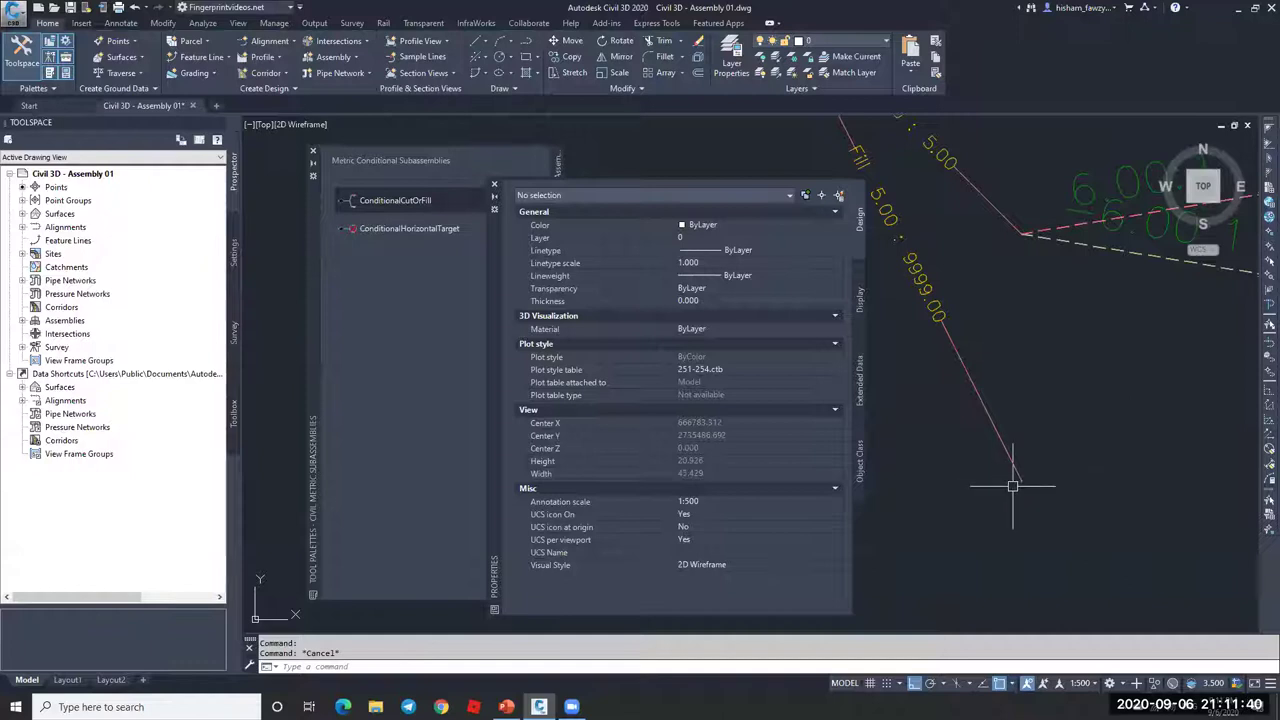
pyautogui.scroll(-1, 1040, 384)
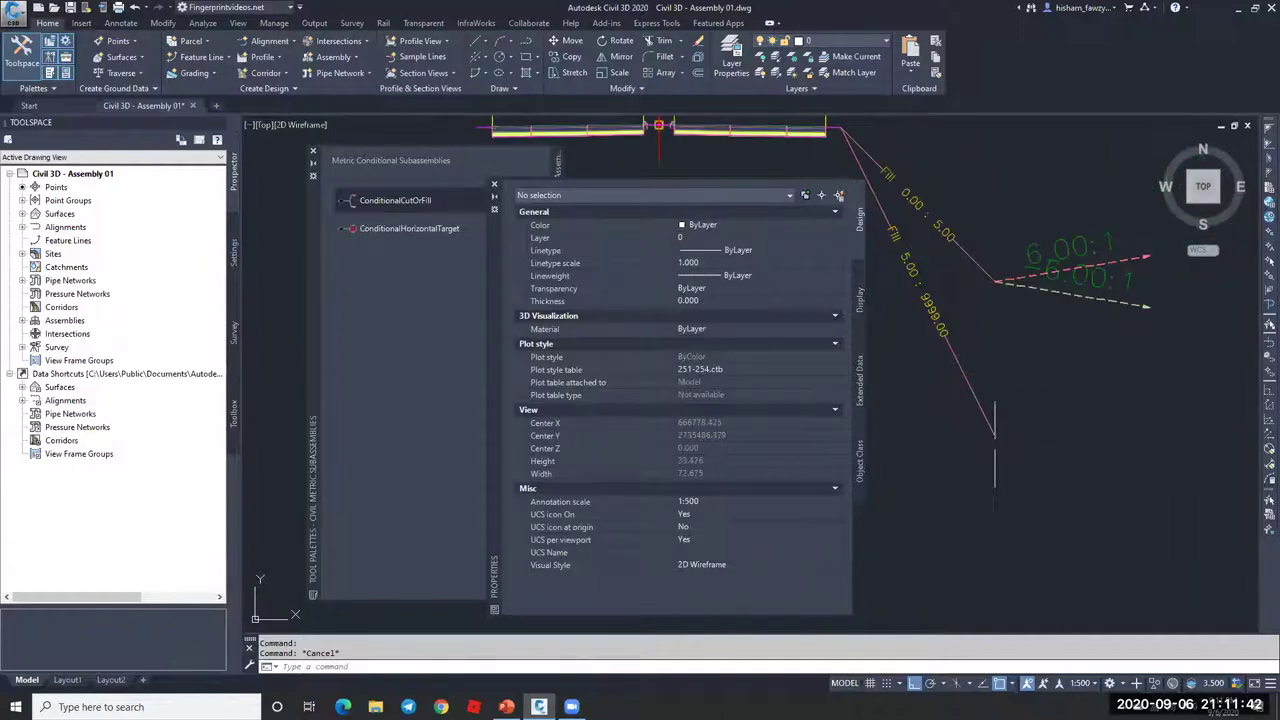
pyautogui.scroll(-10, 945, 345)
pyautogui.scroll(10, 1052, 405)
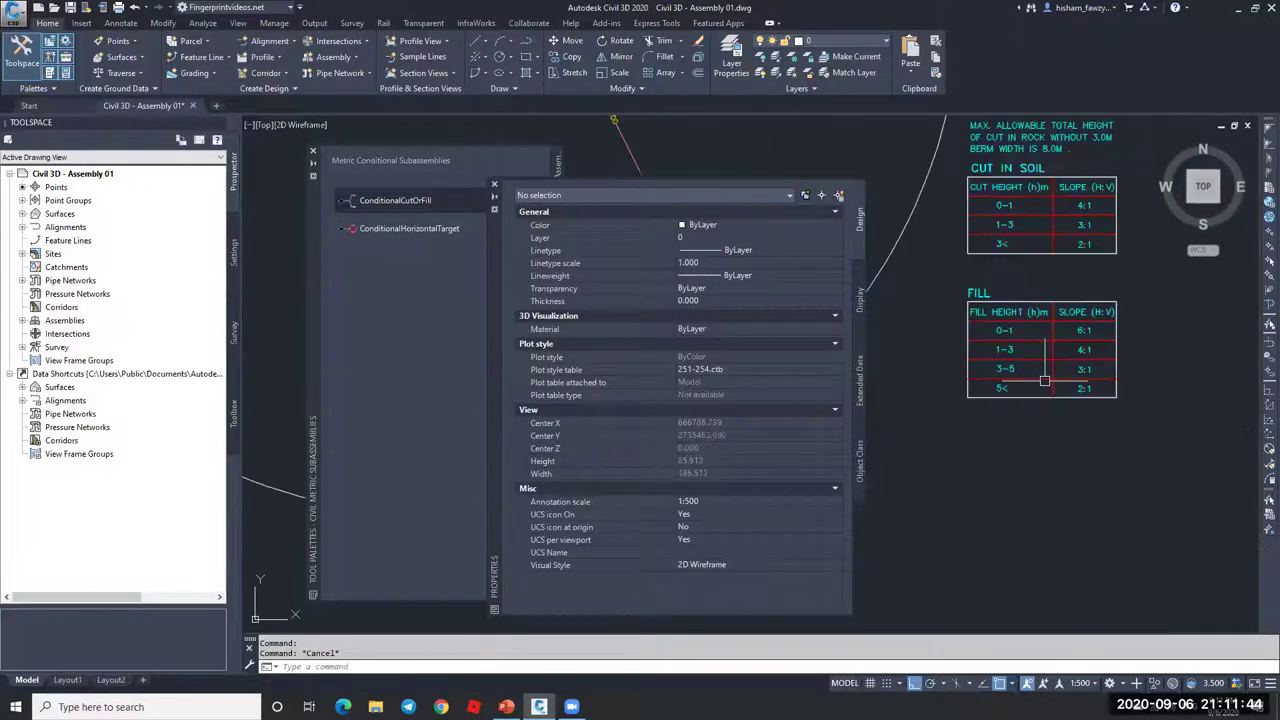
pyautogui.scroll(-8, 1101, 425)
pyautogui.scroll(5, 990, 340)
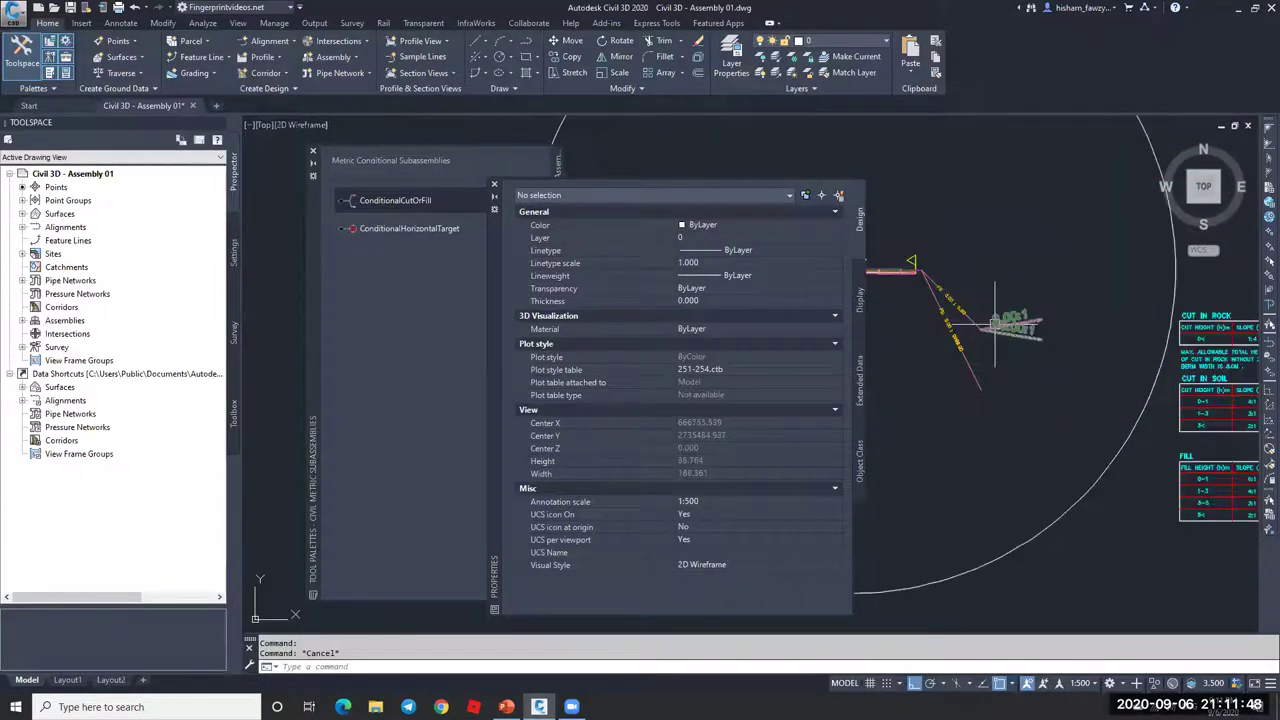
# - Start placing another DaylightGeneral subassembly from the Daylight palette
pyautogui.click(494, 186)
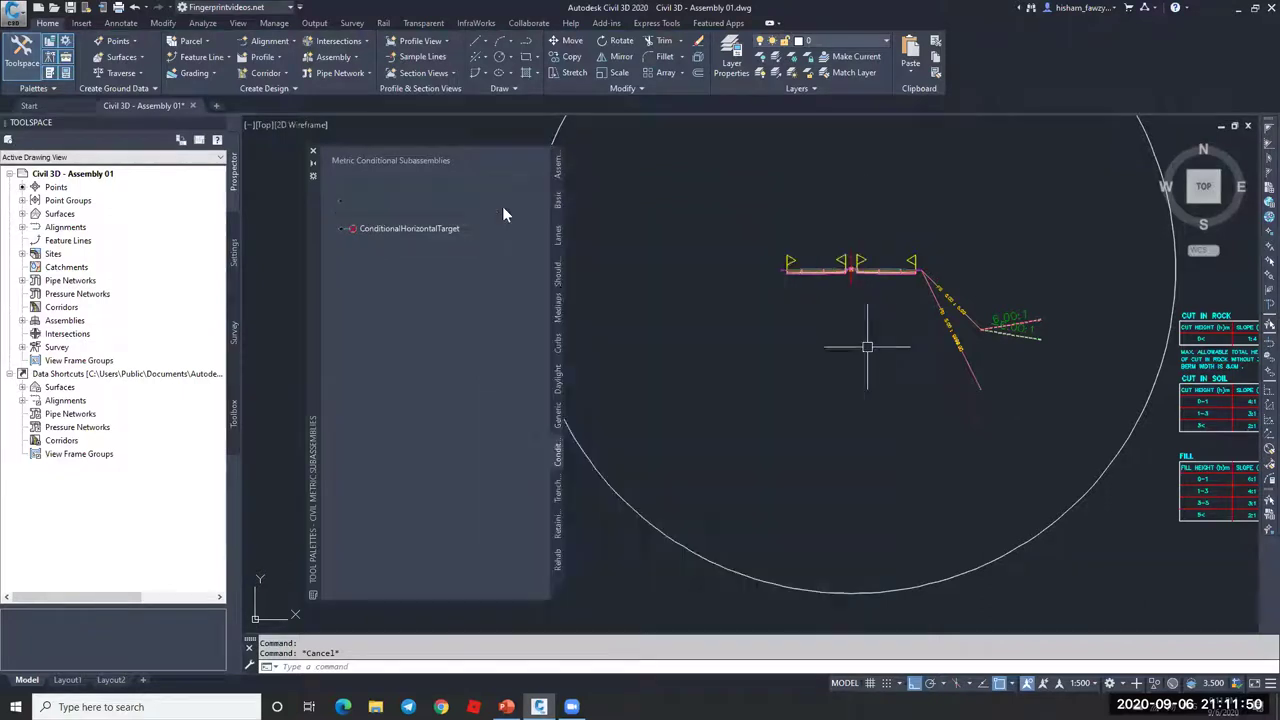
pyautogui.click(558, 380)
pyautogui.click(400, 265)
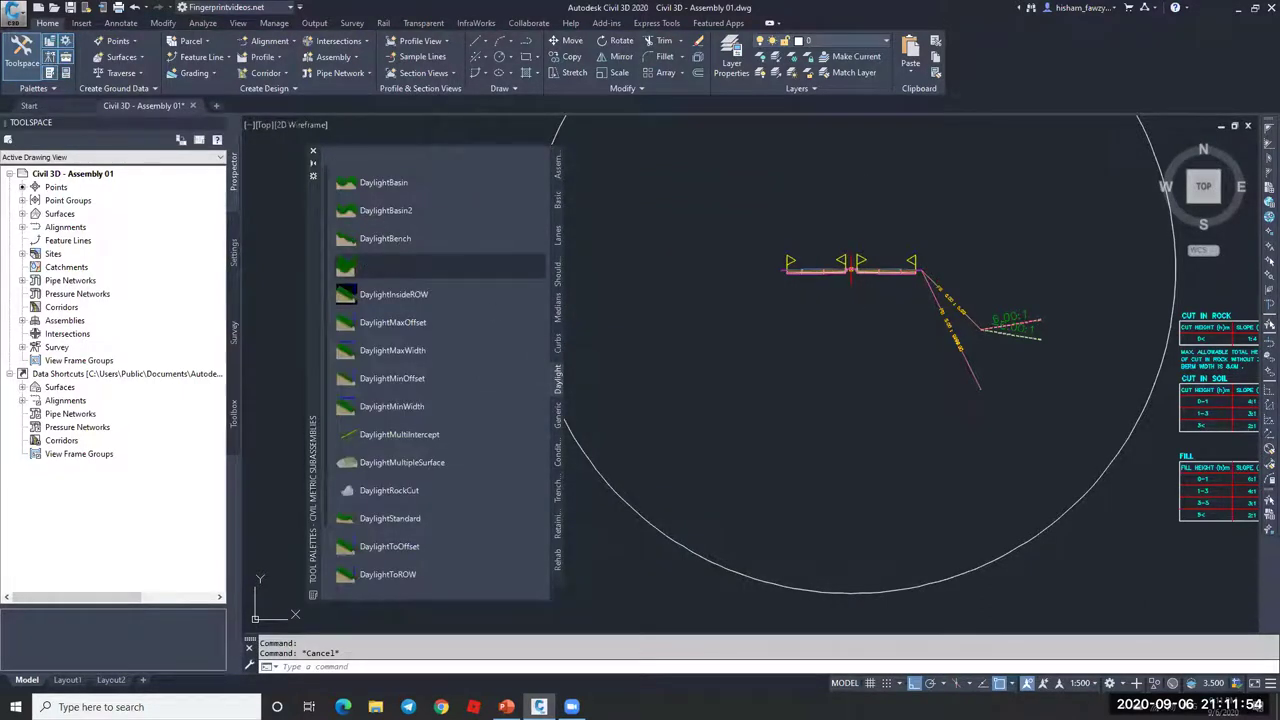
pyautogui.scroll(-10, 738, 399)
pyautogui.scroll(-2, 650, 490)
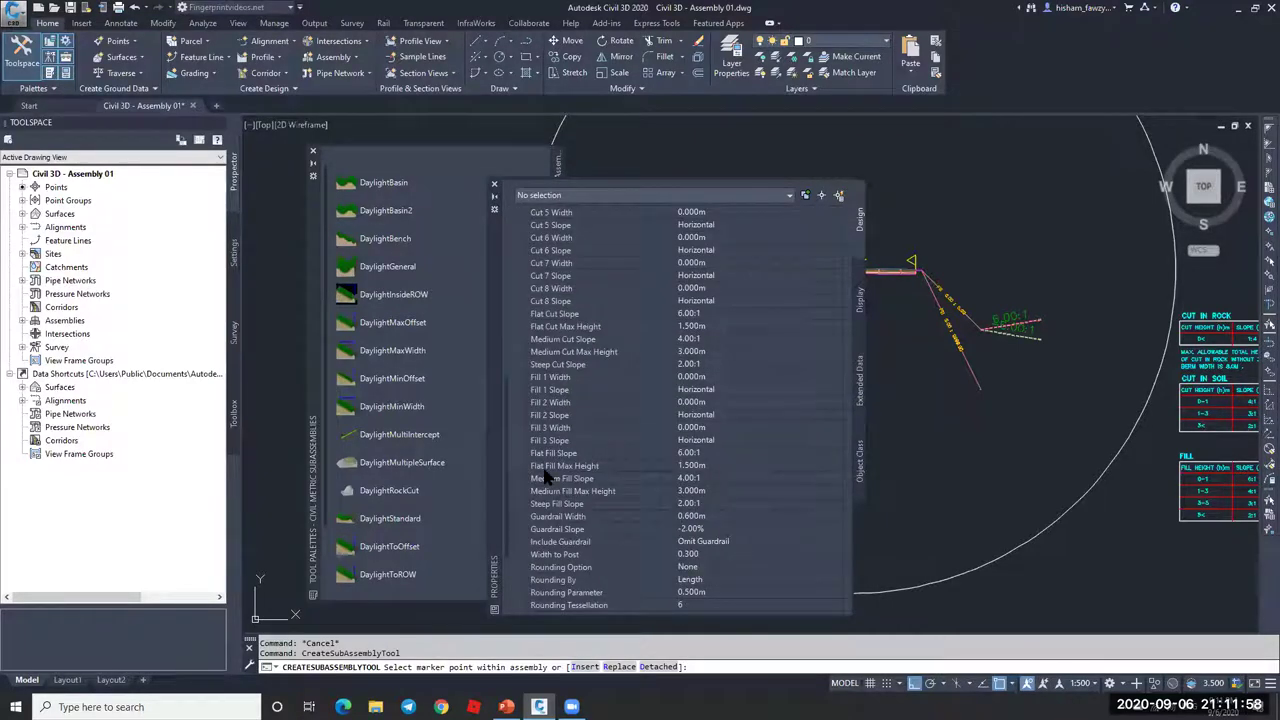
pyautogui.scroll(-3, 1210, 526)
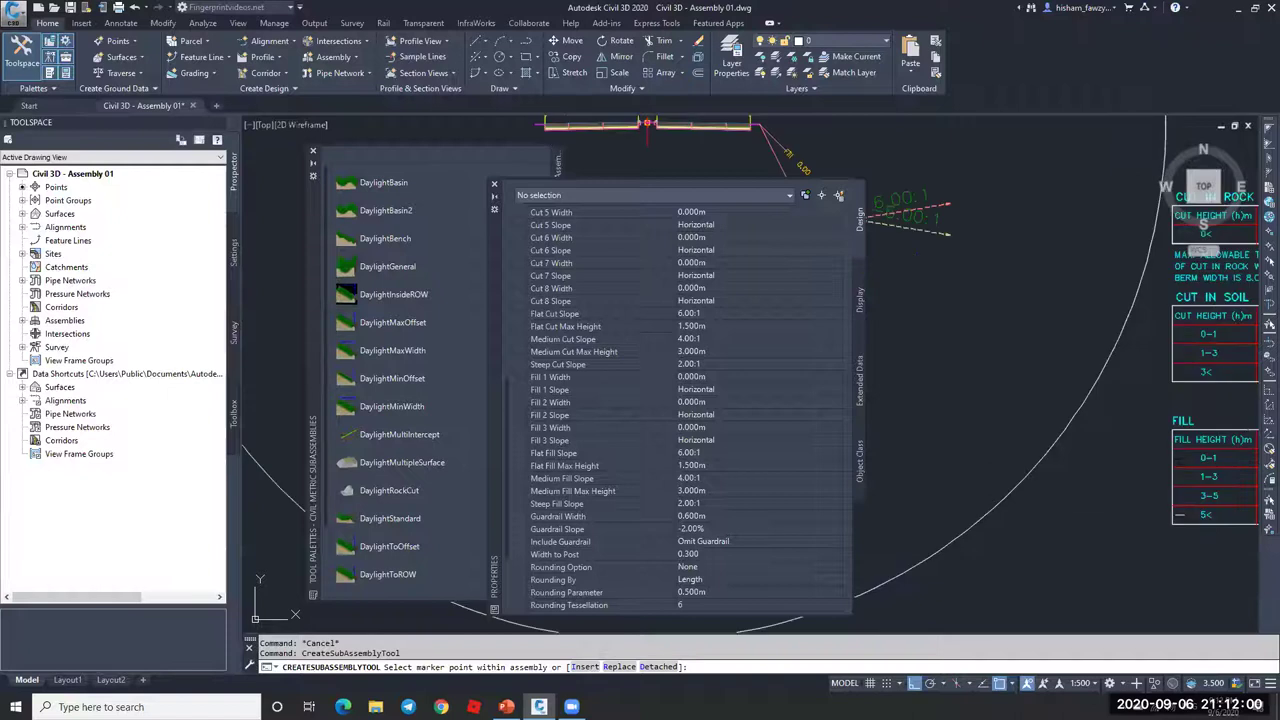
pyautogui.scroll(8, 1069, 468)
pyautogui.scroll(-2, 1119, 421)
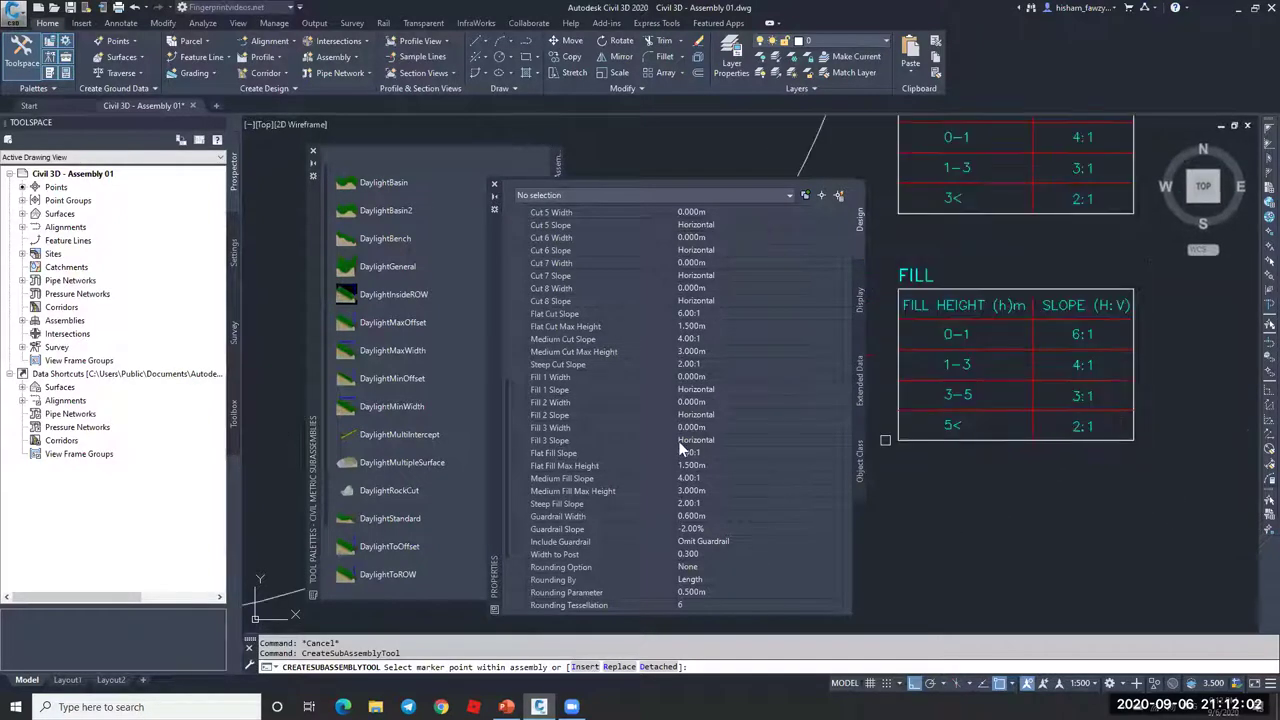
# - Set all fill slopes to 2.00:1 and both fill max heights to 100.000 m
pyautogui.click(705, 455)
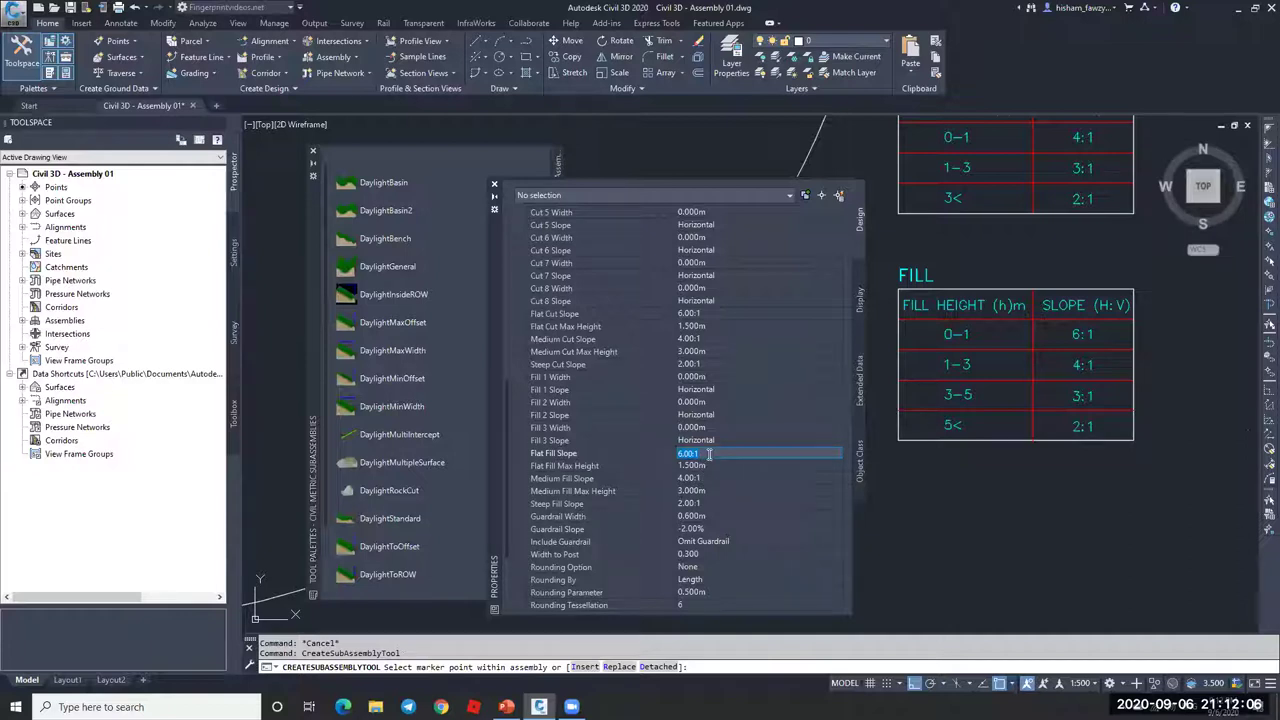
pyautogui.write('2')
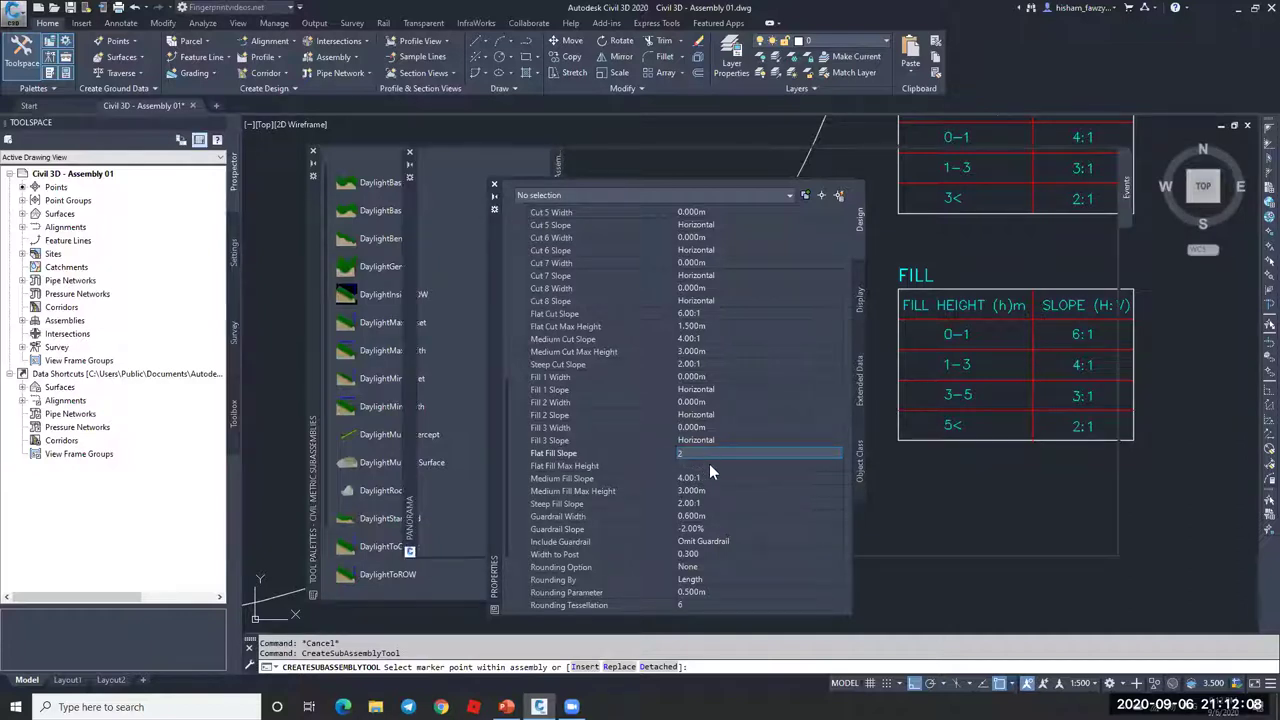
pyautogui.click(709, 465)
pyautogui.click(705, 478)
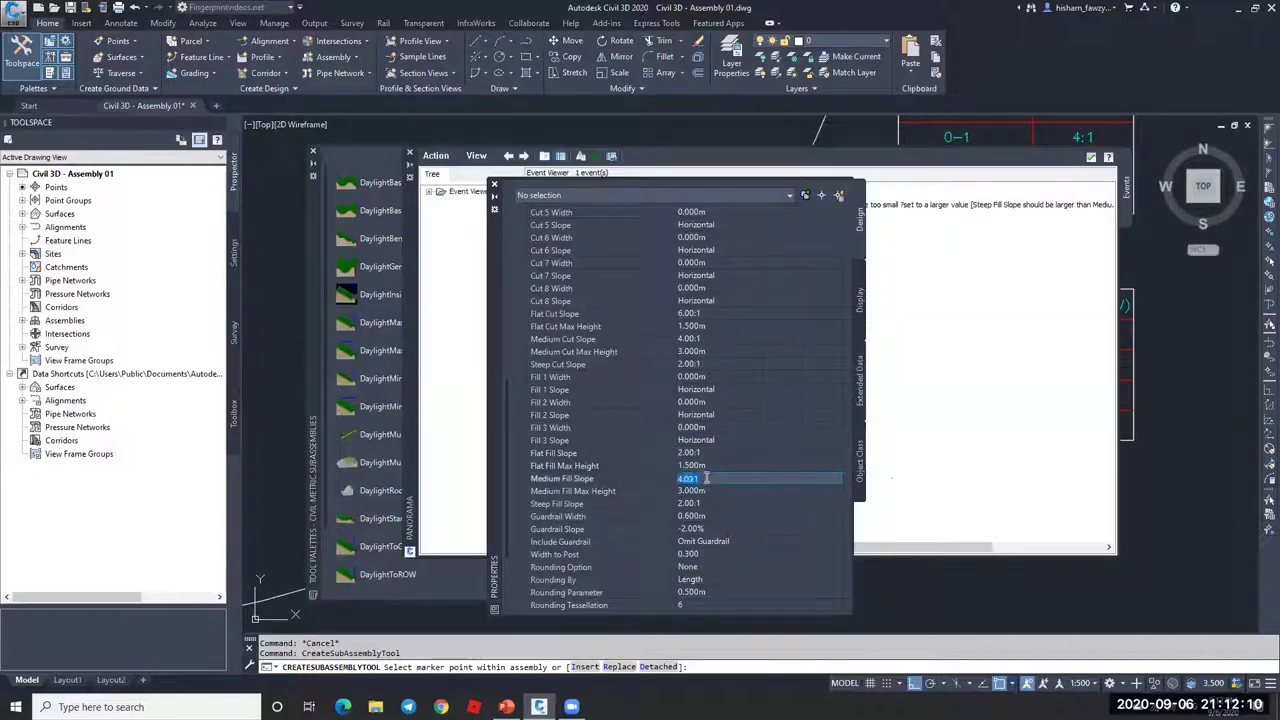
pyautogui.click(711, 504)
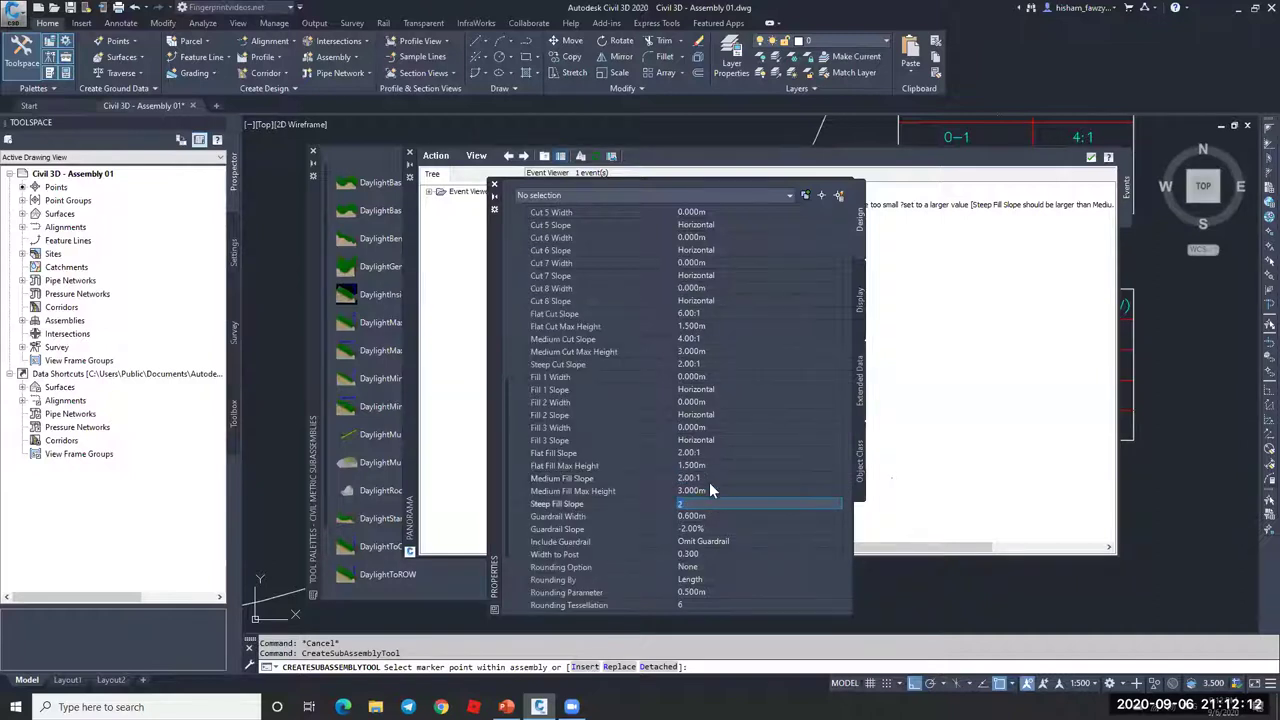
pyautogui.click(716, 465)
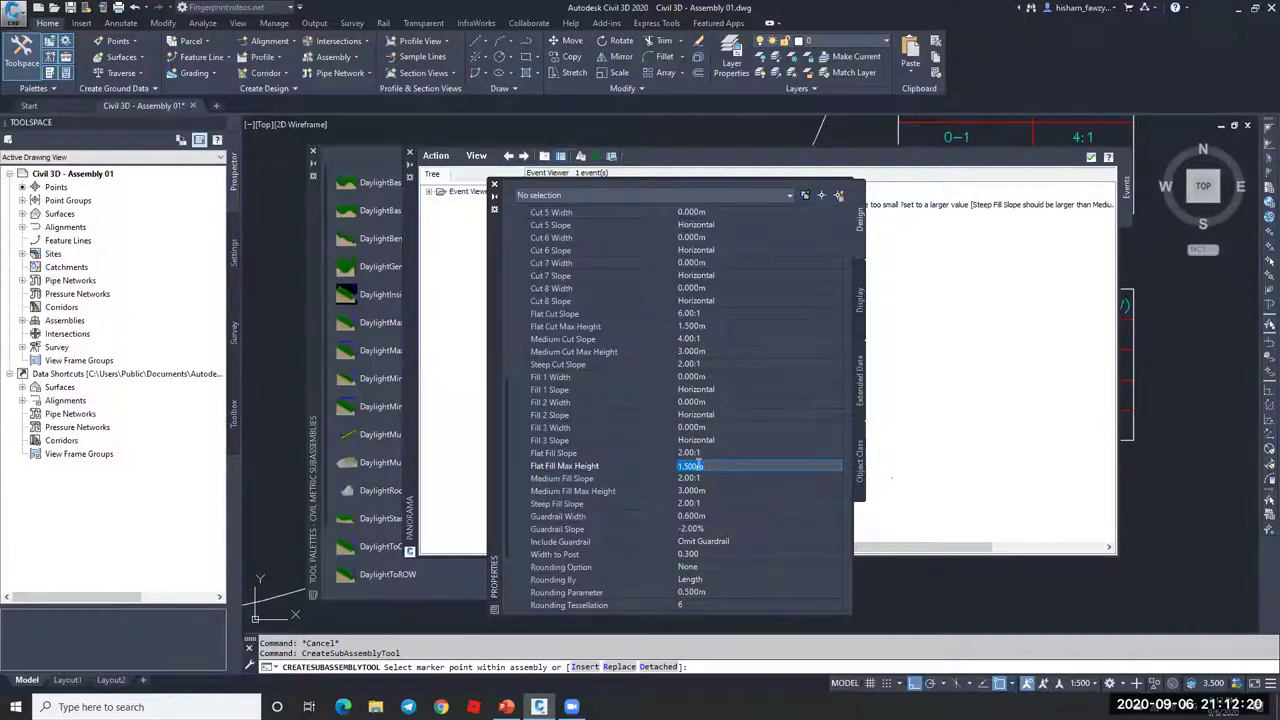
pyautogui.click(697, 491)
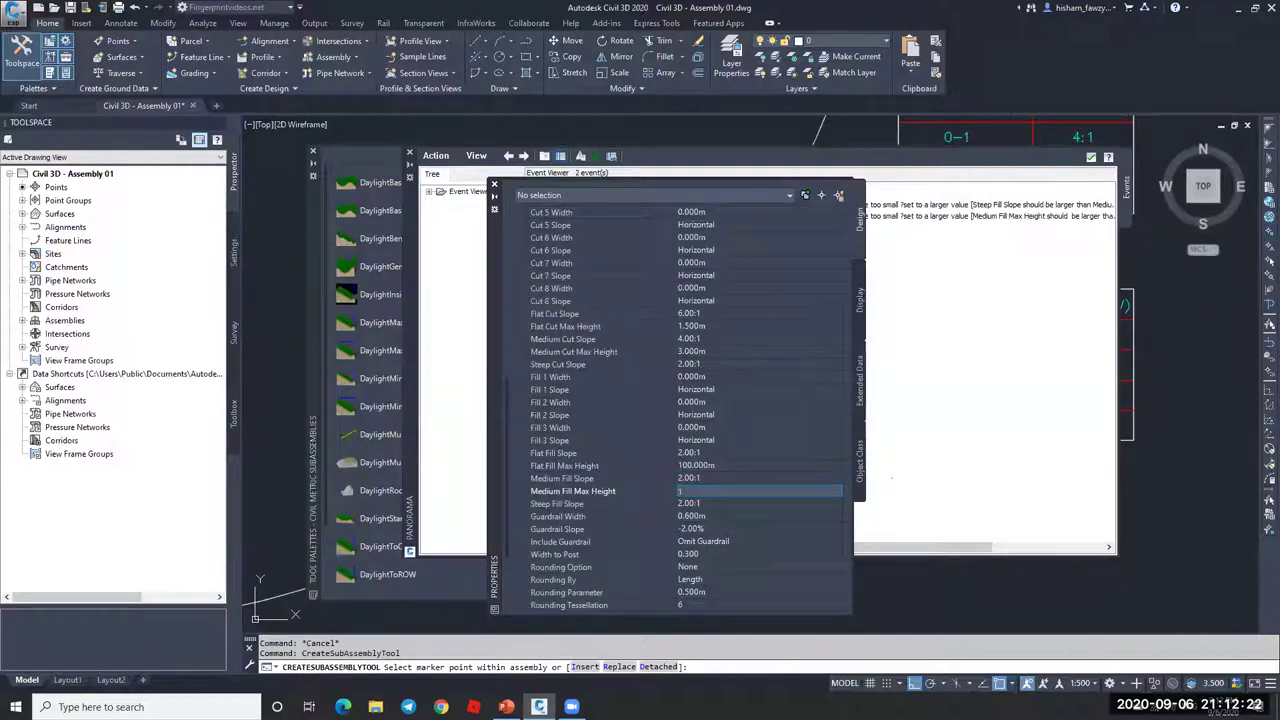
pyautogui.write('100')
pyautogui.press('Tab')
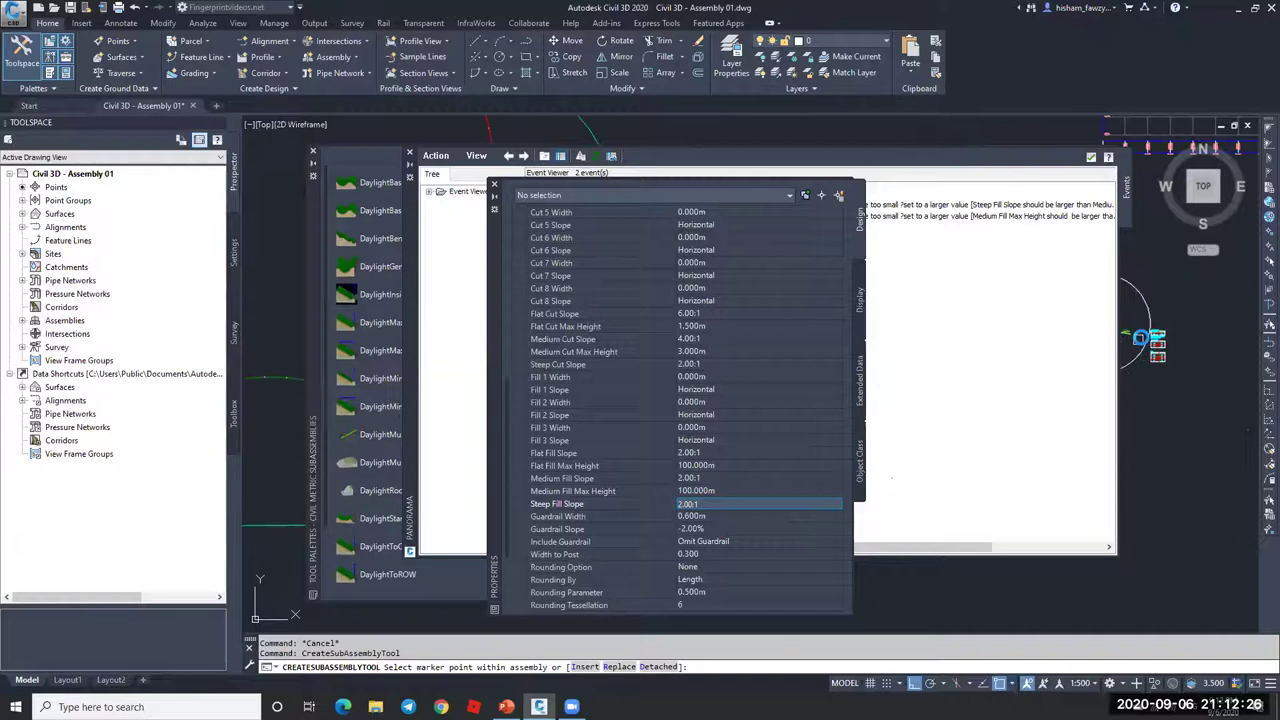
# - Dismiss the slope warning events window and end the daylight placement
pyautogui.click(410, 156)
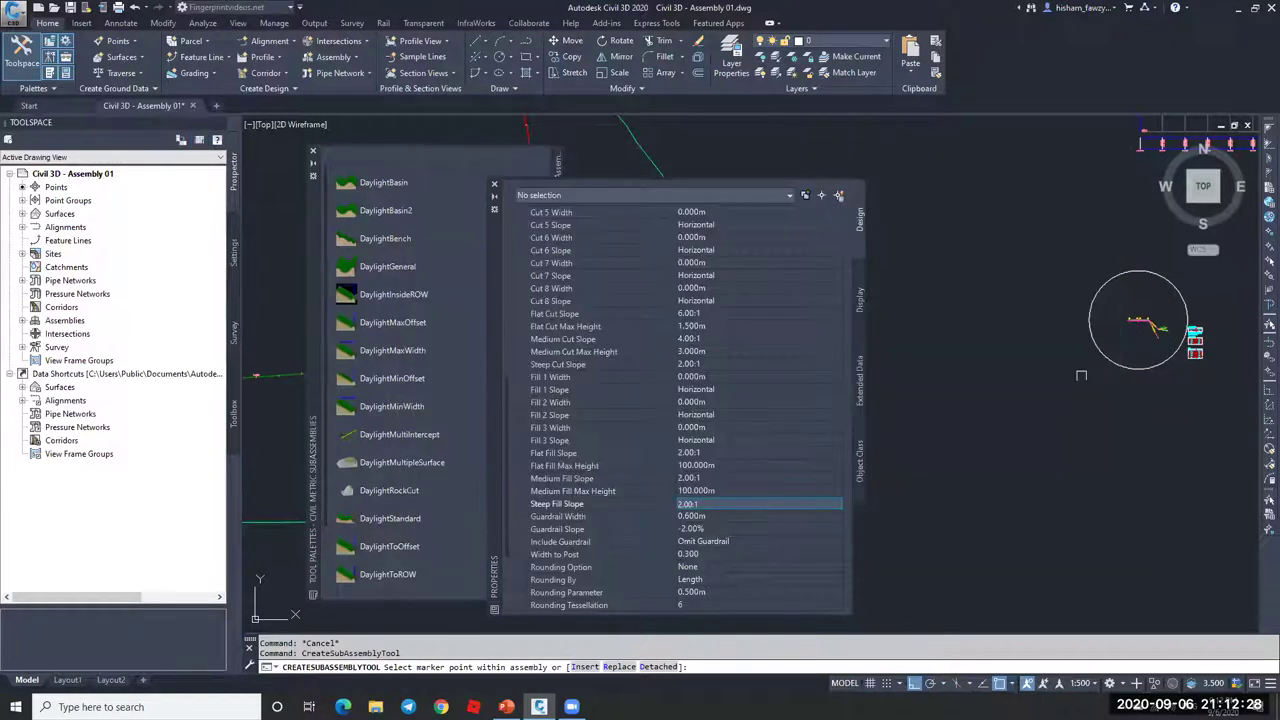
pyautogui.scroll(5, 1163, 350)
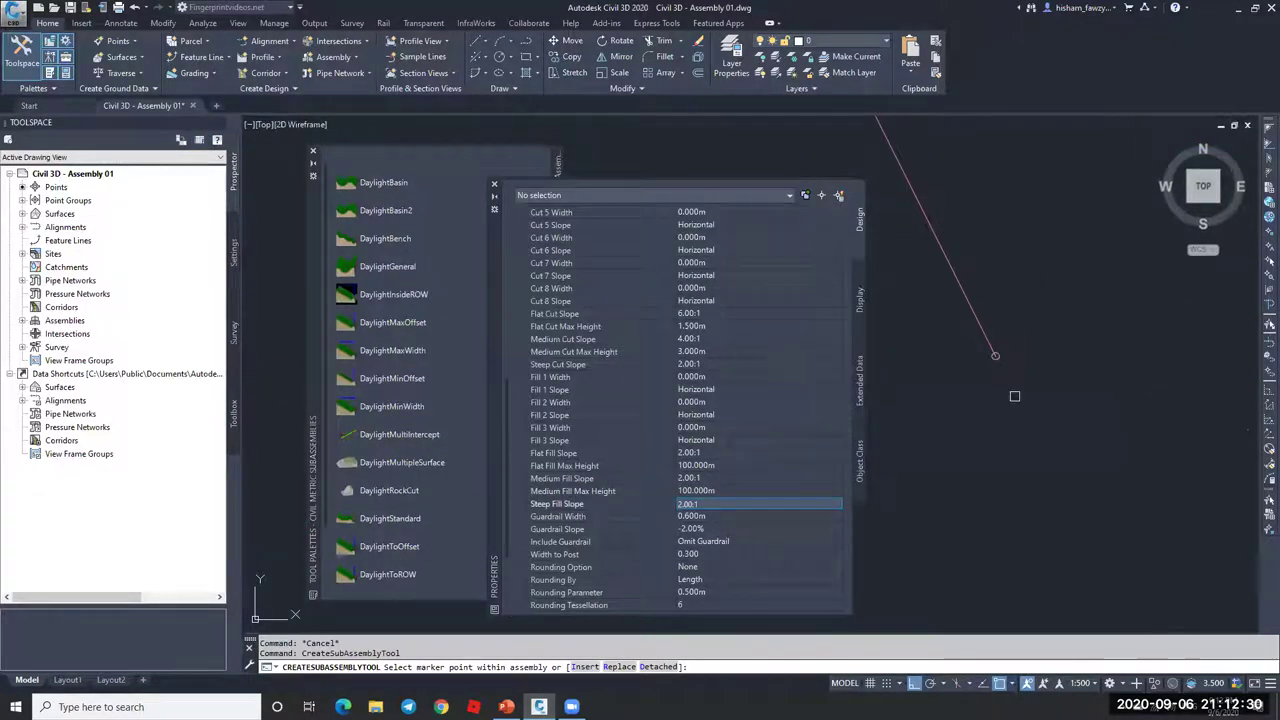
pyautogui.scroll(-4, 995, 364)
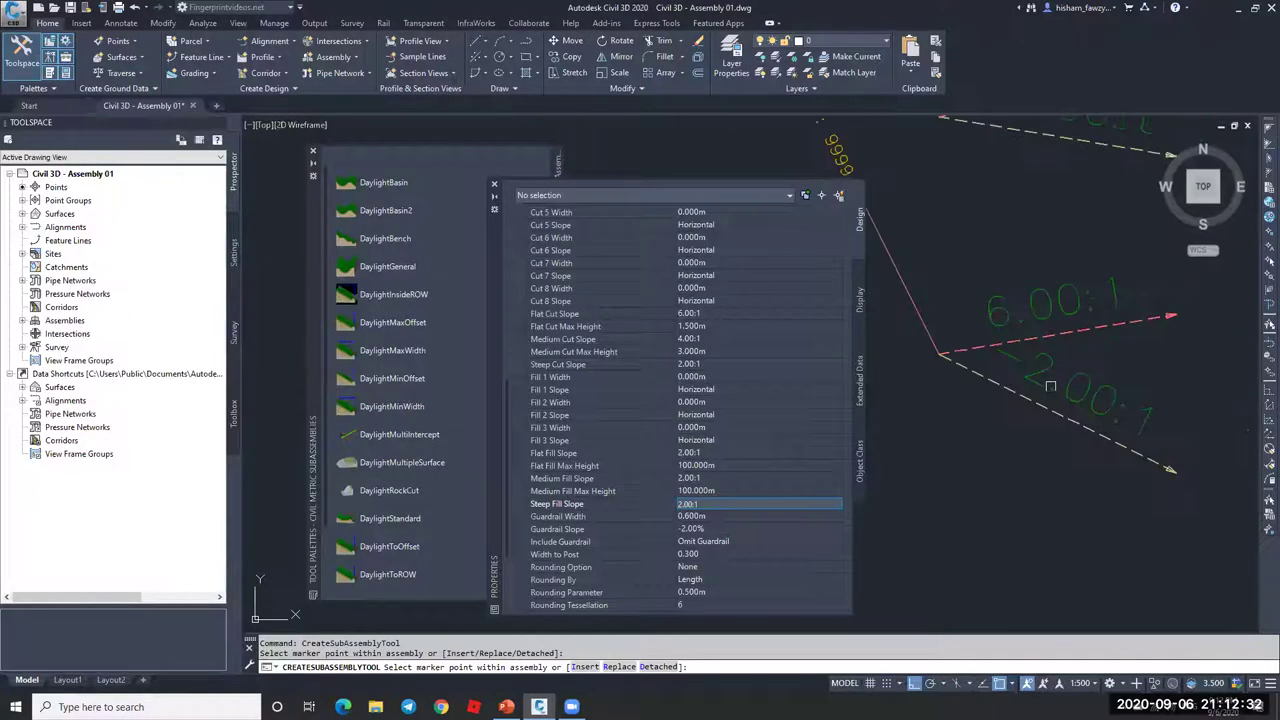
pyautogui.press('Escape')
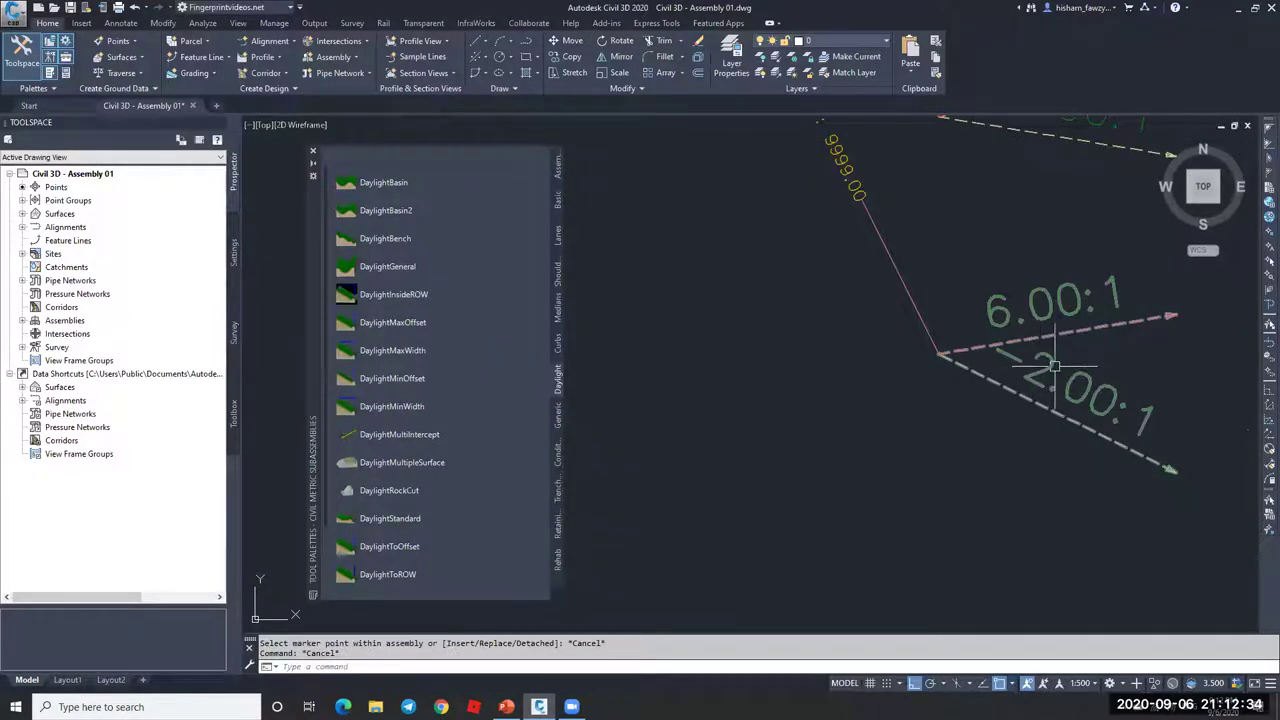
# - Zoom out over the assembly and slope tables, then show the Conditional subassemblies
pyautogui.scroll(-4, 975, 370)
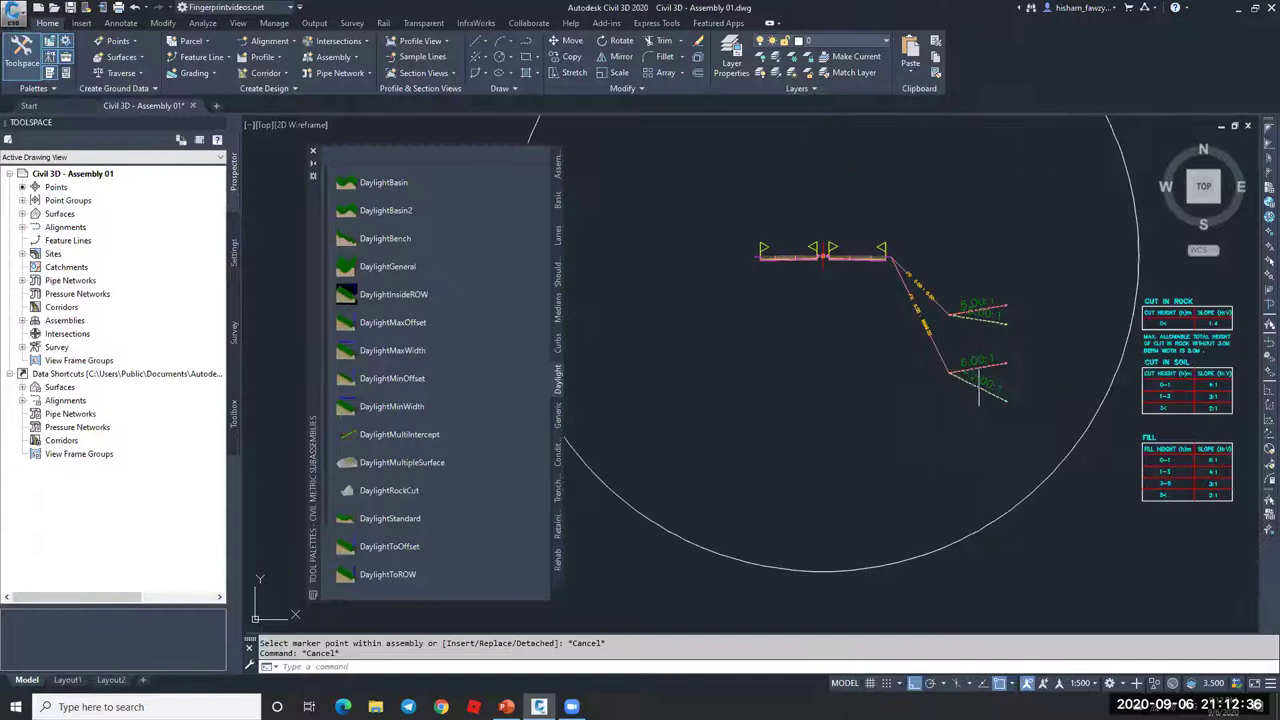
pyautogui.scroll(5, 814, 286)
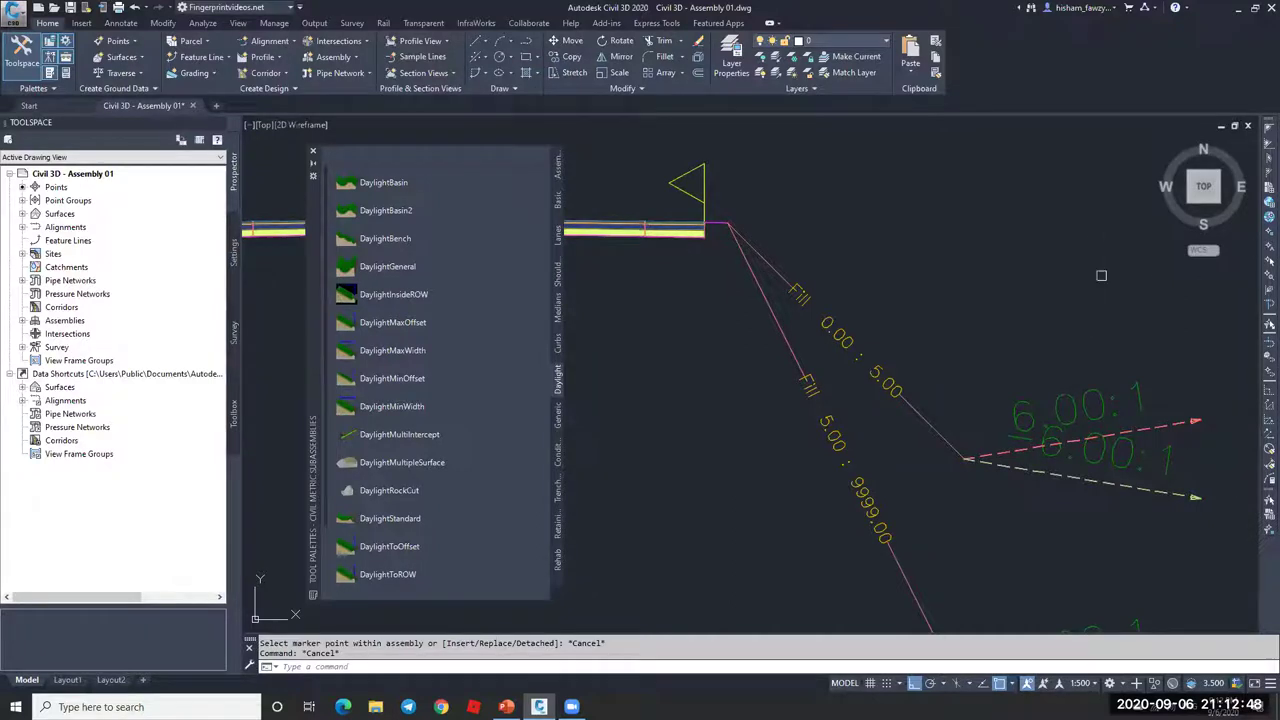
pyautogui.scroll(-3, 820, 314)
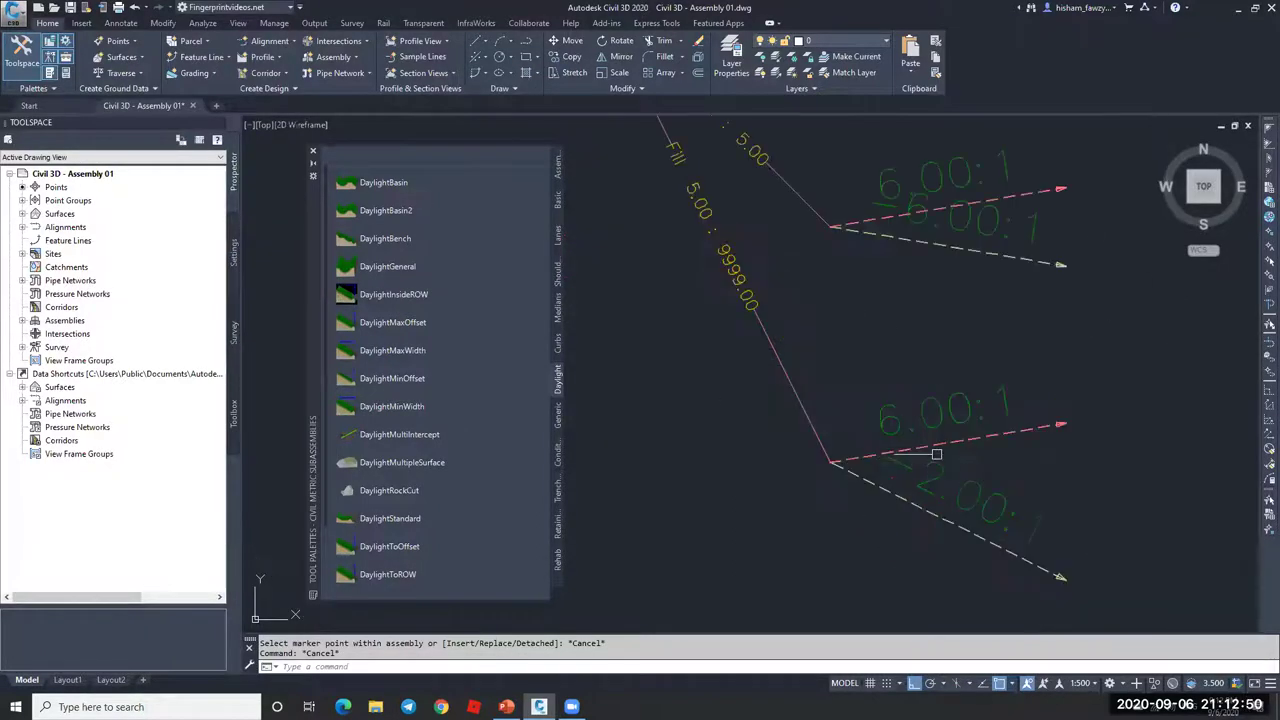
pyautogui.scroll(2, 780, 271)
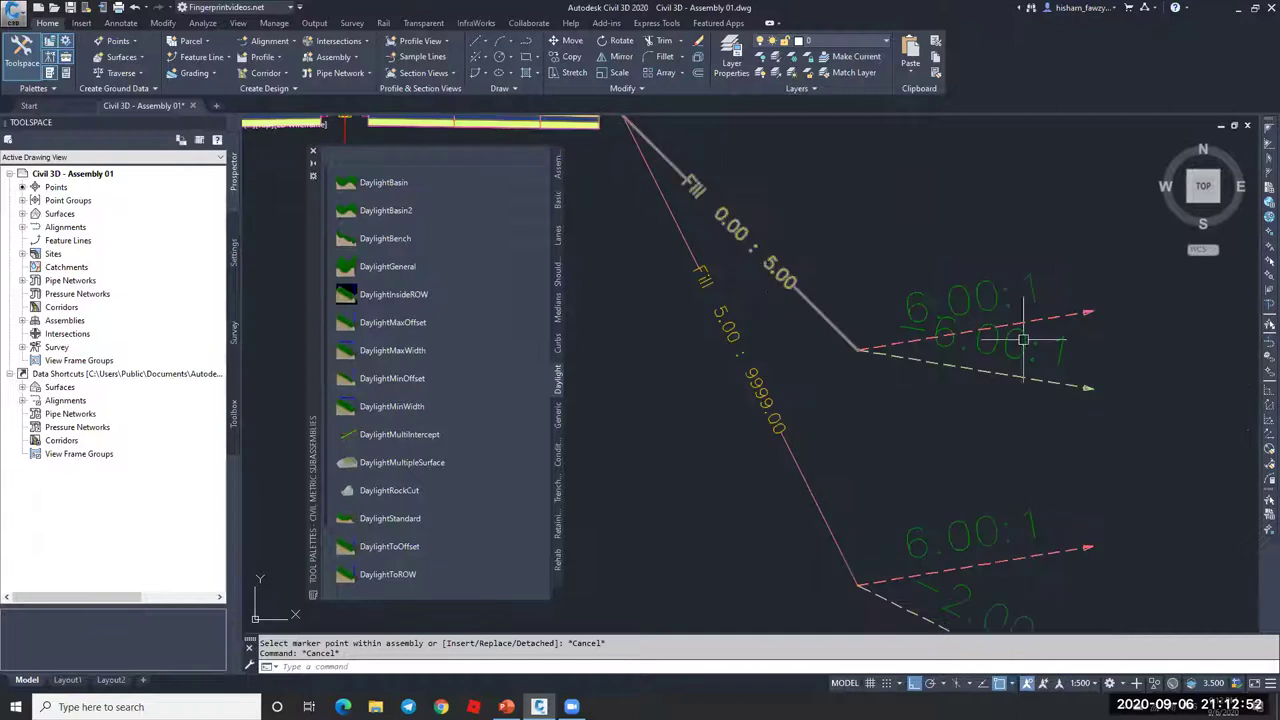
pyautogui.scroll(-2, 840, 292)
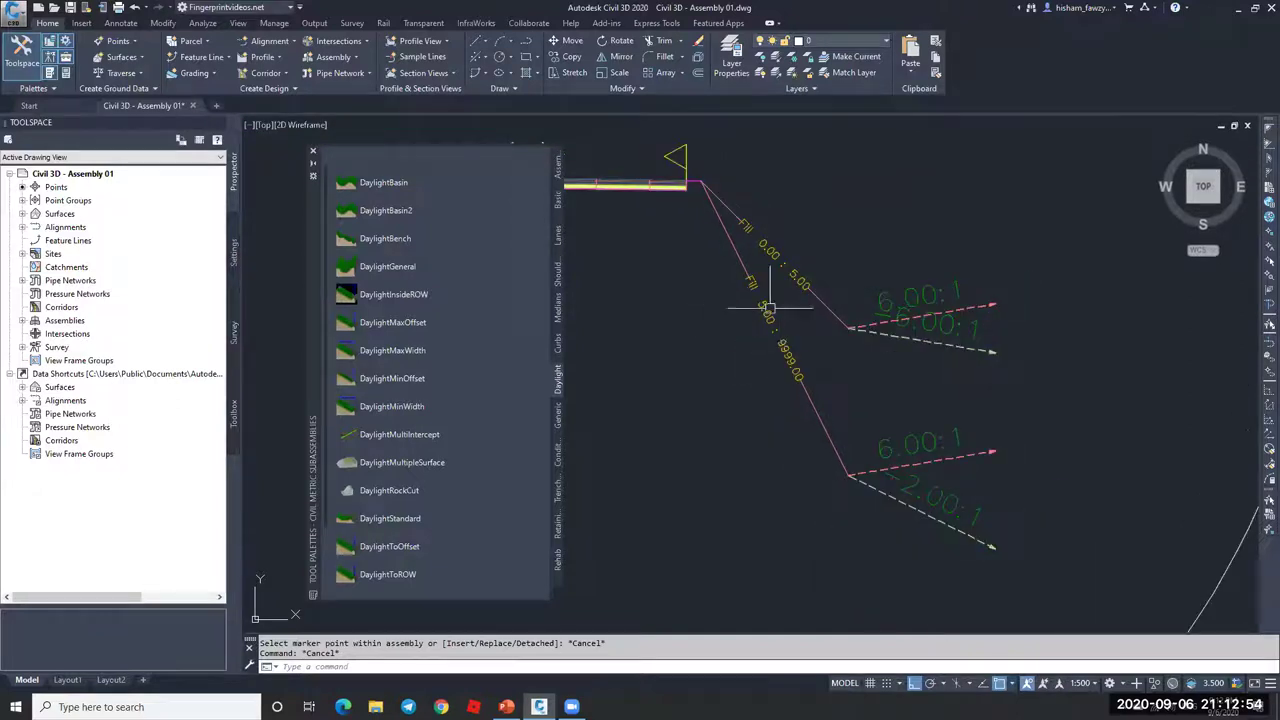
pyautogui.scroll(3, 910, 509)
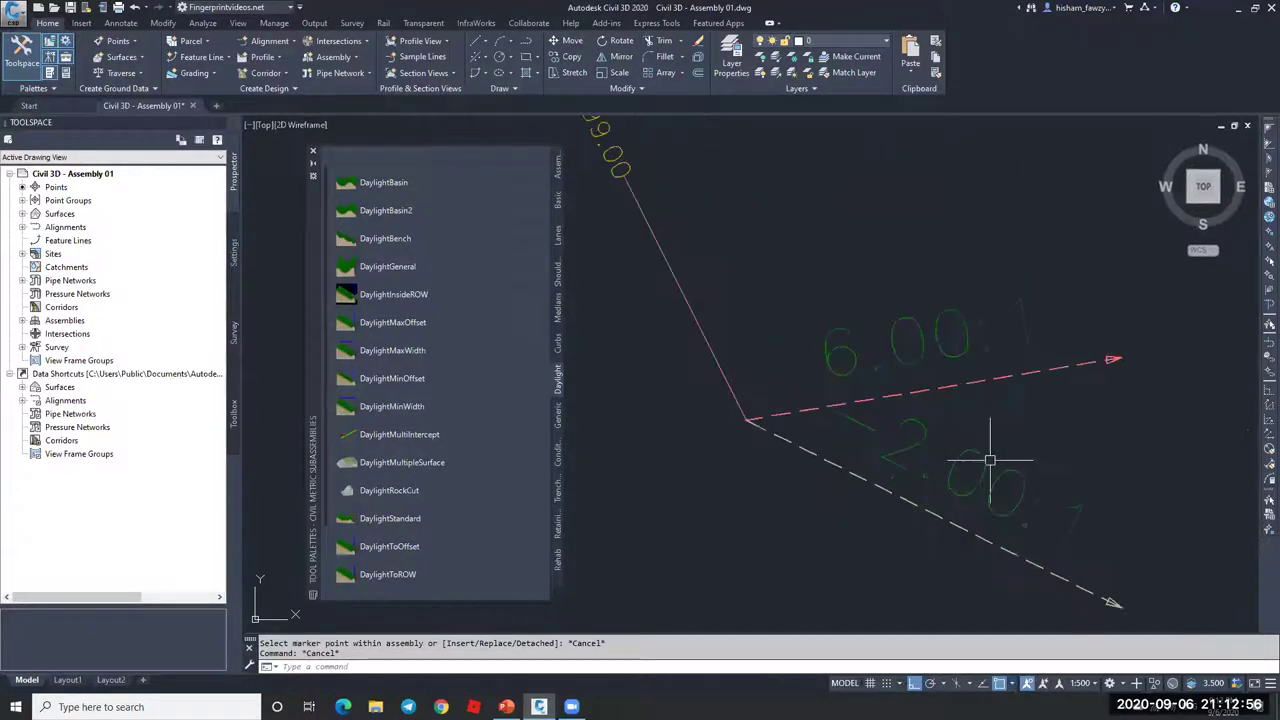
pyautogui.scroll(-6, 910, 472)
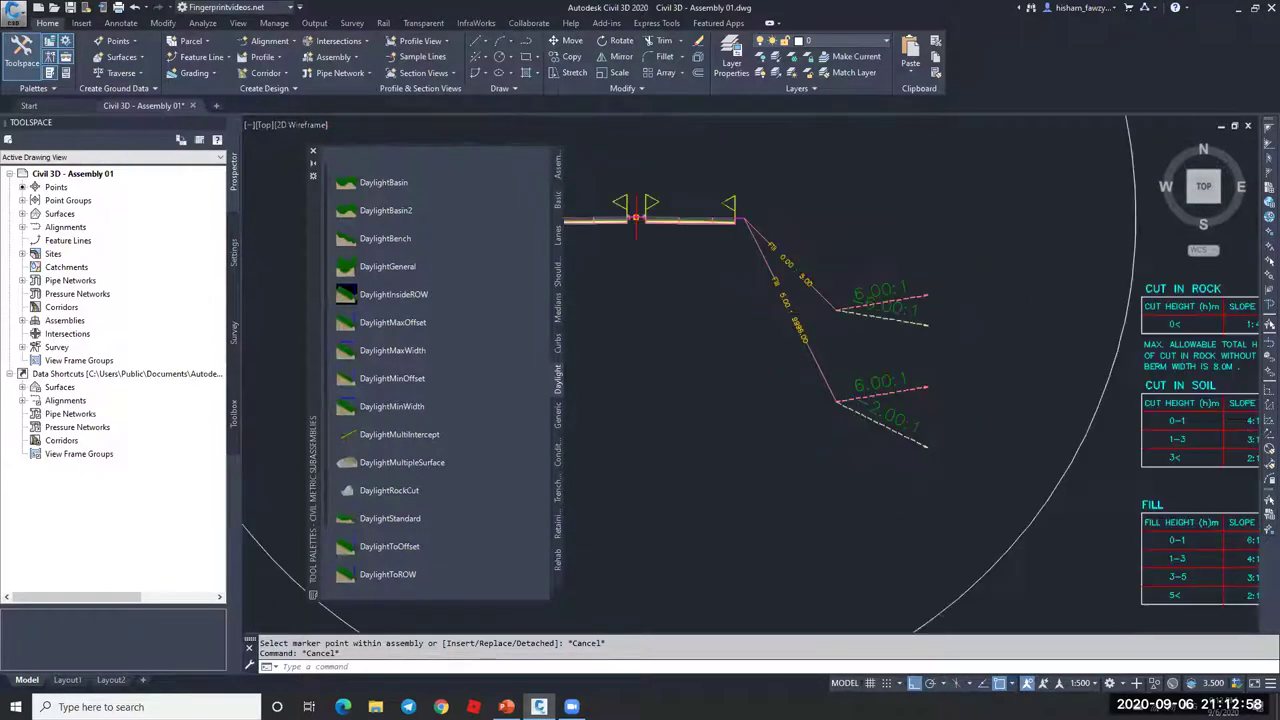
pyautogui.scroll(3, 872, 381)
pyautogui.scroll(-2, 830, 320)
pyautogui.scroll(4, 814, 286)
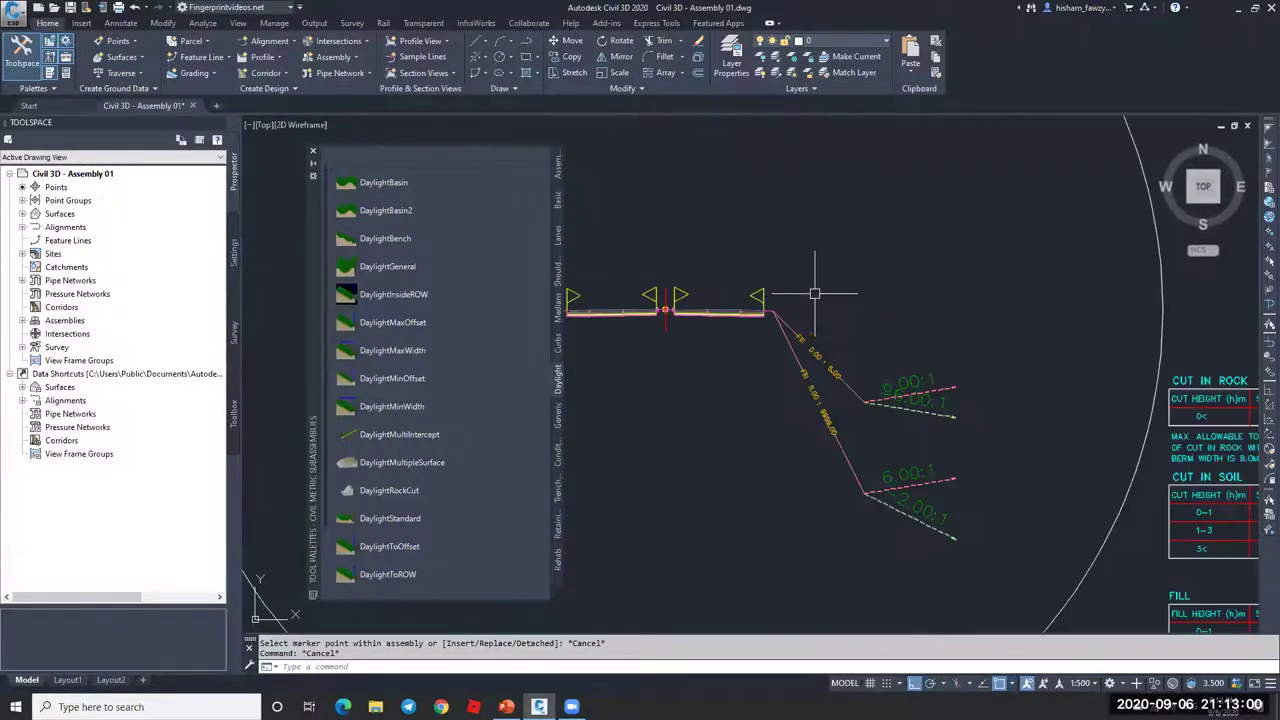
pyautogui.scroll(-2, 770, 318)
pyautogui.scroll(4, 1103, 410)
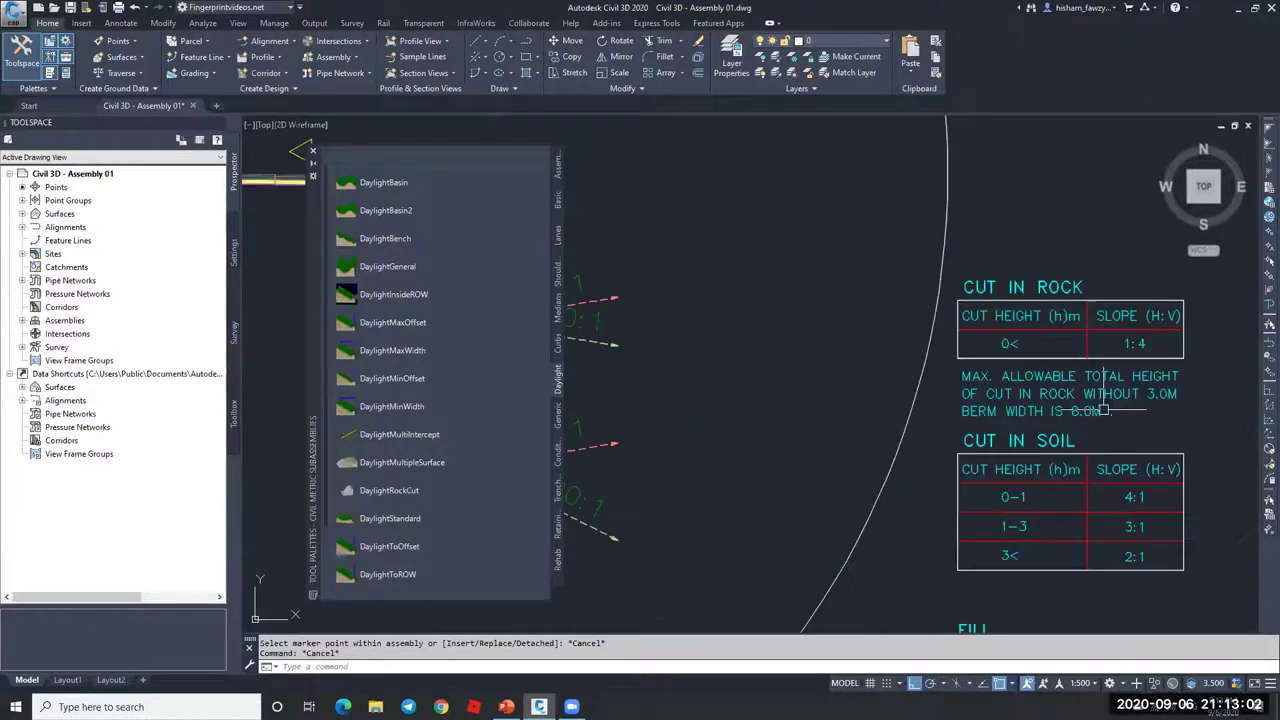
pyautogui.scroll(-2, 1003, 340)
pyautogui.scroll(-1, 1026, 420)
pyautogui.scroll(1, 1026, 420)
pyautogui.scroll(1, 1018, 456)
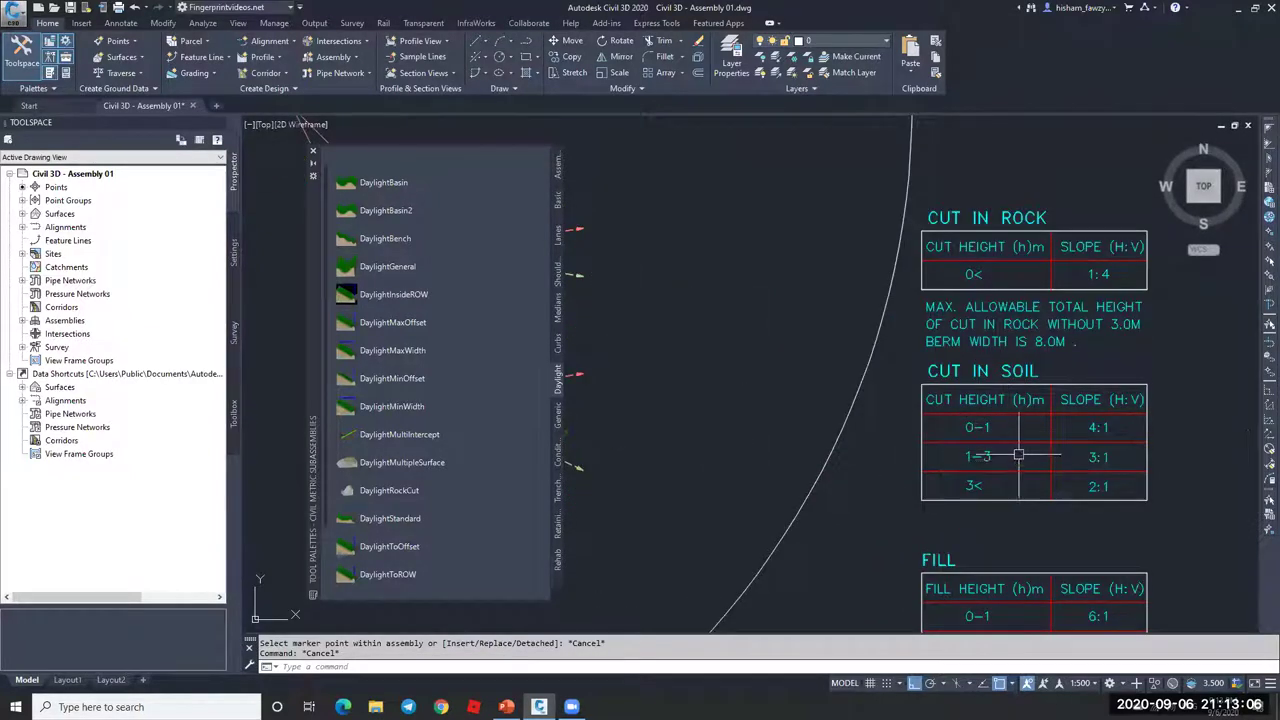
pyautogui.scroll(-1, 1018, 456)
pyautogui.scroll(1, 1010, 372)
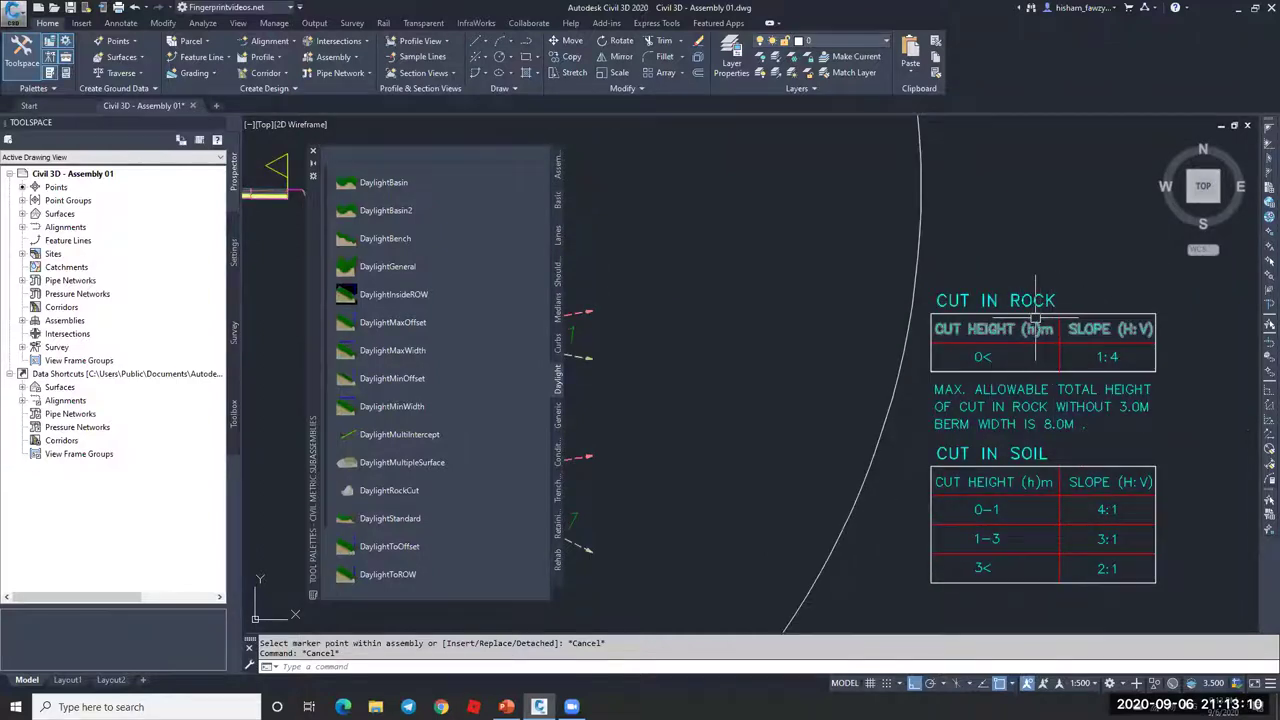
pyautogui.scroll(-3, 1030, 330)
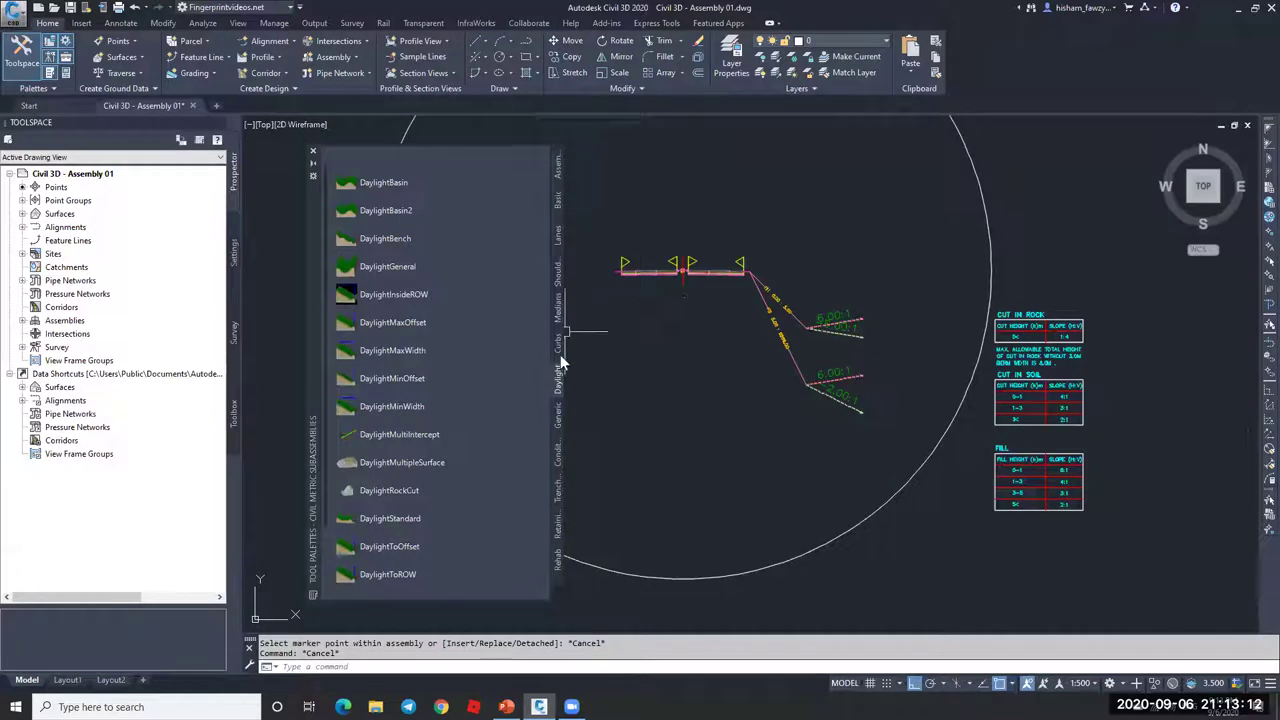
pyautogui.click(559, 455)
# - Add a ConditionalCutOrFill Cut branch (layout width 10, 0.00 : 9999.00) at the assembly's right marker
pyautogui.click(396, 201)
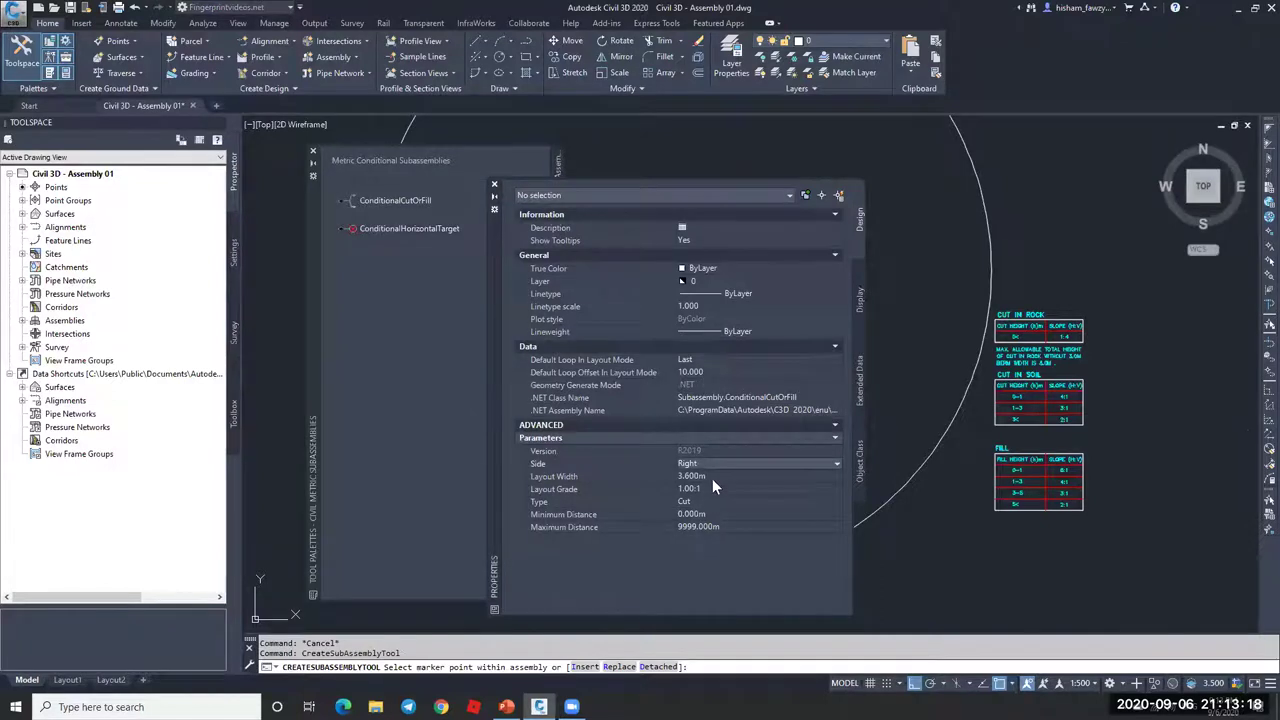
pyautogui.click(713, 478)
pyautogui.write('10')
pyautogui.click(722, 514)
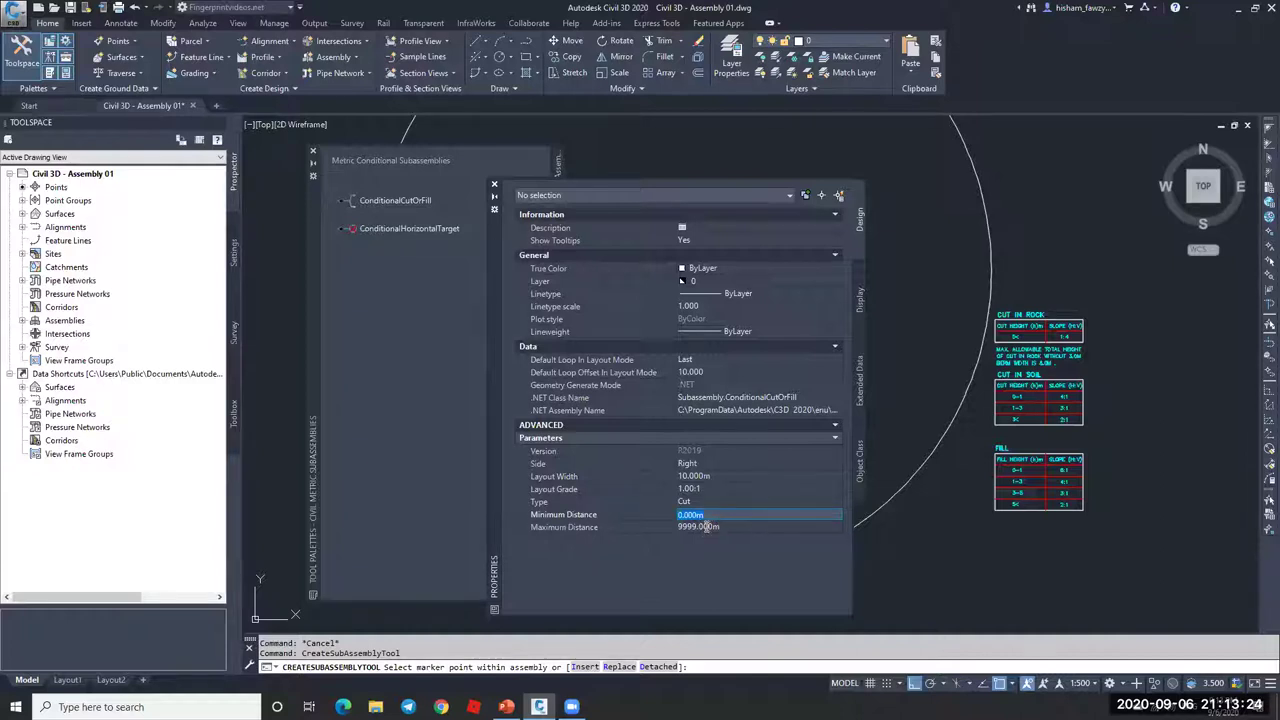
pyautogui.scroll(-5, 960, 350)
pyautogui.scroll(8, 940, 345)
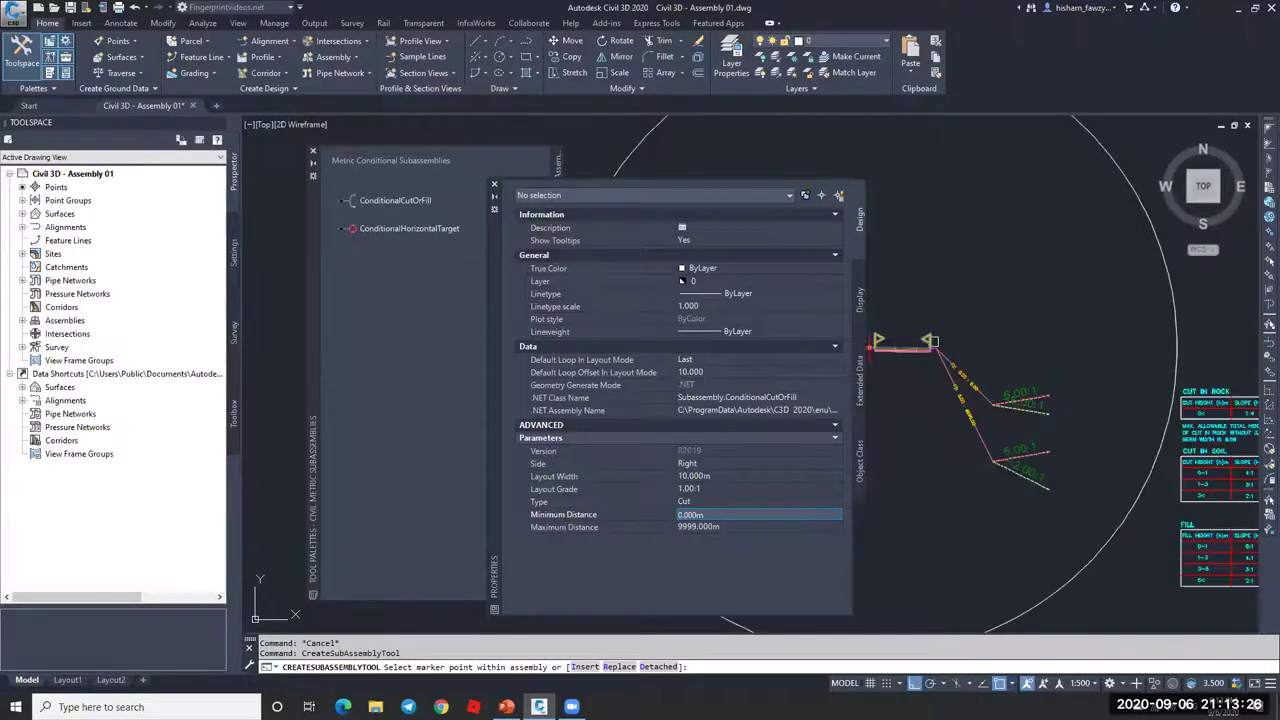
pyautogui.scroll(-3, 950, 400)
pyautogui.click(975, 430)
pyautogui.scroll(4, 970, 425)
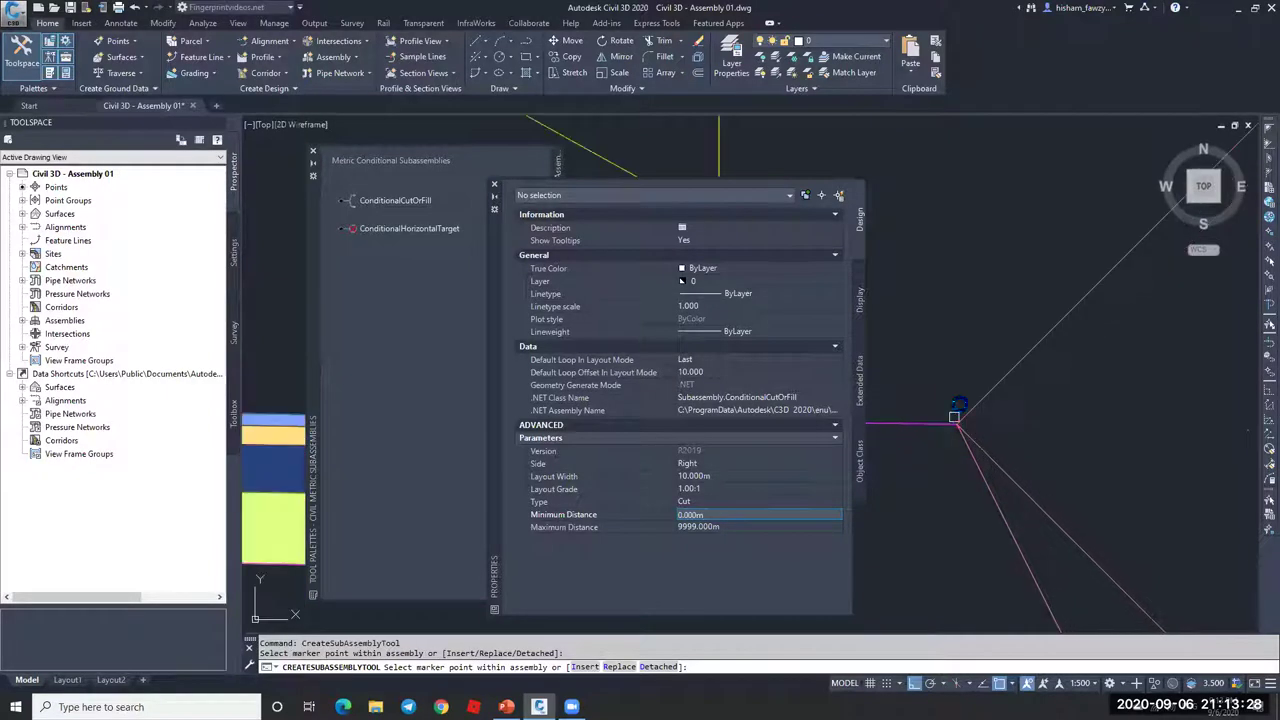
pyautogui.press('Escape')
pyautogui.scroll(-2, 975, 390)
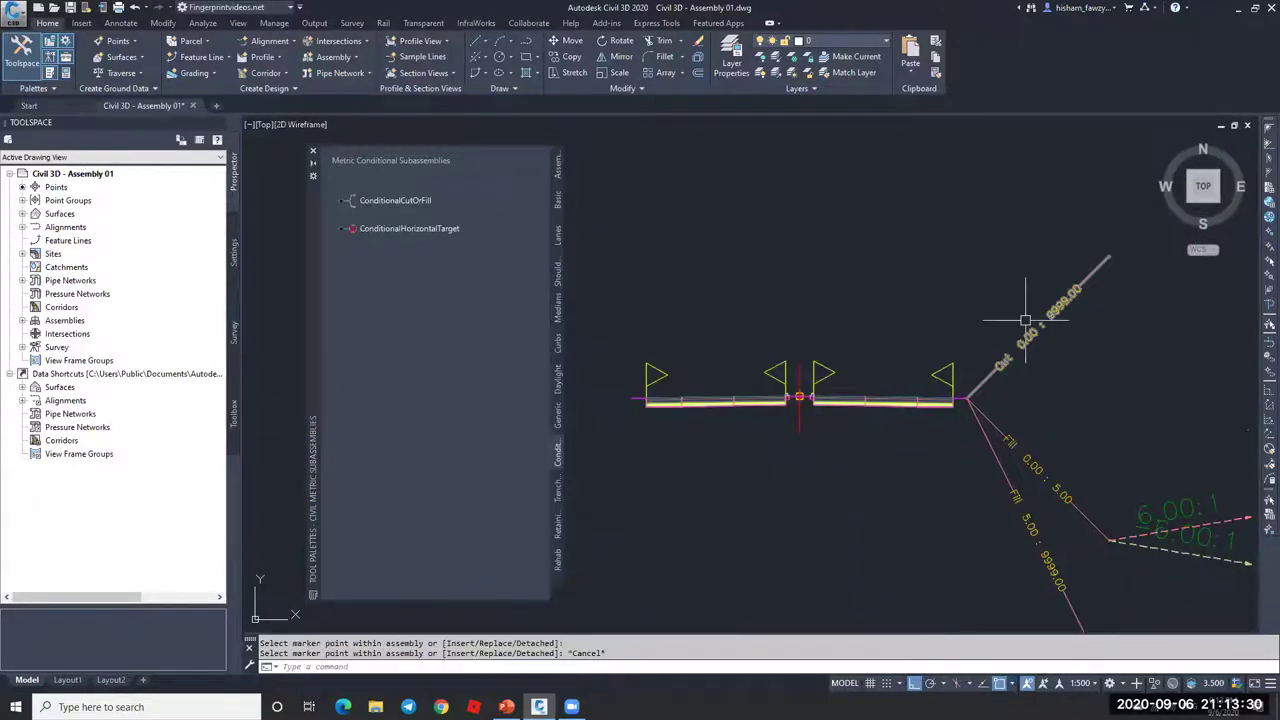
# - Inspect the typical section's 4:1 side slope, then display the Metric Generic Subassemblies palette
pyautogui.scroll(-2, 952, 330)
pyautogui.scroll(-5, 952, 330)
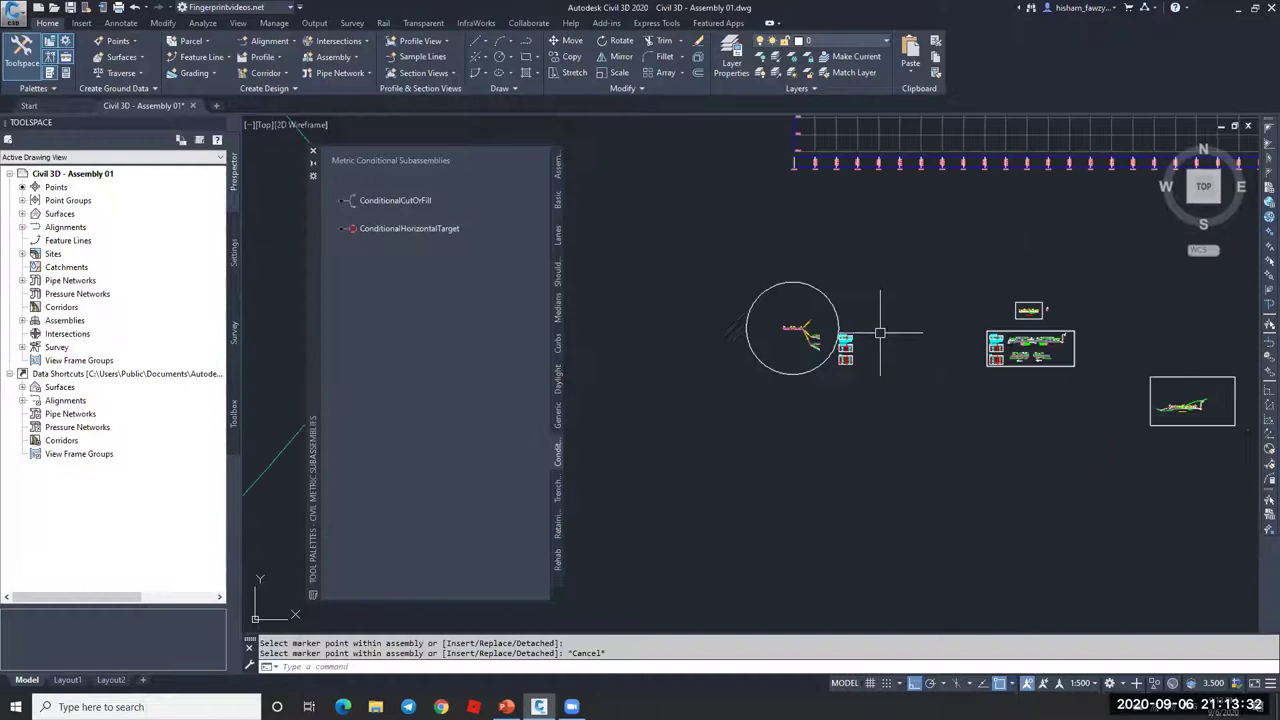
pyautogui.scroll(10, 1031, 345)
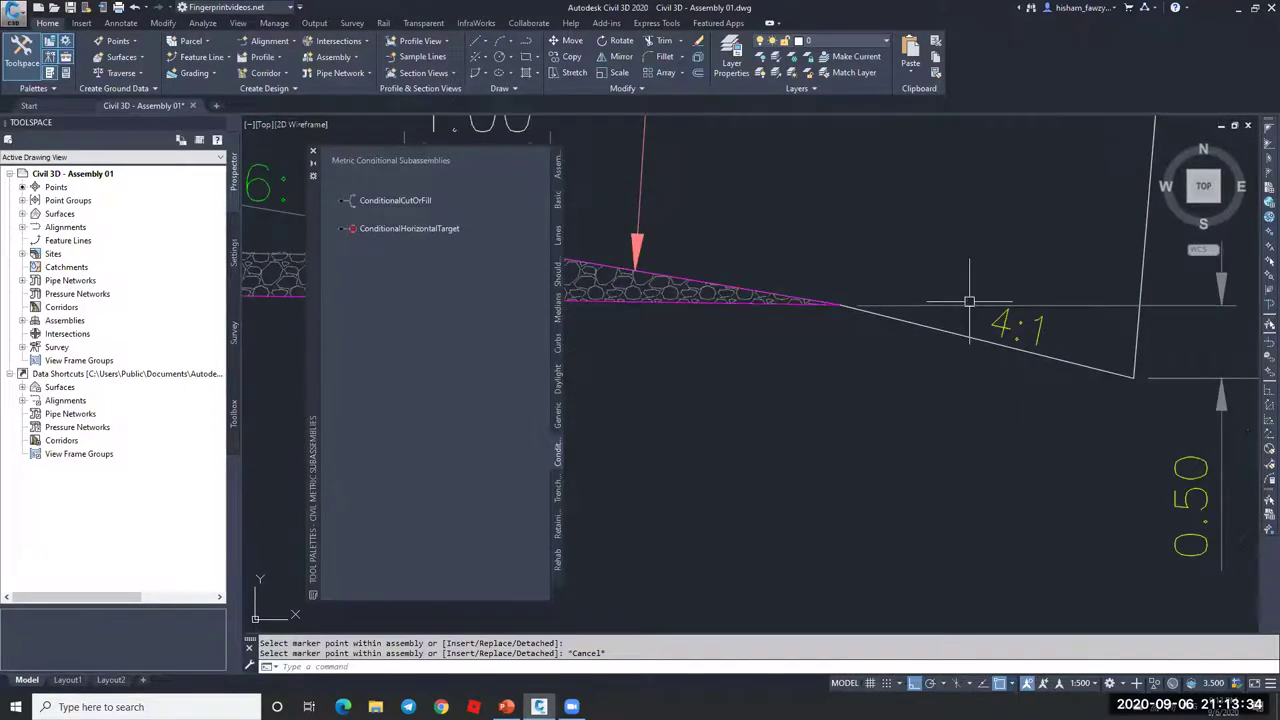
pyautogui.scroll(-5, 959, 398)
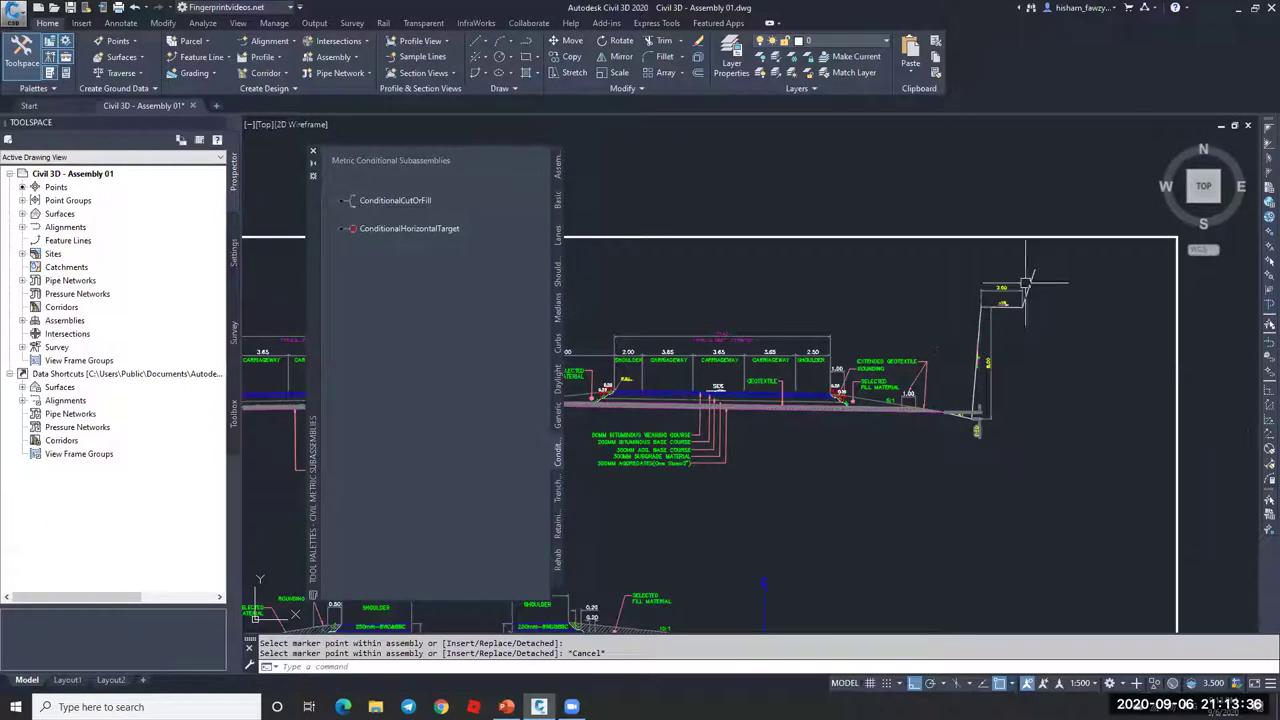
pyautogui.scroll(10, 965, 410)
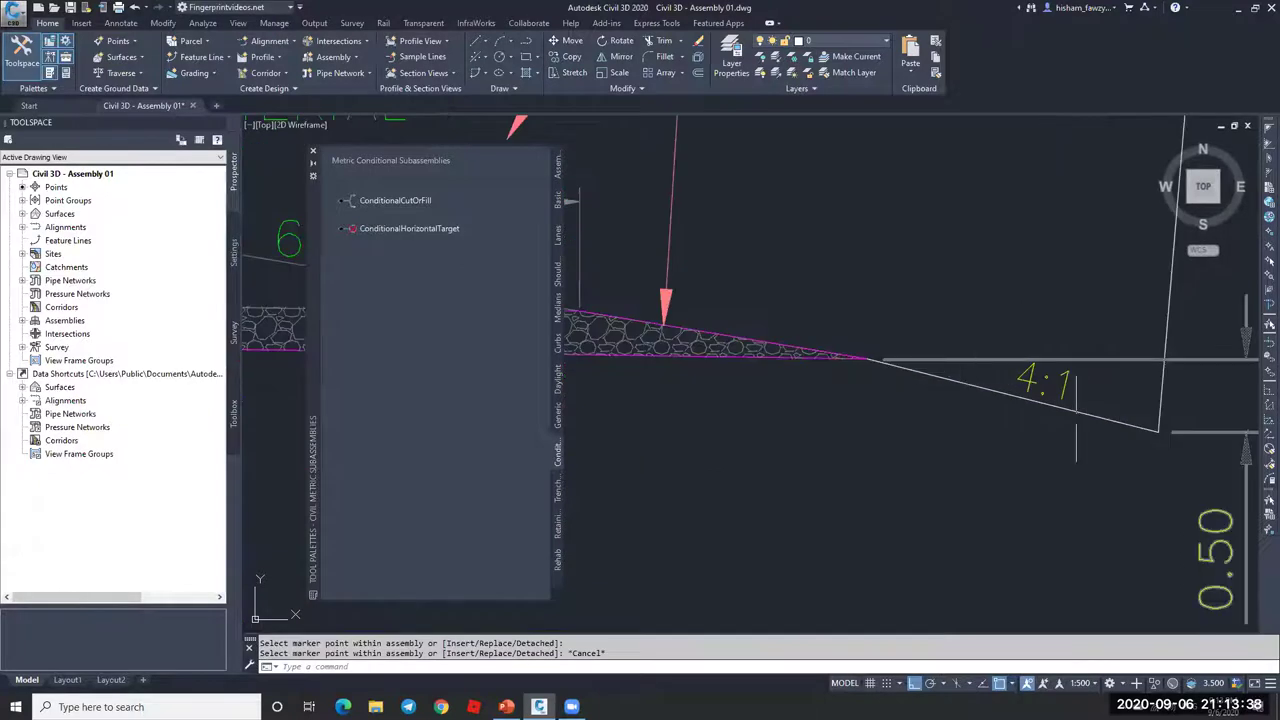
pyautogui.scroll(-5, 965, 370)
pyautogui.scroll(5, 965, 368)
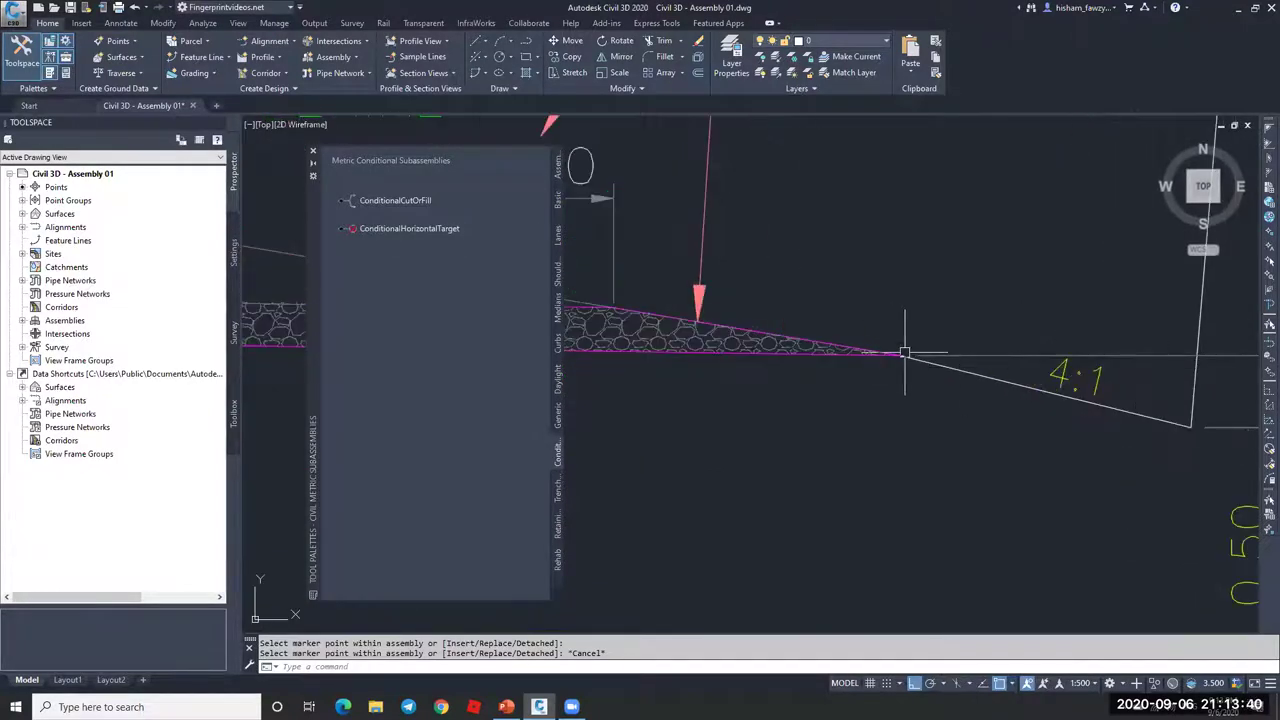
pyautogui.scroll(-3, 904, 352)
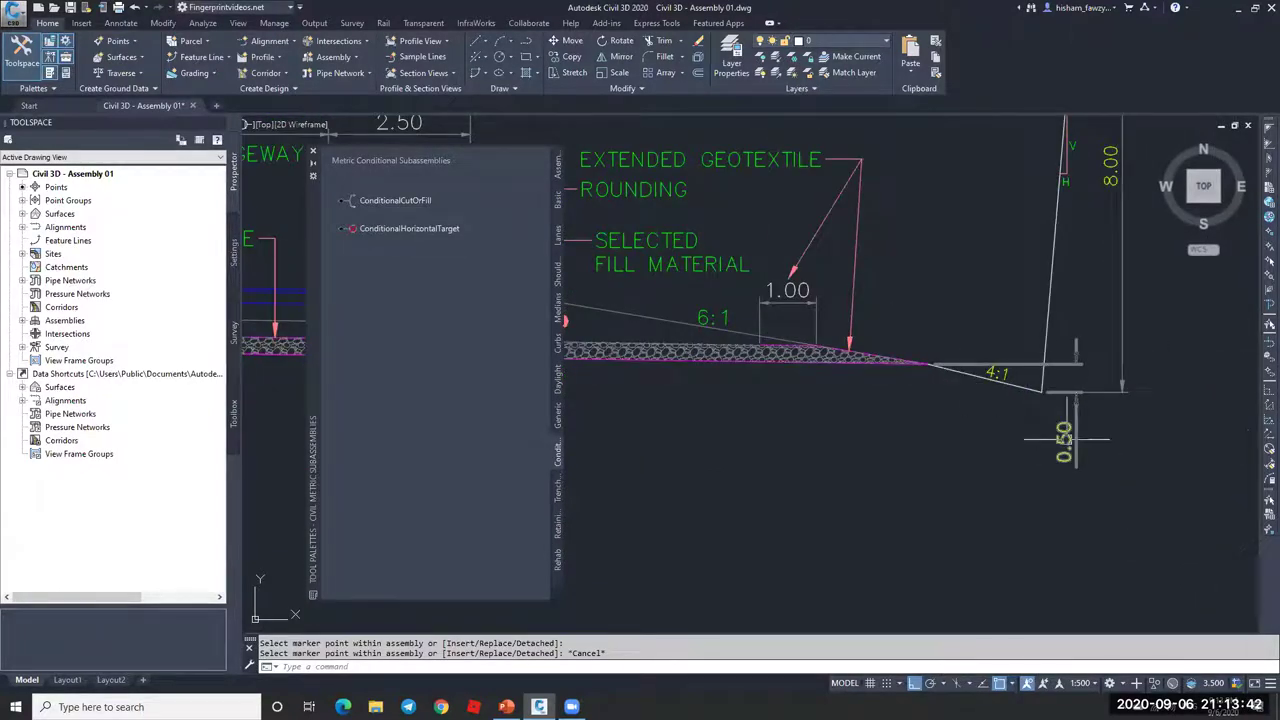
pyautogui.scroll(-5, 1065, 438)
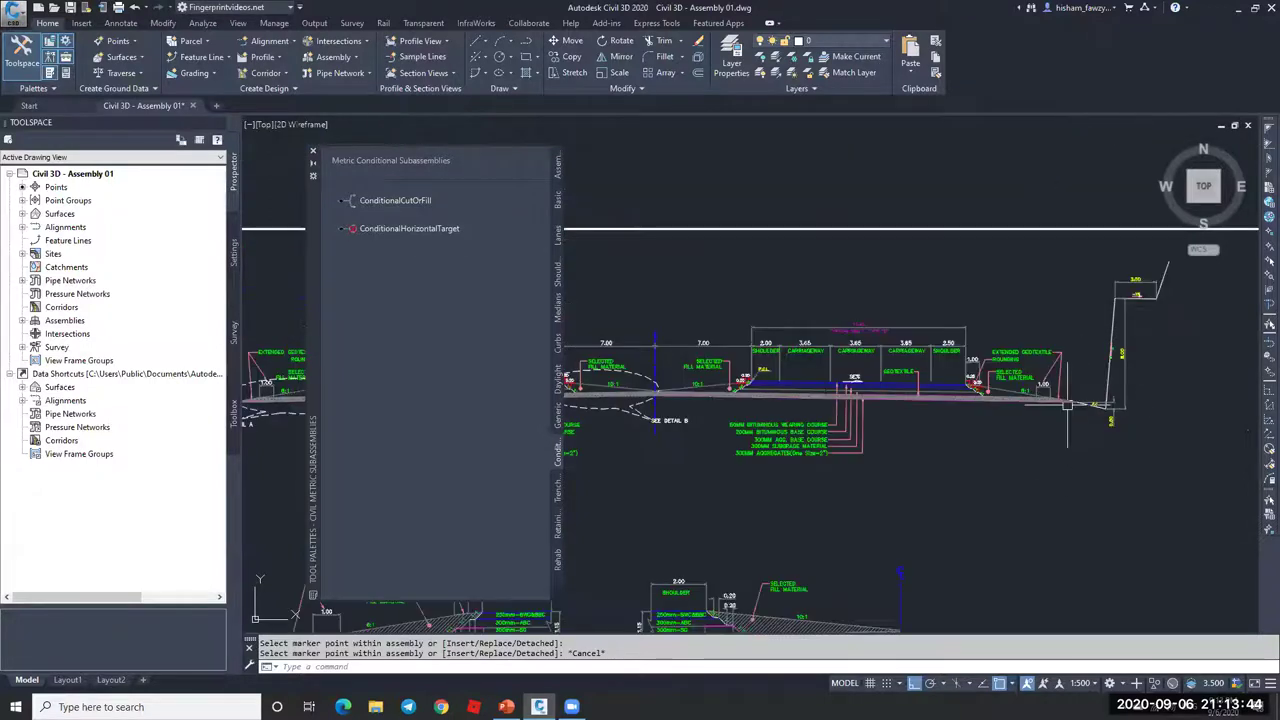
pyautogui.scroll(3, 700, 380)
pyautogui.scroll(2, 775, 370)
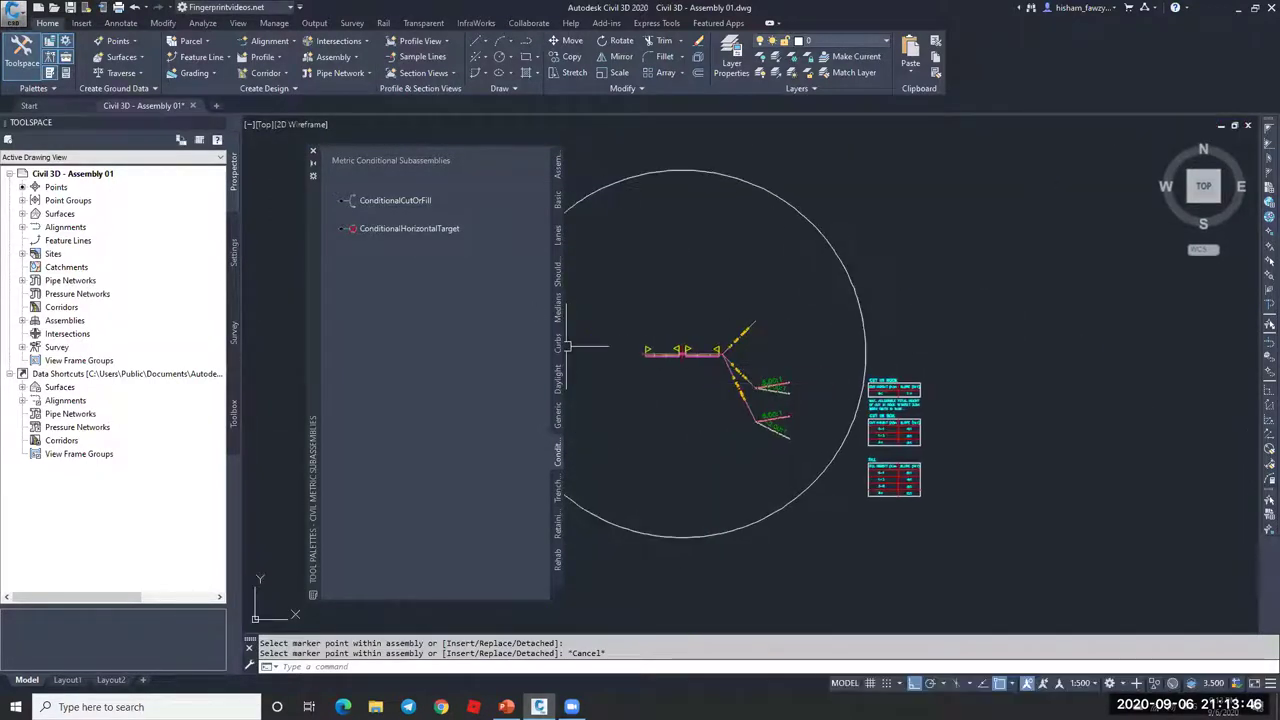
pyautogui.click(557, 418)
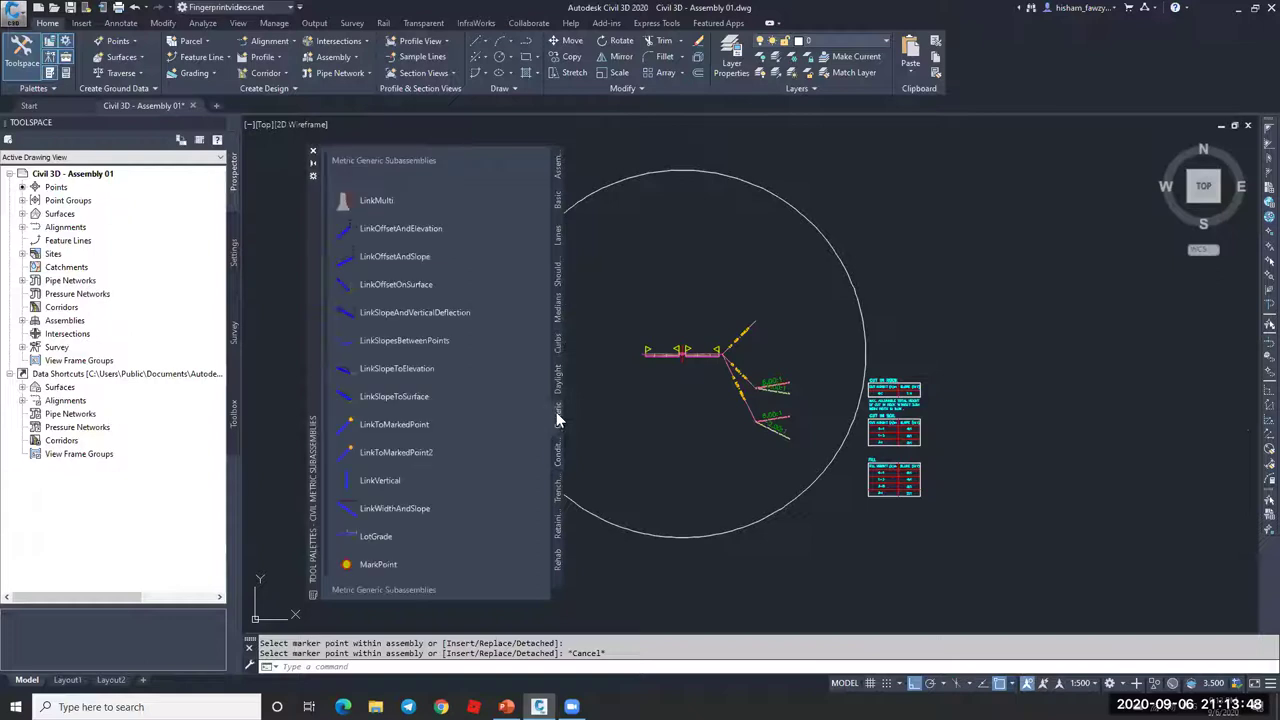
# - Attach a LinkWidthAndSlope link with width 2 and slope -0.25 at the cut branch's end
pyautogui.click(396, 510)
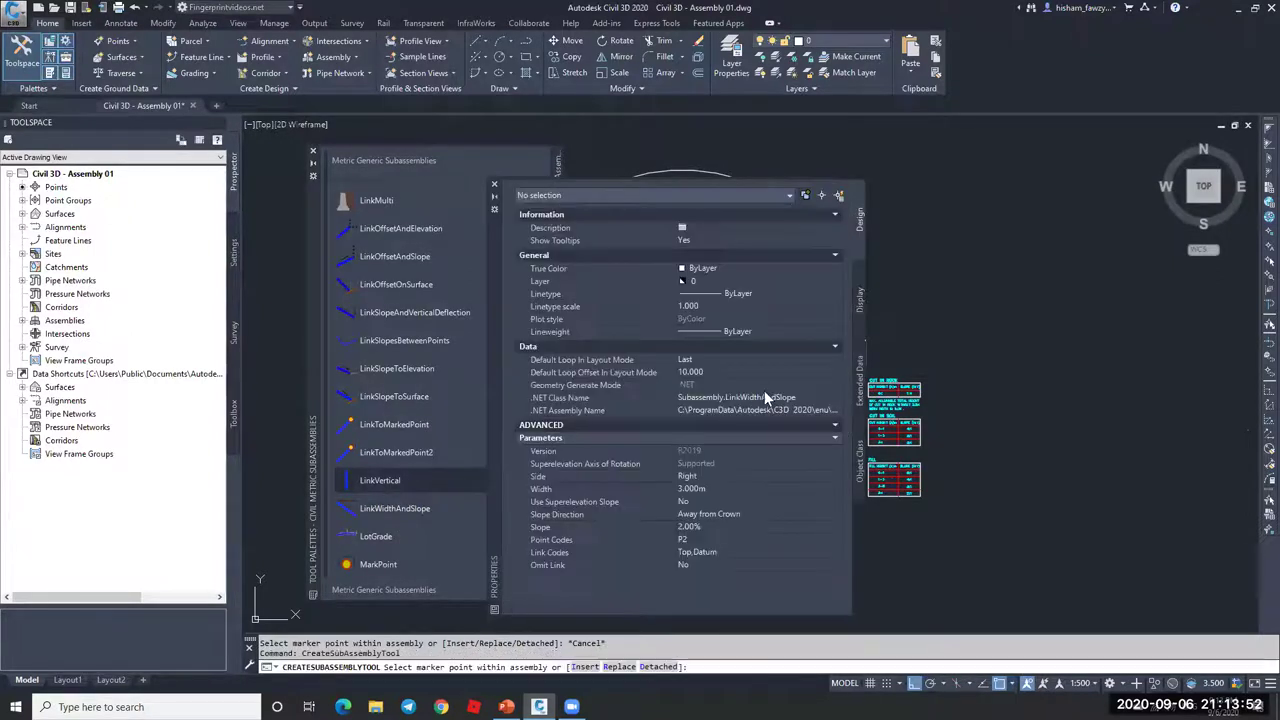
pyautogui.click(710, 489)
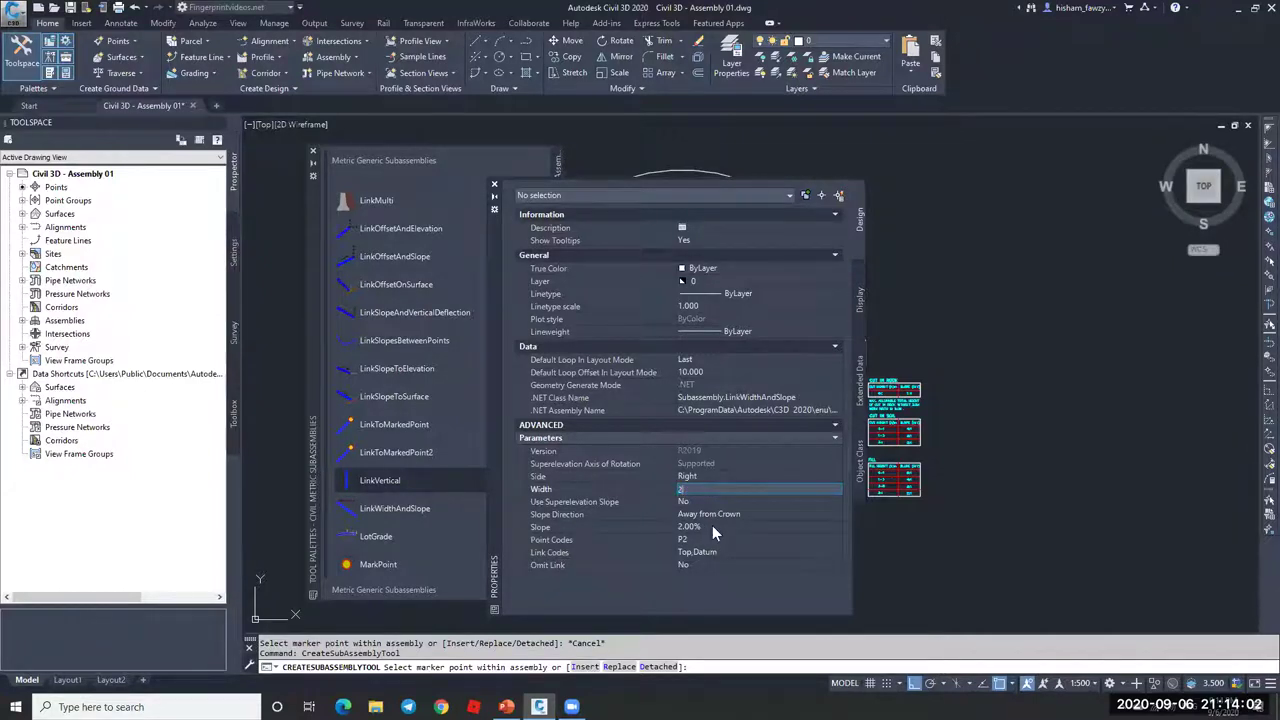
pyautogui.click(720, 527)
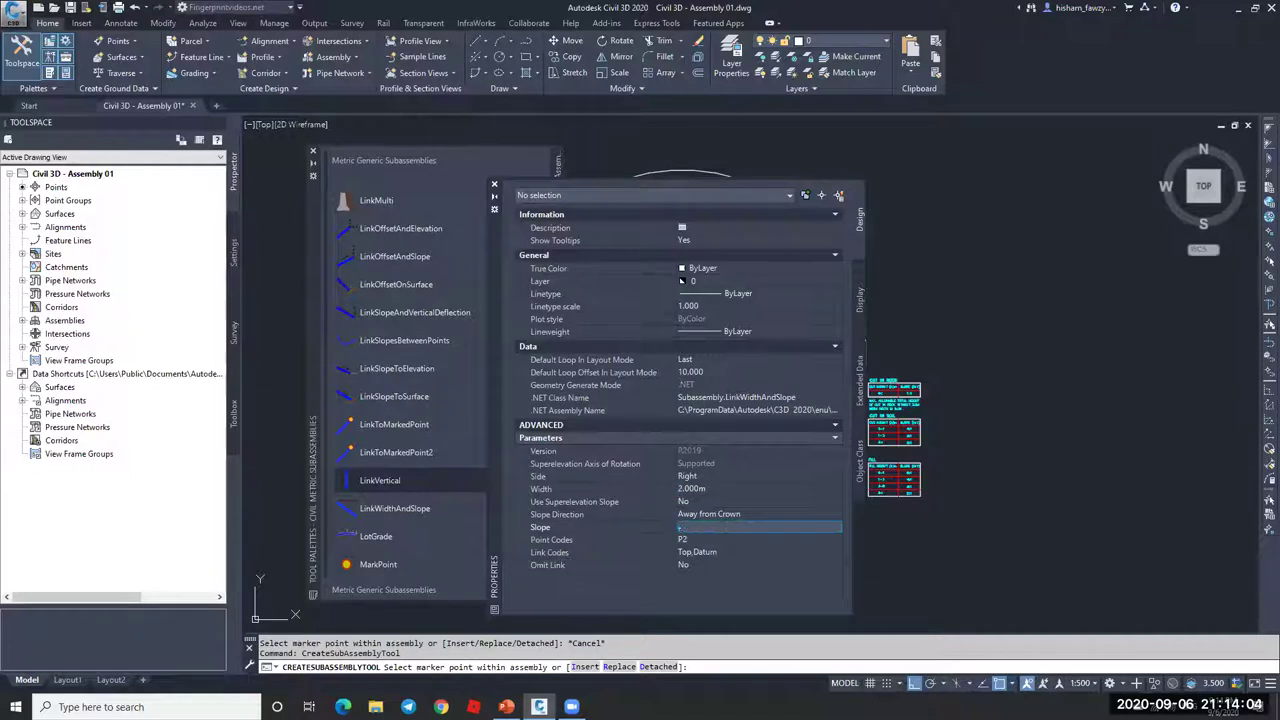
pyautogui.write('-.25')
pyautogui.press('Tab')
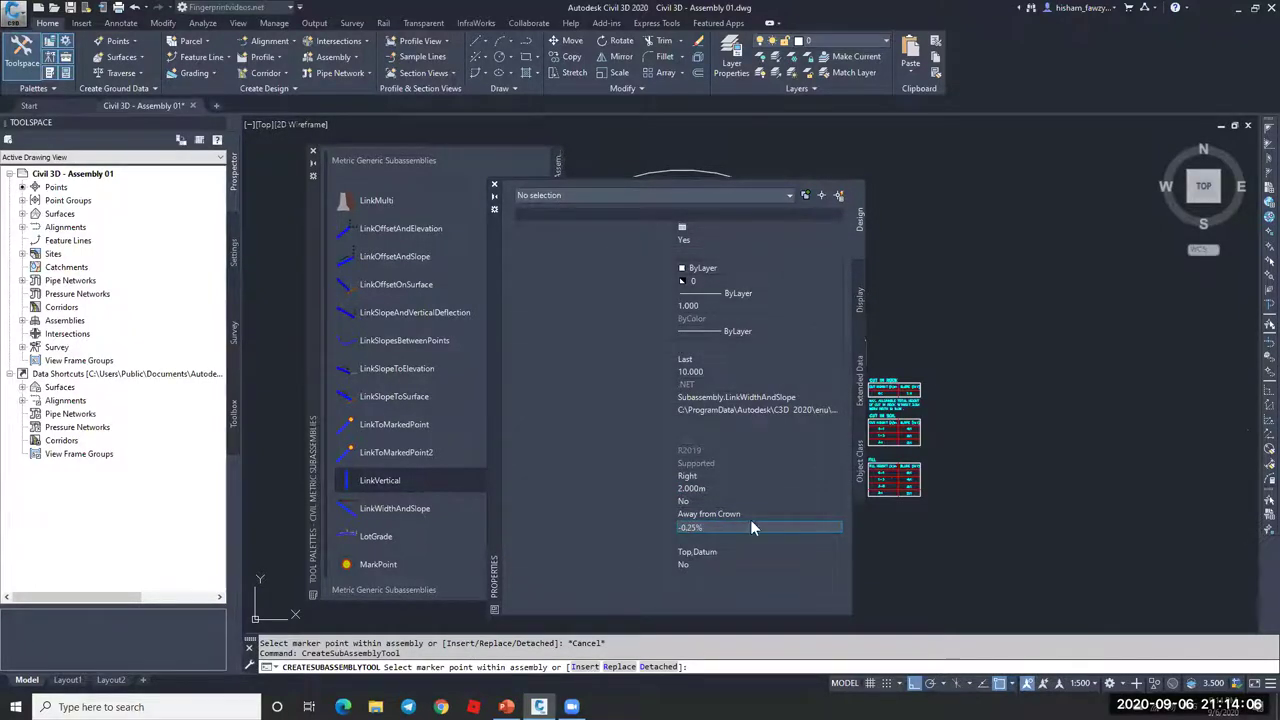
pyautogui.scroll(5, 968, 352)
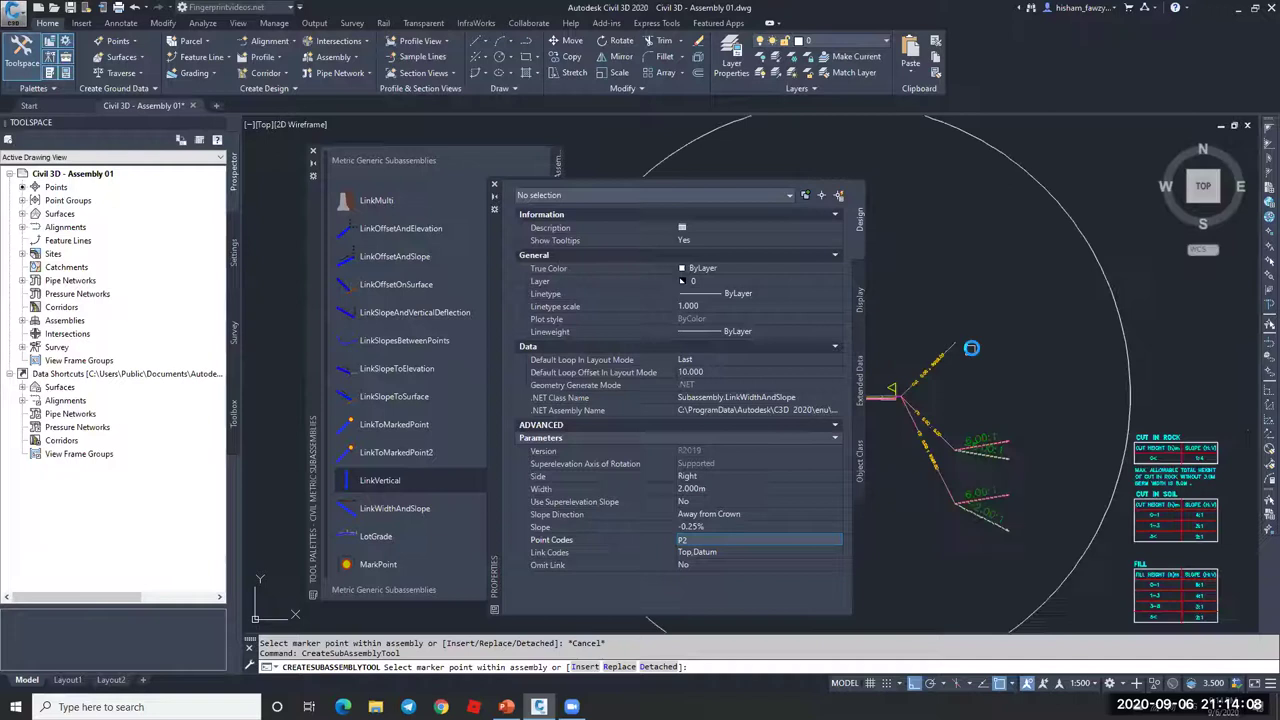
pyautogui.scroll(3, 961, 364)
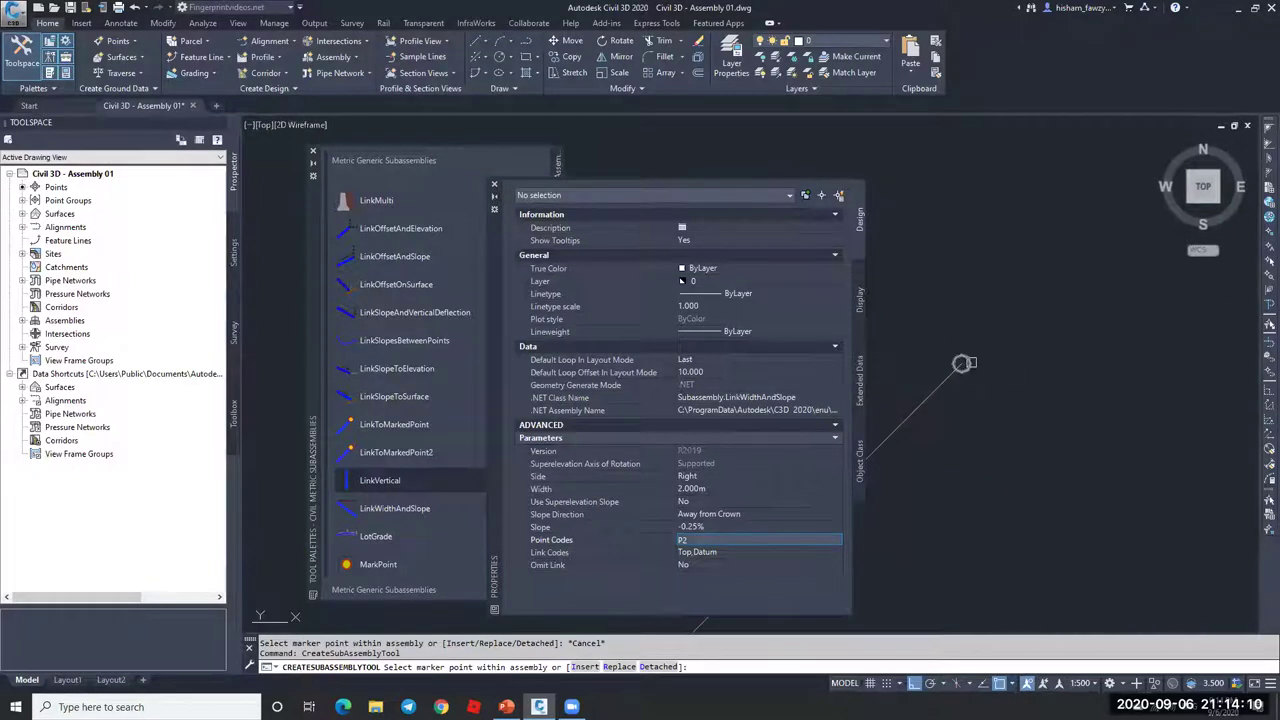
pyautogui.click(963, 363)
pyautogui.press('Escape')
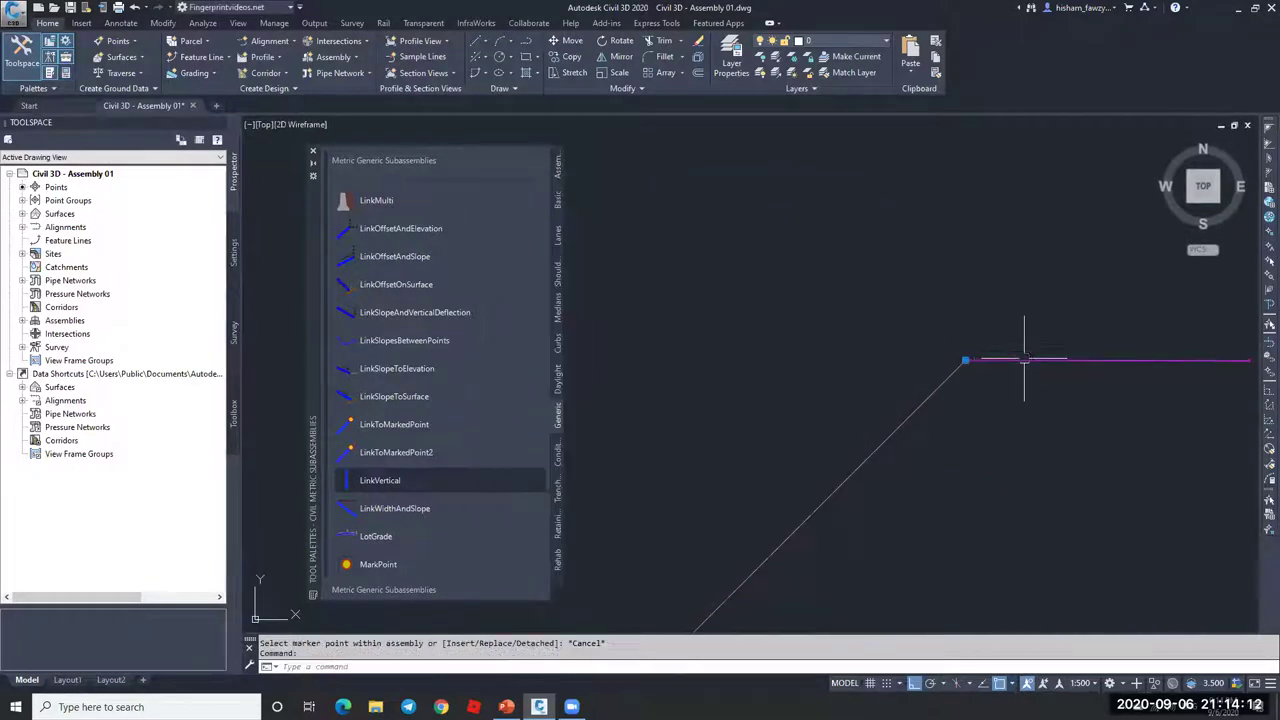
# - Change the new link's slope to -25% in its properties
pyautogui.doubleClick(1024, 360)
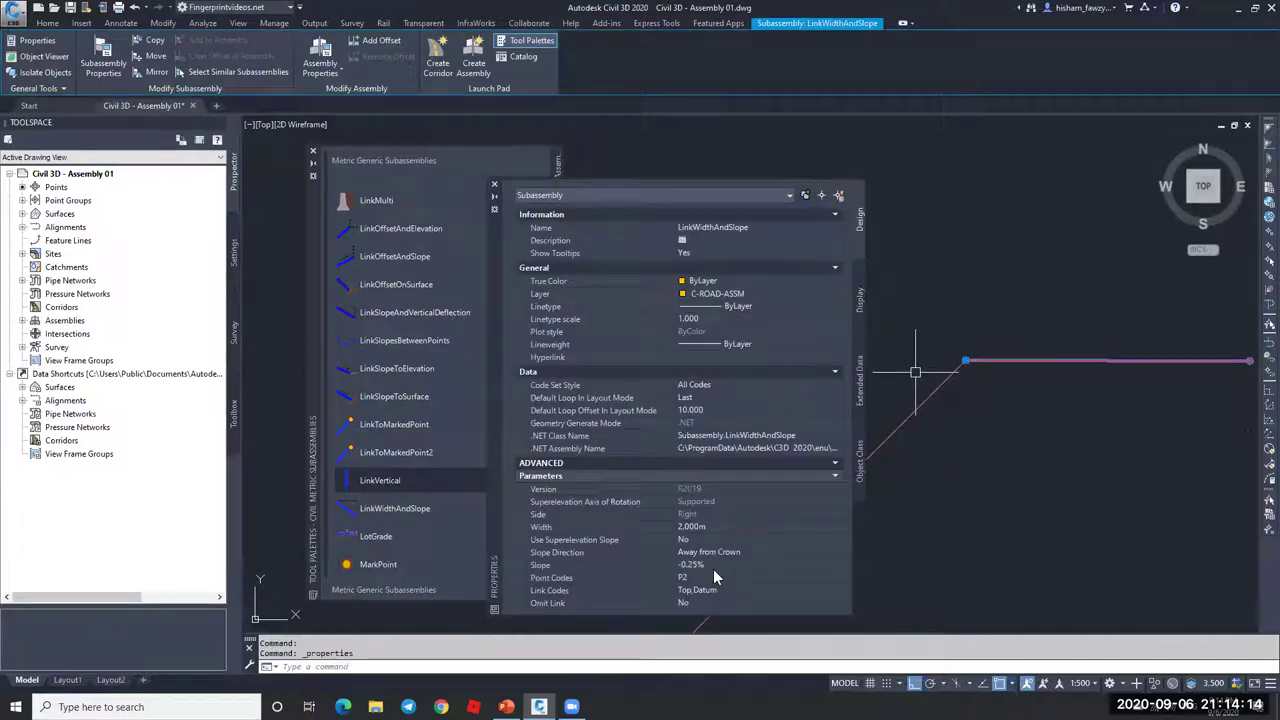
pyautogui.click(714, 566)
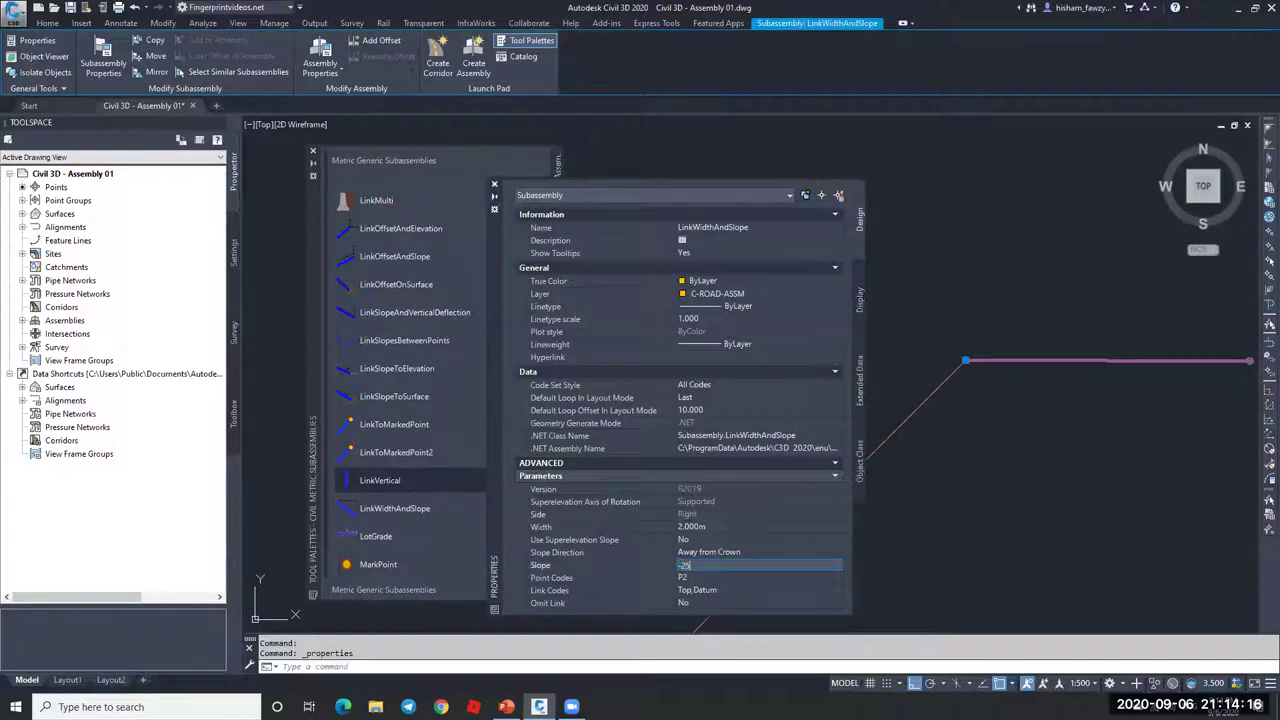
pyautogui.write('-25')
pyautogui.press('Return')
# - Draw a check polyline from the link's end point with 4-unit vertical and horizontal segments
pyautogui.press('Escape')
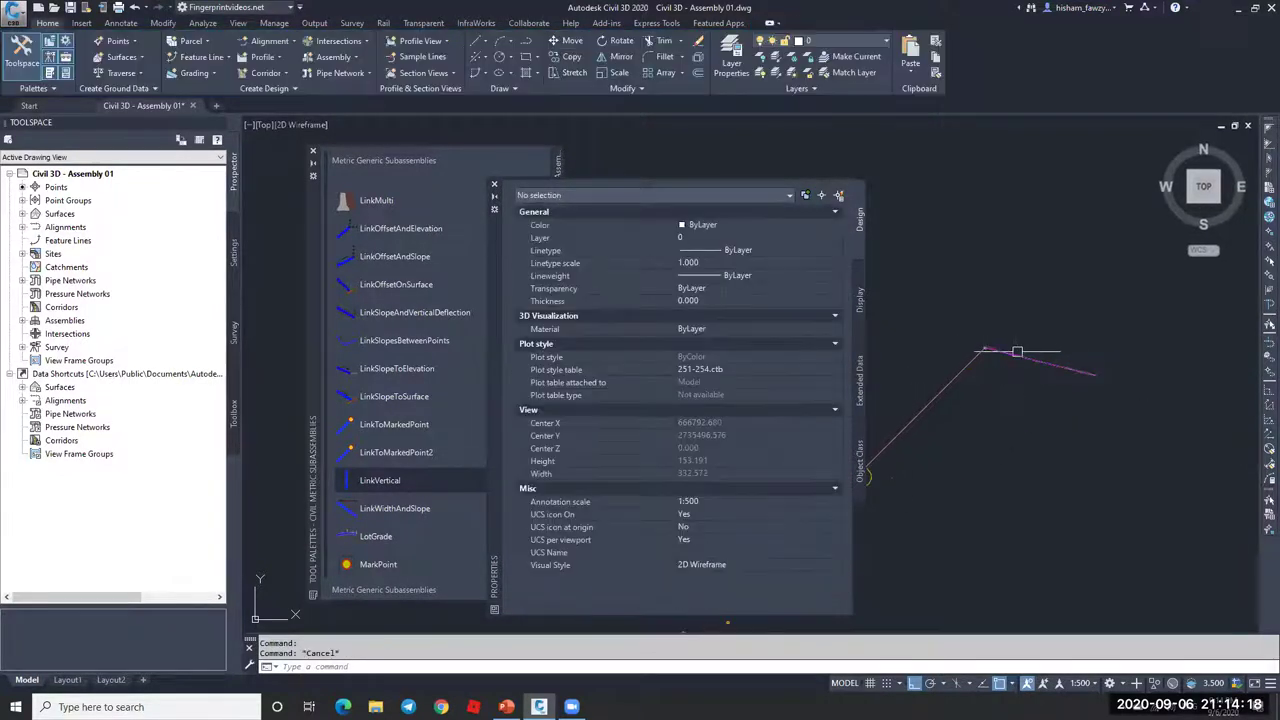
pyautogui.write('pl')
pyautogui.press('Return')
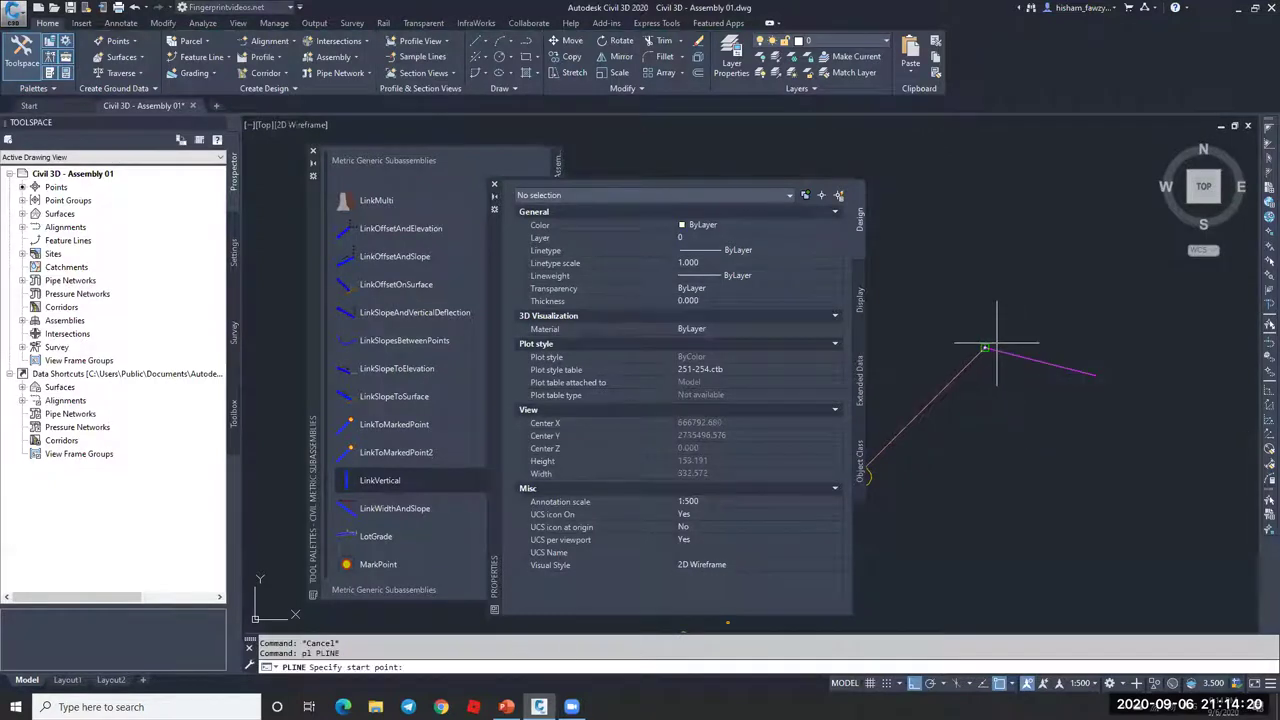
pyautogui.click(996, 344)
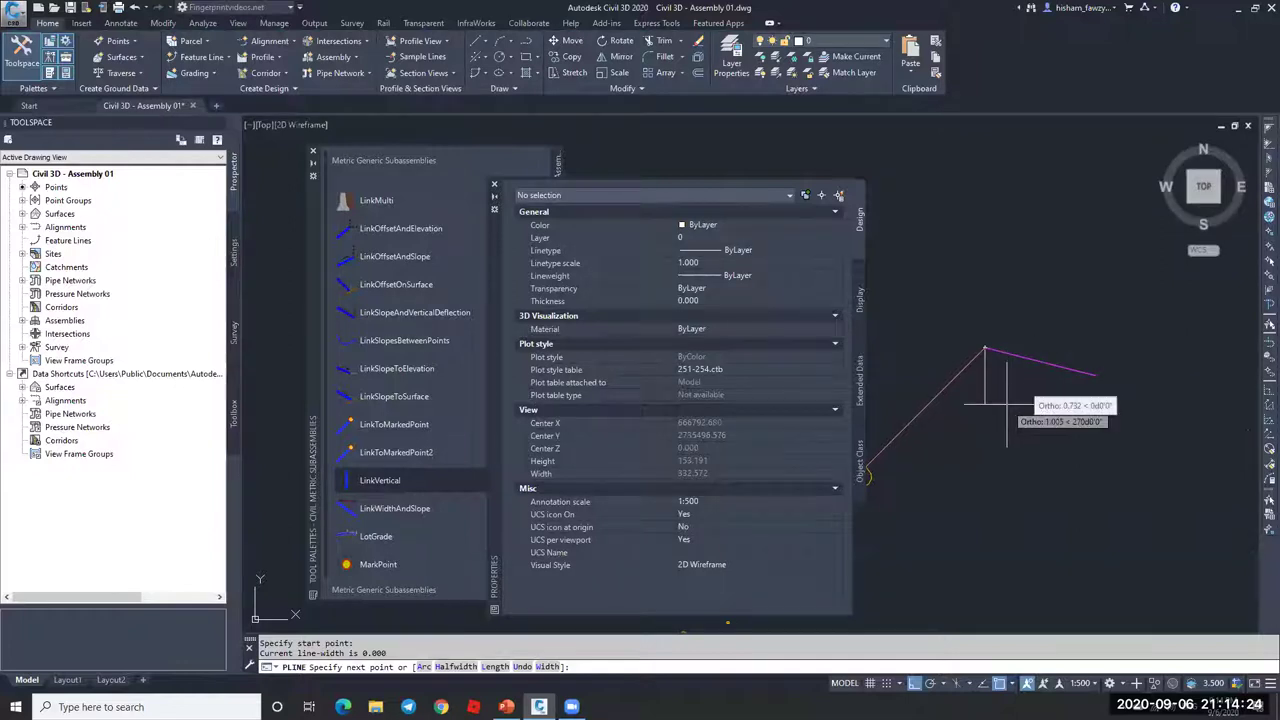
pyautogui.write('4')
pyautogui.press('Return')
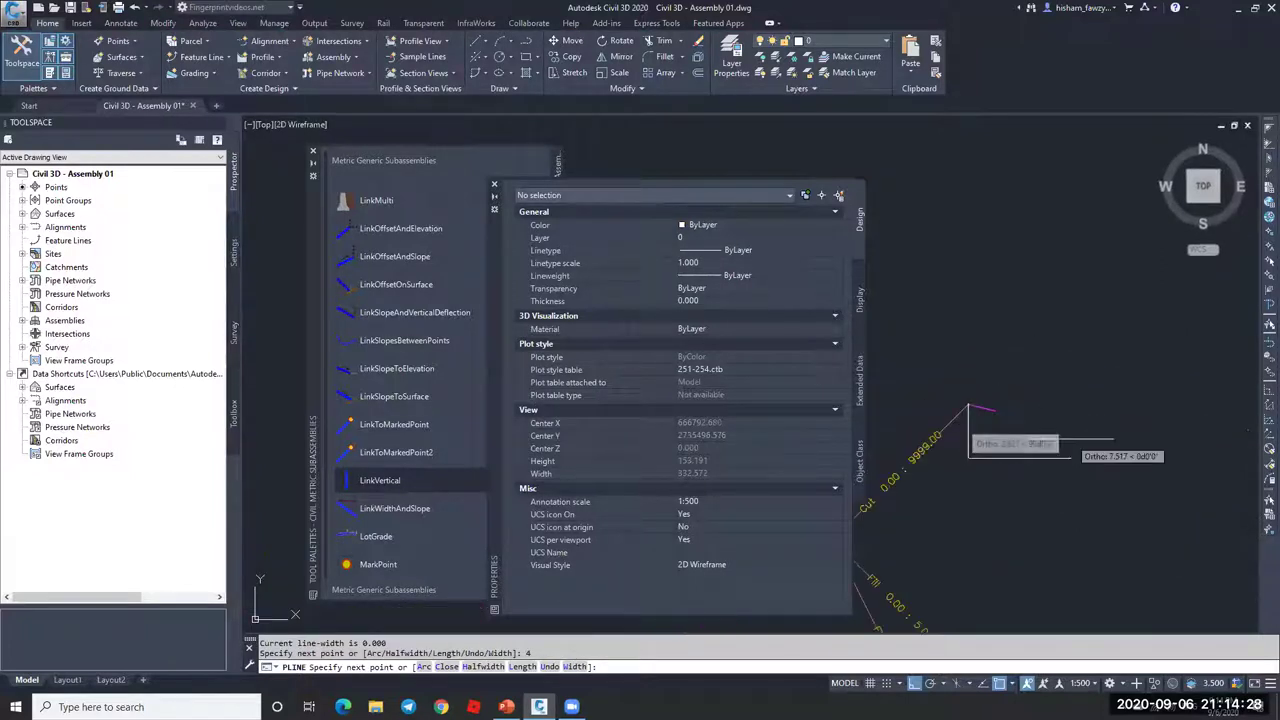
pyautogui.write('4')
pyautogui.press('Return')
pyautogui.scroll(4, 1071, 438)
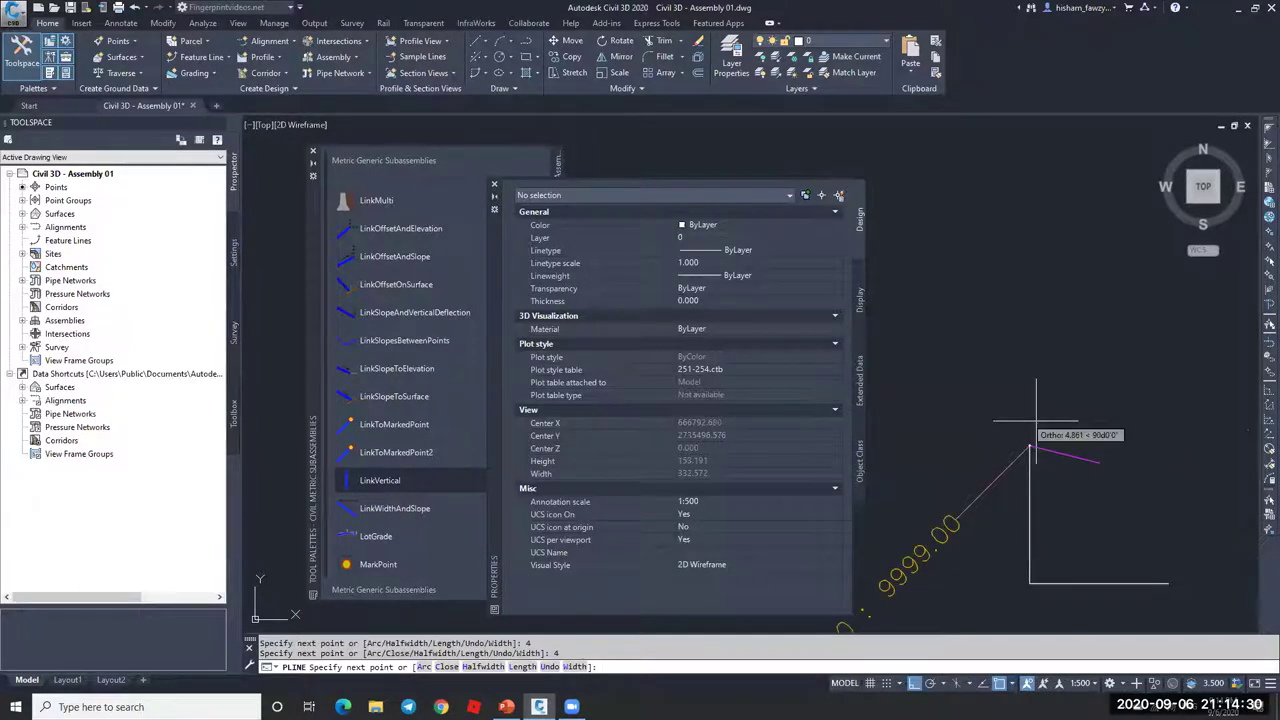
# - Undo those segments and redraw the triangle with a 1-unit drop and a 4-unit segment
pyautogui.hotkey('ctrl', 'z')
pyautogui.hotkey('ctrl', 'z')
pyautogui.write('1')
pyautogui.press('Return')
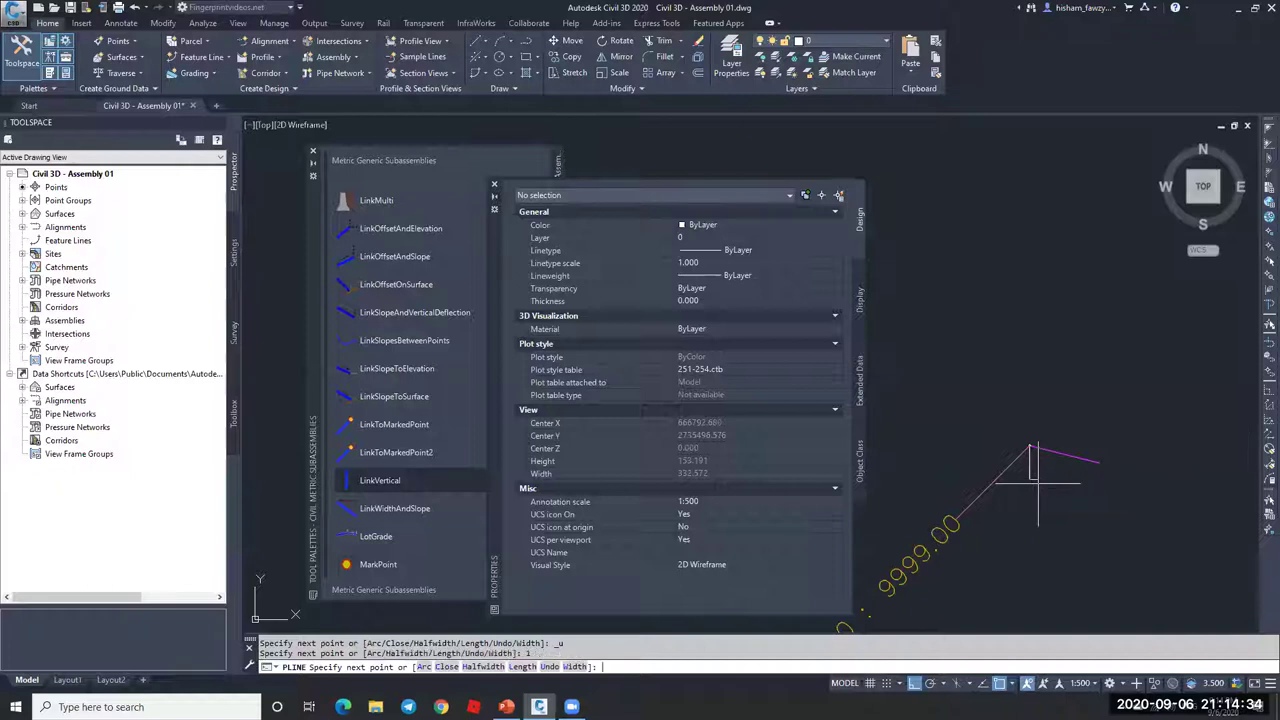
pyautogui.write('4')
pyautogui.press('Return')
pyautogui.scroll(4, 1053, 432)
pyautogui.press('Escape')
pyautogui.scroll(3, 1143, 514)
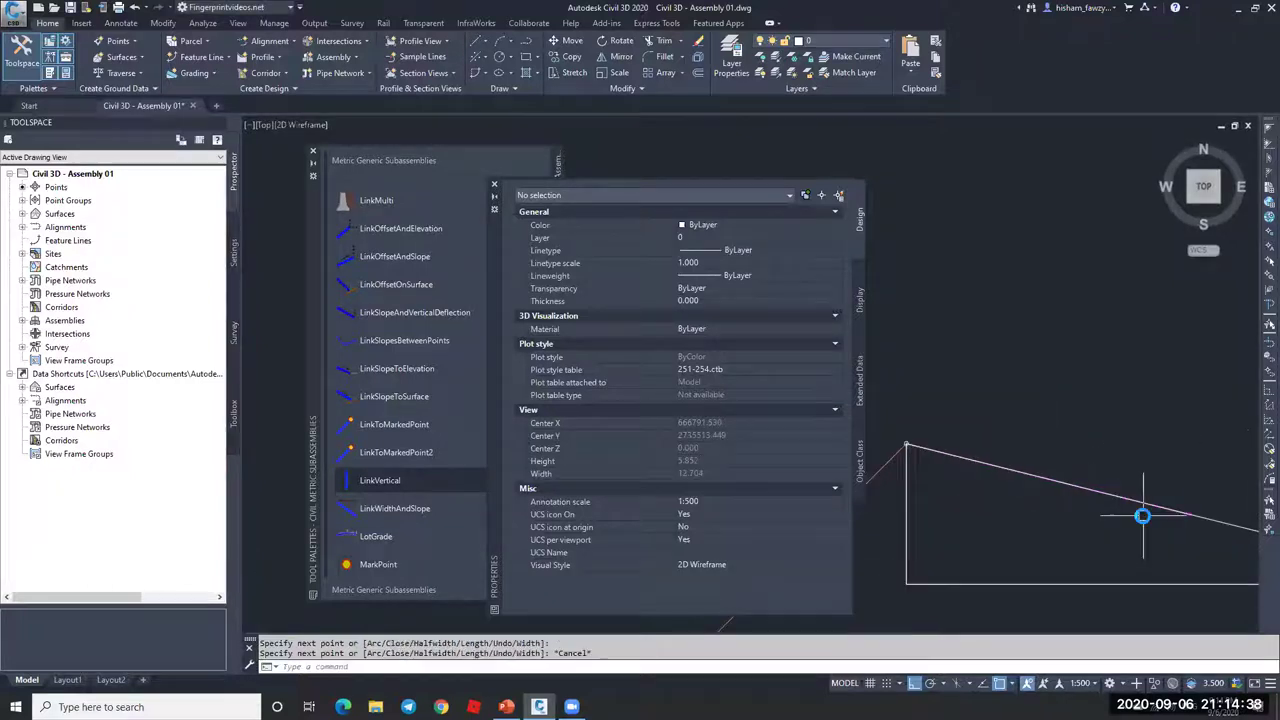
pyautogui.scroll(-3, 1055, 418)
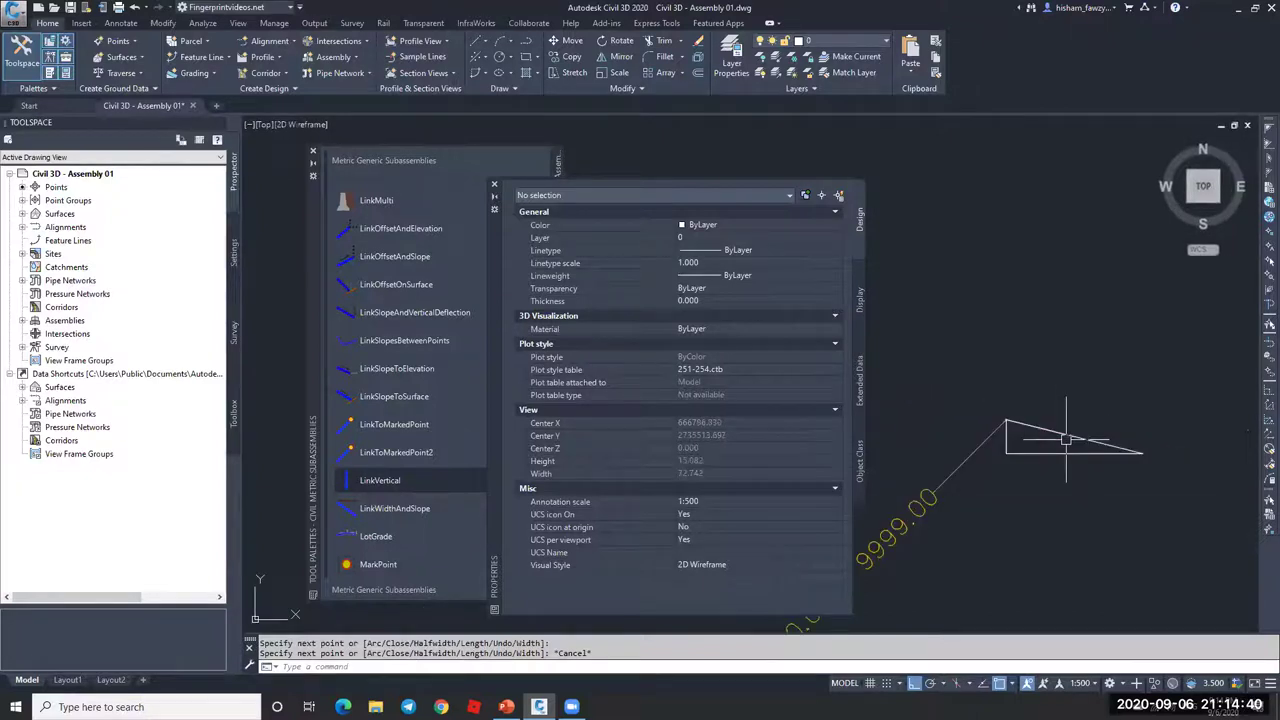
# - Erase the temporary triangle polyline
pyautogui.click(1089, 443)
pyautogui.write('e')
pyautogui.press('Return')
pyautogui.scroll(3, 1035, 440)
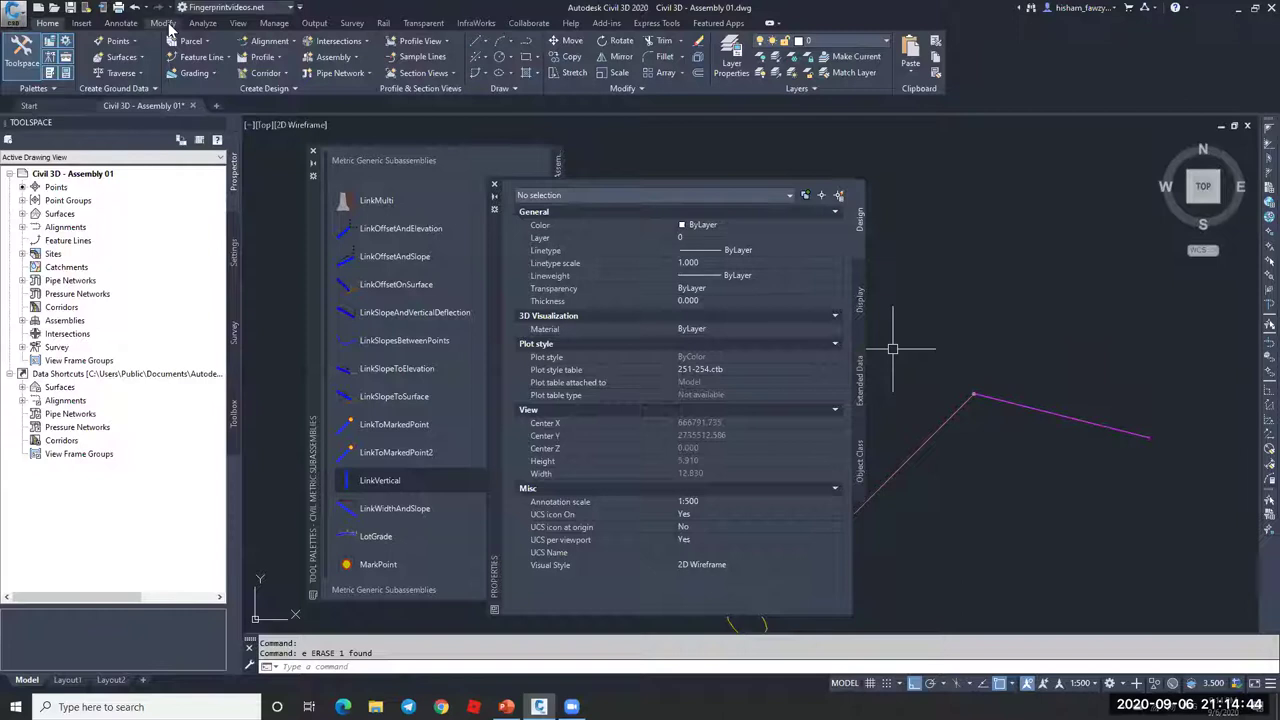
# - Measure the link's vertical offset with a linear dimension reading 0.5000
pyautogui.click(122, 22)
pyautogui.click(344, 73)
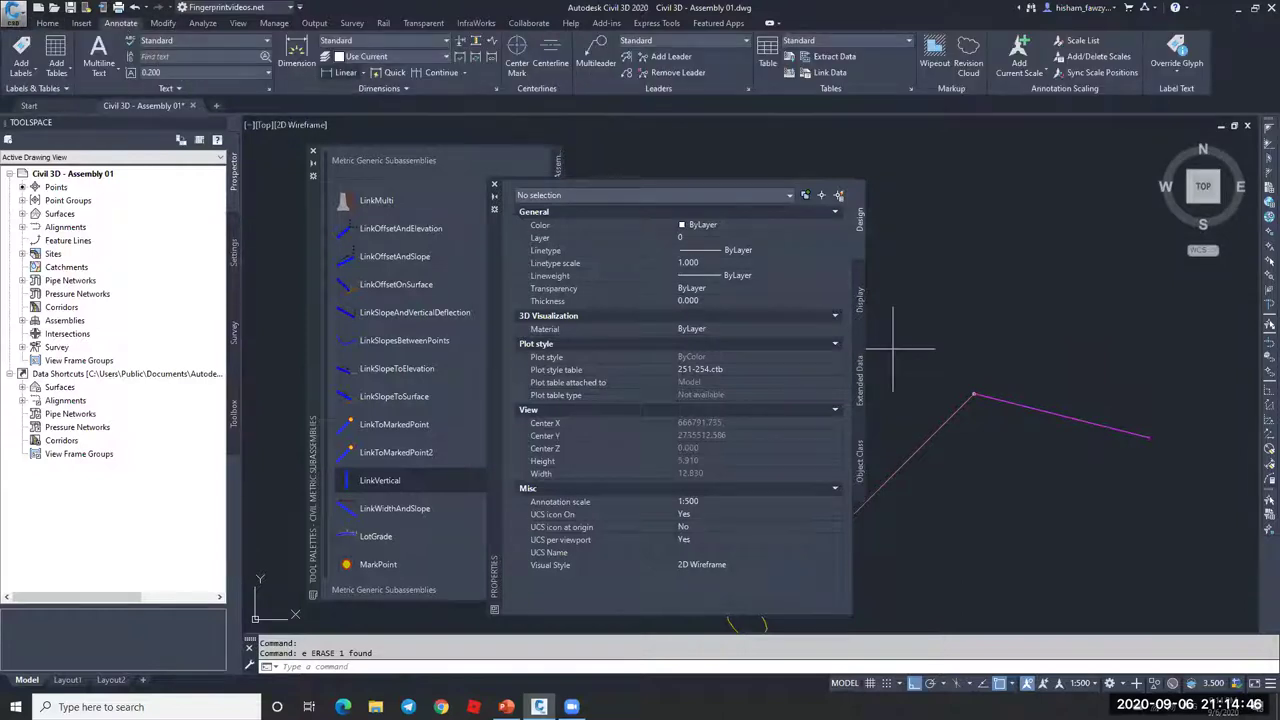
pyautogui.click(973, 393)
pyautogui.click(1150, 437)
pyautogui.click(1199, 432)
pyautogui.scroll(2, 1199, 432)
pyautogui.scroll(3, 1199, 432)
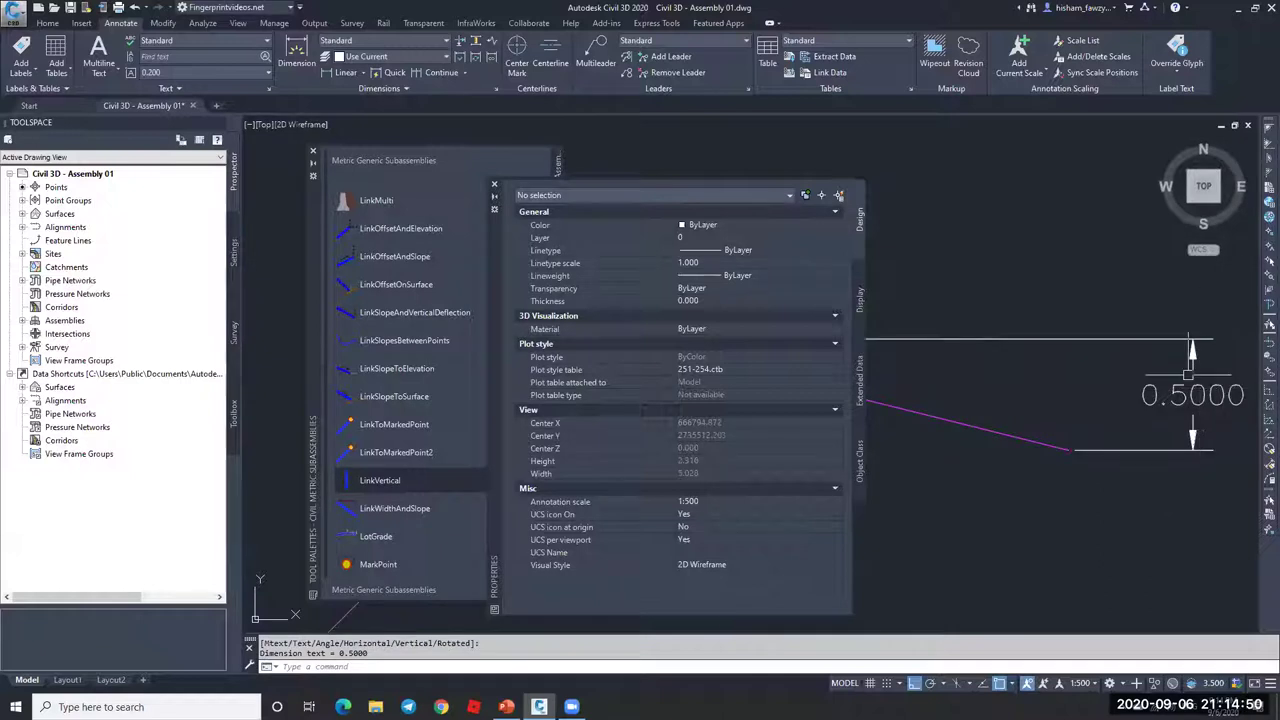
# - Erase the 0.5000 check dimension
pyautogui.click(1193, 398)
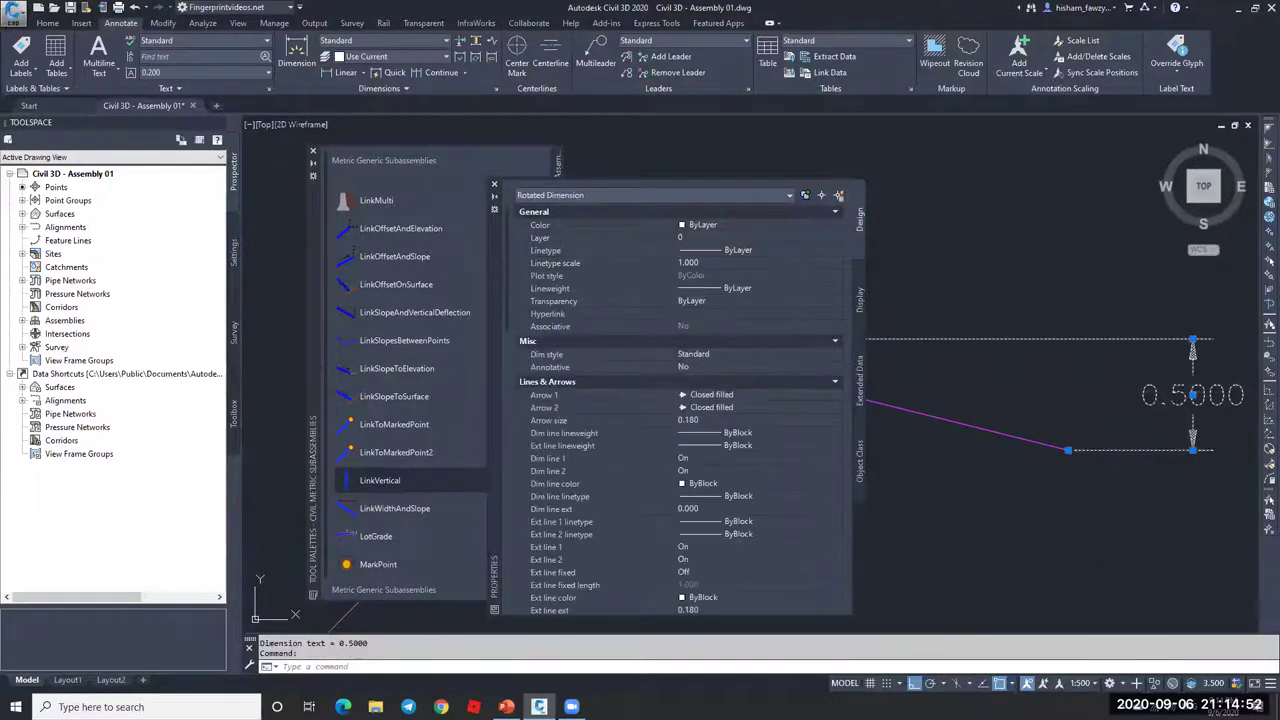
pyautogui.write('e')
pyautogui.press('Return')
pyautogui.scroll(-4, 1098, 410)
pyautogui.scroll(-6, 1098, 410)
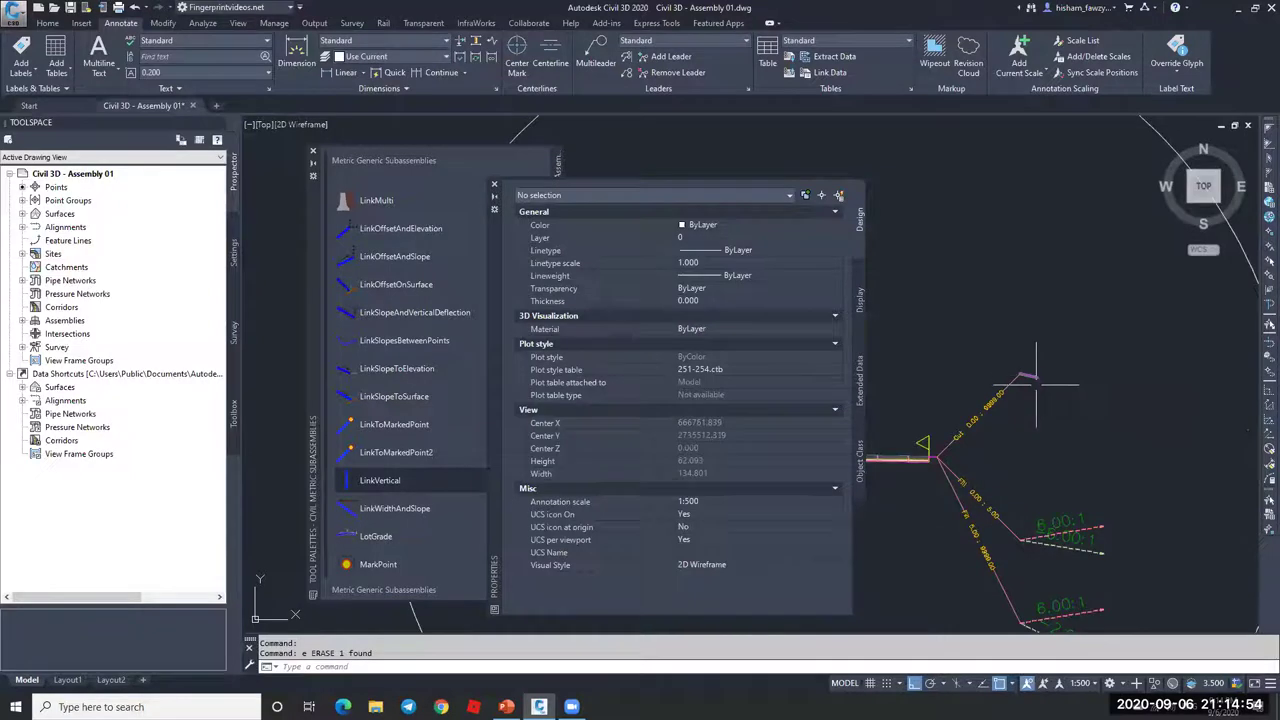
pyautogui.scroll(3, 1055, 421)
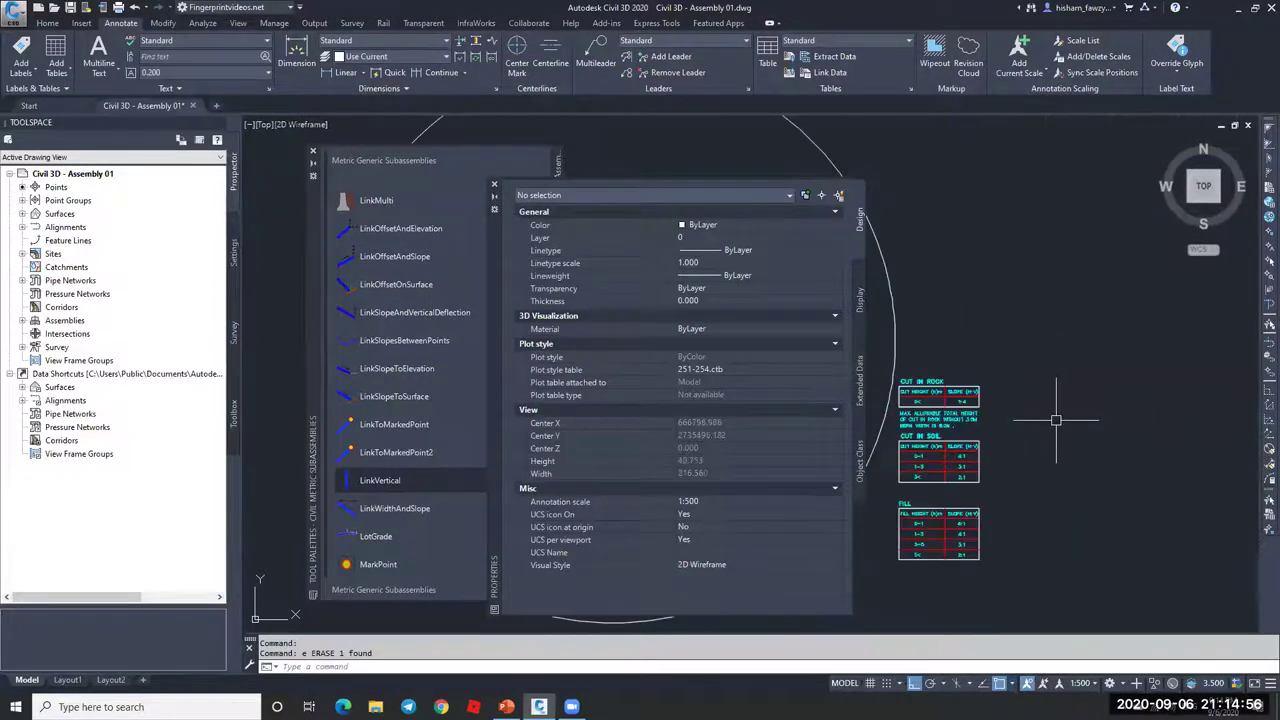
# - Close the Properties panel and show the Daylight subassemblies palette
pyautogui.scroll(-3, 1010, 420)
pyautogui.scroll(8, 1010, 420)
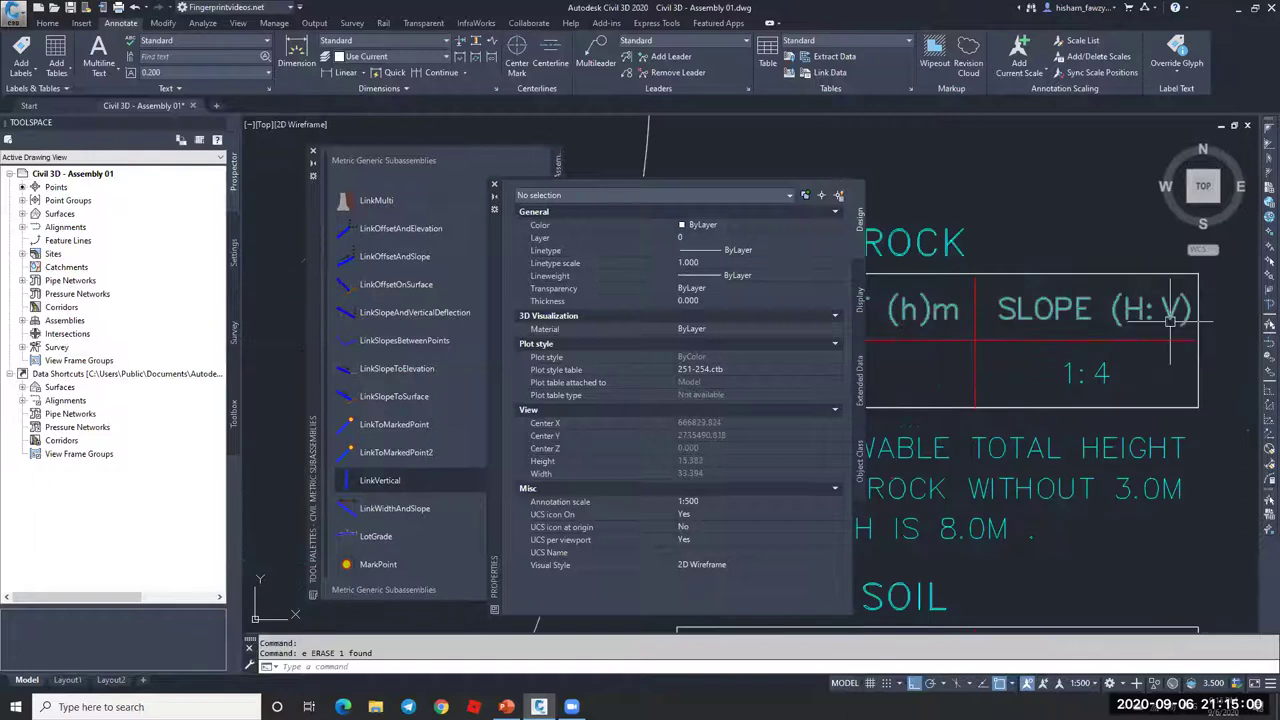
pyautogui.scroll(-2, 1150, 350)
pyautogui.scroll(2, 1030, 420)
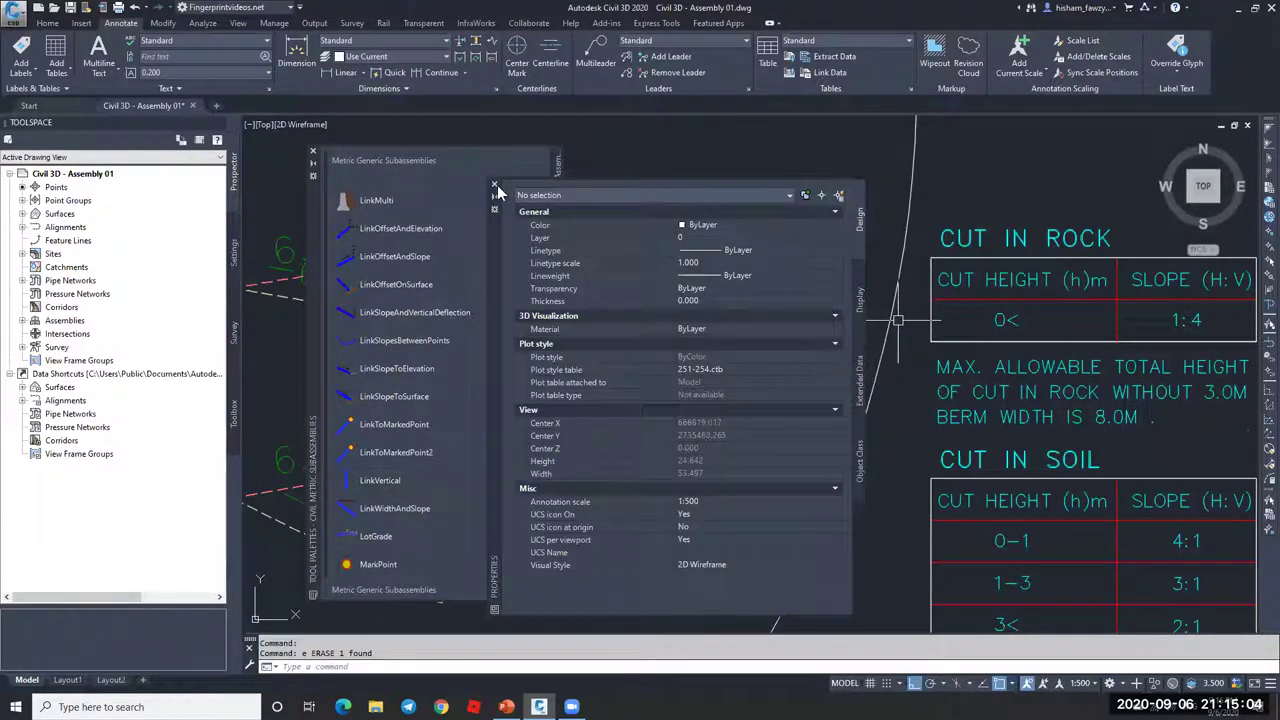
pyautogui.click(494, 187)
pyautogui.moveTo(302, 205); pyautogui.dragTo(270, 178)
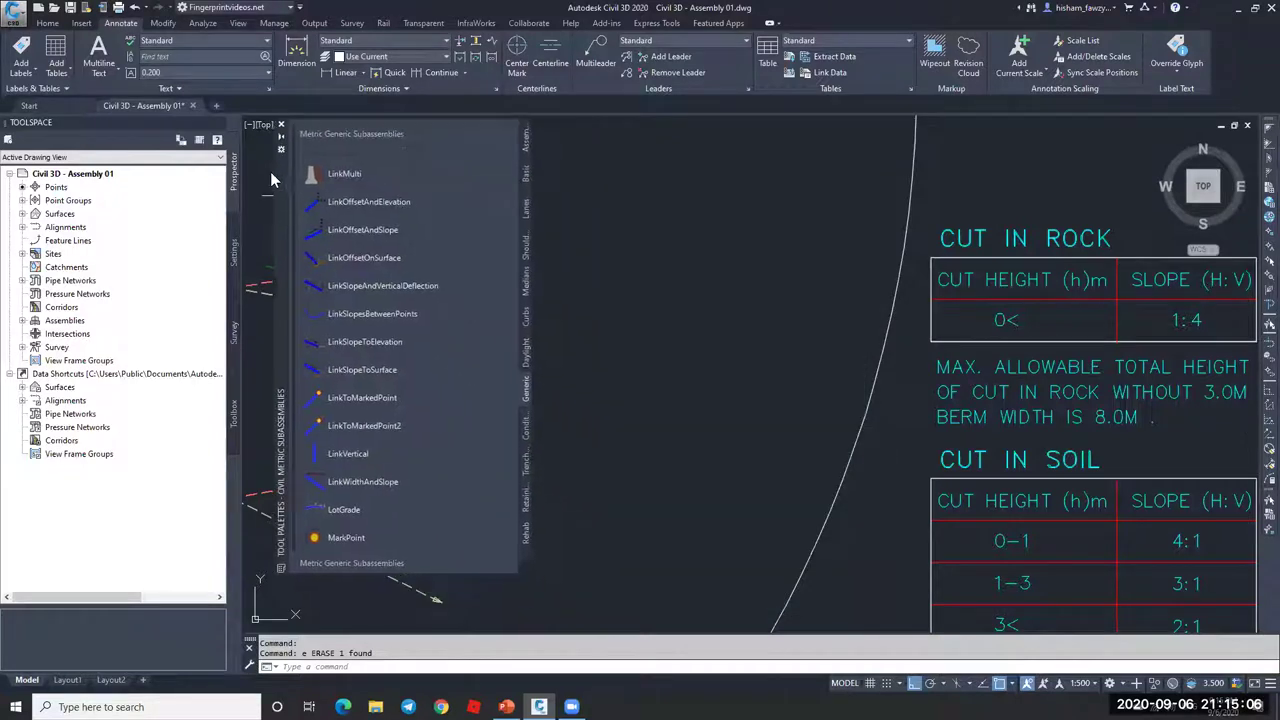
pyautogui.click(520, 355)
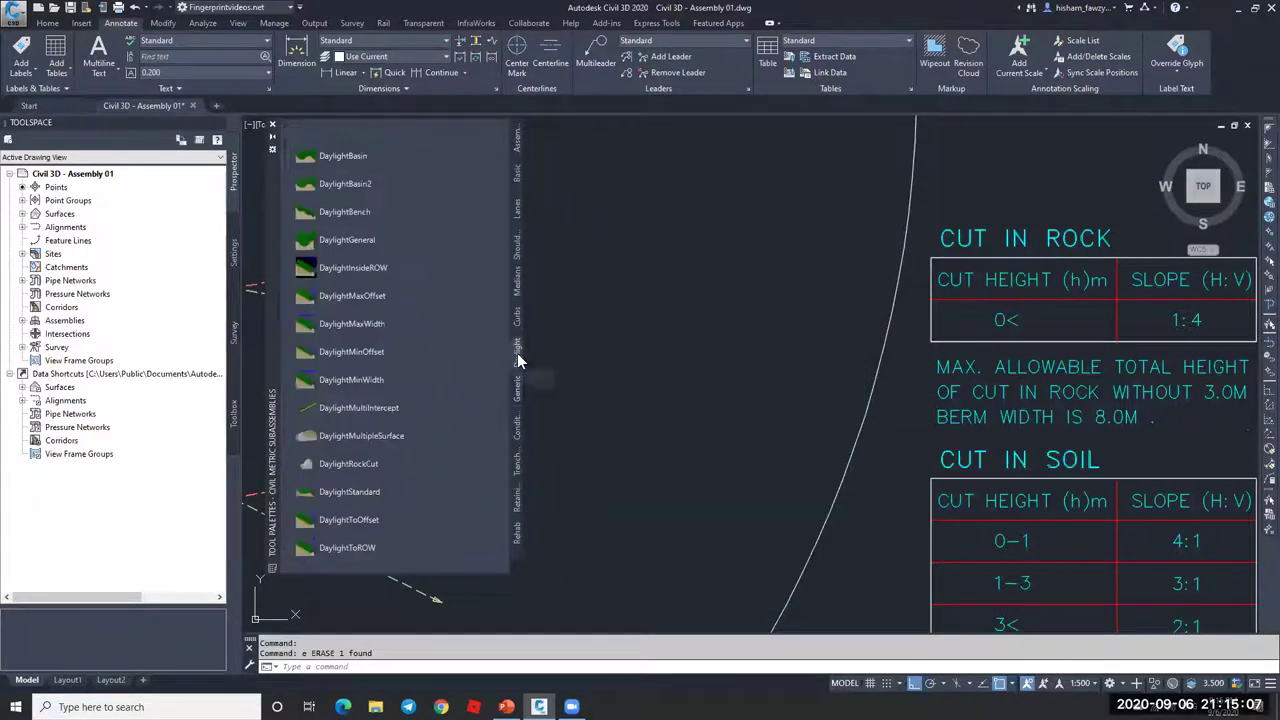
# - Set DaylightBench to a 4.00:1 cut slope and 8 m maximum cut height
pyautogui.click(360, 212)
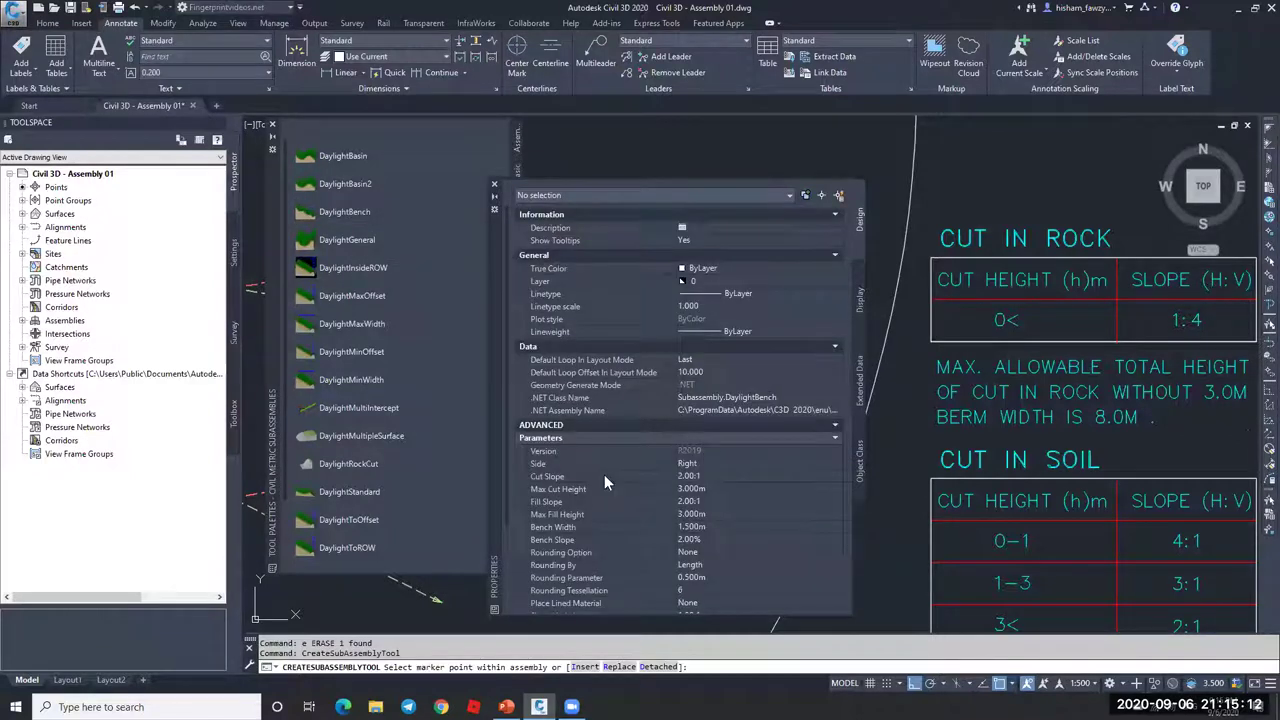
pyautogui.click(714, 476)
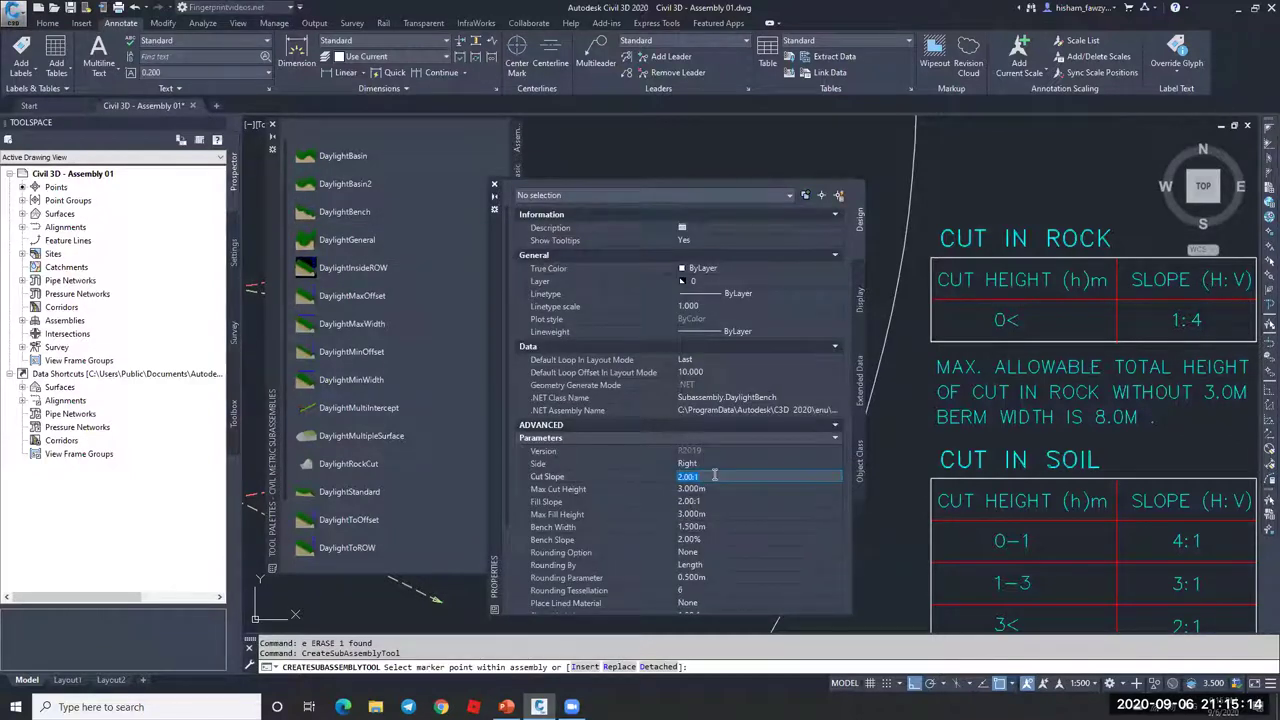
pyautogui.write('4')
pyautogui.click(717, 488)
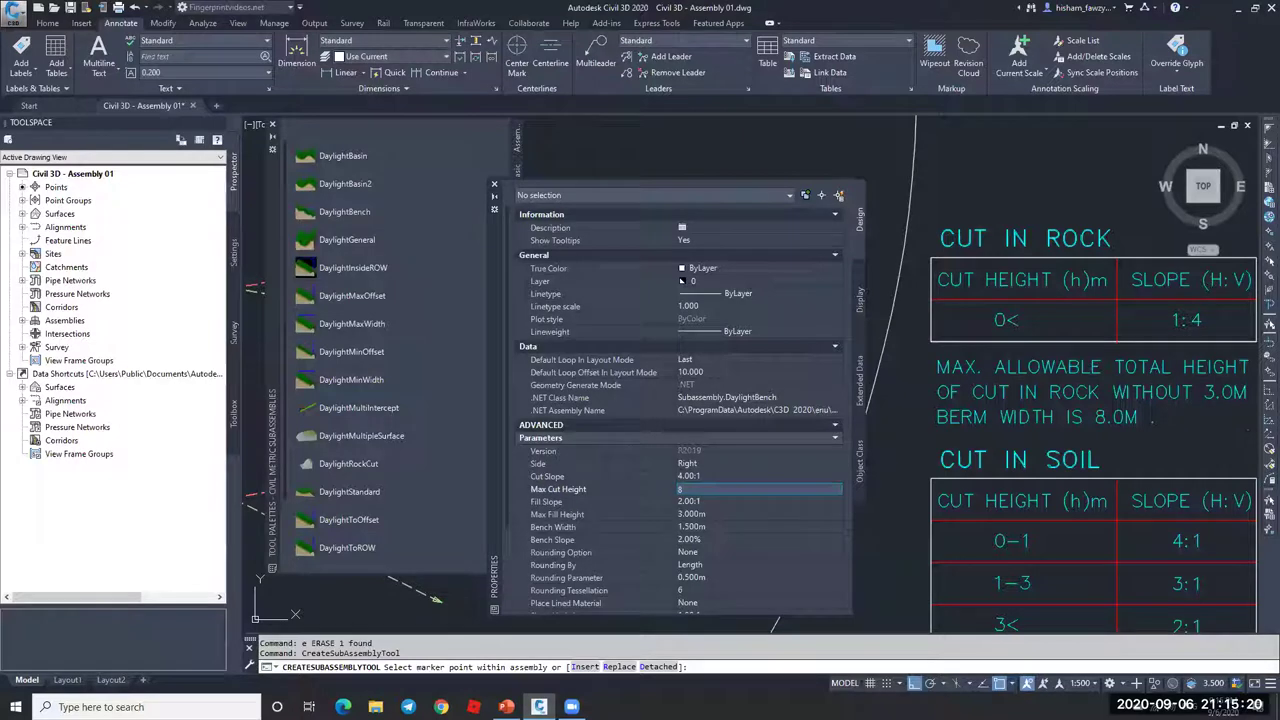
pyautogui.press('Tab')
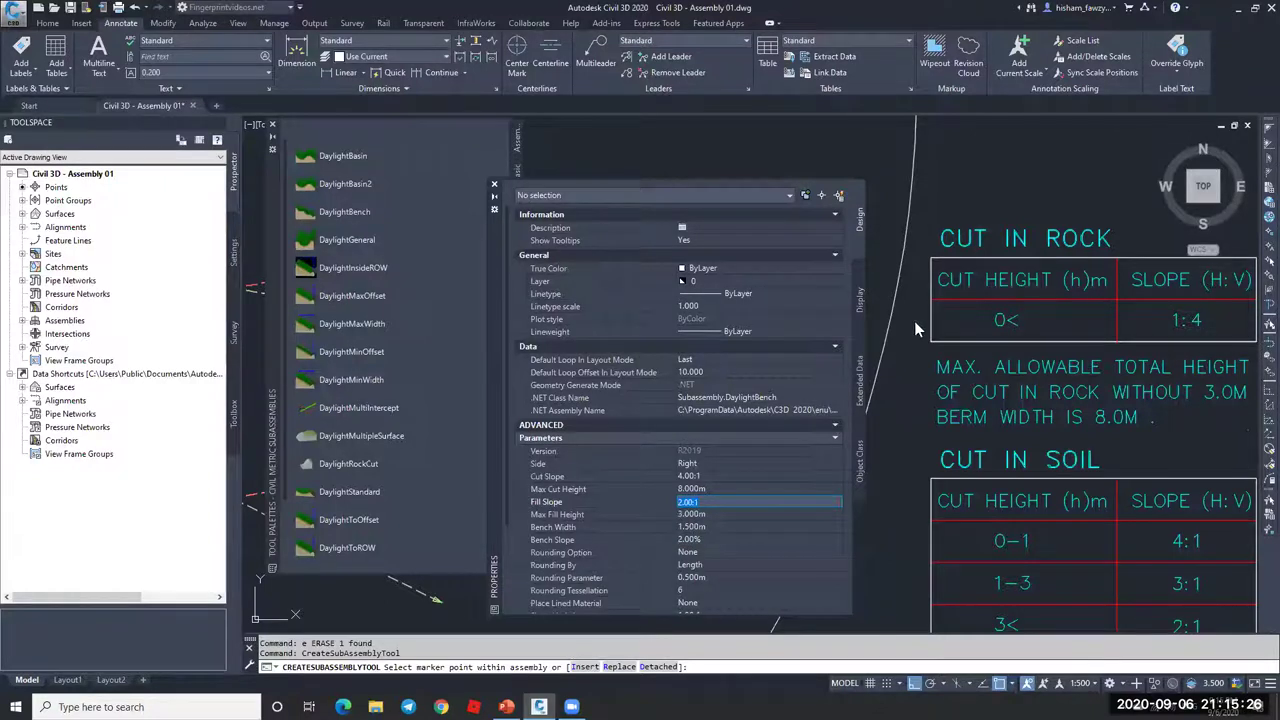
pyautogui.scroll(-5, 914, 321)
pyautogui.scroll(8, 1043, 224)
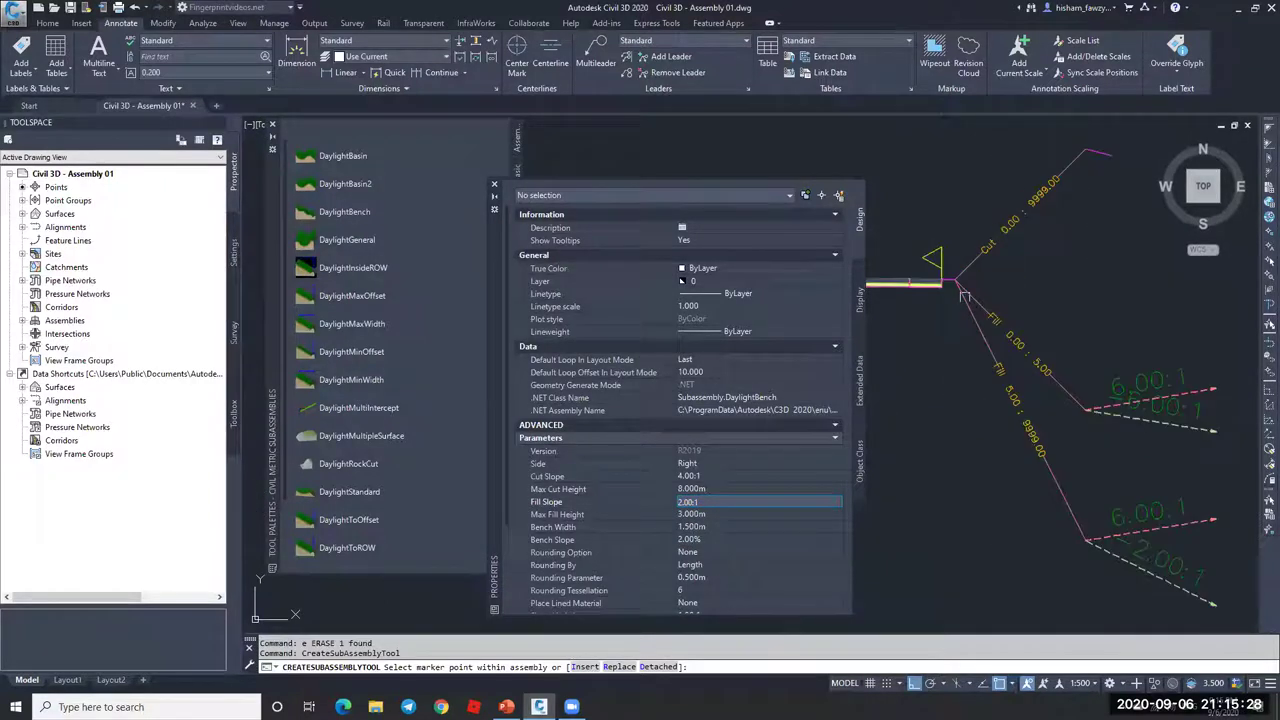
pyautogui.scroll(-3, 965, 296)
pyautogui.scroll(3, 1042, 231)
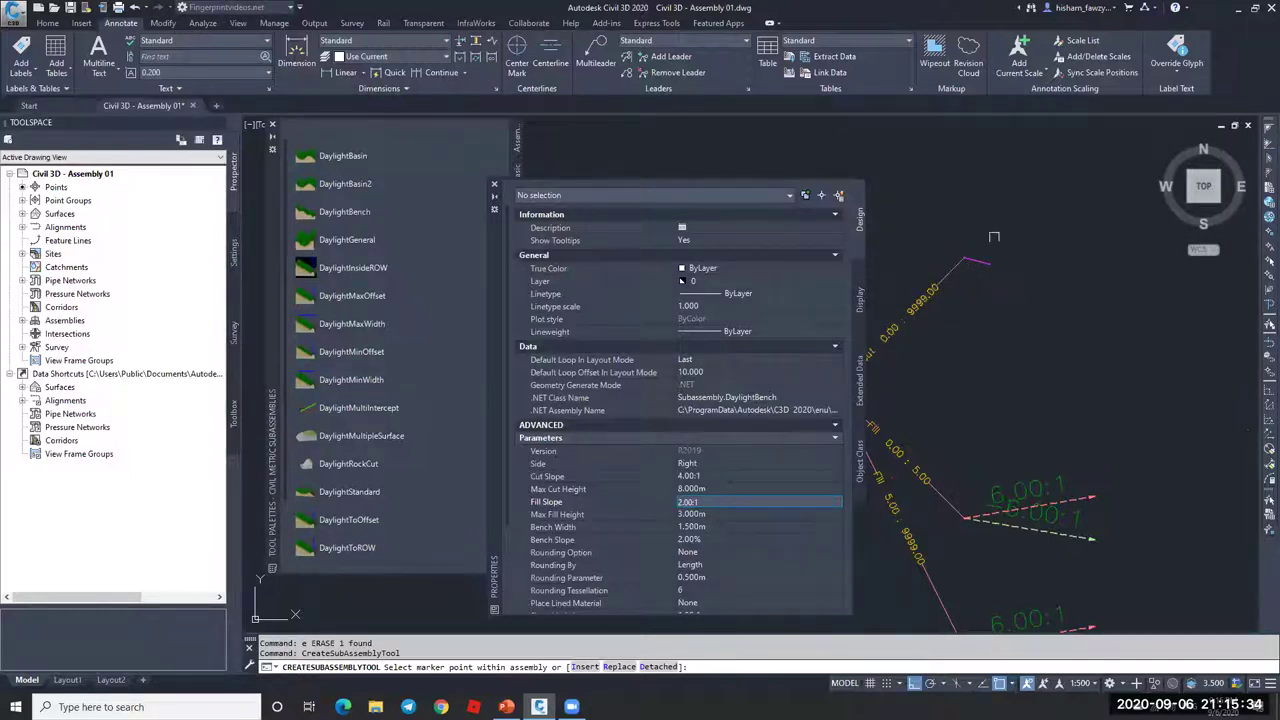
# - Give the daylight benches a 3 m width and -1% slope, then end placement
pyautogui.click(725, 527)
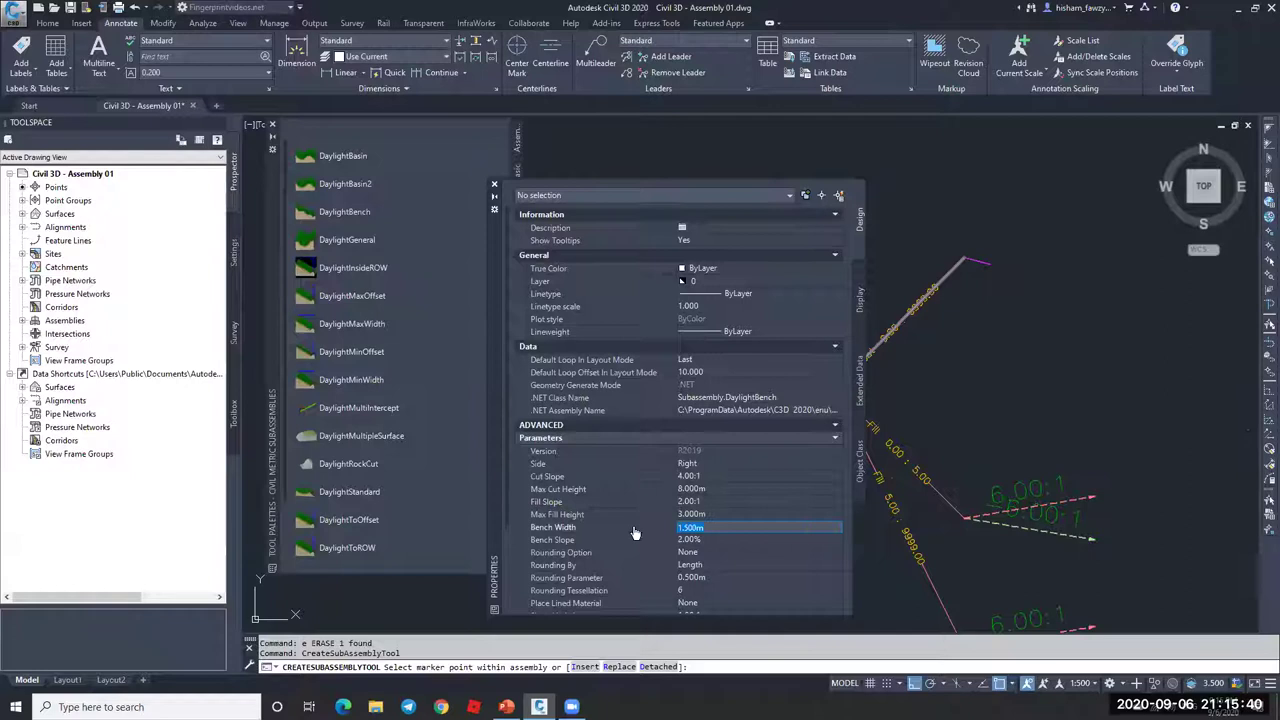
pyautogui.write('3')
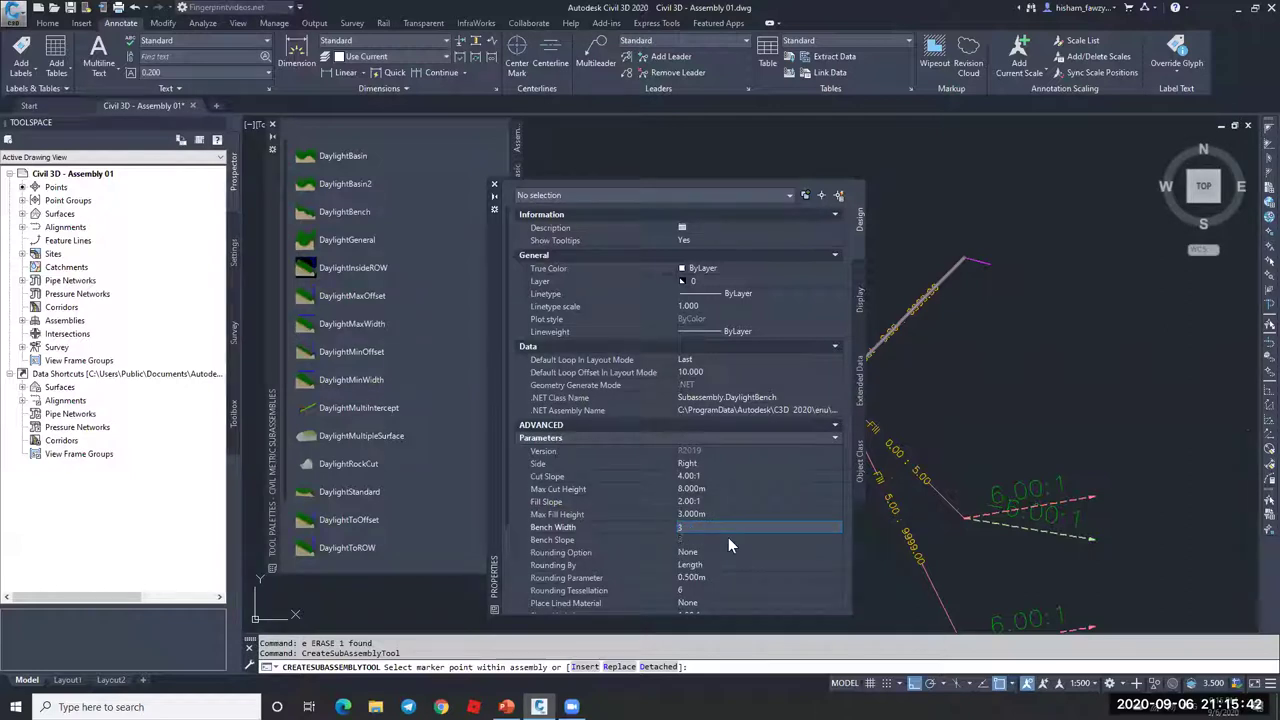
pyautogui.click(712, 538)
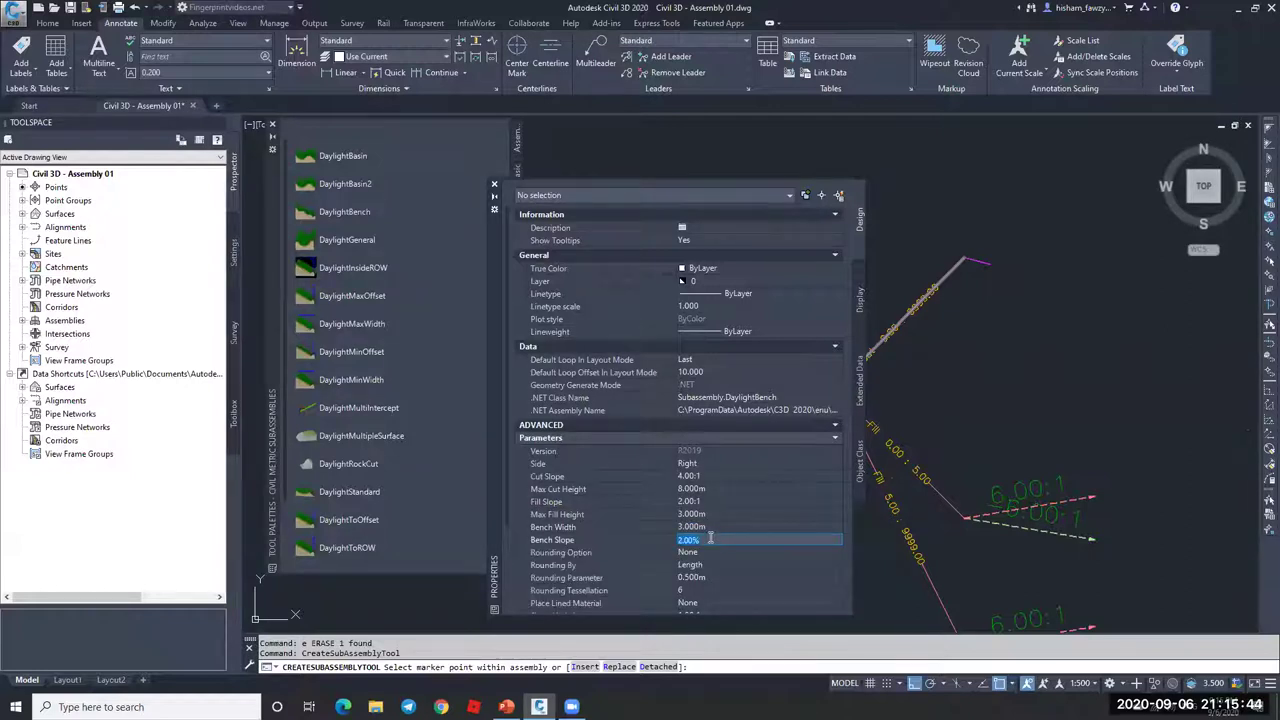
pyautogui.write('-1')
pyautogui.press('Return')
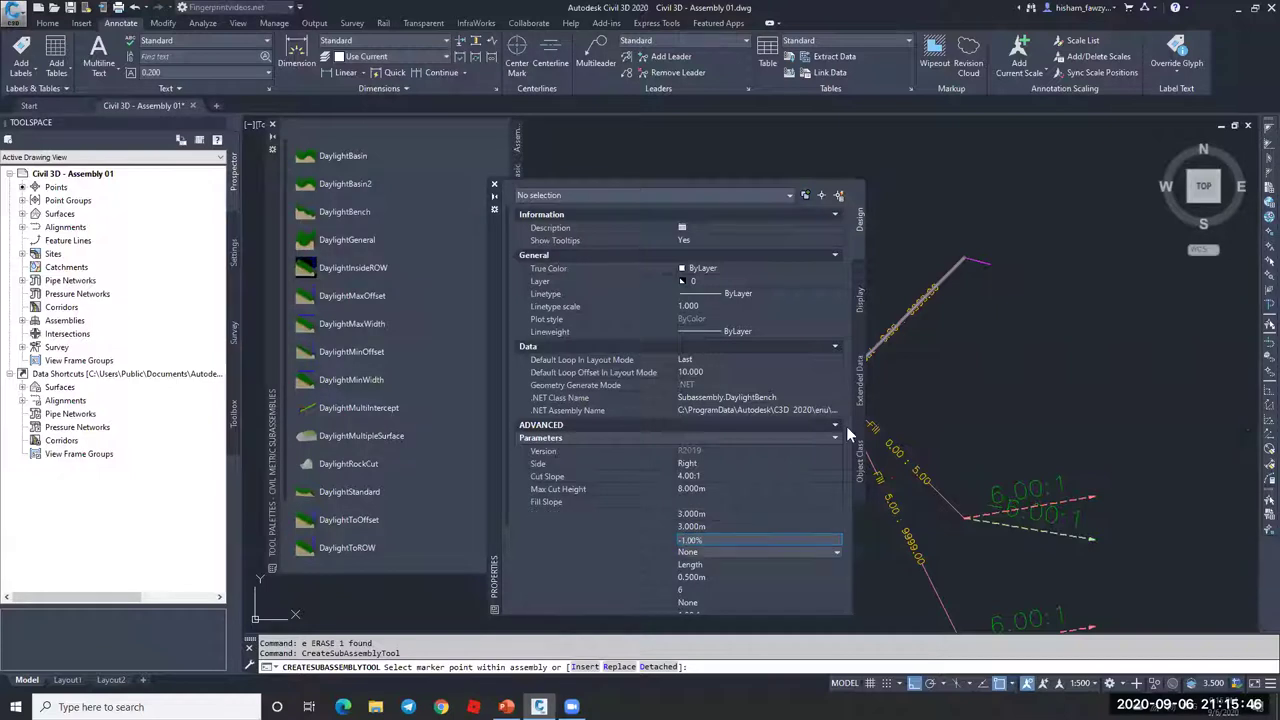
pyautogui.scroll(-3, 900, 420)
pyautogui.scroll(3, 1018, 410)
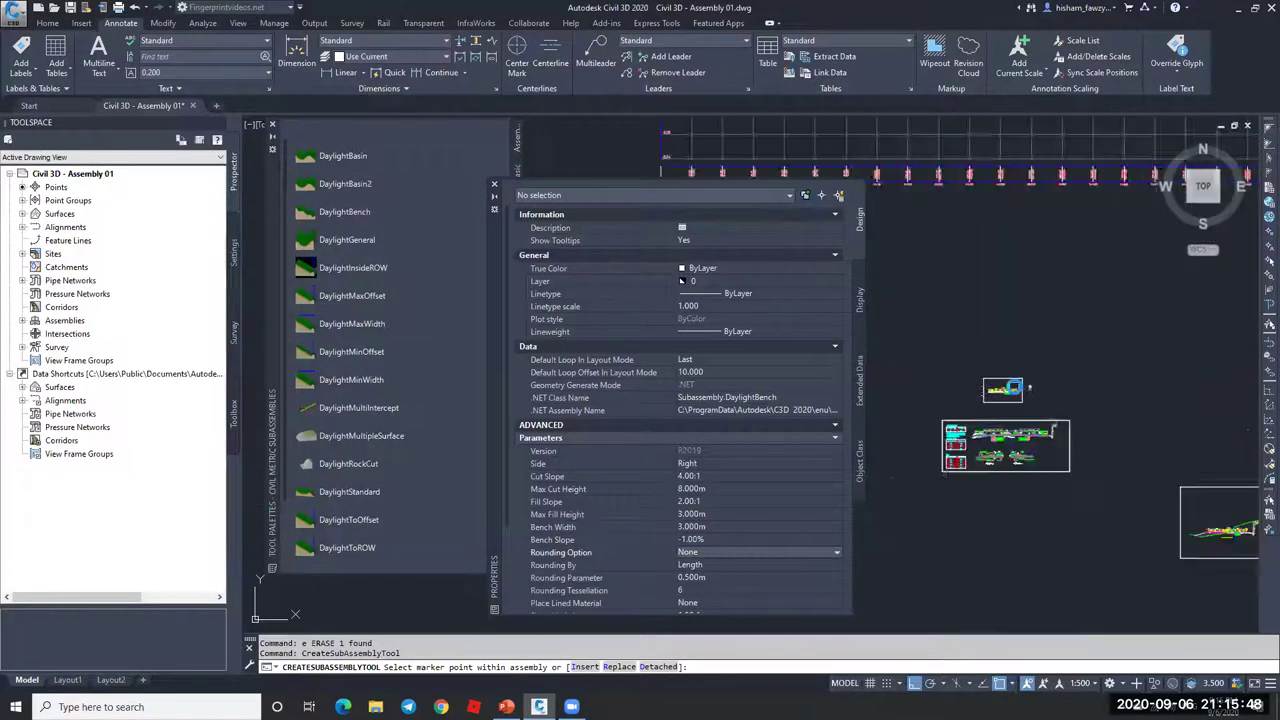
pyautogui.scroll(-1, 1101, 397)
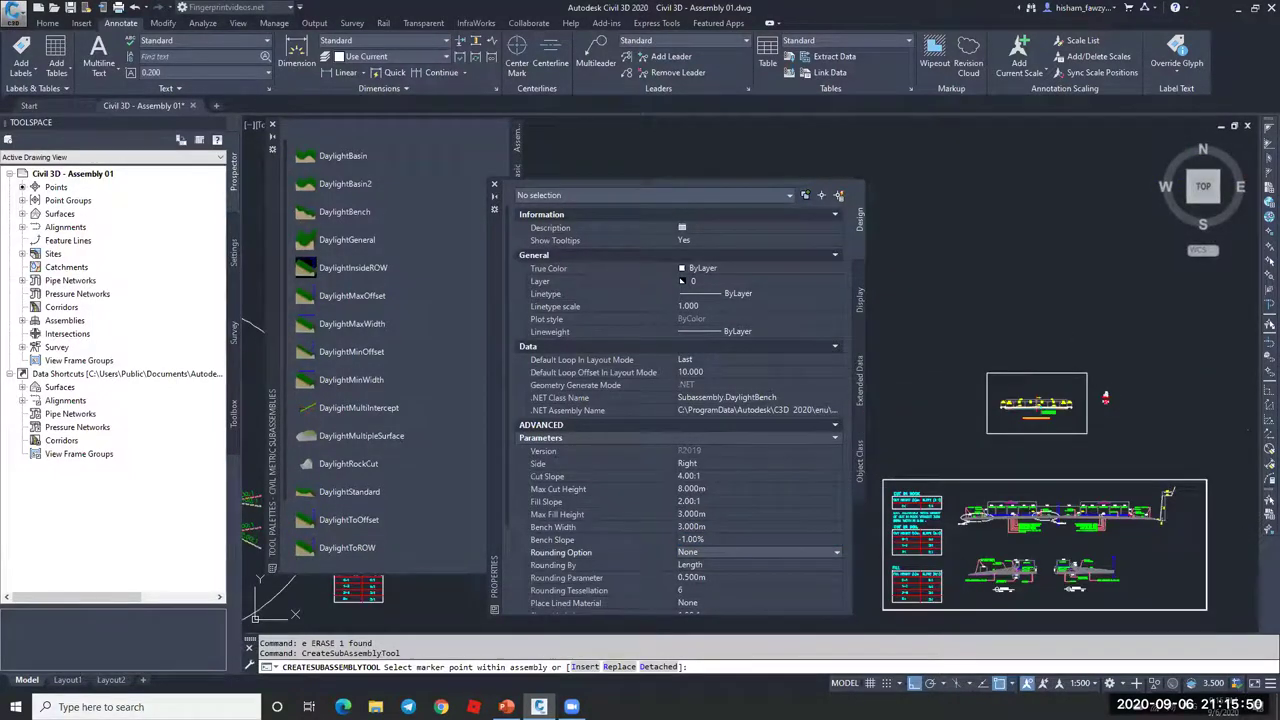
pyautogui.scroll(4, 1174, 531)
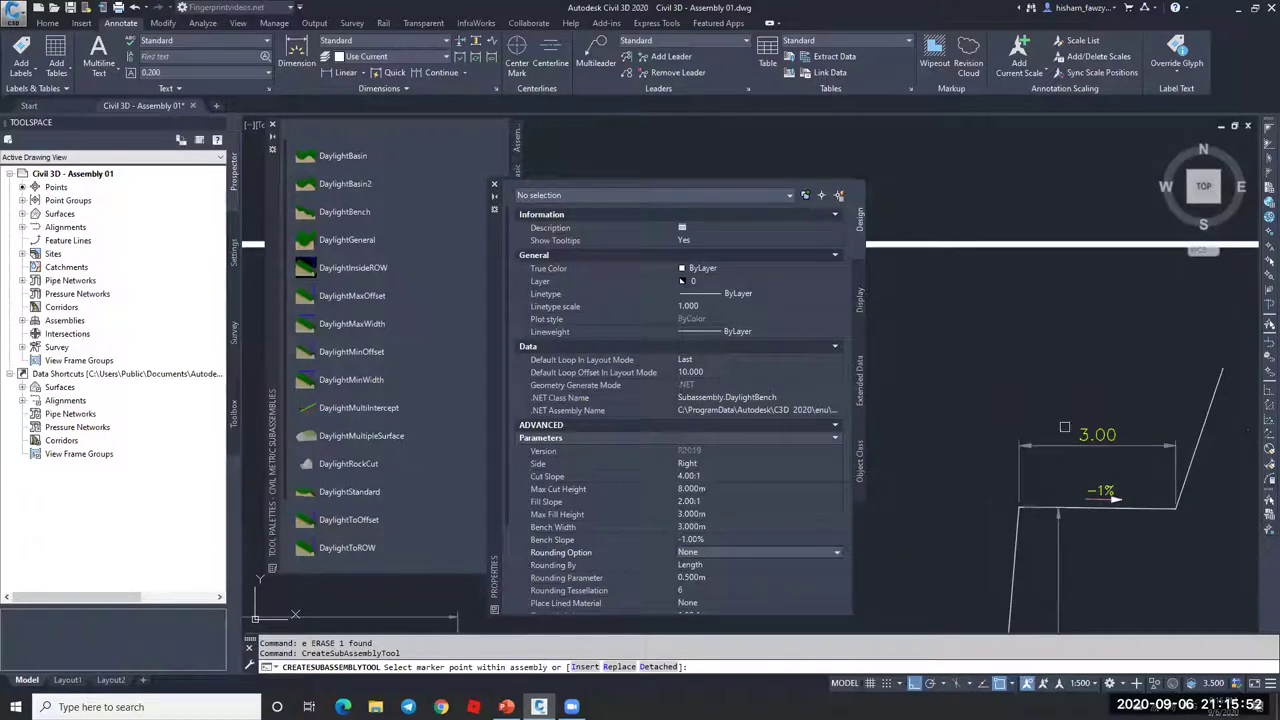
pyautogui.scroll(-5, 1121, 414)
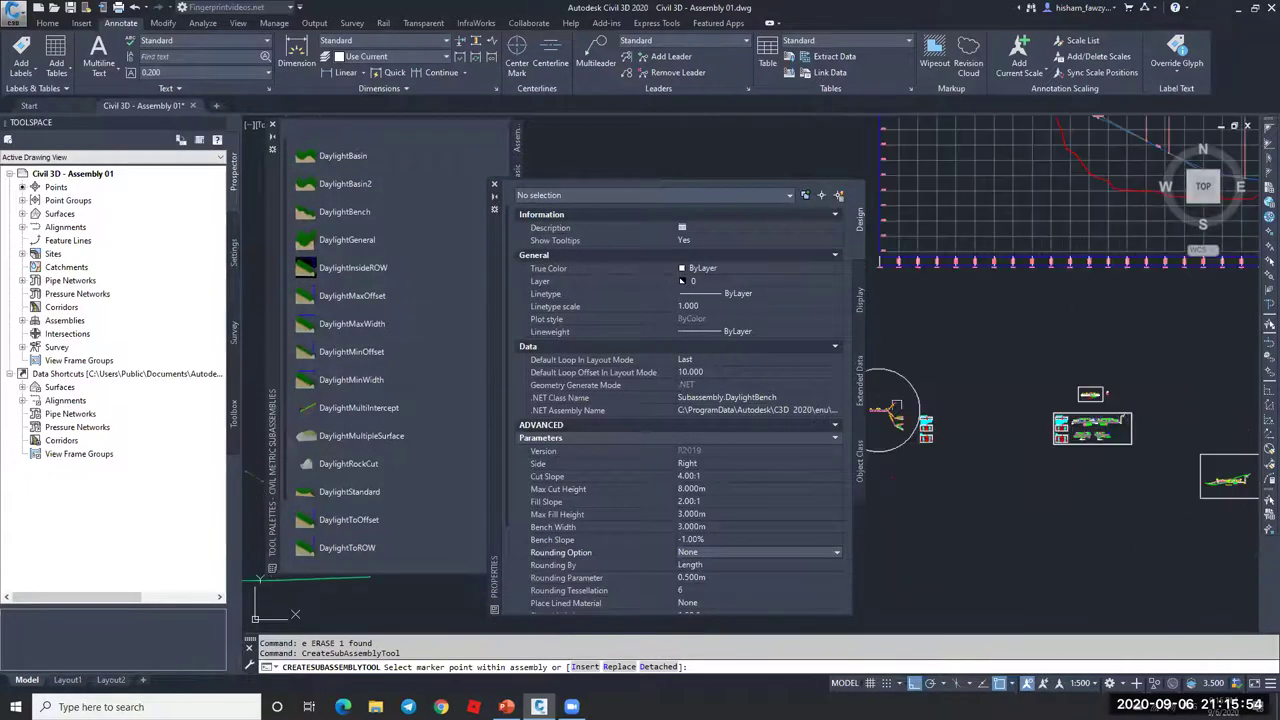
pyautogui.scroll(6, 955, 405)
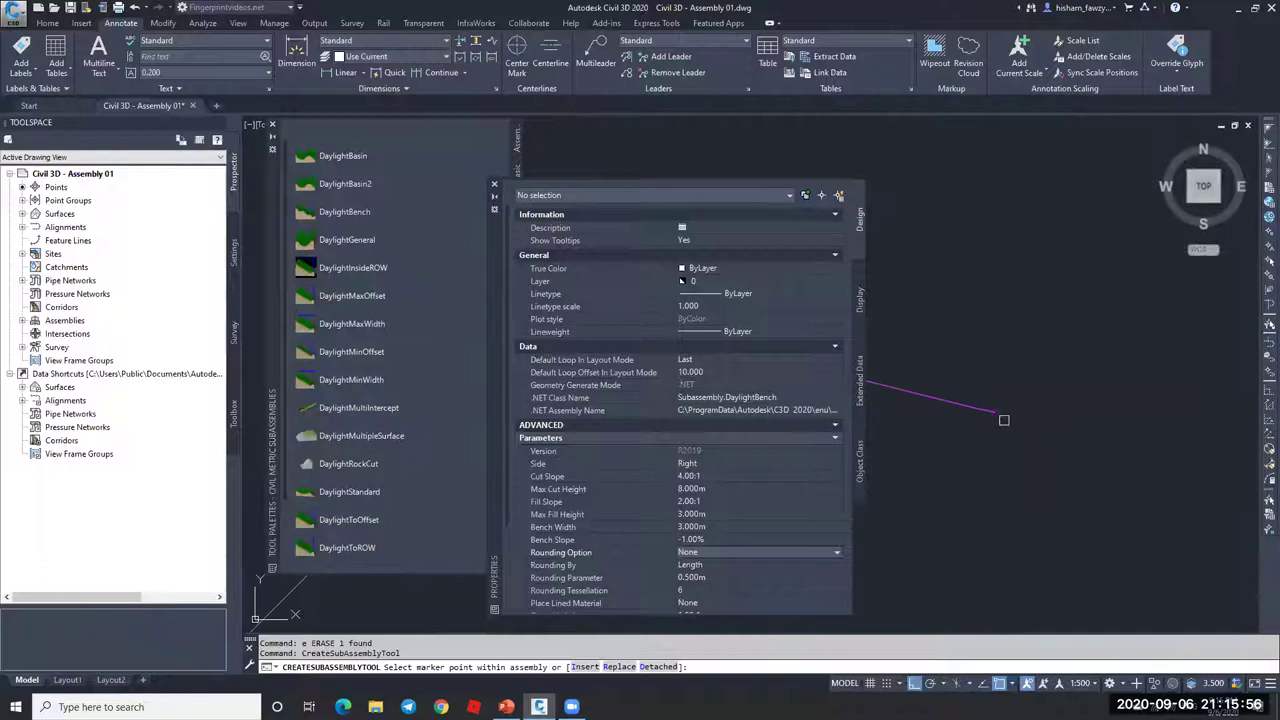
pyautogui.scroll(-5, 1000, 413)
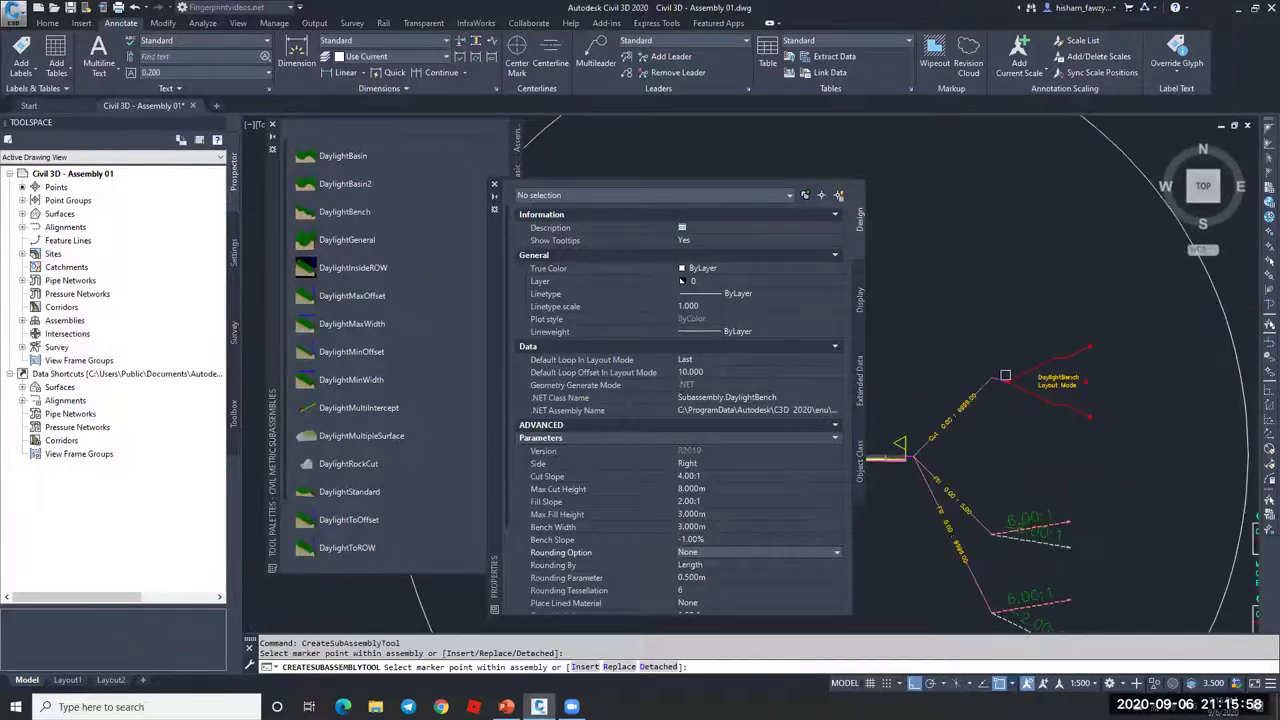
pyautogui.press('Escape')
pyautogui.scroll(3, 1120, 380)
pyautogui.scroll(-3, 1100, 330)
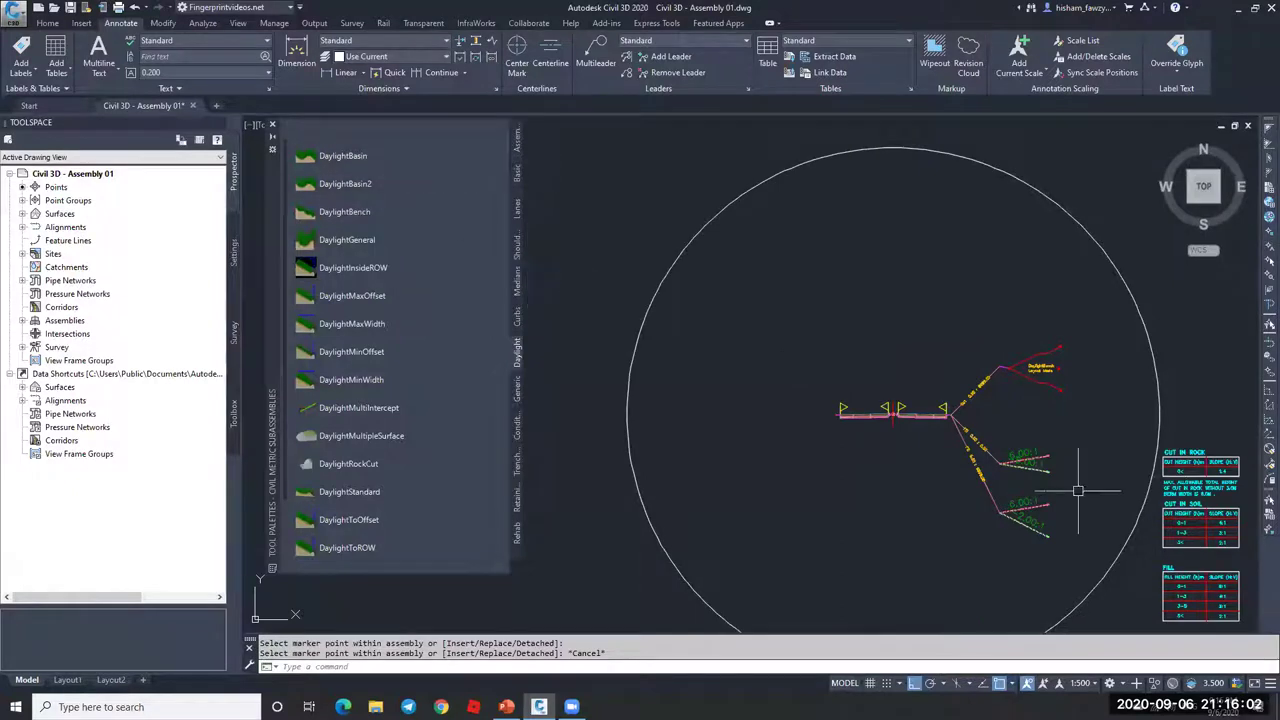
pyautogui.press('Escape')
pyautogui.press('Escape')
# - Mirror the right-side cut, fill and daylight subassemblies about the assembly marker
pyautogui.click(1062, 312)
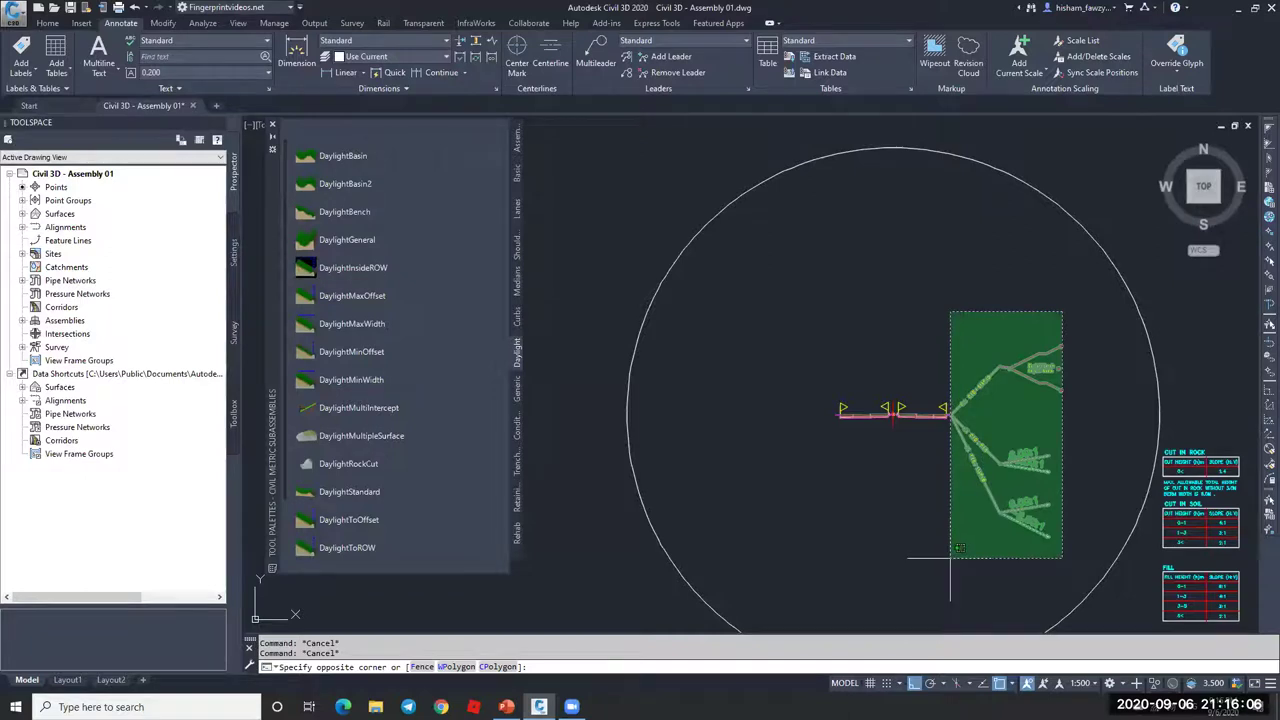
pyautogui.click(908, 598)
pyautogui.scroll(5, 958, 428)
pyautogui.scroll(4, 929, 437)
pyautogui.scroll(-4, 975, 388)
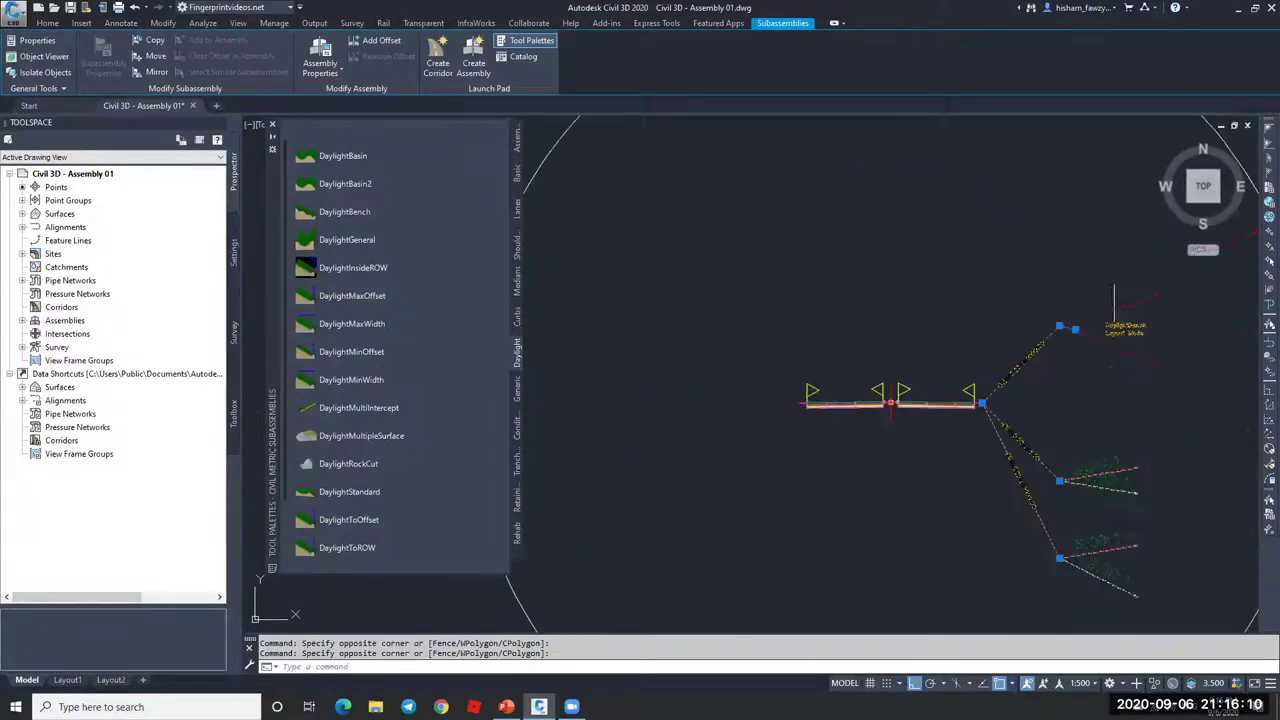
pyautogui.click(153, 74)
pyautogui.scroll(6, 794, 402)
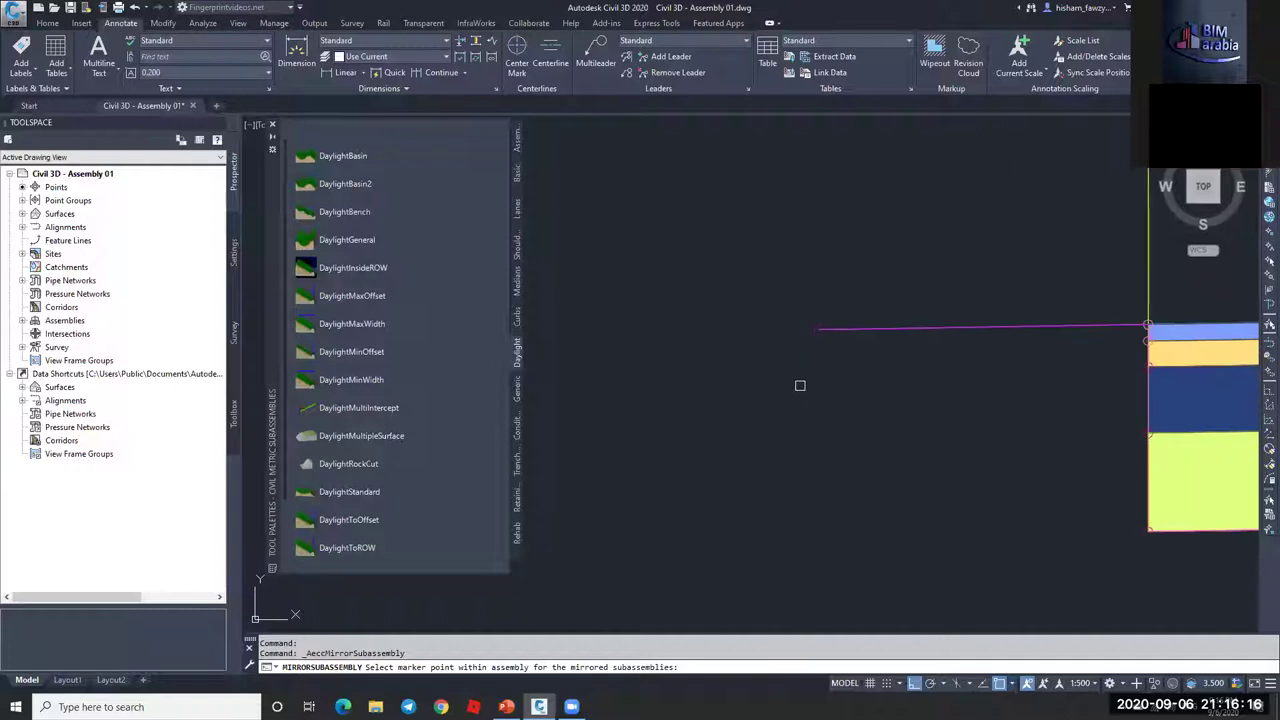
pyautogui.click(816, 327)
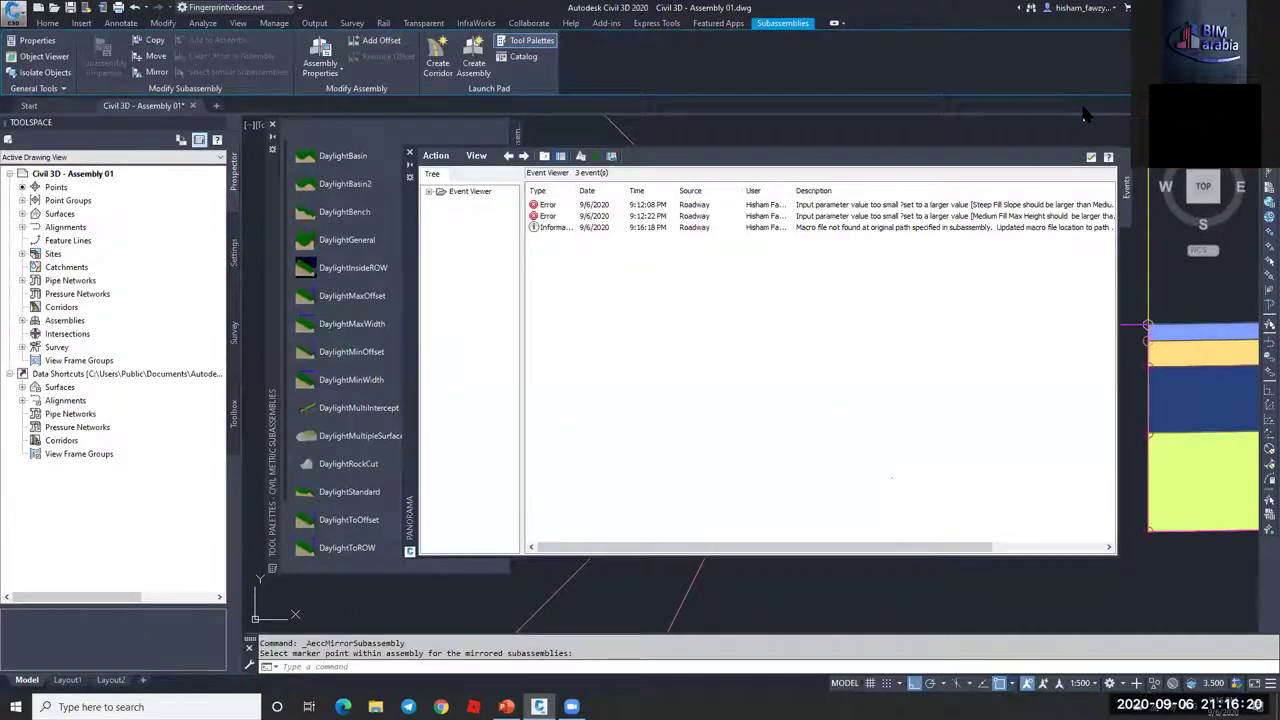
# - Clear and close the Event Viewer, end Mirror, and close the Tool Palettes
pyautogui.click(436, 156)
pyautogui.click(462, 202)
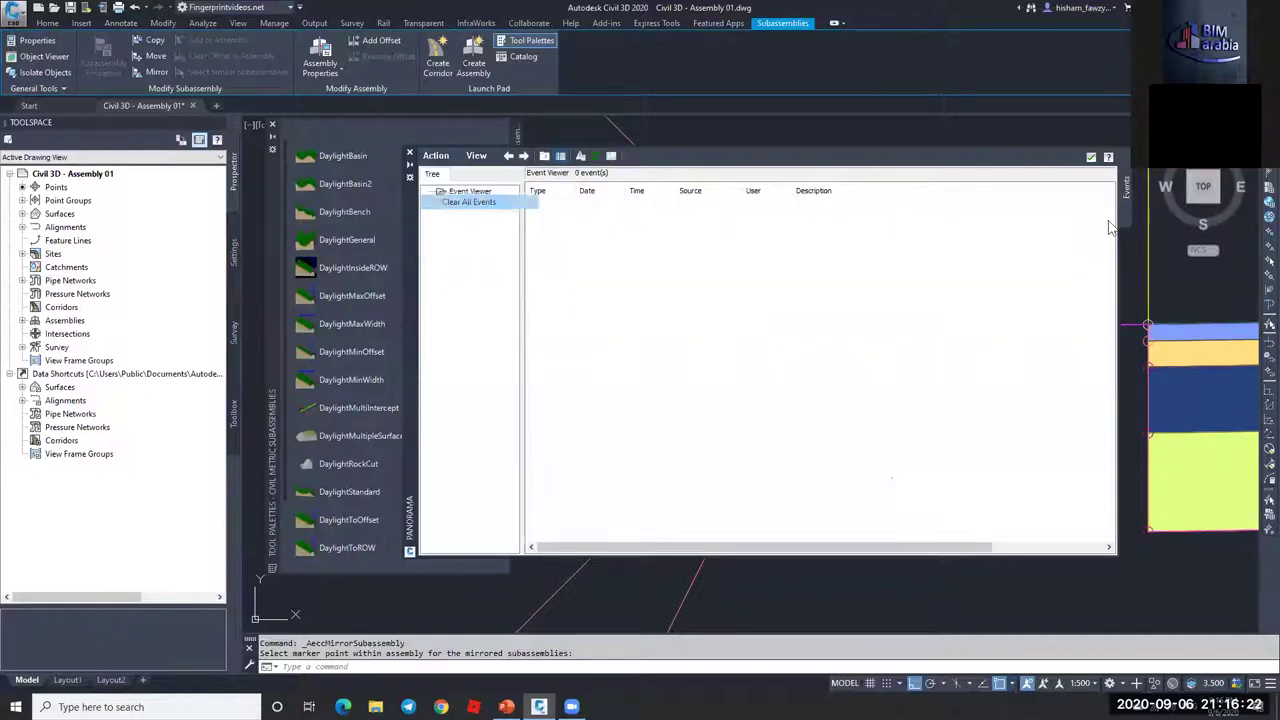
pyautogui.click(1091, 157)
pyautogui.scroll(-6, 1147, 326)
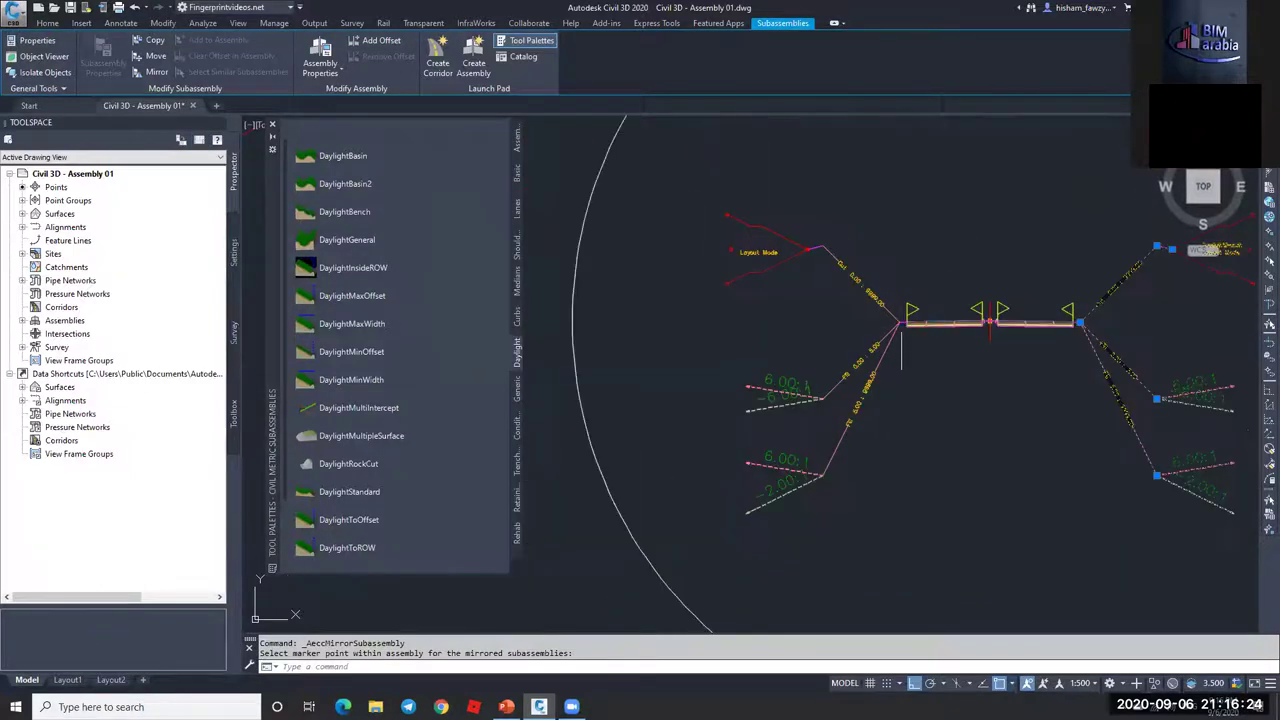
pyautogui.press('Escape')
pyautogui.scroll(4, 981, 327)
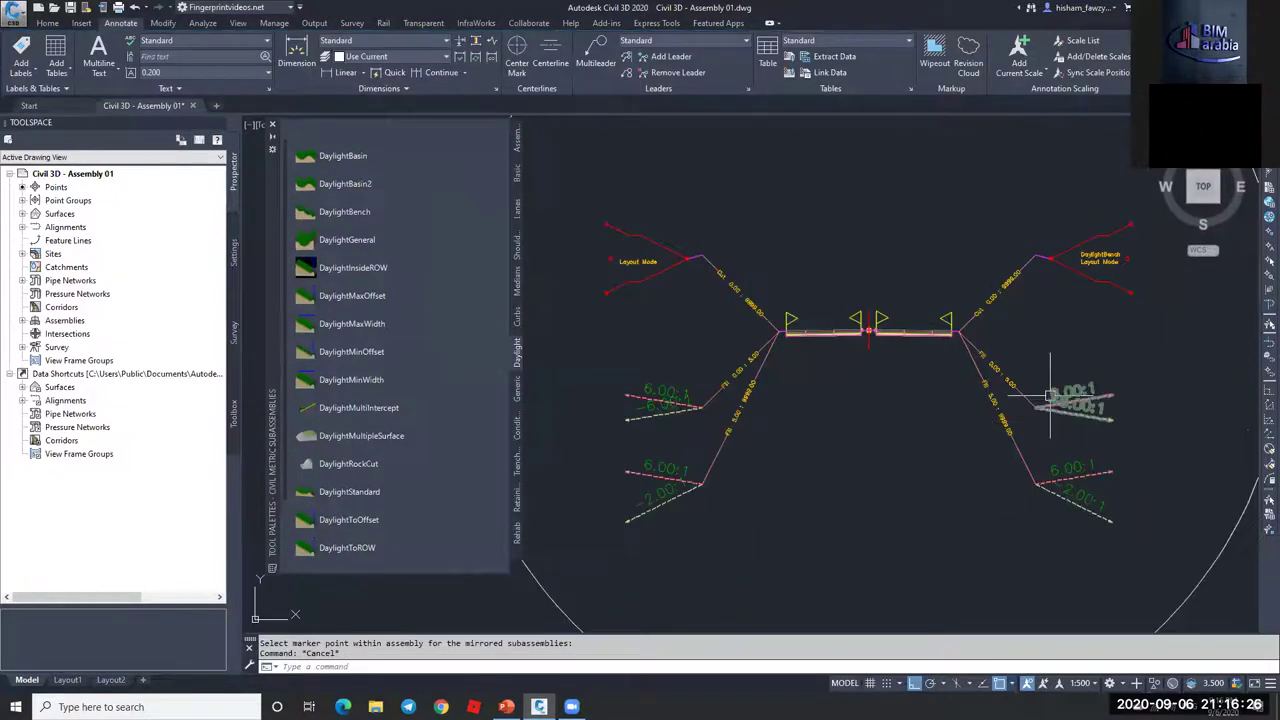
pyautogui.click(272, 124)
pyautogui.scroll(-15, 1013, 328)
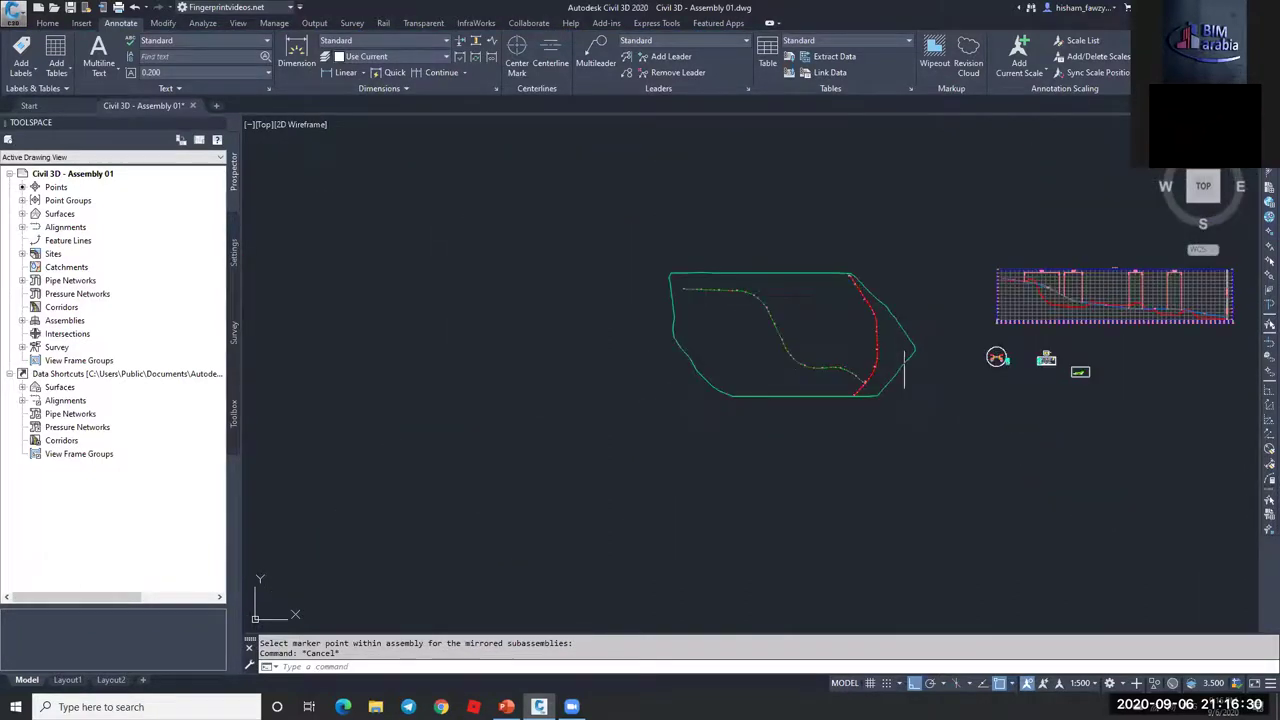
# - Create corridor R 01 using ROAD 01, profile ROAD 01-FG02, assembly Type 01 and target surface NGL
pyautogui.scroll(2, 726, 307)
pyautogui.click(47, 22)
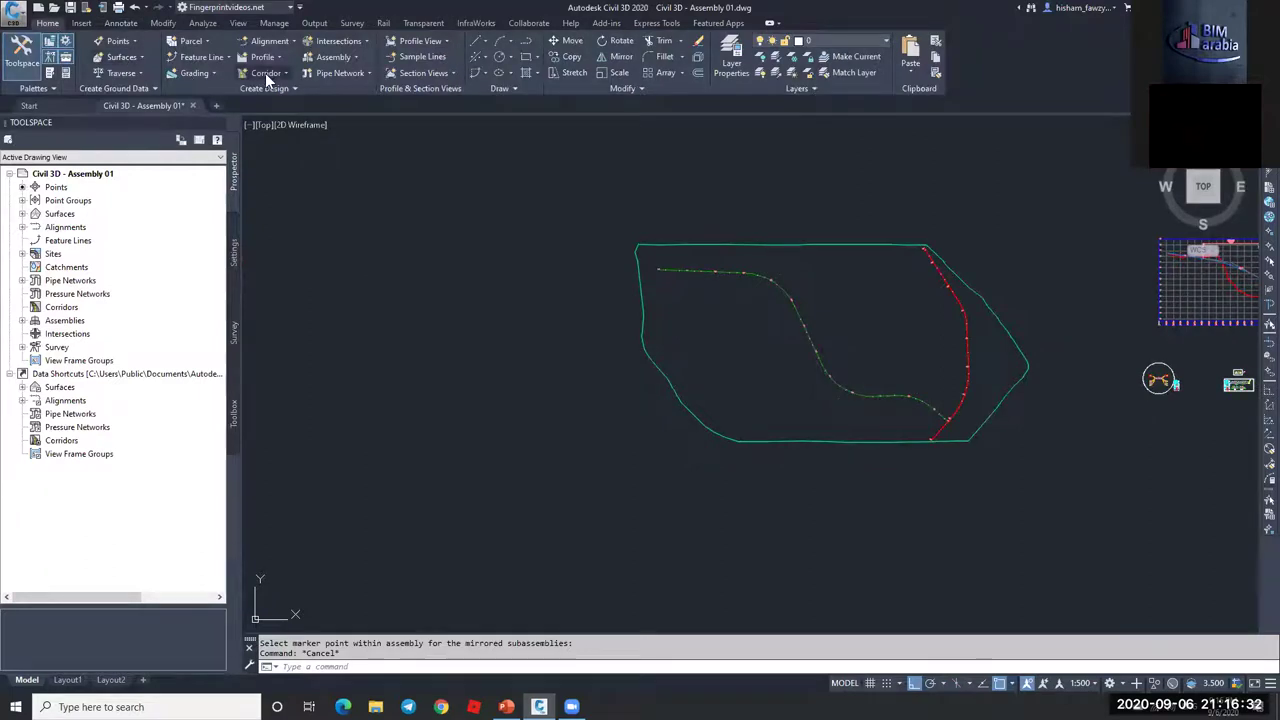
pyautogui.click(266, 73)
pyautogui.click(284, 95)
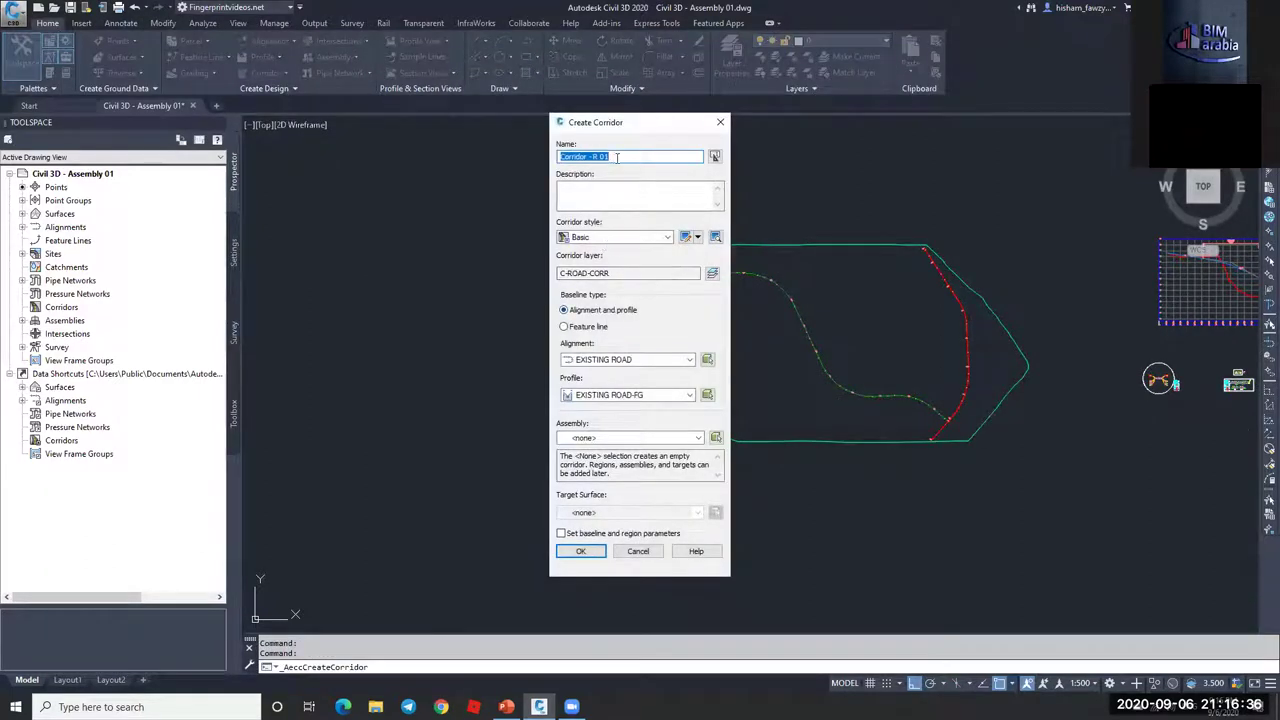
pyautogui.click(632, 360)
pyautogui.click(604, 384)
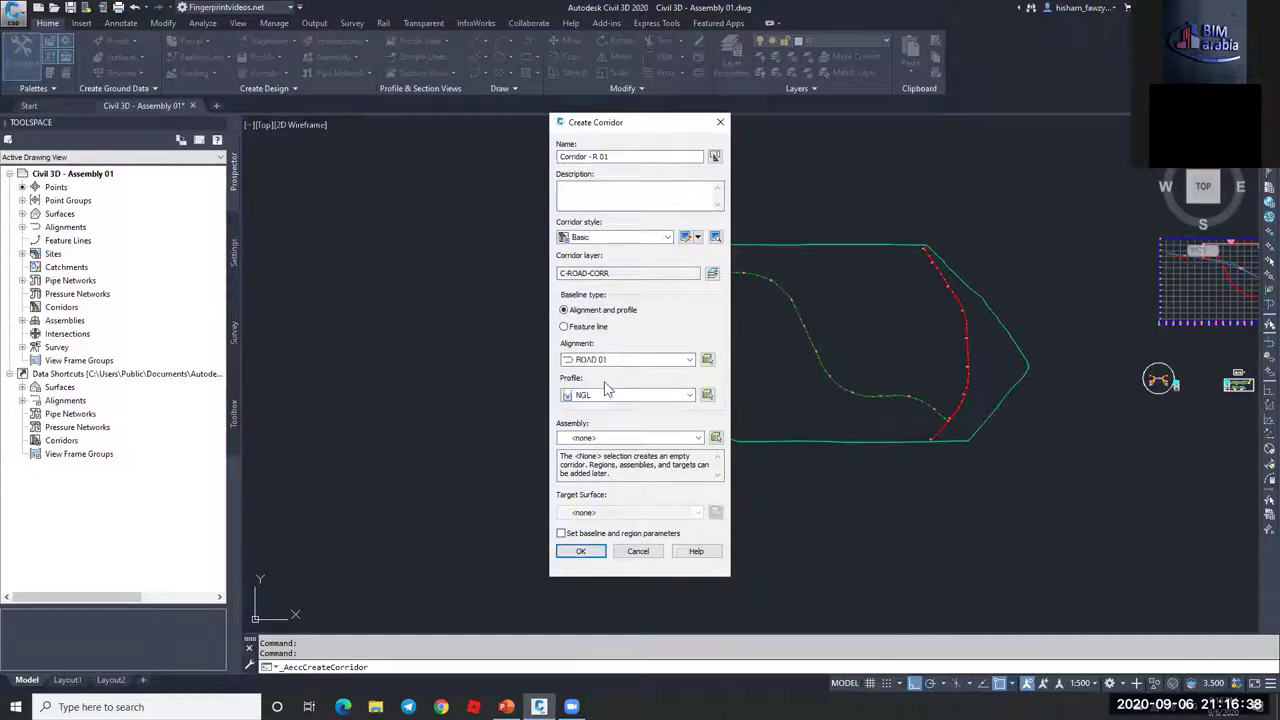
pyautogui.click(609, 396)
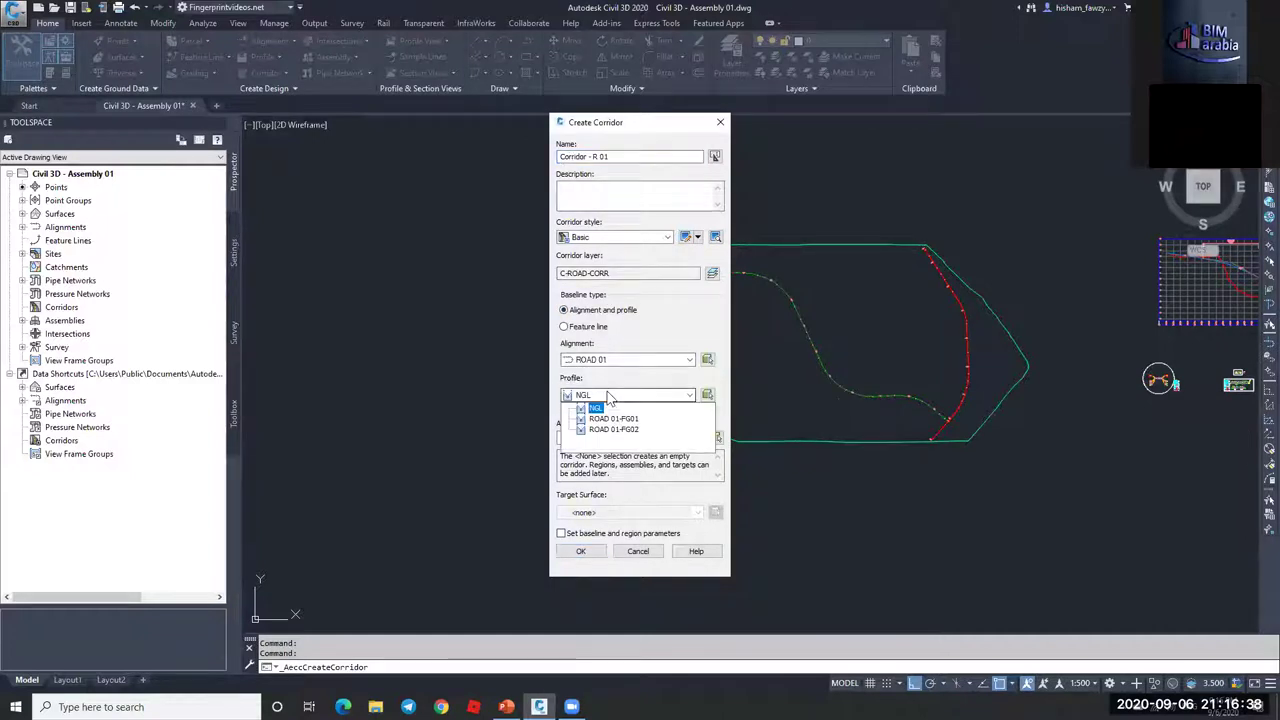
pyautogui.click(600, 429)
pyautogui.click(594, 440)
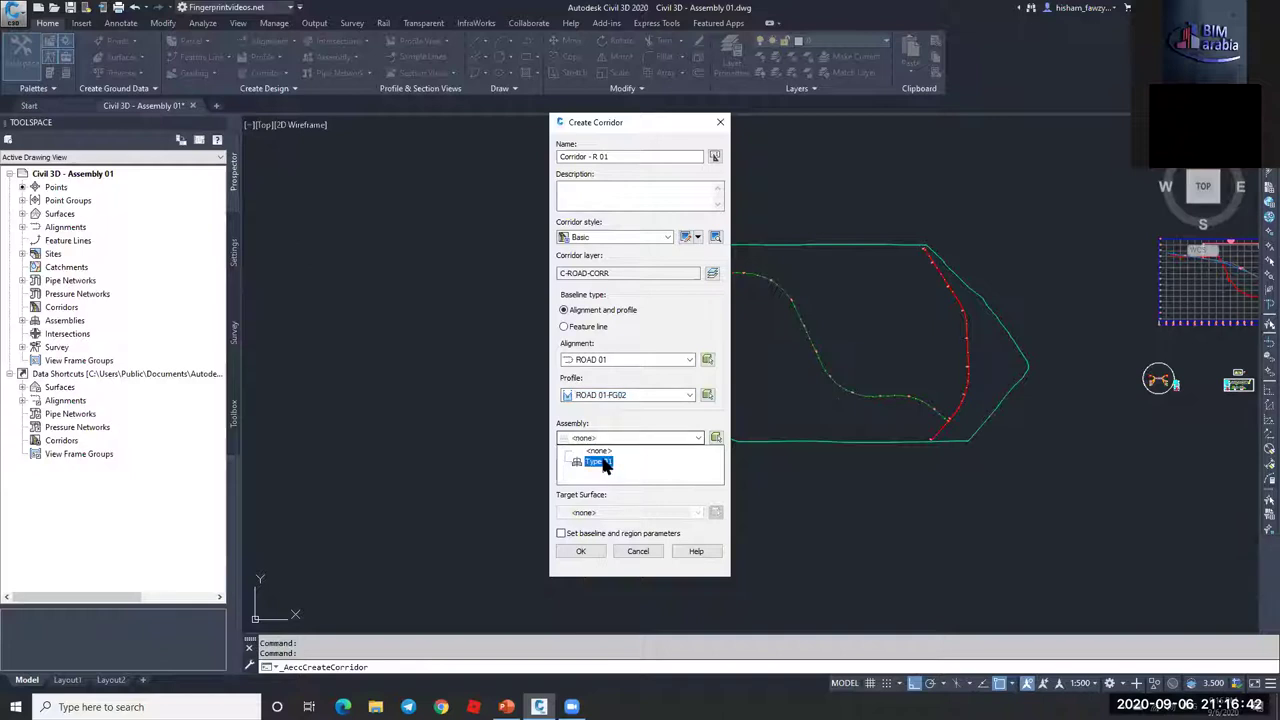
pyautogui.click(603, 458)
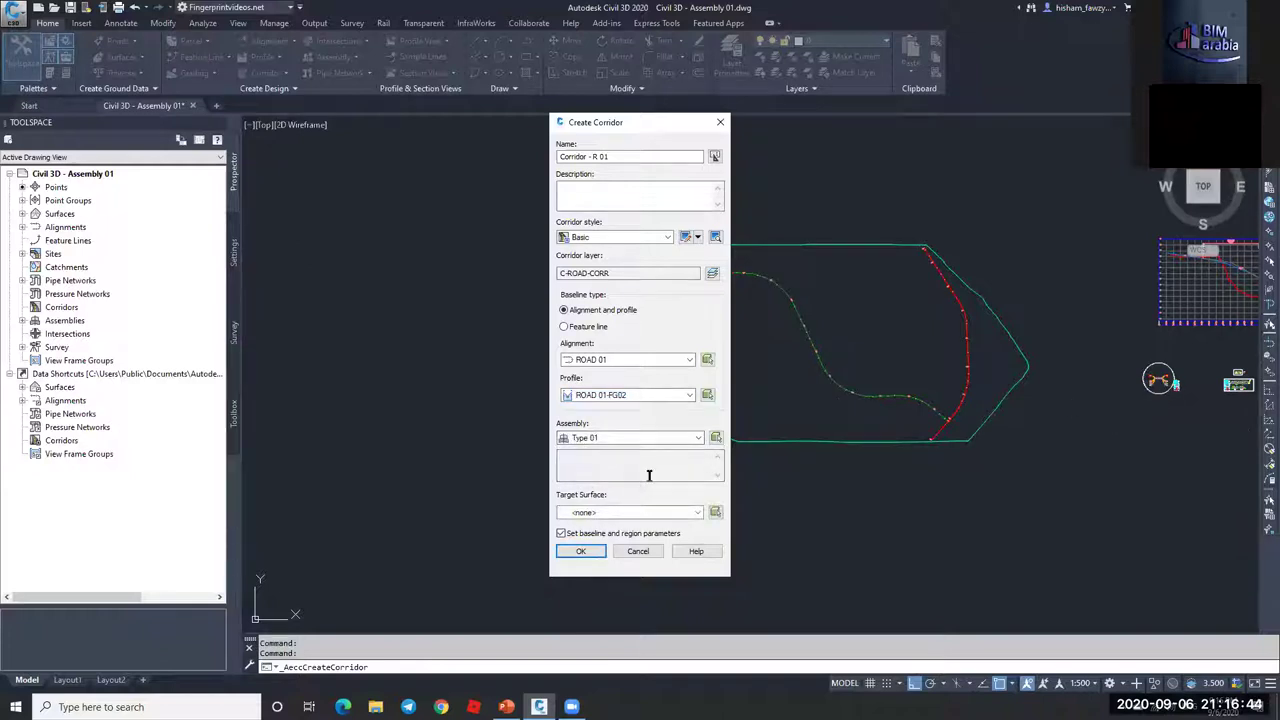
pyautogui.click(610, 513)
pyautogui.click(594, 540)
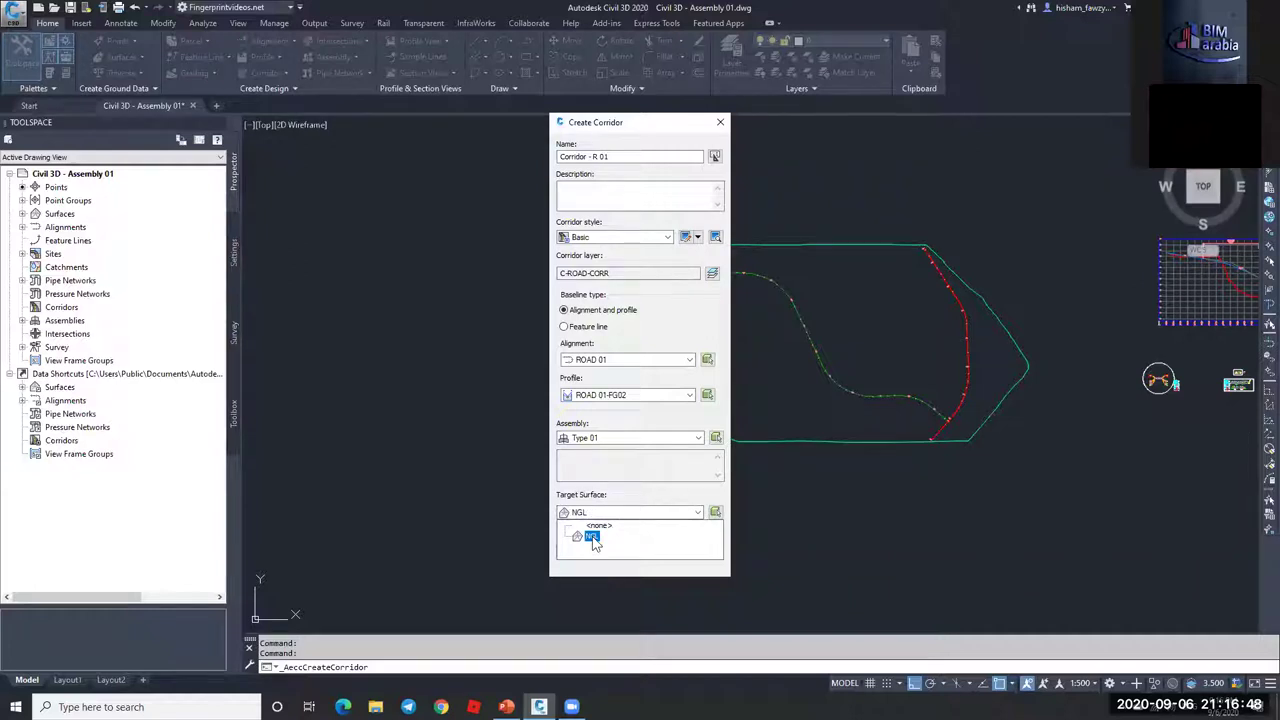
pyautogui.click(593, 538)
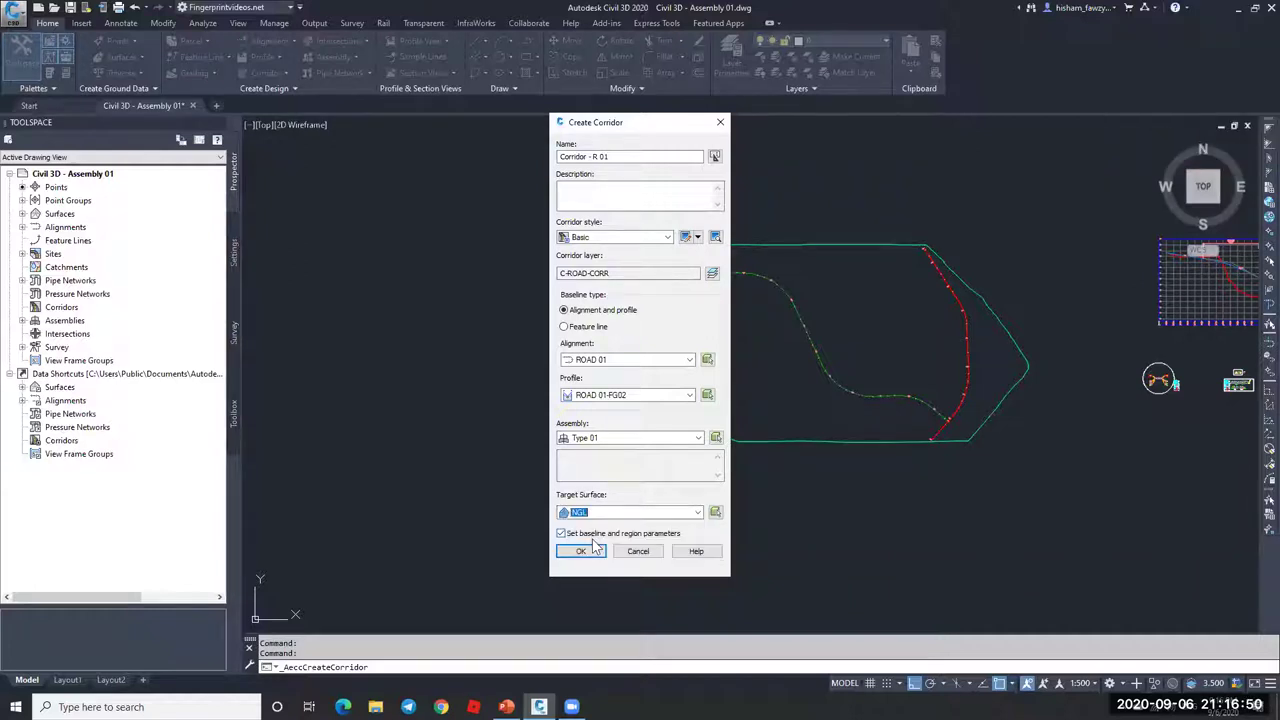
pyautogui.click(584, 552)
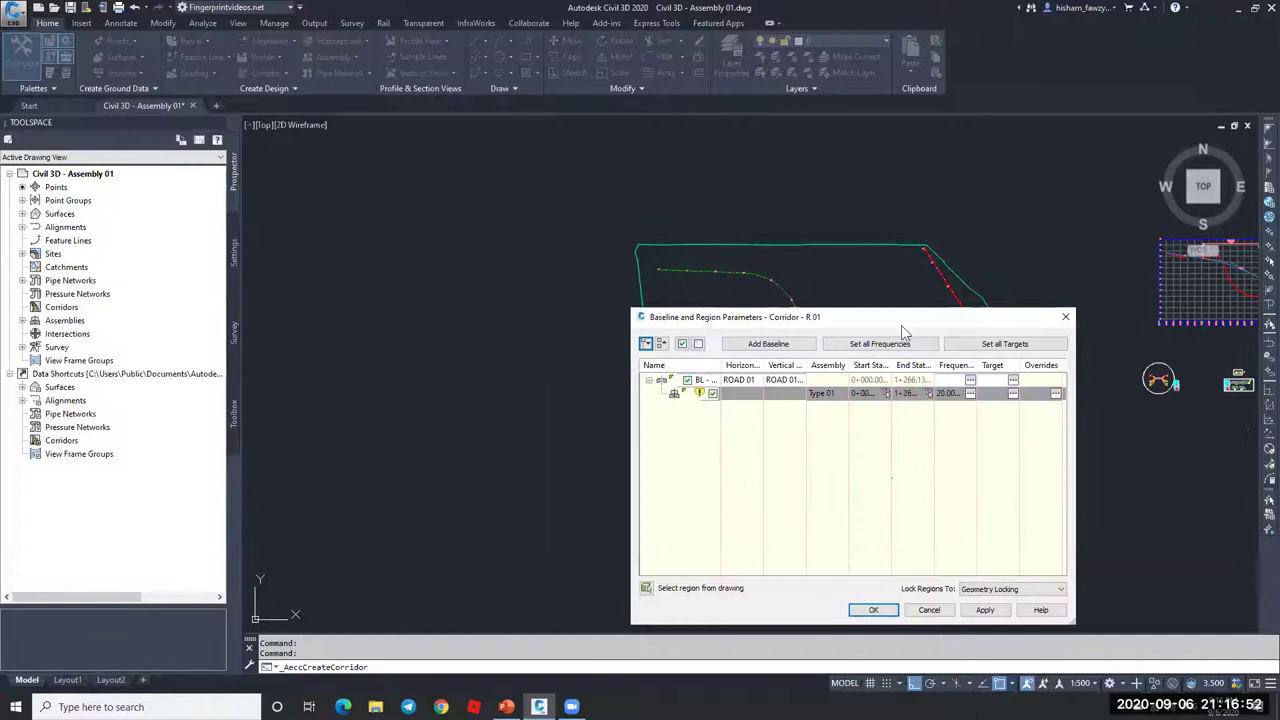
# - Set the assembly frequency to 5 m along tangents and curves, then rebuild corridor R 01
pyautogui.moveTo(908, 321); pyautogui.dragTo(734, 228)
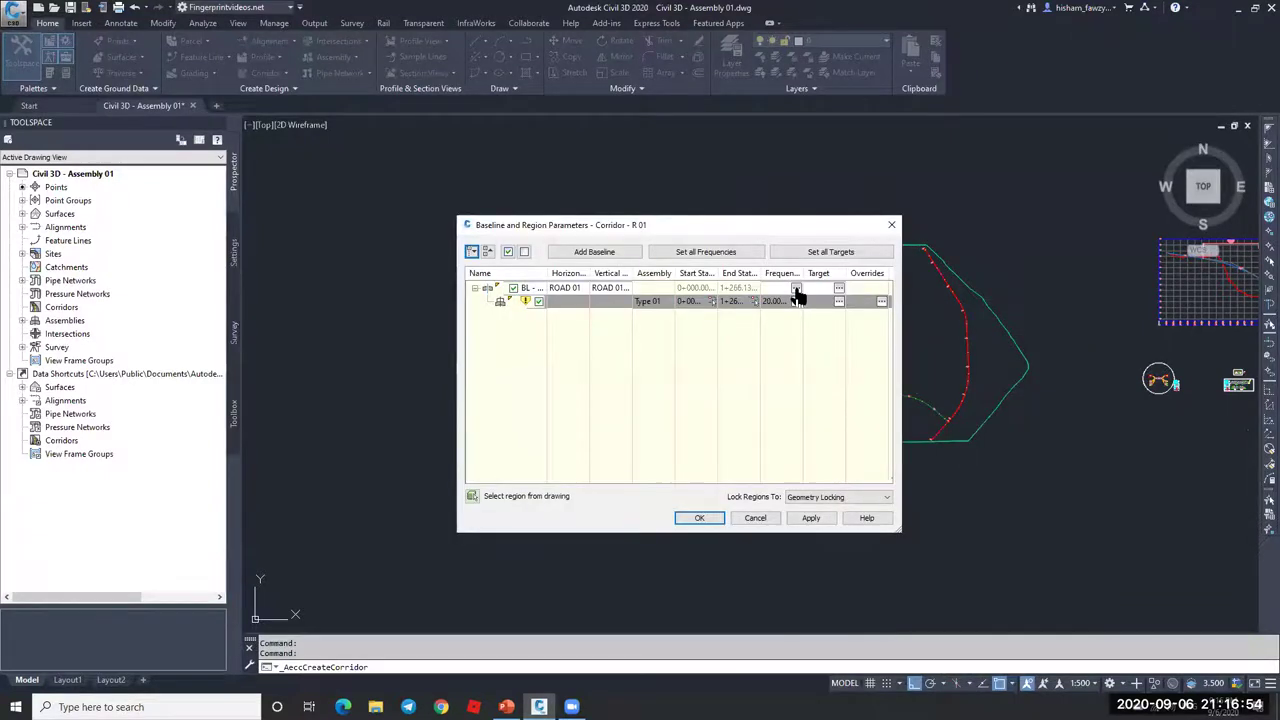
pyautogui.click(796, 289)
pyautogui.press('Return')
pyautogui.click(900, 363)
pyautogui.write('5')
pyautogui.press('Return')
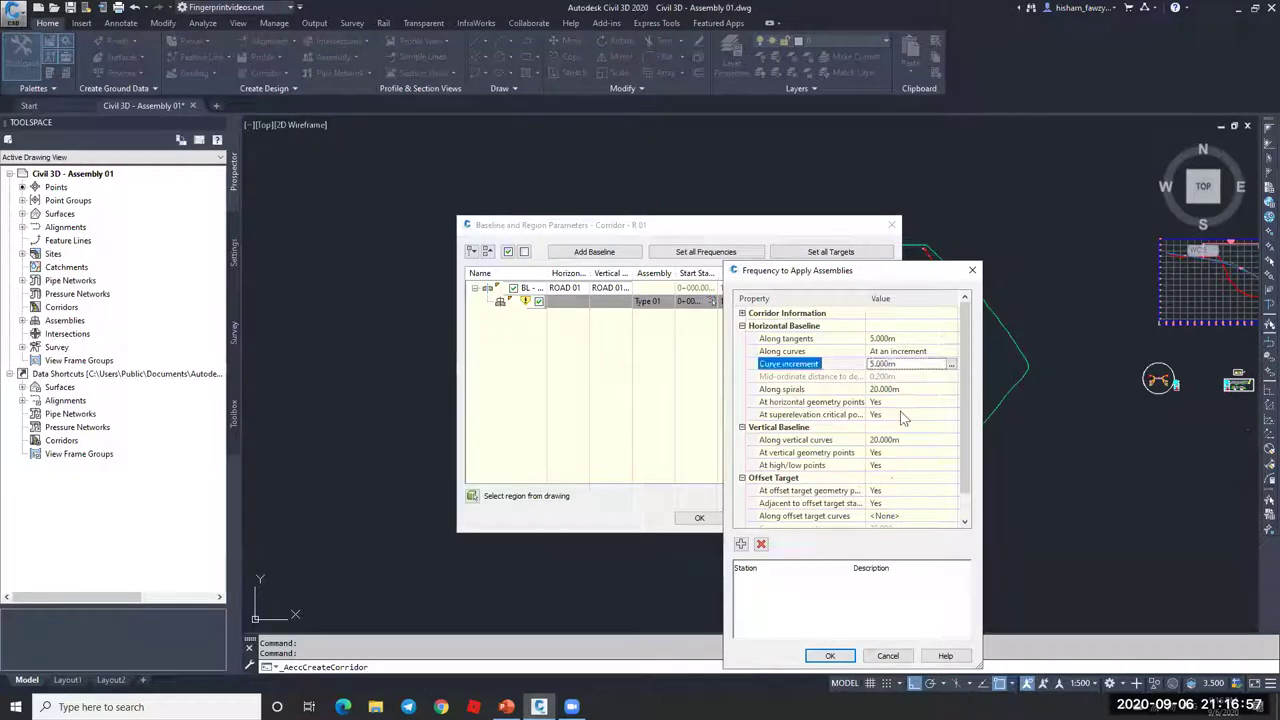
pyautogui.click(830, 655)
pyautogui.click(699, 517)
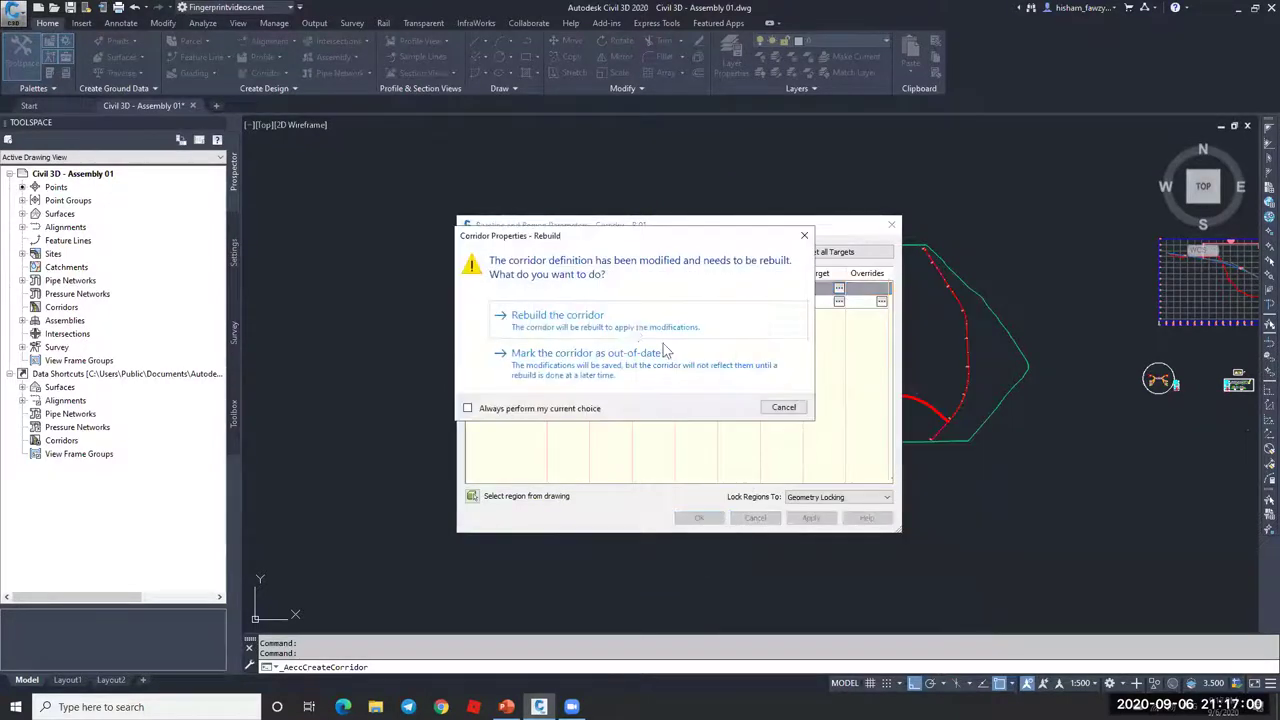
pyautogui.click(630, 318)
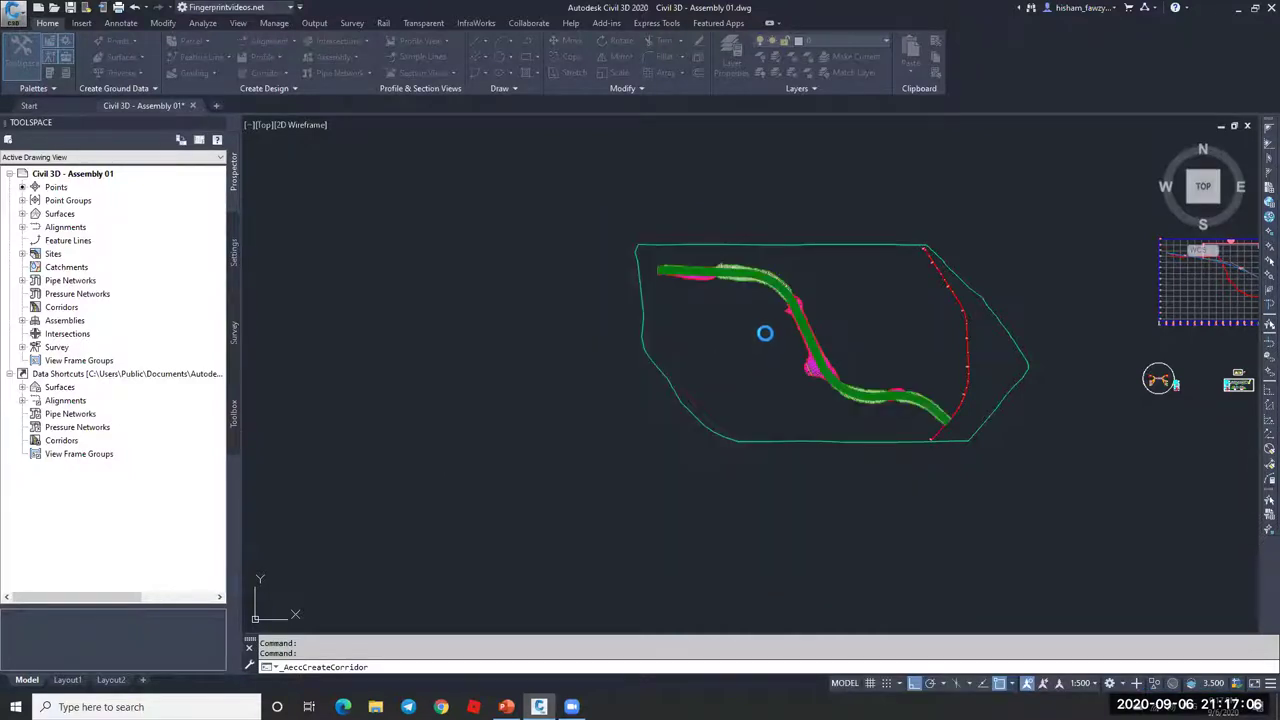
# - Zoom over corridor R 01 to inspect its daylight lines and cut/fill areas
pyautogui.scroll(5, 790, 354)
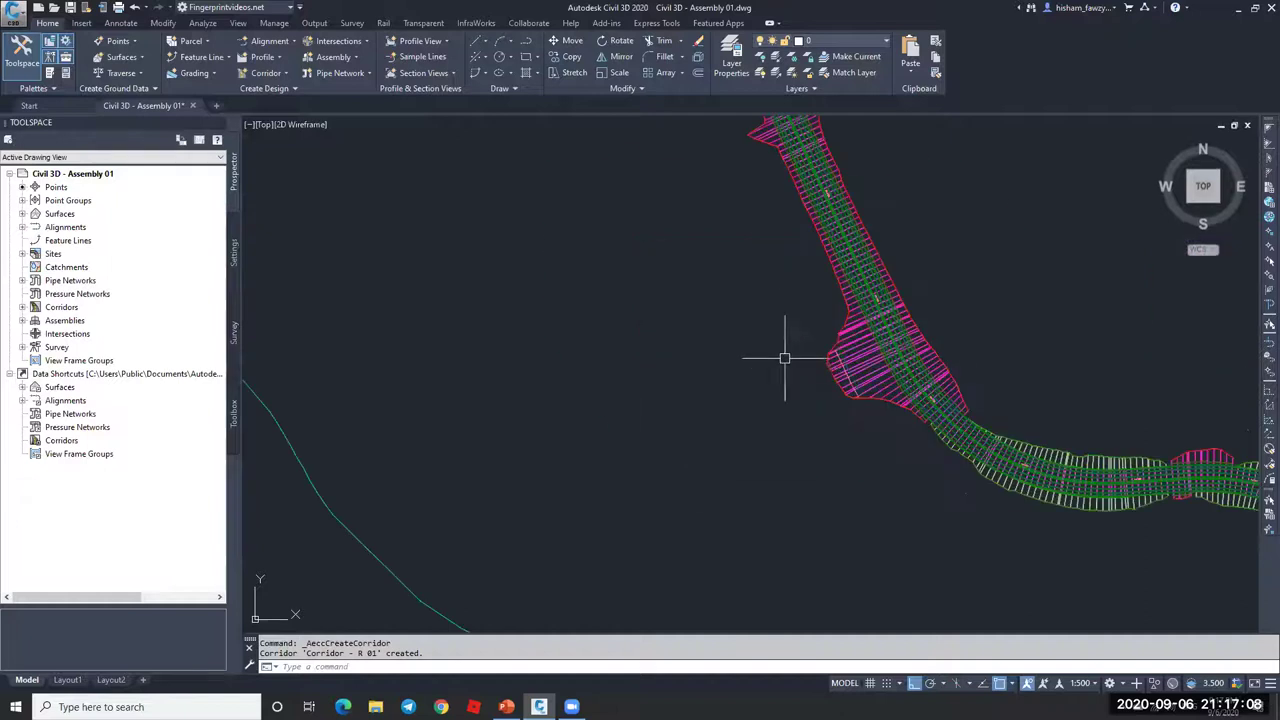
pyautogui.scroll(-4, 794, 366)
pyautogui.press('Escape')
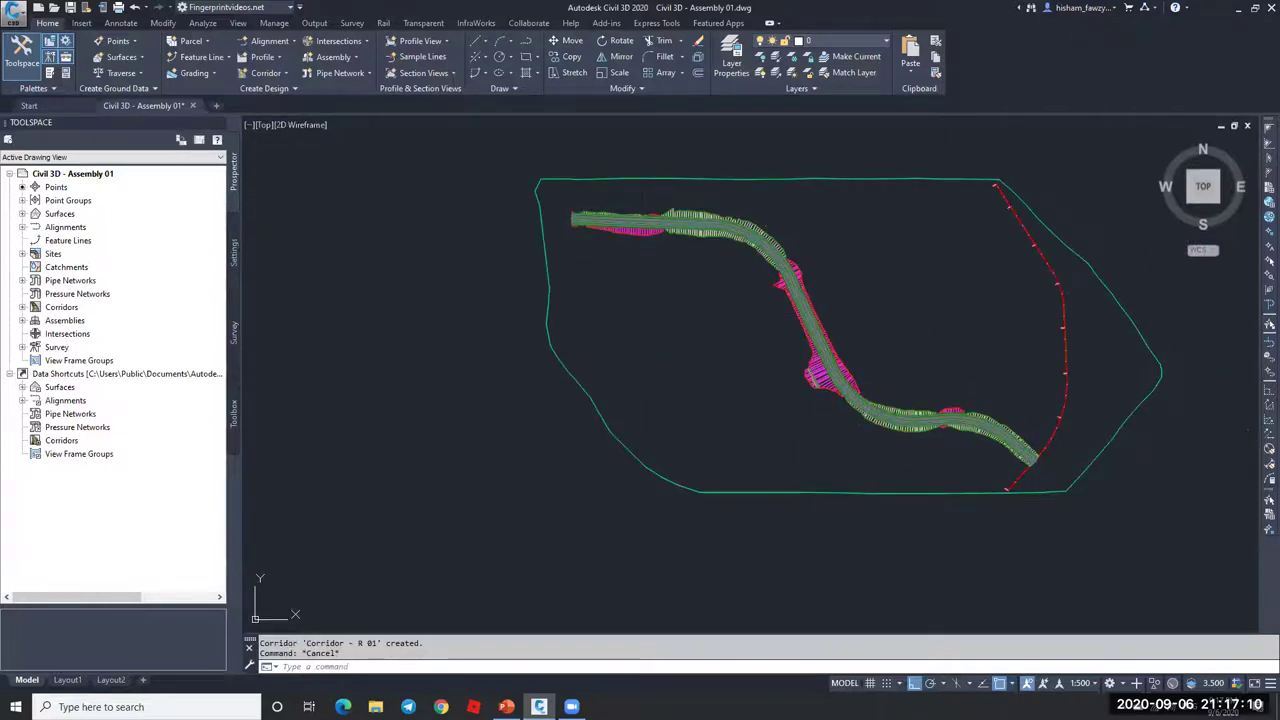
pyautogui.scroll(2, 745, 221)
pyautogui.scroll(-1, 700, 343)
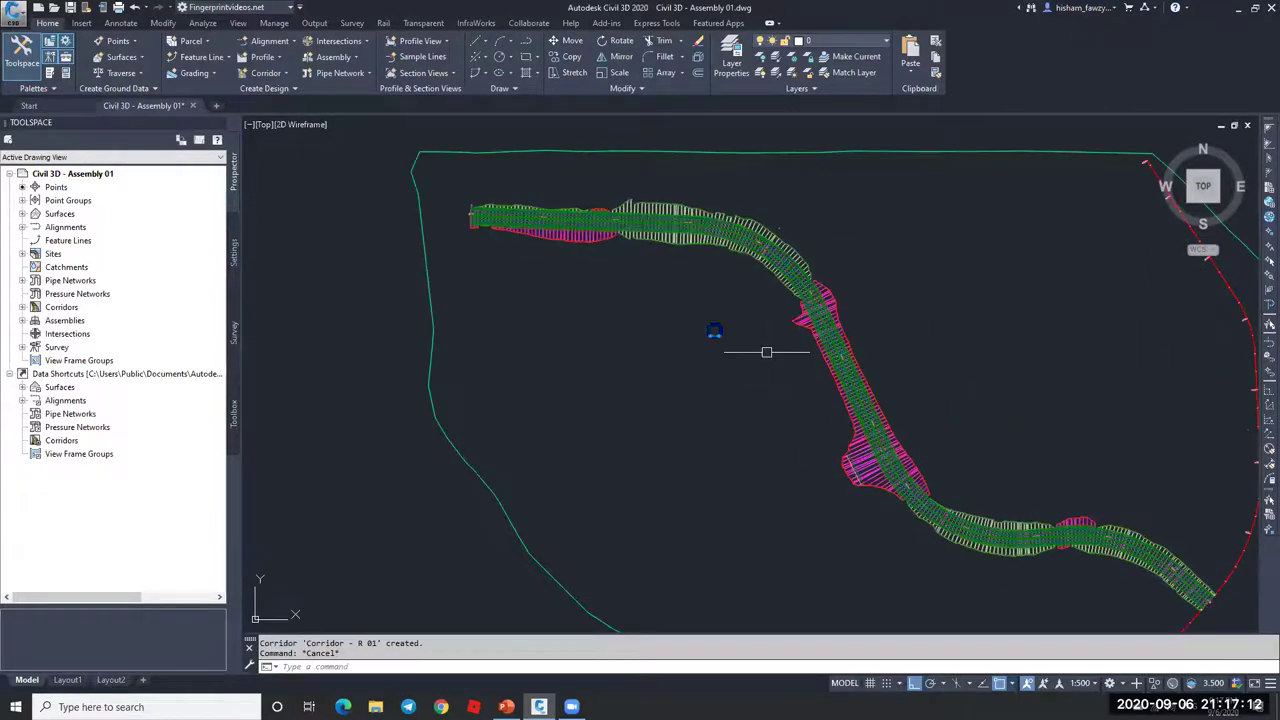
pyautogui.scroll(1, 700, 320)
pyautogui.scroll(3, 795, 412)
pyautogui.scroll(6, 800, 410)
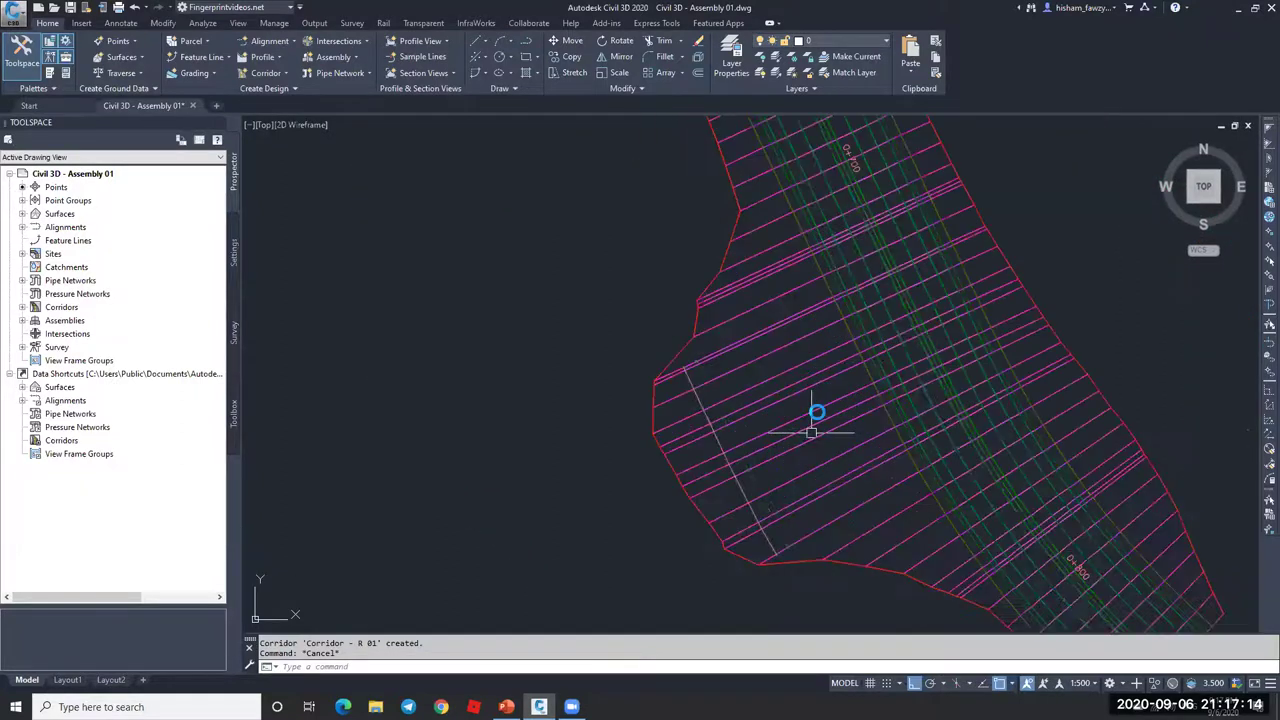
# - Select corridor R 01 to bring up the Corridor contextual tab
pyautogui.click(828, 396)
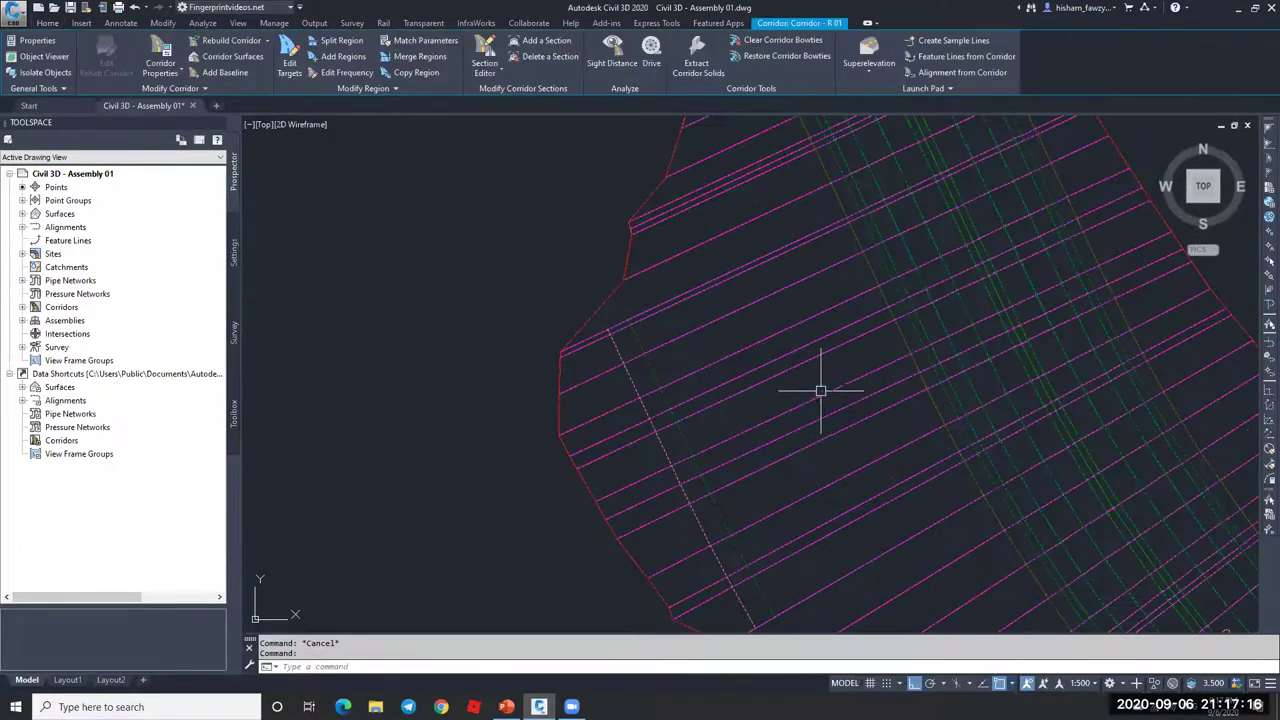
pyautogui.press('Escape')
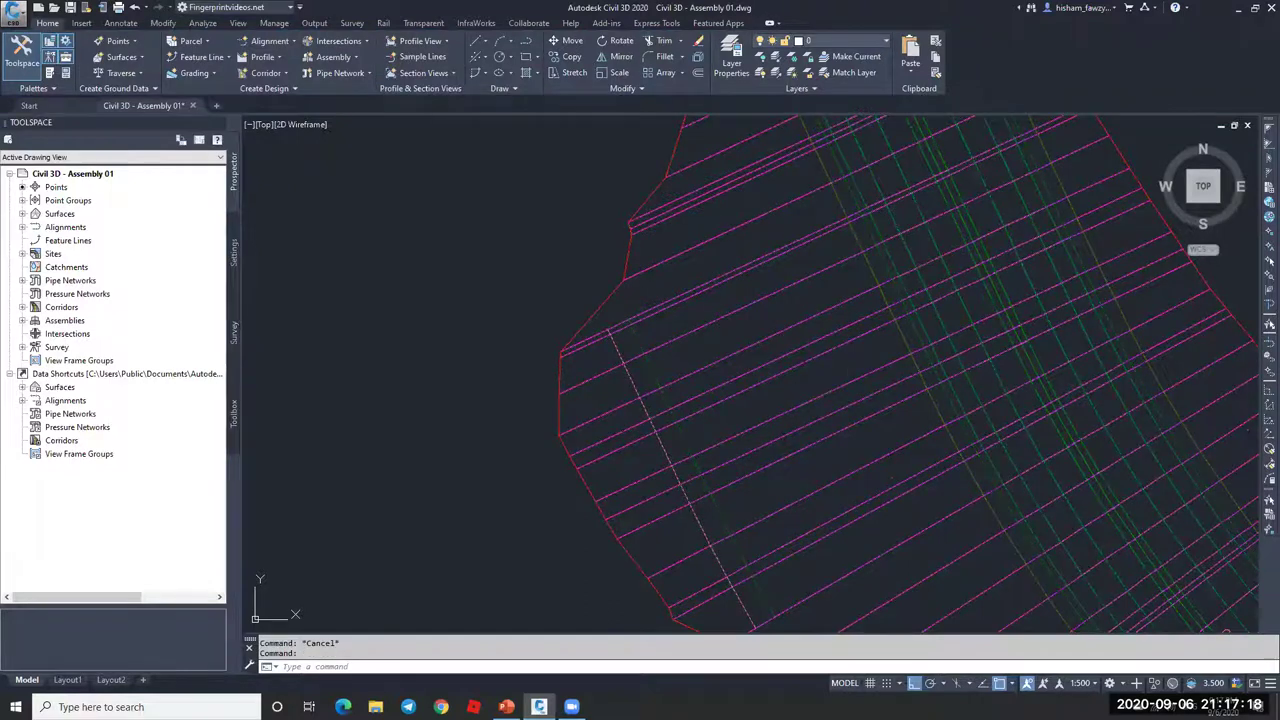
pyautogui.click(836, 380)
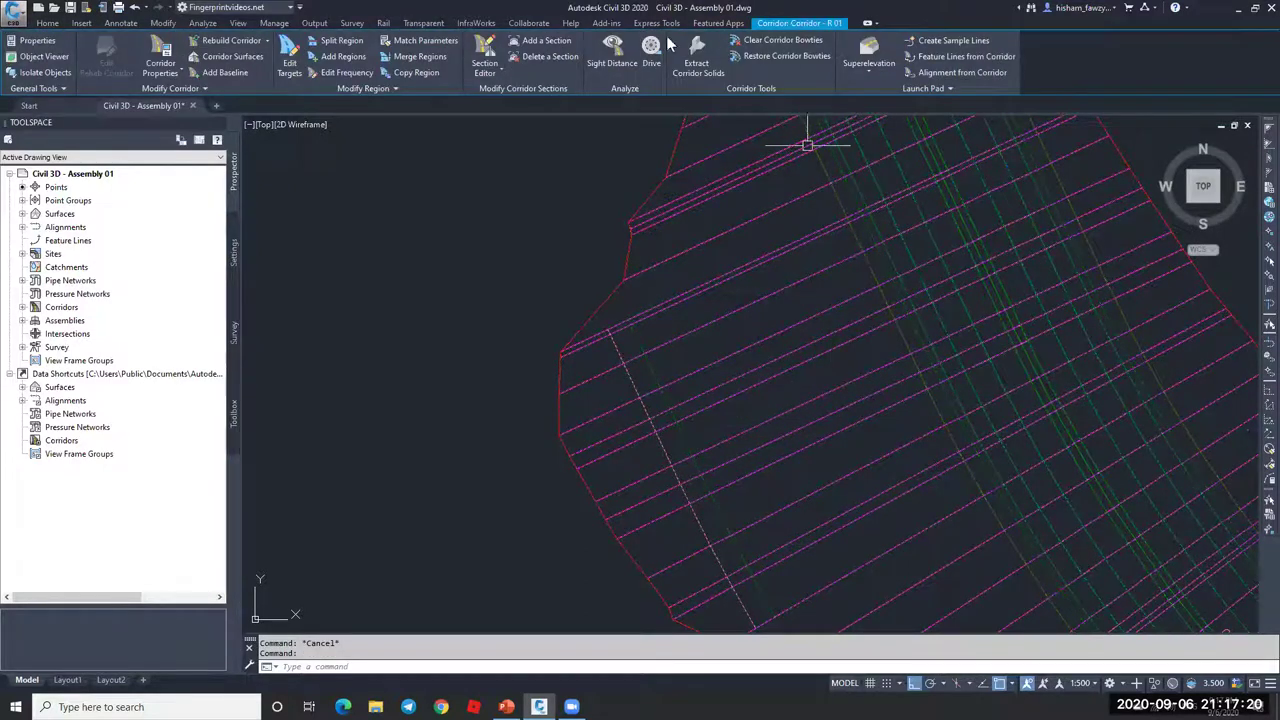
pyautogui.scroll(-3, 885, 323)
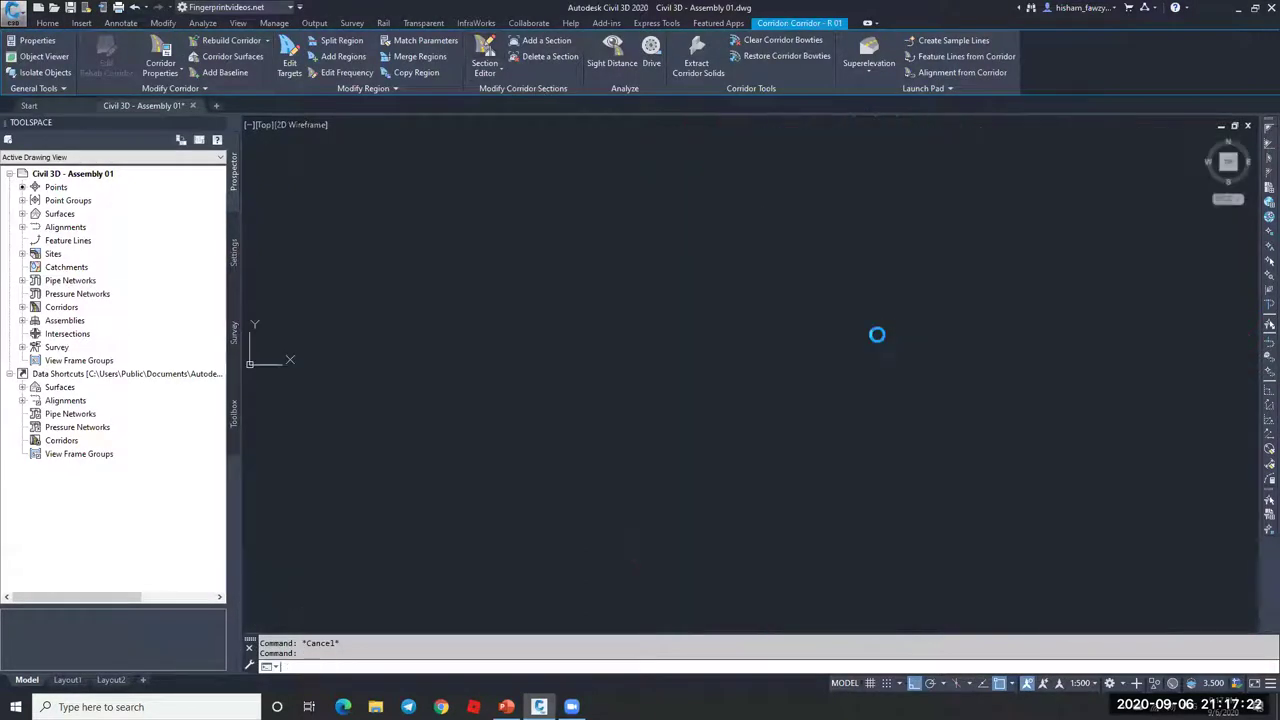
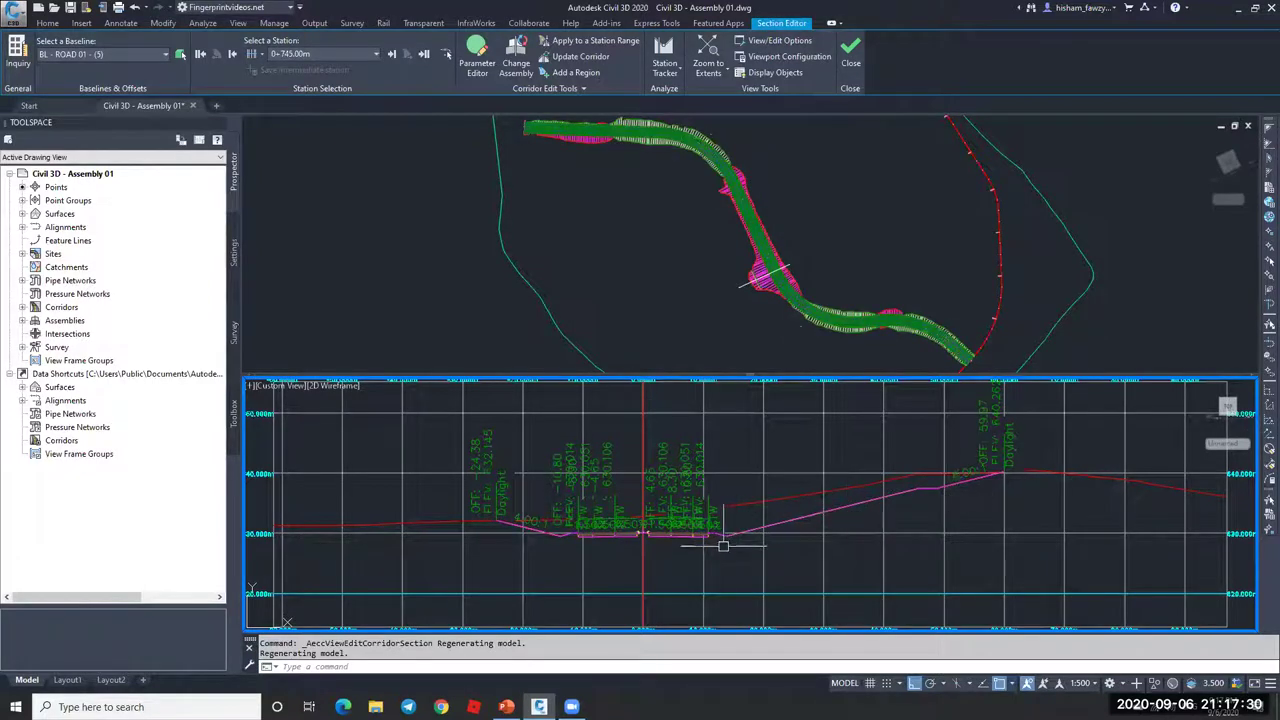
# - Set Display Horizontal Grid and Display Vertical Grid to No in the section view options
pyautogui.scroll(-2, 939, 492)
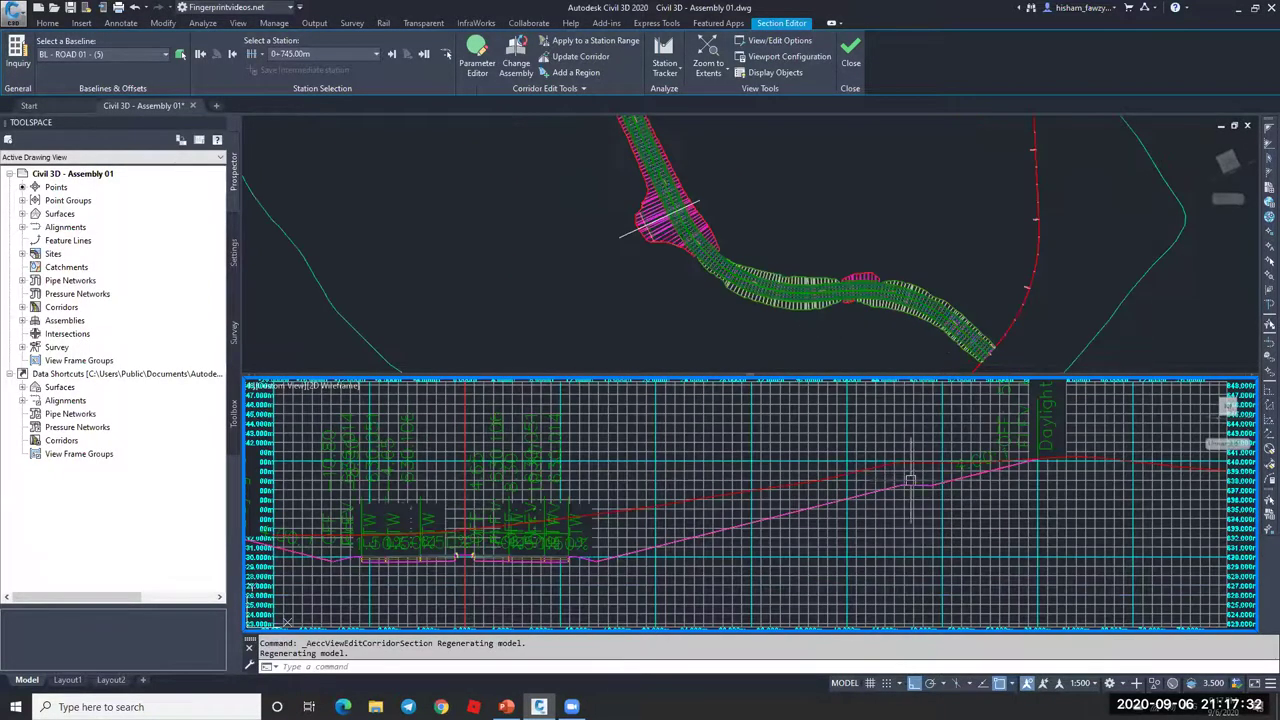
pyautogui.click(776, 41)
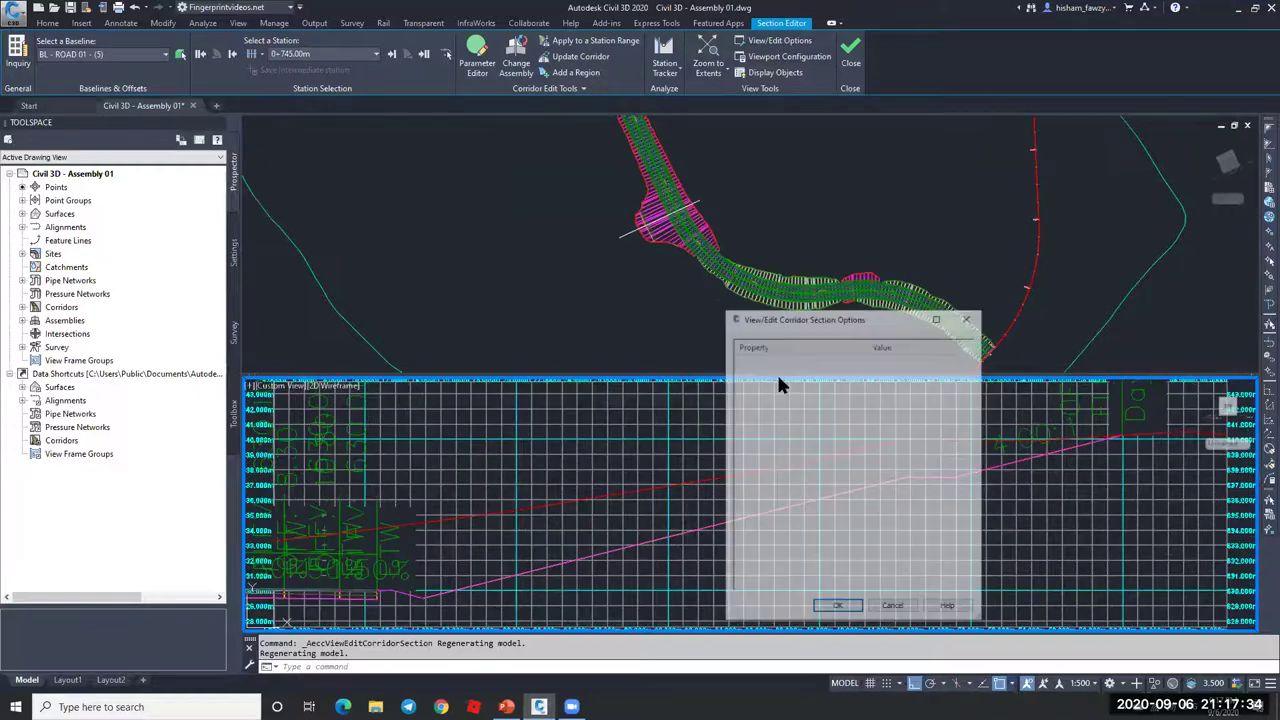
pyautogui.click(891, 442)
pyautogui.click(891, 448)
pyautogui.click(885, 461)
pyautogui.click(905, 461)
pyautogui.click(880, 474)
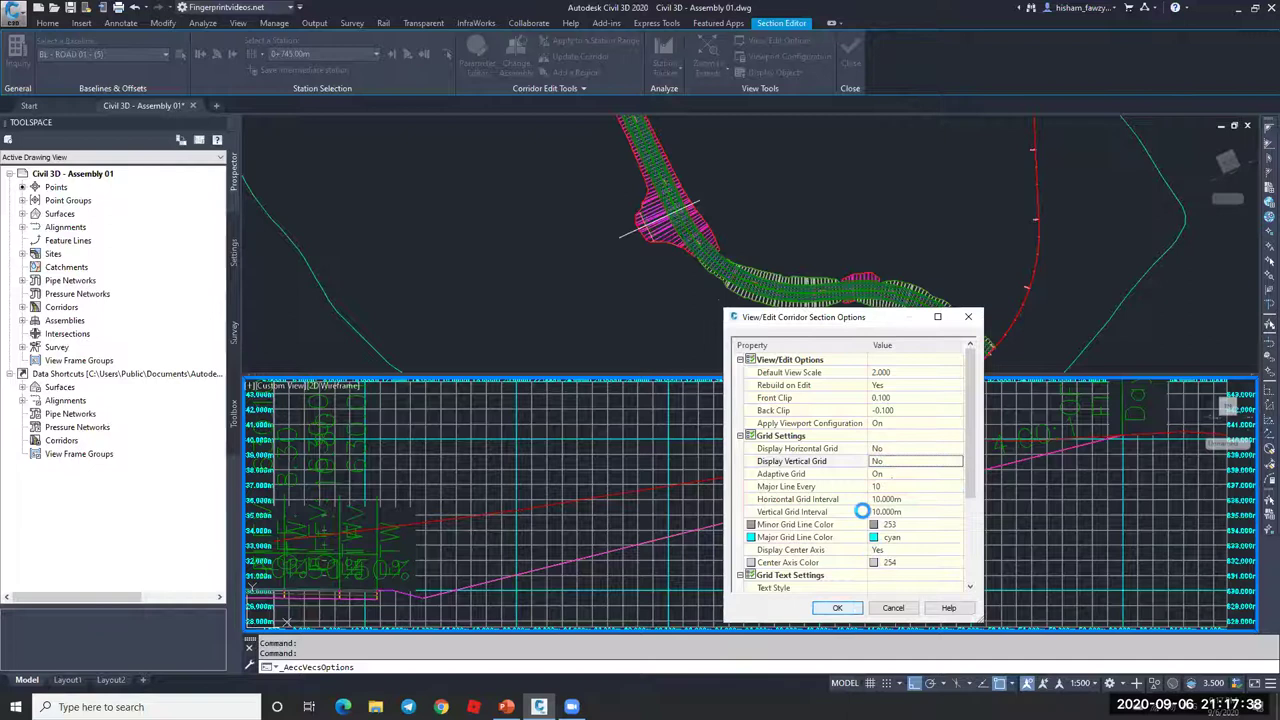
pyautogui.click(837, 607)
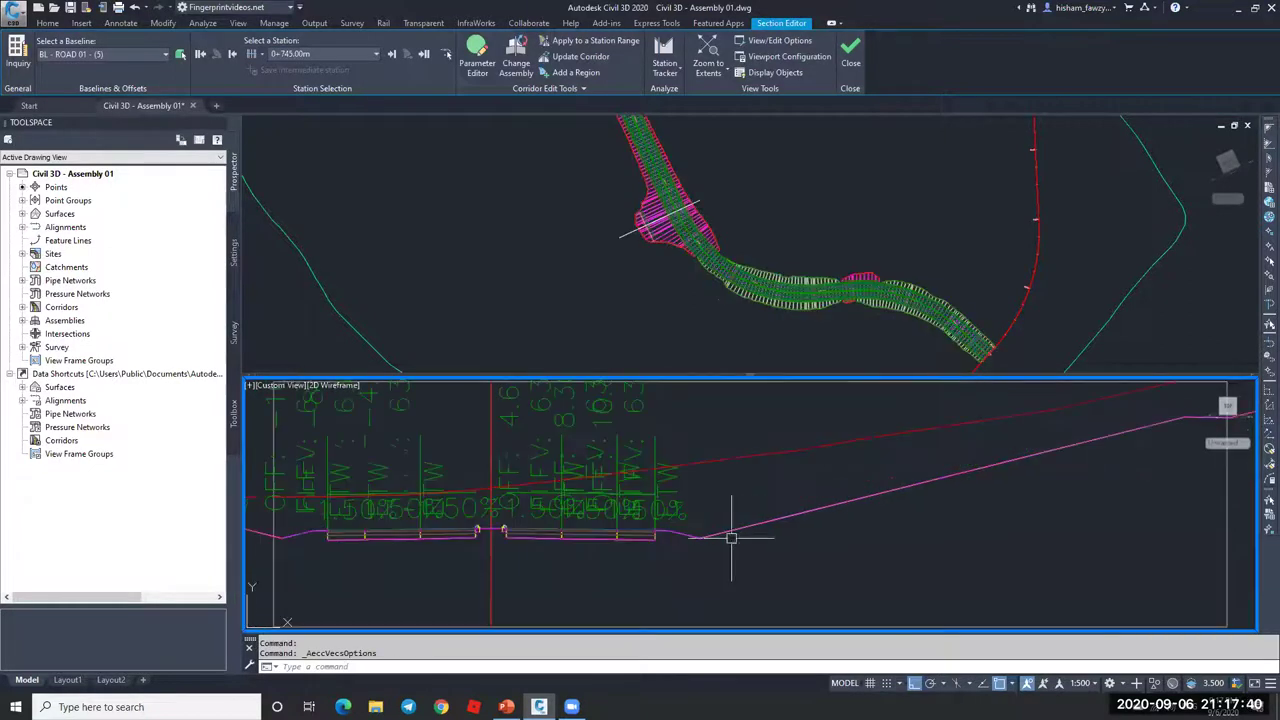
# - Pan the section to center the assembly, then make the plan viewport active
pyautogui.scroll(3, 705, 535)
pyautogui.scroll(-3, 676, 510)
pyautogui.scroll(2, 814, 508)
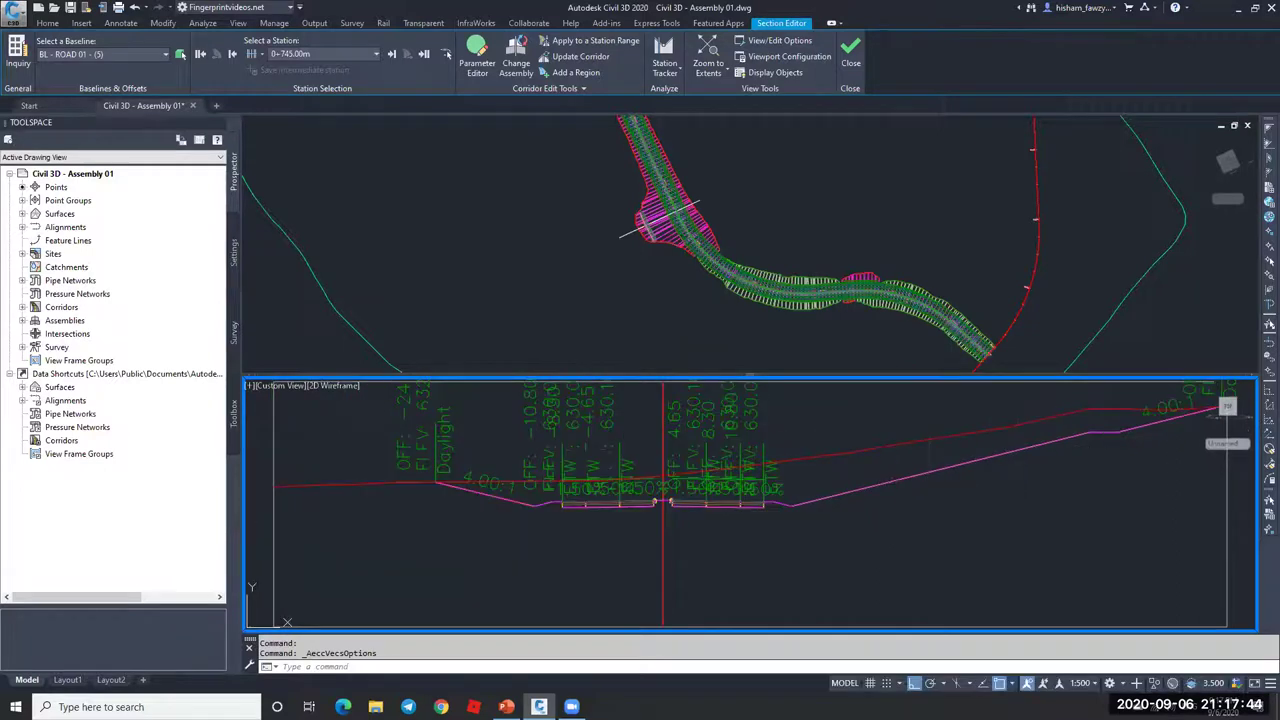
pyautogui.moveTo(1070, 438); pyautogui.dragTo(900, 463, button='middle')
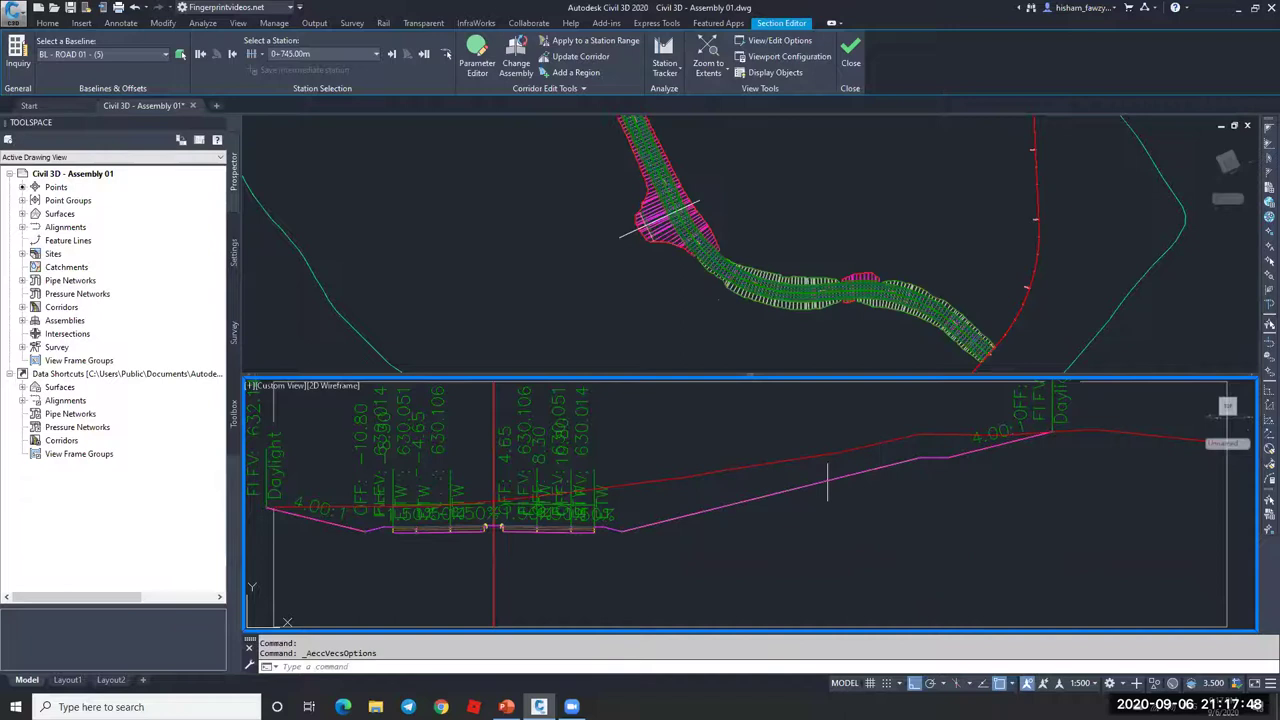
pyautogui.scroll(-2, 766, 434)
pyautogui.click(1063, 294)
pyautogui.scroll(-5, 677, 237)
pyautogui.scroll(5, 677, 237)
# - Change the right DaylightBench subassembly's cut slope to 0.25:1 in Properties
pyautogui.press('Escape')
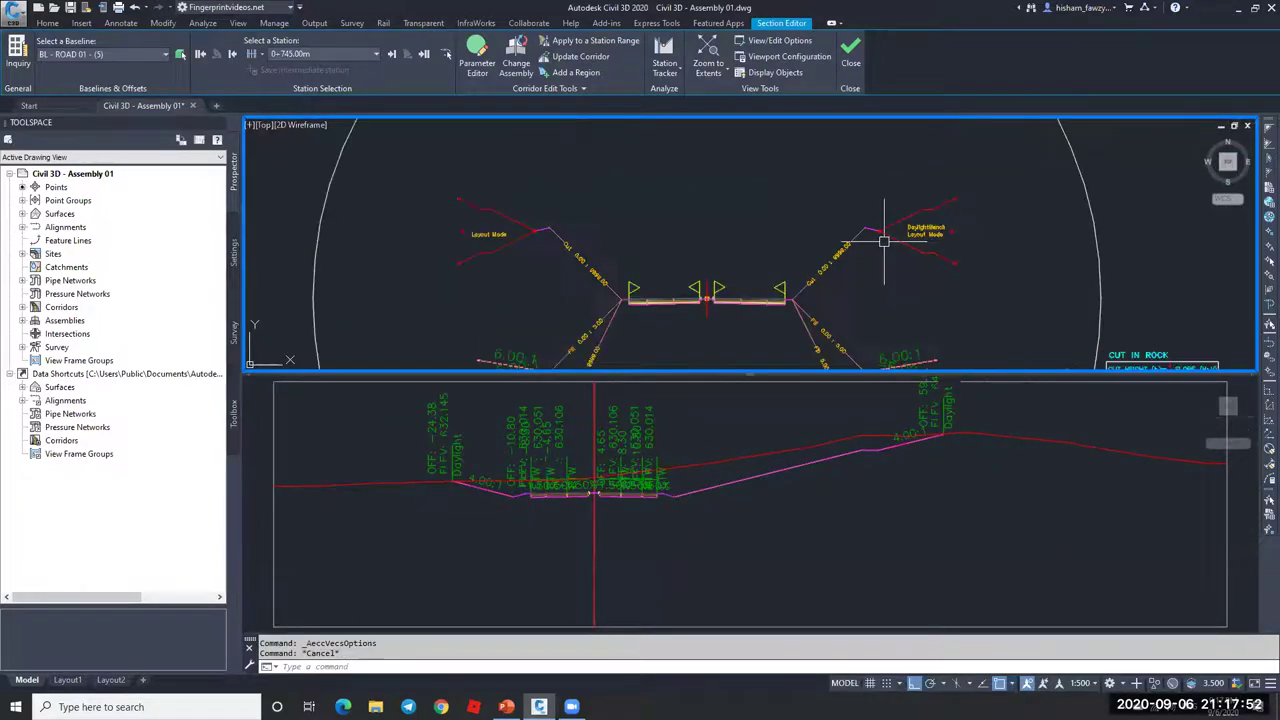
pyautogui.click(884, 238)
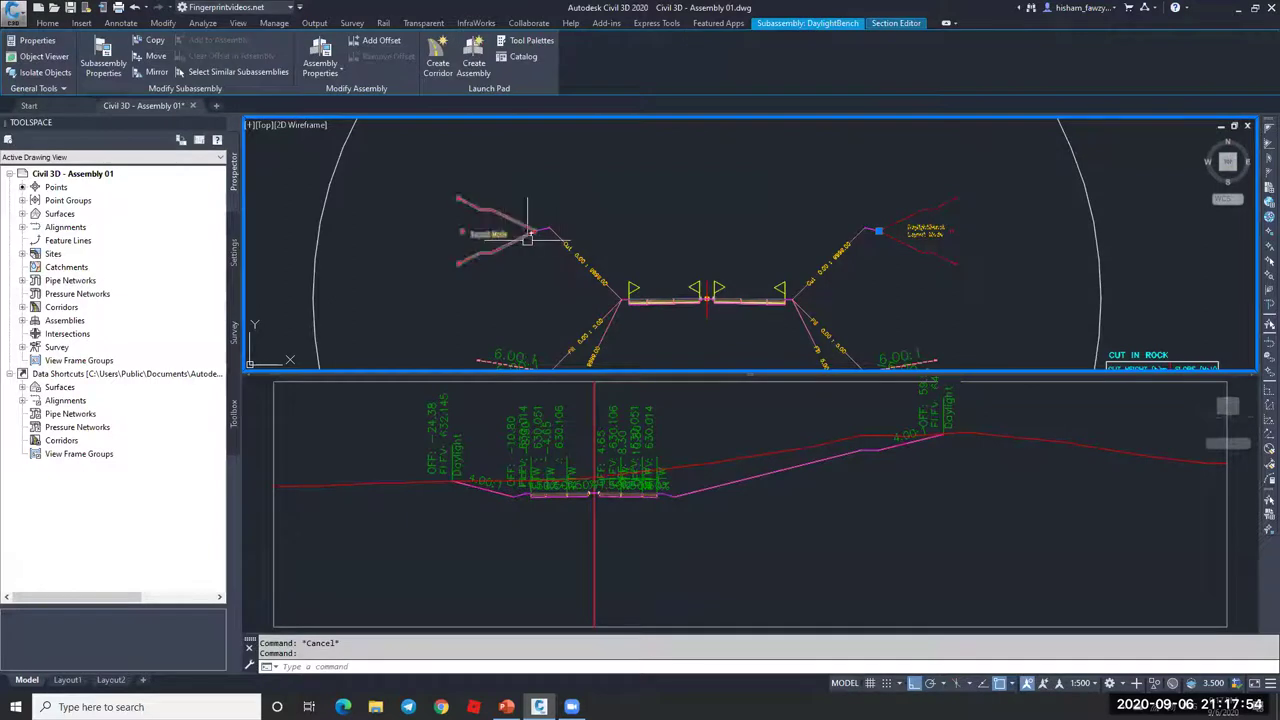
pyautogui.hotkey('ctrl', '1')
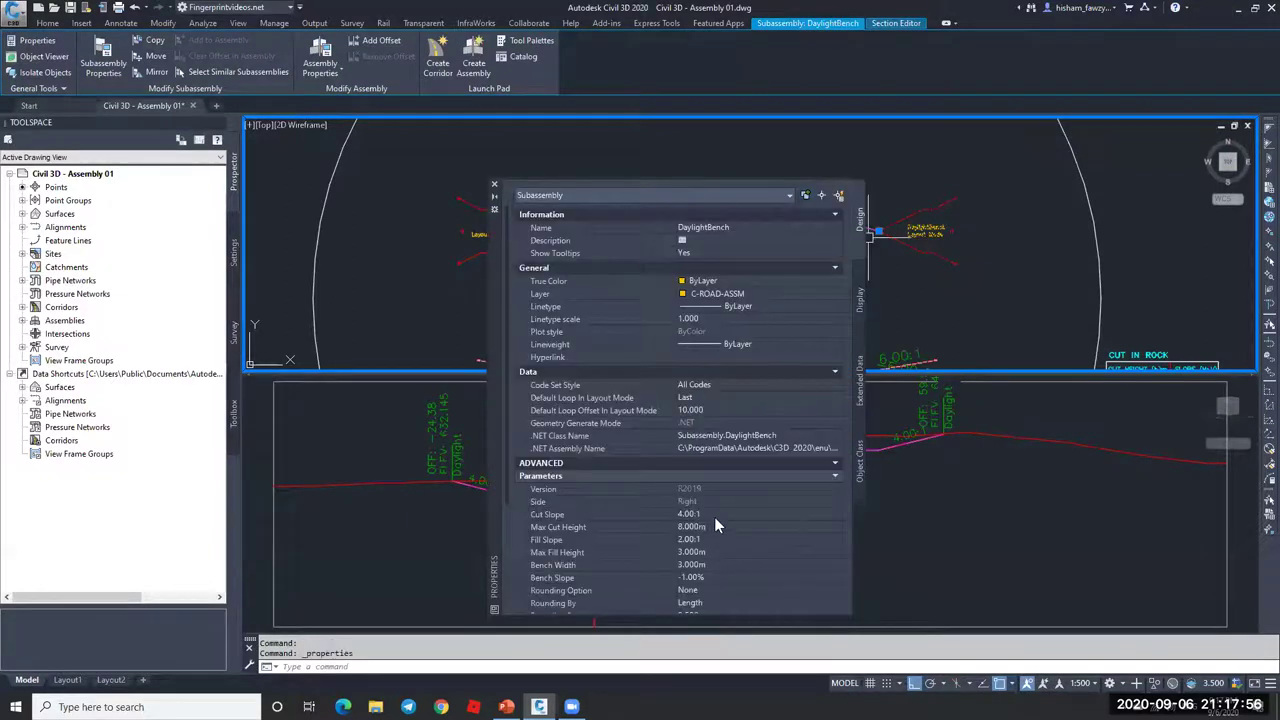
pyautogui.click(720, 514)
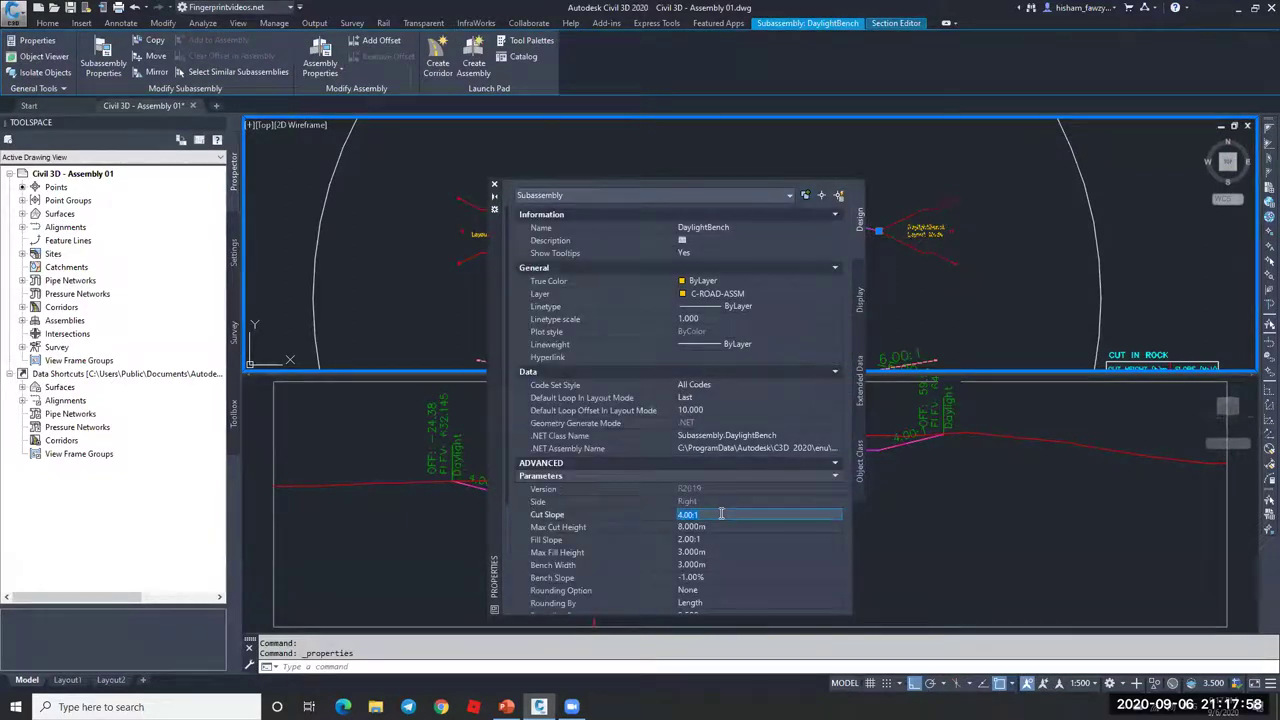
pyautogui.write('.25')
pyautogui.press('Tab')
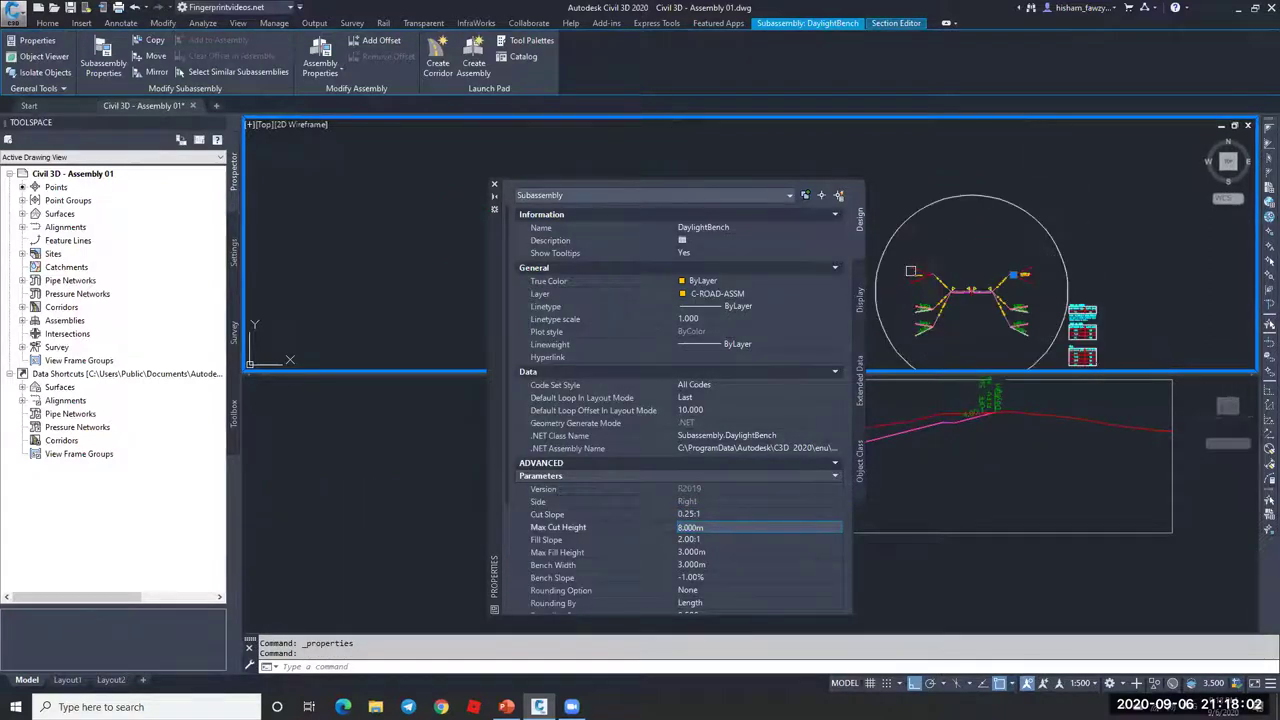
# - Change the left DaylightBench cut slope to 0.25:1 as well and close the palette
pyautogui.press('Escape')
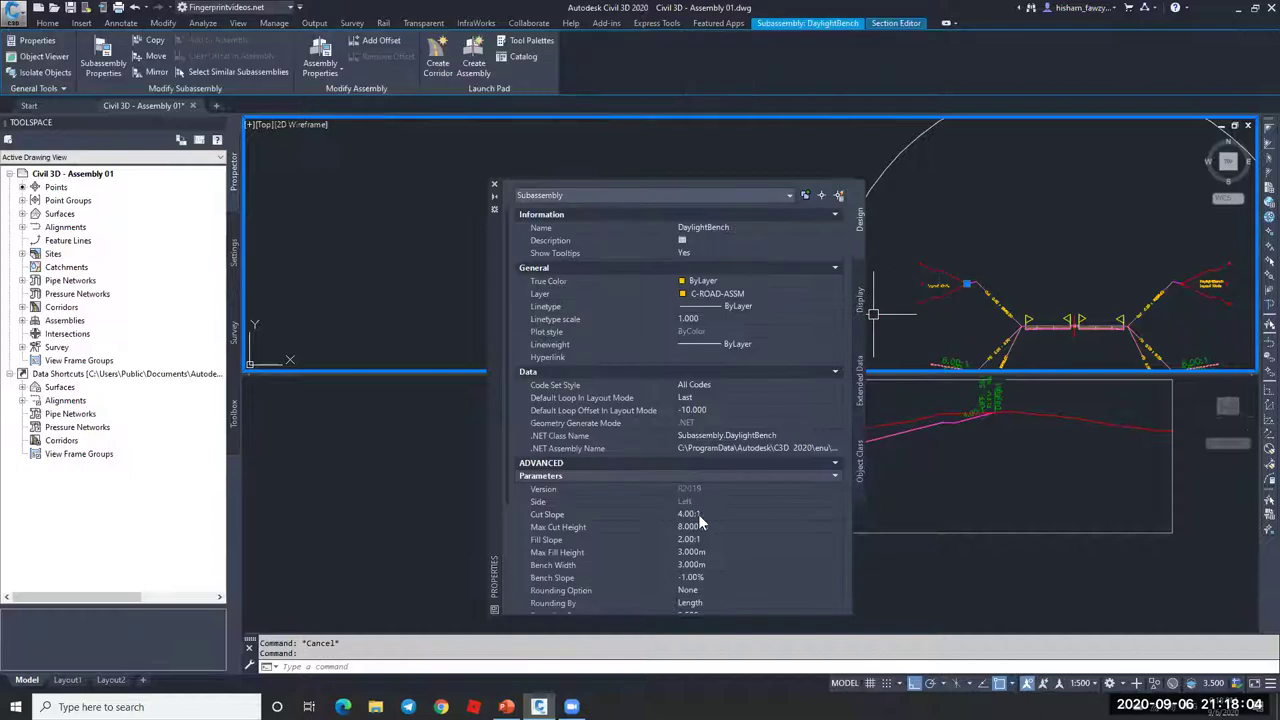
pyautogui.click(704, 514)
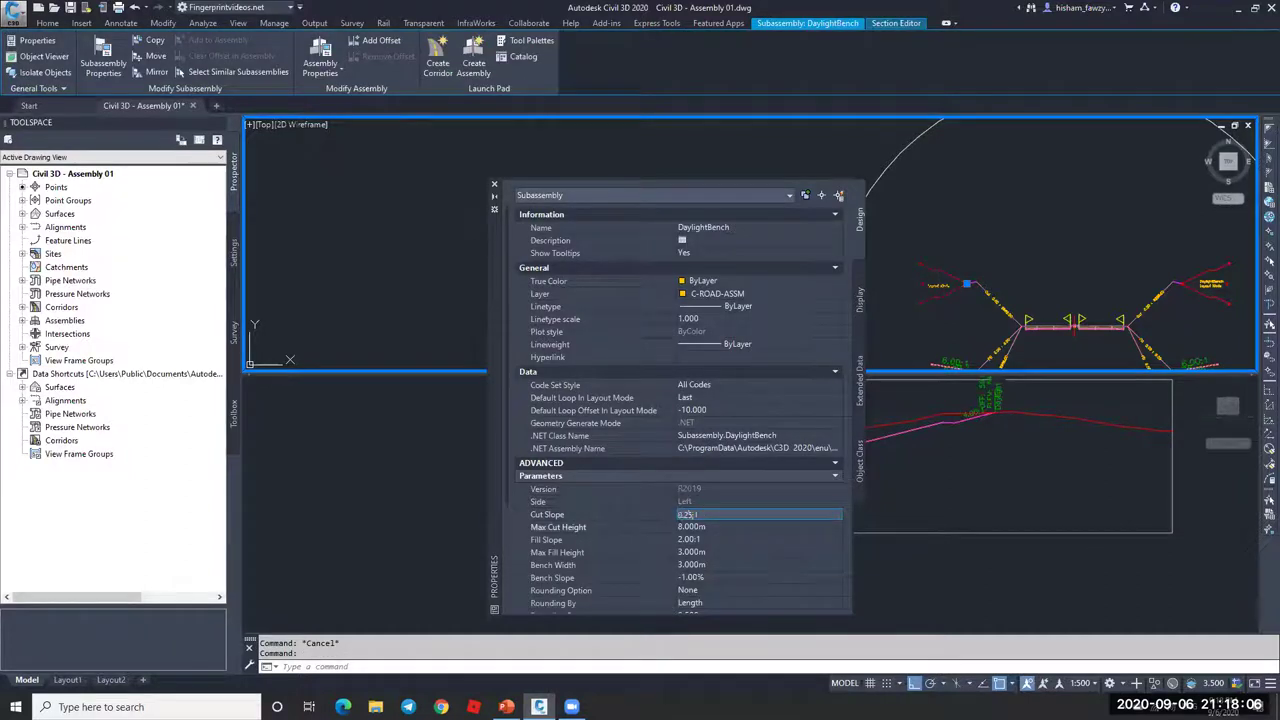
pyautogui.write('0.25')
pyautogui.press('Tab')
pyautogui.click(494, 188)
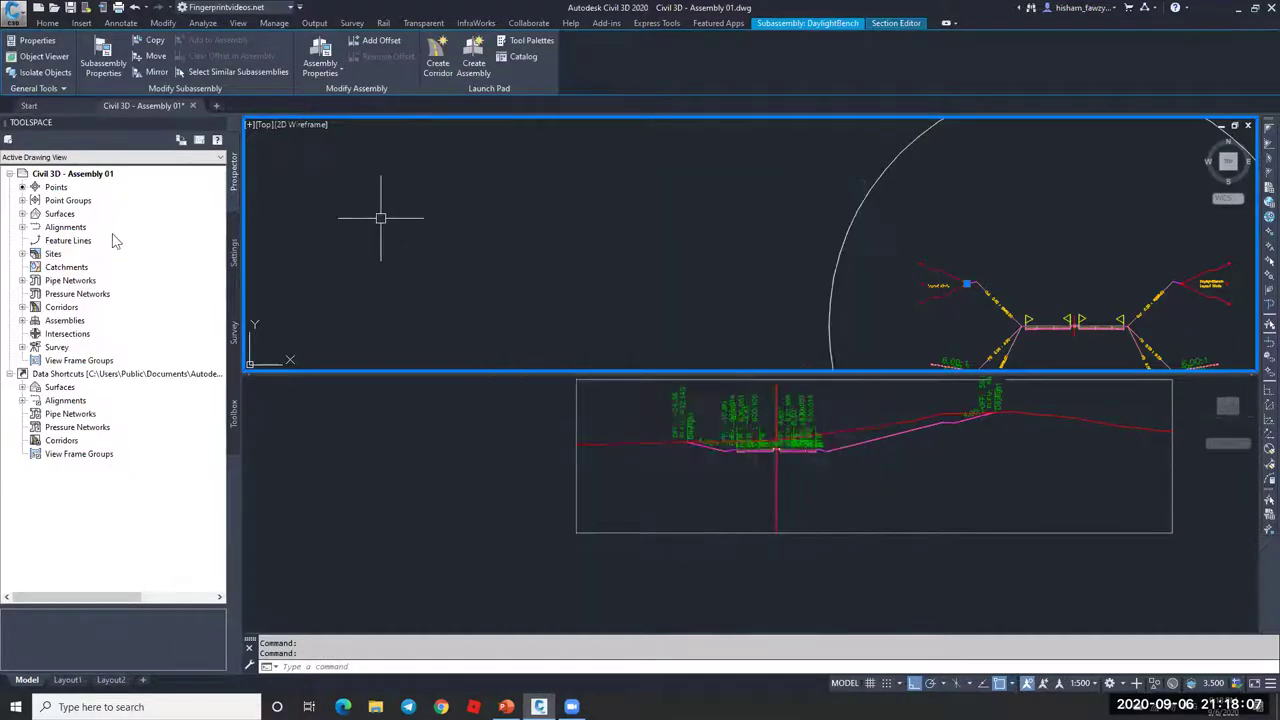
# - Rebuild Corridor - R 01 from the Prospector Corridors list to apply the 0.25:1 slopes
pyautogui.click(22, 307)
pyautogui.rightClick(105, 320)
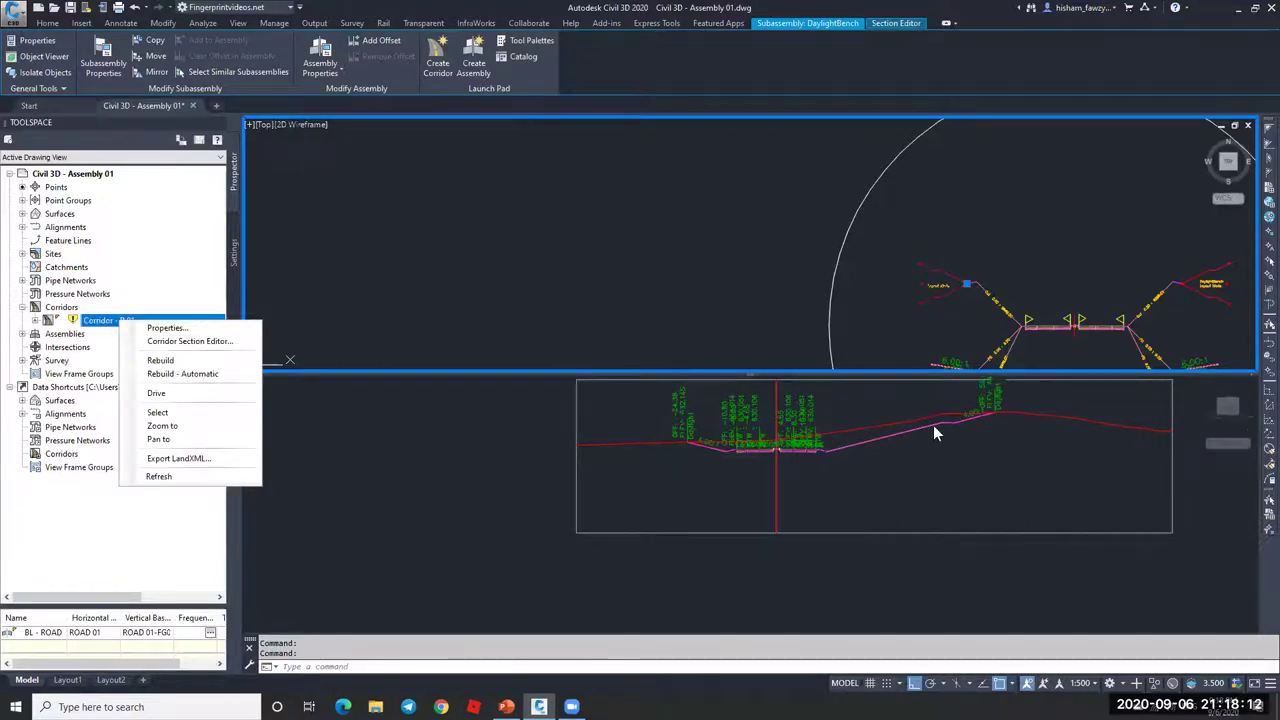
pyautogui.click(858, 420)
pyautogui.scroll(3, 854, 420)
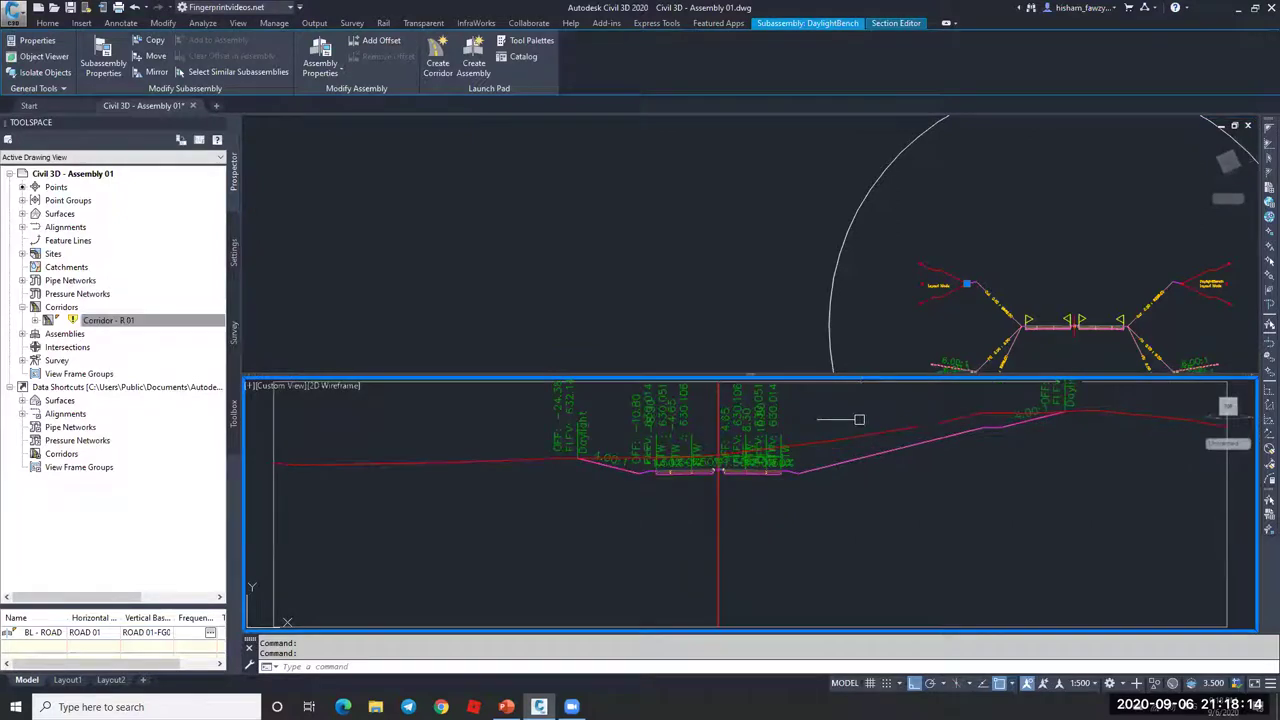
pyautogui.rightClick(133, 332)
pyautogui.click(228, 377)
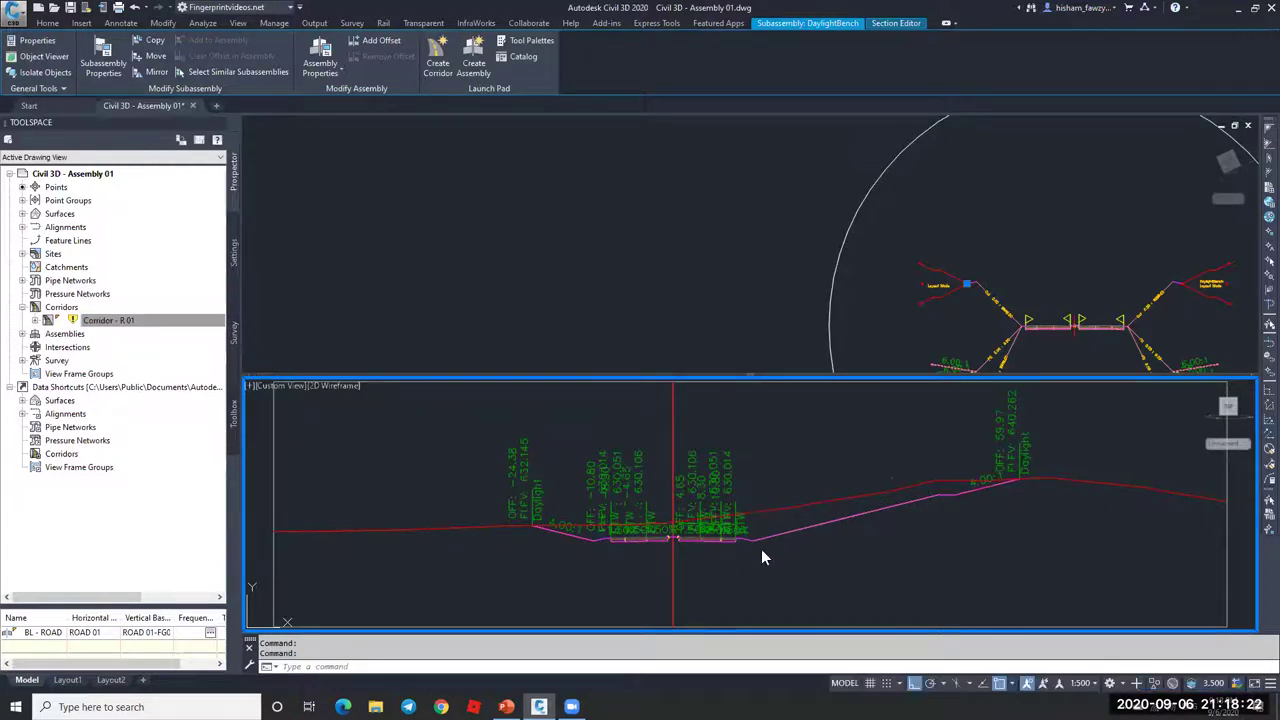
# - Draw a temporary polyline from the slope's bottom end, 4 units up, to check the 0.25:1 cut
pyautogui.scroll(5, 730, 540)
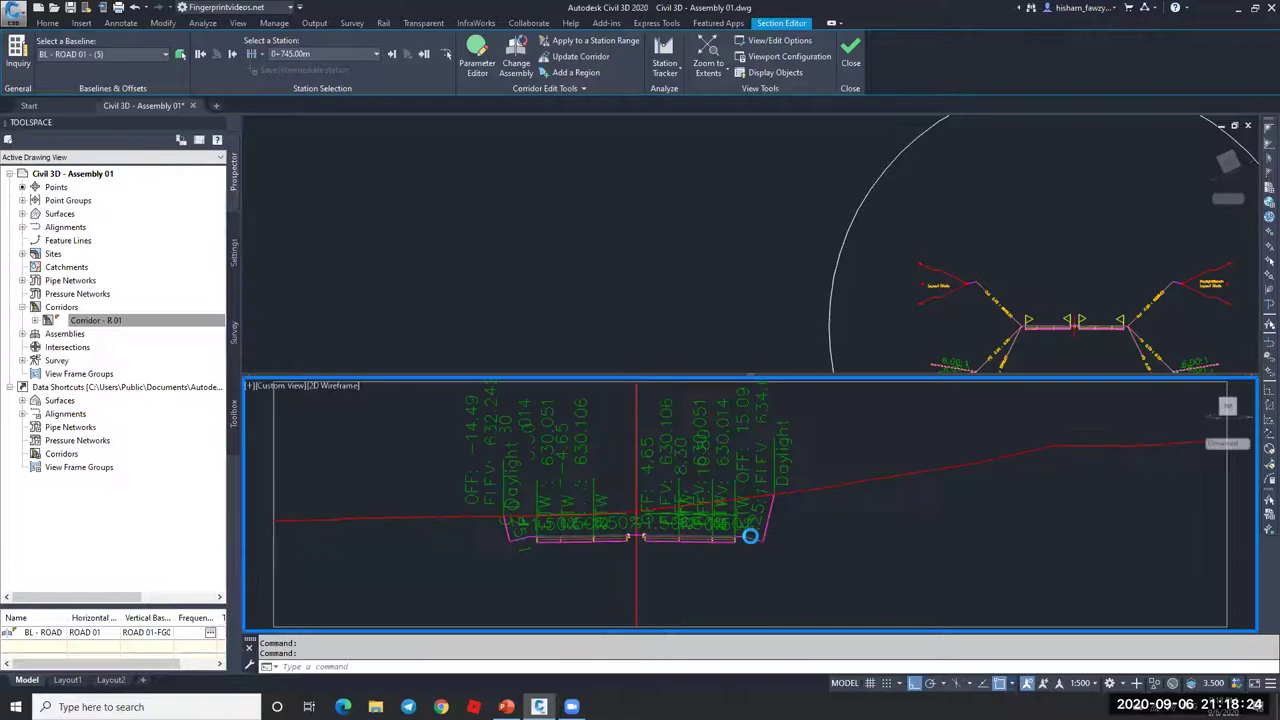
pyautogui.scroll(2, 773, 564)
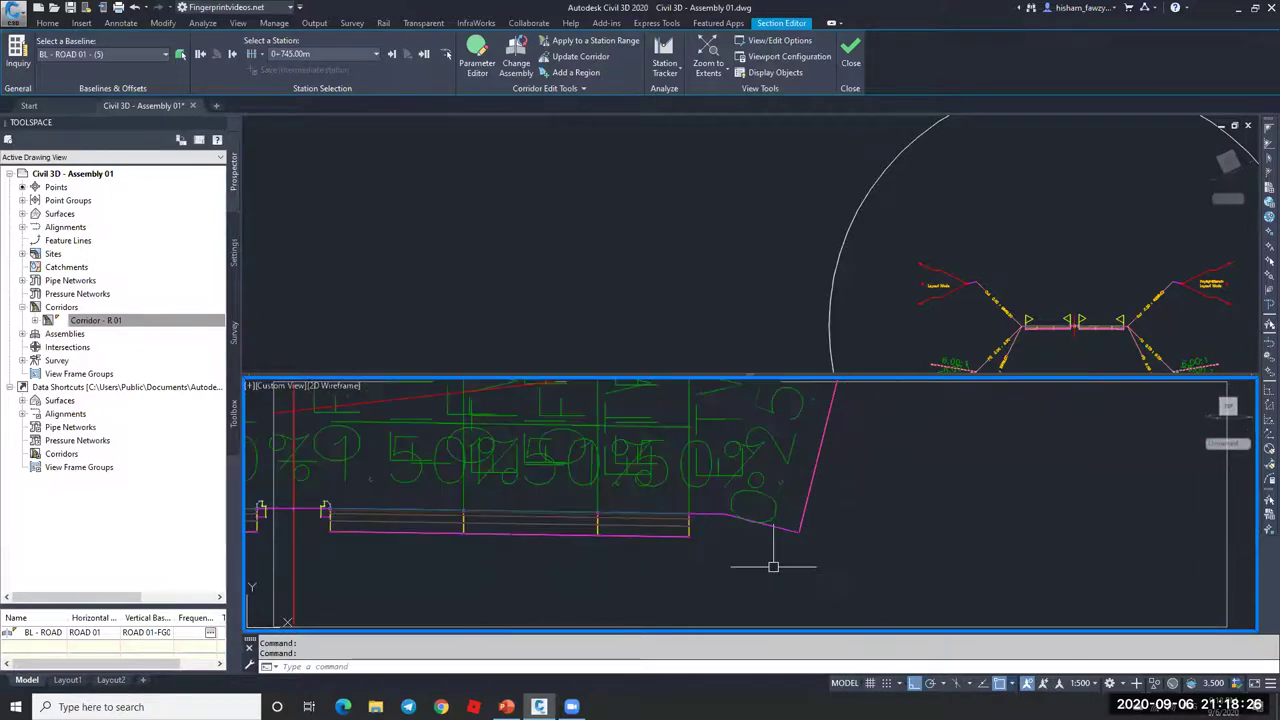
pyautogui.write('pl')
pyautogui.press('Return')
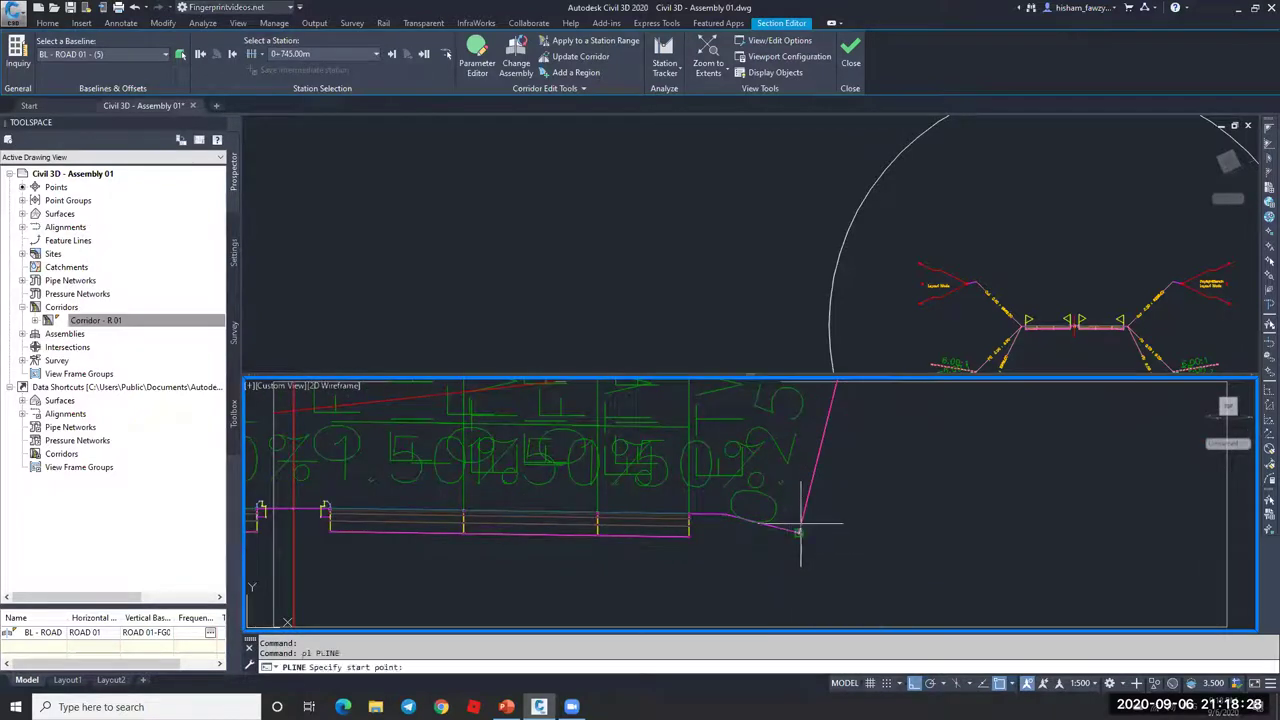
pyautogui.click(799, 531)
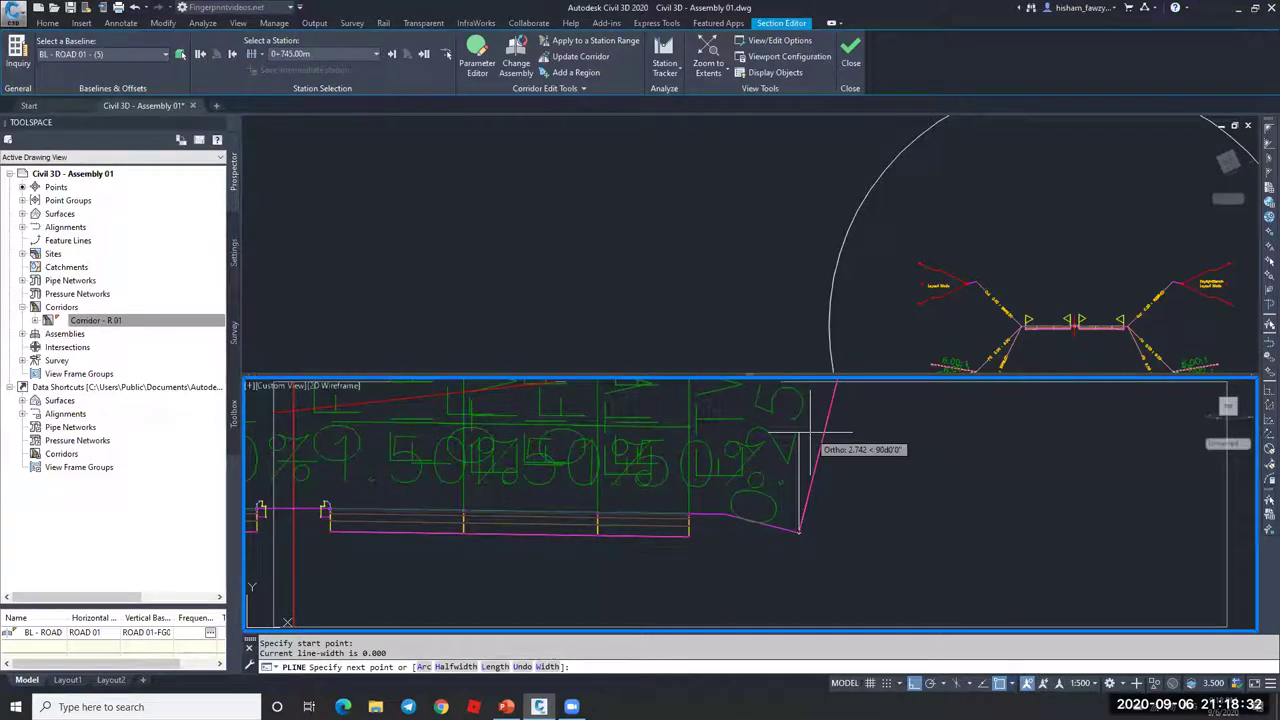
pyautogui.write('4')
pyautogui.press('Return')
pyautogui.scroll(2, 840, 450)
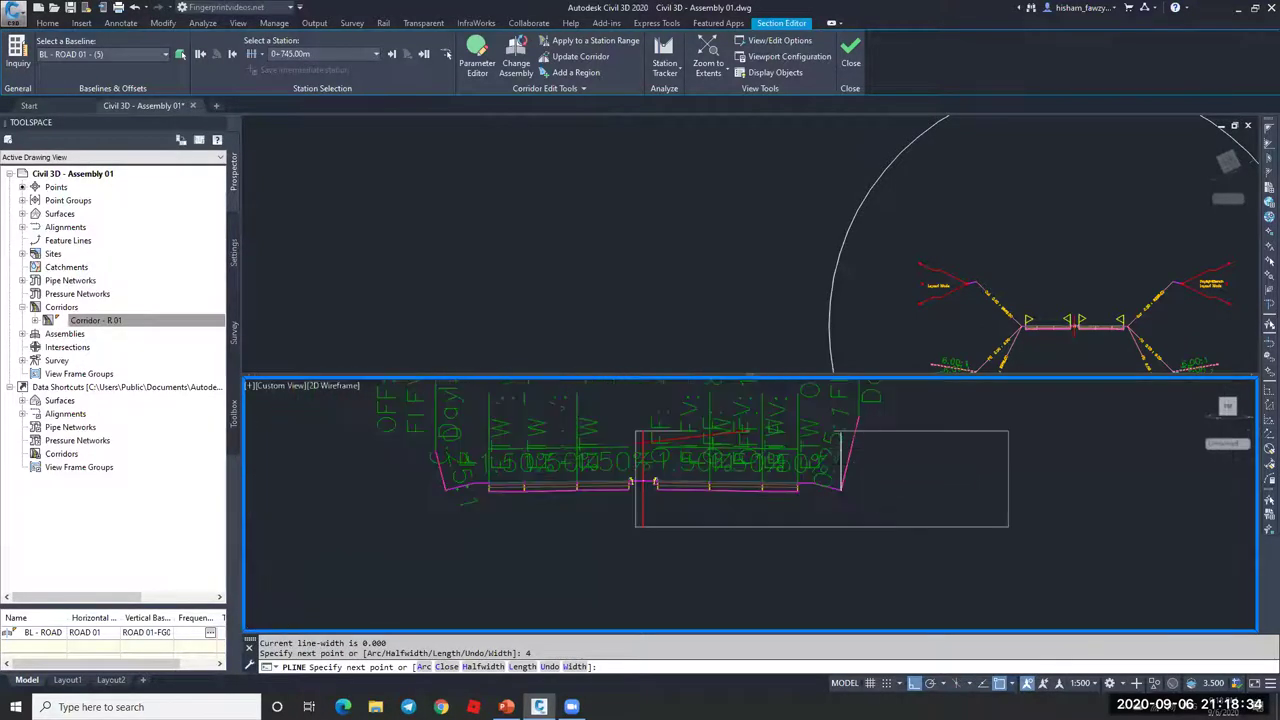
pyautogui.scroll(2, 862, 435)
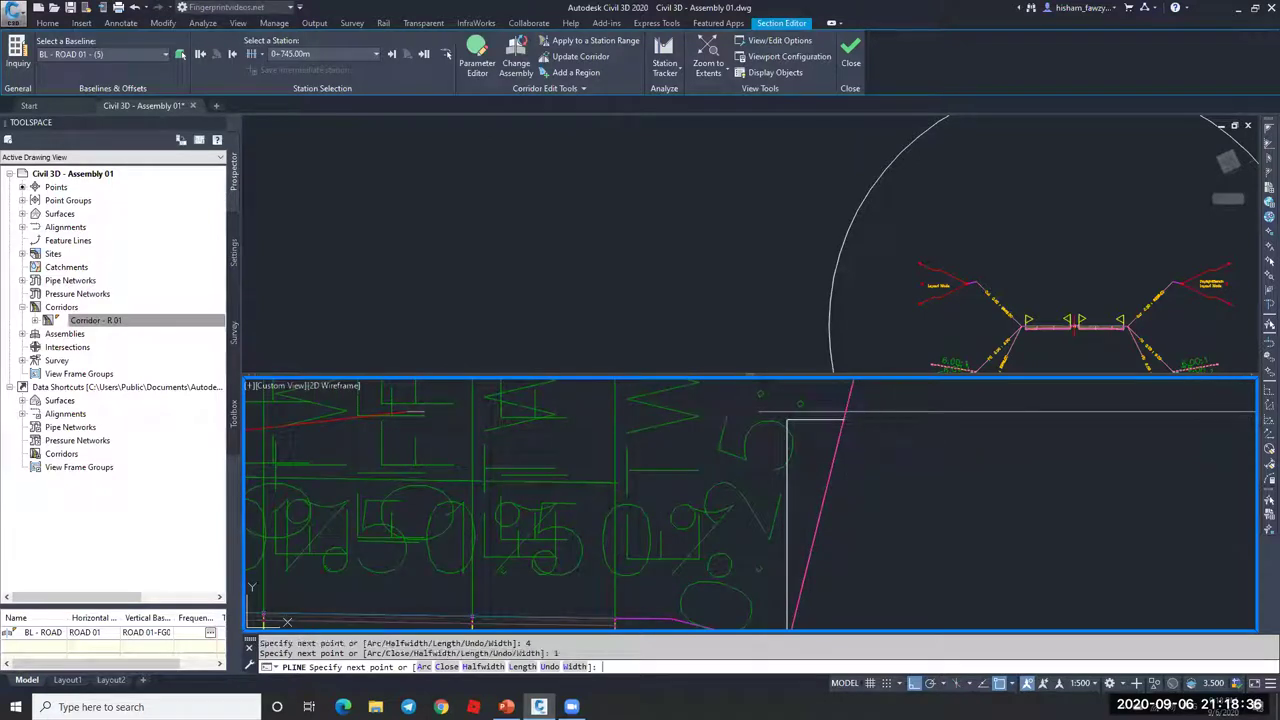
pyautogui.press('Return')
# - Erase the temporary check polyline
pyautogui.scroll(4, 857, 409)
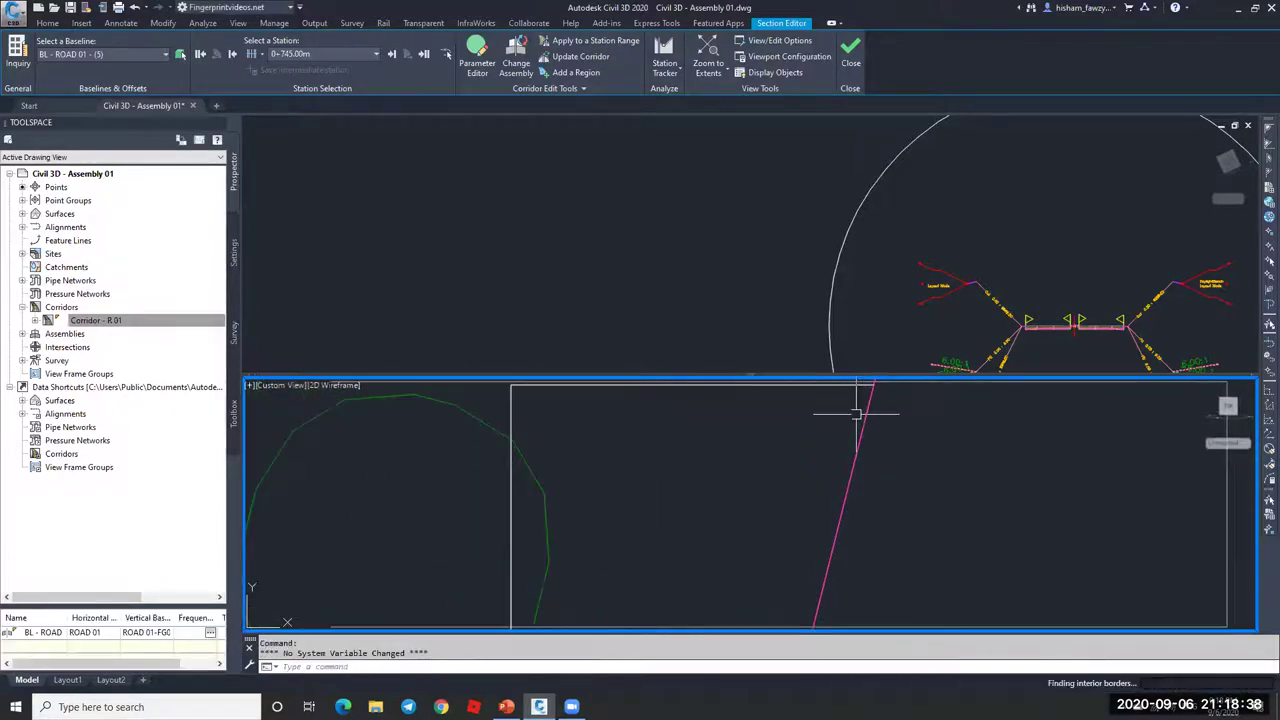
pyautogui.moveTo(846, 409); pyautogui.dragTo(837, 524, button='middle')
pyautogui.scroll(-3, 840, 462)
pyautogui.click(811, 461)
pyautogui.write('e')
pyautogui.press('Return')
# - Open the View/Edit Corridor Section Options dialog
pyautogui.scroll(-4, 814, 480)
pyautogui.scroll(2, 794, 538)
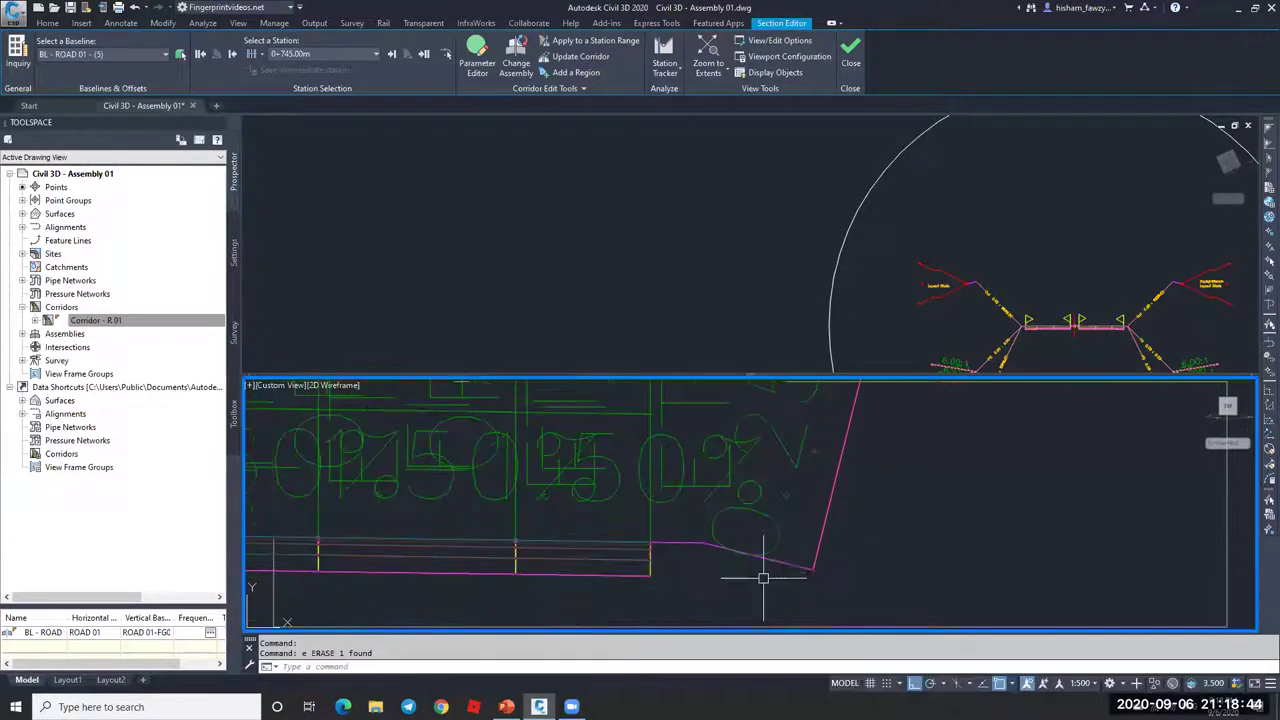
pyautogui.click(771, 40)
pyautogui.scroll(-3, 880, 500)
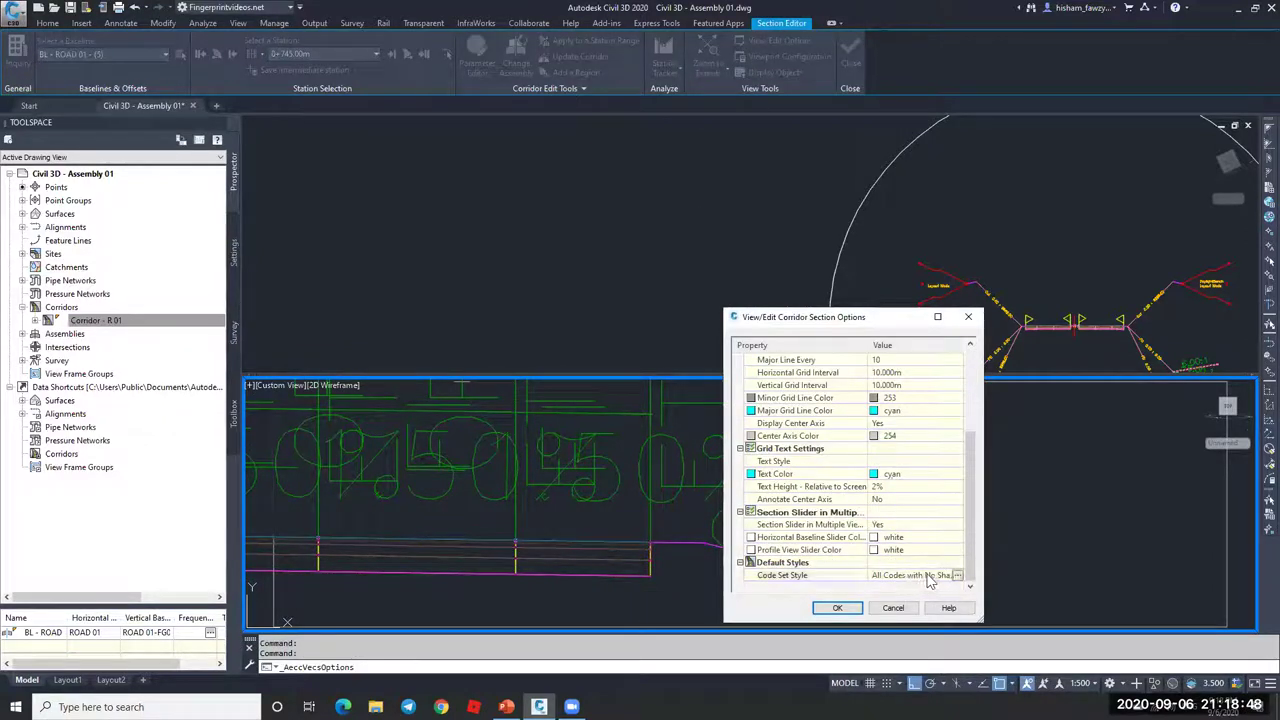
# - Switch the corridor section's Code Set Style to View-Edit
pyautogui.click(957, 576)
pyautogui.click(878, 463)
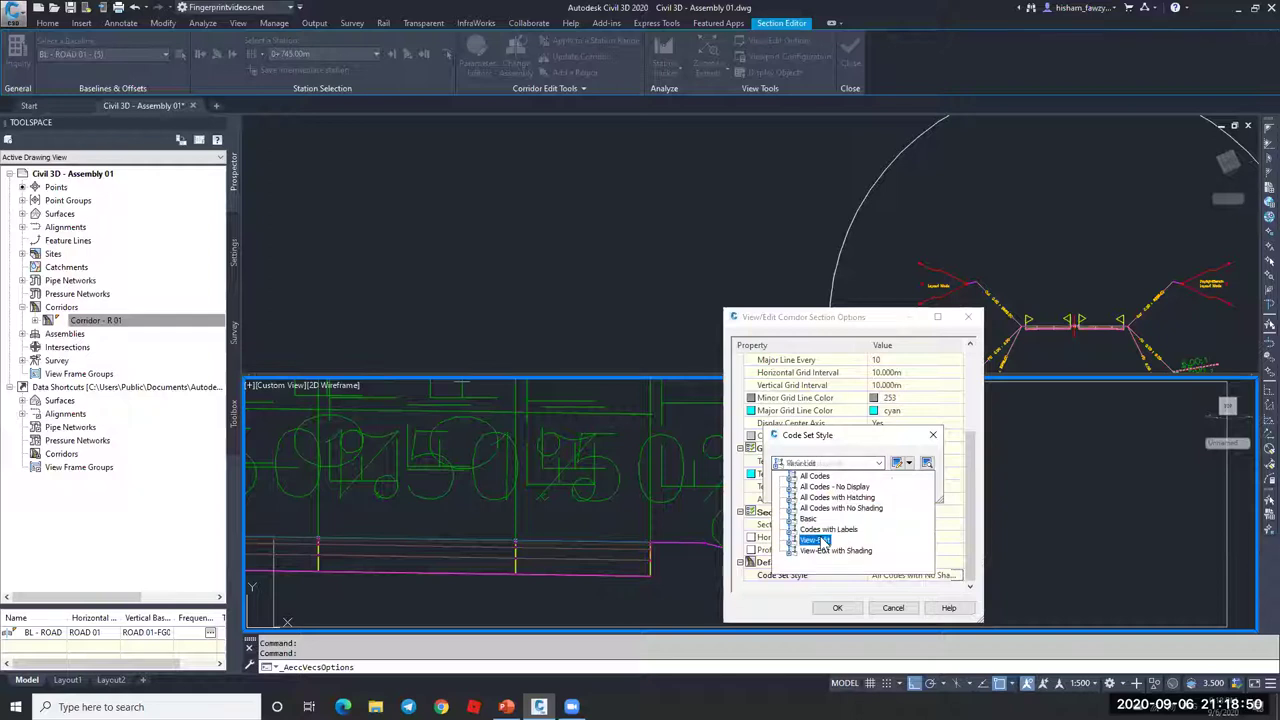
pyautogui.click(830, 540)
pyautogui.click(798, 488)
pyautogui.click(837, 608)
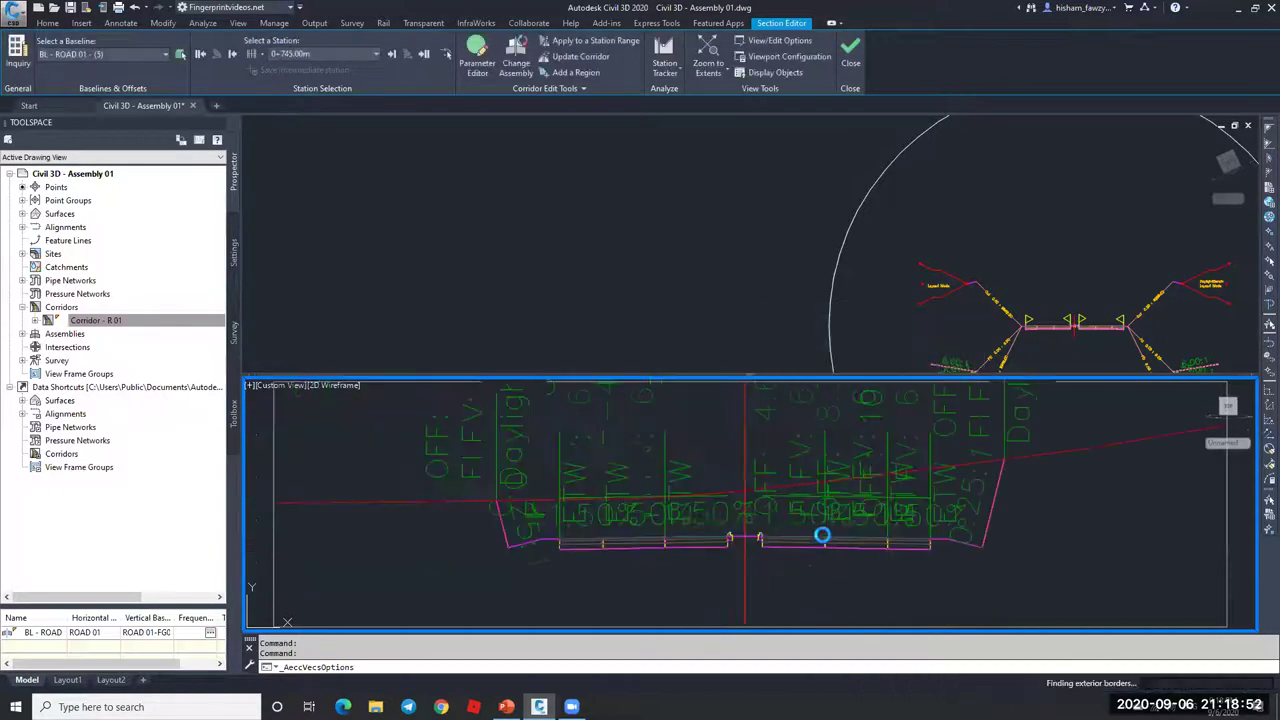
pyautogui.scroll(4, 966, 540)
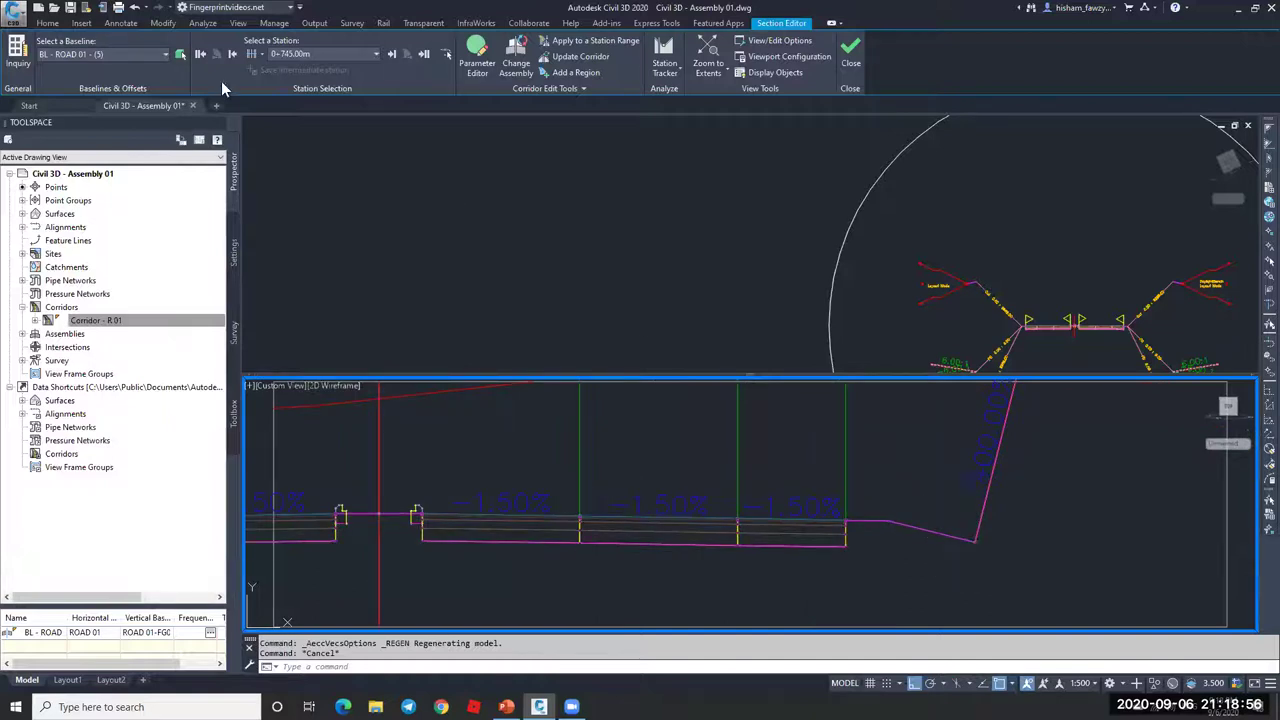
# - Start an aligned dimension along the ditch slope, picking its first point
pyautogui.click(122, 23)
pyautogui.click(356, 72)
pyautogui.click(350, 118)
pyautogui.click(893, 519)
pyautogui.click(980, 540)
pyautogui.press('Escape')
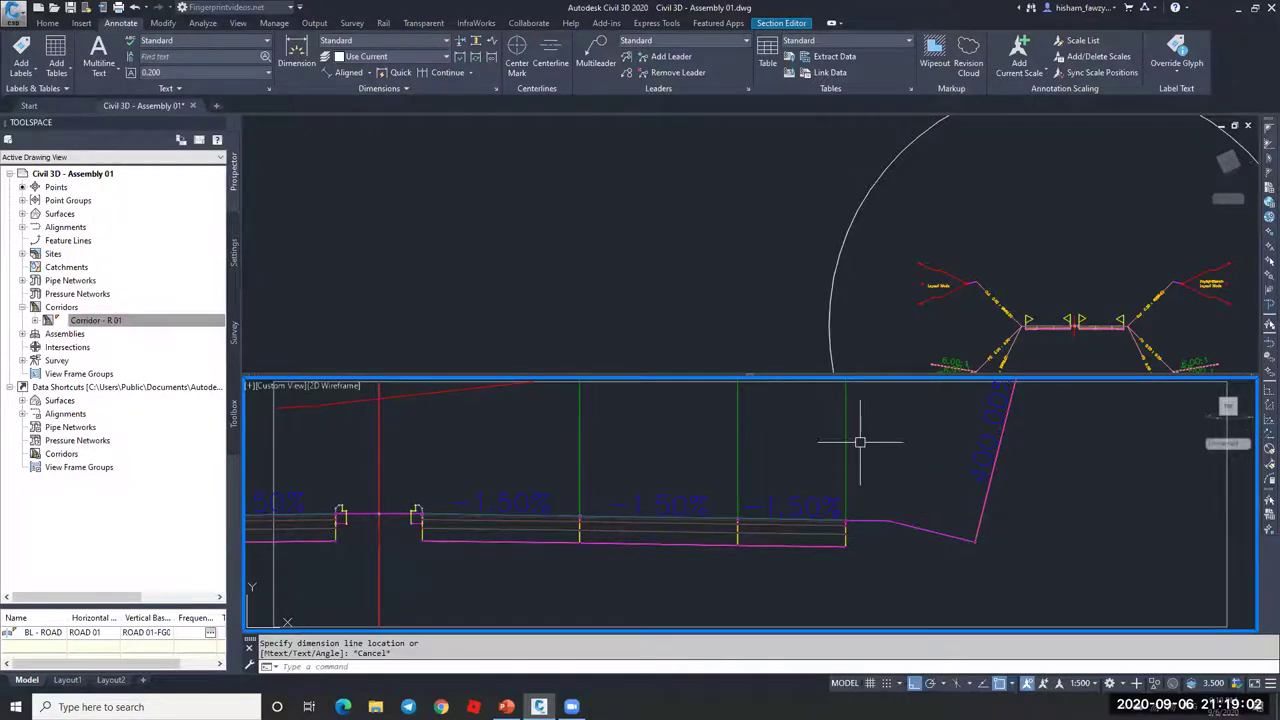
pyautogui.click(370, 72)
pyautogui.click(350, 122)
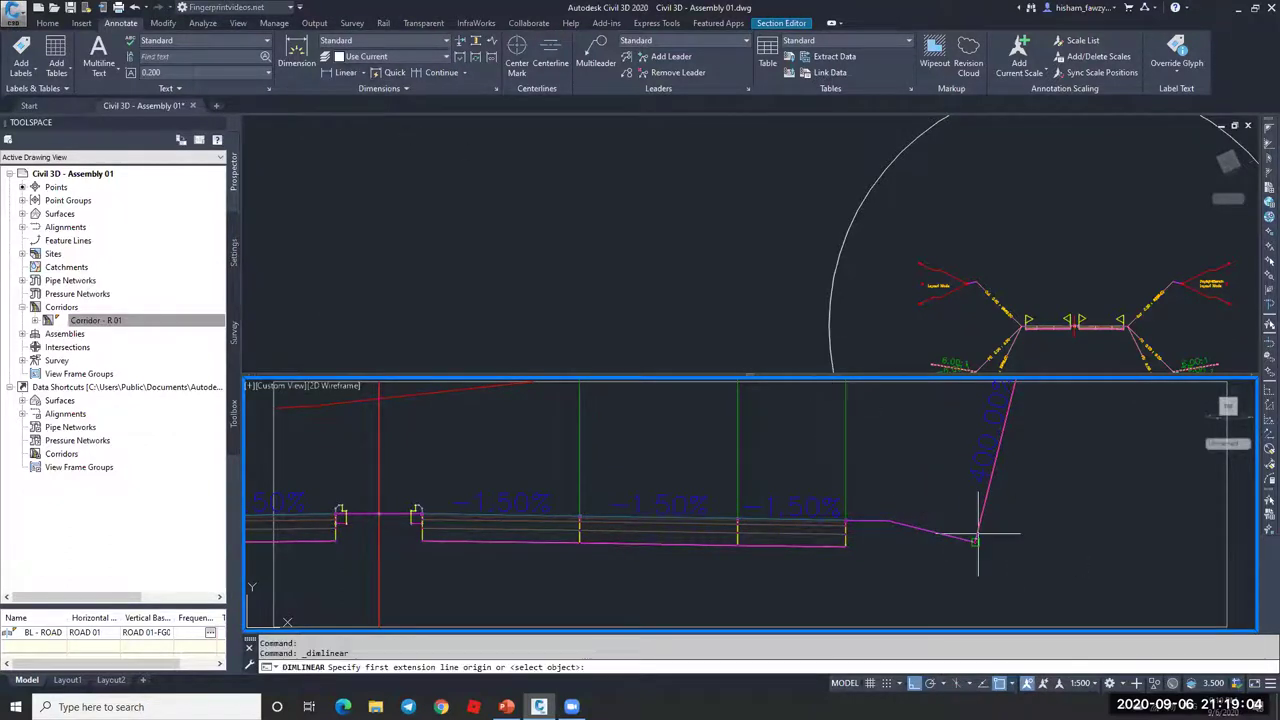
pyautogui.click(897, 518)
pyautogui.click(978, 541)
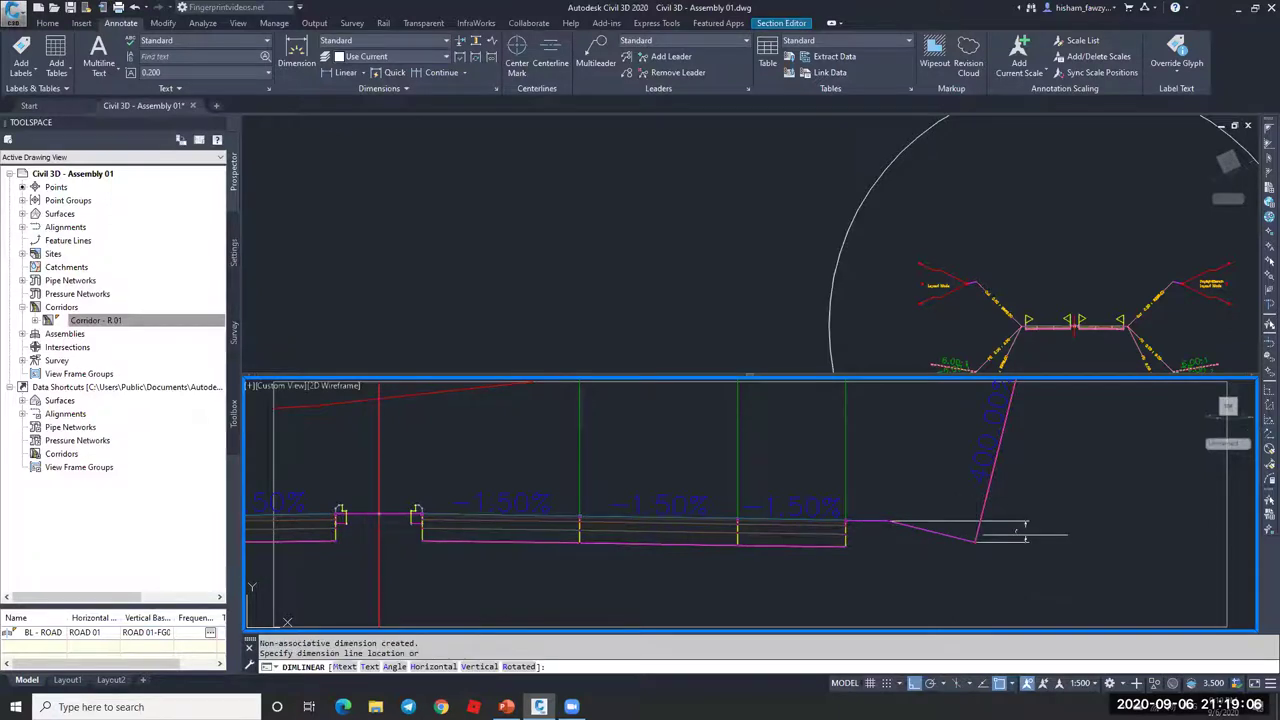
pyautogui.scroll(6, 1025, 532)
pyautogui.scroll(-6, 960, 525)
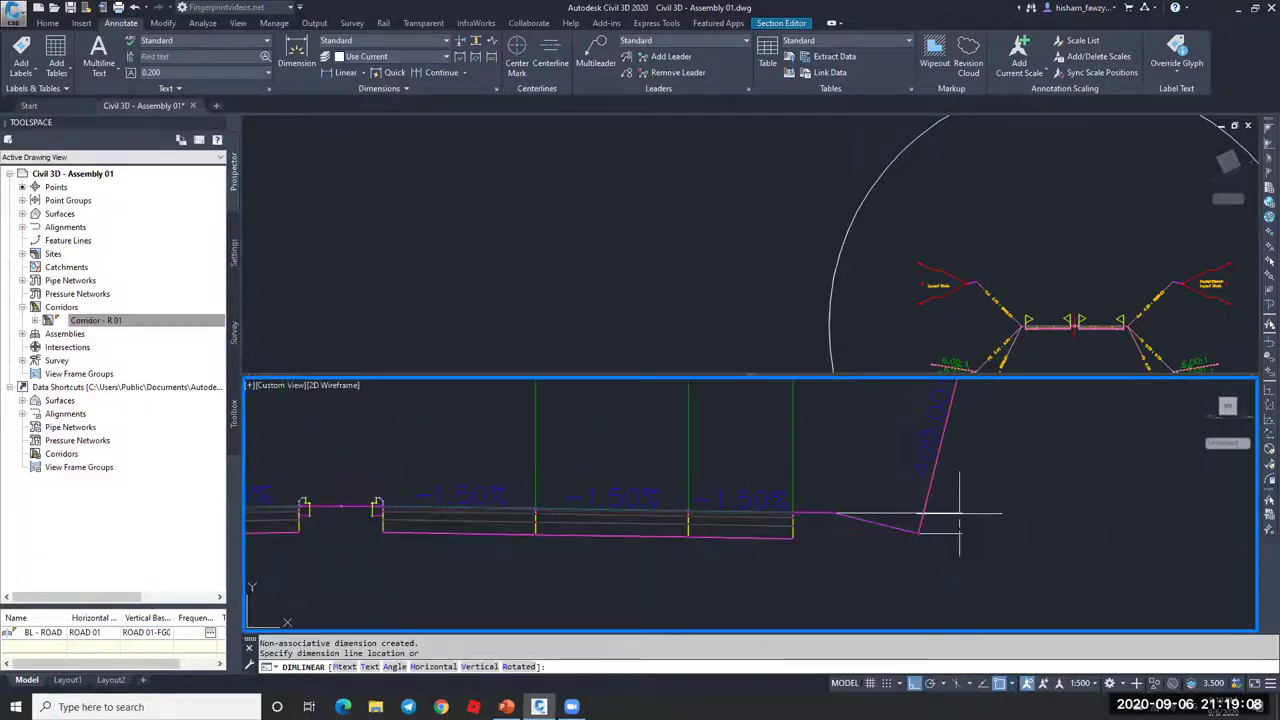
pyautogui.press('Escape')
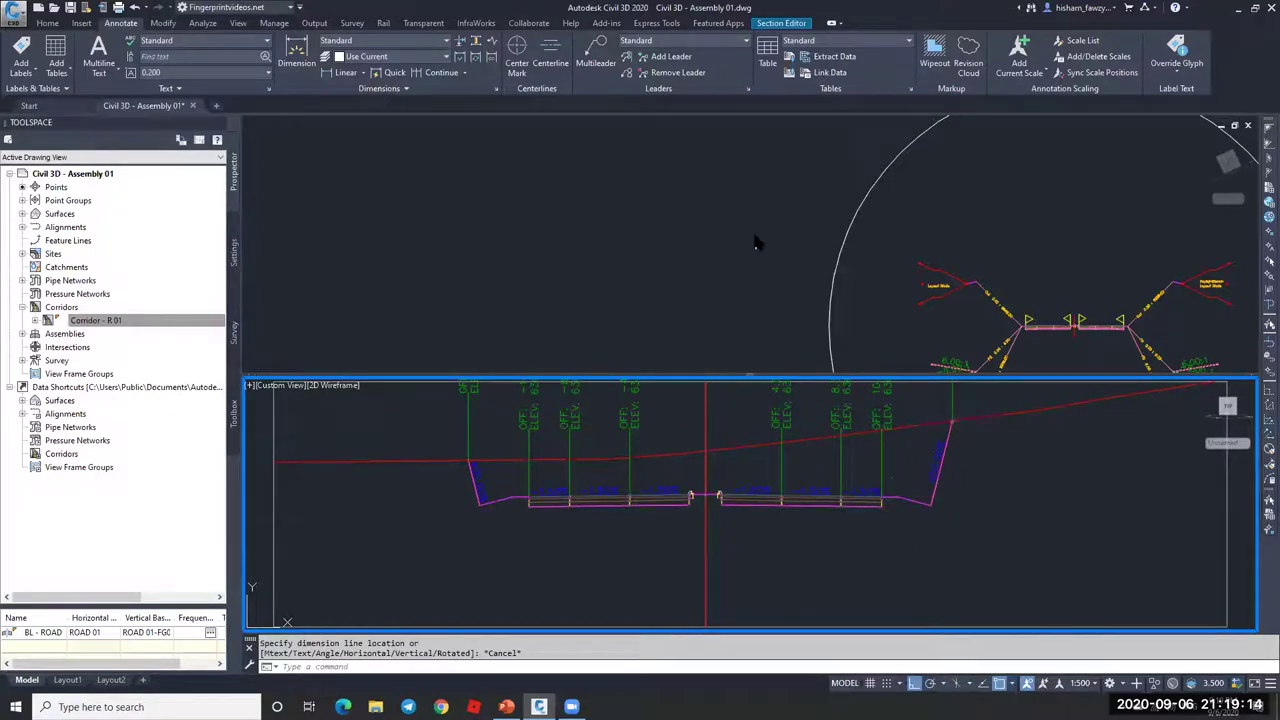
pyautogui.click(734, 277)
pyautogui.scroll(-5, 745, 280)
pyautogui.scroll(5, 560, 262)
pyautogui.scroll(-4, 547, 266)
pyautogui.moveTo(663, 277); pyautogui.dragTo(629, 255, button='middle')
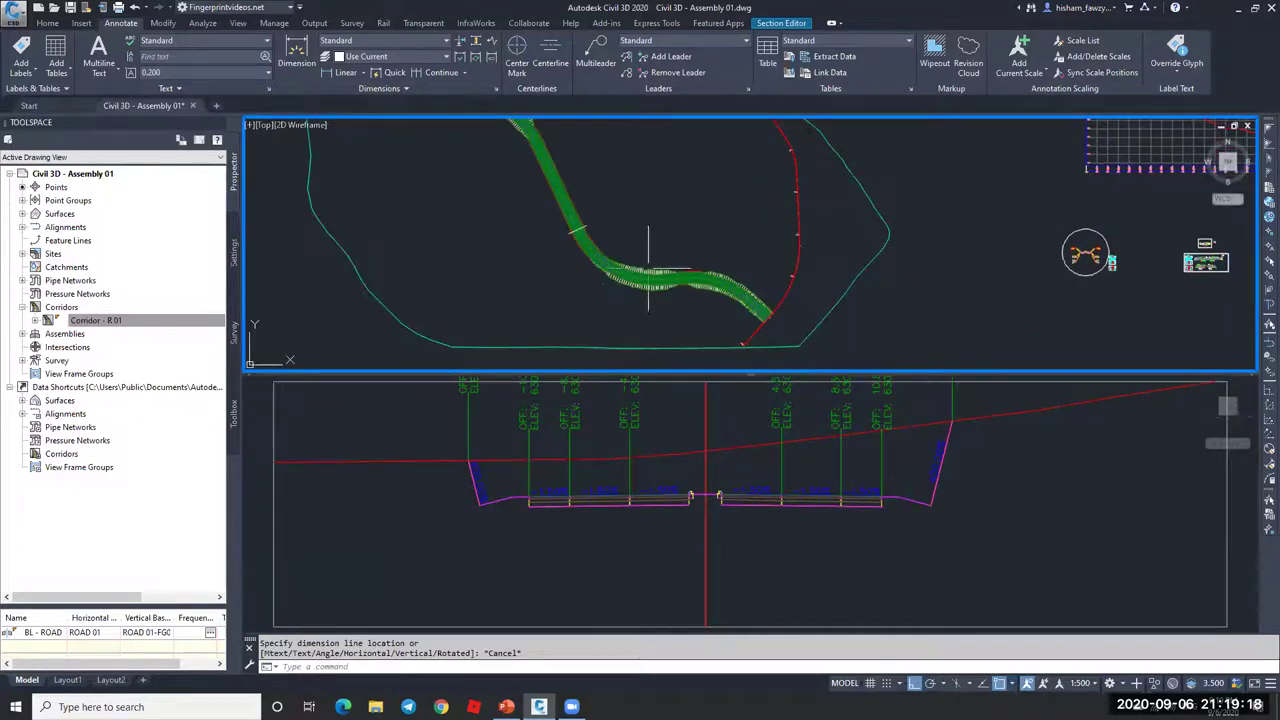
# - Jump the section editor to station 0+925.00m and zoom in on both fill side slopes
pyautogui.click(781, 22)
pyautogui.click(366, 55)
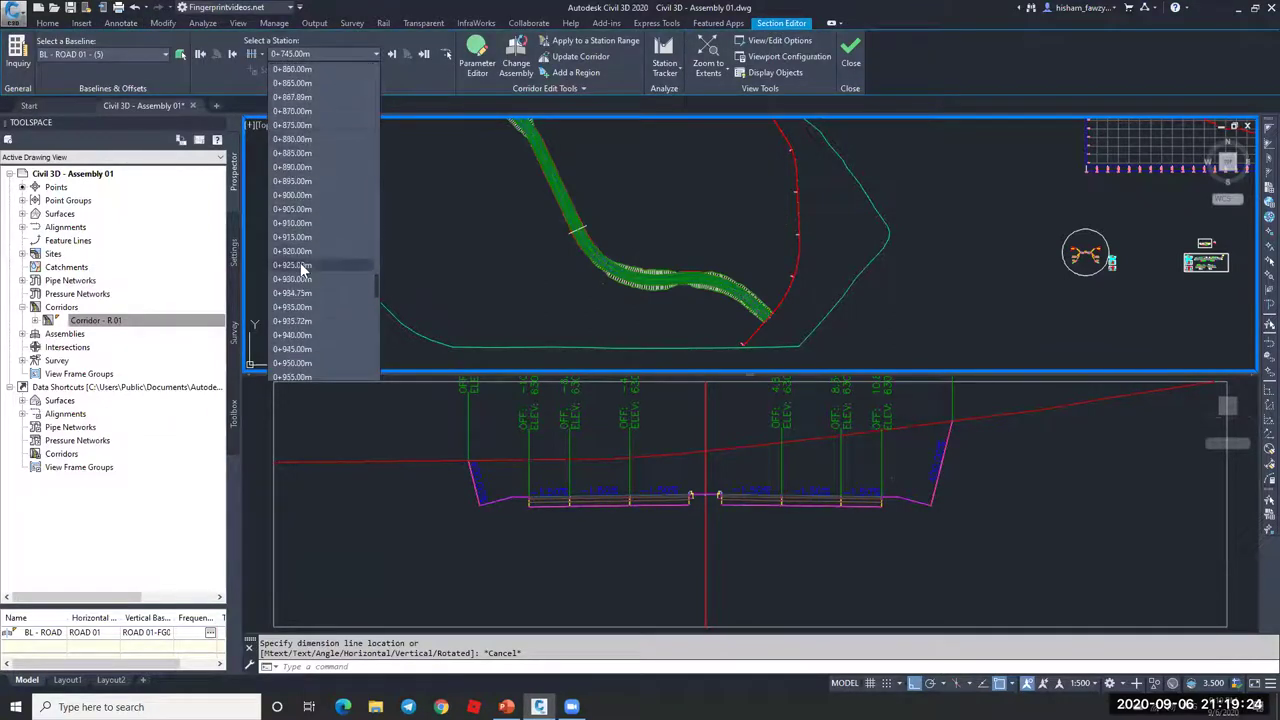
pyautogui.click(300, 263)
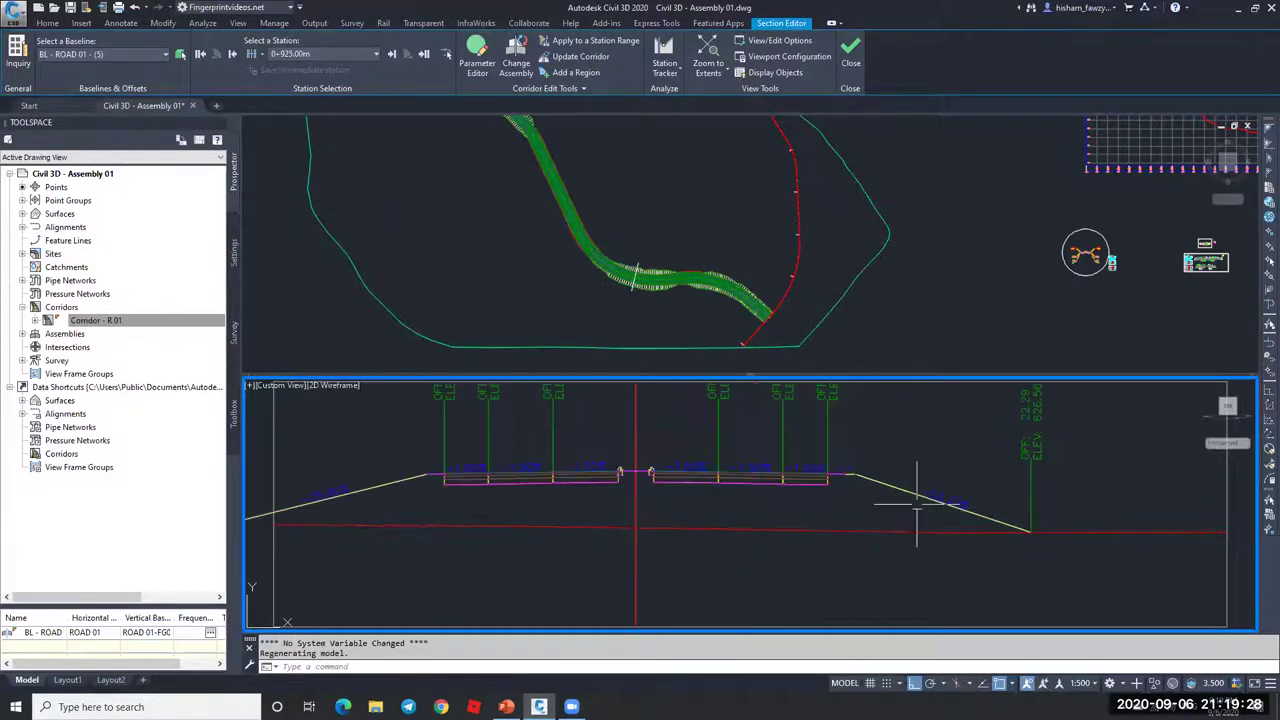
pyautogui.scroll(3, 963, 509)
pyautogui.scroll(2, 945, 489)
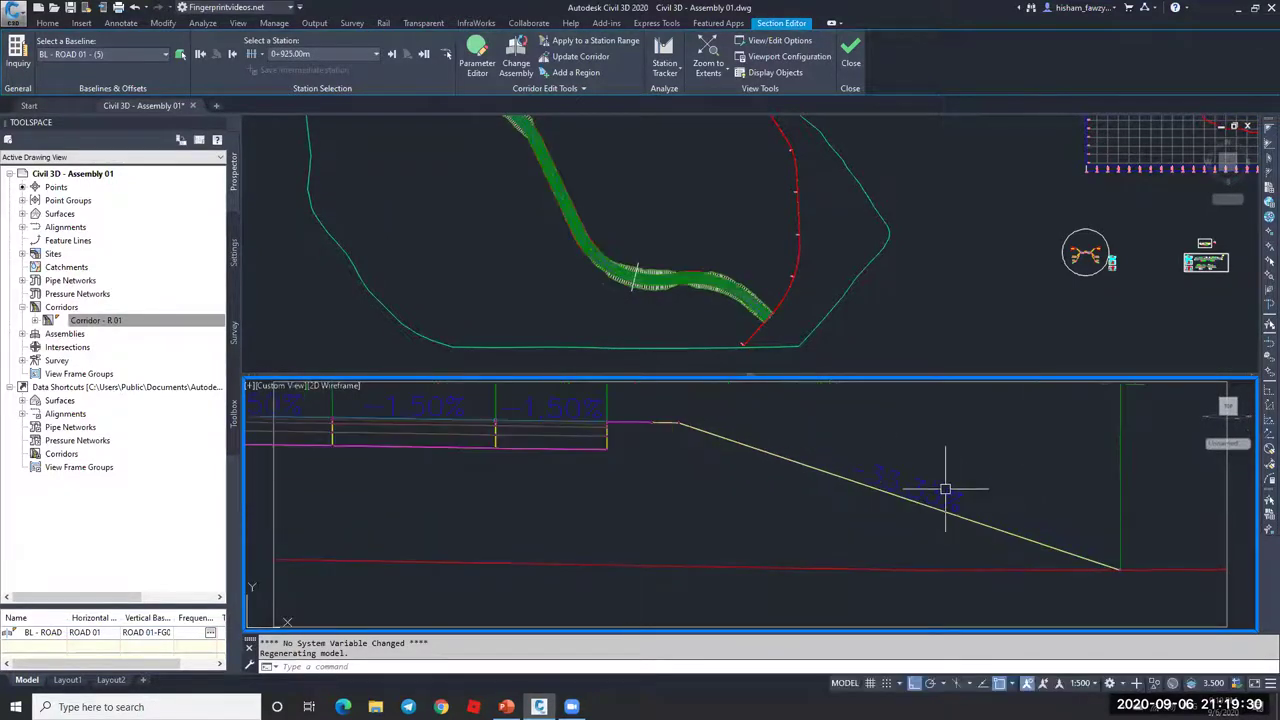
pyautogui.scroll(-3, 926, 479)
pyautogui.scroll(3, 915, 480)
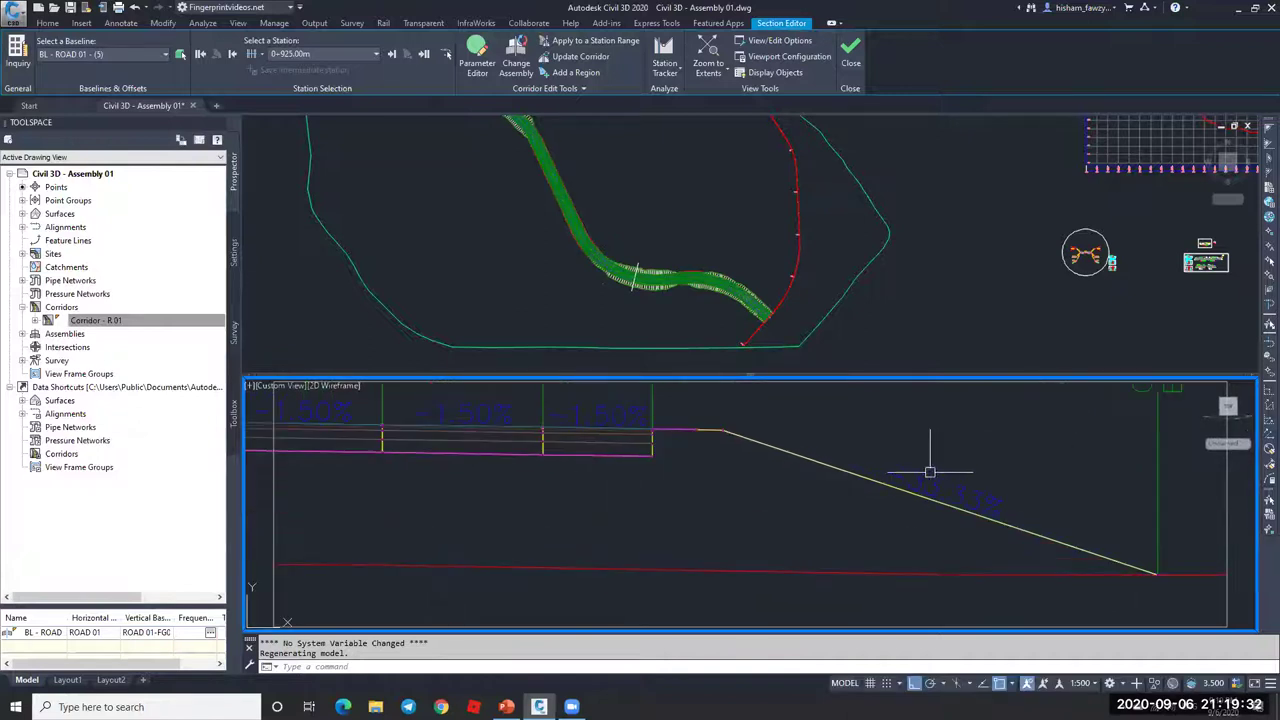
pyautogui.scroll(-5, 936, 460)
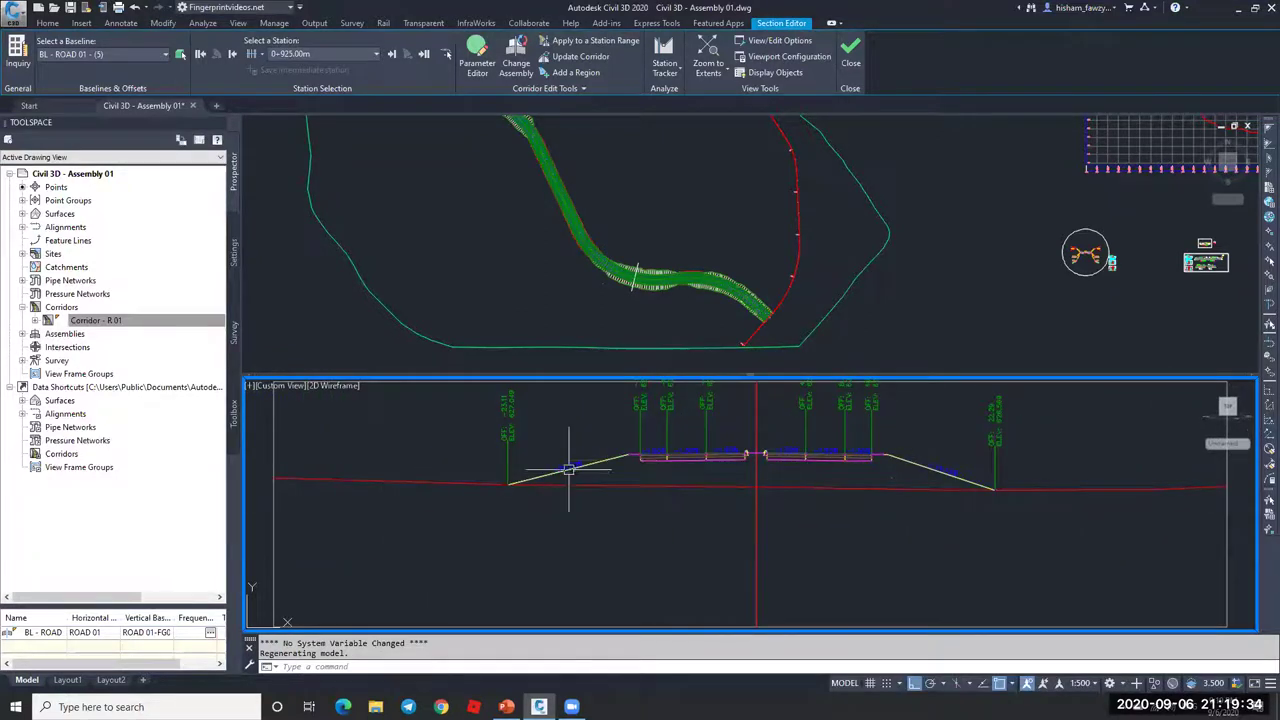
pyautogui.scroll(4, 568, 468)
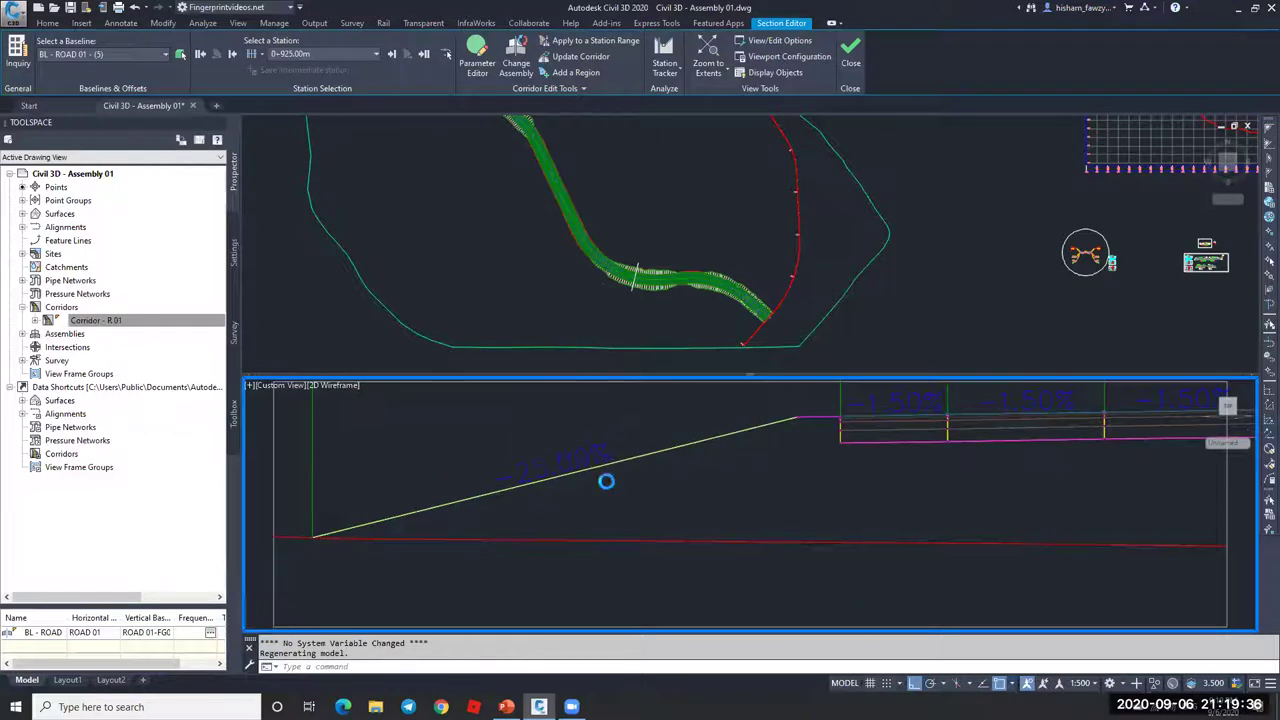
pyautogui.scroll(-5, 606, 481)
pyautogui.scroll(-2, 768, 490)
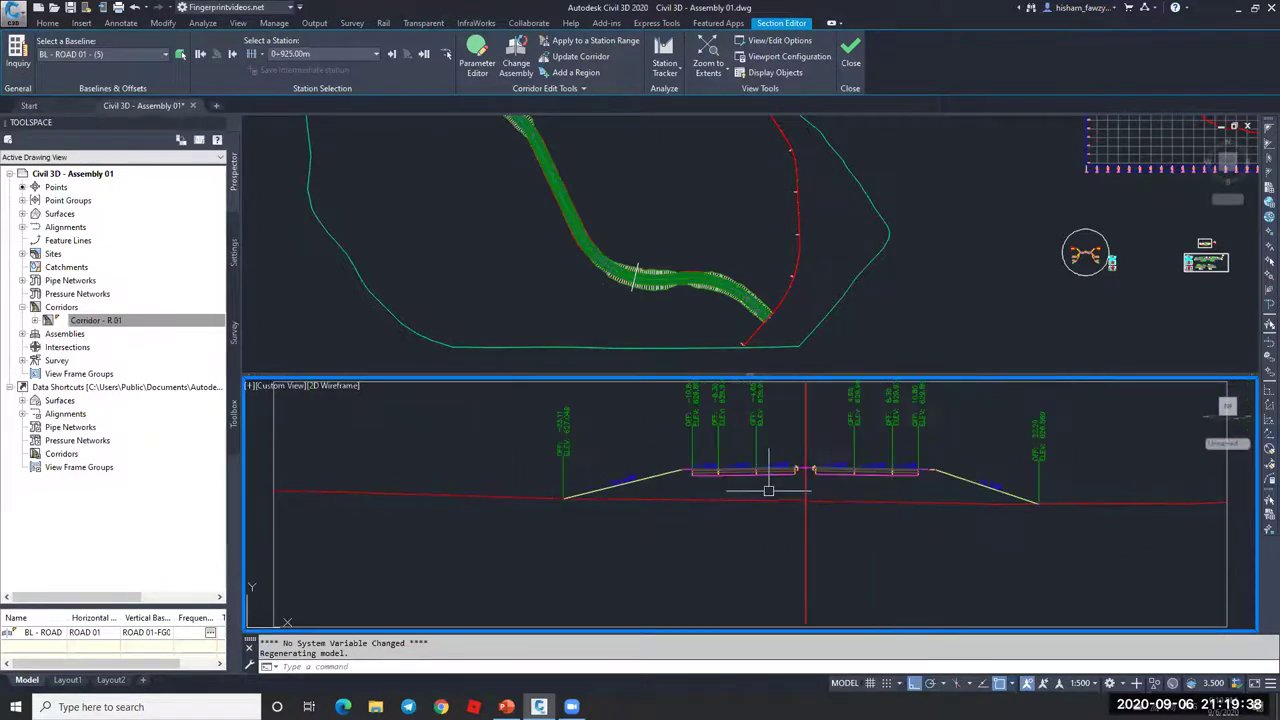
pyautogui.scroll(2, 975, 488)
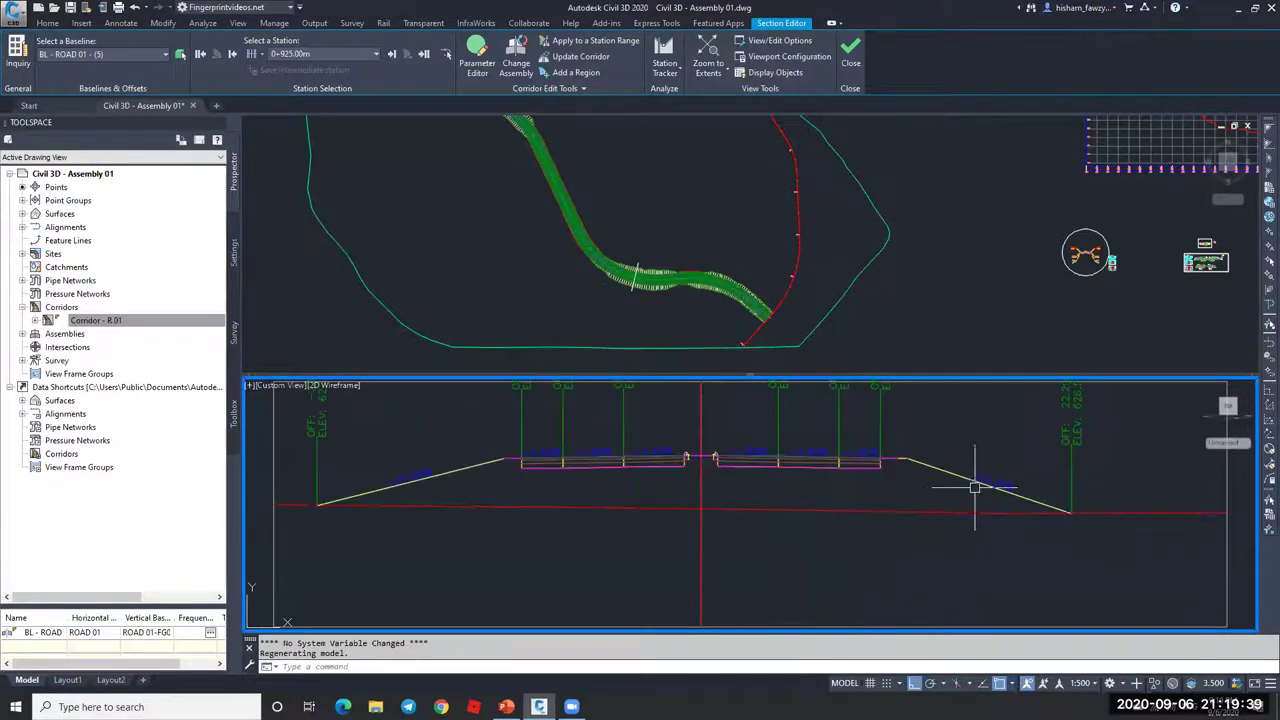
pyautogui.click(1015, 318)
pyautogui.scroll(5, 1100, 249)
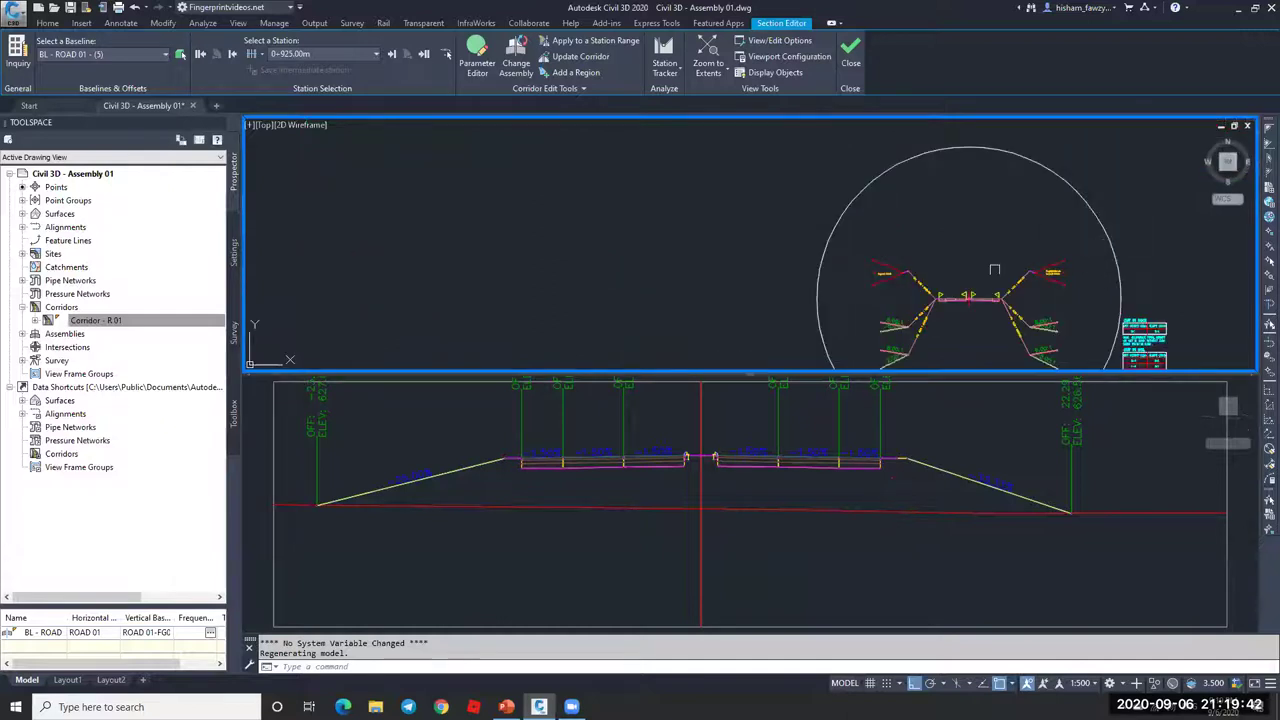
pyautogui.scroll(-2, 1023, 254)
pyautogui.click(945, 455)
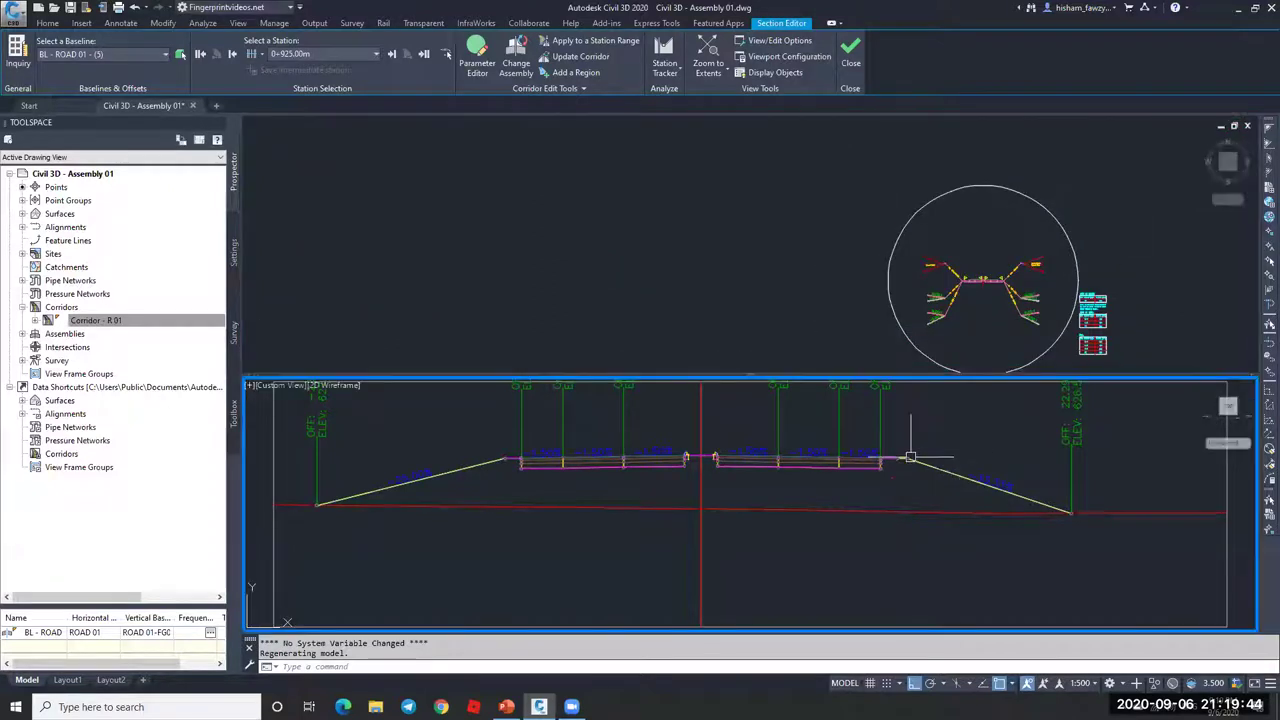
pyautogui.click(998, 322)
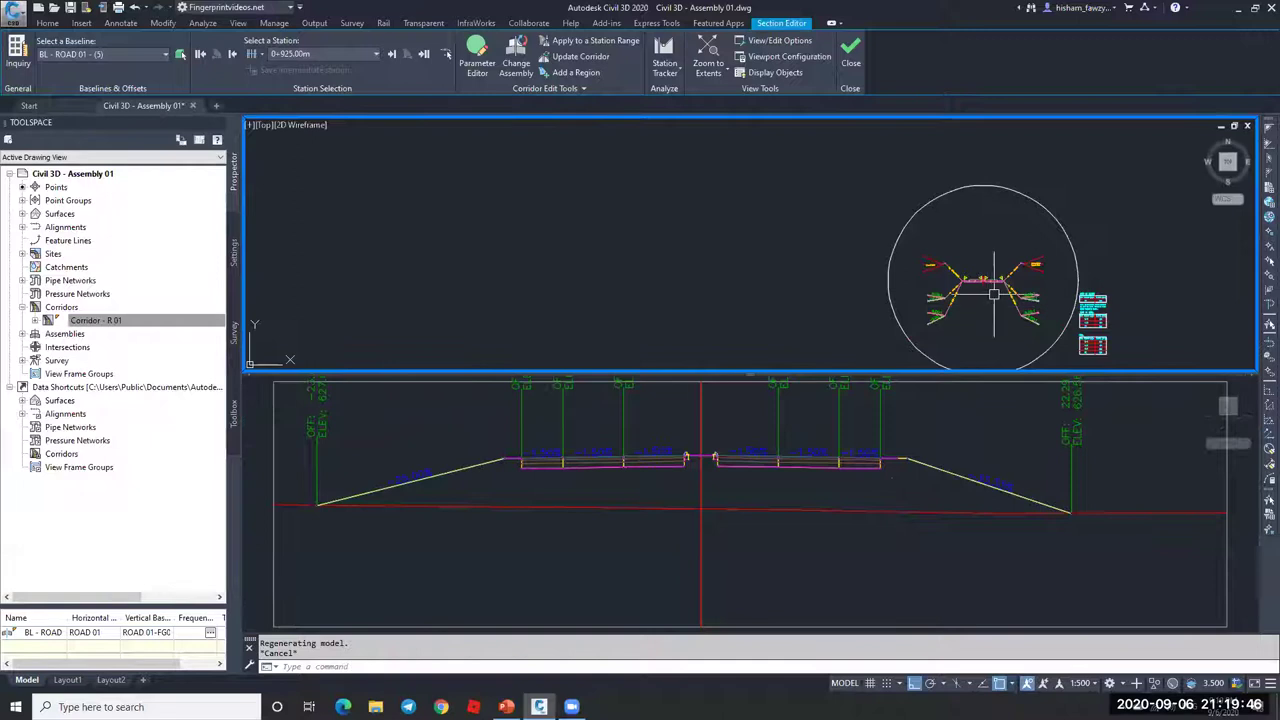
pyautogui.scroll(2, 995, 298)
pyautogui.scroll(3, 960, 333)
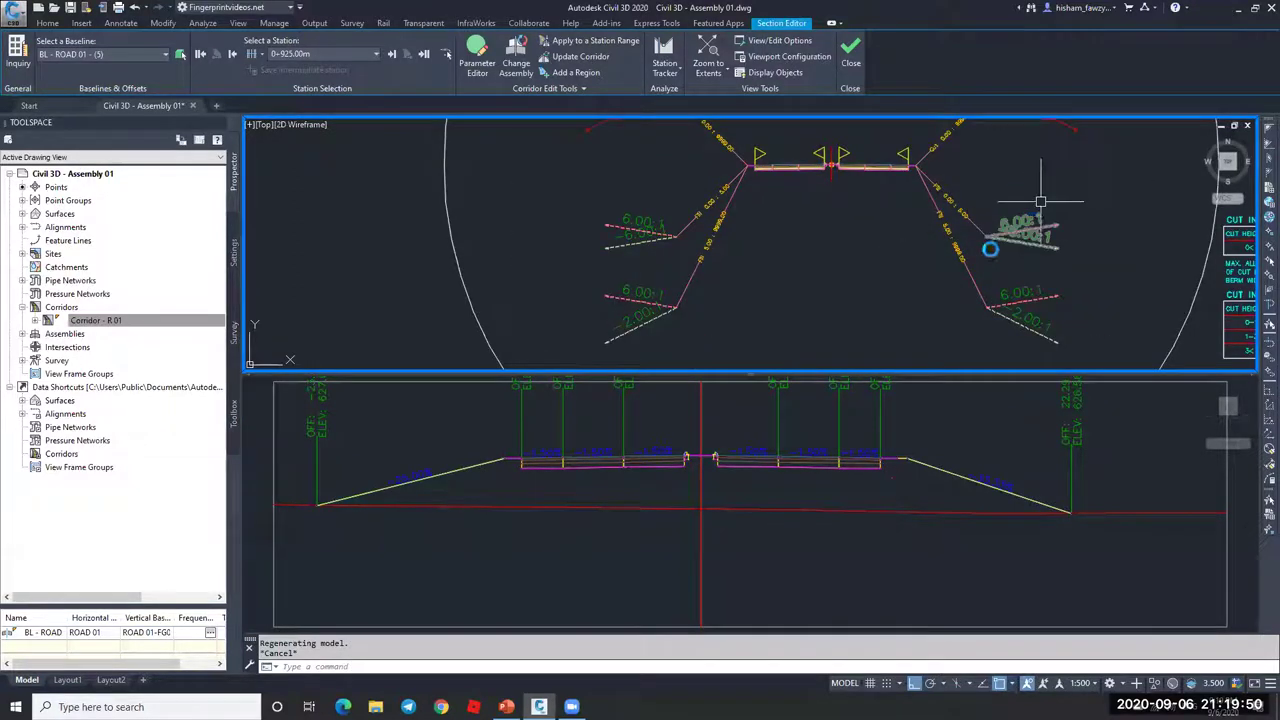
pyautogui.moveTo(1043, 182); pyautogui.dragTo(980, 252, button='middle')
pyautogui.scroll(4, 878, 218)
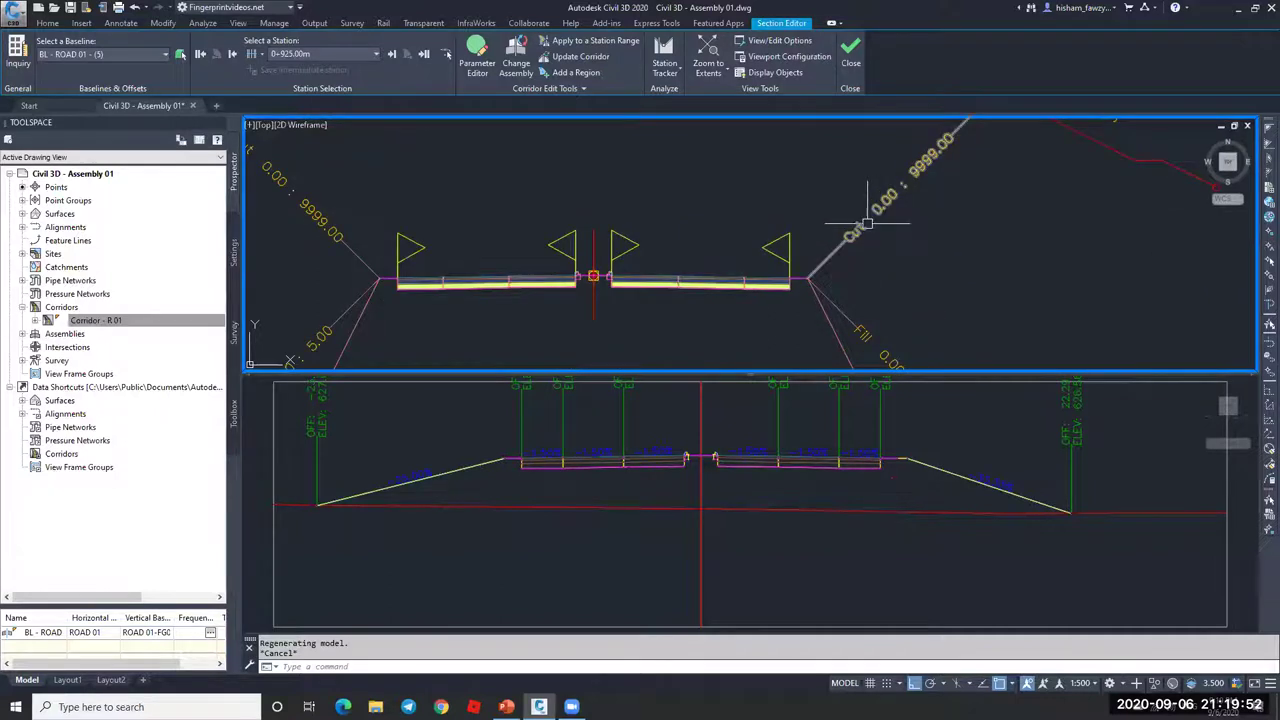
pyautogui.scroll(-1, 900, 245)
pyautogui.scroll(1, 990, 165)
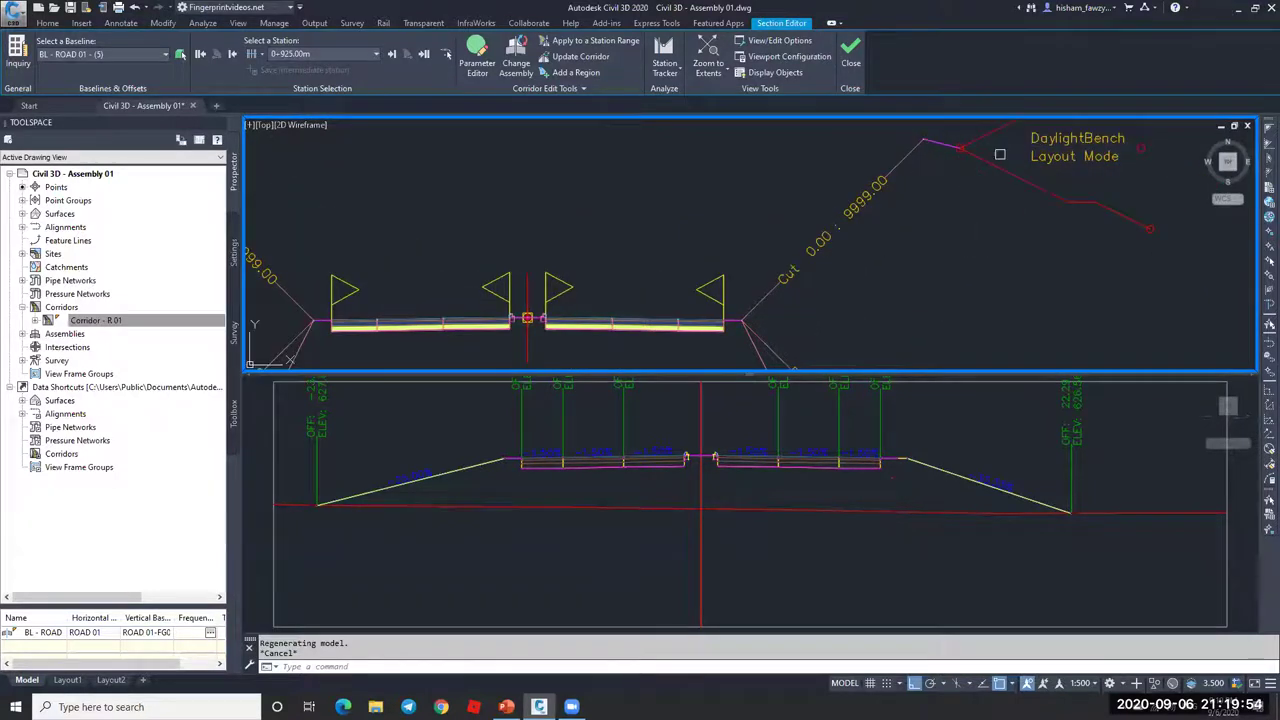
pyautogui.scroll(-1, 971, 191)
pyautogui.scroll(4, 923, 193)
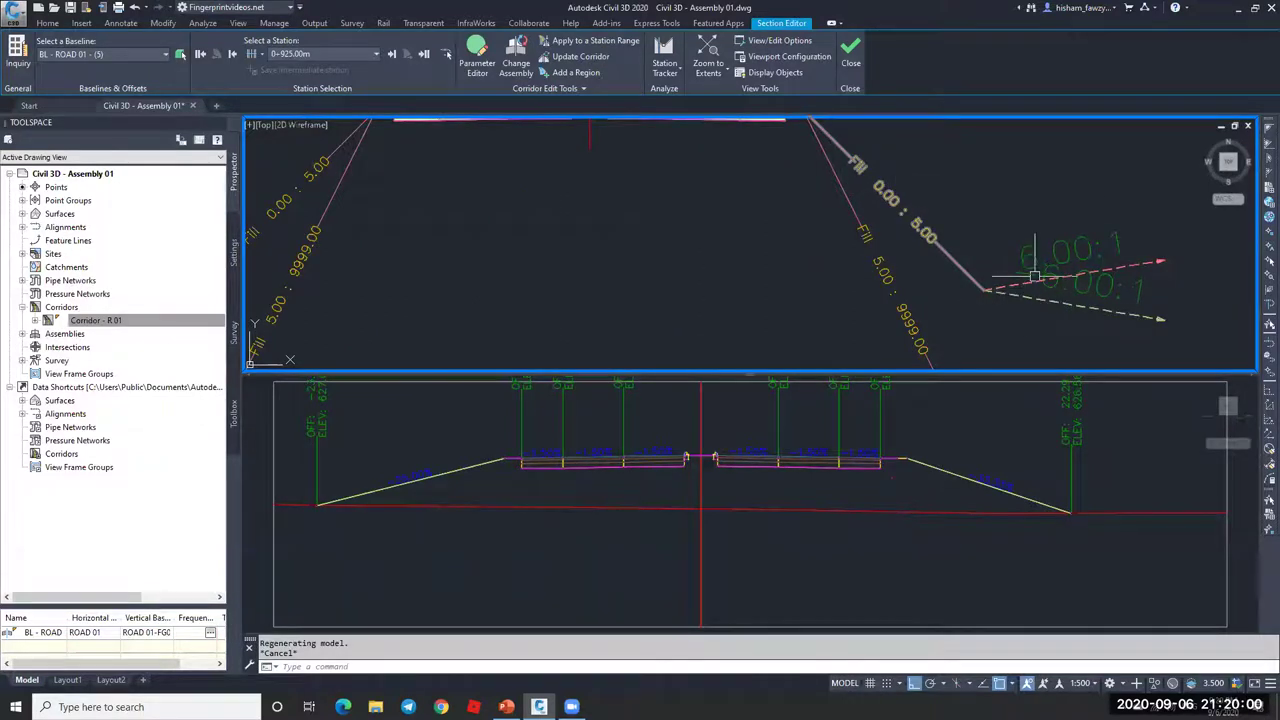
pyautogui.scroll(-4, 972, 228)
pyautogui.click(976, 300)
pyautogui.press('Escape')
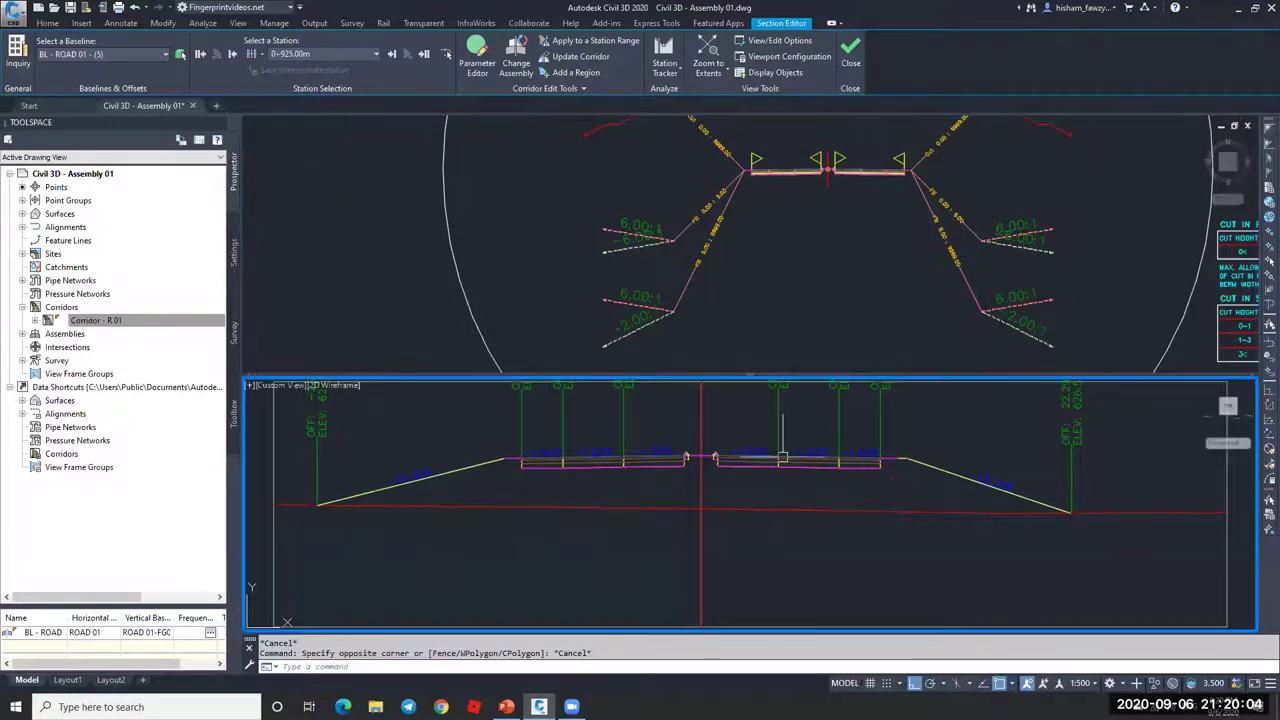
pyautogui.scroll(-5, 844, 262)
pyautogui.scroll(-3, 843, 262)
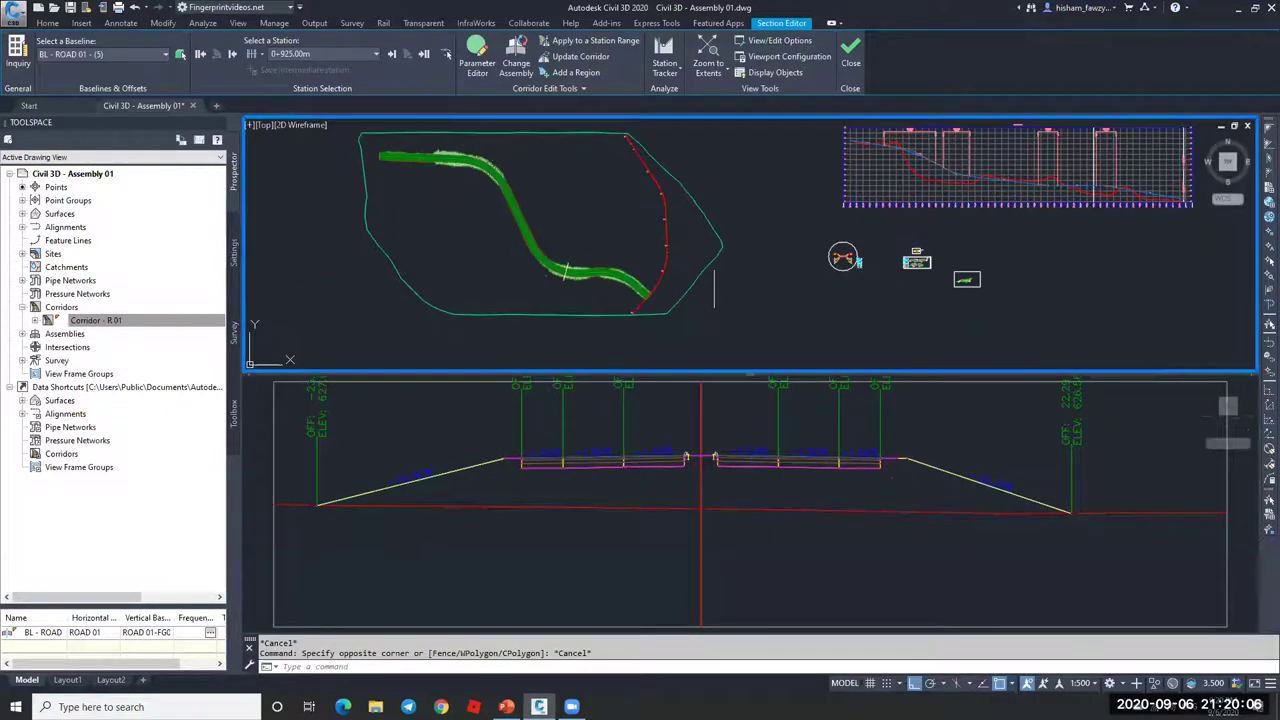
# - Jump the section editor to station 0+125.00m and review its cross-section
pyautogui.moveTo(493, 192); pyautogui.dragTo(587, 232, button='middle')
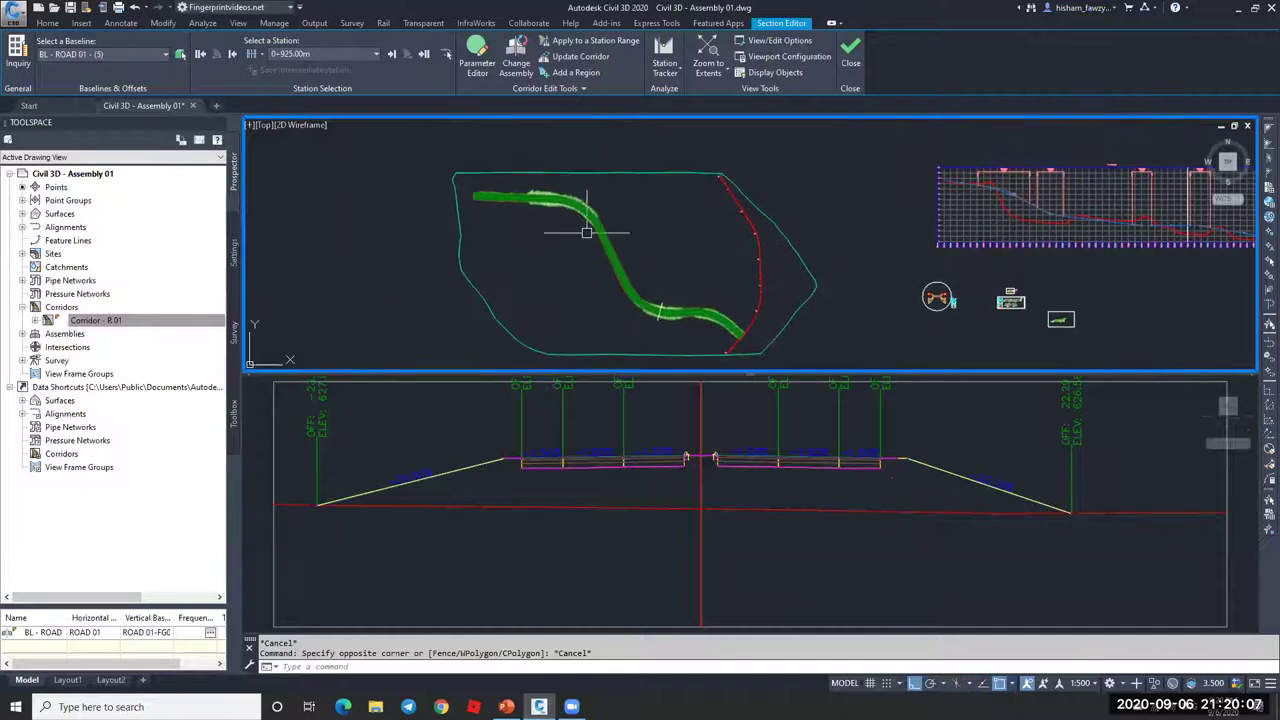
pyautogui.click(338, 55)
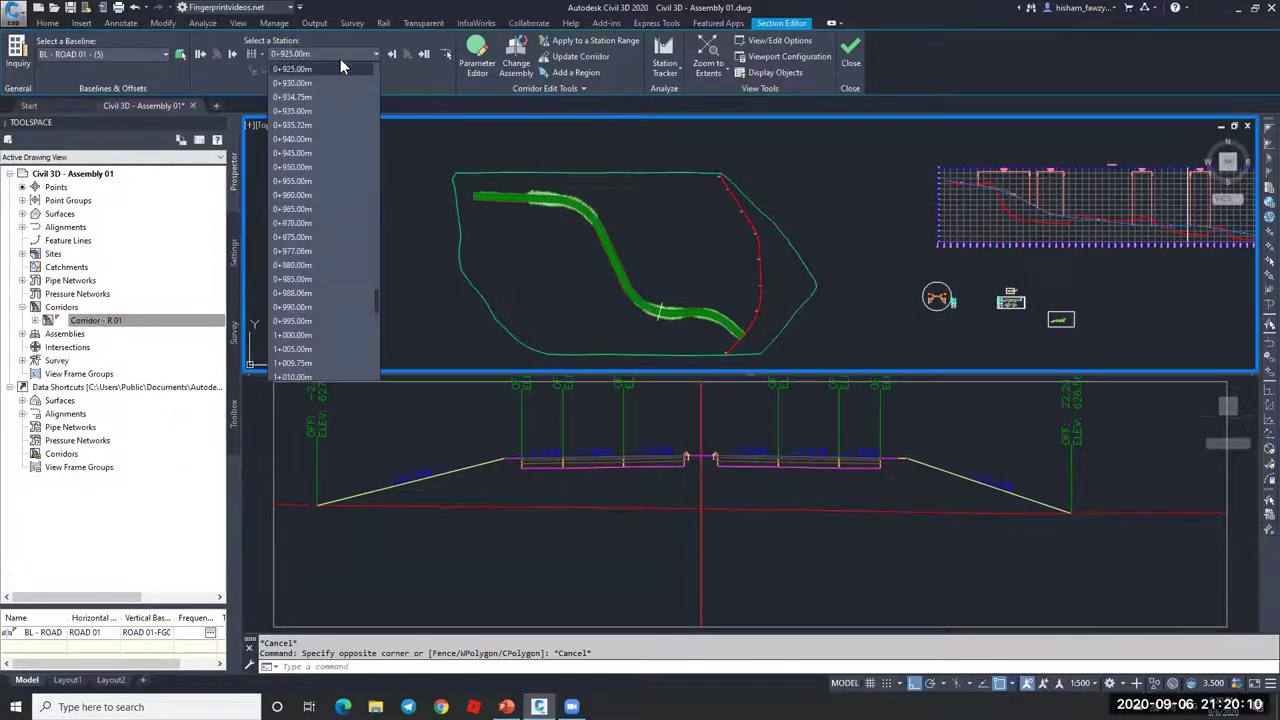
pyautogui.moveTo(374, 291); pyautogui.dragTo(366, 93)
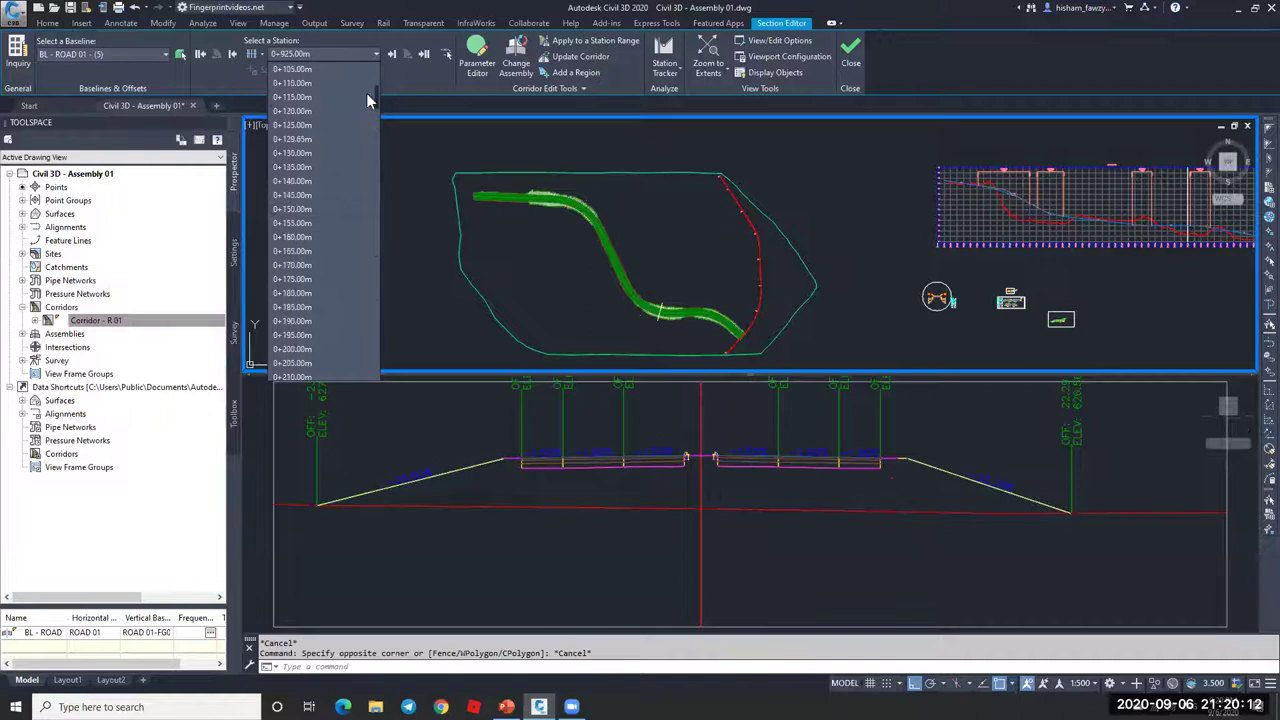
pyautogui.click(322, 127)
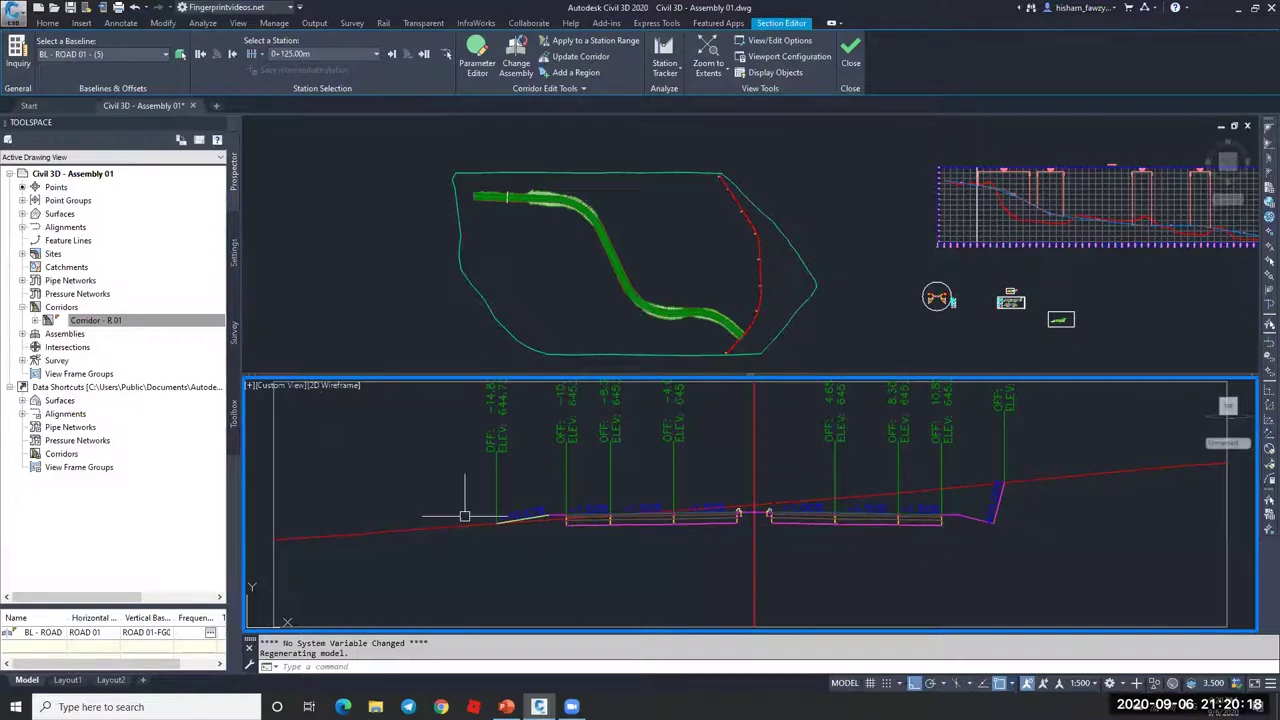
pyautogui.scroll(4, 530, 515)
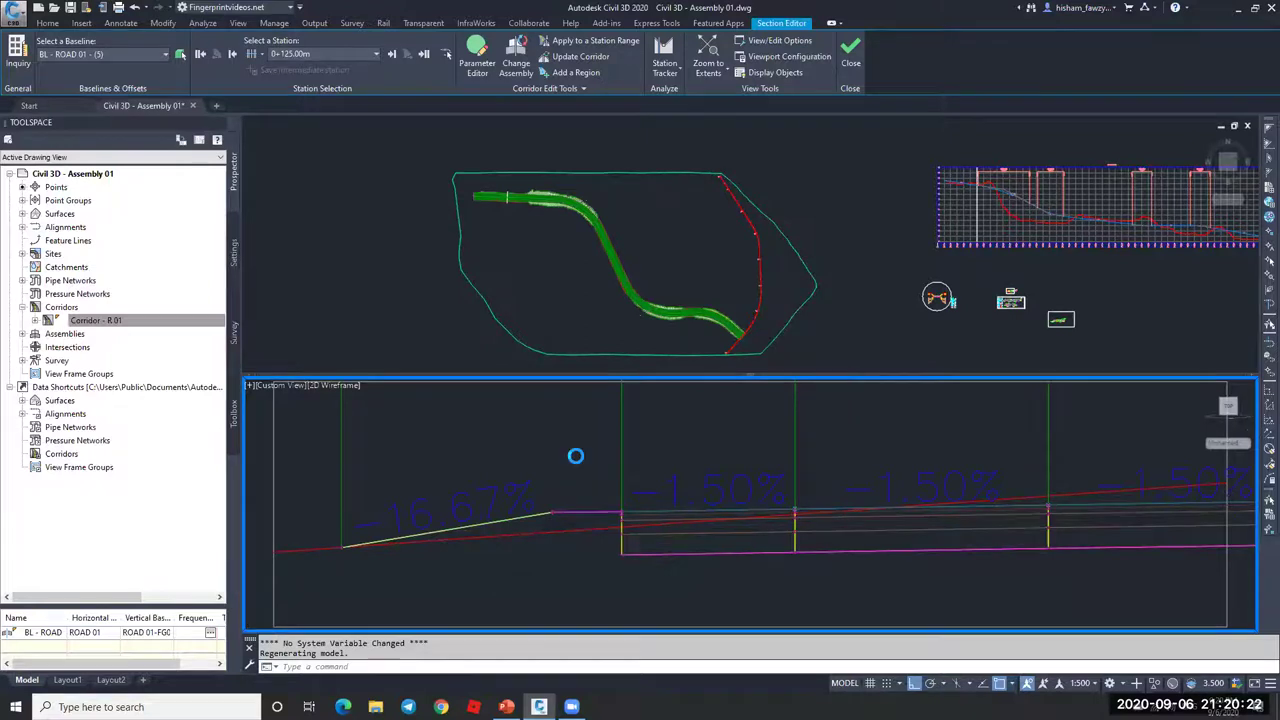
pyautogui.scroll(-3, 575, 456)
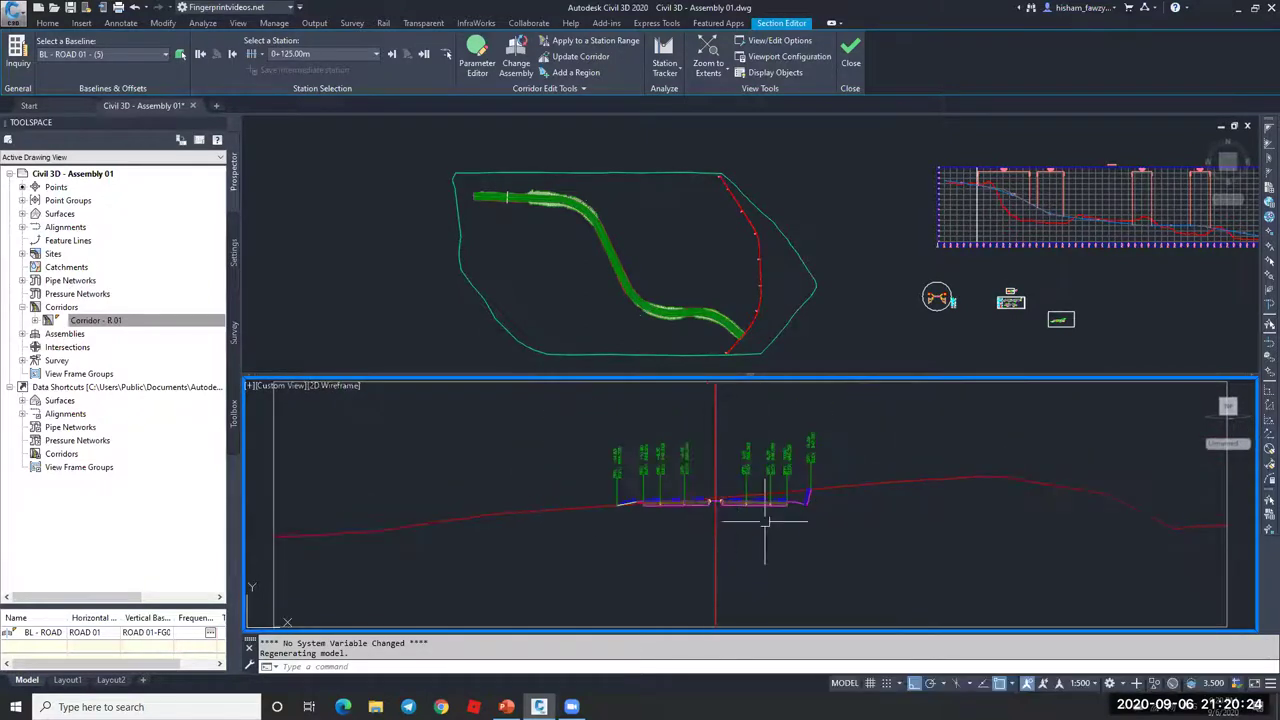
# - Close the Section Editor, returning to a single plan view
pyautogui.press('Escape')
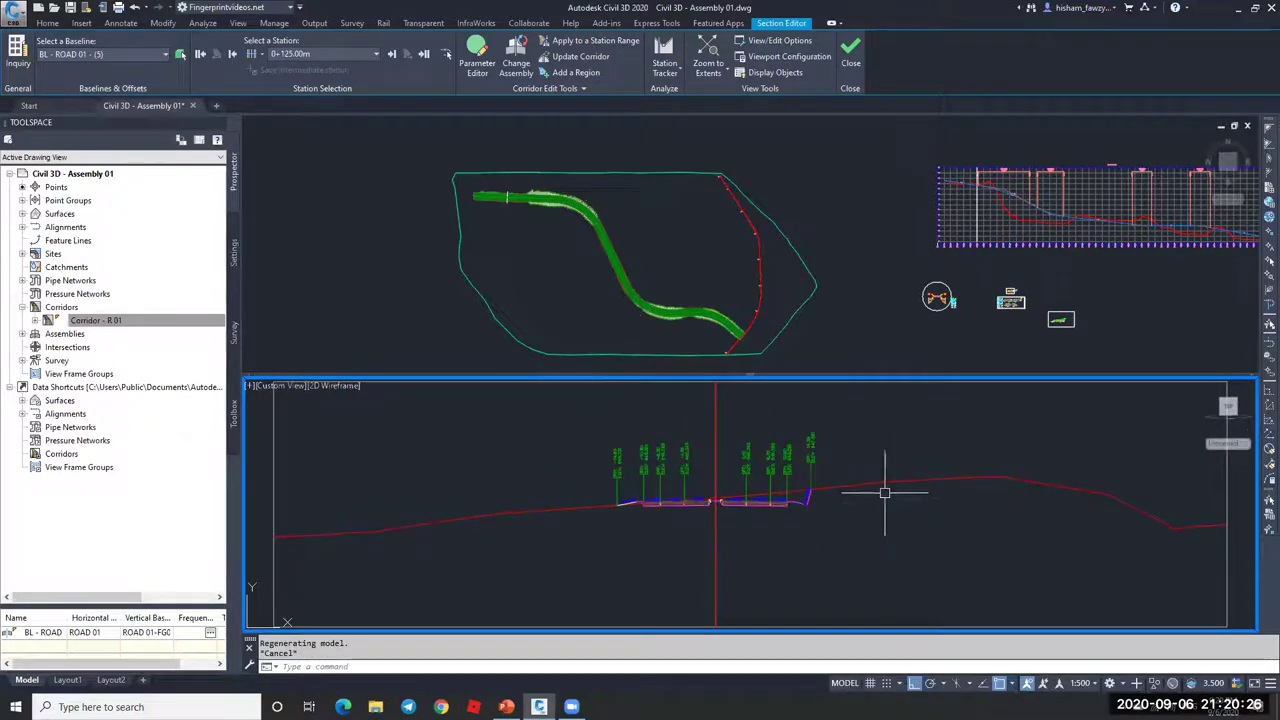
pyautogui.click(881, 325)
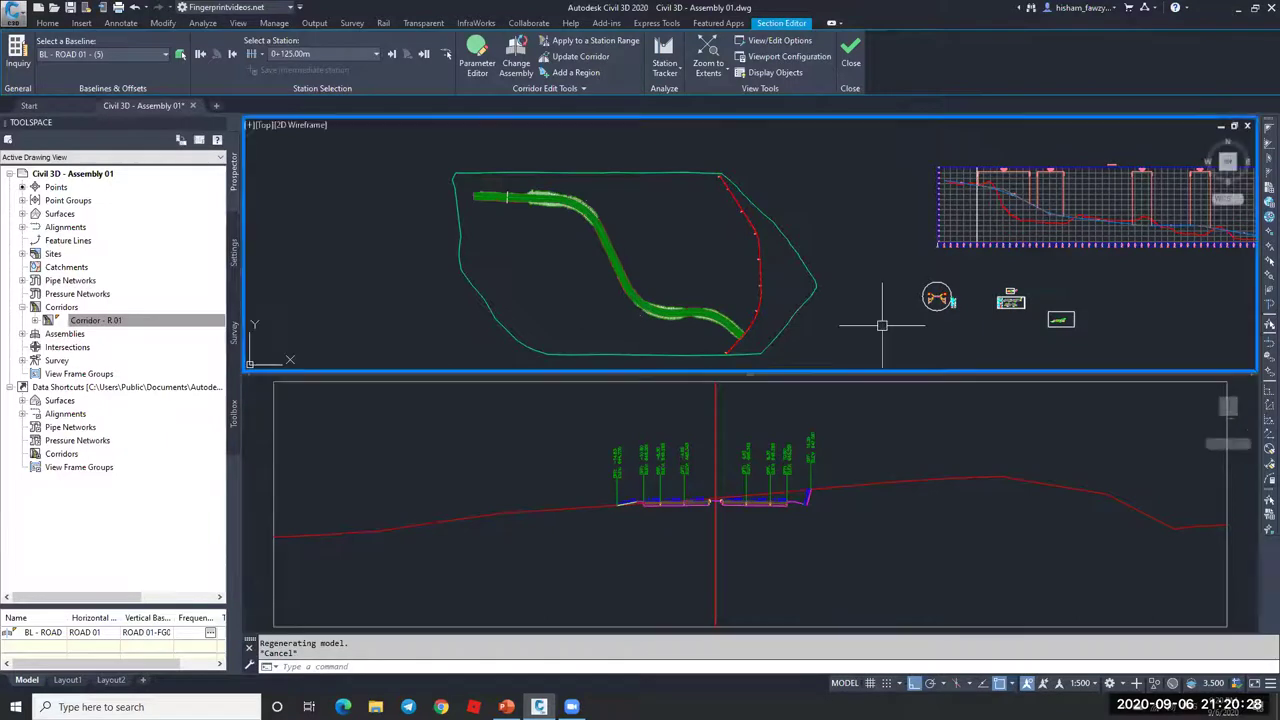
pyautogui.scroll(6, 900, 300)
pyautogui.click(852, 62)
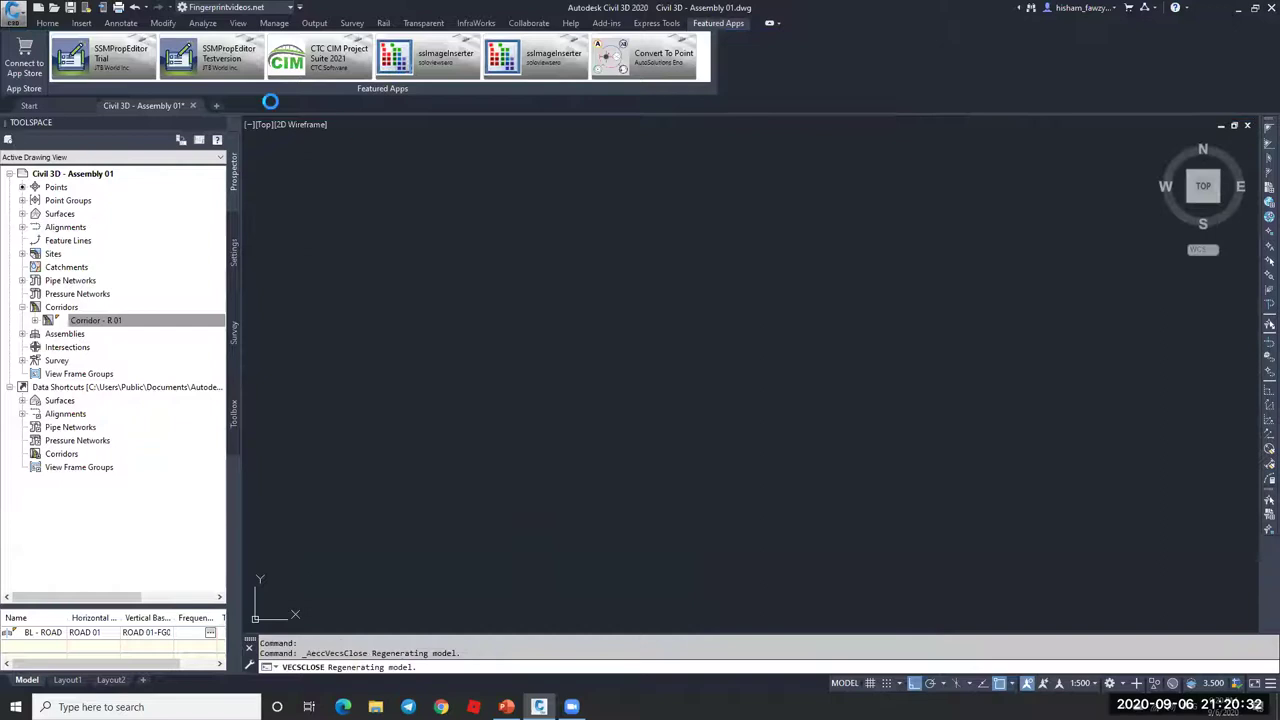
# - Zoom around the assembly's daylight links and the CUT/FILL slope tables to inspect them
pyautogui.click(47, 22)
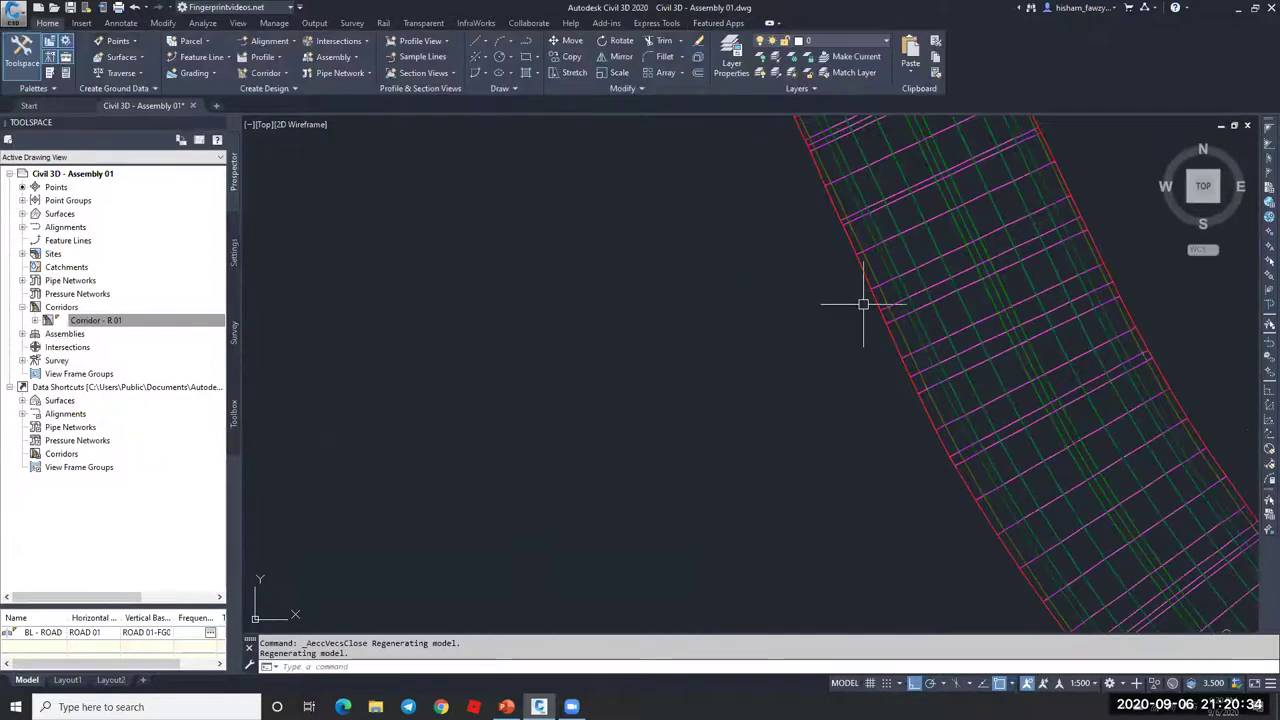
pyautogui.scroll(-3, 738, 275)
pyautogui.scroll(-5, 738, 275)
pyautogui.scroll(6, 940, 305)
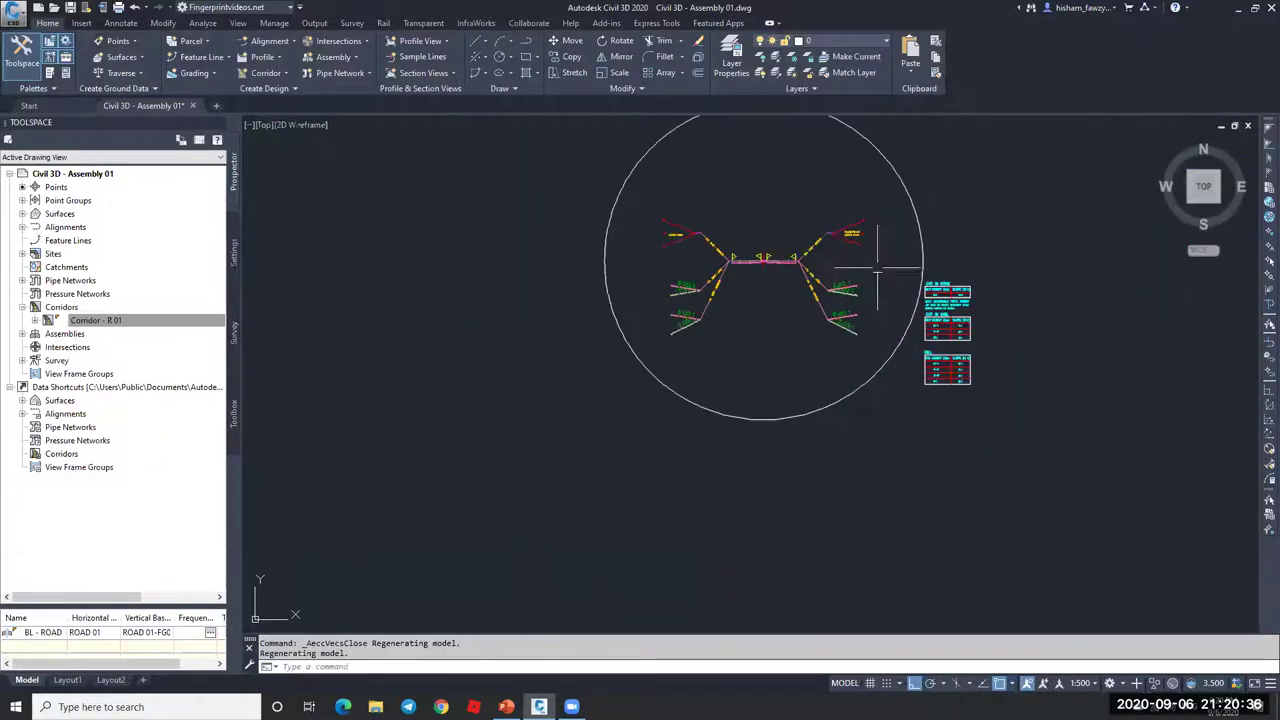
pyautogui.scroll(6, 800, 277)
pyautogui.press('Escape')
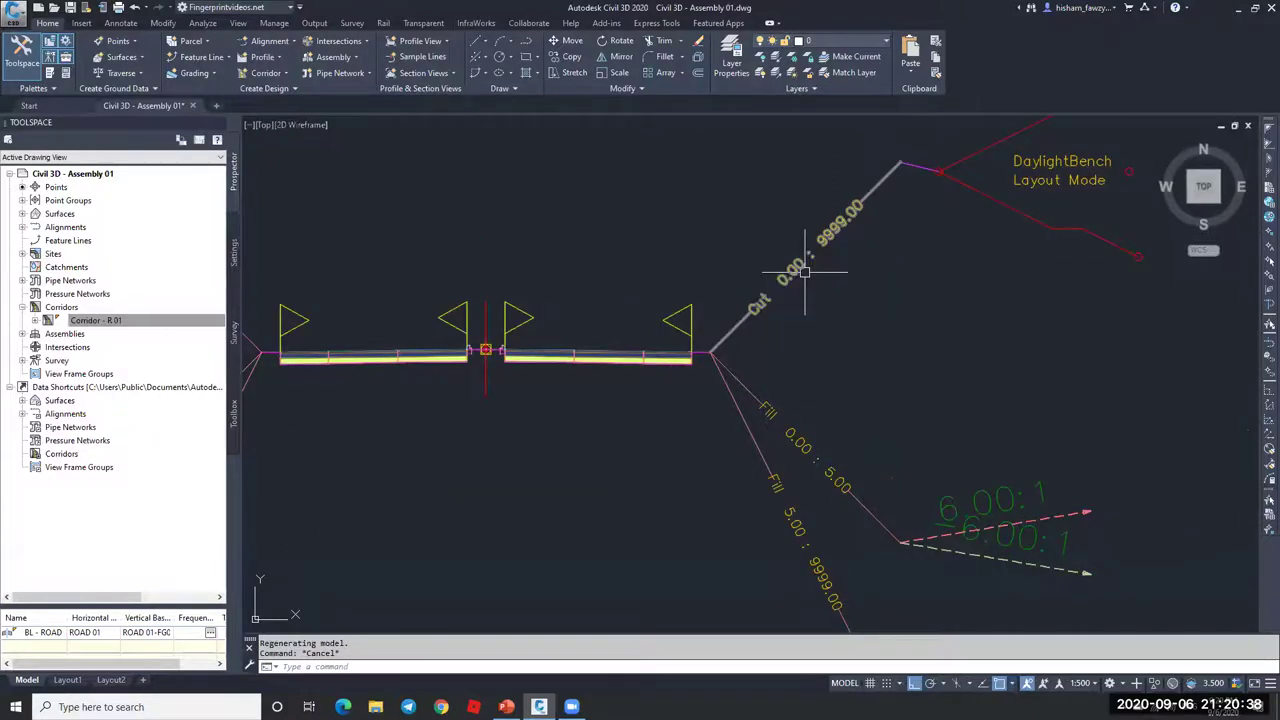
pyautogui.scroll(-6, 770, 316)
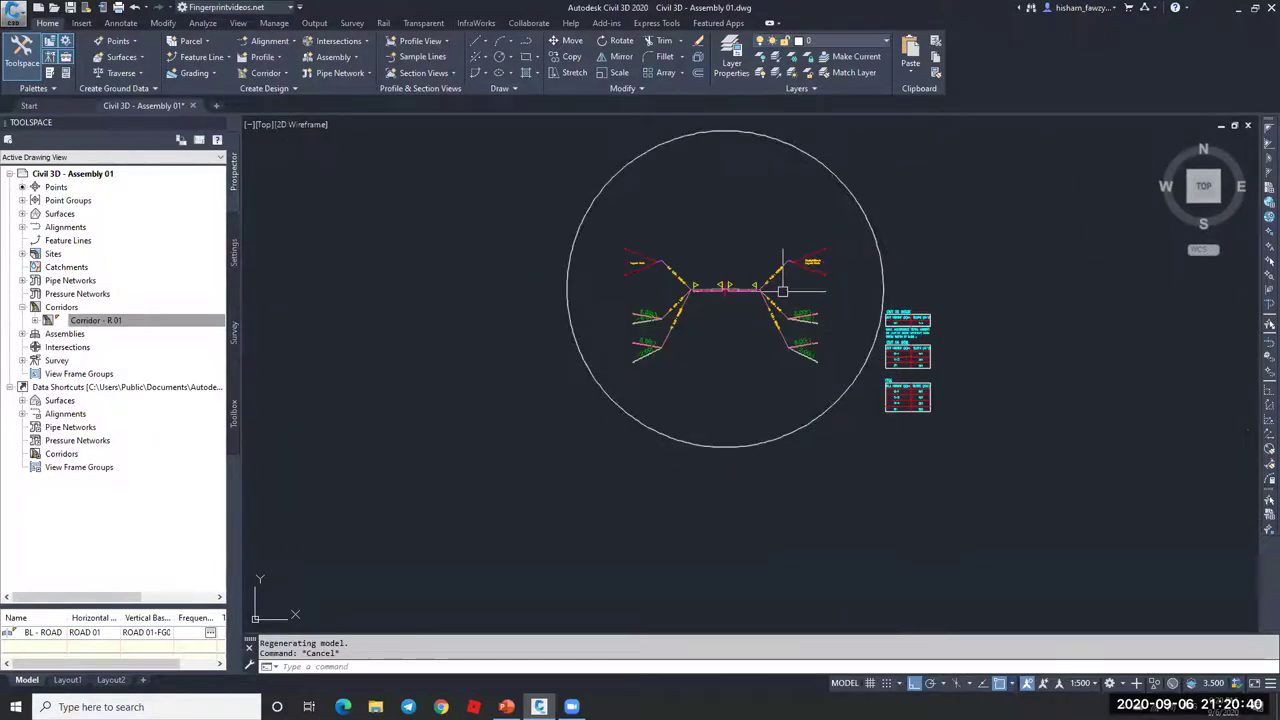
pyautogui.scroll(4, 795, 290)
pyautogui.scroll(4, 779, 218)
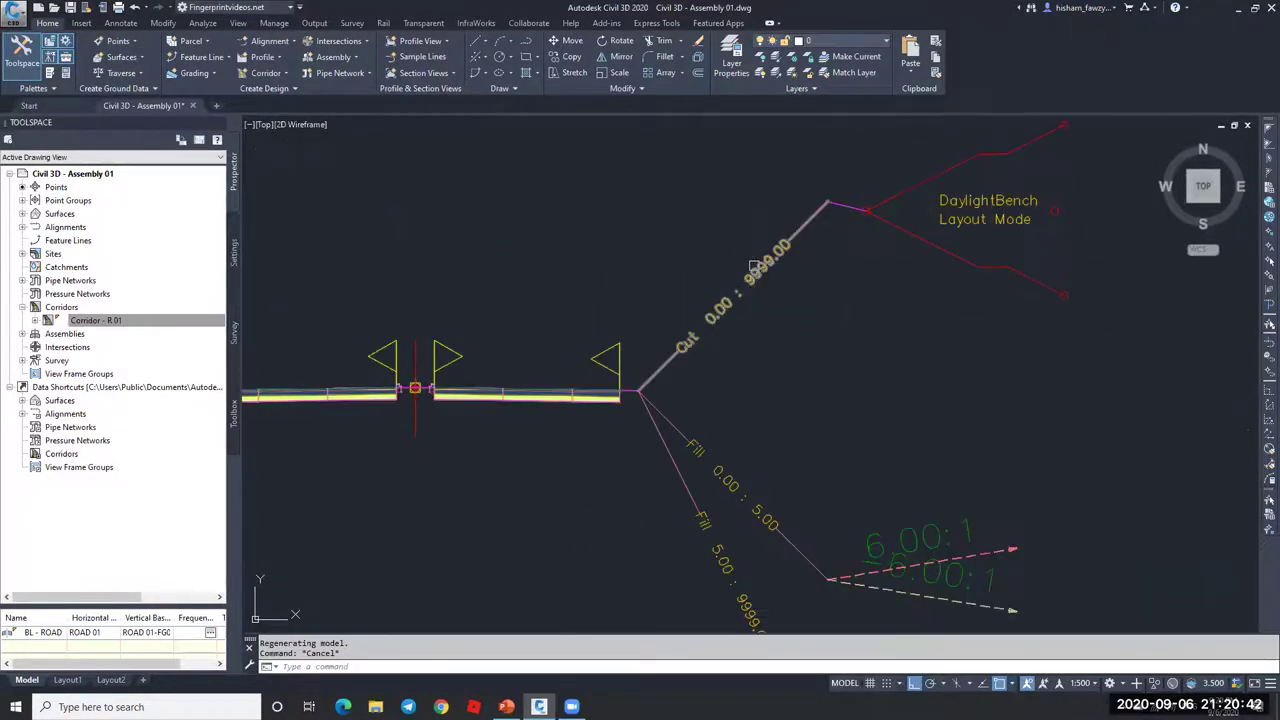
pyautogui.scroll(-2, 871, 243)
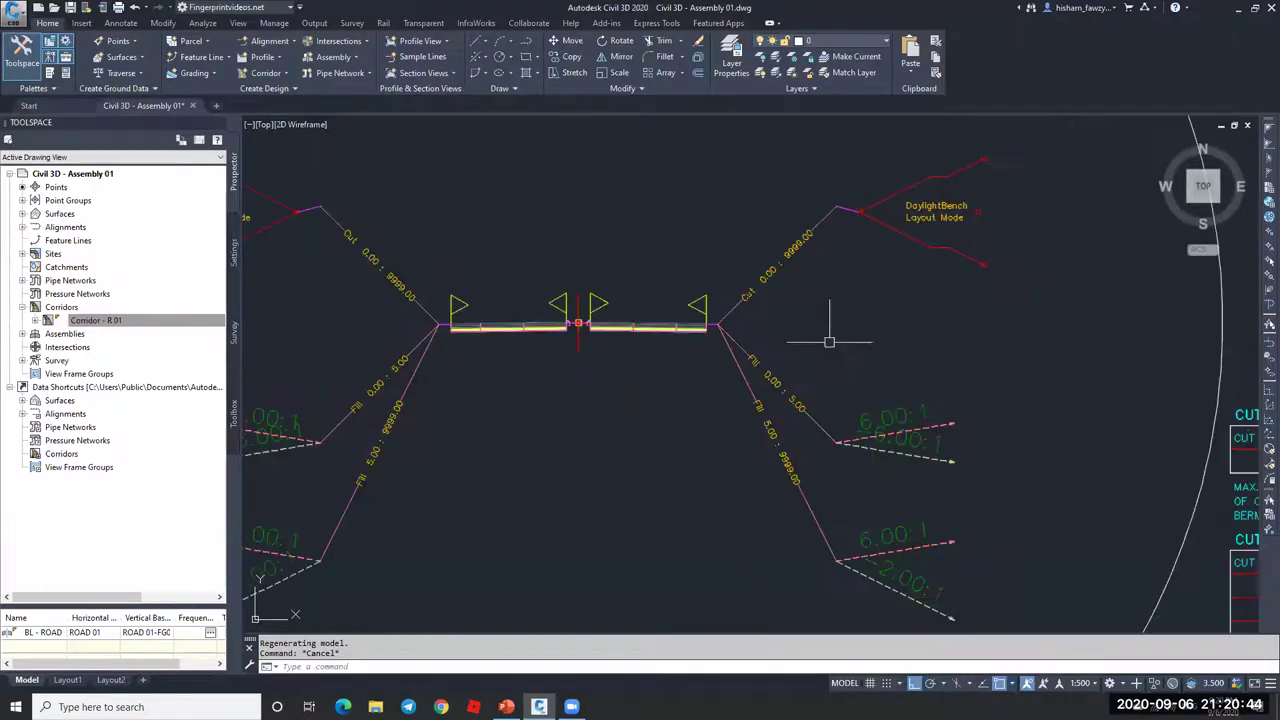
pyautogui.scroll(-2, 866, 360)
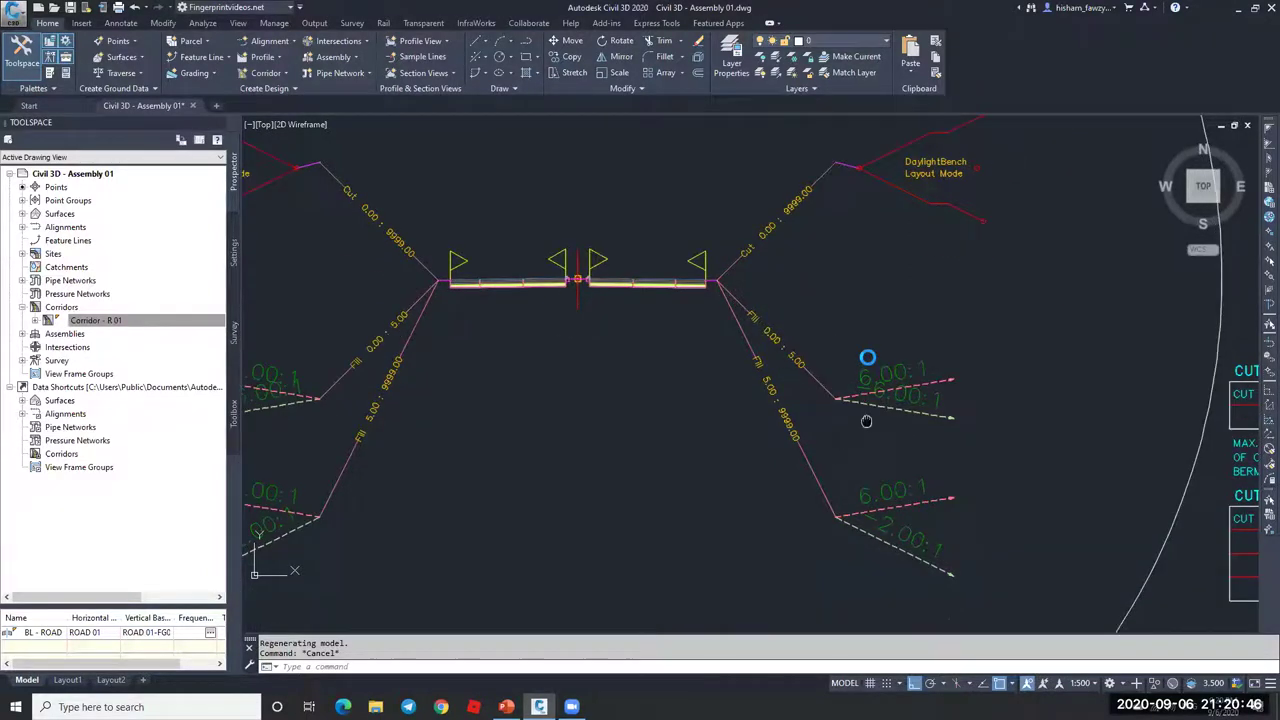
pyautogui.scroll(-2, 835, 330)
pyautogui.scroll(-2, 1091, 321)
pyautogui.scroll(4, 1150, 436)
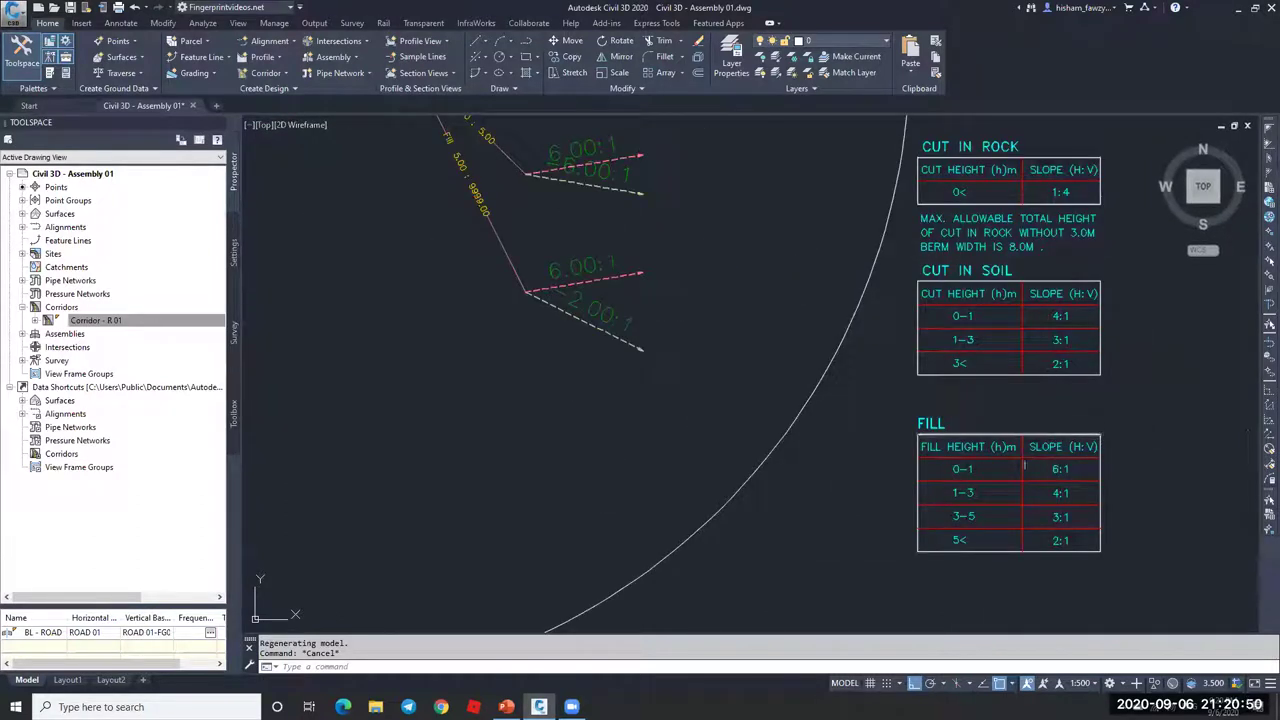
pyautogui.scroll(-4, 988, 342)
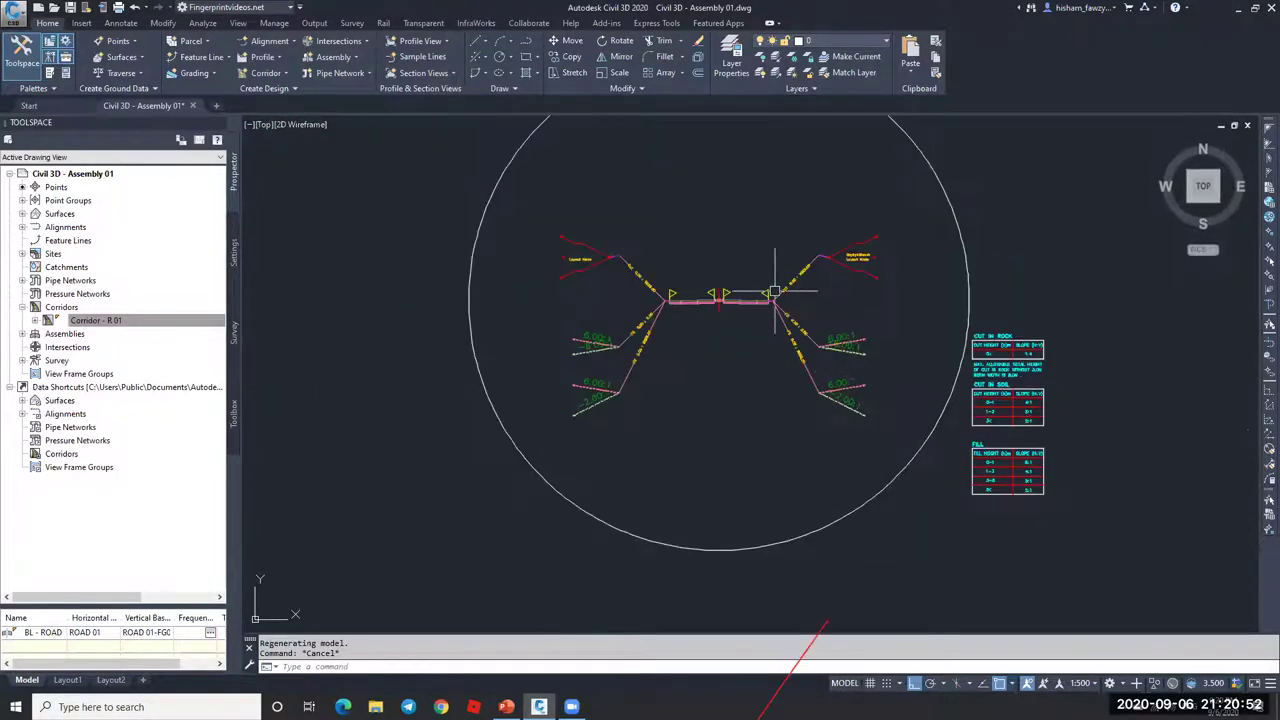
pyautogui.scroll(4, 829, 285)
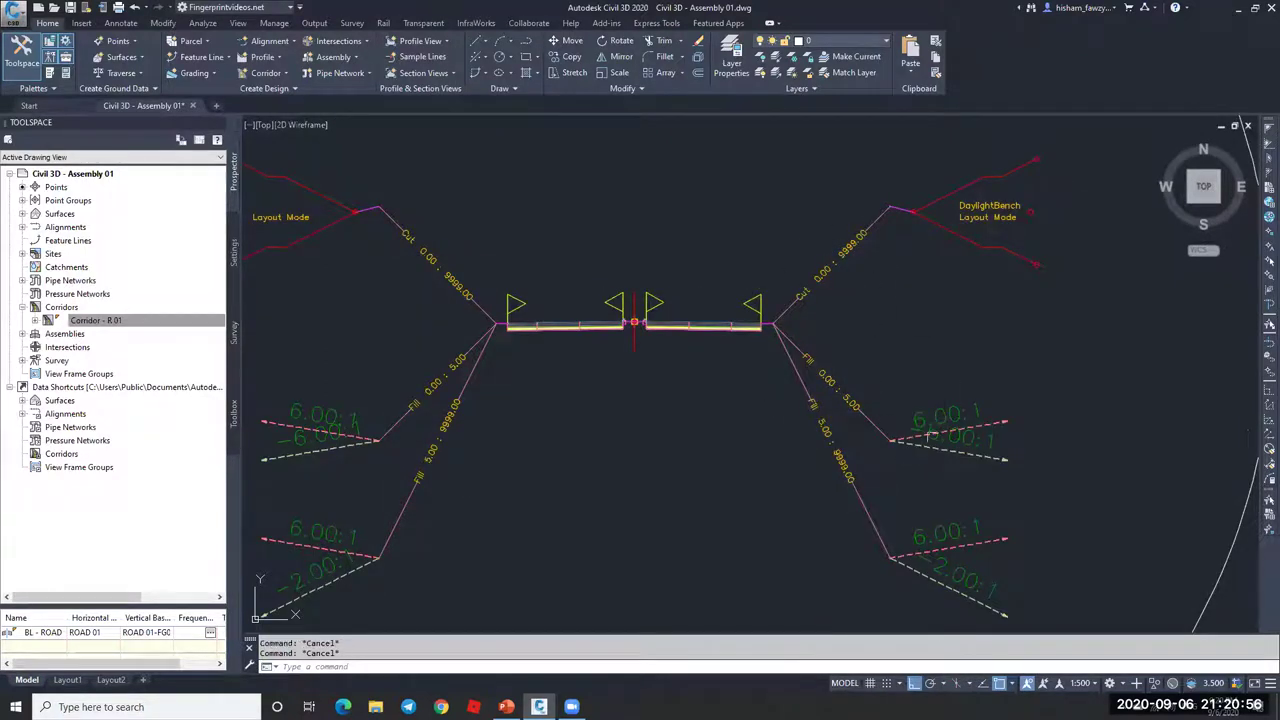
pyautogui.scroll(-3, 849, 337)
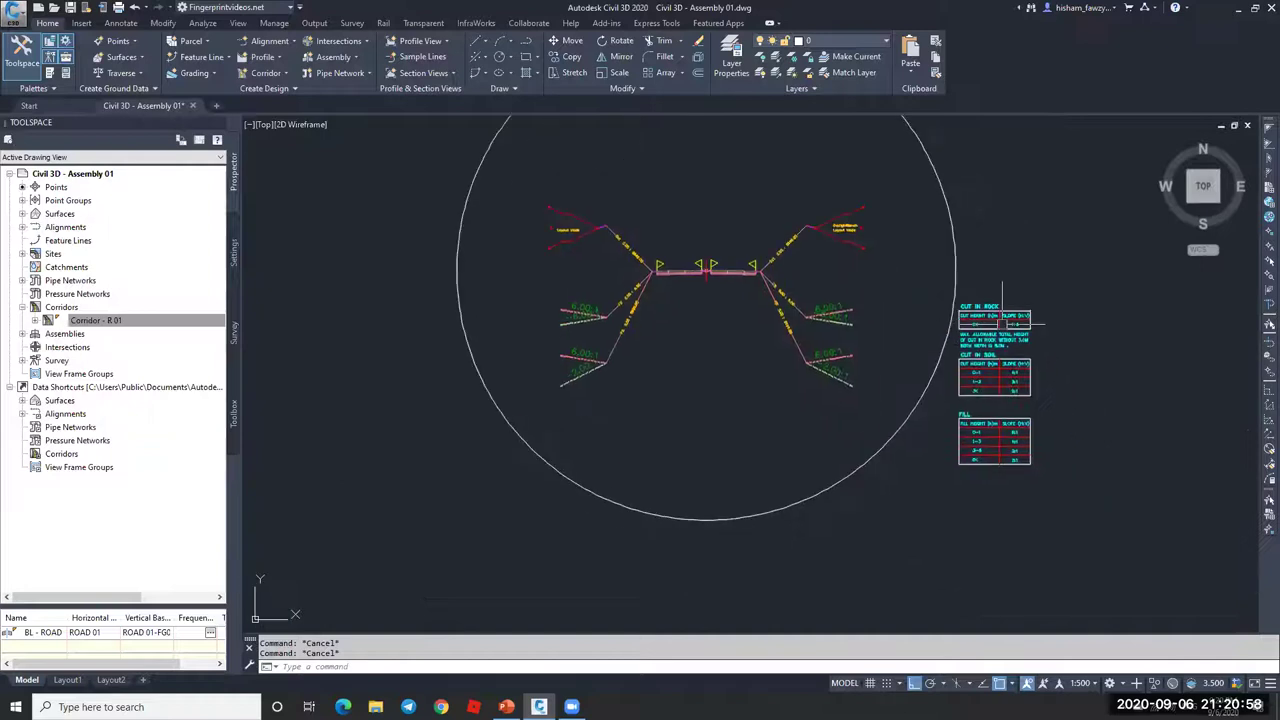
pyautogui.scroll(5, 968, 297)
pyautogui.scroll(-5, 885, 262)
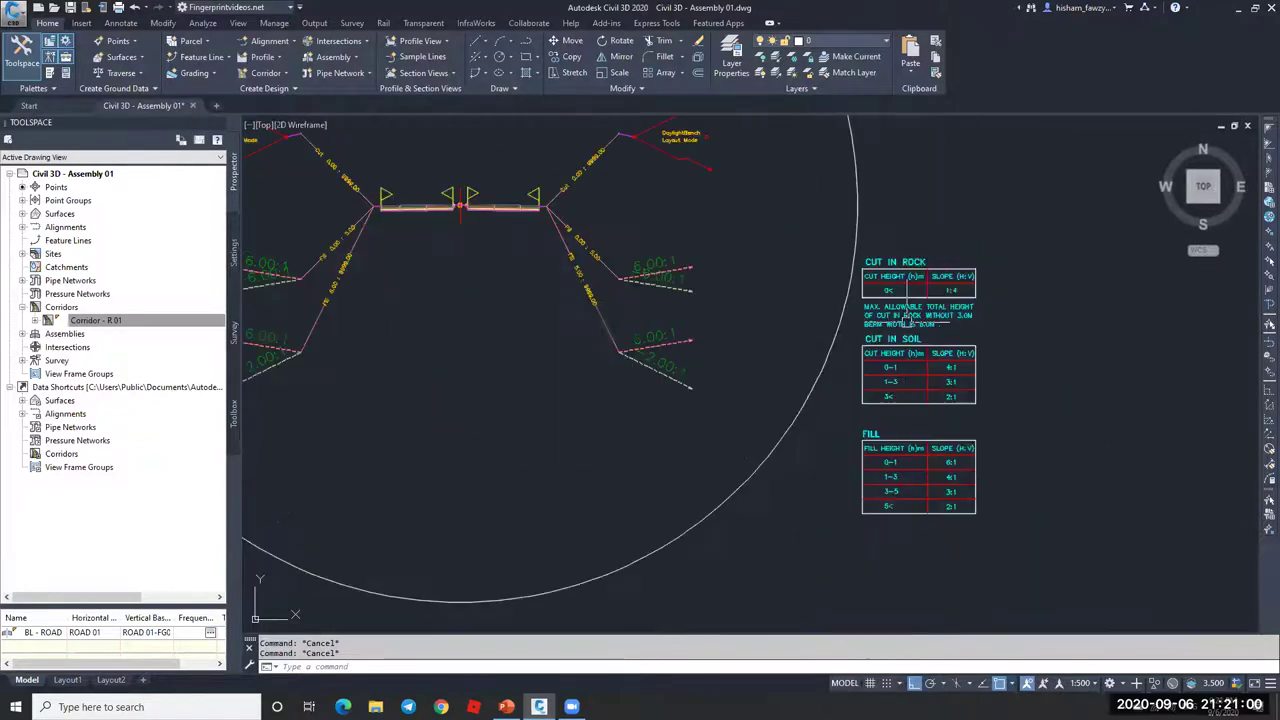
pyautogui.scroll(-1, 952, 322)
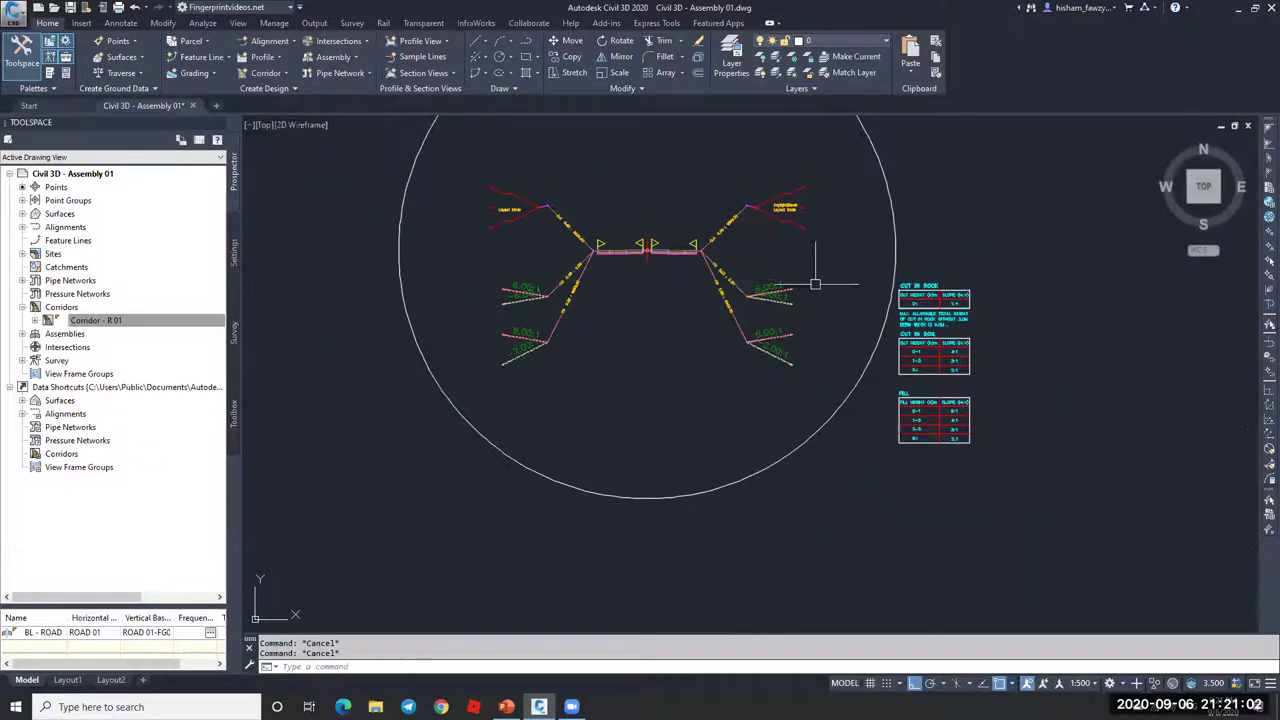
pyautogui.scroll(2, 940, 320)
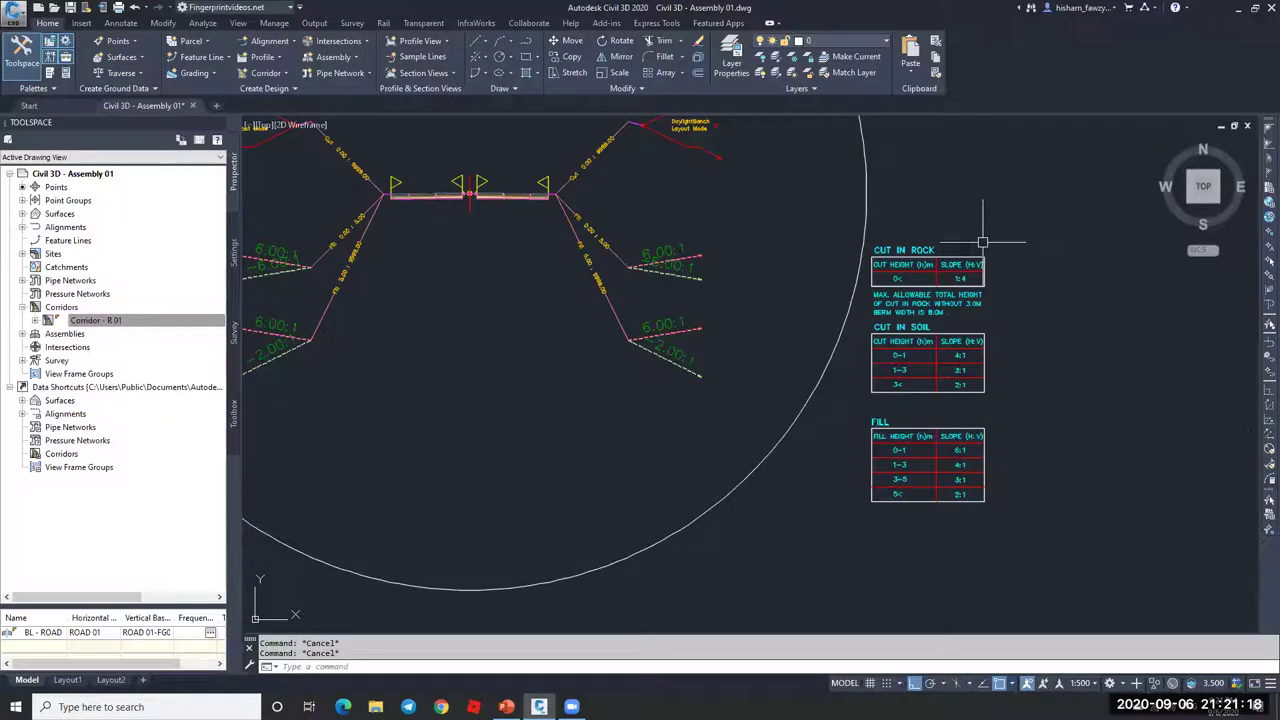
pyautogui.scroll(-10, 982, 242)
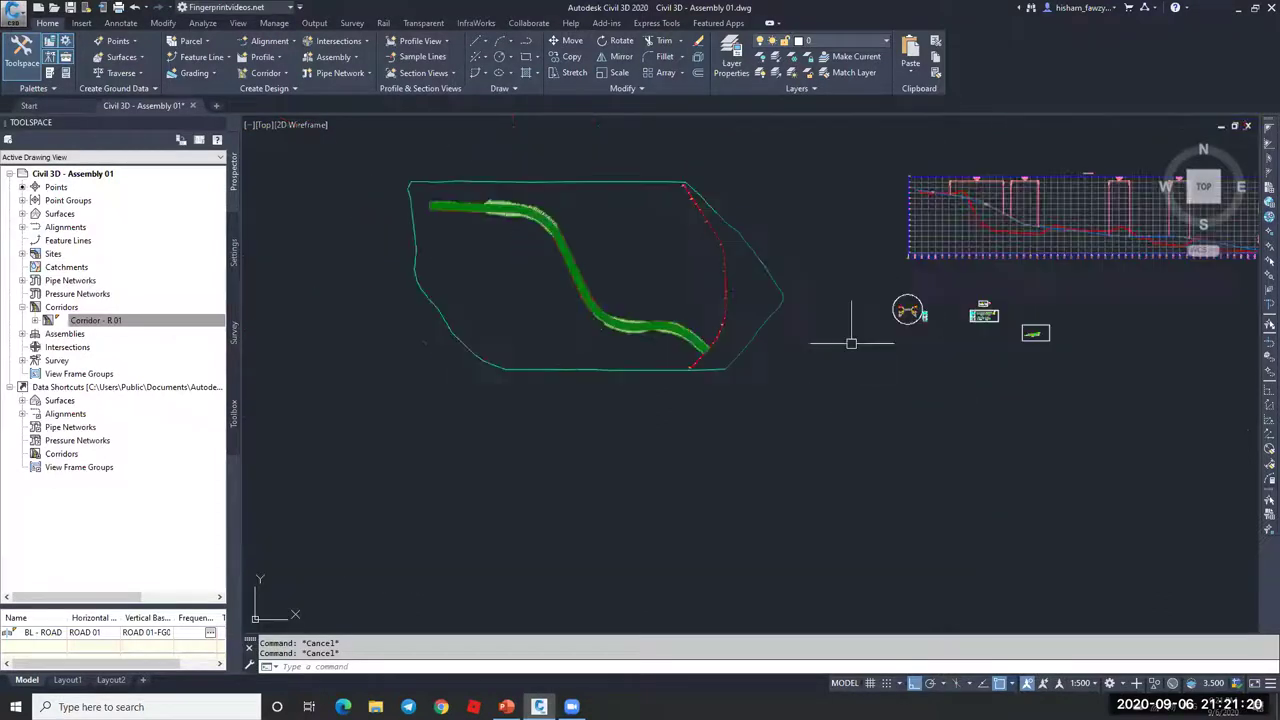
pyautogui.scroll(10, 933, 323)
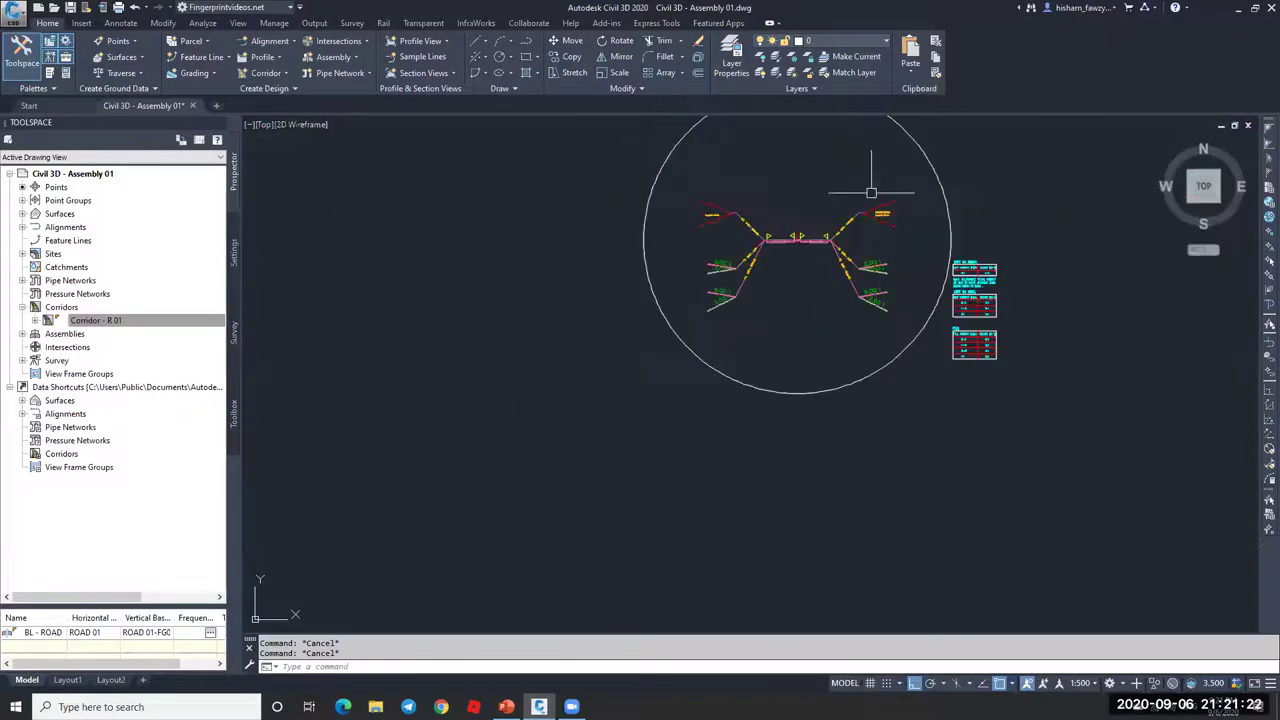
pyautogui.scroll(4, 800, 248)
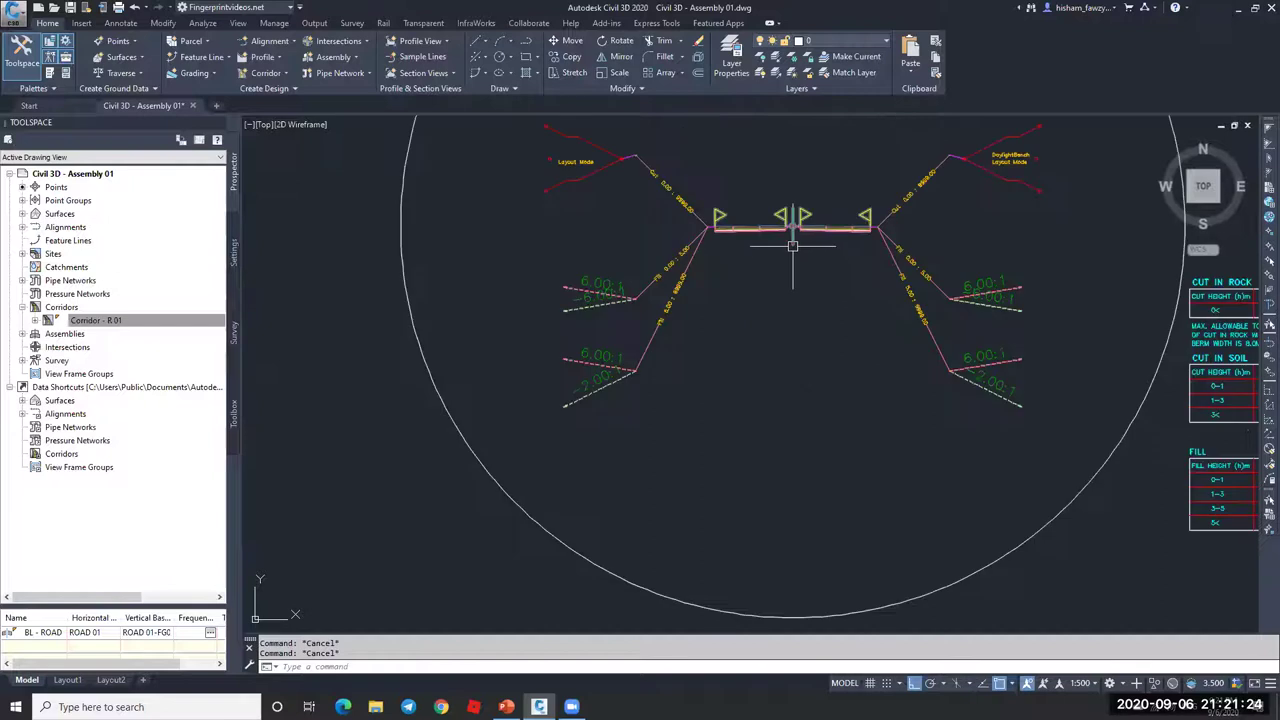
# - Copy the Type 01 assembly with CO, picking a base point
pyautogui.click(792, 246)
pyautogui.scroll(-4, 796, 266)
pyautogui.write('co')
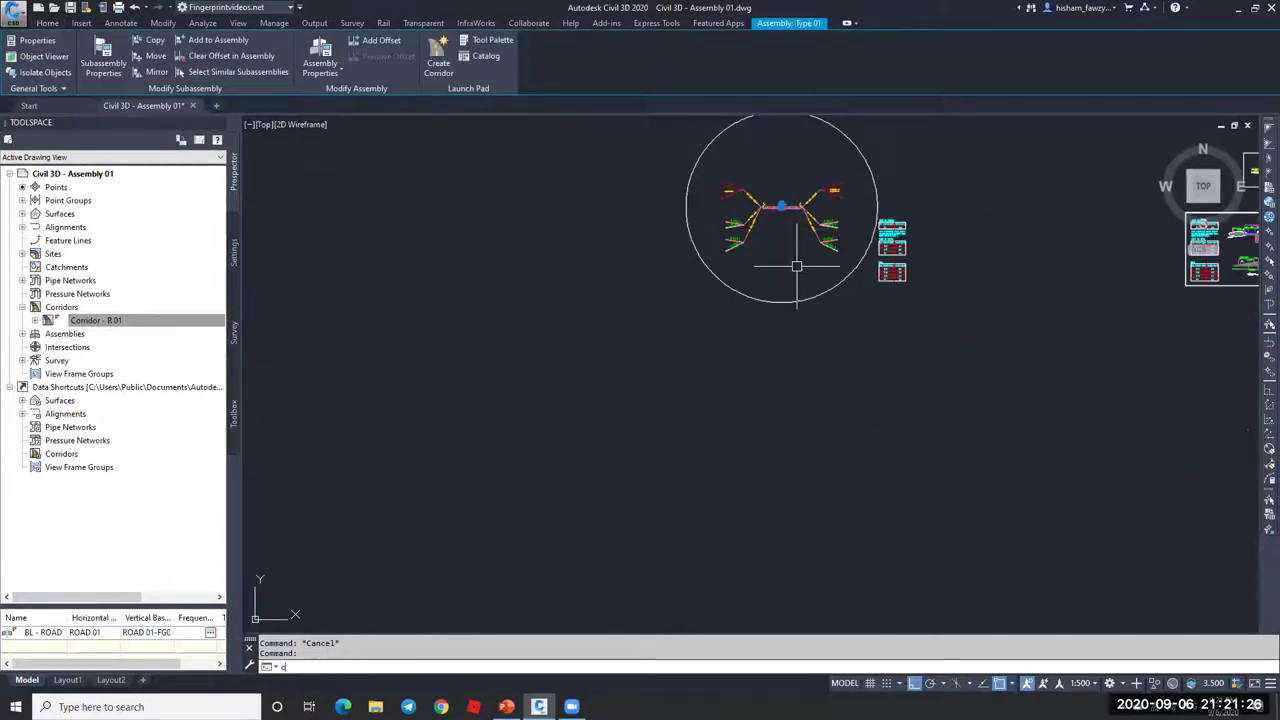
pyautogui.press('Return')
pyautogui.click(782, 207)
# - Place the assembly copy below the original
pyautogui.click(782, 425)
pyautogui.scroll(3, 794, 413)
pyautogui.press('Escape')
pyautogui.scroll(-4, 794, 413)
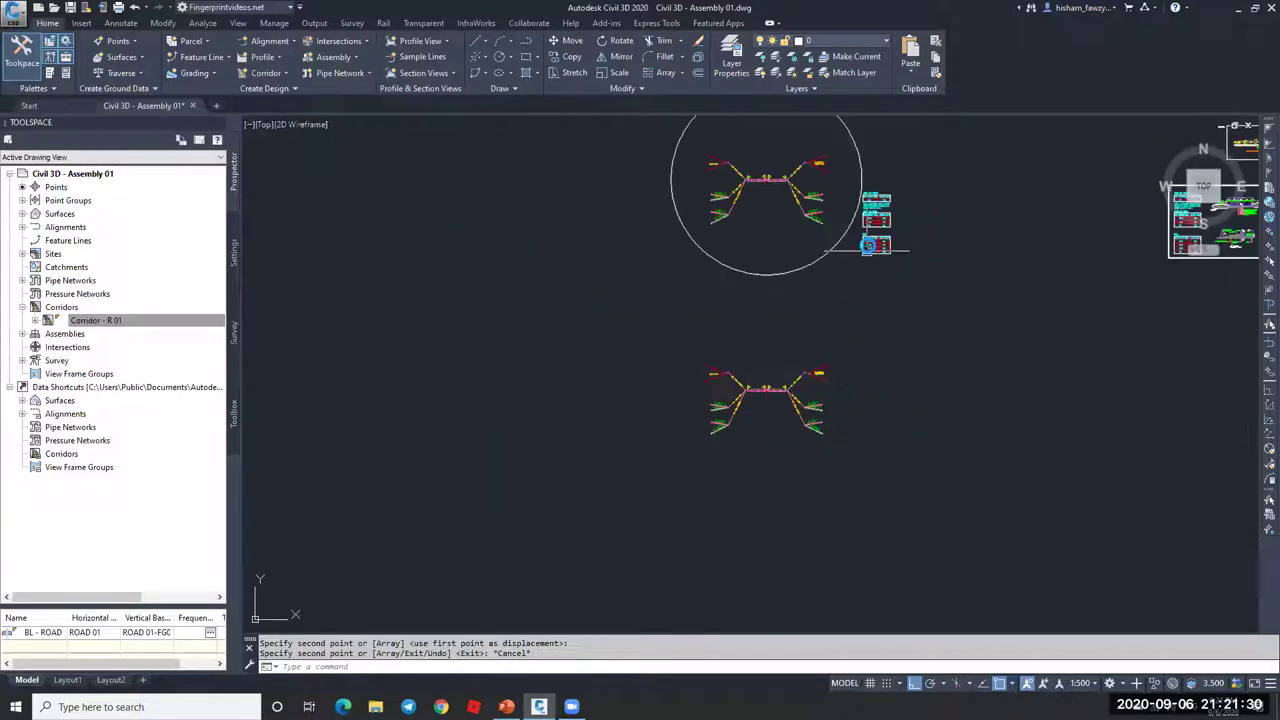
pyautogui.scroll(5, 820, 270)
# - Erase the bottom row of the FILL slope table
pyautogui.click(812, 268)
pyautogui.click(1094, 328)
pyautogui.write('e')
pyautogui.press('Return')
pyautogui.scroll(-5, 966, 286)
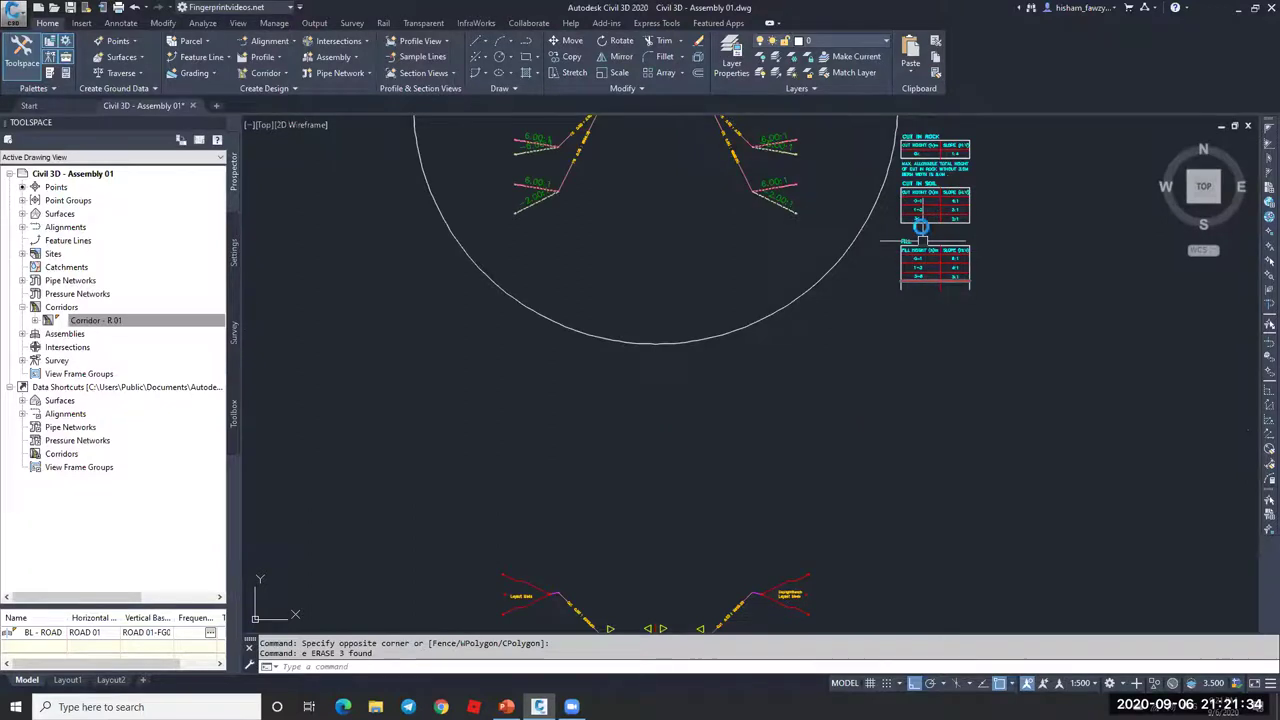
pyautogui.scroll(-3, 936, 250)
pyautogui.scroll(5, 855, 412)
# - Delete the copy's right daylight subassembly and attach the lower-right subassembly at the right edge
pyautogui.click(996, 168)
pyautogui.click(871, 264)
pyautogui.press('Delete')
pyautogui.moveTo(905, 435)
pyautogui.mouseDown()
pyautogui.moveTo(894, 391)
pyautogui.moveTo(857, 380)
pyautogui.moveTo(903, 406)
pyautogui.mouseUp()
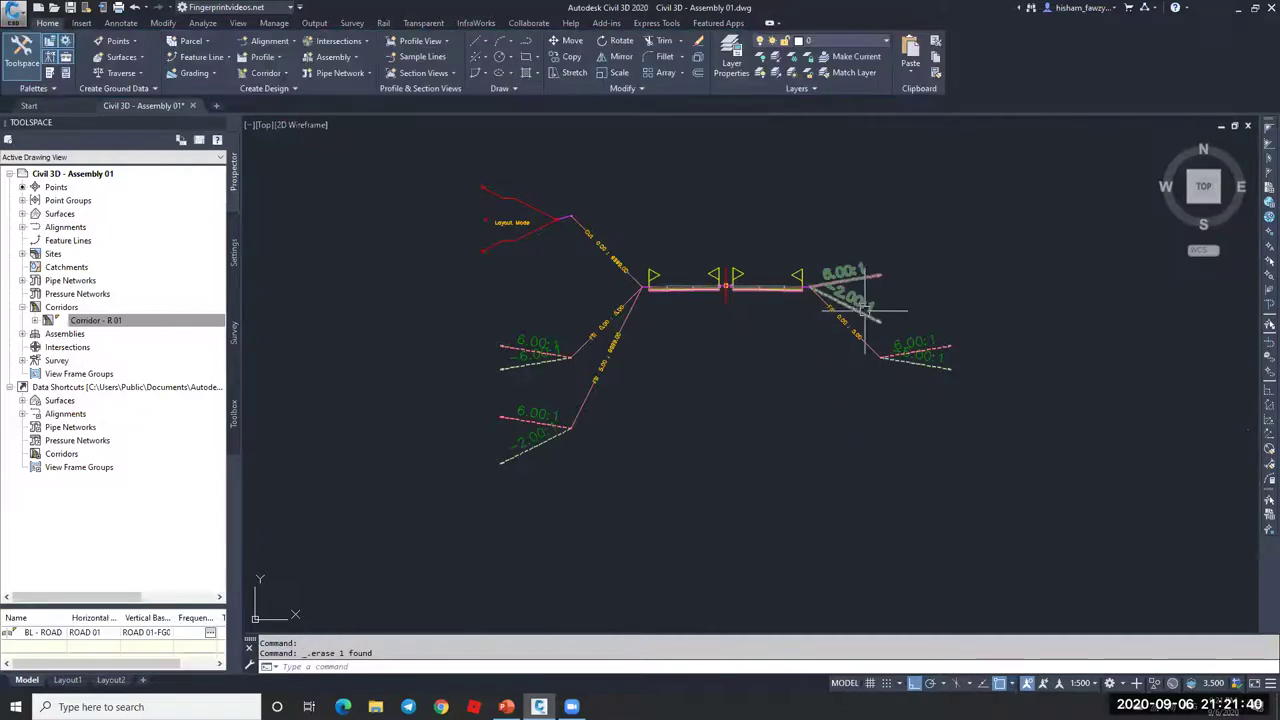
pyautogui.moveTo(864, 311); pyautogui.dragTo(871, 320)
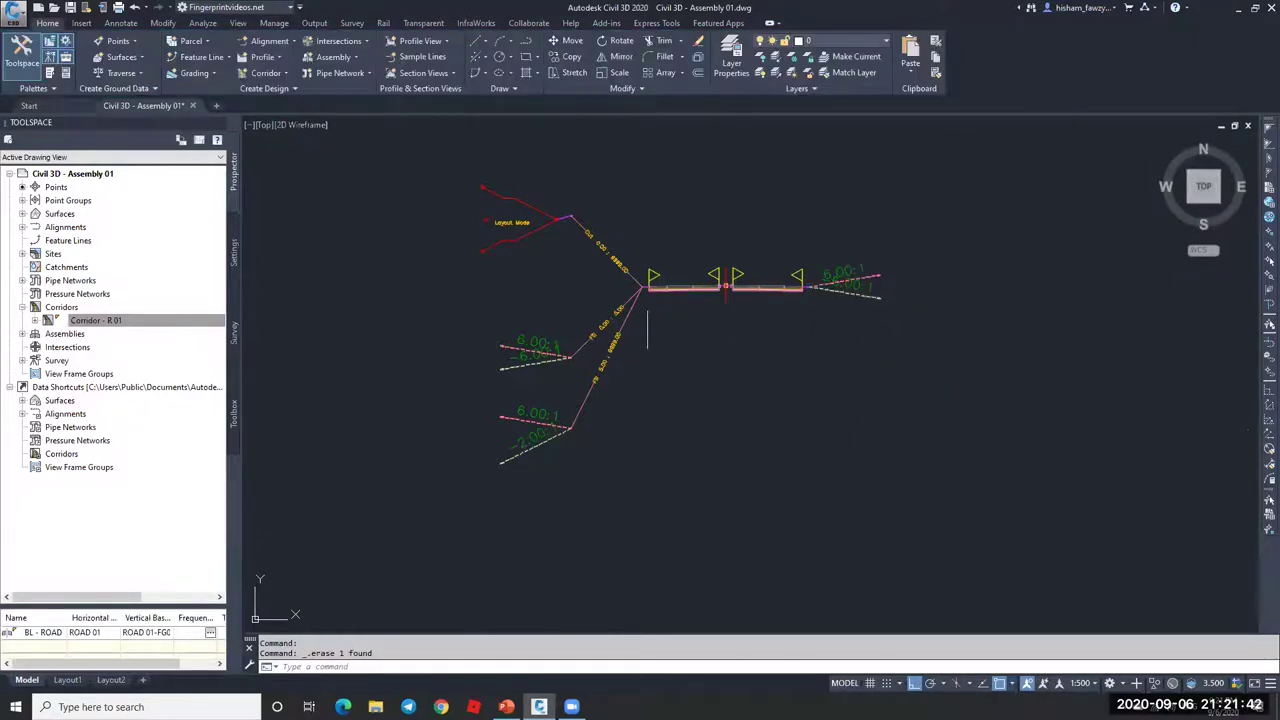
# - Erase the left bench daylight subassemblies, leaving one DaylightGeneral slope
pyautogui.click(610, 200)
pyautogui.click(526, 291)
pyautogui.press('Delete')
pyautogui.click(586, 308)
pyautogui.click(560, 345)
pyautogui.hotkey('ctrl', '1')
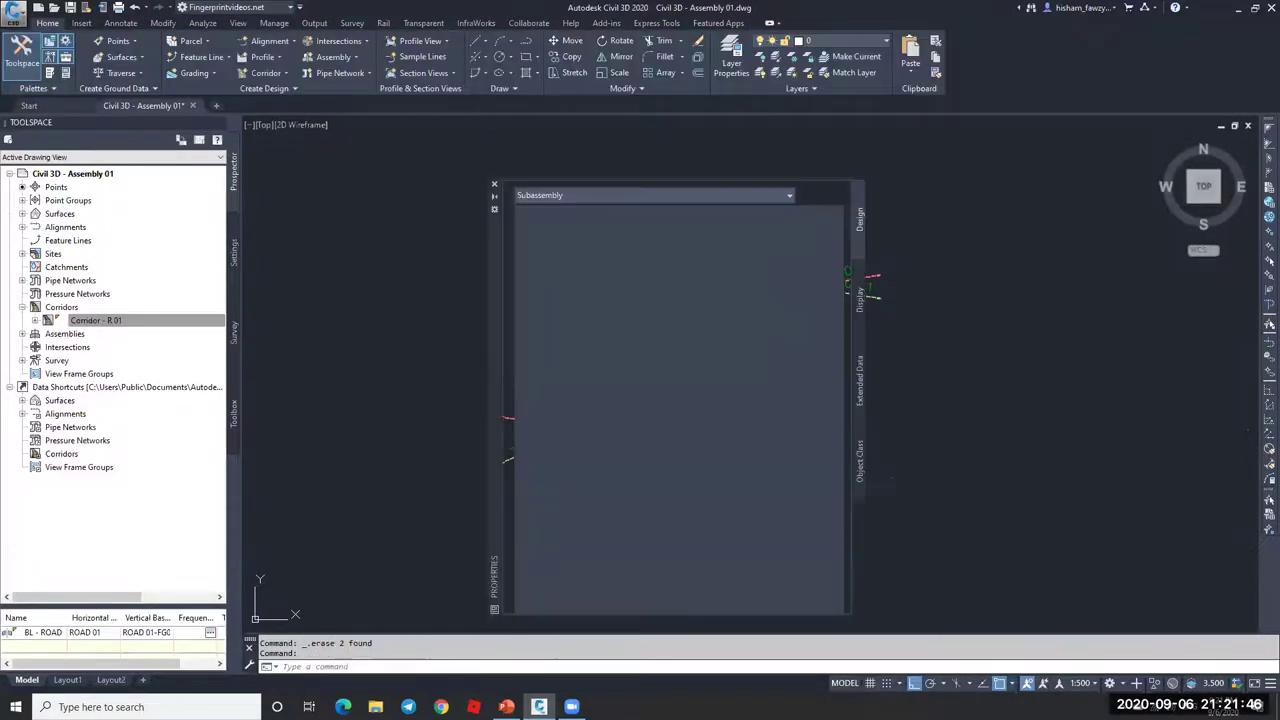
pyautogui.press('Delete')
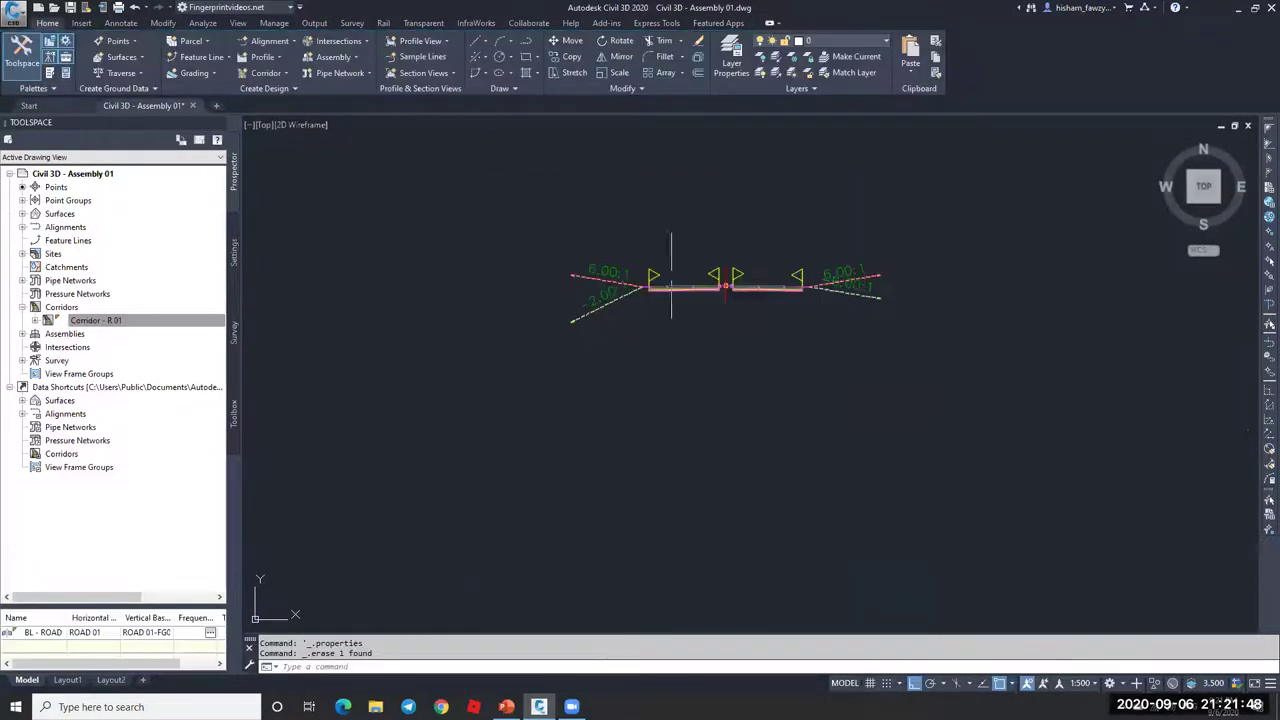
pyautogui.press('Escape')
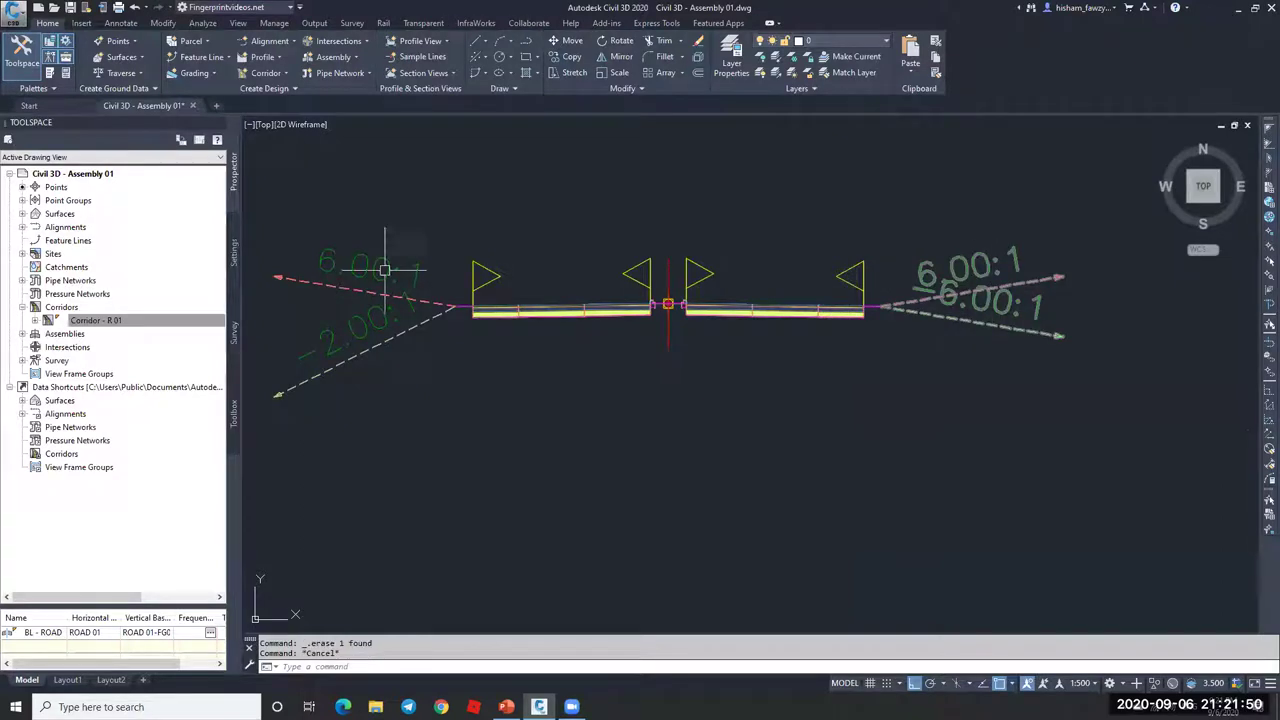
pyautogui.scroll(-5, 820, 336)
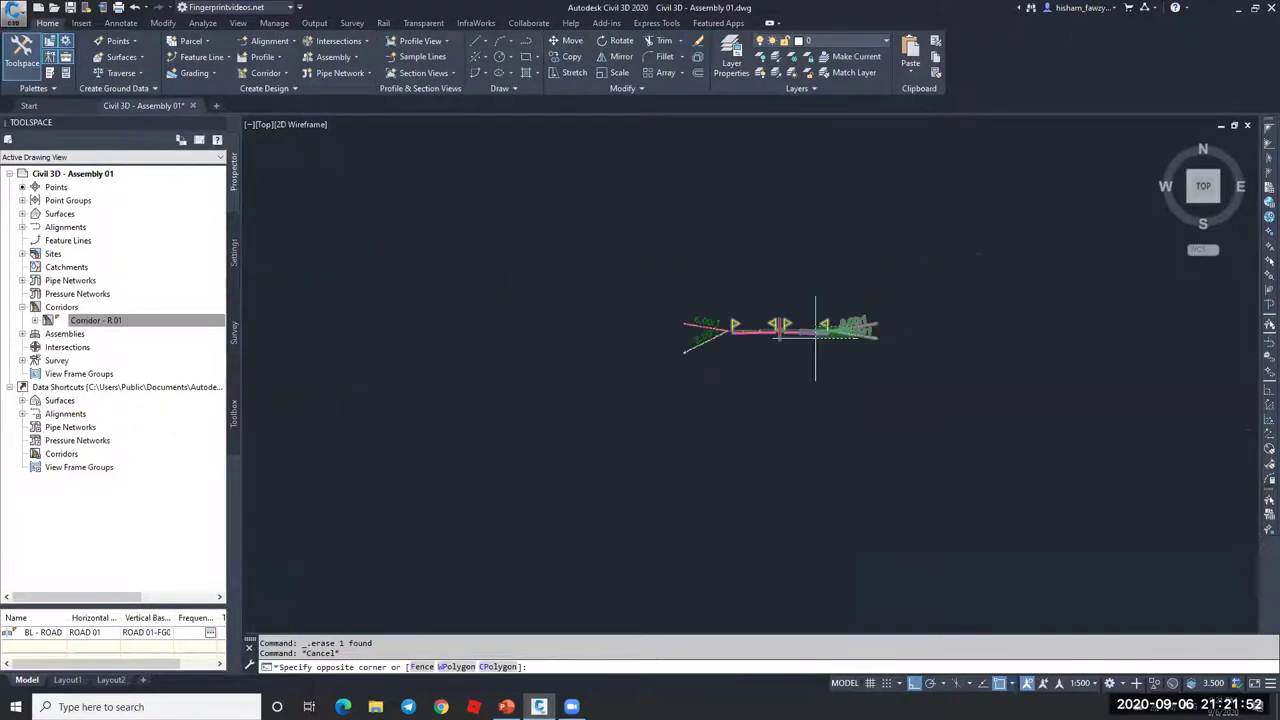
pyautogui.click(846, 328)
pyautogui.scroll(8, 846, 330)
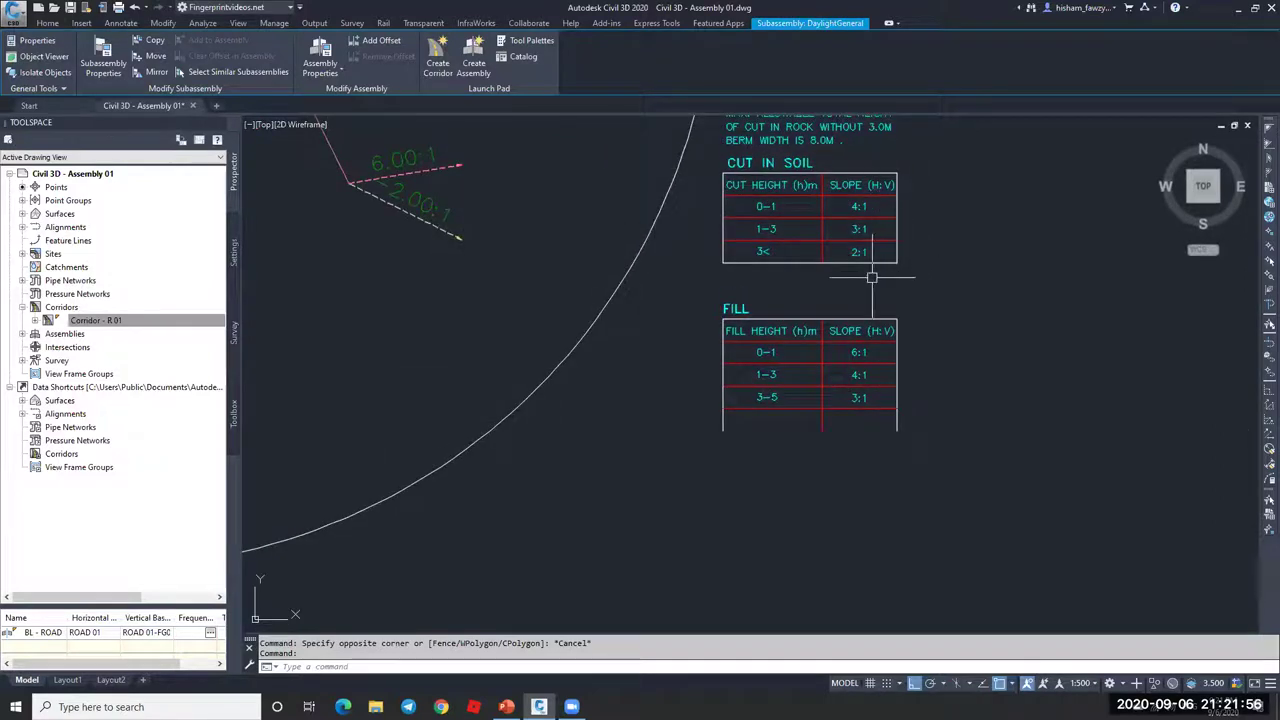
# - Set DaylightGeneral Flat Cut Slope 4:1, Flat Cut Max Height 1.000m, Medium Cut Slope 3:1
pyautogui.doubleClick(871, 277)
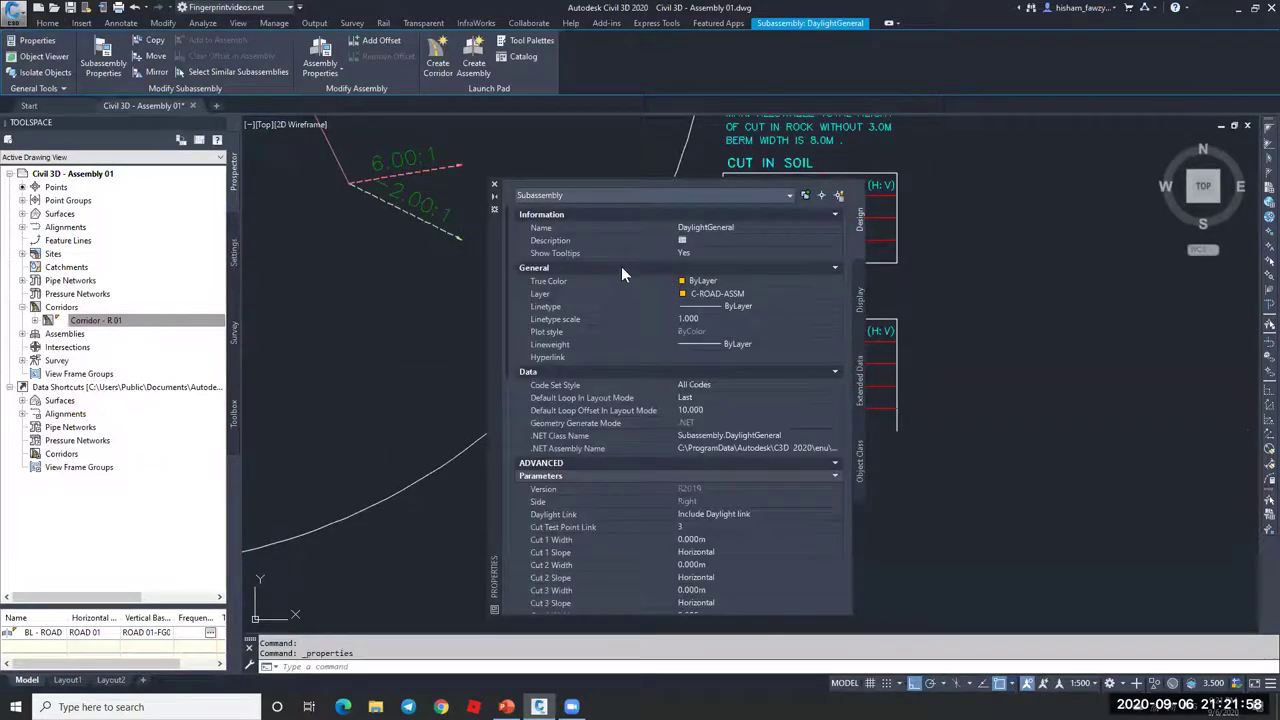
pyautogui.moveTo(501, 250); pyautogui.dragTo(320, 201)
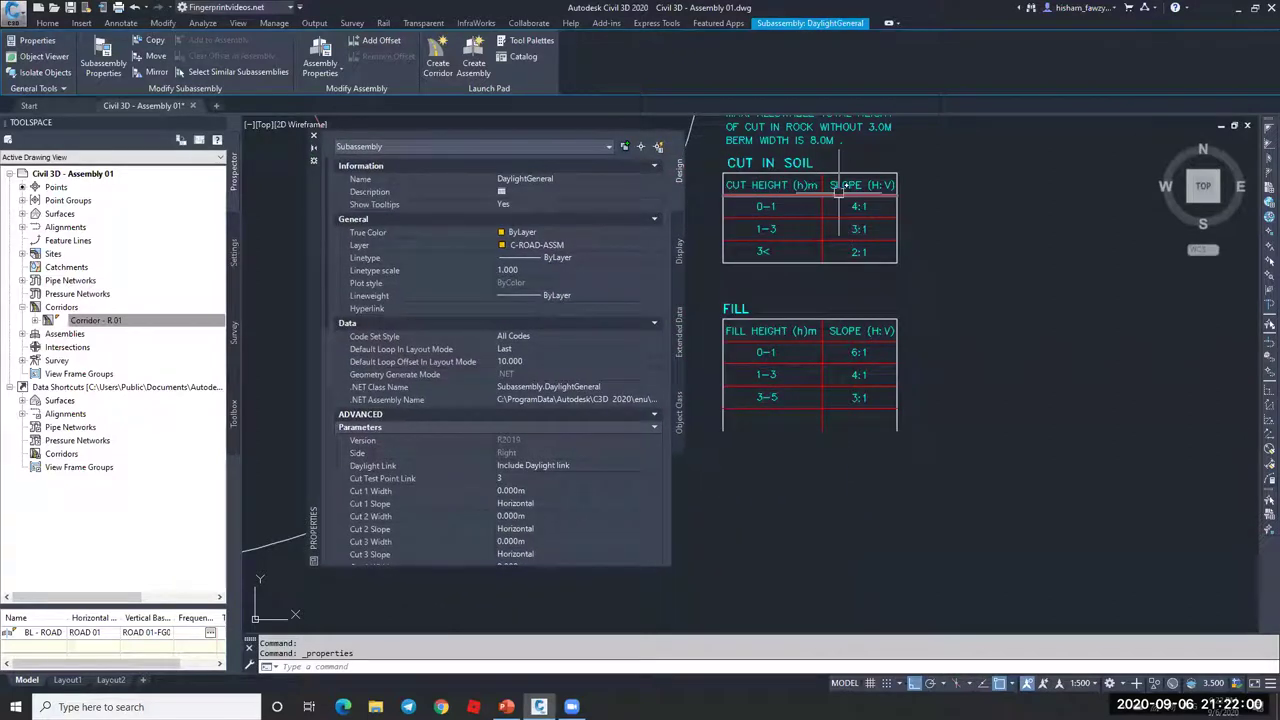
pyautogui.scroll(-6, 596, 345)
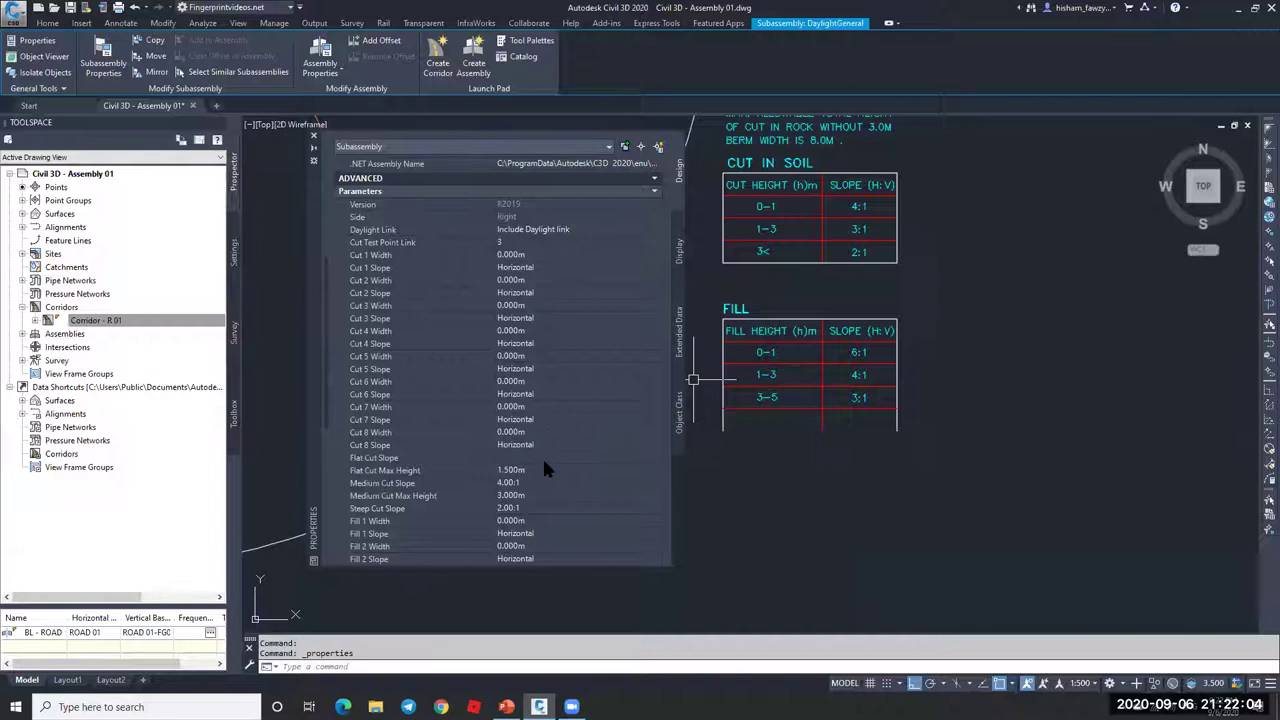
pyautogui.click(545, 458)
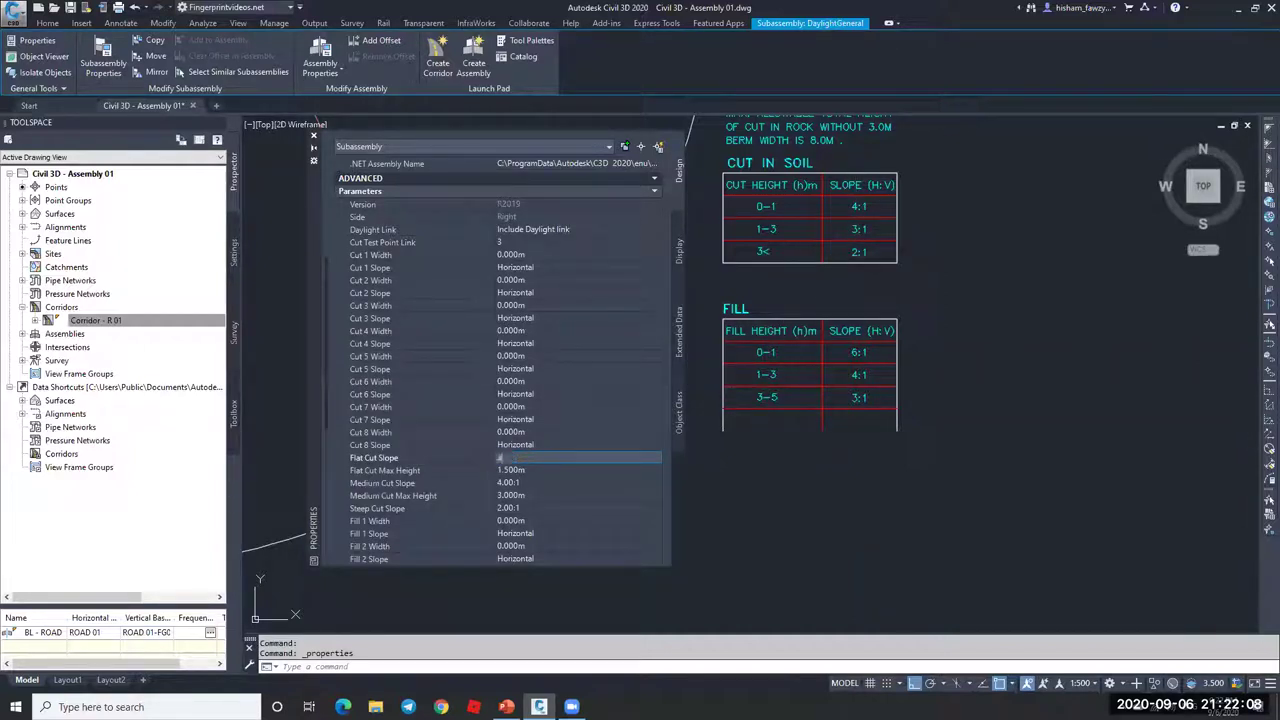
pyautogui.write('4')
pyautogui.press('Tab')
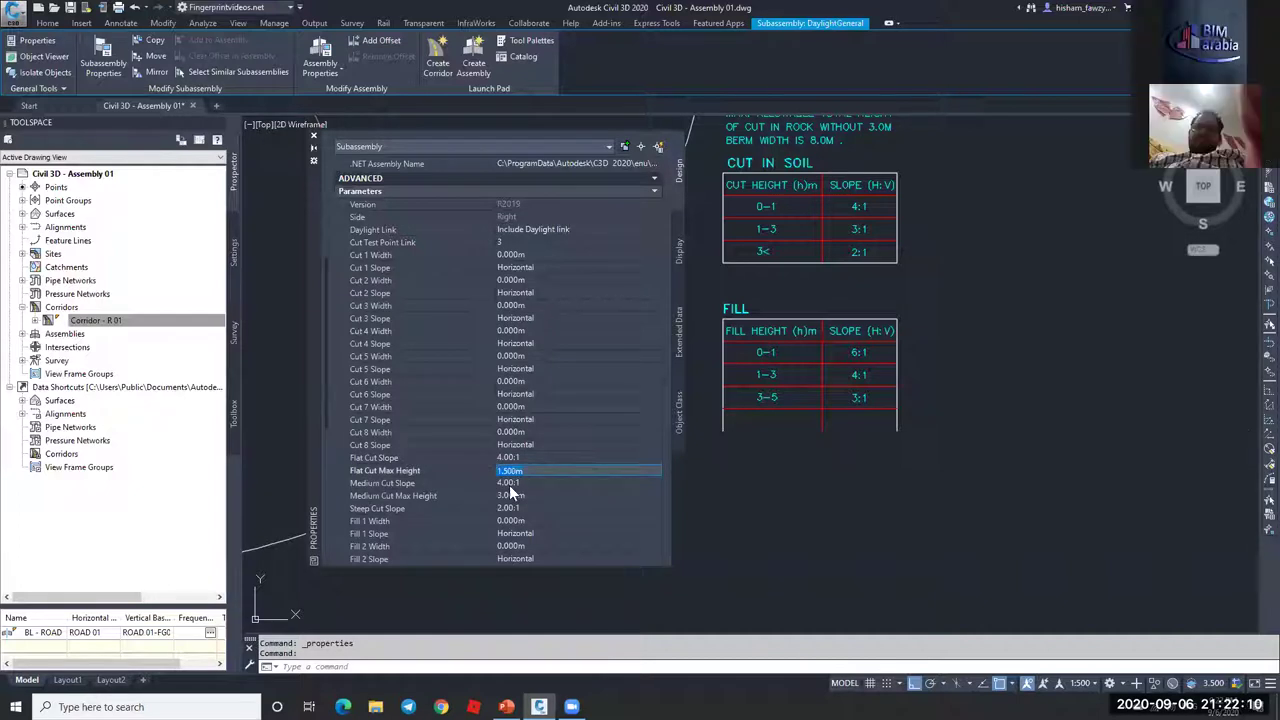
pyautogui.write('1')
pyautogui.press('Tab')
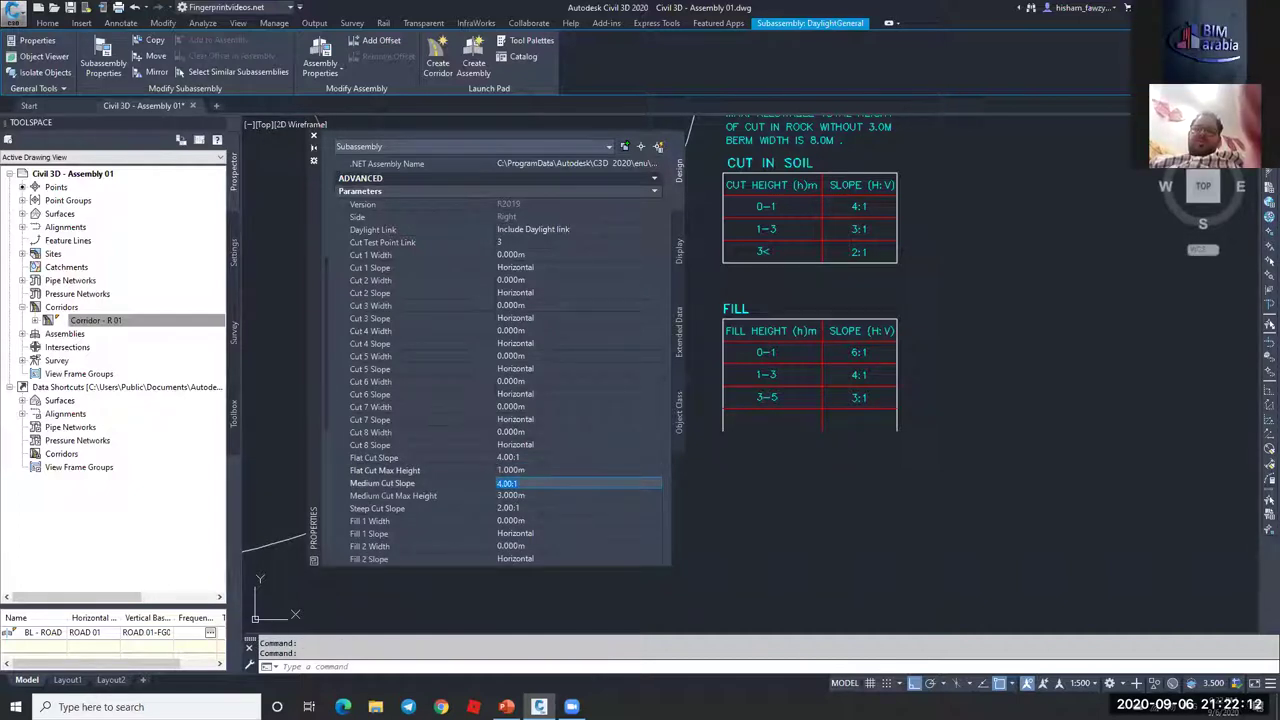
pyautogui.write('3')
pyautogui.press('Tab')
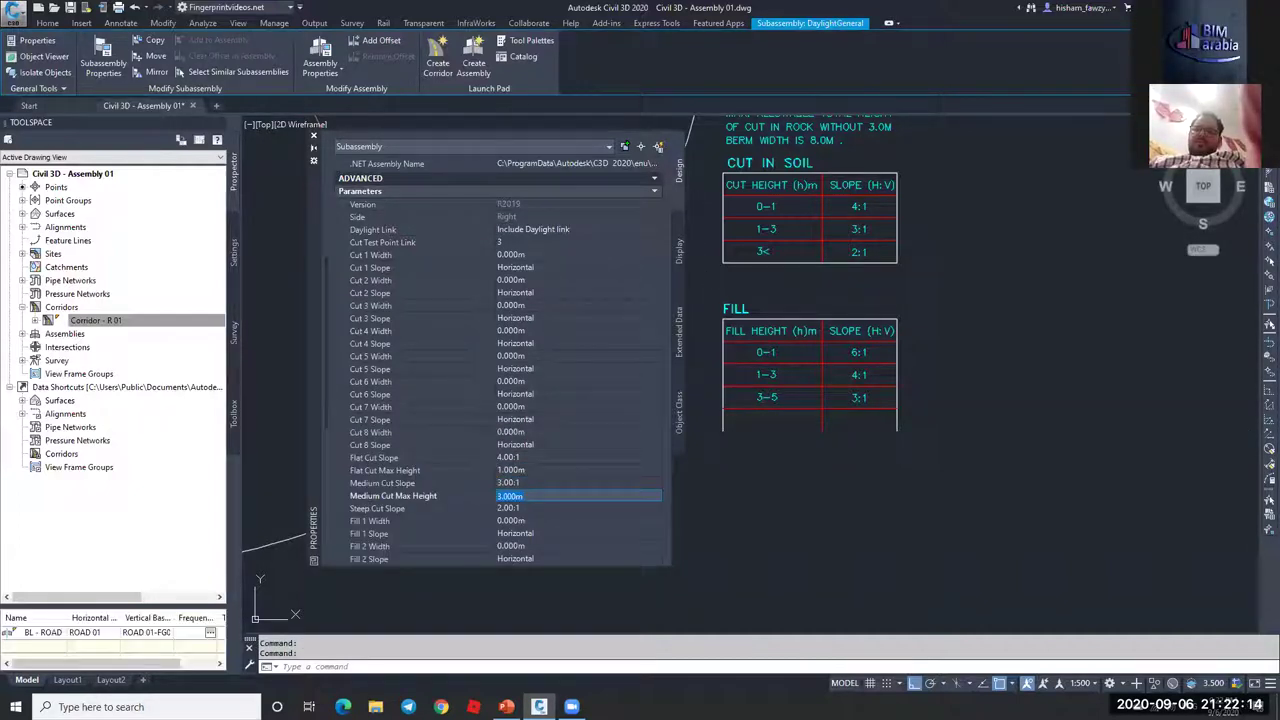
# - Leave Steep Cut Slope at 2.00:1 and return the view to the assembly
pyautogui.click(548, 508)
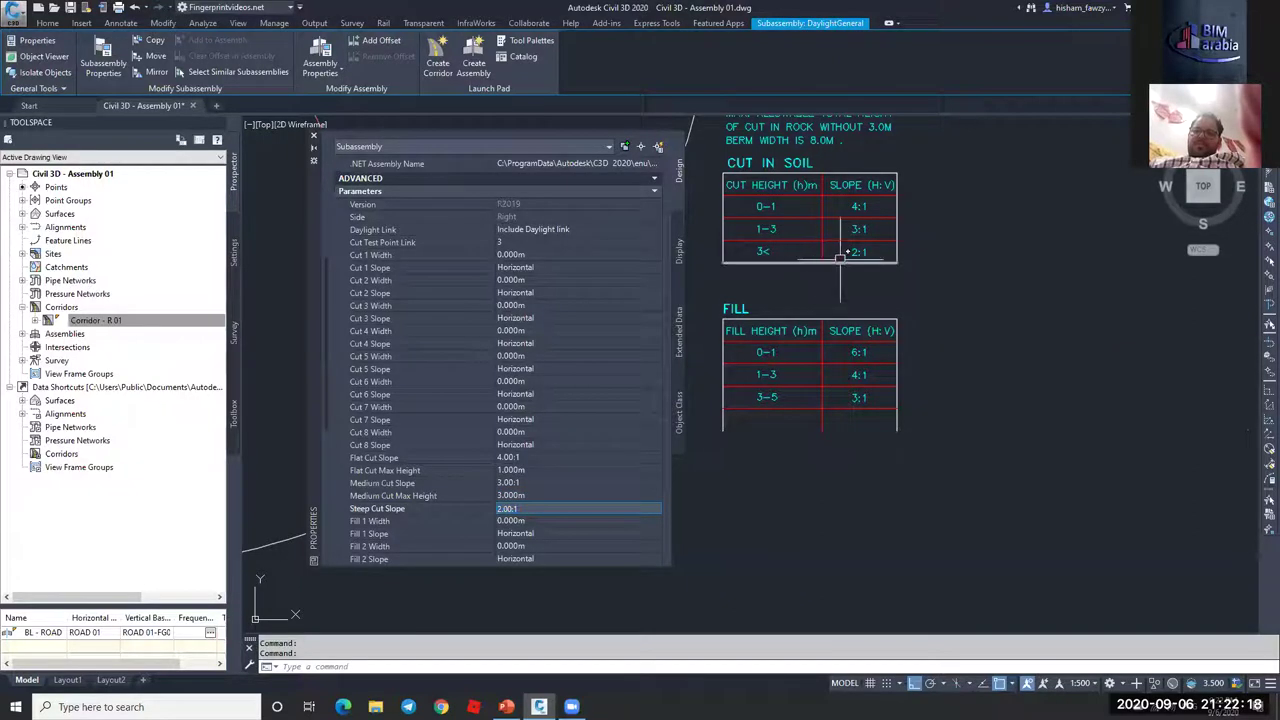
pyautogui.moveTo(631, 380)
pyautogui.mouseDown(button='middle')
pyautogui.moveTo(971, 320)
pyautogui.moveTo(874, 414)
pyautogui.moveTo(990, 338)
pyautogui.mouseUp(button='middle')
pyautogui.scroll(-4, 930, 370)
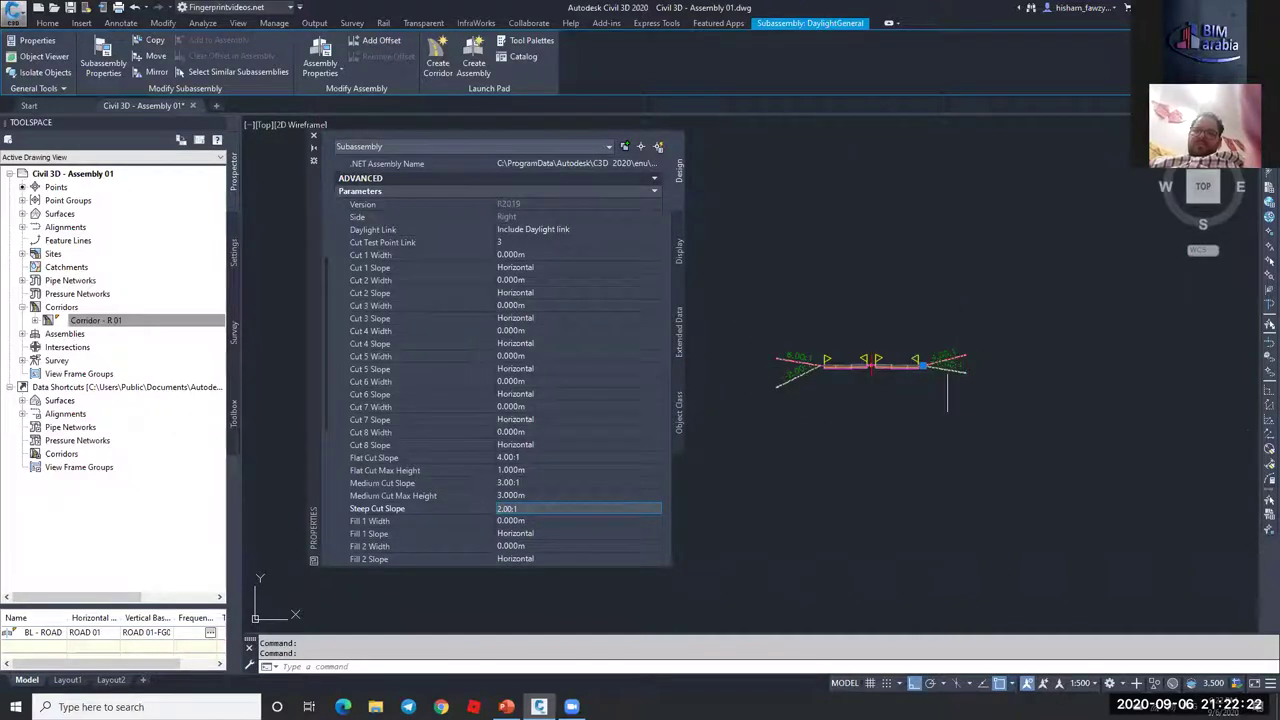
pyautogui.scroll(5, 1150, 290)
pyautogui.scroll(-3, 557, 450)
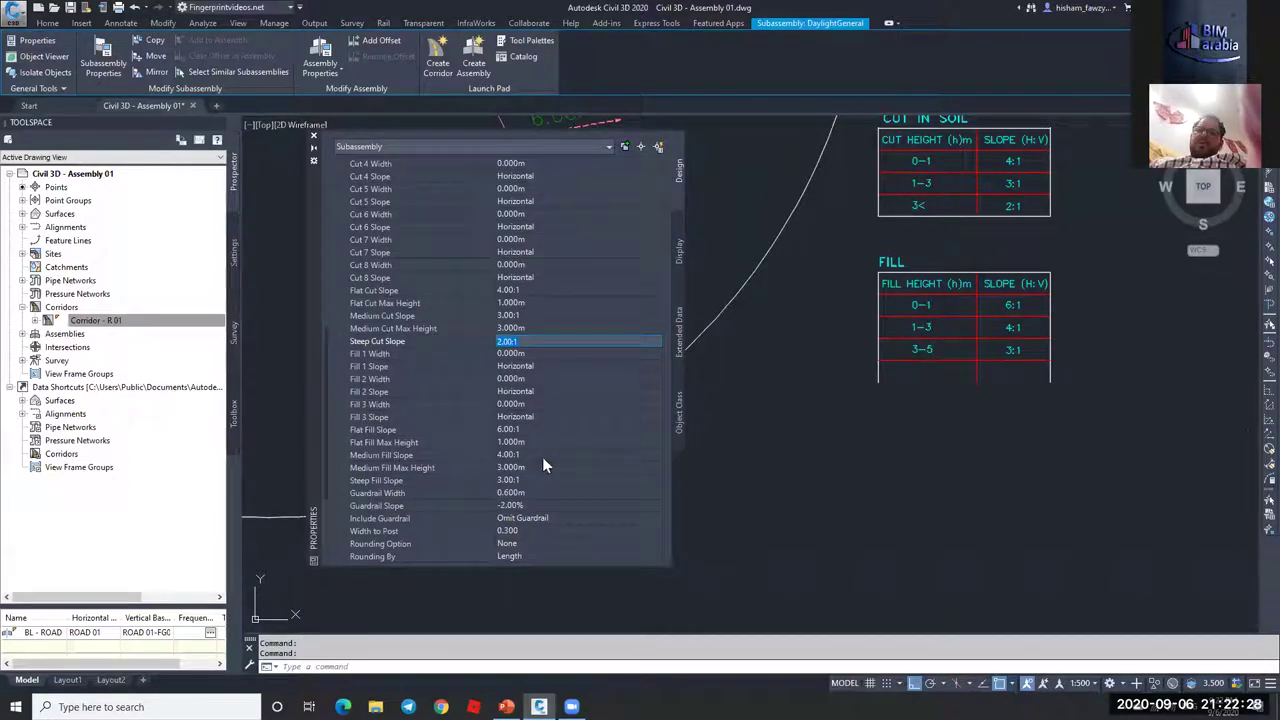
# - Close the subassembly properties and delete the left daylight subassembly
pyautogui.click(313, 136)
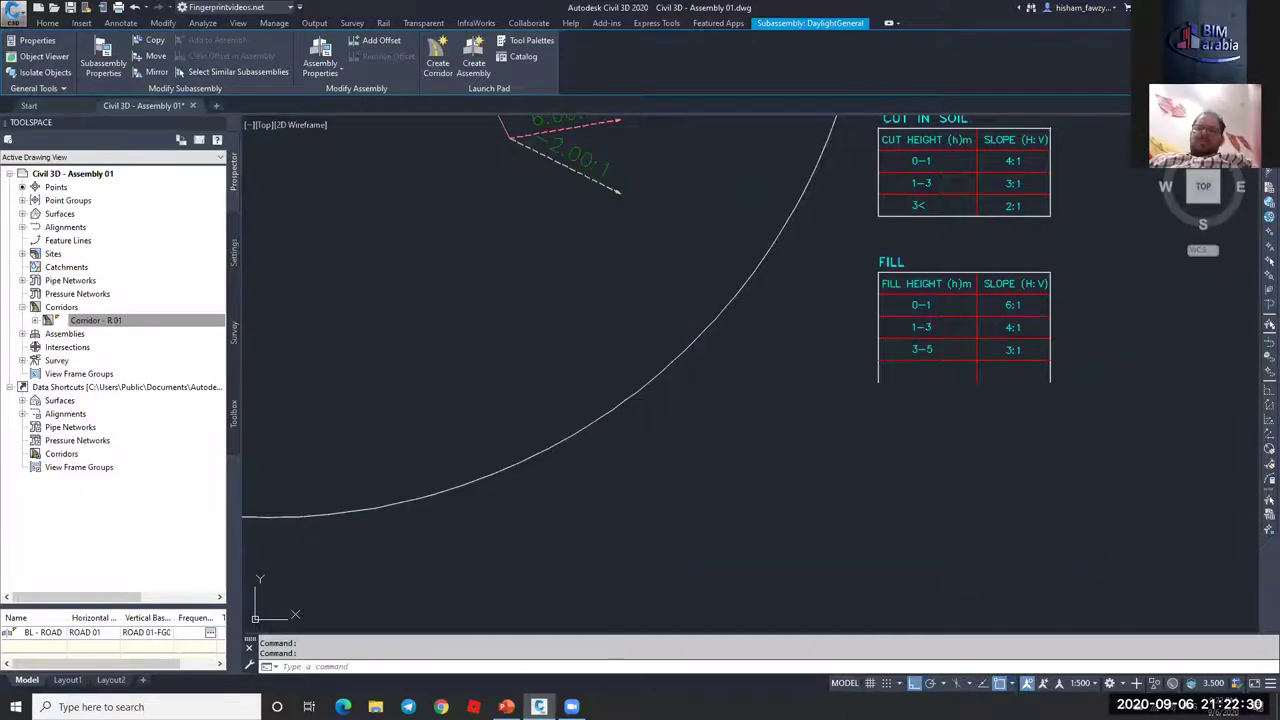
pyautogui.press('Escape')
pyautogui.scroll(-6, 757, 430)
pyautogui.scroll(3, 757, 440)
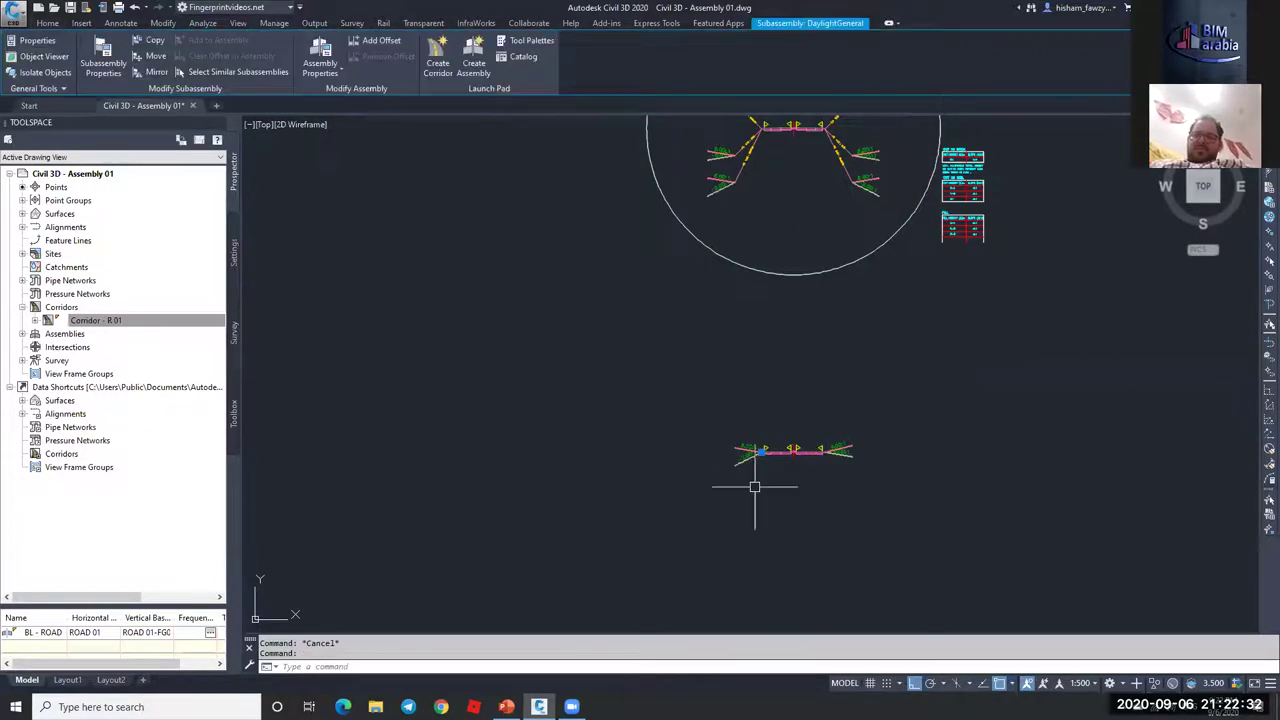
pyautogui.press('Delete')
pyautogui.scroll(3, 837, 449)
# - Mirror the edited right daylight subassembly to the left about the assembly baseline point
pyautogui.click(837, 447)
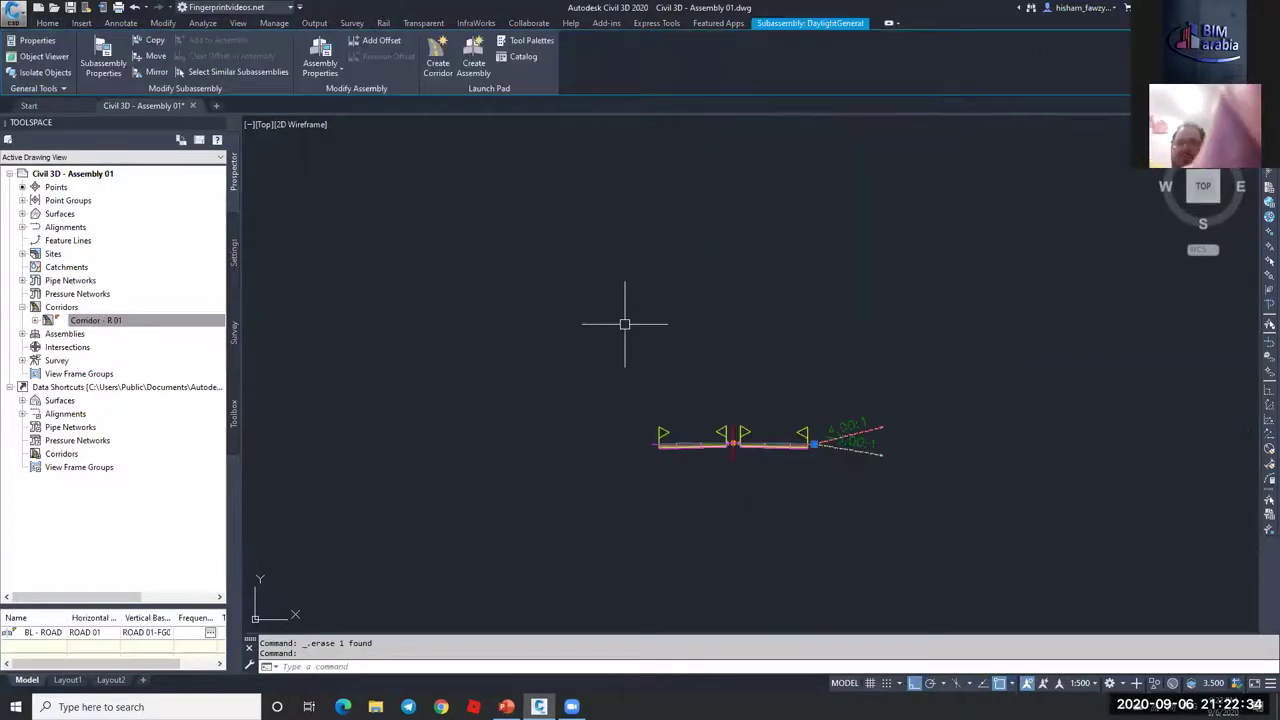
pyautogui.click(157, 72)
pyautogui.scroll(8, 656, 437)
pyautogui.scroll(5, 656, 437)
pyautogui.click(623, 388)
pyautogui.scroll(-6, 623, 388)
pyautogui.scroll(-5, 943, 371)
# - Rename the copied assembly to 'Type 01 - Soil'
pyautogui.doubleClick(940, 362)
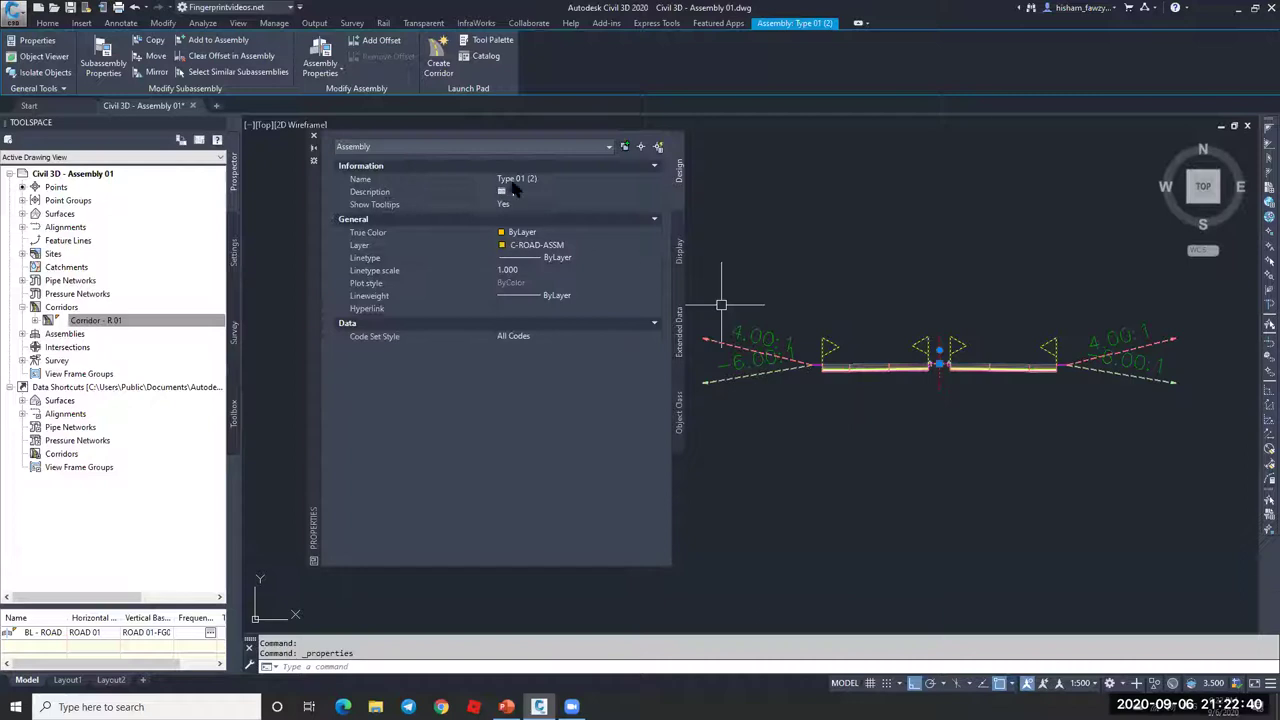
pyautogui.click(542, 179)
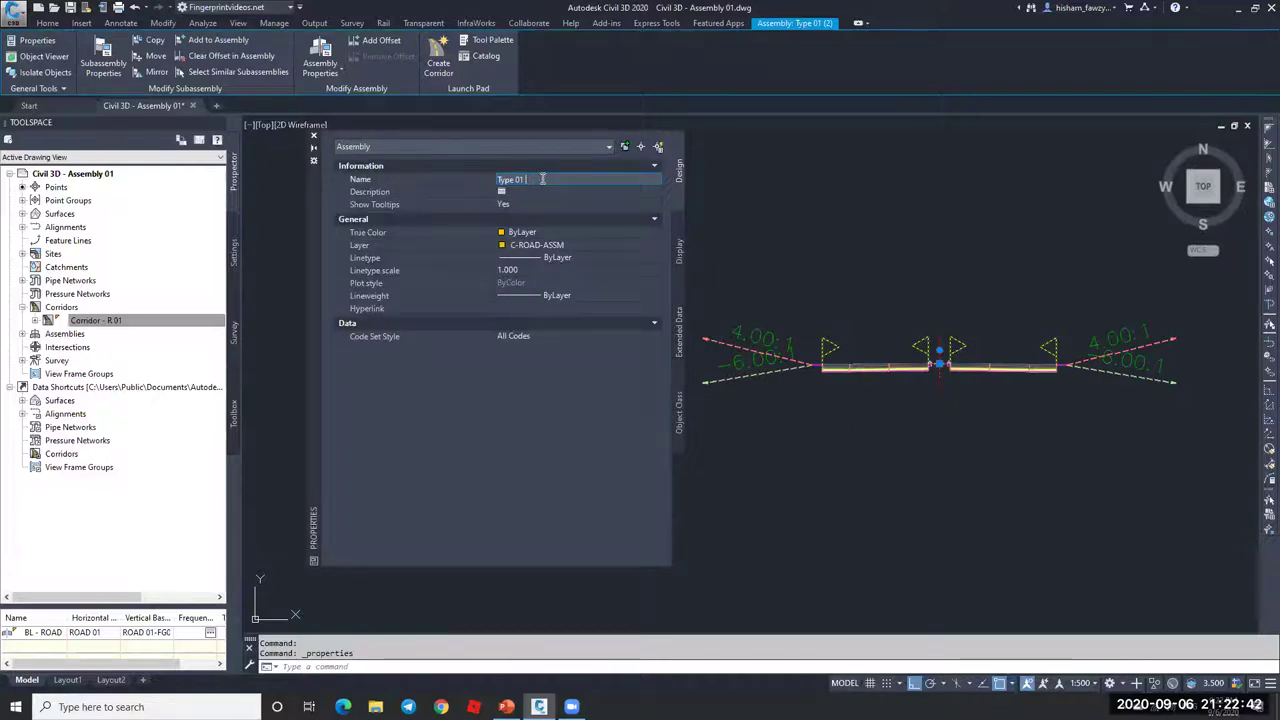
pyautogui.write('- Soil')
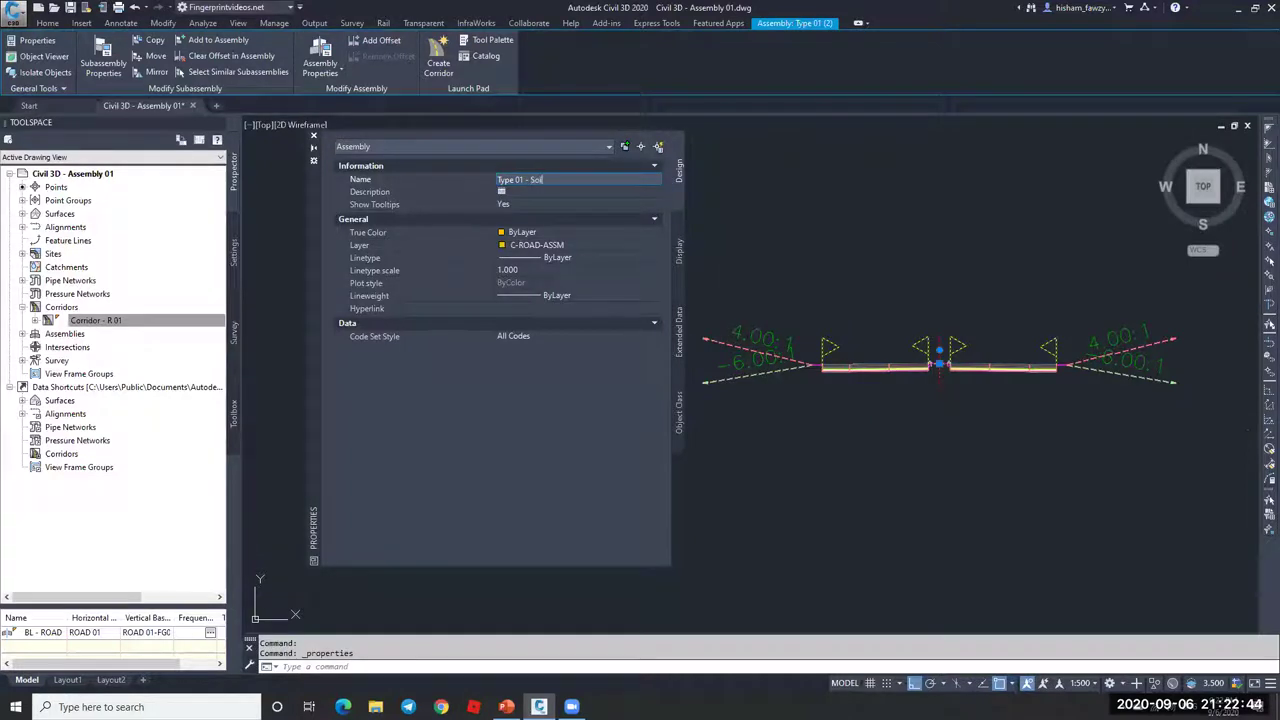
pyautogui.press('Return')
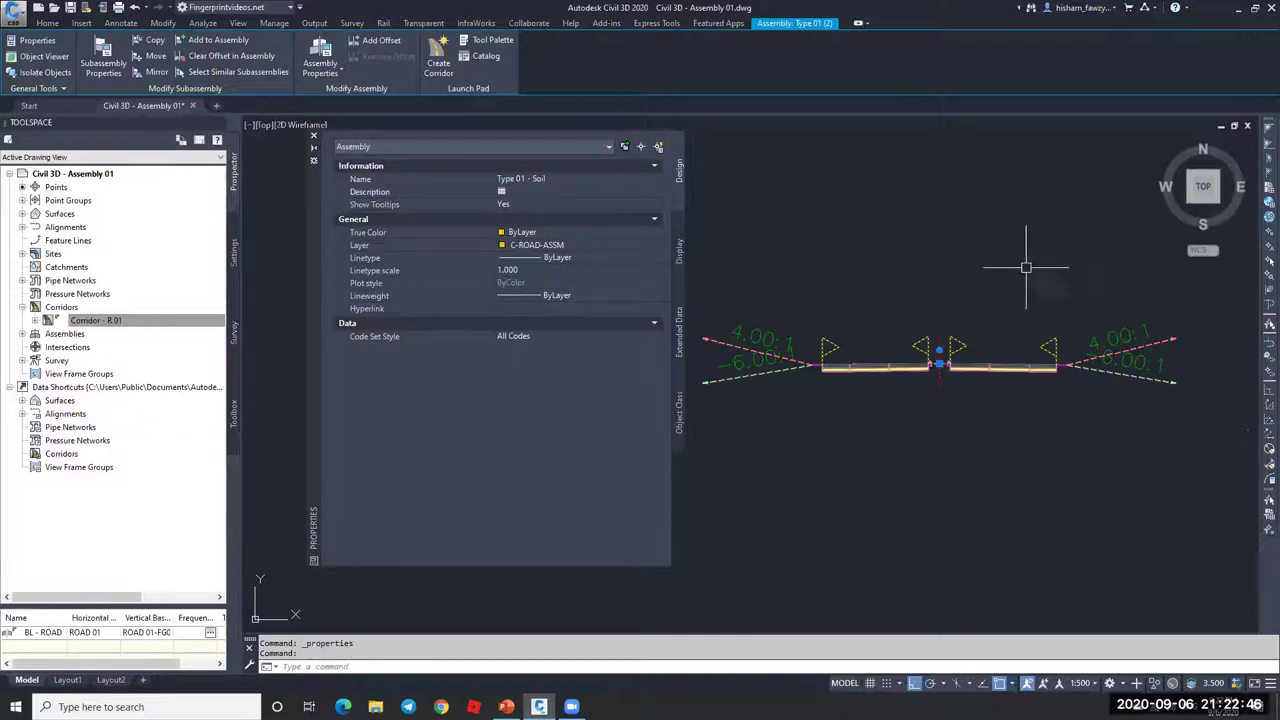
pyautogui.scroll(-5, 1023, 266)
pyautogui.scroll(6, 841, 230)
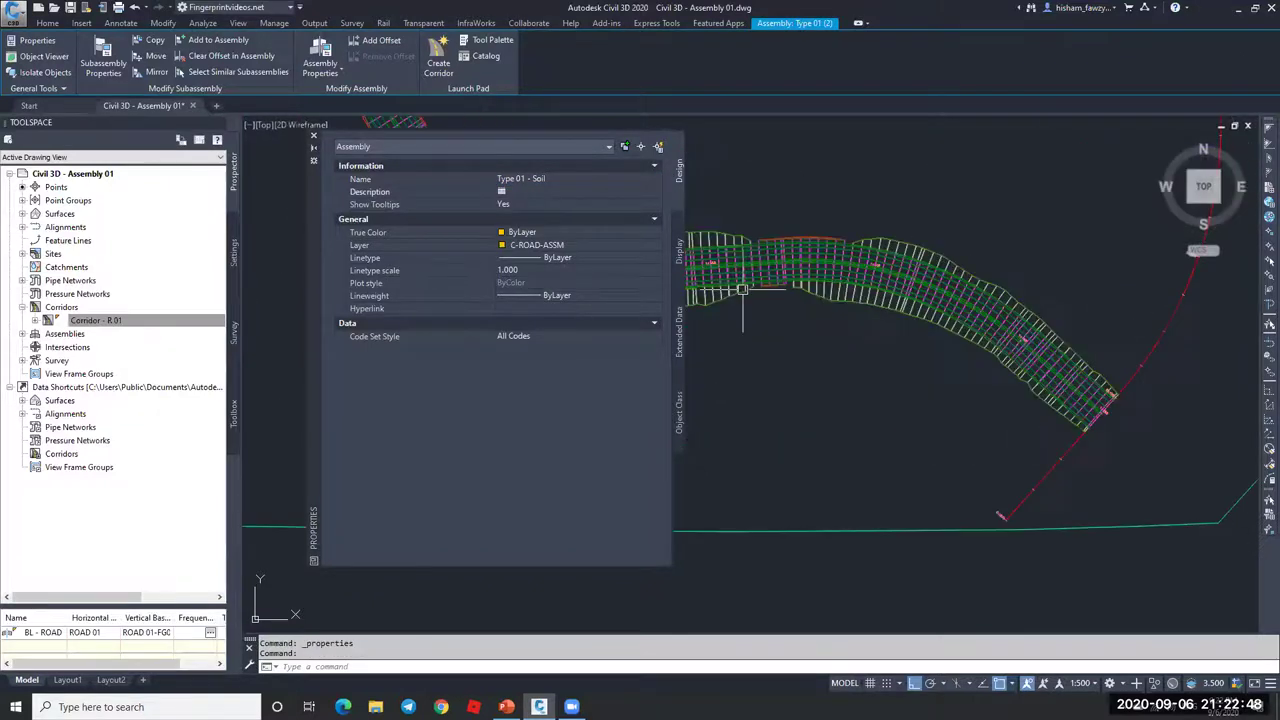
pyautogui.press('Escape')
# - Cancel the stray selection windows and regenerate the drawing with RE
pyautogui.click(815, 224)
pyautogui.press('Escape')
pyautogui.click(818, 212)
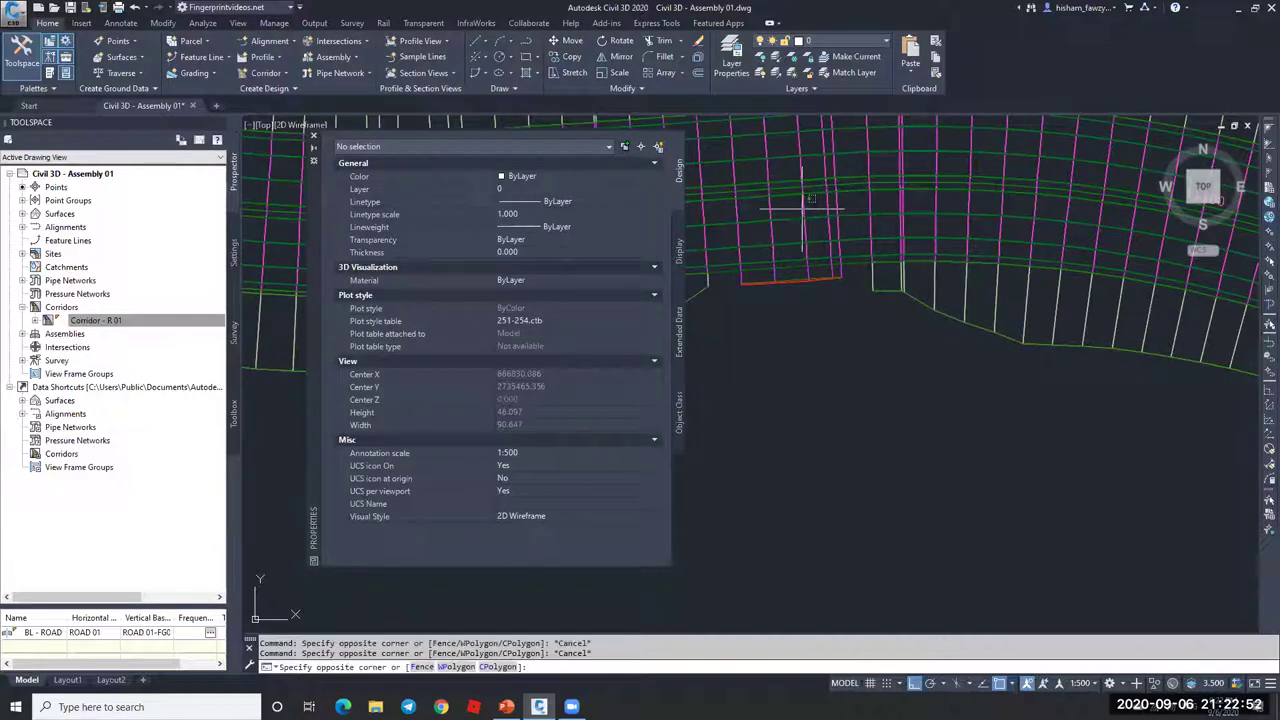
pyautogui.scroll(-4, 860, 260)
pyautogui.press('Escape')
pyautogui.press('Return')
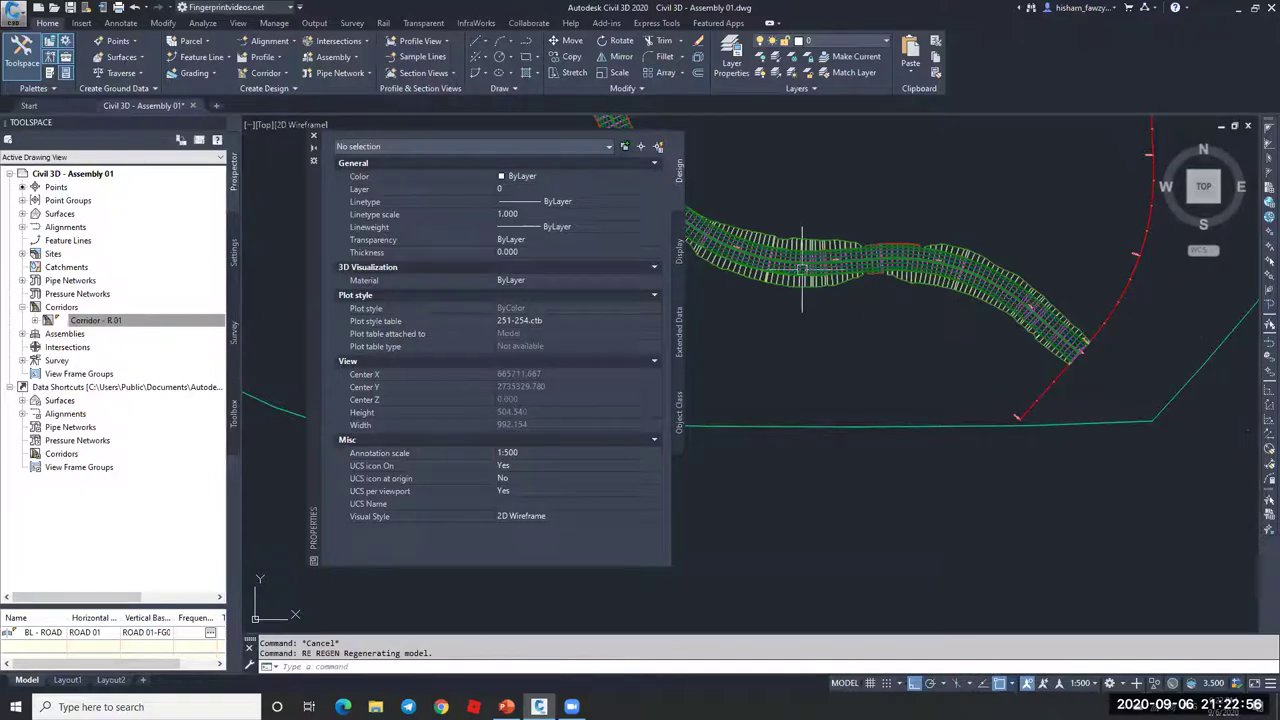
# - Save Assembly 01.dwg and pick Corridor - R 01 in the drawing contents
pyautogui.click(794, 270)
pyautogui.press('Escape')
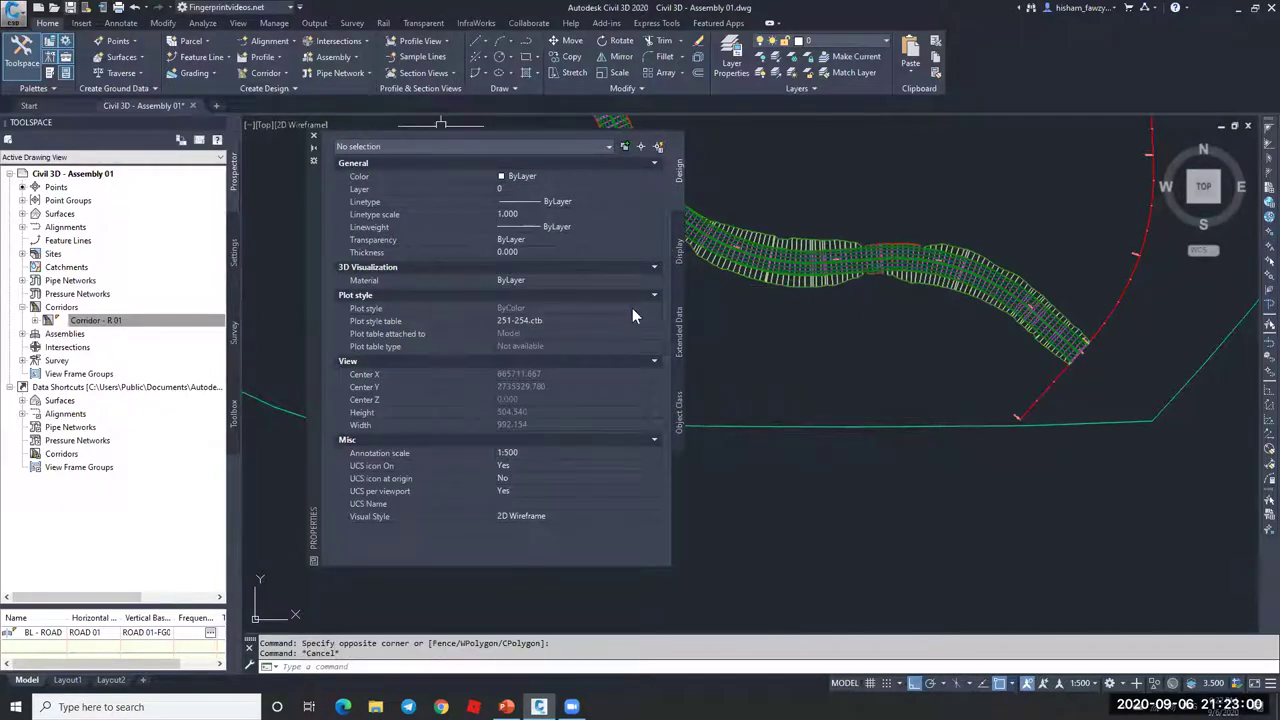
pyautogui.hotkey('ctrl', 's')
pyautogui.scroll(2, 807, 300)
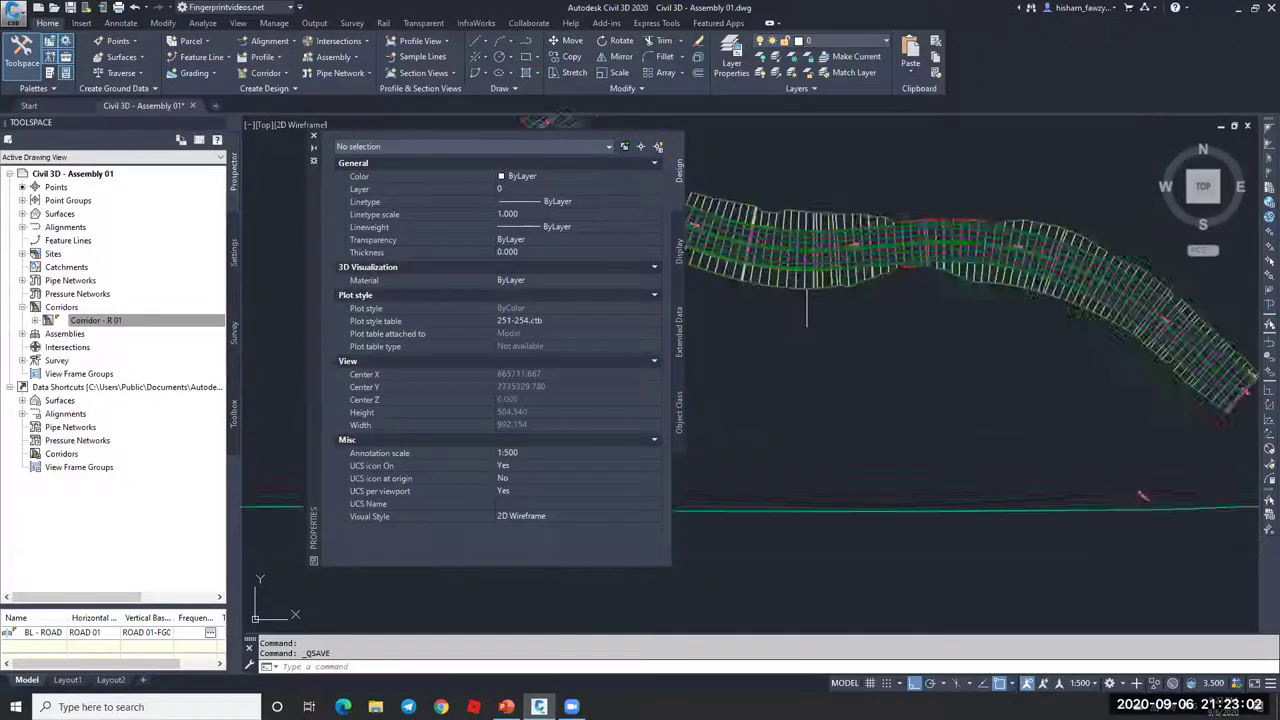
pyautogui.scroll(2, 807, 300)
pyautogui.scroll(-4, 857, 291)
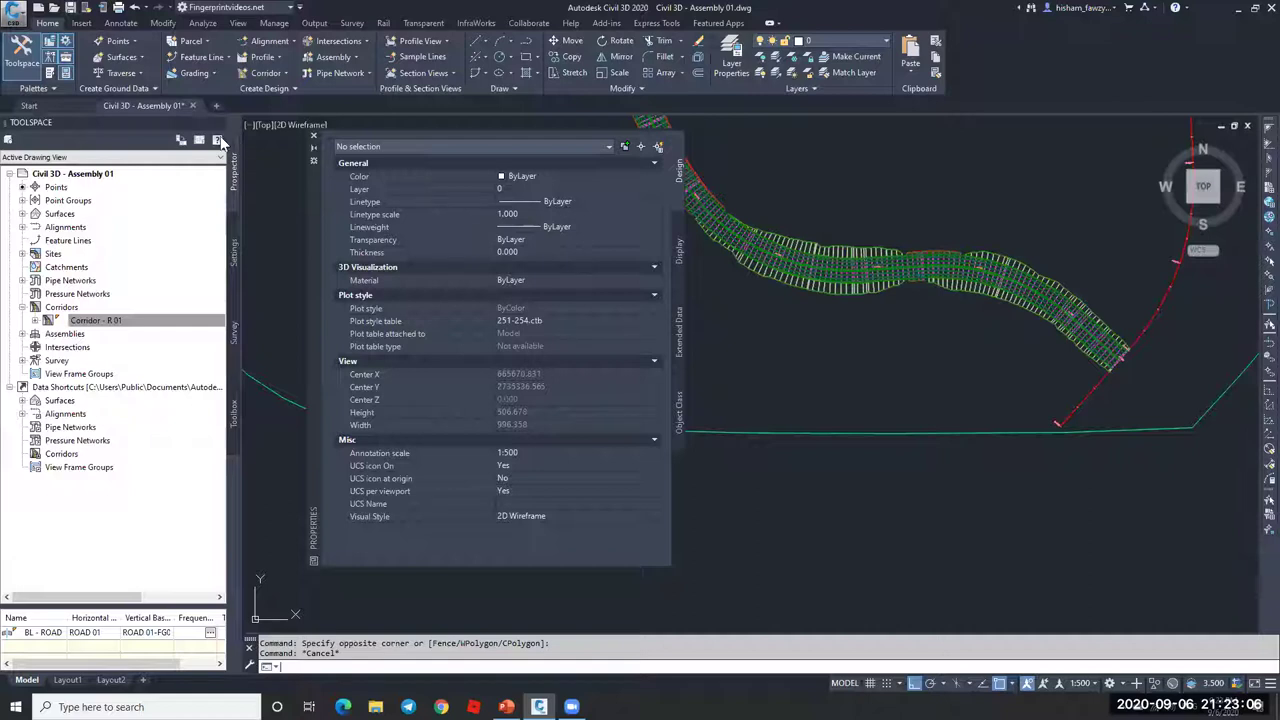
pyautogui.click(108, 321)
# - Select Corridor - R 01 and start editing its corridor region properties
pyautogui.rightClick(128, 325)
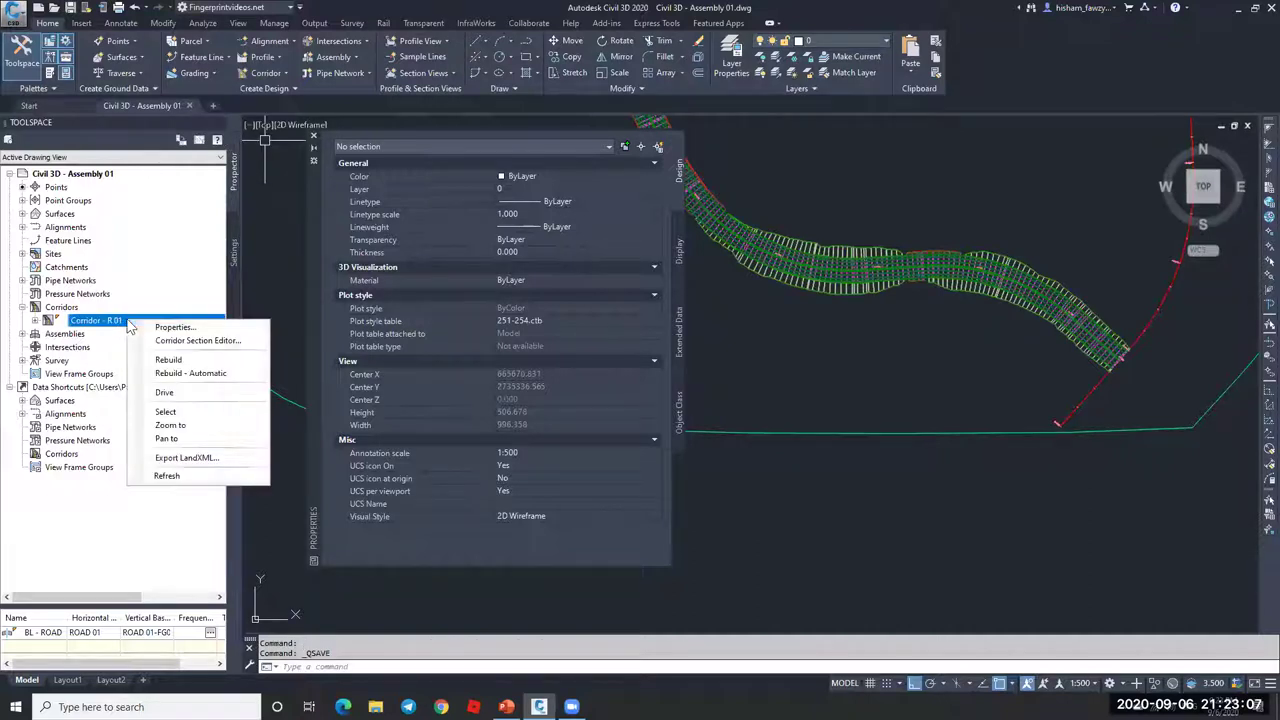
pyautogui.click(175, 412)
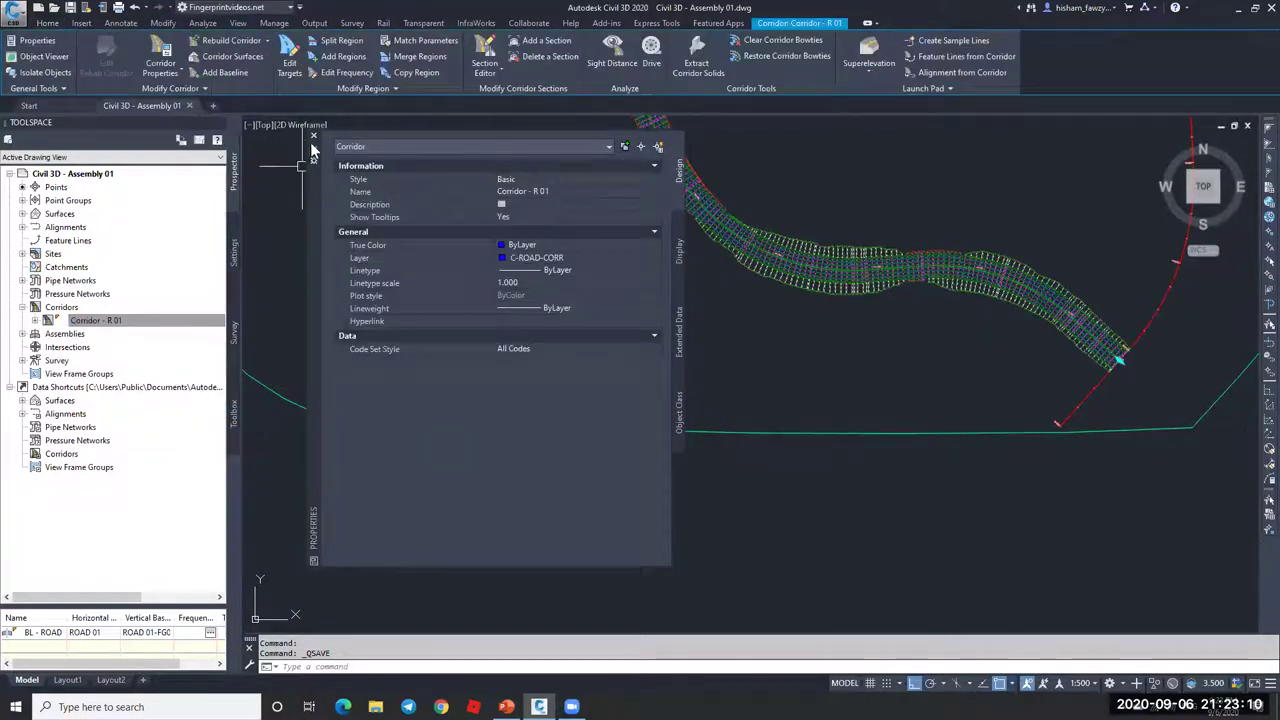
pyautogui.click(313, 135)
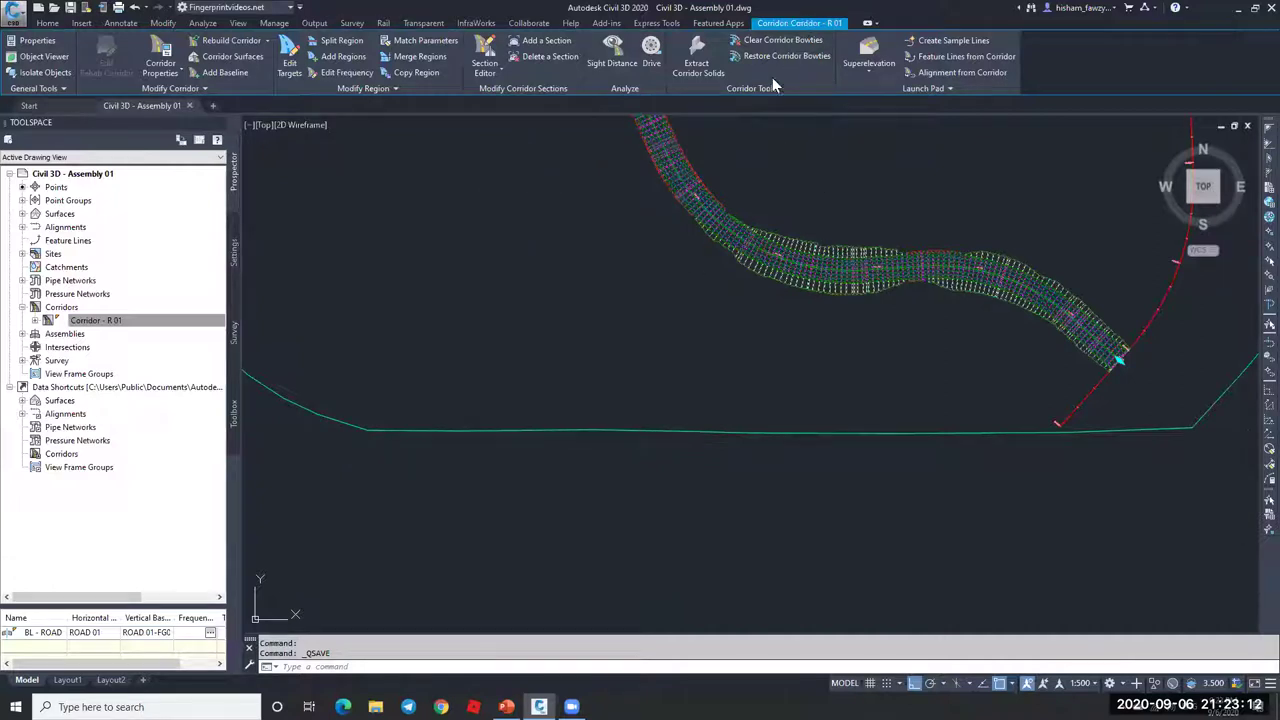
pyautogui.scroll(3, 786, 257)
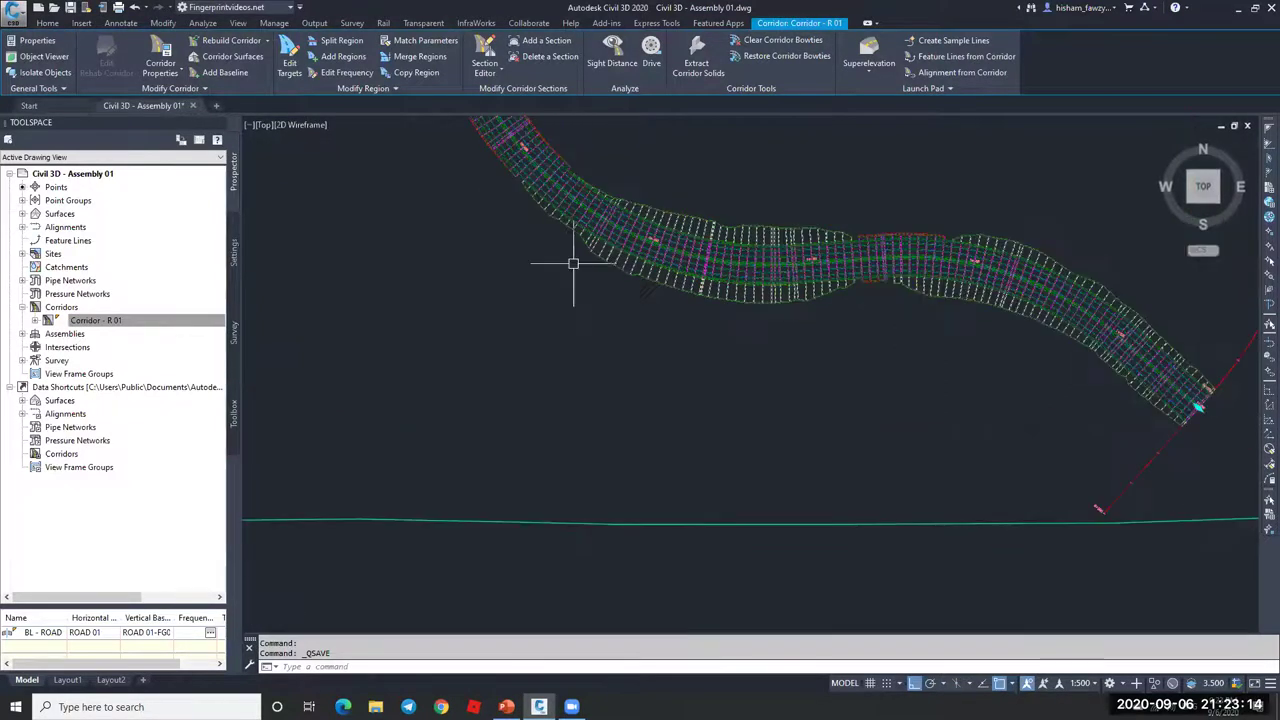
pyautogui.scroll(-3, 571, 263)
pyautogui.scroll(-2, 622, 250)
pyautogui.scroll(-2, 613, 268)
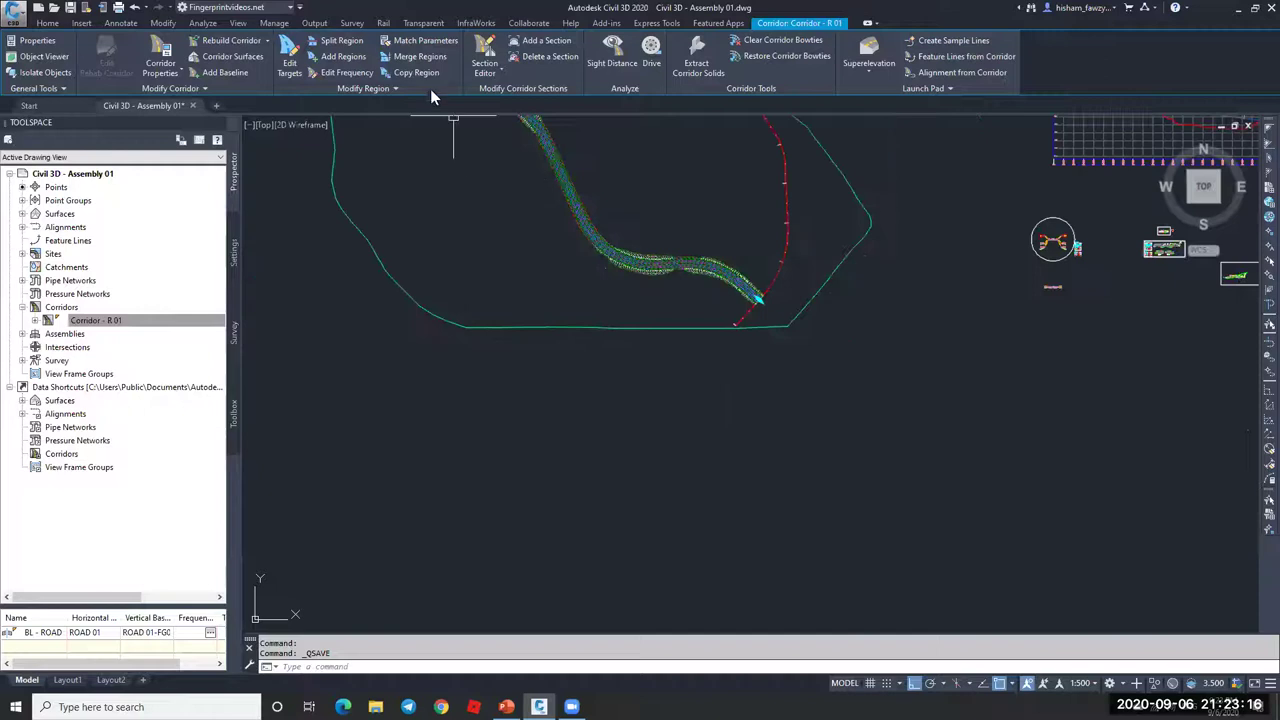
pyautogui.click(372, 88)
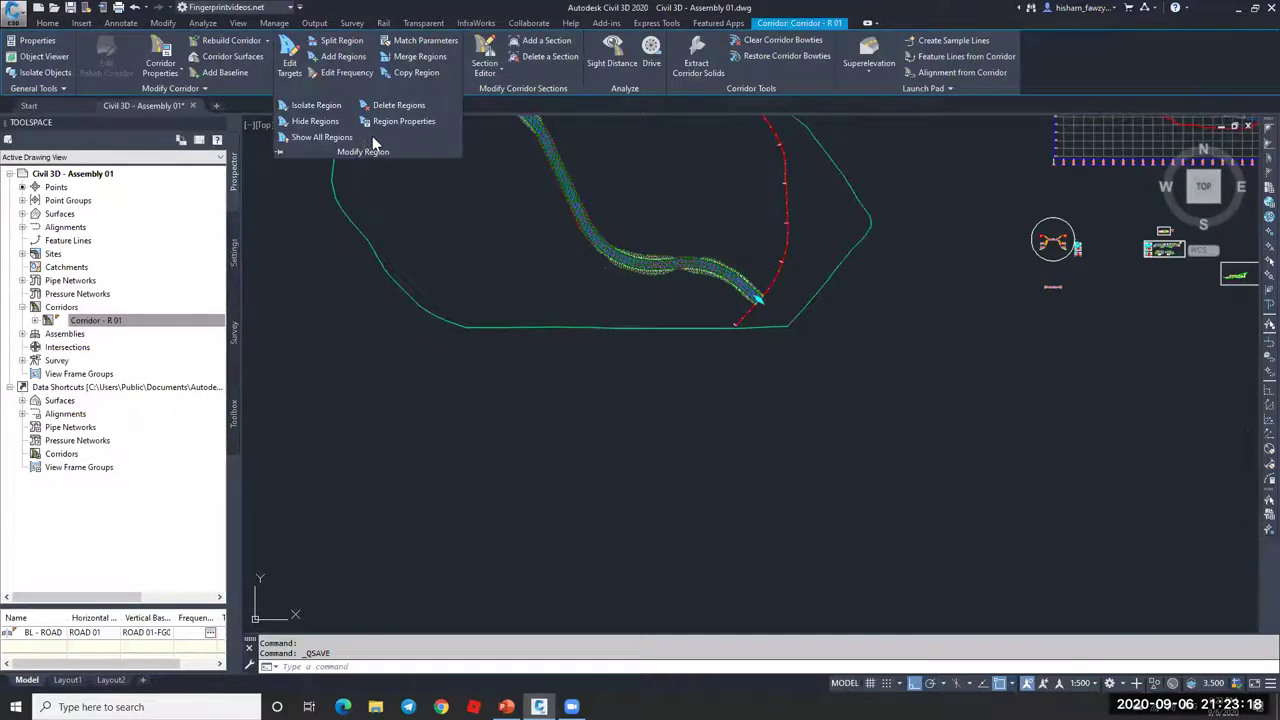
pyautogui.click(405, 122)
pyautogui.click(624, 268)
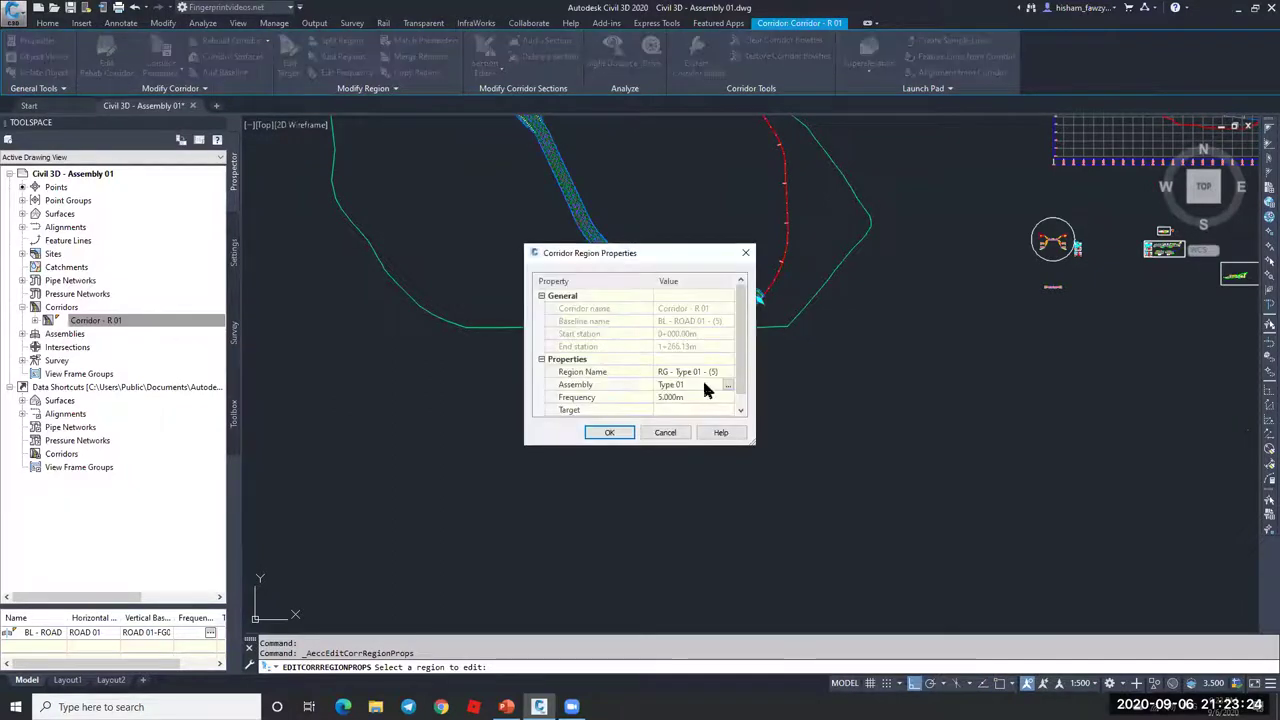
# - Change the region's assembly from Type 01 to Type 01 - Soil and rebuild the corridor
pyautogui.click(600, 386)
pyautogui.click(728, 385)
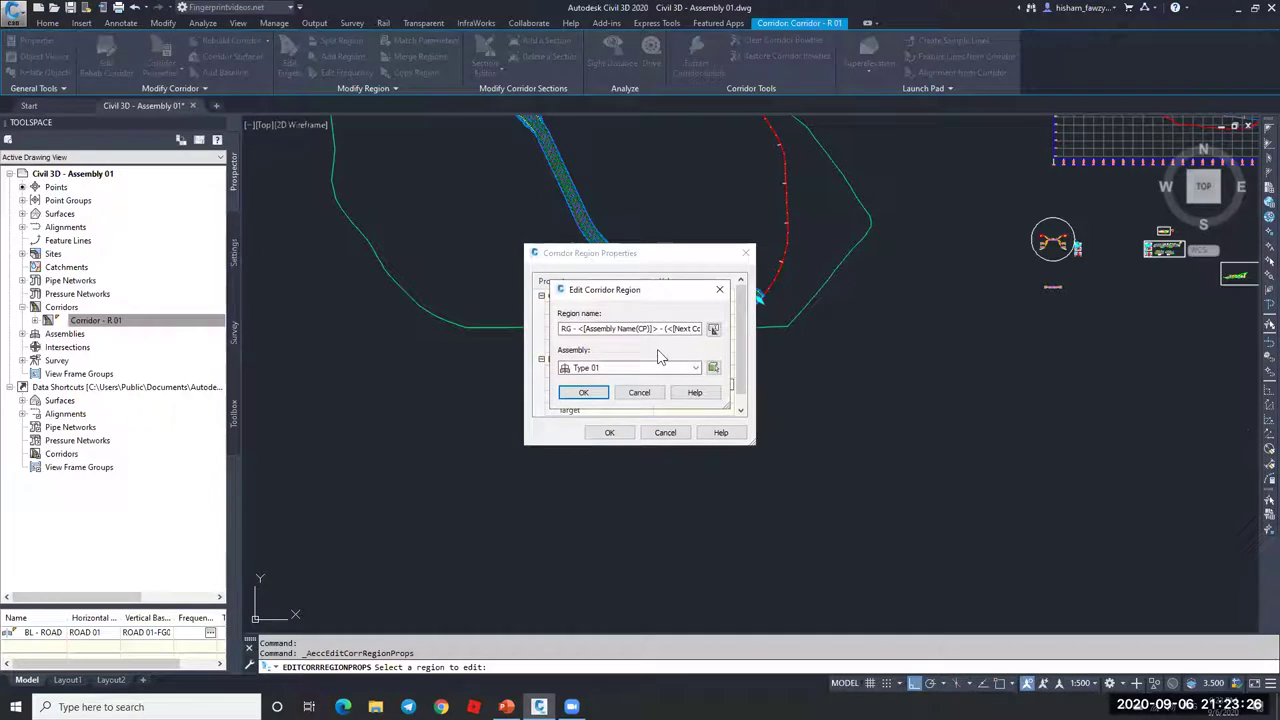
pyautogui.click(638, 393)
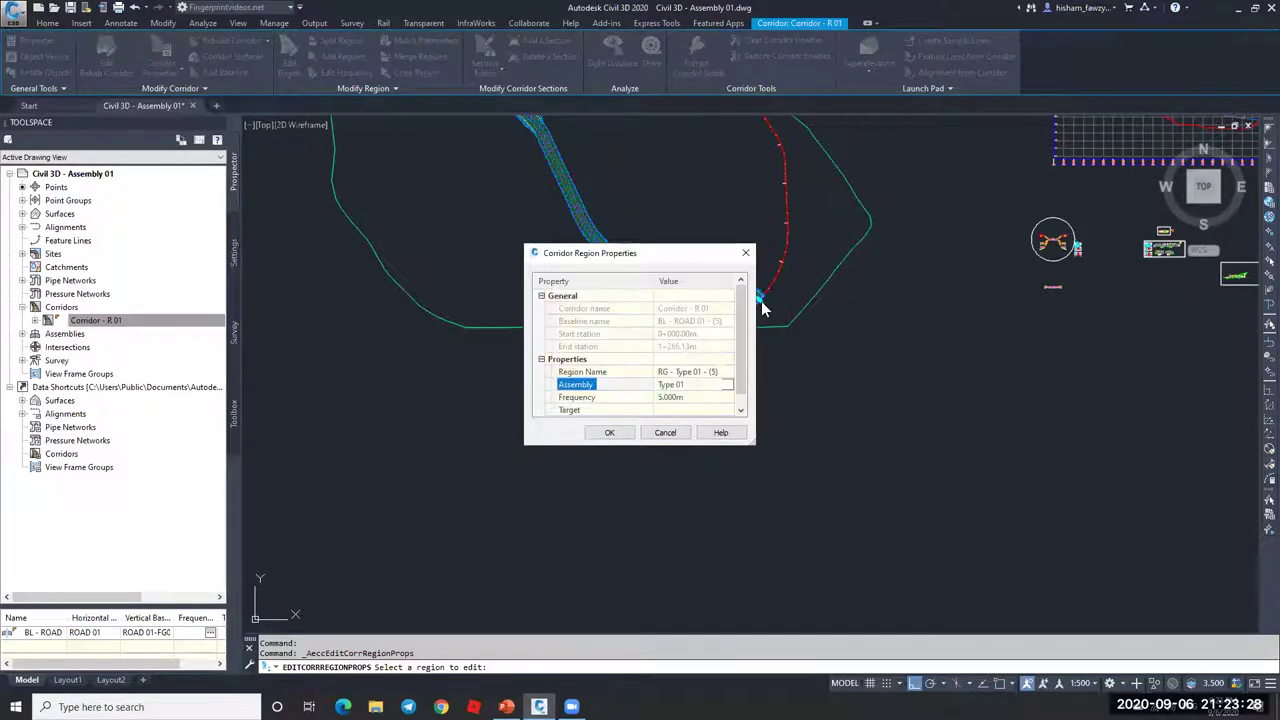
pyautogui.click(728, 386)
pyautogui.click(640, 367)
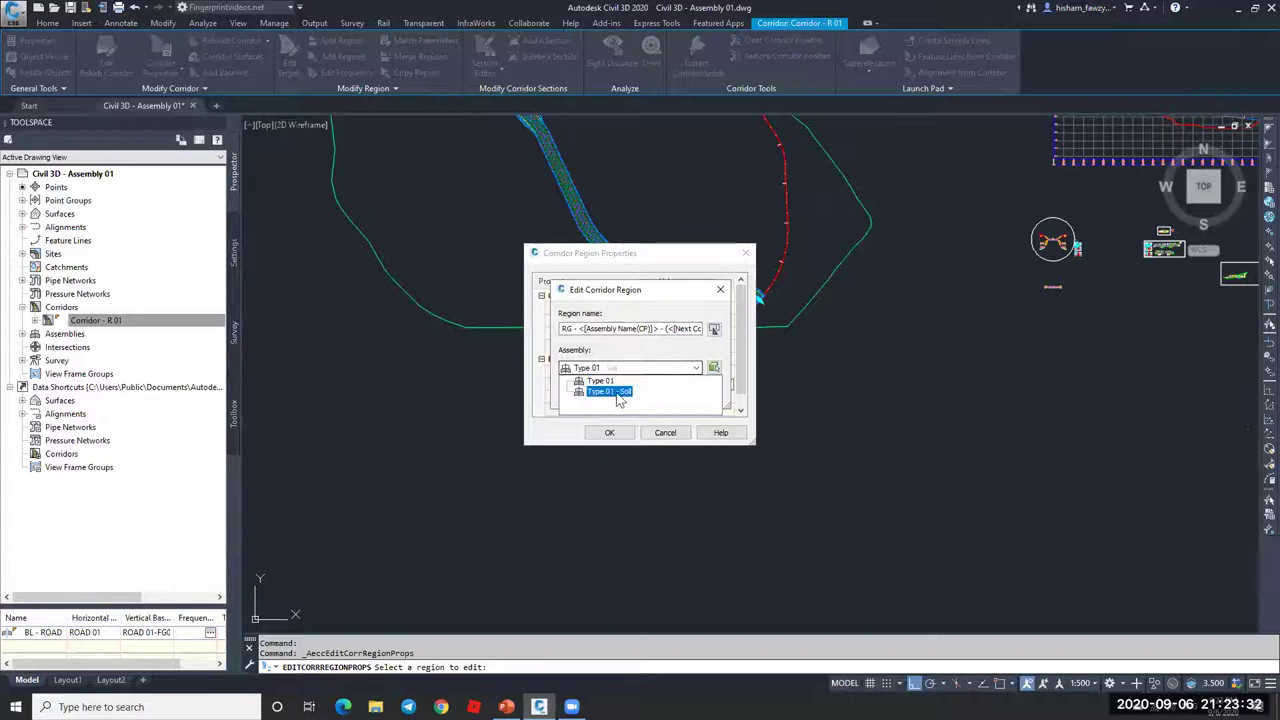
pyautogui.click(610, 394)
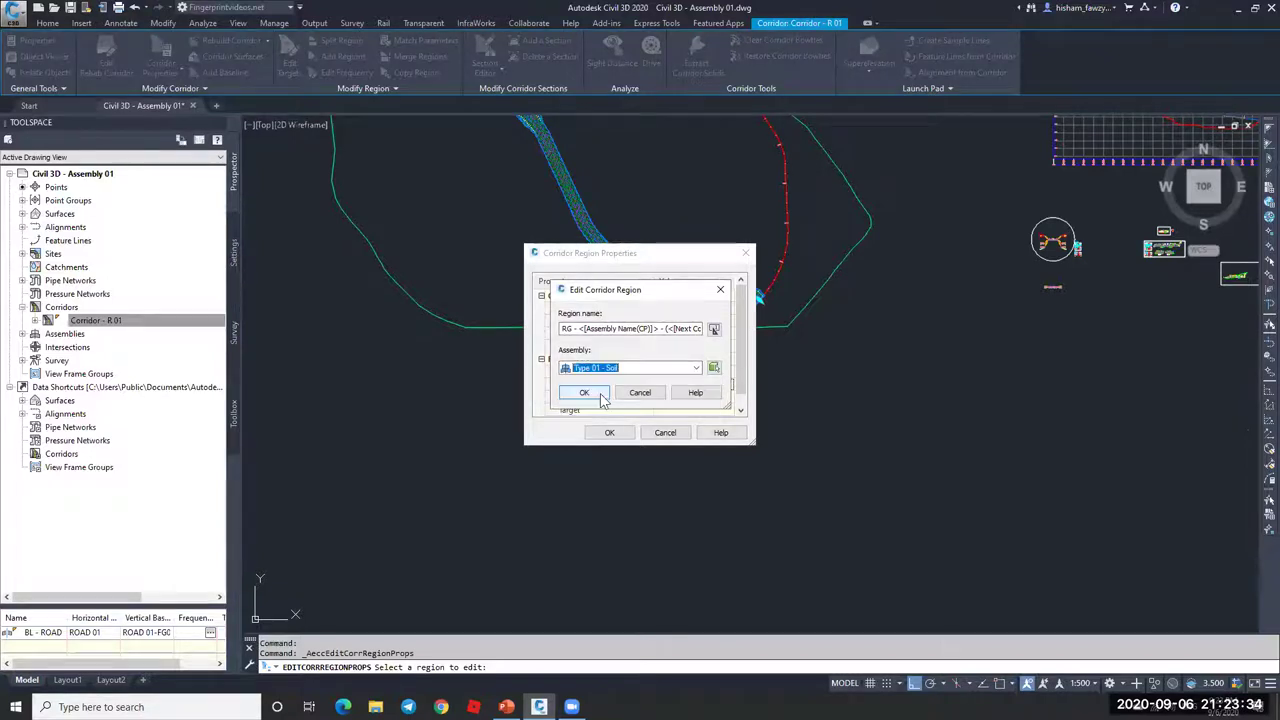
pyautogui.click(609, 432)
pyautogui.press('Return')
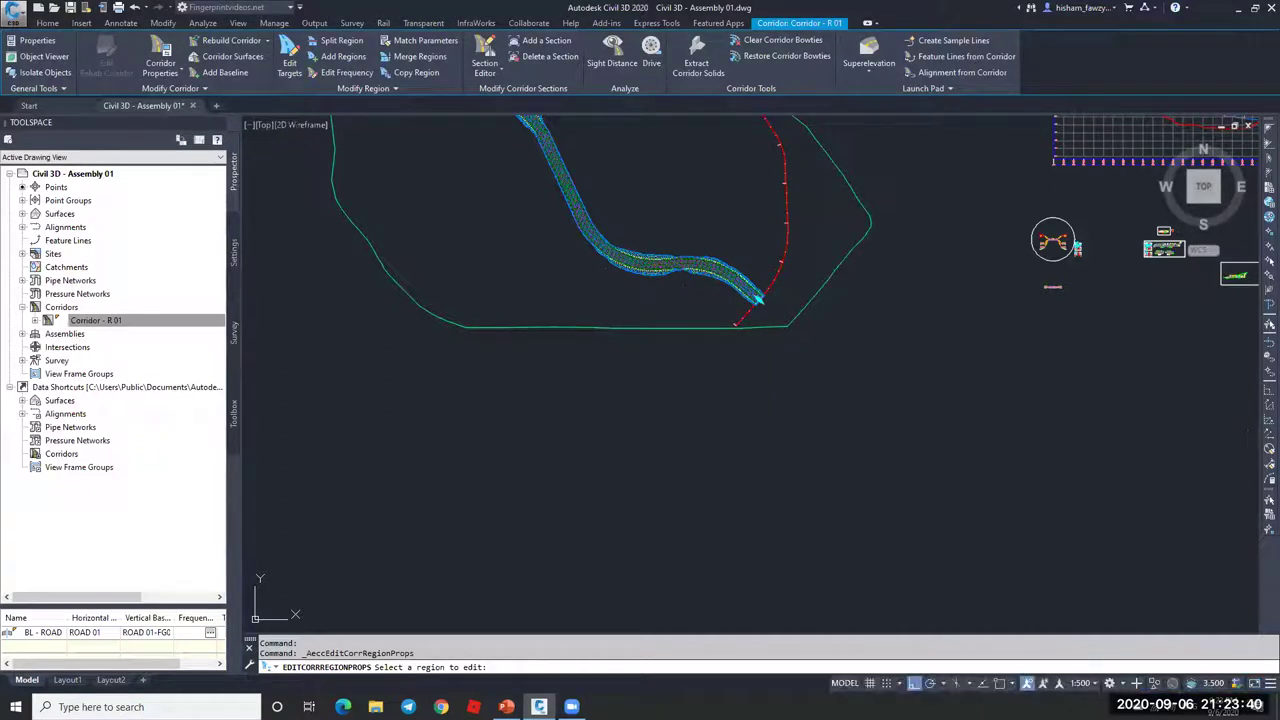
# - Zoom to corridor R 01 and select it to open station 0+750 in the Section Editor
pyautogui.press('Return')
pyautogui.scroll(3, 595, 220)
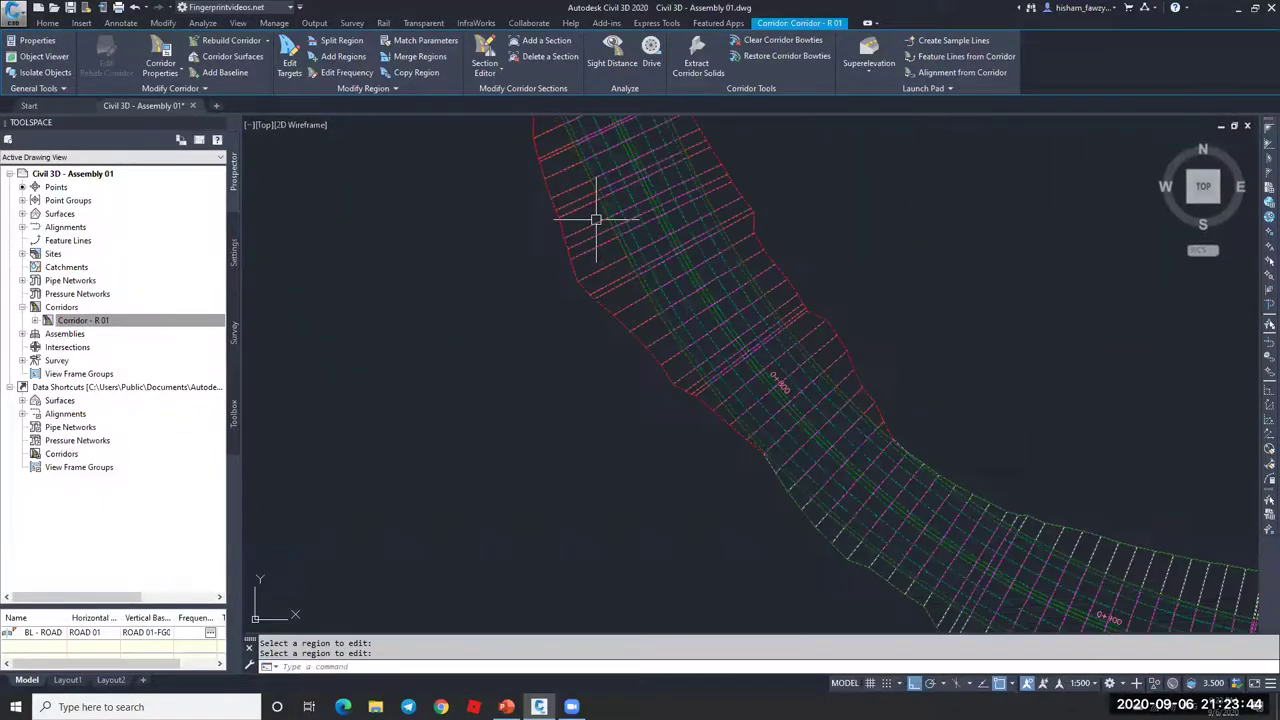
pyautogui.scroll(-6, 651, 303)
pyautogui.scroll(-2, 790, 350)
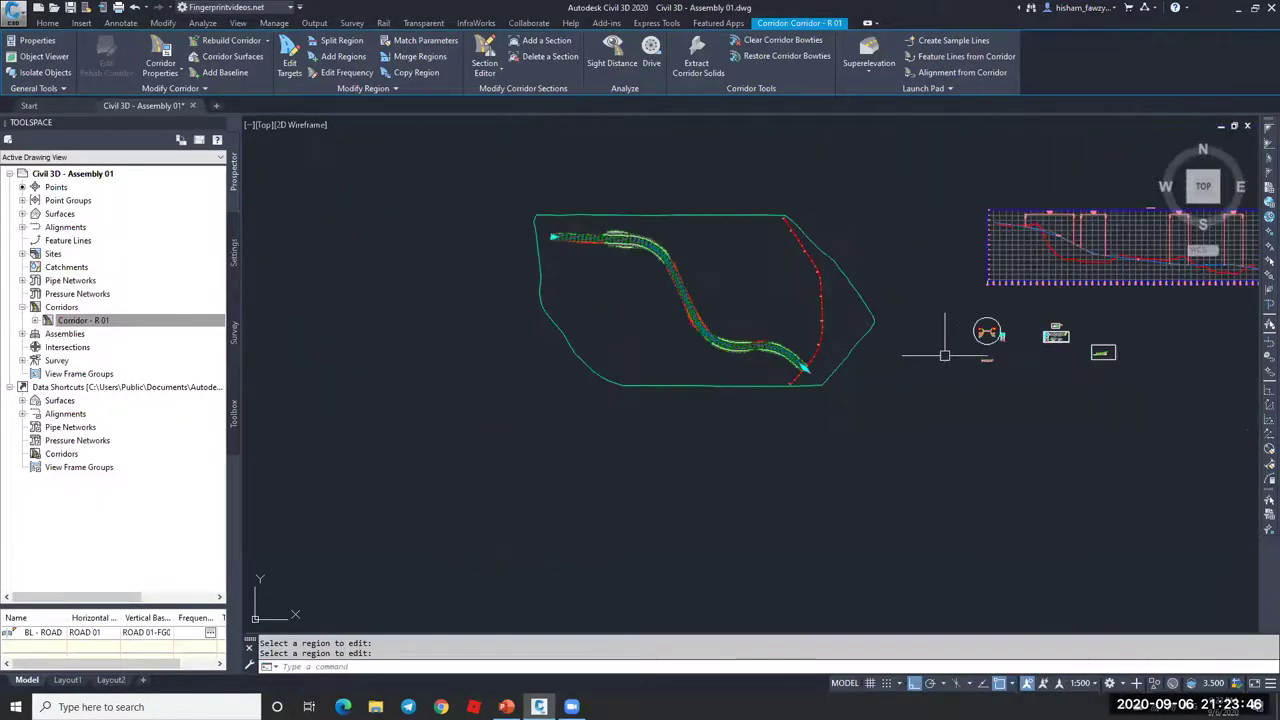
pyautogui.press('Escape')
pyautogui.scroll(6, 990, 357)
pyautogui.scroll(3, 998, 357)
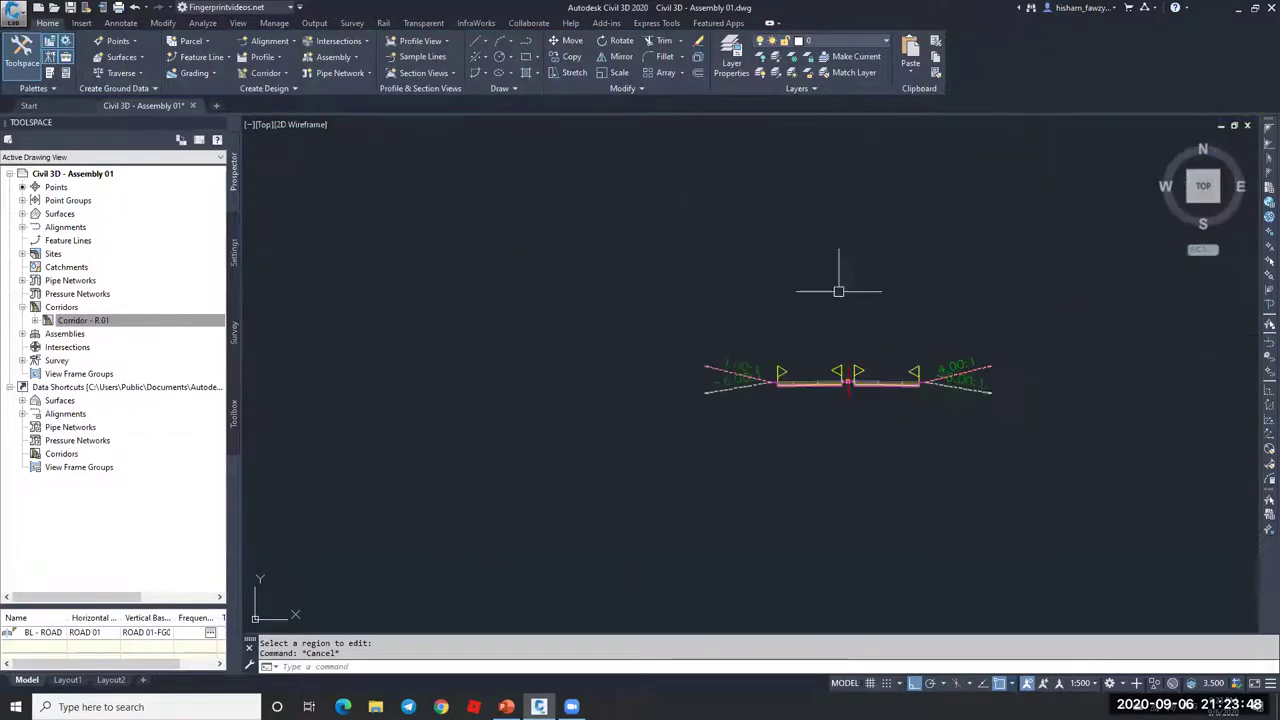
pyautogui.scroll(-8, 960, 349)
pyautogui.scroll(6, 766, 350)
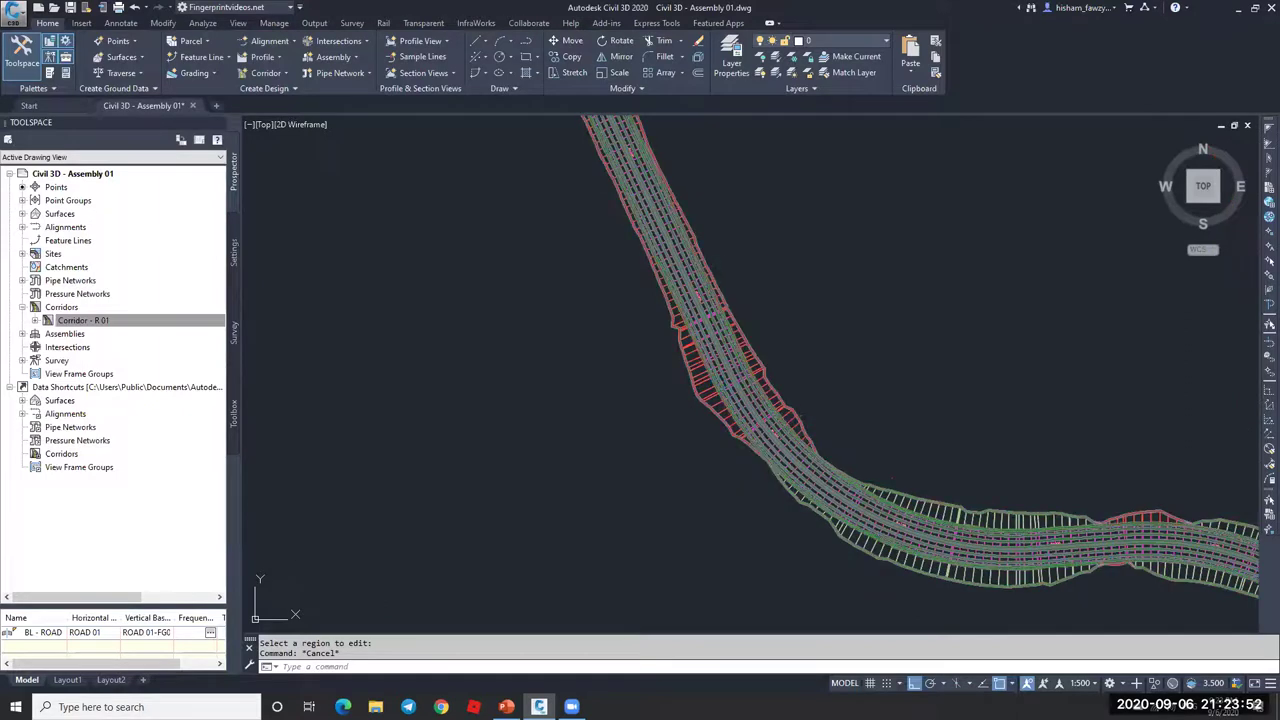
pyautogui.scroll(5, 728, 380)
pyautogui.click(605, 140)
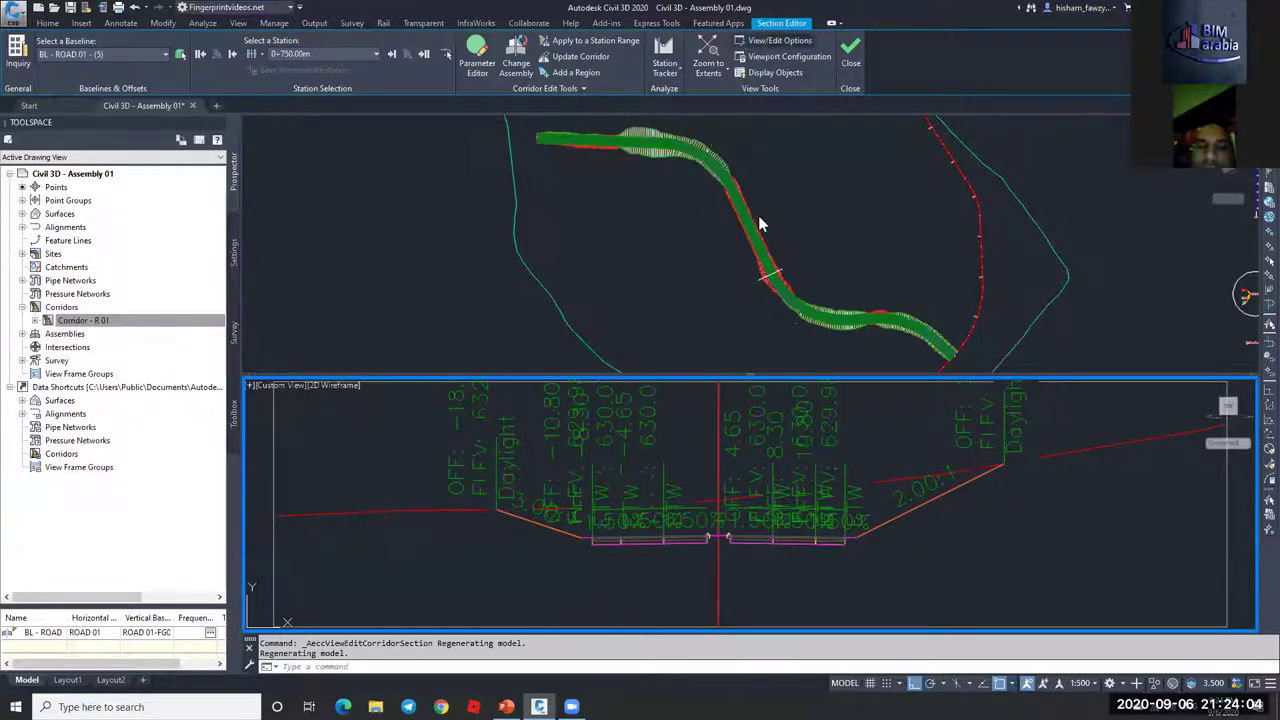
# - Set the section Code Set Style to View-Edit
pyautogui.scroll(-5, 820, 486)
pyautogui.scroll(5, 860, 560)
pyautogui.scroll(-3, 903, 588)
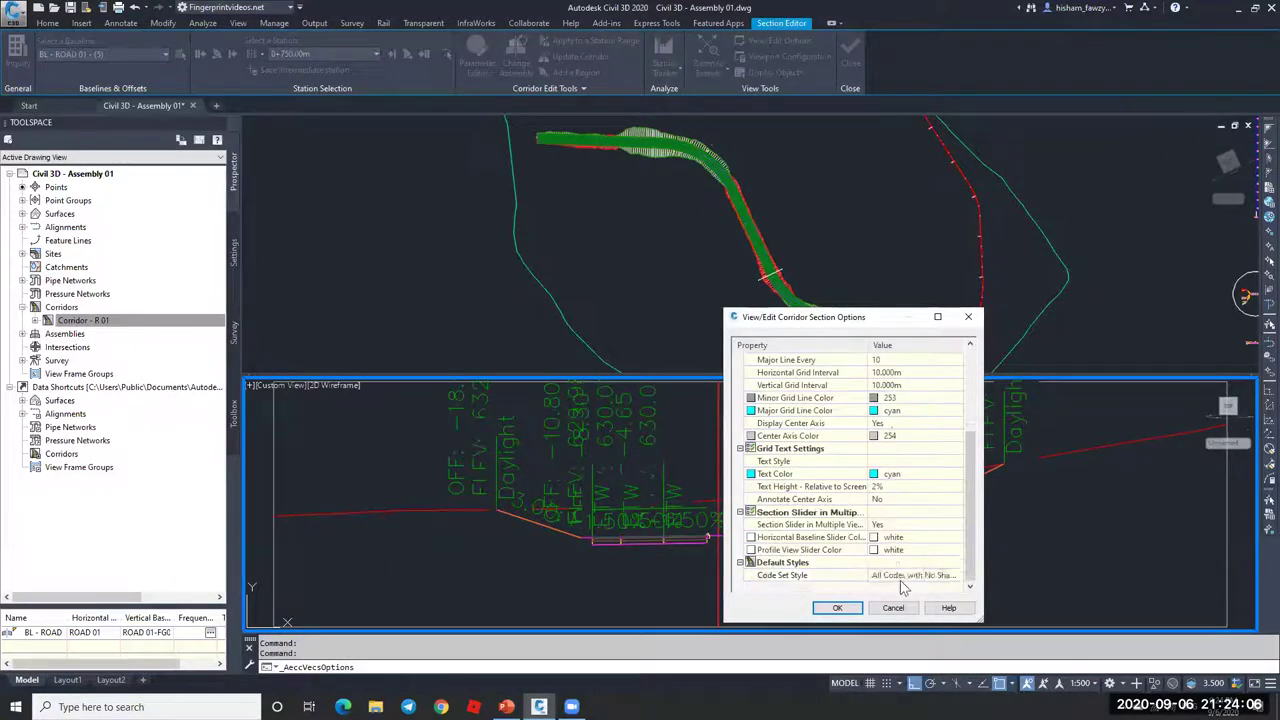
pyautogui.click(957, 576)
pyautogui.click(870, 463)
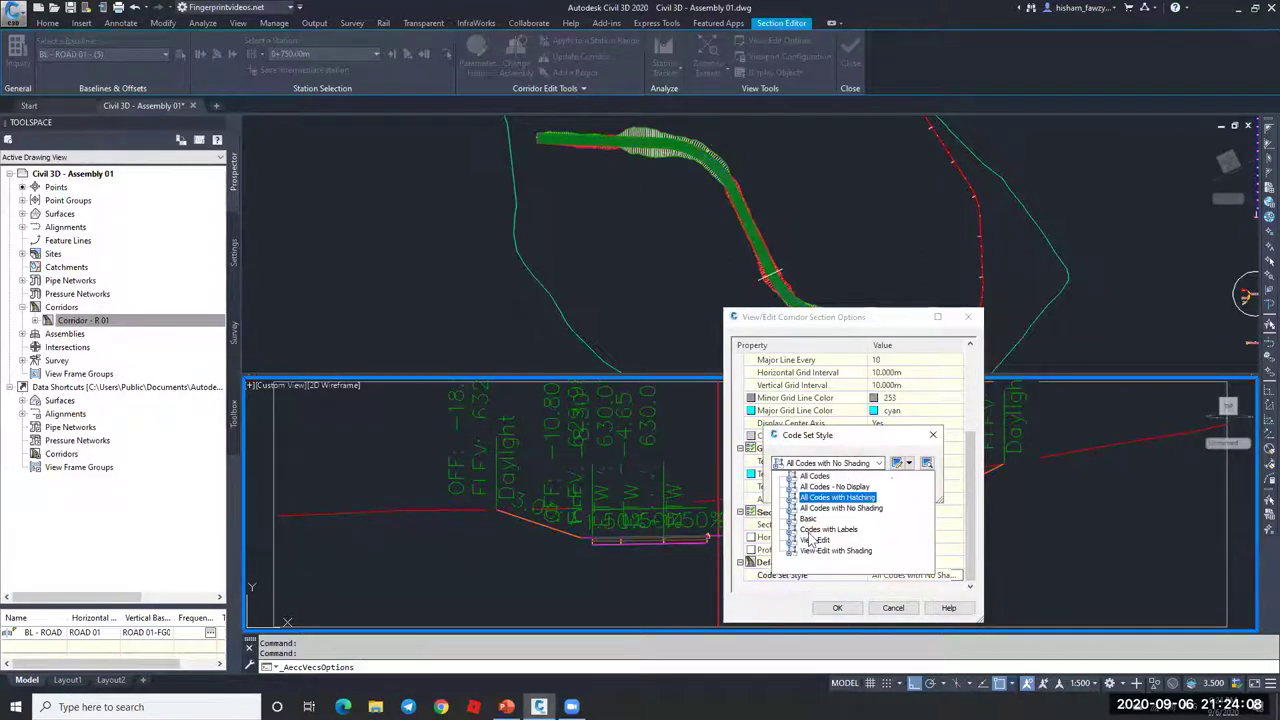
pyautogui.click(820, 540)
pyautogui.click(797, 488)
pyautogui.click(837, 607)
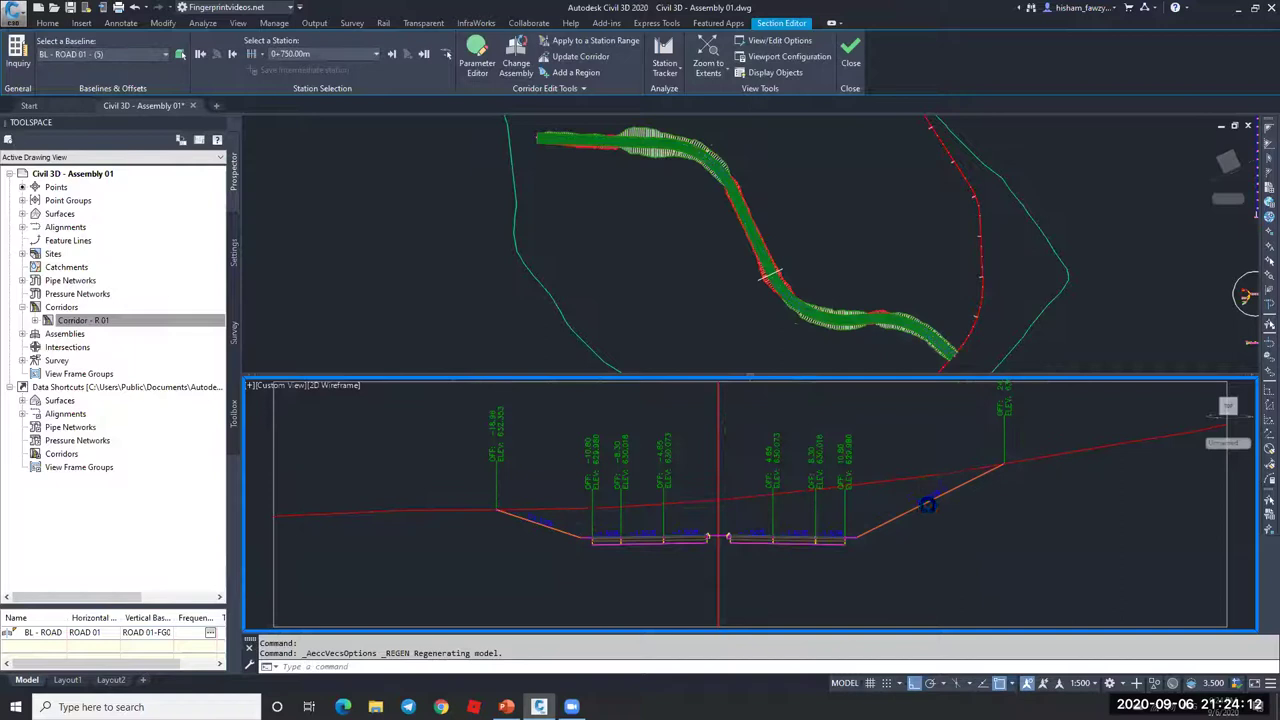
# - Inspect the corridor section, then close the Section Editor to return to plan
pyautogui.scroll(4, 920, 505)
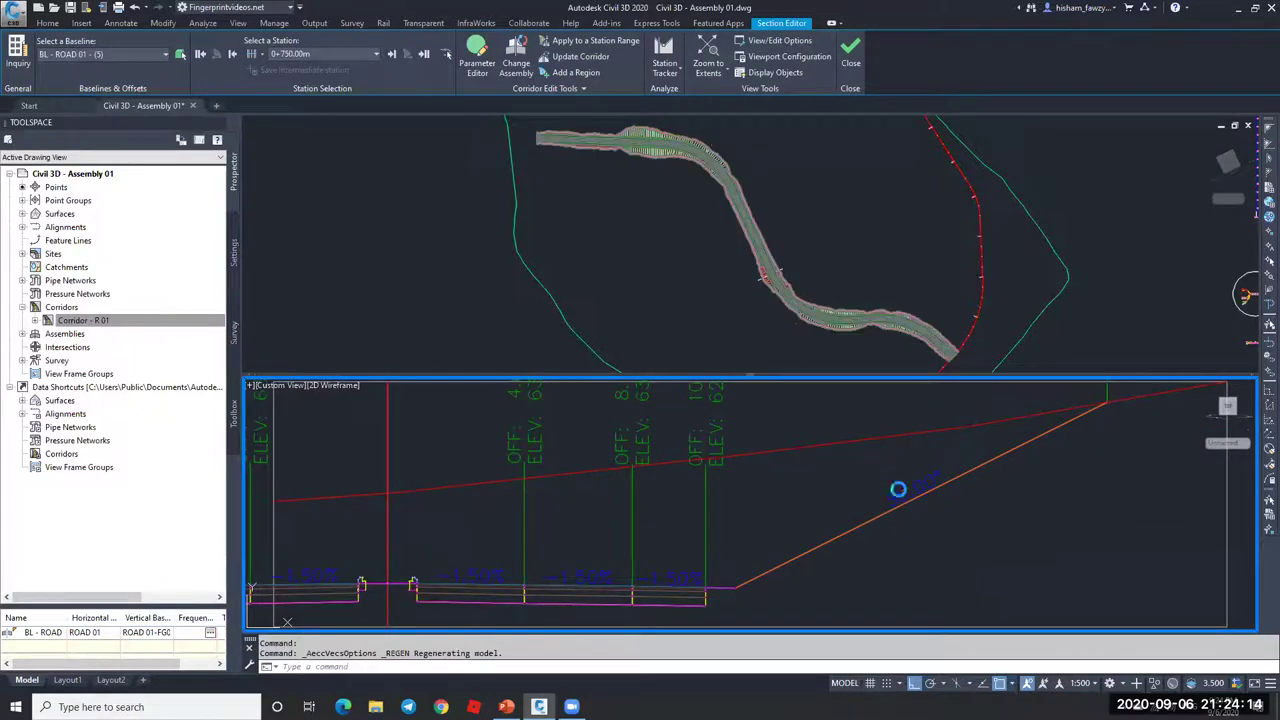
pyautogui.scroll(-4, 897, 489)
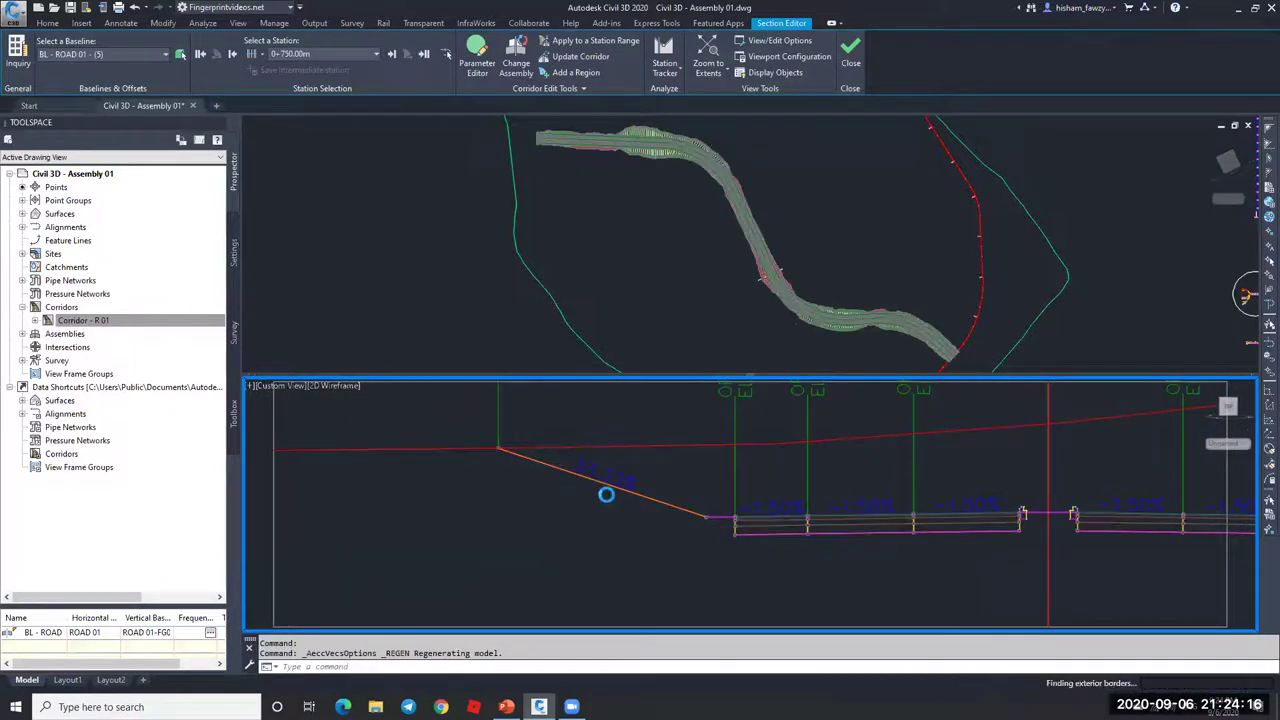
pyautogui.scroll(4, 868, 490)
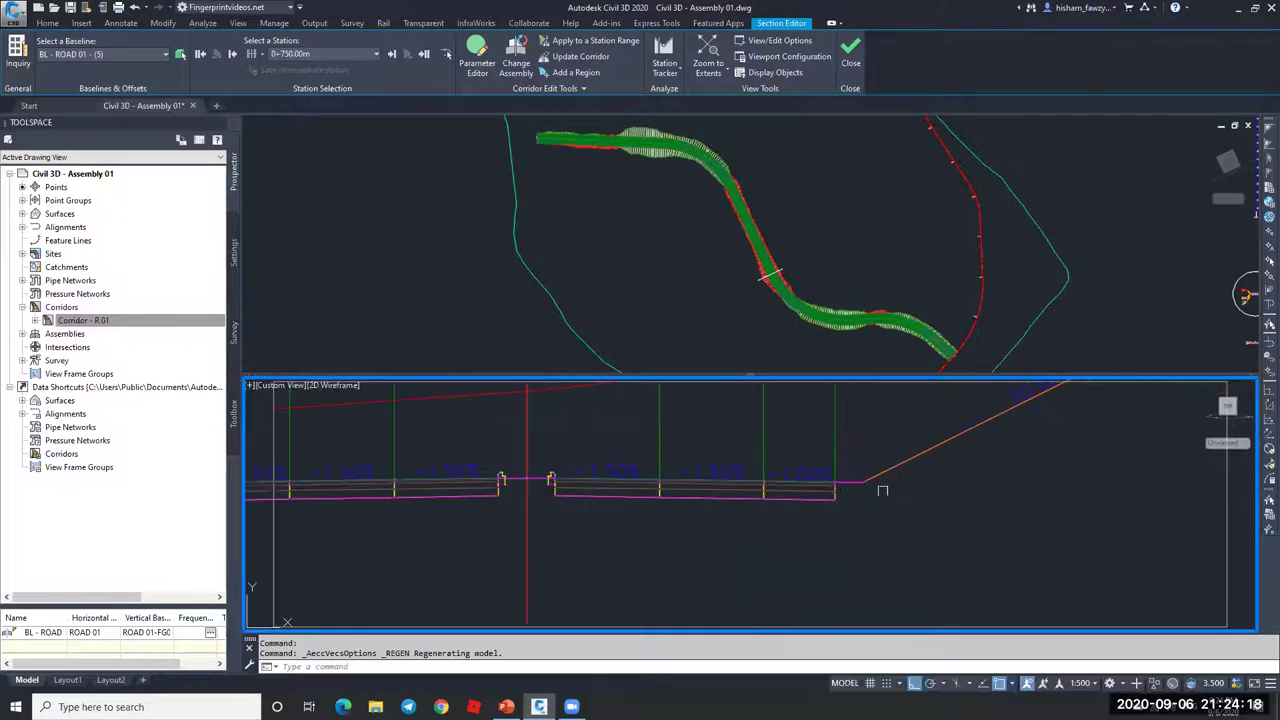
pyautogui.click(858, 266)
pyautogui.scroll(-6, 754, 270)
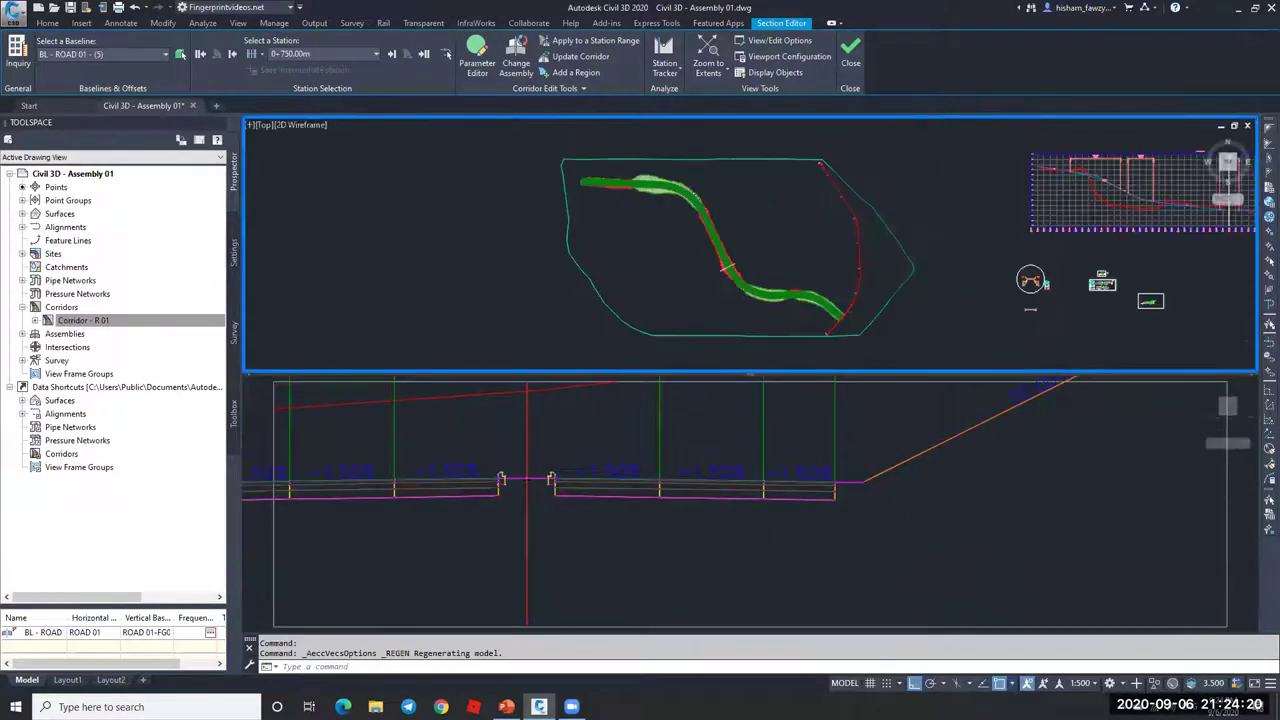
pyautogui.scroll(10, 754, 270)
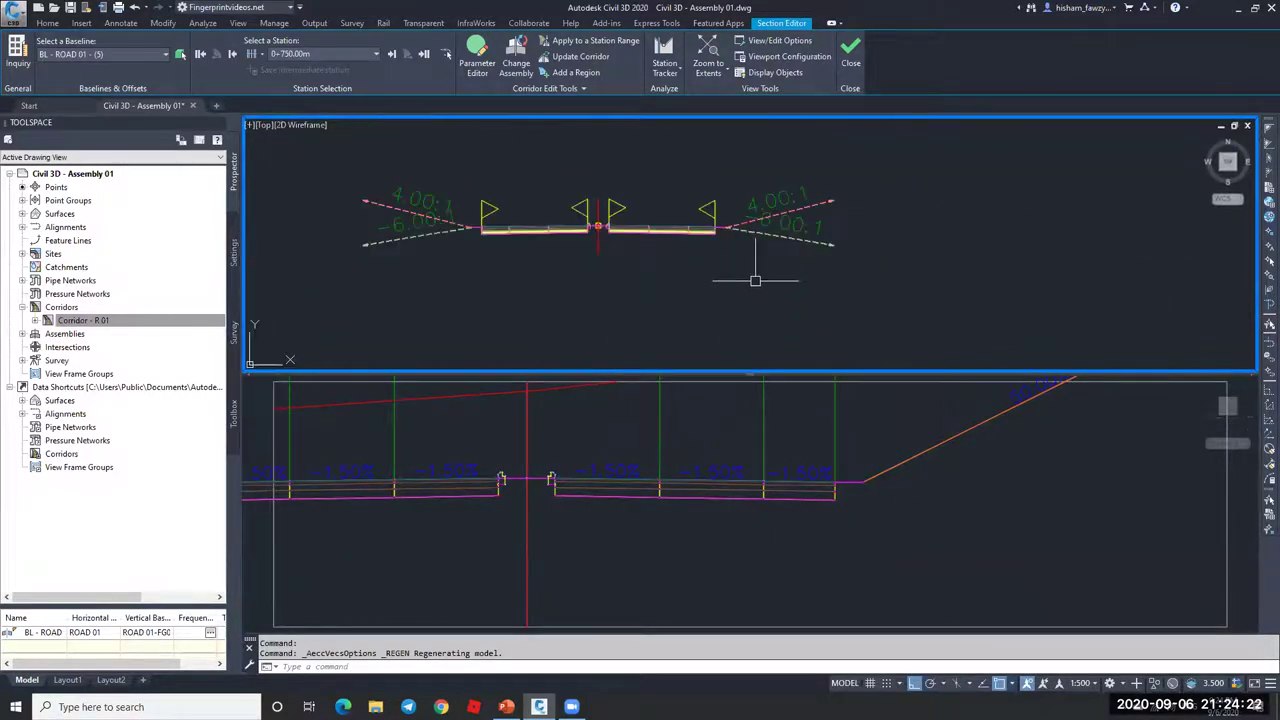
pyautogui.scroll(-8, 755, 265)
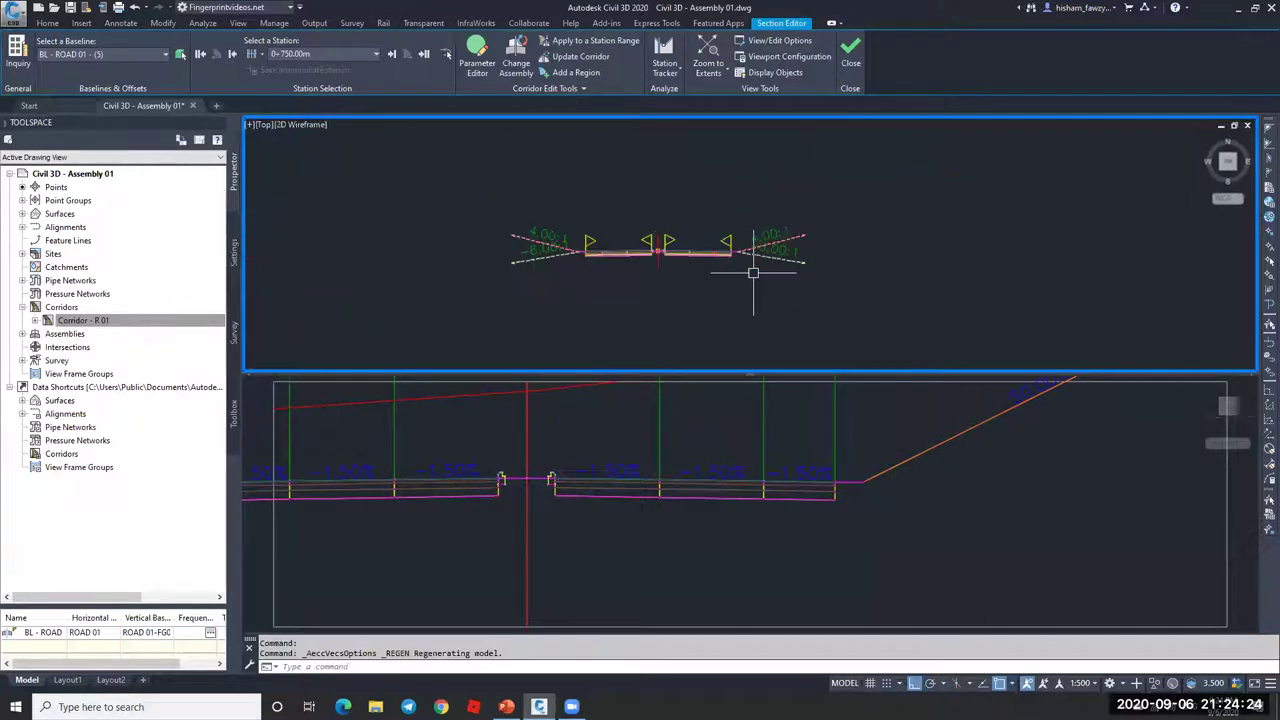
pyautogui.scroll(-4, 790, 245)
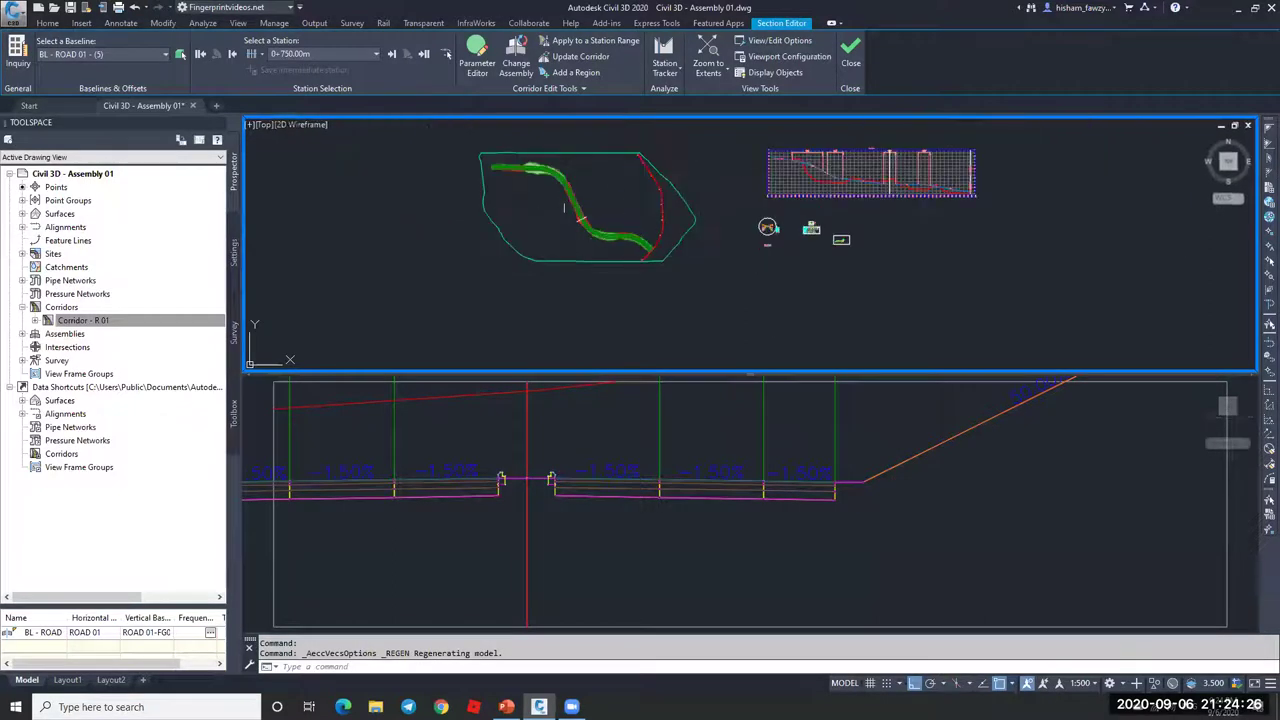
pyautogui.scroll(3, 575, 200)
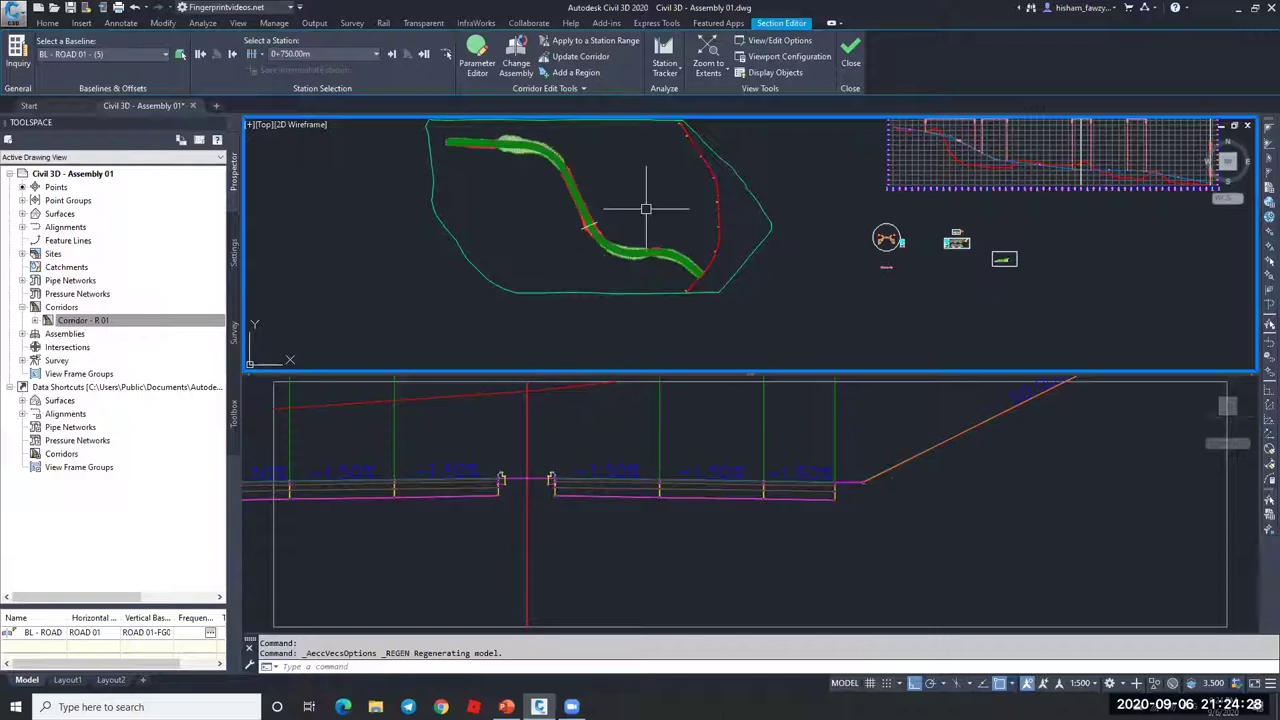
pyautogui.click(851, 50)
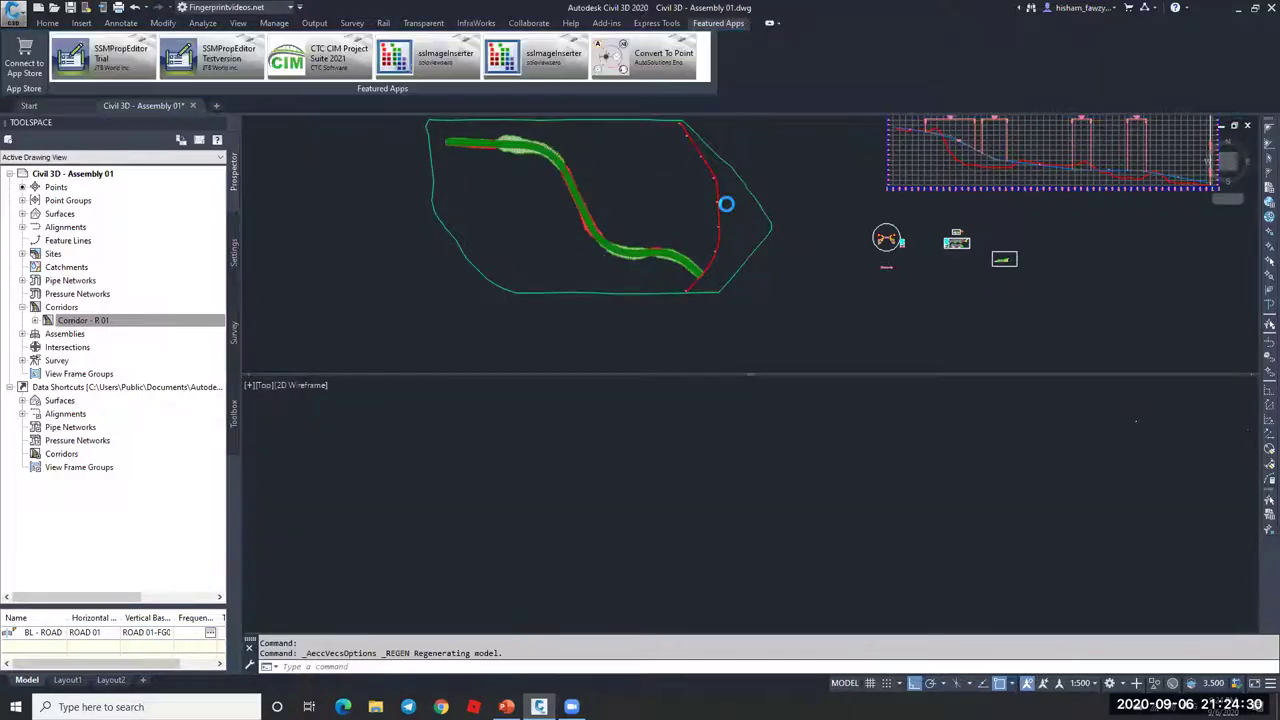
# - Return to the Home tab's drafting commands and cancel the accidentally started command
pyautogui.click(47, 22)
pyautogui.scroll(-5, 737, 300)
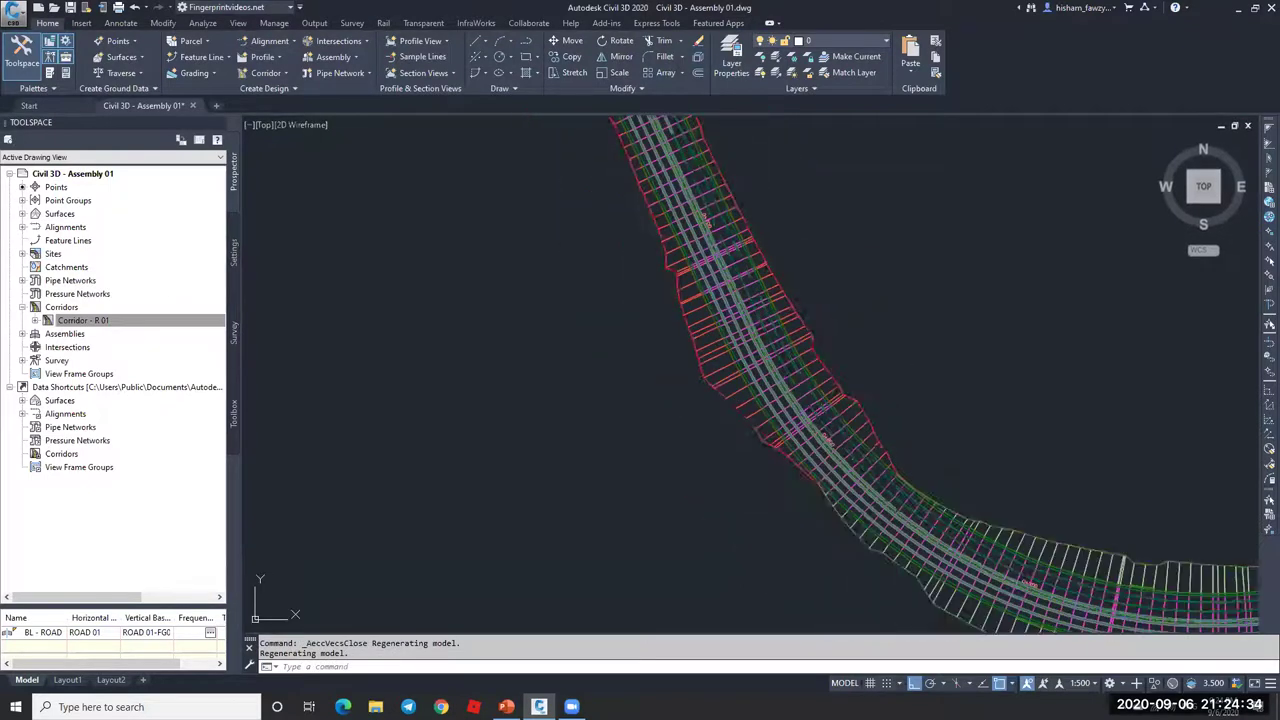
pyautogui.scroll(-2, 904, 362)
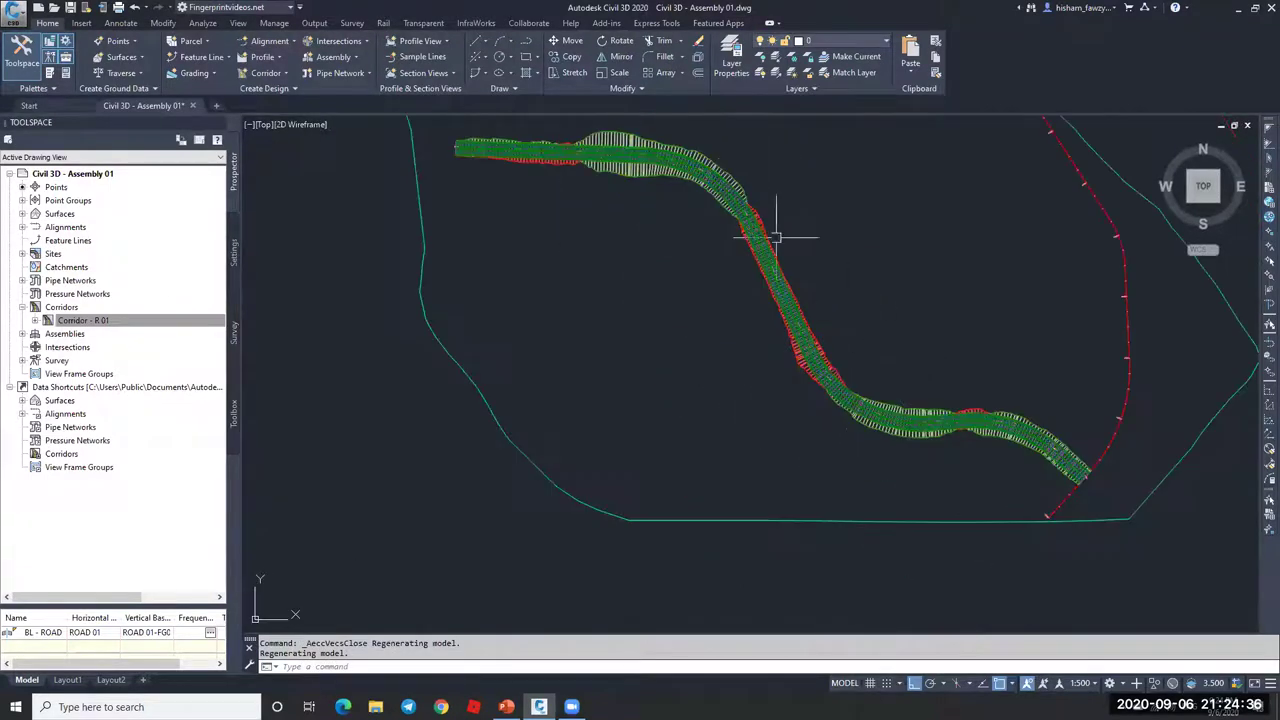
pyautogui.scroll(6, 772, 225)
pyautogui.scroll(-3, 766, 205)
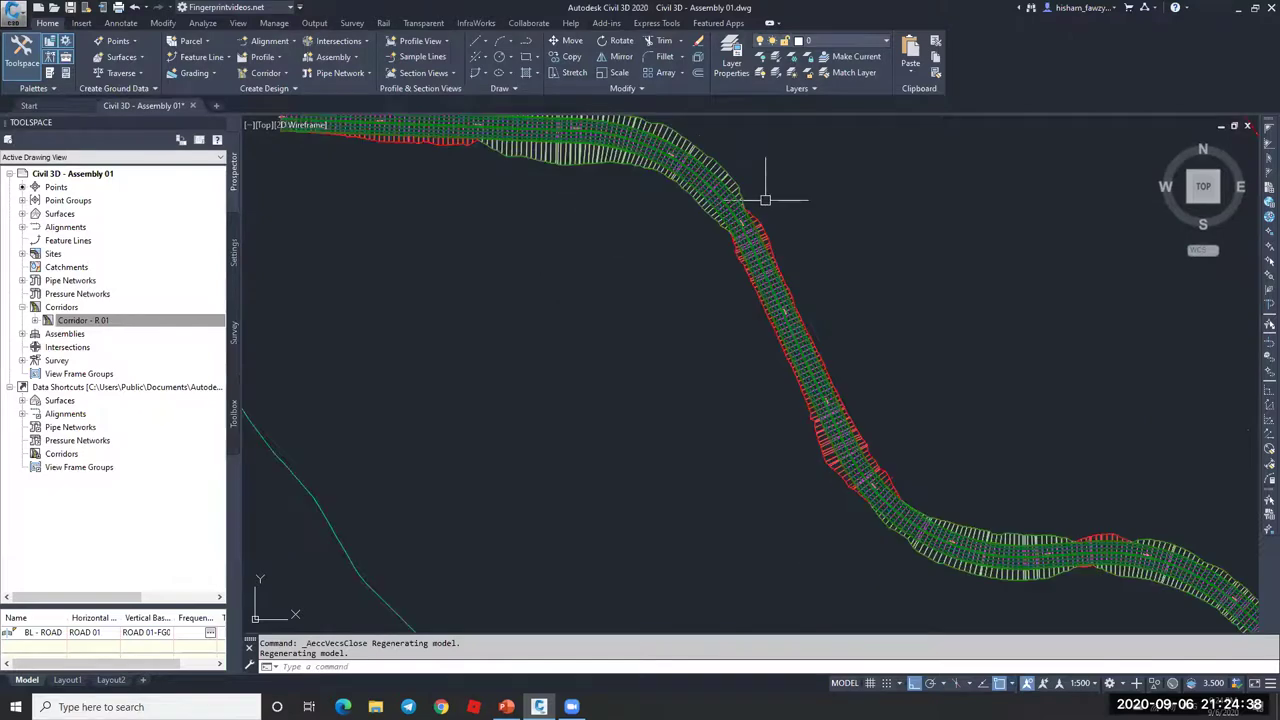
pyautogui.scroll(2, 766, 200)
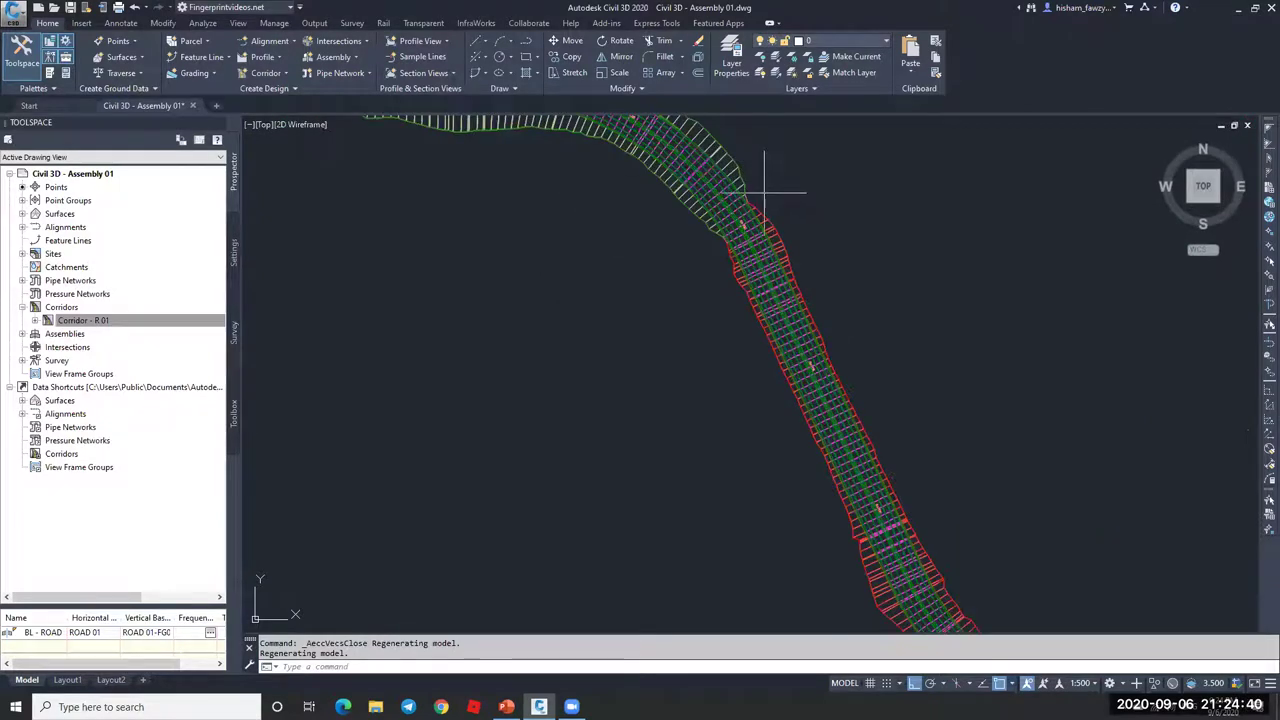
pyautogui.press('Escape')
pyautogui.scroll(-3, 814, 129)
pyautogui.scroll(3, 861, 268)
# - Draw a short straight reference line beside the middle stretch of the corridor
pyautogui.press('Return')
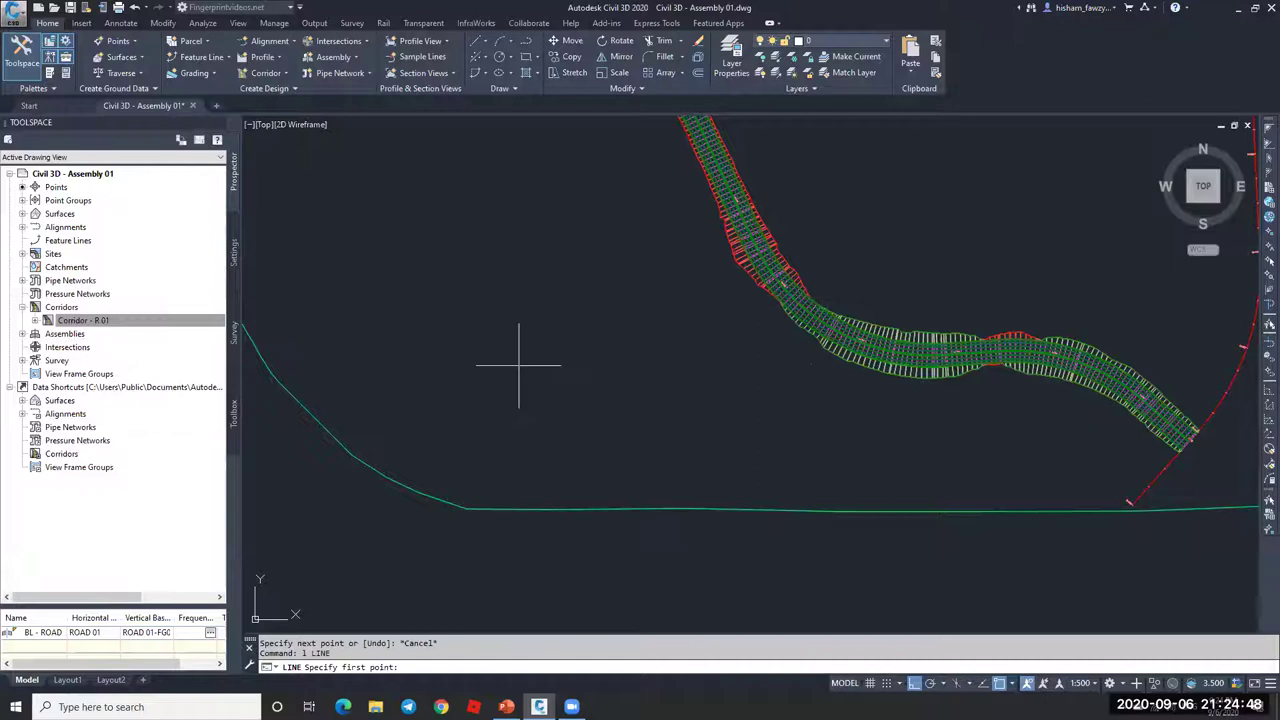
pyautogui.scroll(3, 870, 275)
pyautogui.click(773, 322)
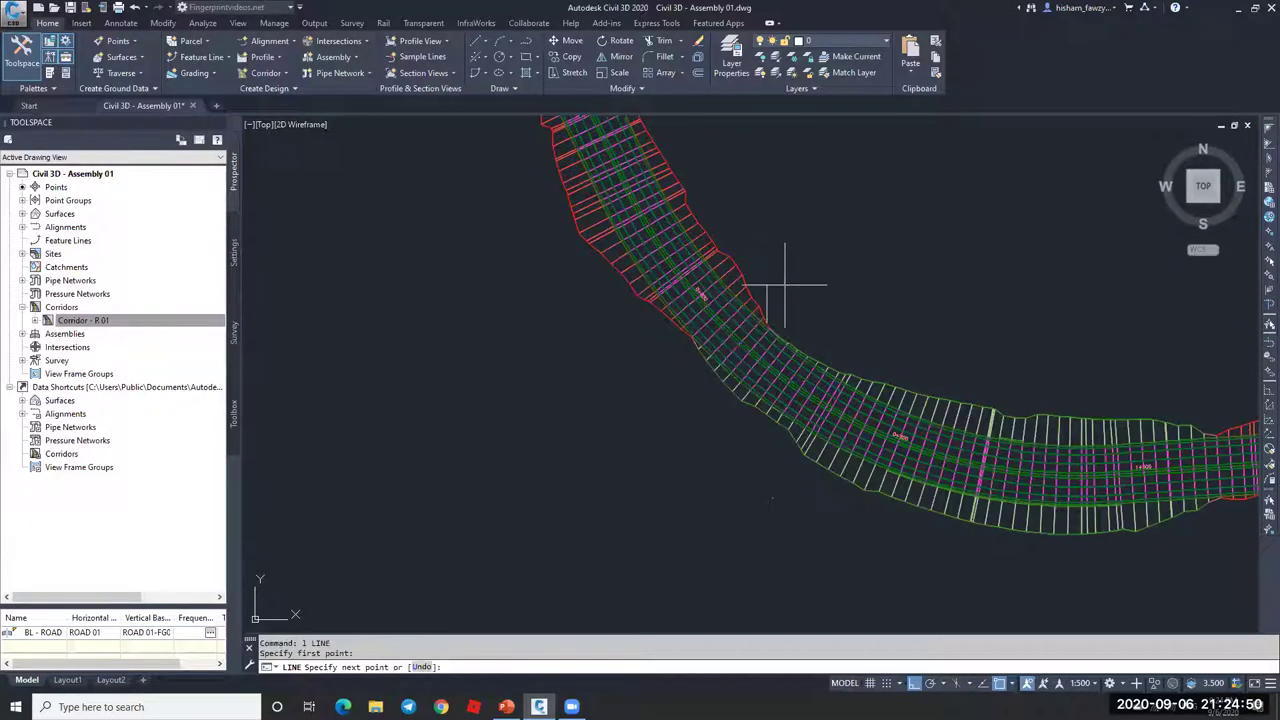
pyautogui.scroll(-5, 773, 296)
pyautogui.click(800, 205)
pyautogui.press('Escape')
# - Select corridor R 01
pyautogui.scroll(2, 770, 230)
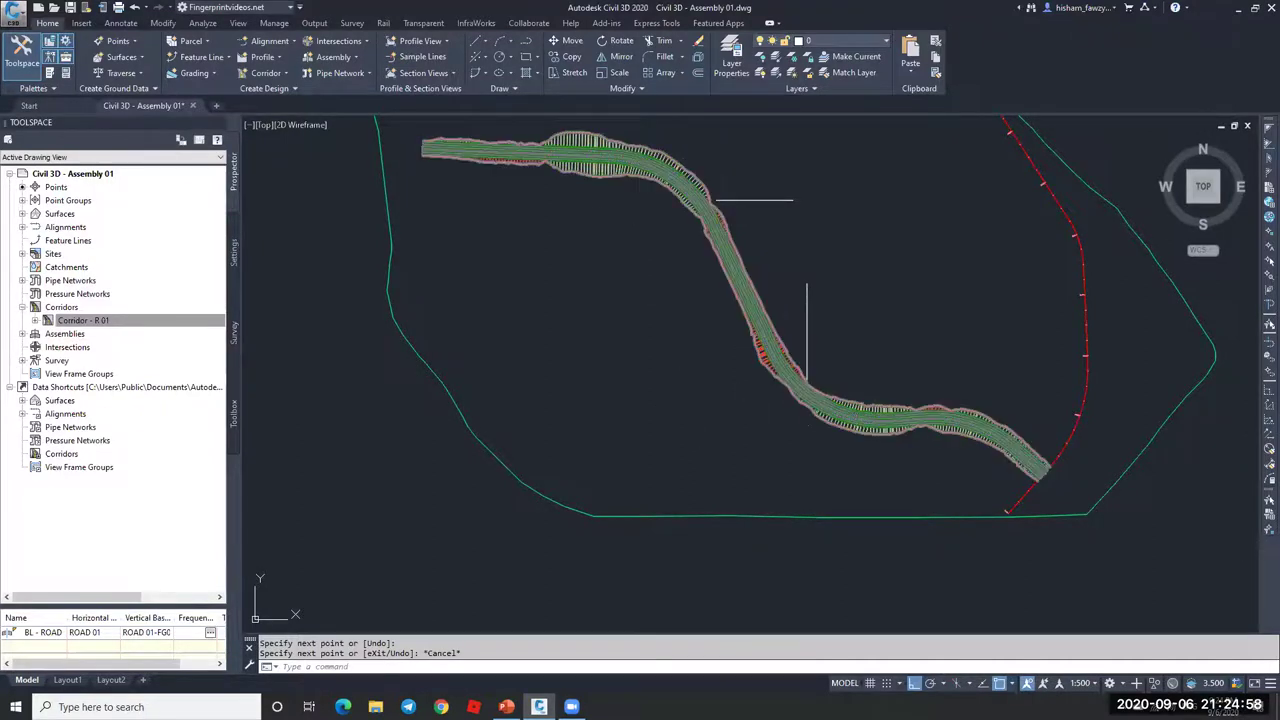
pyautogui.scroll(2, 700, 210)
pyautogui.scroll(2, 702, 205)
pyautogui.click(707, 205)
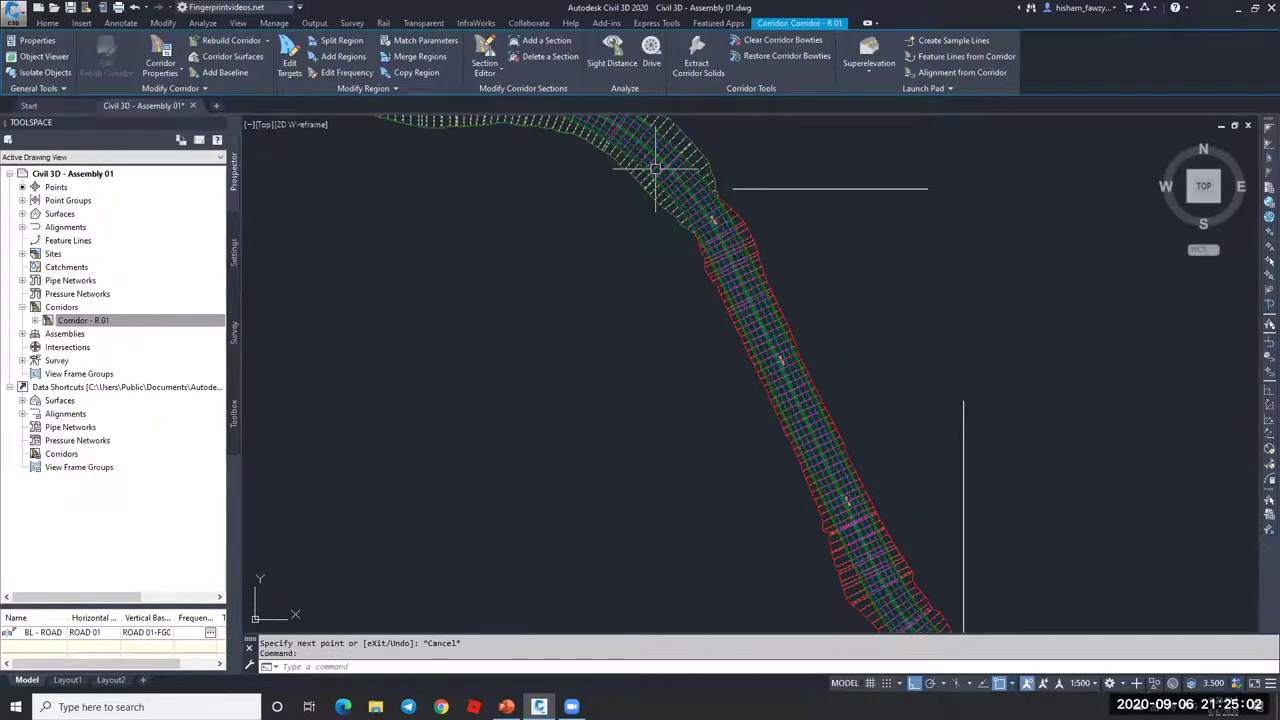
# - Split the corridor region at about station 0+818, producing region RG - Type 01 - (5)
pyautogui.click(336, 47)
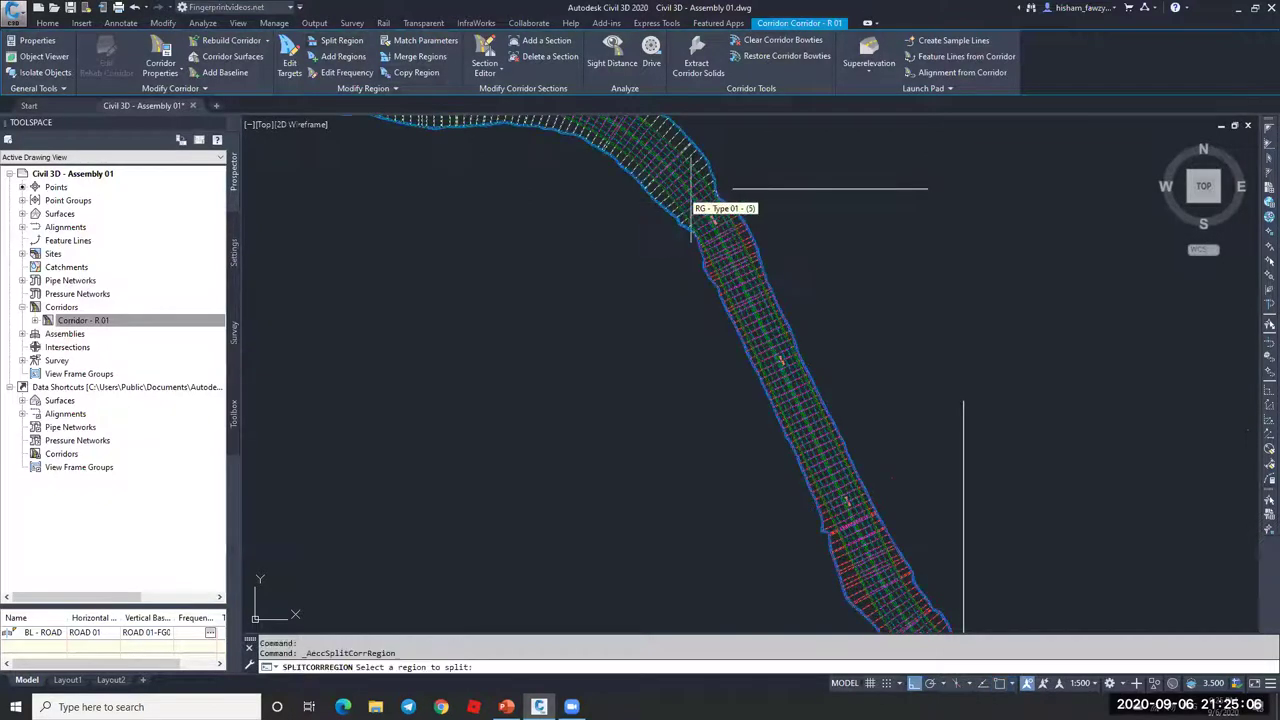
pyautogui.click(712, 200)
pyautogui.click(734, 189)
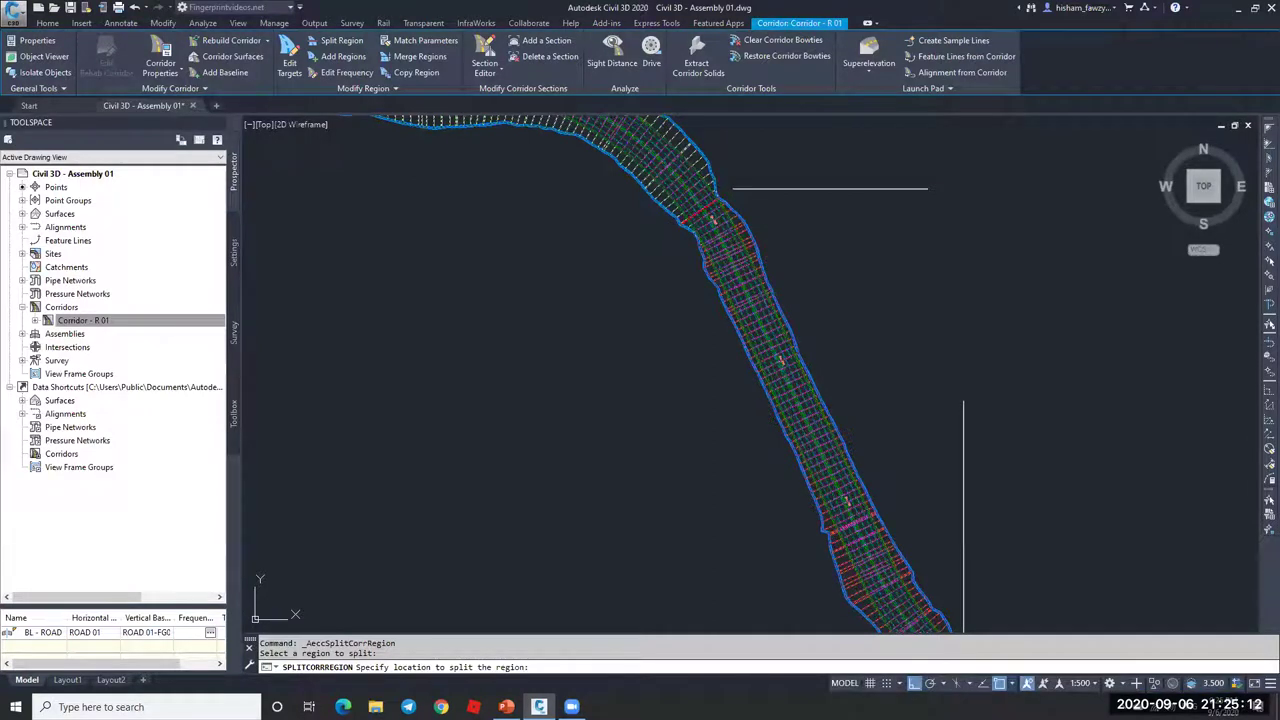
pyautogui.click(837, 403)
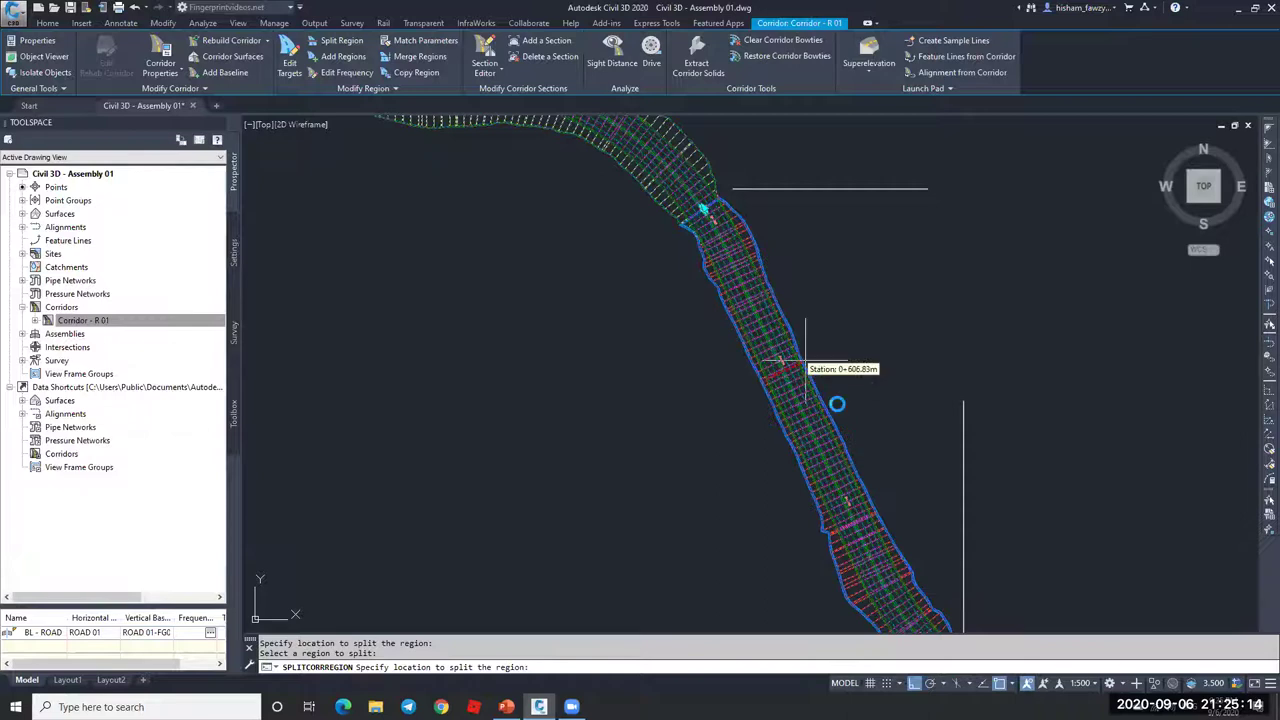
pyautogui.scroll(-5, 890, 480)
pyautogui.scroll(5, 894, 460)
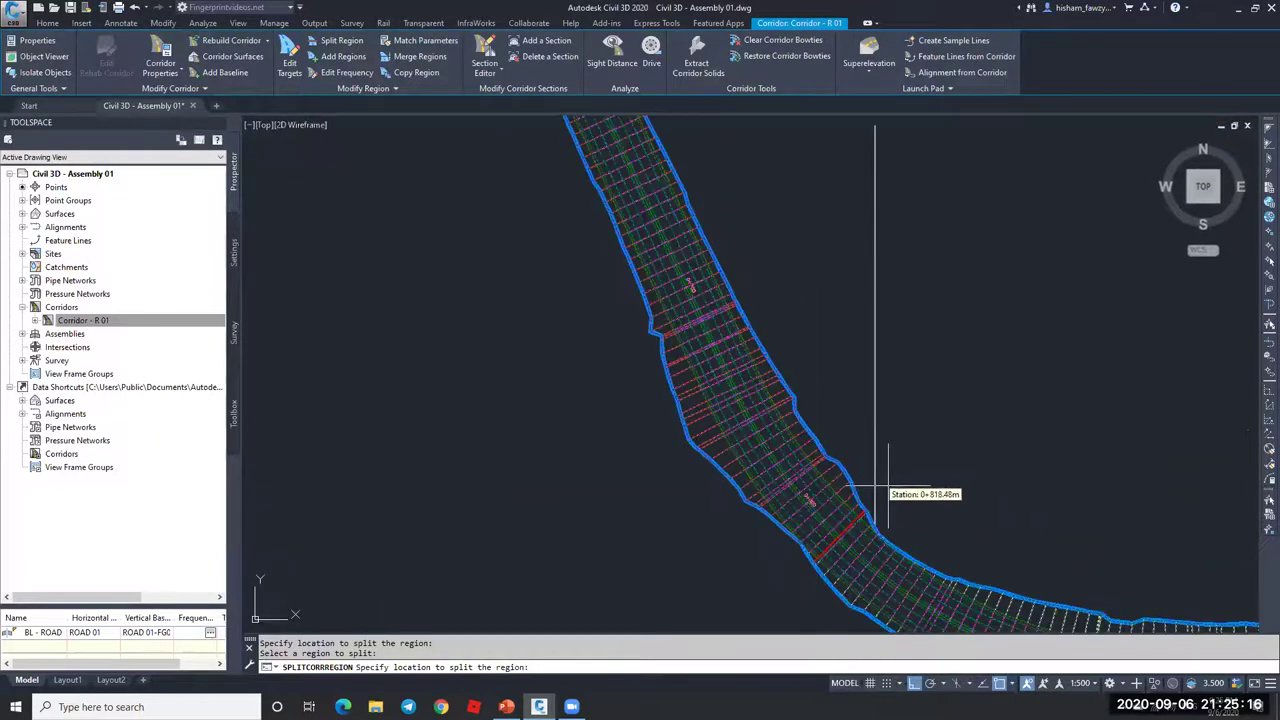
pyautogui.click(888, 488)
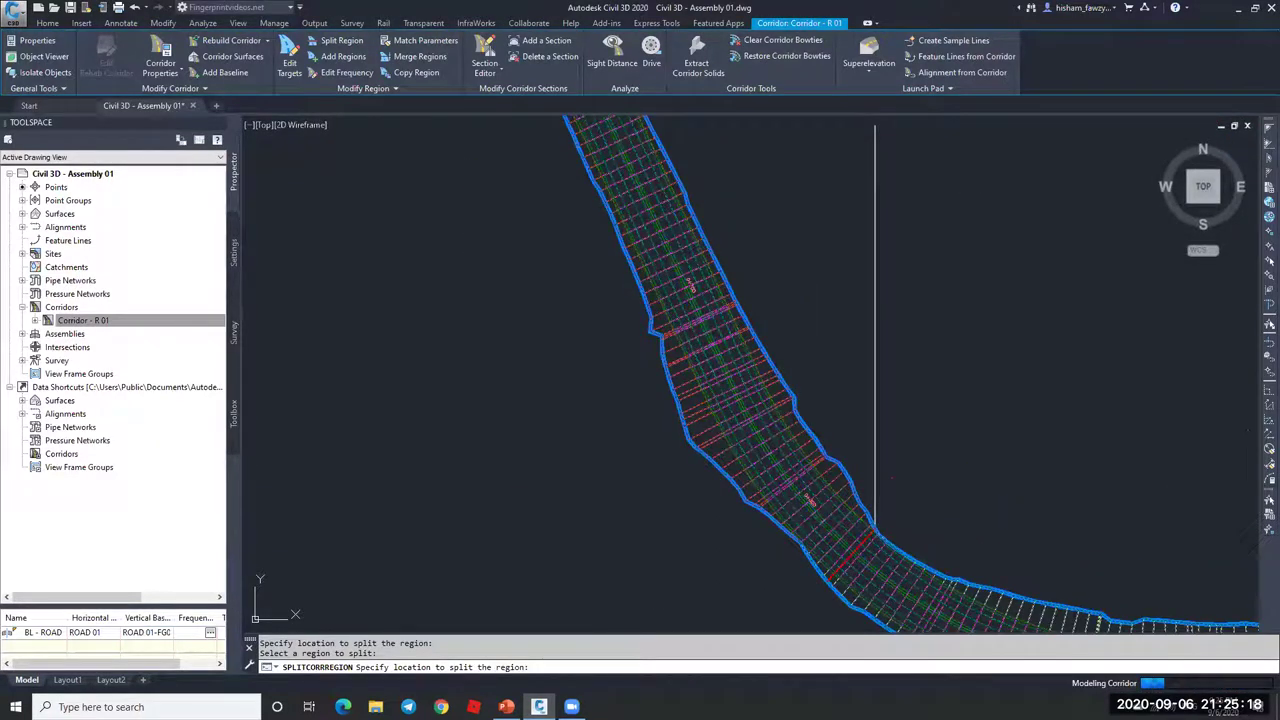
pyautogui.press('Return')
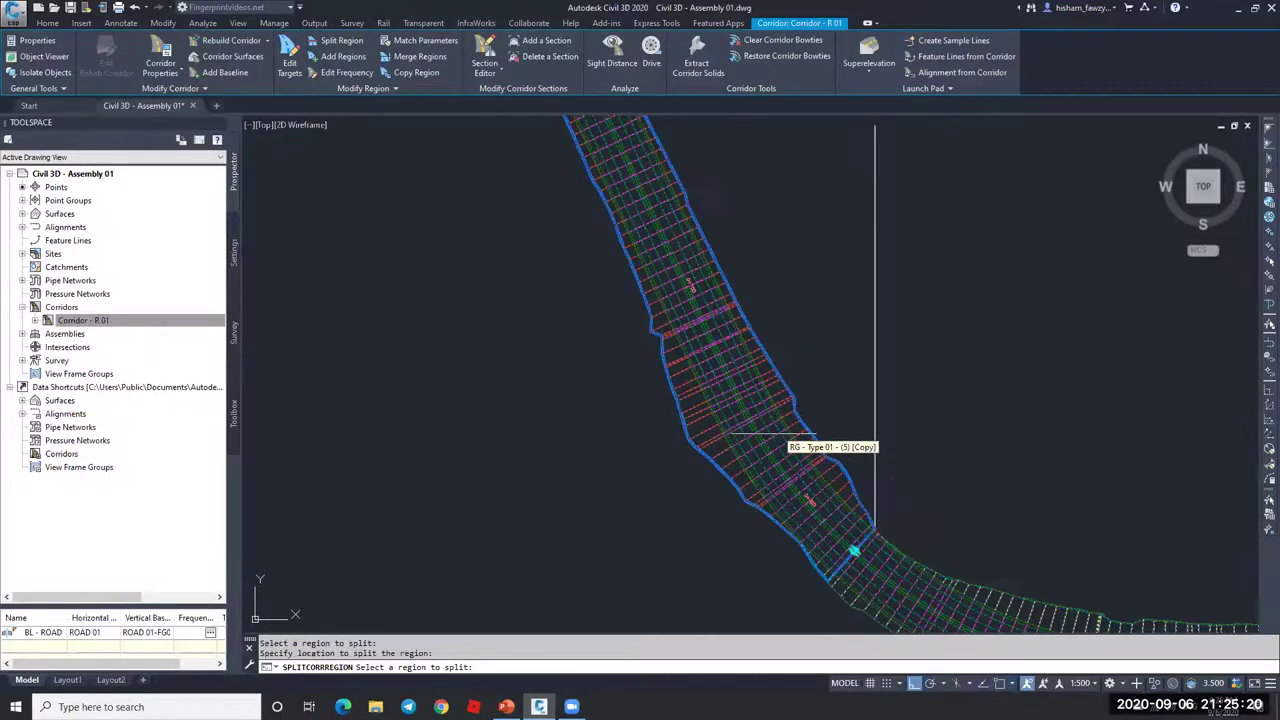
pyautogui.scroll(-3, 786, 440)
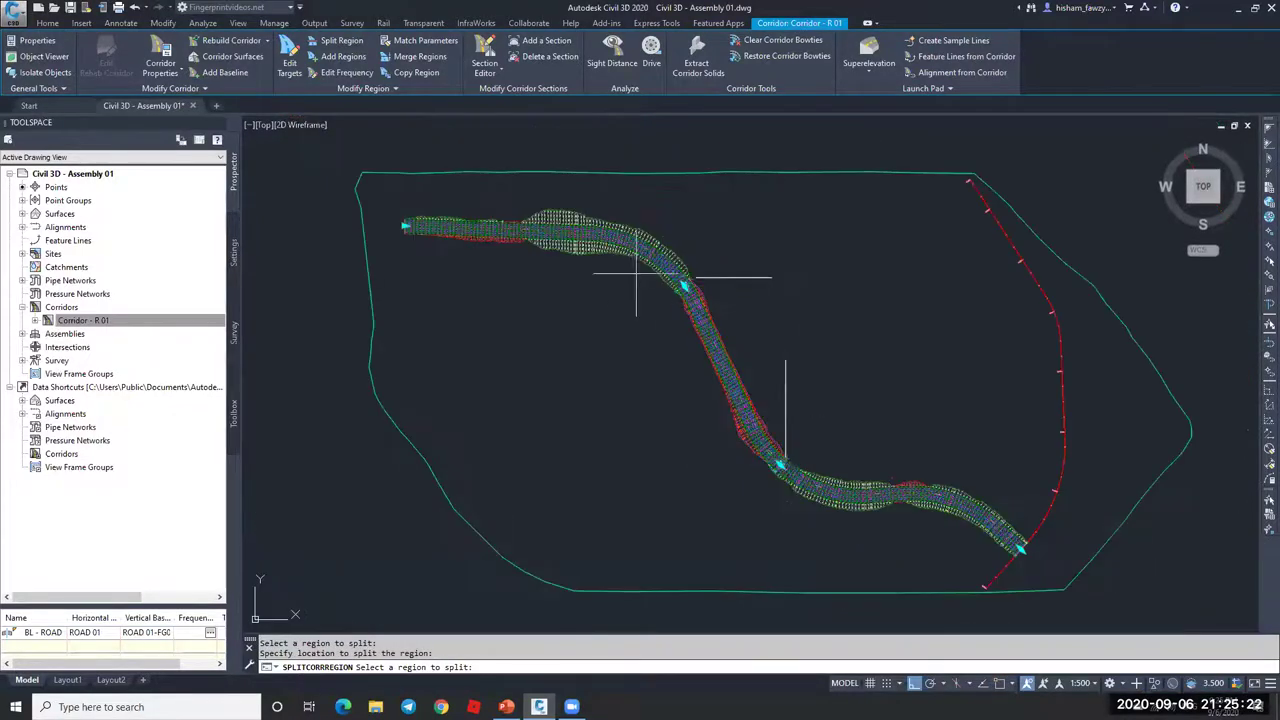
pyautogui.press('Escape')
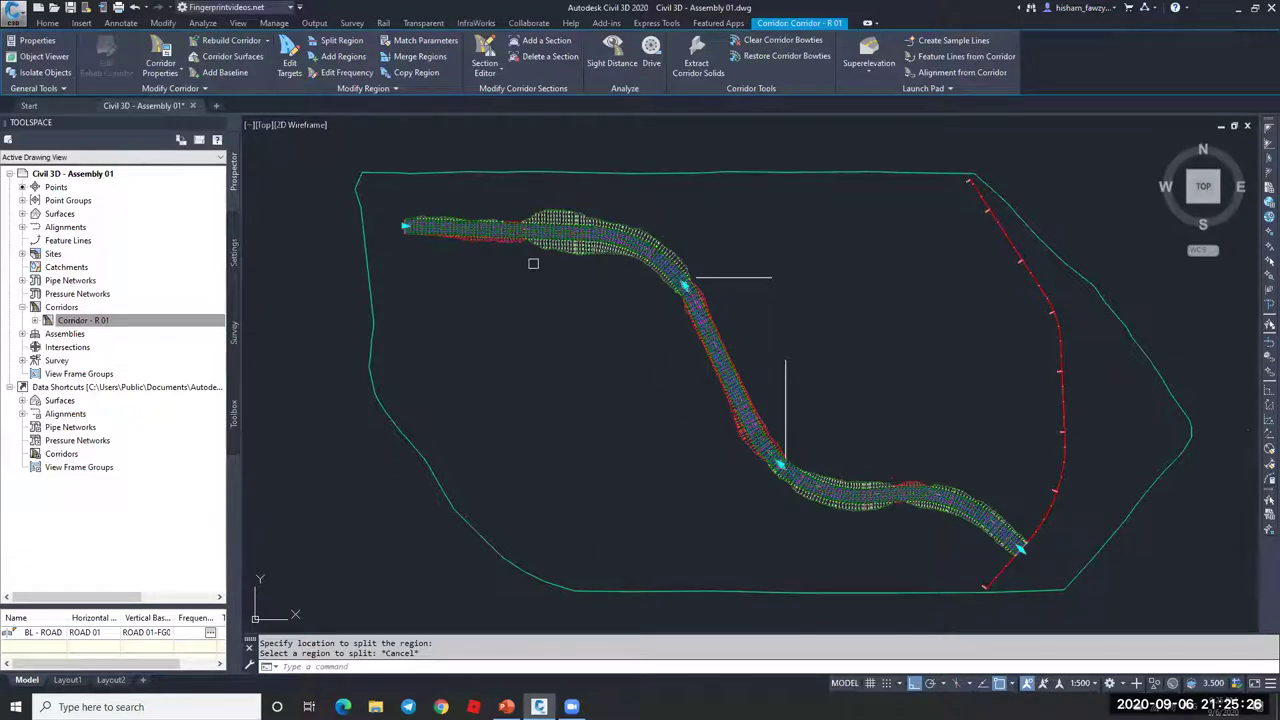
pyautogui.click(409, 88)
# - Set the middle region's assembly to Type 01 in Region Properties and rebuild the corridor
pyautogui.click(402, 119)
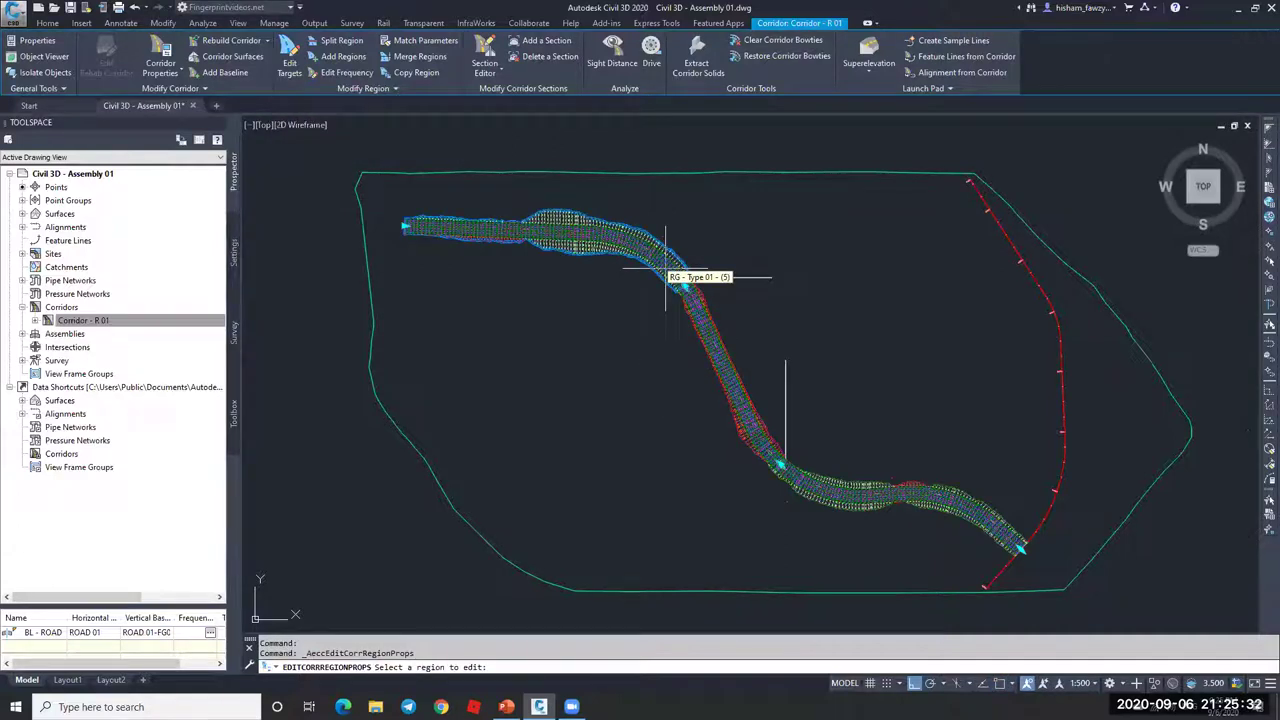
pyautogui.click(740, 375)
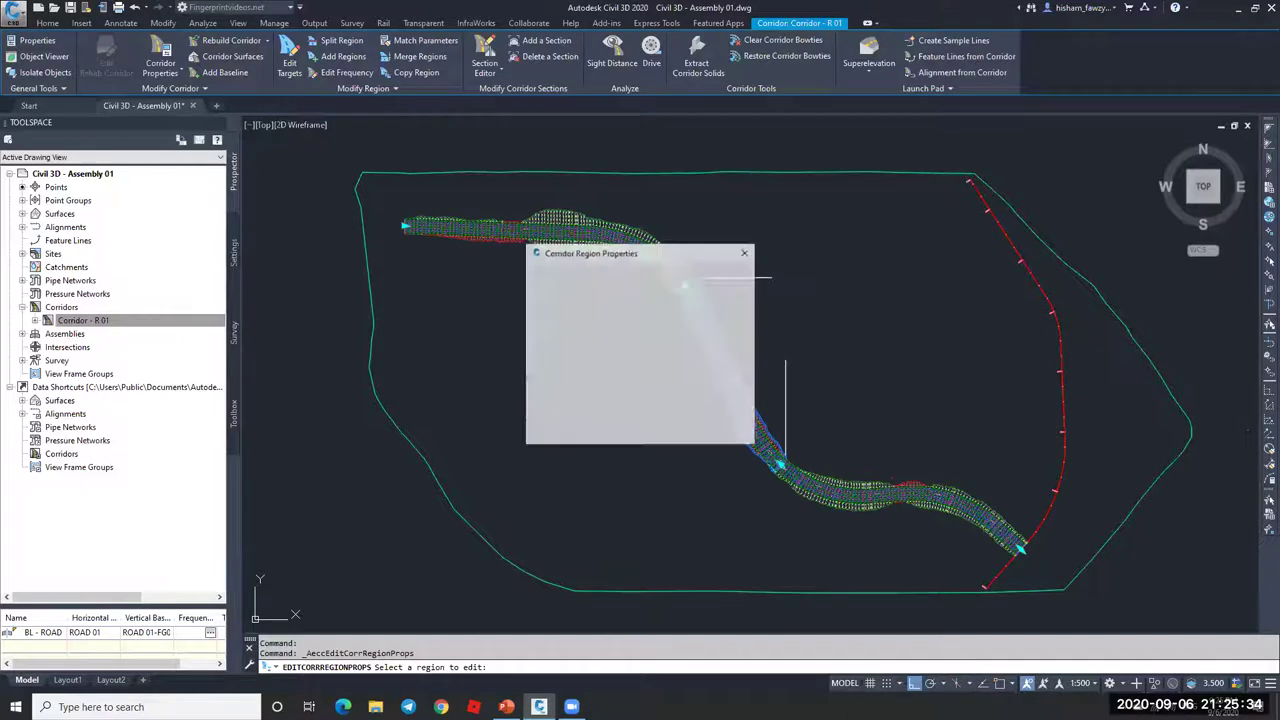
pyautogui.click(728, 385)
pyautogui.click(640, 368)
pyautogui.click(604, 386)
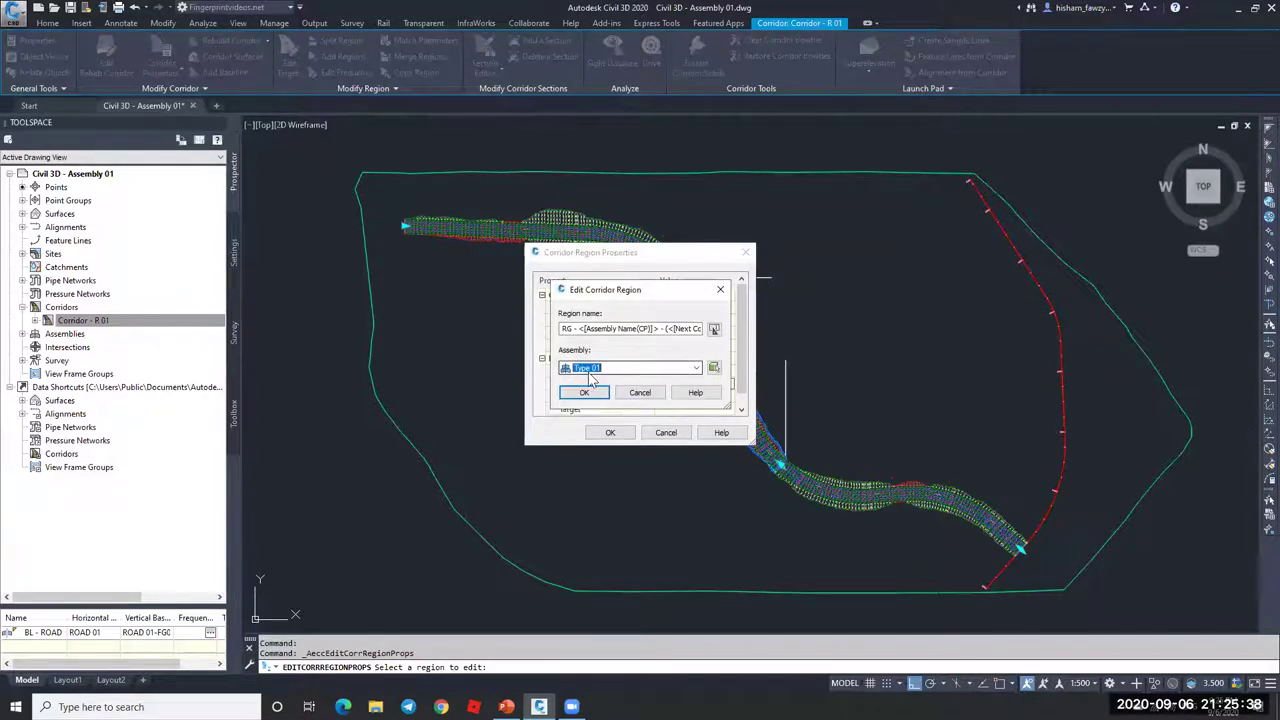
pyautogui.click(586, 393)
pyautogui.click(609, 432)
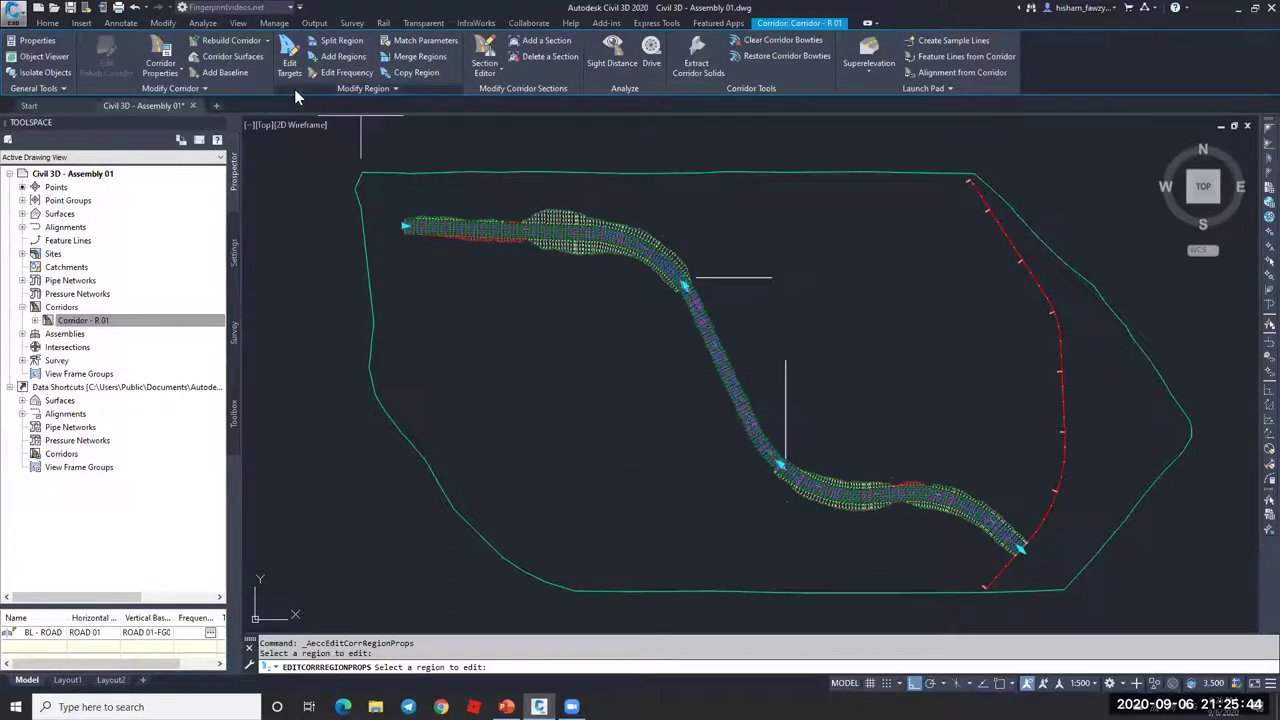
# - Set all of the middle region's surface targets to NGL and rebuild the corridor
pyautogui.click(289, 52)
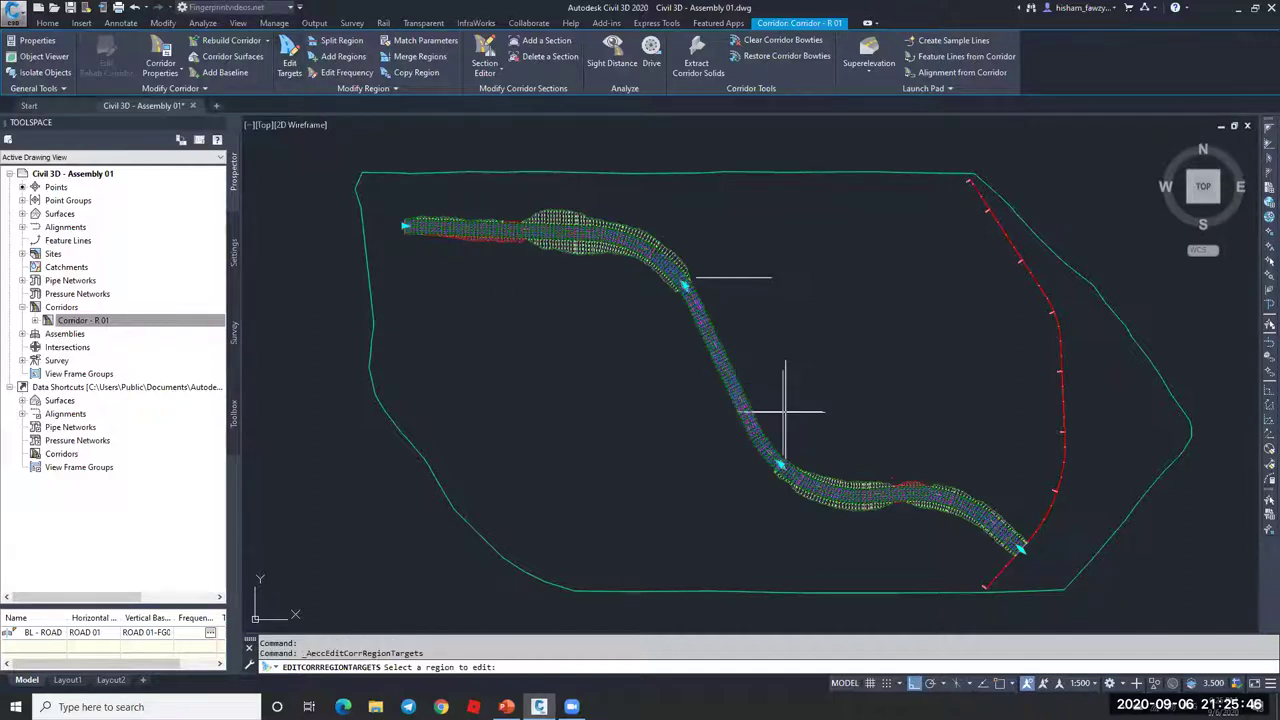
pyautogui.click(735, 402)
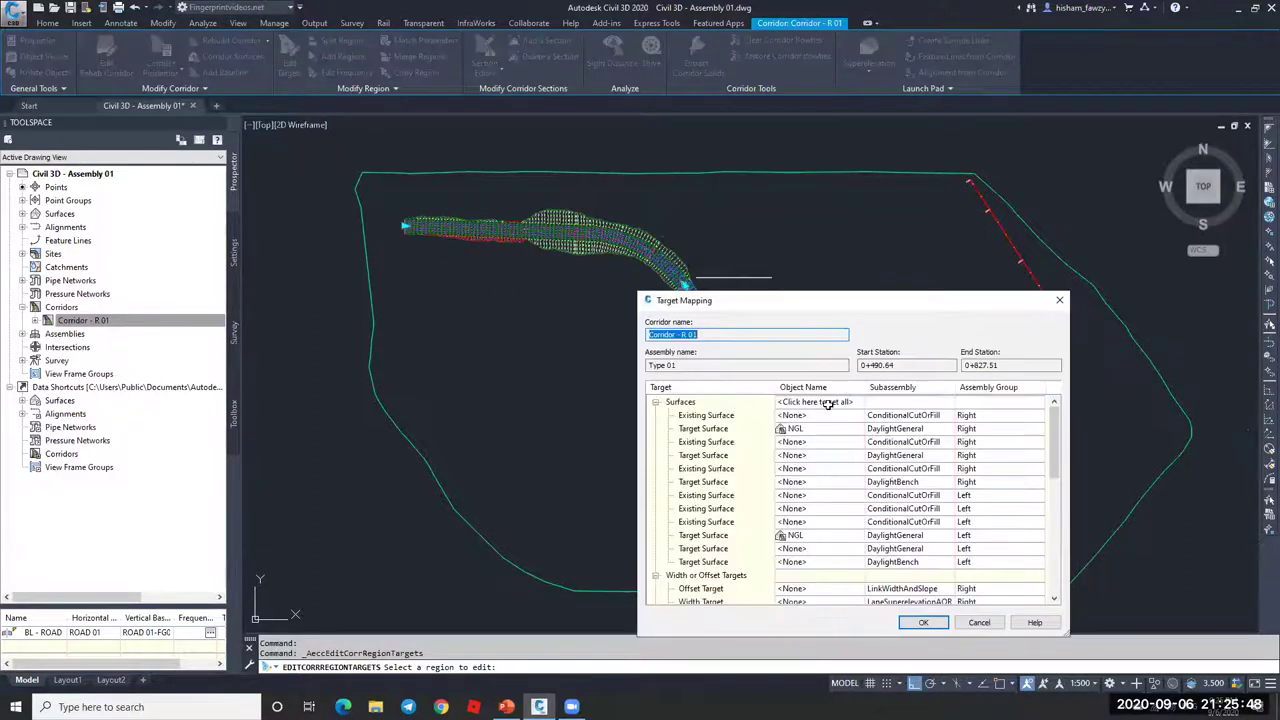
pyautogui.click(818, 403)
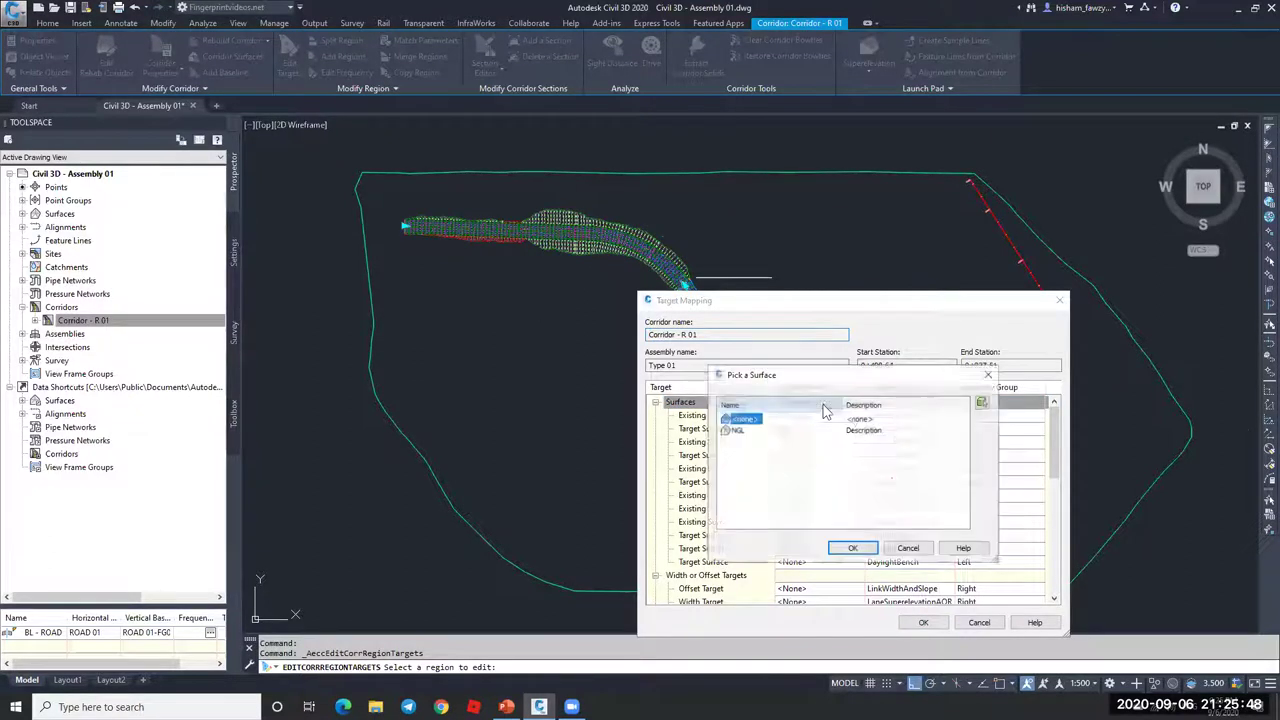
pyautogui.click(852, 549)
pyautogui.click(925, 622)
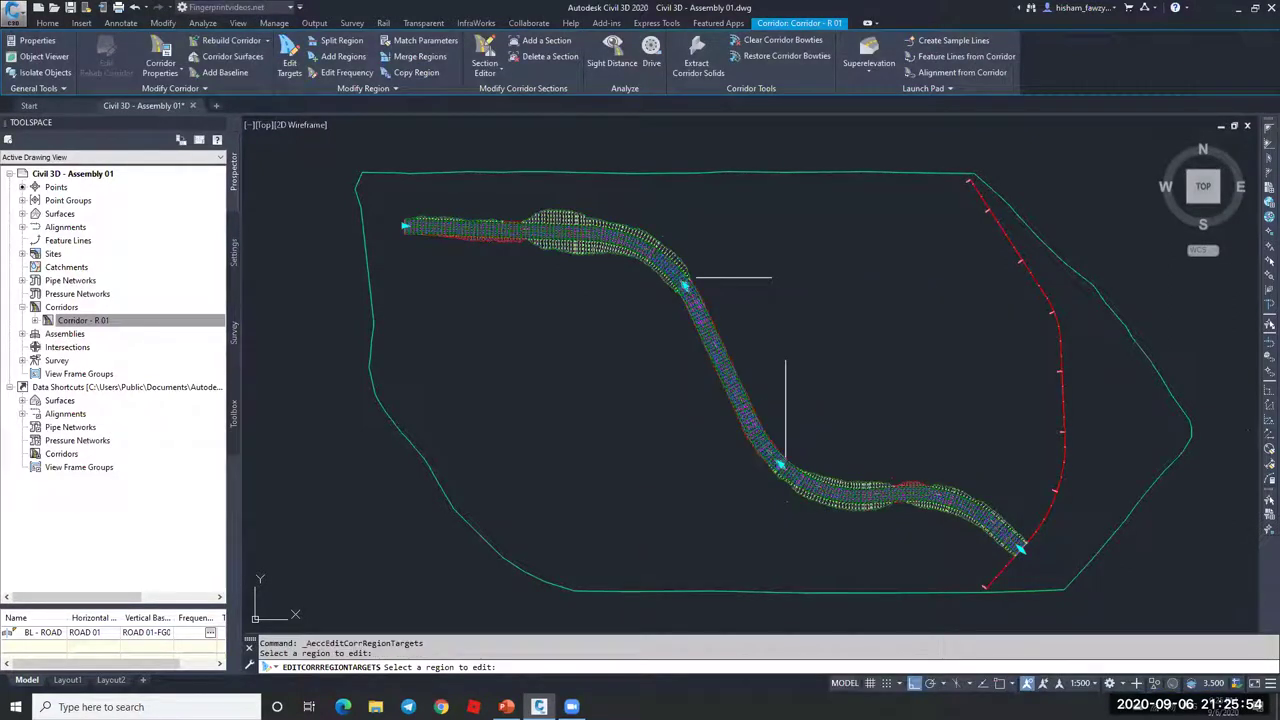
pyautogui.press('Return')
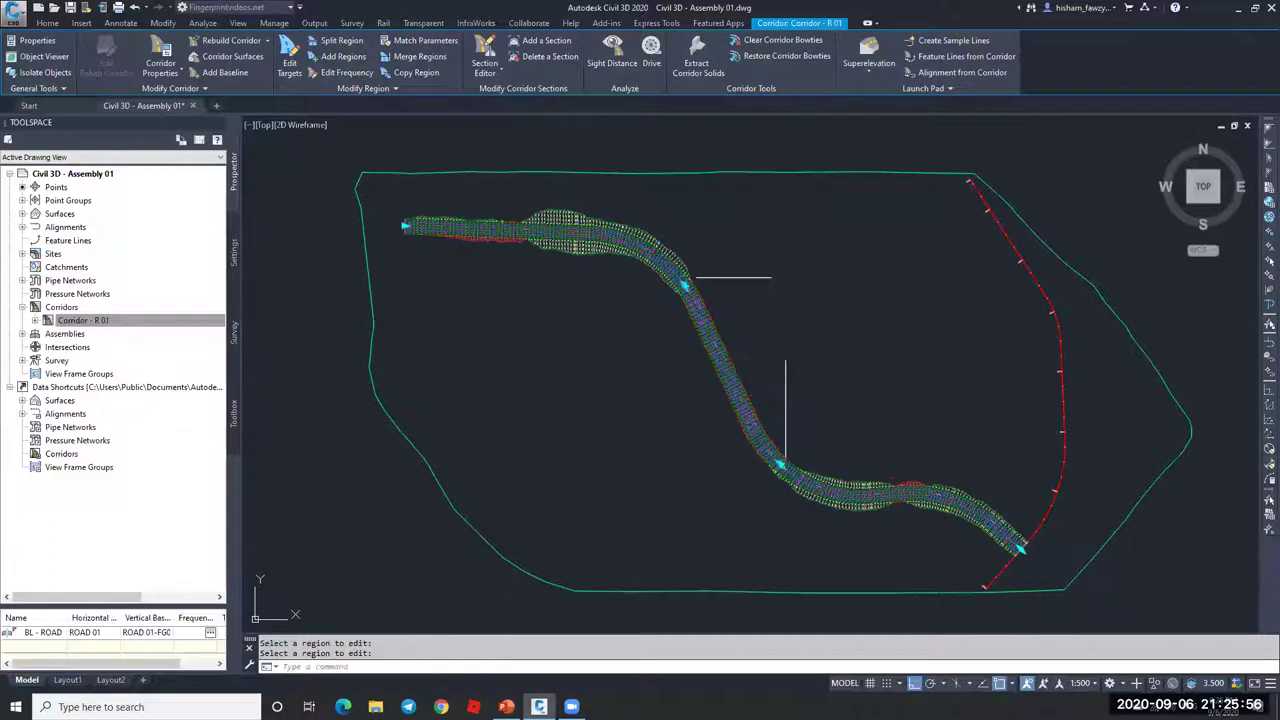
# - Clear the current selection and select the corridor
pyautogui.scroll(2, 743, 420)
pyautogui.scroll(4, 743, 420)
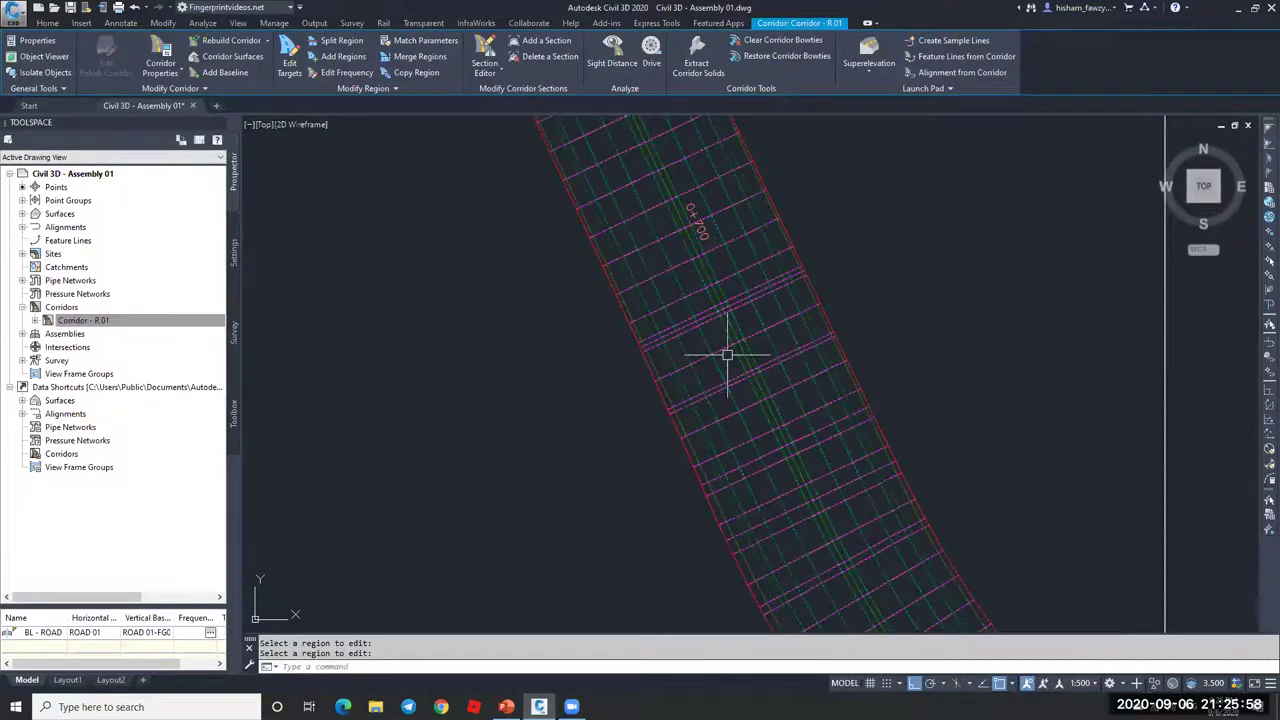
pyautogui.press('Escape')
pyautogui.scroll(-3, 753, 333)
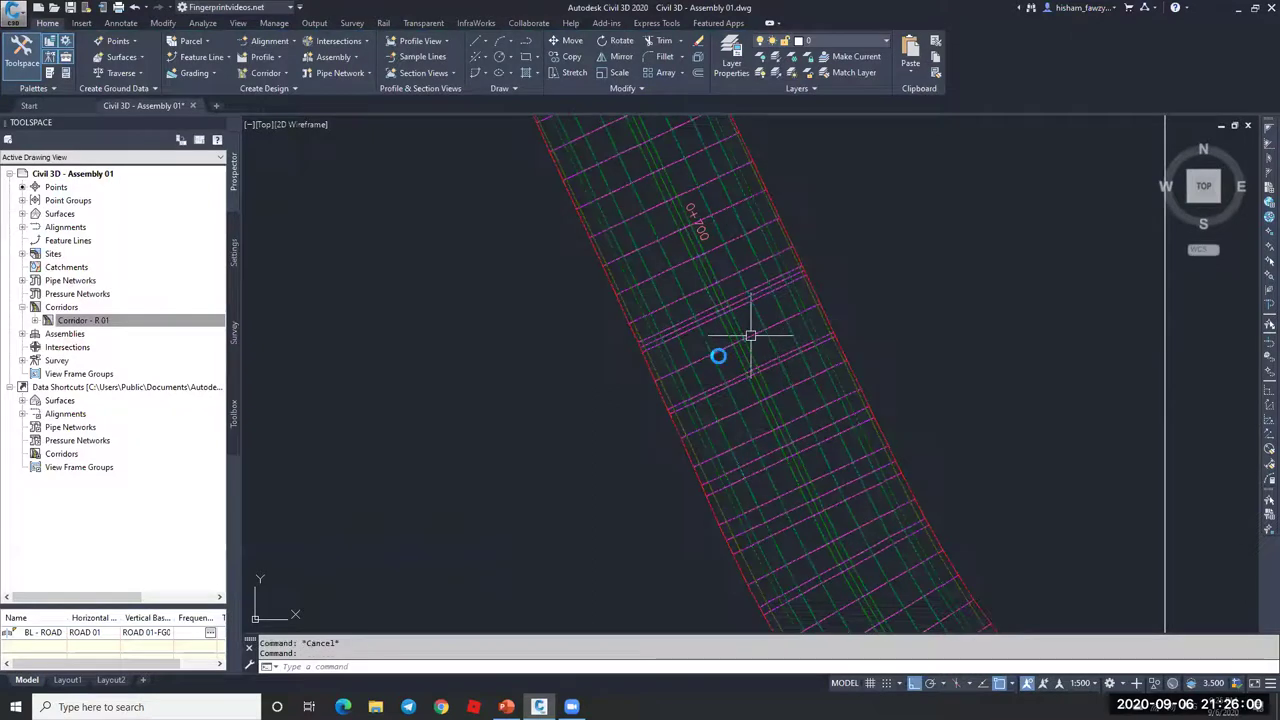
pyautogui.click(750, 337)
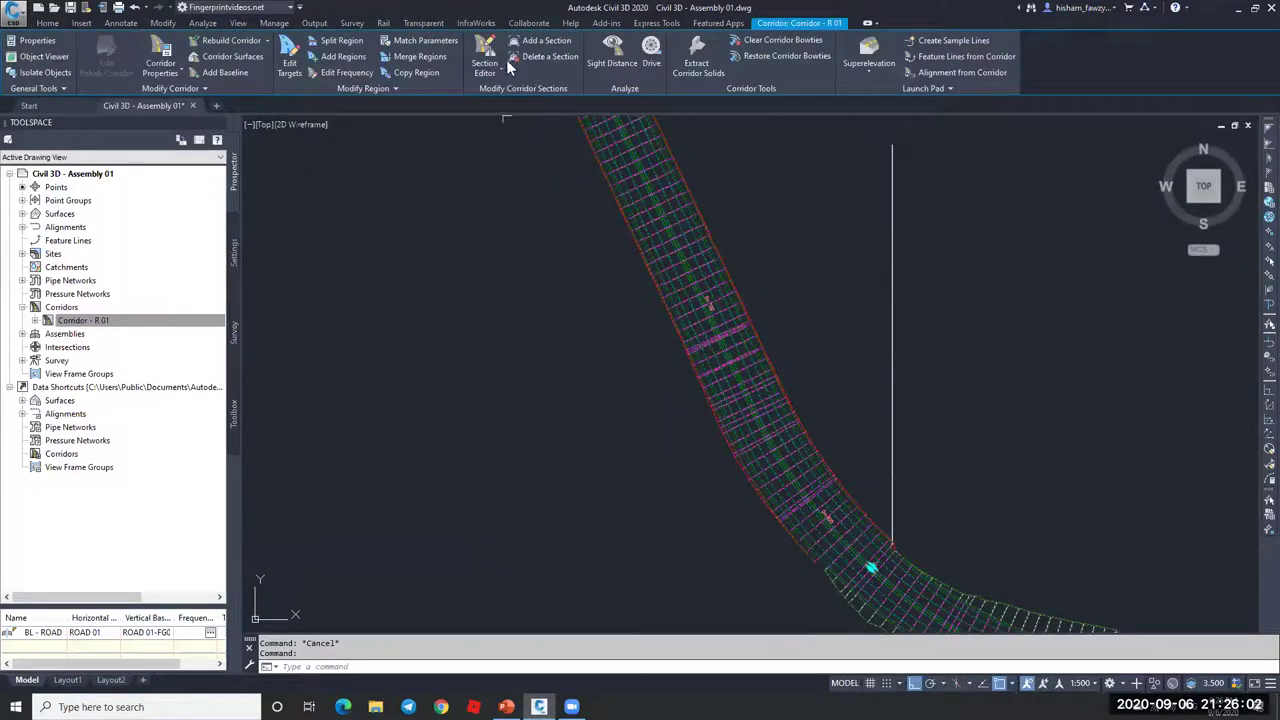
# - Review the corridor cross sections at stations 0+980.00m and 1+035.00m
pyautogui.scroll(-5, 732, 398)
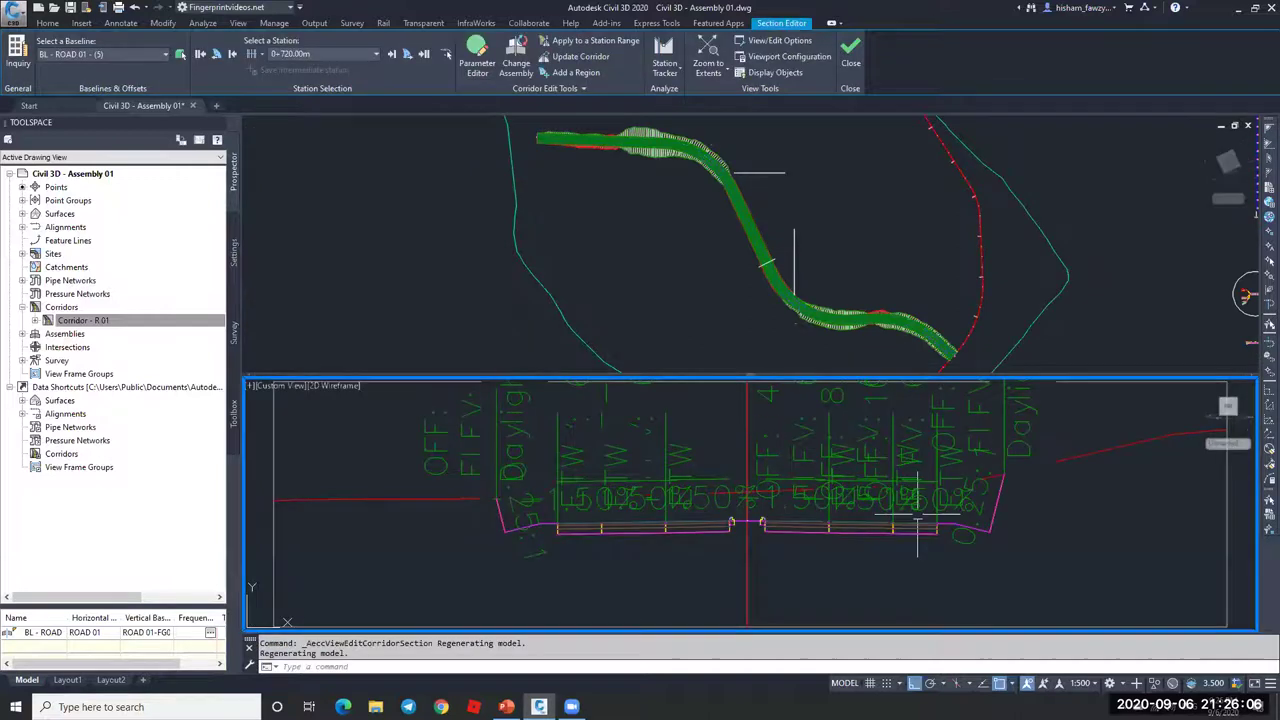
pyautogui.scroll(4, 970, 533)
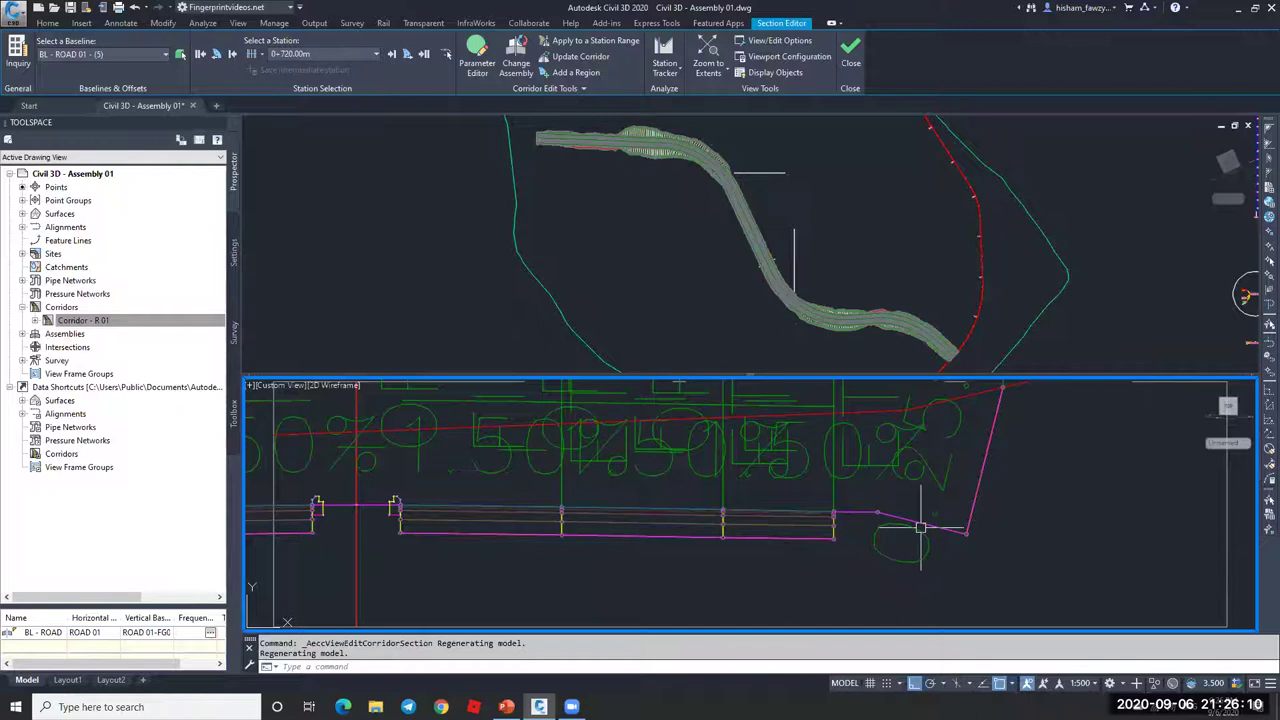
pyautogui.scroll(-4, 974, 471)
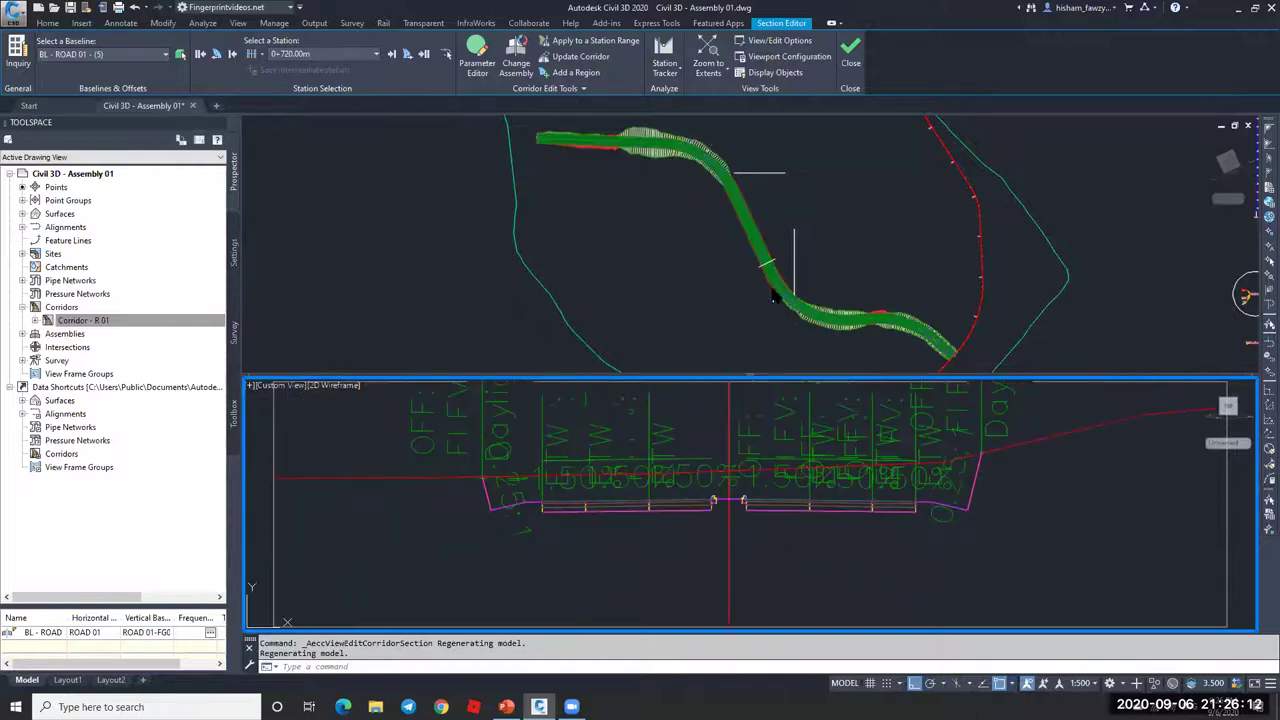
pyautogui.click(754, 254)
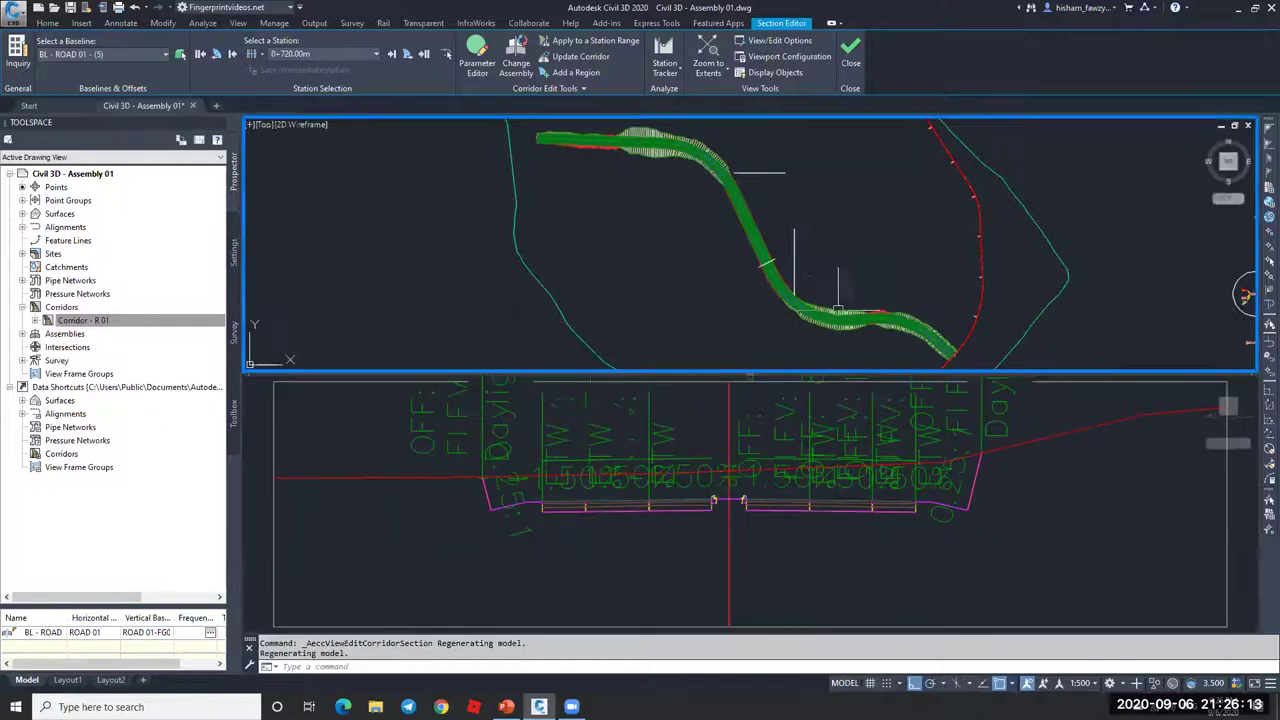
pyautogui.click(360, 56)
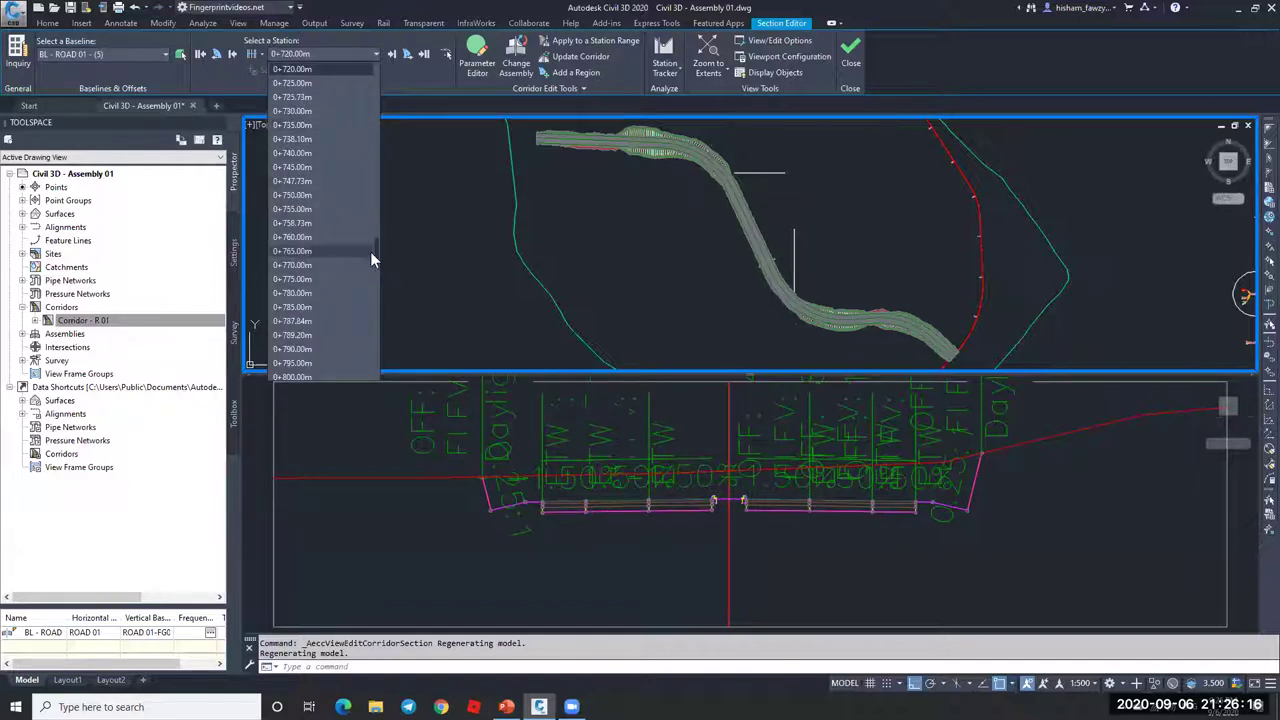
pyautogui.scroll(-2, 365, 270)
pyautogui.click(328, 306)
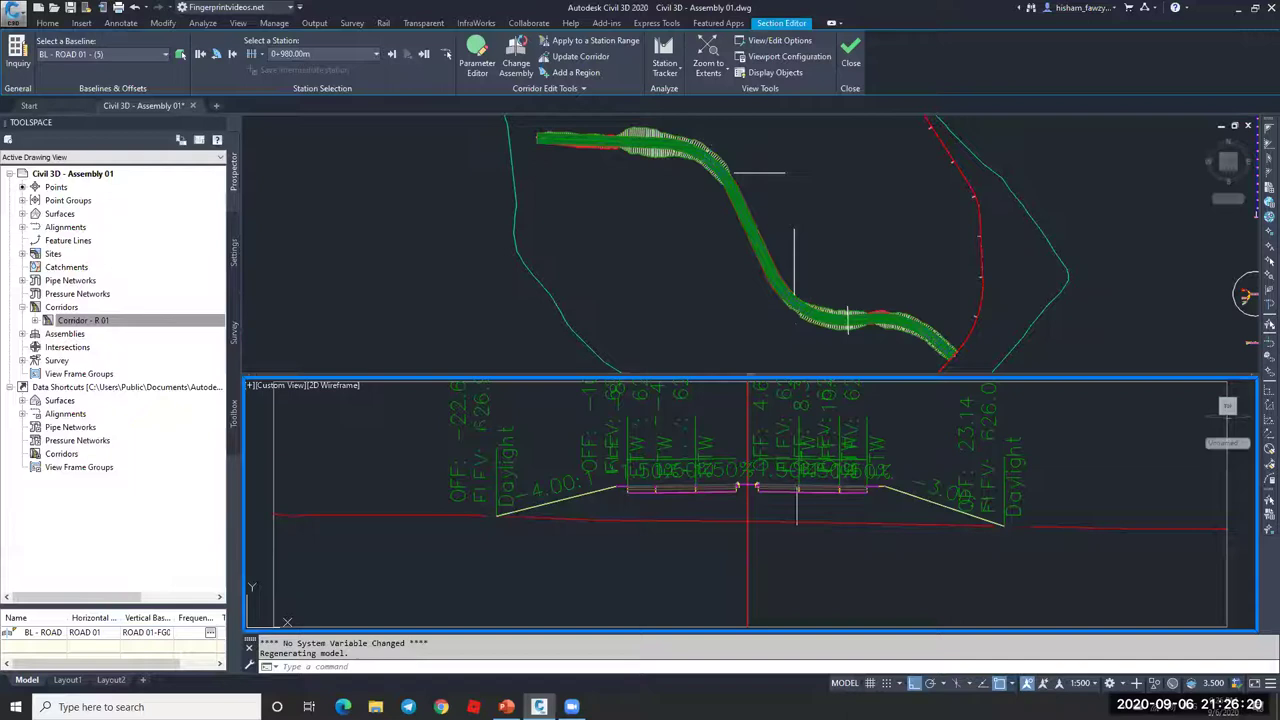
pyautogui.click(356, 57)
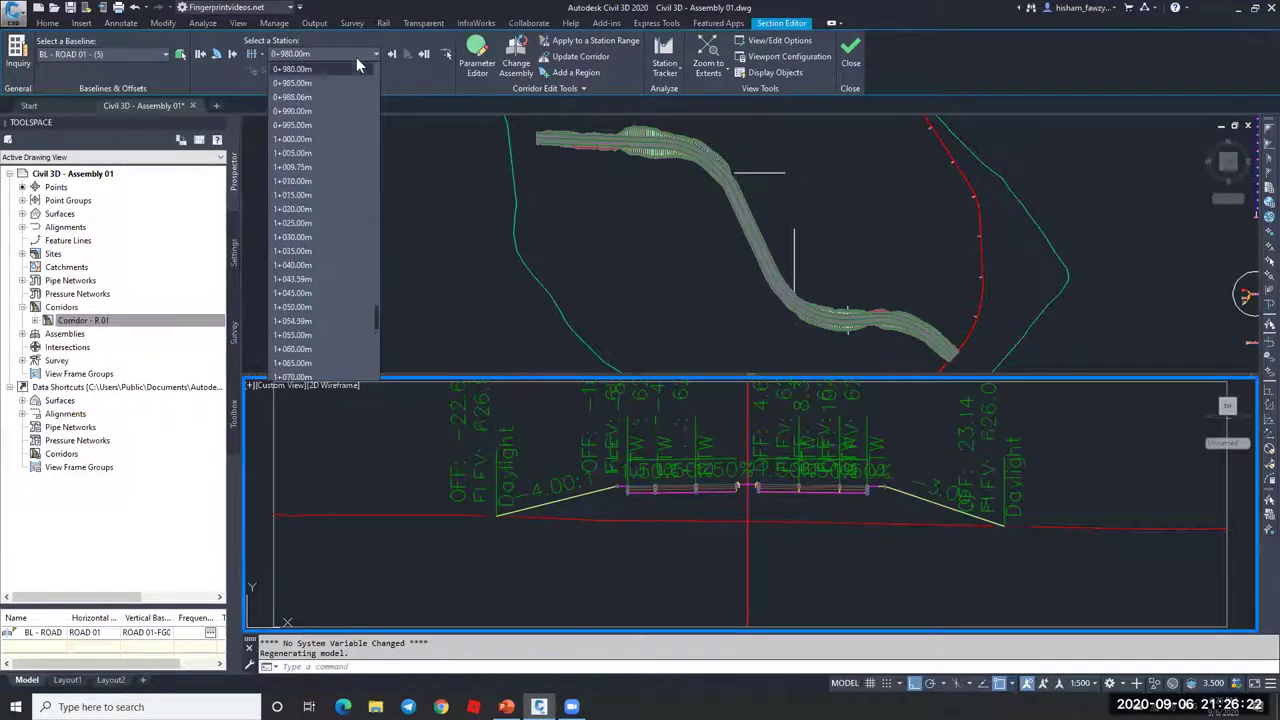
pyautogui.click(306, 250)
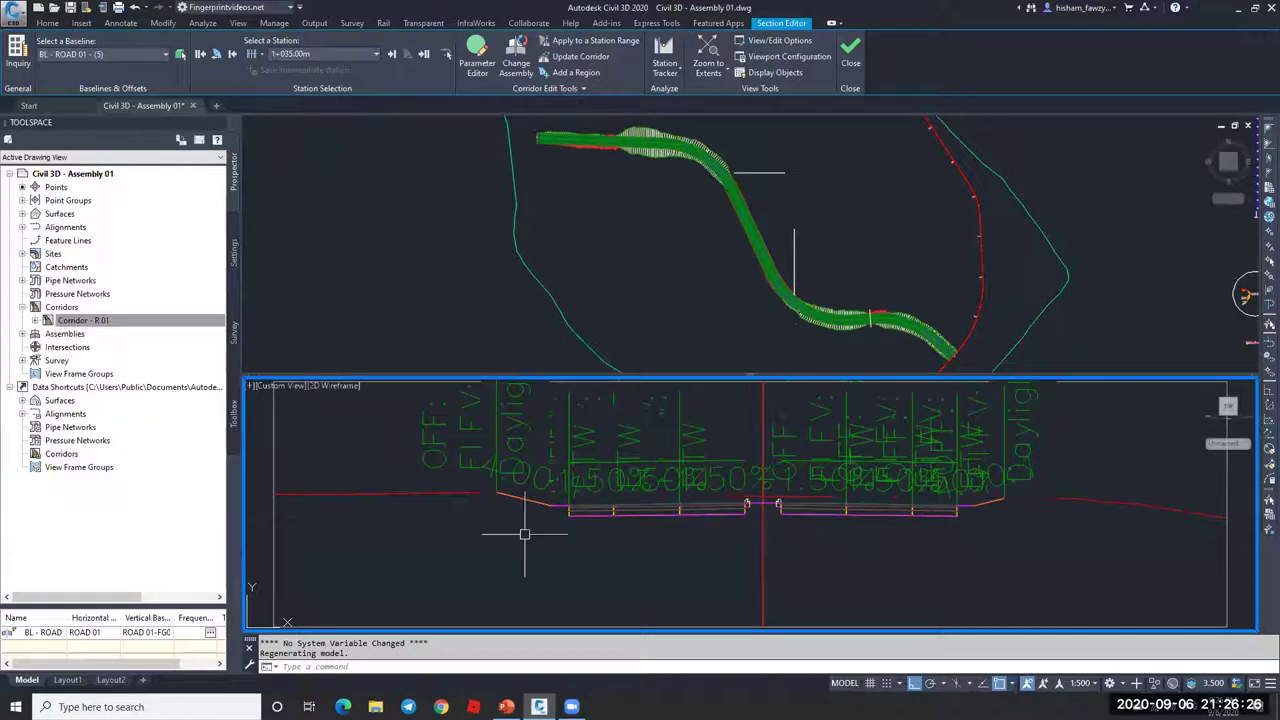
# - Recentre the plan viewport on the corridor and close the Section Editor
pyautogui.scroll(3, 986, 515)
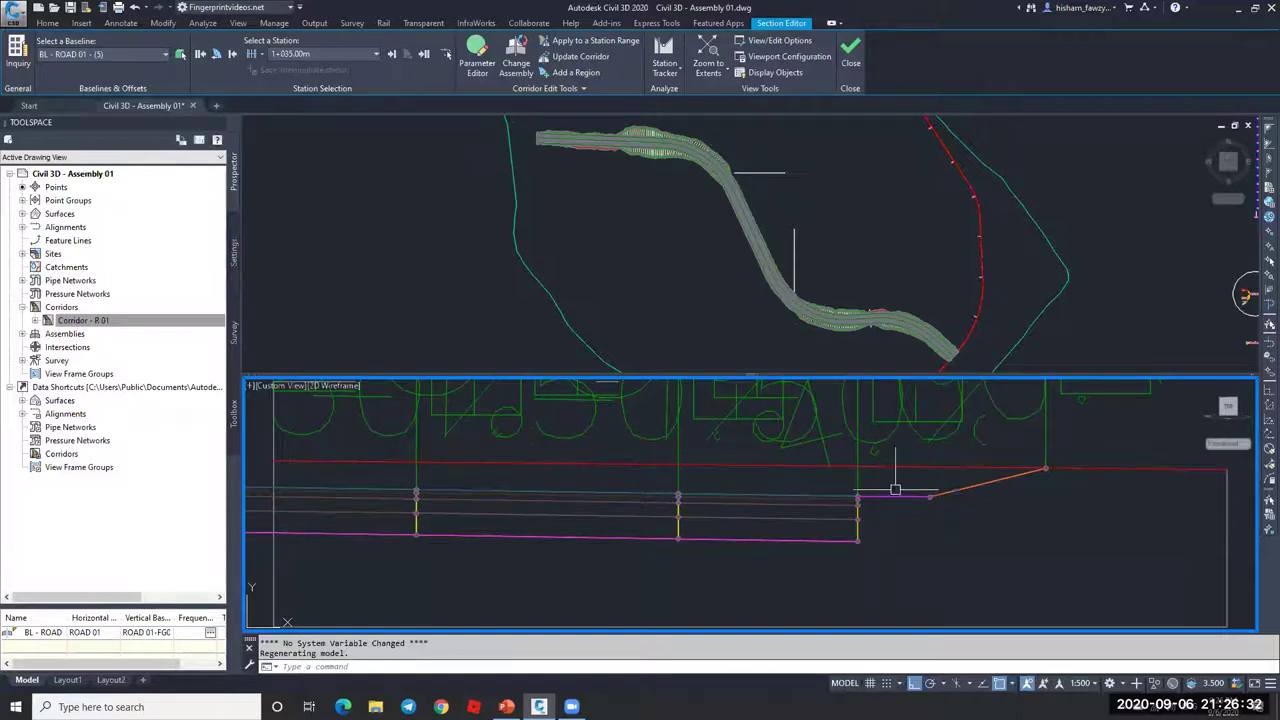
pyautogui.click(681, 317)
pyautogui.scroll(-4, 582, 299)
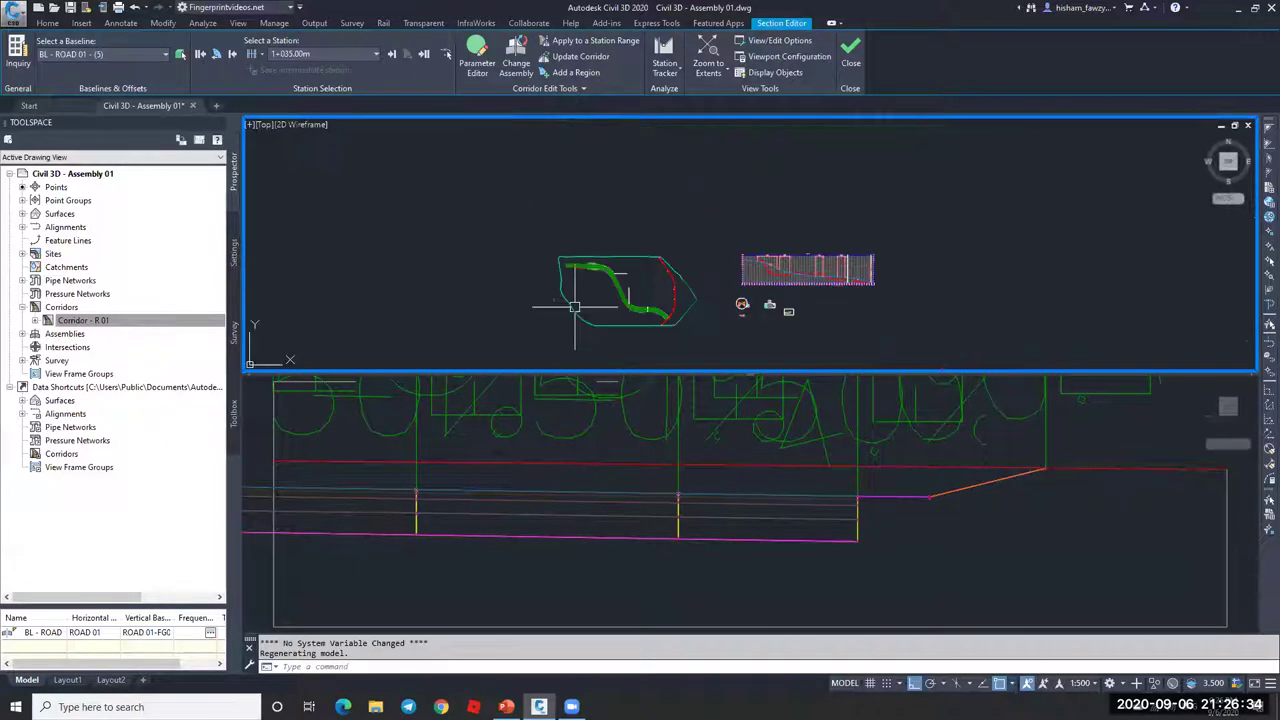
pyautogui.scroll(4, 765, 305)
pyautogui.scroll(2, 780, 320)
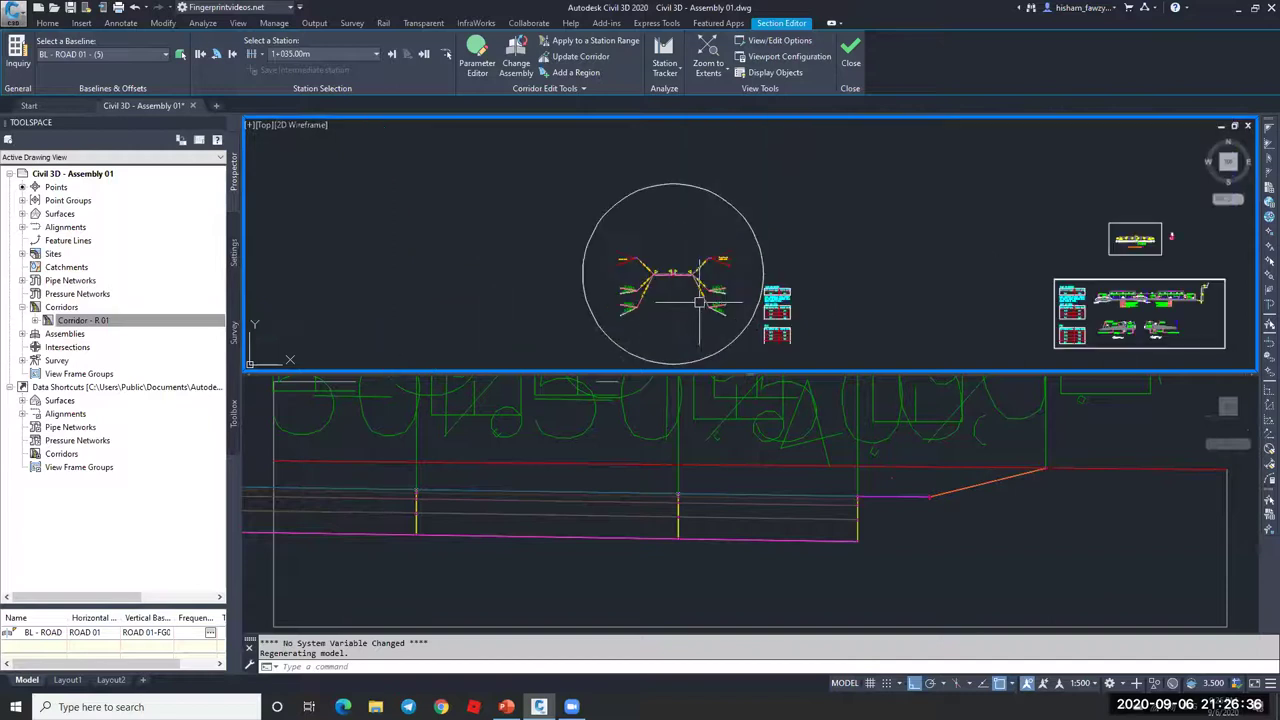
pyautogui.scroll(-2, 700, 260)
pyautogui.scroll(-3, 730, 250)
pyautogui.scroll(5, 745, 250)
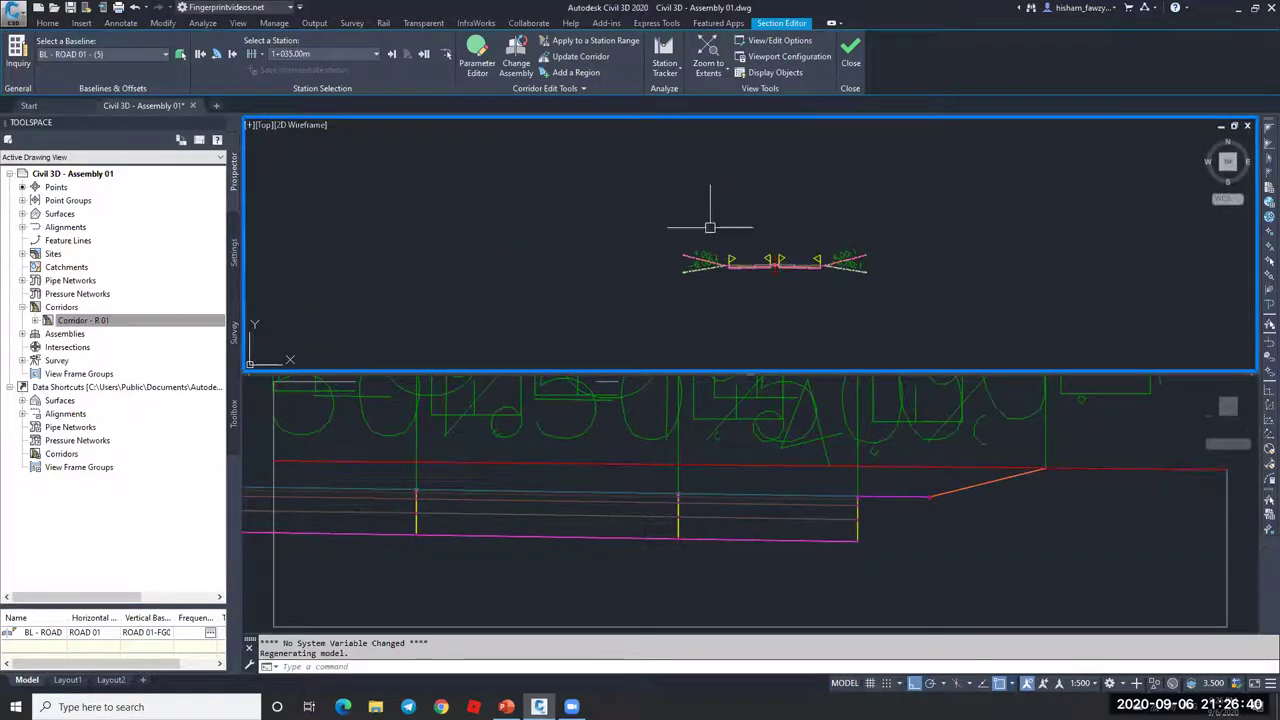
pyautogui.scroll(2, 801, 198)
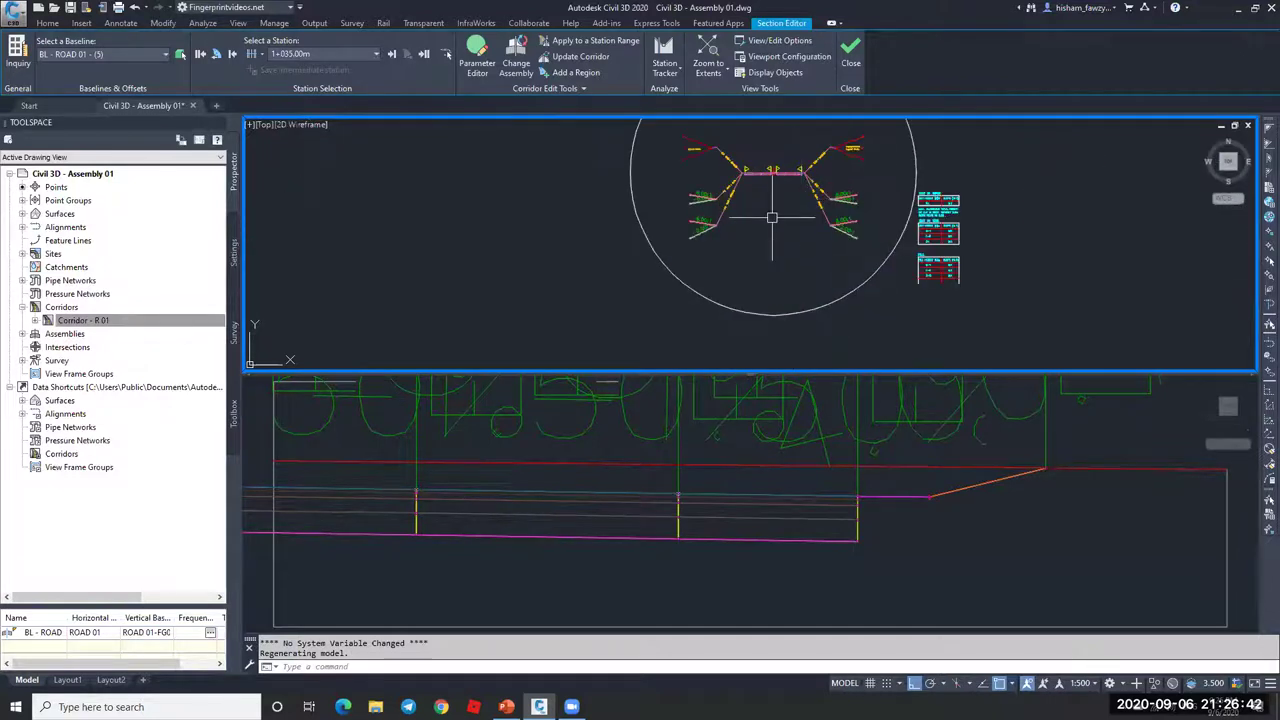
pyautogui.moveTo(765, 232); pyautogui.dragTo(770, 294, button='middle')
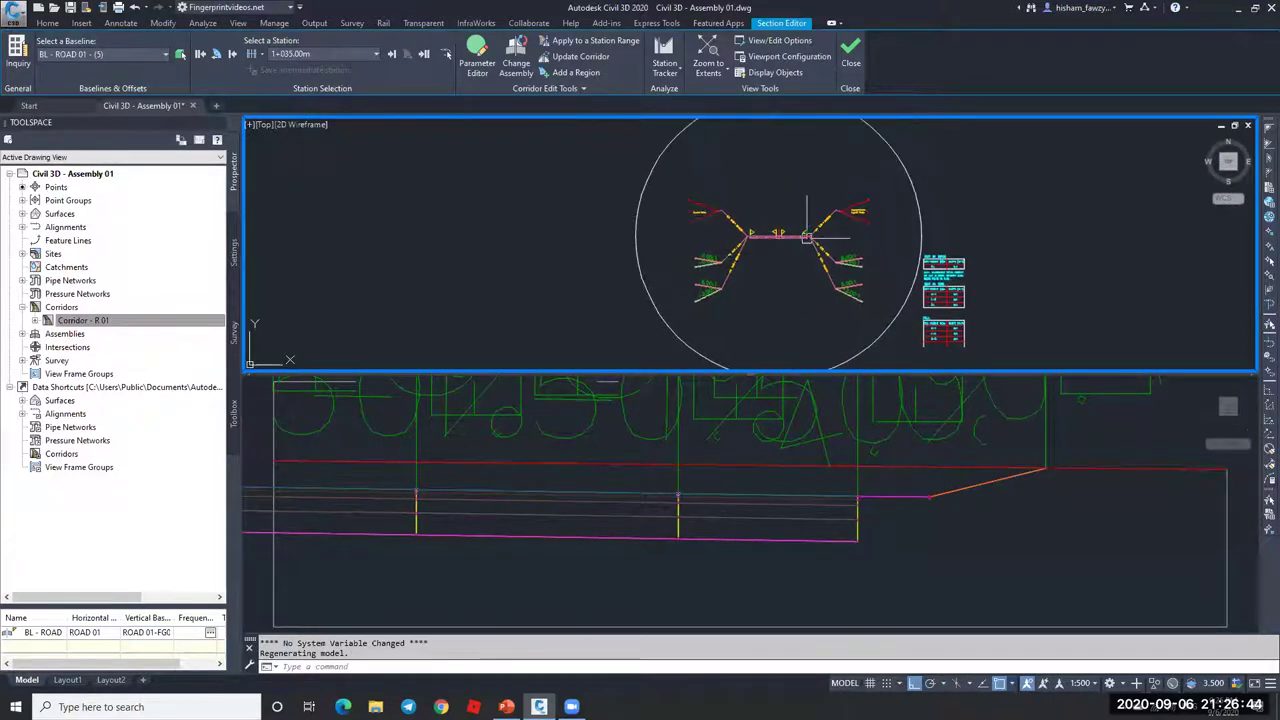
pyautogui.scroll(-3, 806, 236)
pyautogui.press('Escape')
pyautogui.scroll(-3, 680, 258)
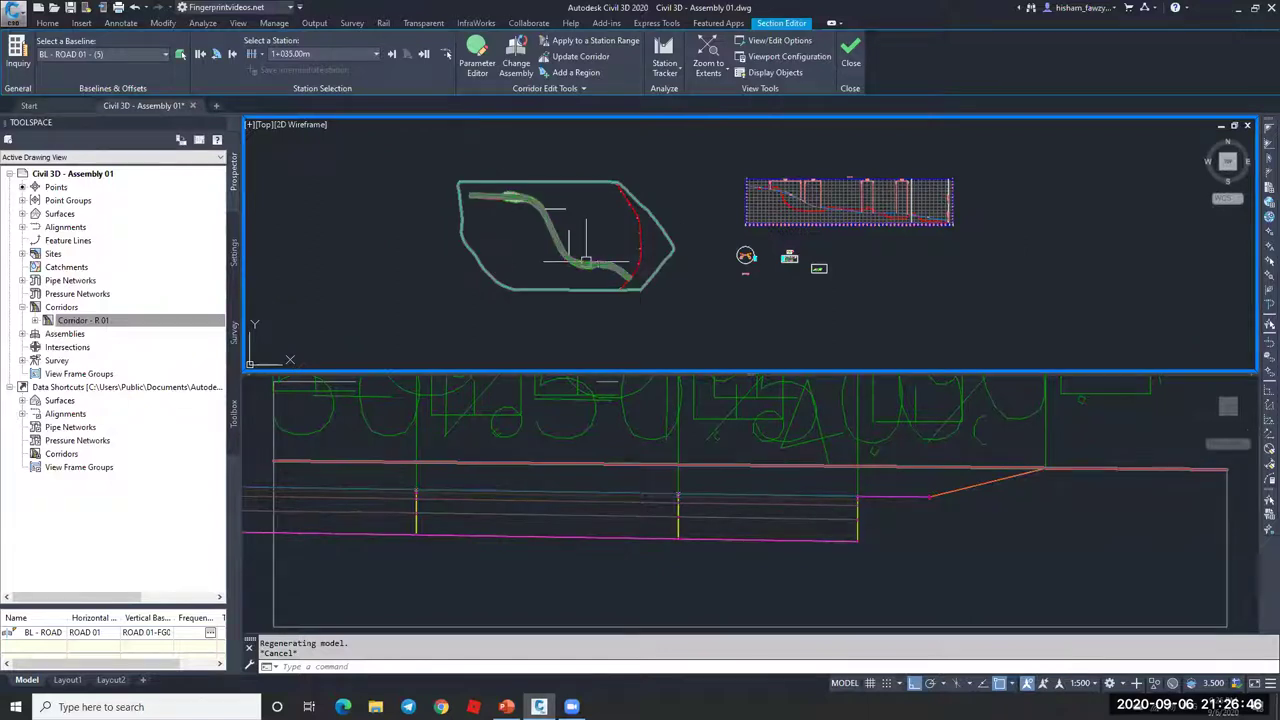
pyautogui.click(850, 55)
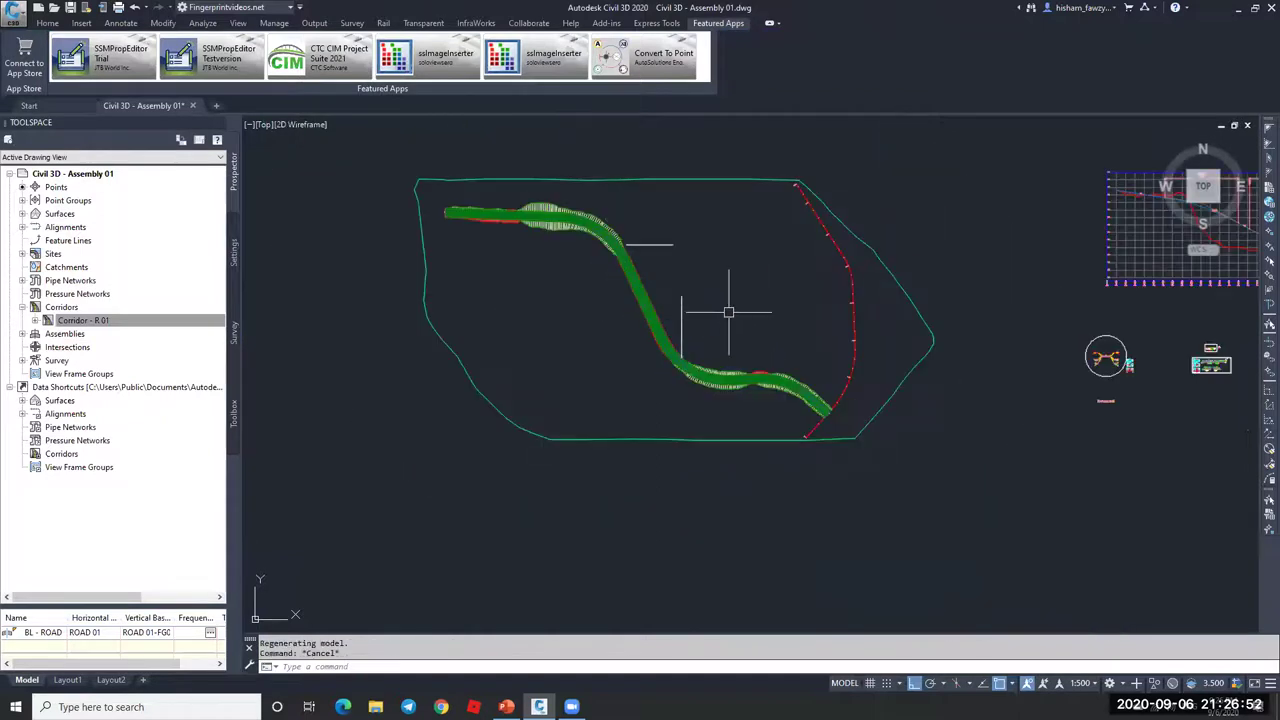
pyautogui.moveTo(1004, 330); pyautogui.dragTo(796, 324, button='middle')
pyautogui.scroll(3, 990, 345)
pyautogui.press('Escape')
pyautogui.click(48, 23)
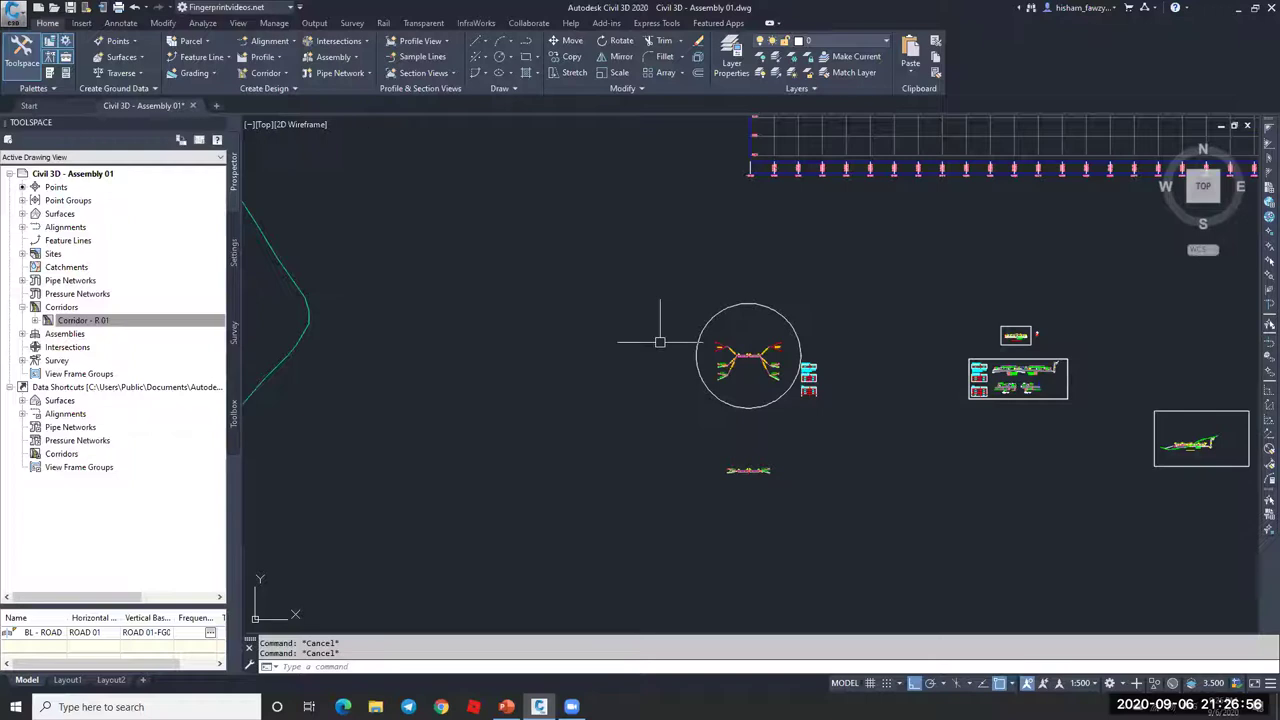
pyautogui.hotkey('ctrl', '3')
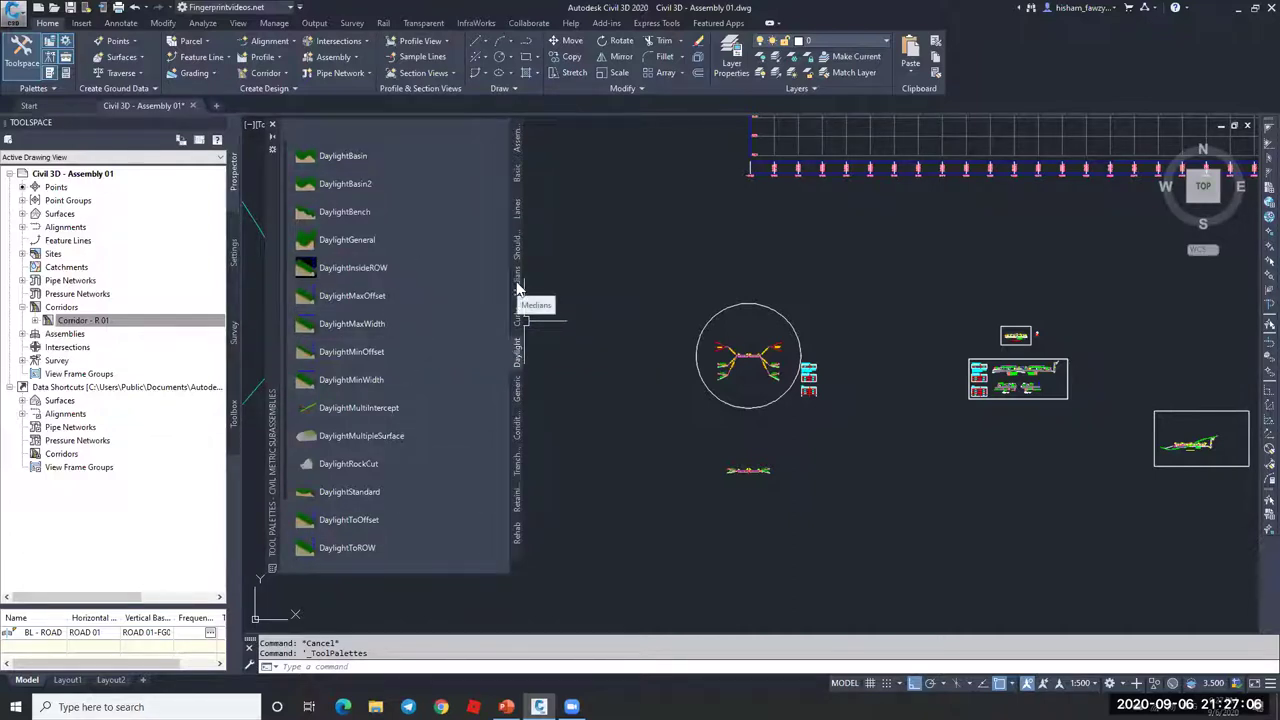
pyautogui.rightClick(414, 268)
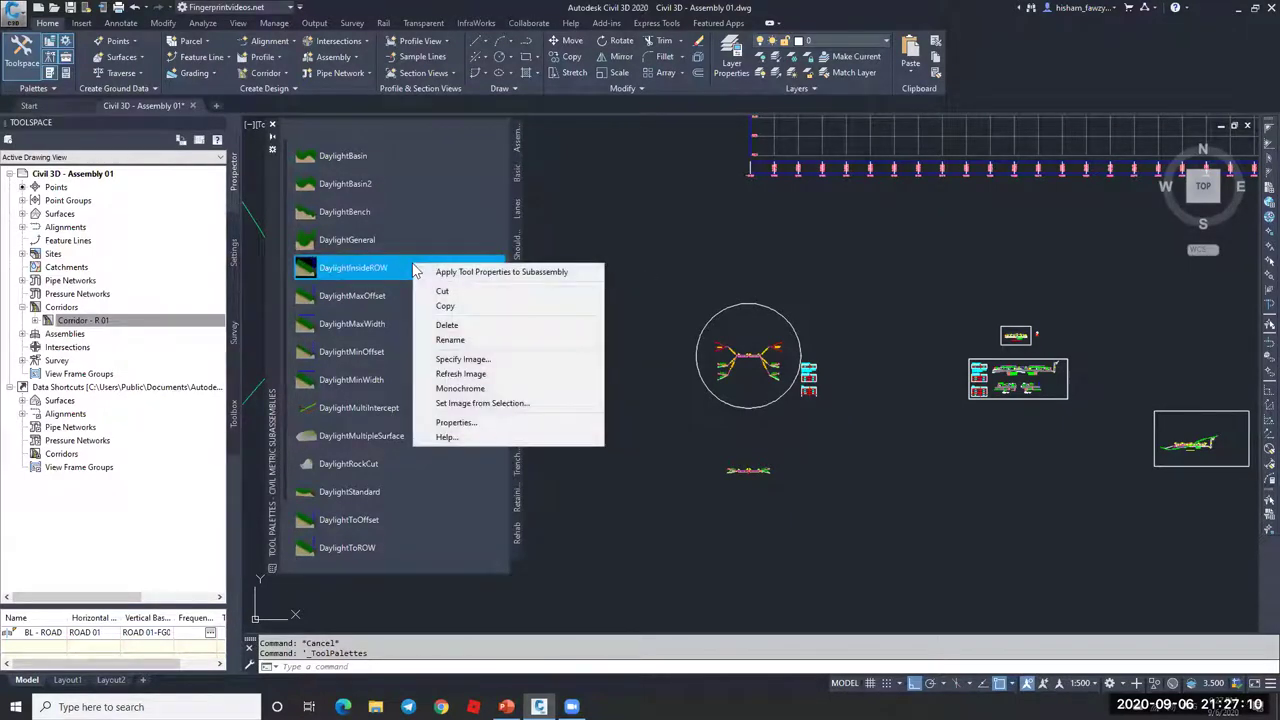
pyautogui.press('Escape')
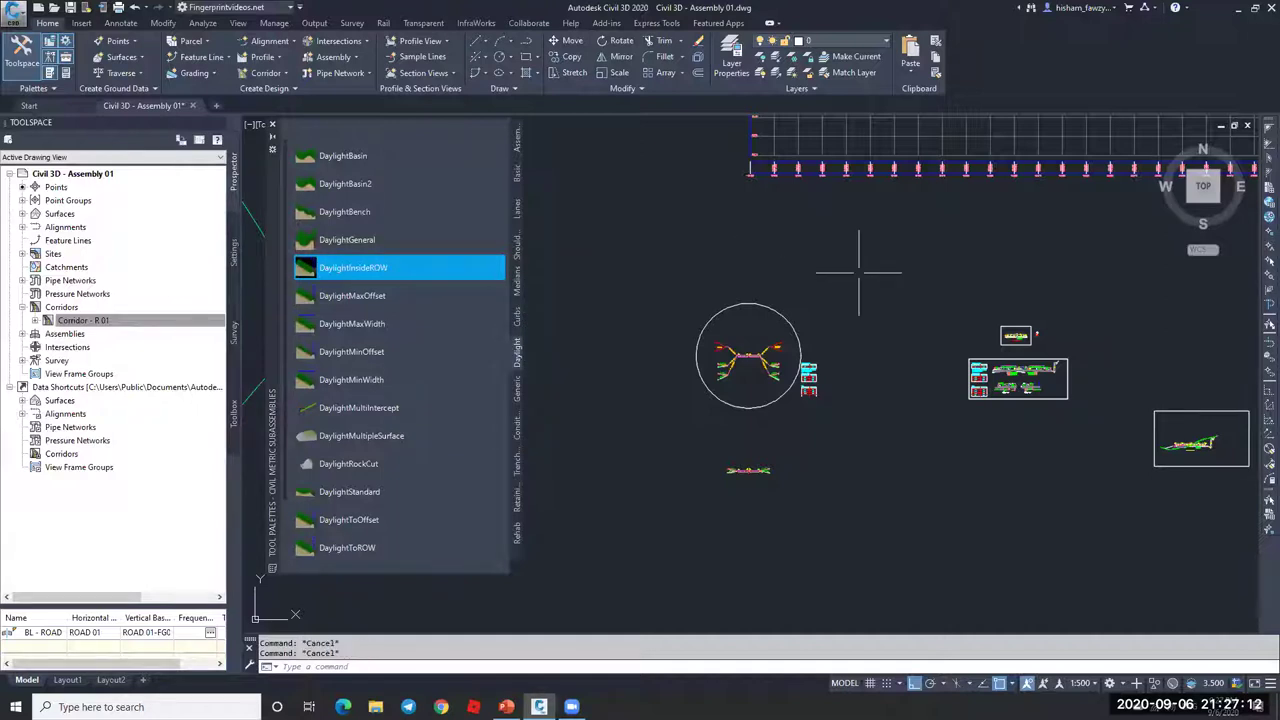
pyautogui.scroll(-4, 870, 320)
pyautogui.scroll(5, 860, 325)
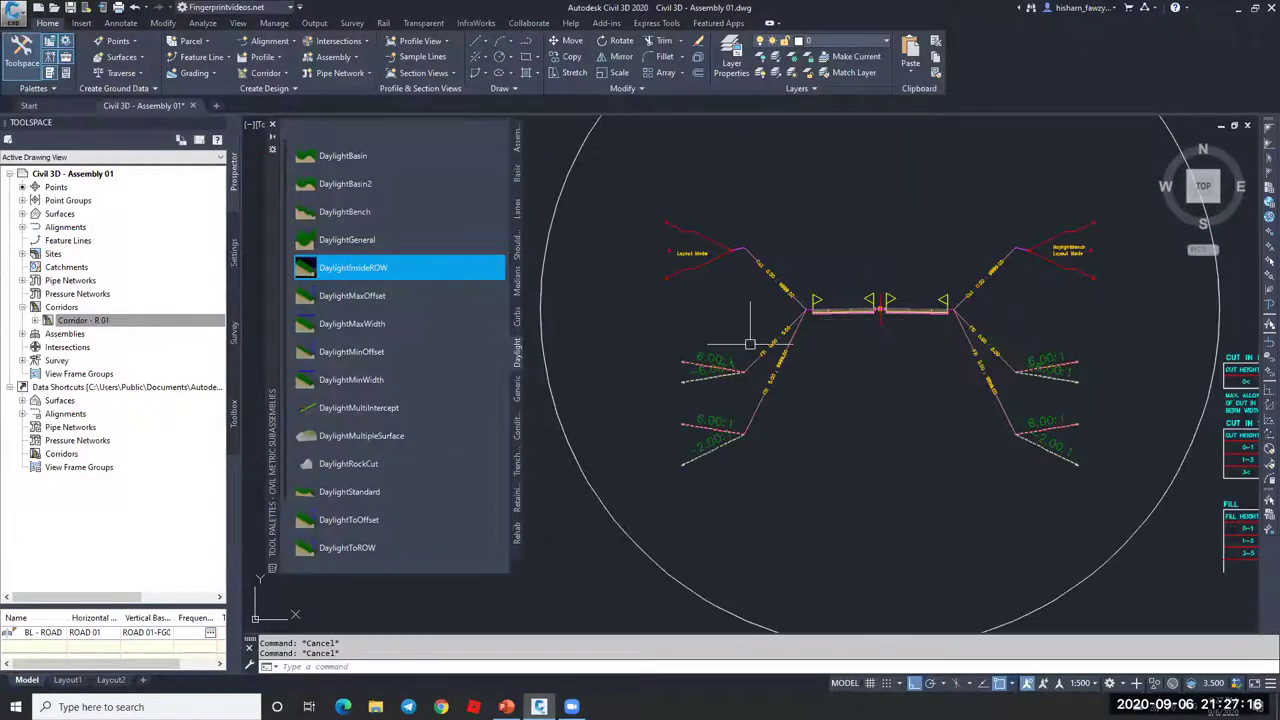
pyautogui.scroll(-5, 913, 302)
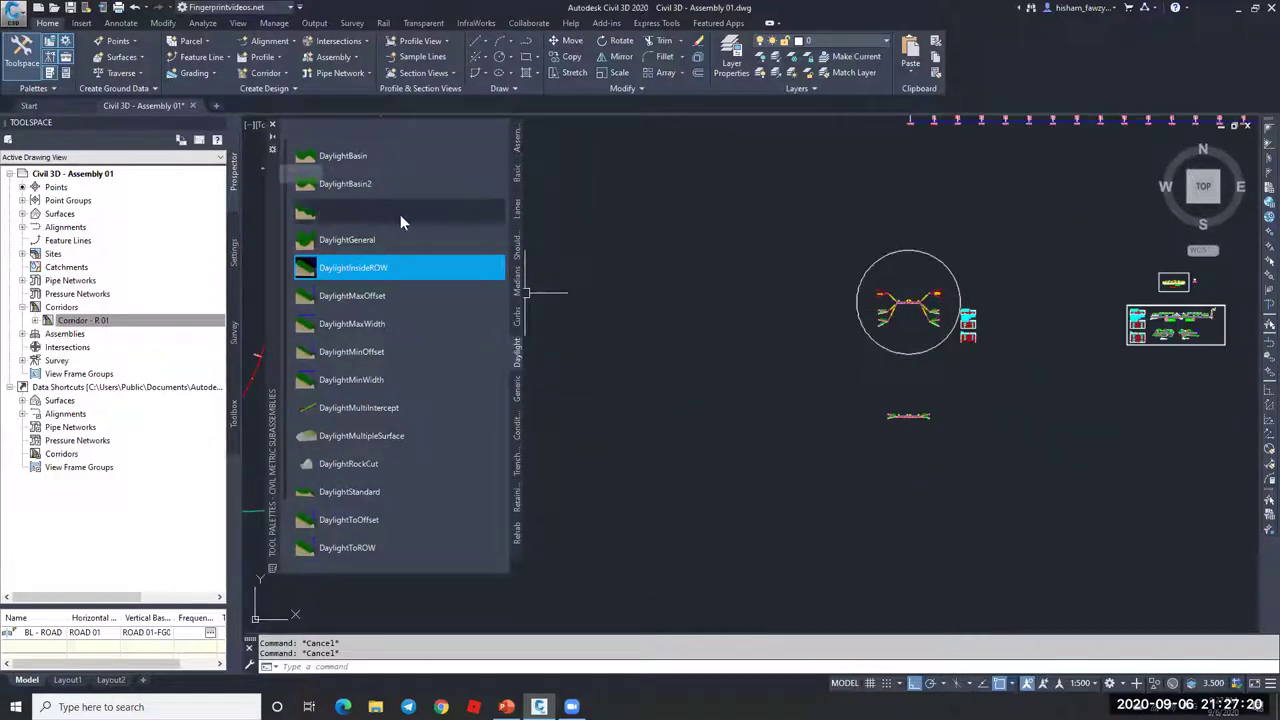
pyautogui.rightClick(415, 245)
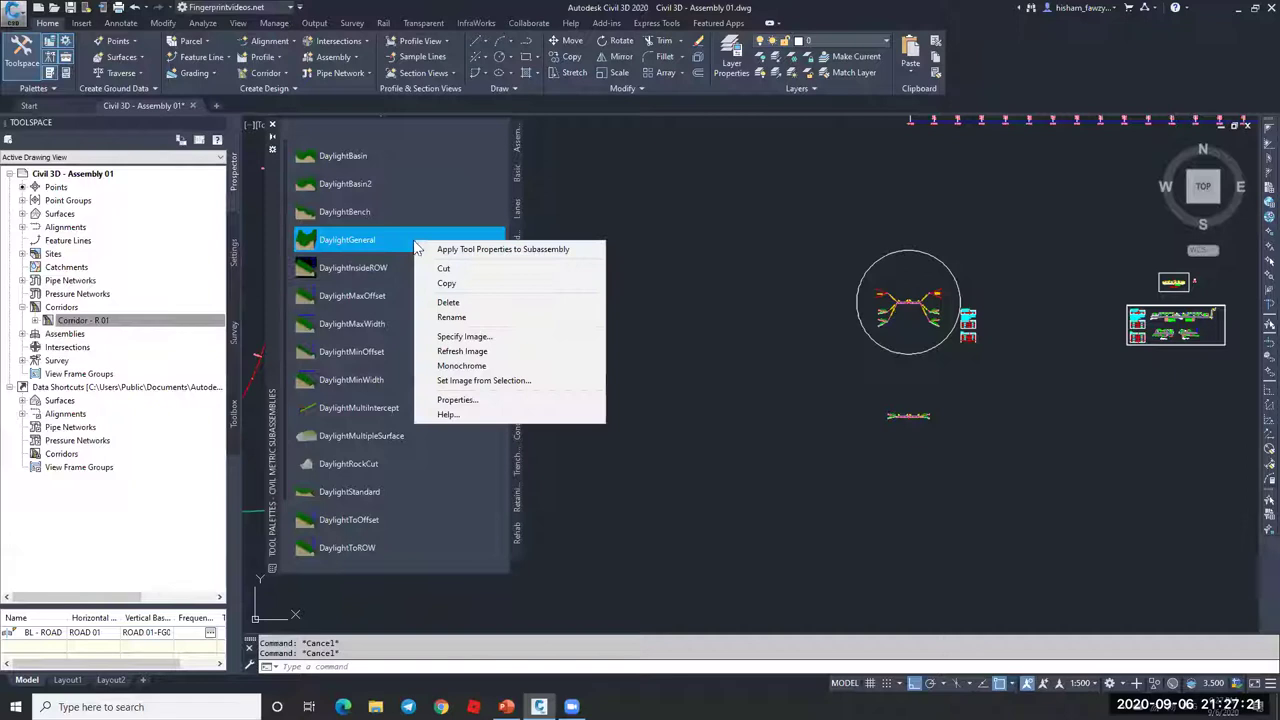
pyautogui.click(445, 414)
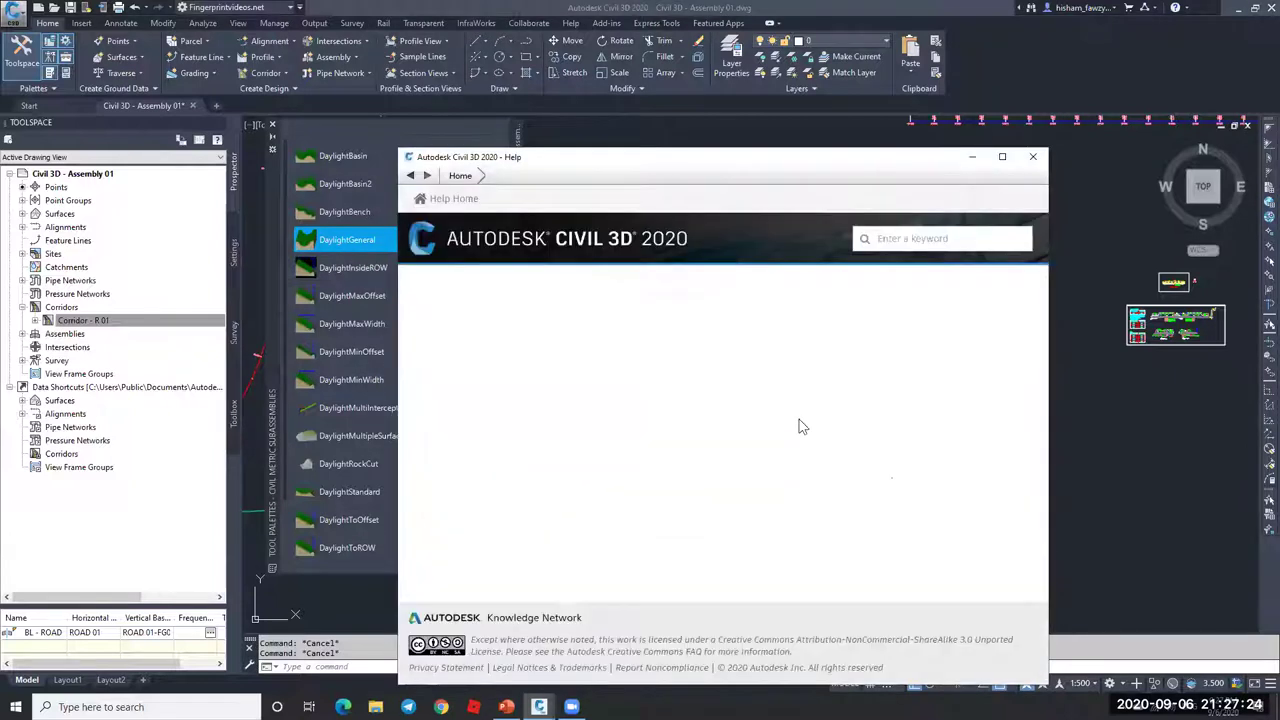
pyautogui.scroll(-6, 700, 410)
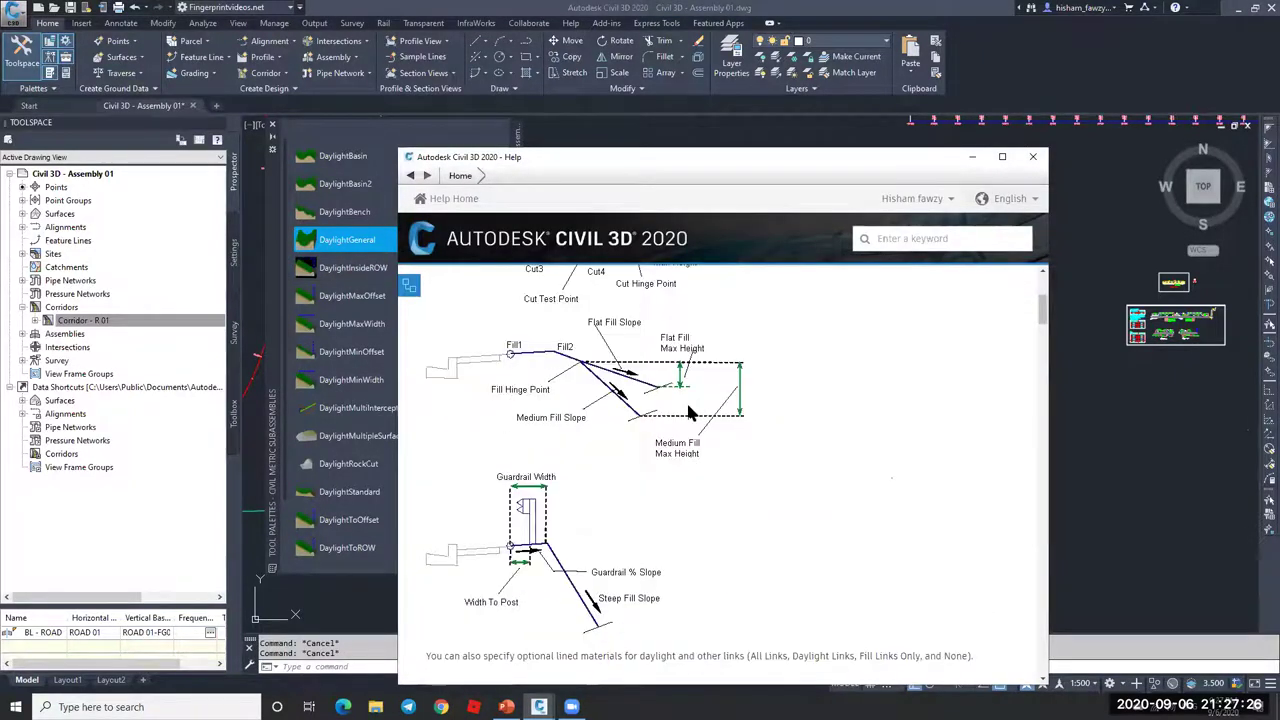
pyautogui.scroll(-8, 700, 415)
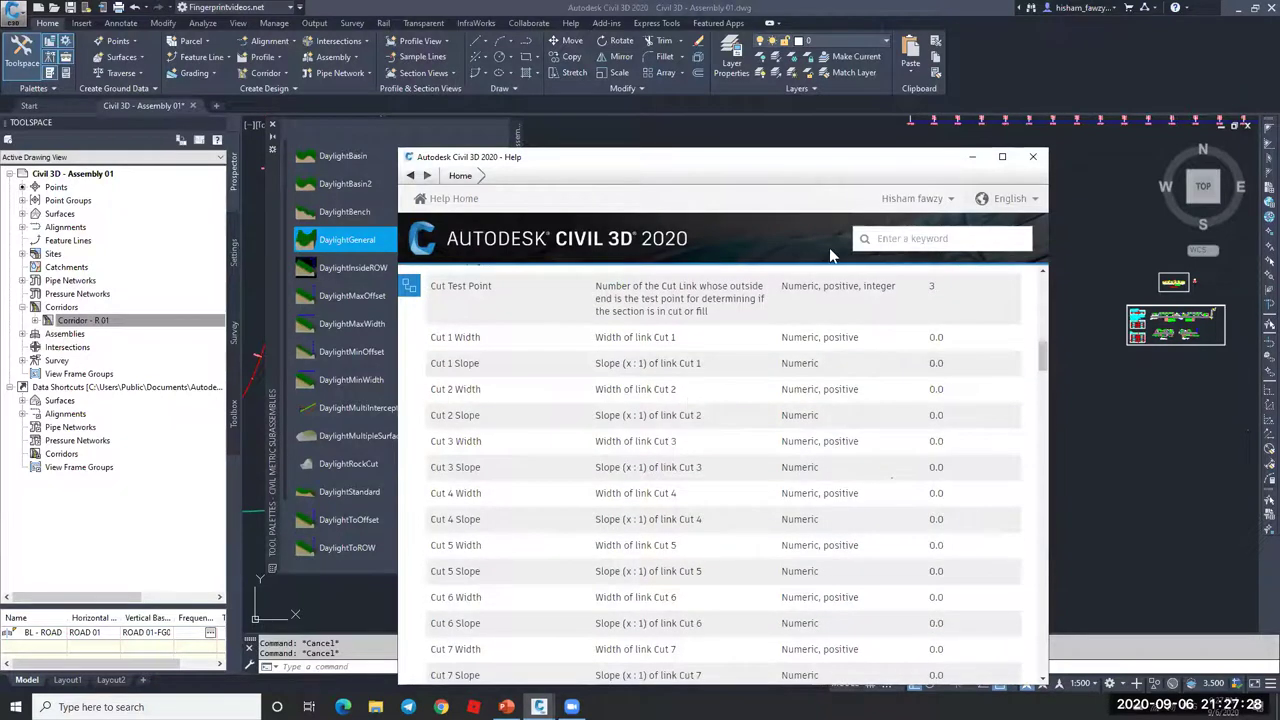
pyautogui.click(1032, 157)
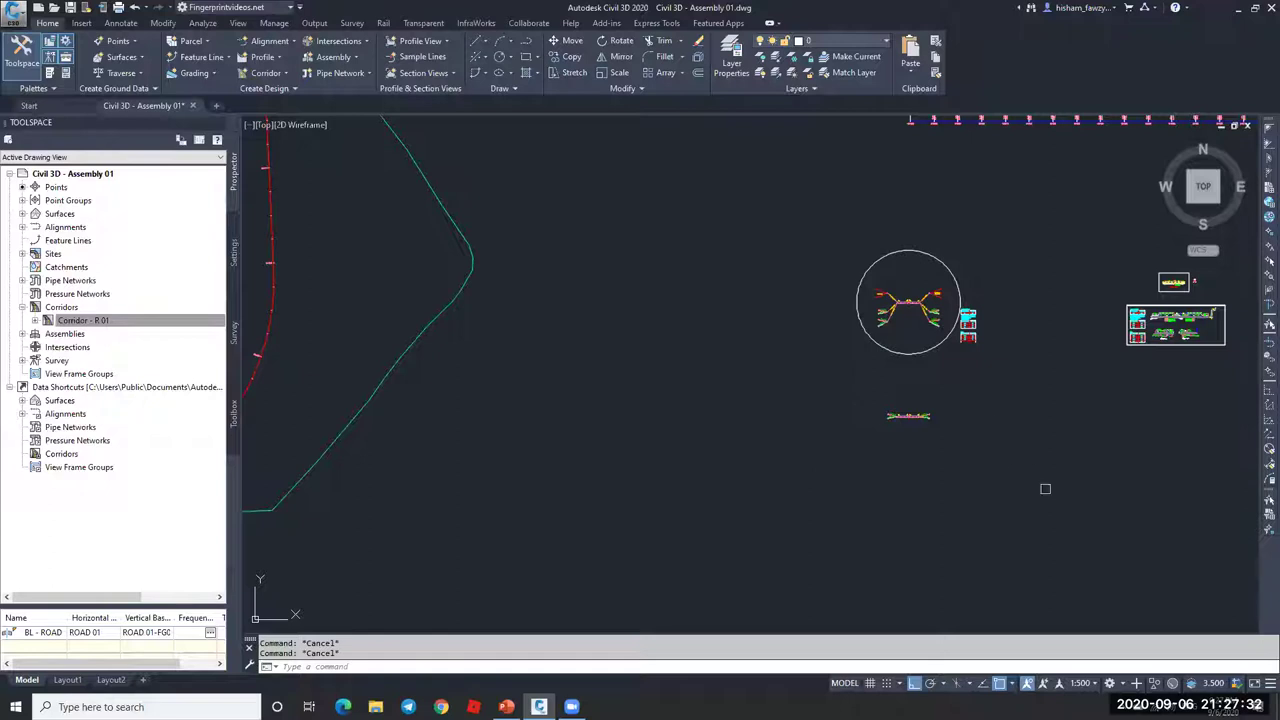
# - Zoom along the road to inspect Corridor - R 01, then select it
pyautogui.scroll(-6, 750, 330)
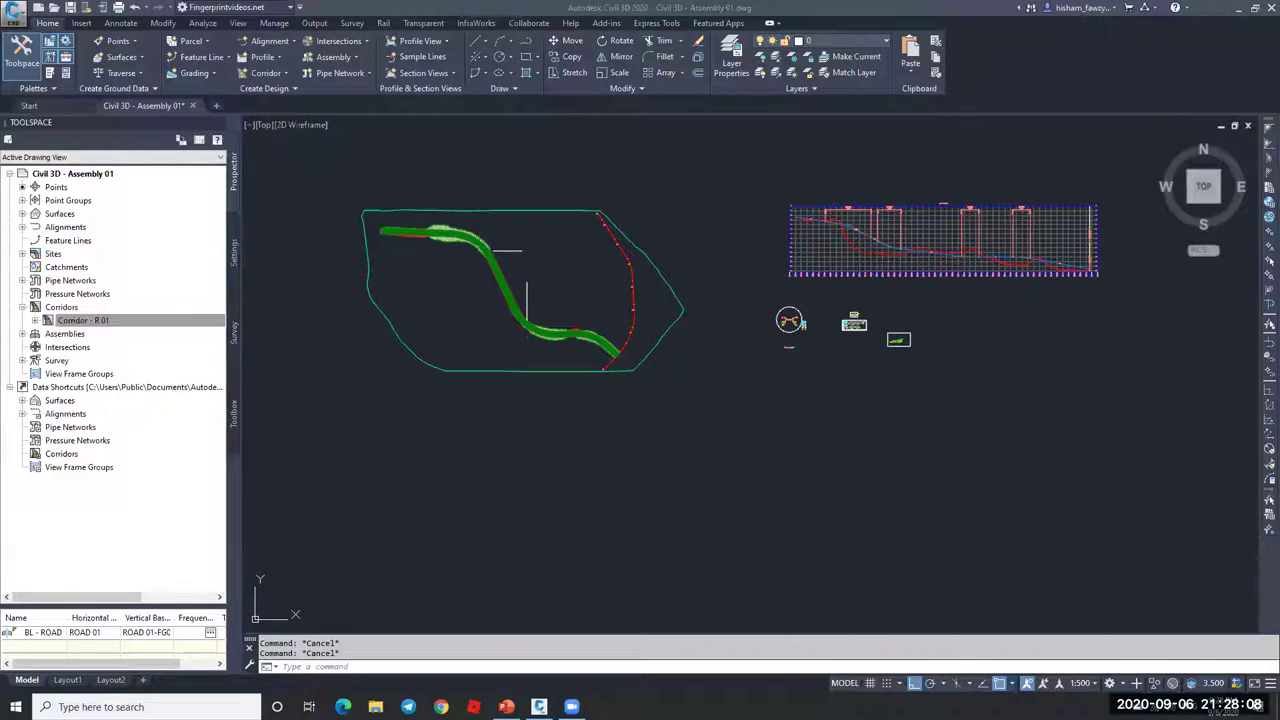
pyautogui.click(810, 398)
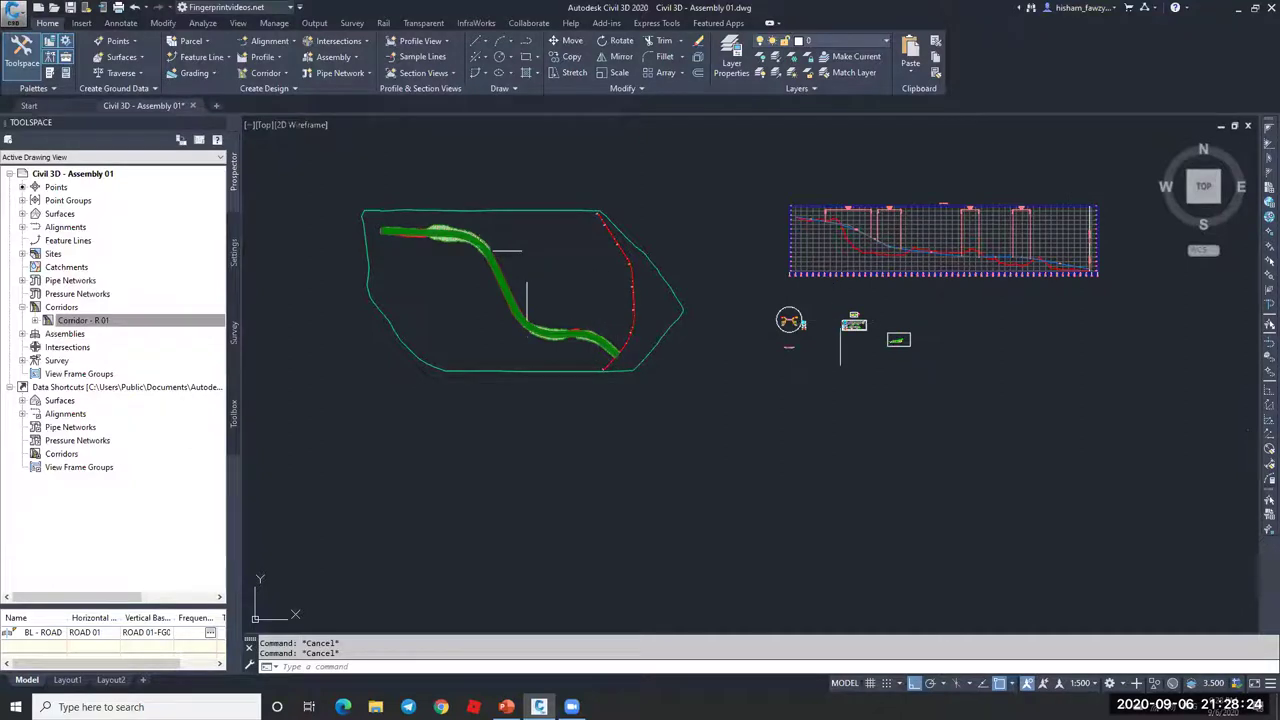
pyautogui.scroll(10, 802, 328)
pyautogui.scroll(-4, 721, 329)
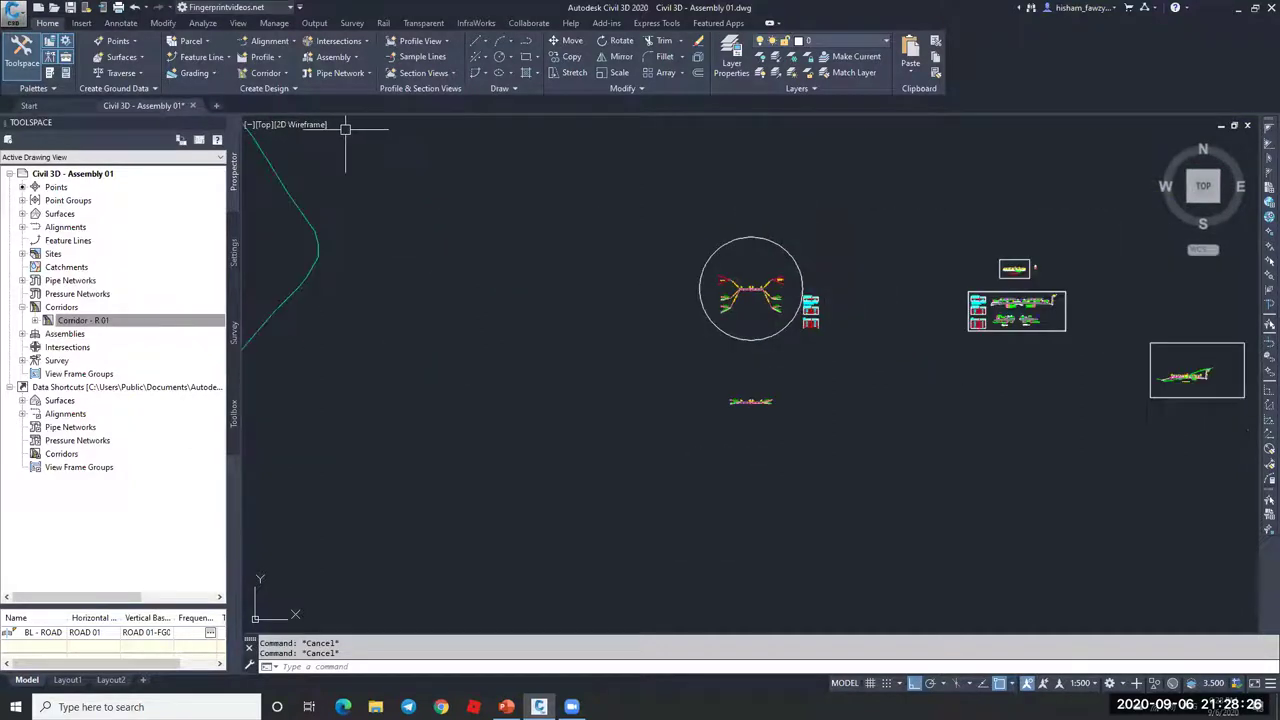
pyautogui.scroll(4, 780, 300)
pyautogui.scroll(-6, 855, 288)
pyautogui.scroll(-2, 855, 288)
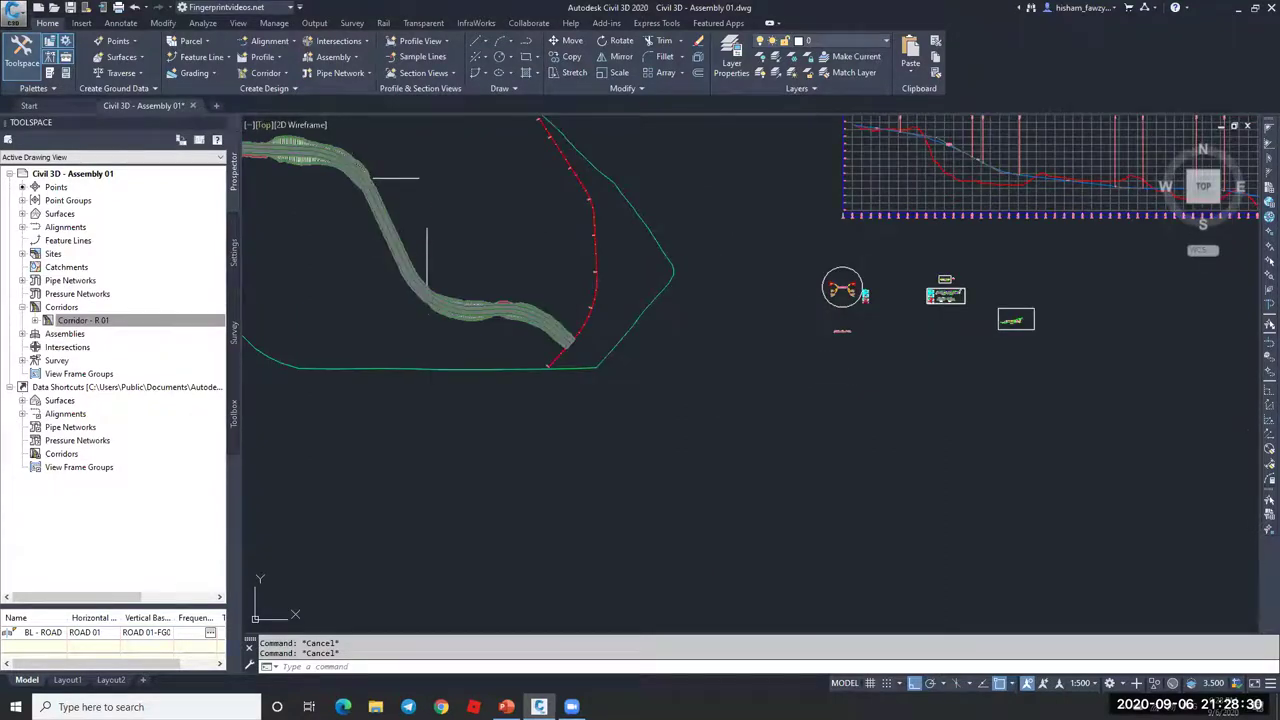
pyautogui.scroll(5, 872, 356)
pyautogui.scroll(-5, 796, 303)
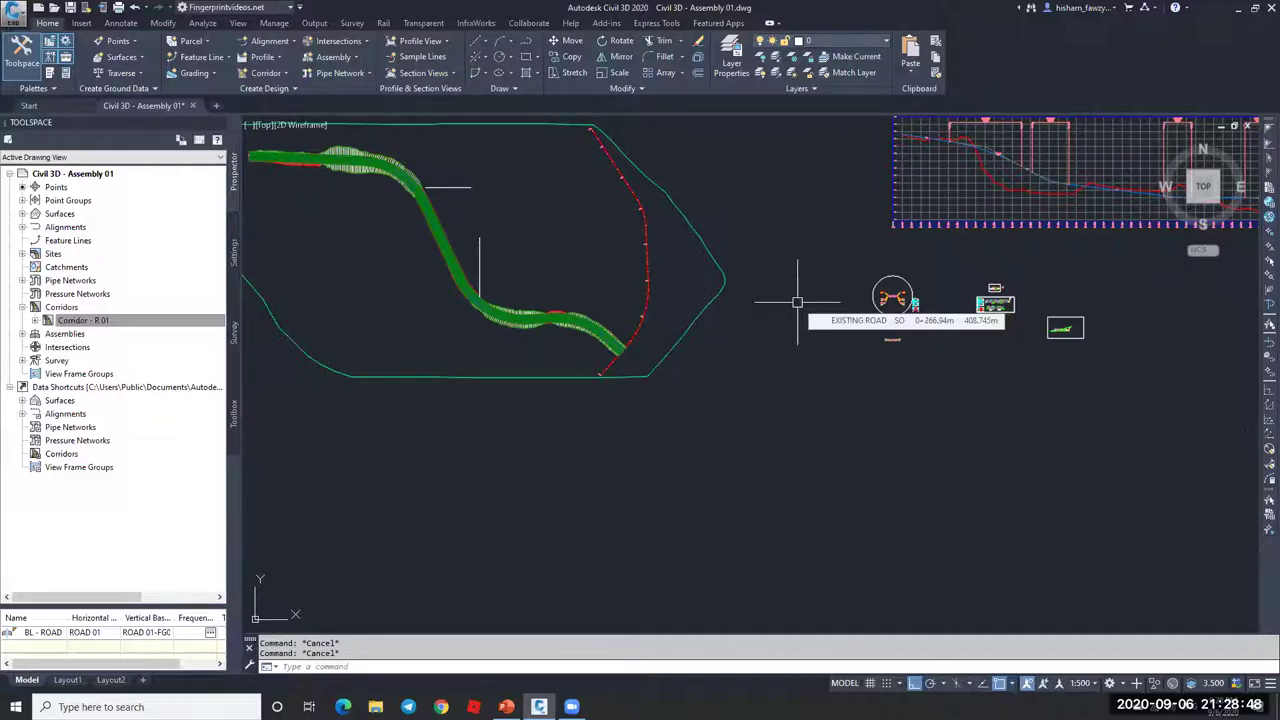
pyautogui.scroll(10, 587, 321)
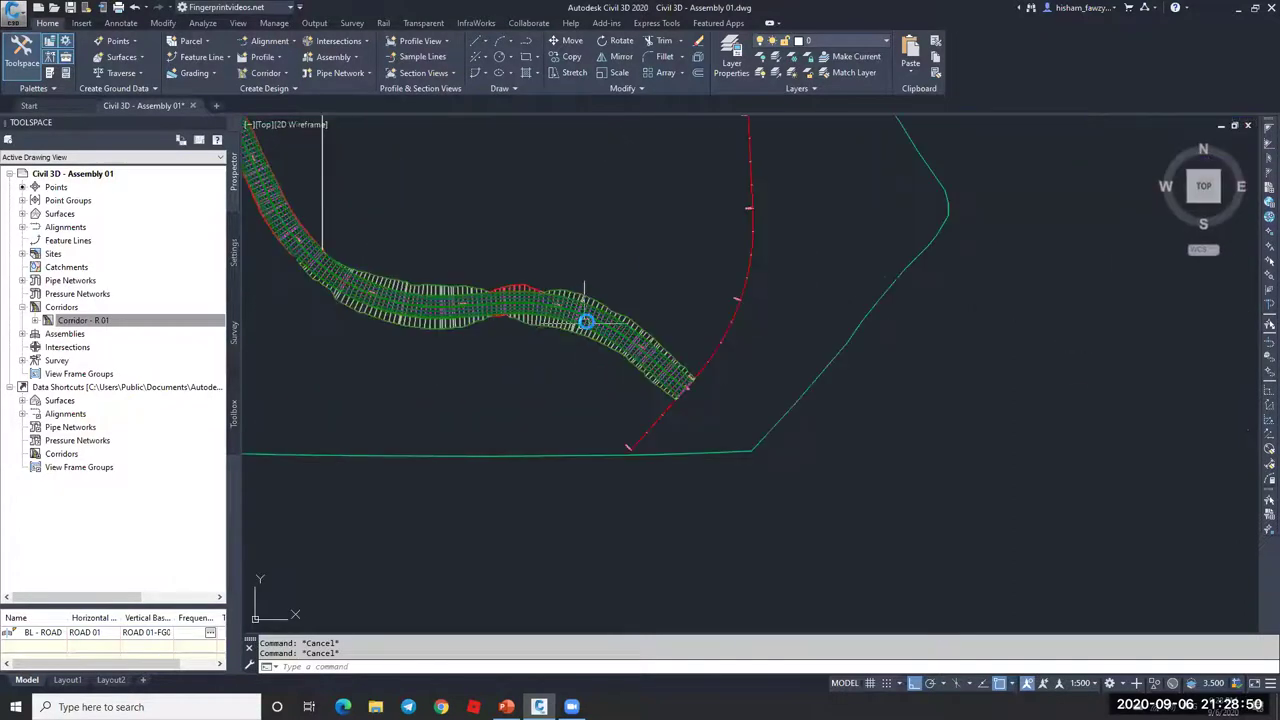
pyautogui.click(591, 304)
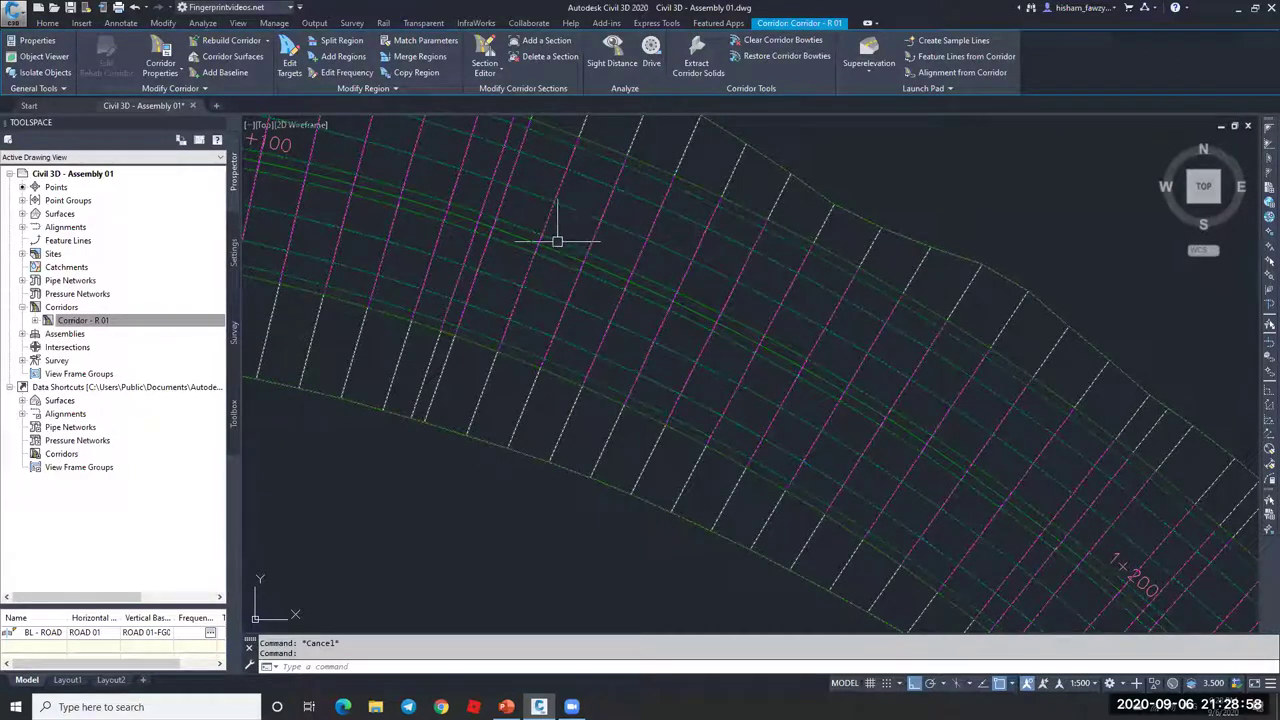
# - Show the Start page listing the recent drawings
pyautogui.scroll(-4, 556, 247)
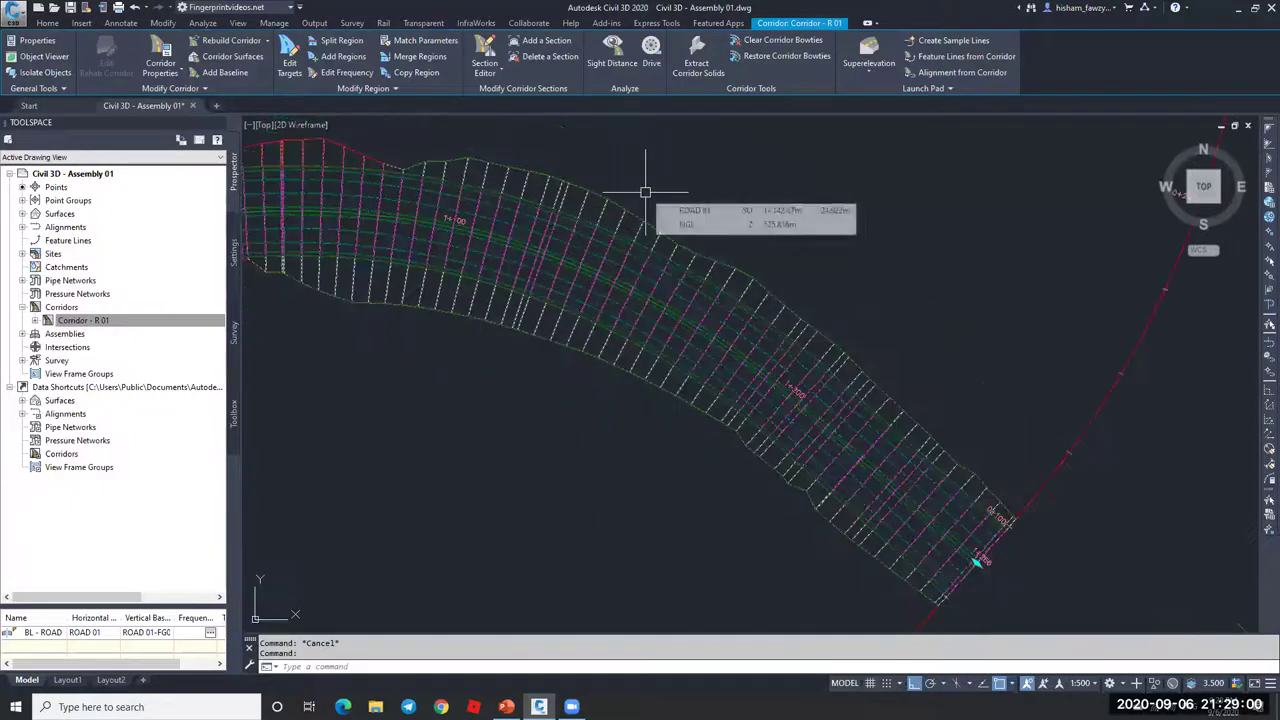
pyautogui.scroll(-2, 660, 210)
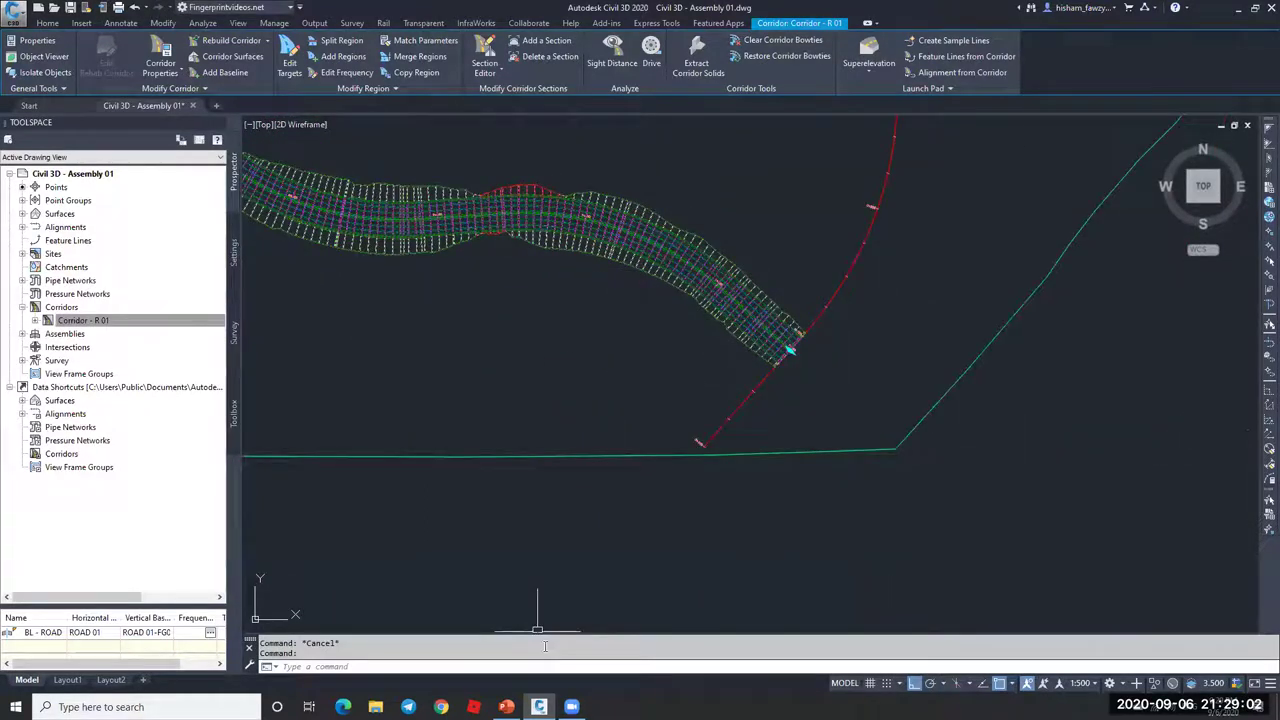
pyautogui.click(29, 105)
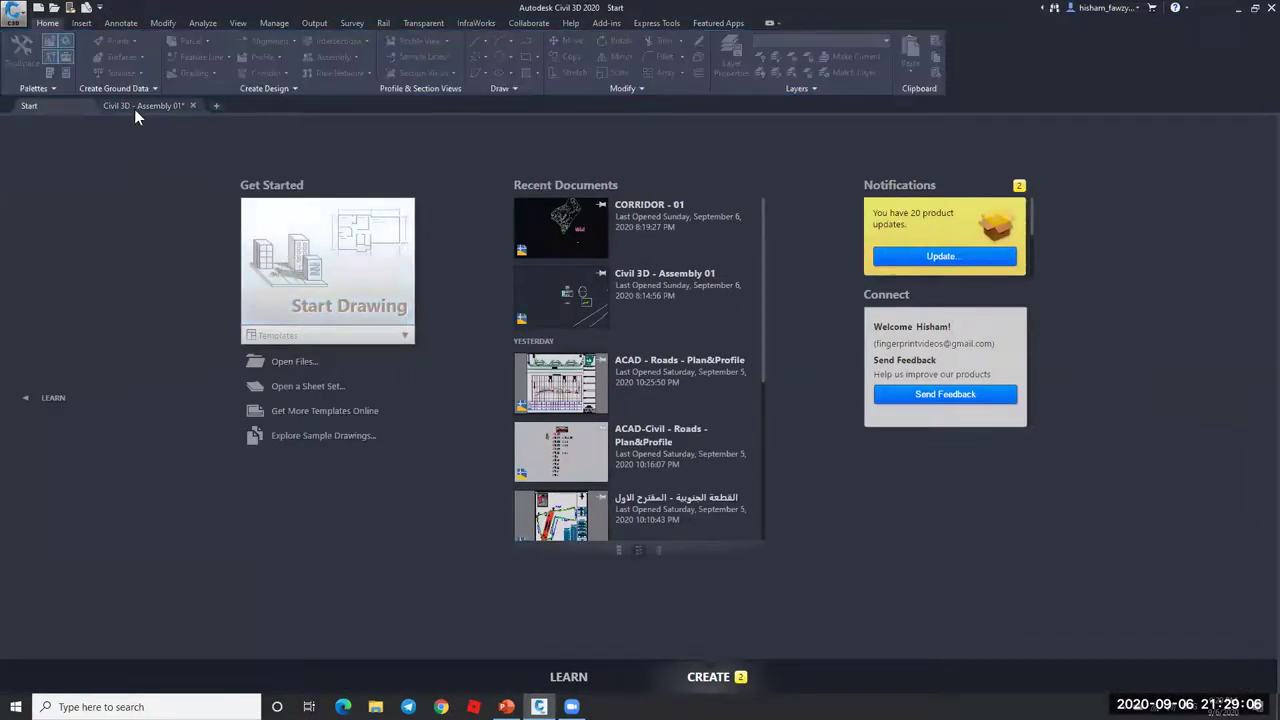
# - Open CORRIDOR - 01.dwg from the 06. Corridors folder and return to Civil 3D
pyautogui.hotkey('ctrl', 'Tab')
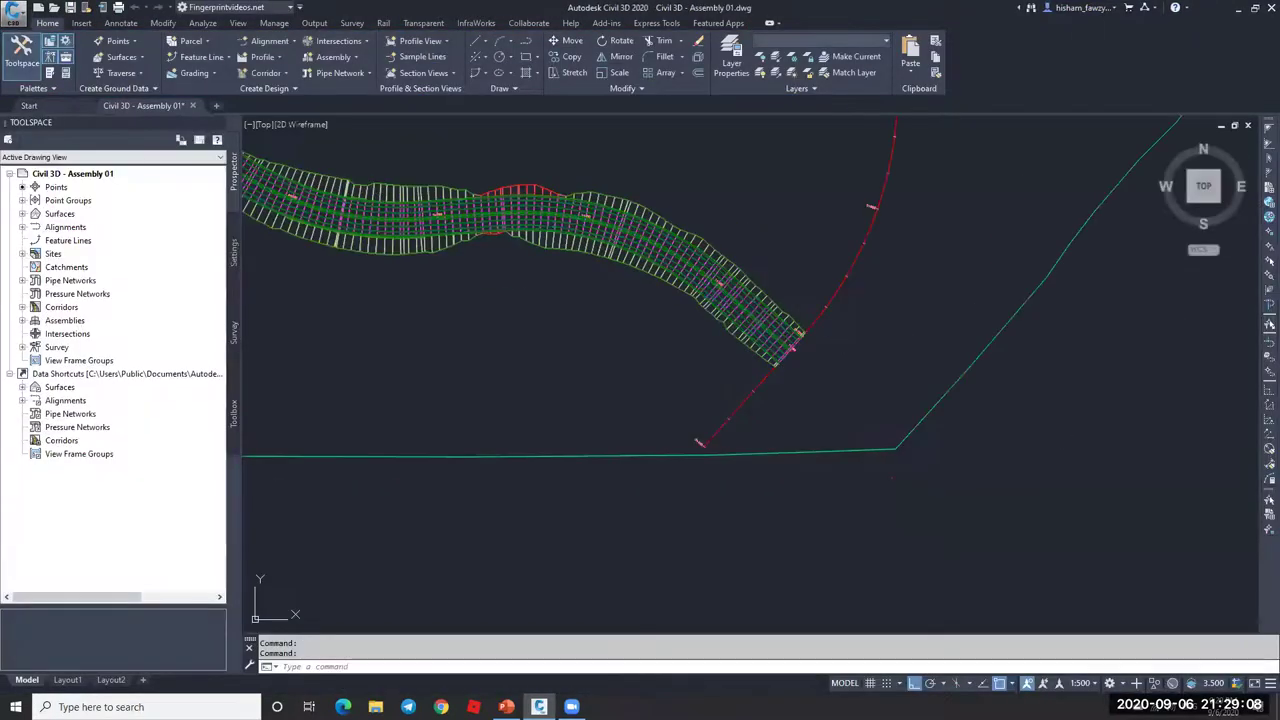
pyautogui.hotkey('alt', 'Tab')
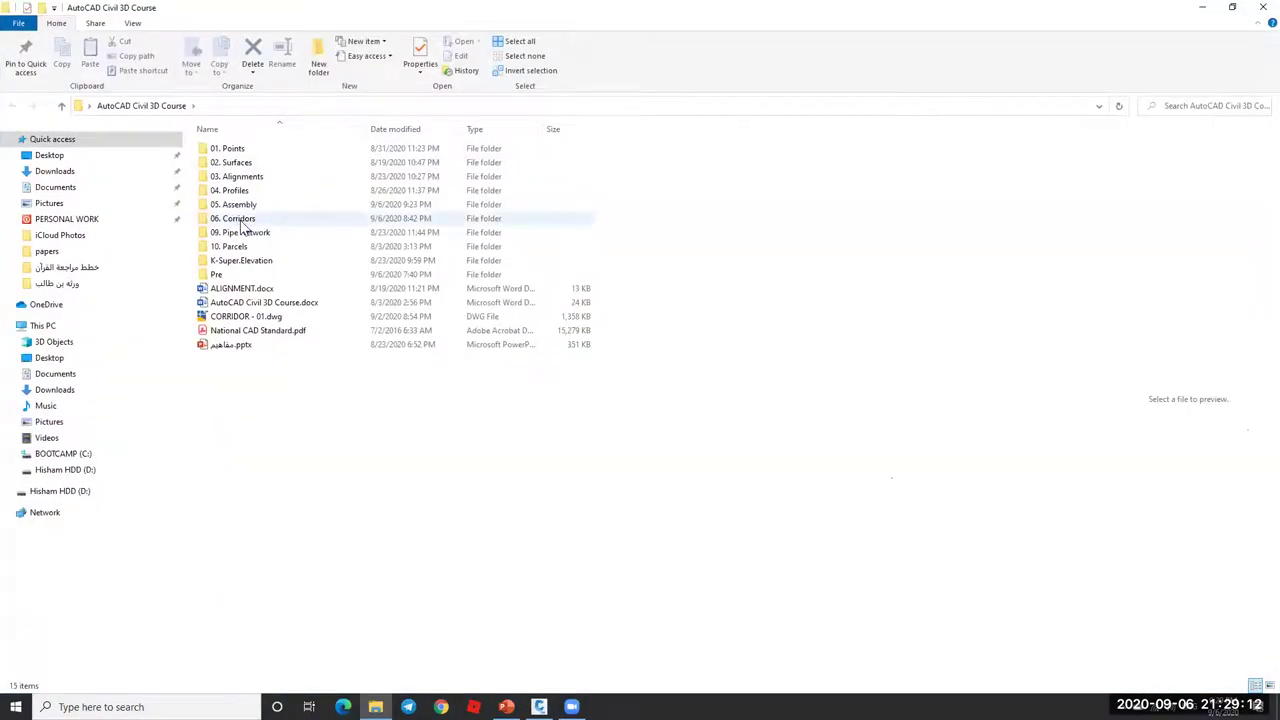
pyautogui.doubleClick(240, 220)
pyautogui.click(246, 162)
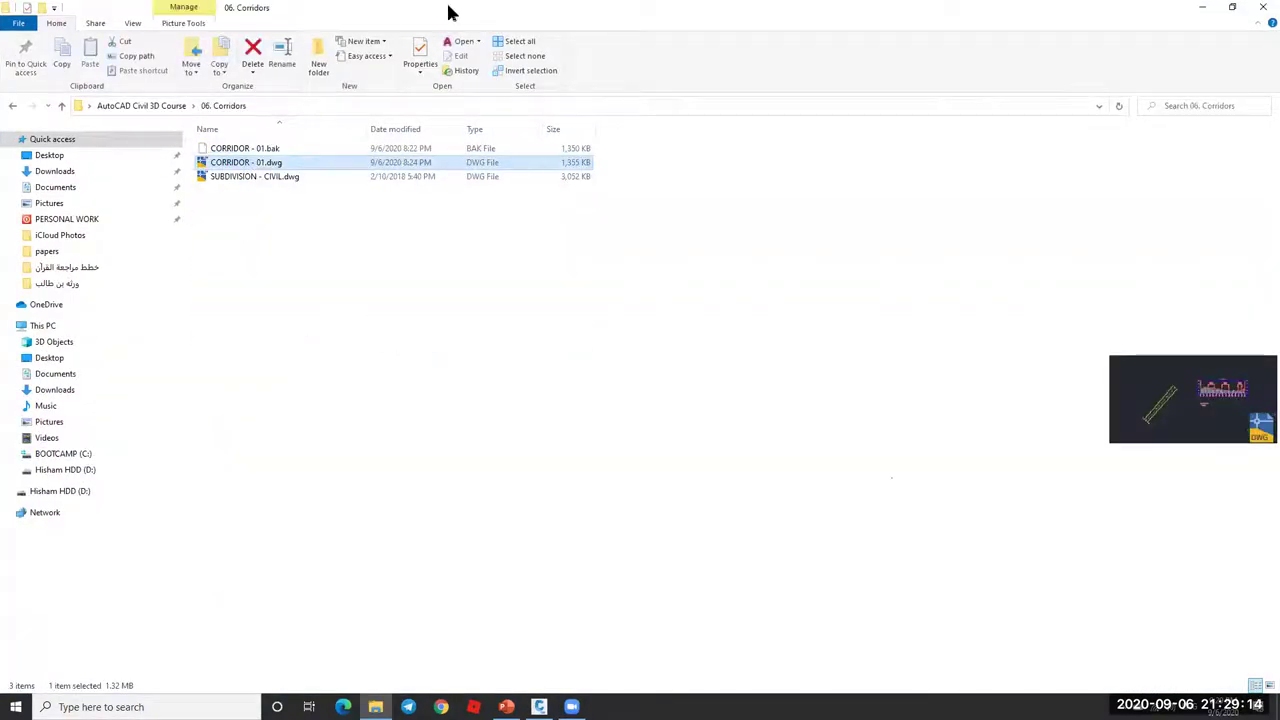
pyautogui.hotkey('alt', 'Tab')
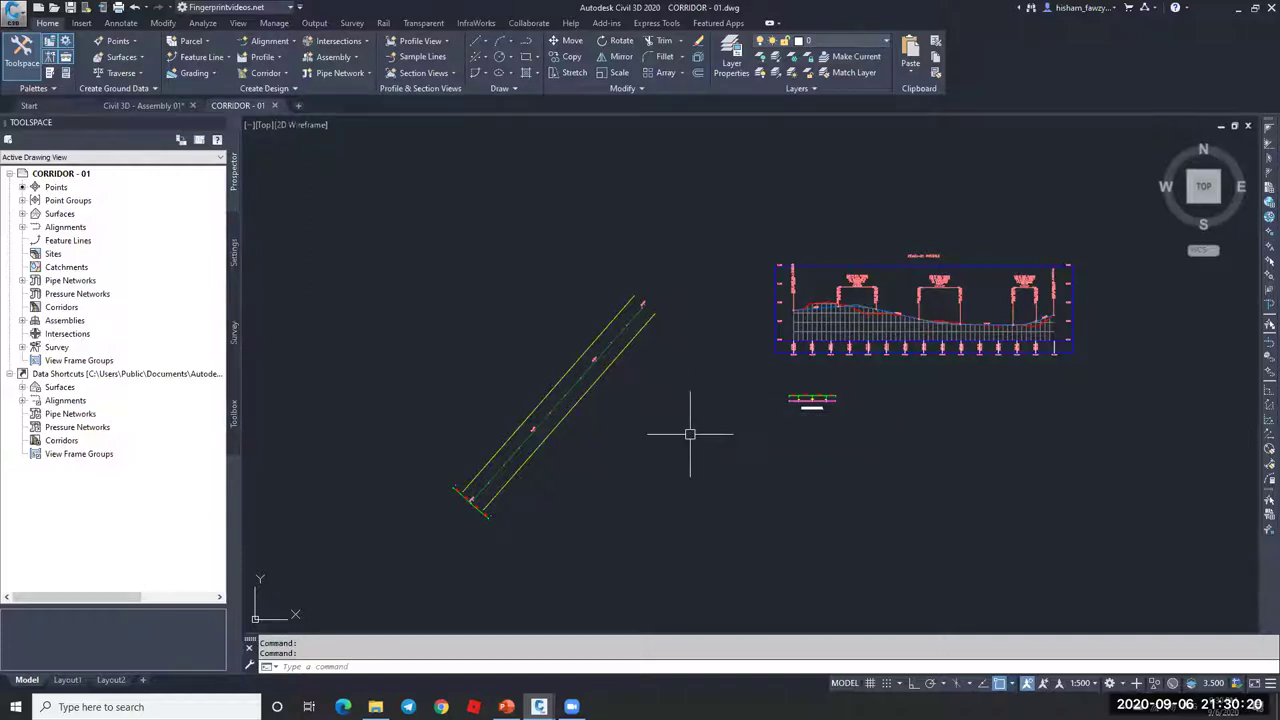
# - Zoom around the FULL SECTION 1 assembly to inspect it
pyautogui.scroll(8, 812, 400)
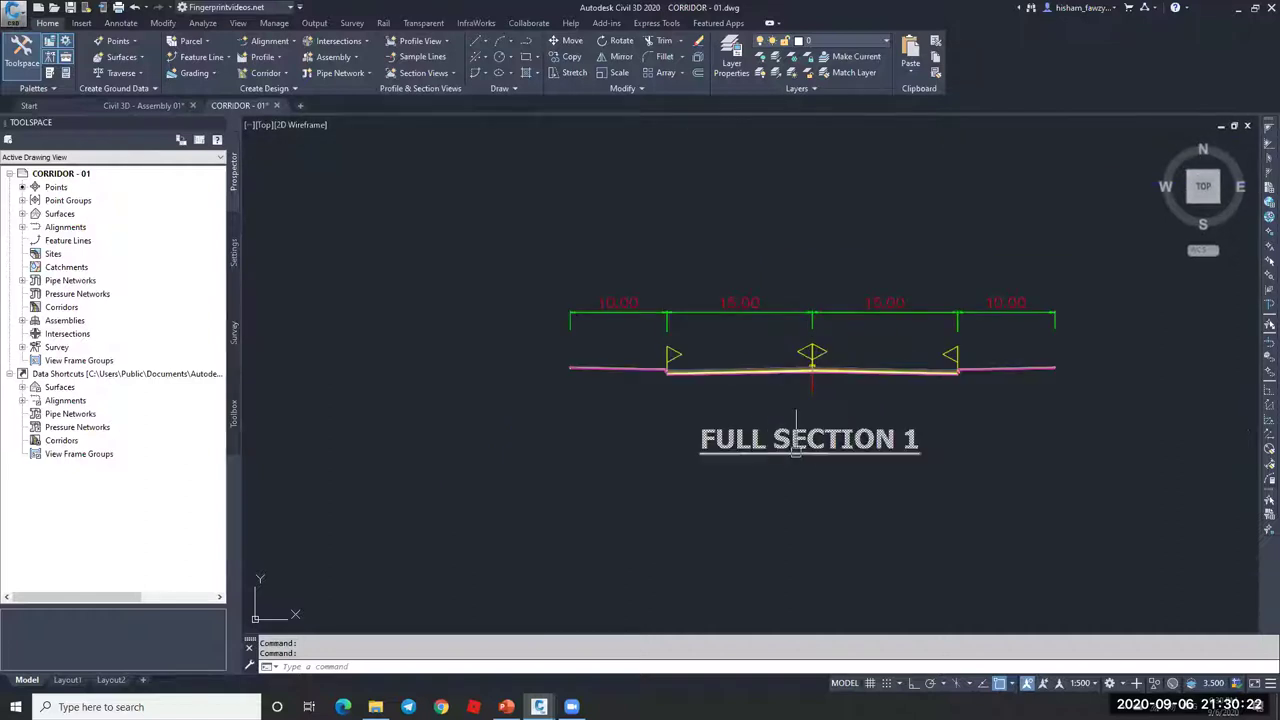
pyautogui.scroll(4, 890, 343)
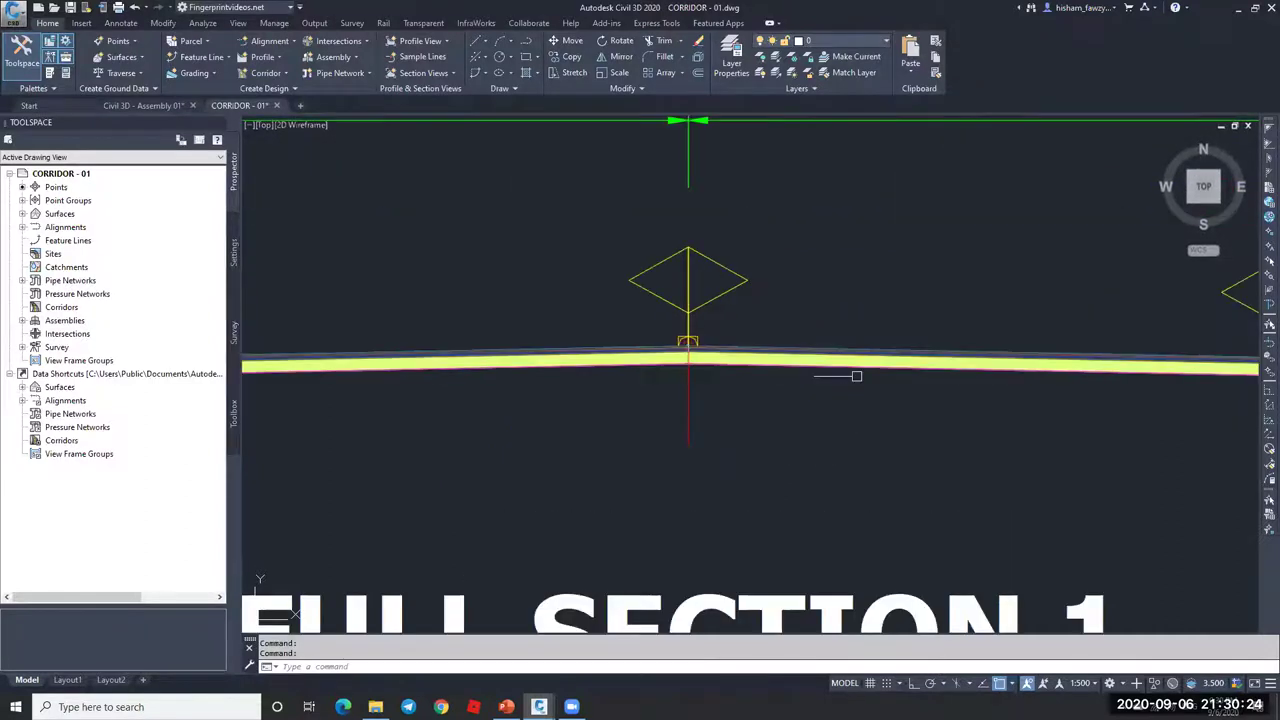
pyautogui.scroll(-2, 814, 371)
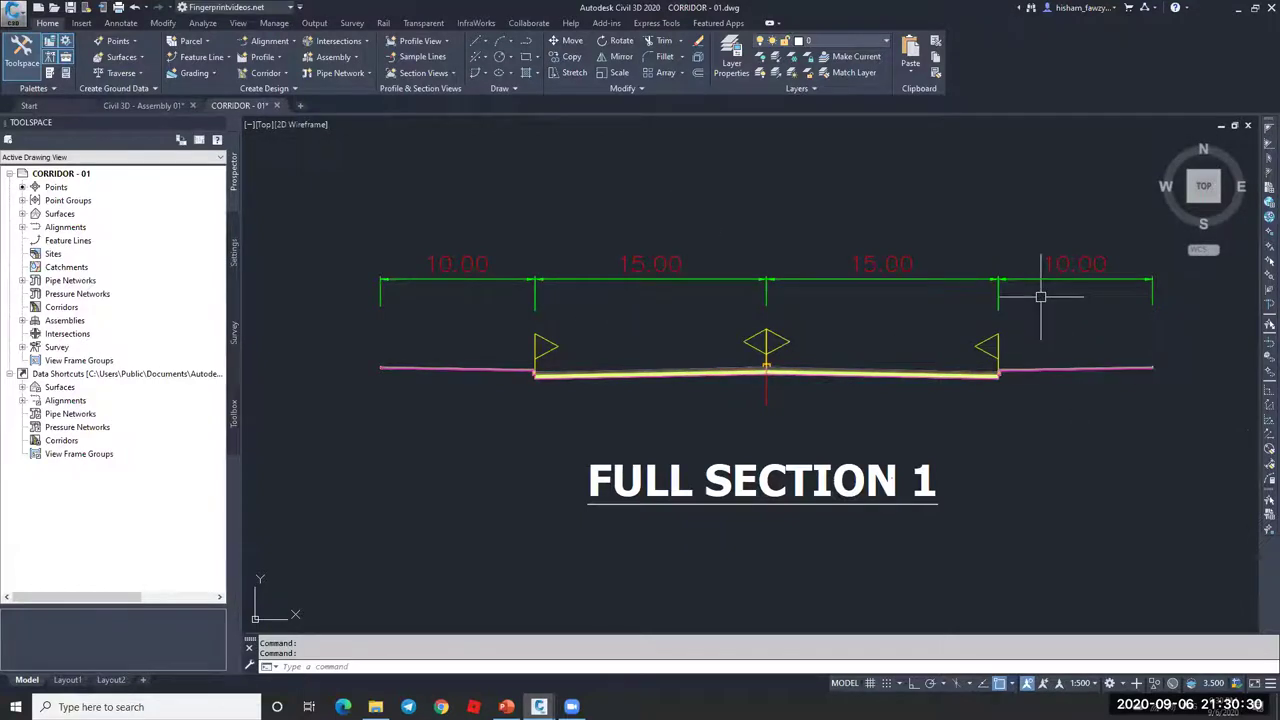
pyautogui.scroll(4, 996, 368)
pyautogui.scroll(-2, 1040, 366)
pyautogui.scroll(-4, 969, 368)
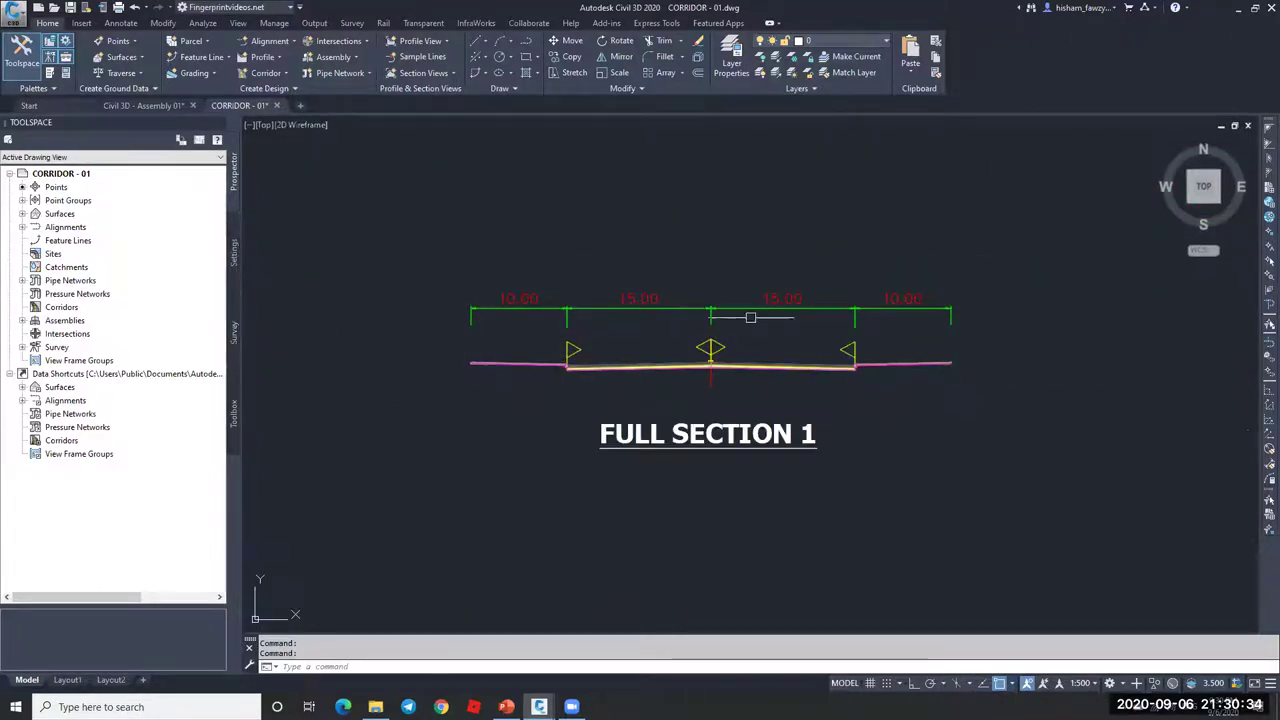
pyautogui.scroll(-6, 794, 315)
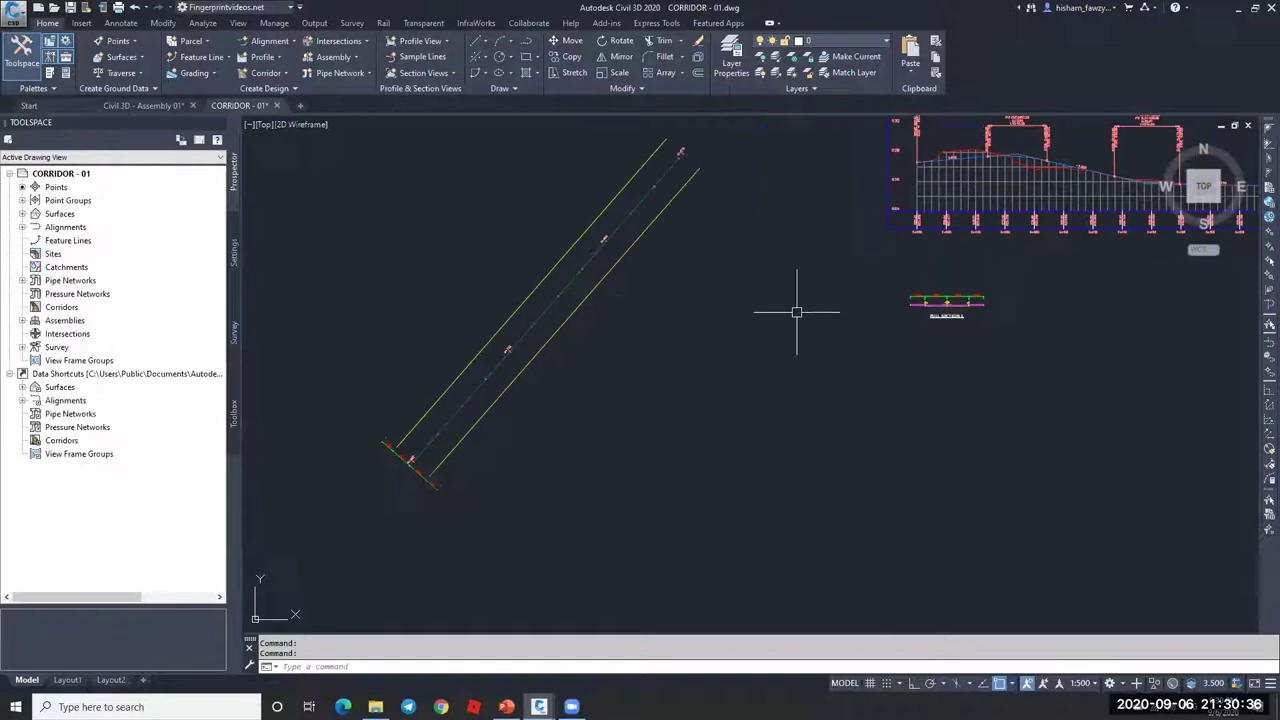
pyautogui.scroll(7, 409, 466)
pyautogui.scroll(-4, 590, 398)
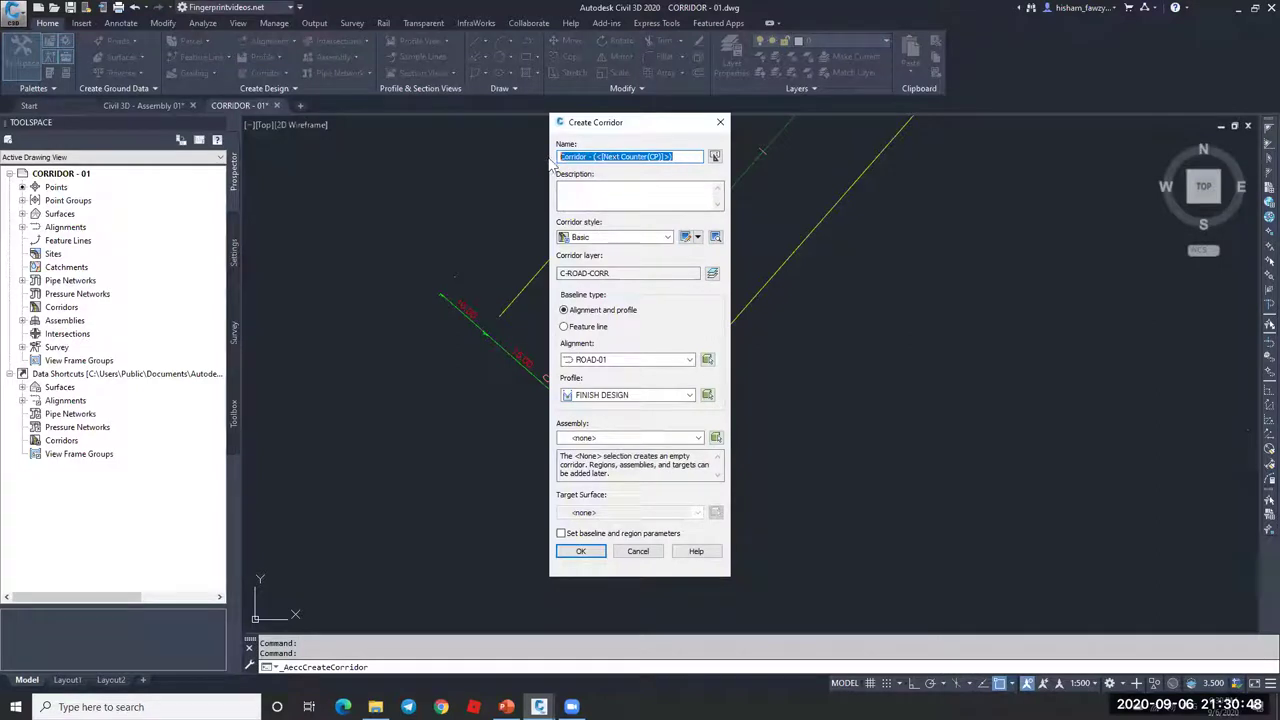
# - Name the corridor R1, leaving the baseline type on Alignment and profile
pyautogui.write('R1')
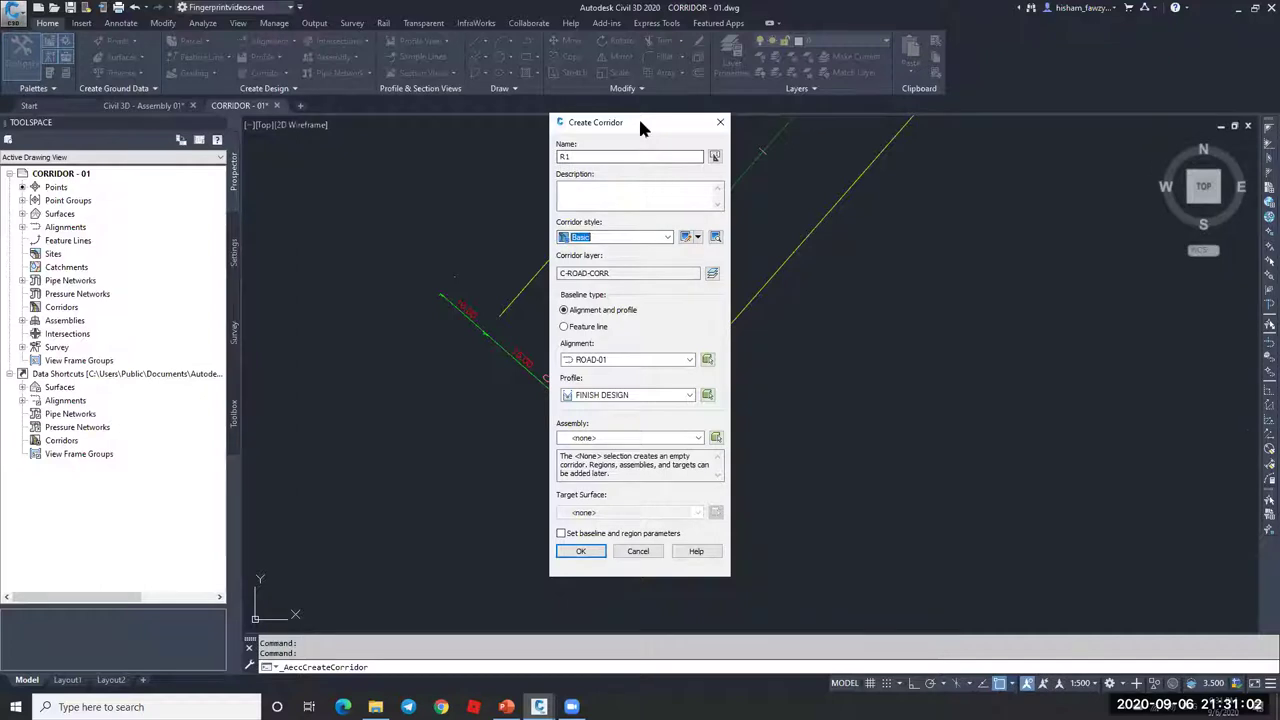
pyautogui.moveTo(638, 116); pyautogui.dragTo(696, 106)
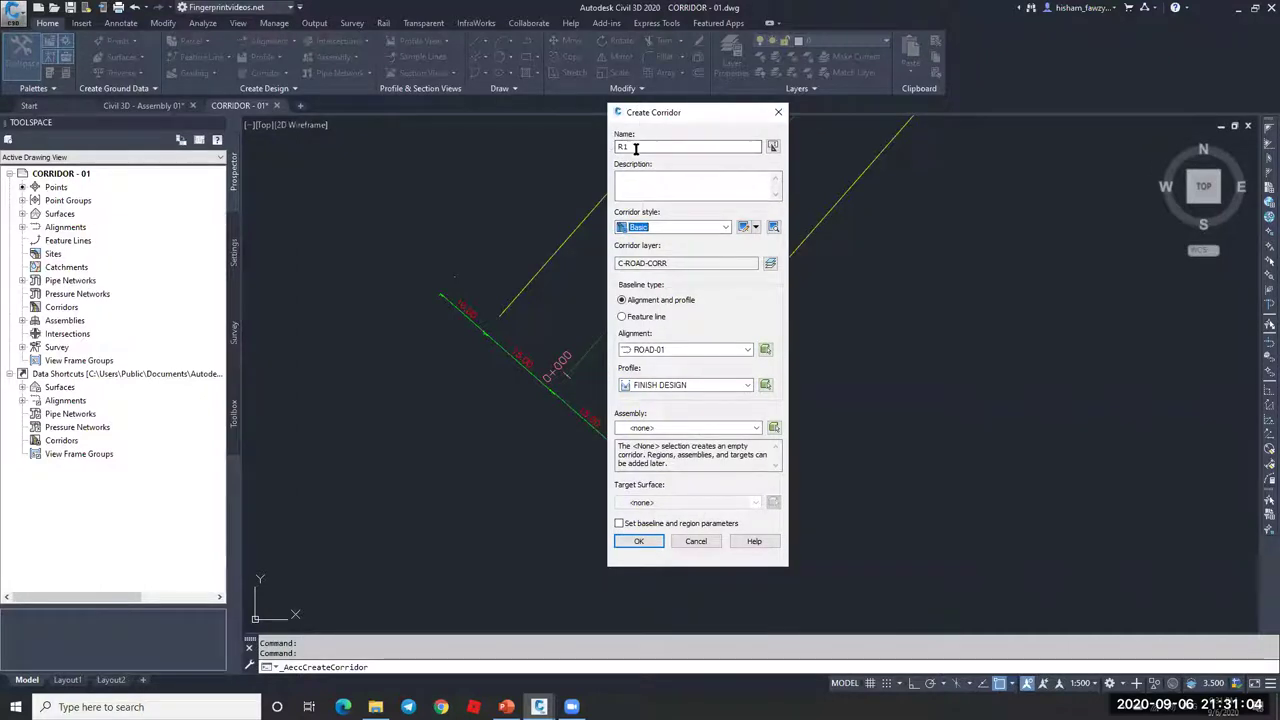
pyautogui.click(638, 181)
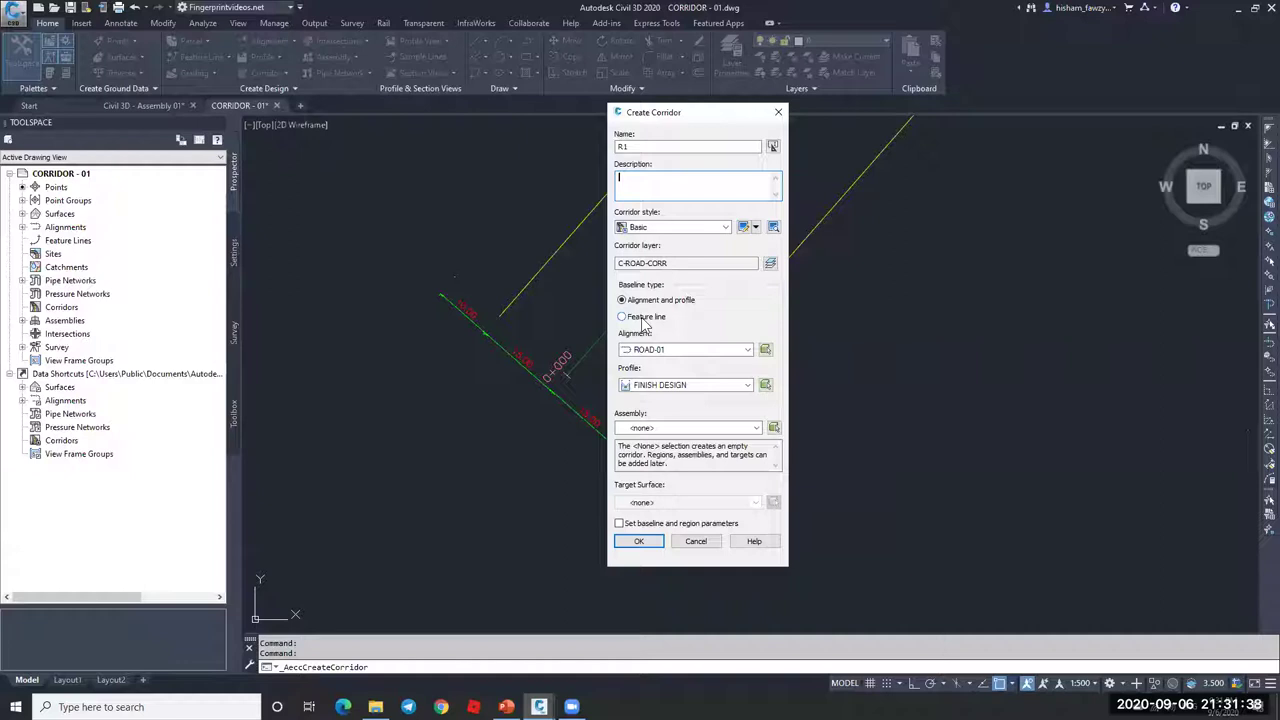
pyautogui.click(643, 318)
pyautogui.click(652, 302)
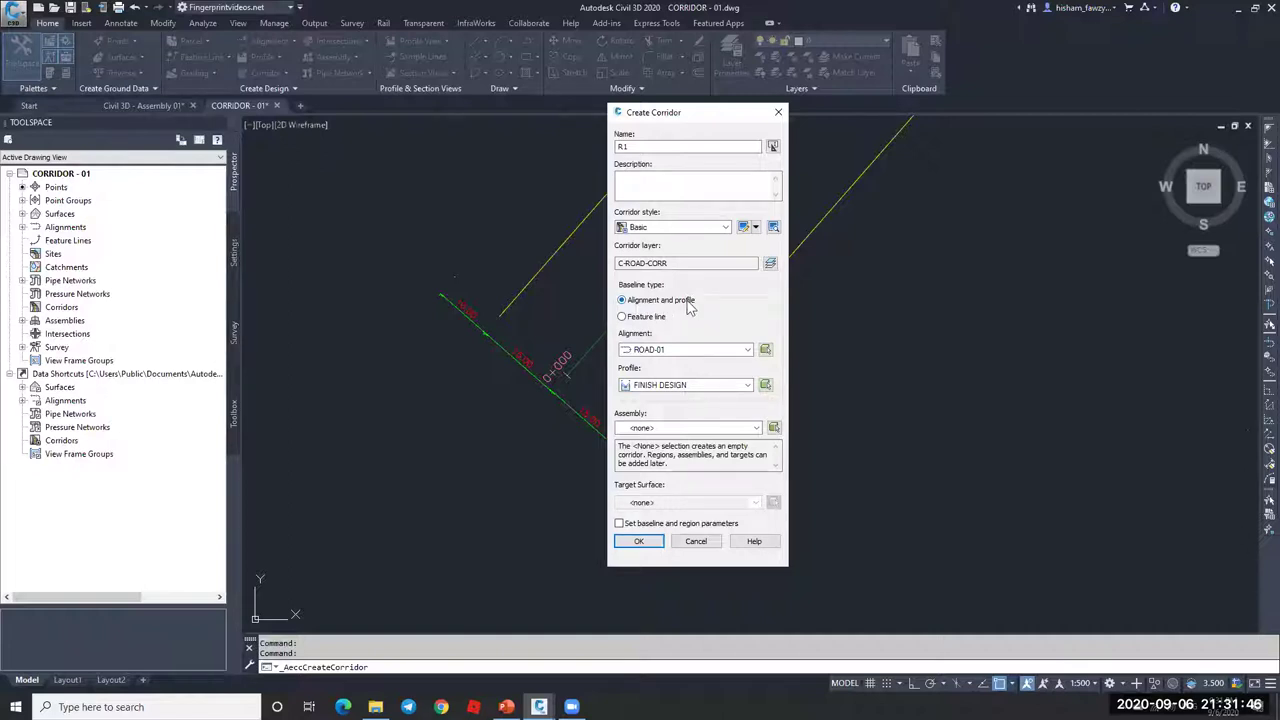
pyautogui.click(690, 350)
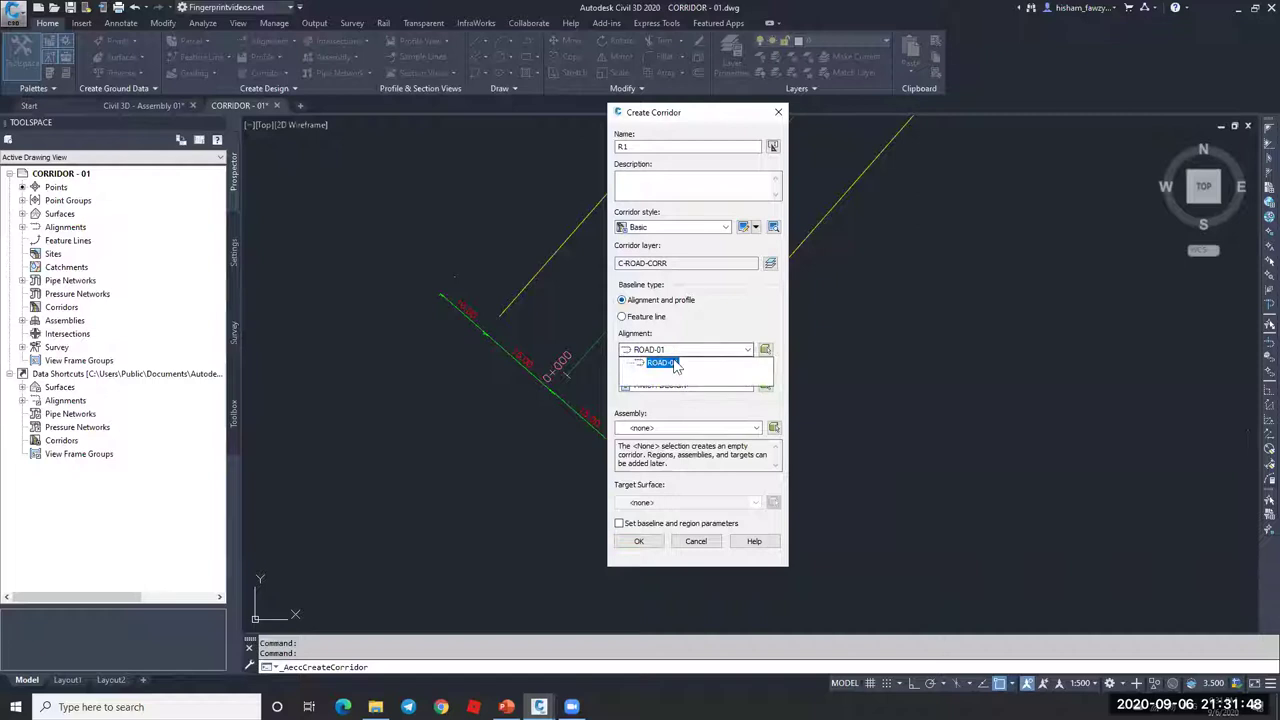
pyautogui.click(645, 316)
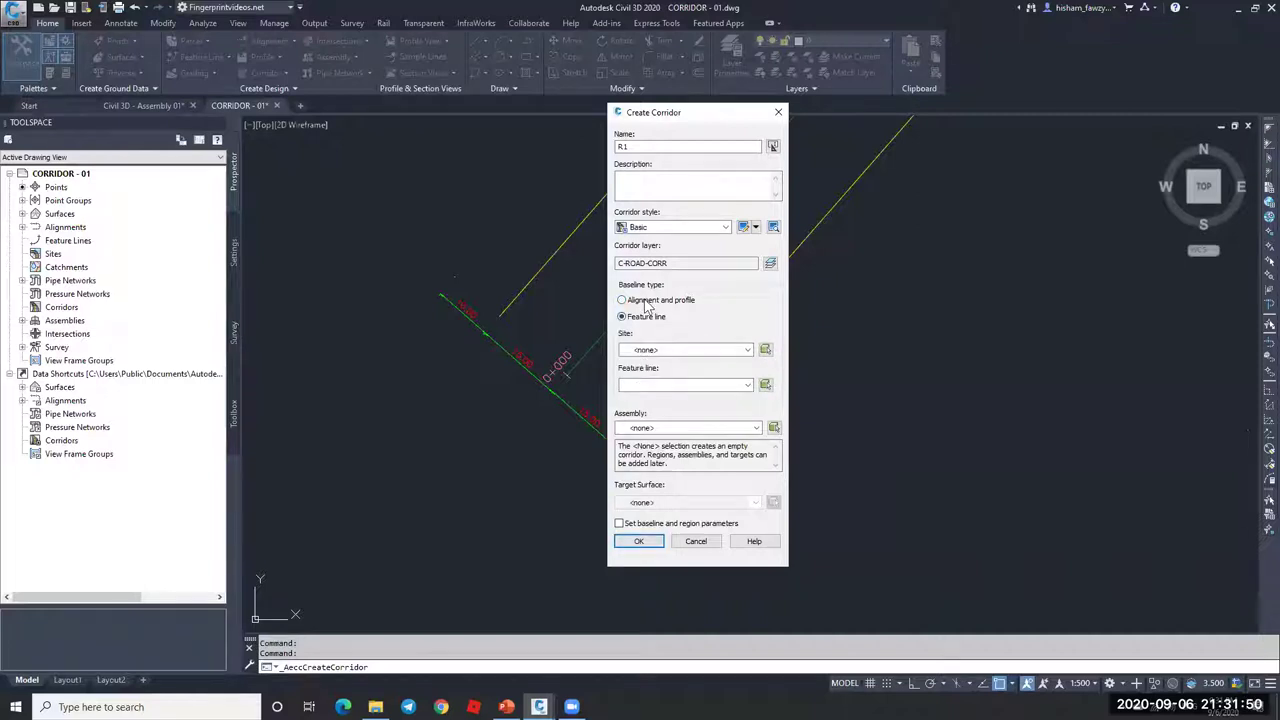
pyautogui.click(650, 301)
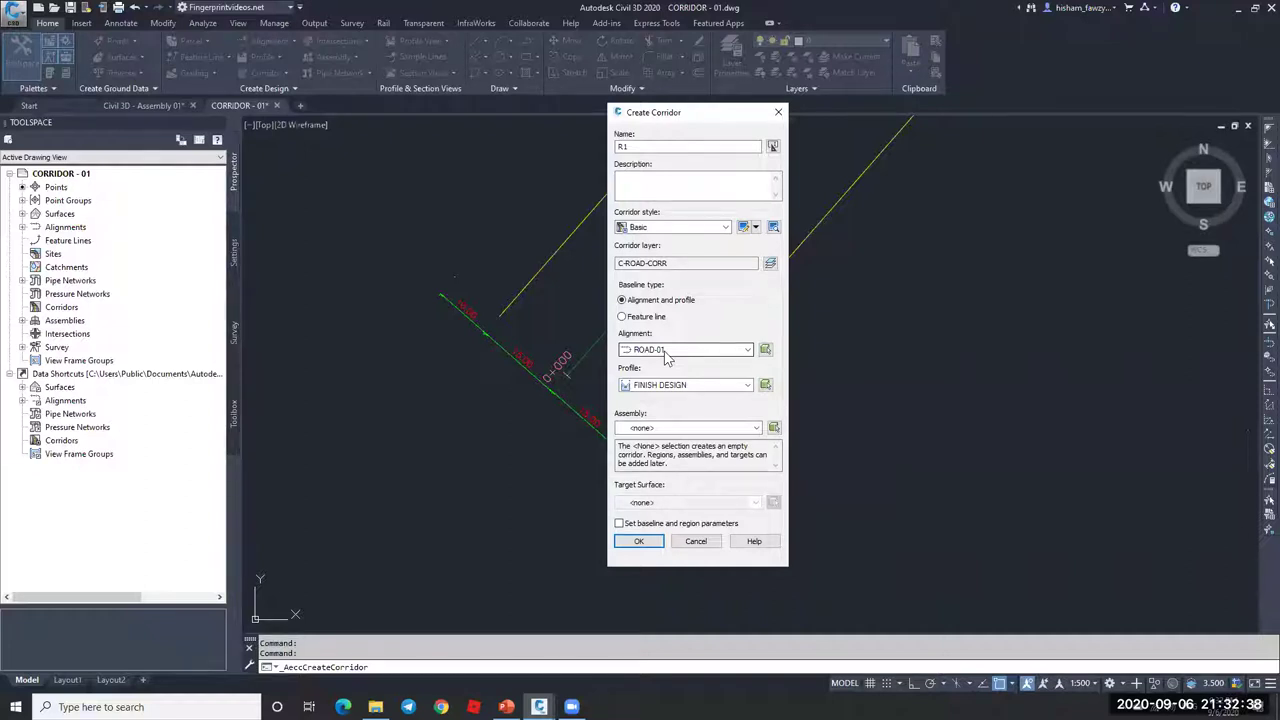
pyautogui.click(657, 317)
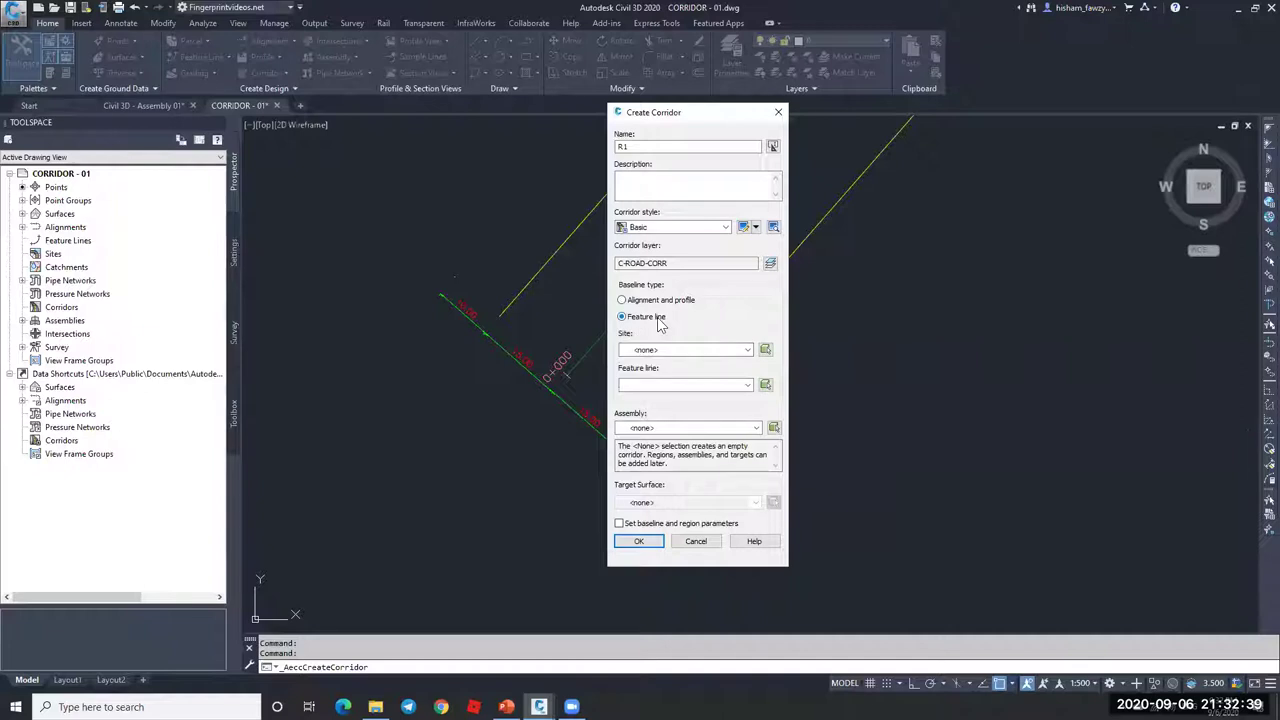
pyautogui.click(672, 384)
pyautogui.click(673, 402)
pyautogui.click(672, 350)
pyautogui.click(660, 362)
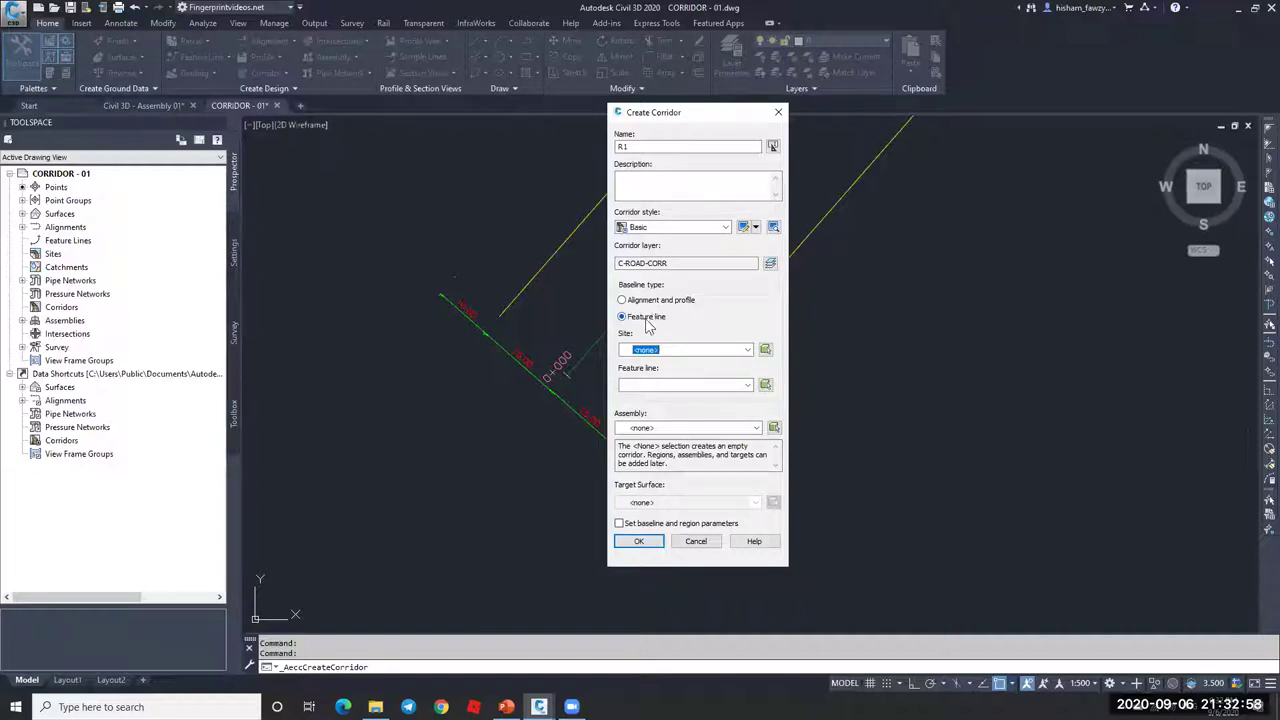
pyautogui.click(641, 304)
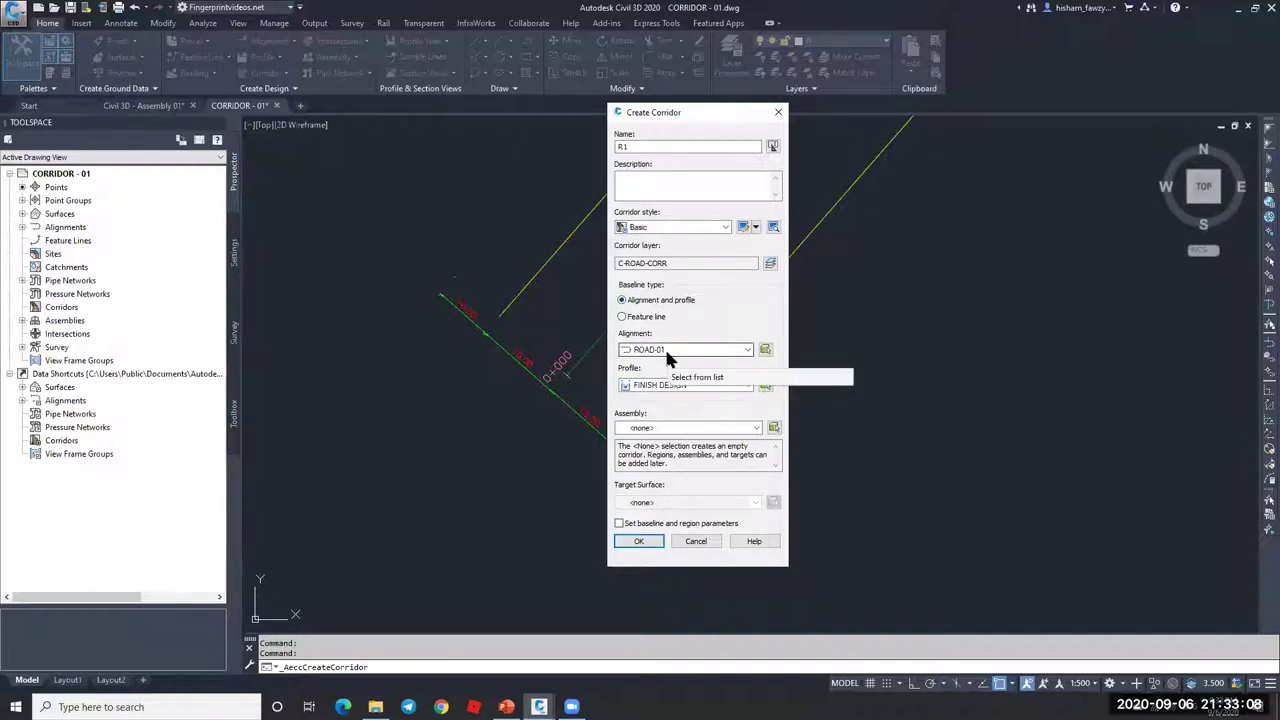
# - Create corridor R1 with profile FINISH DESIGN, assembly FULL SECTION 1 and target surface <none>
pyautogui.click(685, 386)
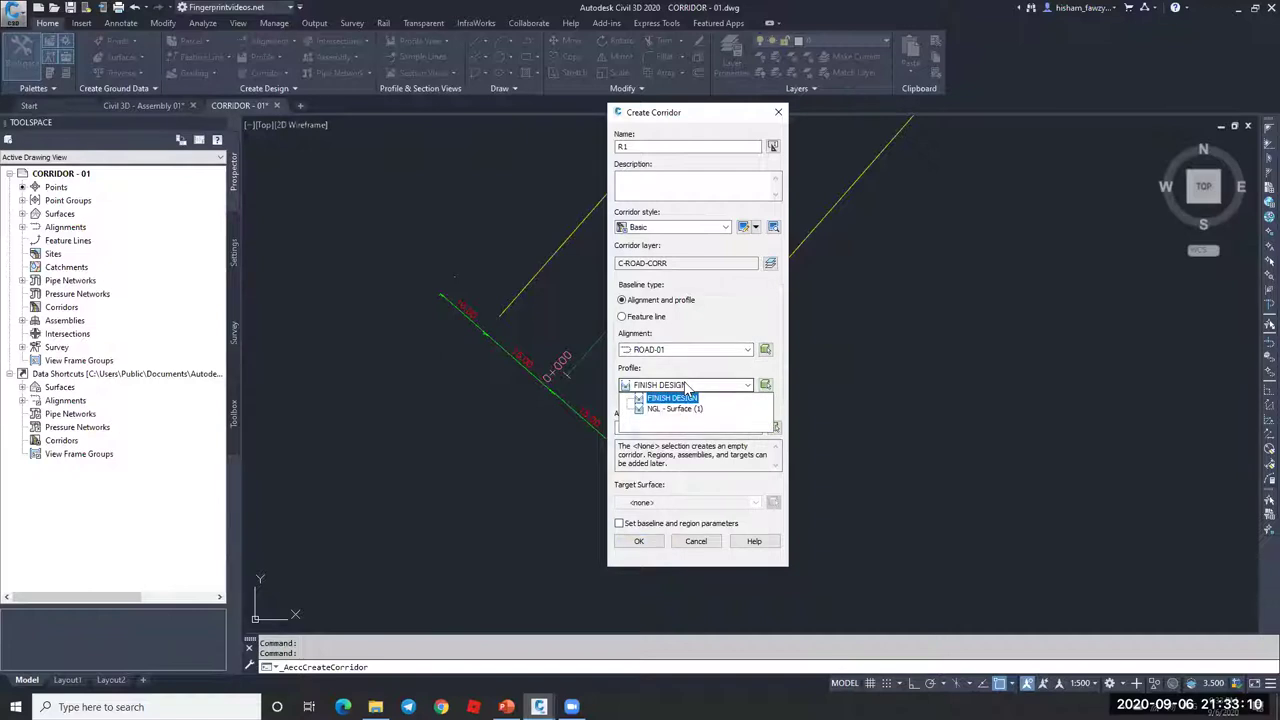
pyautogui.click(676, 398)
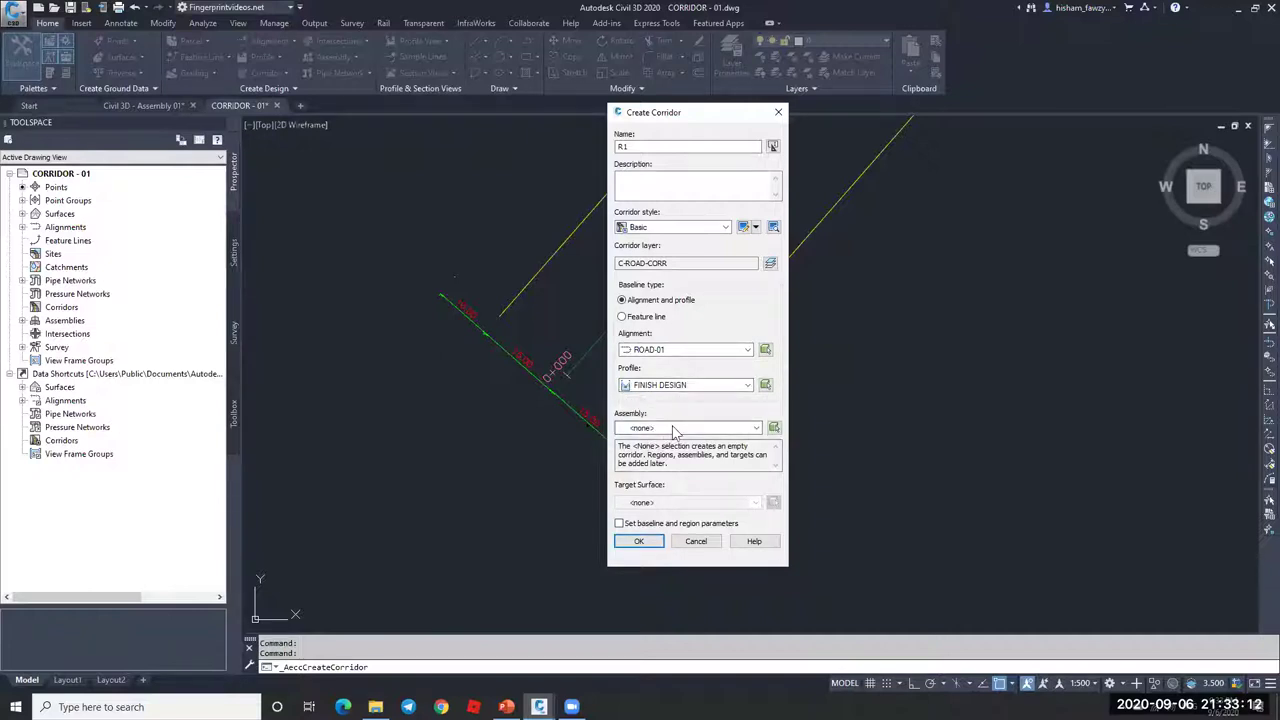
pyautogui.click(673, 430)
pyautogui.click(668, 449)
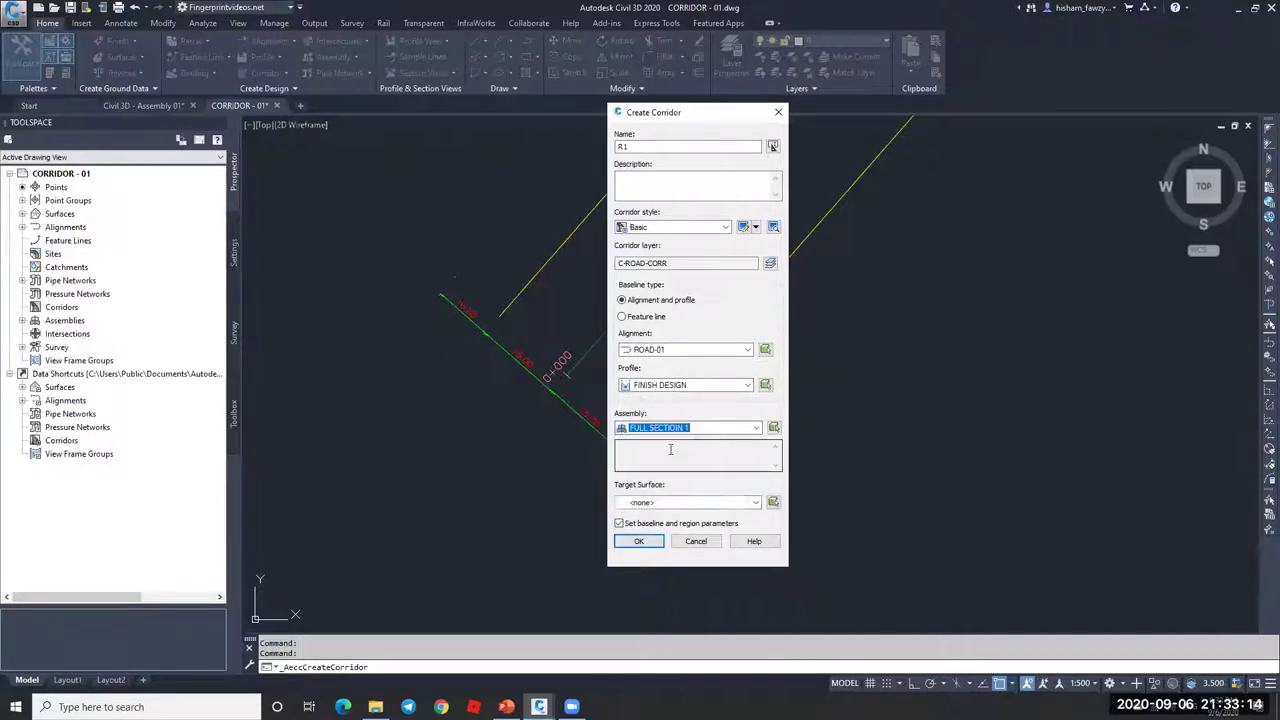
pyautogui.click(659, 502)
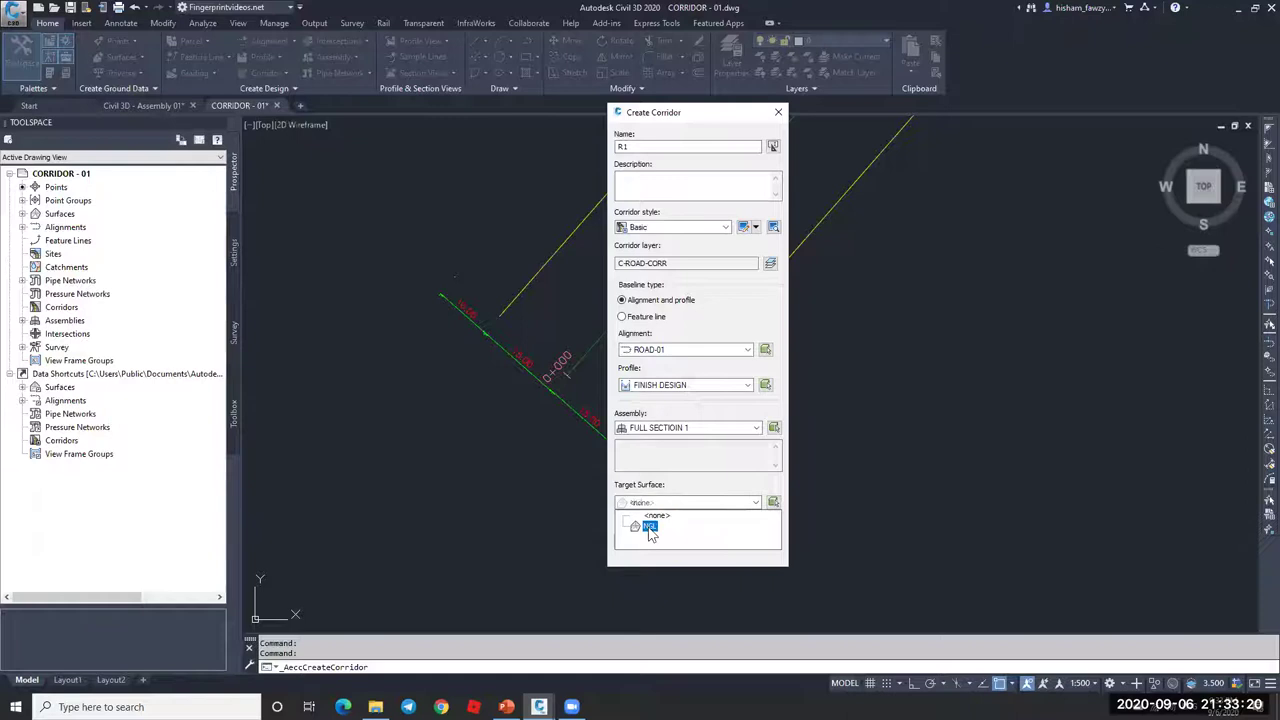
pyautogui.click(668, 484)
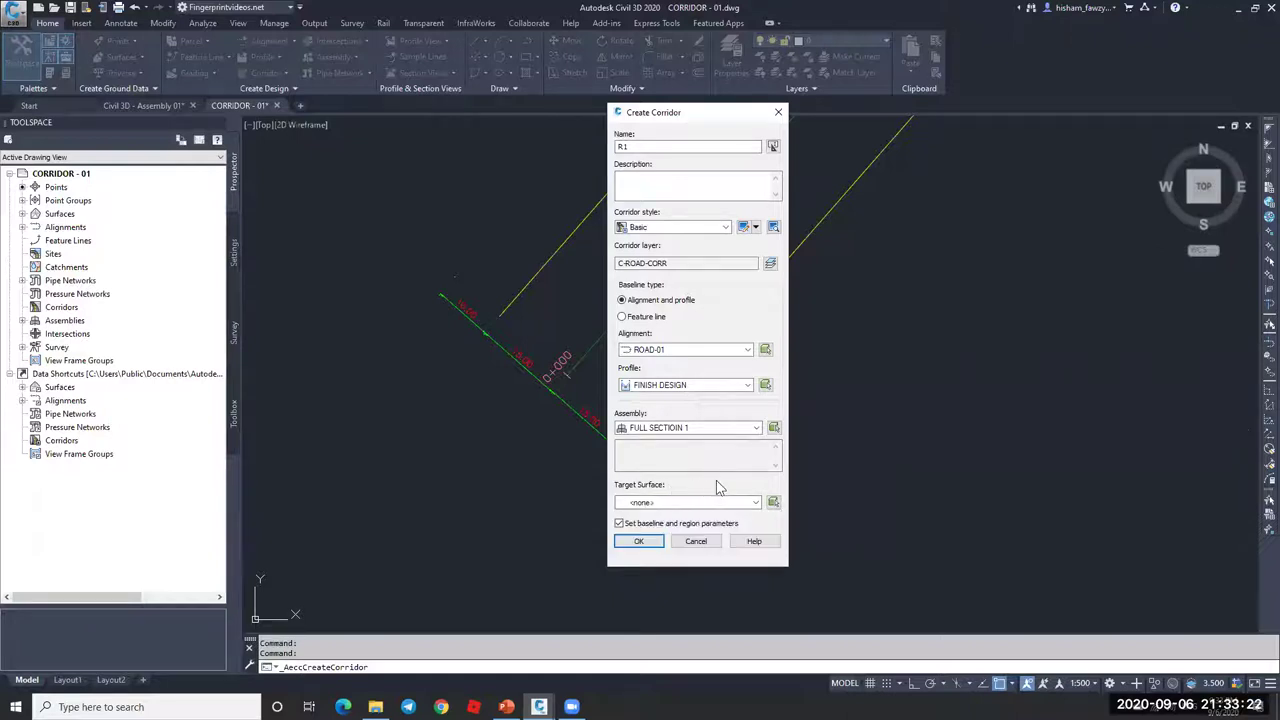
pyautogui.click(690, 502)
pyautogui.click(664, 502)
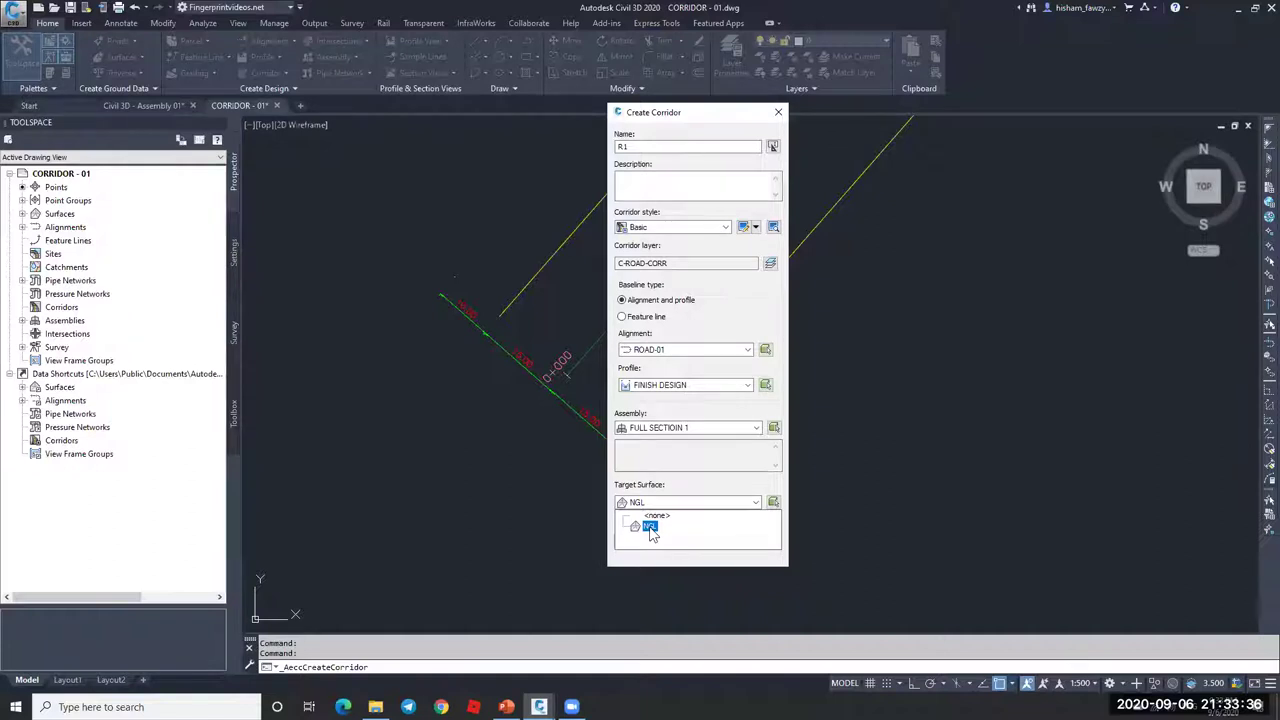
pyautogui.click(656, 515)
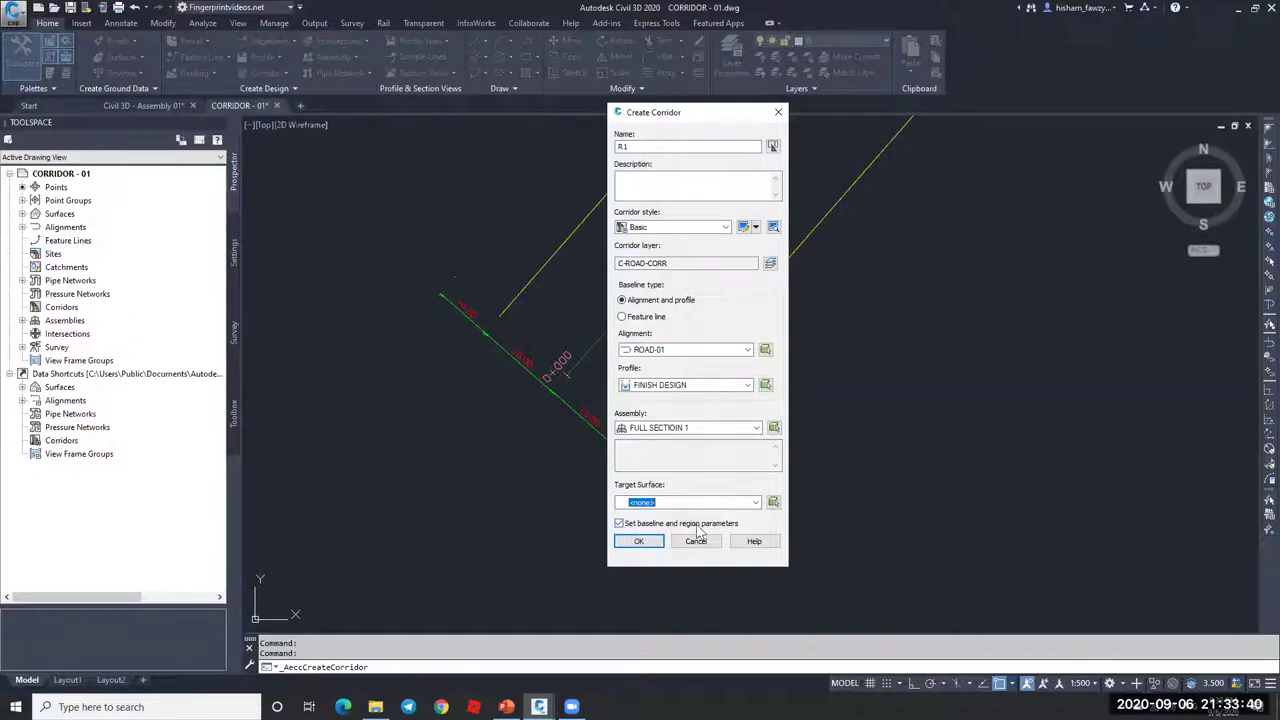
pyautogui.click(638, 542)
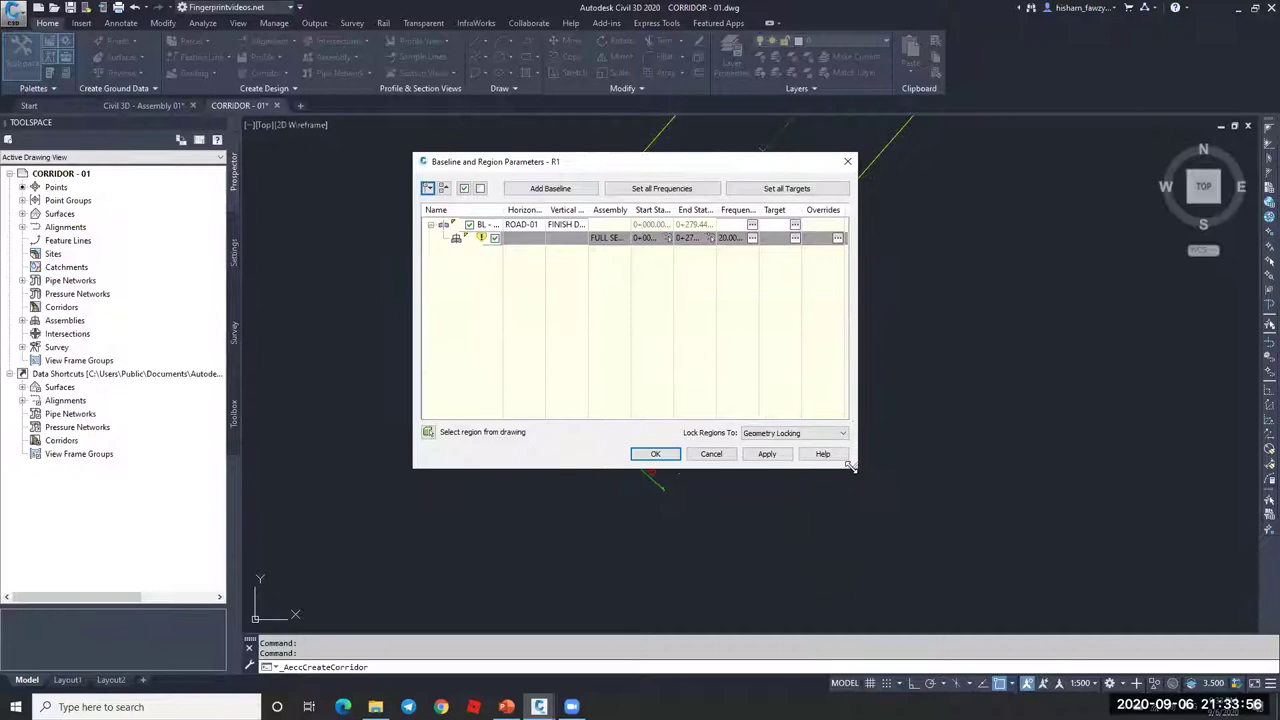
# - Widen the R1 Baseline and Region Parameters window, then abandon adding a second baseline
pyautogui.moveTo(849, 466); pyautogui.dragTo(943, 514)
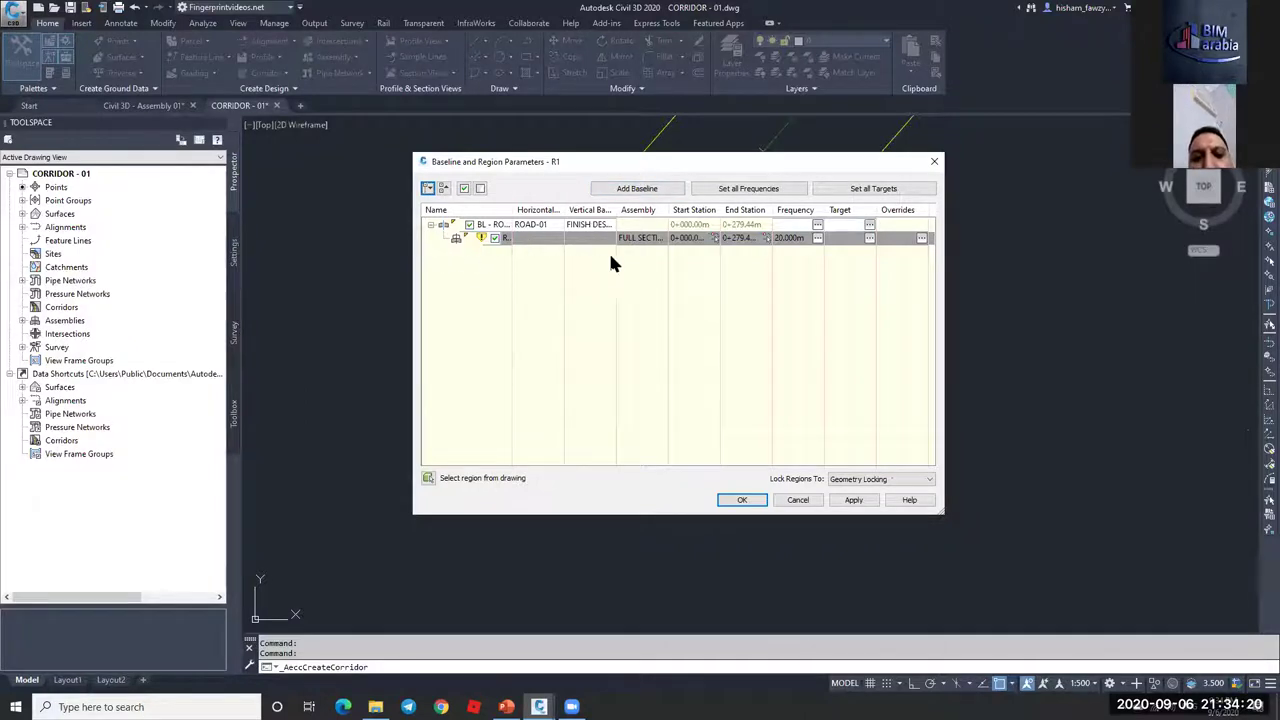
pyautogui.click(622, 189)
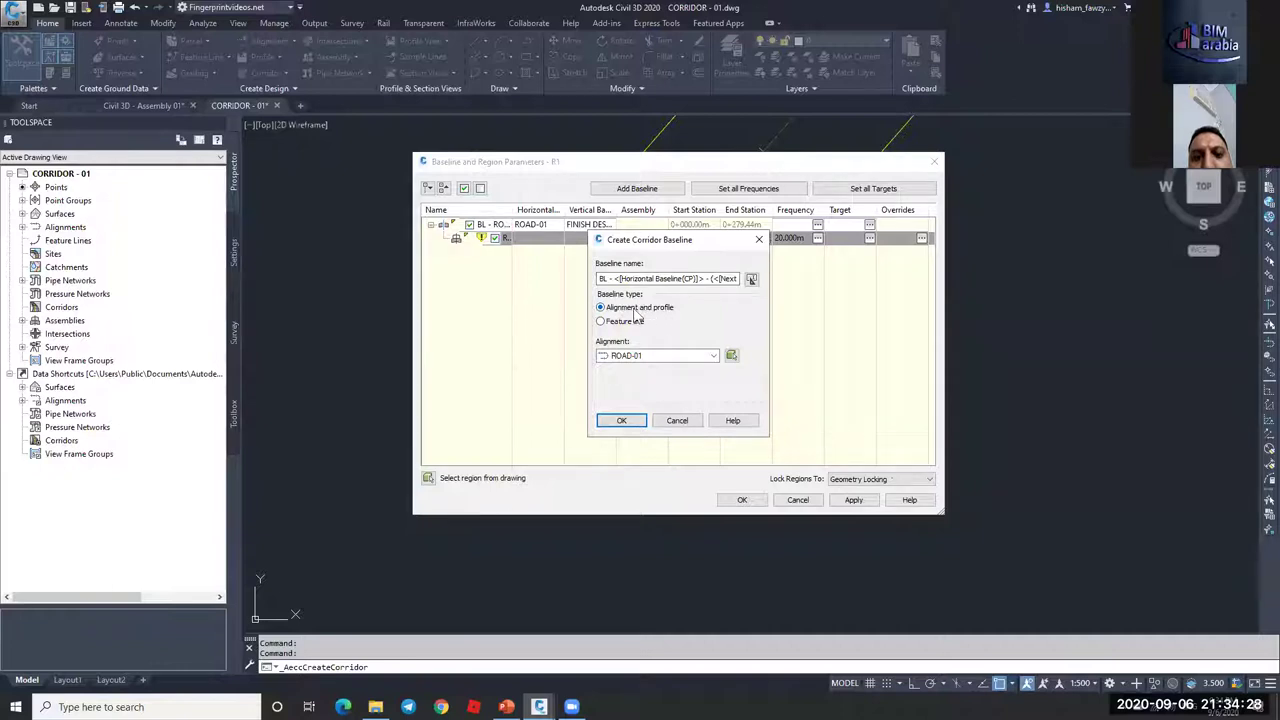
pyautogui.click(672, 421)
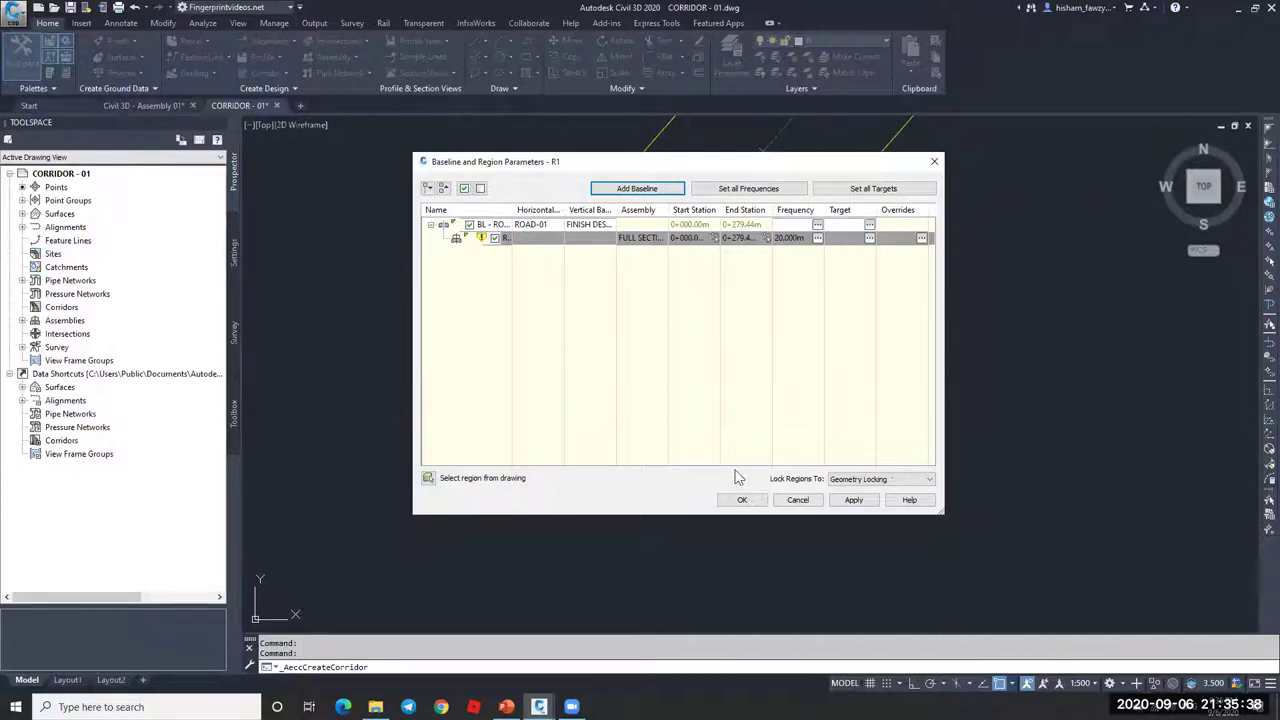
# - Confirm the baseline and region parameters and rebuild corridor R1
pyautogui.click(740, 499)
pyautogui.click(577, 329)
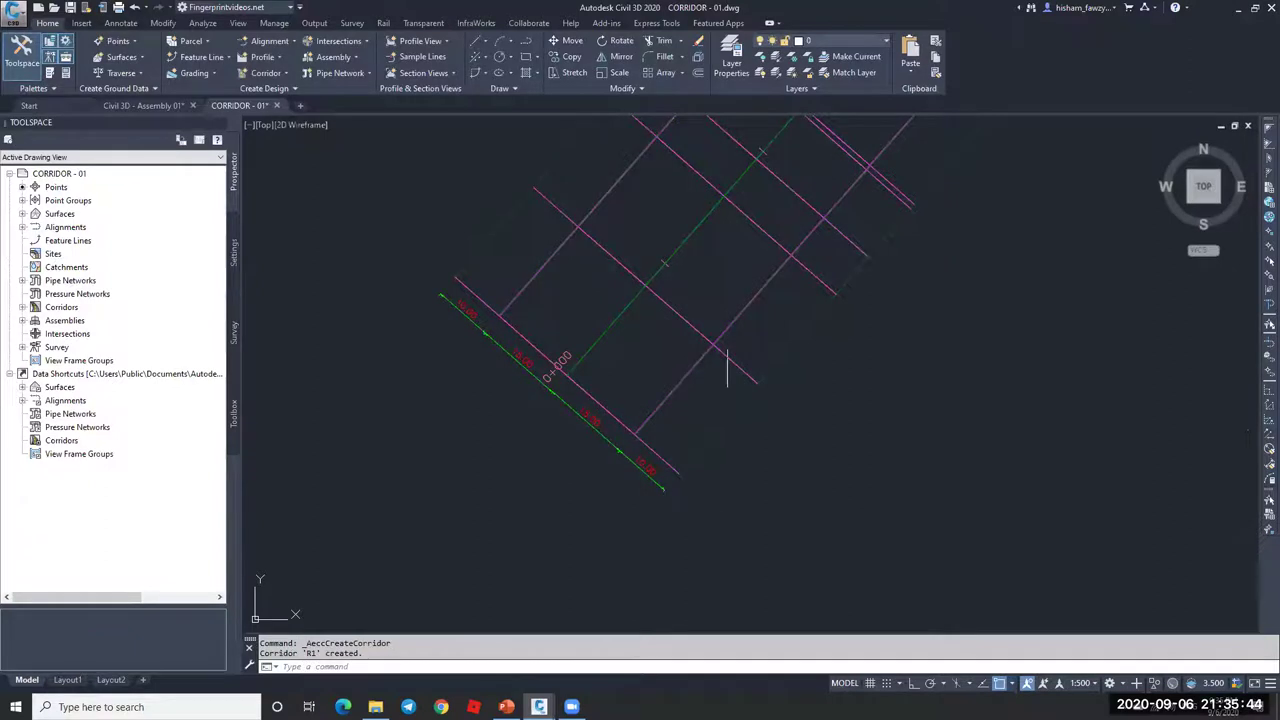
pyautogui.scroll(-4, 727, 362)
pyautogui.scroll(4, 705, 298)
# - Select corridor R1 and open it in the Object Viewer
pyautogui.scroll(-2, 749, 223)
pyautogui.scroll(2, 628, 376)
pyautogui.click(508, 458)
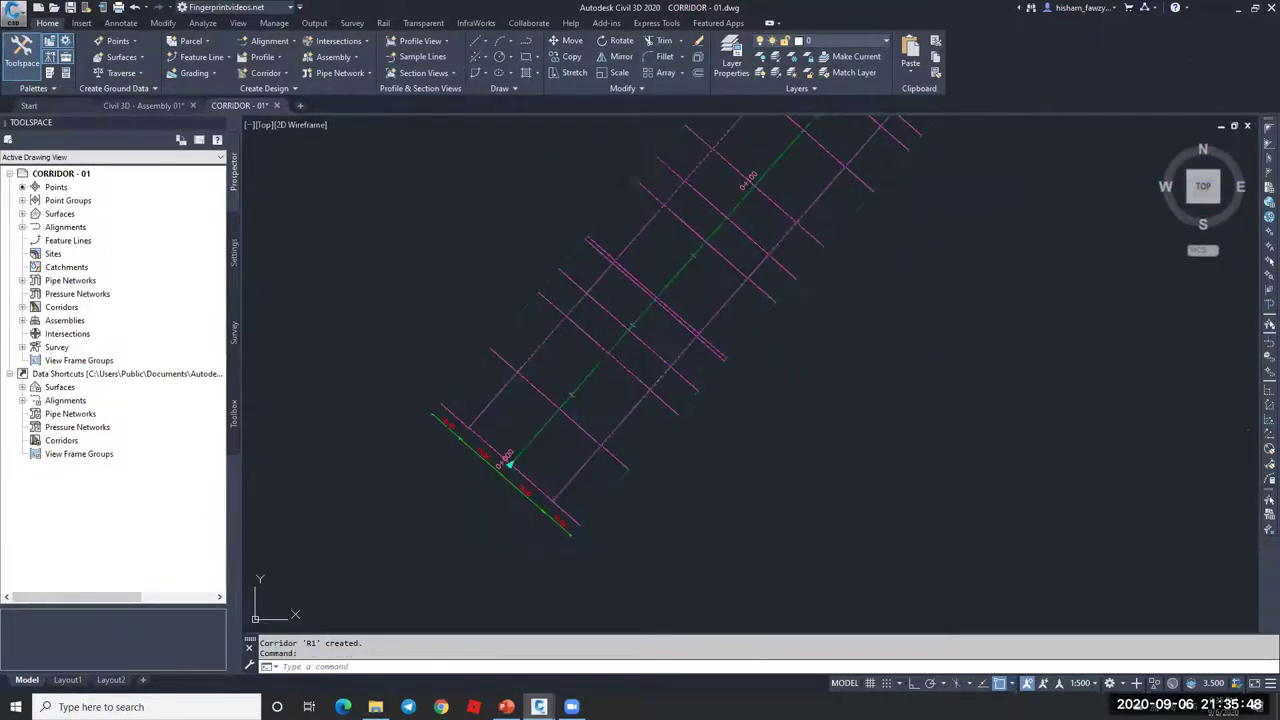
pyautogui.click(56, 56)
# - Maximize the Object Viewer and orbit corridor R1 into an angled 3D view
pyautogui.click(753, 192)
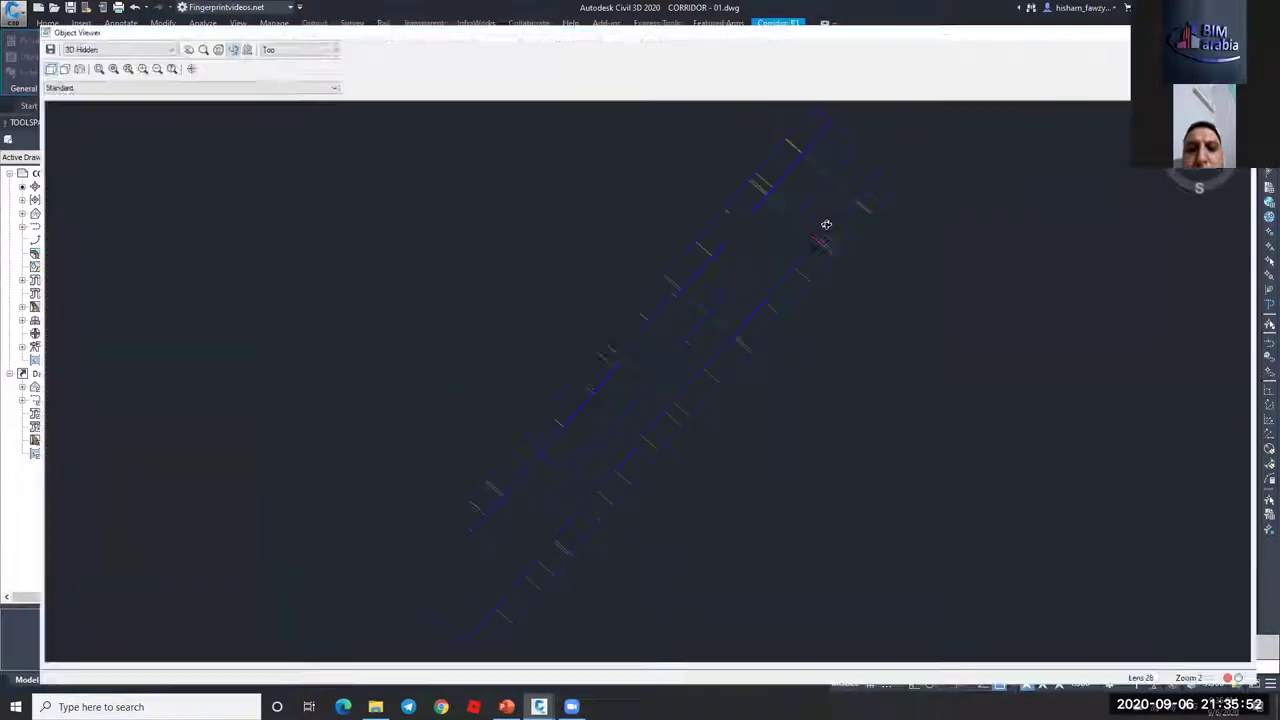
pyautogui.click(1207, 150)
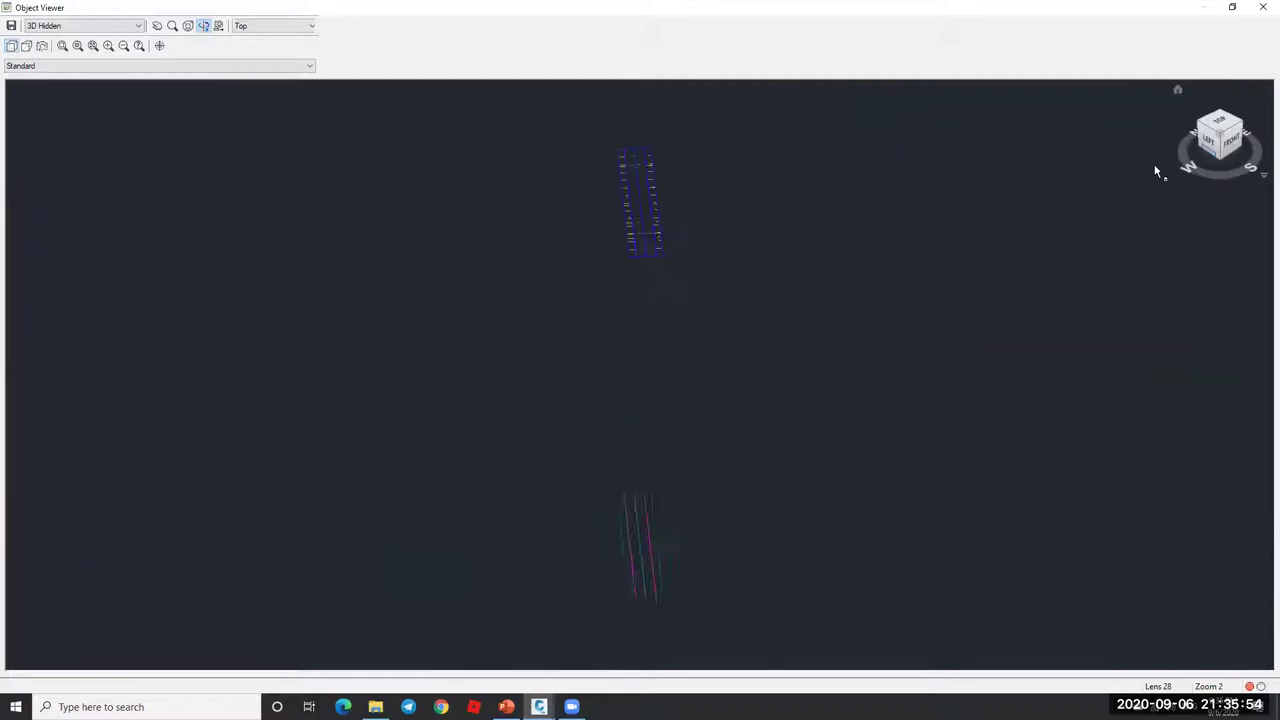
pyautogui.moveTo(680, 251); pyautogui.dragTo(677, 386)
pyautogui.scroll(4, 677, 386)
pyautogui.scroll(-5, 706, 371)
pyautogui.moveTo(753, 351); pyautogui.dragTo(707, 420)
pyautogui.scroll(2, 707, 420)
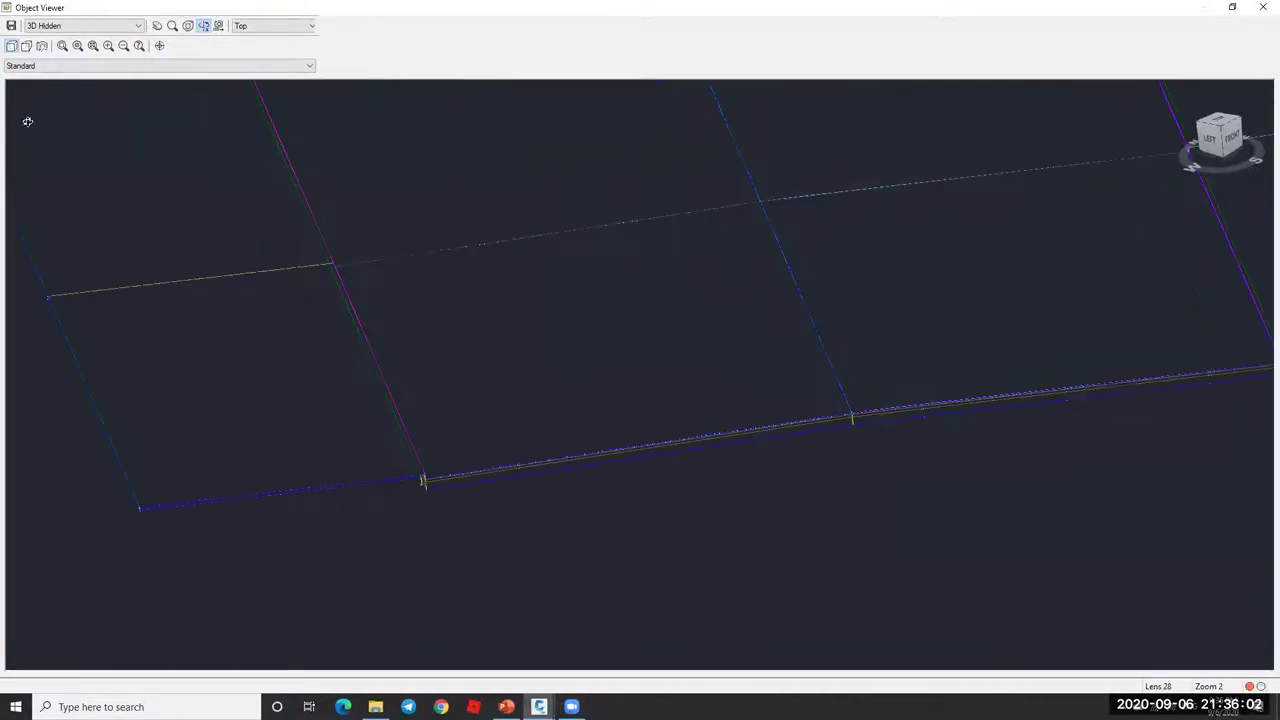
# - Shade the corridor in Conceptual style, then switch it to 3dWireframe
pyautogui.click(46, 27)
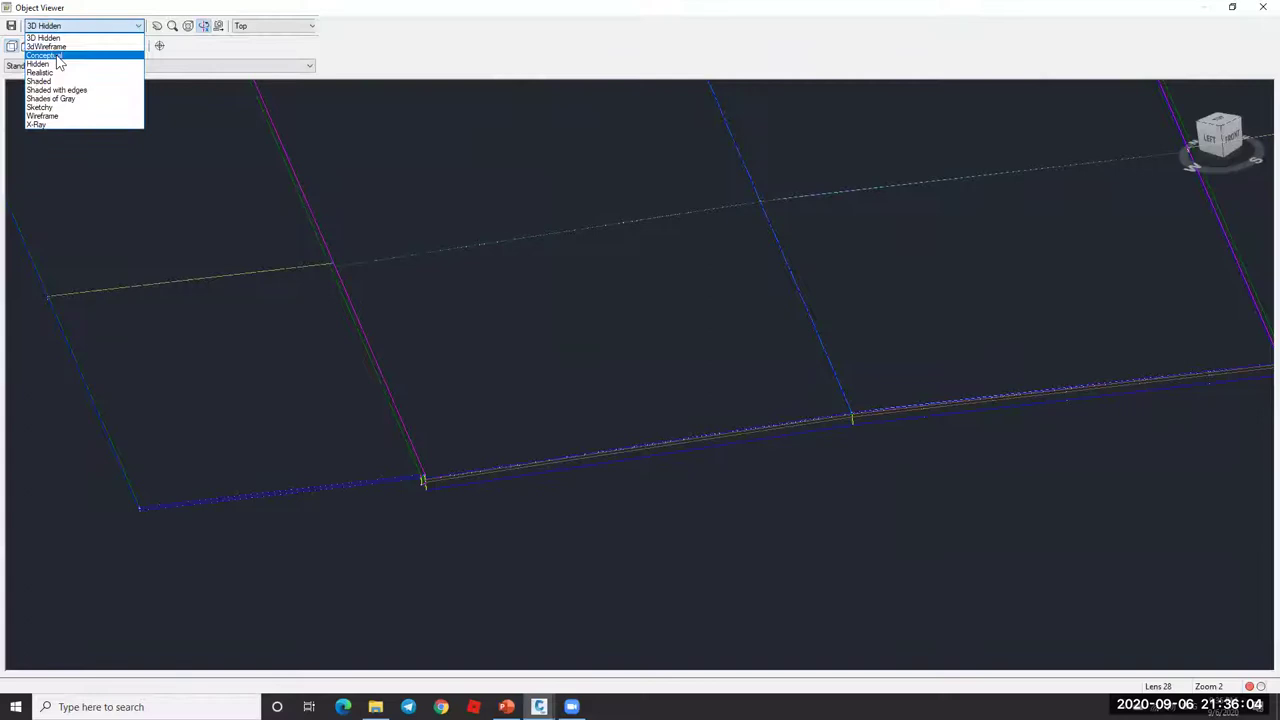
pyautogui.click(57, 56)
pyautogui.click(62, 27)
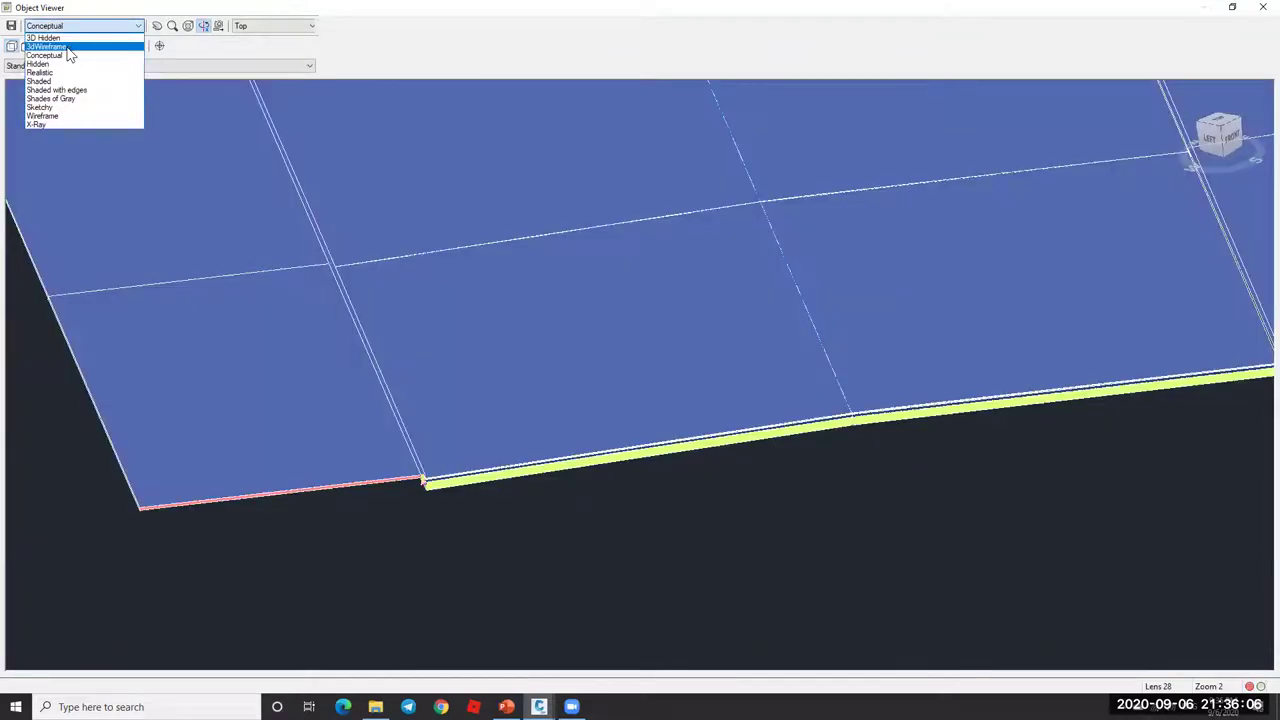
pyautogui.click(58, 48)
# - Pan along the yellow lane edge to bring the lane end and pink line into view
pyautogui.scroll(3, 898, 424)
pyautogui.scroll(-4, 640, 280)
pyautogui.scroll(3, 674, 325)
pyautogui.moveTo(754, 291); pyautogui.dragTo(569, 277, button='middle')
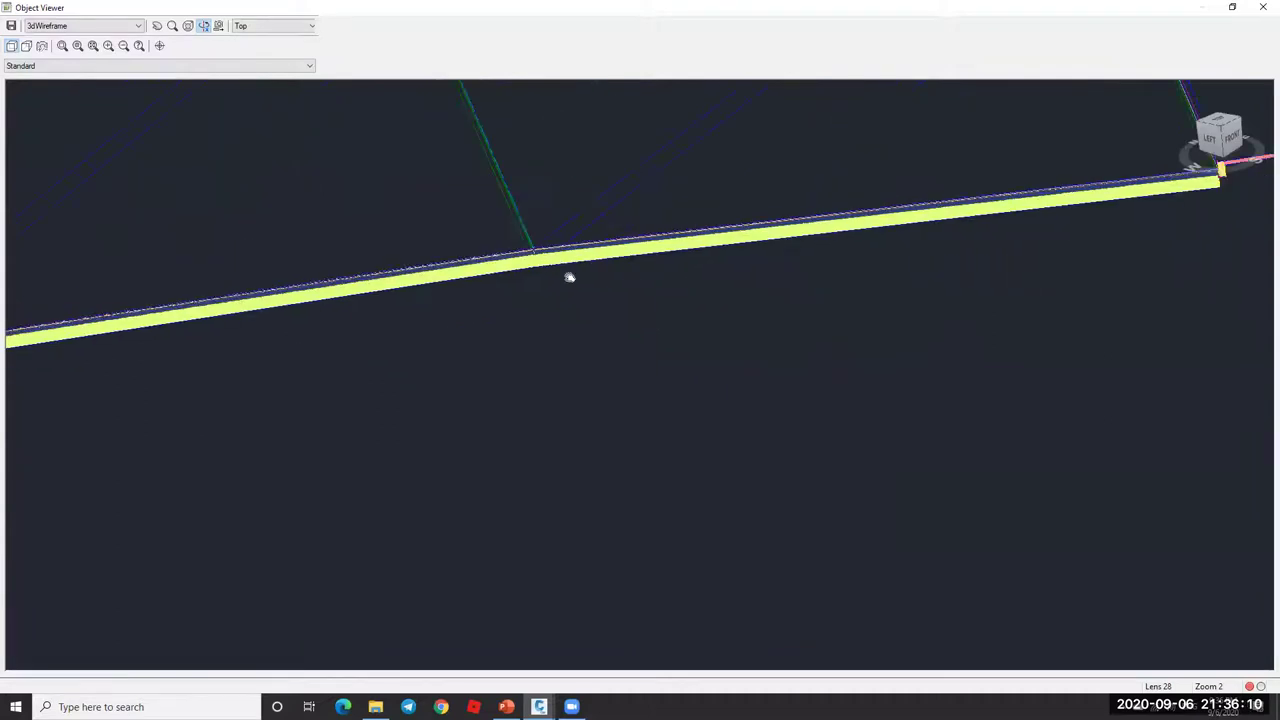
pyautogui.moveTo(1165, 204); pyautogui.dragTo(890, 241, button='middle')
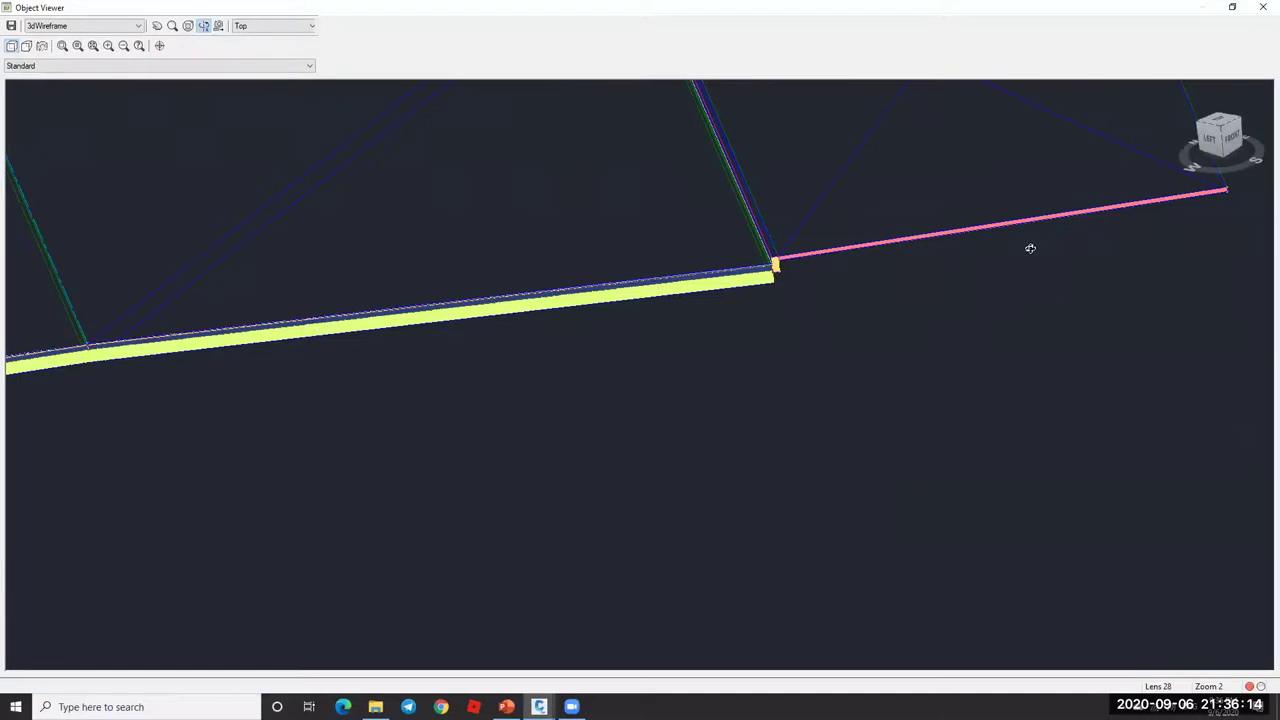
pyautogui.scroll(-3, 614, 323)
pyautogui.scroll(3, 623, 297)
pyautogui.moveTo(652, 292); pyautogui.dragTo(760, 343, button='middle')
pyautogui.scroll(-2, 579, 302)
pyautogui.scroll(-2, 751, 271)
pyautogui.scroll(3, 947, 367)
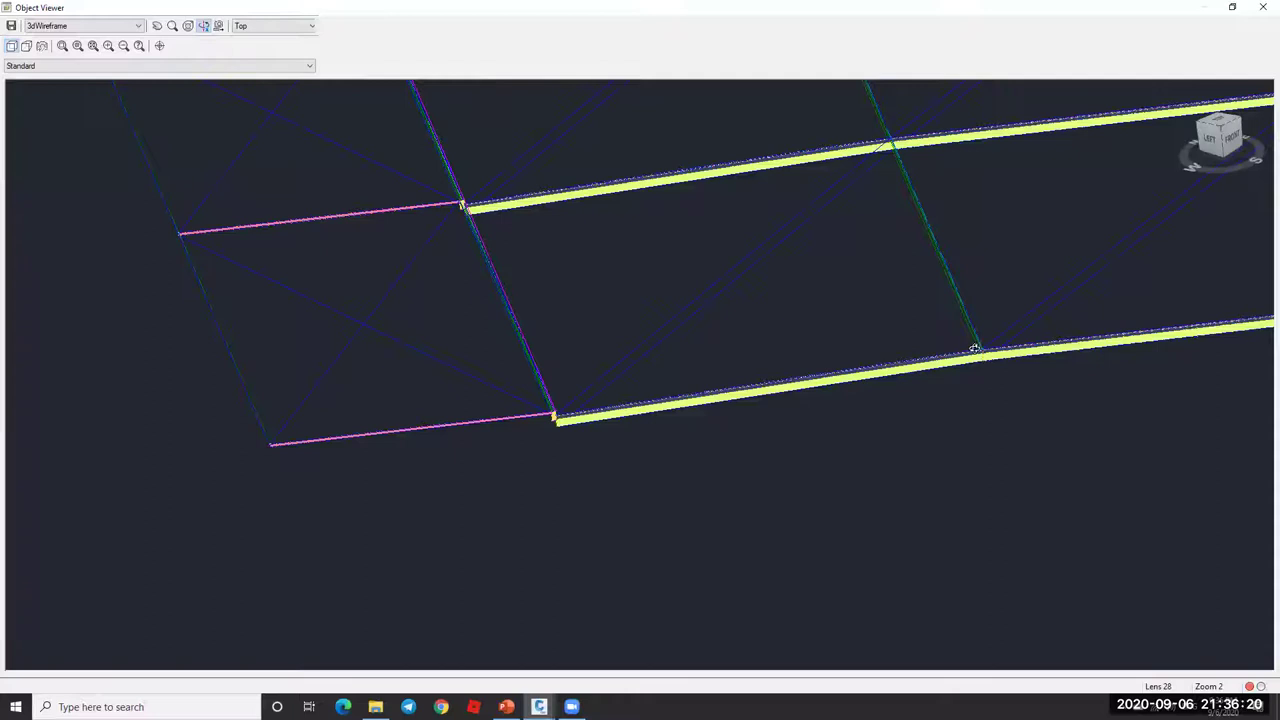
pyautogui.scroll(3, 985, 355)
# - Tilt to view the lane edge side-on, recentre the corridor grid, then close the viewer
pyautogui.keyDown('shift'); pyautogui.moveTo(1031, 293); pyautogui.dragTo(694, 295, button='middle'); pyautogui.keyUp('shift')
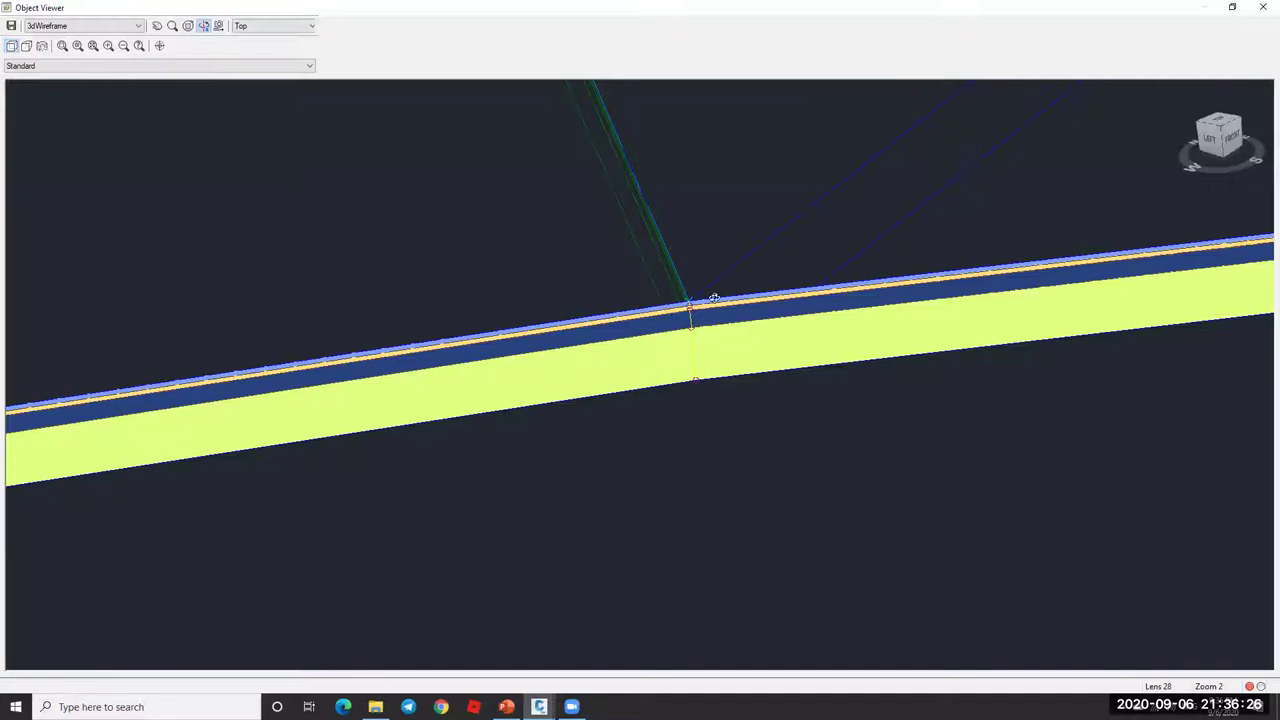
pyautogui.scroll(-5, 719, 345)
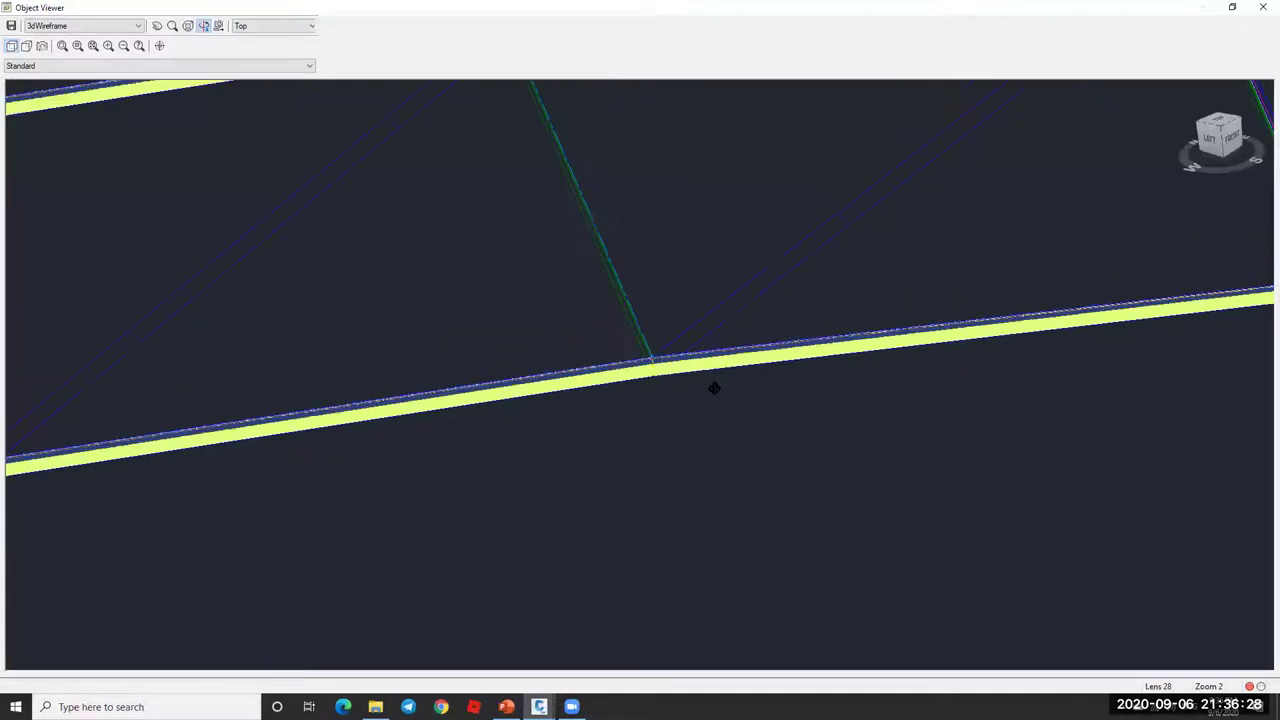
pyautogui.scroll(-3, 651, 328)
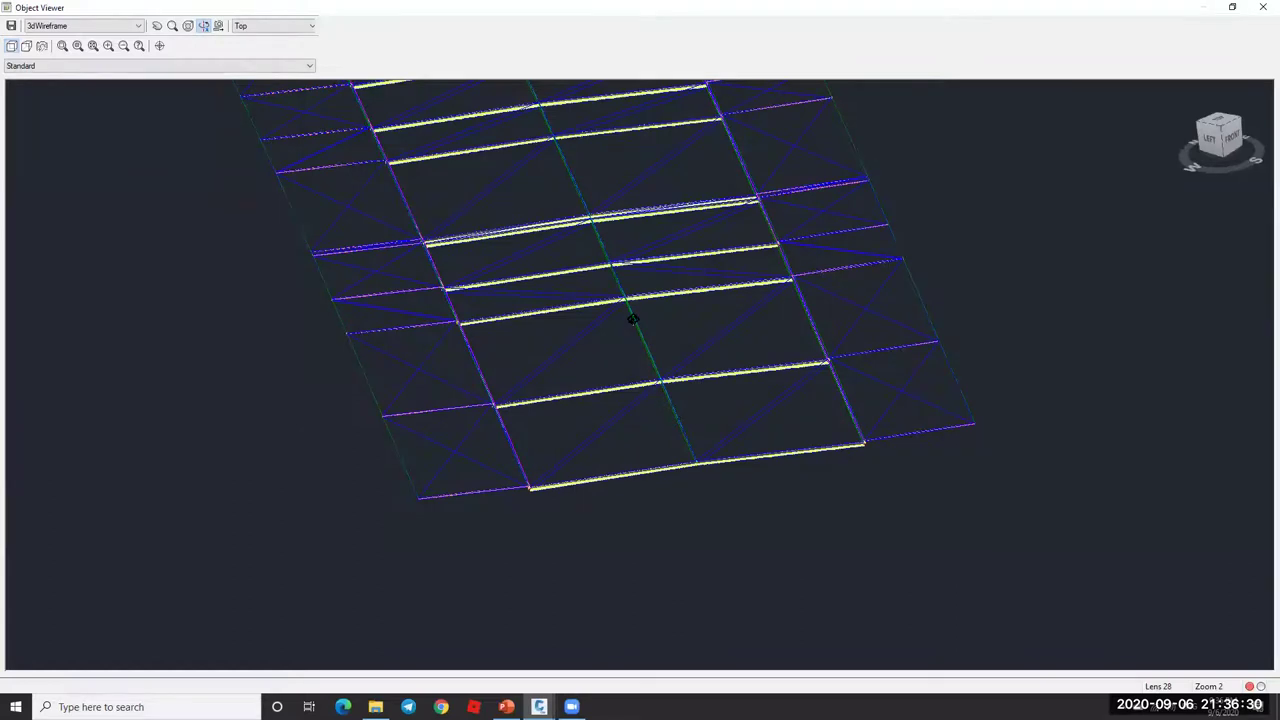
pyautogui.scroll(2, 698, 445)
pyautogui.scroll(3, 734, 498)
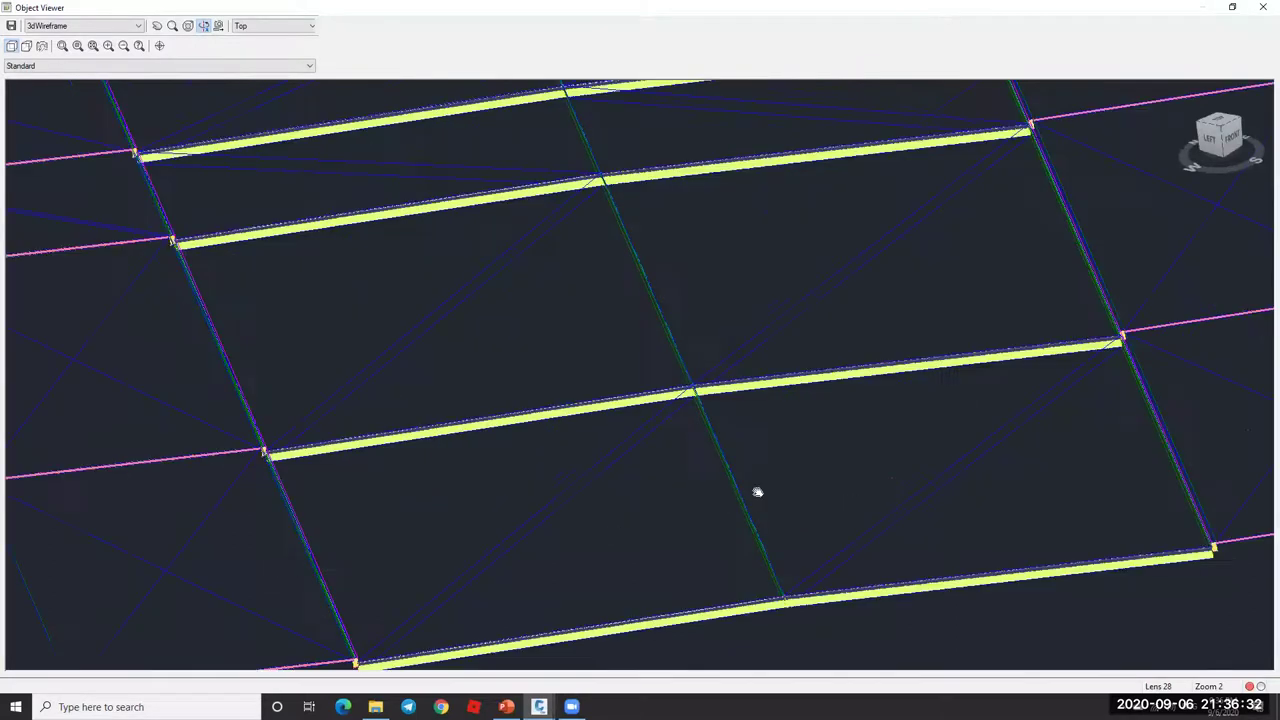
pyautogui.scroll(2, 826, 586)
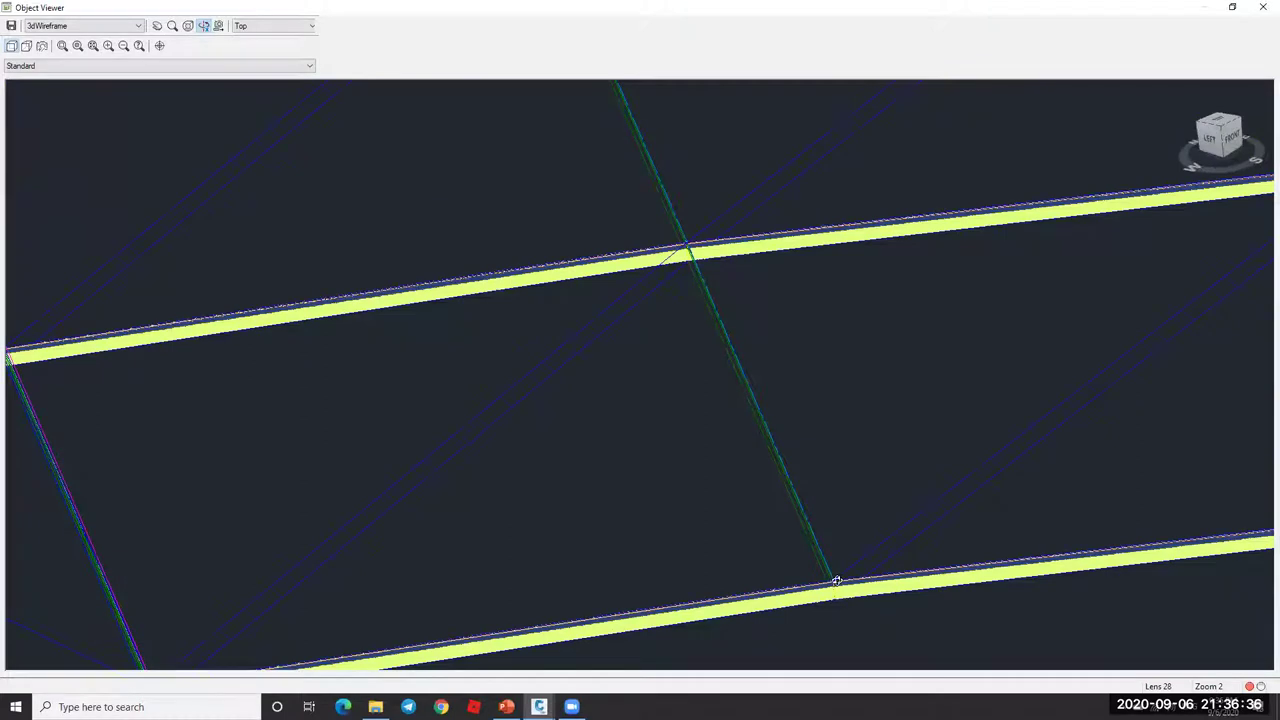
pyautogui.scroll(-4, 763, 471)
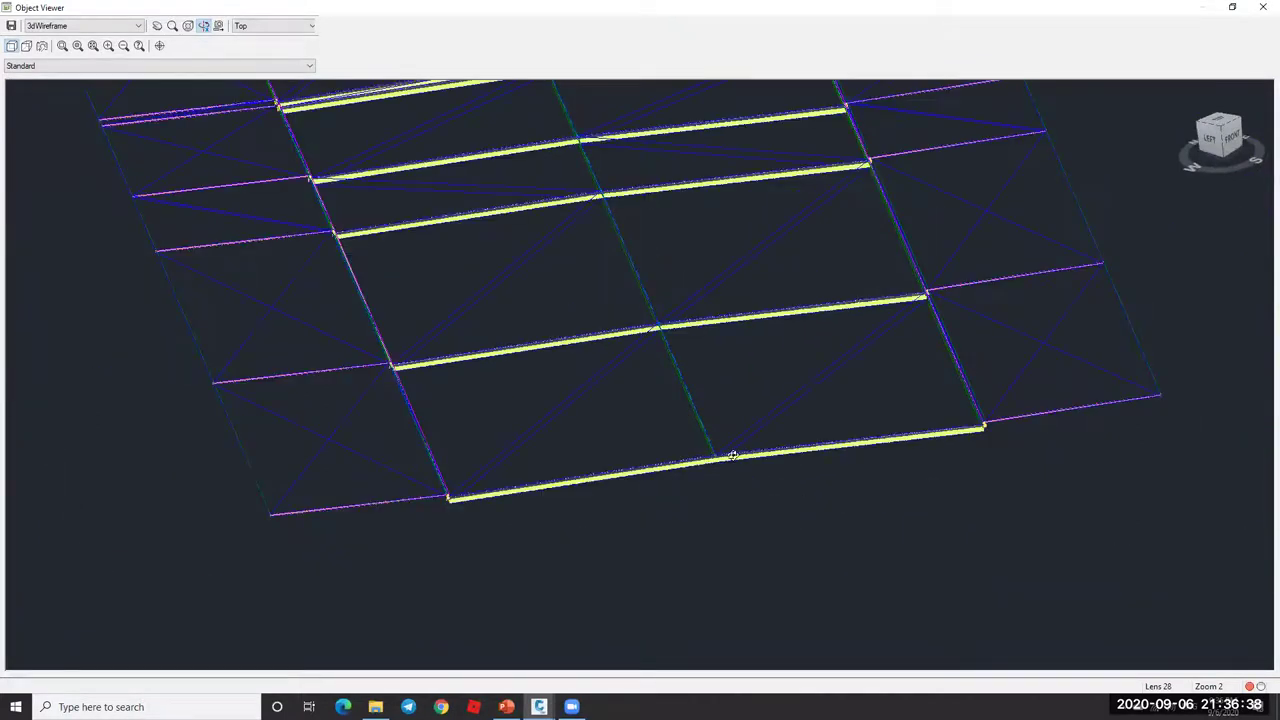
pyautogui.moveTo(731, 357); pyautogui.dragTo(817, 400, button='middle')
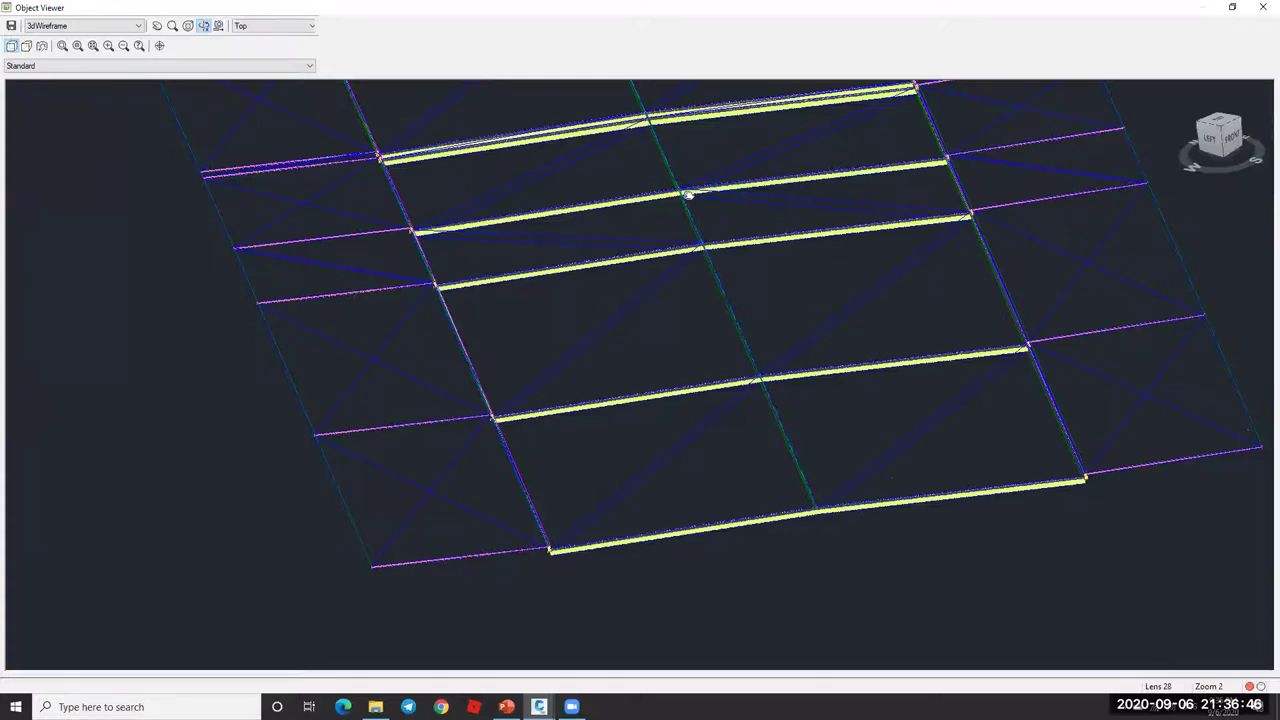
pyautogui.scroll(3, 700, 230)
pyautogui.scroll(-1, 860, 360)
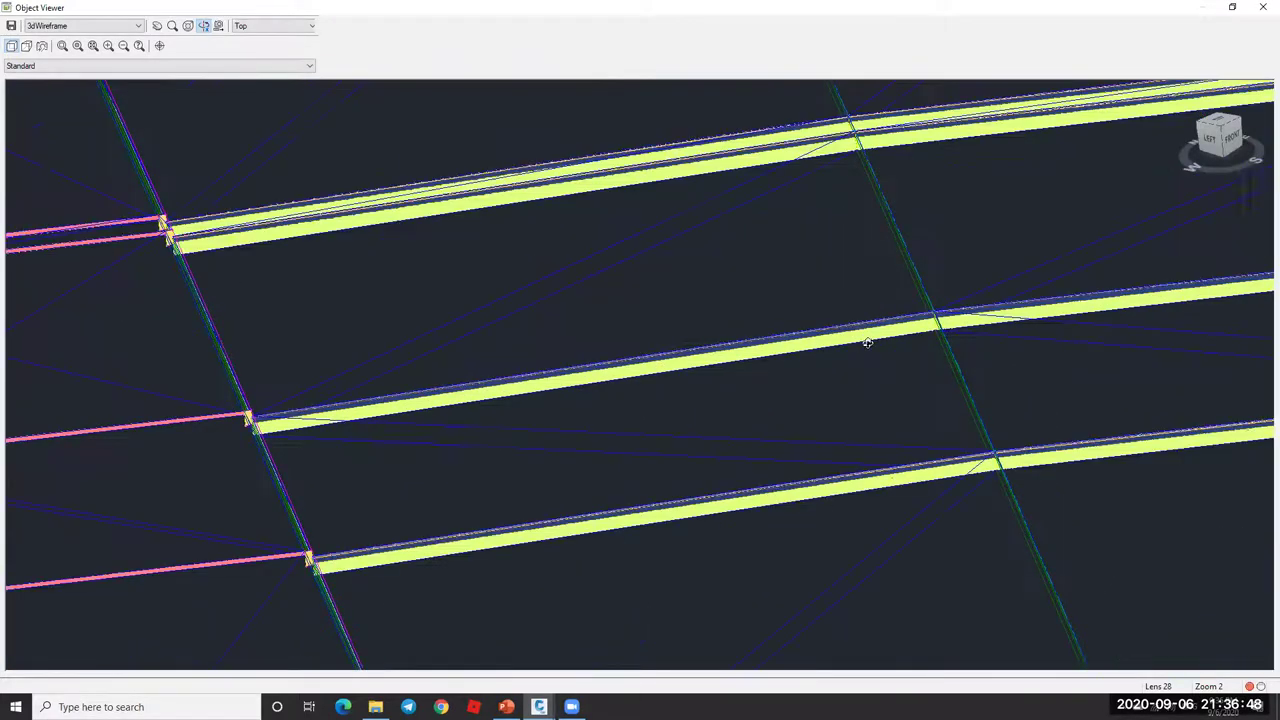
pyautogui.scroll(1, 851, 397)
pyautogui.scroll(-5, 700, 340)
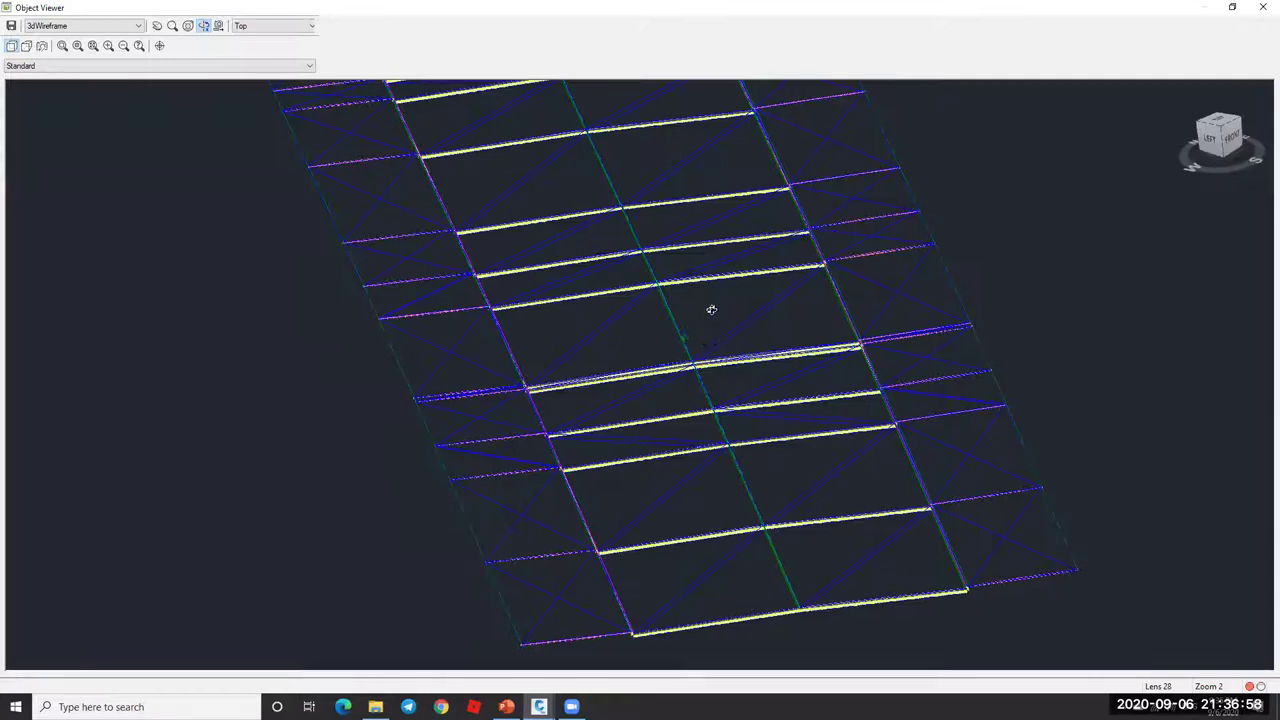
pyautogui.press('Escape')
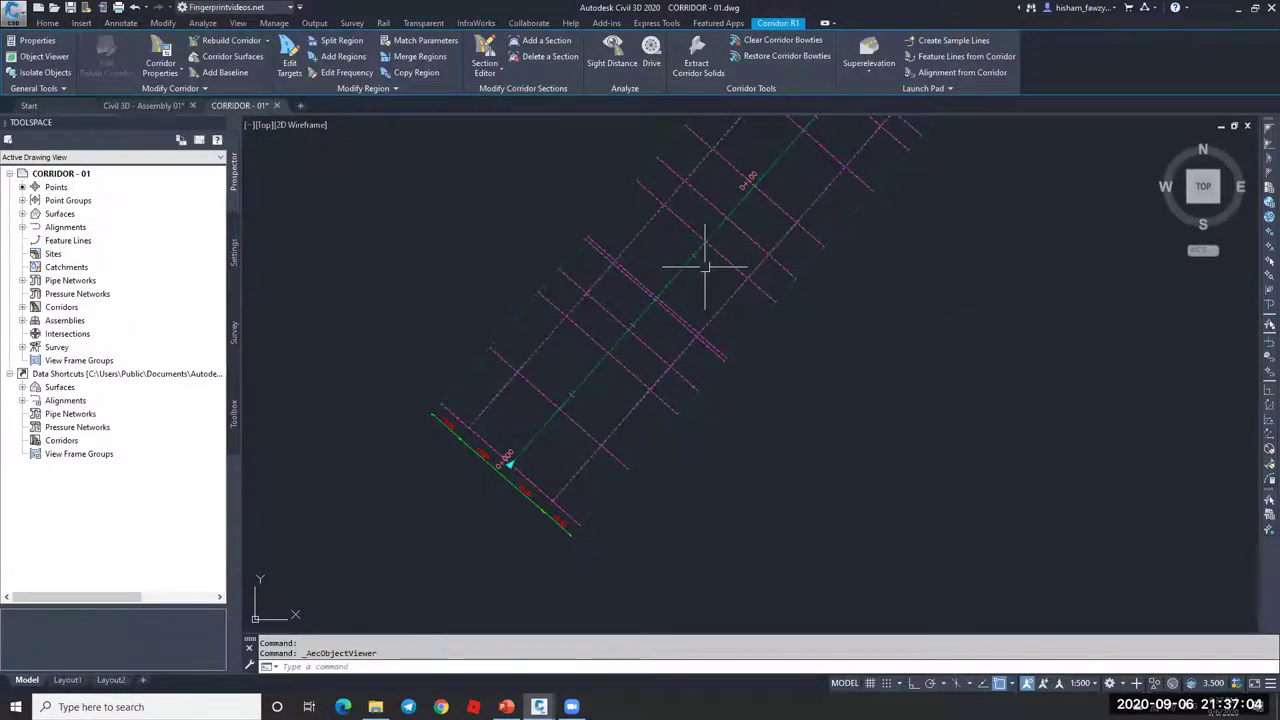
pyautogui.moveTo(704, 308)
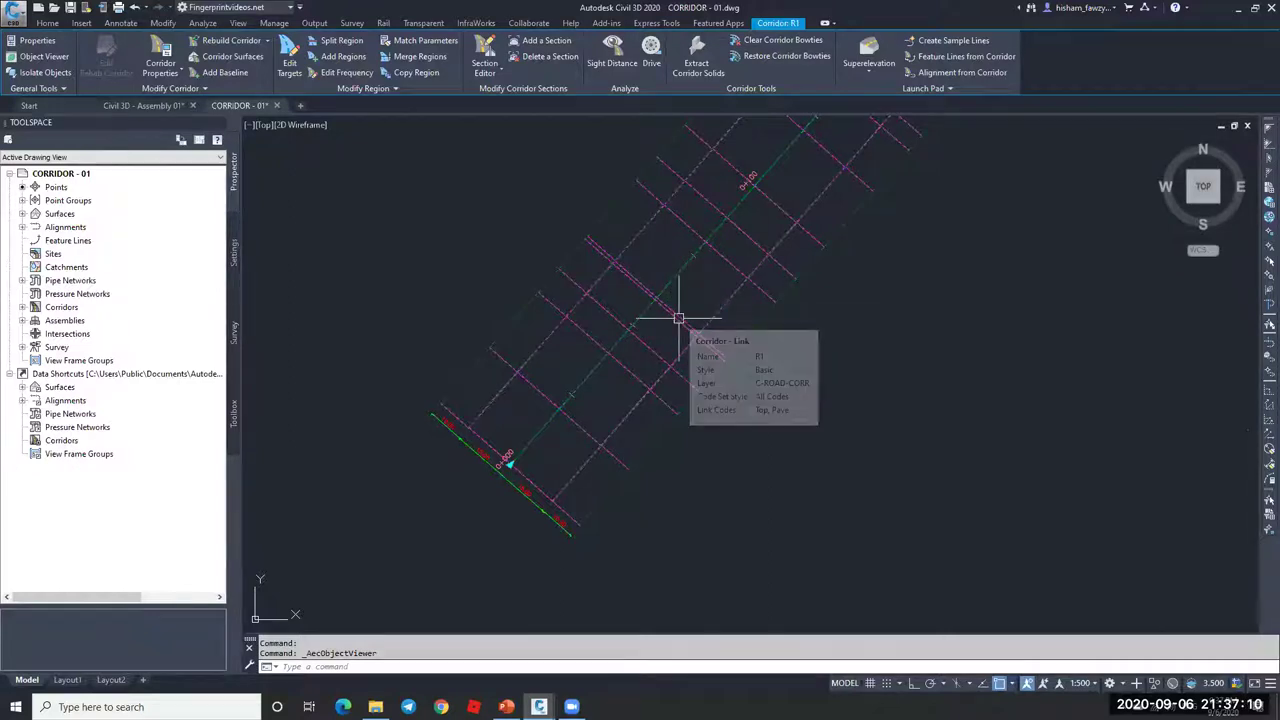
pyautogui.click(160, 45)
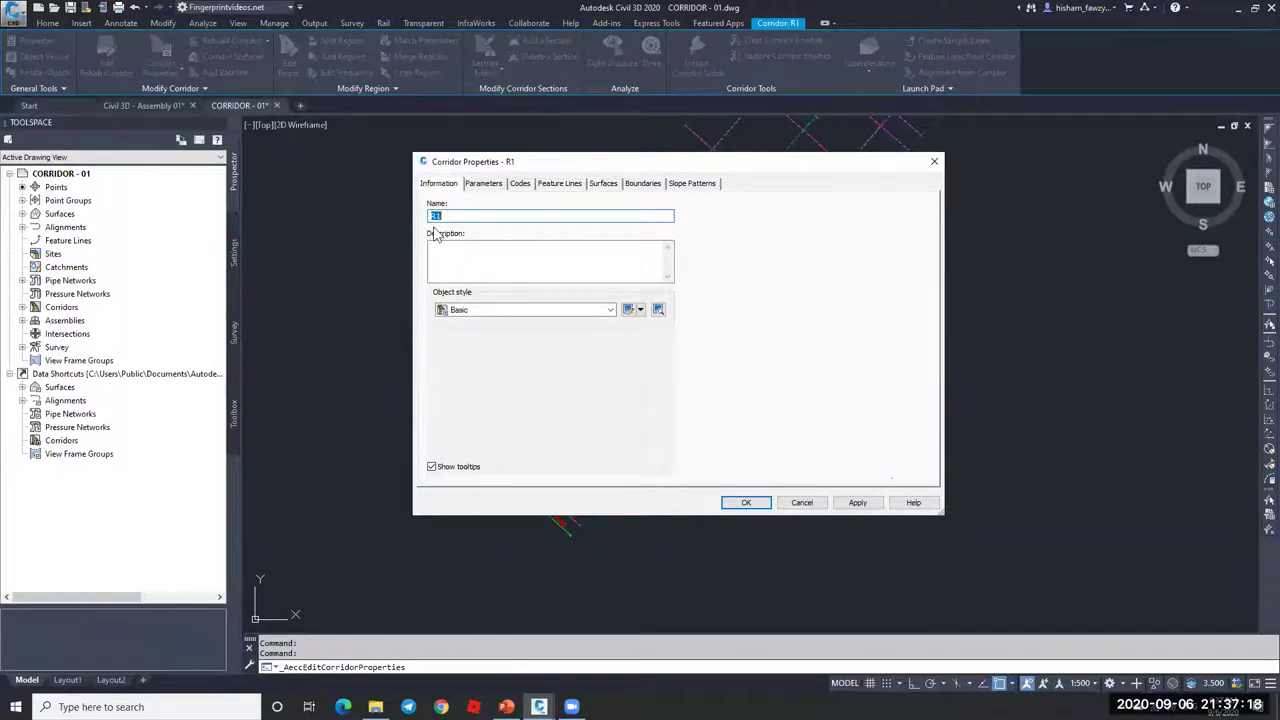
pyautogui.click(485, 186)
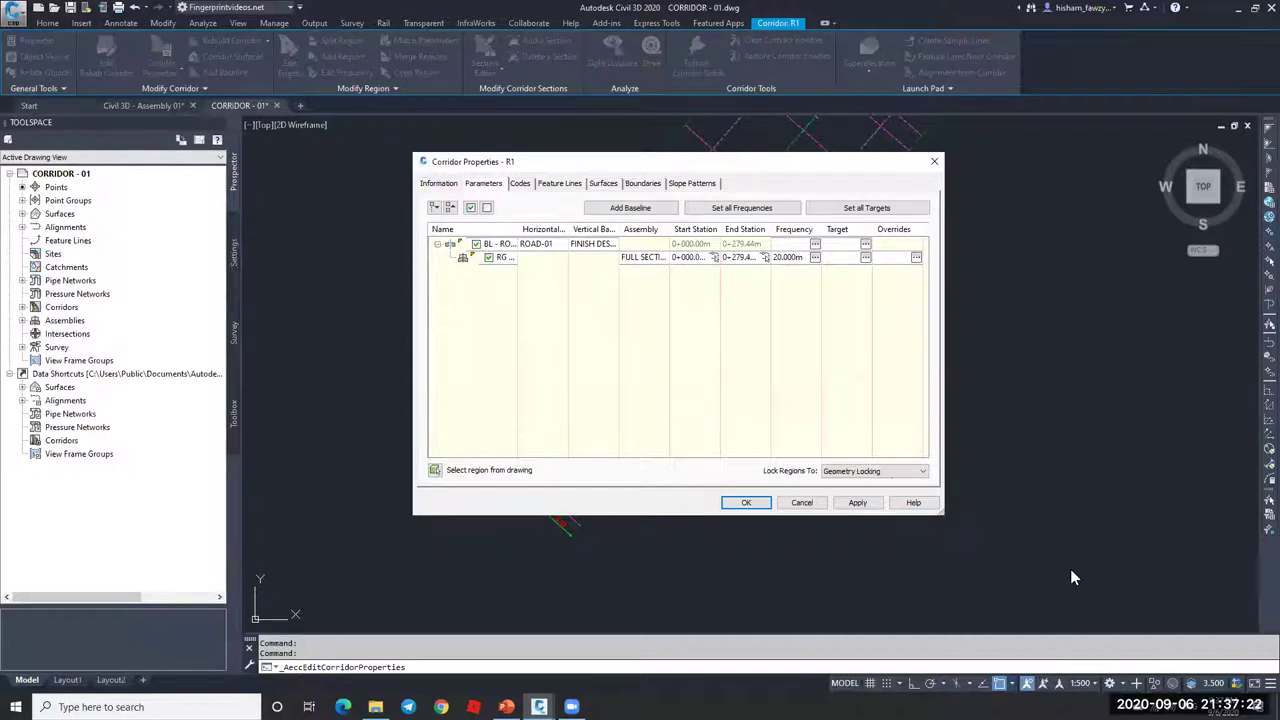
pyautogui.moveTo(1072, 577); pyautogui.dragTo(1074, 575)
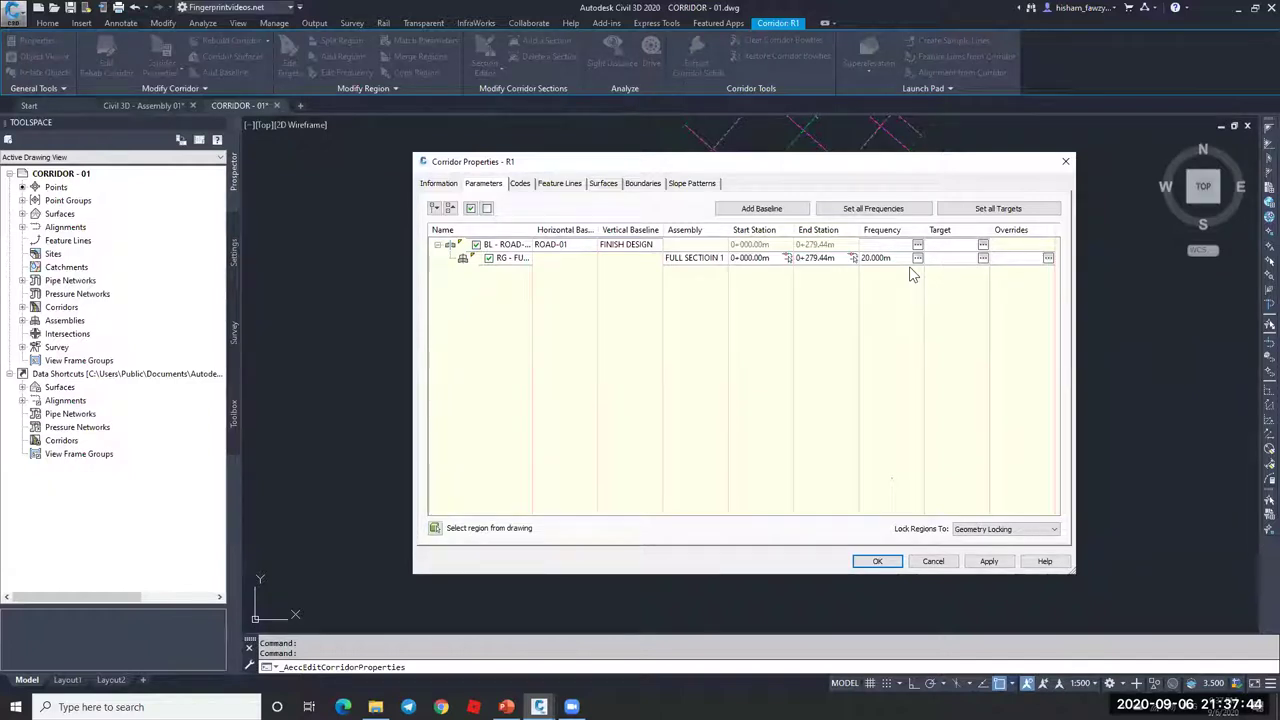
pyautogui.click(933, 561)
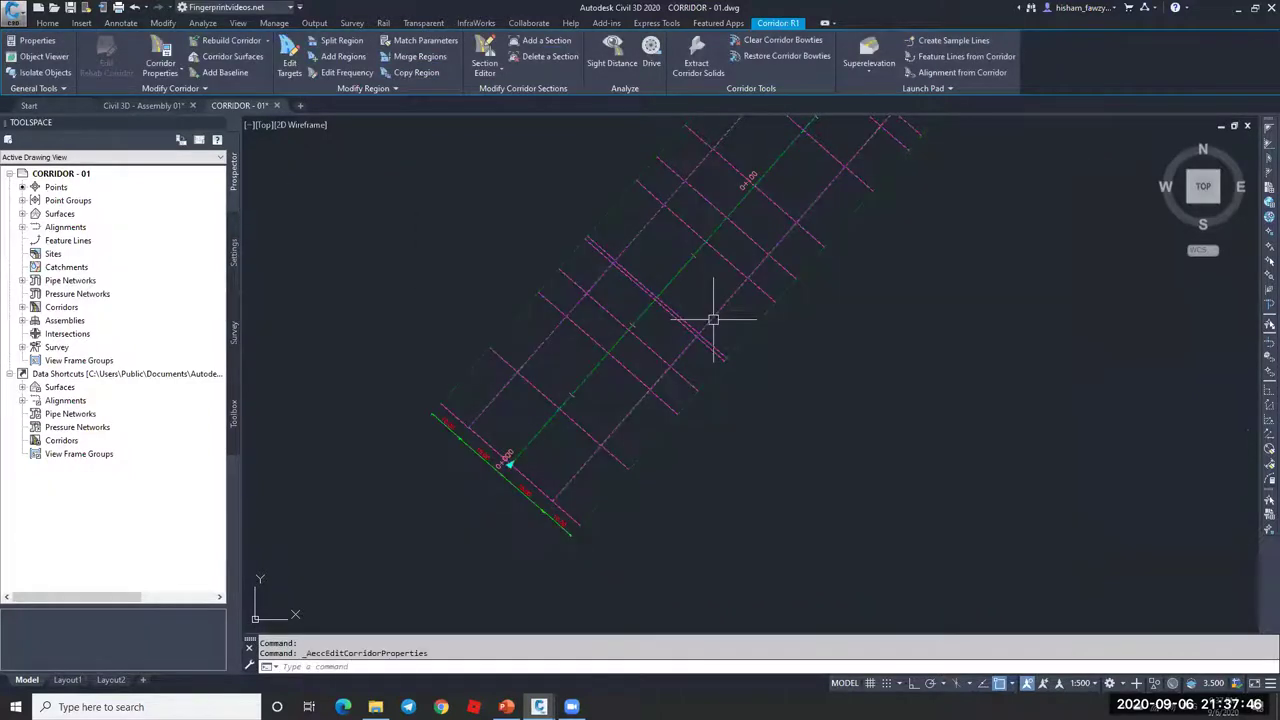
# - Clear the selection, zoom and pan the plan drawing, and reselect corridor R1
pyautogui.scroll(1, 737, 257)
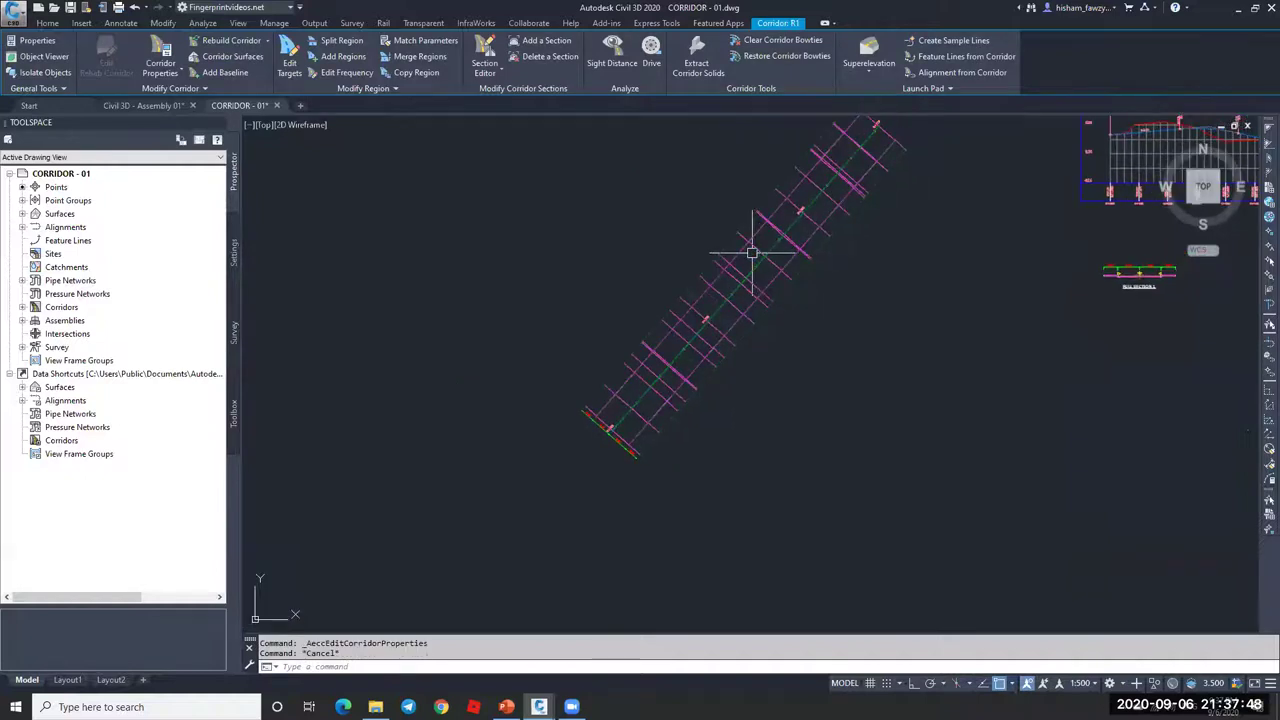
pyautogui.press('Escape')
pyautogui.scroll(5, 760, 278)
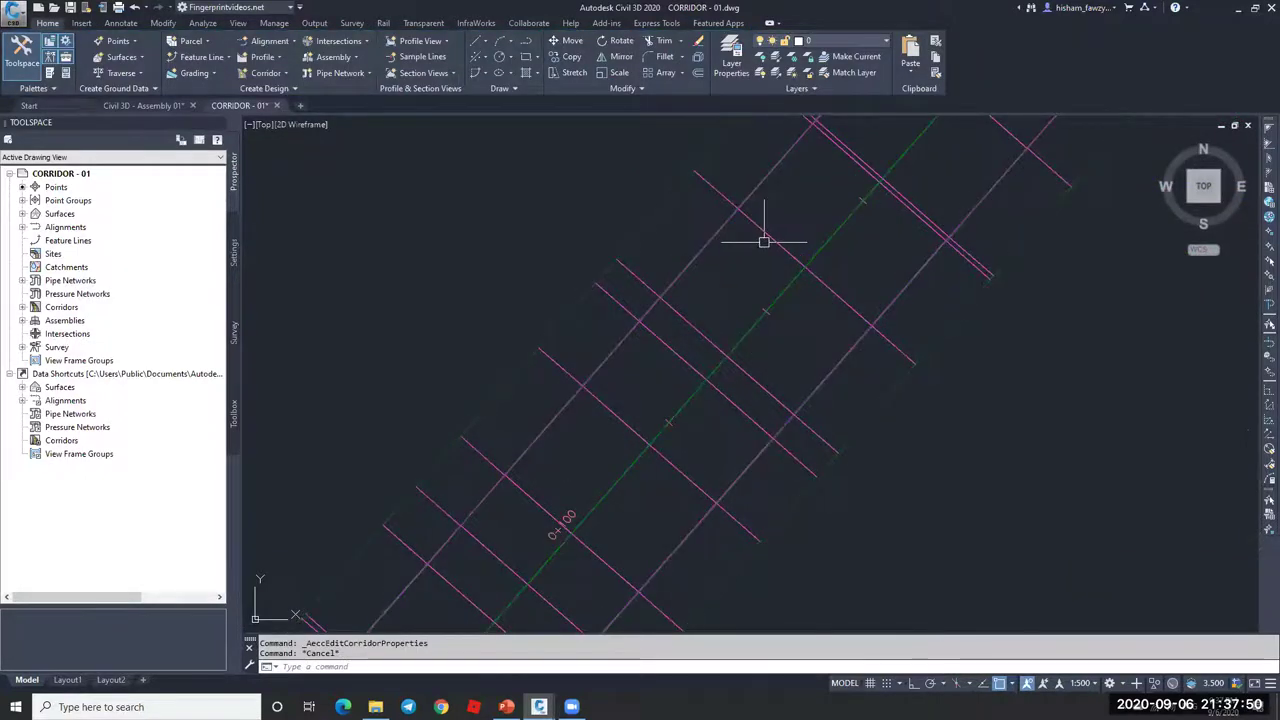
pyautogui.scroll(4, 720, 255)
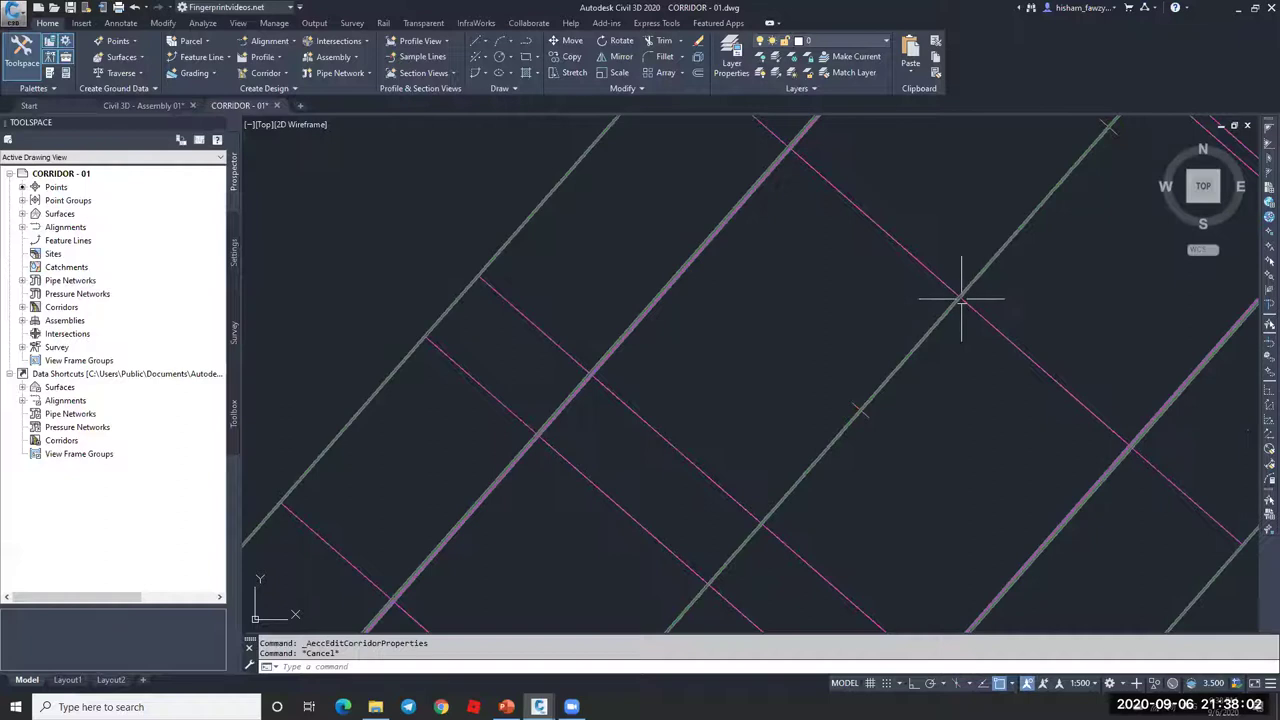
pyautogui.moveTo(777, 449); pyautogui.dragTo(779, 443, button='middle')
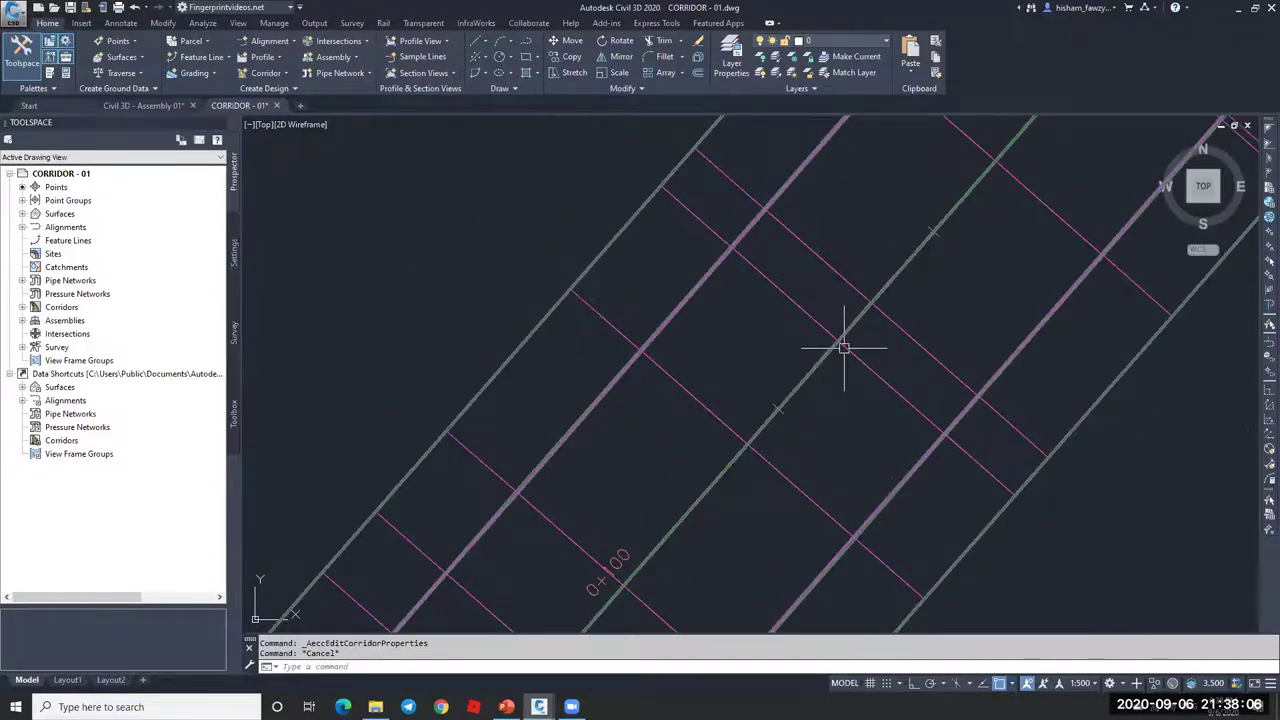
pyautogui.click(851, 337)
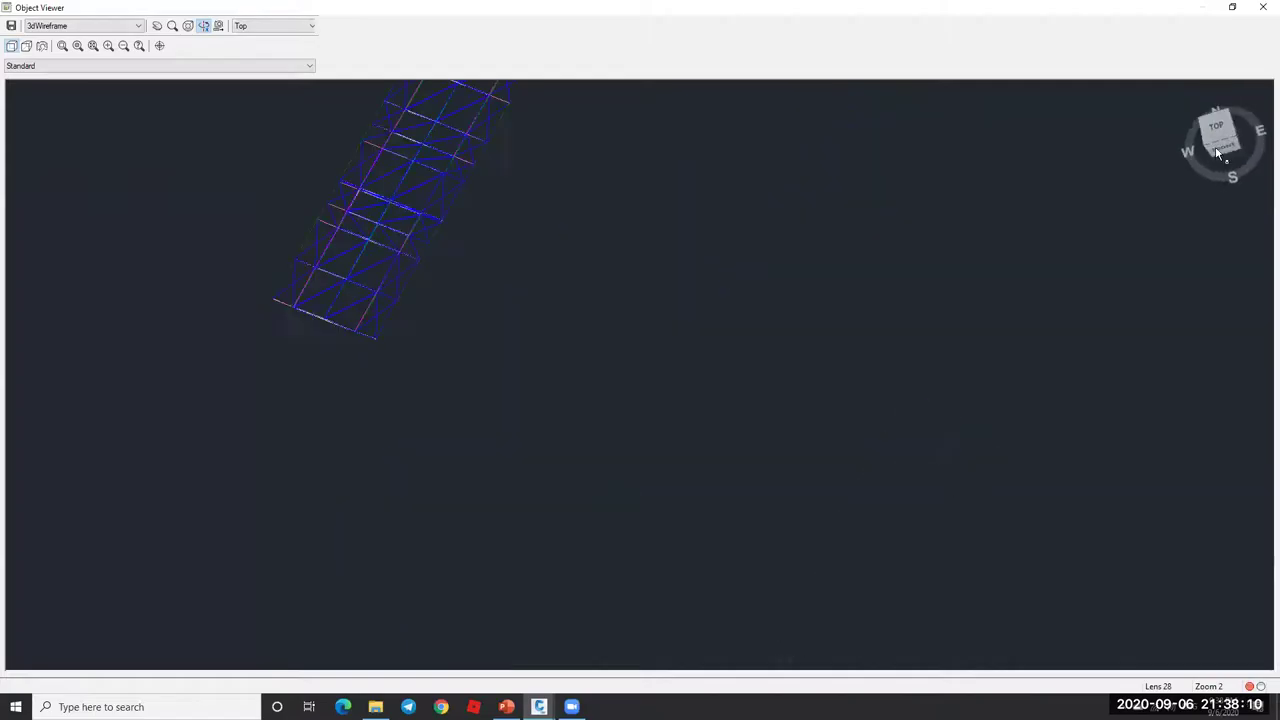
# - Orbit in close on the corridor wireframe from an angled 3D view
pyautogui.click(1215, 148)
pyautogui.moveTo(657, 434)
pyautogui.mouseDown()
pyautogui.moveTo(673, 387)
pyautogui.moveTo(646, 414)
pyautogui.mouseUp()
pyautogui.scroll(12, 646, 406)
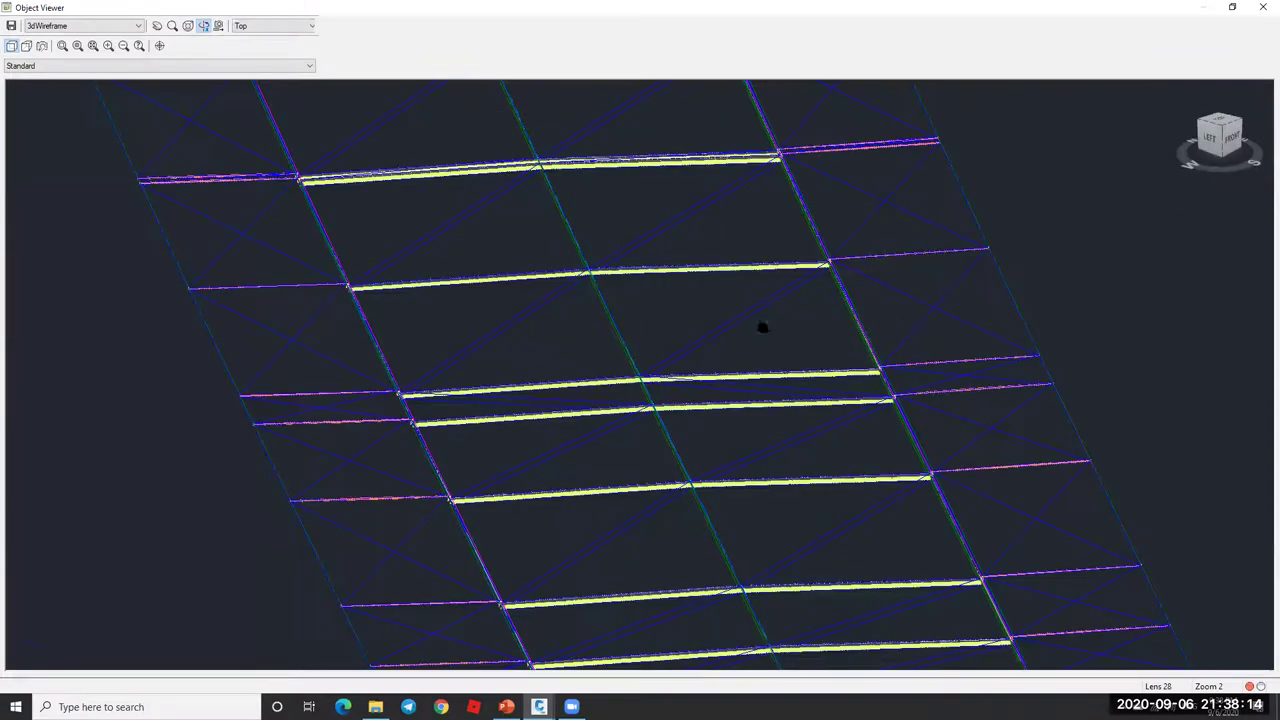
pyautogui.moveTo(873, 263); pyautogui.dragTo(626, 321)
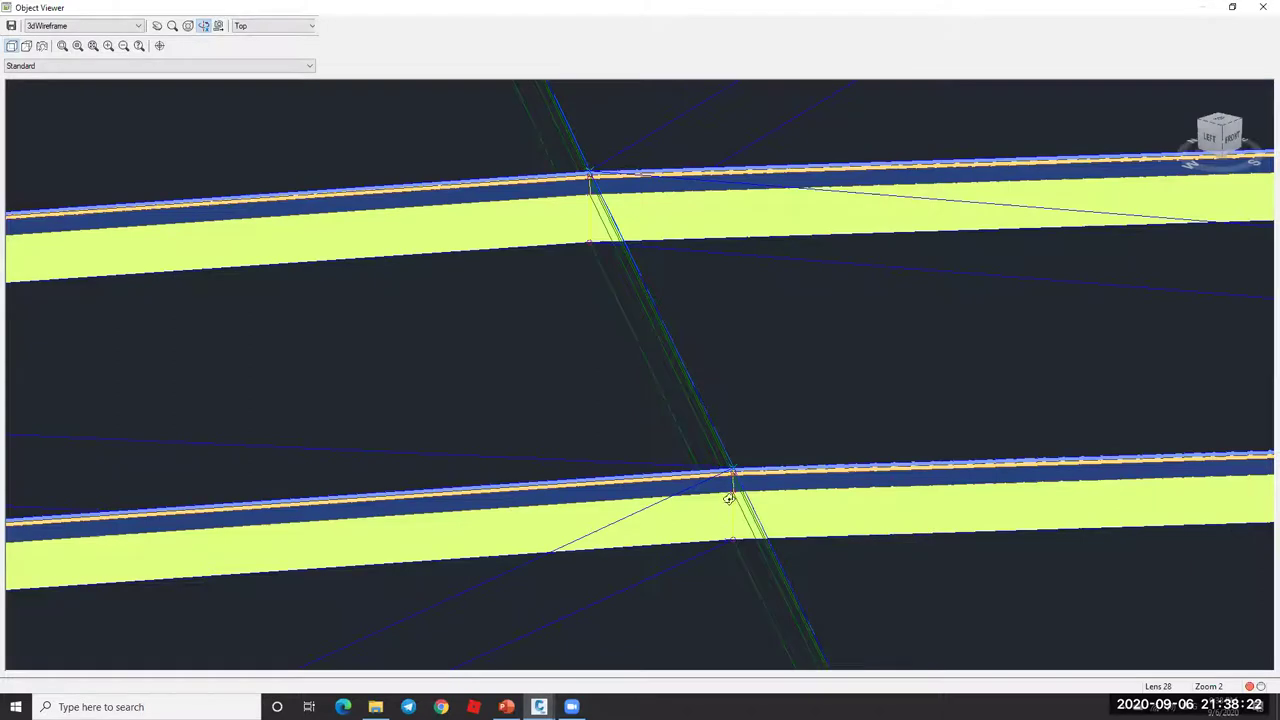
pyautogui.scroll(-5, 823, 331)
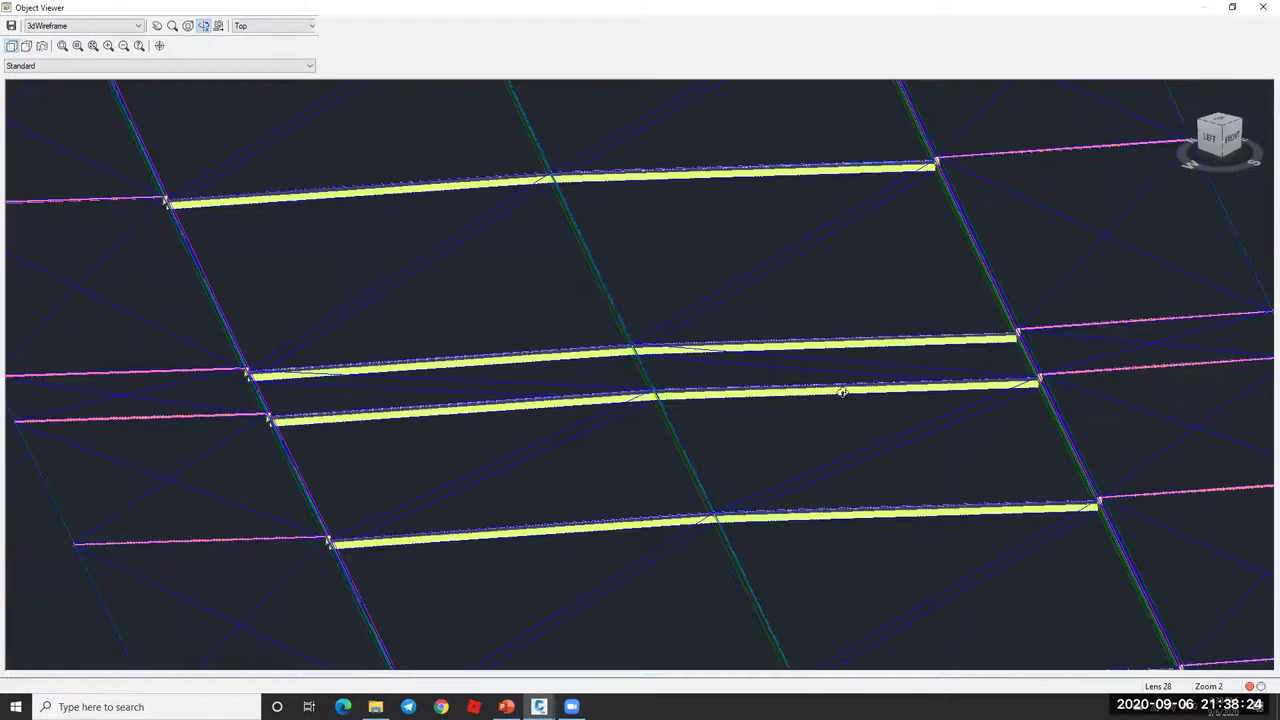
# - Pan along the corridor rungs to inspect them, then close the Object Viewer
pyautogui.moveTo(789, 392); pyautogui.dragTo(967, 297, button='middle')
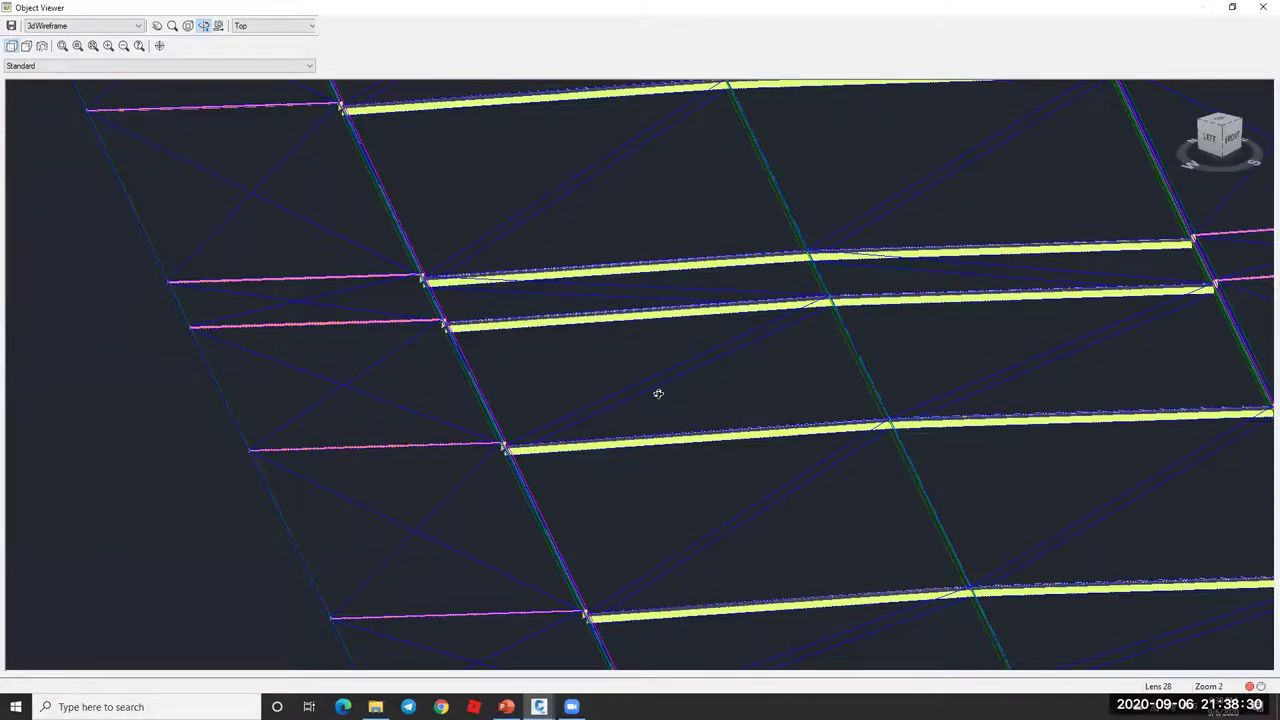
pyautogui.scroll(3, 478, 443)
pyautogui.moveTo(651, 374); pyautogui.dragTo(500, 249)
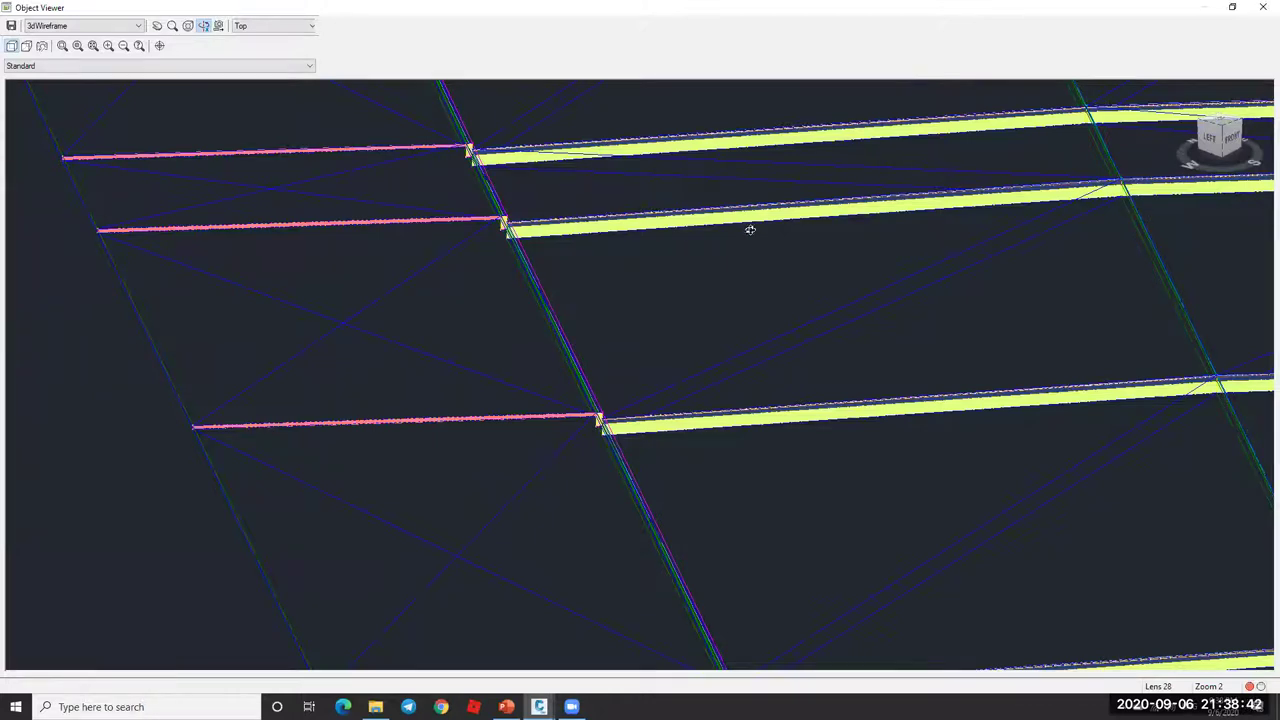
pyautogui.scroll(-2, 803, 261)
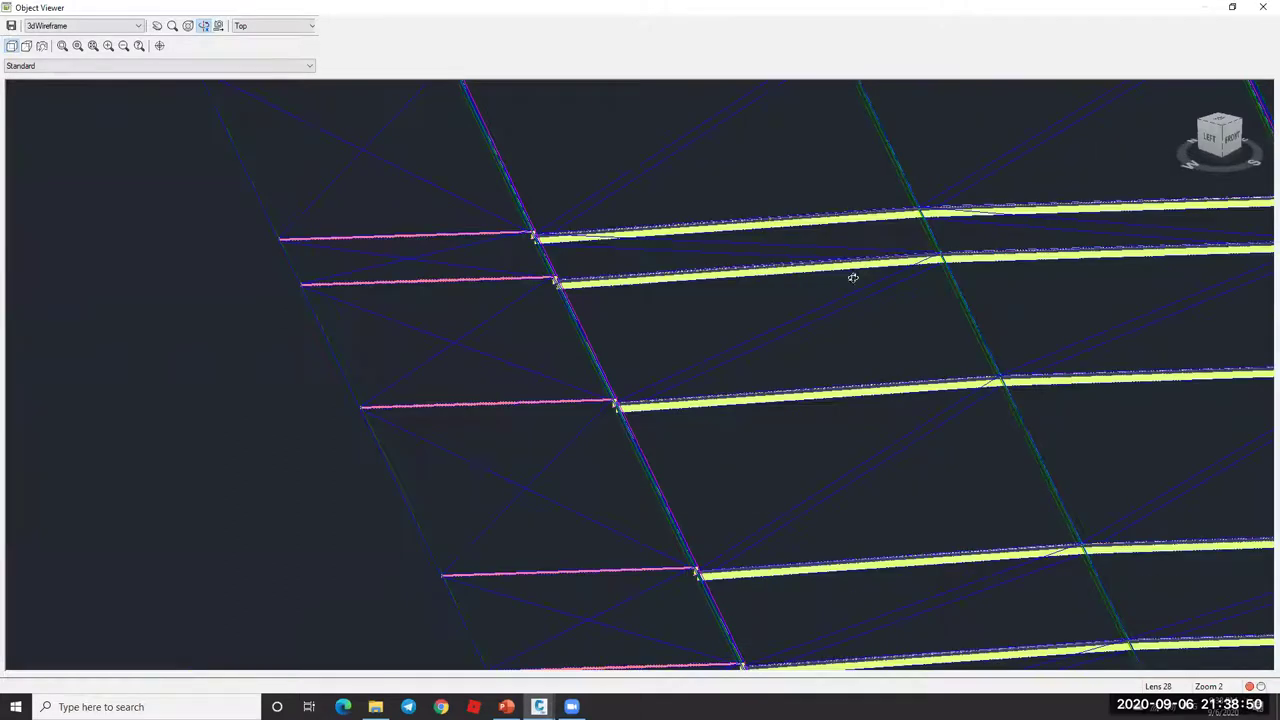
pyautogui.hotkey('alt', 'F4')
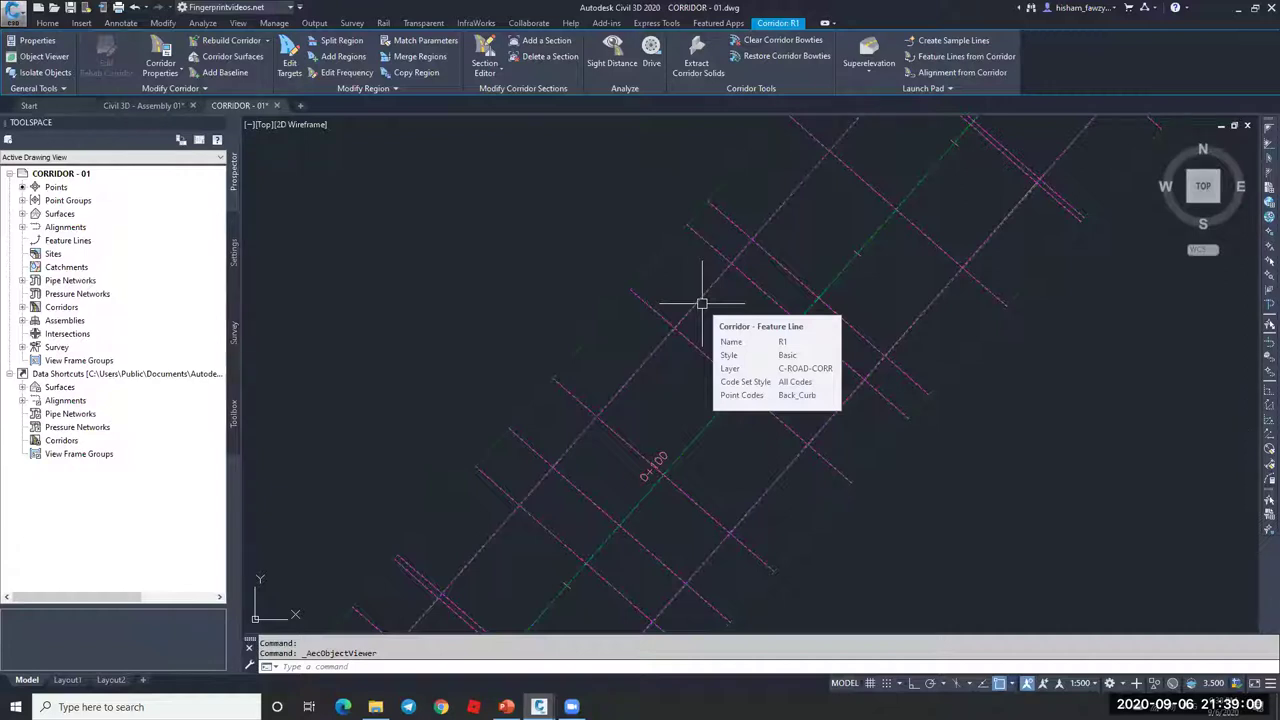
pyautogui.scroll(-3, 757, 243)
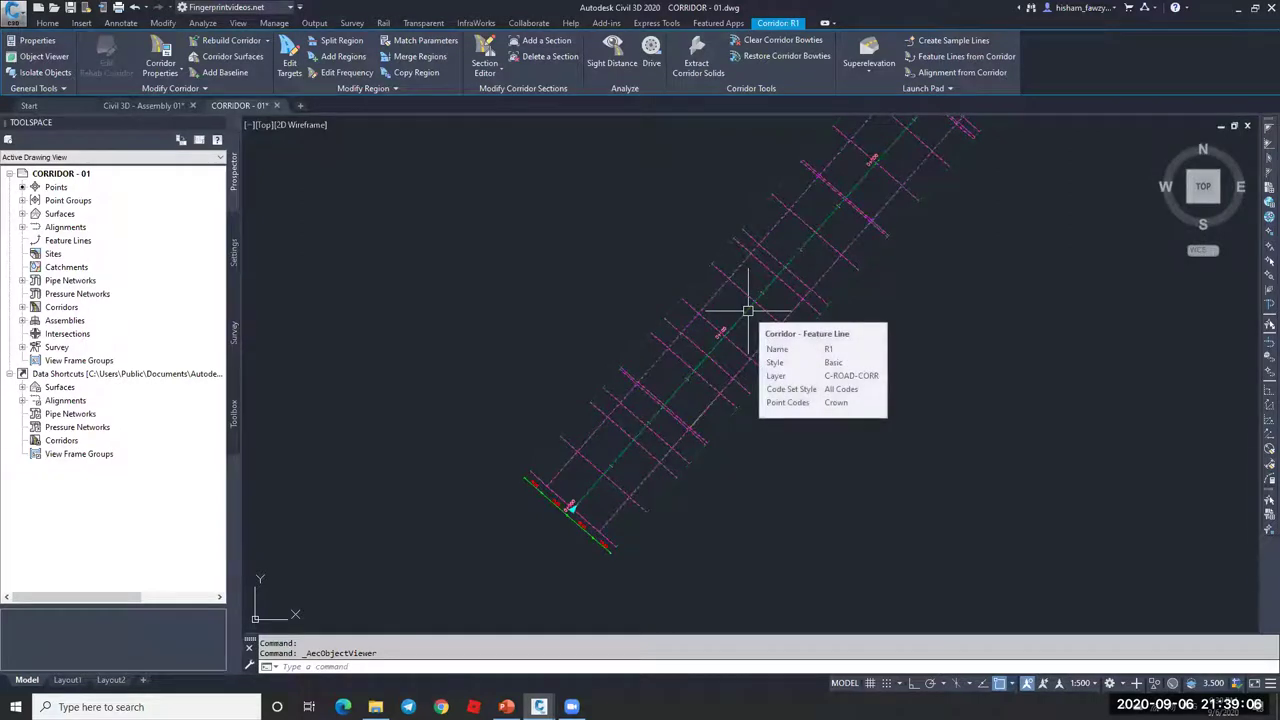
pyautogui.scroll(4, 683, 343)
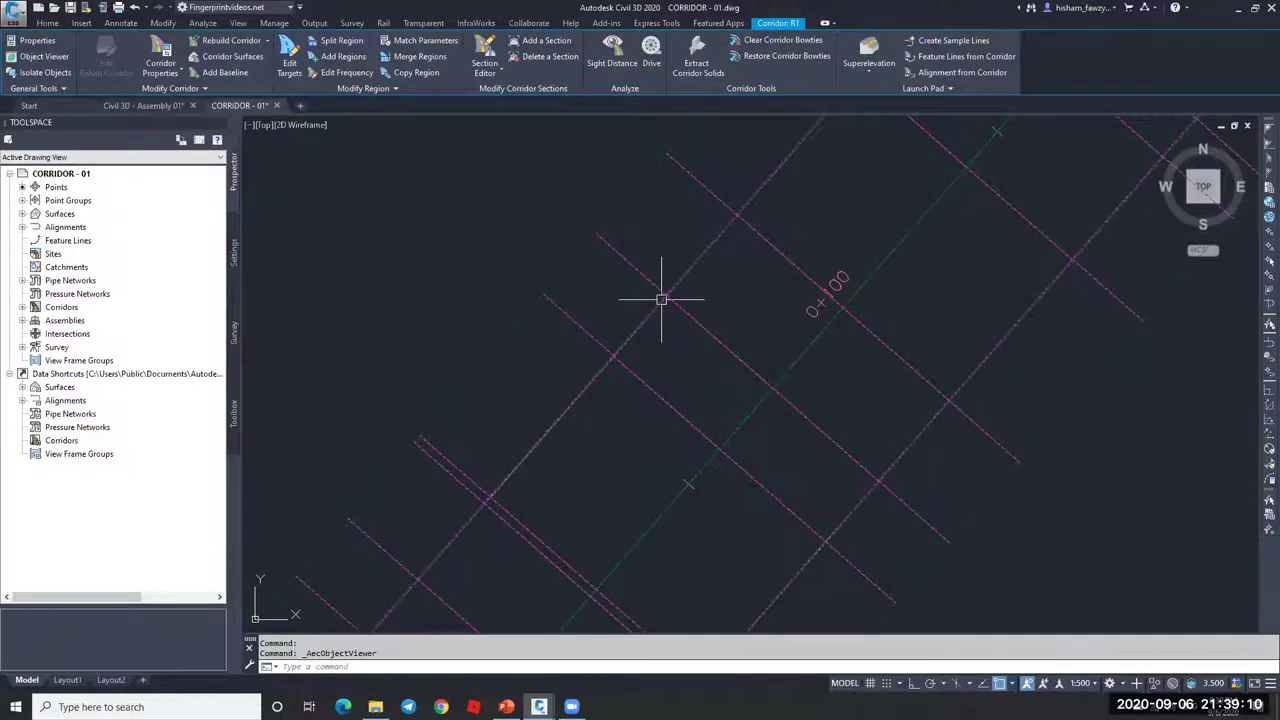
pyautogui.moveTo(646, 357)
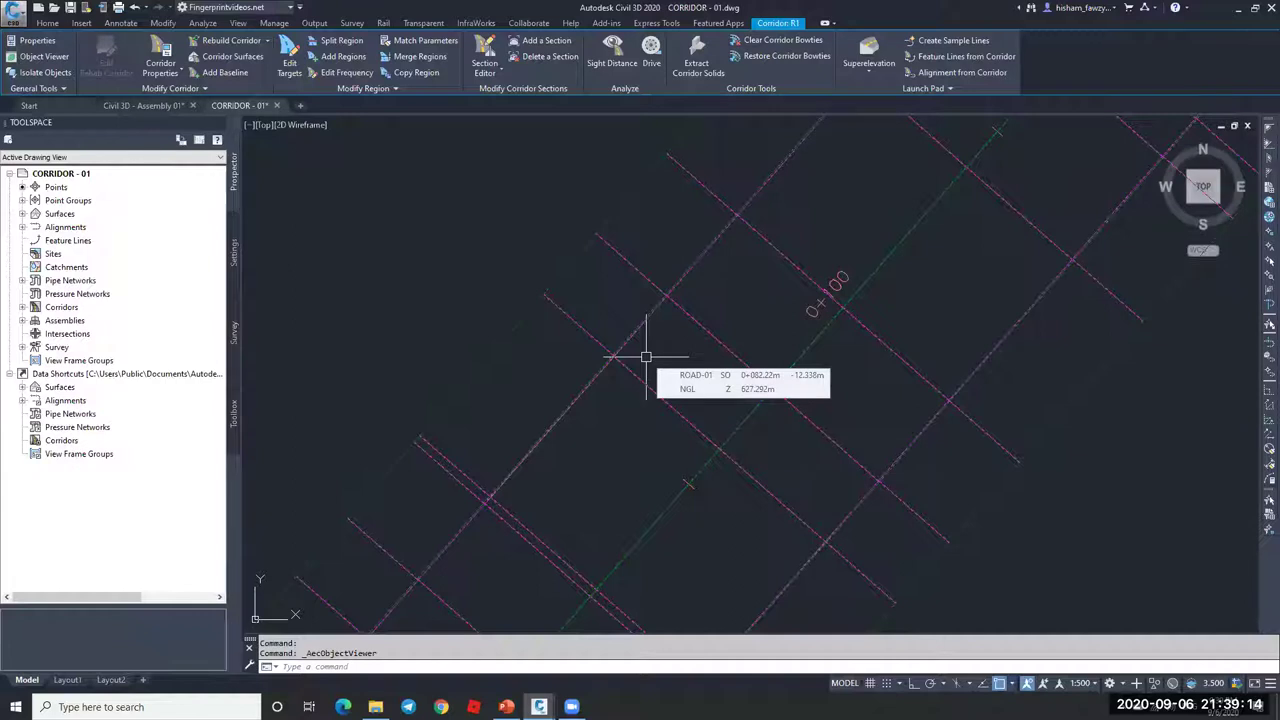
pyautogui.scroll(-3, 620, 346)
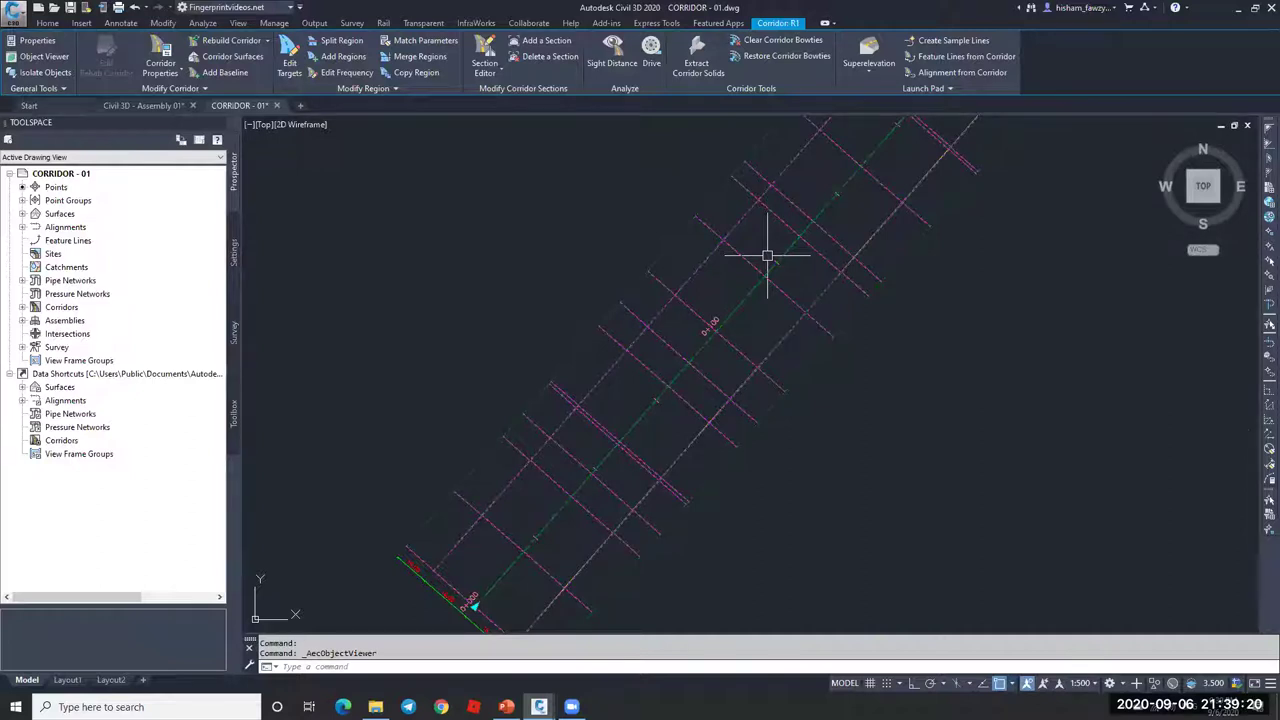
pyautogui.scroll(-2, 692, 285)
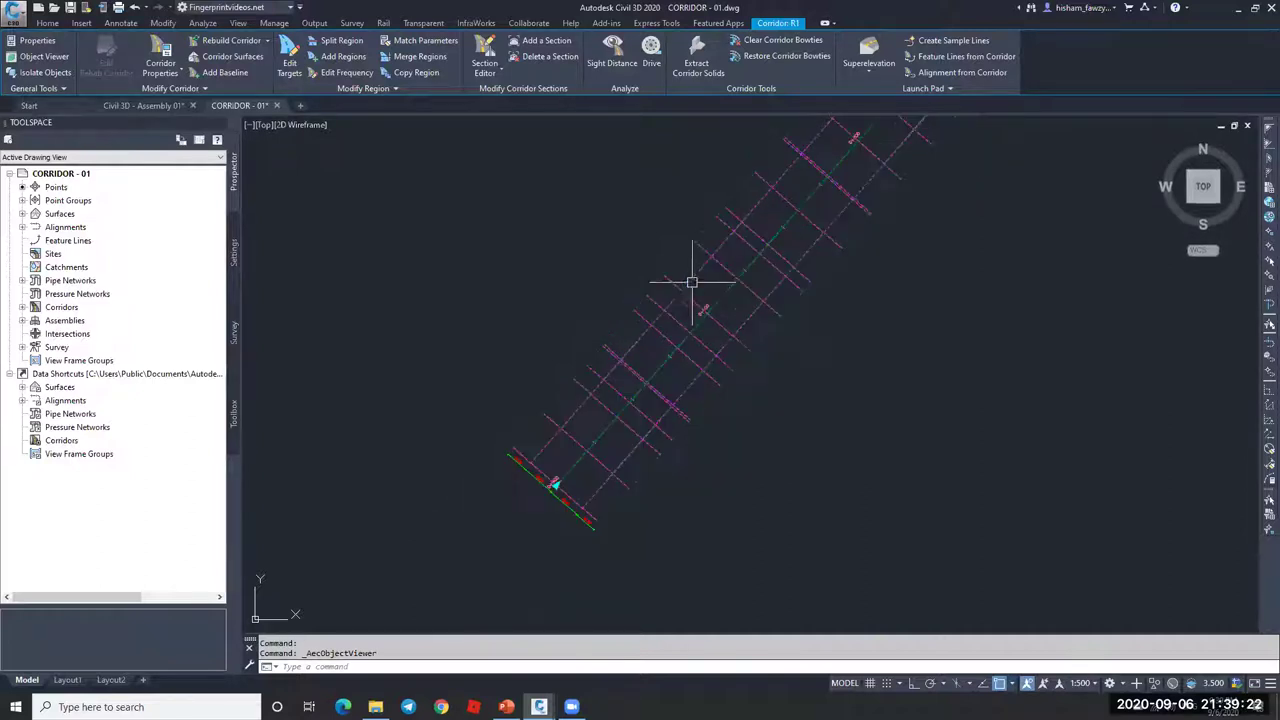
pyautogui.scroll(-2, 705, 330)
pyautogui.scroll(2, 764, 258)
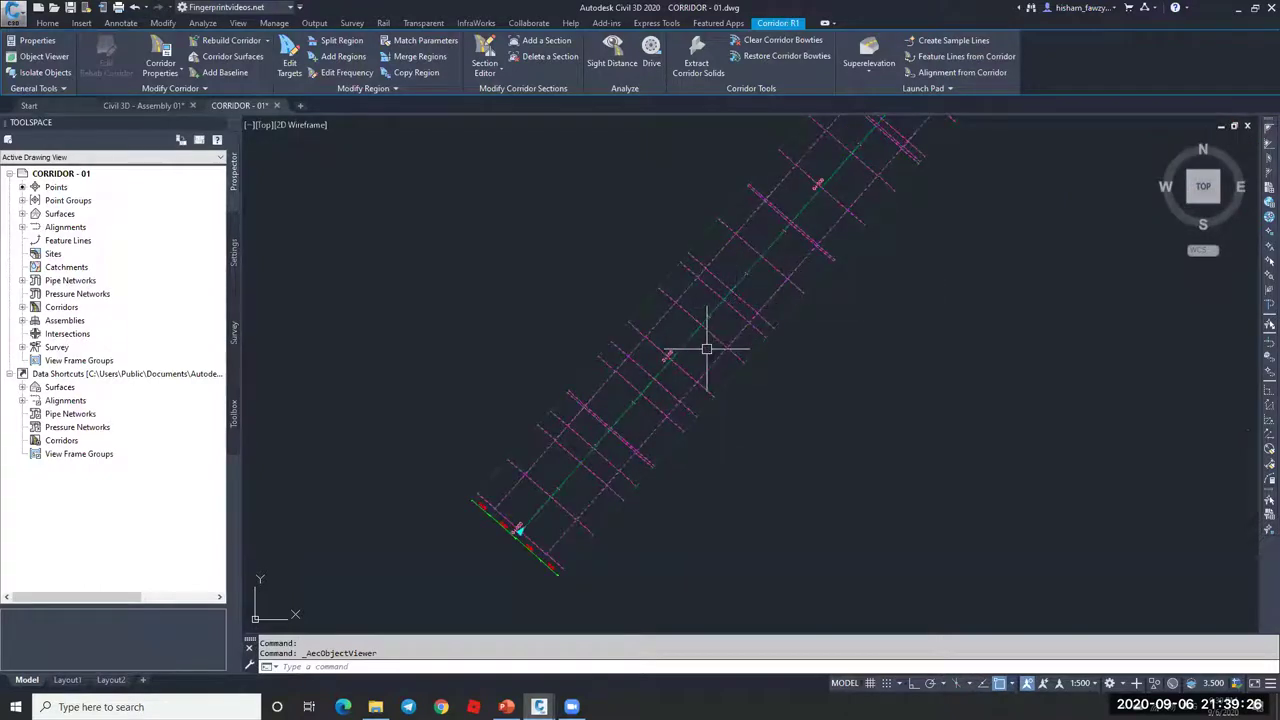
pyautogui.scroll(3, 700, 345)
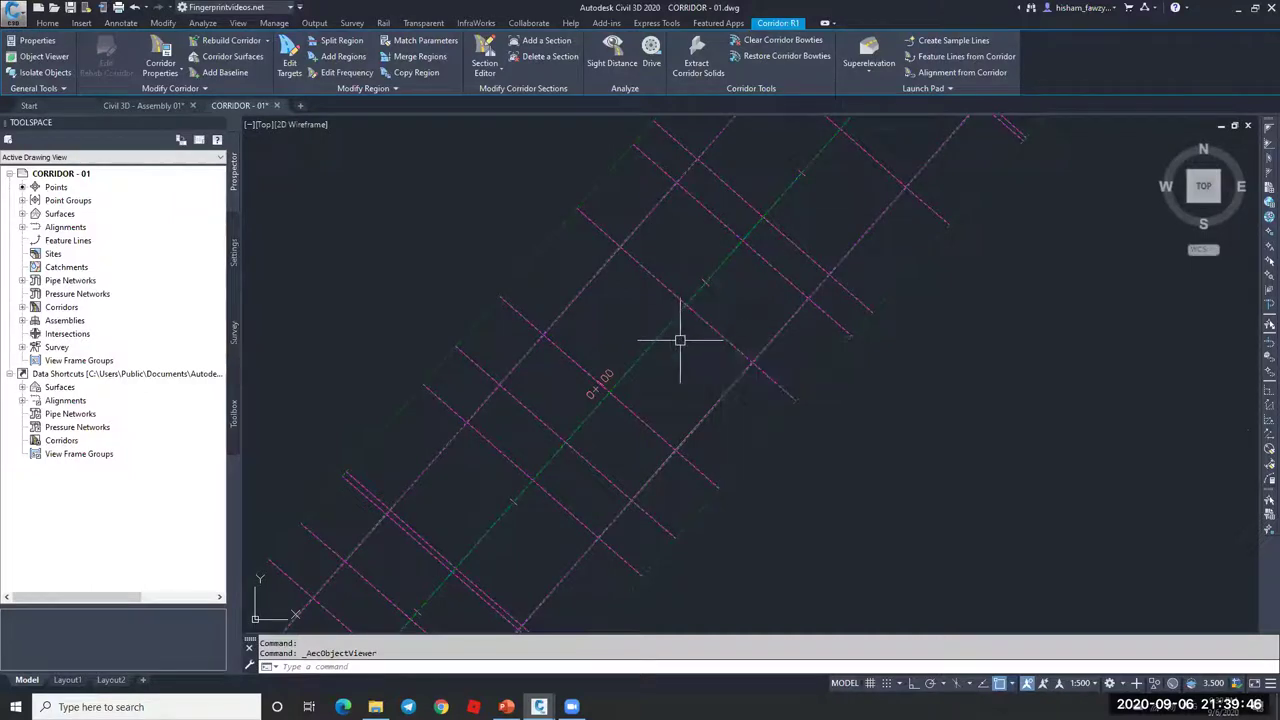
pyautogui.moveTo(651, 354); pyautogui.dragTo(703, 294, button='middle')
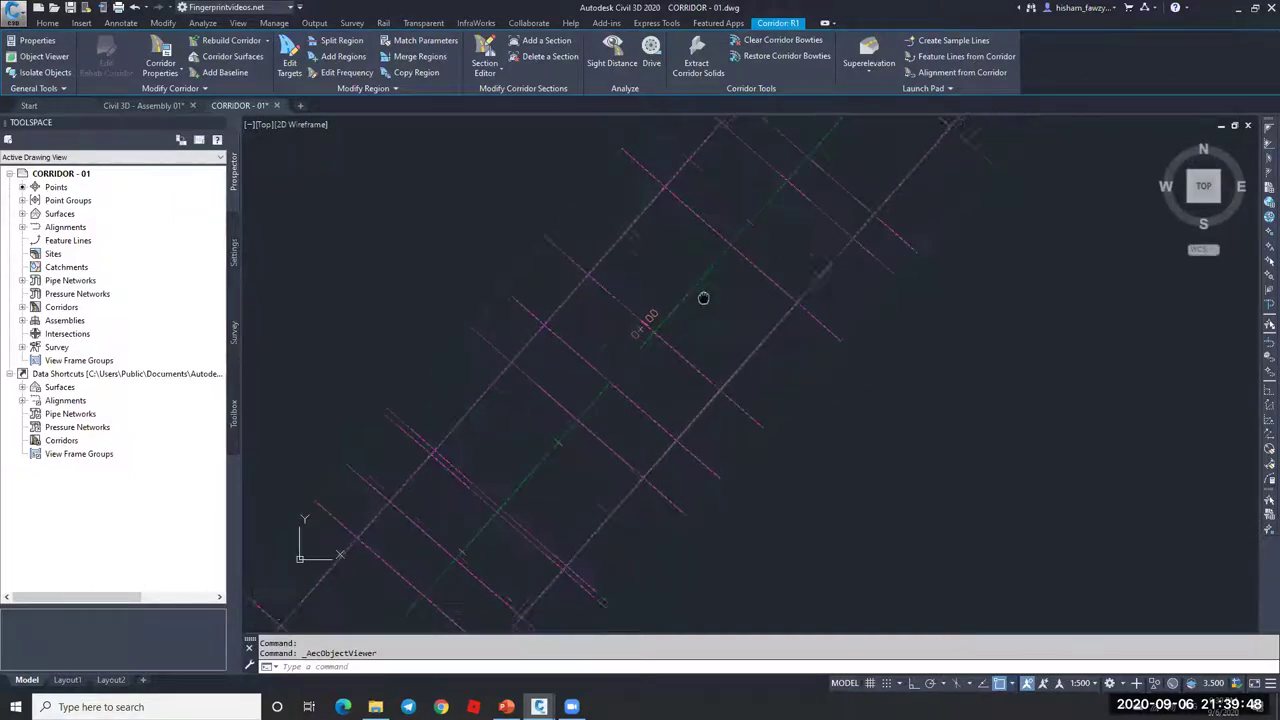
pyautogui.scroll(3, 665, 328)
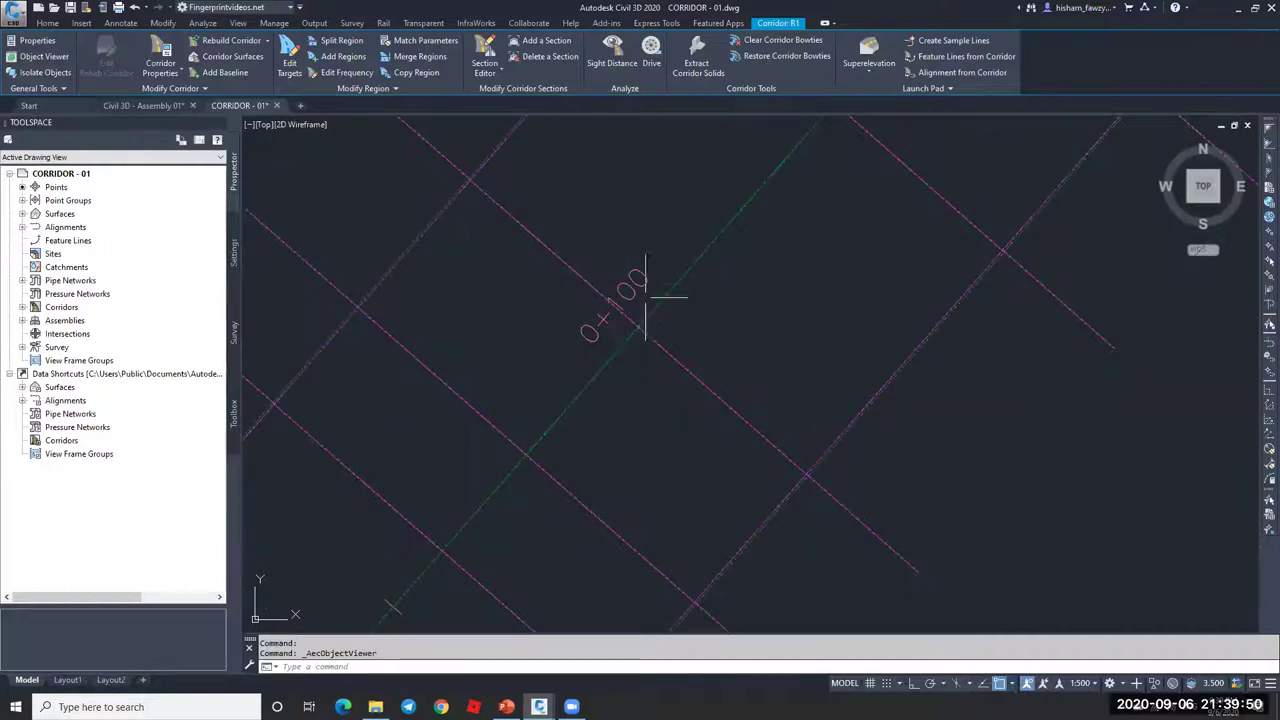
pyautogui.scroll(-5, 705, 285)
pyautogui.scroll(3, 711, 295)
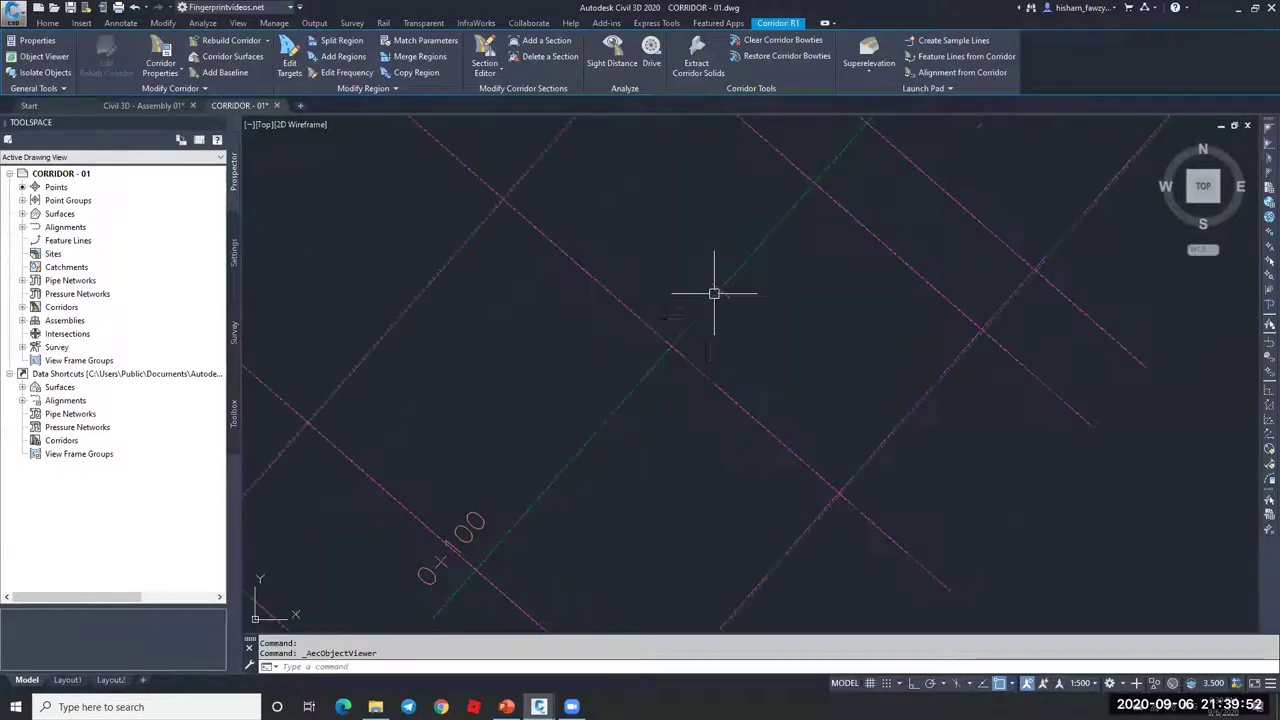
pyautogui.scroll(1, 729, 320)
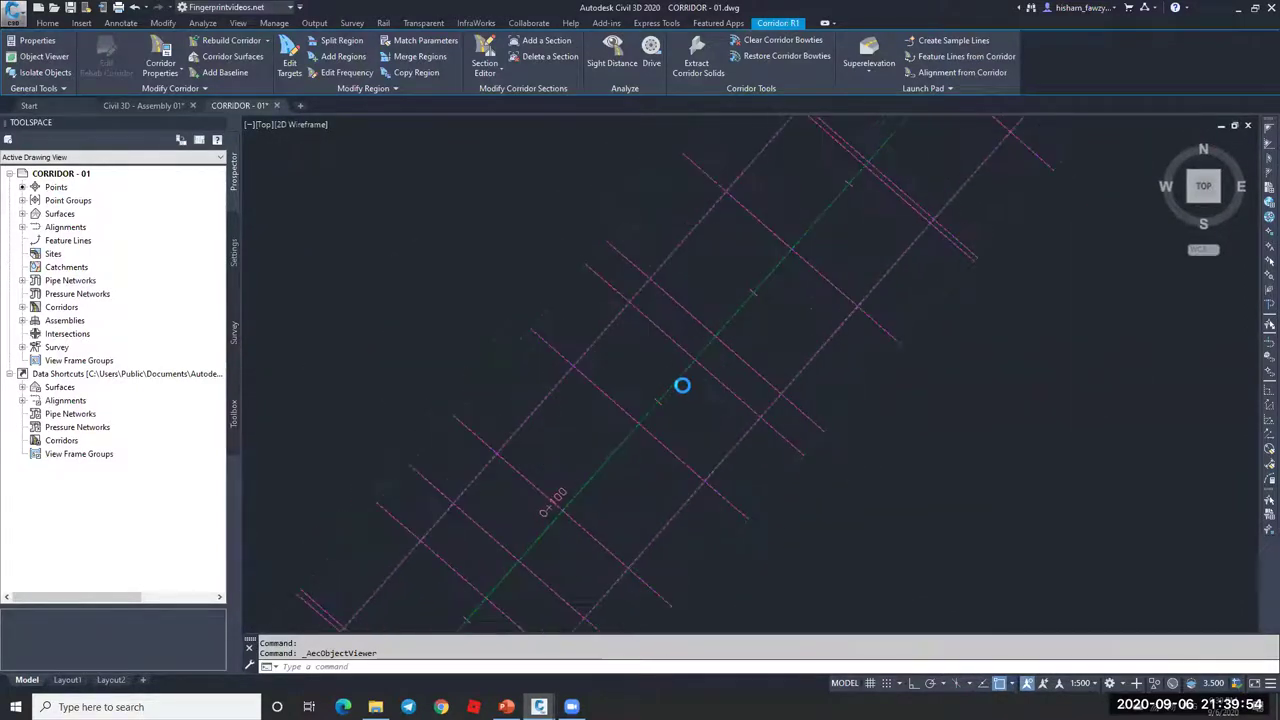
pyautogui.scroll(2, 666, 357)
pyautogui.scroll(3, 694, 317)
pyautogui.scroll(-3, 706, 317)
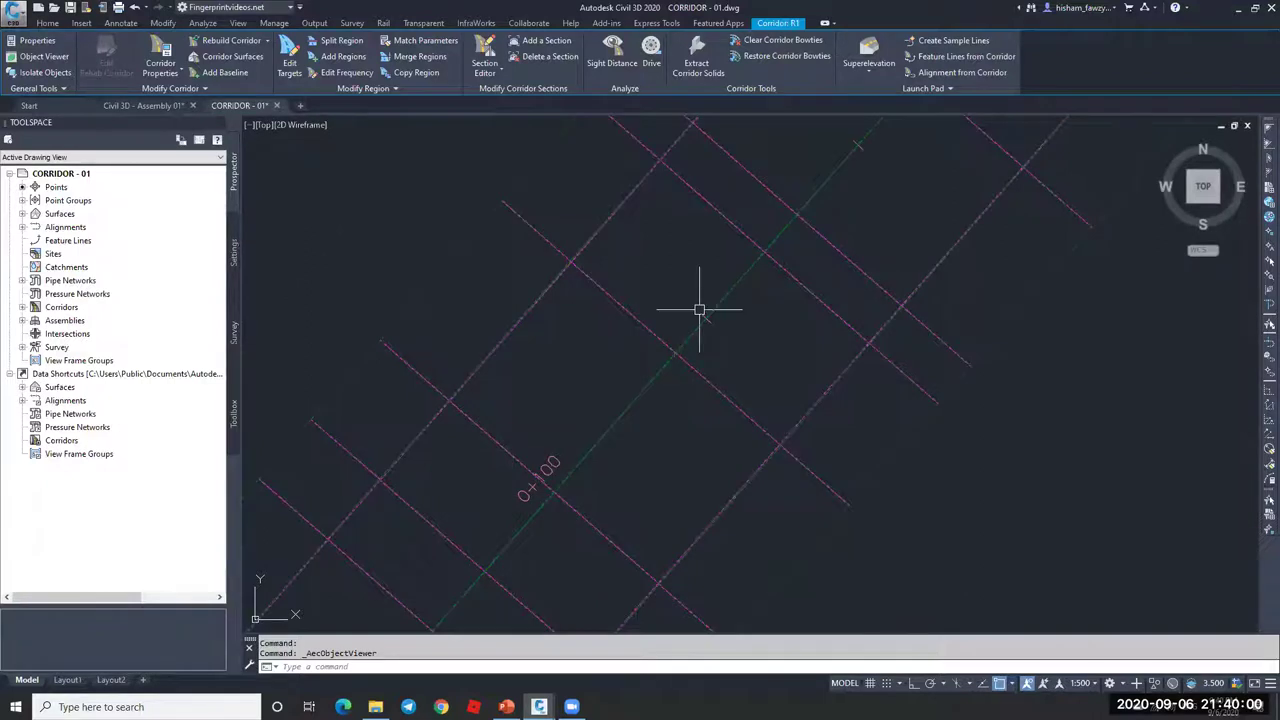
pyautogui.moveTo(735, 366)
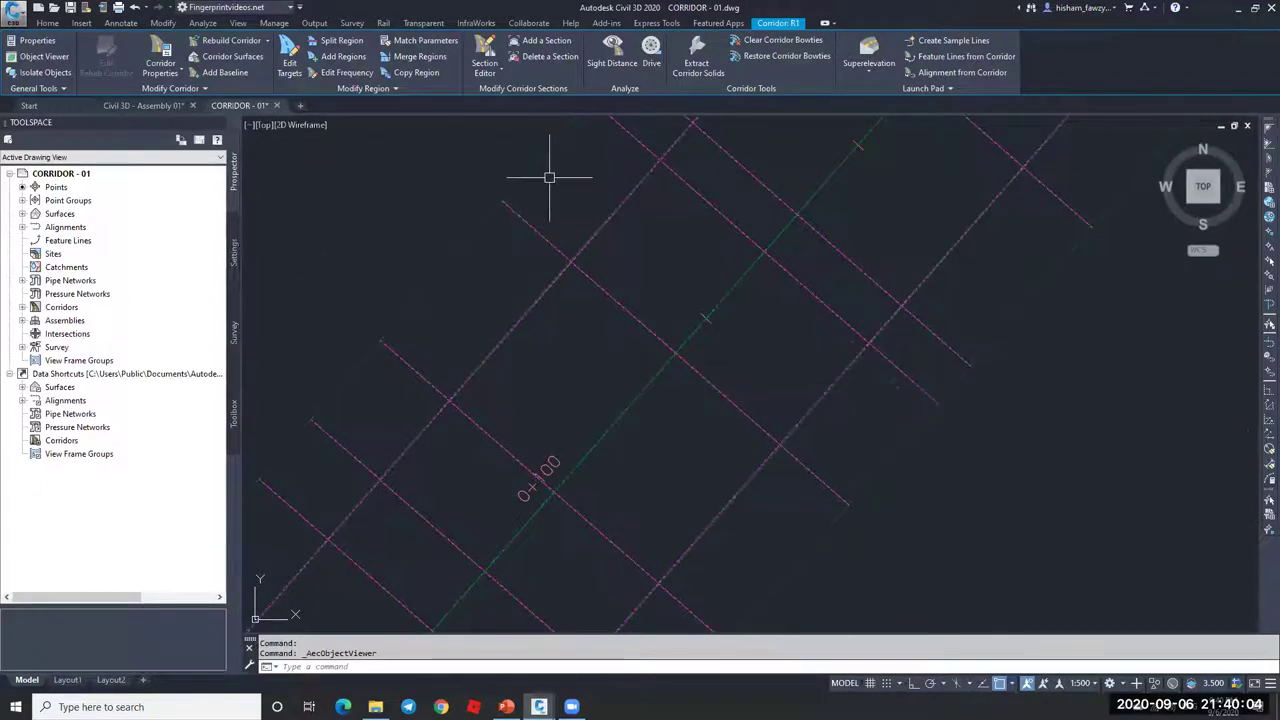
pyautogui.moveTo(710, 329)
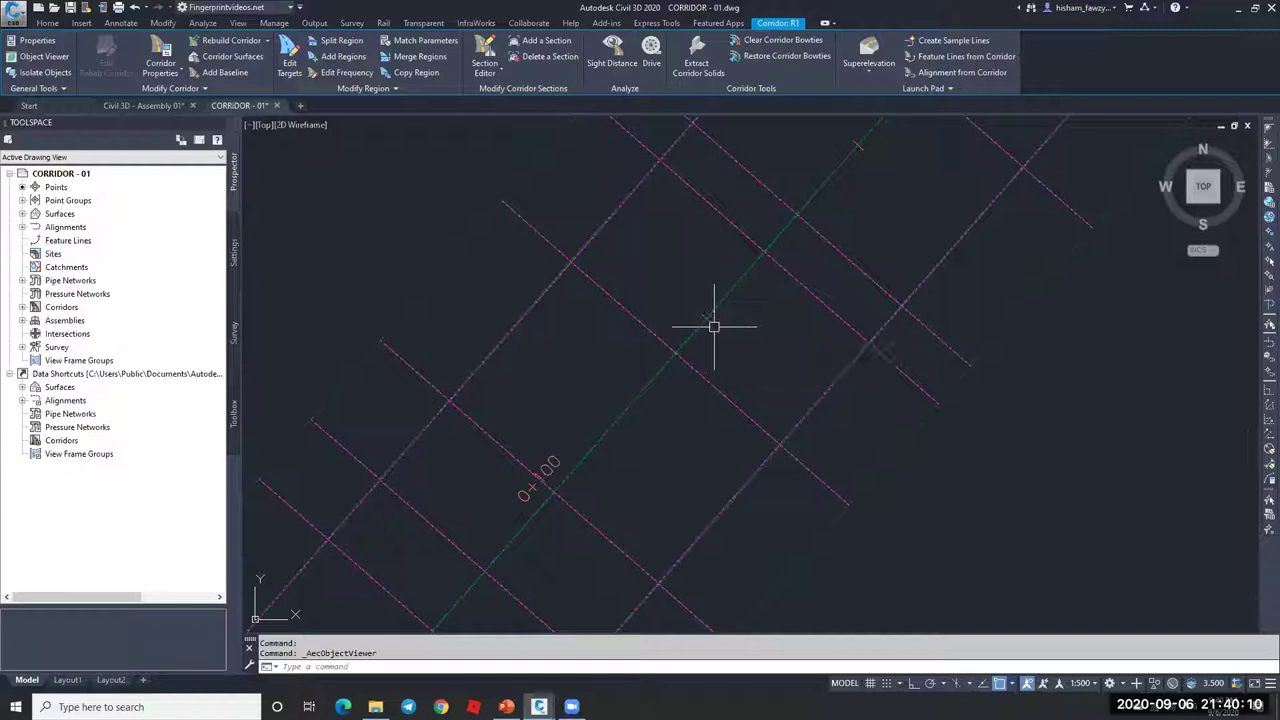
pyautogui.scroll(3, 660, 279)
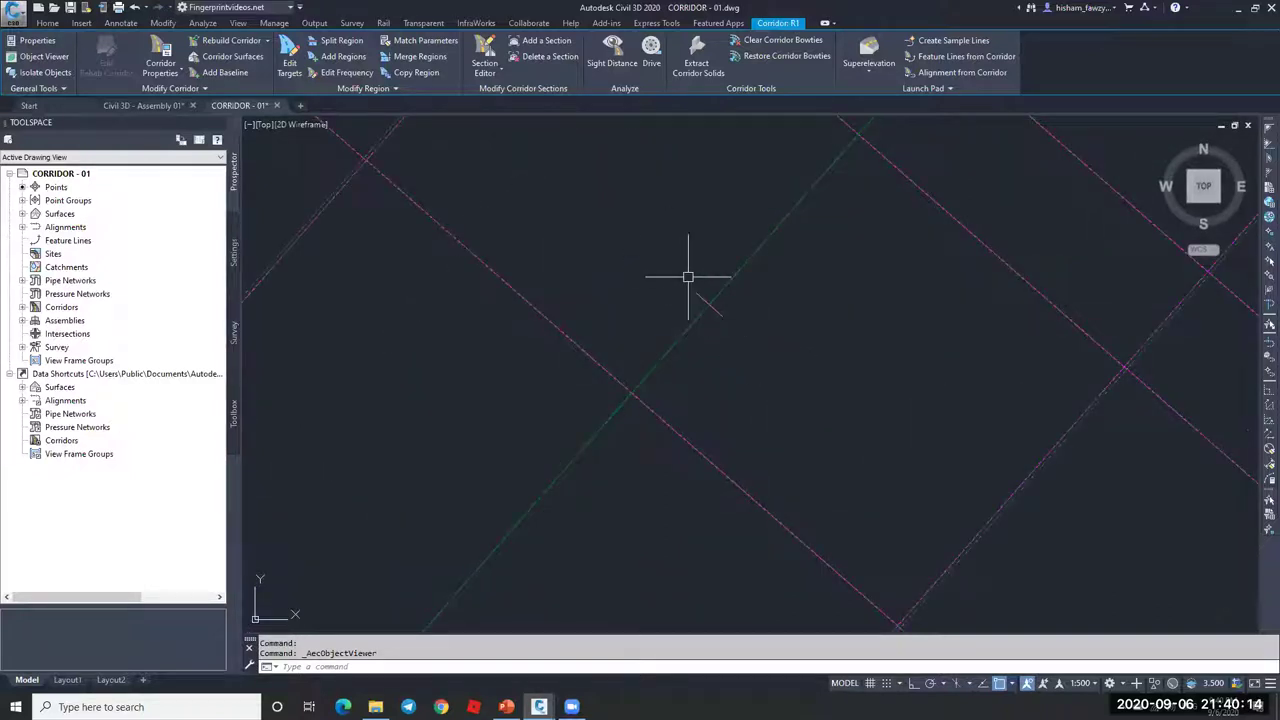
pyautogui.scroll(-2, 680, 300)
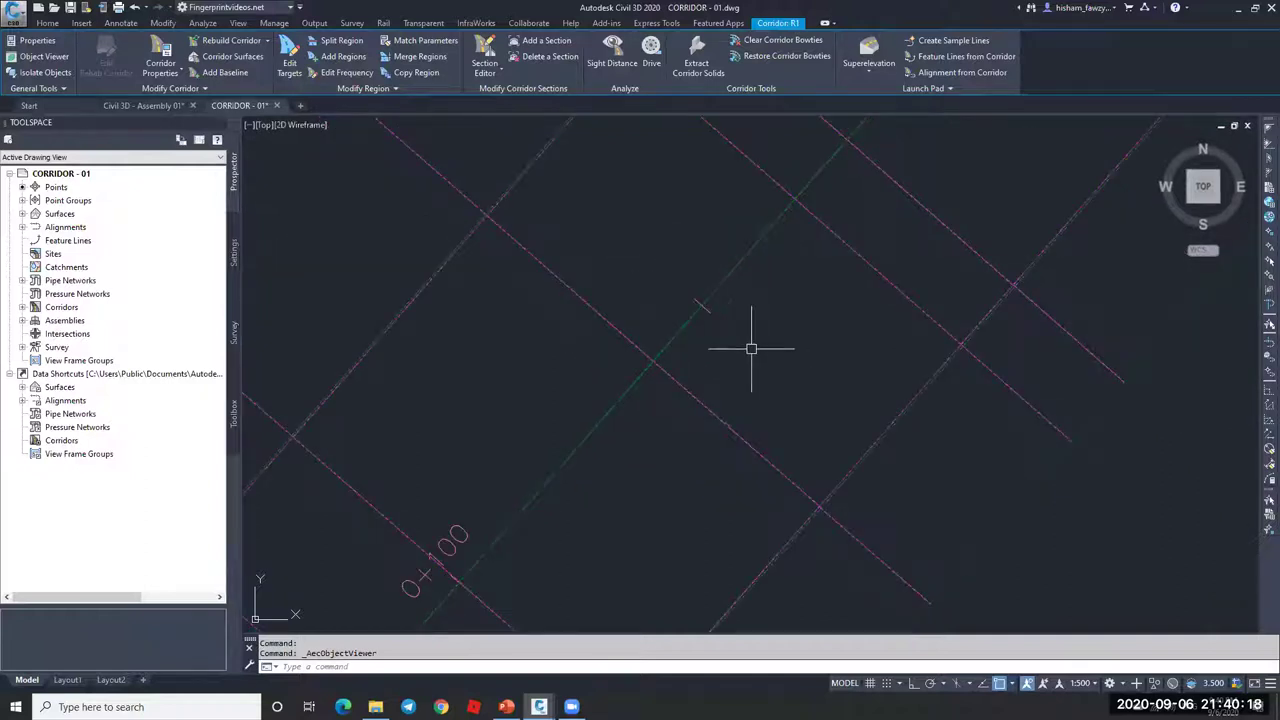
pyautogui.scroll(-2, 722, 310)
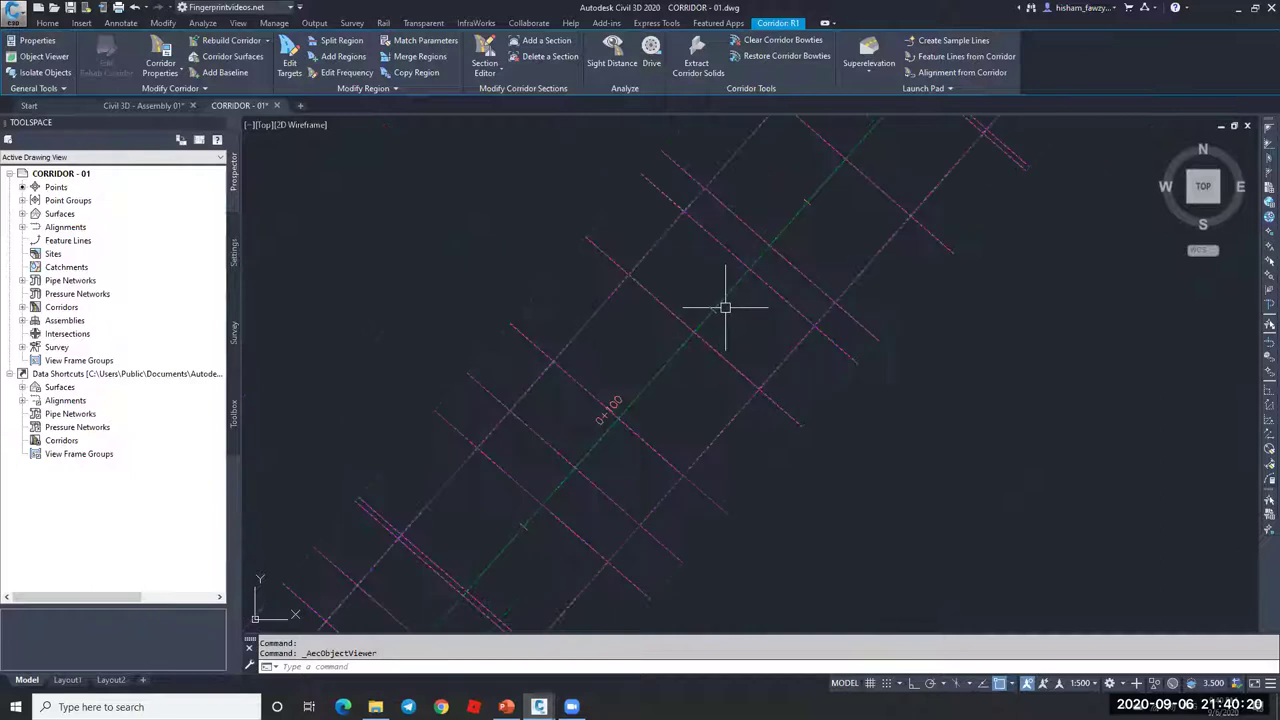
pyautogui.press('Escape')
pyautogui.click(759, 340)
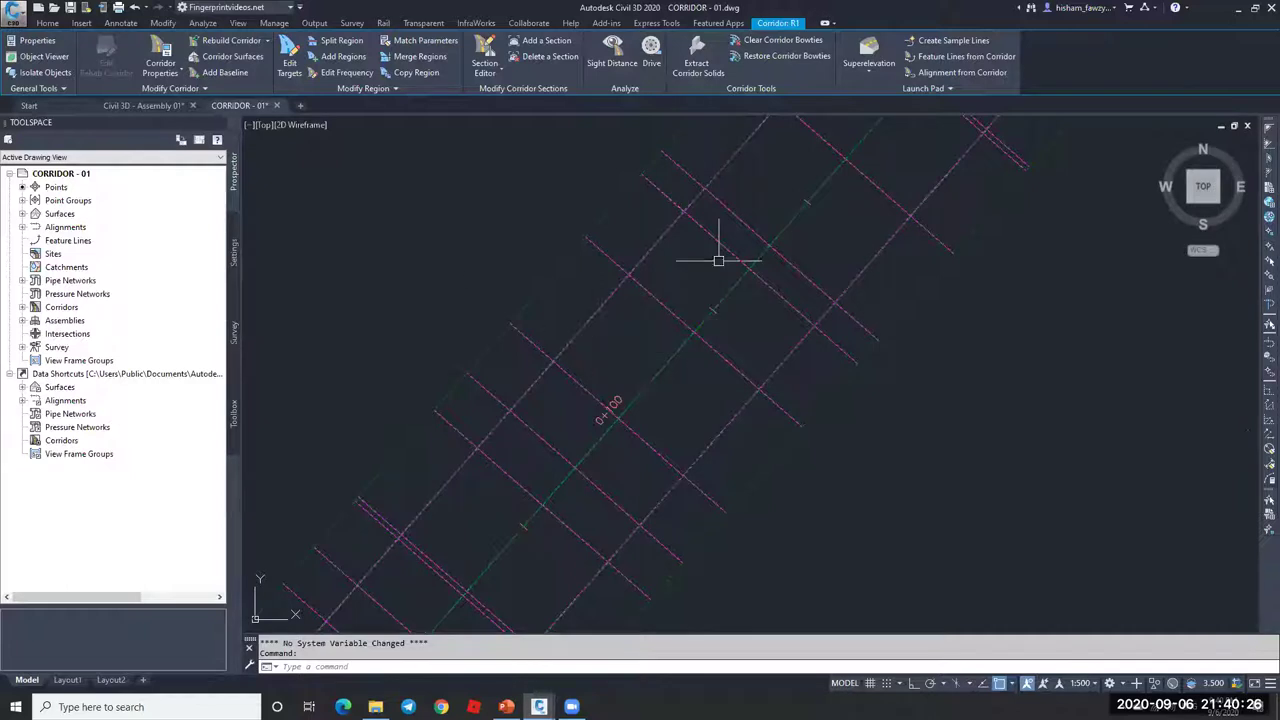
pyautogui.scroll(-2, 689, 337)
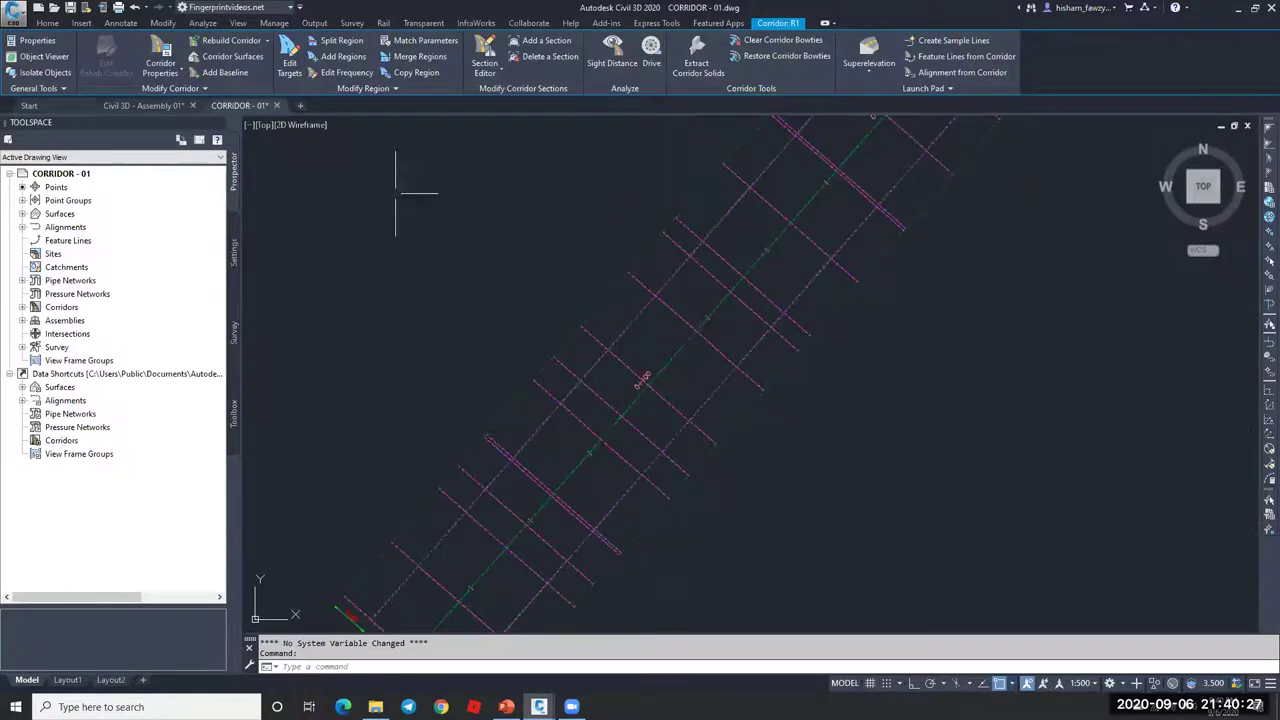
pyautogui.click(162, 52)
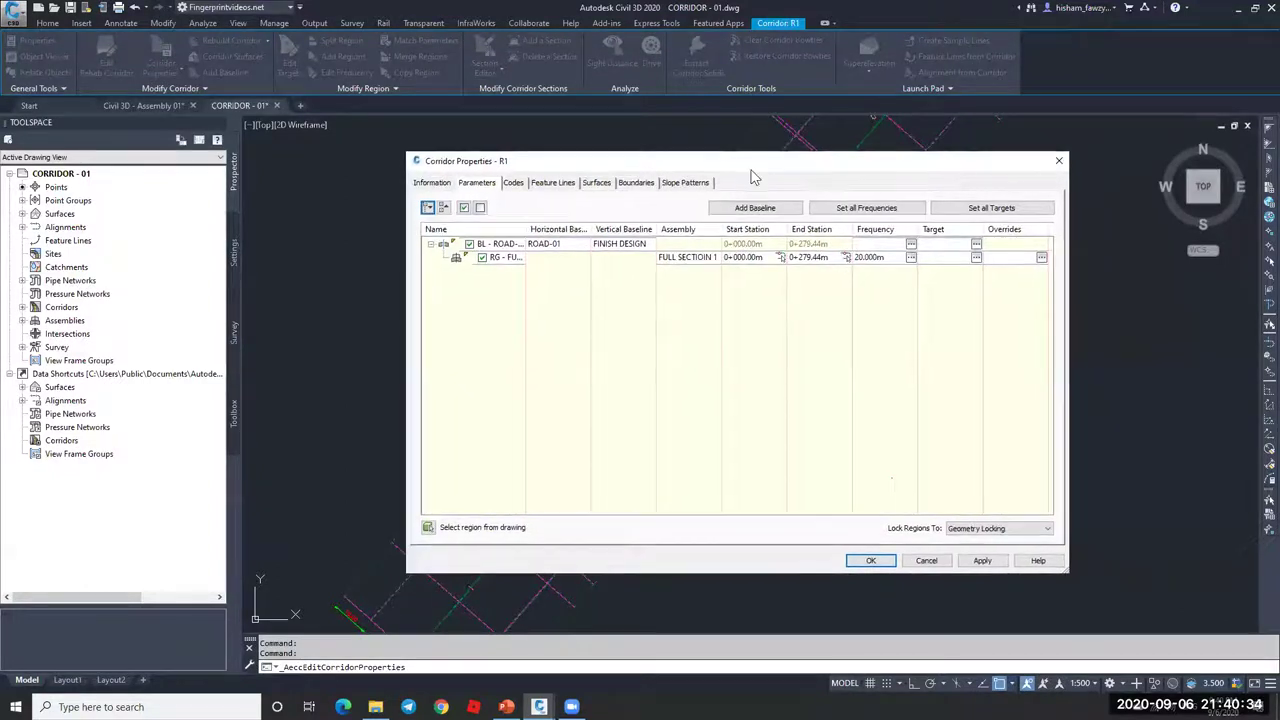
pyautogui.moveTo(815, 178); pyautogui.dragTo(375, 196)
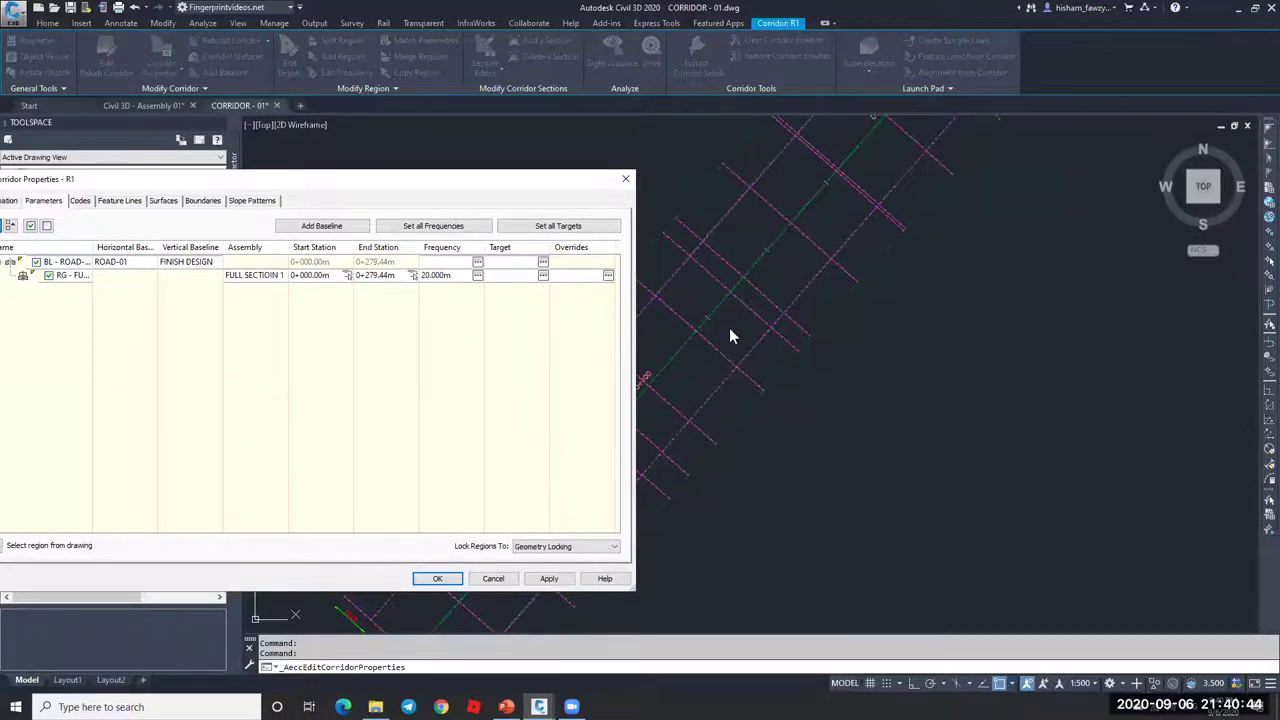
pyautogui.moveTo(478, 175); pyautogui.dragTo(620, 161)
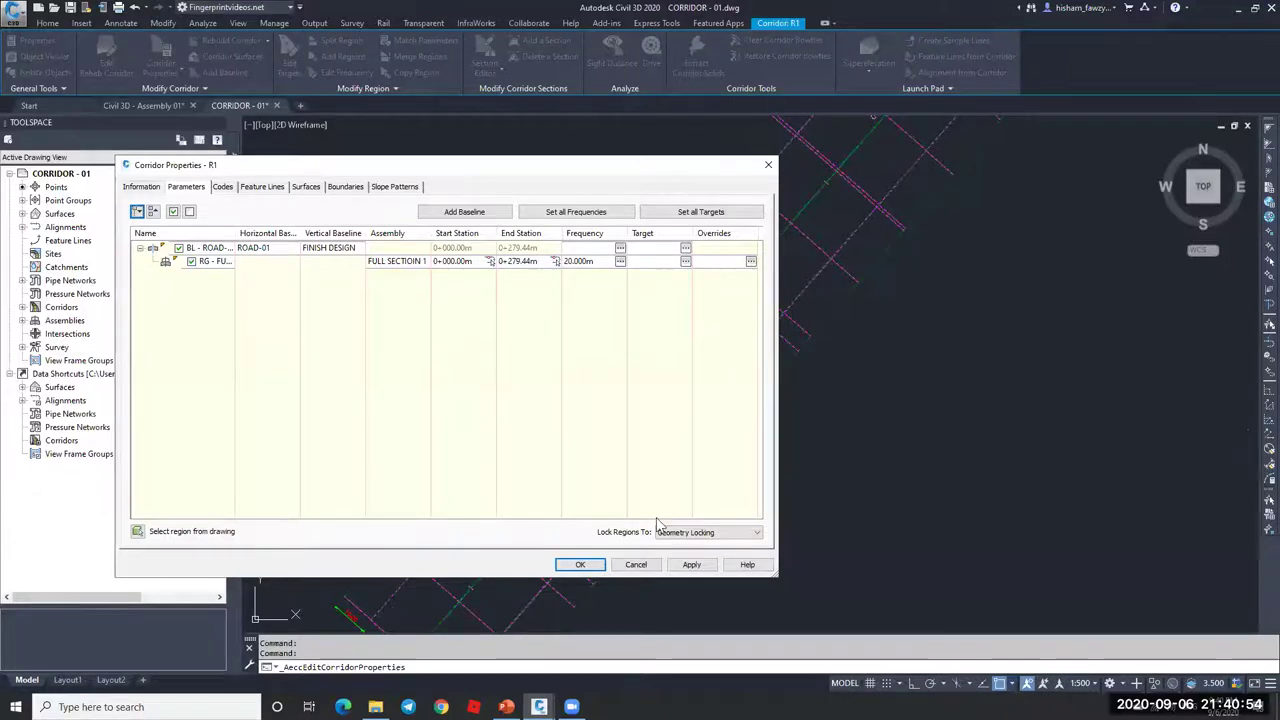
pyautogui.click(580, 564)
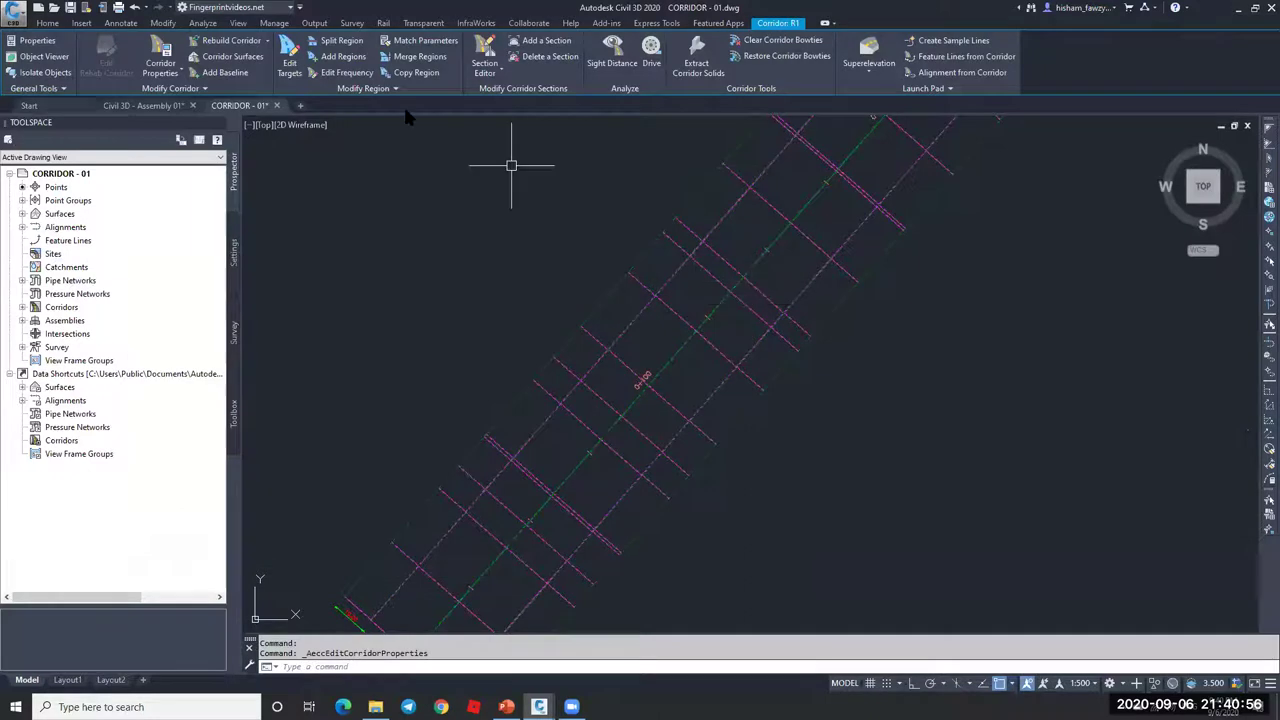
# - Split corridor R1's region at station 0+225 and open the corridor's properties
pyautogui.click(340, 42)
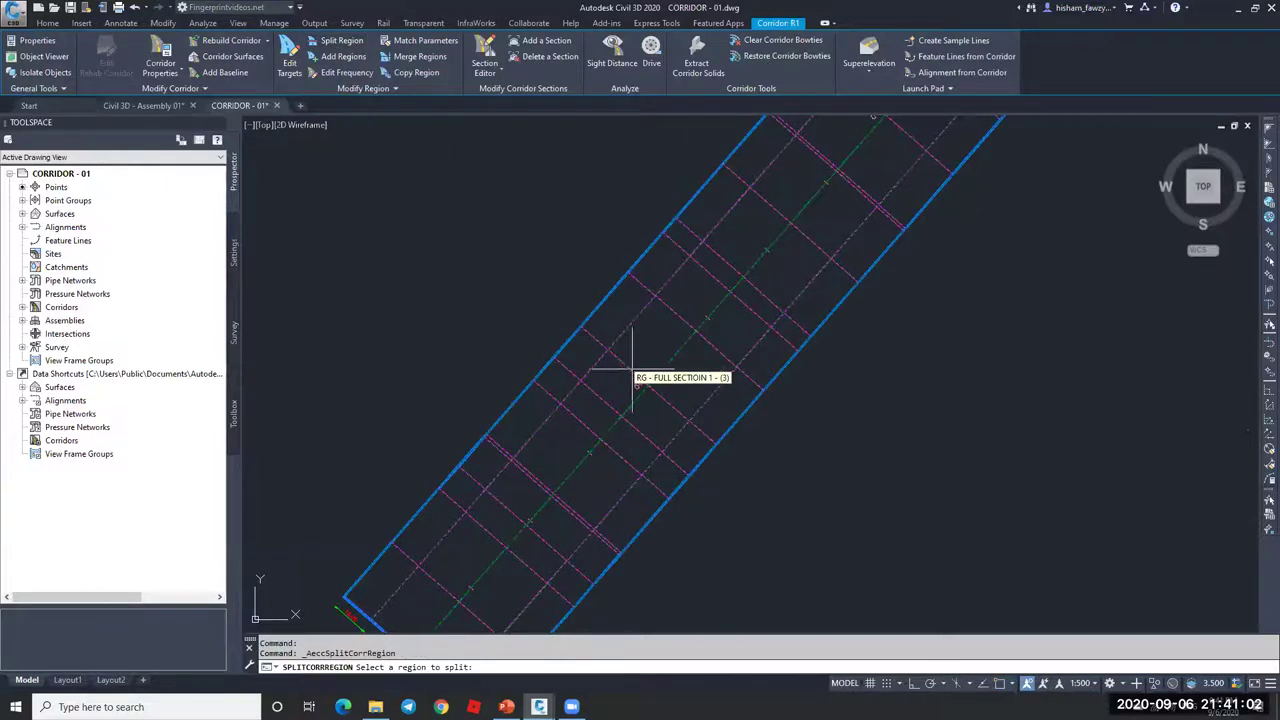
pyautogui.scroll(-3, 615, 360)
pyautogui.scroll(2, 672, 325)
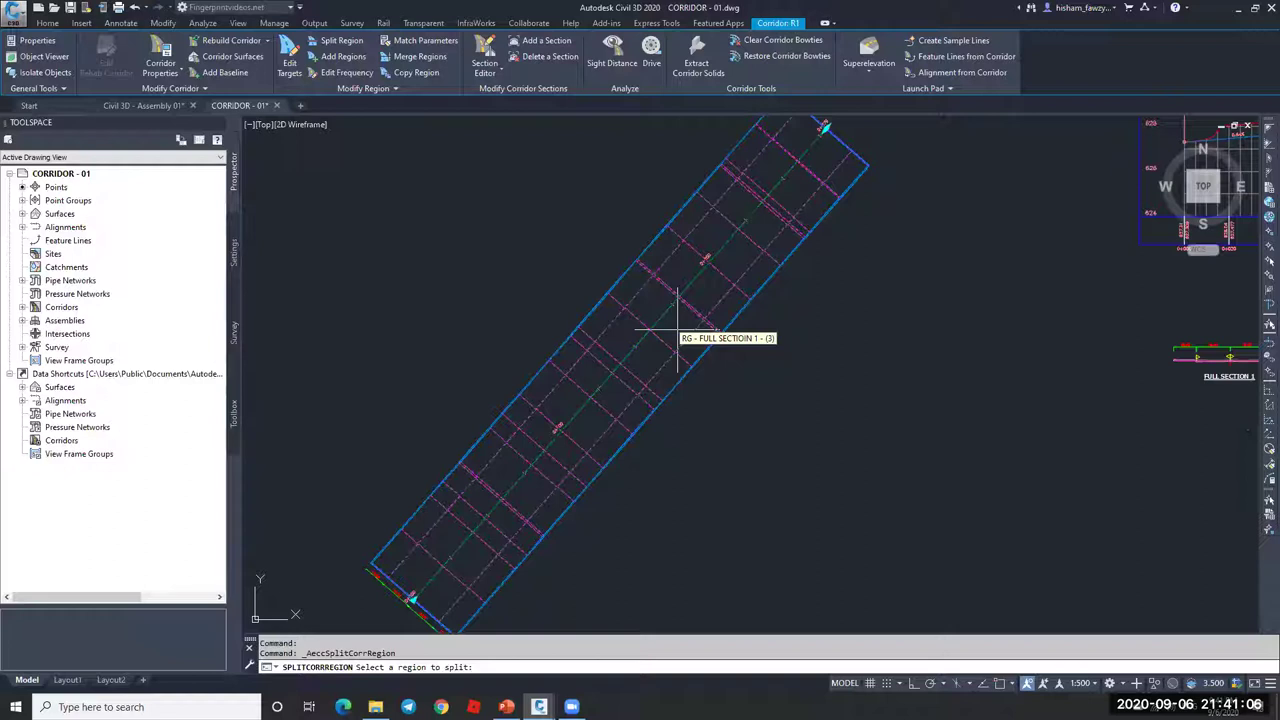
pyautogui.click(678, 330)
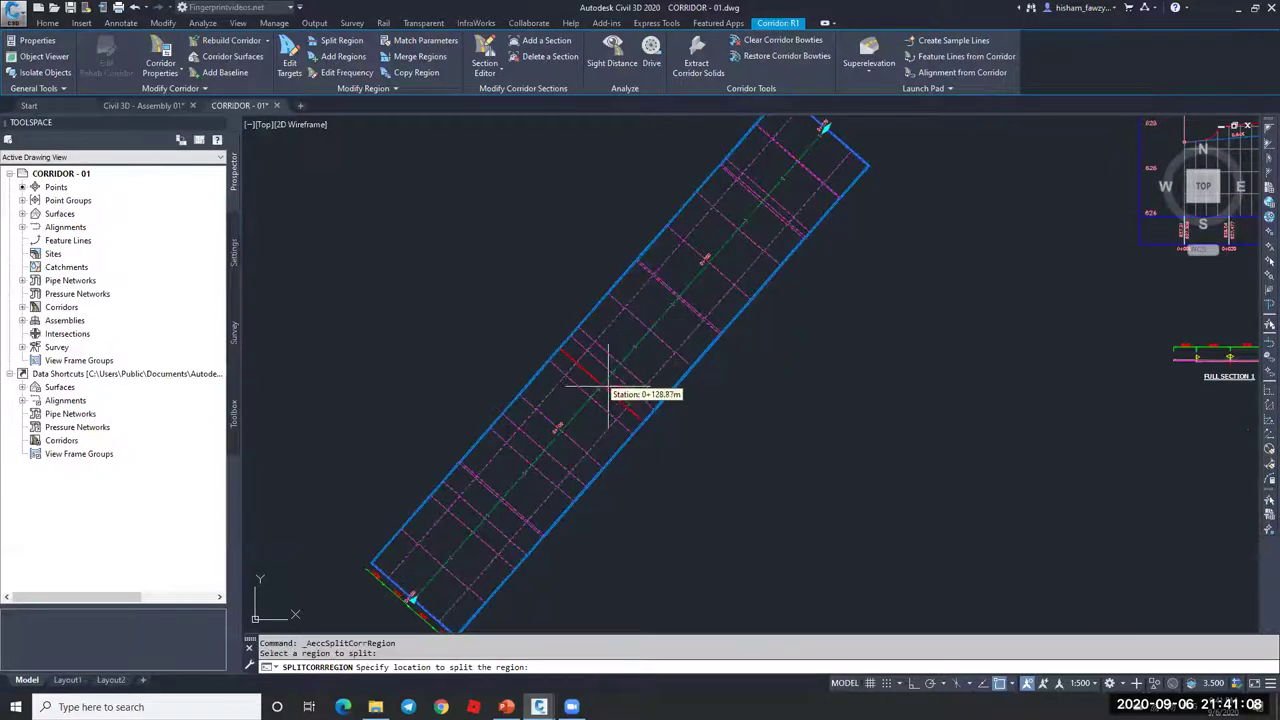
pyautogui.click(746, 222)
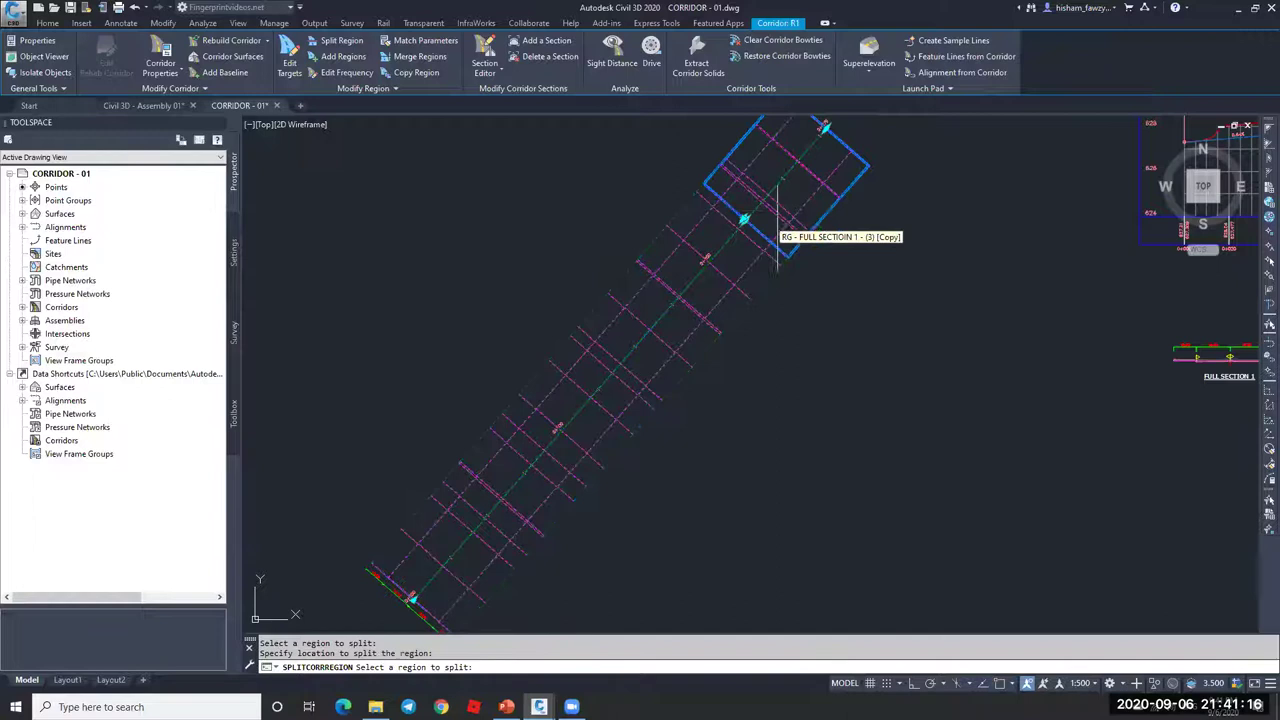
pyautogui.press('Escape')
pyautogui.press('Escape')
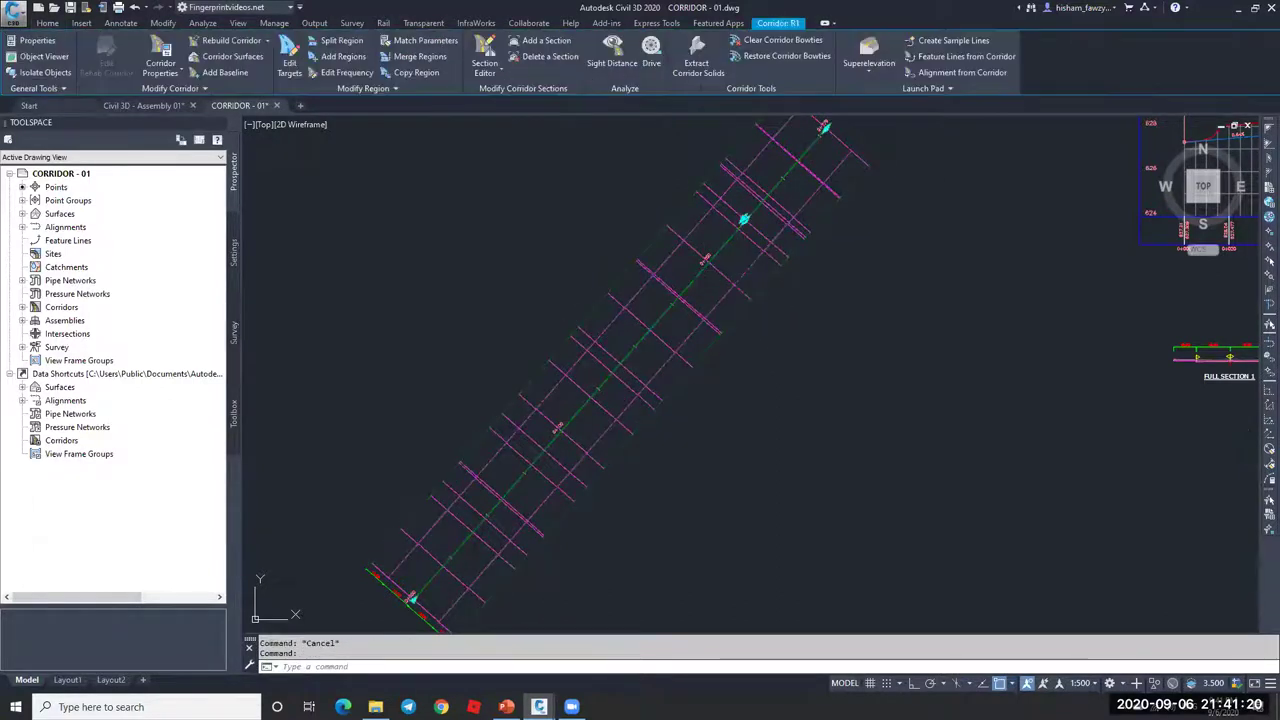
pyautogui.click(798, 160)
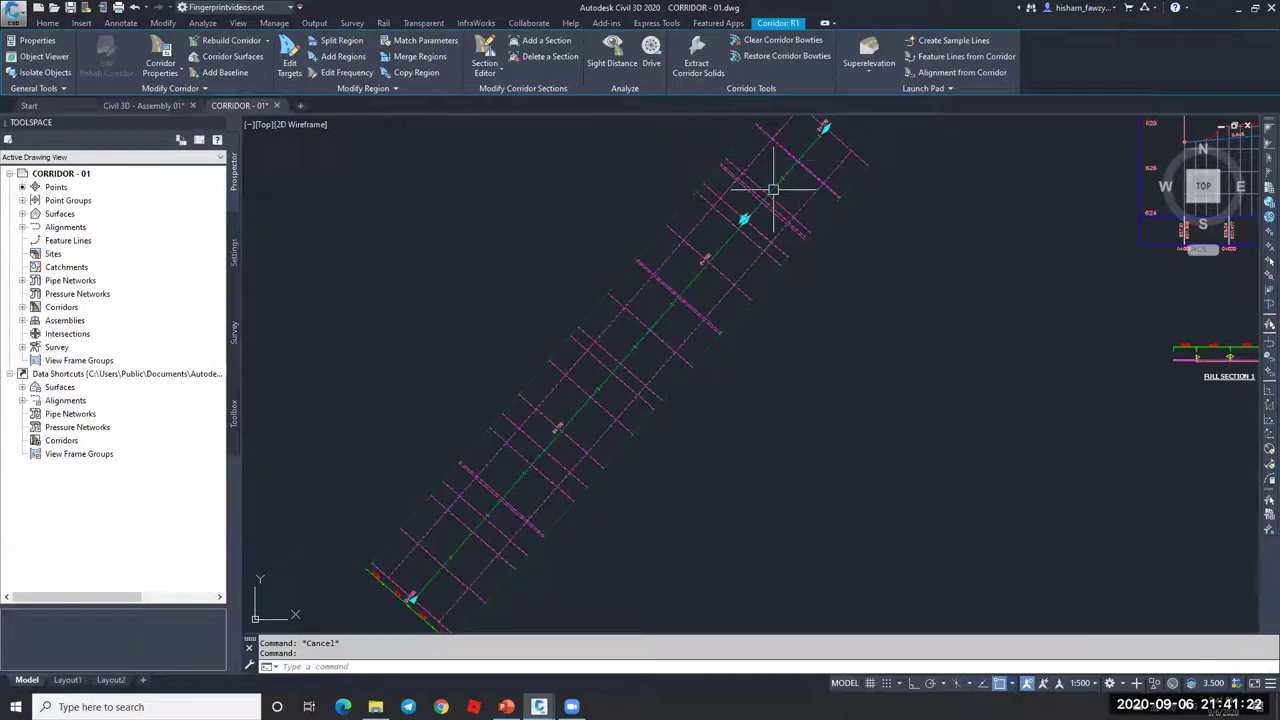
pyautogui.click(163, 55)
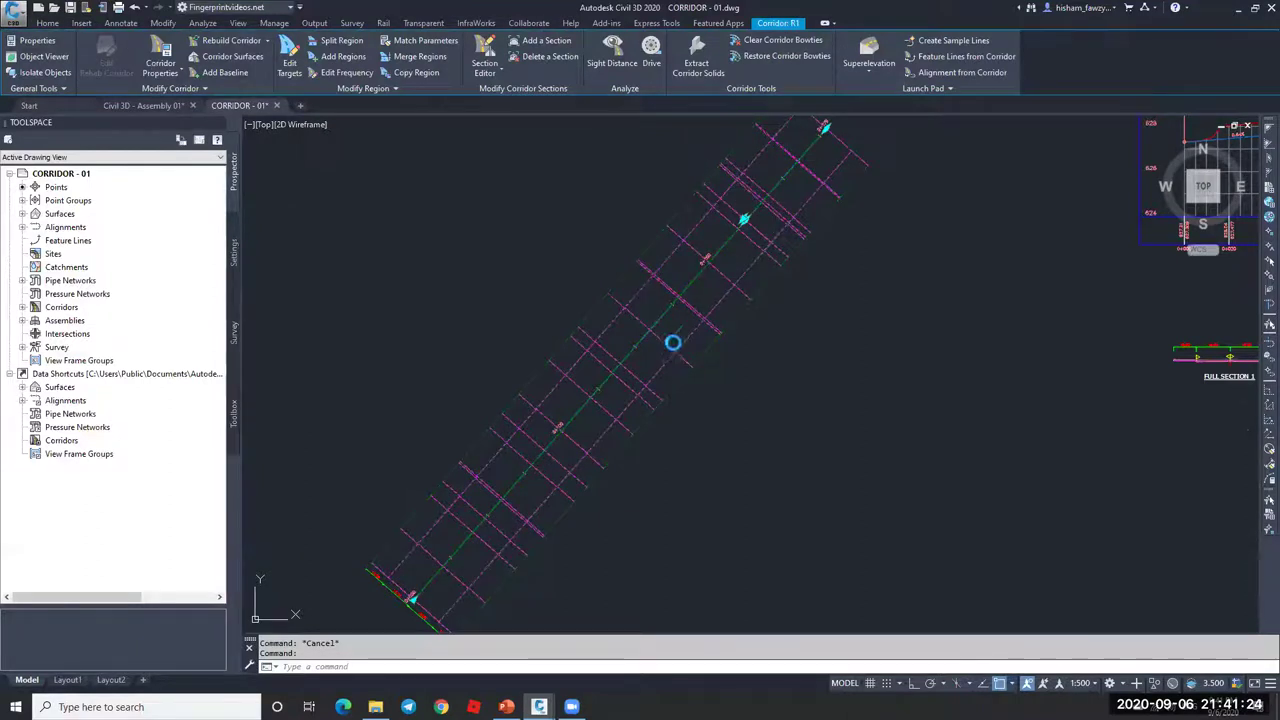
# - Locate the baseline and both regions in the drawing, shifting the properties window aside
pyautogui.click(256, 260)
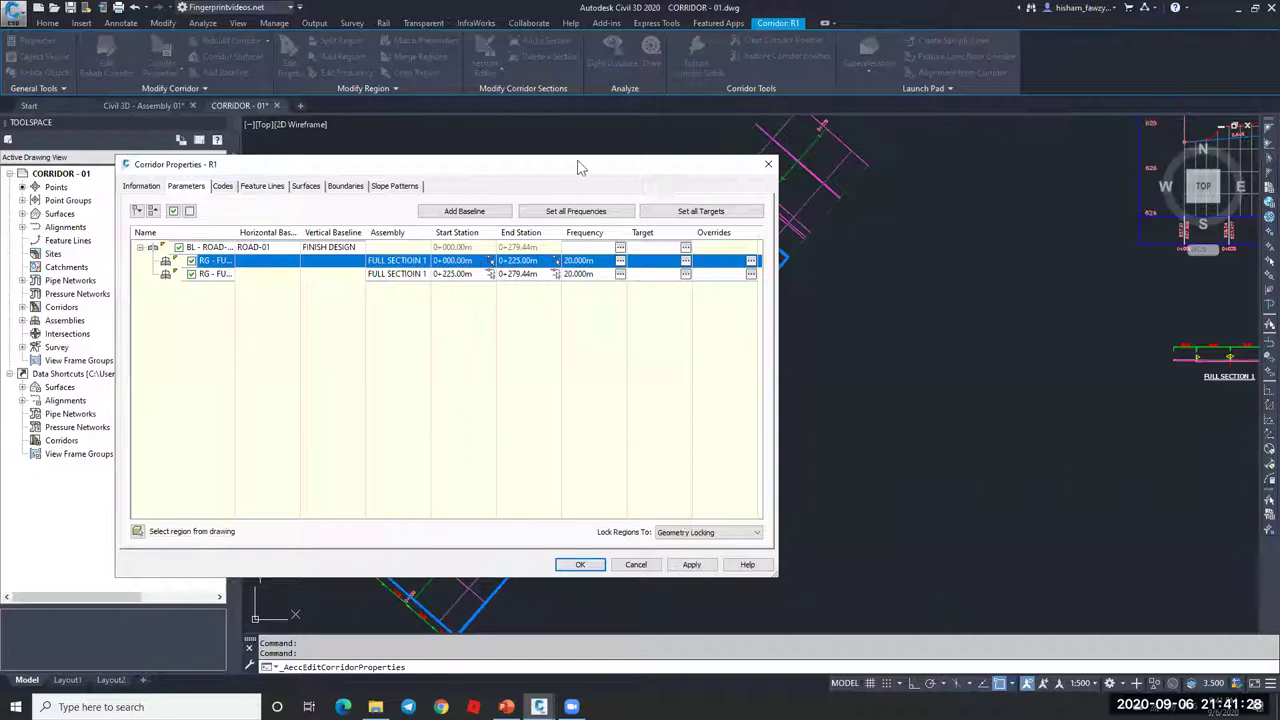
pyautogui.moveTo(446, 165); pyautogui.dragTo(1031, 280)
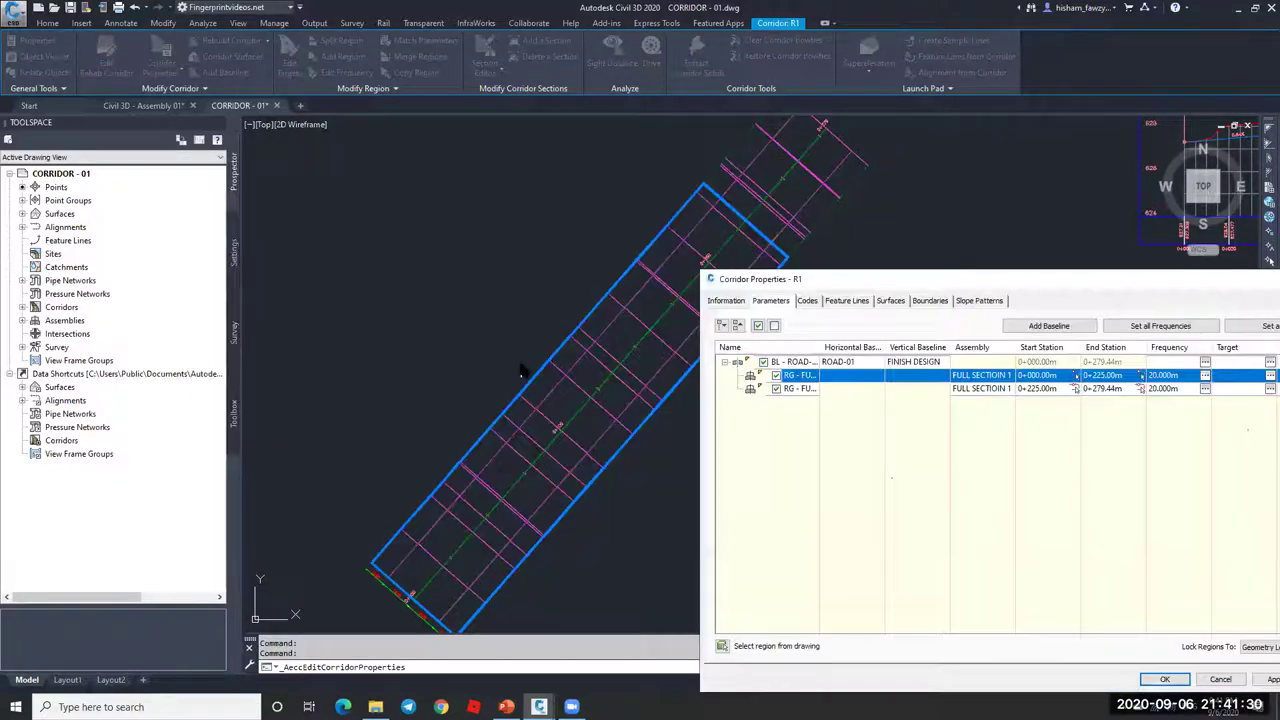
pyautogui.moveTo(900, 279); pyautogui.dragTo(605, 216)
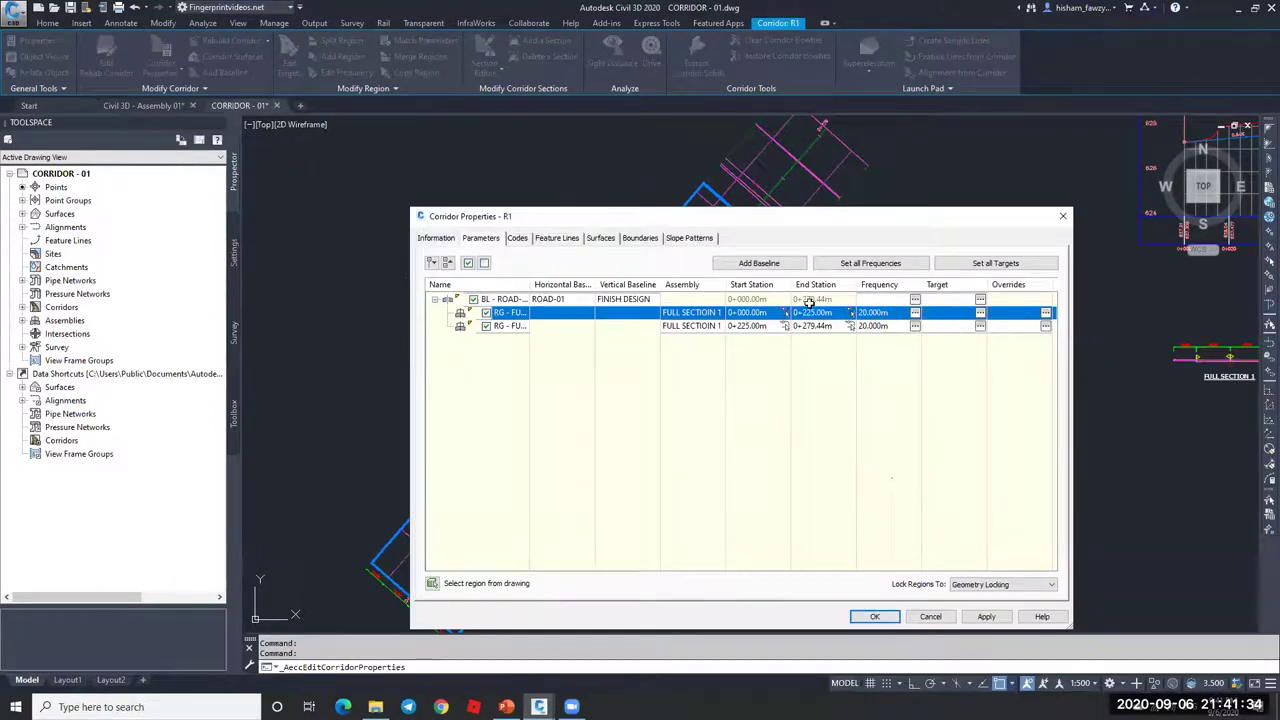
pyautogui.moveTo(628, 220); pyautogui.dragTo(0, 222)
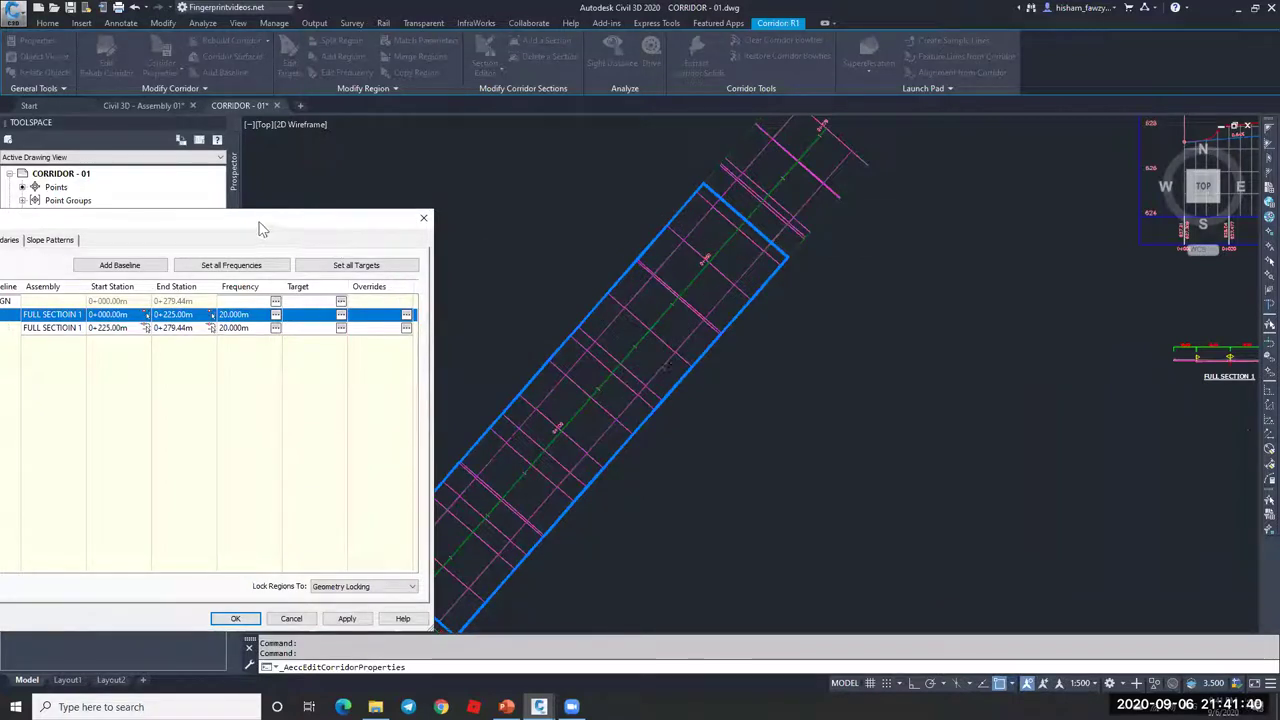
pyautogui.moveTo(260, 229); pyautogui.dragTo(376, 197)
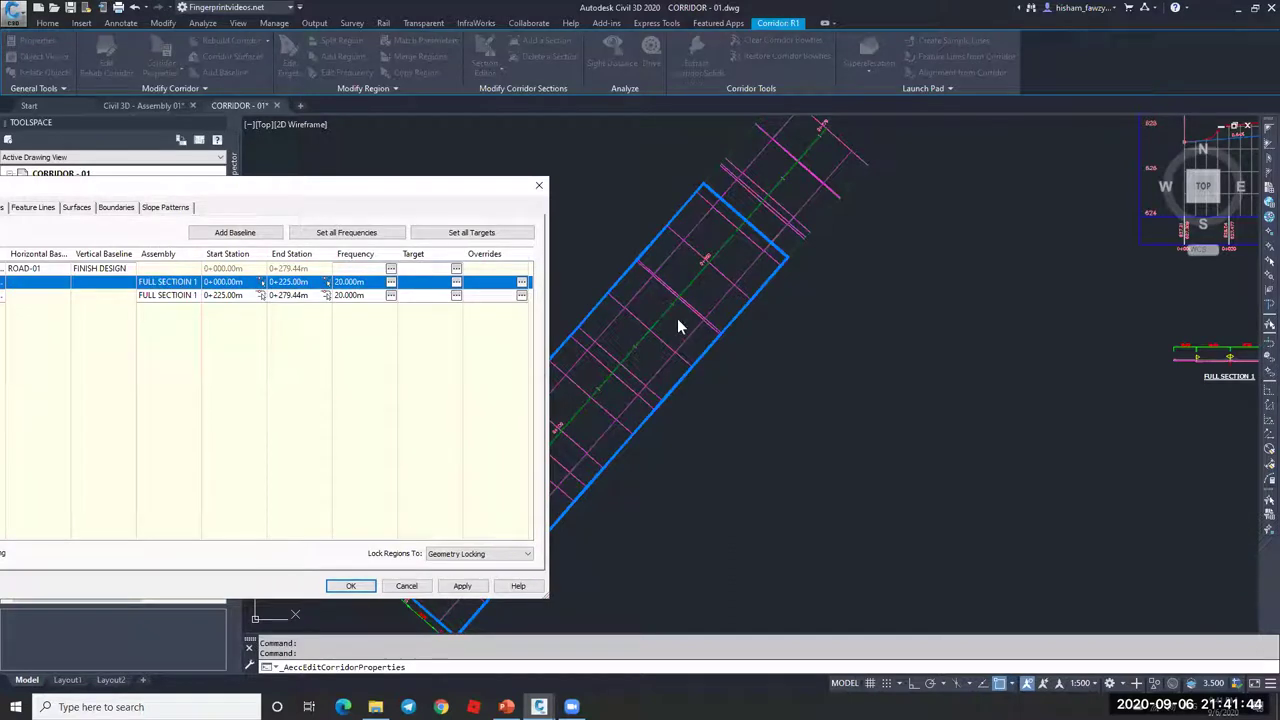
pyautogui.moveTo(447, 188); pyautogui.dragTo(621, 173)
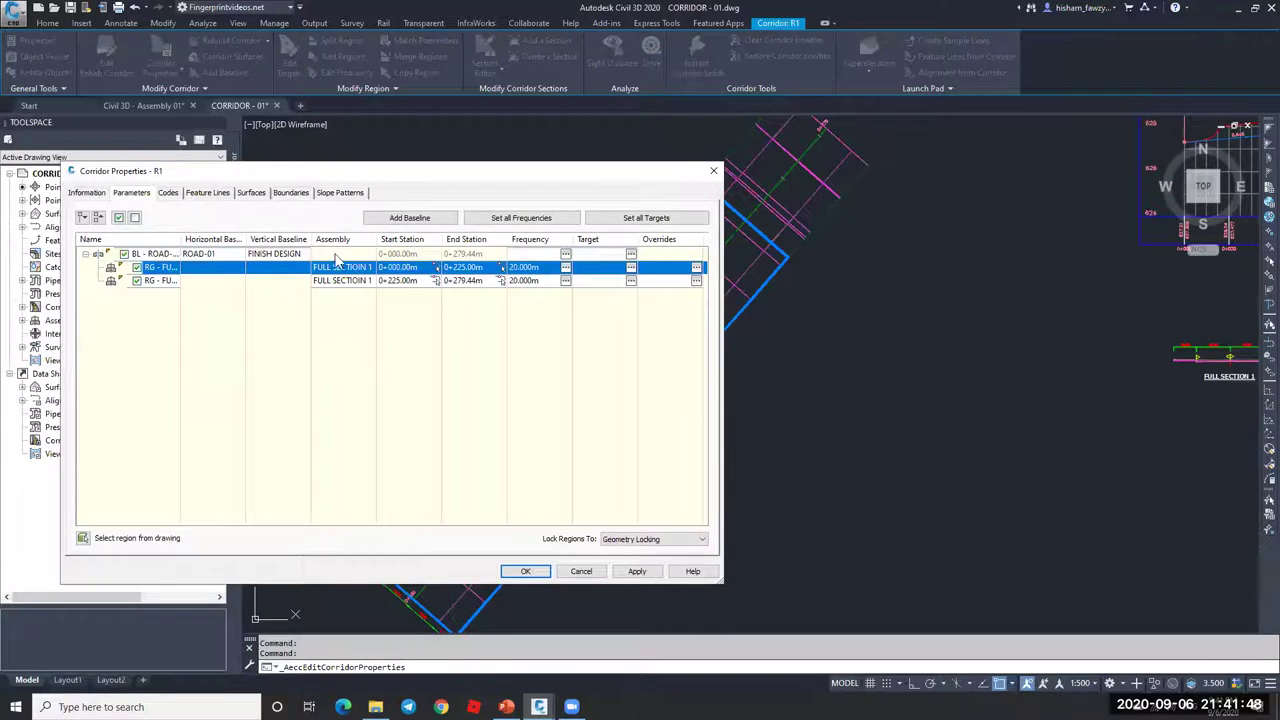
pyautogui.click(148, 255)
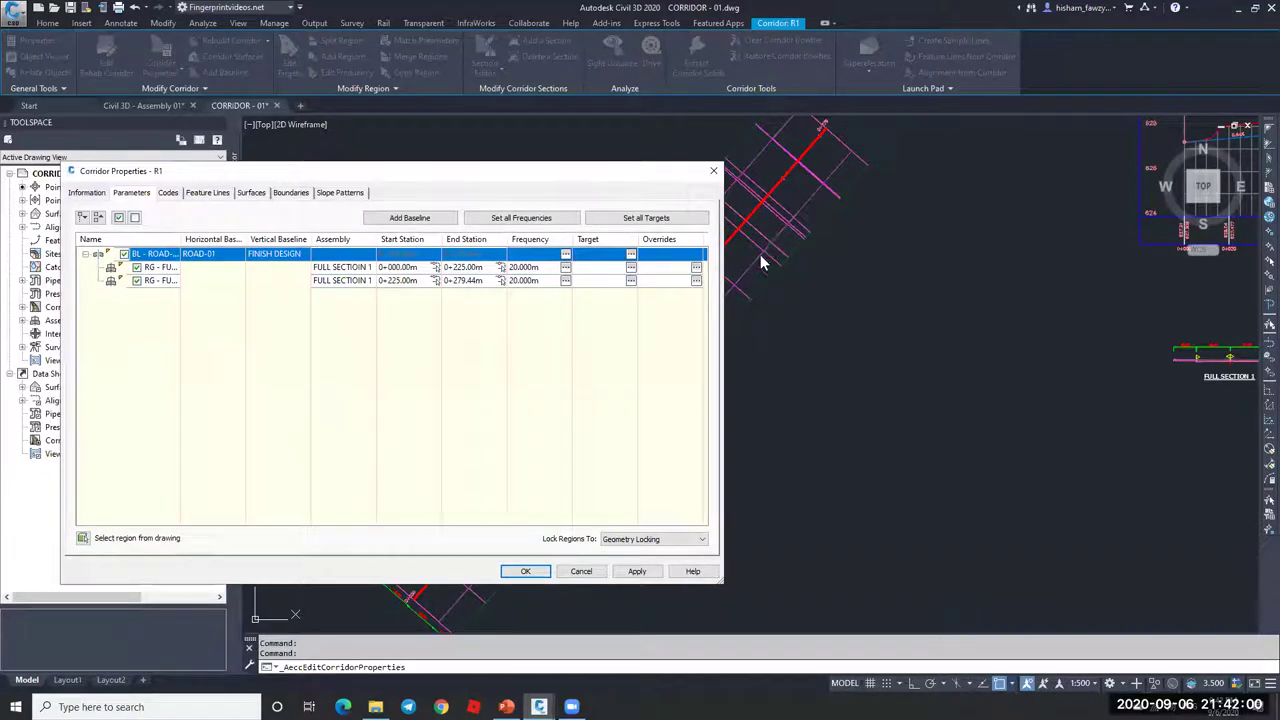
pyautogui.moveTo(420, 177); pyautogui.dragTo(254, 187)
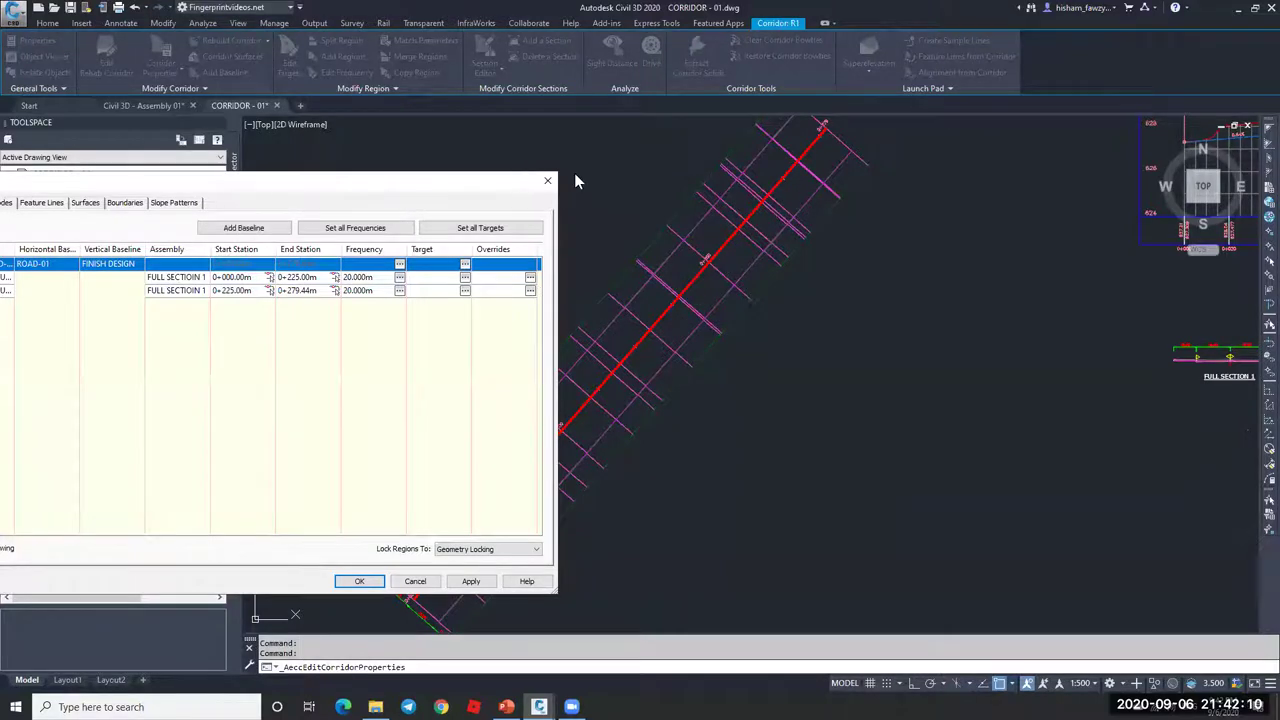
pyautogui.moveTo(420, 183); pyautogui.dragTo(530, 167)
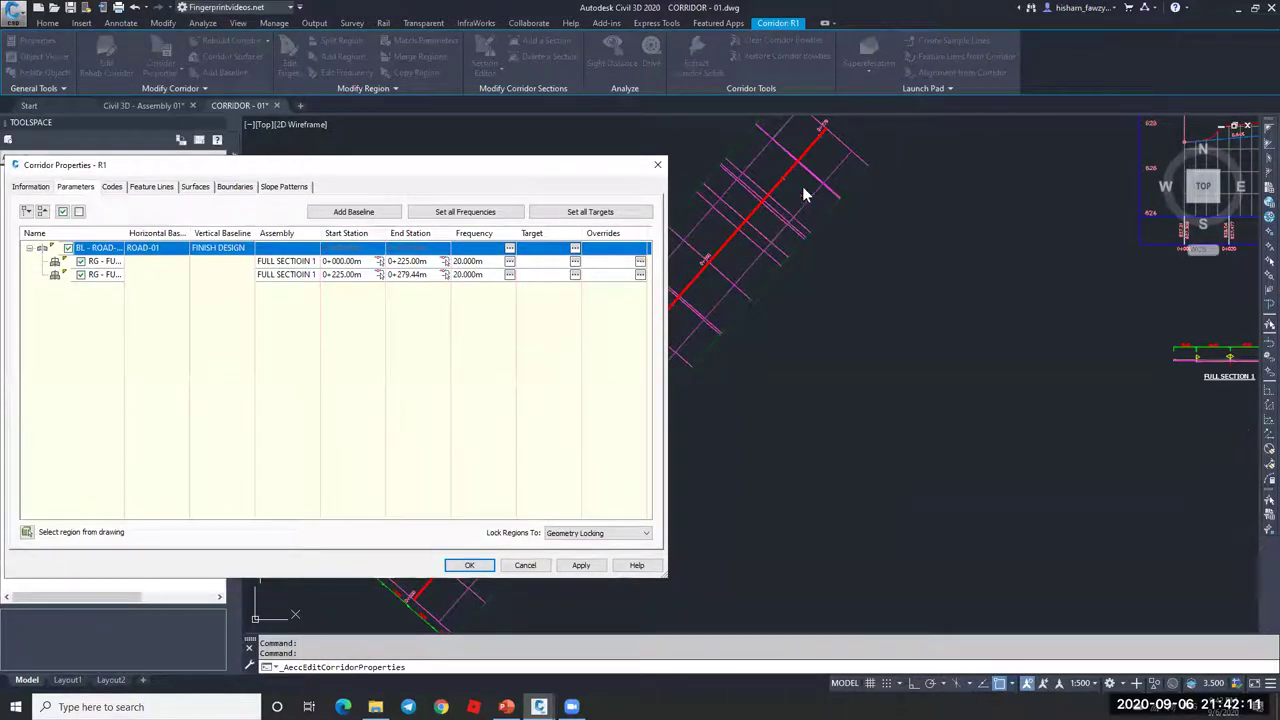
pyautogui.click(223, 262)
pyautogui.click(223, 278)
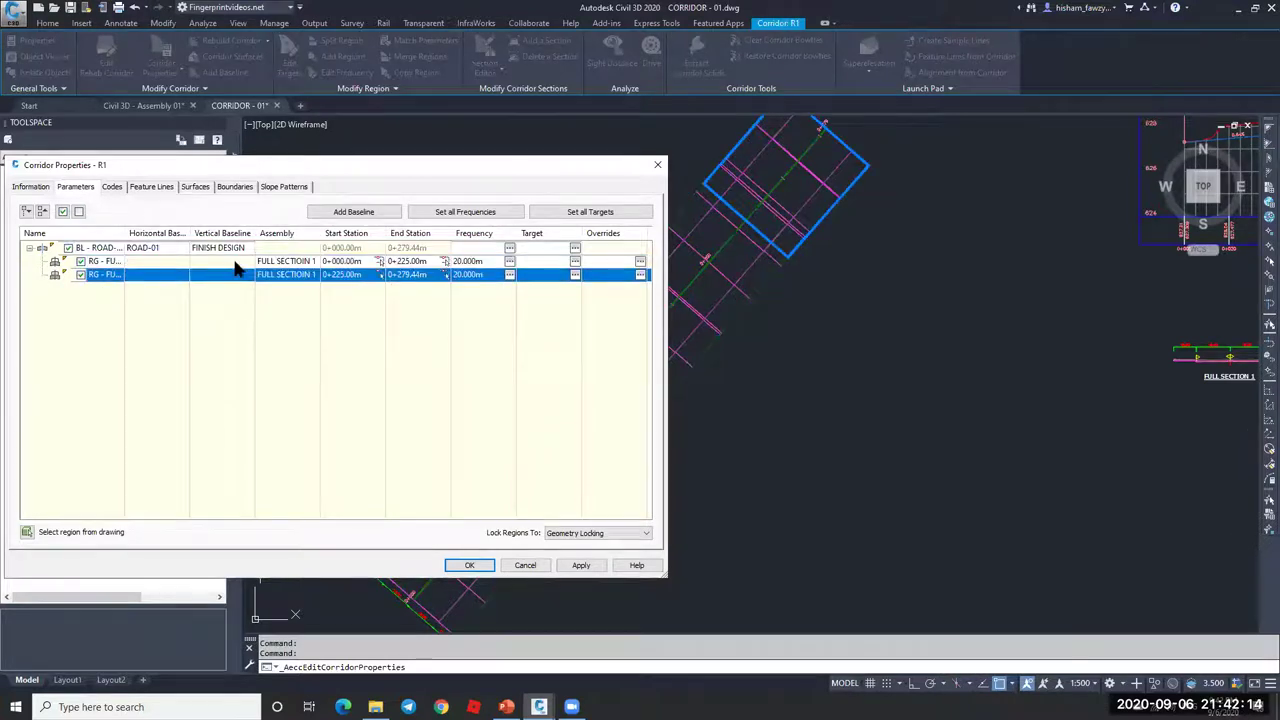
pyautogui.click(240, 262)
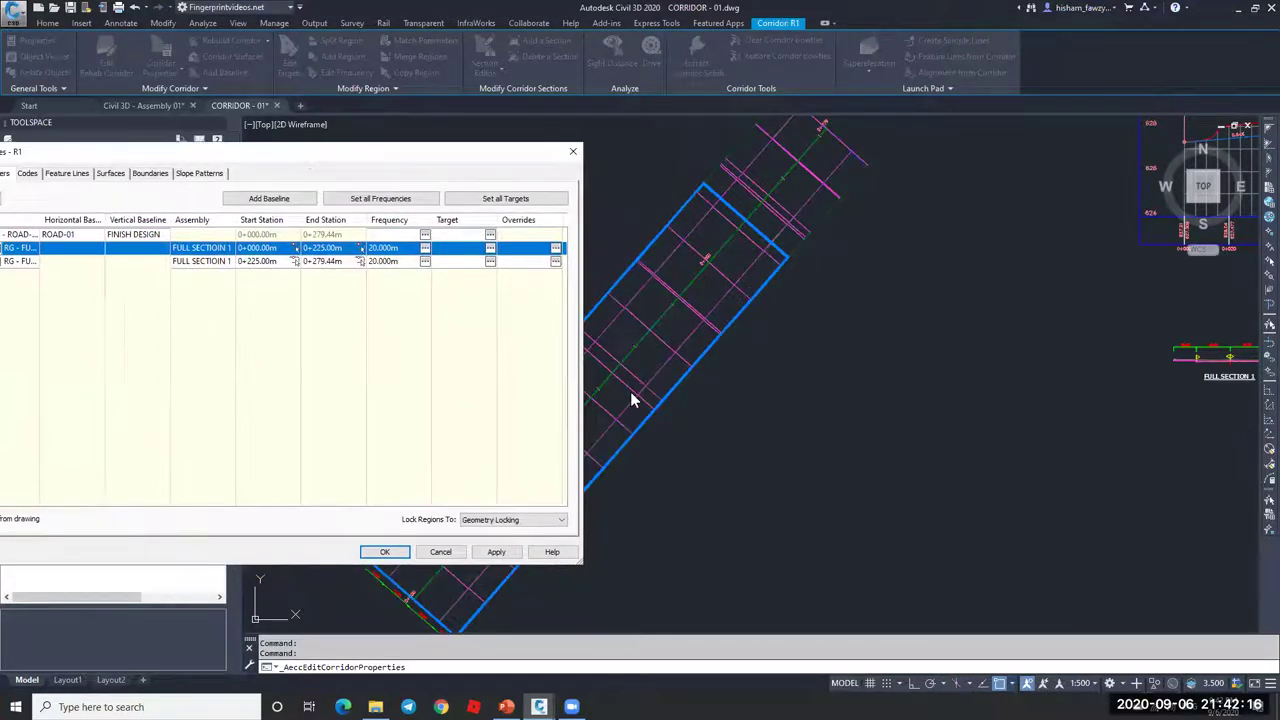
pyautogui.click(260, 262)
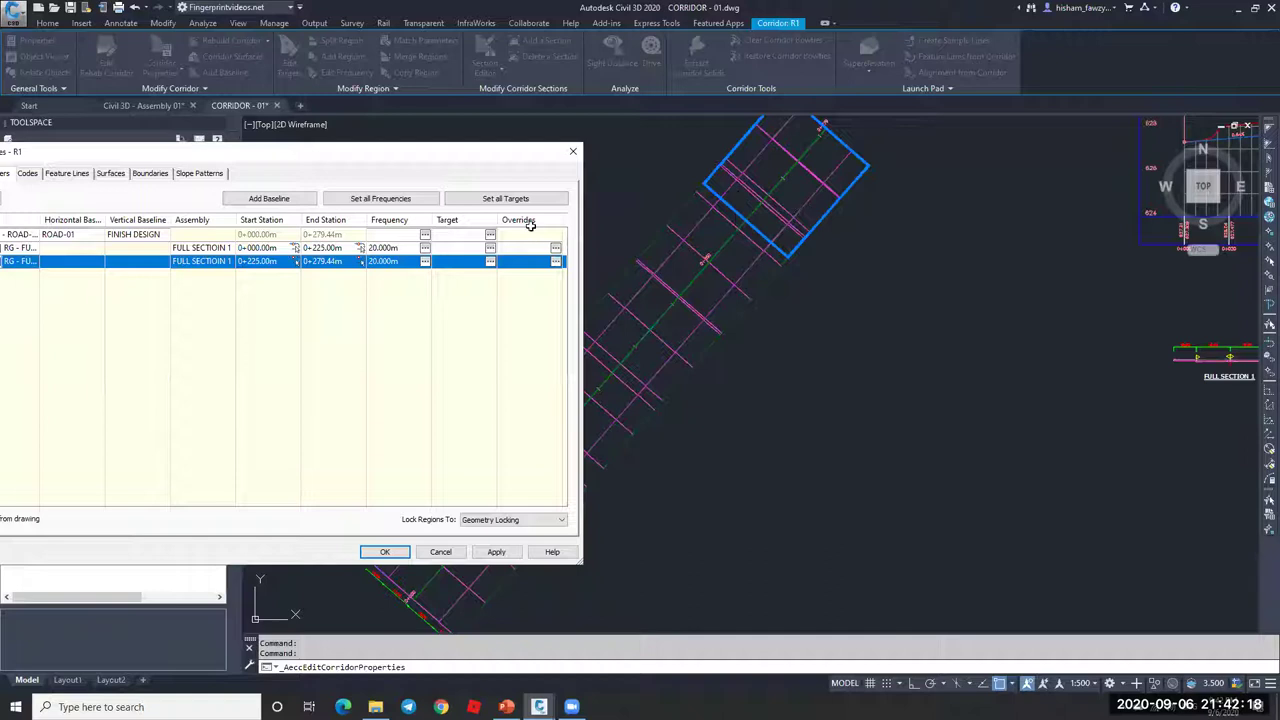
# - Set the first region's end station to 0+150 and rebuild the corridor
pyautogui.click(318, 248)
pyautogui.click(339, 248)
pyautogui.doubleClick(340, 249)
pyautogui.write('0150')
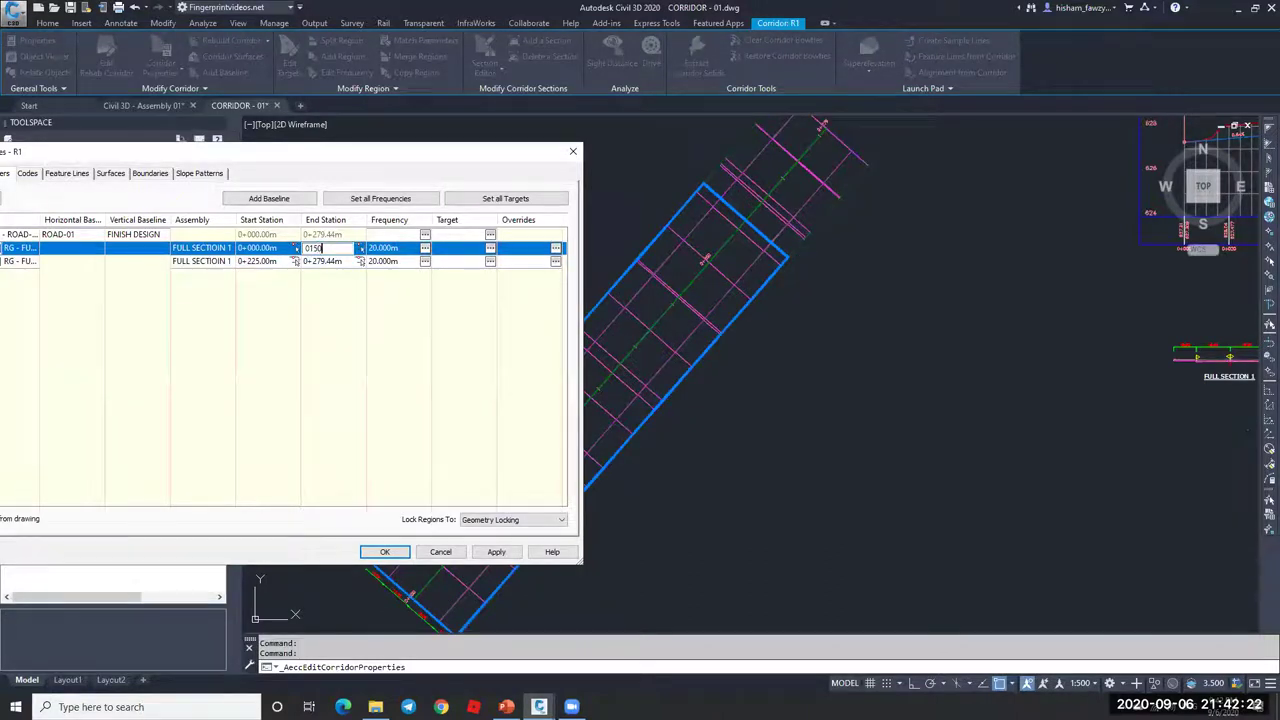
pyautogui.click(266, 261)
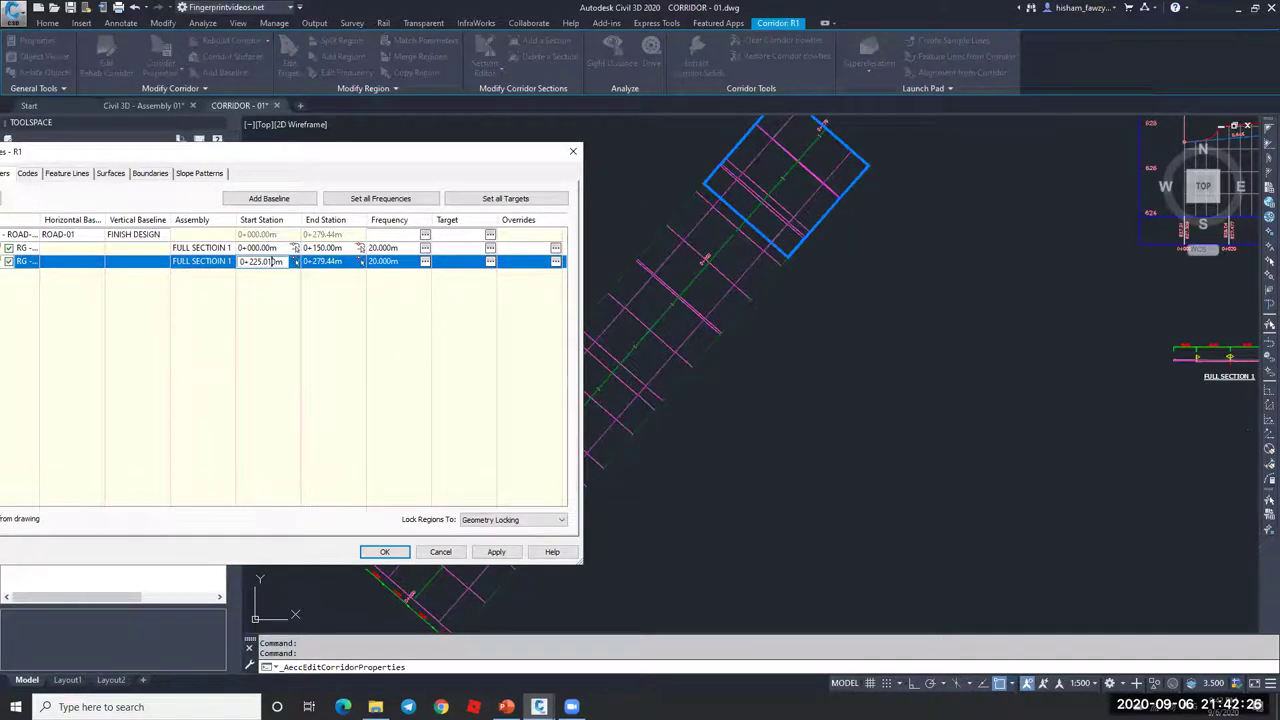
pyautogui.press('Return')
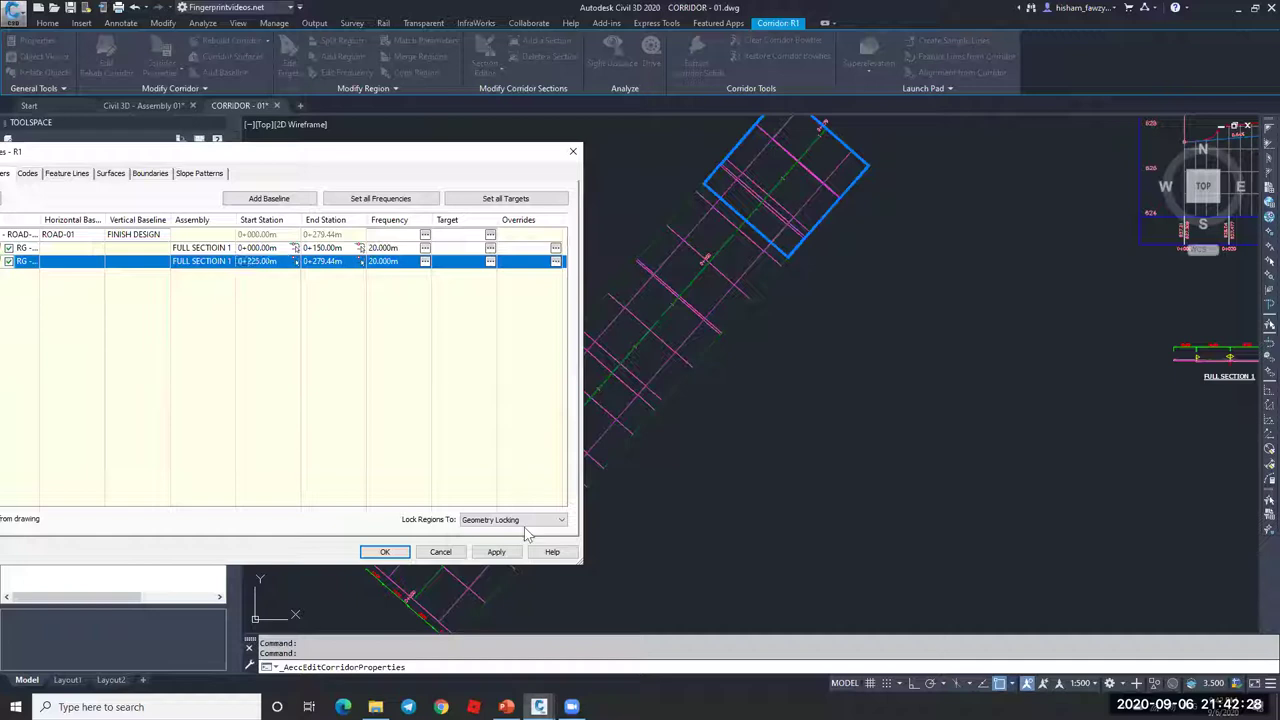
pyautogui.click(503, 551)
pyautogui.click(606, 318)
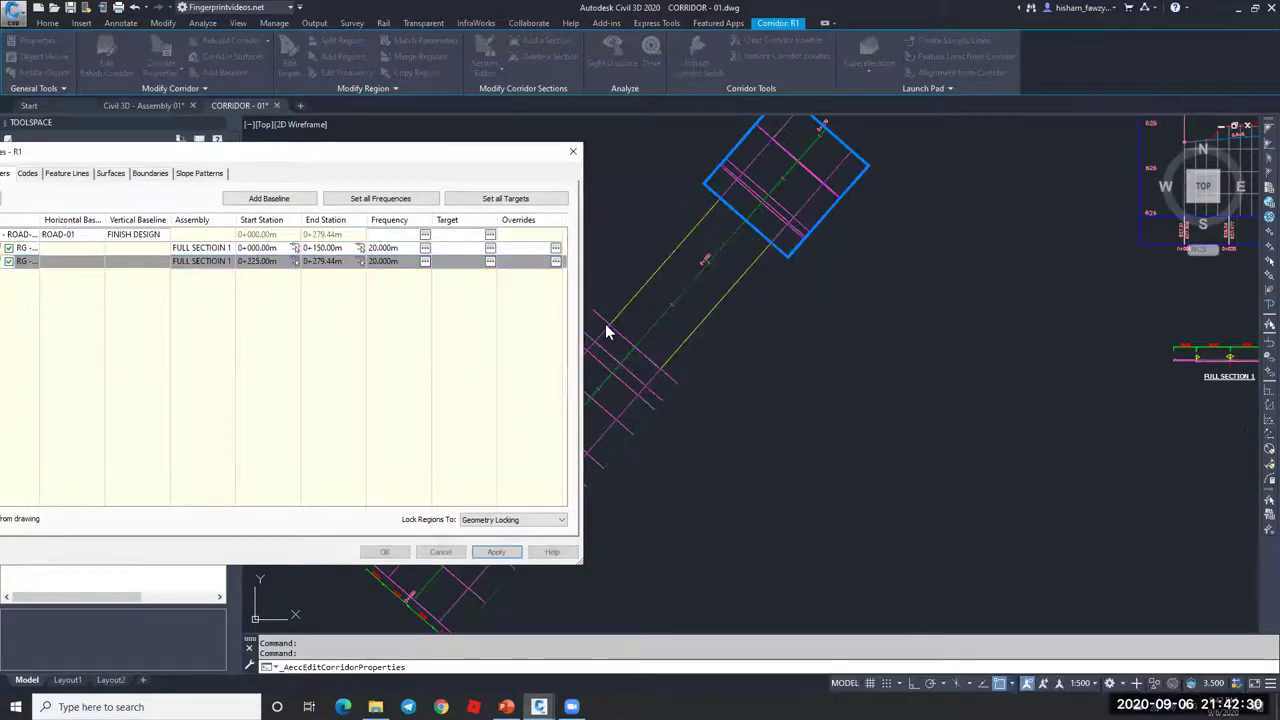
# - Set the second region's start station to 0+150, accept, and rebuild the corridor
pyautogui.click(268, 260)
pyautogui.write('150')
pyautogui.press('Return')
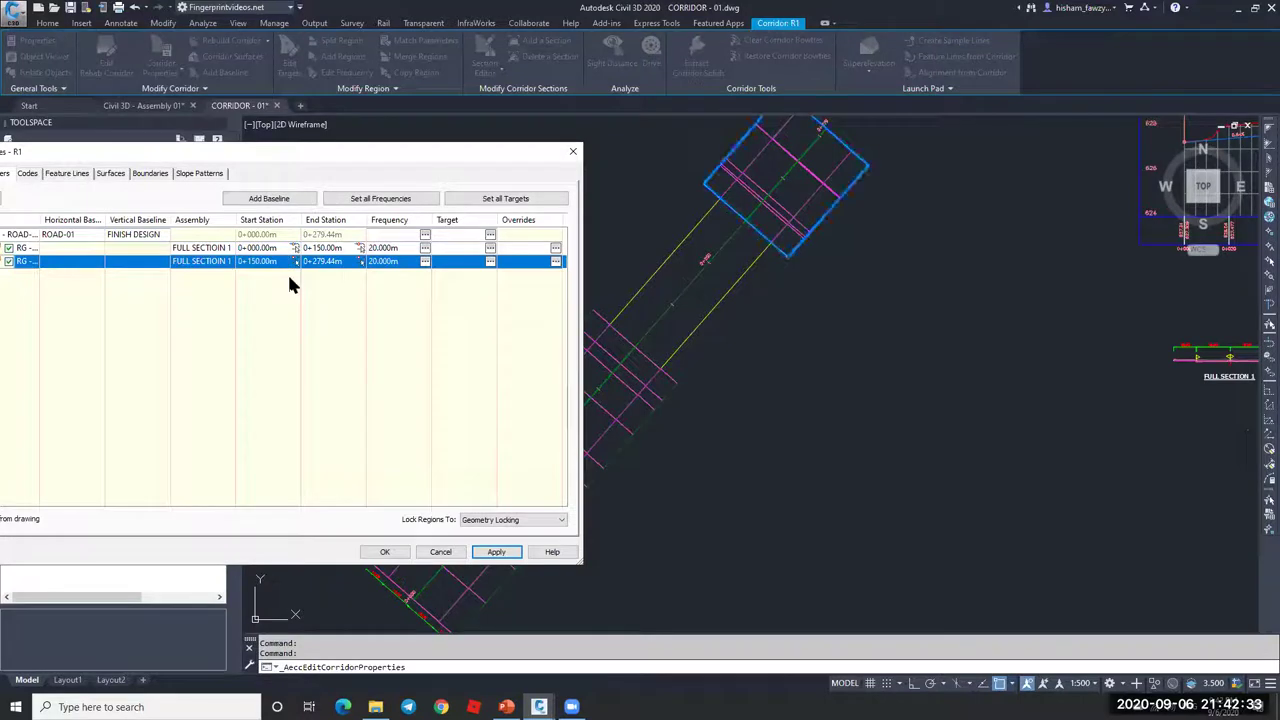
pyautogui.click(383, 551)
pyautogui.click(578, 313)
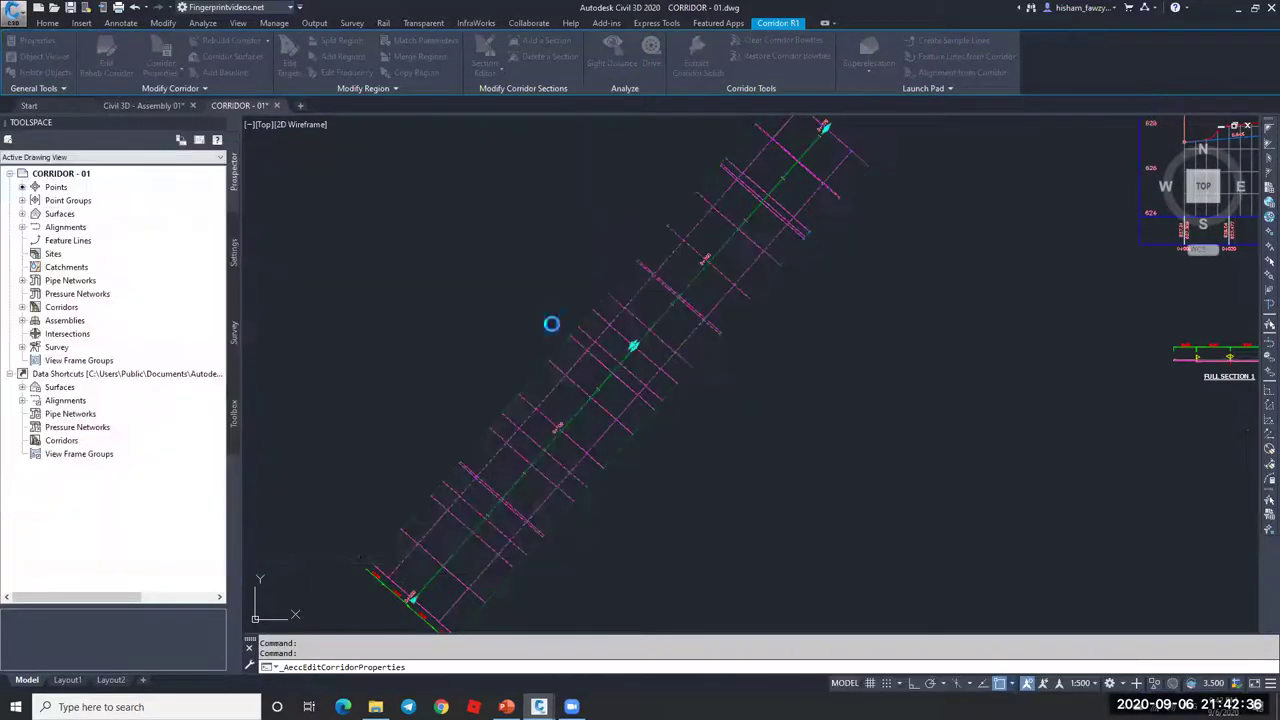
pyautogui.scroll(4, 643, 346)
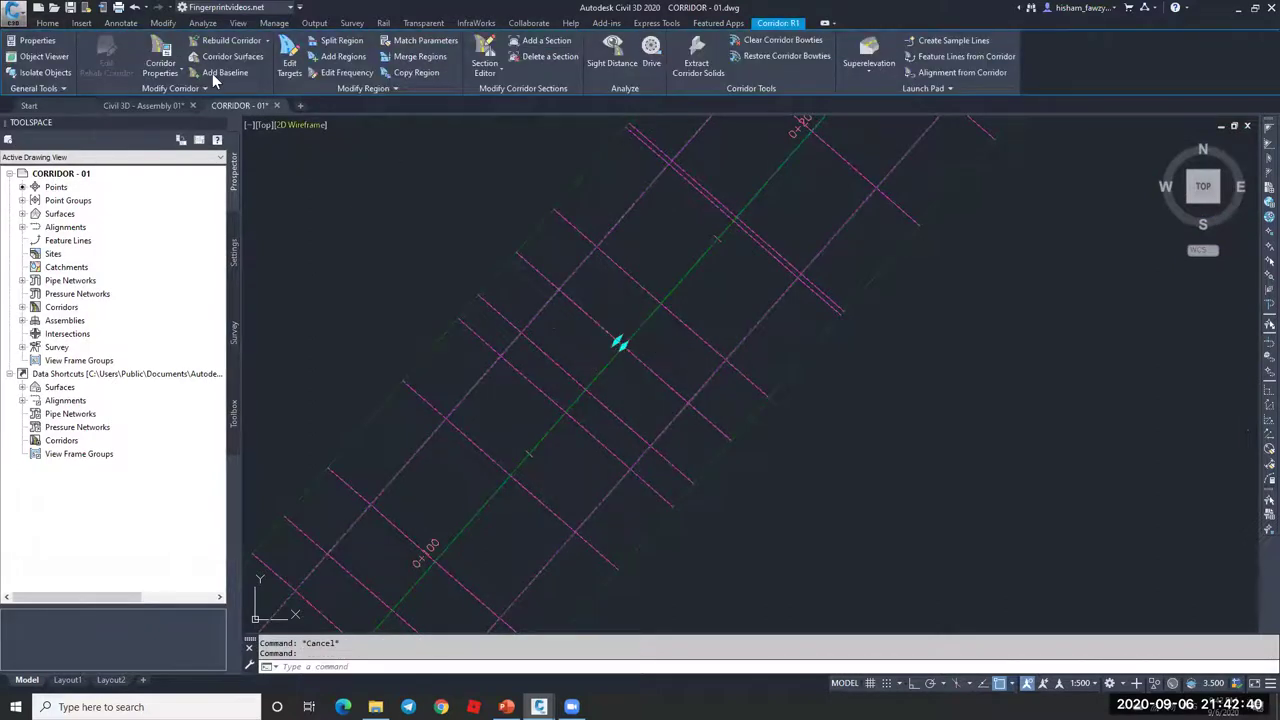
pyautogui.scroll(-3, 643, 329)
pyautogui.click(163, 47)
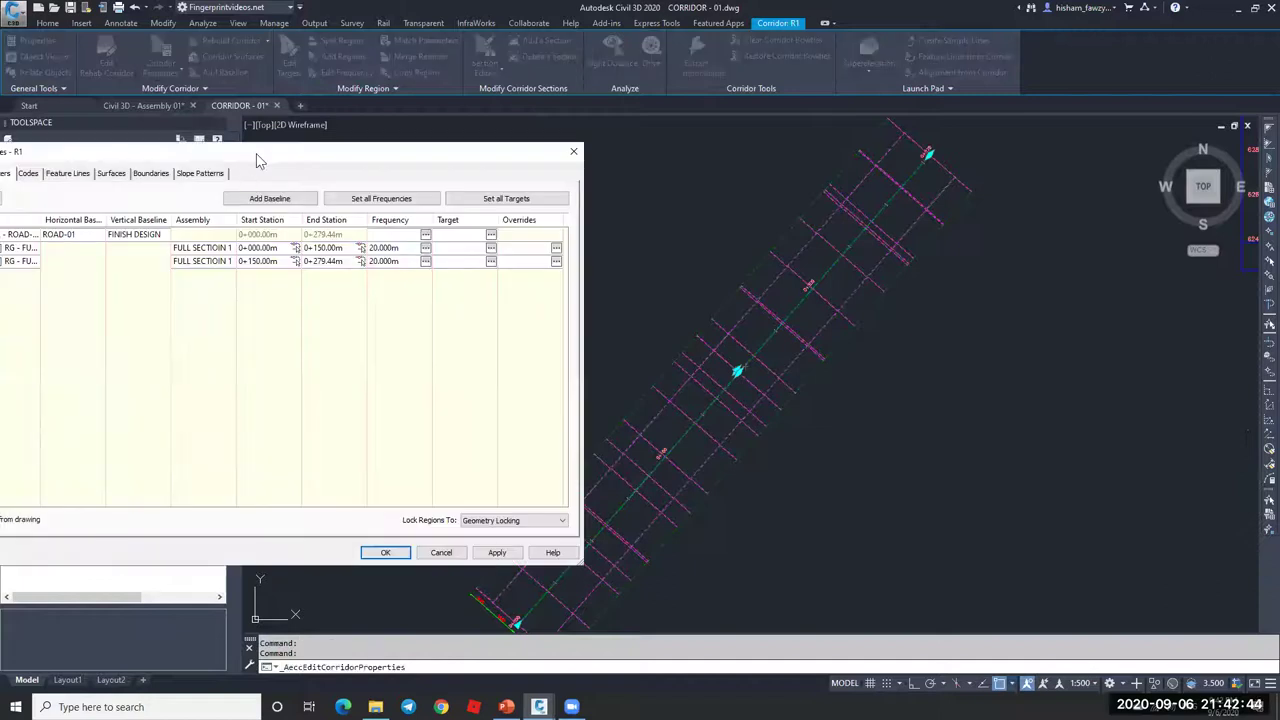
pyautogui.moveTo(258, 160); pyautogui.dragTo(391, 143)
pyautogui.click(272, 232)
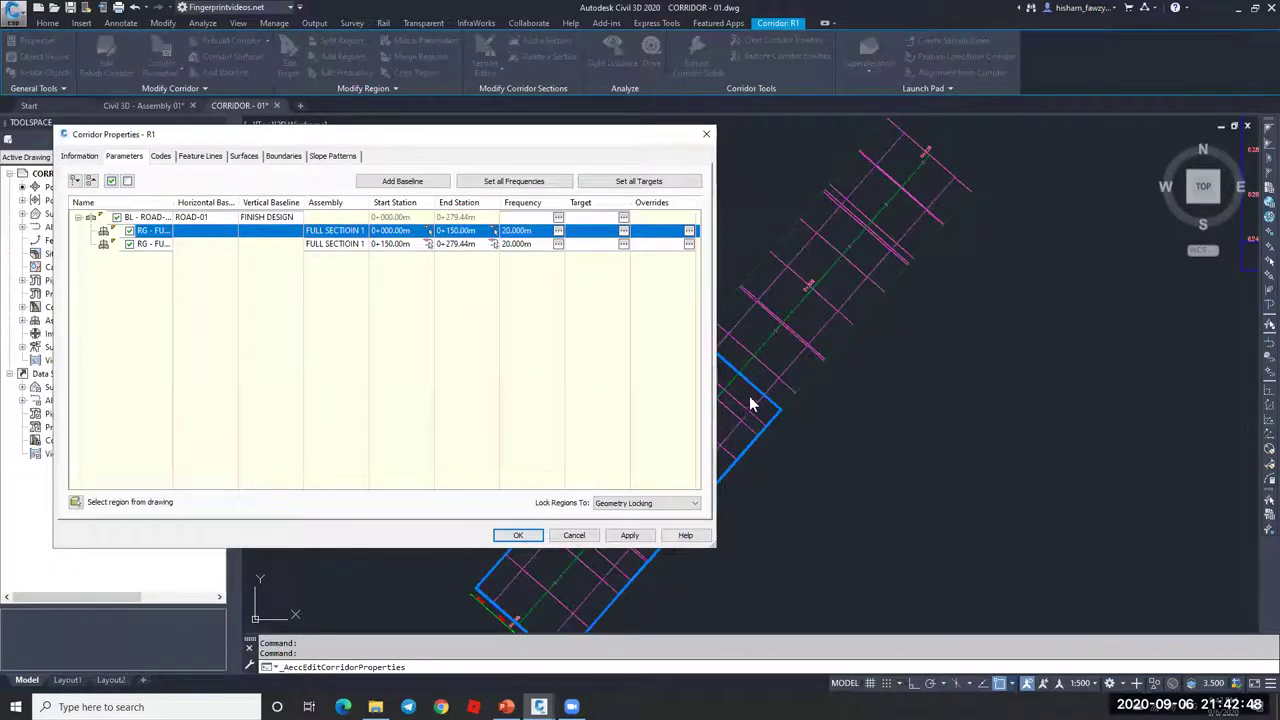
pyautogui.click(400, 244)
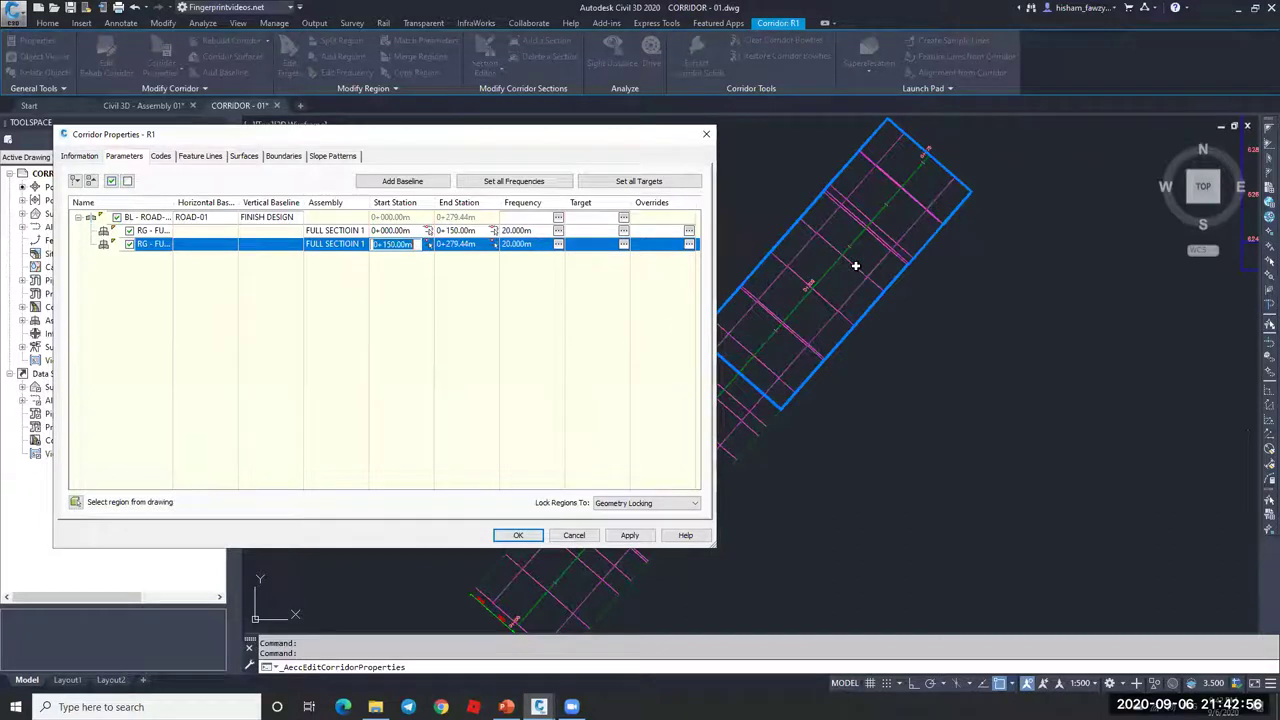
pyautogui.click(534, 230)
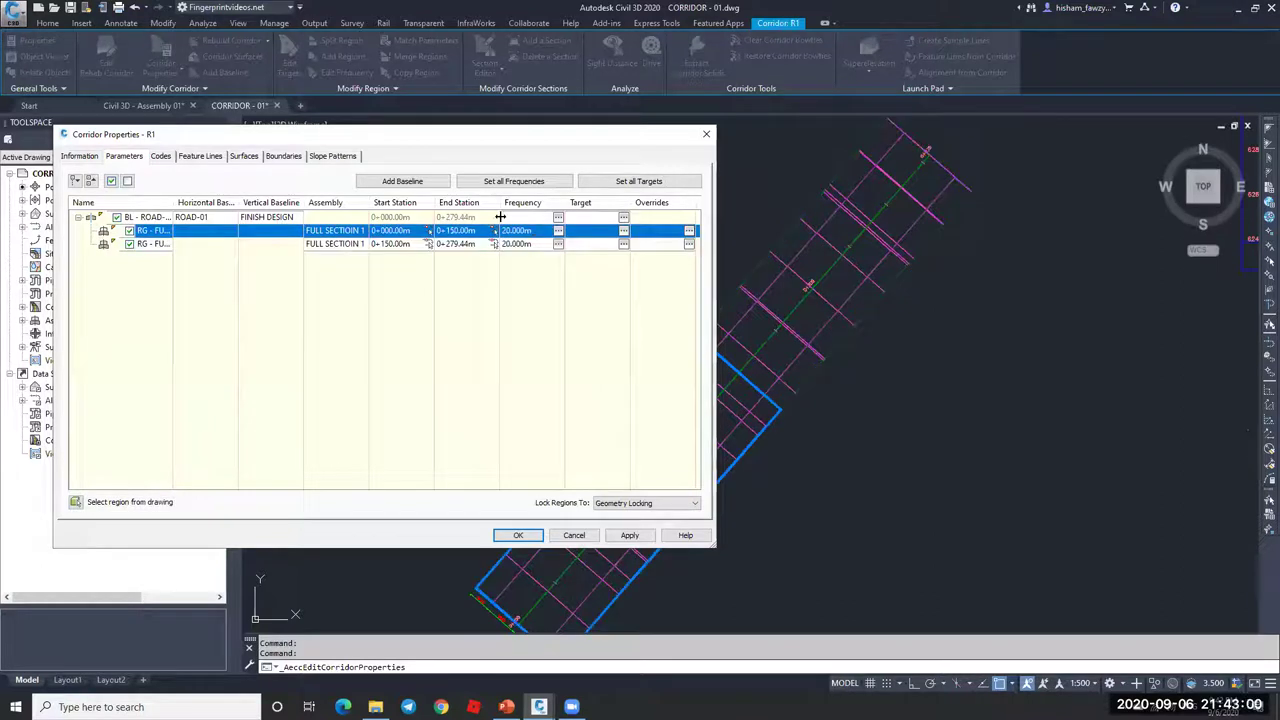
pyautogui.click(345, 230)
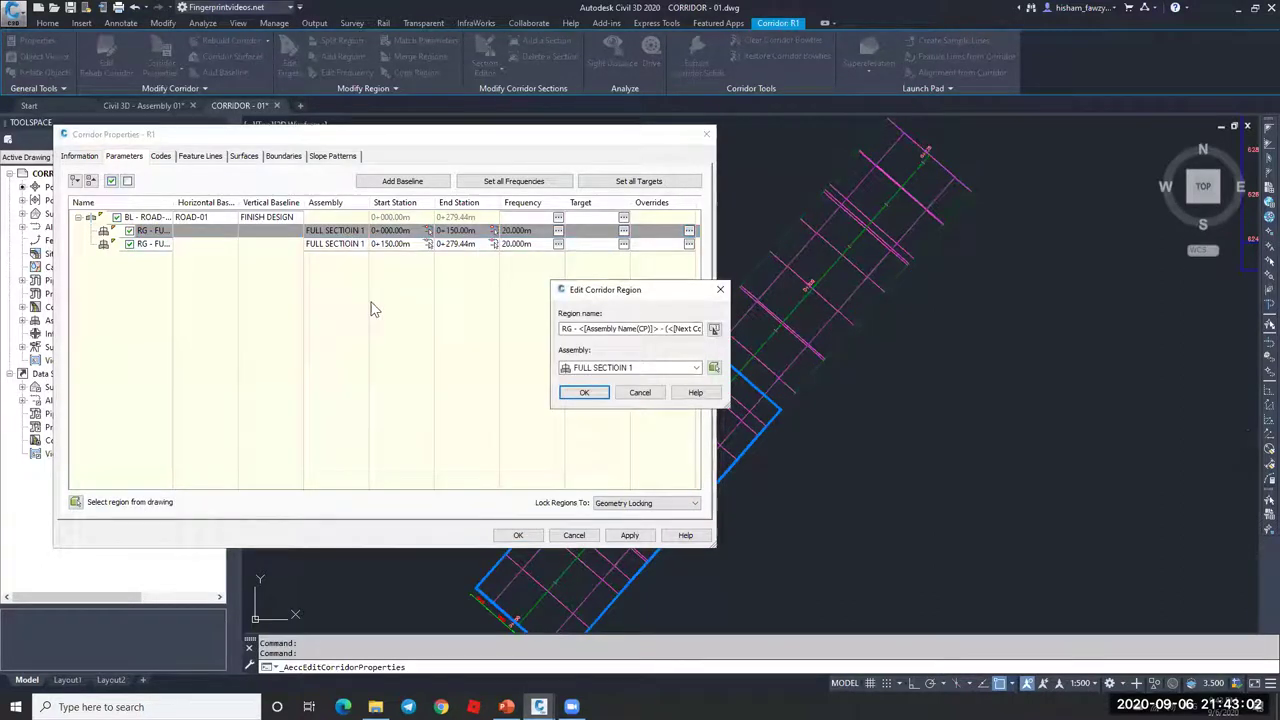
pyautogui.click(634, 391)
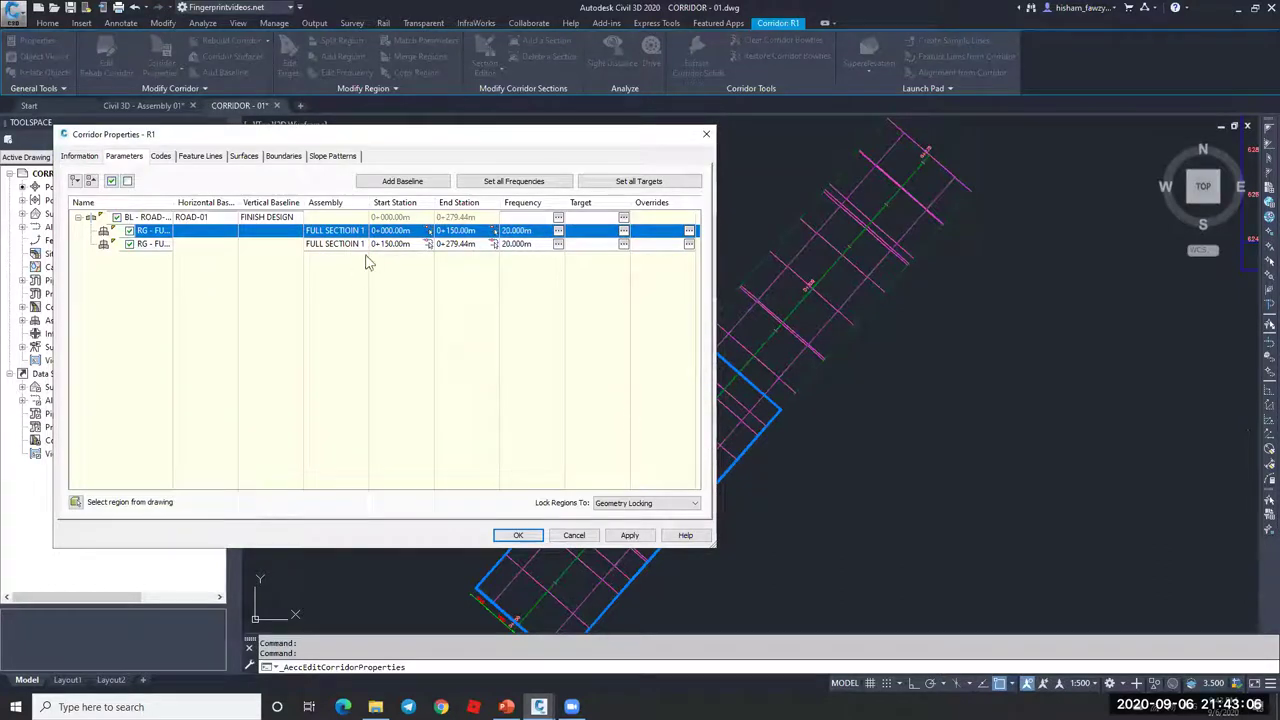
pyautogui.click(594, 534)
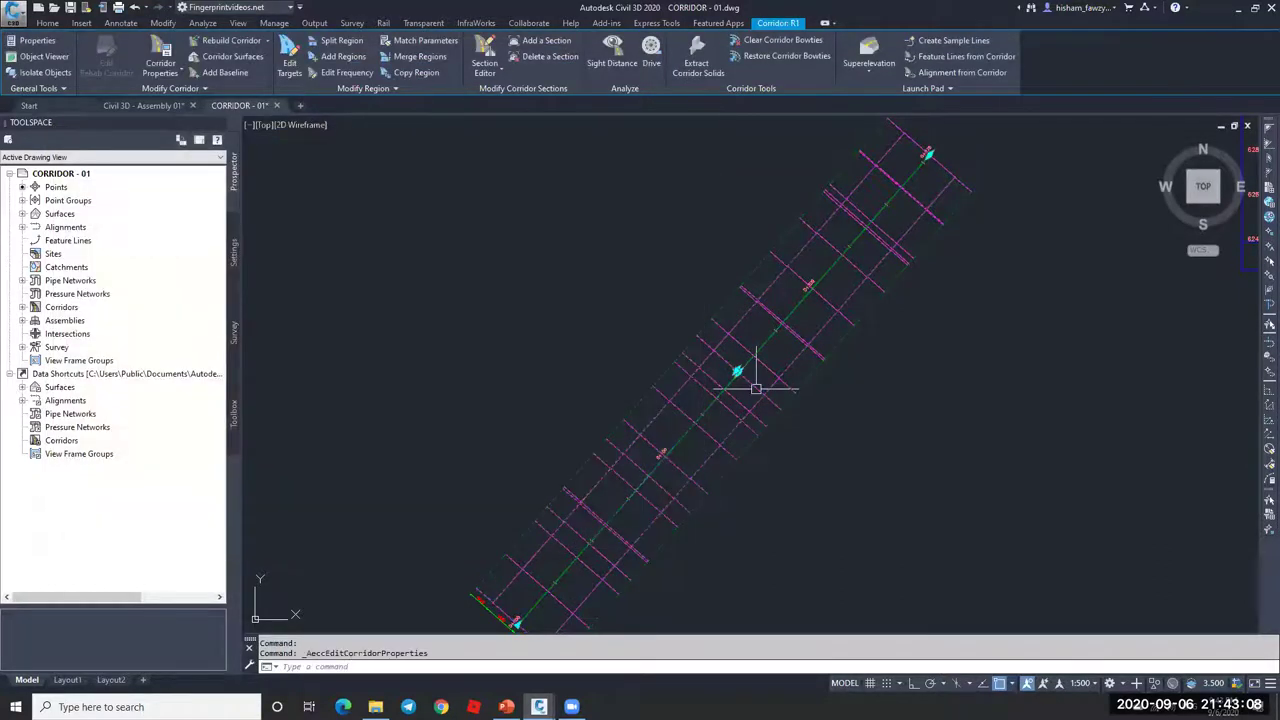
# - Merge the corridor's upper and lower regions into one
pyautogui.click(362, 88)
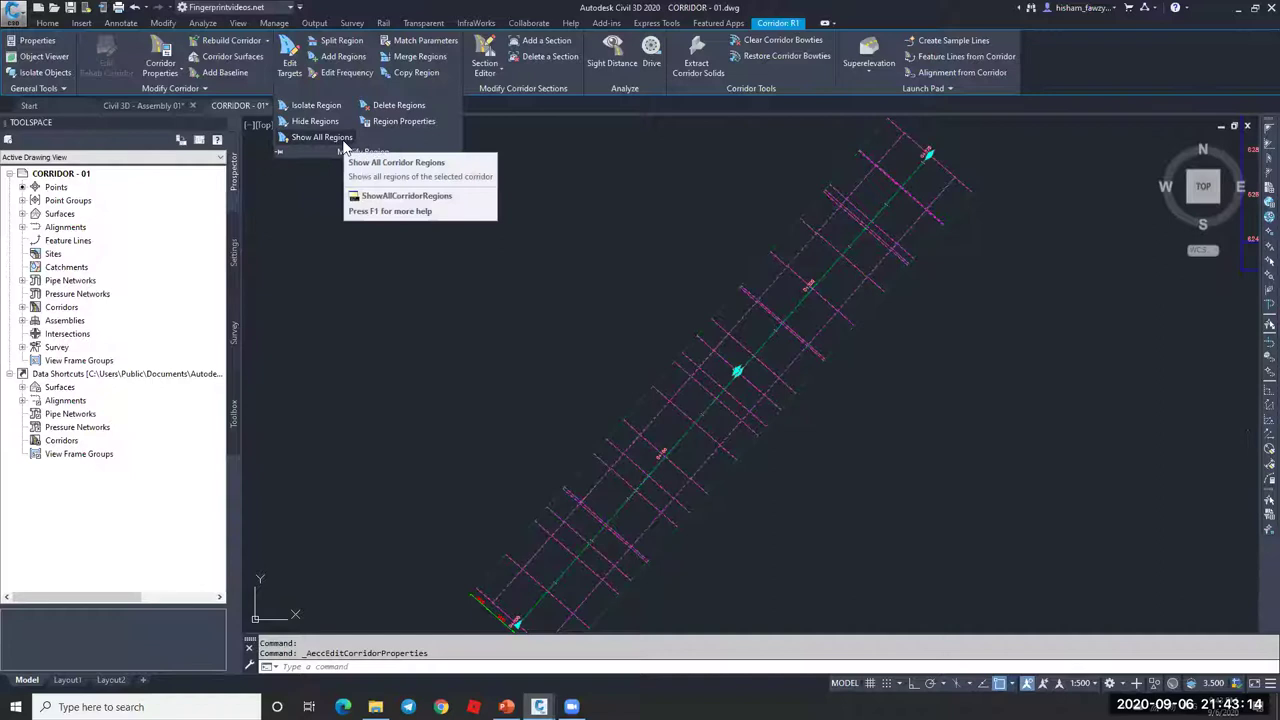
pyautogui.click(419, 58)
pyautogui.click(740, 413)
pyautogui.click(737, 368)
pyautogui.press('Escape')
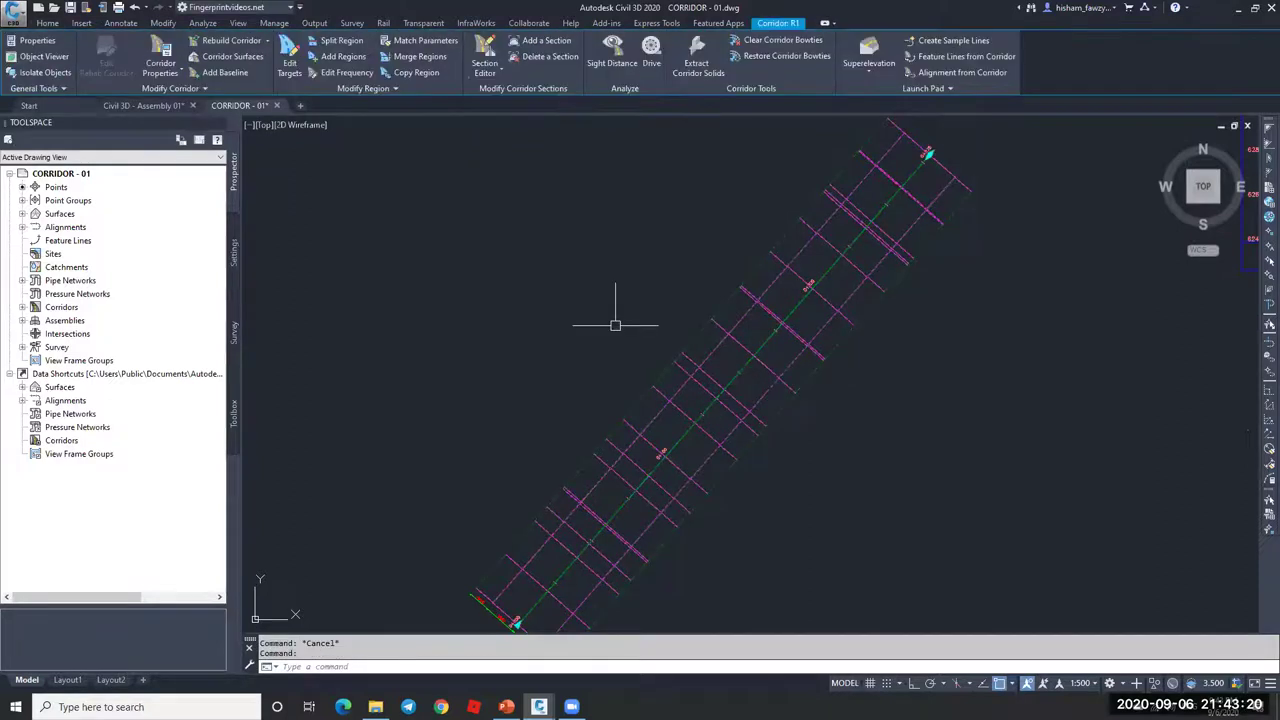
# - Check the region's end station in Corridor Properties and open its assembly frequency settings
pyautogui.click(159, 52)
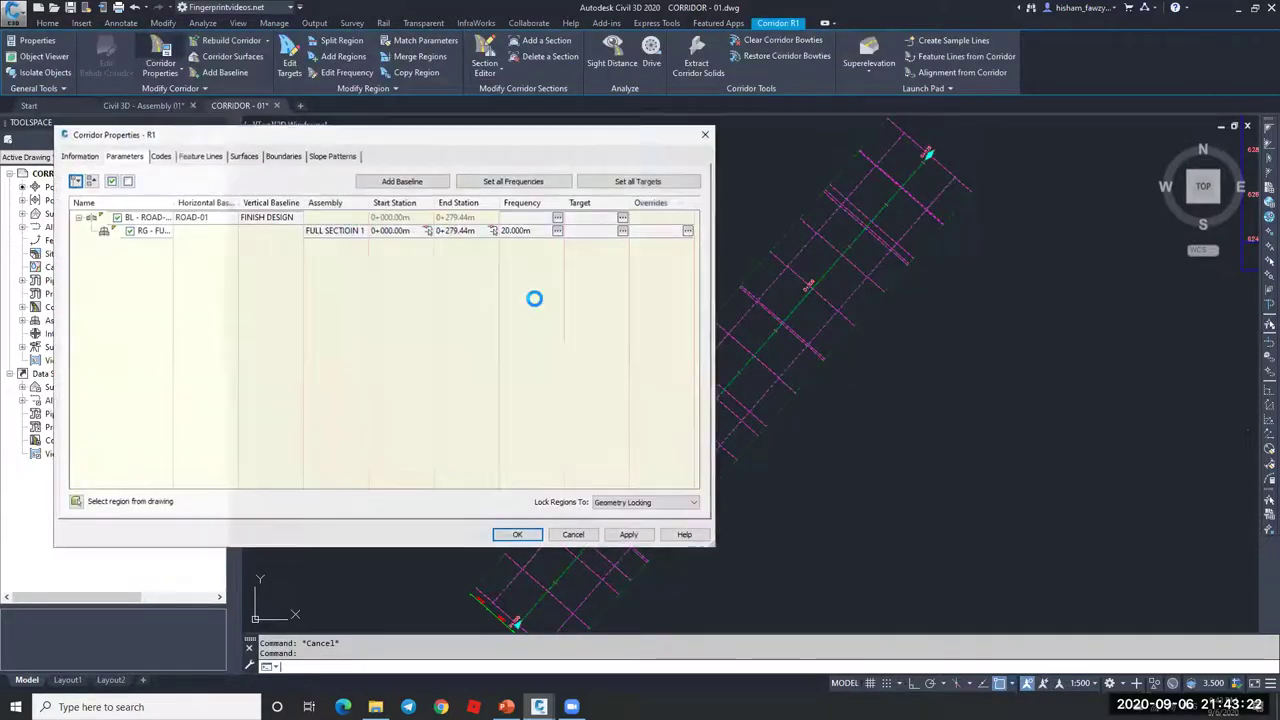
pyautogui.click(465, 231)
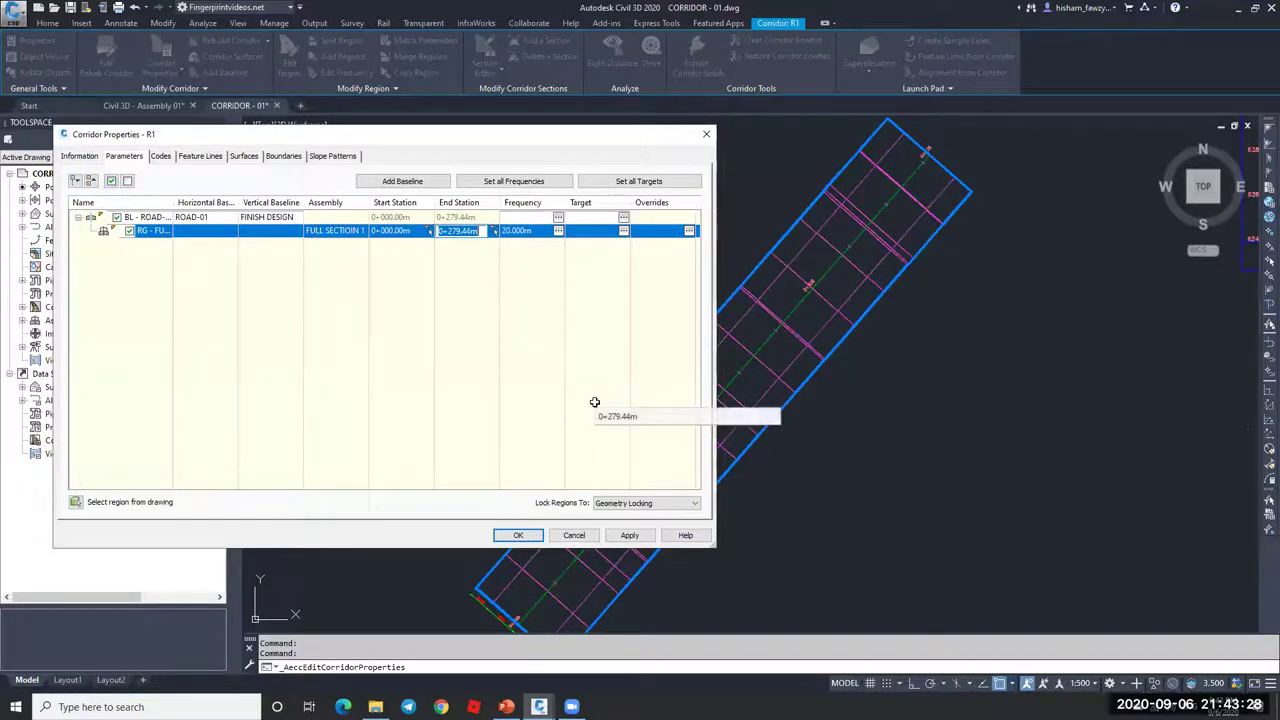
pyautogui.click(463, 340)
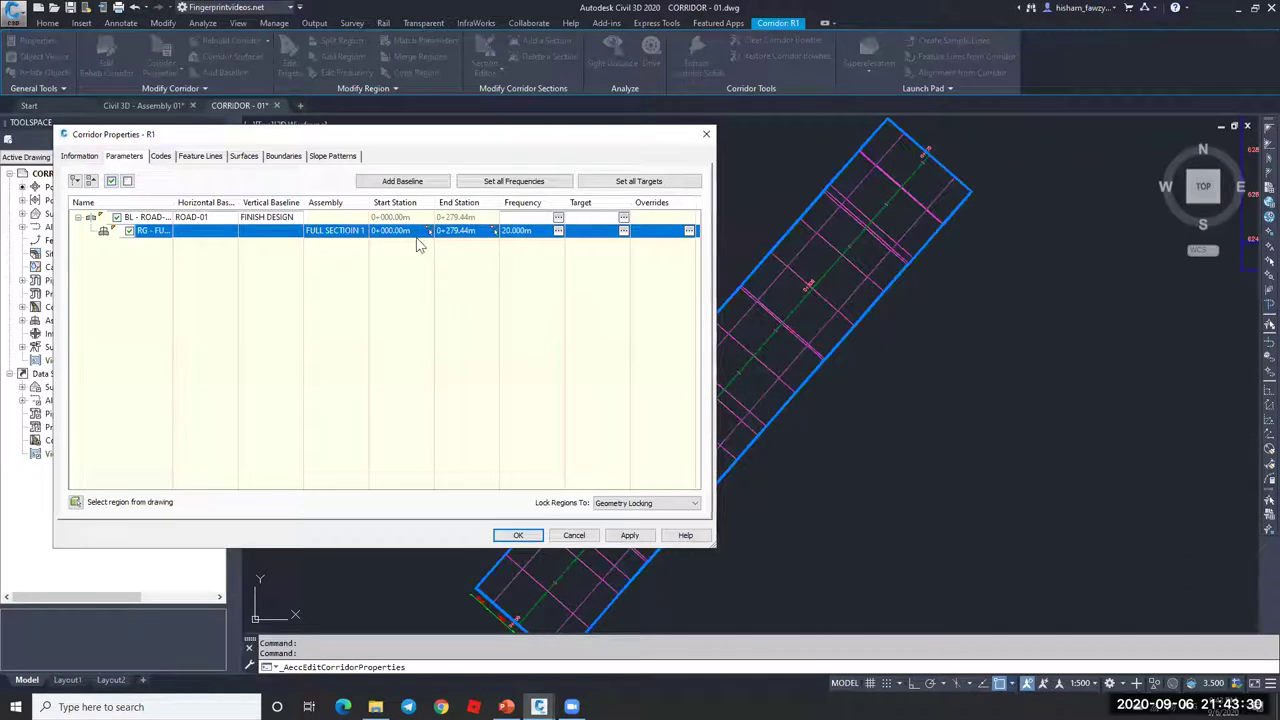
pyautogui.click(558, 231)
pyautogui.click(595, 264)
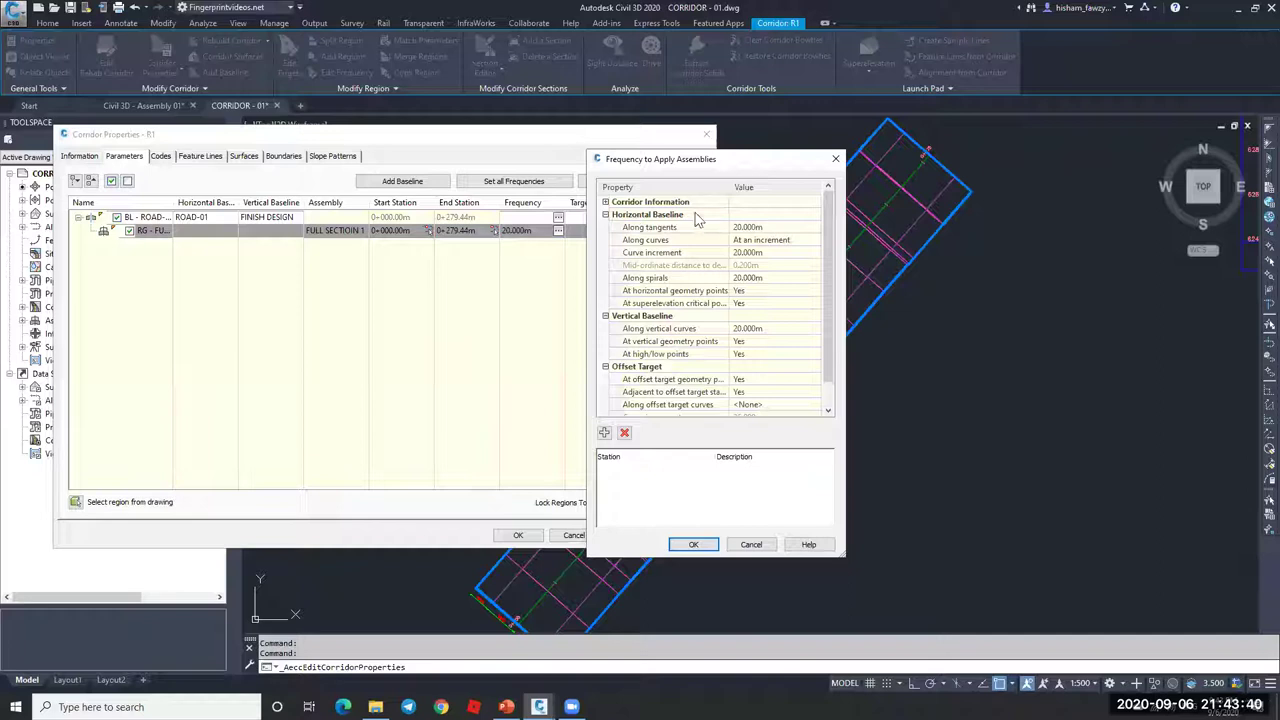
# - Set assemblies along tangents to every 10 m
pyautogui.click(693, 214)
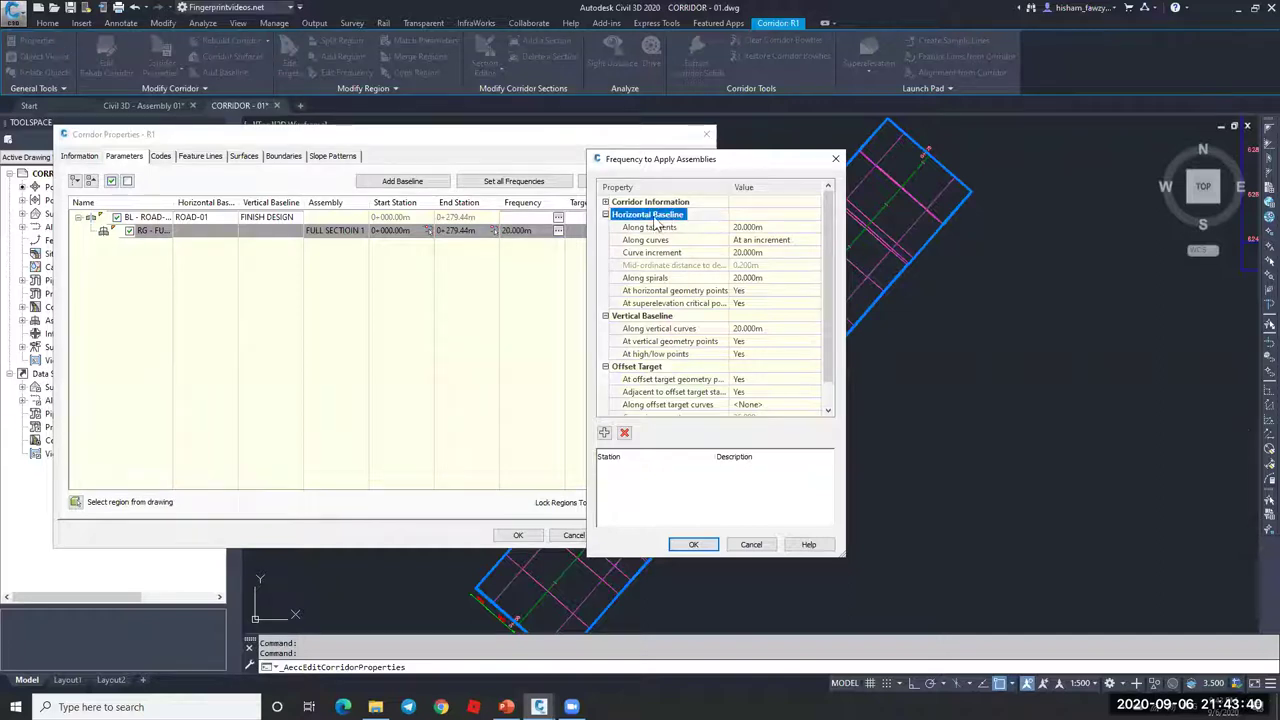
pyautogui.click(674, 317)
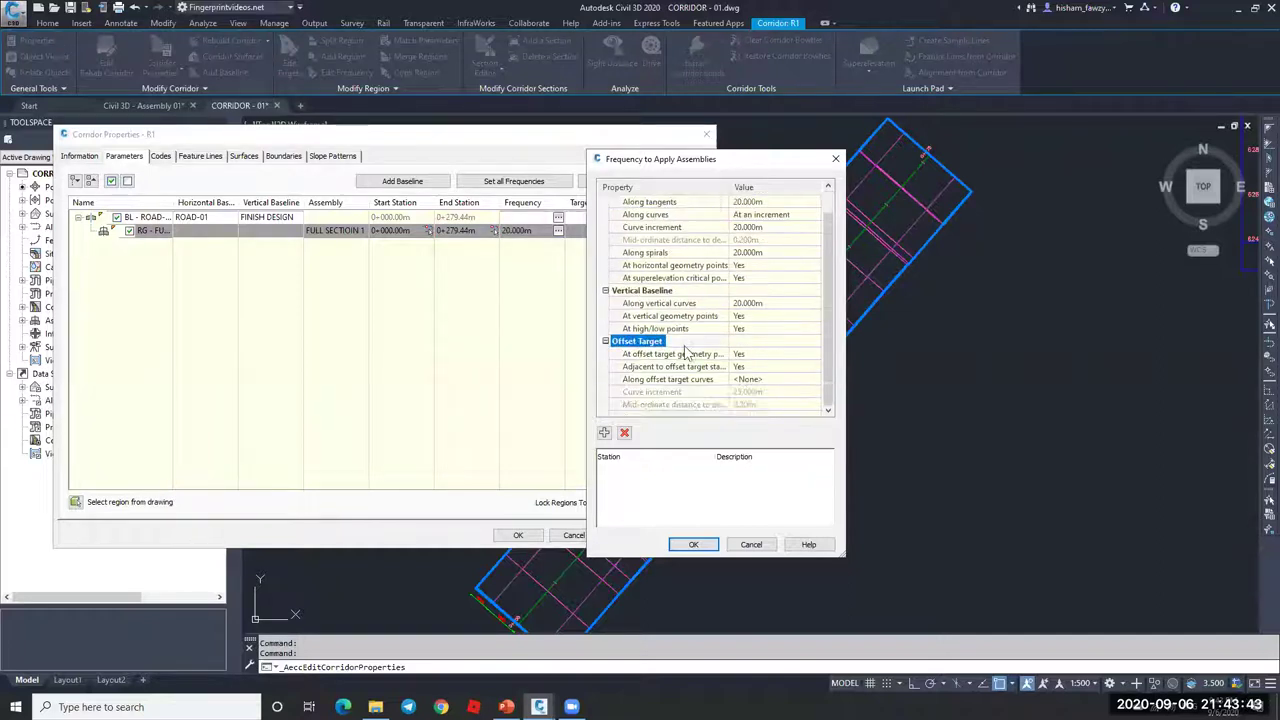
pyautogui.scroll(1, 680, 245)
pyautogui.click(693, 216)
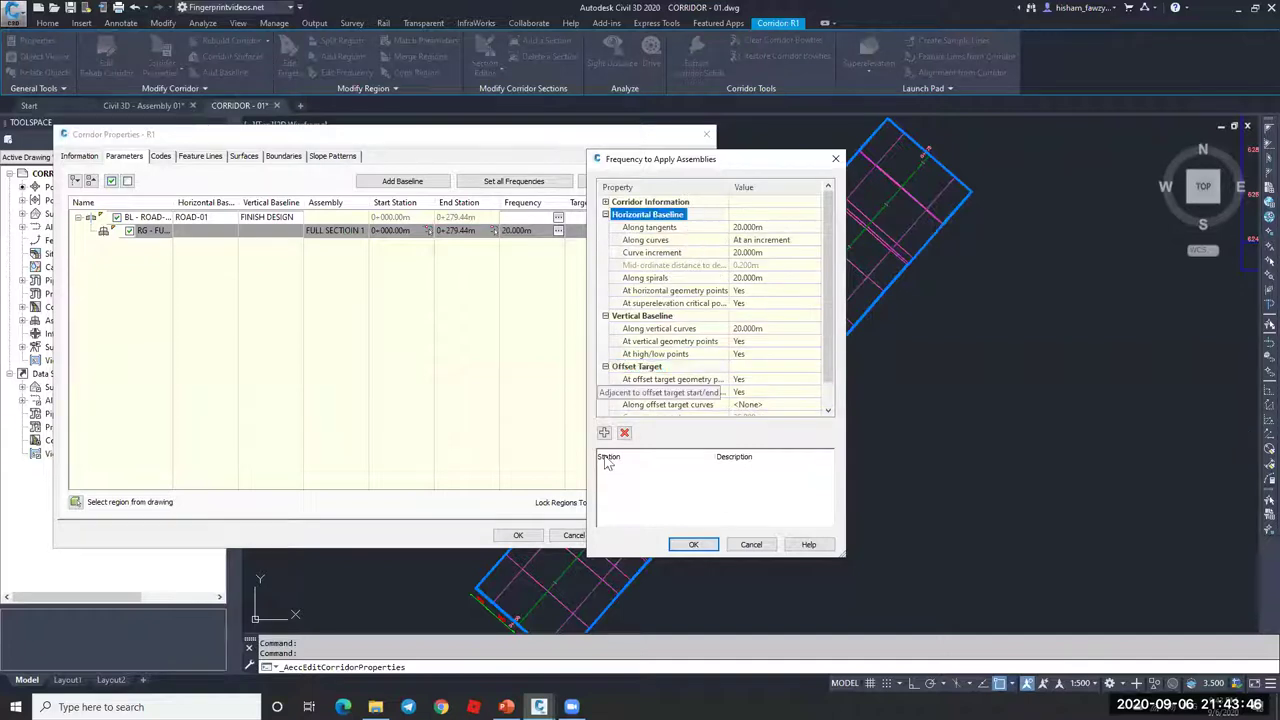
pyautogui.click(665, 229)
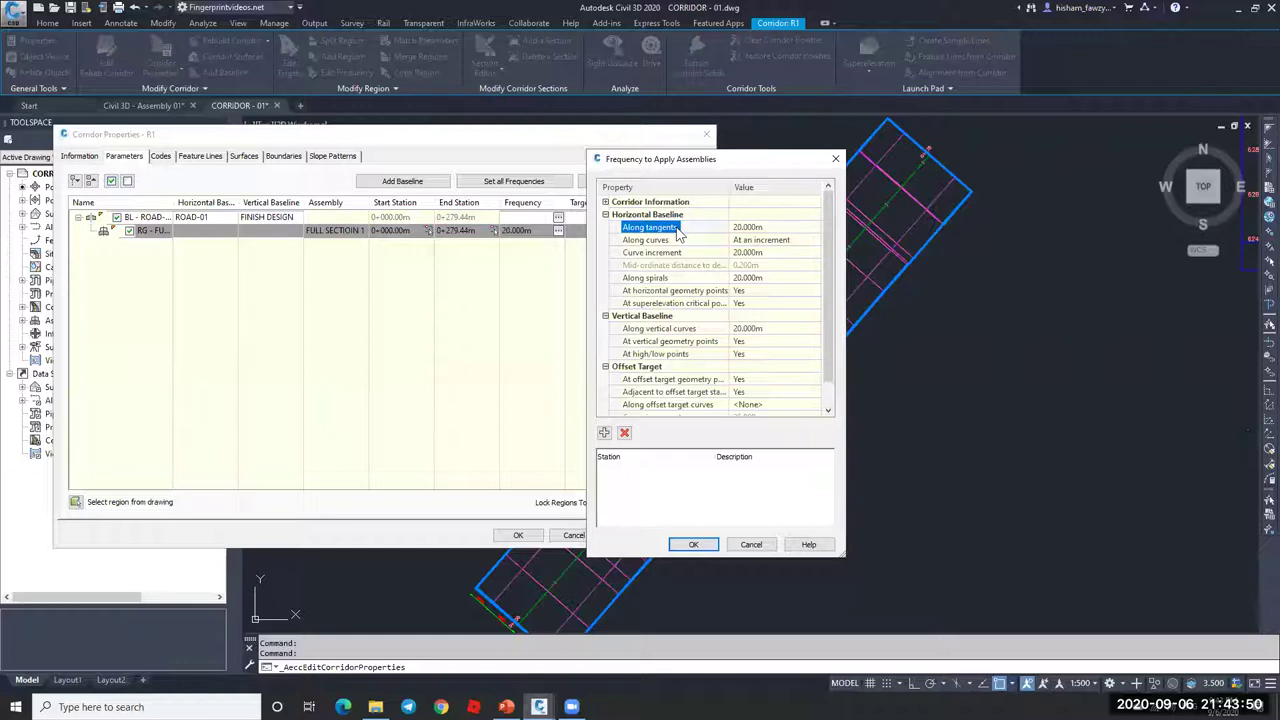
pyautogui.click(767, 227)
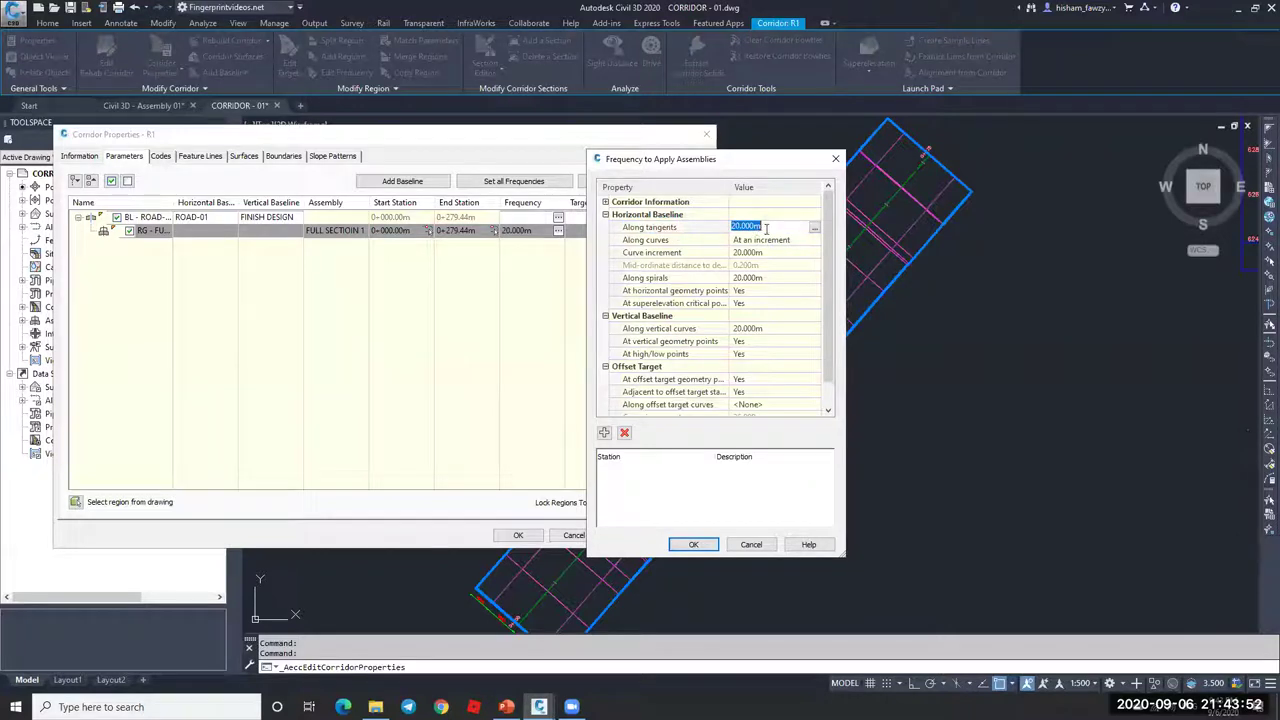
pyautogui.write('10')
pyautogui.press('Return')
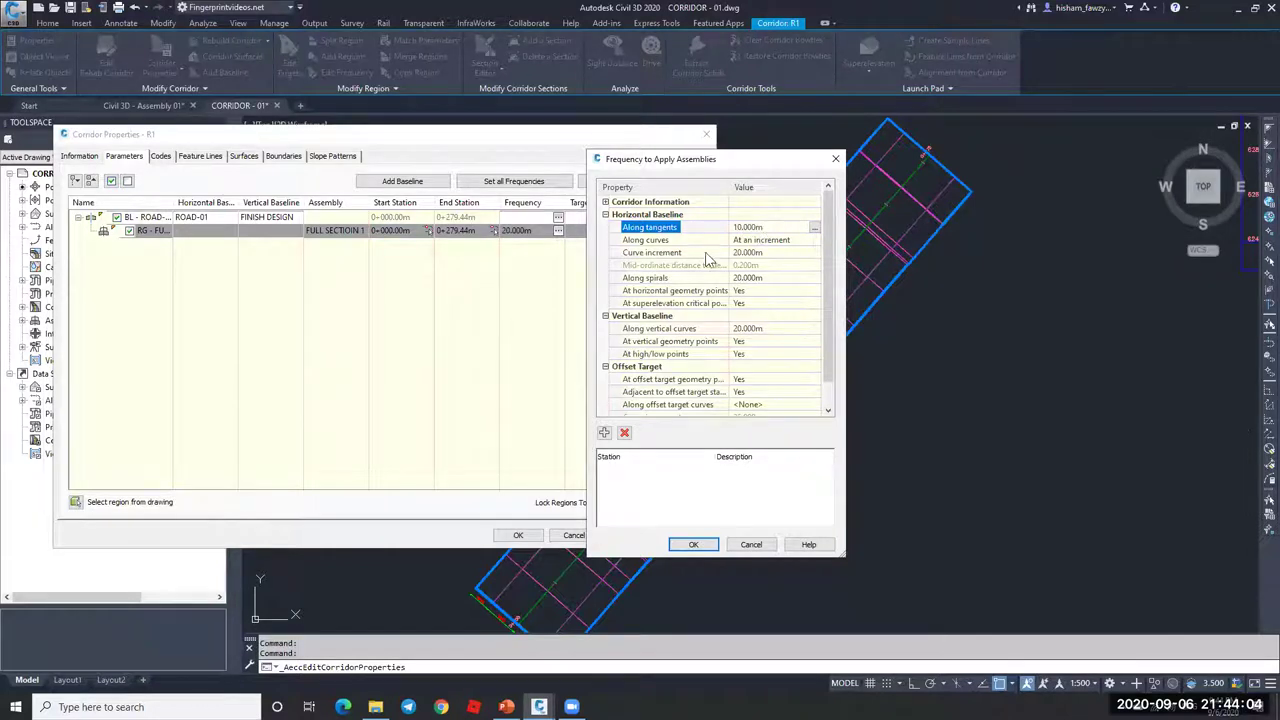
# - Set the curve increment to 5 m, keep spirals at 20 m, and widen the dialog
pyautogui.click(700, 254)
pyautogui.click(760, 253)
pyautogui.write('5')
pyautogui.press('Return')
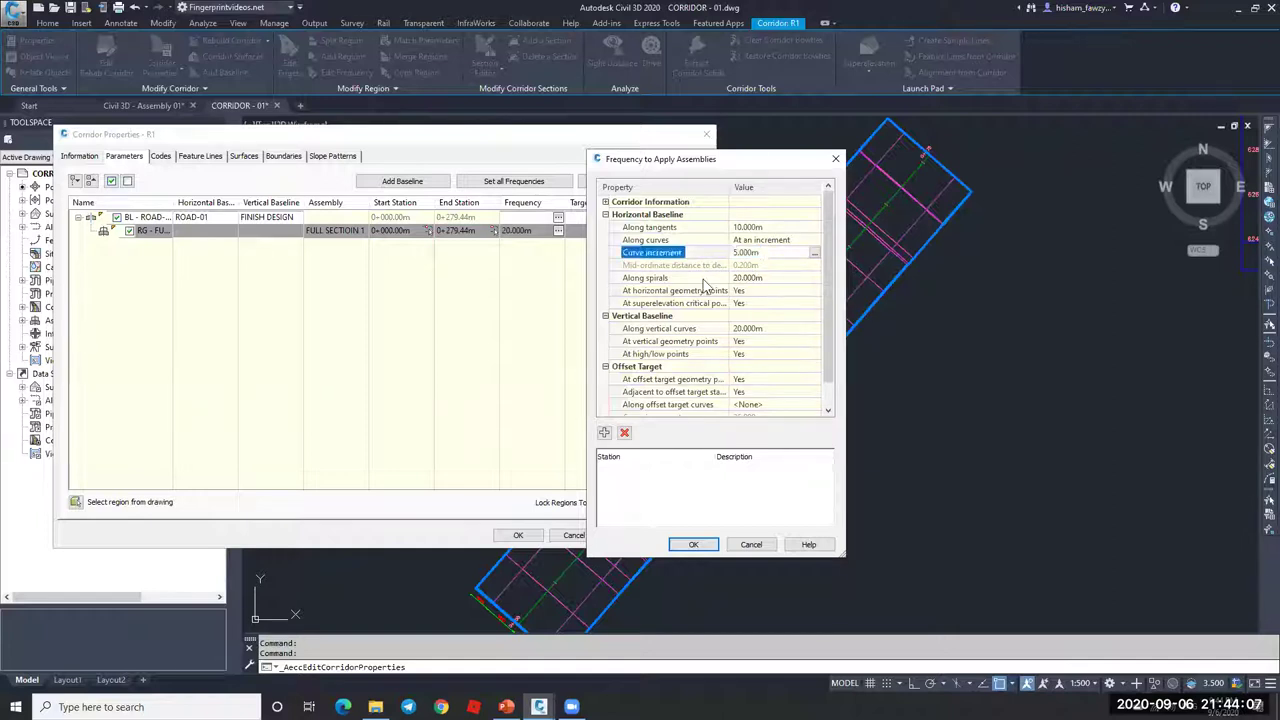
pyautogui.click(768, 277)
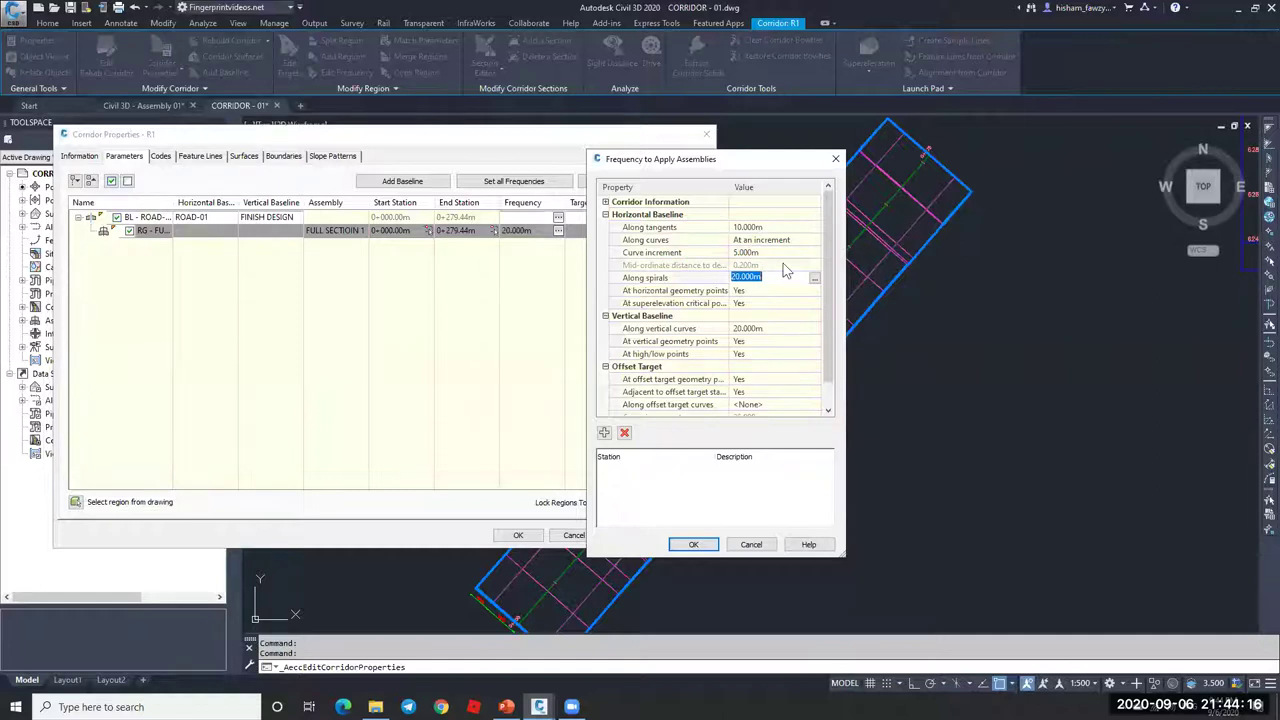
pyautogui.click(774, 278)
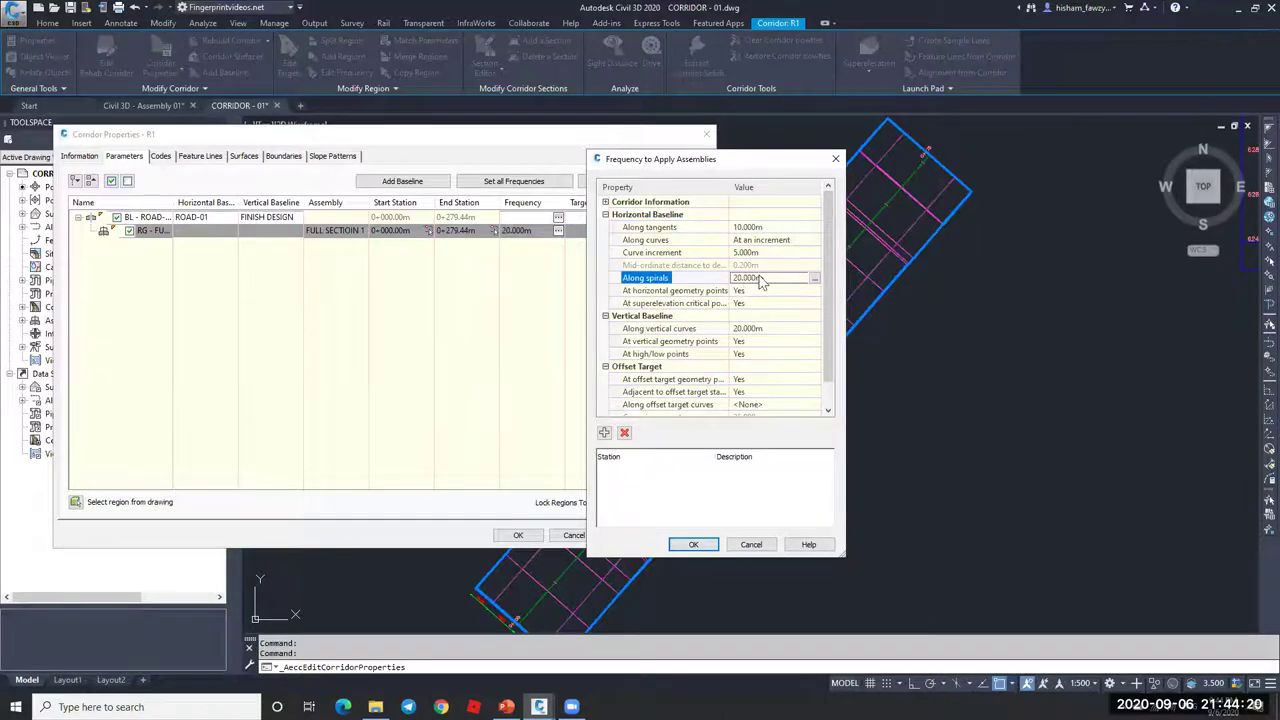
pyautogui.click(838, 553)
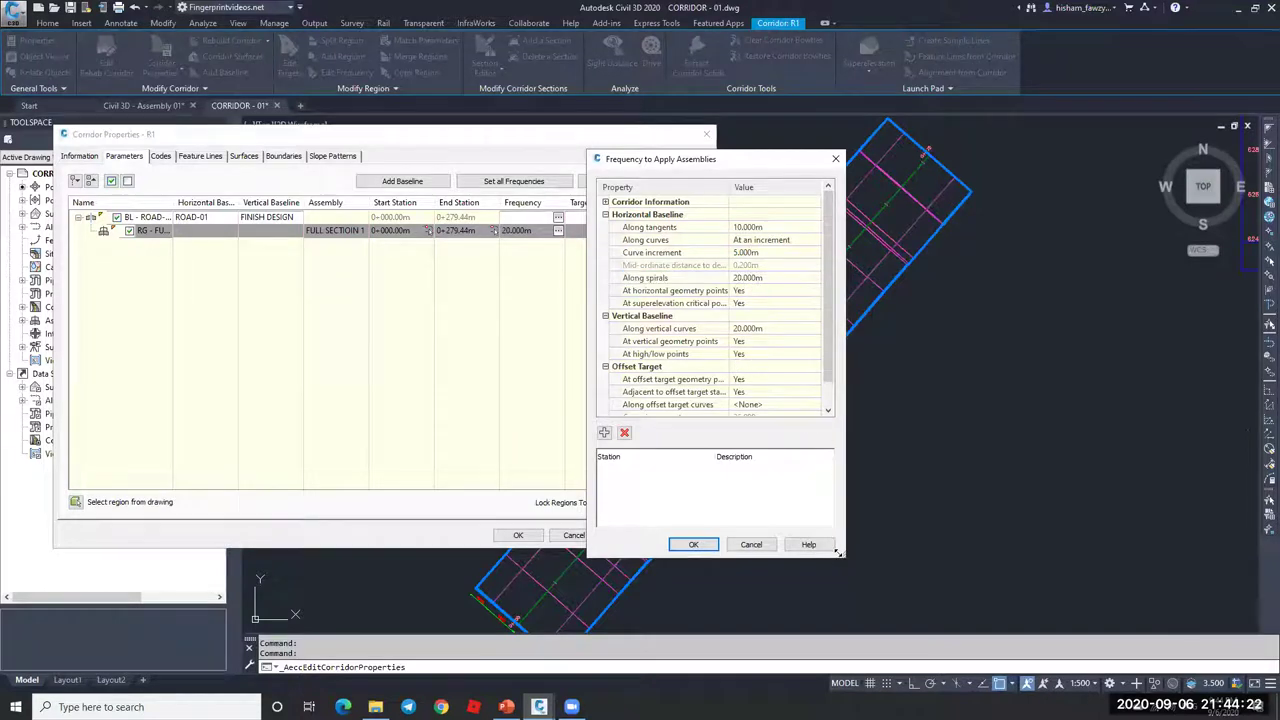
pyautogui.moveTo(903, 548); pyautogui.dragTo(906, 550)
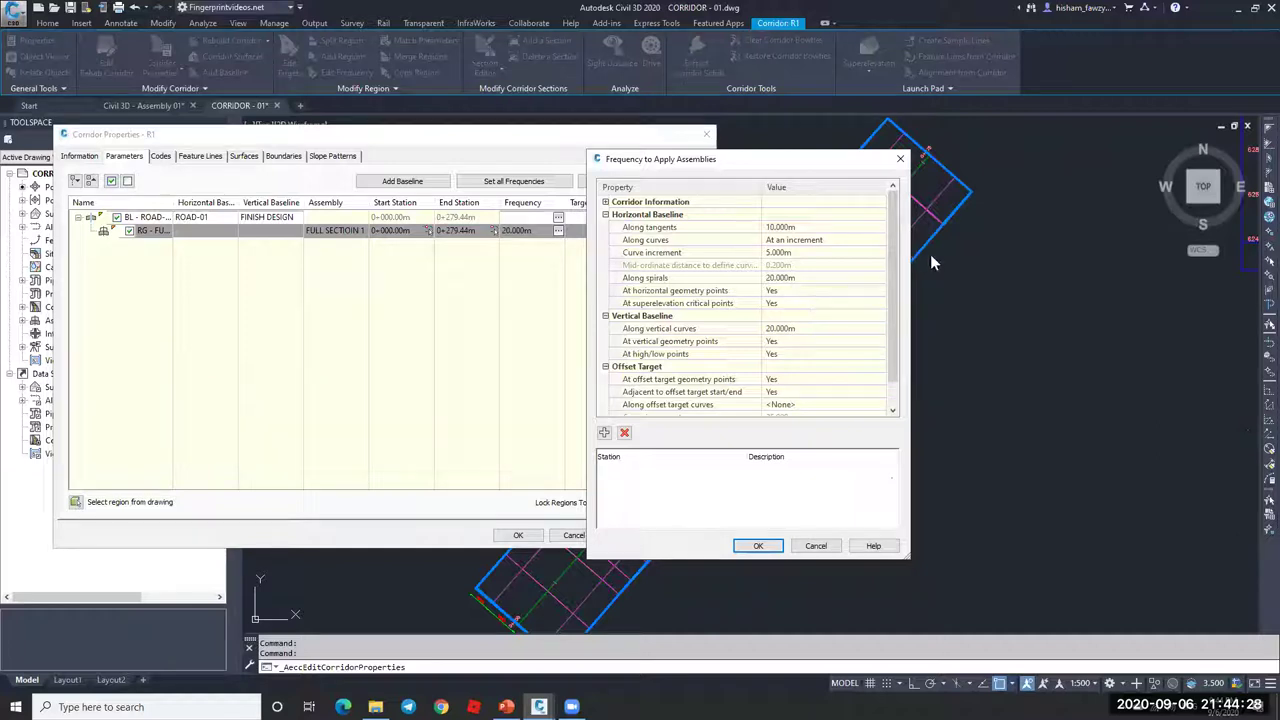
# - Review the geometry, high/low and superelevation point frequency options
pyautogui.moveTo(740, 158); pyautogui.dragTo(674, 139)
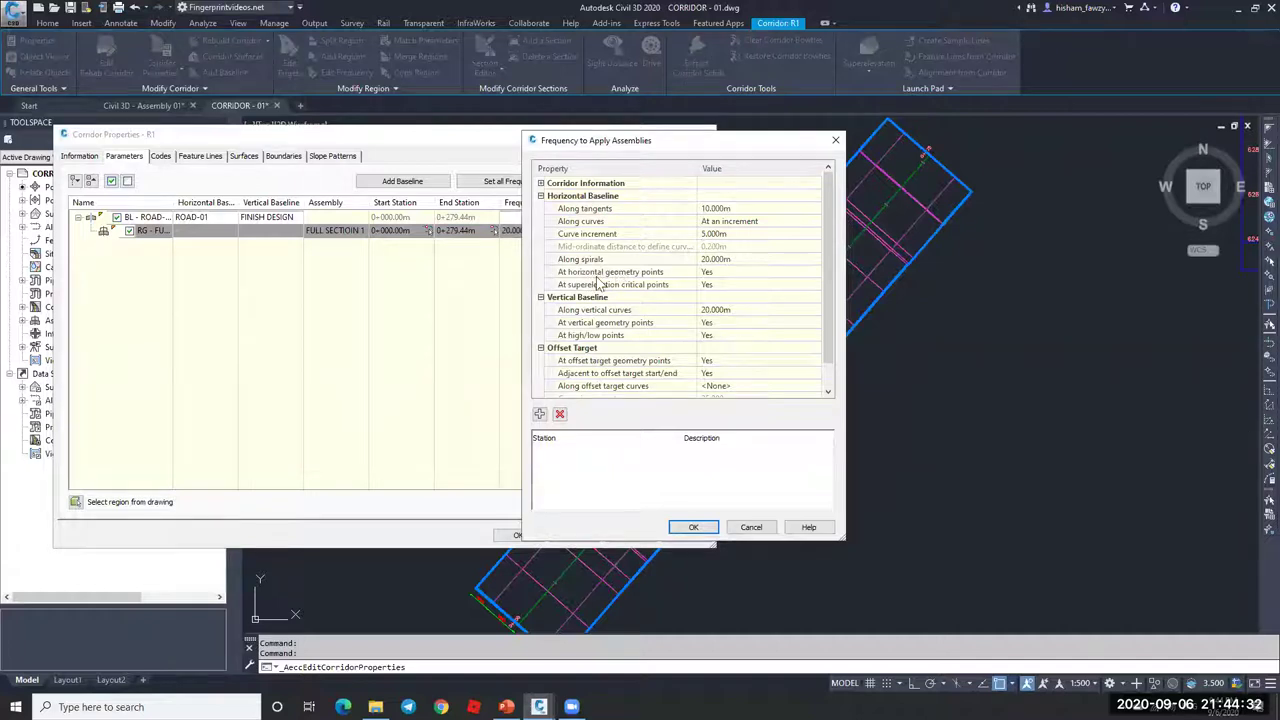
pyautogui.click(665, 274)
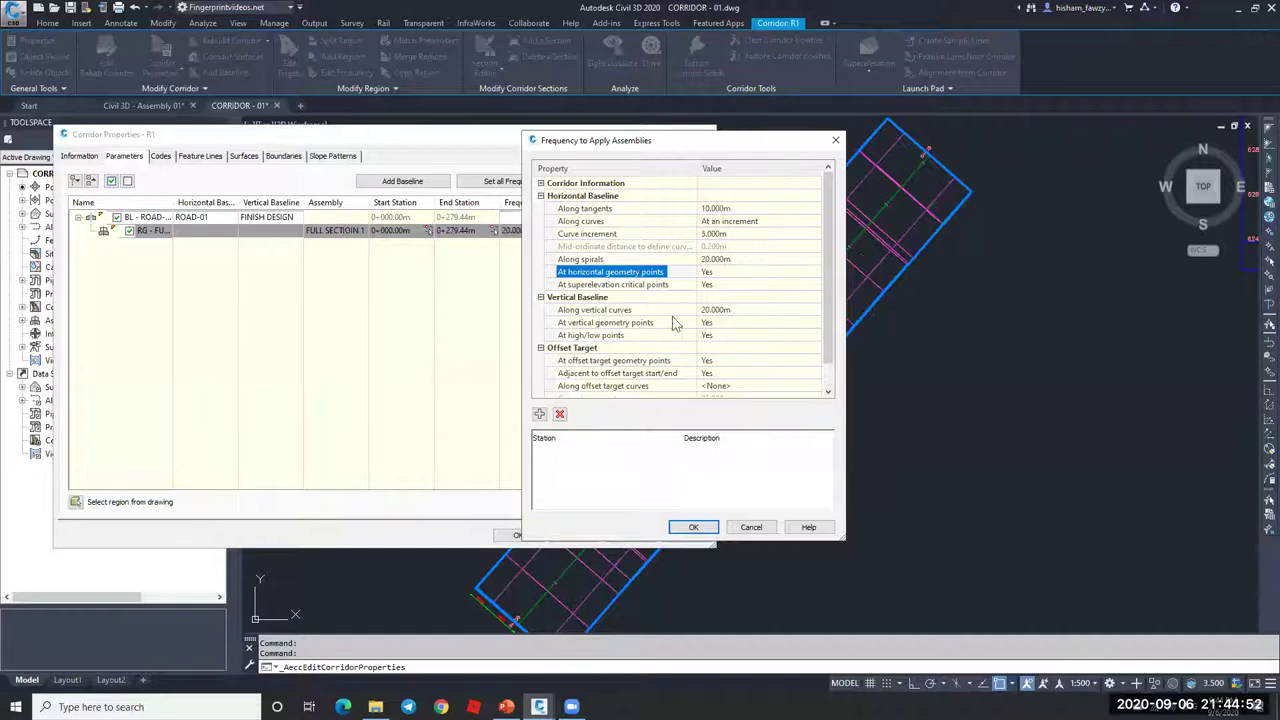
pyautogui.click(651, 323)
pyautogui.click(655, 335)
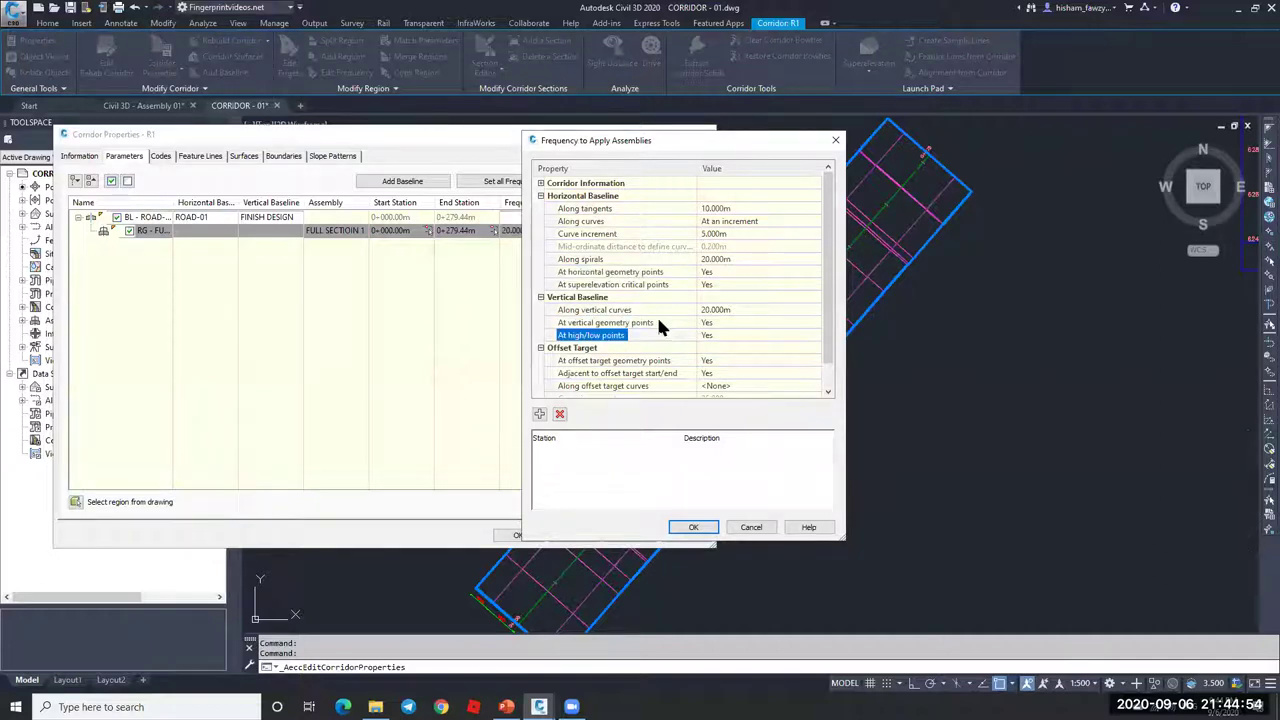
pyautogui.click(664, 273)
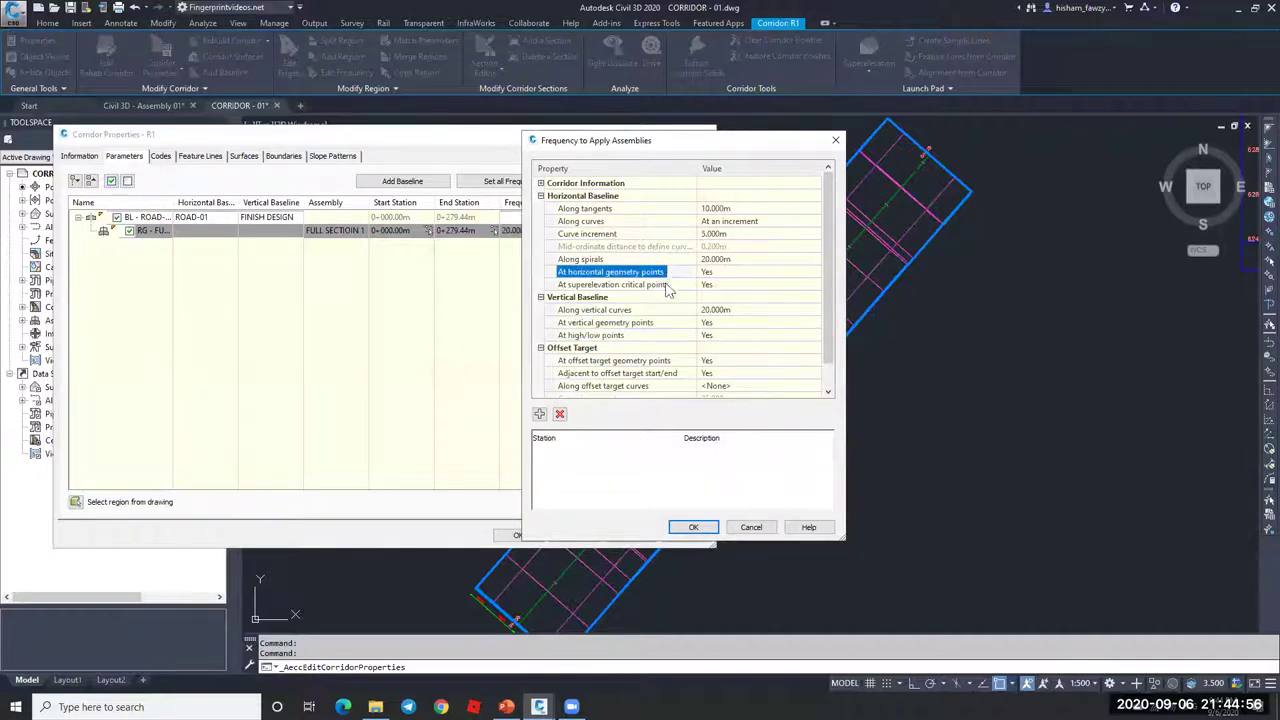
pyautogui.click(662, 285)
# - Set At horizontal geometry points and At superelevation critical points to No
pyautogui.click(726, 273)
pyautogui.click(727, 277)
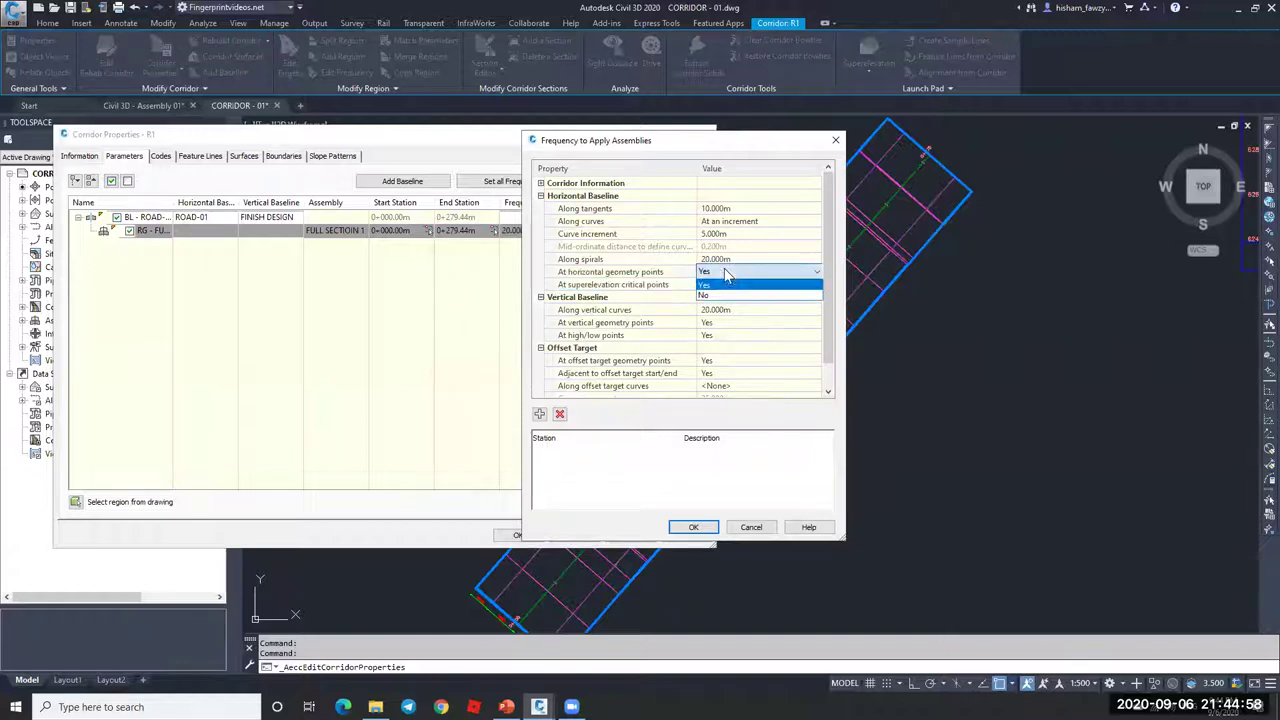
pyautogui.click(731, 296)
pyautogui.click(745, 285)
pyautogui.click(745, 286)
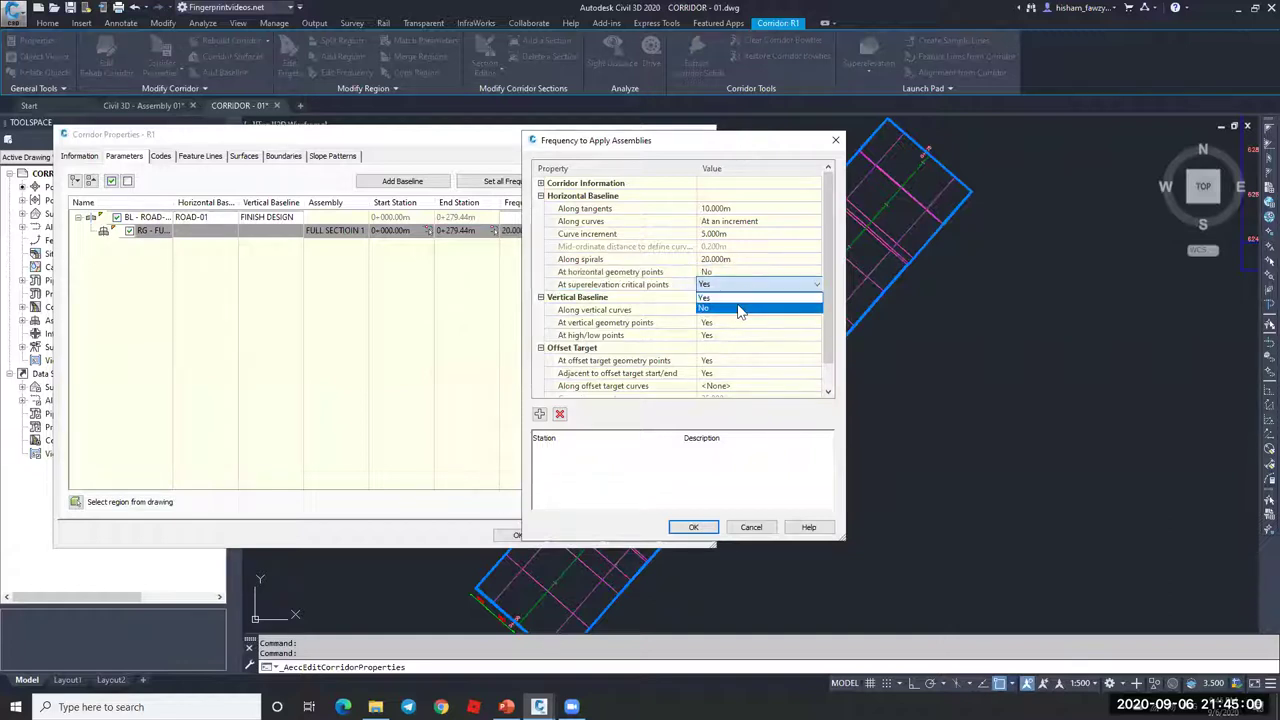
pyautogui.click(738, 308)
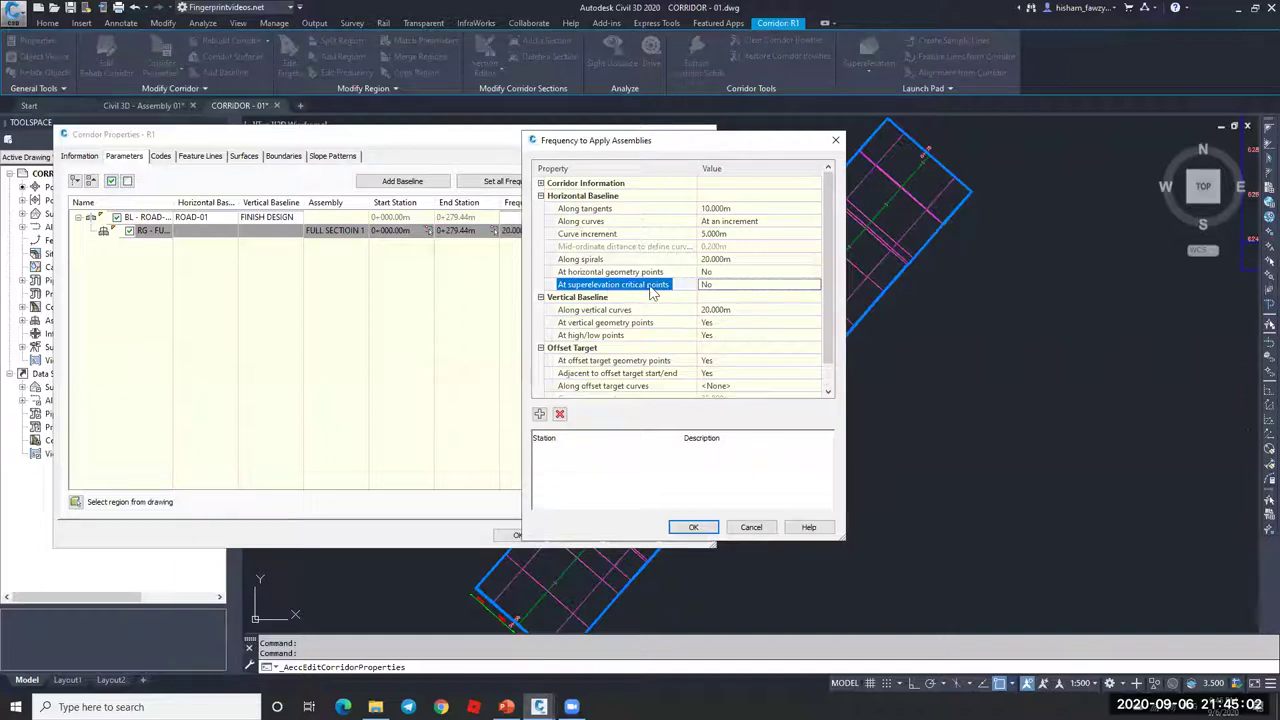
pyautogui.click(668, 274)
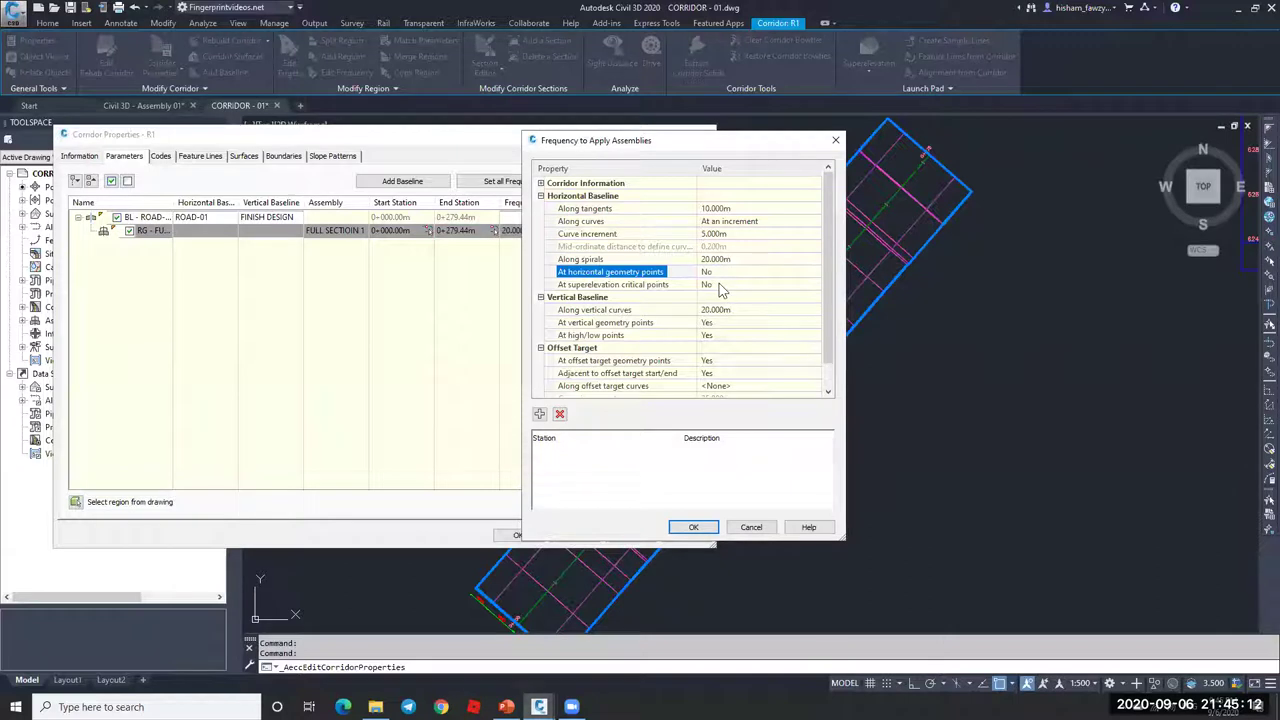
# - Set the along-vertical-curves assembly frequency to 10 m
pyautogui.click(645, 311)
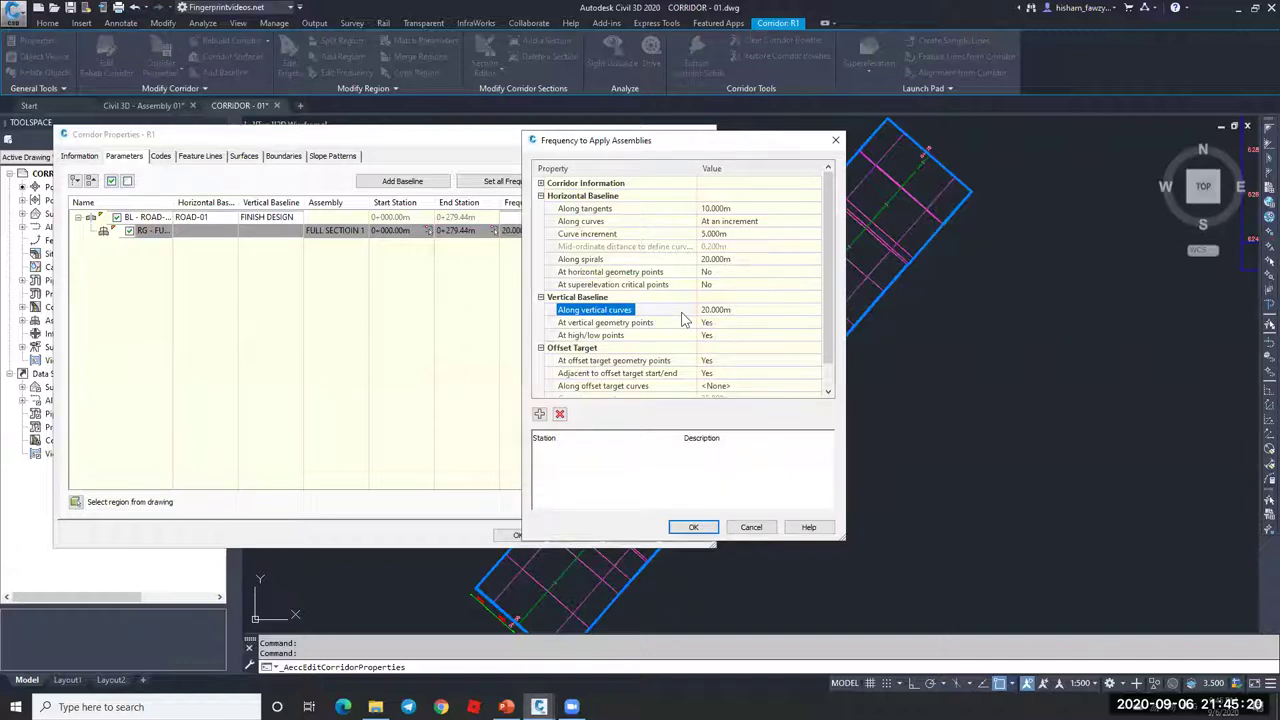
pyautogui.click(745, 311)
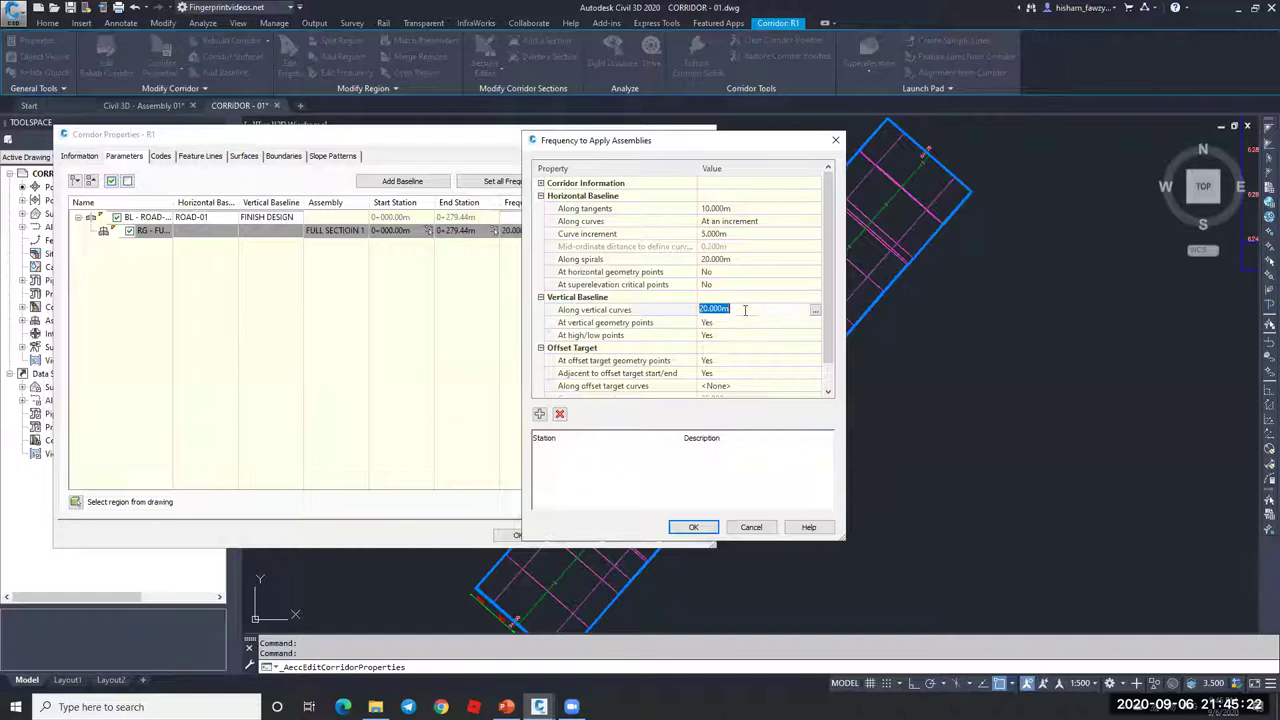
pyautogui.write('10')
pyautogui.click(648, 324)
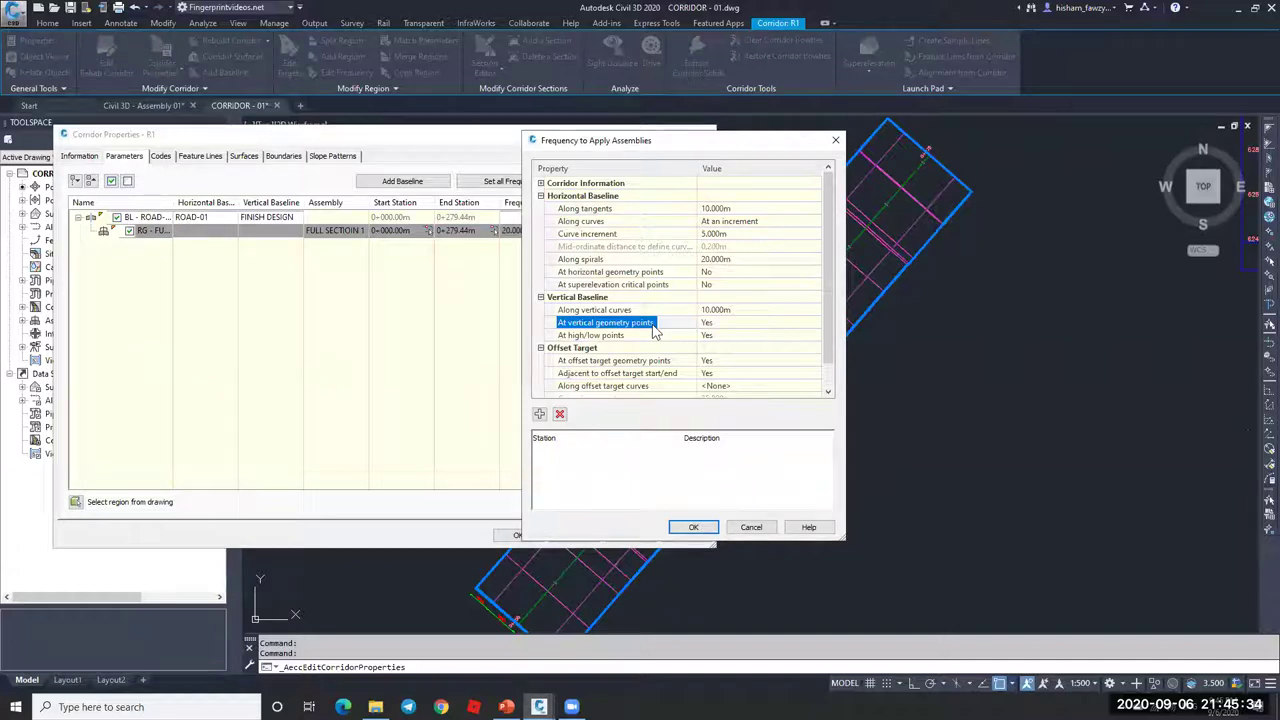
# - Set At high/low points and At vertical geometry points to No, and accept the frequency settings
pyautogui.click(649, 337)
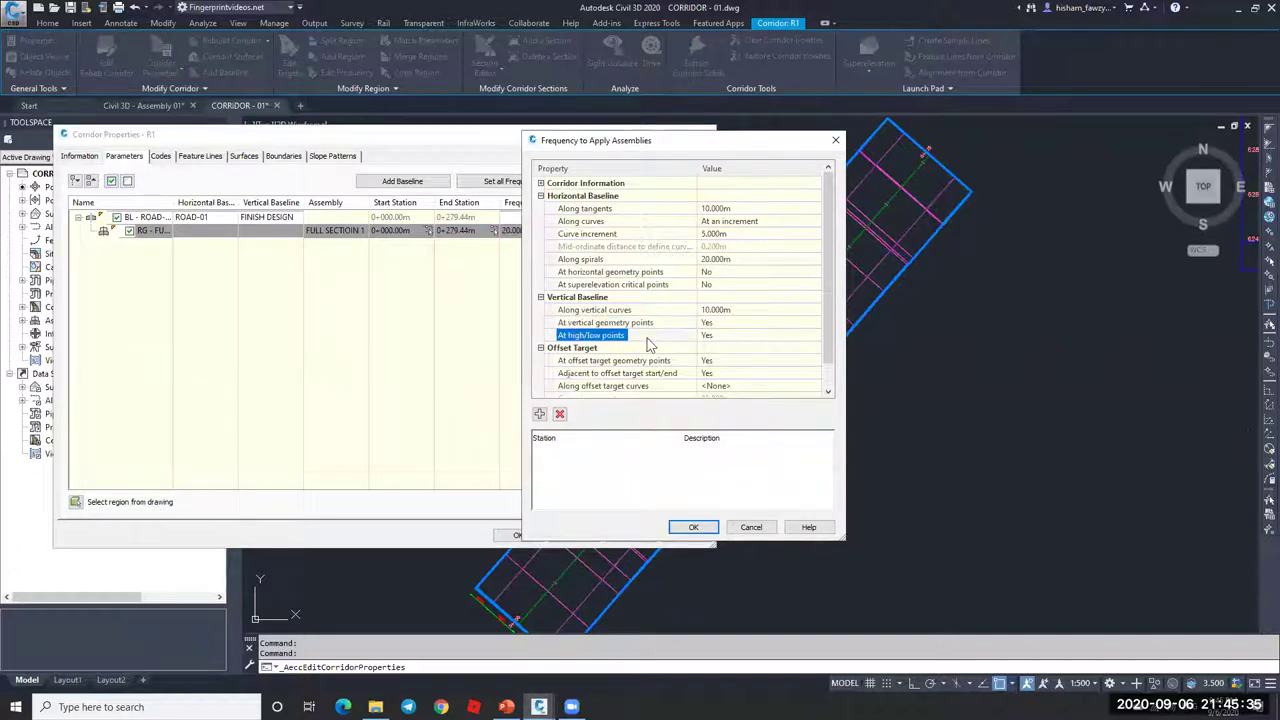
pyautogui.click(735, 337)
pyautogui.click(732, 338)
pyautogui.click(724, 360)
pyautogui.click(732, 323)
pyautogui.click(729, 348)
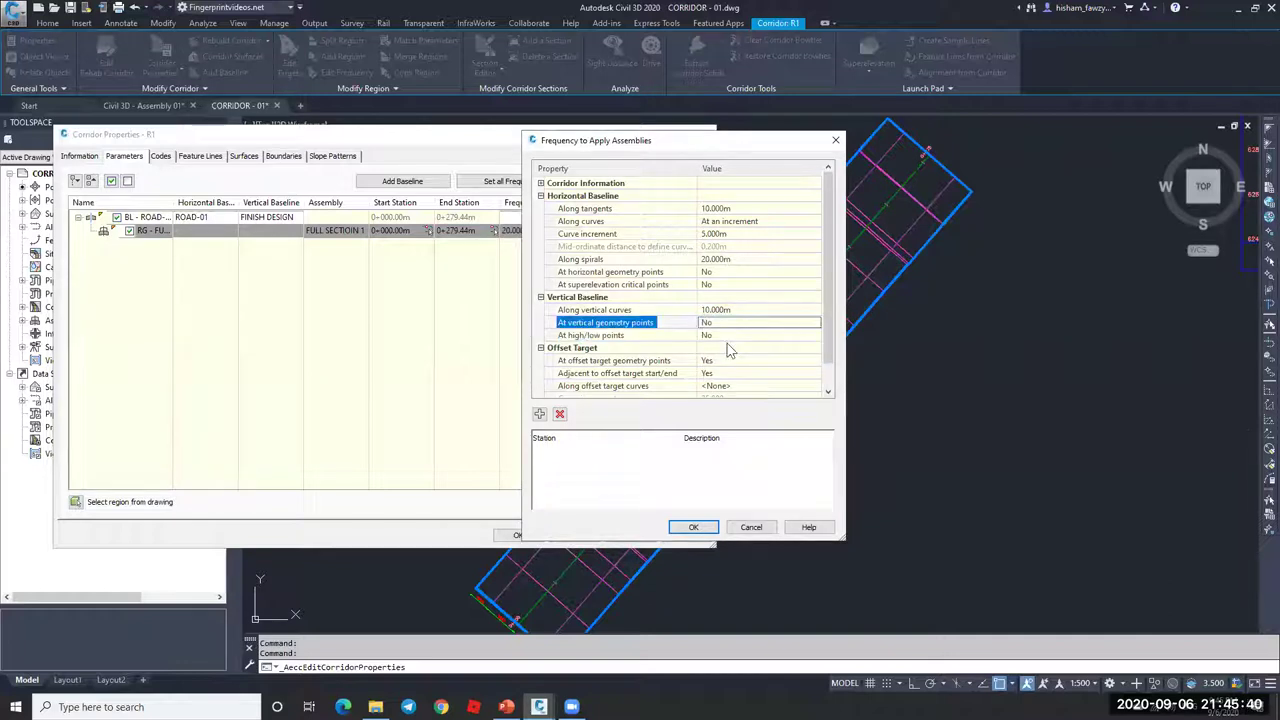
pyautogui.scroll(-1, 700, 340)
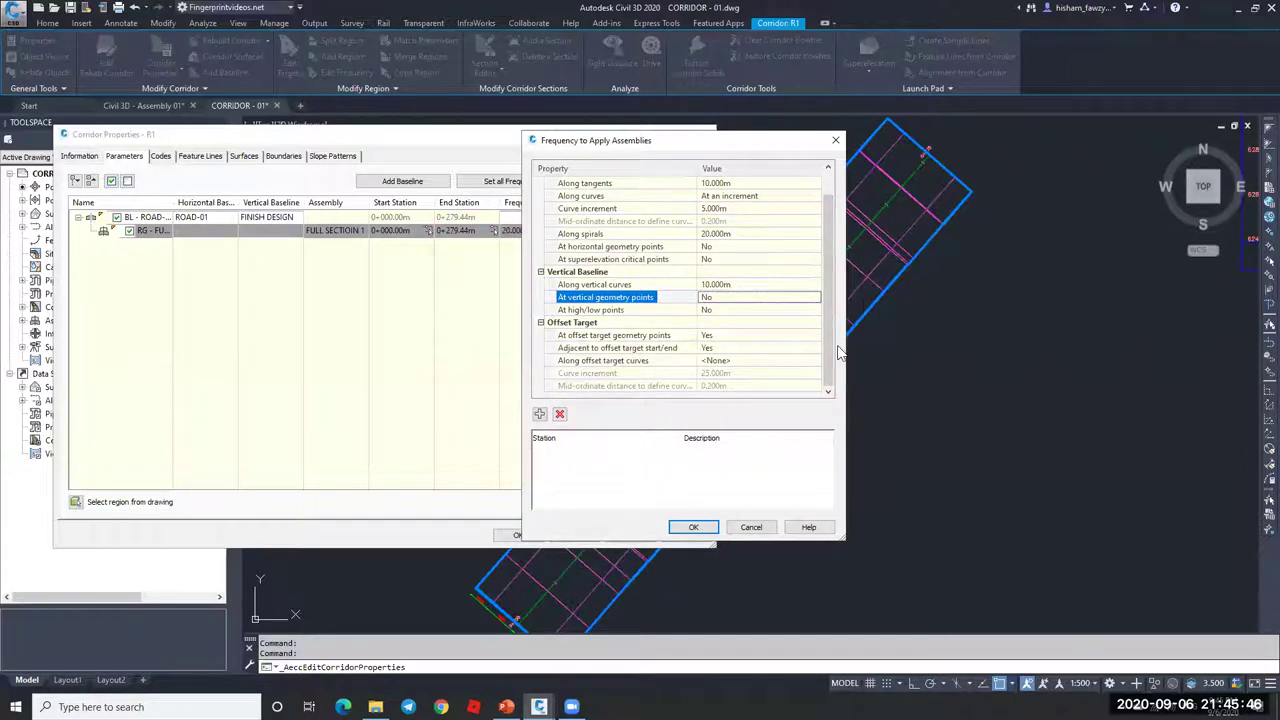
pyautogui.click(676, 338)
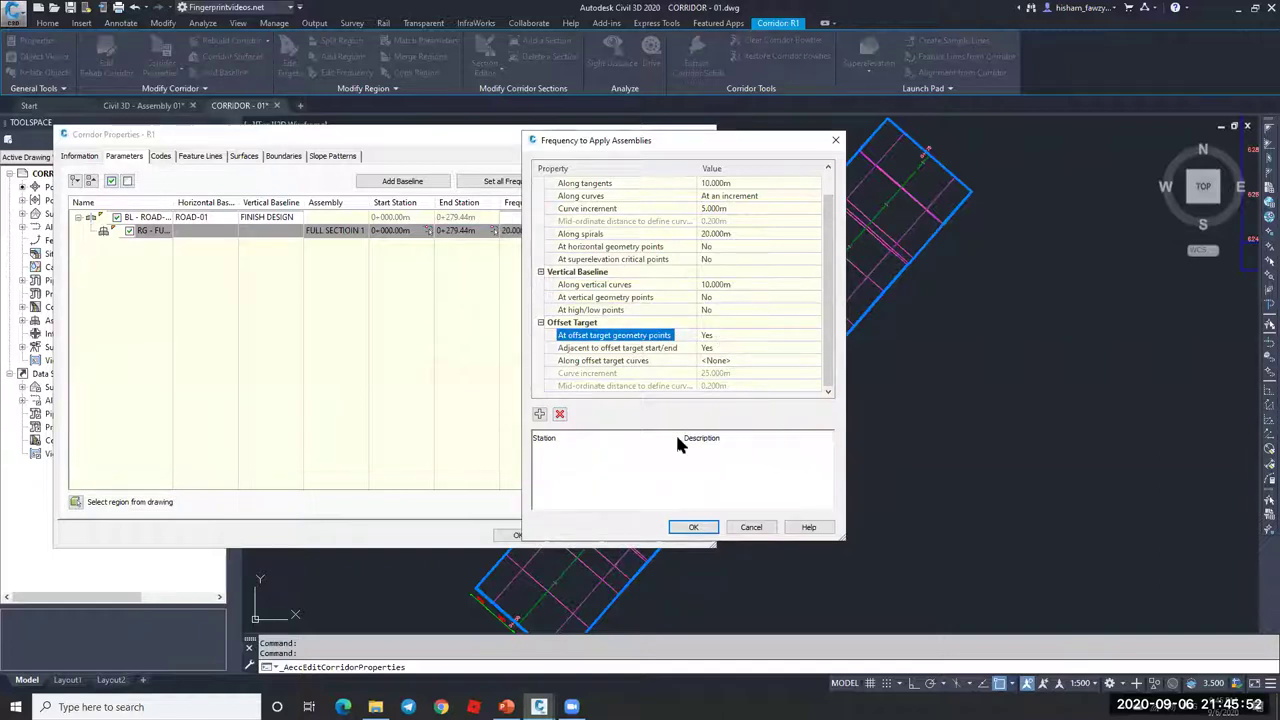
pyautogui.click(694, 528)
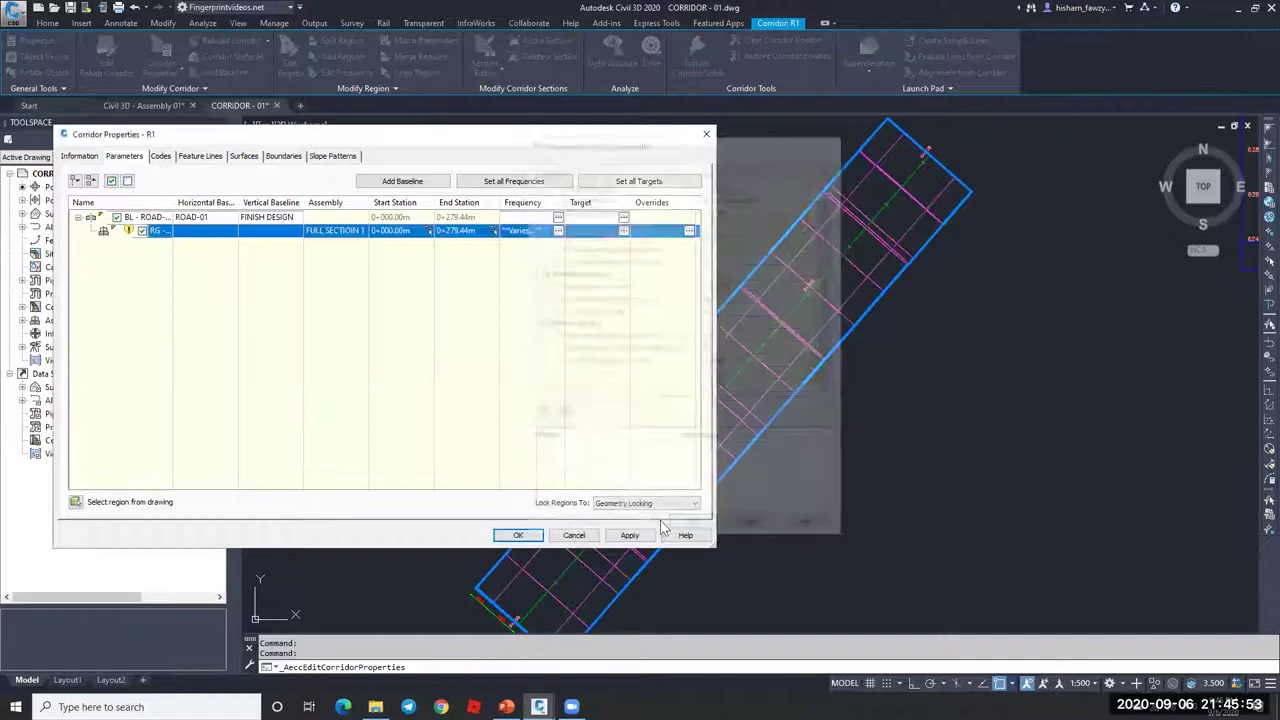
pyautogui.click(517, 535)
pyautogui.click(520, 320)
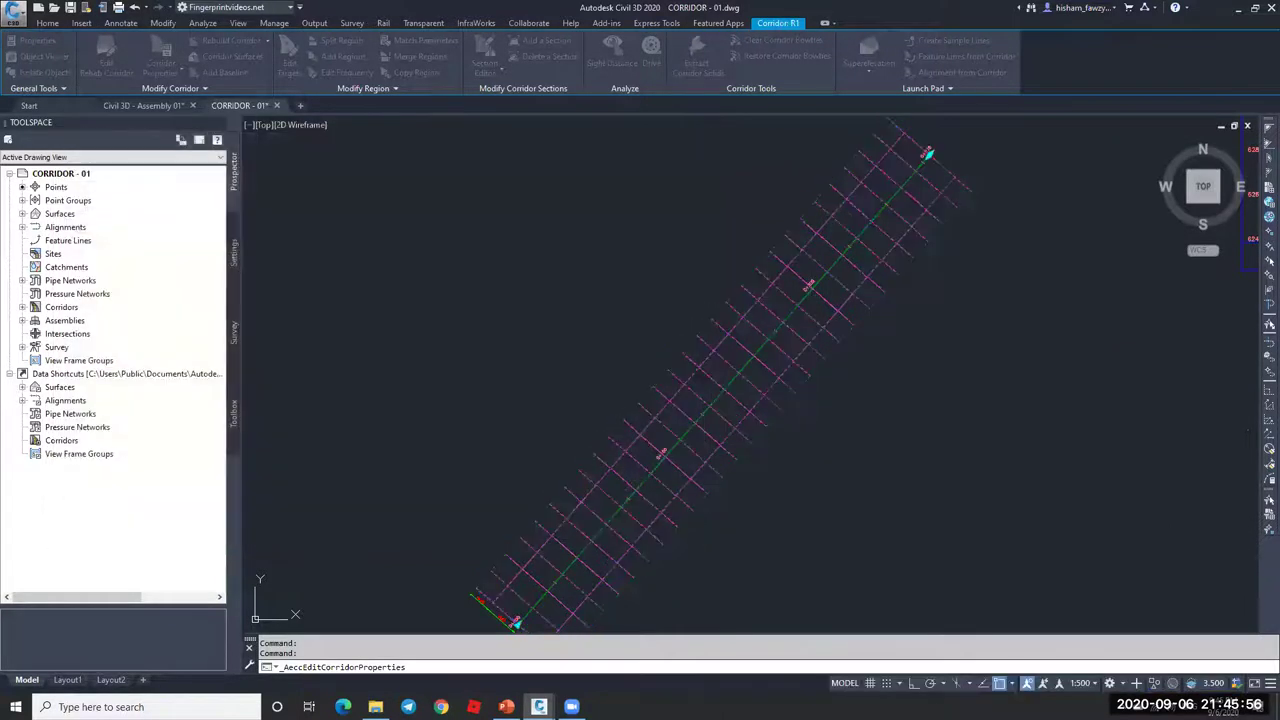
pyautogui.scroll(3, 700, 371)
pyautogui.press('Escape')
pyautogui.scroll(2, 703, 397)
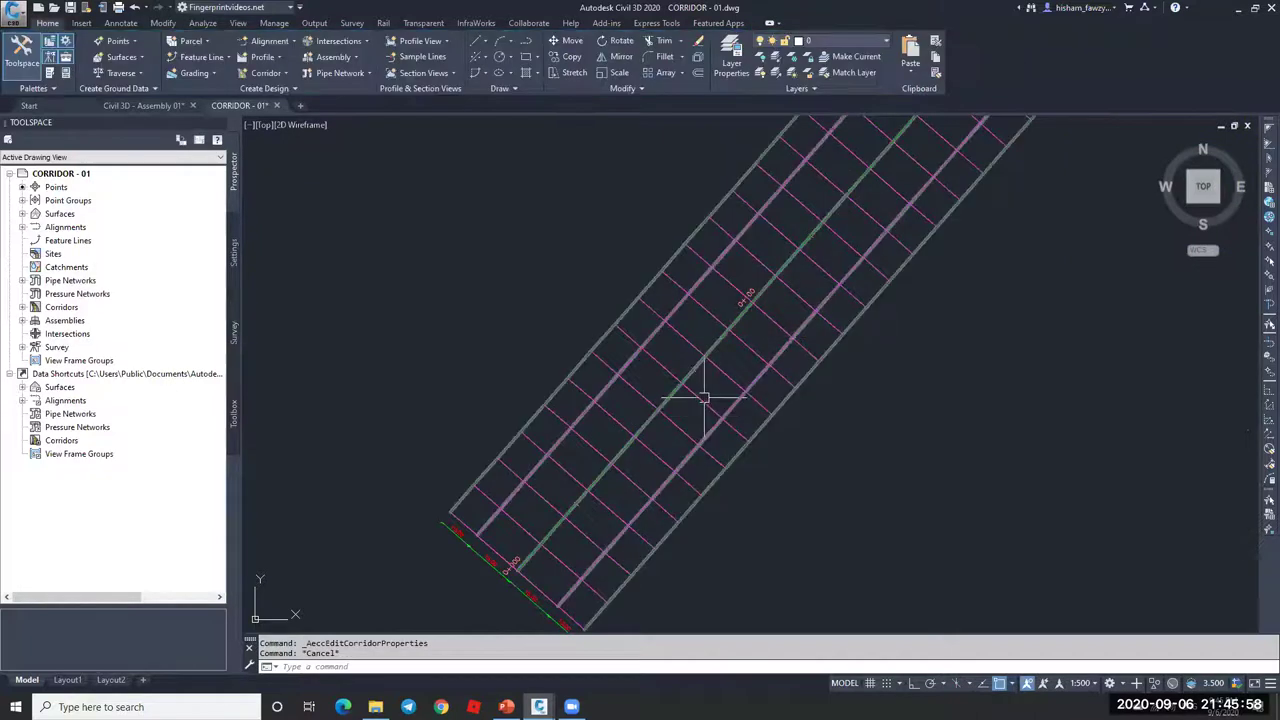
pyautogui.click(121, 22)
pyautogui.click(362, 72)
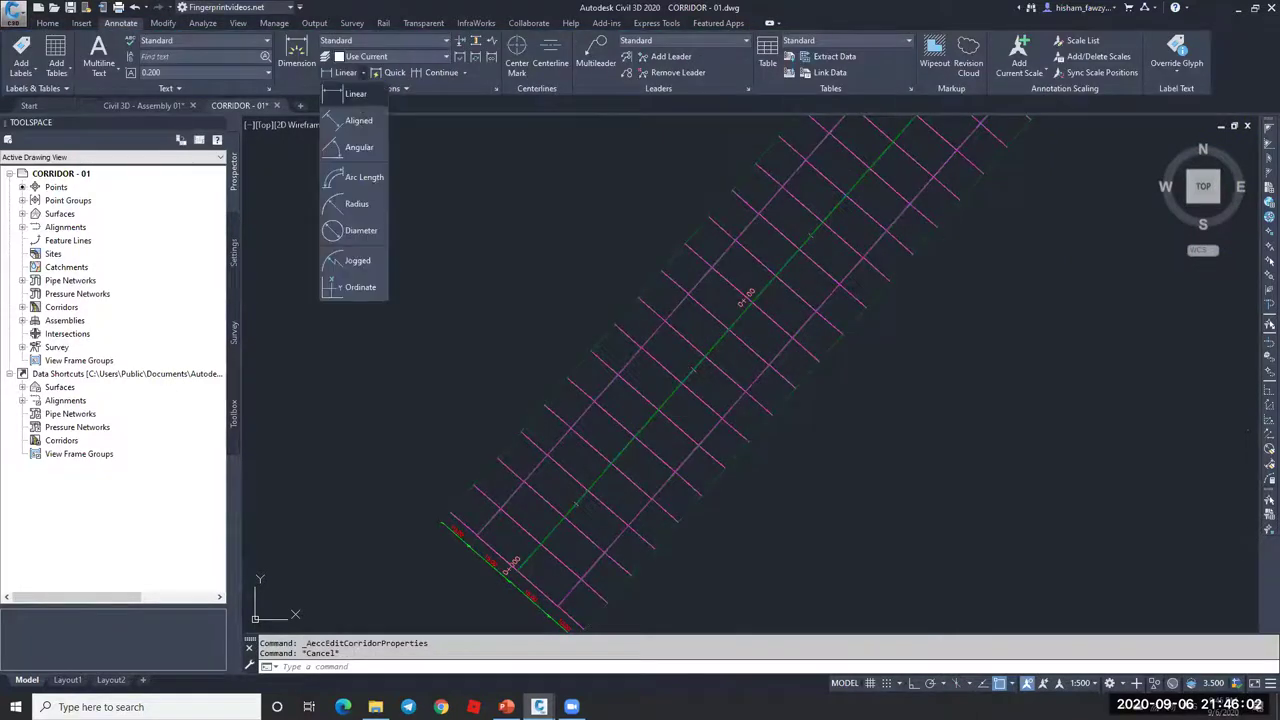
pyautogui.click(358, 120)
pyautogui.click(603, 347)
pyautogui.click(616, 335)
pyautogui.click(591, 314)
pyautogui.scroll(5, 591, 310)
pyautogui.scroll(-5, 586, 307)
pyautogui.press('e')
pyautogui.press('Return')
pyautogui.scroll(-3, 543, 309)
pyautogui.scroll(4, 795, 229)
pyautogui.click(795, 229)
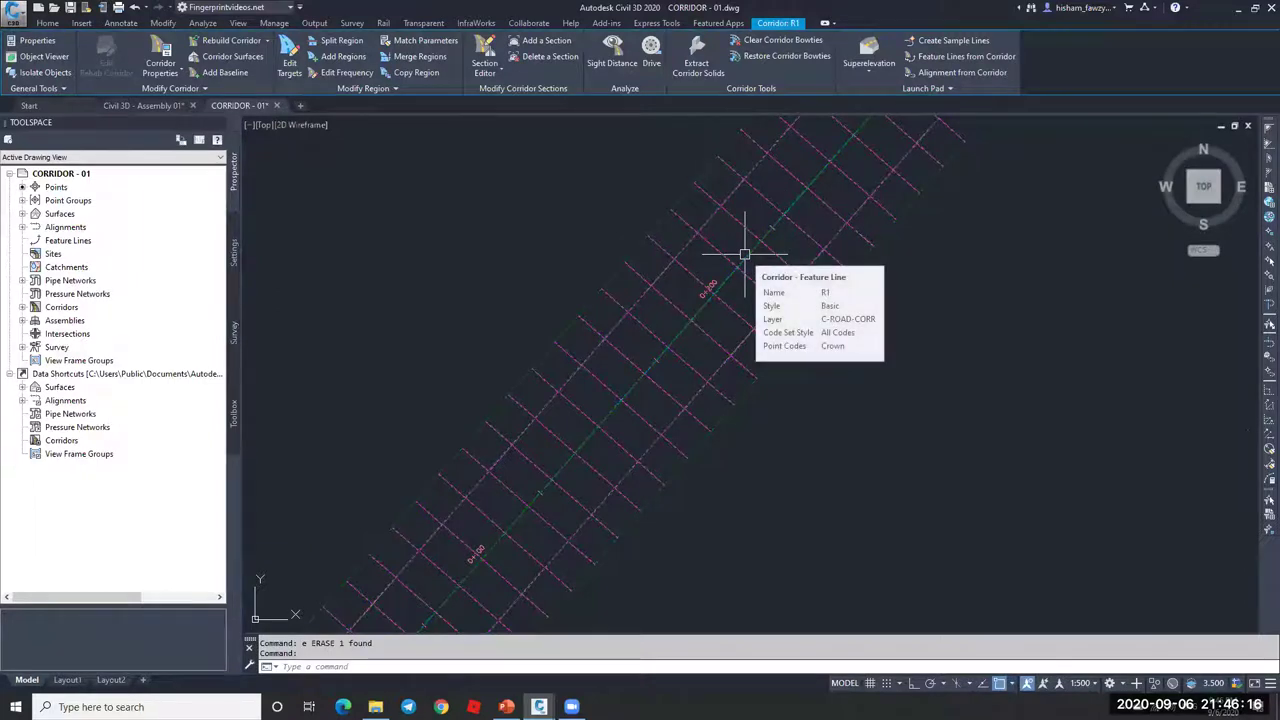
pyautogui.scroll(-2, 814, 271)
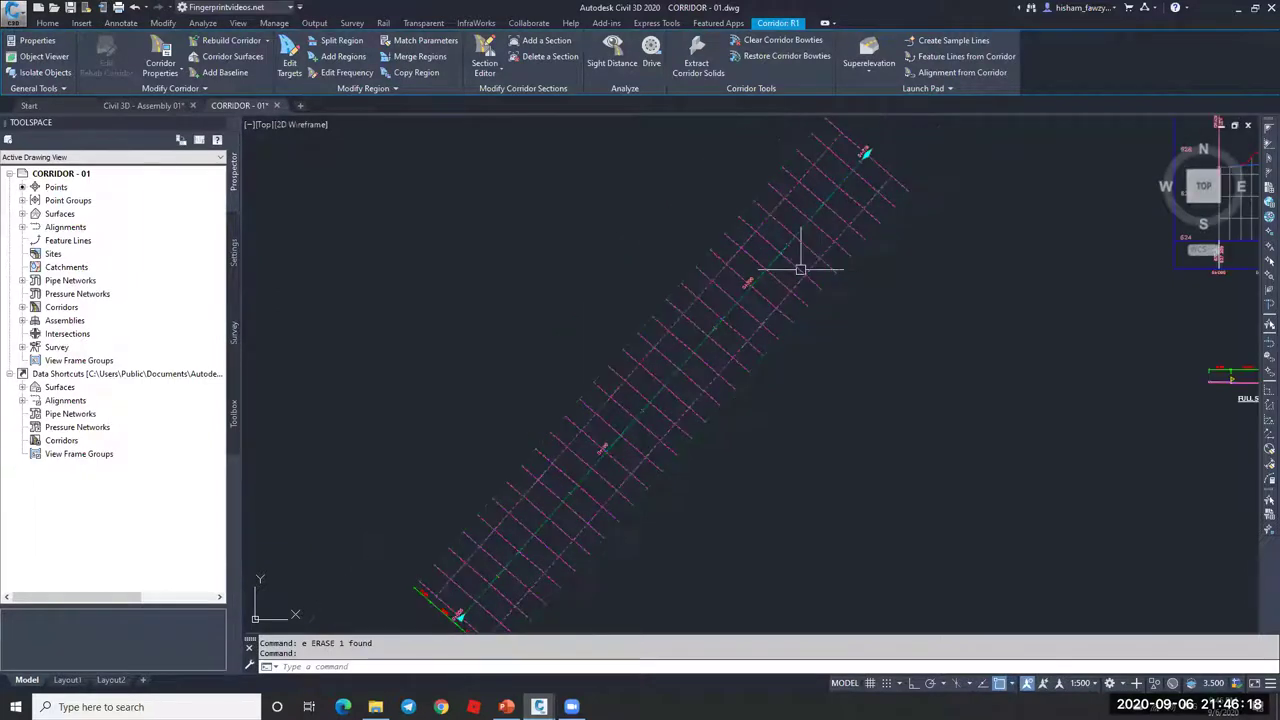
pyautogui.click(160, 56)
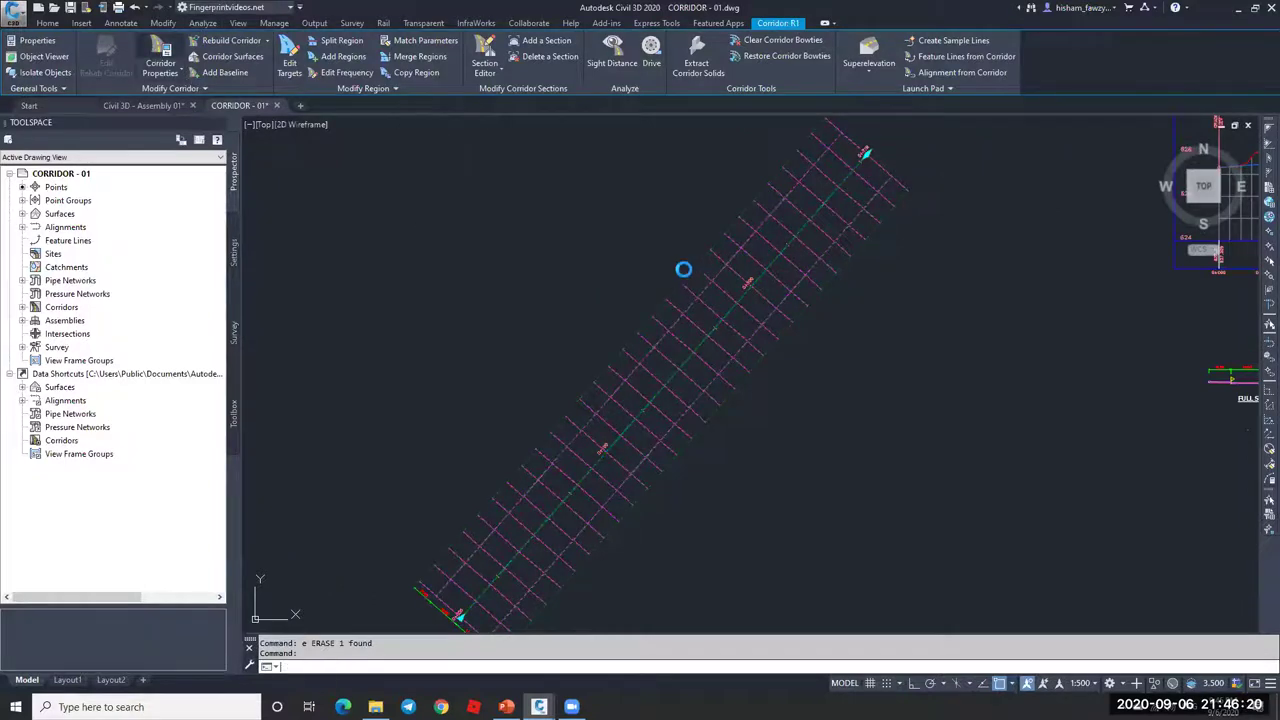
pyautogui.press('Escape')
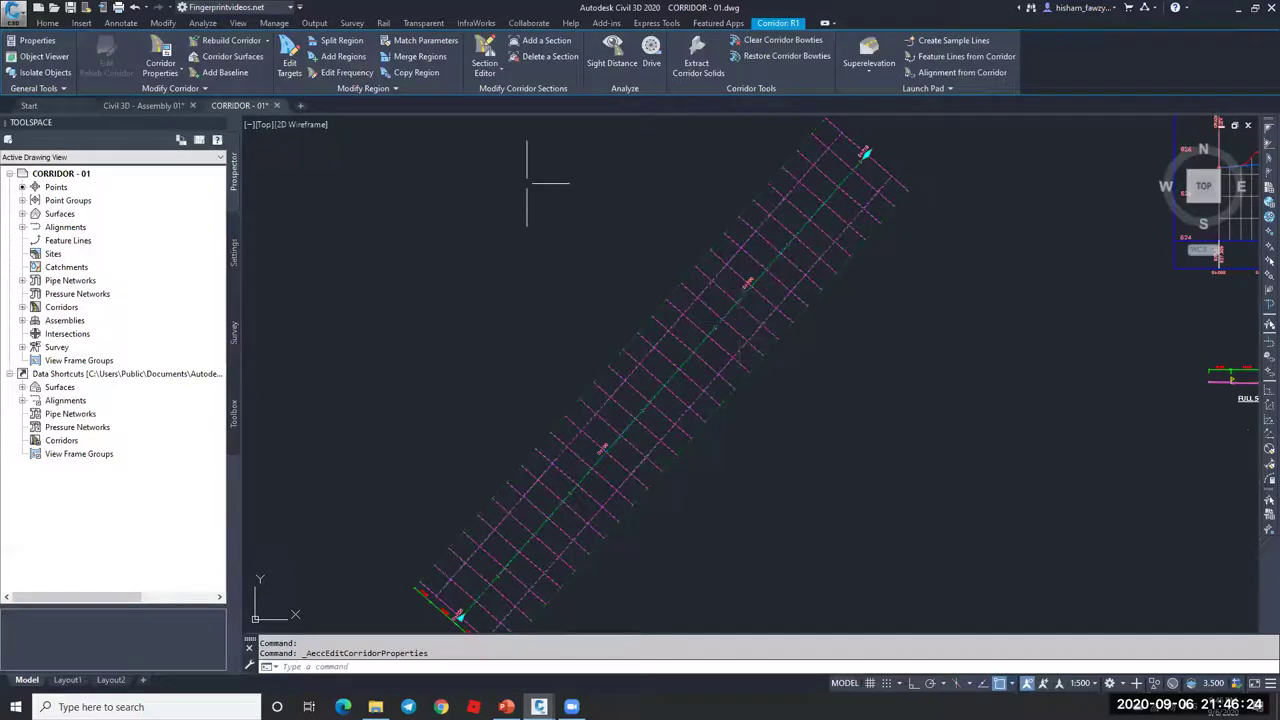
# - Edit the R1 region frequency so At vertical geometry points and At high/low points are both Yes
pyautogui.click(350, 73)
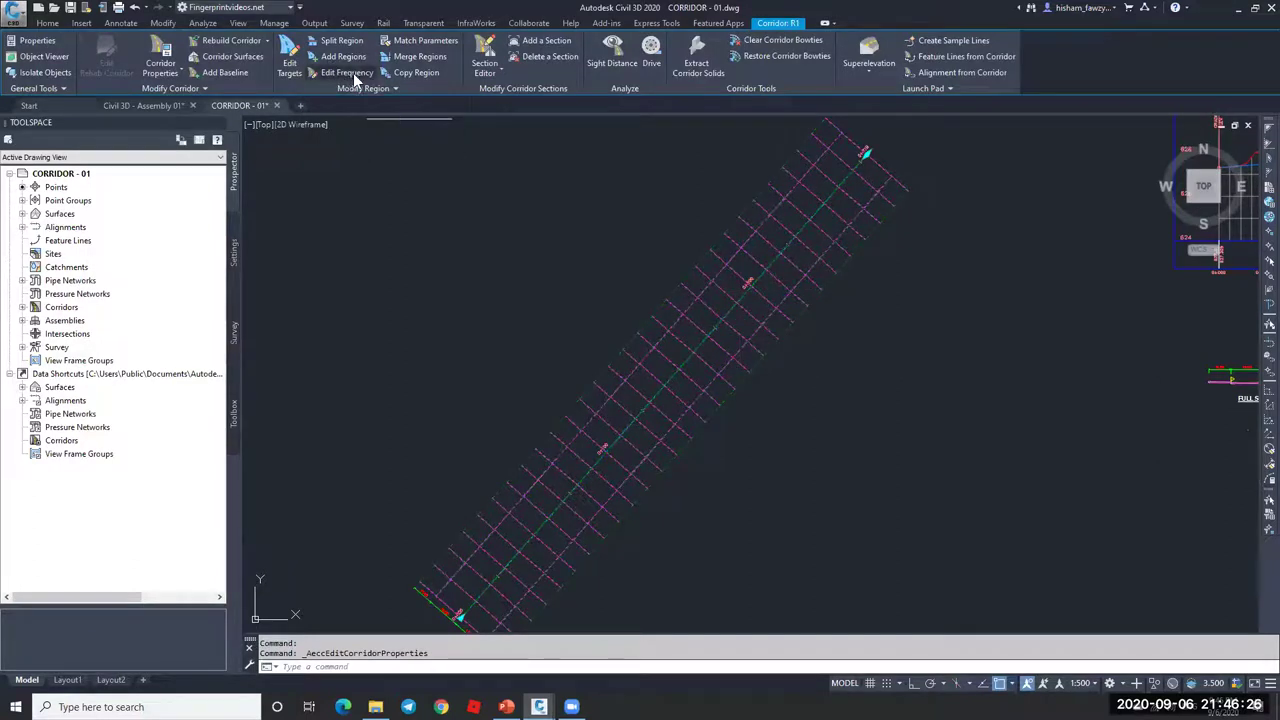
pyautogui.click(682, 338)
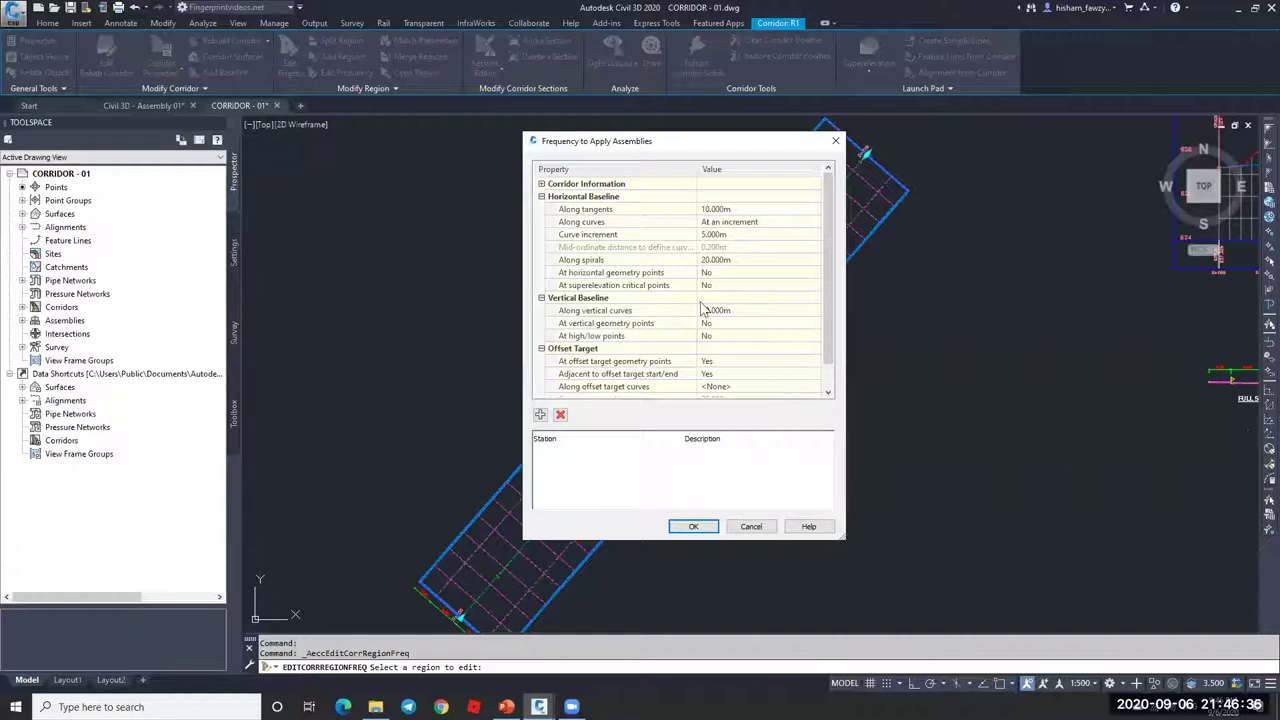
pyautogui.click(746, 323)
pyautogui.click(748, 326)
pyautogui.click(730, 338)
pyautogui.click(730, 336)
pyautogui.click(722, 350)
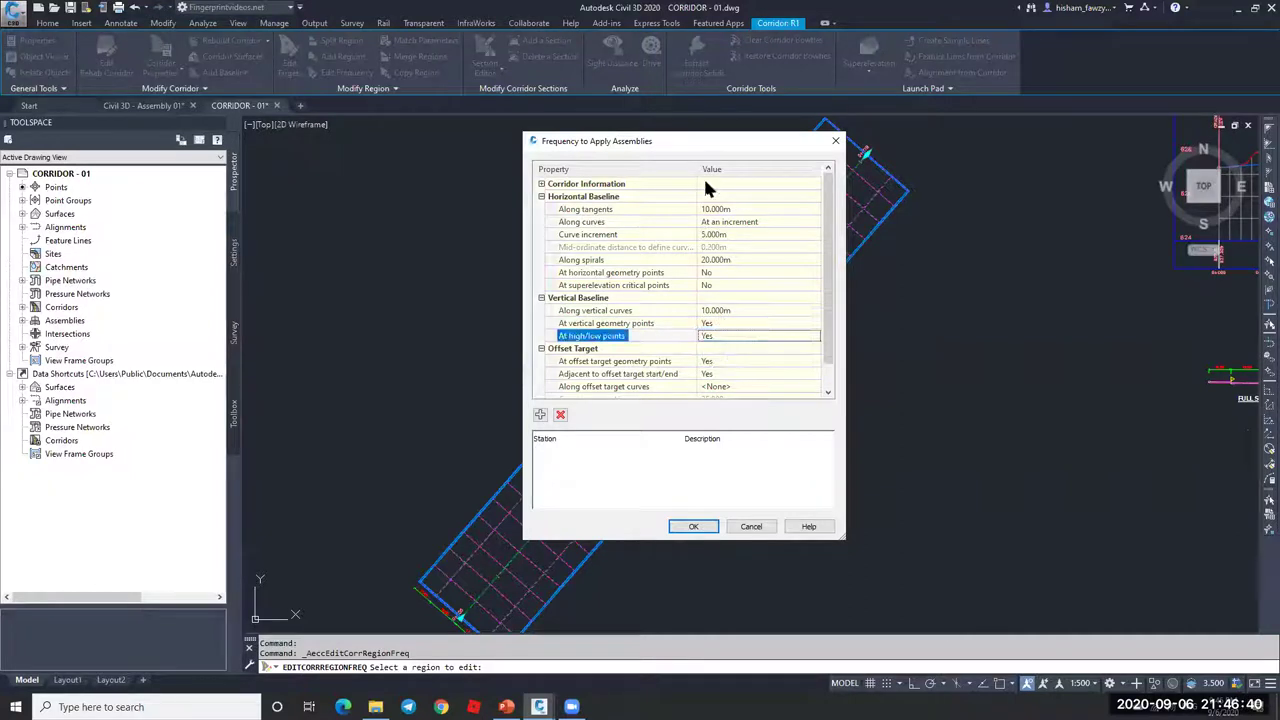
pyautogui.moveTo(827, 150); pyautogui.dragTo(877, 155)
pyautogui.moveTo(767, 146); pyautogui.dragTo(1147, 131)
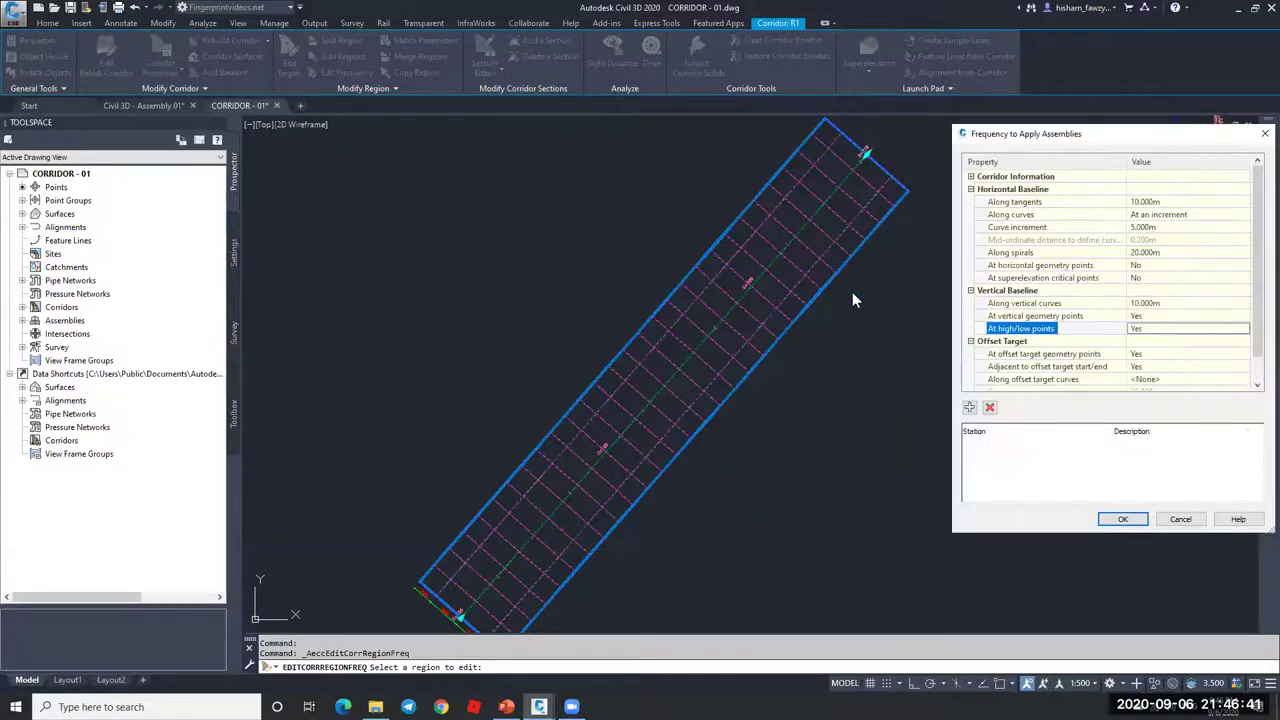
pyautogui.click(1122, 518)
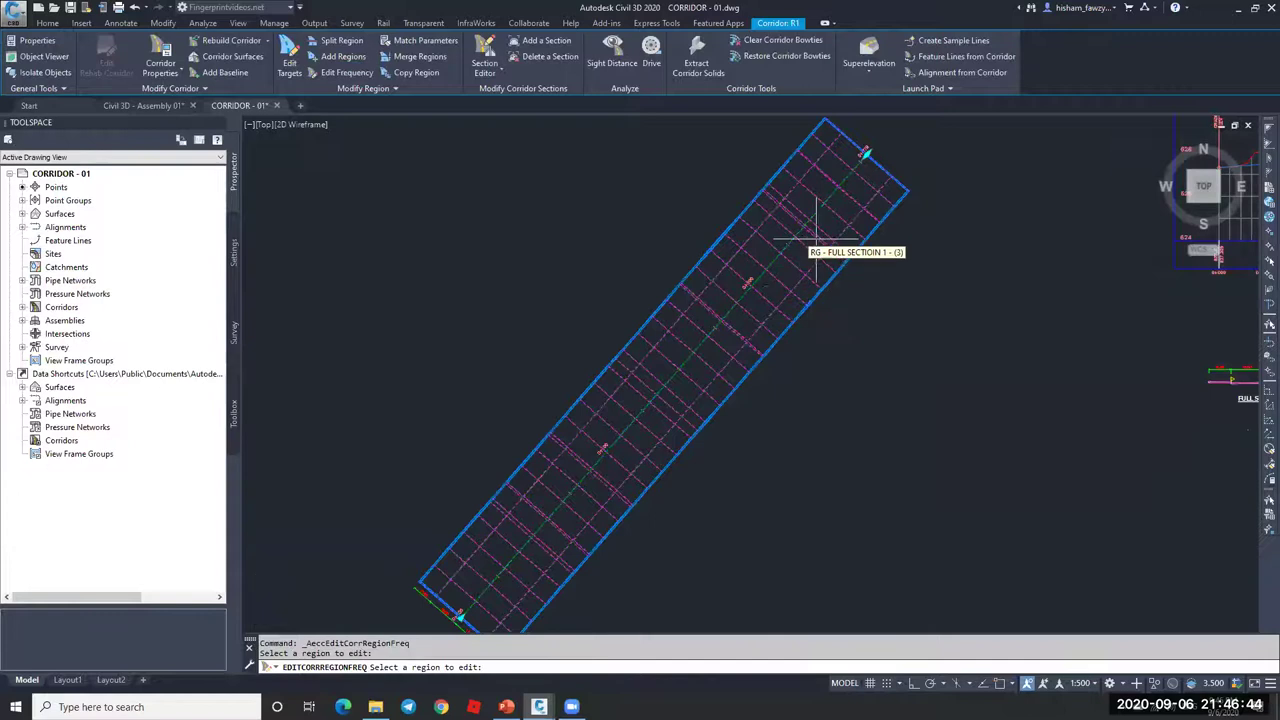
pyautogui.scroll(3, 818, 252)
pyautogui.scroll(-4, 827, 243)
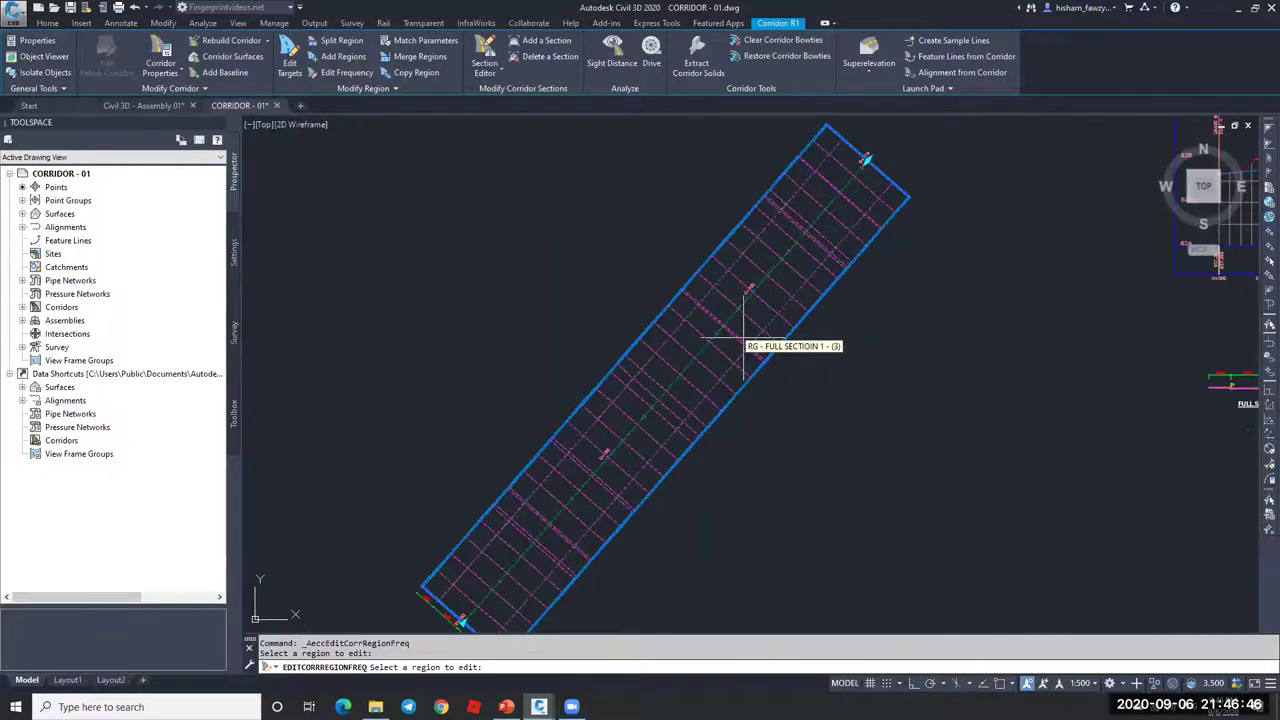
pyautogui.scroll(-5, 700, 414)
pyautogui.press('Escape')
pyautogui.press('Escape')
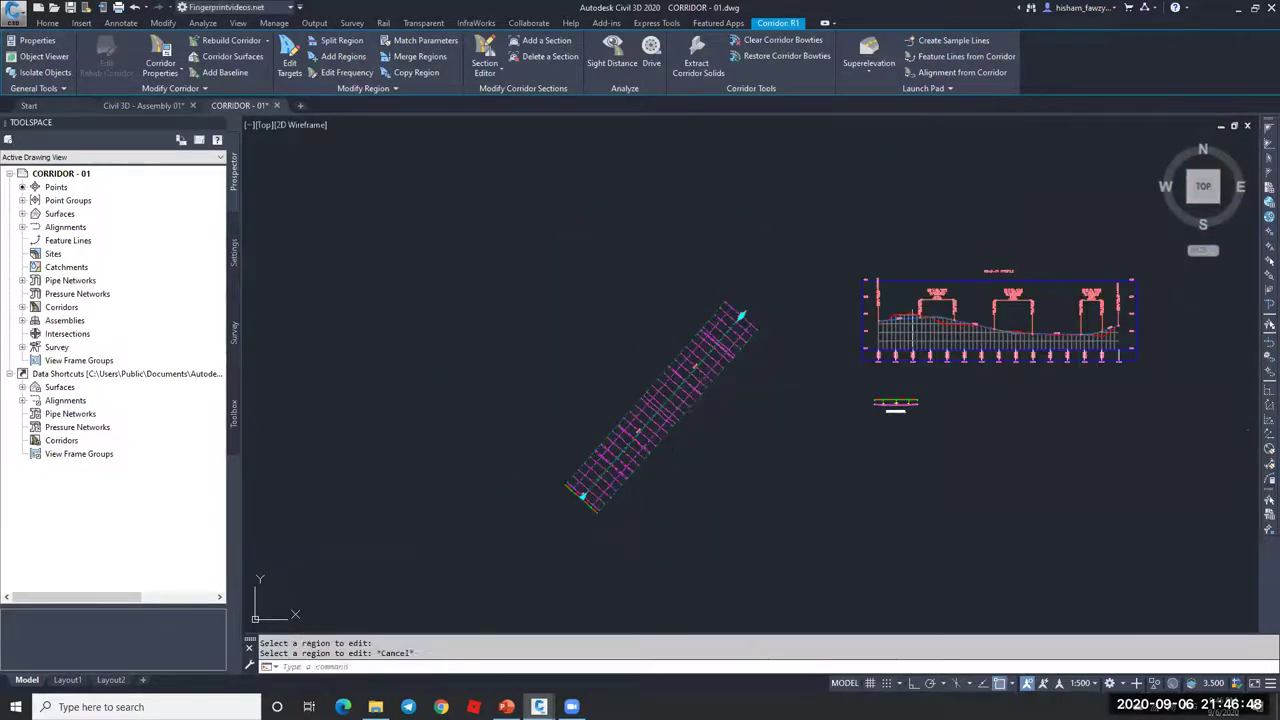
pyautogui.scroll(4, 950, 292)
pyautogui.scroll(4, 955, 297)
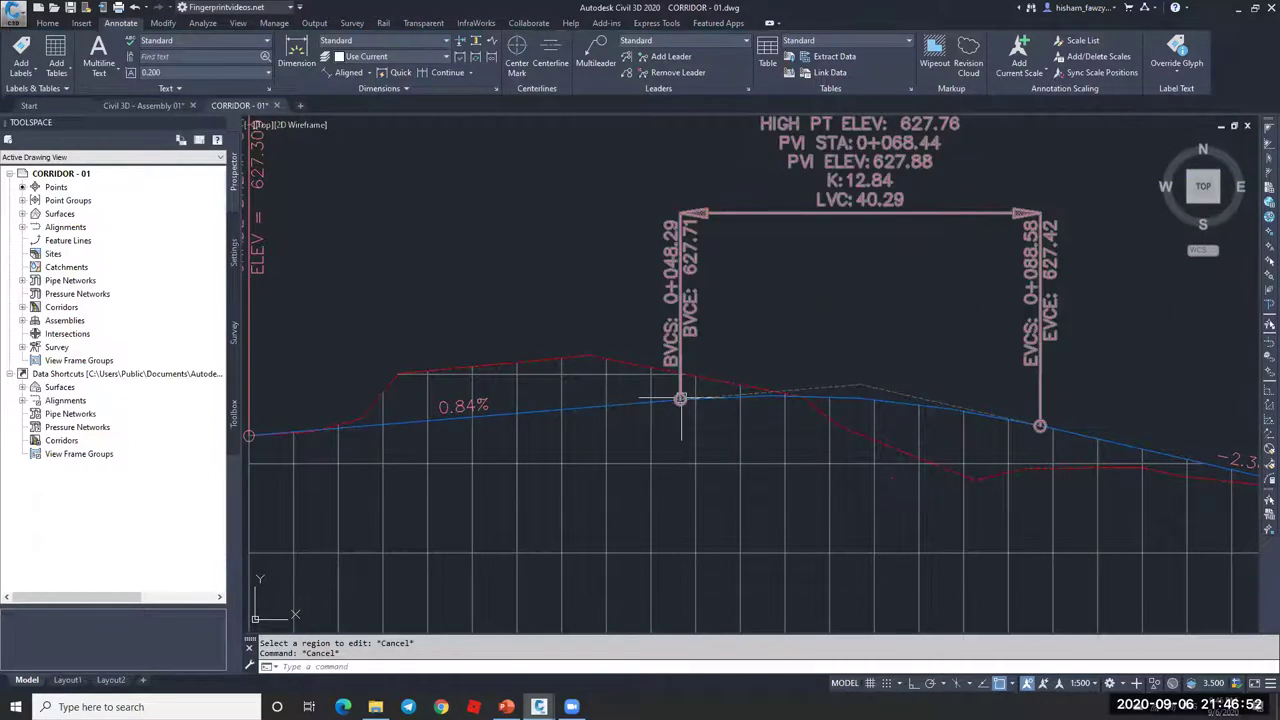
pyautogui.click(856, 402)
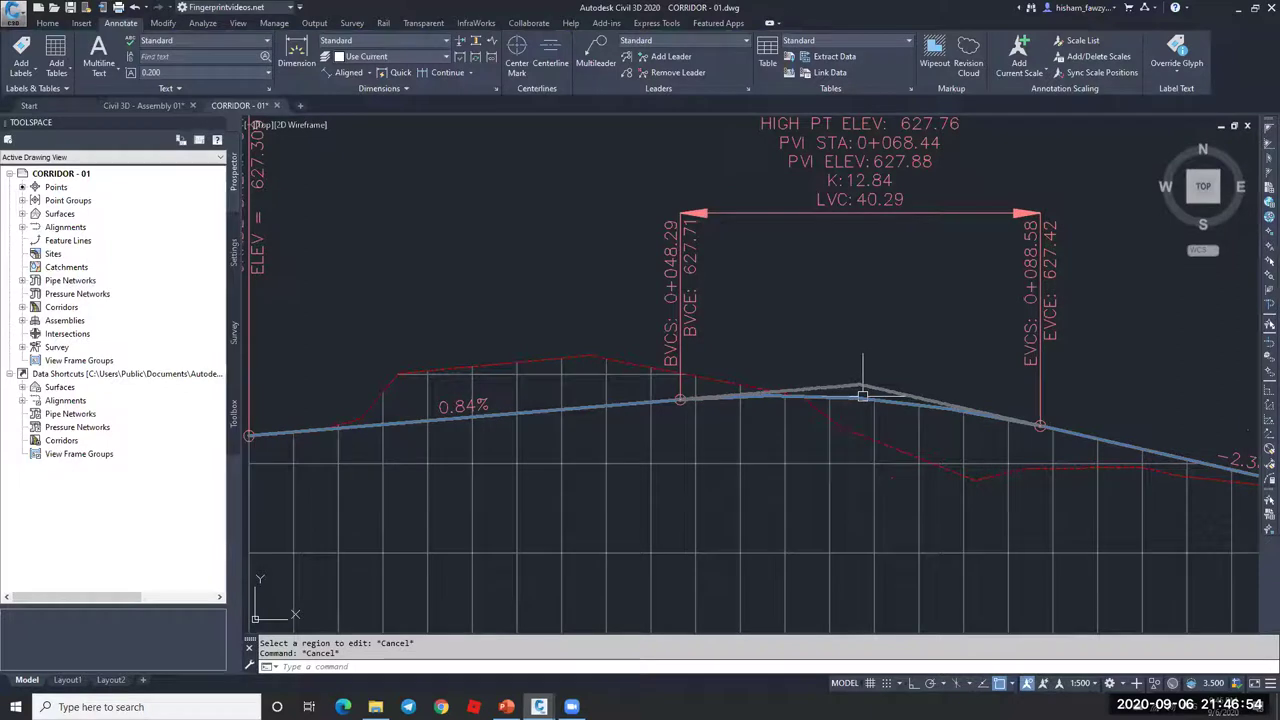
pyautogui.press('Escape')
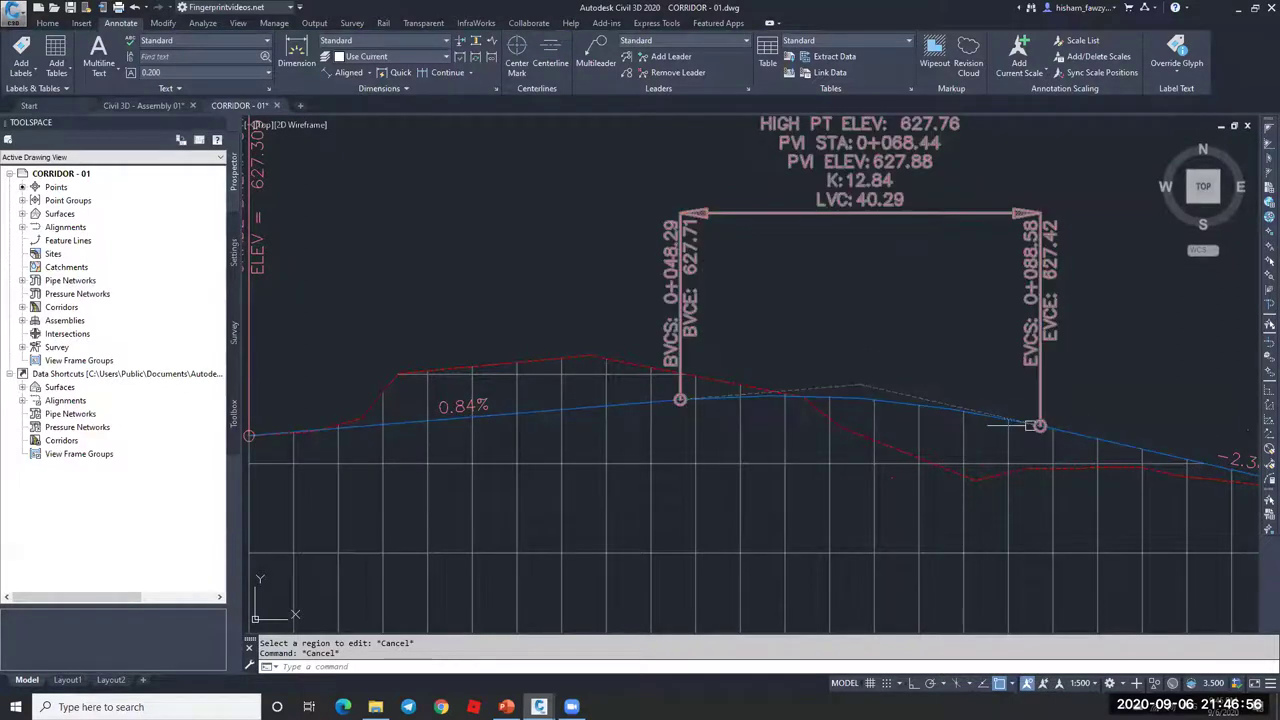
pyautogui.moveTo(897, 349); pyautogui.dragTo(831, 406, button='middle')
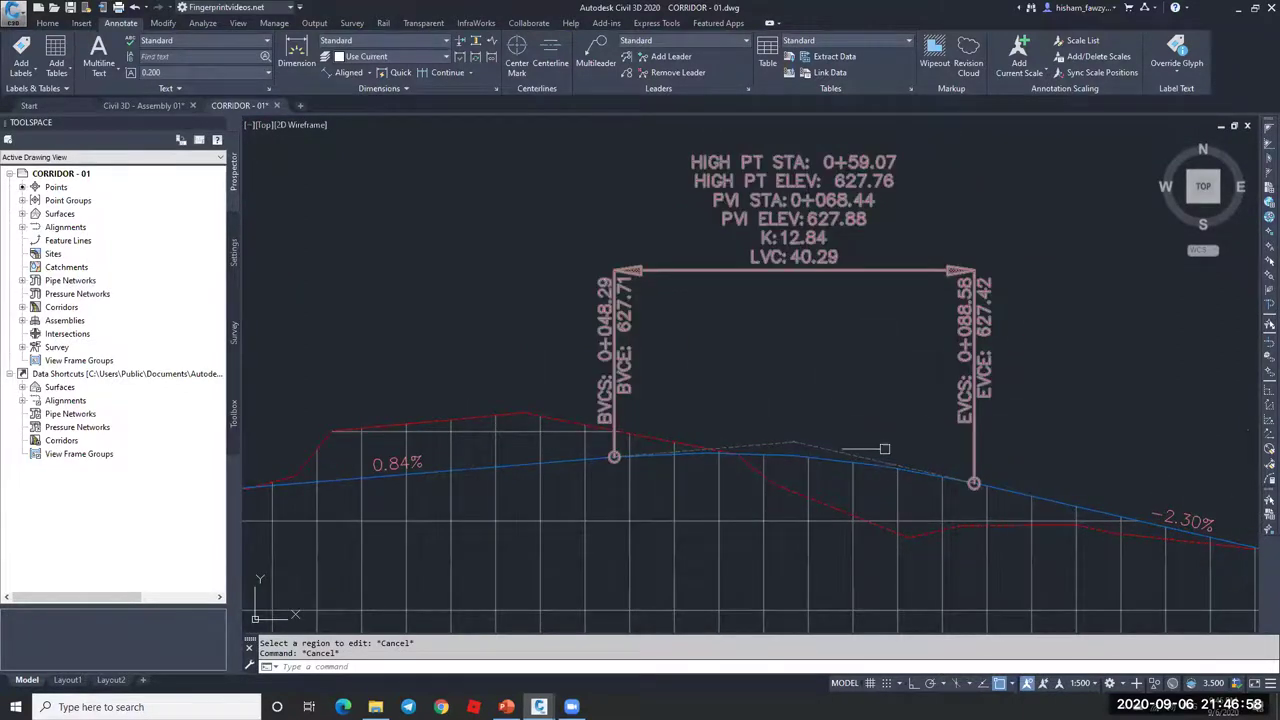
pyautogui.scroll(-5, 910, 410)
pyautogui.scroll(5, 1008, 399)
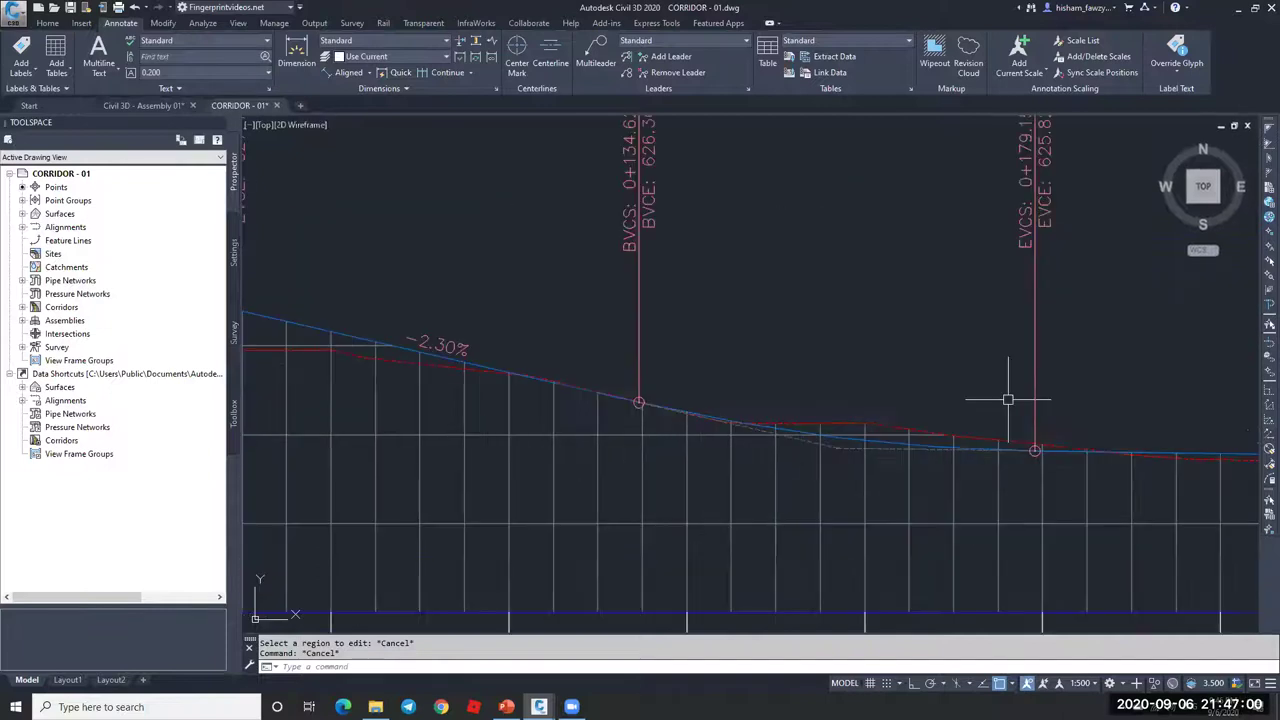
pyautogui.scroll(-5, 1098, 409)
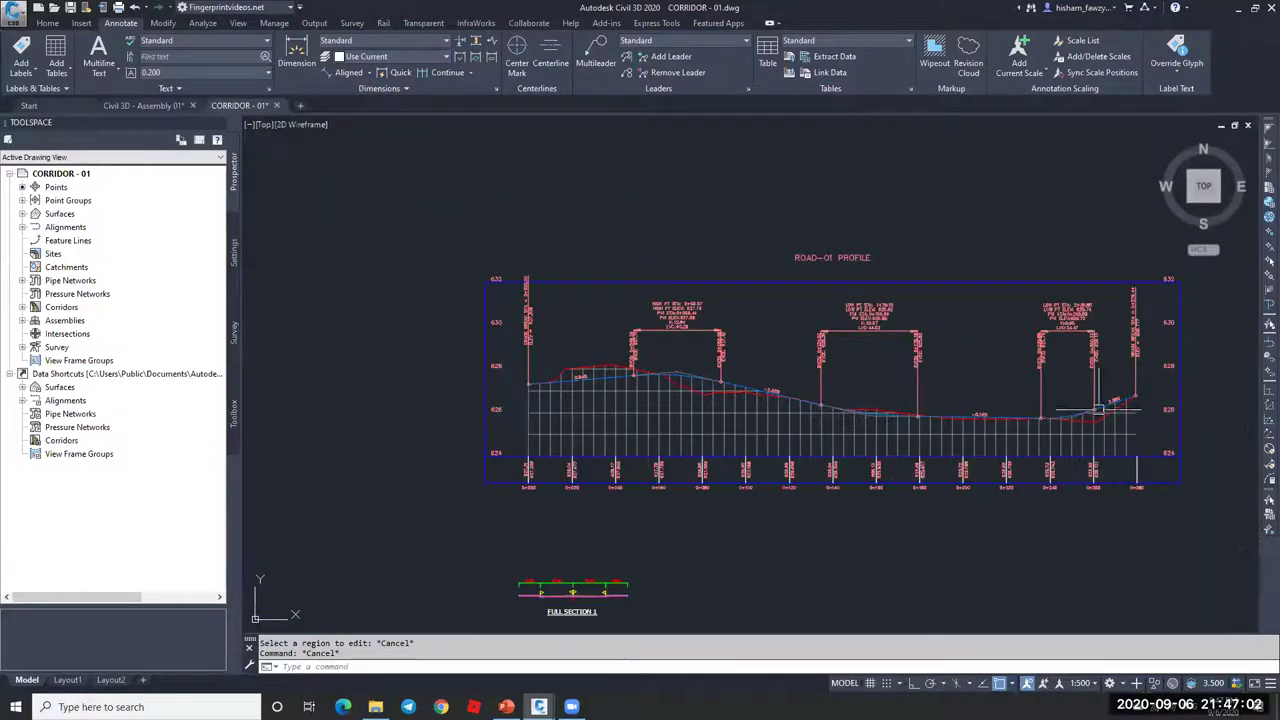
pyautogui.scroll(-4, 1098, 409)
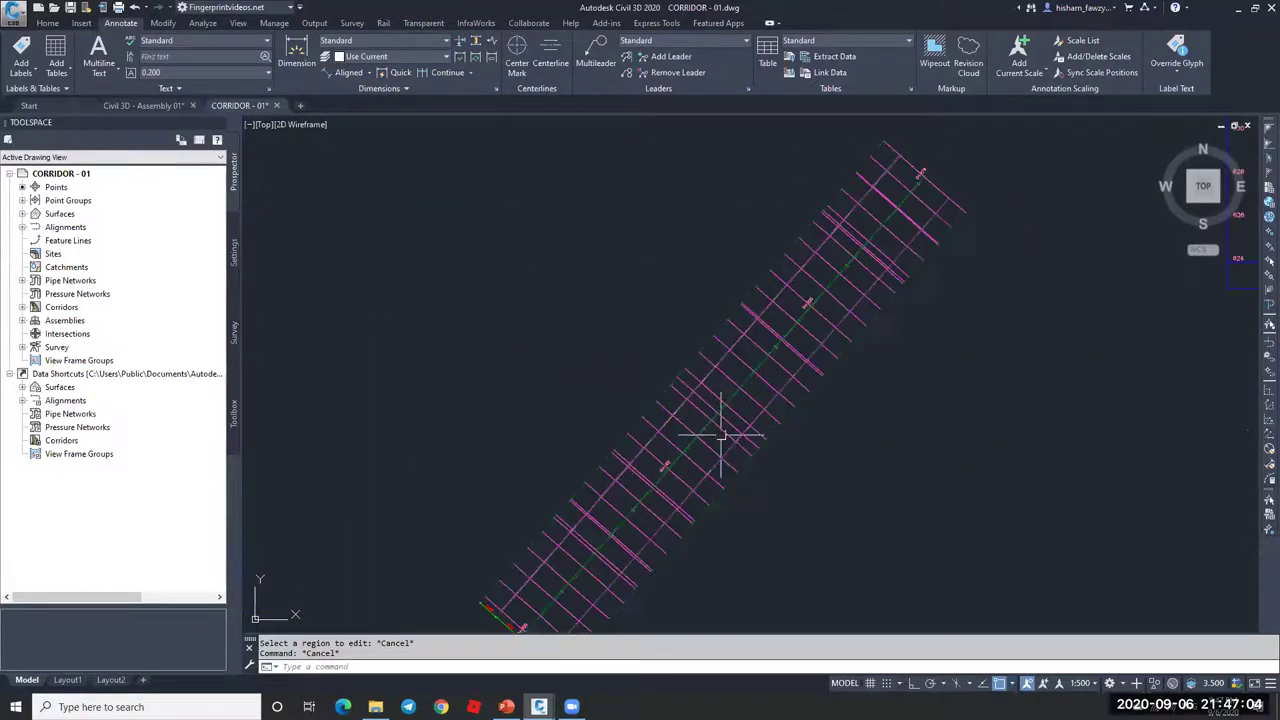
# - Set the region's At vertical geometry points and At high/low points back to No
pyautogui.click(751, 400)
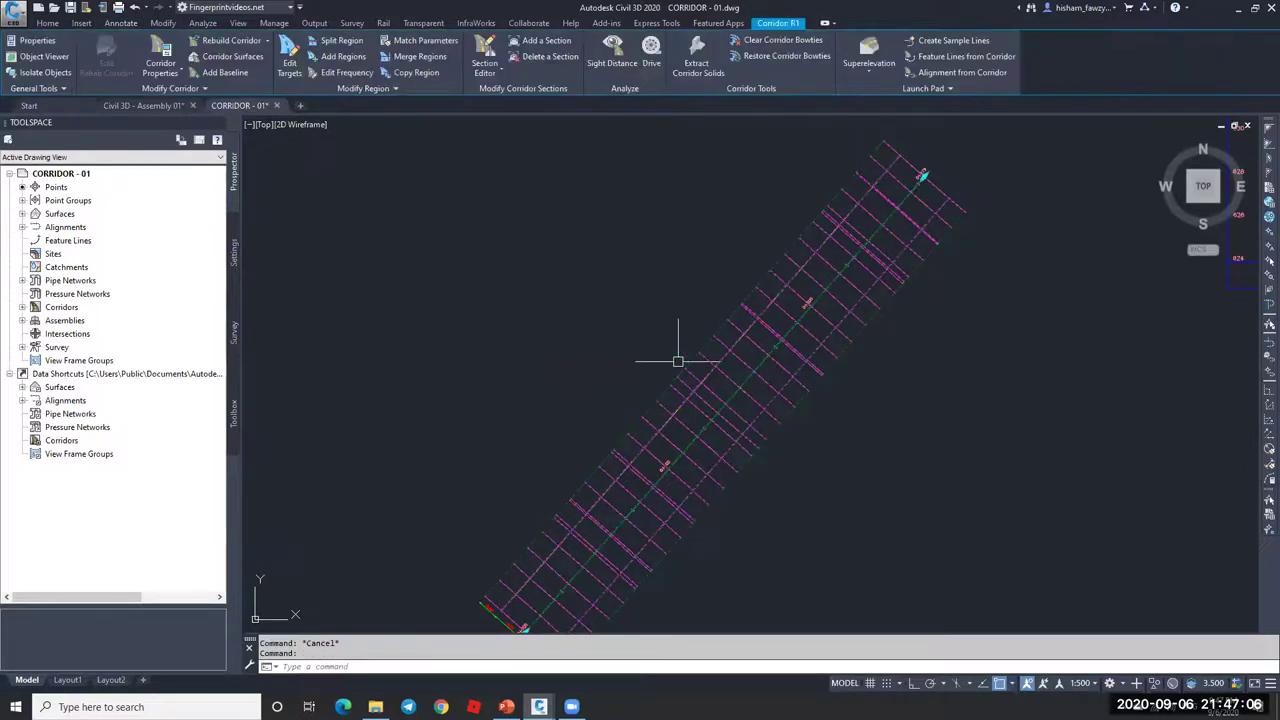
pyautogui.click(347, 72)
pyautogui.click(793, 368)
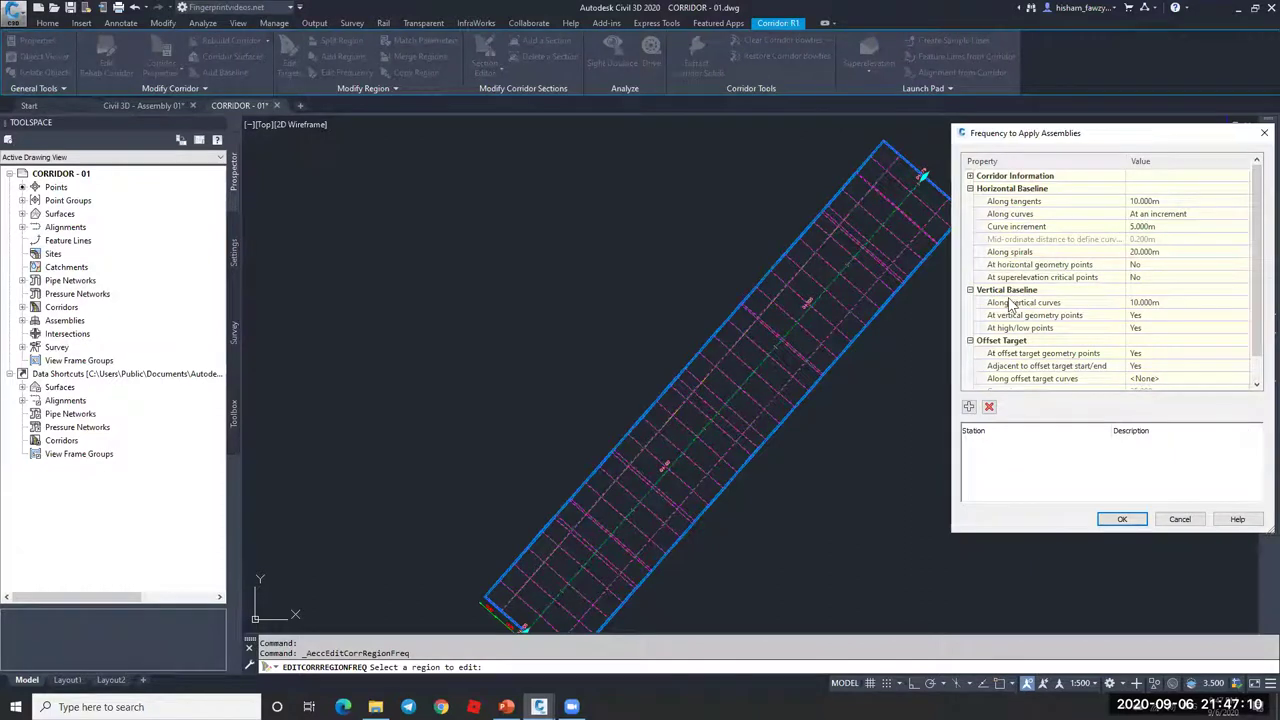
pyautogui.click(1028, 317)
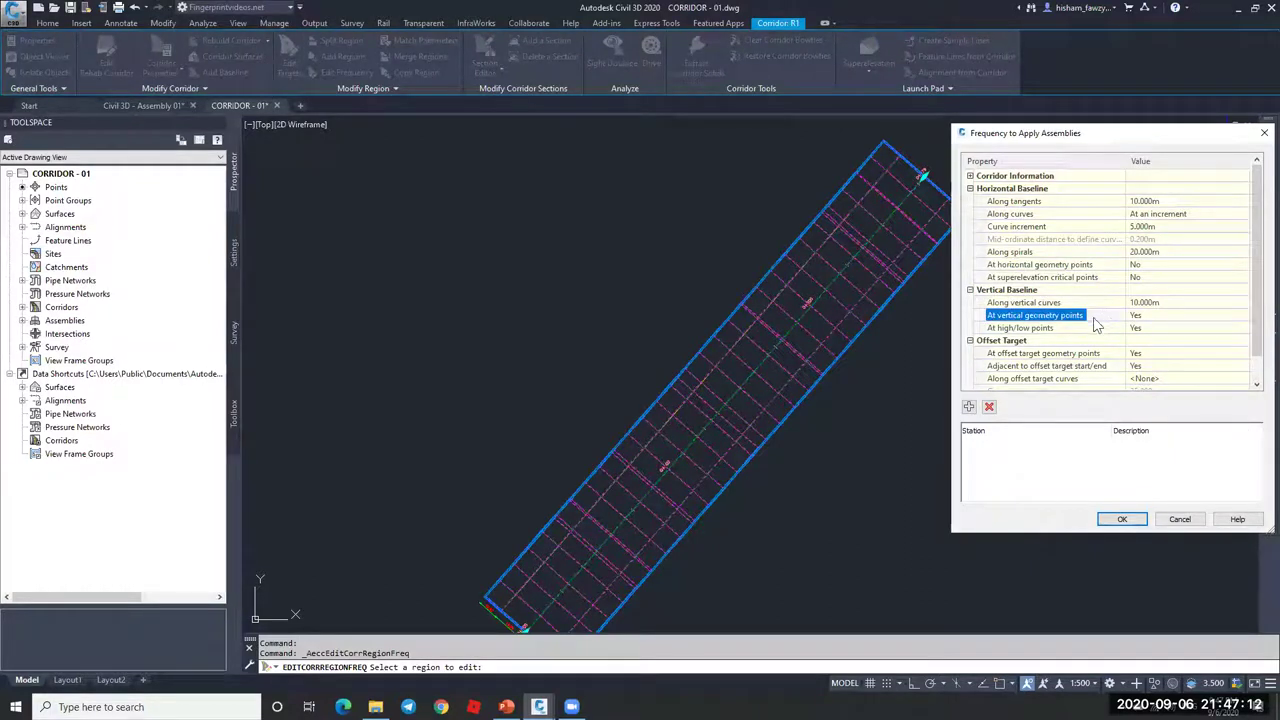
pyautogui.click(1040, 329)
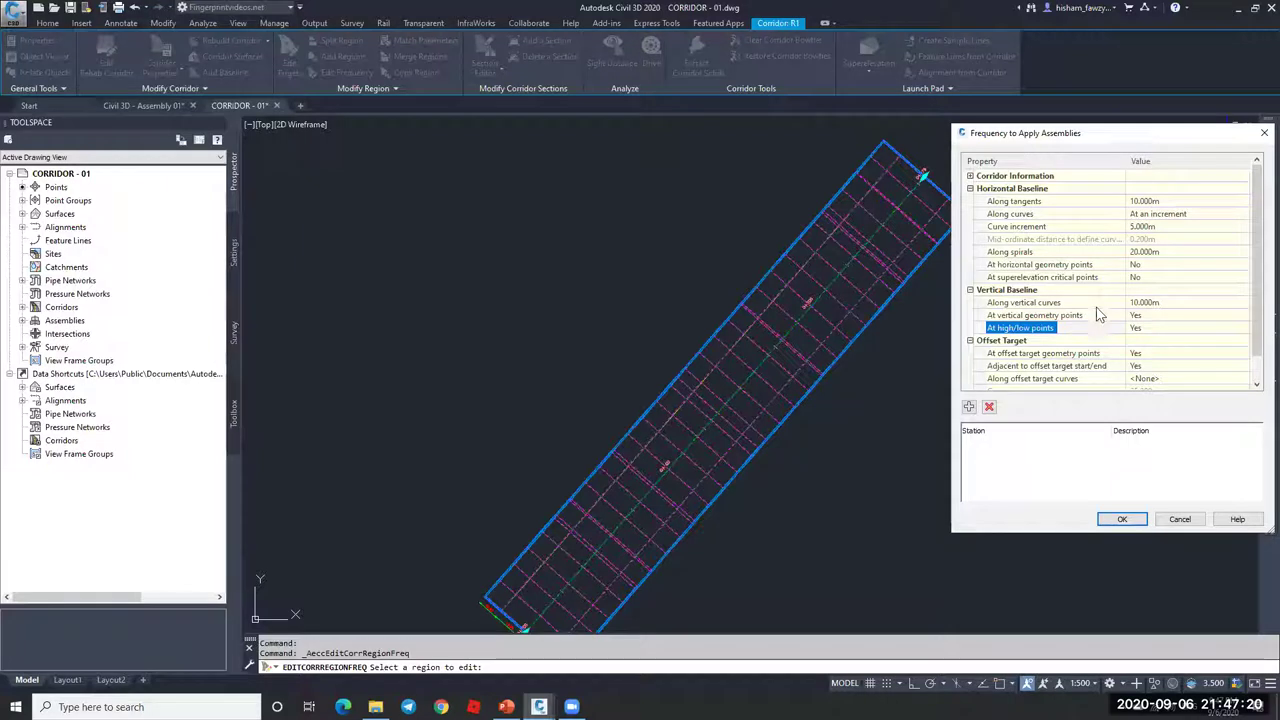
pyautogui.moveTo(1100, 140); pyautogui.dragTo(777, 142)
pyautogui.click(841, 318)
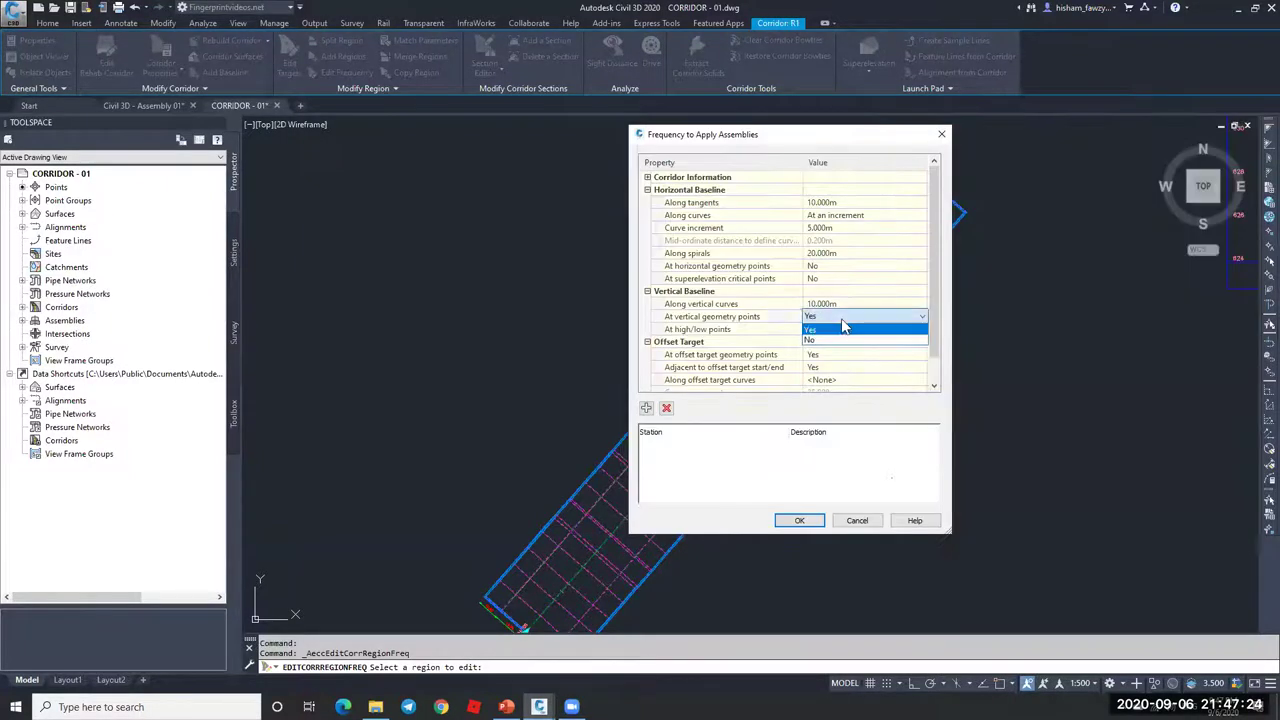
pyautogui.click(842, 343)
pyautogui.click(862, 330)
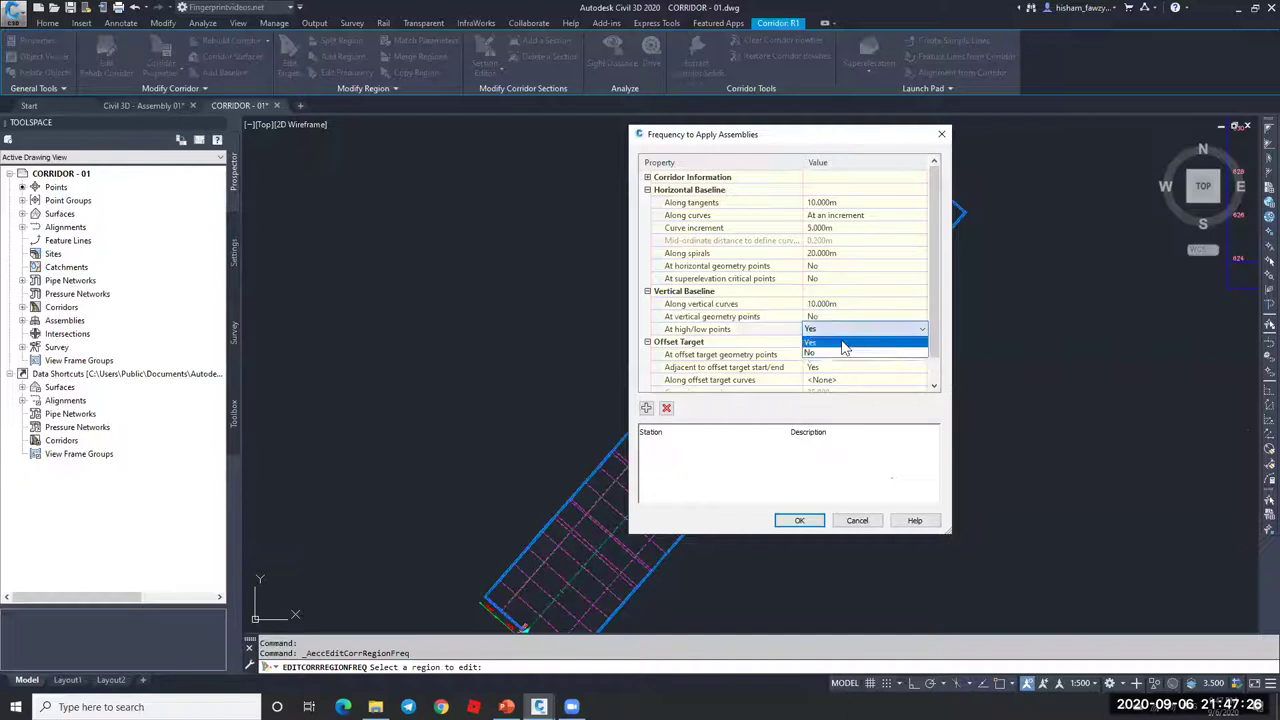
pyautogui.click(835, 355)
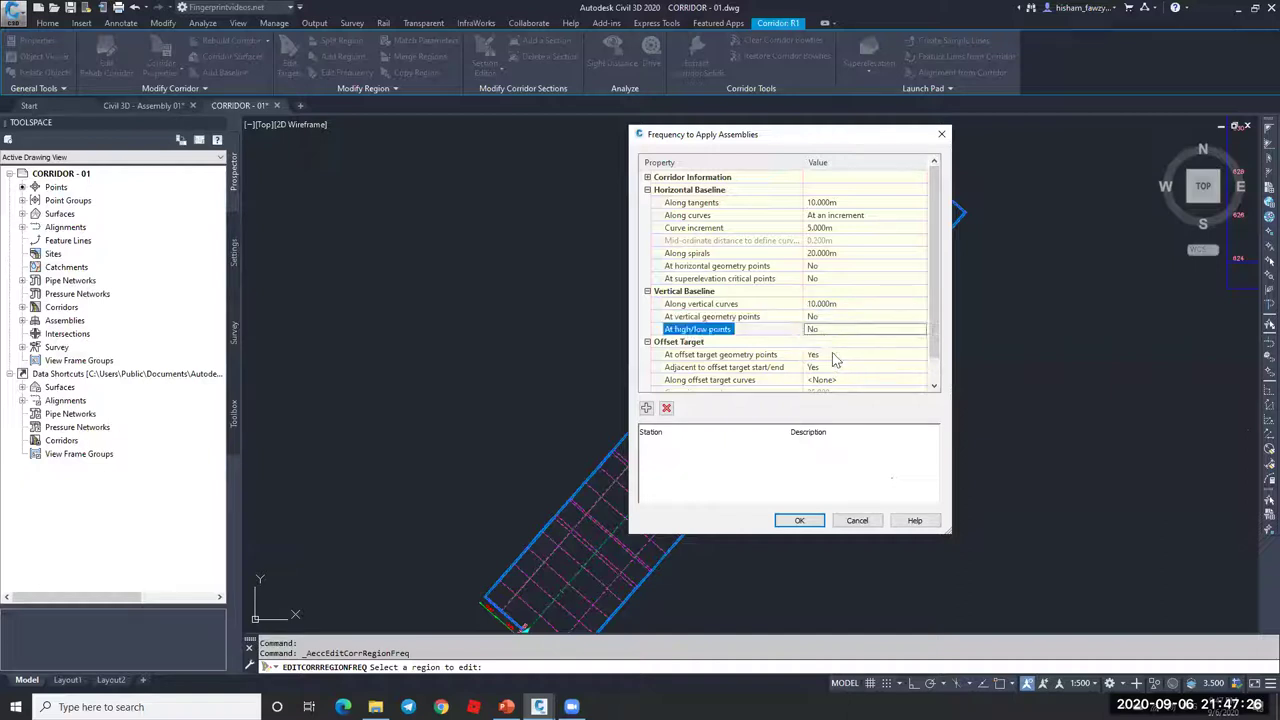
pyautogui.click(799, 520)
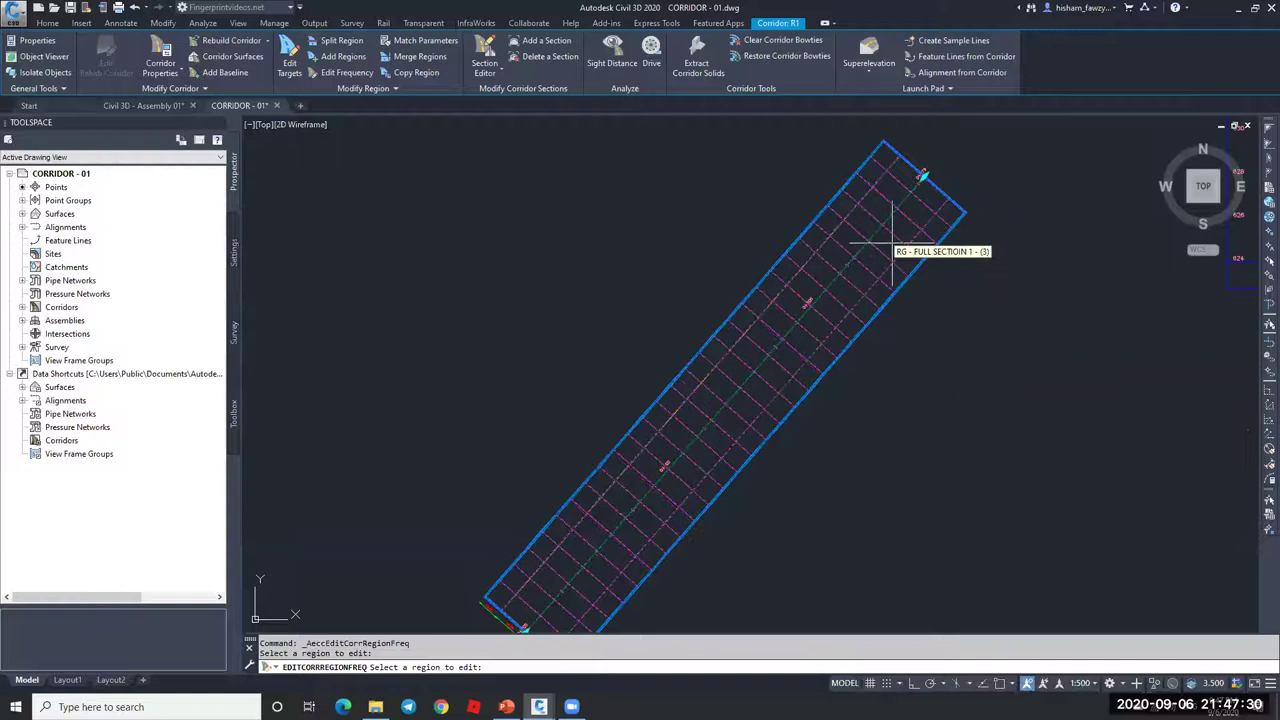
# - Reopen Corridor Properties for corridor R1
pyautogui.press('Escape')
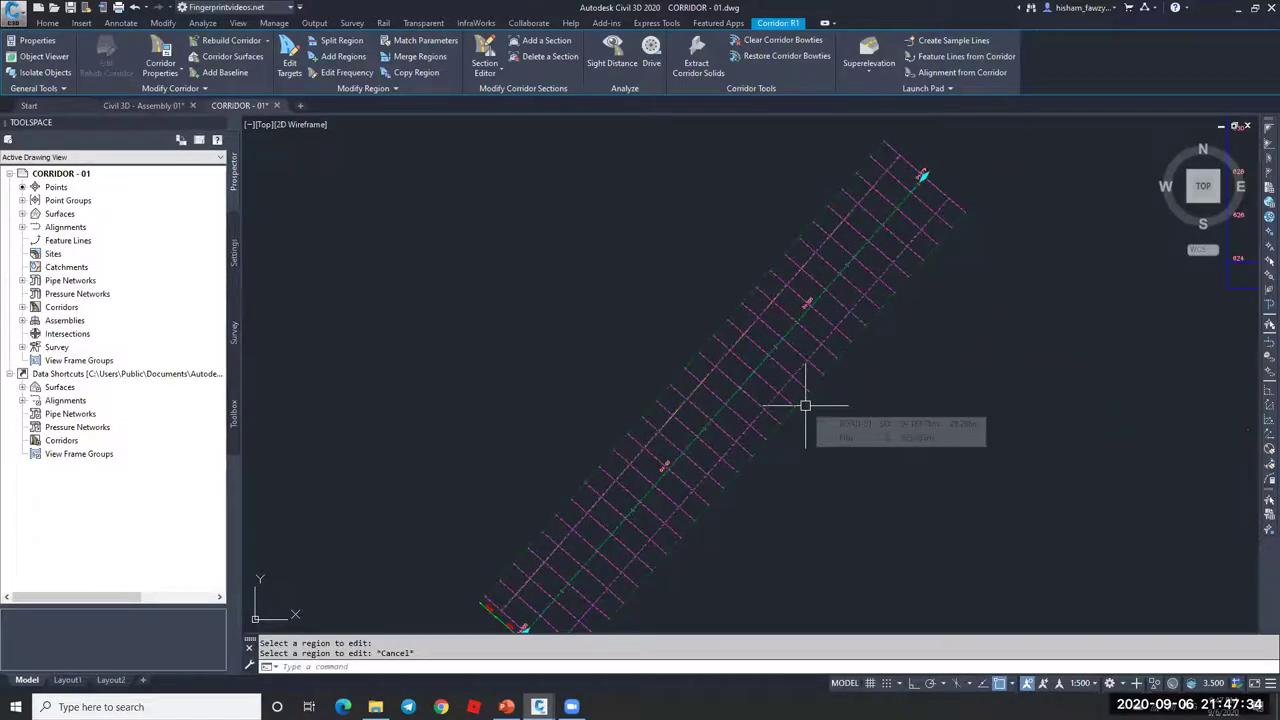
pyautogui.scroll(5, 749, 340)
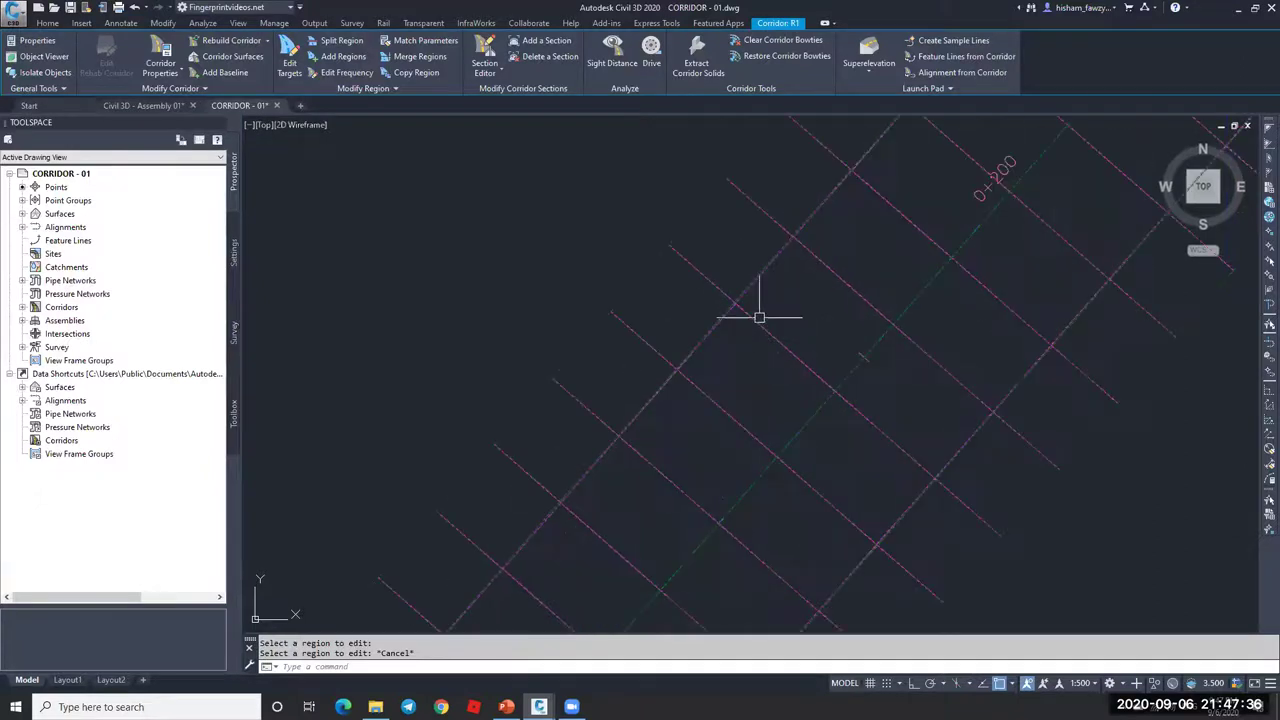
pyautogui.scroll(-5, 774, 304)
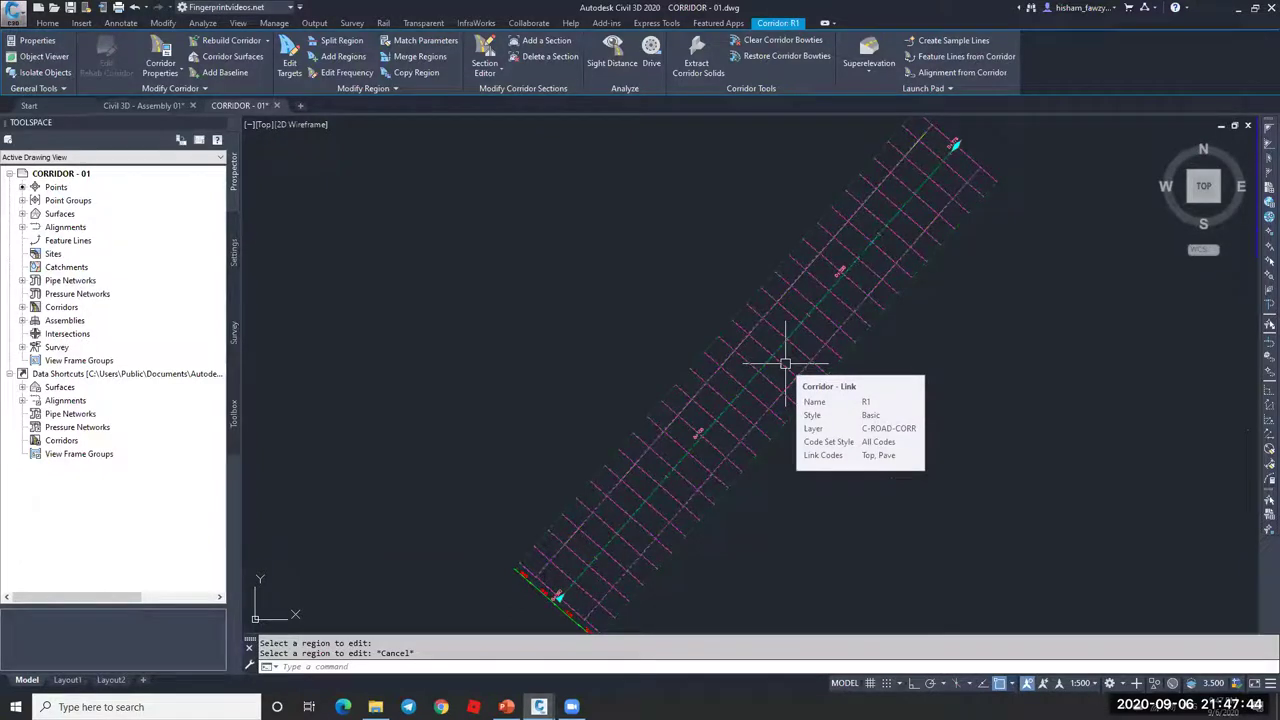
pyautogui.press('Escape')
pyautogui.click(818, 318)
pyautogui.doubleClick(714, 362)
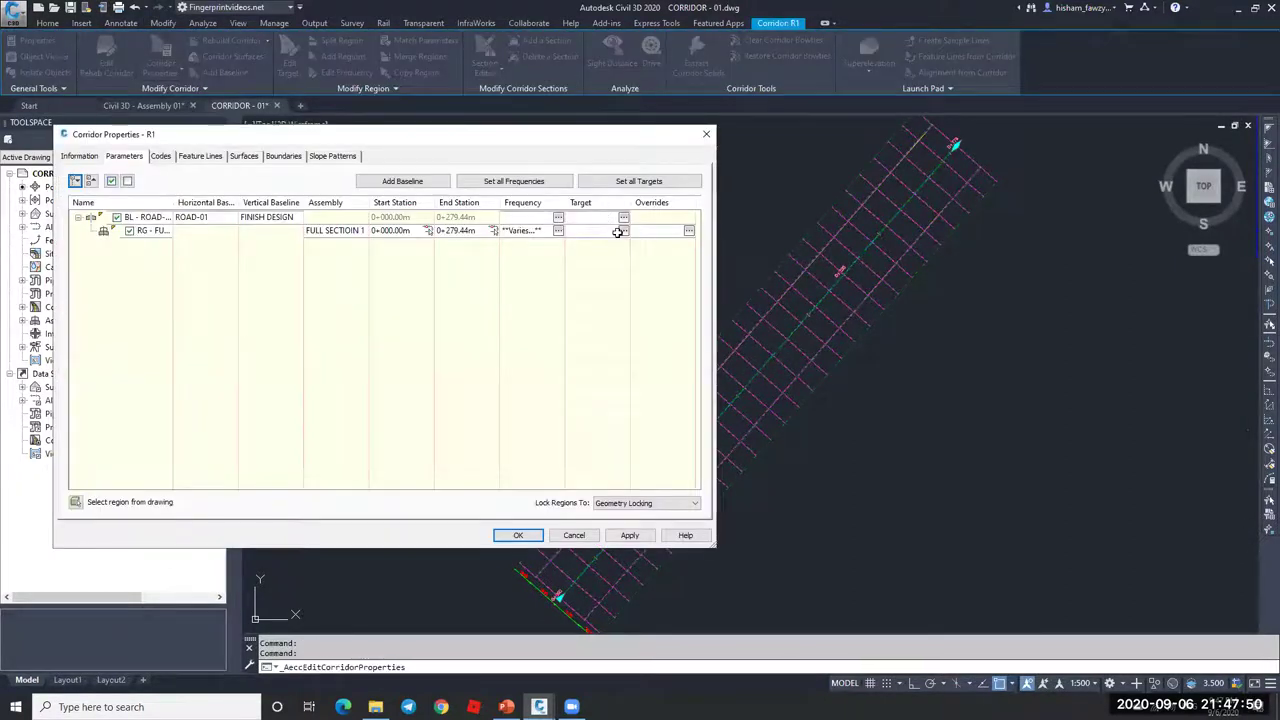
# - Inspect the region's target mapping and frequency, widening the Frequency column to read values
pyautogui.click(623, 232)
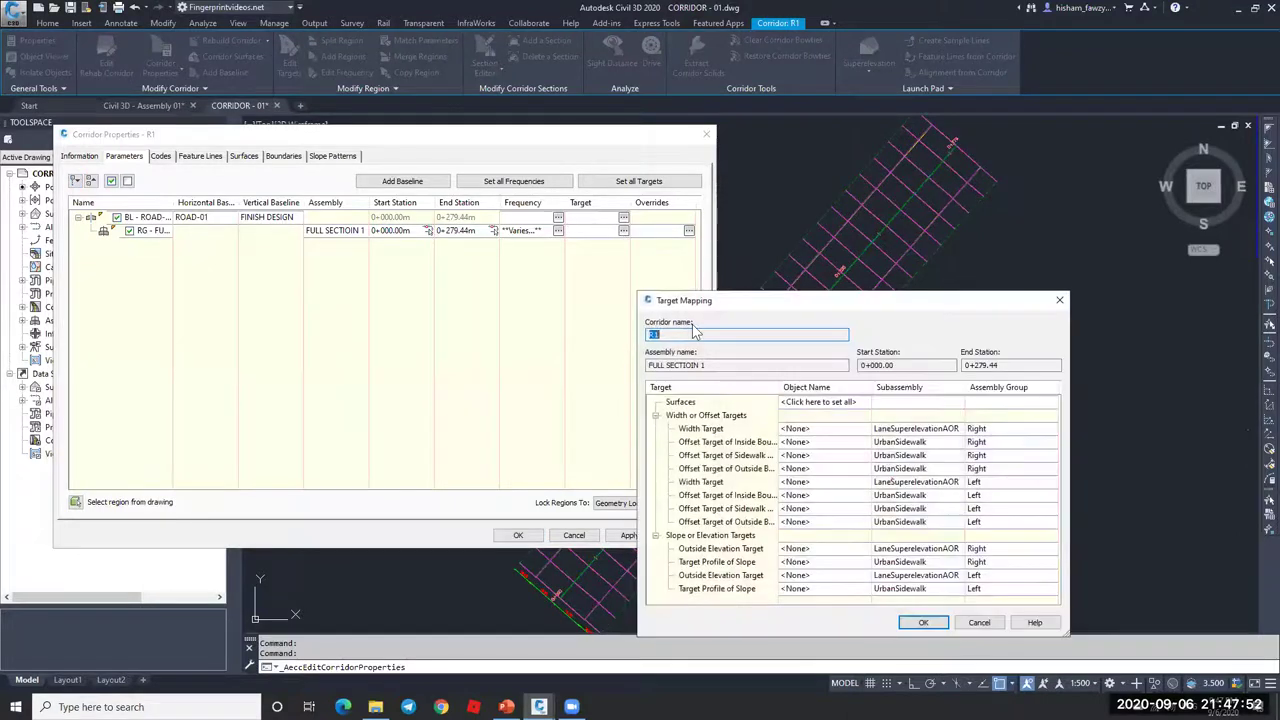
pyautogui.press('Escape')
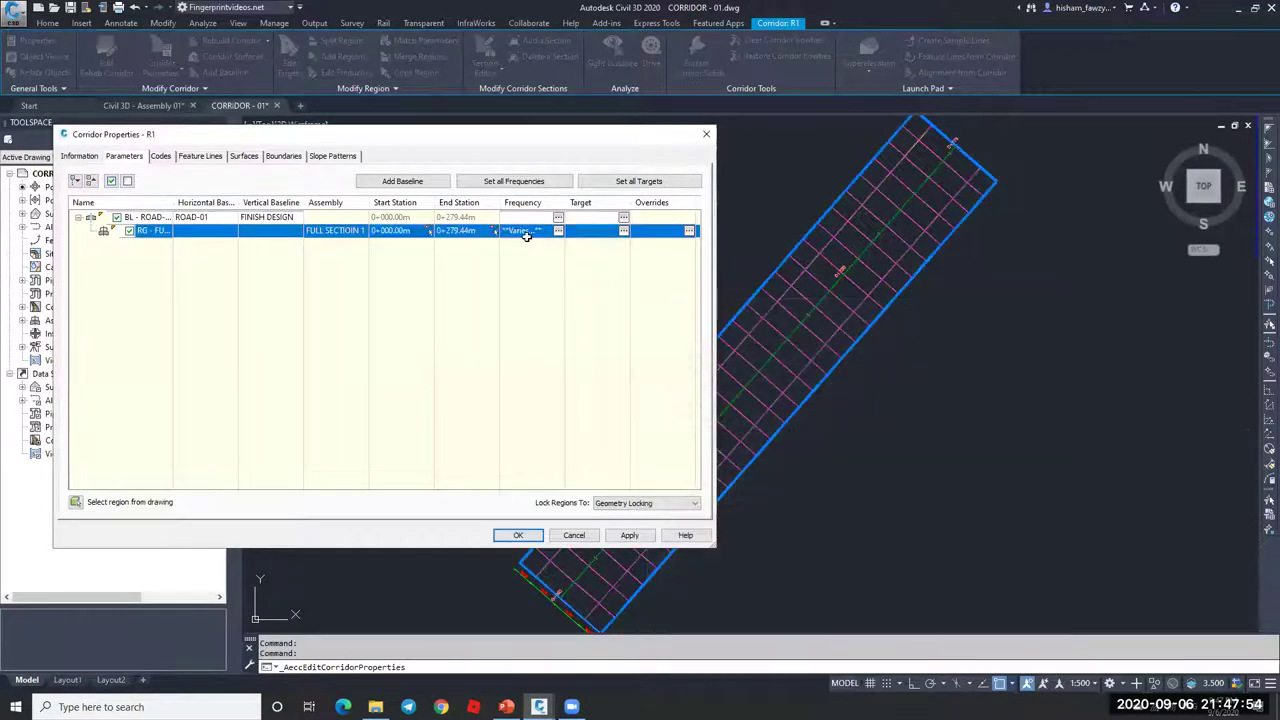
pyautogui.moveTo(565, 205); pyautogui.dragTo(599, 205)
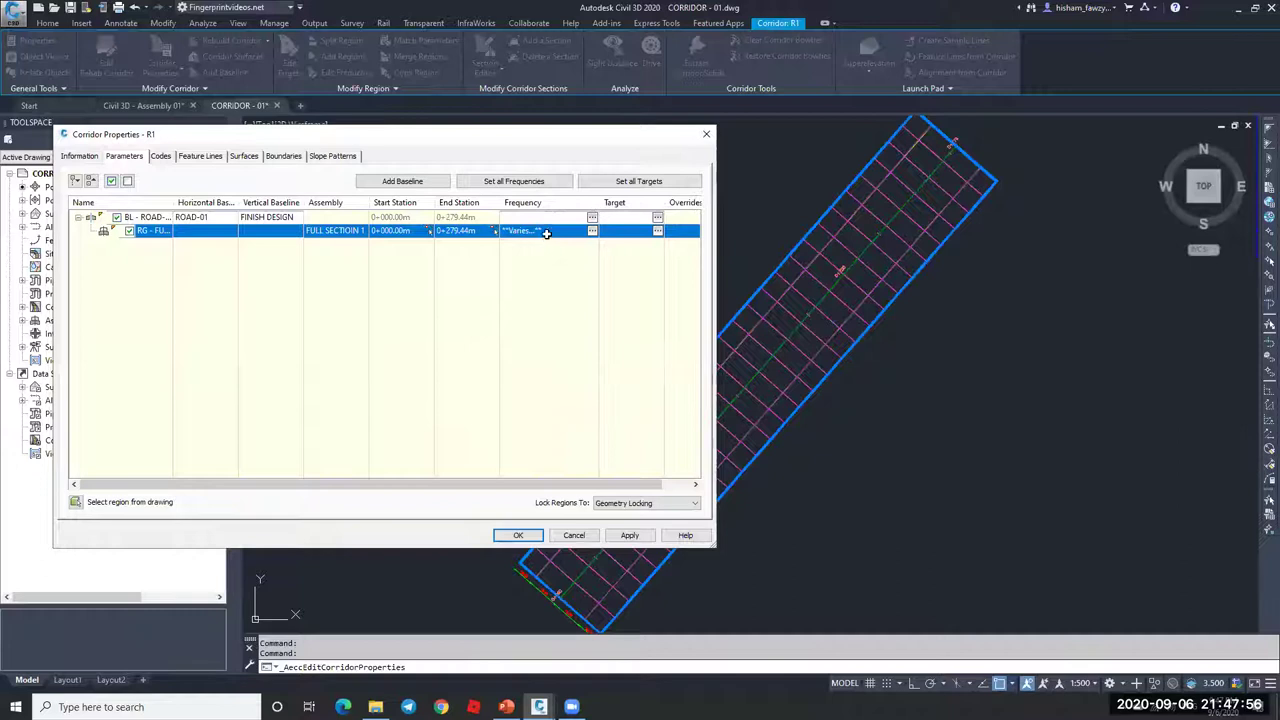
pyautogui.click(591, 232)
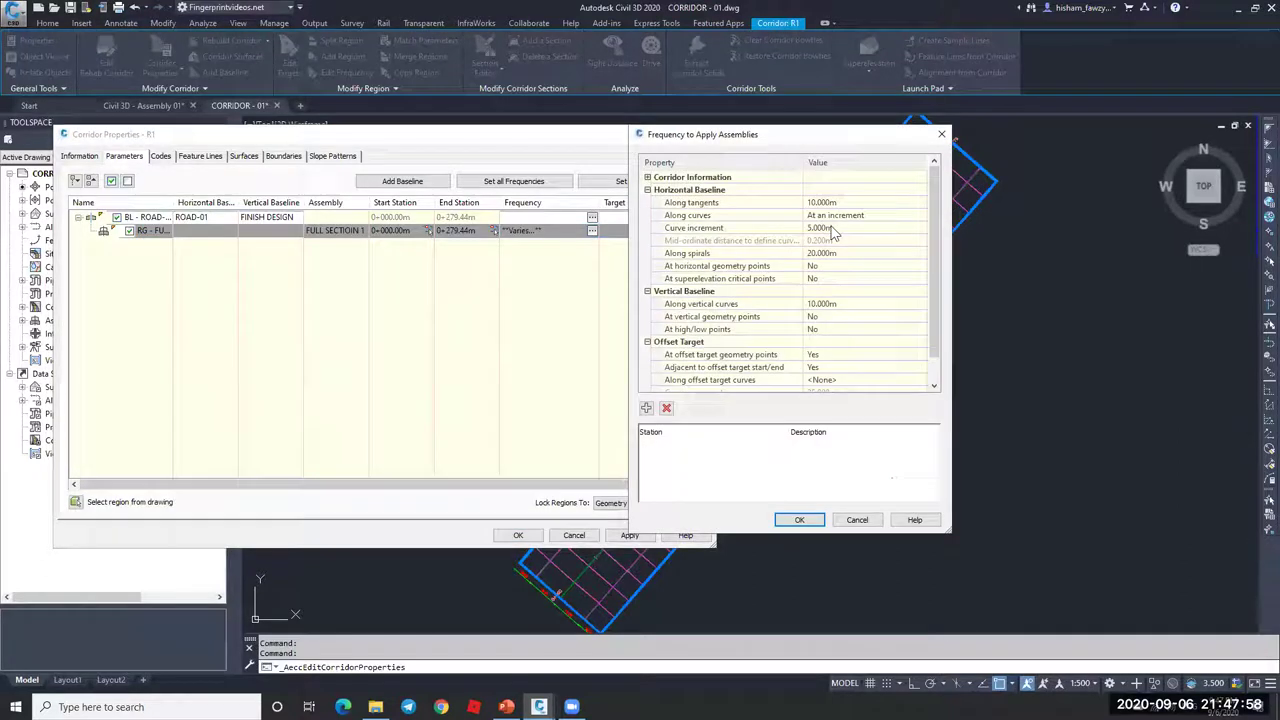
pyautogui.click(857, 519)
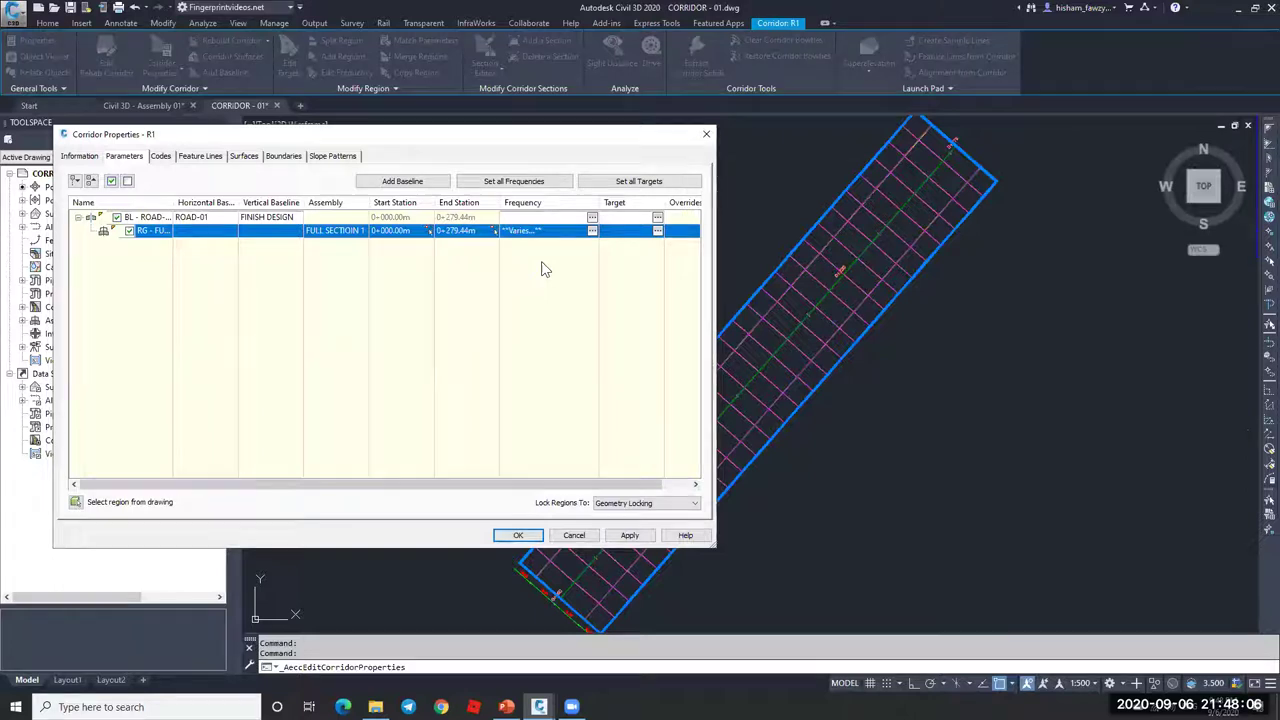
# - Set the region's curve increment and along-spirals frequency to 10 m
pyautogui.click(592, 231)
pyautogui.click(840, 227)
pyautogui.write('10')
pyautogui.click(840, 254)
pyautogui.write('10')
pyautogui.click(842, 304)
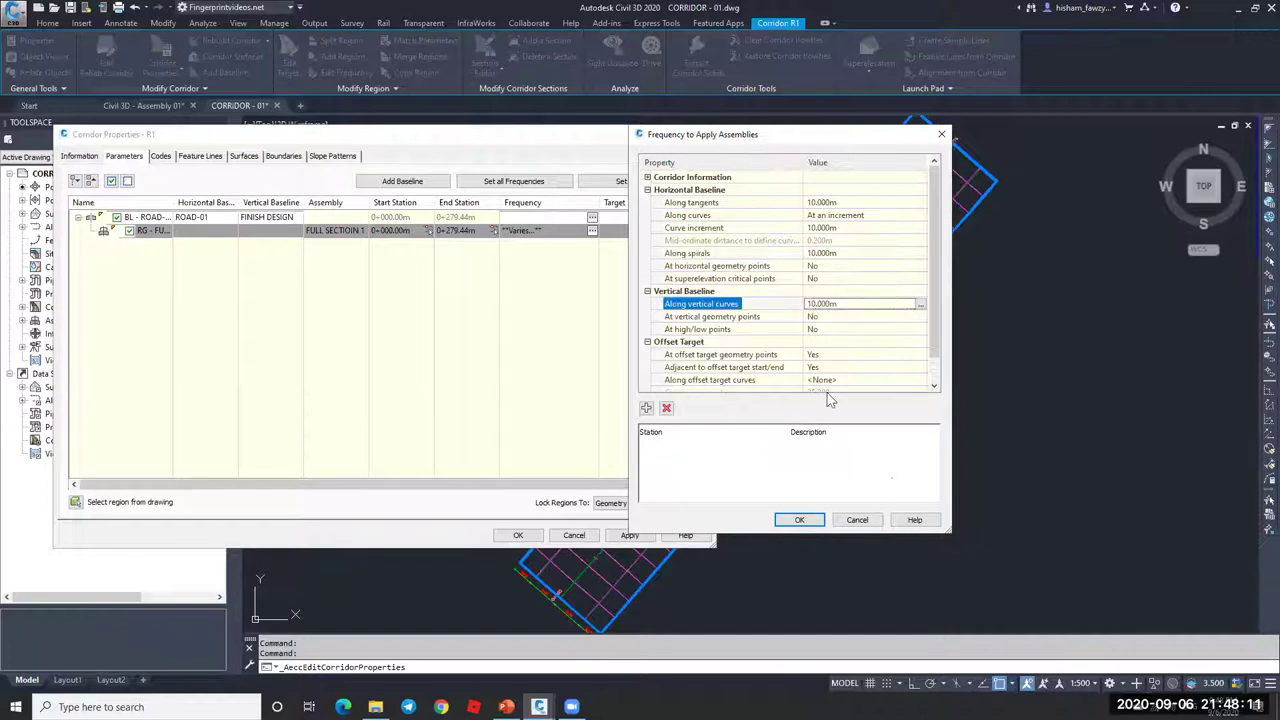
pyautogui.click(799, 519)
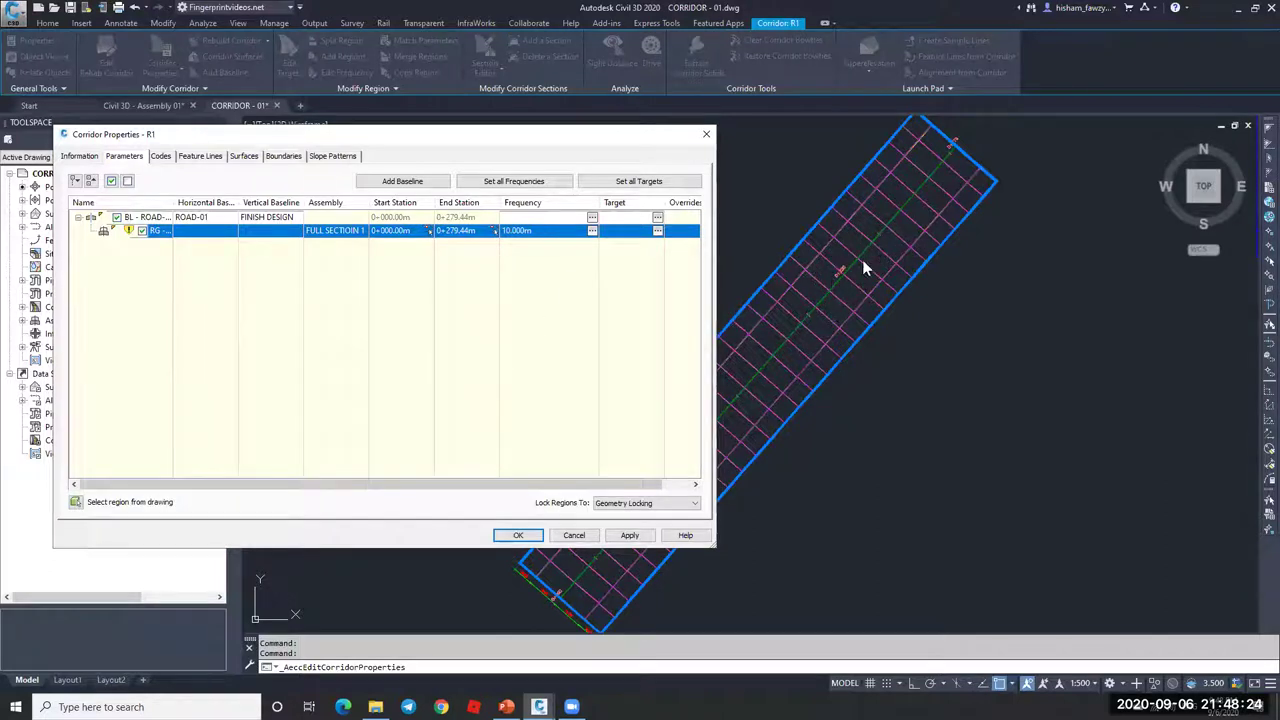
# - Review the baseline and all-regions frequency settings, leaving them unchanged
pyautogui.click(592, 217)
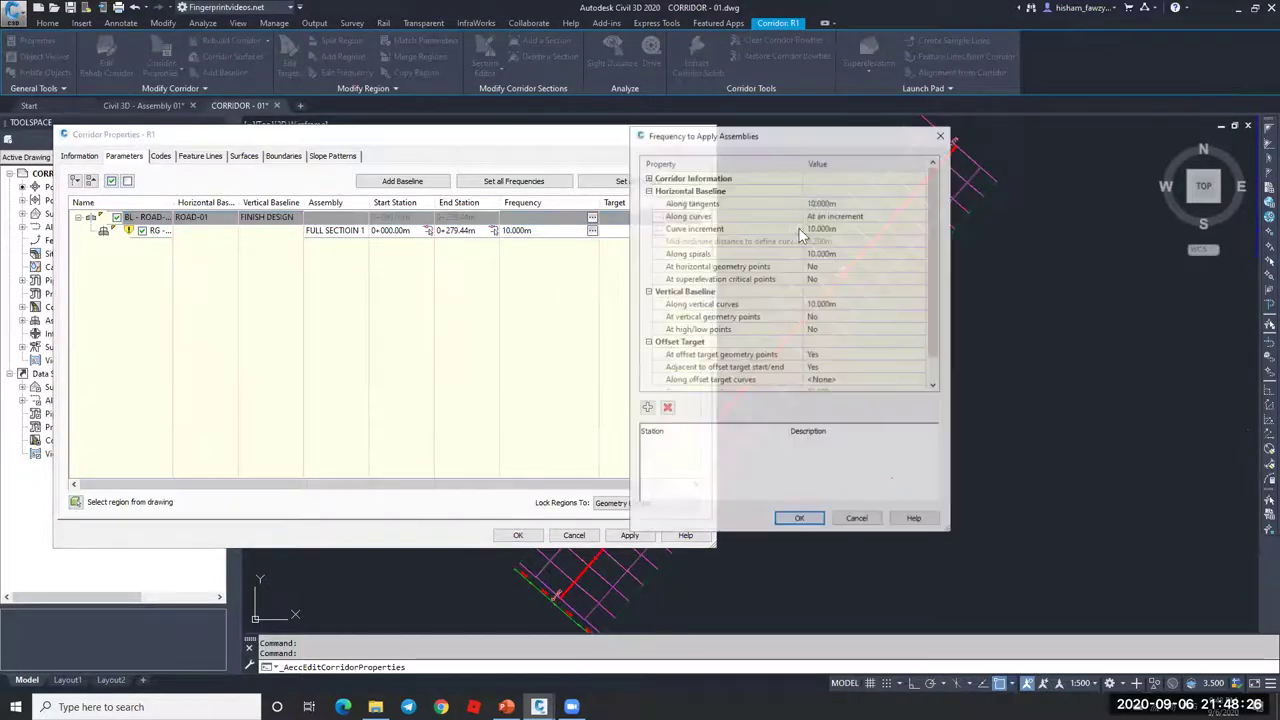
pyautogui.click(845, 521)
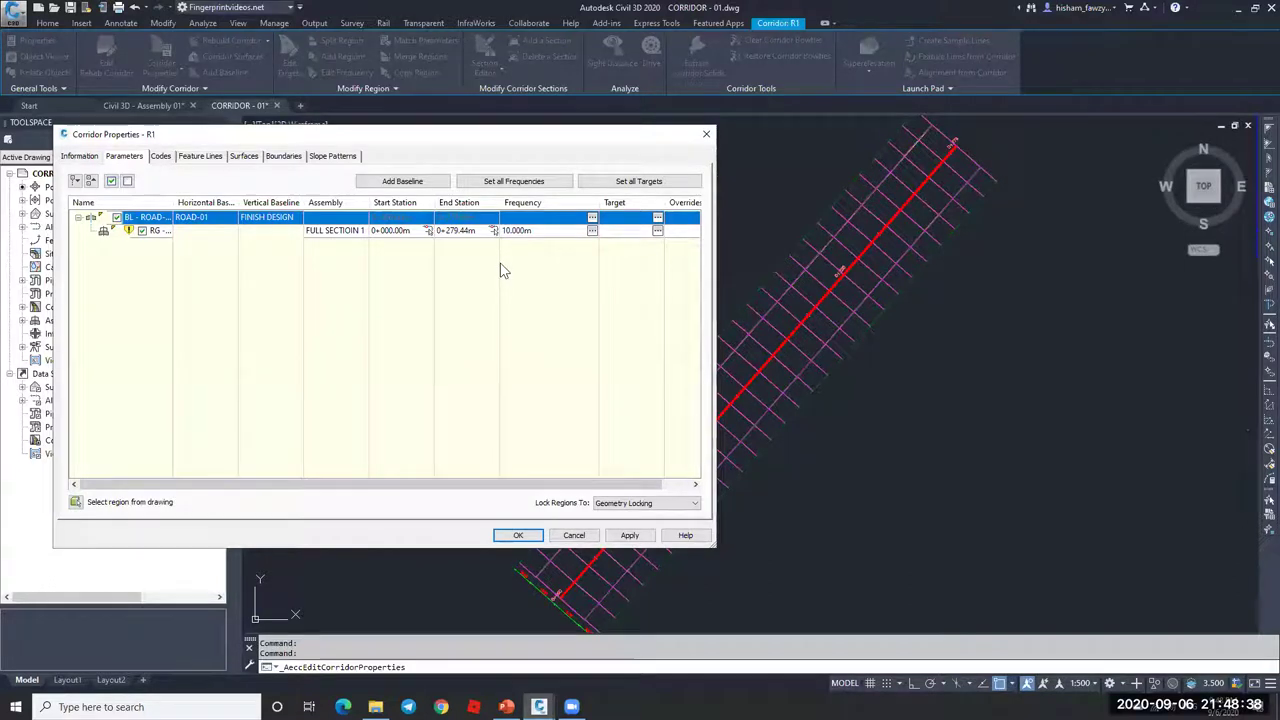
pyautogui.click(509, 175)
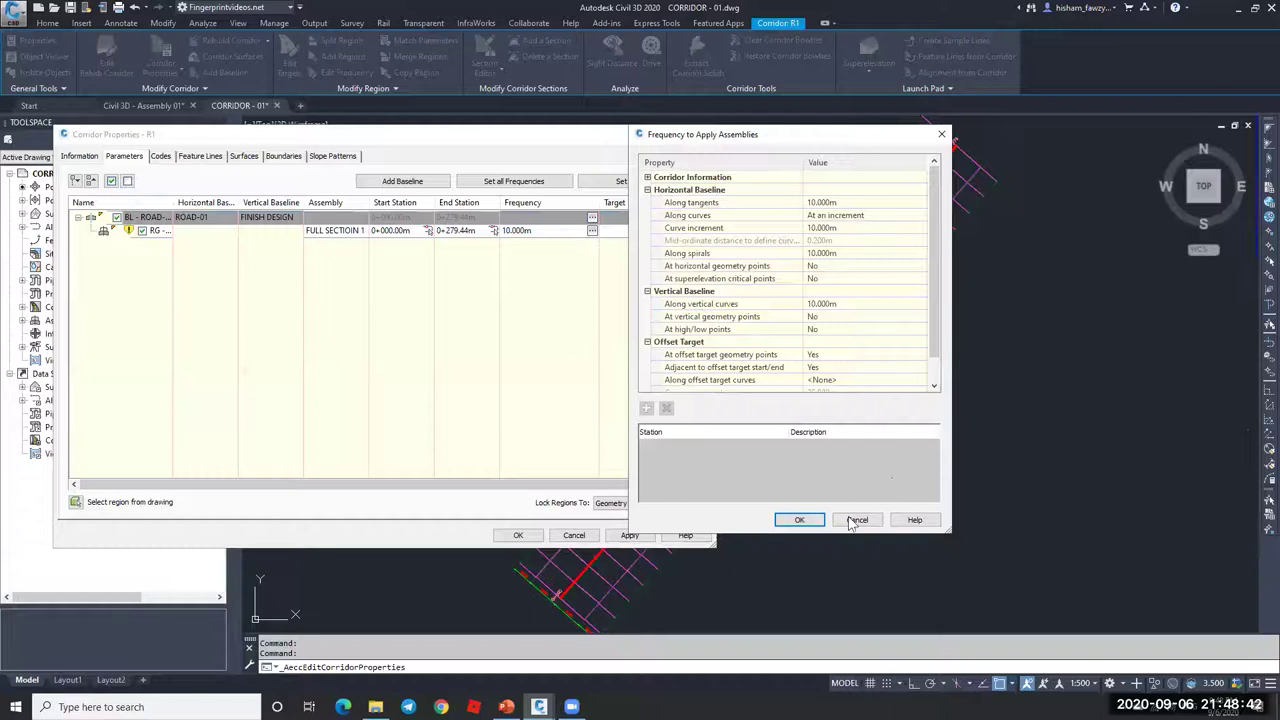
pyautogui.click(856, 520)
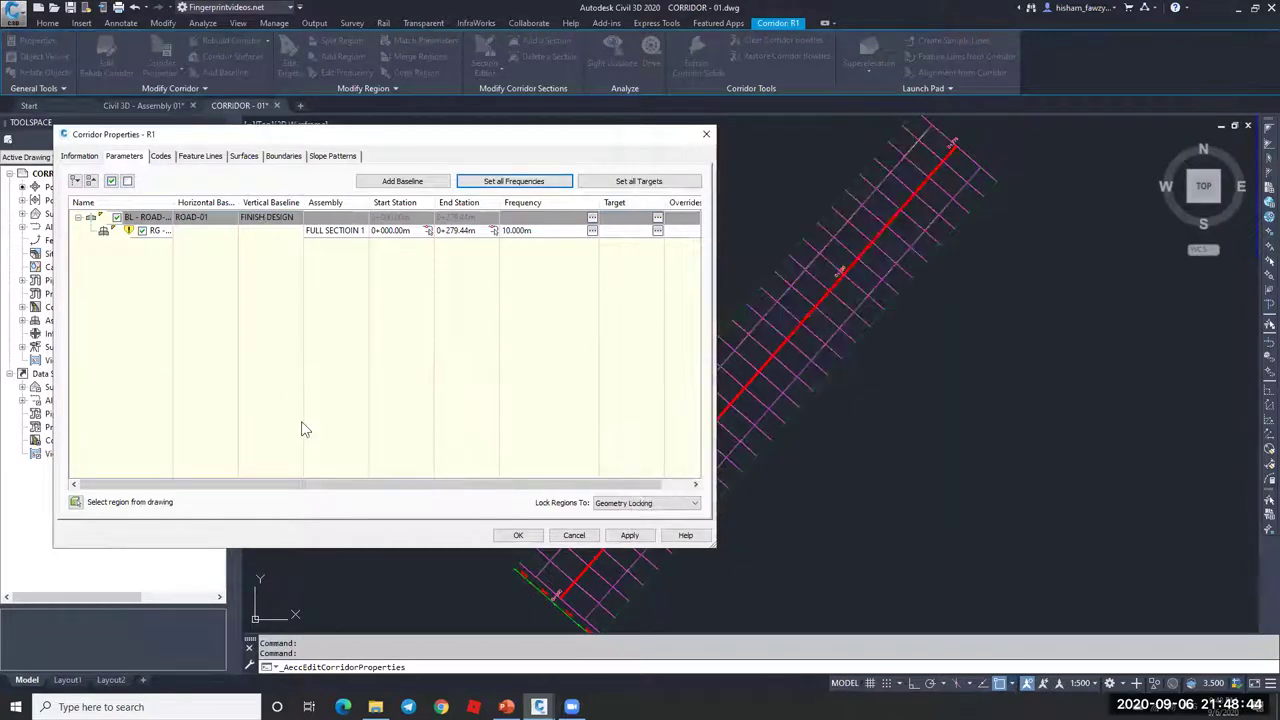
# - Open the region's target mapping and review the surface, width/offset and slope/elevation target groups
pyautogui.click(657, 230)
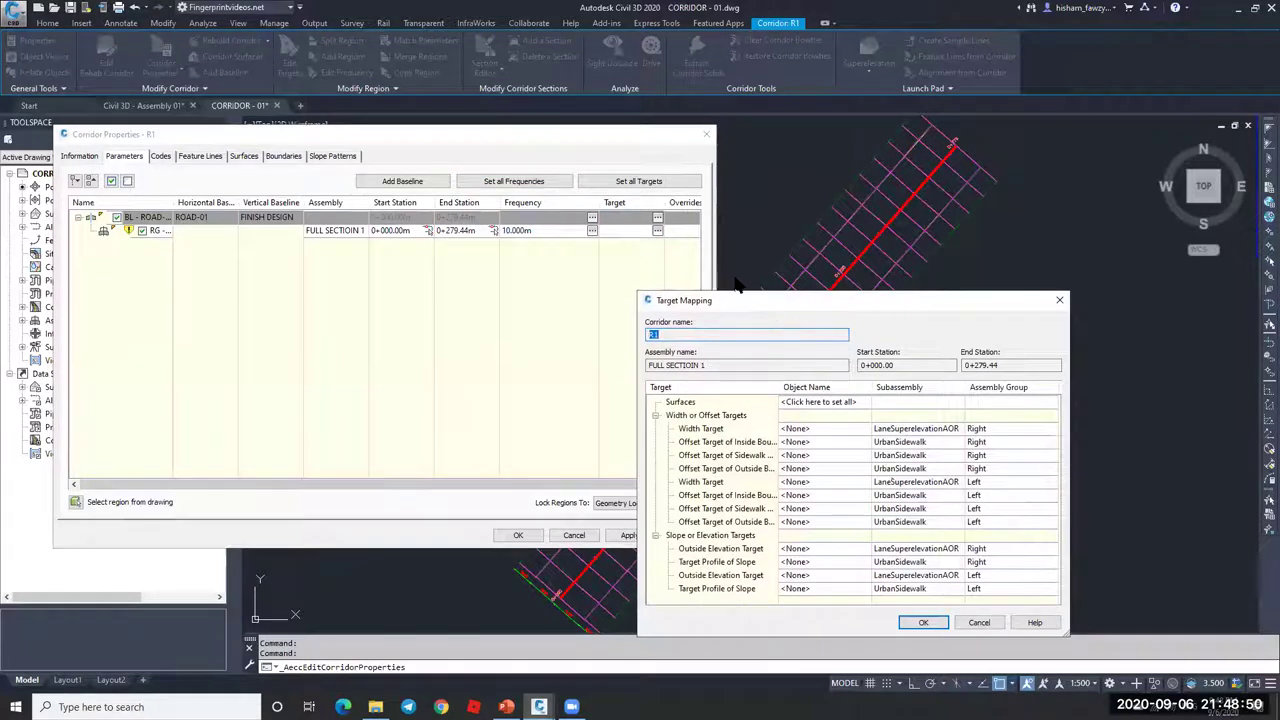
pyautogui.moveTo(786, 309); pyautogui.dragTo(646, 136)
pyautogui.moveTo(926, 457); pyautogui.dragTo(976, 576)
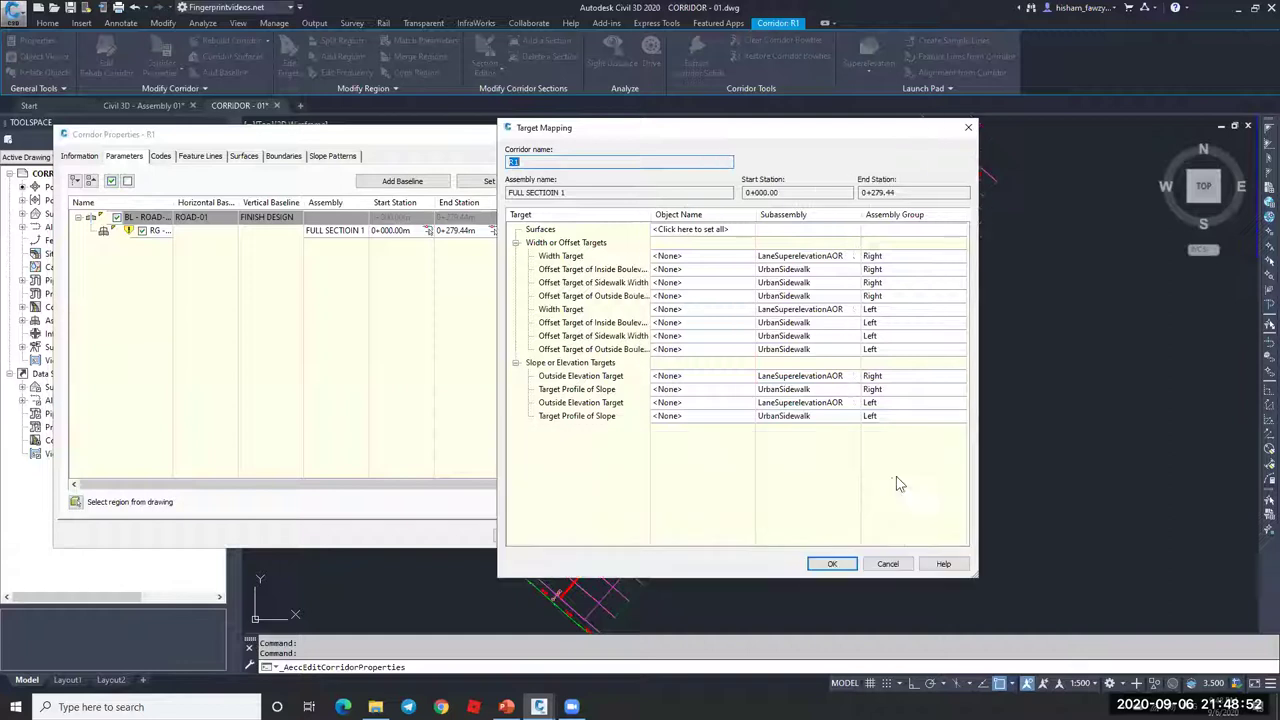
pyautogui.click(545, 232)
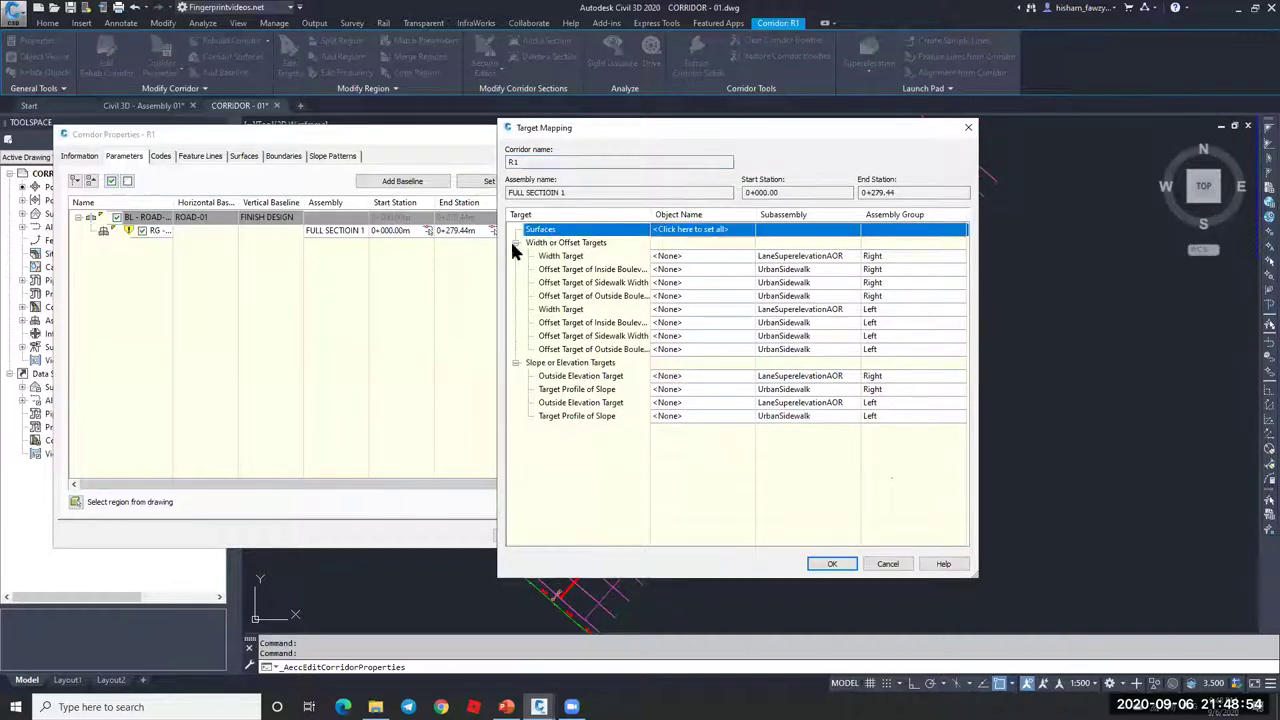
pyautogui.click(516, 243)
pyautogui.click(516, 256)
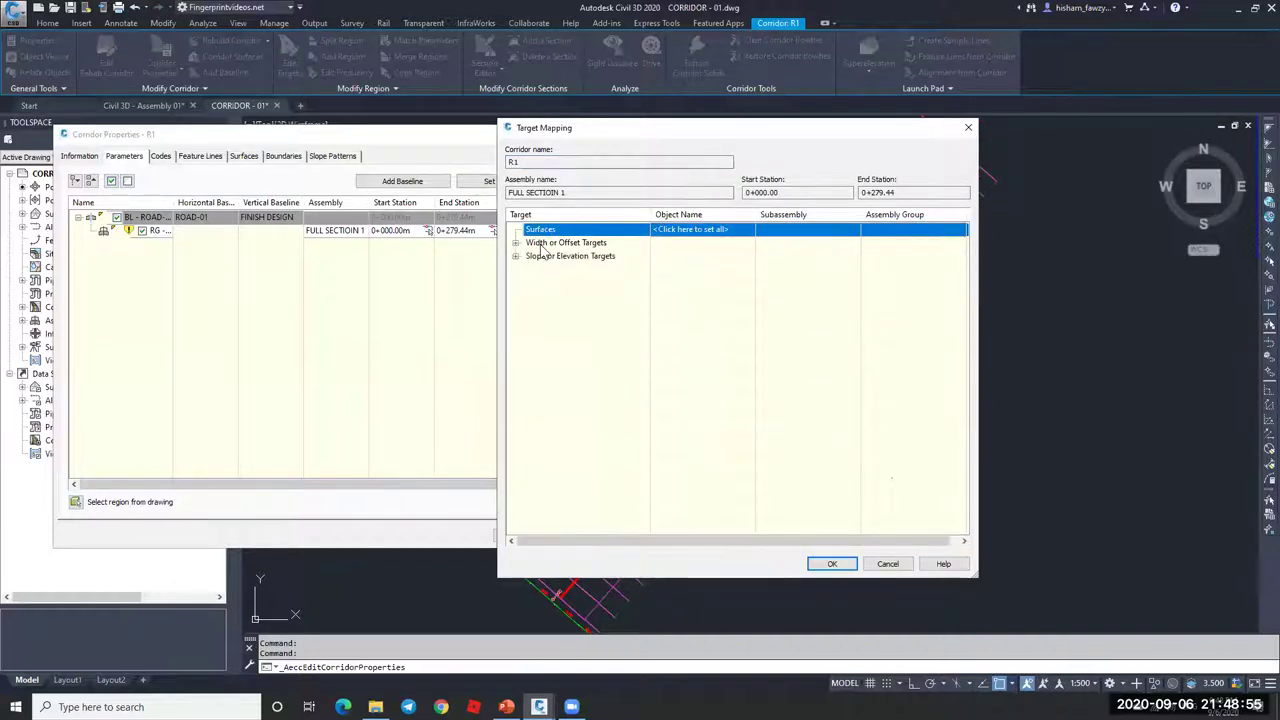
pyautogui.click(594, 244)
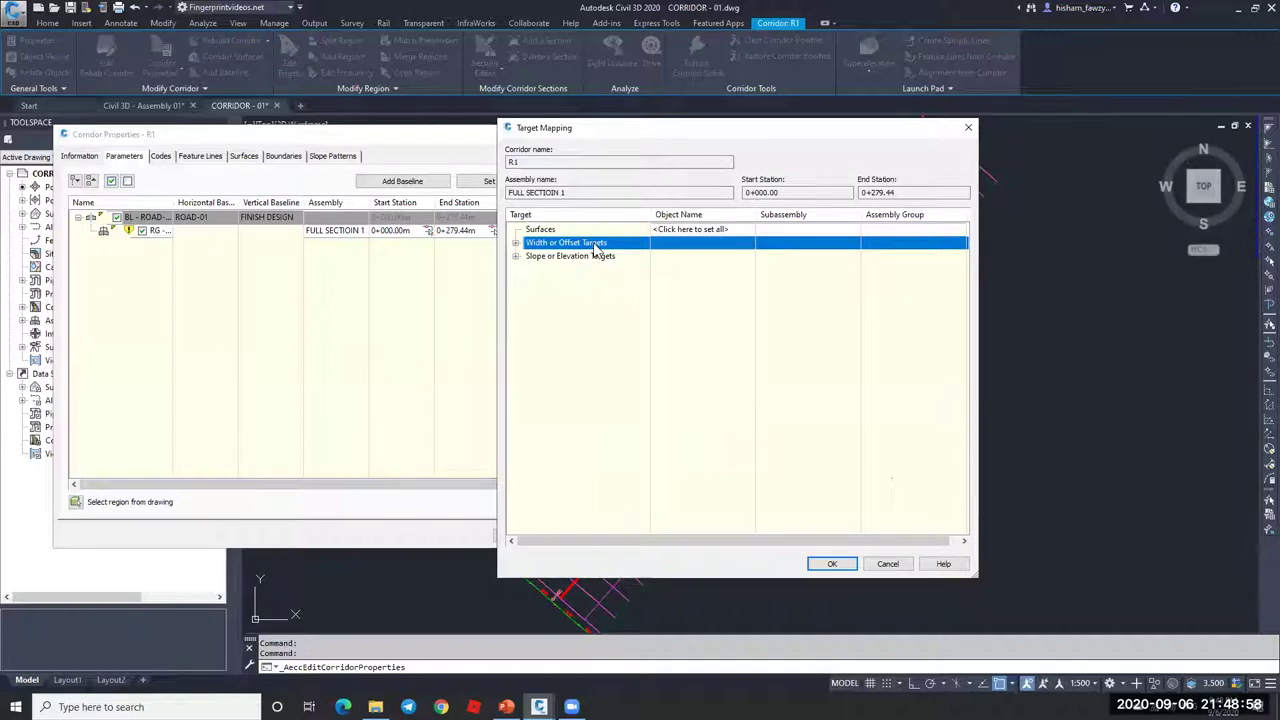
pyautogui.click(572, 256)
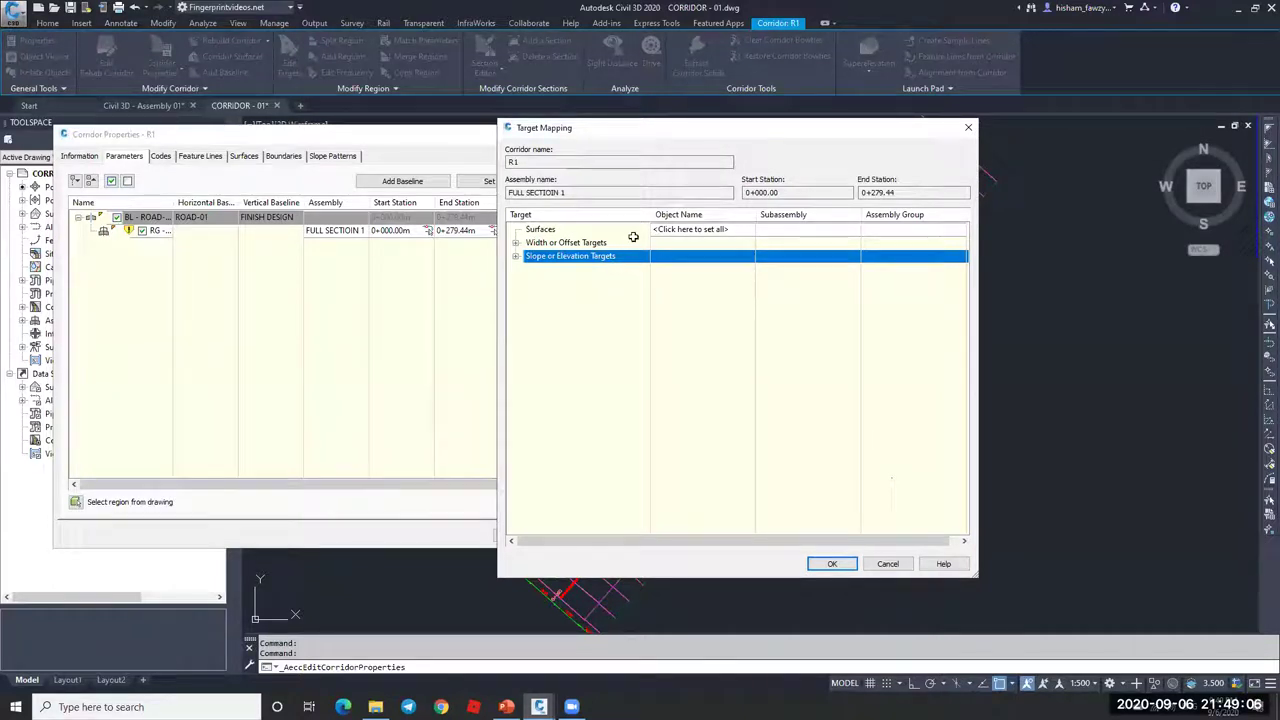
# - Choose the NGL surface for all surface targets
pyautogui.click(690, 230)
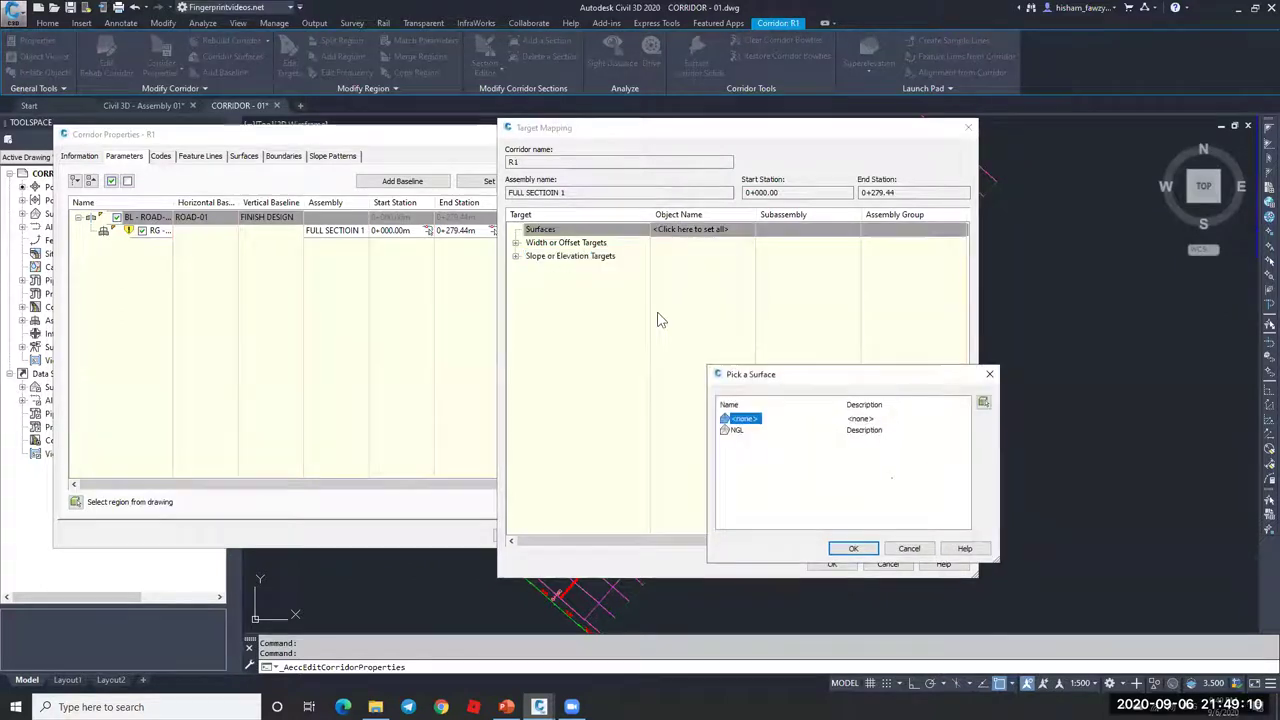
pyautogui.click(737, 430)
pyautogui.click(851, 549)
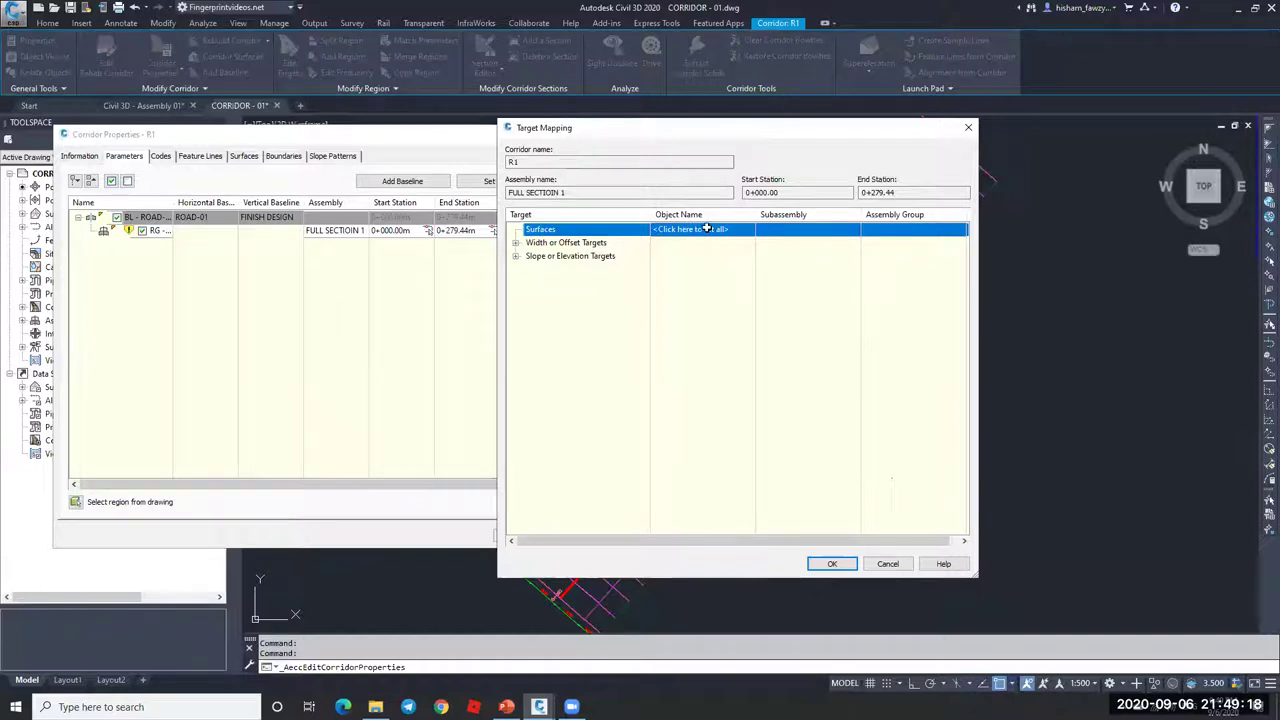
# - Review the lane width and boulevard offset targets, then cancel Target Mapping
pyautogui.click(515, 243)
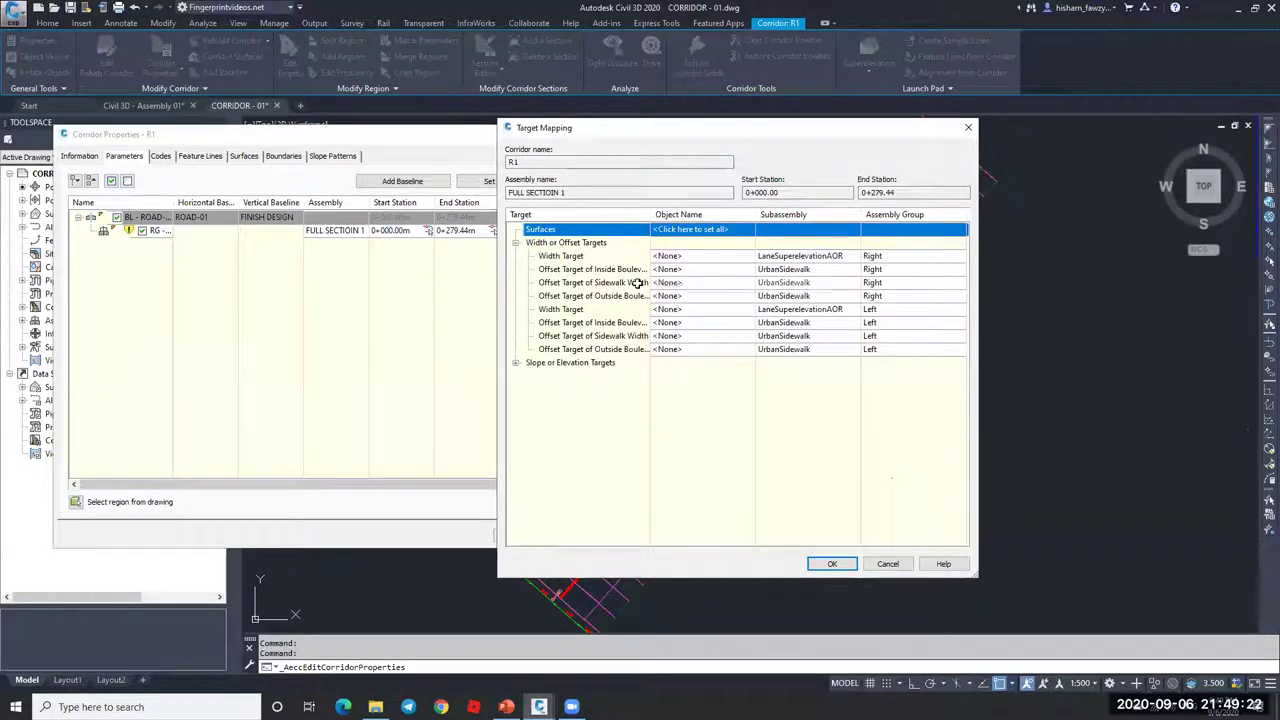
pyautogui.click(613, 257)
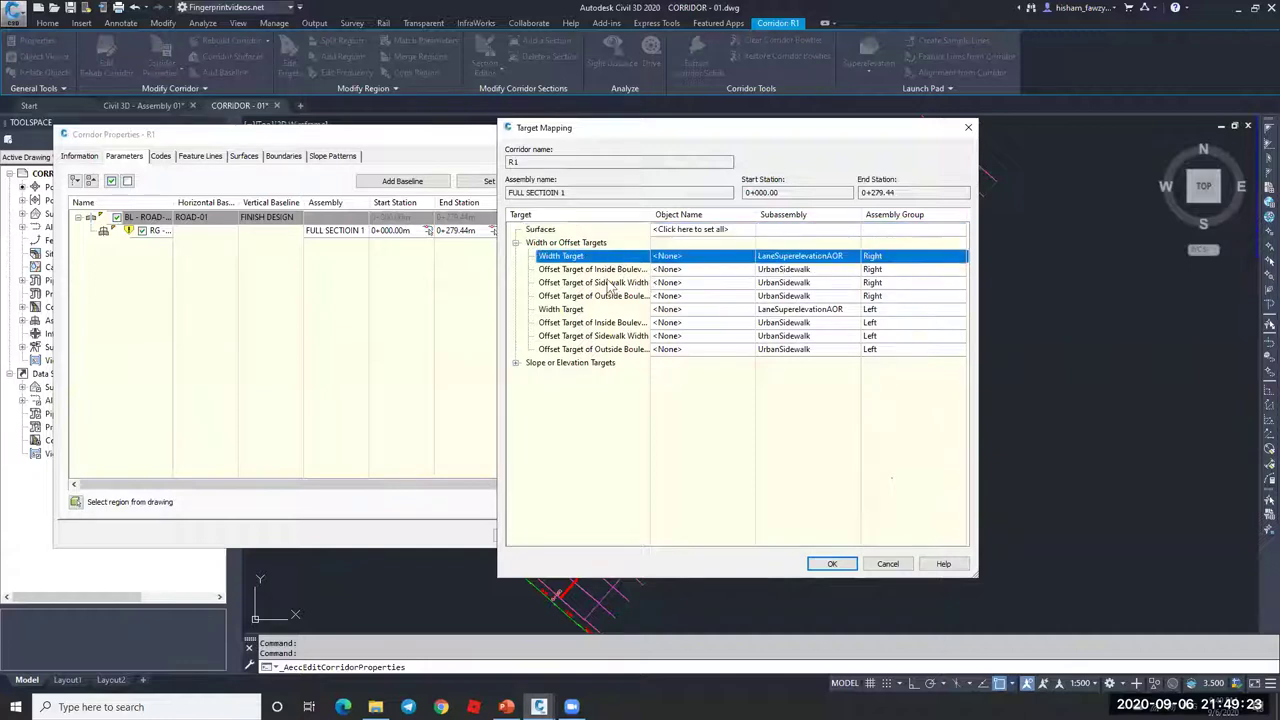
pyautogui.click(606, 350)
pyautogui.click(594, 259)
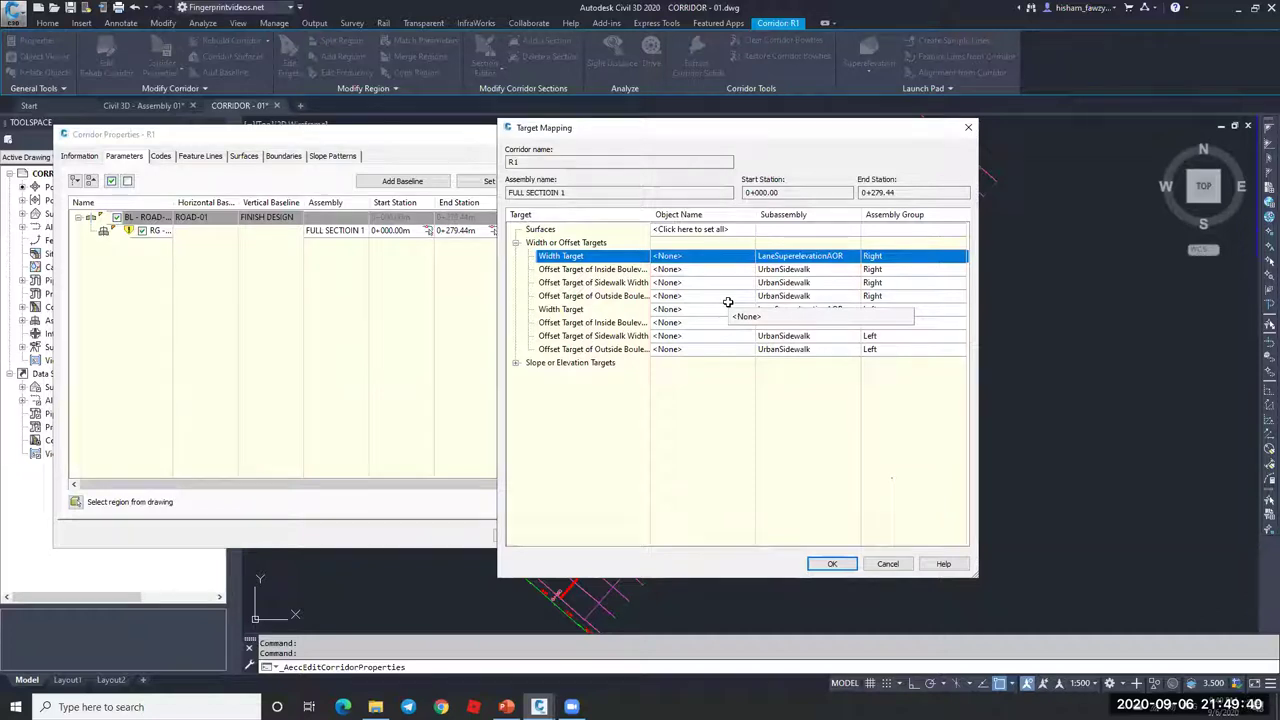
pyautogui.click(888, 564)
# - Close Corridor Properties and open BasicLane's help from the Basic subassemblies palette
pyautogui.click(594, 536)
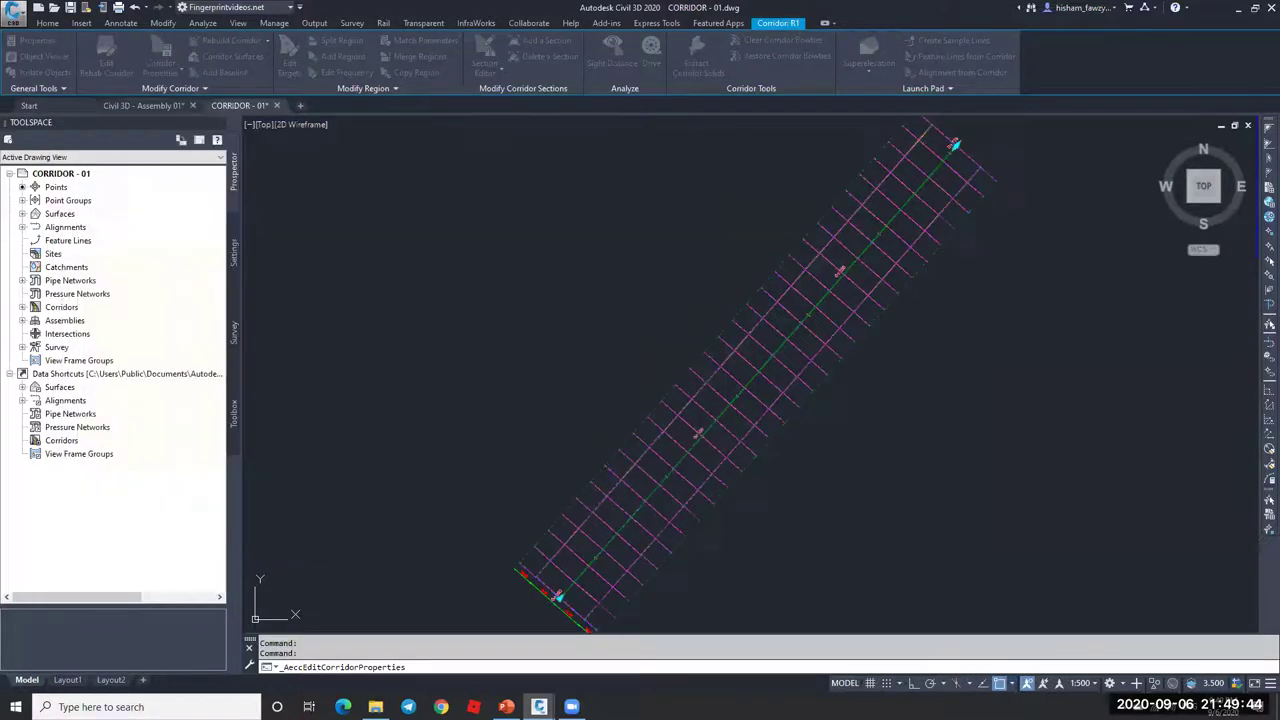
pyautogui.hotkey('ctrl', '3')
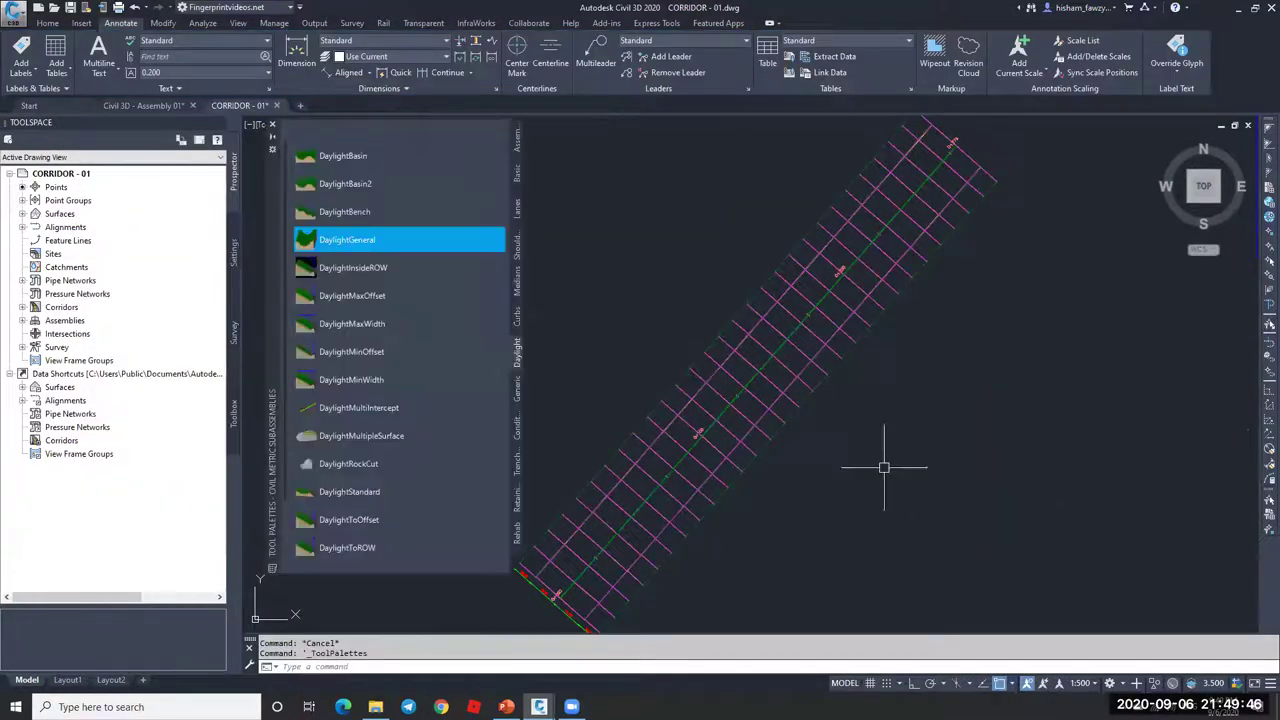
pyautogui.click(518, 176)
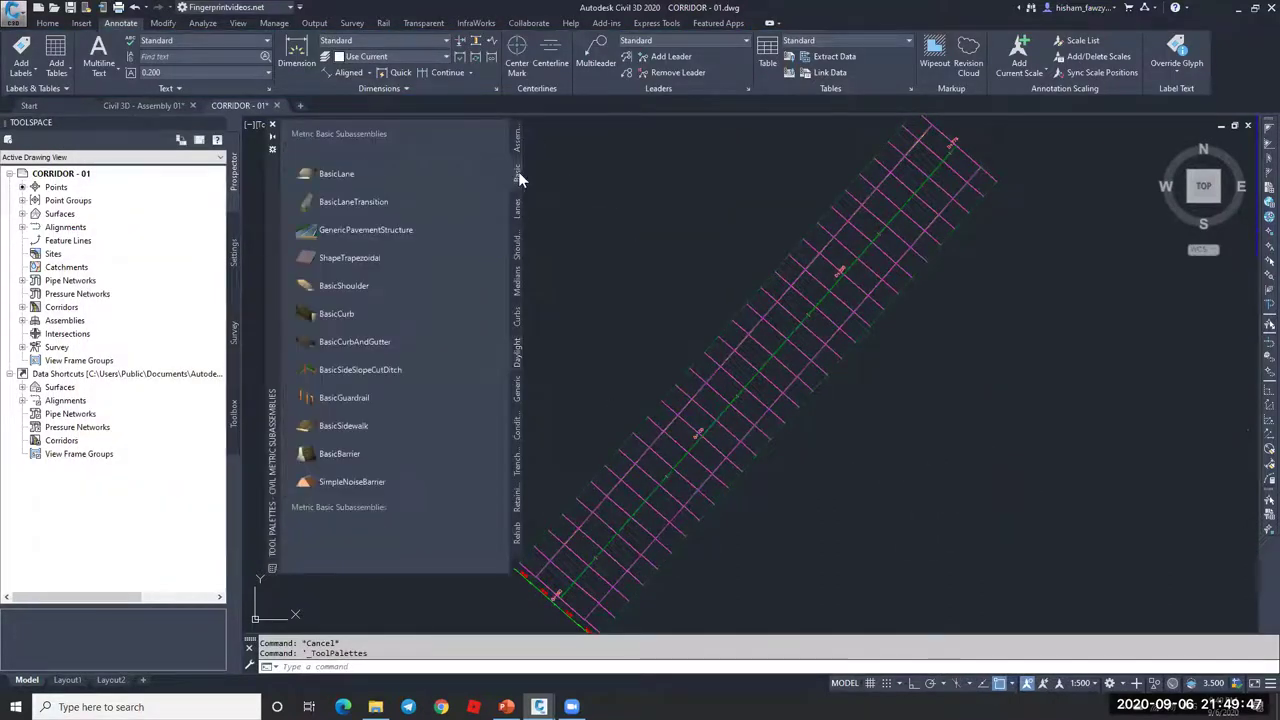
pyautogui.rightClick(390, 174)
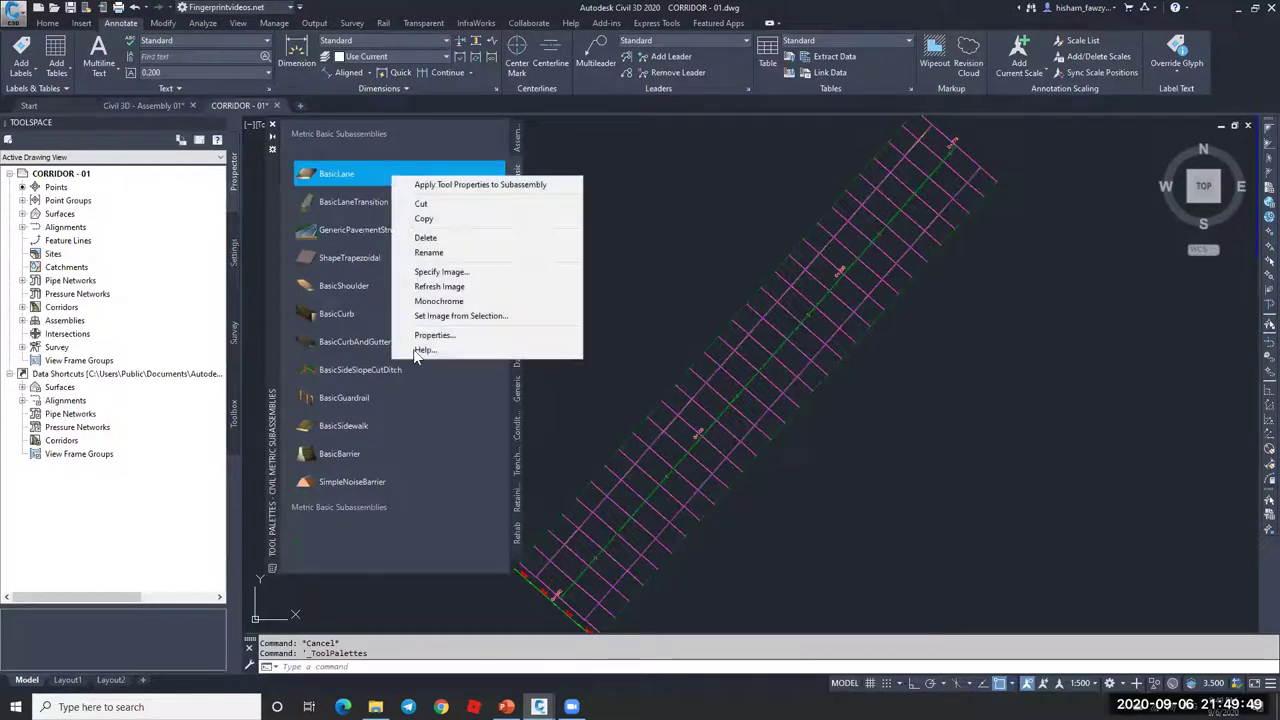
pyautogui.click(560, 351)
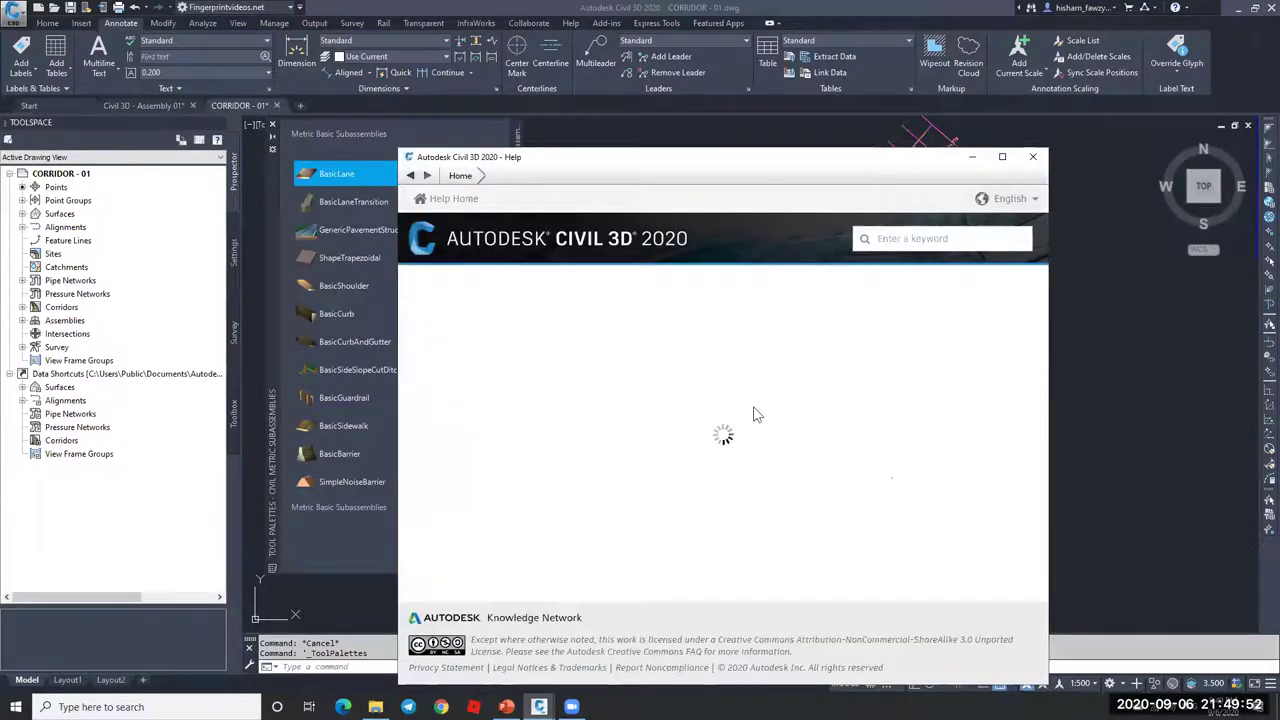
# - Confirm BasicLane's target parameters are None, then close the help
pyautogui.scroll(-4, 774, 355)
pyautogui.scroll(-3, 774, 355)
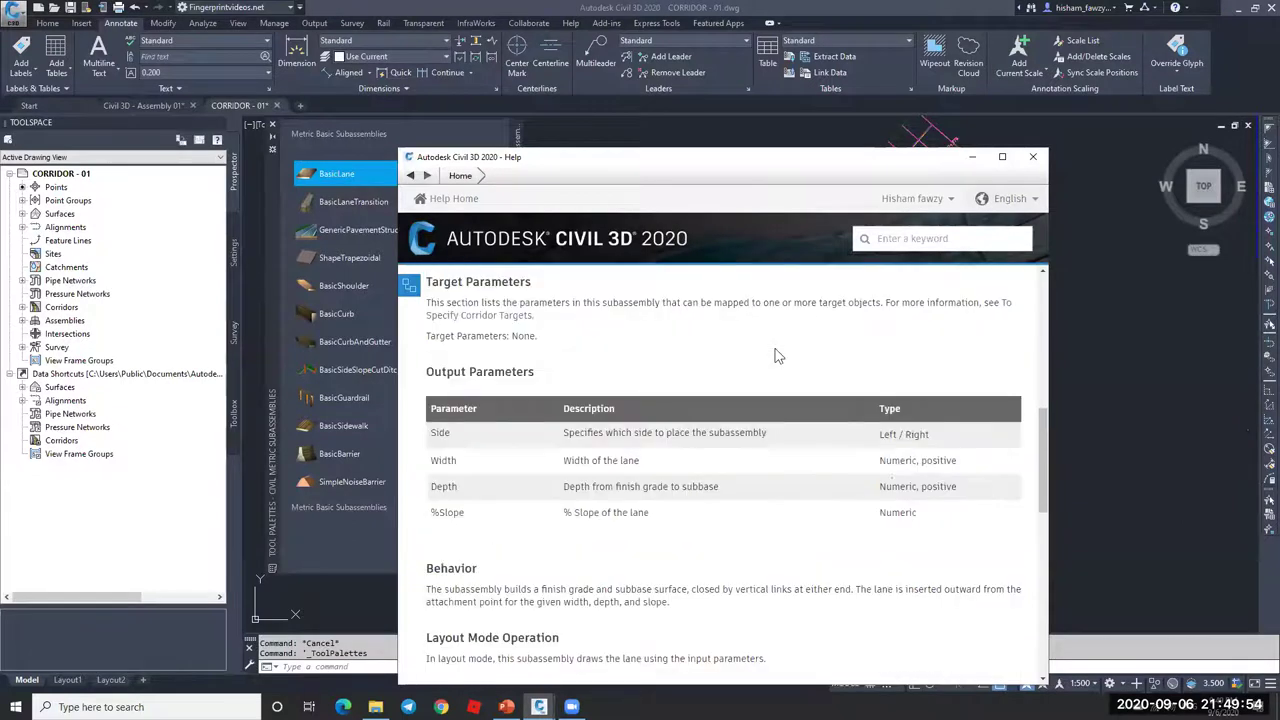
pyautogui.scroll(1, 777, 357)
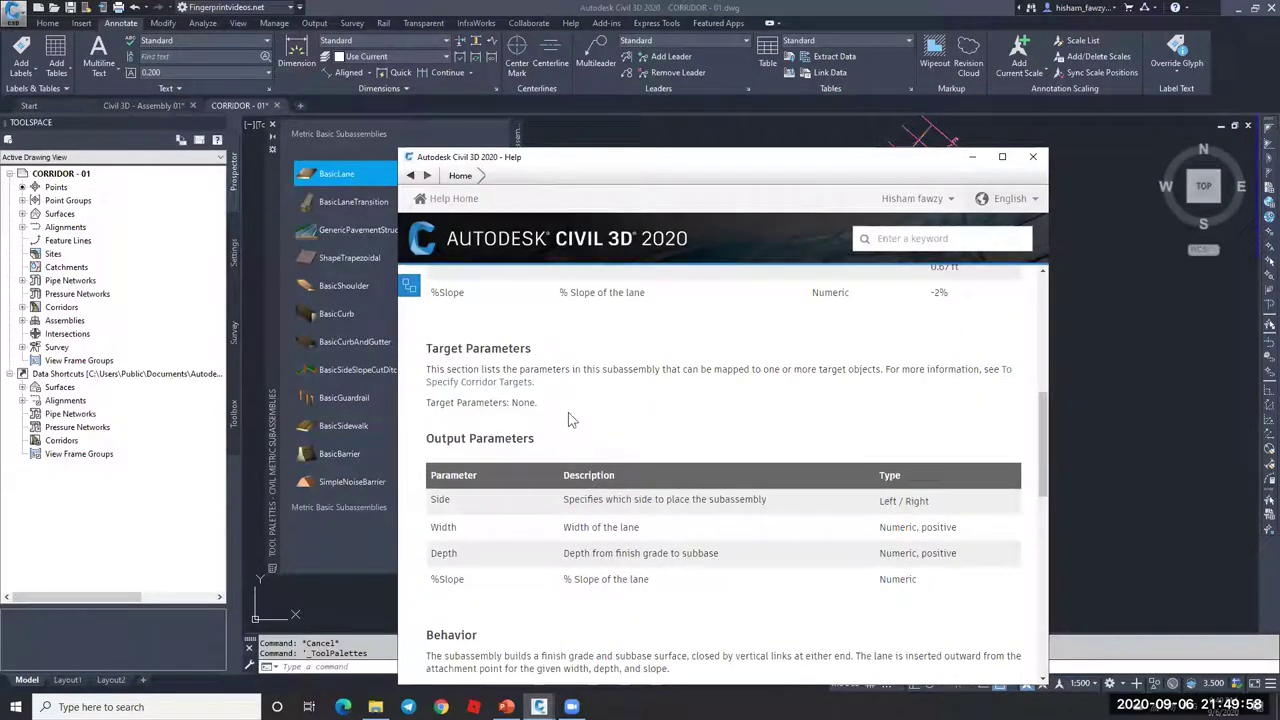
pyautogui.moveTo(512, 402); pyautogui.dragTo(538, 403)
pyautogui.click(1033, 157)
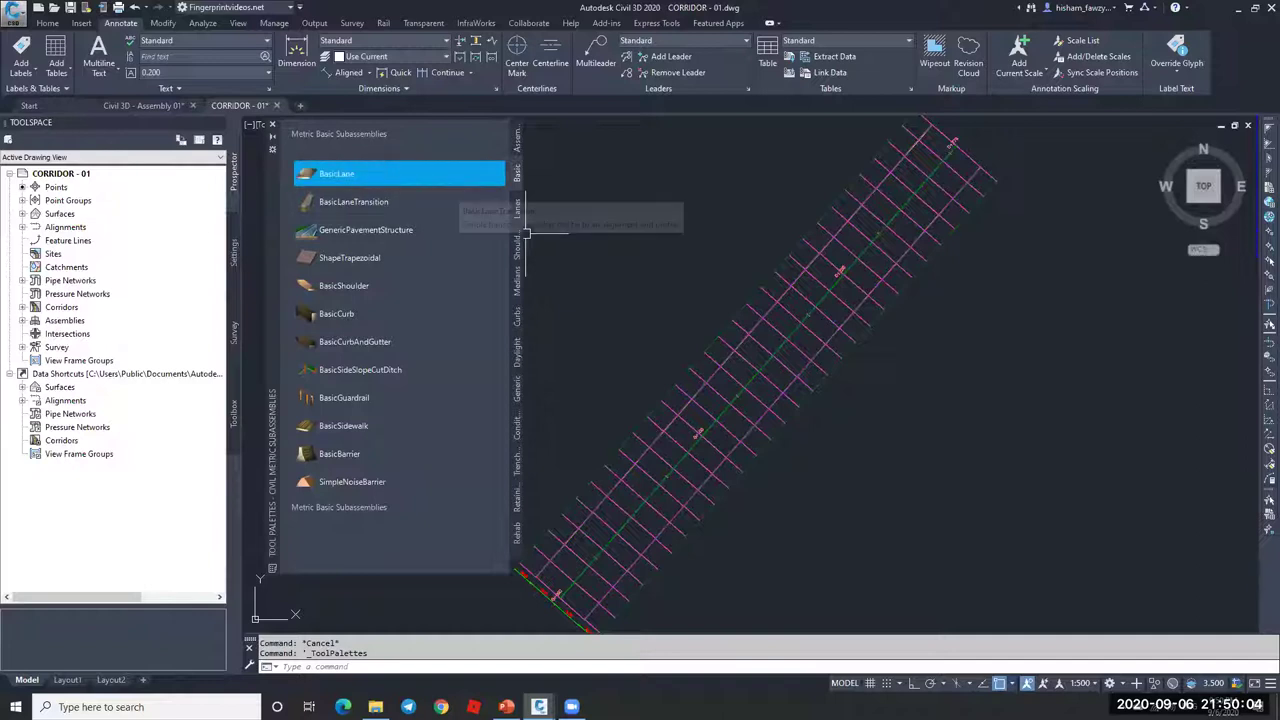
pyautogui.scroll(-2, 665, 250)
pyautogui.scroll(2, 800, 299)
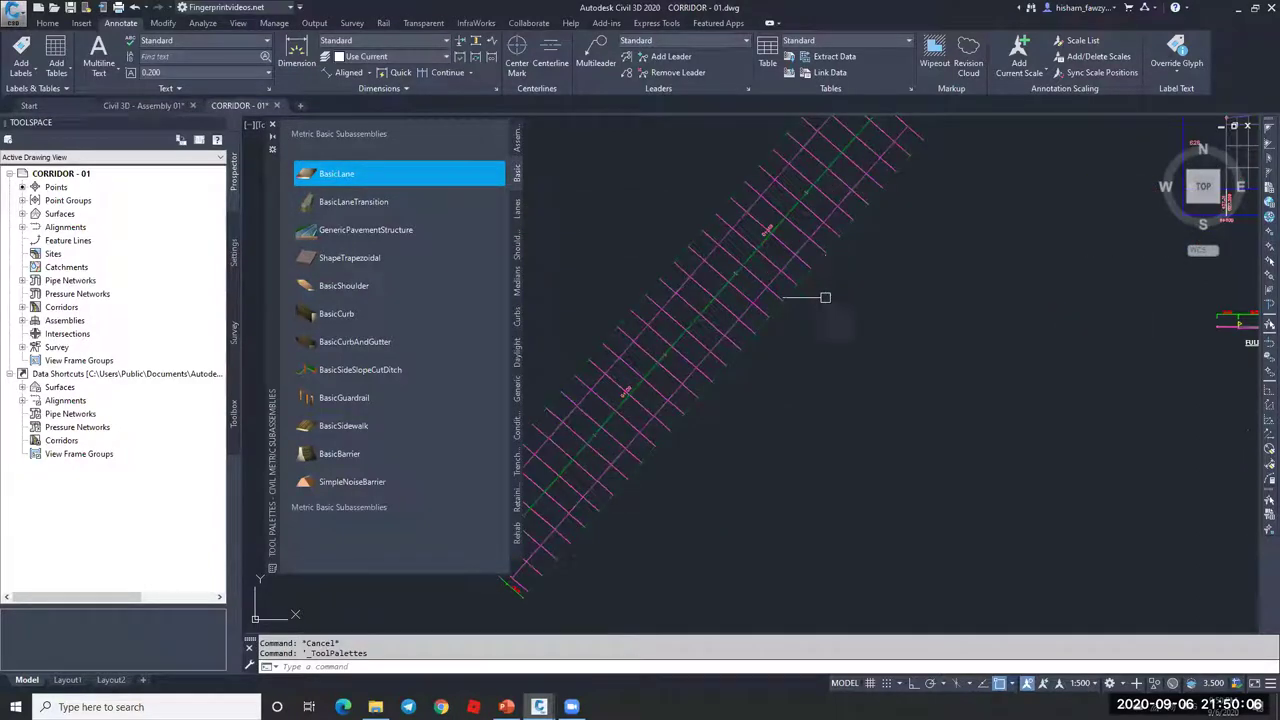
pyautogui.scroll(-3, 1029, 286)
pyautogui.scroll(4, 990, 300)
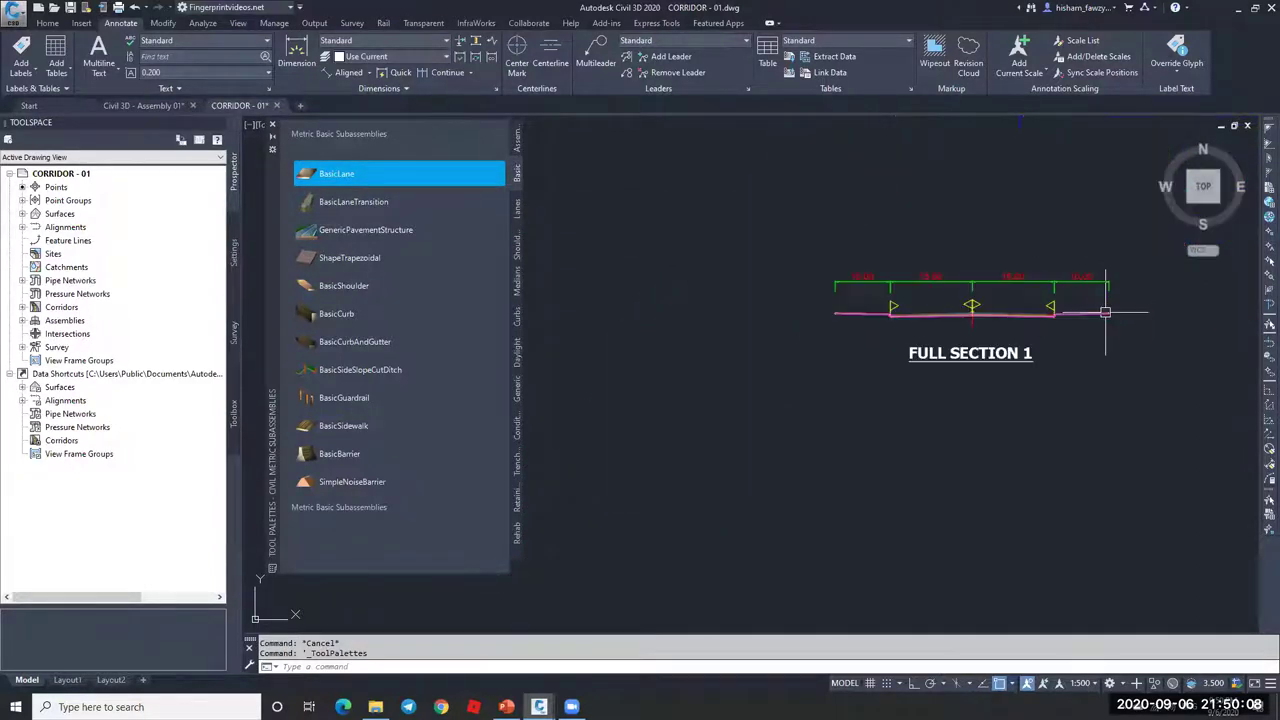
pyautogui.press('Escape')
pyautogui.scroll(-6, 889, 298)
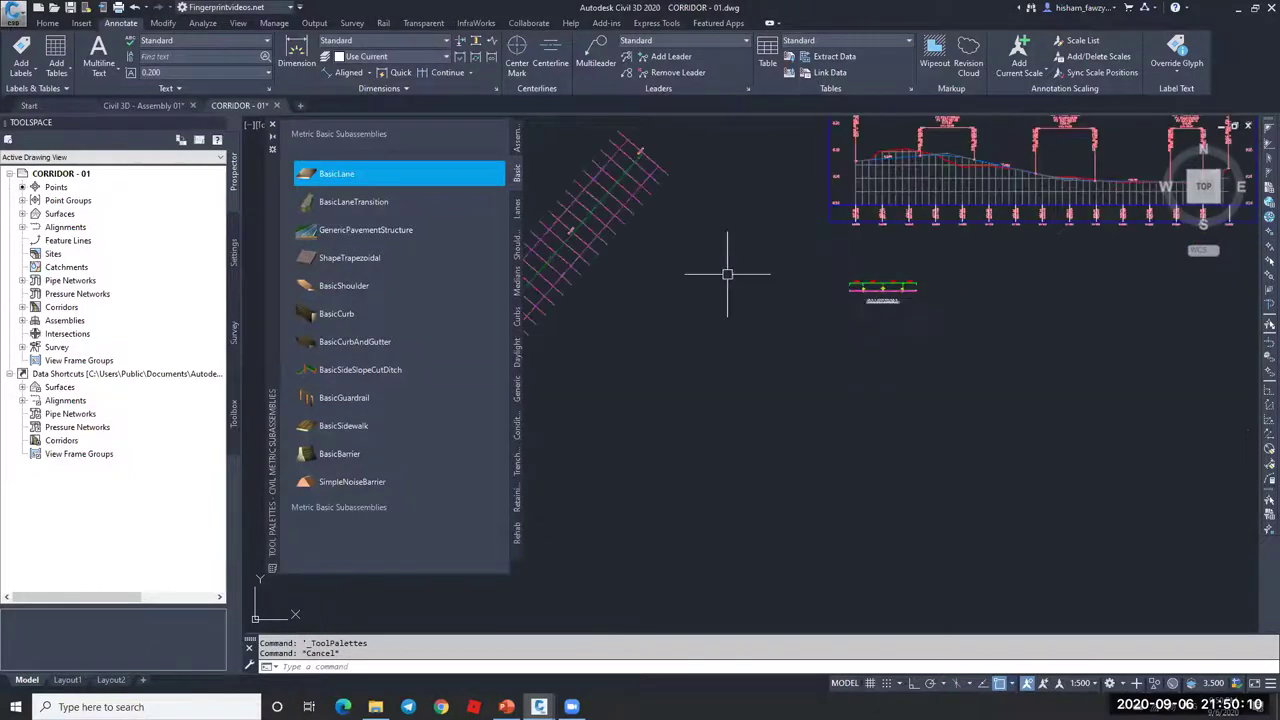
# - Create a new assembly named 02 and place its baseline in the drawing
pyautogui.click(47, 22)
pyautogui.click(354, 56)
pyautogui.click(373, 70)
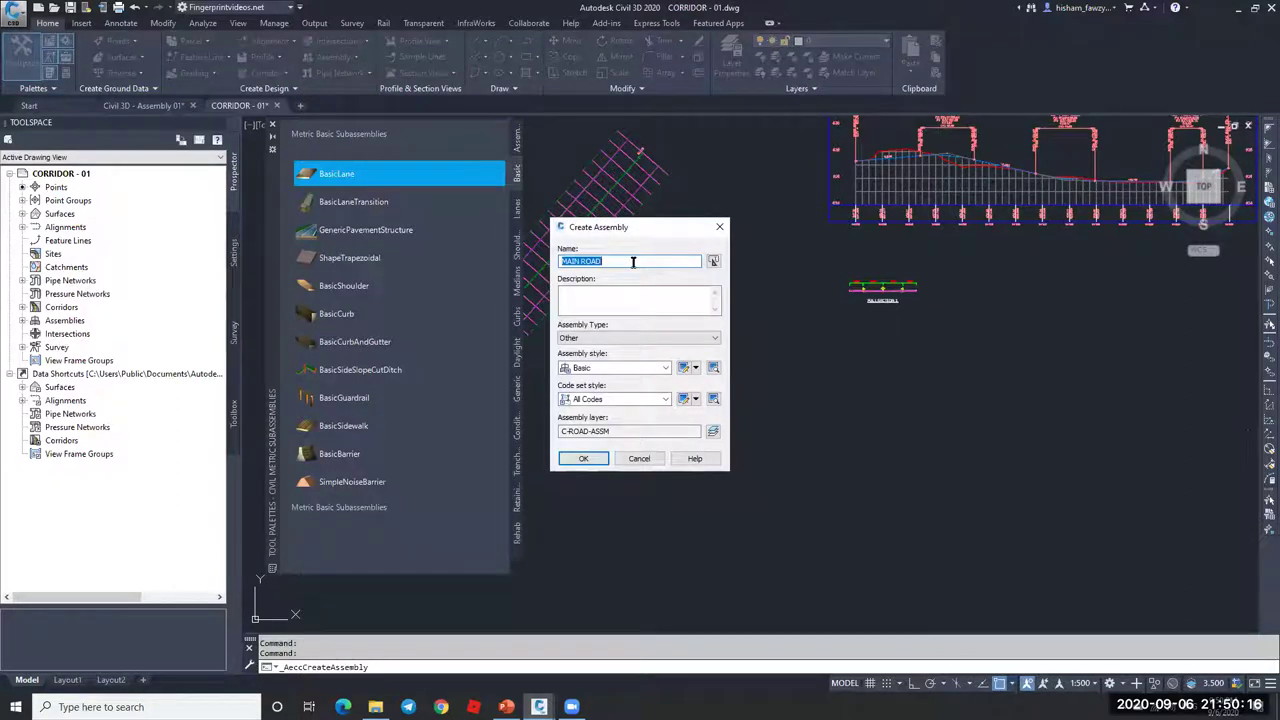
pyautogui.write('02')
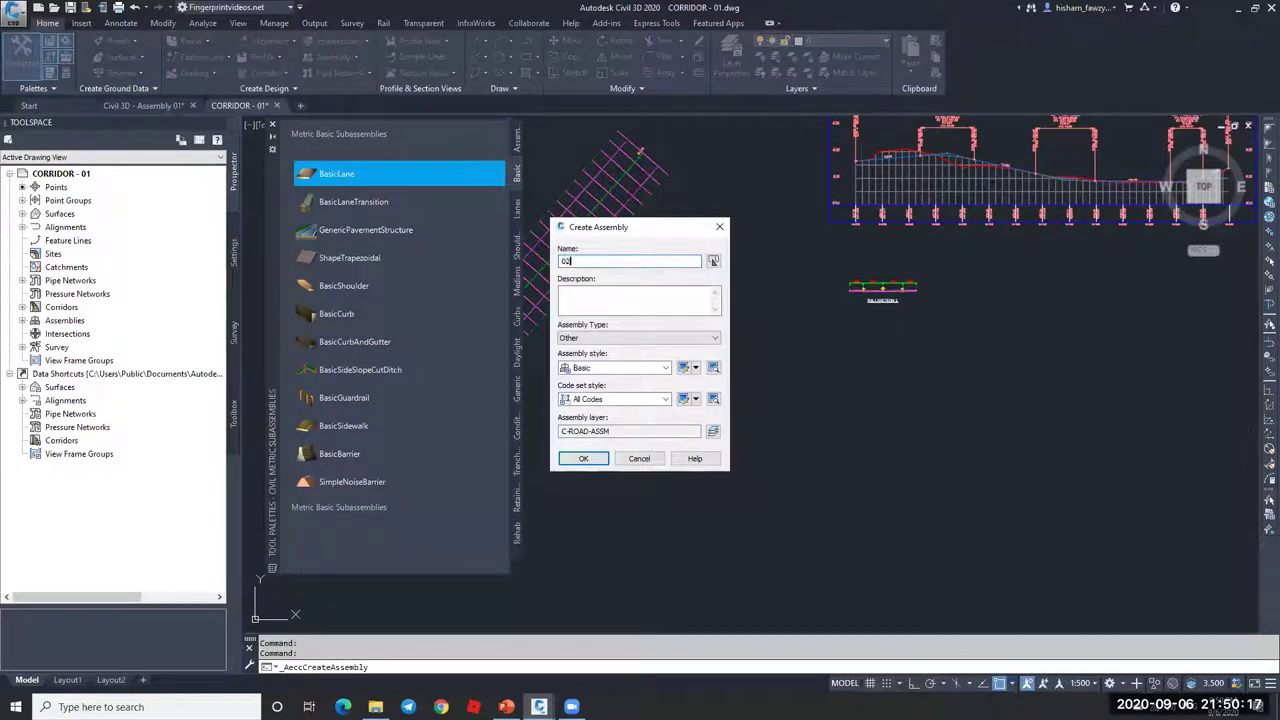
pyautogui.click(583, 458)
pyautogui.click(751, 374)
# - Attach a BasicLane subassembly to assembly 02's marker, then select the corridor
pyautogui.click(340, 176)
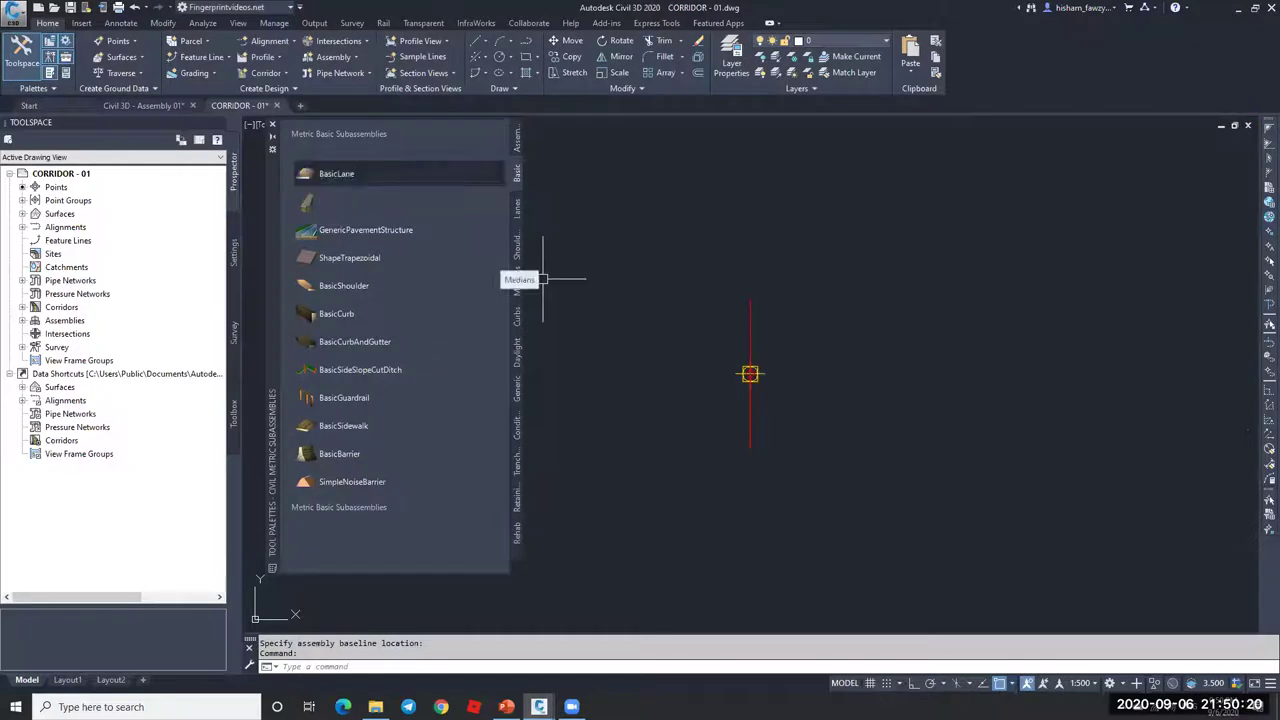
pyautogui.click(751, 374)
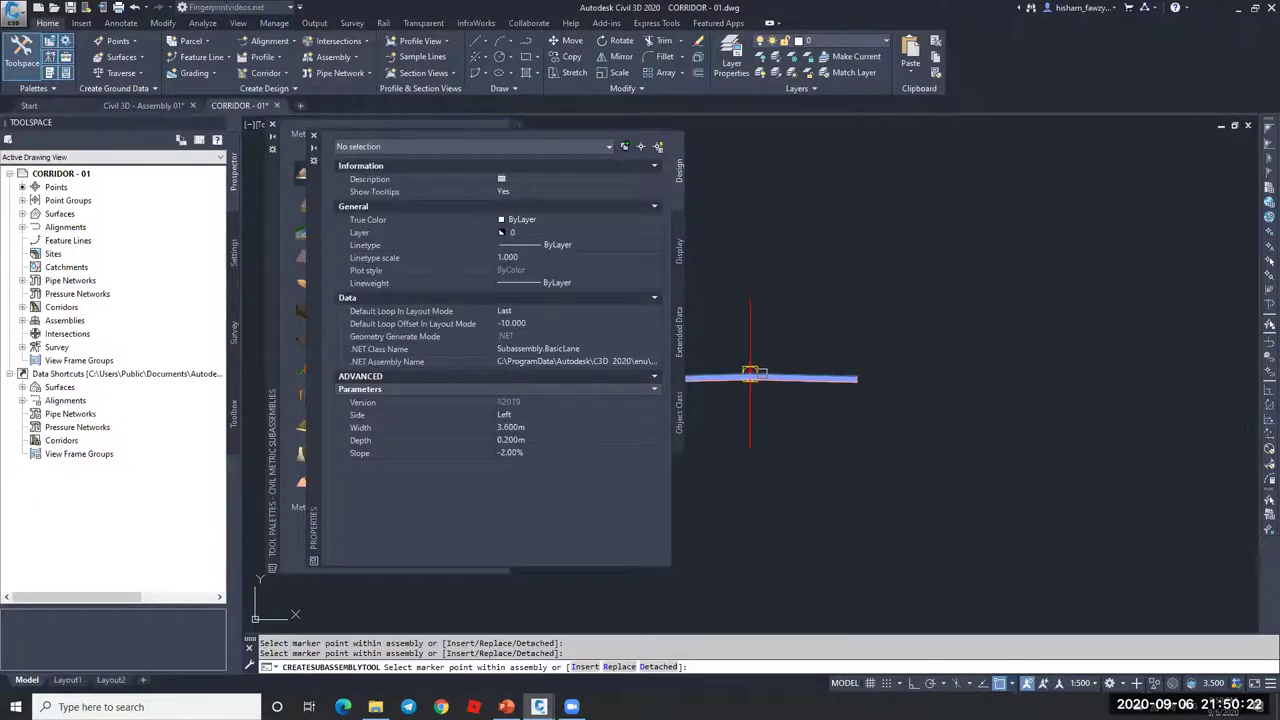
pyautogui.press('Escape')
pyautogui.scroll(-5, 757, 276)
pyautogui.scroll(8, 706, 271)
pyautogui.press('Escape')
pyautogui.click(695, 270)
pyautogui.click(159, 60)
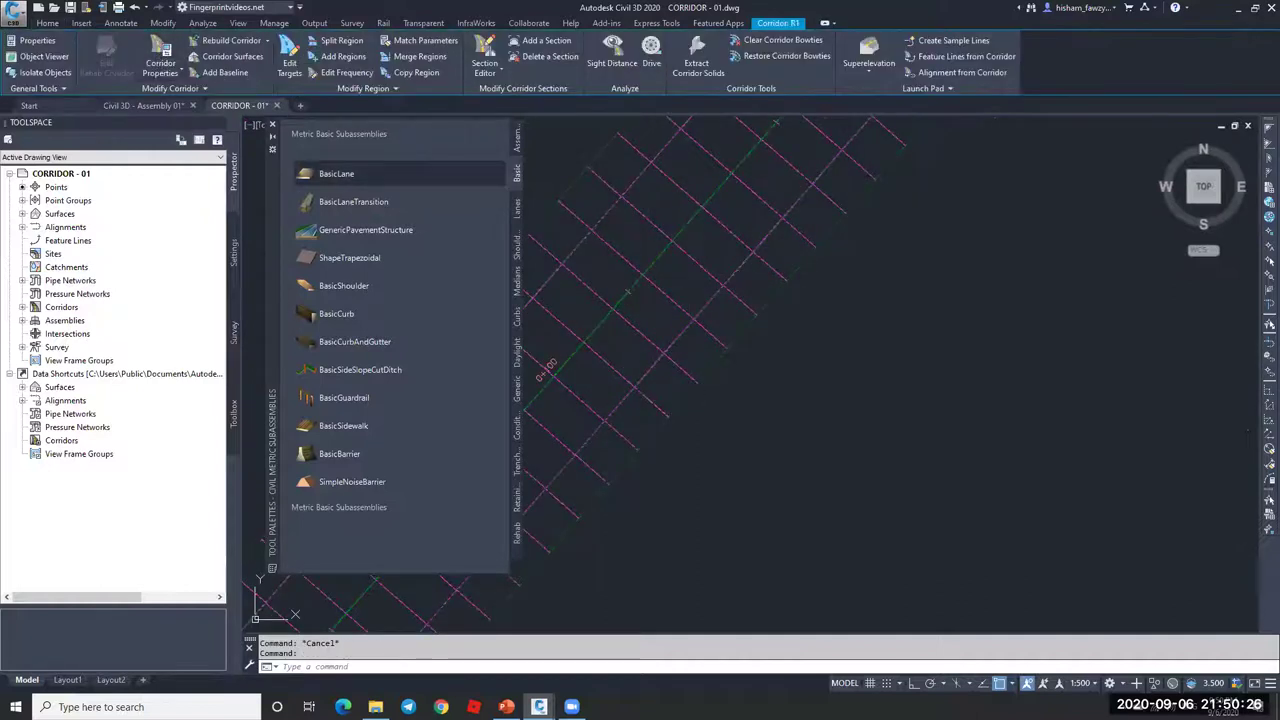
pyautogui.click(325, 230)
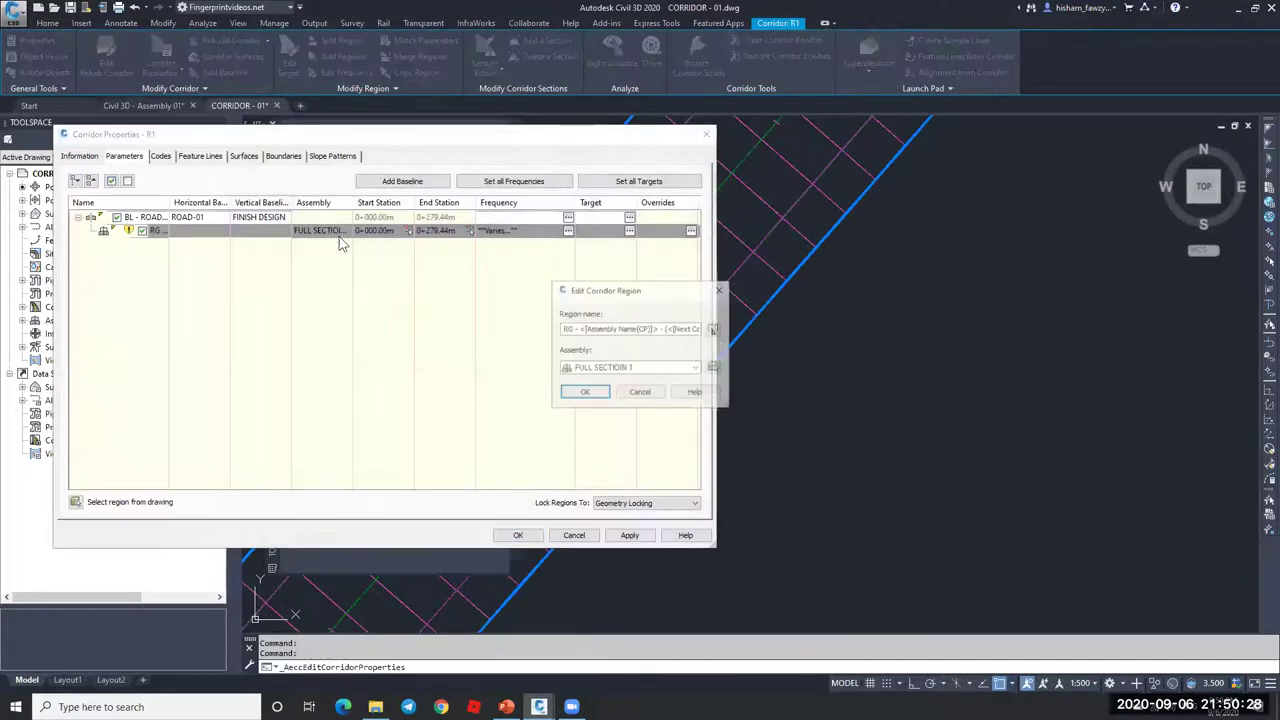
pyautogui.click(628, 367)
pyautogui.click(591, 382)
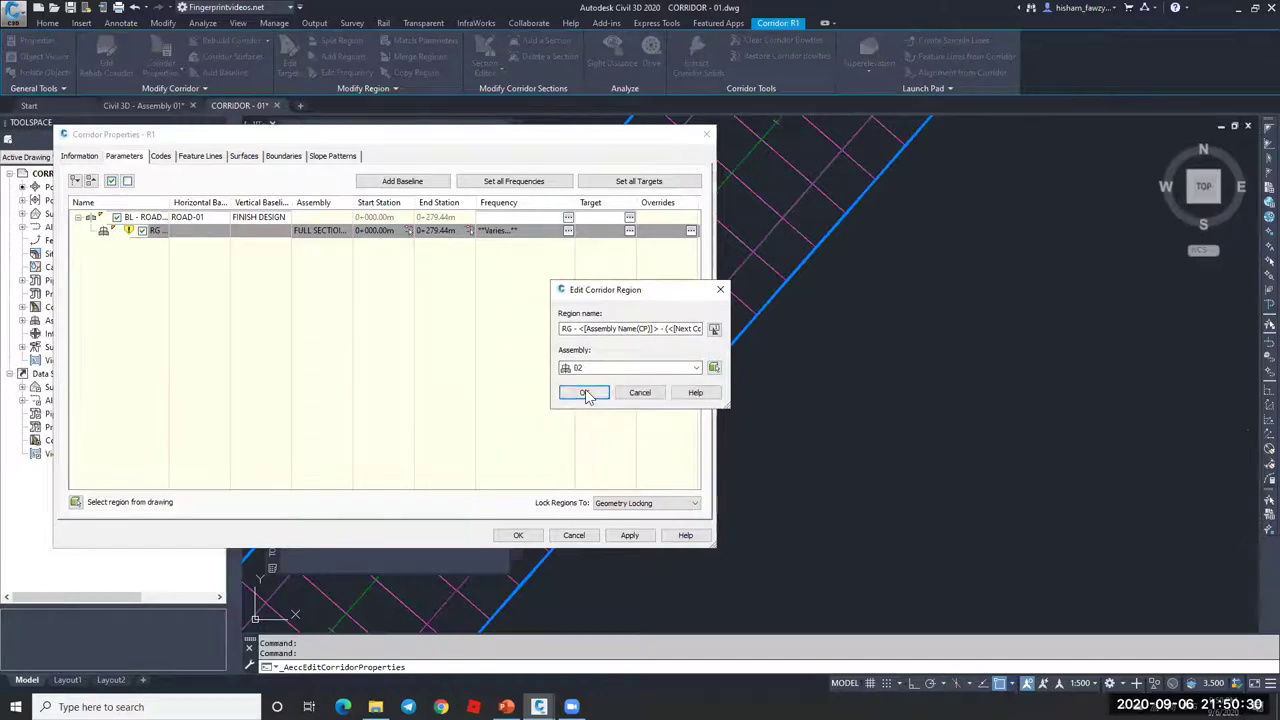
pyautogui.click(590, 391)
pyautogui.click(629, 231)
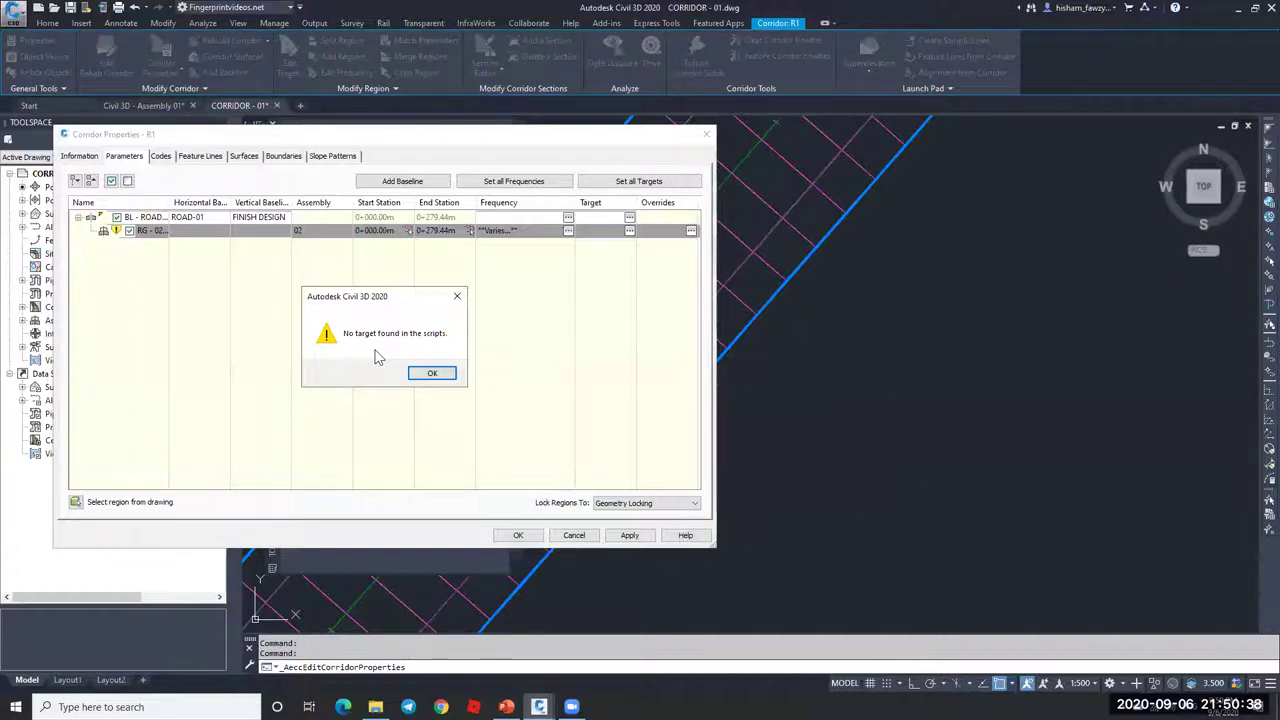
pyautogui.click(432, 373)
pyautogui.click(566, 538)
# - Delete assembly 02's right-side subassembly
pyautogui.scroll(-5, 663, 360)
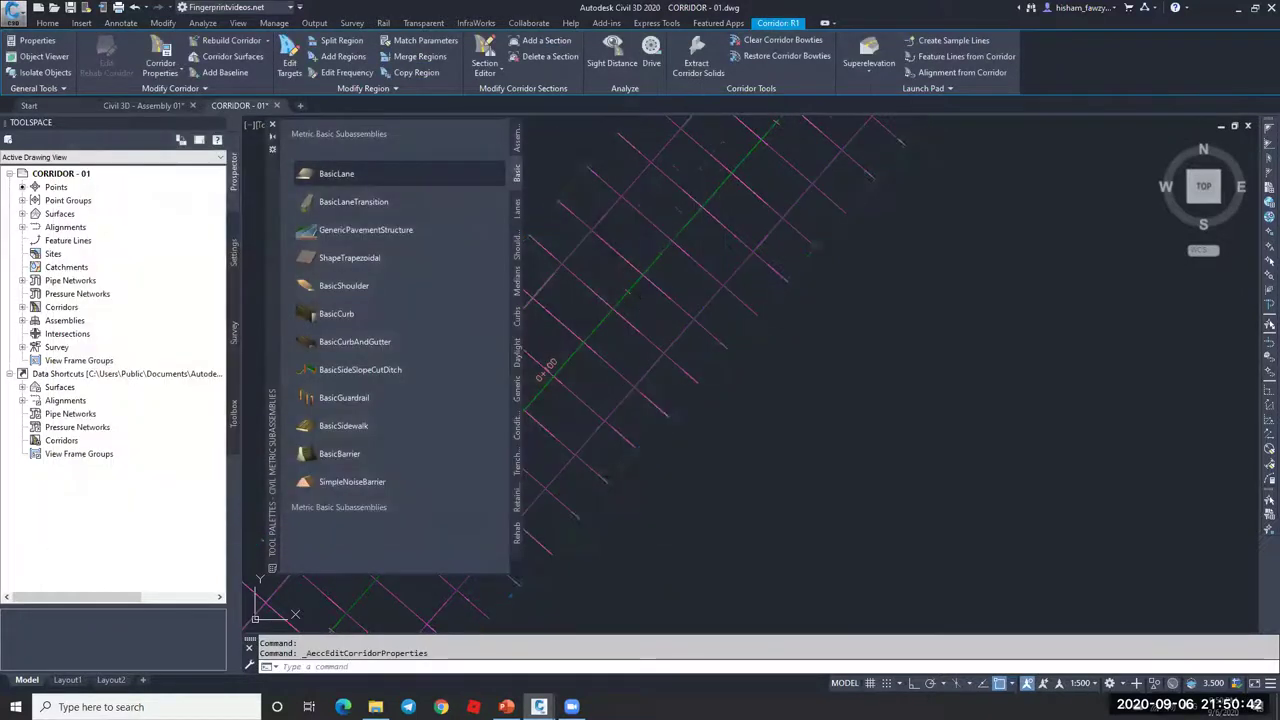
pyautogui.scroll(6, 900, 340)
pyautogui.click(941, 378)
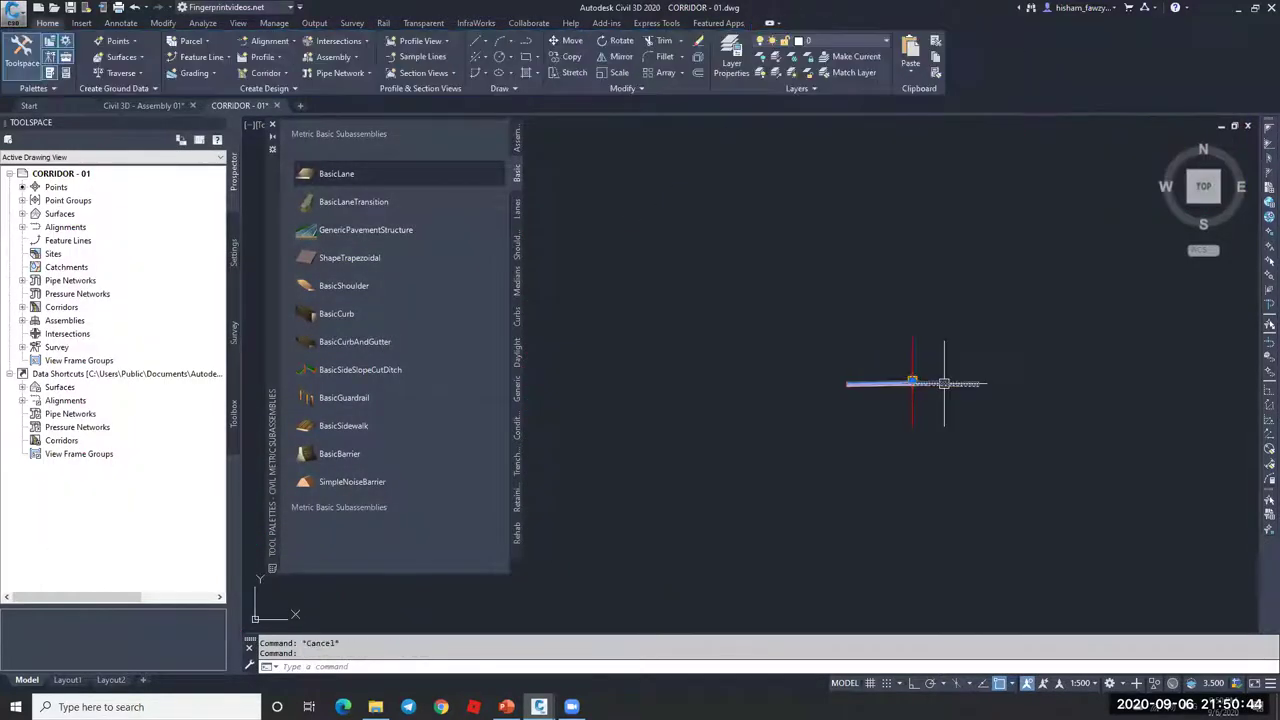
pyautogui.press('Delete')
# - Attach a LaneSuperelevationAOR lane from the Lanes palette to assembly 02's marker
pyautogui.click(517, 214)
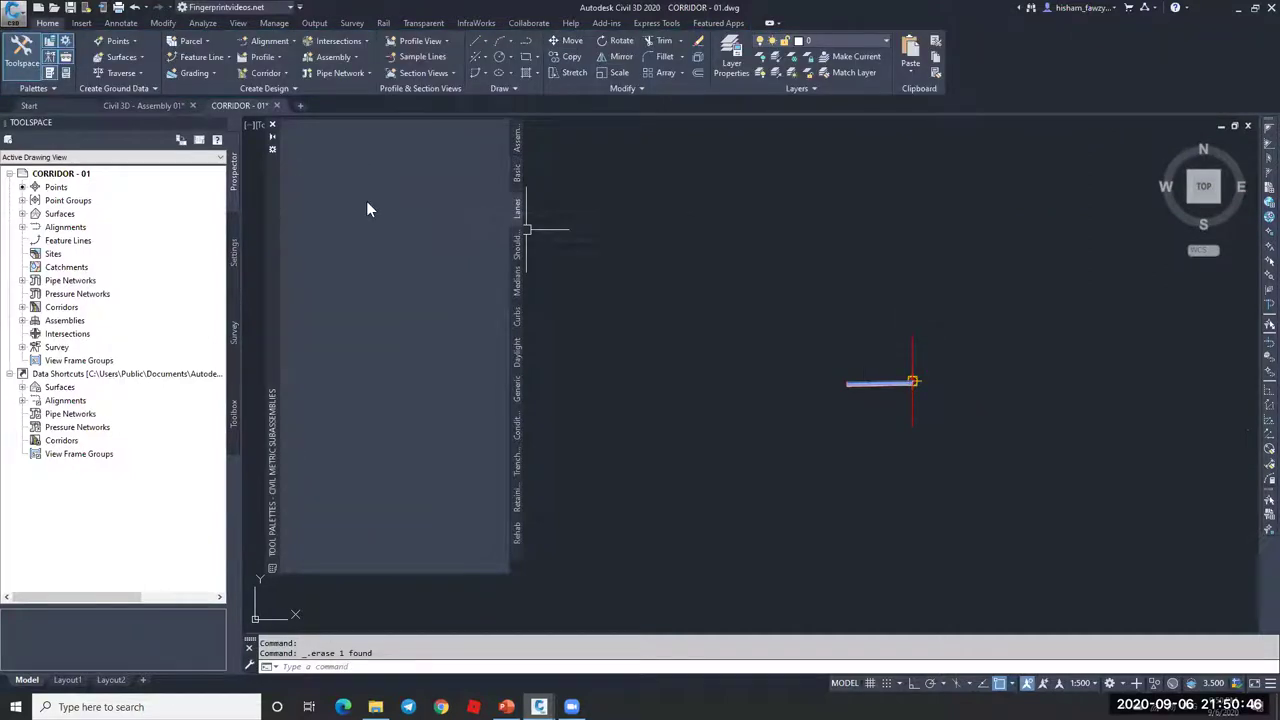
pyautogui.click(409, 183)
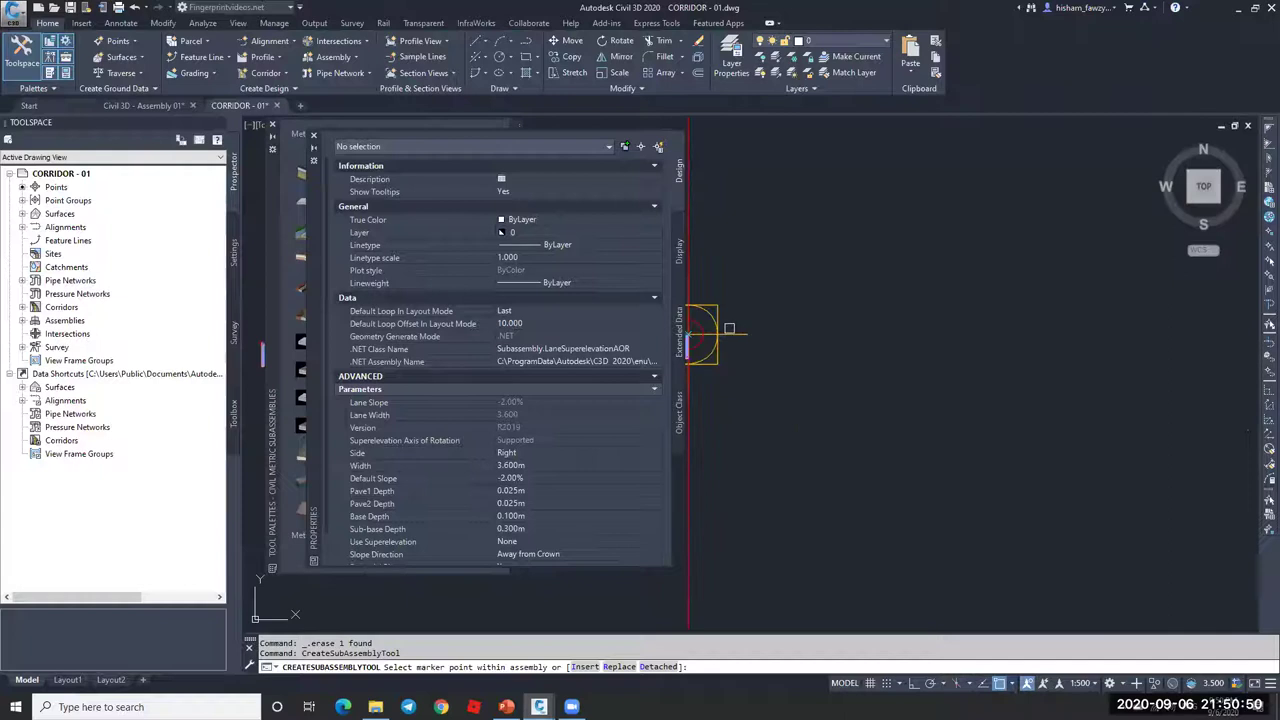
pyautogui.click(700, 333)
pyautogui.scroll(-3, 907, 345)
pyautogui.press('Escape')
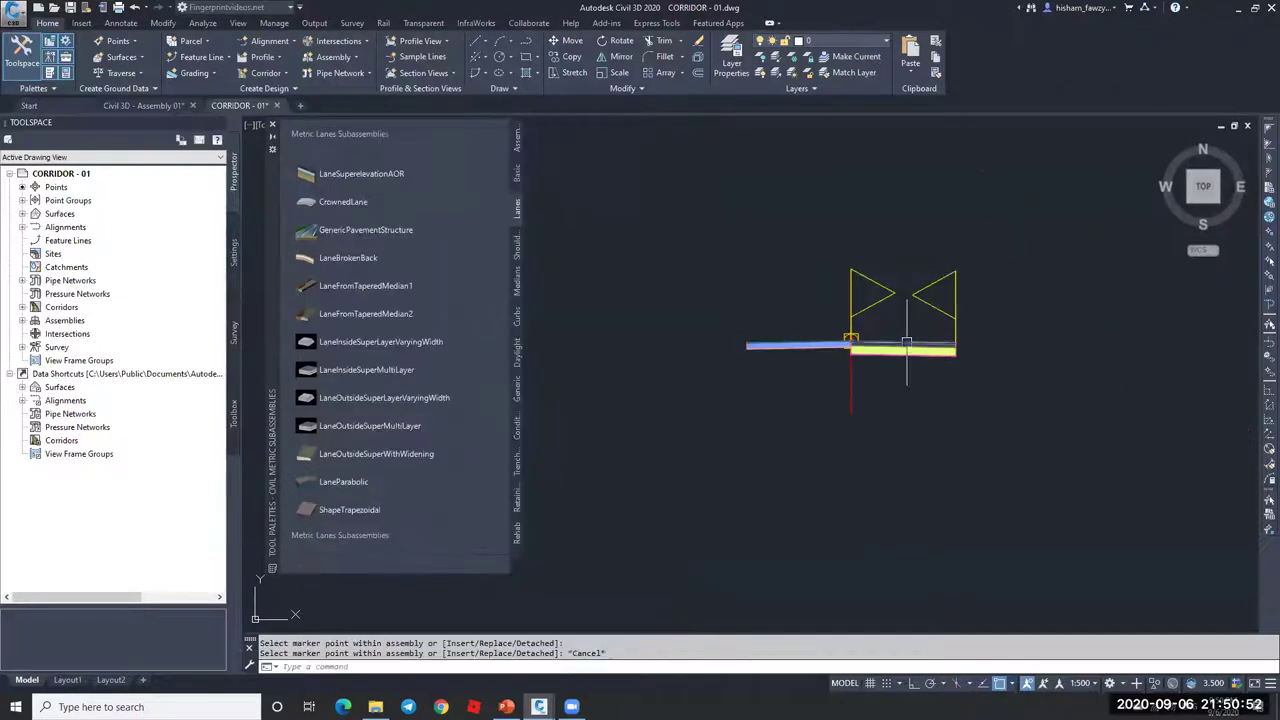
pyautogui.scroll(-3, 907, 345)
pyautogui.scroll(5, 560, 135)
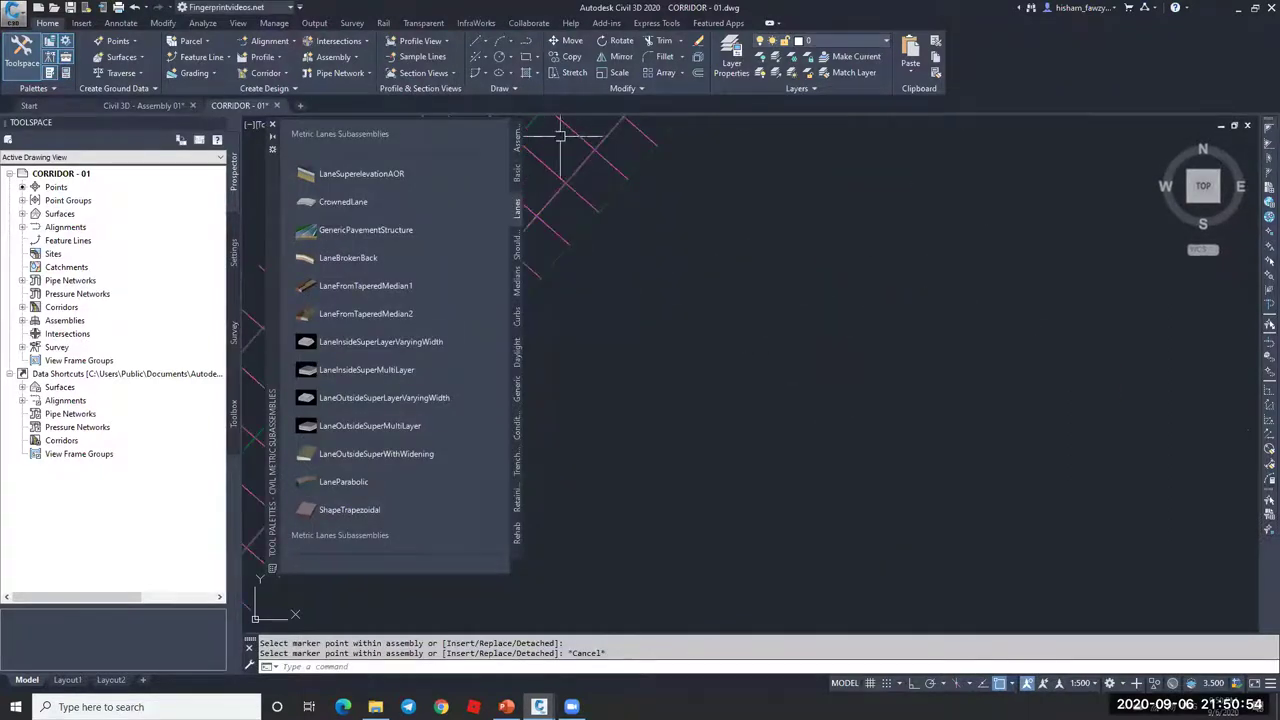
pyautogui.click(600, 211)
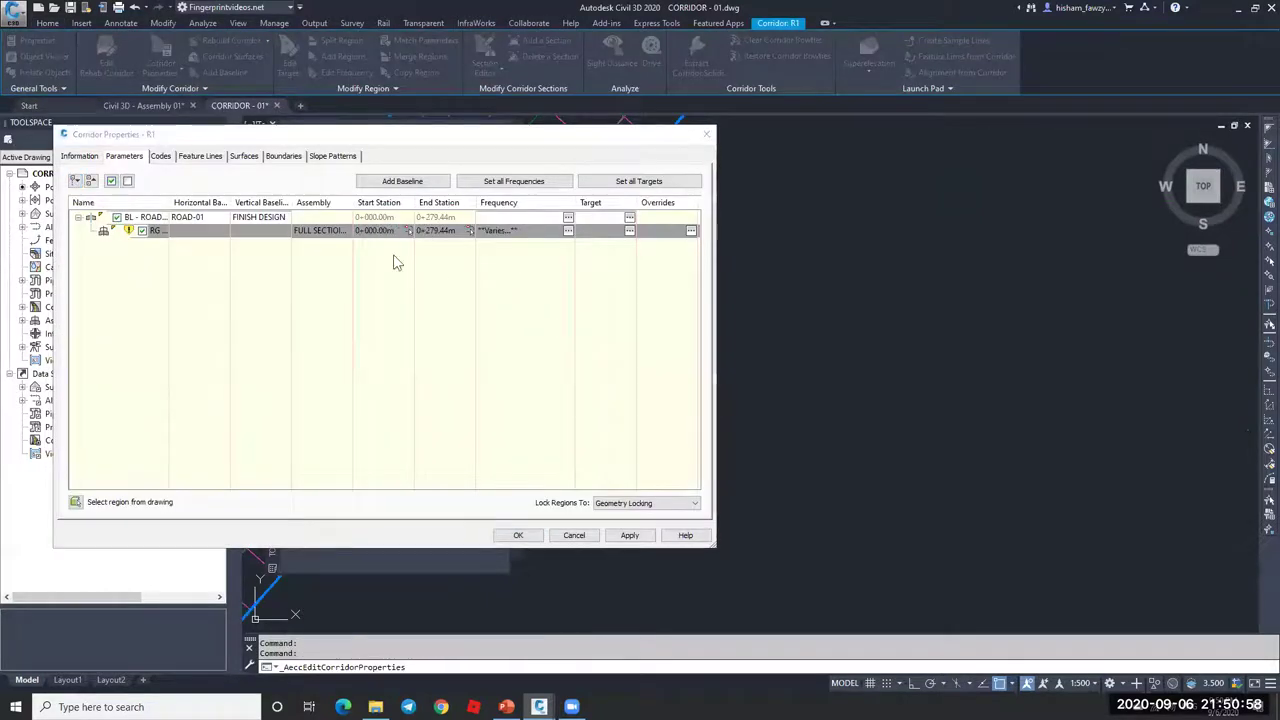
pyautogui.click(337, 230)
pyautogui.click(607, 368)
pyautogui.click(610, 391)
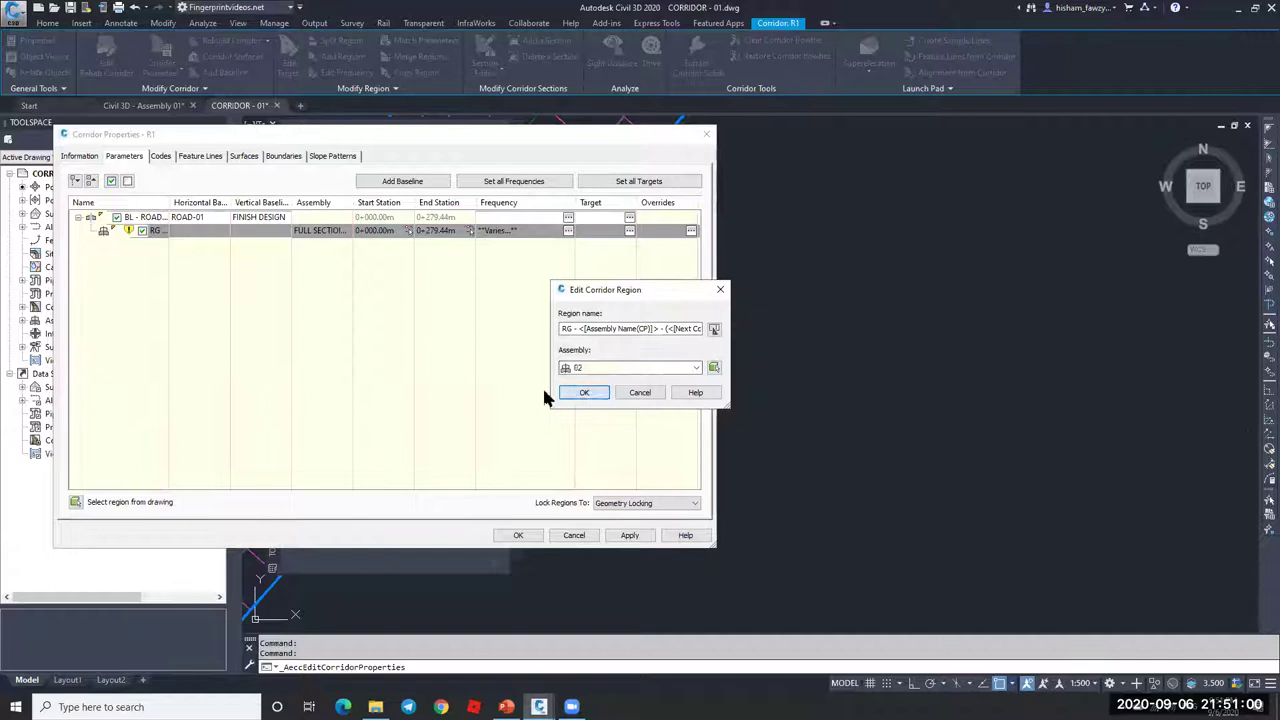
pyautogui.click(584, 392)
pyautogui.click(629, 230)
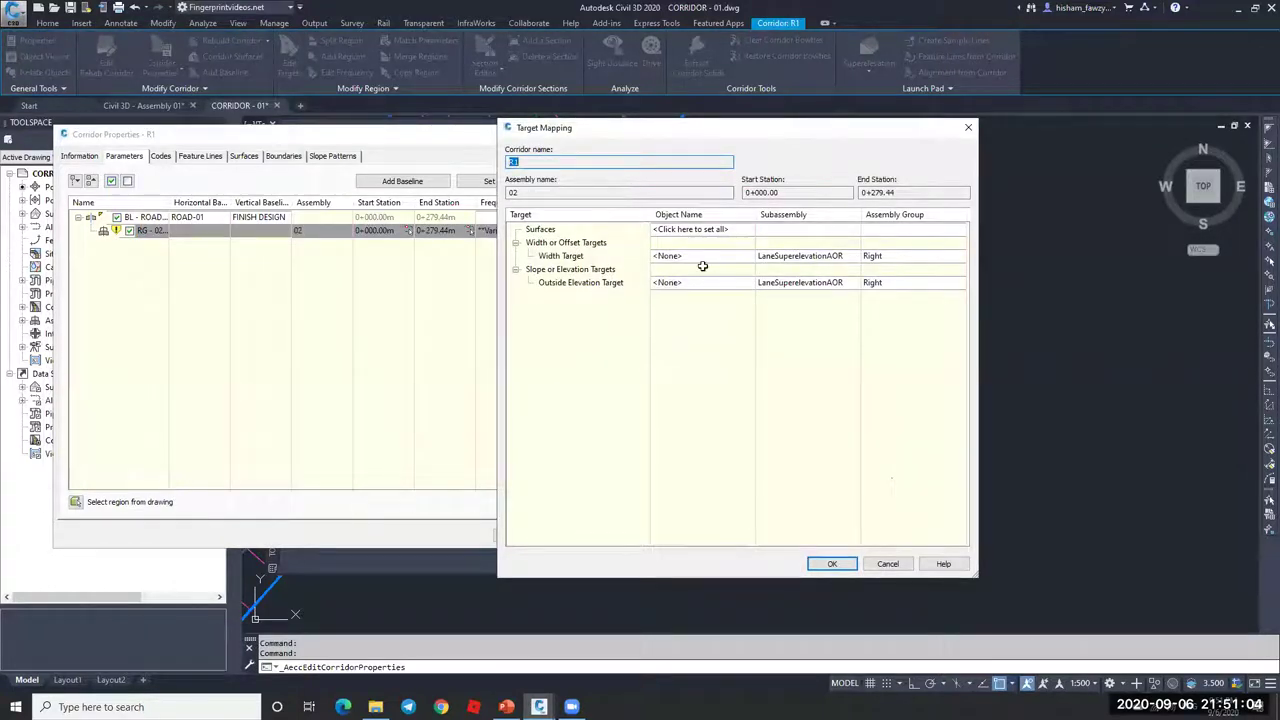
pyautogui.click(778, 256)
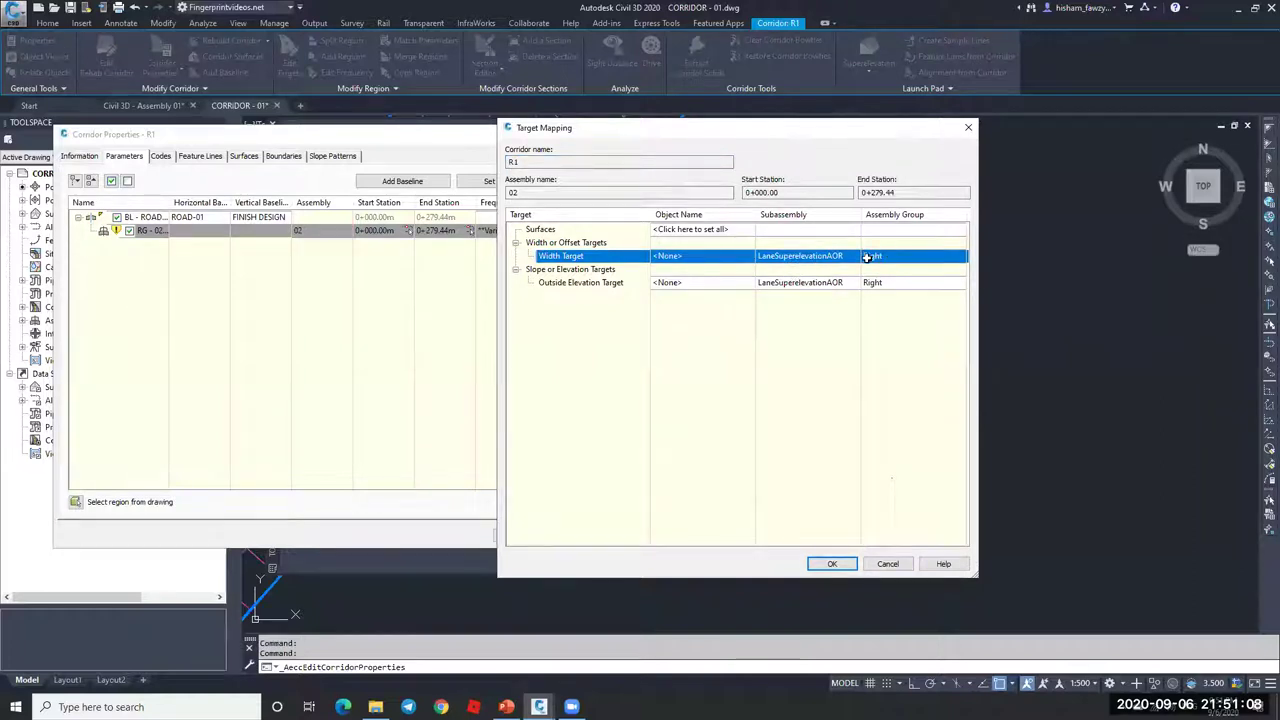
pyautogui.click(695, 282)
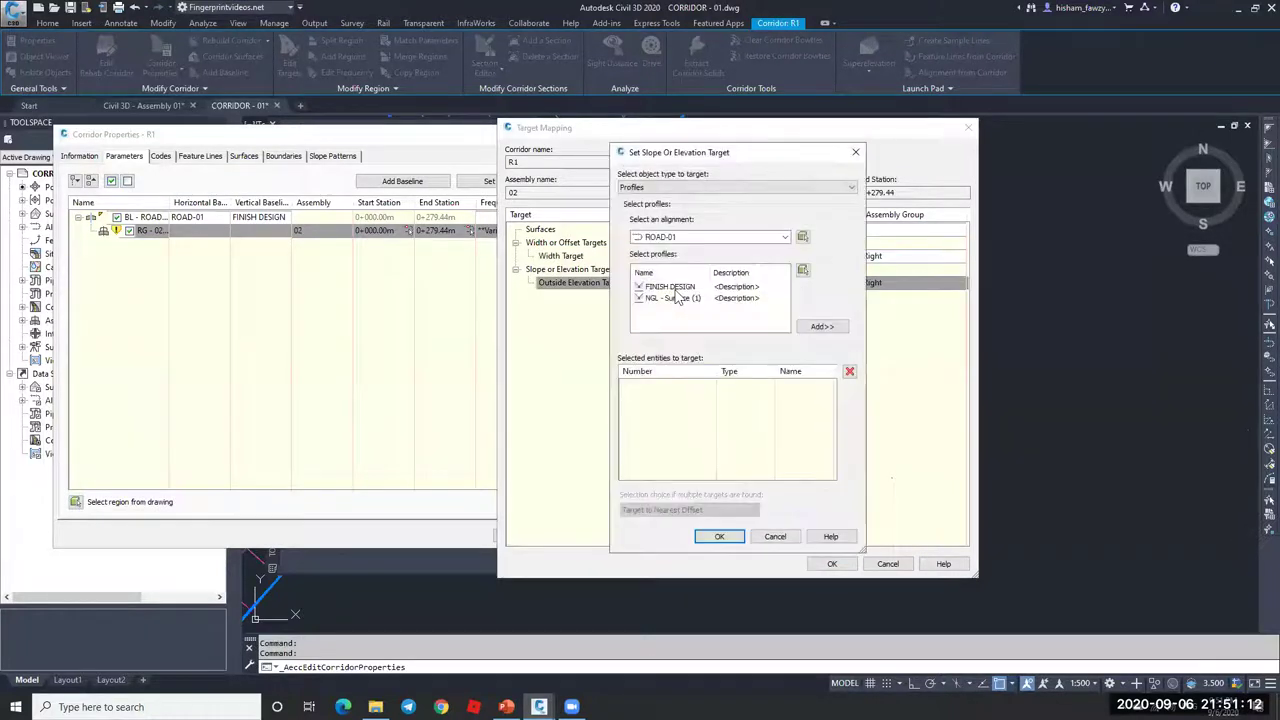
pyautogui.click(774, 536)
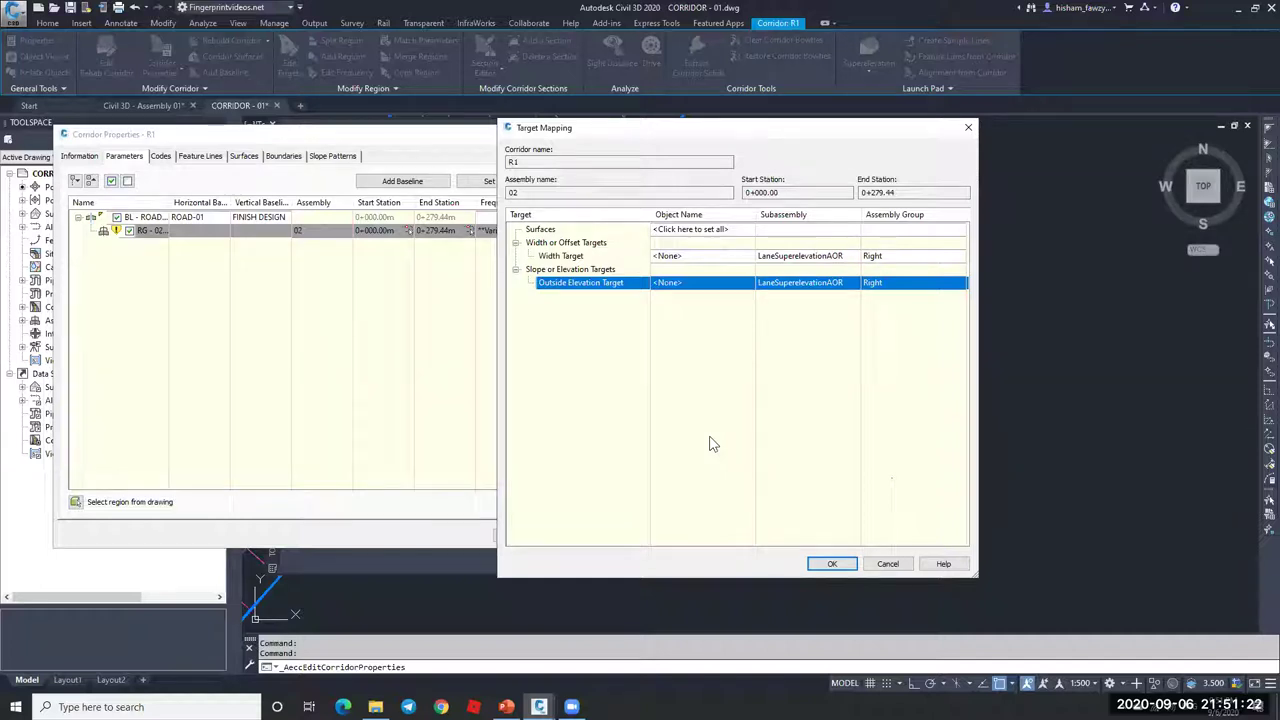
pyautogui.click(889, 563)
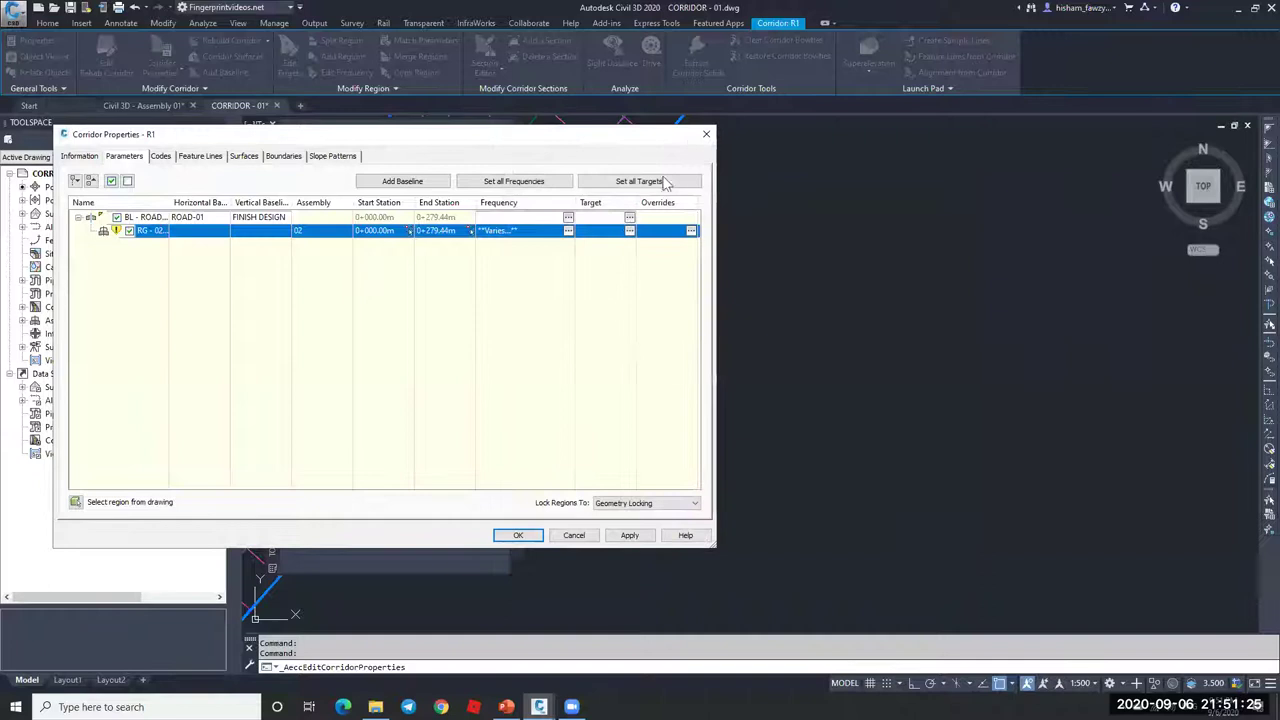
pyautogui.click(706, 133)
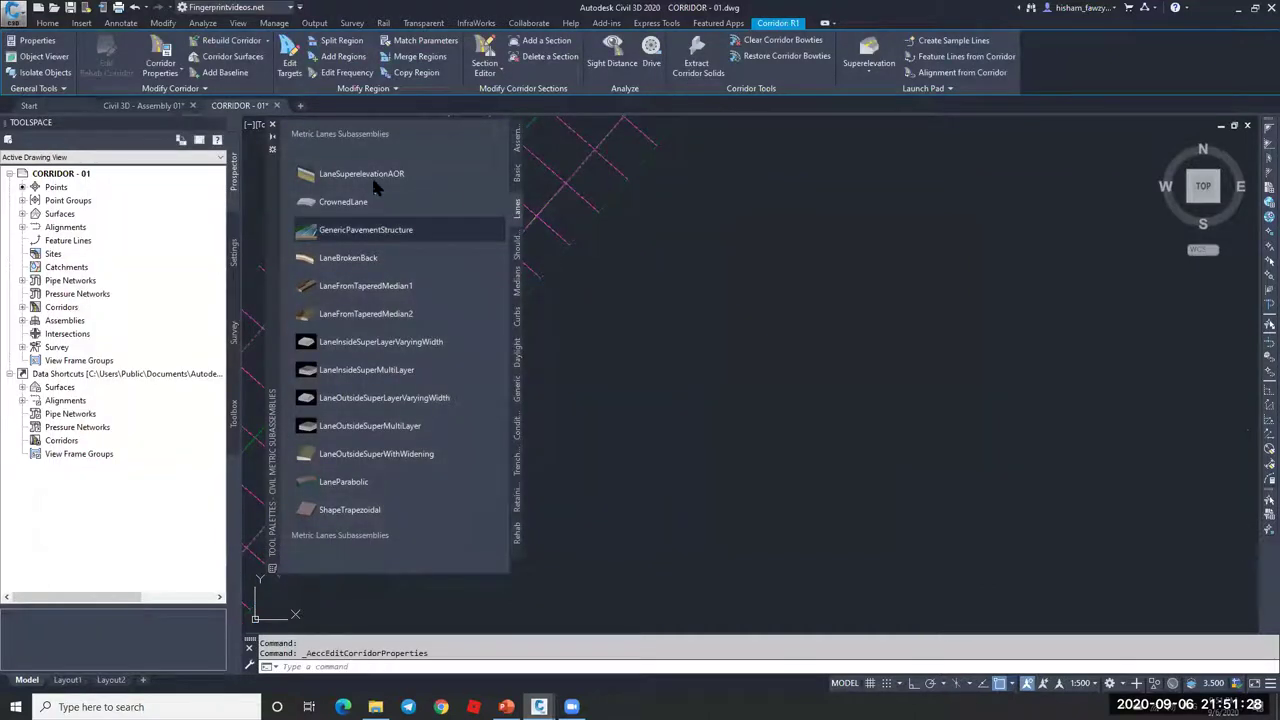
pyautogui.rightClick(421, 172)
pyautogui.click(462, 343)
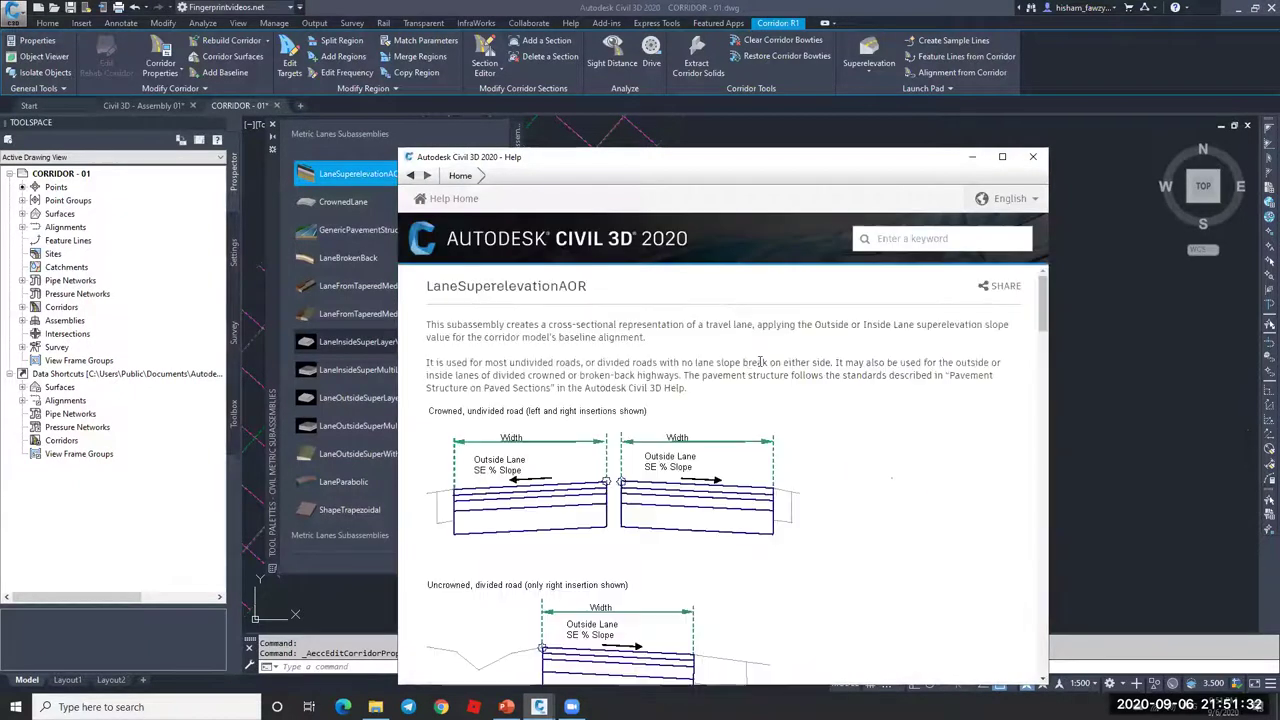
pyautogui.scroll(-10, 740, 390)
pyautogui.scroll(-10, 753, 410)
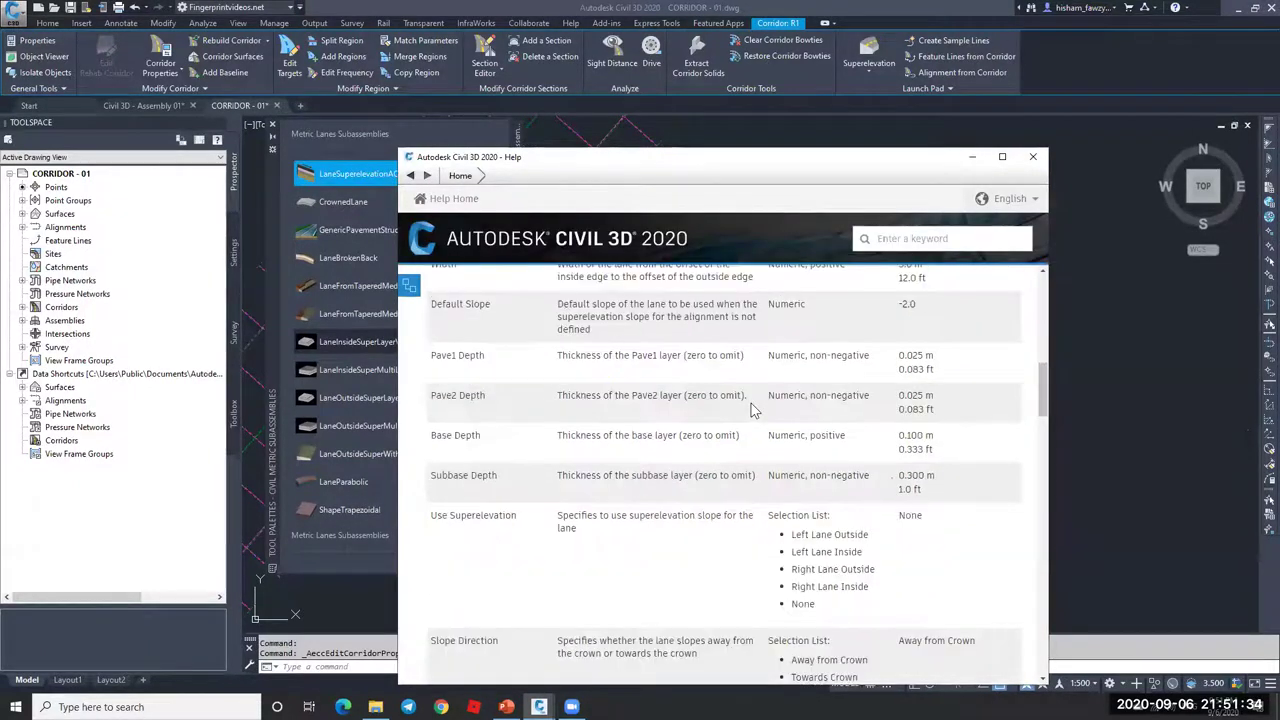
pyautogui.scroll(-1, 624, 424)
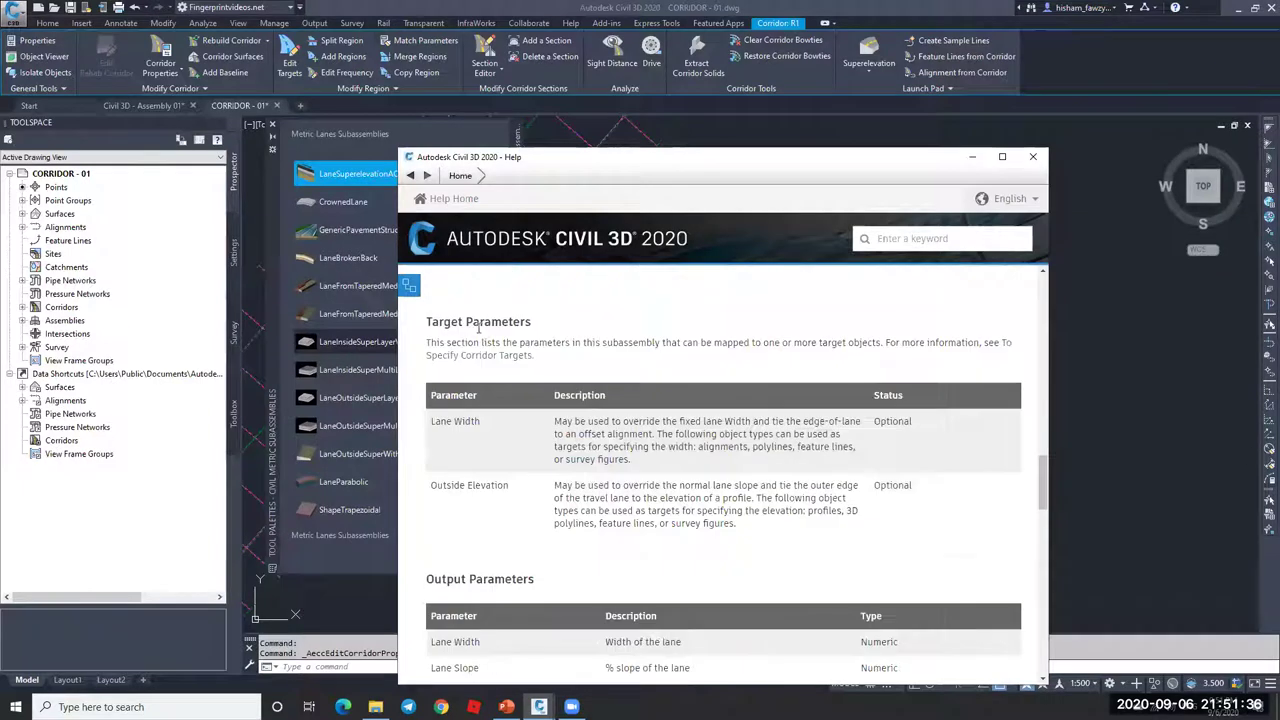
pyautogui.moveTo(482, 422); pyautogui.dragTo(429, 422)
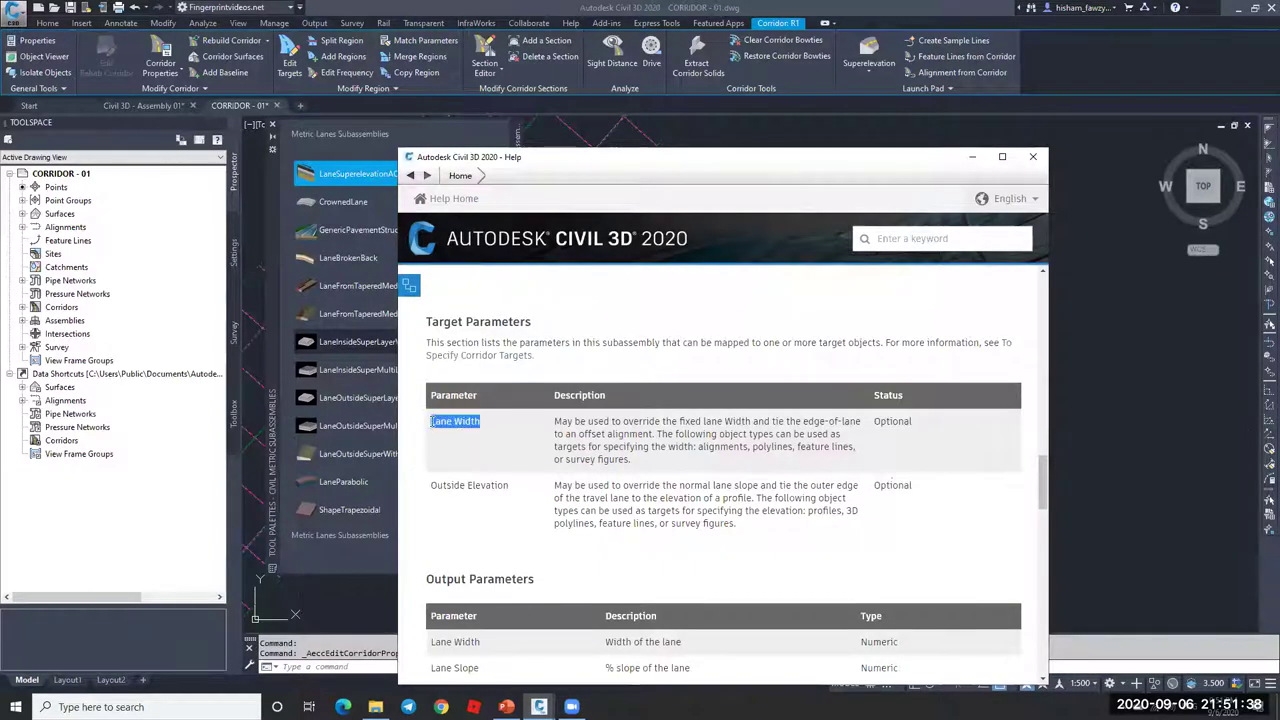
pyautogui.moveTo(508, 485); pyautogui.dragTo(436, 486)
pyautogui.click(493, 489)
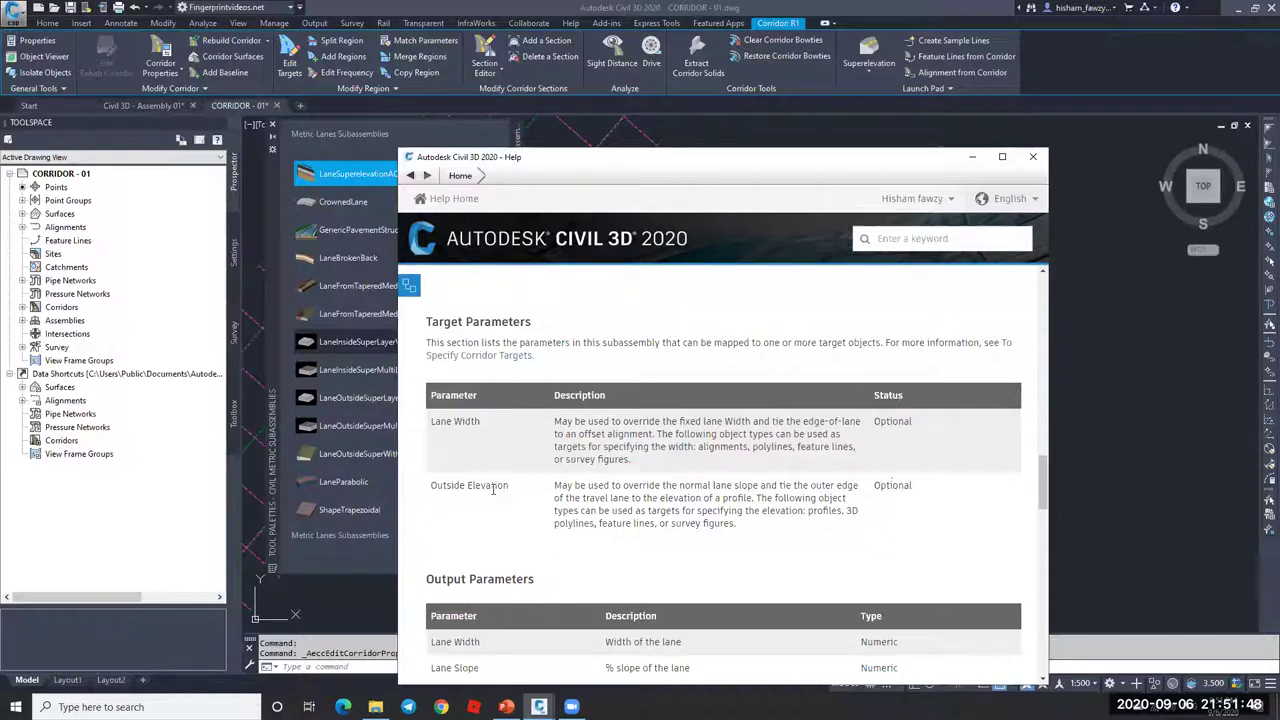
pyautogui.moveTo(512, 488); pyautogui.dragTo(460, 486)
pyautogui.click(468, 484)
pyautogui.moveTo(830, 512)
pyautogui.mouseDown()
pyautogui.moveTo(736, 524)
pyautogui.moveTo(848, 511)
pyautogui.mouseUp()
pyautogui.moveTo(658, 523); pyautogui.dragTo(838, 548)
pyautogui.click(838, 548)
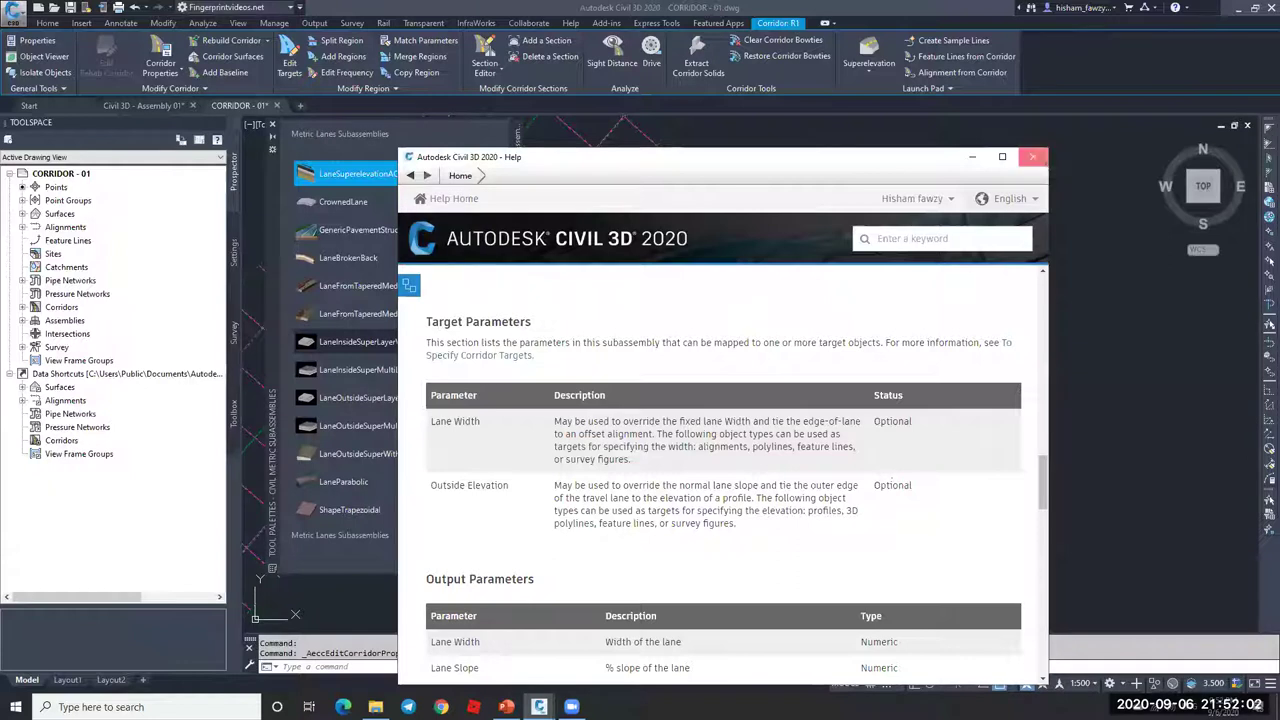
pyautogui.click(1034, 157)
pyautogui.scroll(-2, 890, 330)
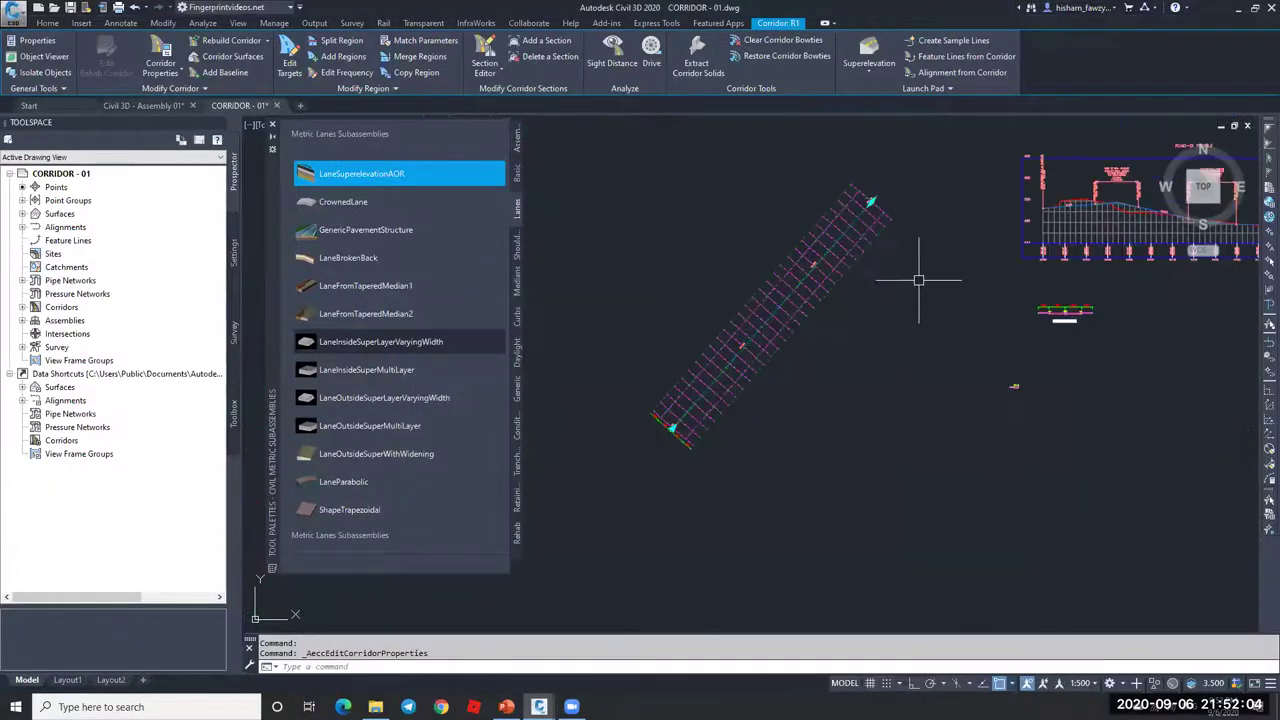
# - Clear the corridor selection, close the lane subassemblies palette, and zoom to FULL SECTION 1
pyautogui.press('Escape')
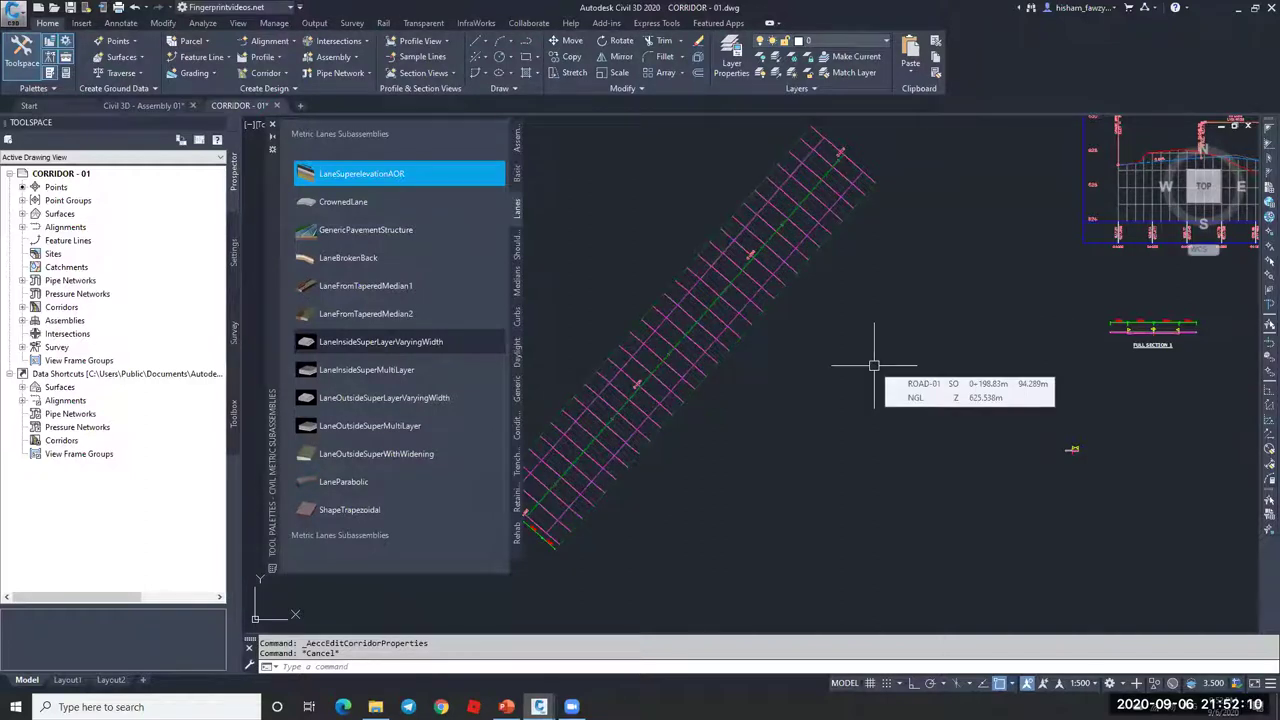
pyautogui.scroll(5, 740, 292)
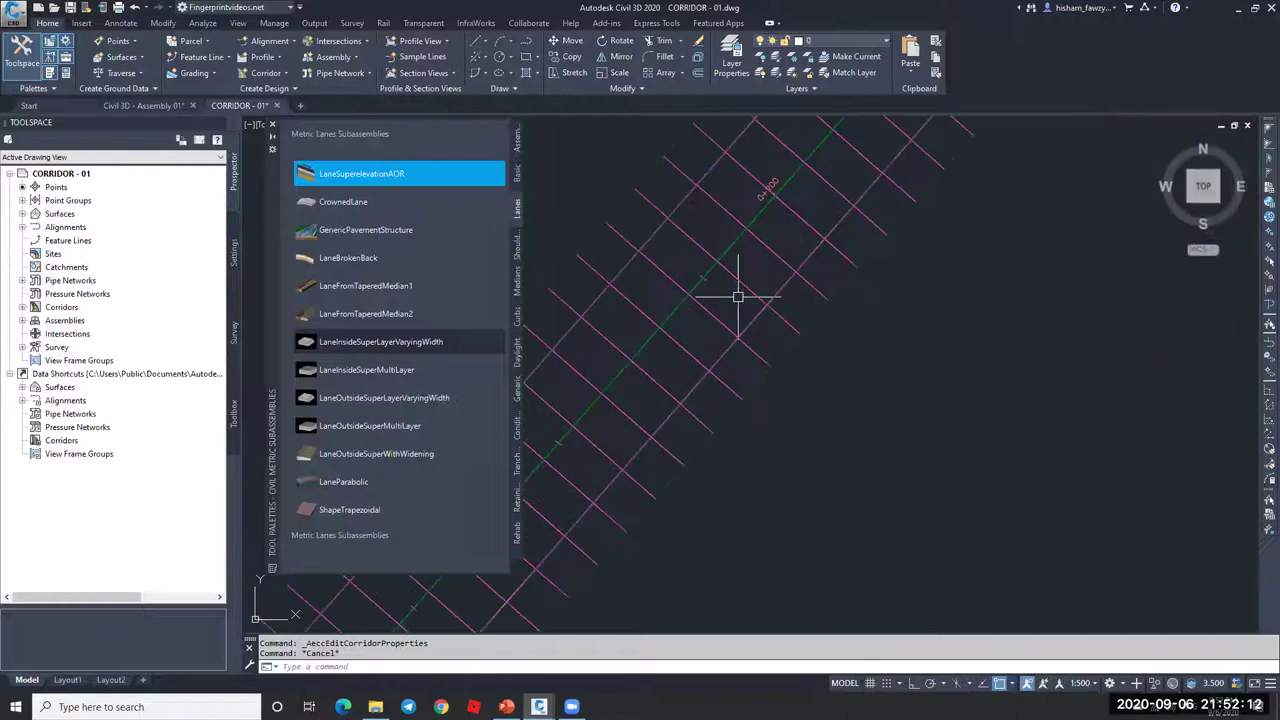
pyautogui.click(744, 289)
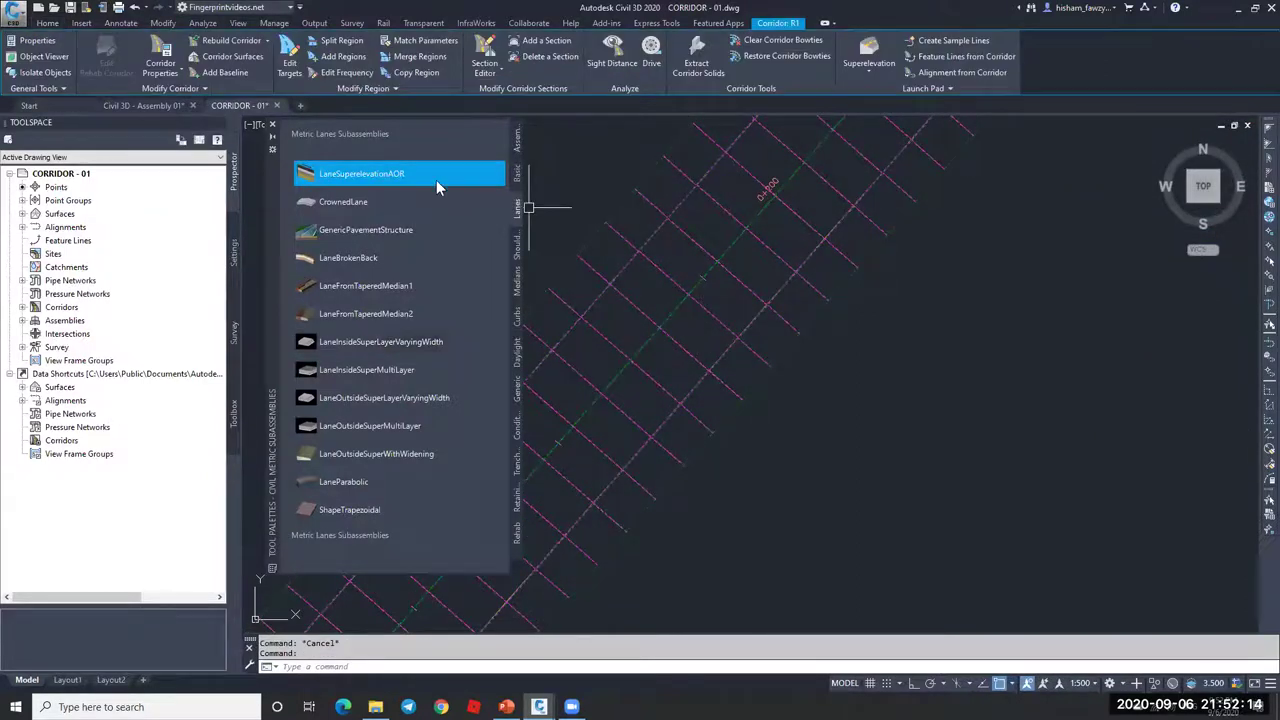
pyautogui.scroll(-4, 690, 313)
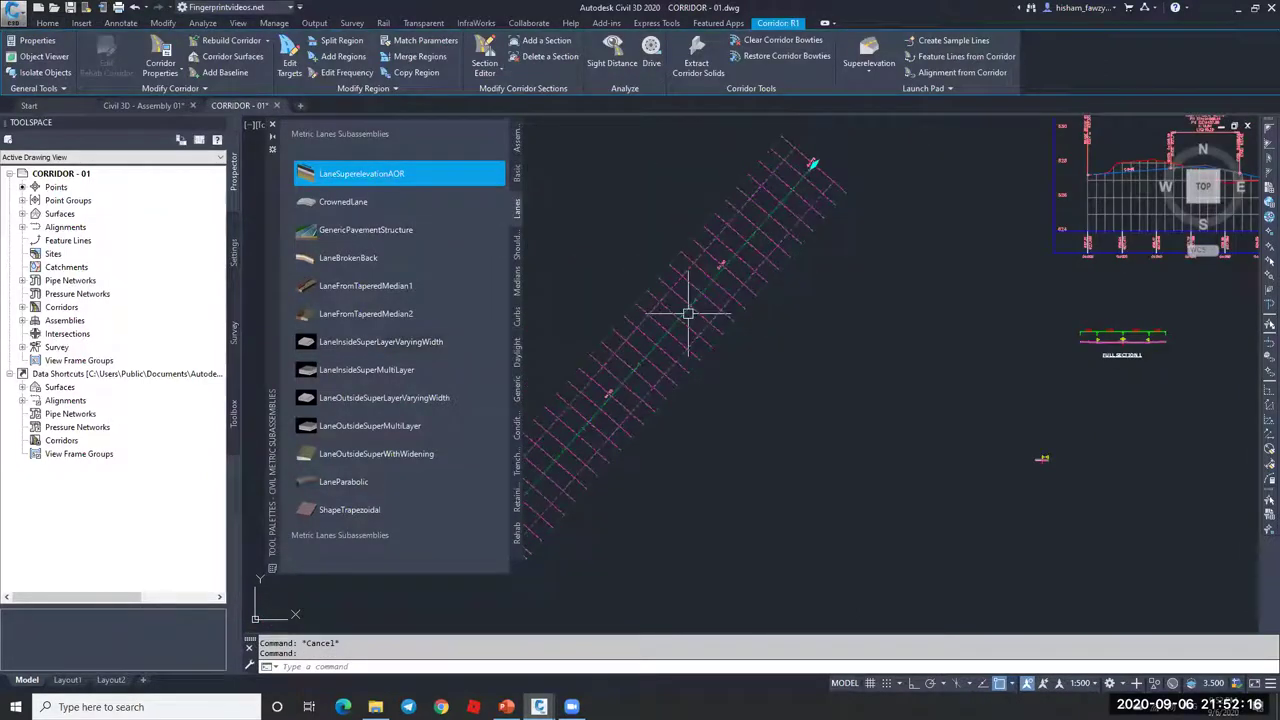
pyautogui.press('Escape')
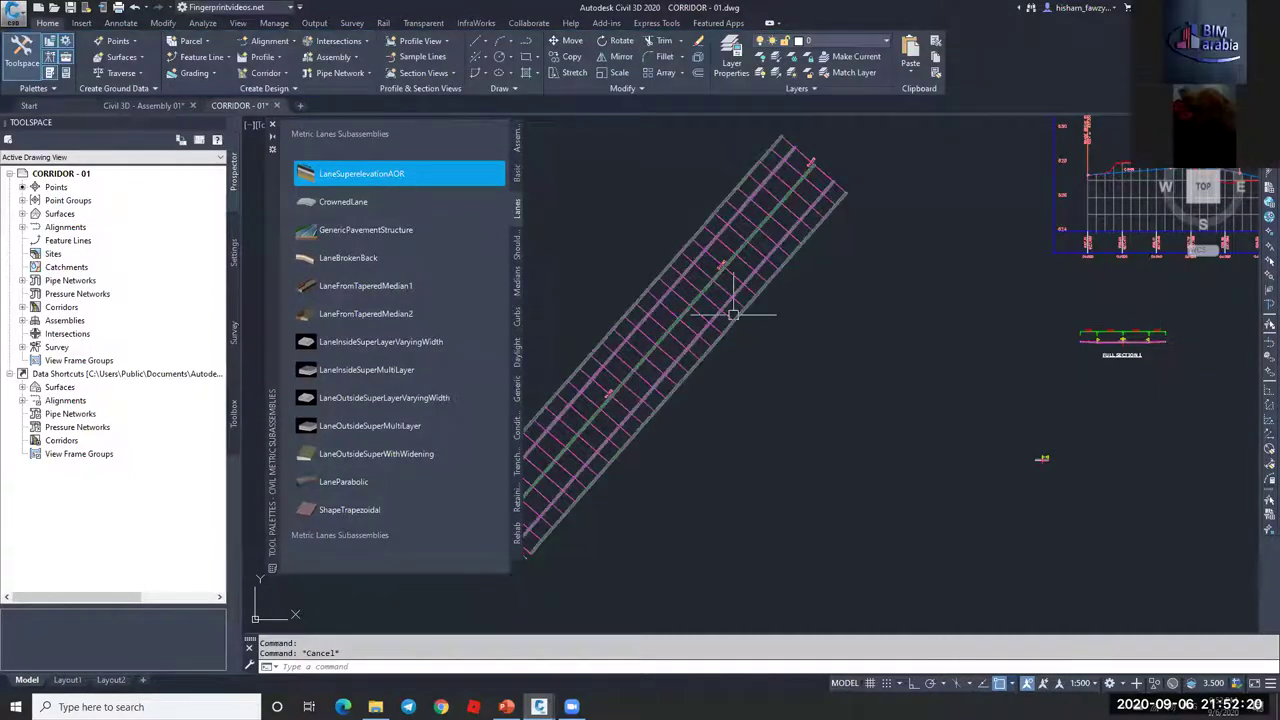
pyautogui.scroll(2, 822, 264)
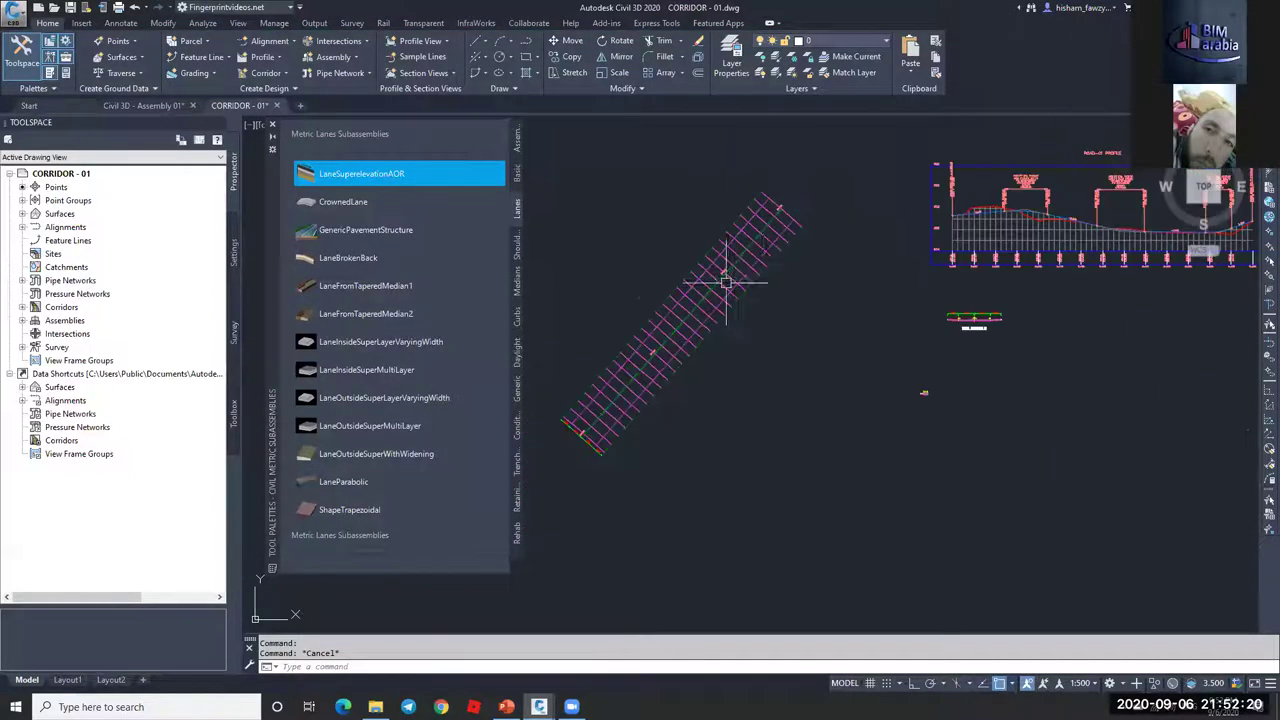
pyautogui.click(272, 124)
pyautogui.scroll(-4, 846, 361)
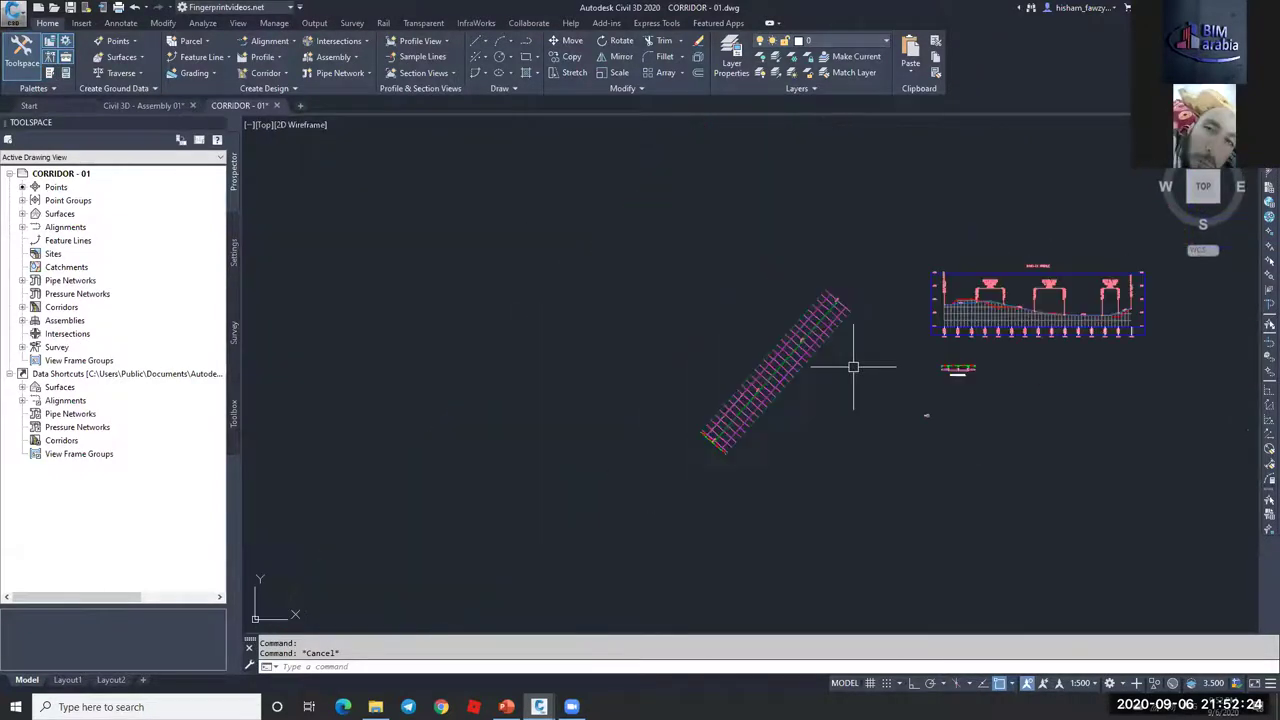
pyautogui.scroll(10, 990, 366)
pyautogui.scroll(4, 1006, 370)
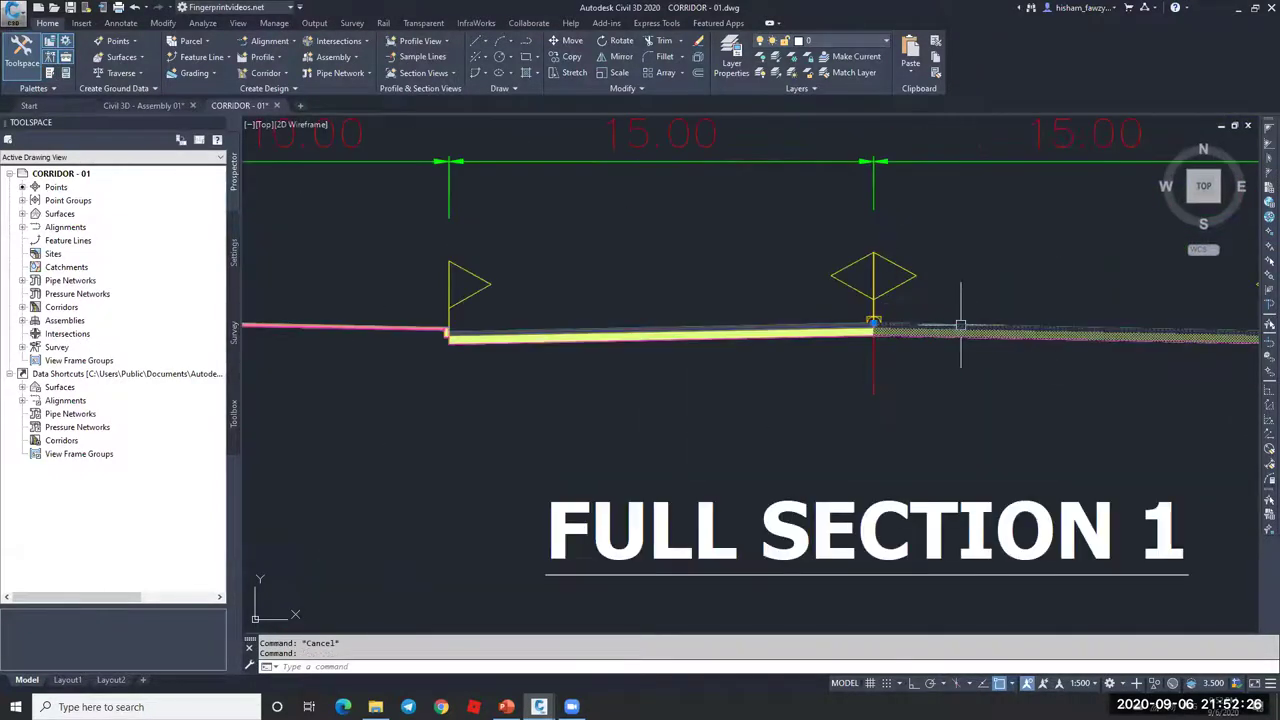
# - Select the right lane subassembly of FULL SECTION 1 and show its properties
pyautogui.click(920, 335)
pyautogui.hotkey('ctrl', '1')
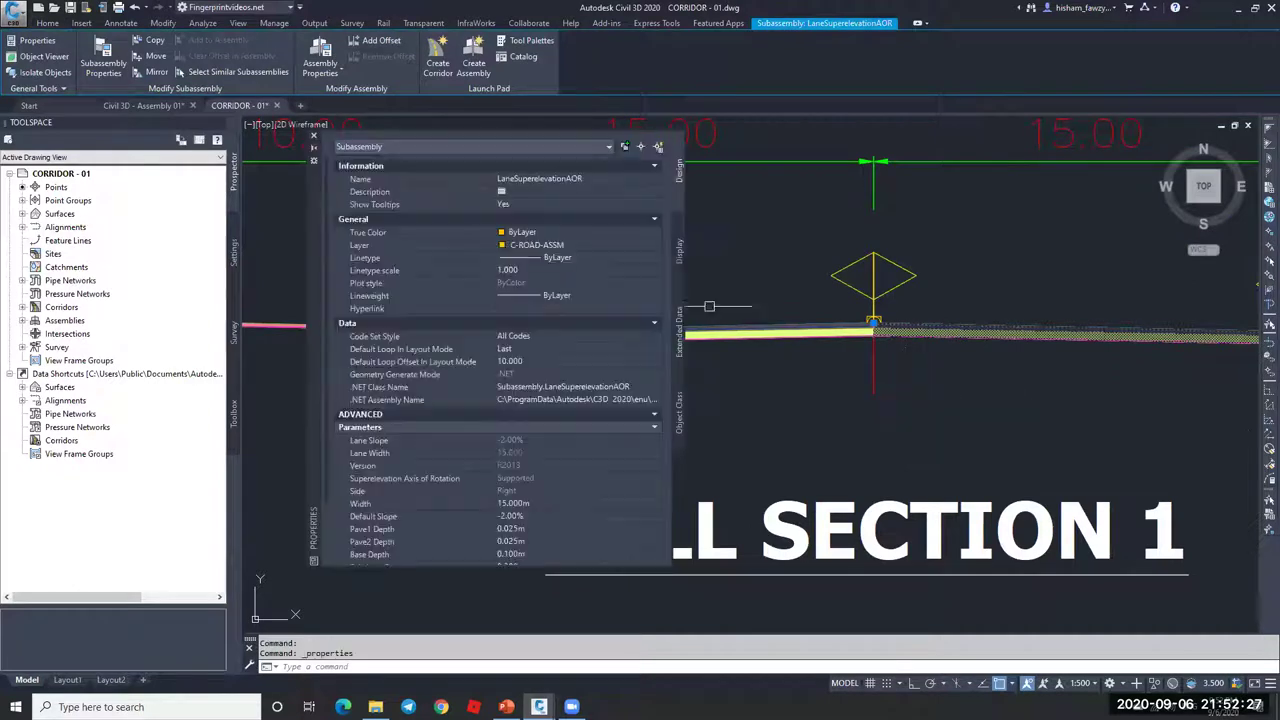
pyautogui.click(560, 179)
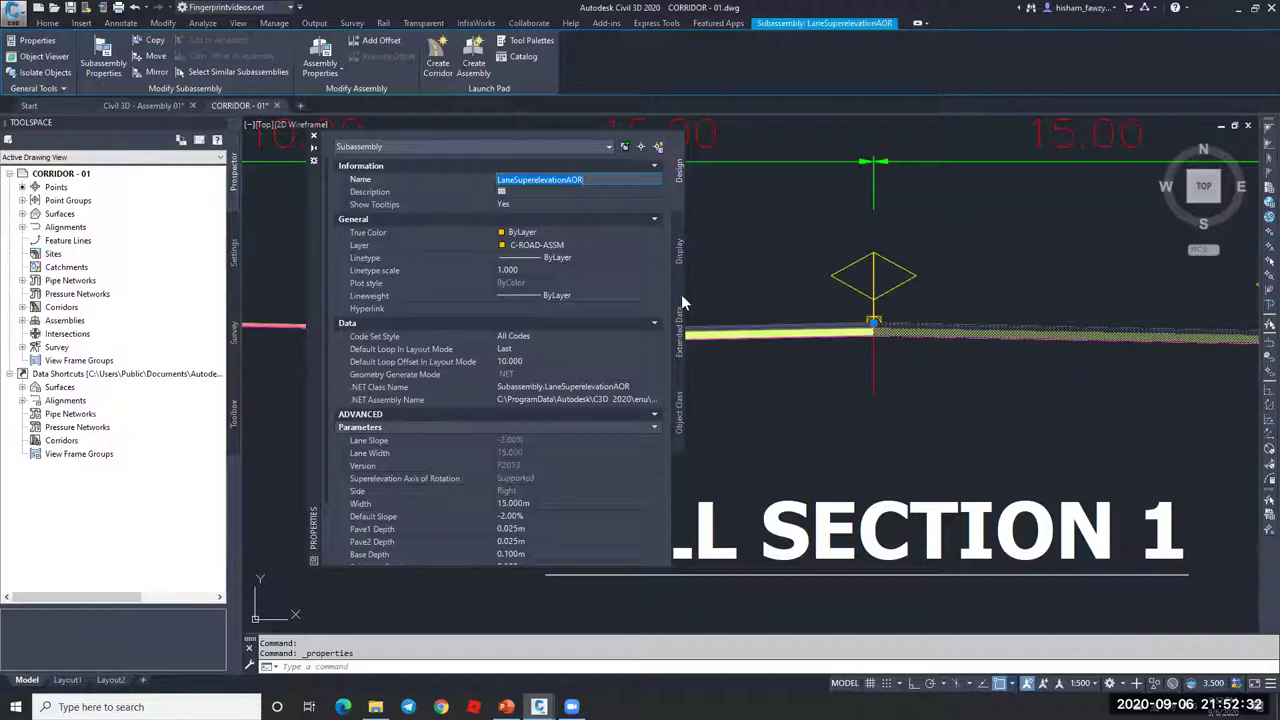
pyautogui.hotkey('ctrl', '3')
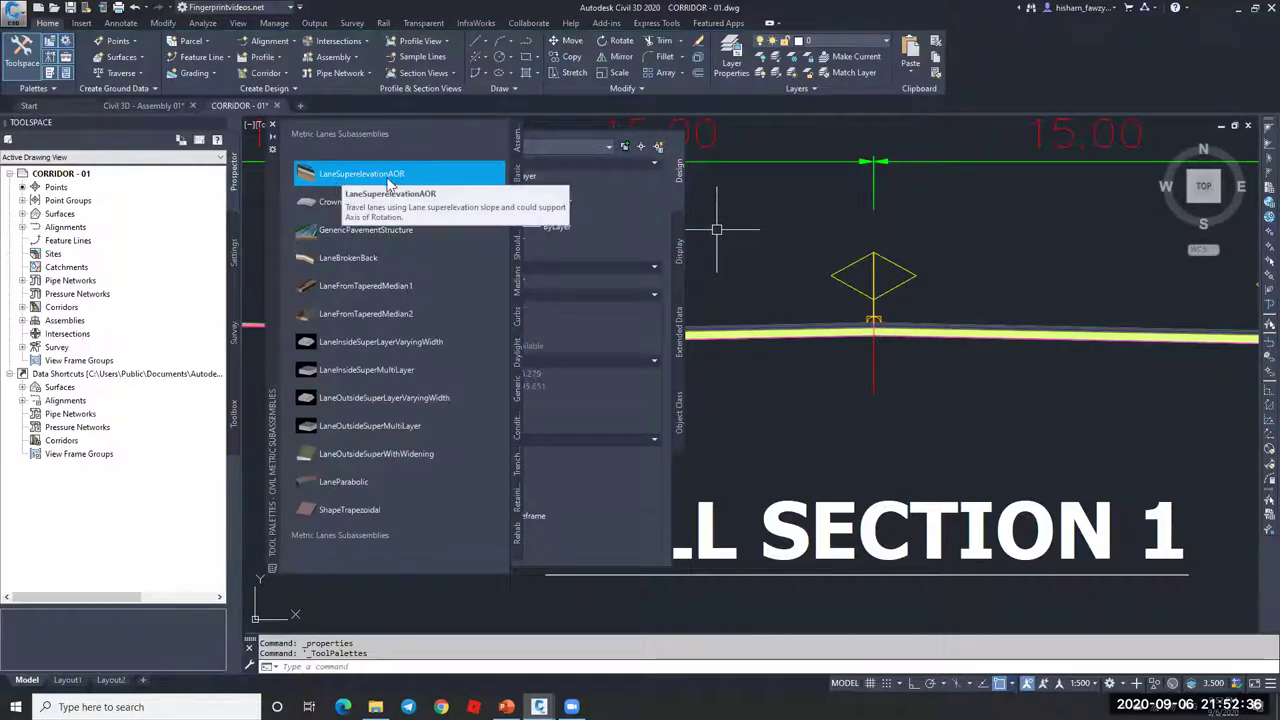
pyautogui.click(272, 124)
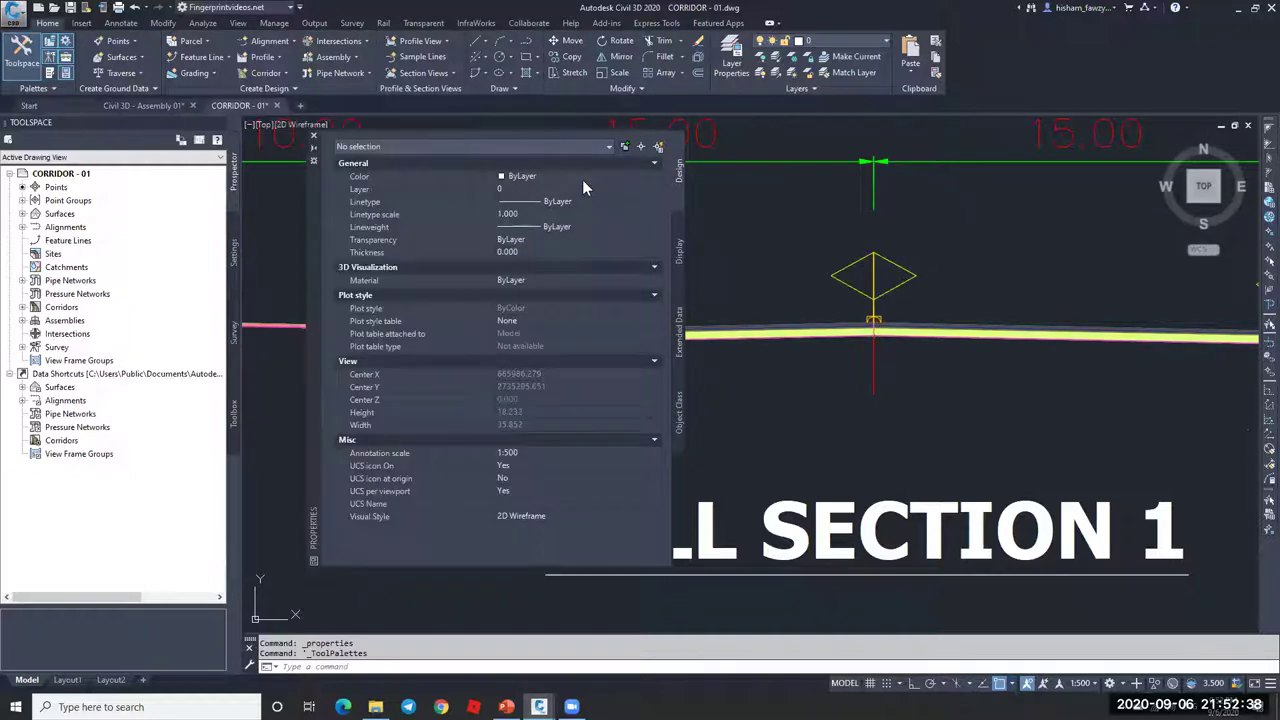
pyautogui.click(948, 341)
pyautogui.click(925, 330)
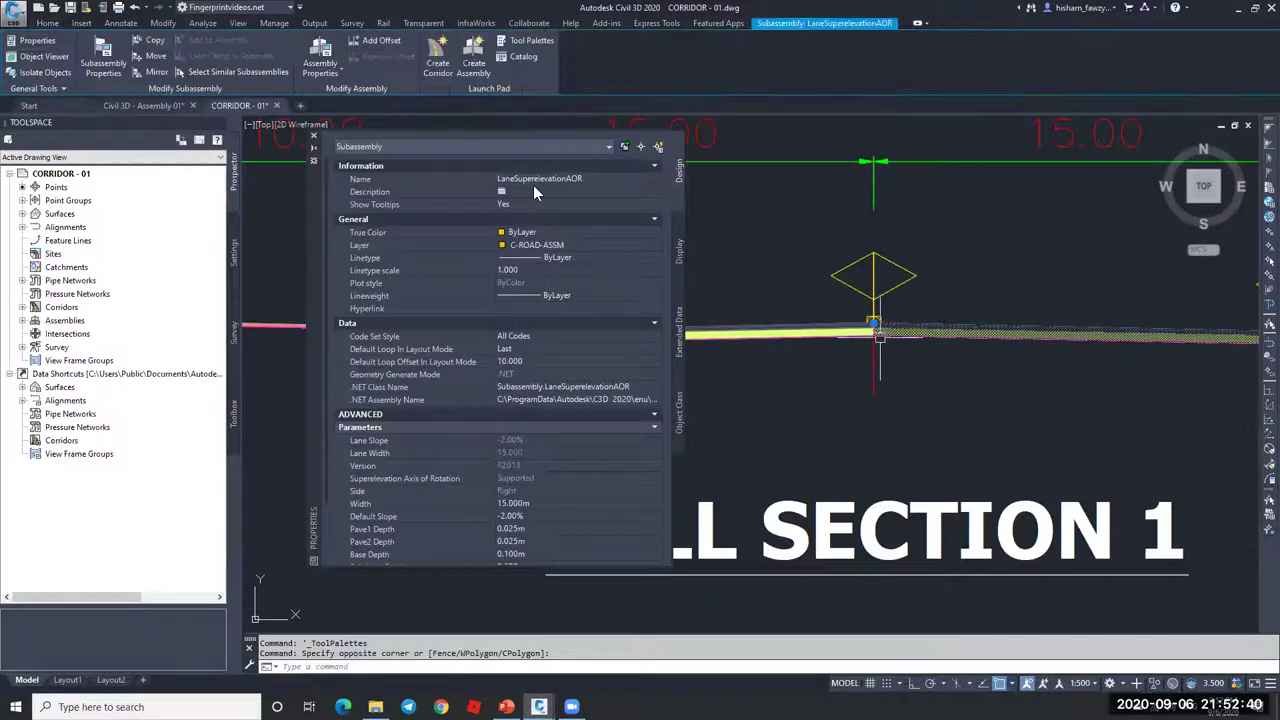
# - Rename the right lane subassembly to RT-LANE
pyautogui.click(603, 179)
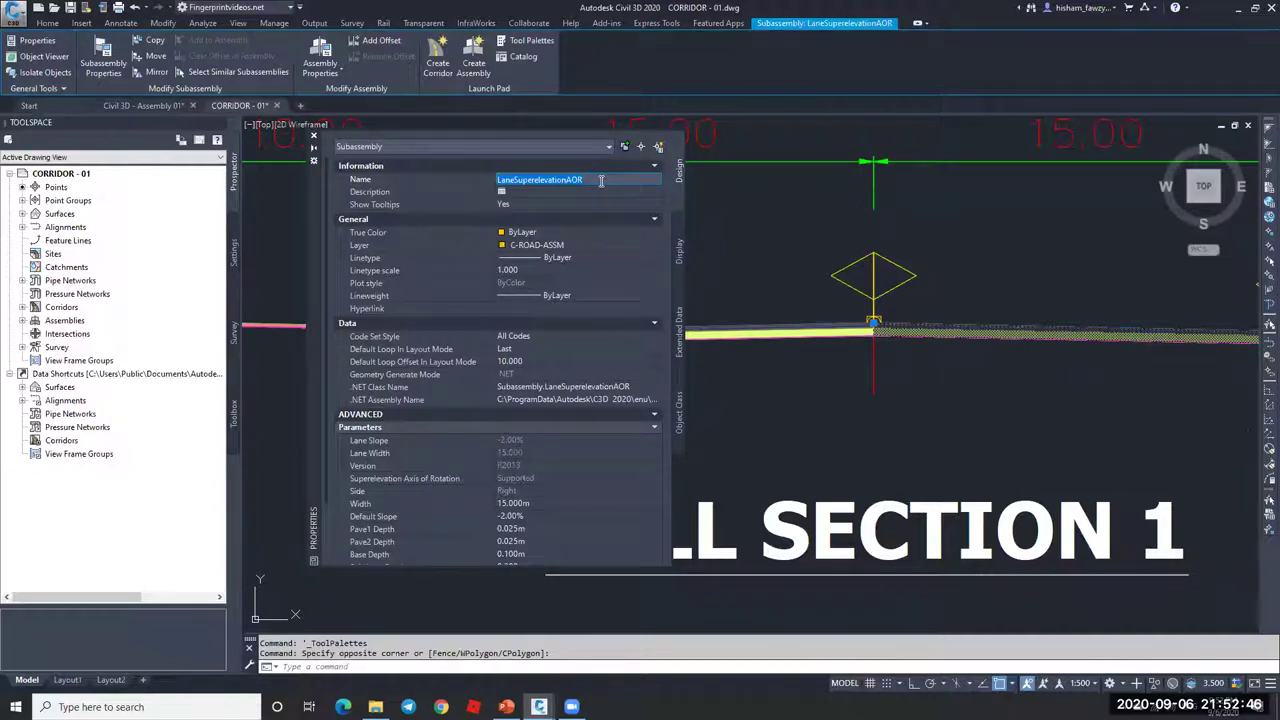
pyautogui.click(596, 178)
pyautogui.doubleClick(596, 178)
pyautogui.write('Rt')
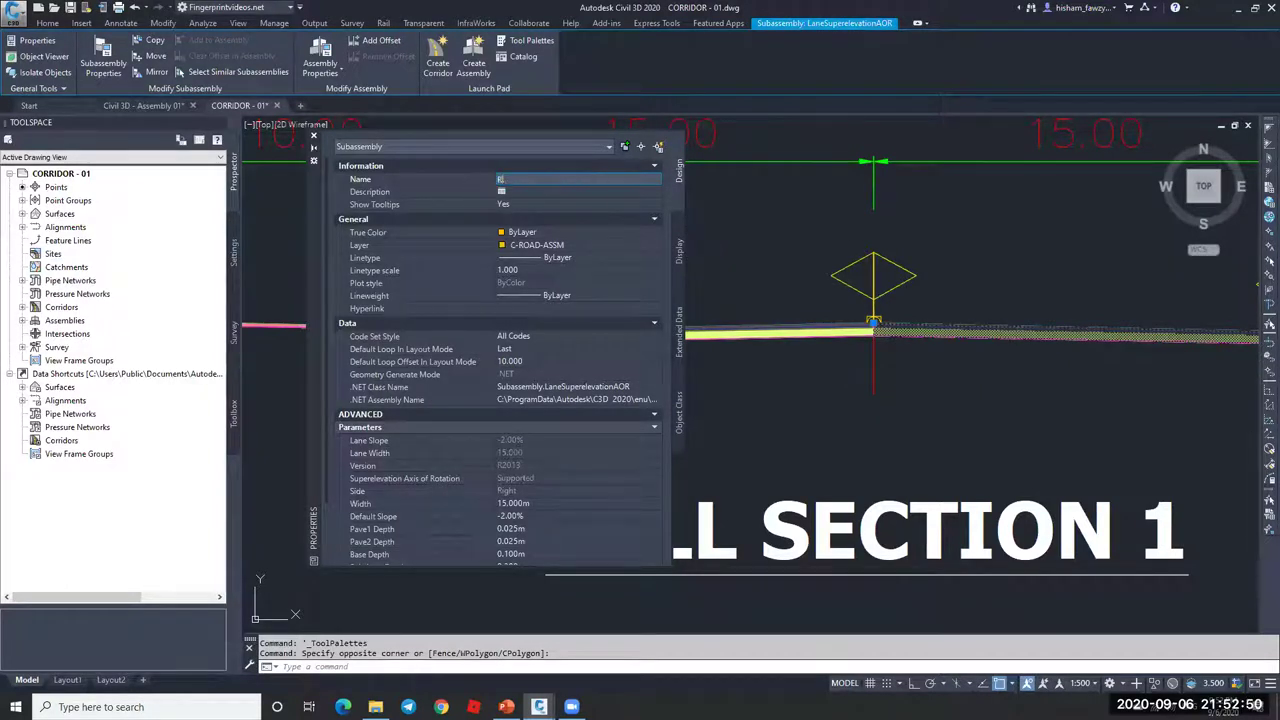
pyautogui.write('-Lane')
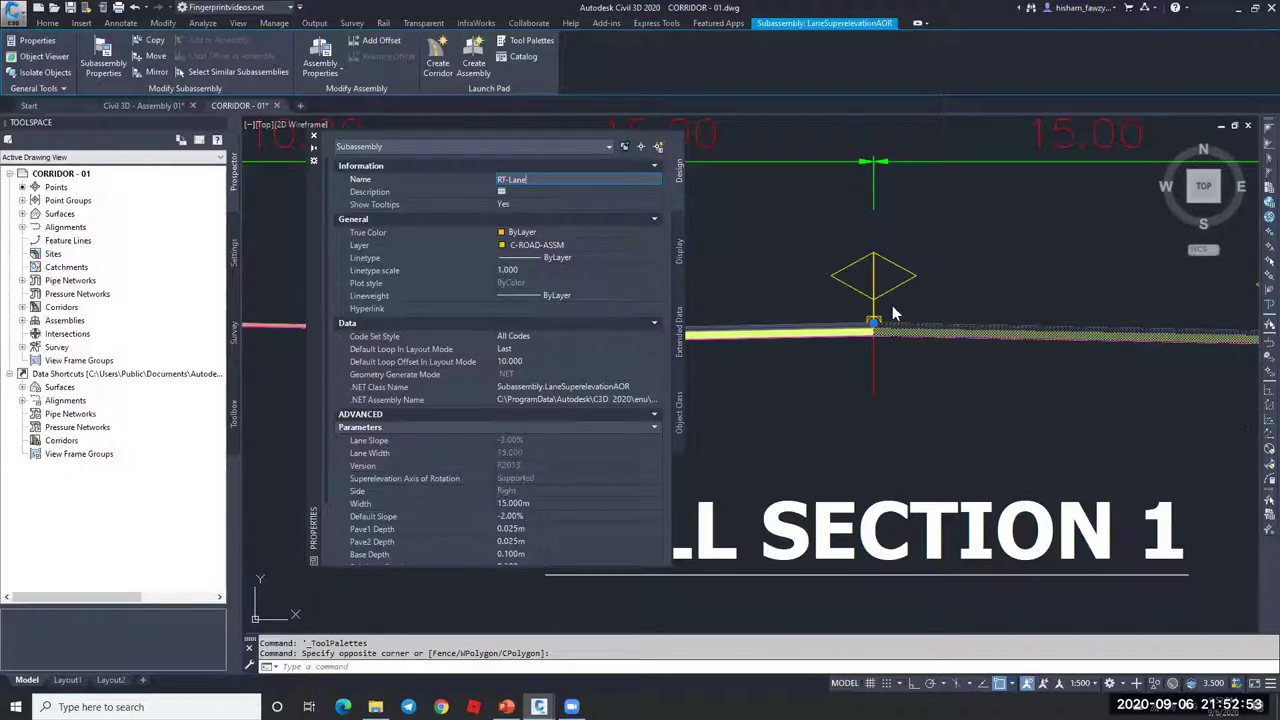
pyautogui.press('Escape')
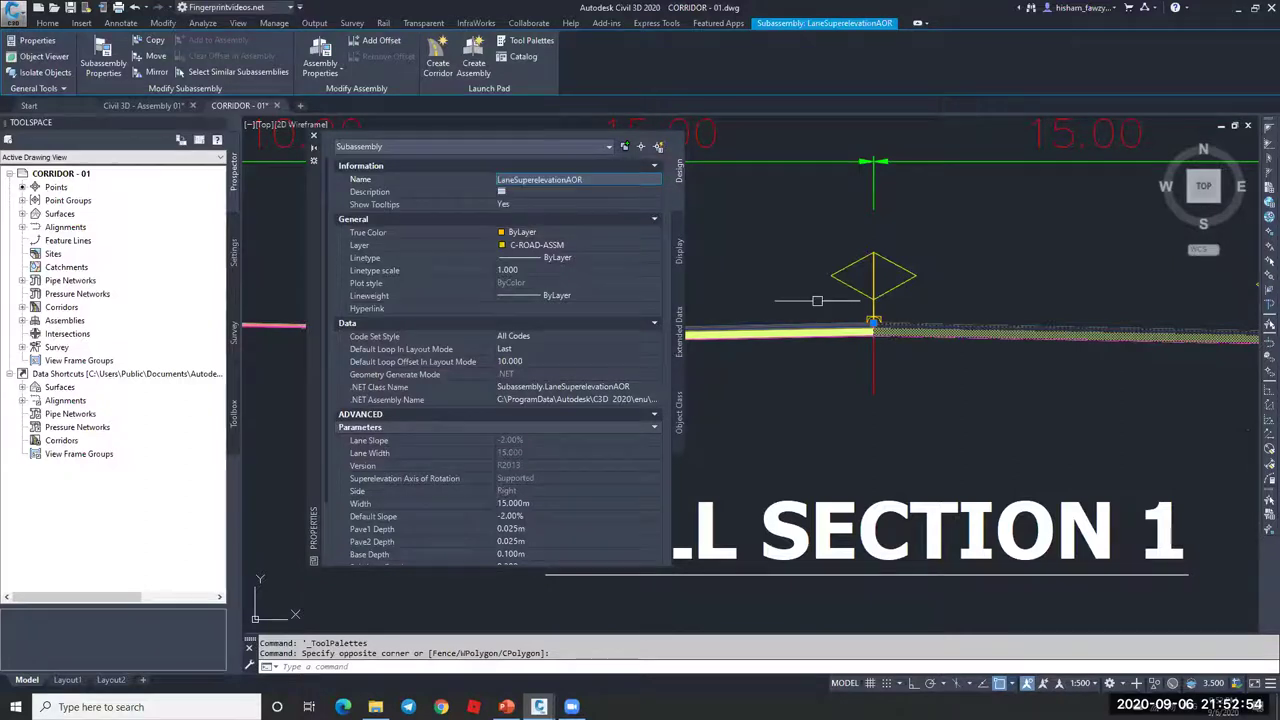
pyautogui.moveTo(594, 176); pyautogui.dragTo(458, 186)
pyautogui.write('RT-')
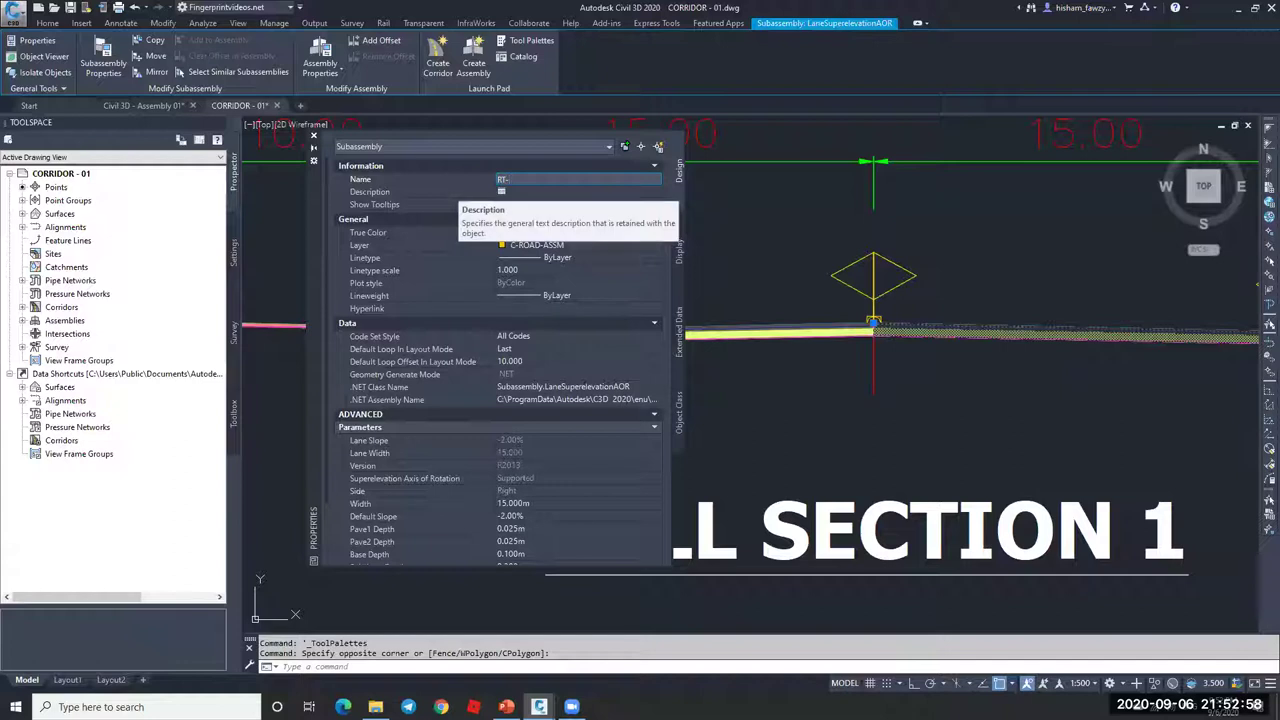
pyautogui.write('LANE')
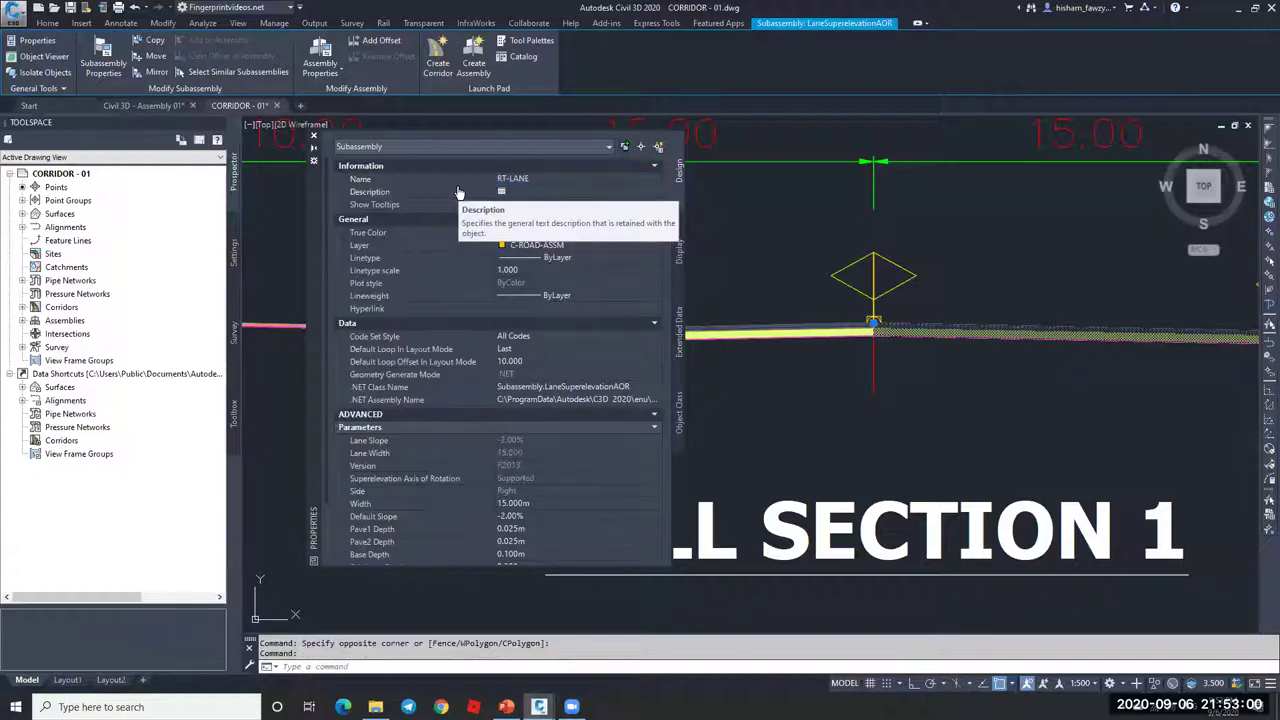
pyautogui.press('Return')
# - Rename the left lane subassembly to LT-LANE and close the Properties palette
pyautogui.press('Escape')
pyautogui.hotkey('ctrl', 'z')
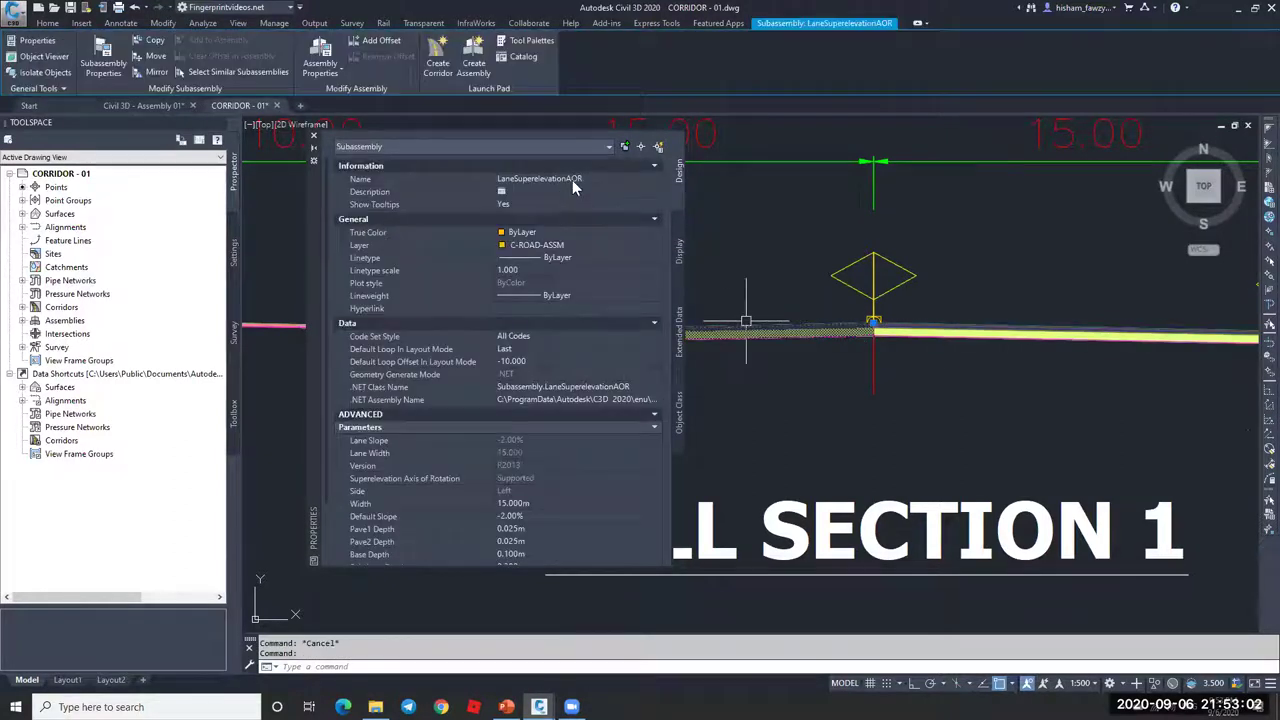
pyautogui.click(580, 180)
pyautogui.write('LT-LA')
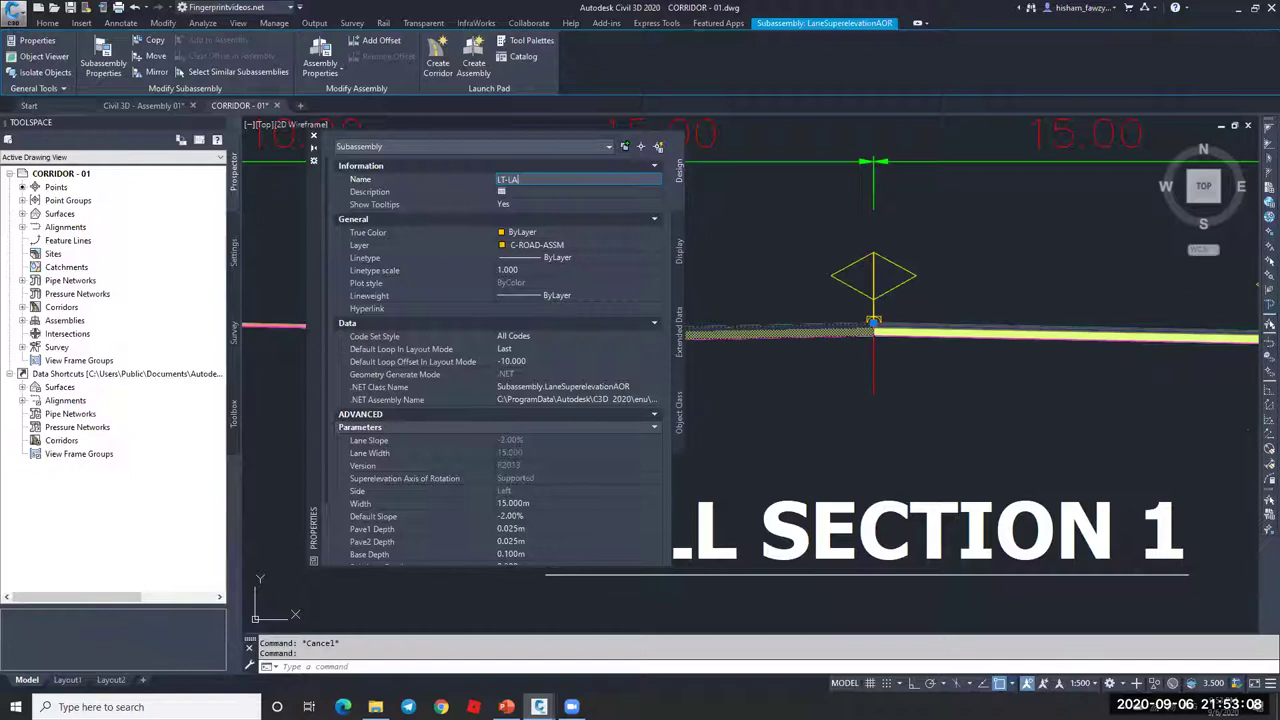
pyautogui.press('Return')
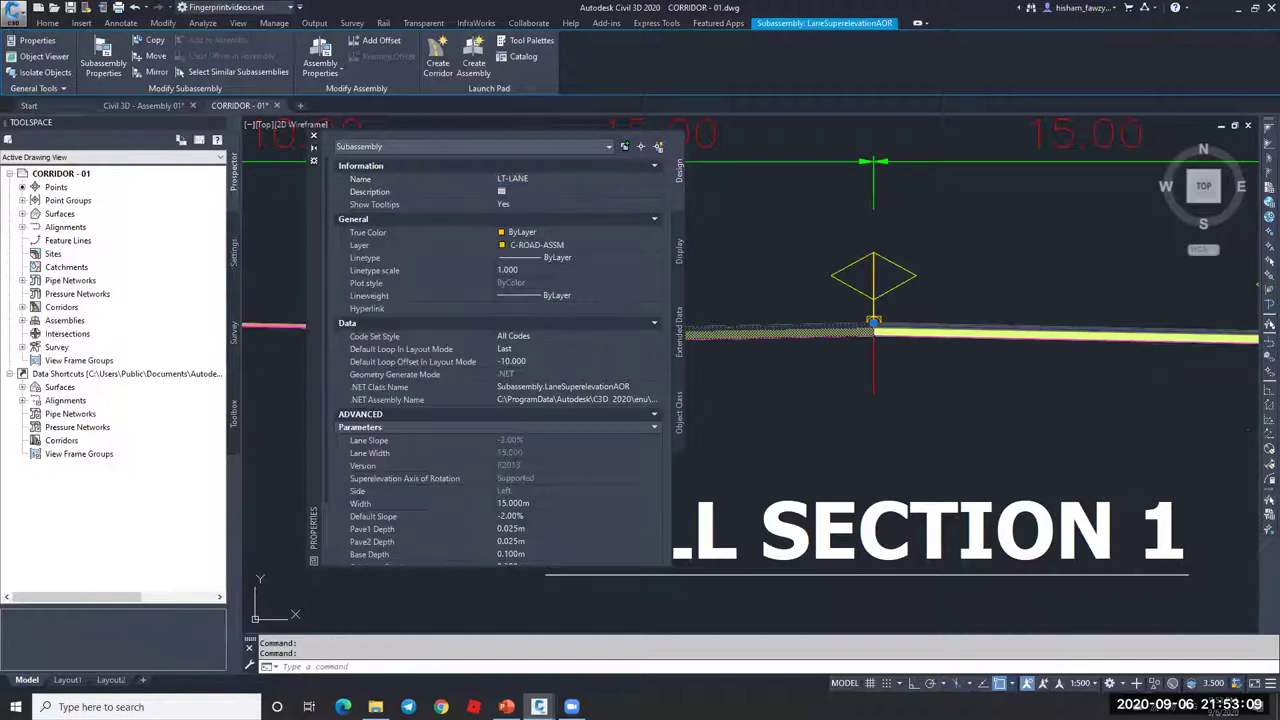
pyautogui.click(313, 135)
pyautogui.scroll(-7, 1100, 335)
pyautogui.click(694, 320)
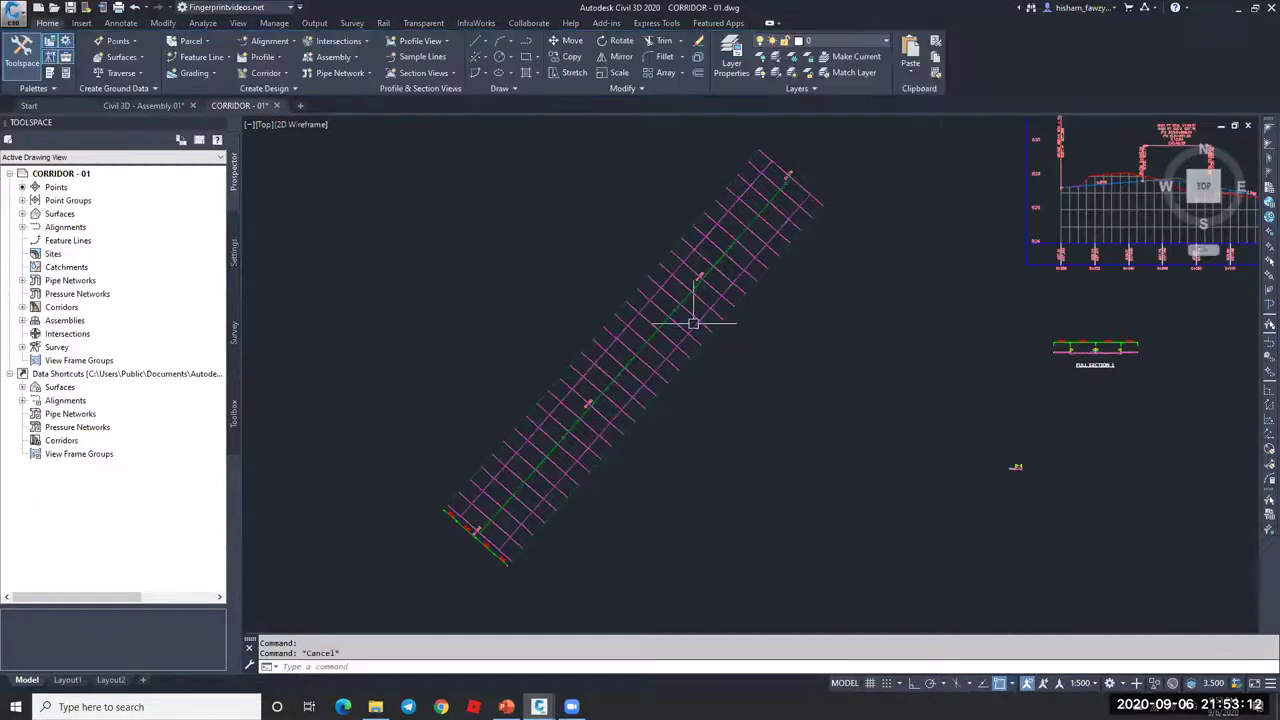
pyautogui.scroll(5, 694, 300)
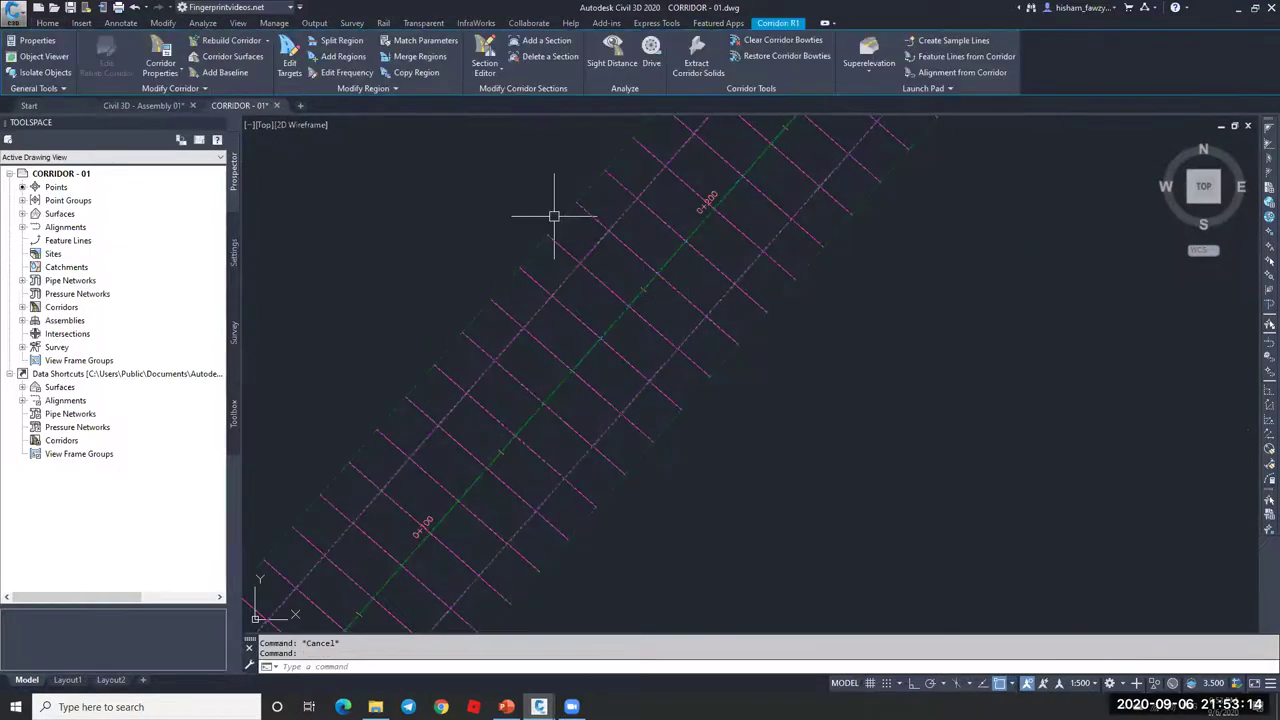
pyautogui.scroll(-3, 551, 211)
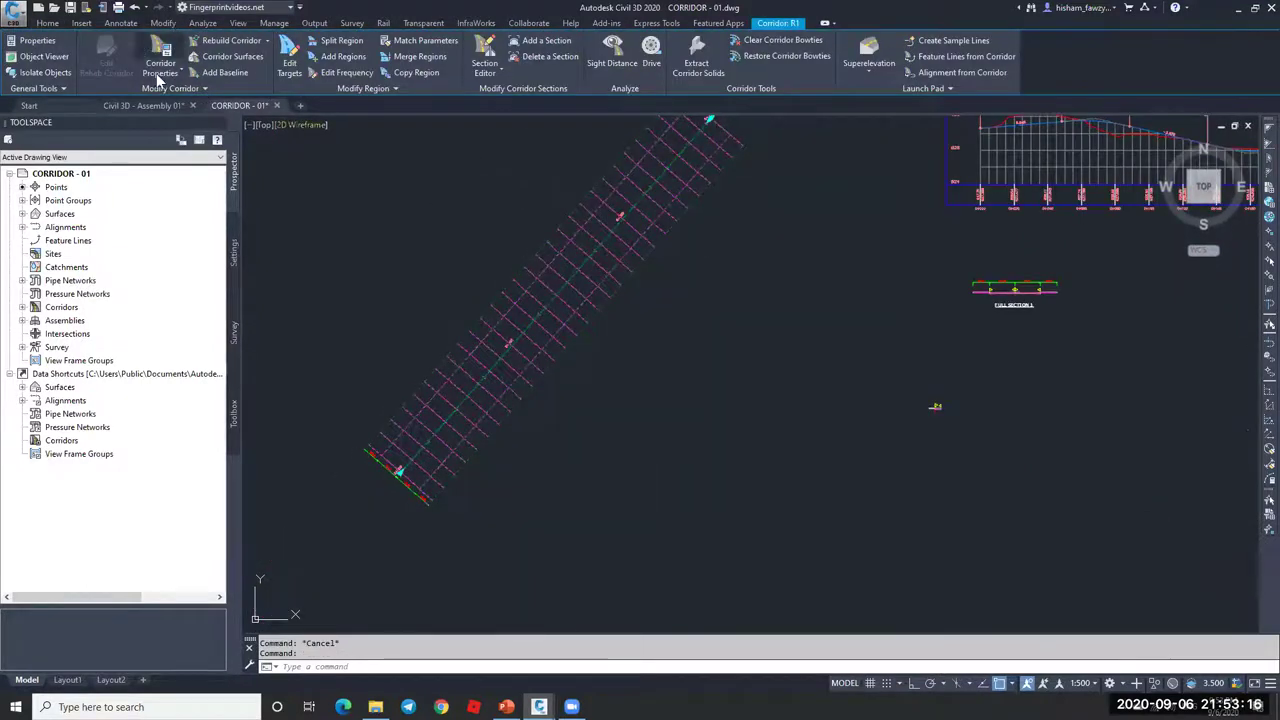
pyautogui.click(287, 57)
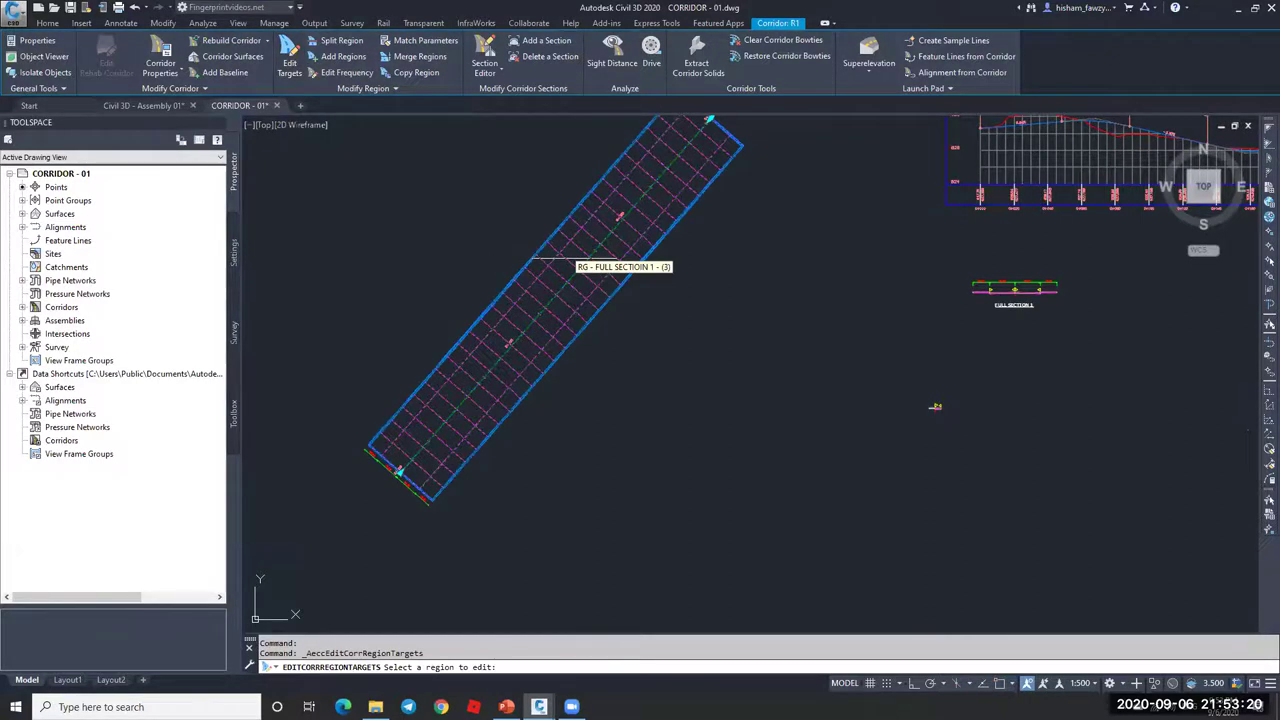
pyautogui.click(617, 323)
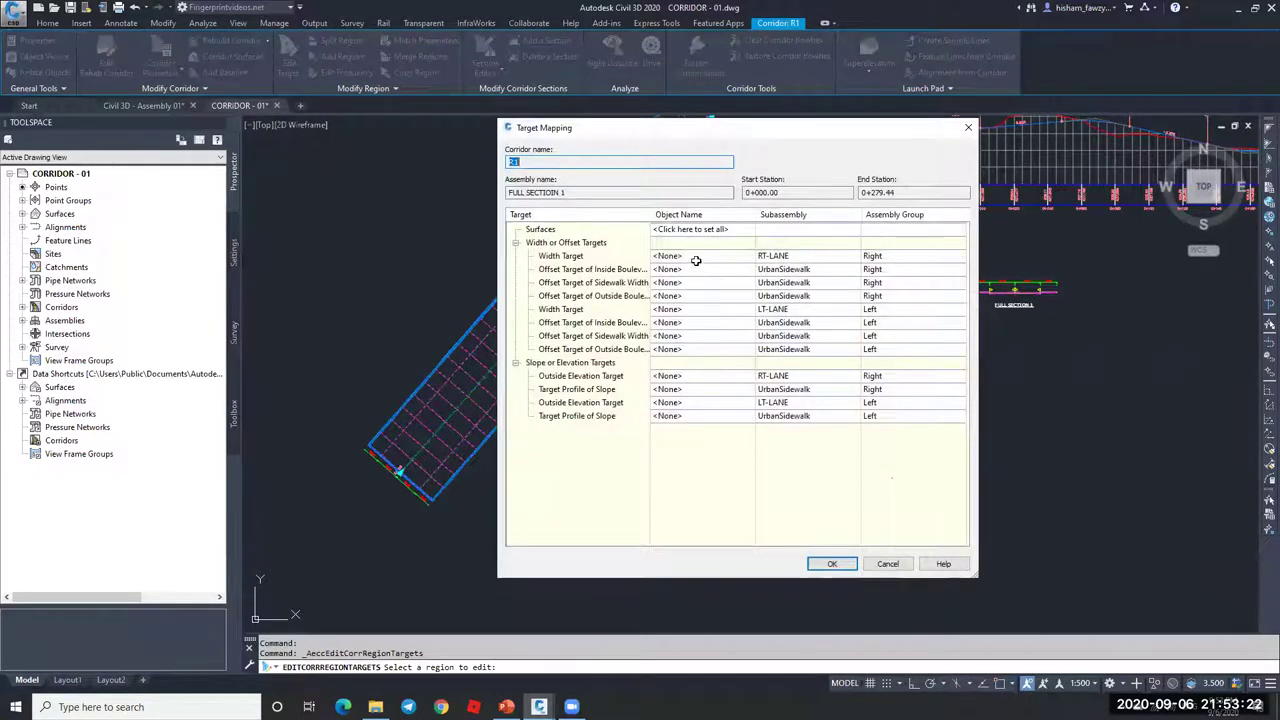
pyautogui.click(663, 256)
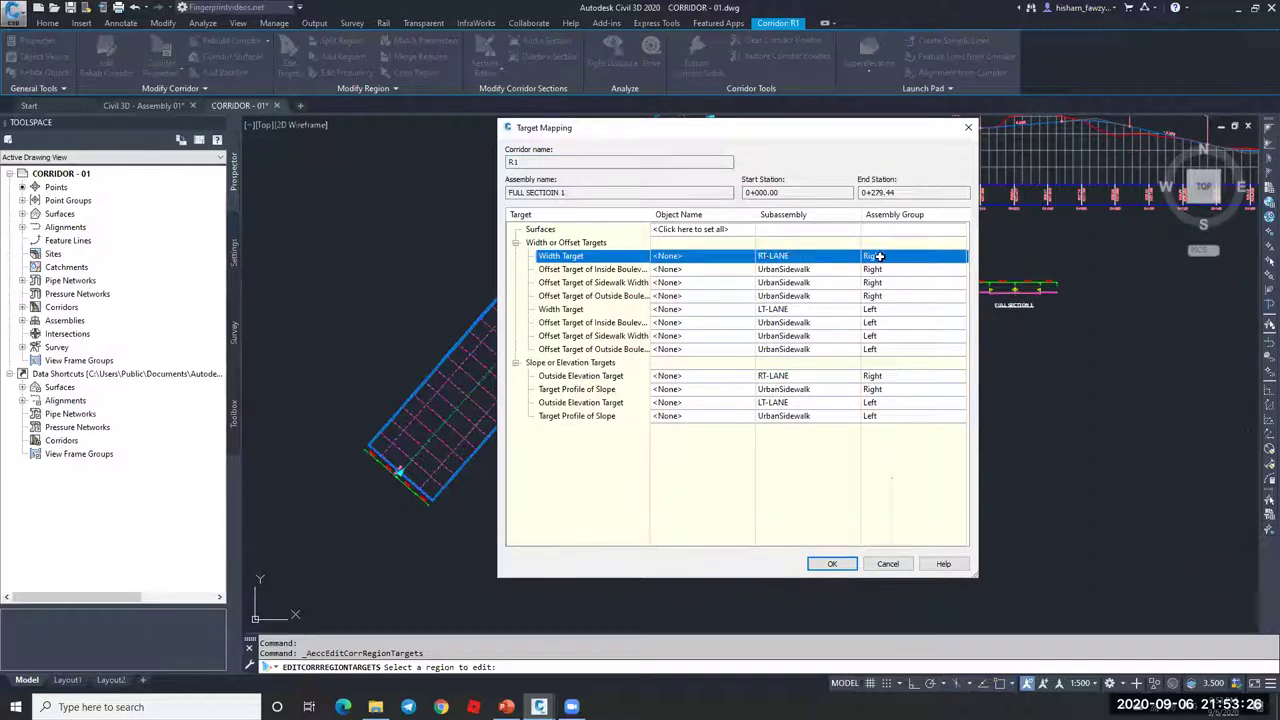
pyautogui.click(798, 310)
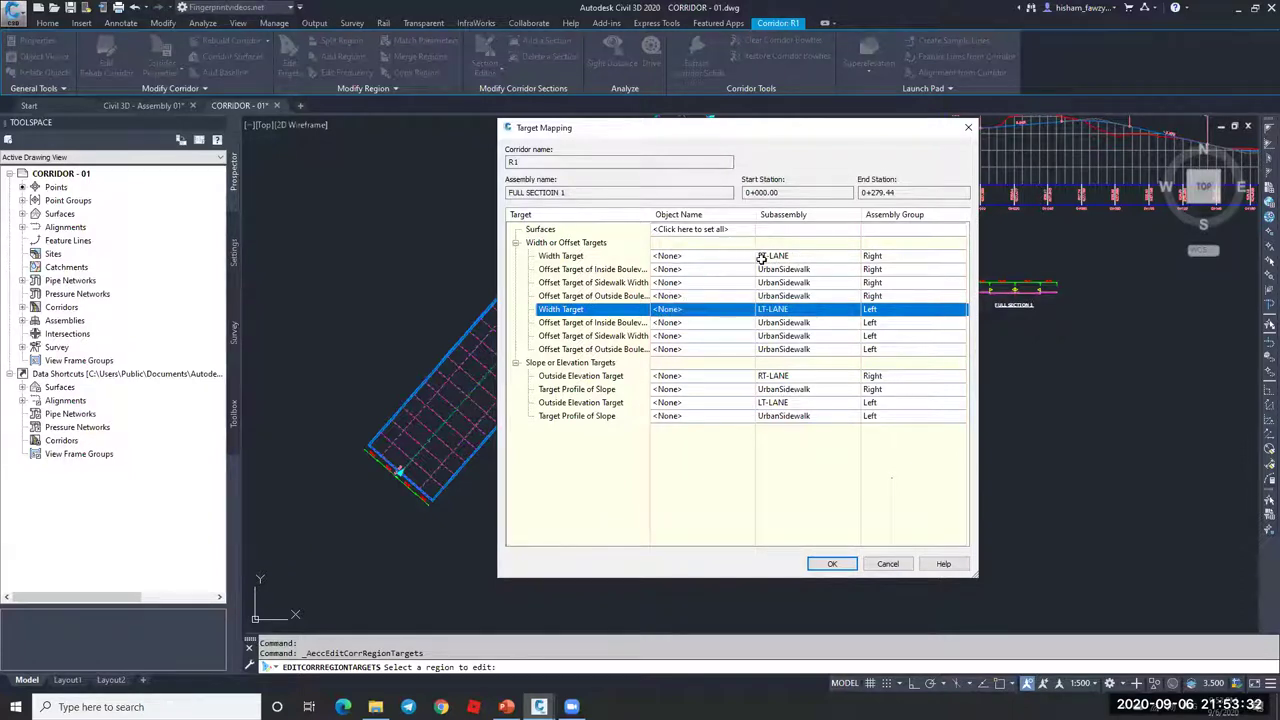
# - Close the current target mapping and go to the Assembly 01 drawing
pyautogui.click(831, 563)
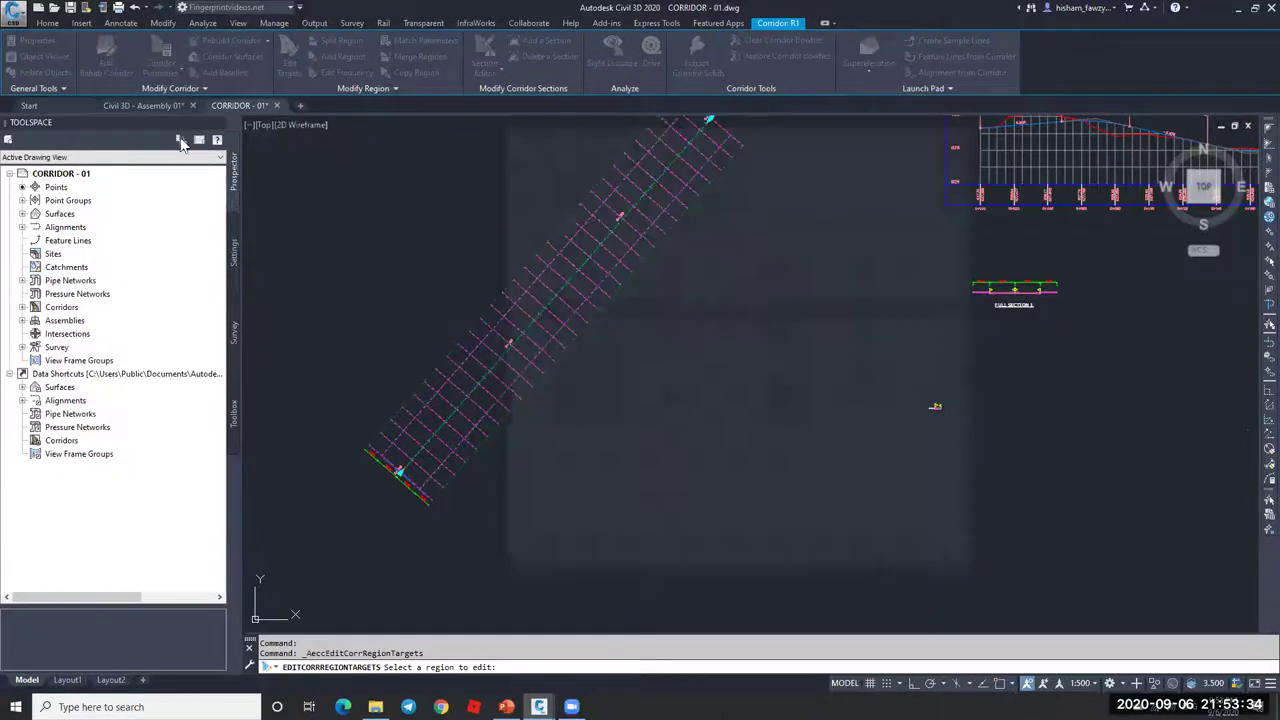
pyautogui.click(160, 105)
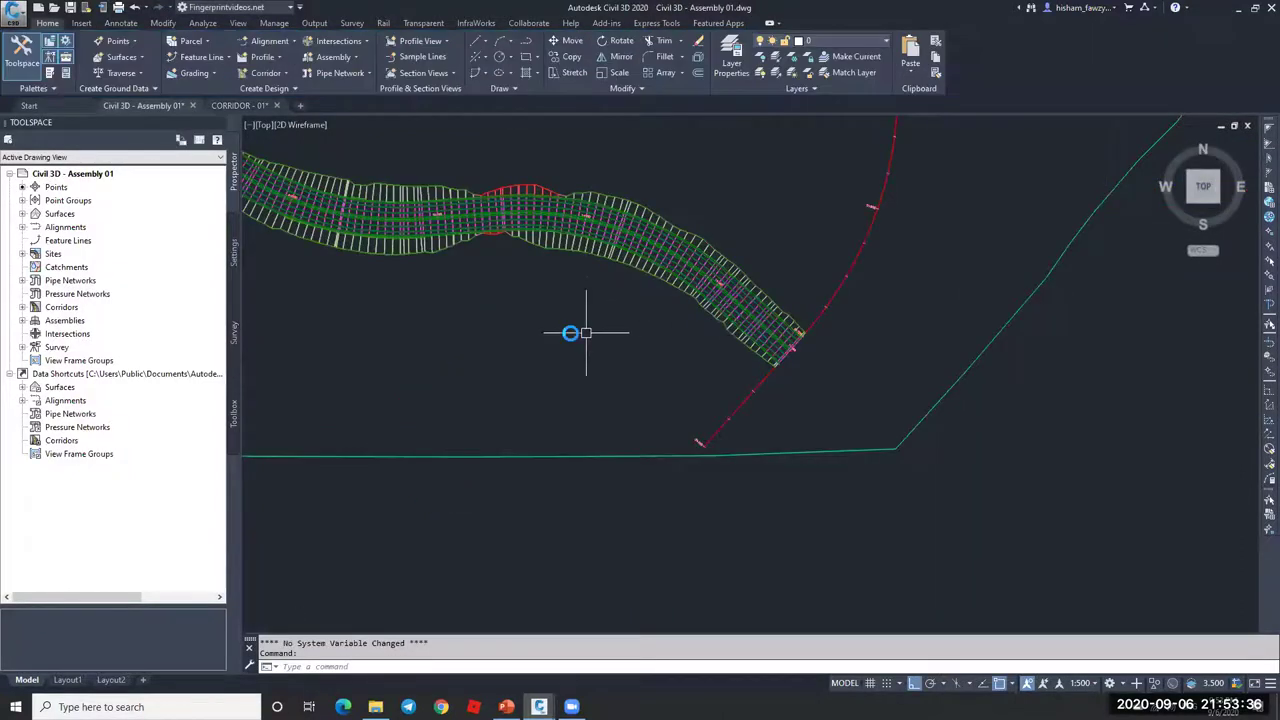
pyautogui.scroll(8, 773, 302)
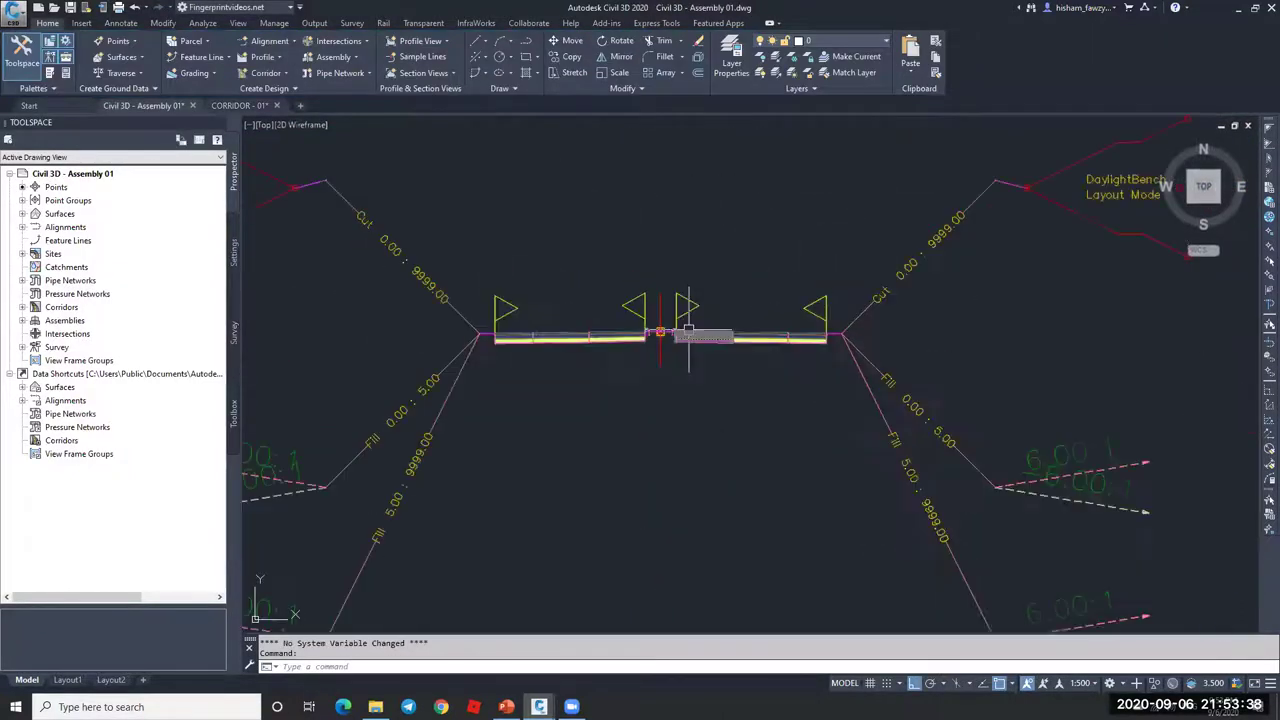
pyautogui.scroll(-5, 592, 338)
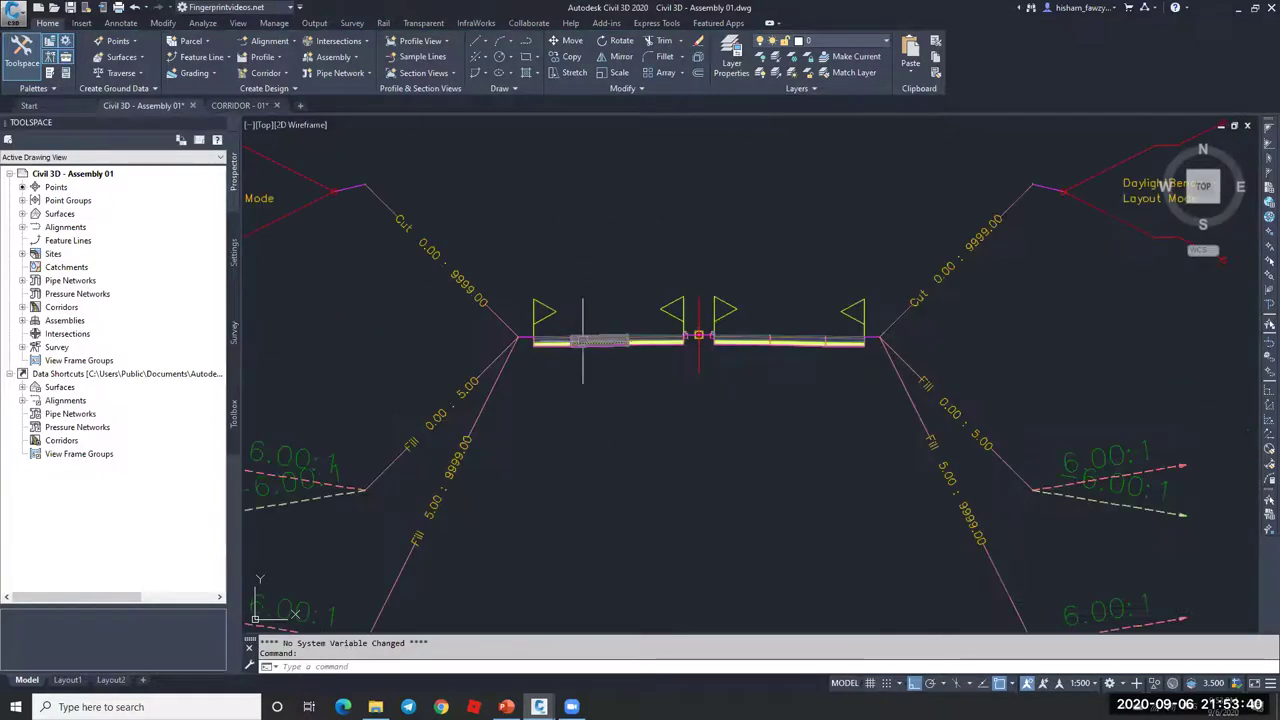
pyautogui.scroll(-4, 718, 347)
pyautogui.scroll(-2, 718, 347)
pyautogui.scroll(6, 375, 368)
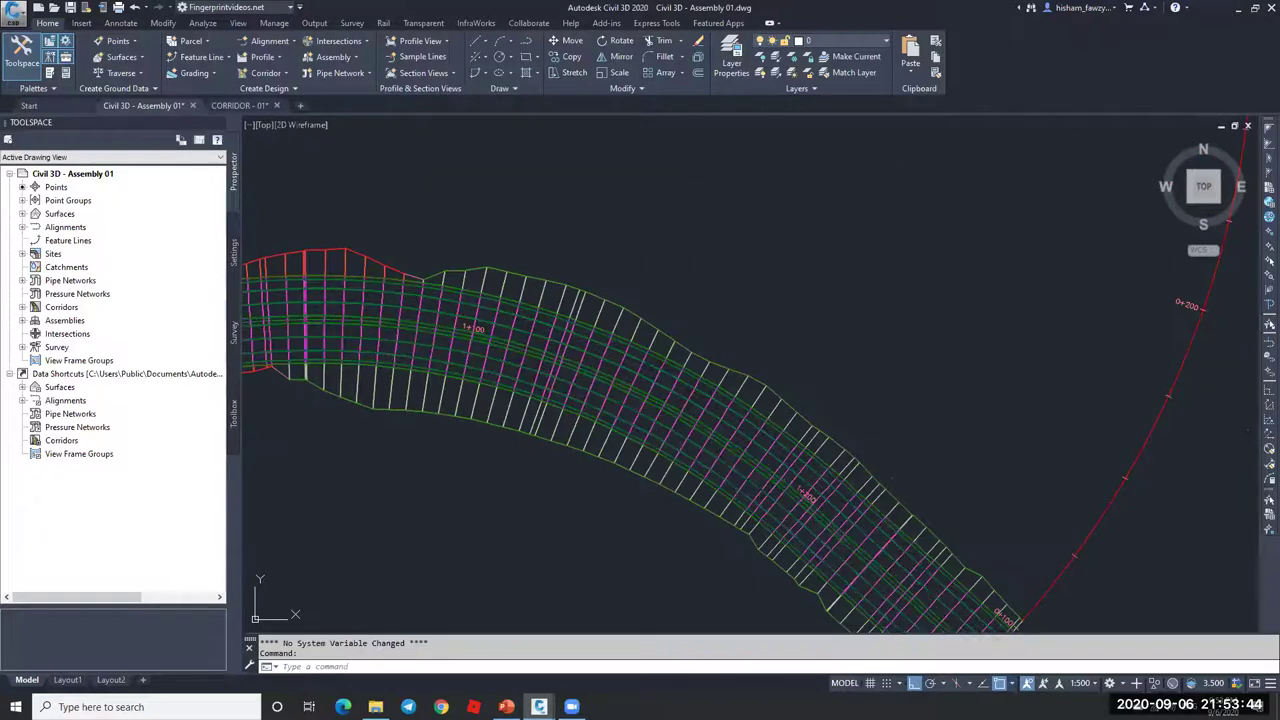
# - Open target mapping for a corridor region and confirm the right-side width and offset targets are unassigned
pyautogui.click(423, 349)
pyautogui.click(740, 282)
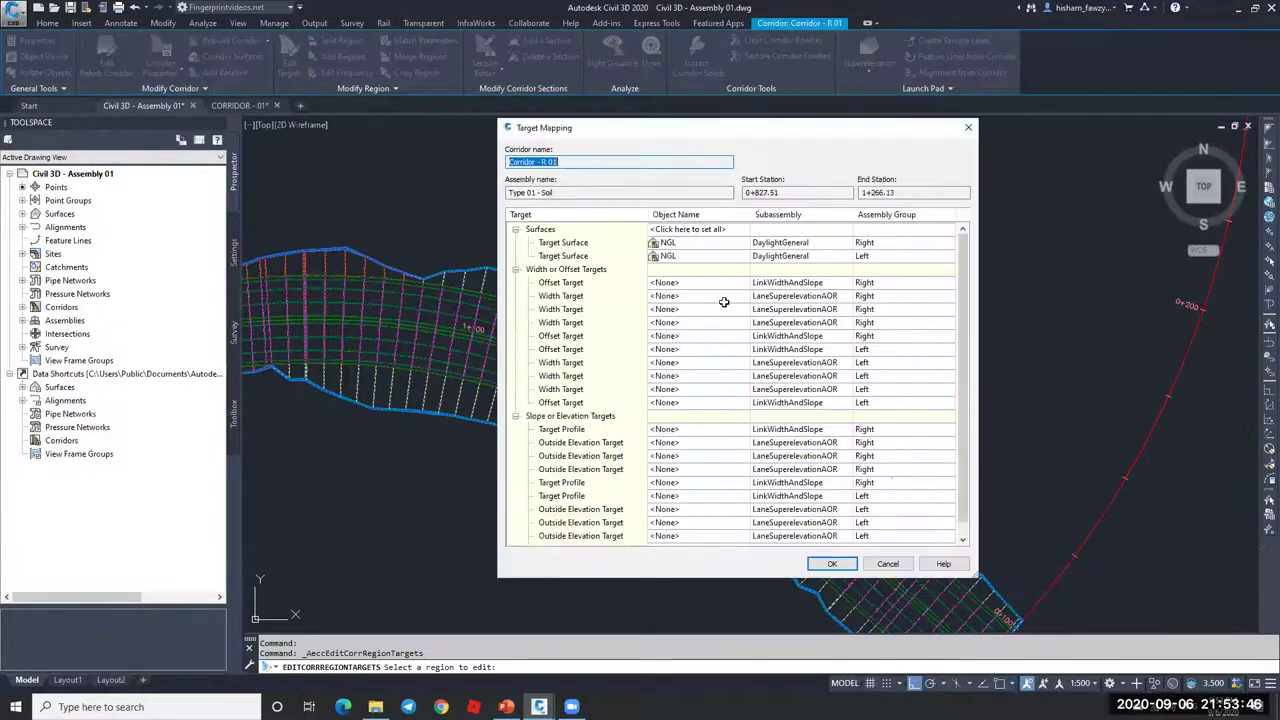
pyautogui.click(700, 296)
pyautogui.press('Escape')
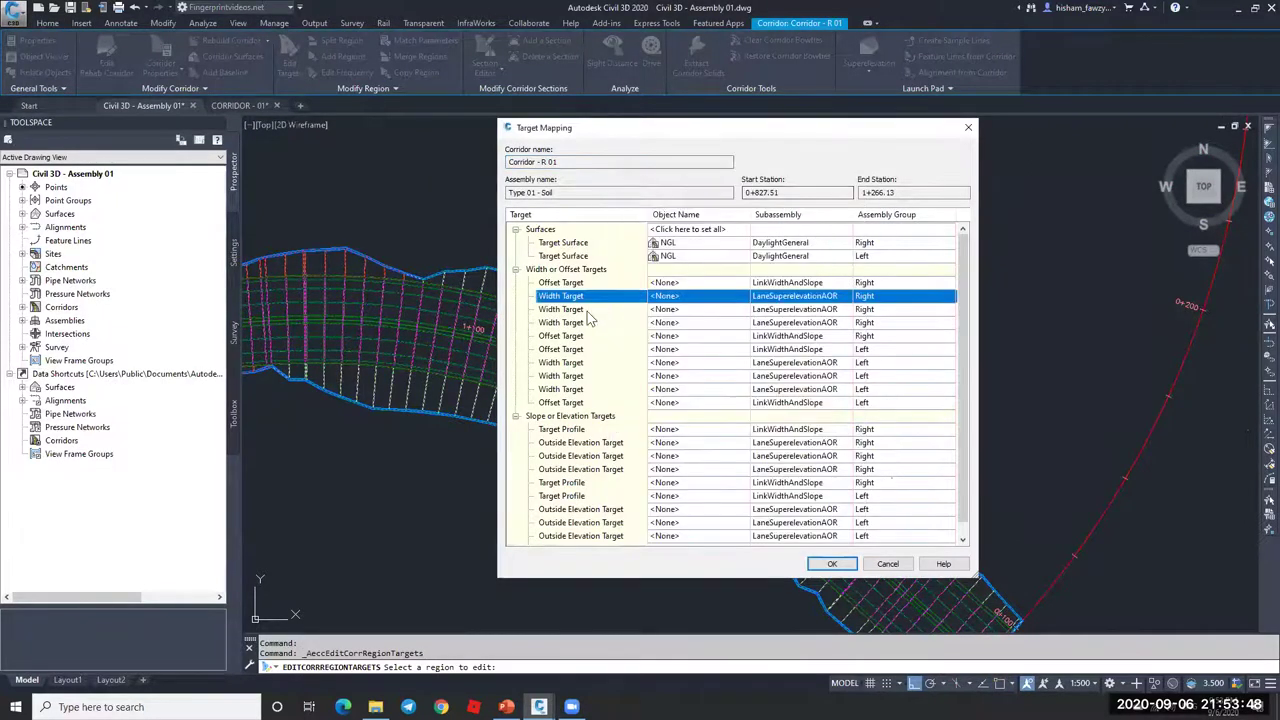
pyautogui.click(590, 319)
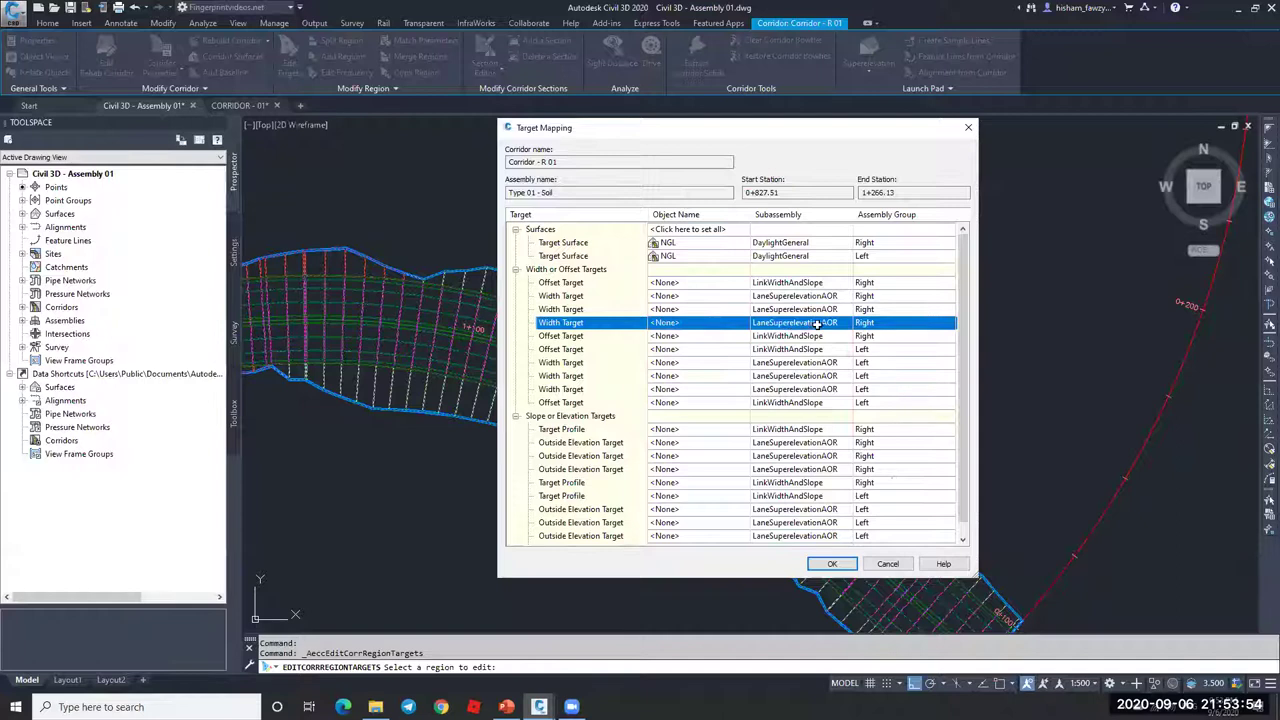
pyautogui.click(580, 284)
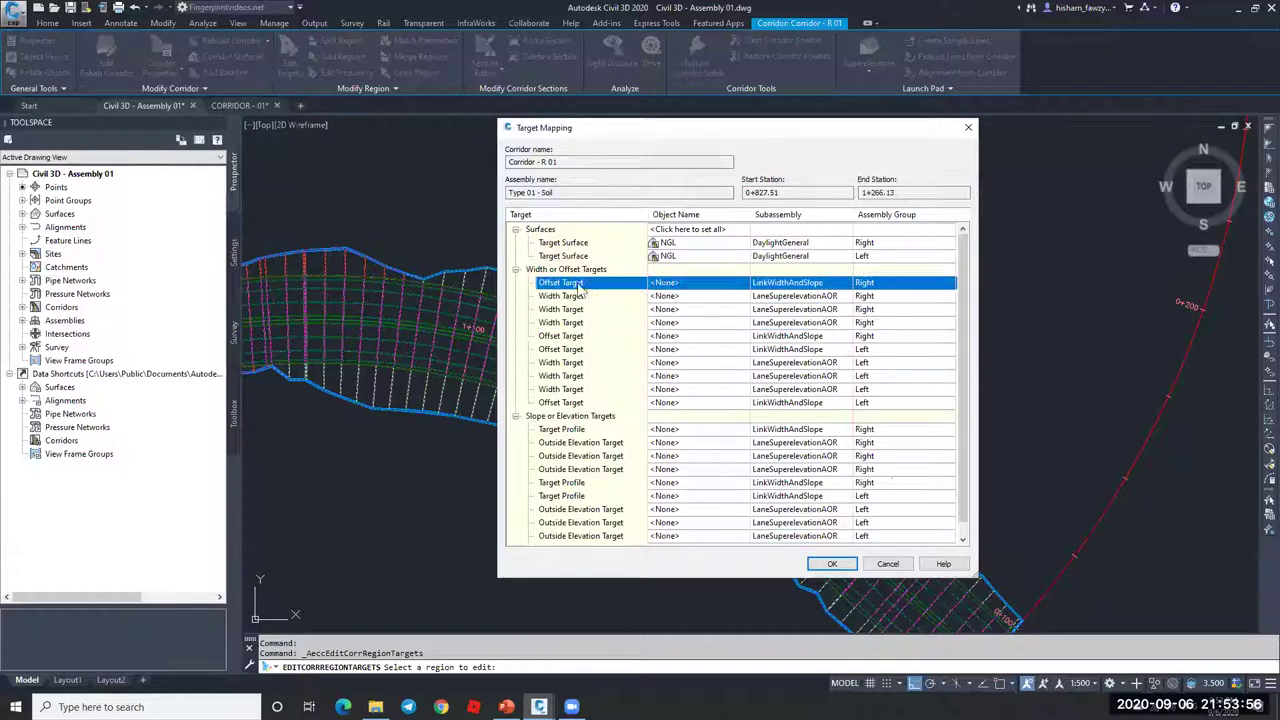
pyautogui.click(584, 297)
pyautogui.click(590, 310)
pyautogui.click(594, 323)
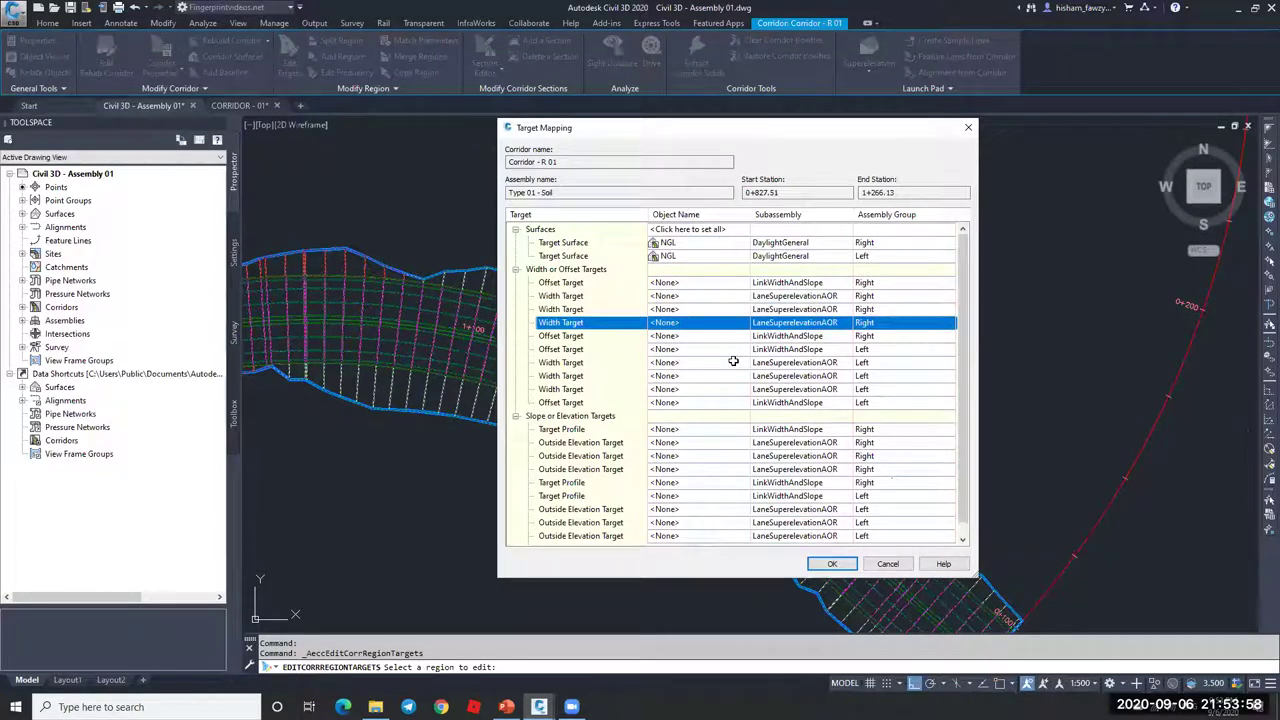
# - Confirm the left-side width and outside elevation targets are unassigned, then return to CORRIDOR - 01
pyautogui.click(610, 376)
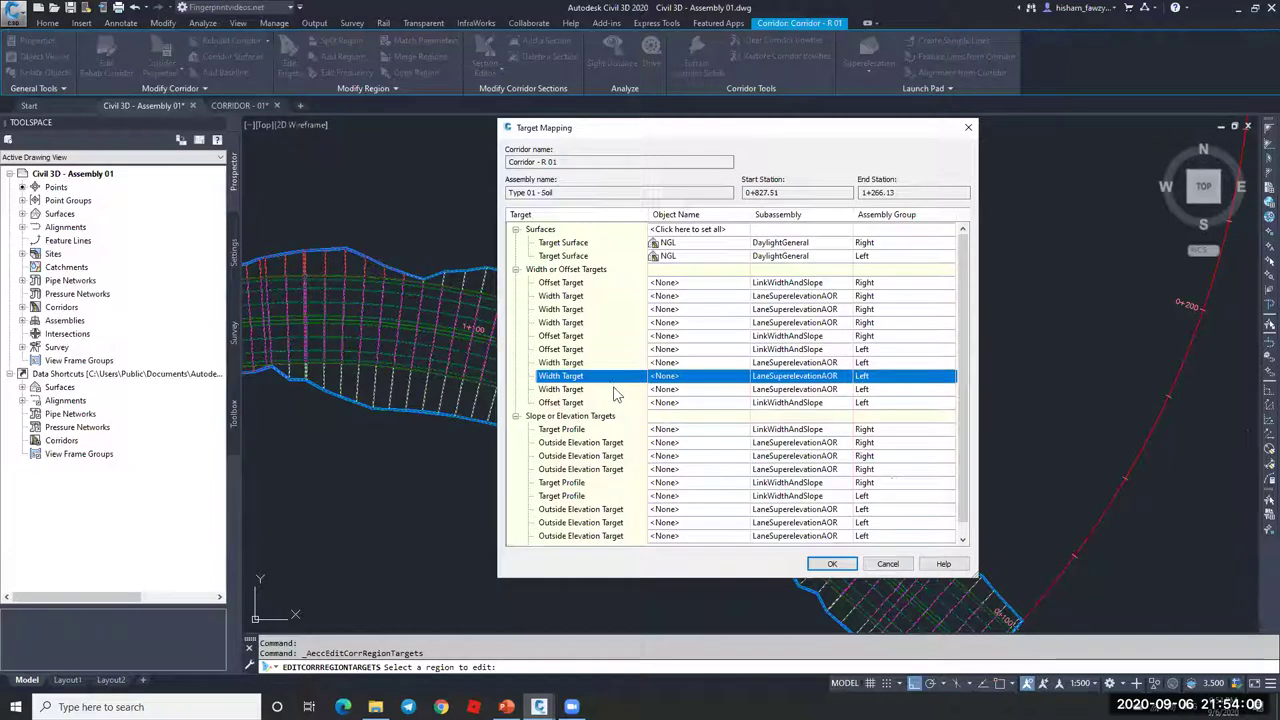
pyautogui.click(615, 390)
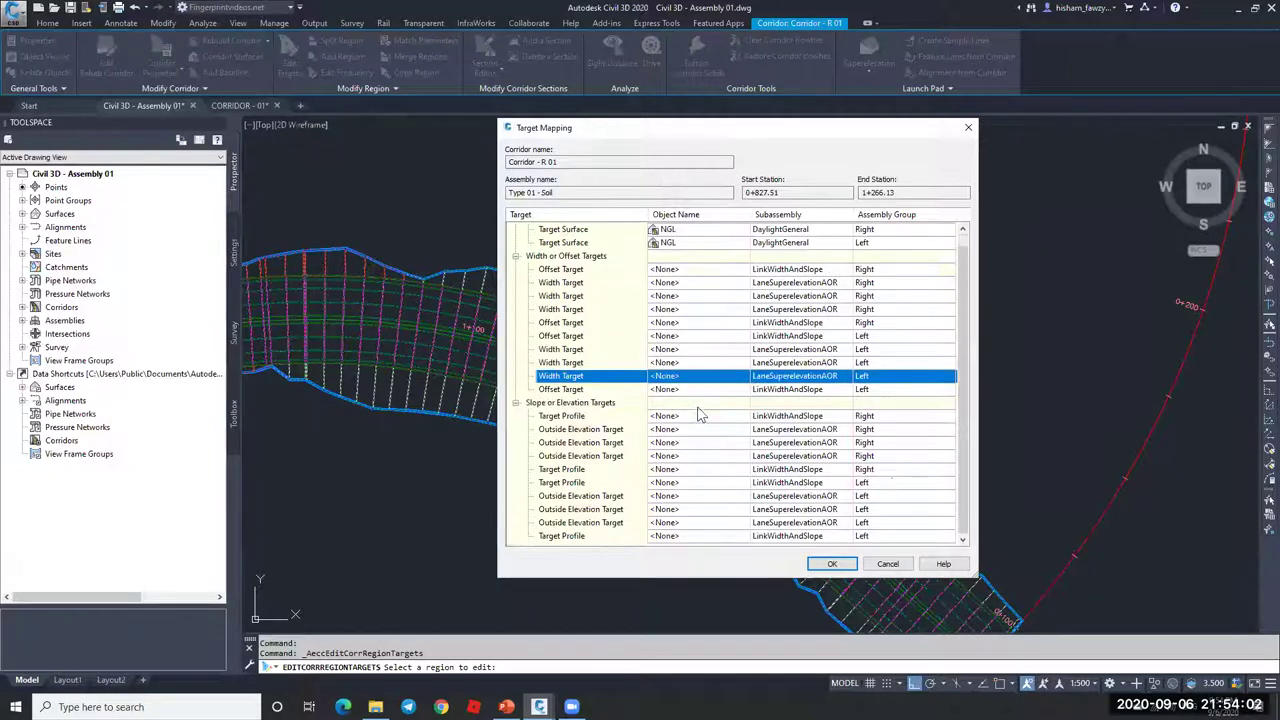
pyautogui.scroll(-1, 682, 349)
pyautogui.click(591, 270)
pyautogui.click(576, 285)
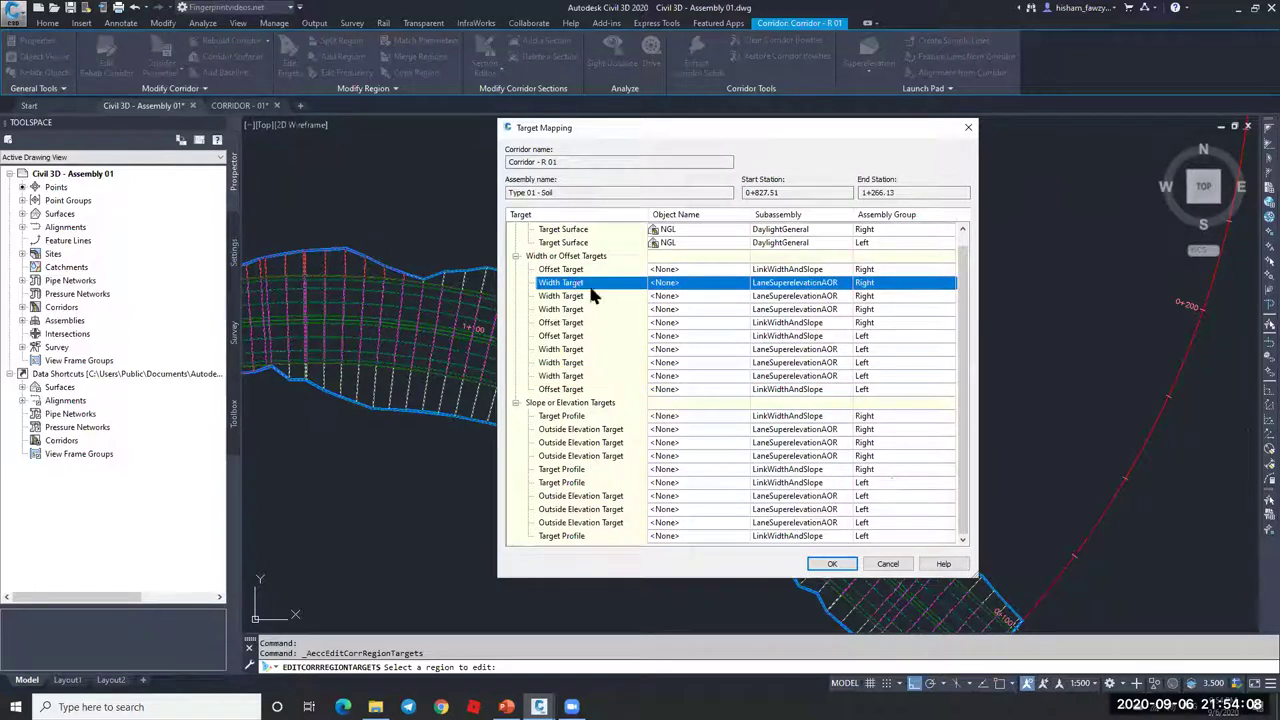
pyautogui.click(586, 458)
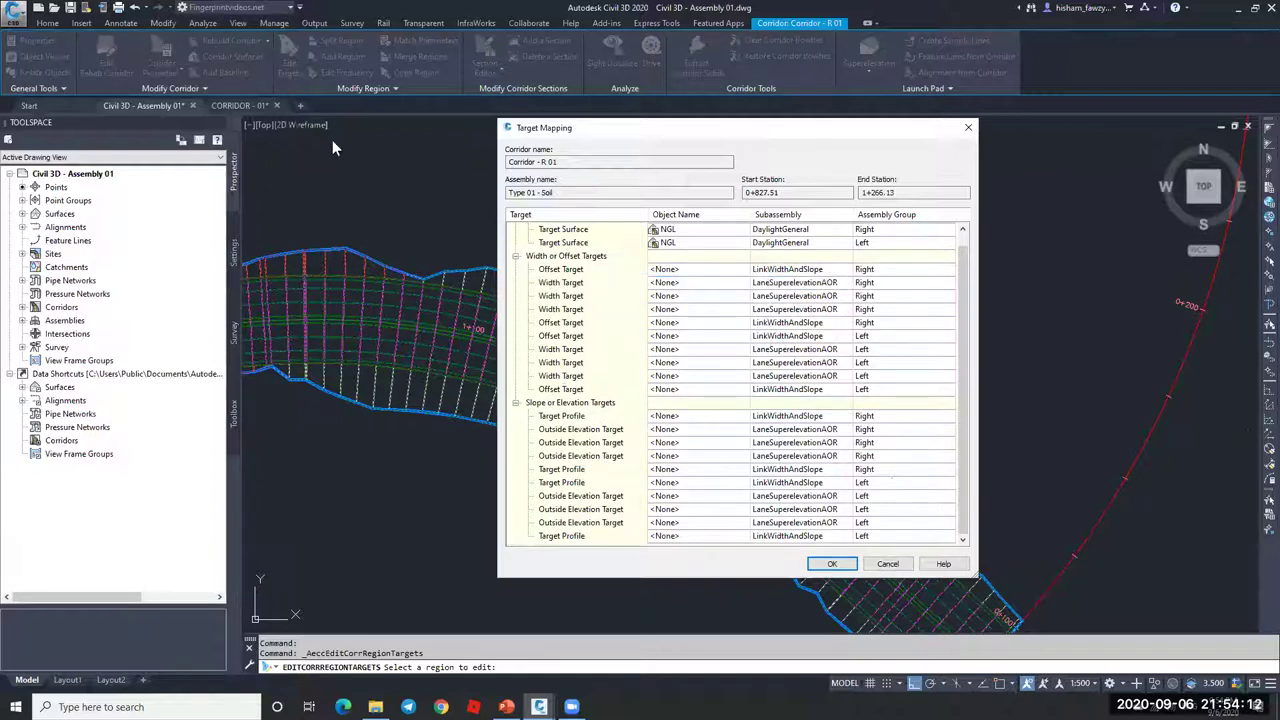
pyautogui.press('Return')
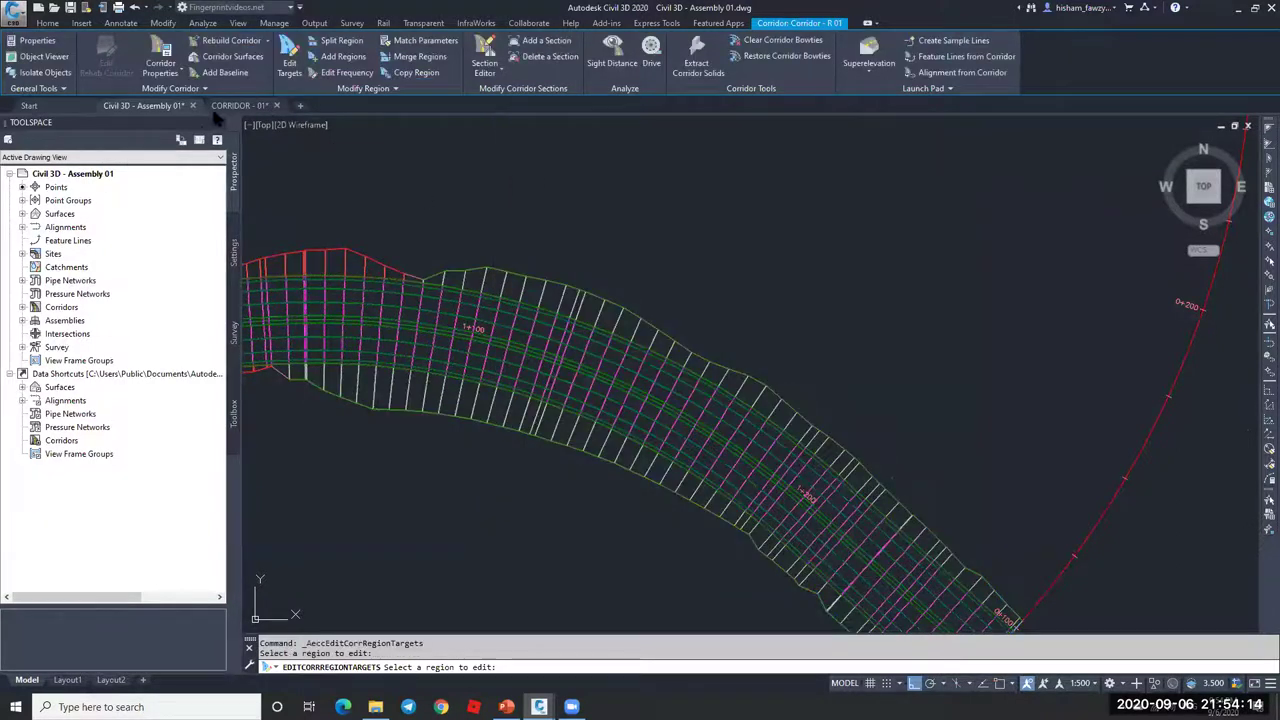
pyautogui.click(250, 106)
pyautogui.press('Escape')
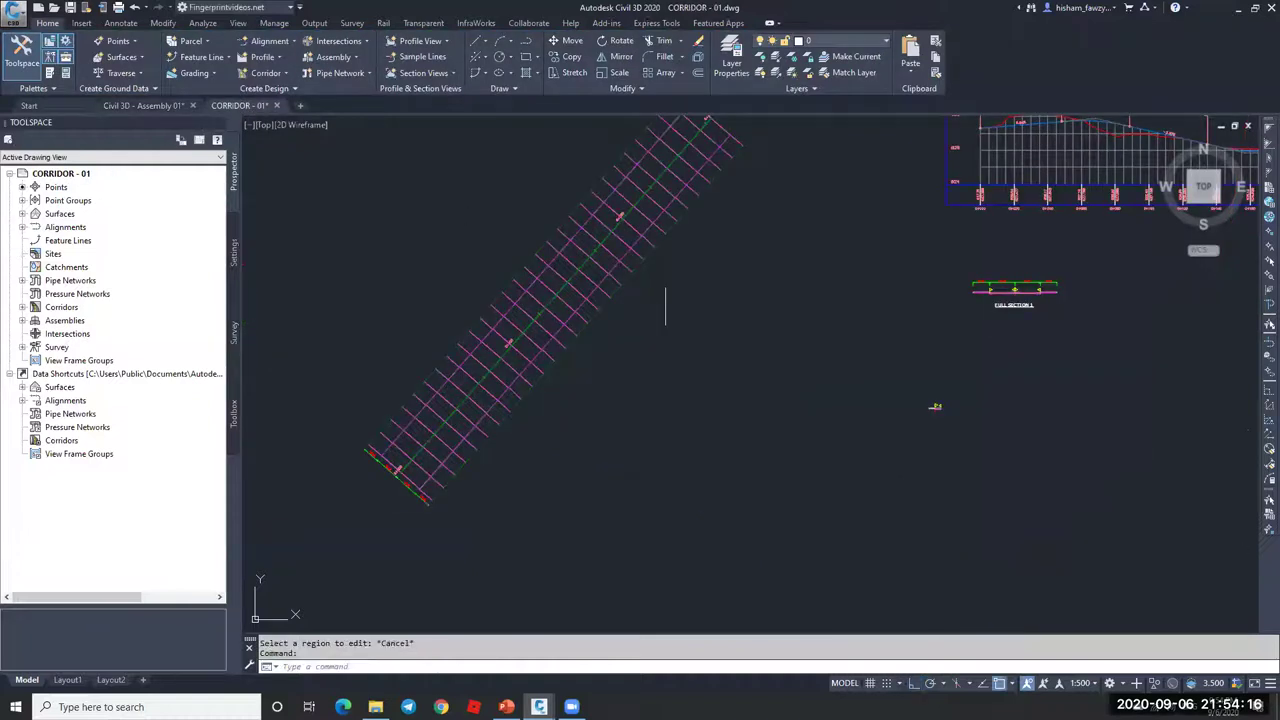
pyautogui.scroll(6, 567, 330)
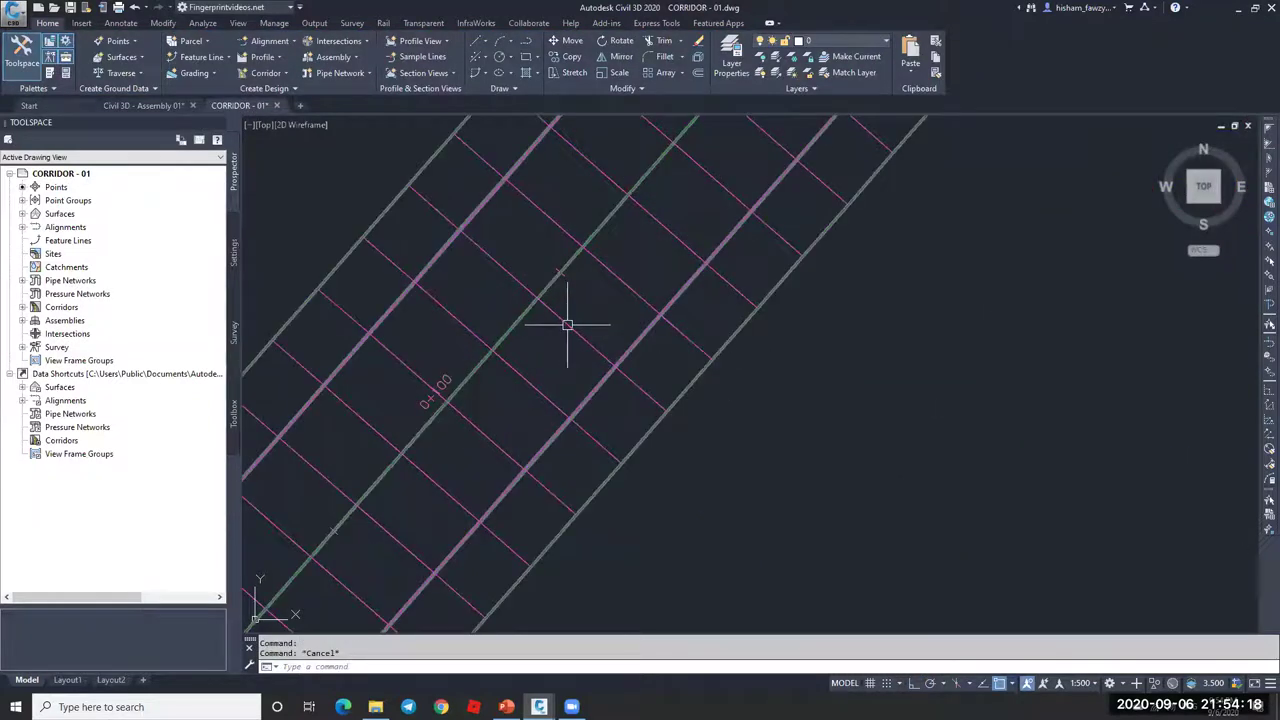
pyautogui.click(570, 330)
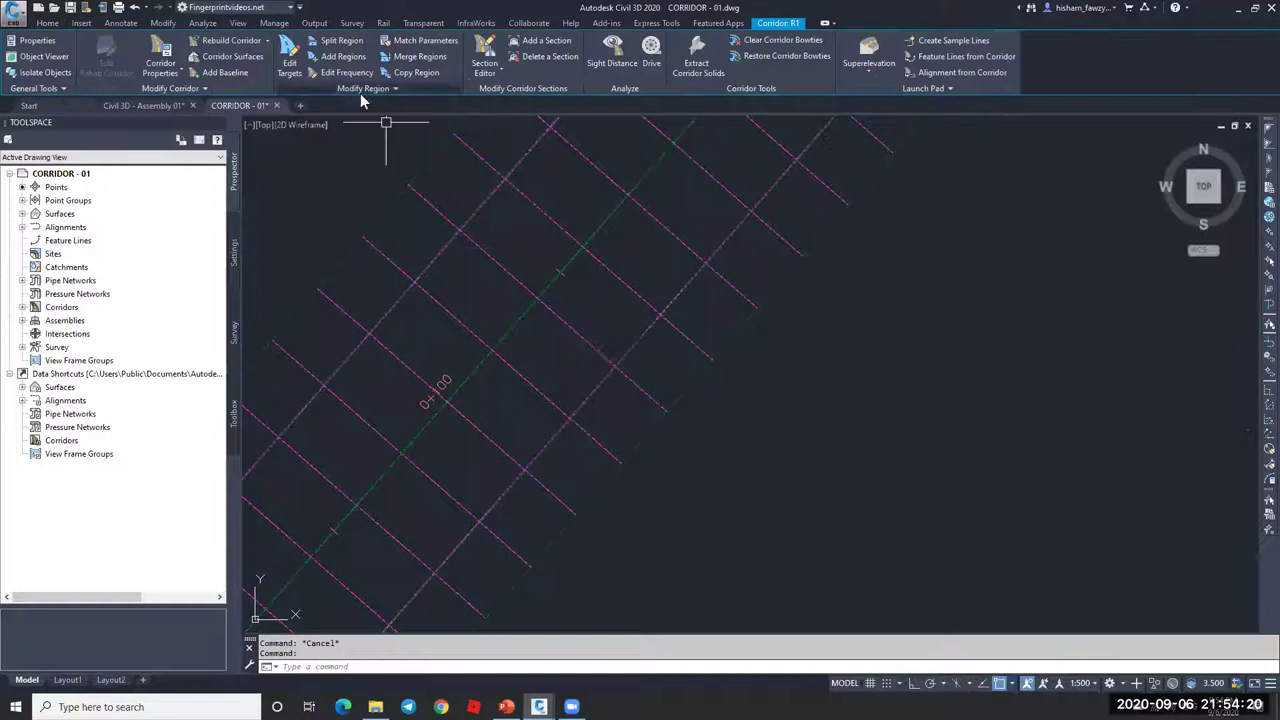
pyautogui.click(289, 65)
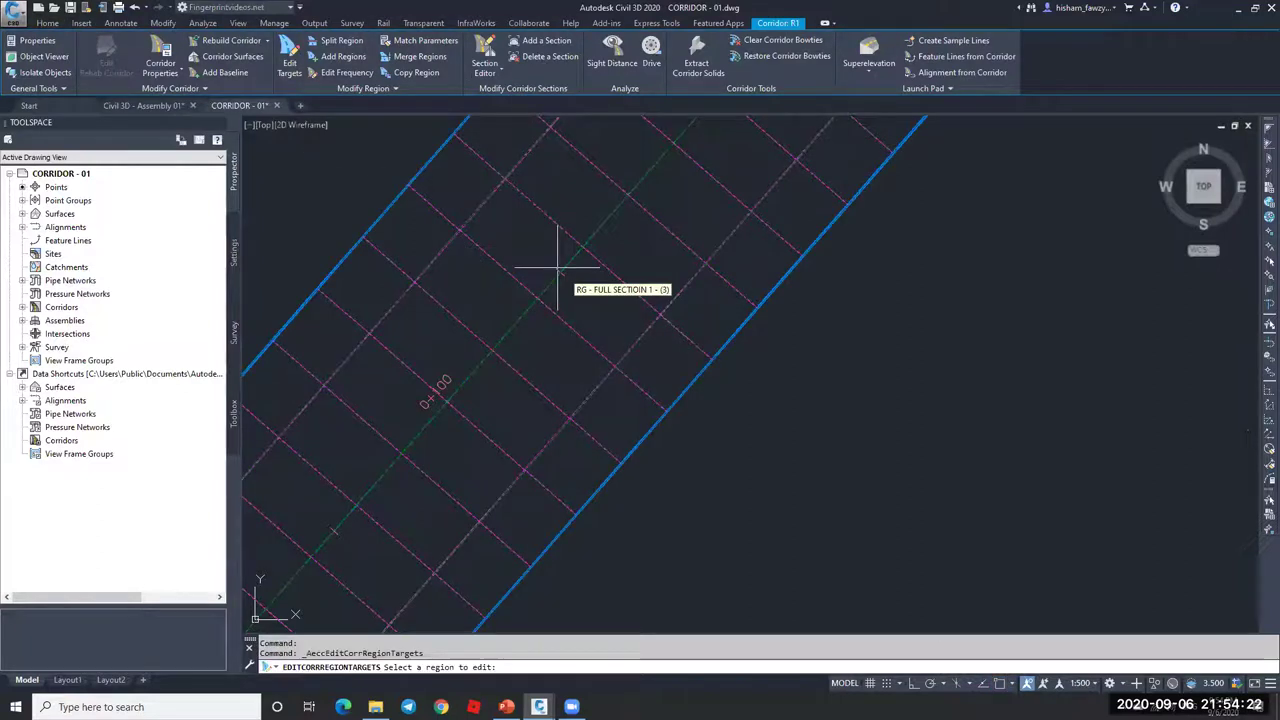
pyautogui.click(655, 320)
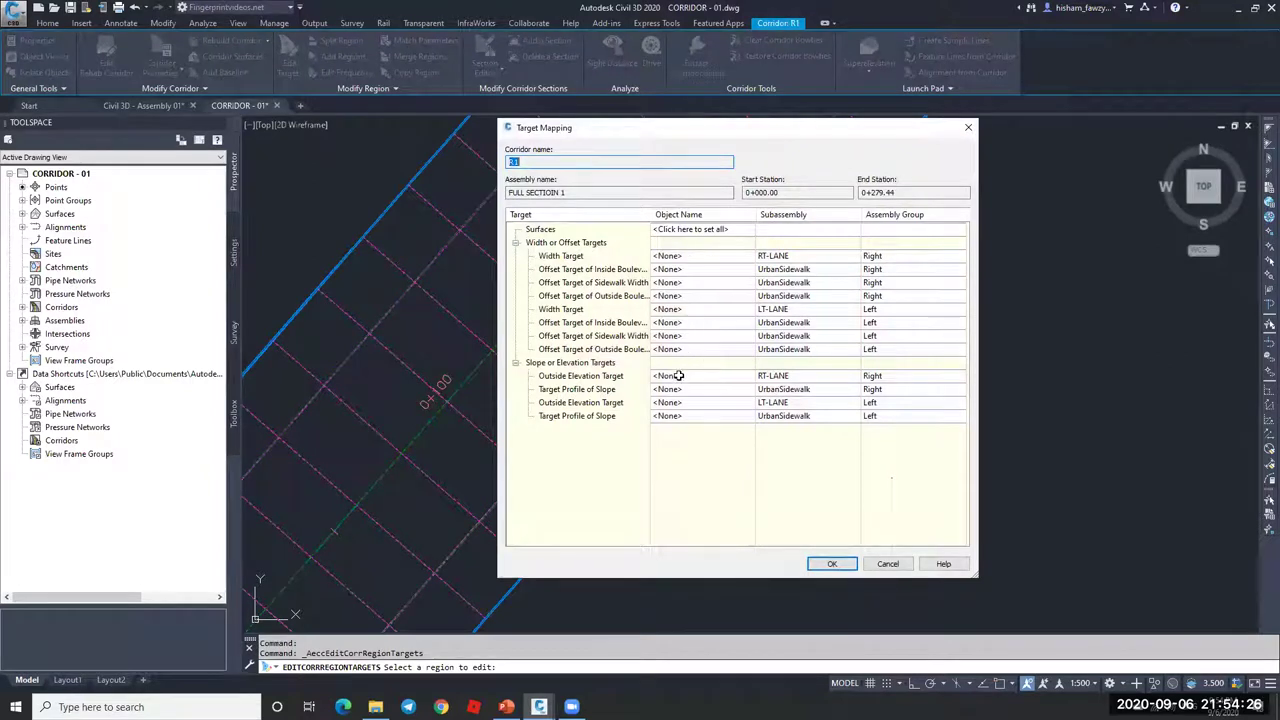
pyautogui.click(888, 563)
pyautogui.press('Escape')
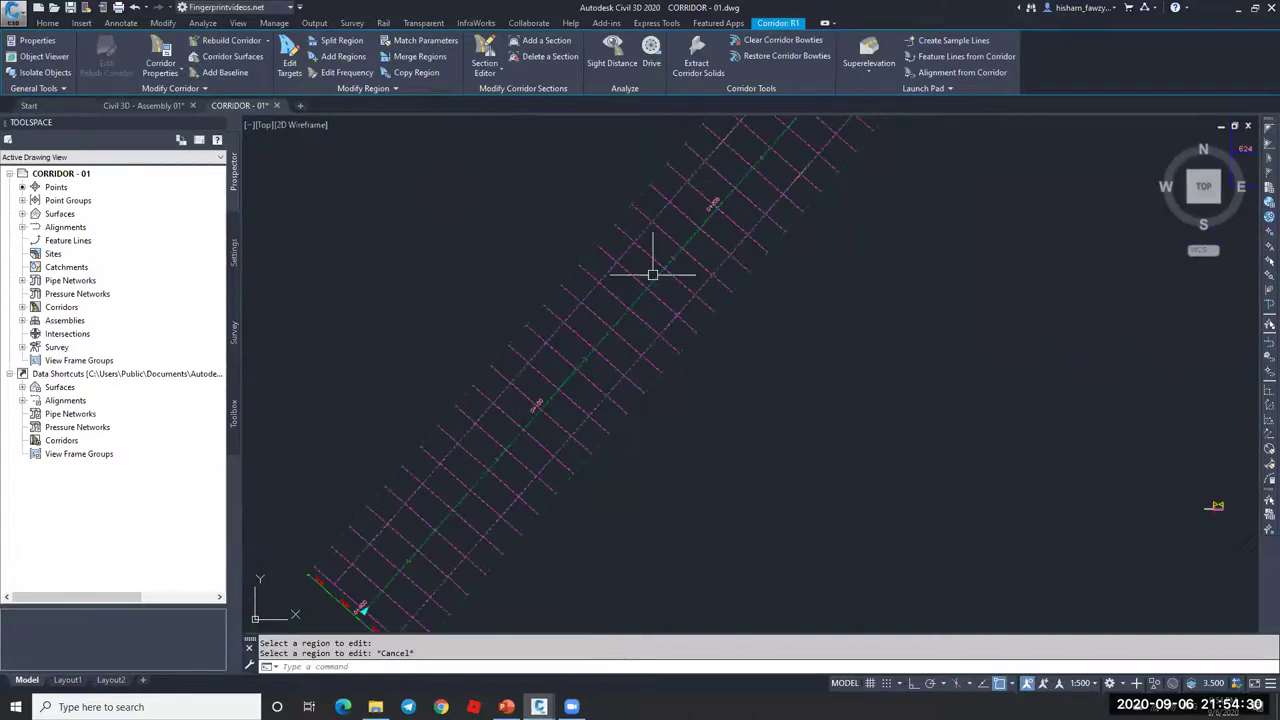
pyautogui.scroll(-3, 614, 277)
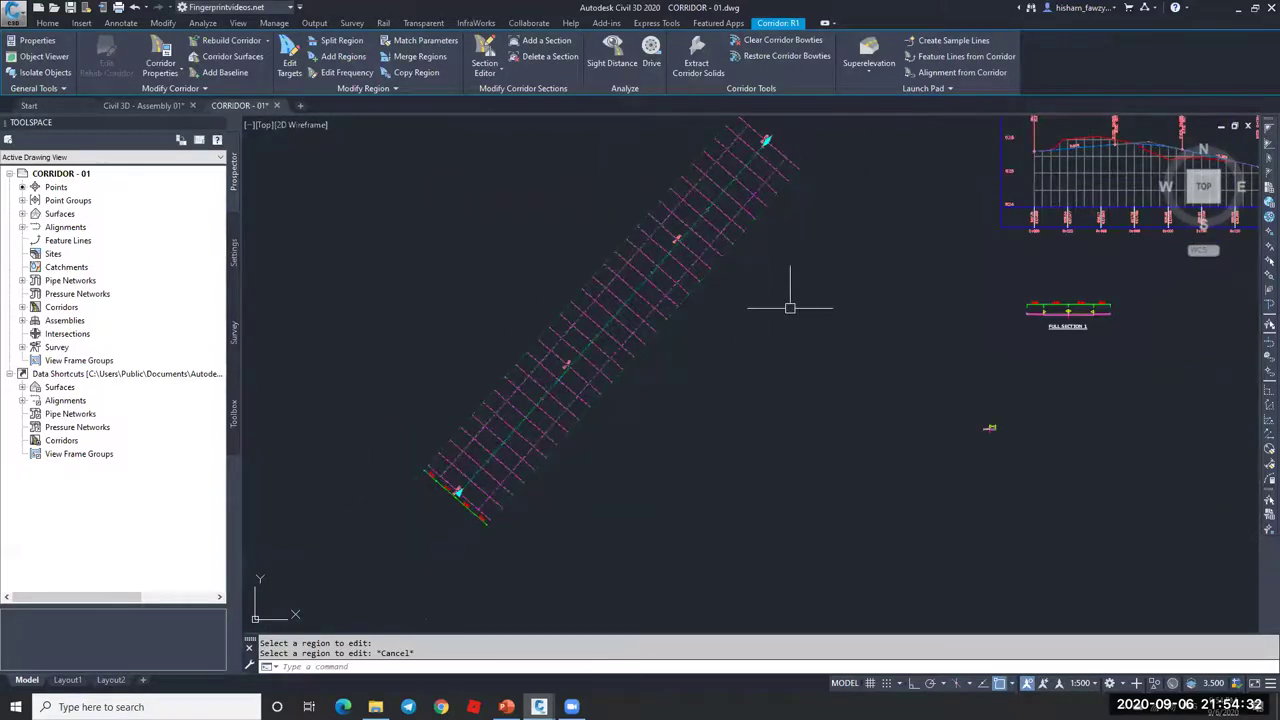
pyautogui.scroll(3, 631, 287)
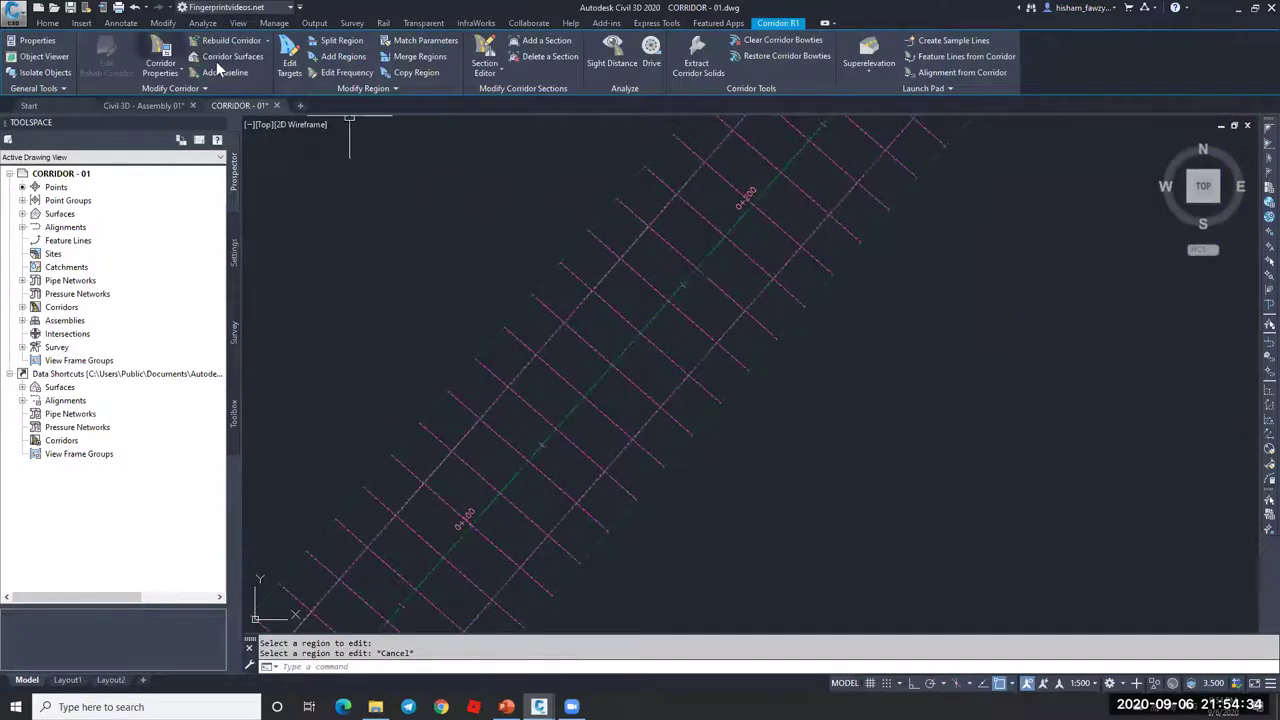
pyautogui.click(44, 56)
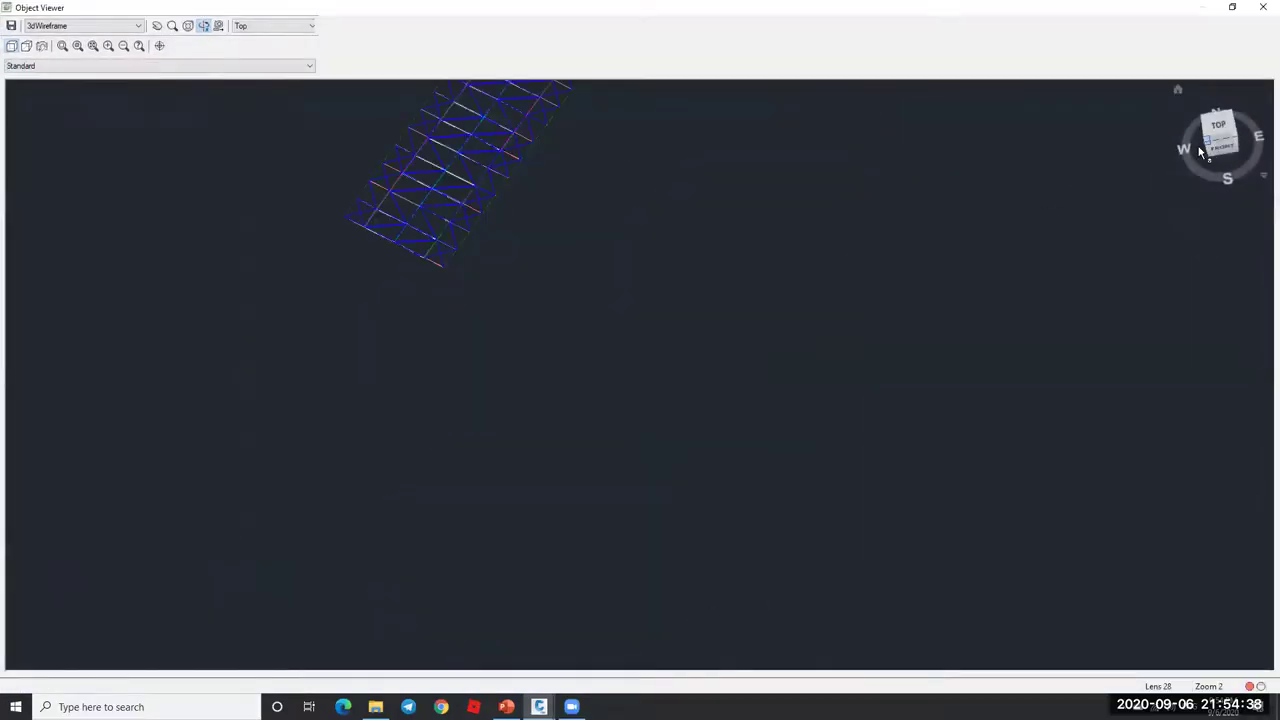
pyautogui.scroll(5, 660, 455)
pyautogui.keyDown('shift'); pyautogui.moveTo(657, 423); pyautogui.dragTo(664, 335, button='middle'); pyautogui.keyUp('shift')
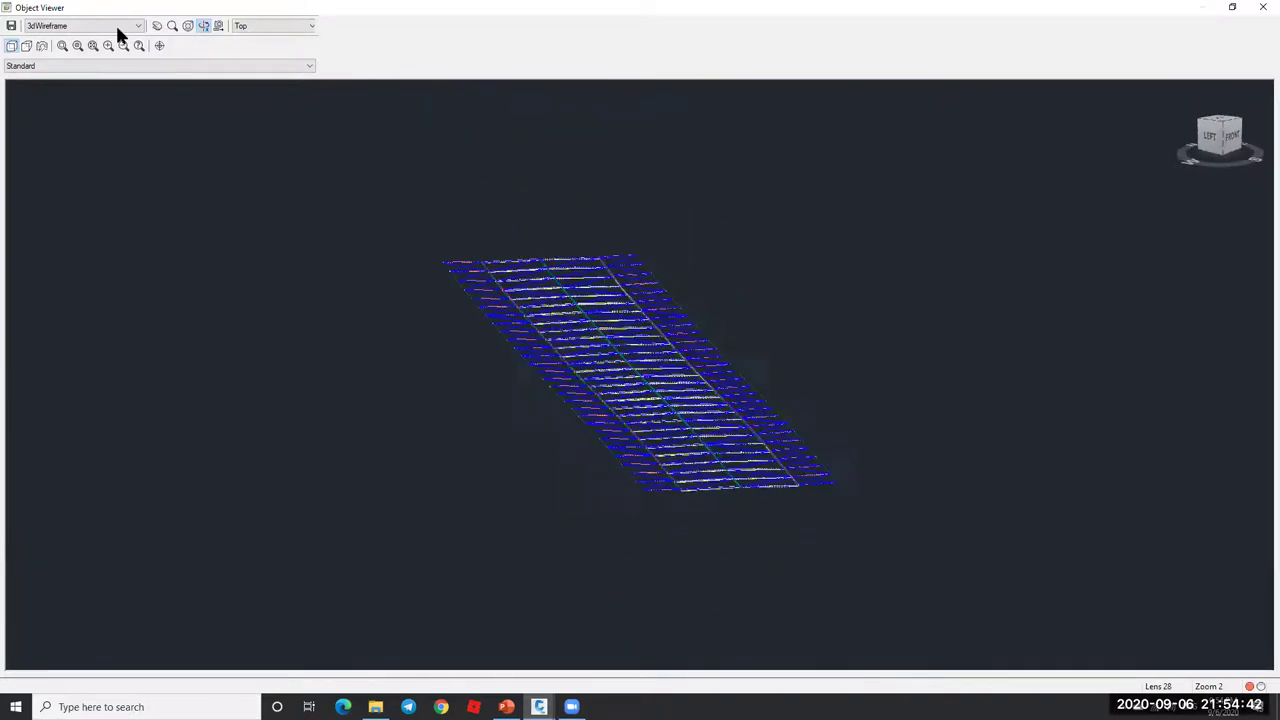
pyautogui.click(82, 25)
pyautogui.click(60, 48)
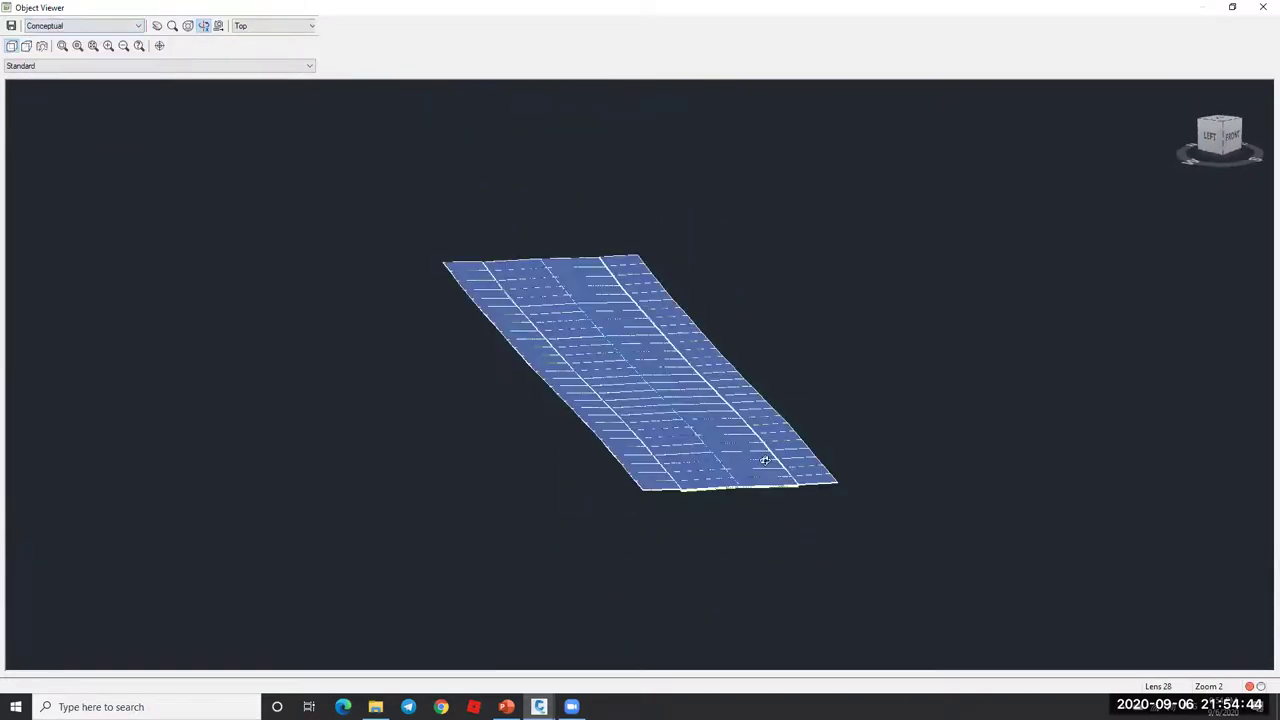
pyautogui.scroll(5, 765, 460)
pyautogui.scroll(-3, 580, 217)
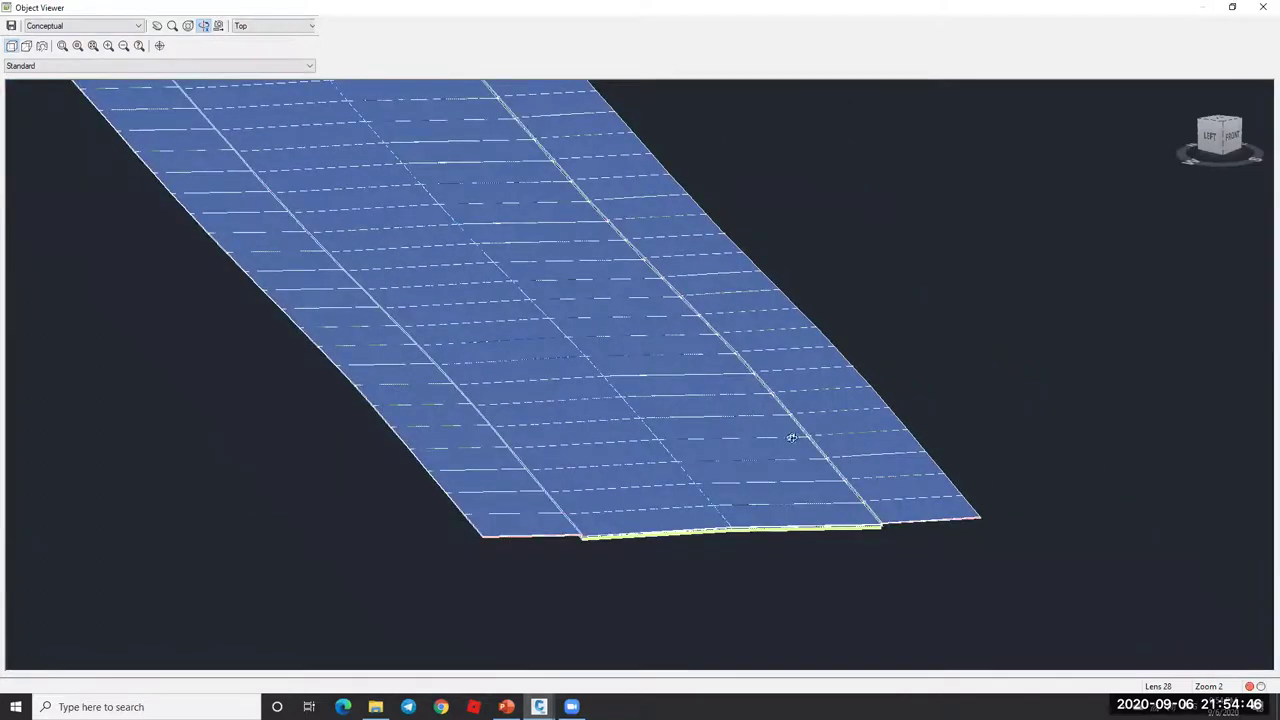
pyautogui.scroll(5, 791, 438)
pyautogui.scroll(-1, 815, 335)
pyautogui.scroll(2, 959, 347)
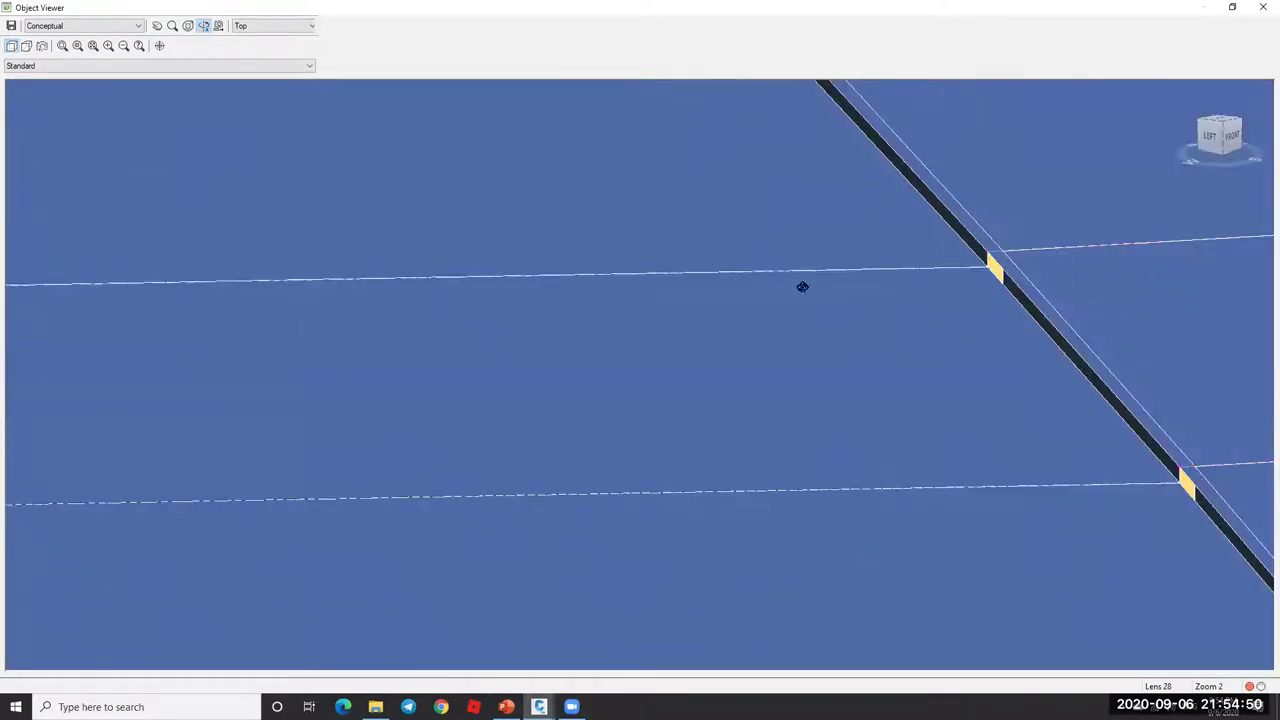
pyautogui.scroll(-6, 802, 287)
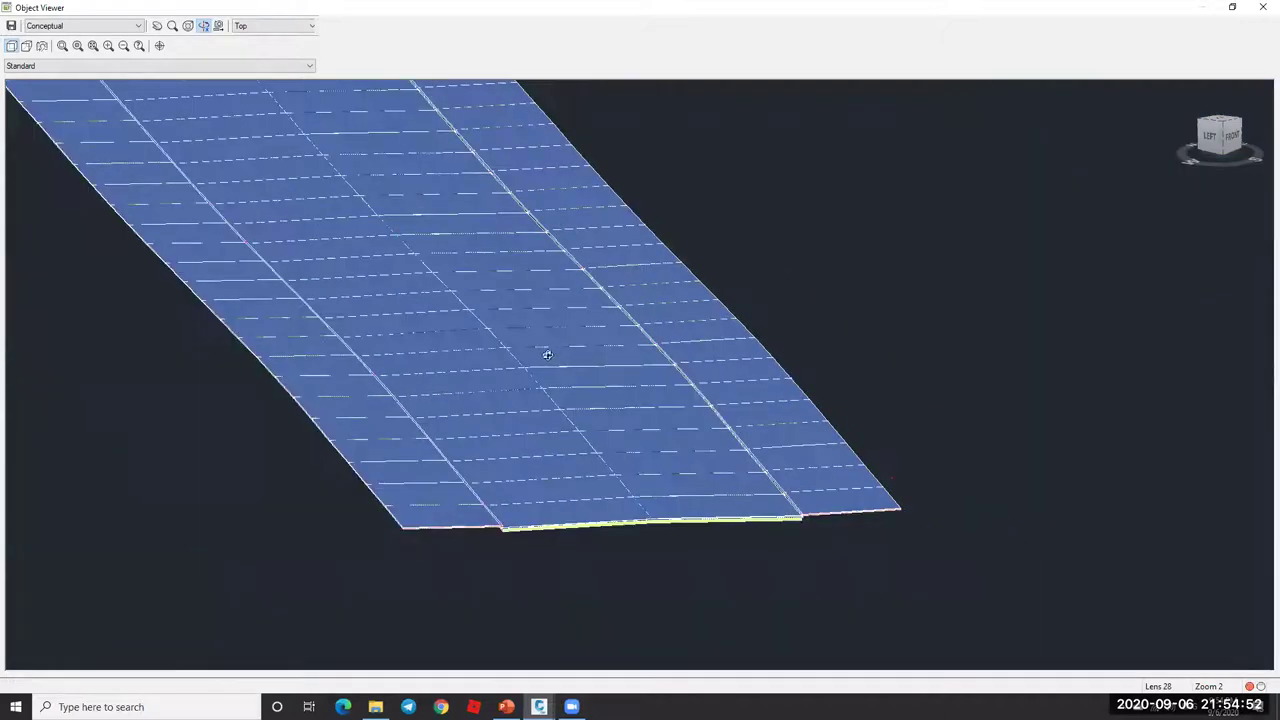
pyautogui.scroll(4, 547, 354)
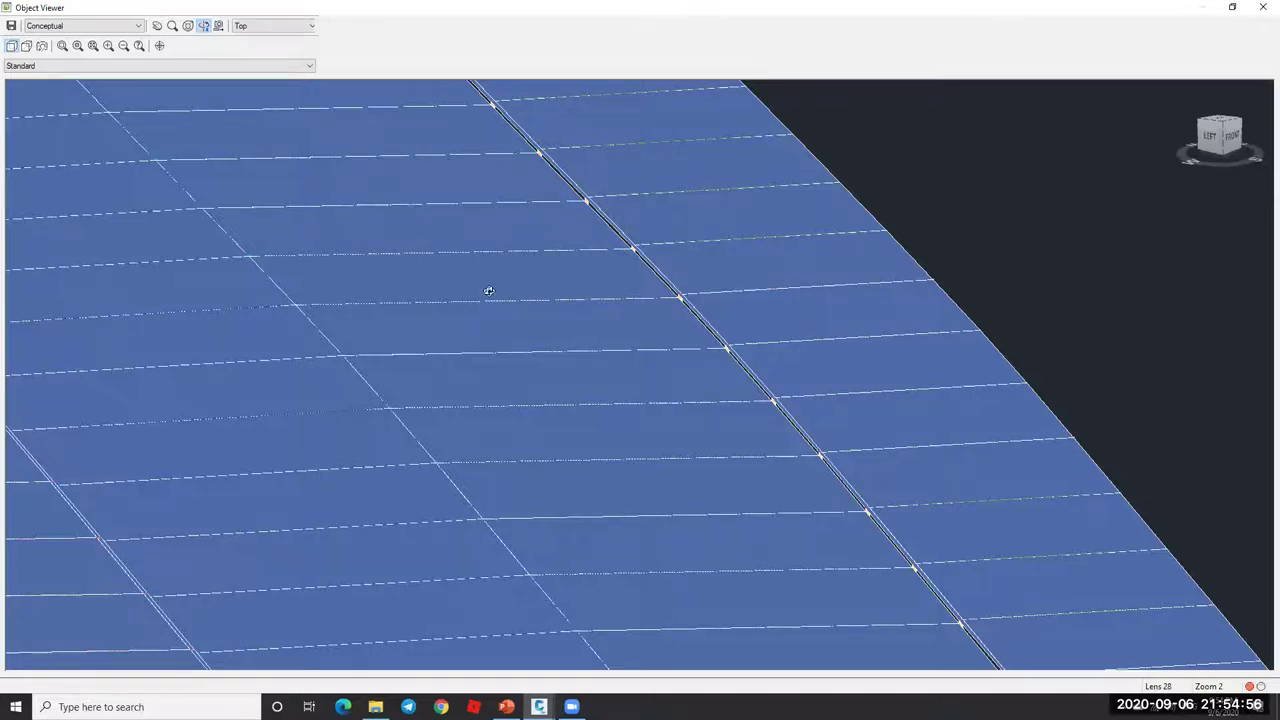
pyautogui.scroll(3, 697, 307)
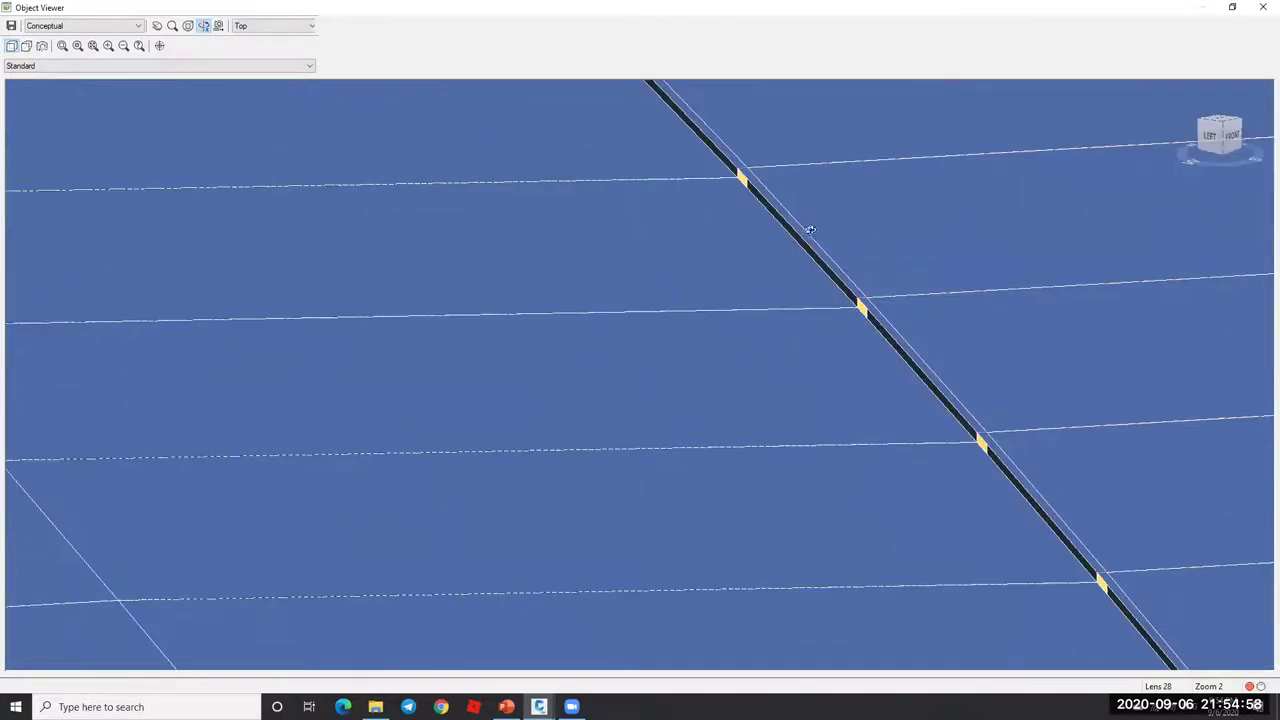
pyautogui.scroll(-6, 810, 230)
# - Exit the 3D viewer and expand the drawing's Surfaces list to the NGL surface
pyautogui.press('Escape')
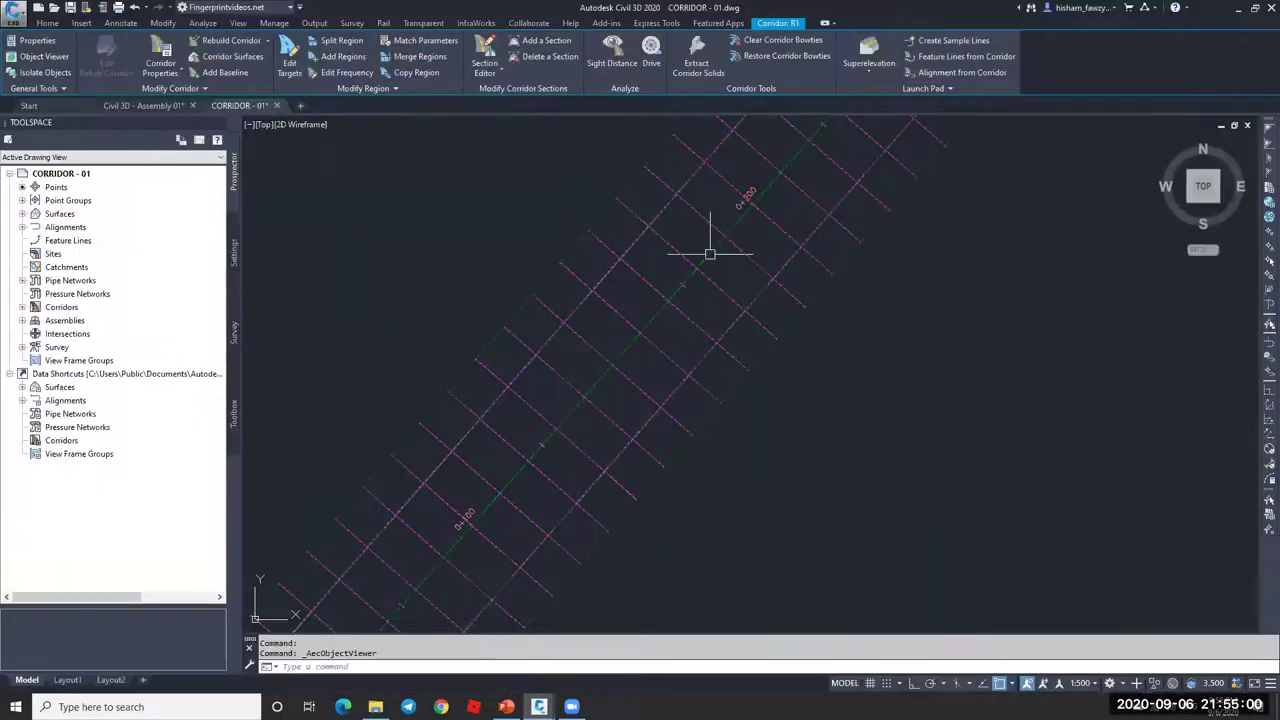
pyautogui.press('Escape')
pyautogui.scroll(2, 655, 258)
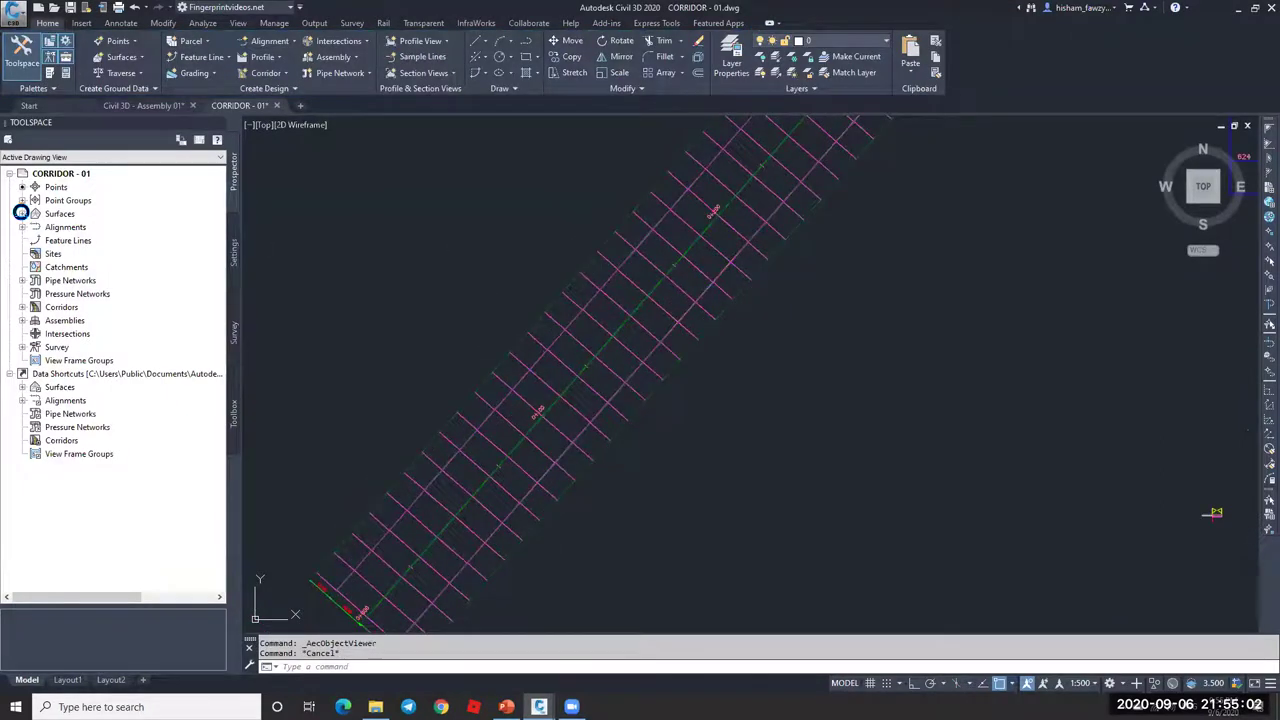
pyautogui.click(21, 213)
pyautogui.click(80, 228)
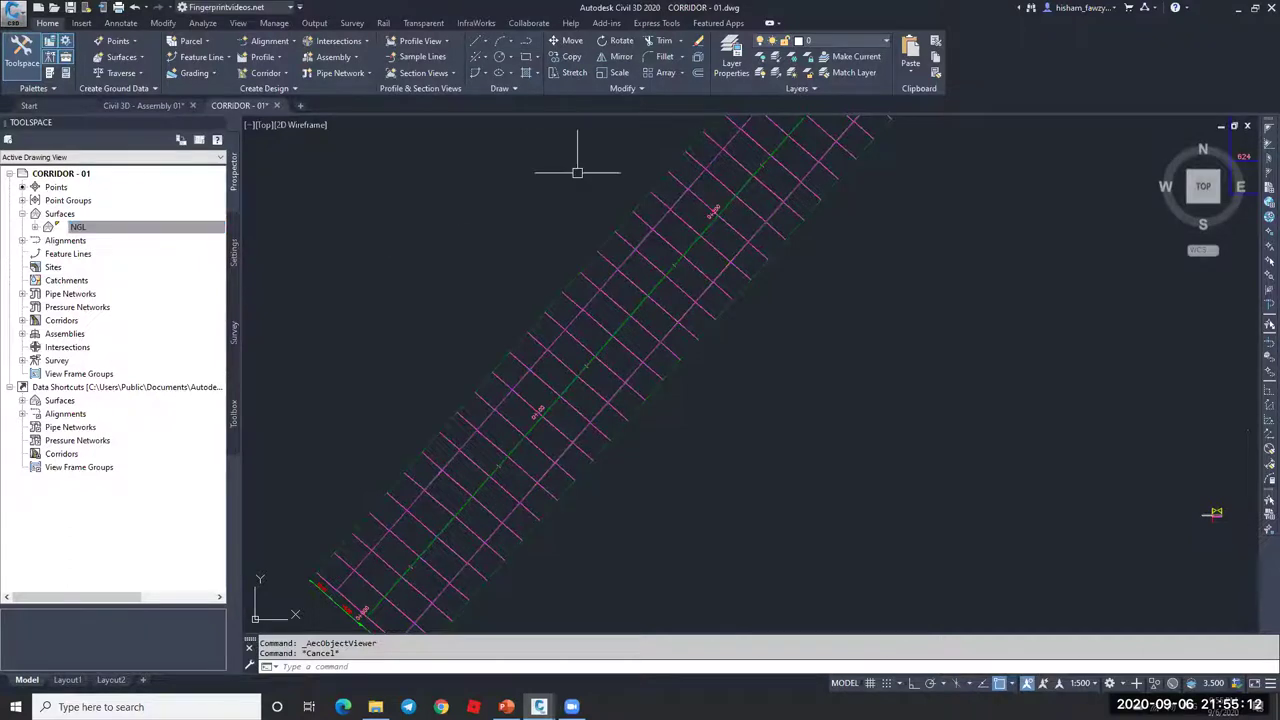
# - Show Corridor Properties for R1, checking its Codes, Feature Lines and Surfaces tabs
pyautogui.click(650, 261)
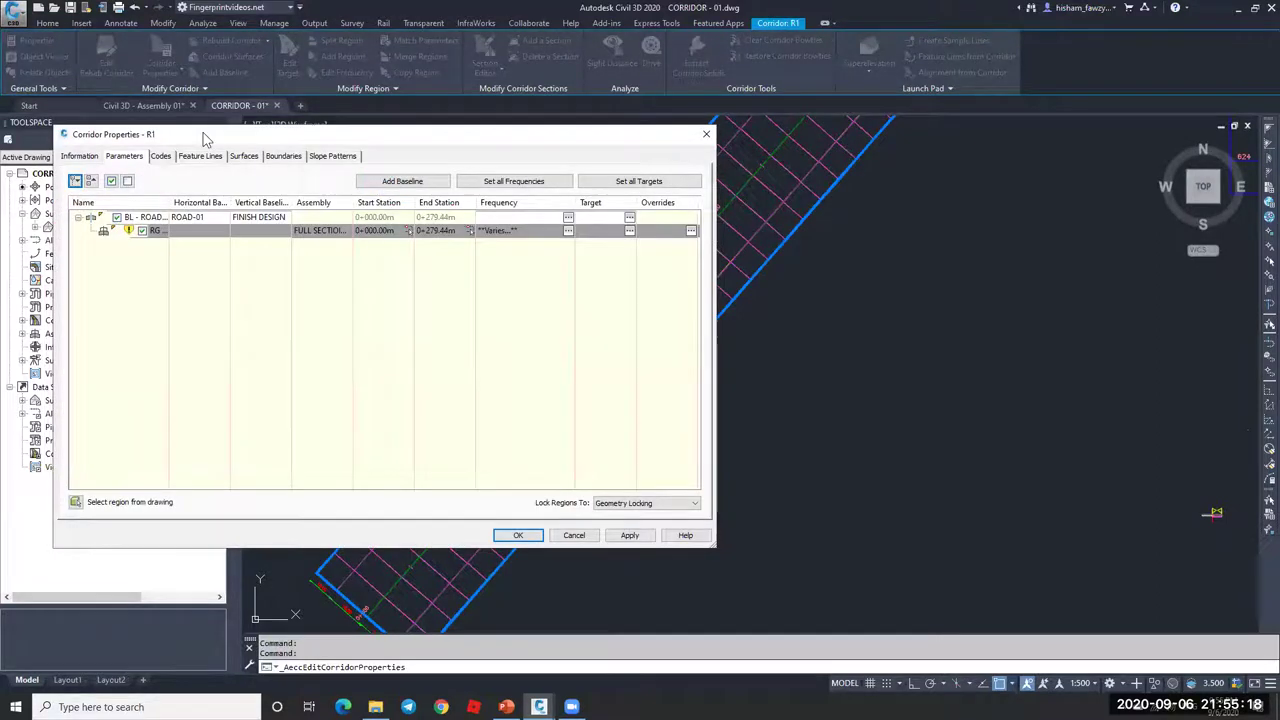
pyautogui.moveTo(197, 138); pyautogui.dragTo(476, 150)
pyautogui.click(439, 170)
pyautogui.click(476, 170)
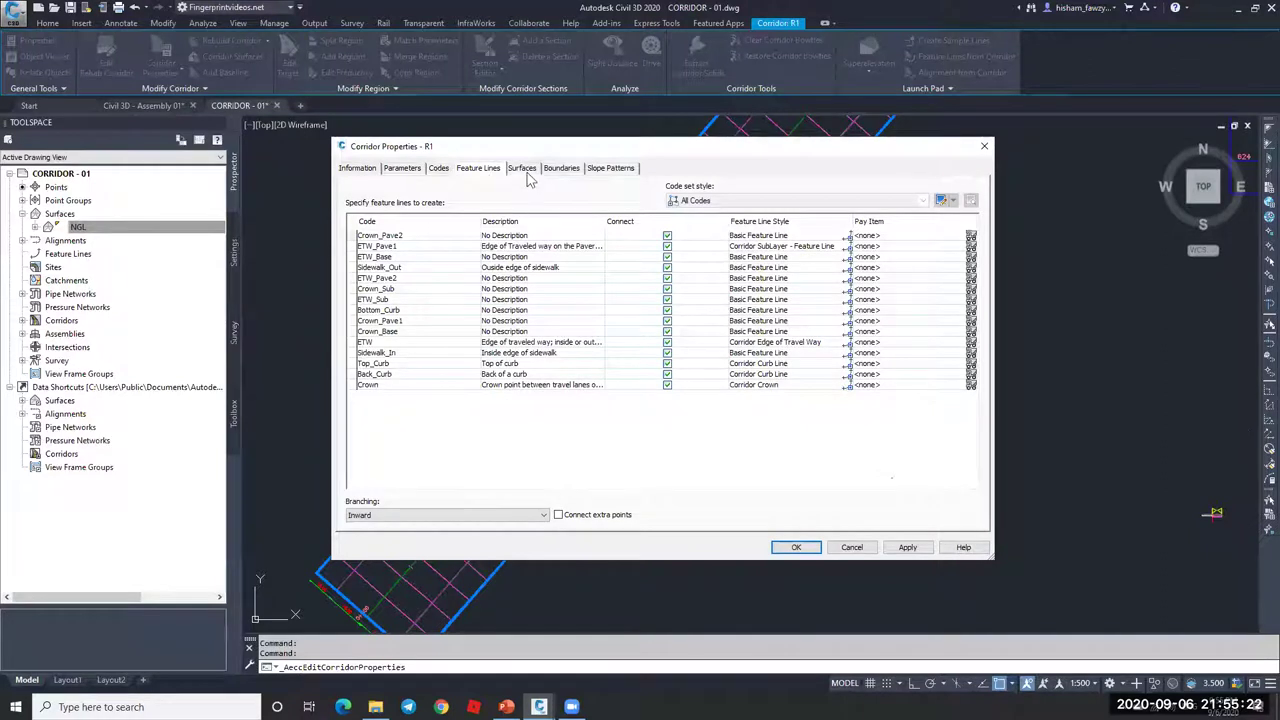
pyautogui.click(524, 170)
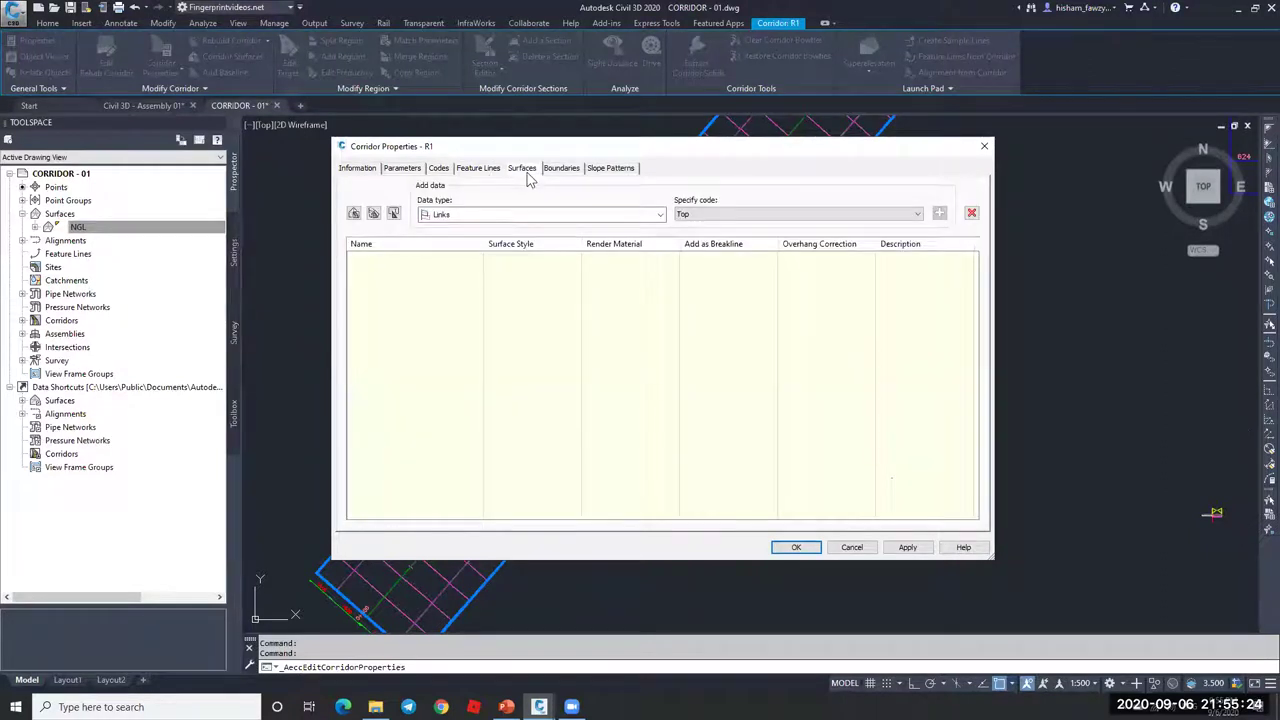
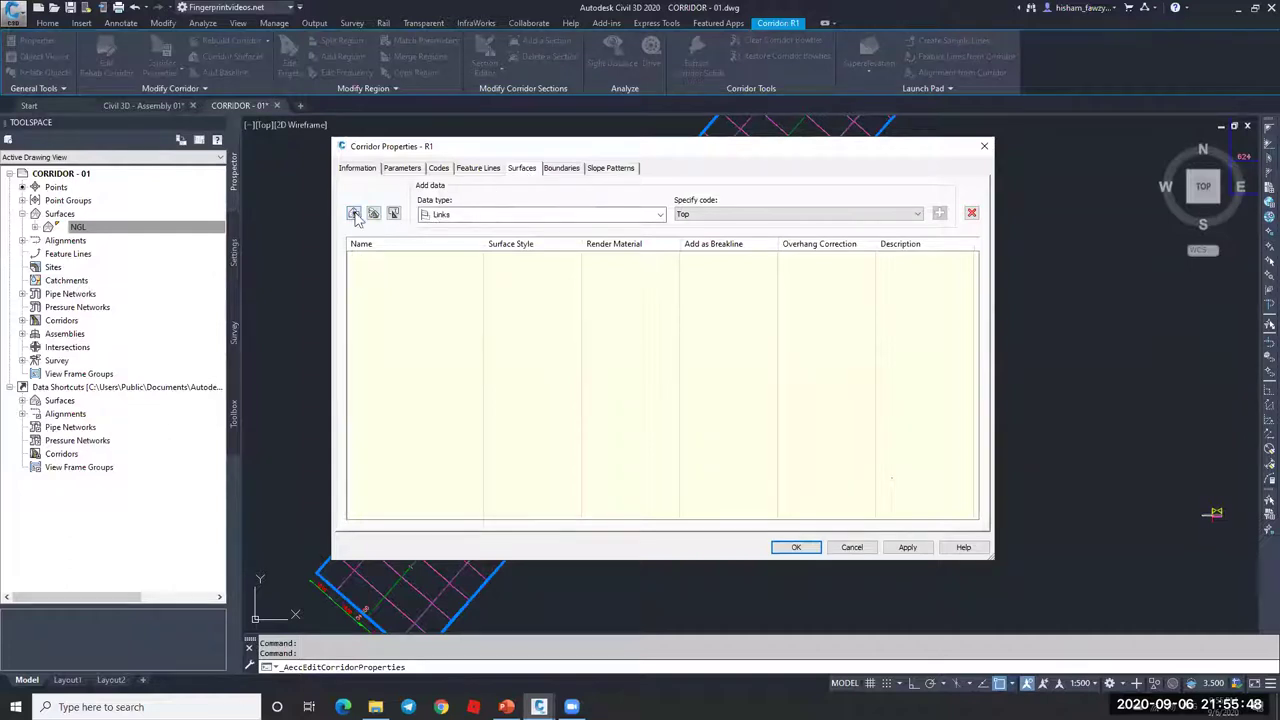
# - Add a corridor surface named 'R1 - TOP' to corridor R1, apply it, and rebuild the corridor
pyautogui.click(355, 215)
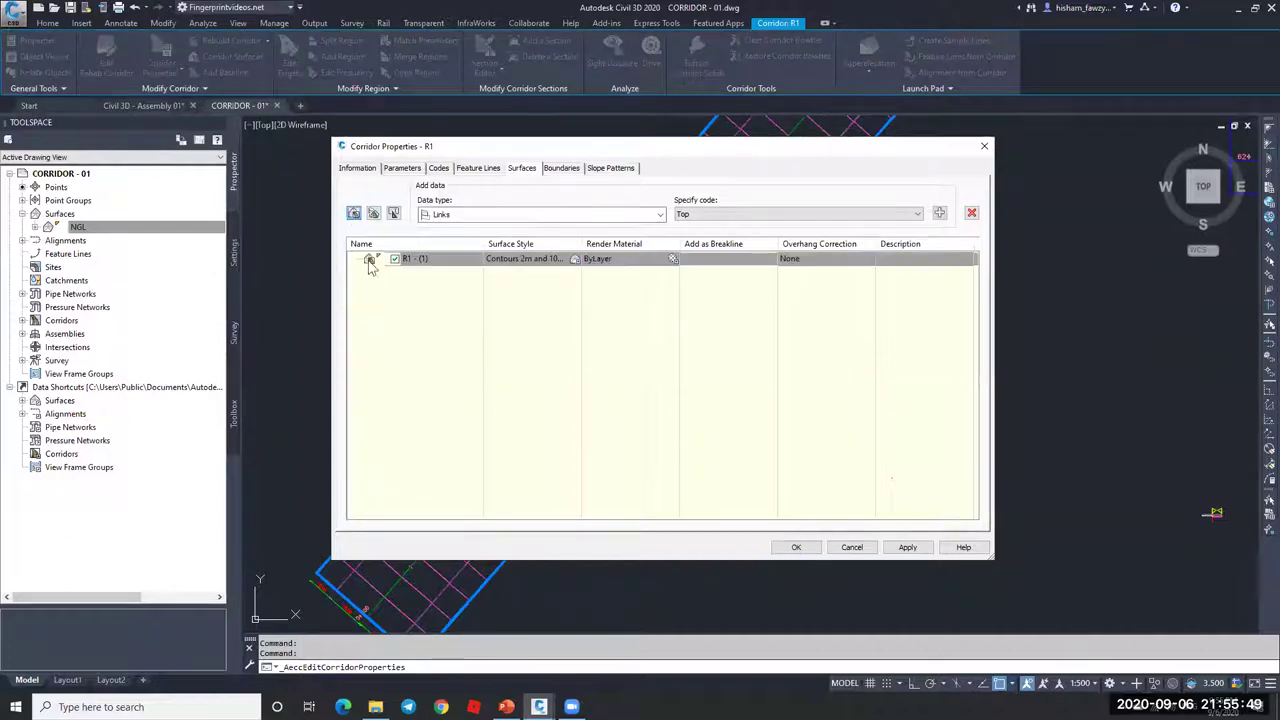
pyautogui.click(424, 260)
pyautogui.click(450, 258)
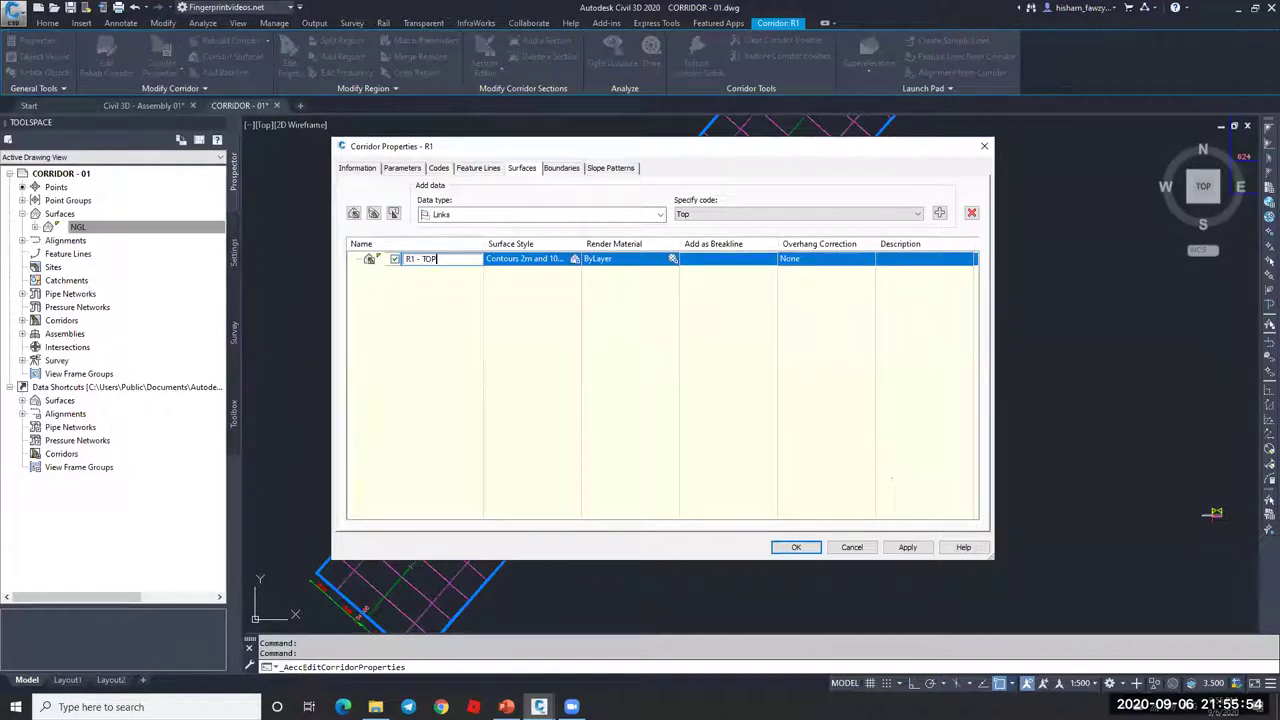
pyautogui.press('Return')
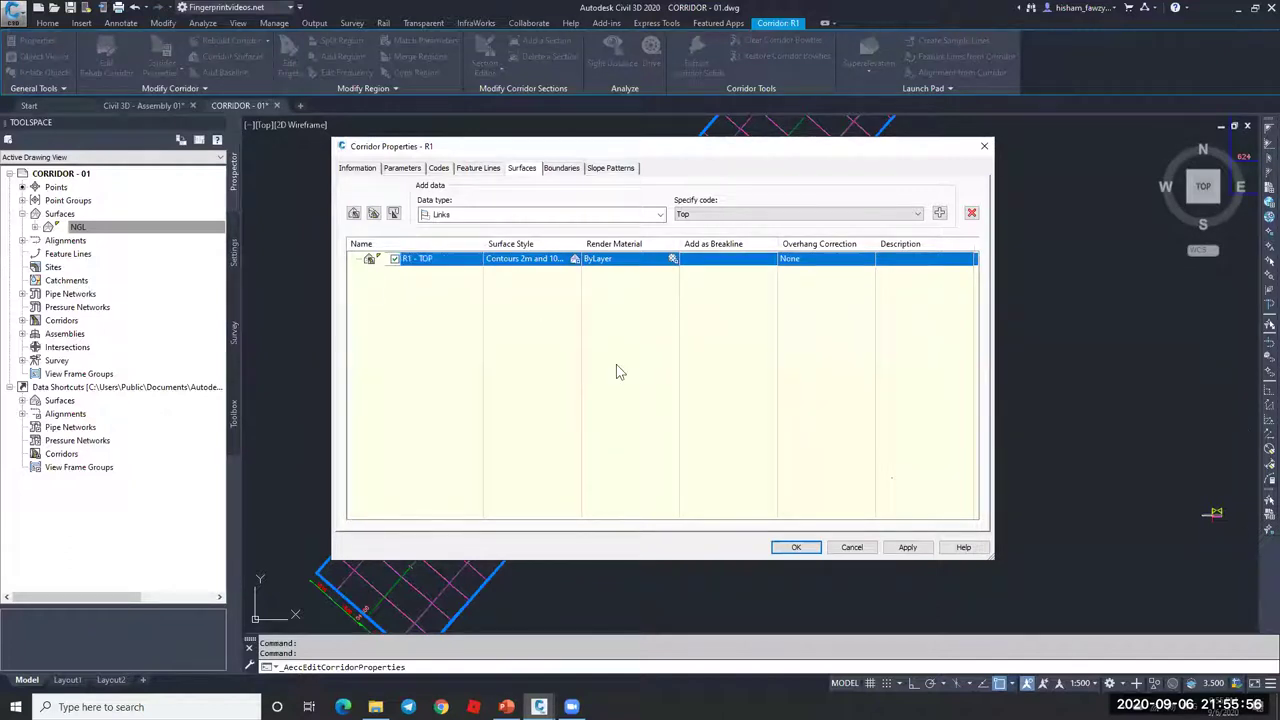
pyautogui.click(797, 547)
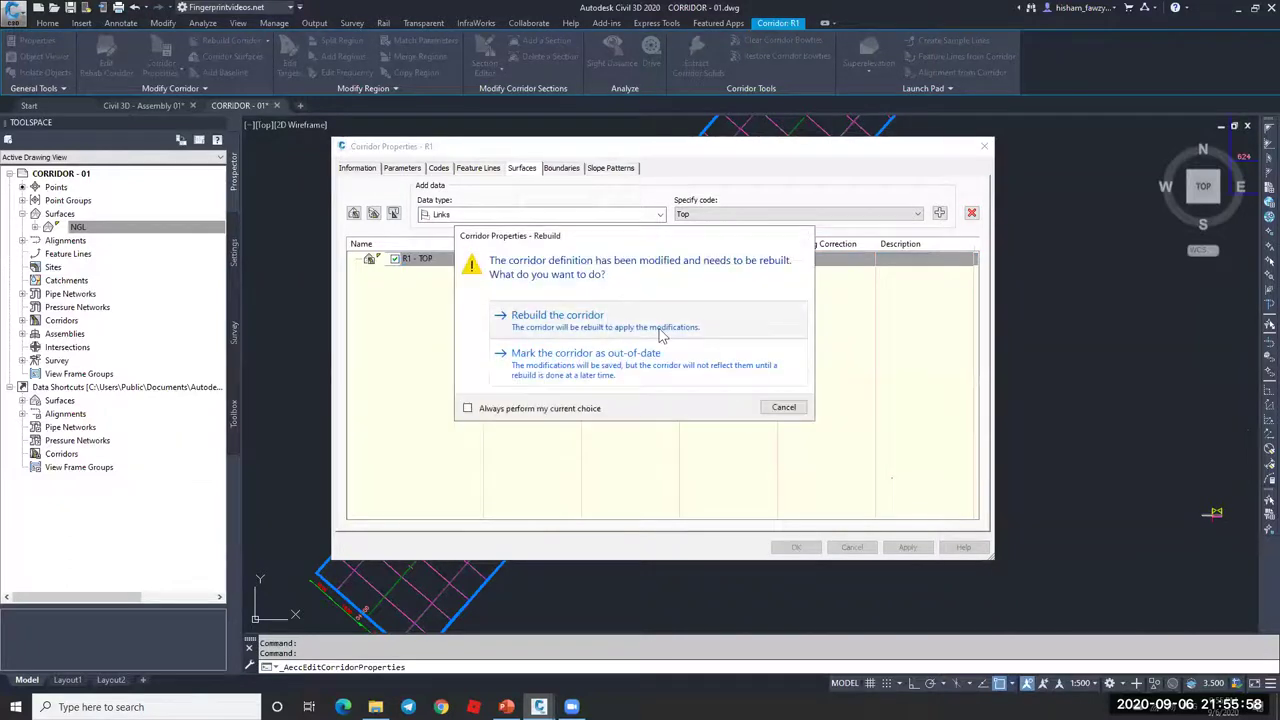
pyautogui.click(660, 336)
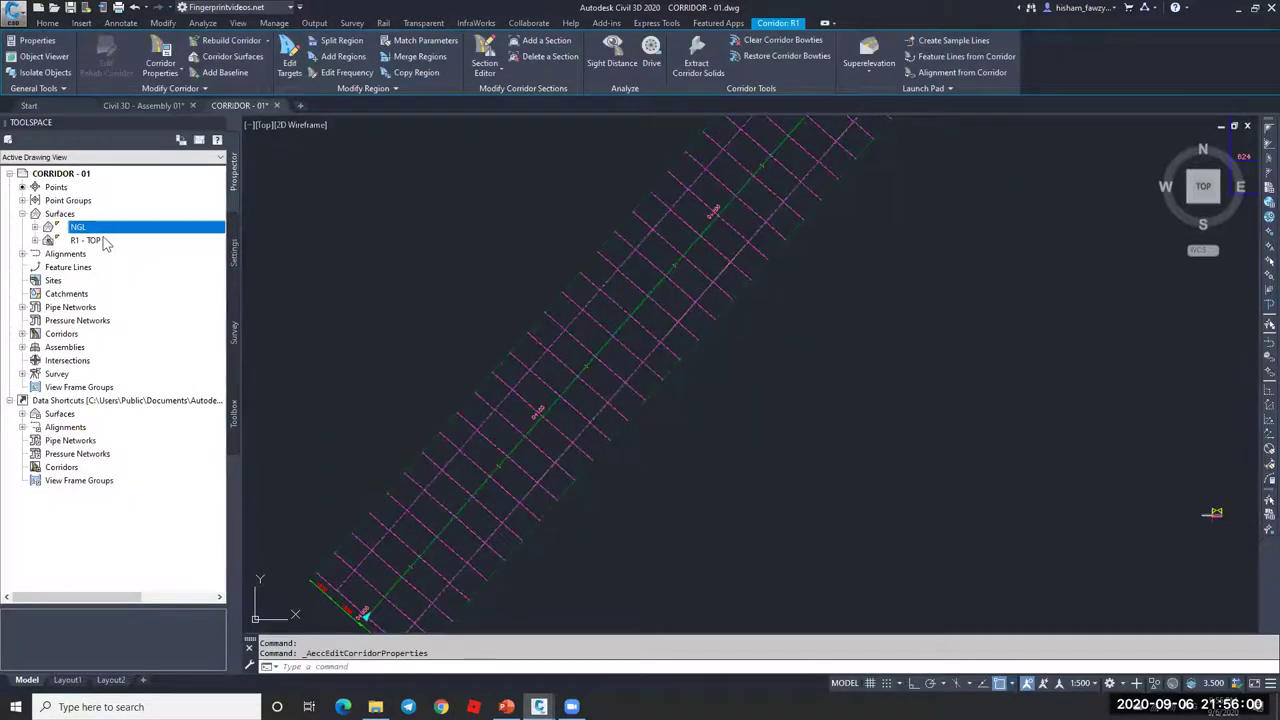
# - Select the R1 - TOP surface from Prospector and orbit it in Object Viewer
pyautogui.click(110, 244)
pyautogui.press('Escape')
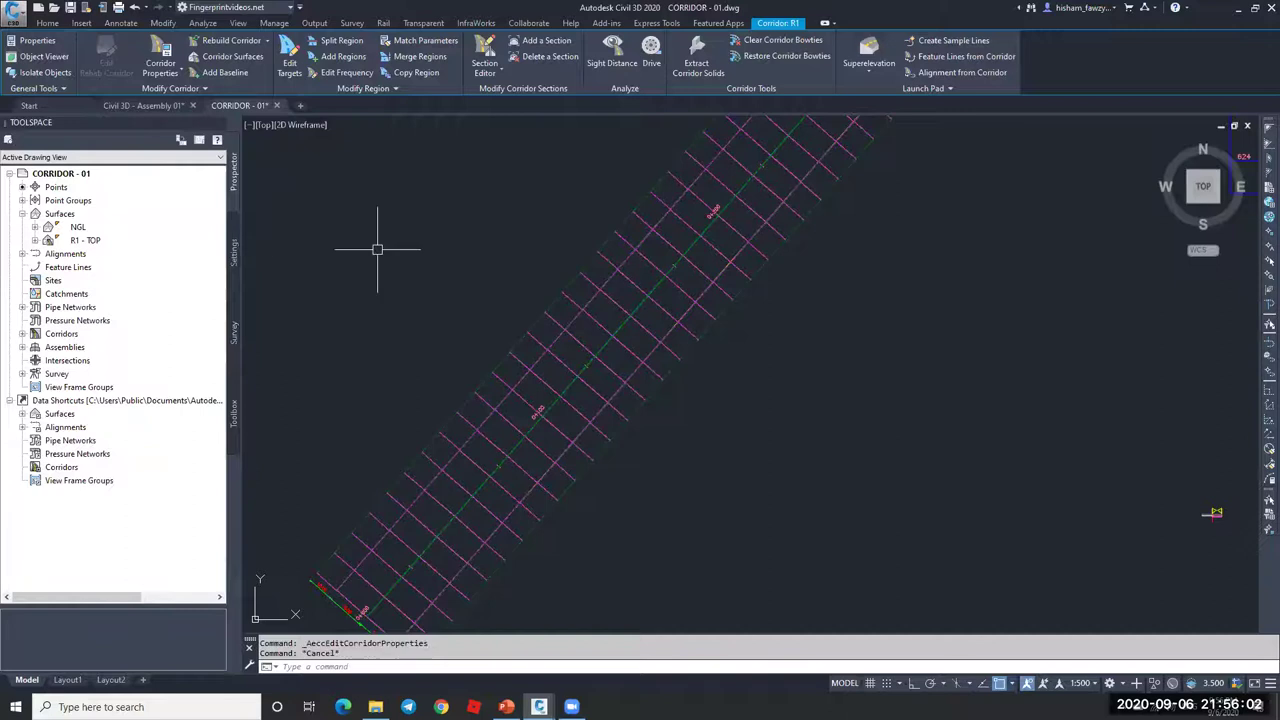
pyautogui.press('Escape')
pyautogui.rightClick(90, 241)
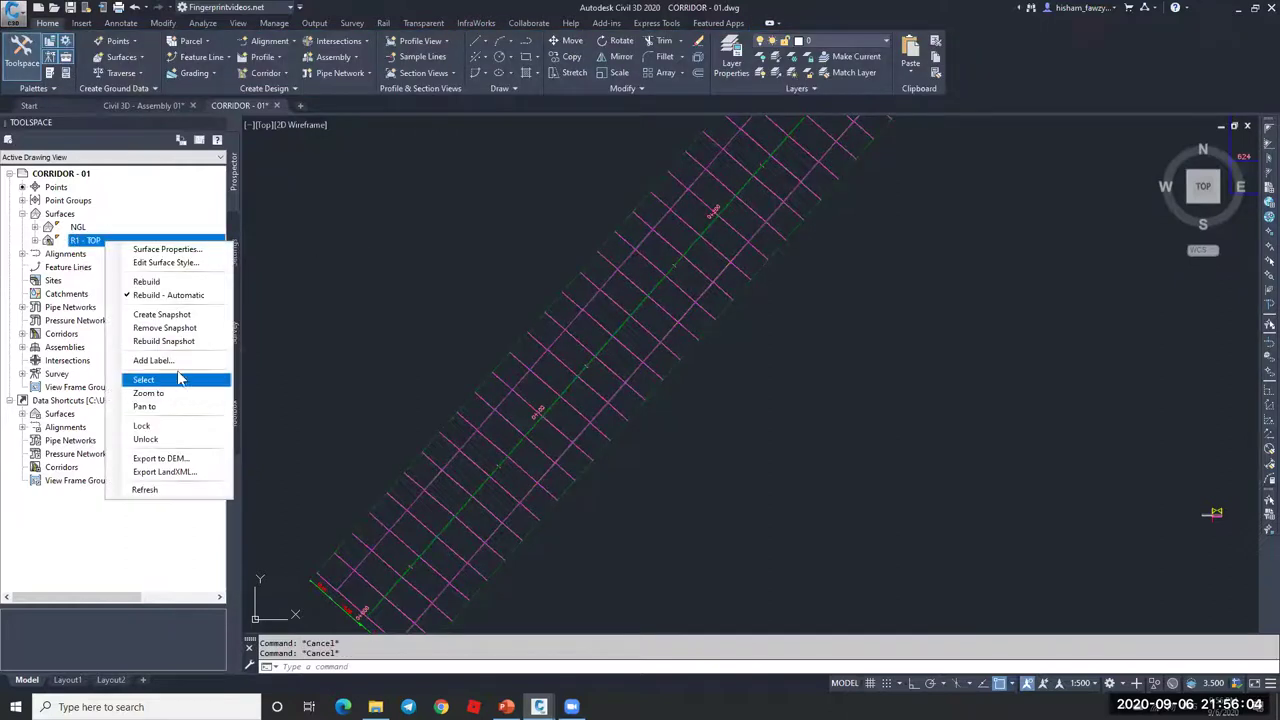
pyautogui.click(162, 381)
pyautogui.click(143, 57)
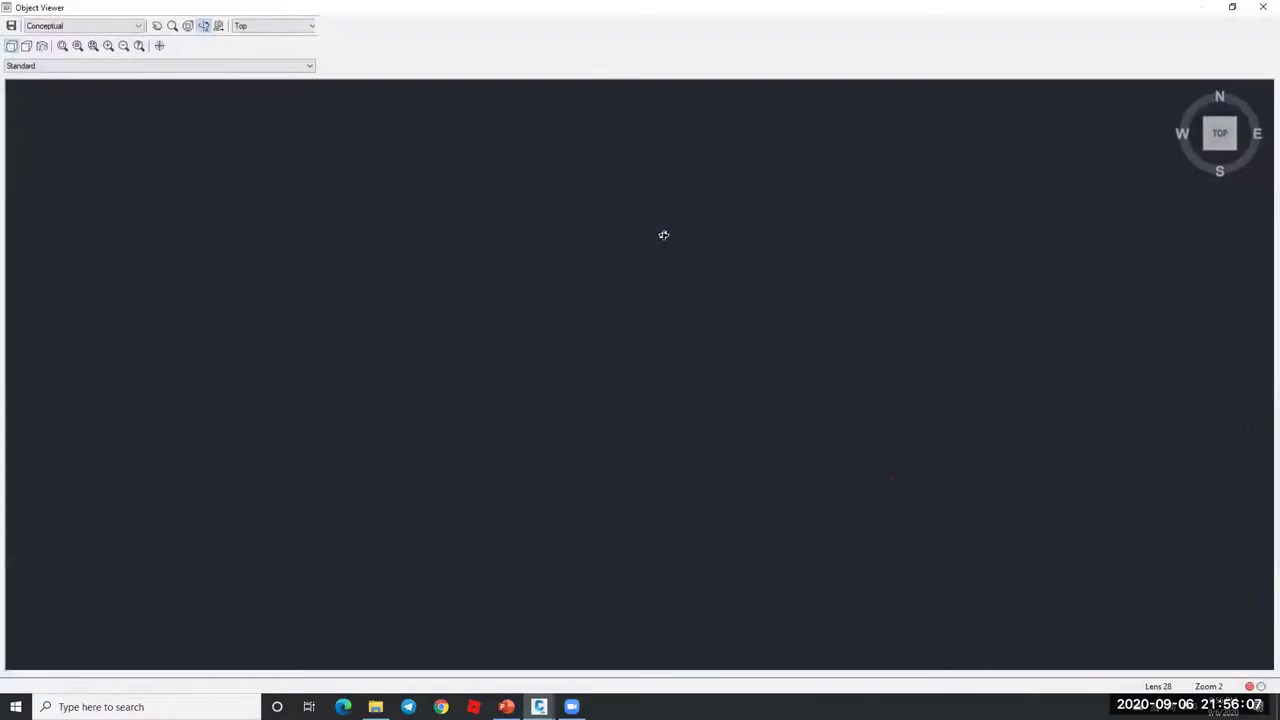
pyautogui.moveTo(663, 234); pyautogui.dragTo(694, 351)
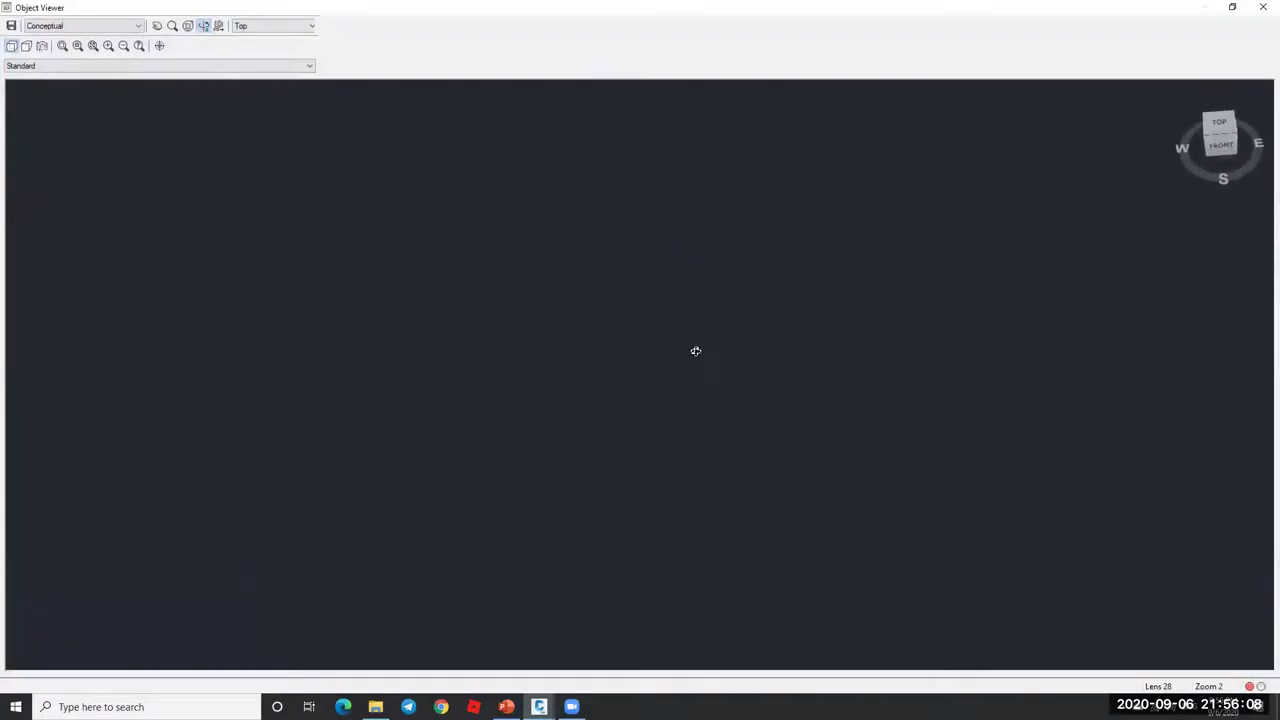
pyautogui.click(1263, 7)
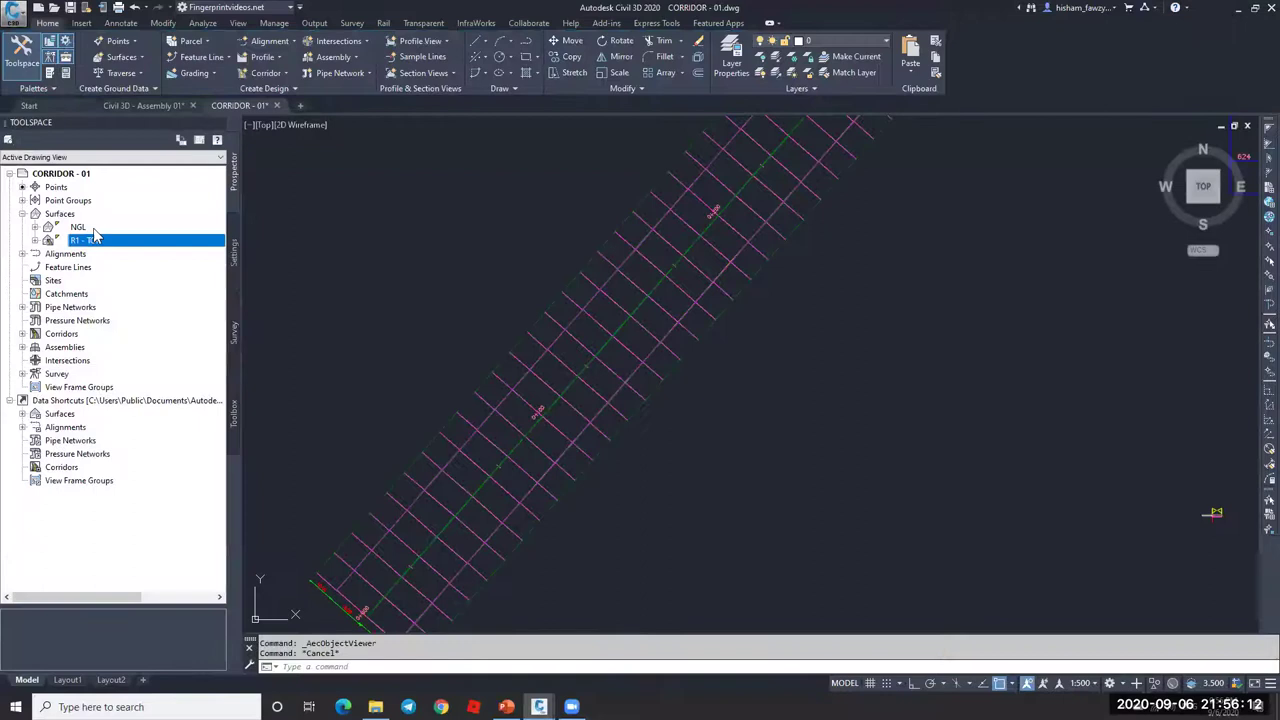
# - Select corridor R1 in the drawing and reopen its Corridor Properties
pyautogui.click(110, 232)
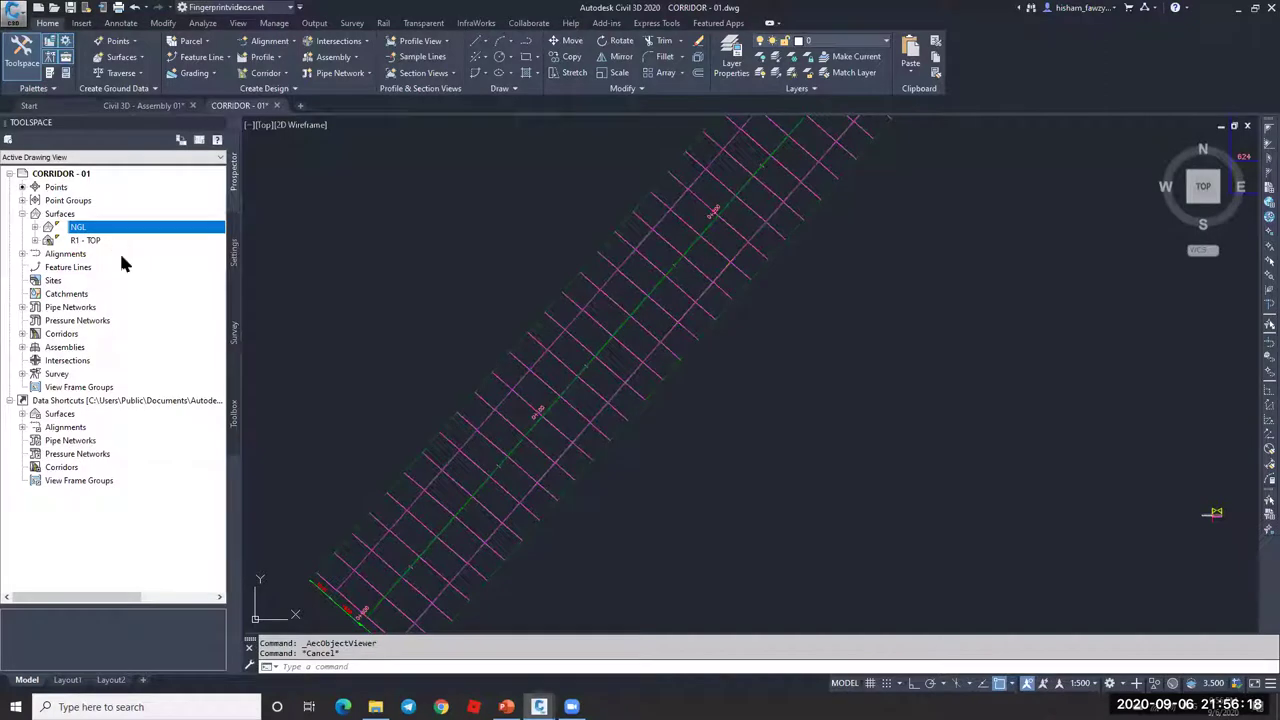
pyautogui.click(108, 241)
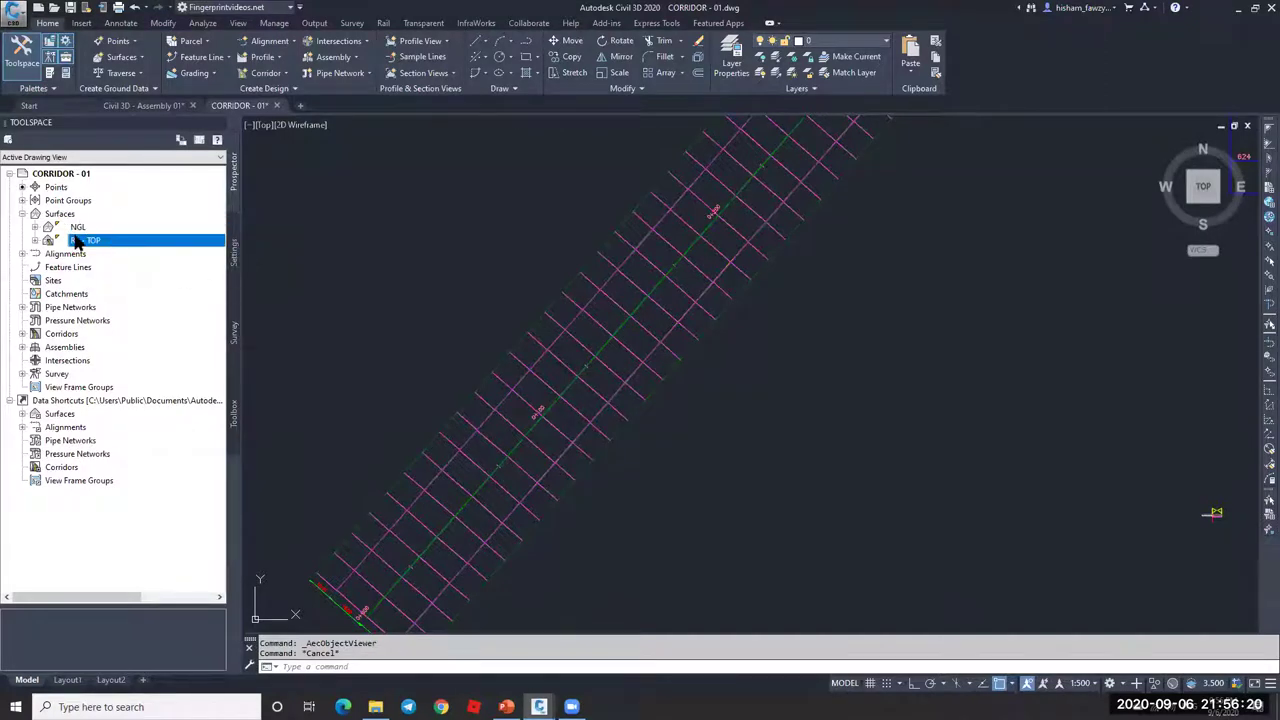
pyautogui.click(580, 343)
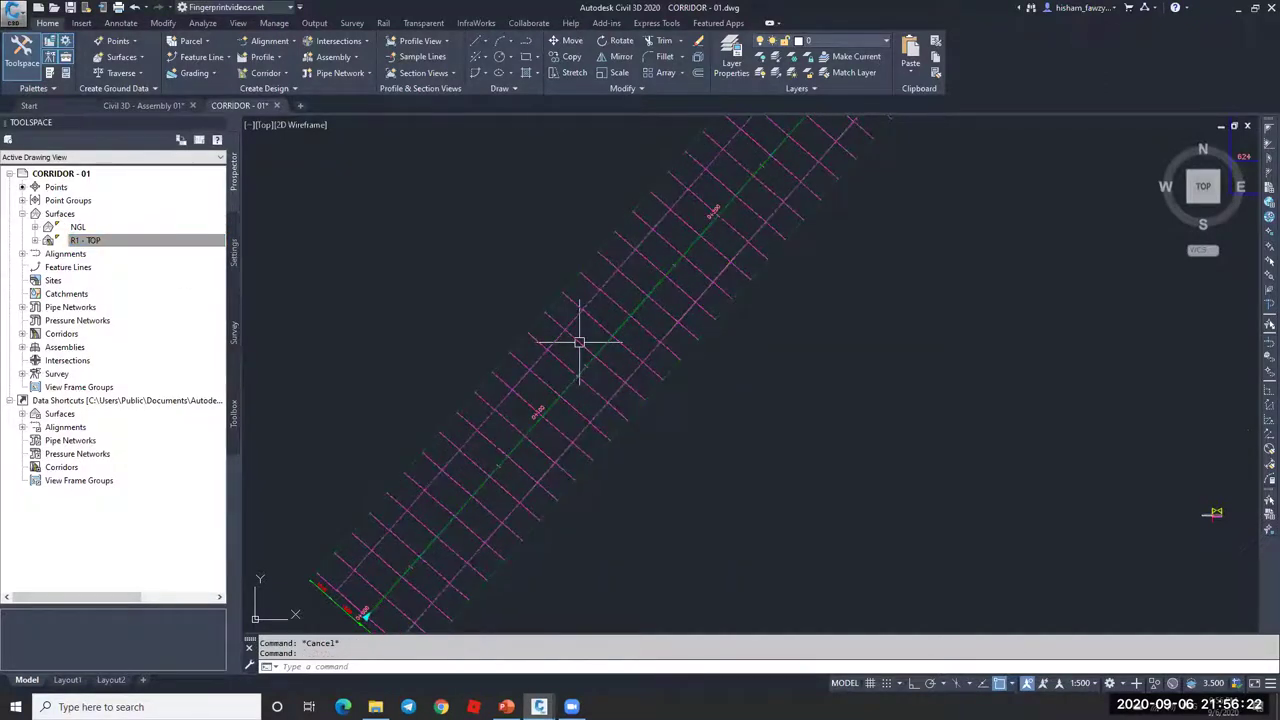
pyautogui.click(160, 60)
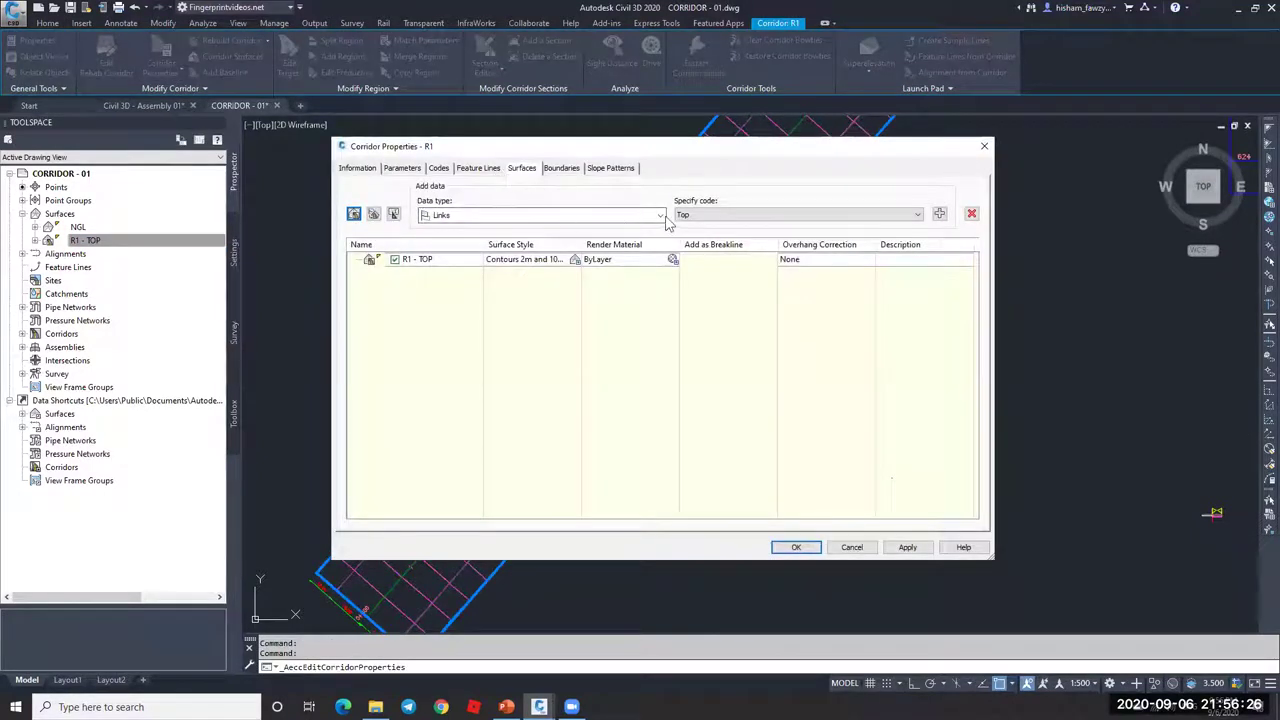
# - Leave the surface data type as Links and cancel corridor R1's properties unchanged
pyautogui.click(660, 216)
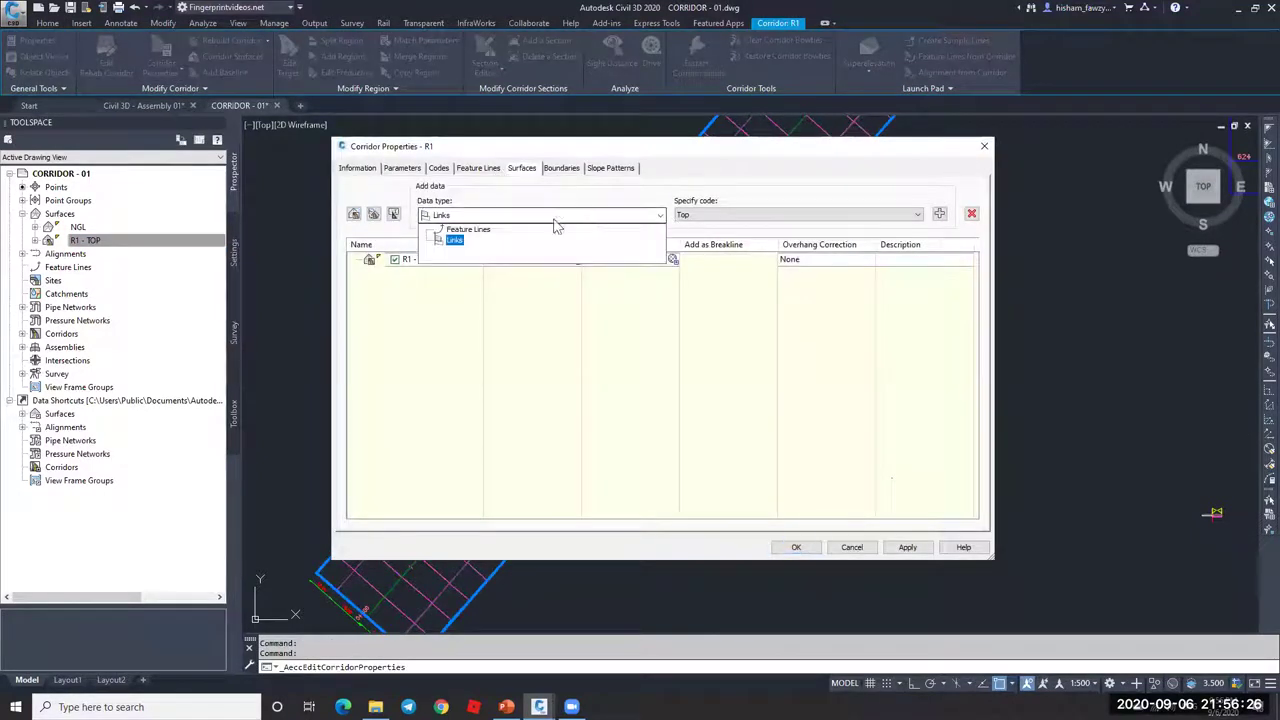
pyautogui.click(456, 241)
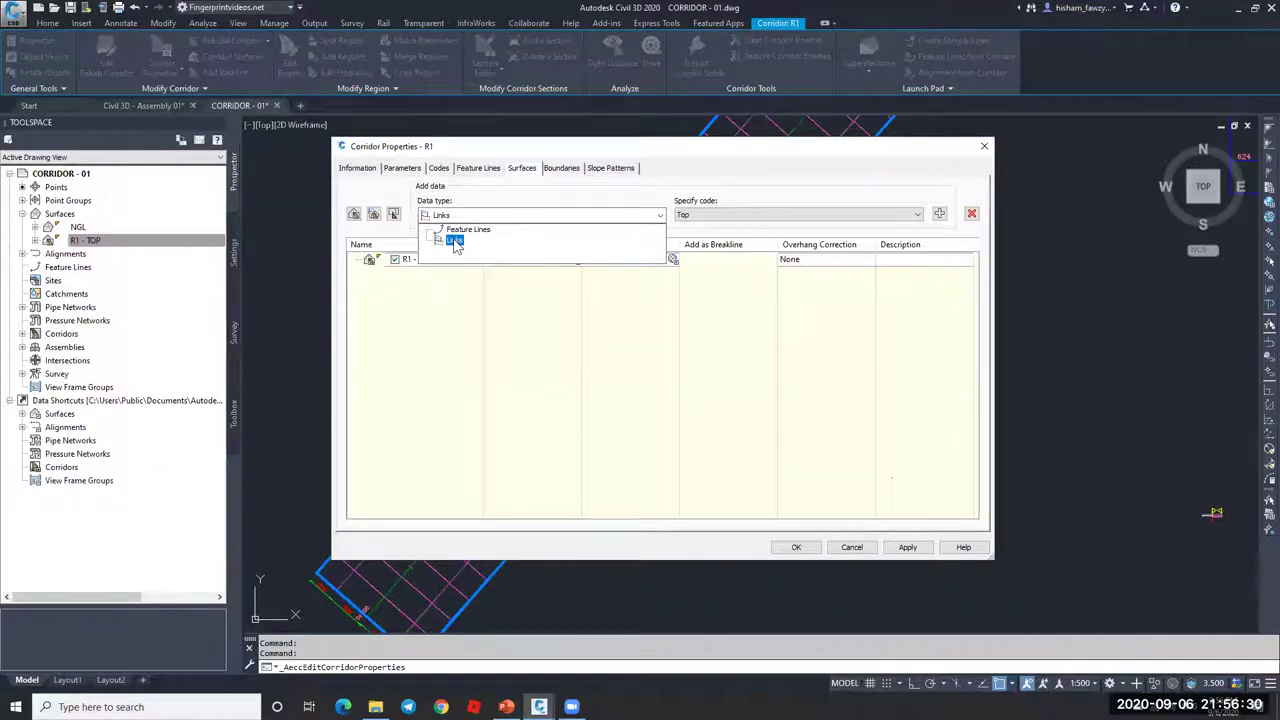
pyautogui.click(455, 241)
pyautogui.click(853, 548)
pyautogui.press('Escape')
pyautogui.scroll(-3, 869, 514)
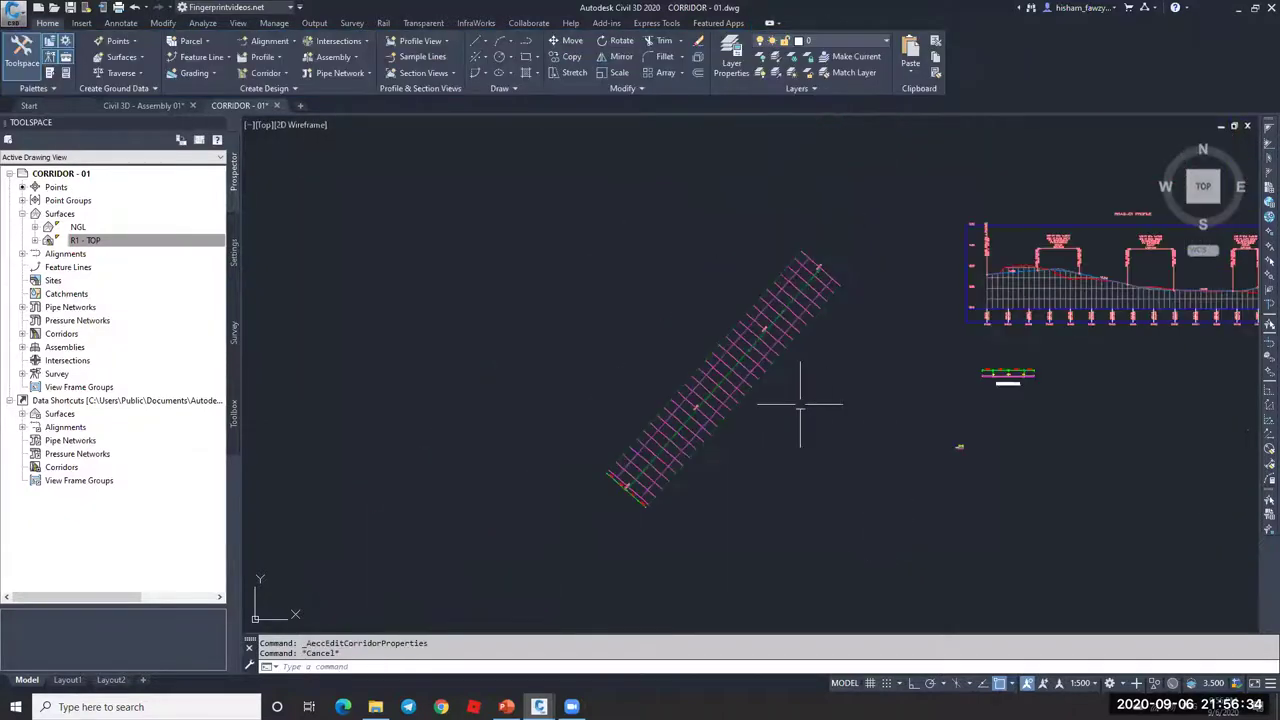
pyautogui.scroll(5, 957, 423)
pyautogui.scroll(6, 957, 423)
pyautogui.scroll(-3, 651, 428)
# - In PowerPoint, advance to the slide diagramming points, links and shapes
pyautogui.click(506, 706)
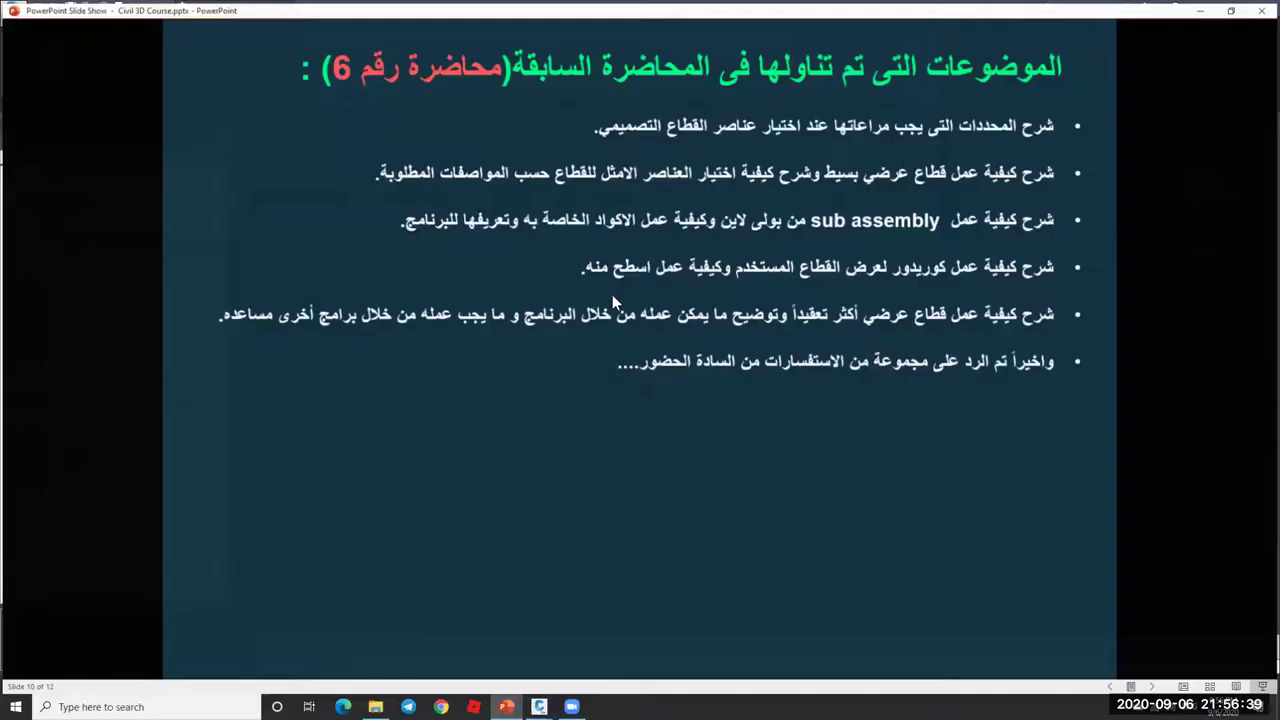
pyautogui.click(569, 201)
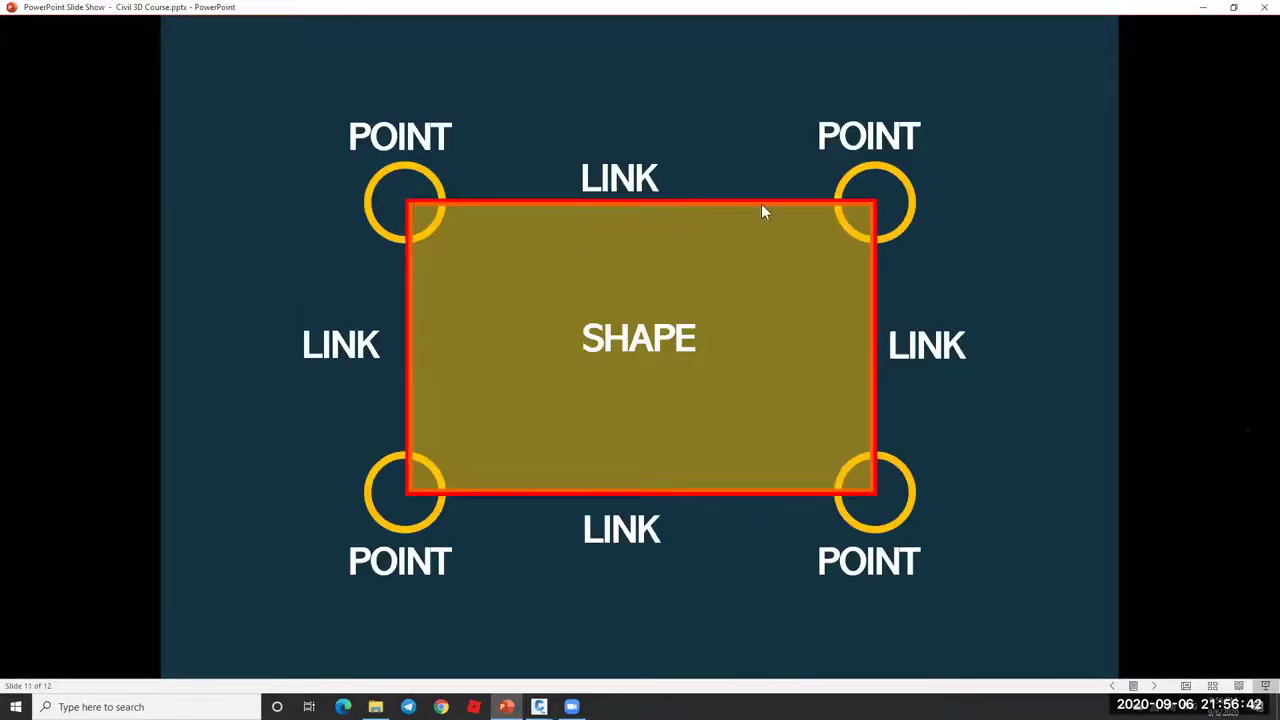
pyautogui.click(1233, 7)
# - Return to Civil 3D and zoom in on the FULL SECTION 1 assembly
pyautogui.hotkey('alt', 'Tab')
pyautogui.scroll(6, 734, 386)
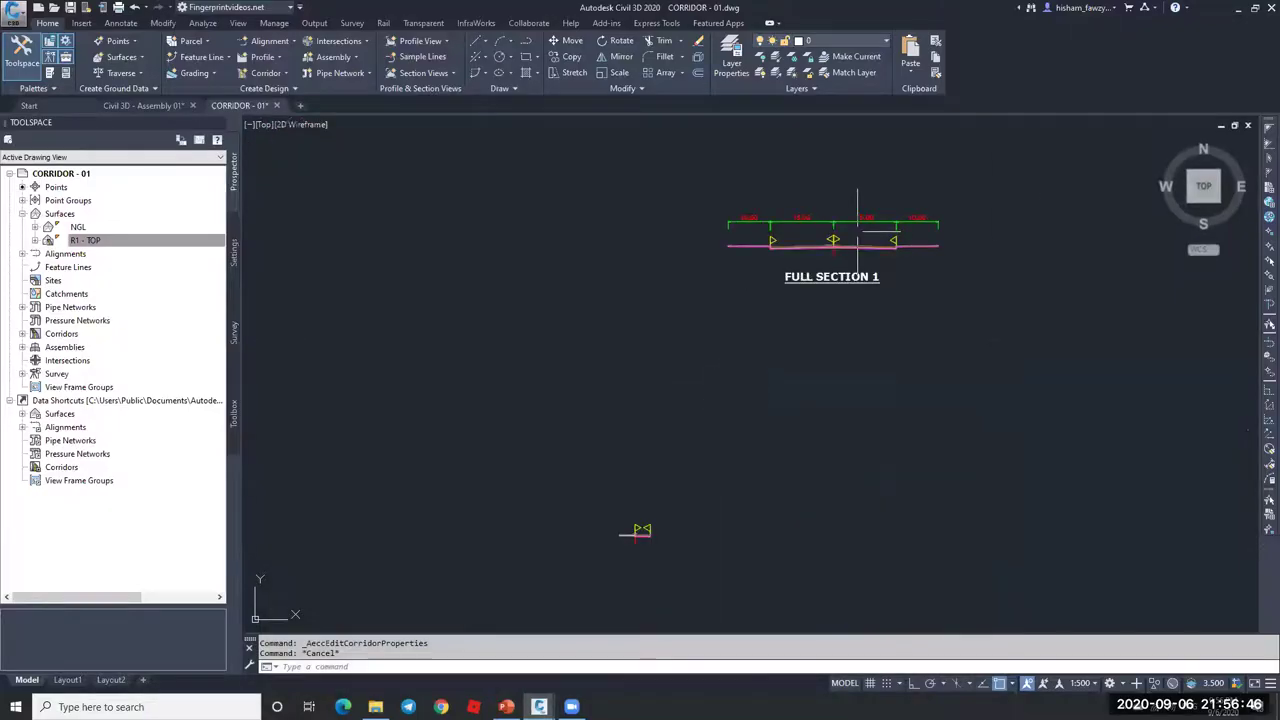
pyautogui.scroll(8, 614, 294)
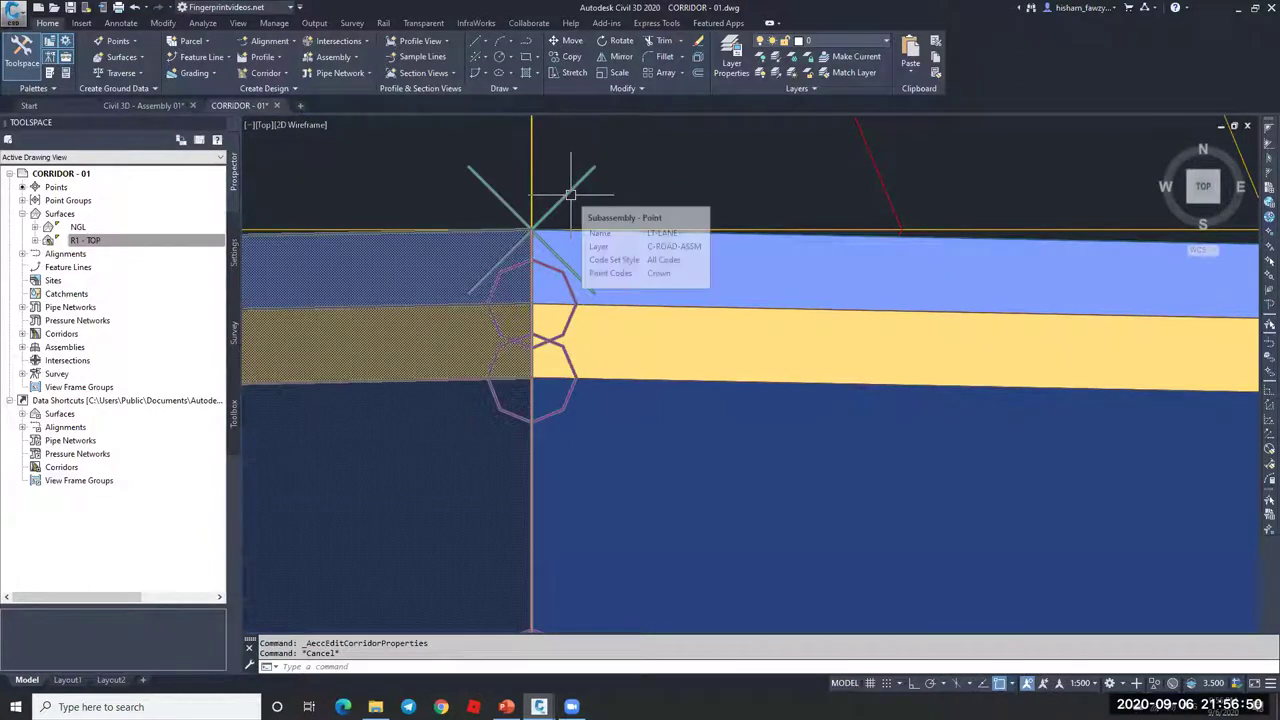
pyautogui.scroll(-8, 500, 257)
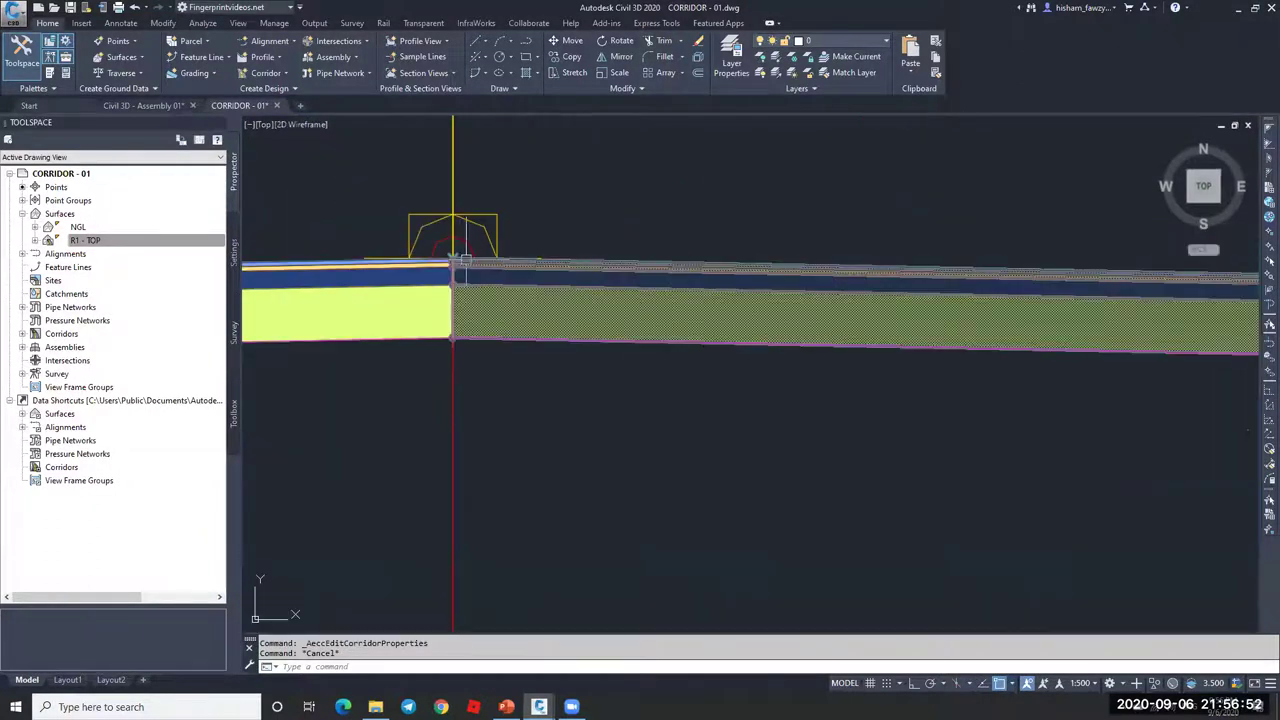
pyautogui.scroll(-10, 680, 265)
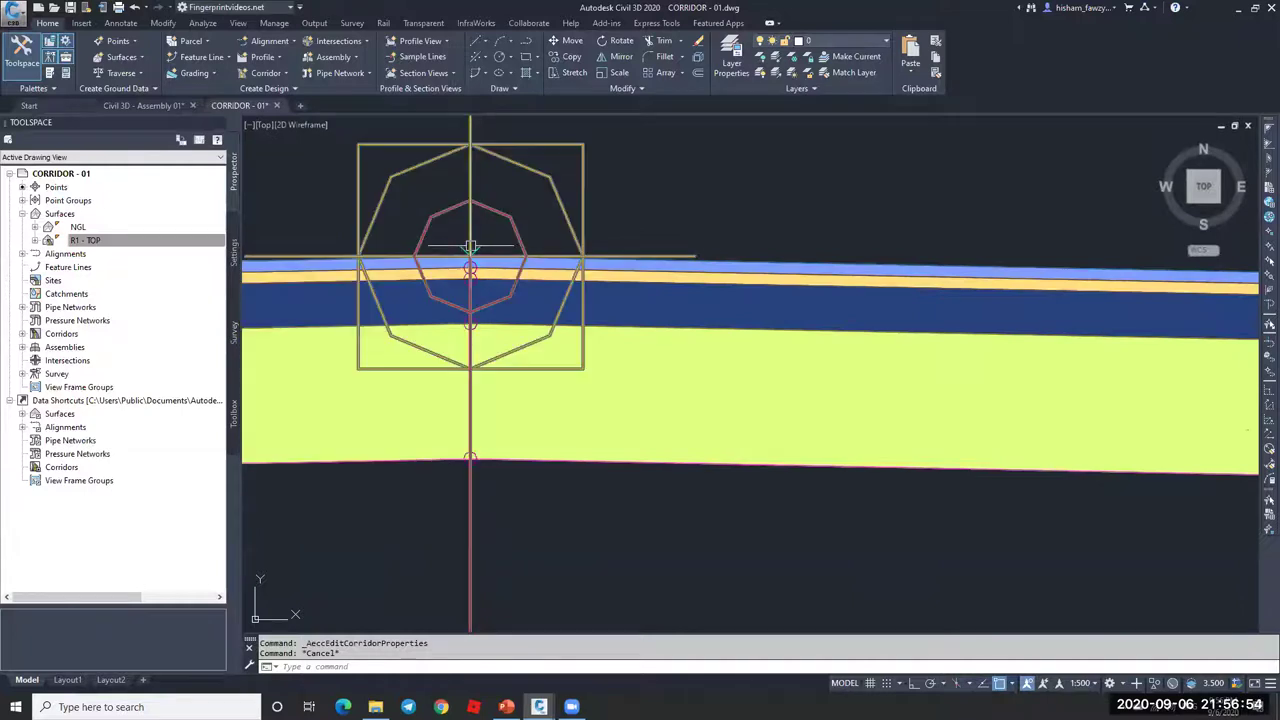
pyautogui.scroll(6, 1166, 277)
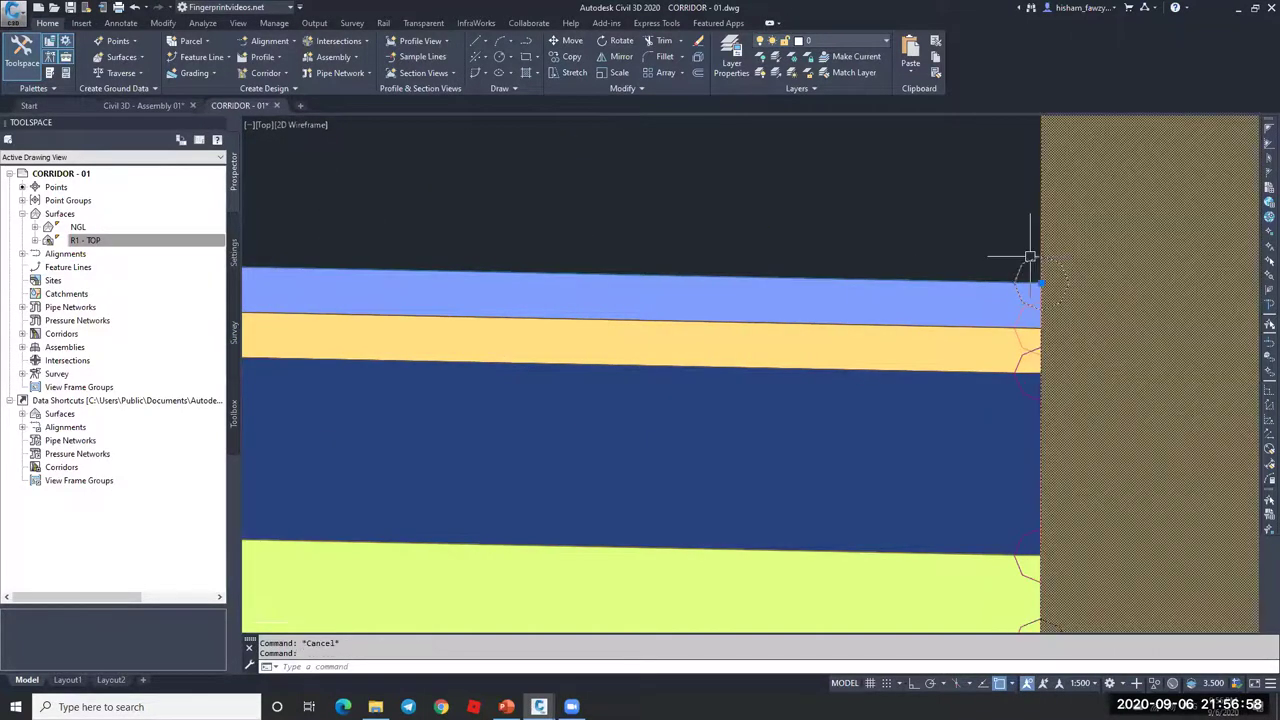
# - Select the curb subassembly and start DRAWORDER (DR) on it
pyautogui.click(1032, 268)
pyautogui.write('DR')
pyautogui.press('Return')
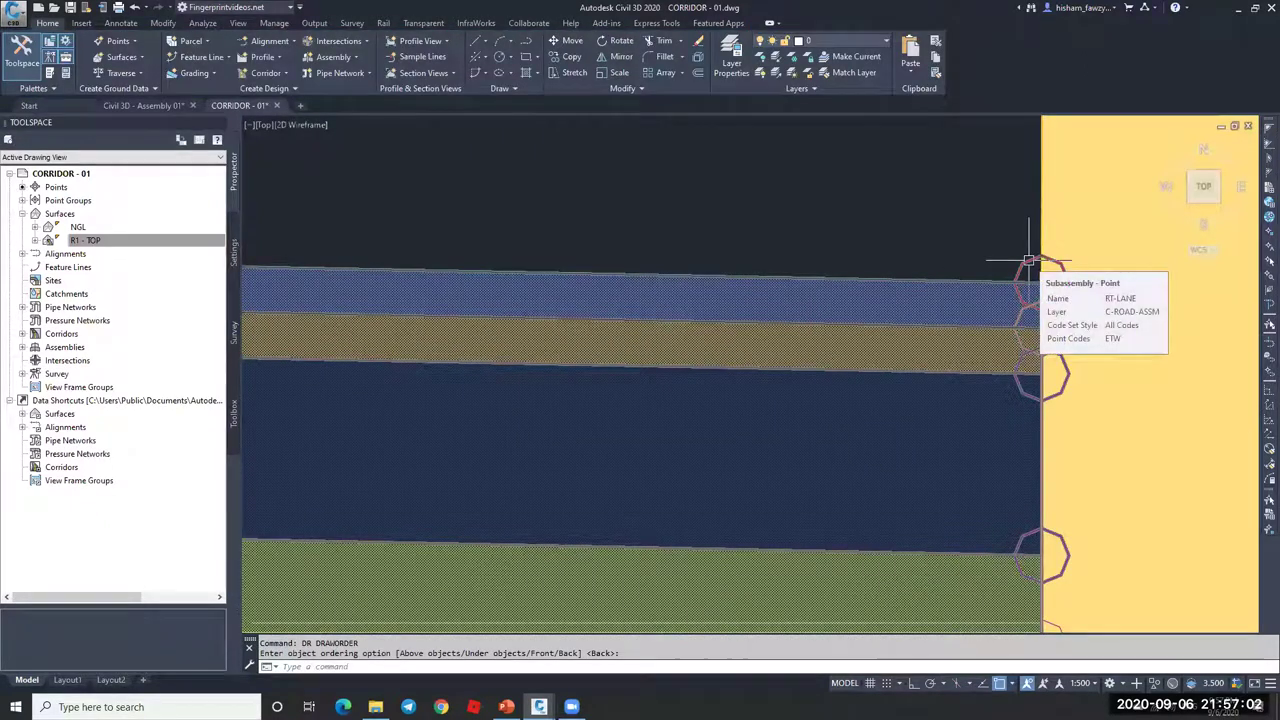
pyautogui.scroll(-1, 1005, 267)
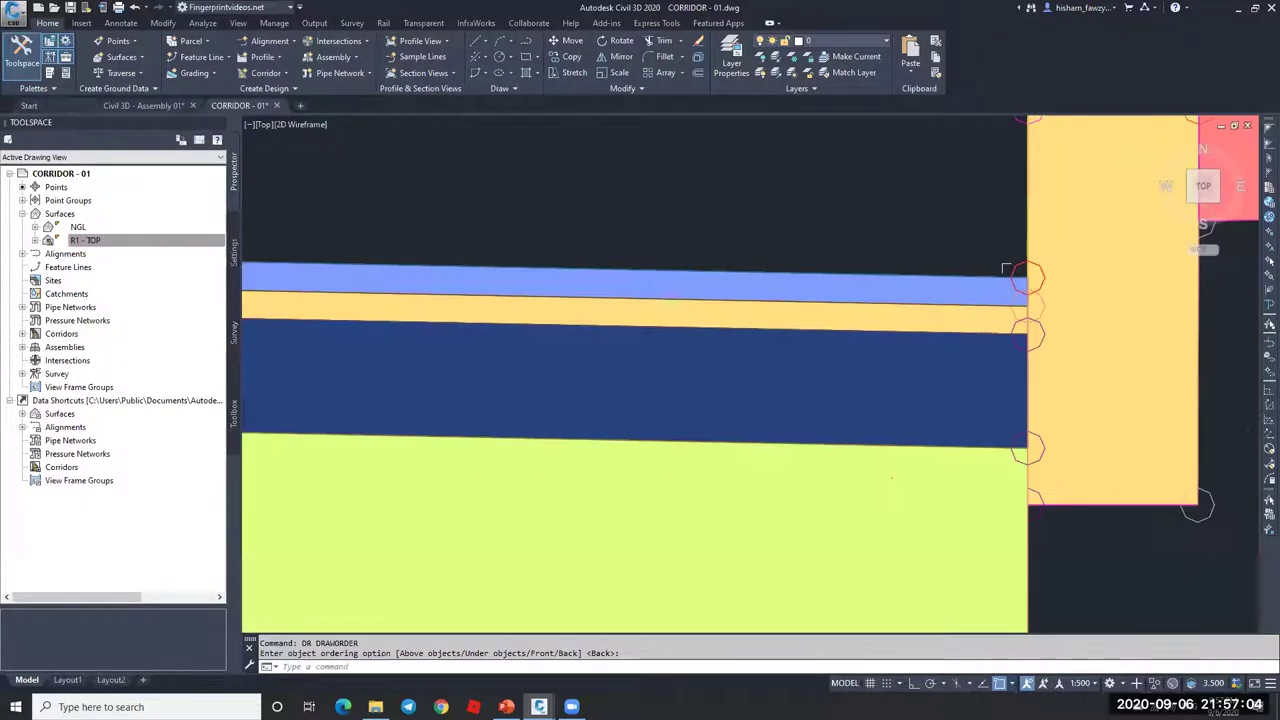
pyautogui.scroll(-1, 1005, 267)
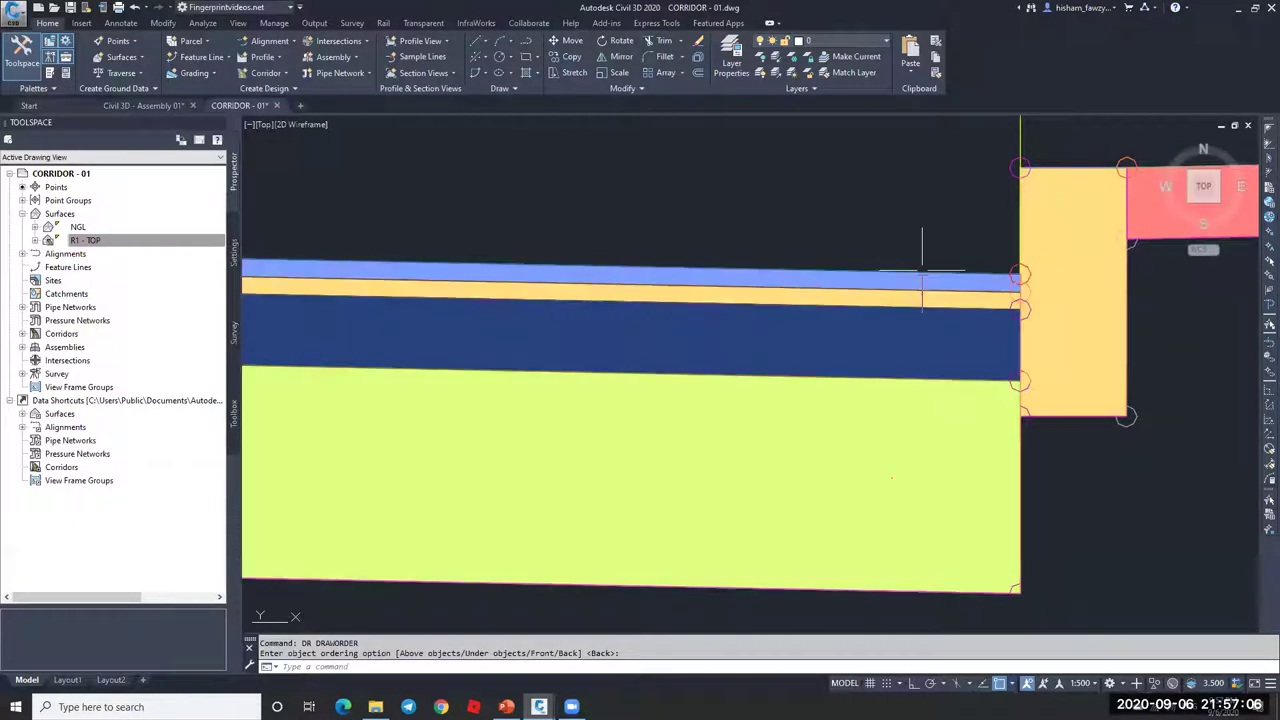
pyautogui.scroll(-6, 922, 270)
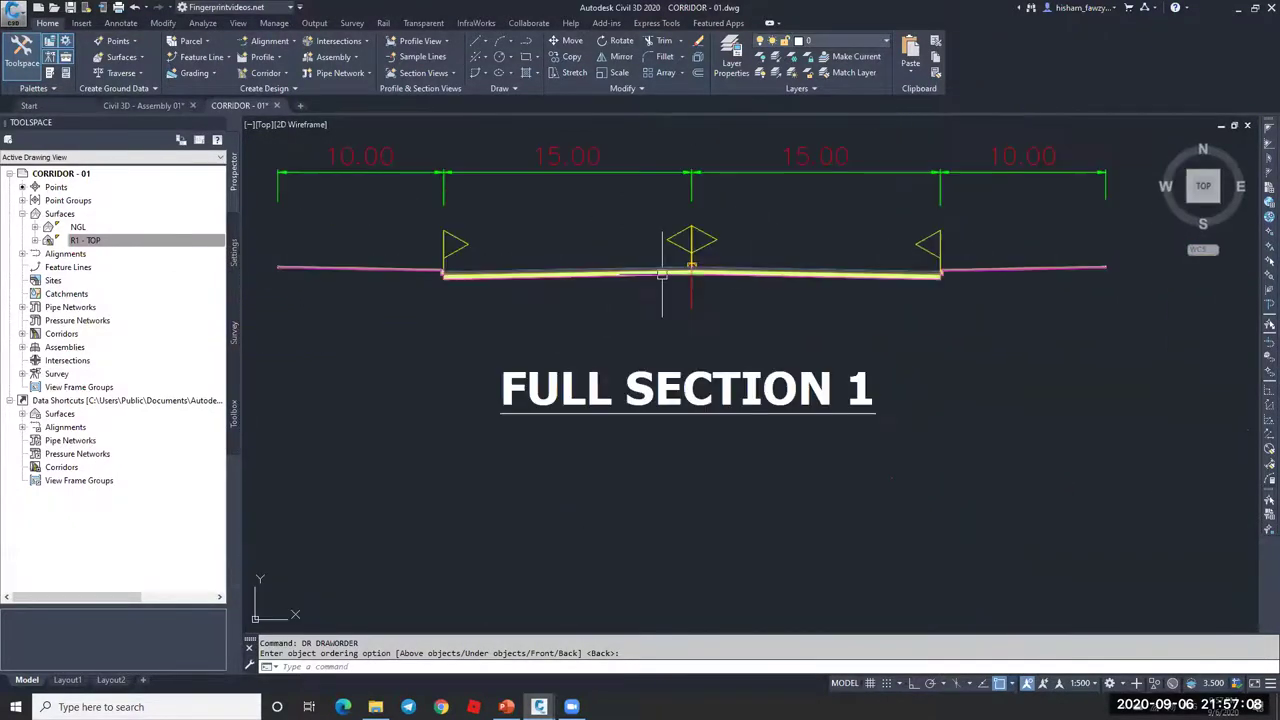
pyautogui.hotkey('ctrl', '3')
pyautogui.rightClick(452, 175)
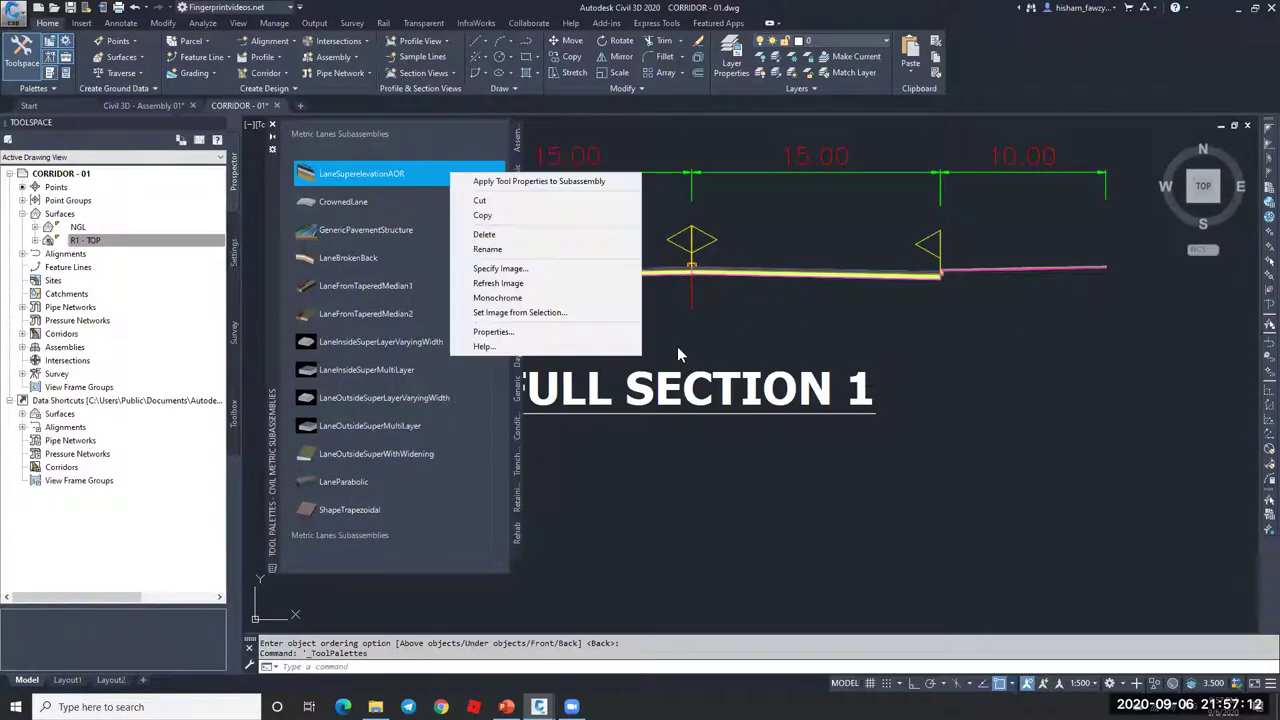
pyautogui.click(484, 346)
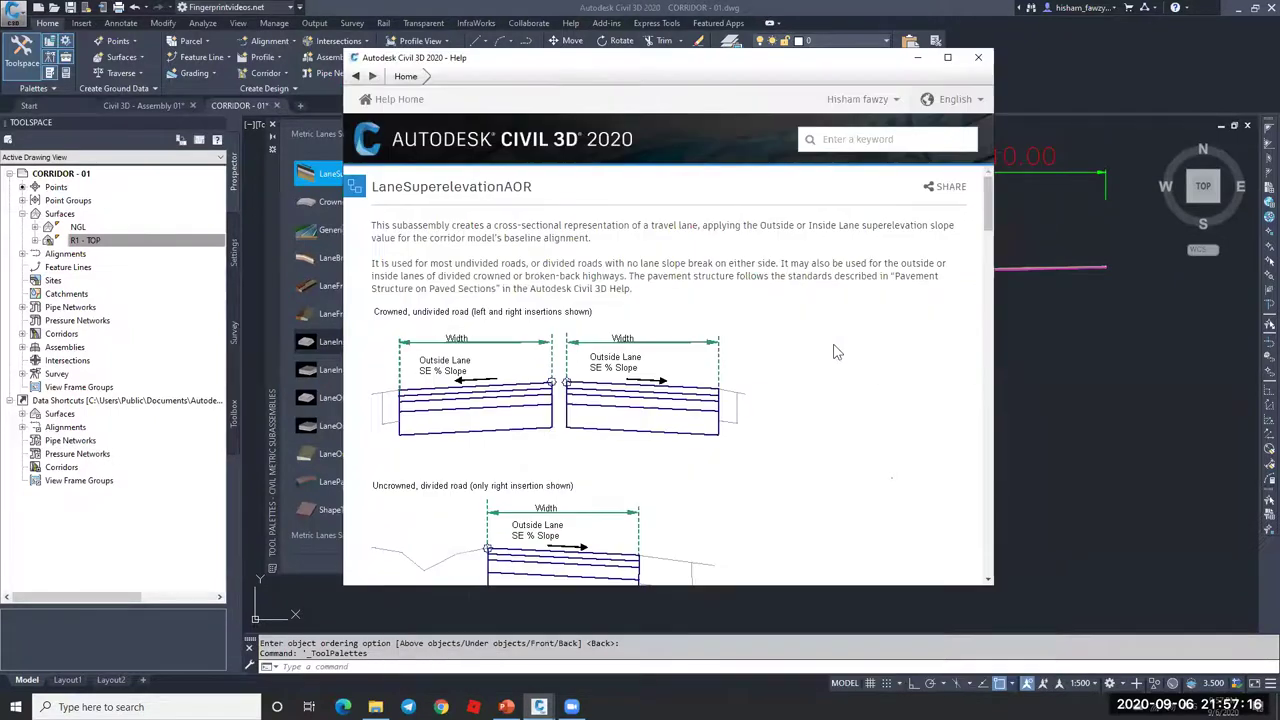
pyautogui.scroll(-15, 528, 303)
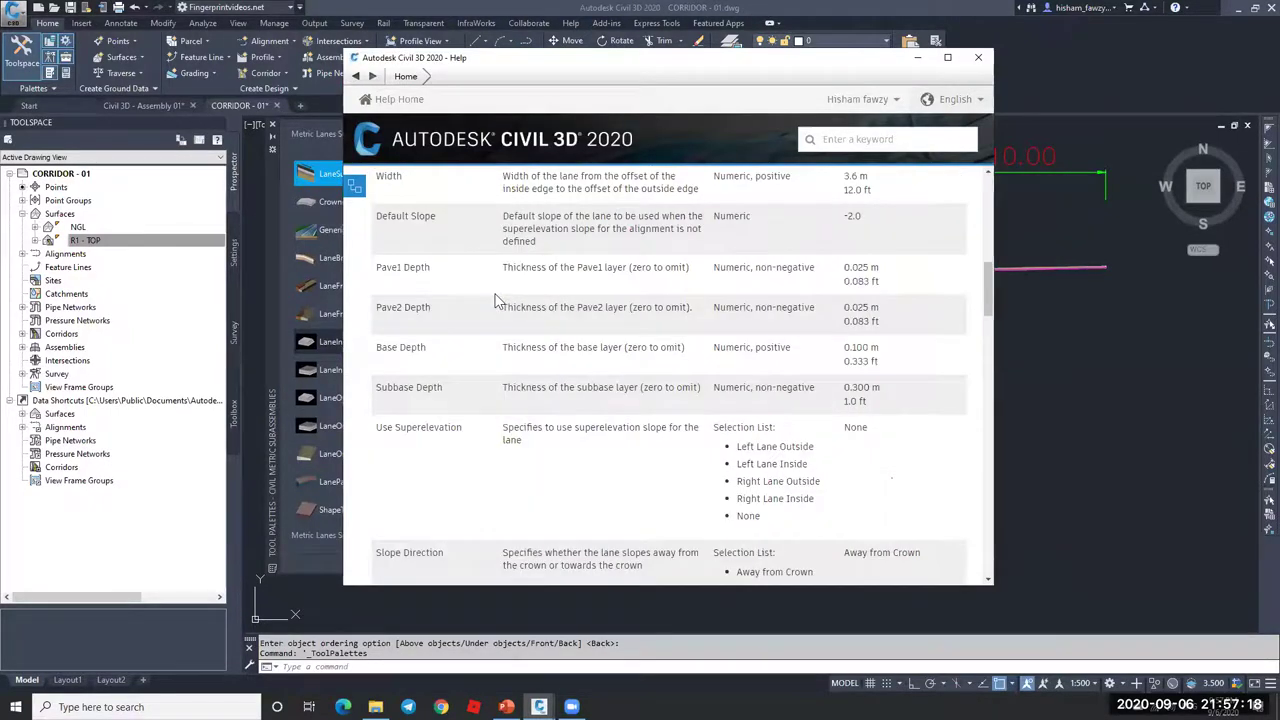
pyautogui.scroll(-20, 528, 303)
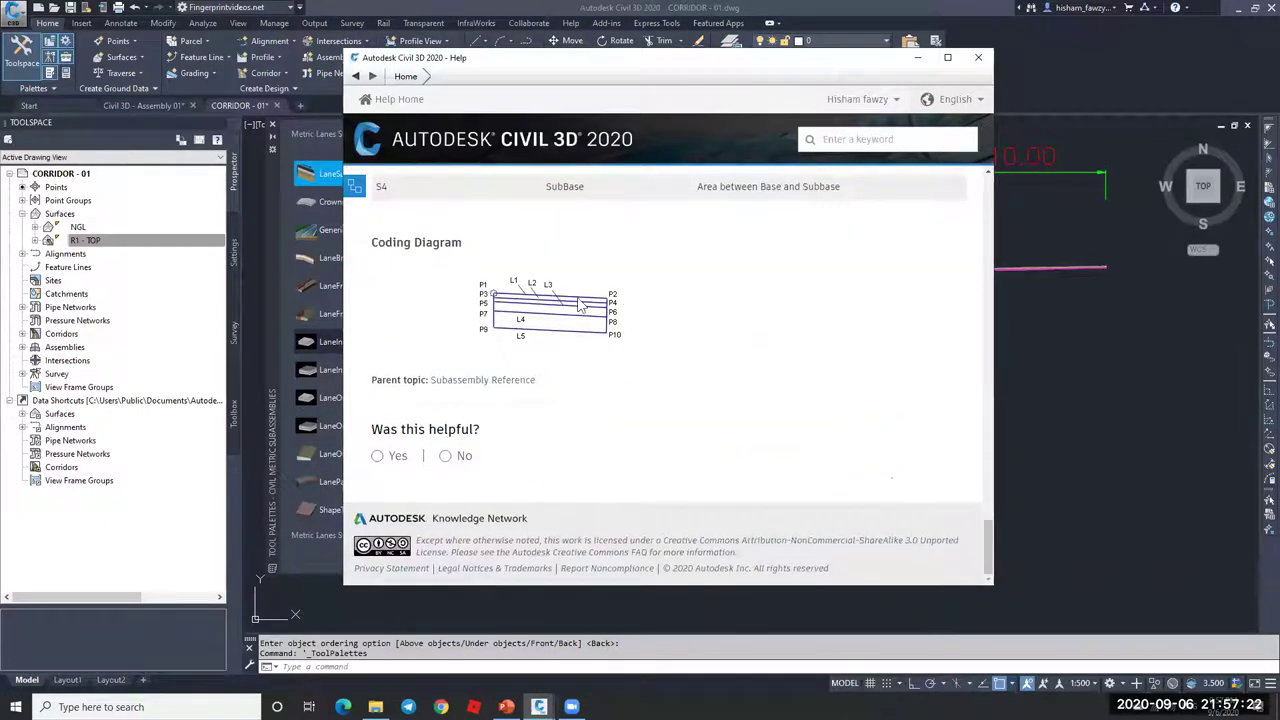
pyautogui.scroll(3, 472, 328)
pyautogui.scroll(2, 420, 380)
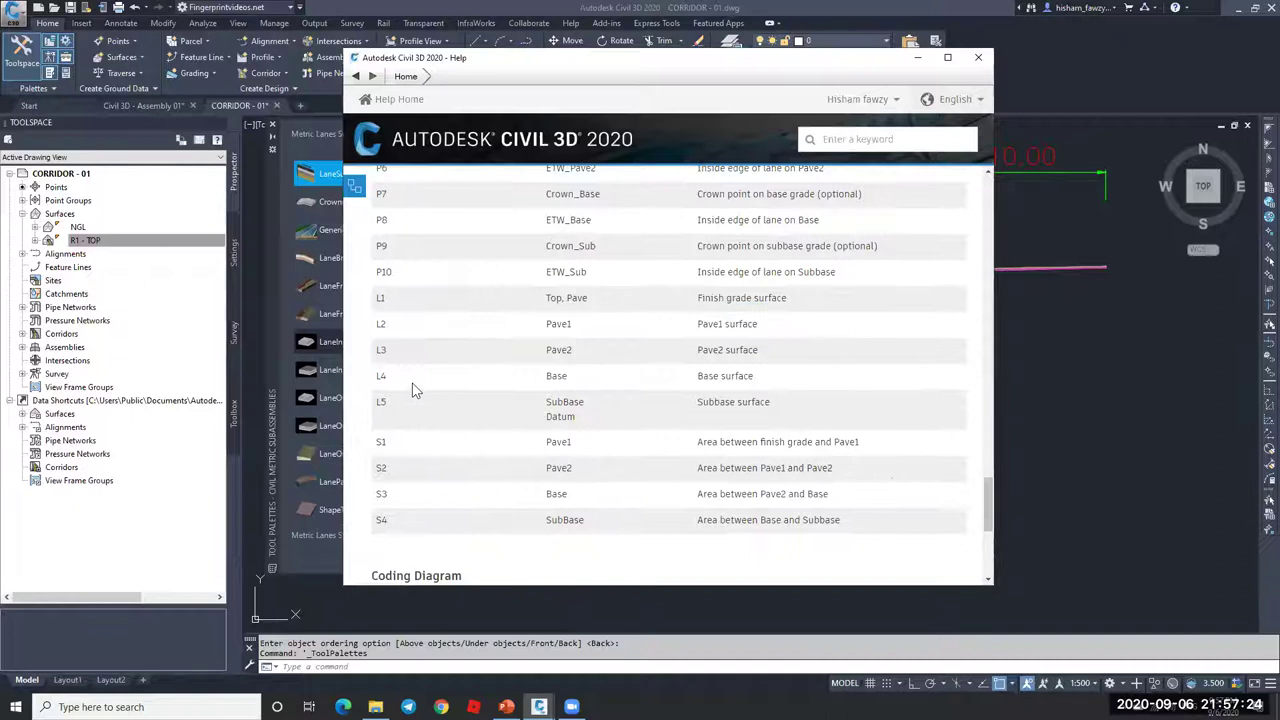
pyautogui.doubleClick(577, 298)
pyautogui.moveTo(563, 298); pyautogui.dragTo(556, 298)
pyautogui.doubleClick(550, 419)
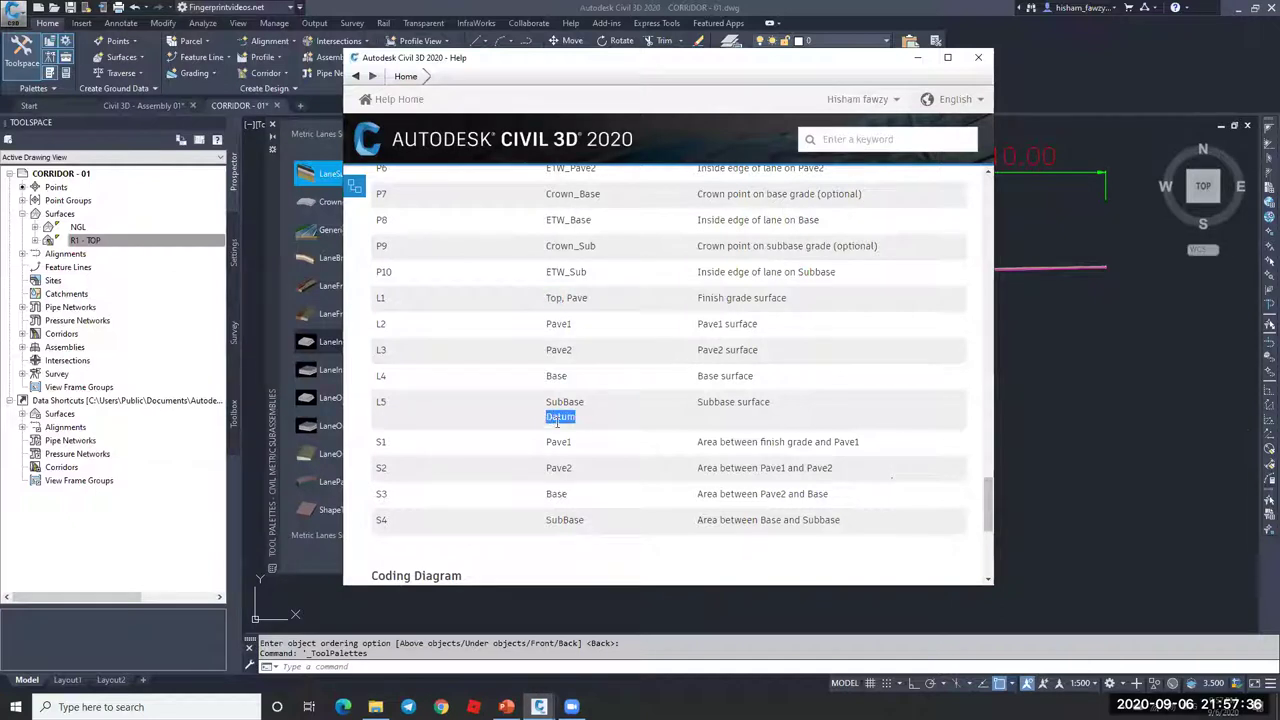
pyautogui.click(549, 300)
pyautogui.moveTo(572, 419); pyautogui.dragTo(549, 417)
pyautogui.scroll(-3, 490, 374)
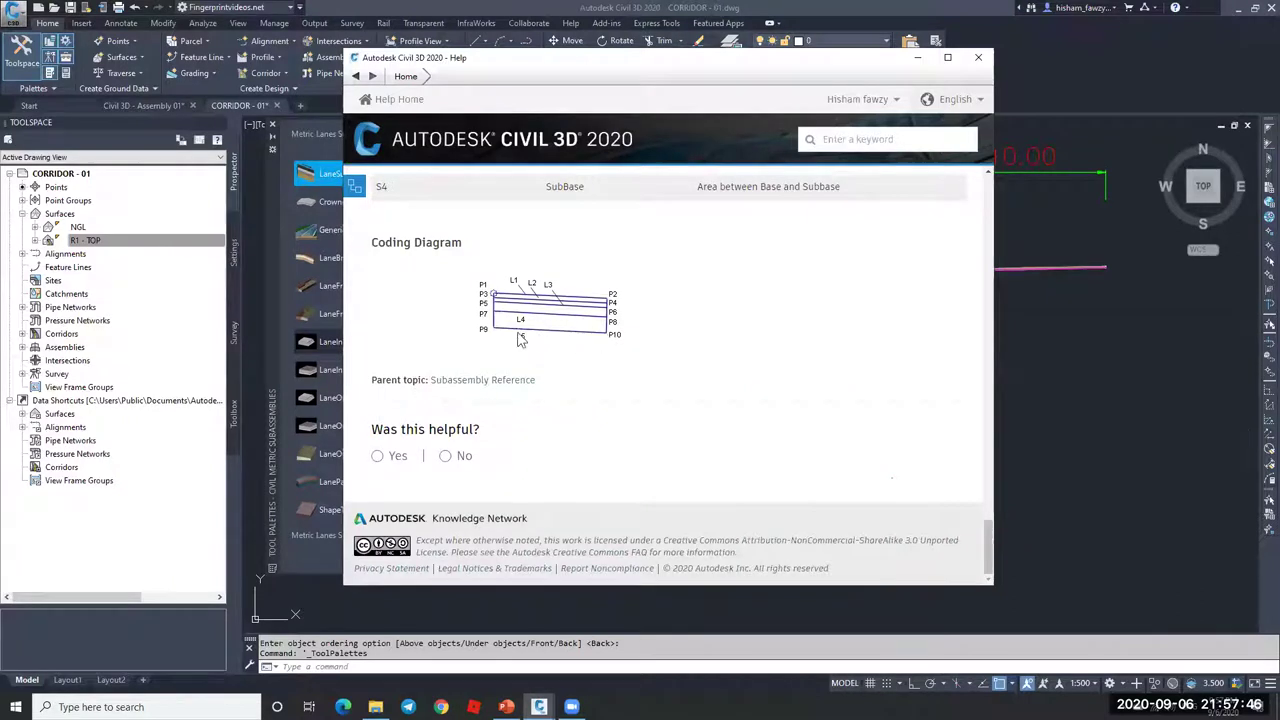
pyautogui.click(978, 57)
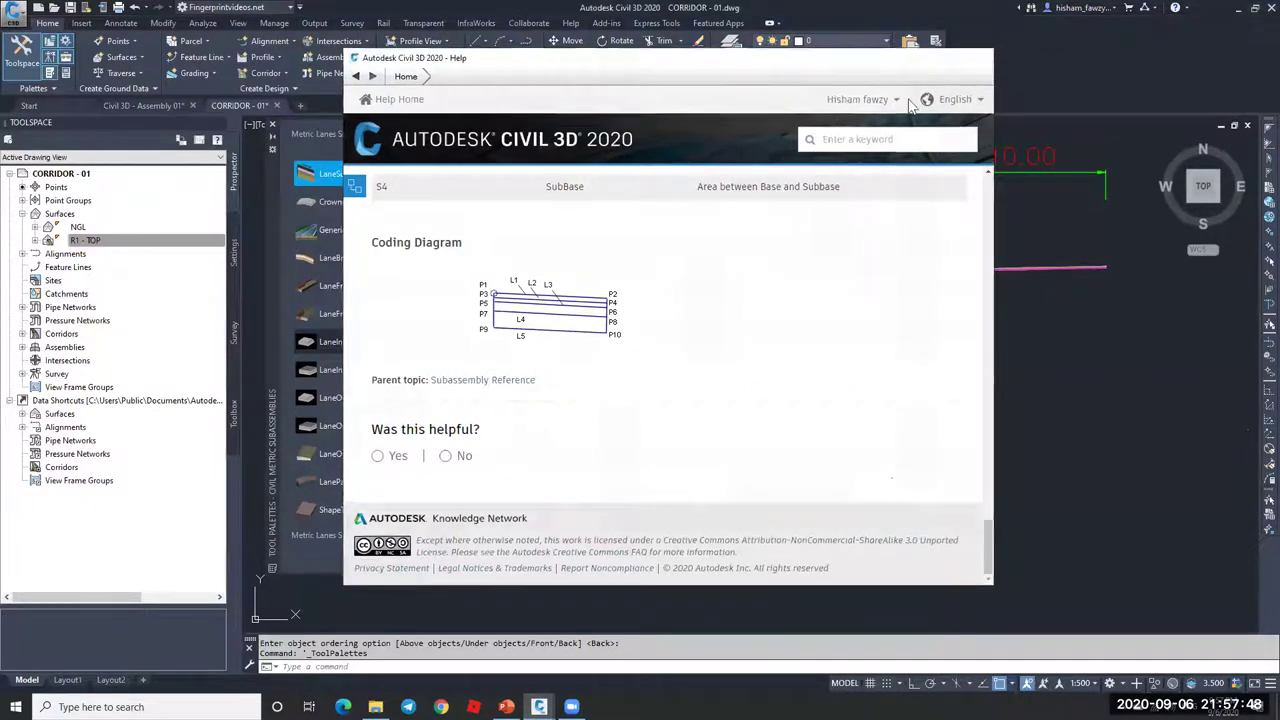
pyautogui.click(272, 124)
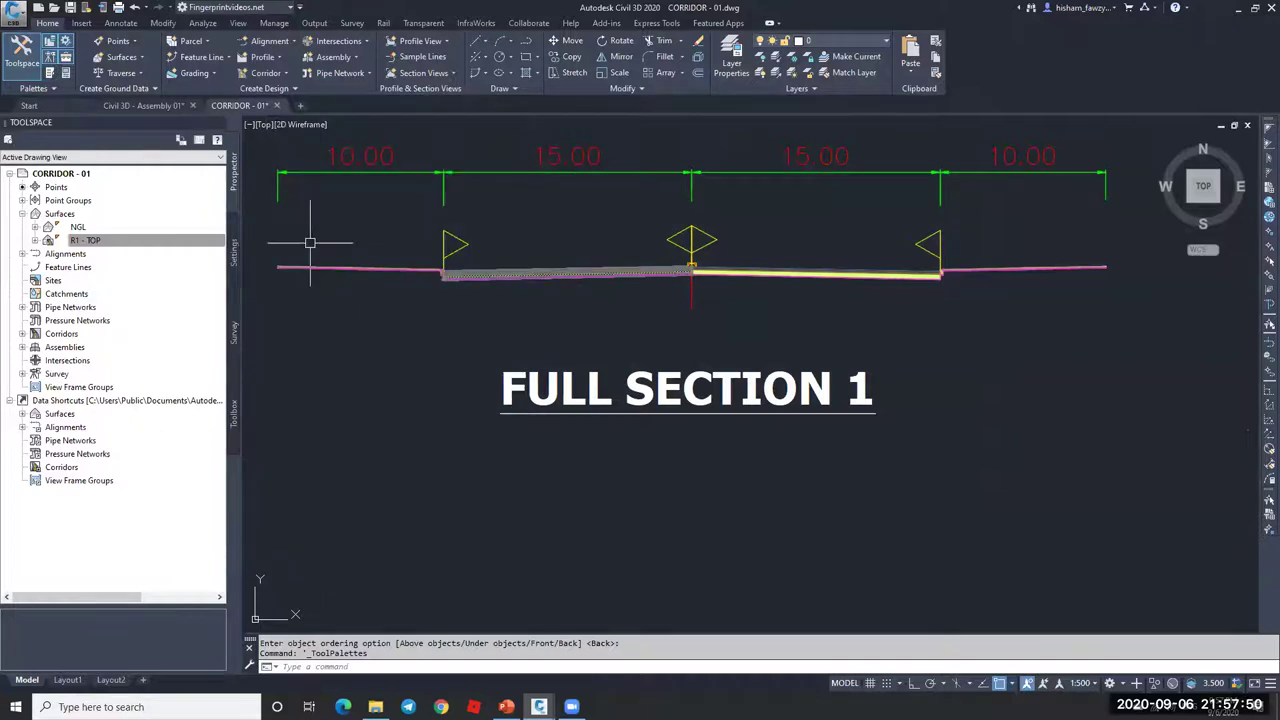
# - Select corridor R1 and bring up its Corridor Surfaces settings
pyautogui.scroll(-5, 758, 468)
pyautogui.scroll(-5, 758, 468)
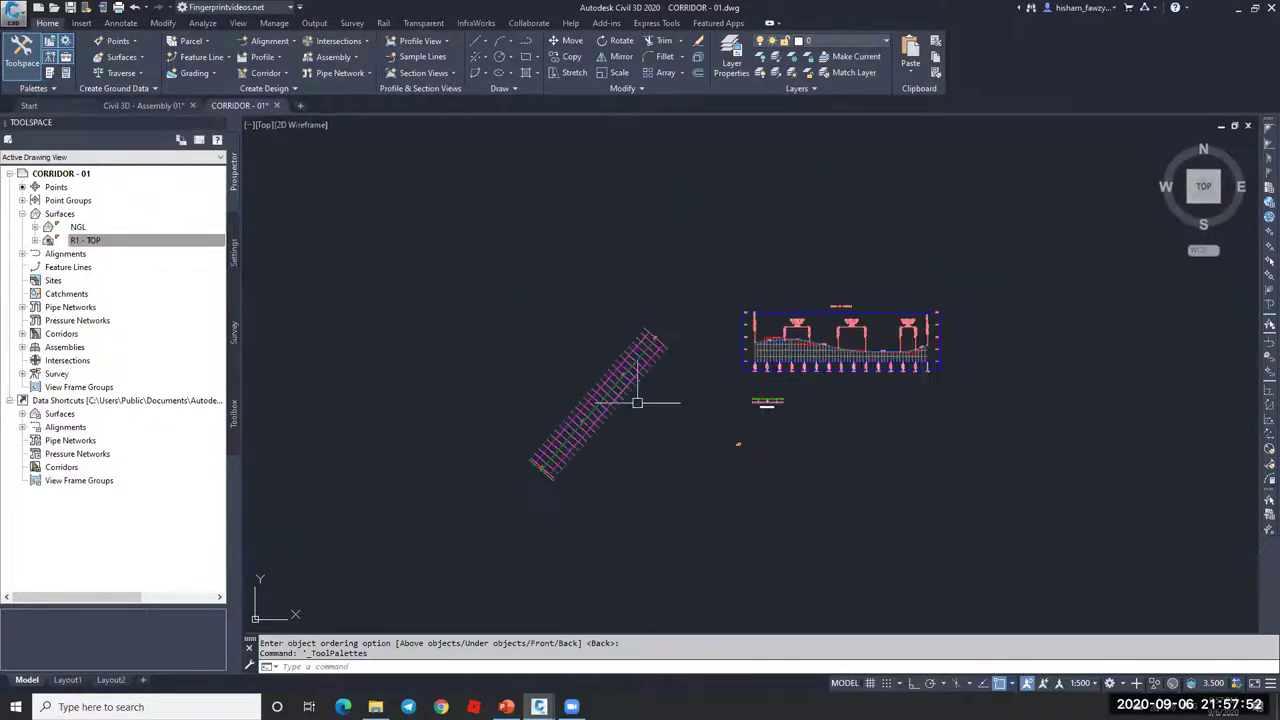
pyautogui.scroll(8, 632, 403)
pyautogui.press('Escape')
pyautogui.click(594, 306)
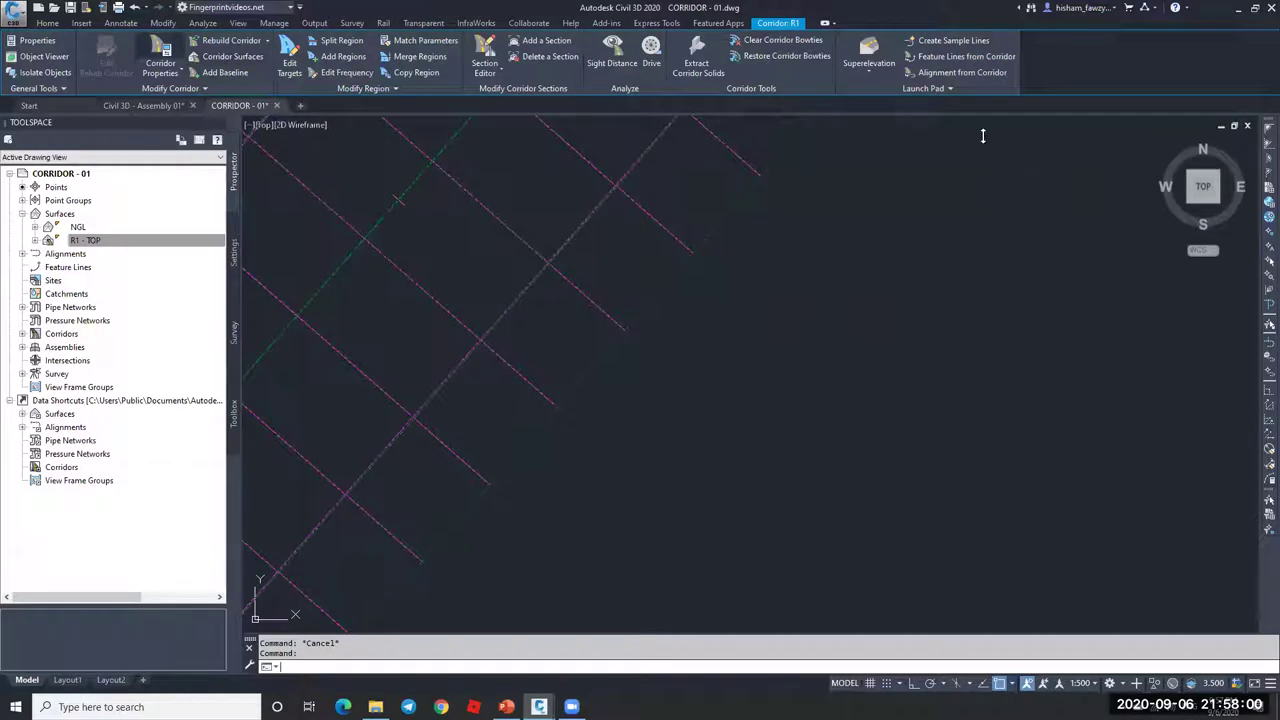
pyautogui.click(241, 58)
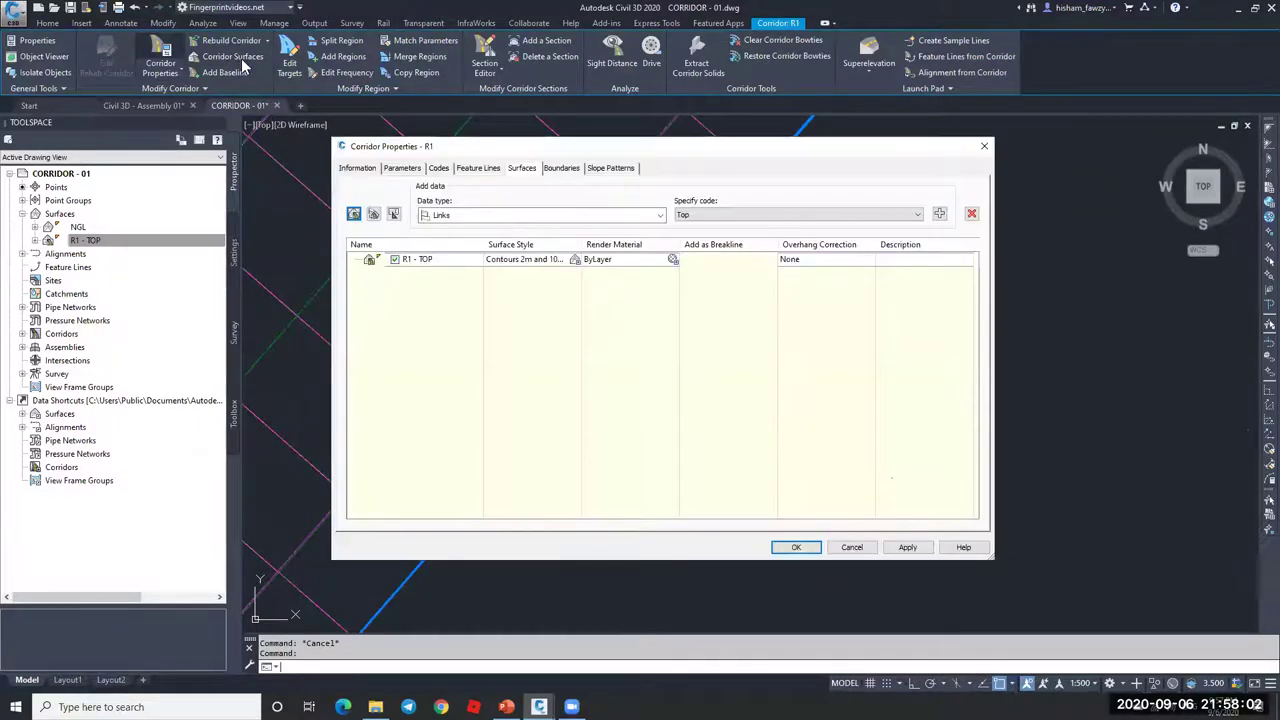
pyautogui.press('Return')
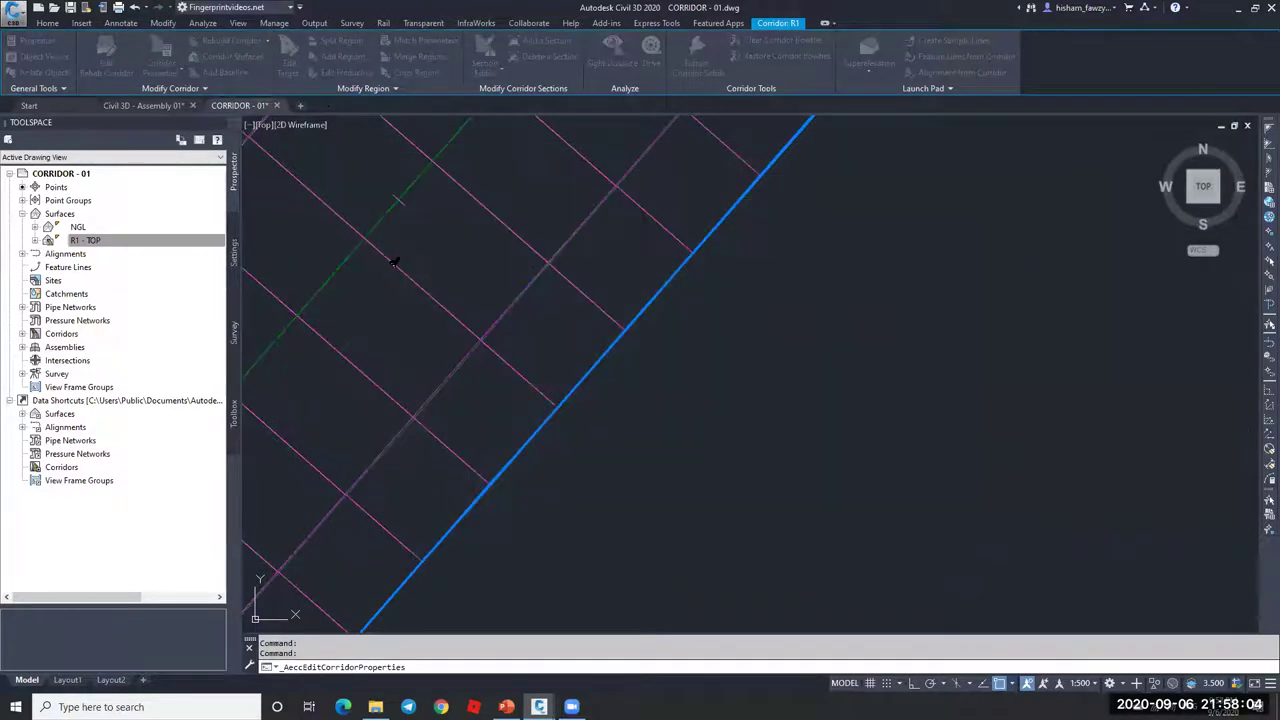
pyautogui.press('Return')
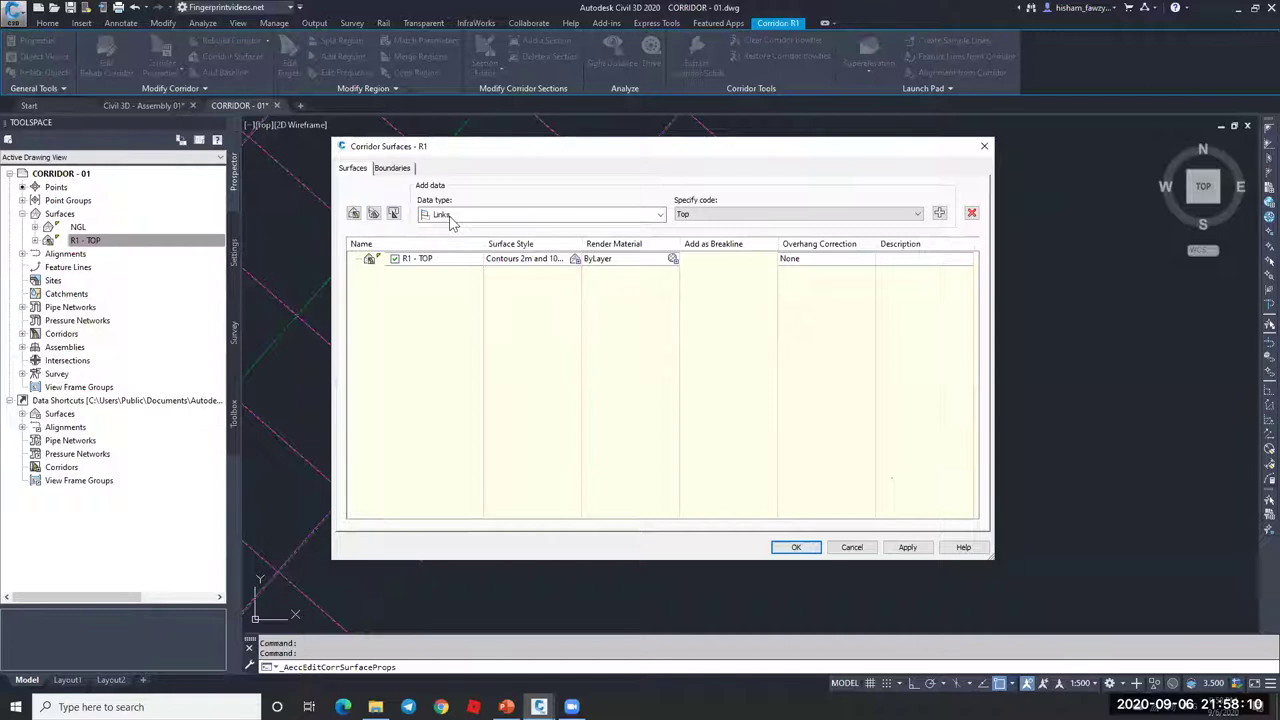
# - Add the Top link code to the R1 - TOP surface and confirm
pyautogui.click(708, 210)
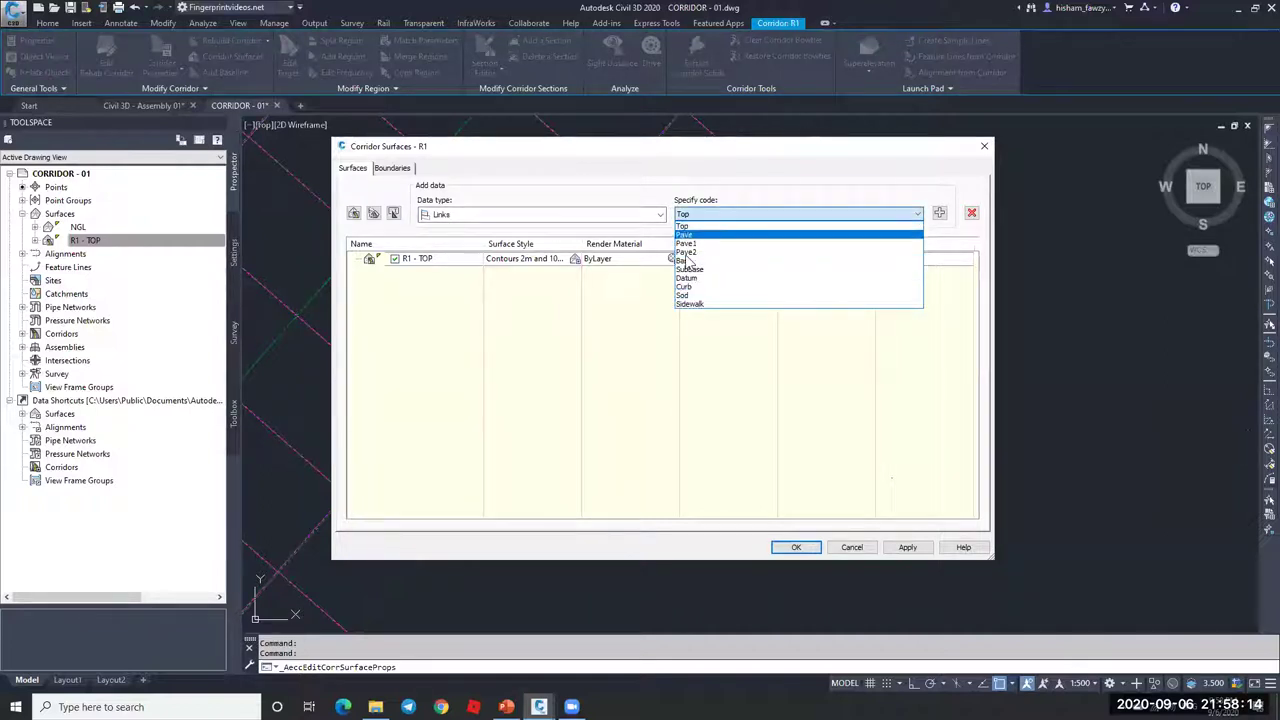
pyautogui.click(695, 226)
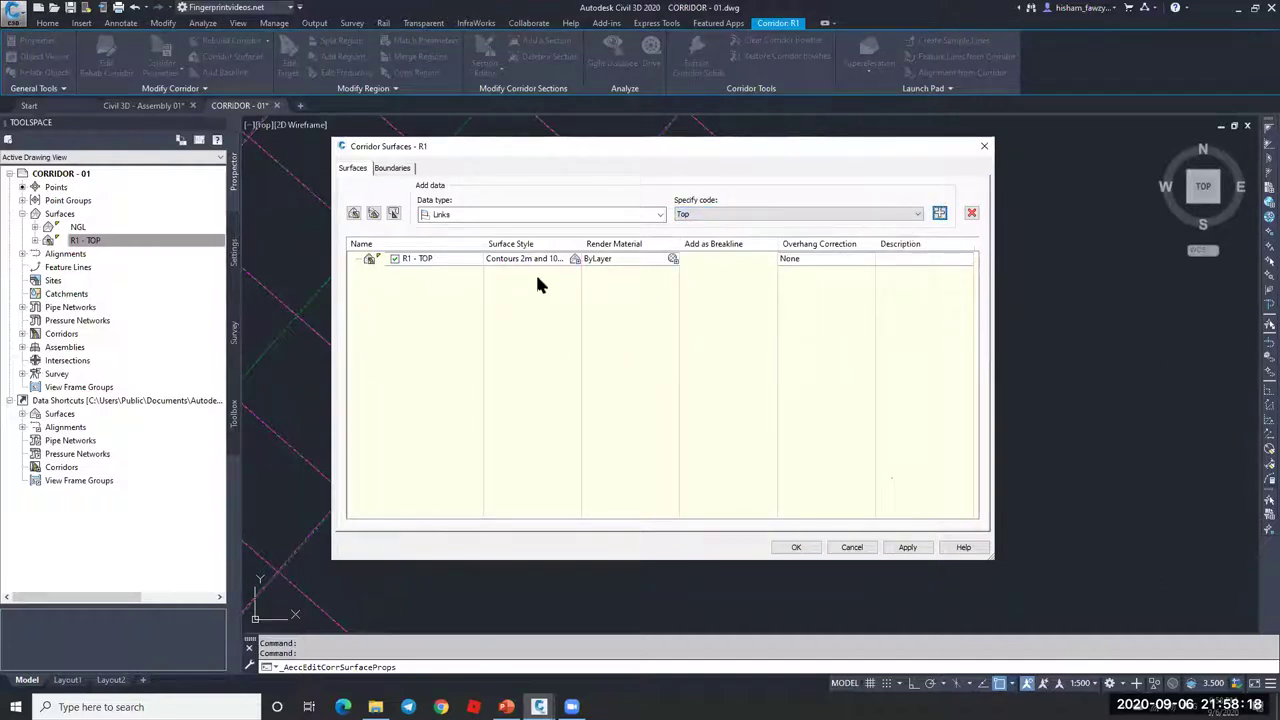
pyautogui.click(502, 260)
pyautogui.click(939, 214)
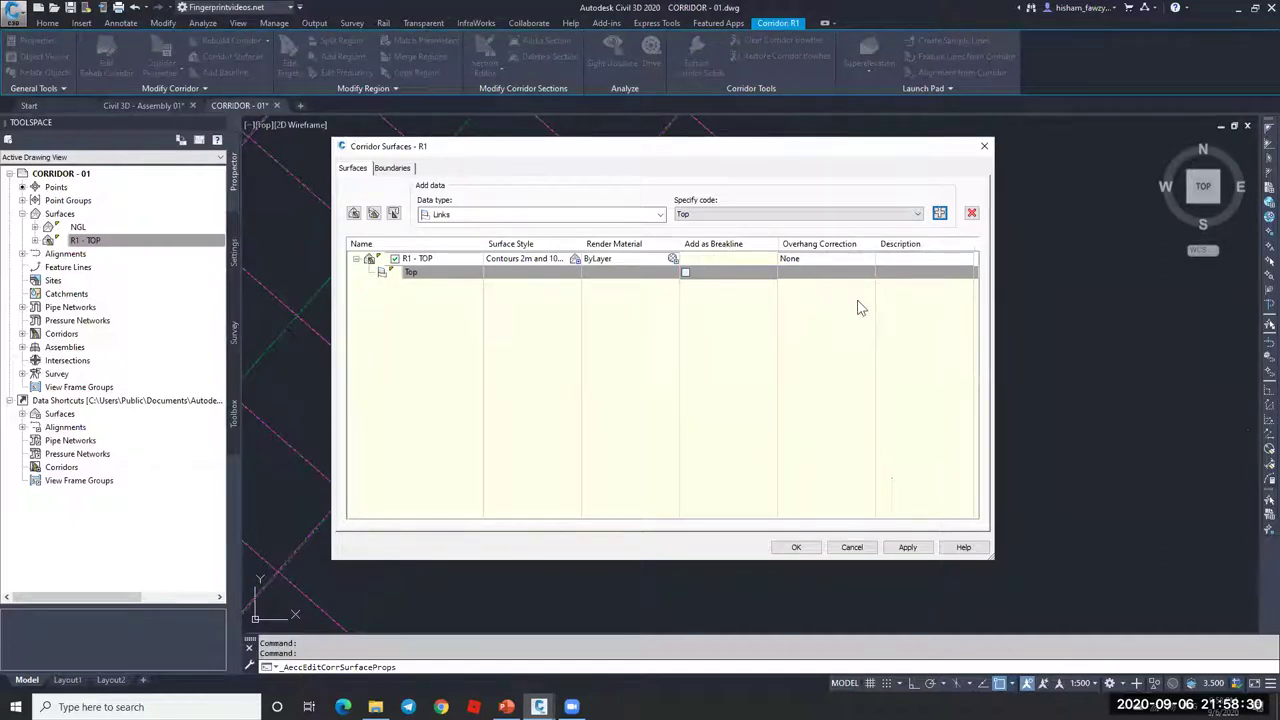
pyautogui.click(797, 555)
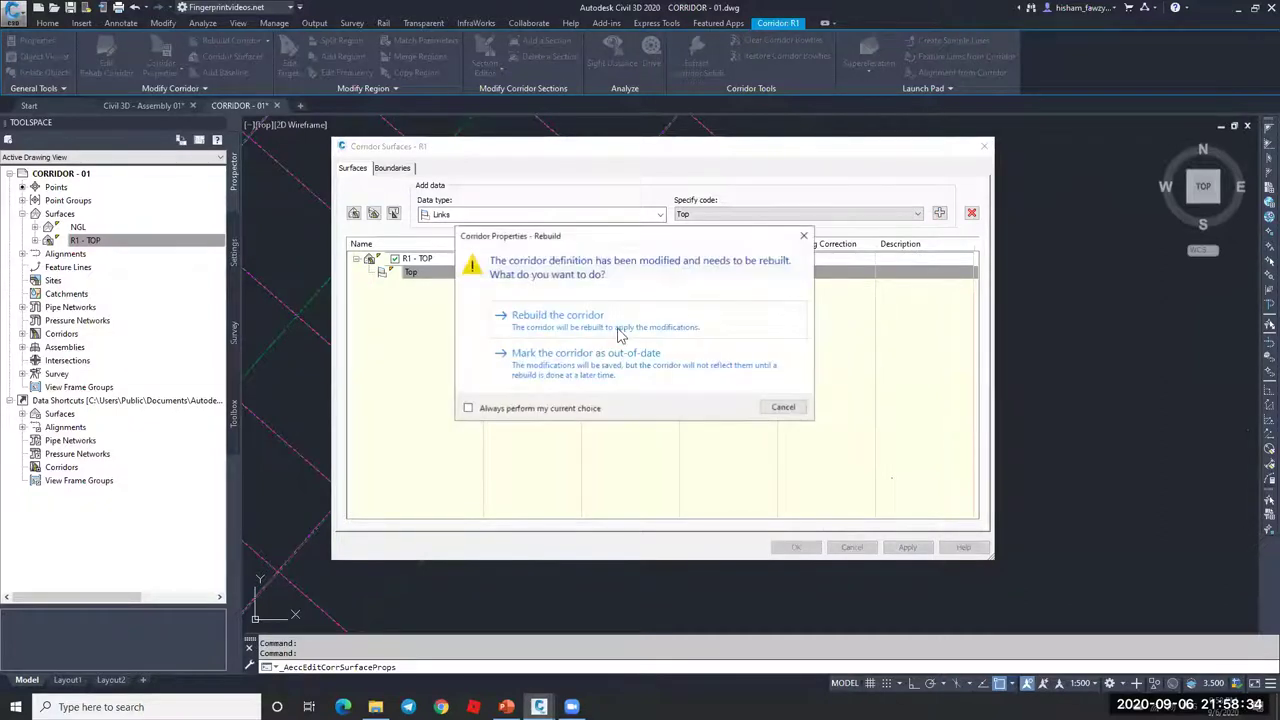
# - Rebuild corridor R1 with the updated R1 - TOP surface
pyautogui.click(608, 330)
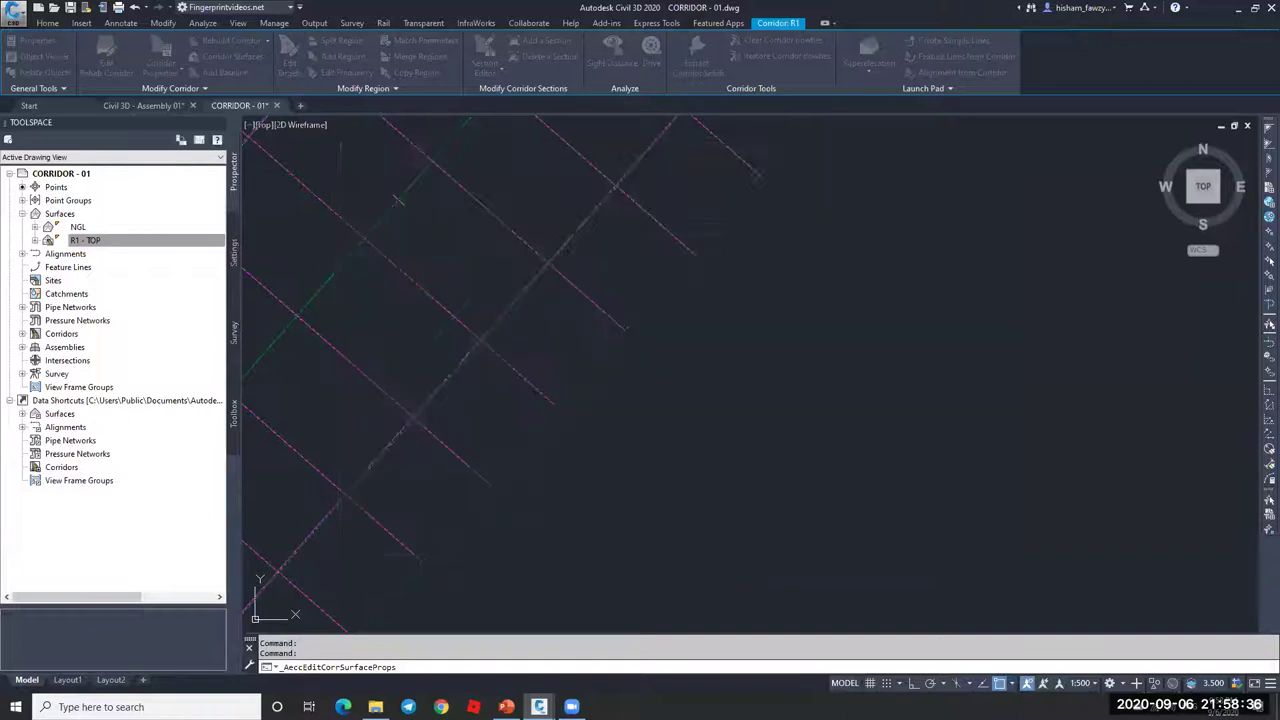
pyautogui.scroll(-4, 800, 345)
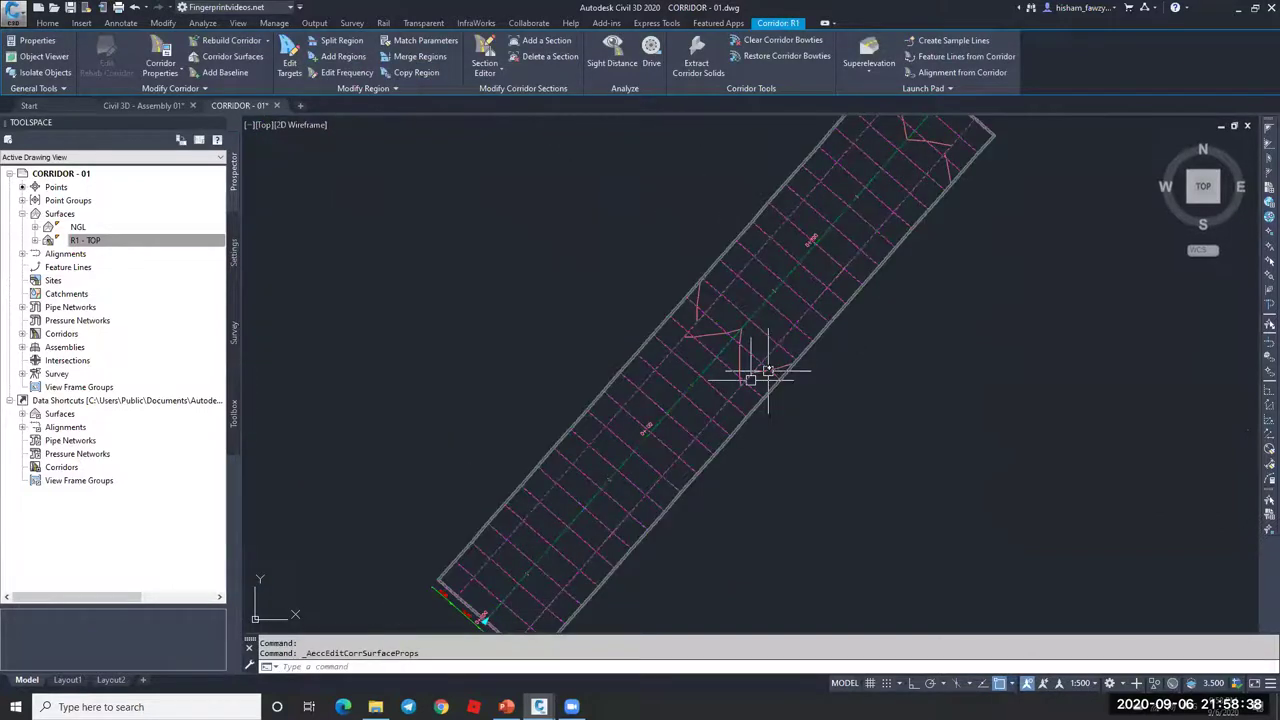
pyautogui.scroll(2, 768, 372)
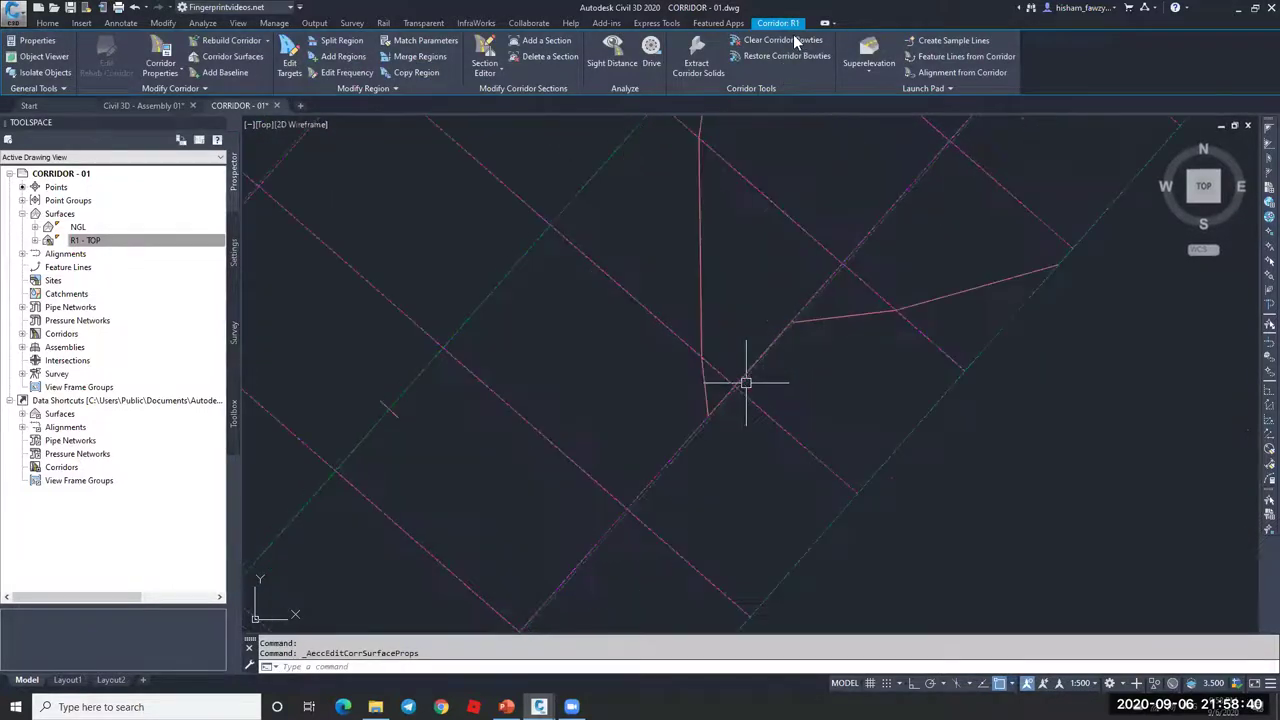
pyautogui.scroll(2, 818, 323)
pyautogui.scroll(-2, 818, 323)
pyautogui.press('Escape')
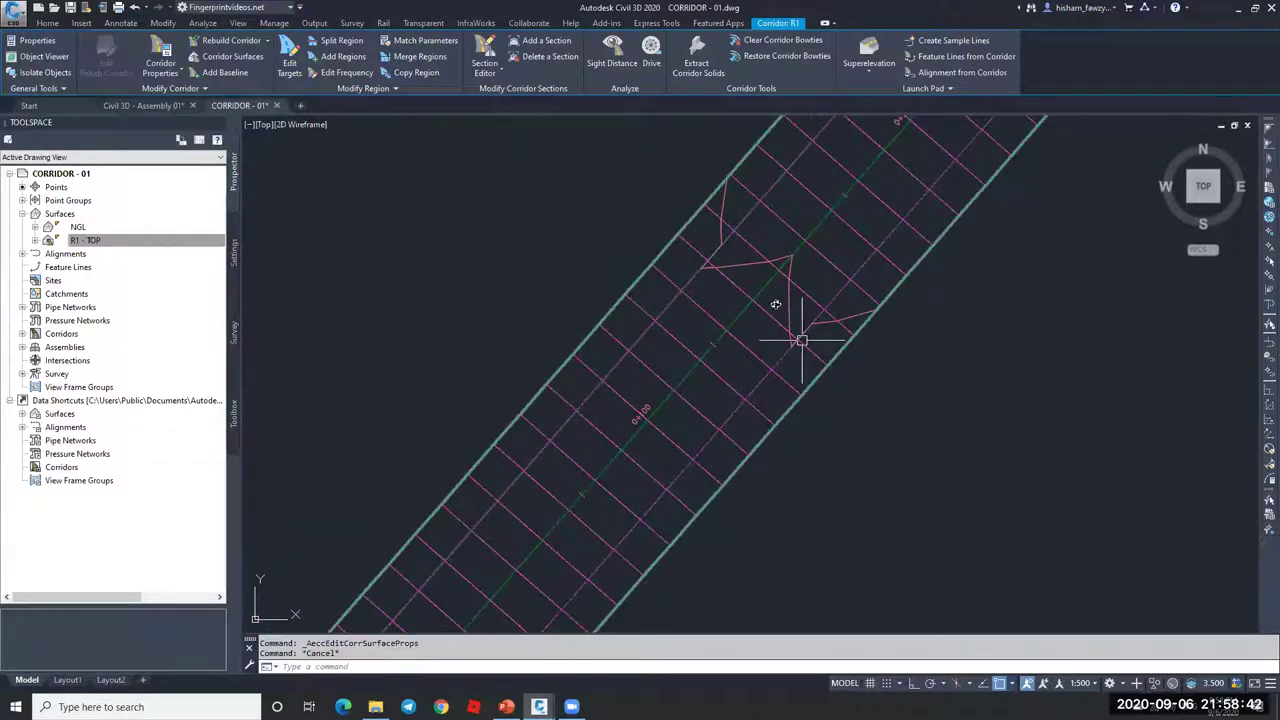
# - Inspect R1 - TOP in Object Viewer from oblique, underside, edge-on and top views, then close it
pyautogui.click(743, 240)
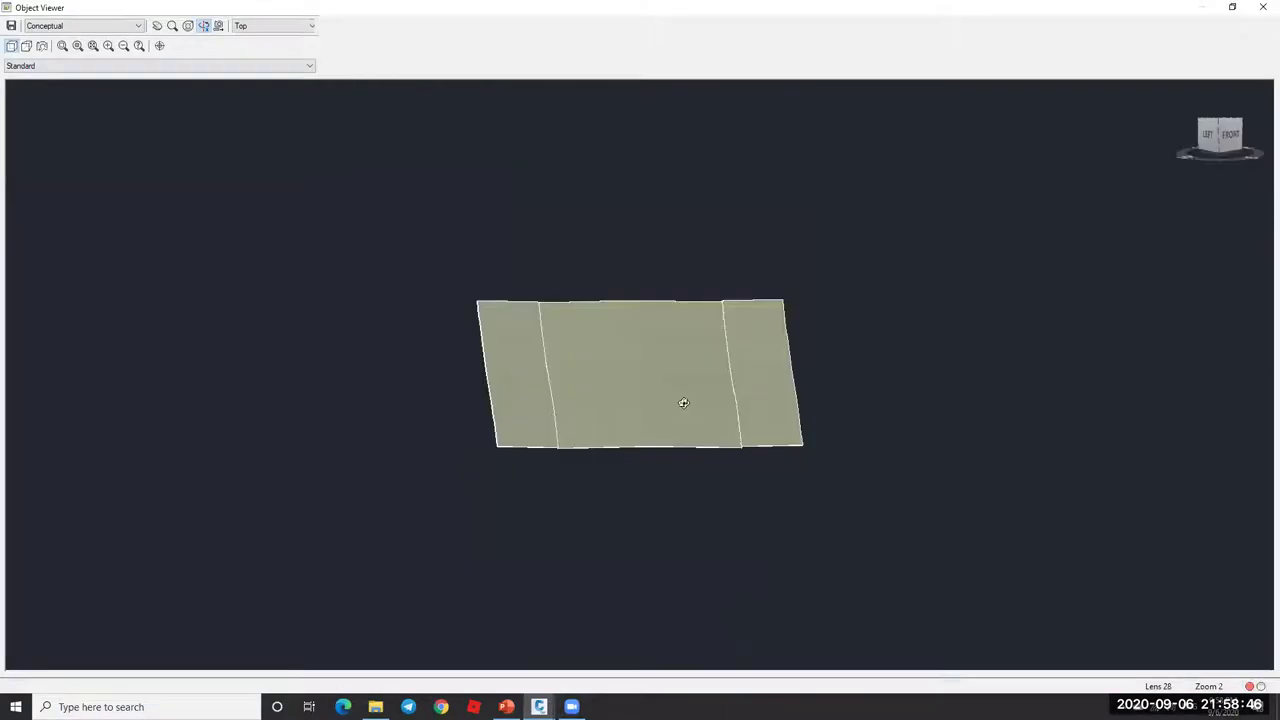
pyautogui.scroll(5, 683, 402)
pyautogui.moveTo(694, 407)
pyautogui.mouseDown()
pyautogui.moveTo(895, 400)
pyautogui.moveTo(529, 398)
pyautogui.moveTo(534, 380)
pyautogui.moveTo(1124, 557)
pyautogui.mouseUp()
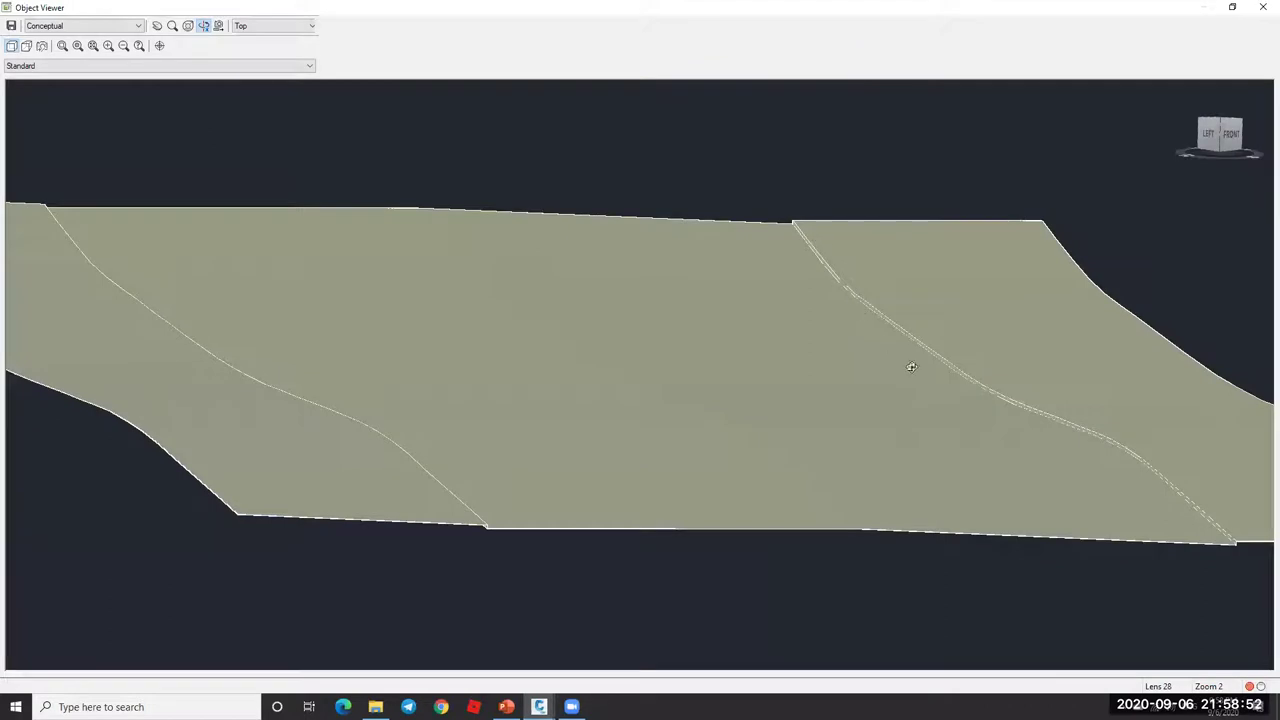
pyautogui.moveTo(1117, 448); pyautogui.dragTo(998, 251)
pyautogui.click(1208, 133)
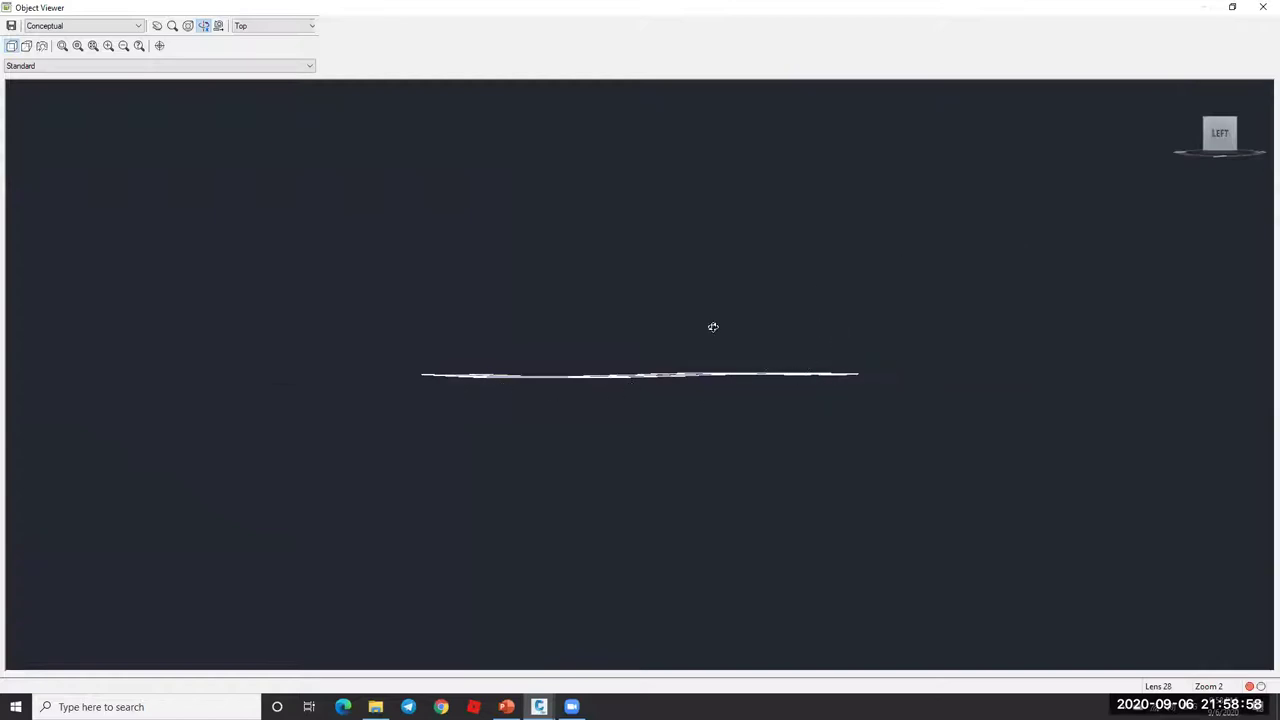
pyautogui.moveTo(1073, 223); pyautogui.dragTo(740, 406)
pyautogui.scroll(3, 700, 425)
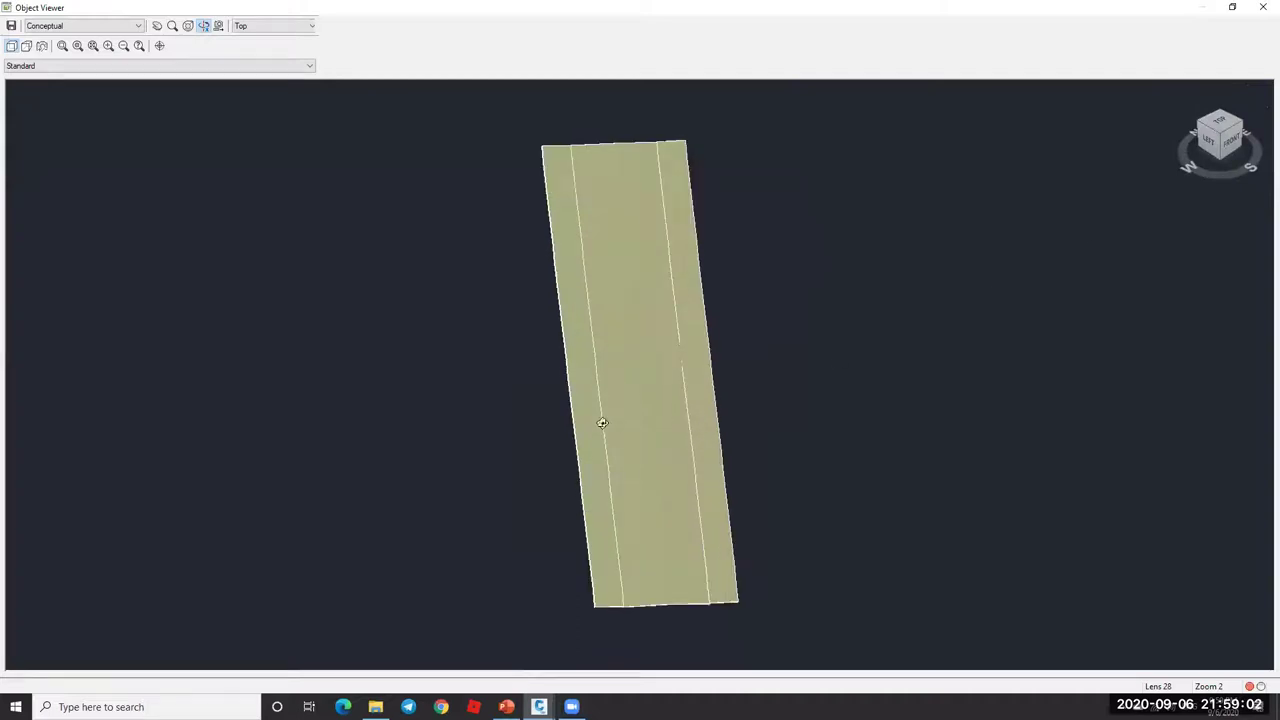
pyautogui.scroll(2, 648, 419)
pyautogui.moveTo(649, 420); pyautogui.dragTo(634, 323)
pyautogui.scroll(3, 634, 437)
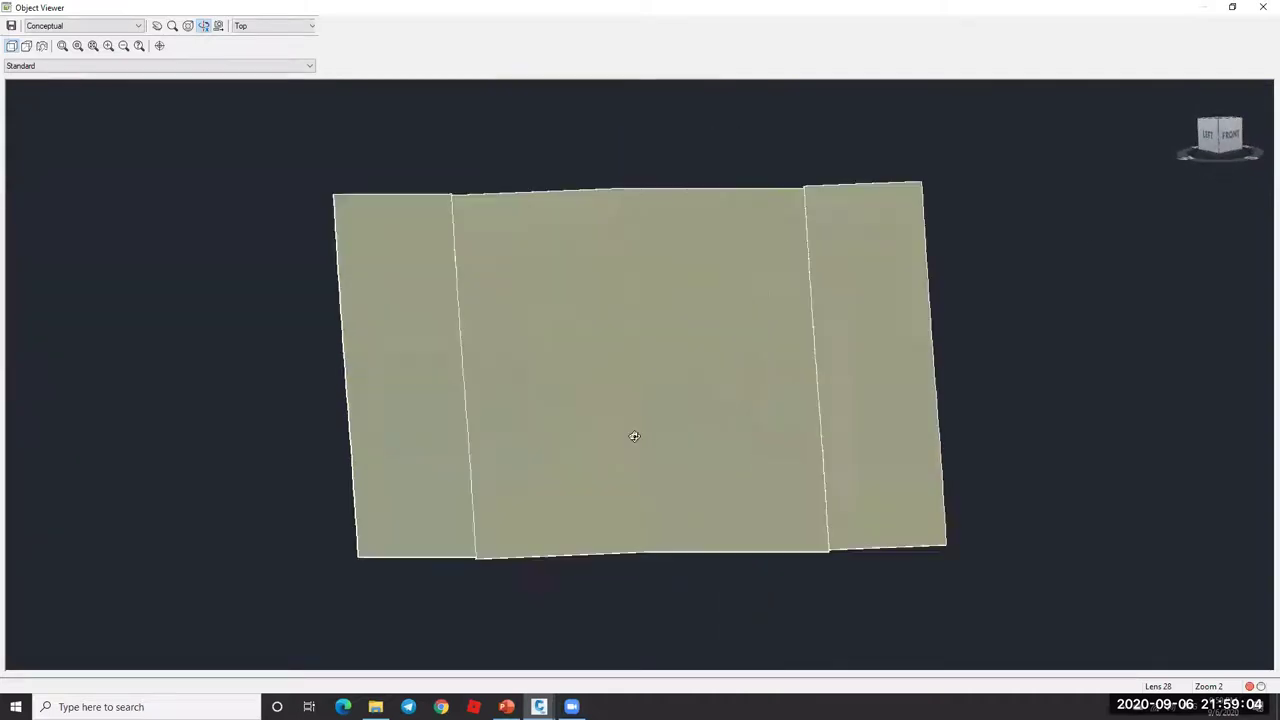
pyautogui.moveTo(649, 443); pyautogui.dragTo(648, 421)
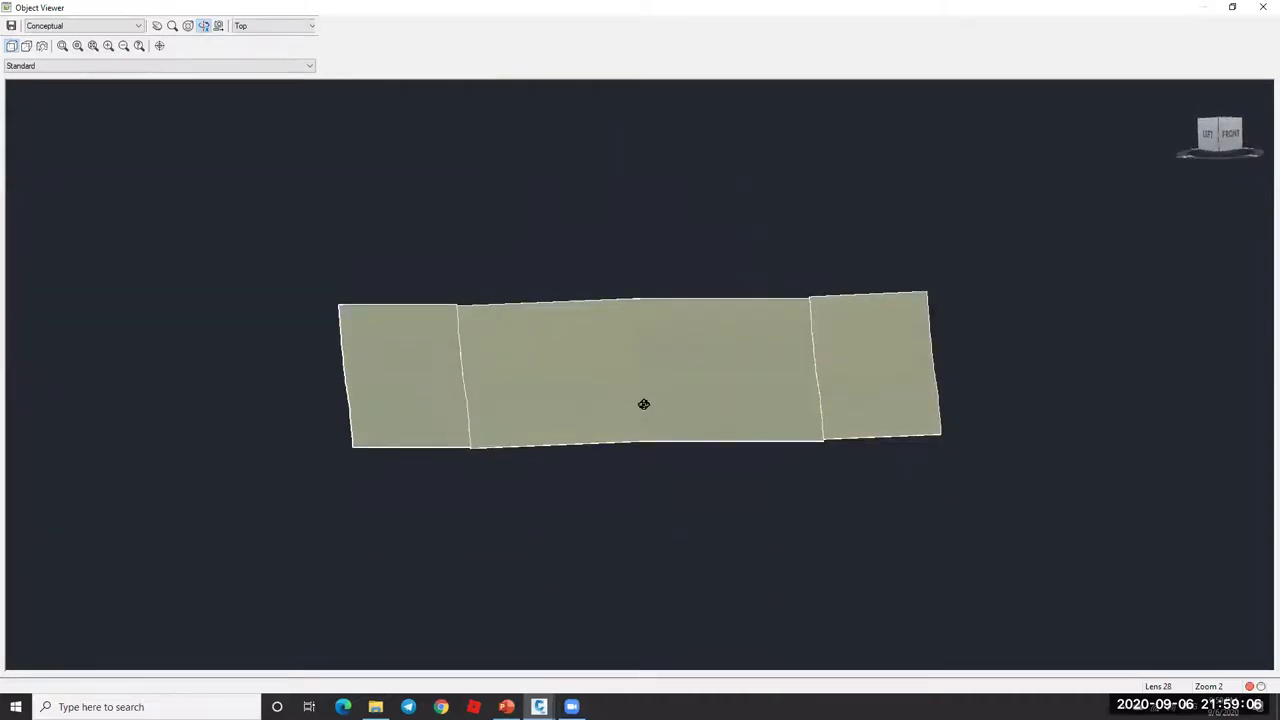
pyautogui.scroll(3, 620, 400)
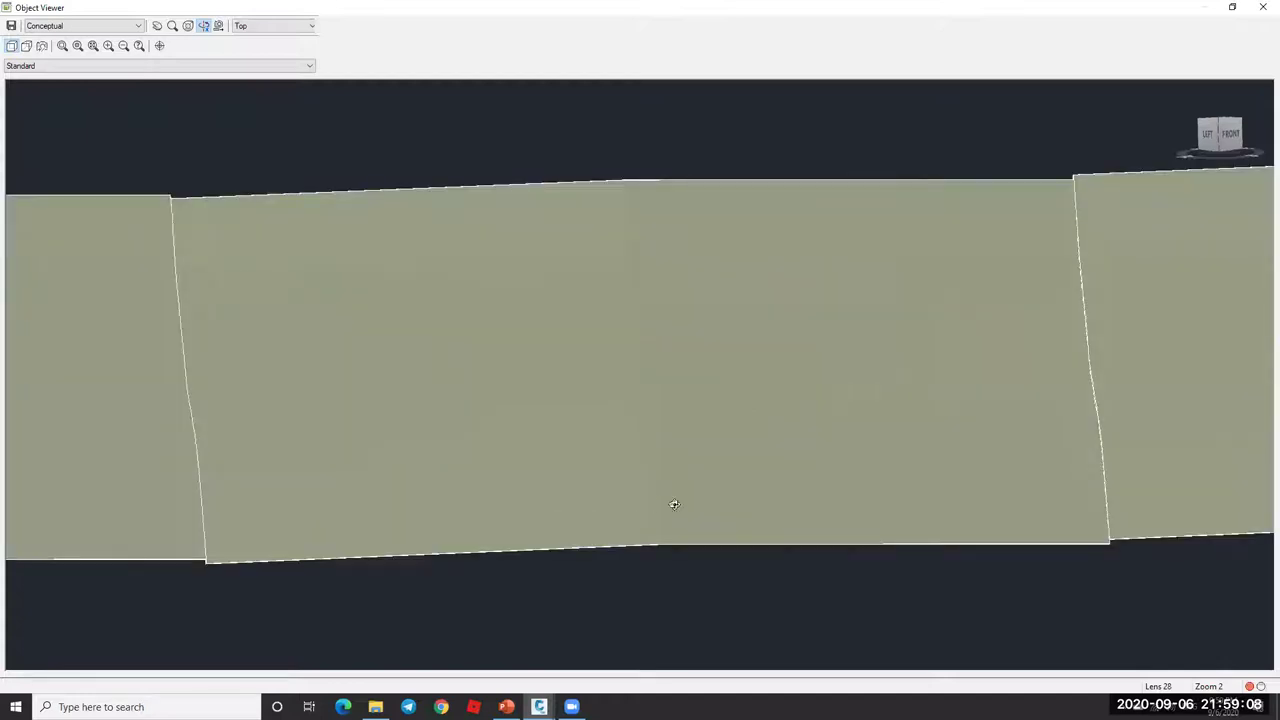
pyautogui.scroll(-4, 1143, 456)
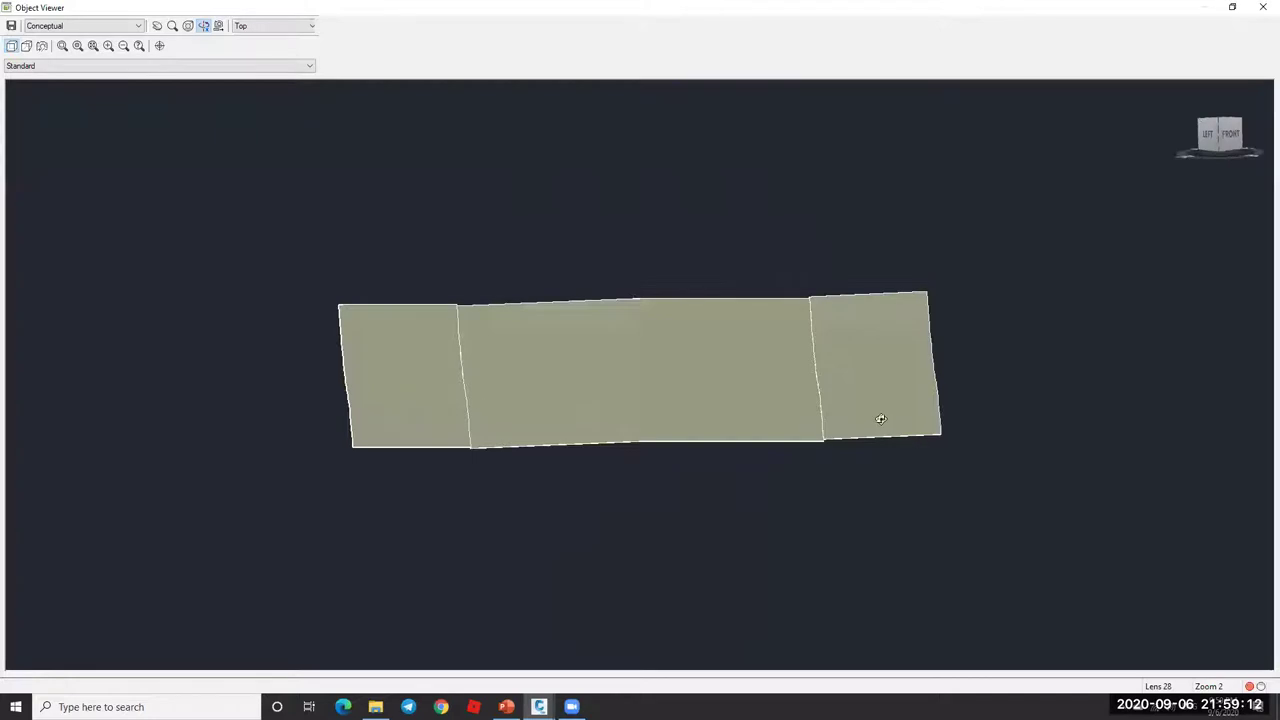
pyautogui.press('Escape')
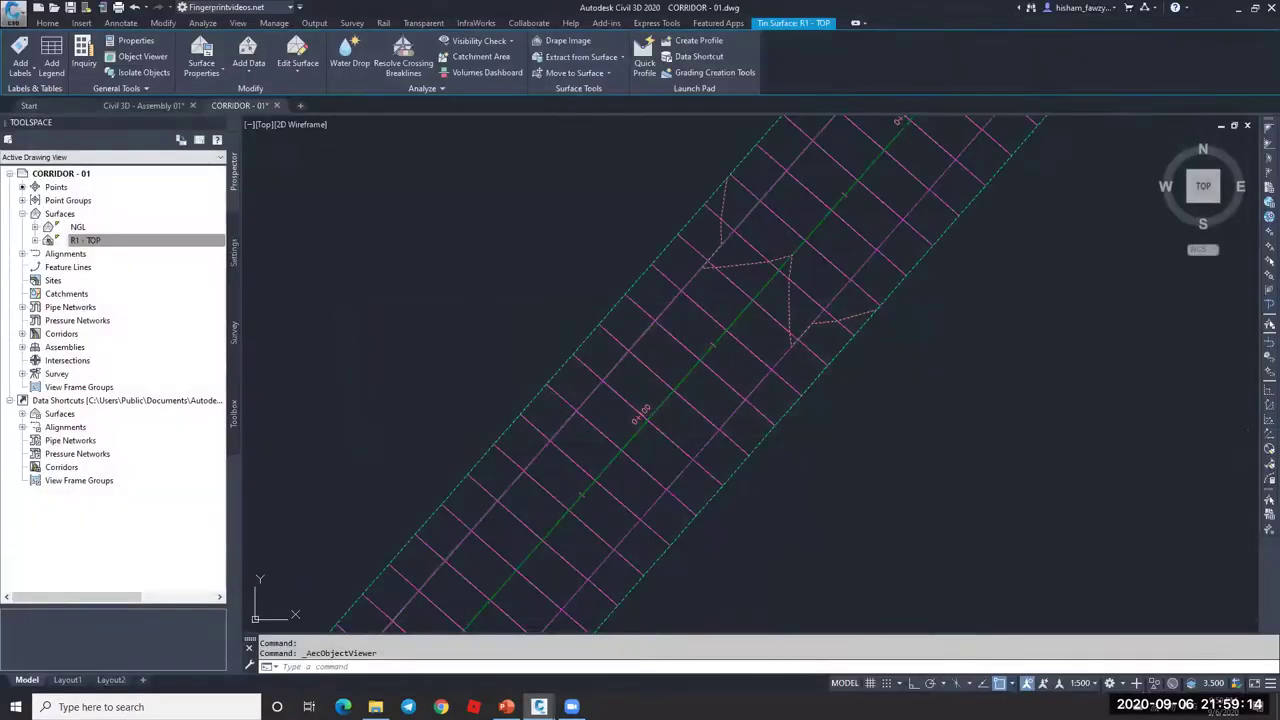
# - Add a new surface to corridor R1 and name it R1 - BOTTOM
pyautogui.press('Escape')
pyautogui.scroll(3, 765, 262)
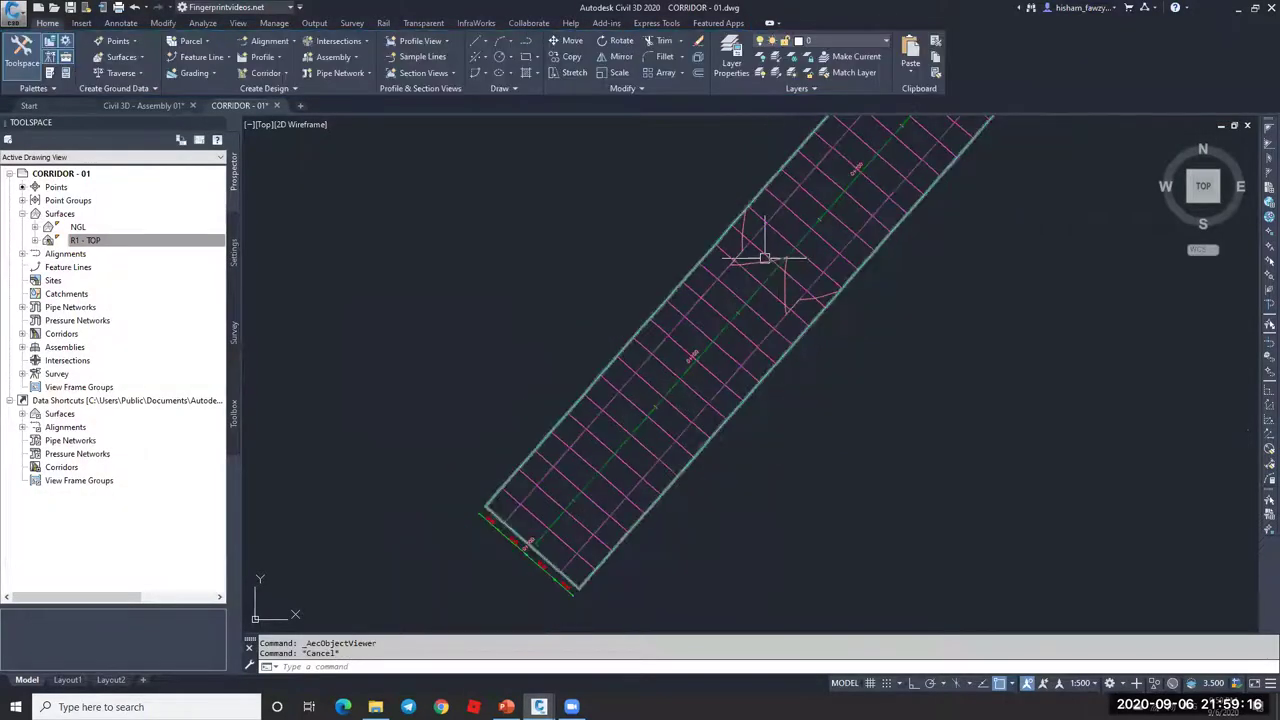
pyautogui.click(762, 253)
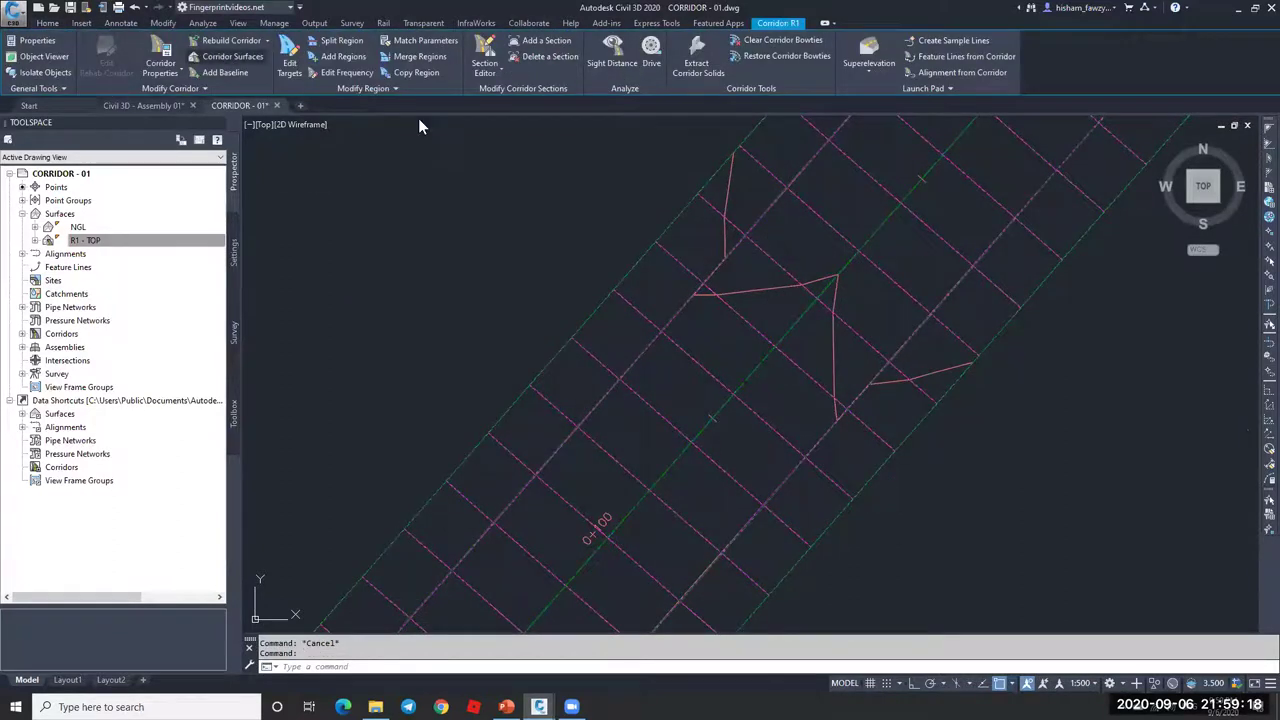
pyautogui.click(232, 56)
pyautogui.click(353, 213)
pyautogui.click(442, 272)
pyautogui.click(442, 272)
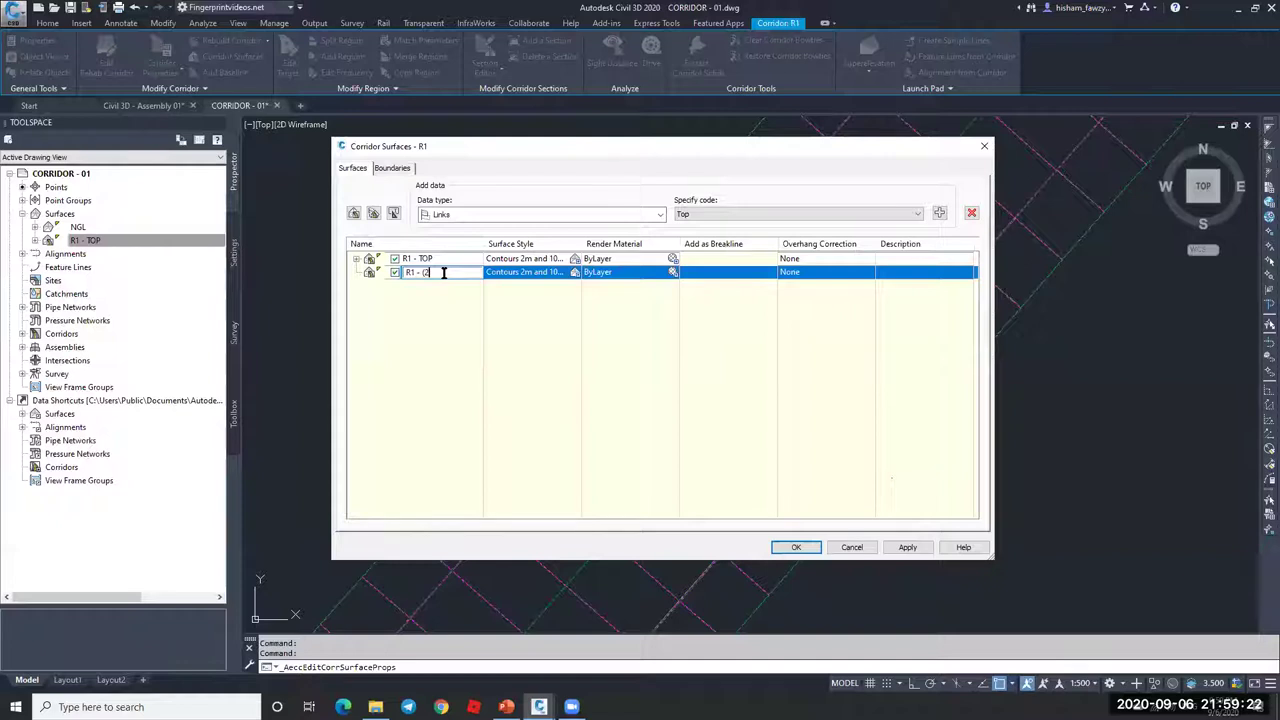
pyautogui.write('BOTTOM')
# - Build R1 - BOTTOM from Datum links, apply, and rebuild the corridor
pyautogui.click(740, 214)
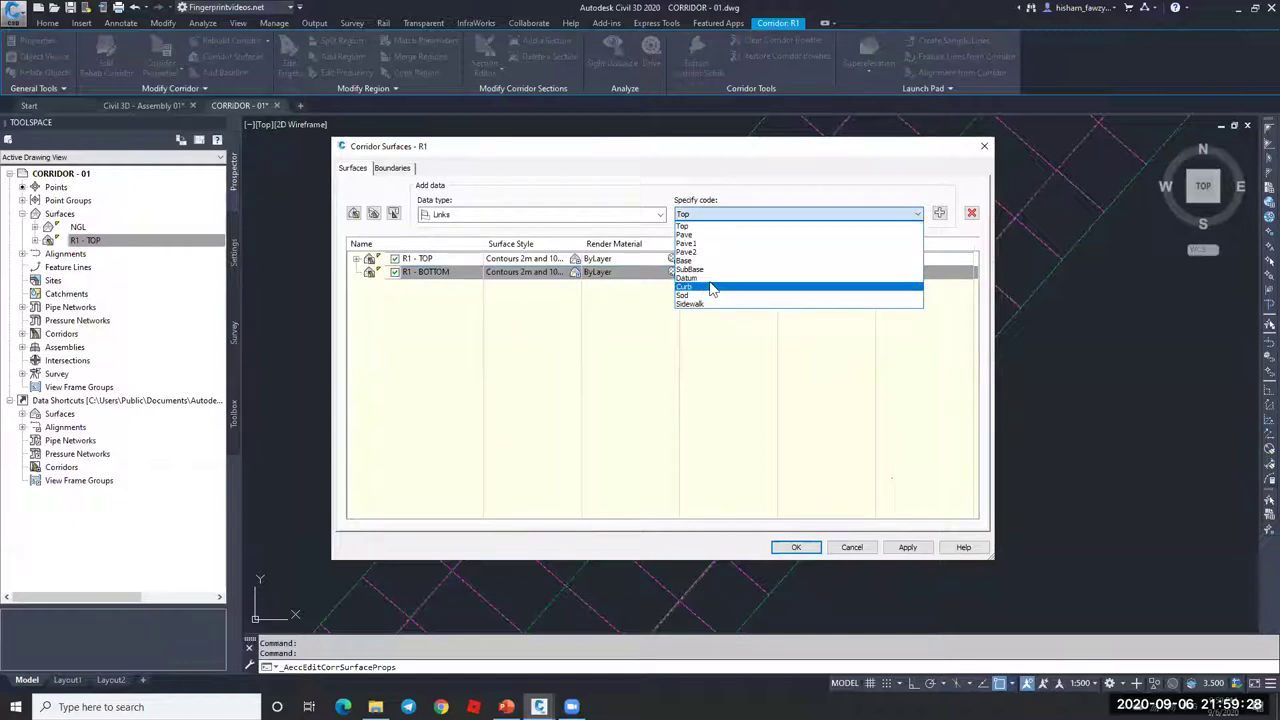
pyautogui.click(712, 280)
pyautogui.click(939, 216)
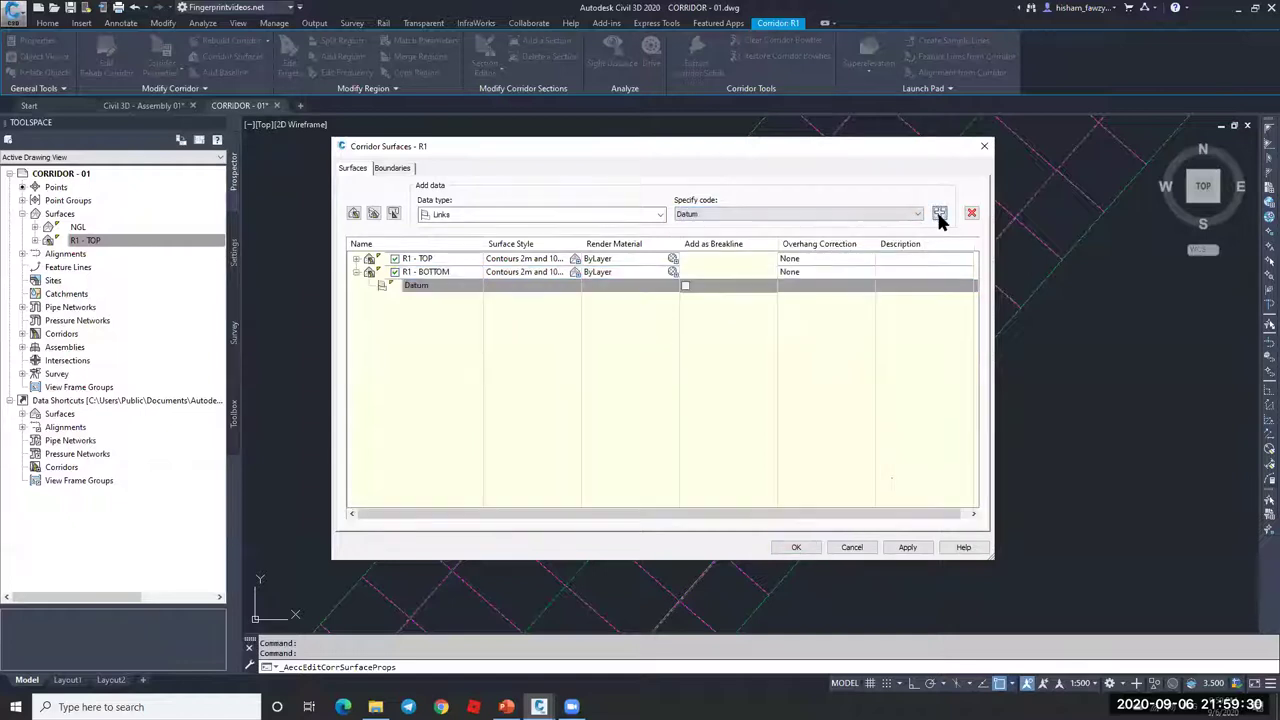
pyautogui.click(797, 548)
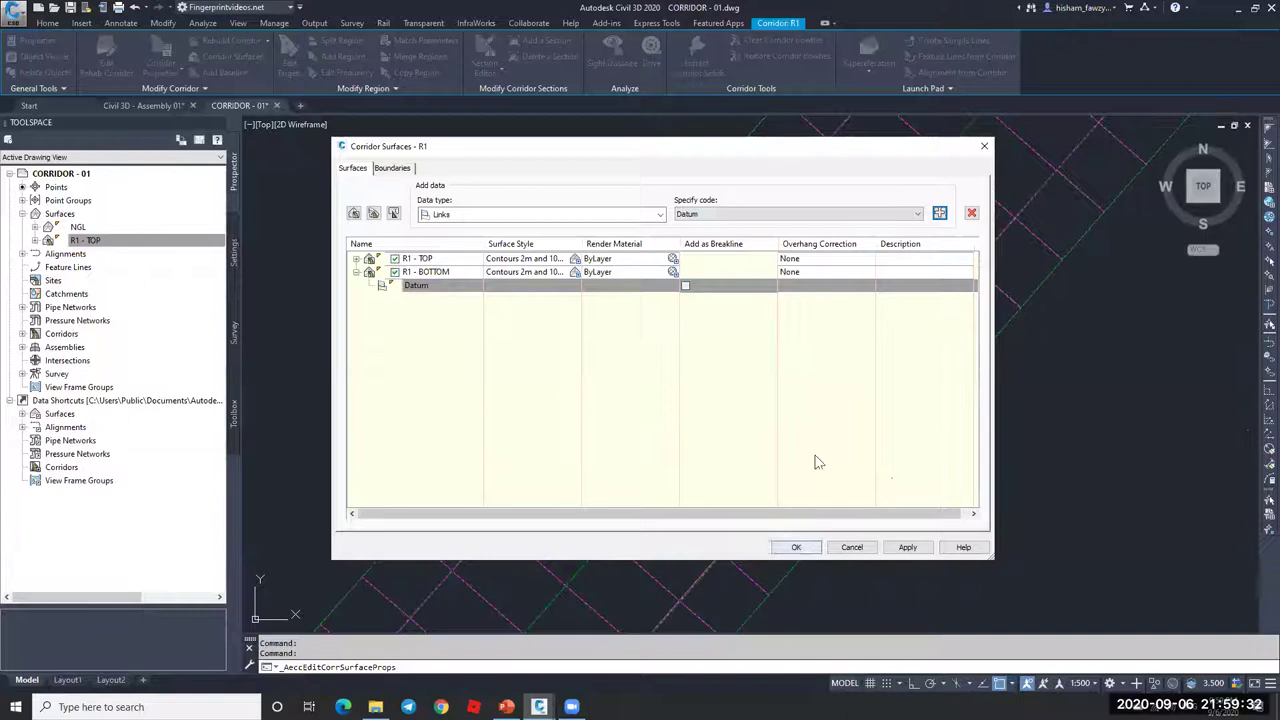
pyautogui.click(600, 326)
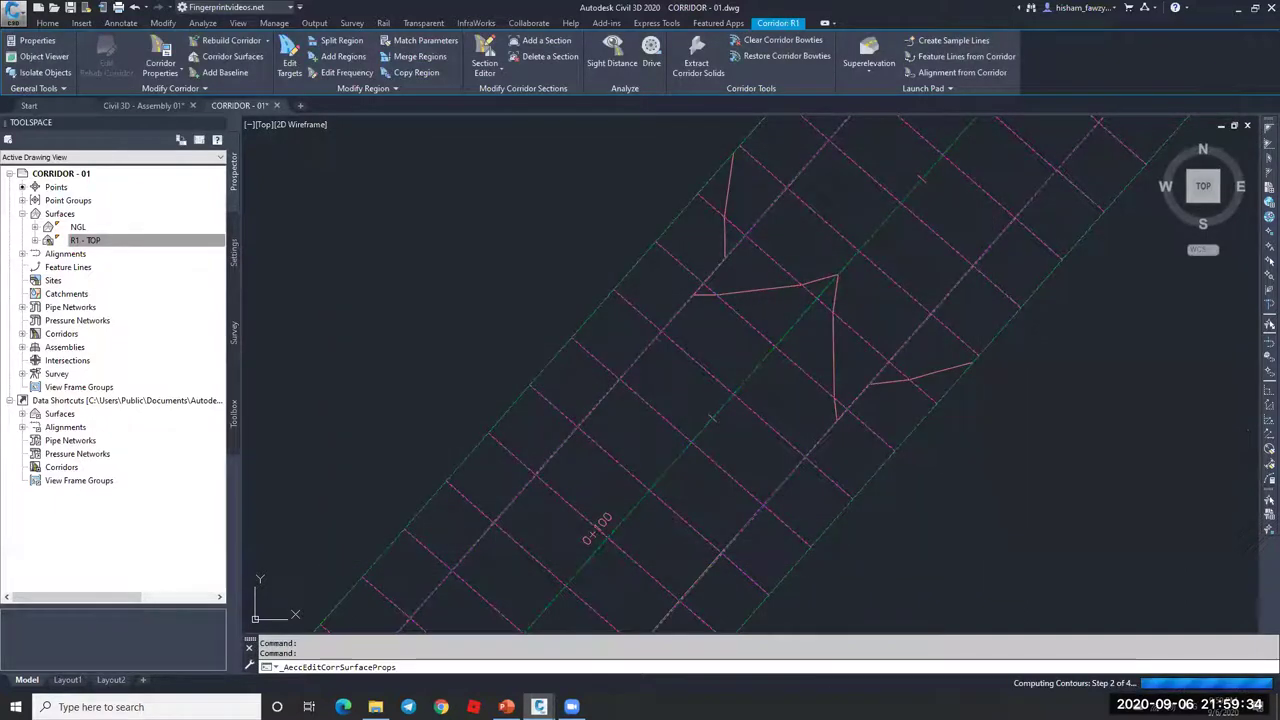
# - View the R1 - BOTTOM surface in Object Viewer from front and edge-on
pyautogui.press('Escape')
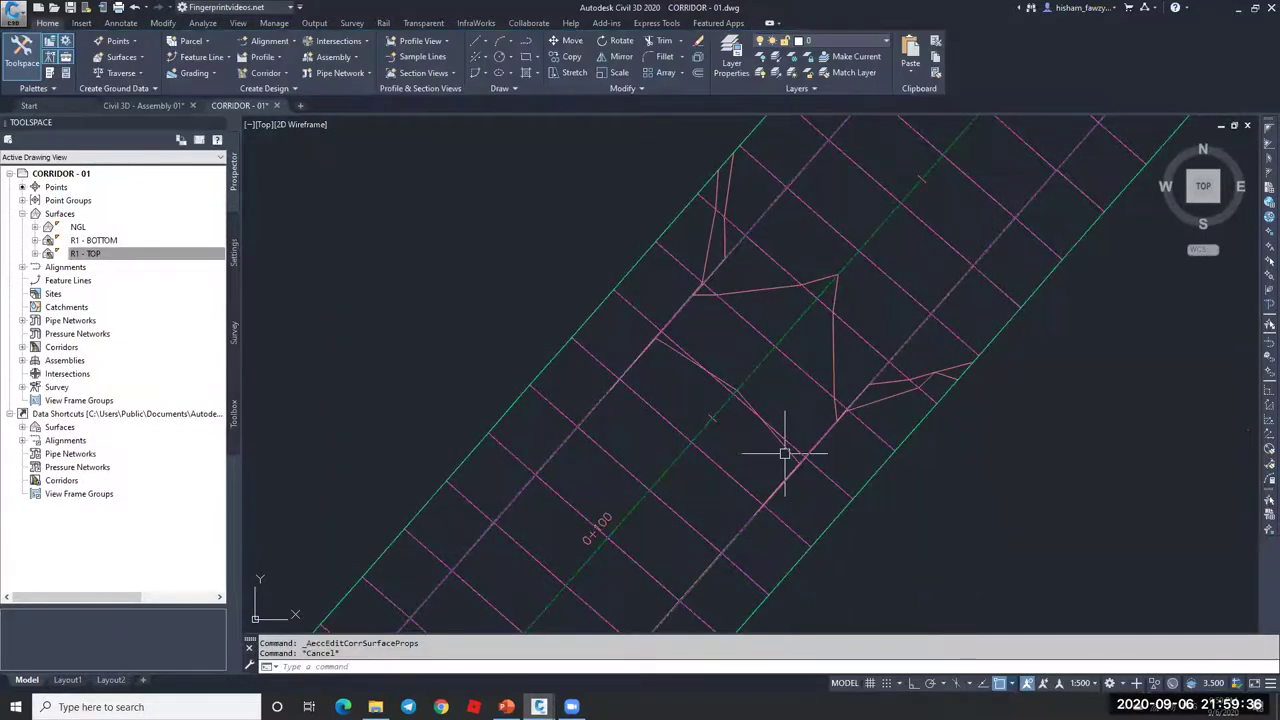
pyautogui.click(674, 347)
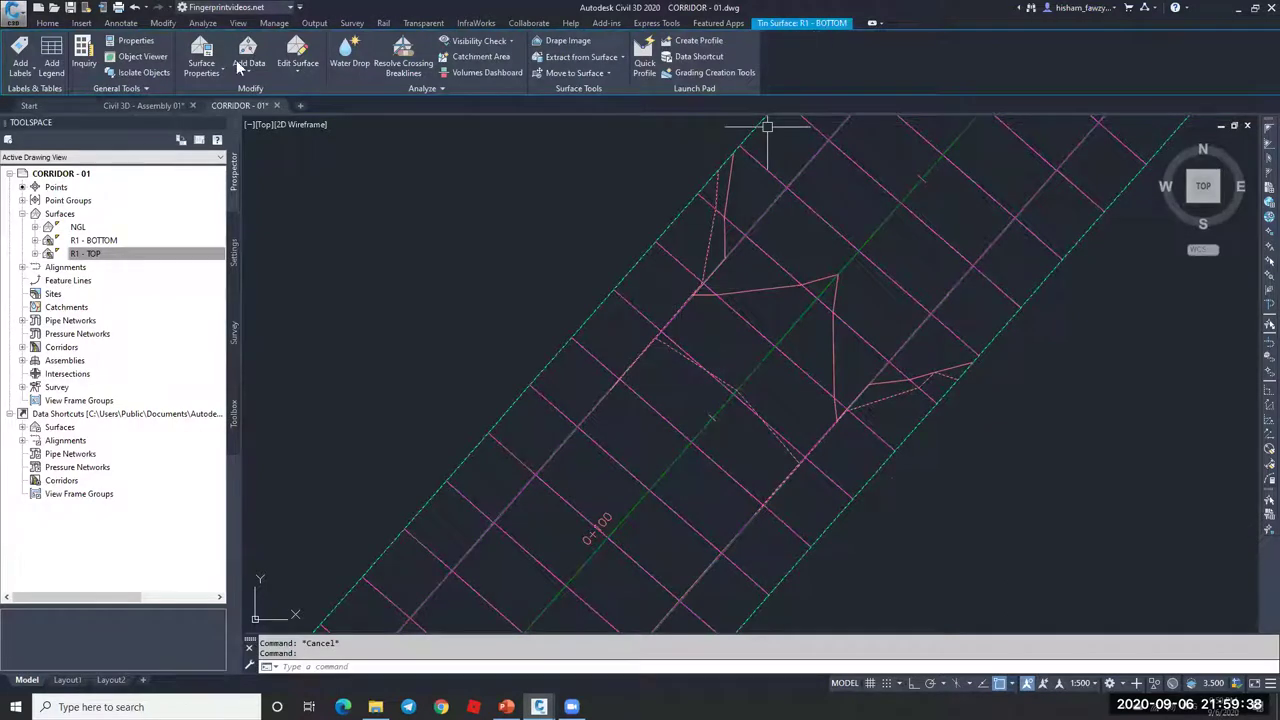
pyautogui.click(143, 56)
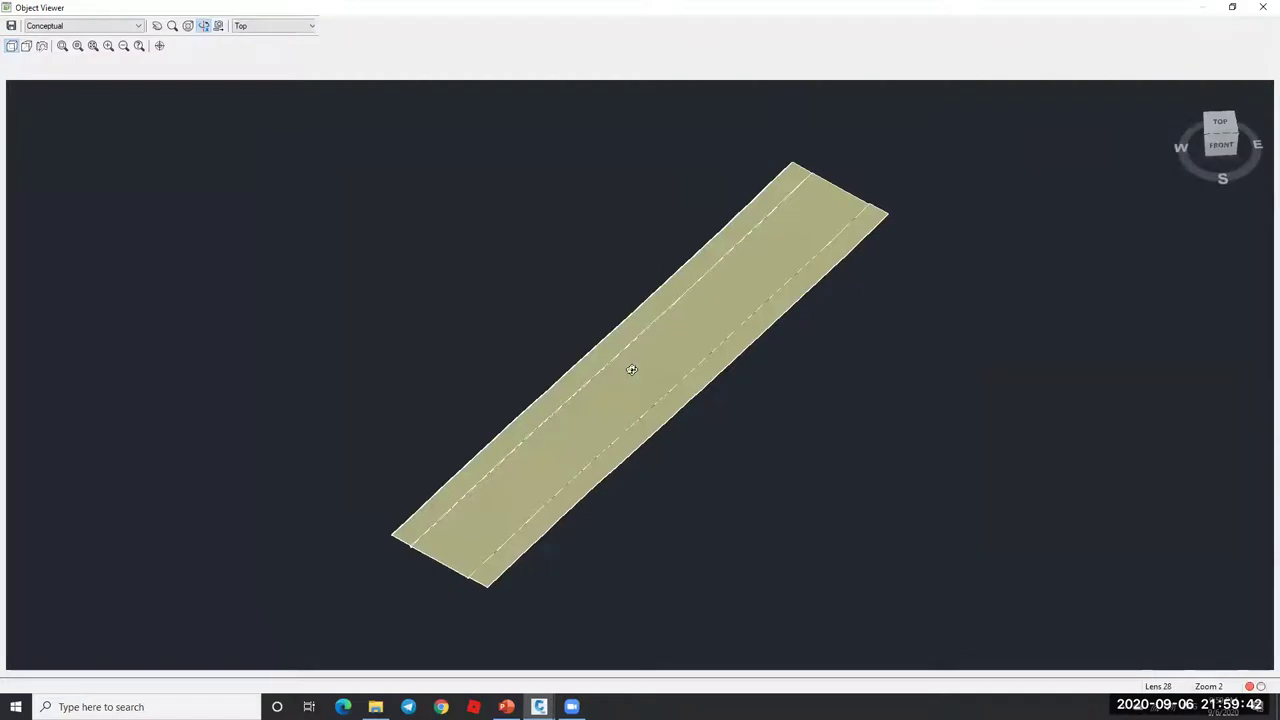
pyautogui.moveTo(631, 366); pyautogui.dragTo(648, 418)
pyautogui.scroll(2, 648, 418)
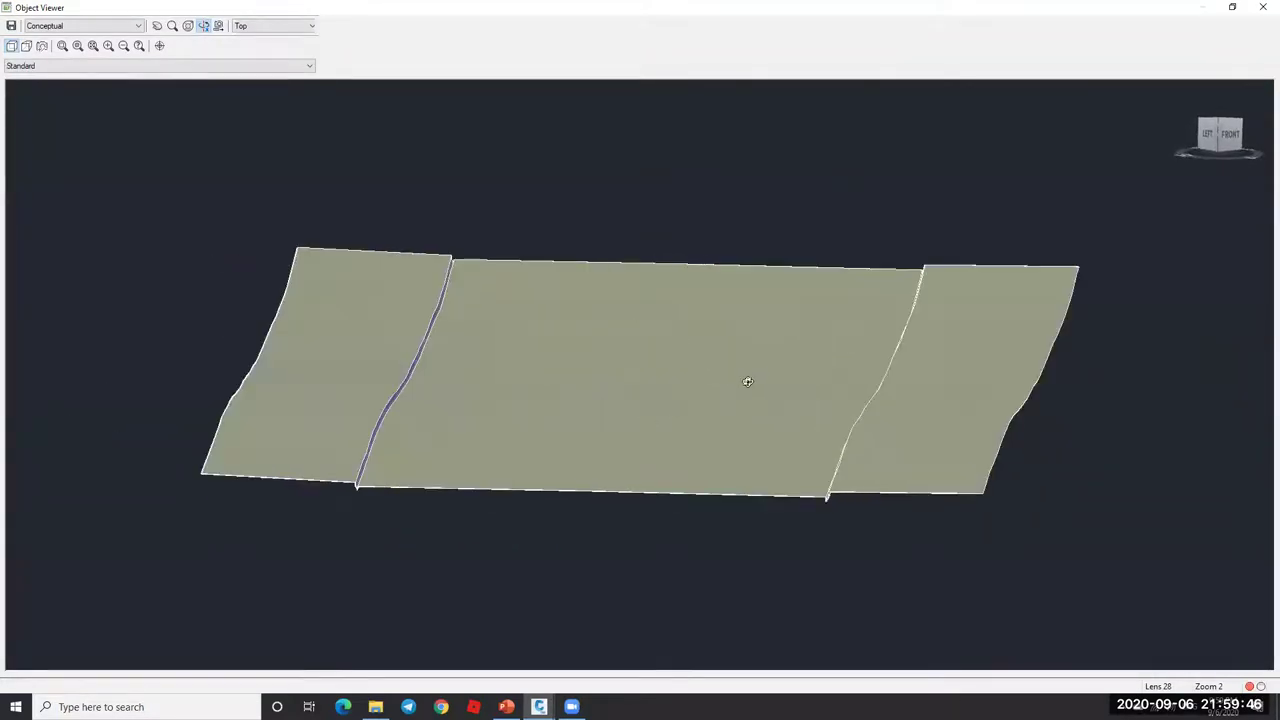
pyautogui.scroll(-2, 654, 403)
pyautogui.moveTo(654, 403)
pyautogui.mouseDown()
pyautogui.moveTo(654, 383)
pyautogui.moveTo(654, 405)
pyautogui.mouseUp()
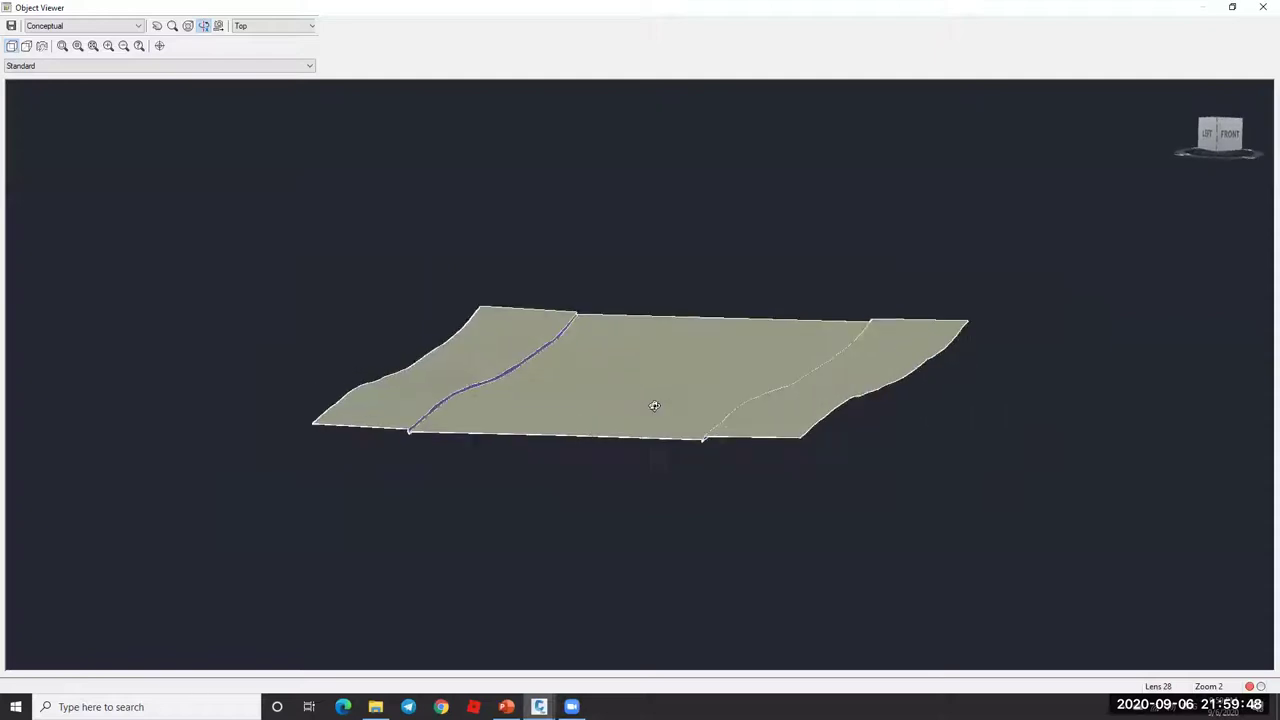
pyautogui.press('Escape')
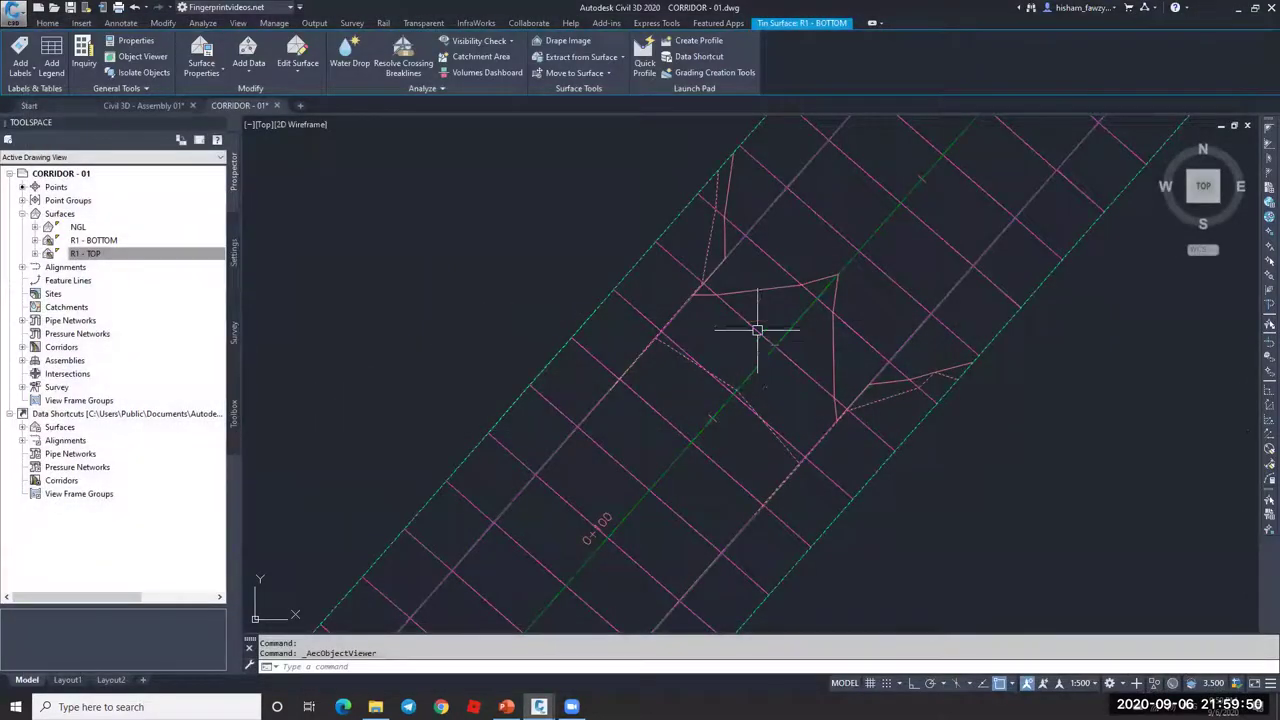
# - Select corridor R1 and read elevations along it, then clear the selection
pyautogui.scroll(-3, 754, 320)
pyautogui.scroll(3, 745, 318)
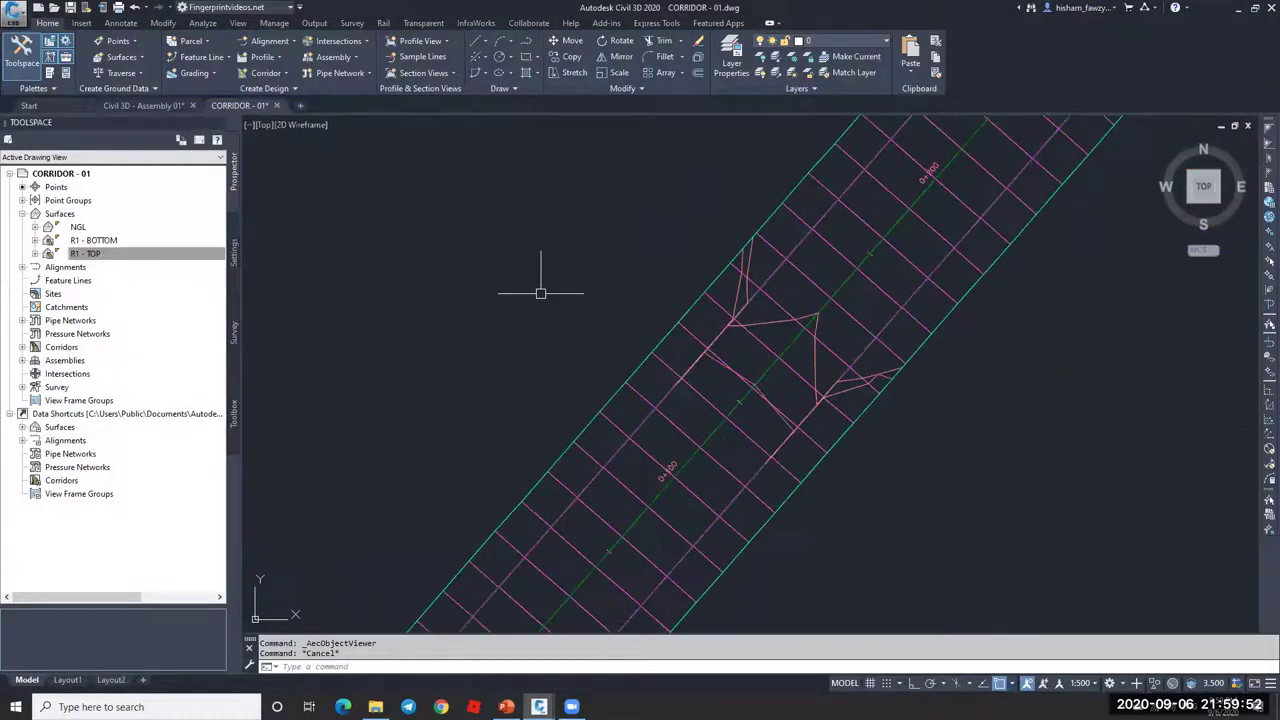
pyautogui.scroll(-3, 545, 280)
pyautogui.scroll(5, 665, 265)
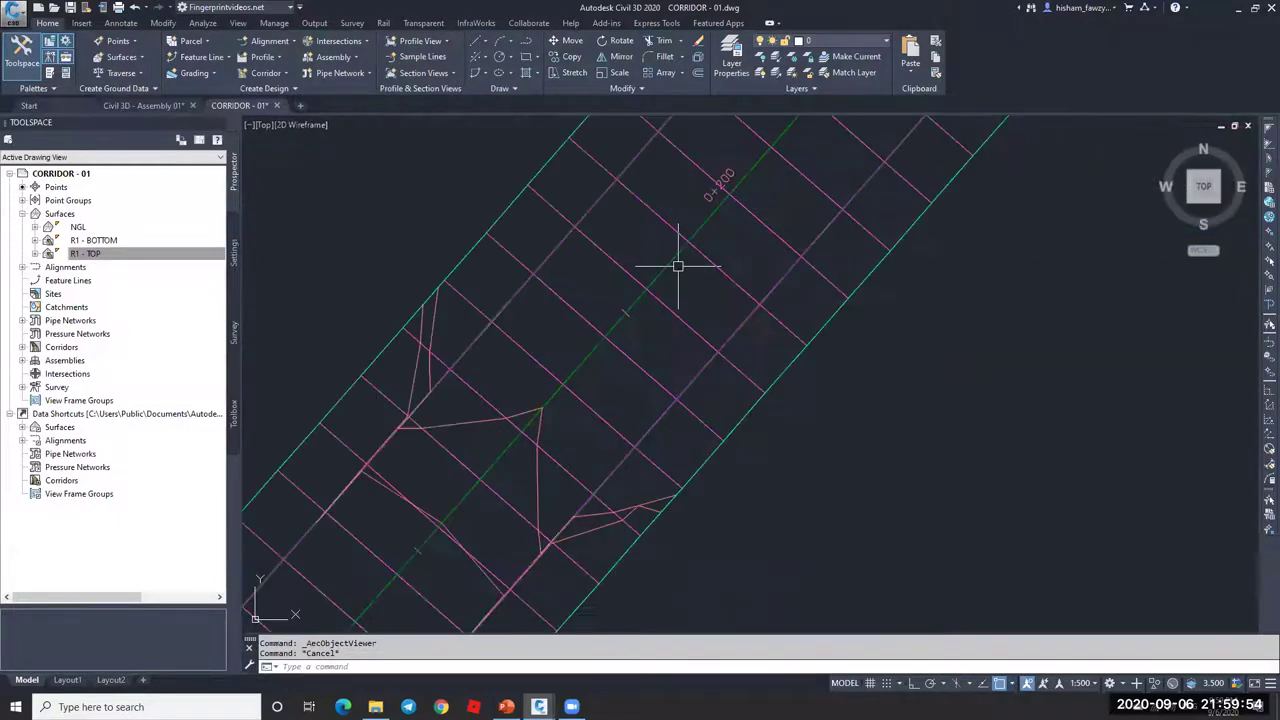
pyautogui.click(660, 331)
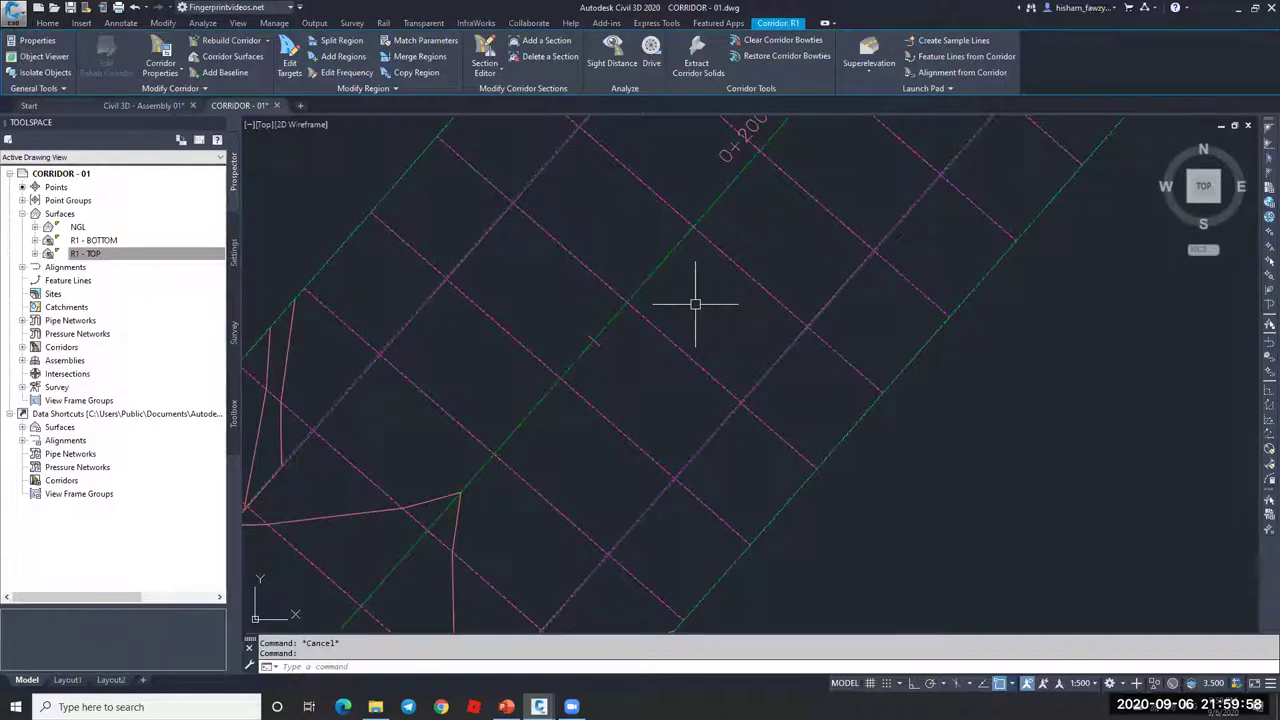
pyautogui.moveTo(695, 304)
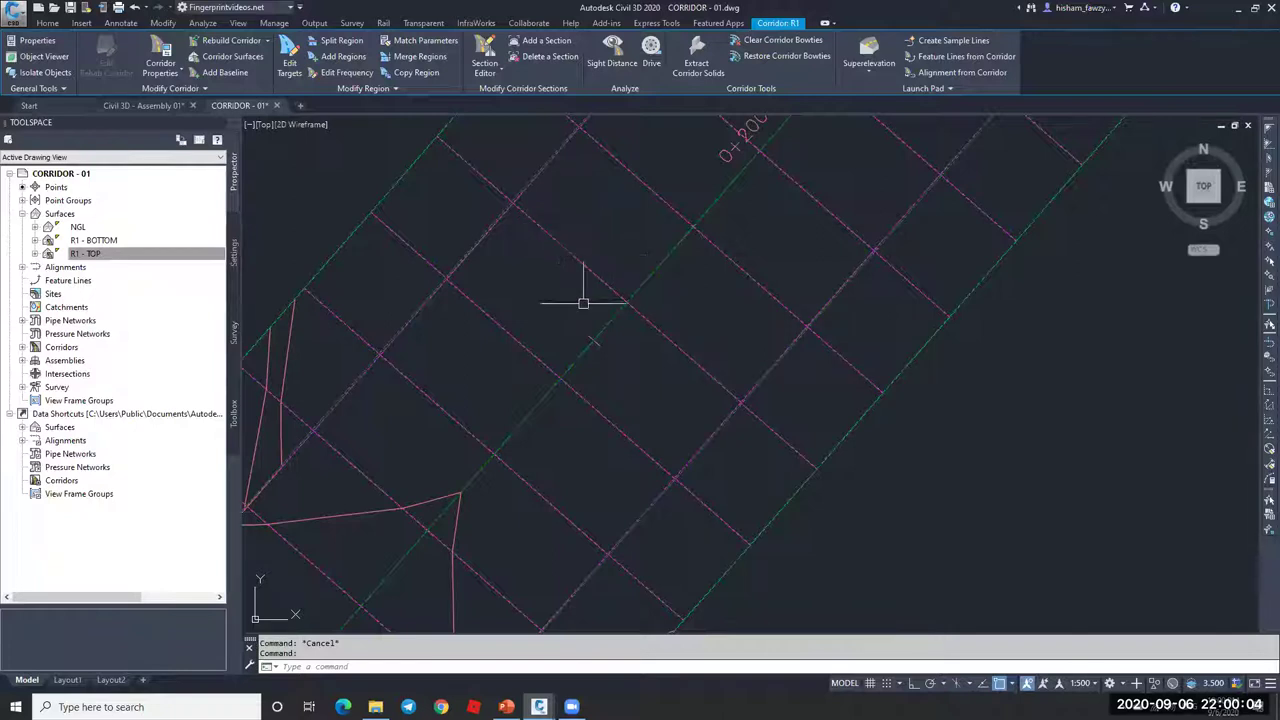
pyautogui.scroll(-3, 672, 201)
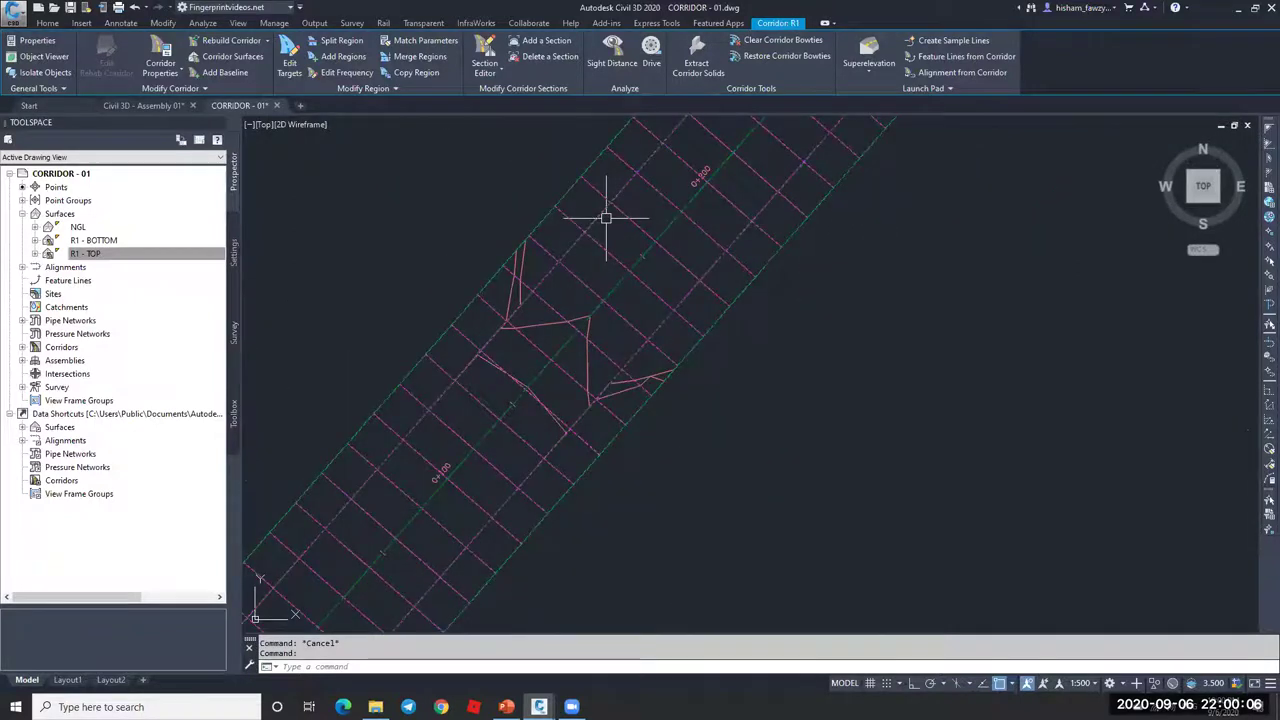
pyautogui.press('Escape')
# - Set all surfaces in the Prospector Surfaces list to the _No Display style
pyautogui.click(77, 216)
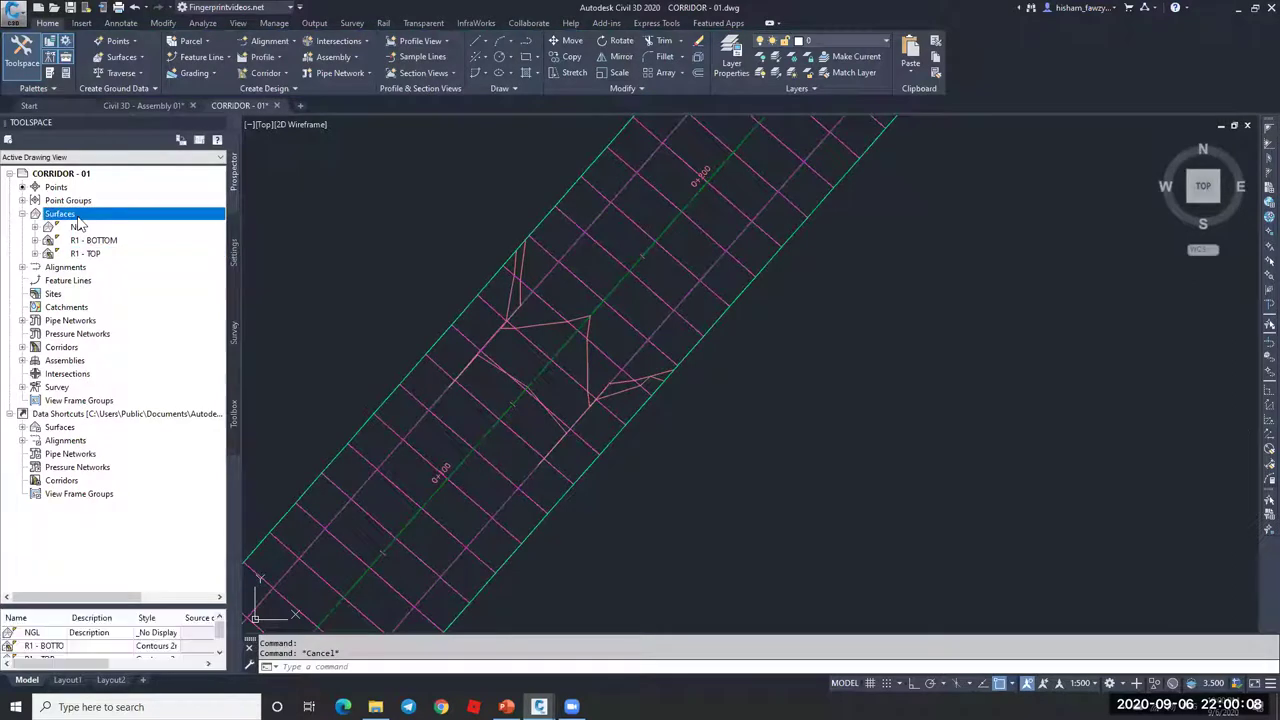
pyautogui.rightClick(77, 216)
pyautogui.rightClick(158, 625)
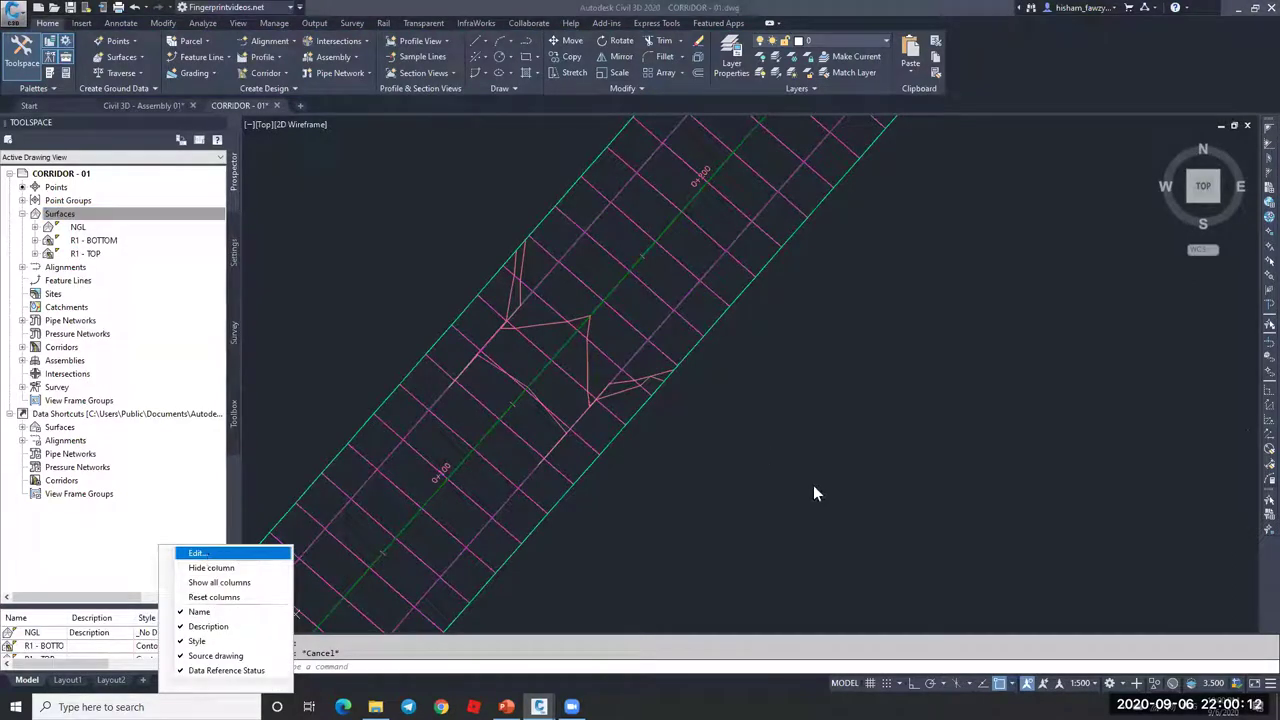
pyautogui.click(146, 632)
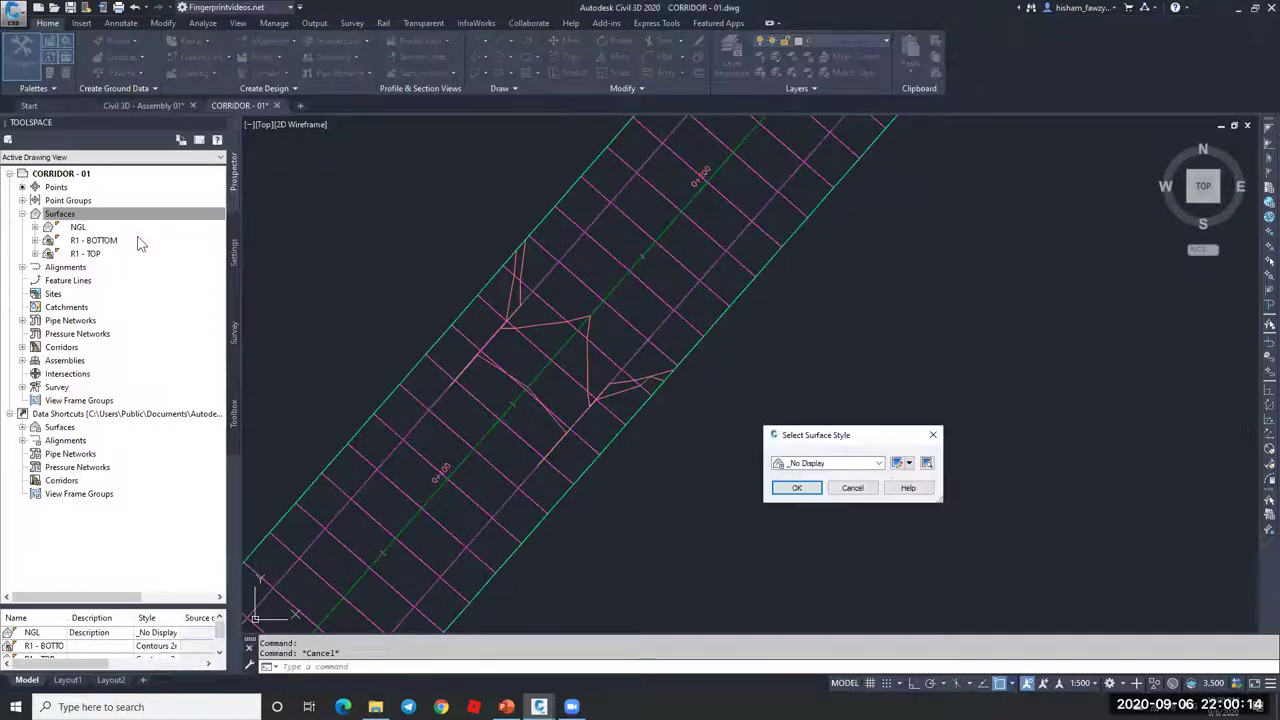
pyautogui.click(828, 463)
pyautogui.click(805, 487)
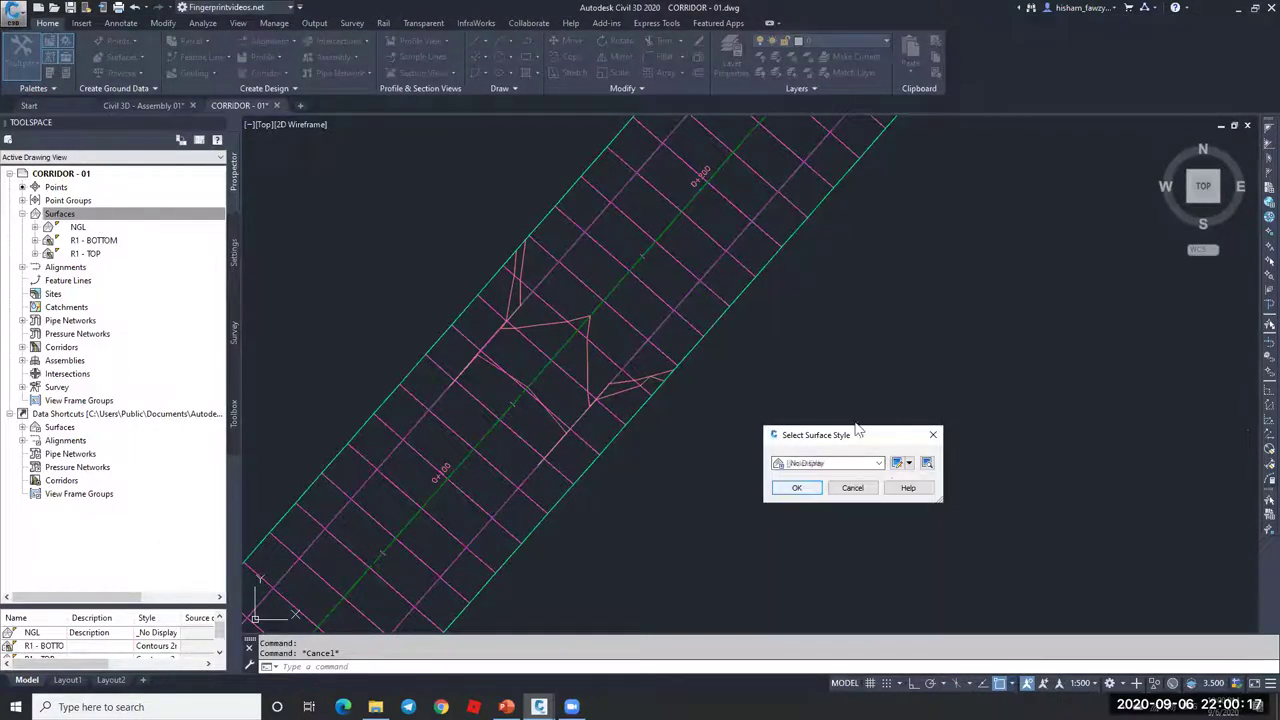
pyautogui.click(797, 488)
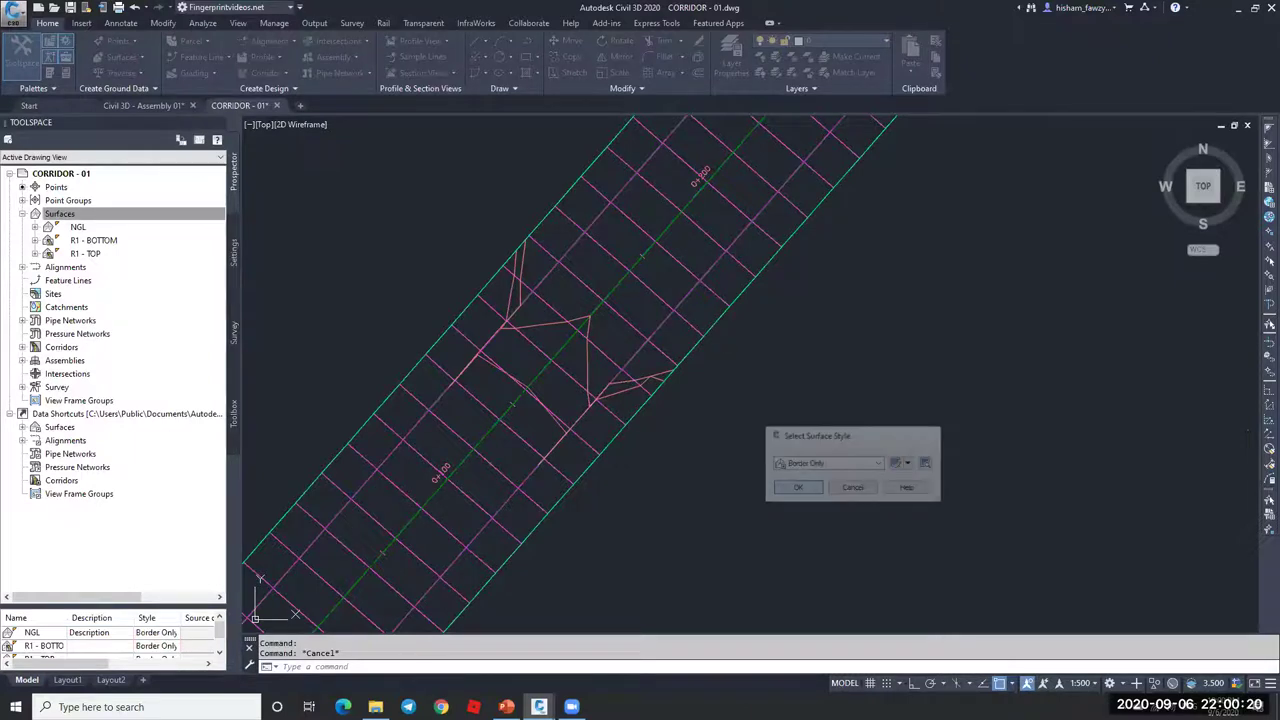
pyautogui.press('Escape')
pyautogui.scroll(-3, 712, 318)
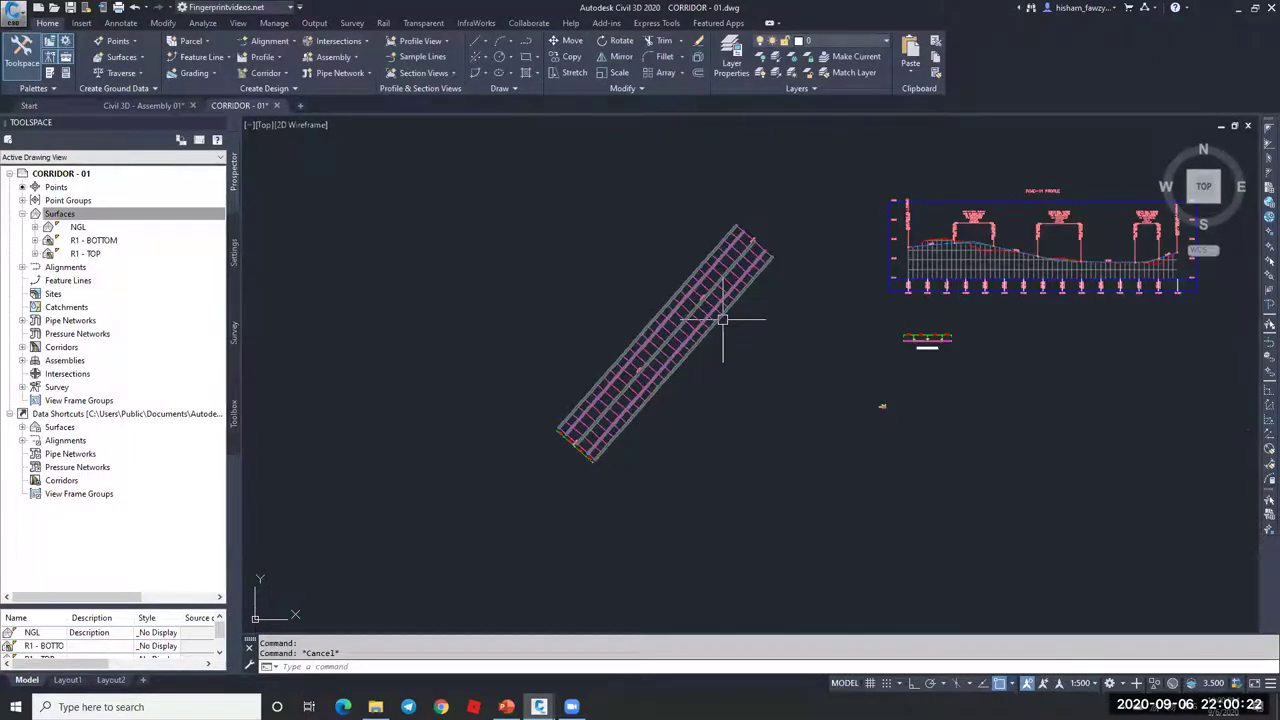
pyautogui.scroll(4, 712, 318)
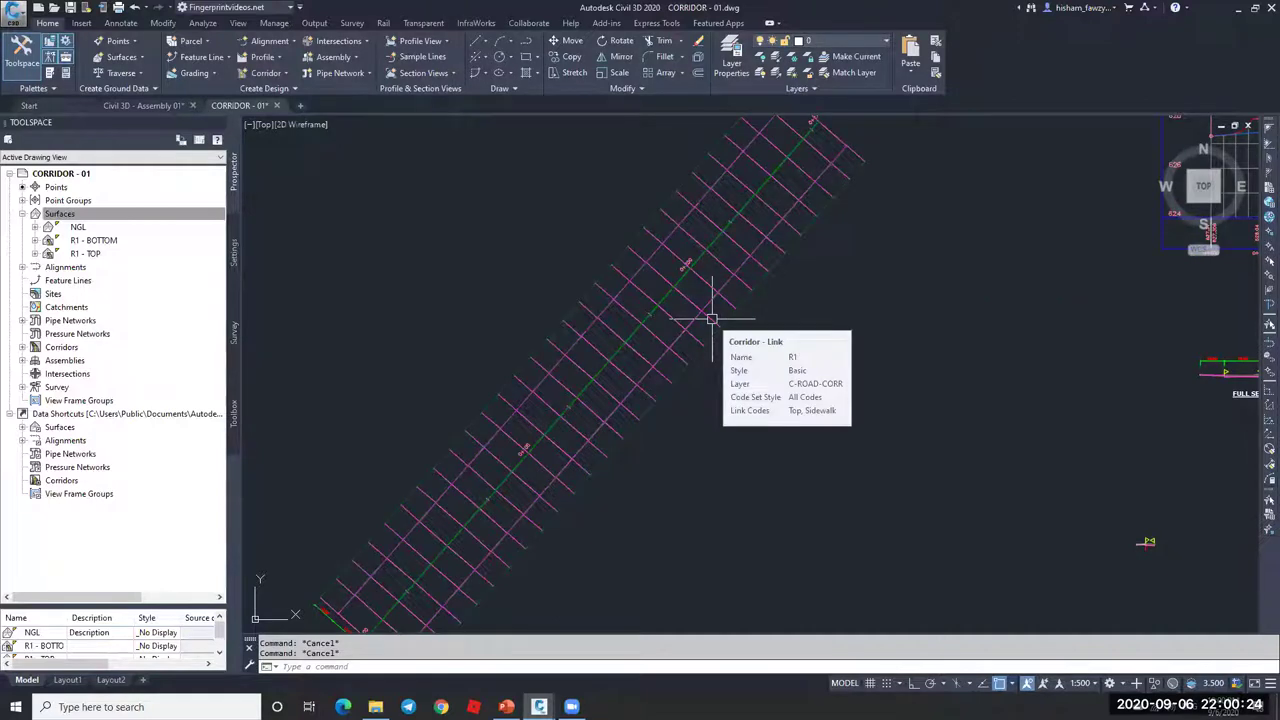
# - Turn on the $-park area-1 layer
pyautogui.click(852, 40)
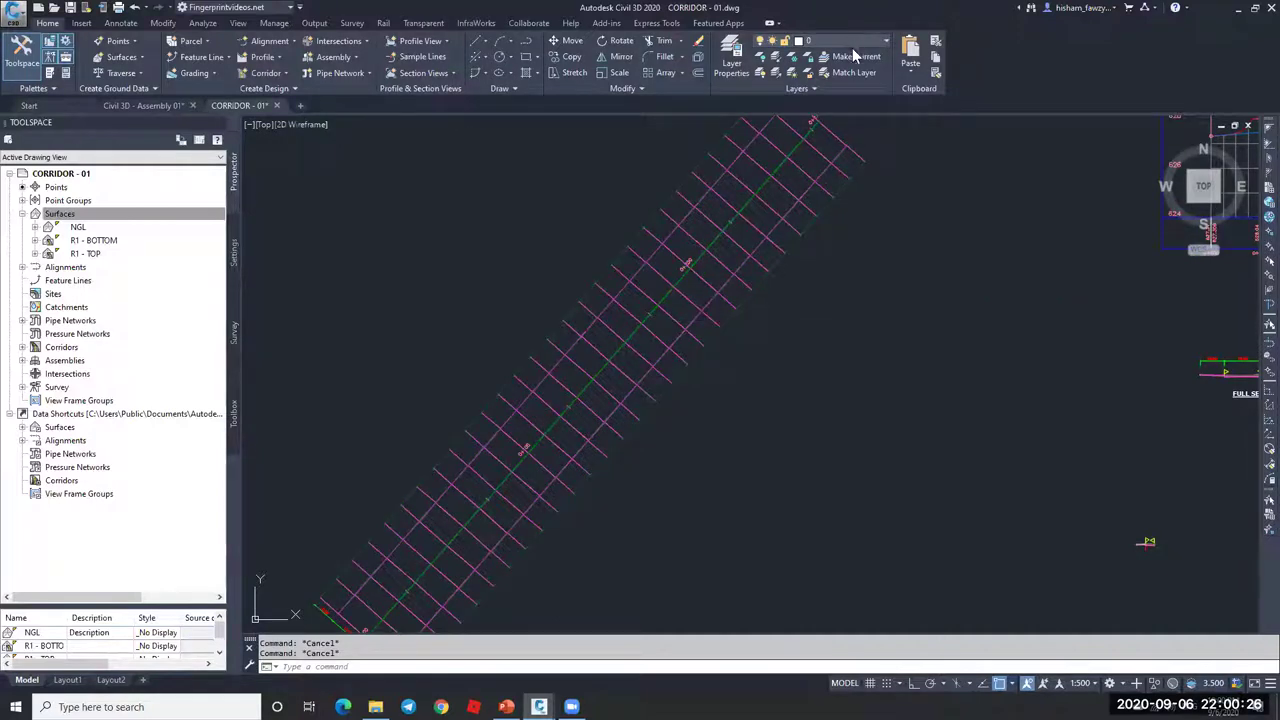
pyautogui.scroll(2, 855, 130)
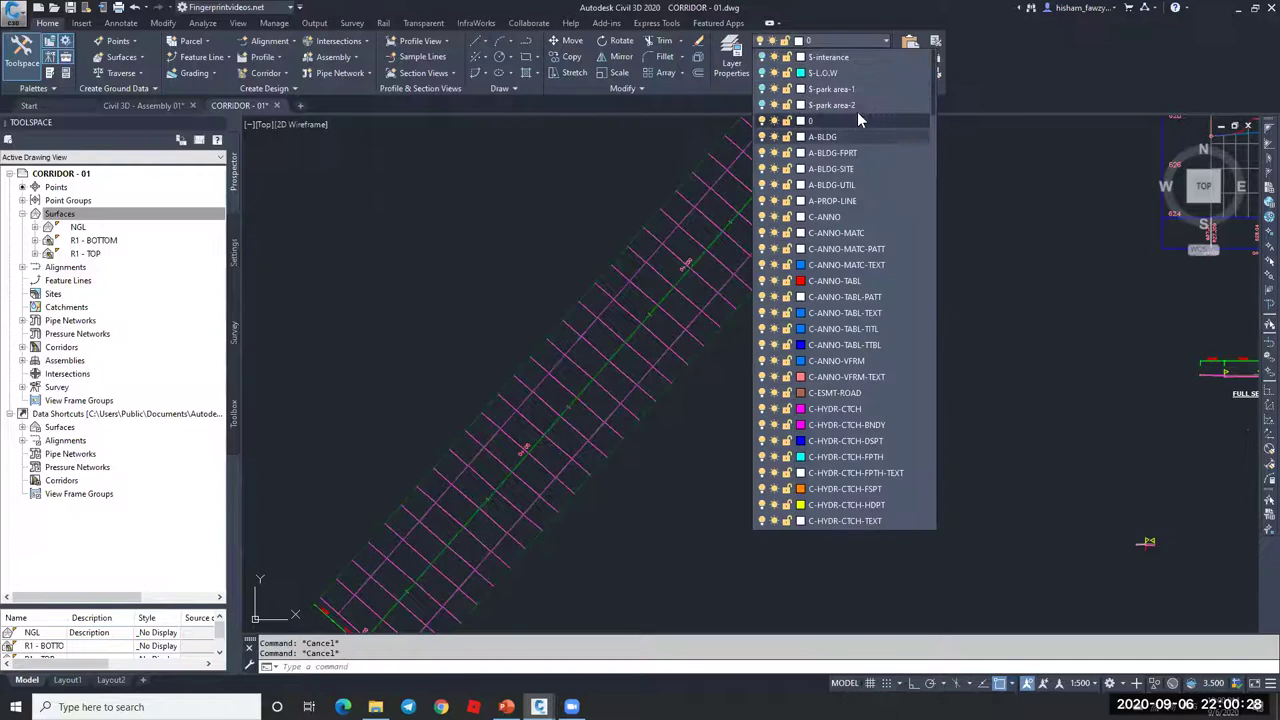
pyautogui.click(761, 89)
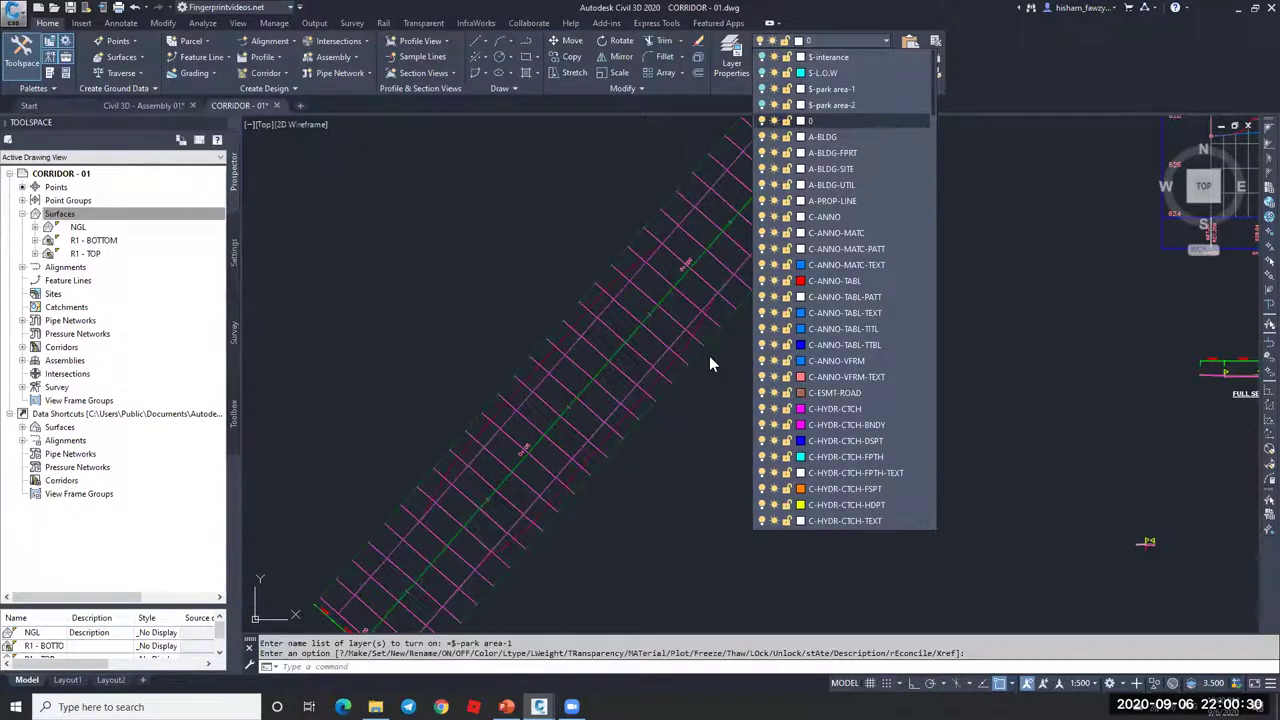
pyautogui.press('Escape')
pyautogui.scroll(-3, 729, 290)
pyautogui.scroll(6, 778, 305)
# - Run DRAWORDER (DR) on the corridor and select the park-area polyline beside it
pyautogui.click(778, 305)
pyautogui.write('DR')
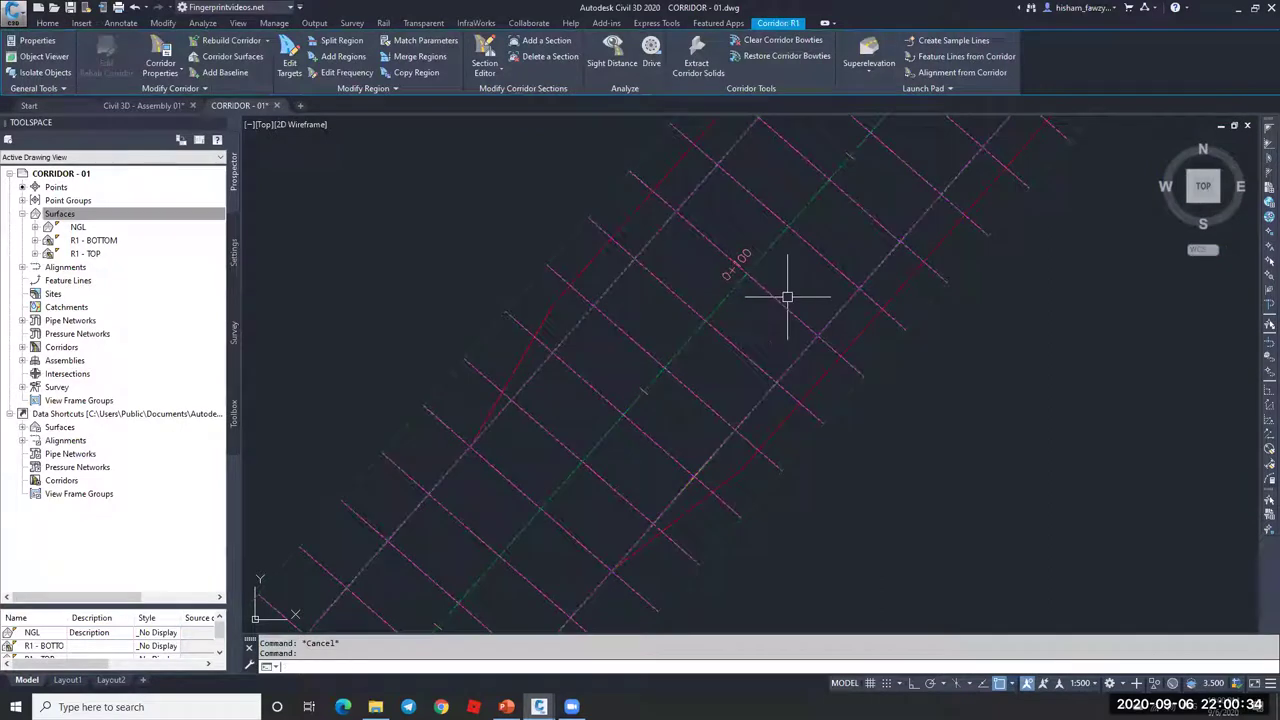
pyautogui.press('Return')
pyautogui.scroll(3, 826, 254)
pyautogui.scroll(-4, 817, 277)
pyautogui.scroll(5, 851, 306)
pyautogui.scroll(-6, 863, 294)
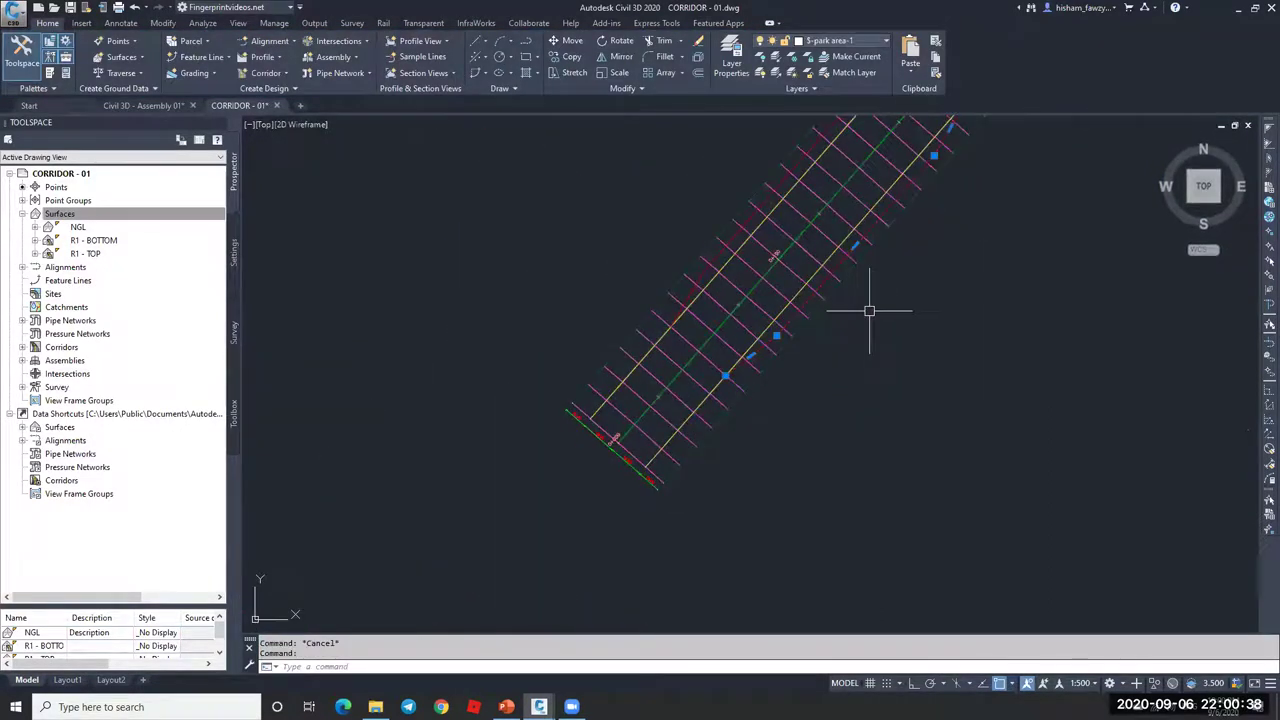
pyautogui.click(817, 255)
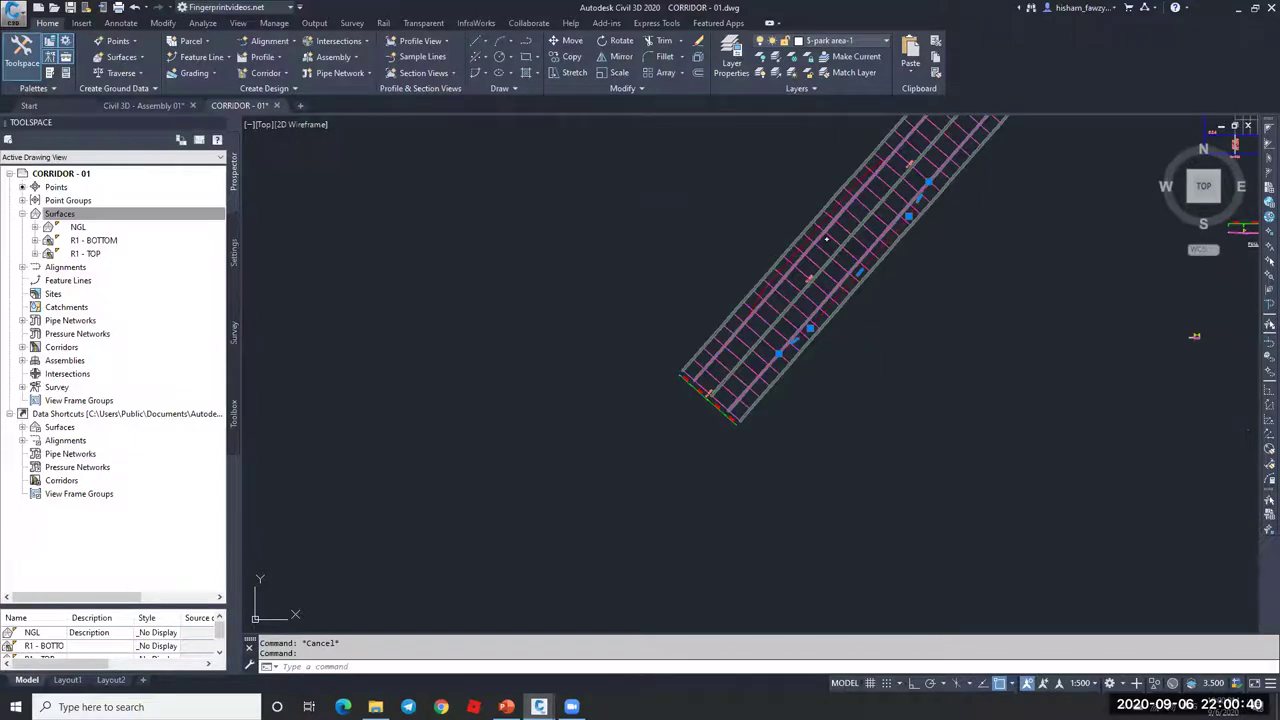
pyautogui.scroll(5, 822, 243)
pyautogui.scroll(3, 818, 246)
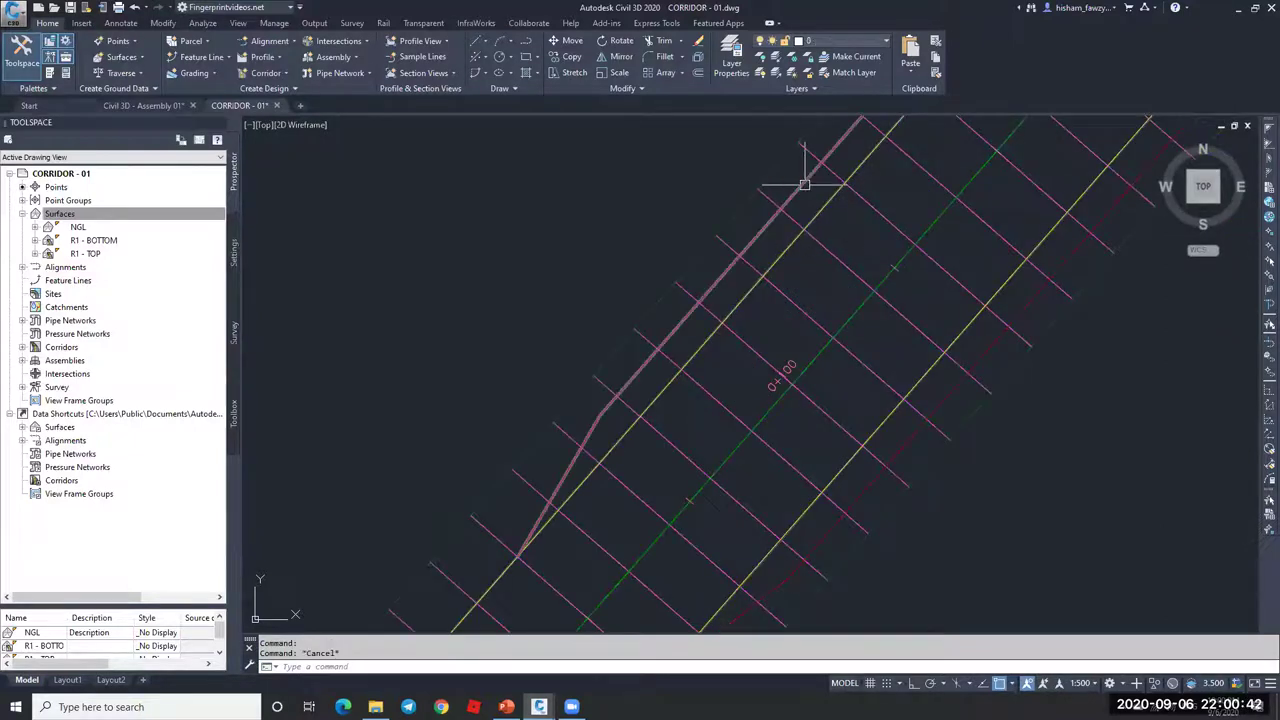
pyautogui.press('Escape')
pyautogui.scroll(-5, 832, 283)
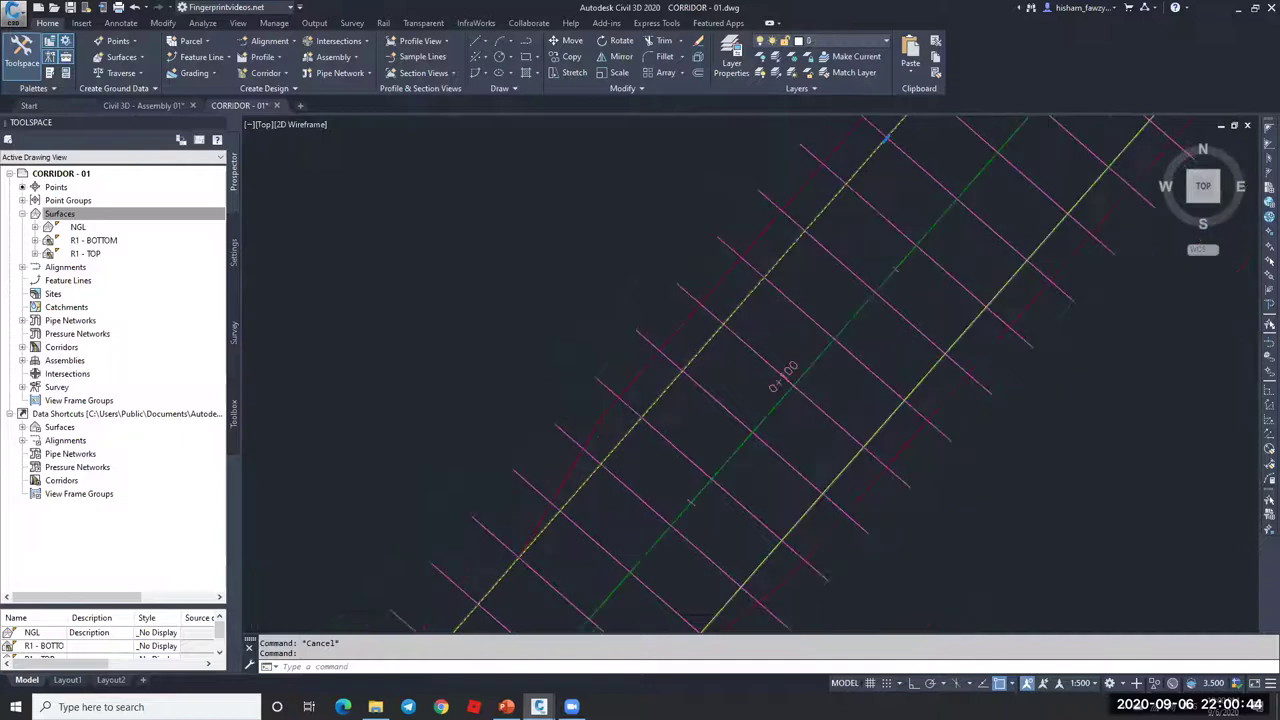
pyautogui.scroll(5, 832, 283)
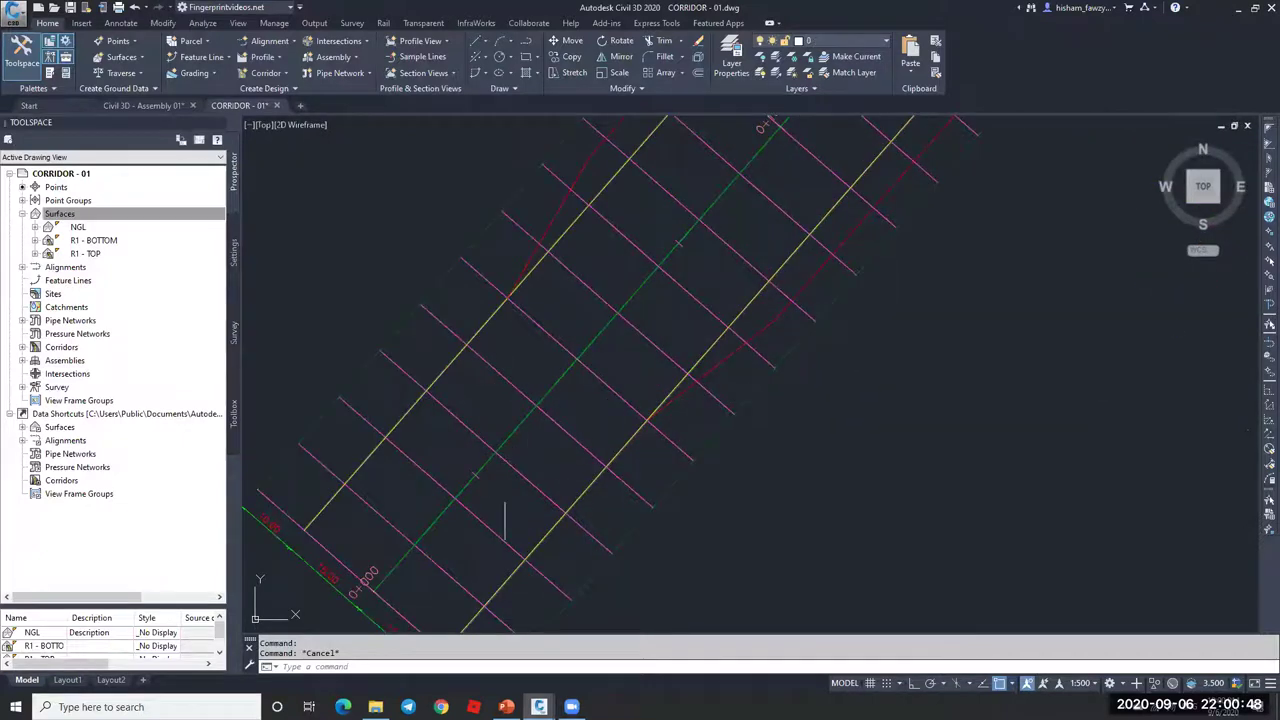
pyautogui.scroll(-2, 491, 480)
pyautogui.scroll(3, 700, 380)
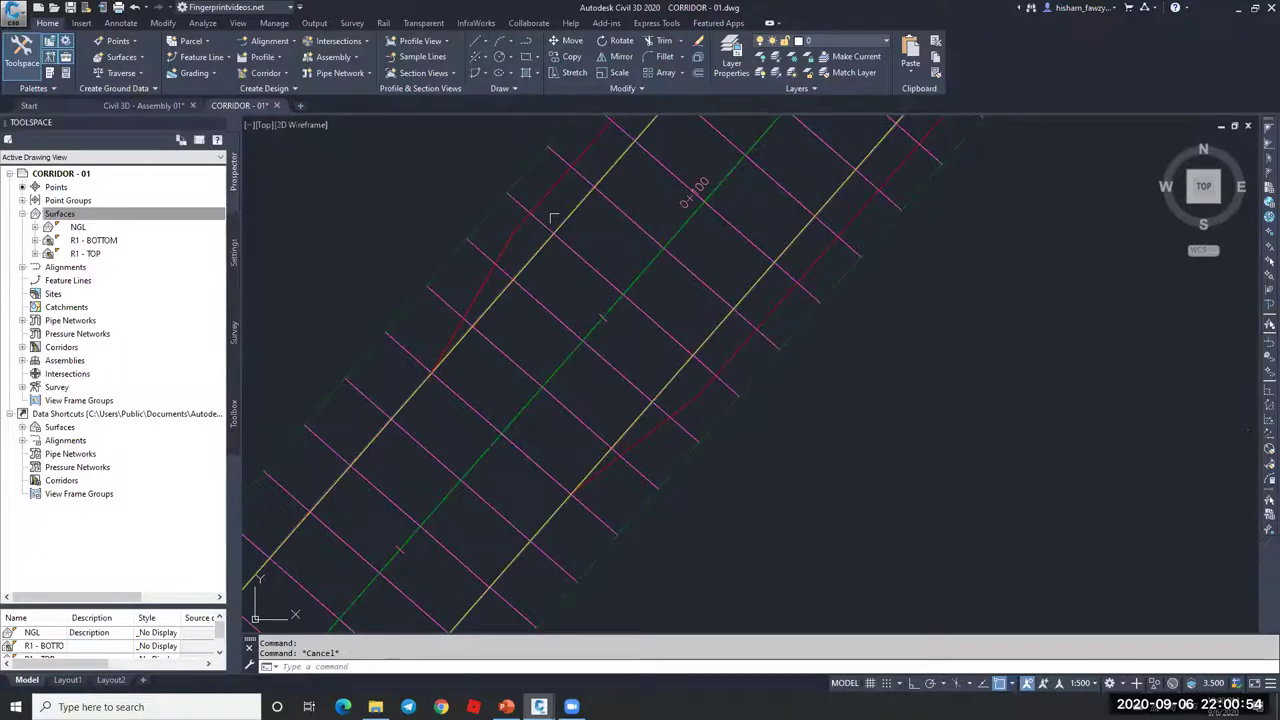
# - Try an aligned dimension (dal) between two picked points, then cancel it
pyautogui.click(162, 22)
pyautogui.click(120, 22)
pyautogui.write('dal')
pyautogui.press('Return')
pyautogui.click(508, 220)
pyautogui.scroll(5, 512, 235)
pyautogui.click(527, 242)
pyautogui.press('Escape')
# - Measure from the red line's end perpendicular to the yellow polyline, then cancel the dimension
pyautogui.press('Return')
pyautogui.click(457, 185)
pyautogui.keyDown('shift'); pyautogui.rightClick(523, 218); pyautogui.keyUp('shift')
pyautogui.click(586, 434)
pyautogui.click(549, 271)
pyautogui.scroll(-3, 520, 230)
pyautogui.press('Escape')
# - Zoom around the plan and select corridor R1
pyautogui.scroll(-5, 540, 235)
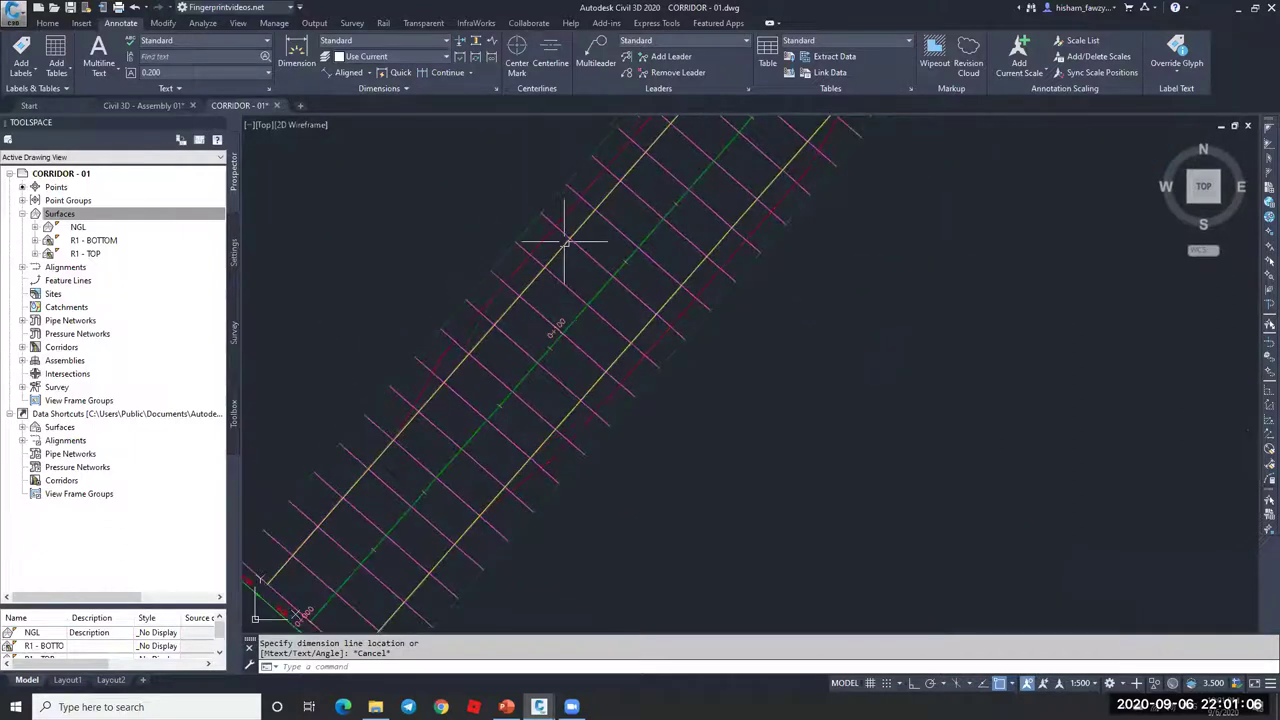
pyautogui.scroll(-5, 651, 217)
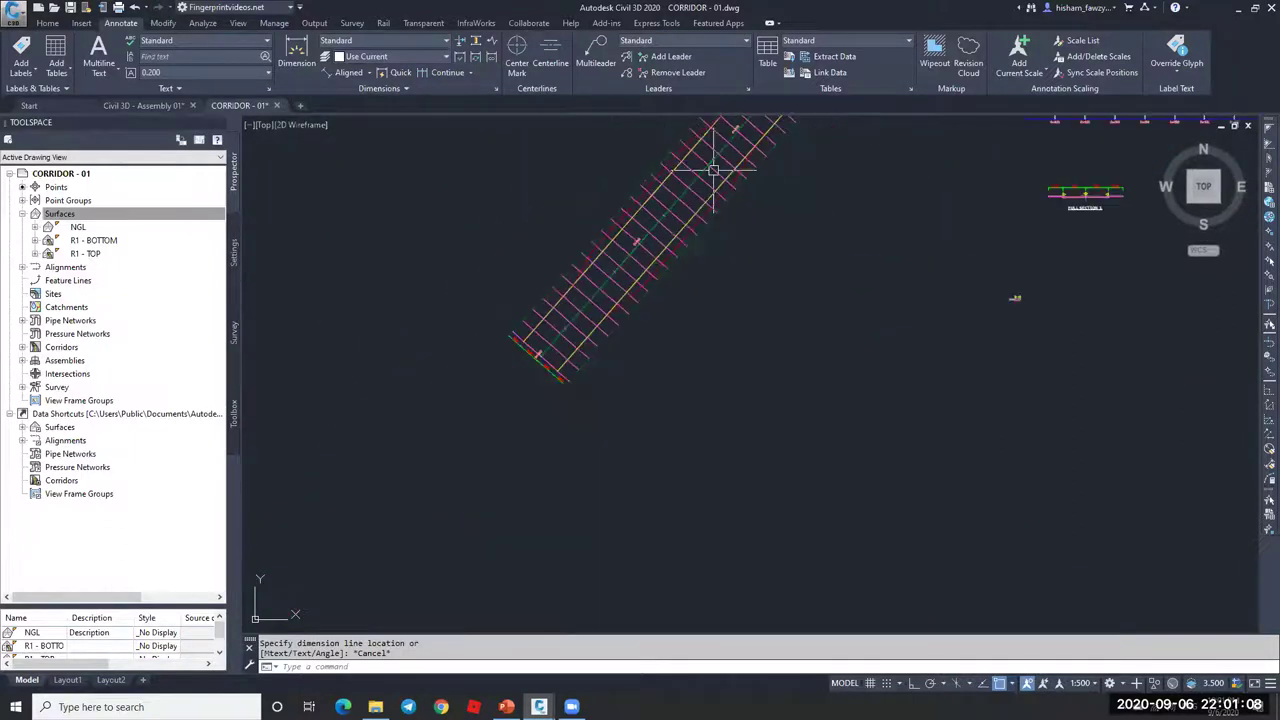
pyautogui.scroll(-2, 794, 174)
pyautogui.scroll(2, 800, 200)
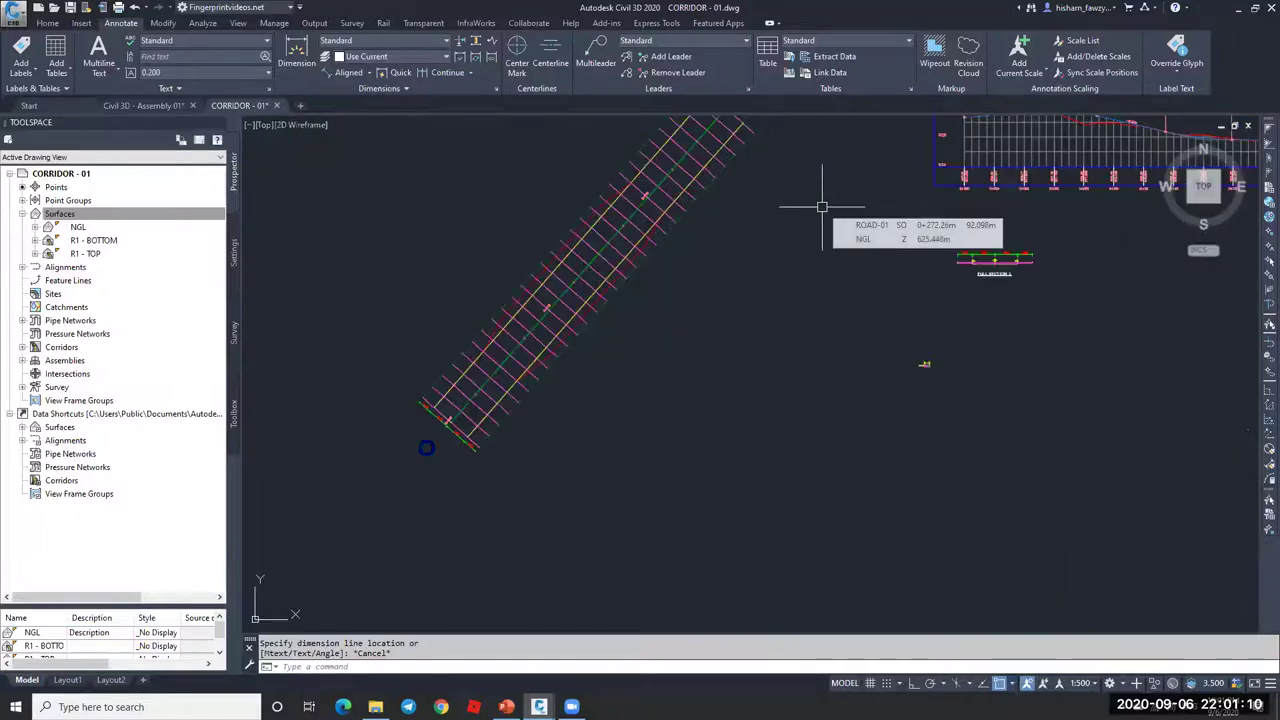
pyautogui.scroll(5, 426, 447)
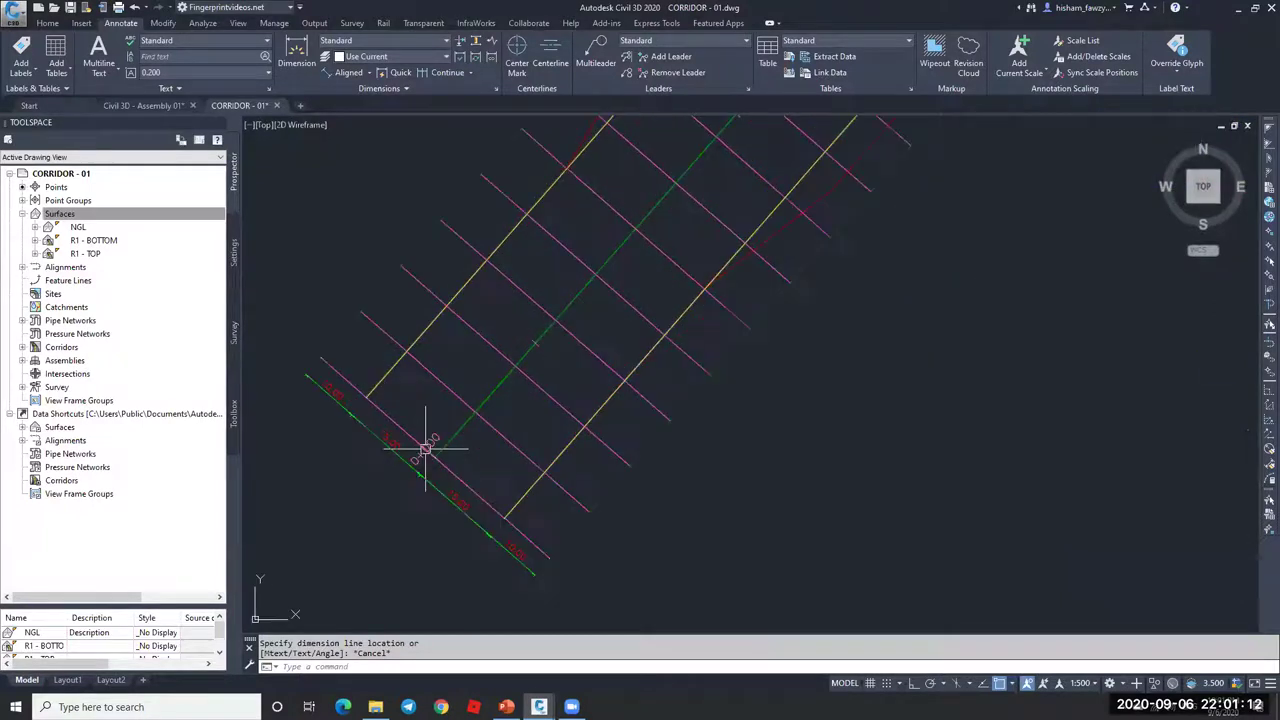
pyautogui.scroll(-2, 403, 452)
pyautogui.scroll(-1, 403, 452)
pyautogui.scroll(3, 543, 260)
pyautogui.scroll(1, 563, 194)
pyautogui.scroll(-1, 614, 251)
pyautogui.scroll(-3, 614, 251)
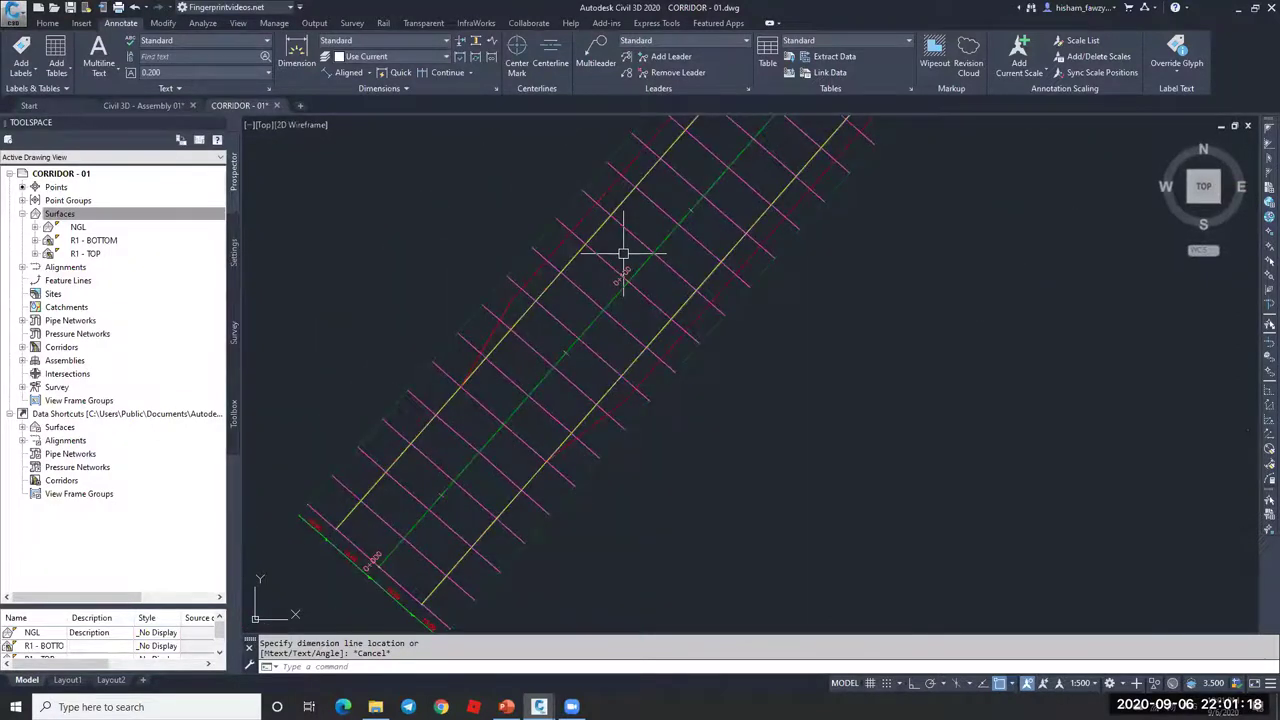
pyautogui.scroll(-1, 634, 277)
pyautogui.scroll(2, 563, 363)
pyautogui.scroll(-1, 545, 348)
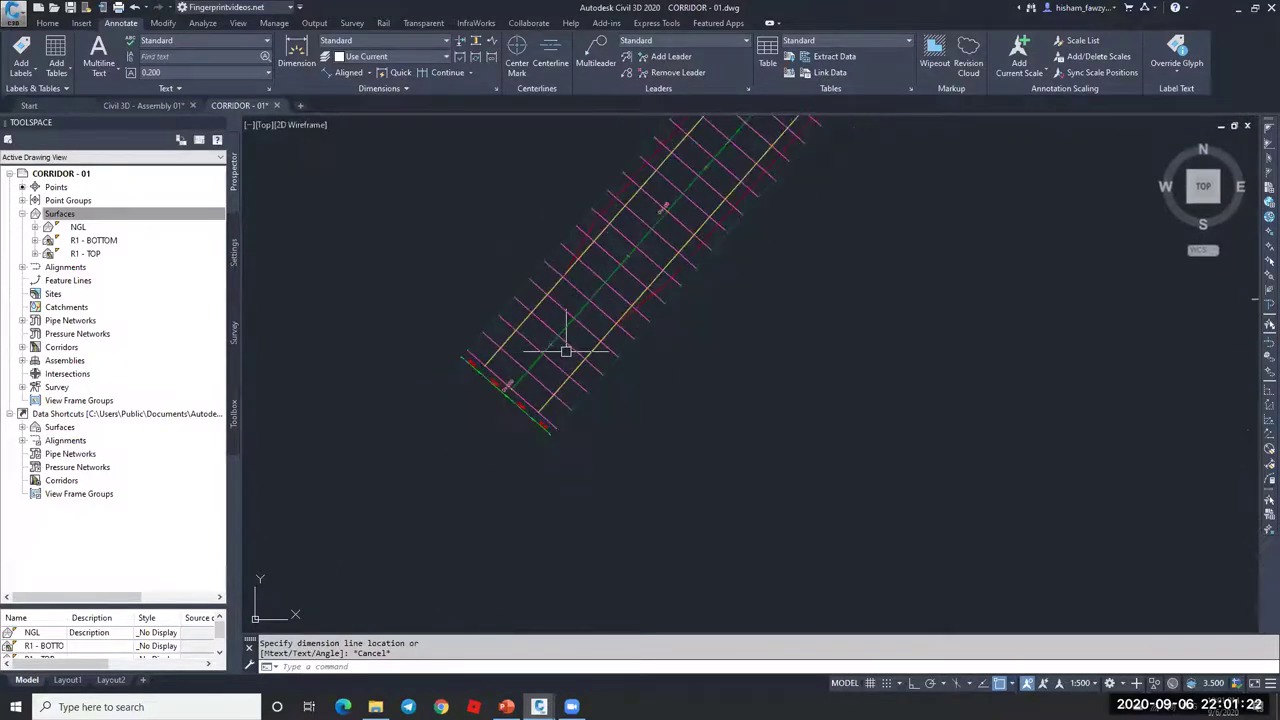
pyautogui.scroll(-1, 1008, 301)
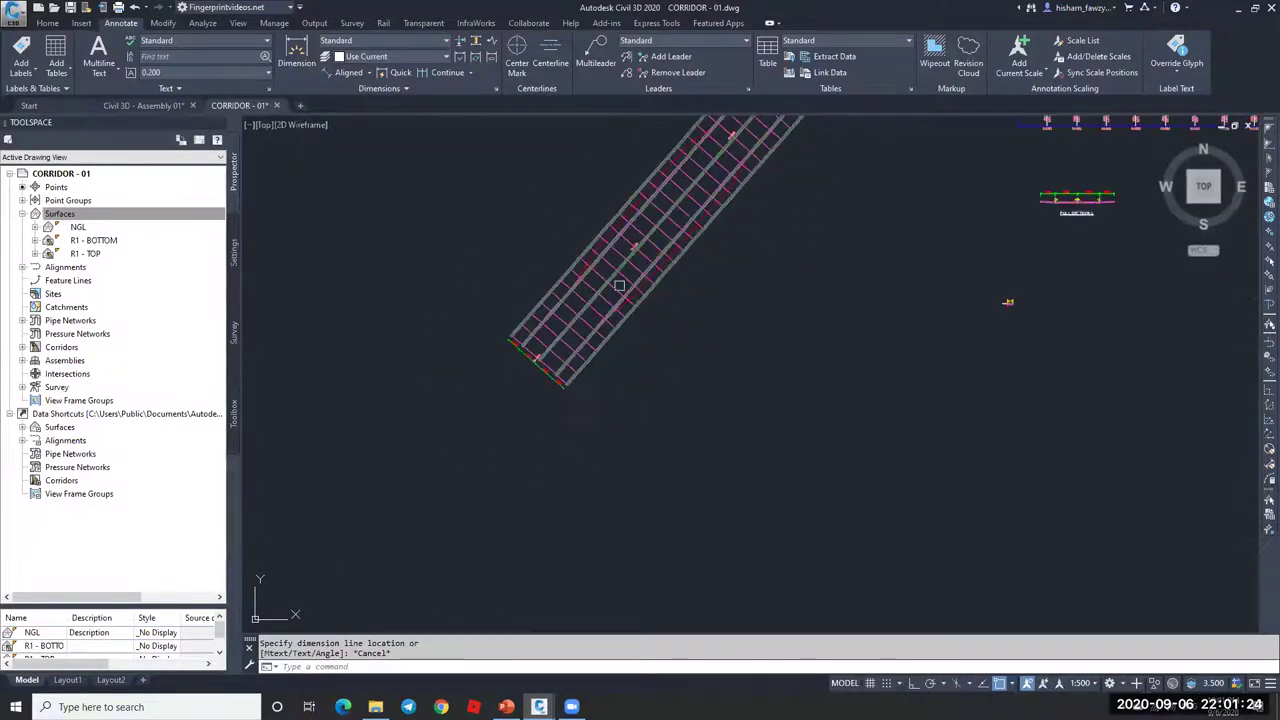
pyautogui.scroll(3, 629, 277)
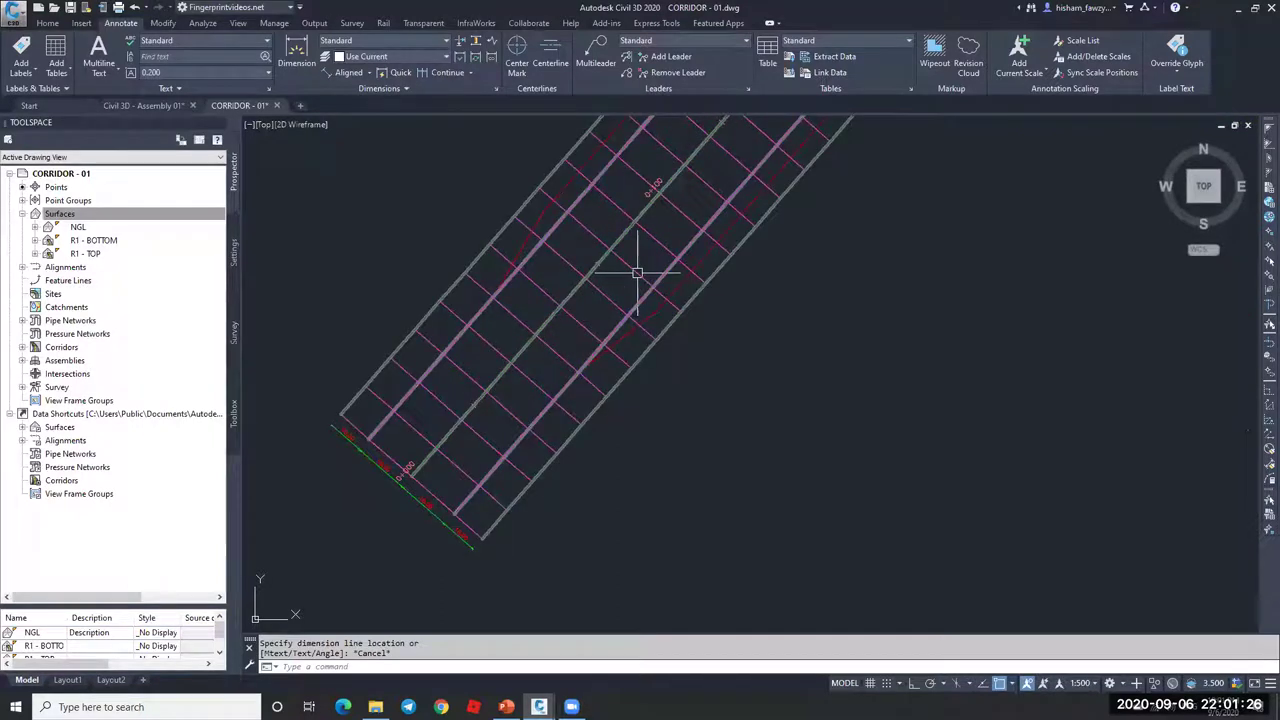
pyautogui.click(620, 296)
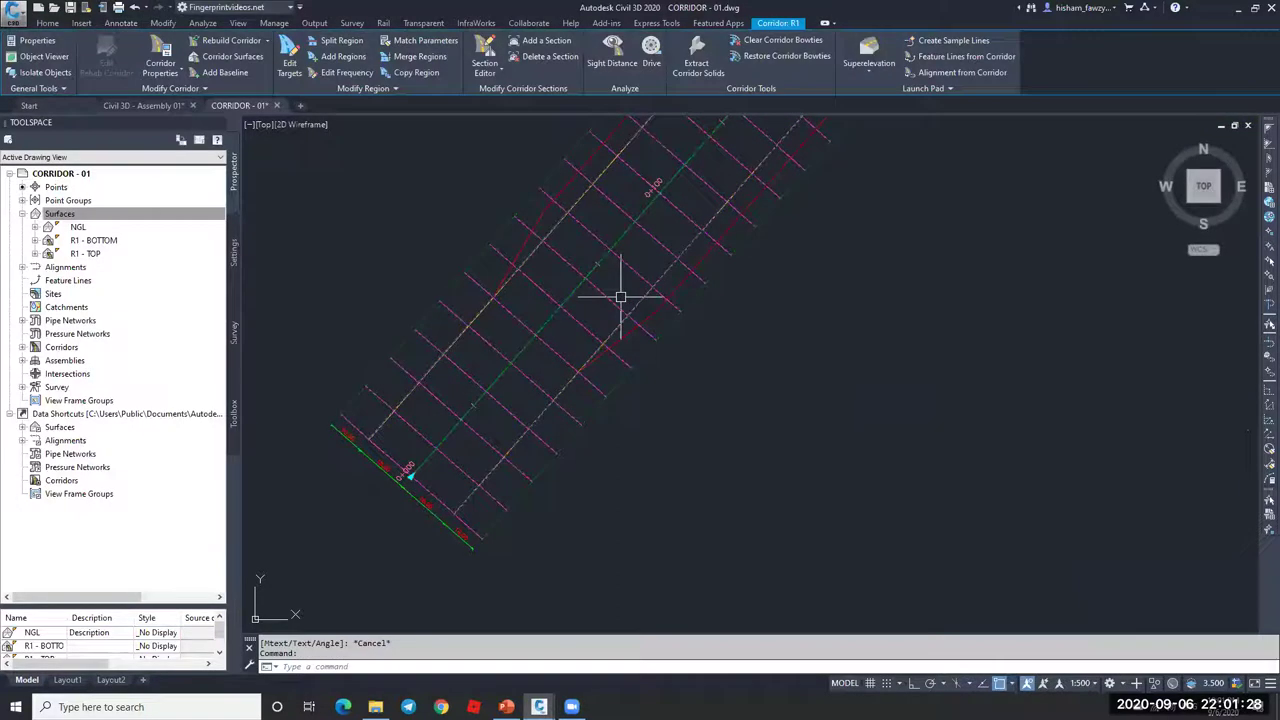
pyautogui.scroll(-2, 631, 347)
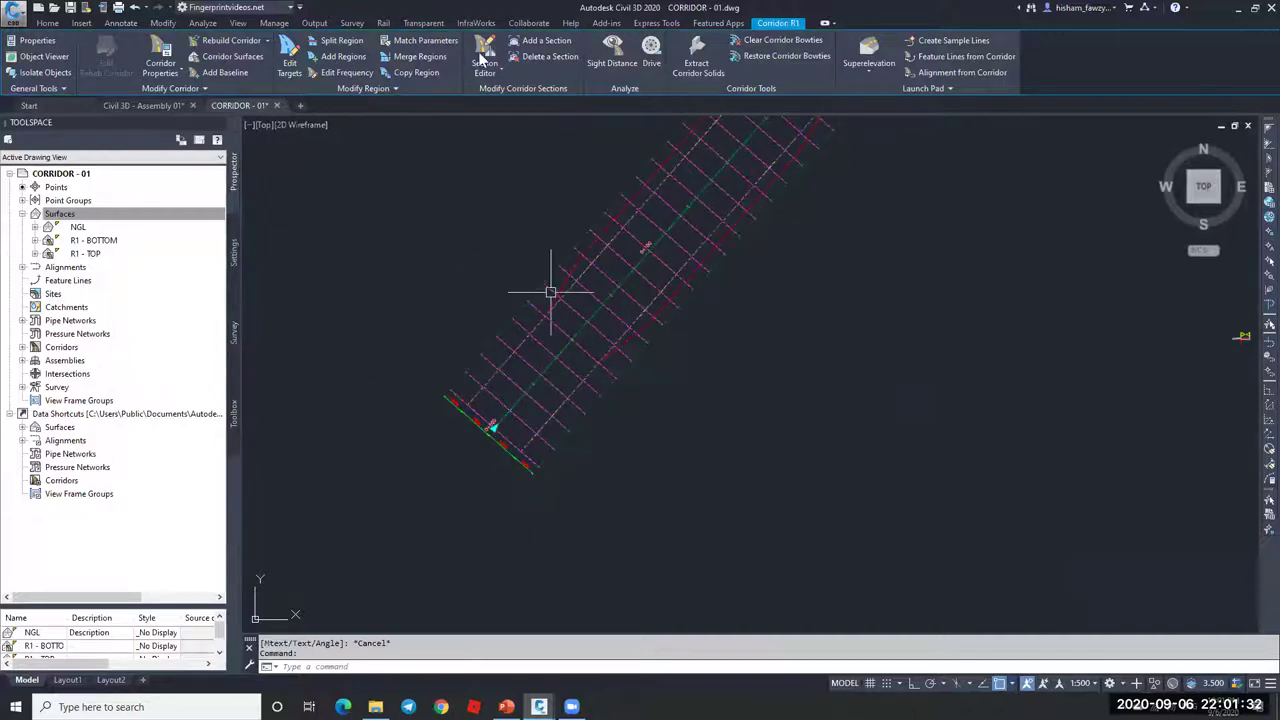
# - Set the region's right Width Target to Polyline-1, picked from the drawing as a polyline target
pyautogui.click(289, 60)
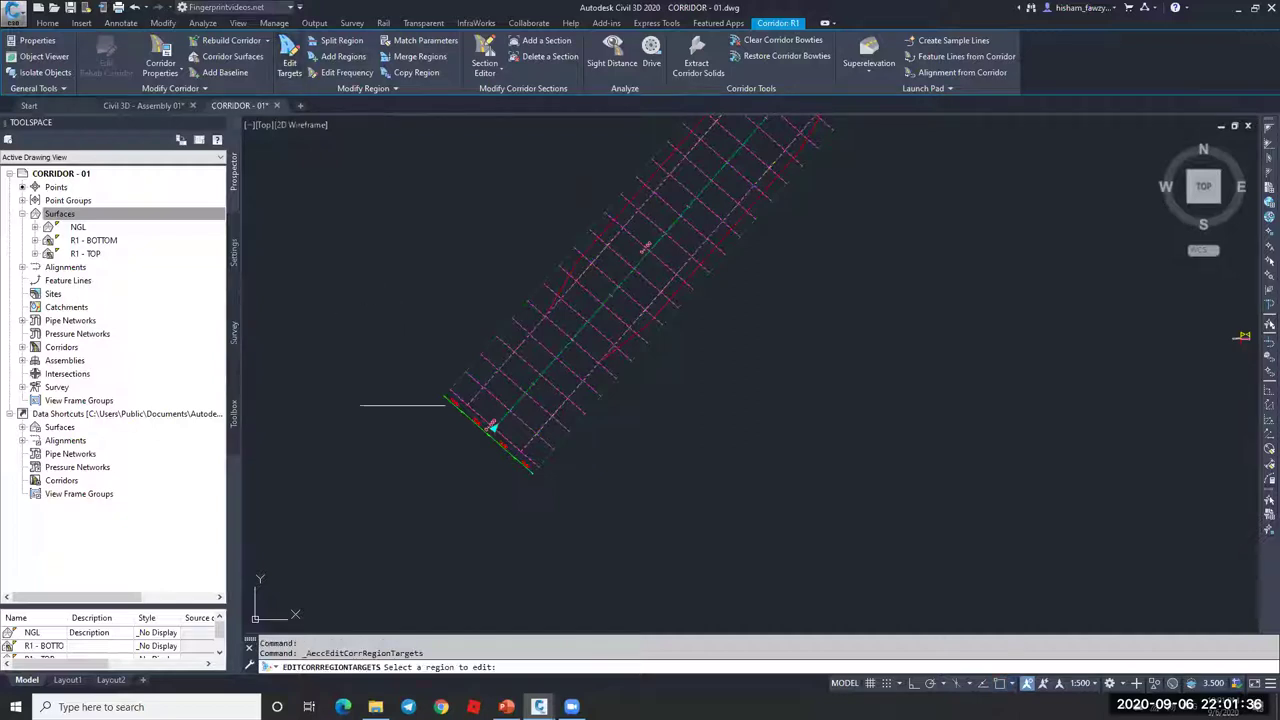
pyautogui.click(604, 352)
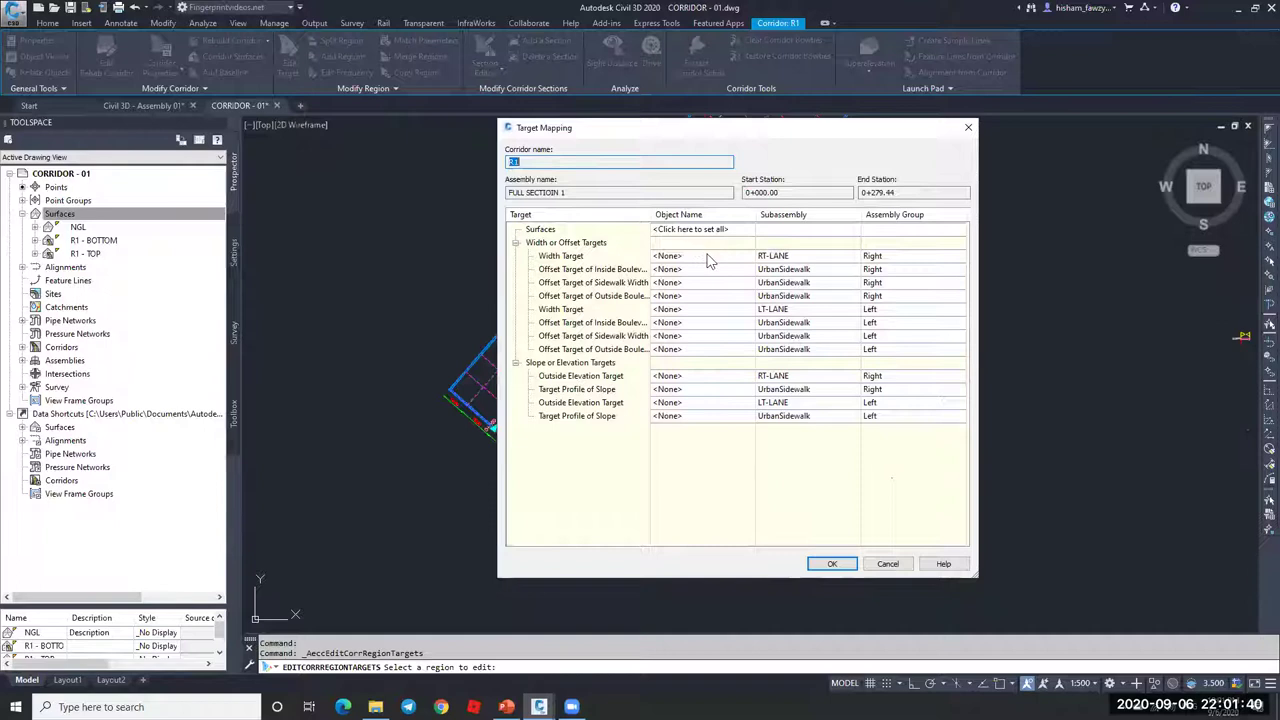
pyautogui.click(706, 256)
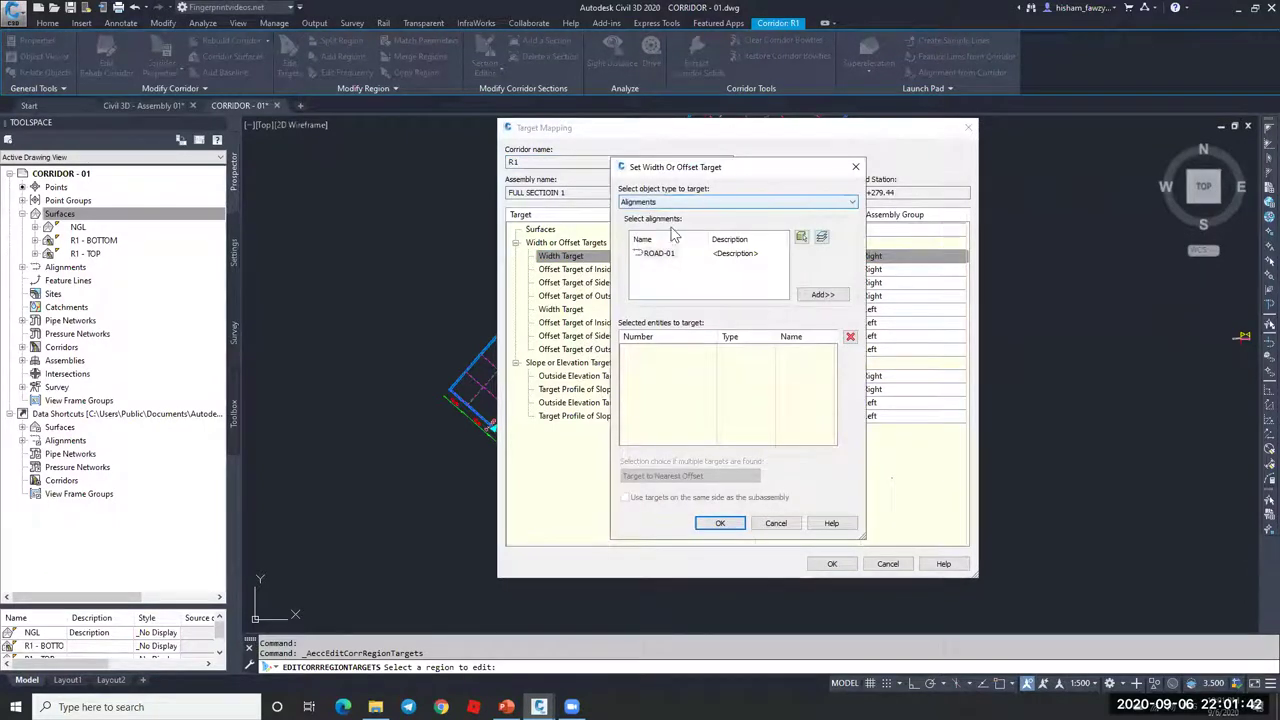
pyautogui.click(713, 203)
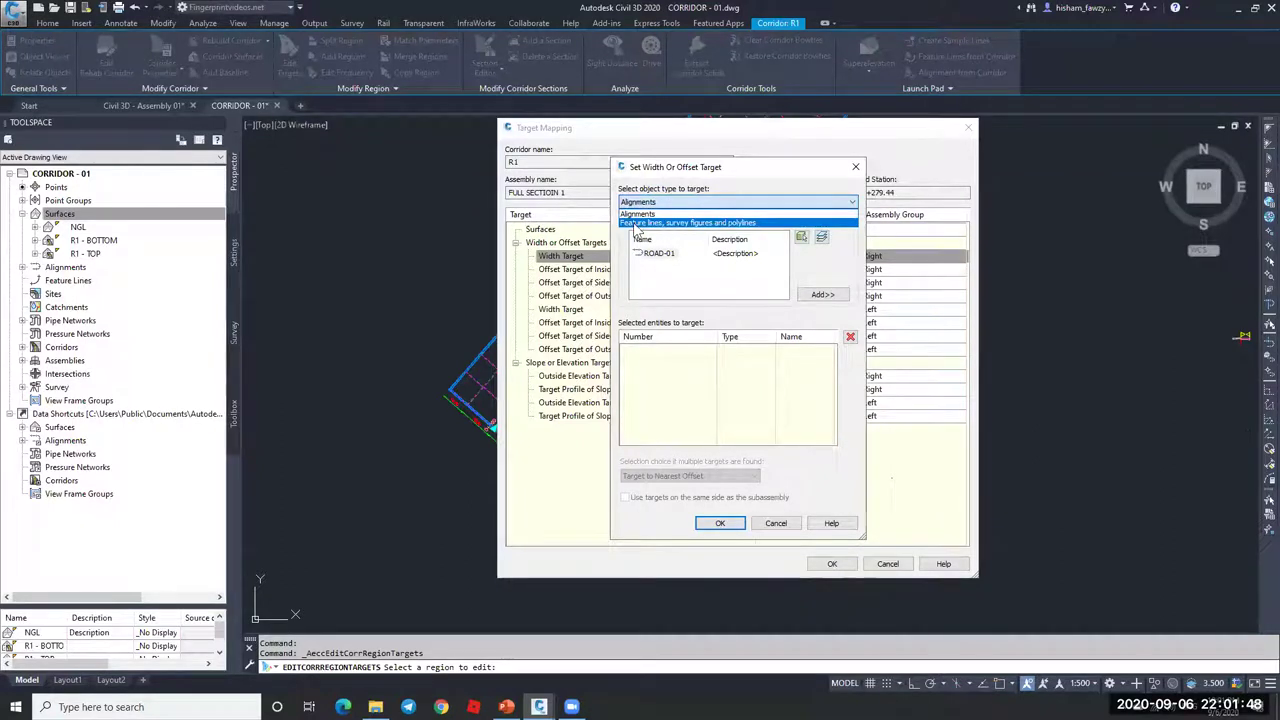
pyautogui.click(740, 223)
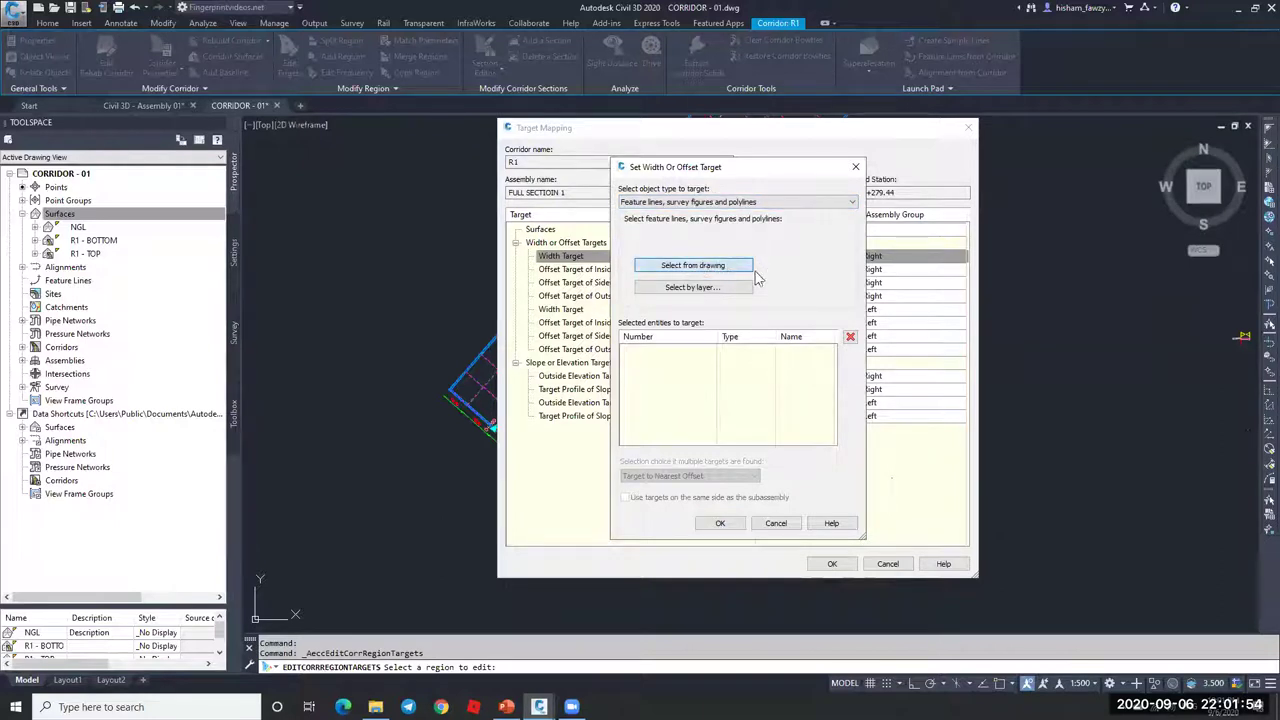
pyautogui.click(693, 265)
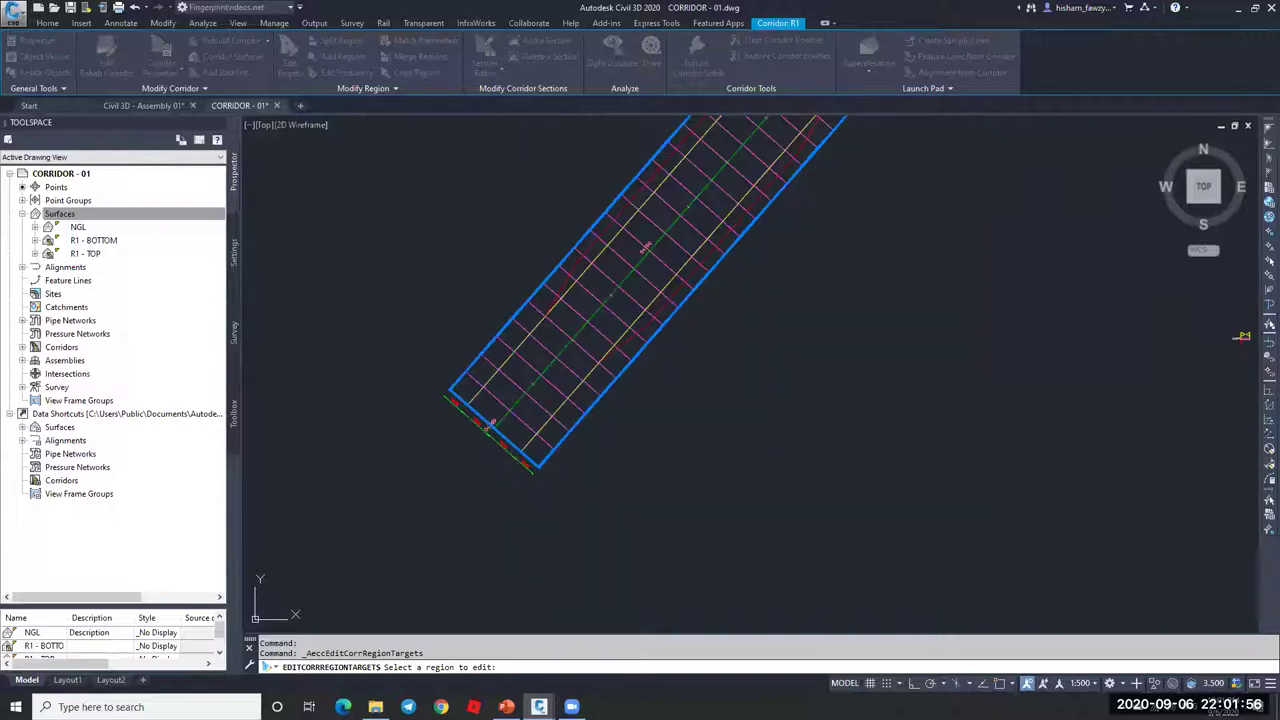
pyautogui.click(697, 265)
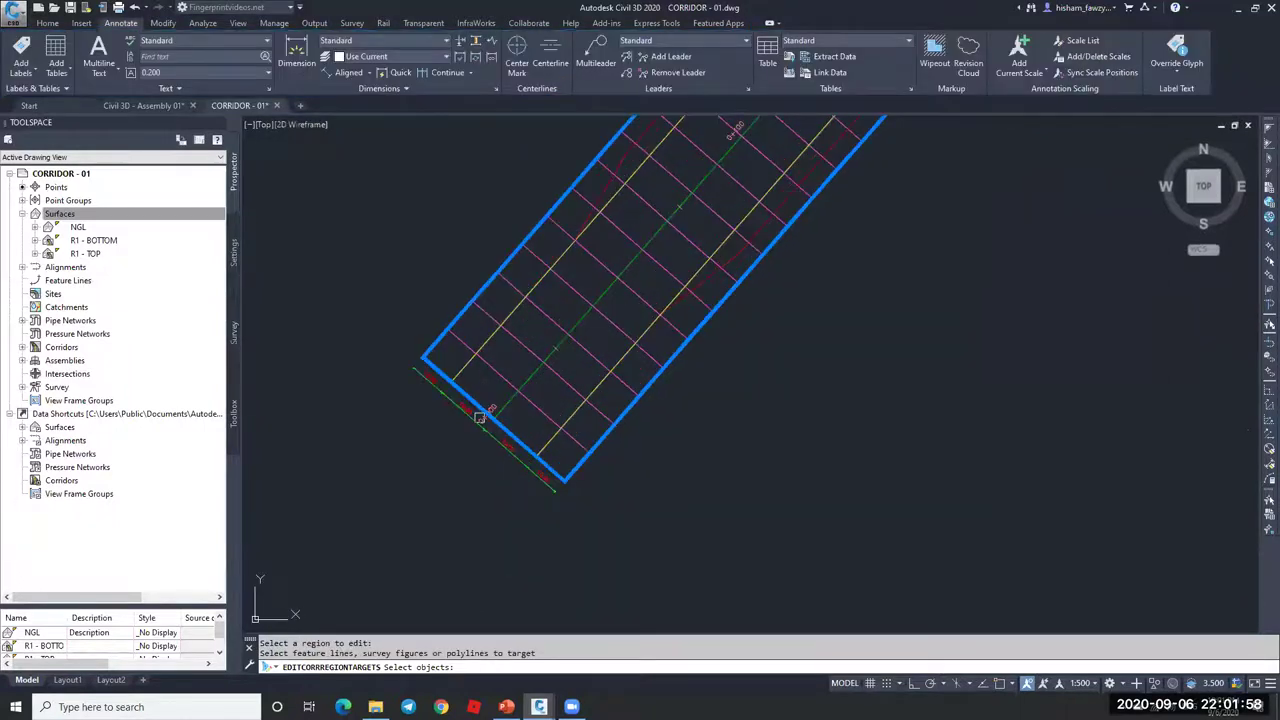
pyautogui.scroll(5, 659, 257)
pyautogui.click(701, 248)
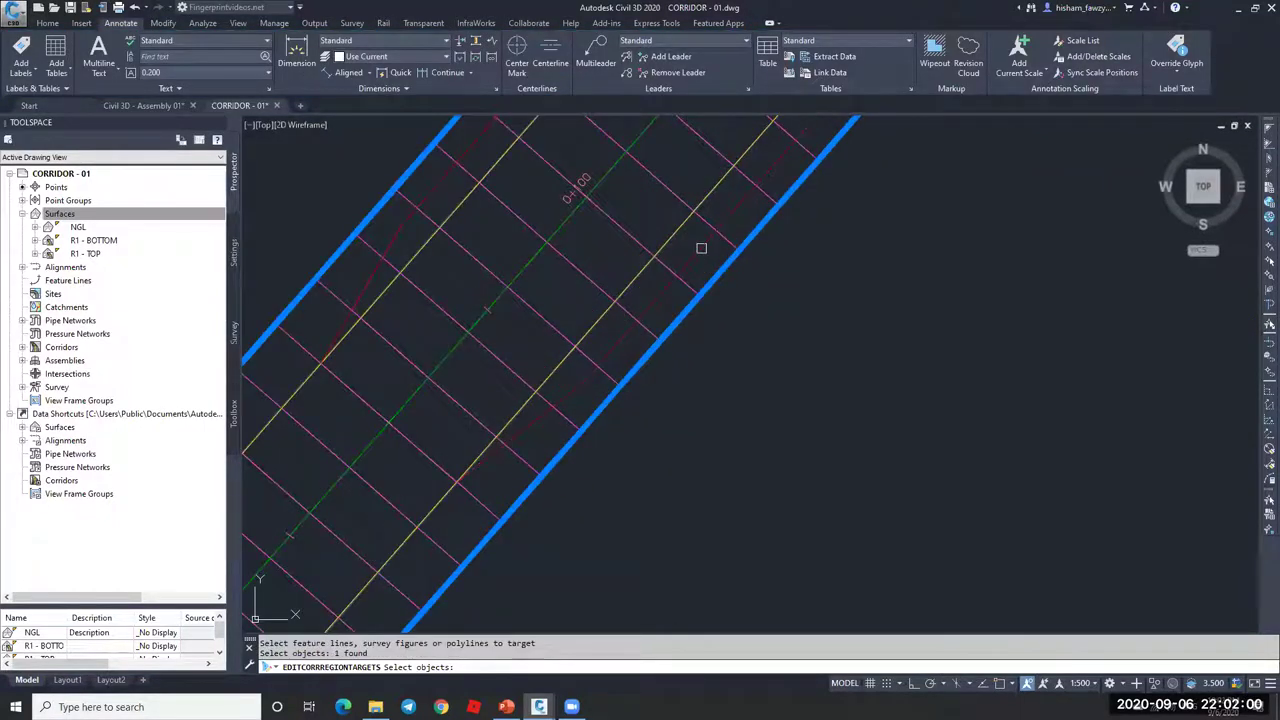
pyautogui.press('Return')
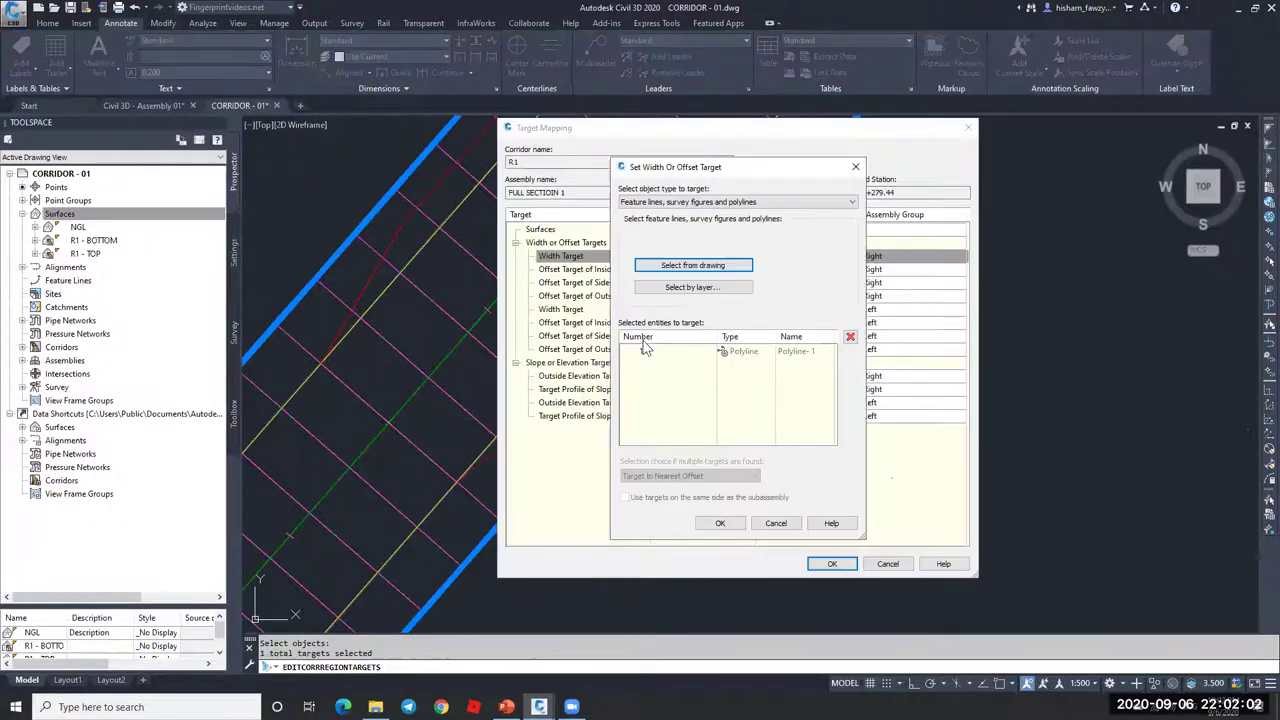
pyautogui.click(687, 355)
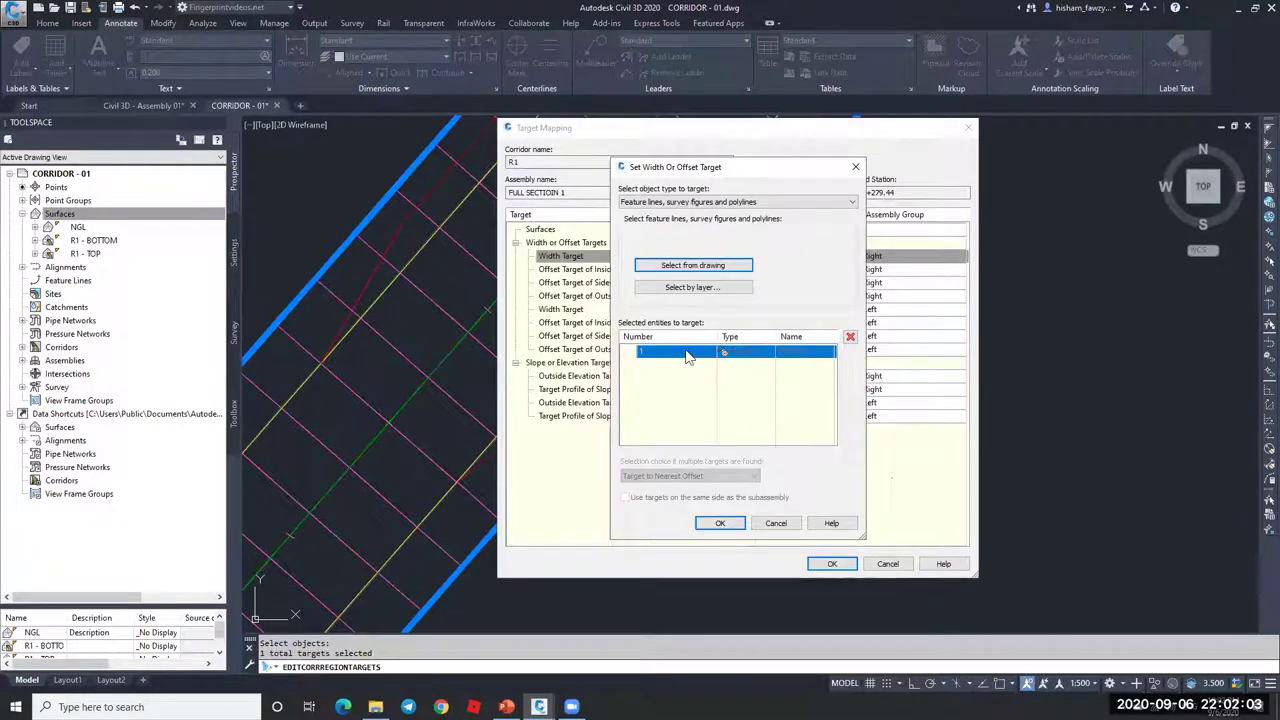
pyautogui.click(720, 523)
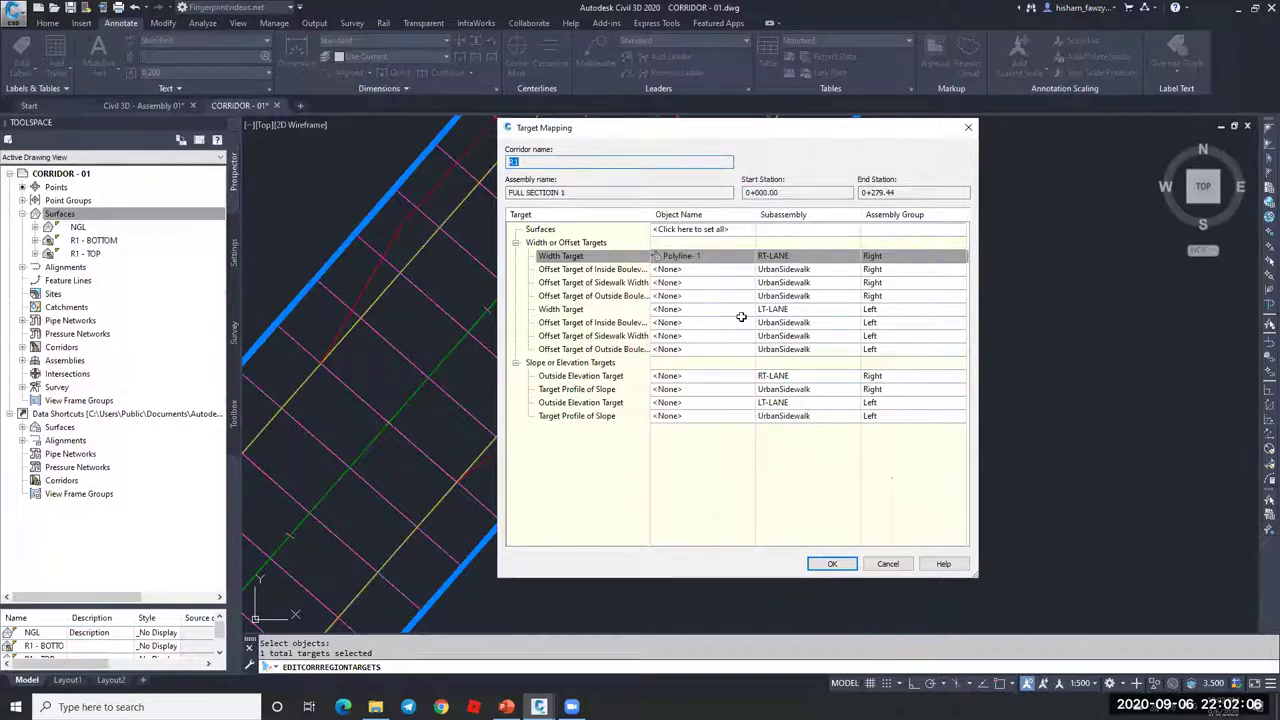
# - Set the left Width Target to Polyline-2 and apply the mapping to rebuild the corridor
pyautogui.click(710, 311)
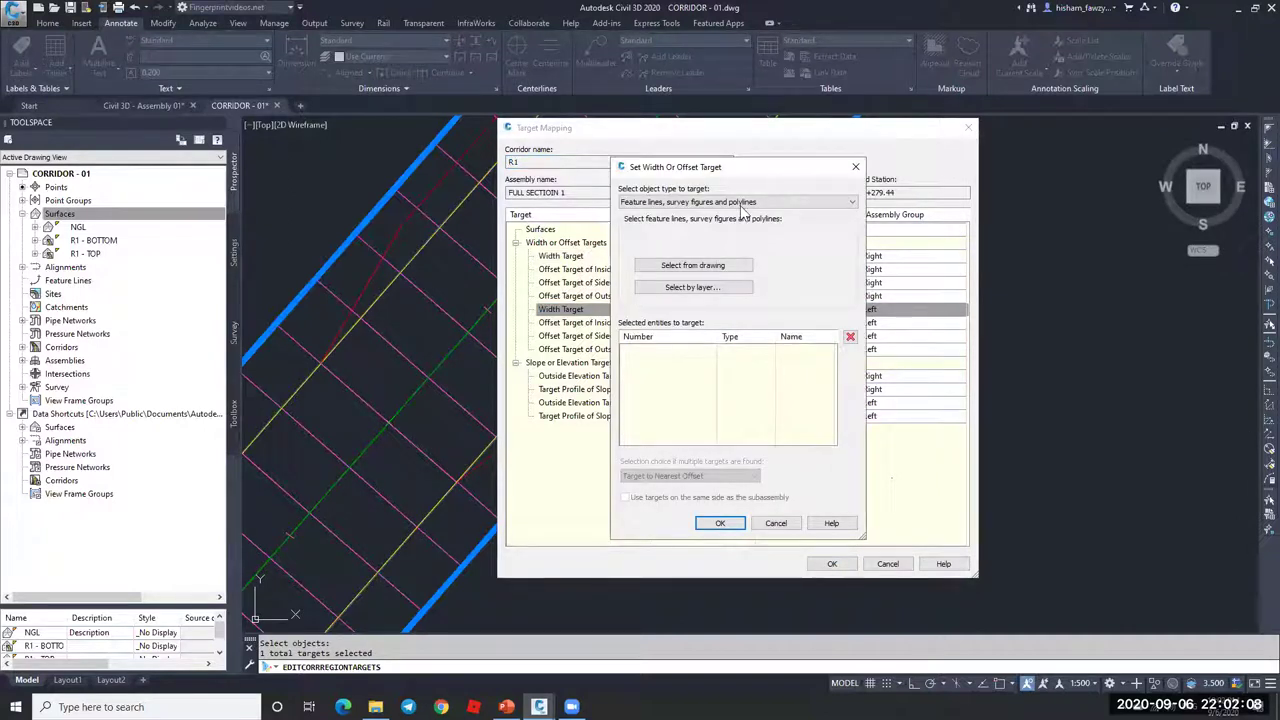
pyautogui.click(693, 265)
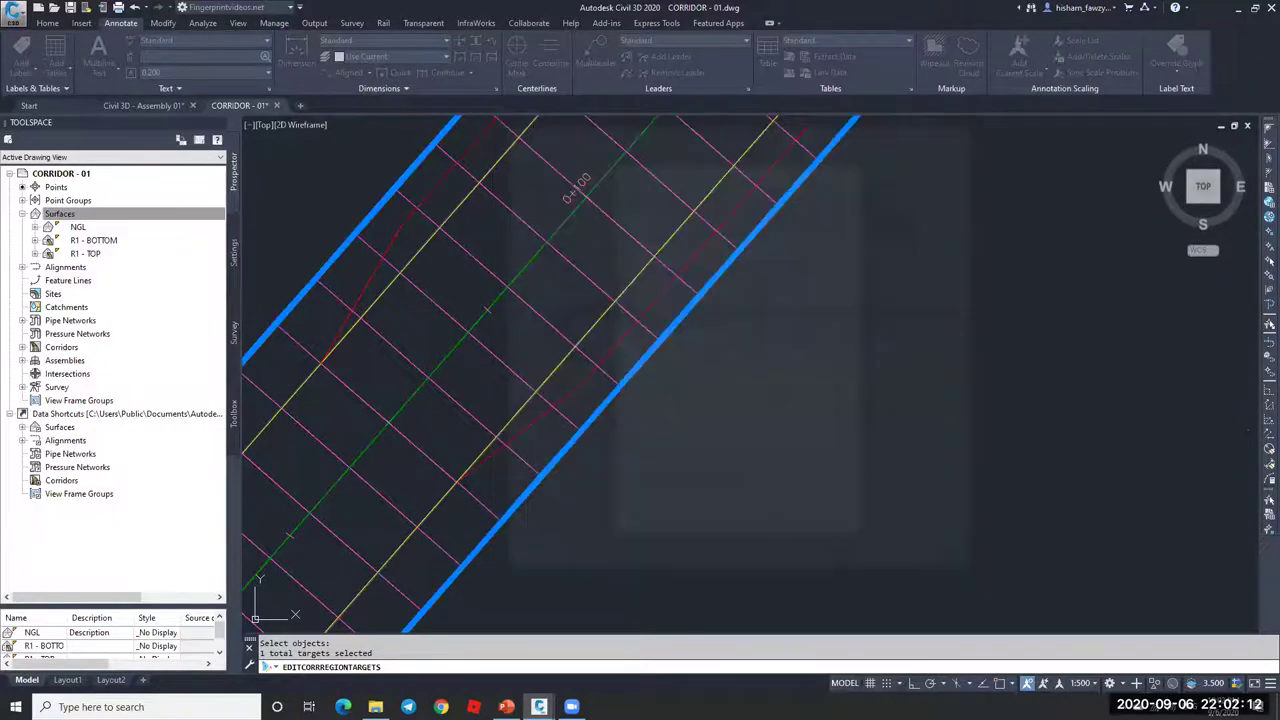
pyautogui.click(443, 177)
pyautogui.press('Return')
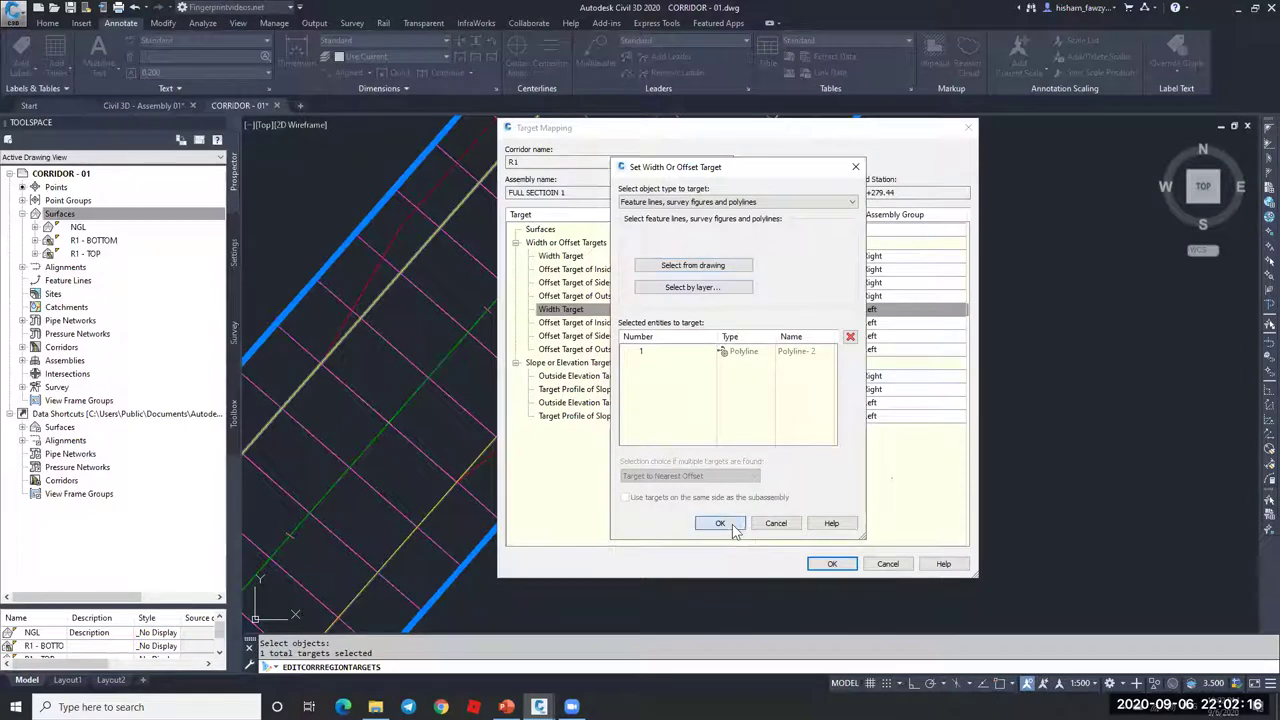
pyautogui.click(721, 523)
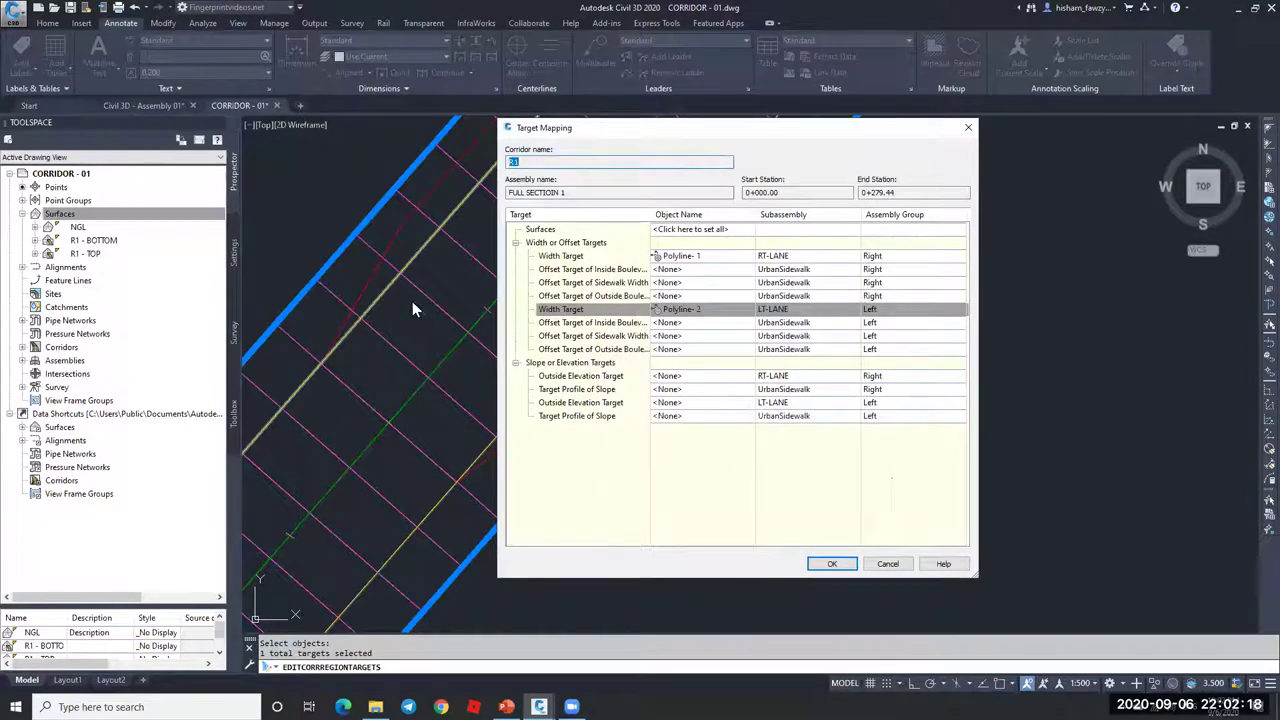
pyautogui.click(828, 565)
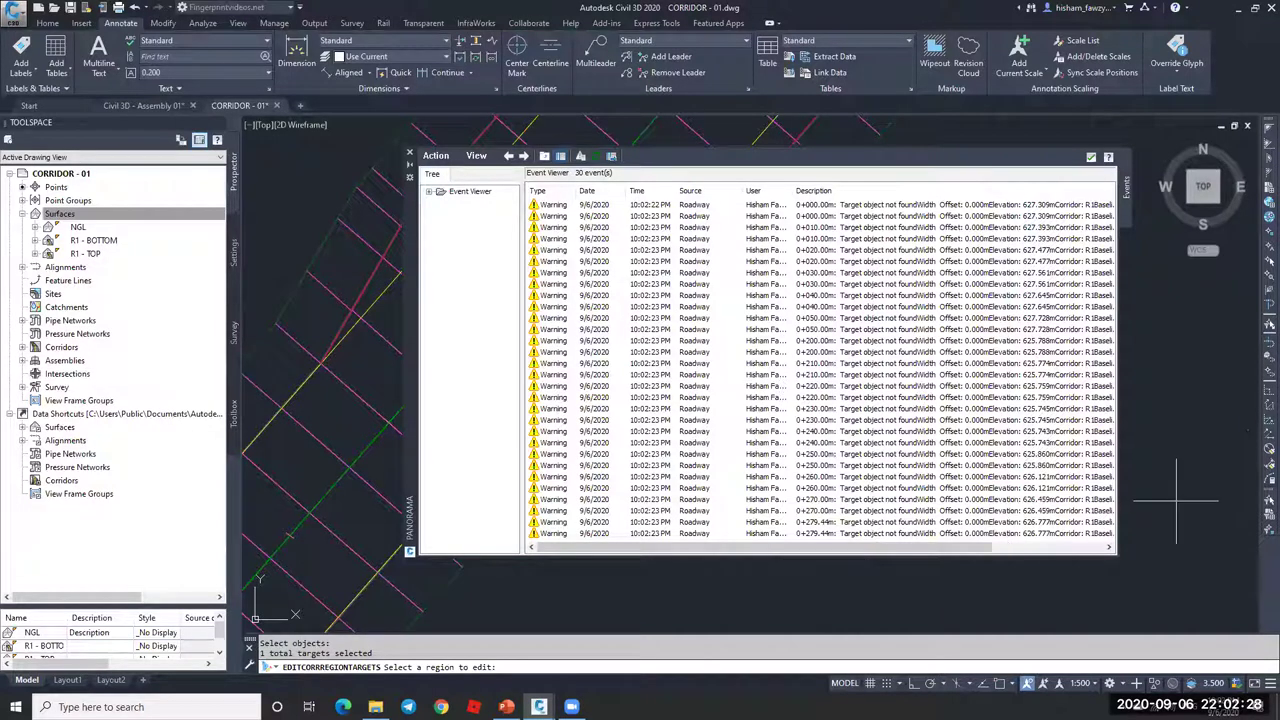
# - Read the first warning: 'Target object not found' at station 0+000.00
pyautogui.press('Return')
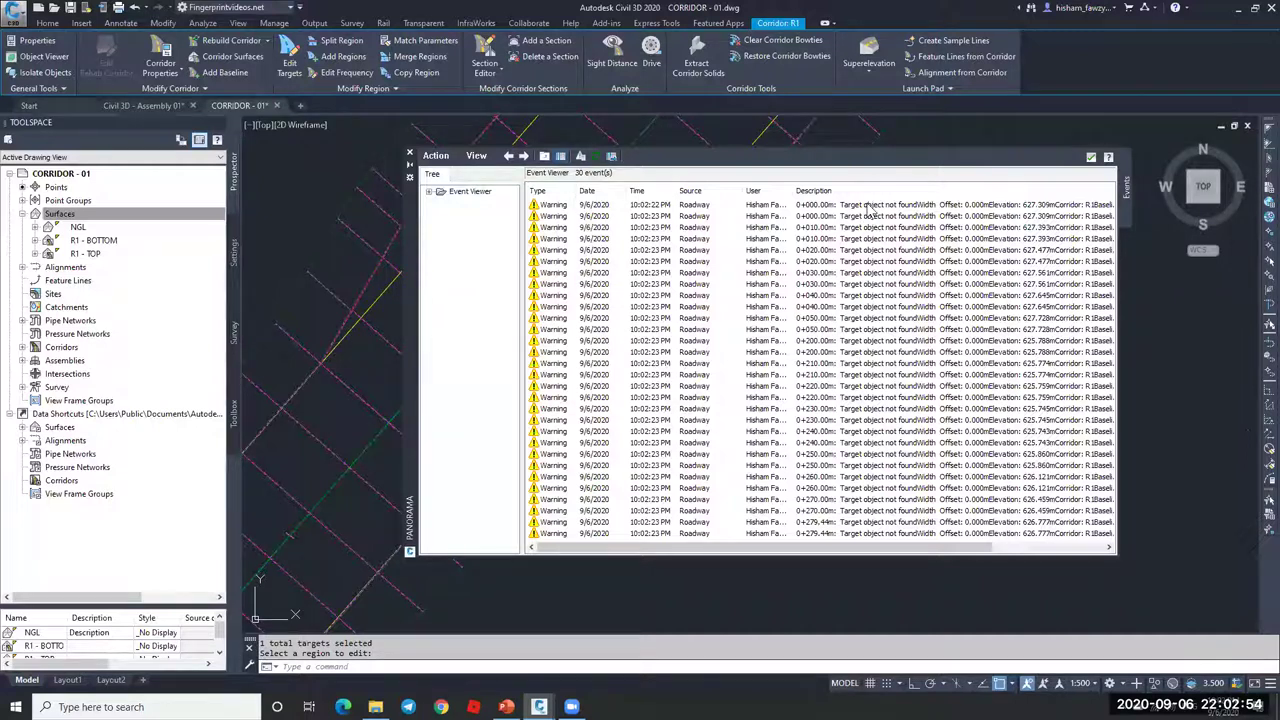
pyautogui.doubleClick(812, 210)
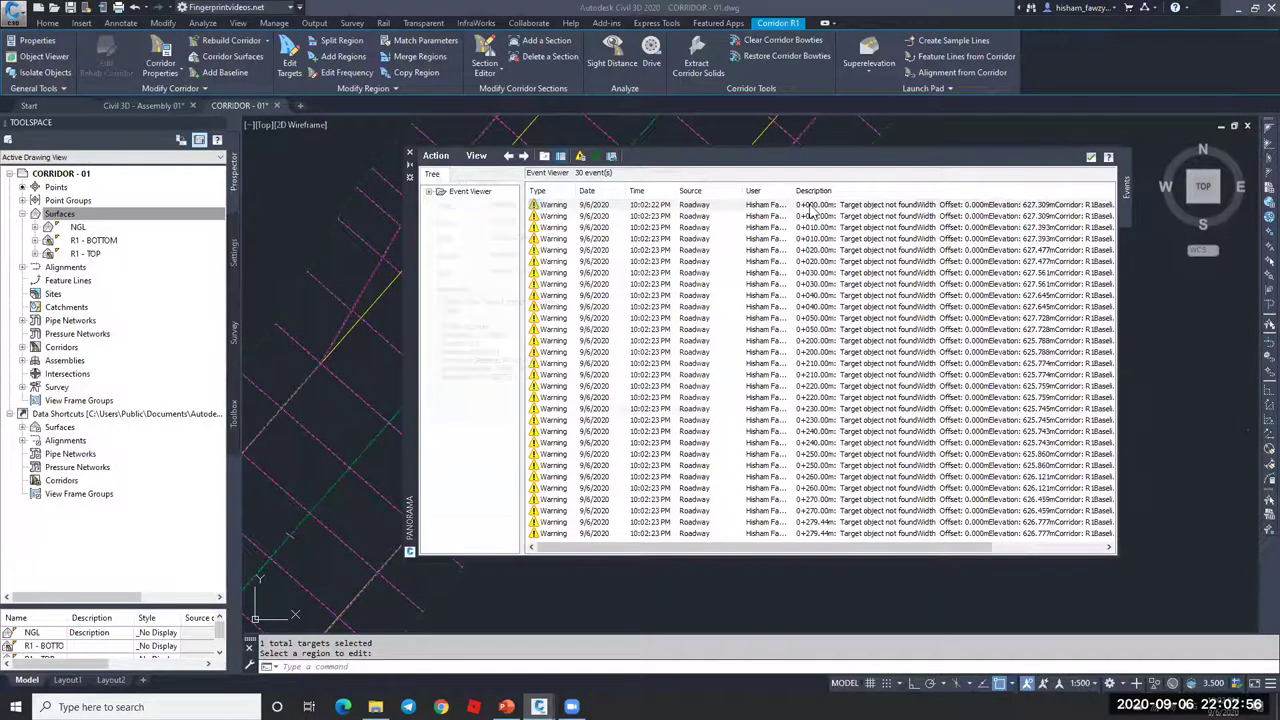
pyautogui.click(710, 172)
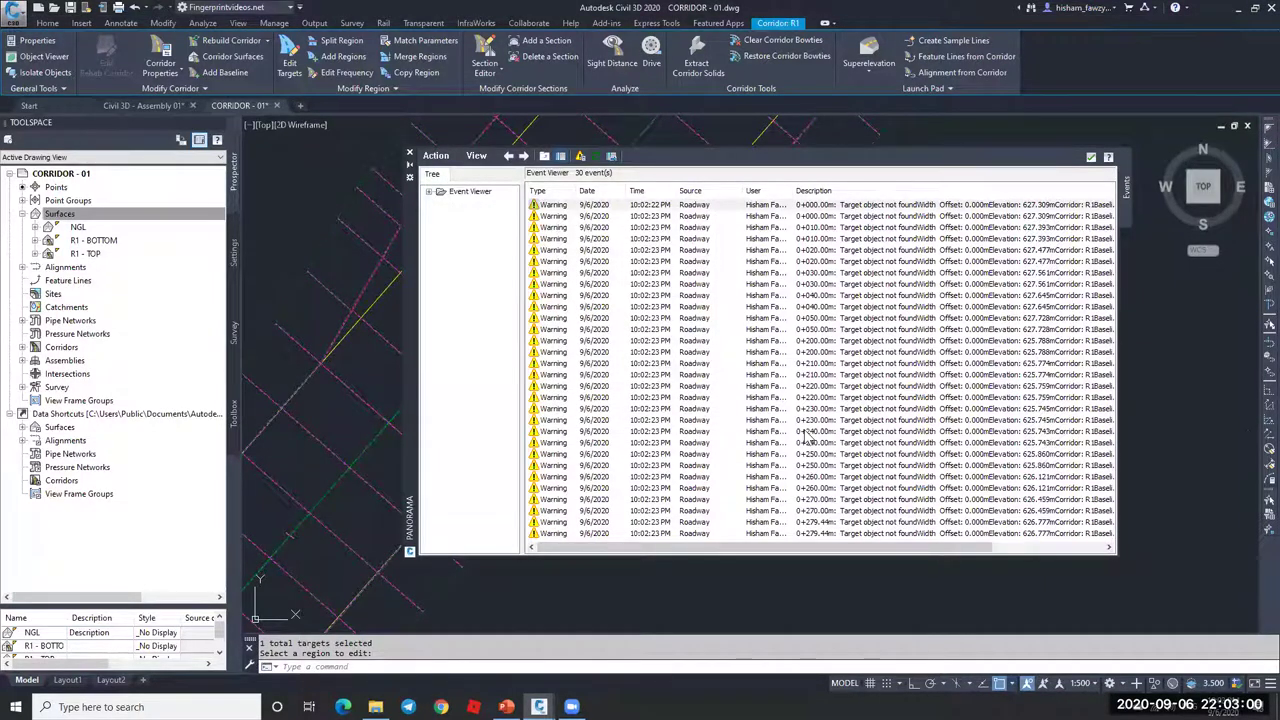
pyautogui.doubleClick(846, 206)
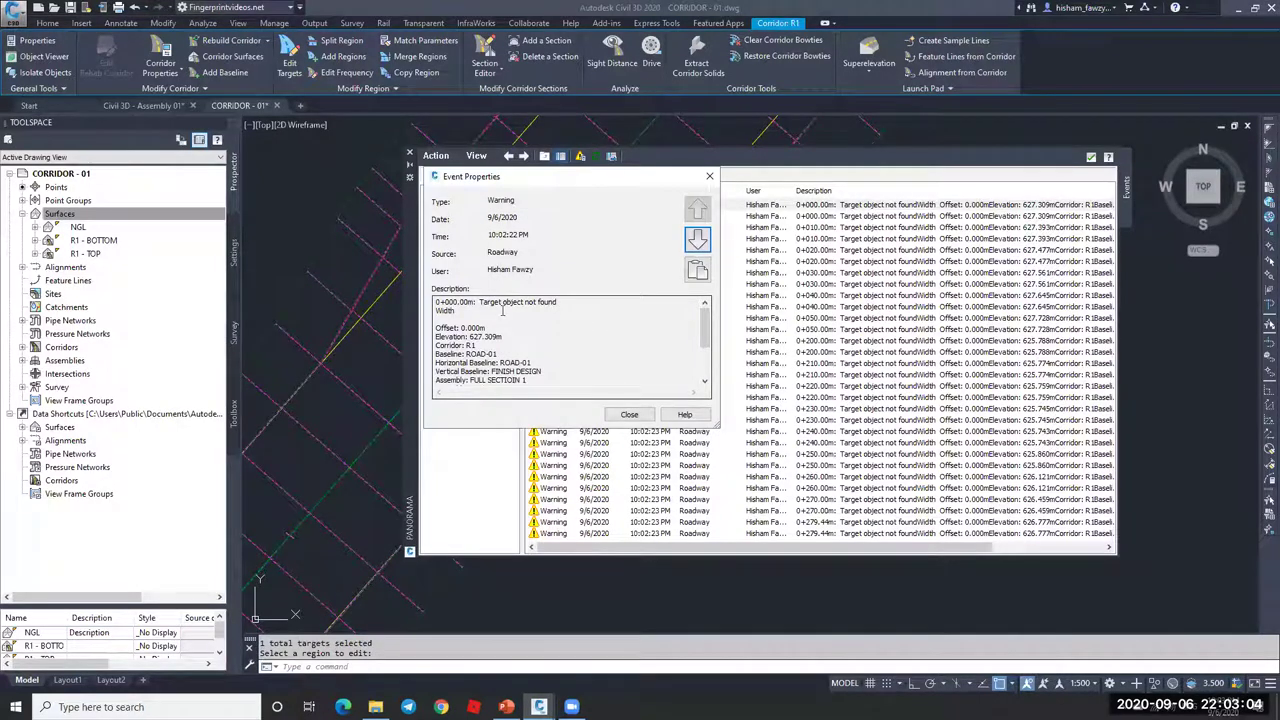
pyautogui.moveTo(478, 301); pyautogui.dragTo(560, 306)
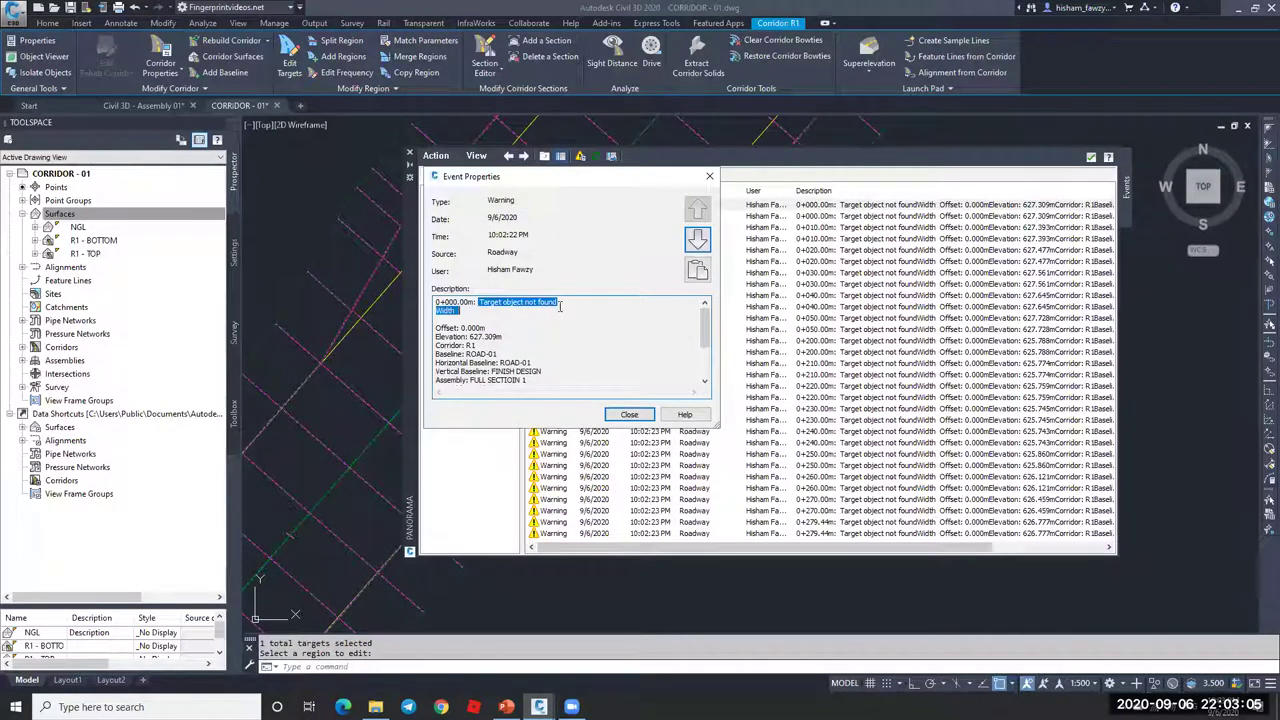
pyautogui.click(481, 300)
pyautogui.doubleClick(500, 302)
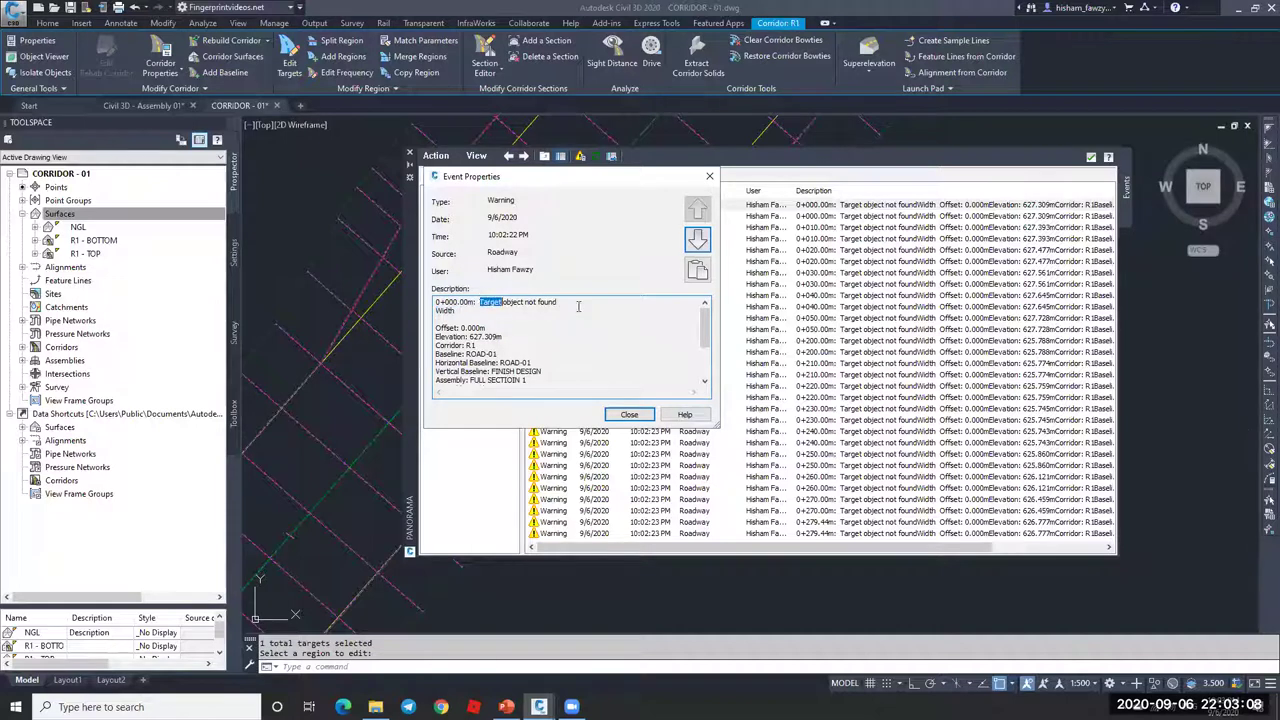
pyautogui.click(475, 311)
pyautogui.press('Down')
pyautogui.moveTo(434, 302); pyautogui.dragTo(467, 303)
pyautogui.click(630, 416)
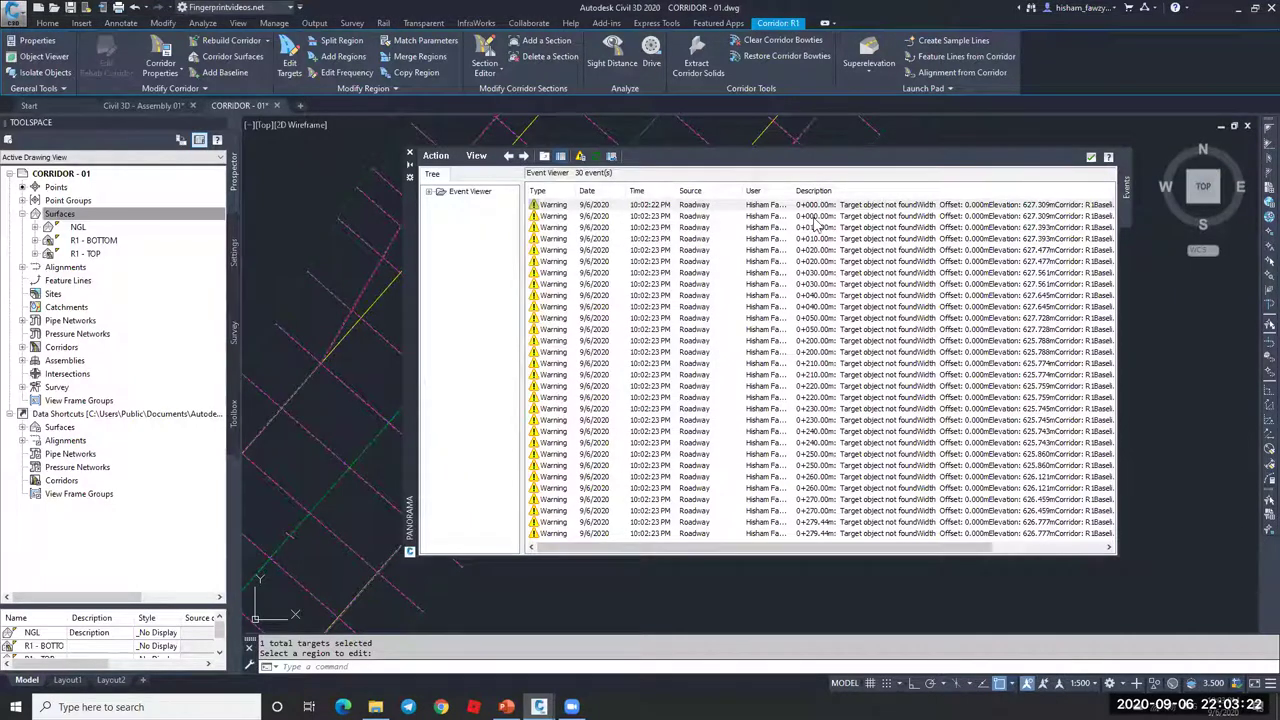
# - Check the first warning's subassembly group Right, then view the second warning's details
pyautogui.doubleClick(820, 208)
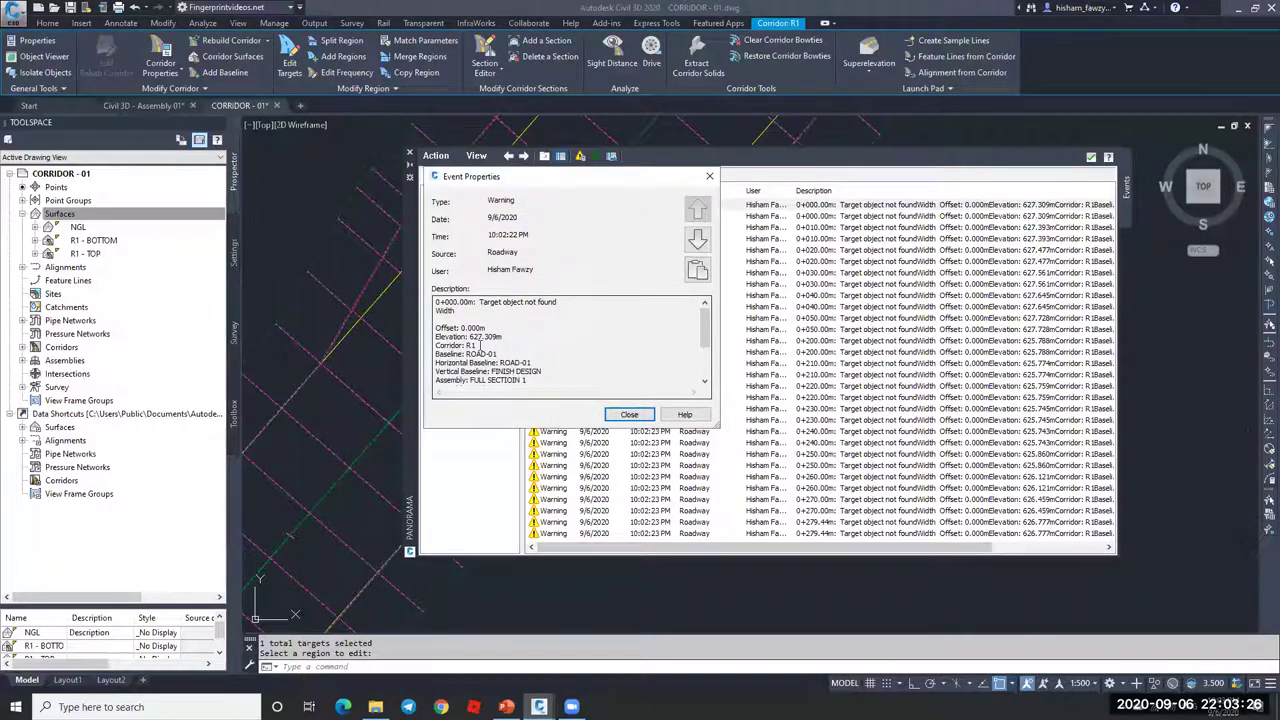
pyautogui.scroll(-1, 485, 345)
pyautogui.scroll(-1, 502, 358)
pyautogui.doubleClick(512, 344)
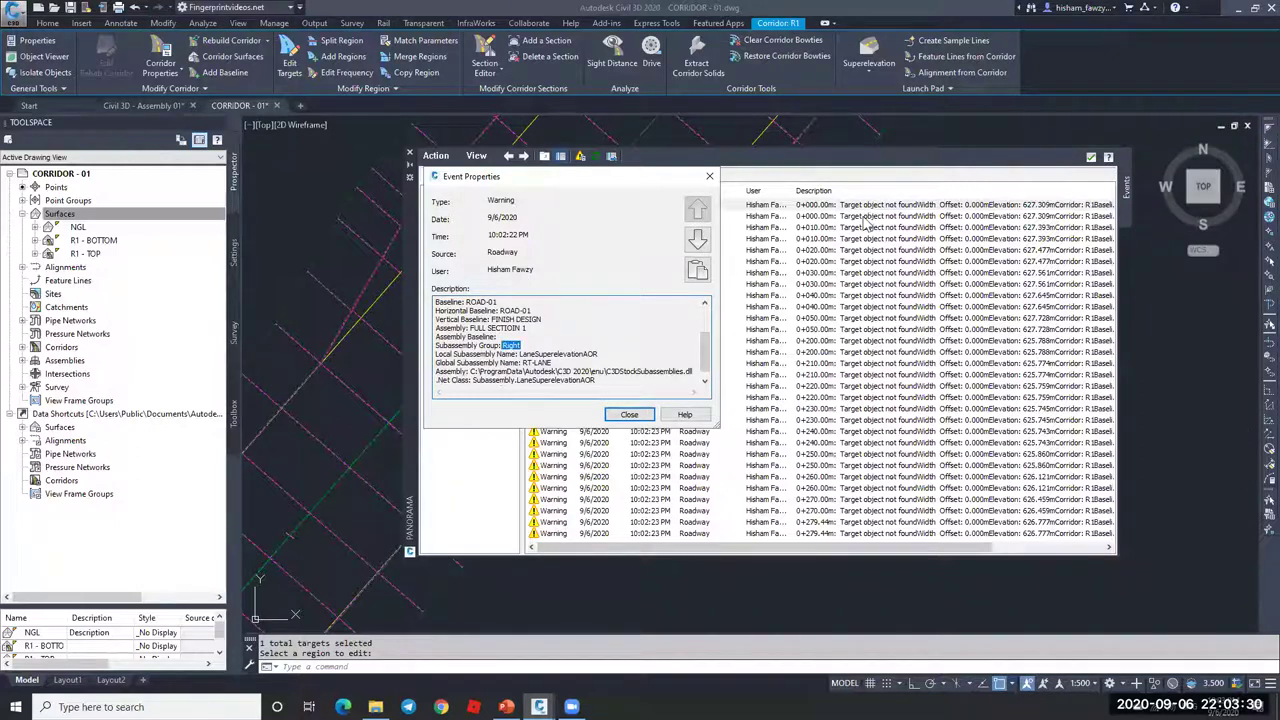
pyautogui.click(629, 414)
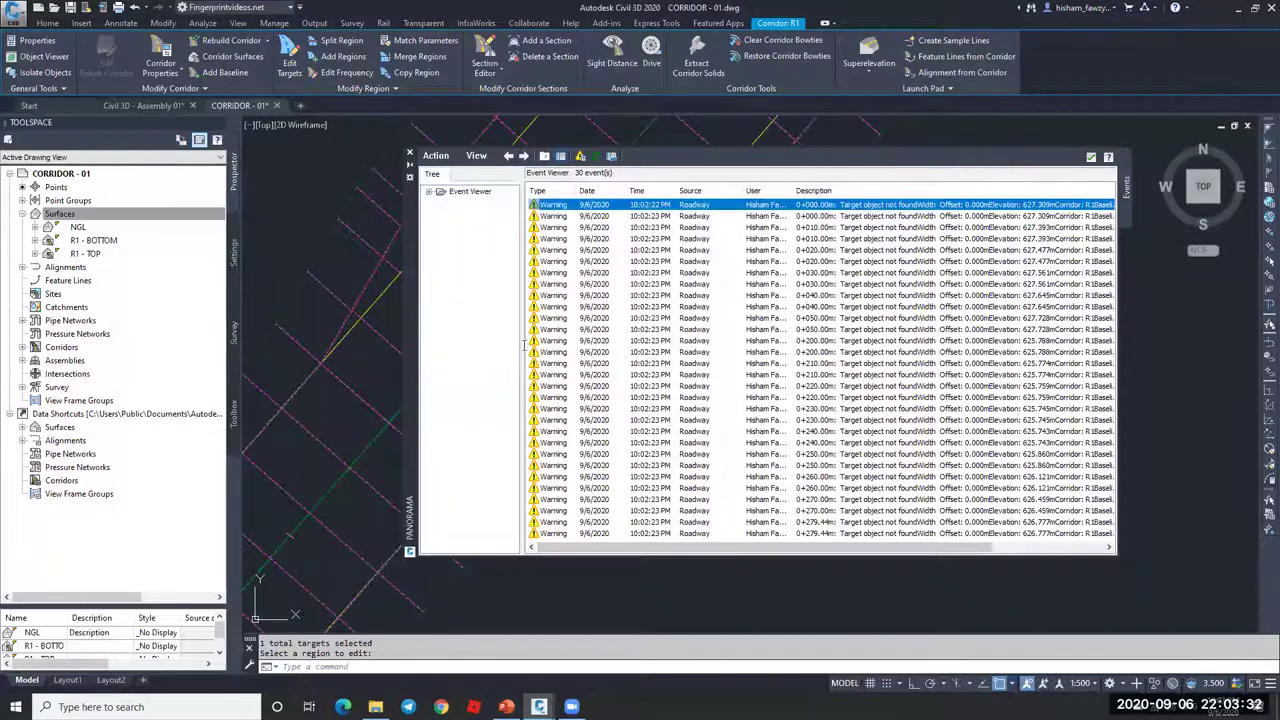
pyautogui.press('Down')
pyautogui.press('Return')
pyautogui.scroll(-1, 502, 358)
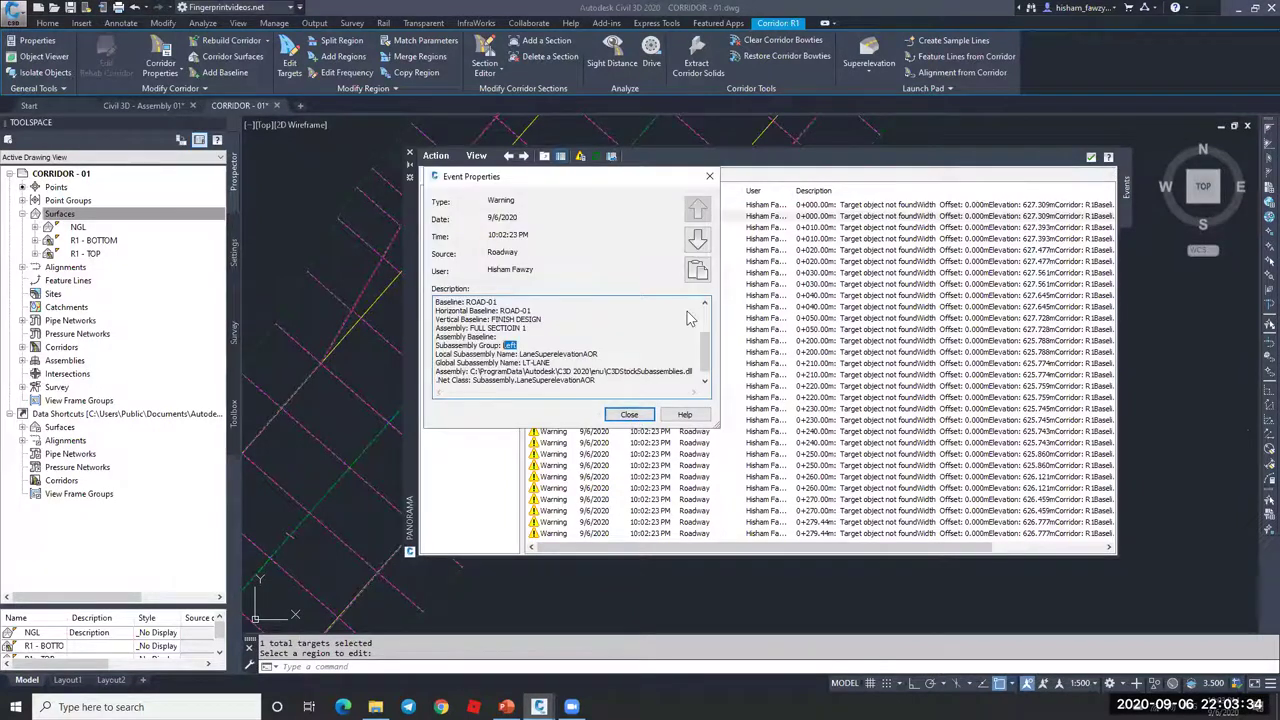
pyautogui.click(629, 414)
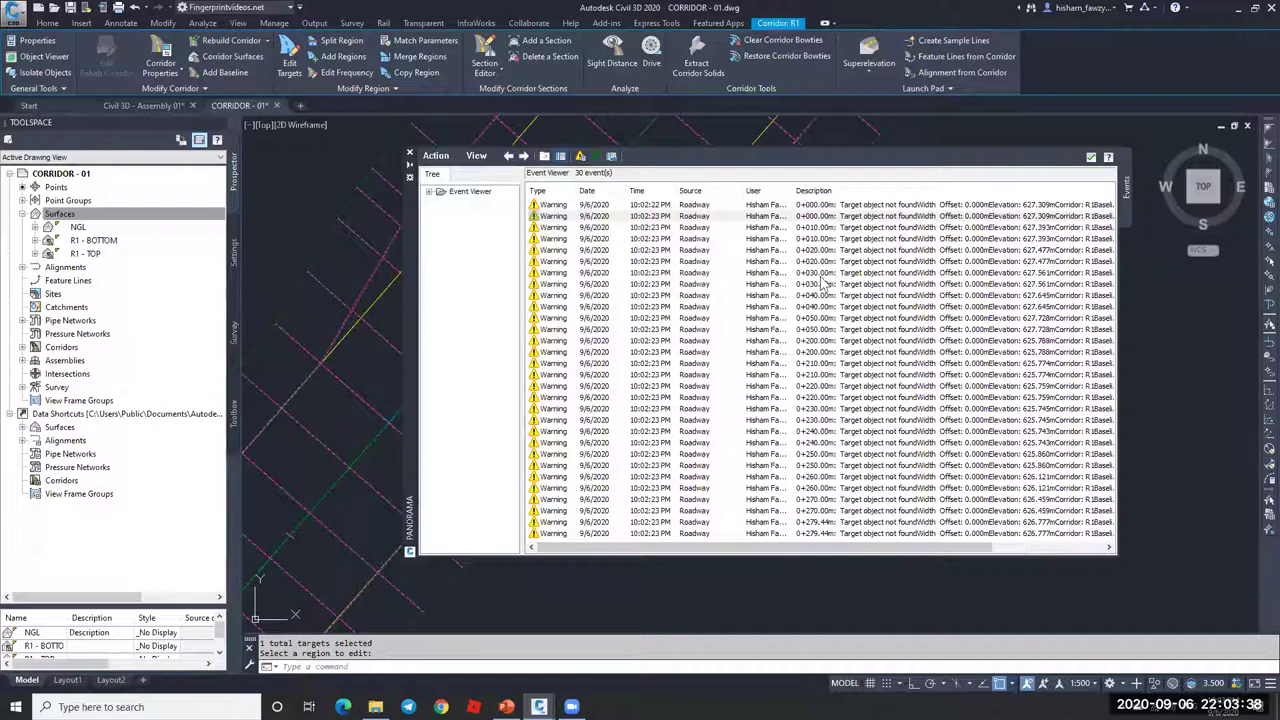
# - Select the warnings at 0+050.00, 0+200.00 and 0+279.44, then bring up the event log actions
pyautogui.click(818, 341)
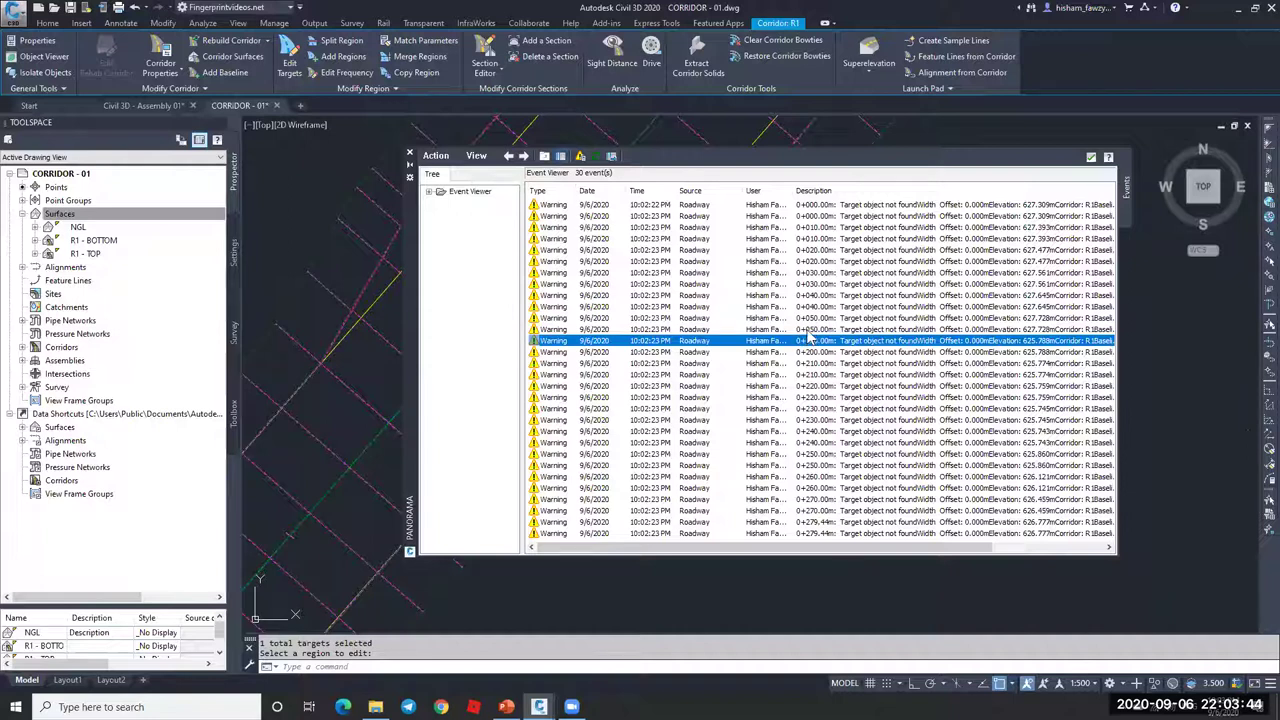
pyautogui.click(820, 205)
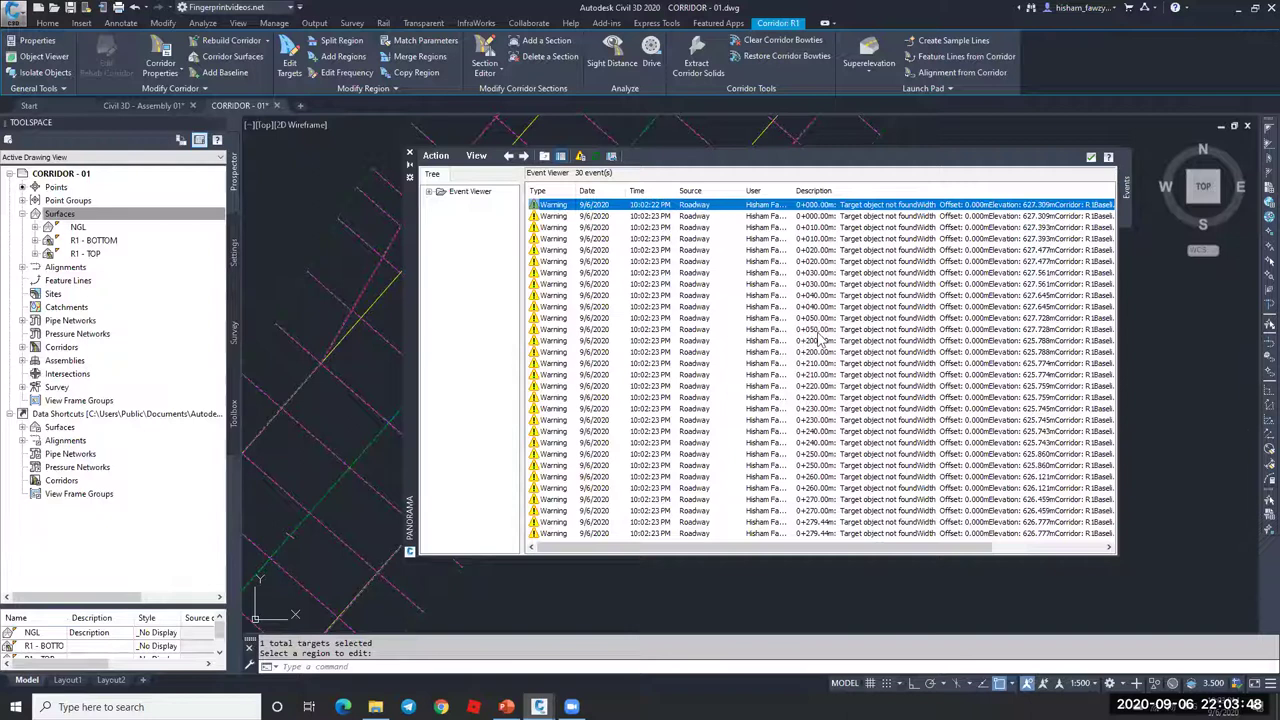
pyautogui.click(818, 330)
pyautogui.click(818, 340)
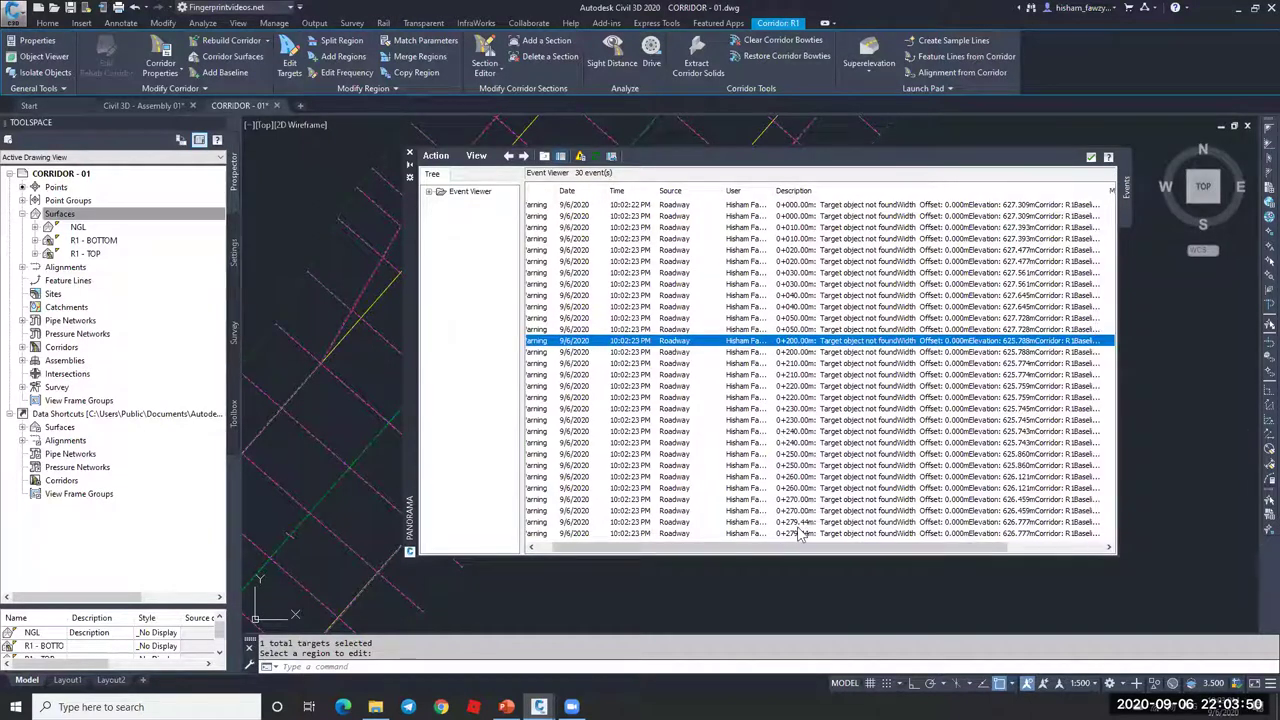
pyautogui.click(800, 522)
pyautogui.moveTo(700, 546); pyautogui.dragTo(688, 546)
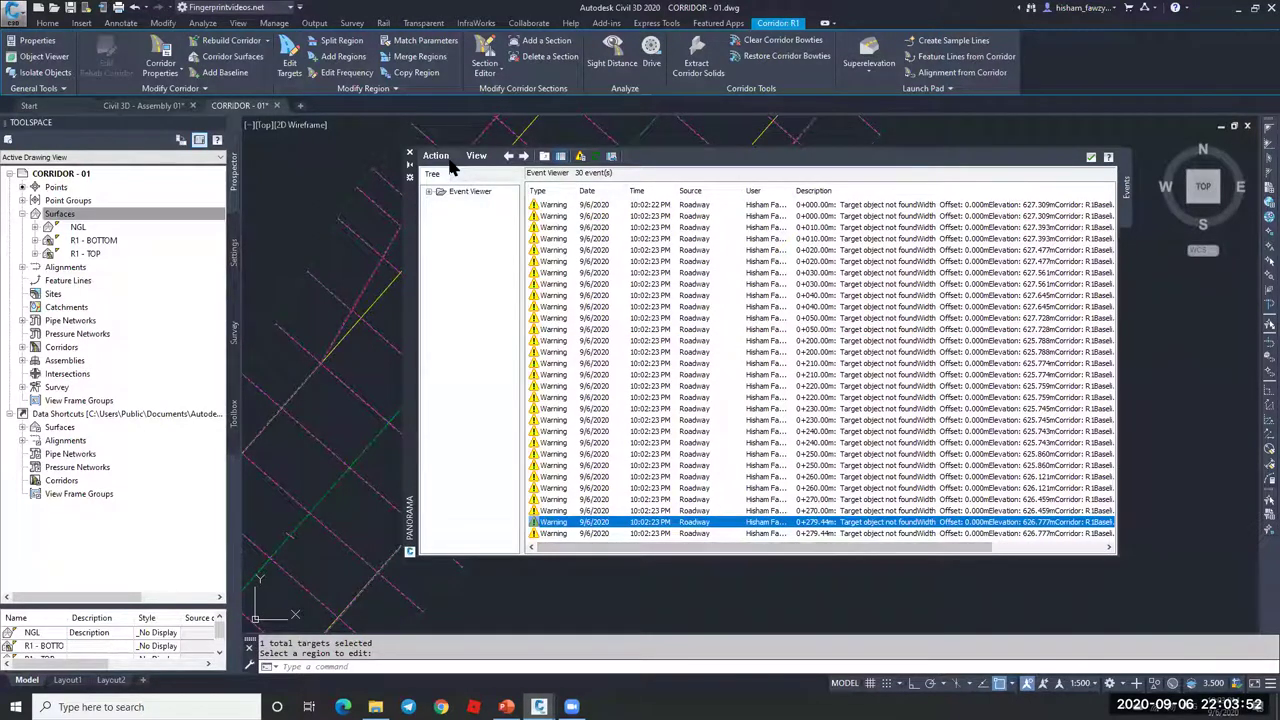
pyautogui.click(437, 156)
# - Clear all events, close the Event Viewer, and select the yellow alignment line
pyautogui.click(476, 202)
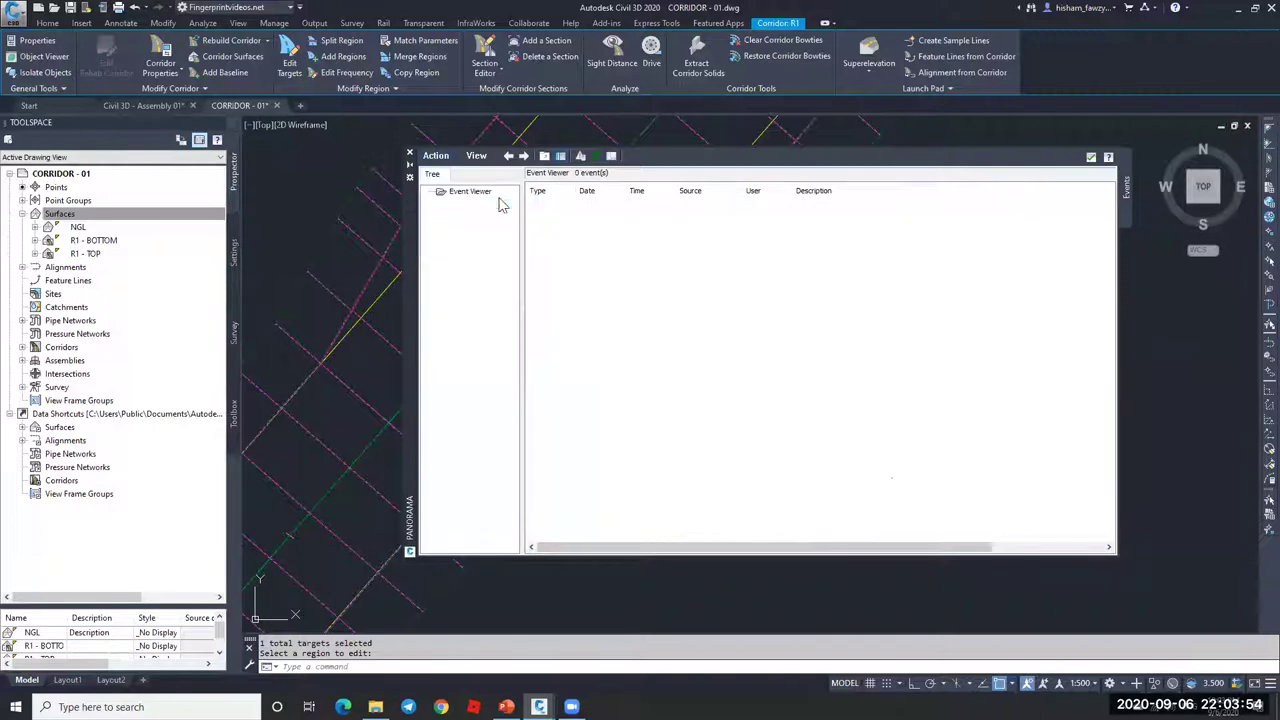
pyautogui.click(1091, 158)
pyautogui.press('Escape')
pyautogui.scroll(-3, 803, 177)
pyautogui.scroll(5, 674, 294)
pyautogui.scroll(5, 789, 243)
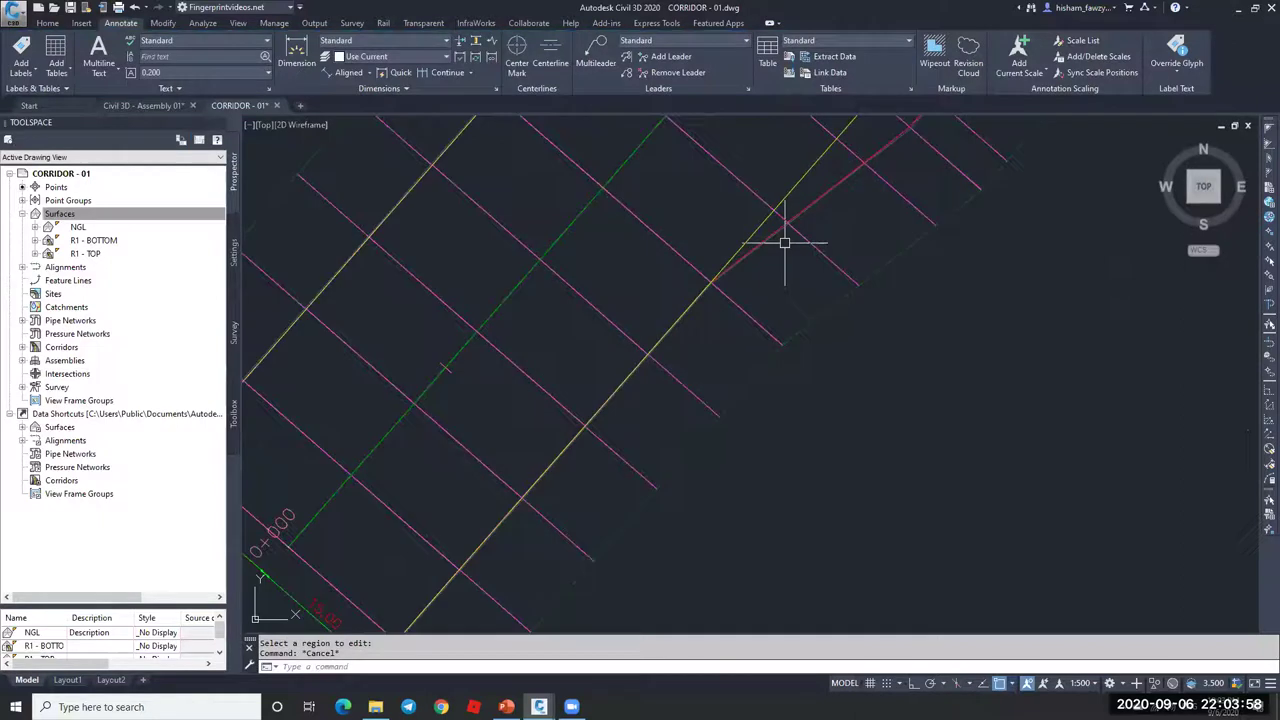
pyautogui.scroll(-2, 771, 240)
pyautogui.click(709, 279)
pyautogui.scroll(-2, 700, 285)
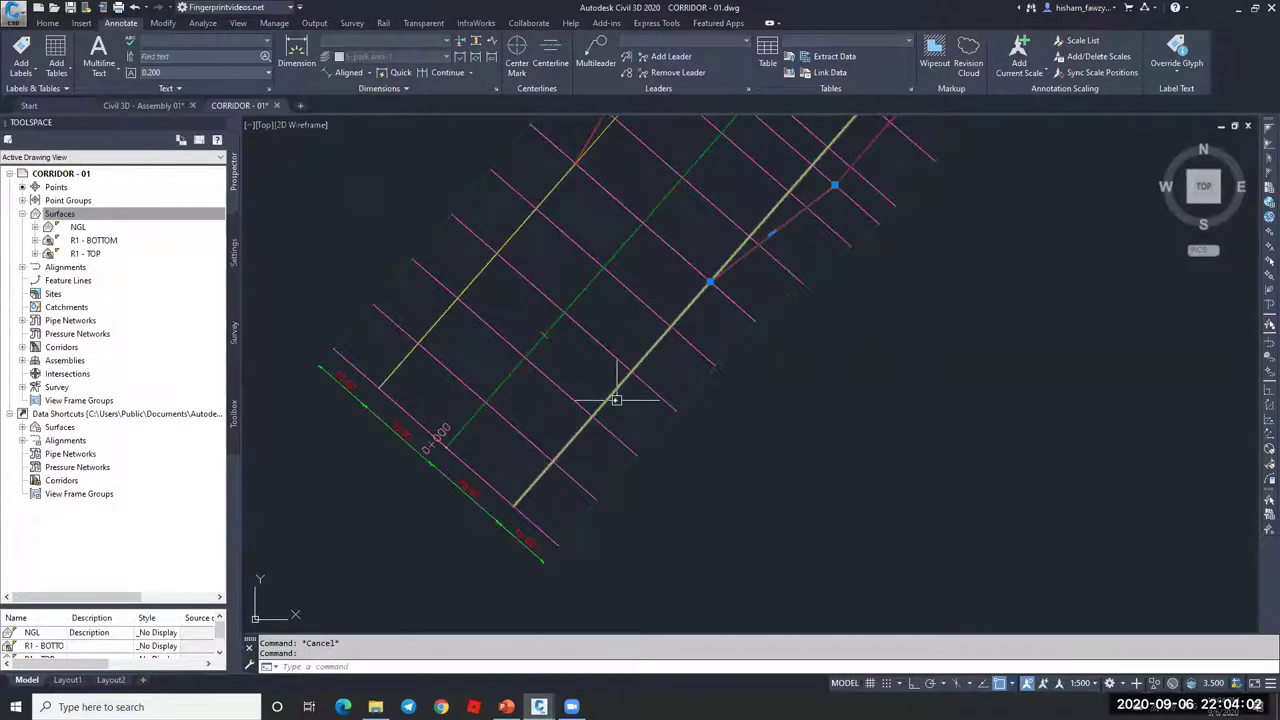
pyautogui.scroll(-2, 616, 400)
pyautogui.scroll(2, 734, 271)
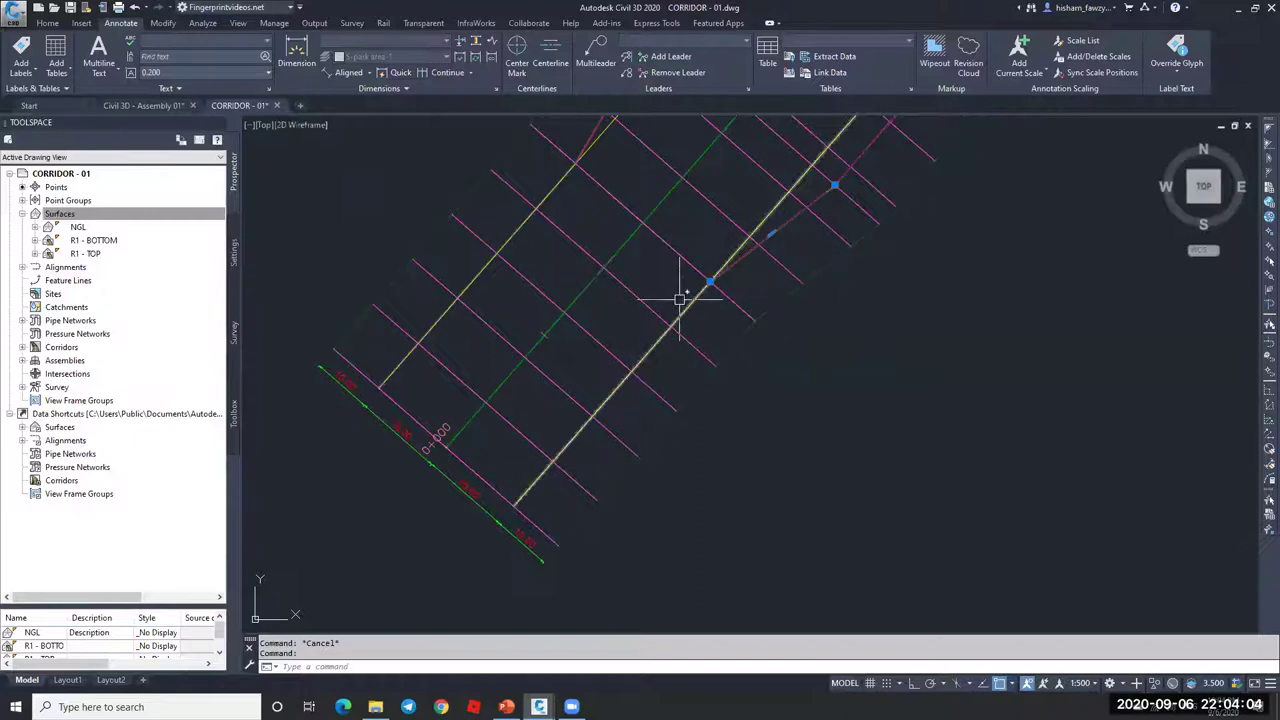
# - Add an aligned dimension reading 50.00 parallel to the corridor line using the Parallel snap
pyautogui.click(345, 72)
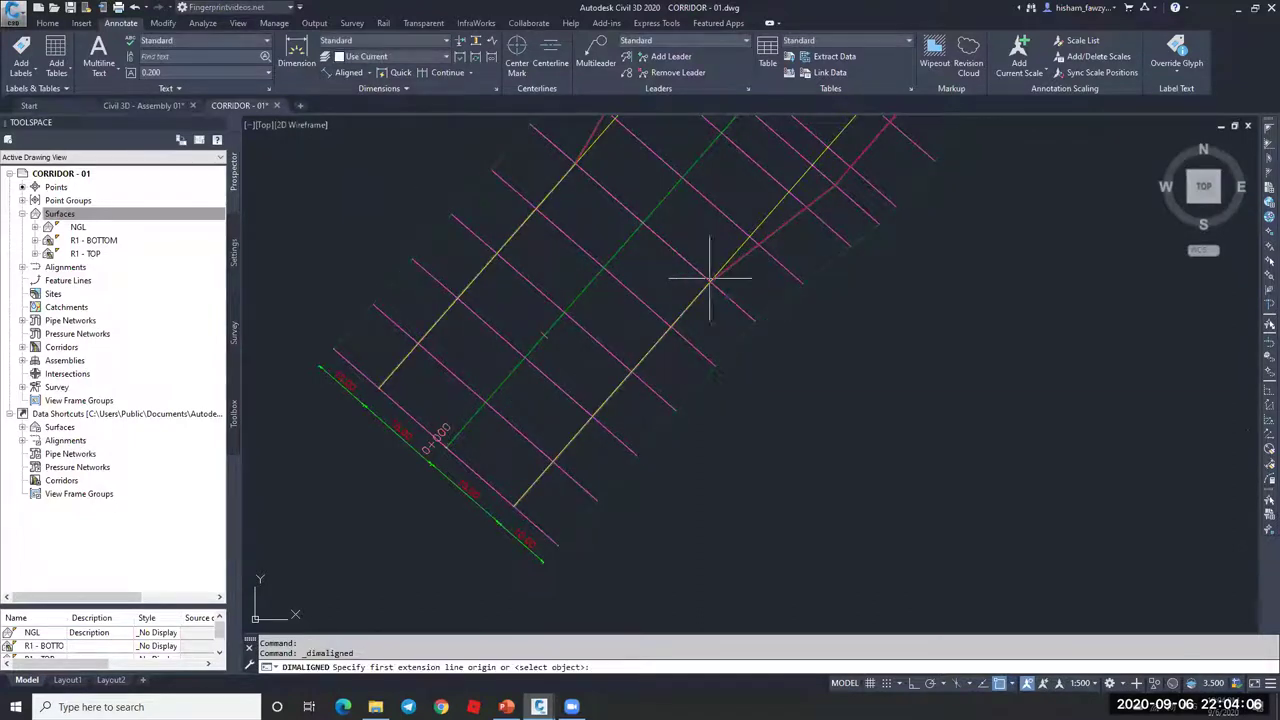
pyautogui.click(471, 414)
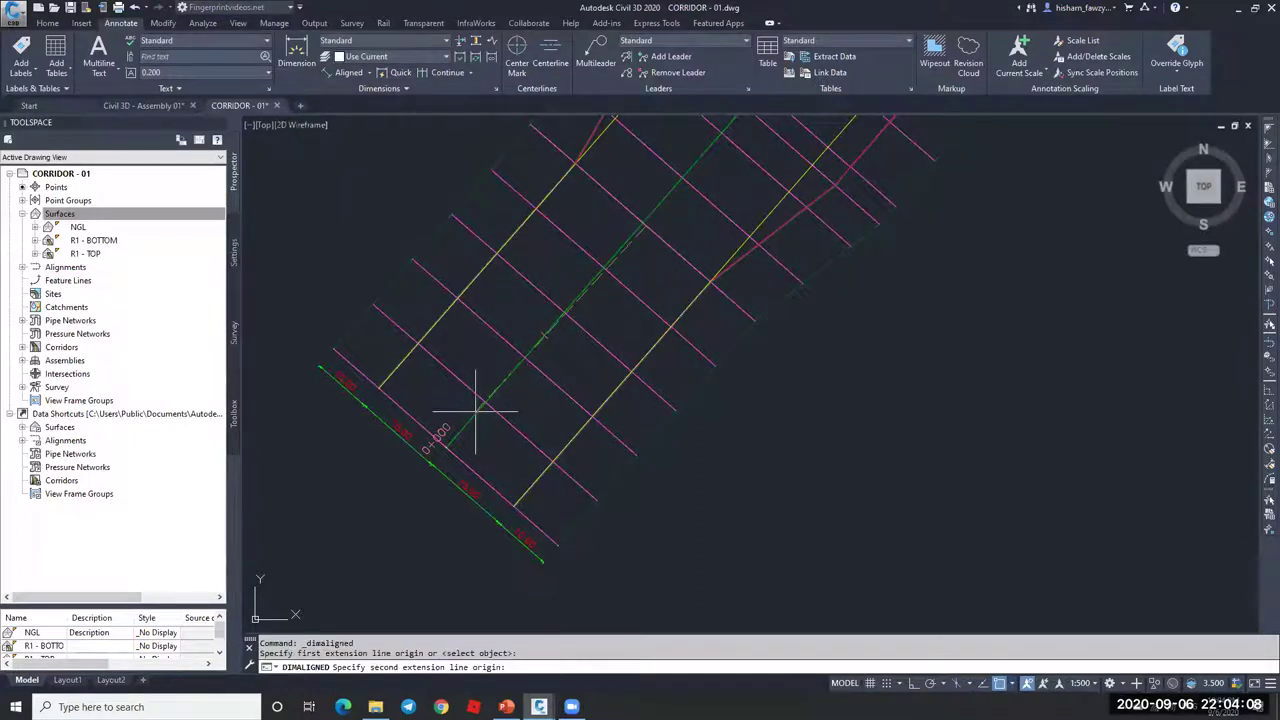
pyautogui.keyDown('shift'); pyautogui.rightClick(457, 450); pyautogui.keyUp('shift')
pyautogui.click(505, 365)
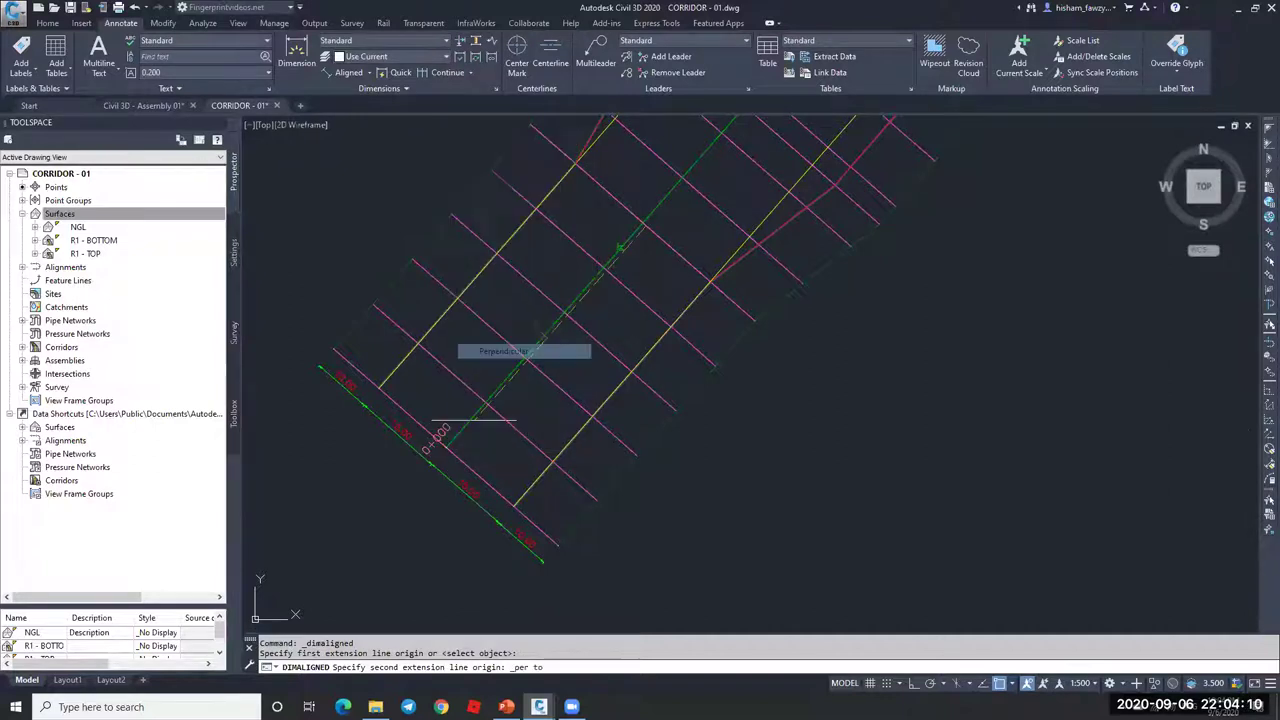
pyautogui.click(443, 443)
pyautogui.click(514, 399)
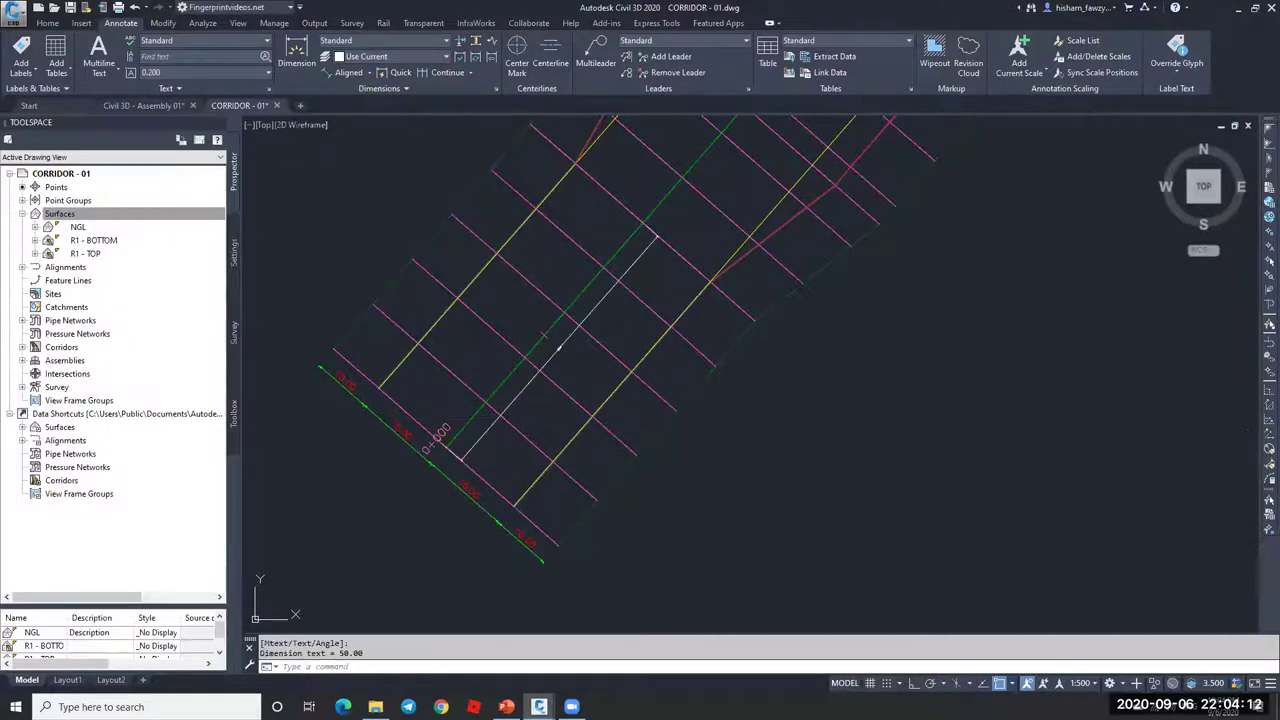
pyautogui.scroll(3, 558, 348)
pyautogui.scroll(-2, 500, 400)
pyautogui.scroll(-1, 534, 391)
pyautogui.scroll(-2, 767, 239)
pyautogui.scroll(4, 750, 222)
pyautogui.scroll(-2, 780, 240)
# - Open the Surface Properties of R1 - TOP from Prospector
pyautogui.press('Escape')
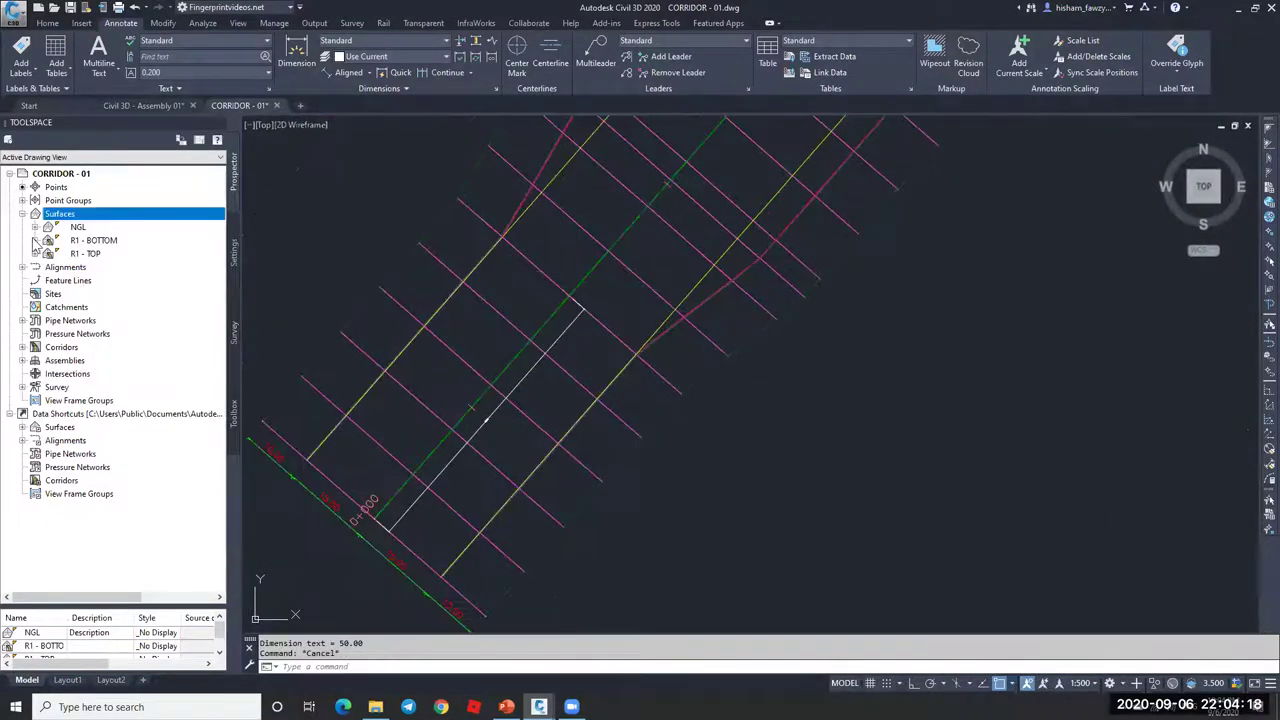
pyautogui.rightClick(127, 254)
pyautogui.click(170, 257)
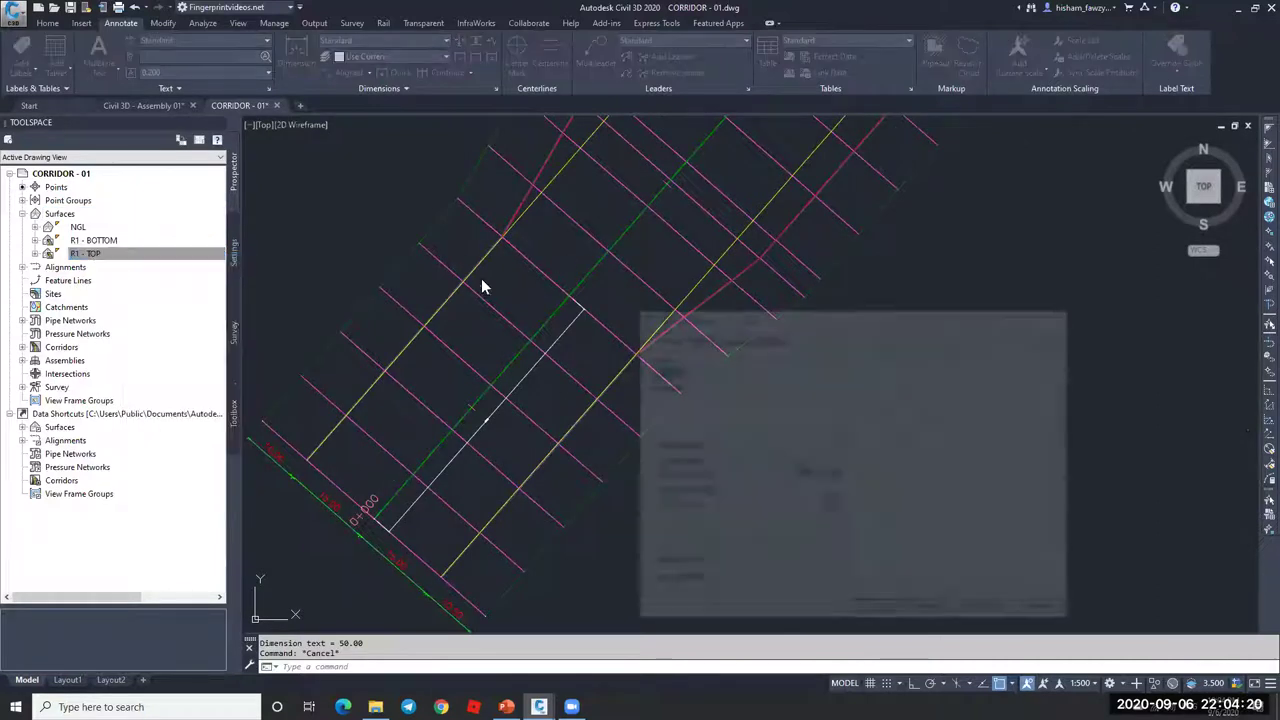
# - Assign a different surface style to R1 - TOP
pyautogui.click(716, 474)
pyautogui.click(730, 498)
pyautogui.click(877, 611)
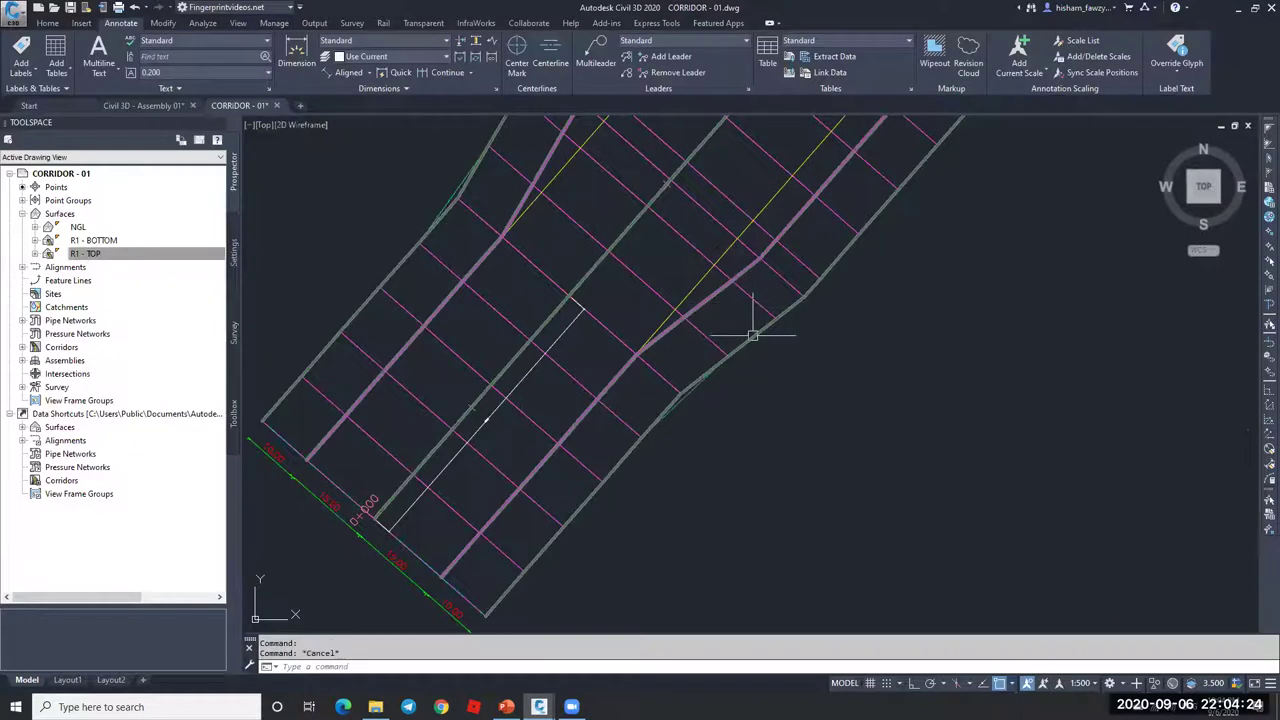
# - Orbit and zoom R1 - TOP in the Object Viewer, then close it and select corridor R1
pyautogui.click(703, 399)
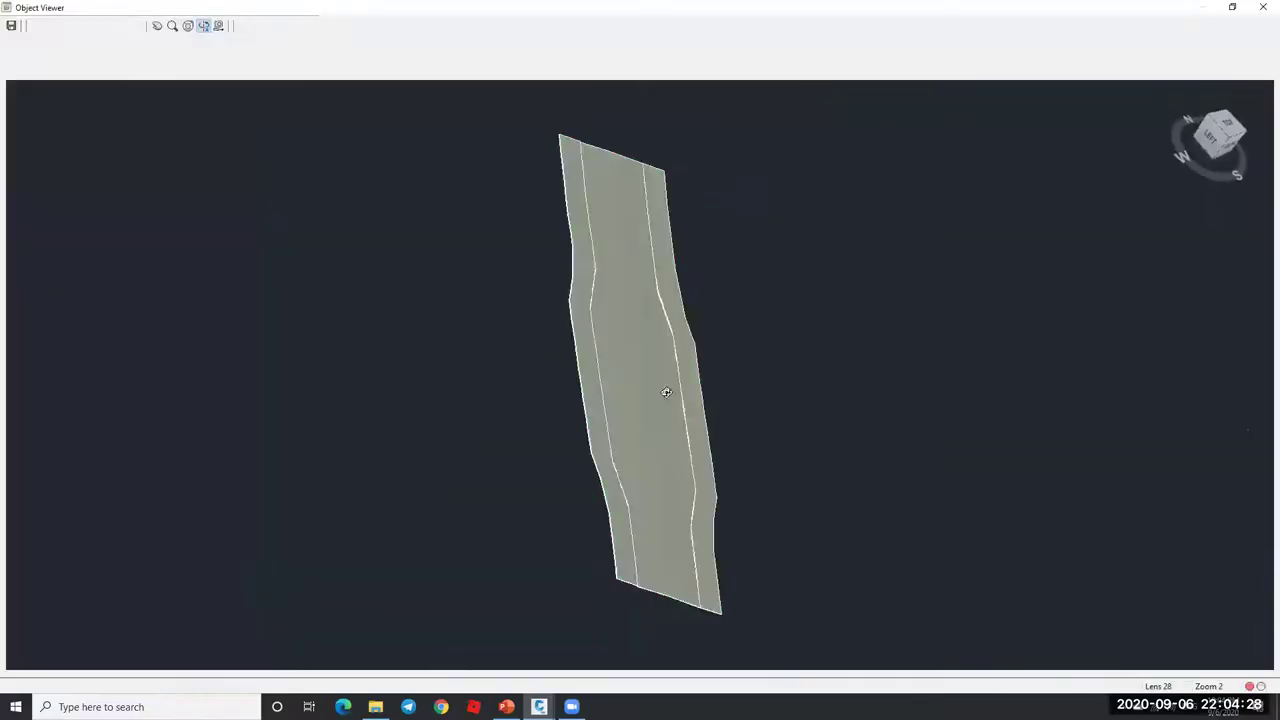
pyautogui.moveTo(666, 389); pyautogui.dragTo(696, 461)
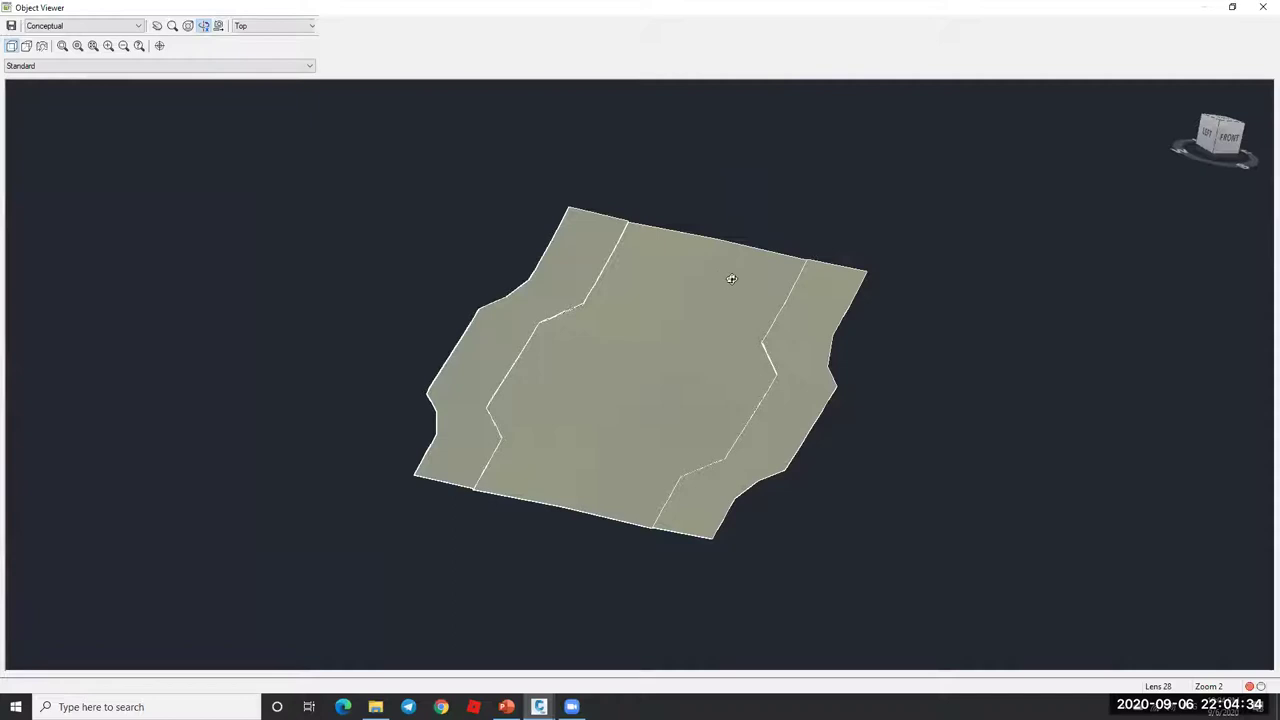
pyautogui.scroll(-3, 806, 281)
pyautogui.scroll(-3, 665, 285)
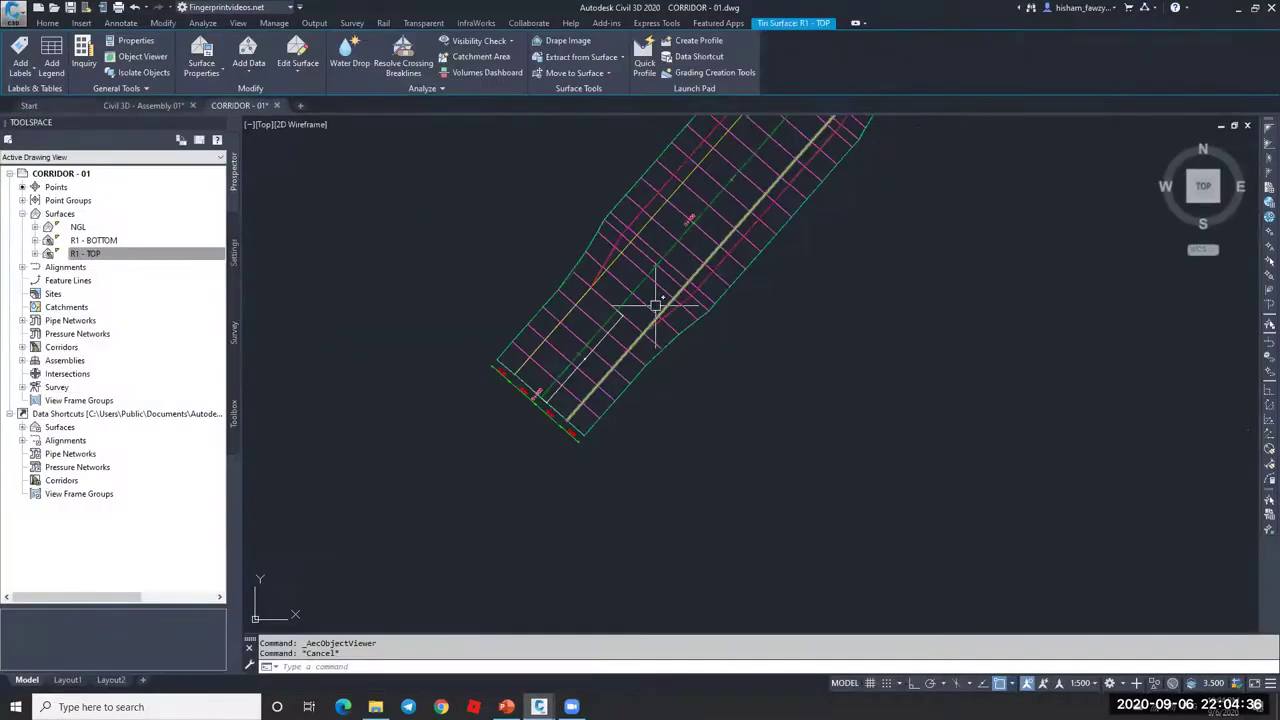
pyautogui.press('Escape')
pyautogui.click(740, 263)
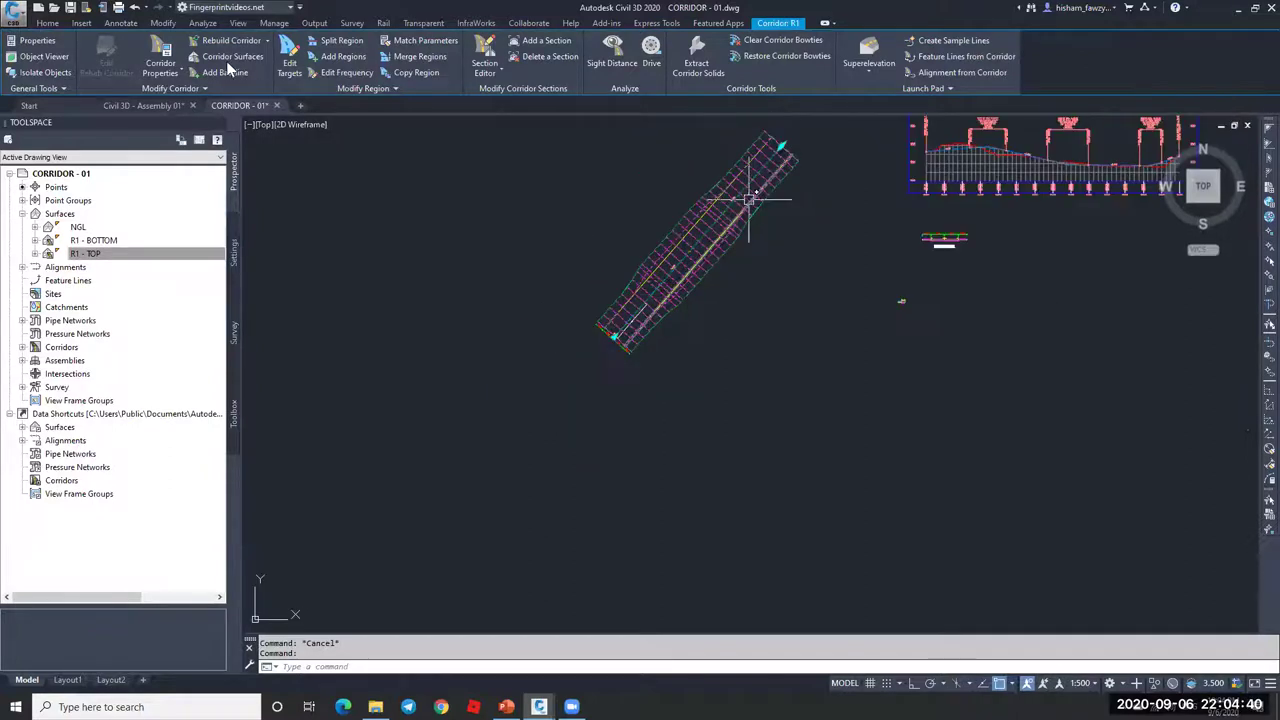
# - Start Edit Frequency and pick corridor R1's region
pyautogui.click(335, 74)
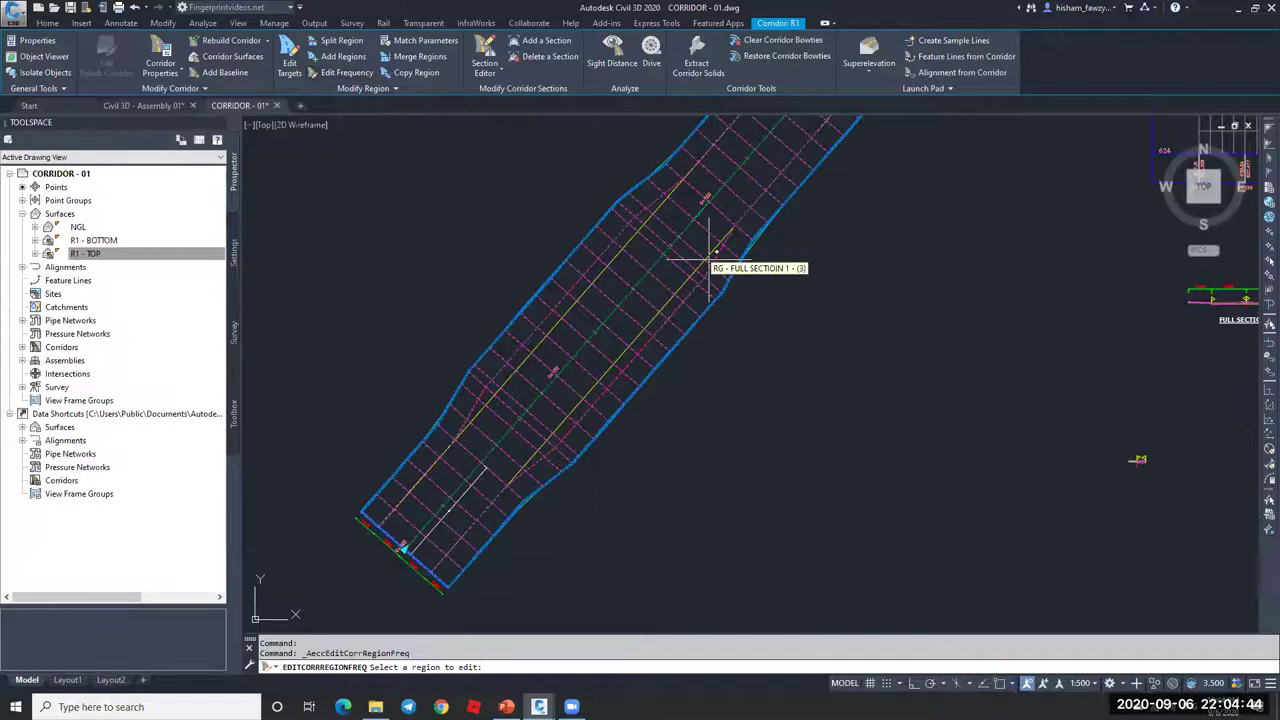
pyautogui.scroll(2, 672, 262)
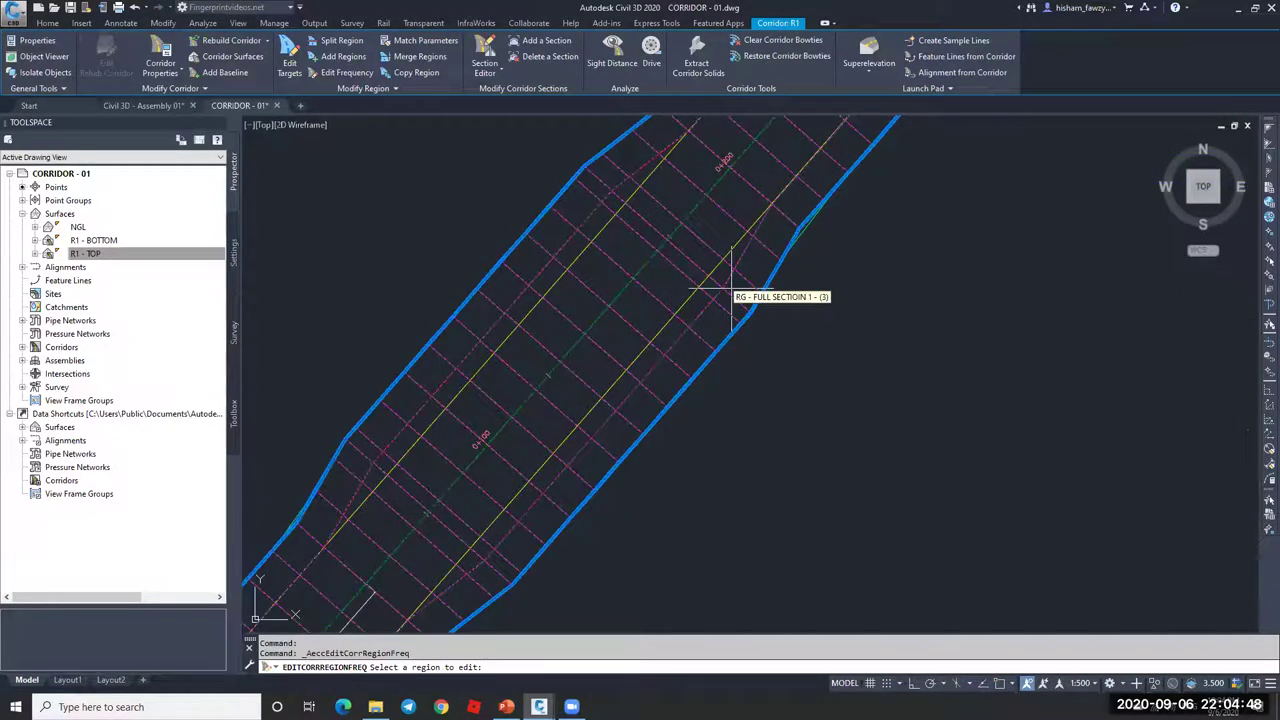
pyautogui.scroll(-2, 714, 270)
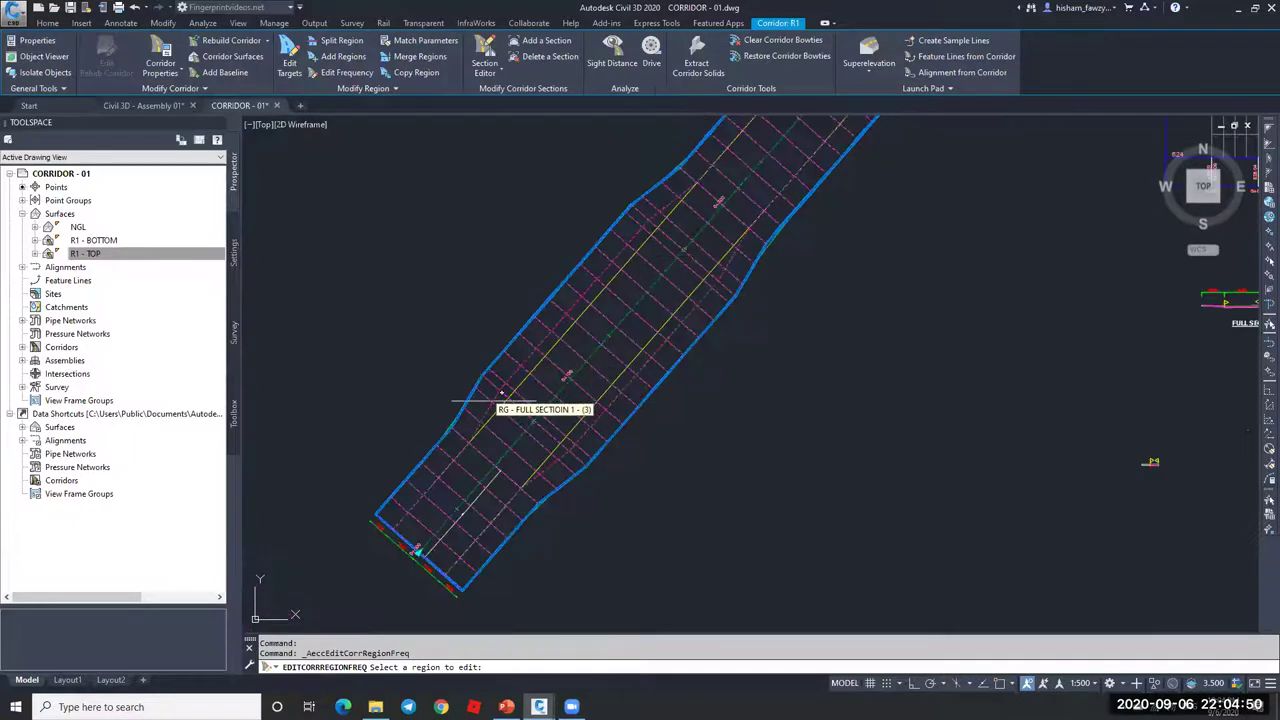
pyautogui.scroll(3, 505, 405)
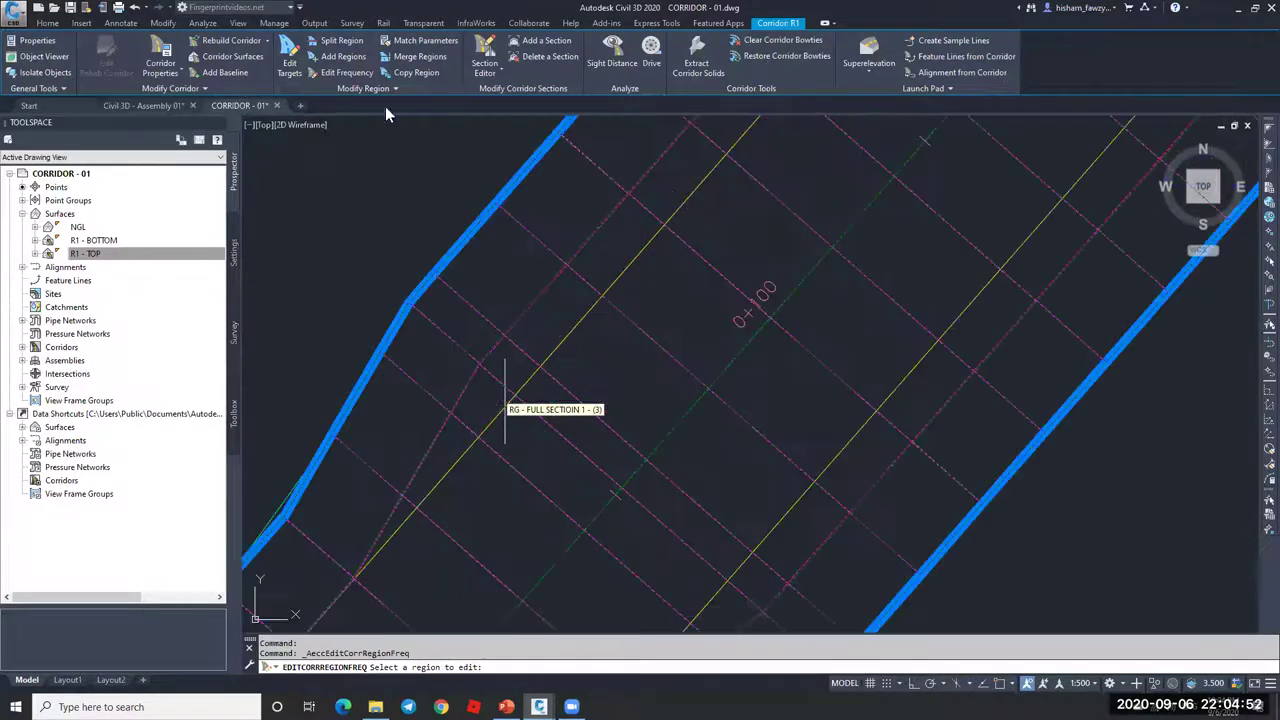
pyautogui.scroll(2, 505, 405)
pyautogui.click(774, 366)
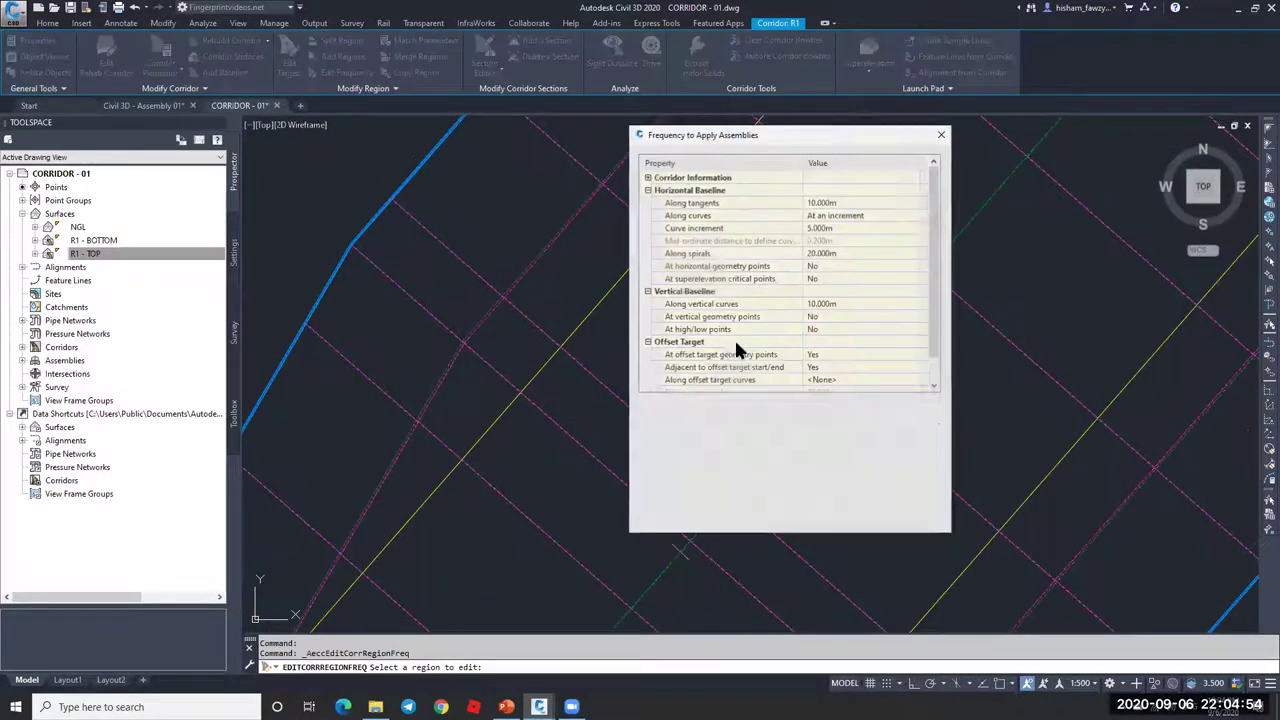
# - Set 'At offset target geometry points' and 'Adjacent to offset target start/end' to No, then rebuild
pyautogui.click(935, 362)
pyautogui.click(791, 331)
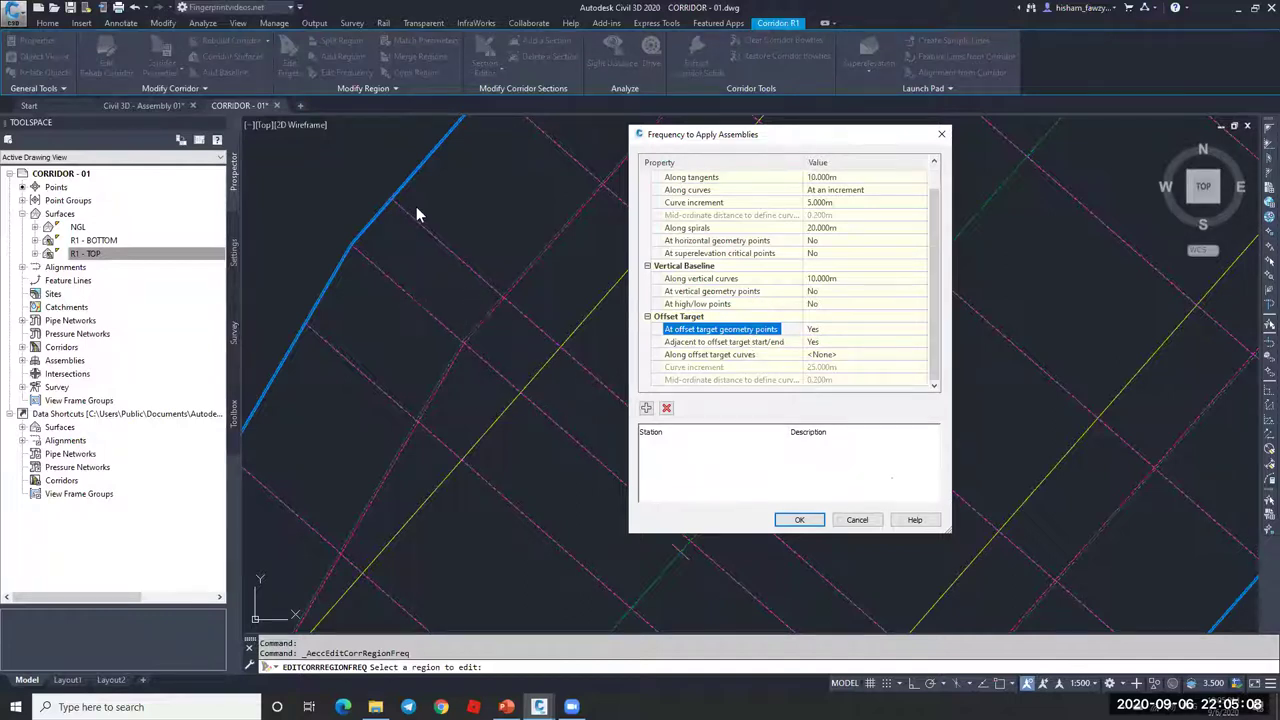
pyautogui.click(840, 331)
pyautogui.click(842, 333)
pyautogui.click(843, 354)
pyautogui.click(857, 342)
pyautogui.click(810, 354)
pyautogui.click(799, 519)
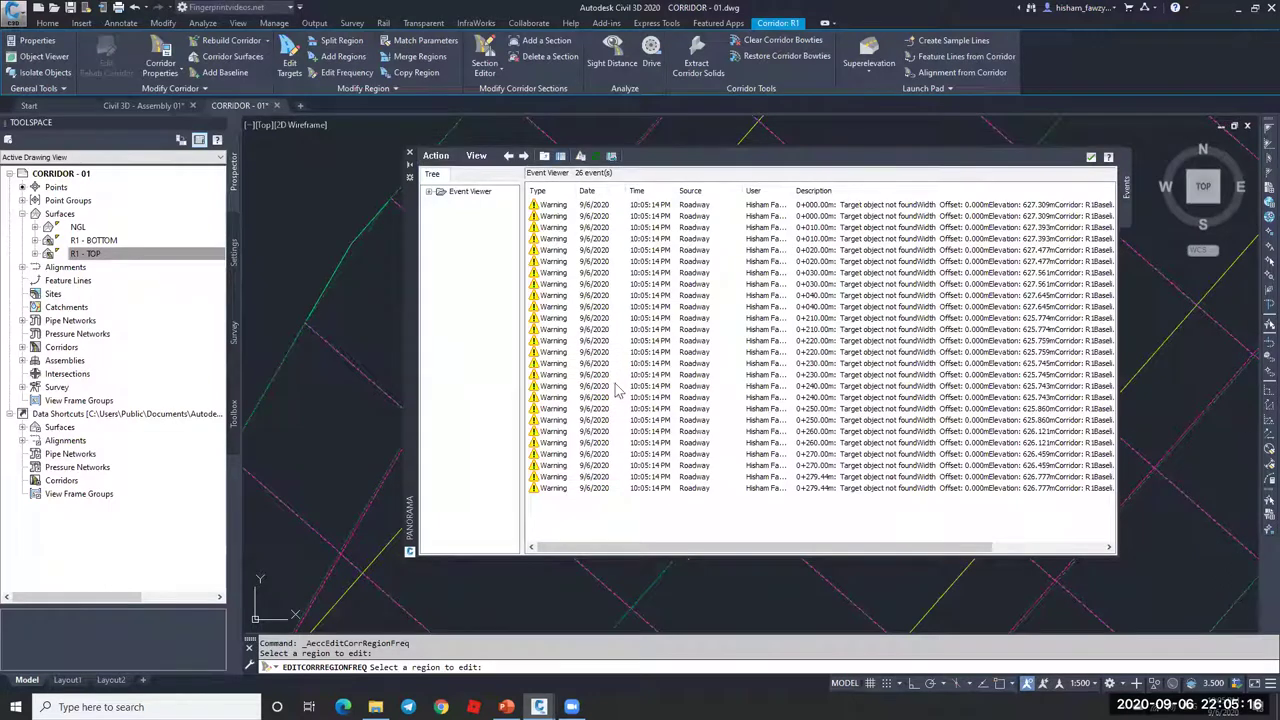
# - Clear all rebuild warnings from the Panorama event log and close it
pyautogui.click(435, 155)
pyautogui.click(463, 330)
pyautogui.click(435, 155)
pyautogui.click(470, 208)
pyautogui.click(409, 153)
# - Cancel the region-editing command, clear the stray selection, and select corridor R1
pyautogui.scroll(-3, 634, 238)
pyautogui.scroll(-3, 645, 270)
pyautogui.scroll(5, 665, 288)
pyautogui.press('Escape')
pyautogui.scroll(-5, 703, 340)
pyautogui.press('Escape')
pyautogui.scroll(2, 703, 340)
pyautogui.click(702, 336)
pyautogui.scroll(-4, 703, 323)
pyautogui.scroll(2, 674, 286)
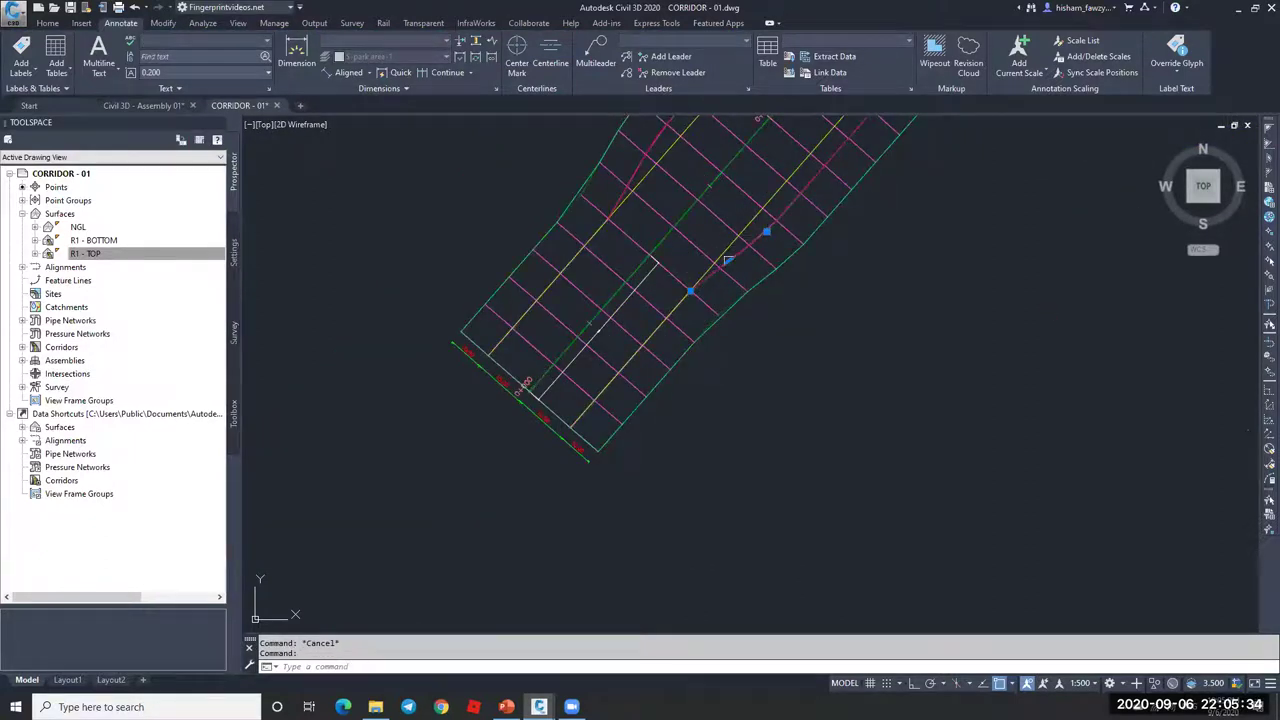
pyautogui.scroll(-3, 605, 418)
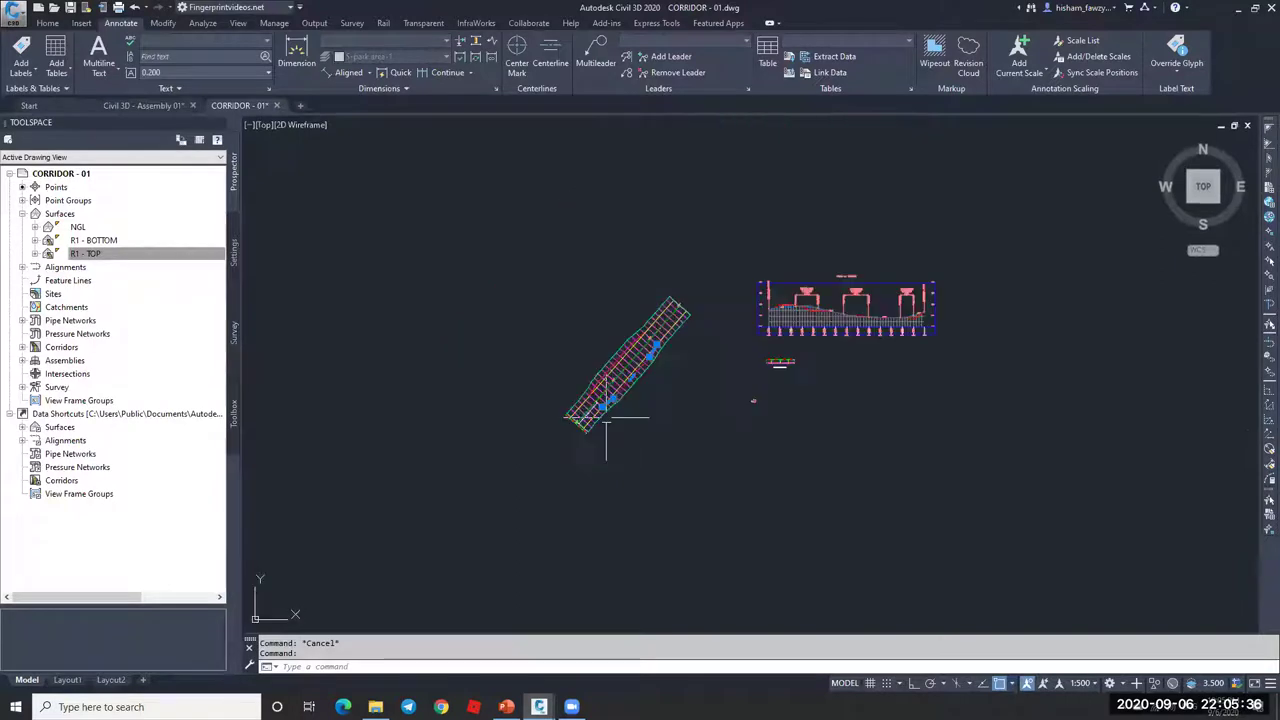
pyautogui.scroll(5, 684, 316)
pyautogui.scroll(-1, 697, 289)
pyautogui.press('Escape')
pyautogui.scroll(5, 651, 357)
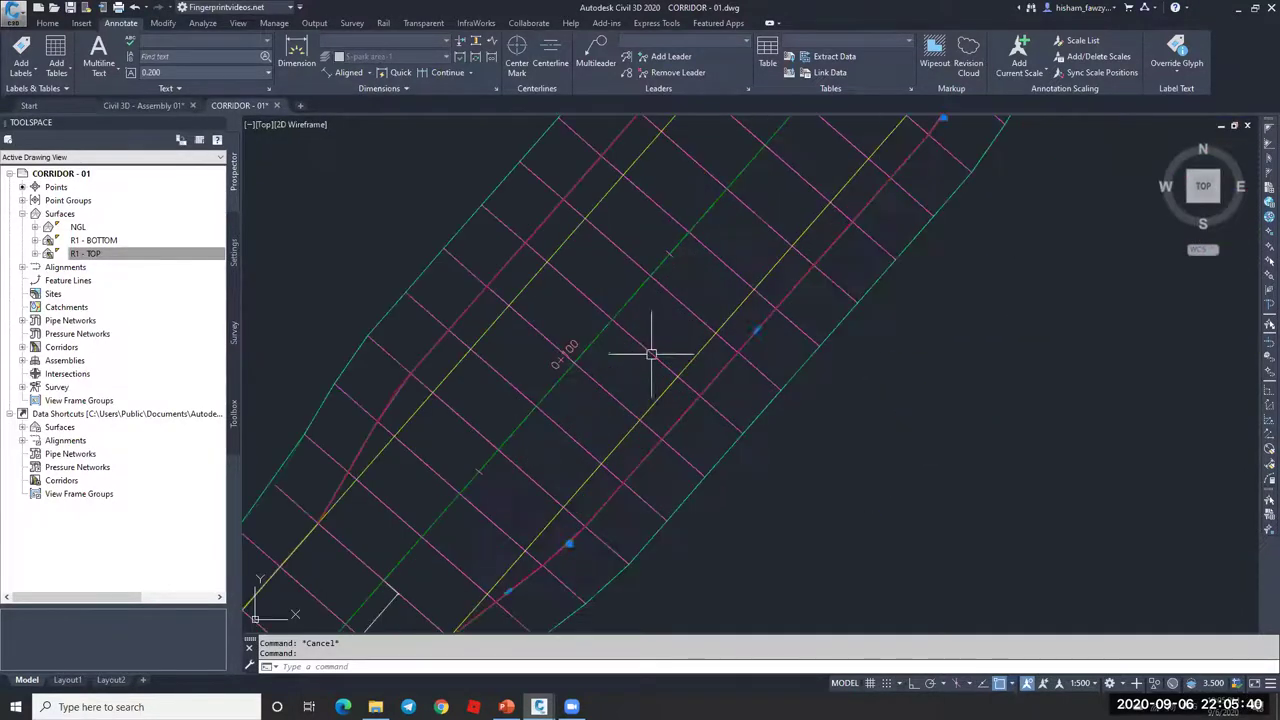
pyautogui.click(737, 237)
pyautogui.scroll(-4, 723, 277)
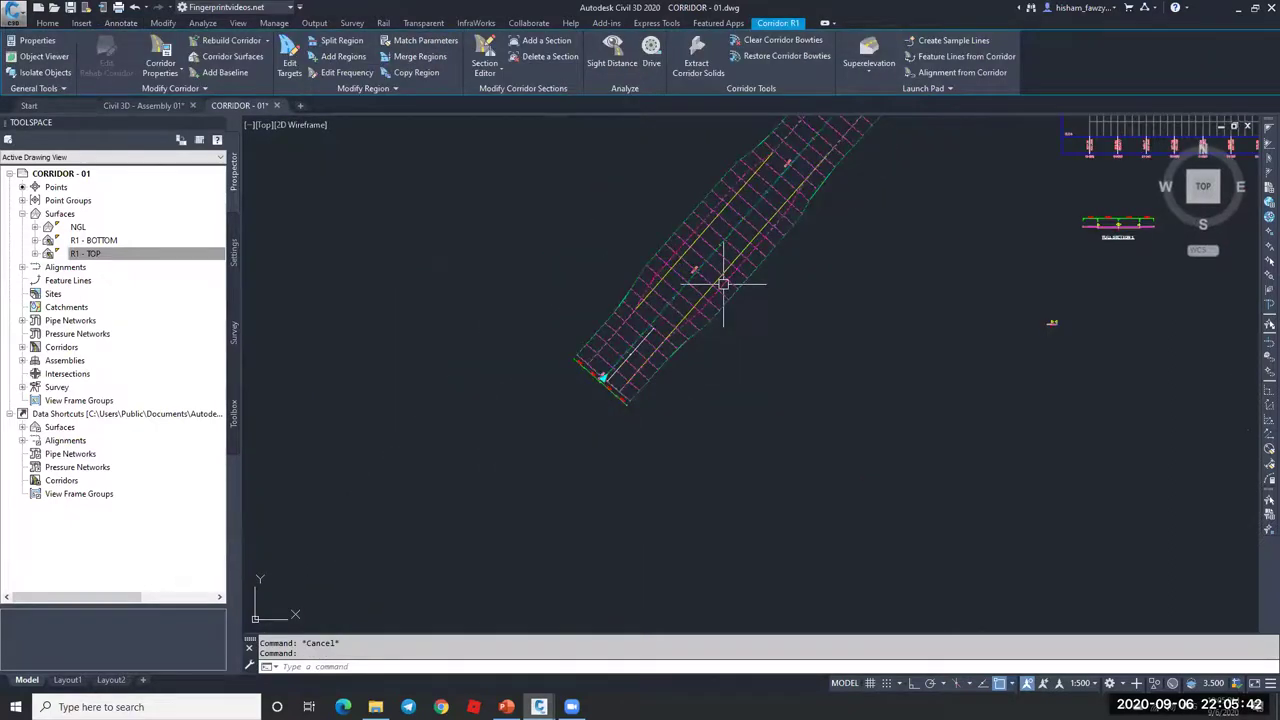
pyautogui.scroll(3, 622, 307)
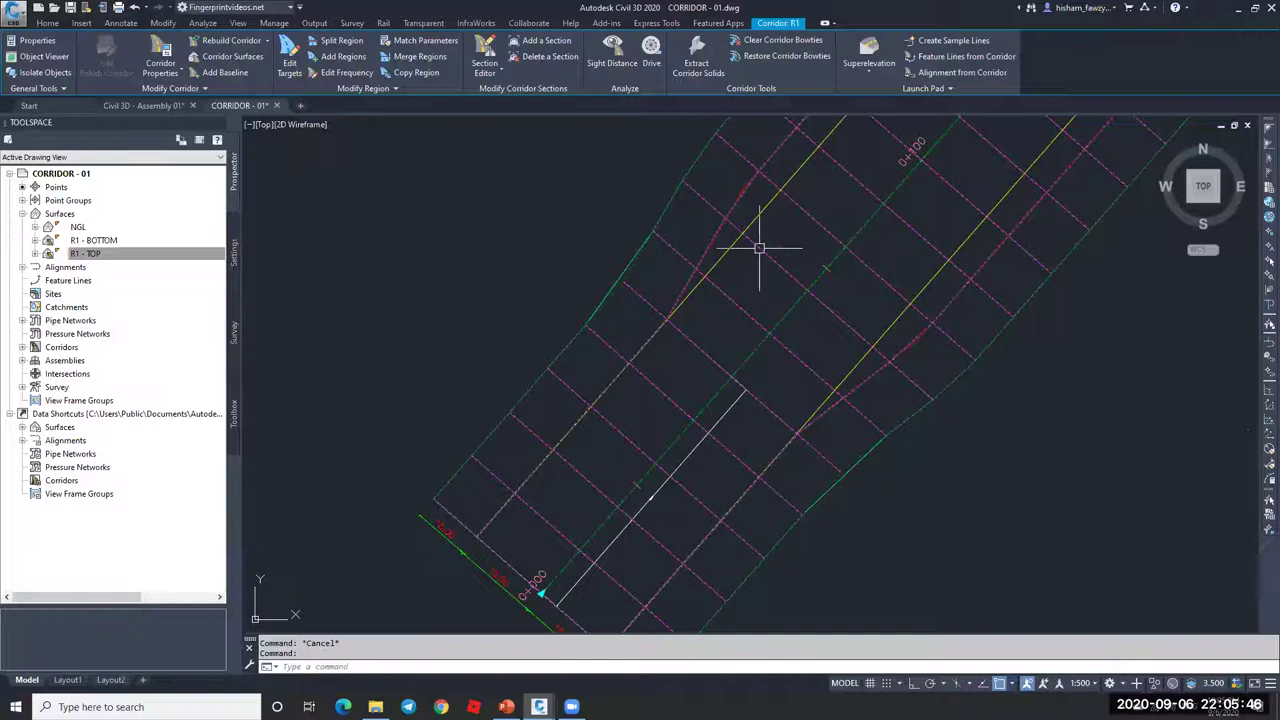
# - Split corridor R1's region at station 0+050.00m and close the warnings log
pyautogui.click(333, 41)
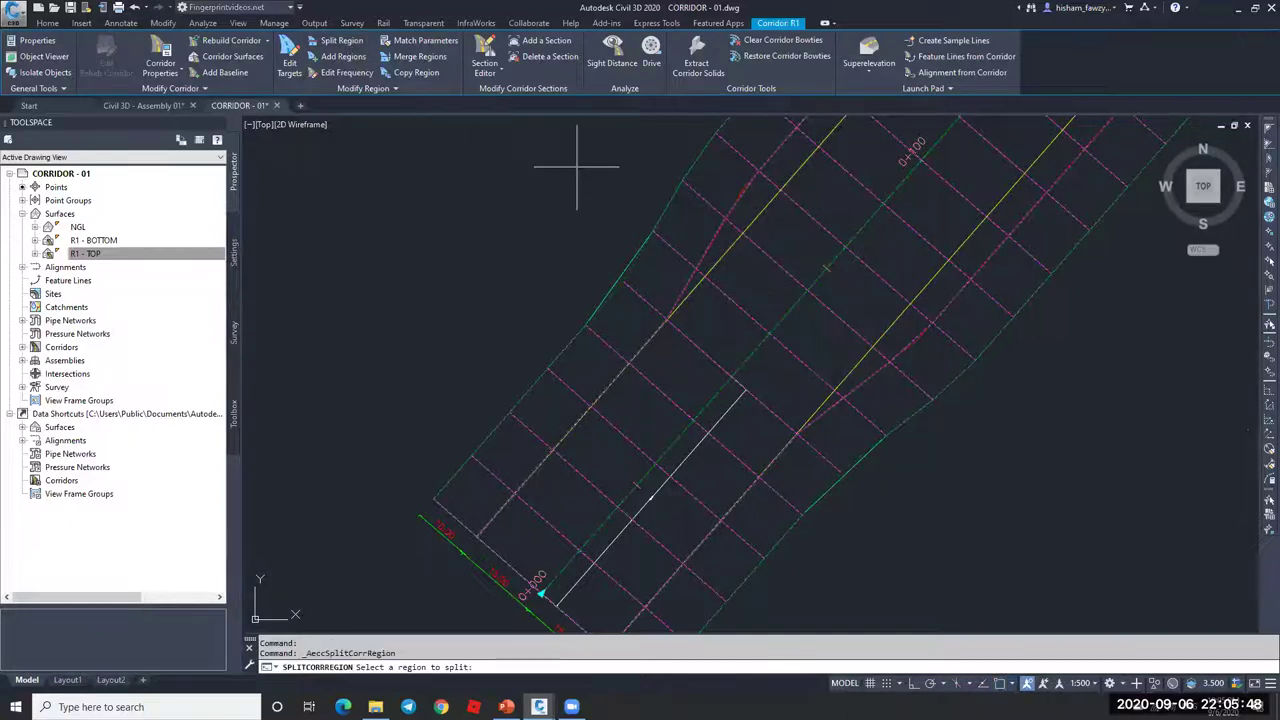
pyautogui.scroll(-3, 620, 360)
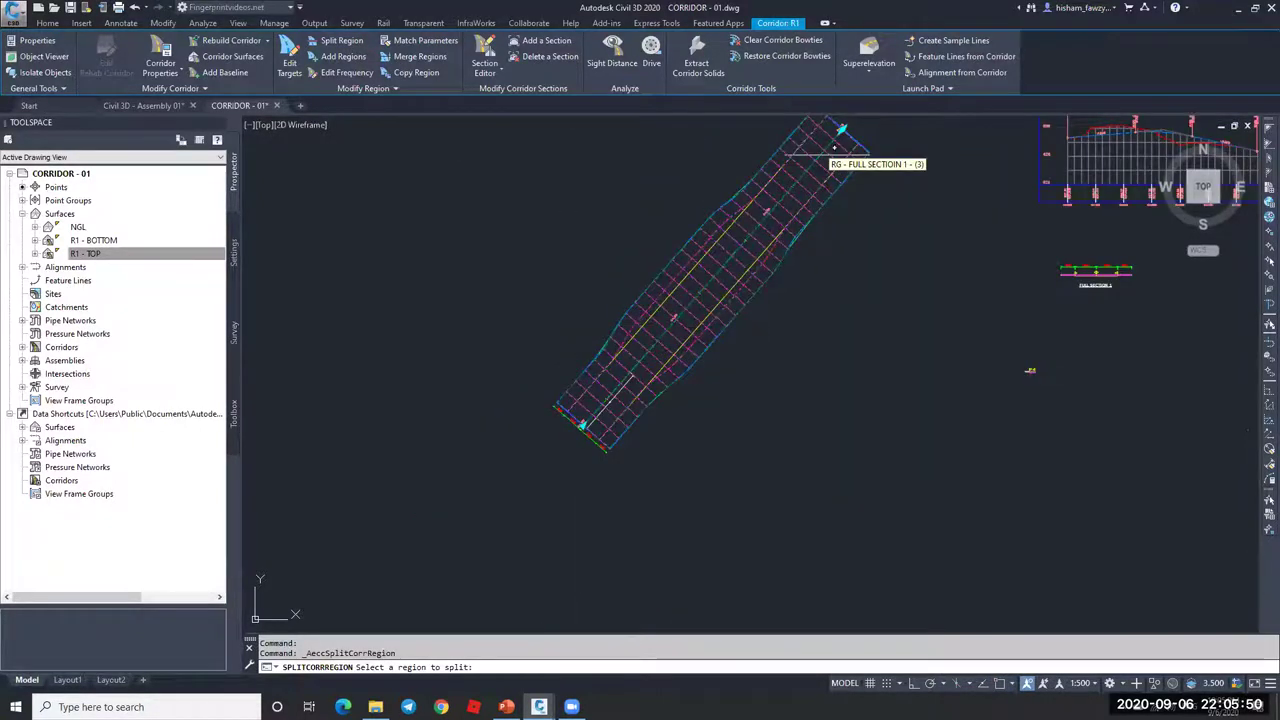
pyautogui.click(648, 338)
pyautogui.scroll(8, 620, 360)
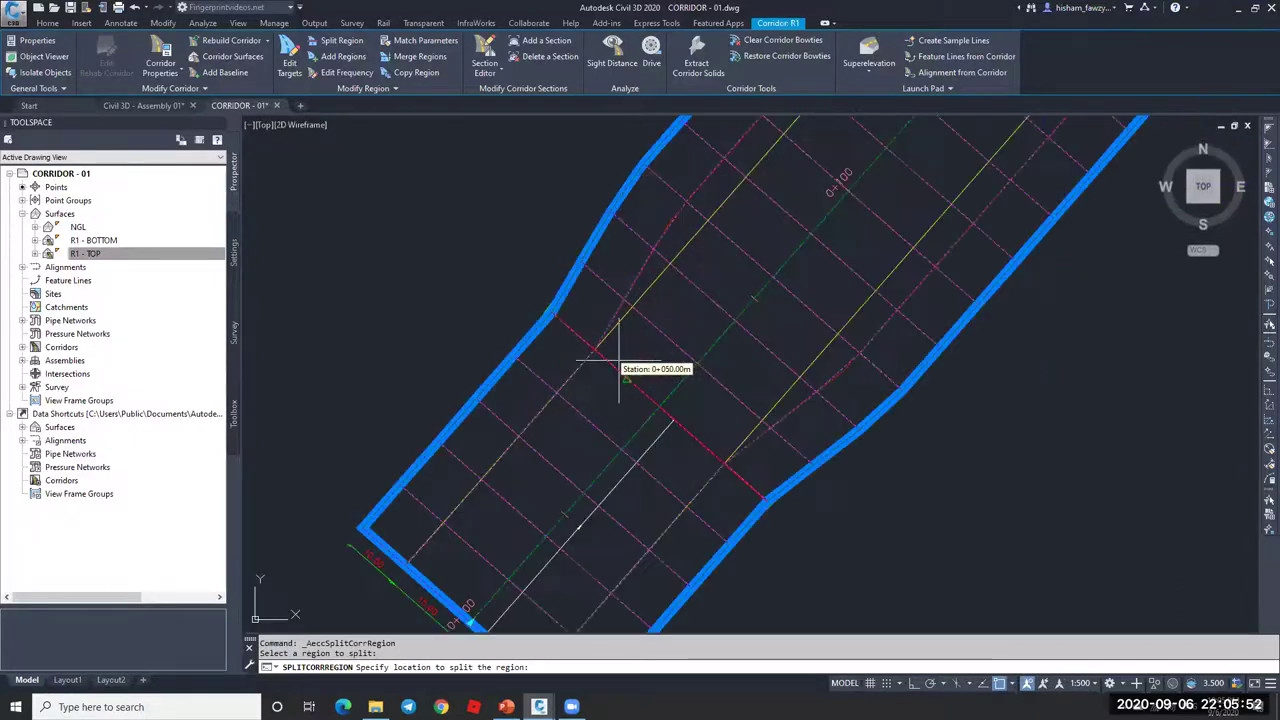
pyautogui.click(562, 297)
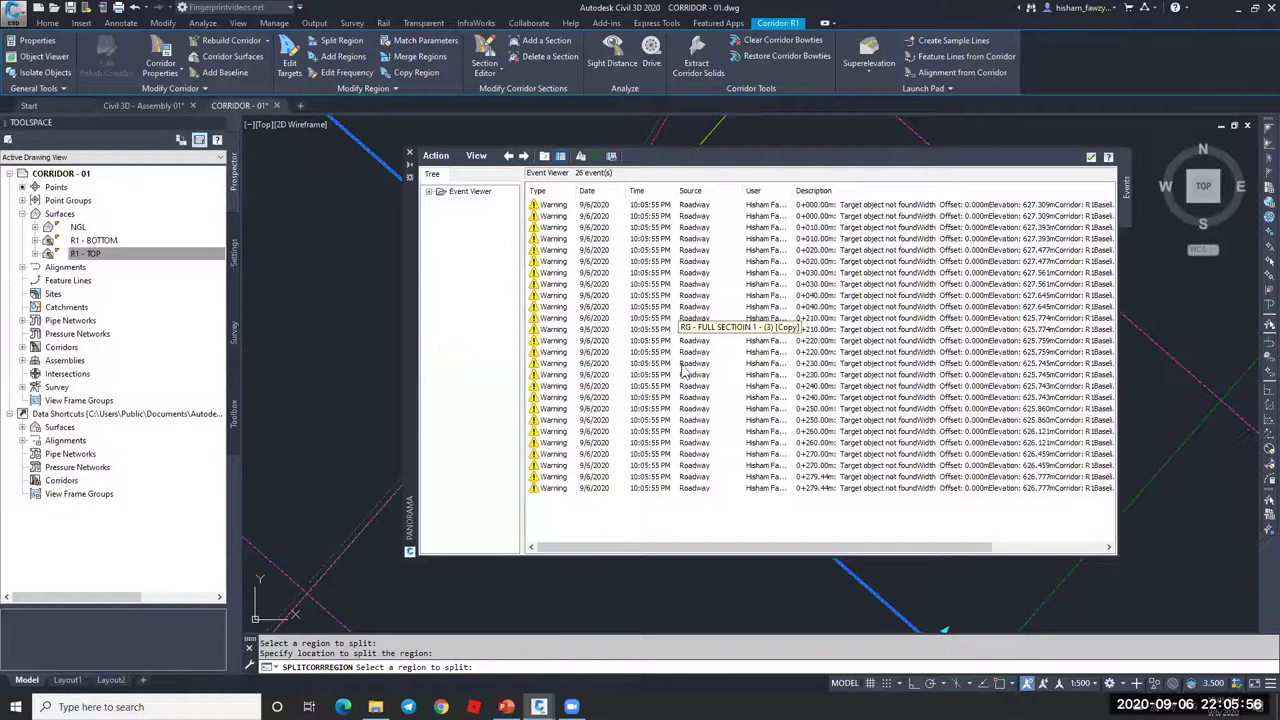
pyautogui.click(409, 152)
# - Split the copied region again at station 0+200.00m
pyautogui.scroll(-5, 514, 466)
pyautogui.scroll(3, 609, 286)
pyautogui.scroll(-2, 640, 290)
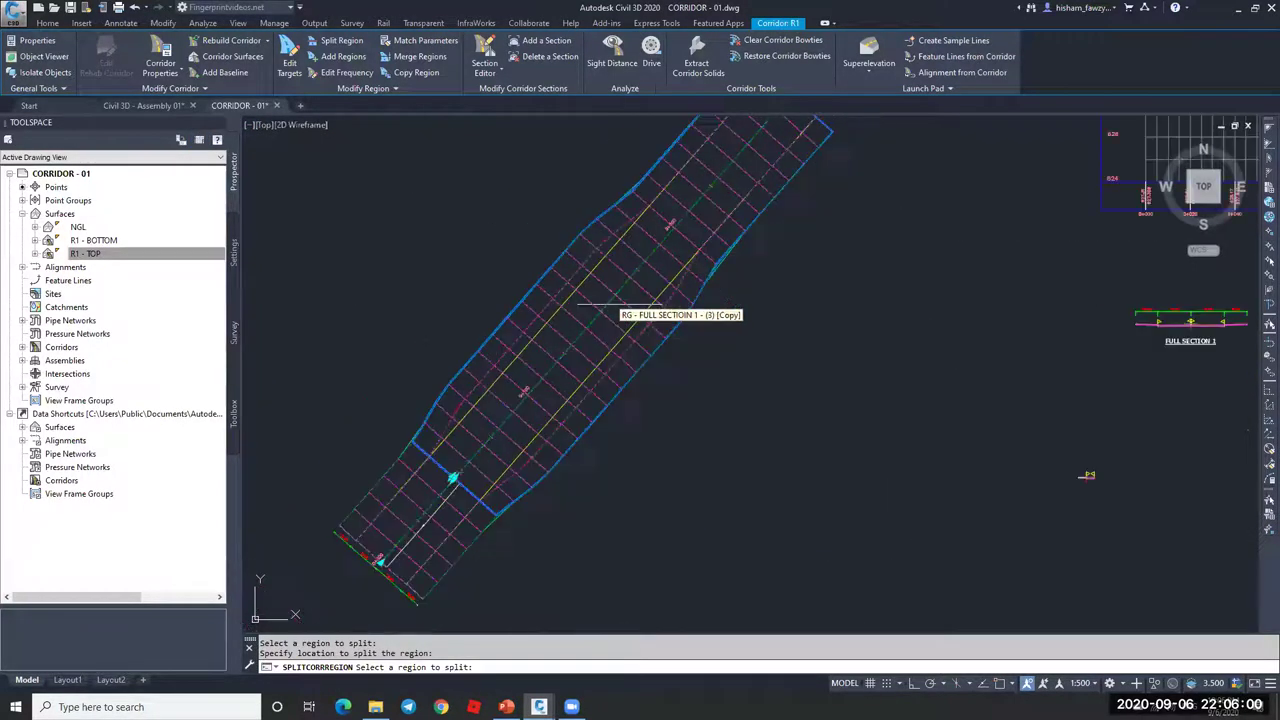
pyautogui.click(660, 245)
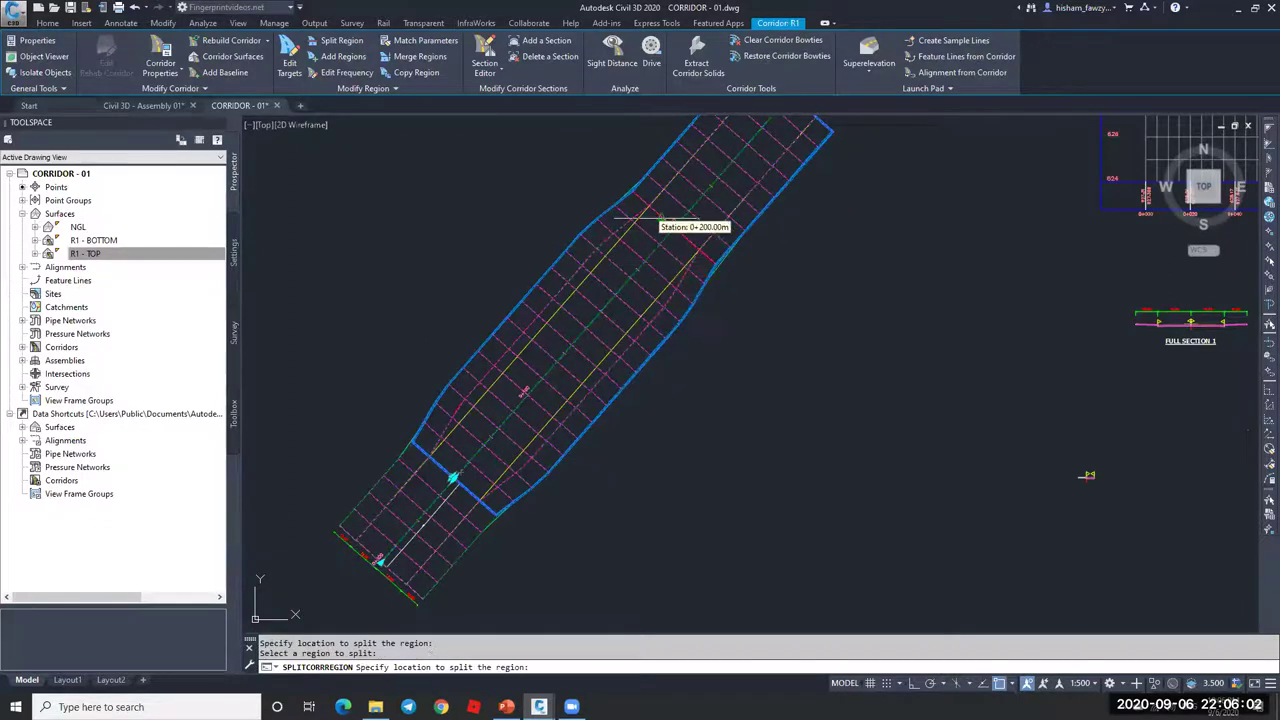
pyautogui.scroll(5, 640, 210)
pyautogui.click(694, 179)
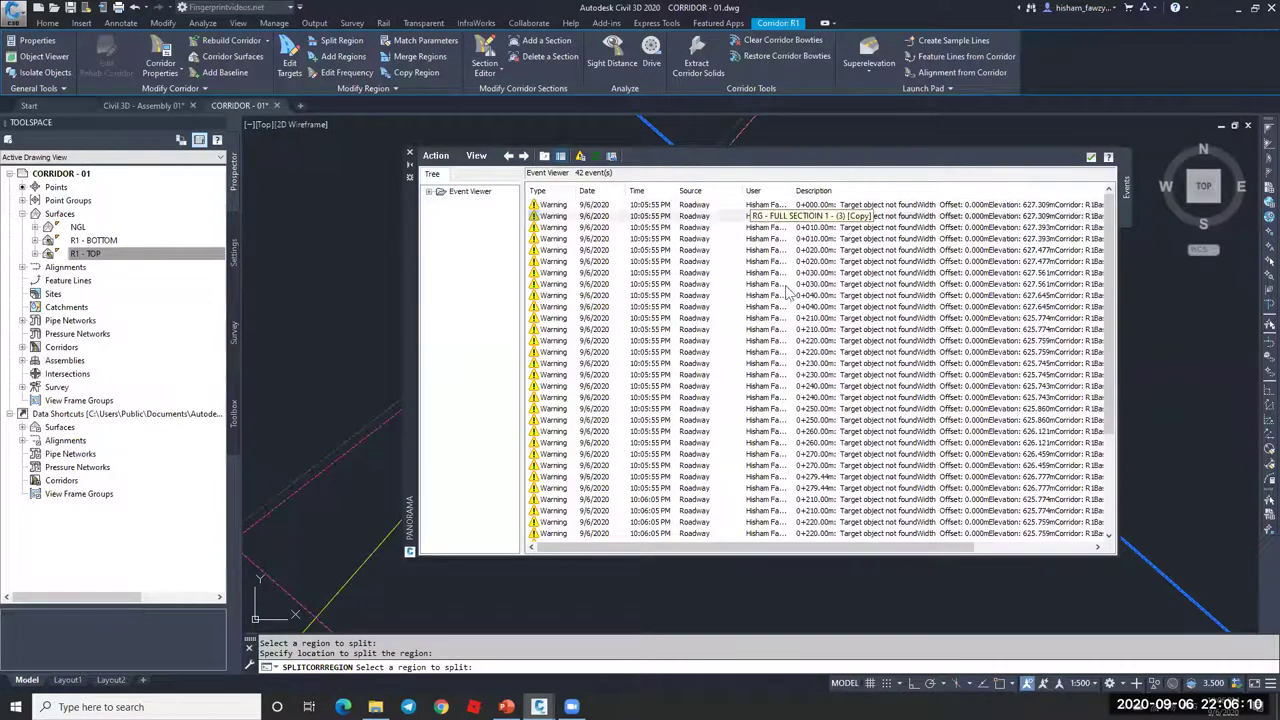
pyautogui.scroll(-4, 782, 443)
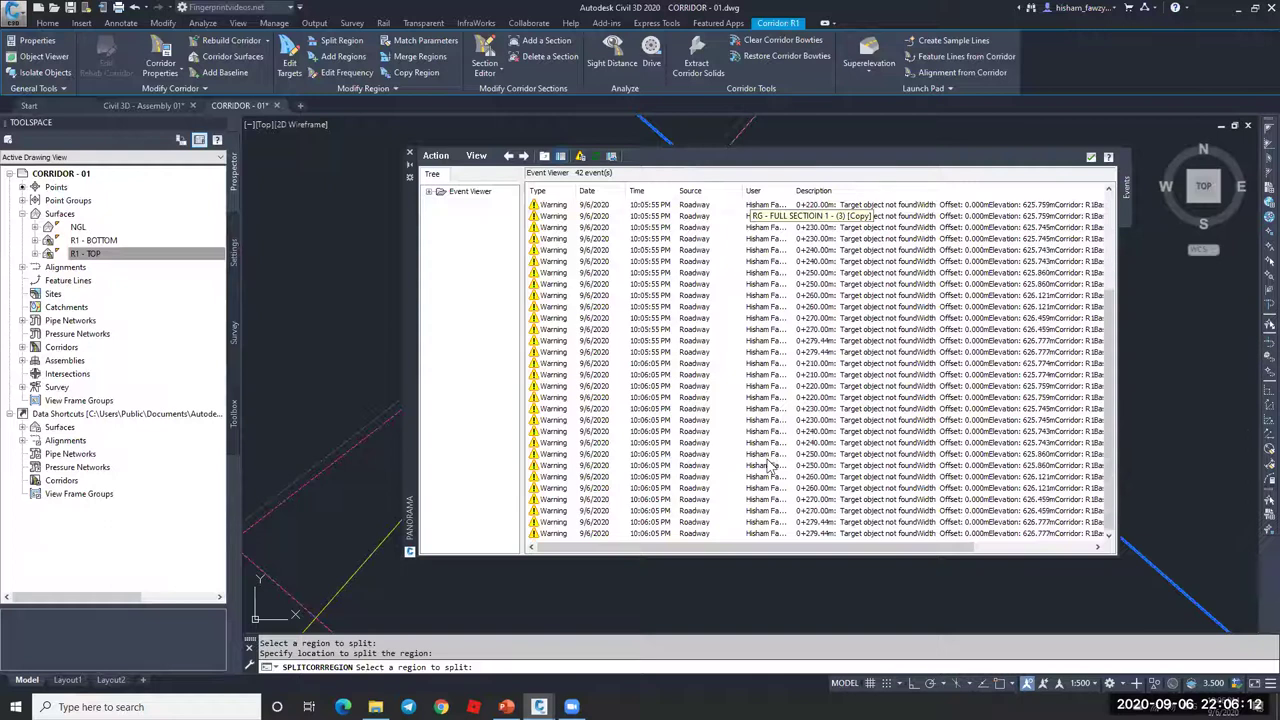
pyautogui.scroll(4, 770, 466)
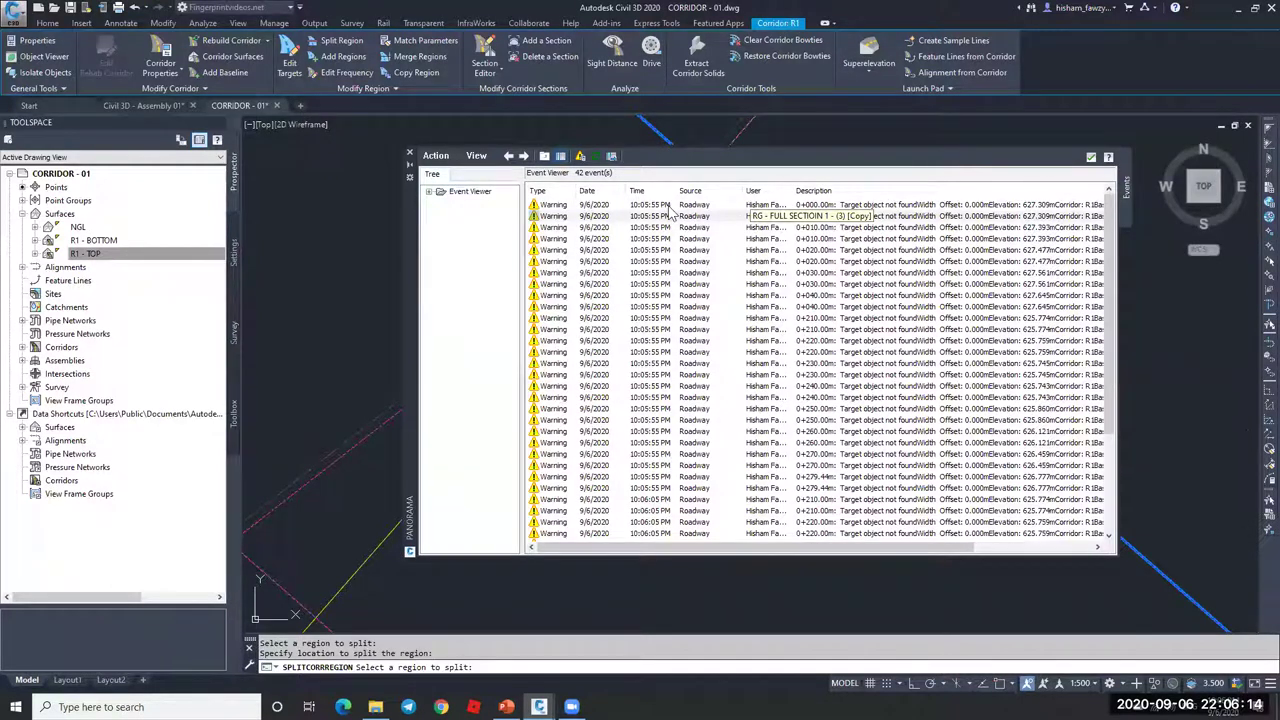
# - Clear all corridor warnings from the event log and cancel the split command
pyautogui.click(435, 155)
pyautogui.click(452, 169)
pyautogui.click(409, 153)
pyautogui.scroll(-10, 771, 280)
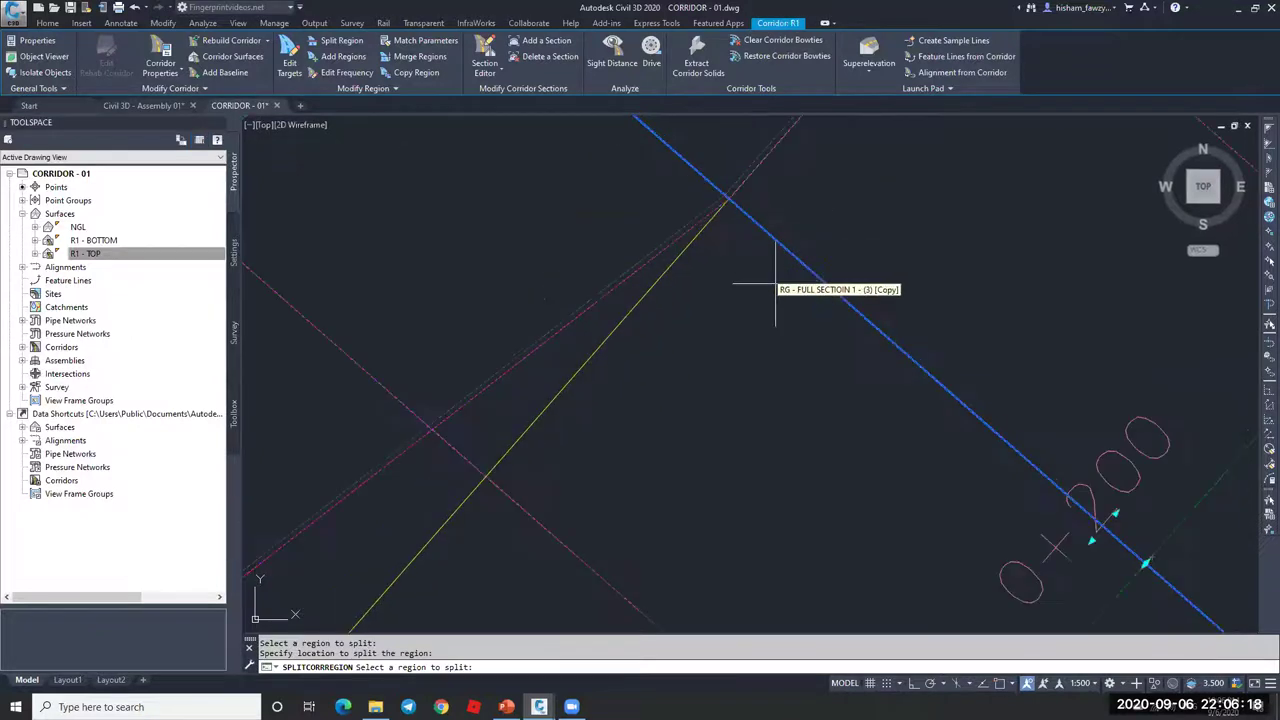
pyautogui.press('Escape')
pyautogui.scroll(4, 790, 318)
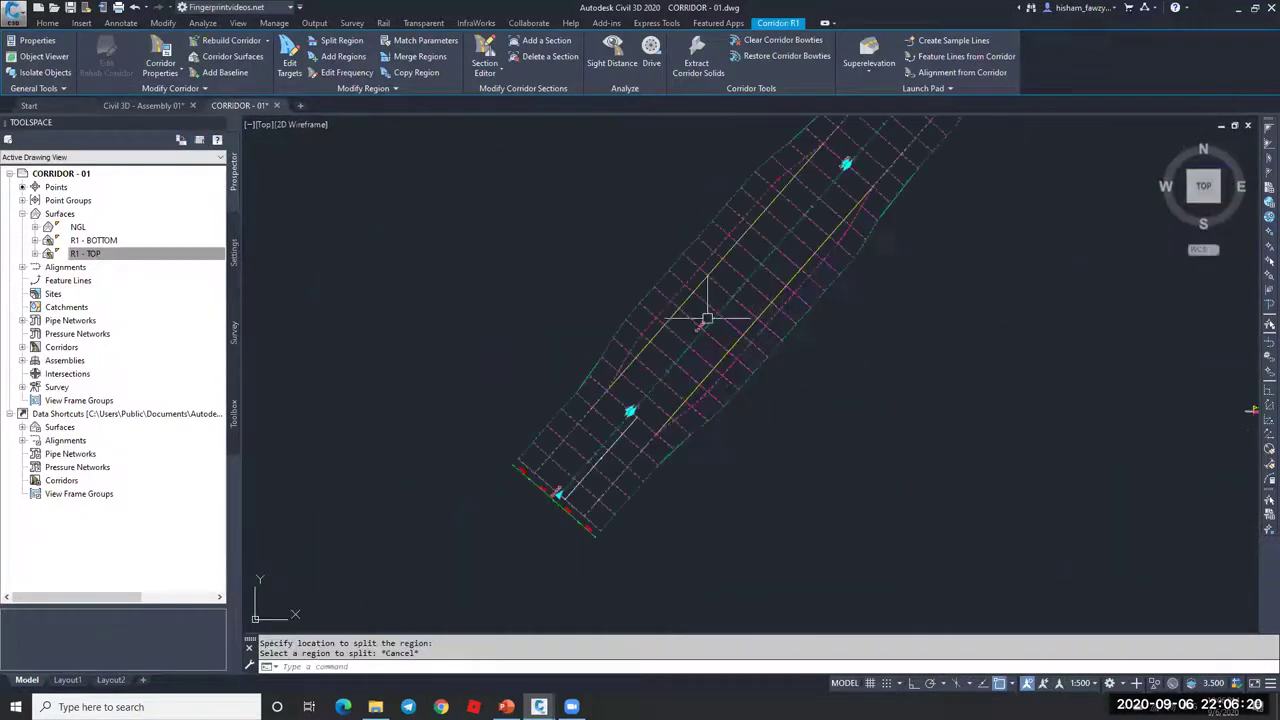
pyautogui.click(289, 60)
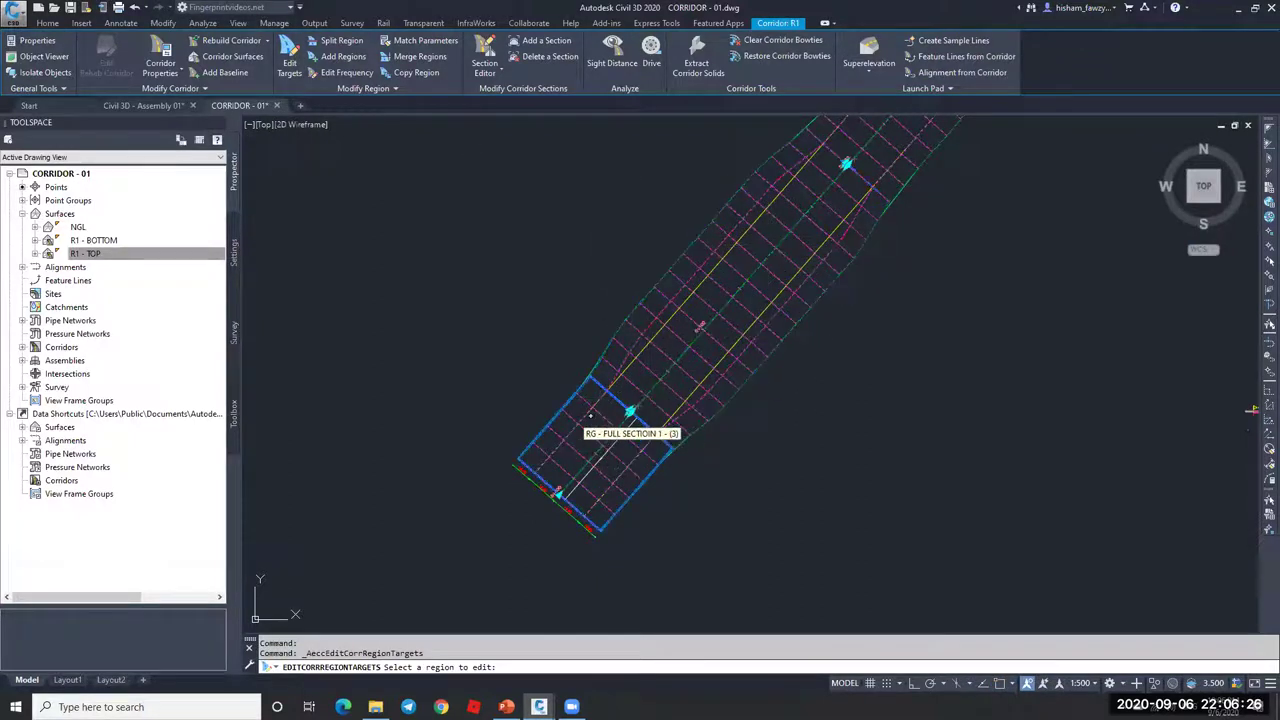
# - Remove Polyline-1 and Polyline-2 from the 0+000–0+050 region's right and left width targets
pyautogui.click(597, 435)
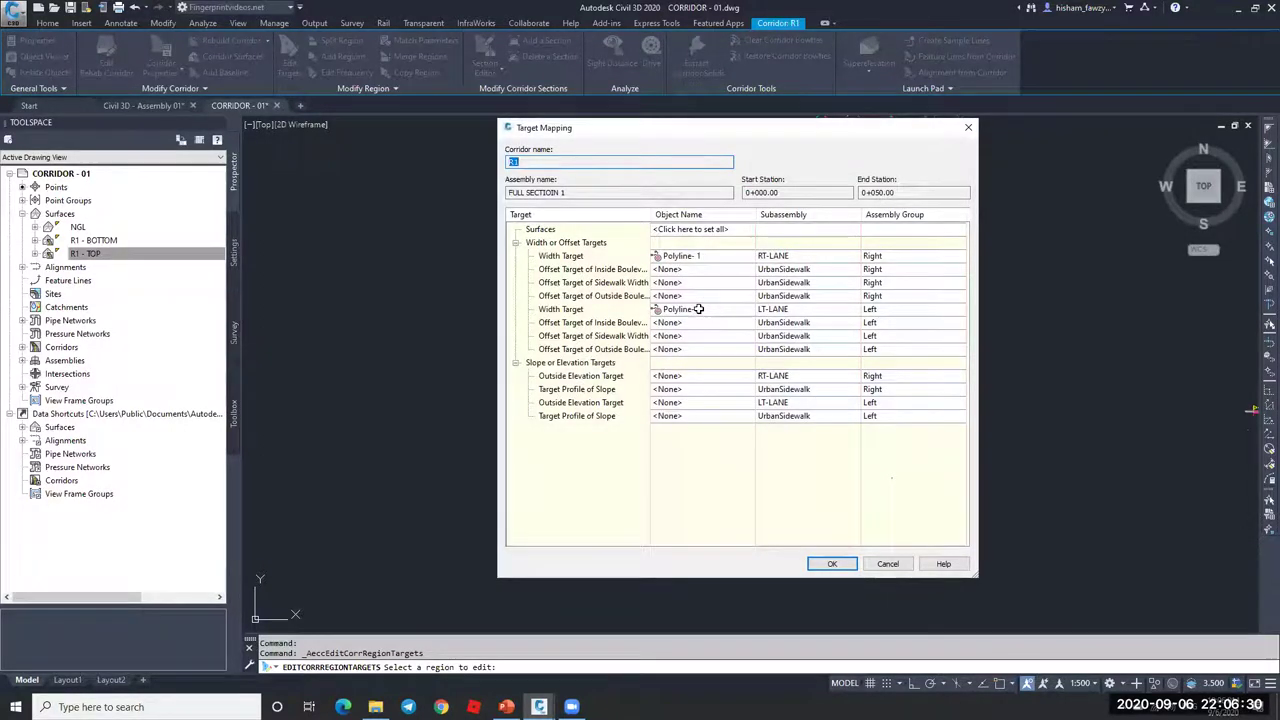
pyautogui.click(700, 256)
pyautogui.click(757, 355)
pyautogui.click(850, 336)
pyautogui.click(720, 523)
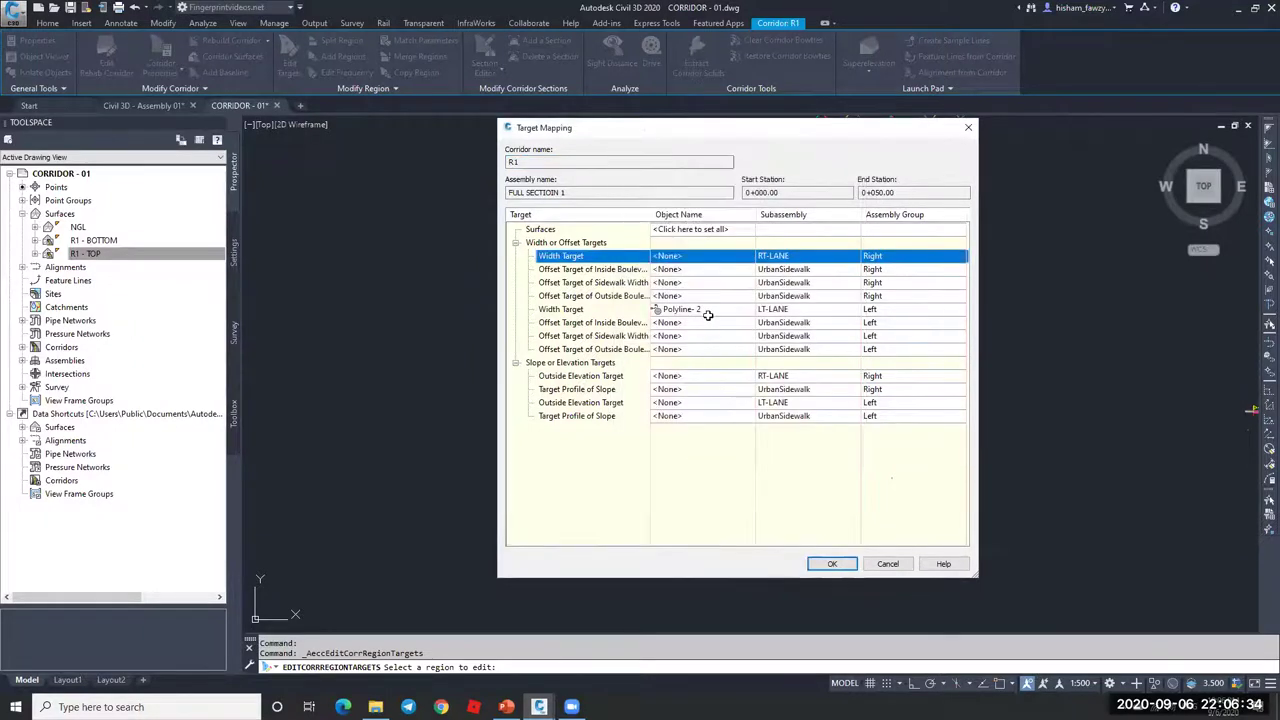
pyautogui.click(704, 309)
pyautogui.click(800, 355)
pyautogui.click(850, 336)
pyautogui.click(720, 523)
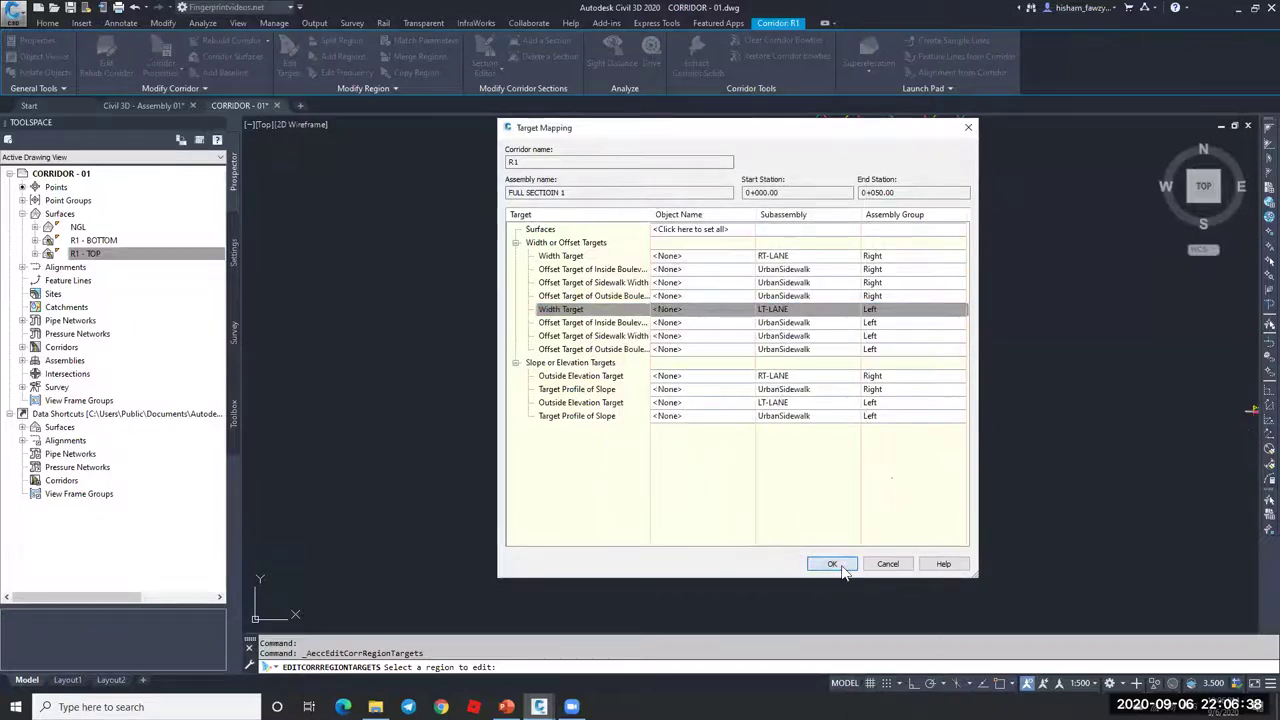
pyautogui.click(831, 563)
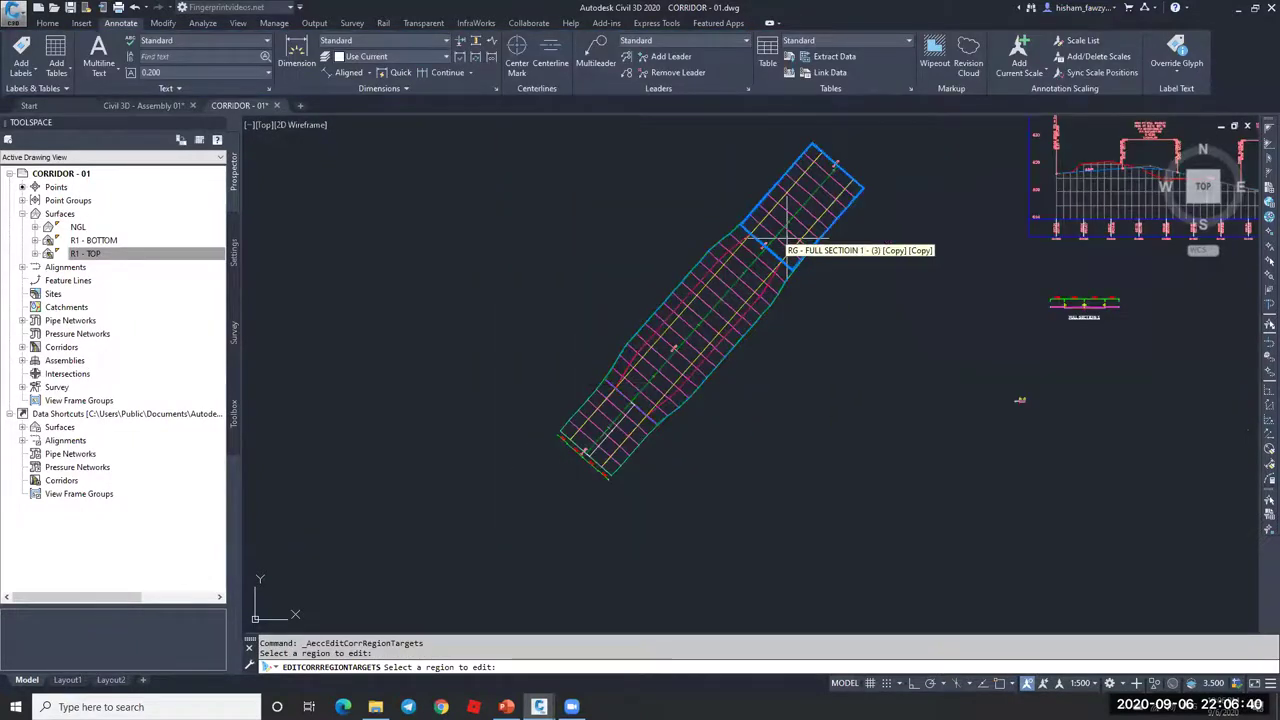
# - End target editing and rebuild corridor R1 from Prospector
pyautogui.scroll(5, 766, 229)
pyautogui.press('Return')
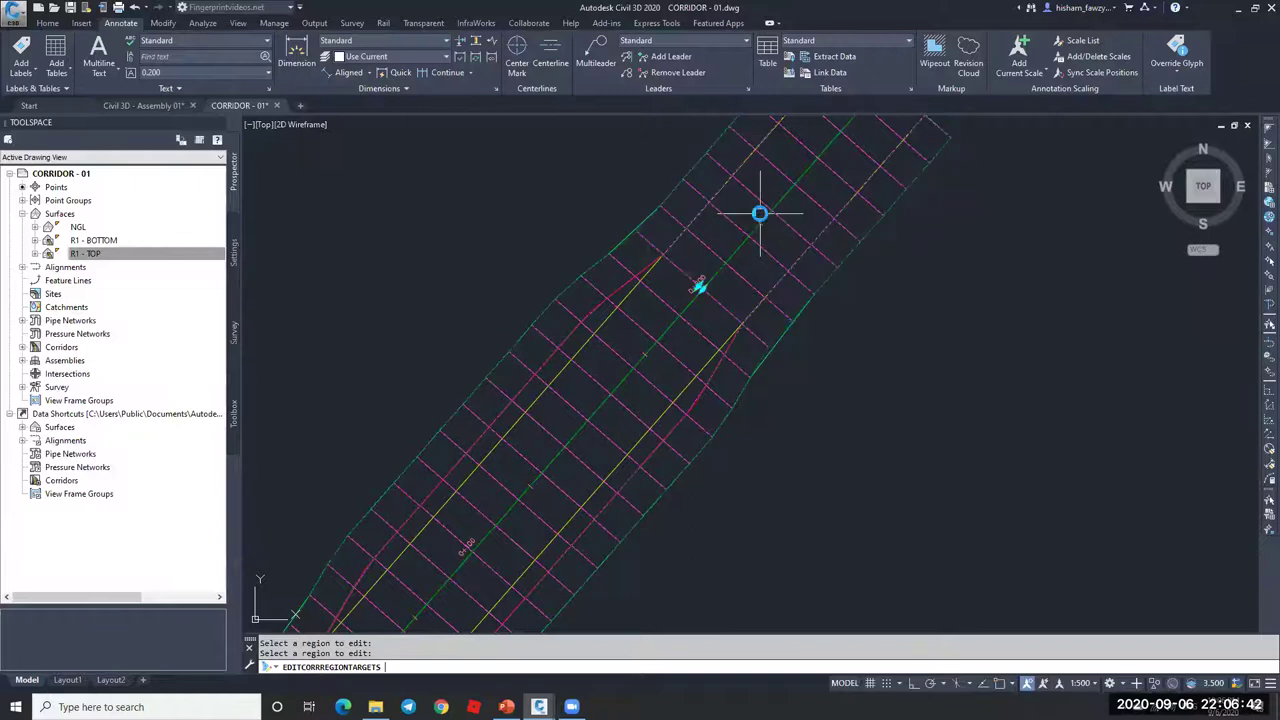
pyautogui.scroll(-4, 700, 242)
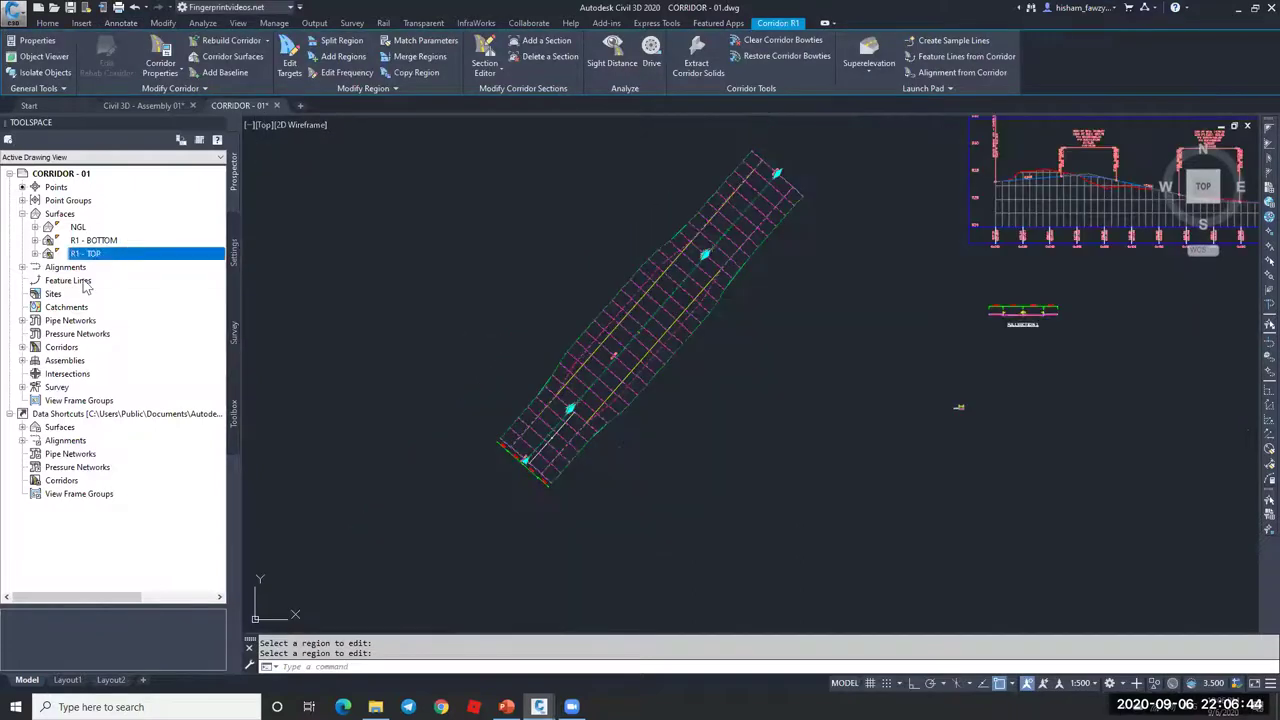
pyautogui.click(22, 347)
pyautogui.rightClick(74, 361)
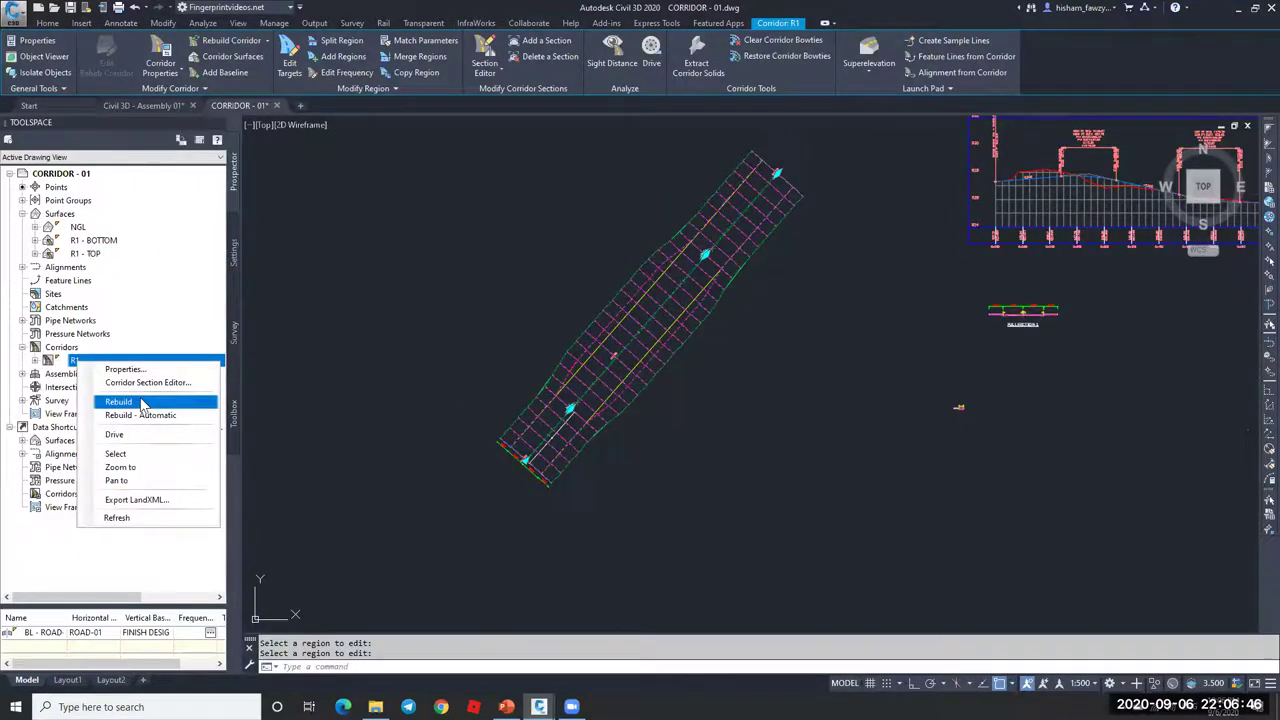
pyautogui.click(140, 404)
# - Review the middle region's assembly frequency of 10.000m along tangents, leaving it unchanged
pyautogui.scroll(2, 592, 299)
pyautogui.click(651, 294)
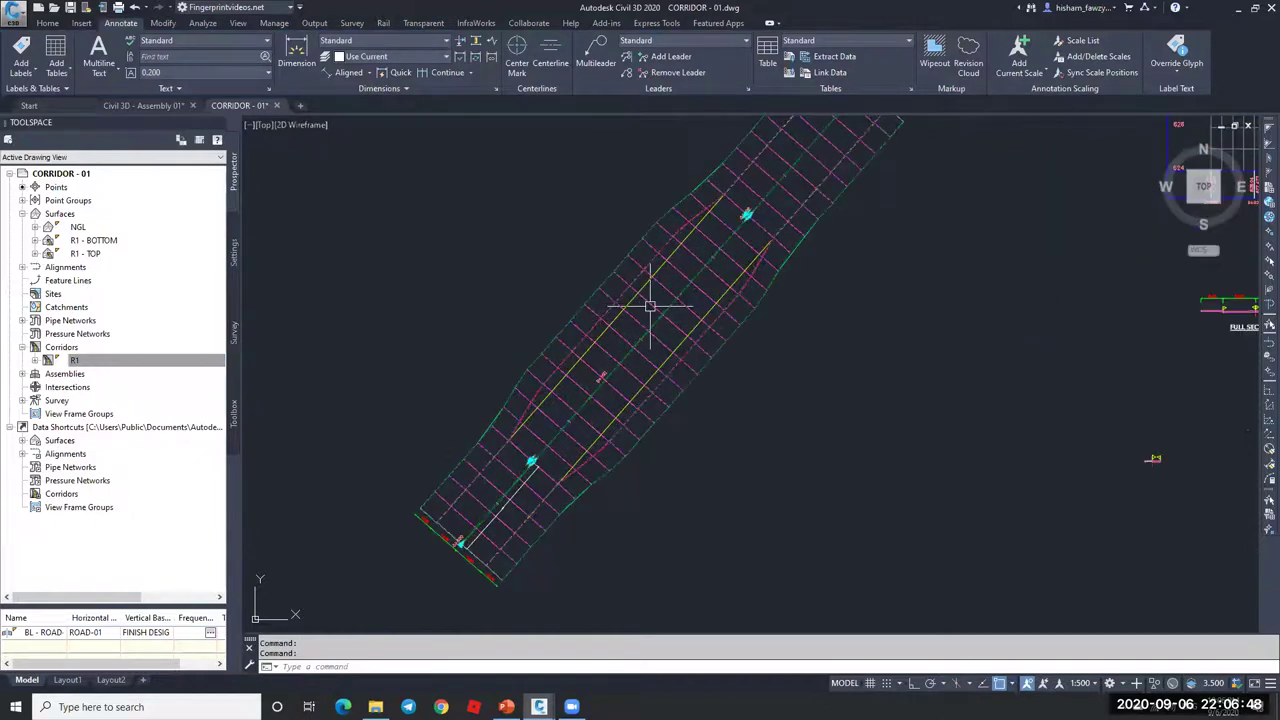
pyautogui.click(345, 73)
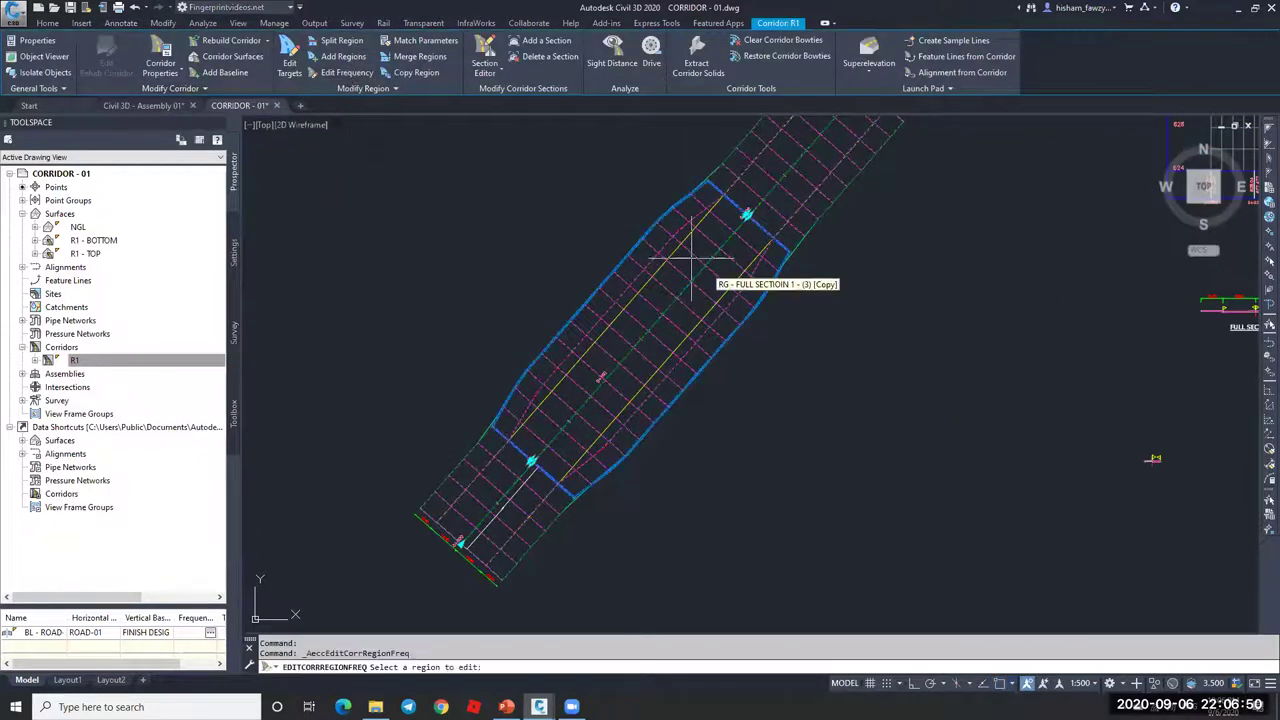
pyautogui.click(738, 218)
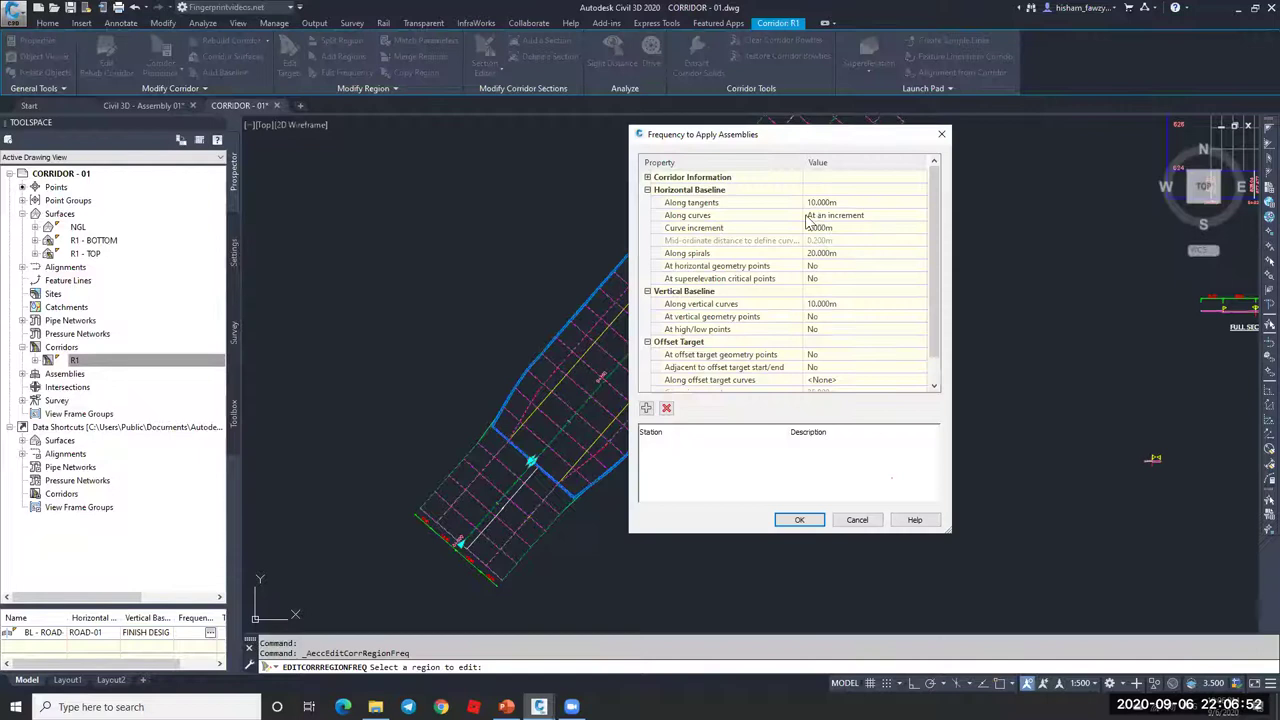
pyautogui.click(800, 518)
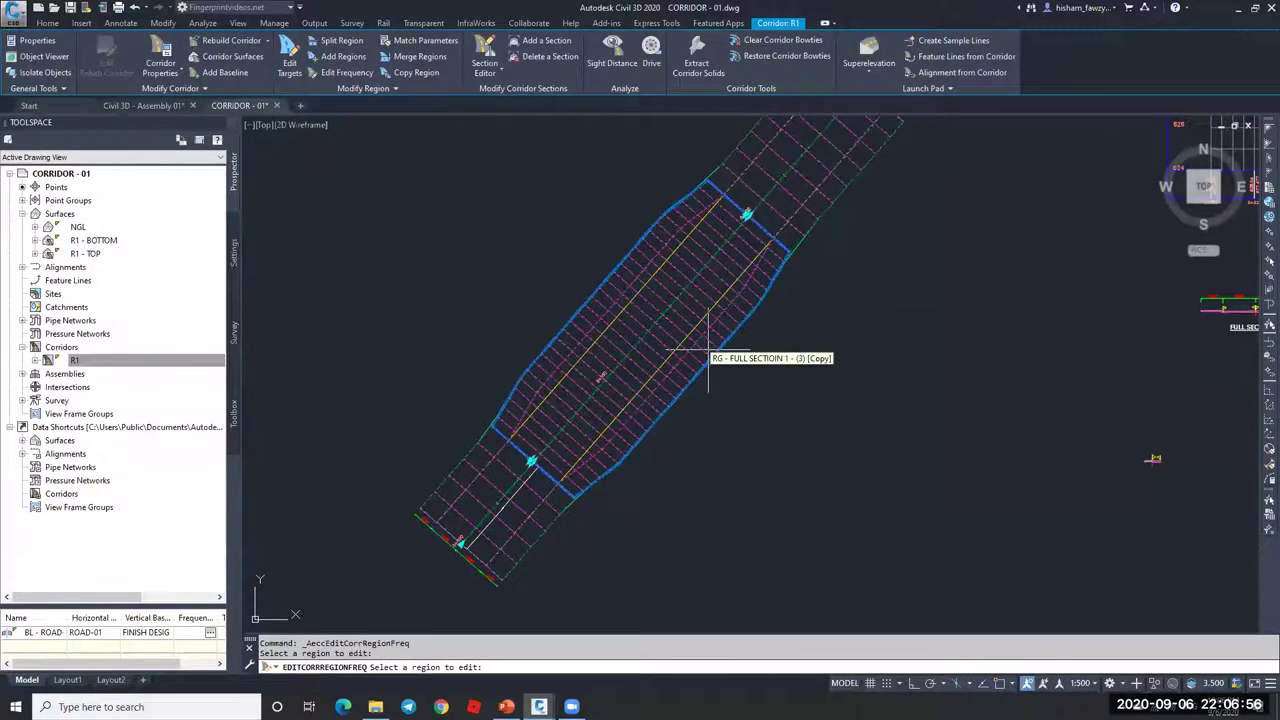
pyautogui.click(708, 358)
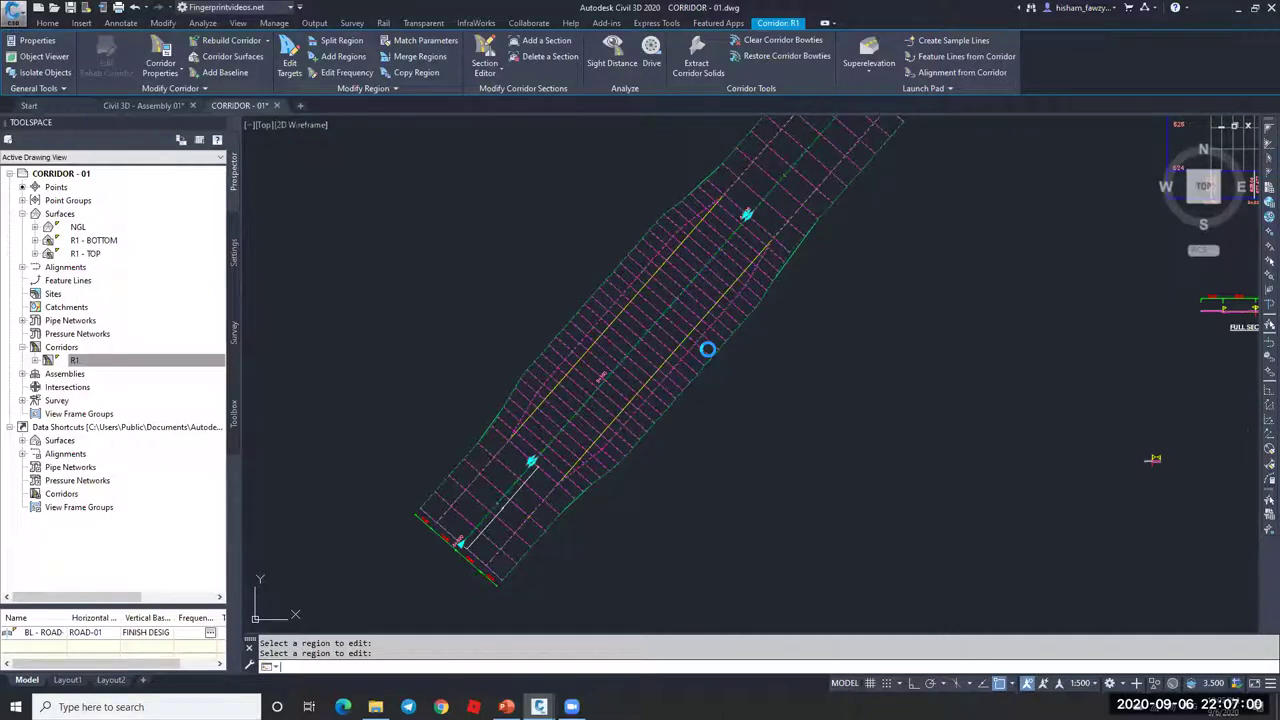
# - Cancel the frequency command and select corridor R1
pyautogui.press('Escape')
pyautogui.scroll(3, 712, 240)
pyautogui.scroll(8, 706, 268)
pyautogui.press('Escape')
pyautogui.scroll(-6, 641, 349)
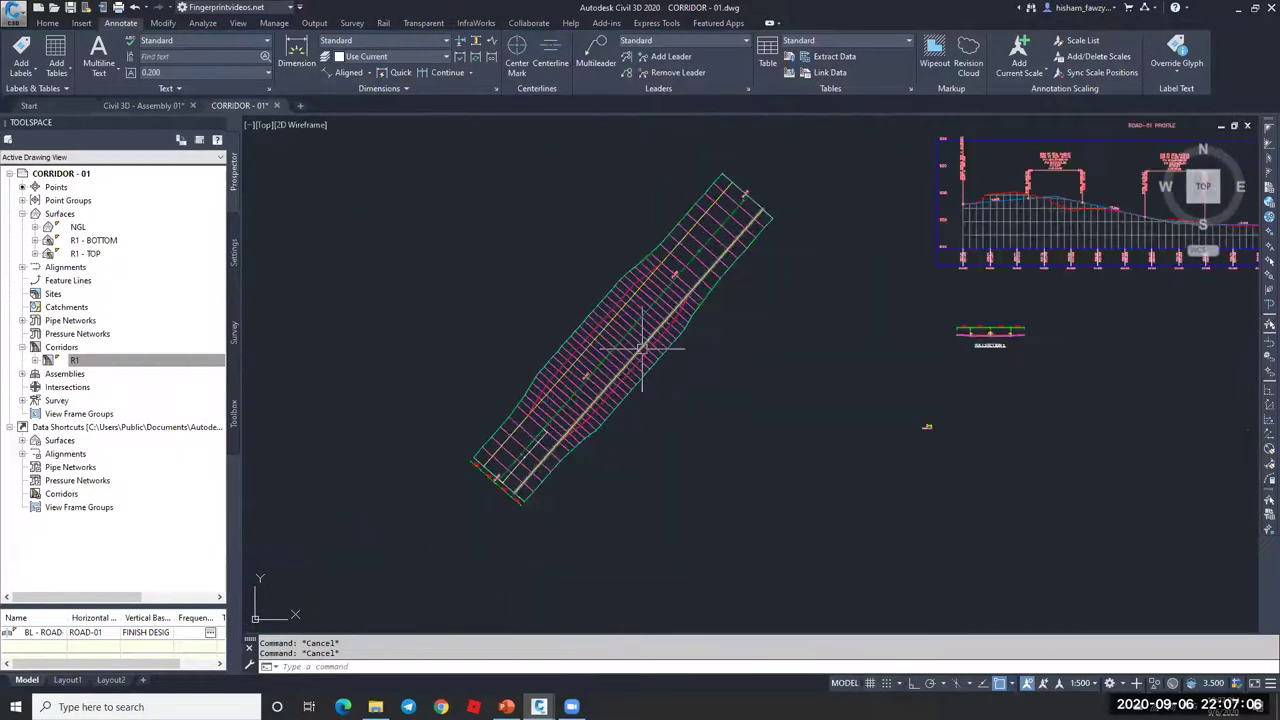
pyautogui.scroll(4, 737, 206)
pyautogui.click(684, 237)
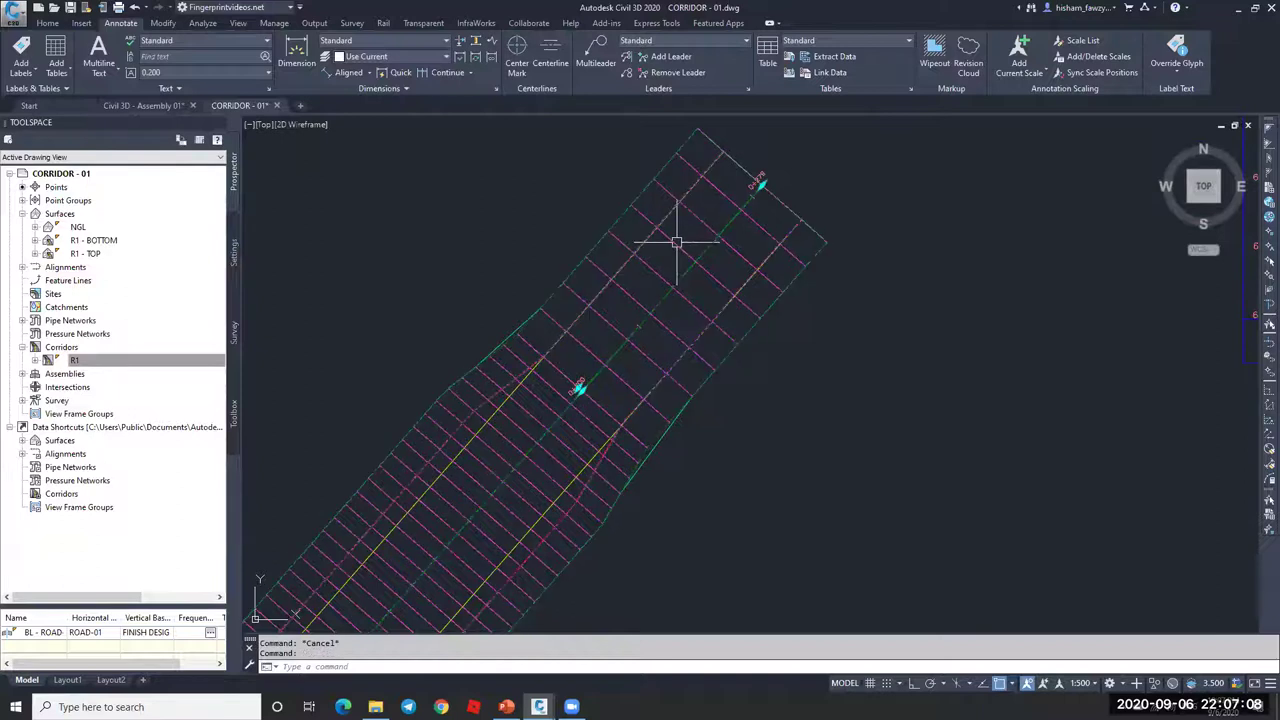
# - Remove Polyline-1 from the 0+200–0+279.44 region's right width target and apply
pyautogui.click(289, 62)
pyautogui.click(660, 290)
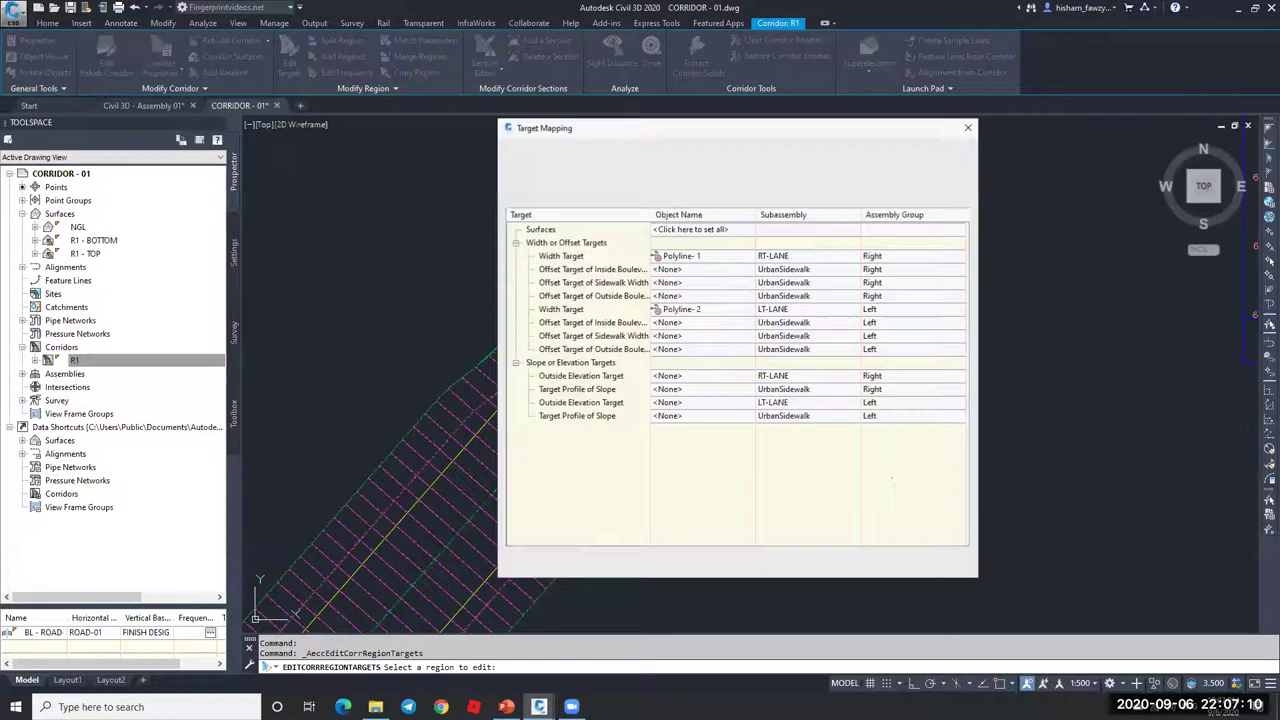
pyautogui.click(640, 256)
pyautogui.click(798, 351)
pyautogui.click(849, 338)
pyautogui.click(718, 525)
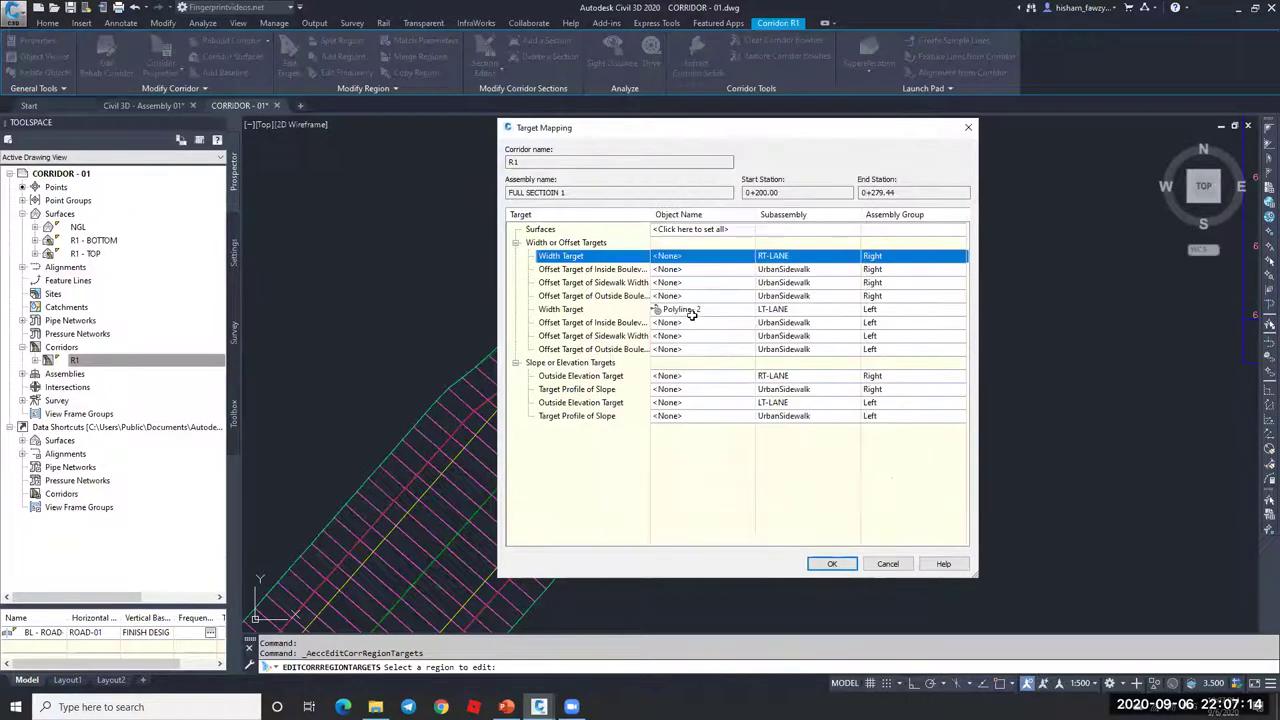
pyautogui.click(697, 312)
pyautogui.click(812, 352)
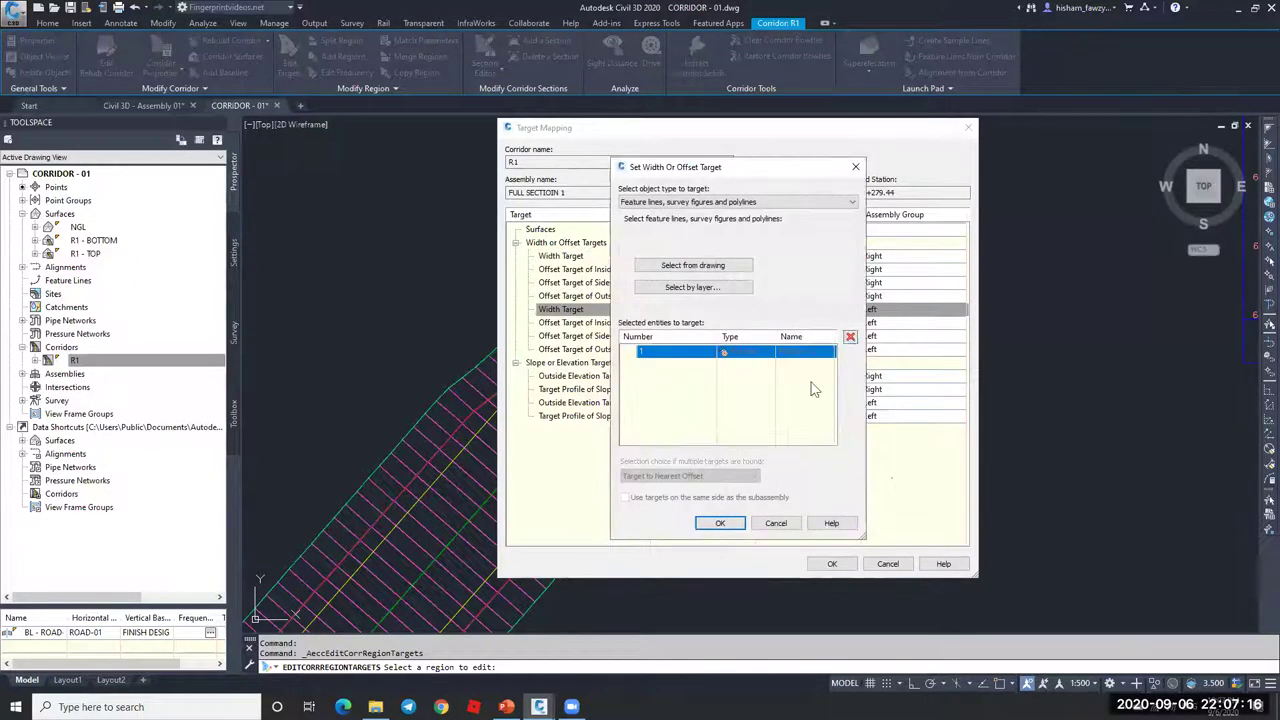
pyautogui.click(719, 523)
pyautogui.click(831, 563)
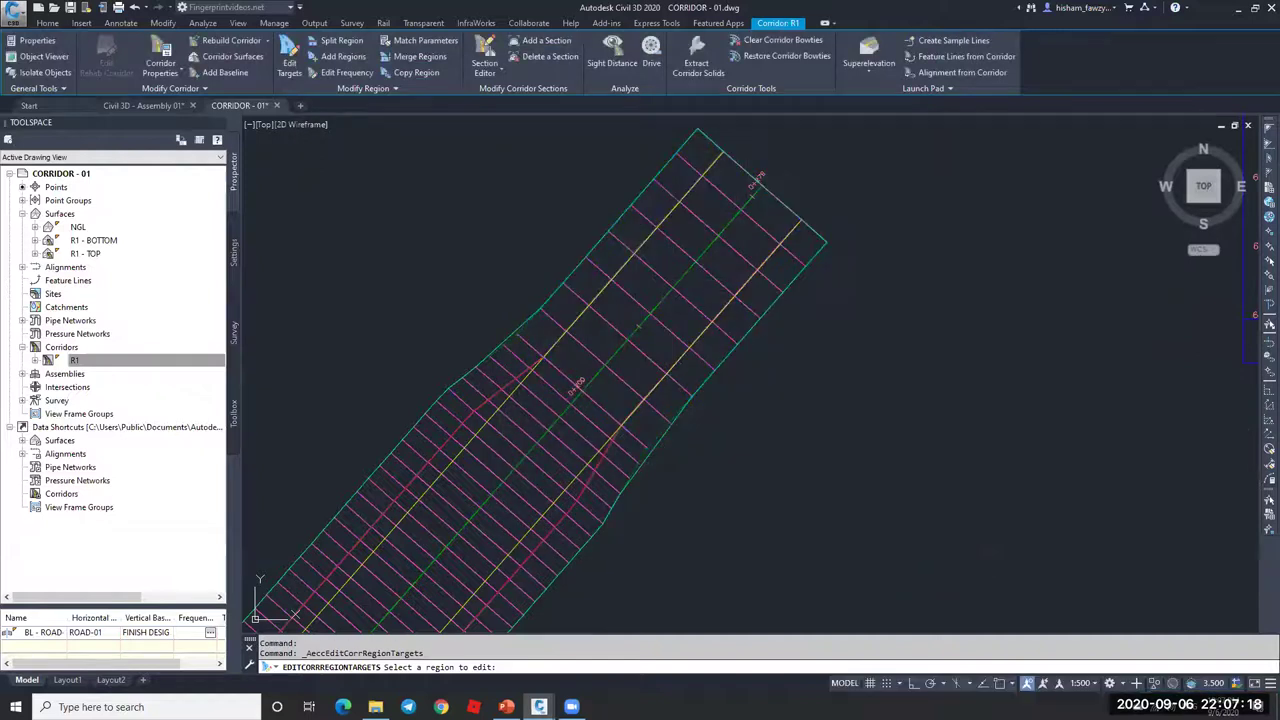
pyautogui.scroll(-3, 690, 240)
pyautogui.press('Escape')
pyautogui.click(637, 319)
pyautogui.scroll(3, 637, 319)
pyautogui.press('Escape')
pyautogui.scroll(3, 637, 319)
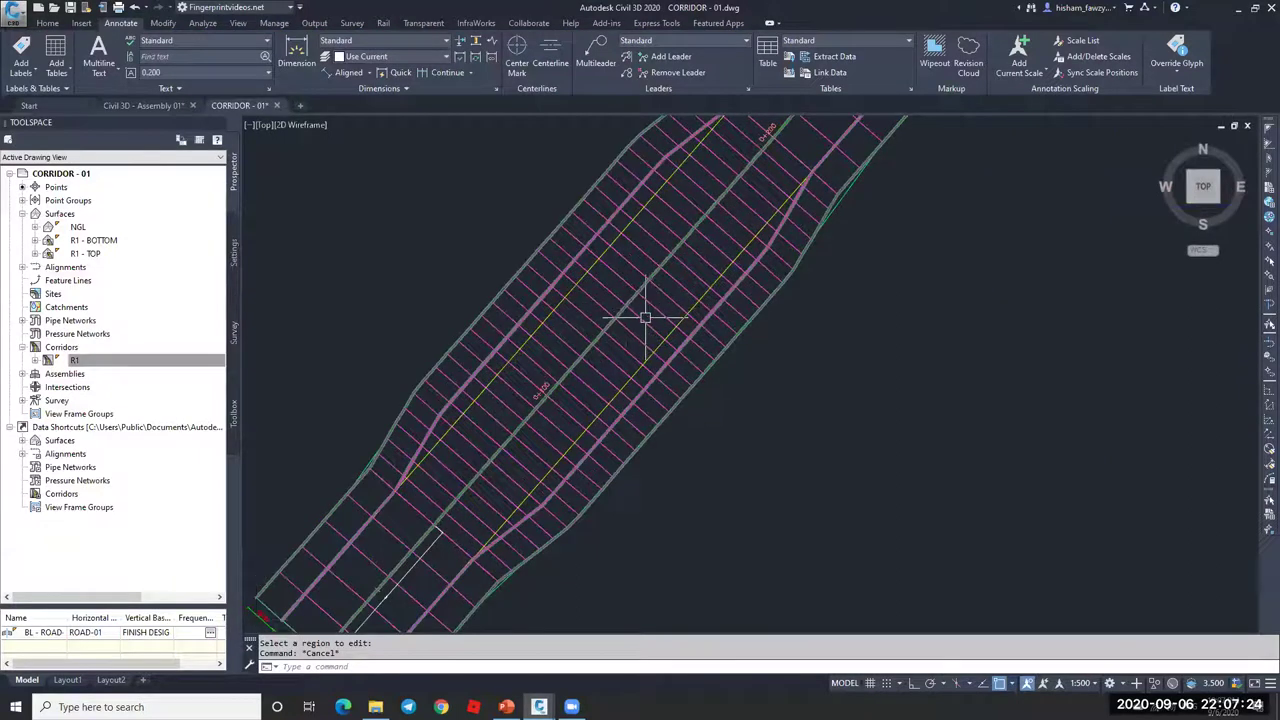
pyautogui.scroll(-6, 560, 420)
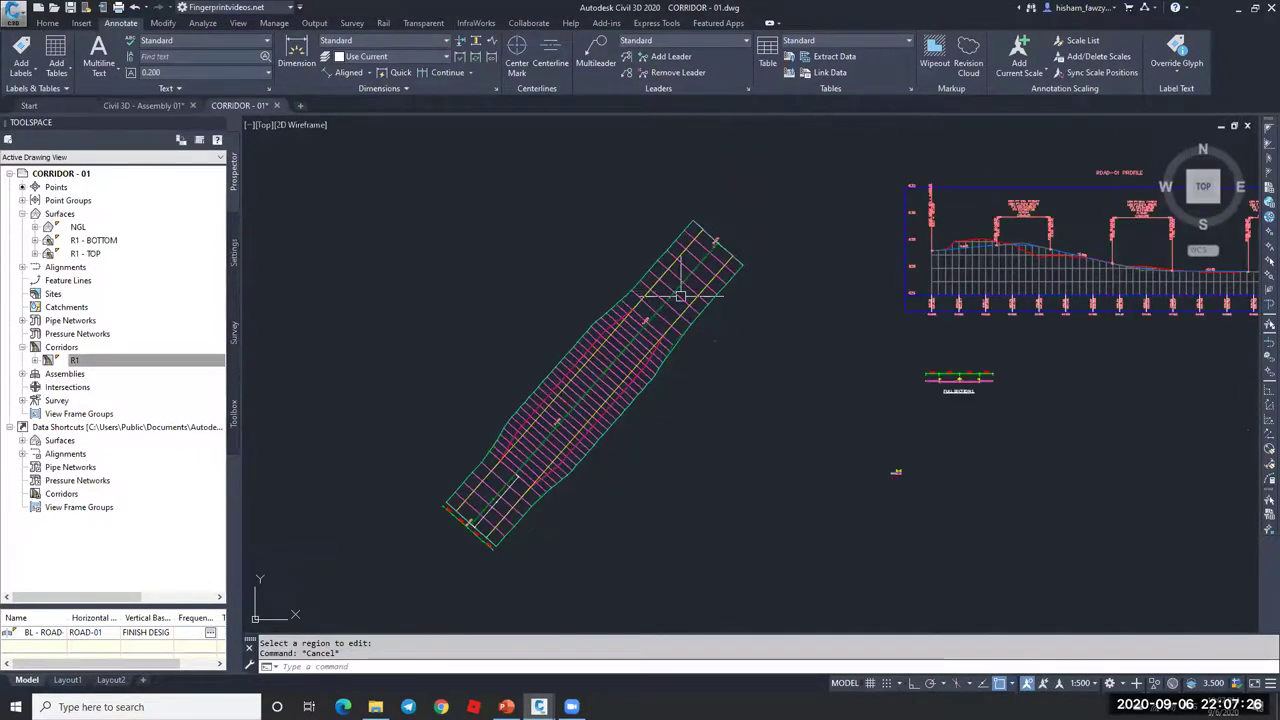
pyautogui.press('Escape')
pyautogui.scroll(5, 534, 471)
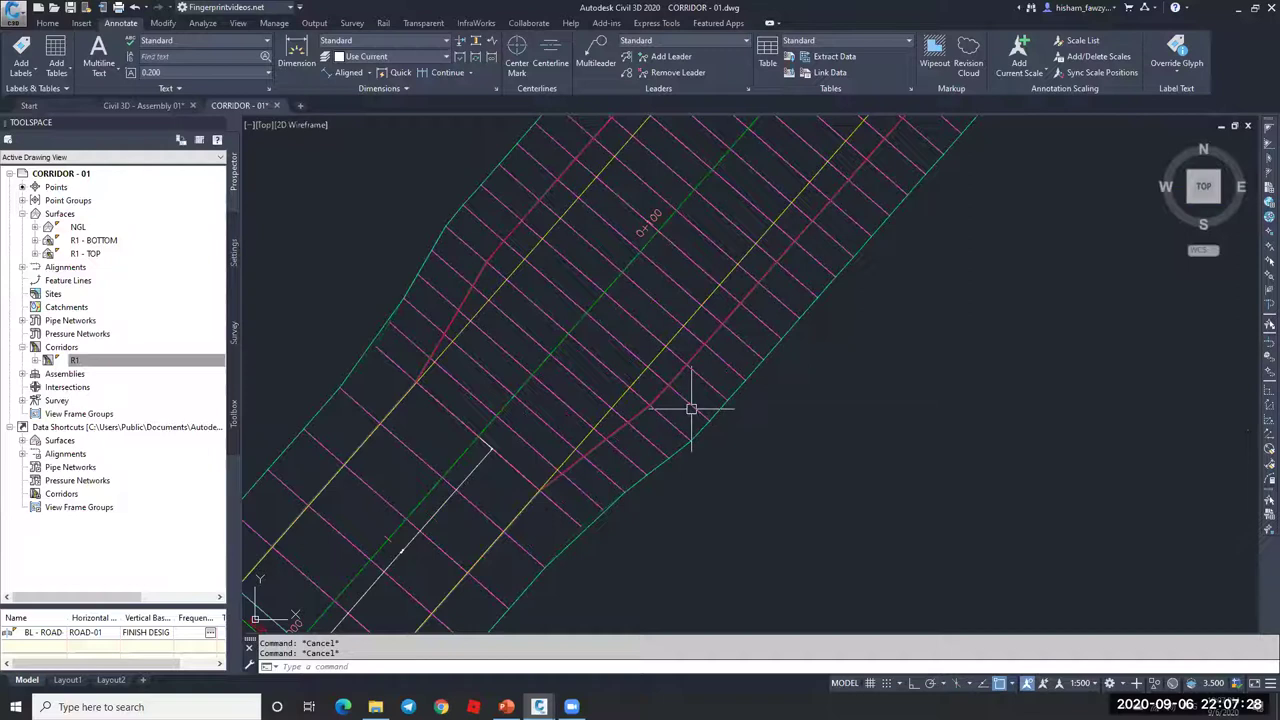
pyautogui.scroll(-3, 534, 557)
pyautogui.scroll(3, 540, 503)
pyautogui.scroll(-2, 366, 491)
pyautogui.scroll(2, 546, 499)
pyautogui.scroll(-2, 546, 499)
pyautogui.scroll(4, 629, 380)
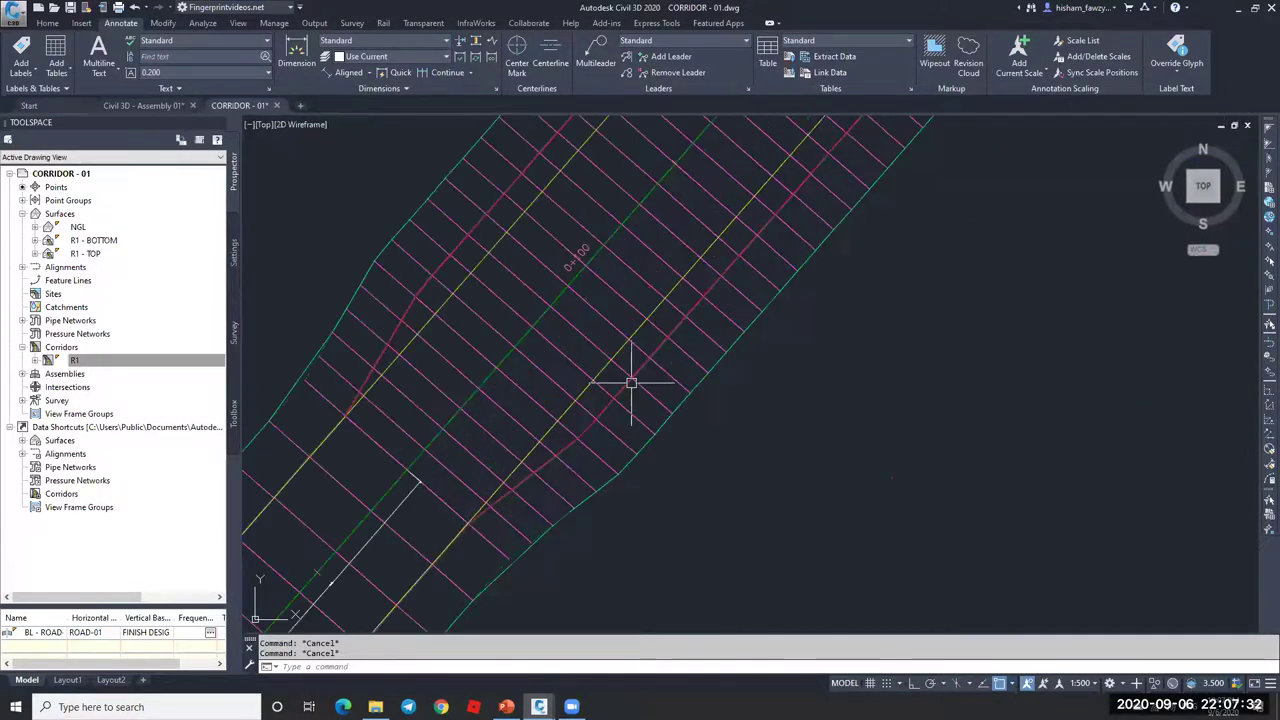
# - Measure the sidewalk width with an aligned dimension reading 9.85
pyautogui.click(349, 72)
pyautogui.click(726, 403)
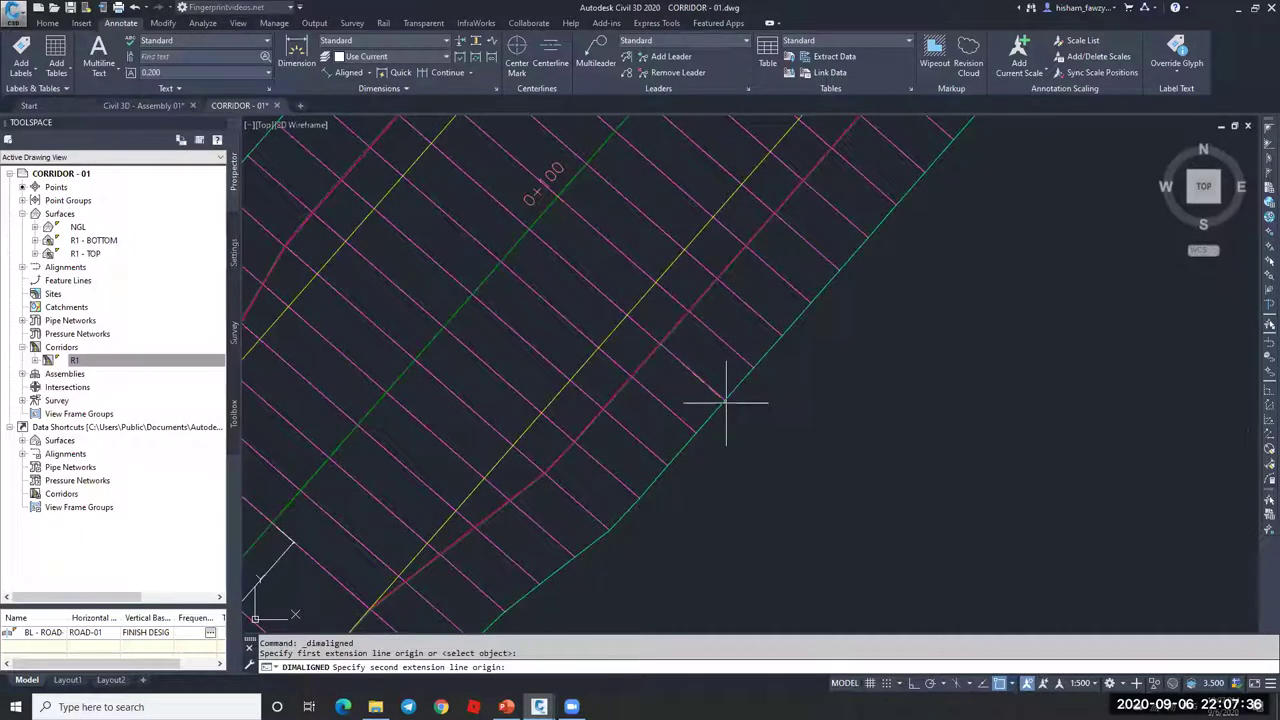
pyautogui.click(729, 408)
pyautogui.click(718, 380)
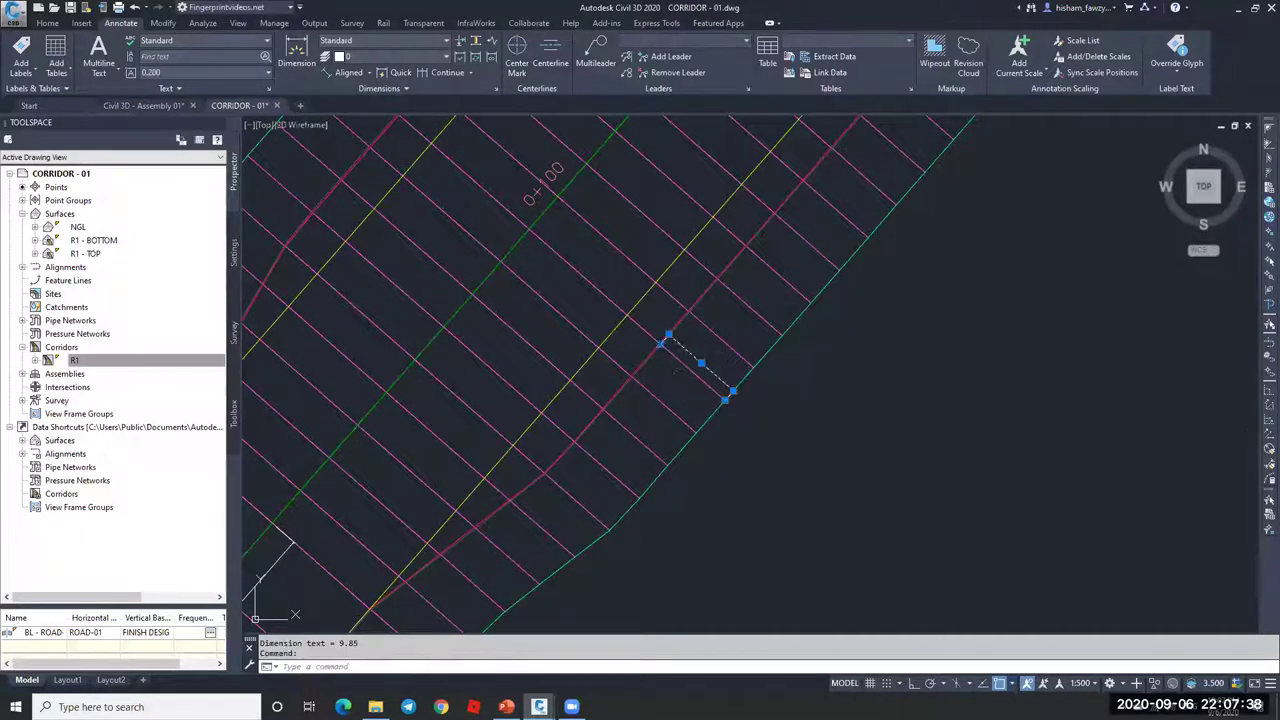
pyautogui.scroll(10, 563, 314)
# - Cancel the accidental stretch and erase the sidewalk width dimension with E
pyautogui.click(537, 292)
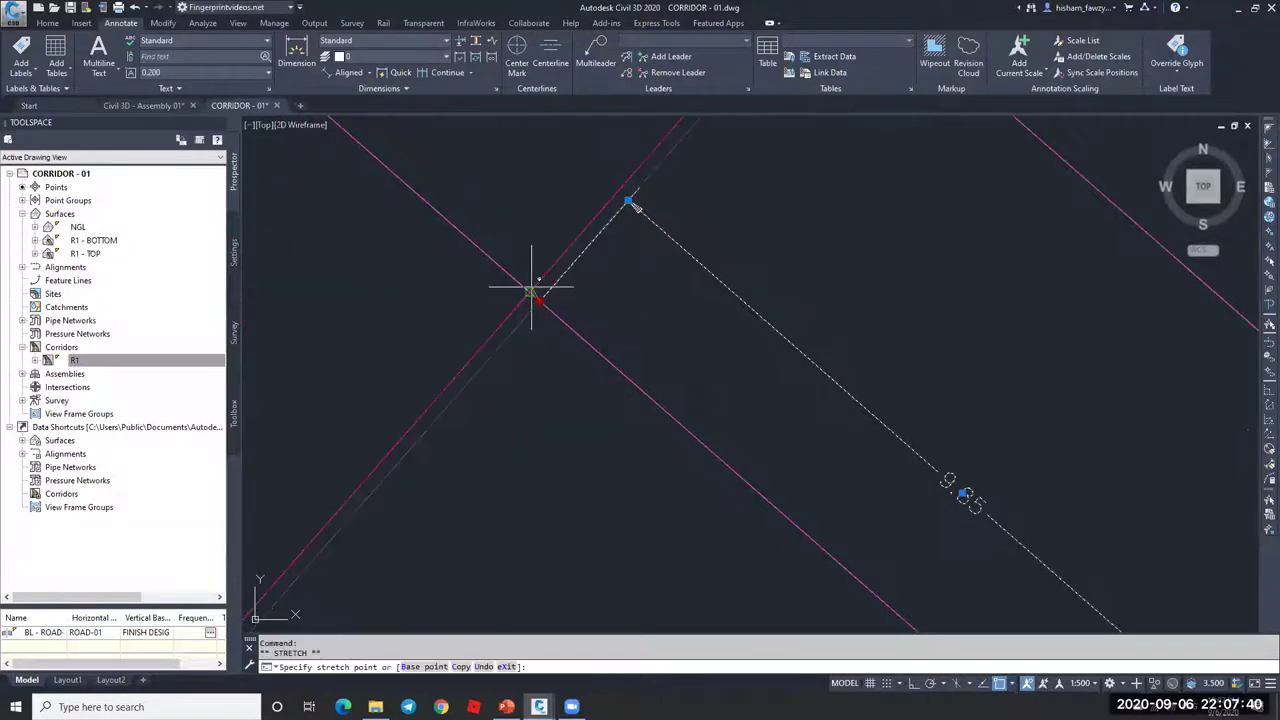
pyautogui.scroll(-5, 743, 340)
pyautogui.press('Escape')
pyautogui.scroll(-3, 705, 308)
pyautogui.click(697, 320)
pyautogui.write('E')
pyautogui.press('Return')
pyautogui.scroll(2, 751, 371)
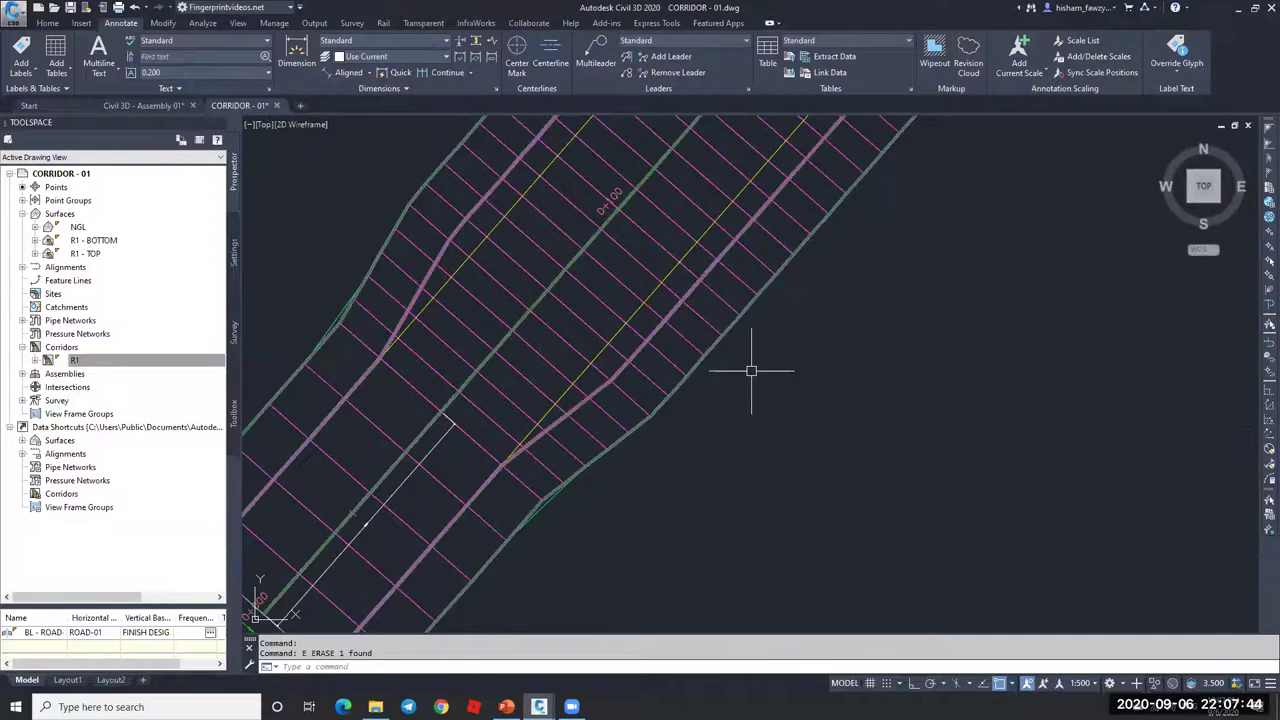
pyautogui.scroll(-4, 663, 371)
pyautogui.scroll(2, 675, 328)
pyautogui.scroll(-2, 670, 310)
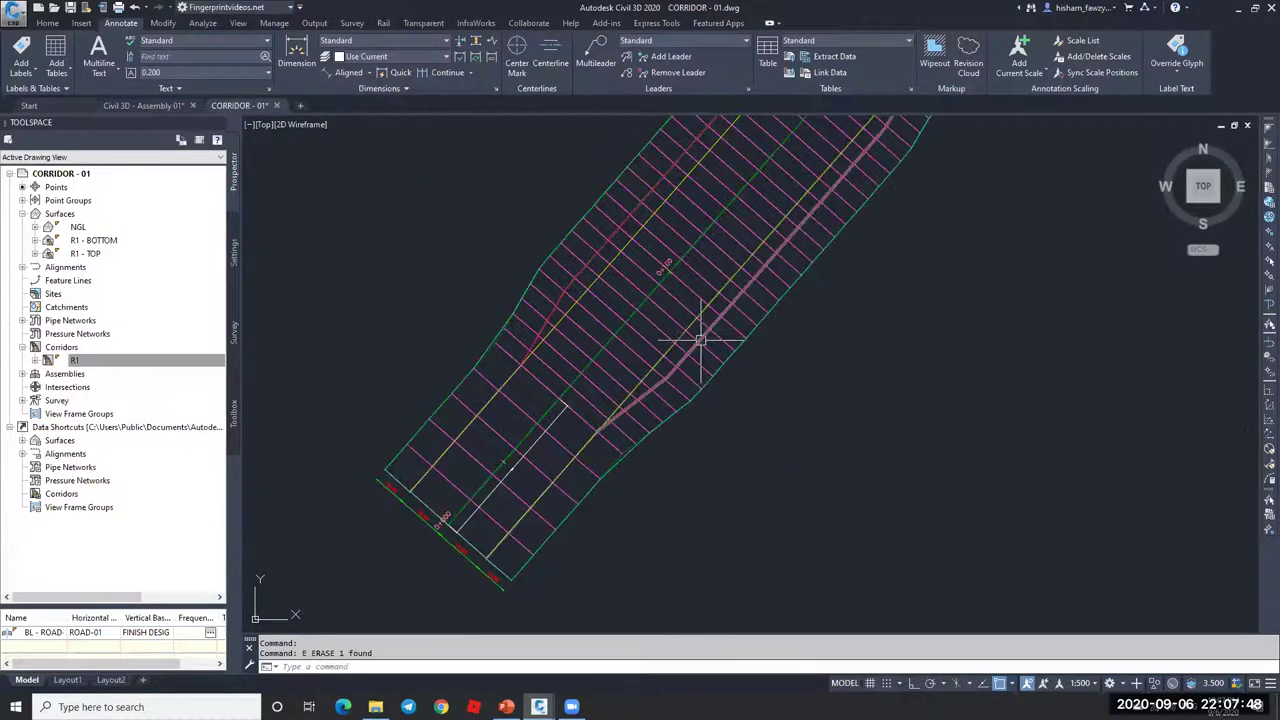
pyautogui.scroll(2, 700, 342)
pyautogui.scroll(-2, 713, 350)
pyautogui.scroll(3, 850, 258)
pyautogui.scroll(-2, 859, 209)
# - Draw a helper line from the corridor end across the corridor
pyautogui.press('Escape')
pyautogui.write('l')
pyautogui.press('Return')
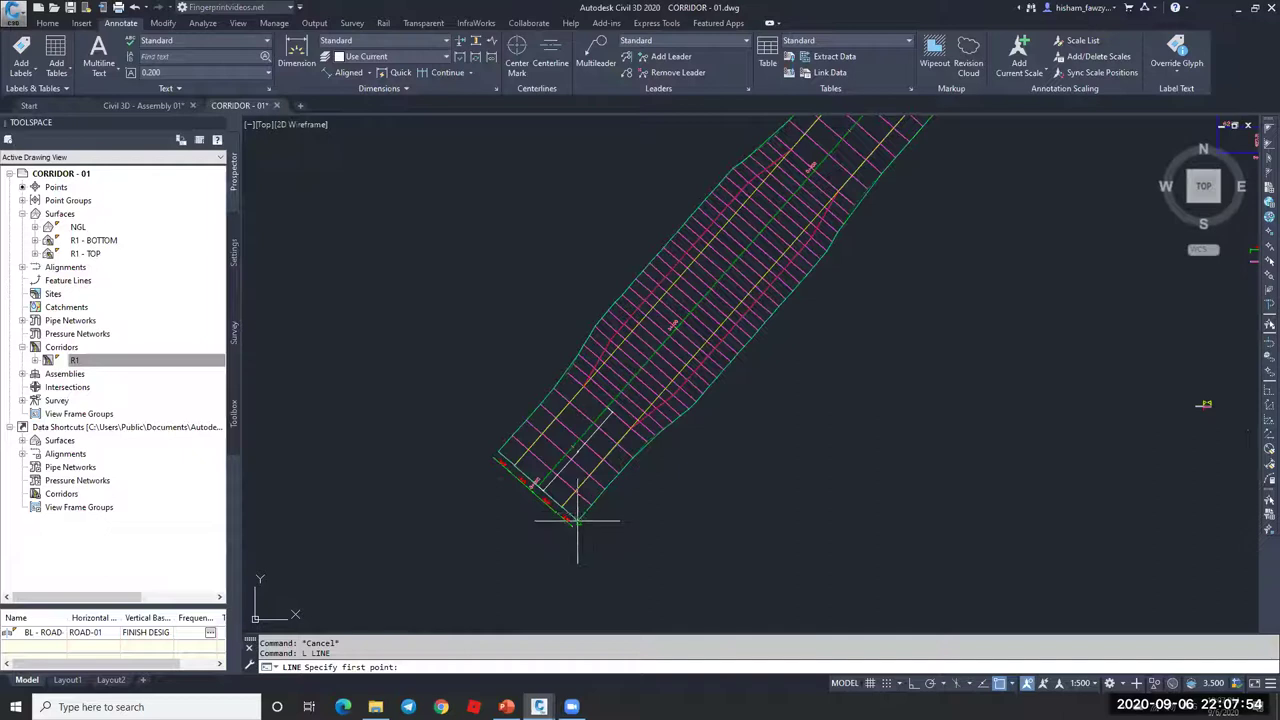
pyautogui.click(577, 519)
pyautogui.scroll(-4, 565, 505)
pyautogui.scroll(3, 697, 371)
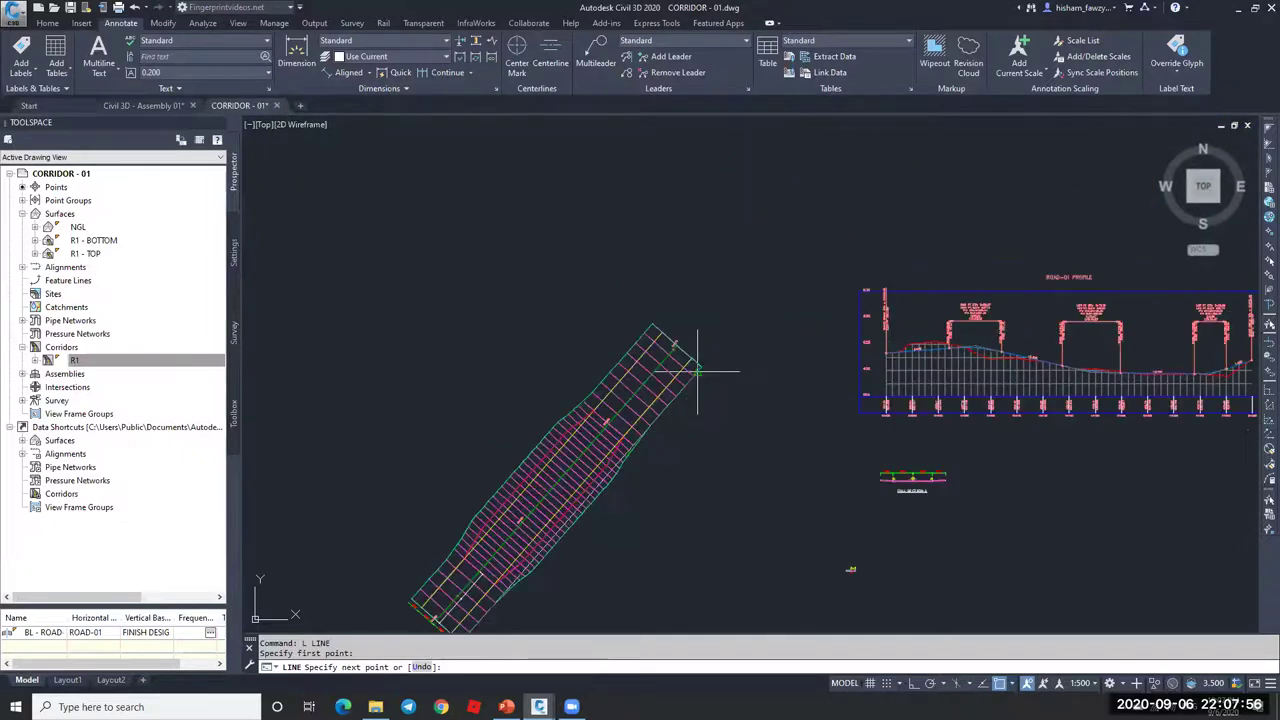
pyautogui.click(702, 367)
pyautogui.scroll(3, 702, 367)
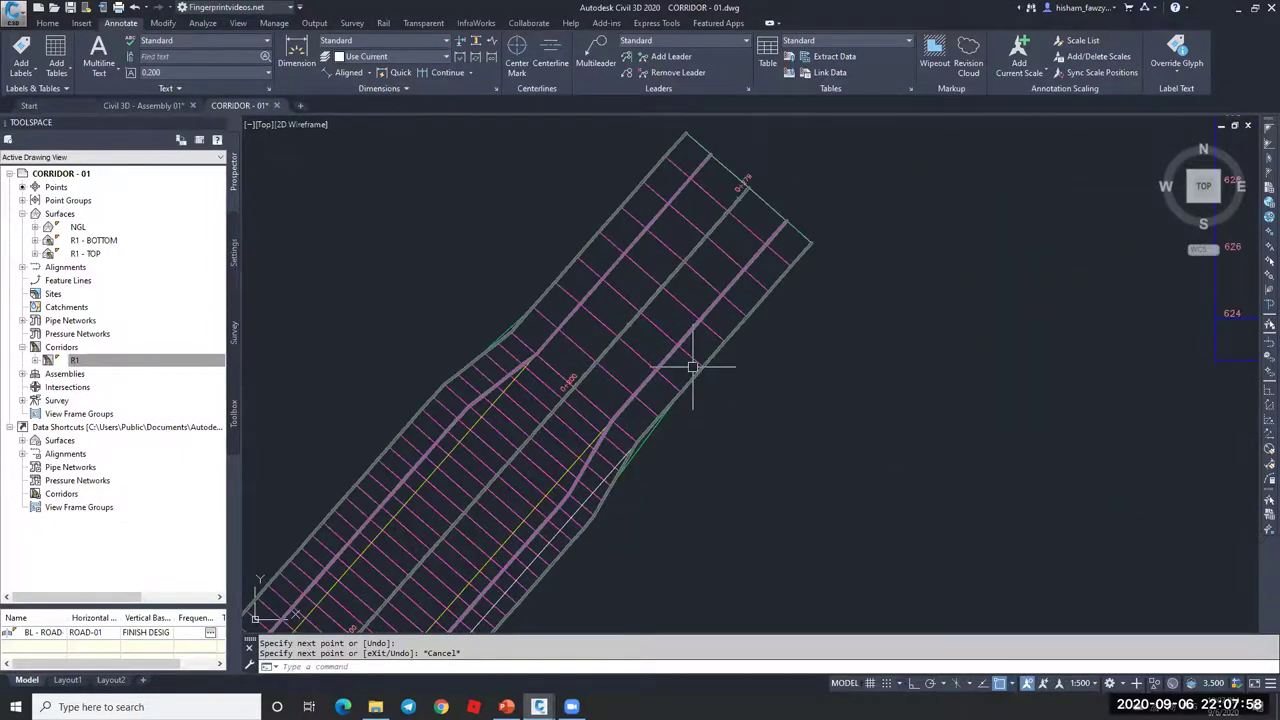
pyautogui.scroll(-3, 705, 346)
pyautogui.press('Escape')
# - Erase the helper line with E
pyautogui.scroll(5, 685, 375)
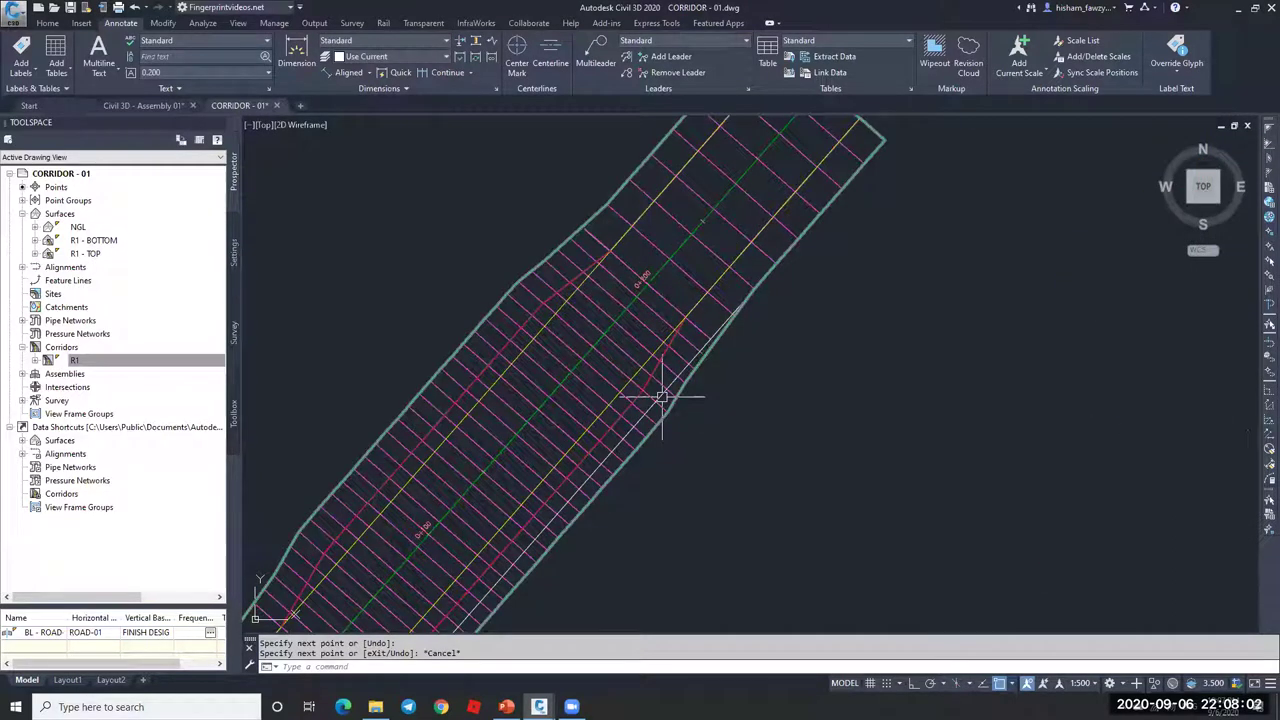
pyautogui.scroll(6, 700, 277)
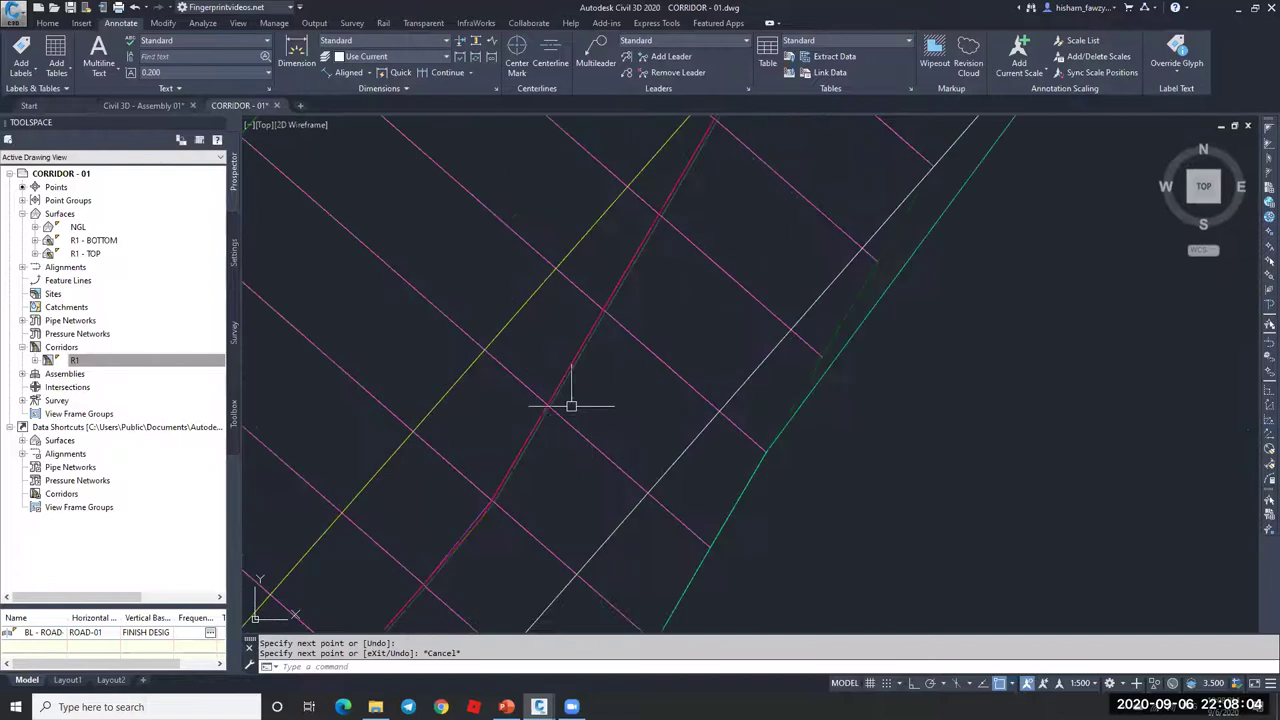
pyautogui.scroll(-2, 595, 530)
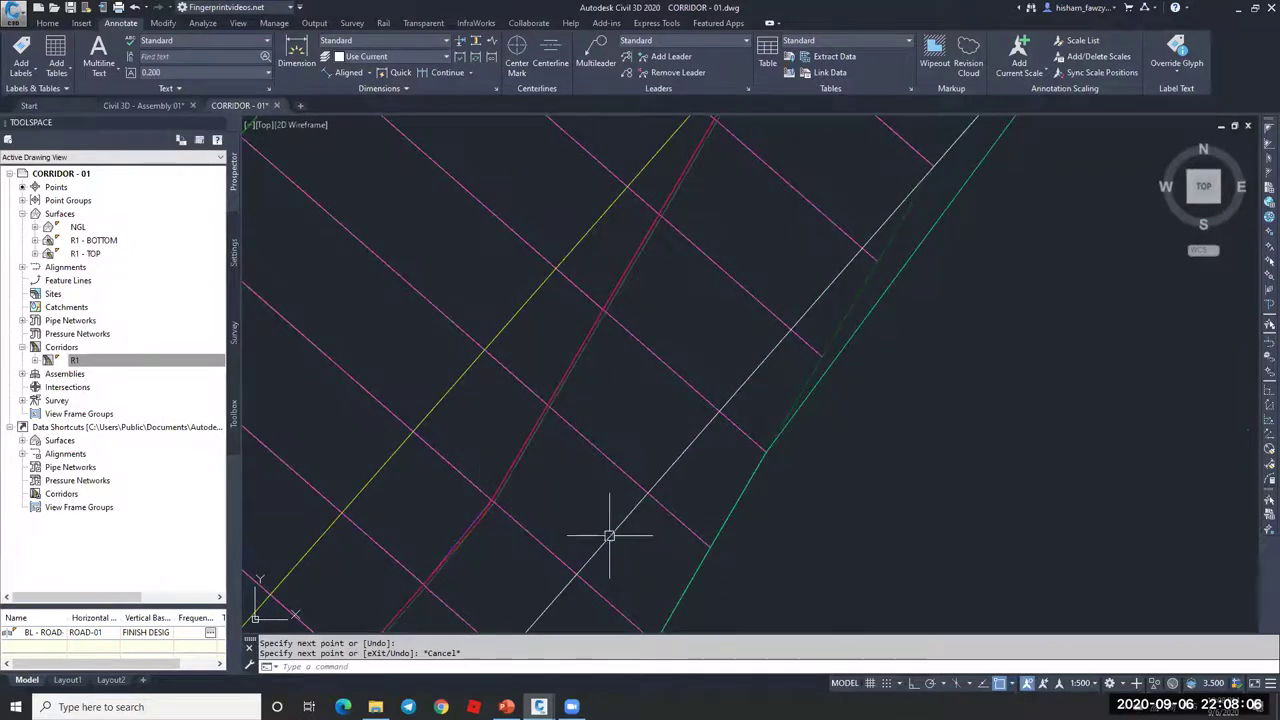
pyautogui.scroll(-5, 551, 270)
pyautogui.write('e')
pyautogui.press('Return')
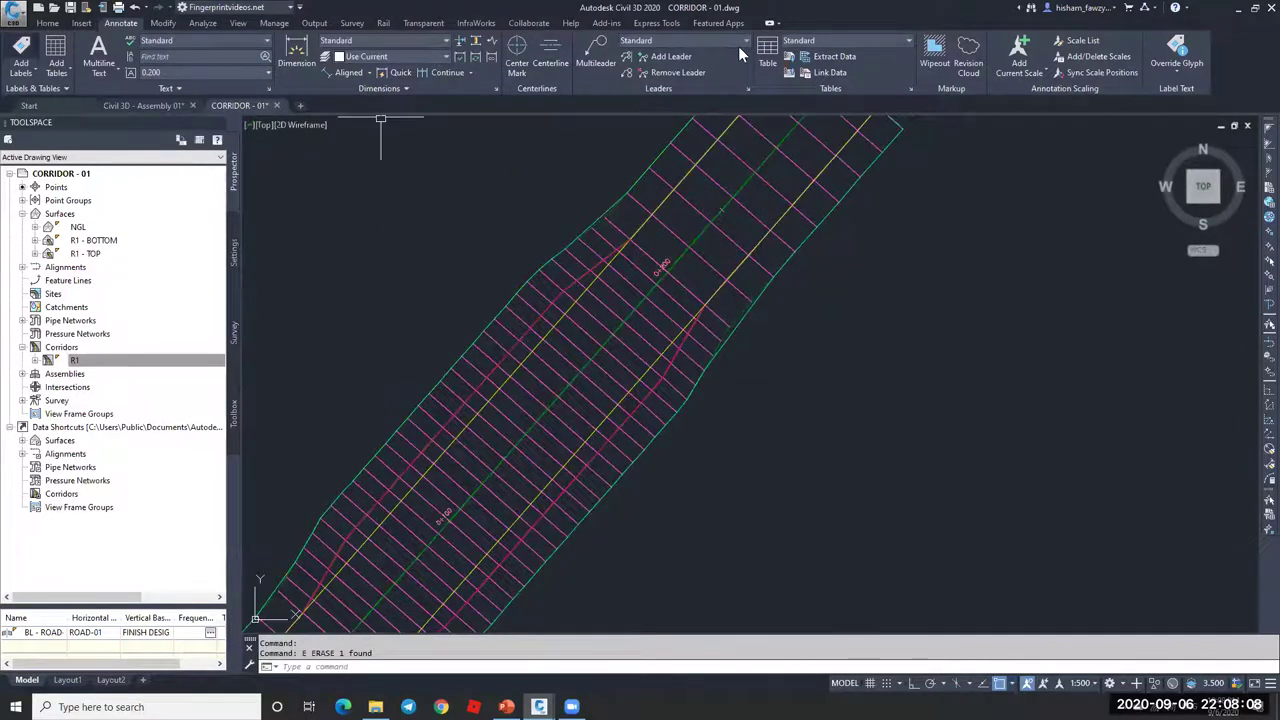
# - Switch to the S-L.O.W layer so its cyan lines show along the corridor
pyautogui.click(845, 41)
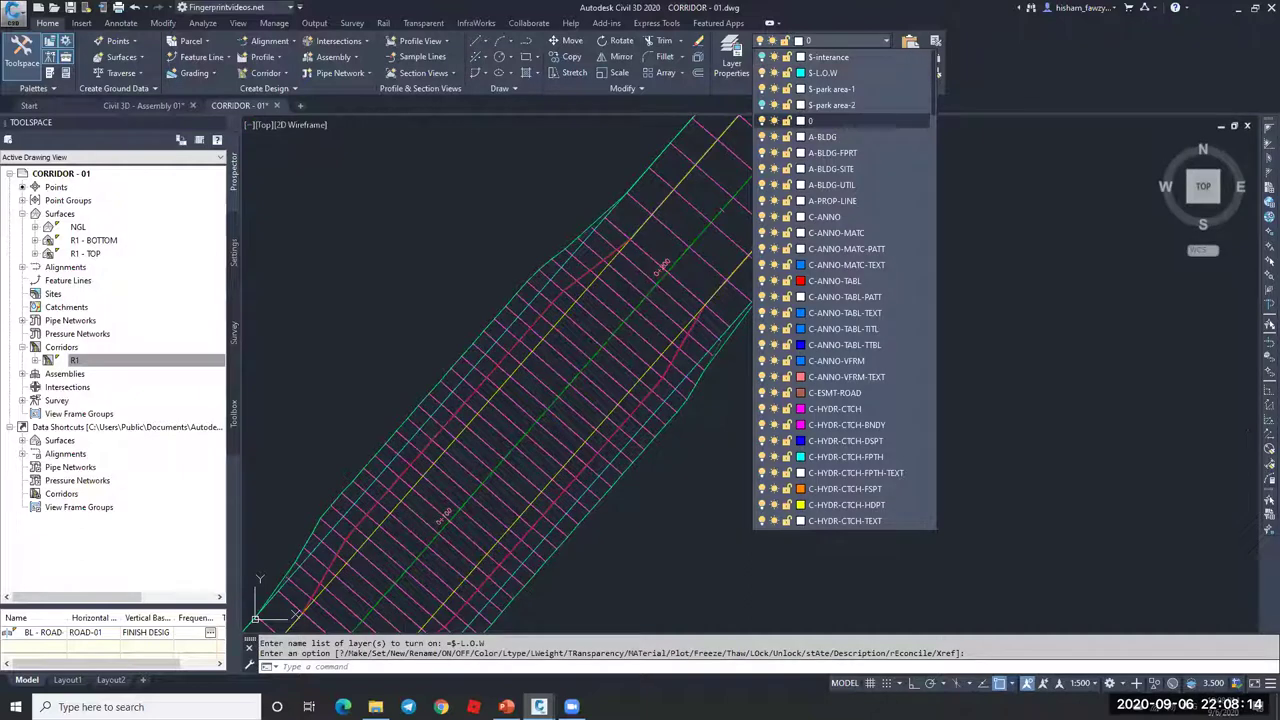
pyautogui.click(499, 229)
pyautogui.press('Escape')
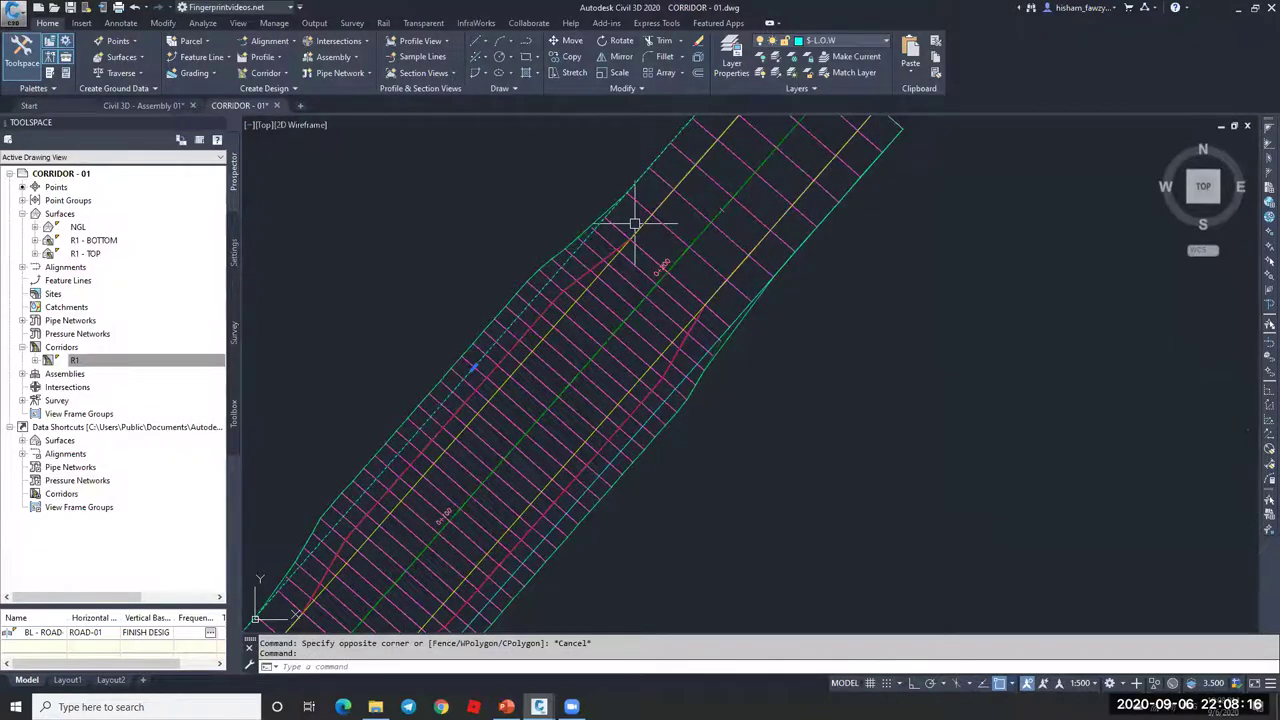
pyautogui.scroll(-3, 634, 224)
pyautogui.scroll(4, 500, 250)
pyautogui.press('Escape')
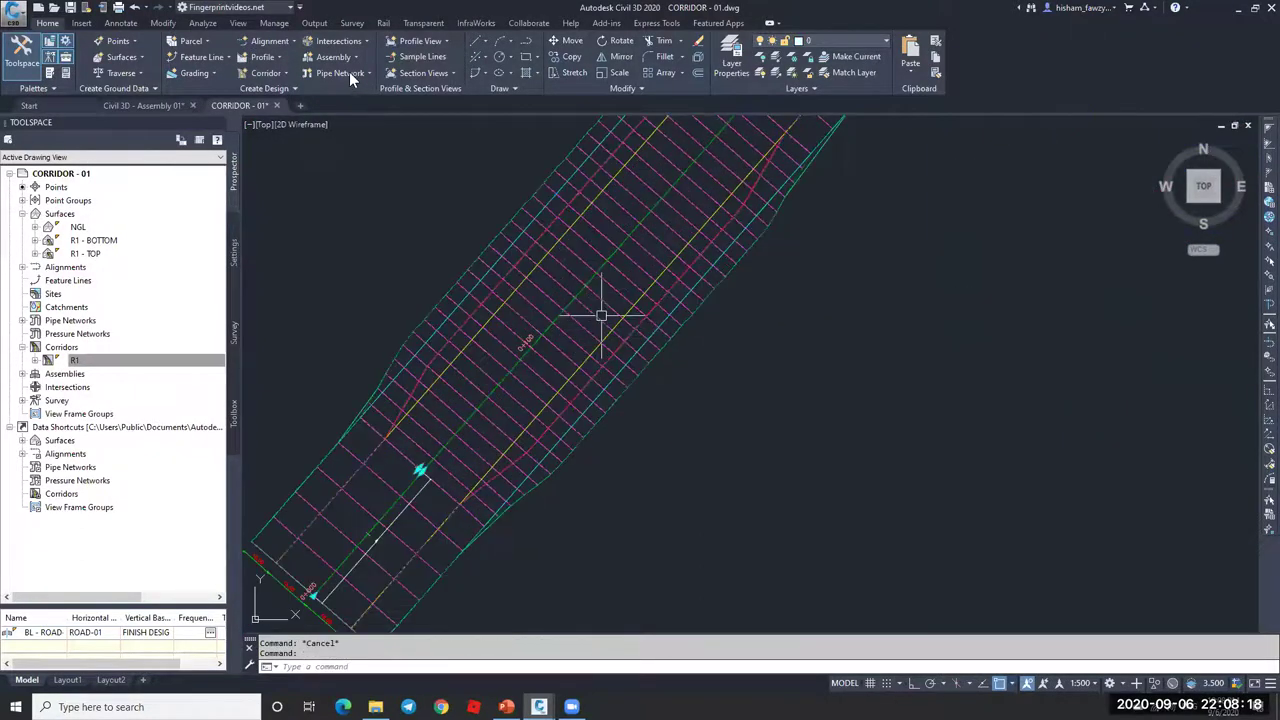
pyautogui.click(519, 215)
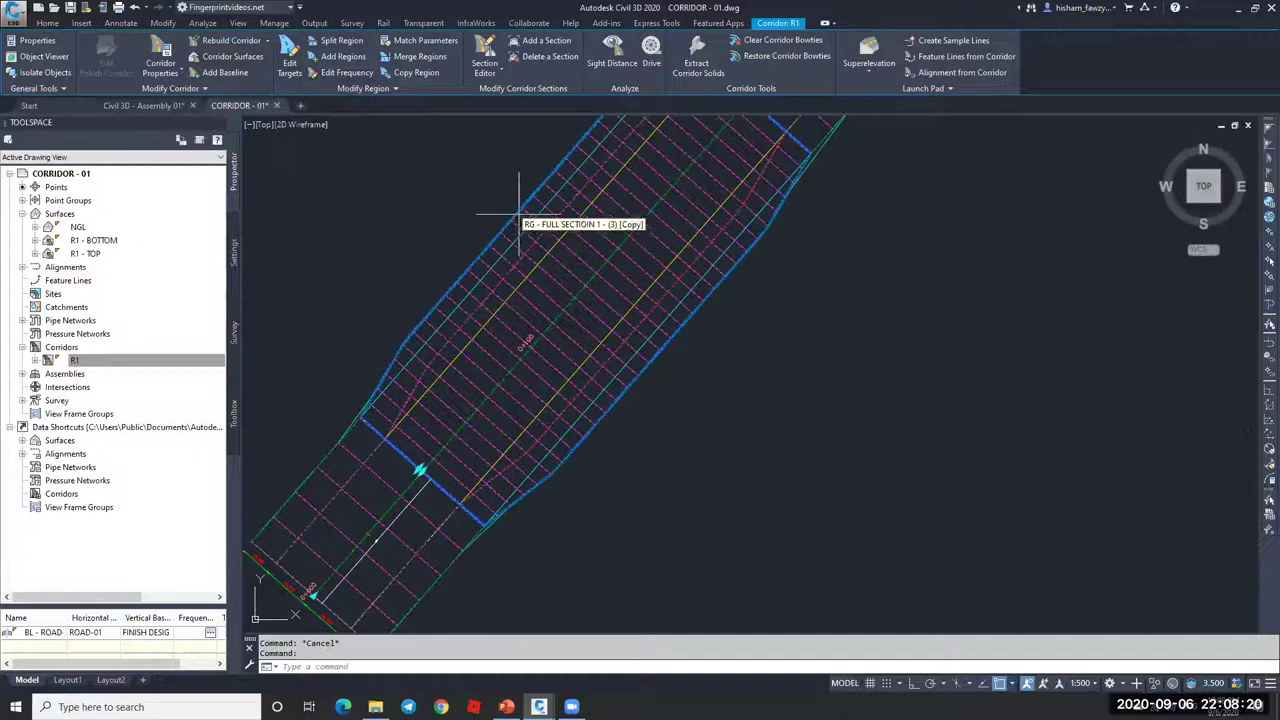
pyautogui.click(588, 274)
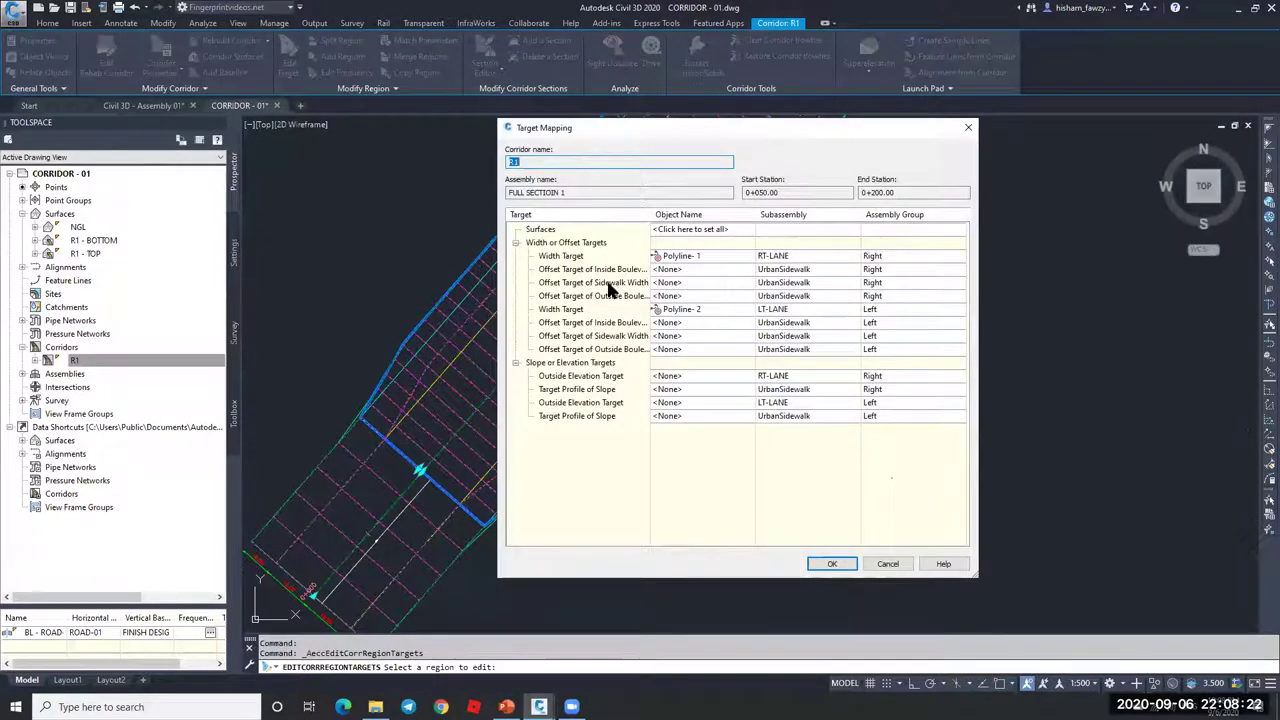
pyautogui.click(585, 284)
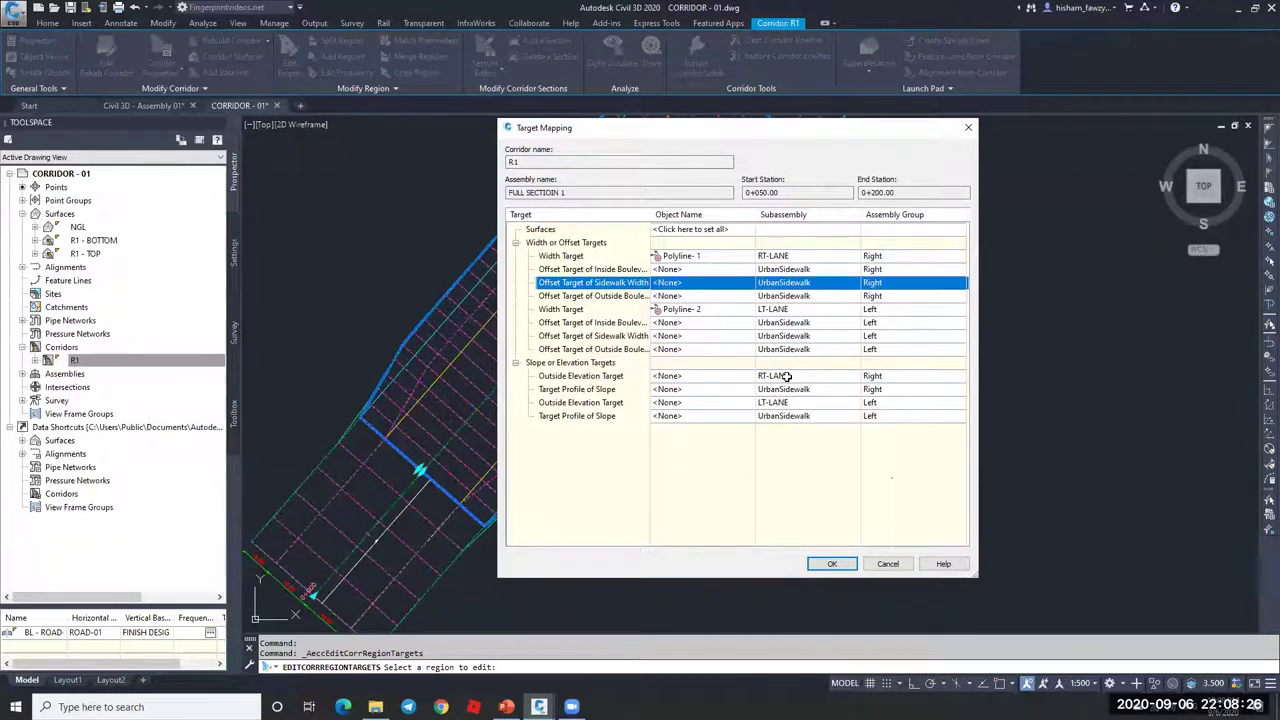
pyautogui.click(887, 564)
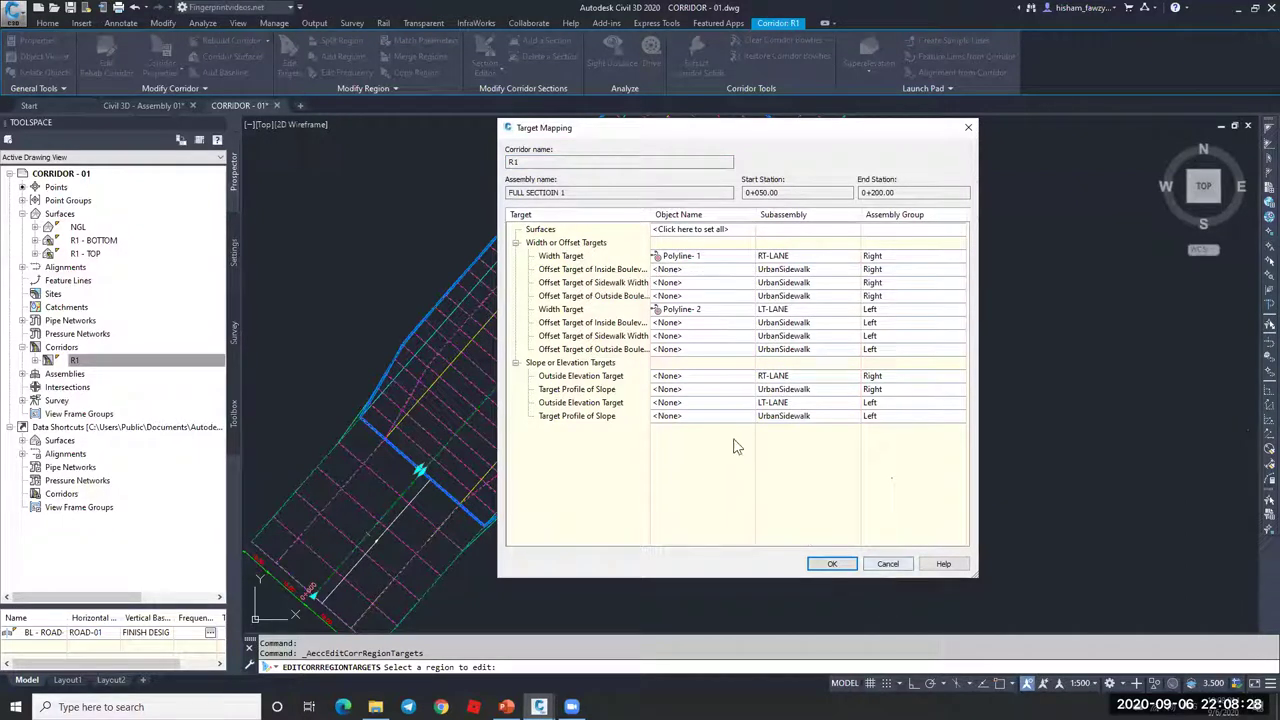
pyautogui.press('Escape')
pyautogui.scroll(-3, 797, 335)
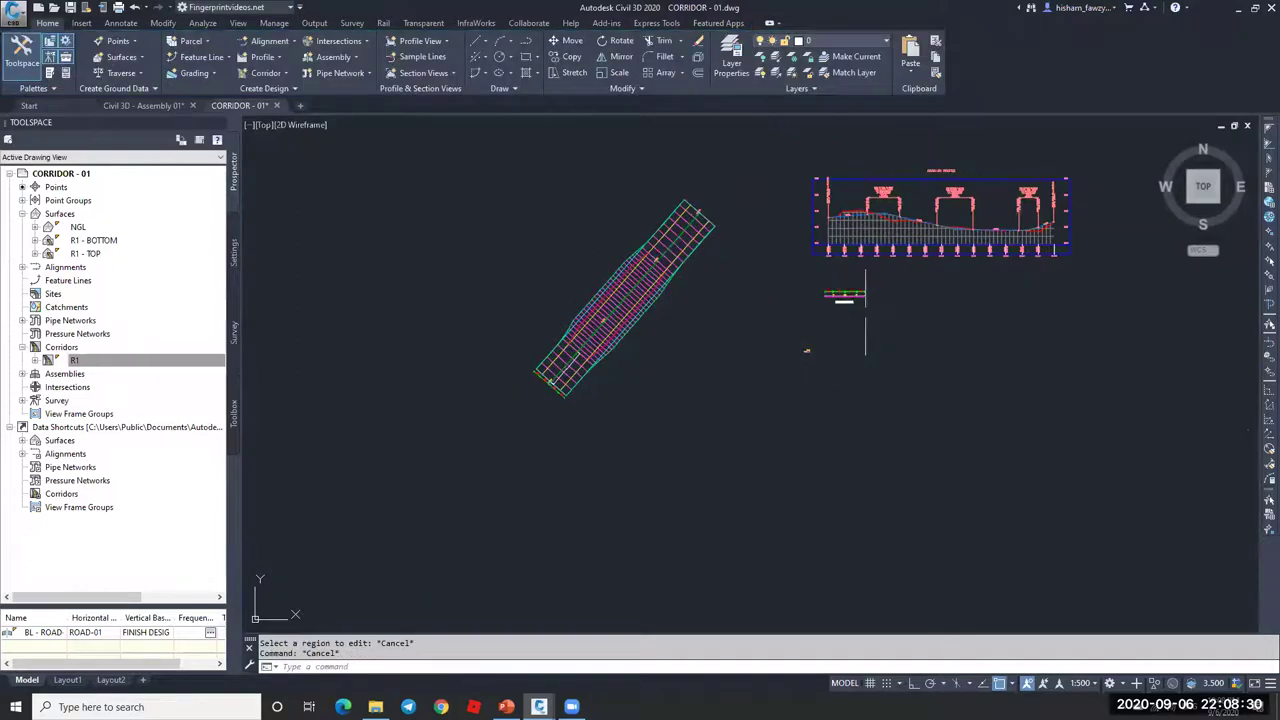
# - Rename the right UrbanSidewalk subassembly of FULL SECTION 1 to SD-RT
pyautogui.scroll(8, 797, 335)
pyautogui.scroll(-3, 777, 322)
pyautogui.scroll(6, 870, 214)
pyautogui.scroll(2, 870, 214)
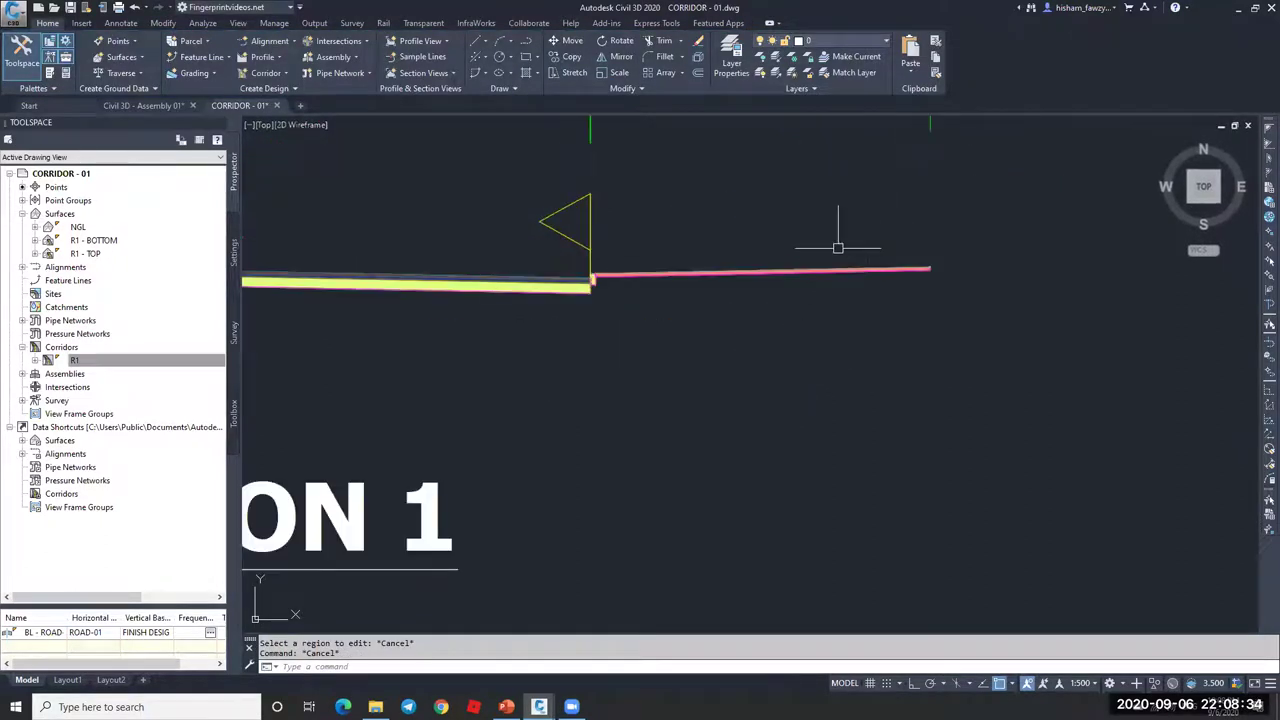
pyautogui.doubleClick(793, 270)
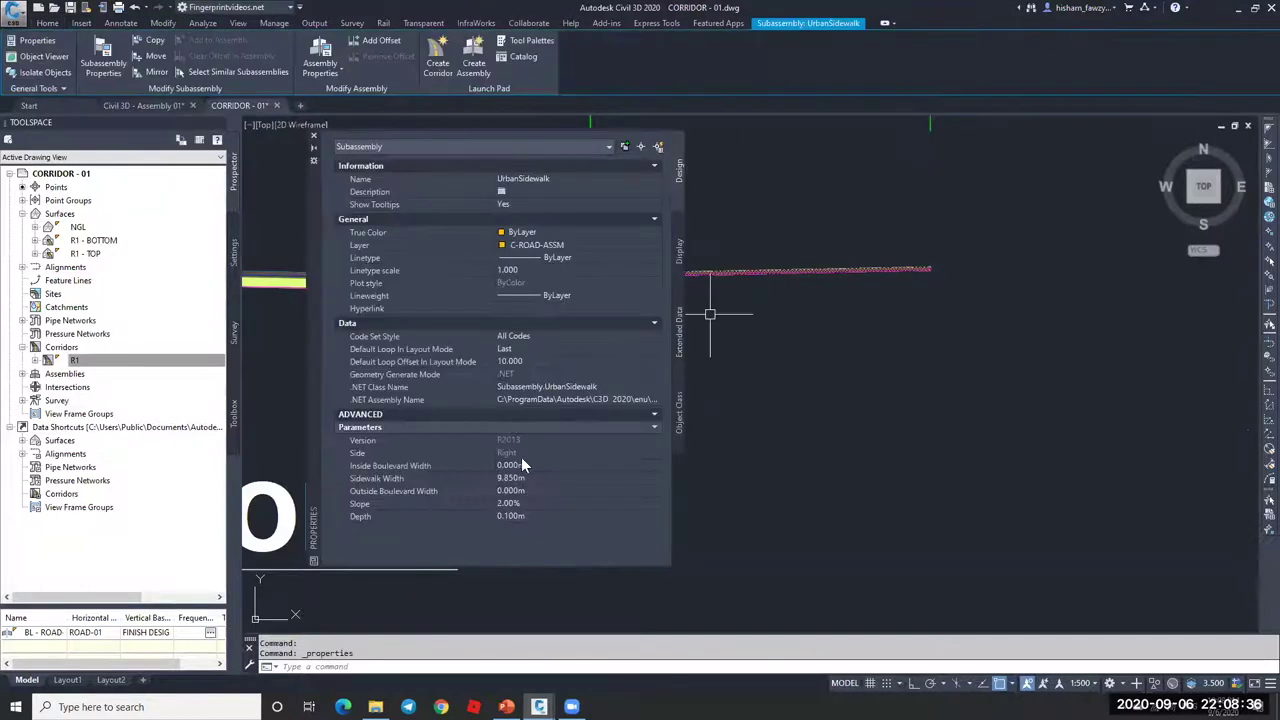
pyautogui.click(558, 178)
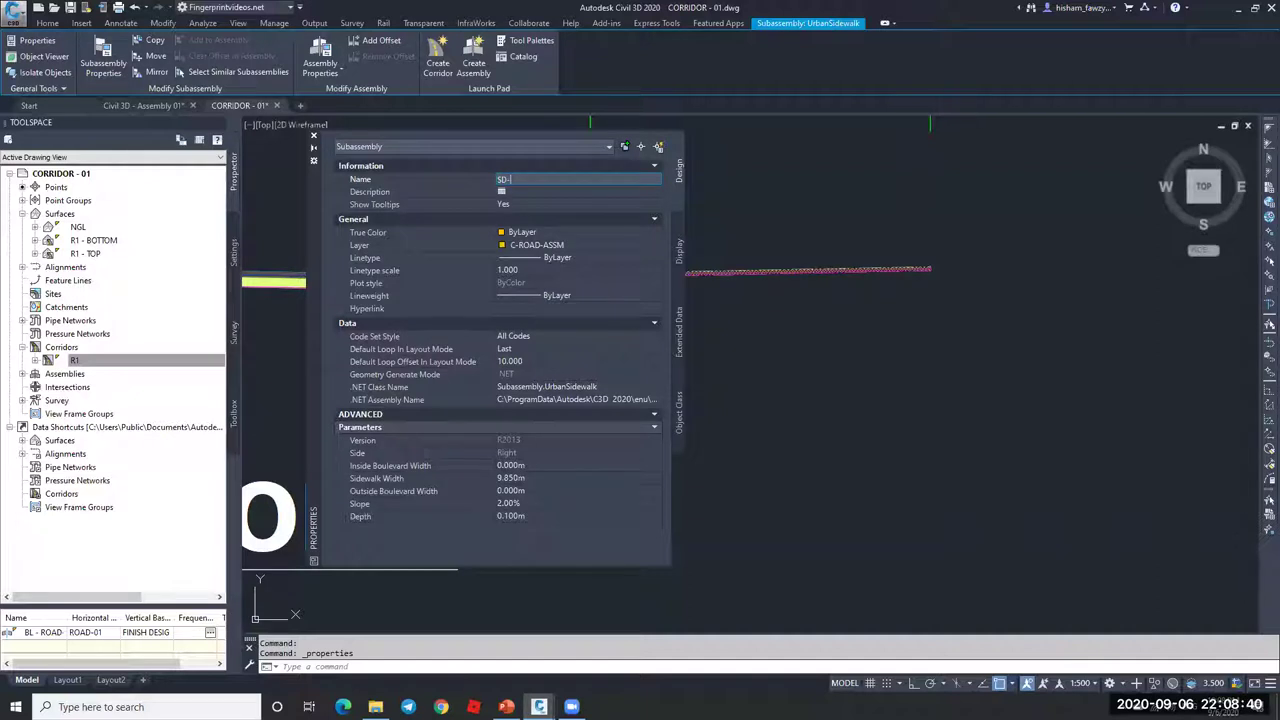
pyautogui.press('Return')
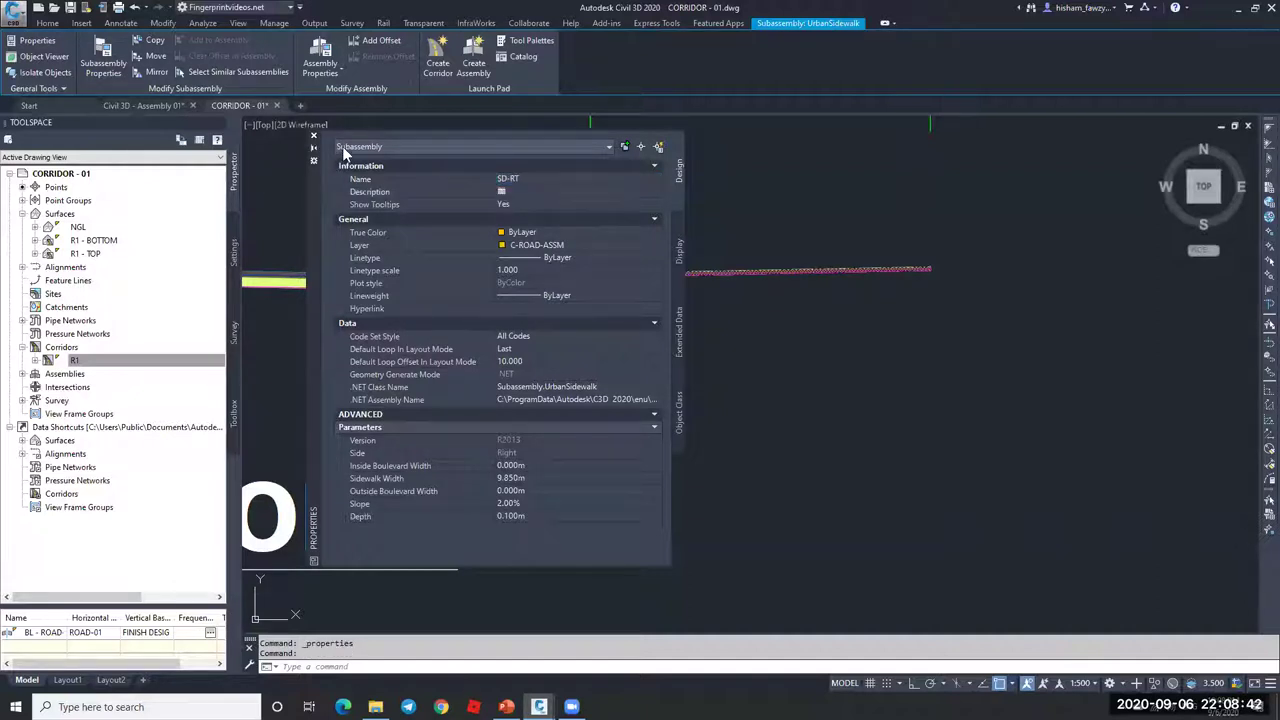
pyautogui.click(313, 135)
# - Rename the left UrbanSidewalk subassembly to SD-LT, correcting an accidental SD-RT entry
pyautogui.scroll(-3, 747, 302)
pyautogui.doubleClick(660, 318)
pyautogui.click(556, 179)
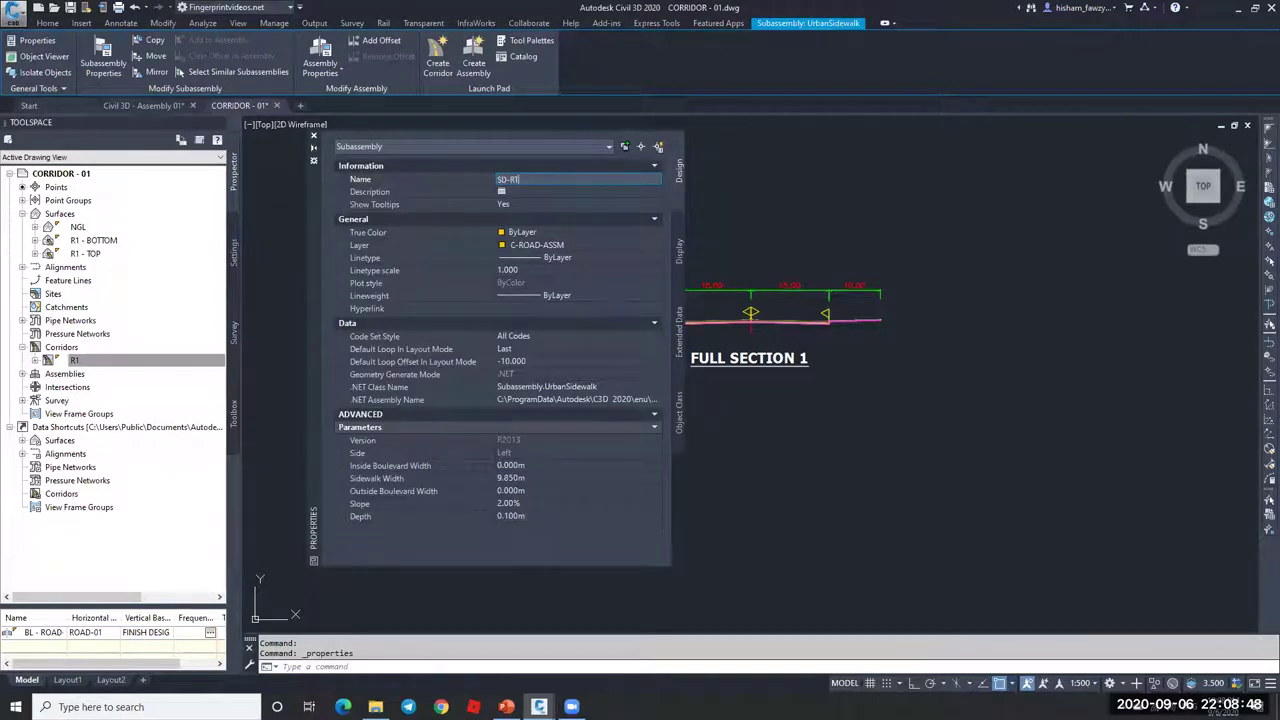
pyautogui.write('SD-RT')
pyautogui.press('Return')
pyautogui.click(520, 179)
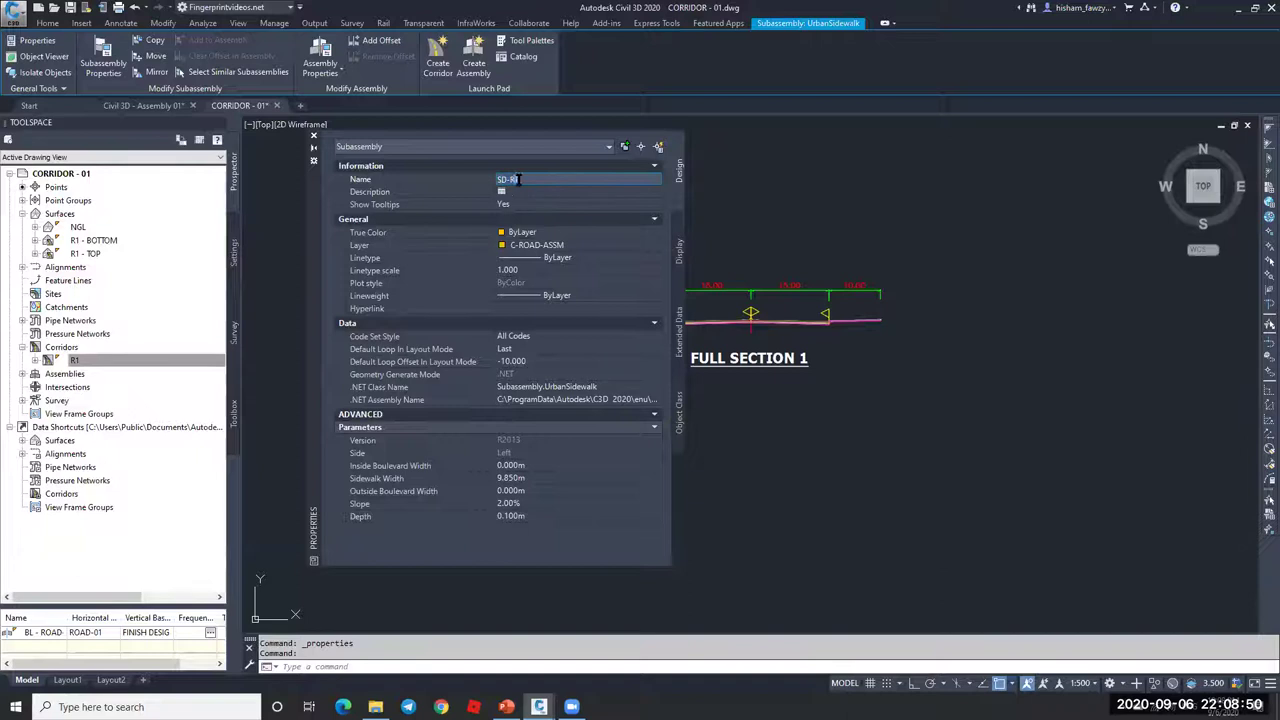
pyautogui.write('SD-LT')
pyautogui.press('Return')
pyautogui.click(314, 138)
pyautogui.scroll(-5, 857, 251)
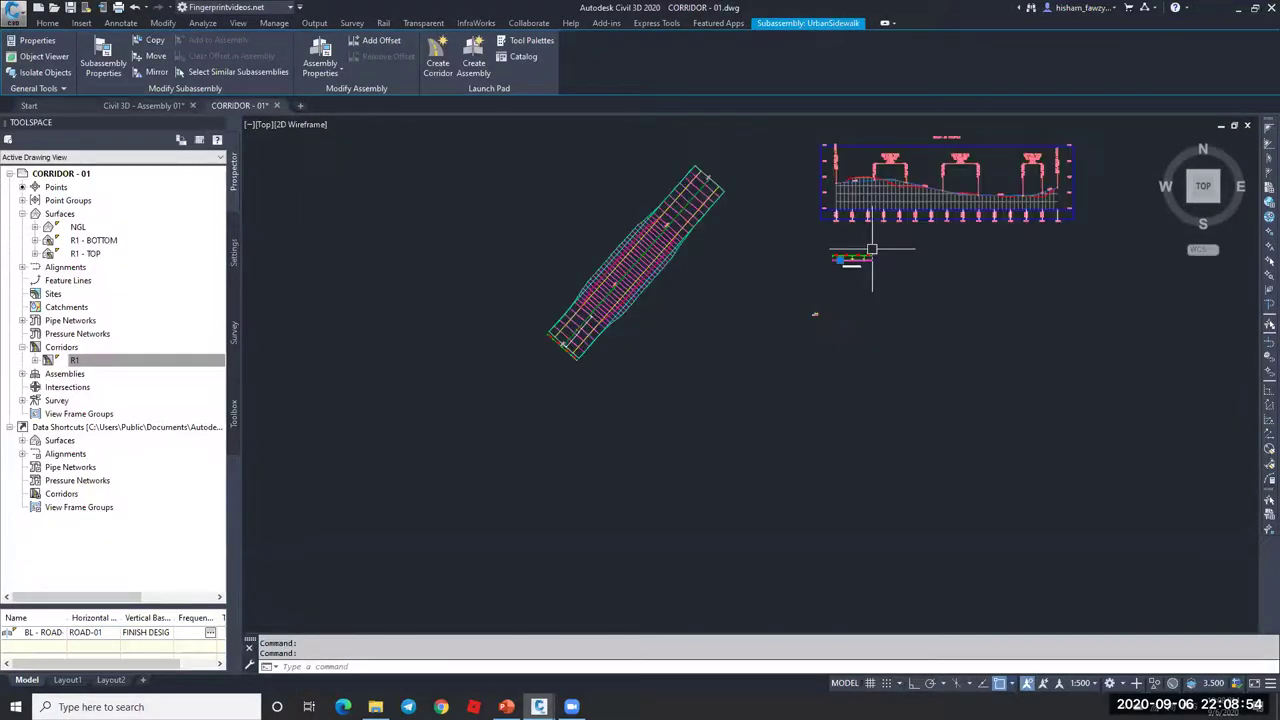
pyautogui.press('Escape')
pyautogui.scroll(4, 868, 279)
pyautogui.scroll(6, 868, 279)
# - Select corridor R1 and pick its middle region to edit its target mapping
pyautogui.click(869, 289)
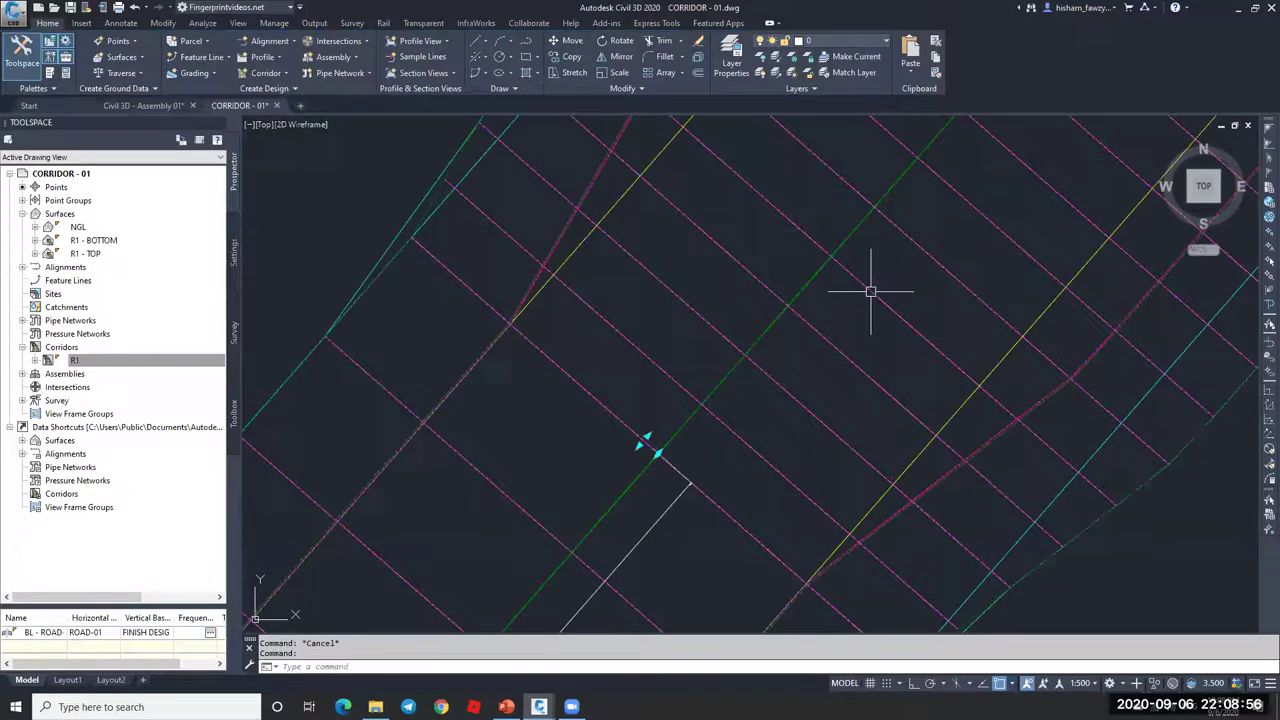
pyautogui.click(290, 58)
pyautogui.scroll(-5, 728, 300)
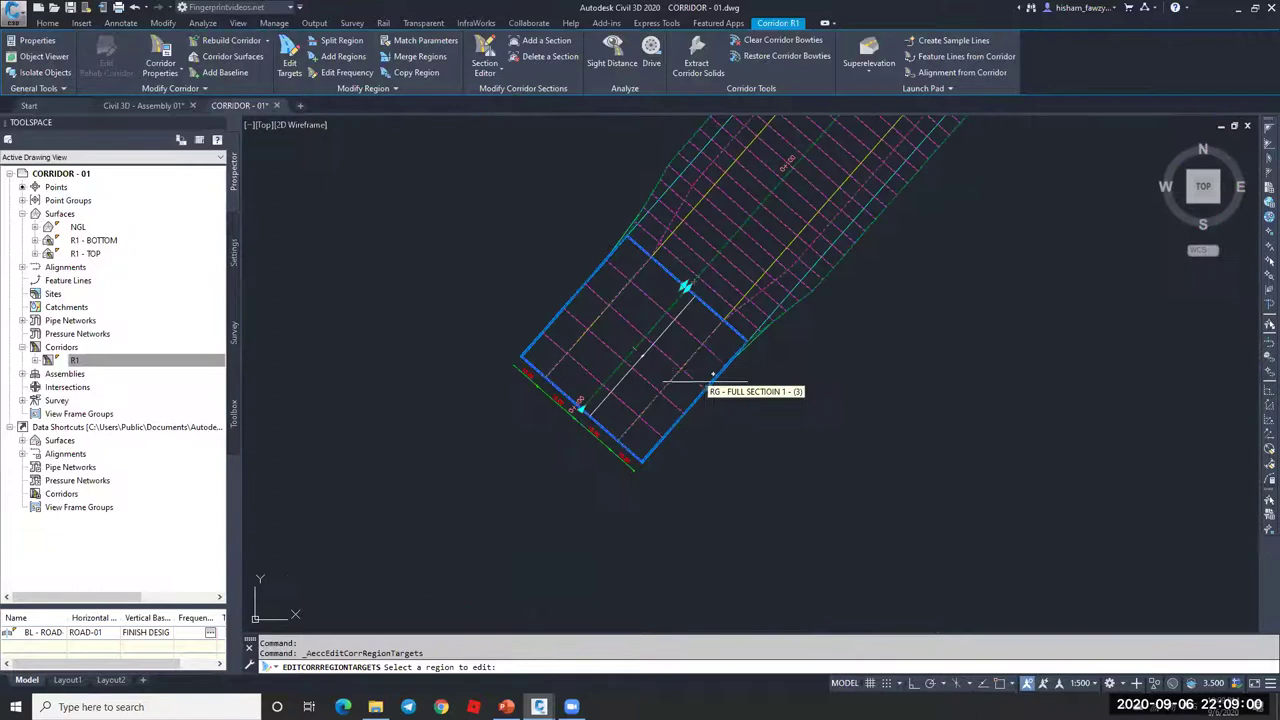
pyautogui.scroll(-2, 760, 320)
pyautogui.scroll(1, 810, 266)
pyautogui.click(790, 270)
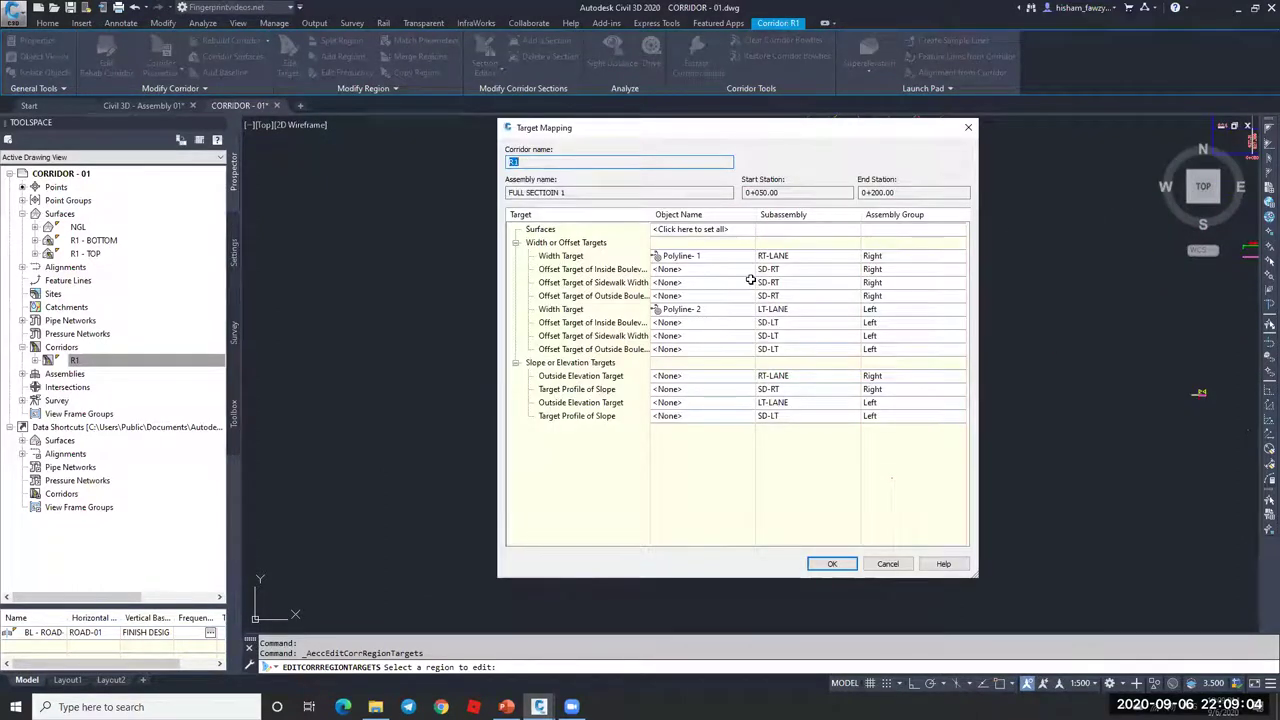
pyautogui.click(738, 272)
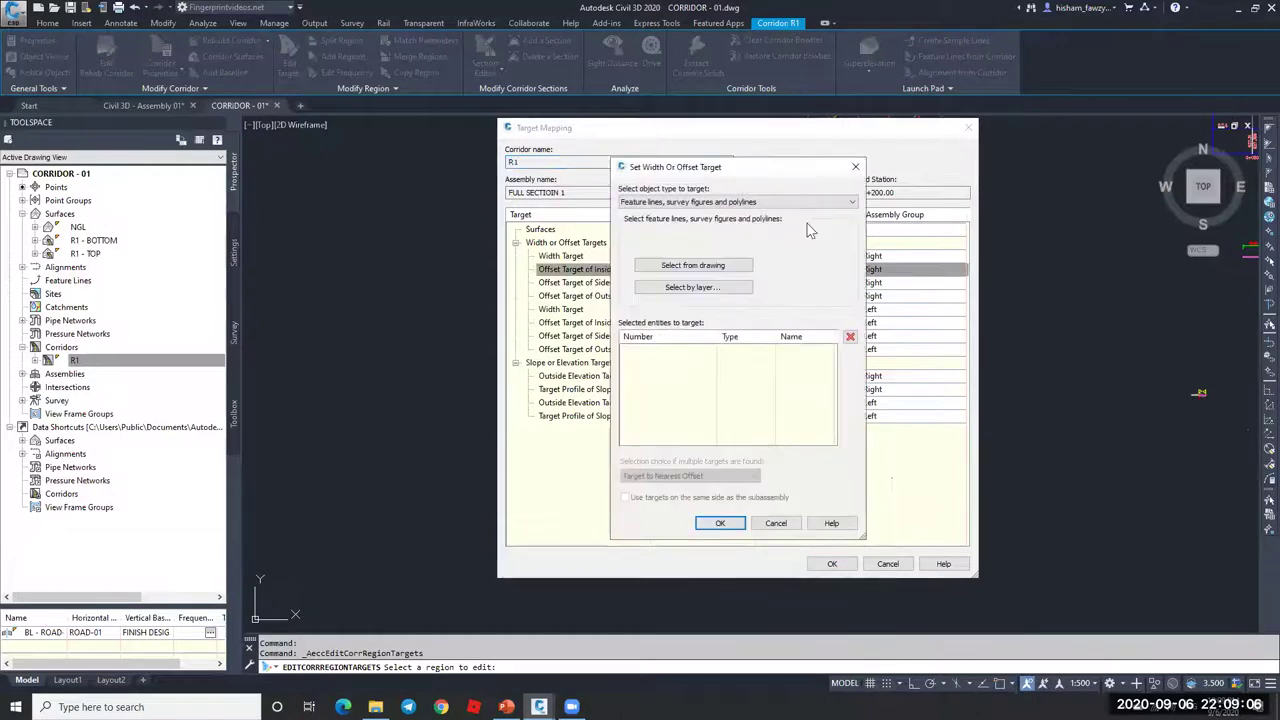
pyautogui.press('Escape')
pyautogui.click(706, 284)
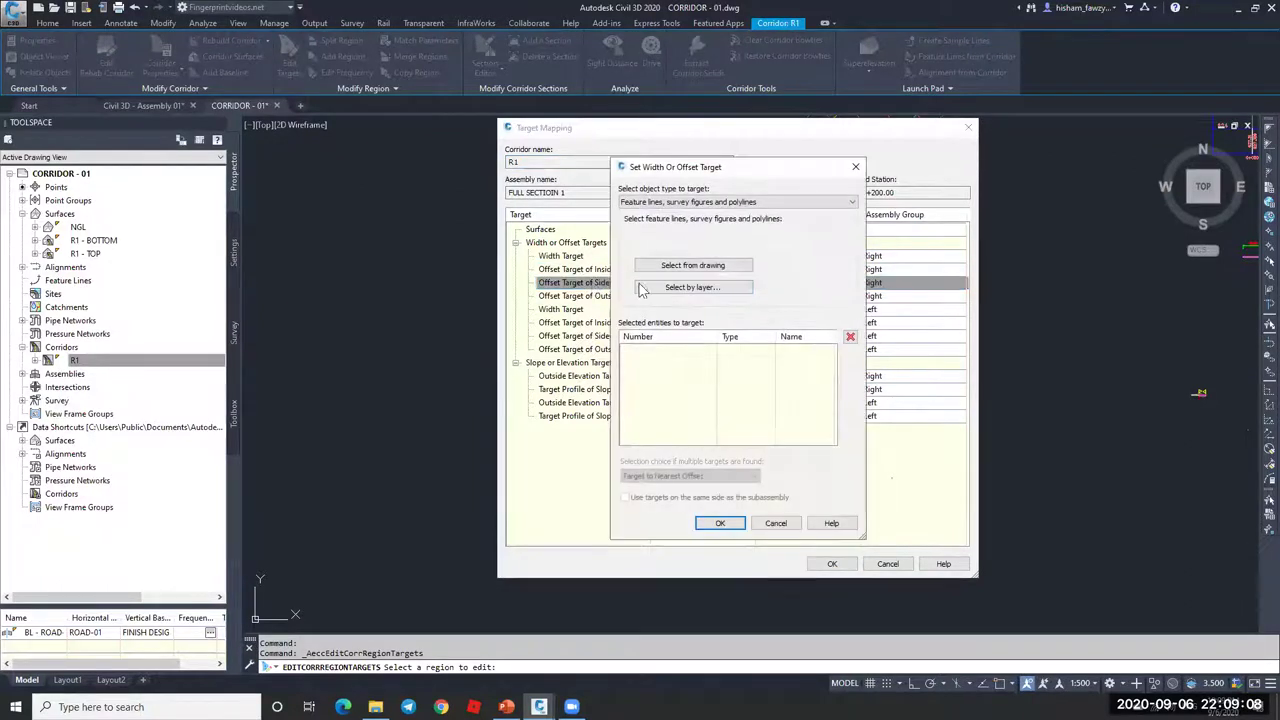
pyautogui.press('Escape')
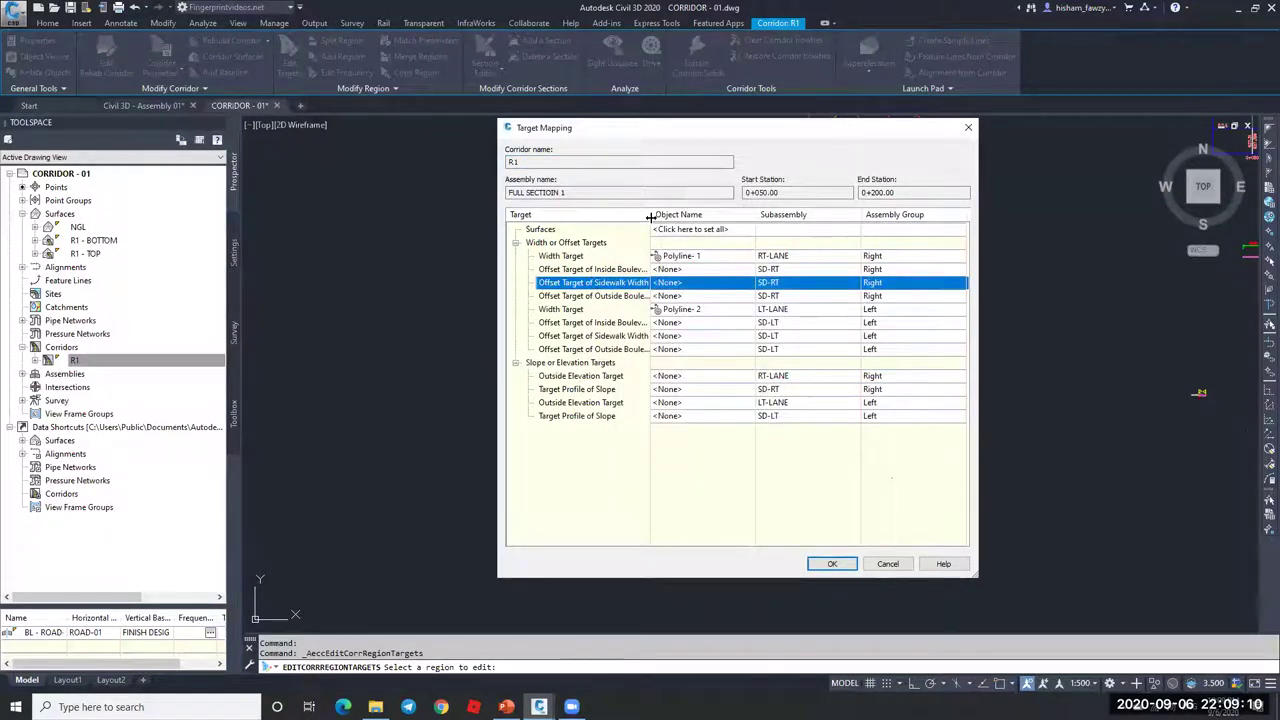
pyautogui.moveTo(650, 215); pyautogui.dragTo(695, 215)
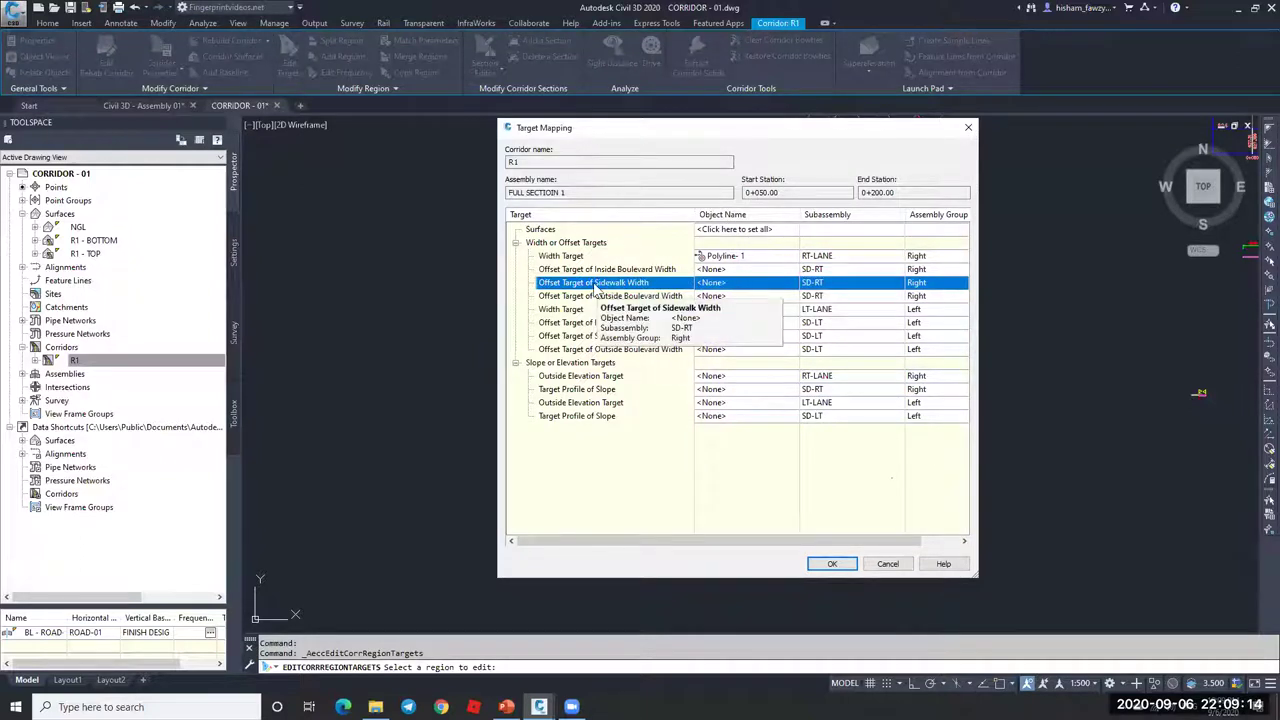
# - Set the right Sidewalk Width offset target to Polyline-3 from the drawing
pyautogui.click(743, 283)
pyautogui.click(735, 202)
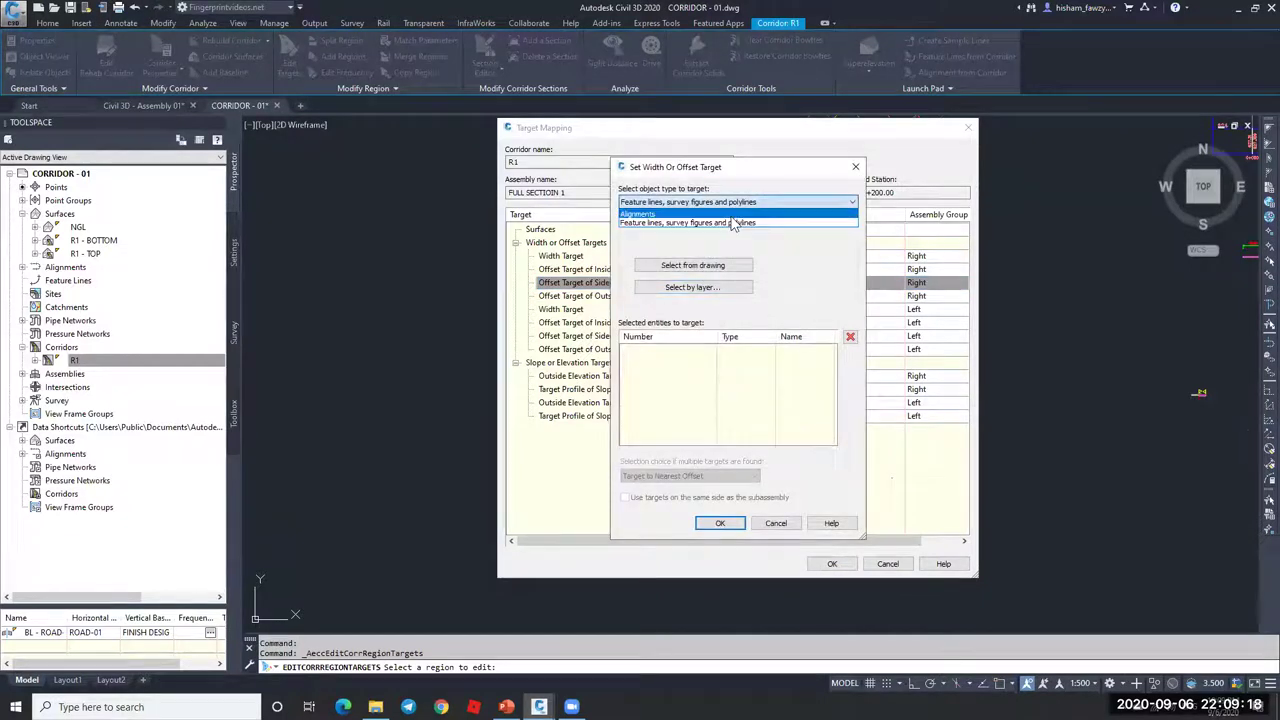
pyautogui.click(722, 264)
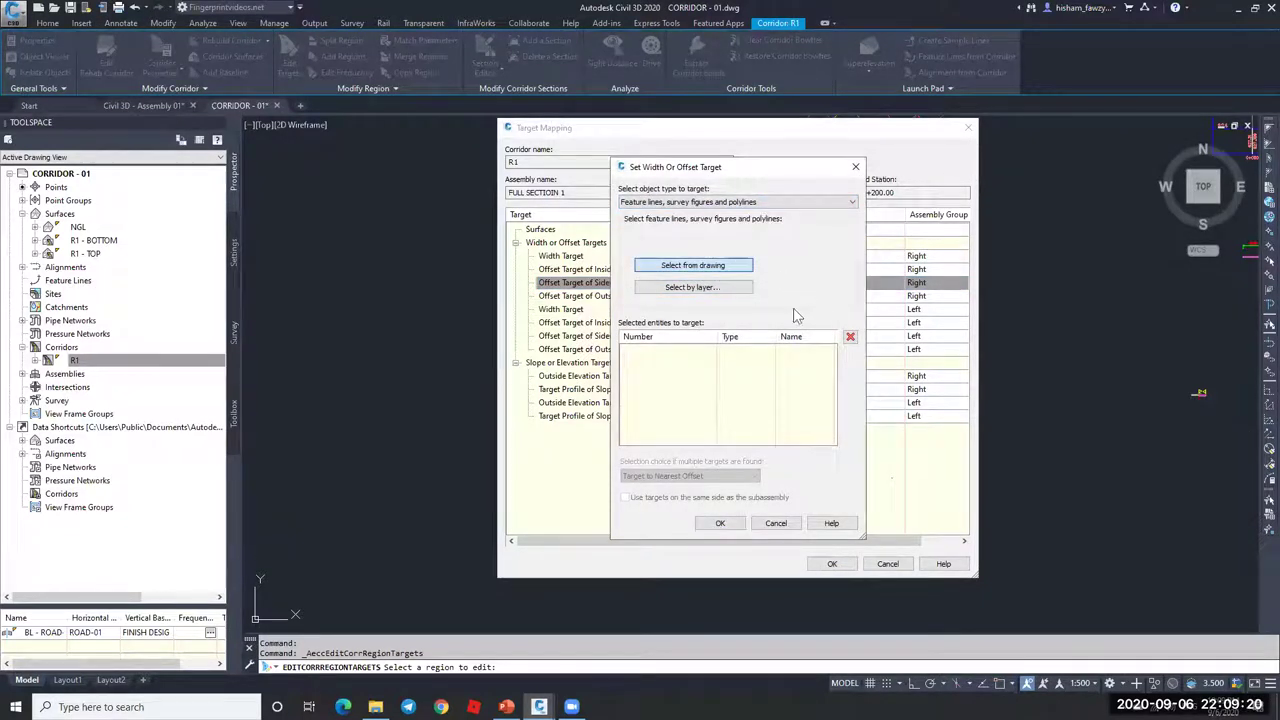
pyautogui.press('Return')
pyautogui.scroll(5, 740, 320)
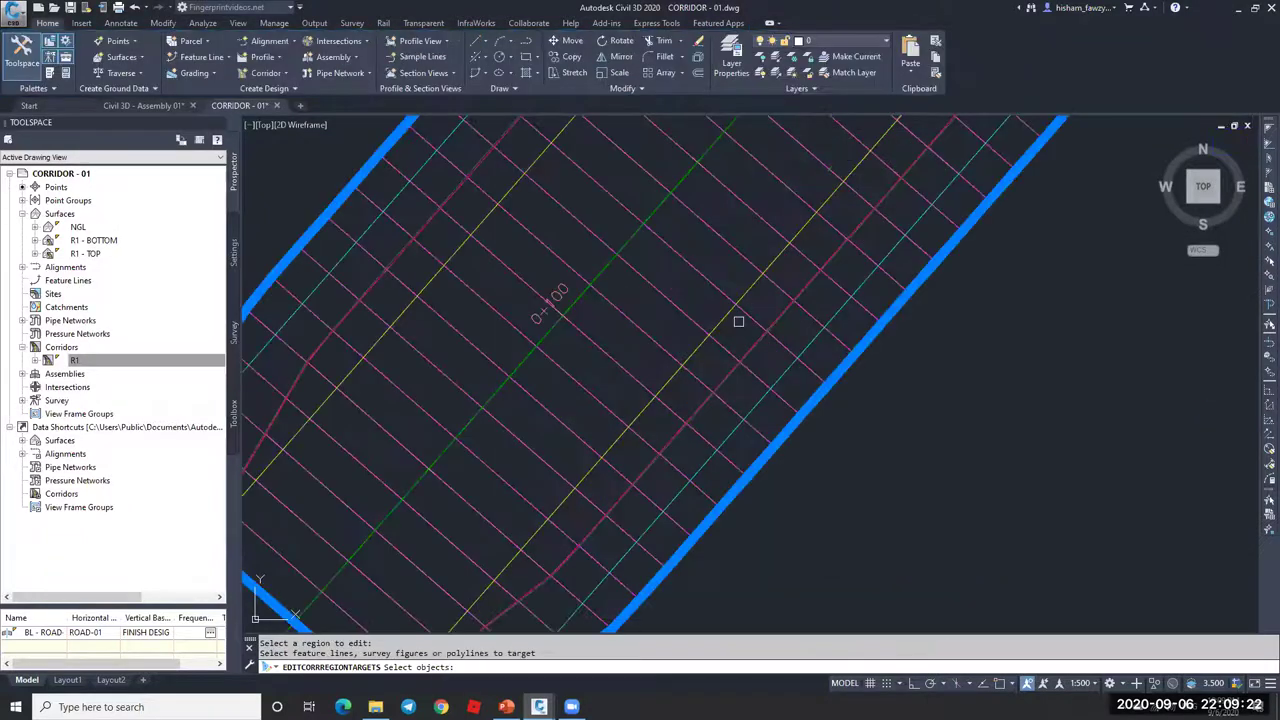
pyautogui.click(856, 355)
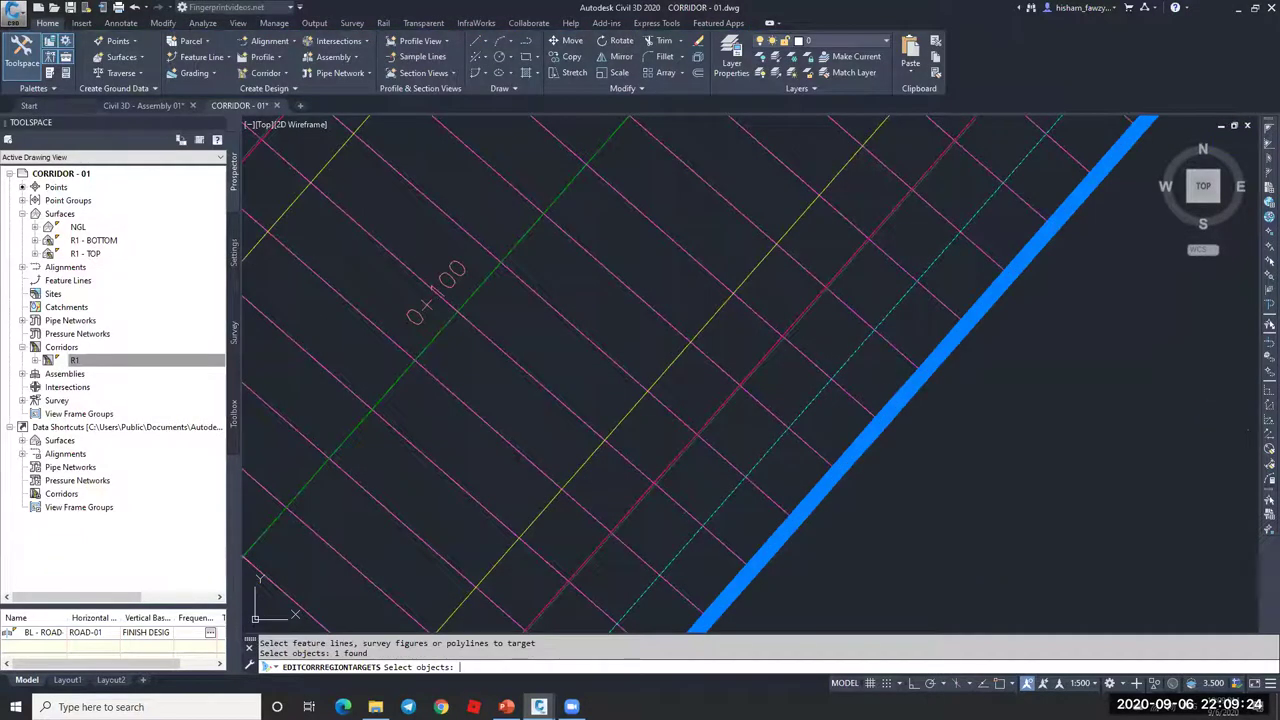
pyautogui.press('Return')
pyautogui.click(720, 524)
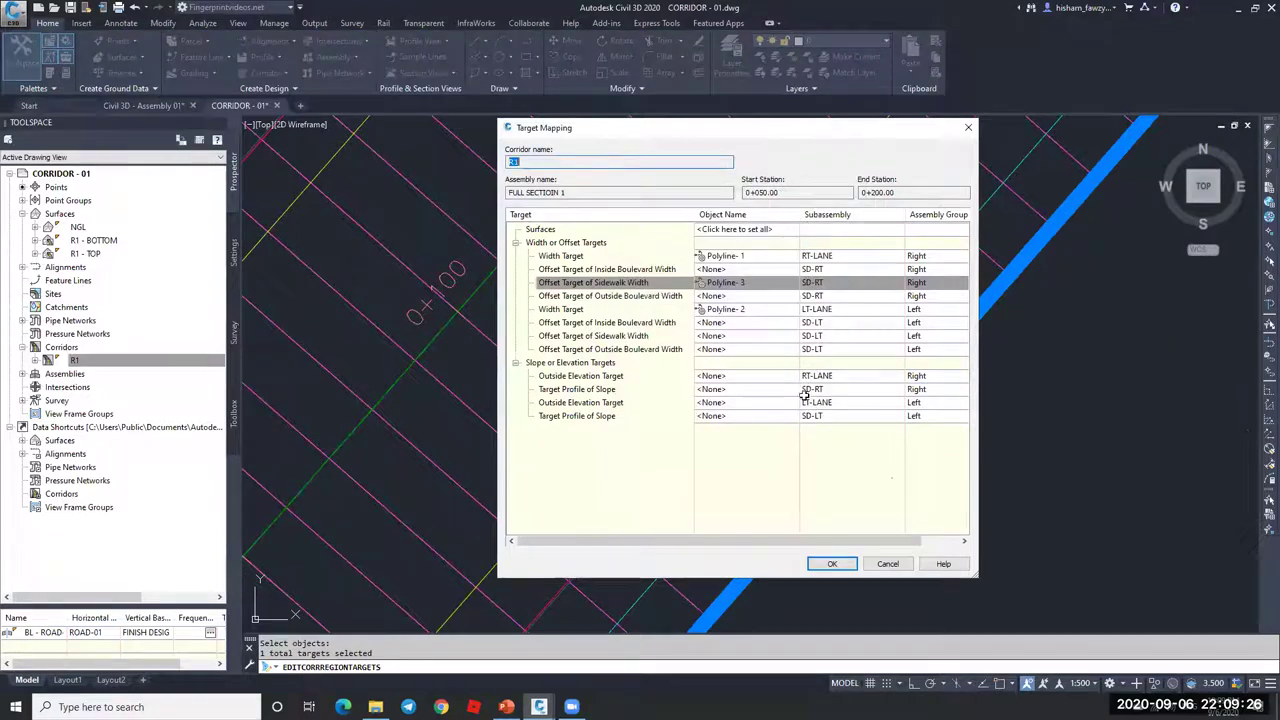
# - Set the left Sidewalk Width offset target to Polyline-4 and apply the mapping
pyautogui.click(773, 340)
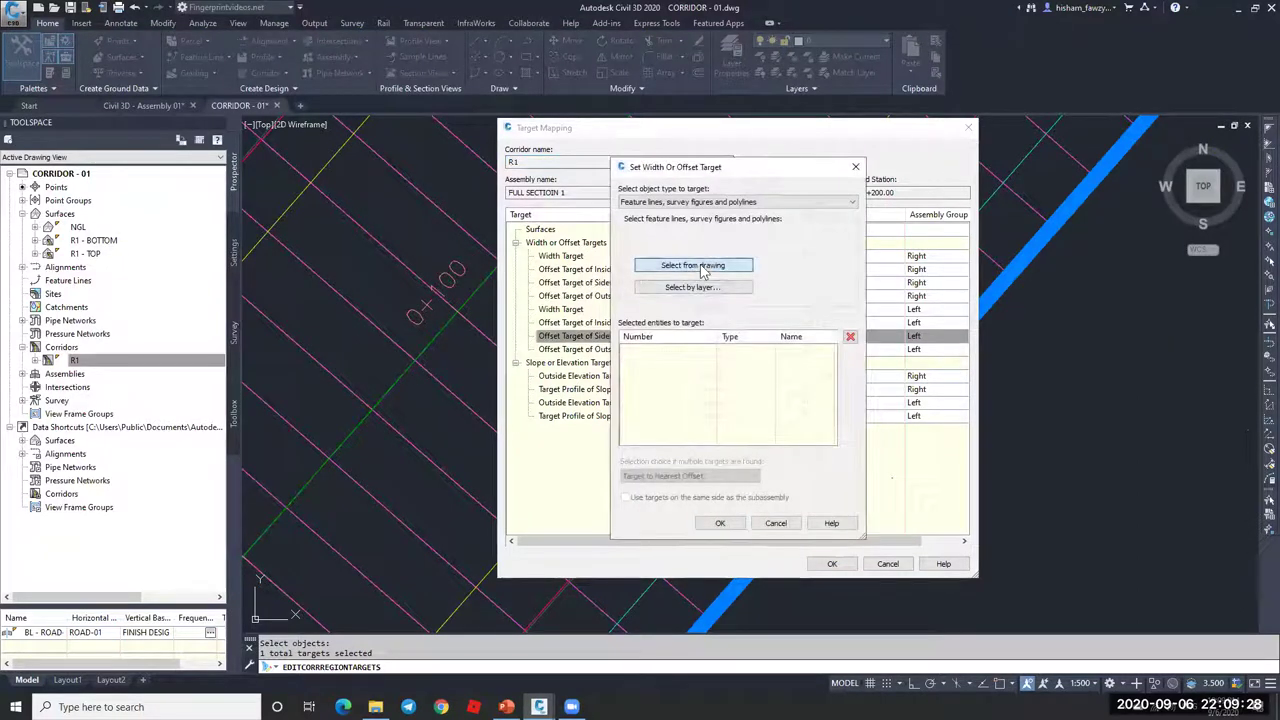
pyautogui.press('Return')
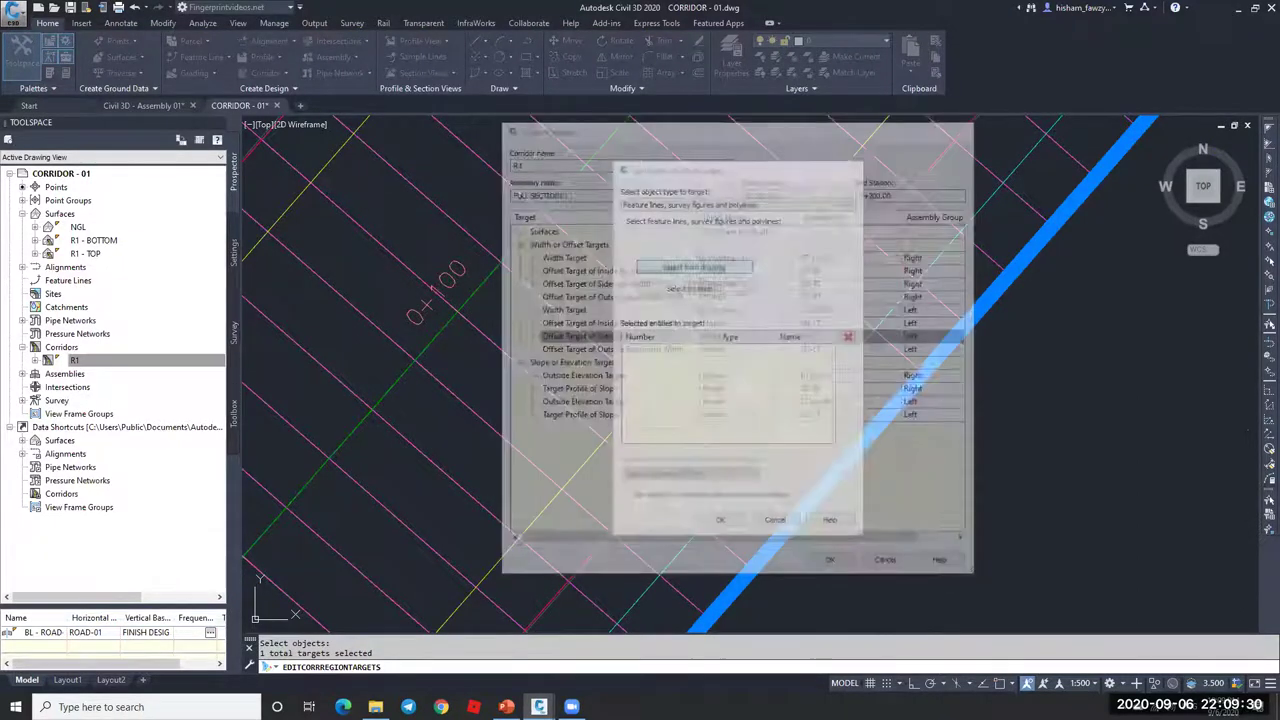
pyautogui.scroll(-3, 700, 380)
pyautogui.scroll(4, 697, 295)
pyautogui.click(729, 287)
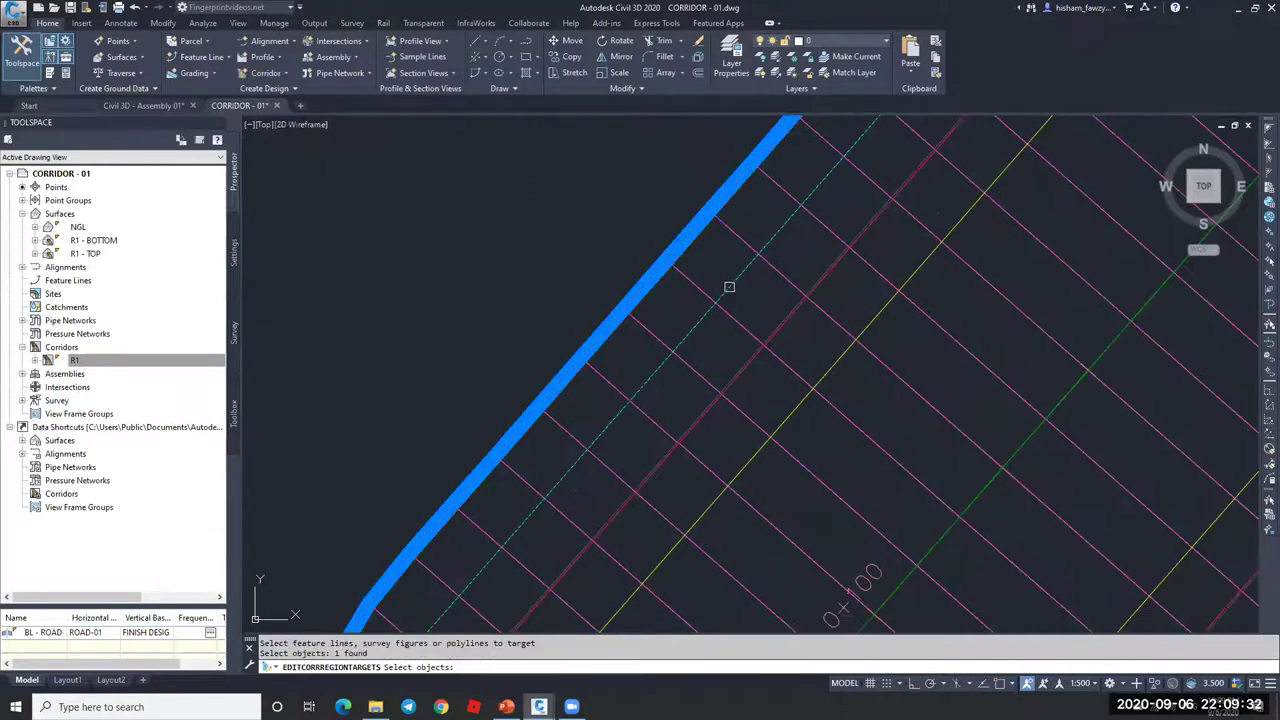
pyautogui.press('Return')
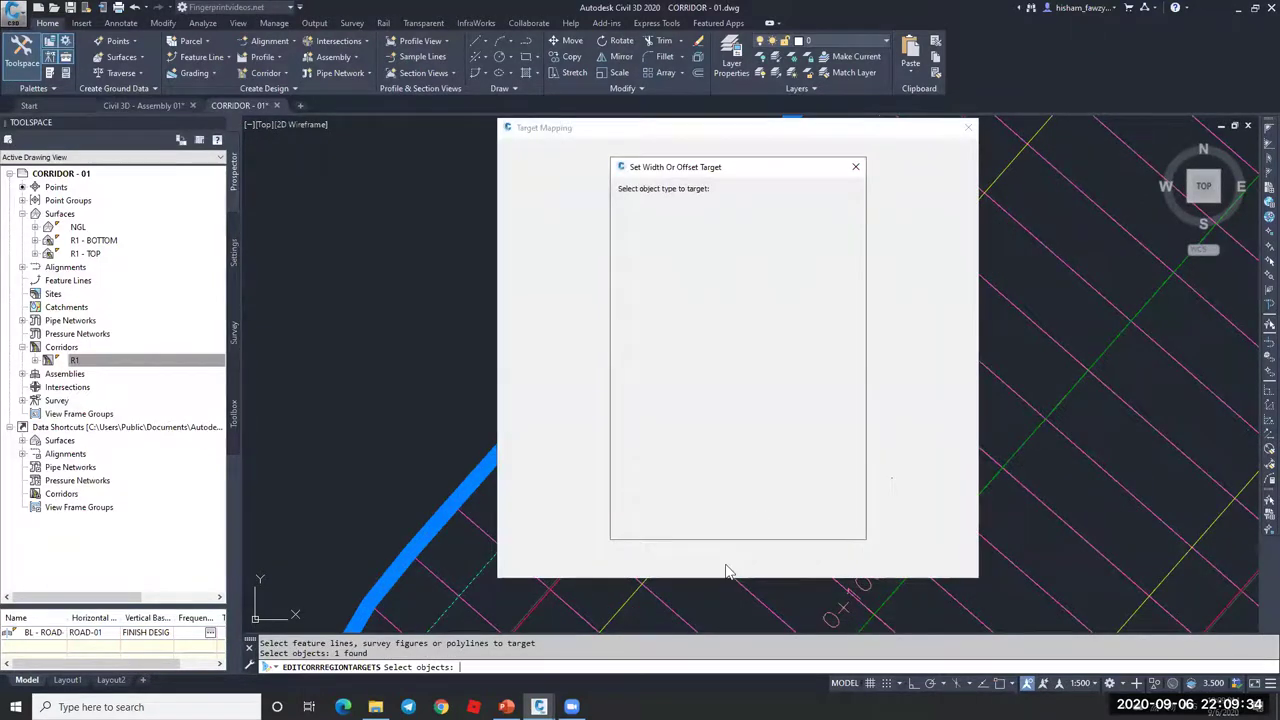
pyautogui.click(722, 523)
pyautogui.click(832, 563)
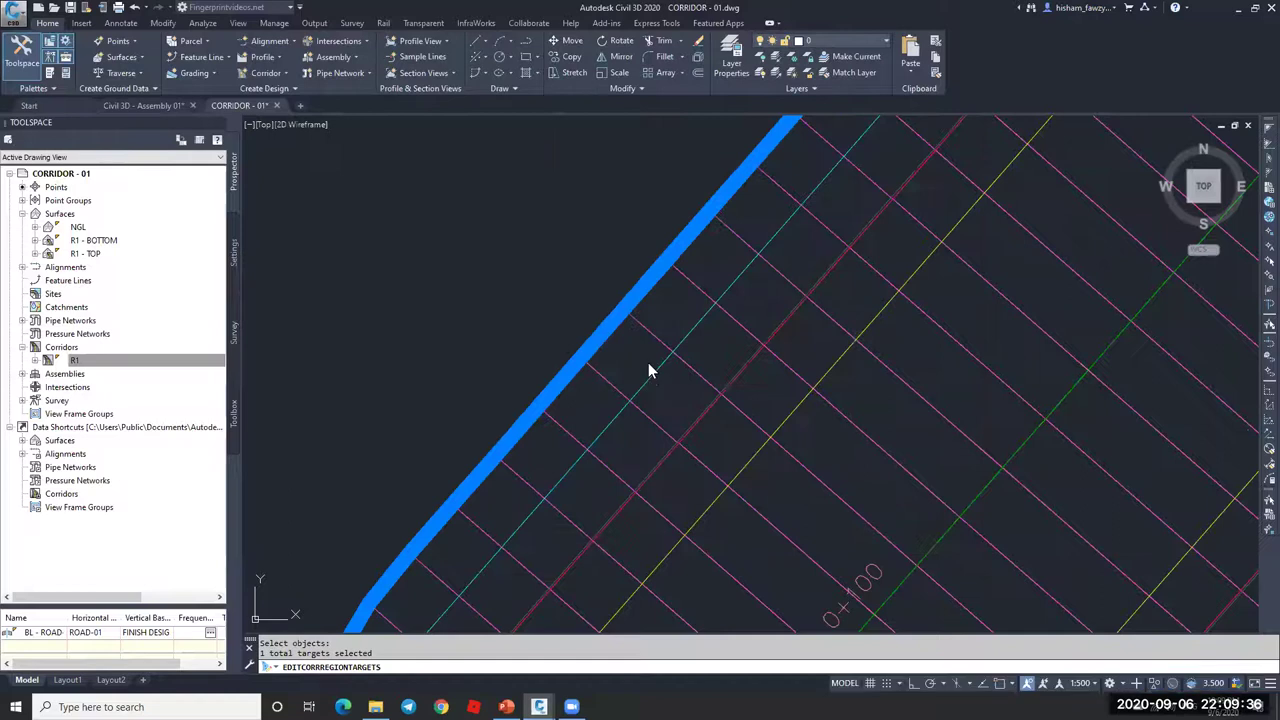
pyautogui.scroll(-5, 644, 345)
pyautogui.press('Escape')
pyautogui.press('Escape')
pyautogui.scroll(8, 663, 471)
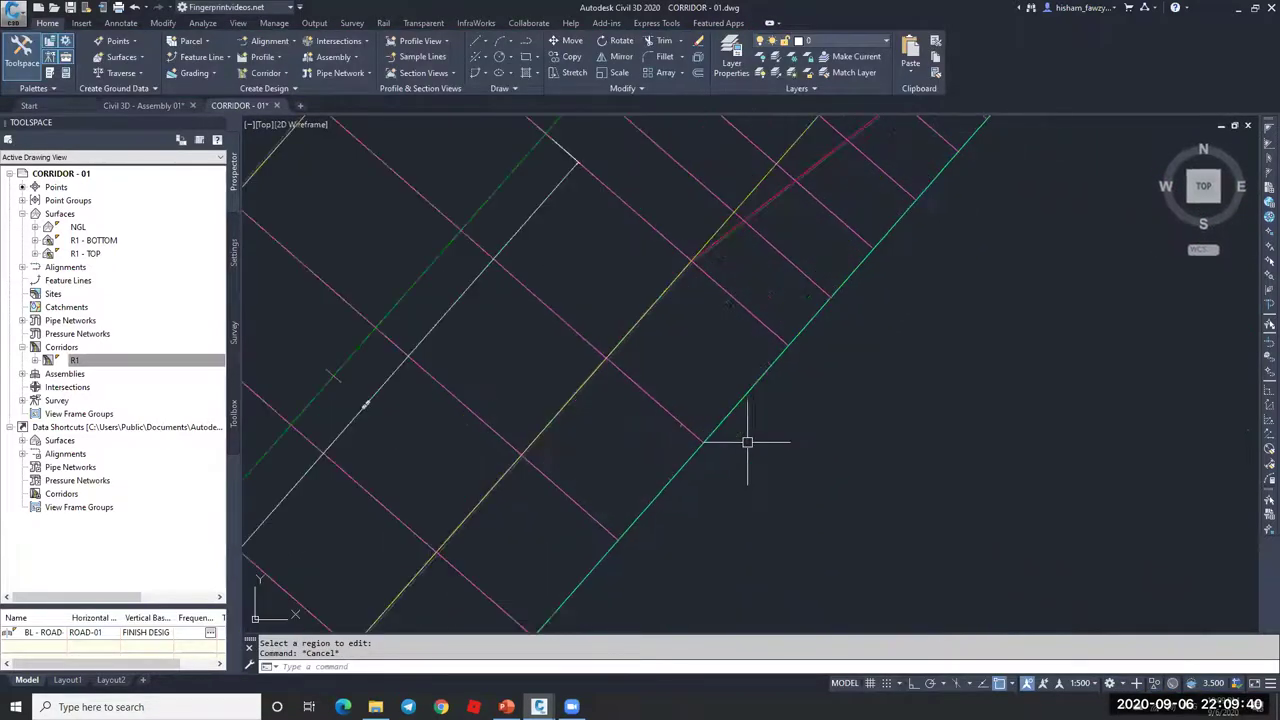
pyautogui.click(795, 337)
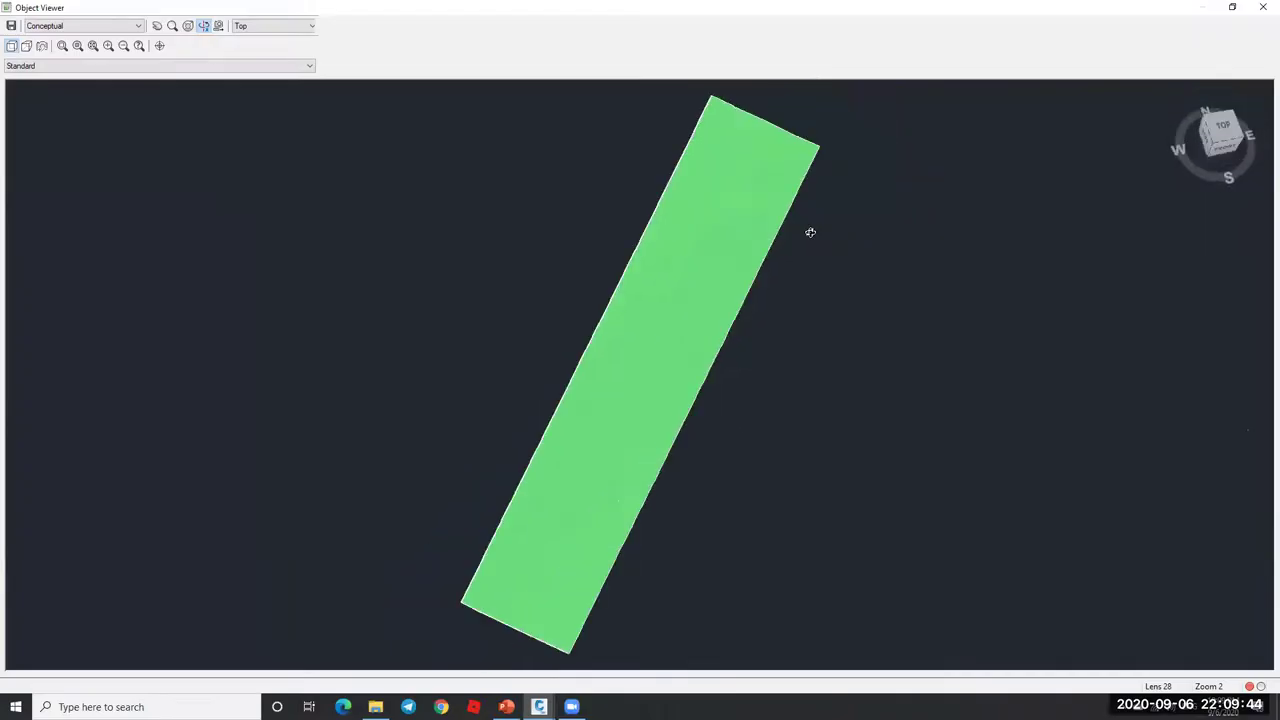
pyautogui.moveTo(809, 234)
pyautogui.mouseDown()
pyautogui.moveTo(714, 211)
pyautogui.moveTo(671, 389)
pyautogui.moveTo(640, 420)
pyautogui.moveTo(667, 436)
pyautogui.mouseUp()
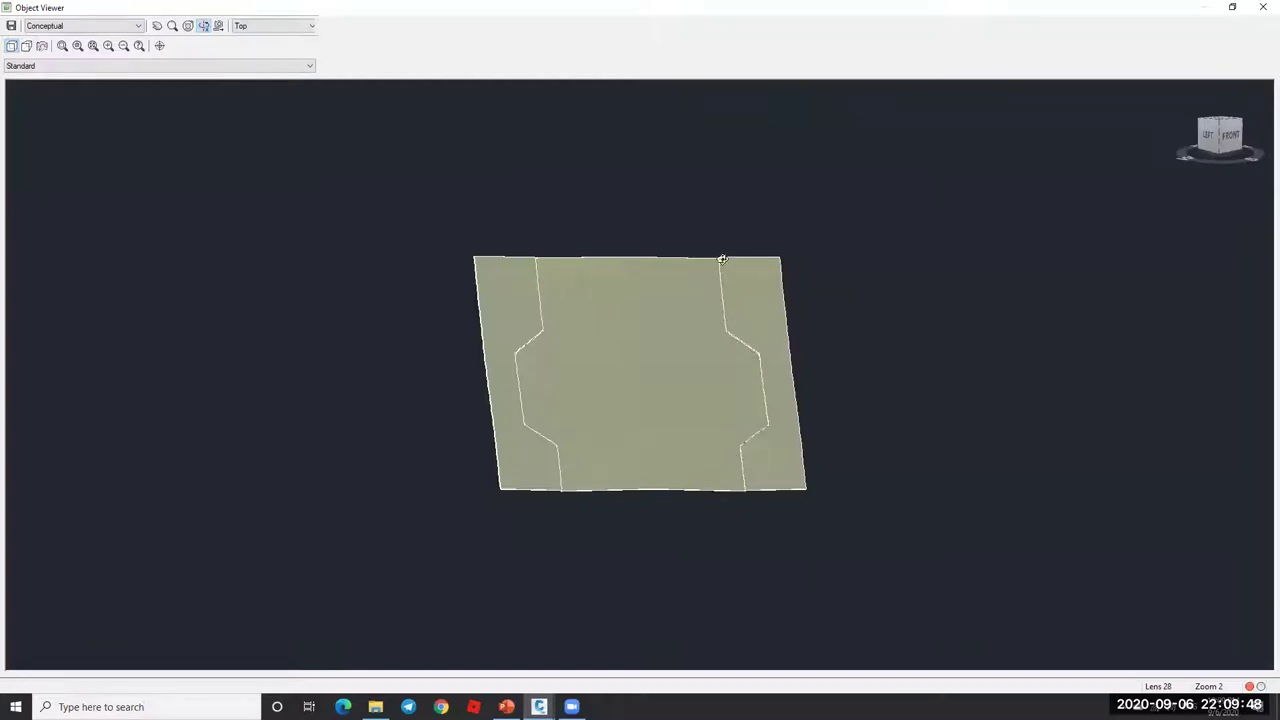
pyautogui.scroll(2, 783, 429)
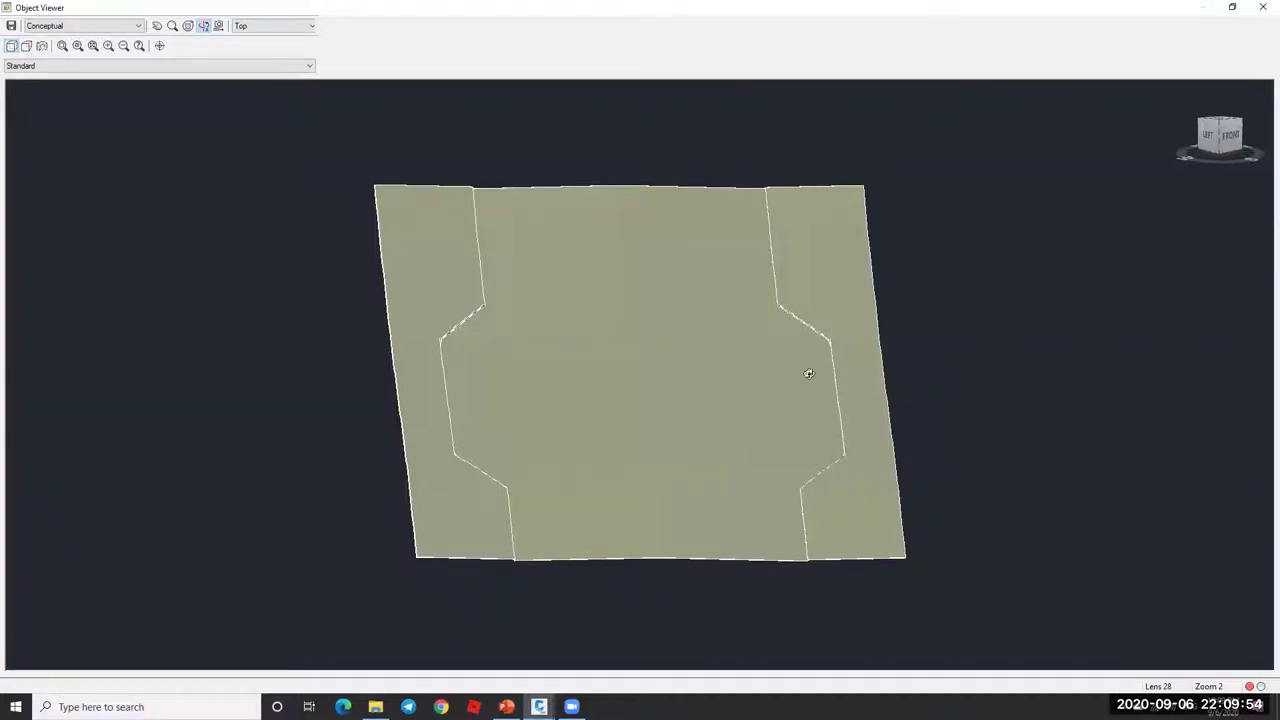
pyautogui.scroll(-2, 806, 372)
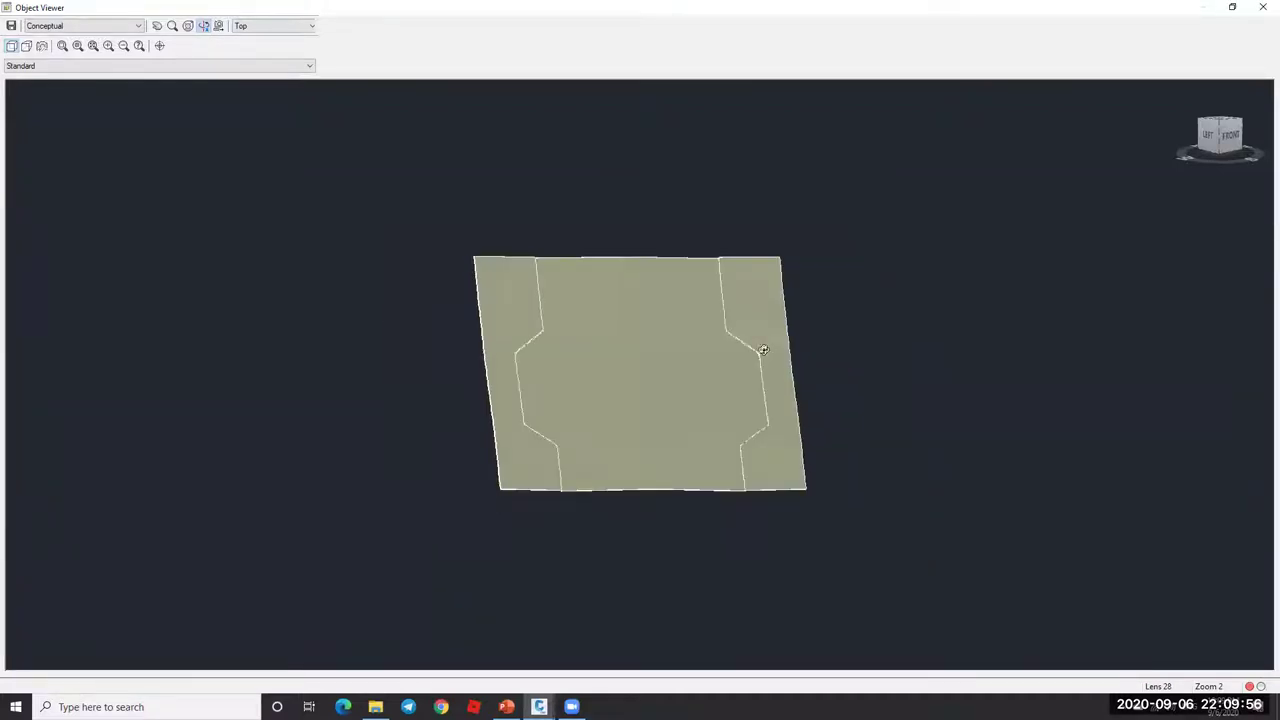
pyautogui.press('Escape')
pyautogui.scroll(-3, 709, 300)
pyautogui.scroll(4, 709, 286)
pyautogui.scroll(-3, 709, 357)
pyautogui.scroll(5, 709, 323)
# - Select a corridor line to check its layer, then clear the selection
pyautogui.press('Escape')
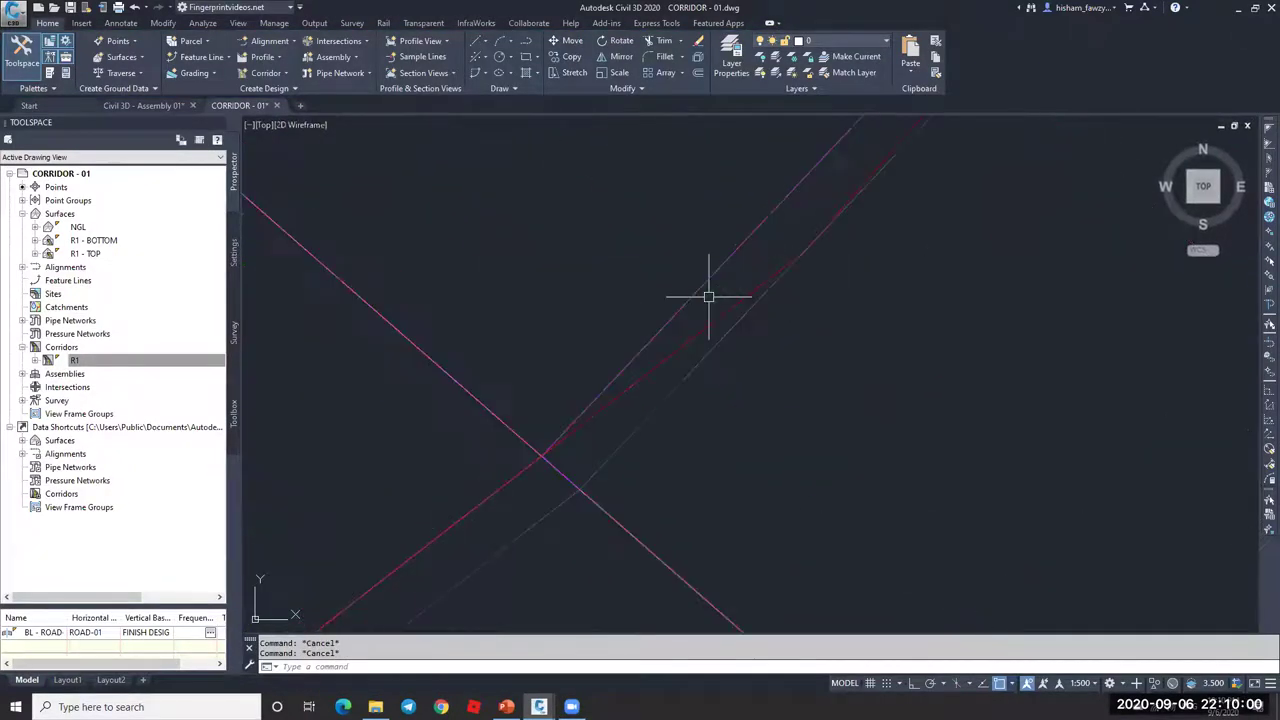
pyautogui.click(725, 308)
pyautogui.scroll(4, 646, 366)
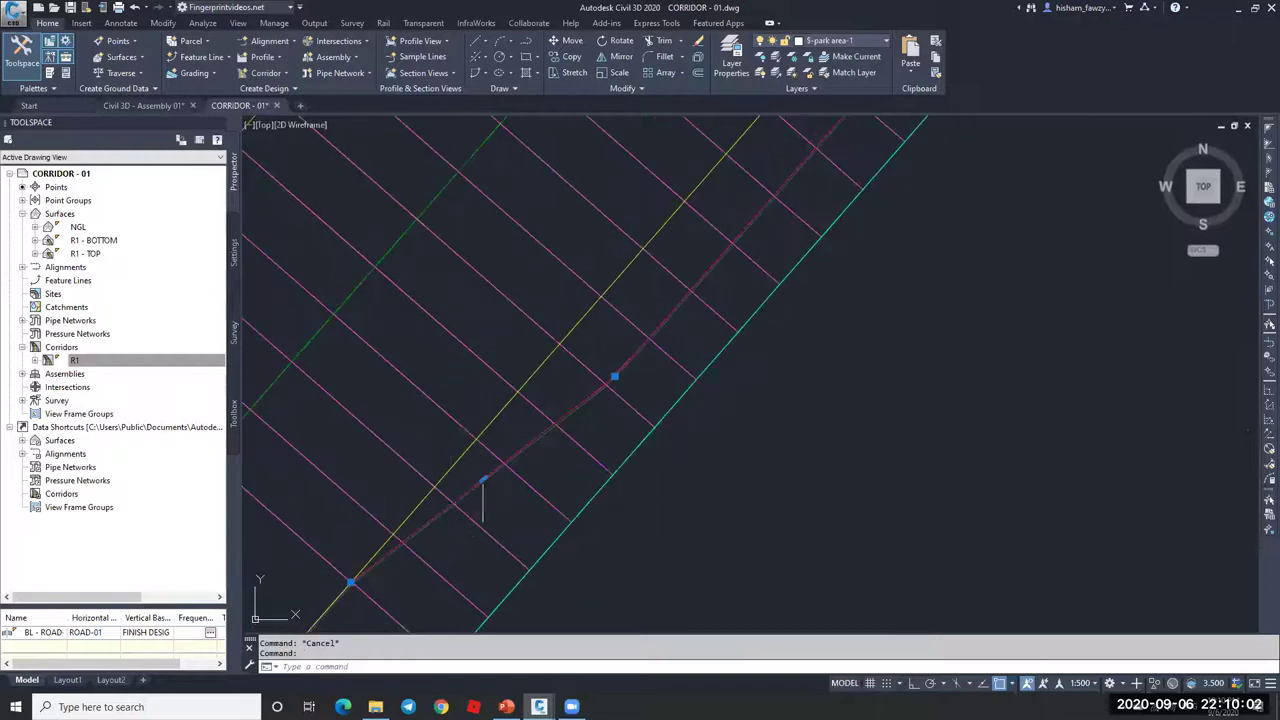
pyautogui.scroll(5, 642, 374)
pyautogui.scroll(4, 645, 378)
pyautogui.scroll(-4, 628, 403)
pyautogui.press('Escape')
# - View surface R1 - TOP in Object Viewer, orbiting to inspect the sidewalk breakline
pyautogui.click(771, 453)
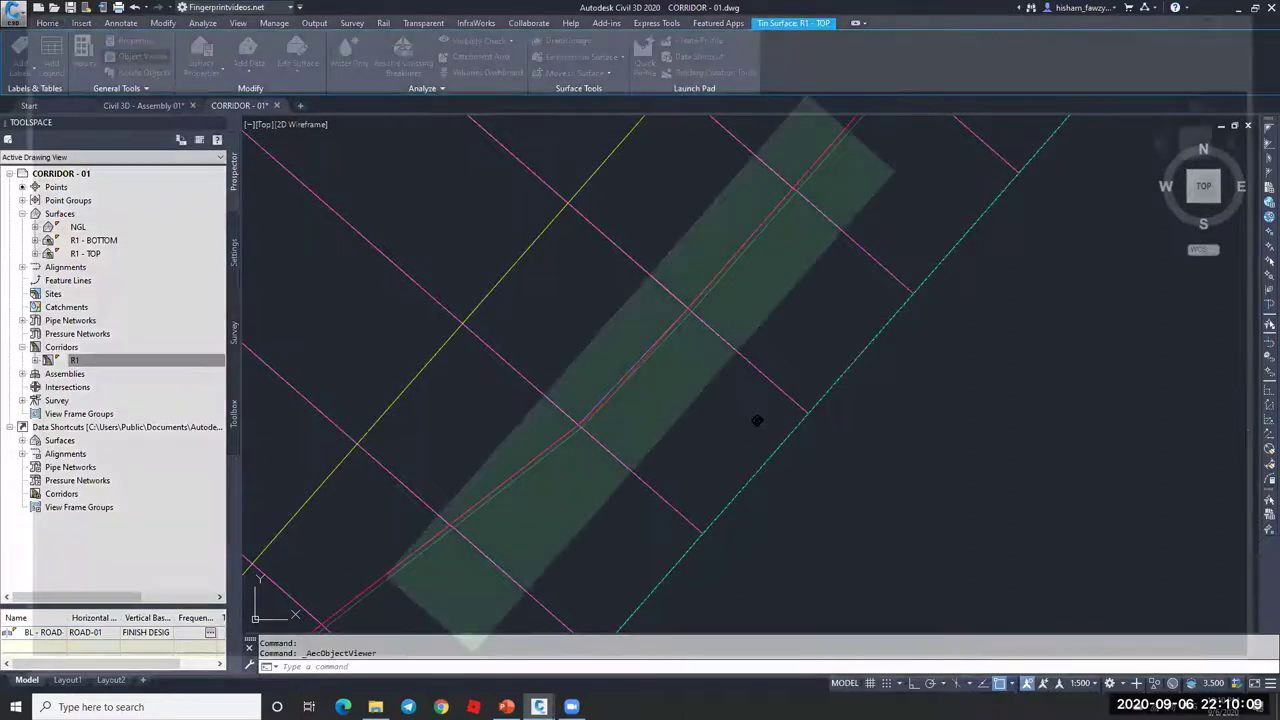
pyautogui.rightClick(757, 420)
pyautogui.click(783, 263)
pyautogui.moveTo(783, 263); pyautogui.dragTo(660, 351)
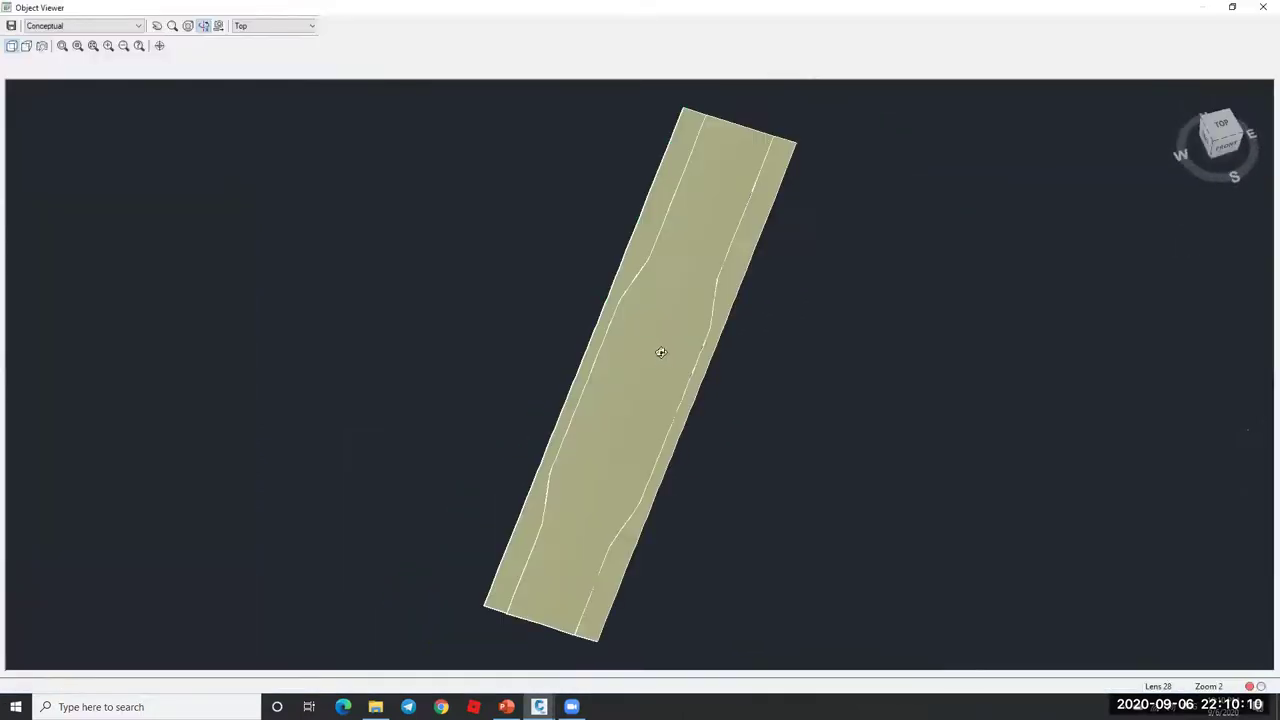
pyautogui.scroll(4, 654, 292)
pyautogui.moveTo(654, 292); pyautogui.dragTo(646, 231)
pyautogui.scroll(5, 537, 271)
pyautogui.moveTo(537, 271); pyautogui.dragTo(754, 298)
pyautogui.scroll(3, 640, 370)
pyautogui.moveTo(935, 225); pyautogui.dragTo(717, 340)
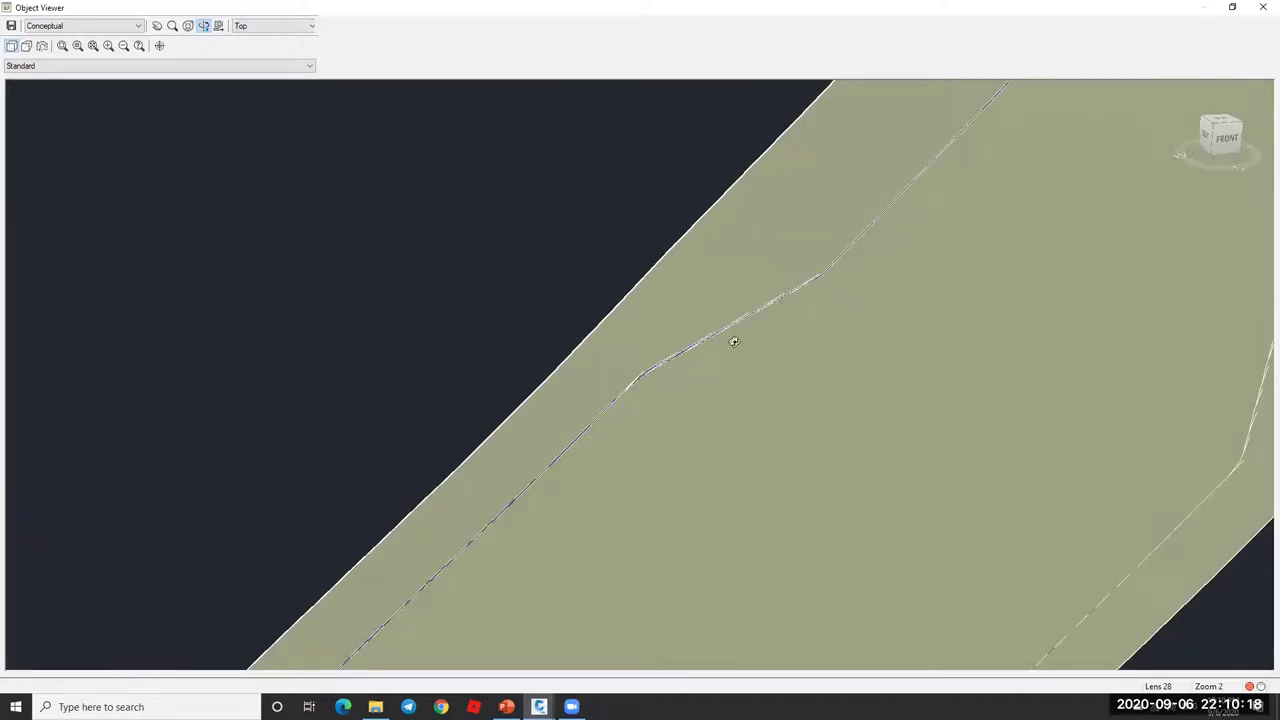
pyautogui.moveTo(766, 305); pyautogui.dragTo(726, 332)
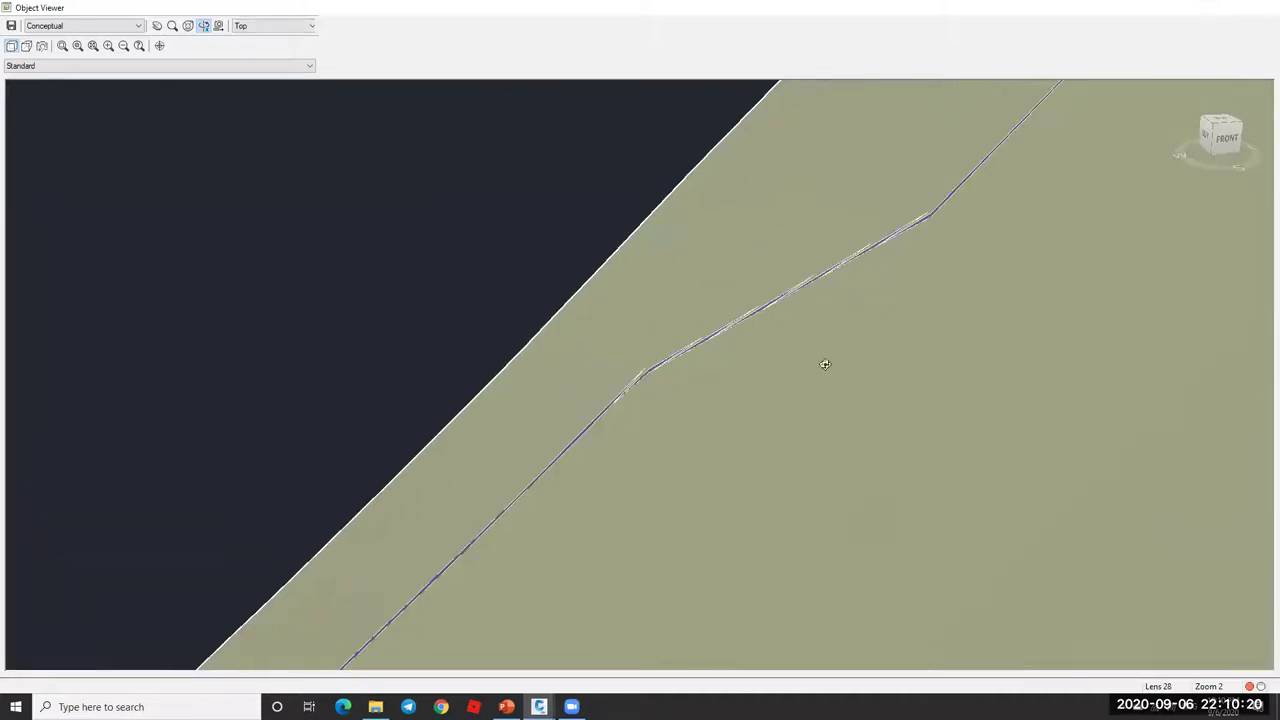
pyautogui.press('Escape')
# - Select corridor R1 to bring up its editing tools
pyautogui.click(716, 340)
pyautogui.scroll(-8, 678, 377)
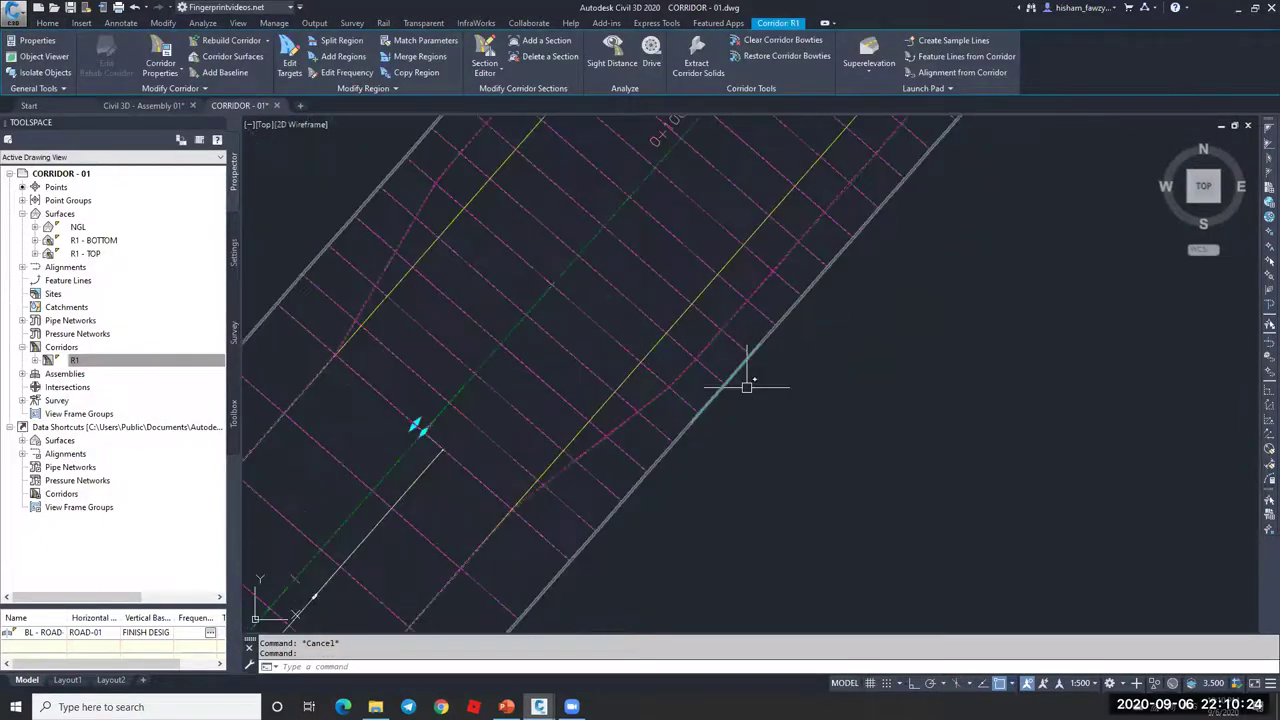
pyautogui.press('Escape')
pyautogui.click(650, 267)
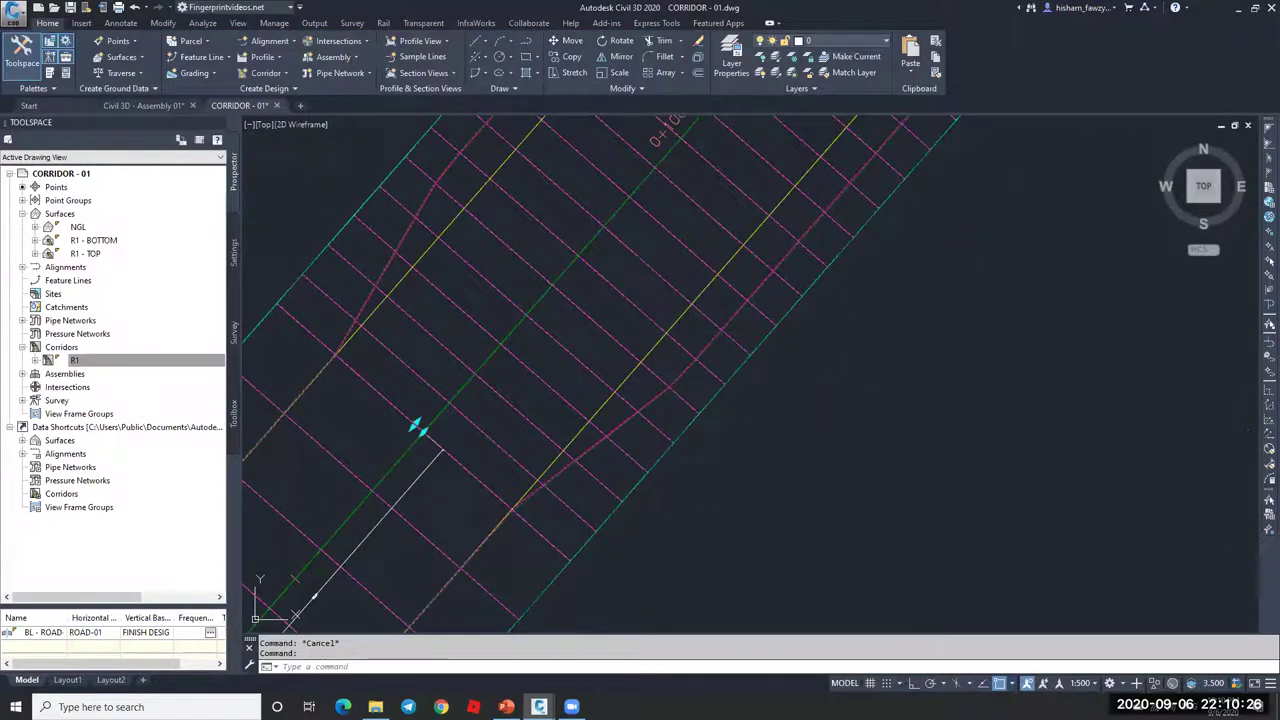
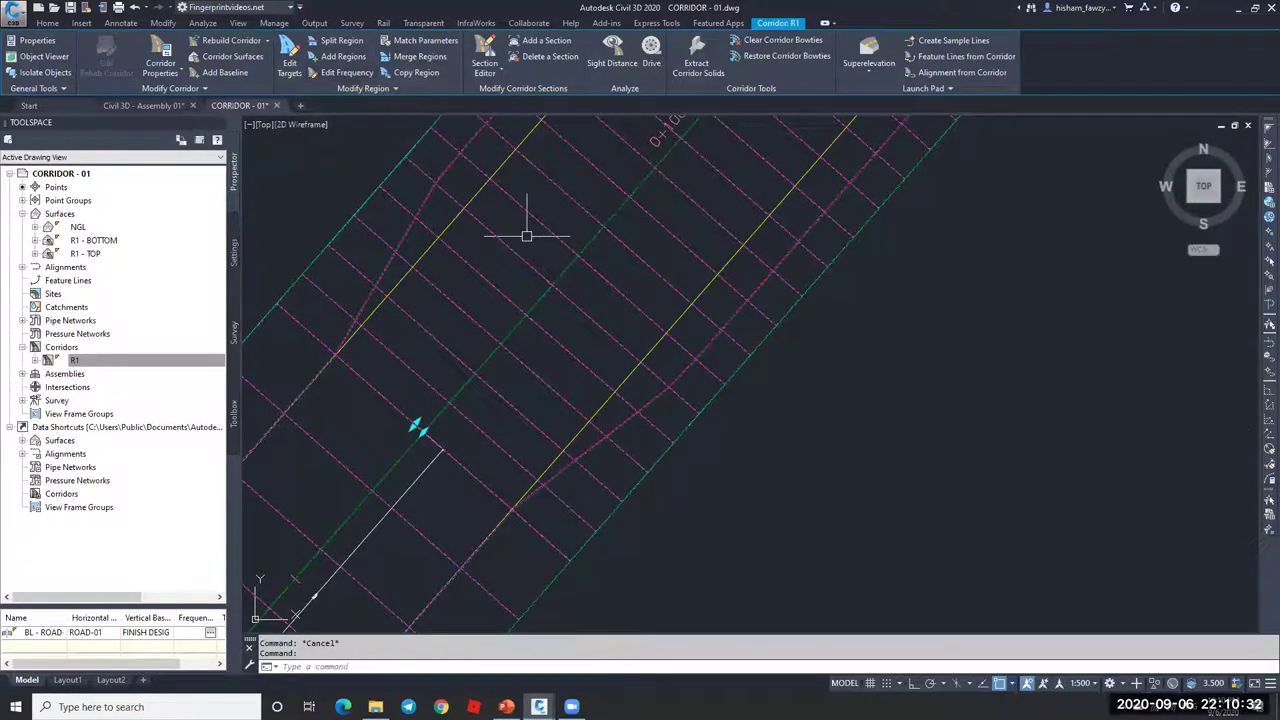
# - Change corridor R1's region frequency along tangents from 5 m to 10 m
pyautogui.scroll(-5, 557, 335)
pyautogui.scroll(6, 643, 277)
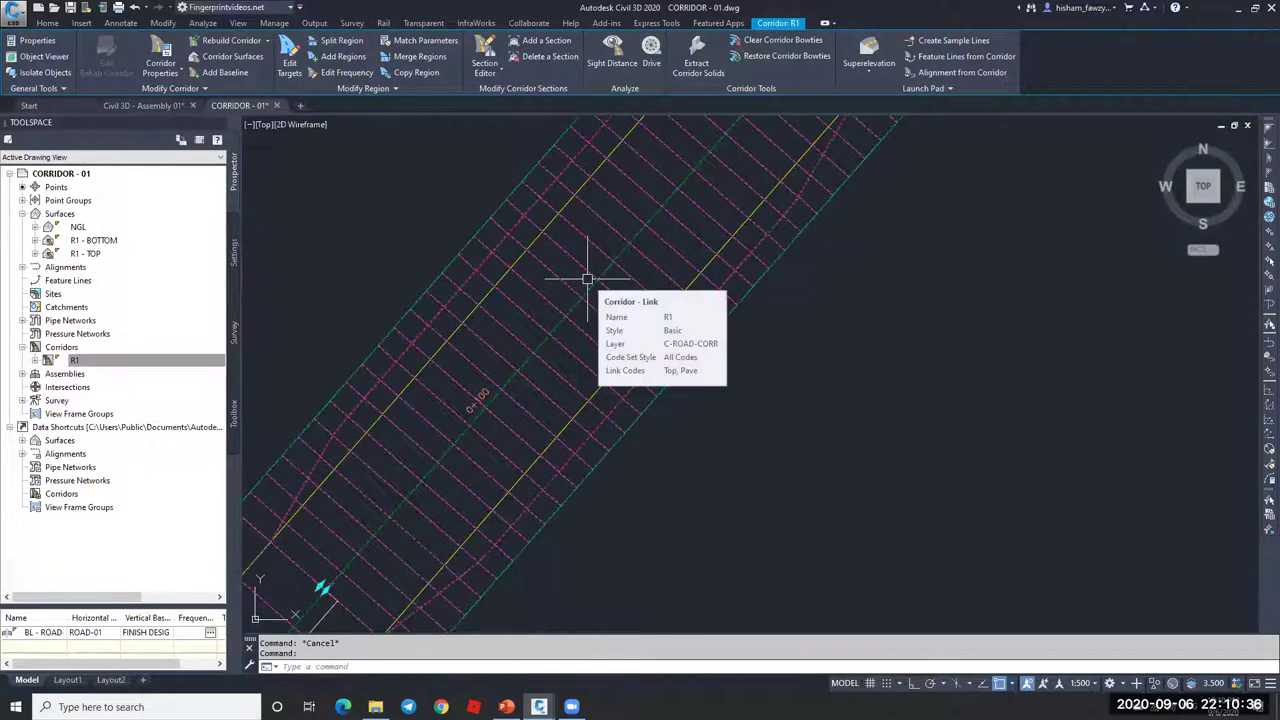
pyautogui.click(344, 72)
pyautogui.click(629, 251)
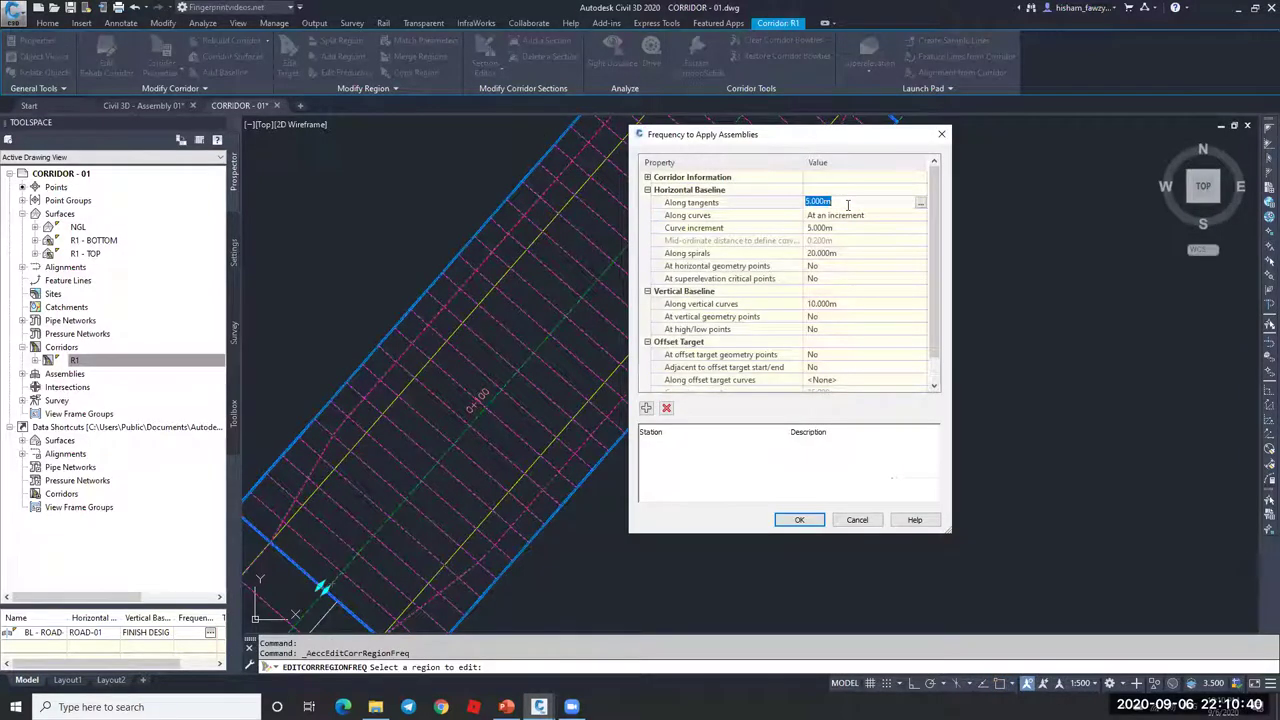
pyautogui.write('10')
pyautogui.click(799, 519)
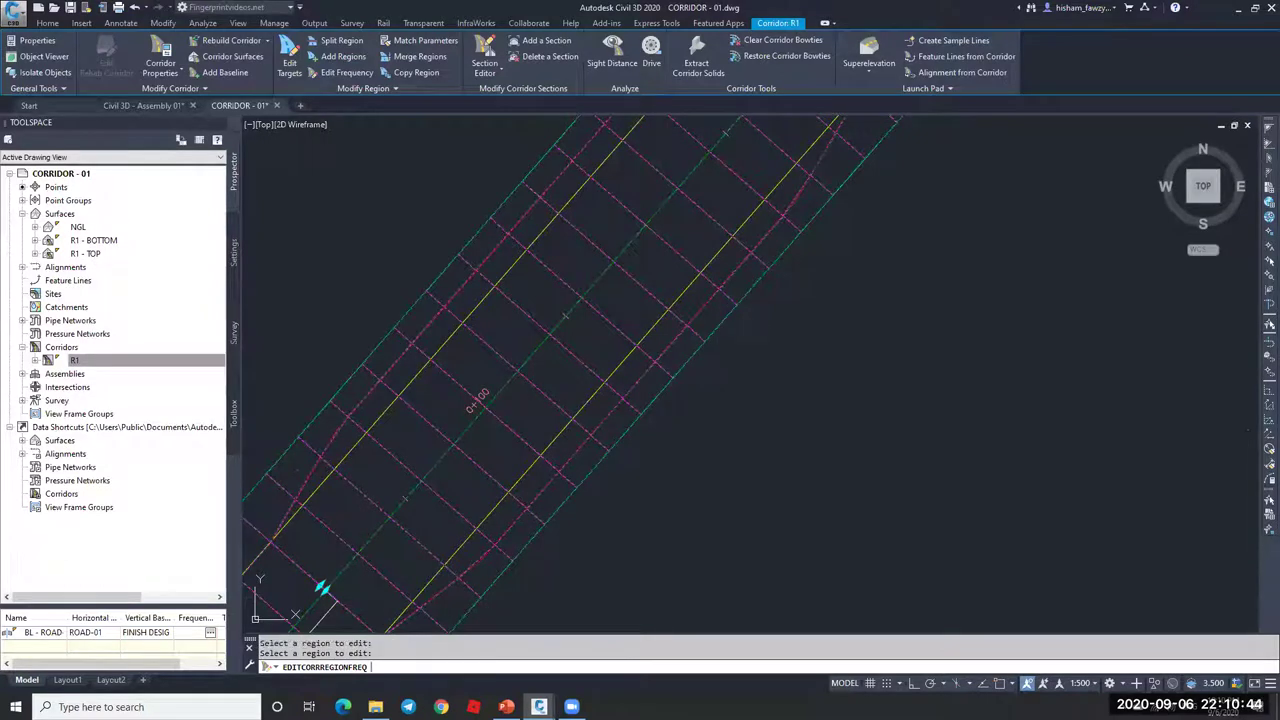
pyautogui.press('Escape')
pyautogui.scroll(5, 766, 263)
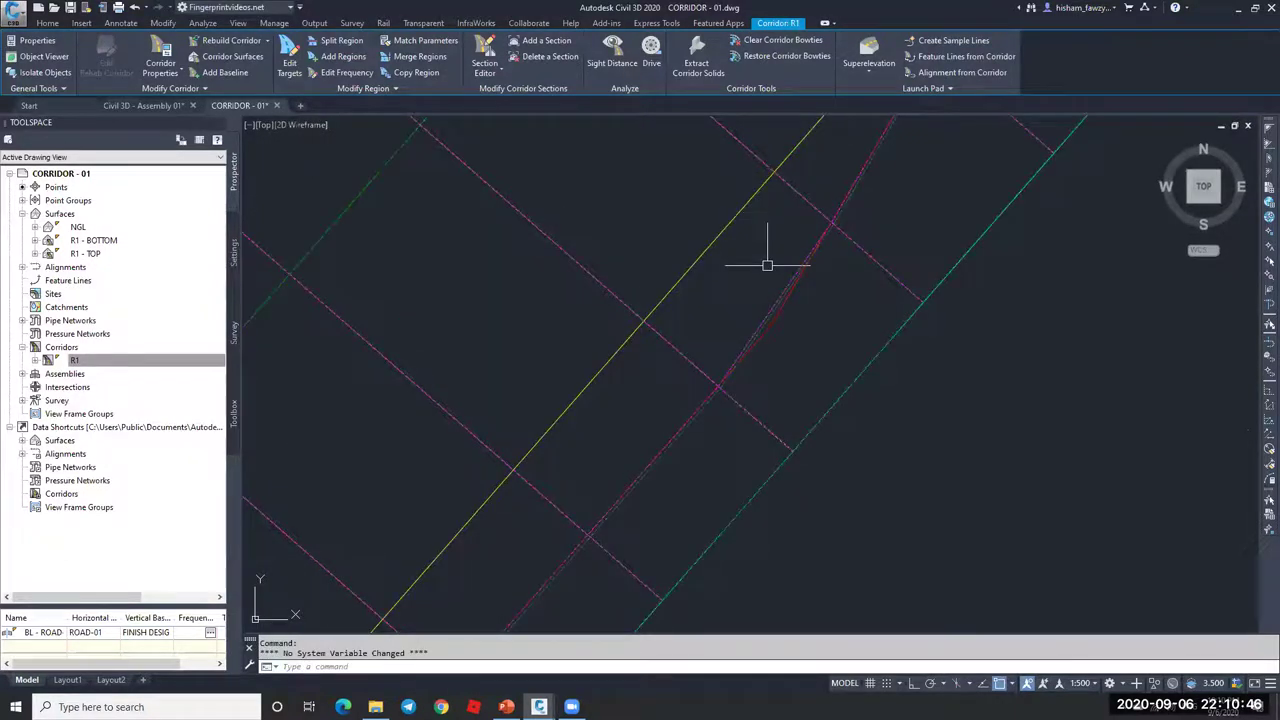
pyautogui.scroll(3, 775, 315)
pyautogui.press('Escape')
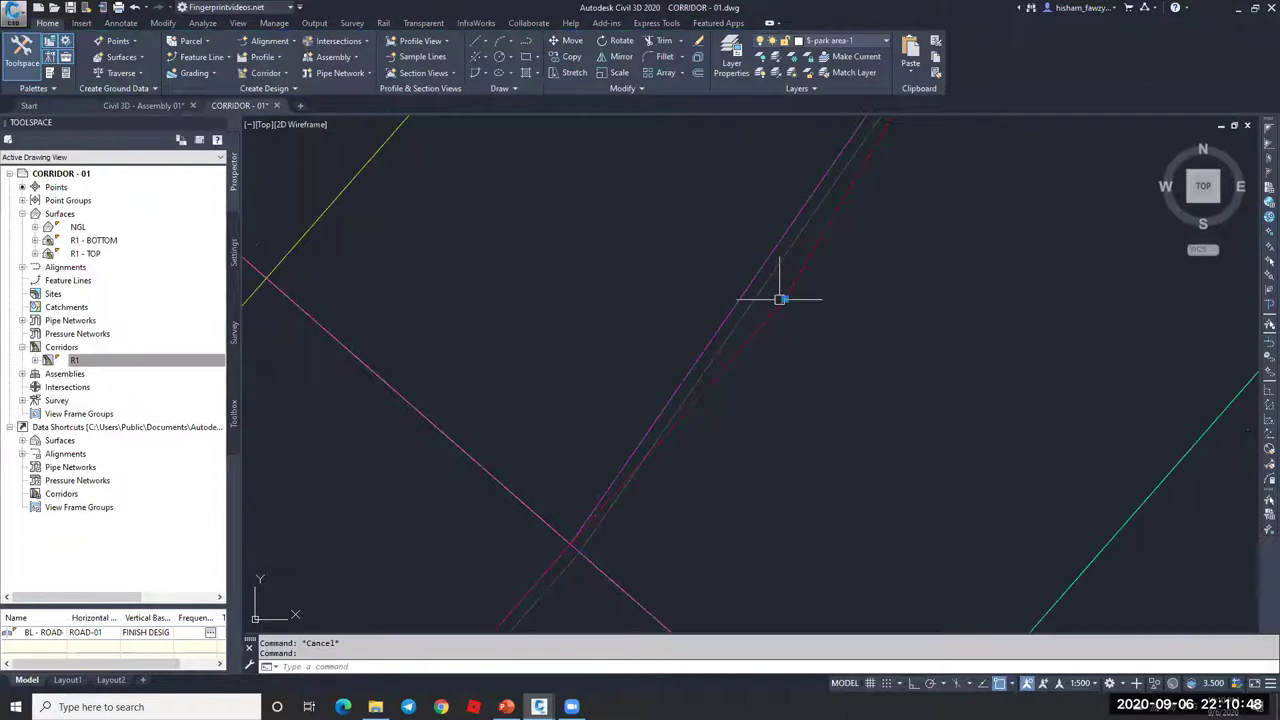
pyautogui.scroll(-4, 780, 290)
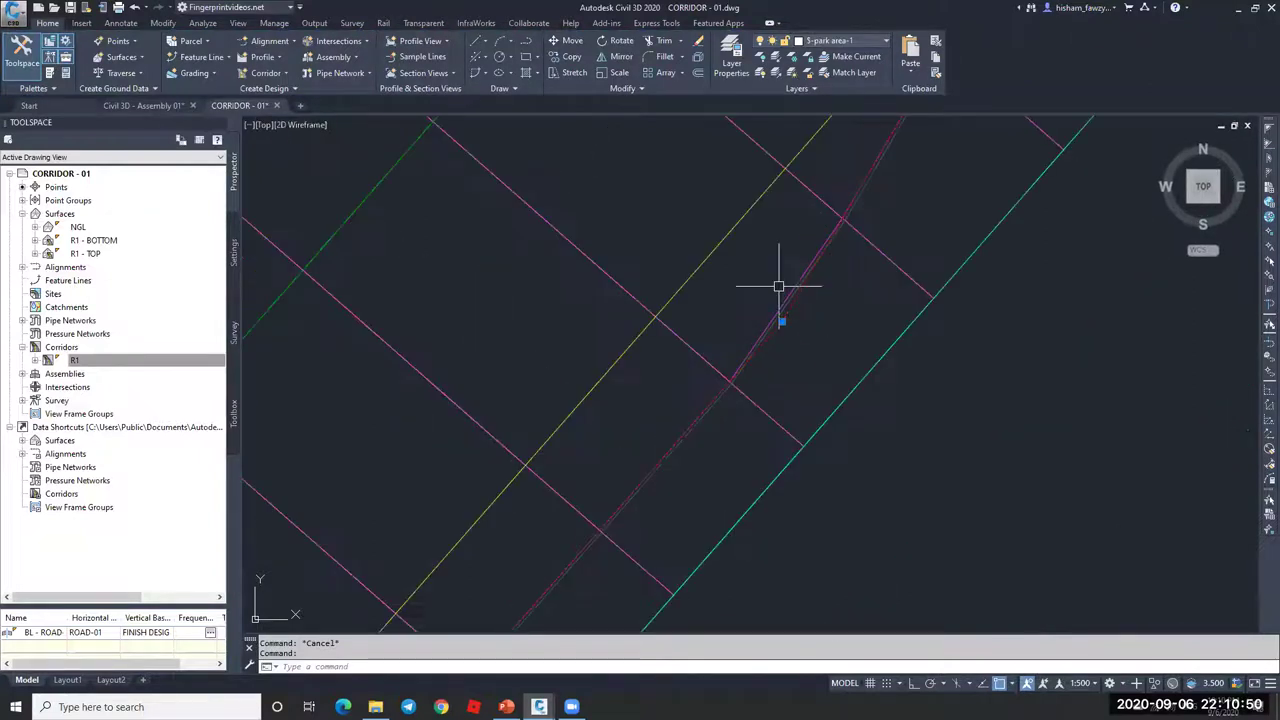
pyautogui.press('Escape')
pyautogui.scroll(-3, 749, 306)
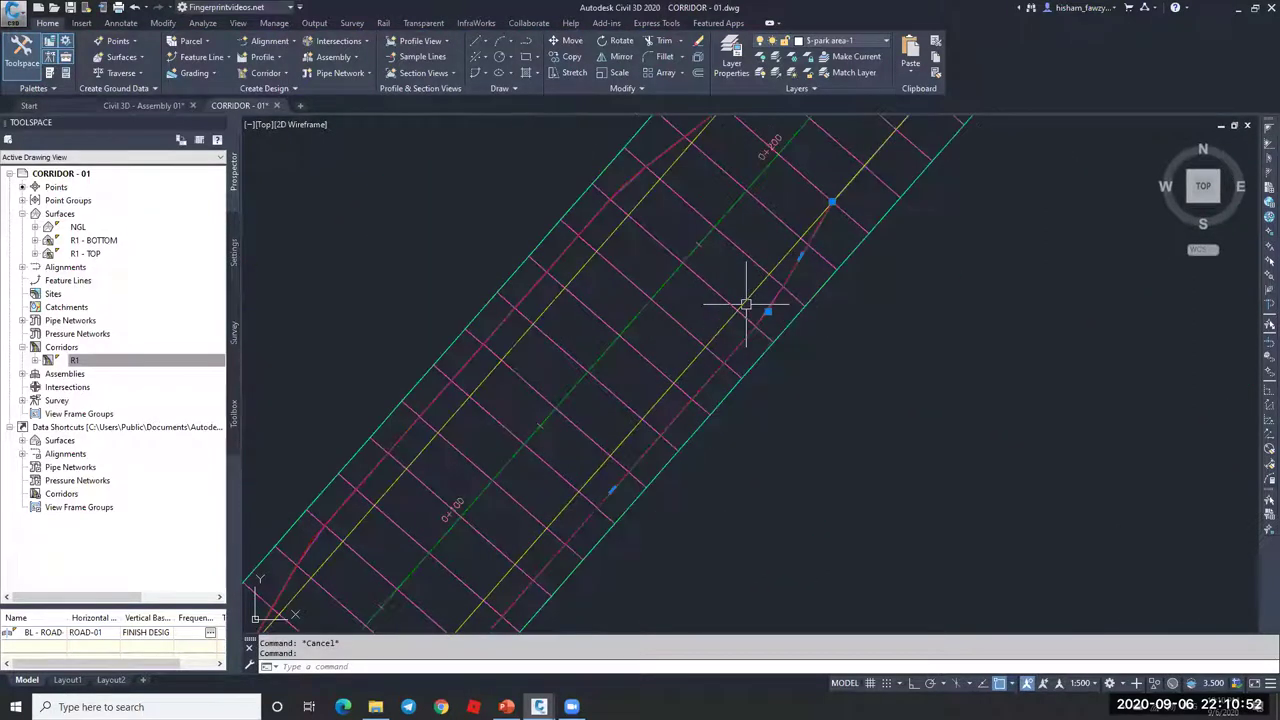
pyautogui.scroll(3, 748, 265)
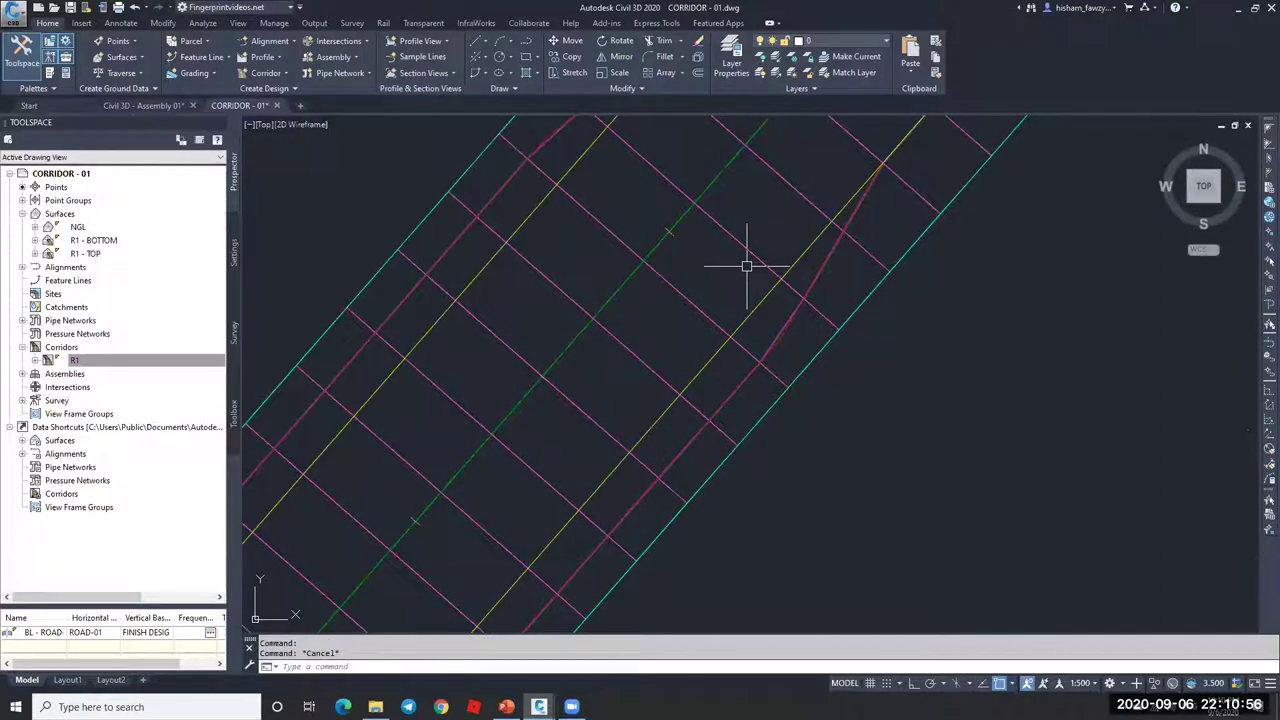
pyautogui.write('l')
pyautogui.press('Return')
pyautogui.click(360, 150)
pyautogui.click(860, 617)
pyautogui.press('Escape')
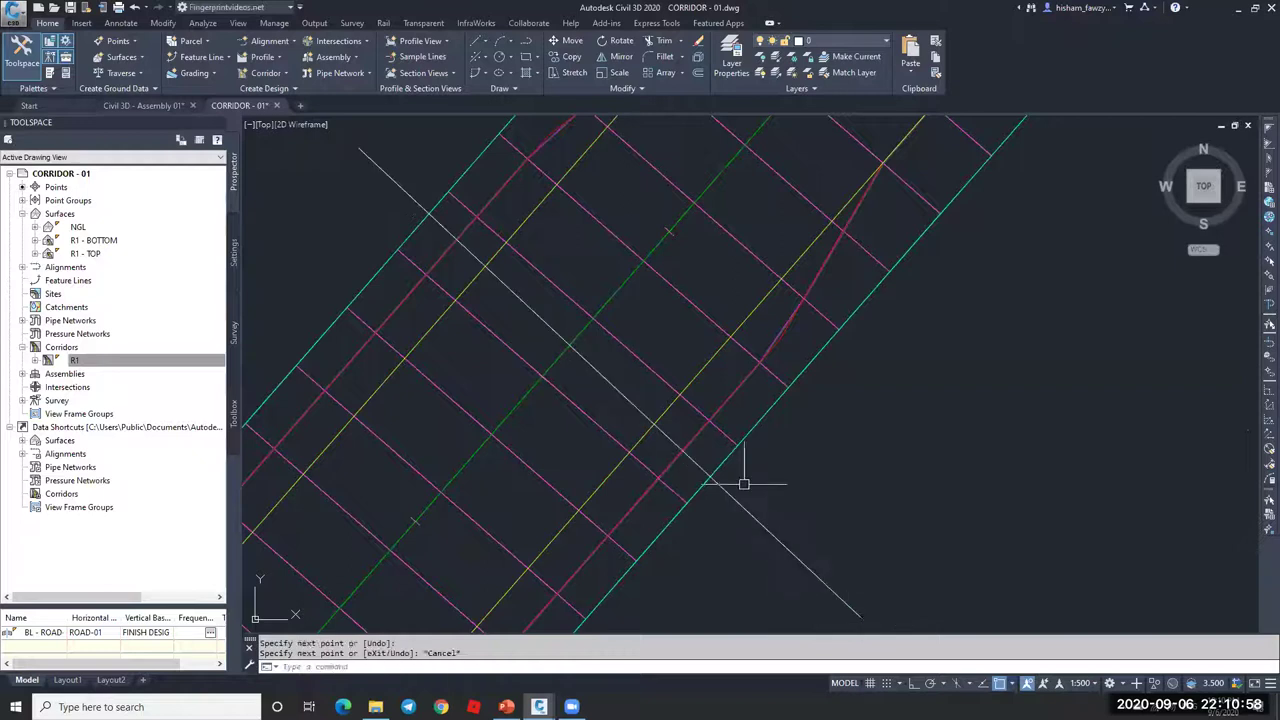
pyautogui.click(591, 365)
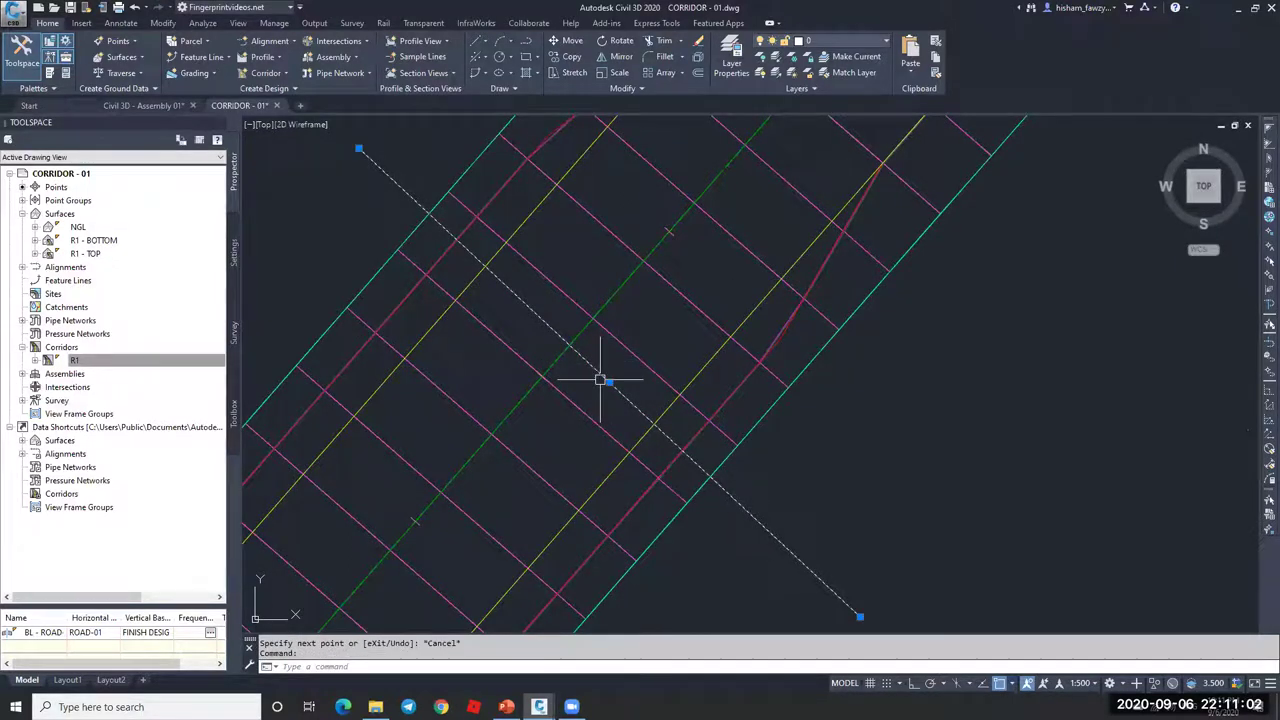
pyautogui.press('Delete')
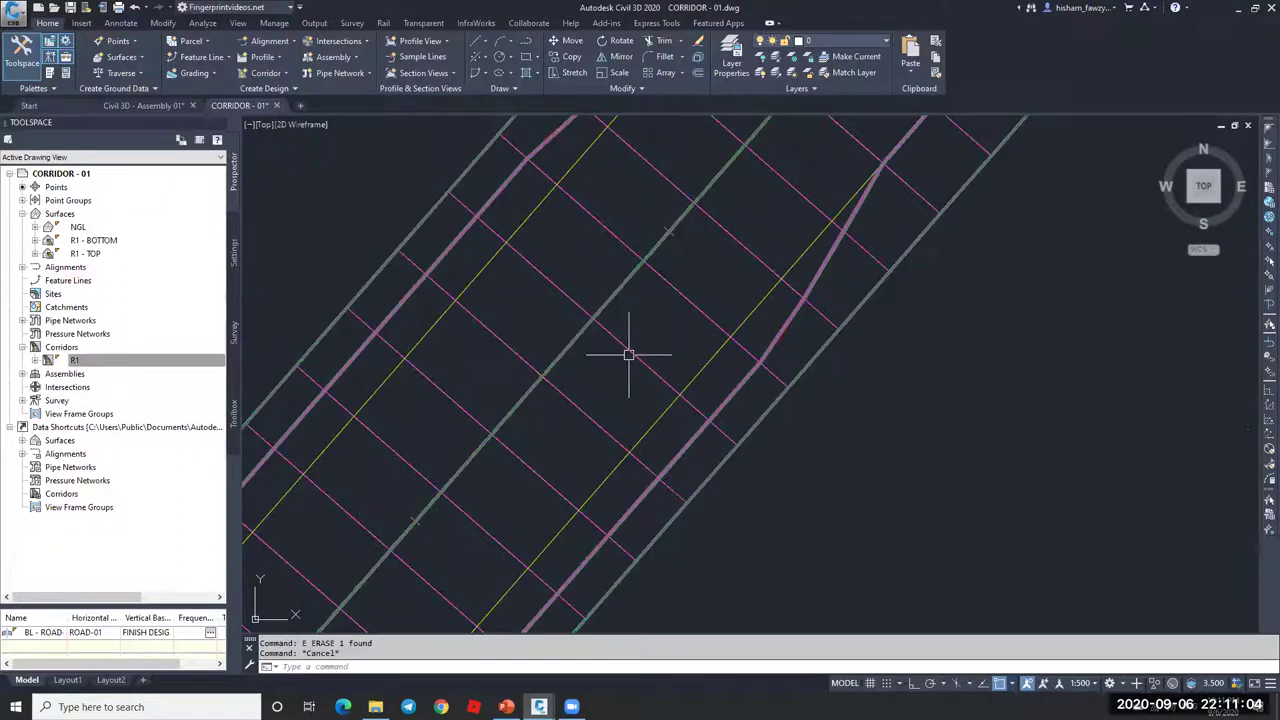
pyautogui.click(628, 355)
pyautogui.scroll(-3, 590, 320)
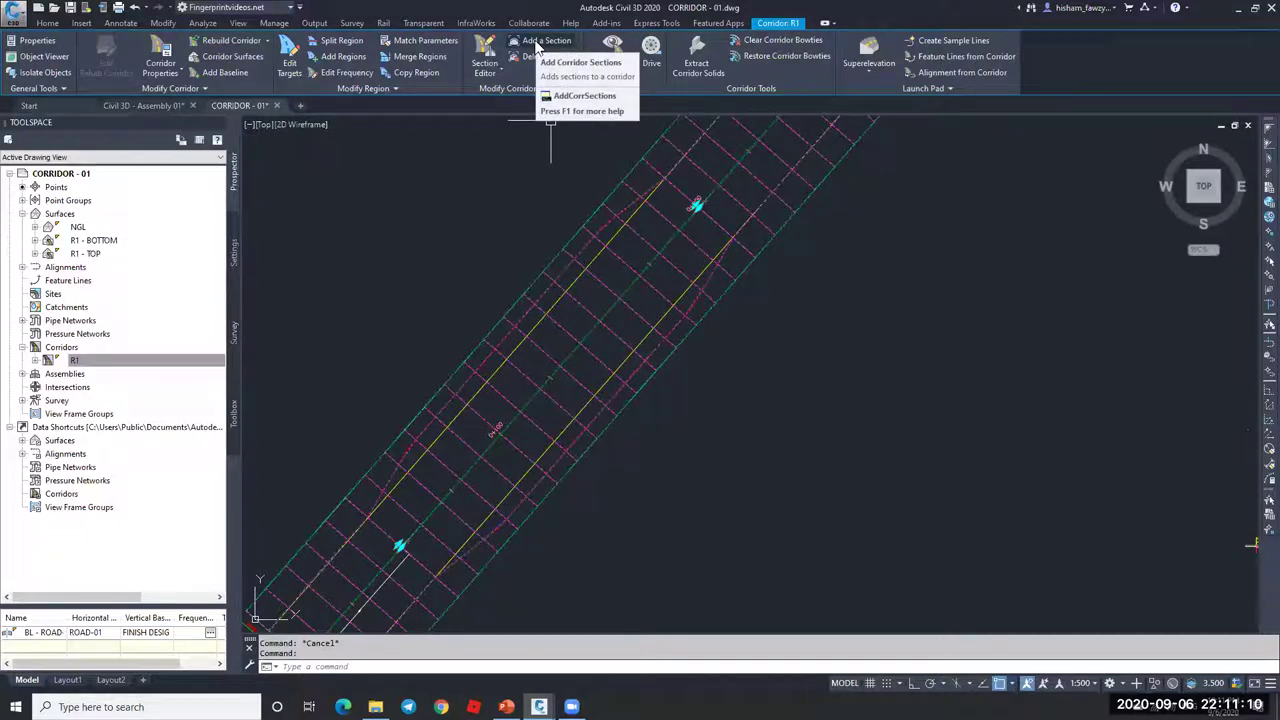
# - Add a manual assembly station at 0+075.96m using an Endpoint snap in Edit Frequency
pyautogui.click(337, 72)
pyautogui.click(625, 275)
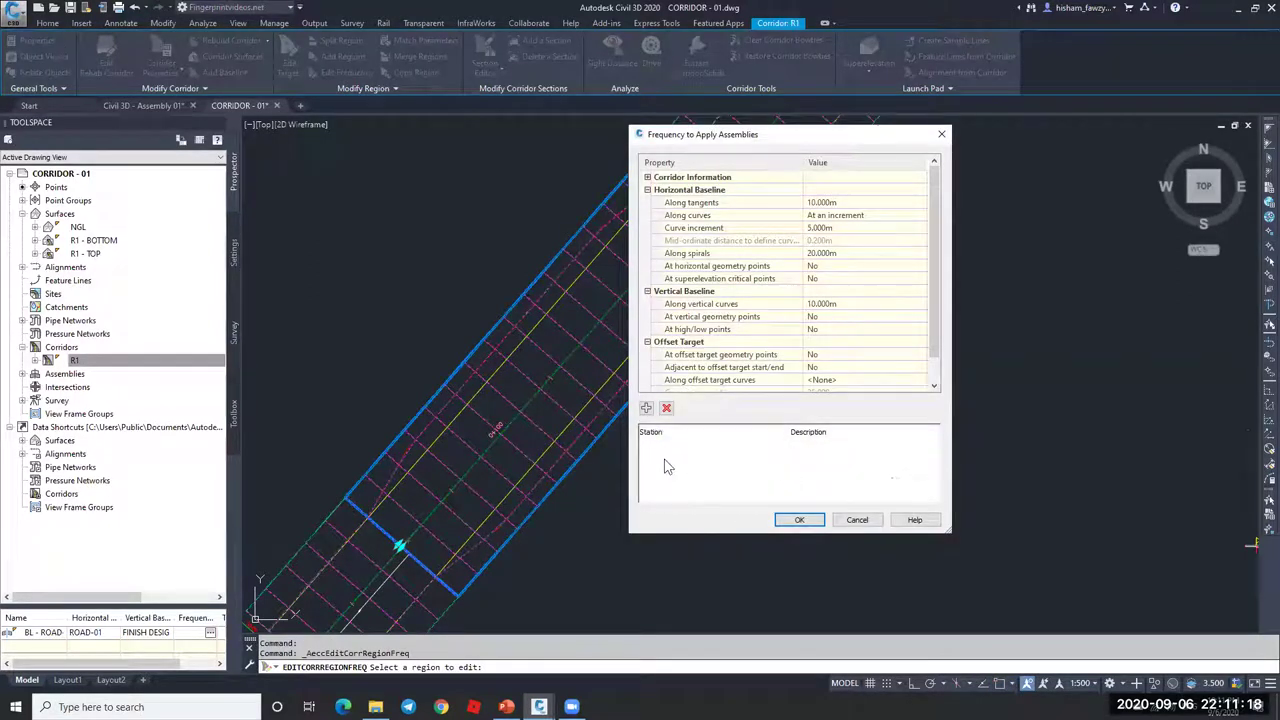
pyautogui.click(646, 409)
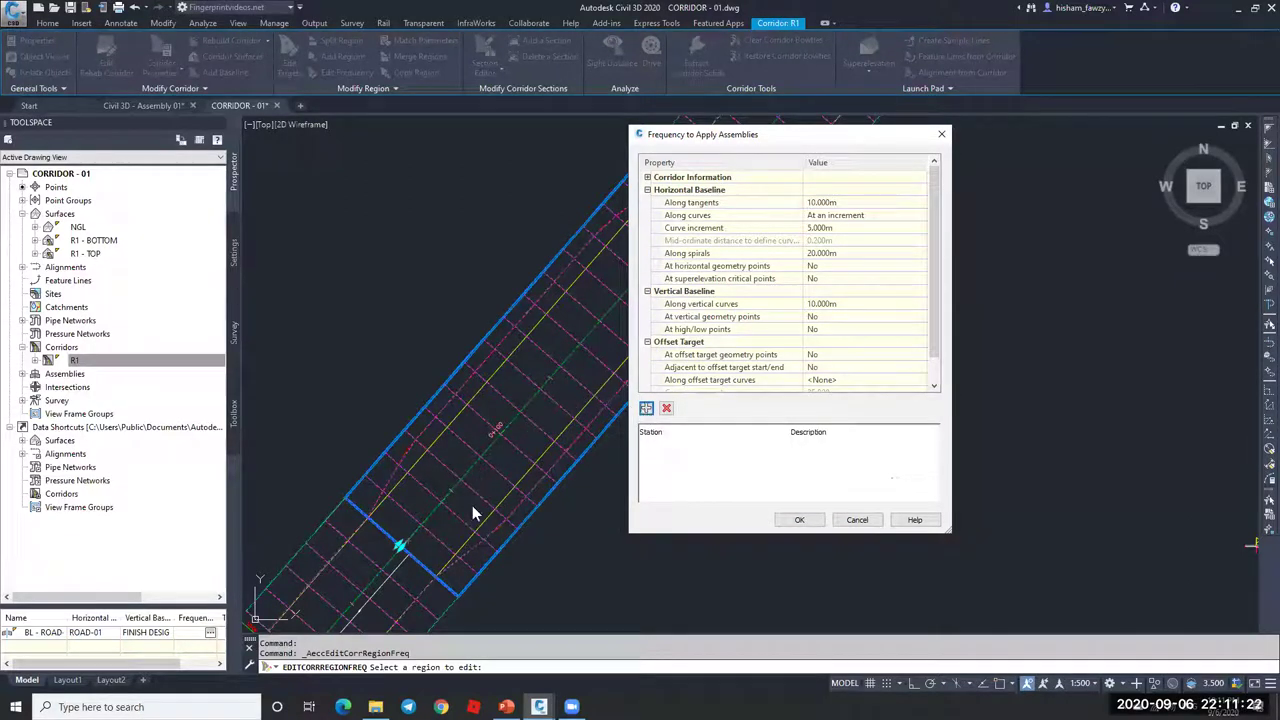
pyautogui.click(494, 545)
pyautogui.scroll(4, 488, 545)
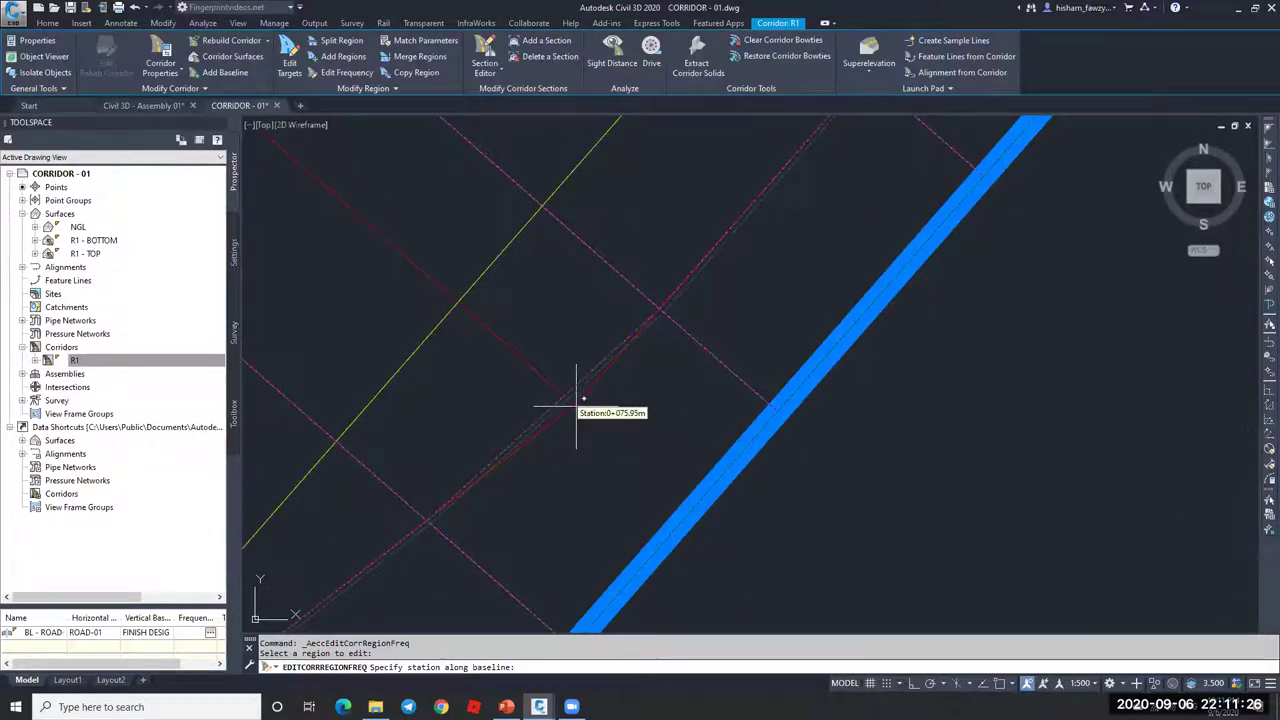
pyautogui.keyDown('shift'); pyautogui.rightClick(634, 436); pyautogui.keyUp('shift')
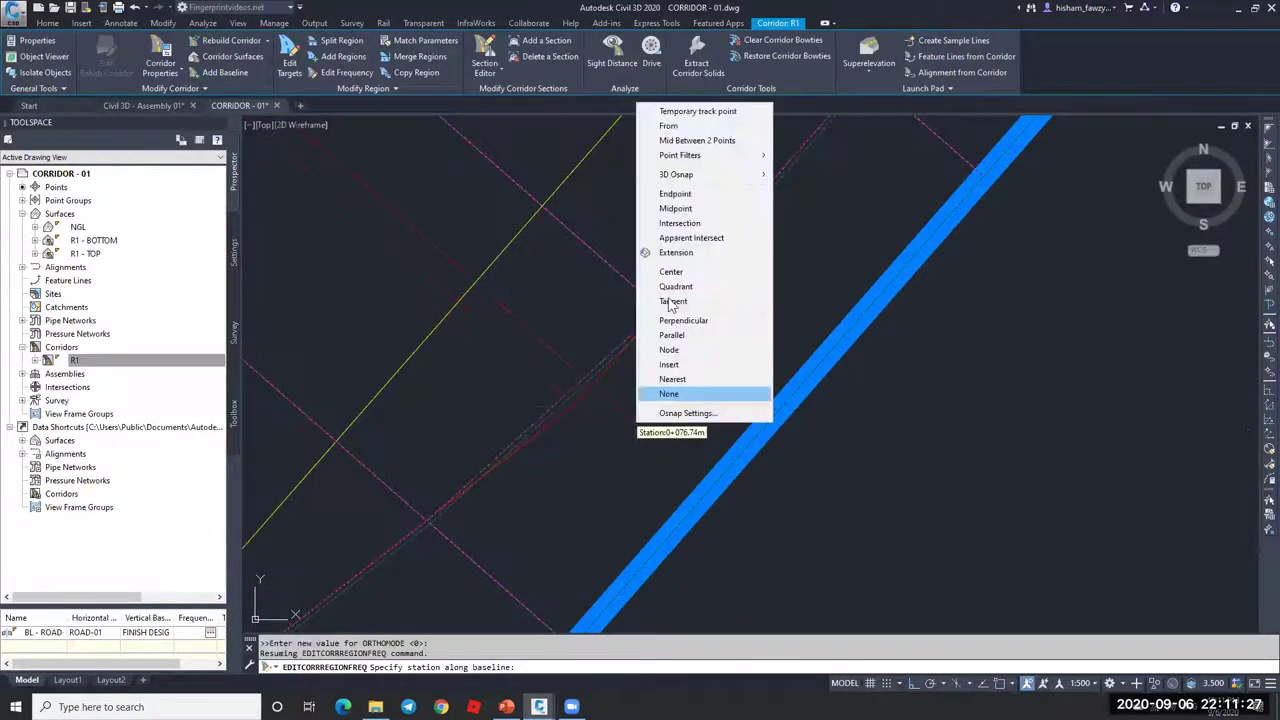
pyautogui.click(675, 194)
pyautogui.click(588, 404)
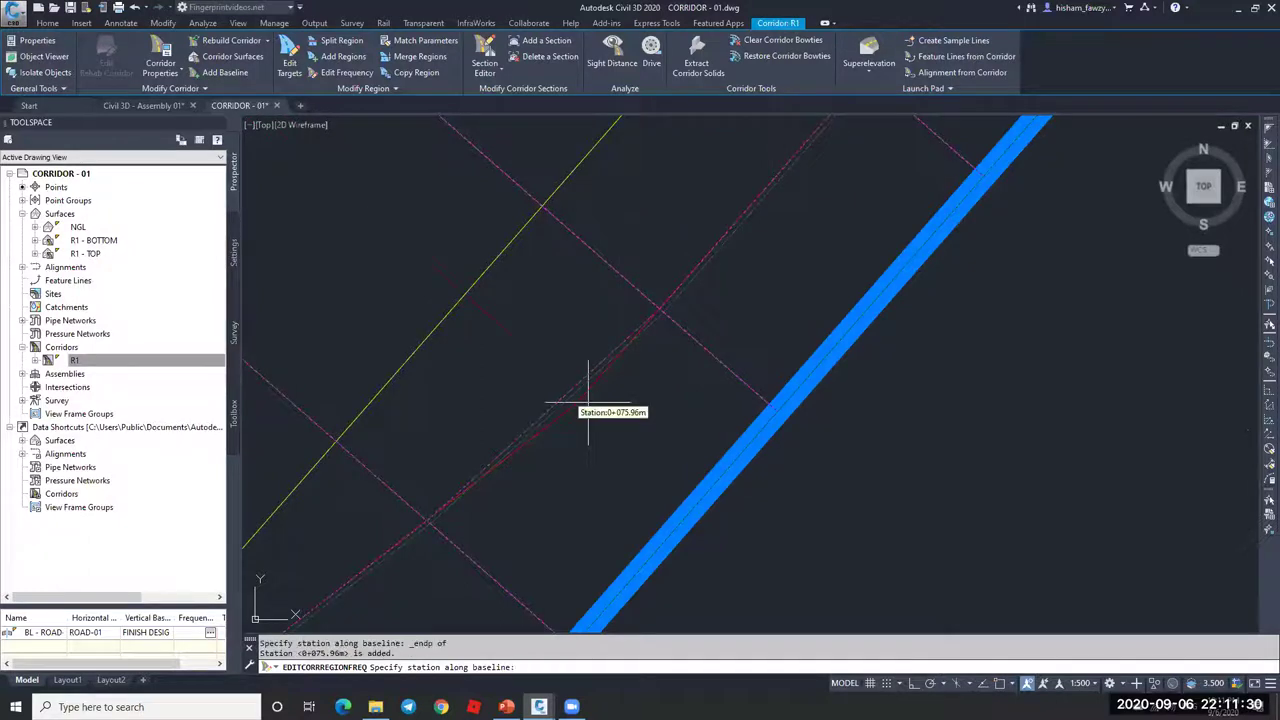
pyautogui.press('Return')
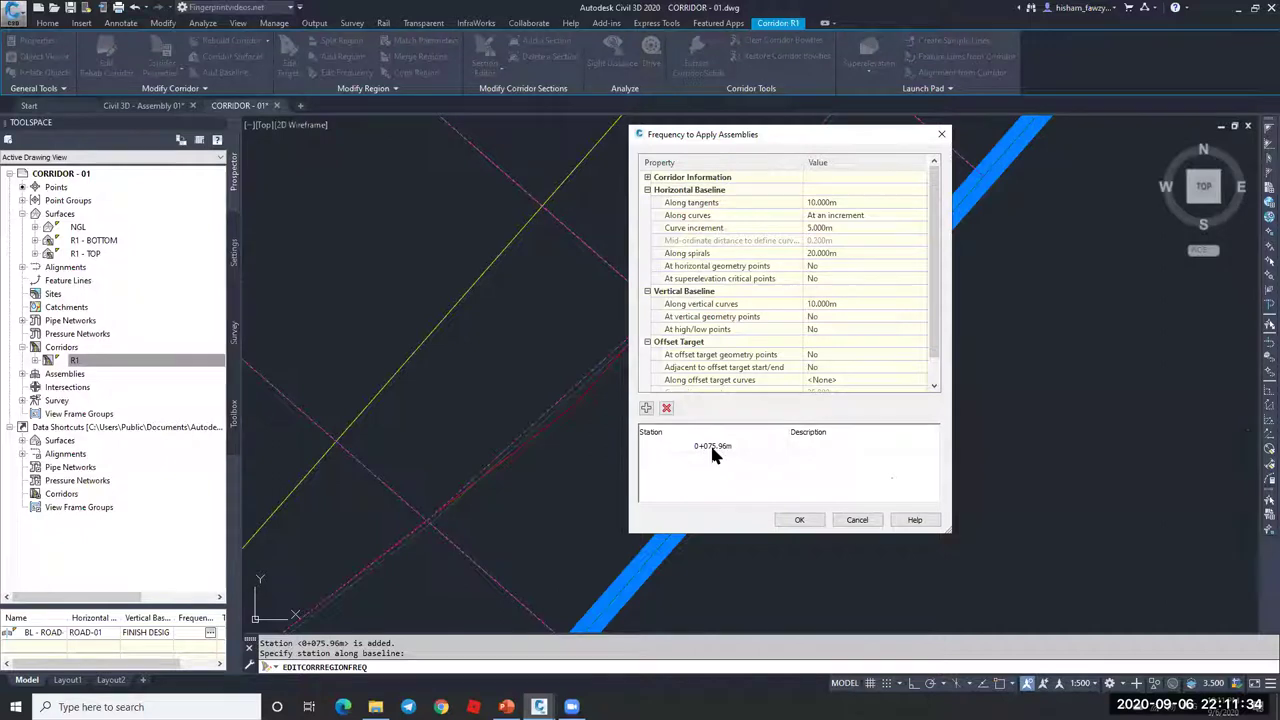
pyautogui.click(797, 520)
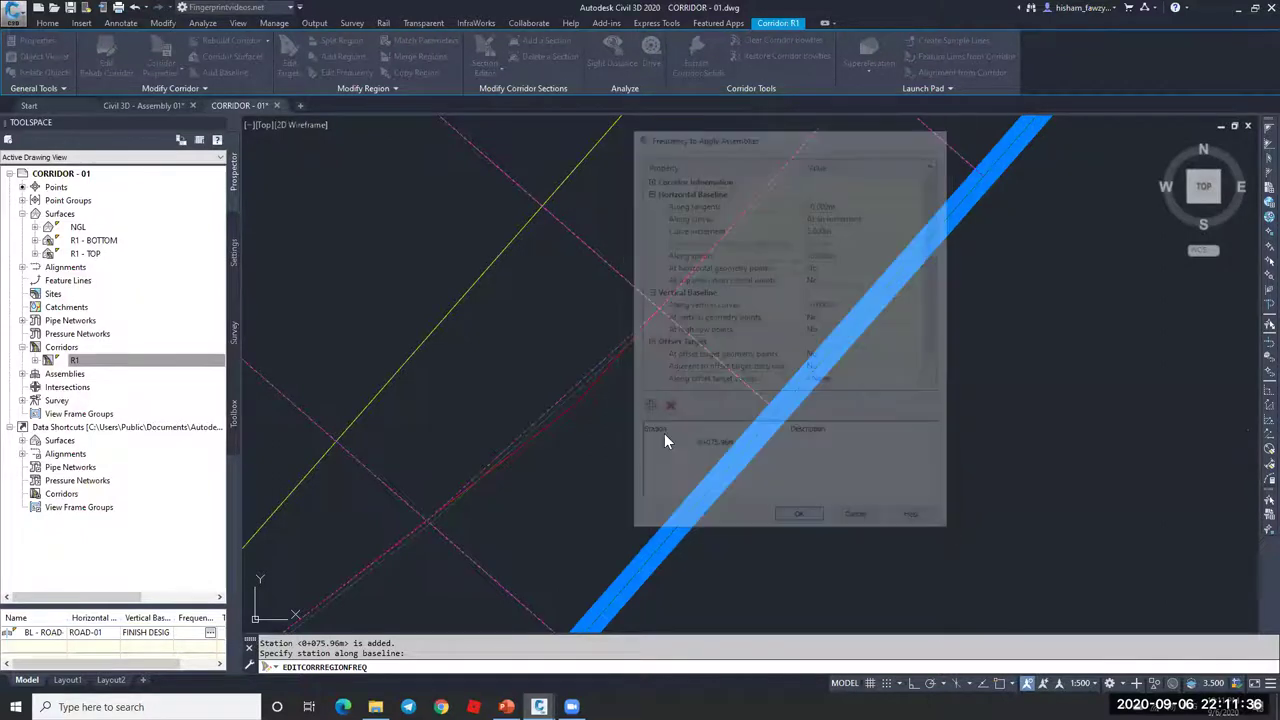
# - Add a corridor section to R1 at station 0+174.04m
pyautogui.scroll(2, 690, 418)
pyautogui.press('Escape')
pyautogui.press('Escape')
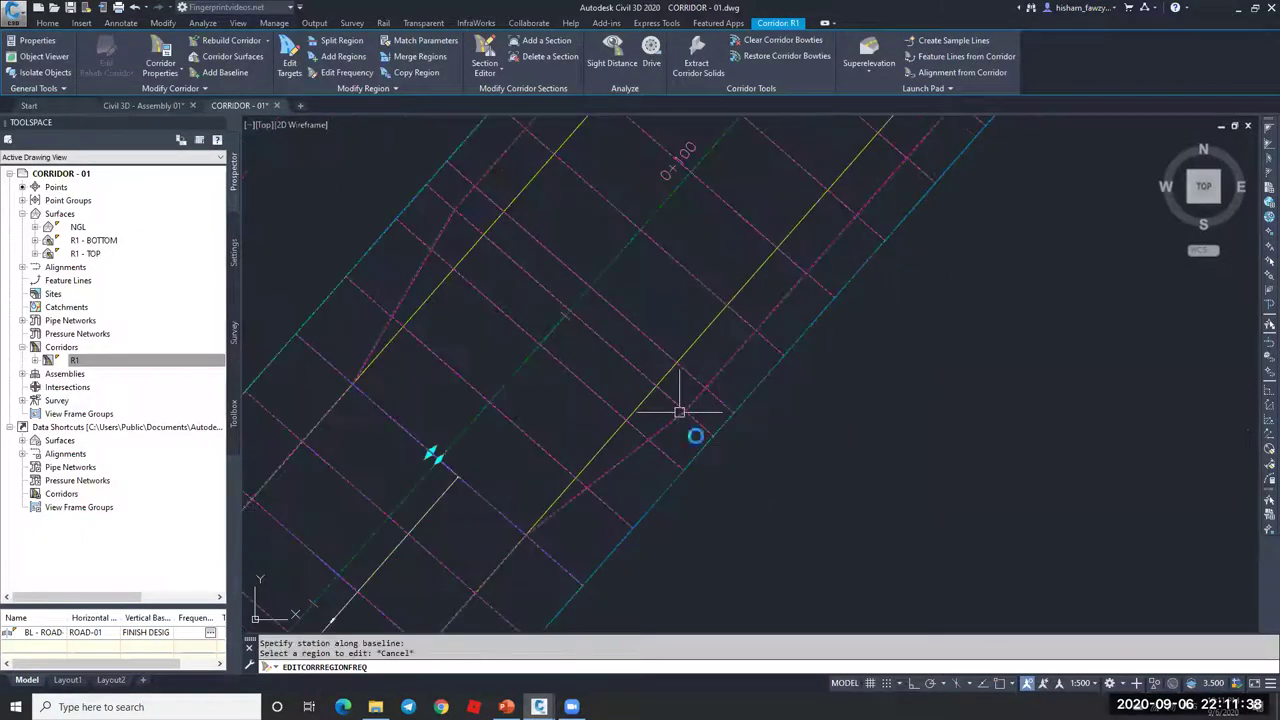
pyautogui.scroll(3, 686, 391)
pyautogui.scroll(-5, 530, 350)
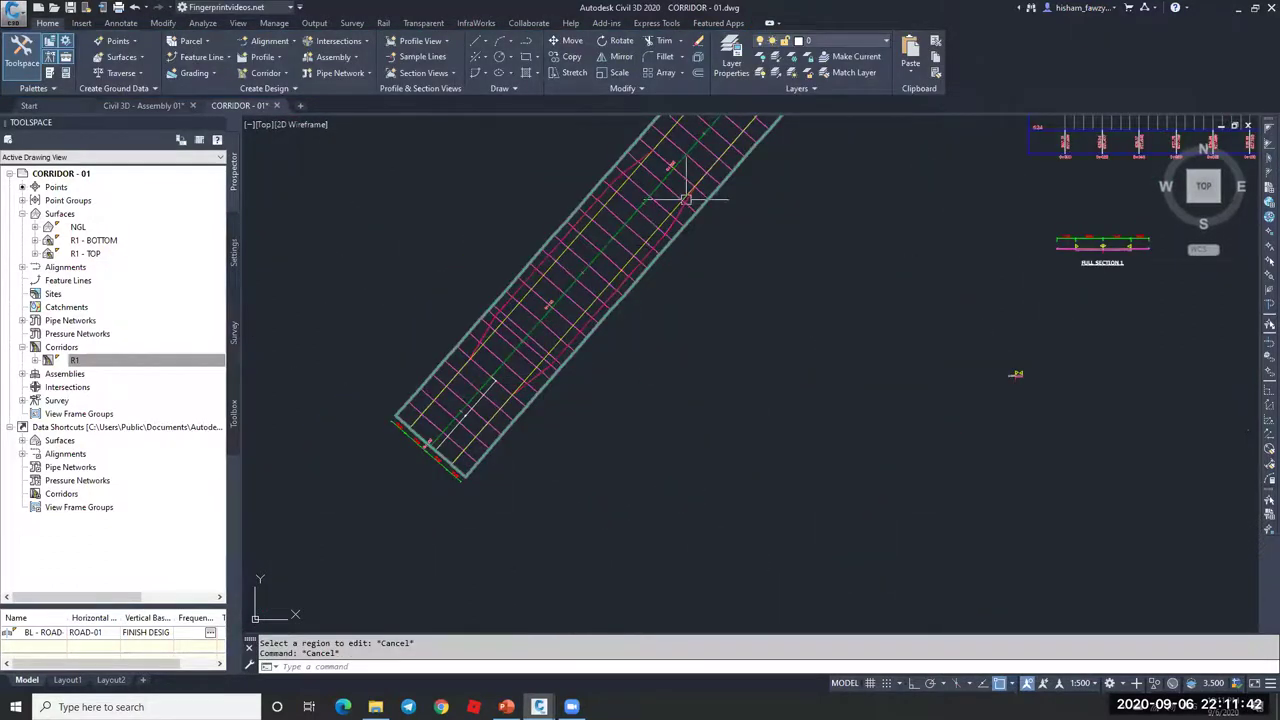
pyautogui.scroll(6, 650, 260)
pyautogui.scroll(-2, 633, 331)
pyautogui.click(628, 280)
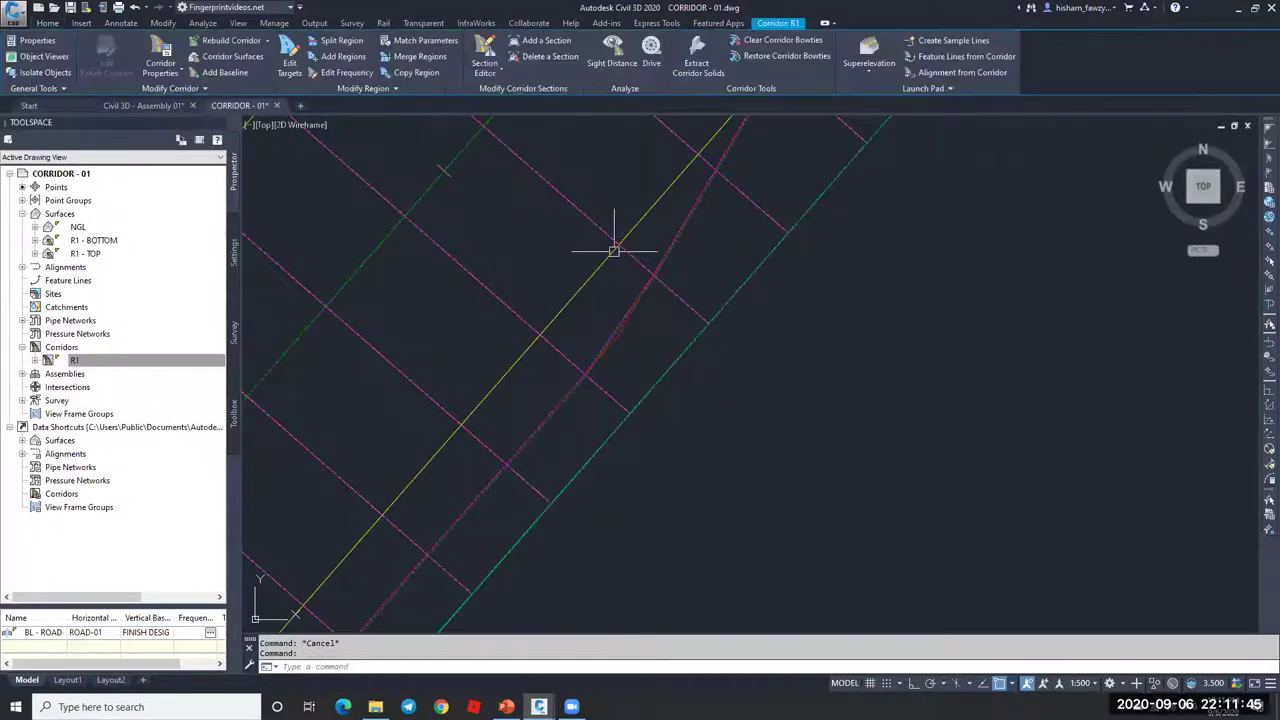
pyautogui.click(538, 39)
pyautogui.scroll(3, 625, 320)
pyautogui.click(645, 278)
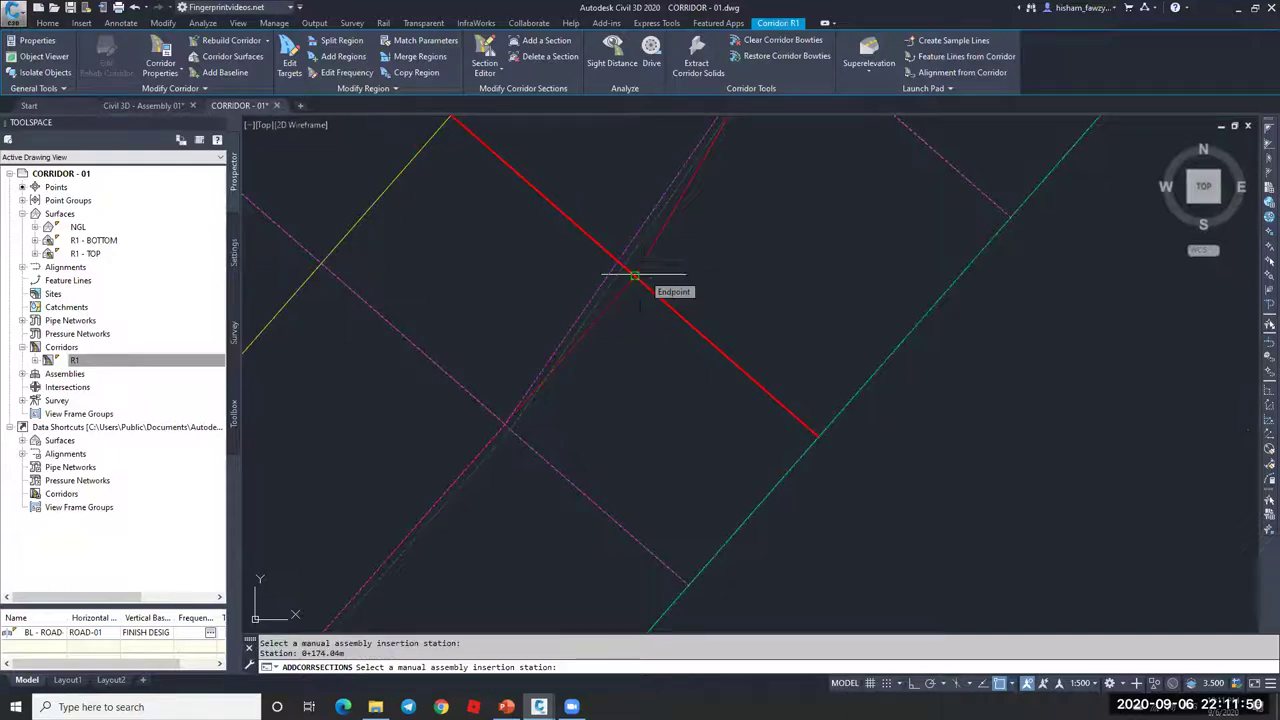
pyautogui.scroll(-3, 690, 310)
pyautogui.press('Escape')
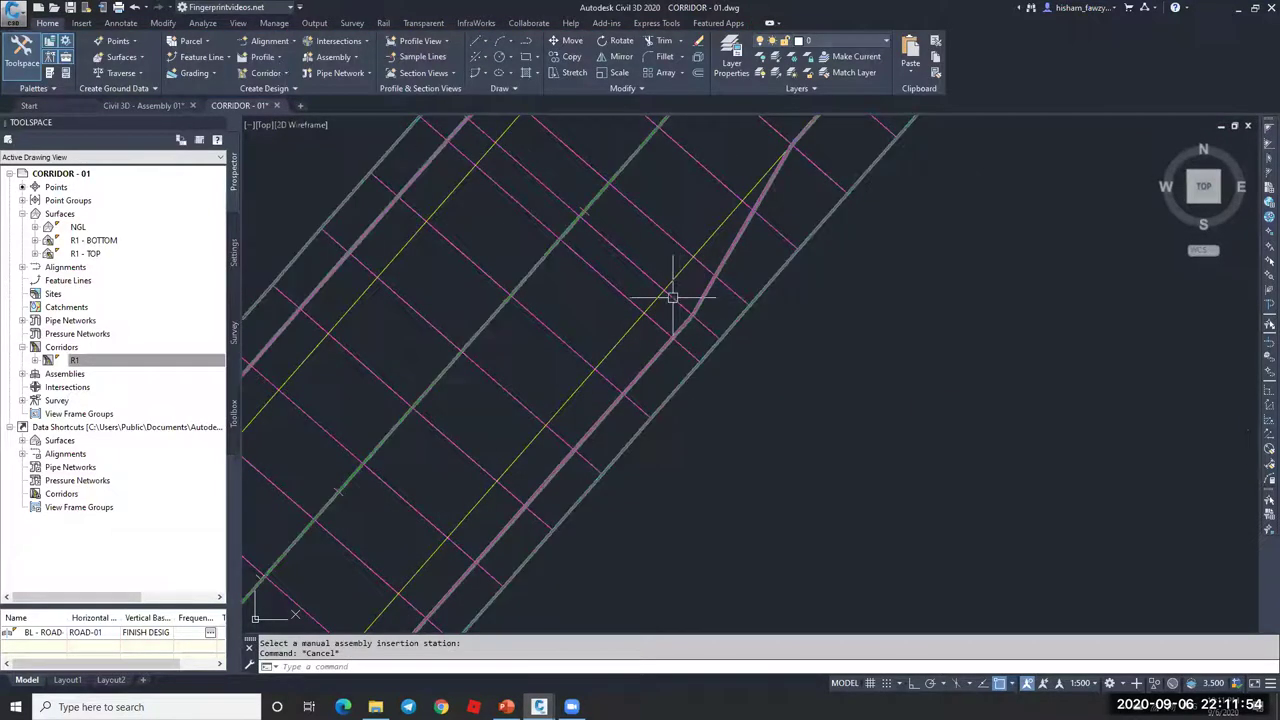
# - Review the frequency list showing stations 0+075.96m and 0+174.04m, then cancel without changes
pyautogui.click(595, 287)
pyautogui.click(326, 70)
pyautogui.click(529, 286)
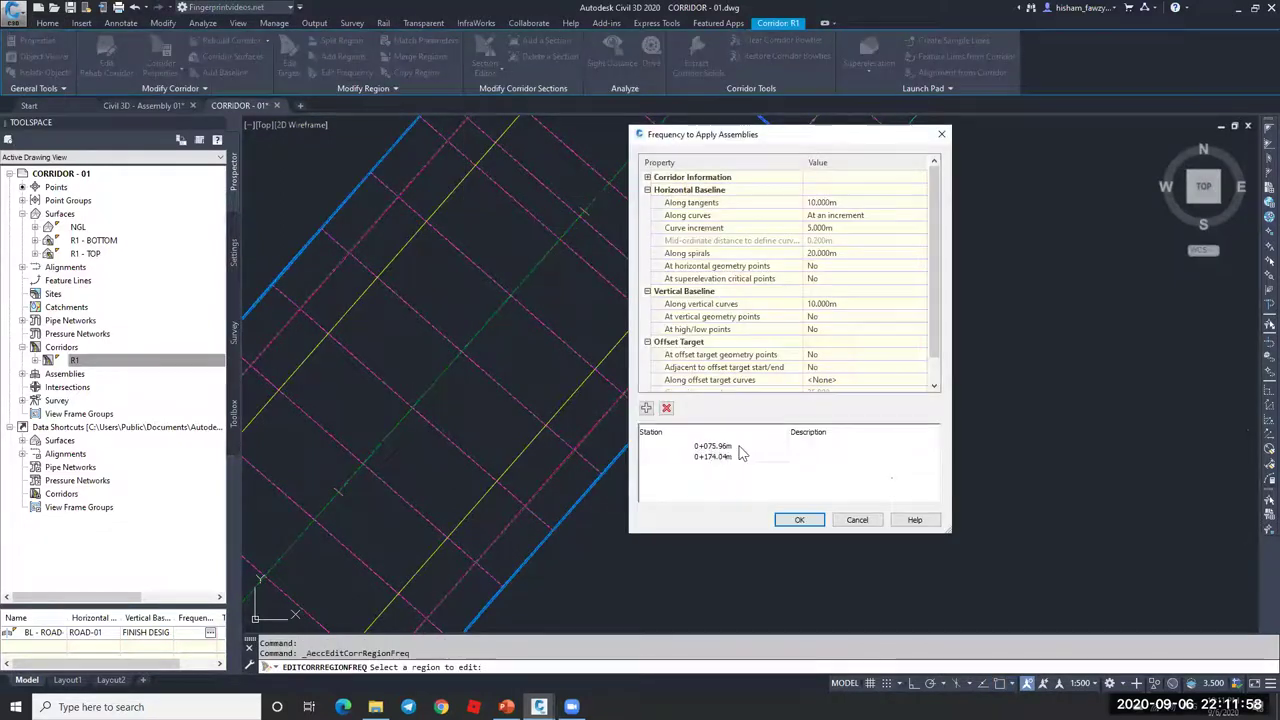
pyautogui.click(711, 446)
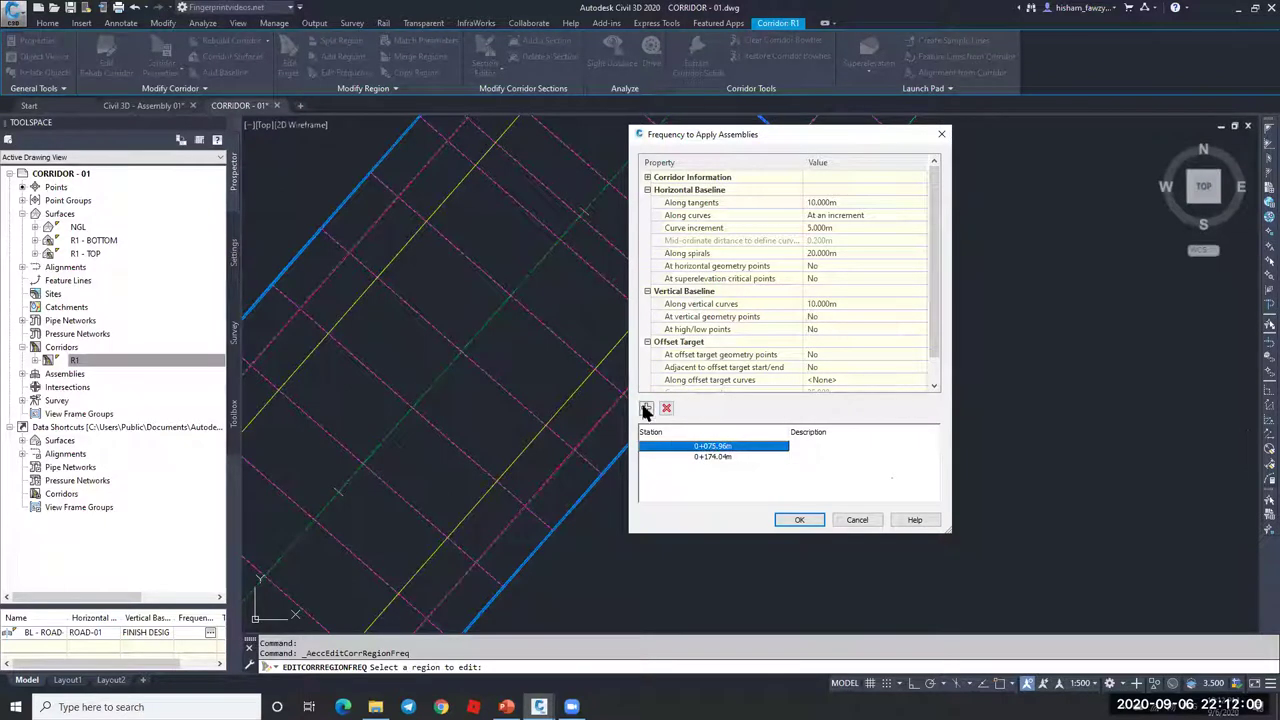
pyautogui.click(748, 458)
pyautogui.click(840, 524)
pyautogui.scroll(2, 690, 235)
pyautogui.scroll(-4, 731, 290)
pyautogui.scroll(5, 729, 280)
pyautogui.press('Escape')
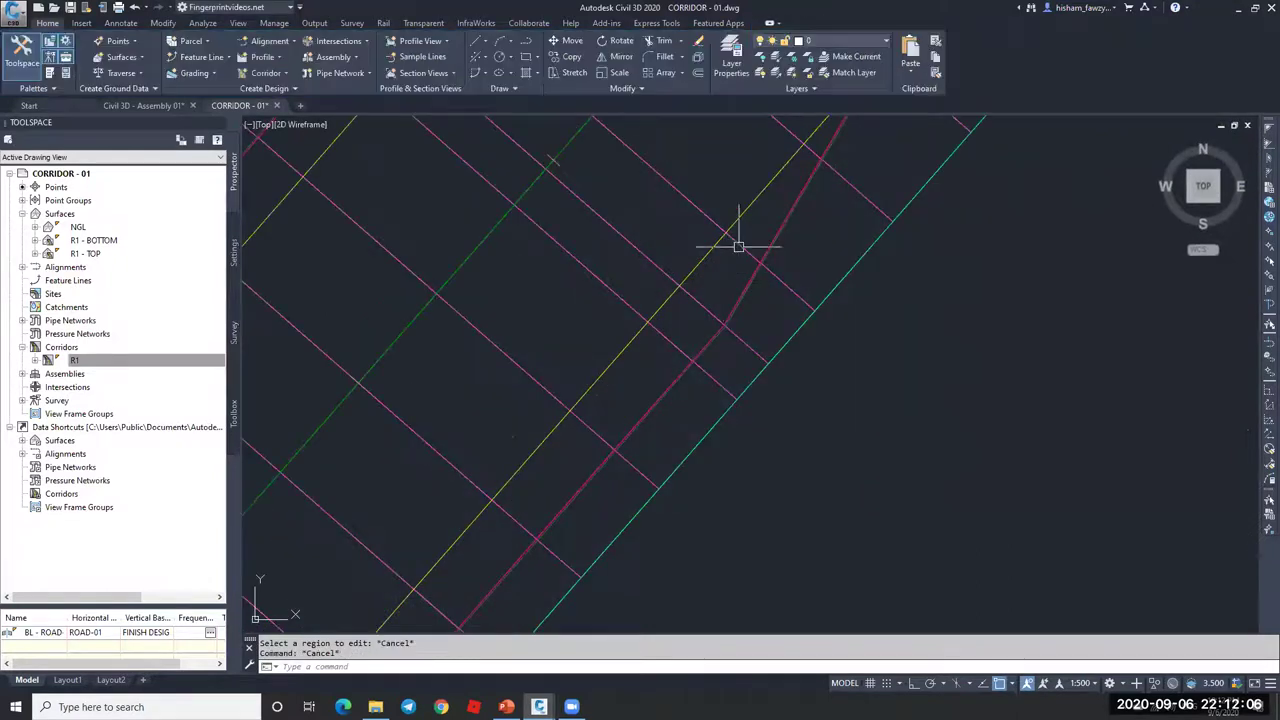
pyautogui.click(823, 298)
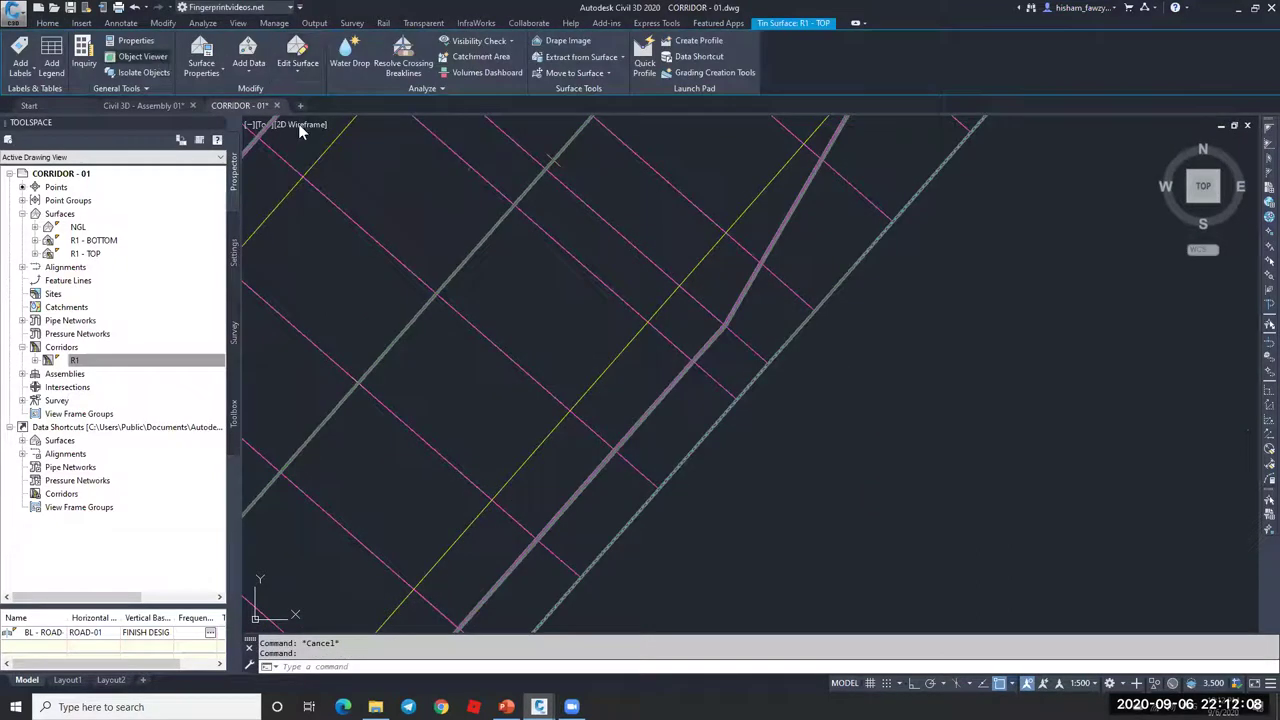
# - Preview the R1 - TOP surface in the Object Viewer, orbit and zoom it, then close it
pyautogui.rightClick(643, 371)
pyautogui.click(649, 243)
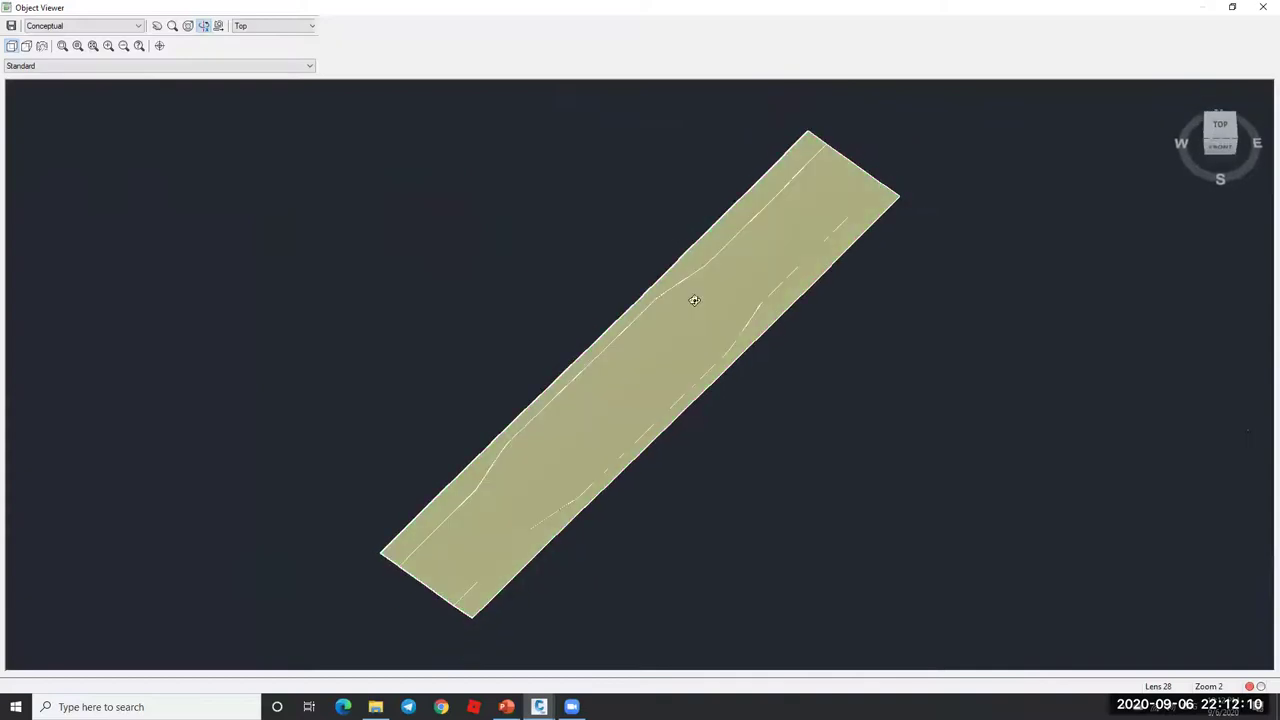
pyautogui.scroll(4, 694, 297)
pyautogui.moveTo(595, 245); pyautogui.dragTo(689, 217)
pyautogui.scroll(4, 660, 335)
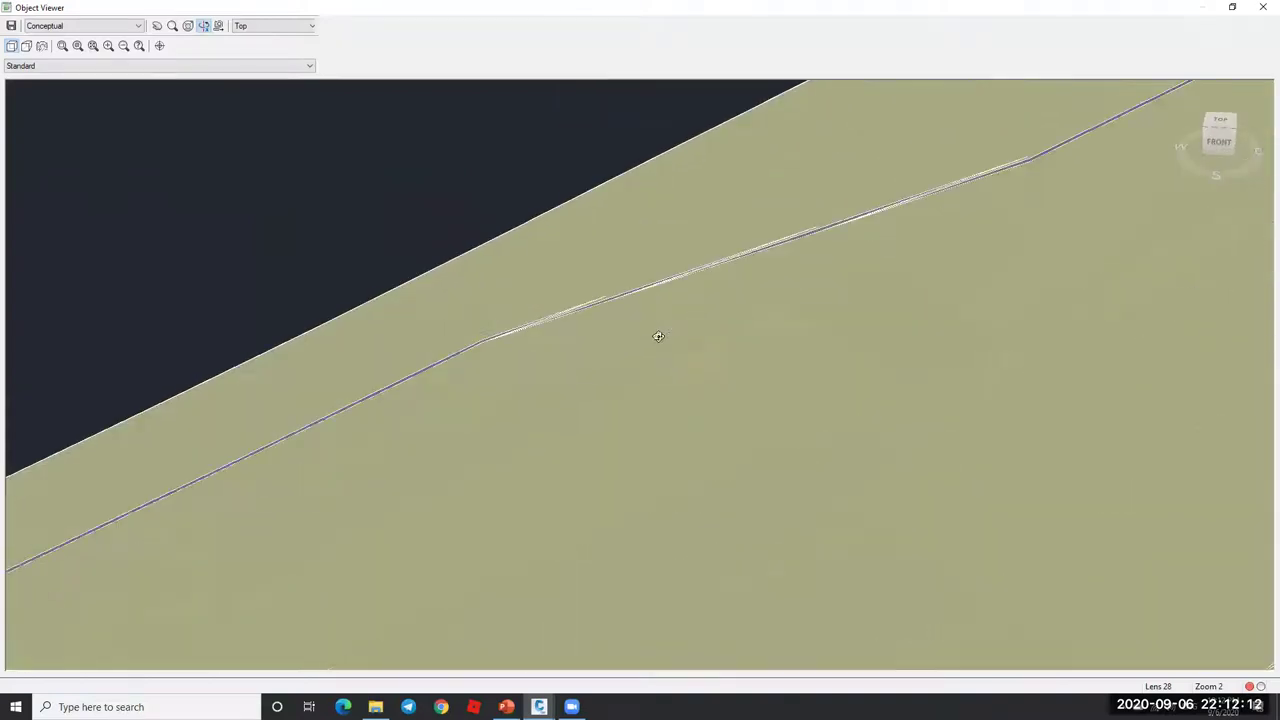
pyautogui.scroll(5, 671, 342)
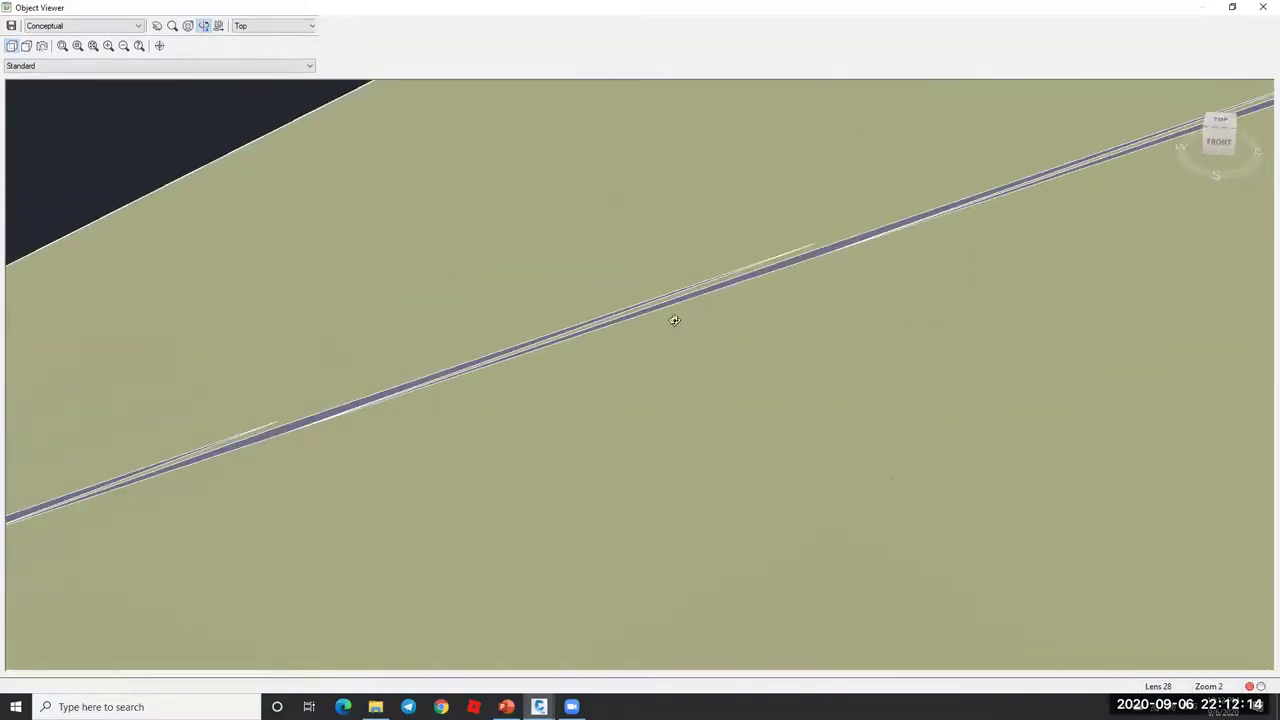
pyautogui.scroll(-3, 640, 217)
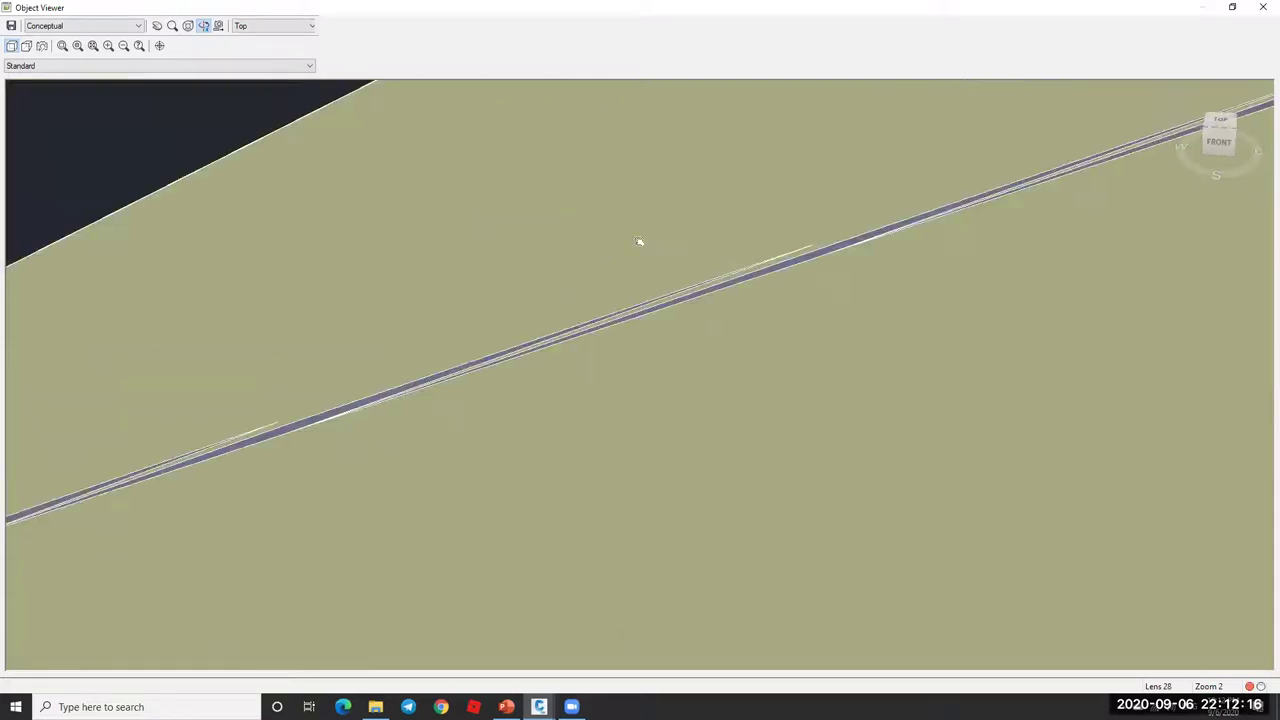
pyautogui.scroll(3, 658, 300)
pyautogui.scroll(-5, 642, 215)
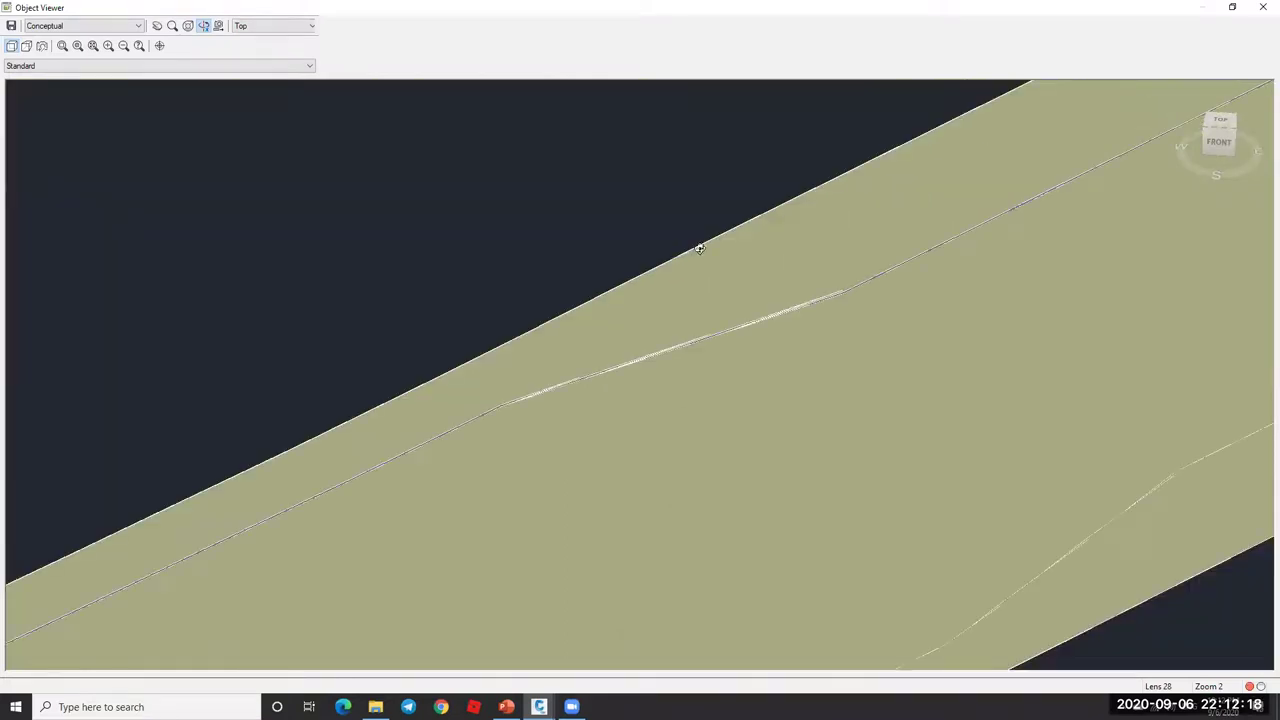
pyautogui.press('Escape')
pyautogui.scroll(-3, 706, 283)
pyautogui.scroll(2, 743, 323)
pyautogui.scroll(-4, 743, 309)
pyautogui.scroll(5, 740, 293)
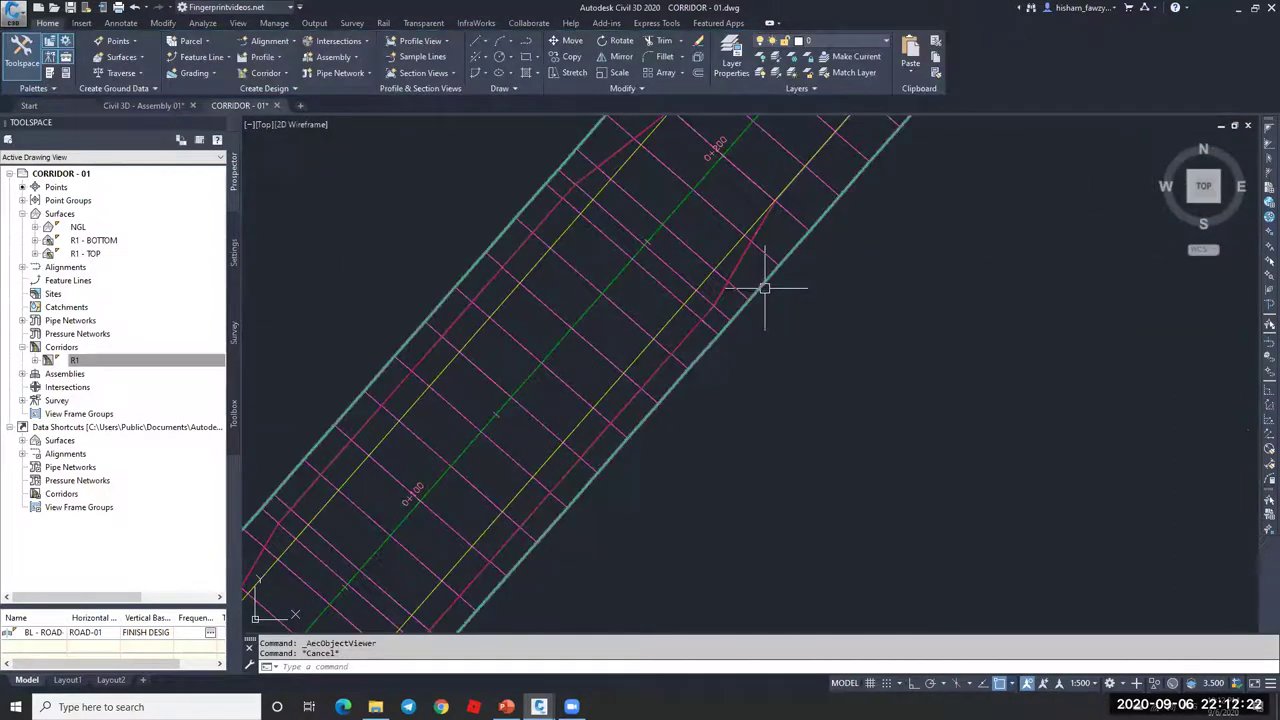
# - Turn on Triangles in the R1 - TOP surface style's display settings
pyautogui.press('Escape')
pyautogui.rightClick(811, 296)
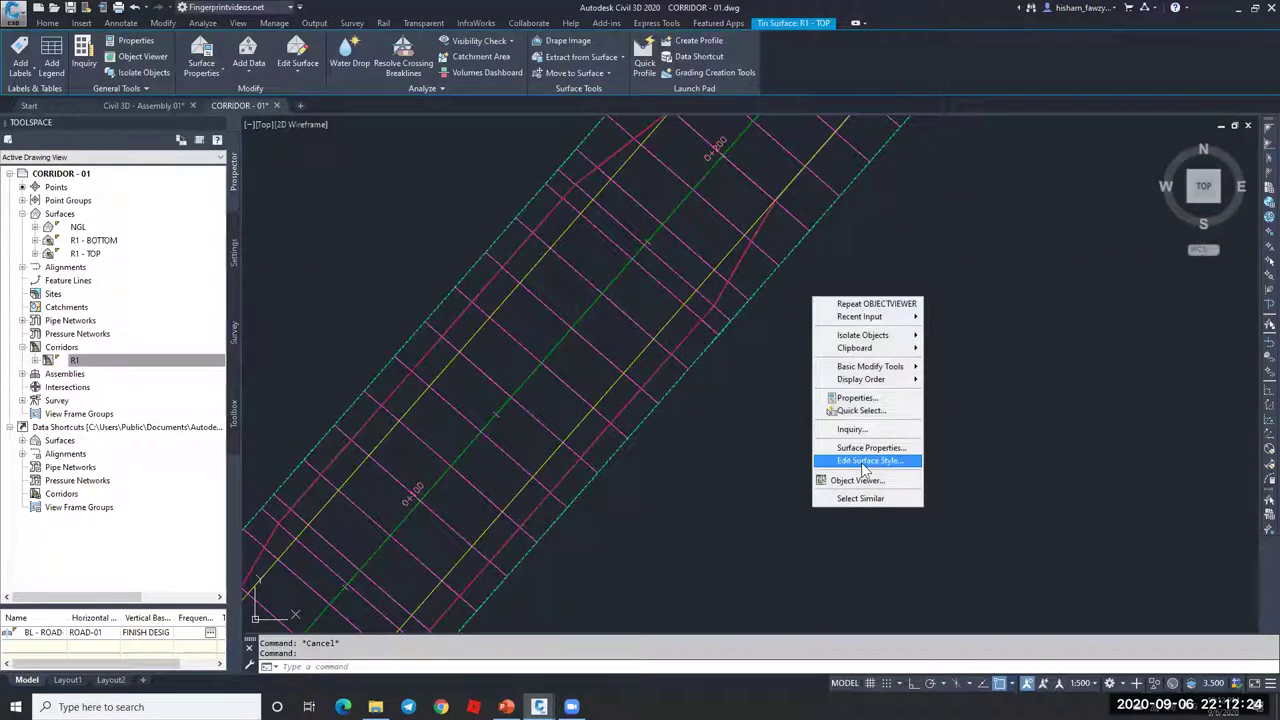
pyautogui.click(866, 463)
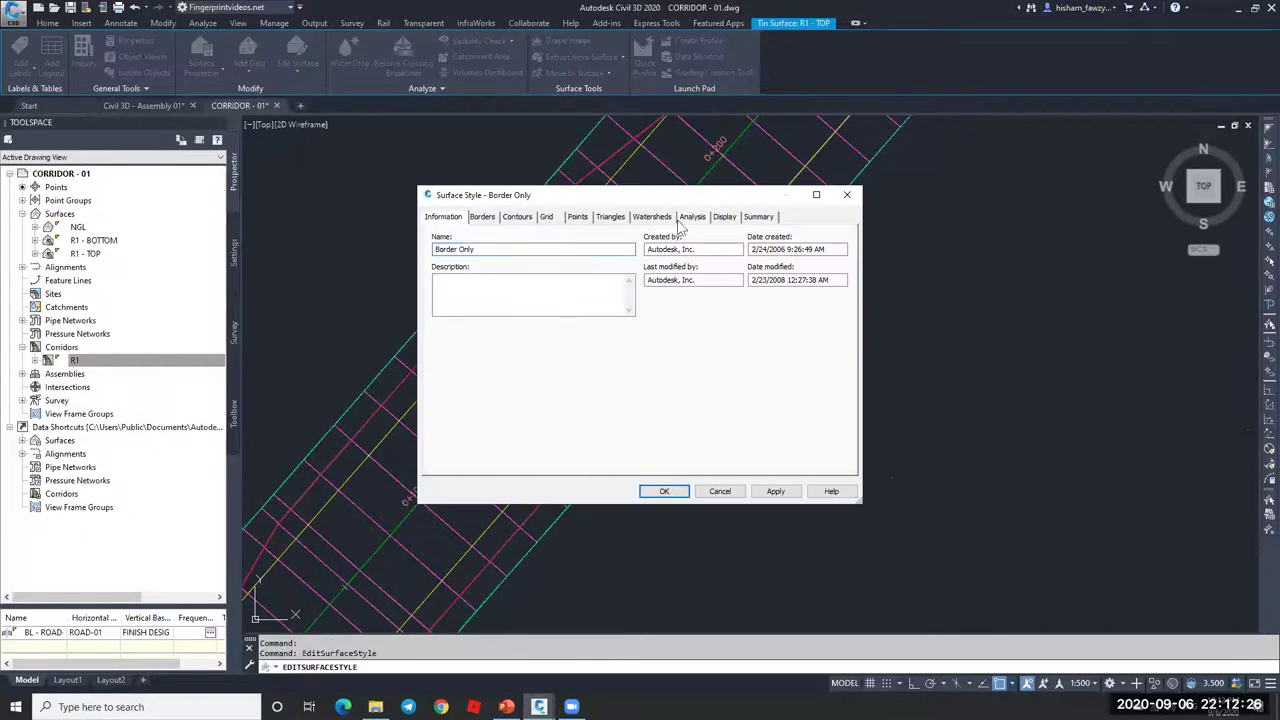
pyautogui.click(725, 217)
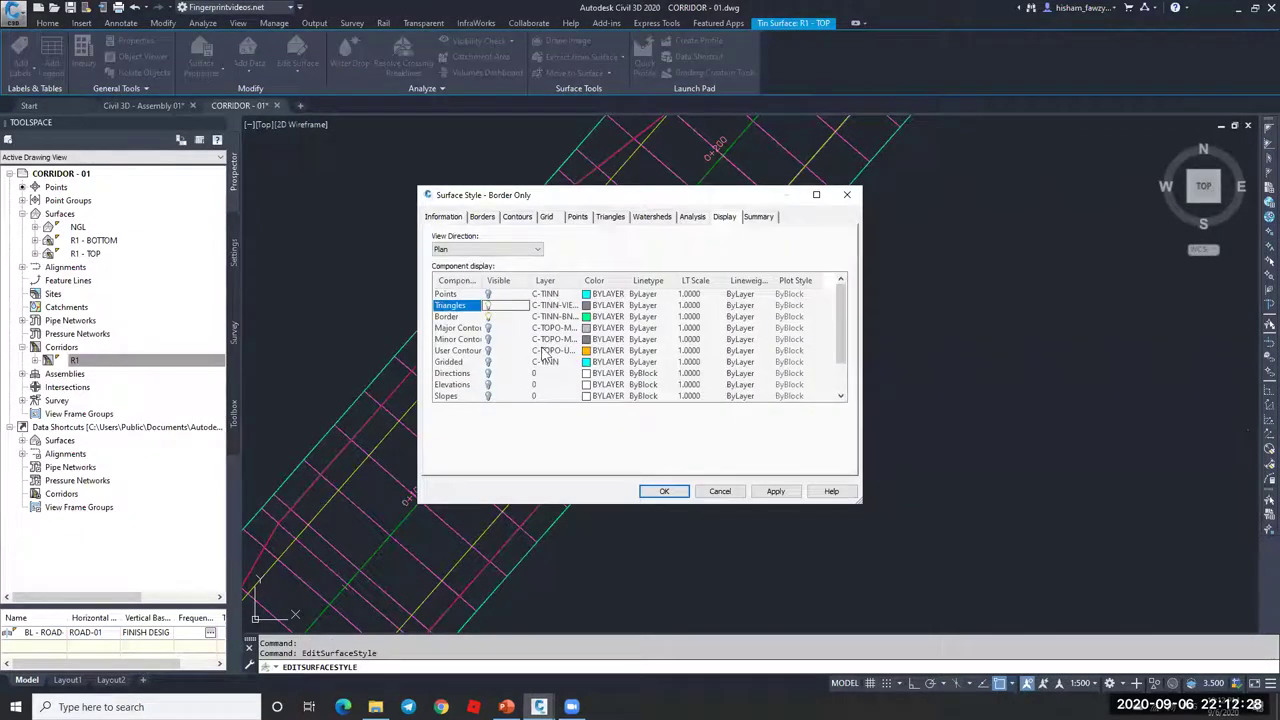
pyautogui.click(666, 491)
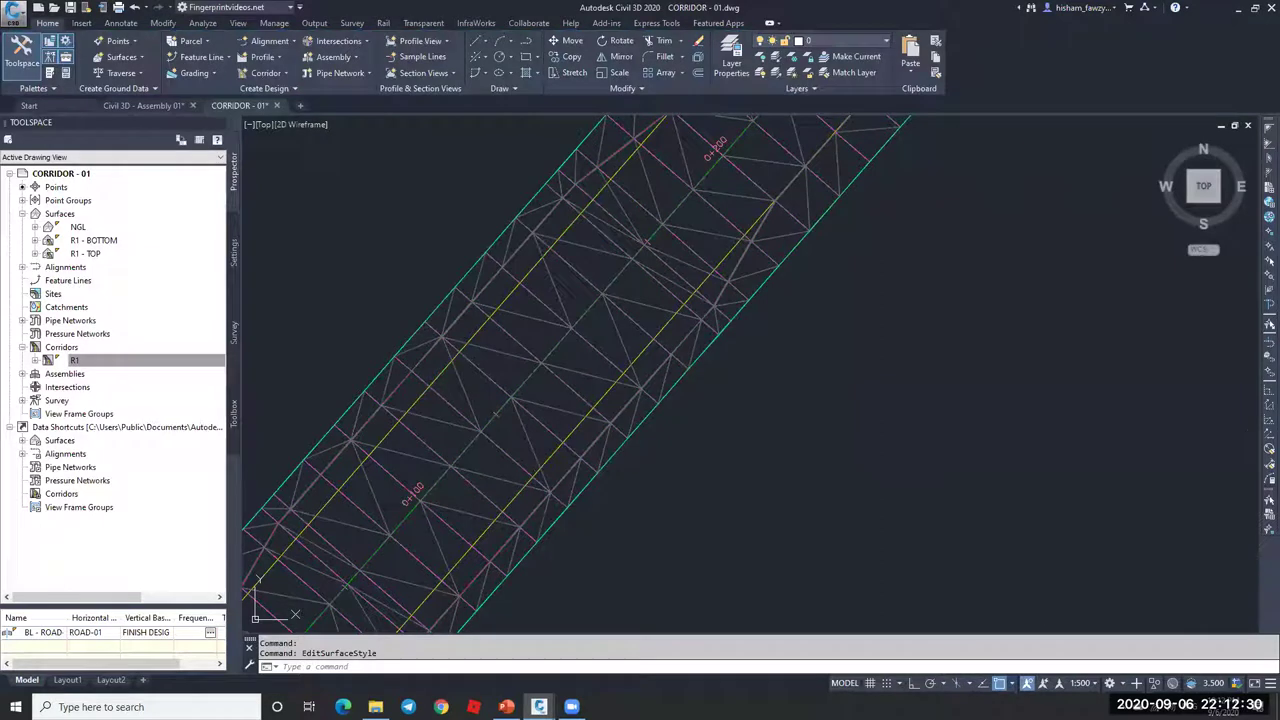
# - Isolate the R1 - TOP surface so all other drawing objects are hidden
pyautogui.click(1155, 685)
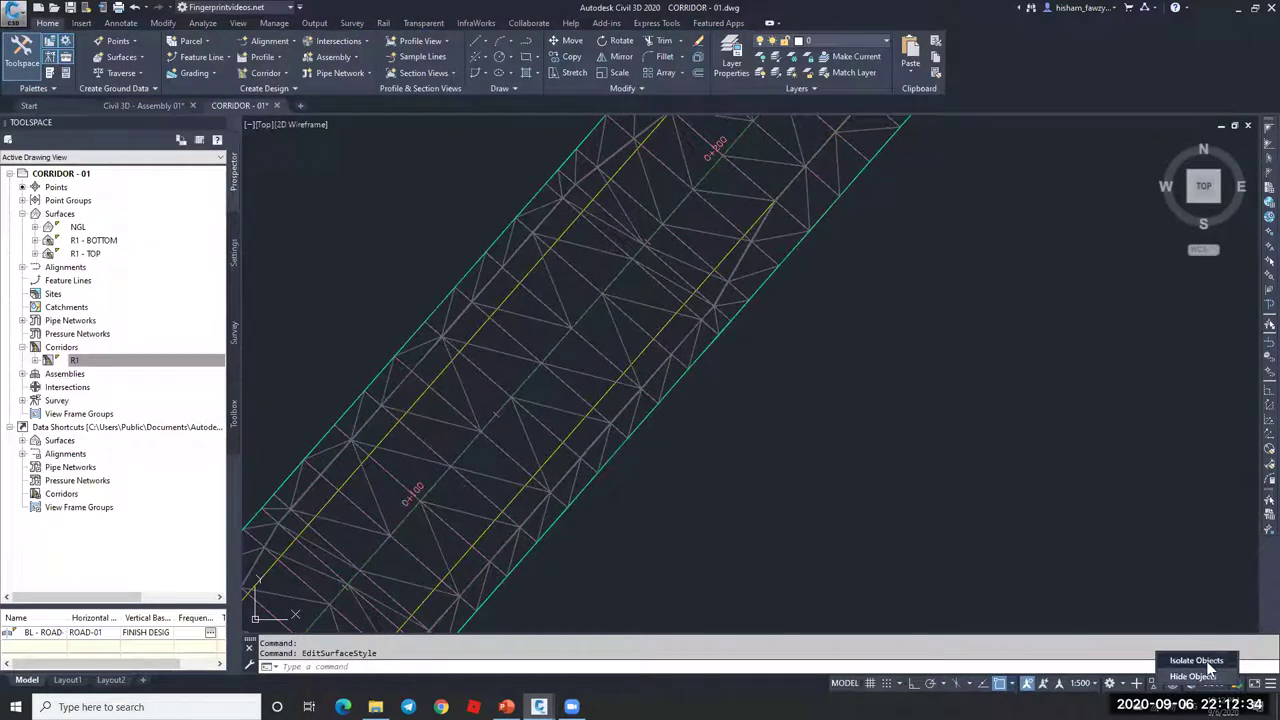
pyautogui.click(1197, 661)
pyautogui.click(640, 296)
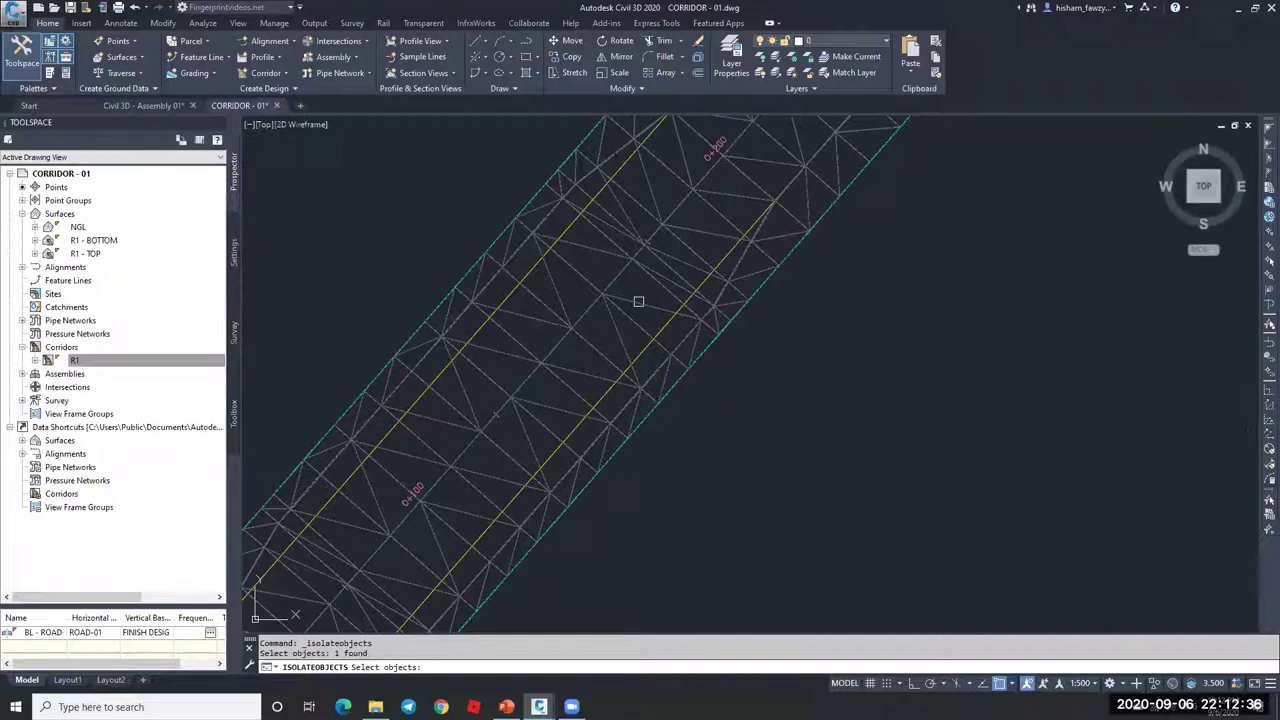
pyautogui.press('Return')
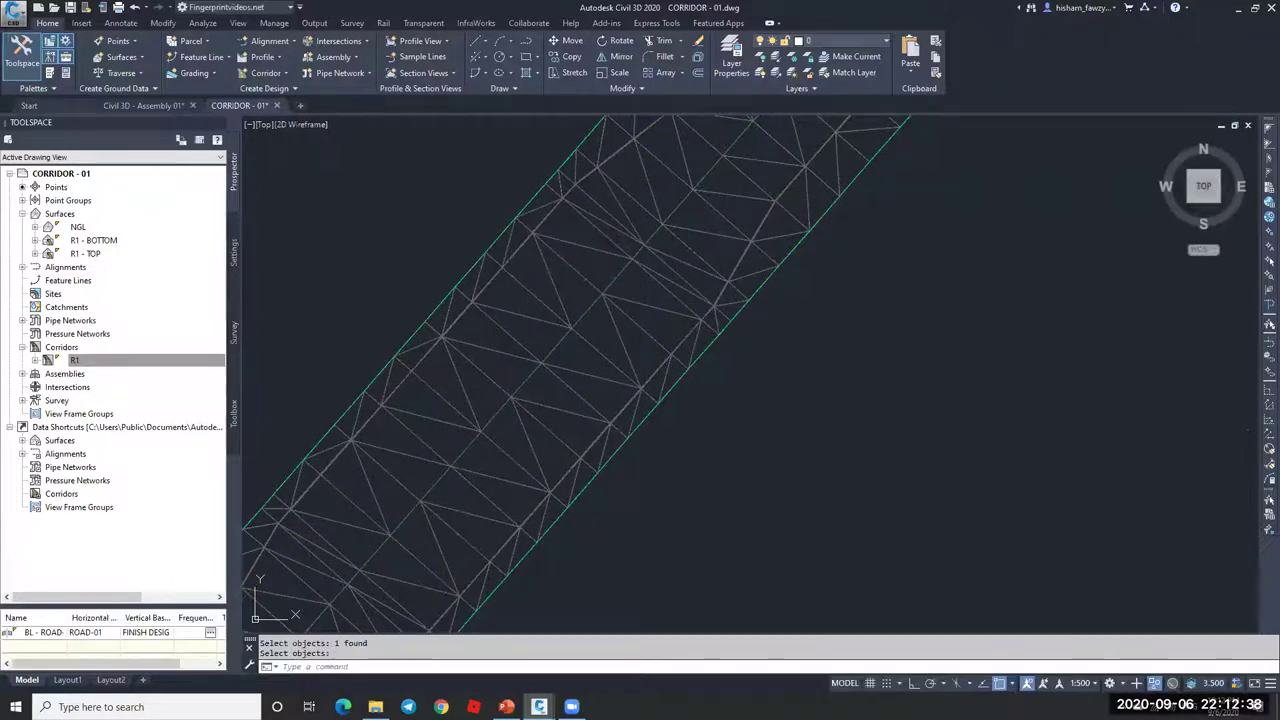
pyautogui.scroll(-3, 658, 310)
pyautogui.click(662, 342)
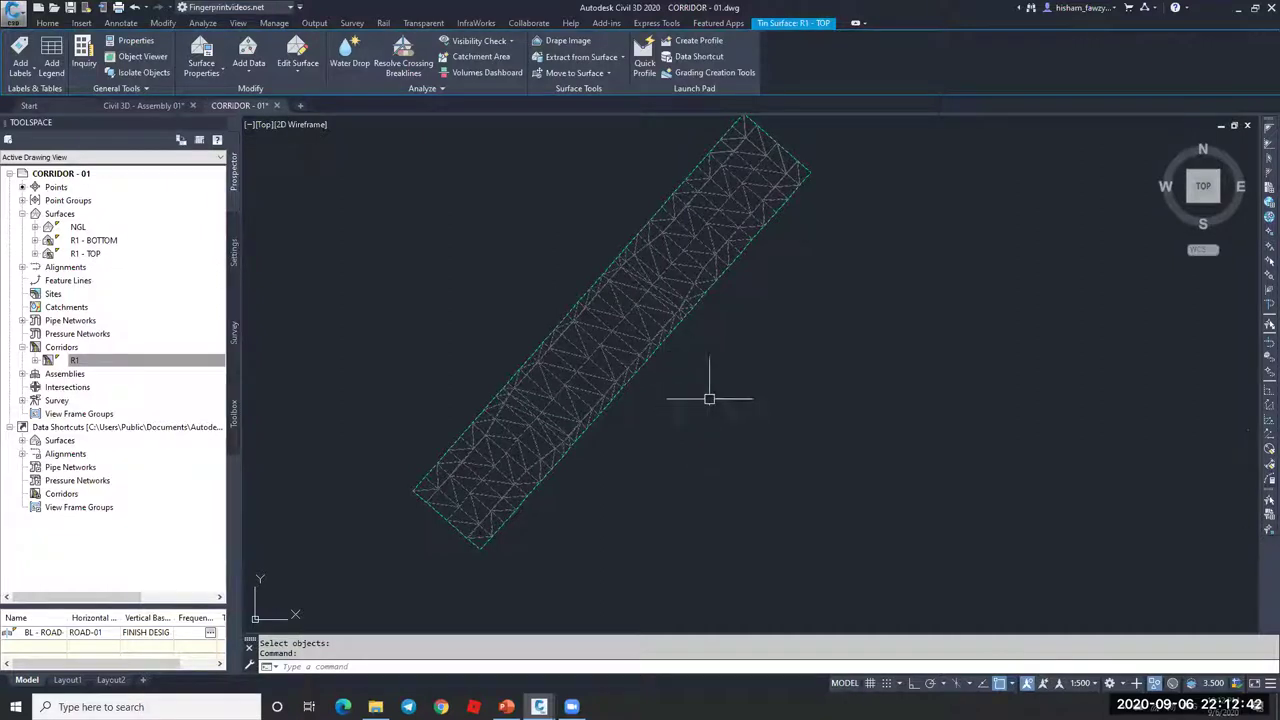
pyautogui.keyDown('shift'); pyautogui.moveTo(700, 396); pyautogui.dragTo(727, 222, button='middle'); pyautogui.keyUp('shift')
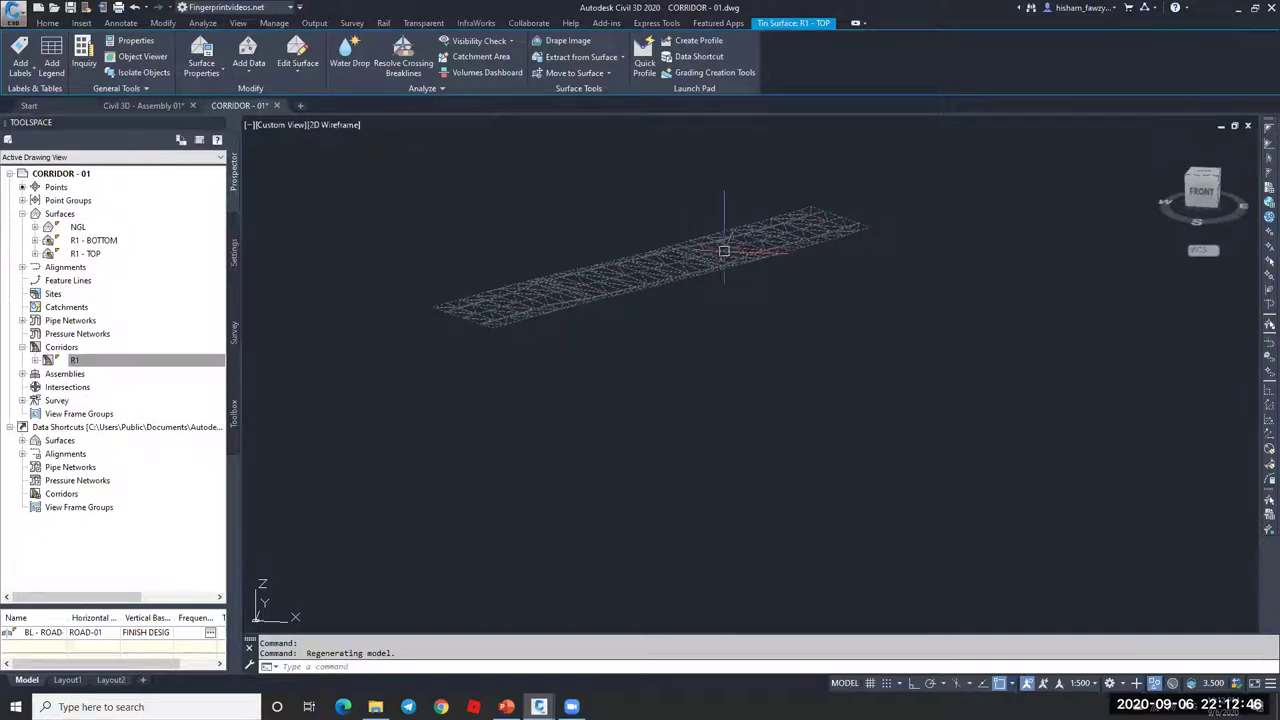
# - Set the viewport visual style to Conceptual to shade the surface
pyautogui.click(330, 125)
pyautogui.click(385, 177)
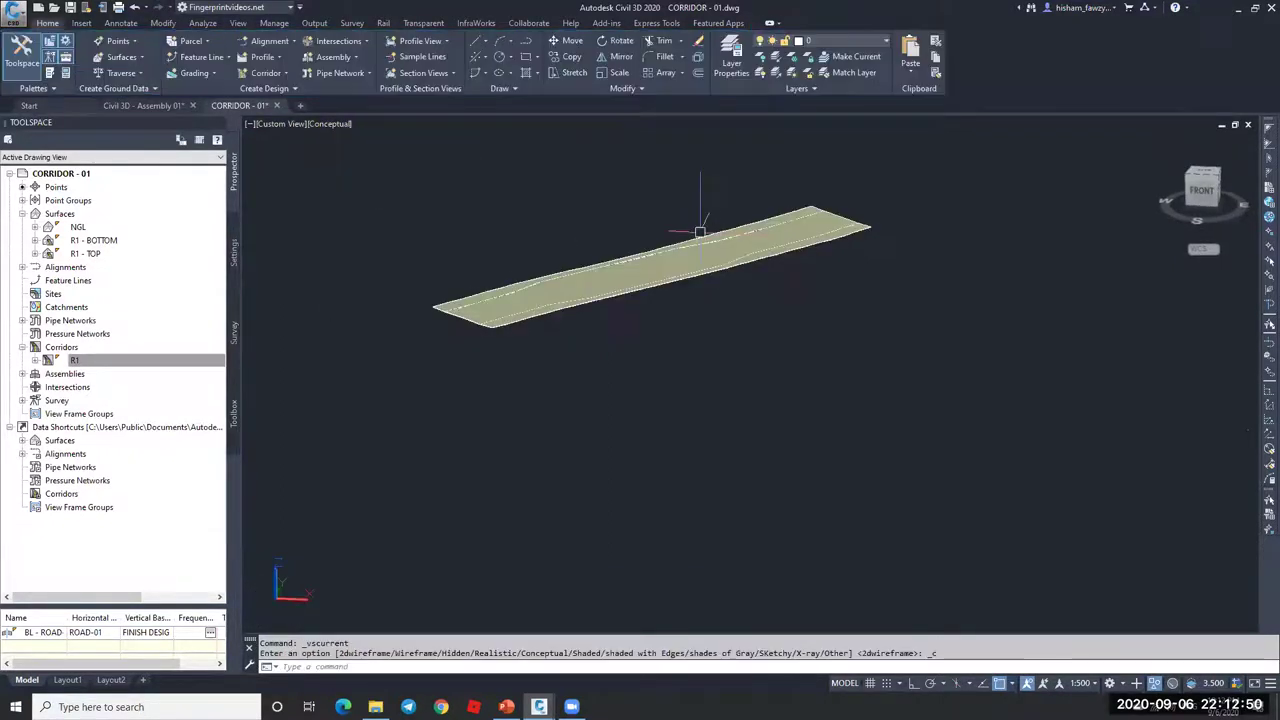
pyautogui.scroll(6, 700, 232)
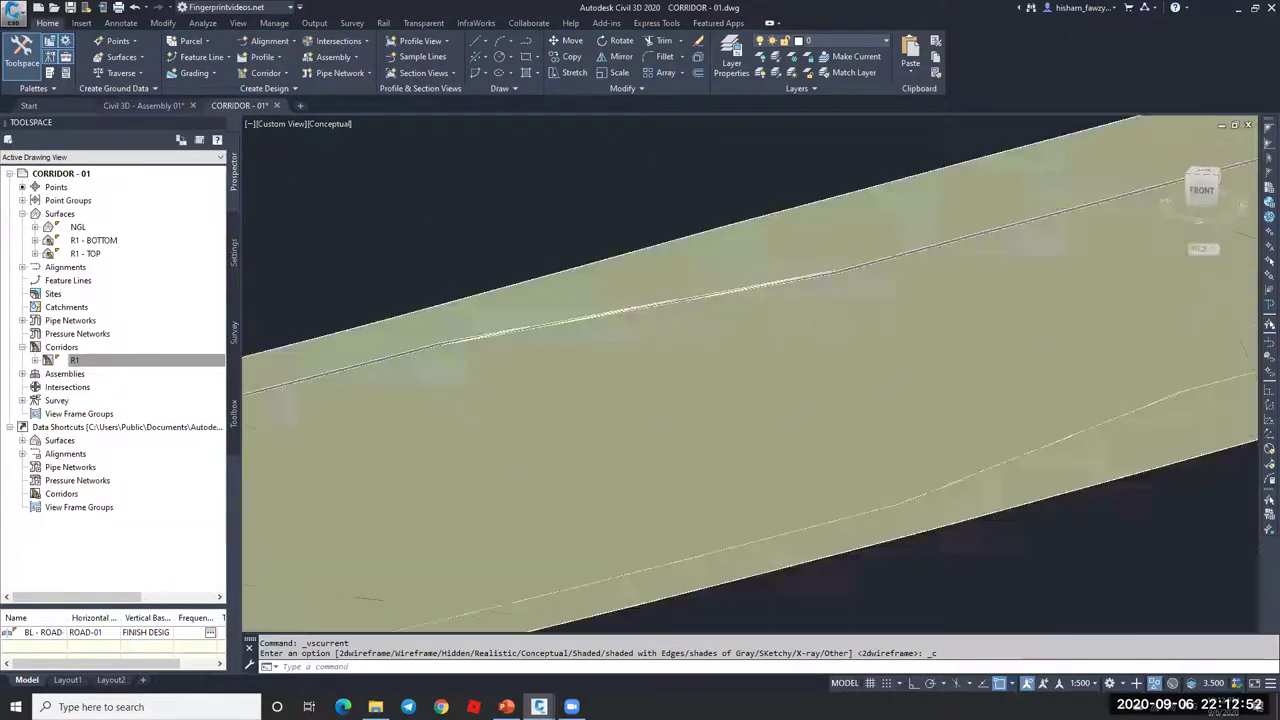
pyautogui.scroll(-5, 610, 305)
pyautogui.moveTo(610, 305)
pyautogui.keyDown('shift'); pyautogui.mouseDown(button='middle')
pyautogui.moveTo(671, 340)
pyautogui.moveTo(640, 300)
pyautogui.moveTo(650, 268)
pyautogui.moveTo(762, 256)
pyautogui.mouseUp(button='middle'); pyautogui.keyUp('shift')
pyautogui.scroll(5, 619, 274)
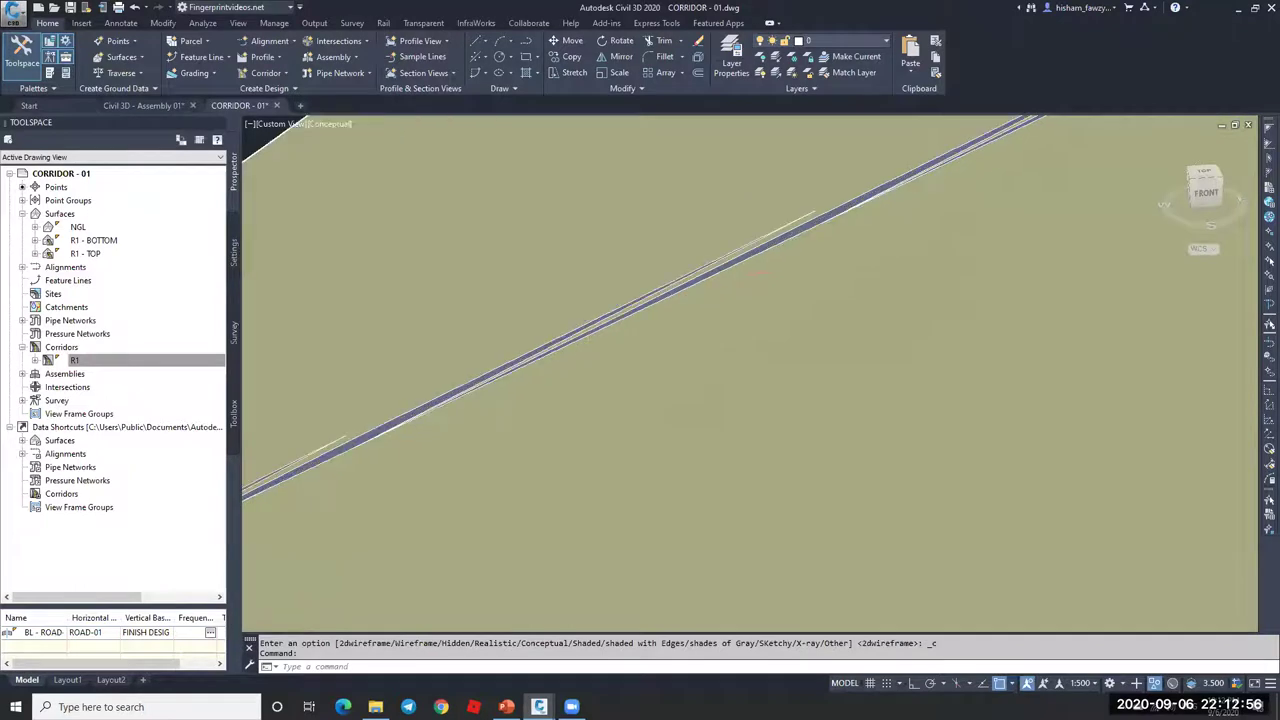
# - Run Swap Edge on the R1 - TOP surface and pick a triangle edge
pyautogui.click(622, 303)
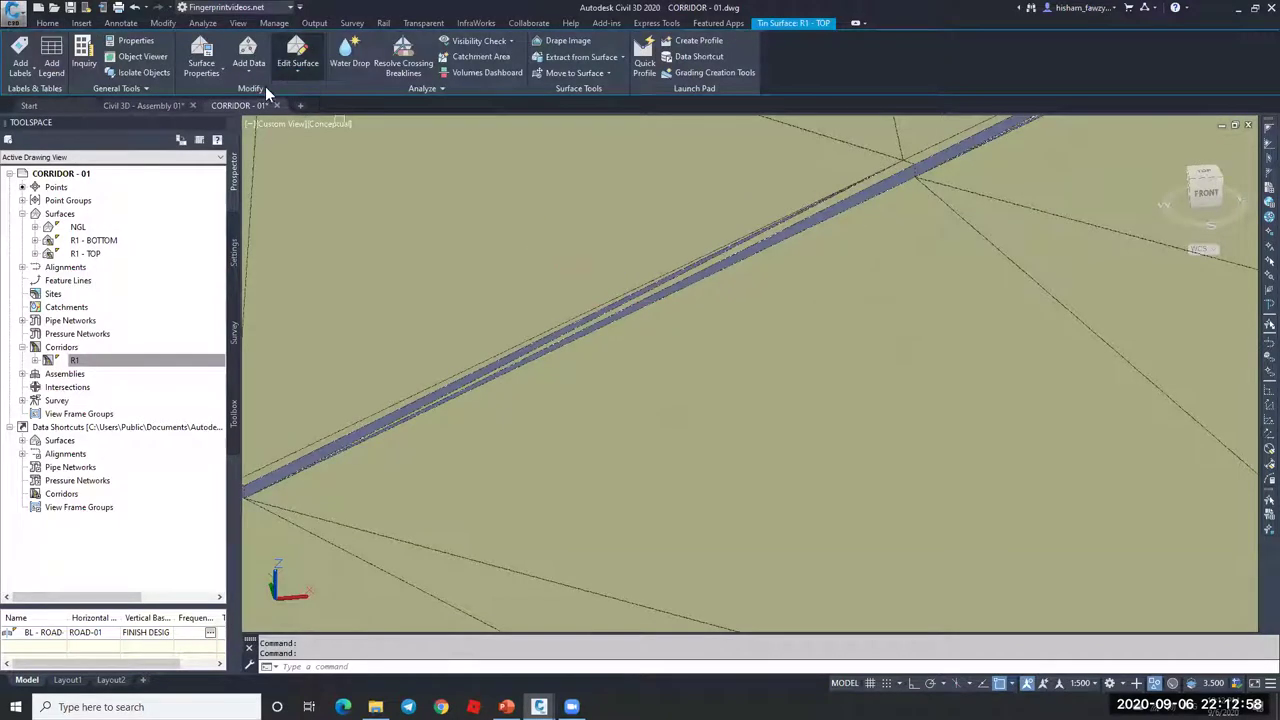
pyautogui.click(297, 62)
pyautogui.click(320, 148)
pyautogui.scroll(3, 520, 280)
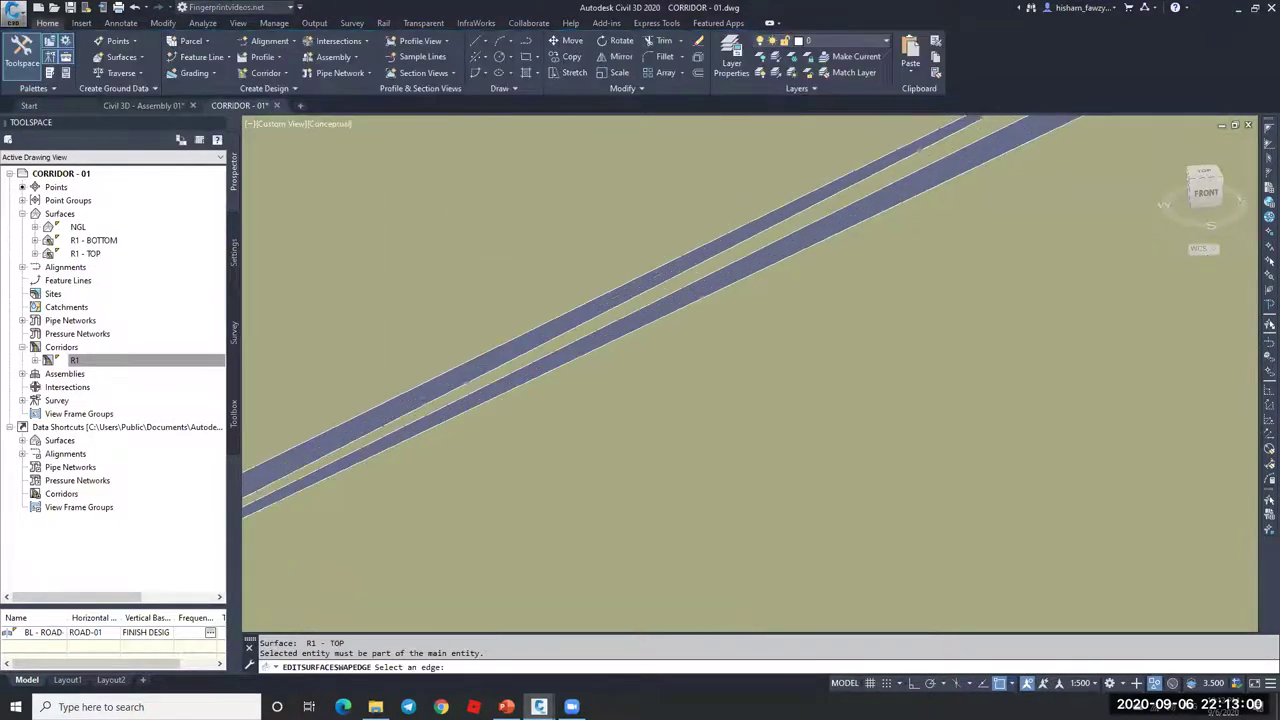
pyautogui.scroll(3, 629, 306)
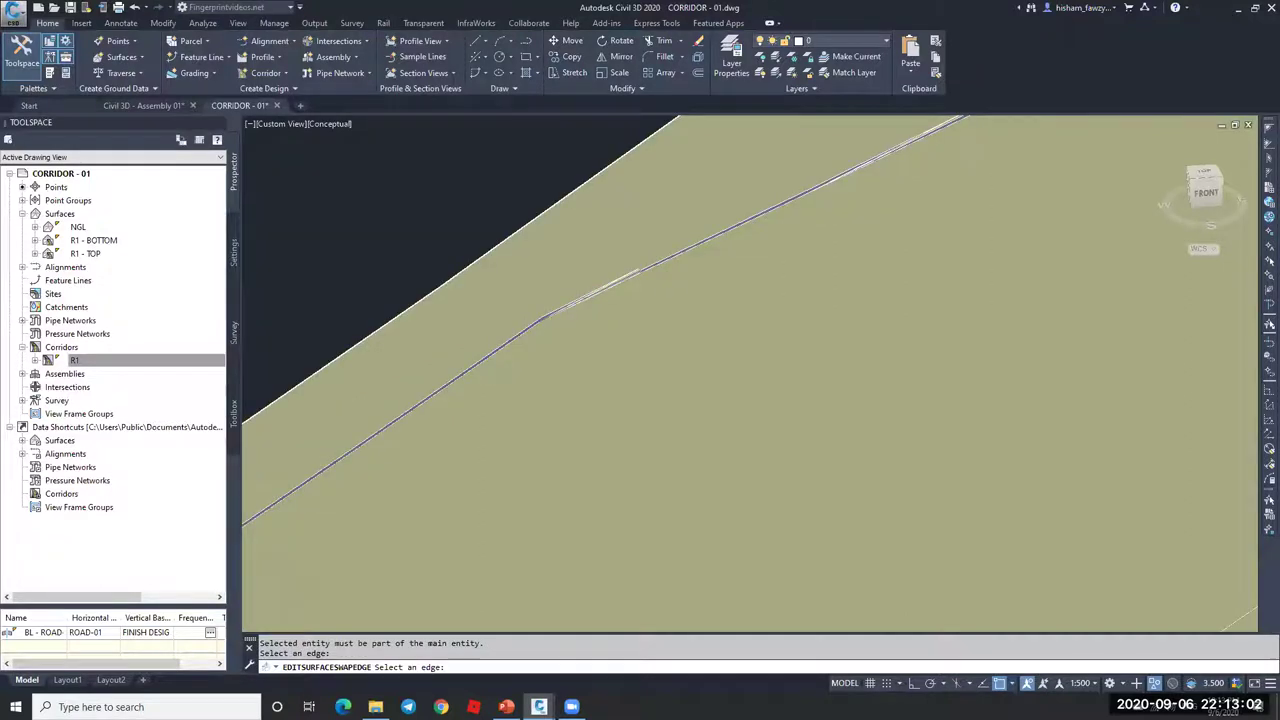
pyautogui.scroll(2, 600, 280)
pyautogui.click(603, 287)
pyautogui.scroll(-2, 480, 330)
pyautogui.scroll(3, 729, 237)
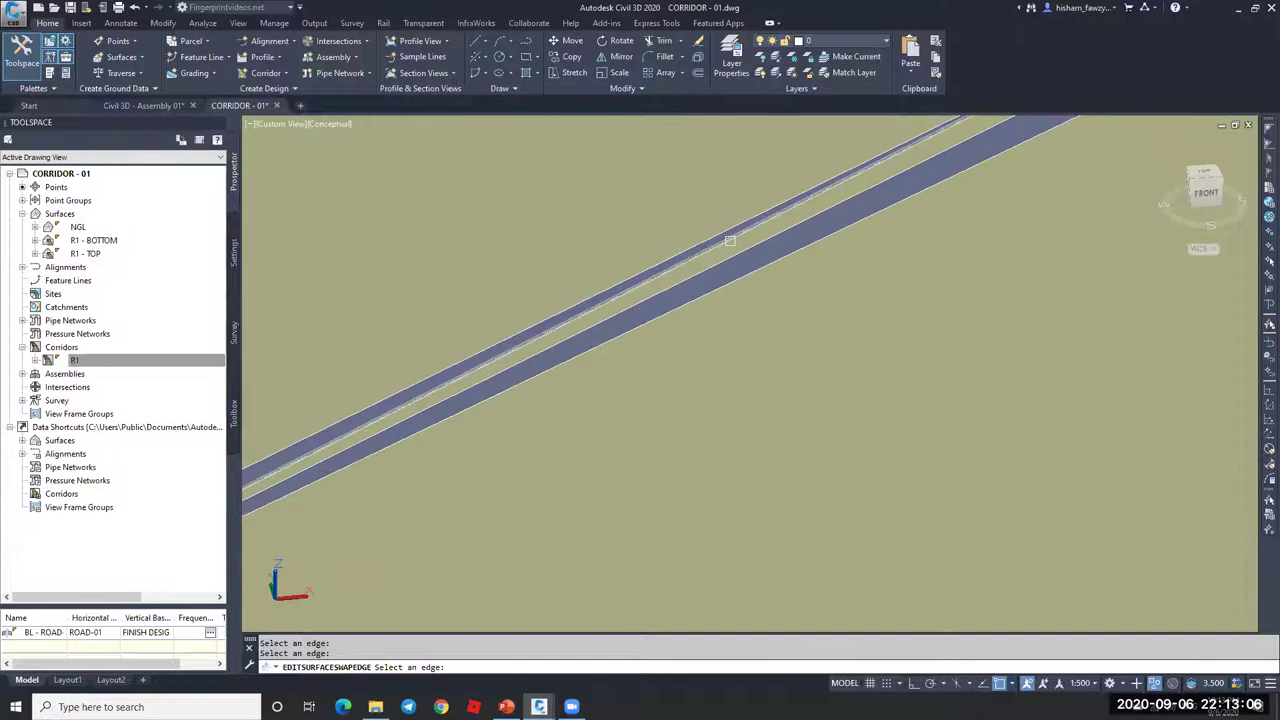
pyautogui.scroll(4, 749, 197)
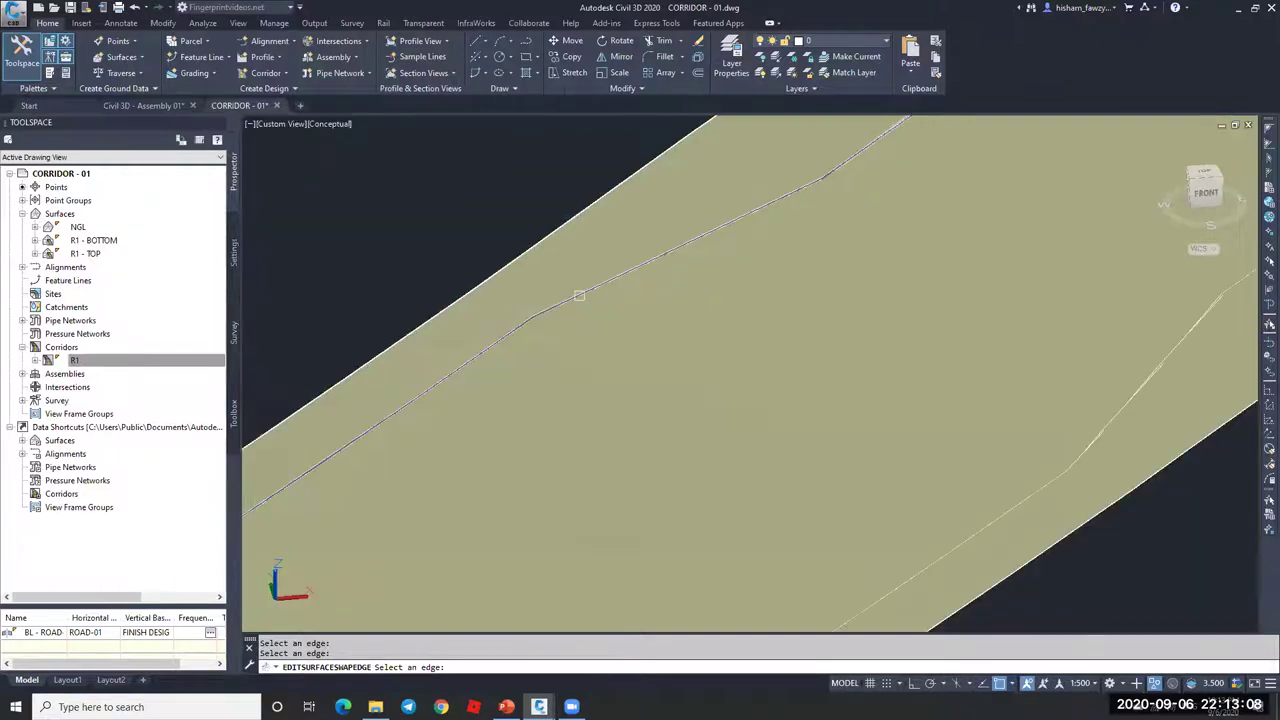
pyautogui.scroll(-5, 733, 221)
pyautogui.scroll(6, 603, 354)
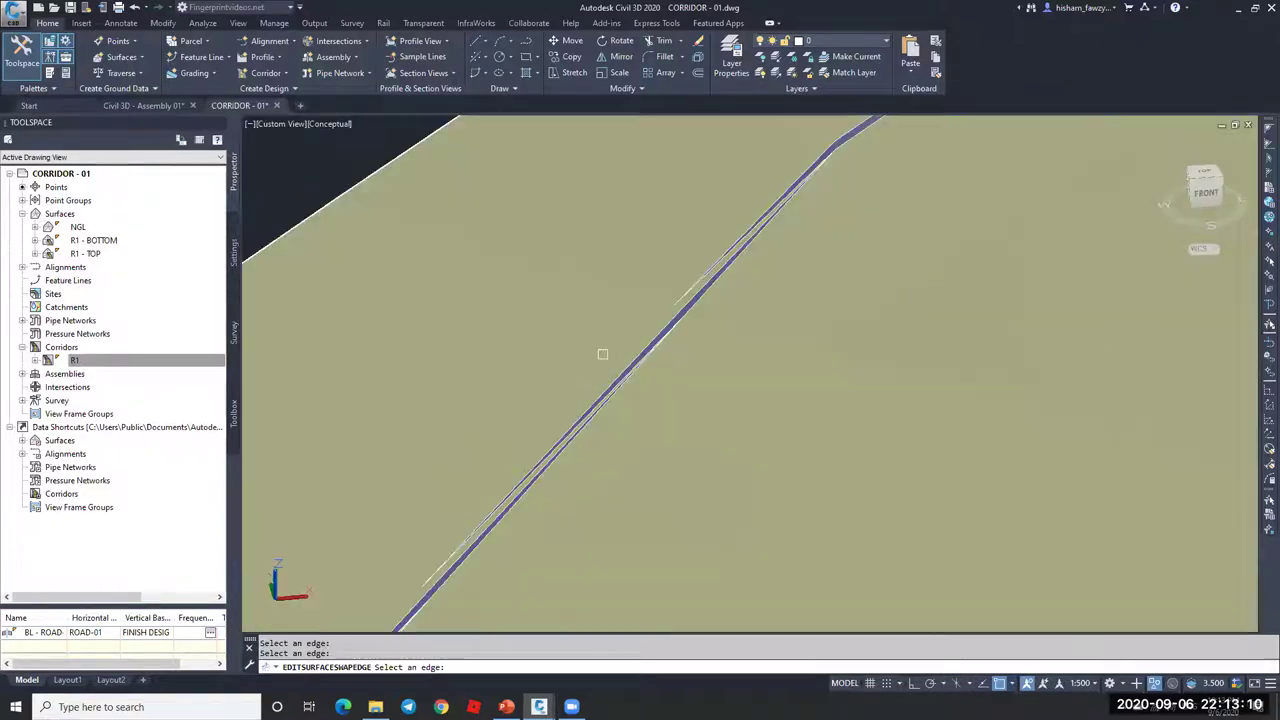
pyautogui.scroll(-3, 753, 221)
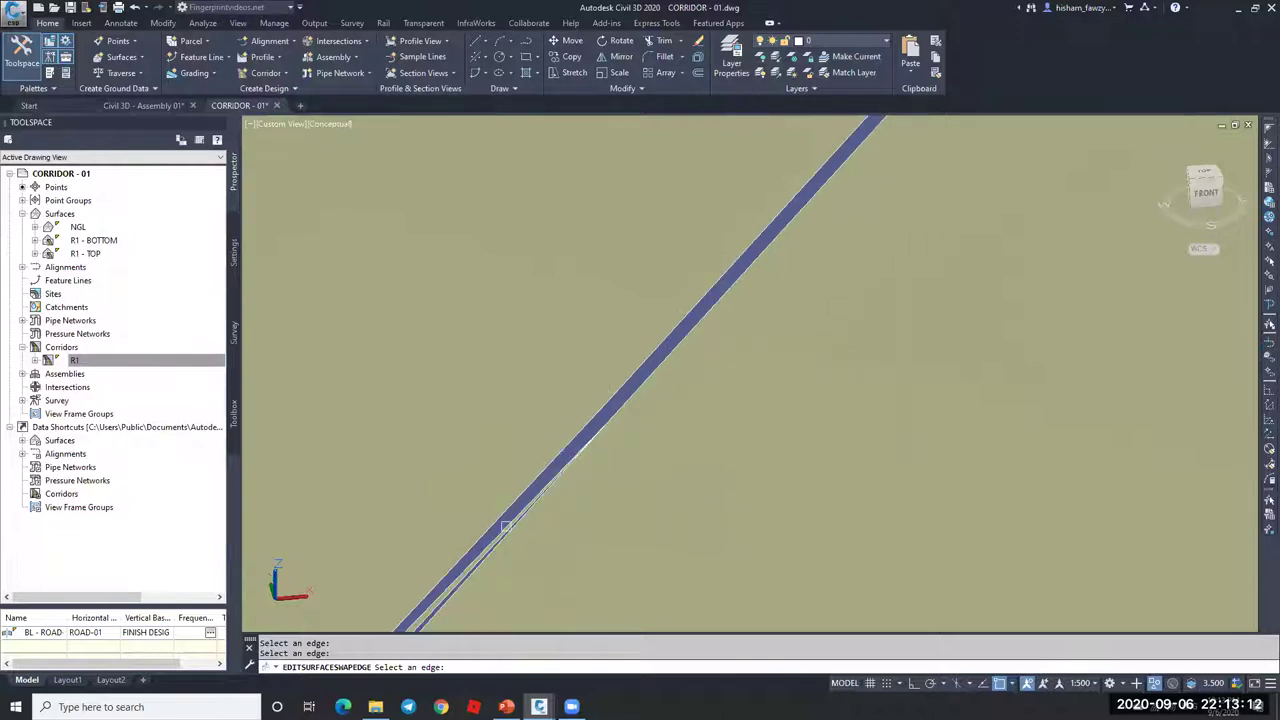
pyautogui.scroll(6, 505, 527)
pyautogui.scroll(-6, 563, 390)
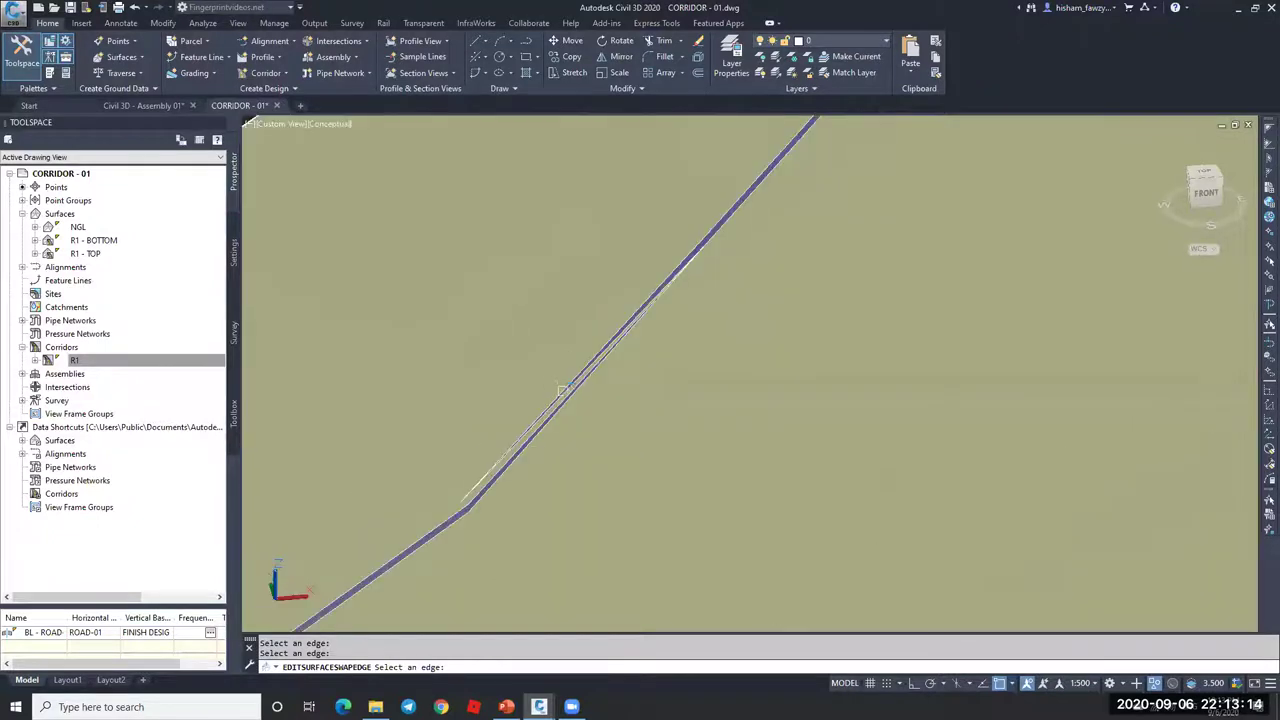
pyautogui.scroll(4, 563, 390)
pyautogui.scroll(-6, 528, 323)
pyautogui.scroll(4, 528, 323)
pyautogui.scroll(-5, 528, 323)
# - Orbit the shaded corridor surface from several angles to inspect its triangle edges
pyautogui.keyDown('shift'); pyautogui.moveTo(605, 239); pyautogui.dragTo(715, 212, button='middle'); pyautogui.keyUp('shift')
pyautogui.scroll(3, 715, 212)
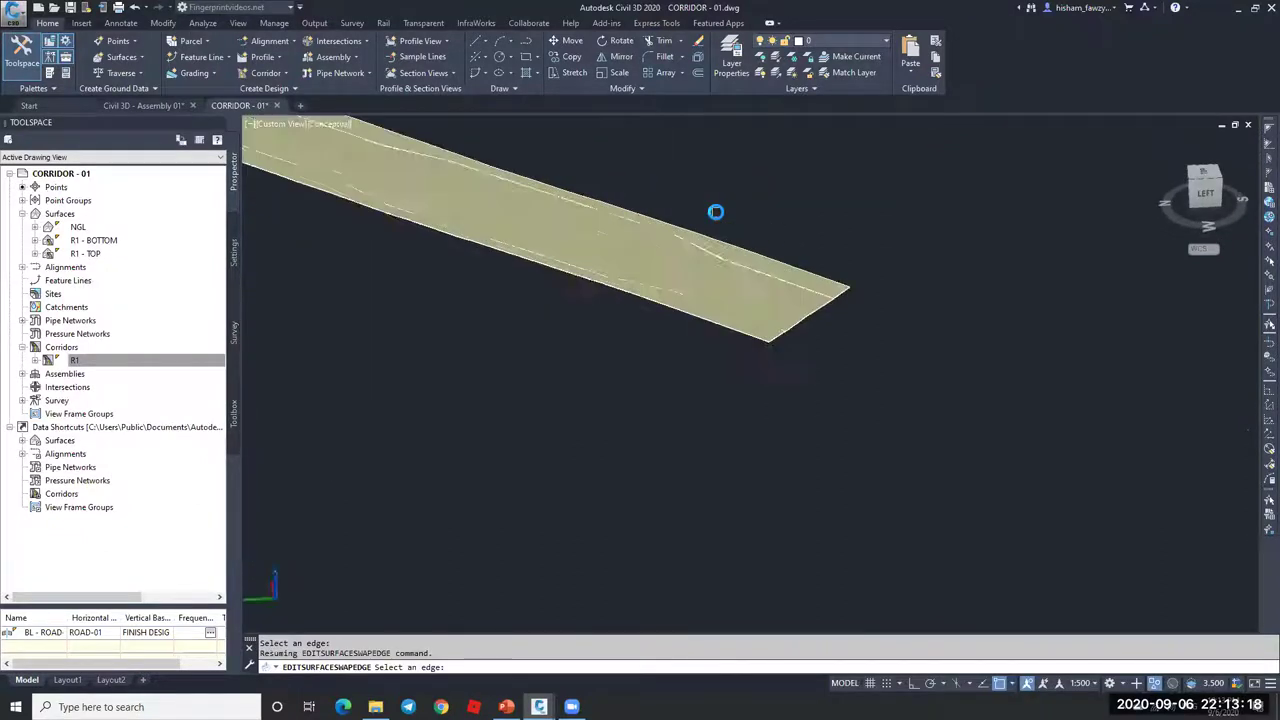
pyautogui.scroll(5, 715, 212)
pyautogui.scroll(3, 1050, 436)
pyautogui.scroll(-2, 824, 347)
pyautogui.scroll(2, 711, 249)
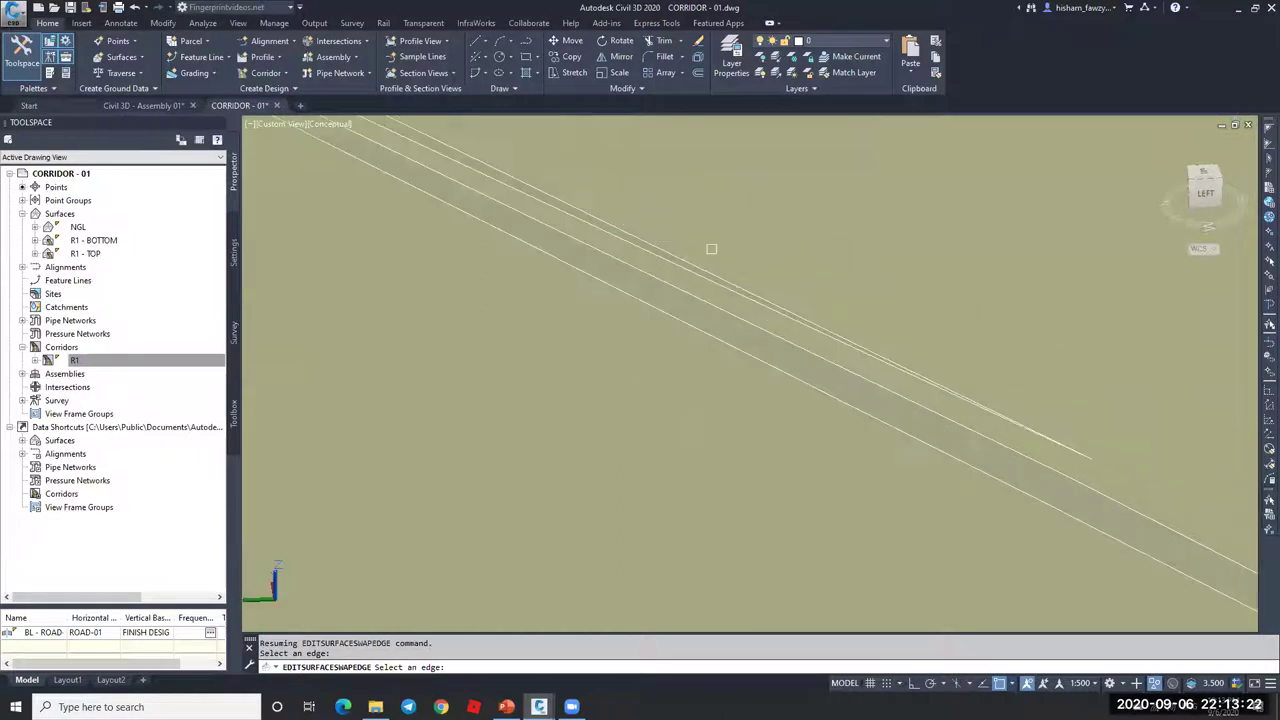
pyautogui.scroll(-2, 644, 259)
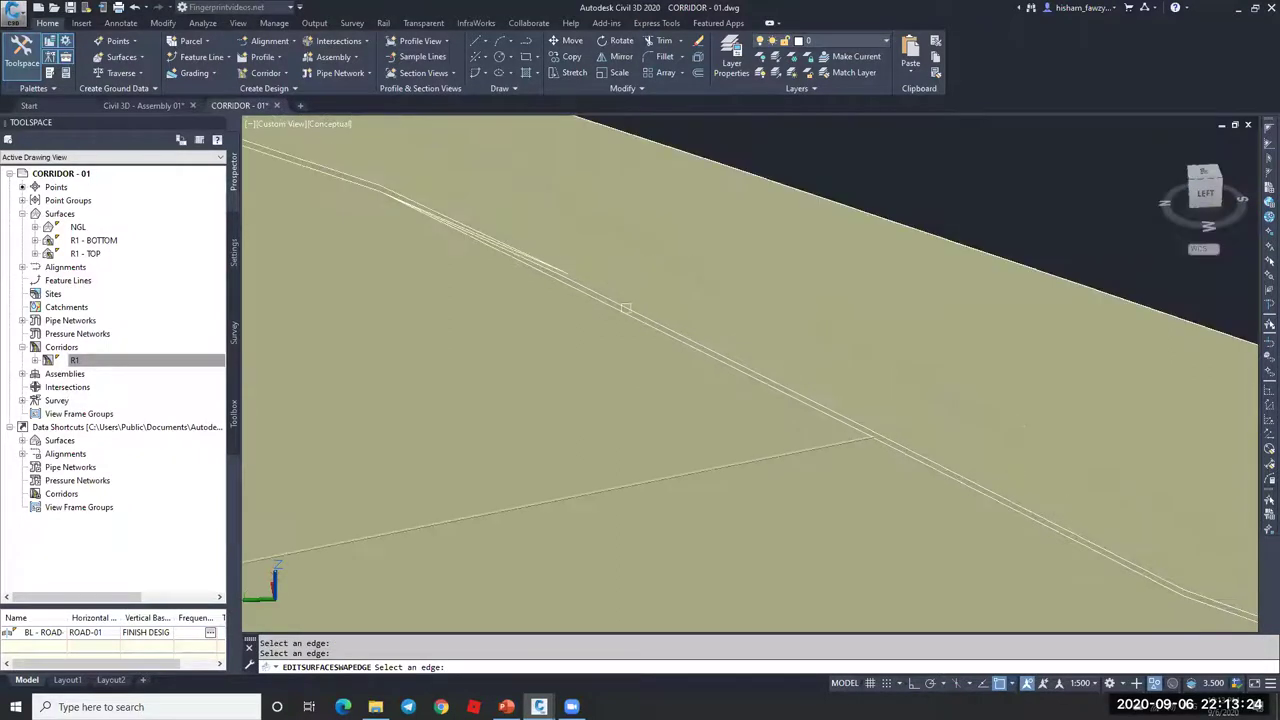
pyautogui.keyDown('shift'); pyautogui.moveTo(510, 248); pyautogui.dragTo(855, 350, button='middle'); pyautogui.keyUp('shift')
pyautogui.scroll(5, 546, 200)
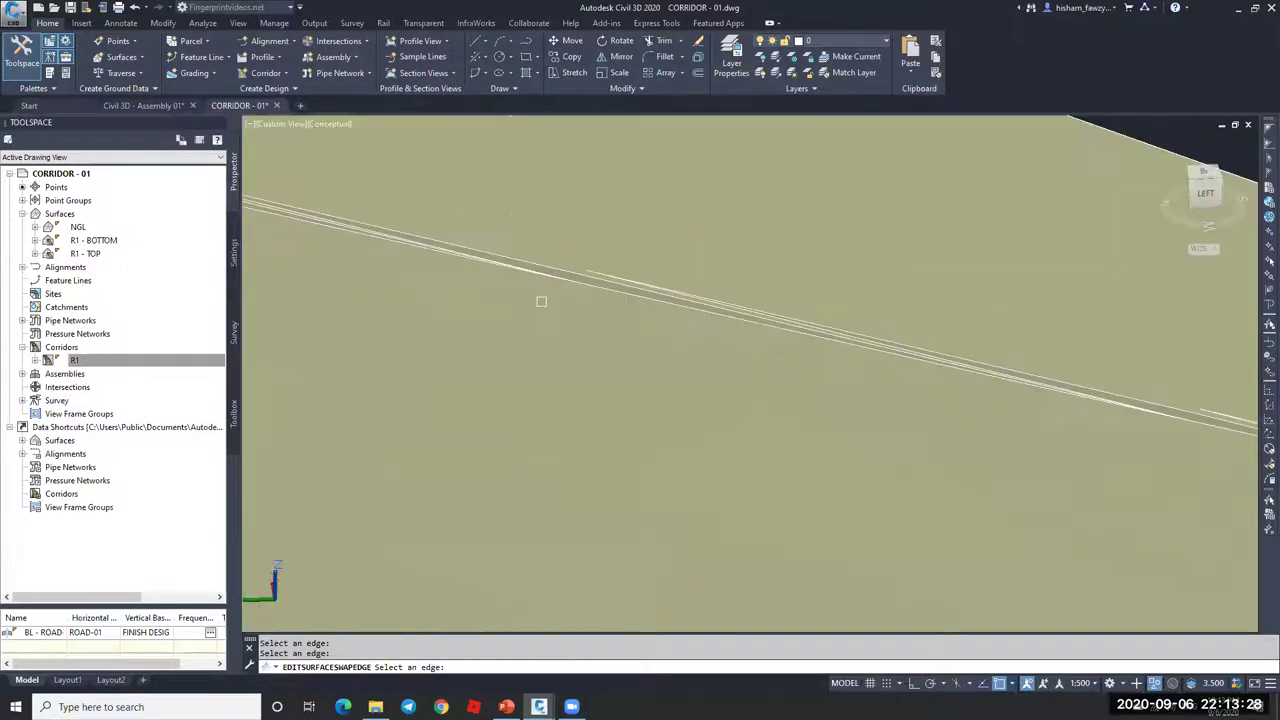
pyautogui.keyDown('shift'); pyautogui.moveTo(703, 351); pyautogui.dragTo(876, 305, button='middle'); pyautogui.keyUp('shift')
pyautogui.keyDown('shift'); pyautogui.moveTo(560, 185); pyautogui.dragTo(750, 228, button='middle'); pyautogui.keyUp('shift')
pyautogui.click(750, 228)
# - Cancel edge swapping, return to a Top 2D Wireframe view, and end object isolation
pyautogui.press('Escape')
pyautogui.scroll(-5, 894, 343)
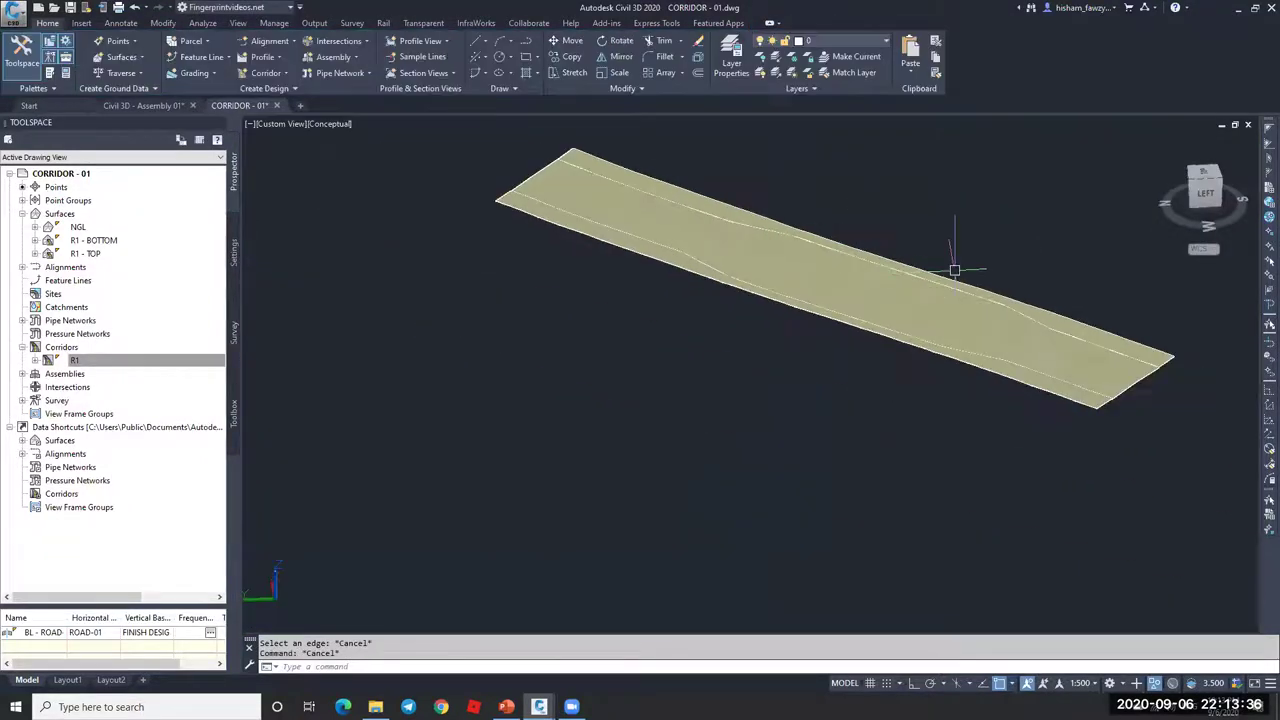
pyautogui.keyDown('shift'); pyautogui.moveTo(794, 337); pyautogui.dragTo(830, 360, button='middle'); pyautogui.keyUp('shift')
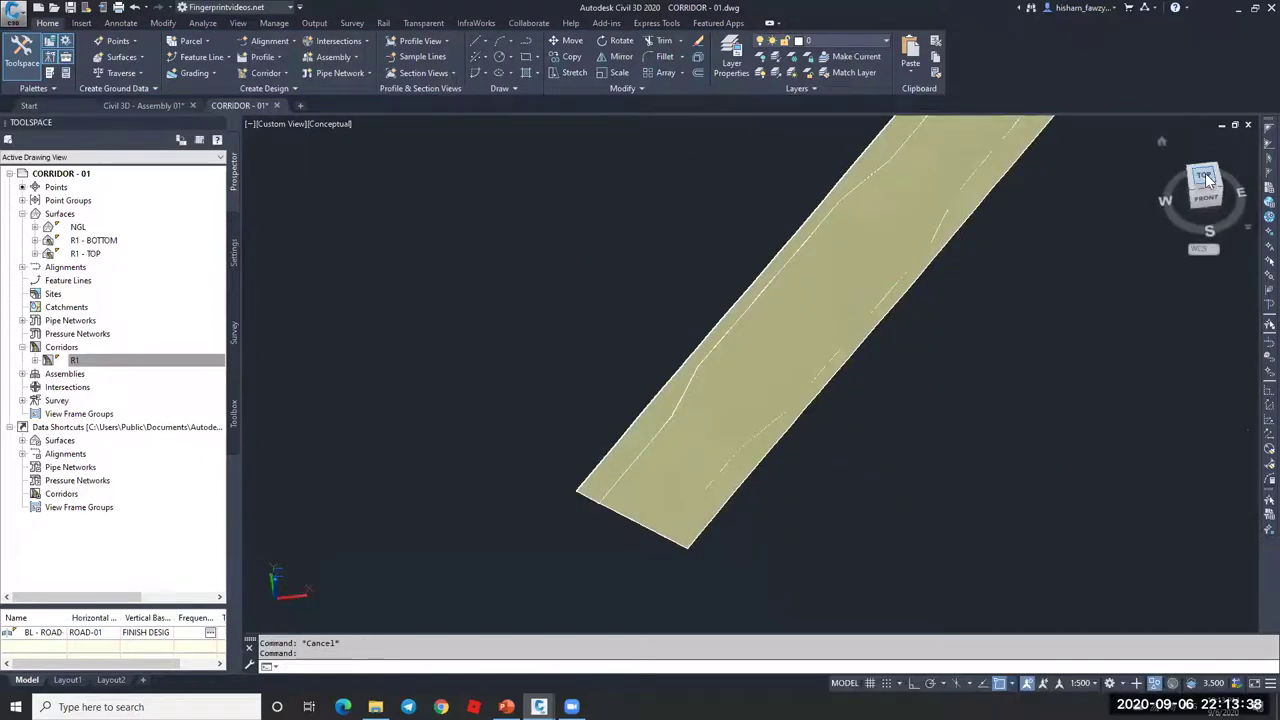
pyautogui.click(1205, 177)
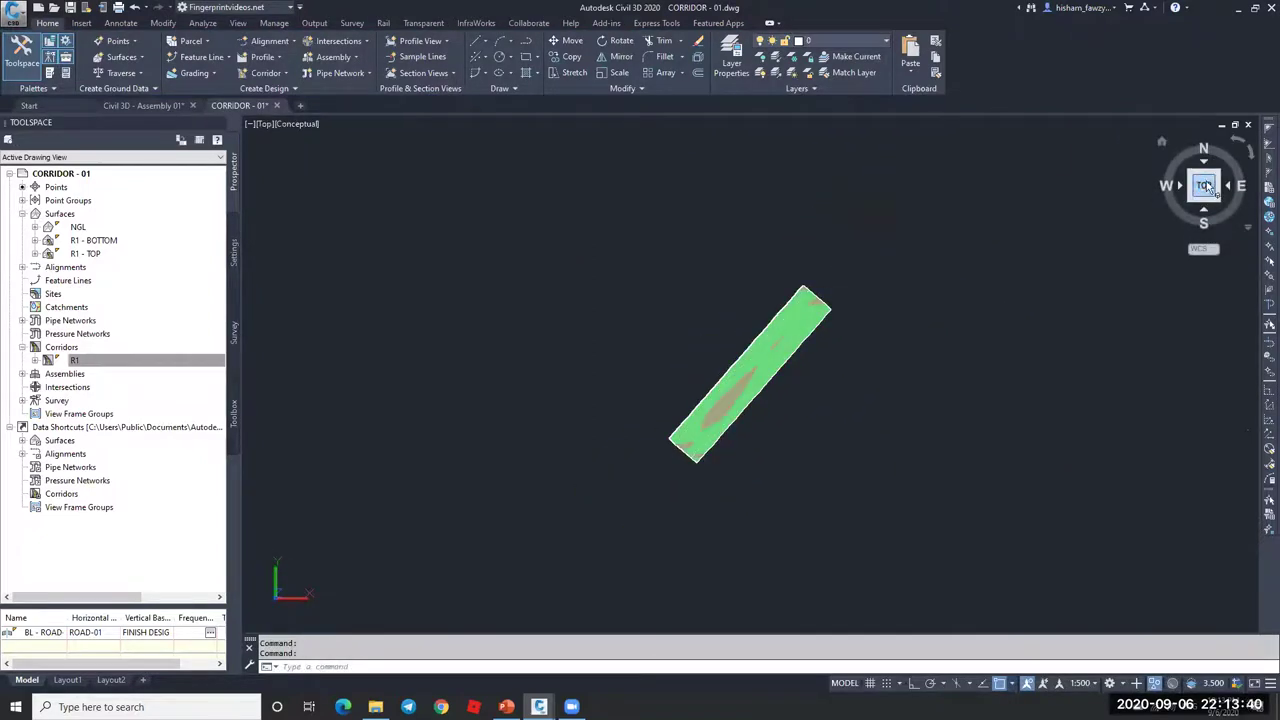
pyautogui.click(298, 124)
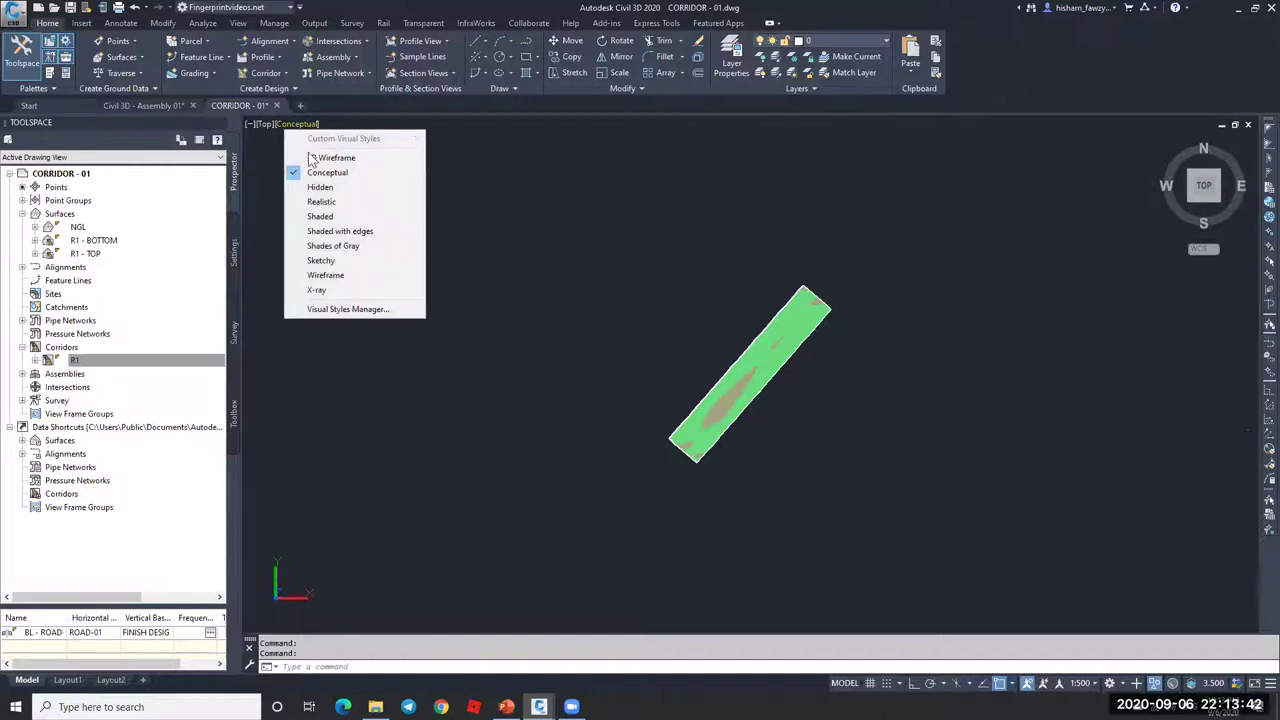
pyautogui.click(333, 158)
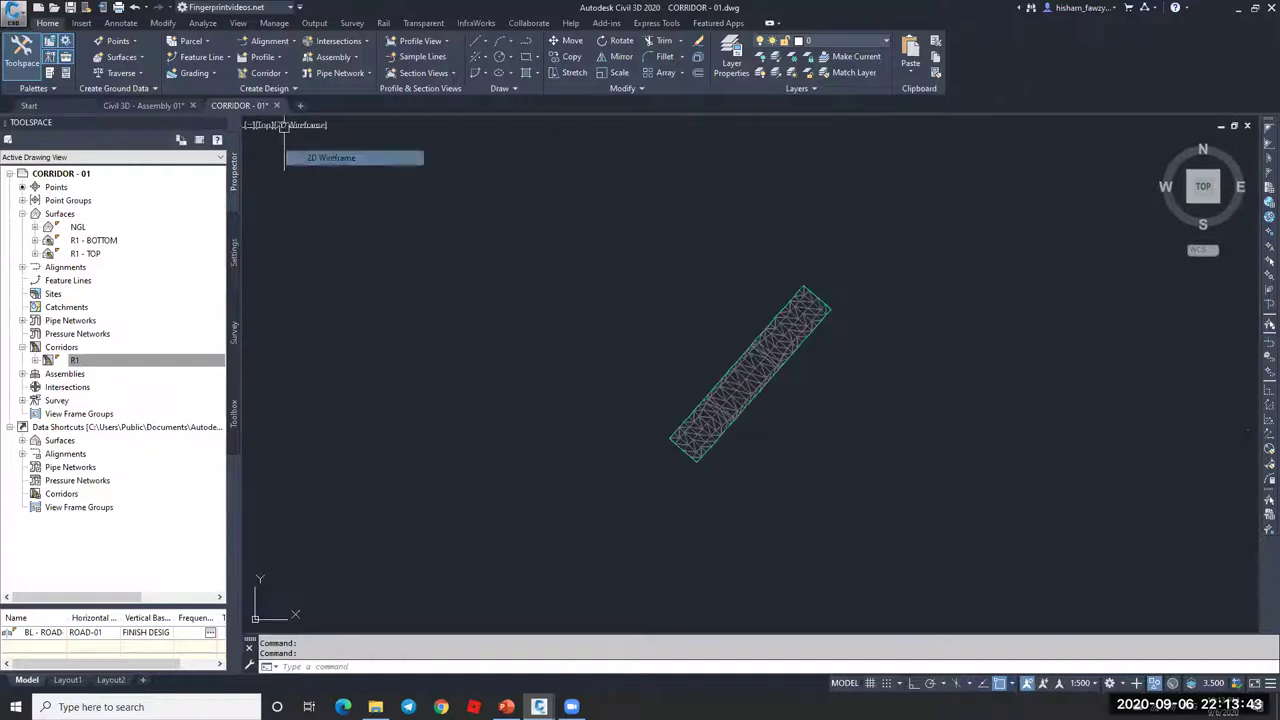
pyautogui.click(1156, 684)
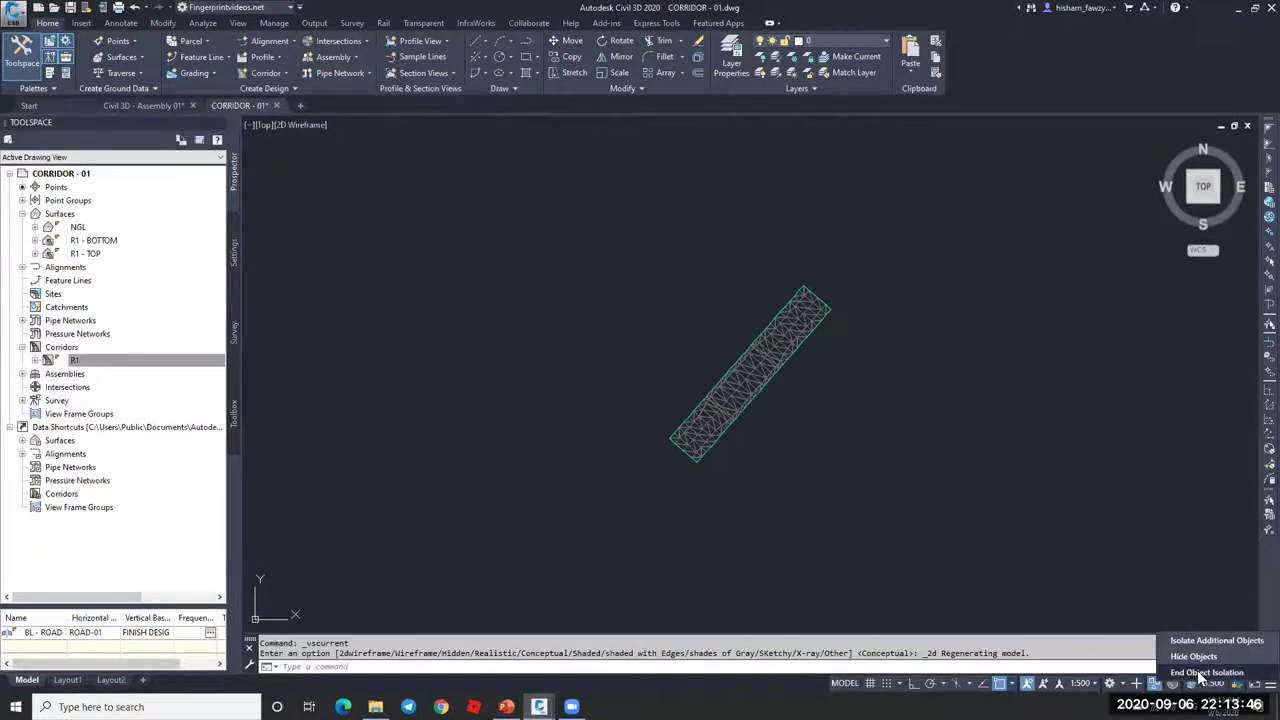
pyautogui.click(1200, 672)
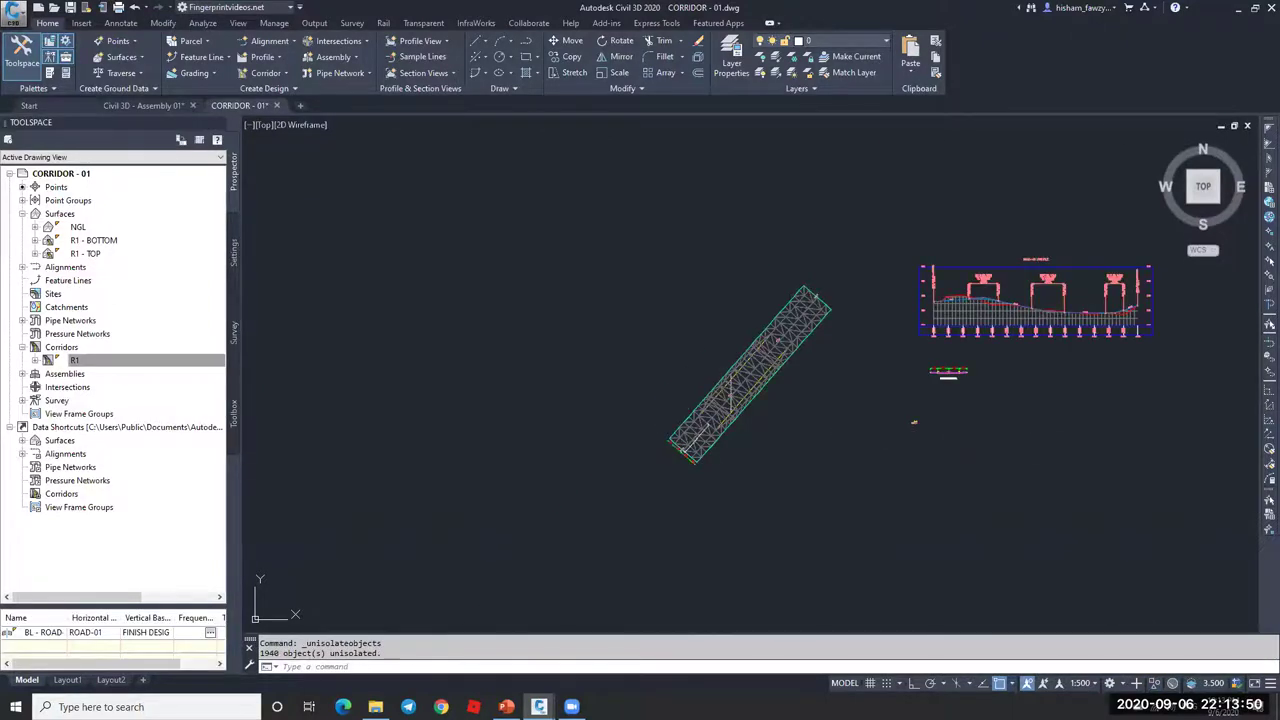
# - Preview R1 - TOP in perspective in the Object Viewer, then close it and zoom in
pyautogui.scroll(8, 740, 365)
pyautogui.click(903, 357)
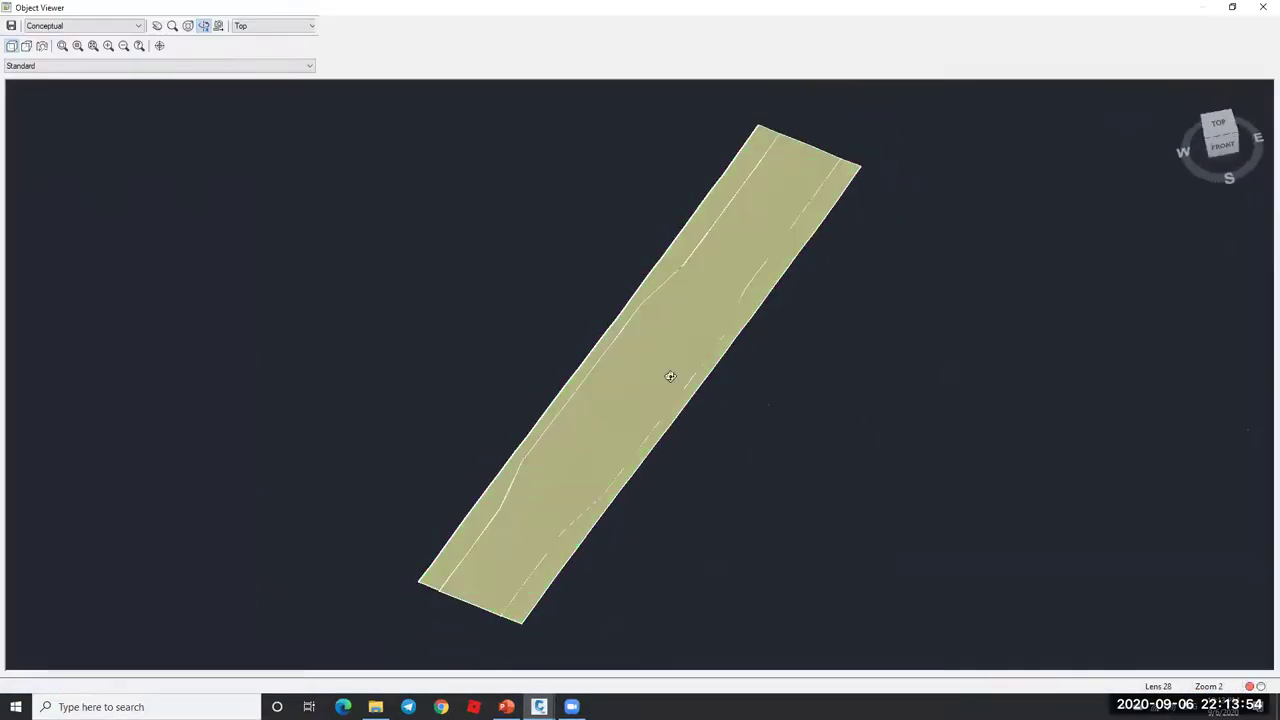
pyautogui.scroll(5, 671, 320)
pyautogui.moveTo(738, 248); pyautogui.dragTo(774, 283)
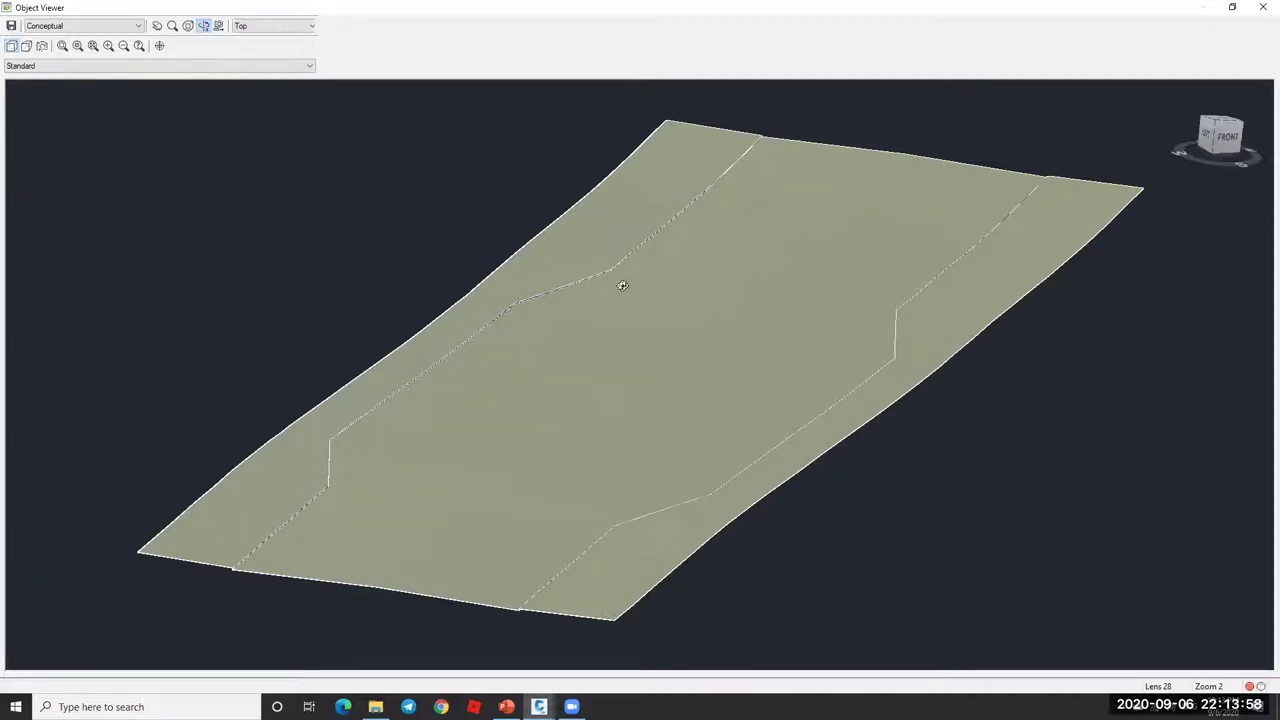
pyautogui.press('Escape')
pyautogui.scroll(-5, 640, 243)
pyautogui.scroll(4, 790, 280)
pyautogui.scroll(-4, 671, 314)
pyautogui.scroll(8, 634, 277)
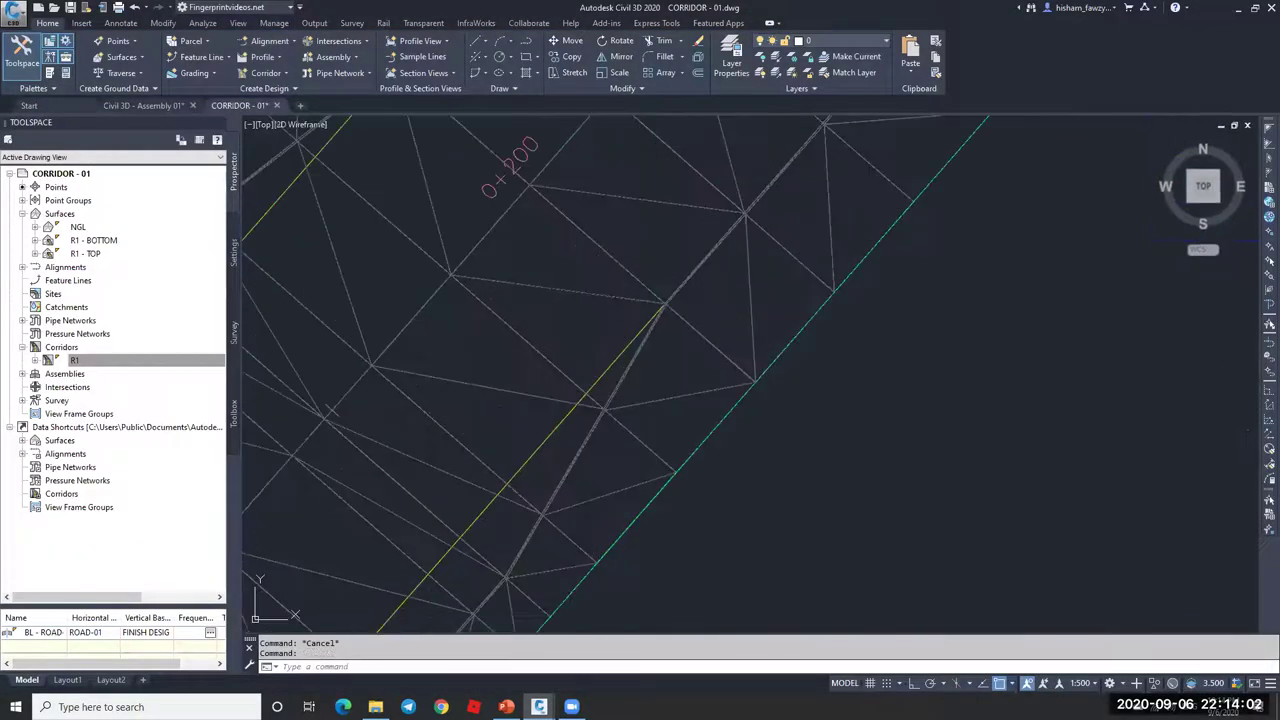
# - Turn off Triangles display in the R1 - TOP surface style
pyautogui.click(423, 214)
pyautogui.rightClick(600, 298)
pyautogui.click(656, 461)
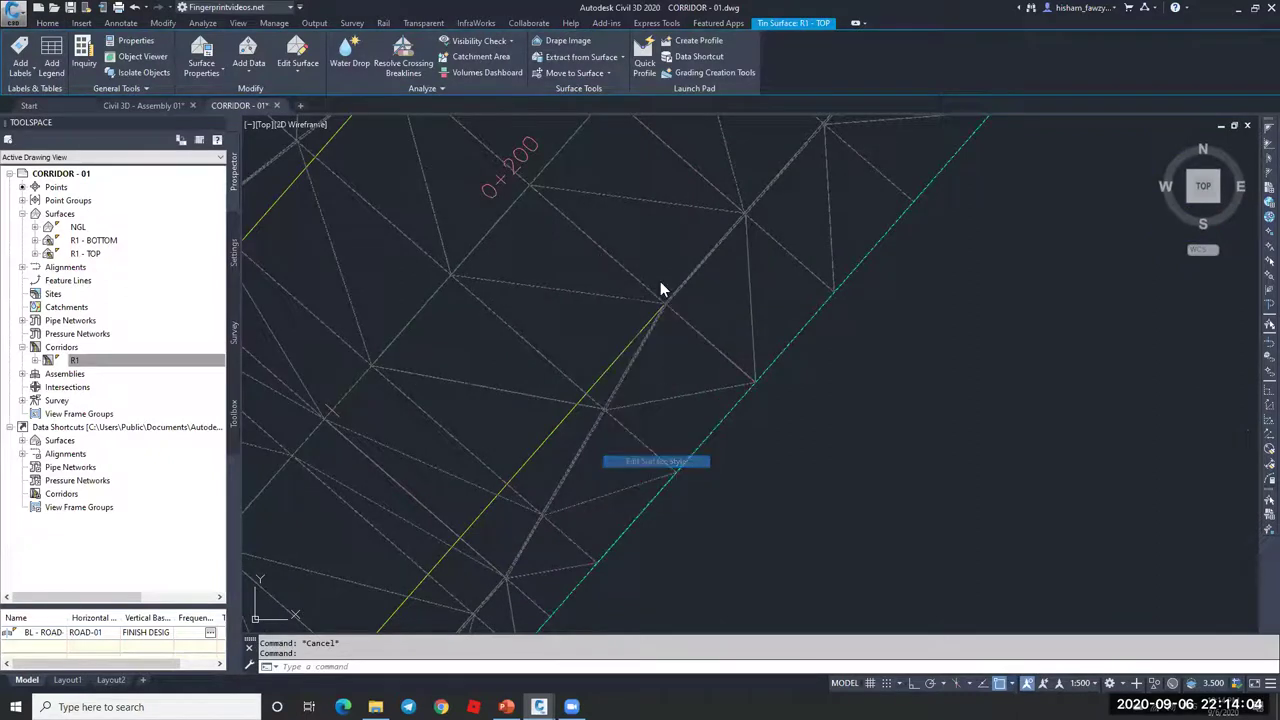
pyautogui.click(490, 307)
pyautogui.click(665, 488)
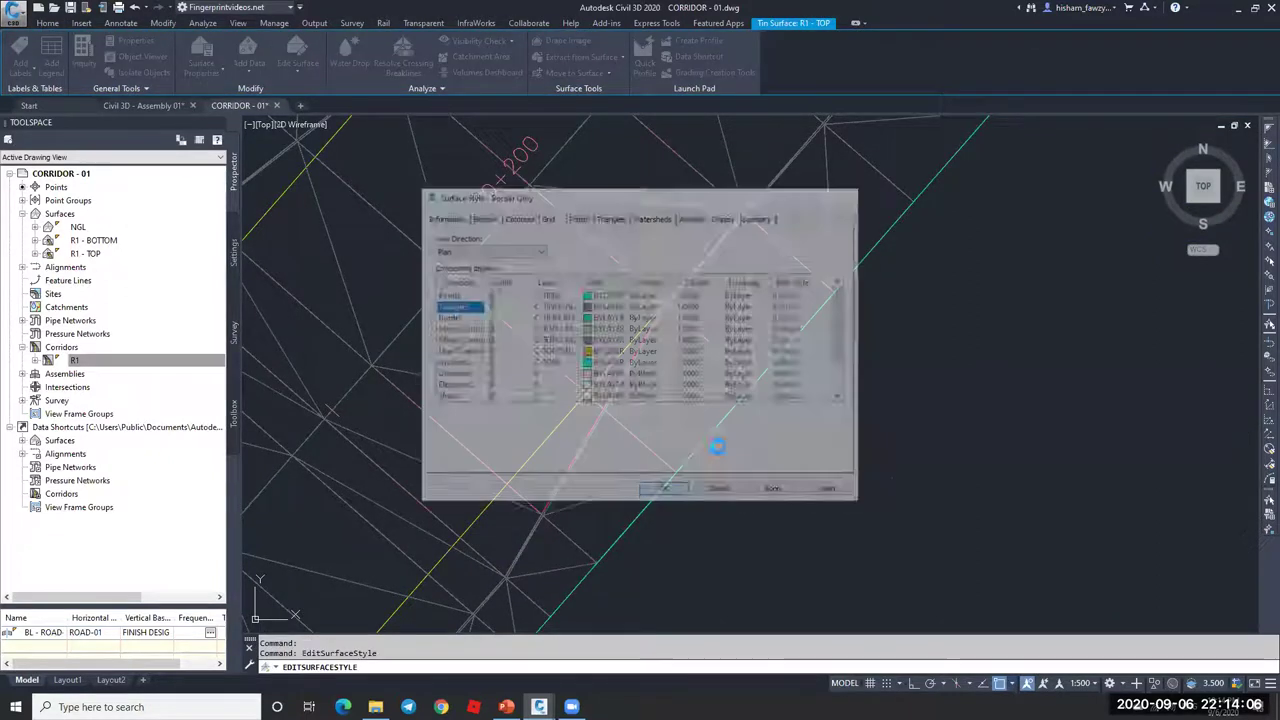
pyautogui.press('Escape')
# - Check corridor R1 and zoom in on the FULL SECTION 1 assembly
pyautogui.scroll(-5, 694, 323)
pyautogui.scroll(5, 663, 349)
pyautogui.scroll(2, 652, 360)
pyautogui.click(651, 343)
pyautogui.scroll(-5, 655, 268)
pyautogui.scroll(4, 690, 290)
pyautogui.scroll(-5, 786, 380)
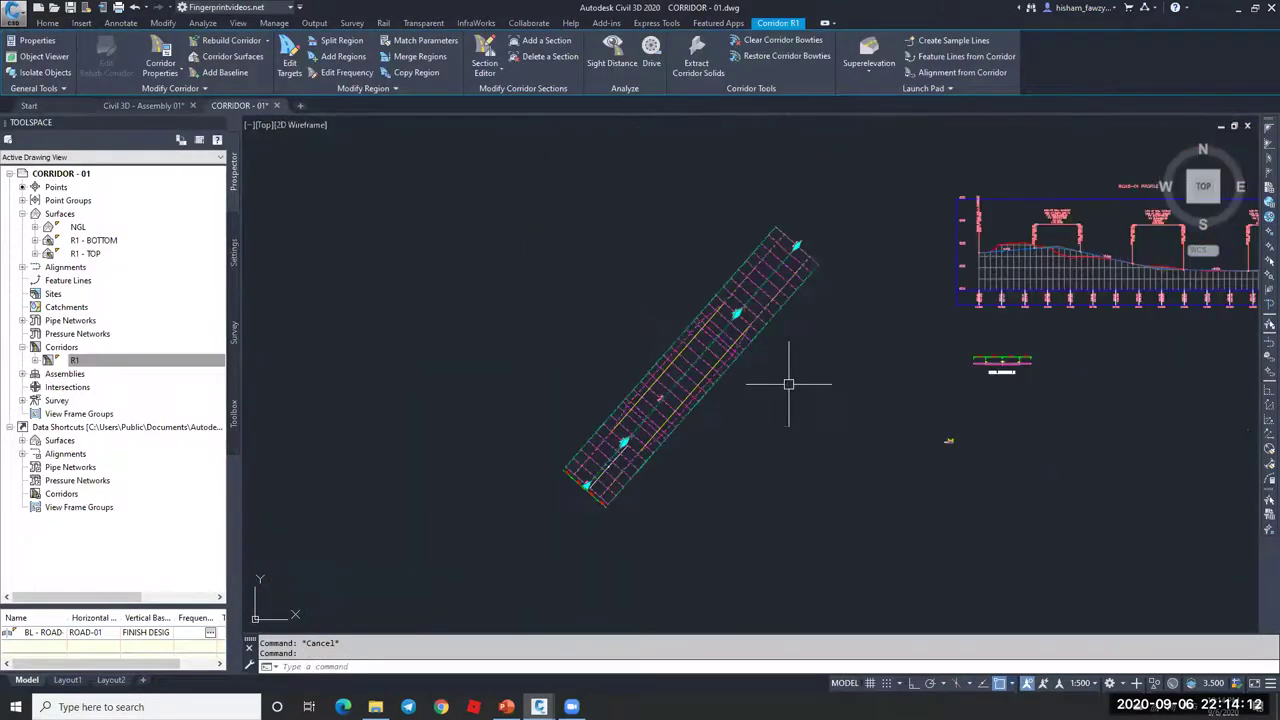
pyautogui.press('Escape')
pyautogui.scroll(3, 735, 361)
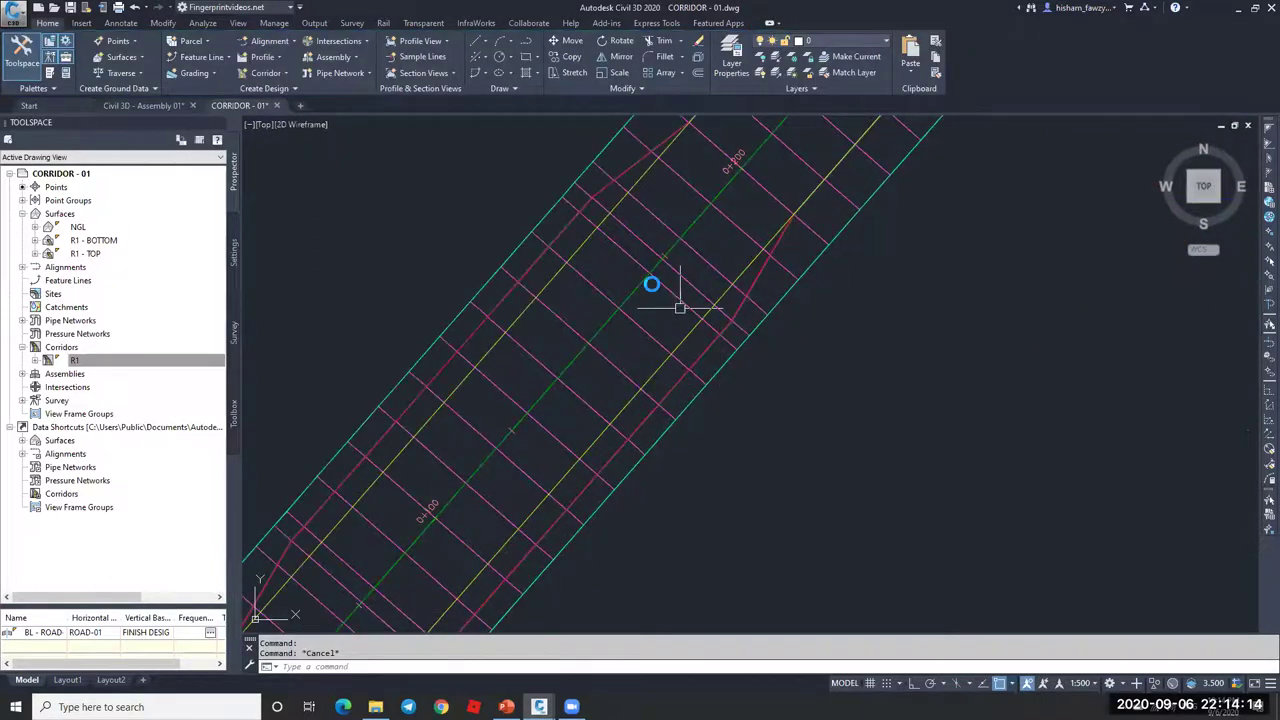
pyautogui.scroll(-4, 730, 312)
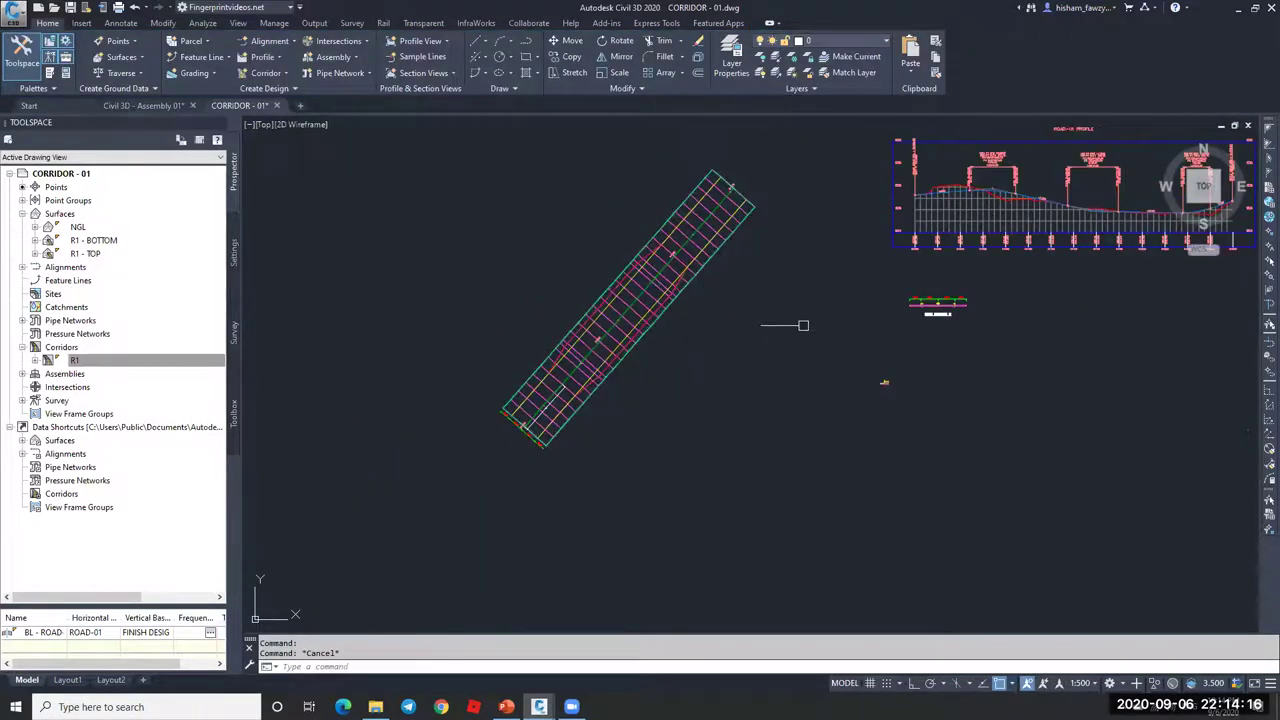
pyautogui.scroll(4, 629, 306)
pyautogui.scroll(3, 730, 310)
pyautogui.scroll(-1, 720, 265)
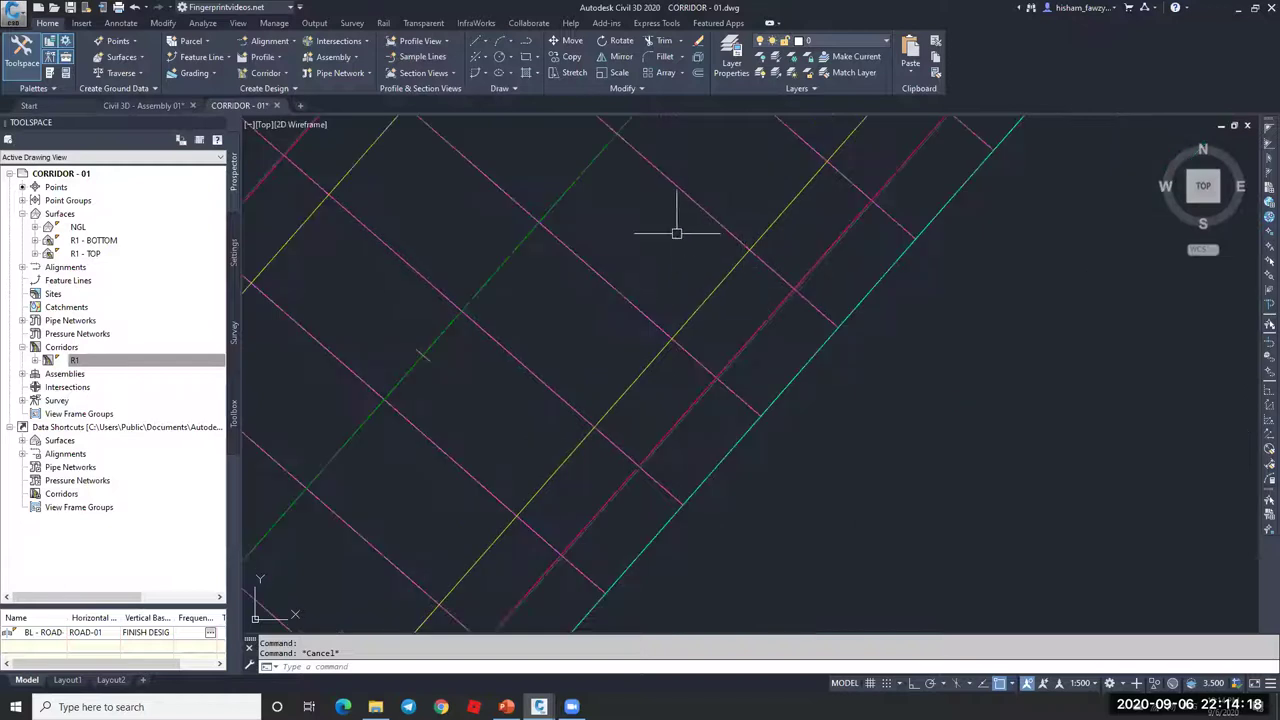
pyautogui.scroll(-3, 546, 228)
pyautogui.scroll(3, 571, 277)
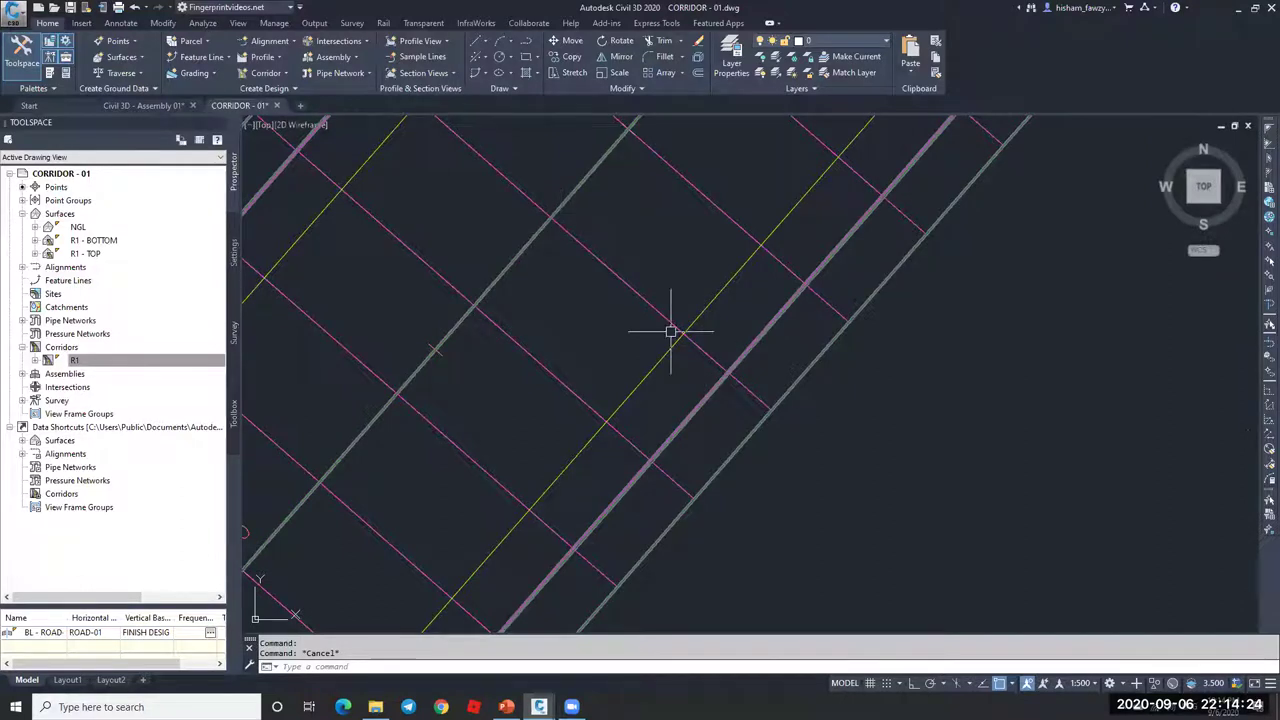
pyautogui.scroll(-2, 692, 335)
pyautogui.scroll(4, 685, 320)
pyautogui.scroll(3, 628, 289)
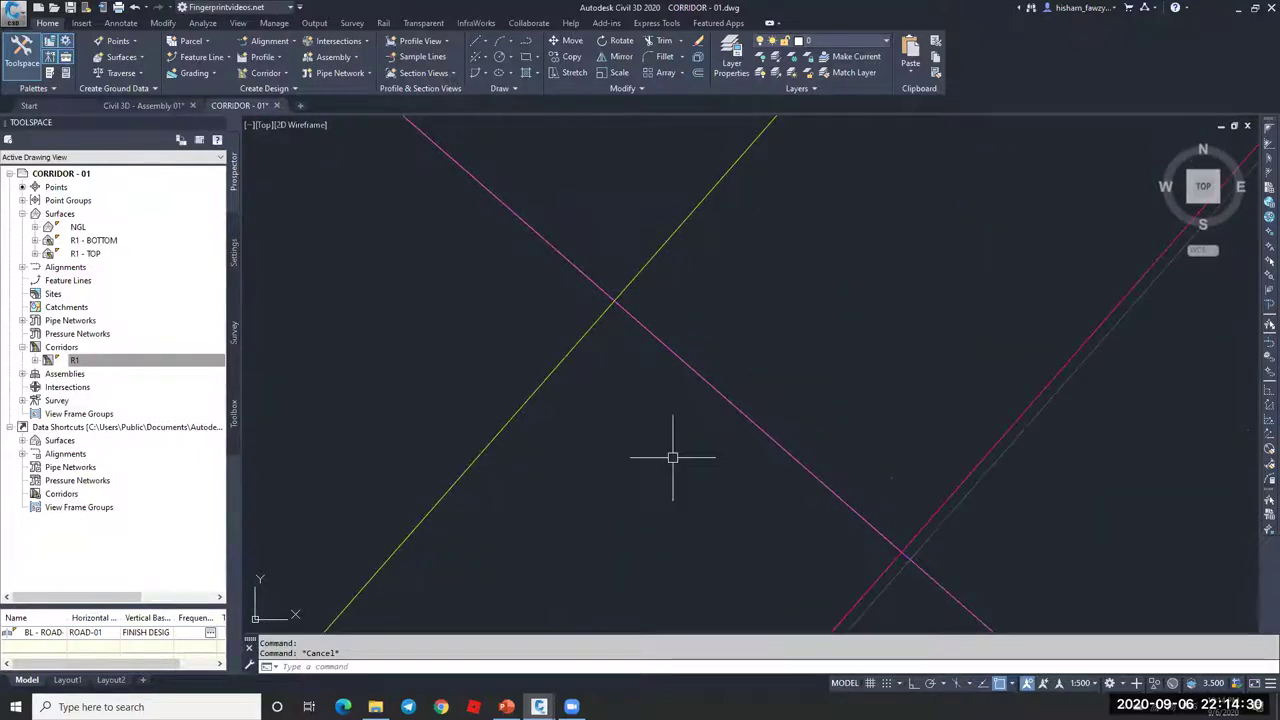
pyautogui.scroll(-5, 640, 362)
pyautogui.scroll(3, 720, 366)
pyautogui.scroll(4, 795, 290)
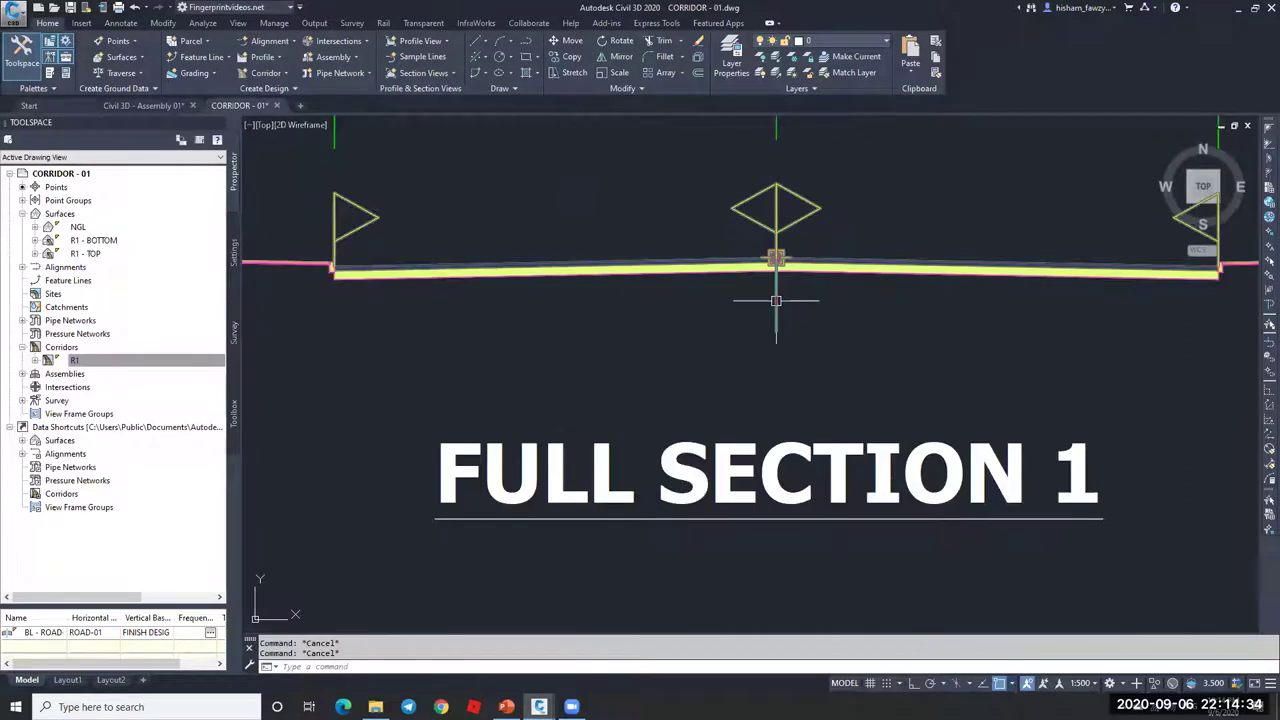
# - Copy the FULL SECTION 1 assembly with CO and place it below the original
pyautogui.scroll(-3, 772, 268)
pyautogui.click(752, 245)
pyautogui.scroll(-3, 835, 299)
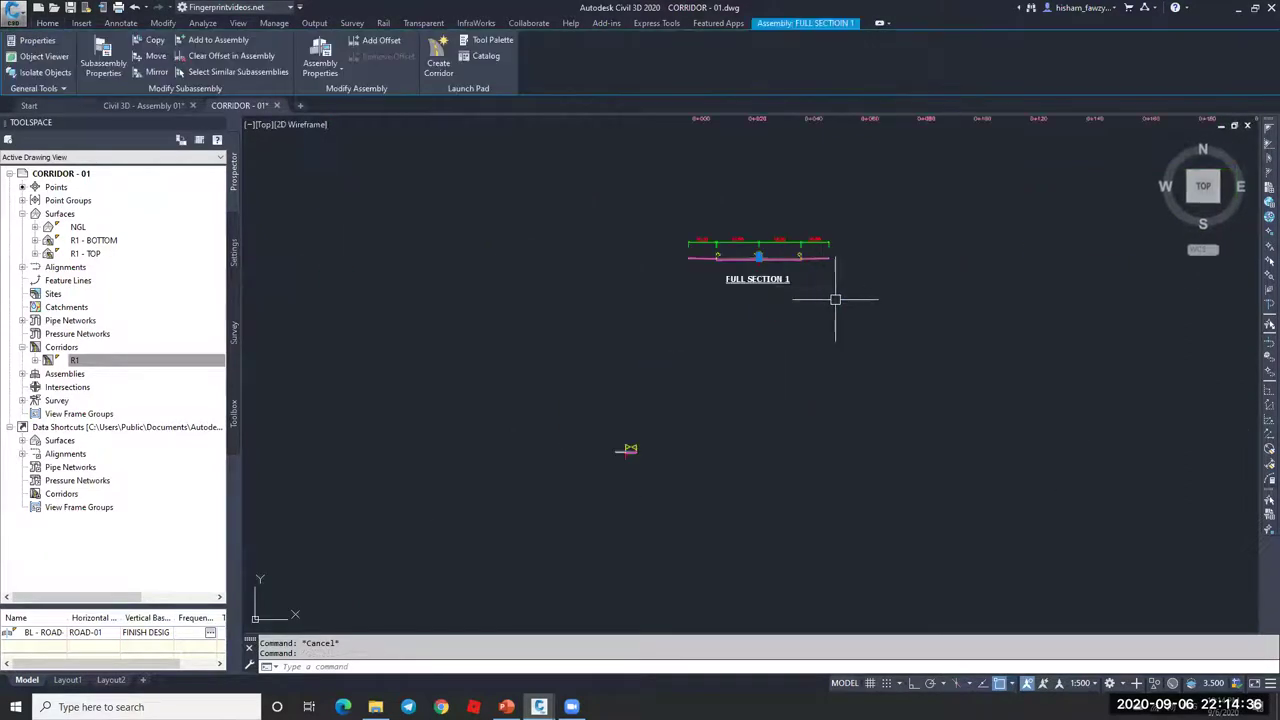
pyautogui.write('c')
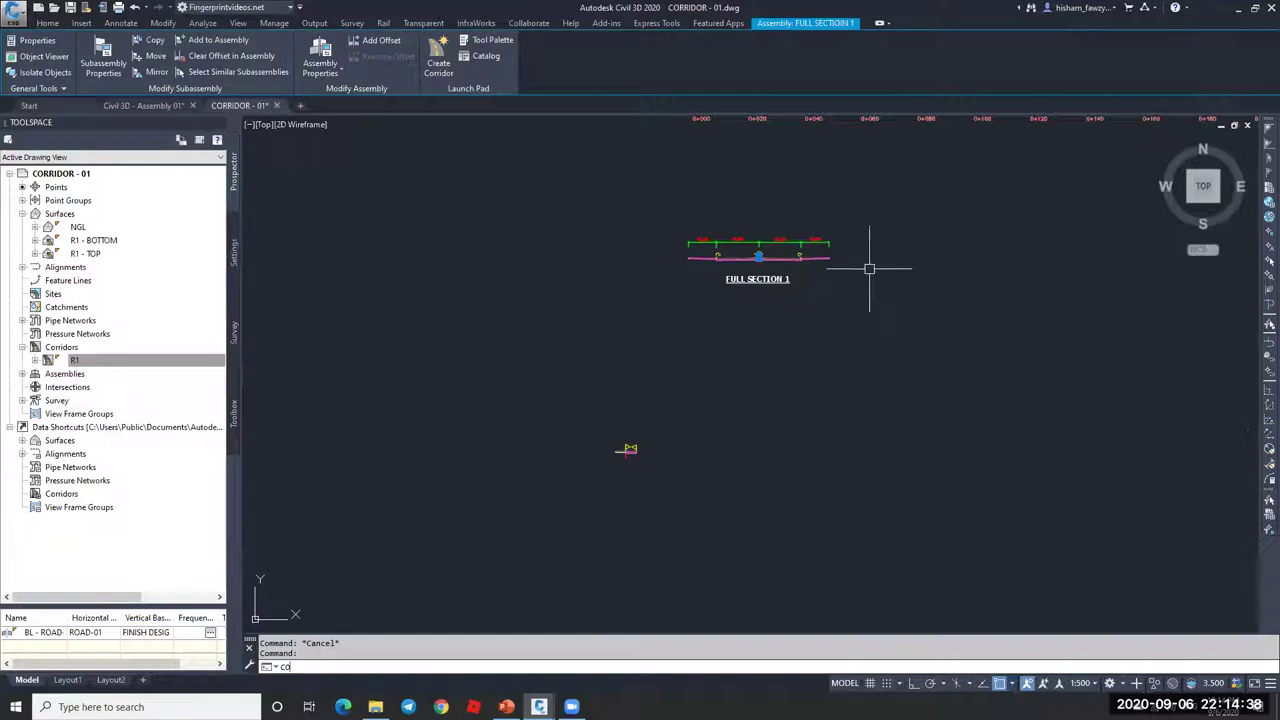
pyautogui.write('o')
pyautogui.press('Return')
pyautogui.click(876, 242)
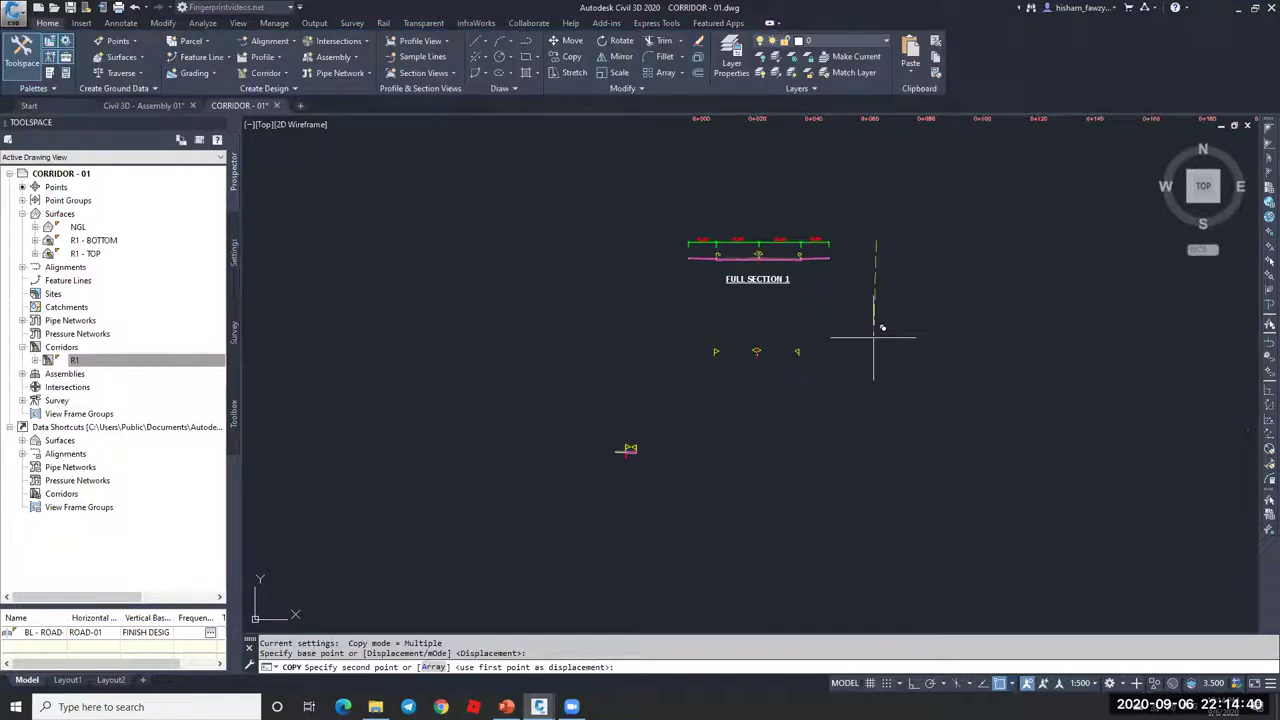
pyautogui.click(886, 343)
pyautogui.press('Escape')
# - Inspect the original assembly and its copy by selecting and clearing their parts
pyautogui.scroll(3, 752, 295)
pyautogui.scroll(3, 752, 295)
pyautogui.scroll(-3, 802, 293)
pyautogui.click(1008, 172)
pyautogui.click(489, 334)
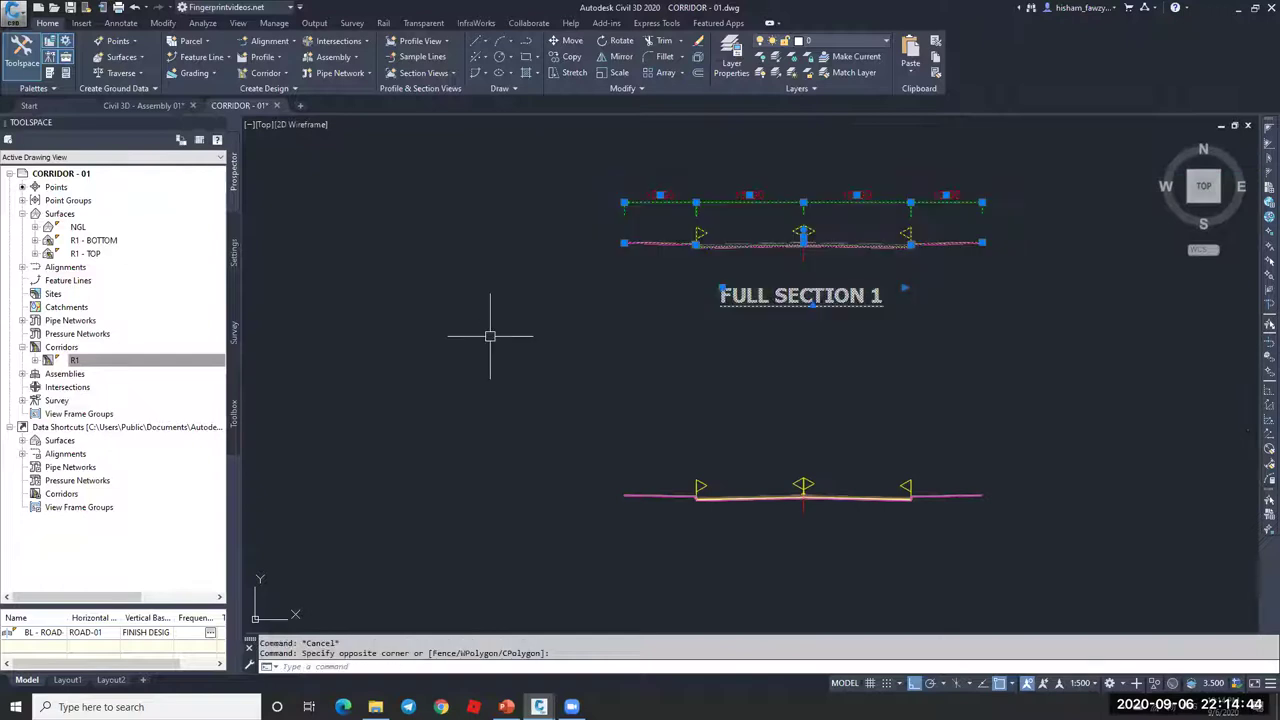
pyautogui.press('Escape')
pyautogui.scroll(5, 805, 262)
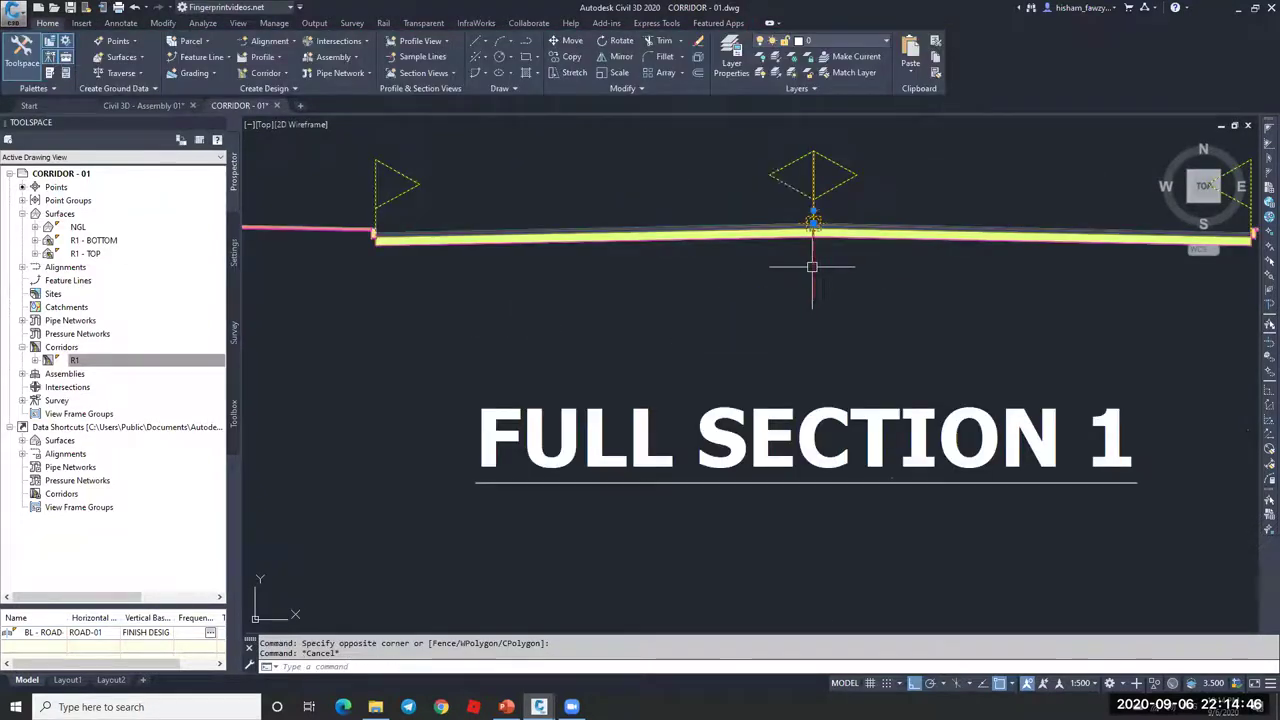
pyautogui.click(812, 232)
pyautogui.scroll(-6, 785, 210)
pyautogui.scroll(3, 780, 380)
pyautogui.press('Escape')
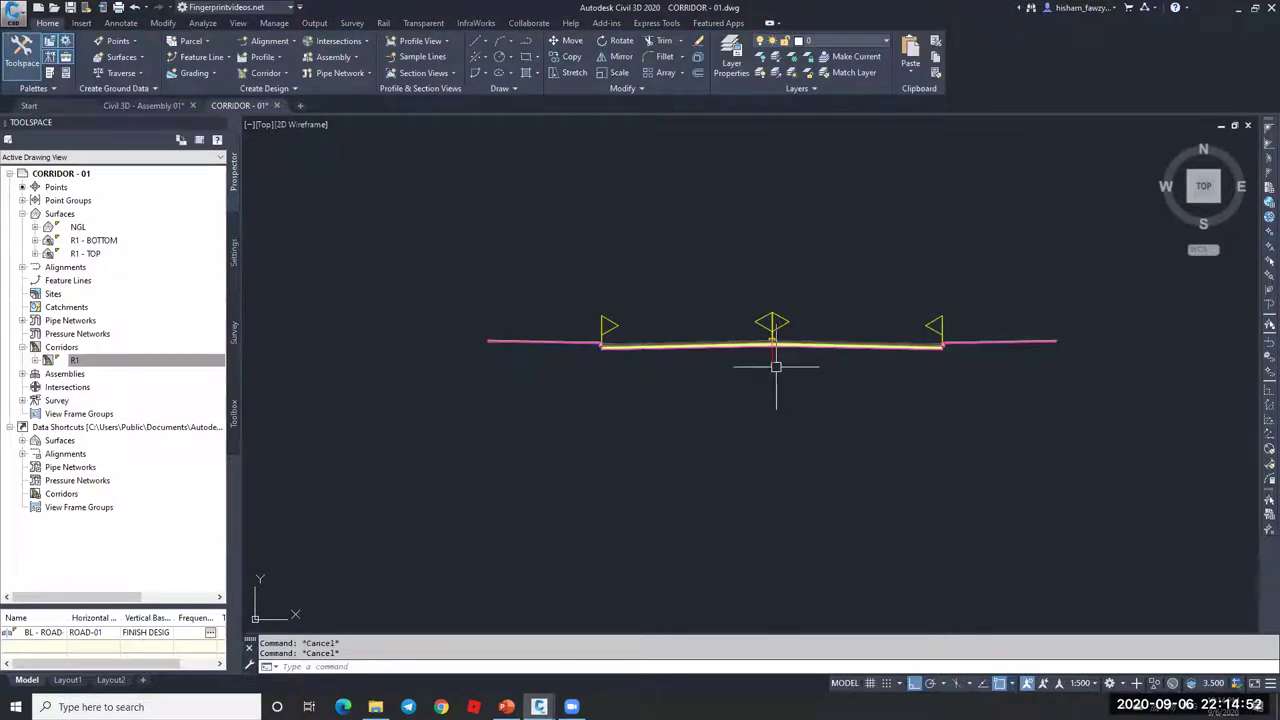
pyautogui.click(886, 350)
pyautogui.press('Escape')
# - Window-select the two subassemblies beyond the copy's right lane and erase them
pyautogui.scroll(3, 900, 342)
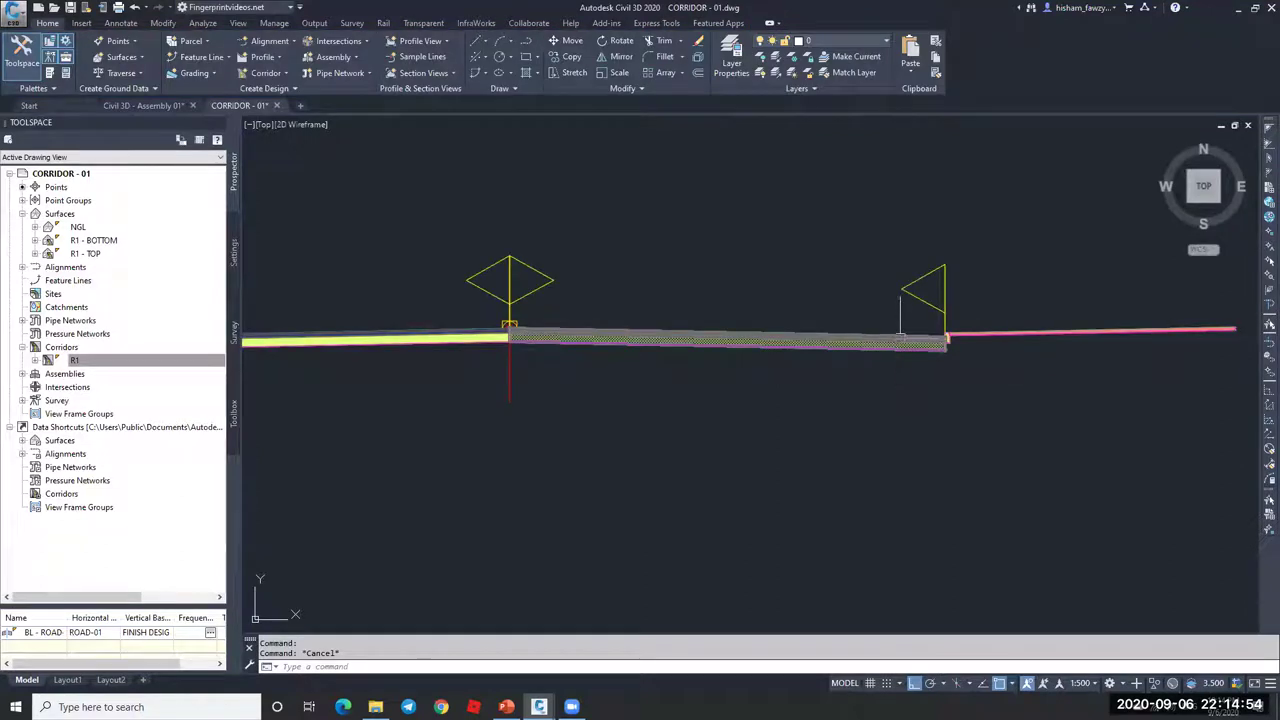
pyautogui.click(935, 340)
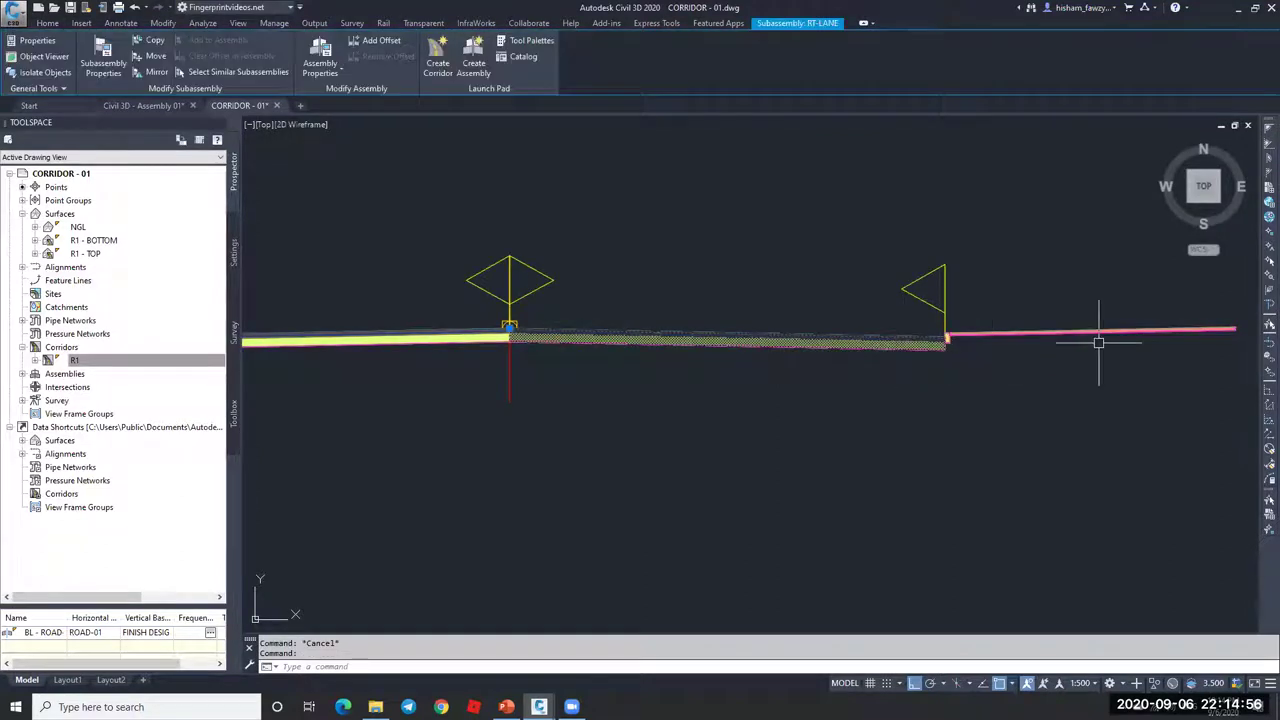
pyautogui.press('Escape')
pyautogui.scroll(-4, 948, 331)
pyautogui.moveTo(938, 322); pyautogui.dragTo(1120, 345)
pyautogui.click(1057, 358)
pyautogui.scroll(3, 920, 331)
pyautogui.write('e')
pyautogui.press('Return')
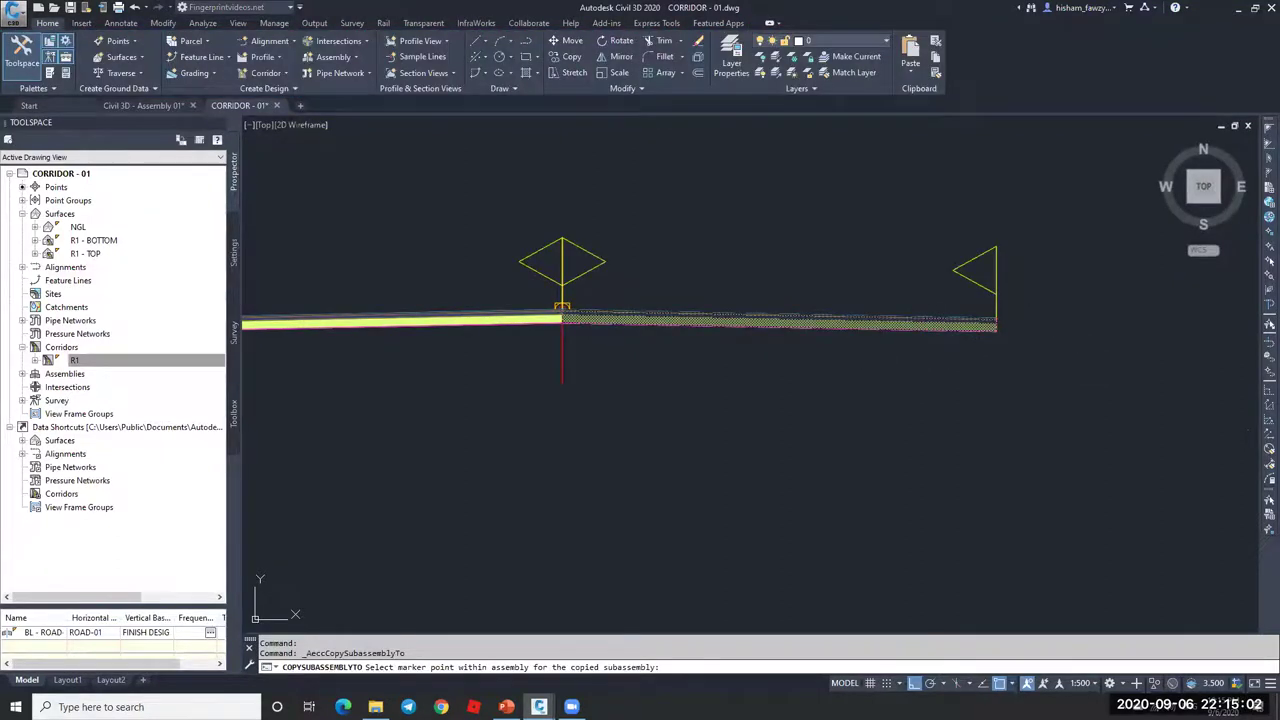
# - Set the copied RT-LANE width to 2.5, keeping its 2.00% default slope
pyautogui.scroll(6, 838, 257)
pyautogui.scroll(-6, 798, 324)
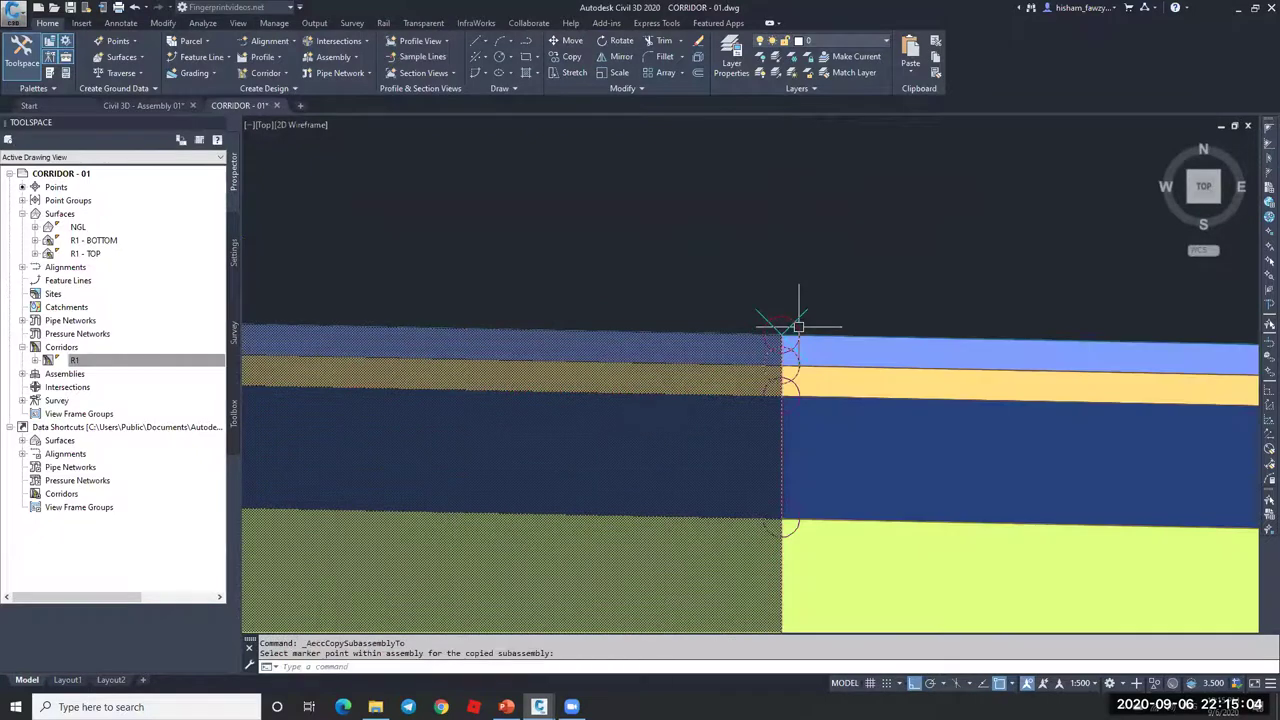
pyautogui.press('Escape')
pyautogui.scroll(-4, 797, 317)
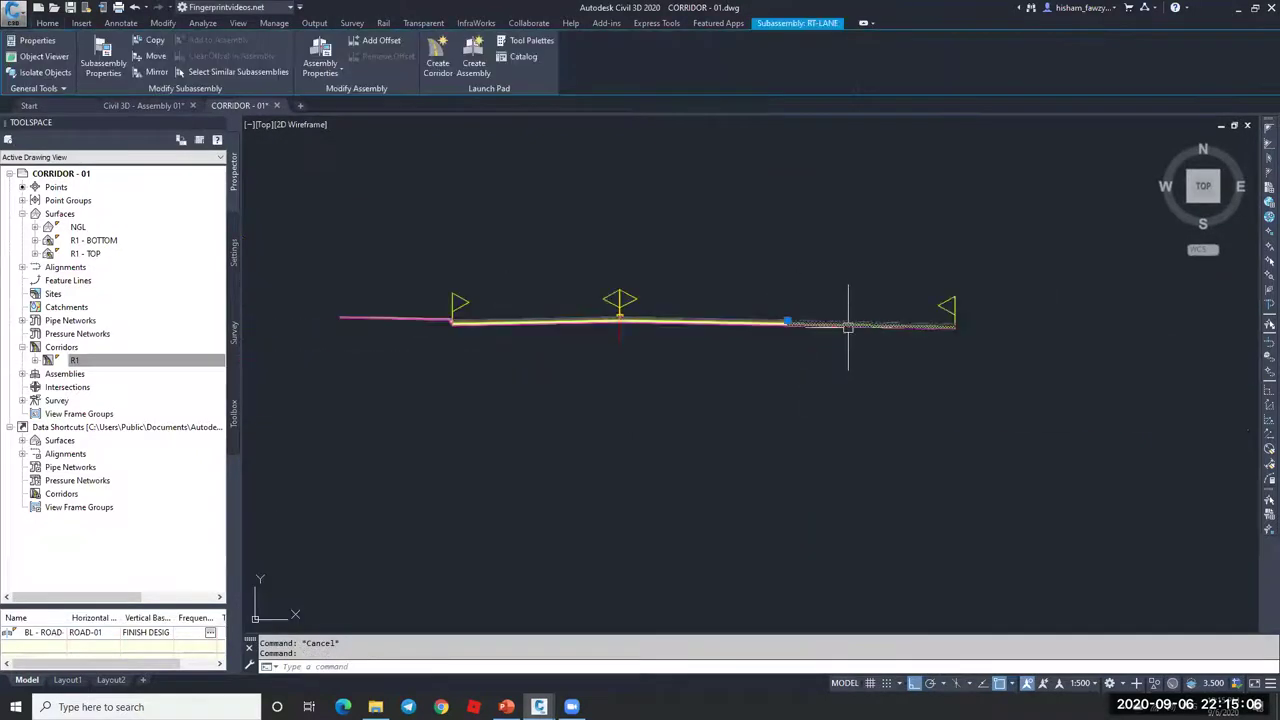
pyautogui.doubleClick(846, 327)
pyautogui.click(541, 516)
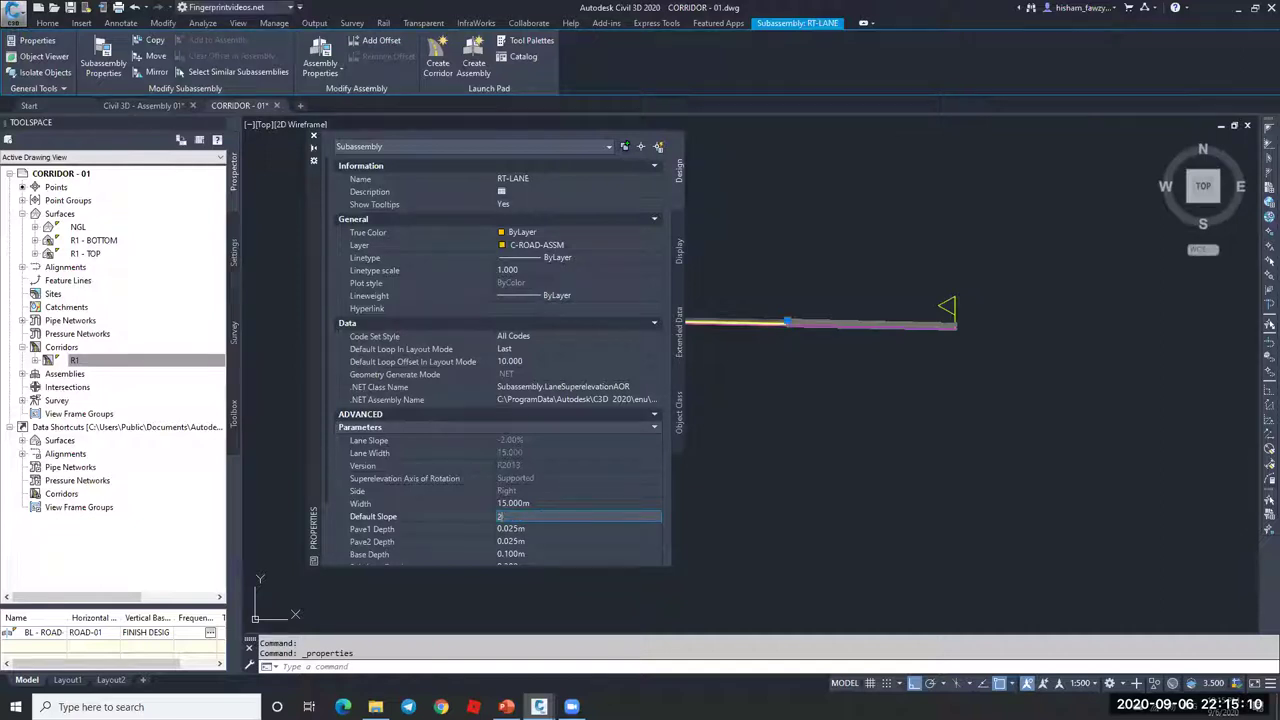
pyautogui.press('Tab')
pyautogui.click(536, 503)
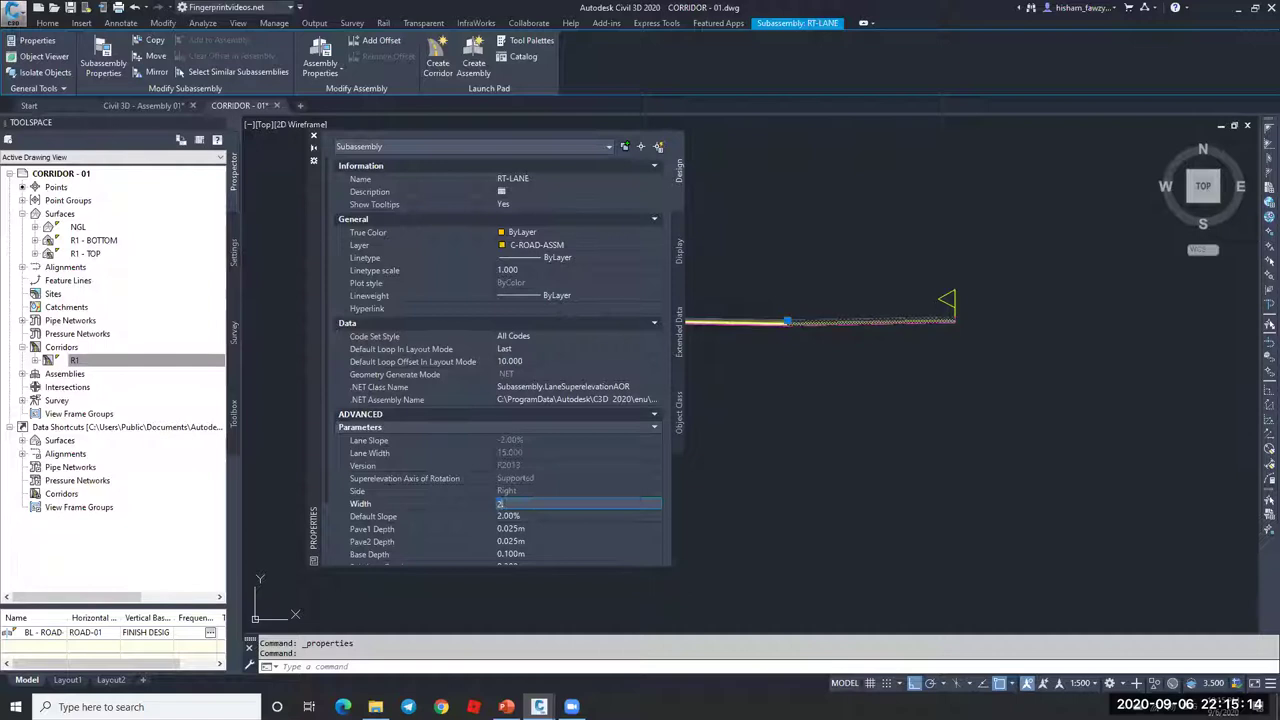
pyautogui.write('2.5')
pyautogui.press('Return')
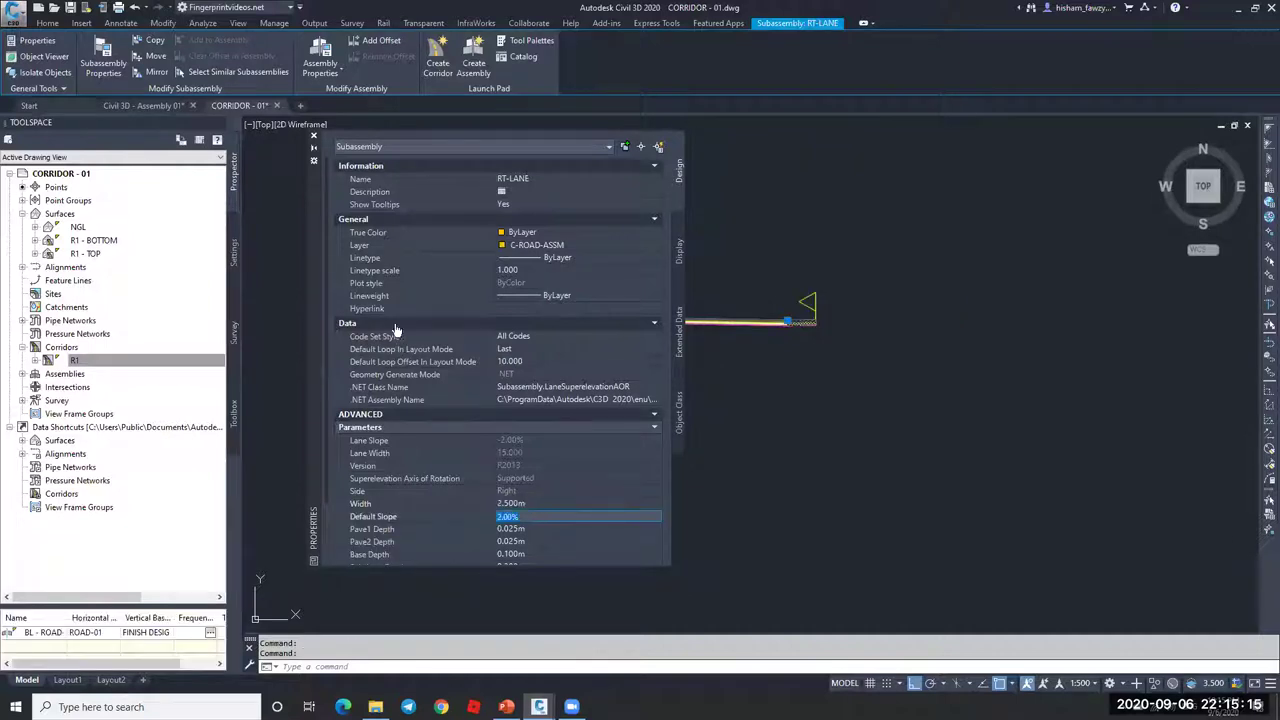
pyautogui.click(313, 136)
pyautogui.press('Escape')
# - Rename the lane subassembly to RT-PARKING LANE
pyautogui.scroll(4, 813, 340)
pyautogui.doubleClick(825, 328)
pyautogui.click(527, 179)
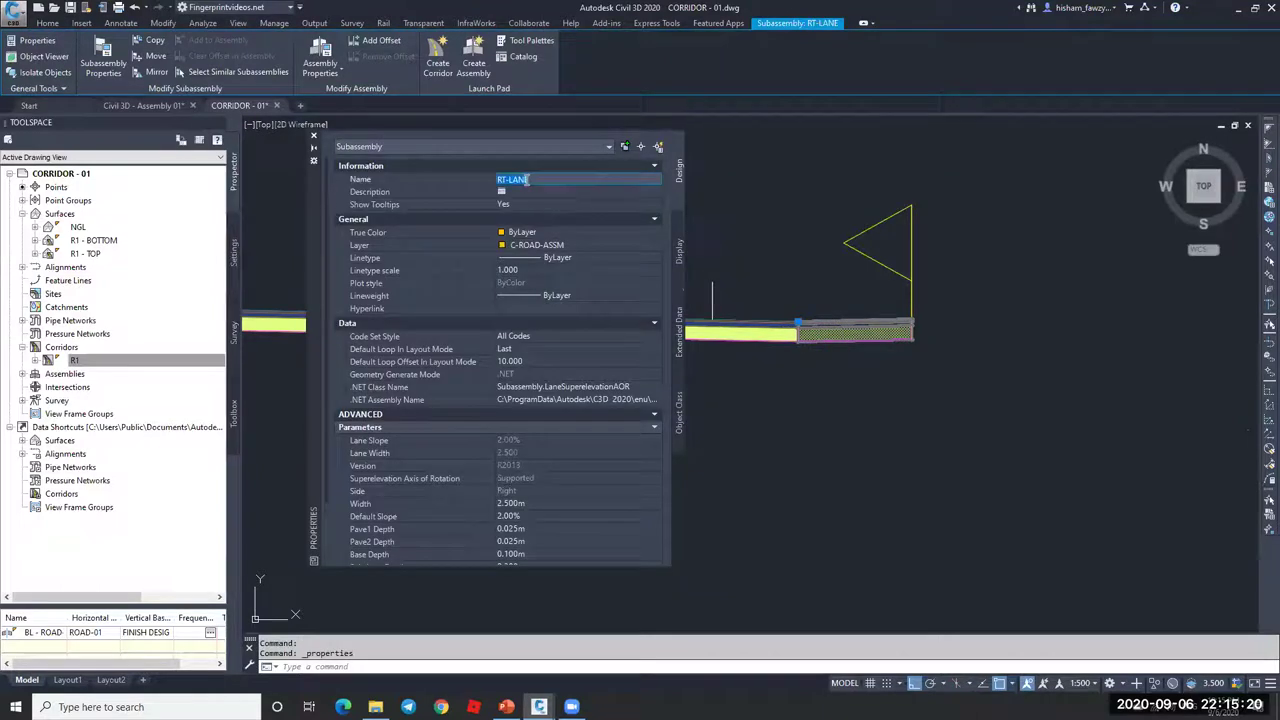
pyautogui.write('PA')
pyautogui.press('Return')
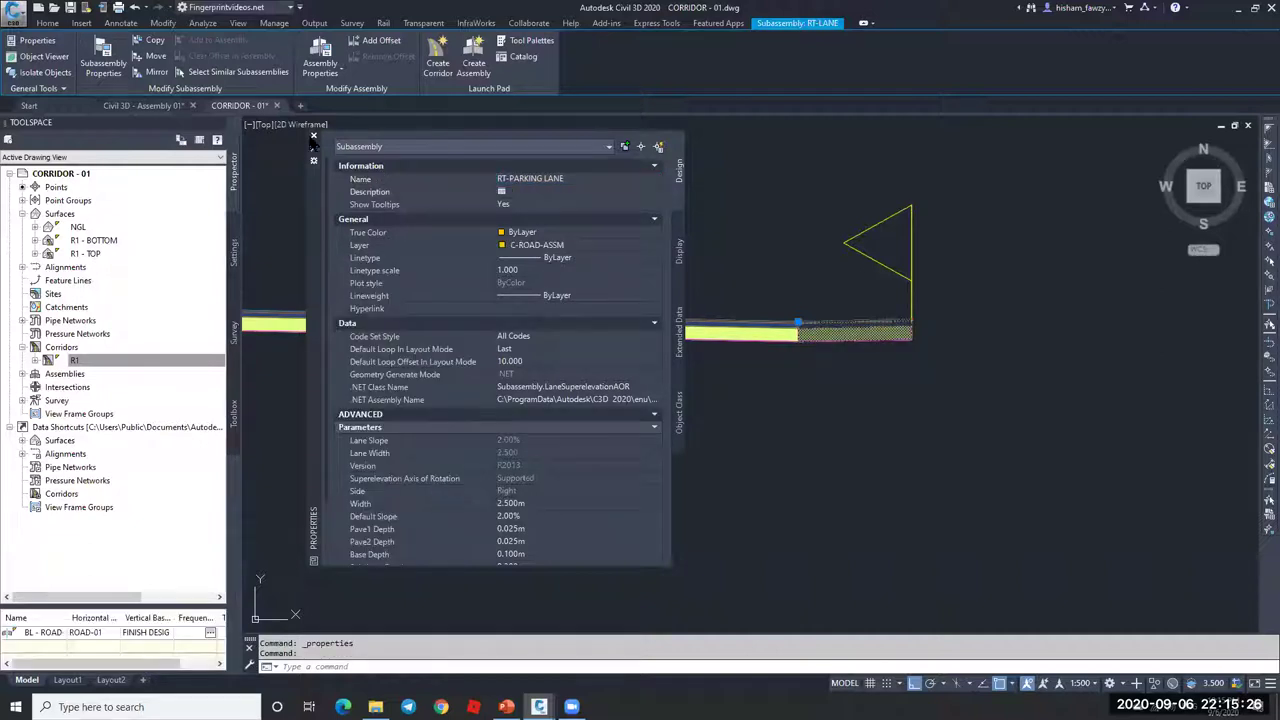
pyautogui.click(313, 136)
pyautogui.press('Escape')
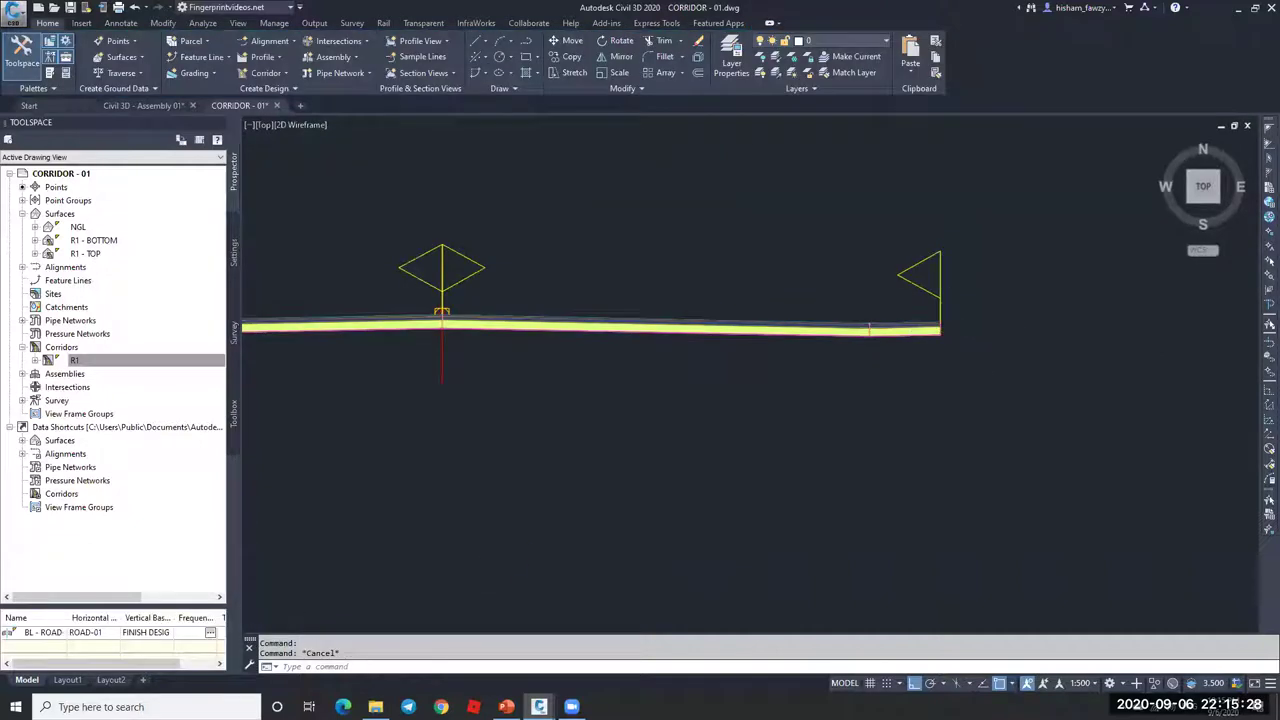
# - Open Region Properties for corridor R1's region
pyautogui.scroll(-5, 975, 330)
pyautogui.scroll(3, 975, 330)
pyautogui.scroll(-5, 975, 330)
pyautogui.scroll(6, 693, 302)
pyautogui.click(605, 232)
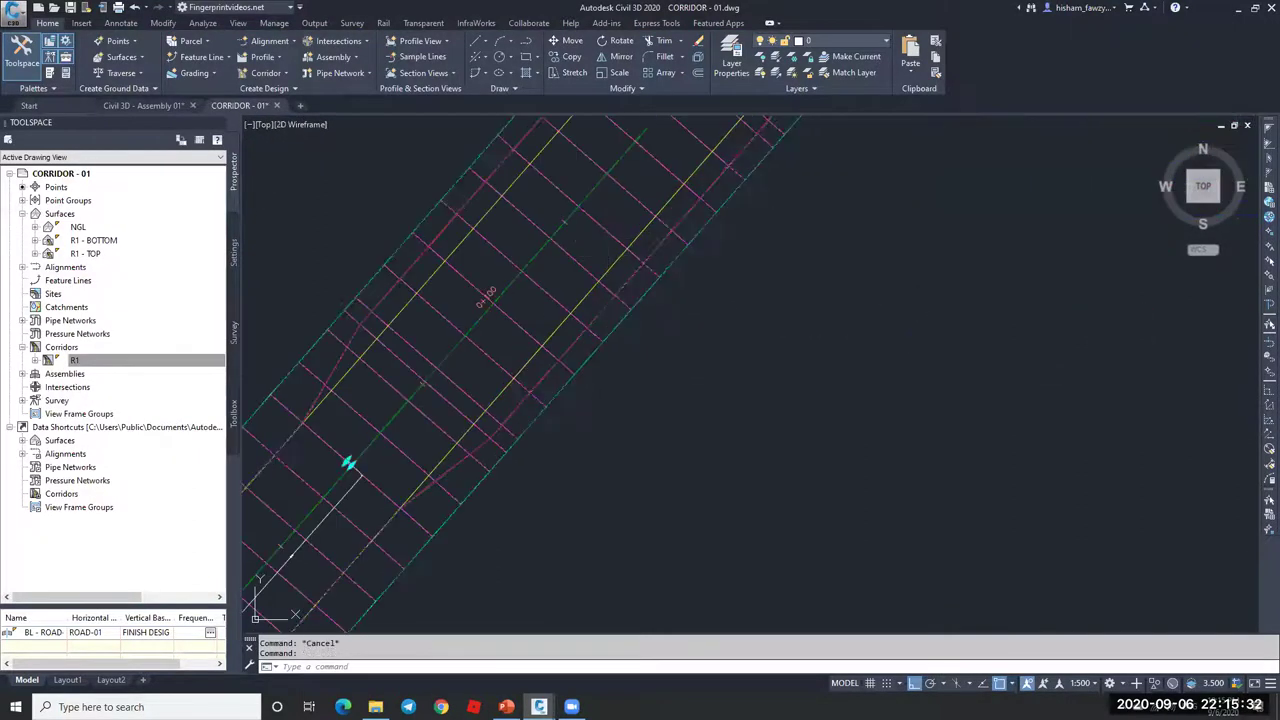
pyautogui.click(393, 87)
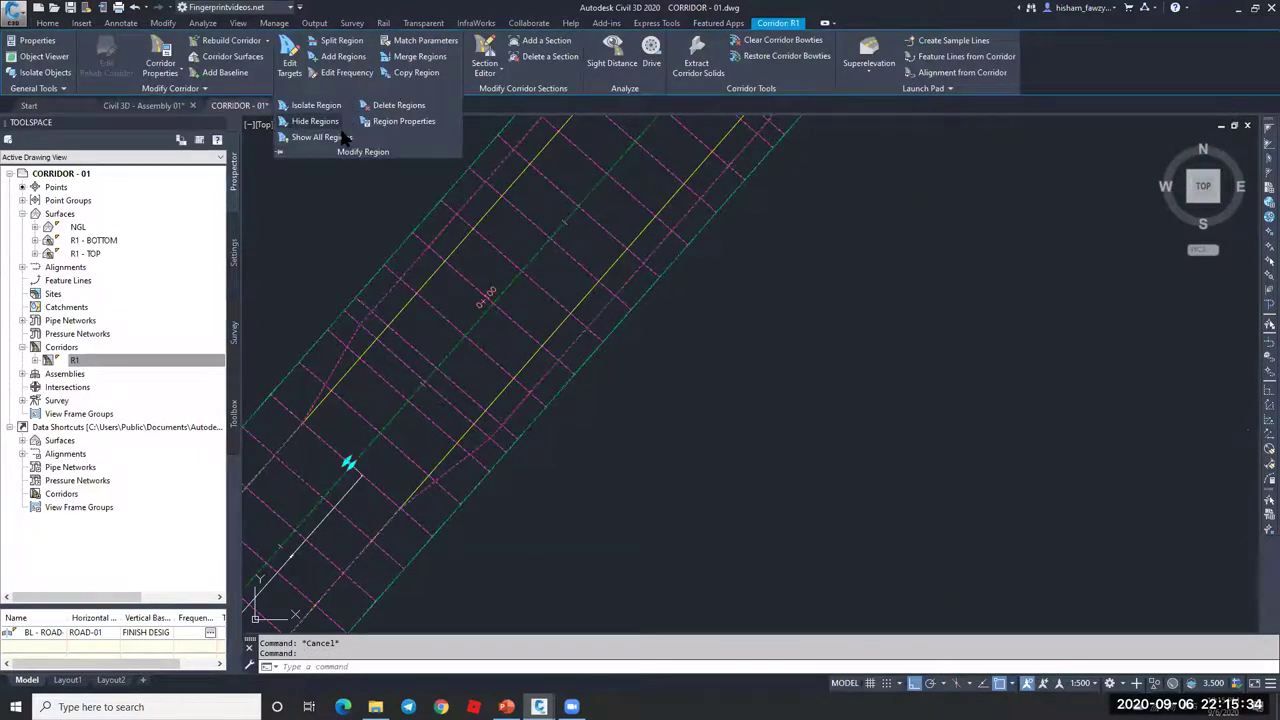
pyautogui.click(400, 121)
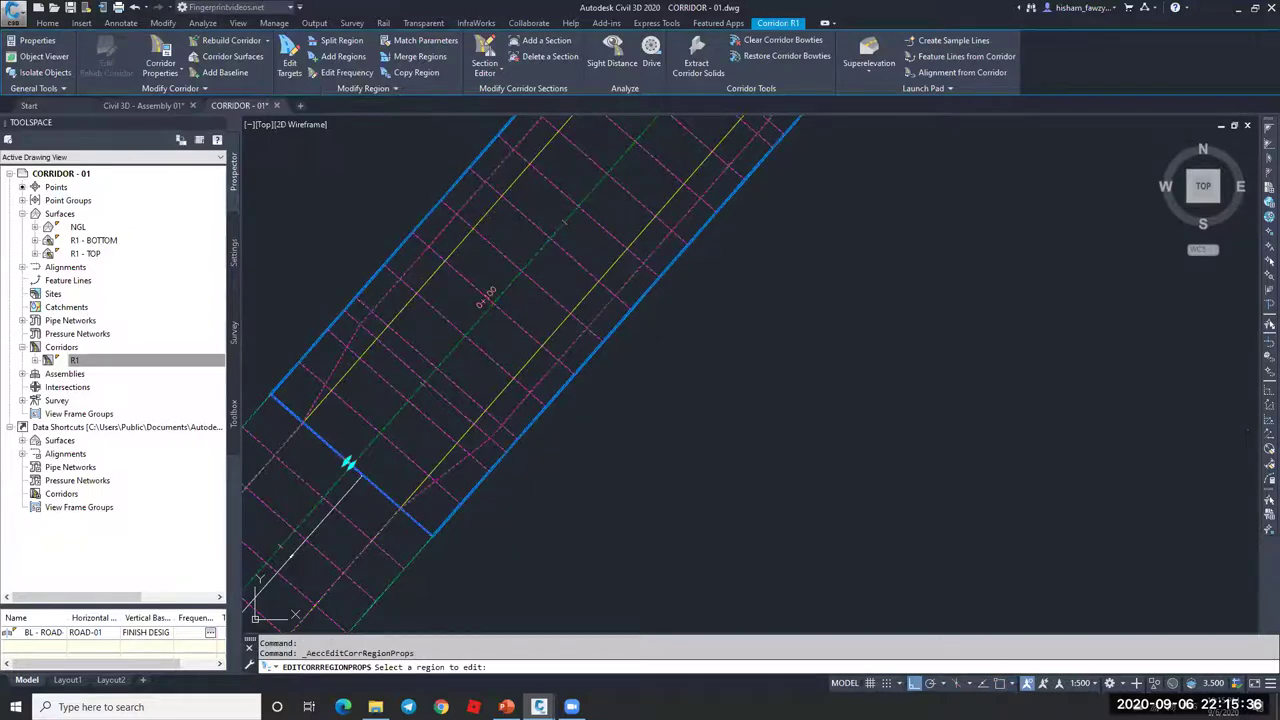
pyautogui.click(560, 275)
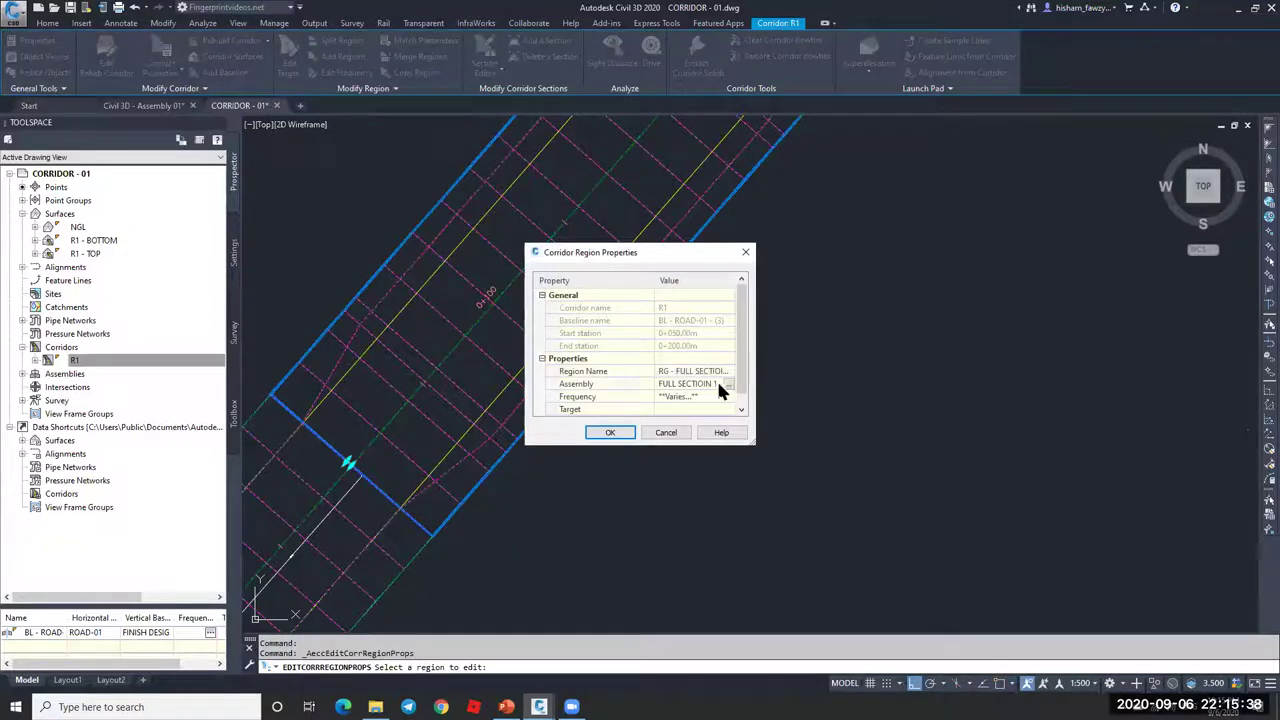
# - Assign the FULL SECTION 1 (2) assembly to the region and rebuild the corridor
pyautogui.click(728, 384)
pyautogui.click(645, 367)
pyautogui.click(627, 400)
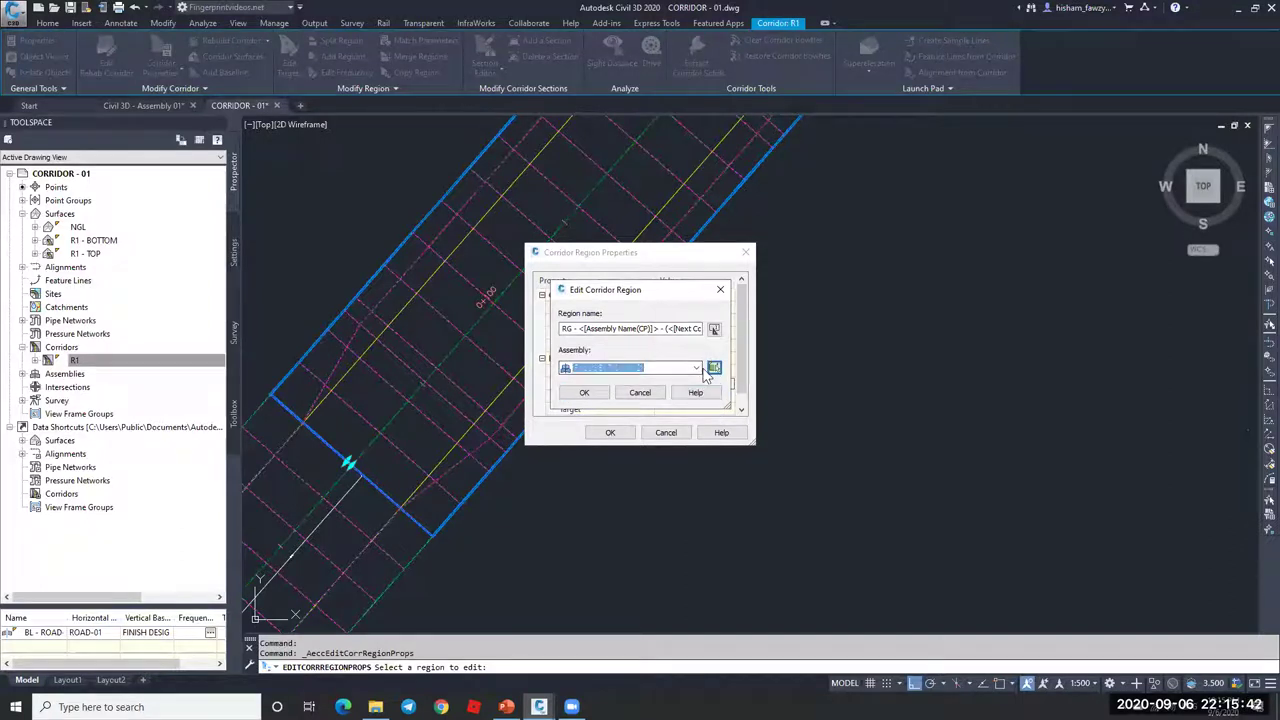
pyautogui.scroll(-5, 454, 280)
pyautogui.scroll(8, 841, 343)
pyautogui.click(917, 318)
pyautogui.click(590, 394)
pyautogui.click(610, 432)
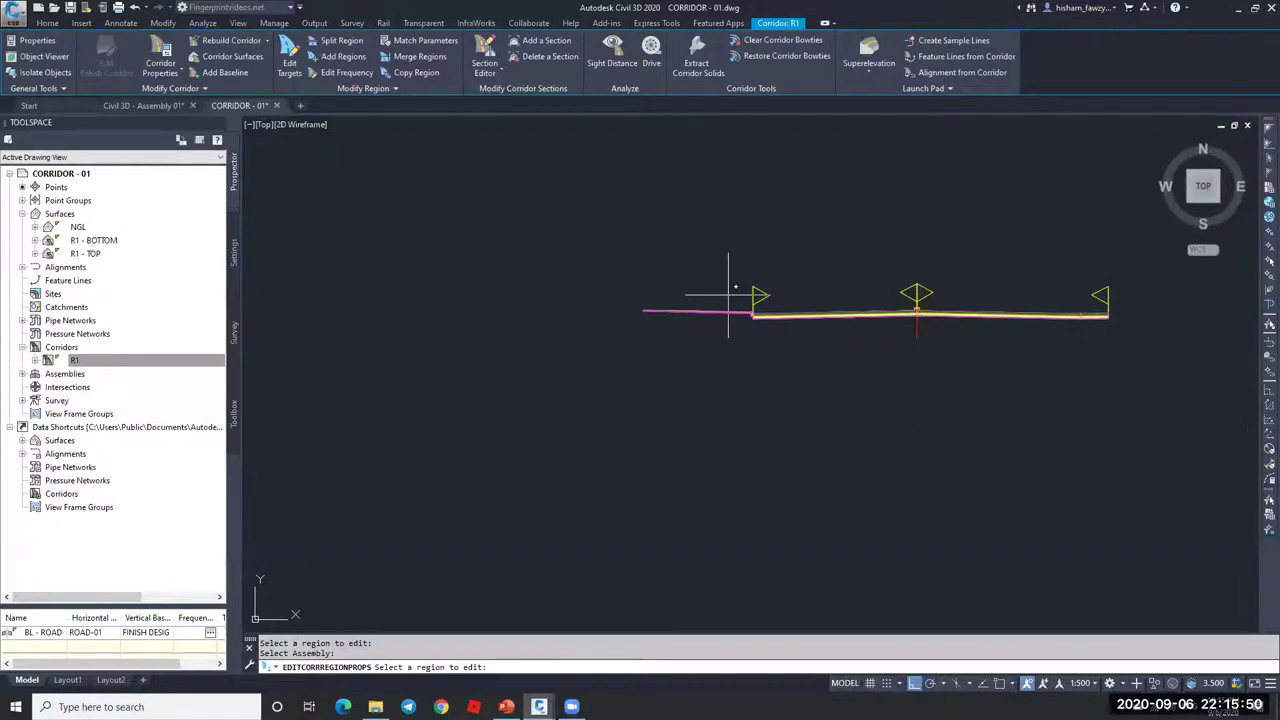
pyautogui.scroll(-5, 728, 295)
pyautogui.press('Escape')
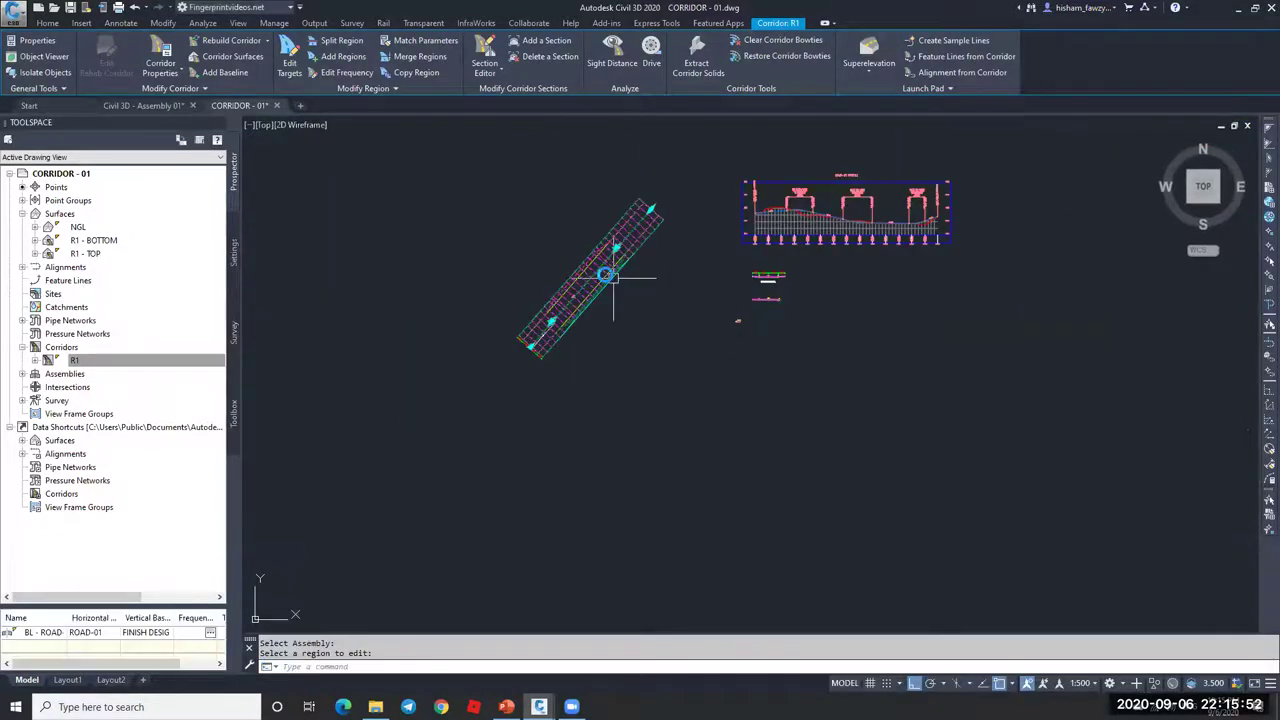
pyautogui.scroll(5, 612, 277)
pyautogui.scroll(-1, 700, 220)
pyautogui.scroll(1, 723, 218)
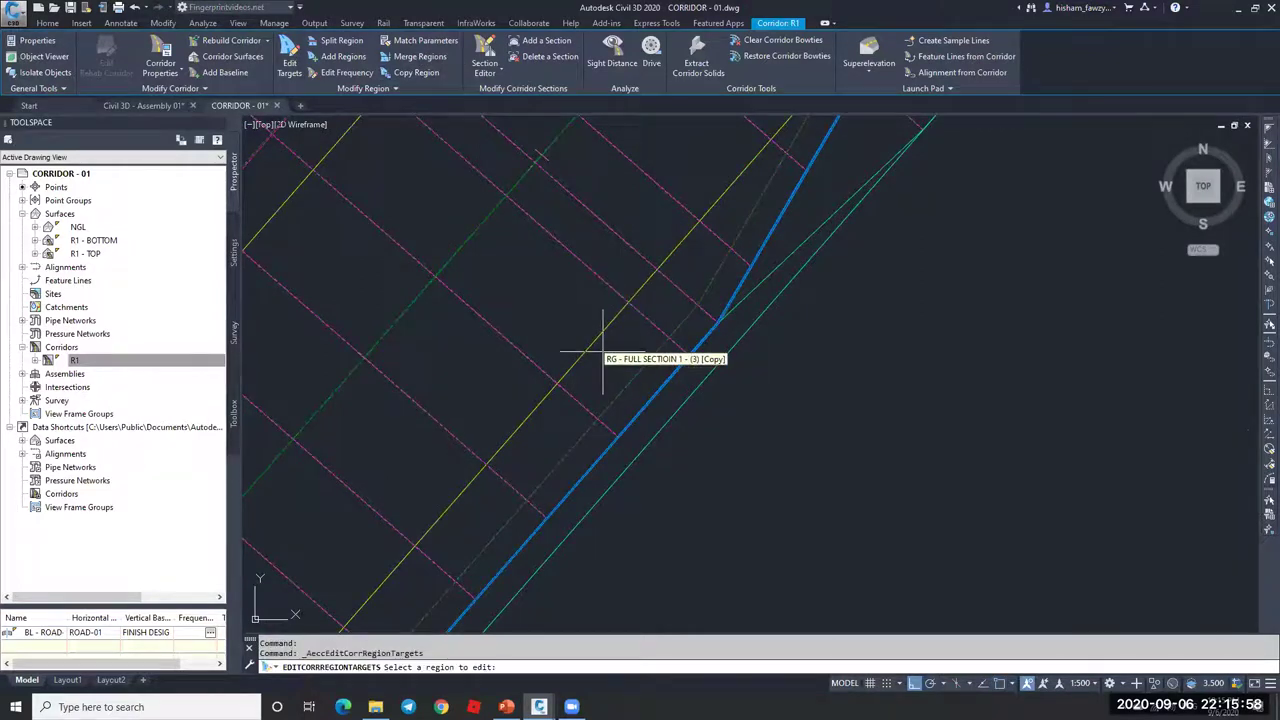
# - Remove Polyline-1 from the RT-LANE width target
pyautogui.click(637, 352)
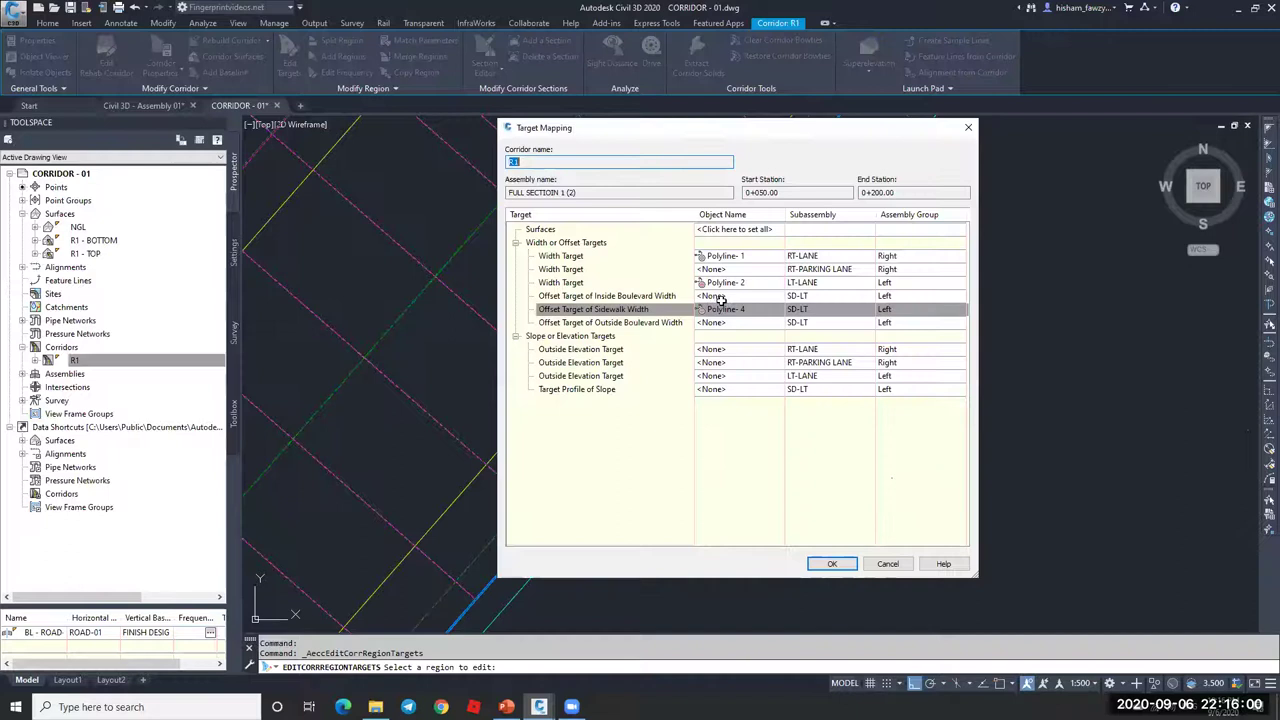
pyautogui.click(755, 256)
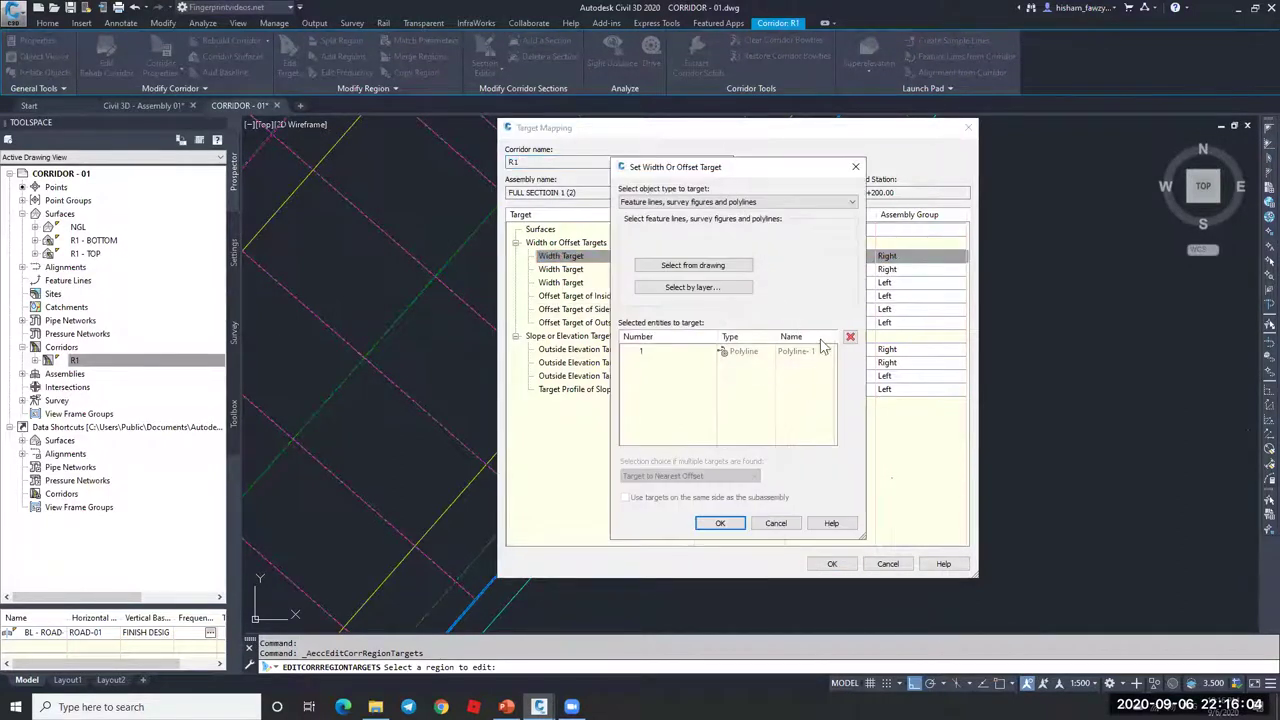
pyautogui.click(757, 355)
pyautogui.click(850, 337)
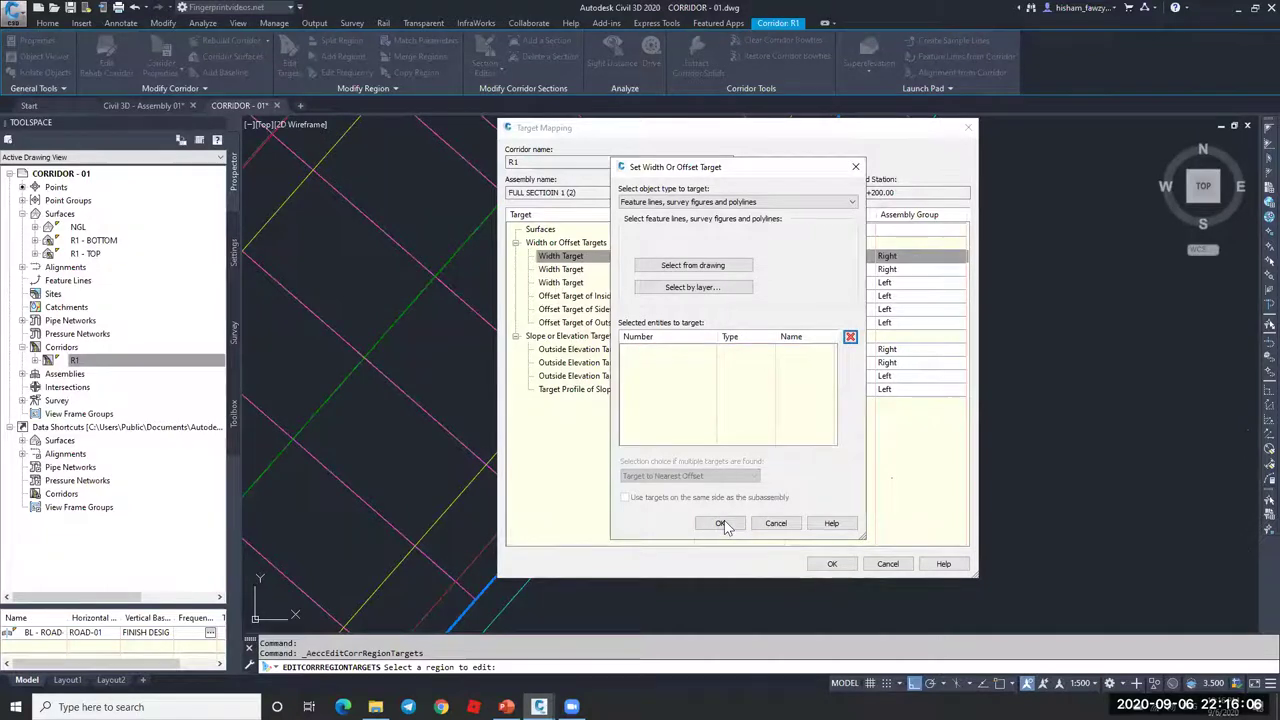
pyautogui.click(721, 523)
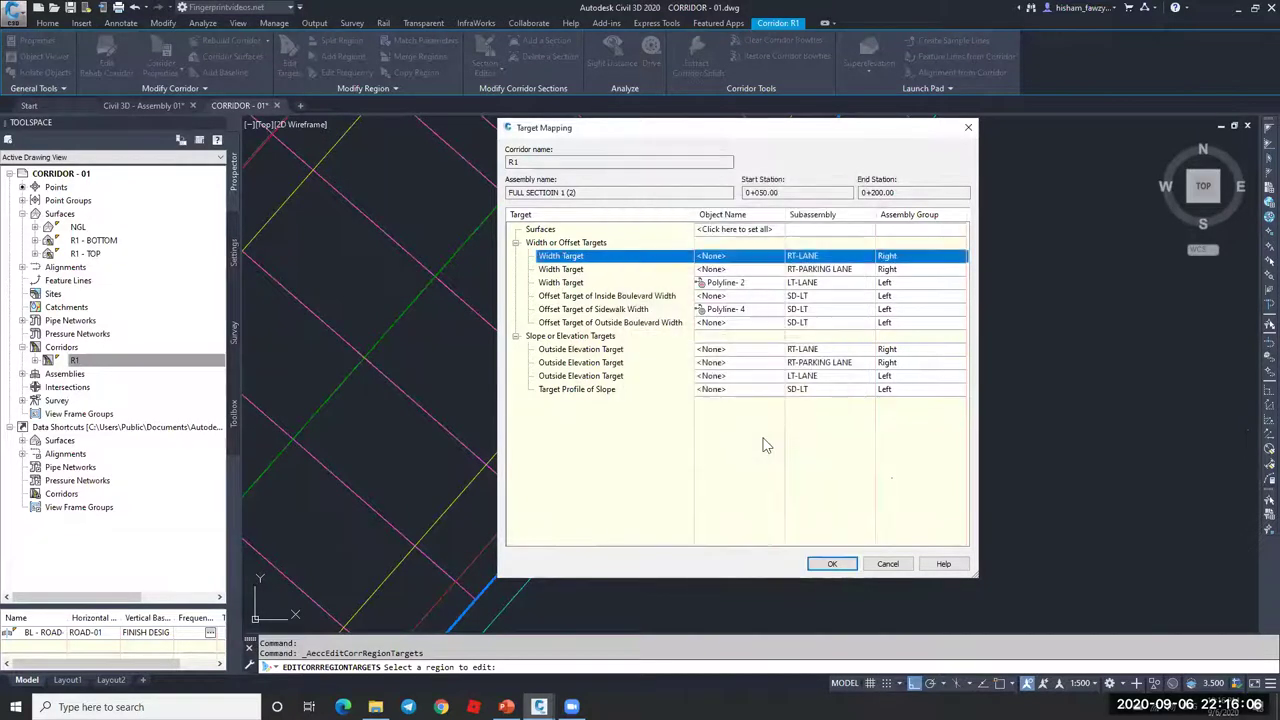
# - Map the RT-PARKING LANE width target to Polyline-1 picked from the drawing
pyautogui.click(750, 269)
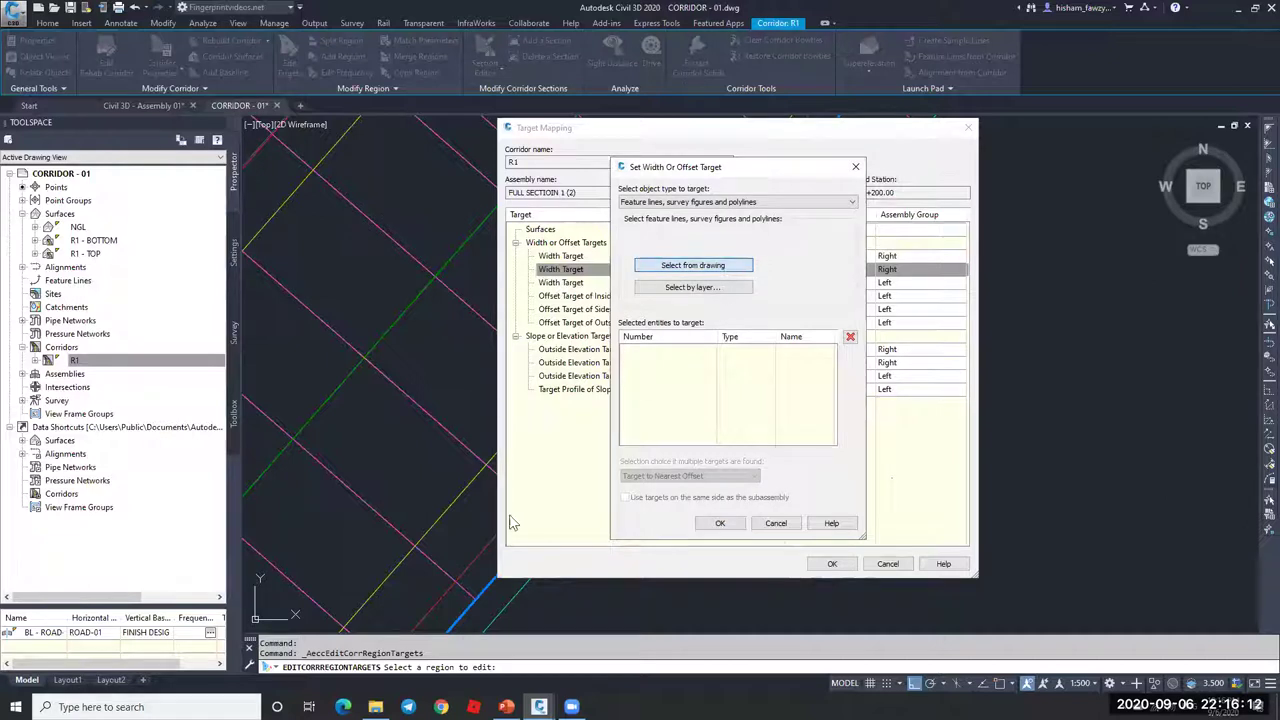
pyautogui.click(693, 265)
pyautogui.click(656, 348)
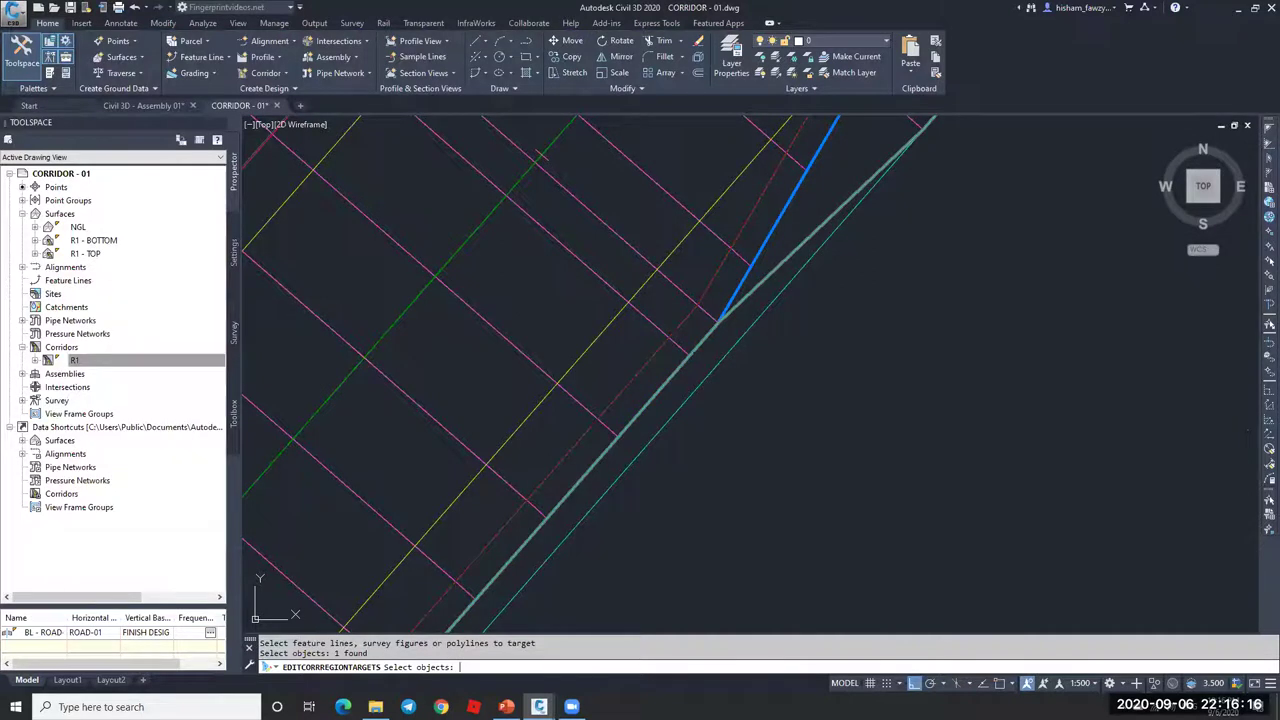
pyautogui.press('Return')
pyautogui.click(720, 523)
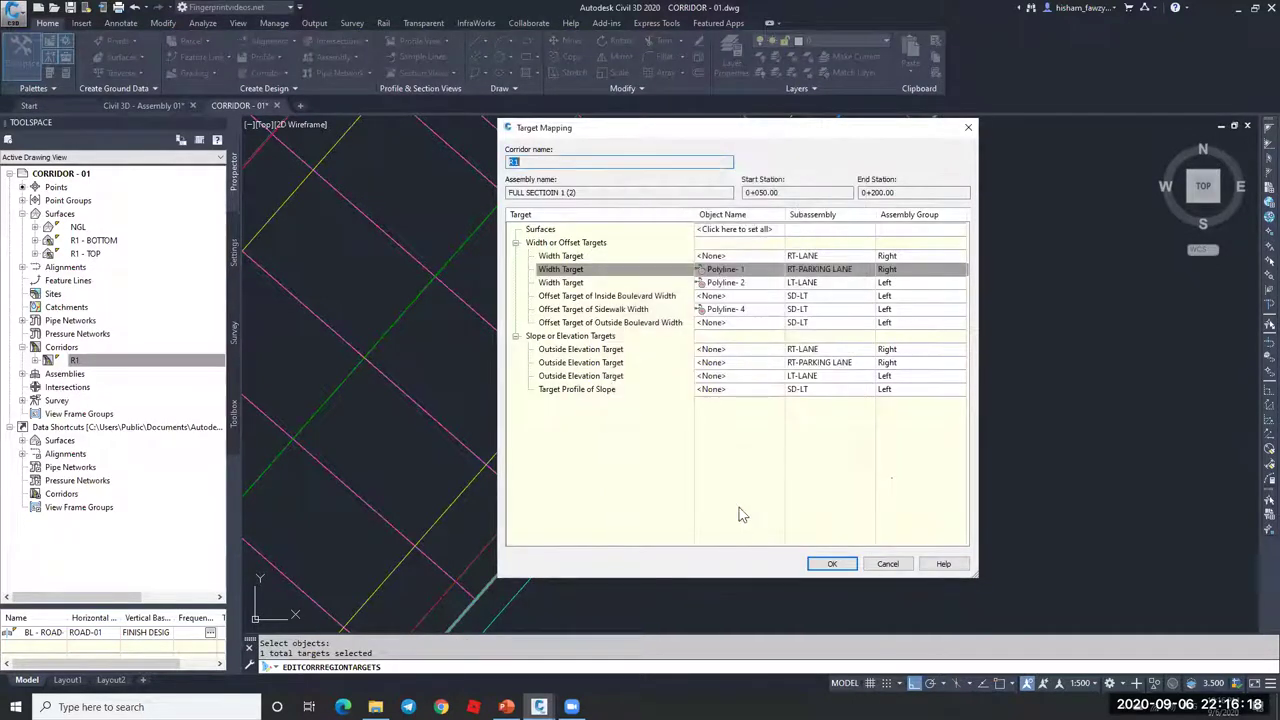
pyautogui.press('Return')
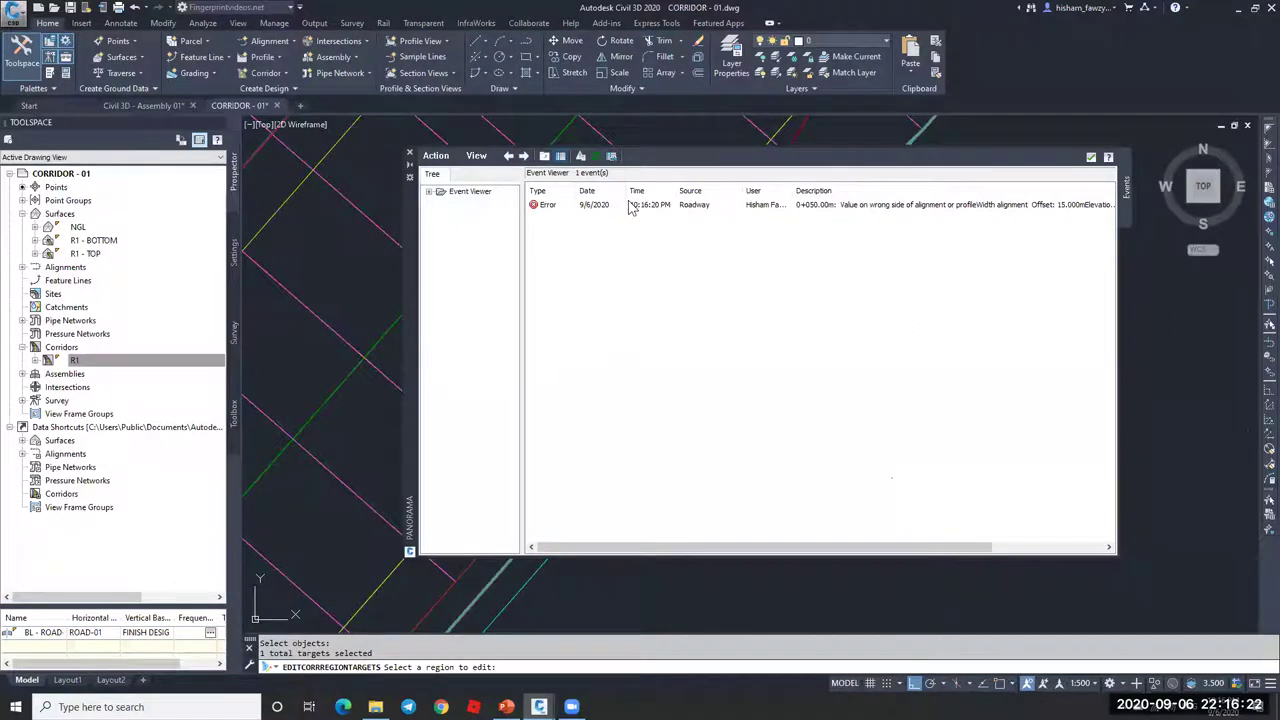
pyautogui.click(409, 152)
pyautogui.scroll(5, 700, 243)
pyautogui.scroll(-3, 751, 271)
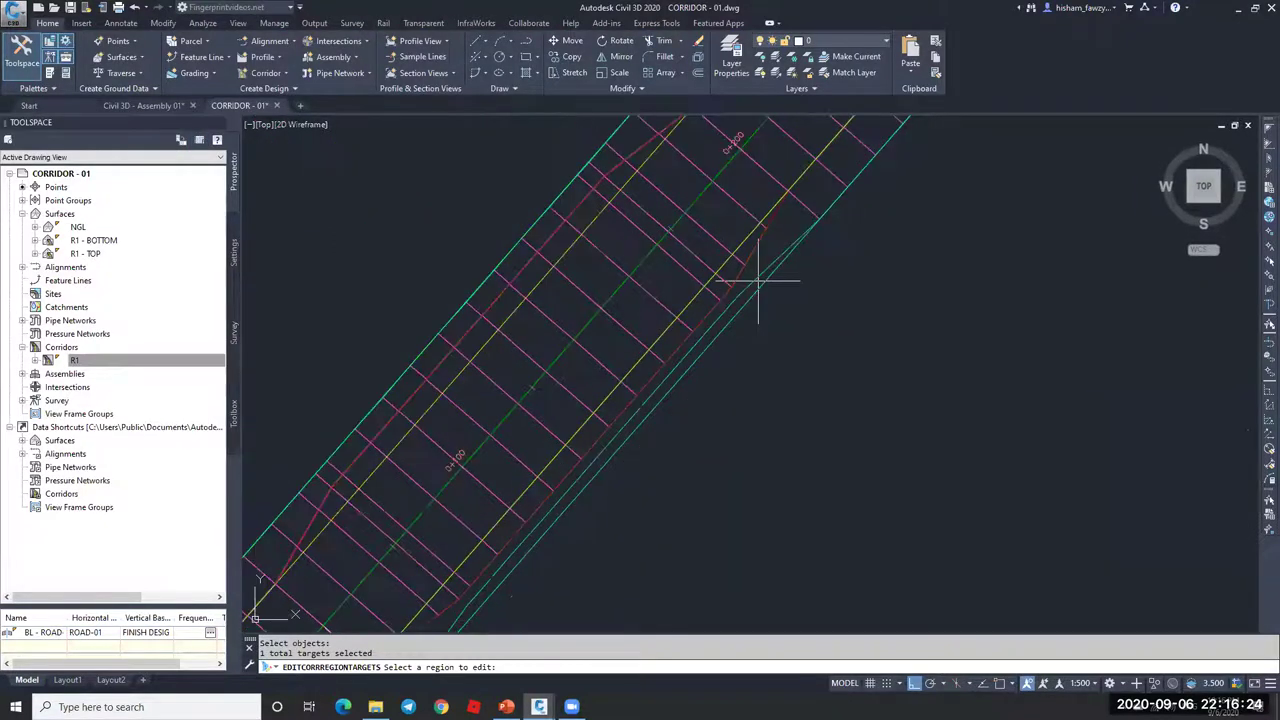
# - Try copying the curb subassembly onto an assembly marker point, then cancel the copy
pyautogui.scroll(-4, 746, 277)
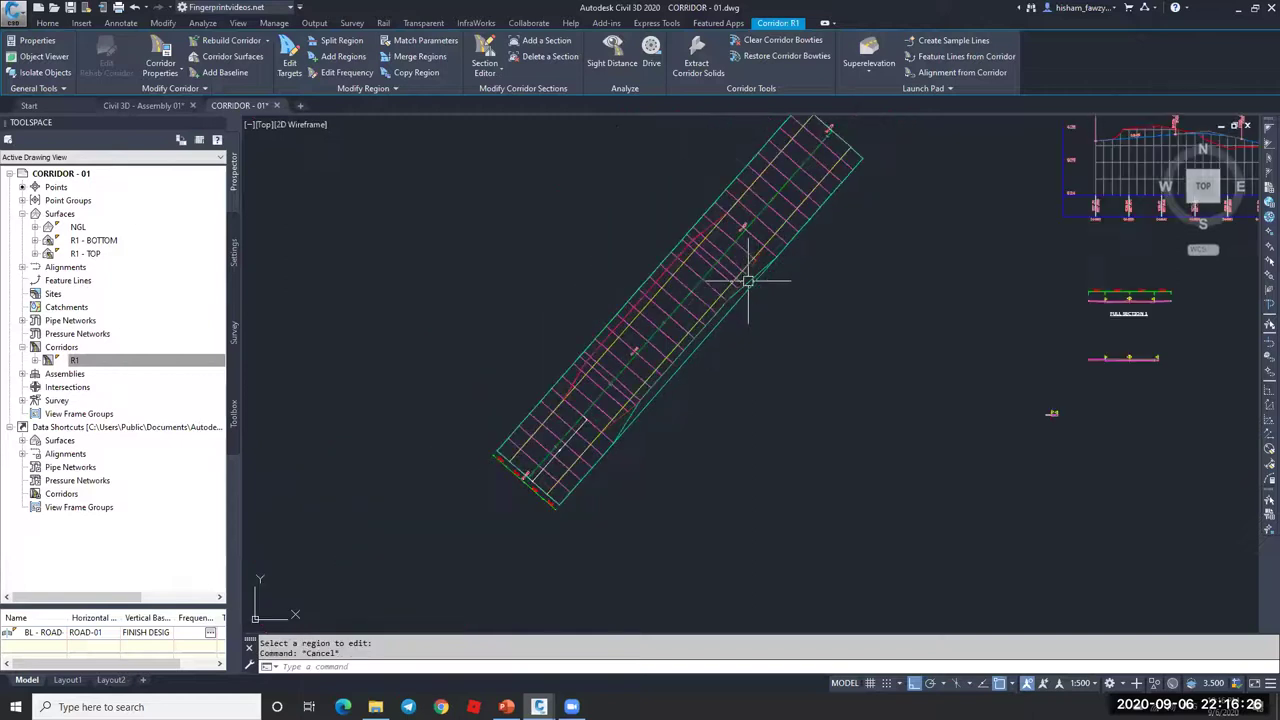
pyautogui.press('Escape')
pyautogui.scroll(-2, 677, 263)
pyautogui.scroll(10, 702, 361)
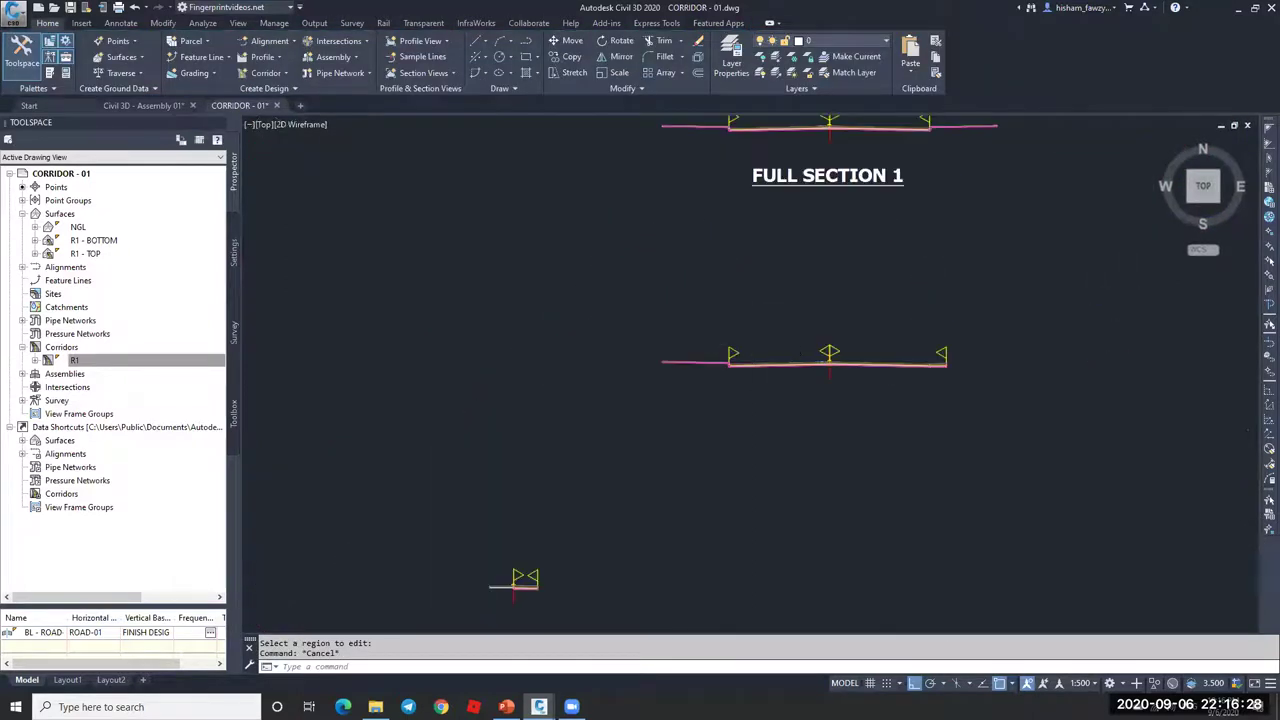
pyautogui.click(716, 281)
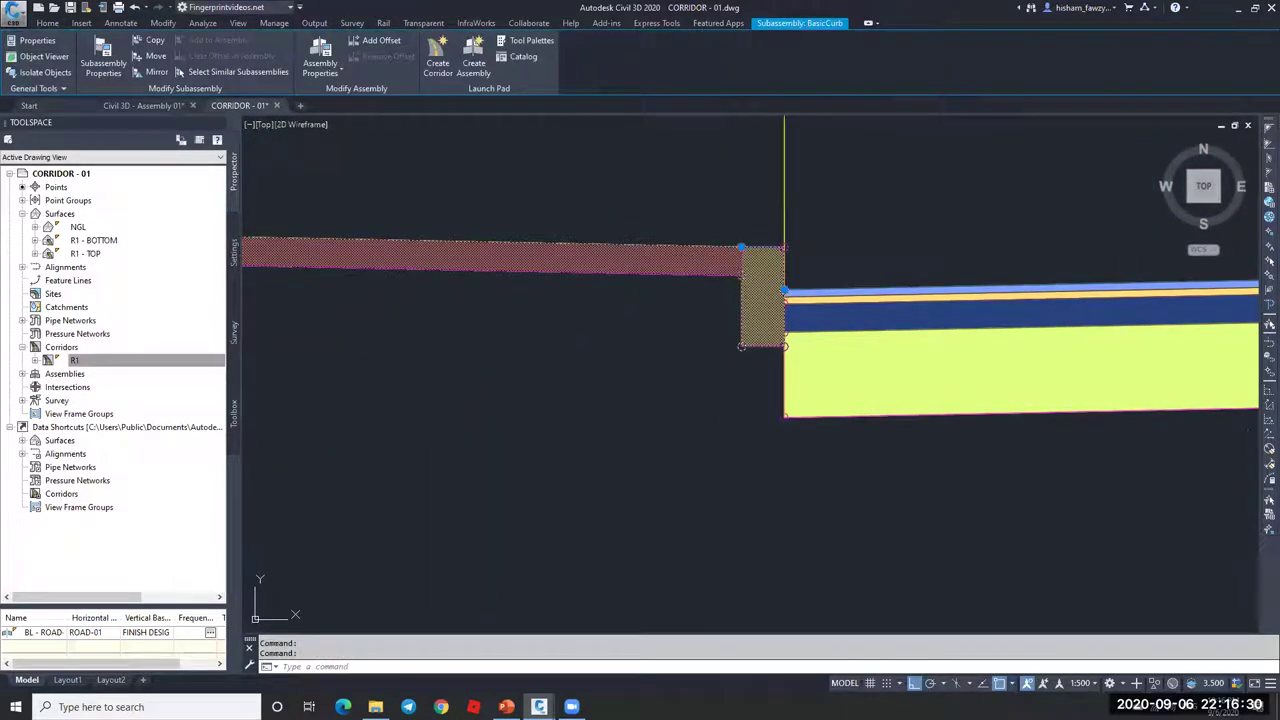
pyautogui.click(150, 40)
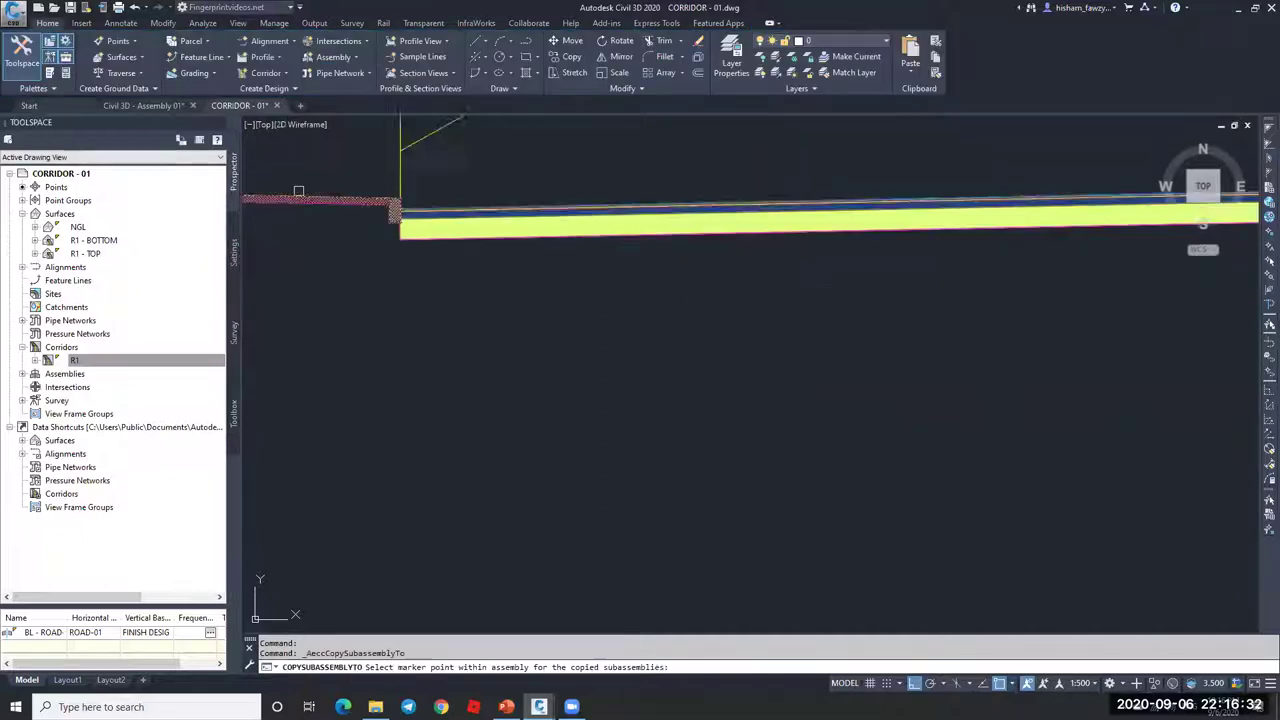
pyautogui.scroll(-2, 923, 243)
pyautogui.scroll(4, 1000, 248)
pyautogui.scroll(4, 757, 257)
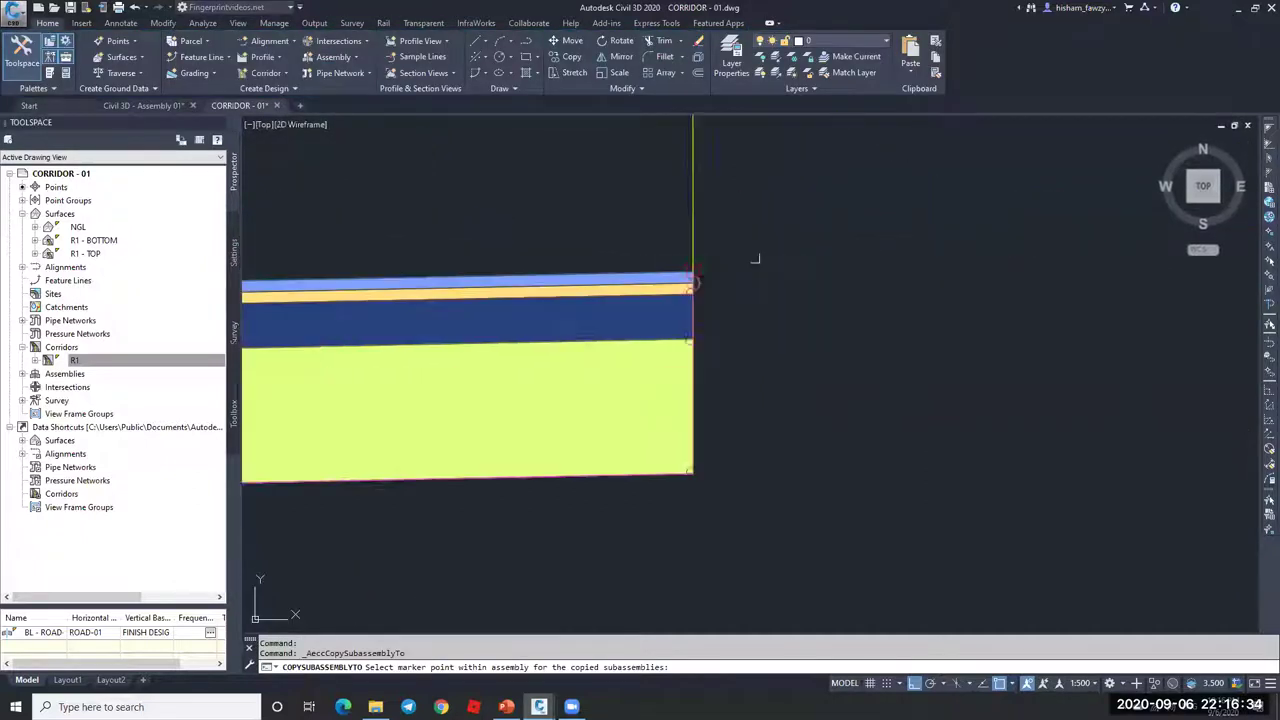
pyautogui.click(662, 285)
pyautogui.click(689, 380)
pyautogui.scroll(-3, 710, 330)
pyautogui.press('Escape')
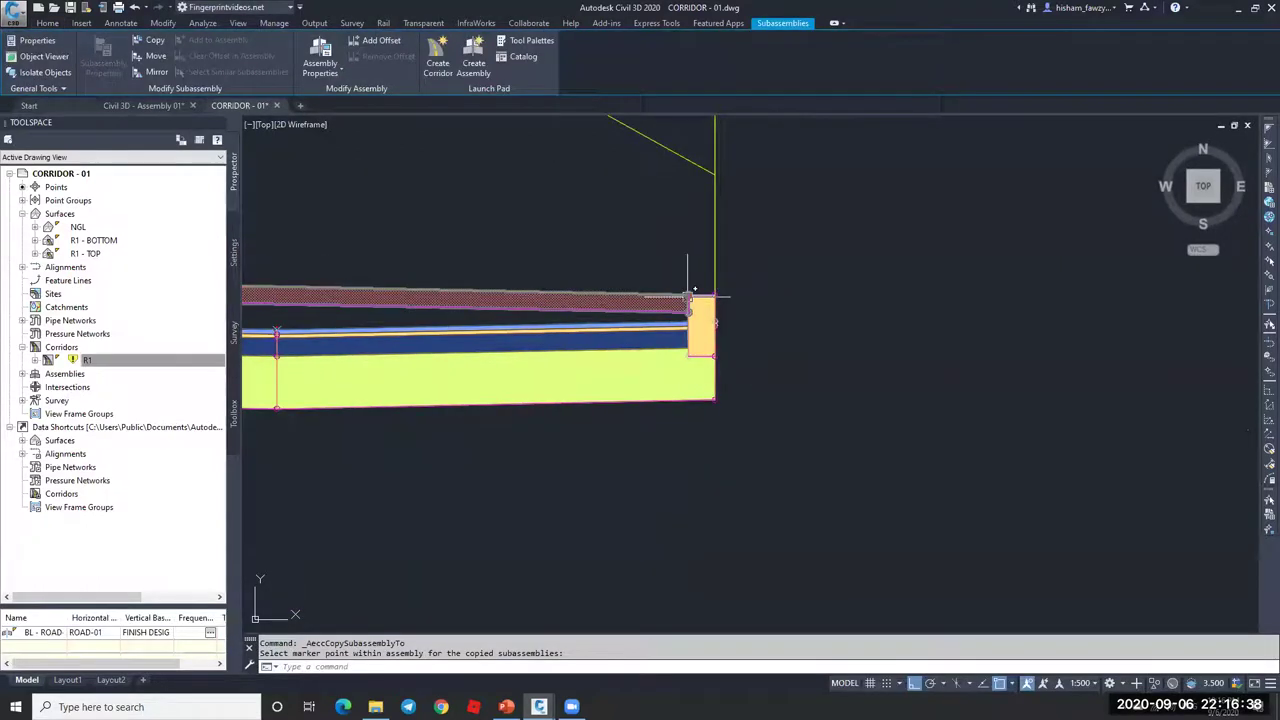
# - Mirror the curb subassembly onto the right-side marker point
pyautogui.click(704, 325)
pyautogui.click(155, 77)
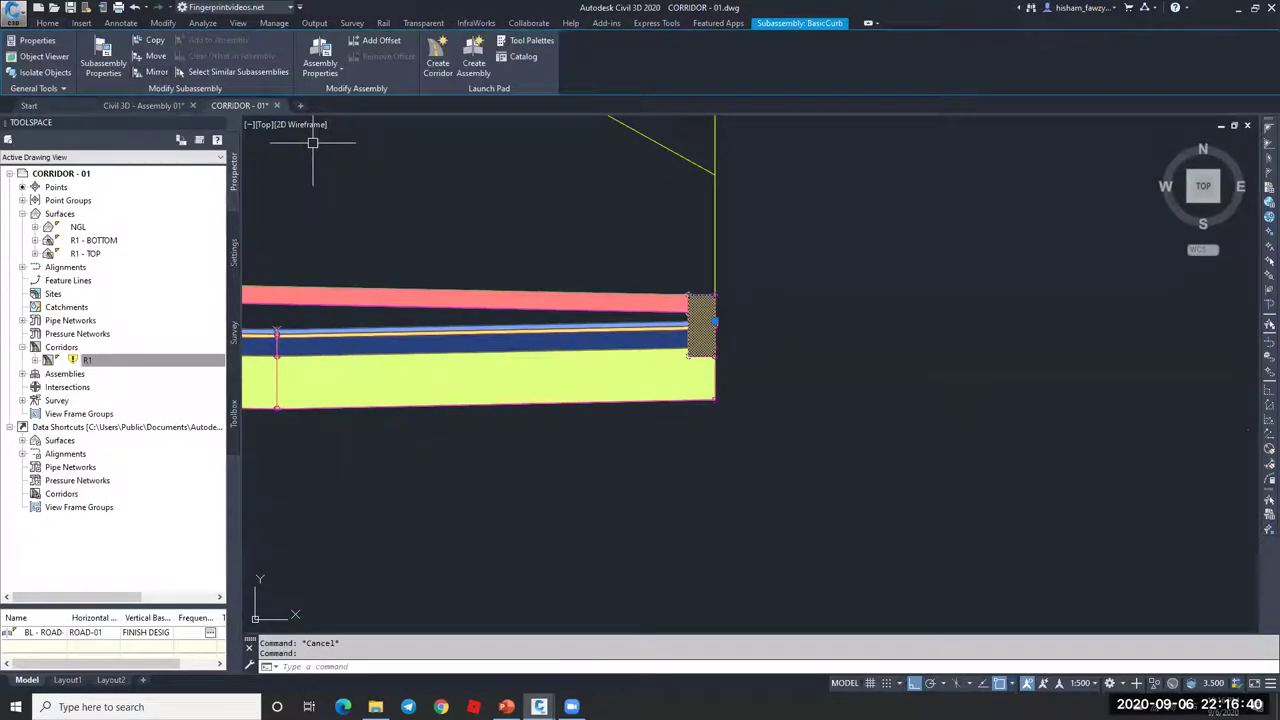
pyautogui.scroll(2, 767, 339)
pyautogui.click(768, 339)
pyautogui.press('Return')
pyautogui.press('Escape')
# - Mirror the red sidewalk subassembly to the right side of the assembly
pyautogui.click(594, 231)
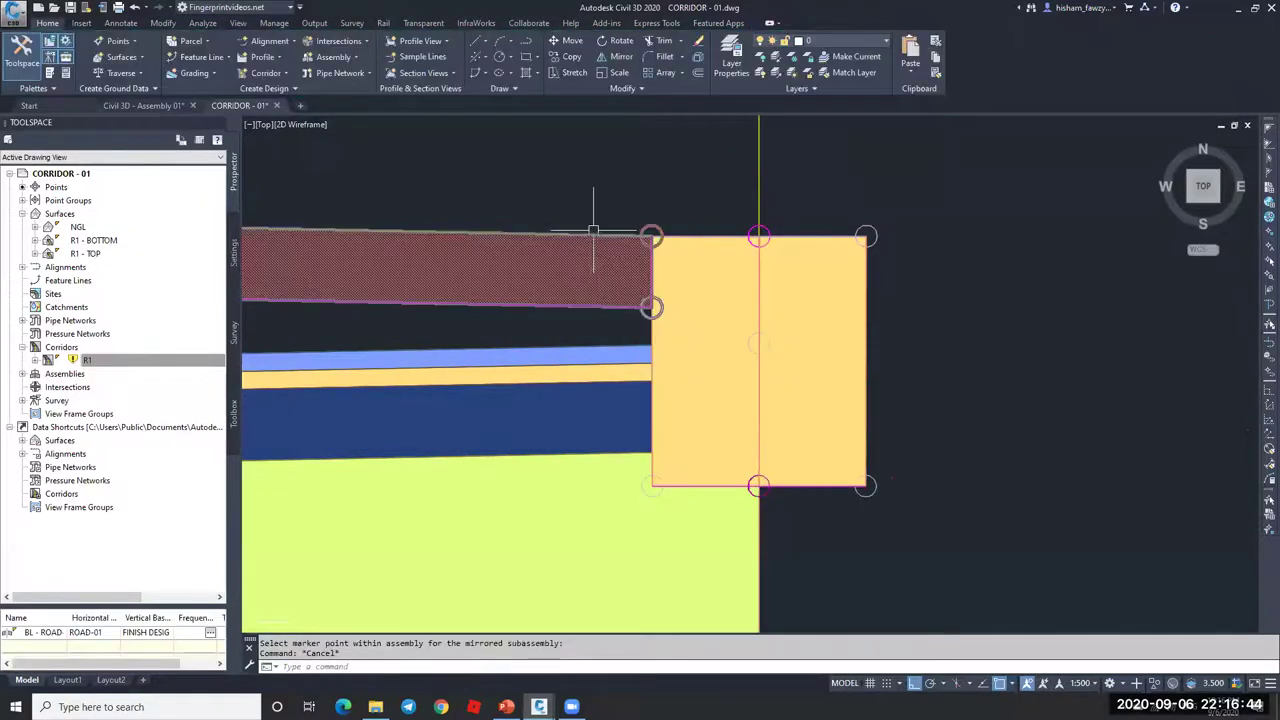
pyautogui.click(155, 74)
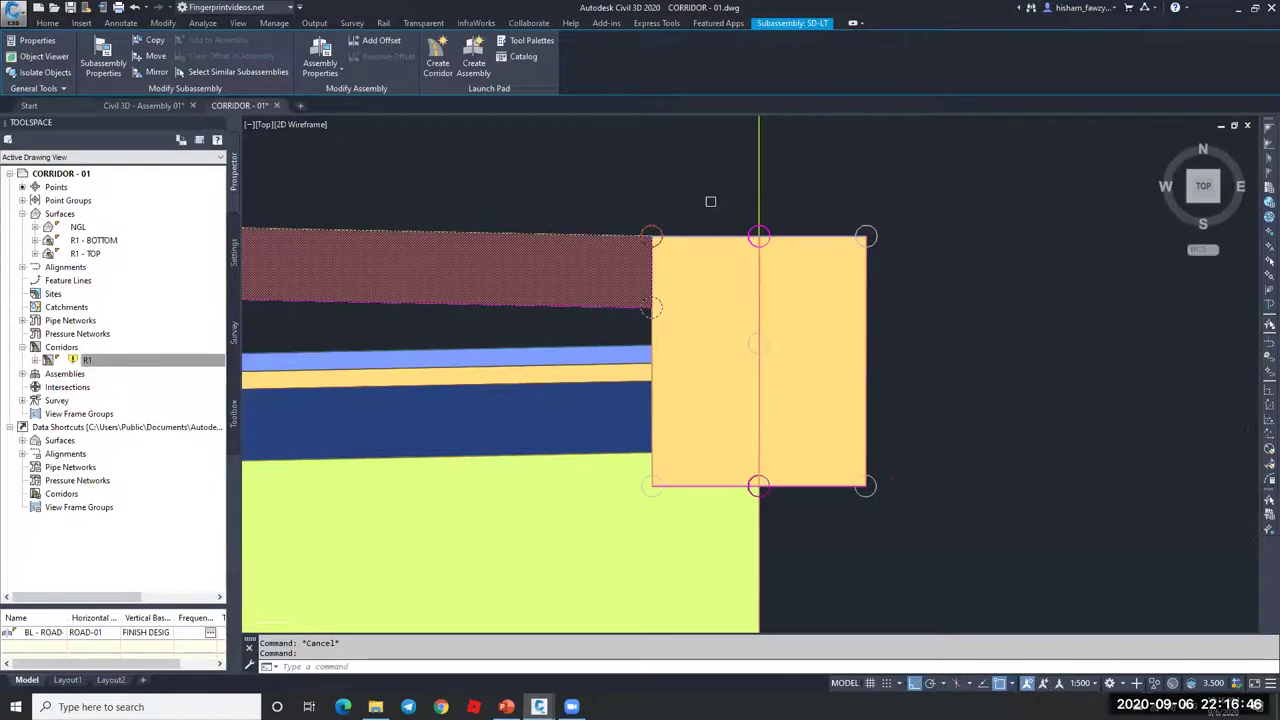
pyautogui.click(876, 229)
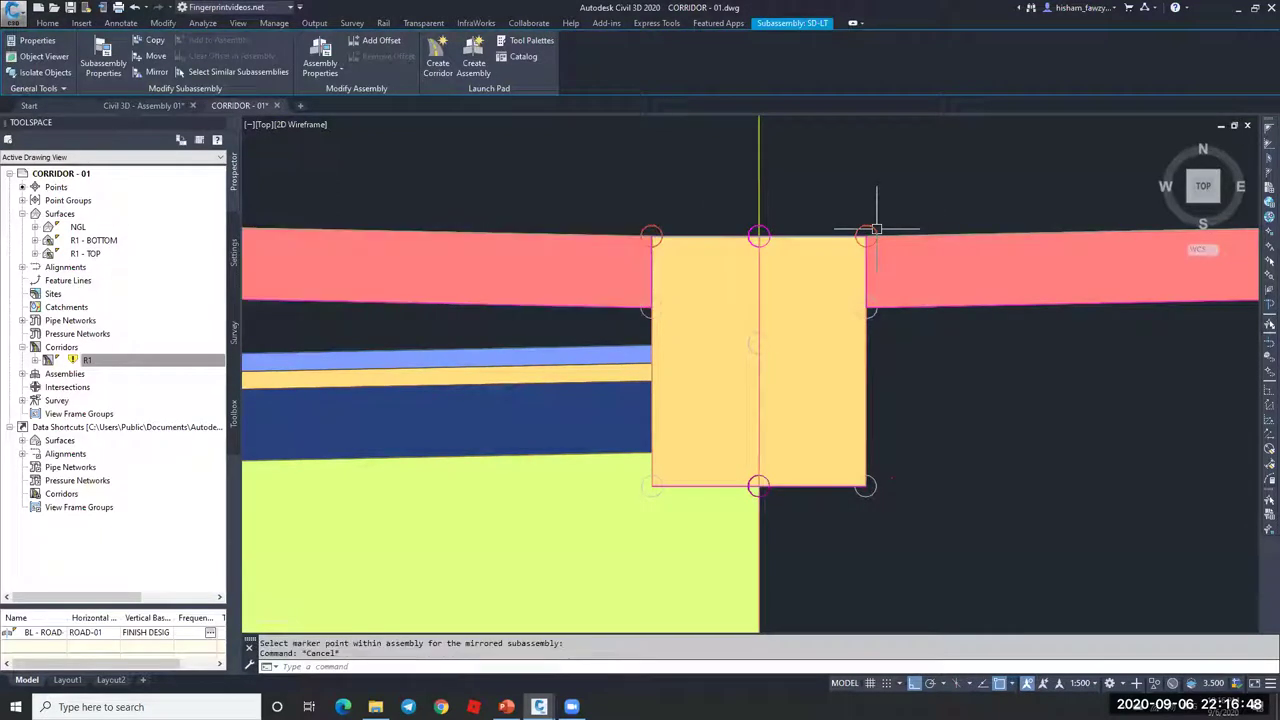
# - Delete the left red sidewalk and yellow subassemblies
pyautogui.click(640, 233)
pyautogui.click(662, 239)
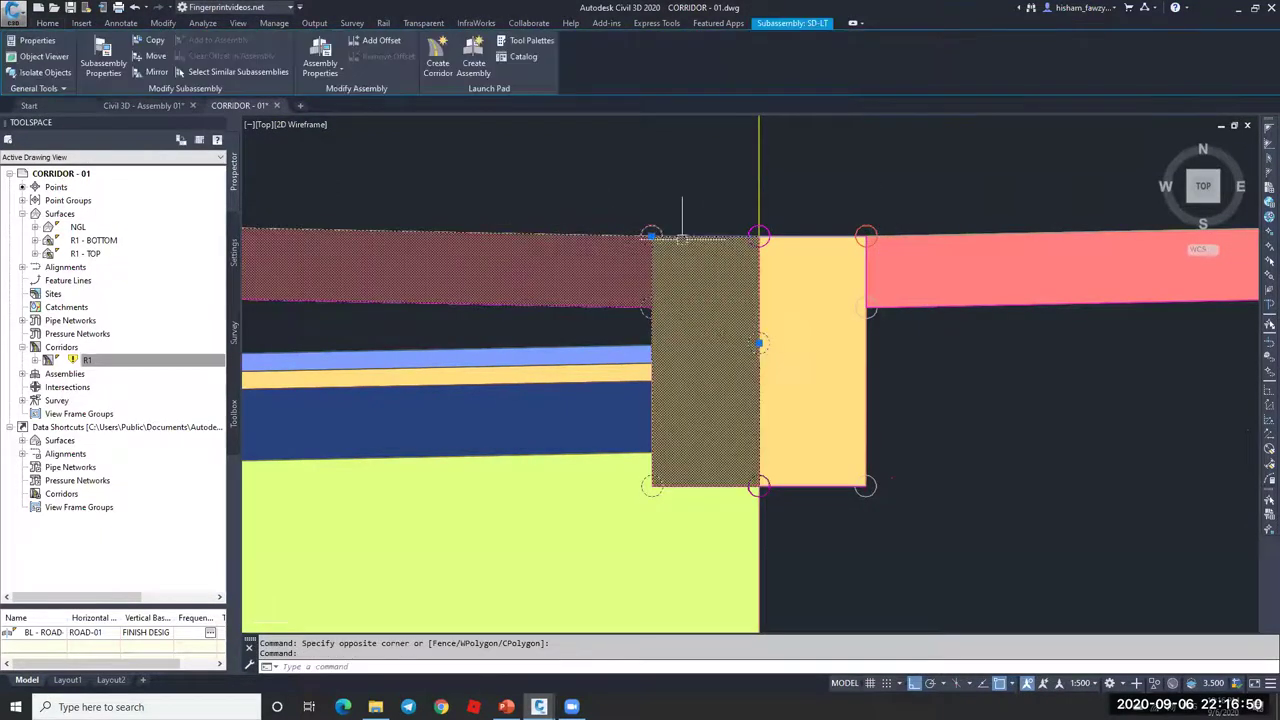
pyautogui.press('Delete')
pyautogui.scroll(-10, 940, 262)
pyautogui.scroll(-5, 900, 280)
pyautogui.scroll(3, 703, 291)
pyautogui.scroll(-4, 1011, 277)
pyautogui.scroll(2, 496, 274)
pyautogui.scroll(3, 496, 274)
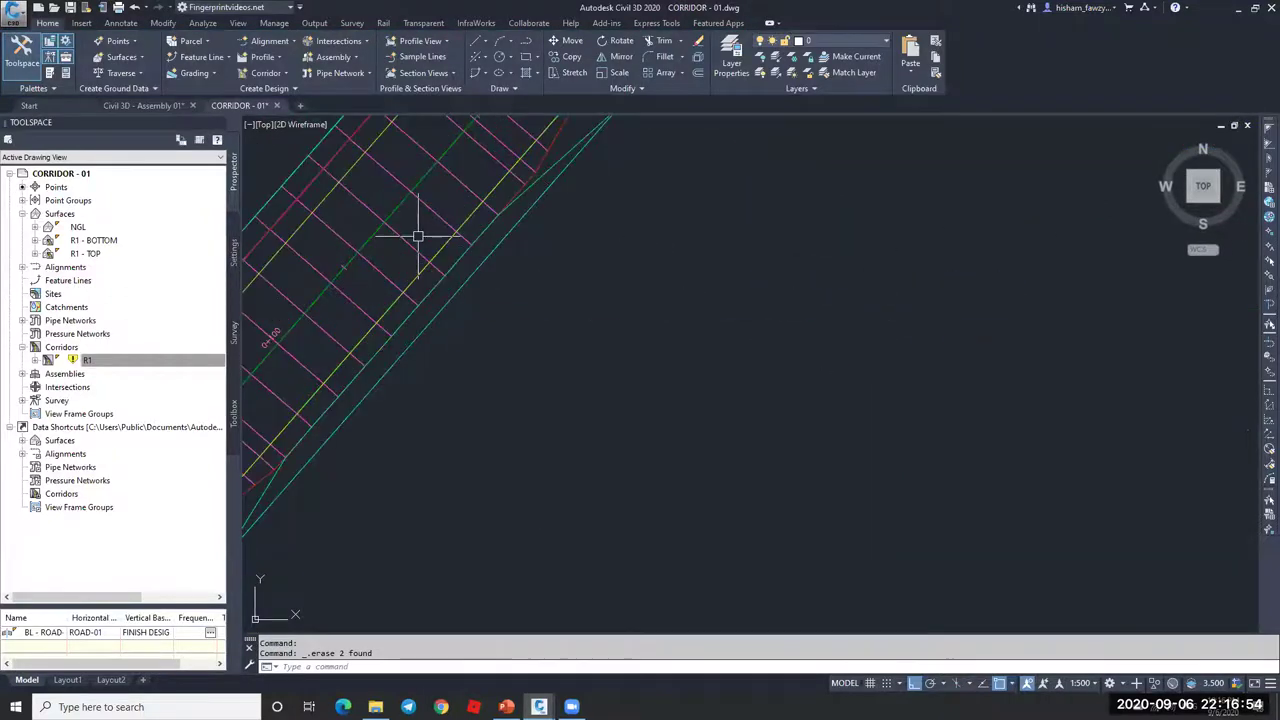
# - In corridor R1's region targets, set the Sidewalk Width offset target to the teal Polyline-3
pyautogui.click(449, 206)
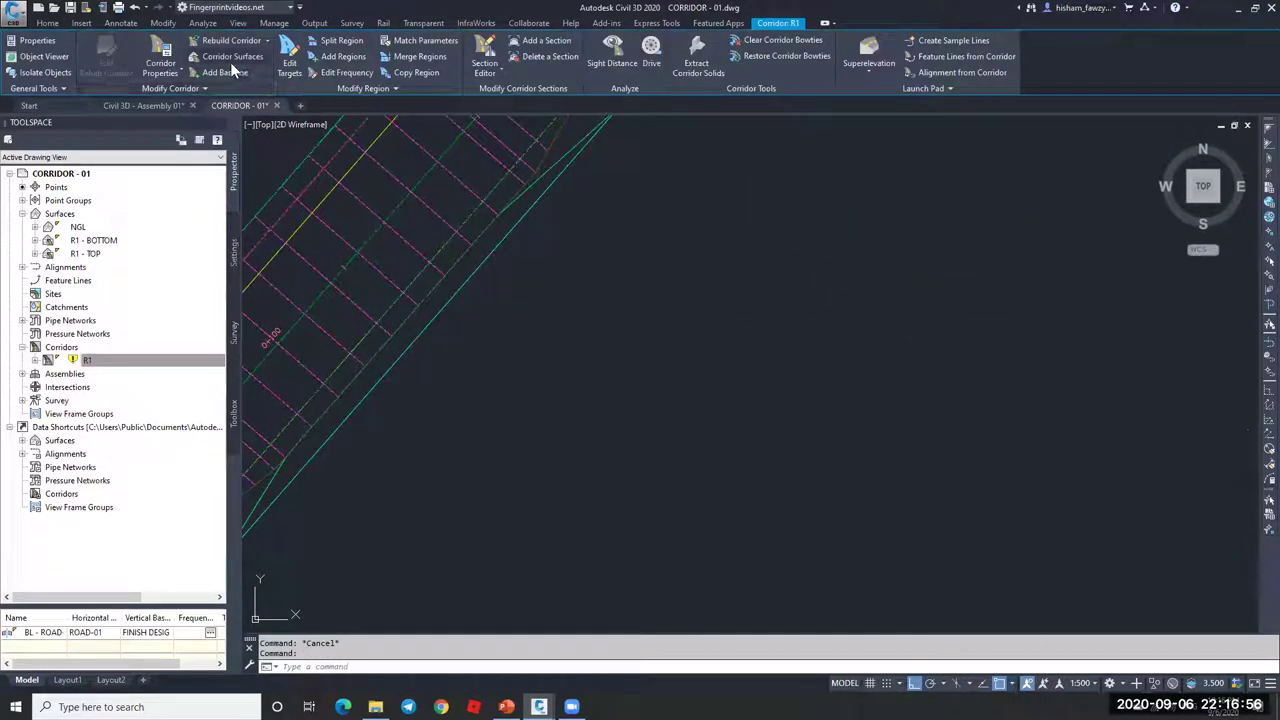
pyautogui.click(289, 60)
pyautogui.click(766, 283)
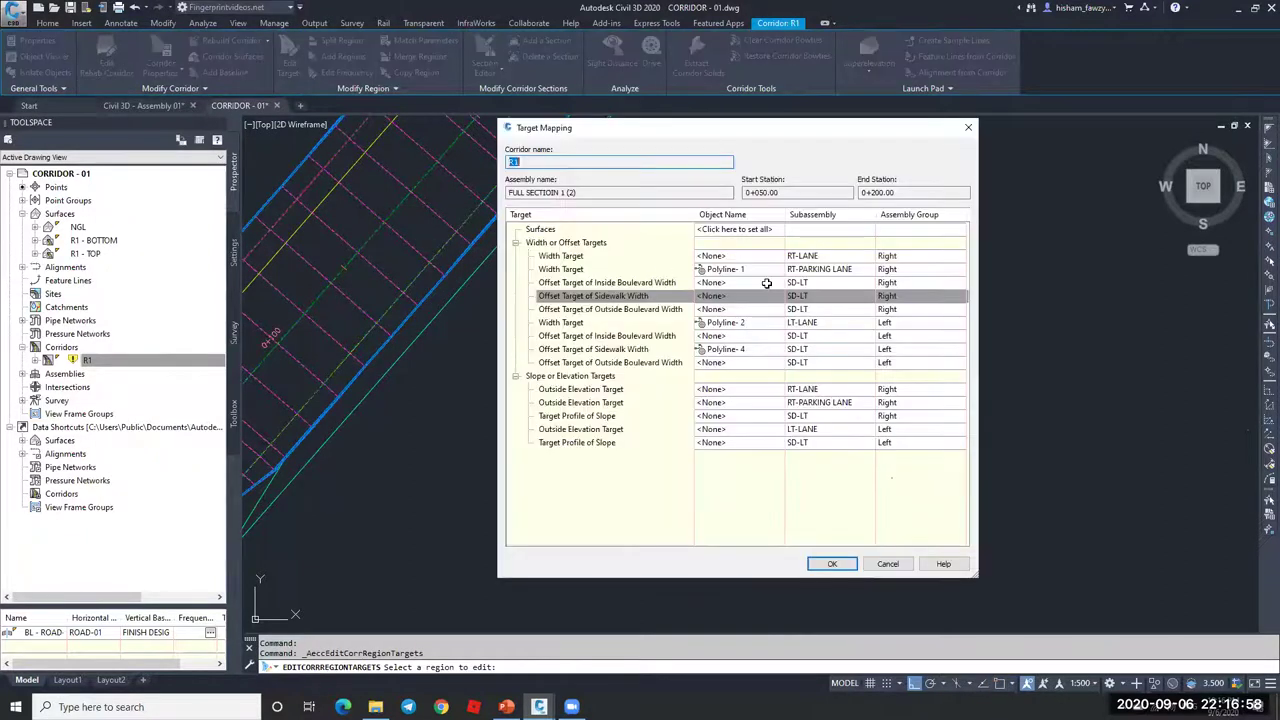
pyautogui.click(772, 298)
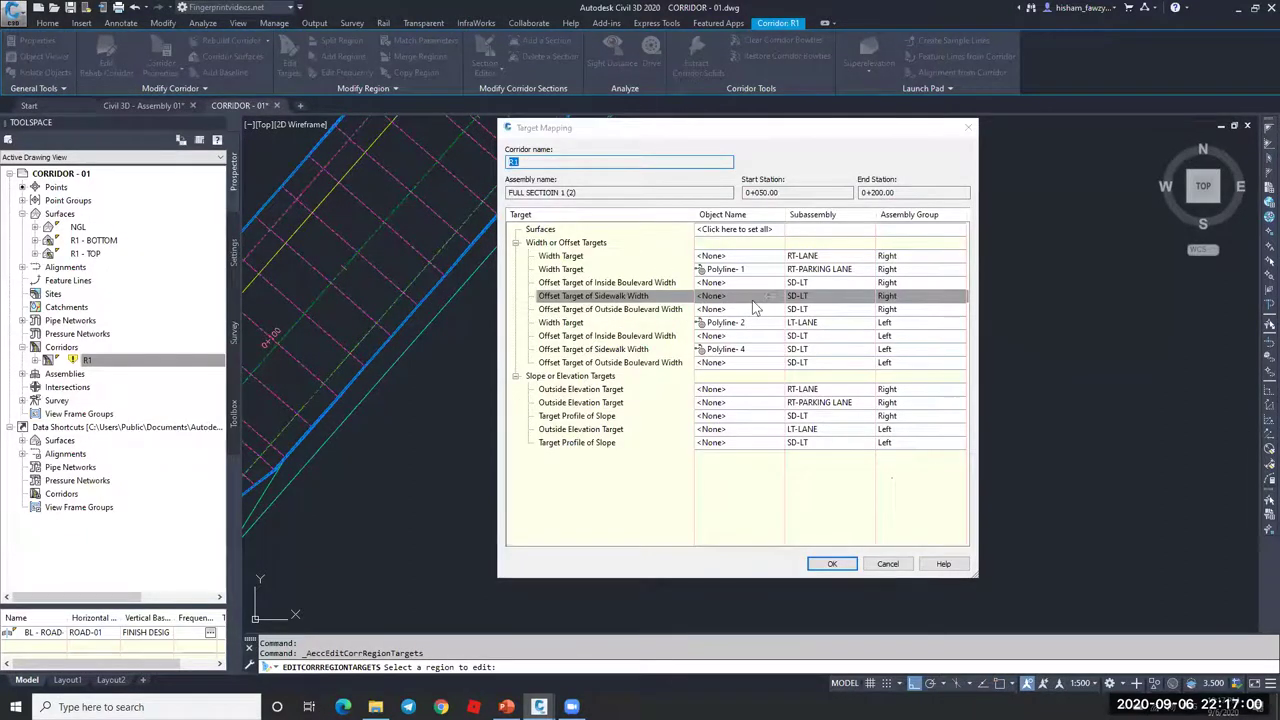
pyautogui.click(455, 292)
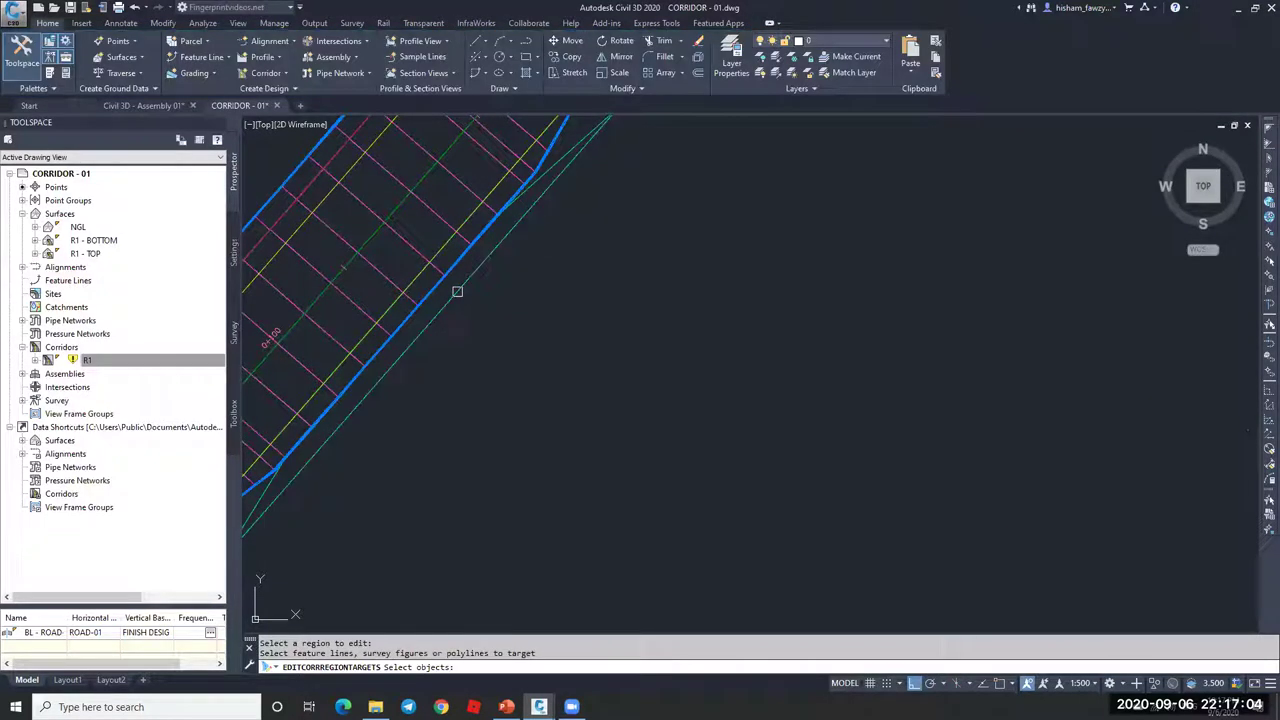
pyautogui.press('Return')
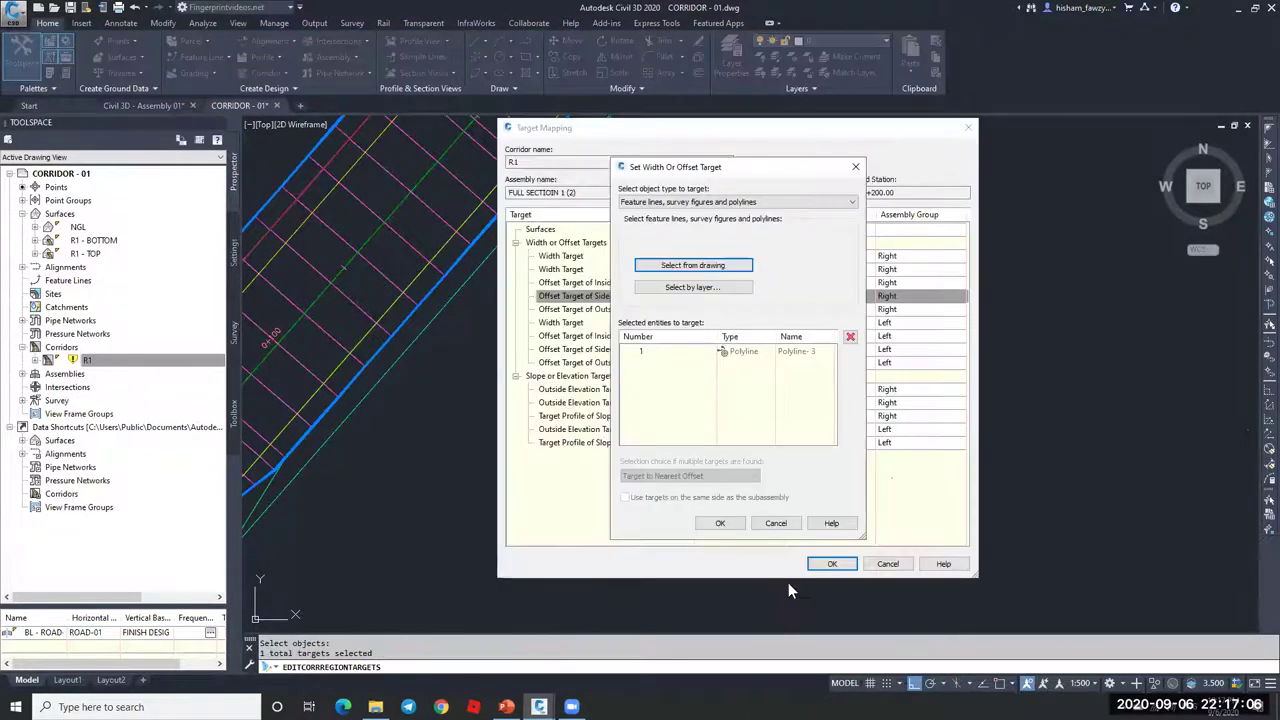
pyautogui.click(730, 524)
pyautogui.click(831, 563)
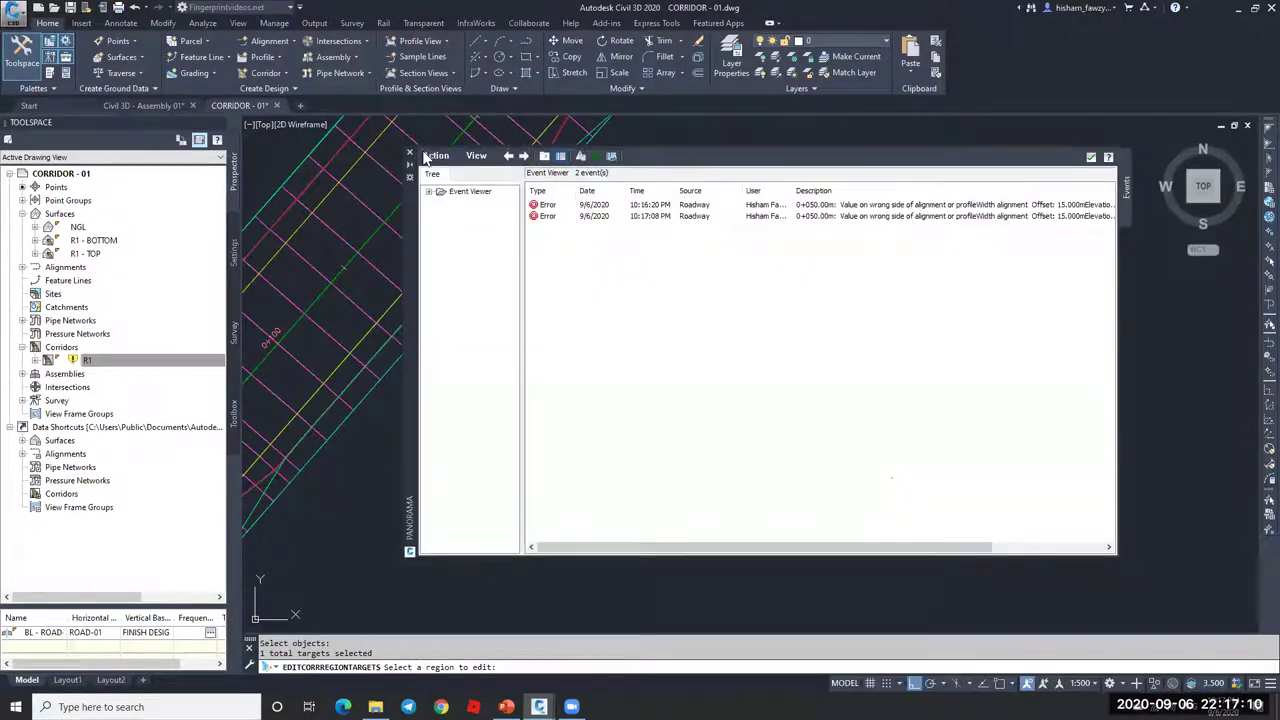
# - Close the event log and open corridor R1 in the Section Editor
pyautogui.click(409, 157)
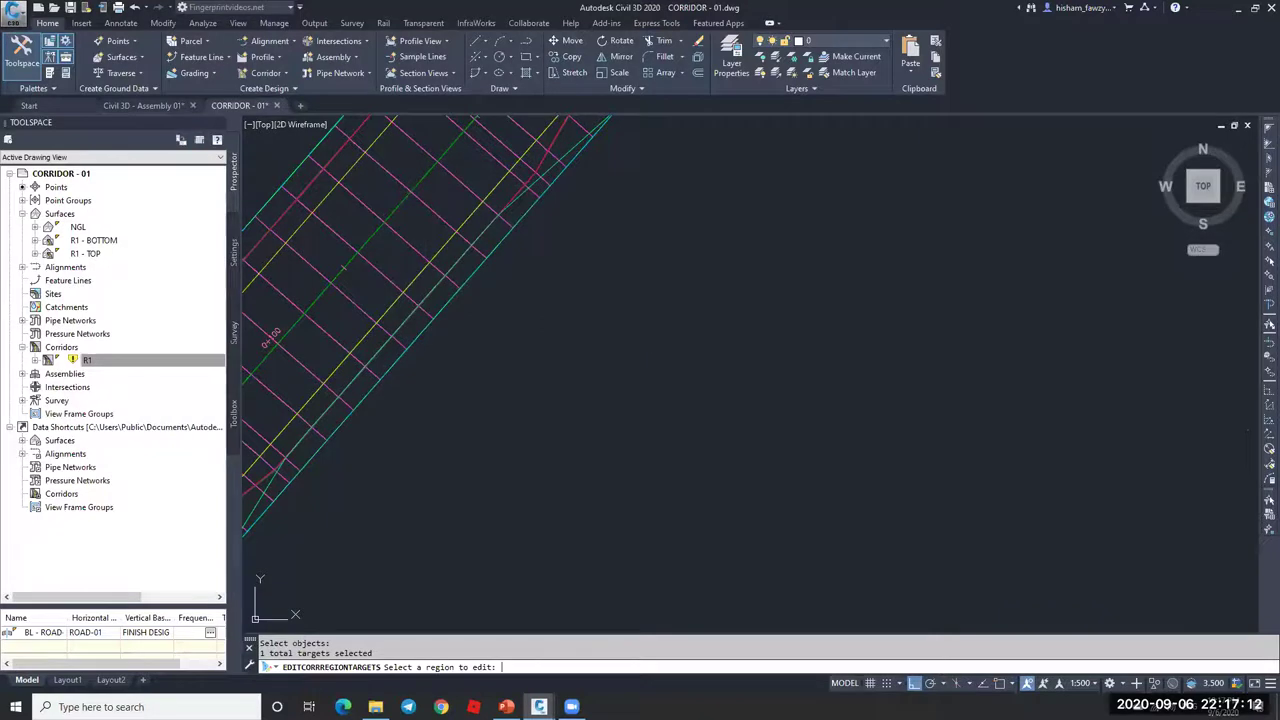
pyautogui.press('Escape')
pyautogui.press('Escape')
pyautogui.click(565, 290)
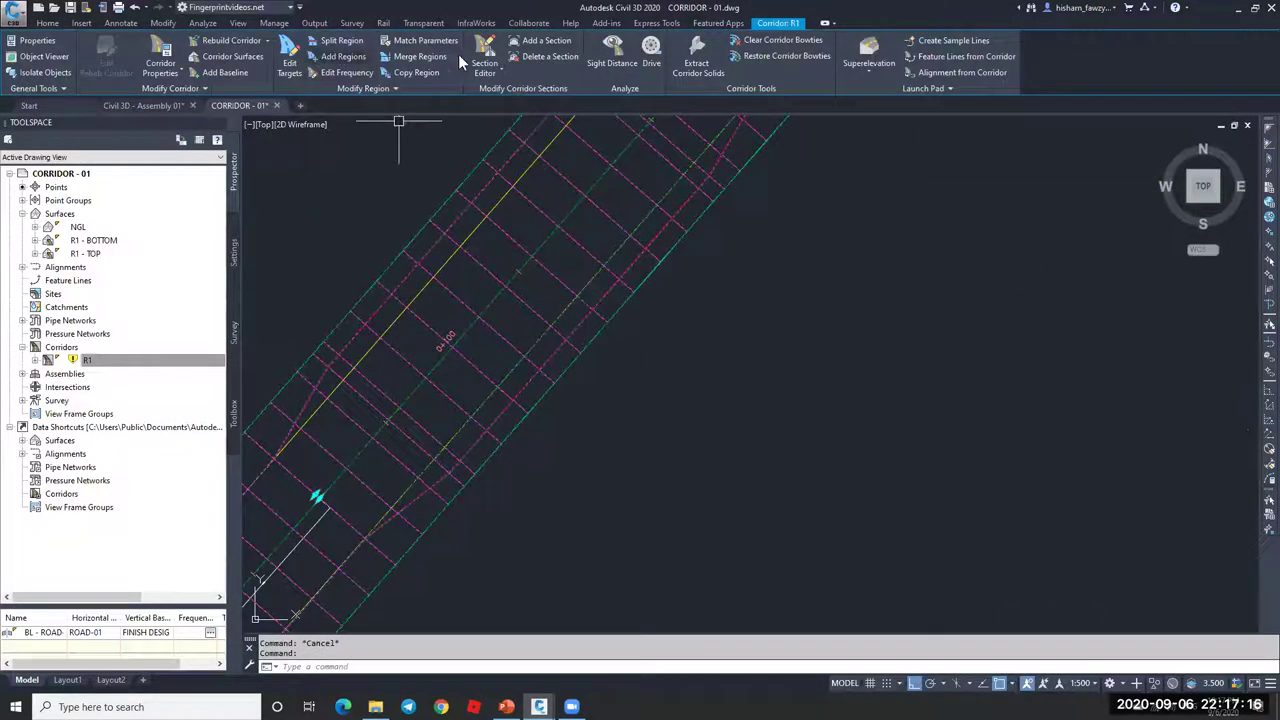
pyautogui.click(486, 50)
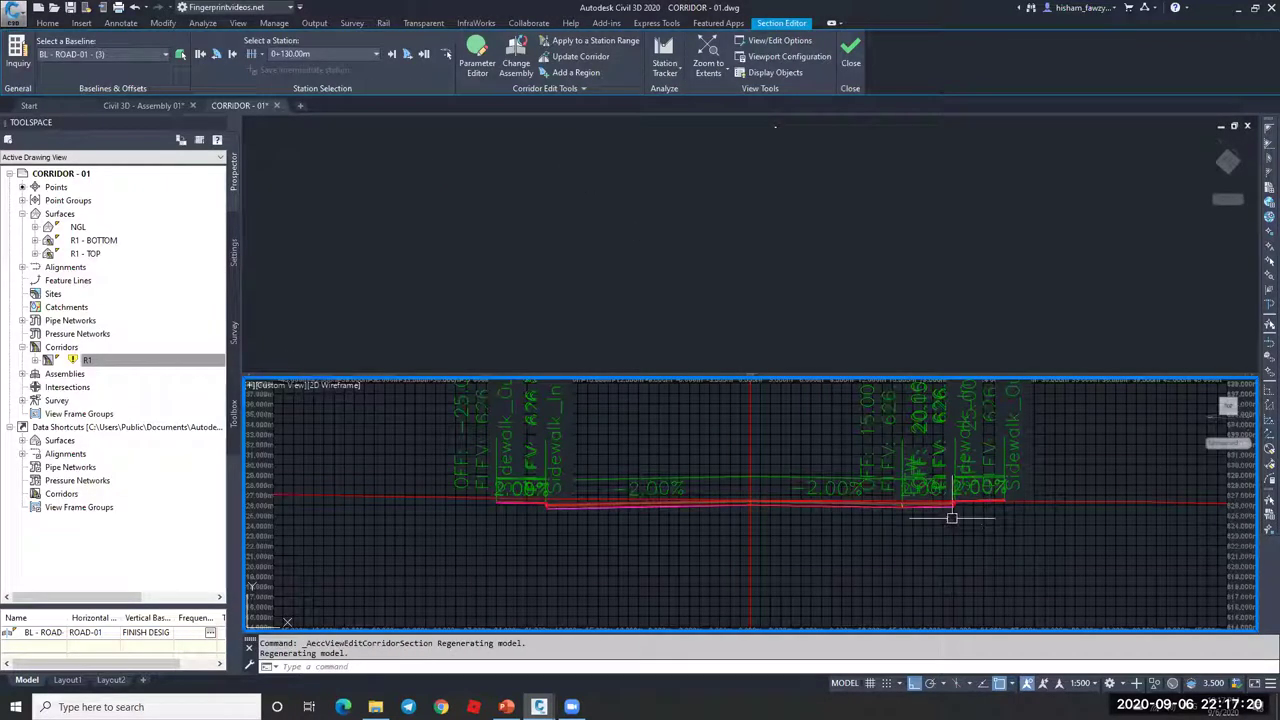
# - Set the section view options to the View-Edit code set style with horizontal and vertical grids off
pyautogui.click(782, 40)
pyautogui.scroll(-2, 866, 562)
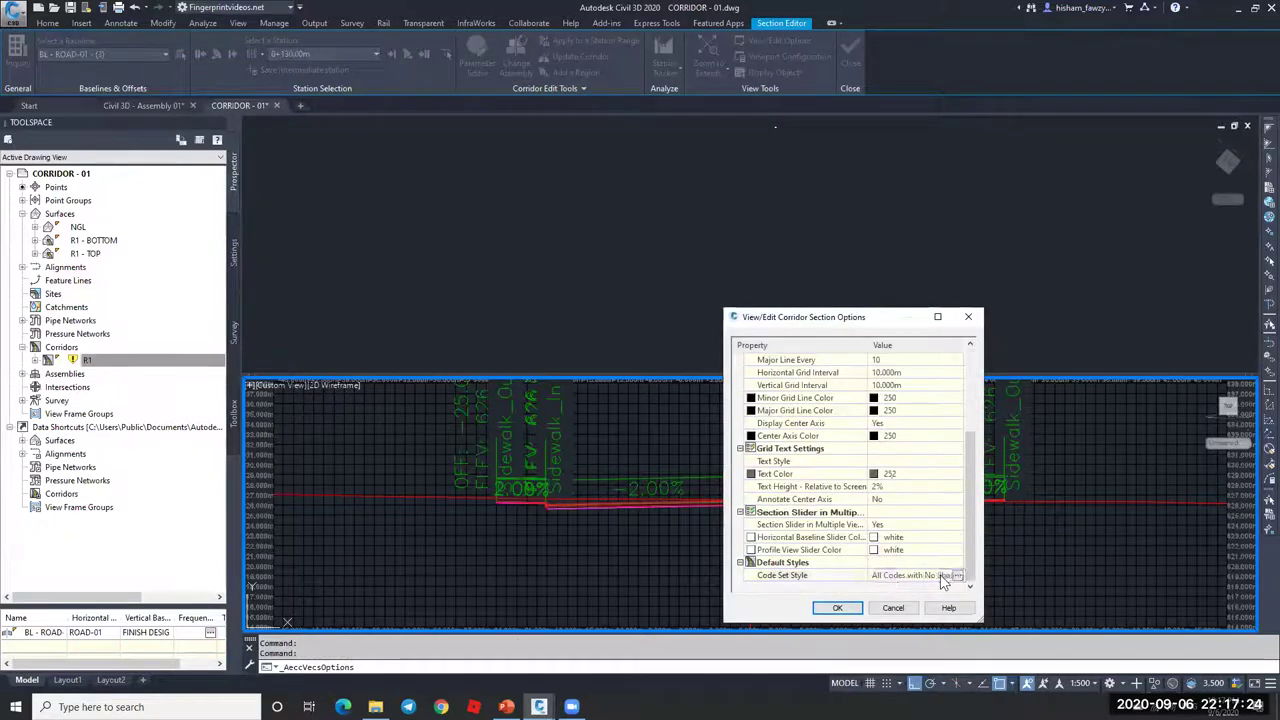
pyautogui.click(955, 575)
pyautogui.click(845, 463)
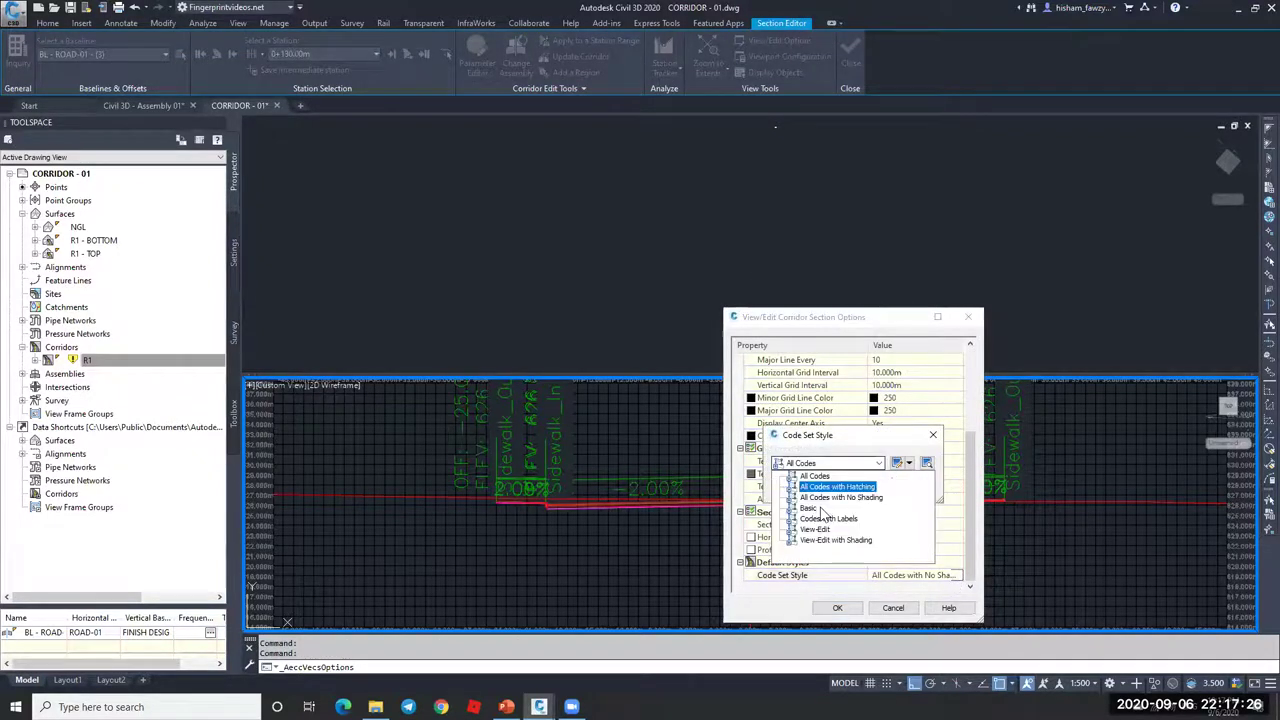
pyautogui.click(825, 532)
pyautogui.click(797, 489)
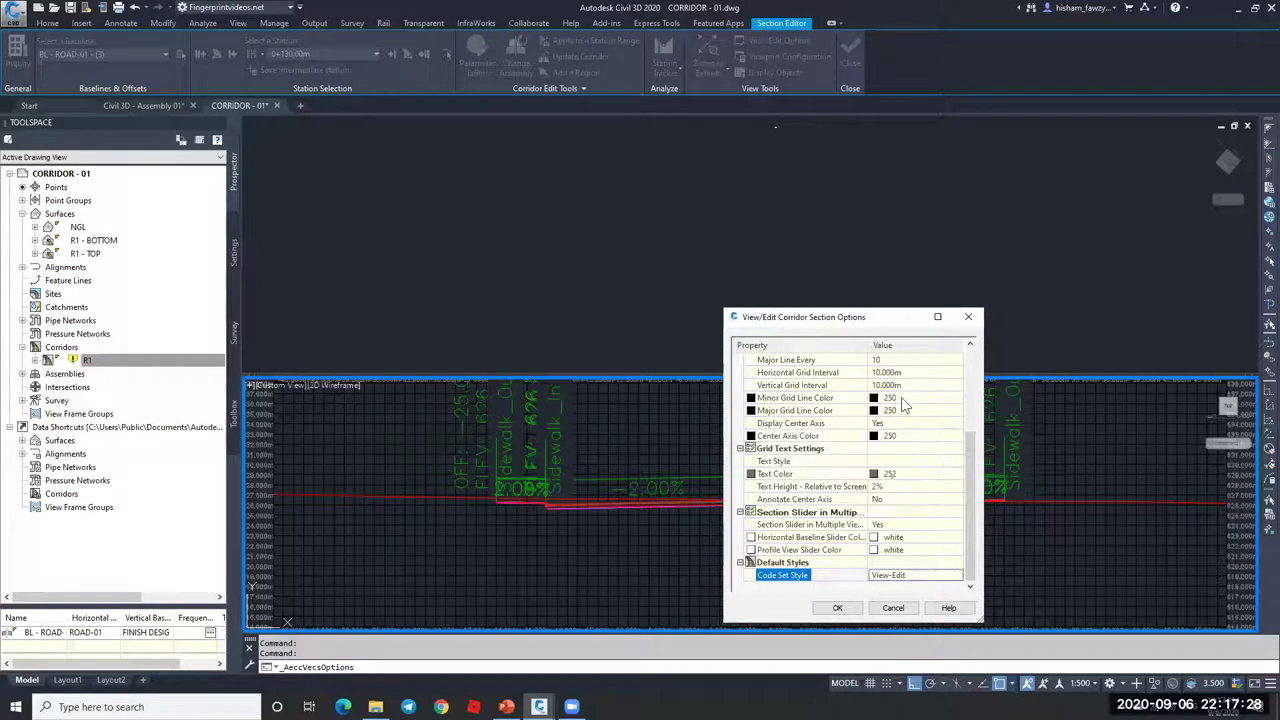
pyautogui.scroll(5, 903, 402)
pyautogui.click(894, 450)
pyautogui.click(894, 450)
pyautogui.click(895, 474)
pyautogui.click(894, 461)
pyautogui.click(895, 486)
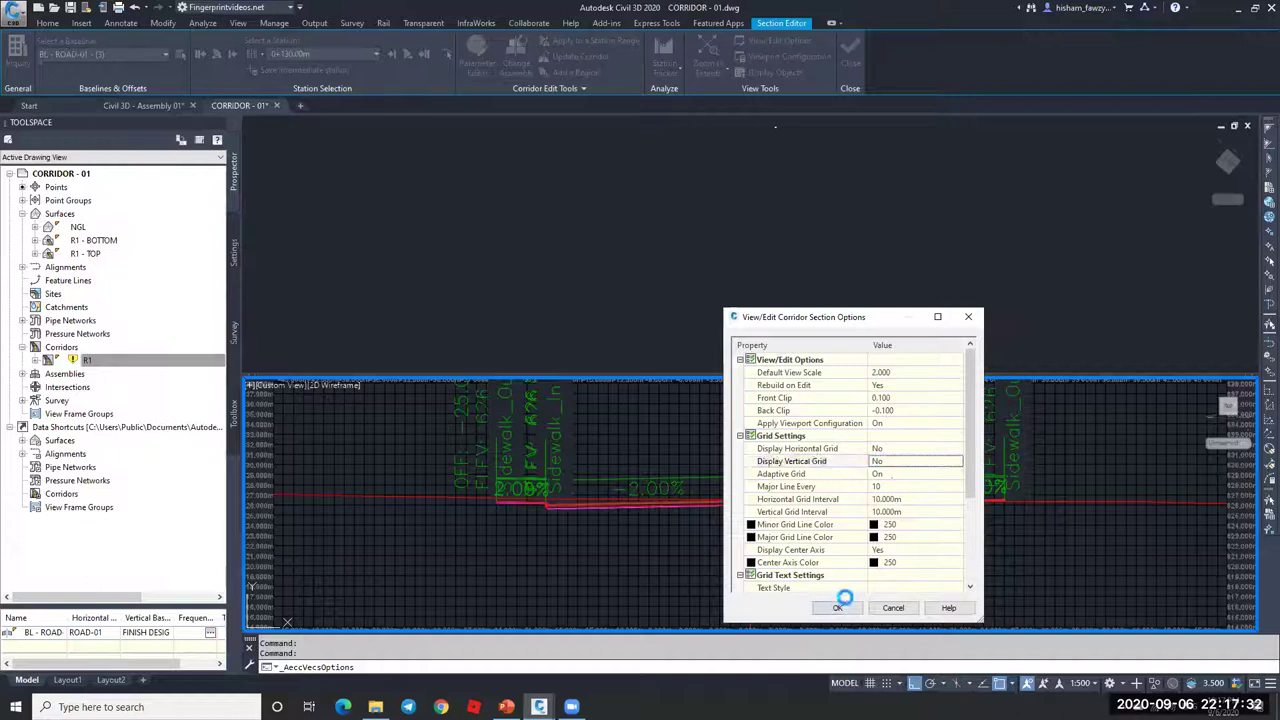
pyautogui.click(837, 607)
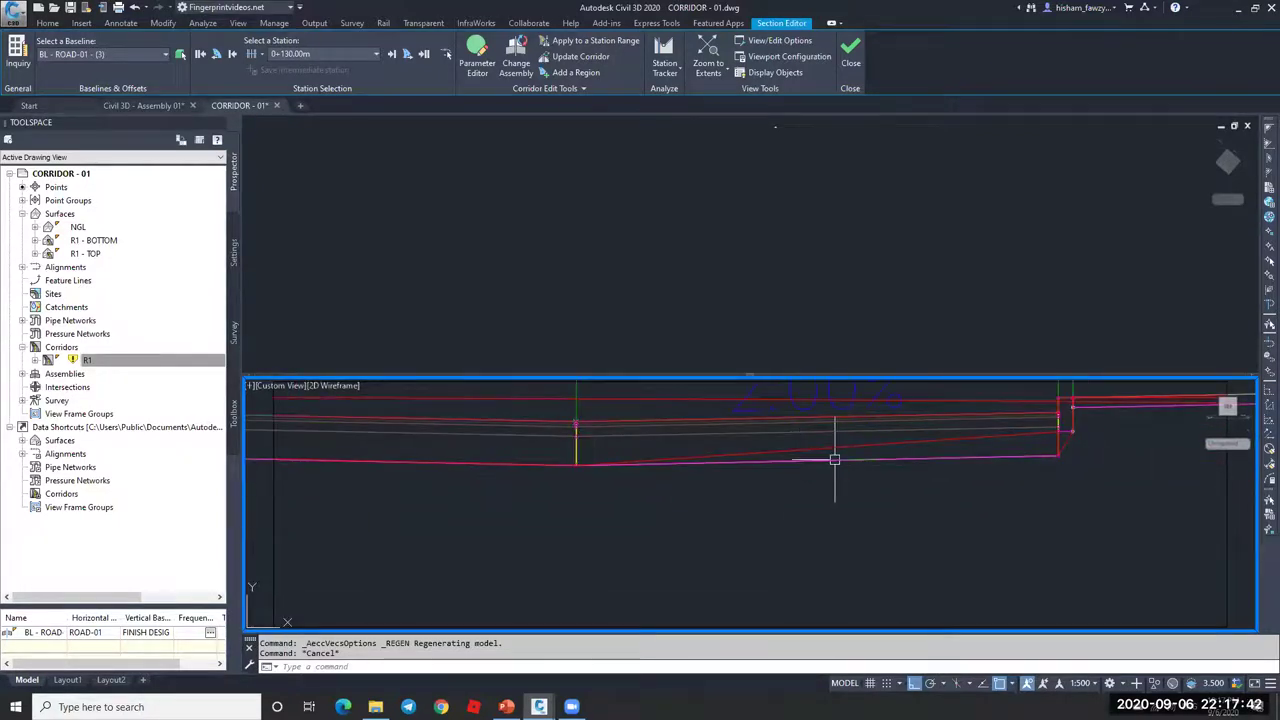
# - Select the R1 - BOTTOM surface line and pan and zoom across the cross-section to inspect it
pyautogui.click(856, 446)
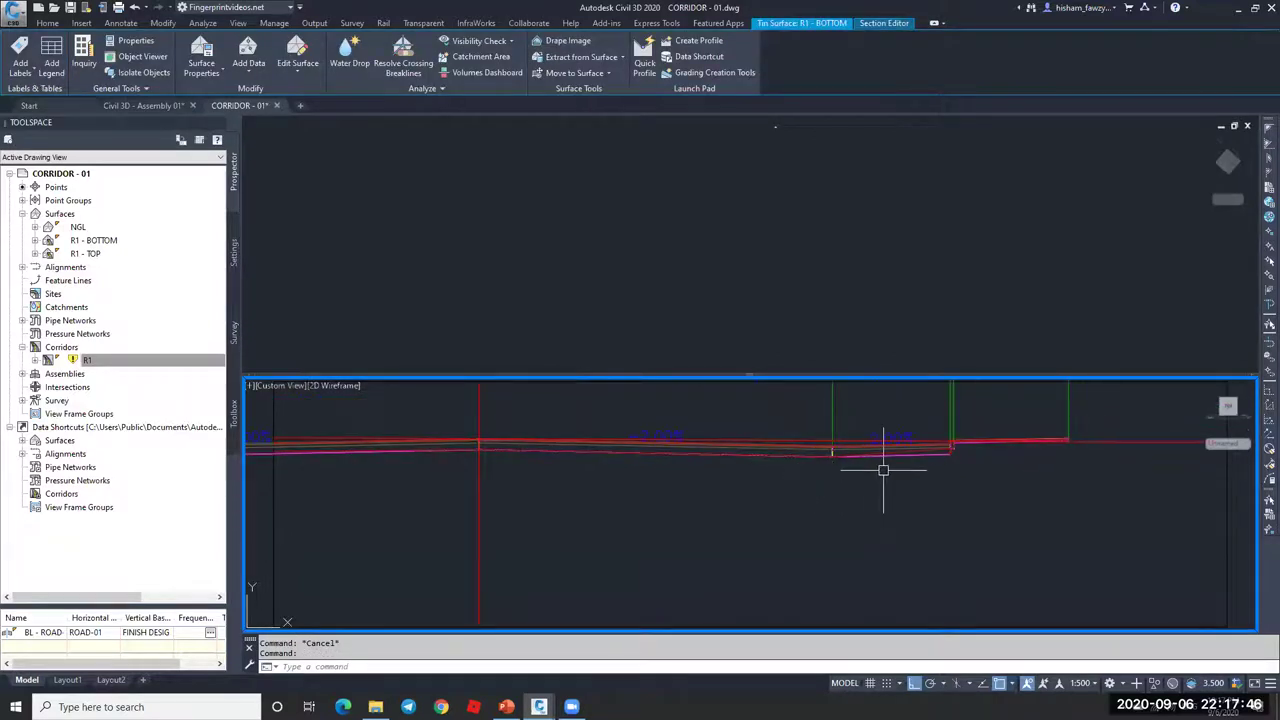
pyautogui.press('Escape')
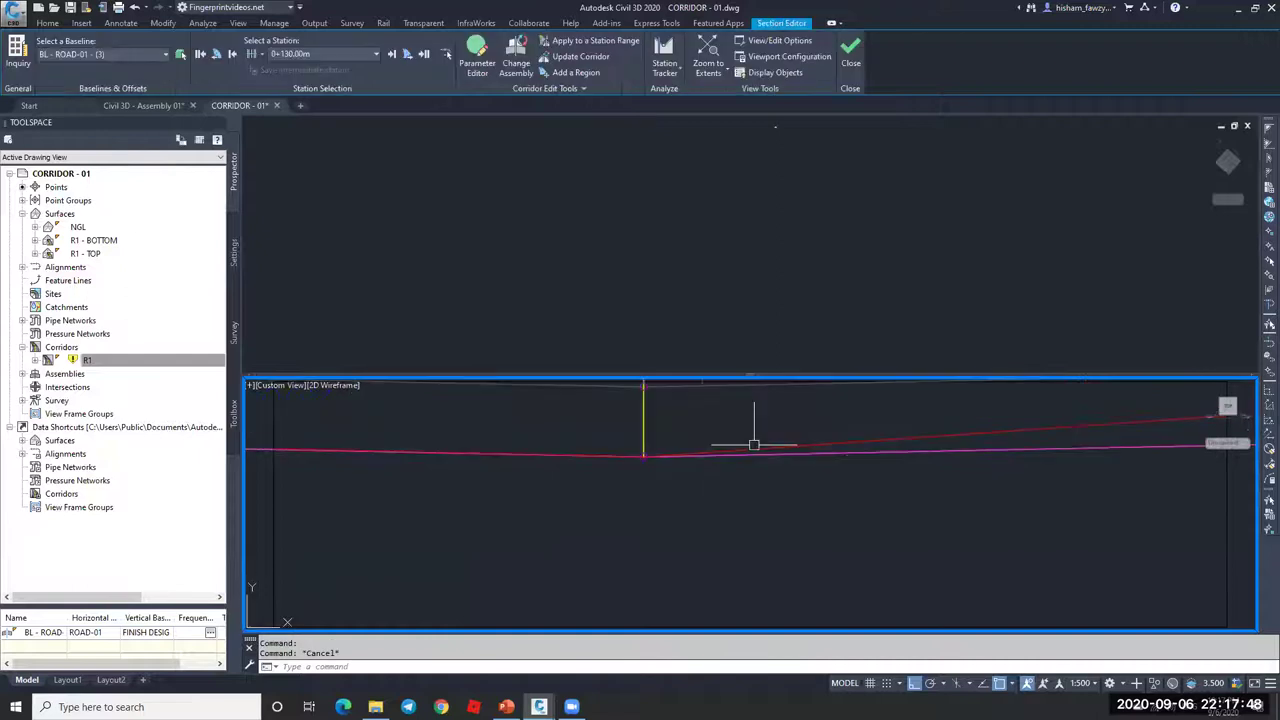
pyautogui.click(745, 446)
pyautogui.moveTo(988, 448)
pyautogui.keyDown('shift'); pyautogui.mouseDown(button='middle')
pyautogui.moveTo(677, 483)
pyautogui.moveTo(766, 477)
pyautogui.moveTo(603, 468)
pyautogui.mouseUp(button='middle'); pyautogui.keyUp('shift')
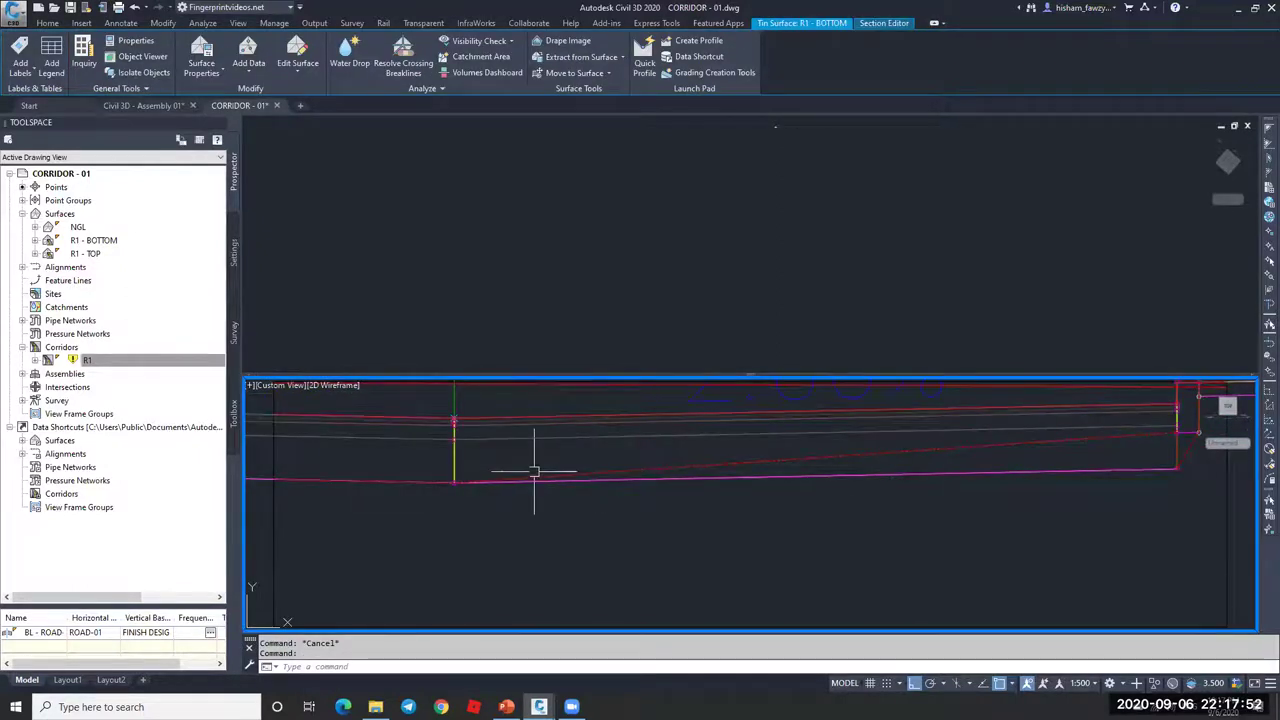
pyautogui.moveTo(1148, 470); pyautogui.dragTo(960, 481, button='middle')
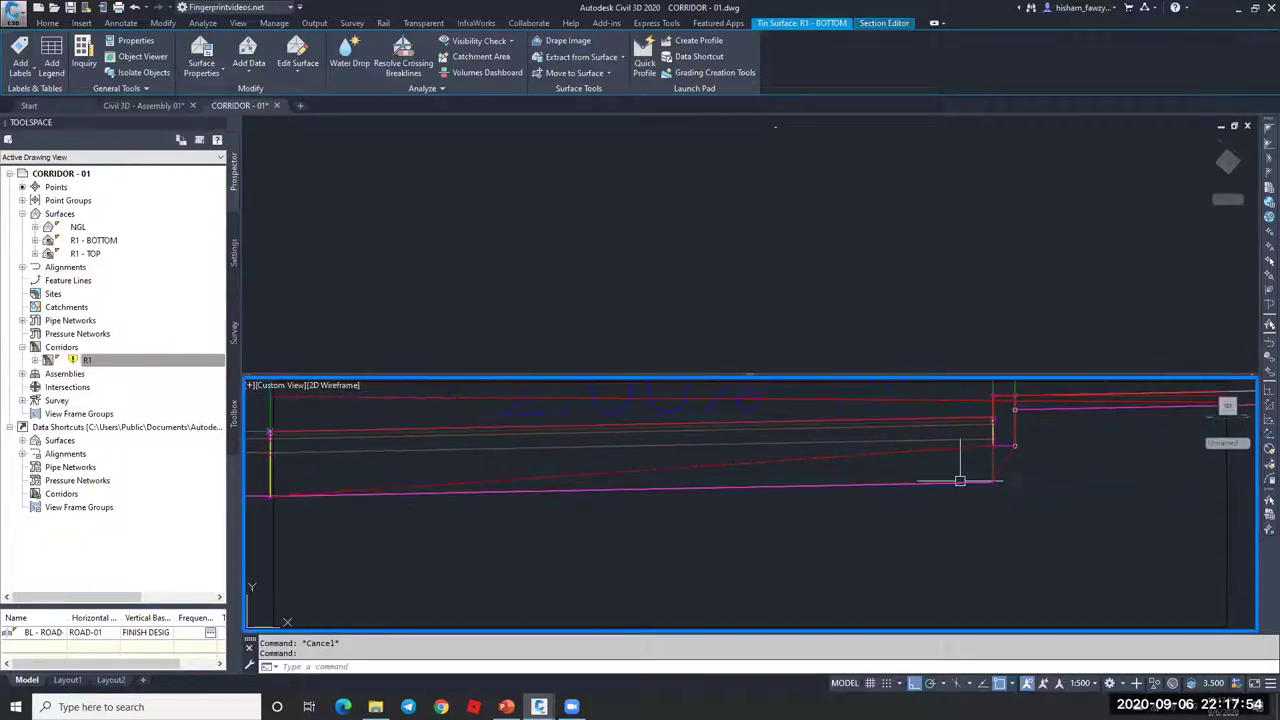
pyautogui.scroll(5, 1066, 411)
pyautogui.scroll(-3, 1020, 429)
pyautogui.scroll(4, 1035, 431)
pyautogui.press('Escape')
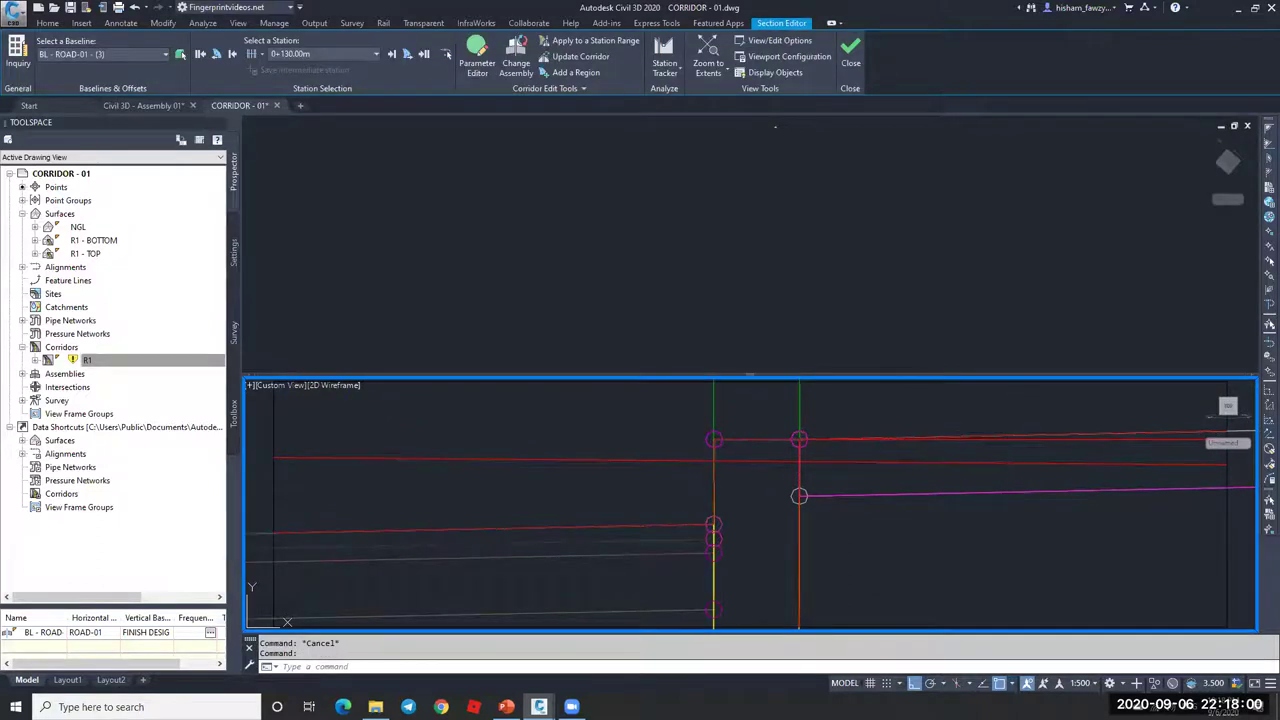
pyautogui.scroll(-3, 640, 450)
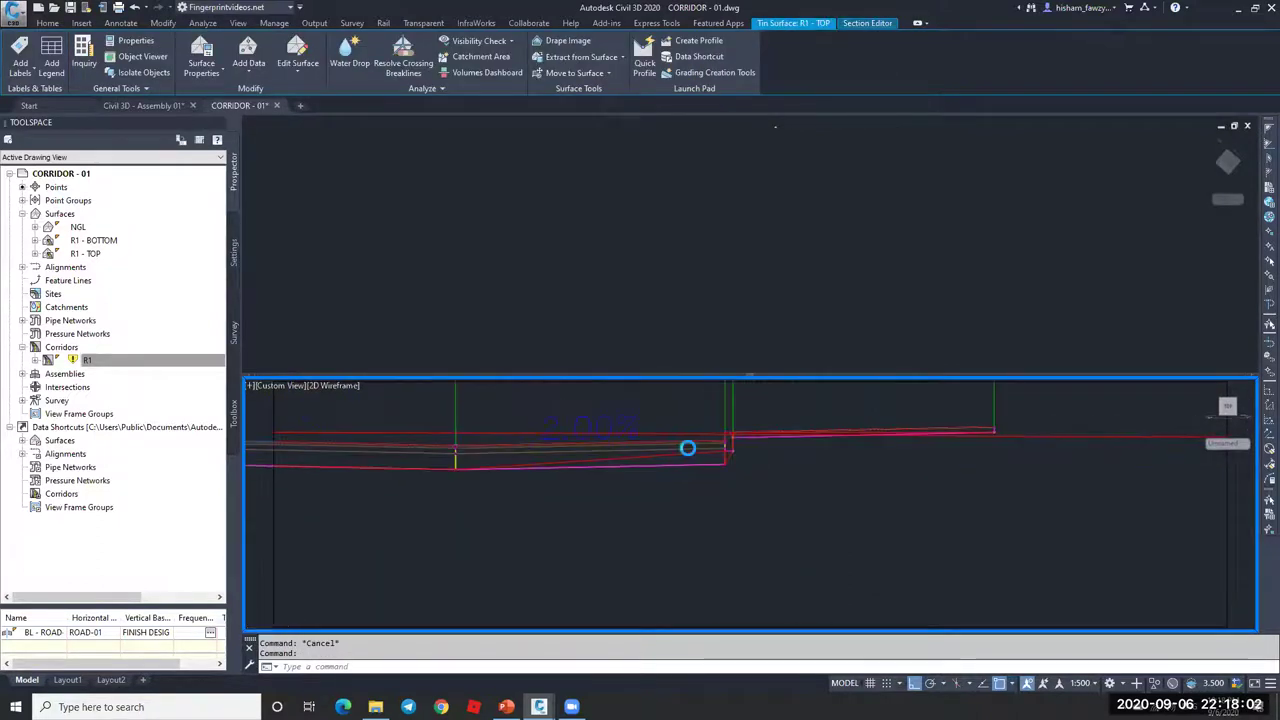
pyautogui.scroll(5, 814, 459)
pyautogui.scroll(-3, 829, 462)
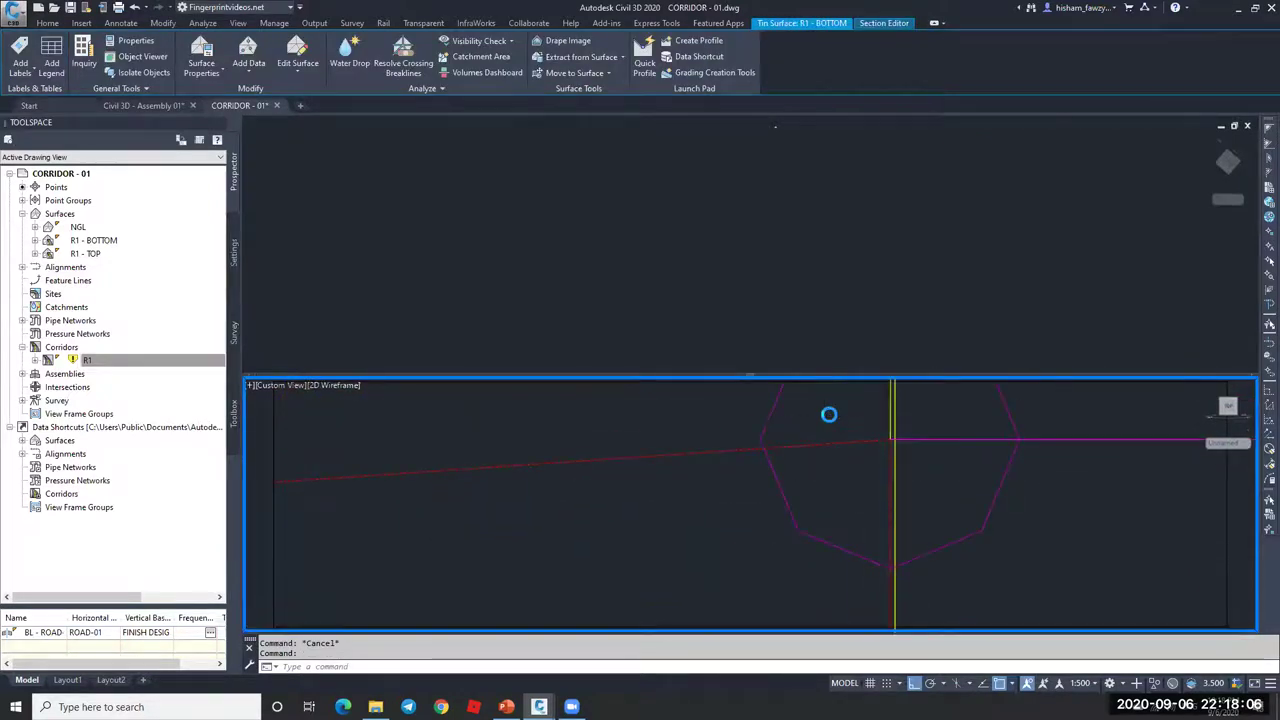
pyautogui.press('Escape')
pyautogui.scroll(5, 871, 486)
pyautogui.scroll(4, 690, 455)
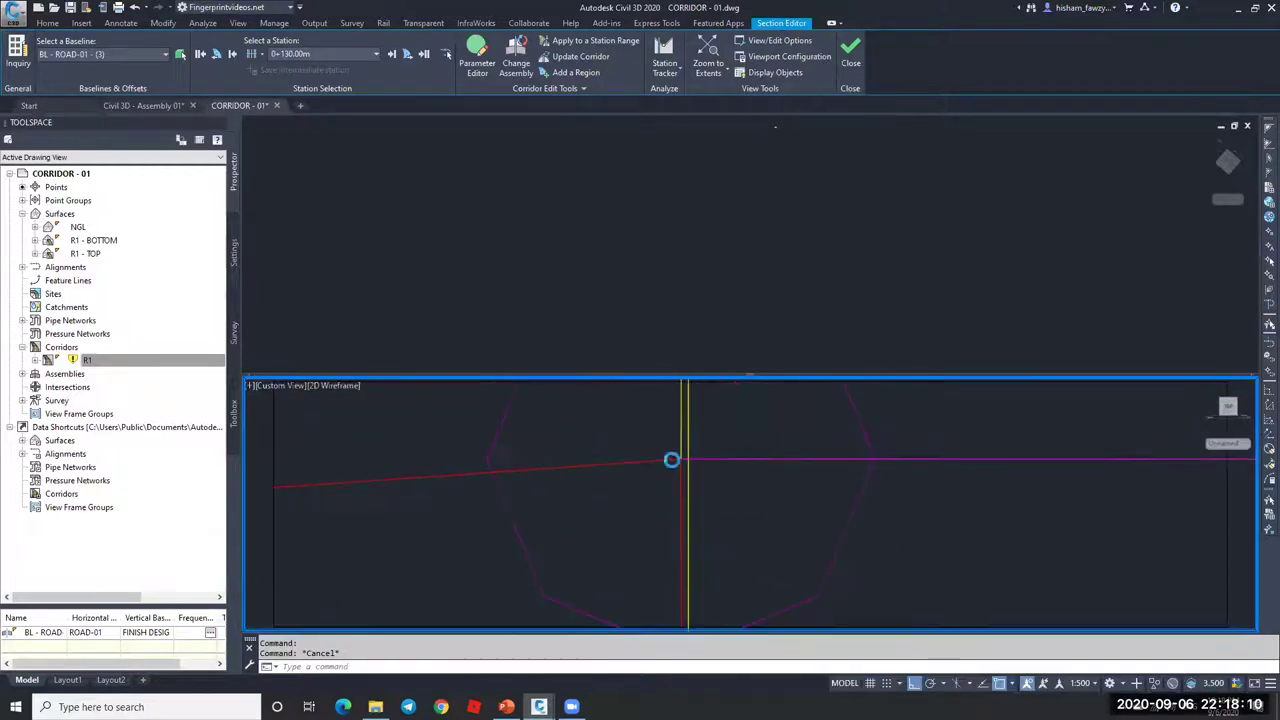
pyautogui.scroll(-4, 716, 420)
pyautogui.press('Escape')
# - Close the Section Editor and reselect corridor R1 in the plan view
pyautogui.click(826, 292)
pyautogui.click(851, 50)
pyautogui.scroll(5, 718, 312)
pyautogui.press('Escape')
pyautogui.scroll(-4, 790, 280)
pyautogui.click(790, 270)
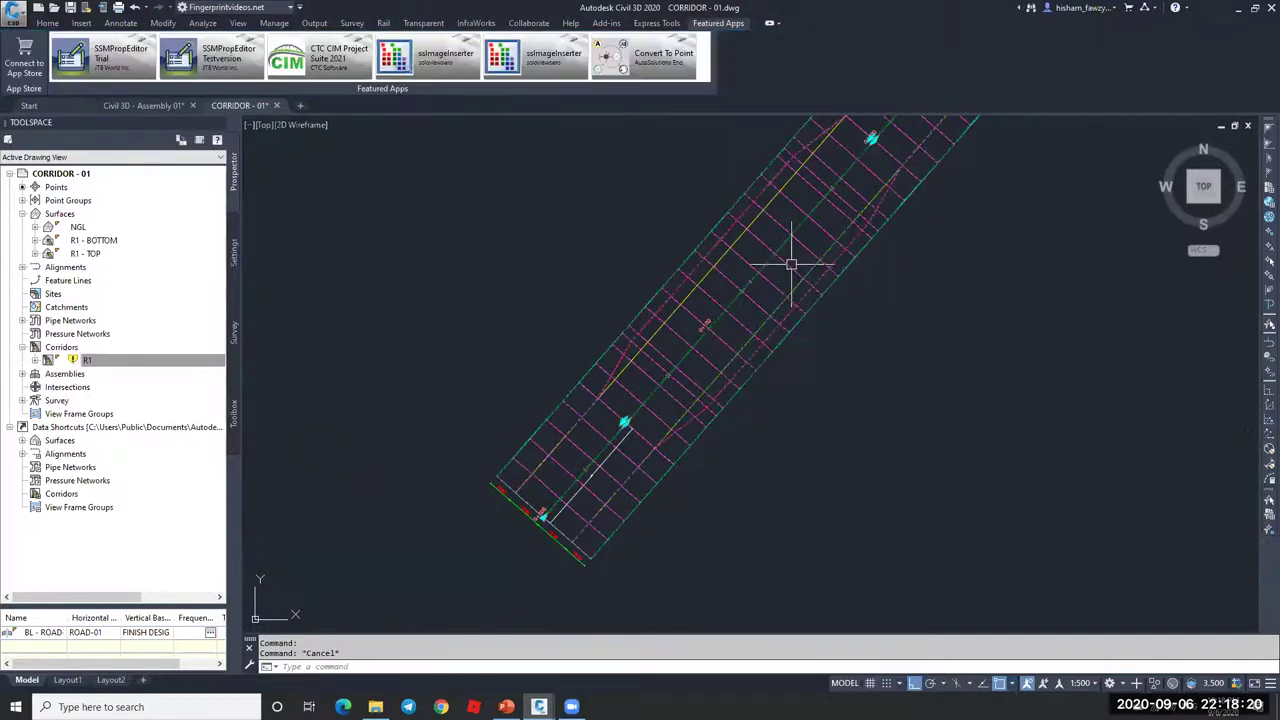
# - Open corridor R1 in the Object Viewer and orbit it to a tilted view
pyautogui.rightClick(866, 367)
pyautogui.click(1000, 431)
pyautogui.moveTo(866, 489); pyautogui.dragTo(785, 386)
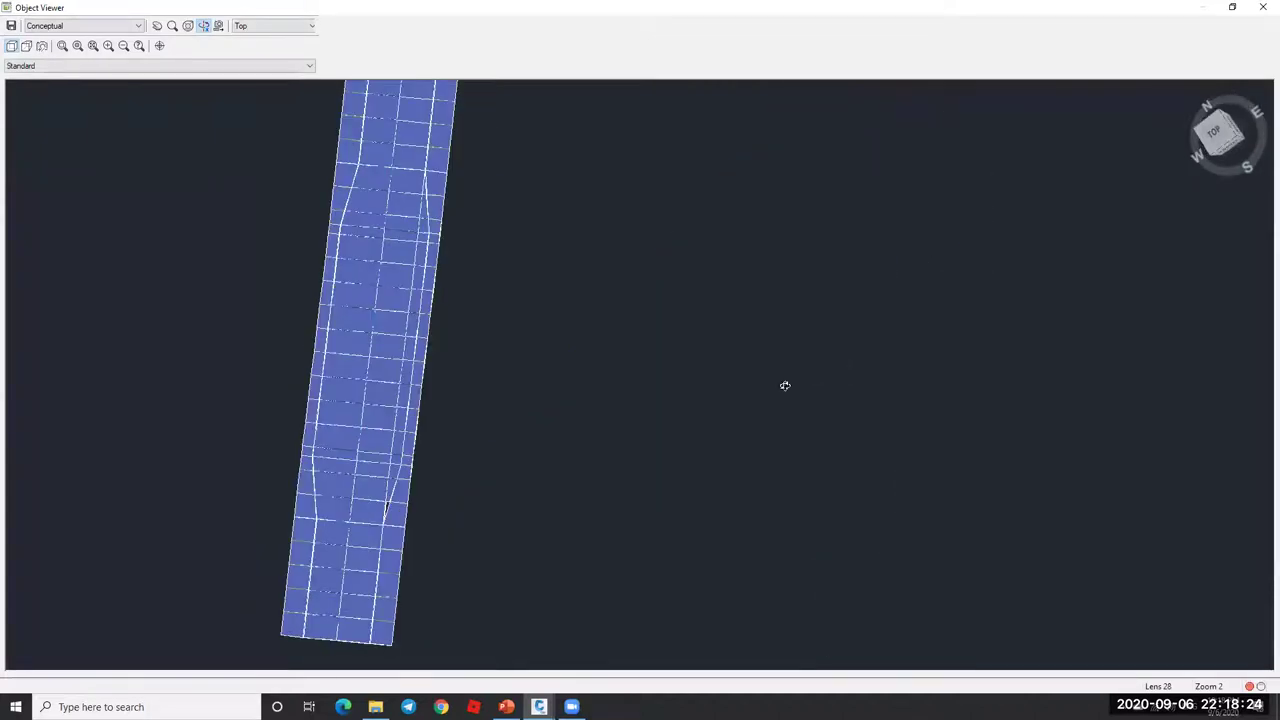
pyautogui.scroll(-5, 623, 266)
pyautogui.moveTo(623, 266); pyautogui.dragTo(740, 309)
pyautogui.scroll(4, 740, 309)
pyautogui.scroll(-2, 658, 379)
pyautogui.scroll(-2, 658, 379)
pyautogui.moveTo(658, 379); pyautogui.dragTo(502, 200)
# - Switch to the 3D Wireframe visual style and pan along the corridor to inspect its sections
pyautogui.click(88, 29)
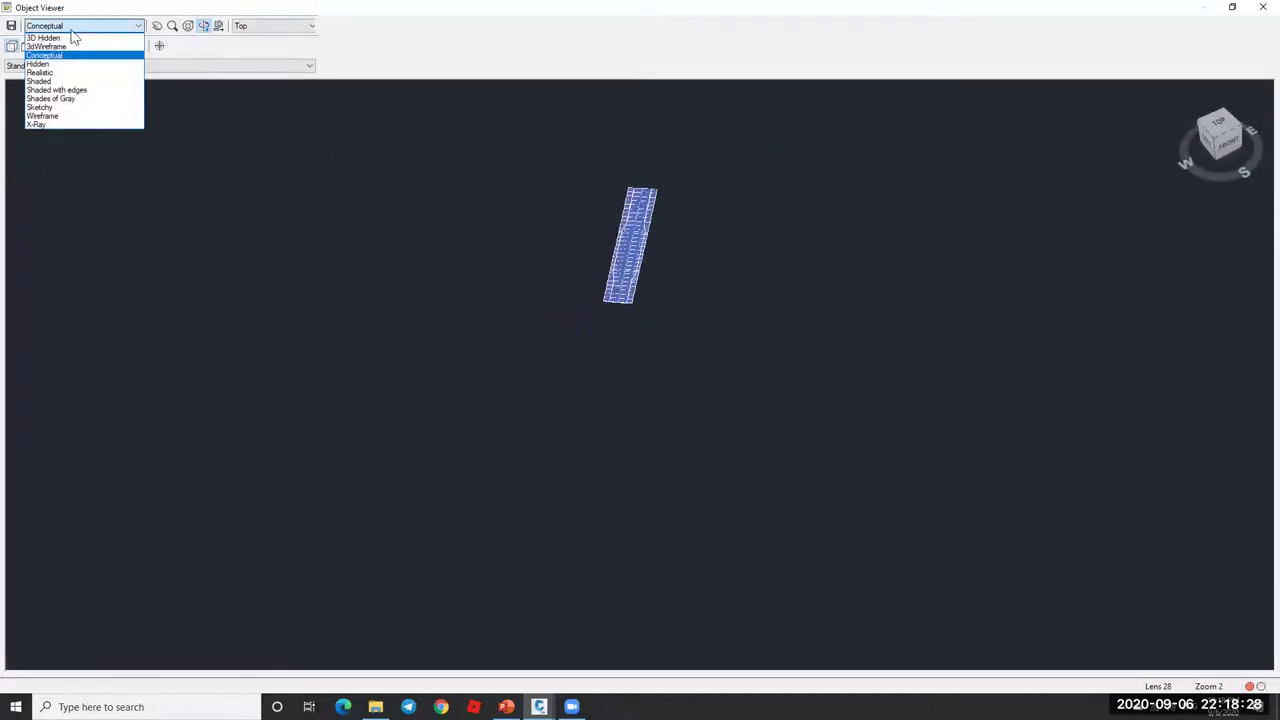
pyautogui.click(60, 47)
pyautogui.moveTo(677, 266); pyautogui.dragTo(695, 357)
pyautogui.scroll(6, 695, 357)
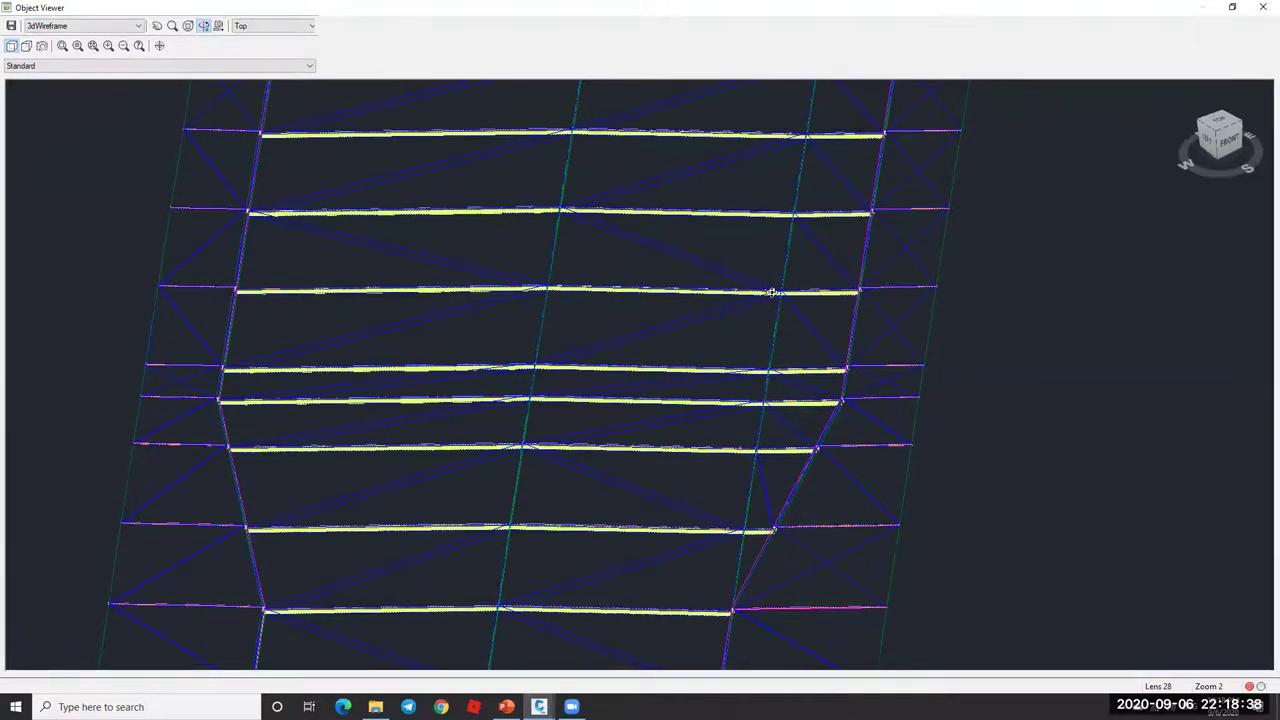
pyautogui.scroll(5, 776, 325)
pyautogui.scroll(-3, 771, 346)
pyautogui.moveTo(922, 302); pyautogui.dragTo(951, 274, button='middle')
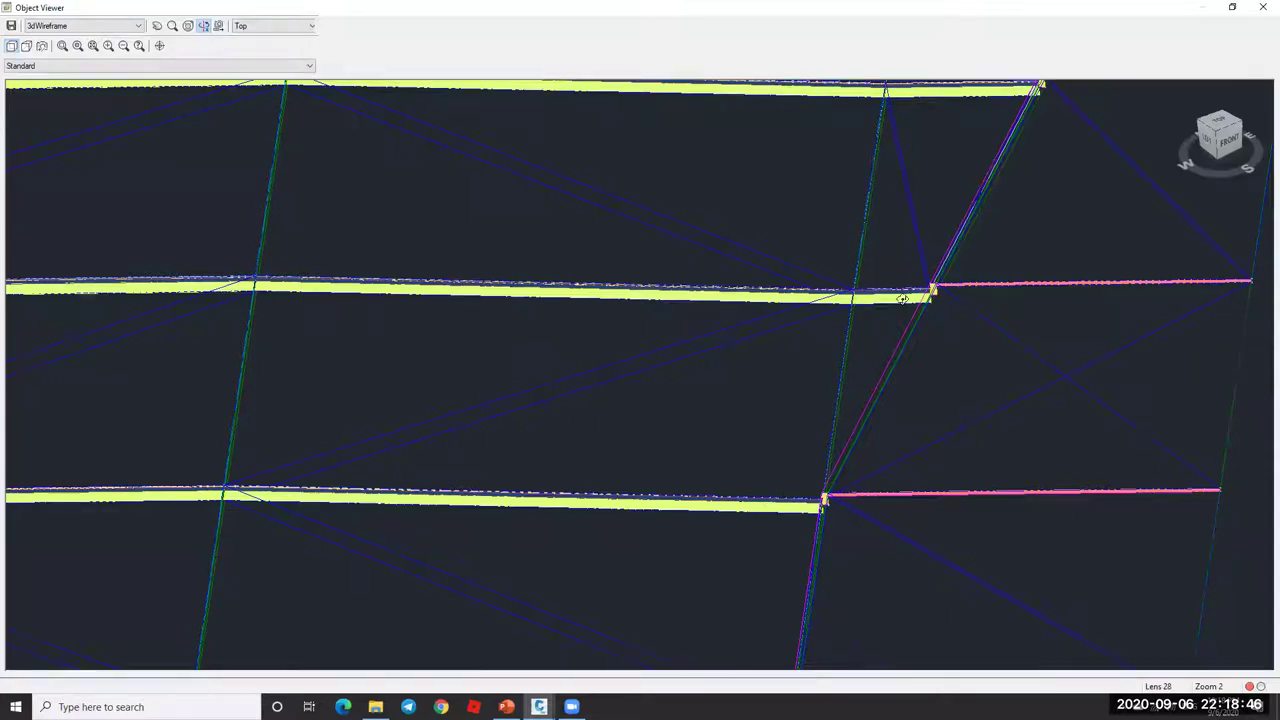
pyautogui.scroll(-3, 903, 299)
pyautogui.moveTo(911, 354); pyautogui.dragTo(903, 263, button='middle')
pyautogui.moveTo(889, 191); pyautogui.dragTo(903, 217, button='middle')
pyautogui.scroll(-4, 897, 237)
pyautogui.scroll(2, 905, 318)
pyautogui.moveTo(826, 256); pyautogui.dragTo(876, 239, button='middle')
pyautogui.scroll(-5, 837, 251)
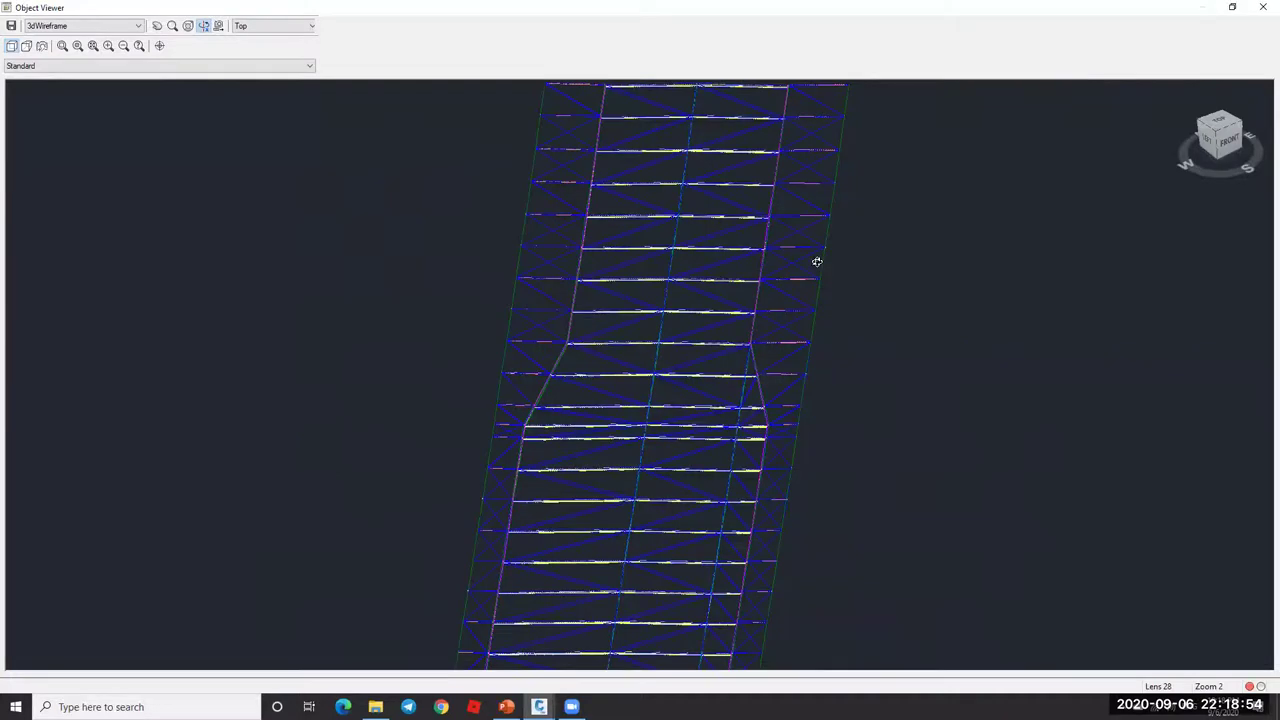
# - Close the Object Viewer and clear the corridor selection
pyautogui.hotkey('alt', 'F4')
pyautogui.press('Escape')
pyautogui.scroll(-4, 820, 270)
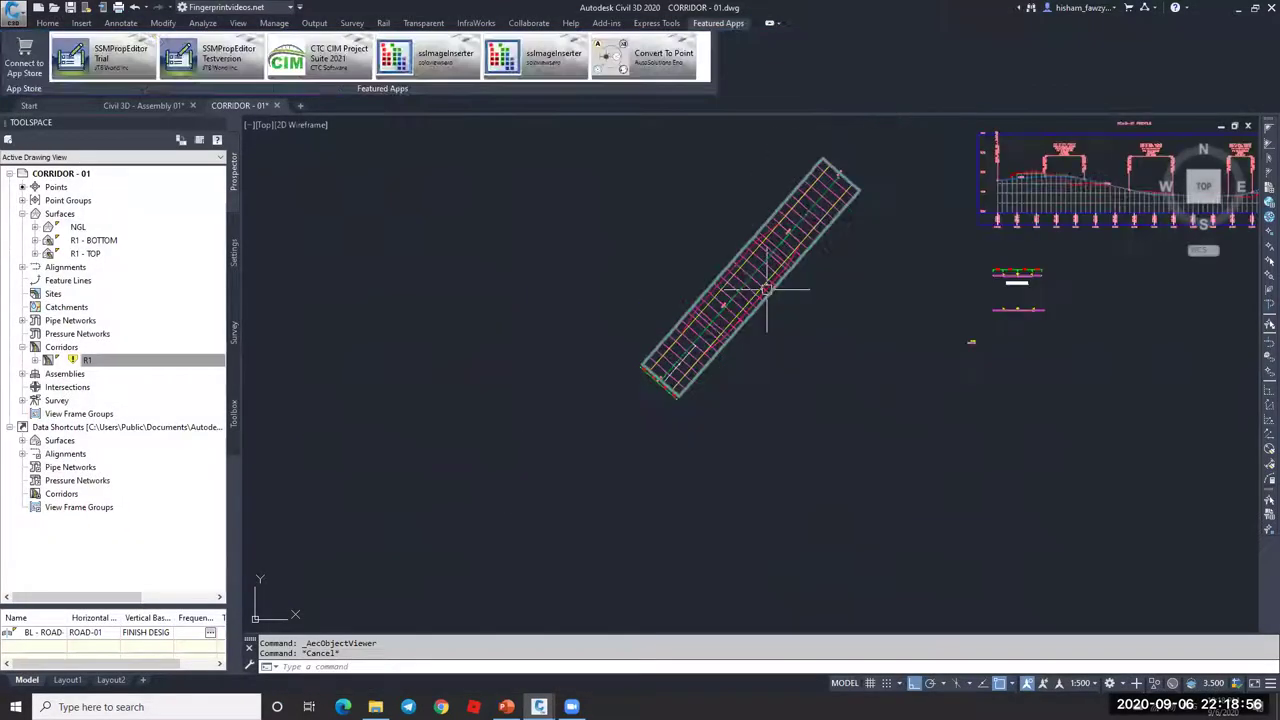
# - Browse corridor R1's surface, width/offset and slope/elevation targets unchanged, then switch to Civil 3D - Assembly 01
pyautogui.click(50, 25)
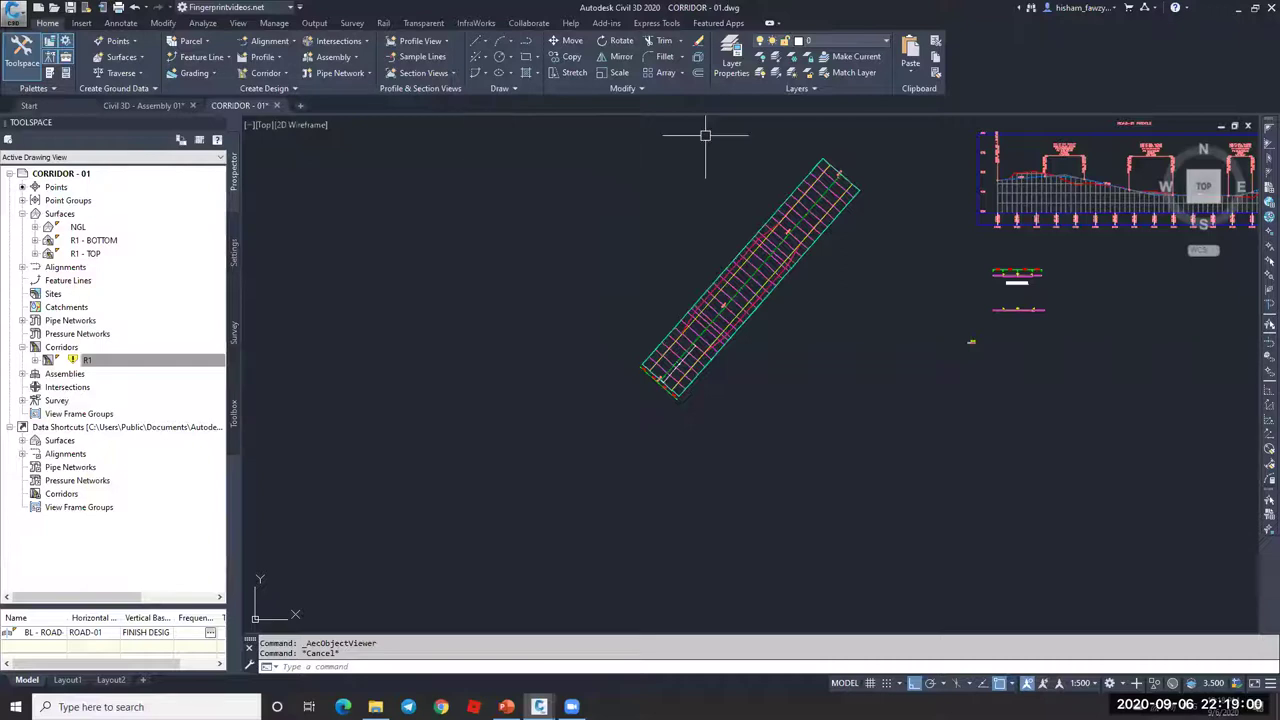
pyautogui.scroll(5, 755, 240)
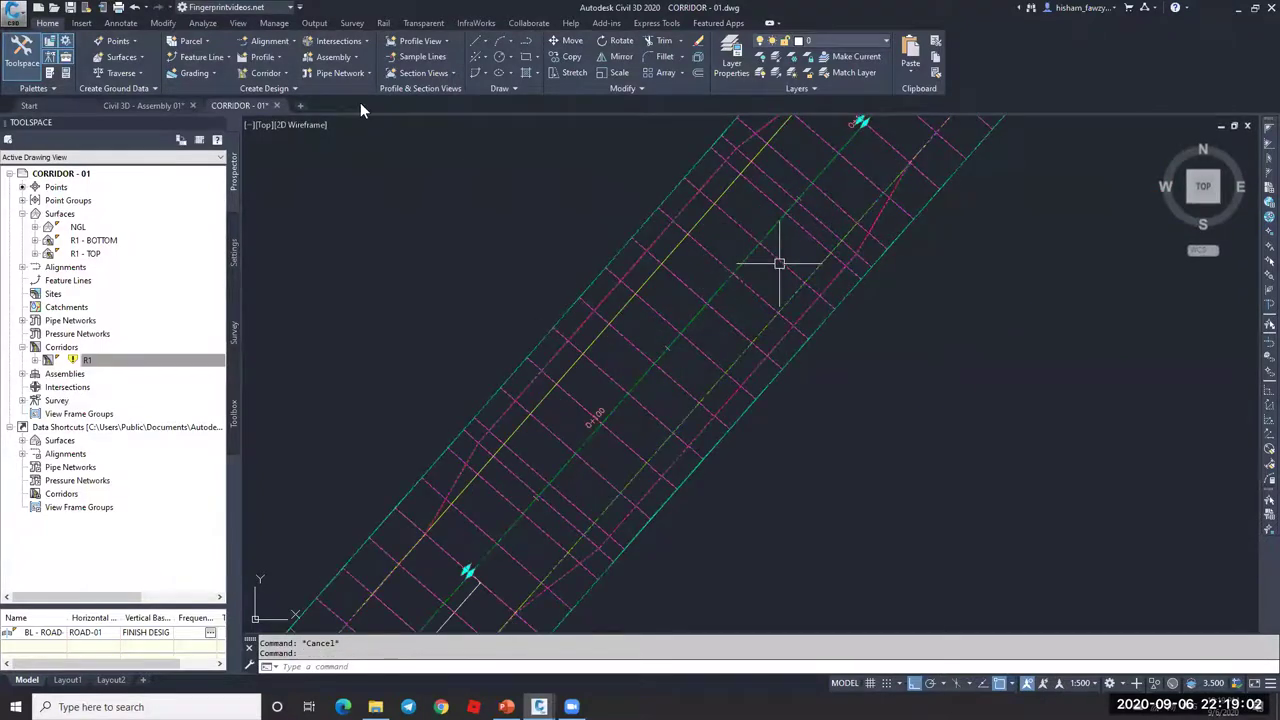
pyautogui.click(288, 60)
pyautogui.click(772, 270)
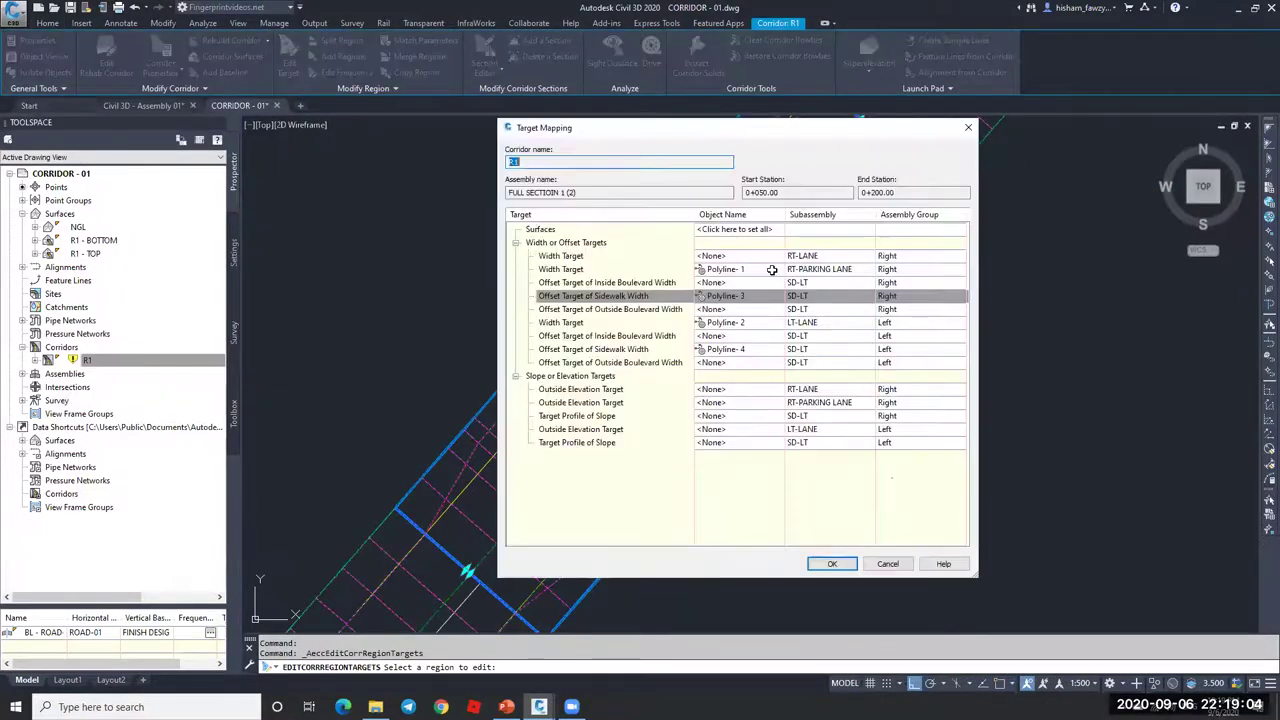
pyautogui.click(540, 230)
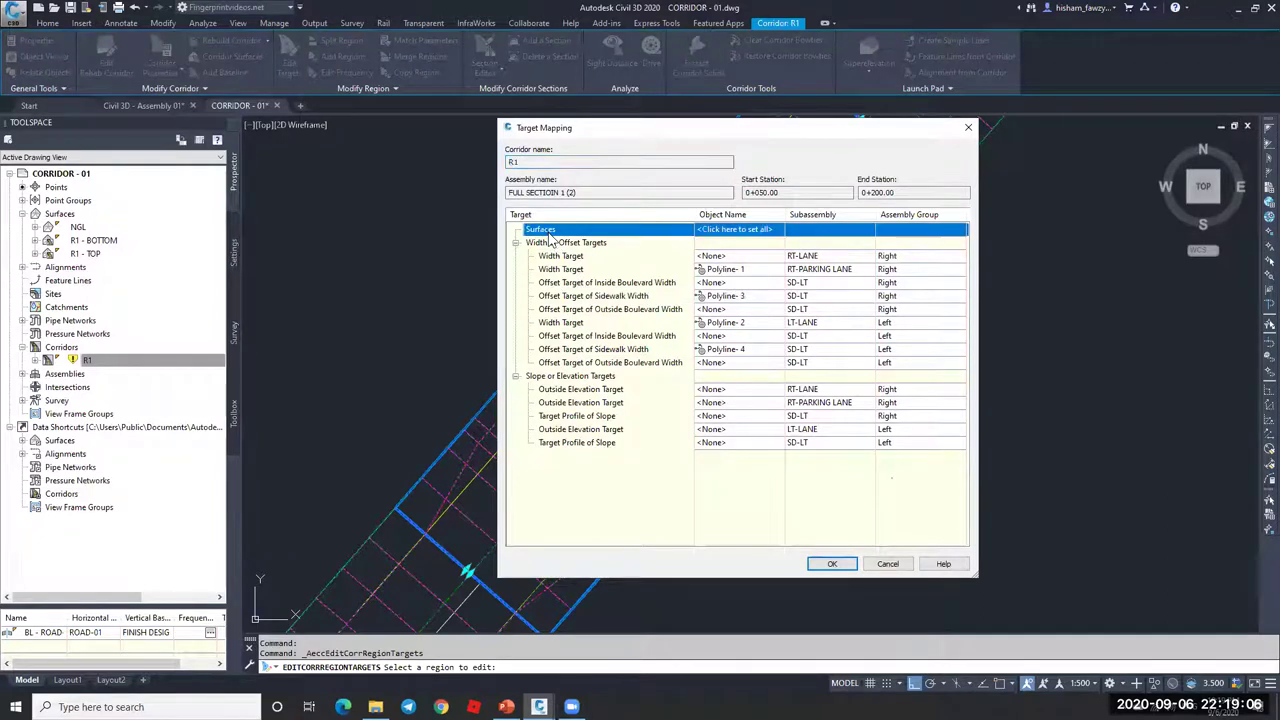
pyautogui.click(600, 246)
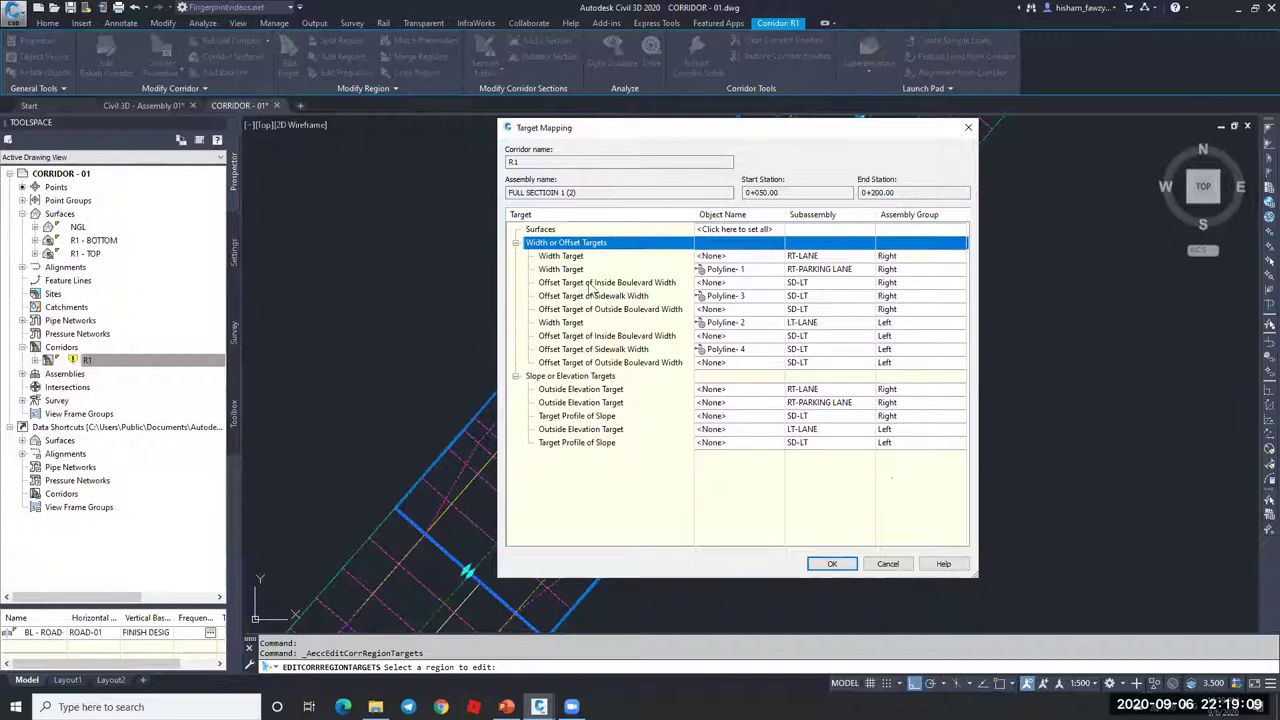
pyautogui.click(598, 377)
pyautogui.click(888, 563)
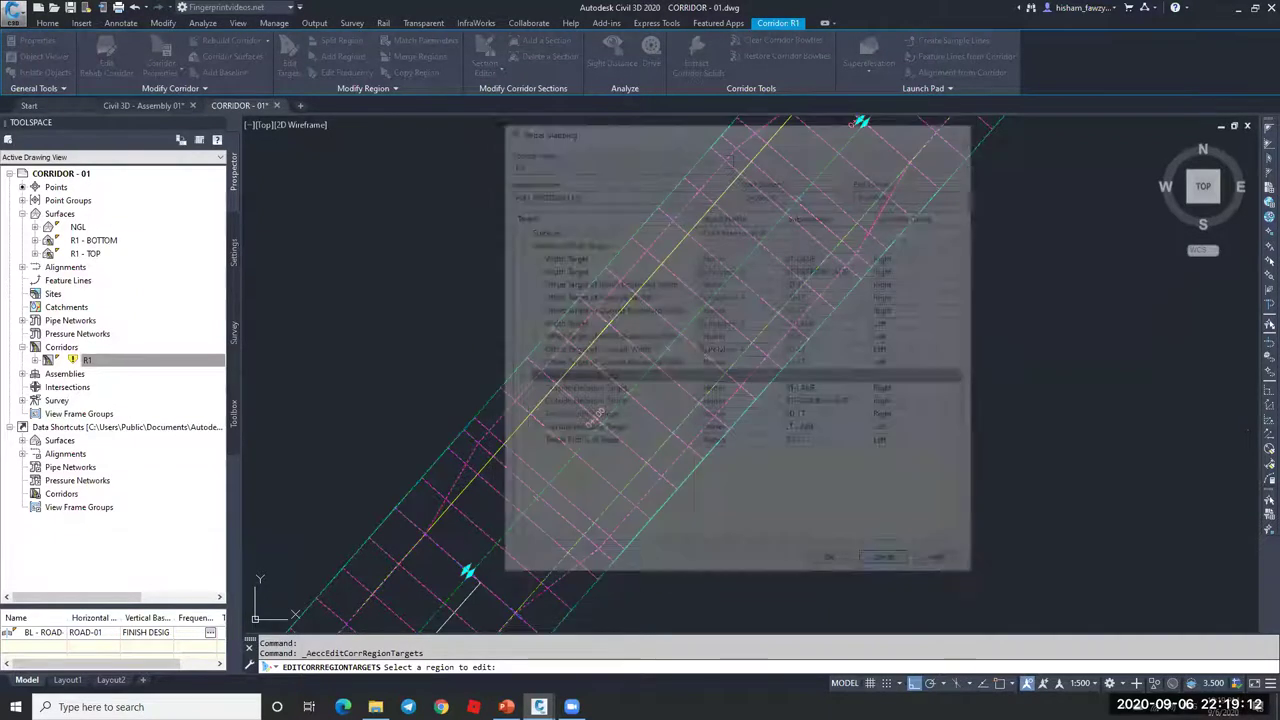
pyautogui.click(169, 108)
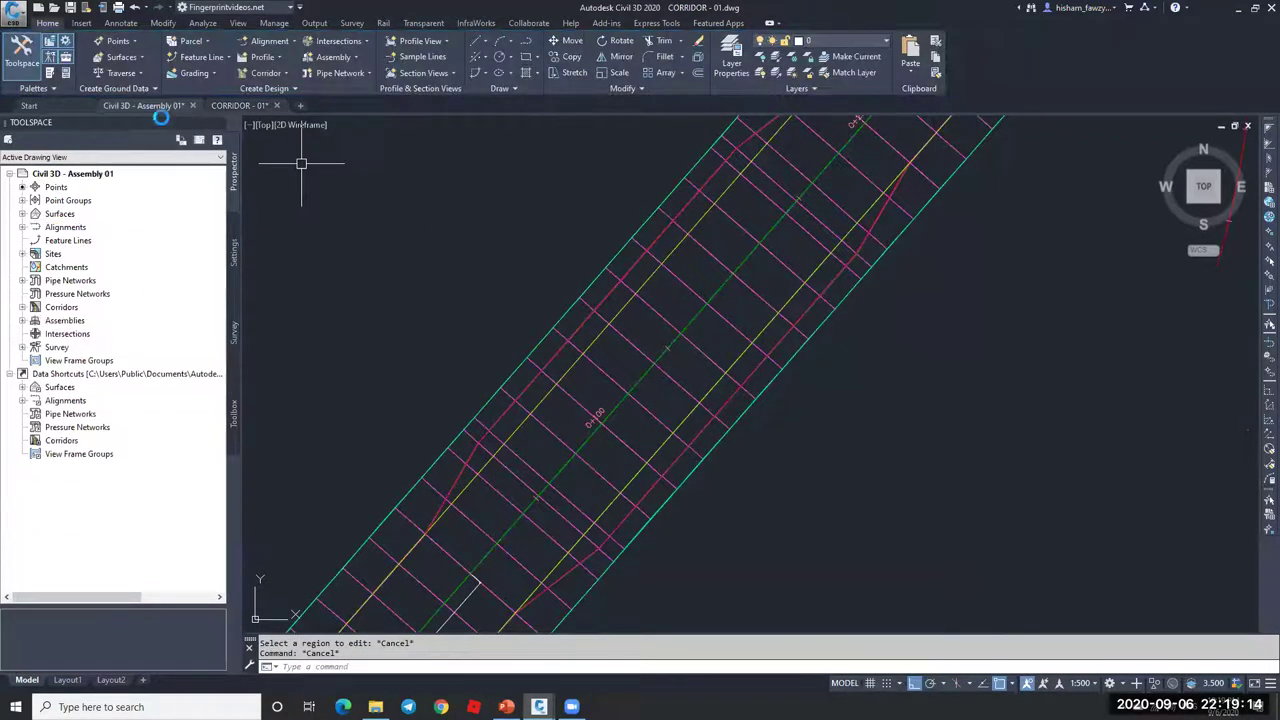
# - Merge the first pair of adjacent regions of Corridor - R 01, copying the first region's assembly
pyautogui.scroll(-5, 777, 269)
pyautogui.scroll(2, 830, 283)
pyautogui.scroll(8, 1005, 268)
pyautogui.scroll(-3, 850, 214)
pyautogui.moveTo(850, 214); pyautogui.dragTo(767, 214, button='middle')
pyautogui.scroll(2, 819, 209)
pyautogui.scroll(2, 819, 209)
pyautogui.scroll(-8, 826, 203)
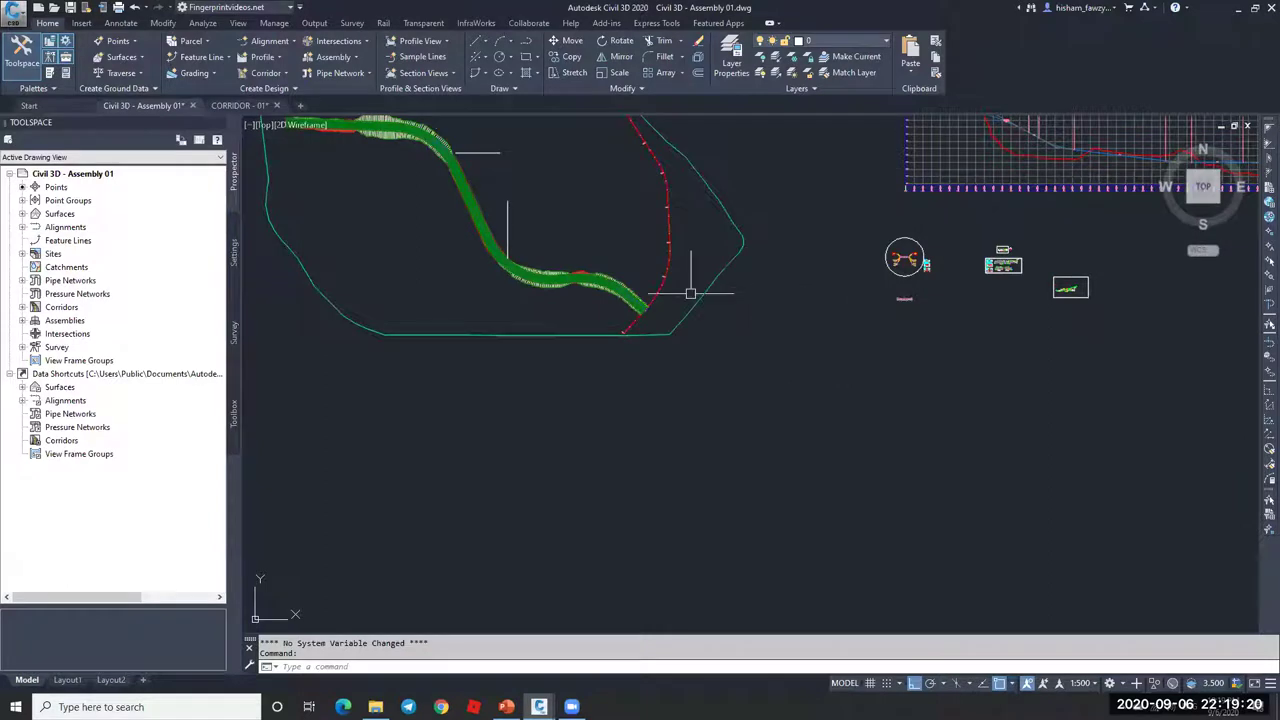
pyautogui.scroll(7, 486, 172)
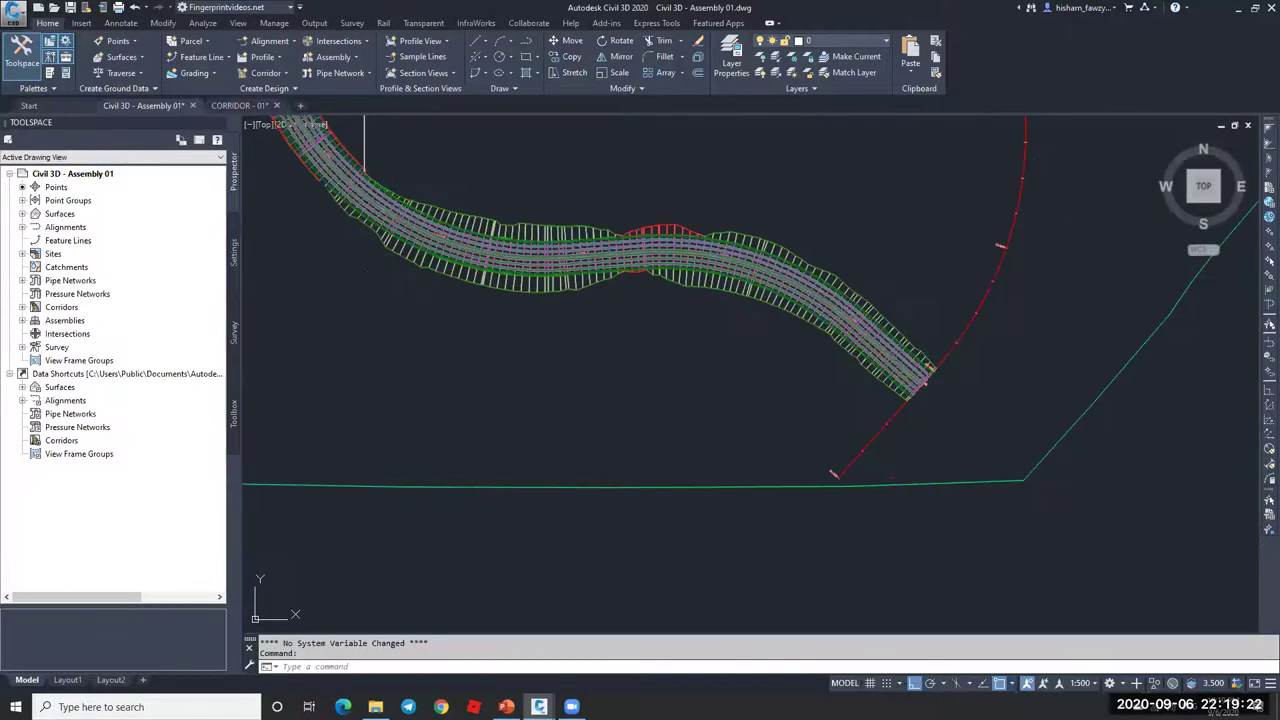
pyautogui.scroll(-5, 400, 220)
pyautogui.scroll(3, 450, 258)
pyautogui.scroll(-3, 495, 257)
pyautogui.press('Escape')
pyautogui.scroll(1, 550, 250)
pyautogui.scroll(5, 623, 371)
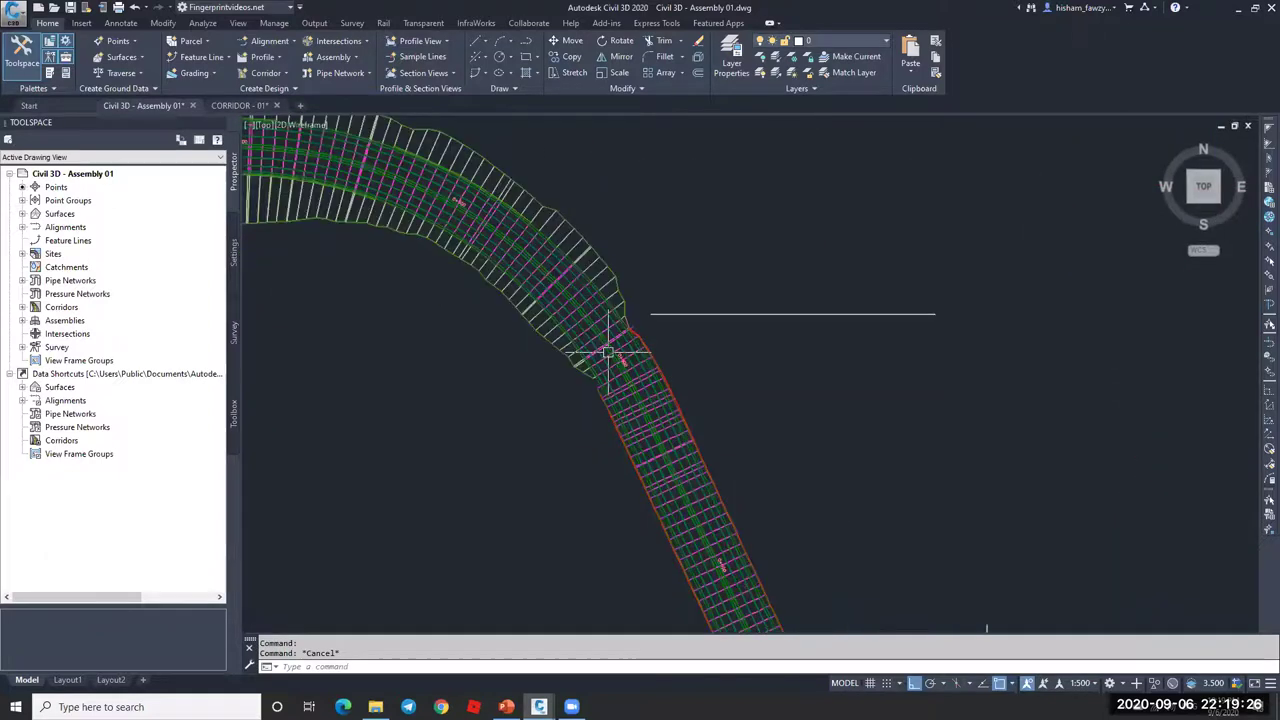
pyautogui.scroll(3, 638, 345)
pyautogui.click(634, 337)
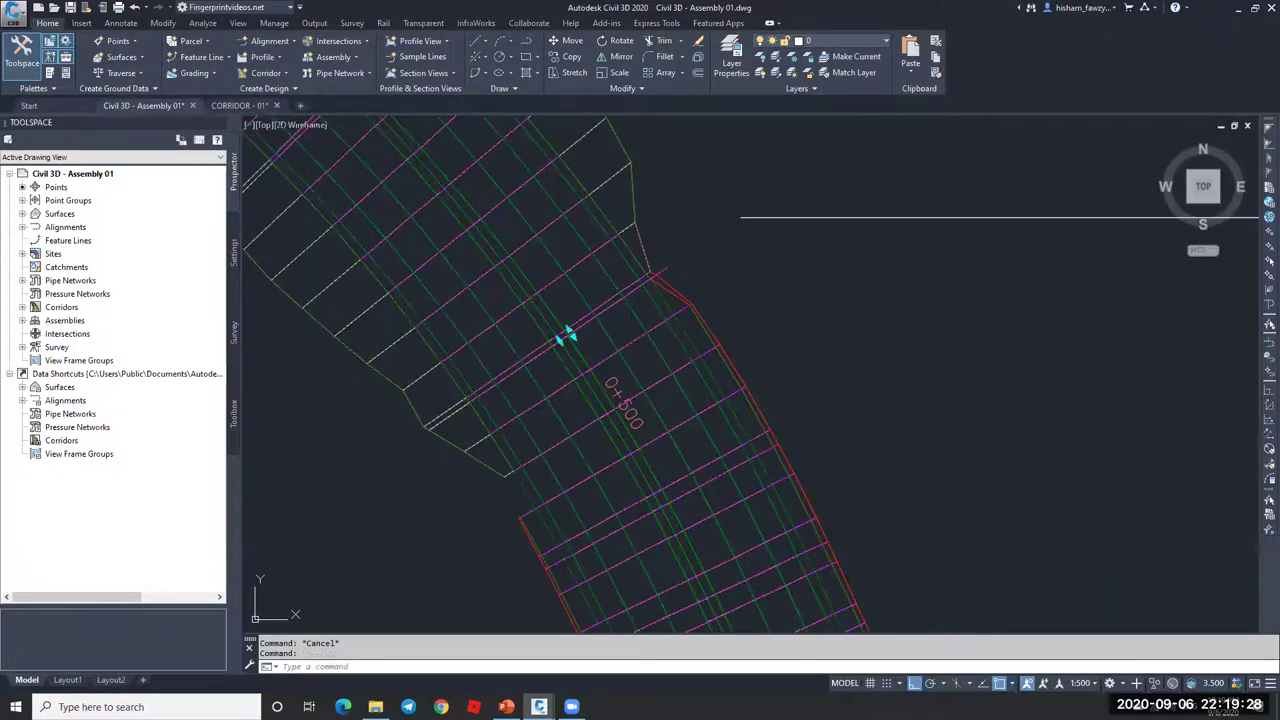
pyautogui.click(418, 55)
pyautogui.click(553, 282)
pyautogui.click(612, 374)
pyautogui.click(623, 345)
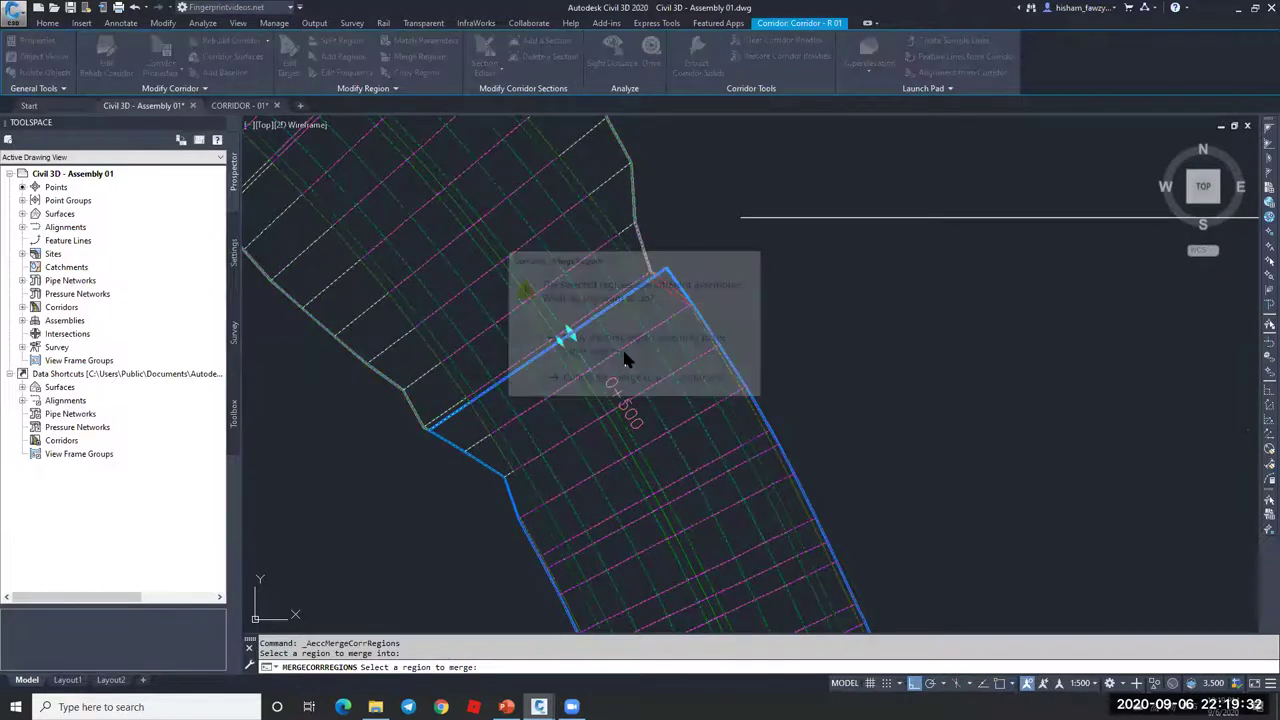
pyautogui.scroll(-3, 595, 274)
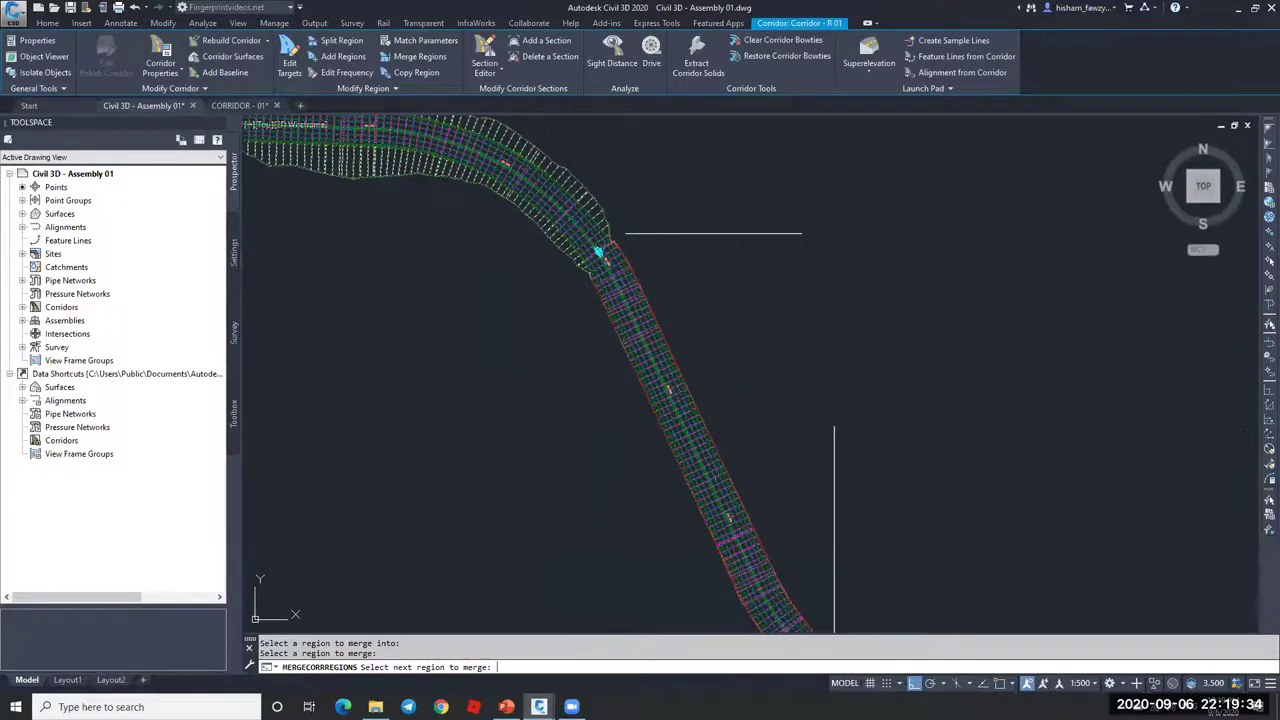
pyautogui.press('Return')
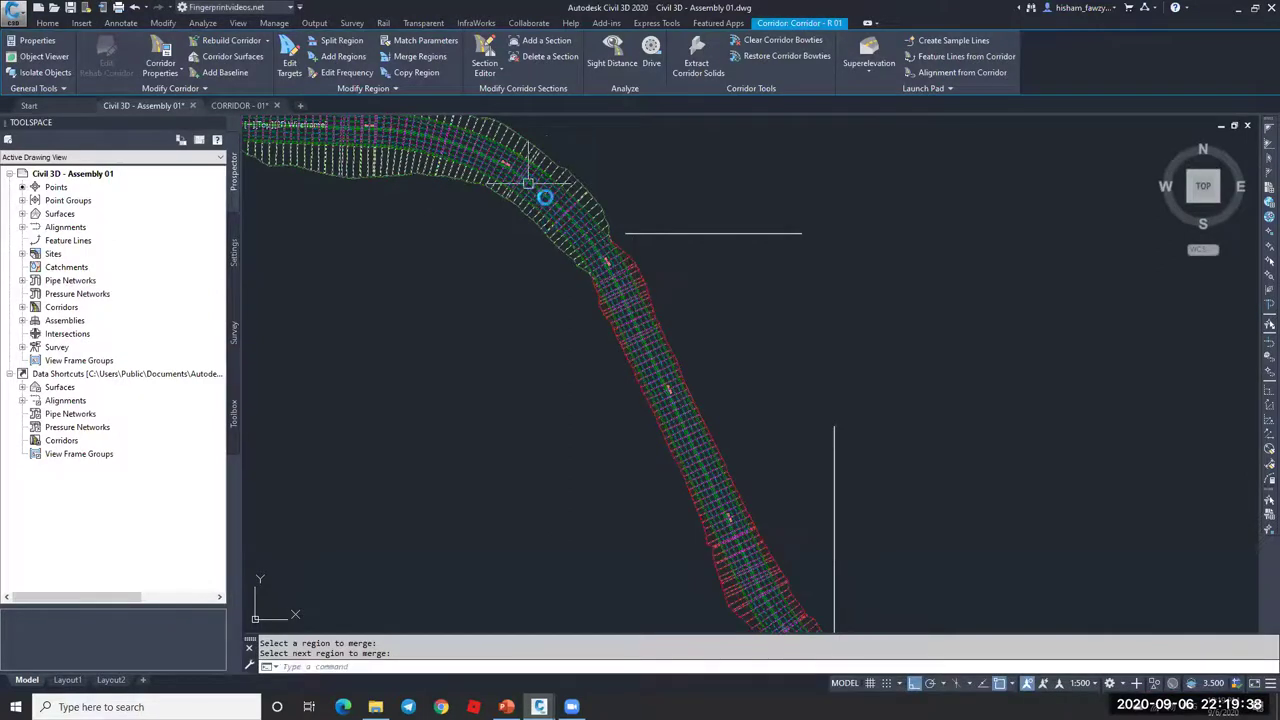
# - Start merging the next pair of regions, then cancel and reselect the corridor
pyautogui.scroll(-2, 557, 223)
pyautogui.scroll(3, 645, 367)
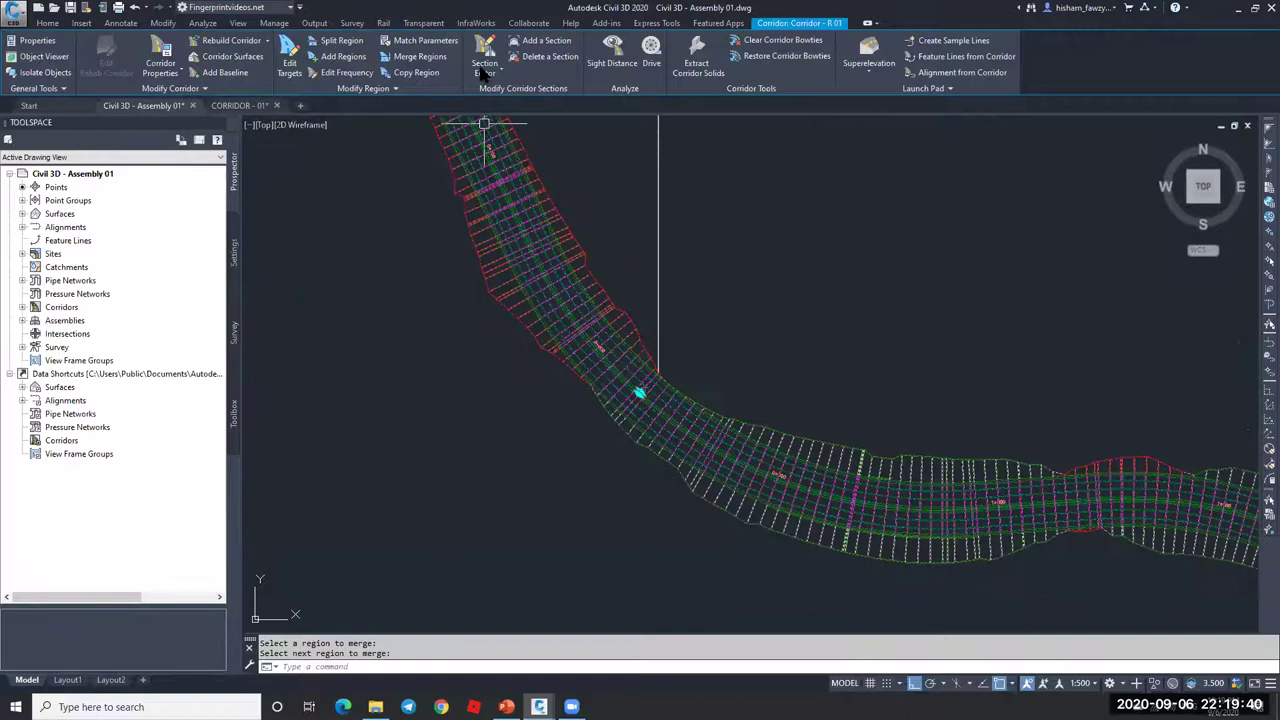
pyautogui.click(430, 58)
pyautogui.click(586, 343)
pyautogui.click(716, 441)
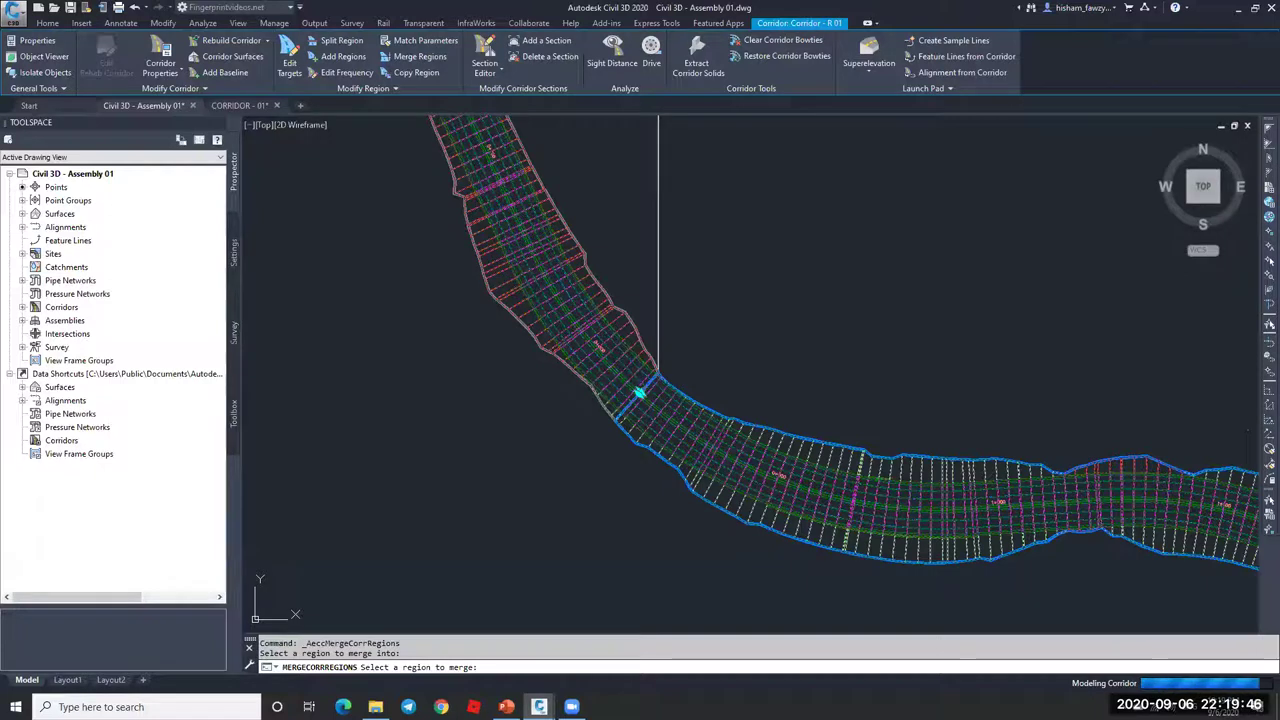
pyautogui.press('Escape')
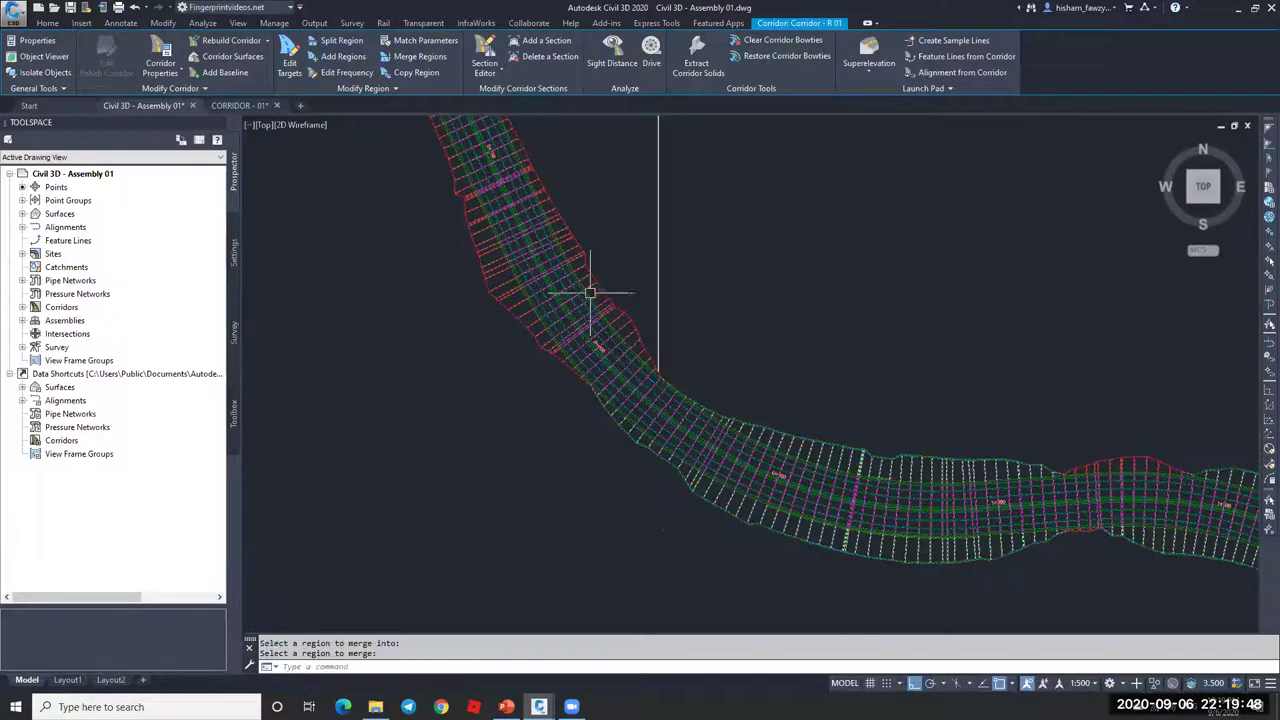
pyautogui.scroll(-3, 620, 320)
pyautogui.press('Escape')
pyautogui.scroll(8, 657, 345)
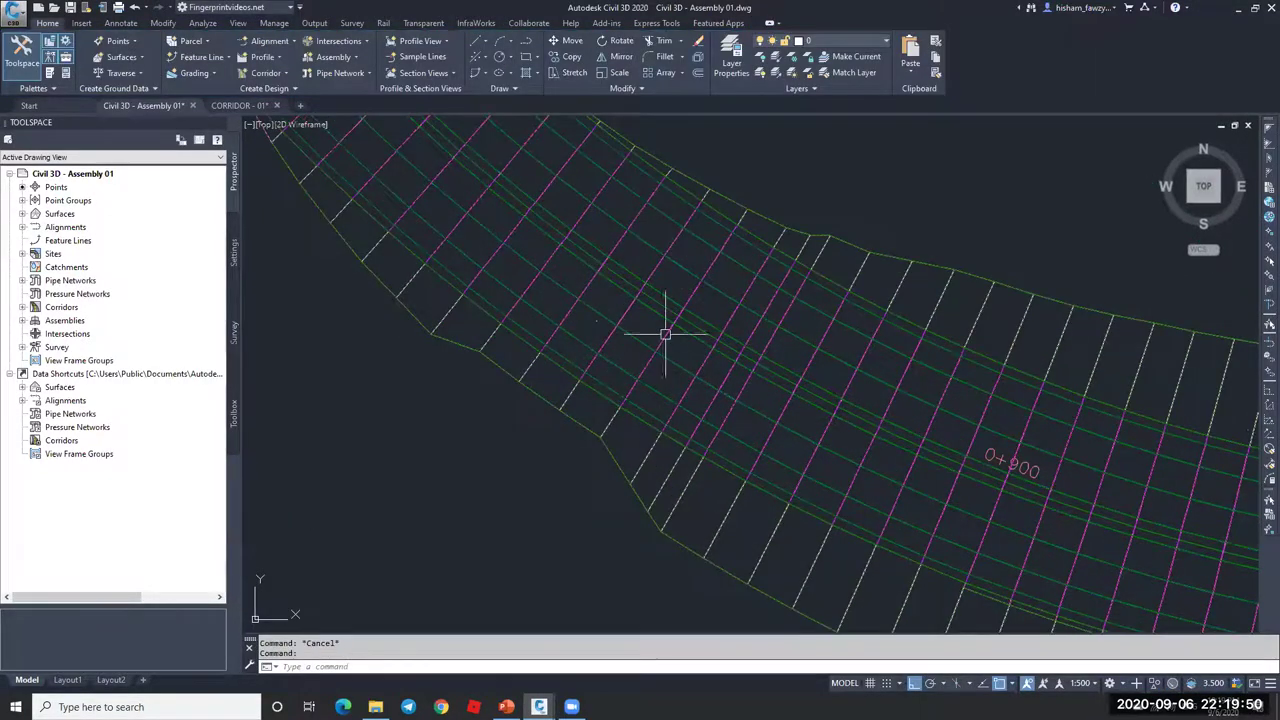
pyautogui.click(524, 263)
# - Set the picked region's assembly frequency to 25 m along tangents and a 10 m curve increment
pyautogui.click(337, 73)
pyautogui.click(610, 306)
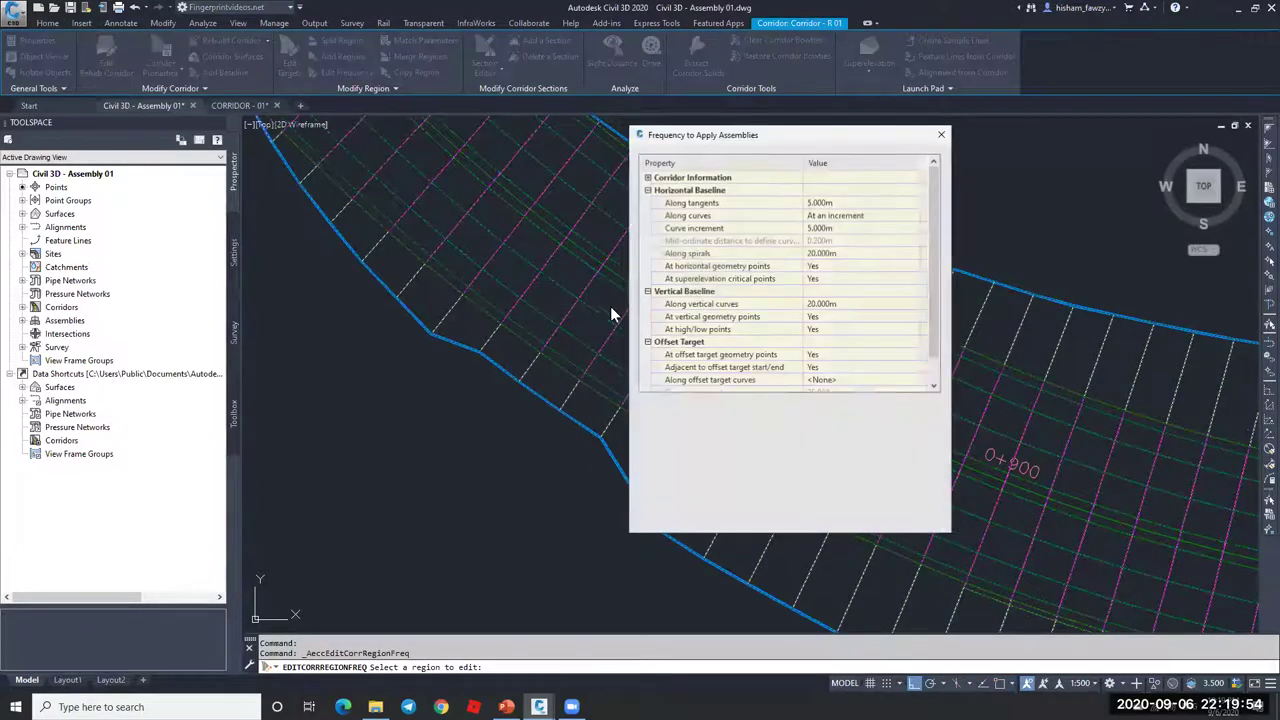
pyautogui.click(843, 203)
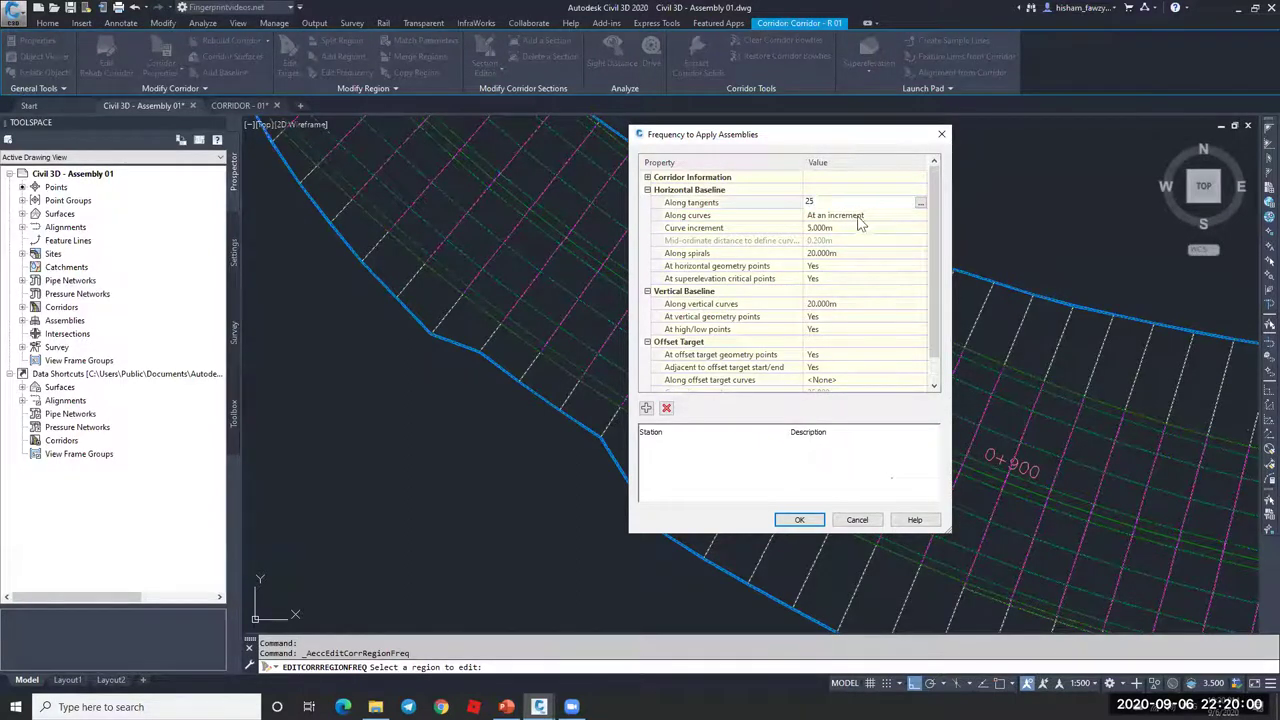
pyautogui.click(853, 228)
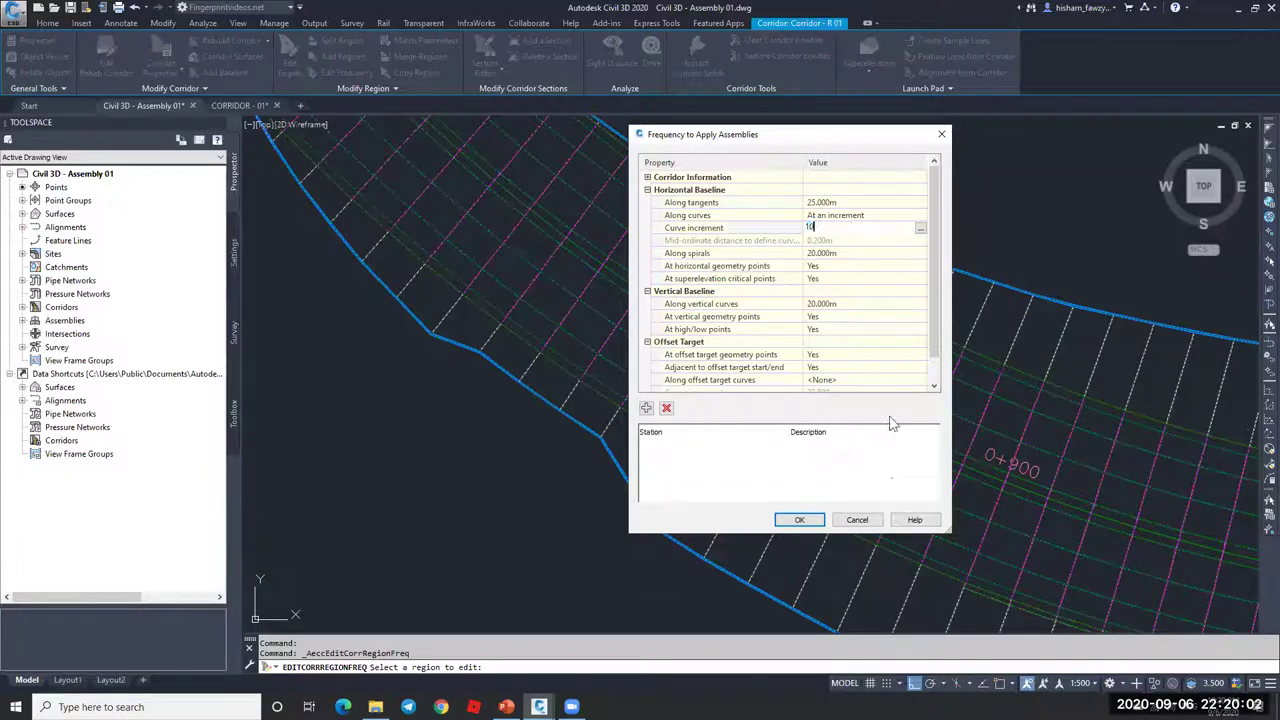
pyautogui.click(803, 521)
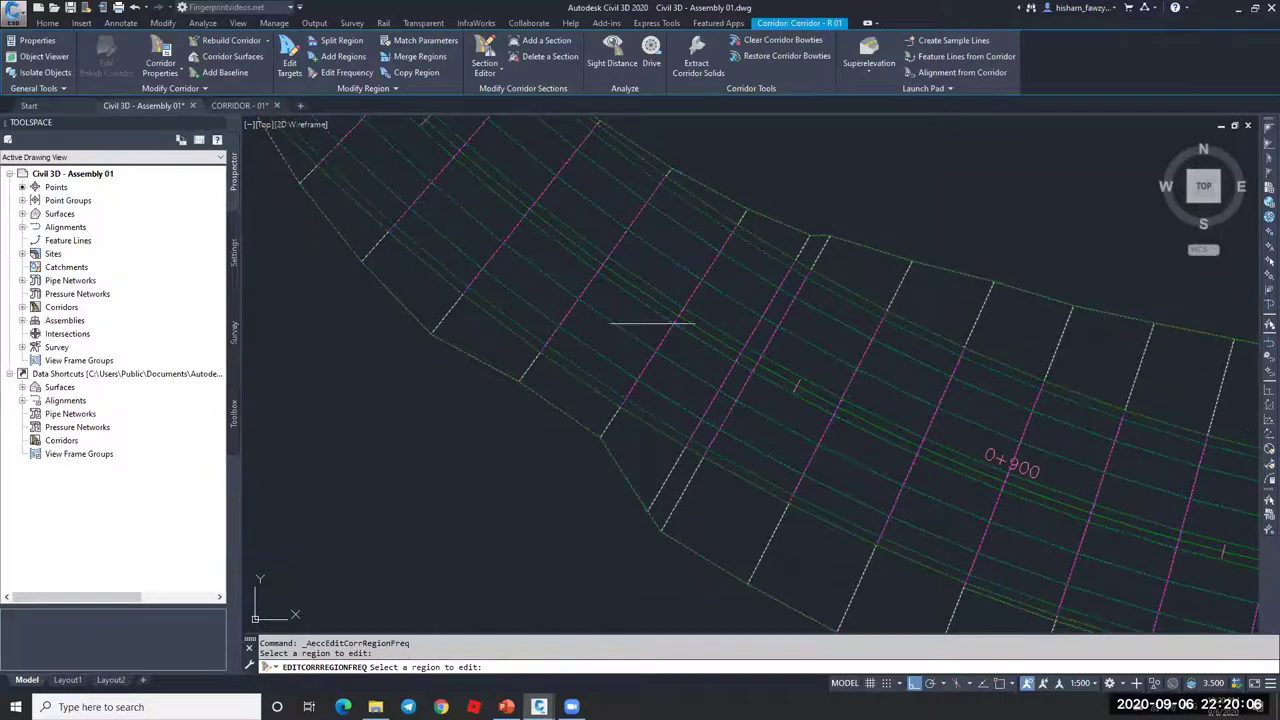
# - Erase the stray vertical lines near the assembly with the E command
pyautogui.scroll(-1, 795, 360)
pyautogui.scroll(-1, 758, 313)
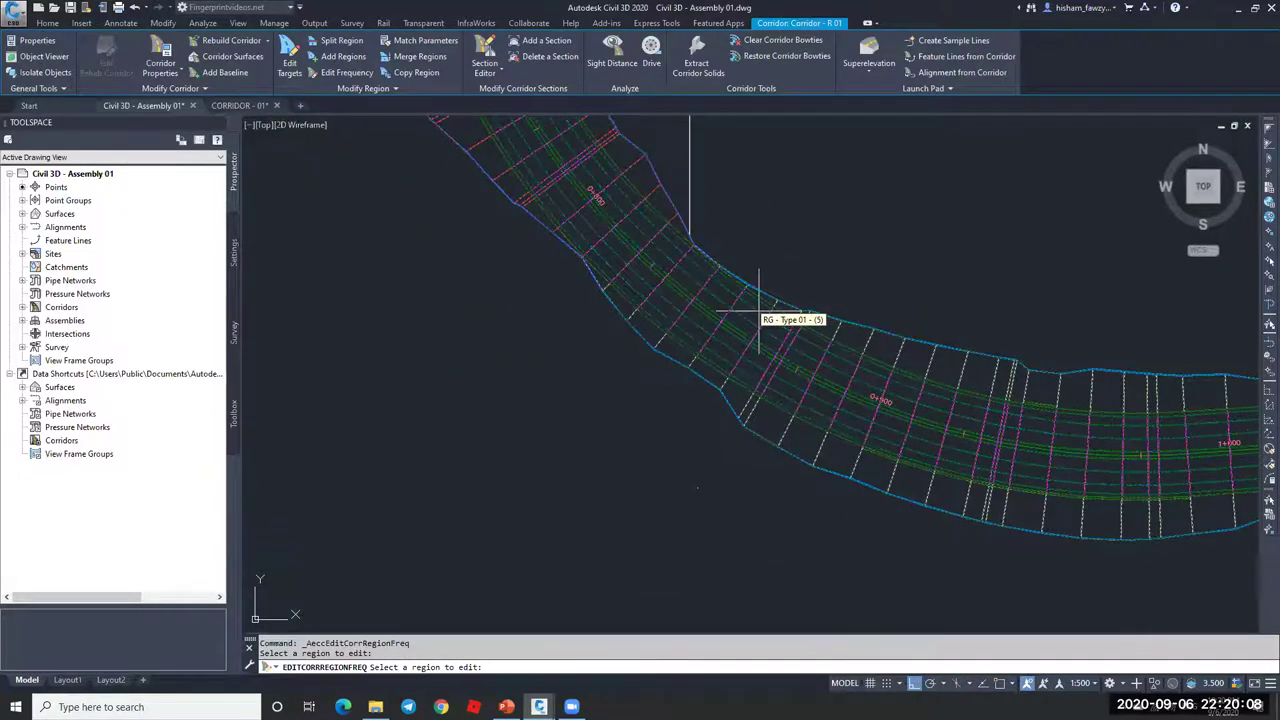
pyautogui.scroll(-4, 737, 297)
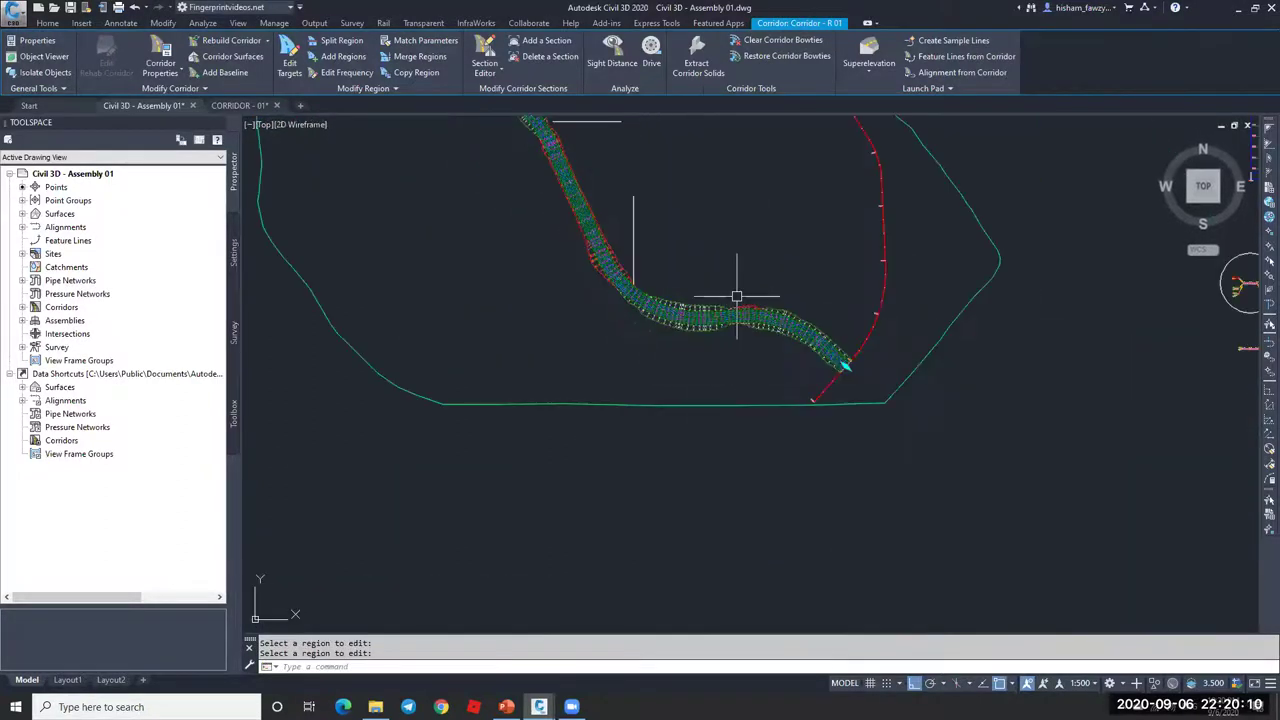
pyautogui.press('Escape')
pyautogui.press('Escape')
pyautogui.click(630, 200)
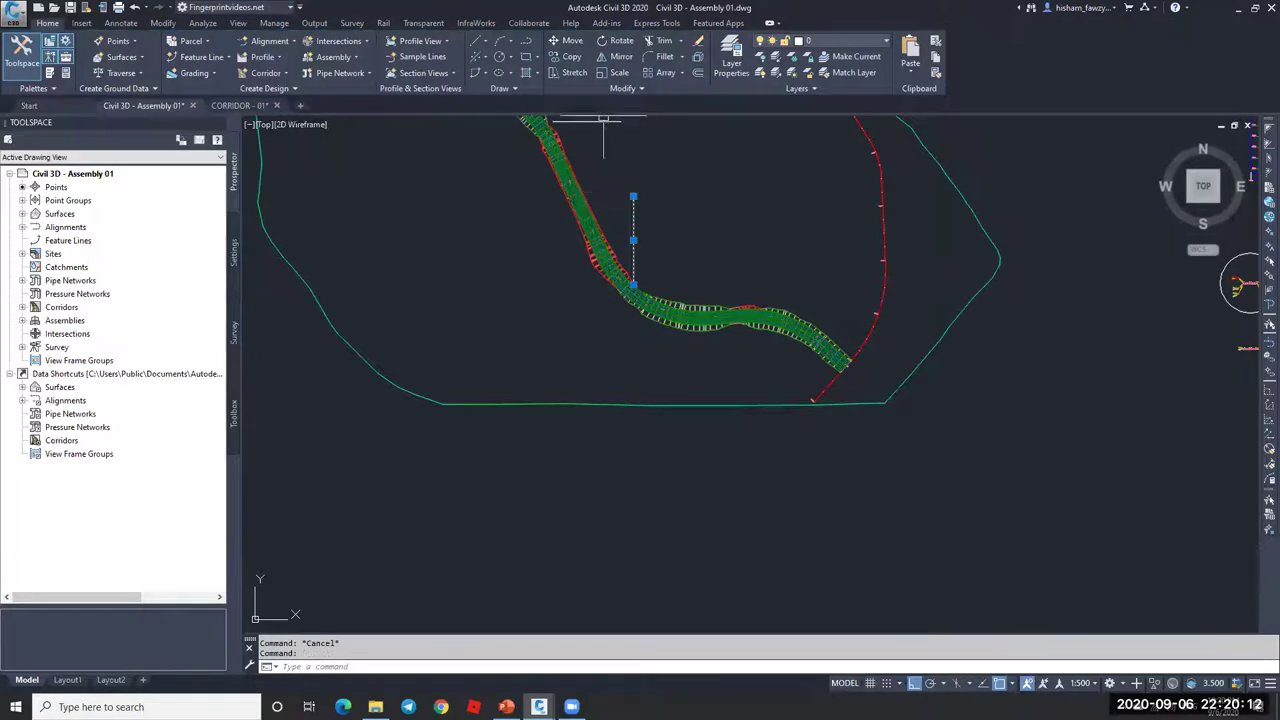
pyautogui.write('e')
pyautogui.press('Return')
# - Start a circle near the assembly, cancel it, and re-centre the assembly in view
pyautogui.scroll(-3, 683, 292)
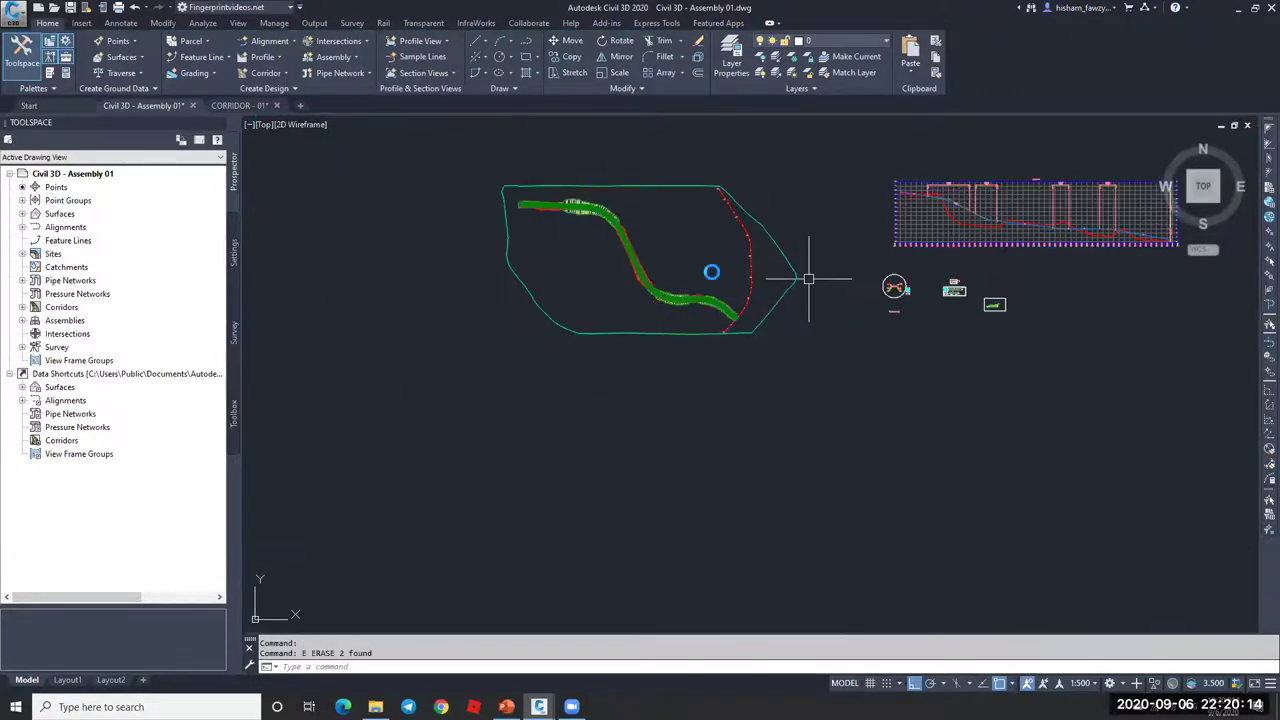
pyautogui.scroll(5, 808, 278)
pyautogui.scroll(-5, 774, 318)
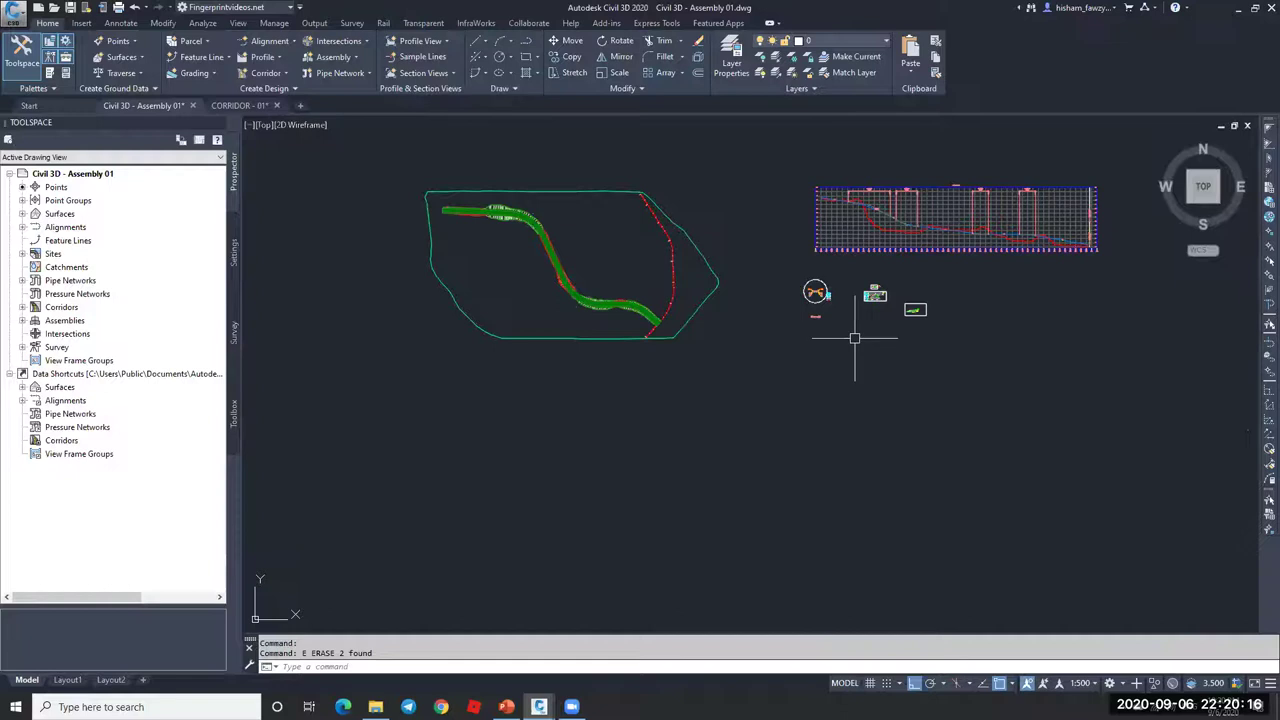
pyautogui.scroll(6, 855, 338)
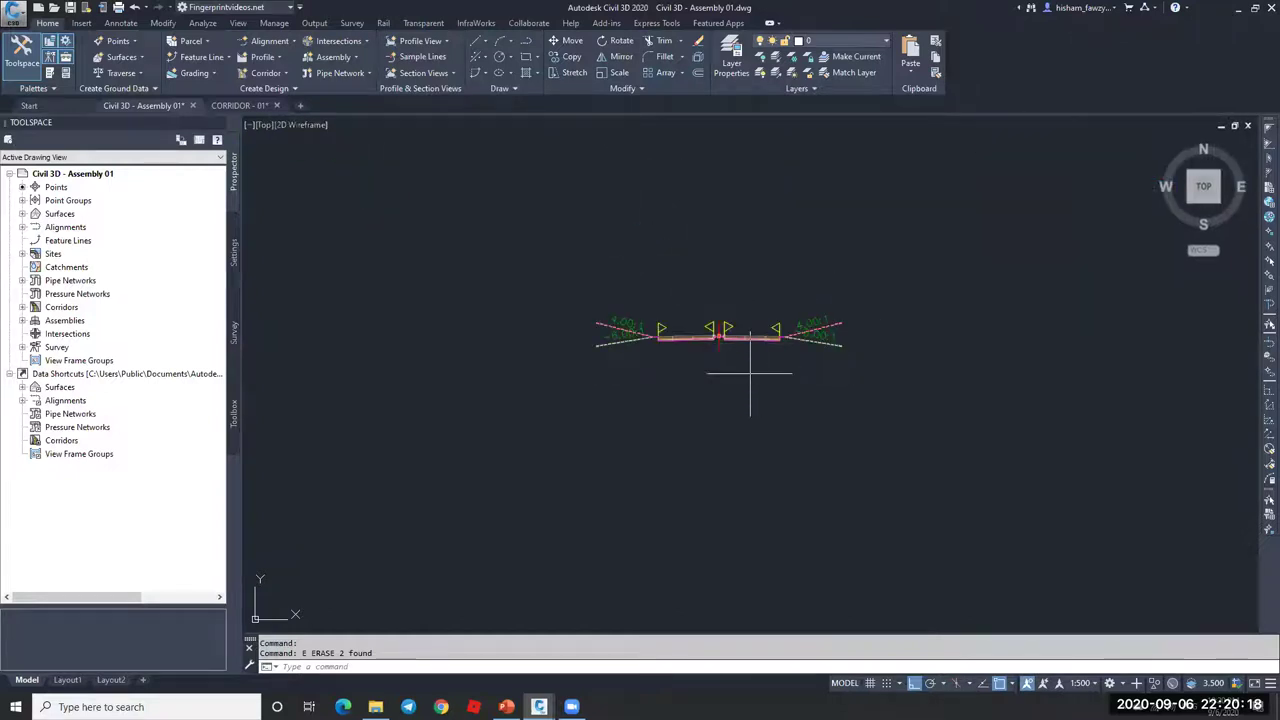
pyautogui.write('c')
pyautogui.press('Return')
pyautogui.click(716, 360)
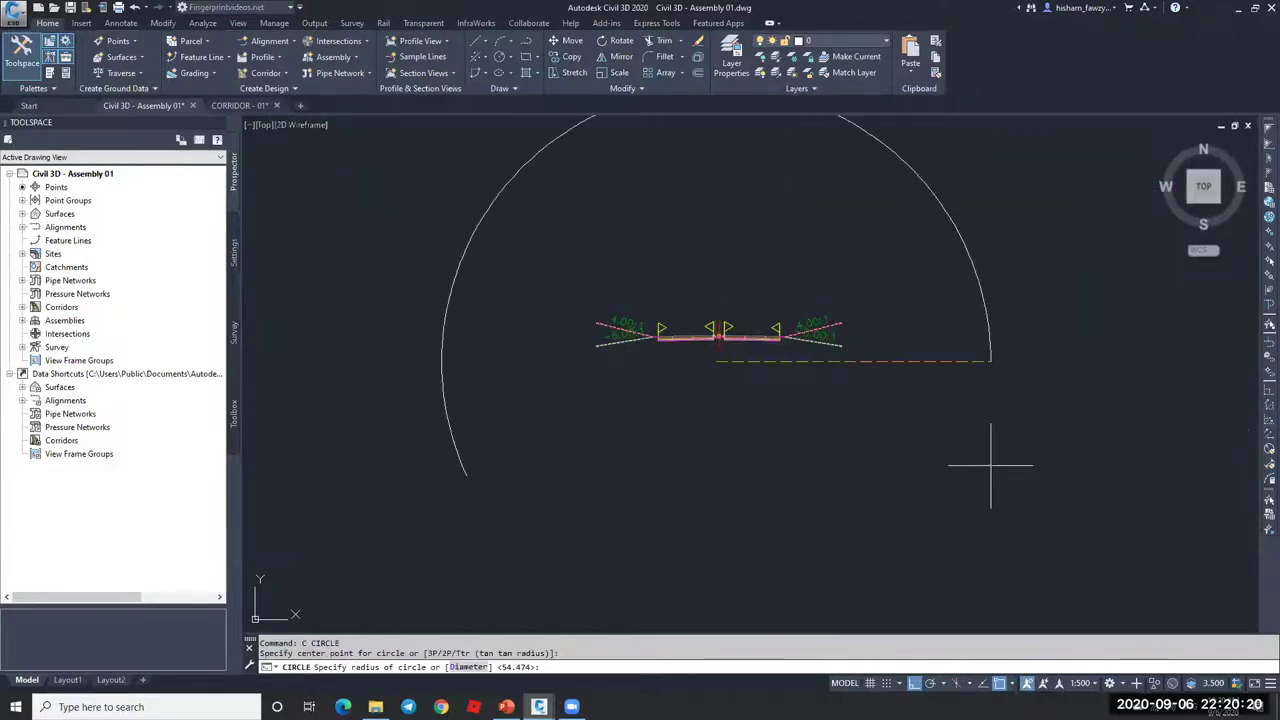
pyautogui.press('Escape')
pyautogui.scroll(4, 708, 333)
pyautogui.scroll(6, 848, 333)
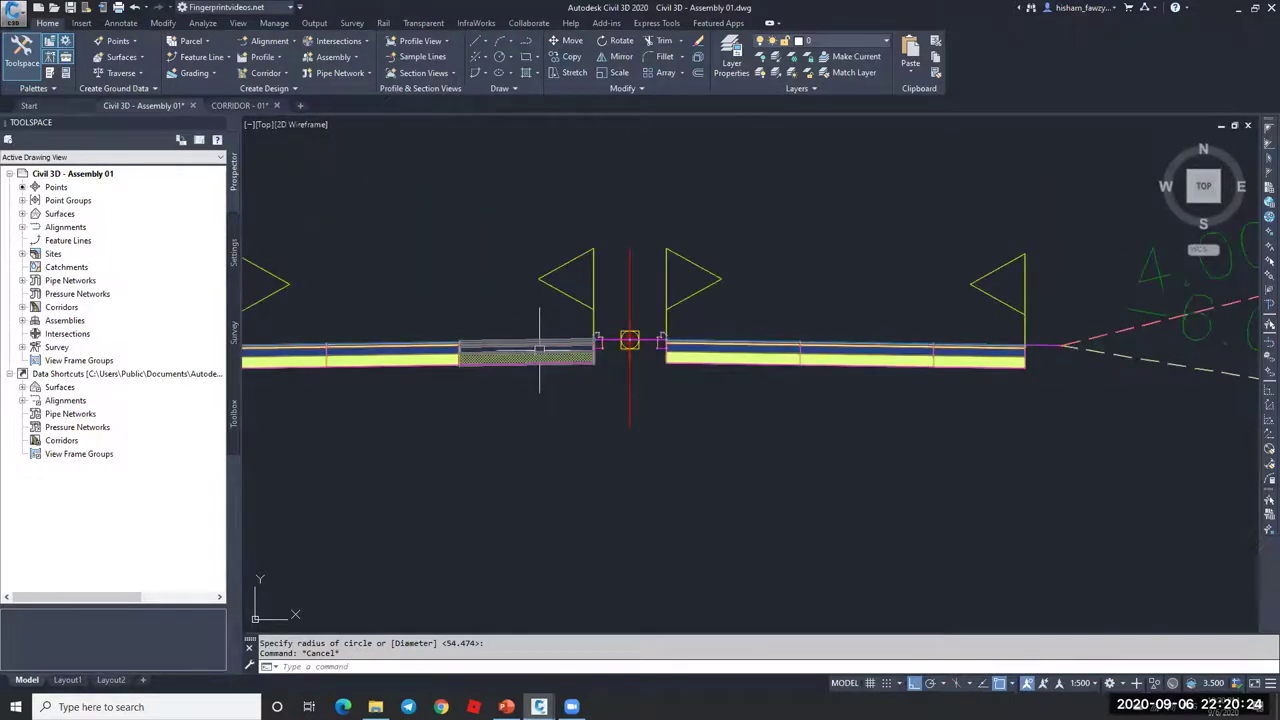
pyautogui.scroll(-2, 540, 350)
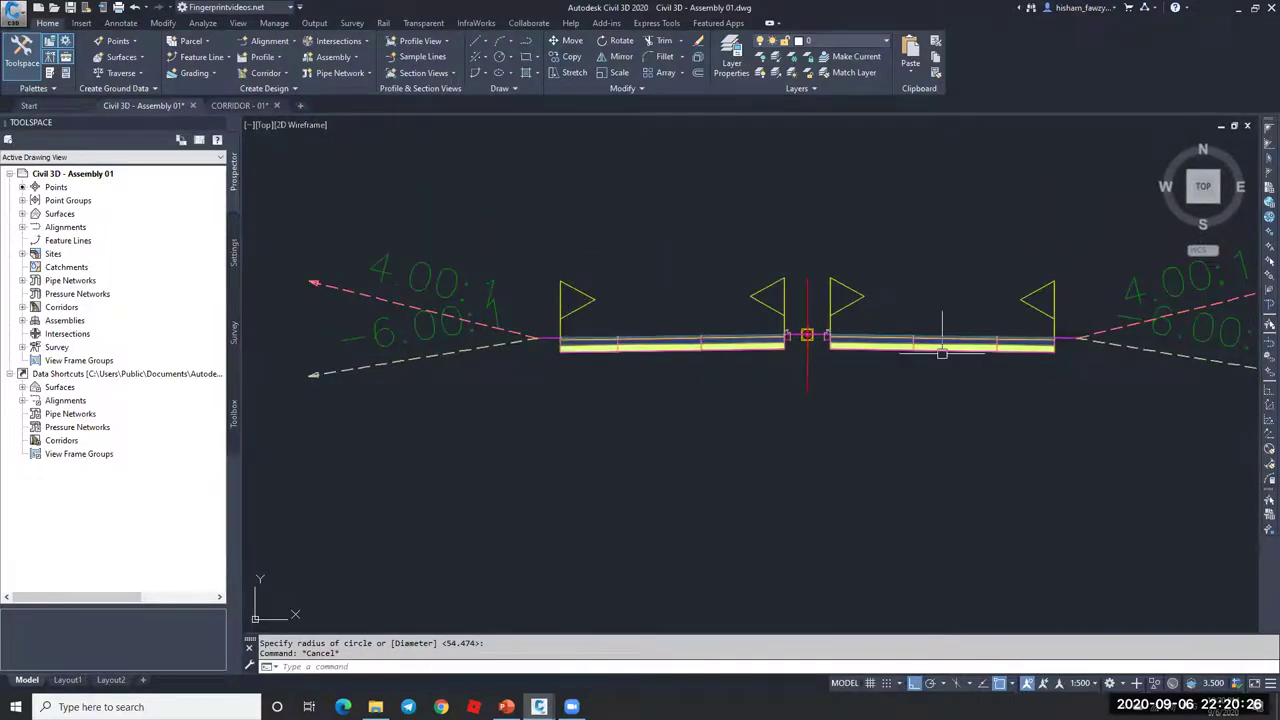
pyautogui.scroll(5, 1066, 337)
pyautogui.scroll(-5, 1088, 339)
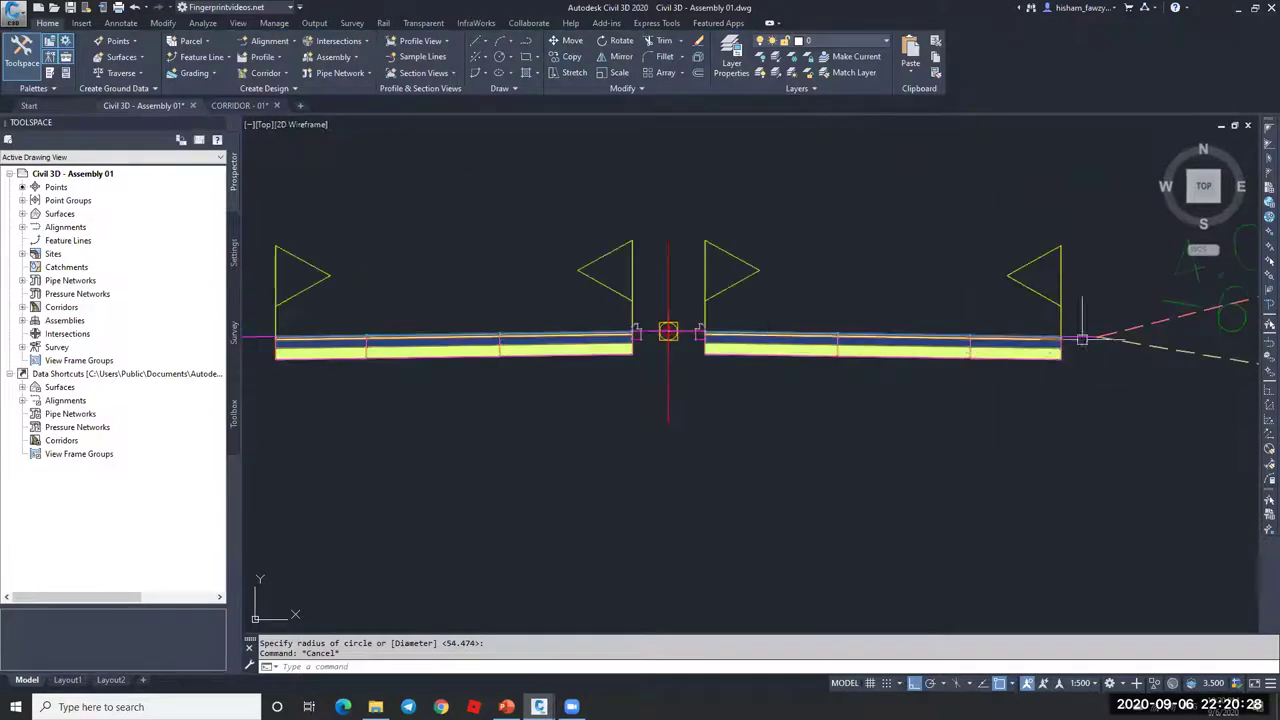
pyautogui.moveTo(265, 342); pyautogui.dragTo(500, 327, button='middle')
pyautogui.scroll(-3, 500, 327)
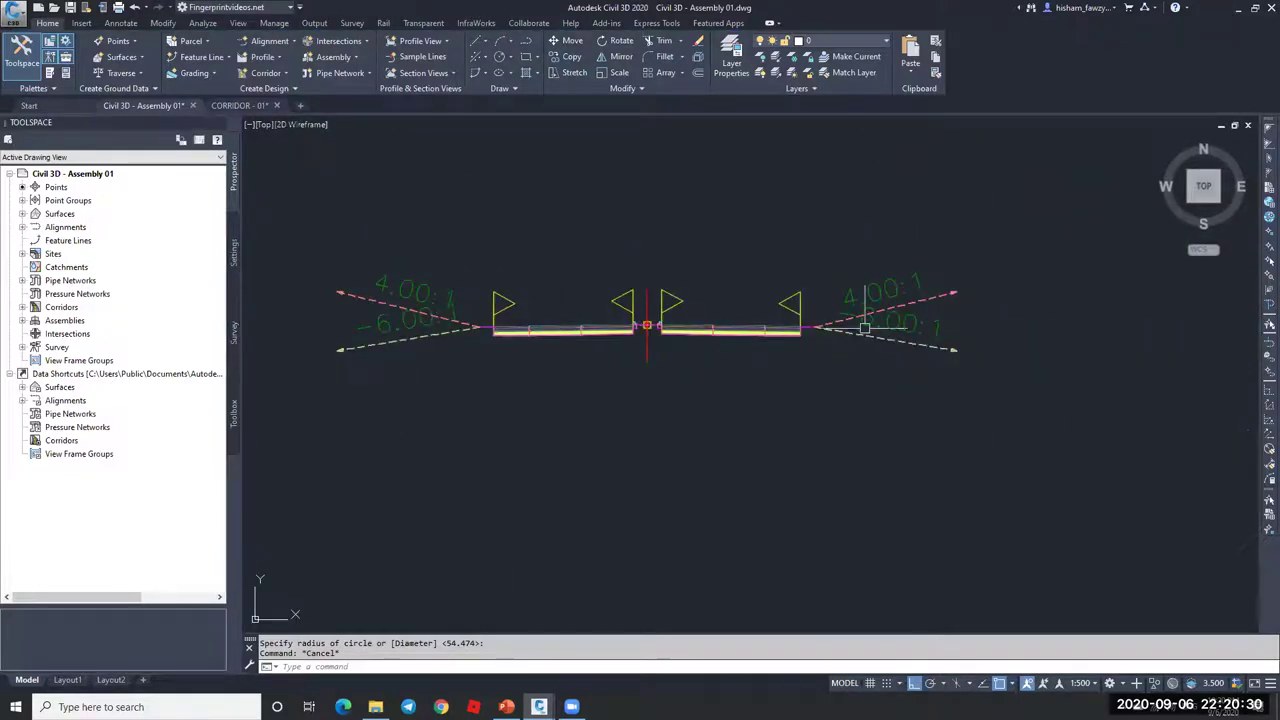
pyautogui.scroll(5, 640, 318)
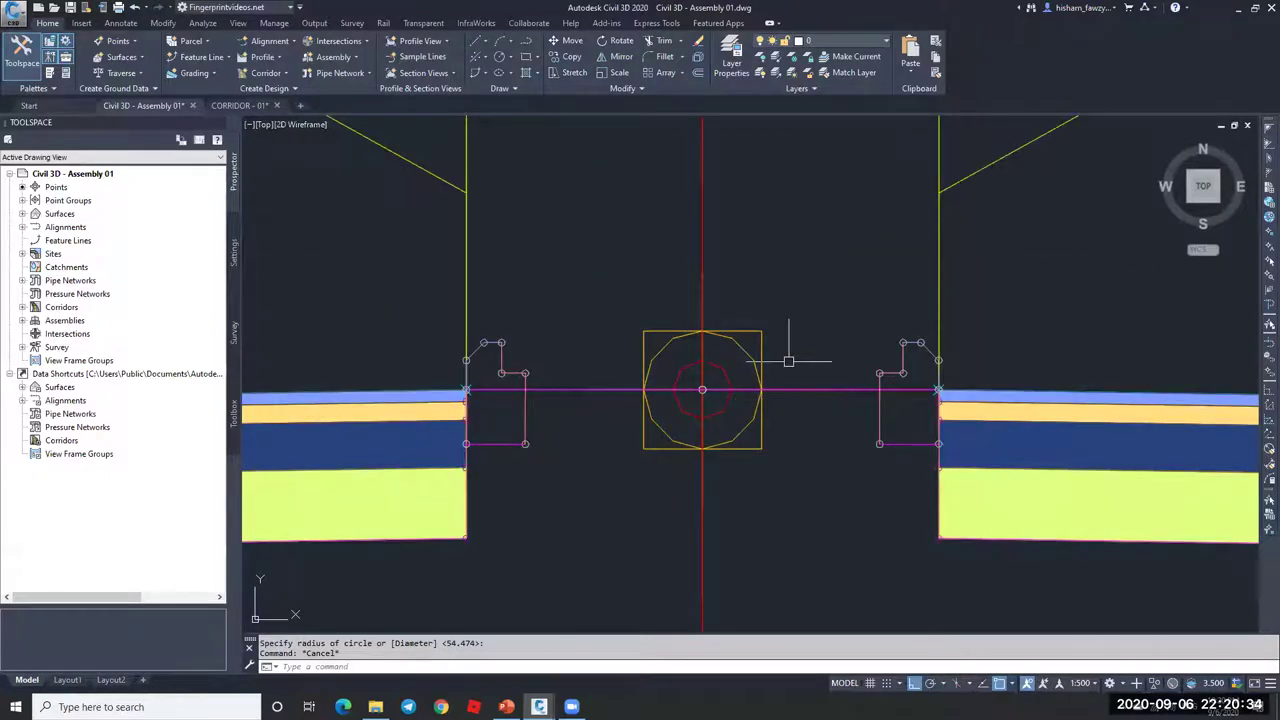
pyautogui.scroll(-2, 790, 355)
pyautogui.scroll(2, 805, 340)
pyautogui.press('Escape')
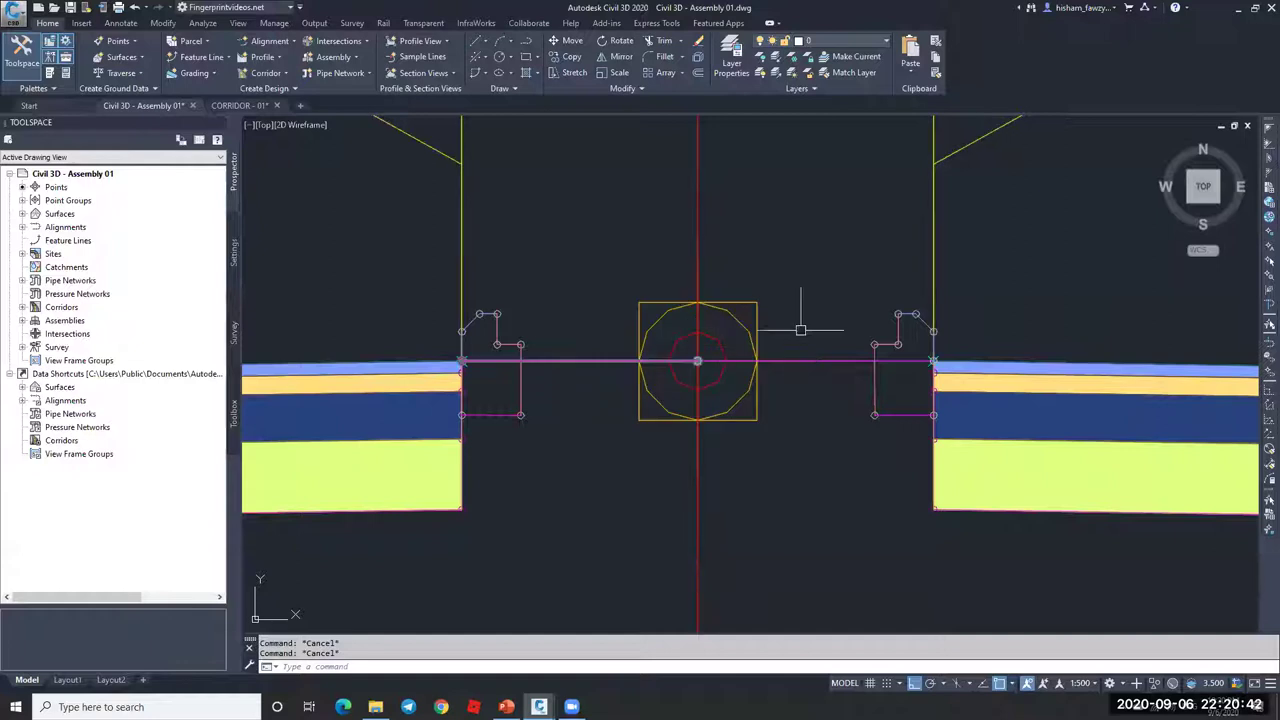
# - Draw a line from the right subassembly's point to the left subassembly's point
pyautogui.write('LINE Specify first point:')
pyautogui.press('Return')
pyautogui.click(933, 360)
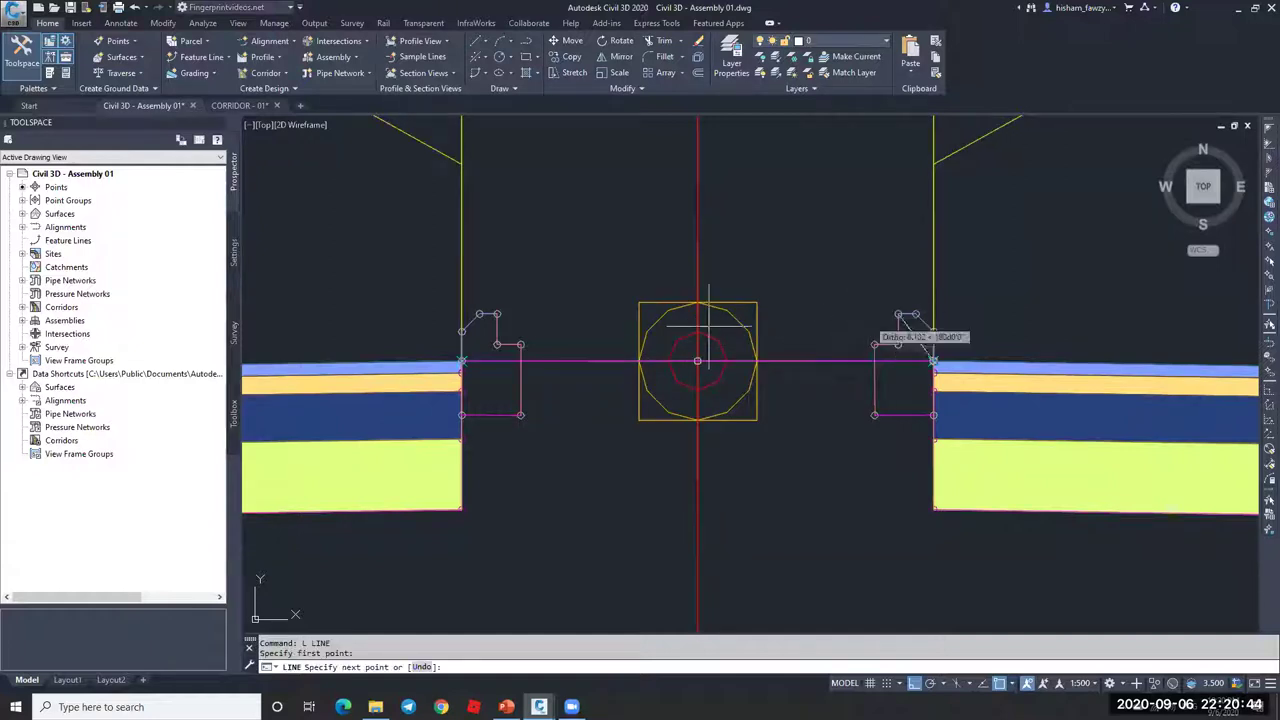
pyautogui.click(480, 314)
pyautogui.press('Escape')
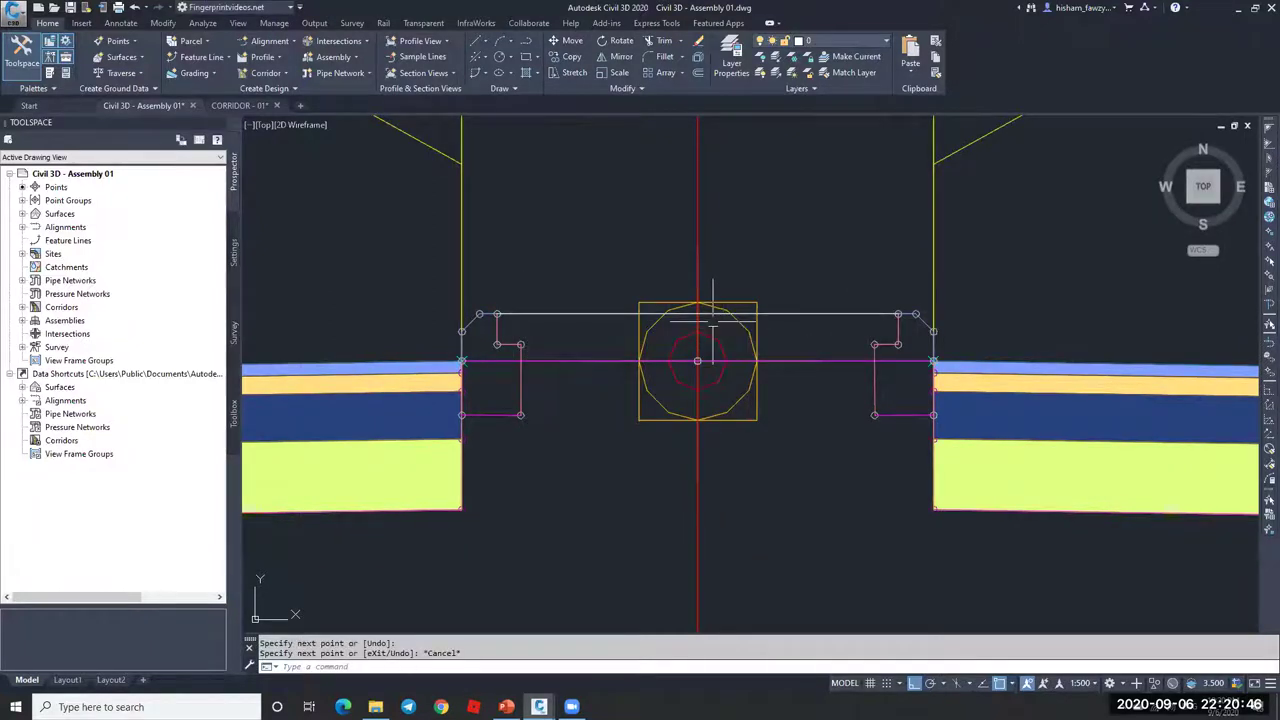
pyautogui.press('Escape')
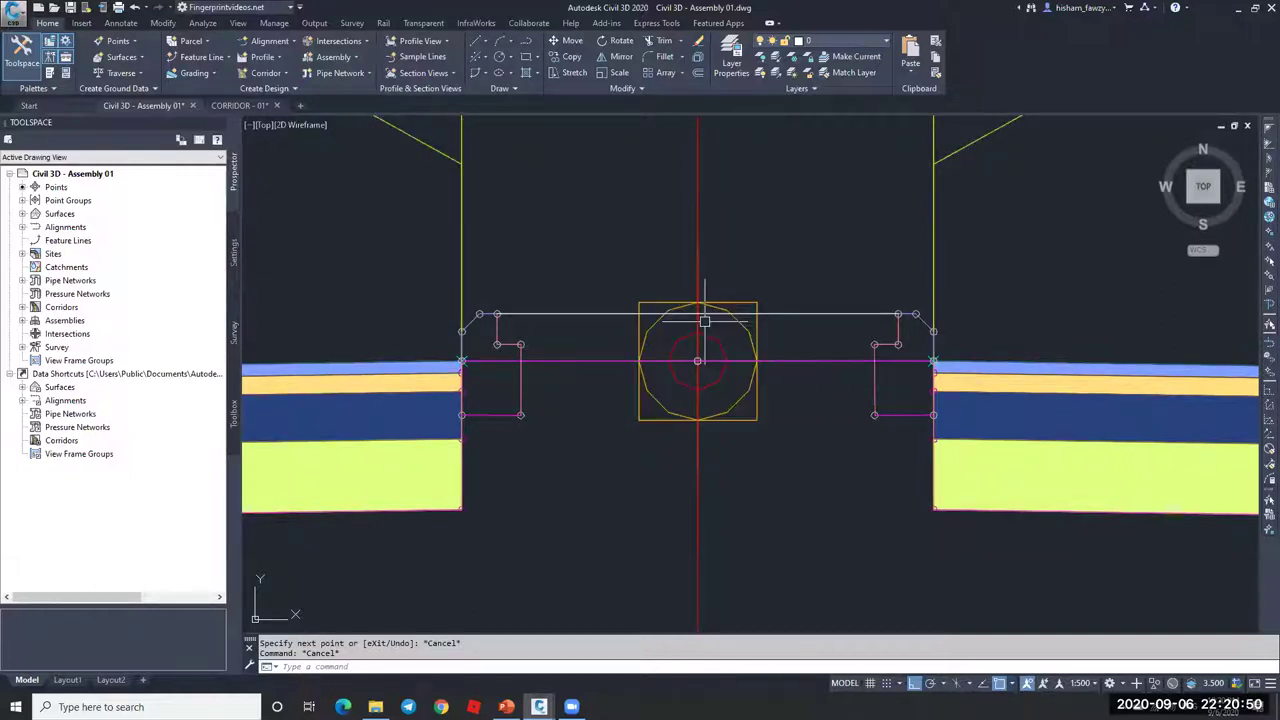
# - Delete the horizontal line and open the right LinkWidthAndSlope subassembly's properties
pyautogui.scroll(8, 705, 321)
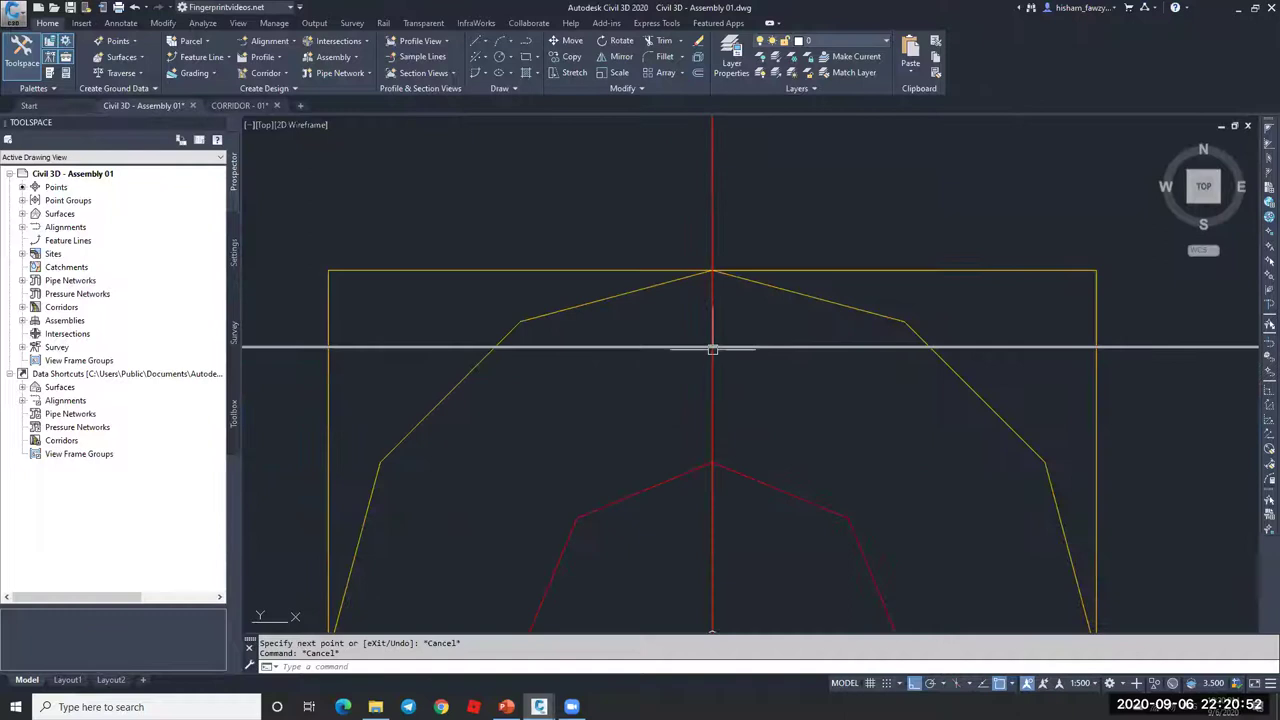
pyautogui.scroll(-8, 703, 342)
pyautogui.scroll(4, 705, 340)
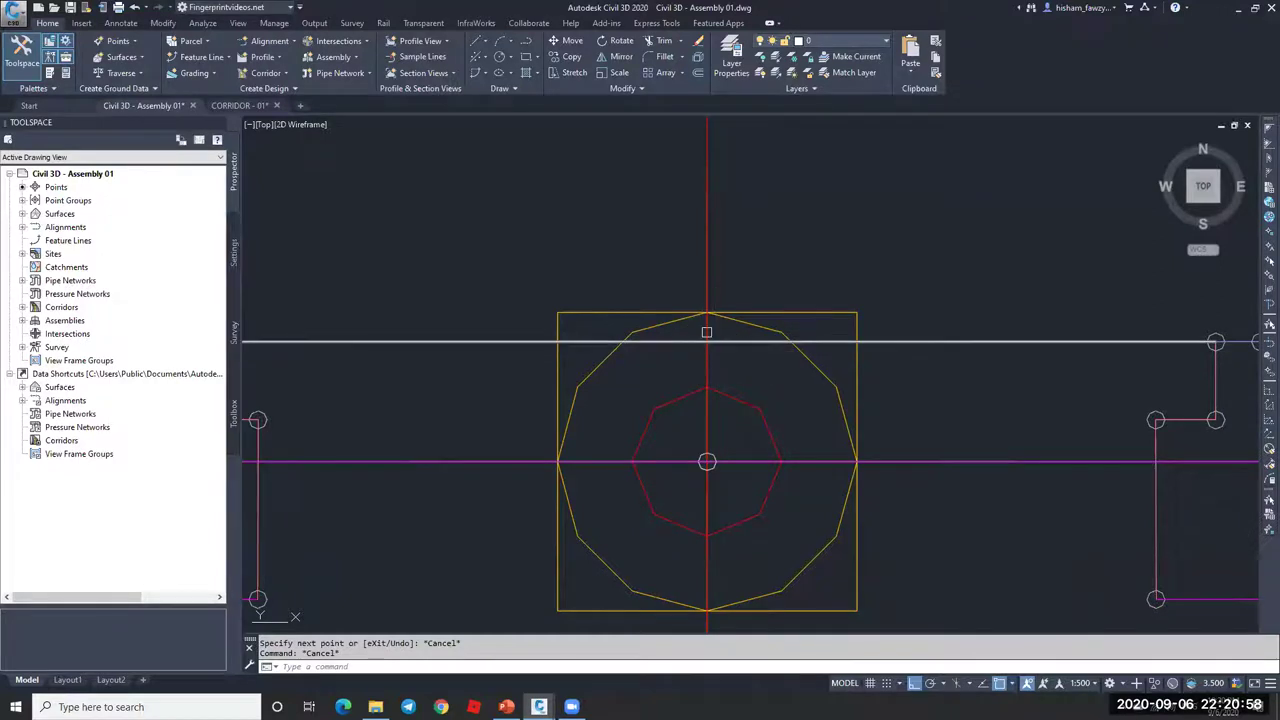
pyautogui.scroll(-3, 705, 335)
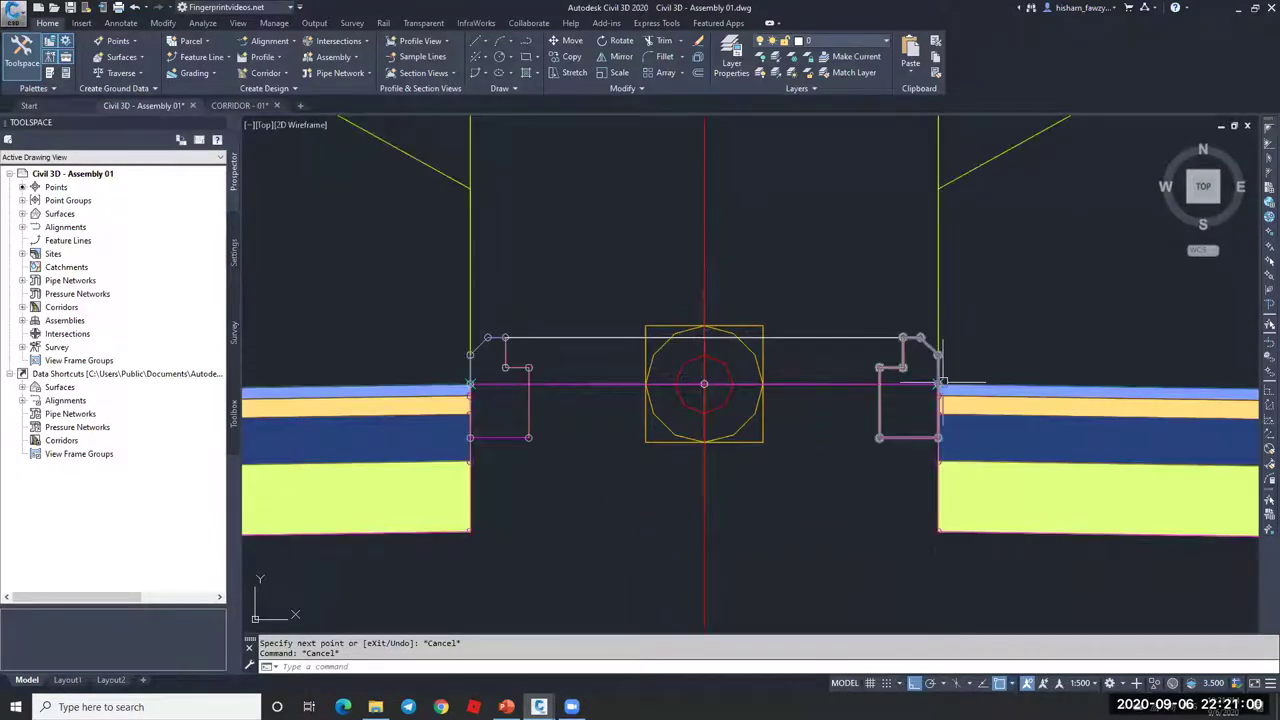
pyautogui.click(800, 337)
pyautogui.press('Delete')
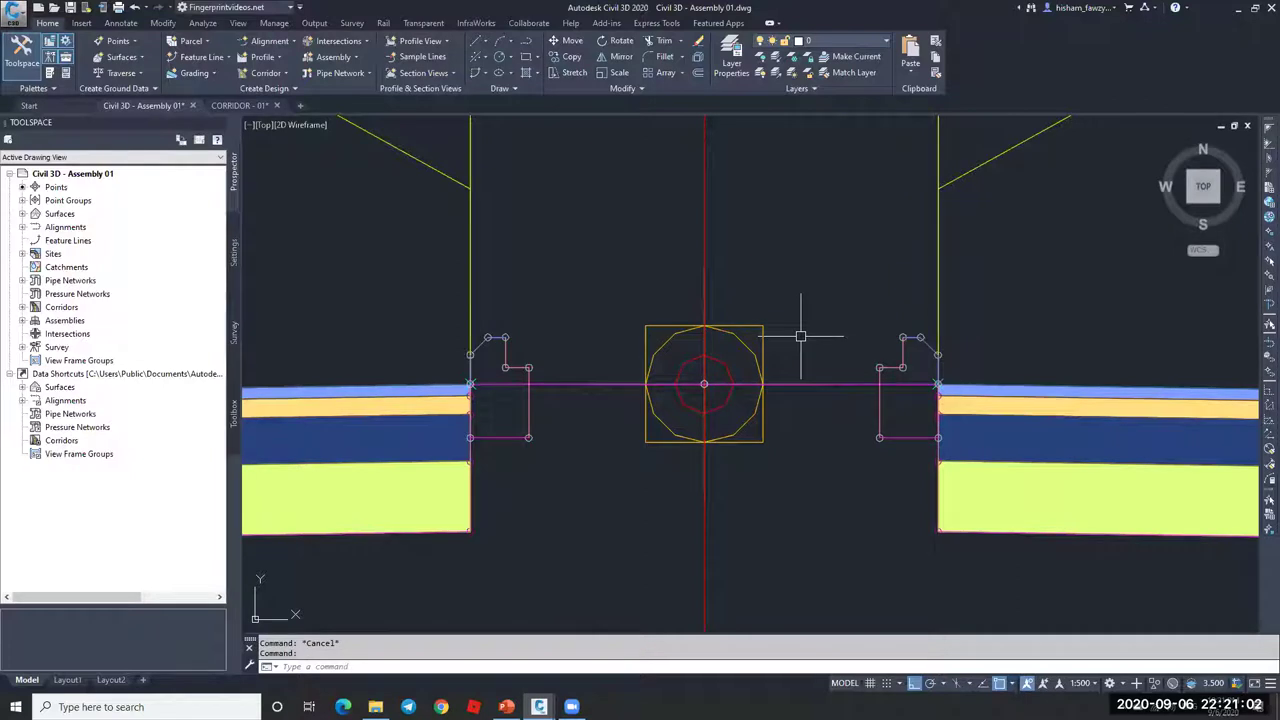
pyautogui.doubleClick(820, 384)
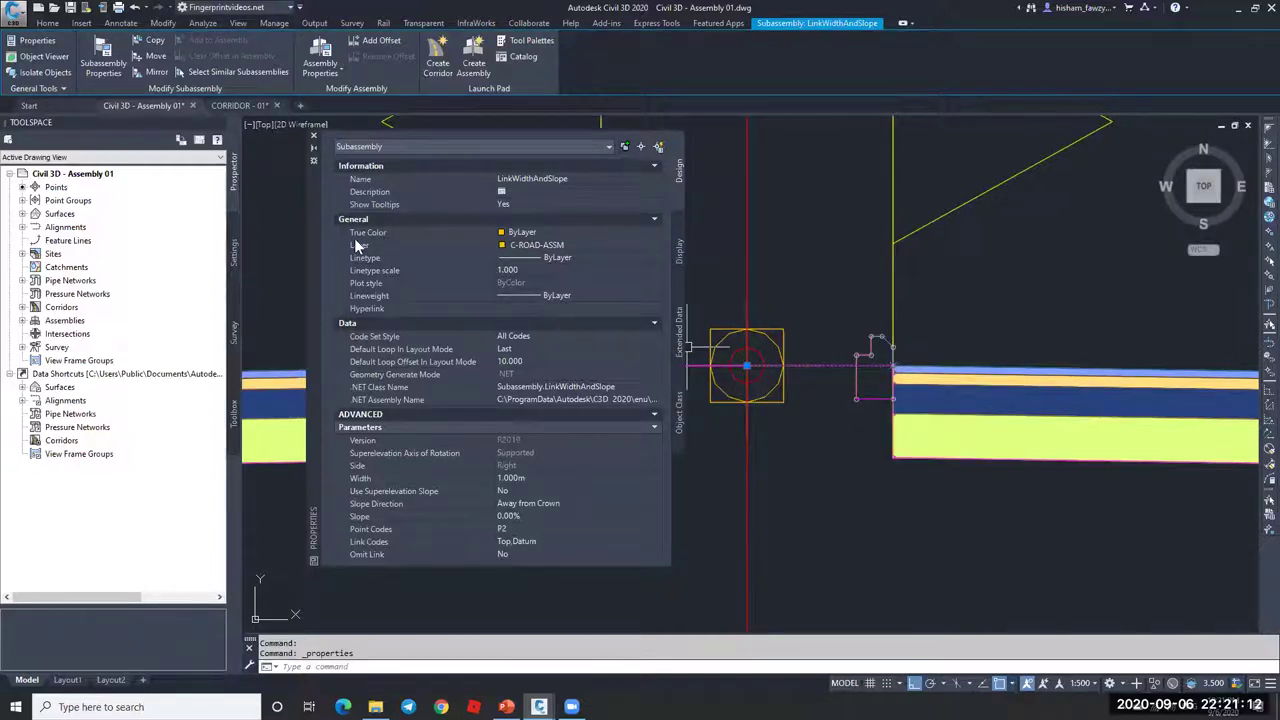
# - Close the LinkWidthAndSlope properties and zoom and pan from the assembly out to the corridor plan
pyautogui.click(313, 139)
pyautogui.press('Escape')
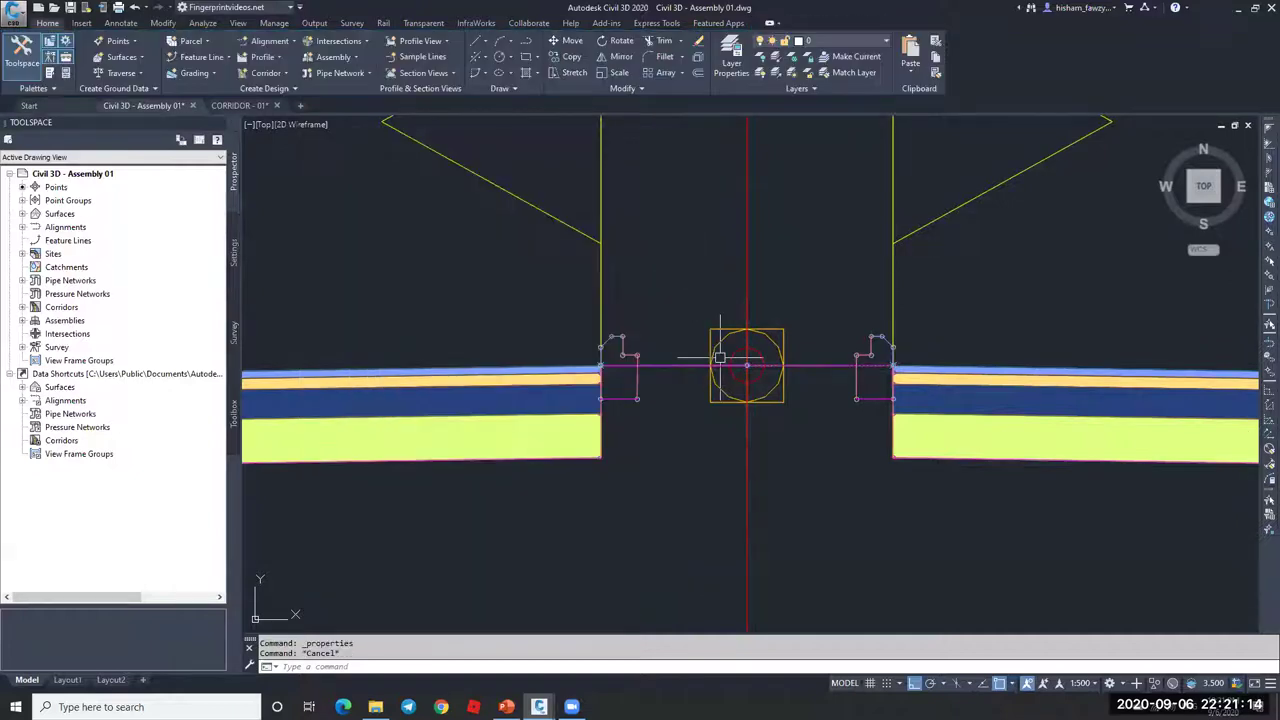
pyautogui.scroll(5, 770, 372)
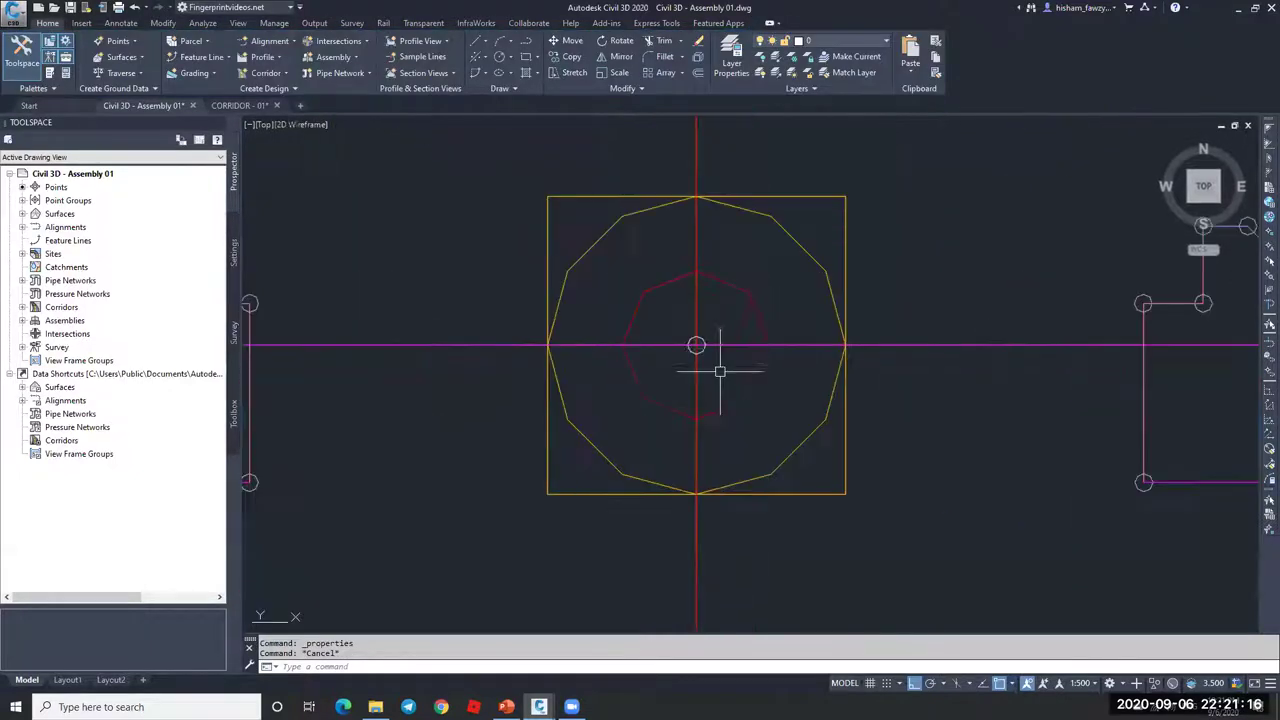
pyautogui.scroll(2, 690, 355)
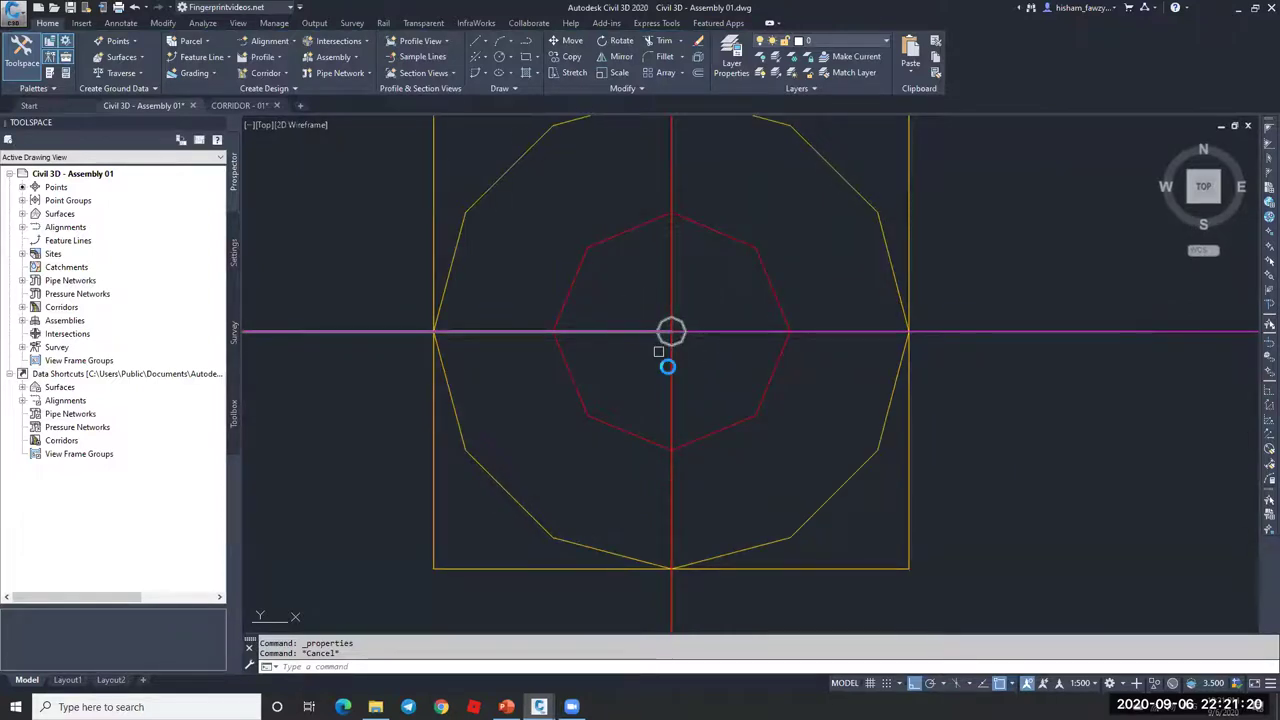
pyautogui.scroll(-4, 658, 351)
pyautogui.moveTo(1044, 353); pyautogui.dragTo(880, 330, button='middle')
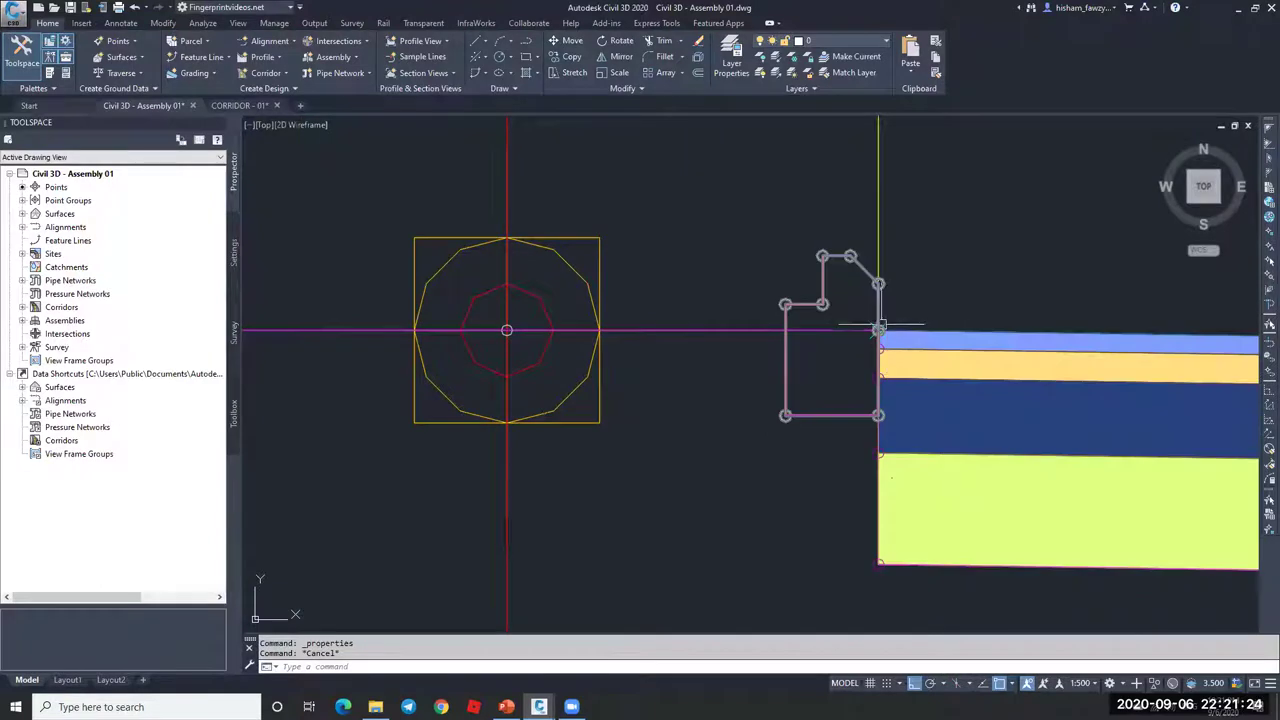
pyautogui.scroll(-10, 878, 330)
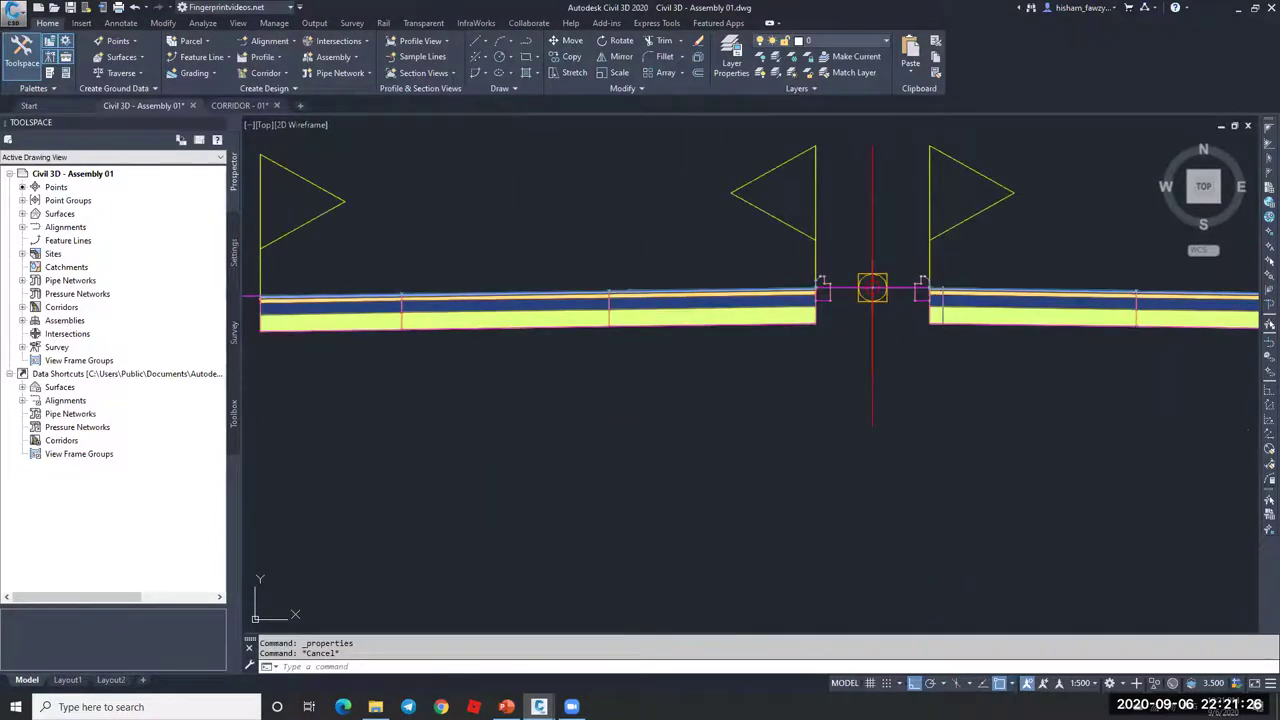
pyautogui.moveTo(557, 292); pyautogui.dragTo(585, 294, button='middle')
pyautogui.scroll(8, 537, 314)
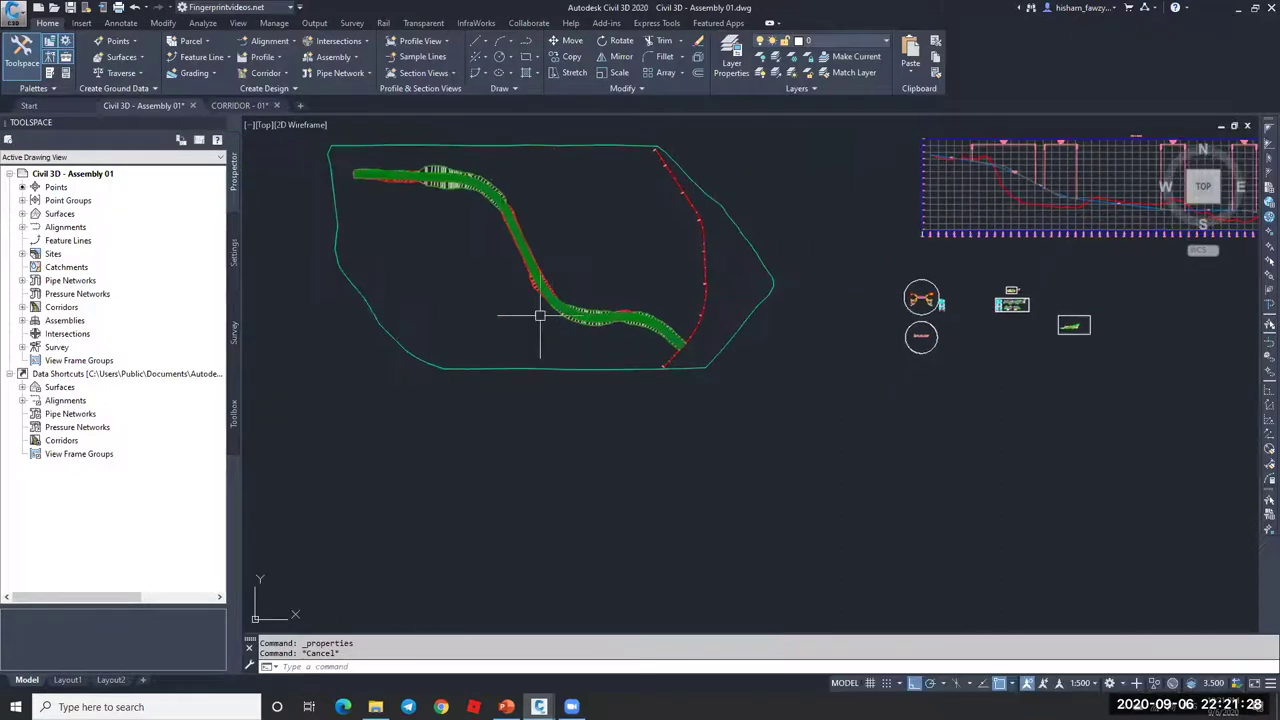
# - Switch on the _TARGETS layer, pan to a straighter corridor stretch, and select the corridor
pyautogui.click(845, 41)
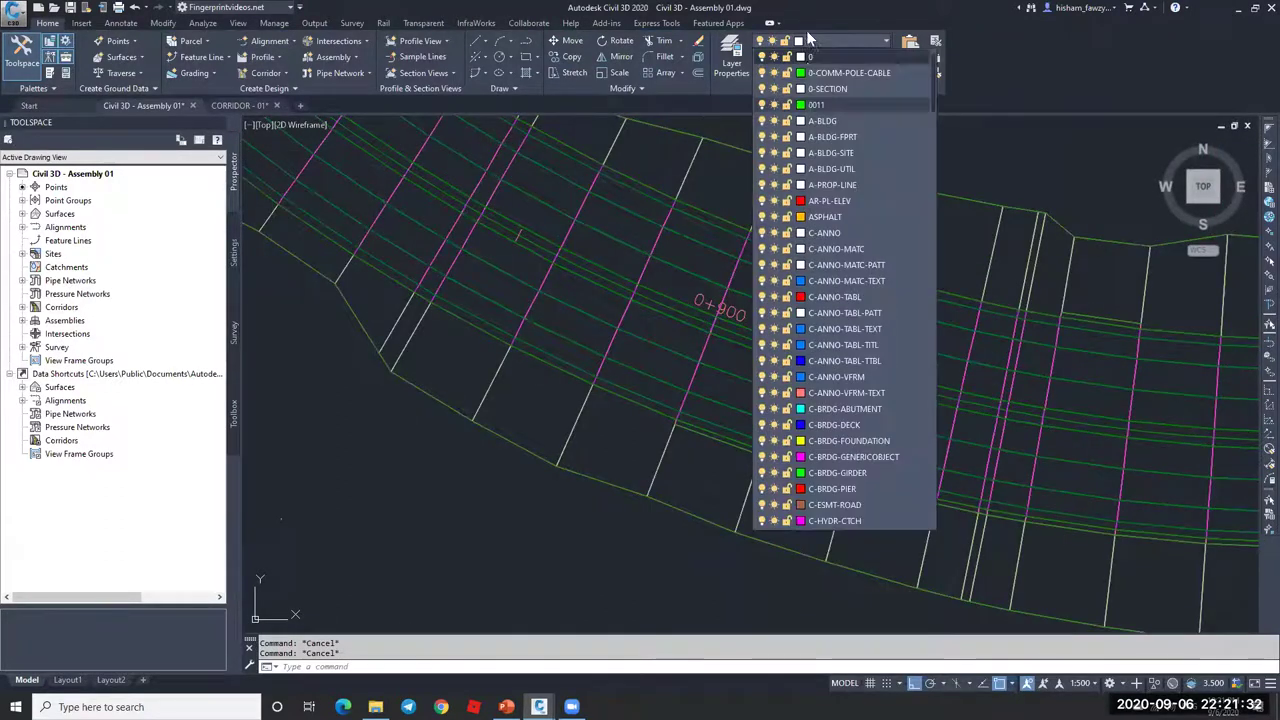
pyautogui.click(762, 73)
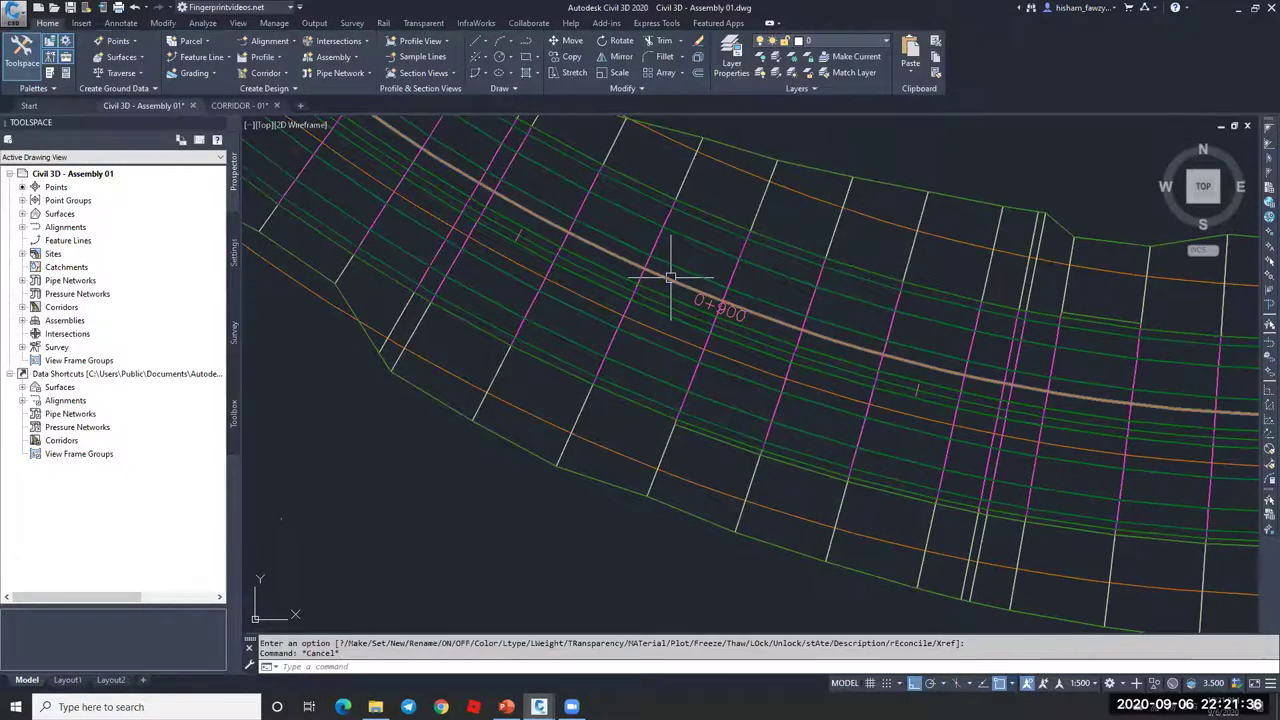
pyautogui.click(655, 323)
pyautogui.scroll(-5, 655, 323)
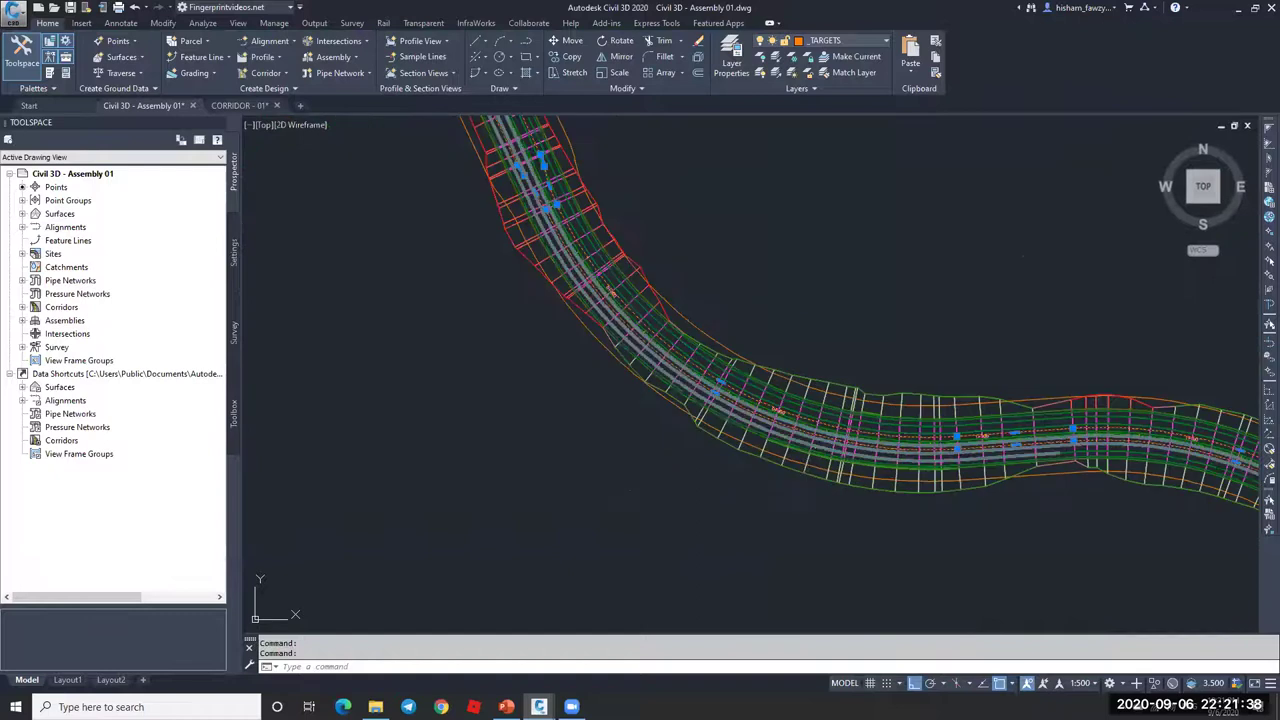
pyautogui.scroll(3, 594, 206)
pyautogui.moveTo(594, 206); pyautogui.dragTo(846, 391, button='middle')
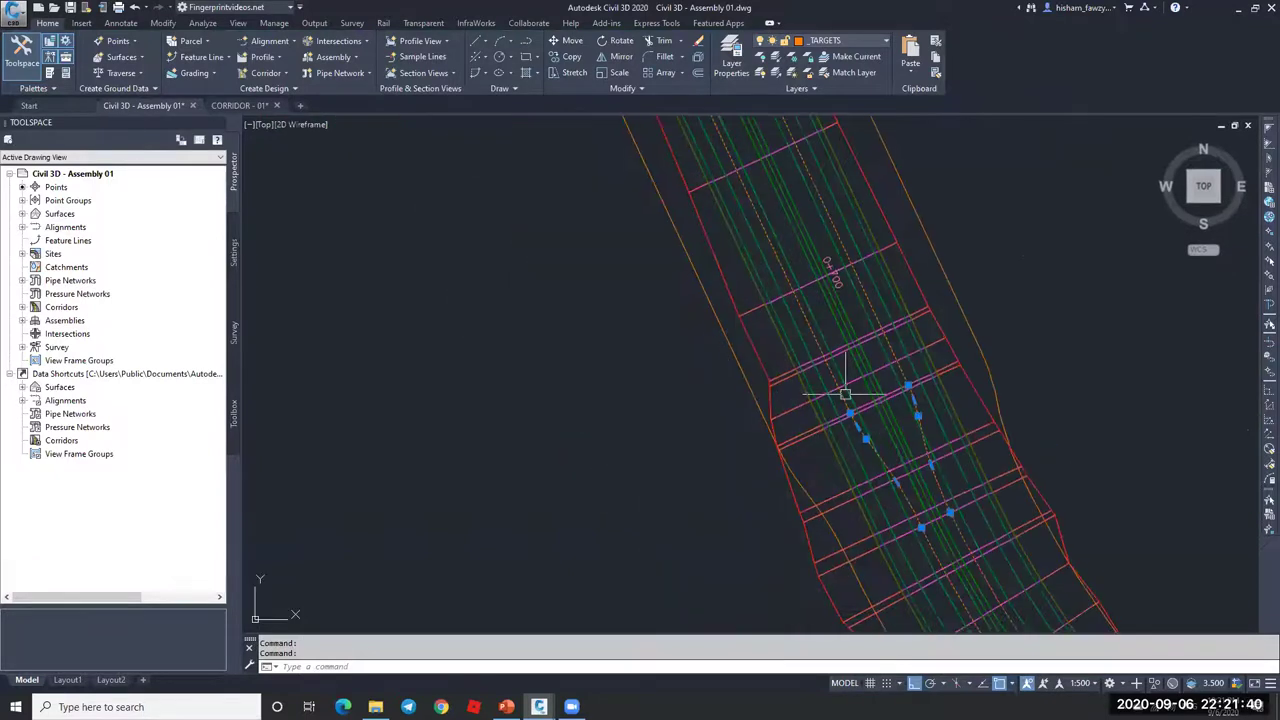
pyautogui.scroll(8, 883, 289)
pyautogui.press('Escape')
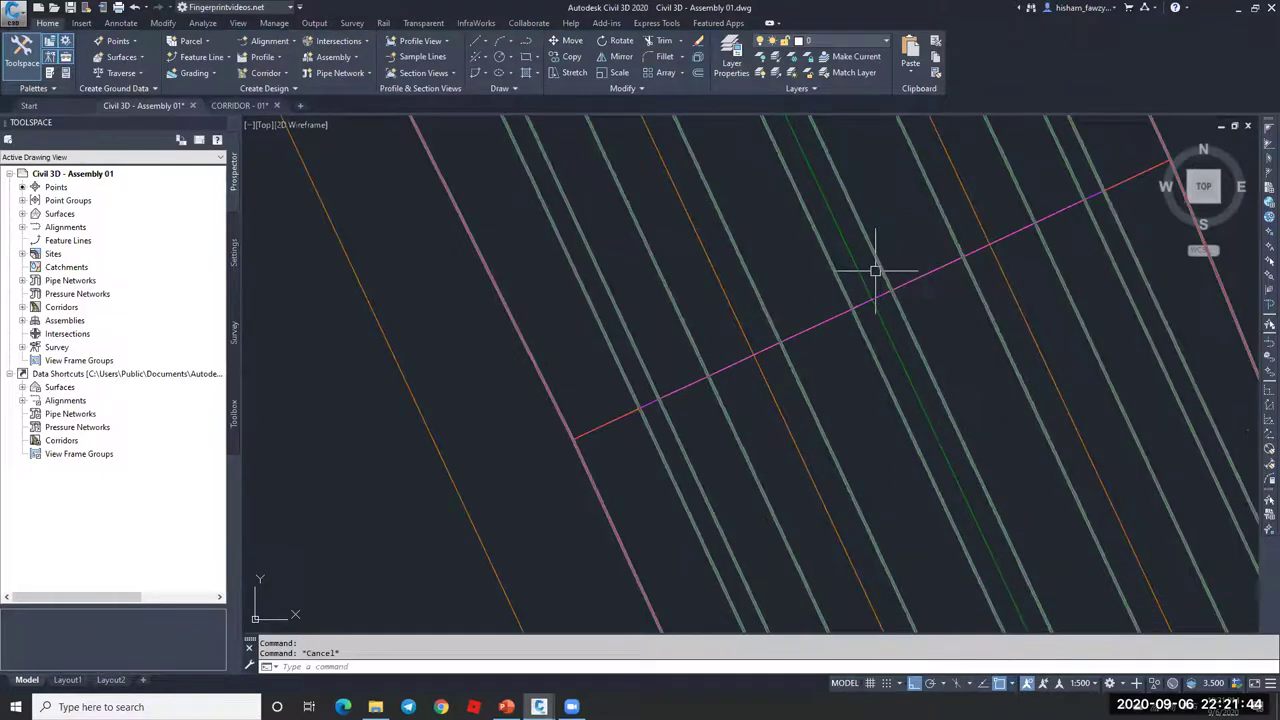
pyautogui.click(883, 262)
# - Glance at the corridor style settings, then open the corridor's Properties palette
pyautogui.rightClick(906, 242)
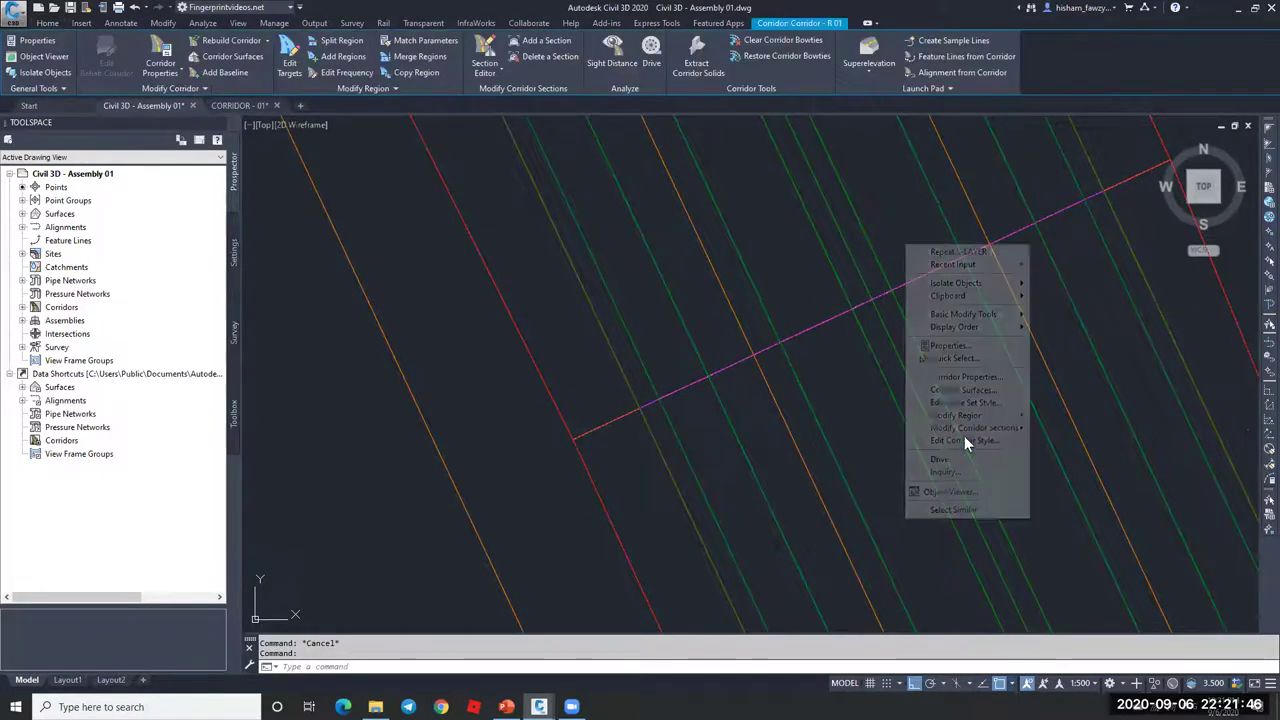
pyautogui.click(964, 441)
pyautogui.click(841, 199)
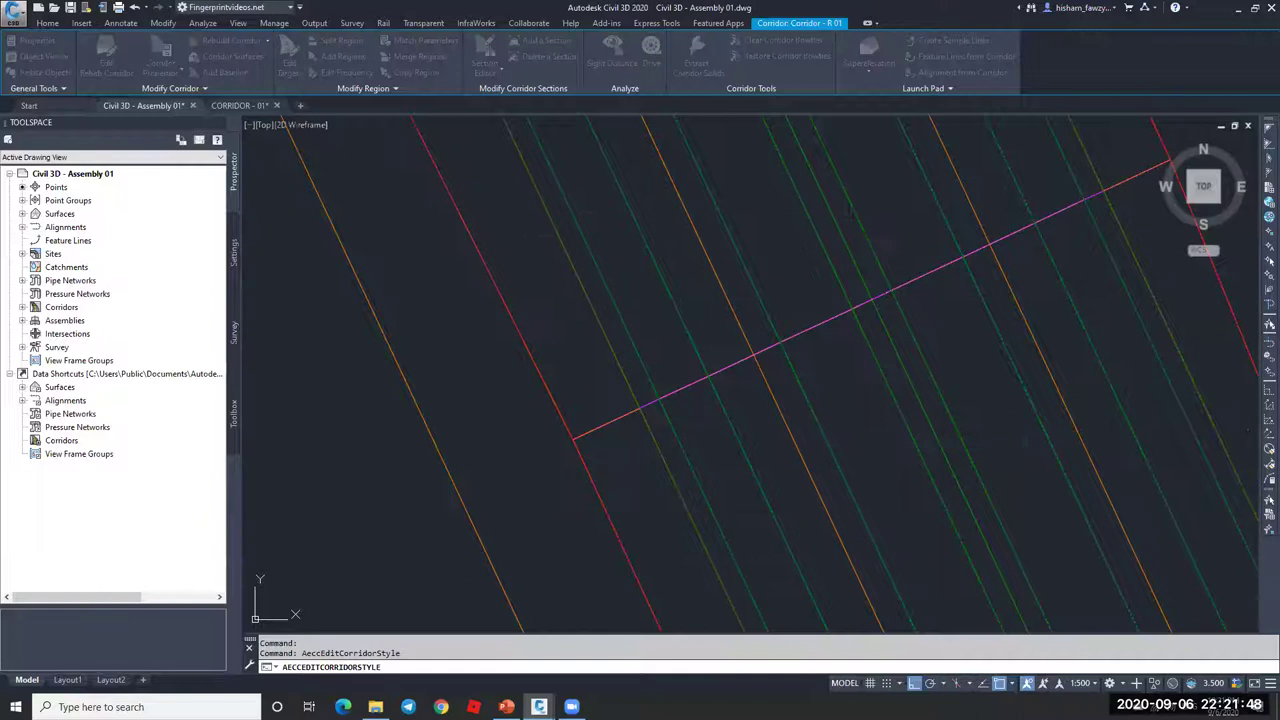
pyautogui.hotkey('ctrl', '1')
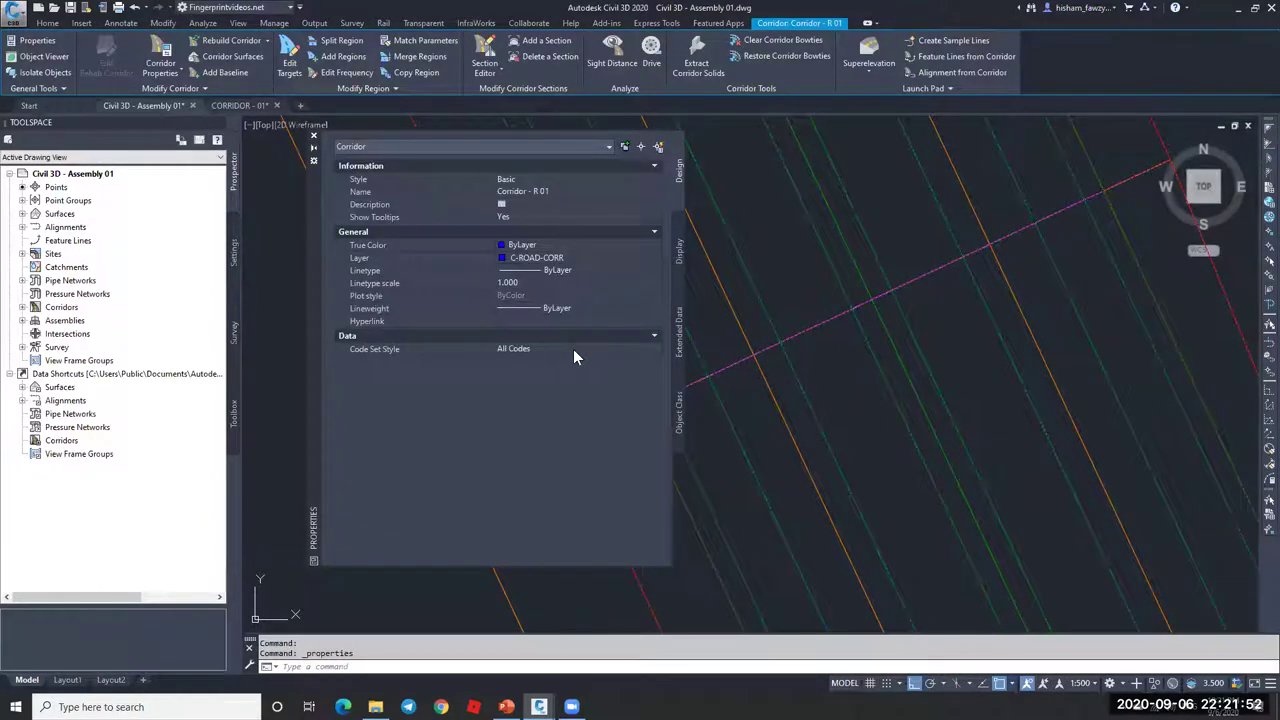
# - Cycle Code Set Style through View-Edit, View-Edit with Shading, All Codes with No Shading, ending on Basic
pyautogui.click(573, 349)
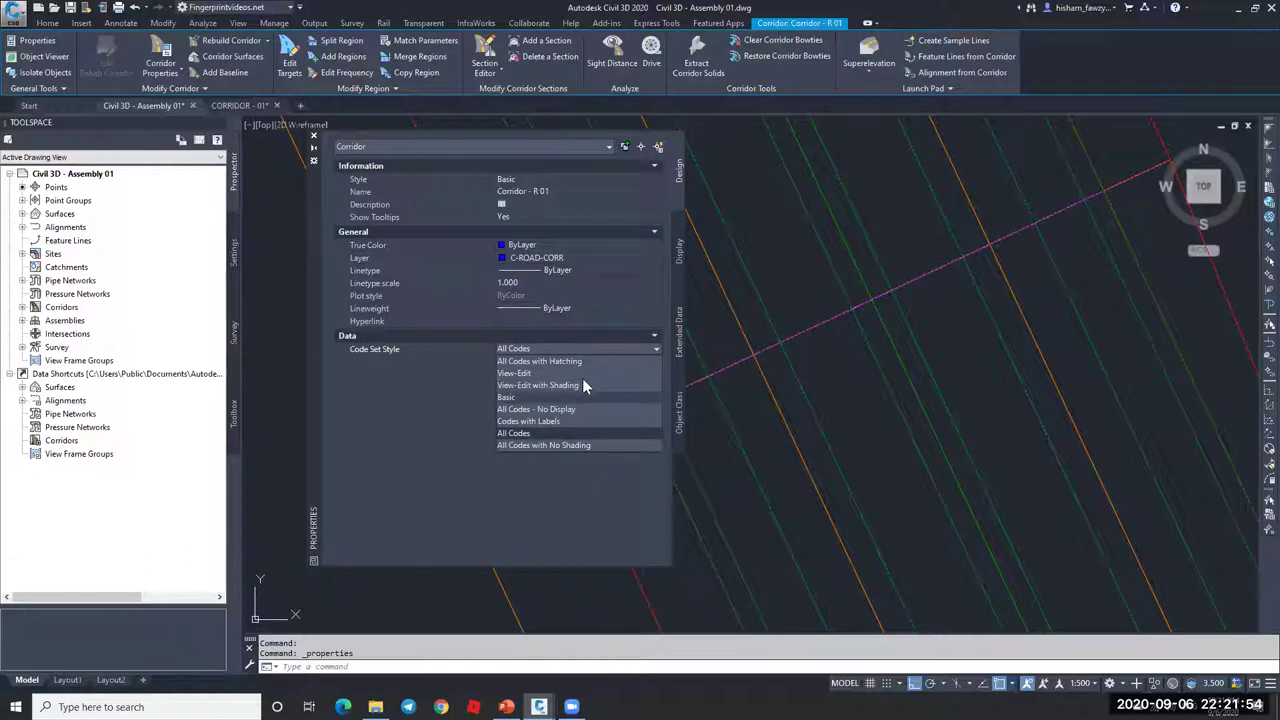
pyautogui.click(584, 375)
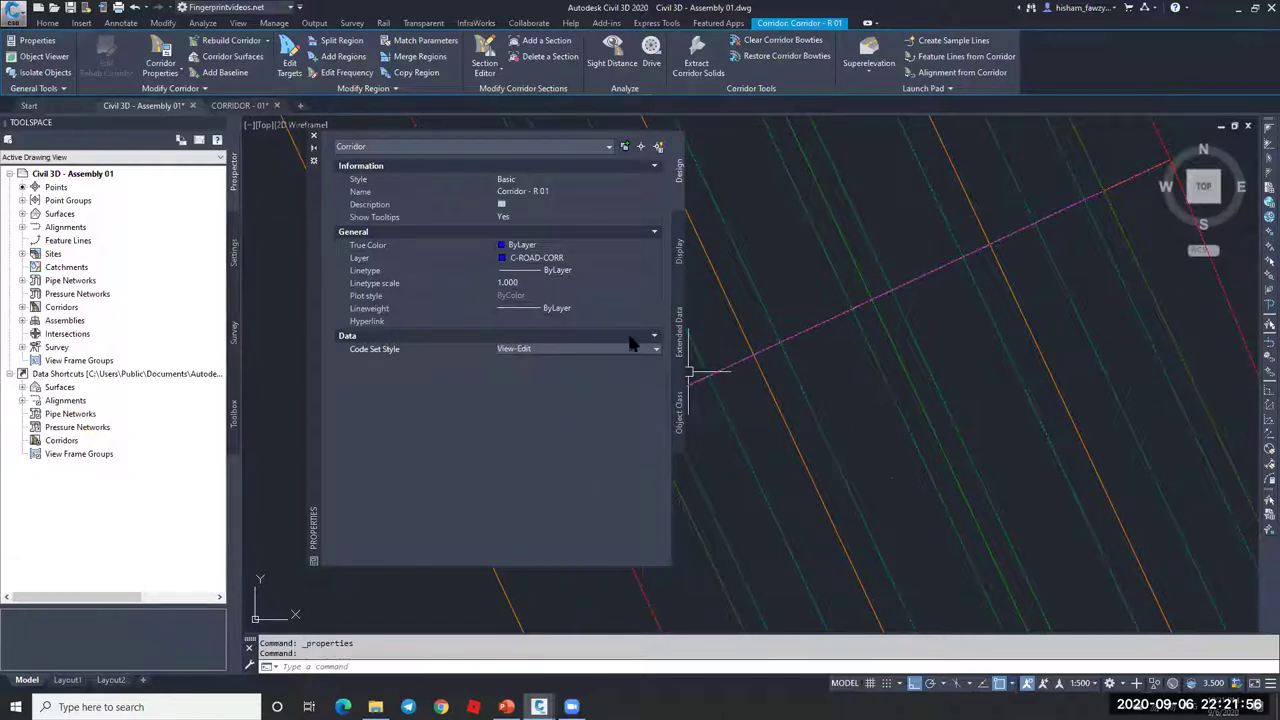
pyautogui.click(571, 352)
pyautogui.click(565, 386)
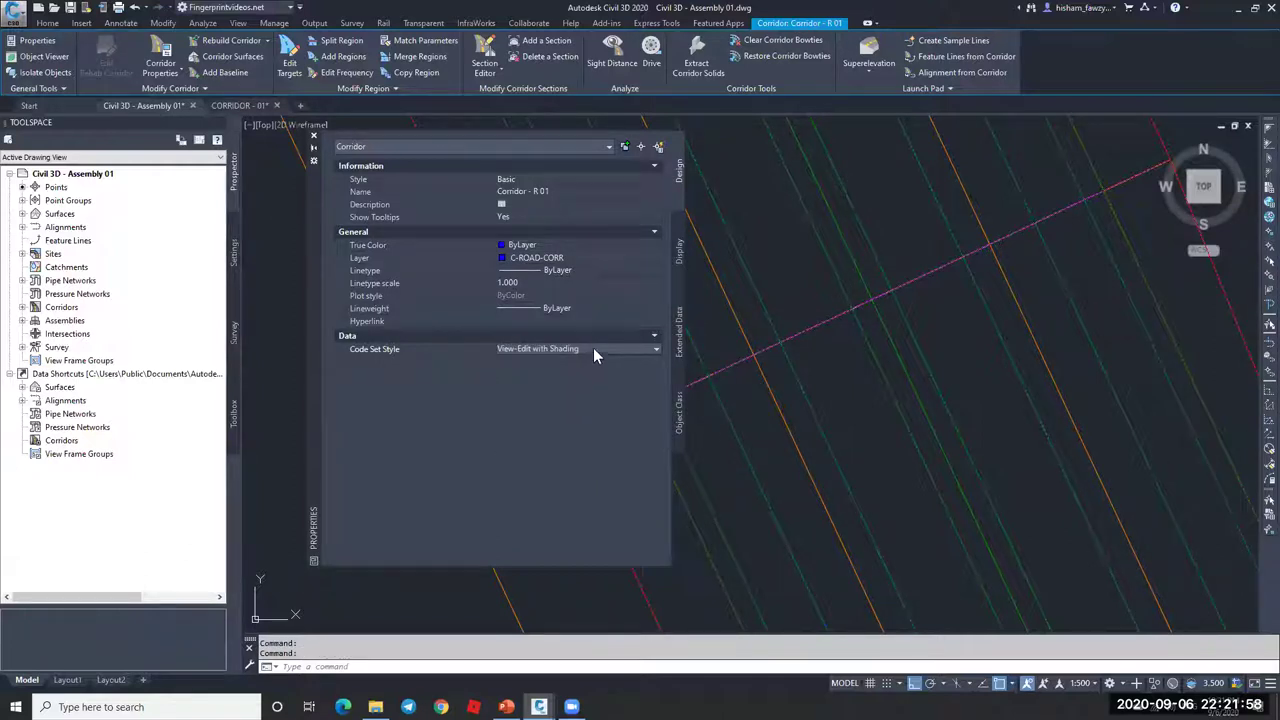
pyautogui.click(584, 351)
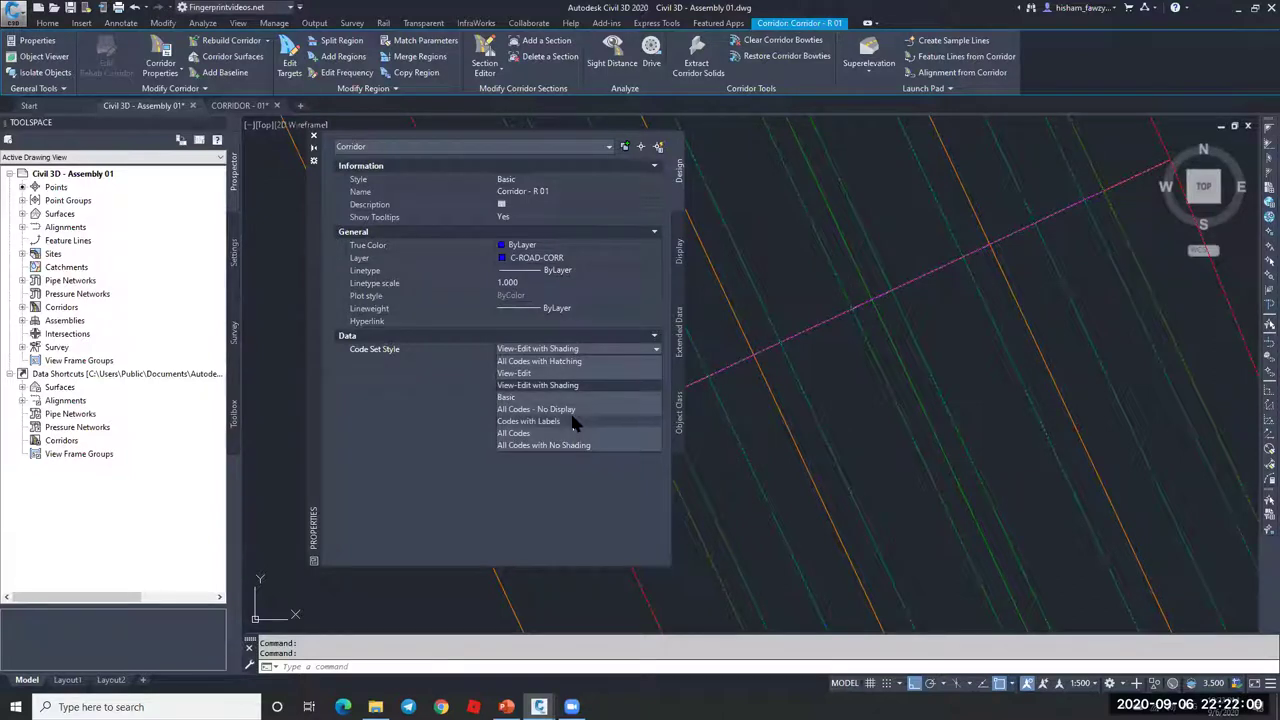
pyautogui.click(571, 446)
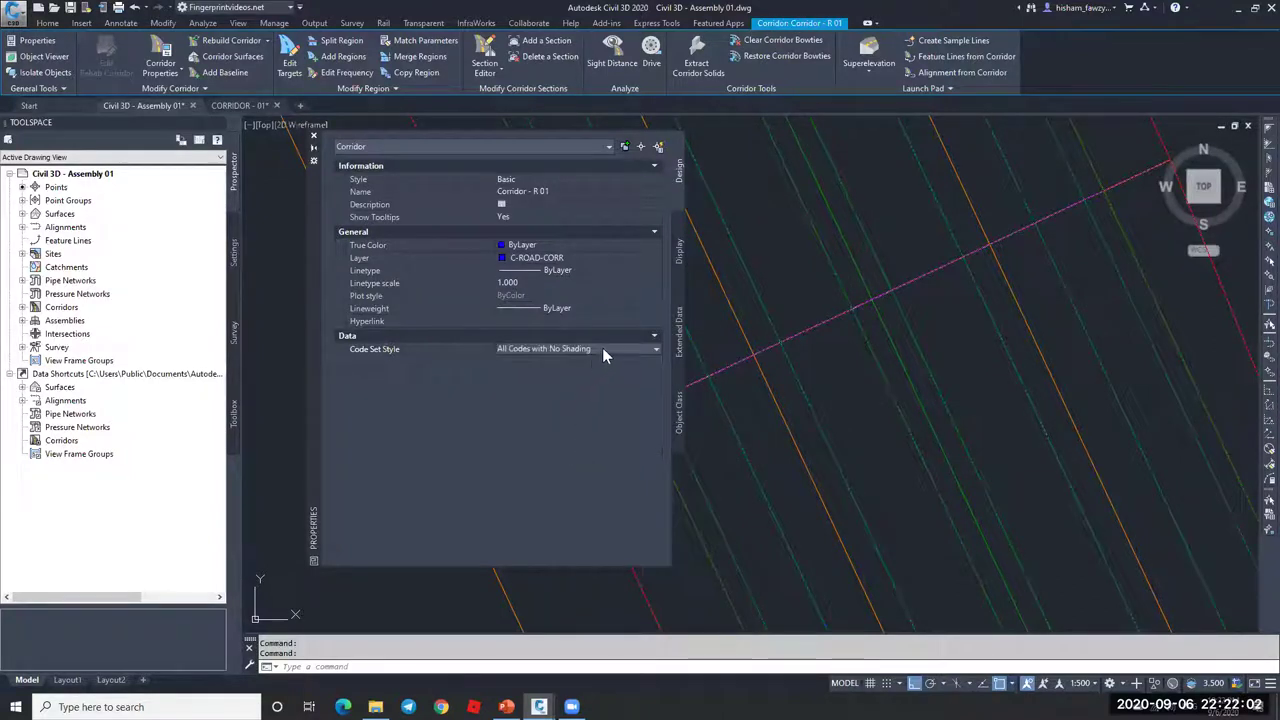
pyautogui.click(602, 350)
pyautogui.click(552, 398)
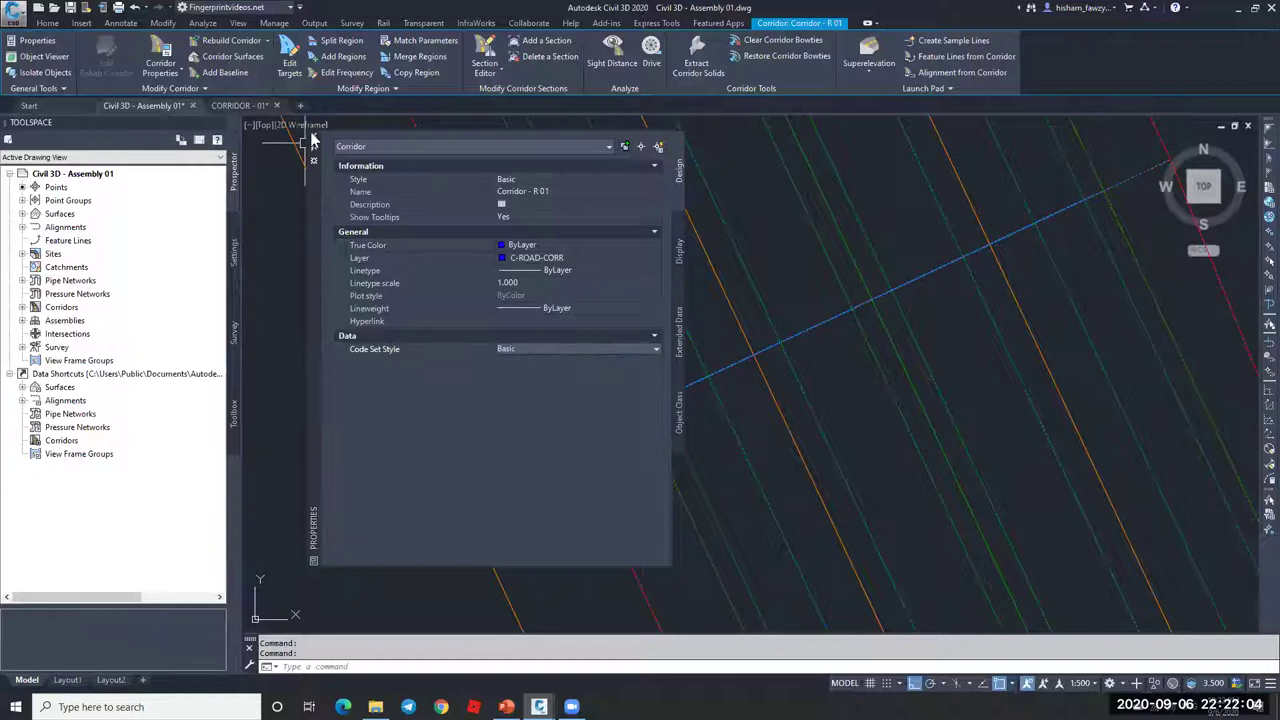
pyautogui.click(312, 142)
# - Deselect the corridor and inspect a dashed target polyline beside it, then clear the selection
pyautogui.scroll(-2, 760, 330)
pyautogui.press('Escape')
pyautogui.scroll(-3, 820, 357)
pyautogui.scroll(3, 894, 351)
pyautogui.click(851, 371)
pyautogui.scroll(2, 796, 398)
pyautogui.scroll(-4, 790, 375)
pyautogui.scroll(-4, 913, 292)
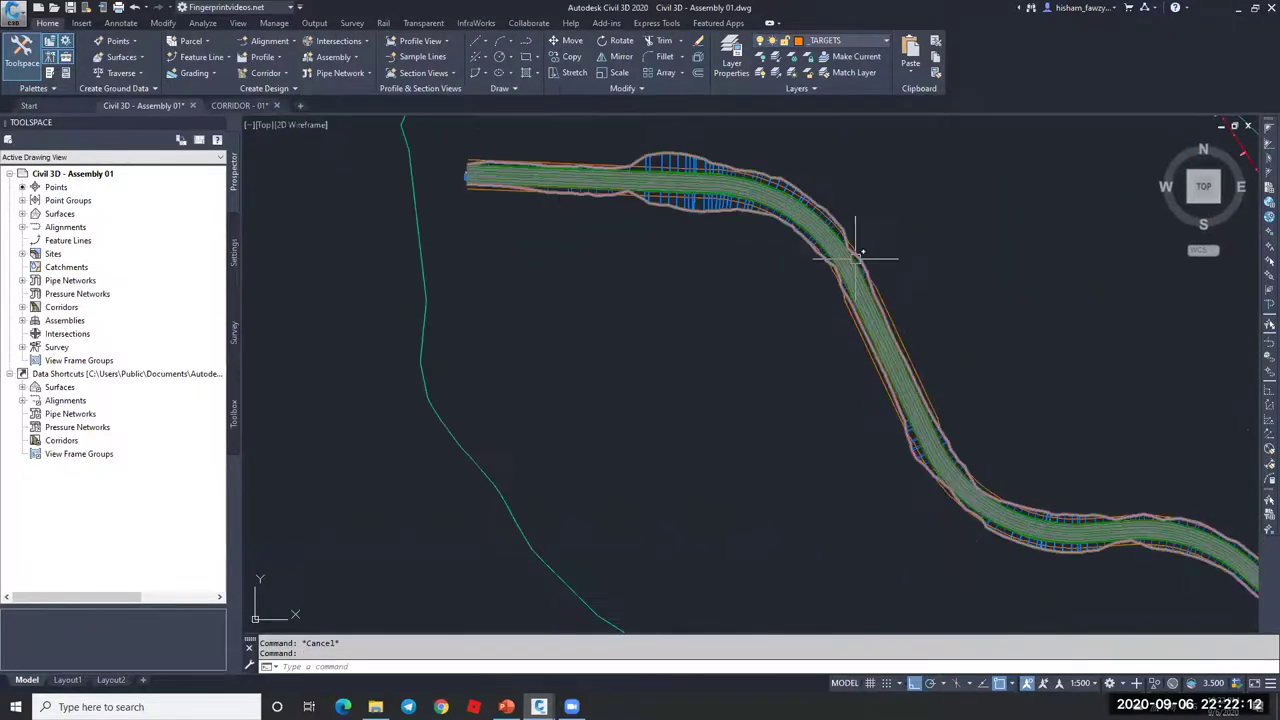
pyautogui.scroll(5, 400, 137)
pyautogui.scroll(5, 651, 278)
pyautogui.press('Escape')
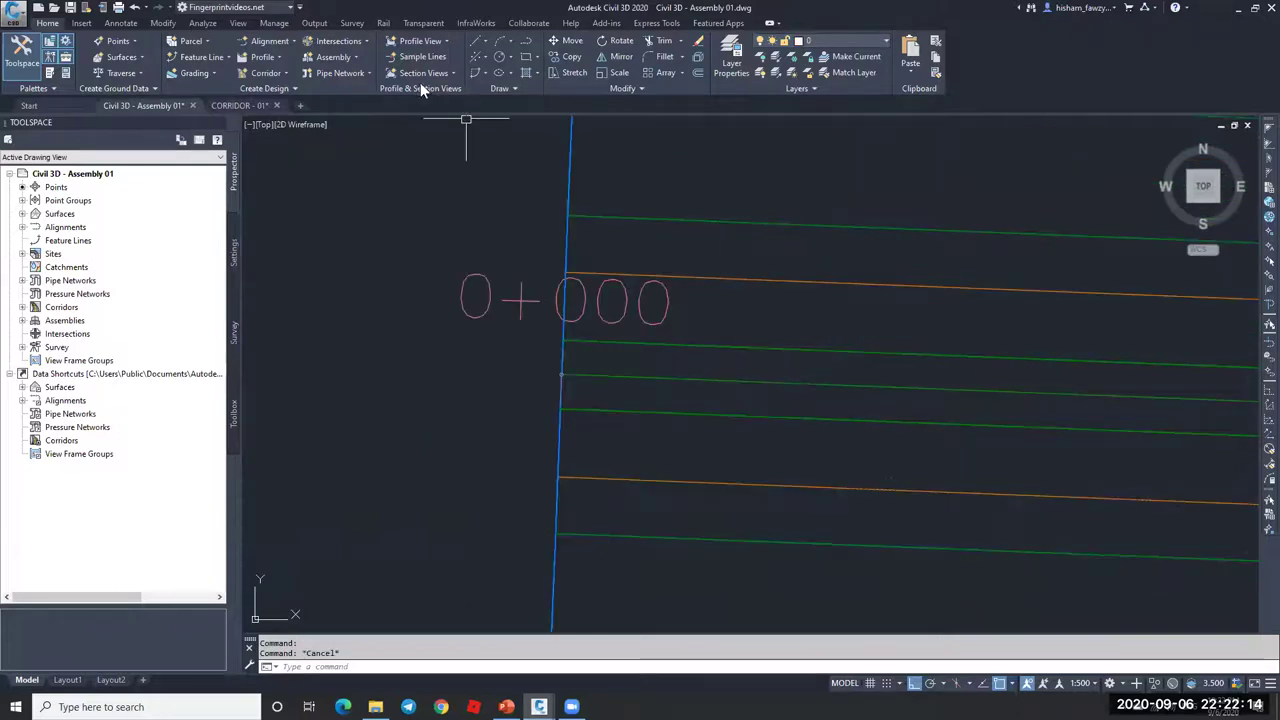
# - Add a 6.0000 aligned dimension from the corridor line end to the orange target at 0+000
pyautogui.click(120, 22)
pyautogui.click(346, 73)
pyautogui.click(565, 272)
pyautogui.click(558, 476)
pyautogui.click(506, 420)
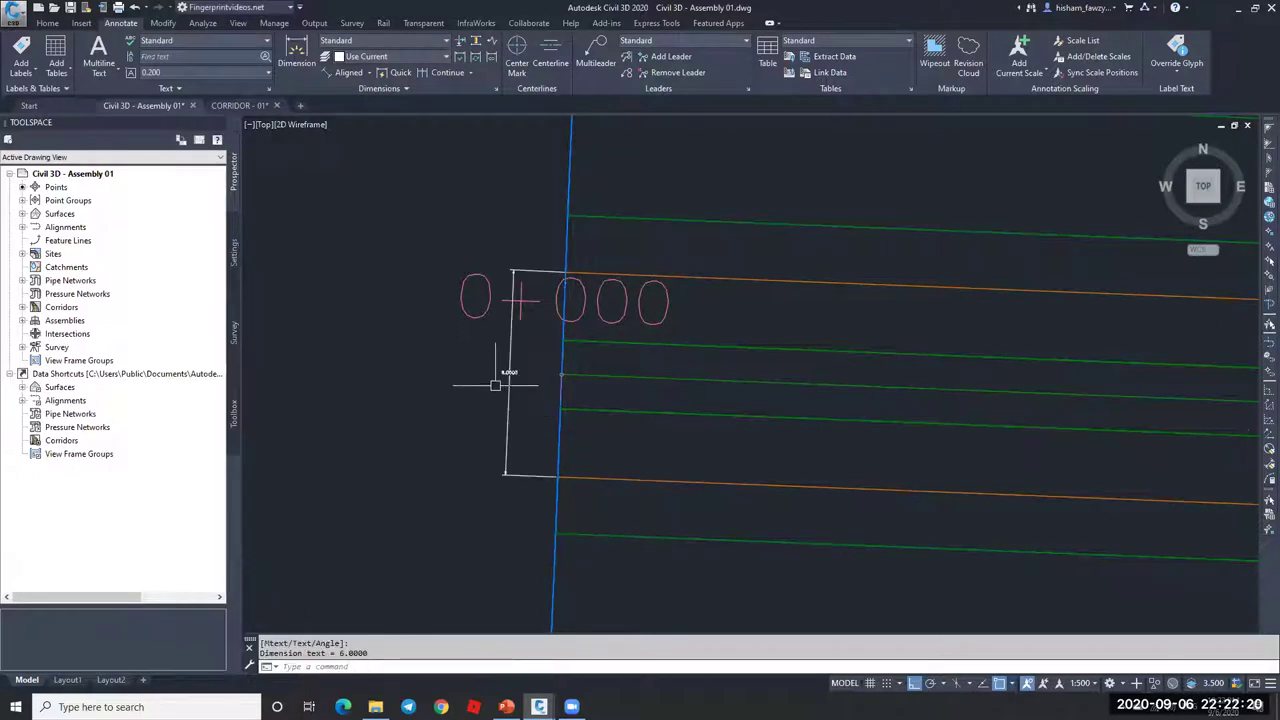
# - Measure a trial 12.0004 aligned dimension across the corridor strips farther along, then delete it
pyautogui.scroll(5, 495, 384)
pyautogui.scroll(-10, 522, 298)
pyautogui.scroll(-5, 522, 298)
pyautogui.moveTo(1228, 415); pyautogui.dragTo(571, 286, button='middle')
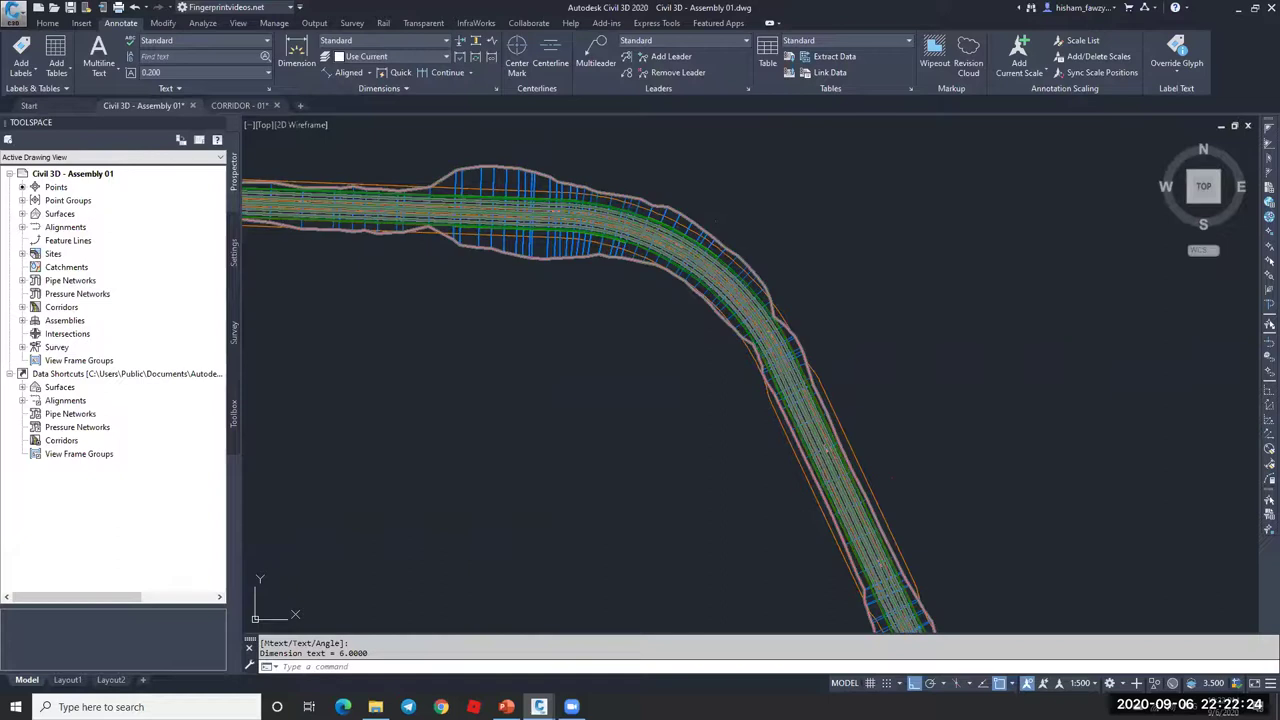
pyautogui.scroll(8, 837, 443)
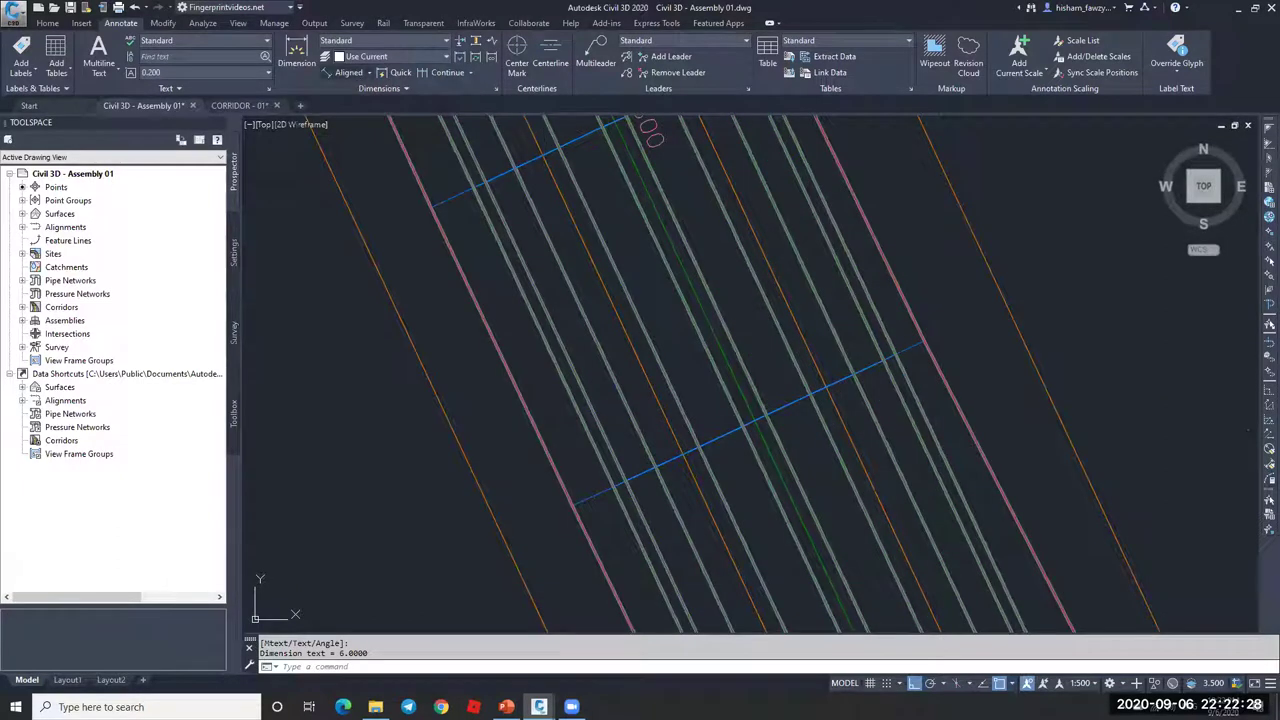
pyautogui.click(349, 72)
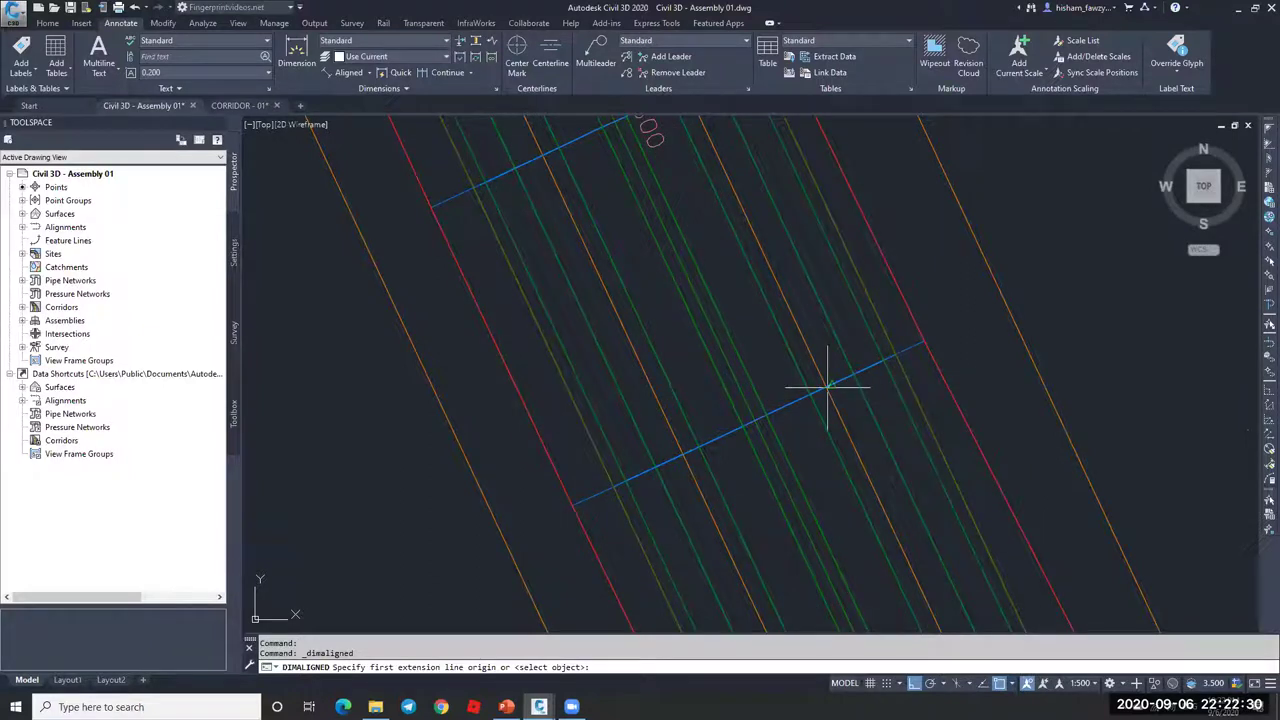
pyautogui.click(757, 603)
pyautogui.click(896, 537)
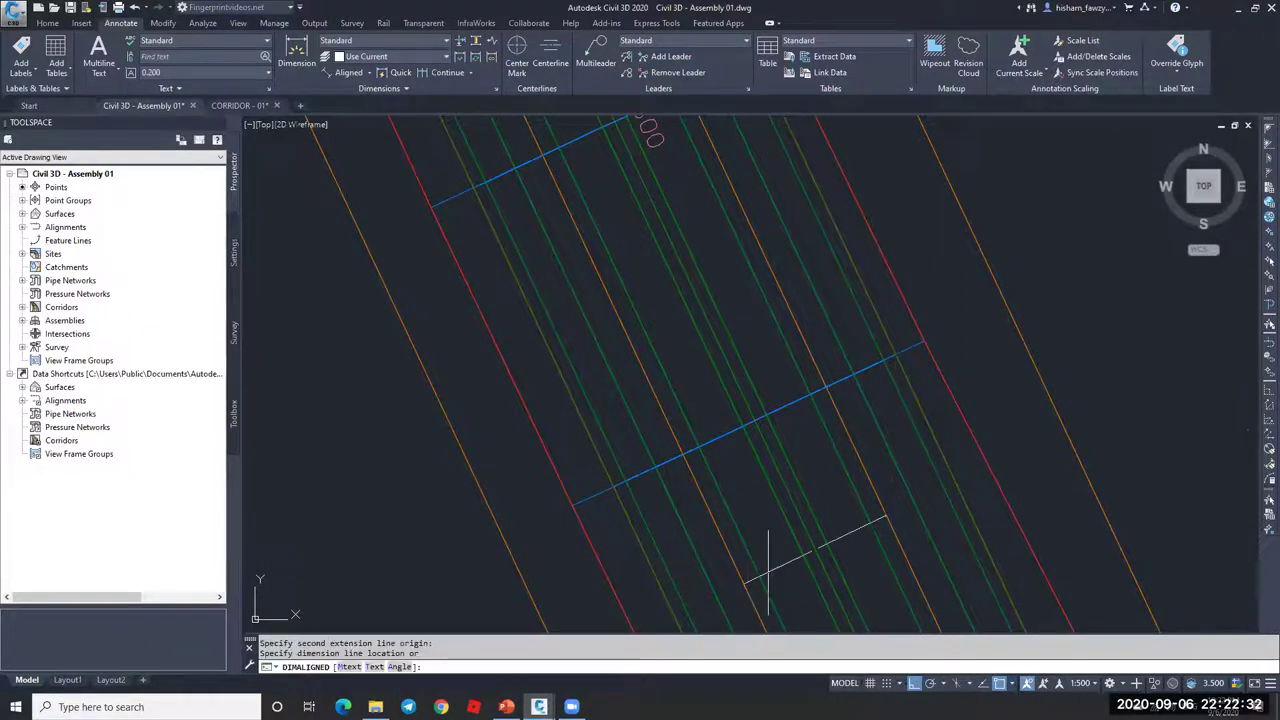
pyautogui.click(770, 567)
pyautogui.scroll(5, 785, 555)
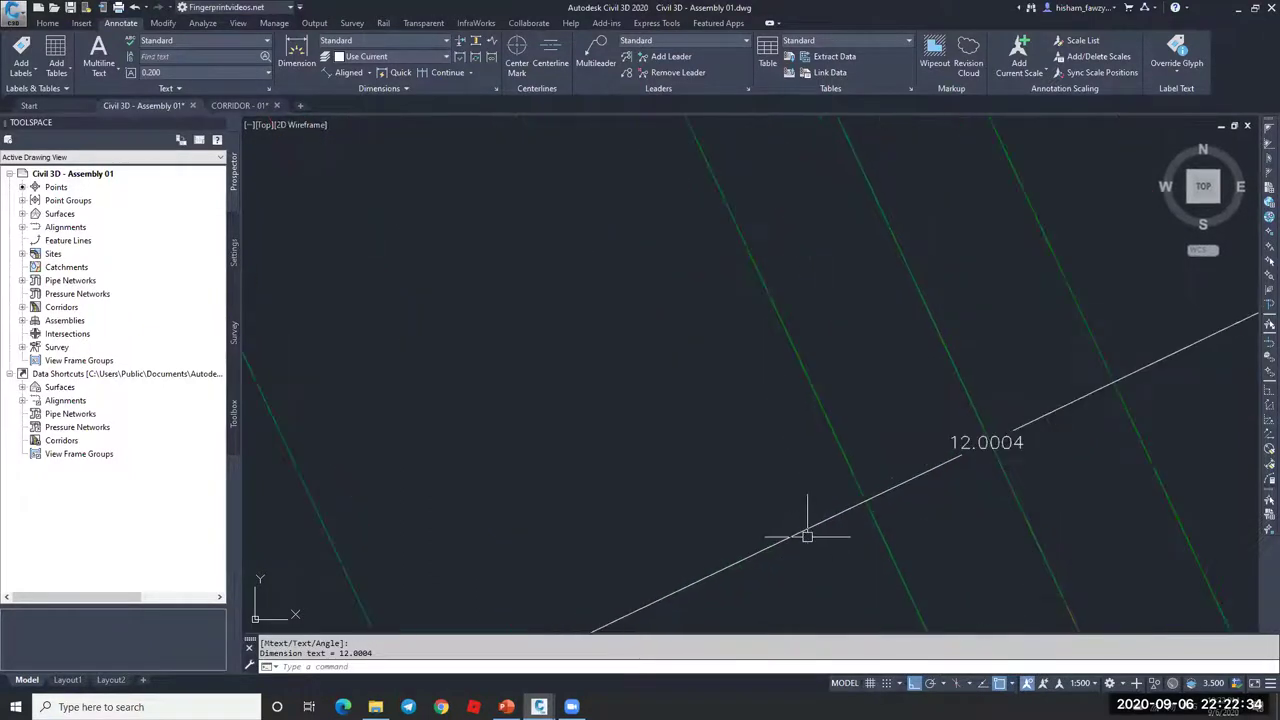
pyautogui.press('Delete')
pyautogui.scroll(-5, 811, 406)
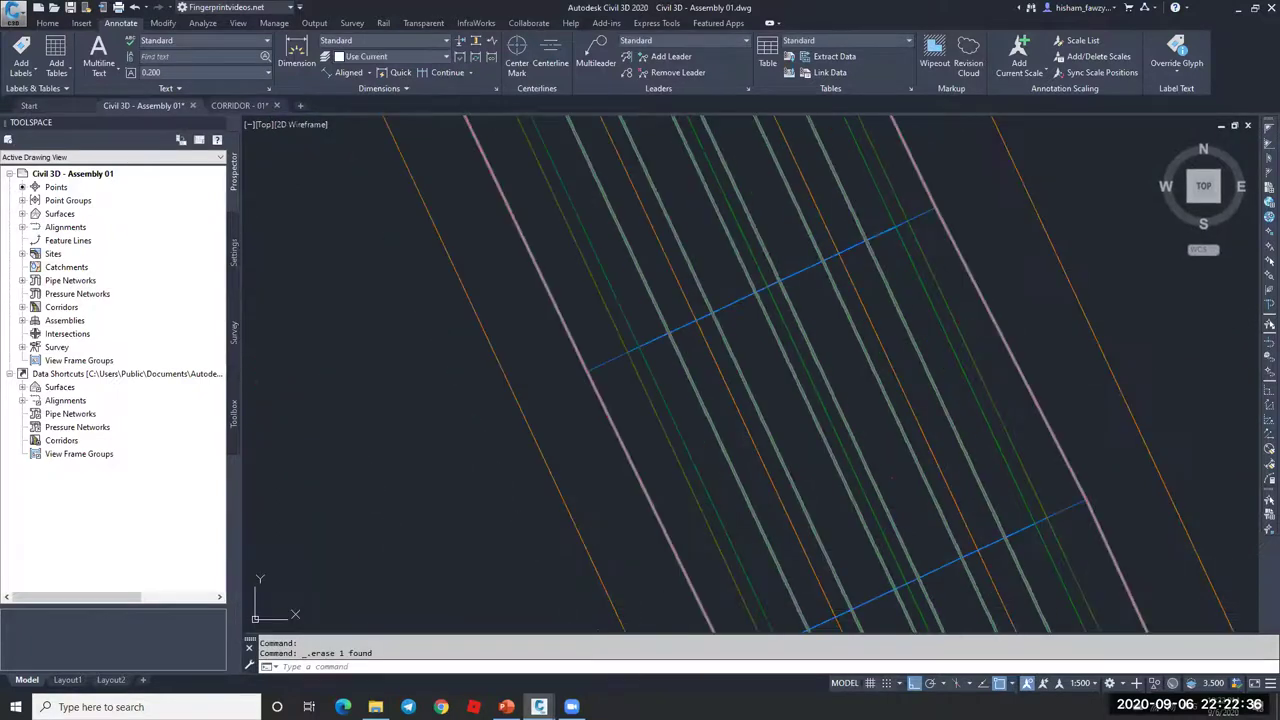
pyautogui.scroll(-5, 1035, 383)
pyautogui.scroll(8, 758, 268)
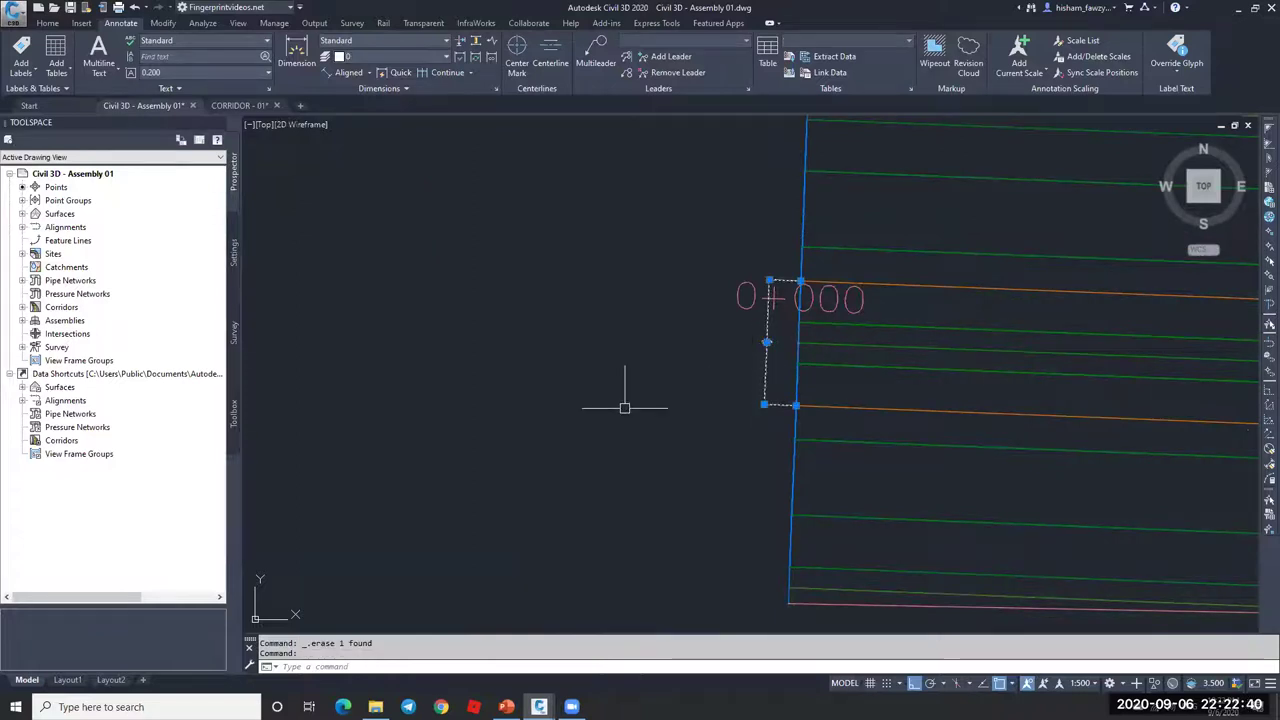
# - Give the first orange target polyline a 0.1 global width with PEDIT
pyautogui.scroll(-3, 634, 320)
pyautogui.scroll(-5, 634, 320)
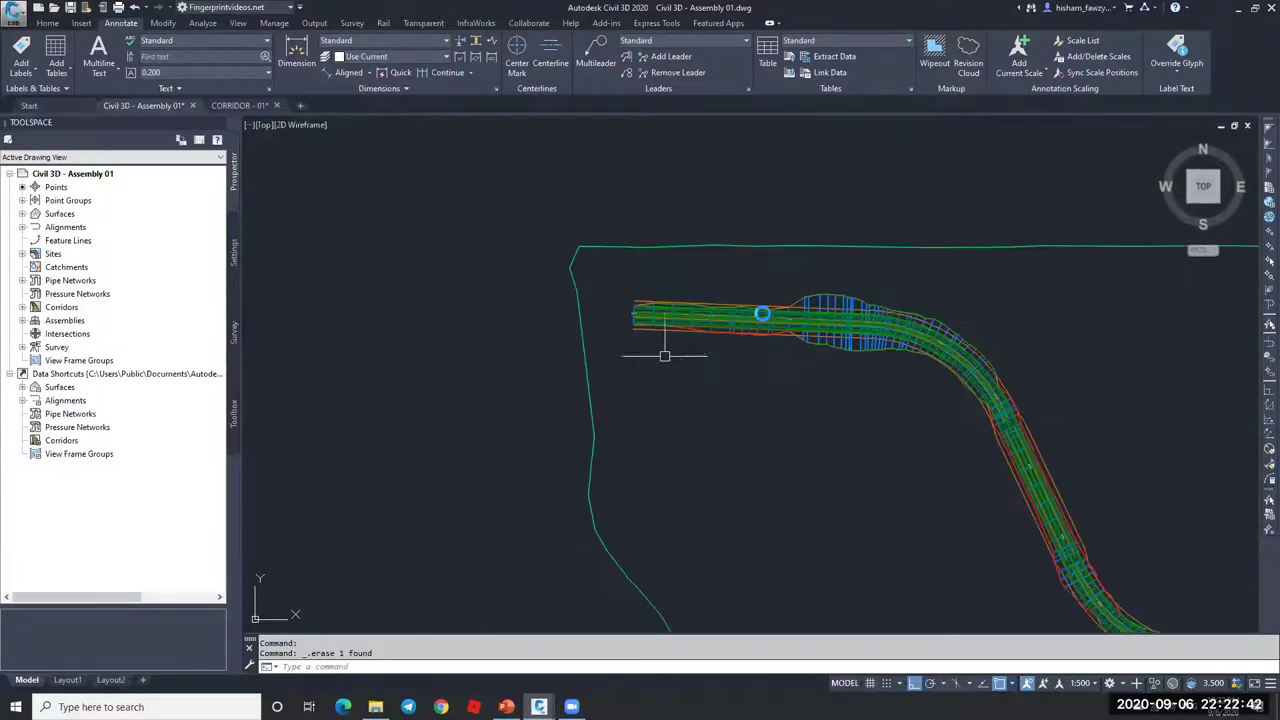
pyautogui.moveTo(863, 414); pyautogui.dragTo(748, 301, button='middle')
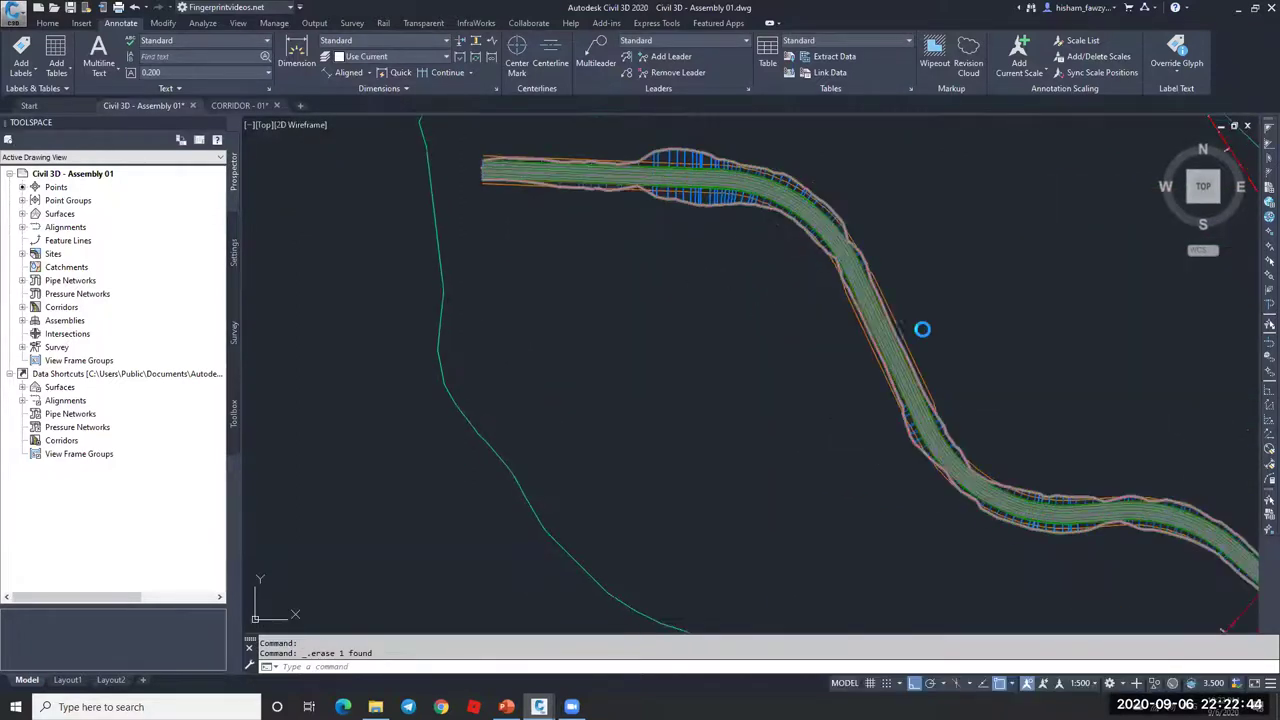
pyautogui.scroll(2, 903, 274)
pyautogui.scroll(6, 922, 314)
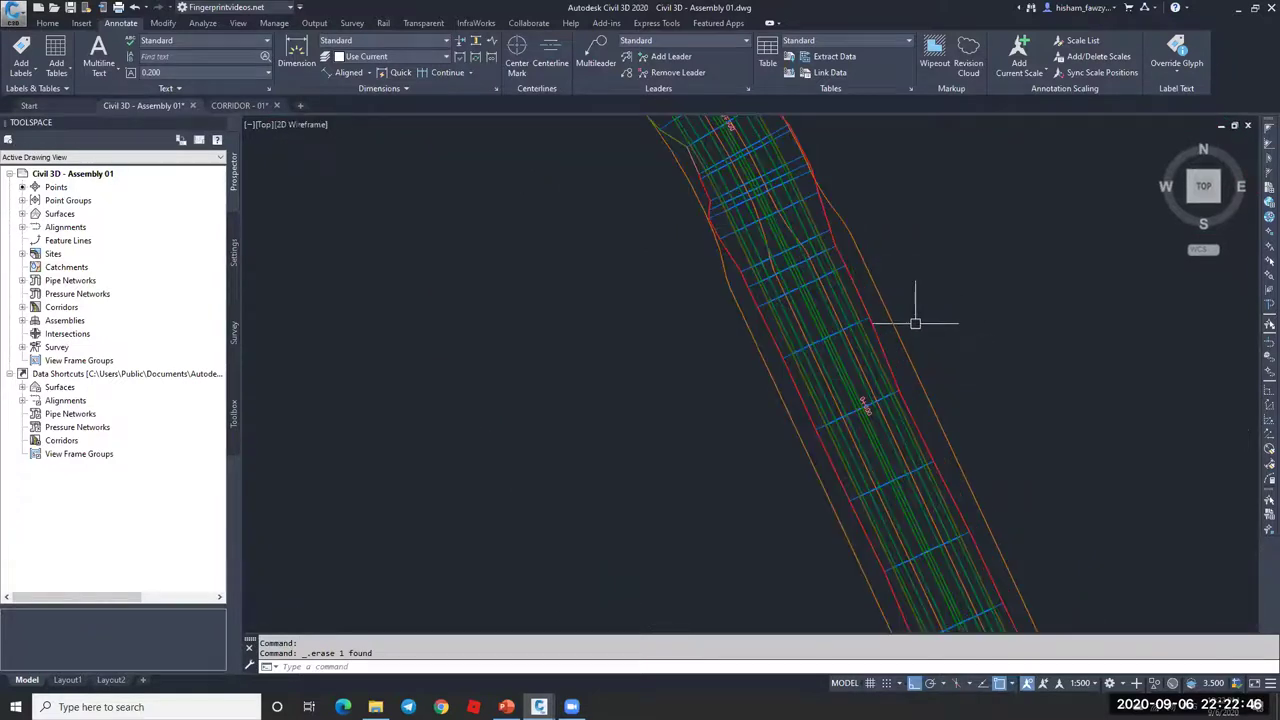
pyautogui.press('Escape')
pyautogui.scroll(-6, 912, 411)
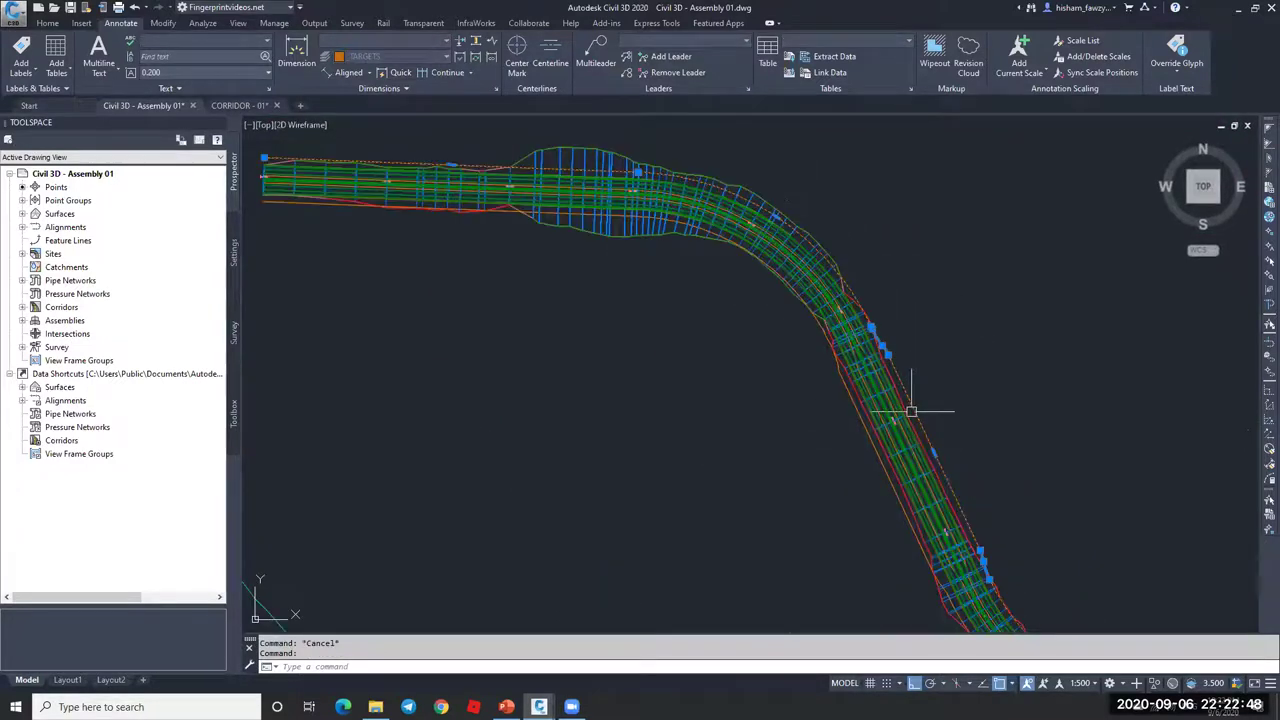
pyautogui.scroll(6, 829, 406)
pyautogui.write('e')
pyautogui.press('Escape')
pyautogui.scroll(3, 908, 274)
pyautogui.doubleClick(906, 262)
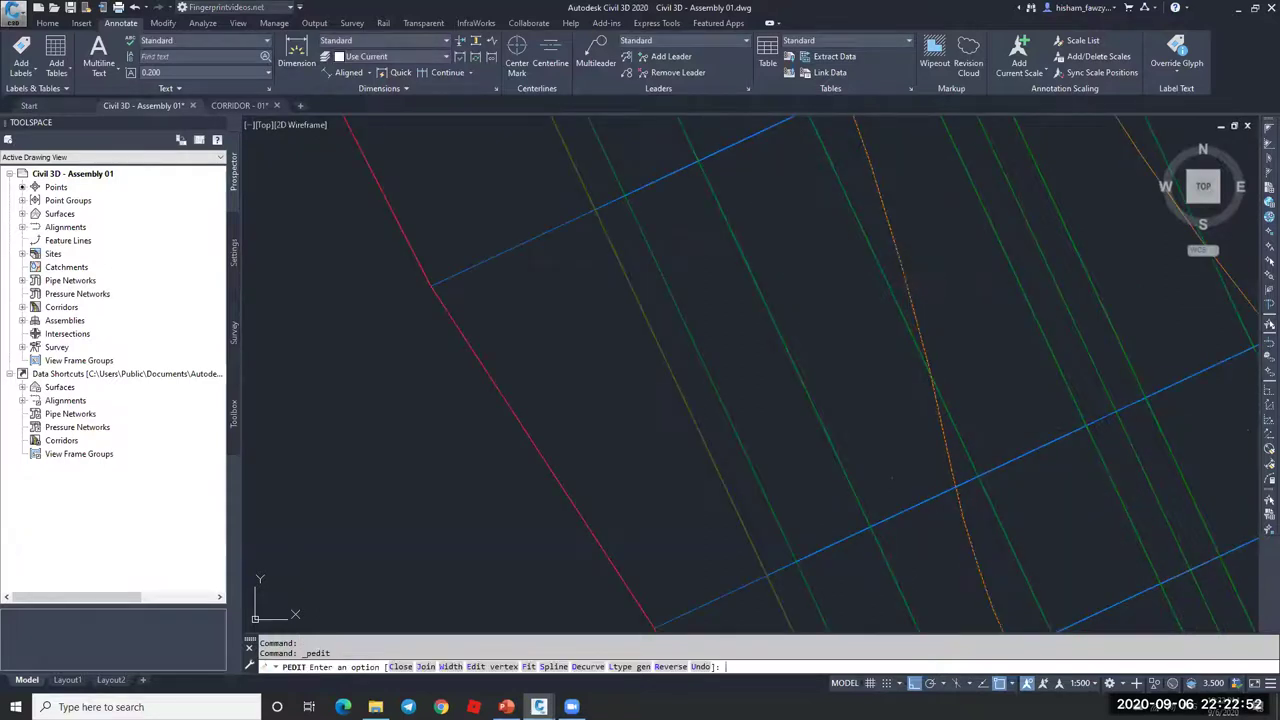
pyautogui.write('w')
pyautogui.press('Return')
pyautogui.write('.1')
pyautogui.press('Return')
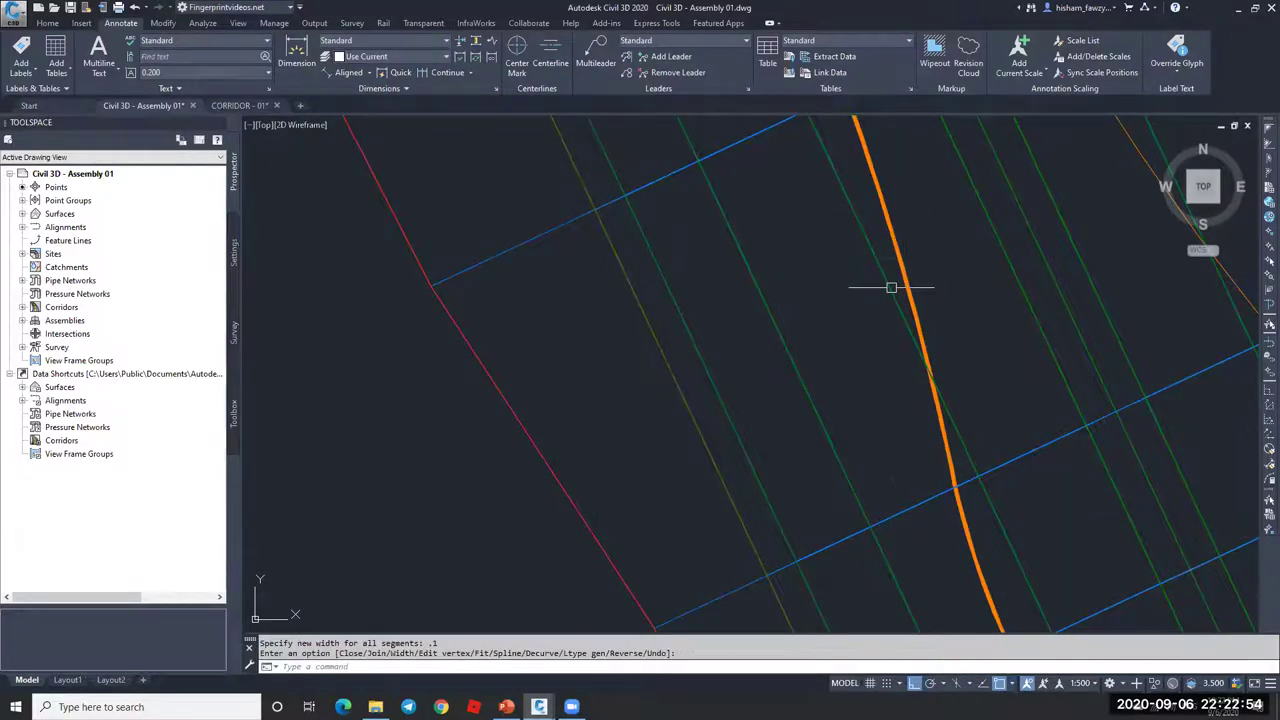
pyautogui.scroll(-2, 891, 287)
pyautogui.press('Return')
# - Give the second orange target polyline a 0.1 global width
pyautogui.click(1038, 182)
pyautogui.doubleClick(1038, 182)
pyautogui.write('w')
pyautogui.press('Return')
pyautogui.write('.1')
pyautogui.press('Return')
pyautogui.press('Return')
# - Set both target polylines' colour to ByBlock in the Properties palette
pyautogui.click(1036, 183)
pyautogui.click(894, 246)
pyautogui.hotkey('ctrl', '1')
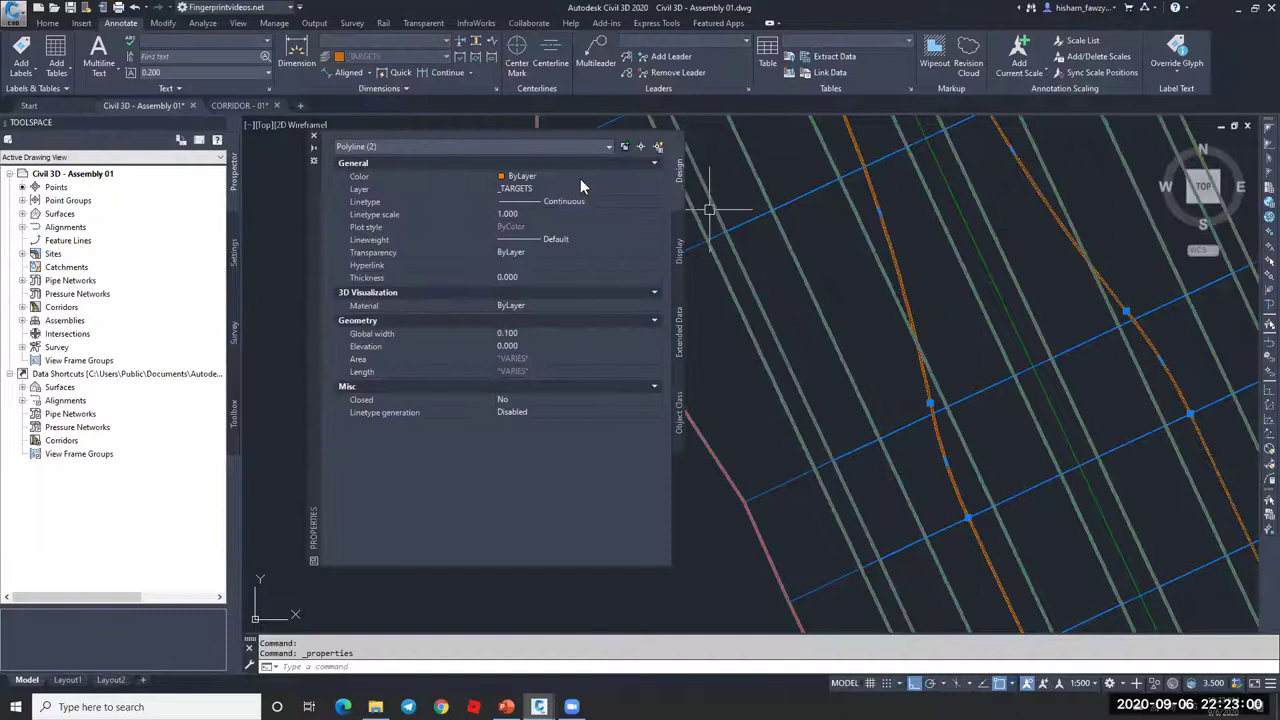
pyautogui.click(580, 178)
pyautogui.click(556, 201)
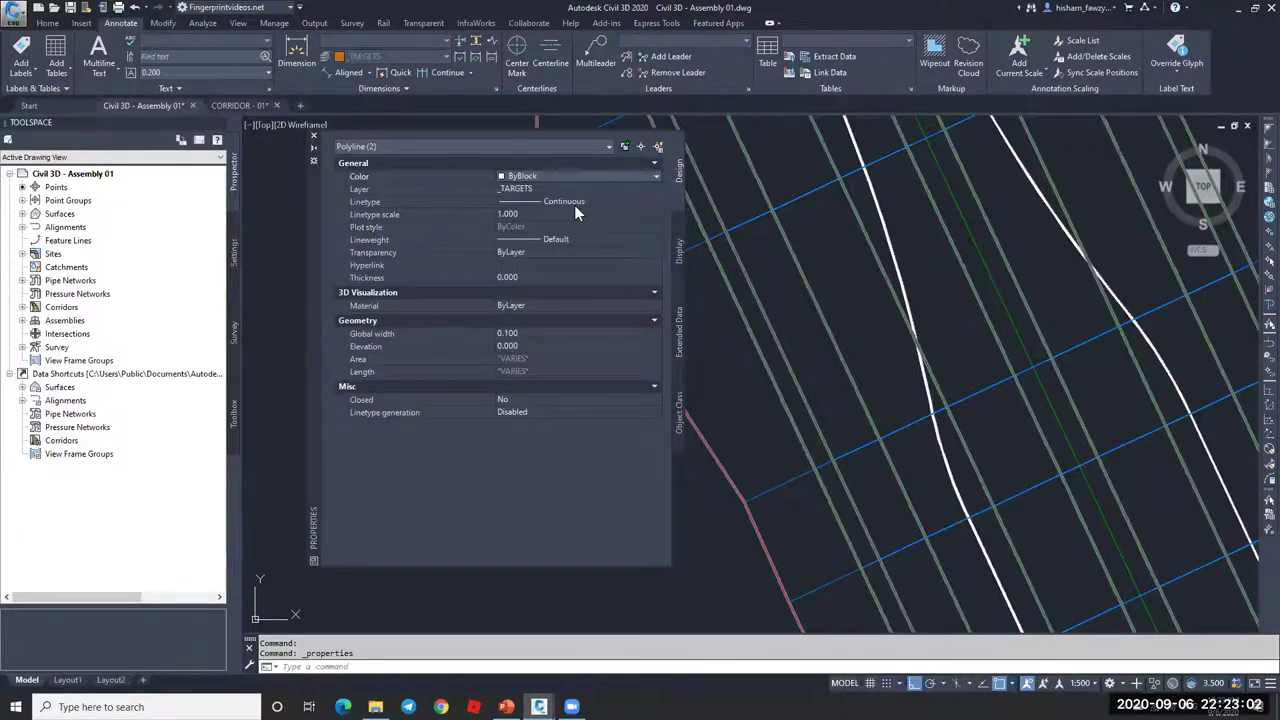
pyautogui.click(314, 135)
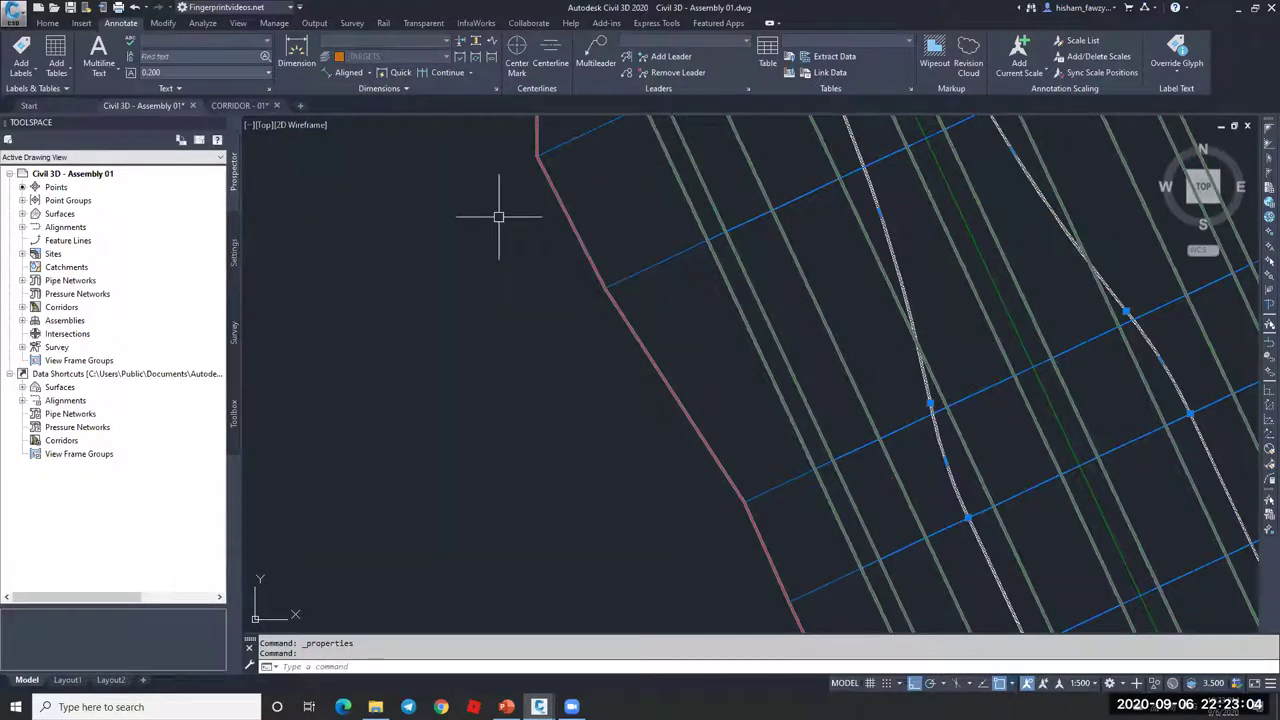
pyautogui.press('Escape')
pyautogui.scroll(-5, 931, 334)
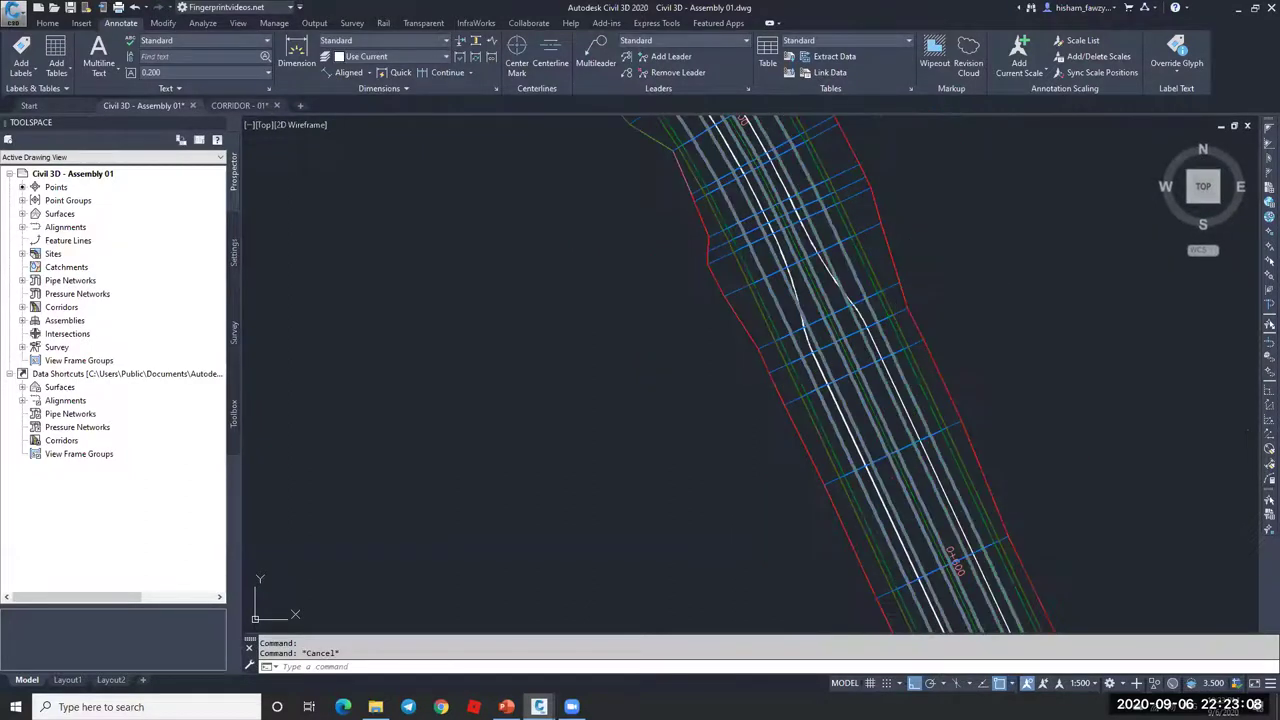
pyautogui.scroll(-2, 1002, 364)
pyautogui.scroll(-1, 1047, 380)
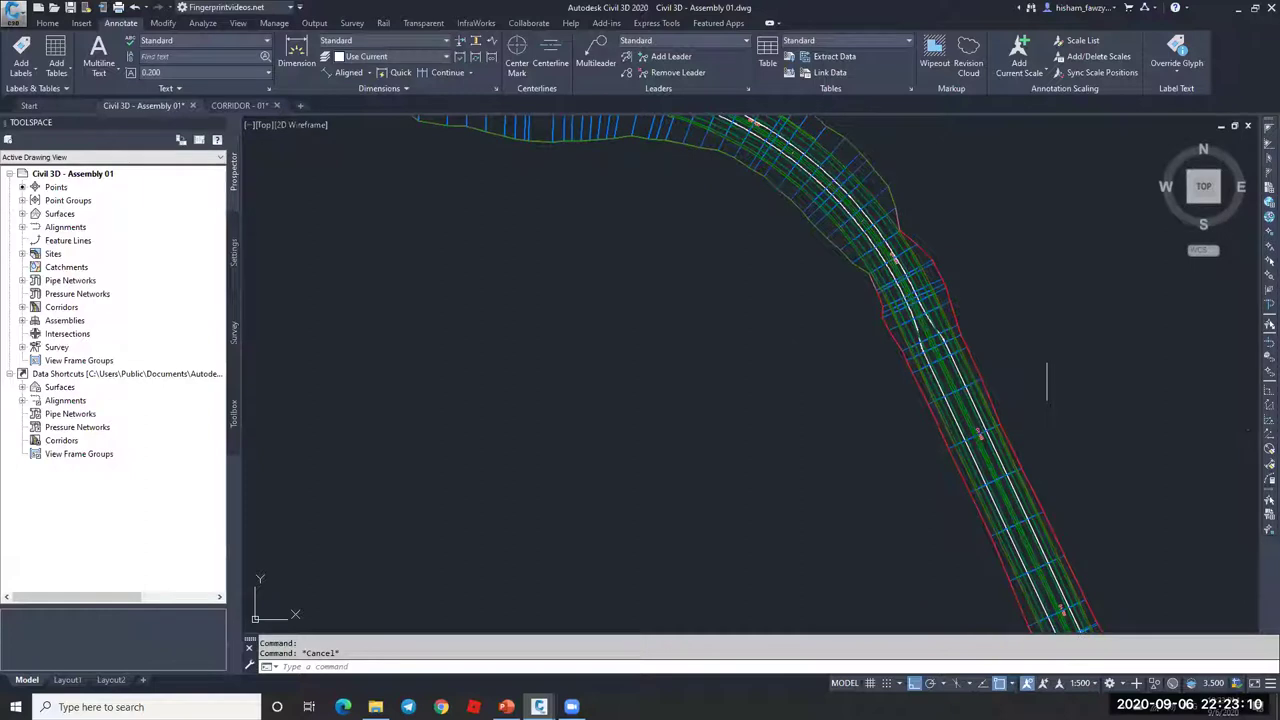
# - Select the corridor and start the Draw Order (DR) command
pyautogui.click(965, 381)
pyautogui.scroll(2, 811, 383)
pyautogui.write('DR')
pyautogui.press('Return')
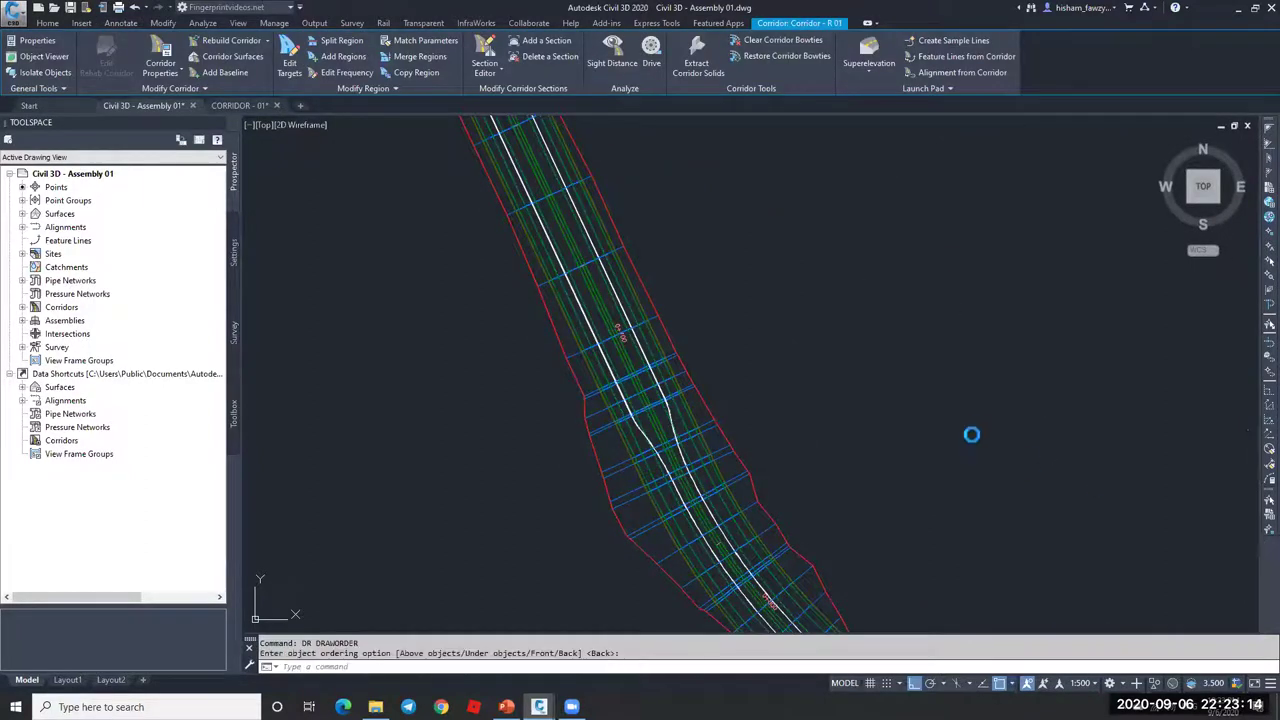
pyautogui.scroll(-3, 817, 349)
pyautogui.scroll(-2, 829, 342)
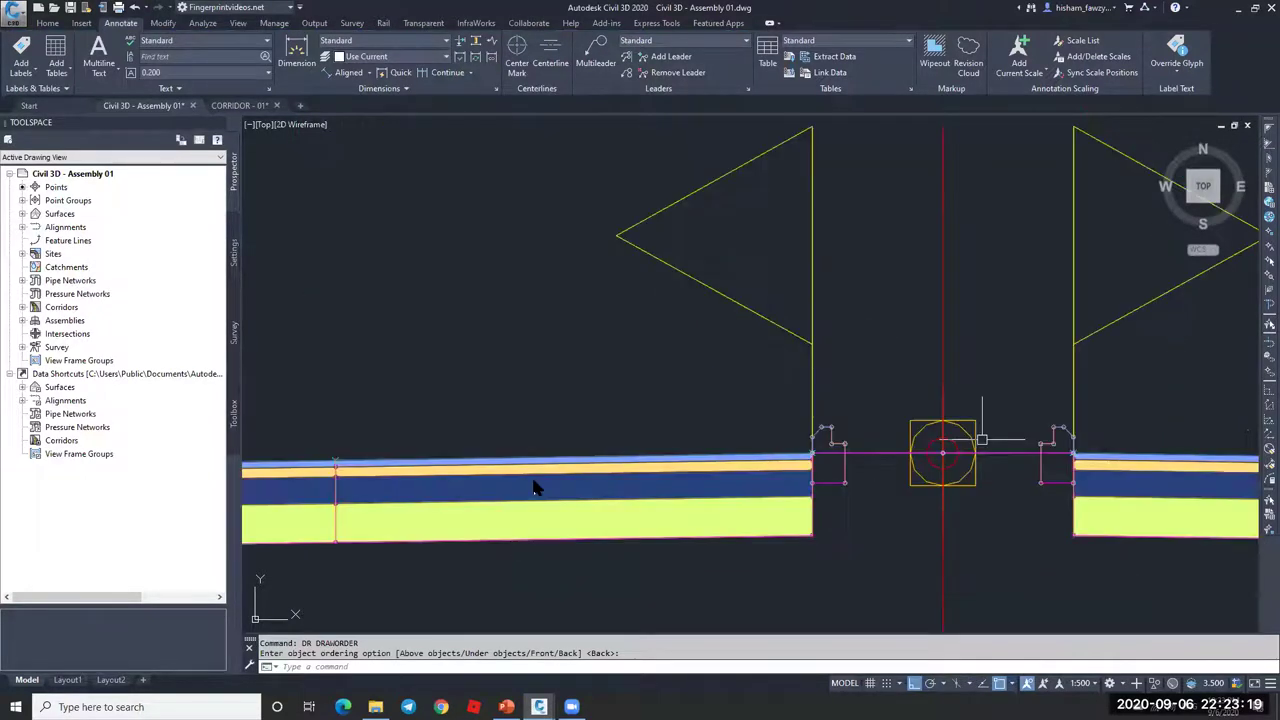
# - Review the right LinkWidthAndSlope subassembly's properties, then zoom to the corridor bend near 0+900
pyautogui.scroll(2, 981, 445)
pyautogui.doubleClick(985, 452)
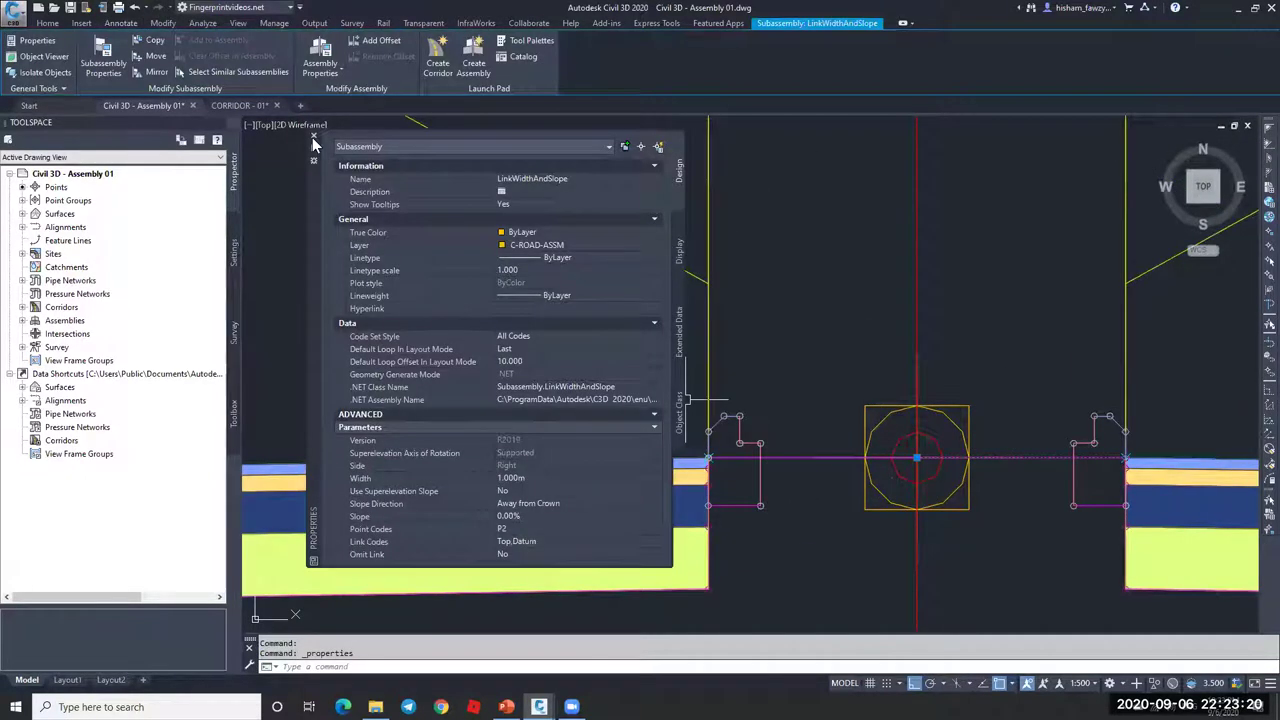
pyautogui.click(313, 135)
pyautogui.press('Escape')
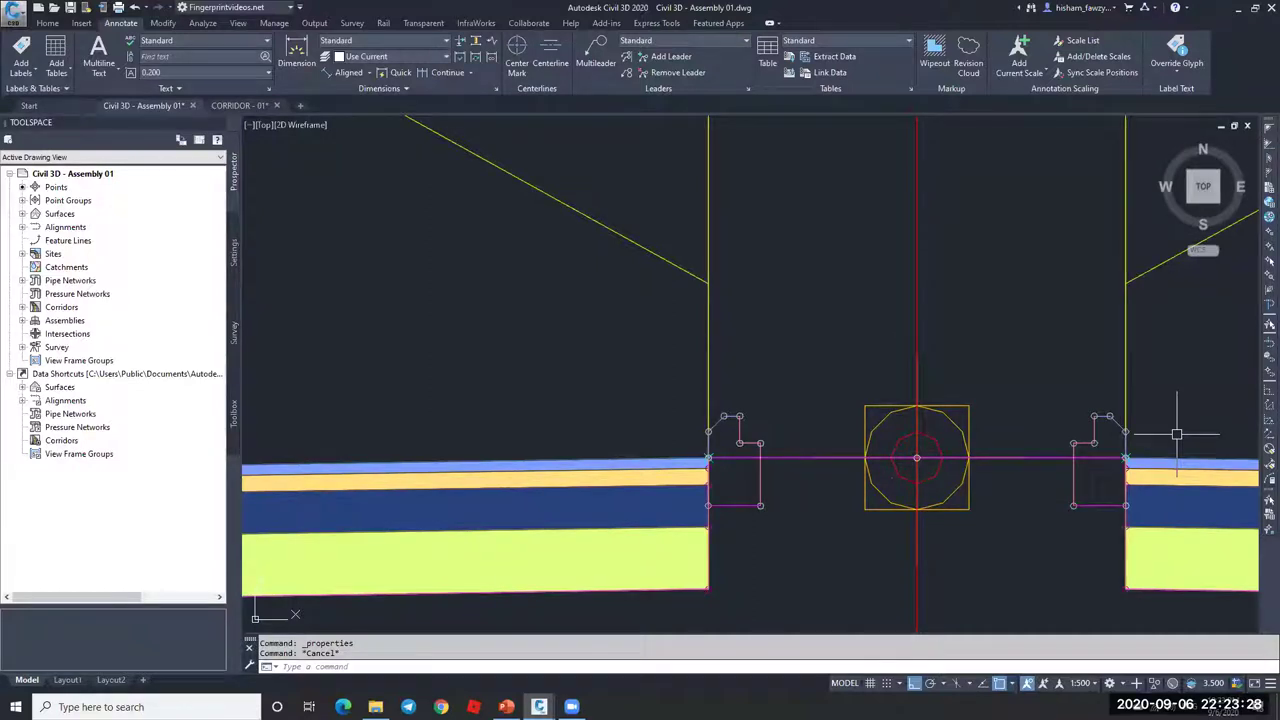
pyautogui.scroll(-10, 1176, 434)
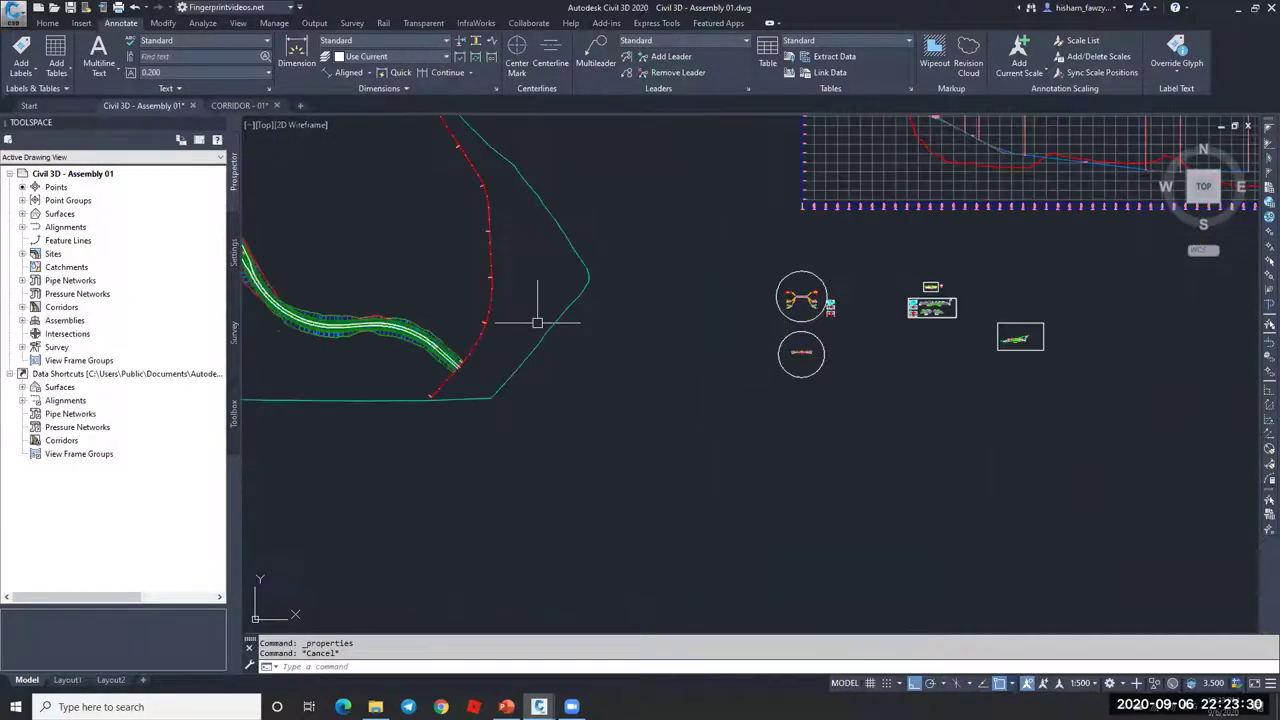
pyautogui.scroll(4, 420, 317)
pyautogui.scroll(2, 505, 306)
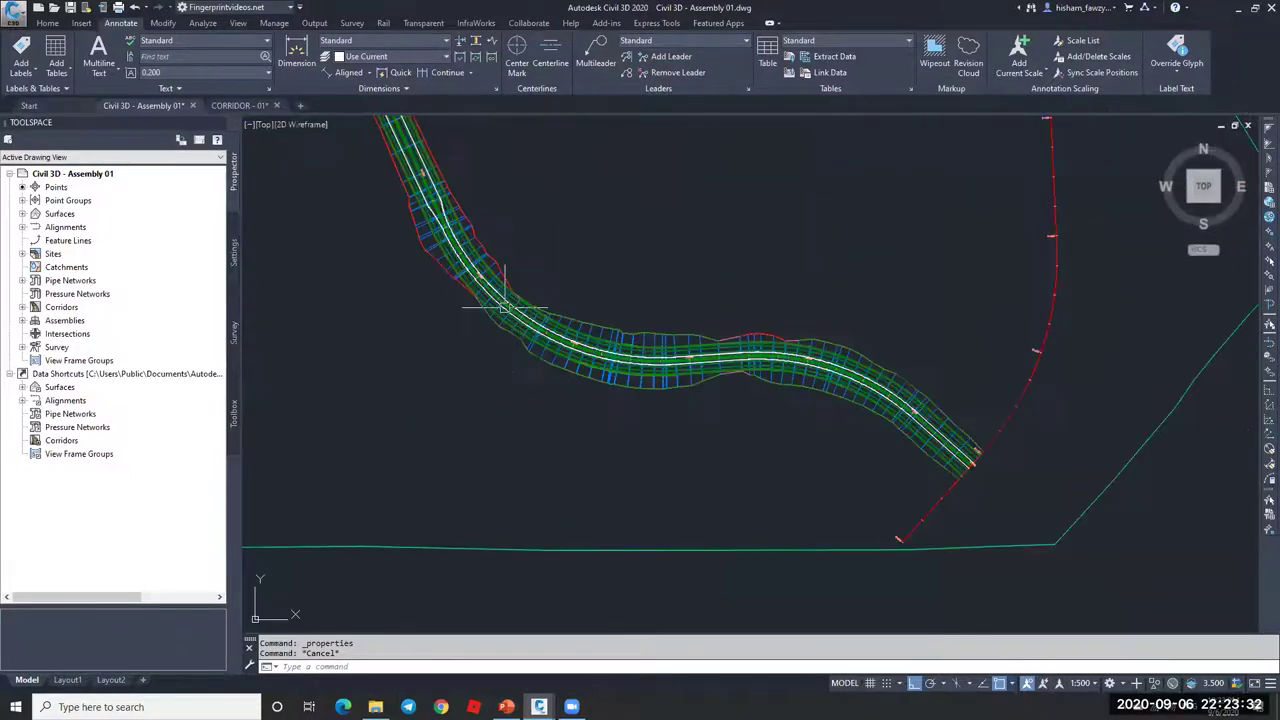
pyautogui.scroll(2, 505, 306)
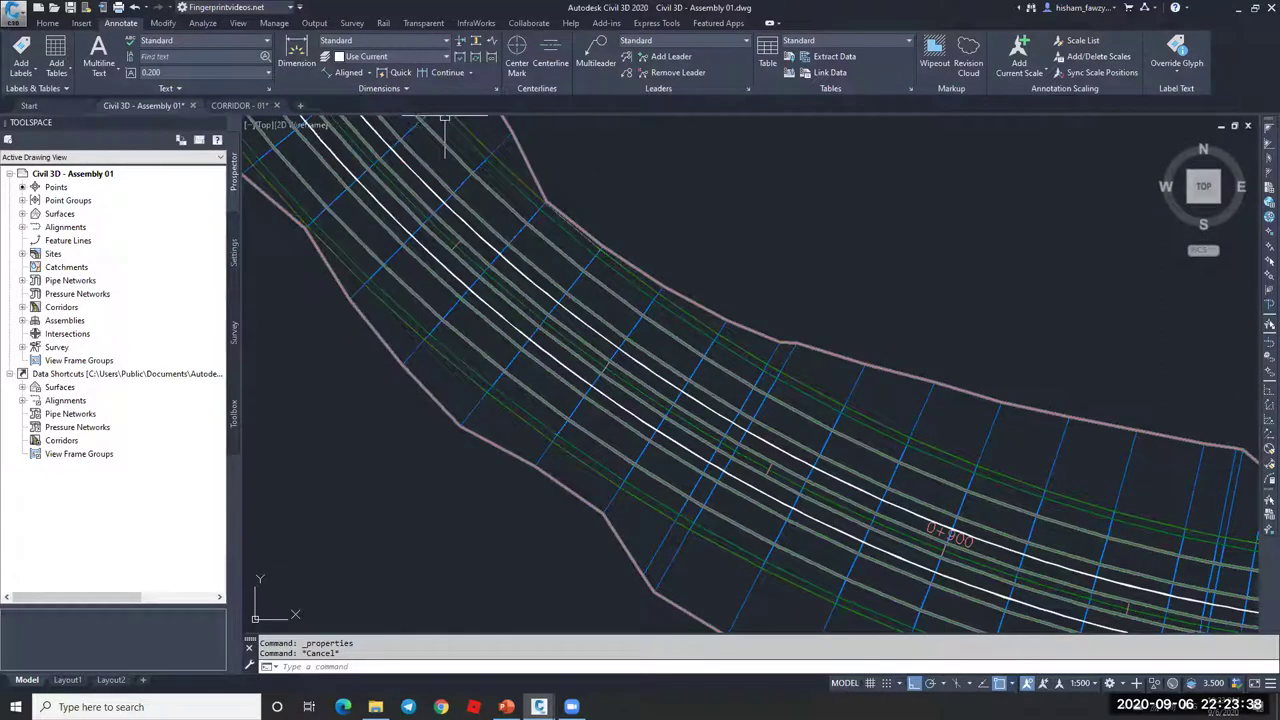
pyautogui.click(593, 368)
pyautogui.click(310, 134)
pyautogui.click(704, 382)
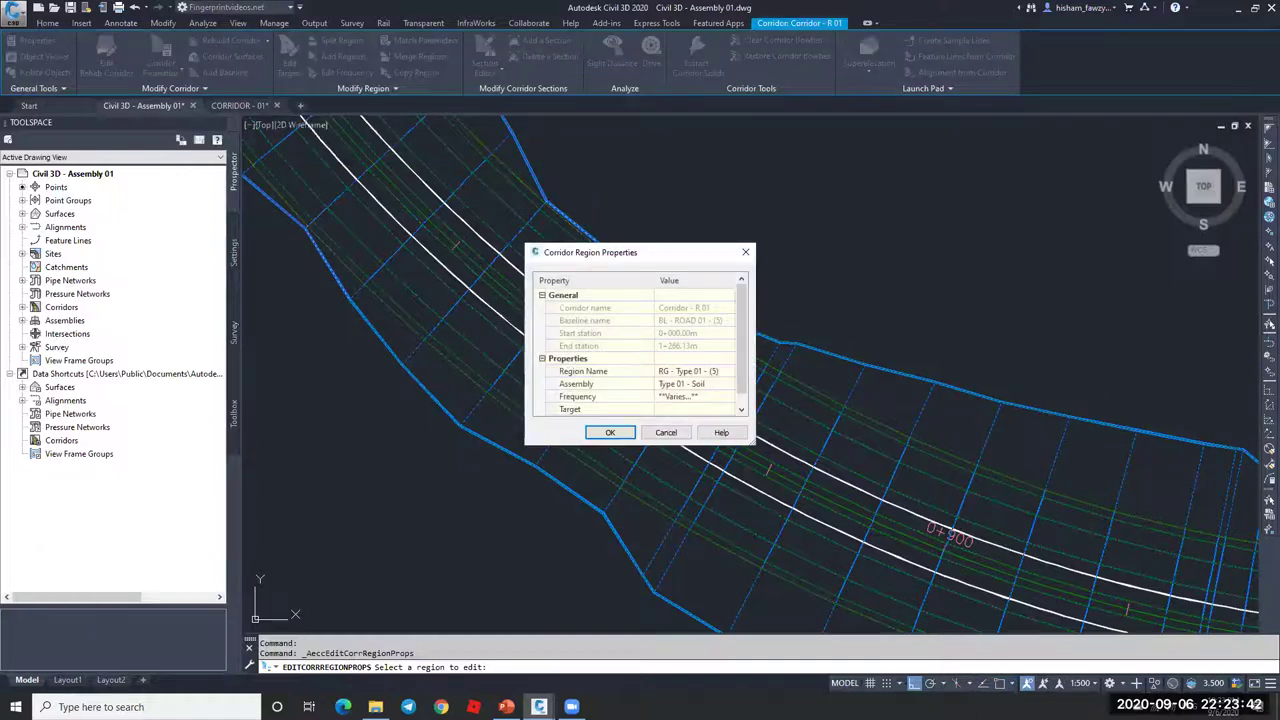
pyautogui.press('Escape')
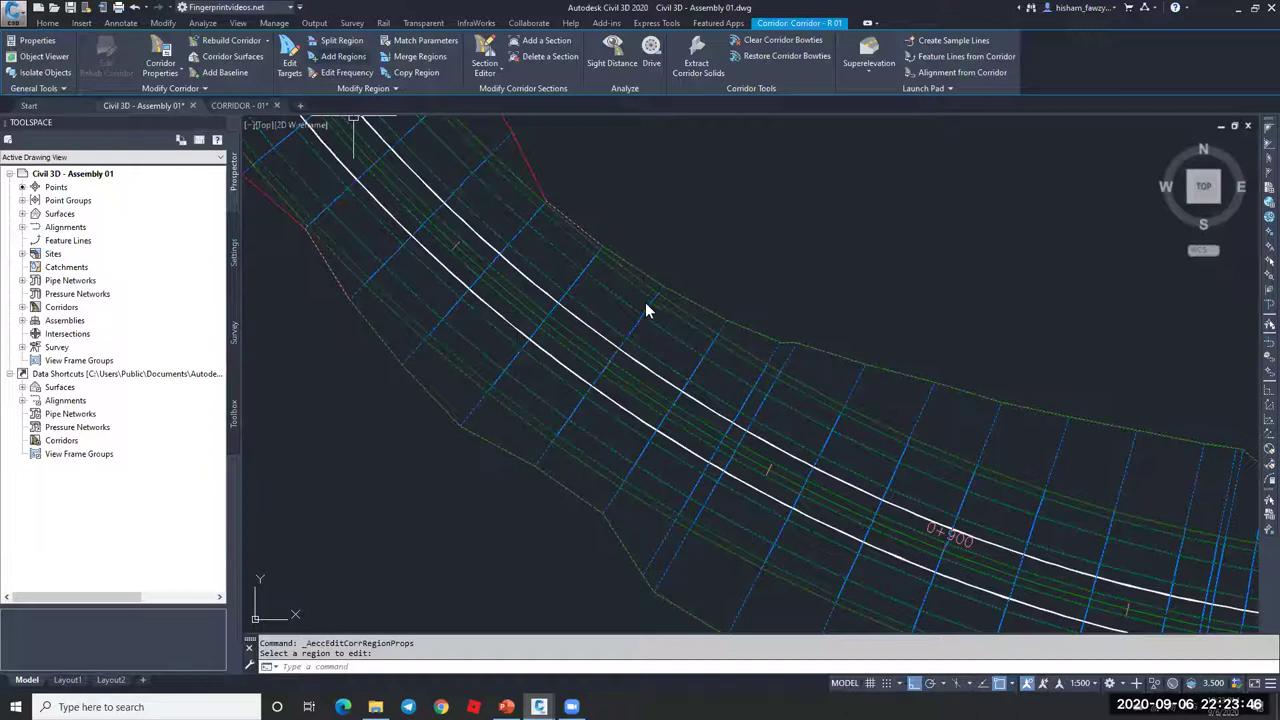
pyautogui.click(289, 62)
pyautogui.click(727, 480)
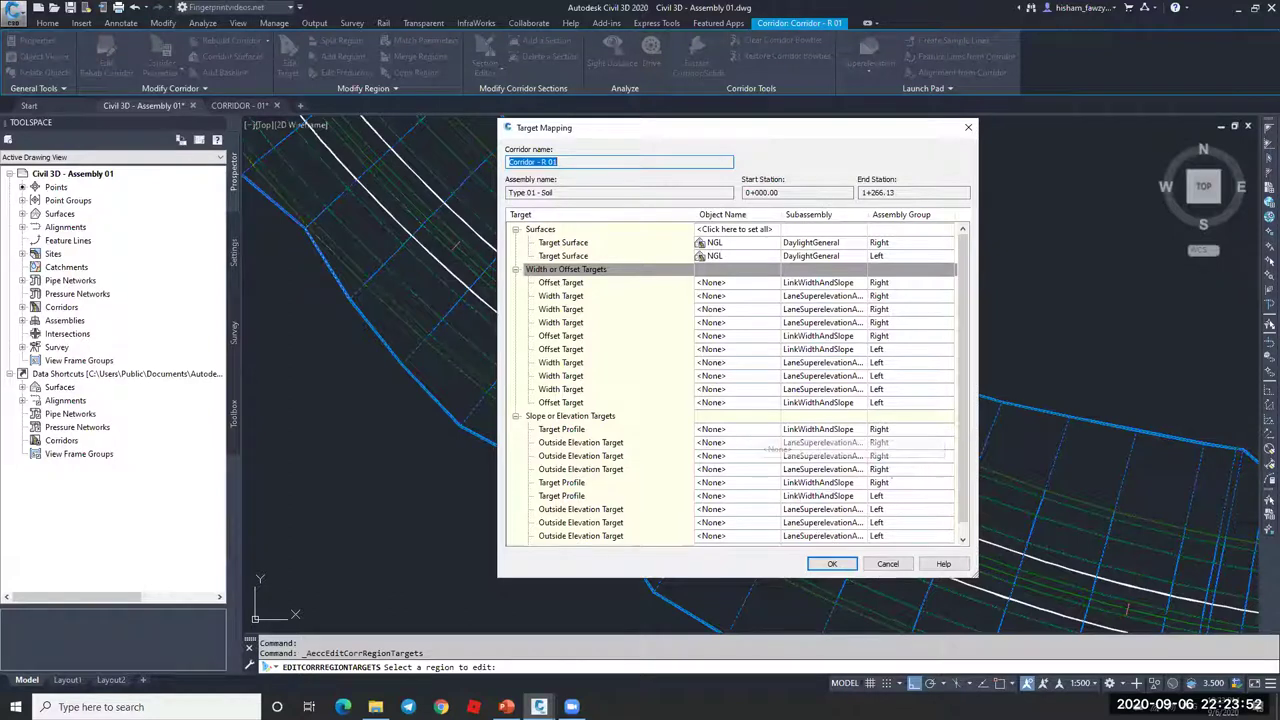
pyautogui.click(880, 565)
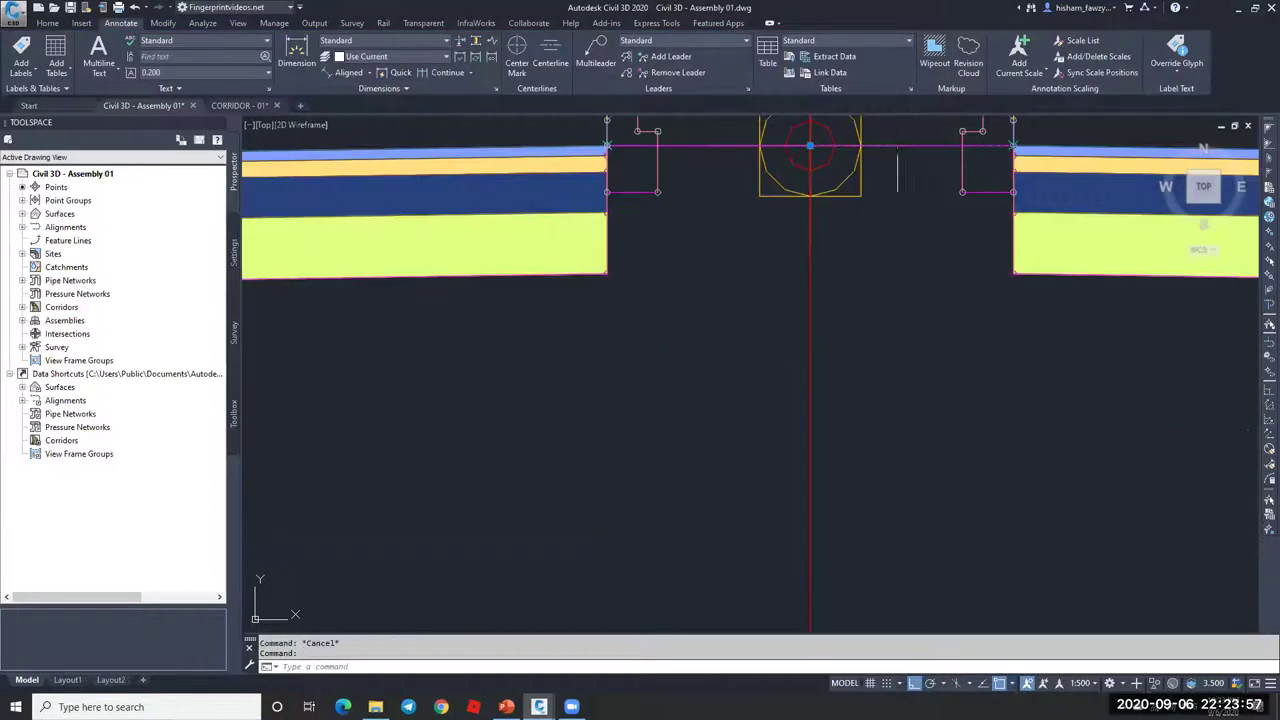
# - Rename the right LinkWidthAndSlope subassembly to RT-ISLAND
pyautogui.doubleClick(810, 150)
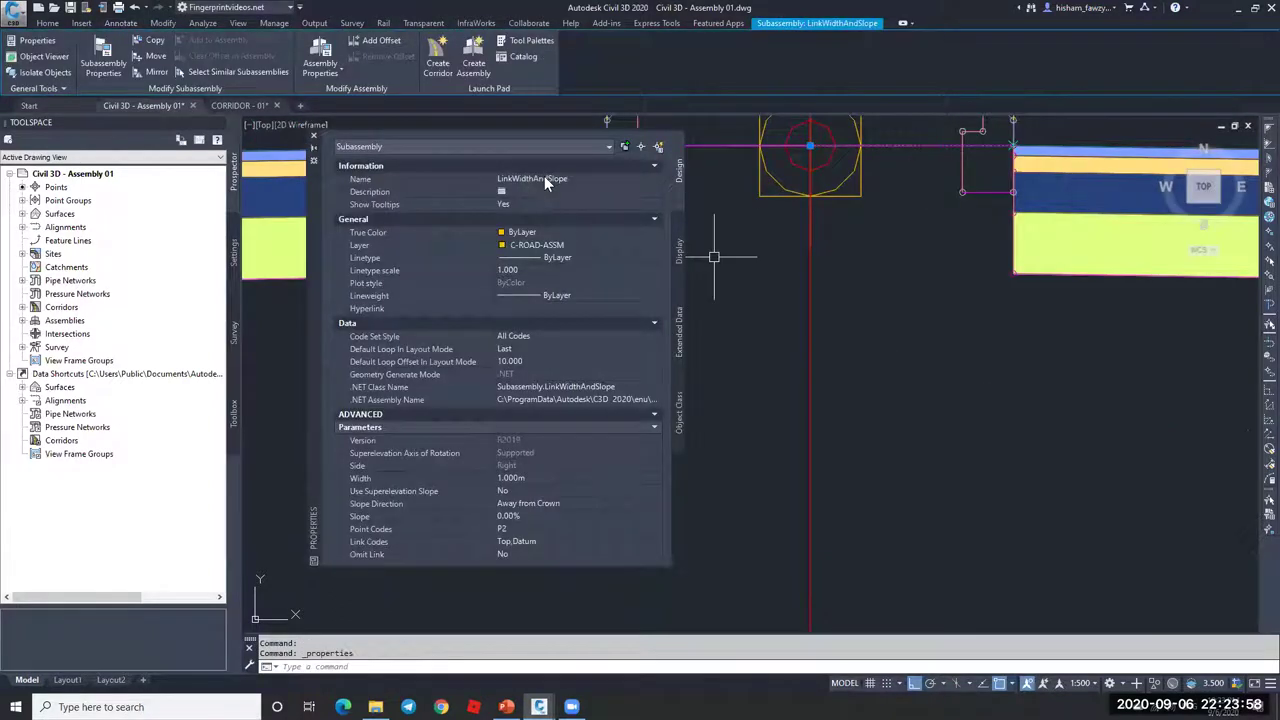
pyautogui.click(585, 178)
pyautogui.write('ml')
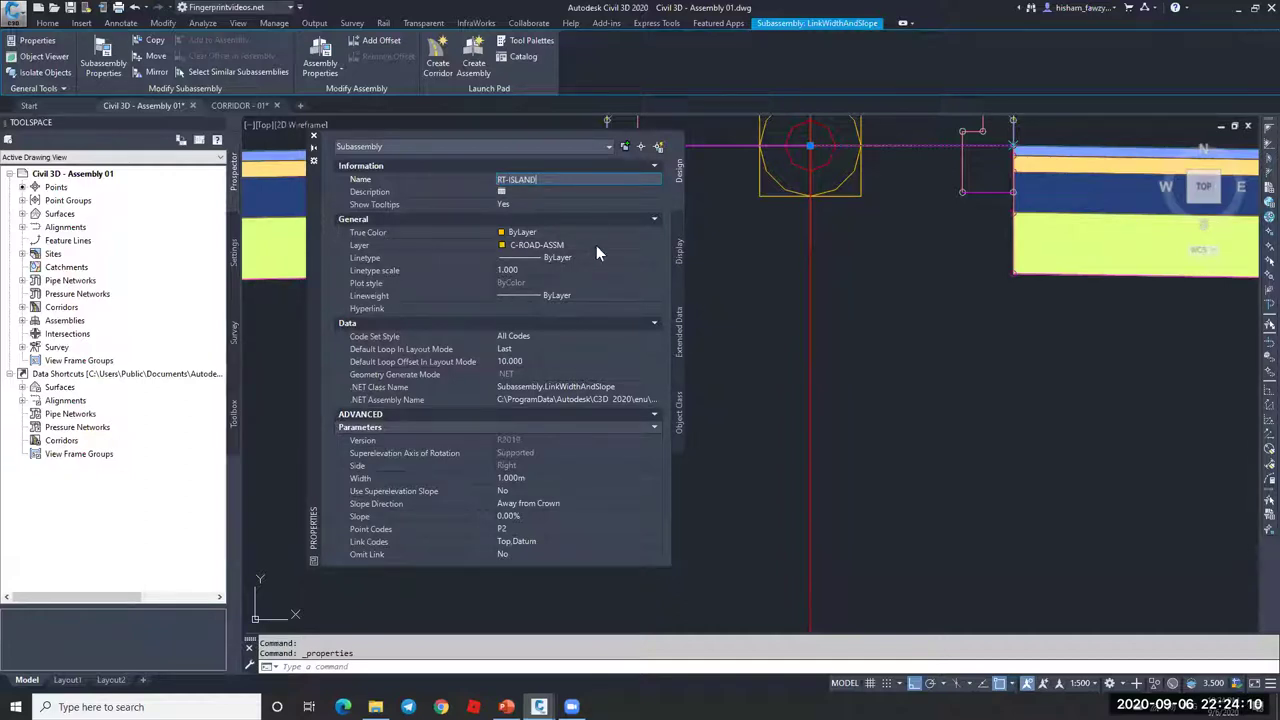
pyautogui.press('Return')
pyautogui.press('Escape')
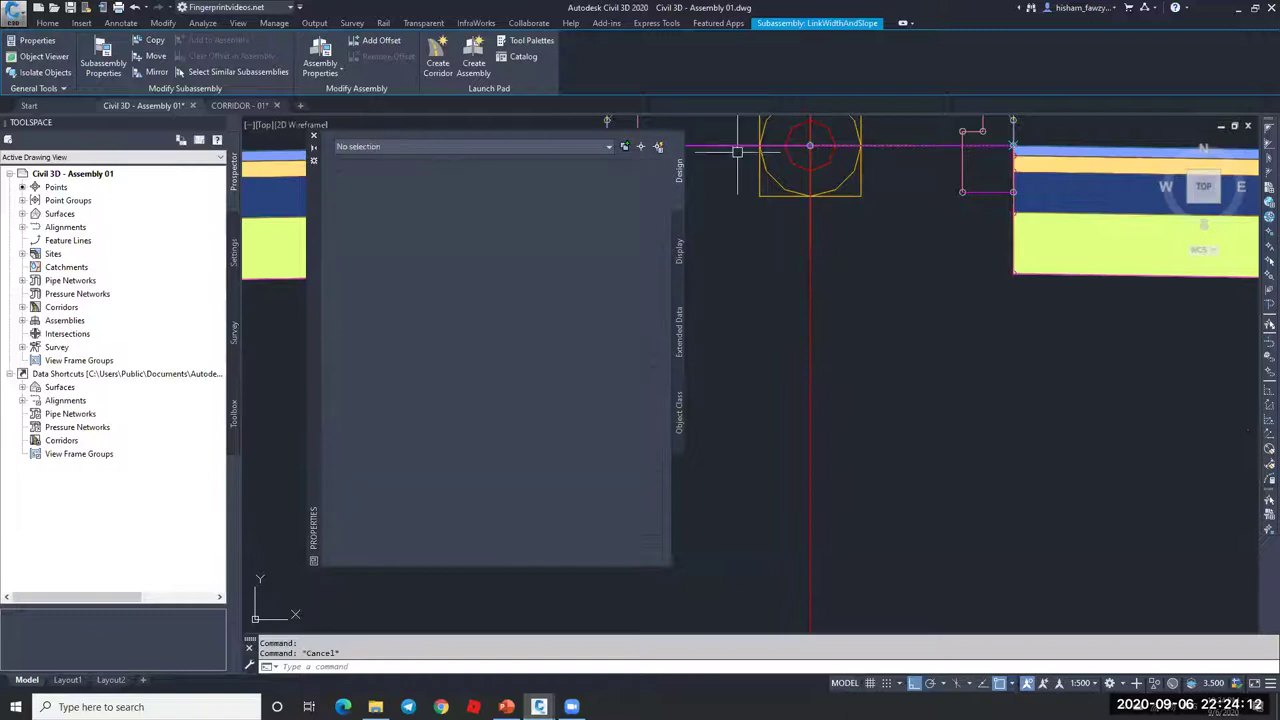
# - Rename the left LinkWidthAndSlope subassembly to LT-ISLAND
pyautogui.click(716, 148)
pyautogui.click(598, 180)
pyautogui.write('LT-ISLAND')
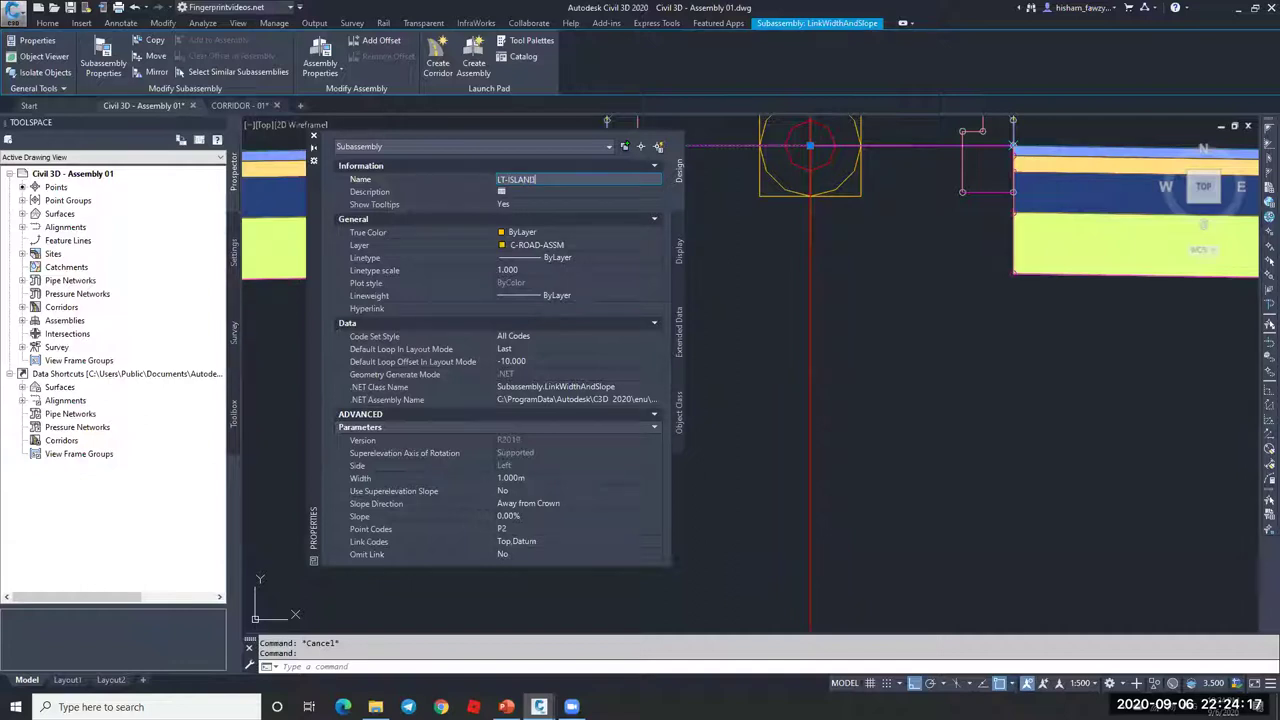
pyautogui.press('Return')
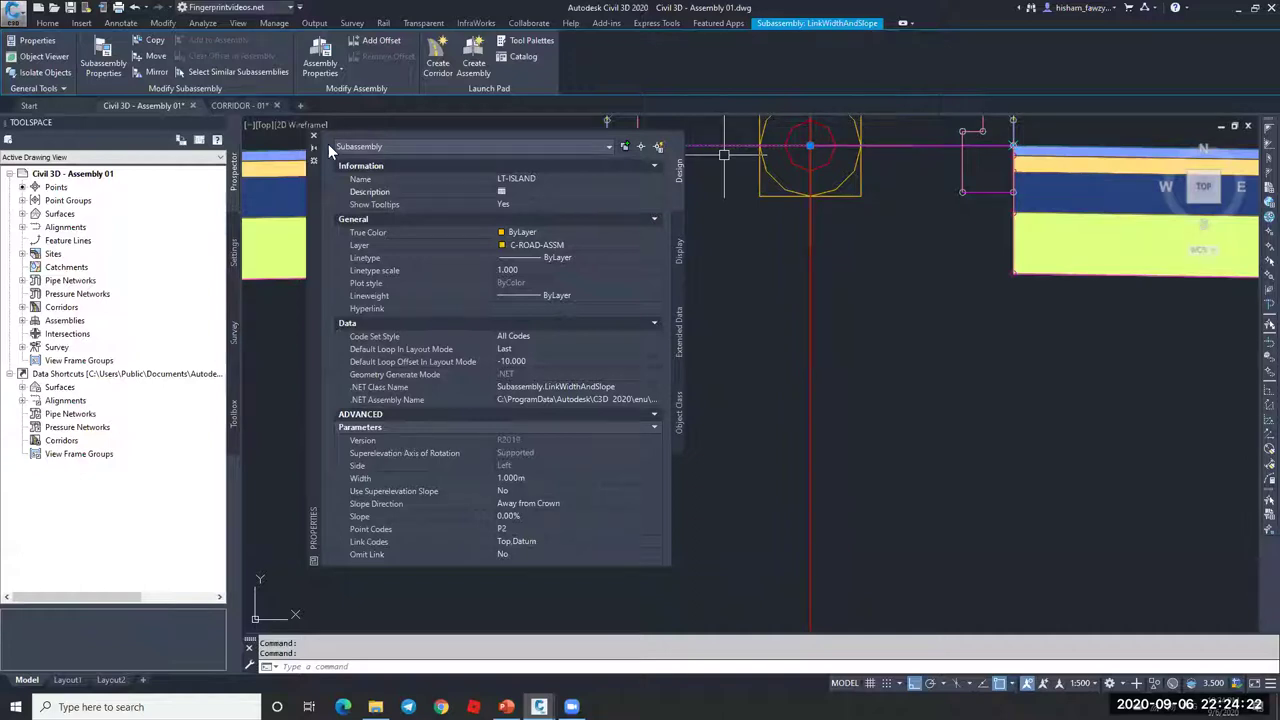
pyautogui.press('Escape')
# - Zoom back out to the plan and select the road corridor
pyautogui.scroll(-5, 830, 314)
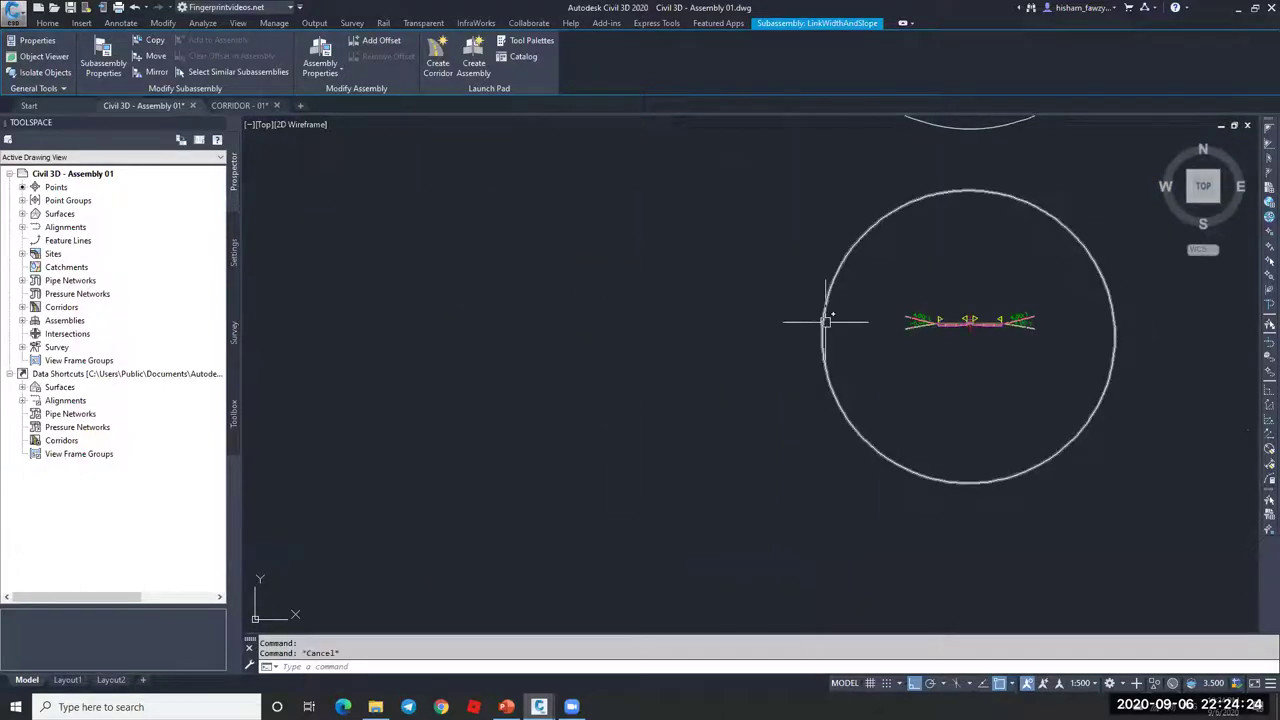
pyautogui.scroll(-3, 895, 328)
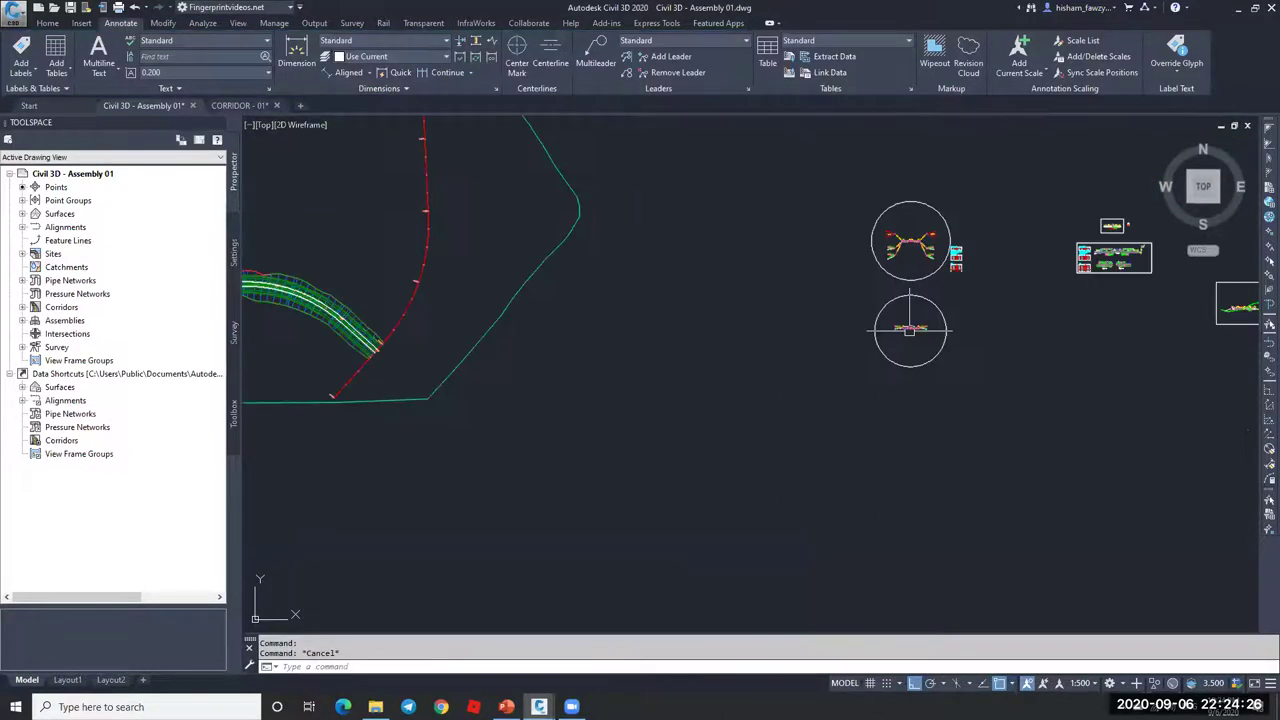
pyautogui.scroll(2, 657, 300)
pyautogui.scroll(3, 418, 300)
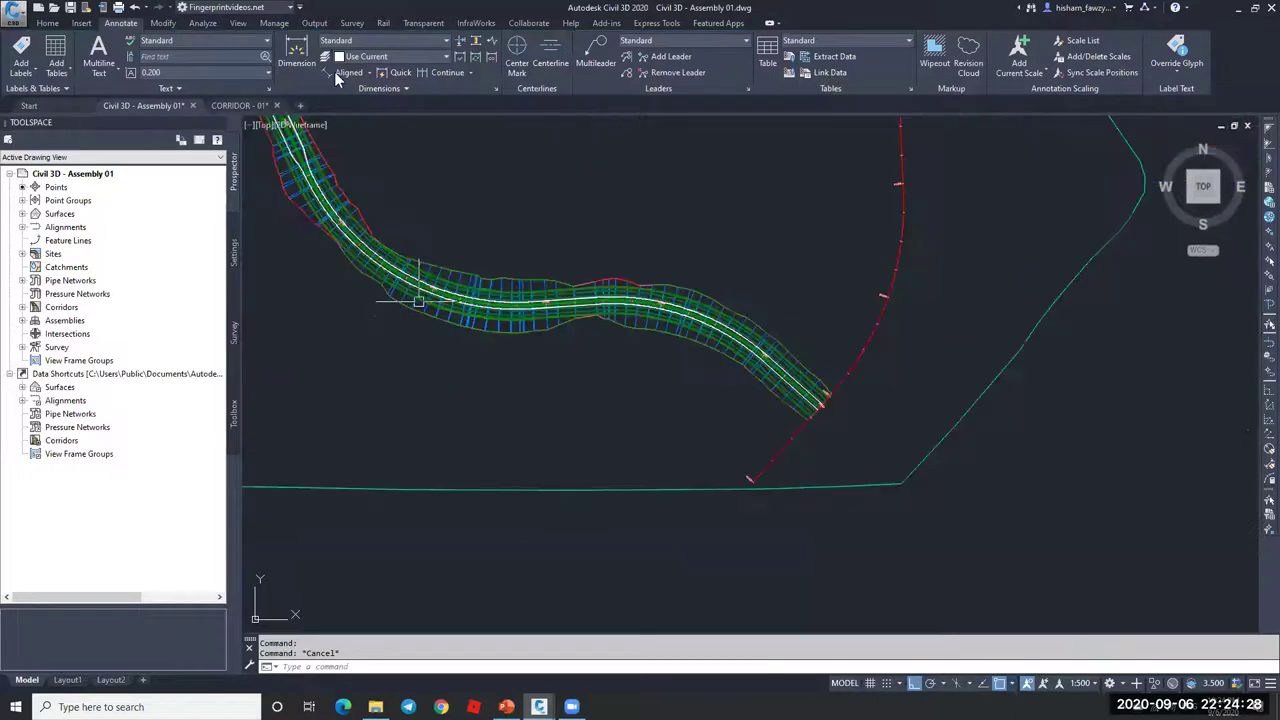
pyautogui.scroll(3, 711, 320)
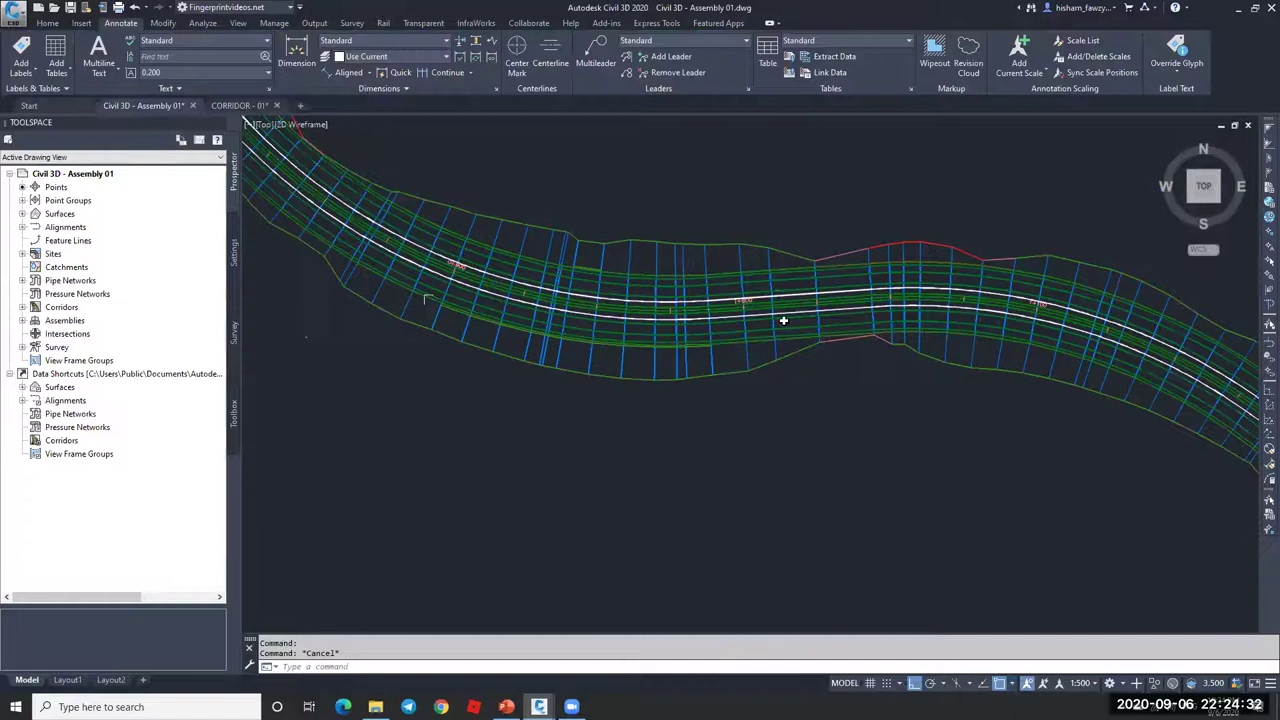
pyautogui.click(773, 309)
pyautogui.scroll(2, 766, 288)
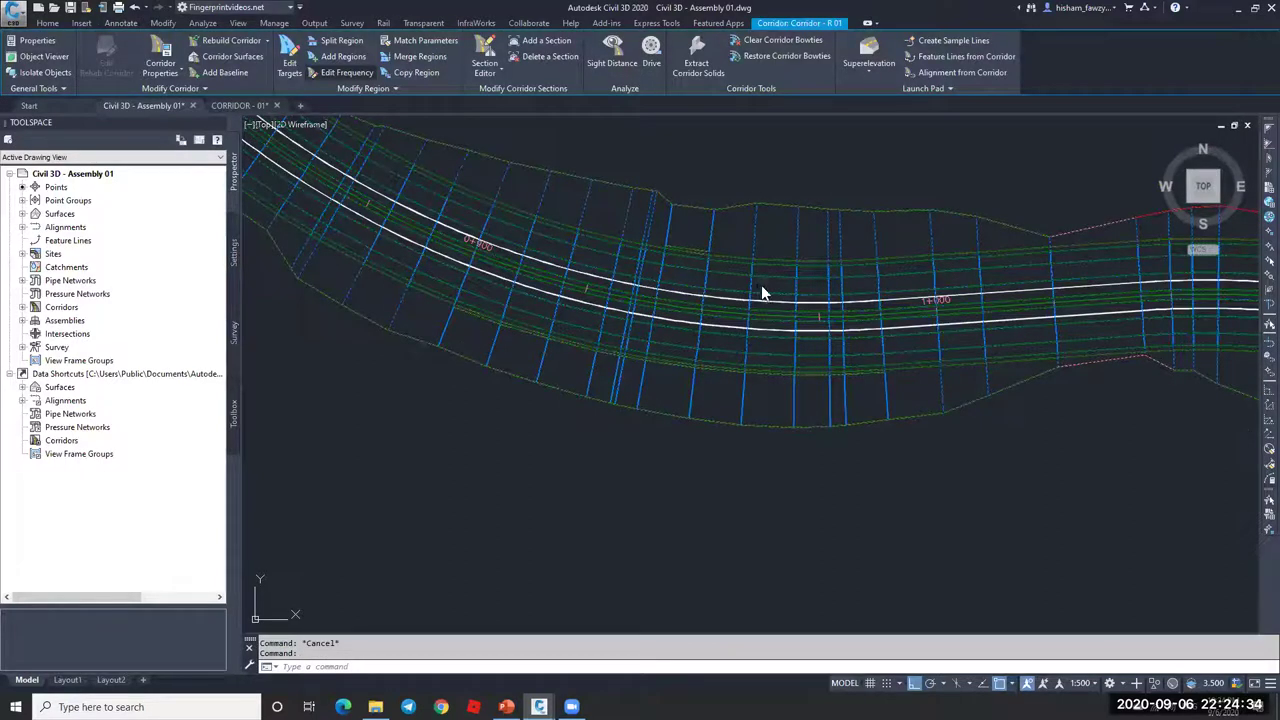
# - Assign the lower white line as the LT-ISLAND offset target
pyautogui.click(712, 264)
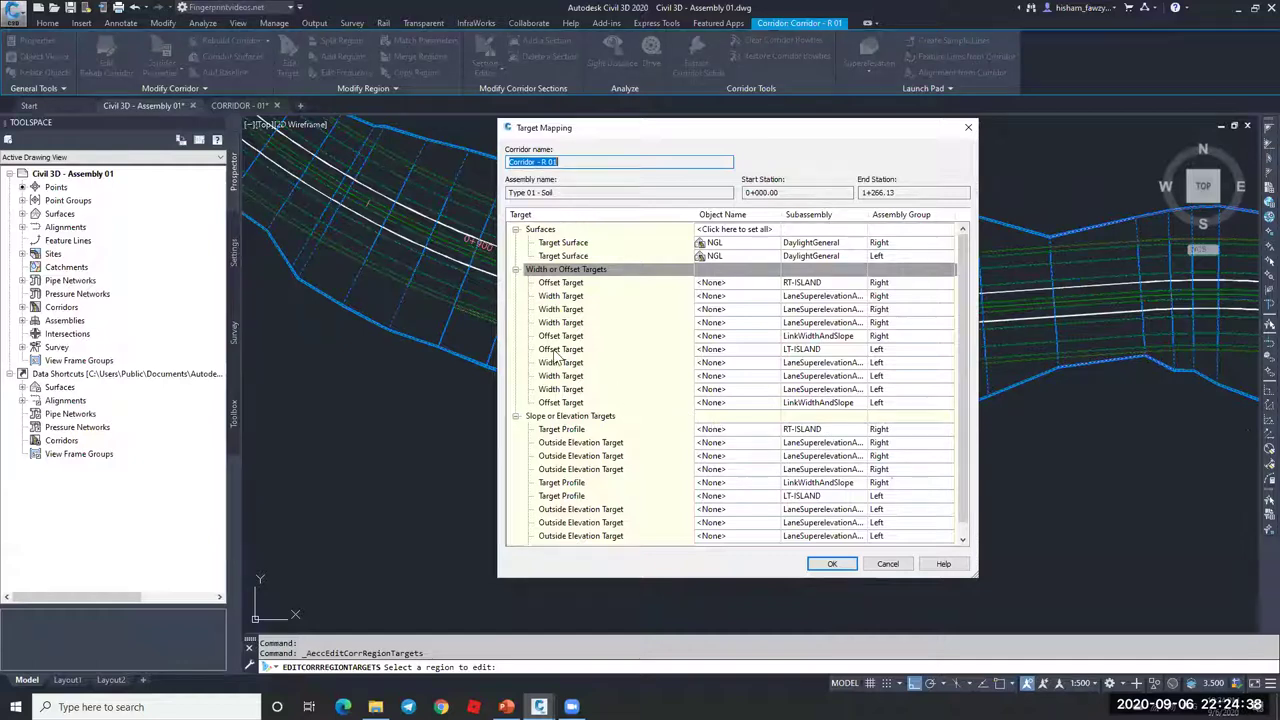
pyautogui.click(720, 282)
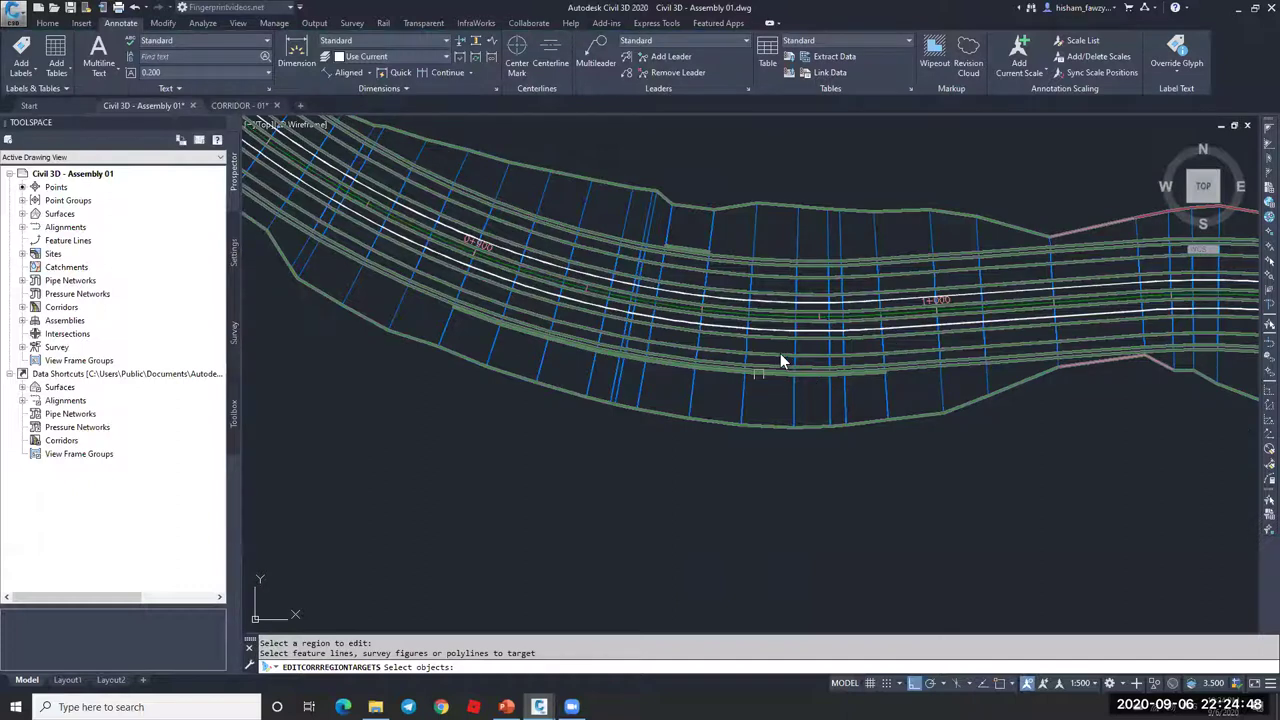
pyautogui.scroll(2, 779, 416)
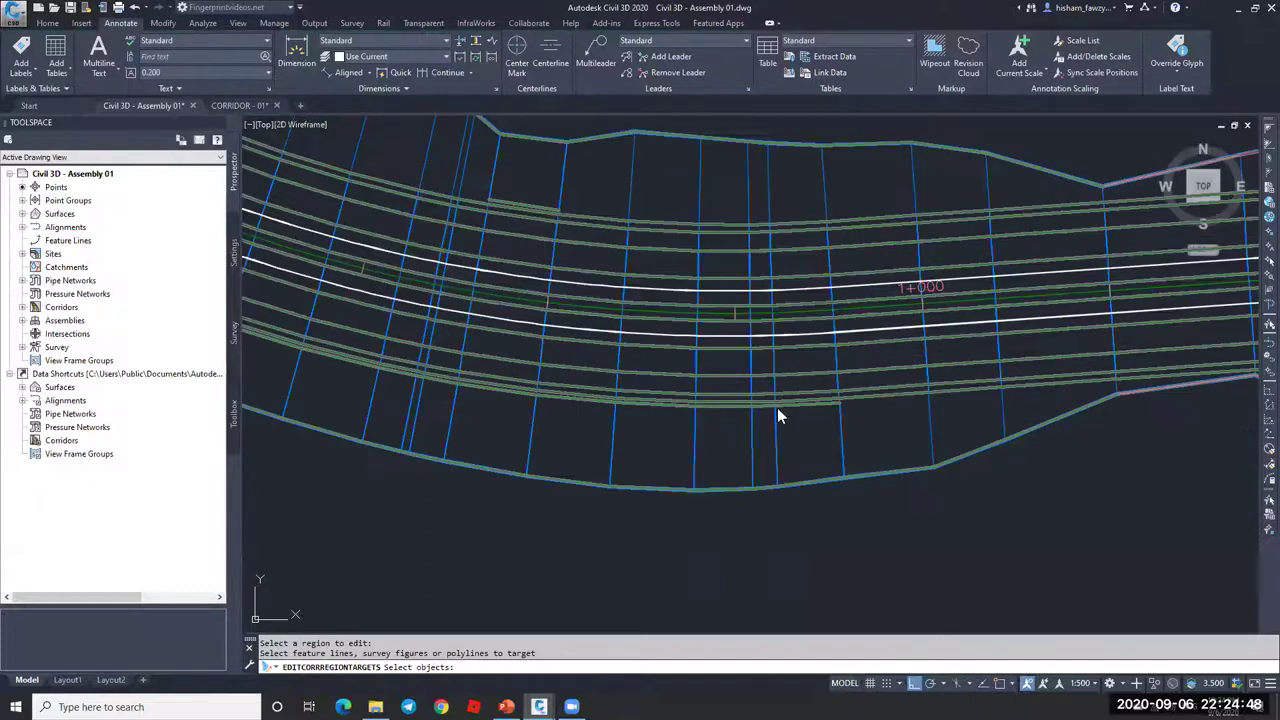
pyautogui.click(747, 334)
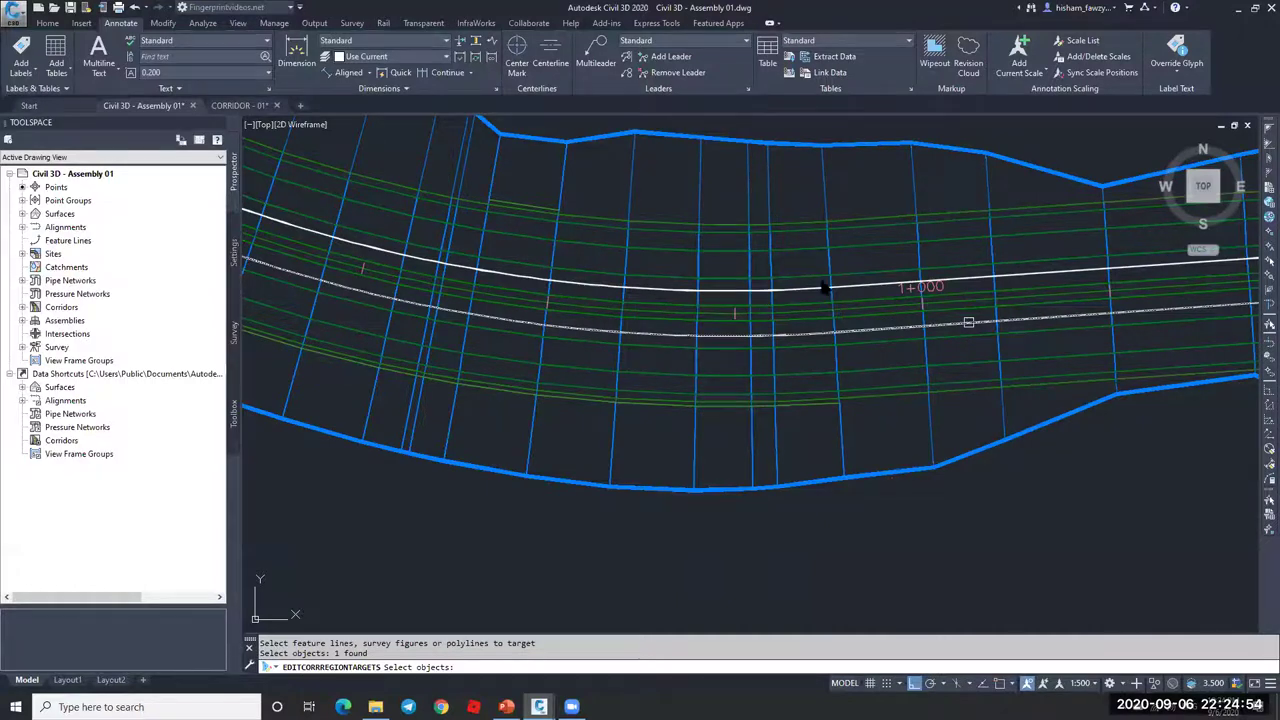
pyautogui.press('Return')
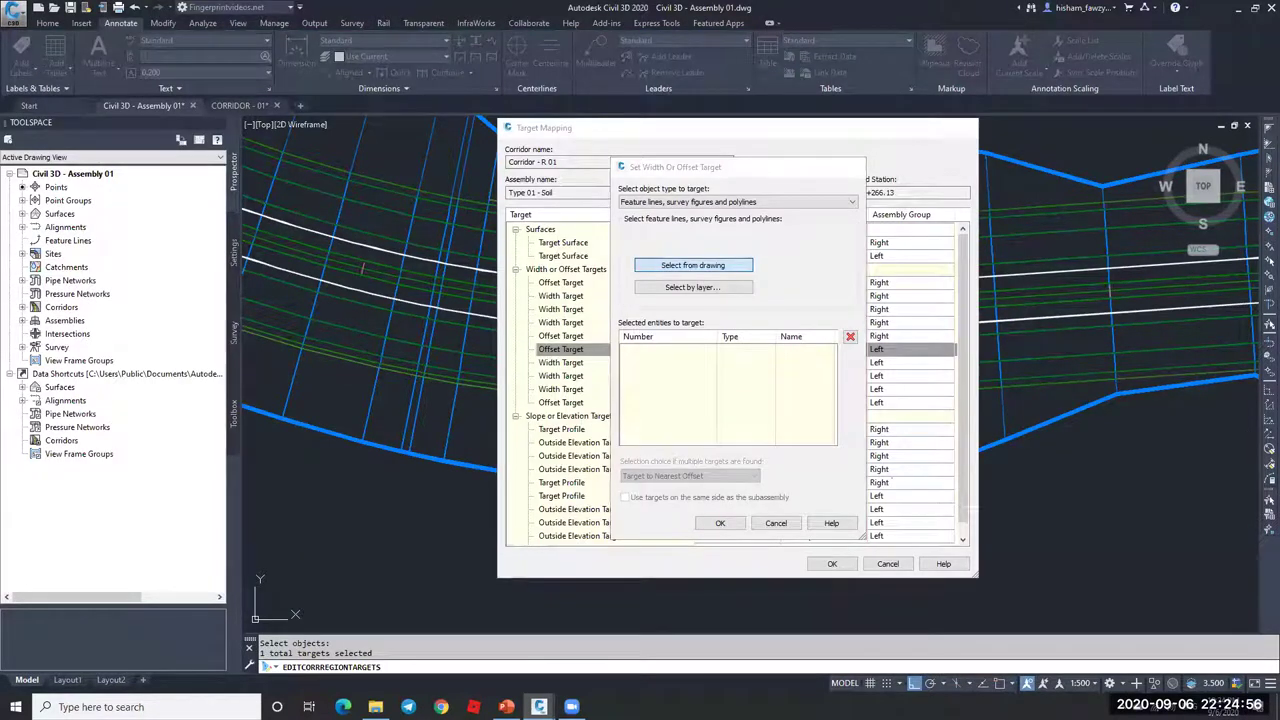
# - Re-pick the target as a line near station 1+000, then pick the corridor region
pyautogui.click(693, 265)
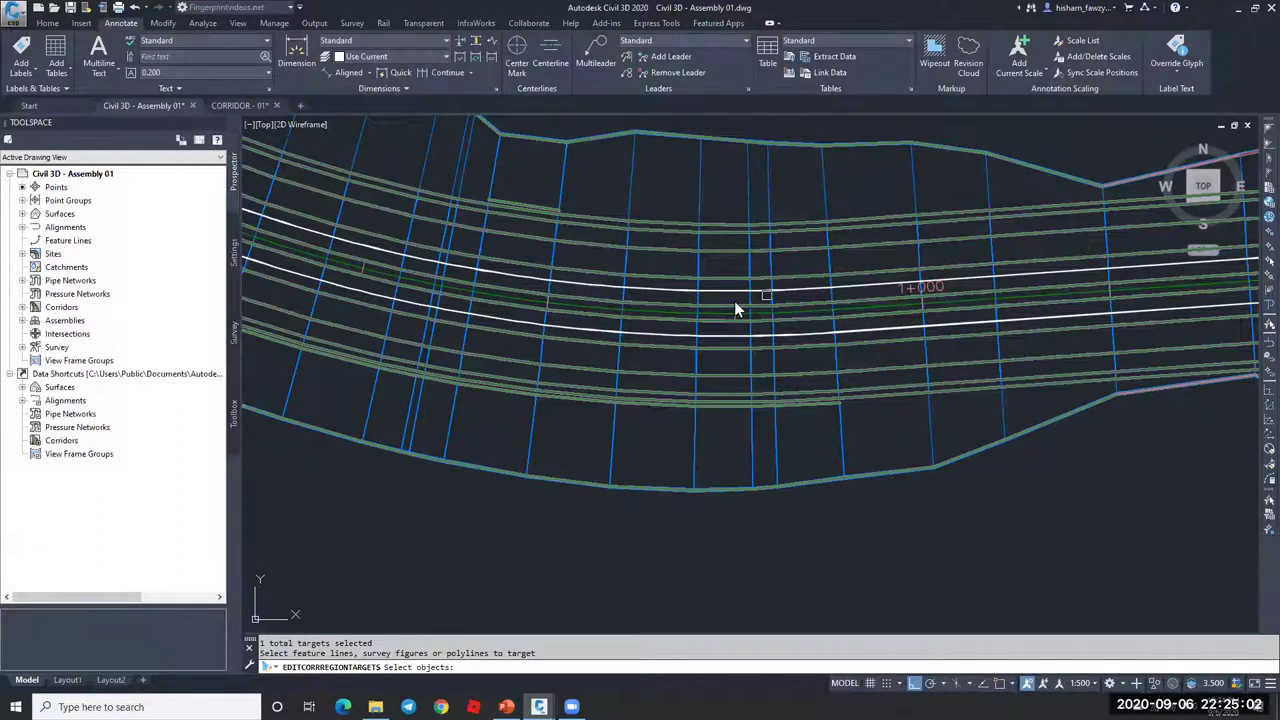
pyautogui.click(734, 308)
pyautogui.press('Return')
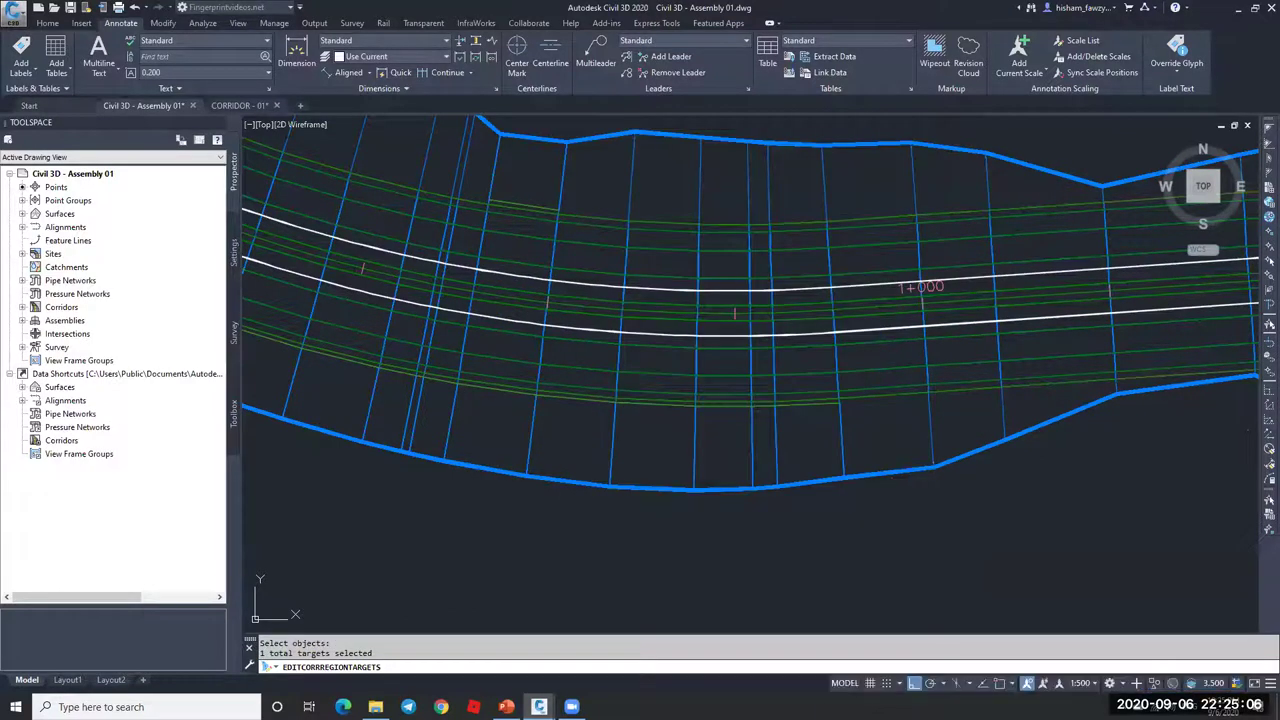
pyautogui.scroll(2, 785, 290)
pyautogui.scroll(-3, 785, 290)
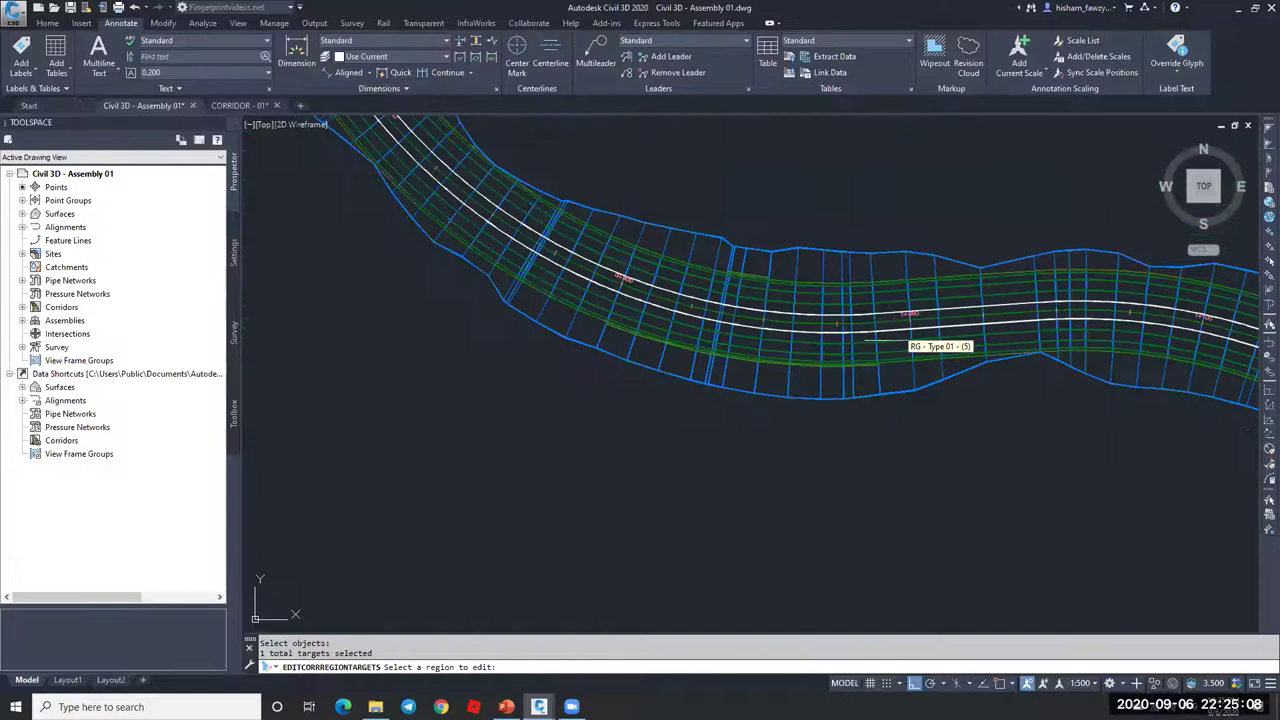
pyautogui.scroll(-2, 905, 341)
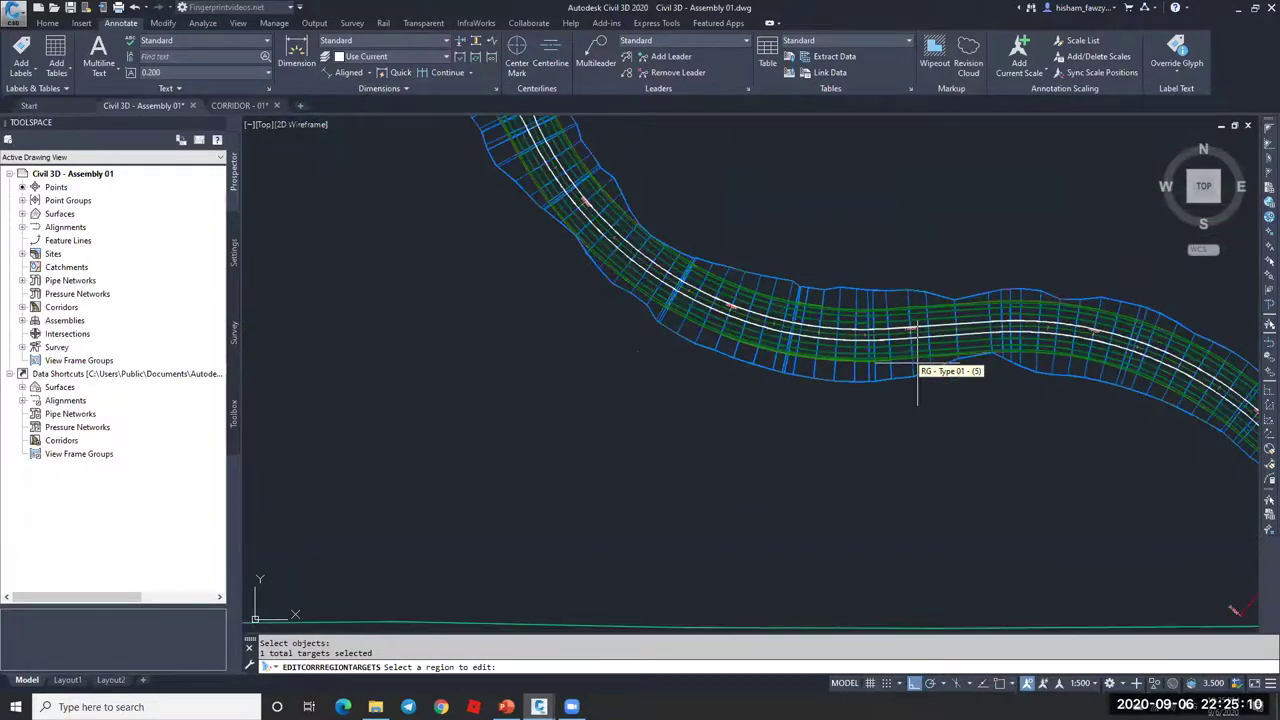
pyautogui.click(917, 328)
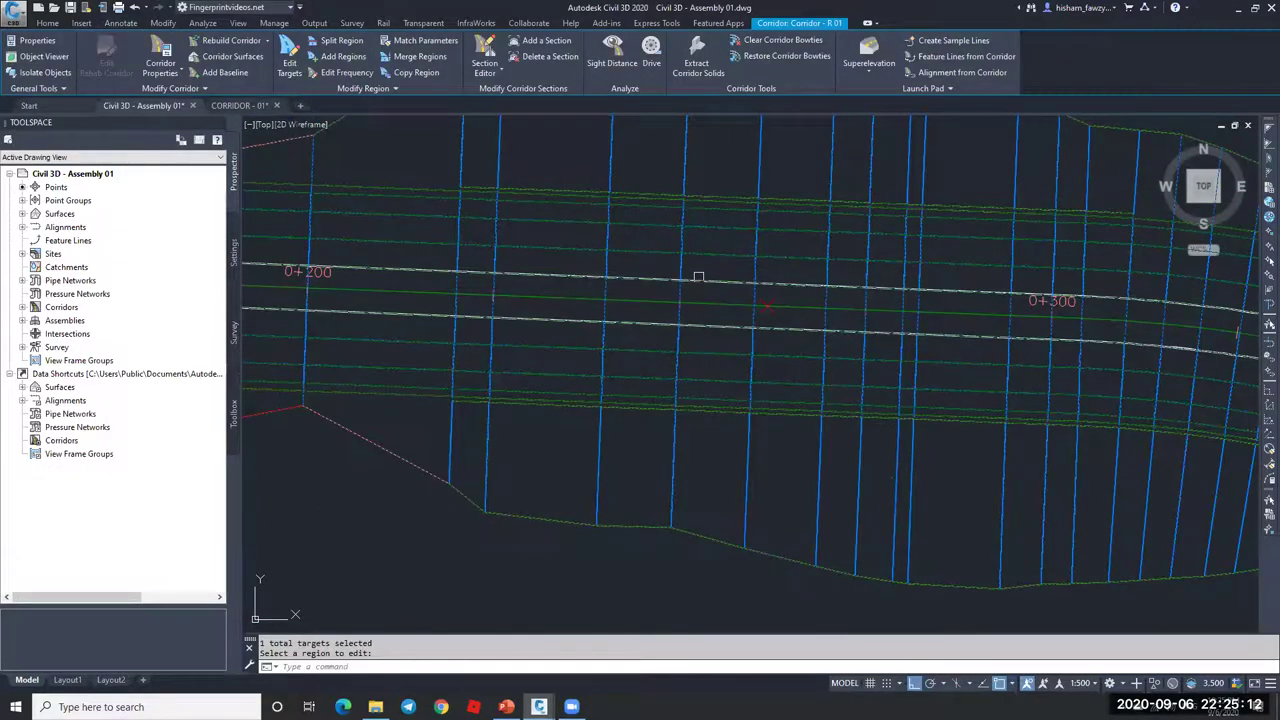
# - Select the corridor region and open it in the Section Editor
pyautogui.press('Escape')
pyautogui.scroll(3, 779, 298)
pyautogui.click(772, 294)
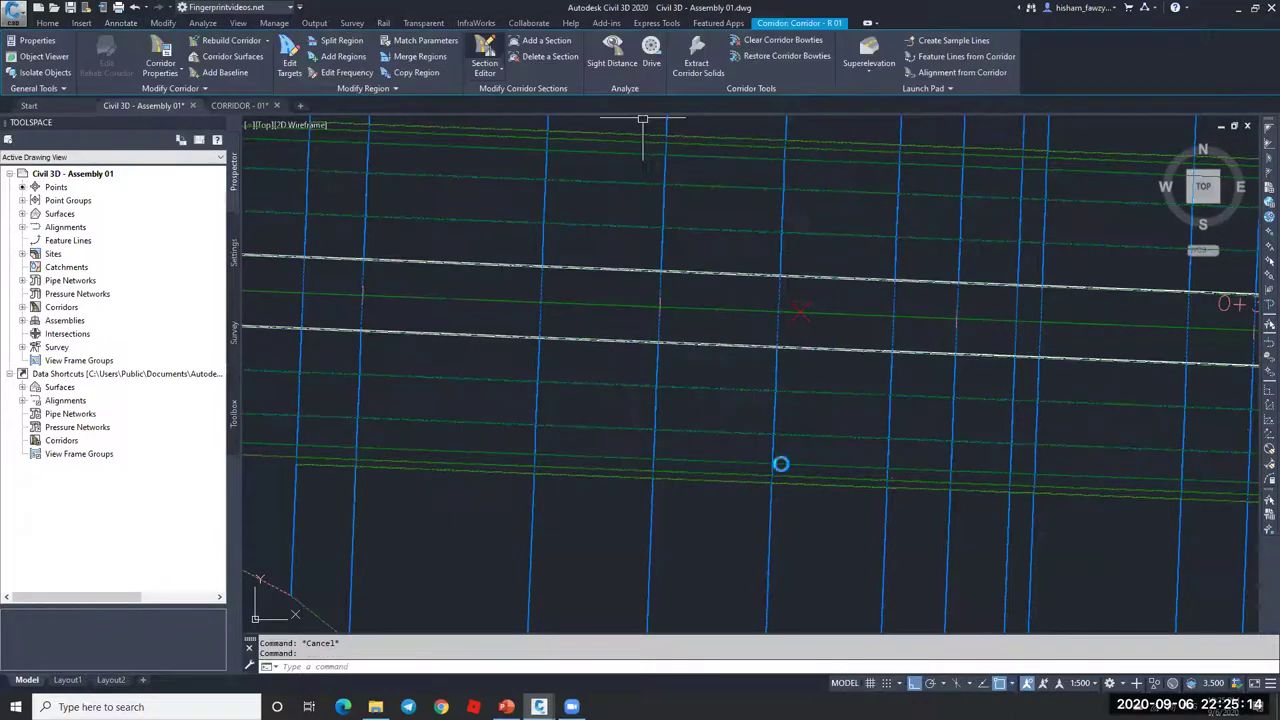
pyautogui.click(485, 55)
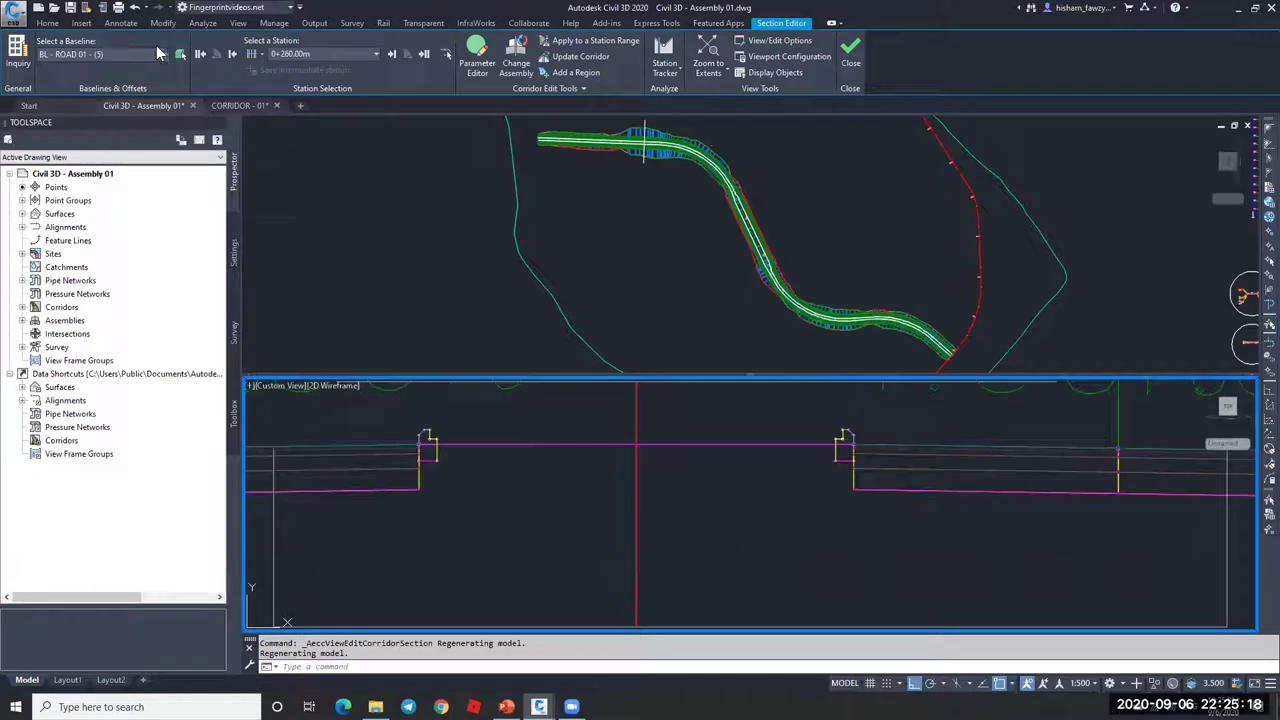
# - Measure the 3.0000 offset from the centreline with a linear dimension, then delete it
pyautogui.click(48, 23)
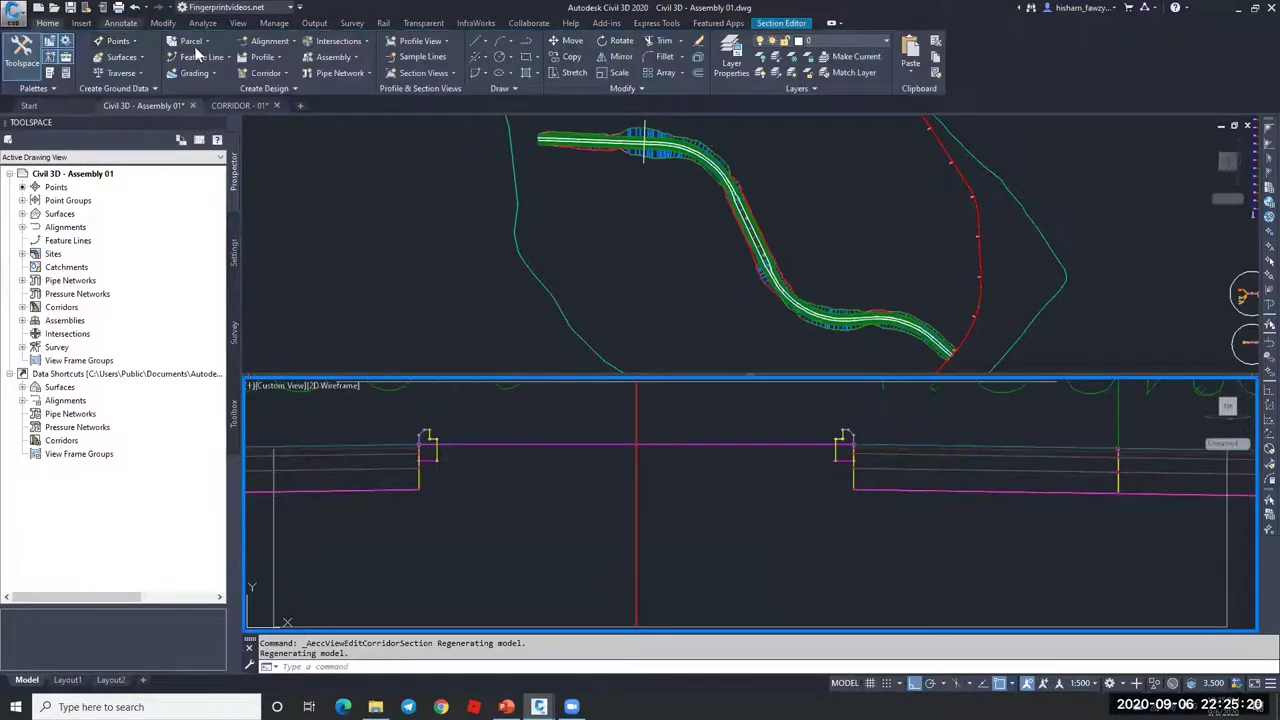
pyautogui.click(120, 23)
pyautogui.click(350, 72)
pyautogui.click(345, 112)
pyautogui.click(855, 444)
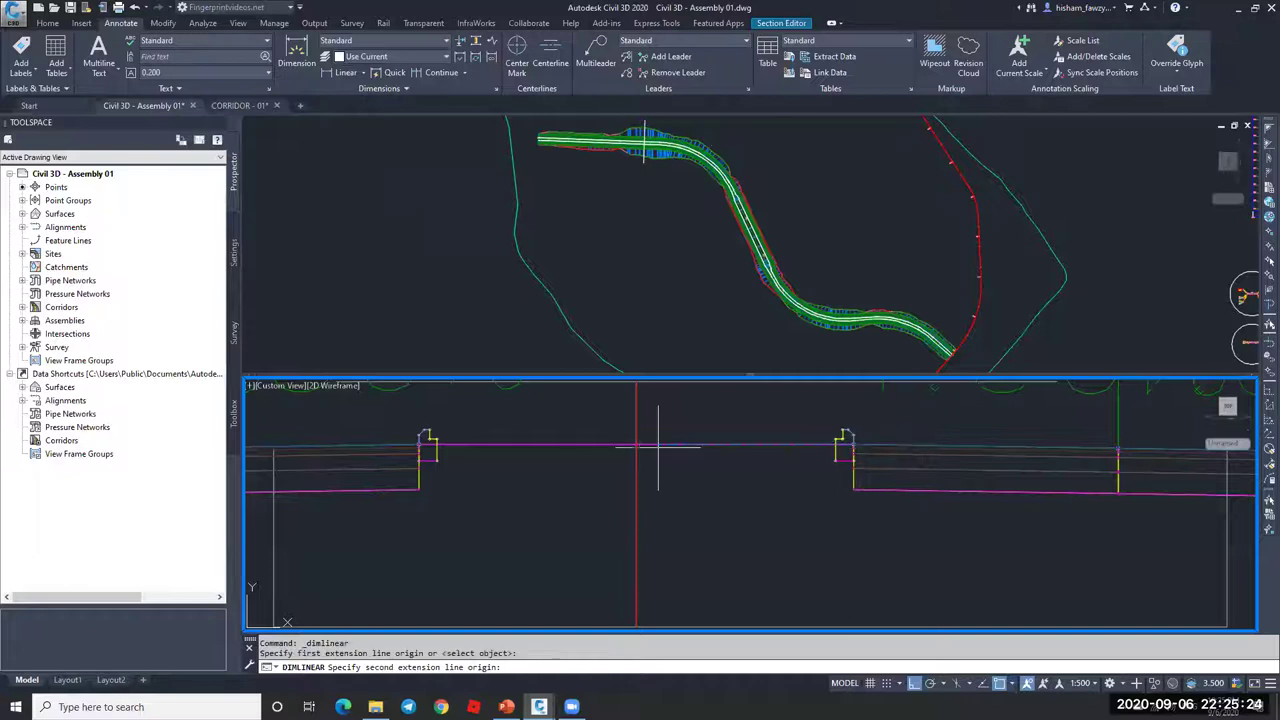
pyautogui.click(636, 447)
pyautogui.click(766, 468)
pyautogui.click(766, 468)
pyautogui.press('Delete')
# - Measure the marker's half-width in plan with a linear dimension, cancelling before placement
pyautogui.click(721, 311)
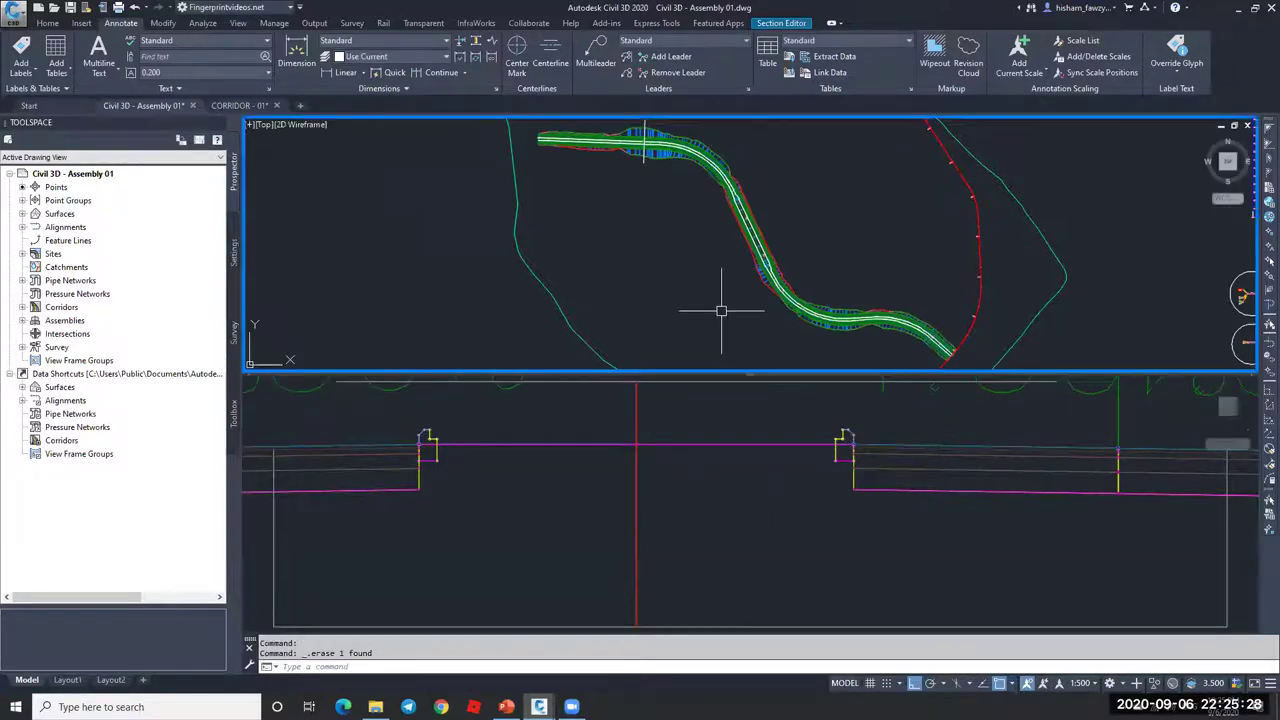
pyautogui.scroll(-5, 721, 311)
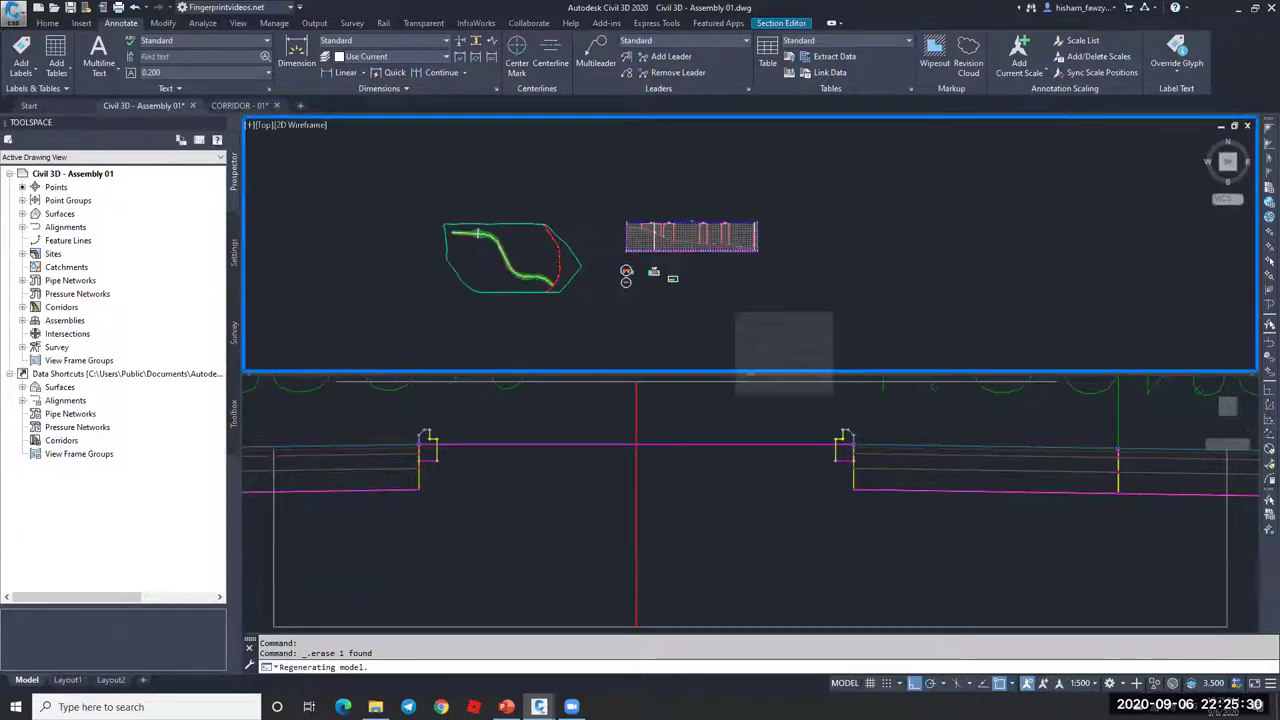
pyautogui.scroll(6, 628, 268)
pyautogui.scroll(8, 635, 268)
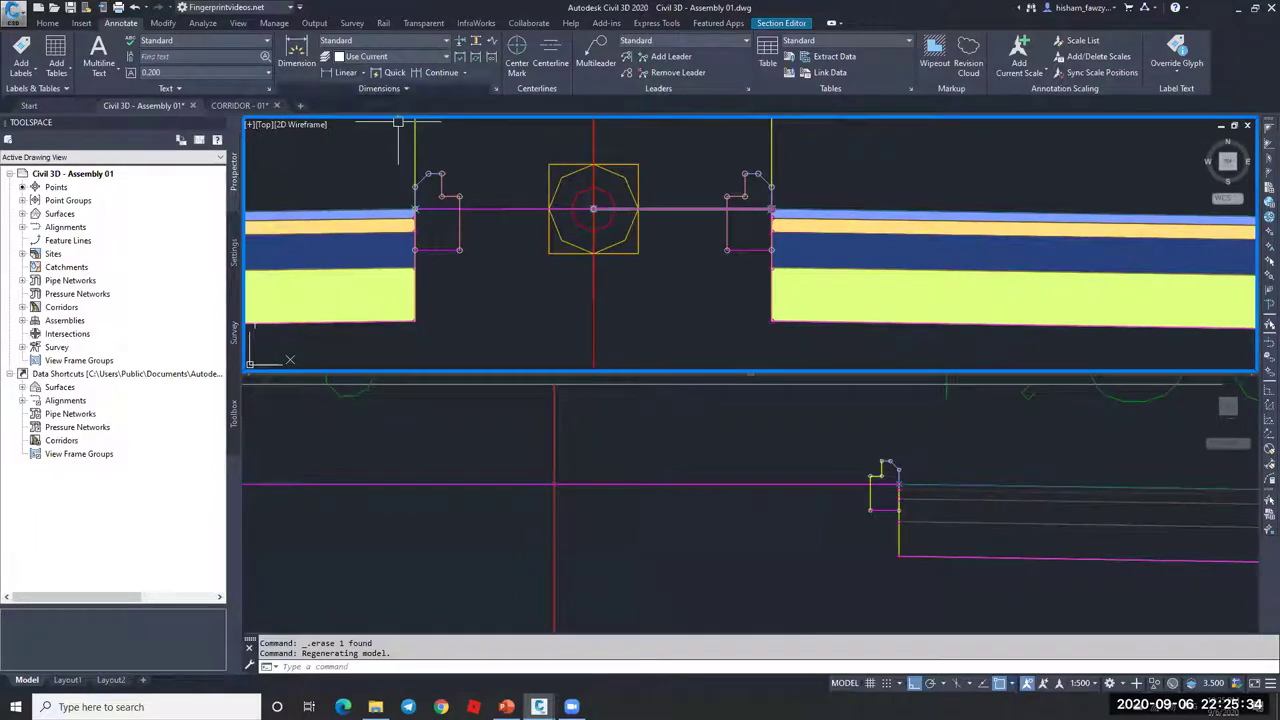
pyautogui.click(340, 72)
pyautogui.click(593, 209)
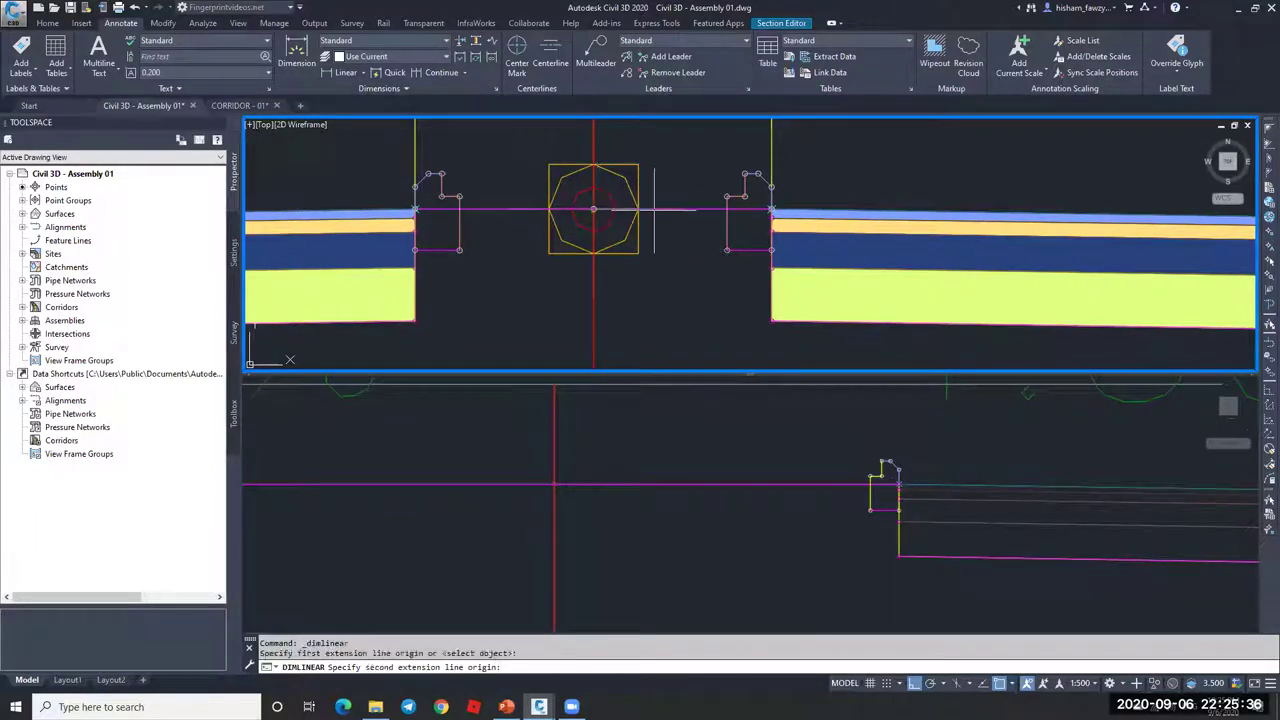
pyautogui.click(771, 209)
pyautogui.press('Escape')
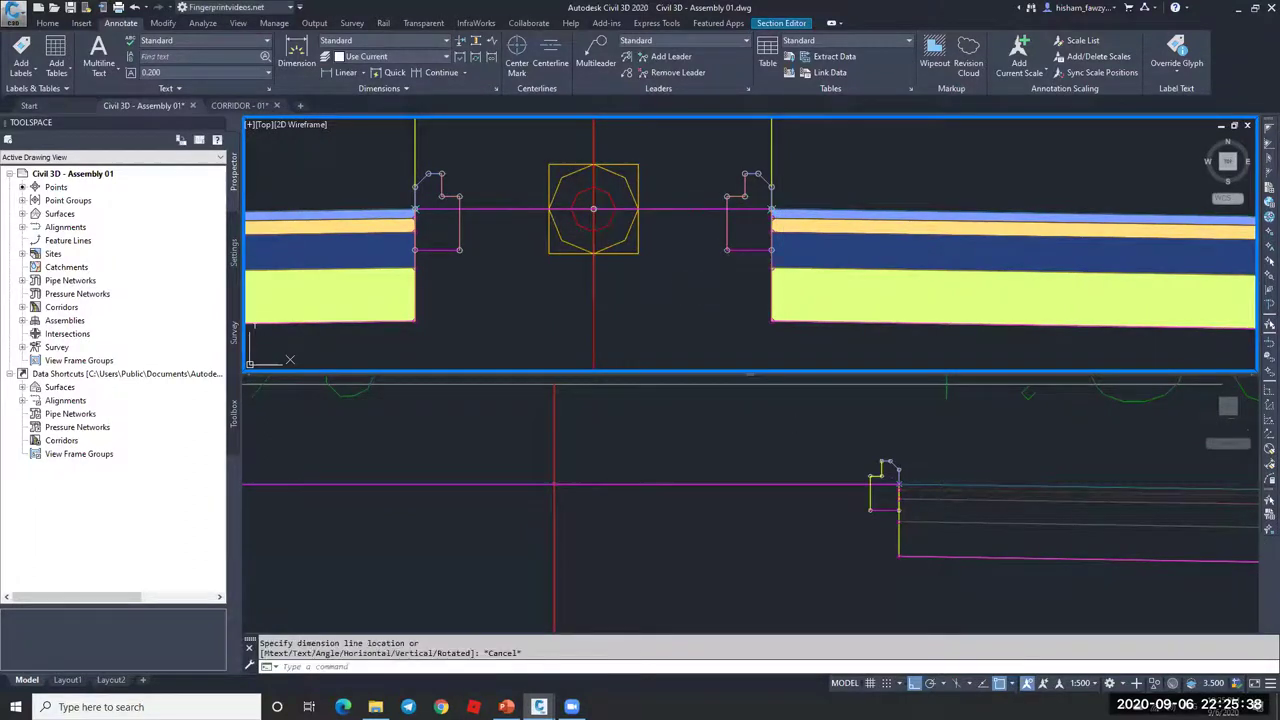
# - Alternate between the section and plan viewports, zooming to review the cross-section offsets
pyautogui.click(846, 403)
pyautogui.scroll(-4, 751, 449)
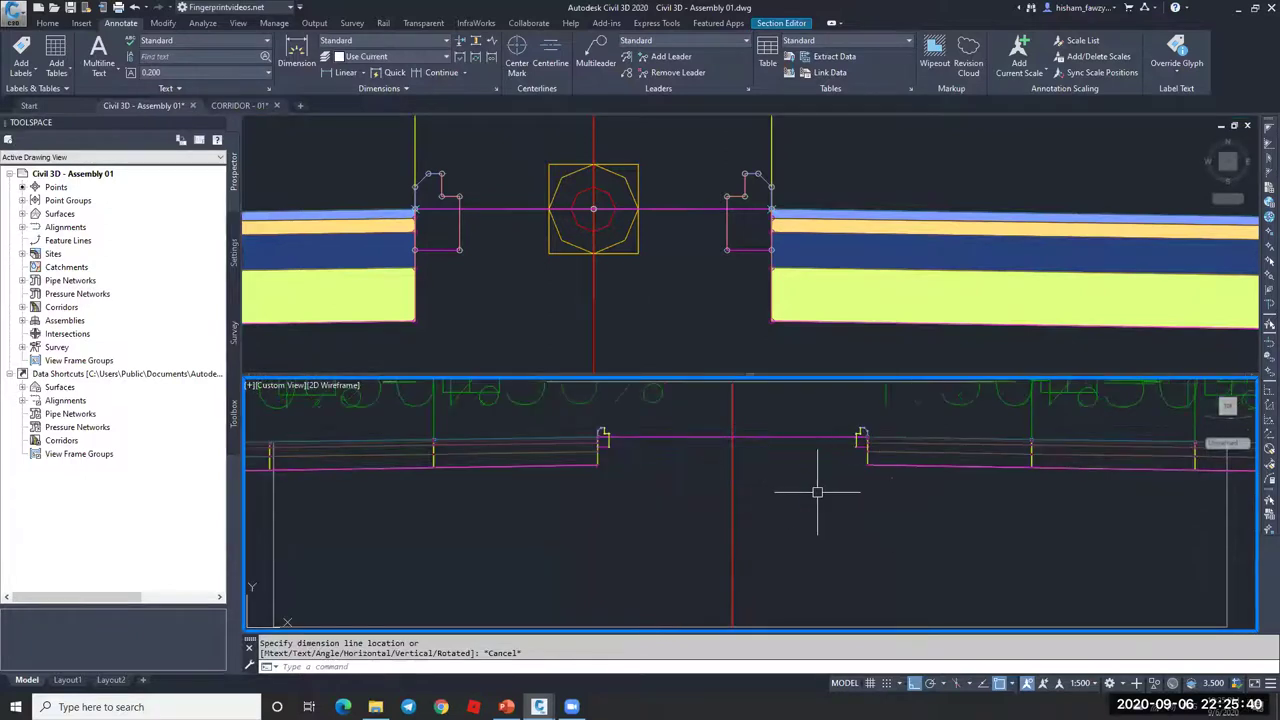
pyautogui.click(686, 217)
pyautogui.click(780, 470)
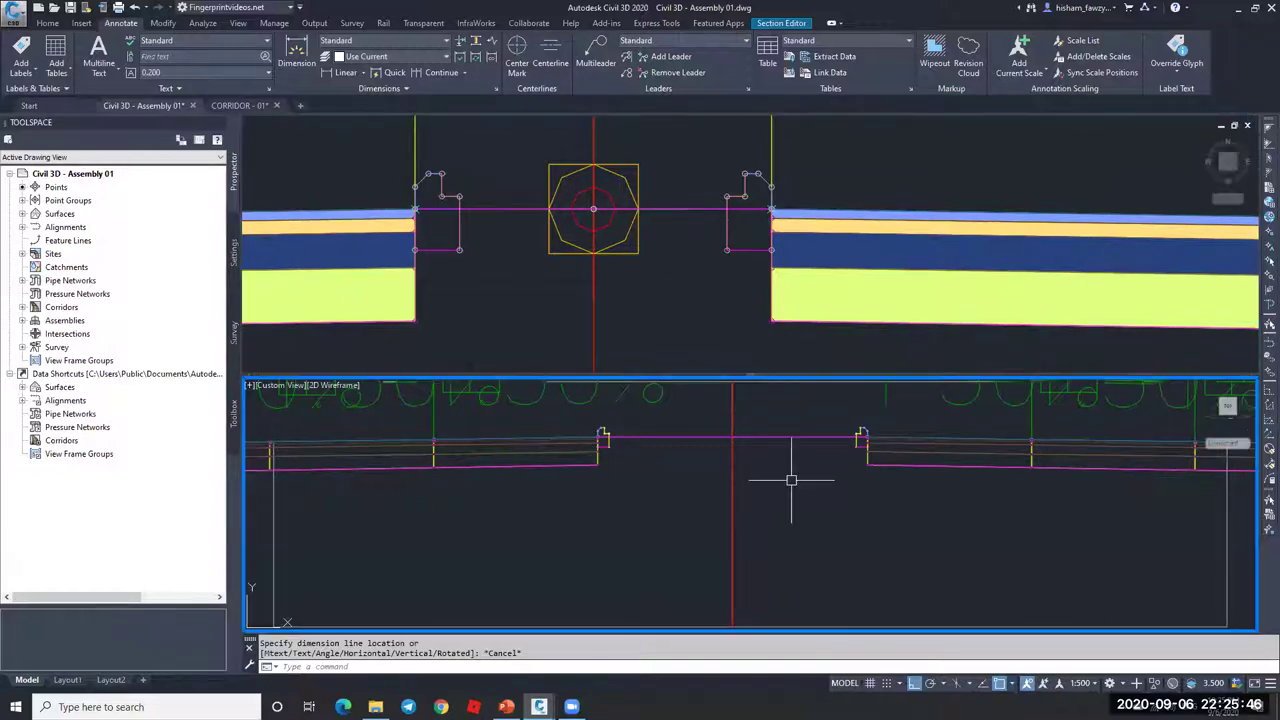
pyautogui.press('Escape')
pyautogui.scroll(-4, 837, 477)
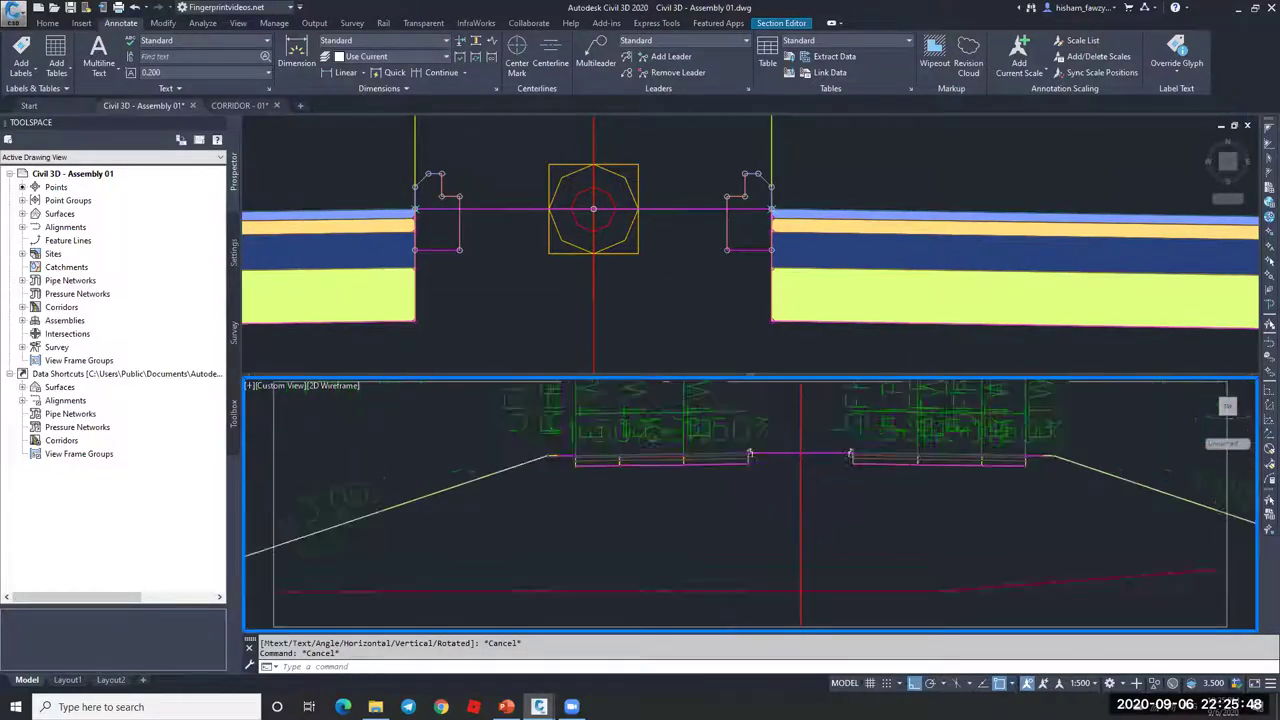
pyautogui.click(684, 278)
pyautogui.scroll(-6, 688, 278)
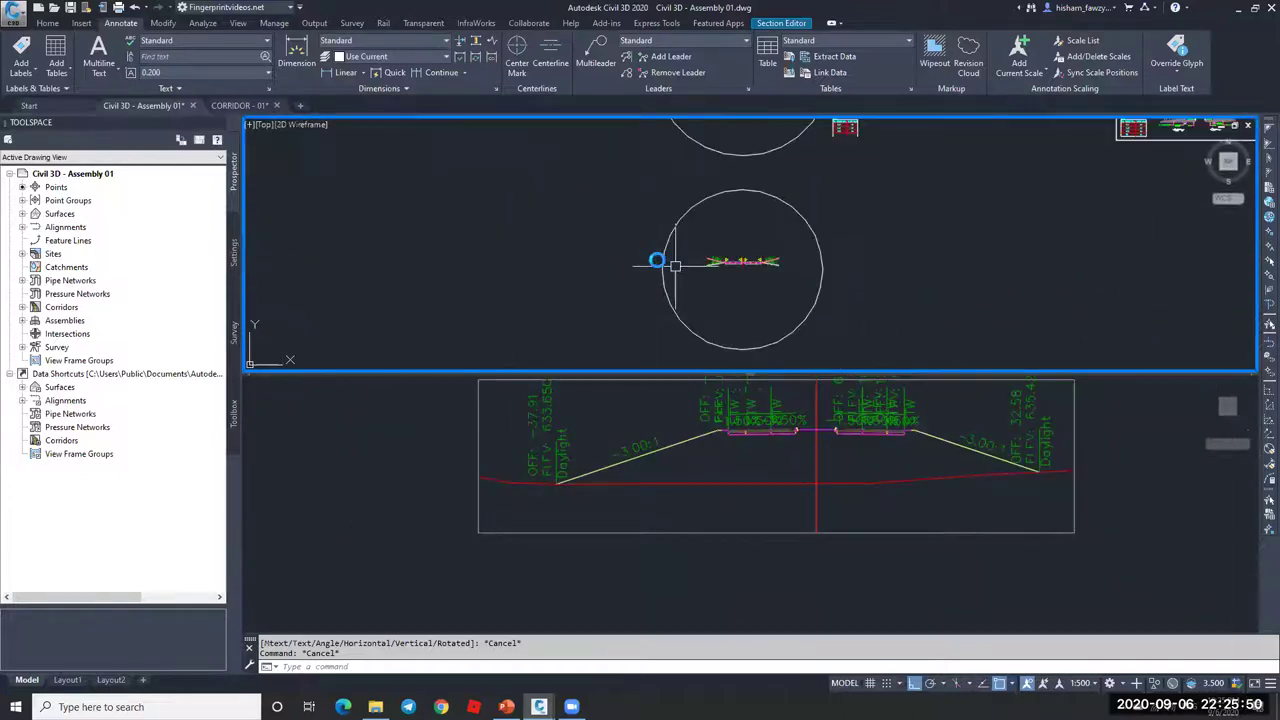
pyautogui.scroll(-2, 769, 289)
pyautogui.scroll(8, 571, 263)
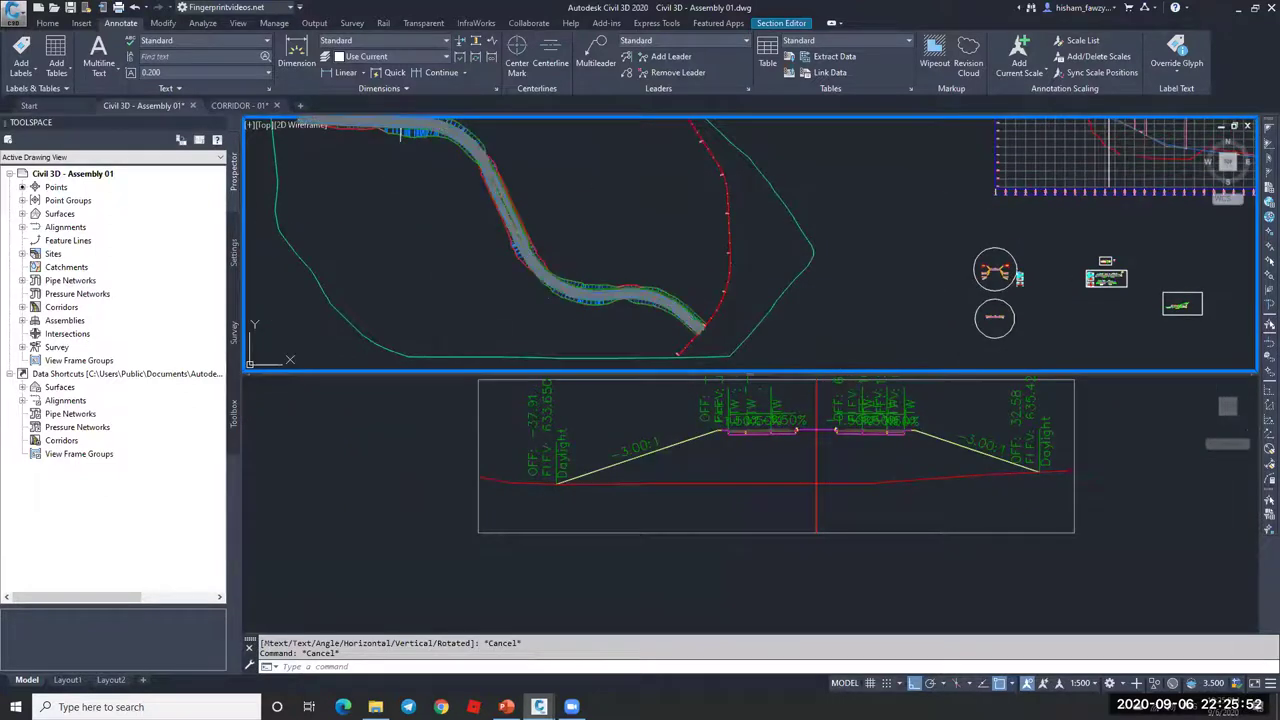
pyautogui.scroll(5, 571, 234)
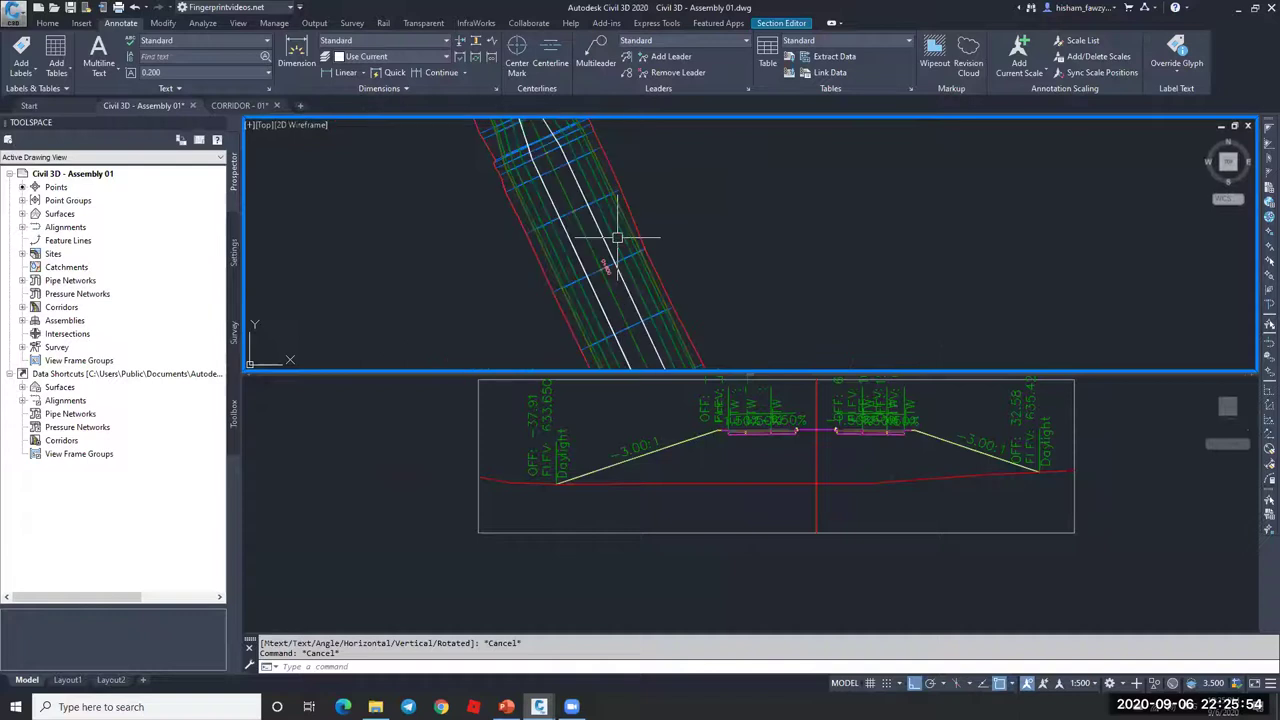
pyautogui.scroll(-2, 624, 240)
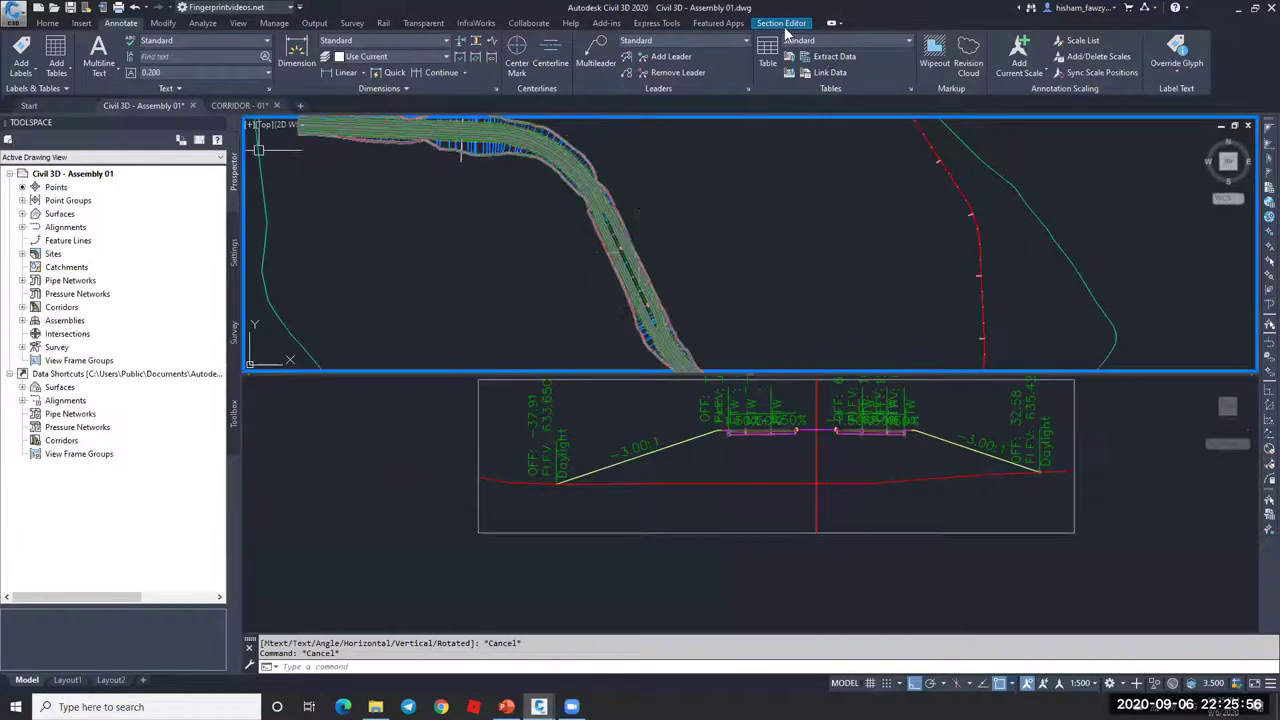
# - At station 0+600.00m, measure the 6.0000 island width, cancelling the dimension
pyautogui.click(368, 54)
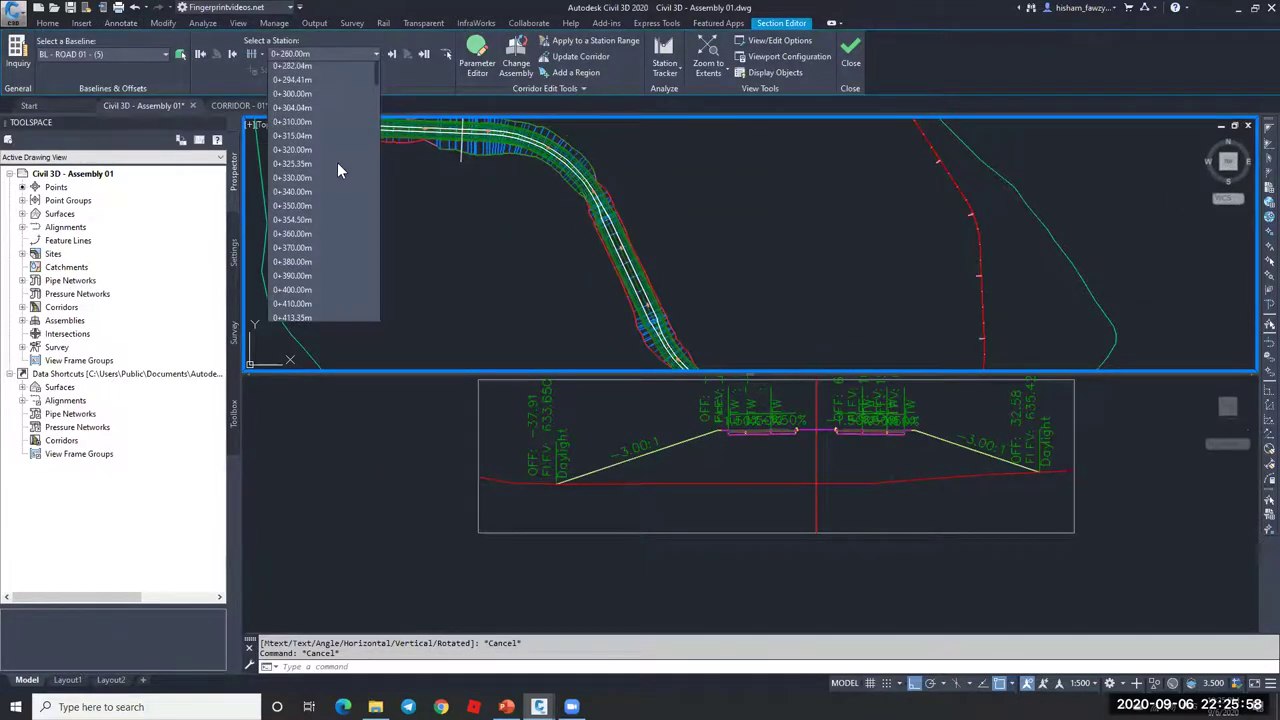
pyautogui.scroll(-5, 312, 318)
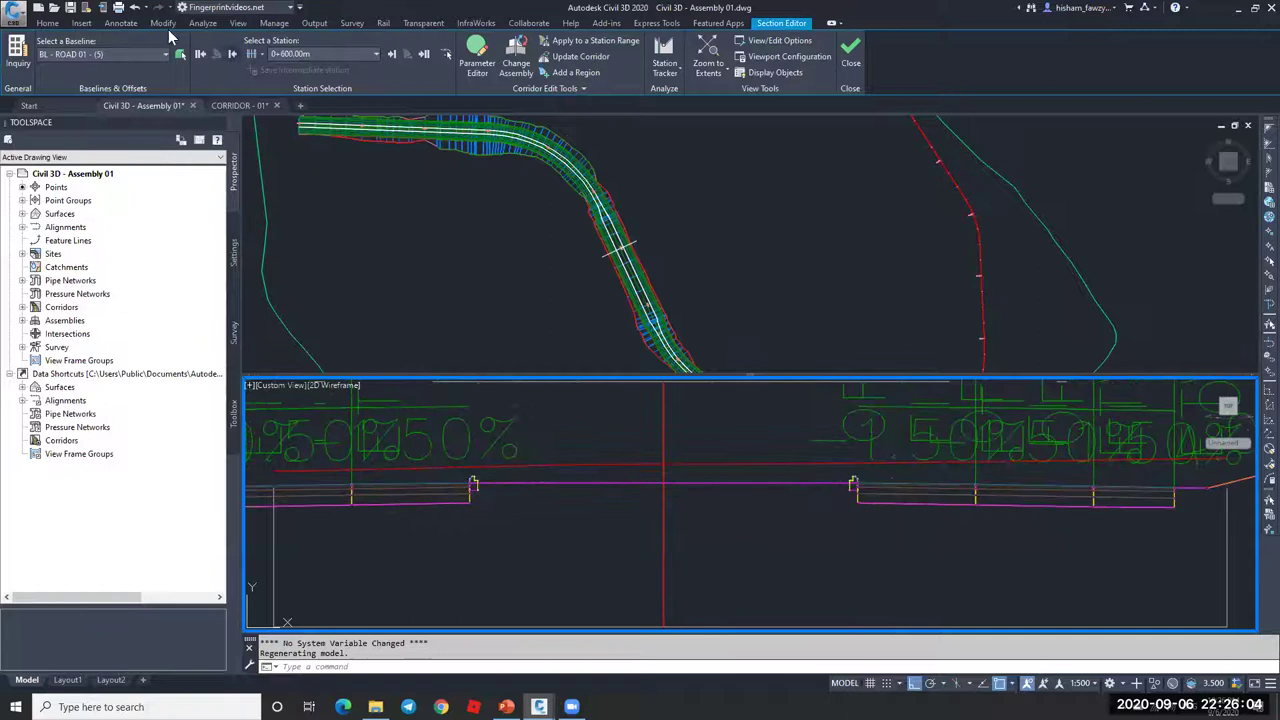
pyautogui.click(121, 23)
pyautogui.click(333, 74)
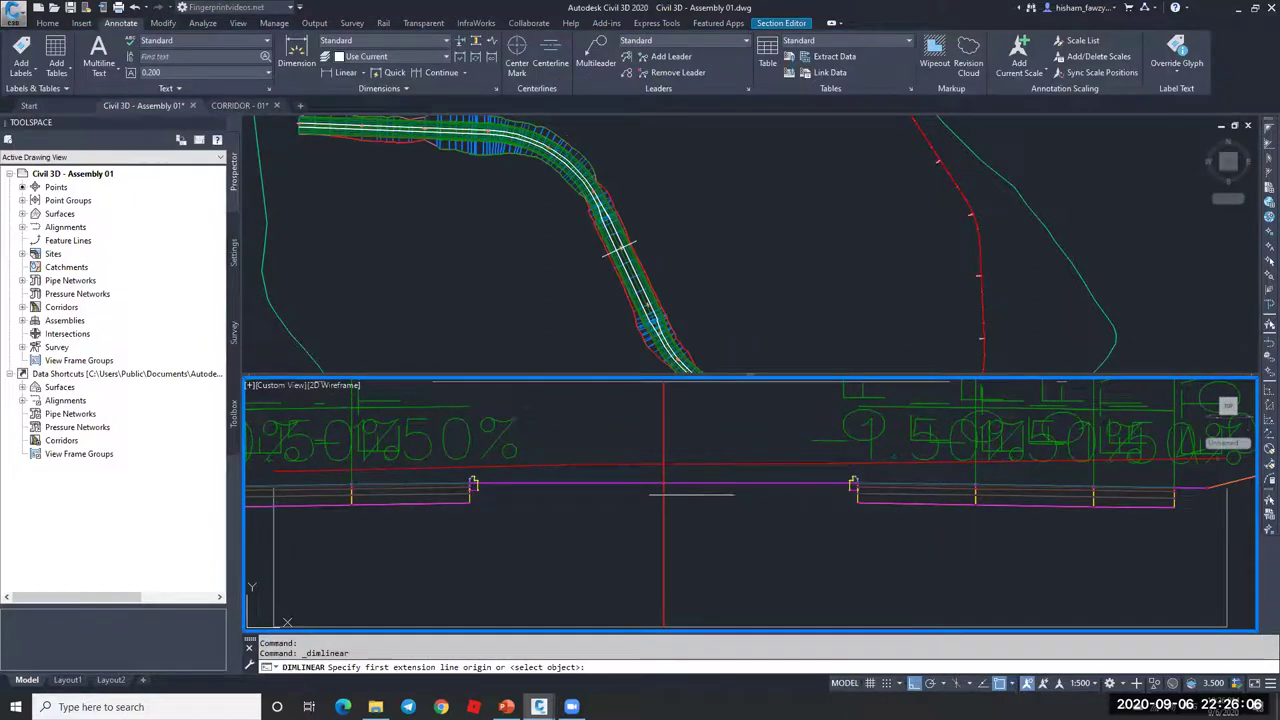
pyautogui.click(664, 484)
pyautogui.scroll(2, 880, 500)
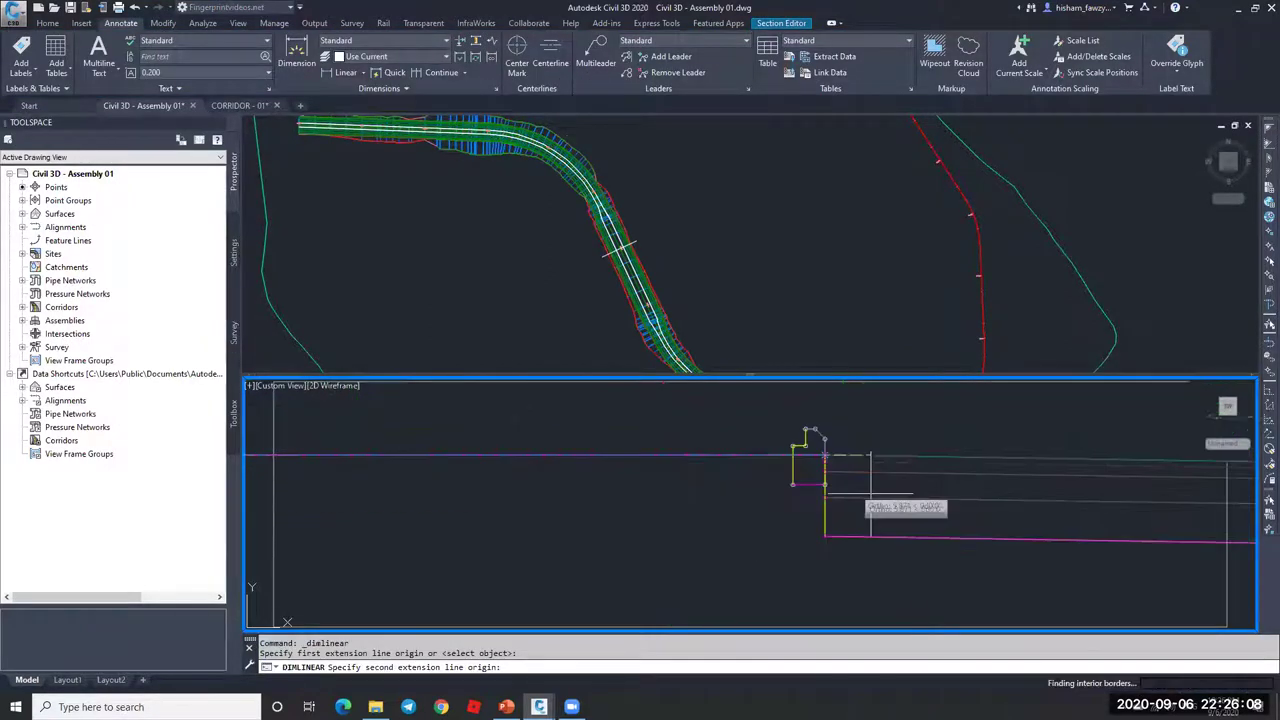
pyautogui.click(853, 483)
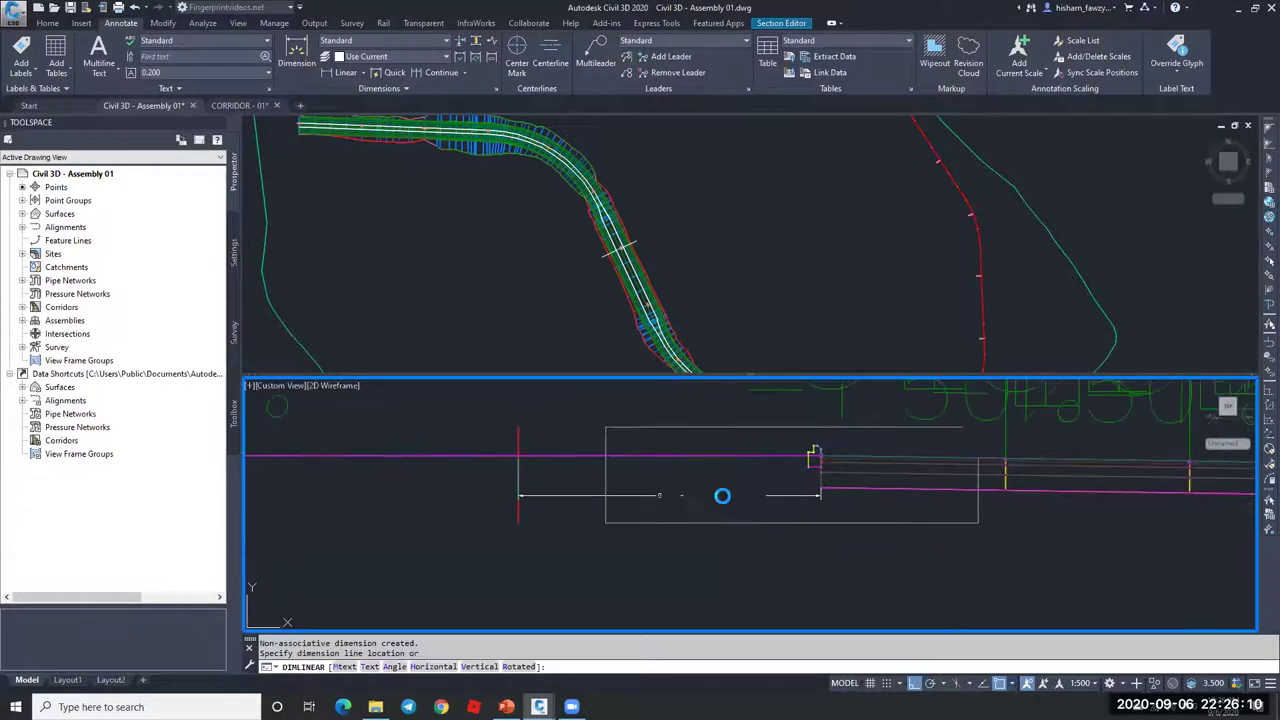
pyautogui.scroll(3, 720, 494)
pyautogui.scroll(-3, 723, 495)
pyautogui.press('Escape')
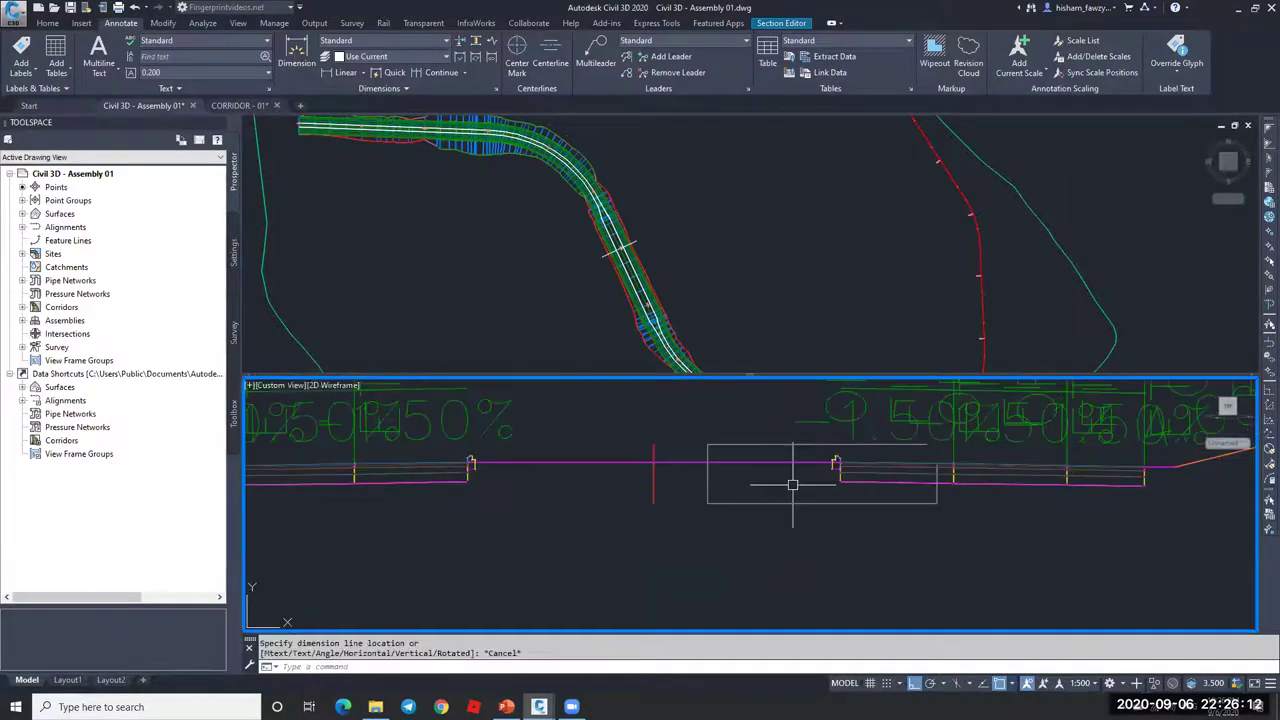
# - Open the View/Edit Corridor Section Options from the Section Editor tab
pyautogui.scroll(-3, 791, 471)
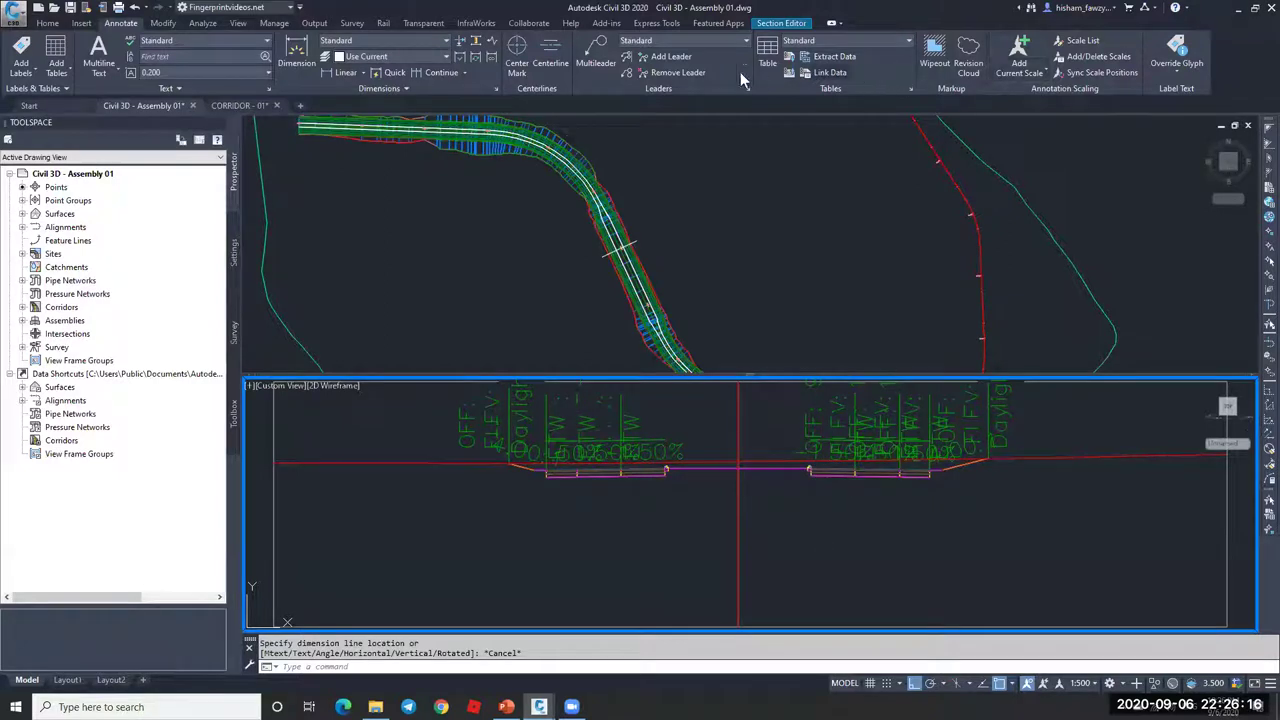
pyautogui.click(781, 23)
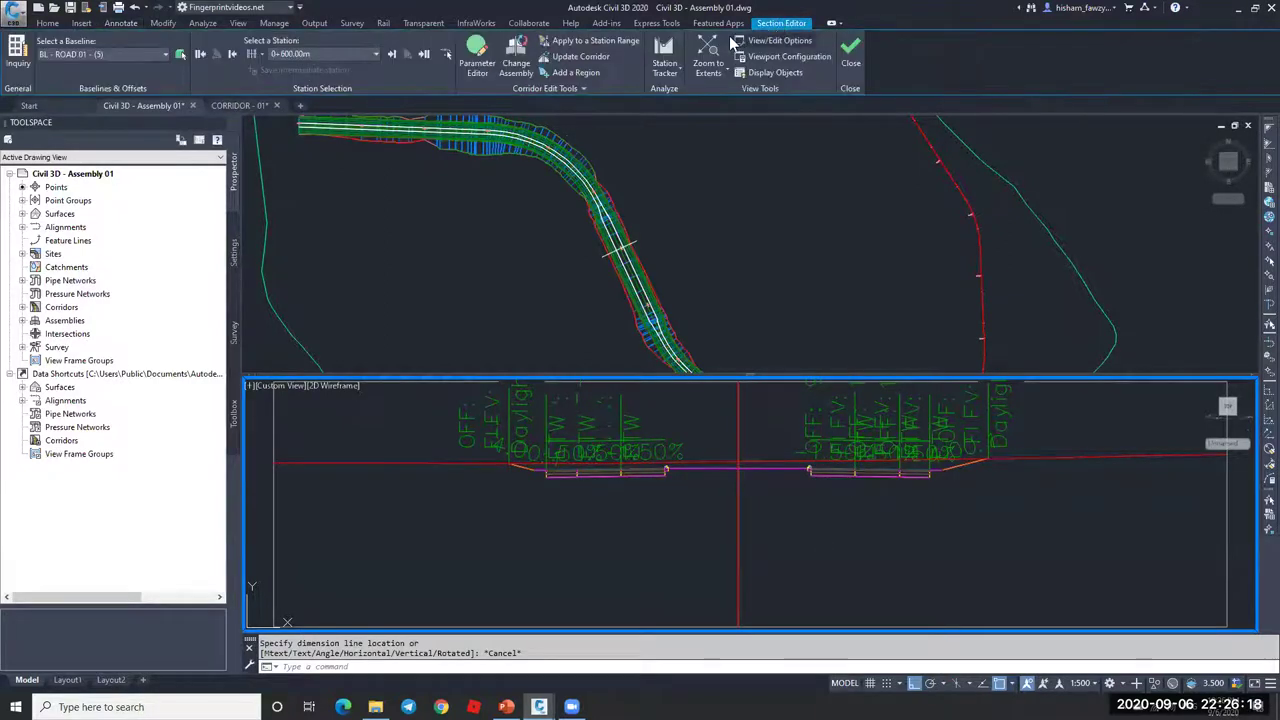
pyautogui.click(770, 40)
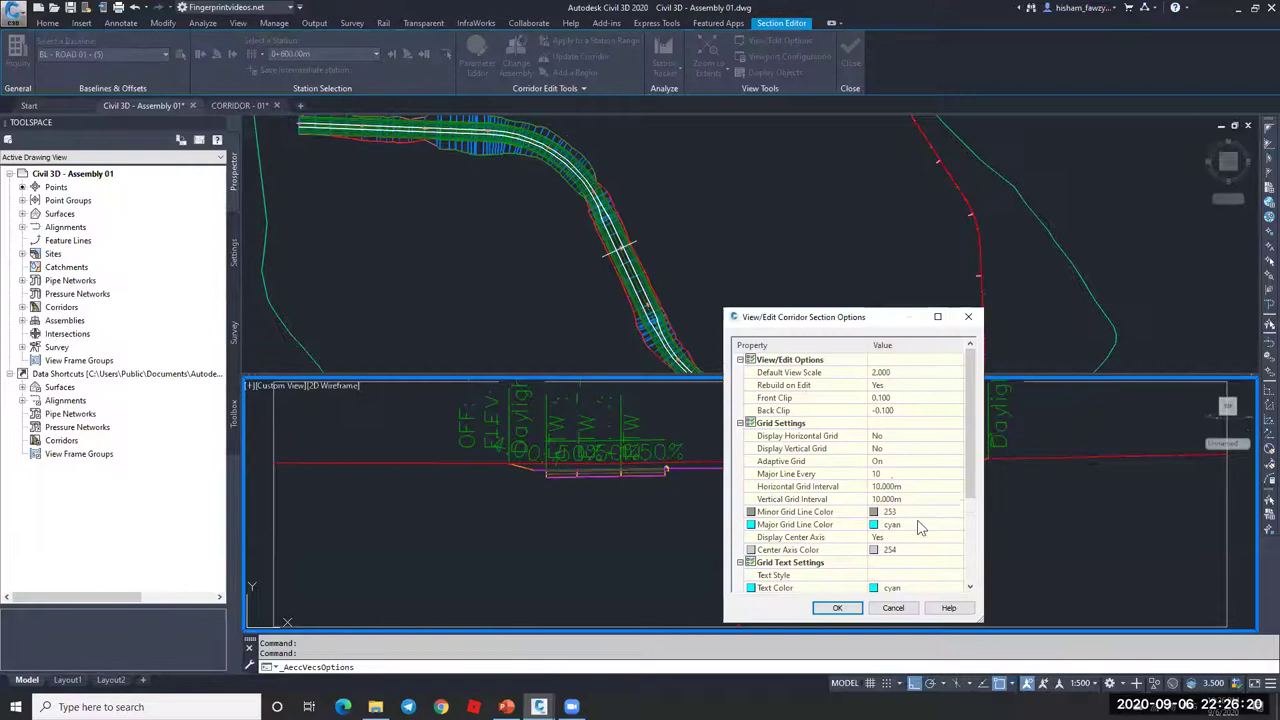
# - Set Code Set Style to View-Edit instead of View-Edit with Shading and apply
pyautogui.scroll(-3, 900, 560)
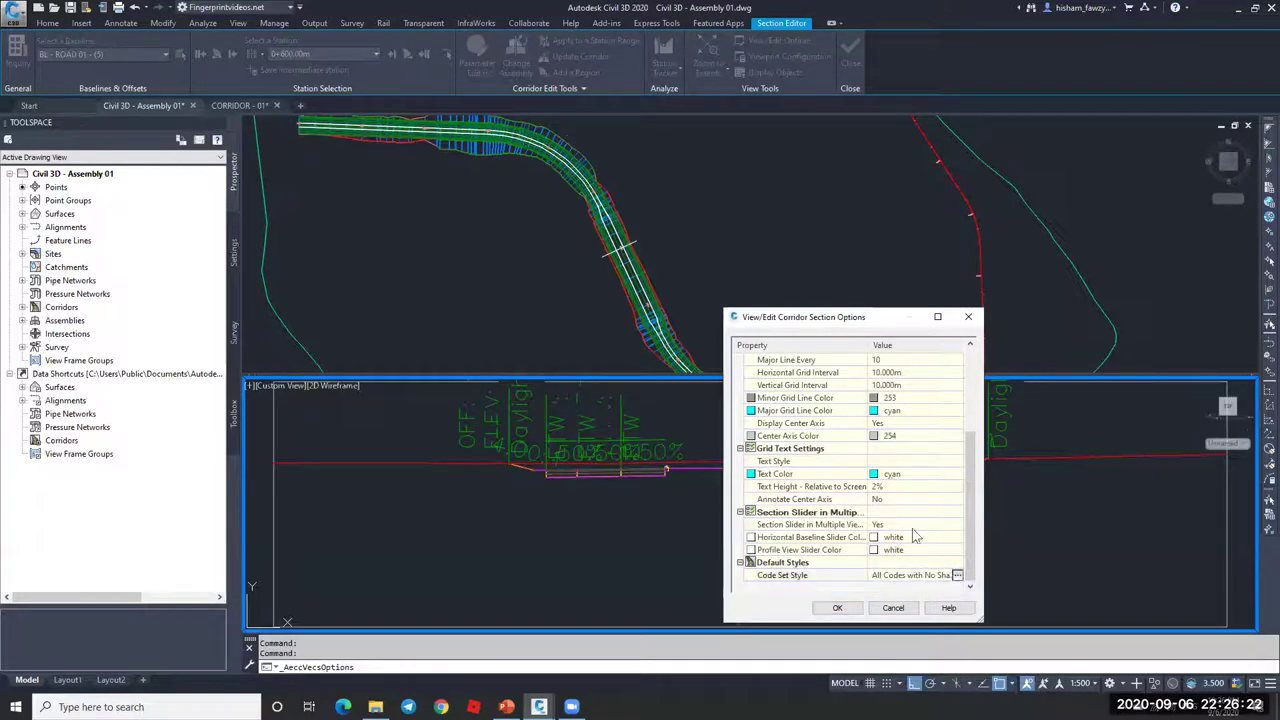
pyautogui.click(955, 576)
pyautogui.click(879, 463)
pyautogui.click(815, 505)
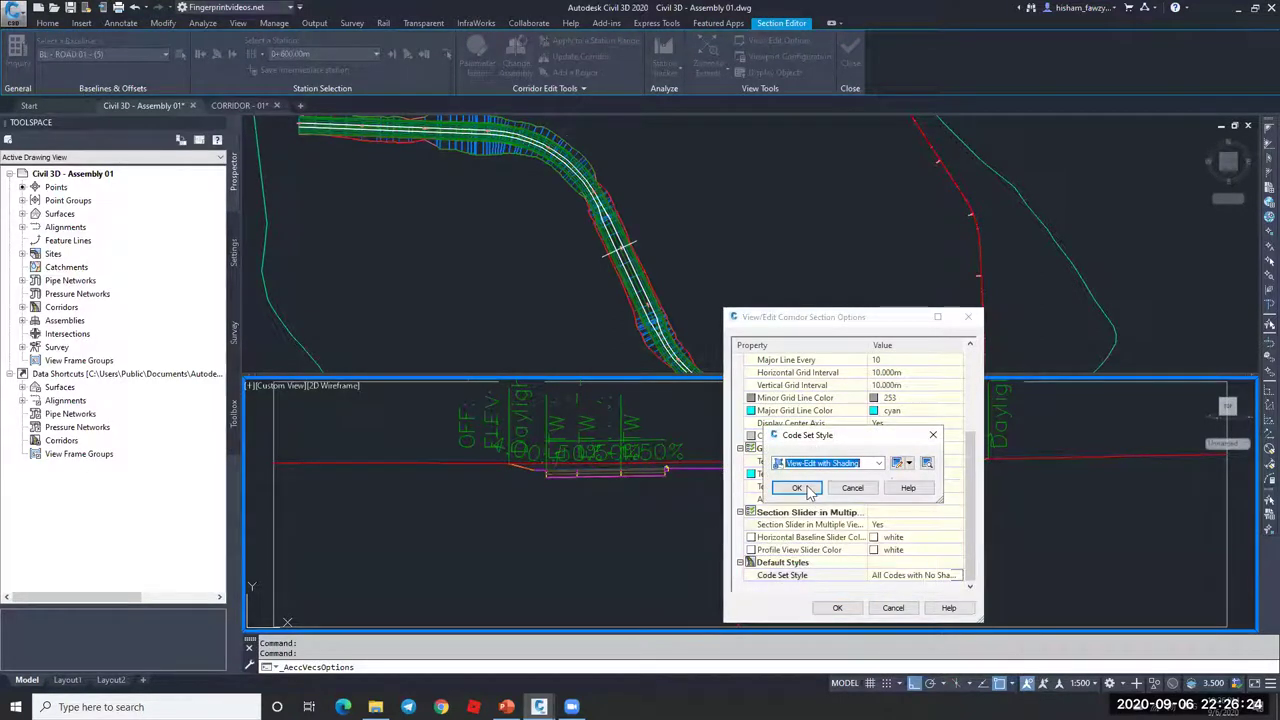
pyautogui.click(820, 465)
pyautogui.click(815, 538)
pyautogui.click(810, 489)
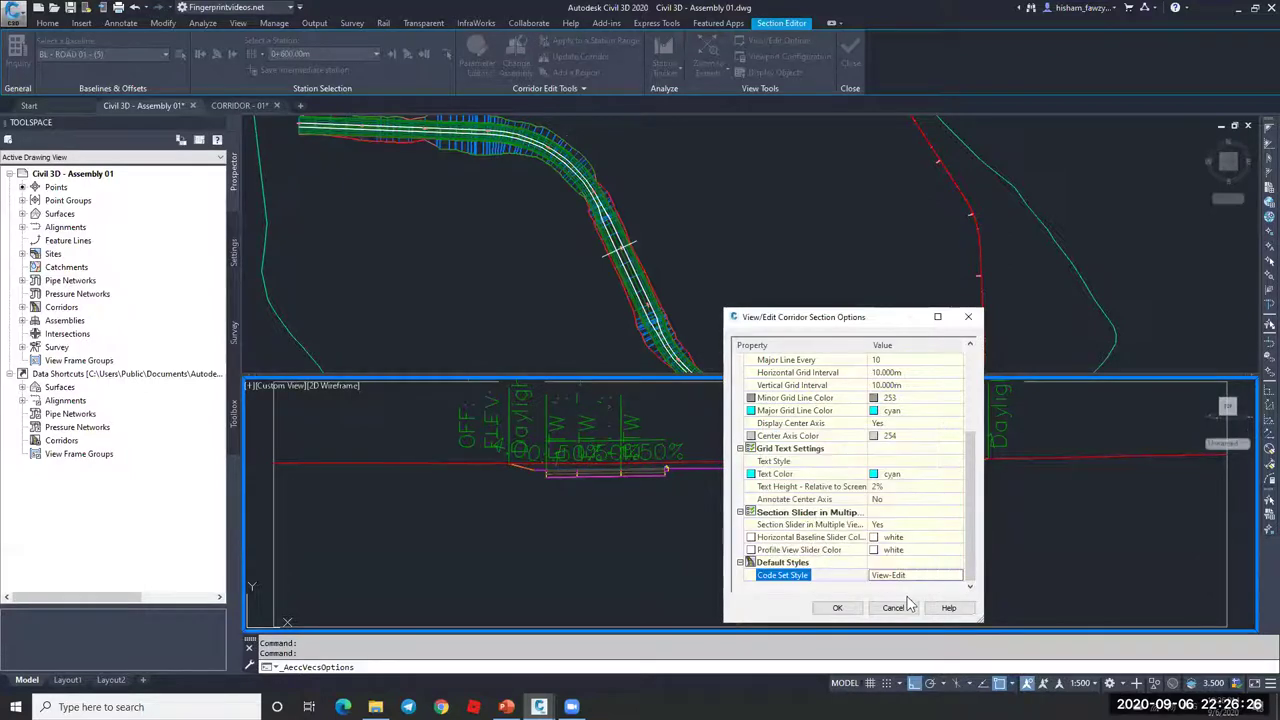
pyautogui.click(837, 607)
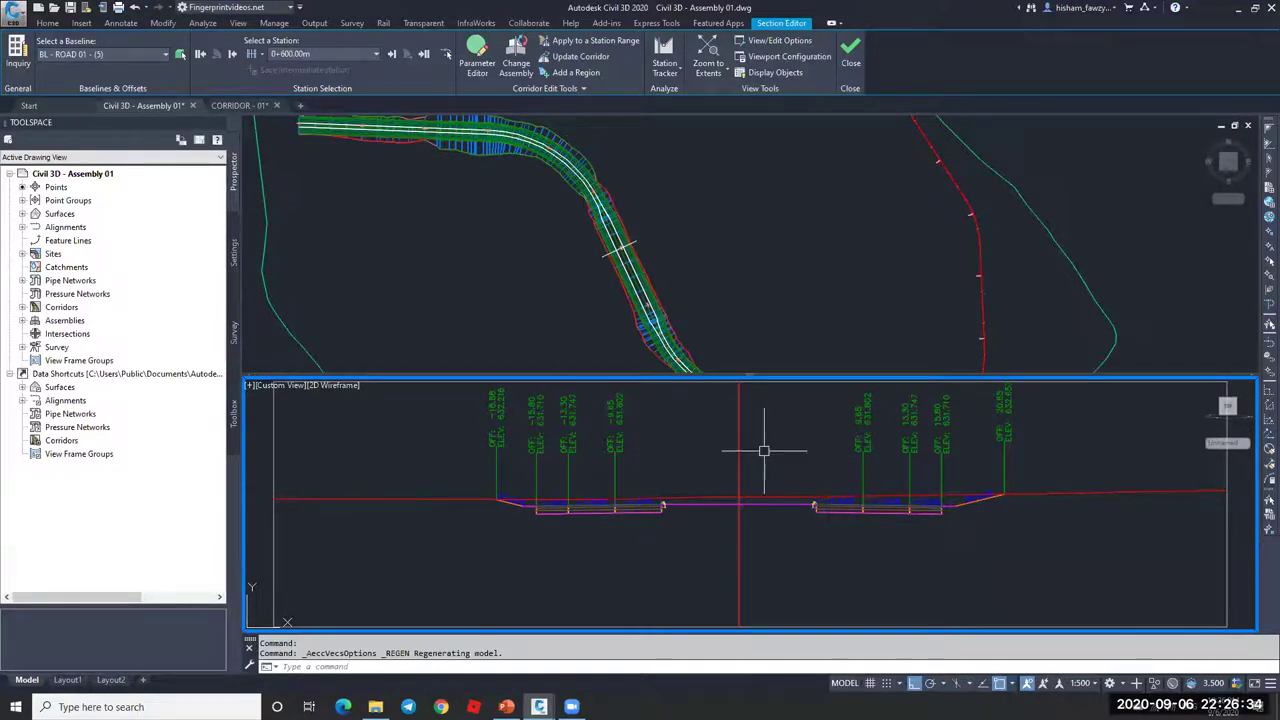
pyautogui.scroll(2, 864, 485)
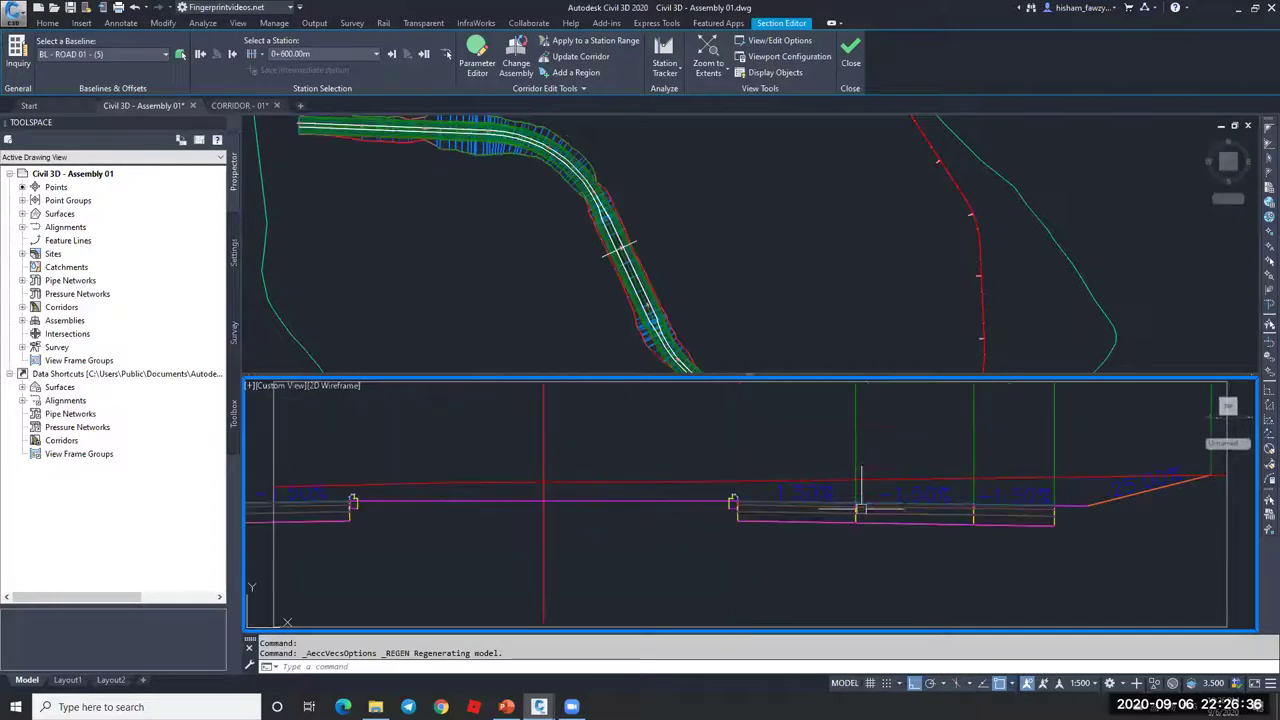
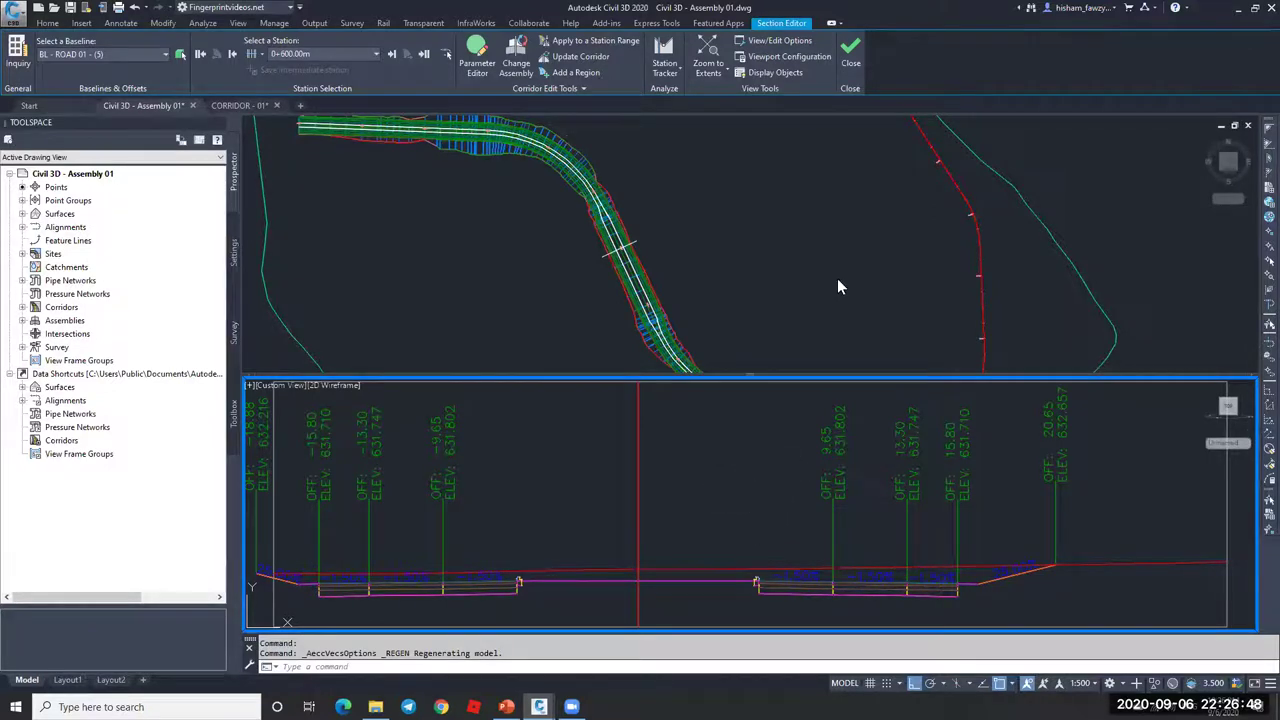
# - Zoom over the ROAD 01 cross-section assemblies, then close the Section Editor back to plan
pyautogui.click(805, 290)
pyautogui.scroll(4, 518, 580)
pyautogui.scroll(2, 520, 575)
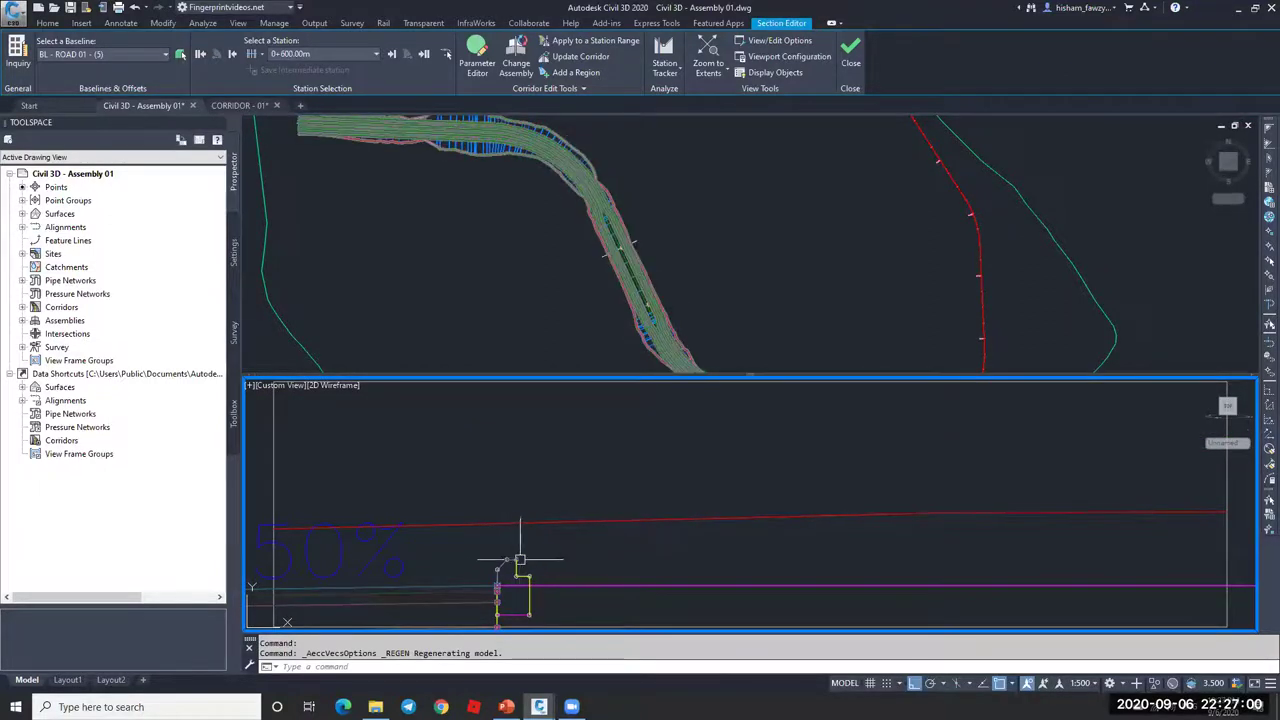
pyautogui.scroll(-5, 706, 560)
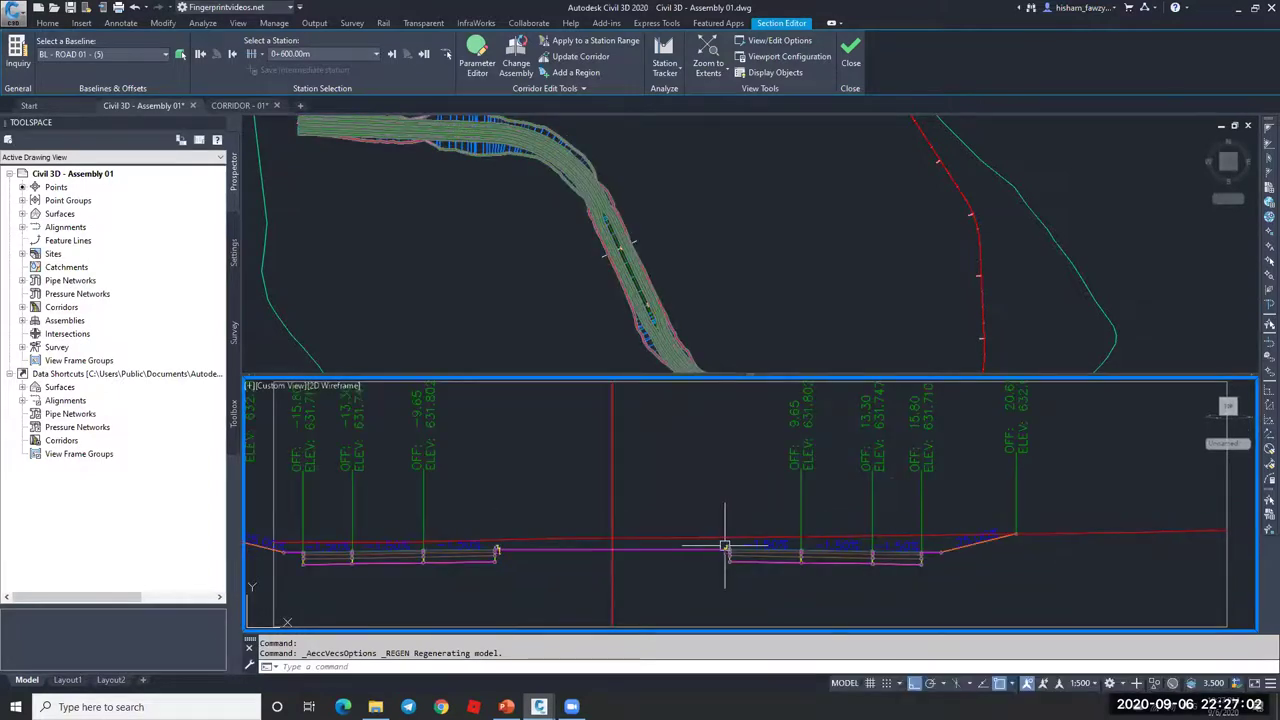
pyautogui.scroll(3, 724, 546)
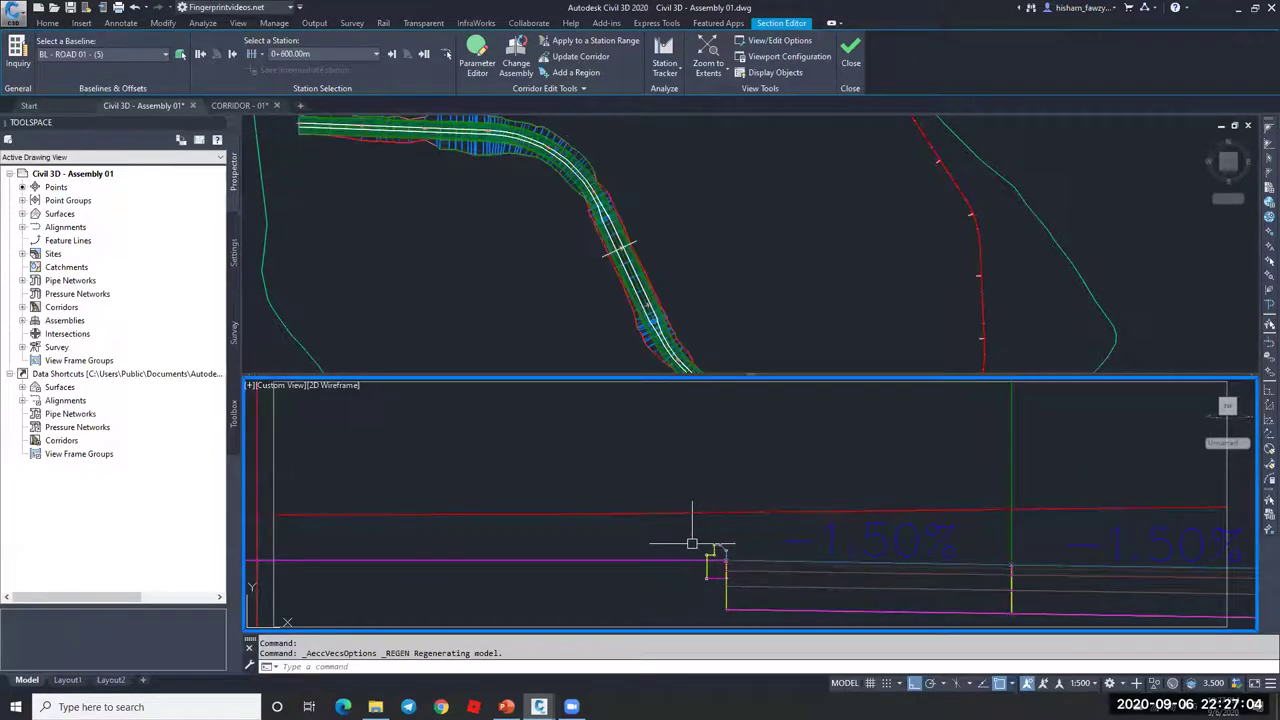
pyautogui.moveTo(730, 547)
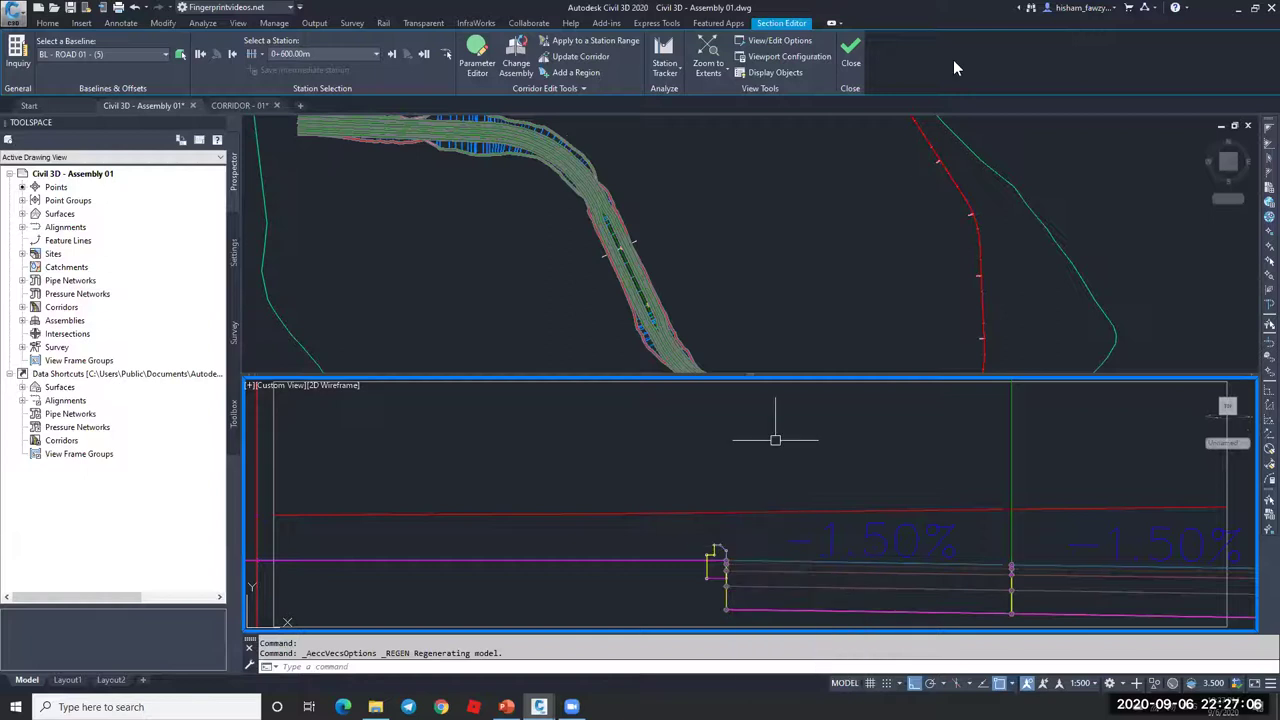
pyautogui.click(850, 52)
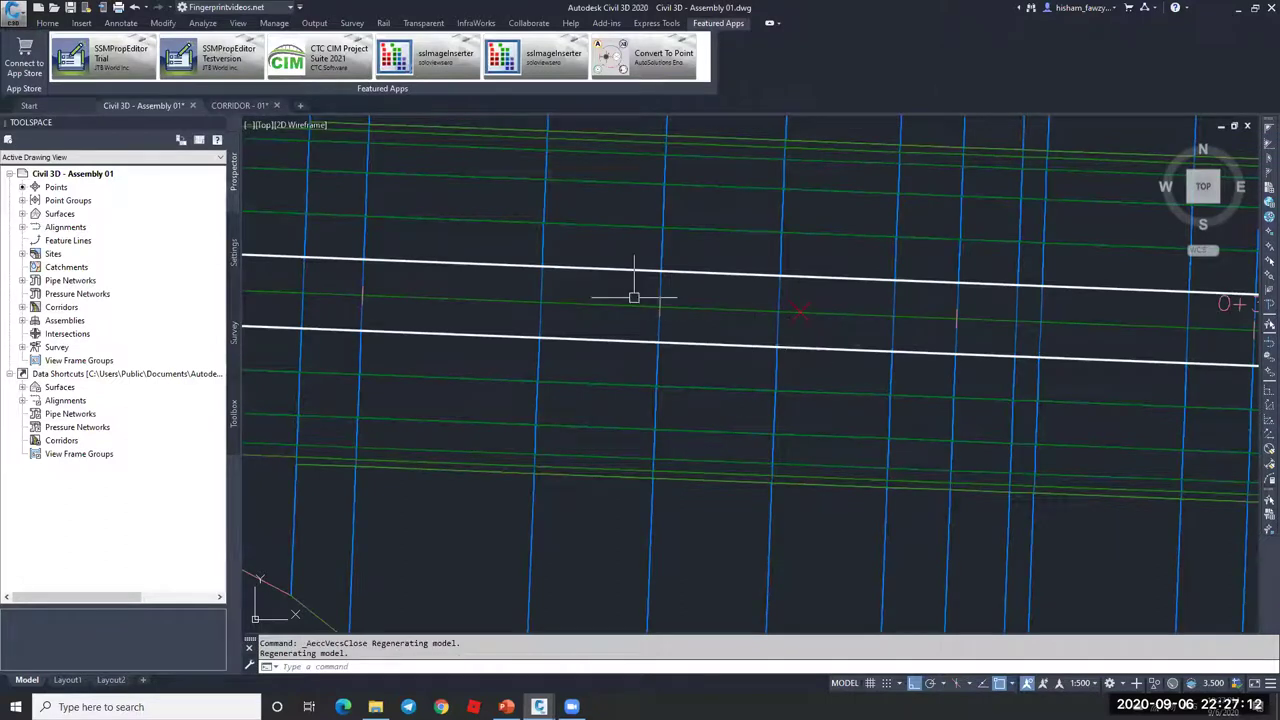
# - Zoom to extents on the Type 01 - Soil assembly and select it by its baseline marker
pyautogui.scroll(-3, 582, 295)
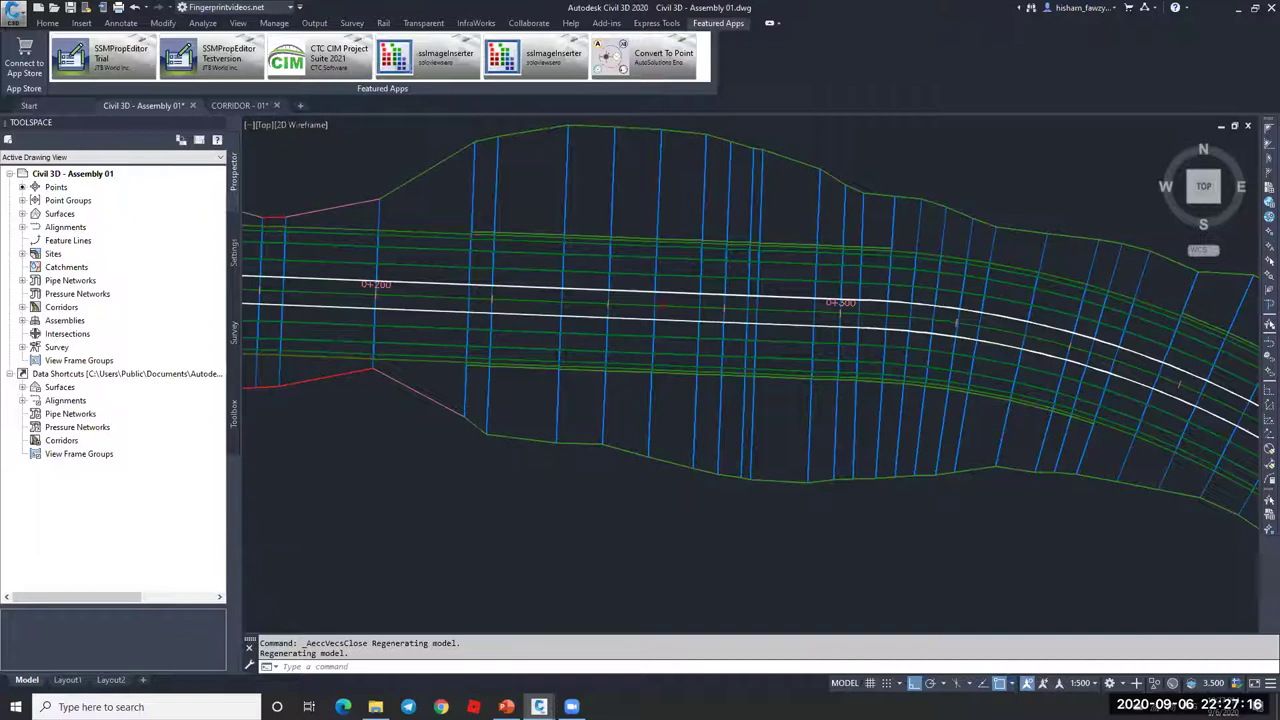
pyautogui.scroll(-3, 565, 318)
pyautogui.press('Escape')
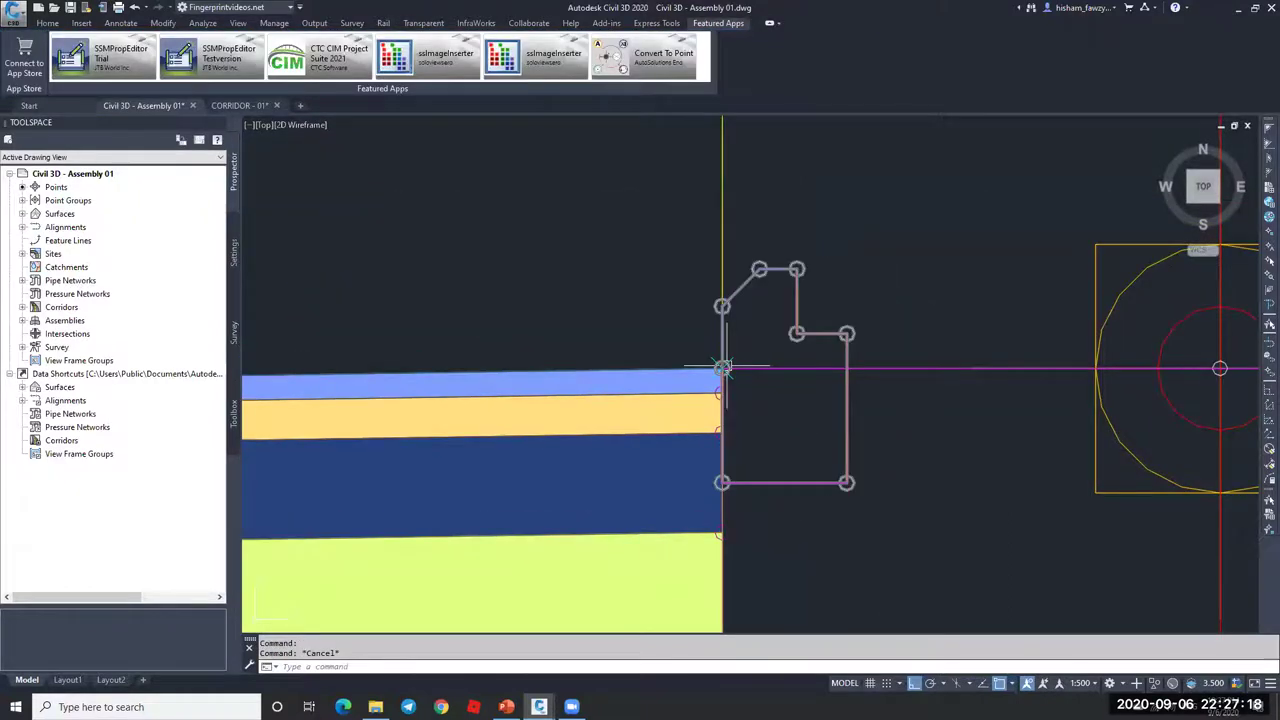
pyautogui.scroll(2, 714, 371)
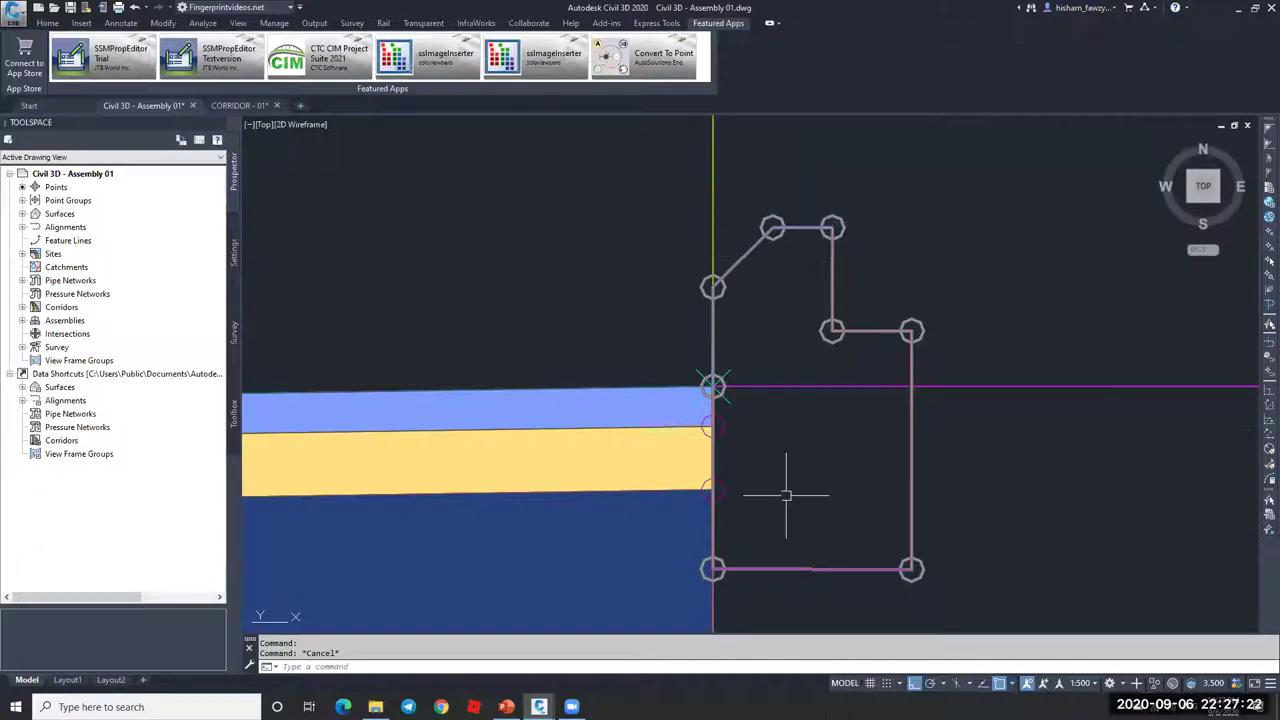
pyautogui.scroll(-3, 786, 570)
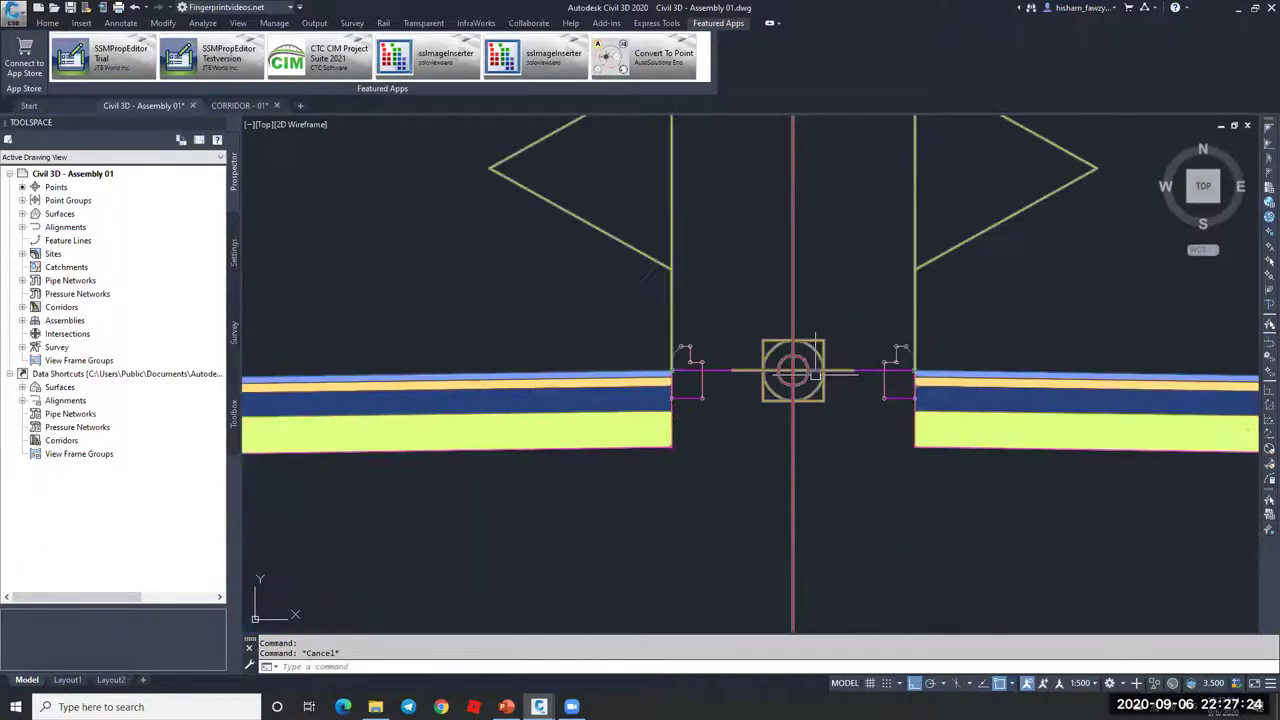
pyautogui.scroll(4, 892, 308)
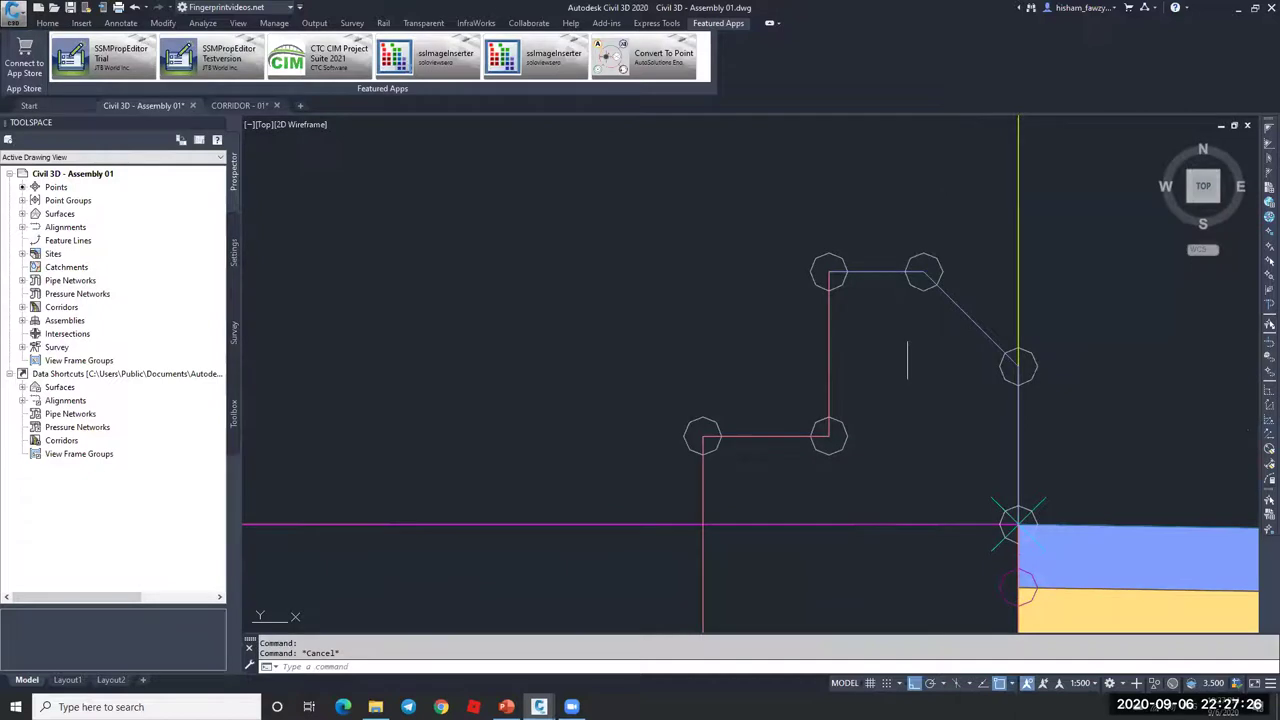
pyautogui.scroll(-4, 908, 358)
pyautogui.middleClick(918, 541)
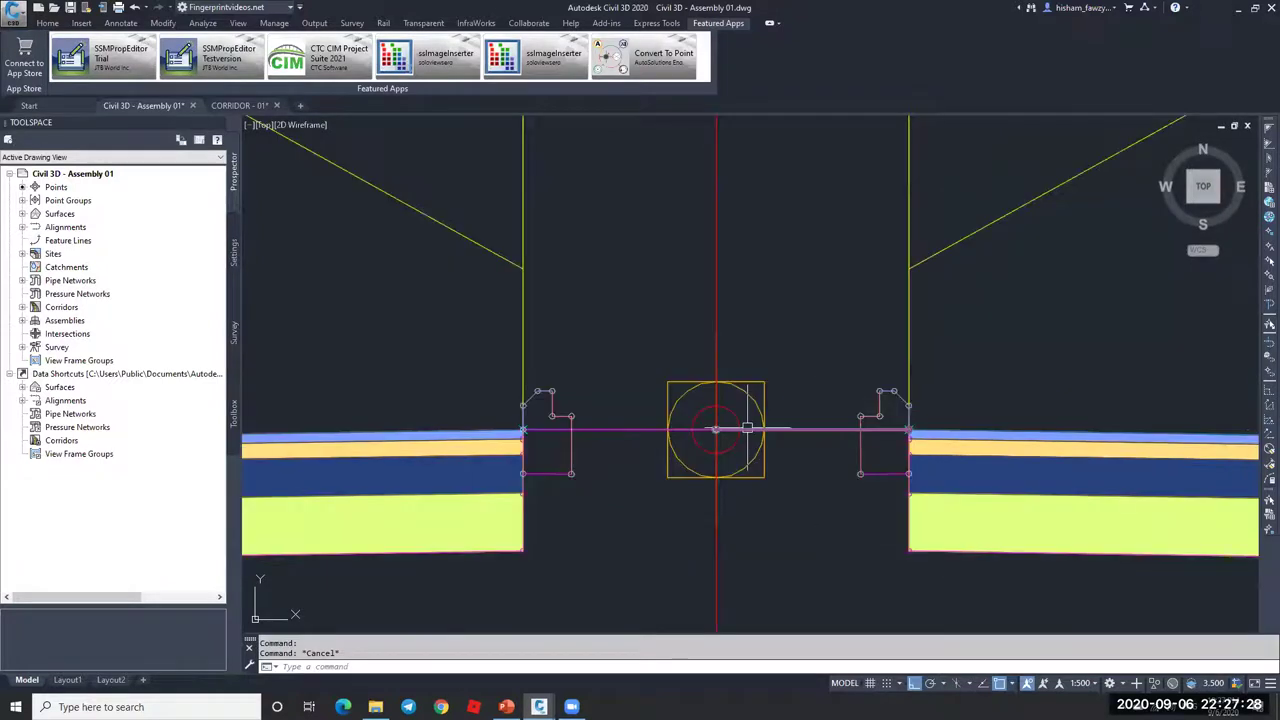
pyautogui.click(716, 430)
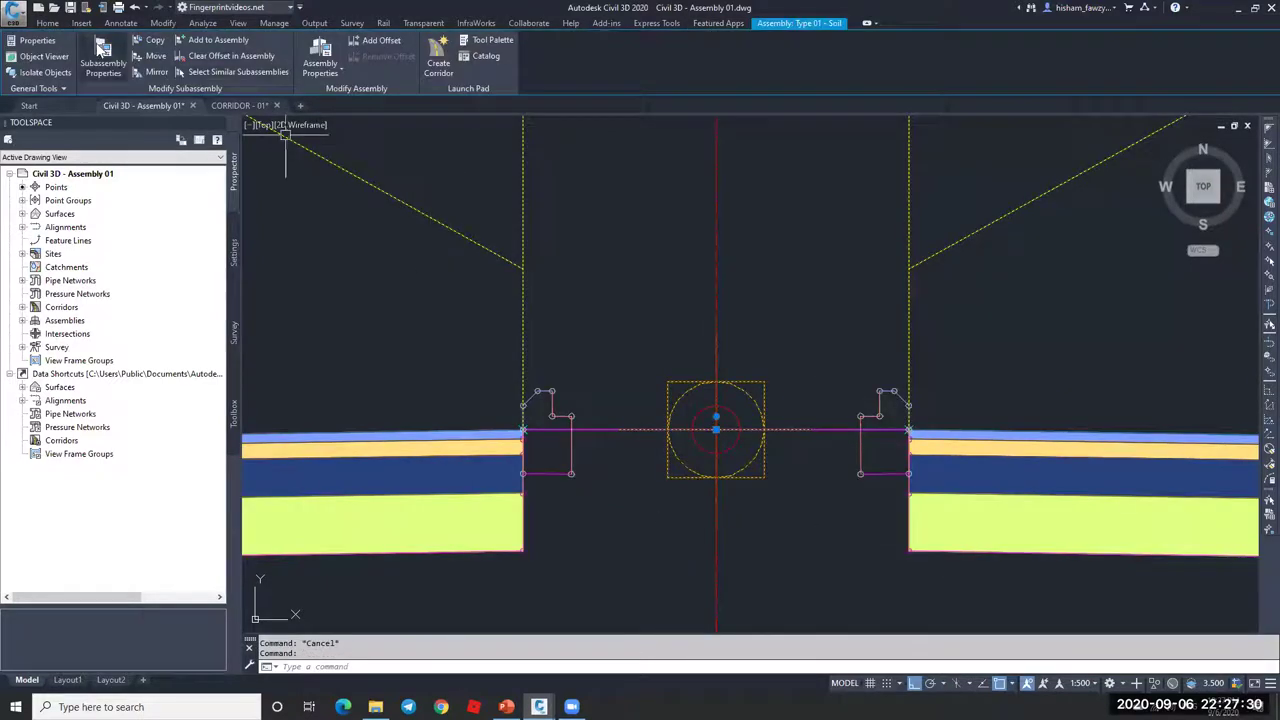
pyautogui.click(320, 58)
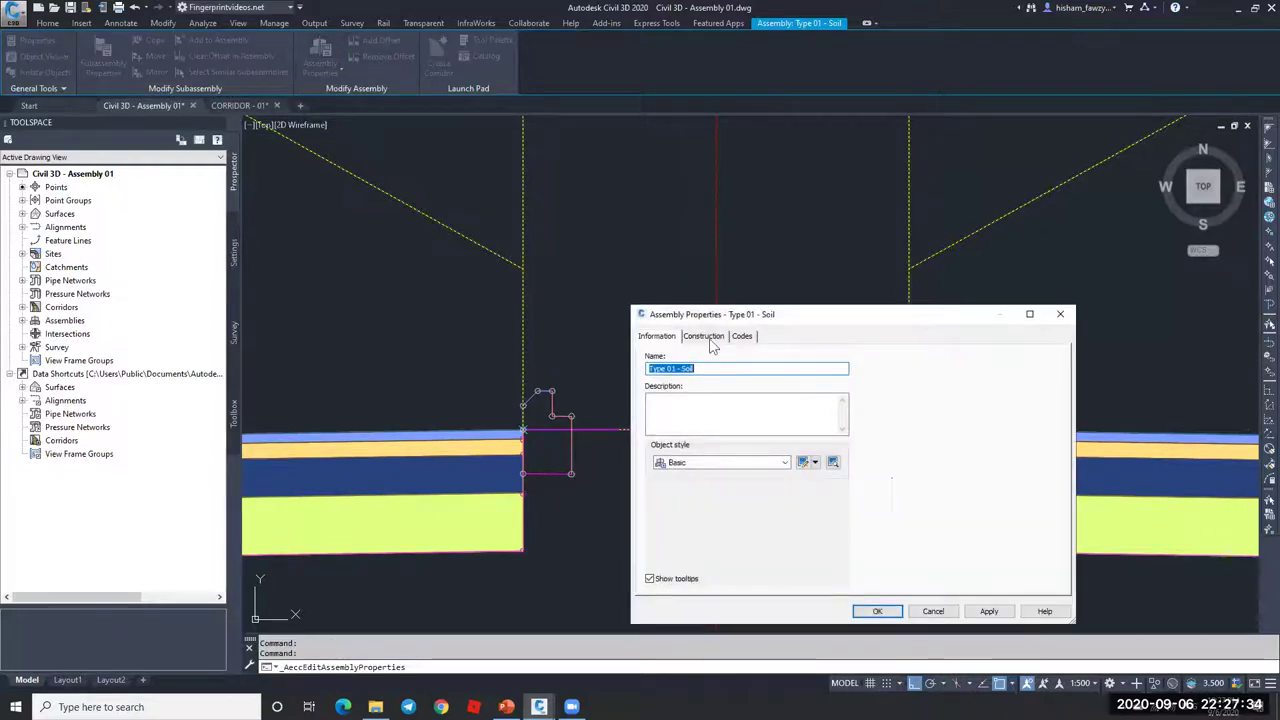
pyautogui.click(712, 336)
pyautogui.moveTo(747, 314); pyautogui.dragTo(694, 143)
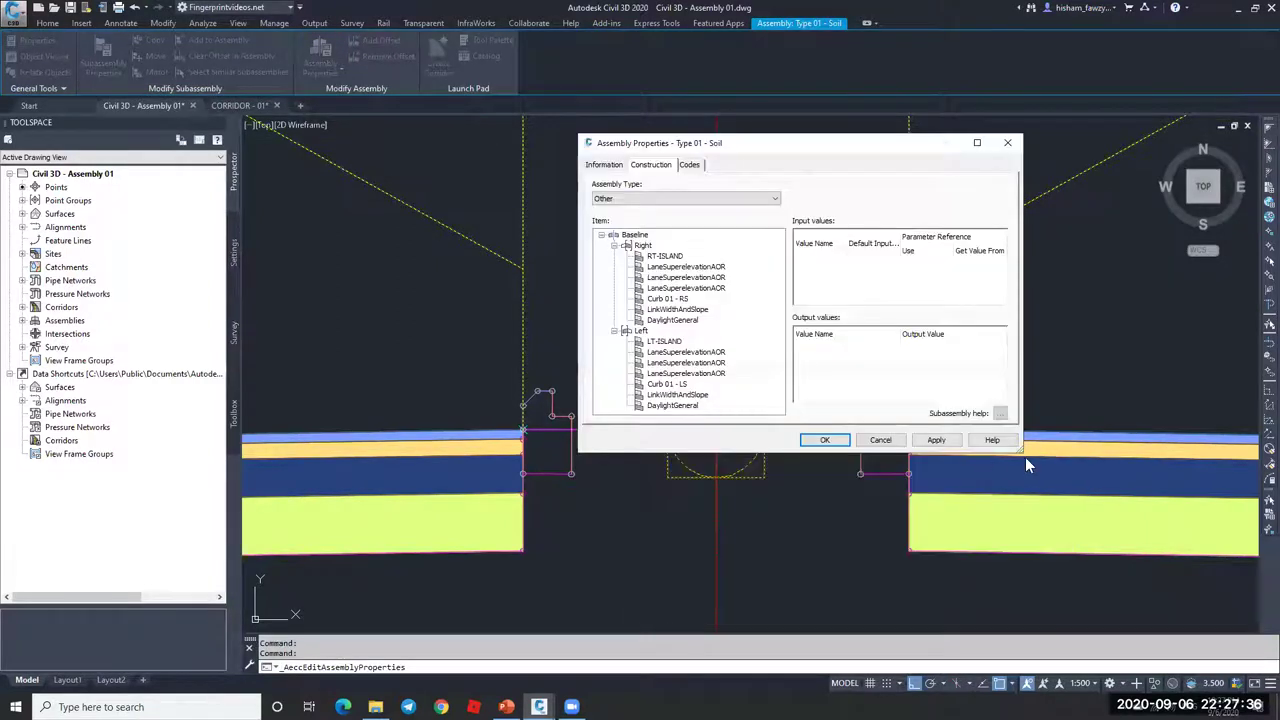
pyautogui.moveTo(1022, 452); pyautogui.dragTo(1030, 564)
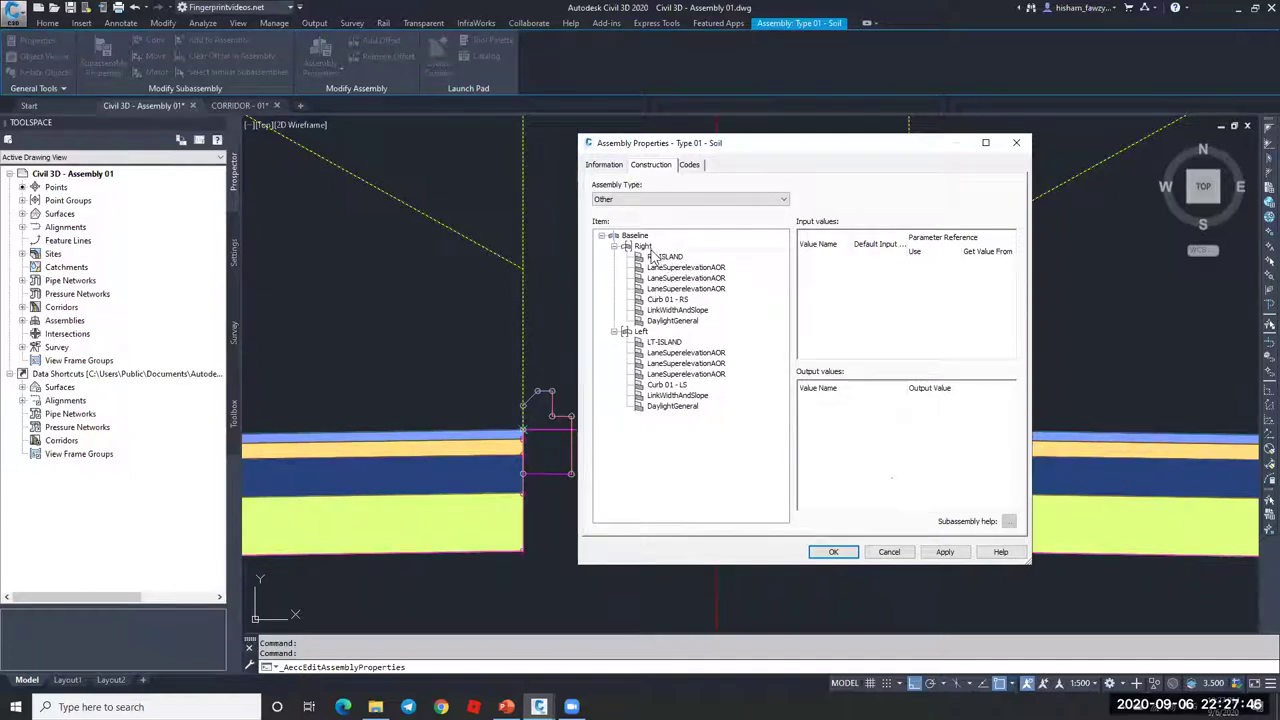
pyautogui.click(834, 552)
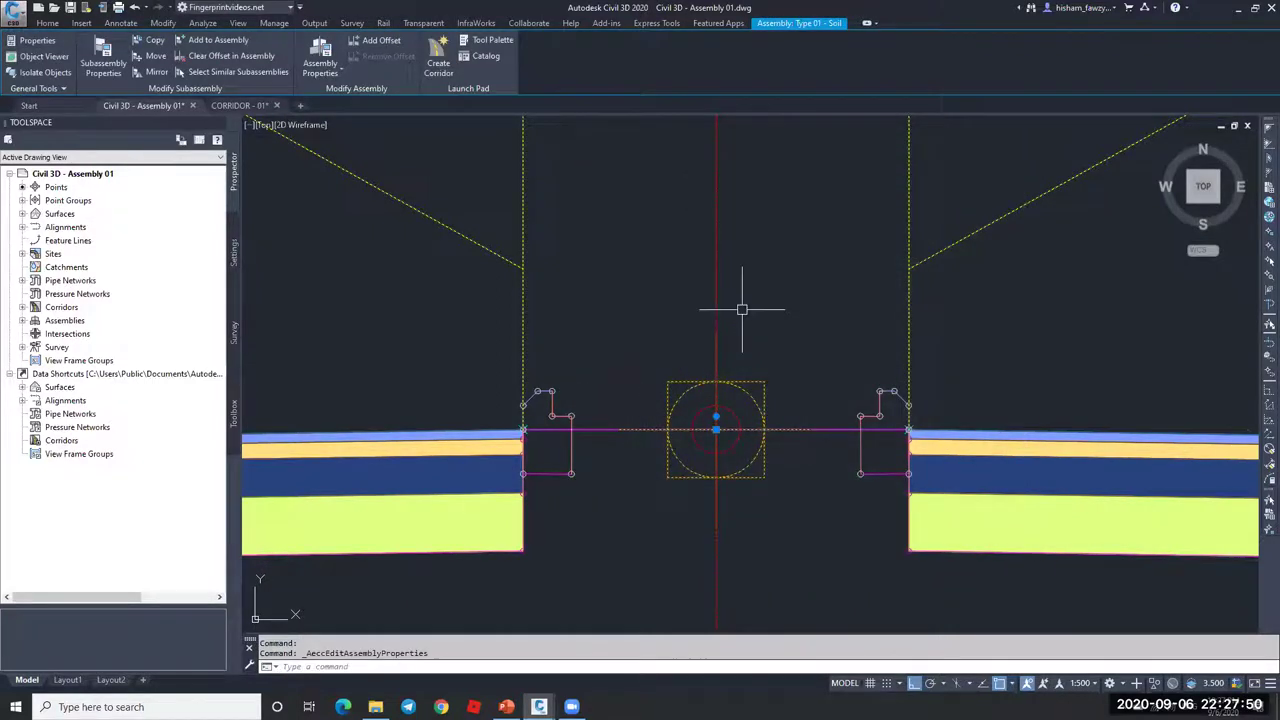
pyautogui.press('Escape')
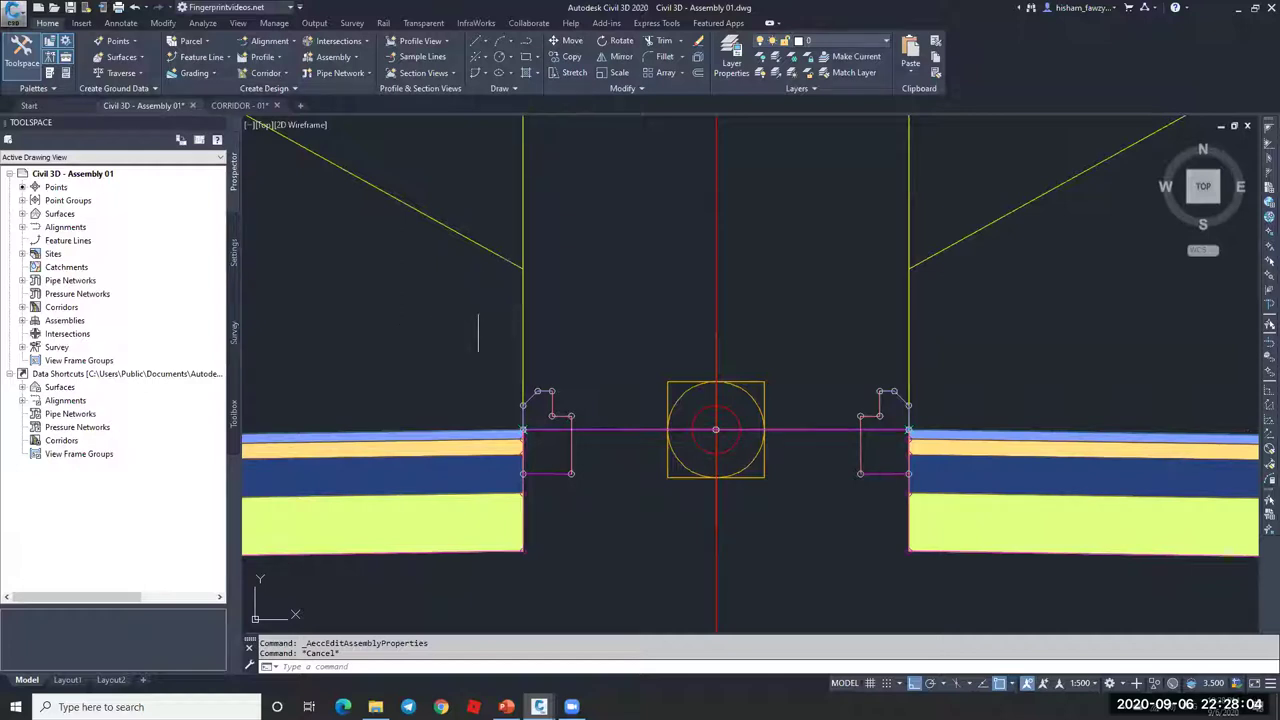
# - From the Generic tool palette, start a MarkPoint subassembly and name it EDGE
pyautogui.hotkey('ctrl', '3')
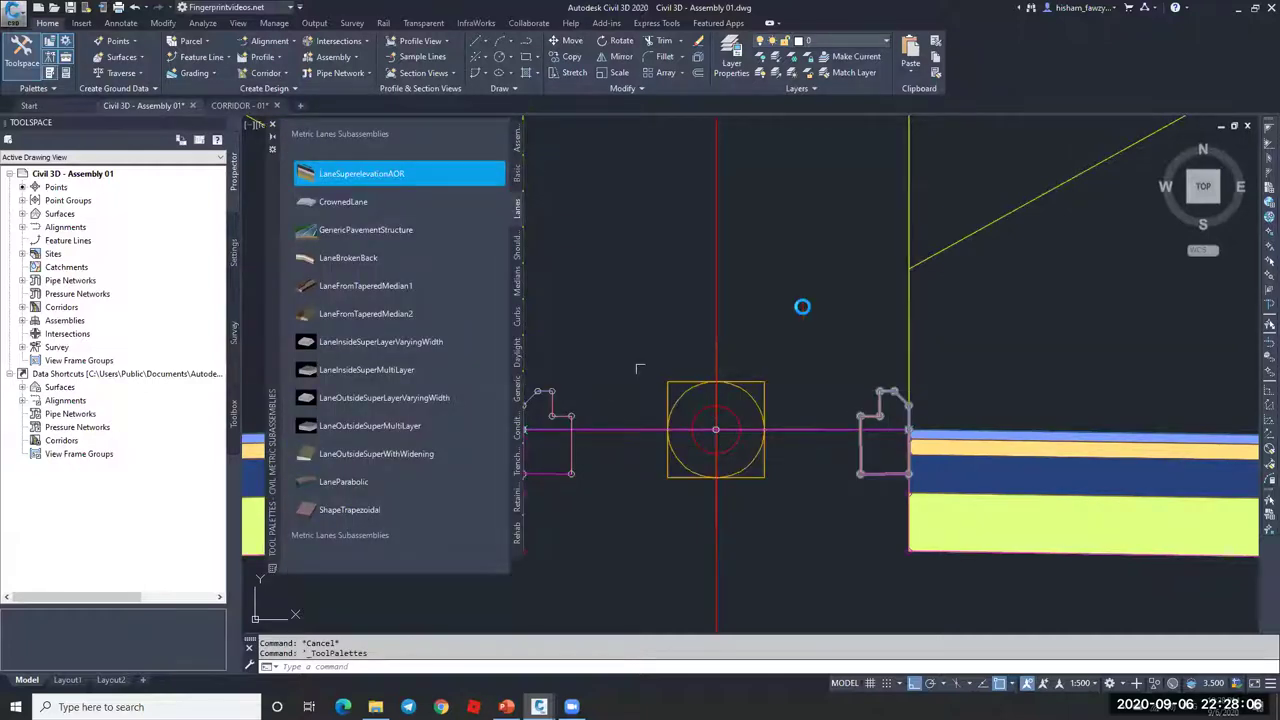
pyautogui.moveTo(614, 355); pyautogui.dragTo(700, 350, button='middle')
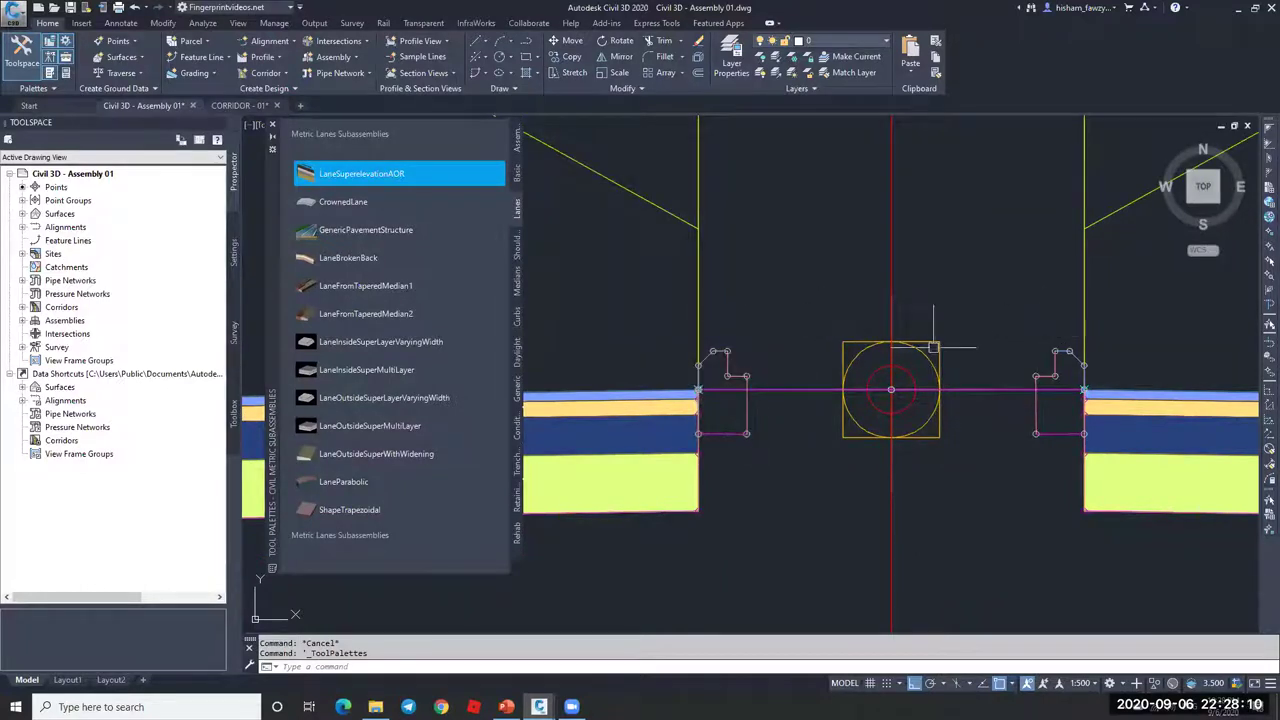
pyautogui.click(517, 392)
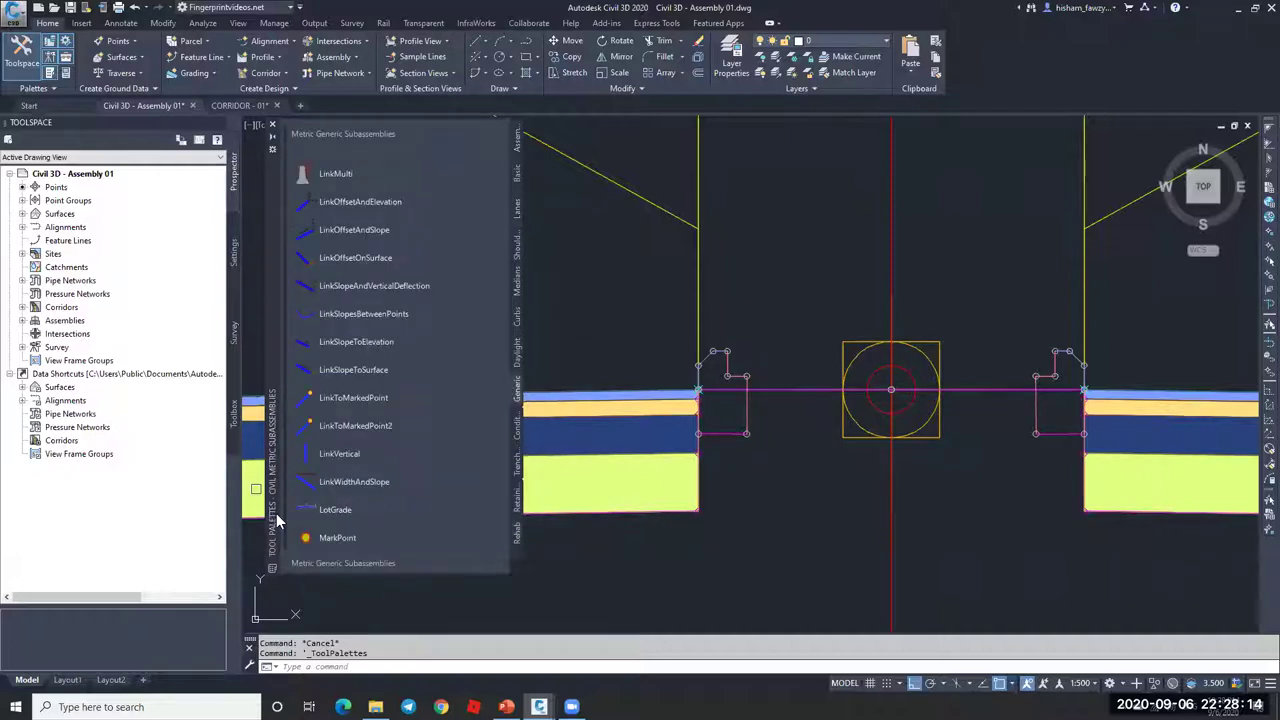
pyautogui.click(397, 530)
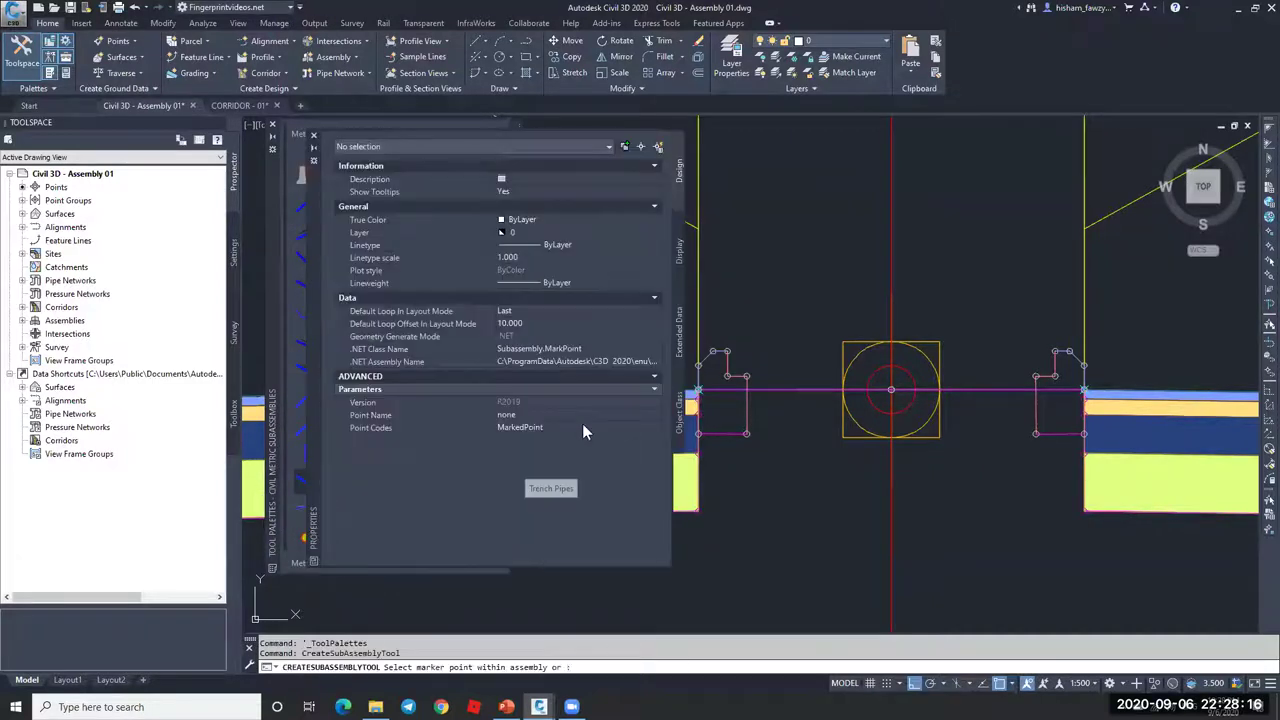
pyautogui.click(549, 414)
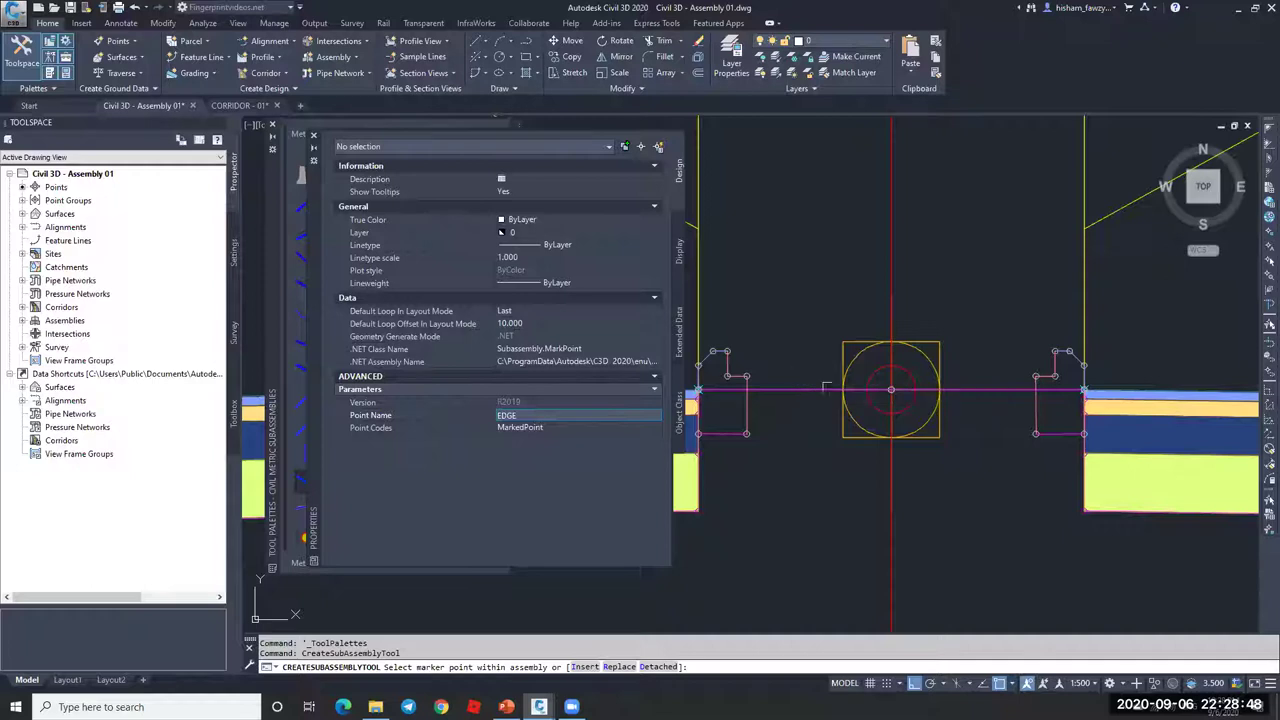
# - Zoom around the assembly, then cancel the EDGE mark point placement
pyautogui.scroll(-2, 854, 346)
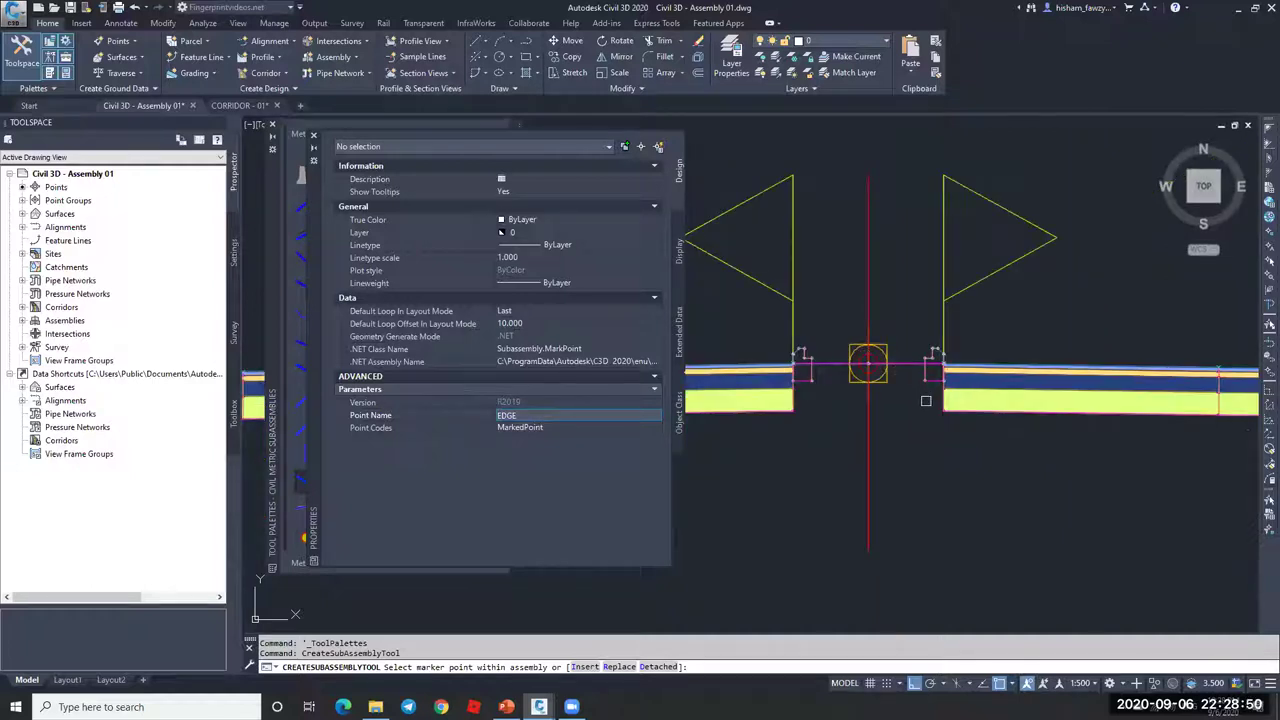
pyautogui.scroll(2, 866, 362)
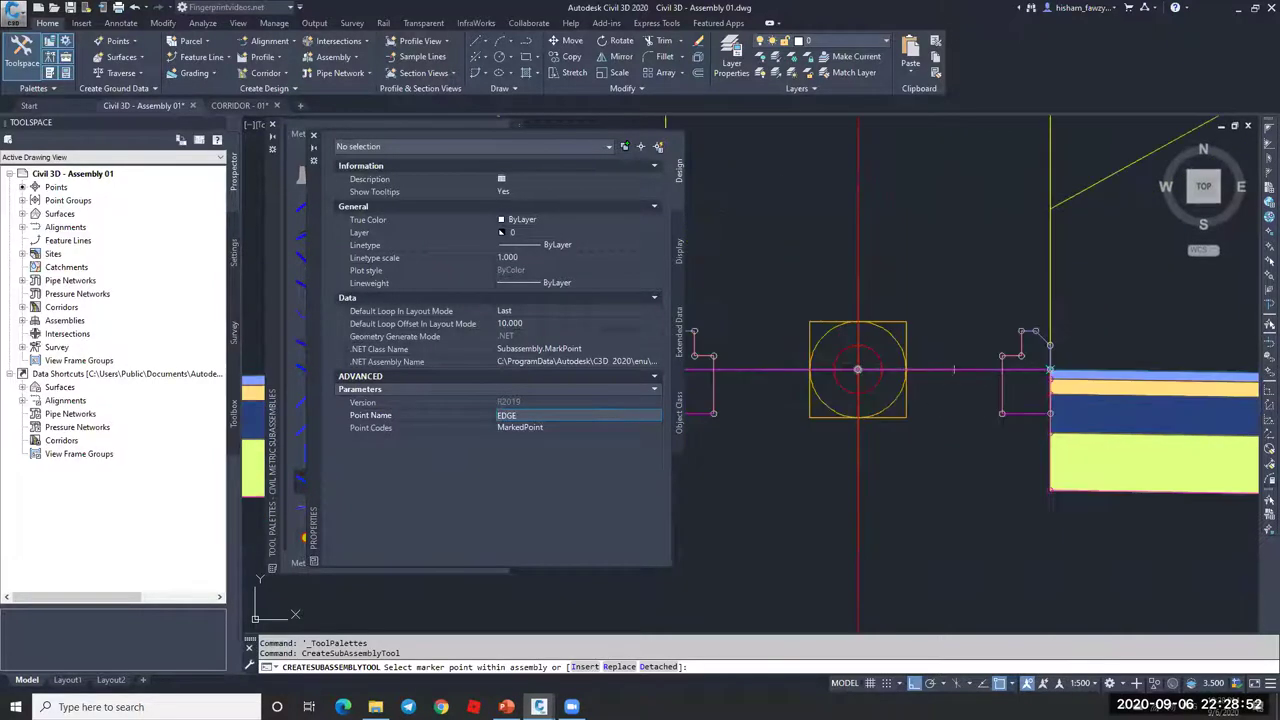
pyautogui.scroll(-2, 853, 352)
pyautogui.scroll(-2, 853, 356)
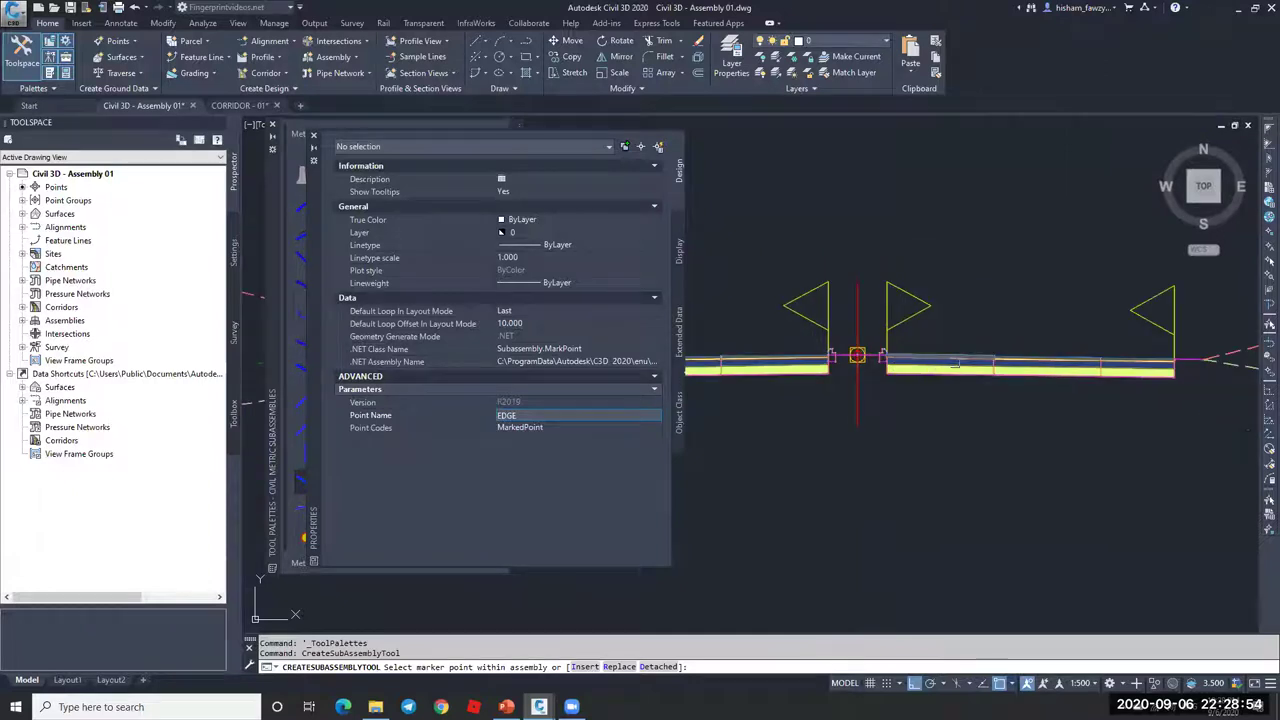
pyautogui.scroll(2, 823, 352)
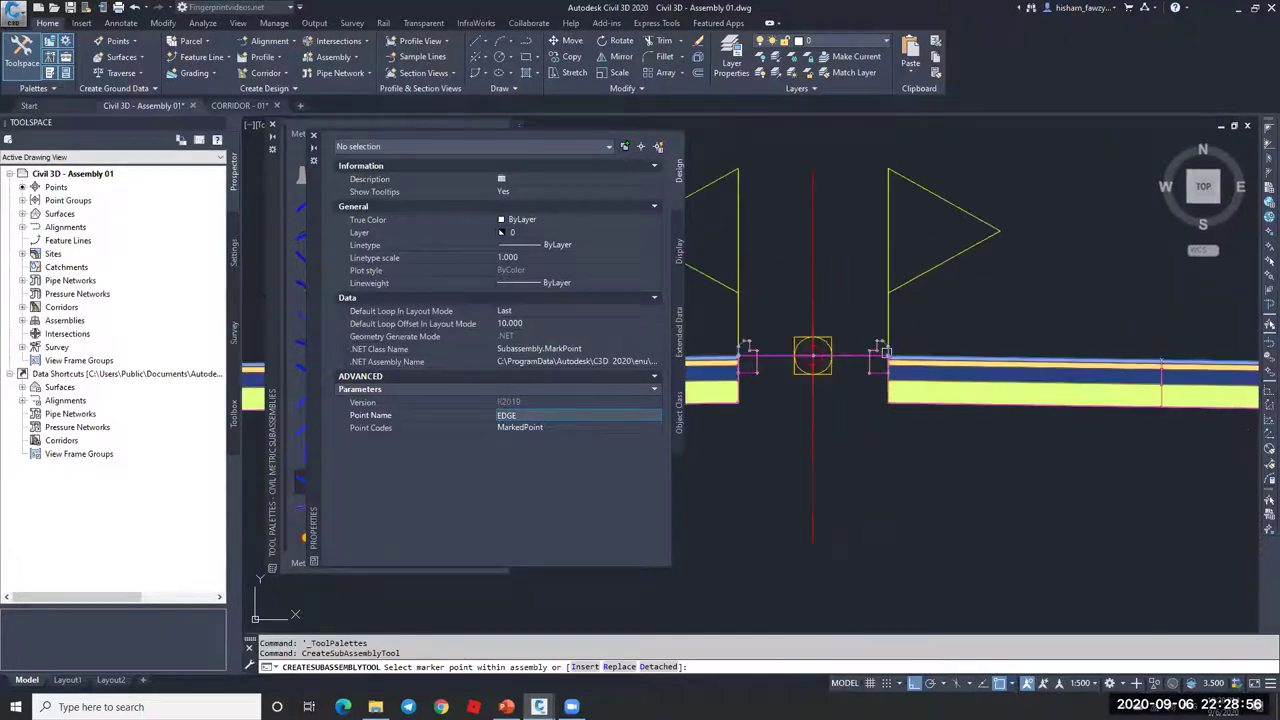
pyautogui.scroll(2, 823, 352)
pyautogui.scroll(-4, 1015, 350)
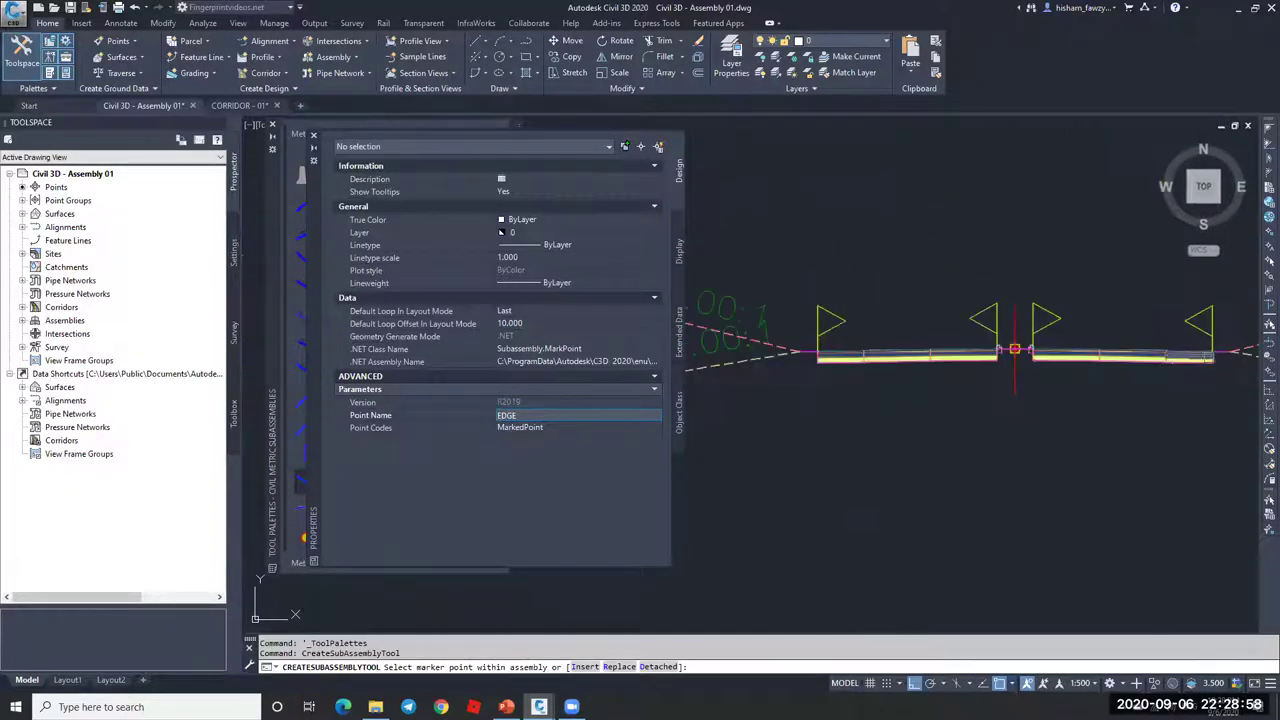
pyautogui.scroll(4, 1015, 350)
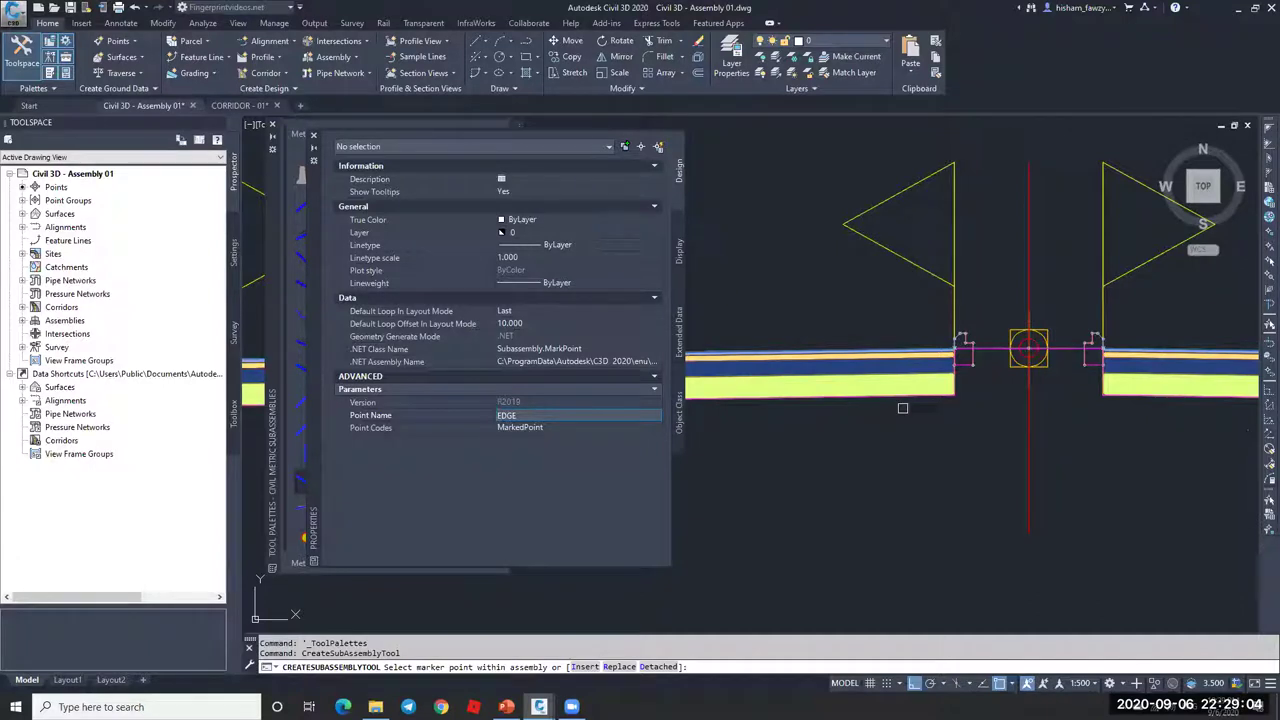
pyautogui.press('Escape')
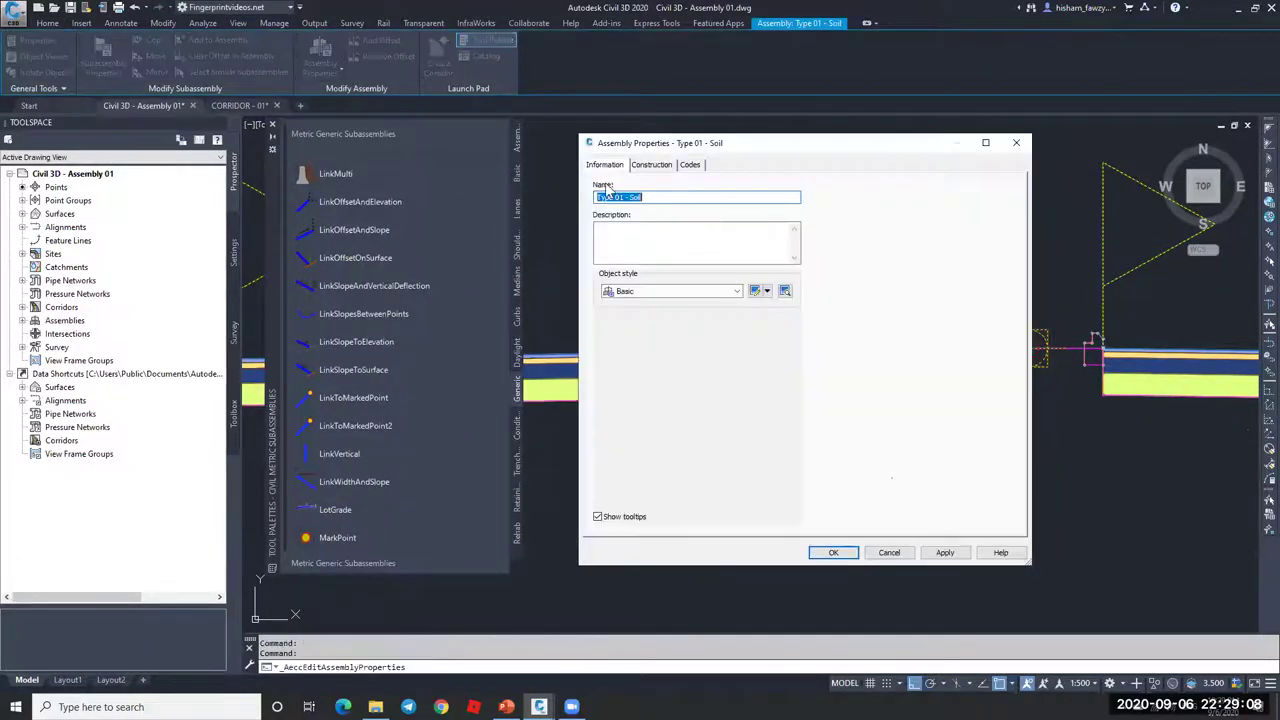
# - Inspect the right-side RT-ISLAND, lane, Curb 01 - RS, LinkWidthAndSlope and DaylightGeneral parameters, then cancel
pyautogui.click(651, 166)
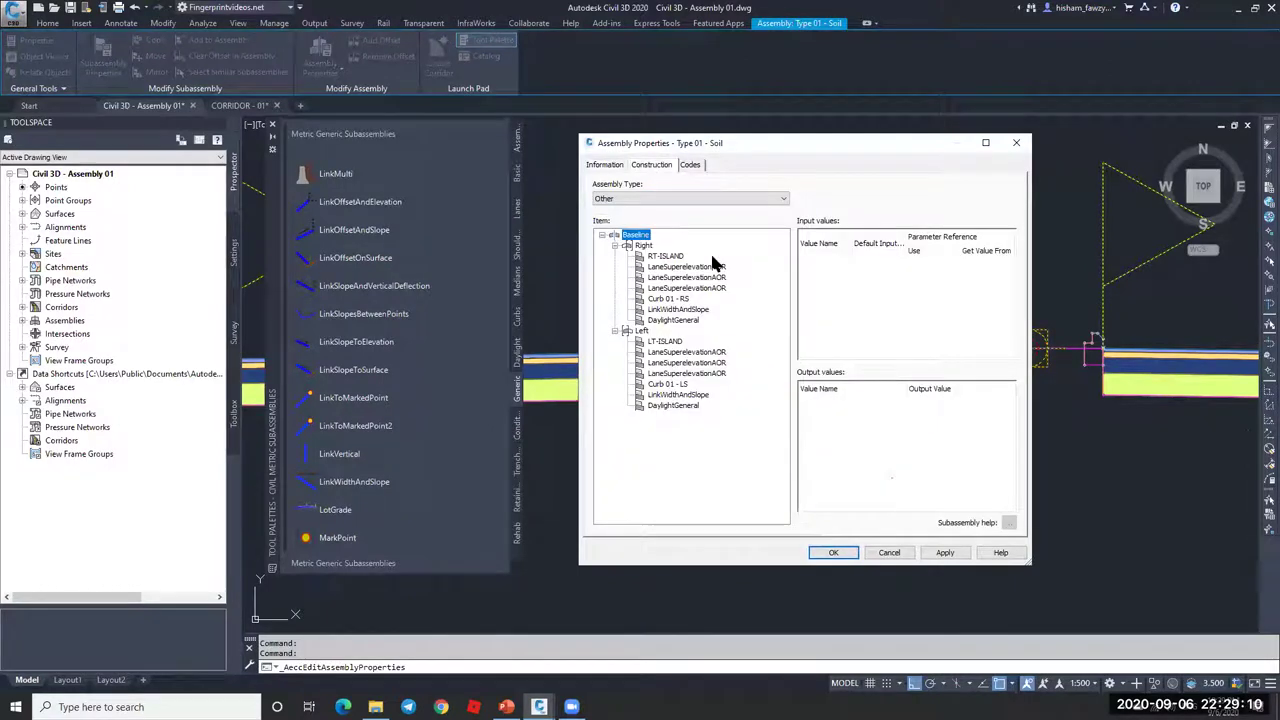
pyautogui.click(675, 258)
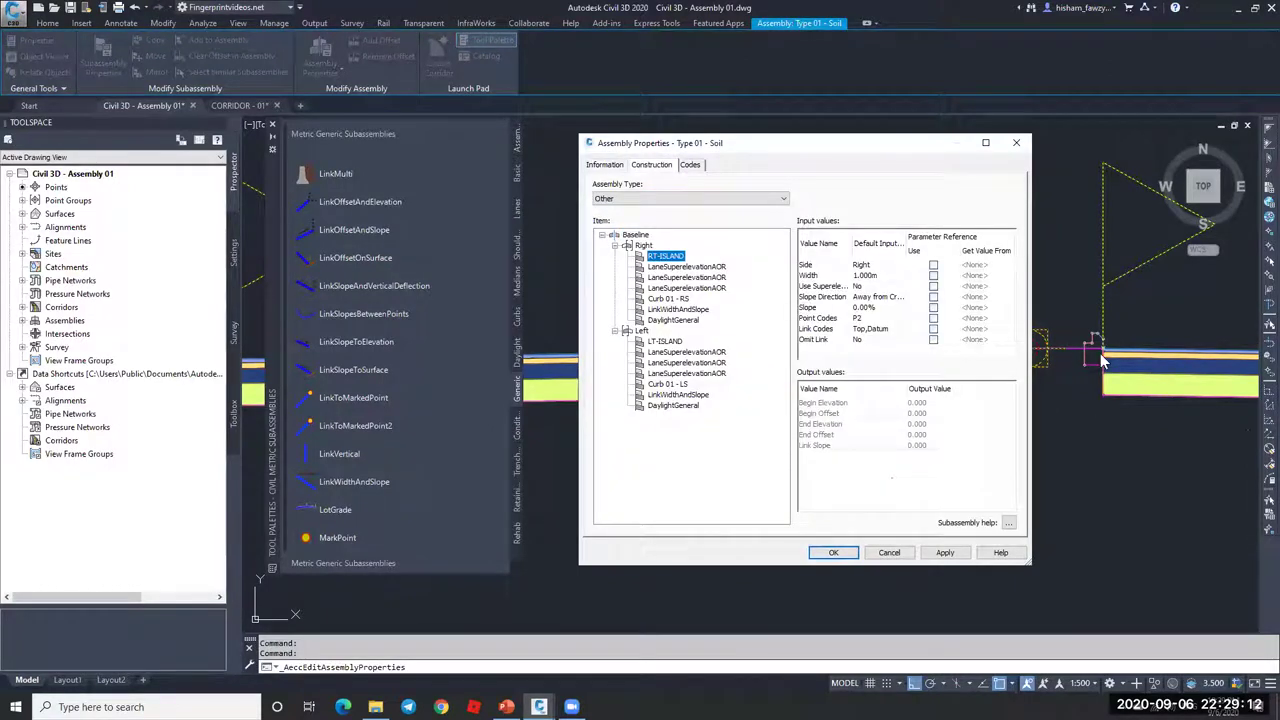
pyautogui.click(726, 268)
pyautogui.click(724, 278)
pyautogui.click(722, 288)
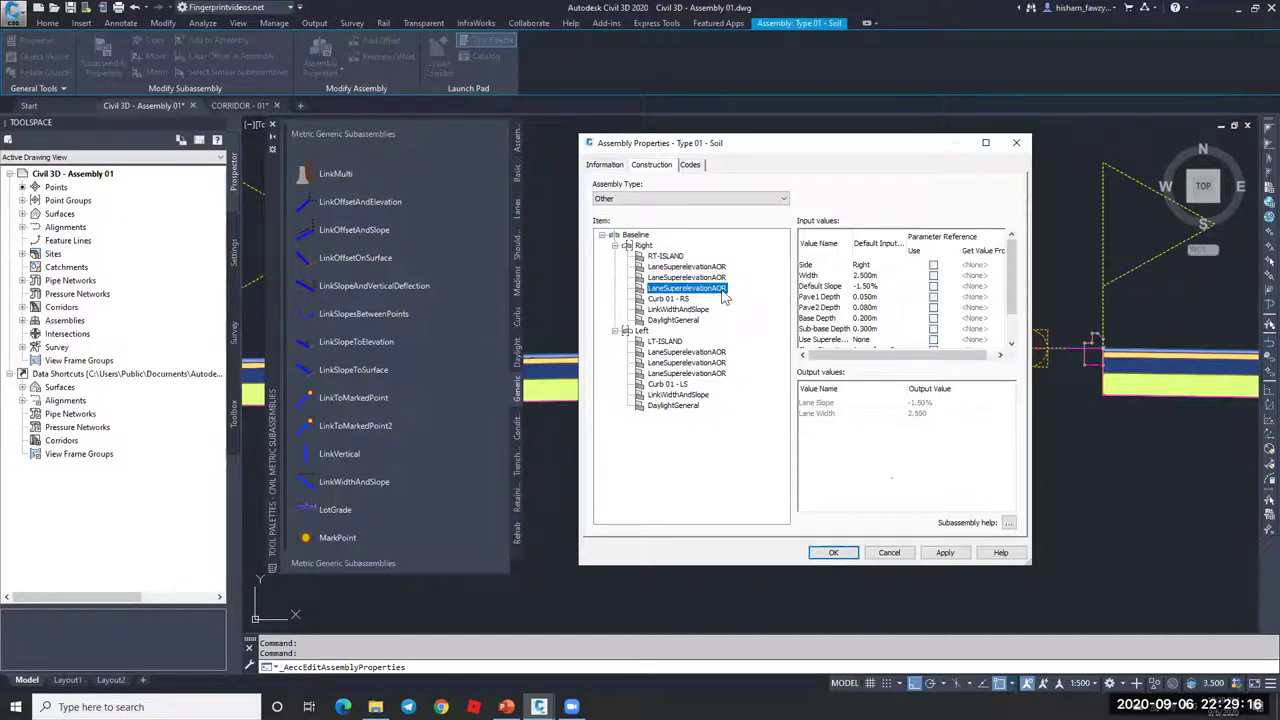
pyautogui.click(686, 299)
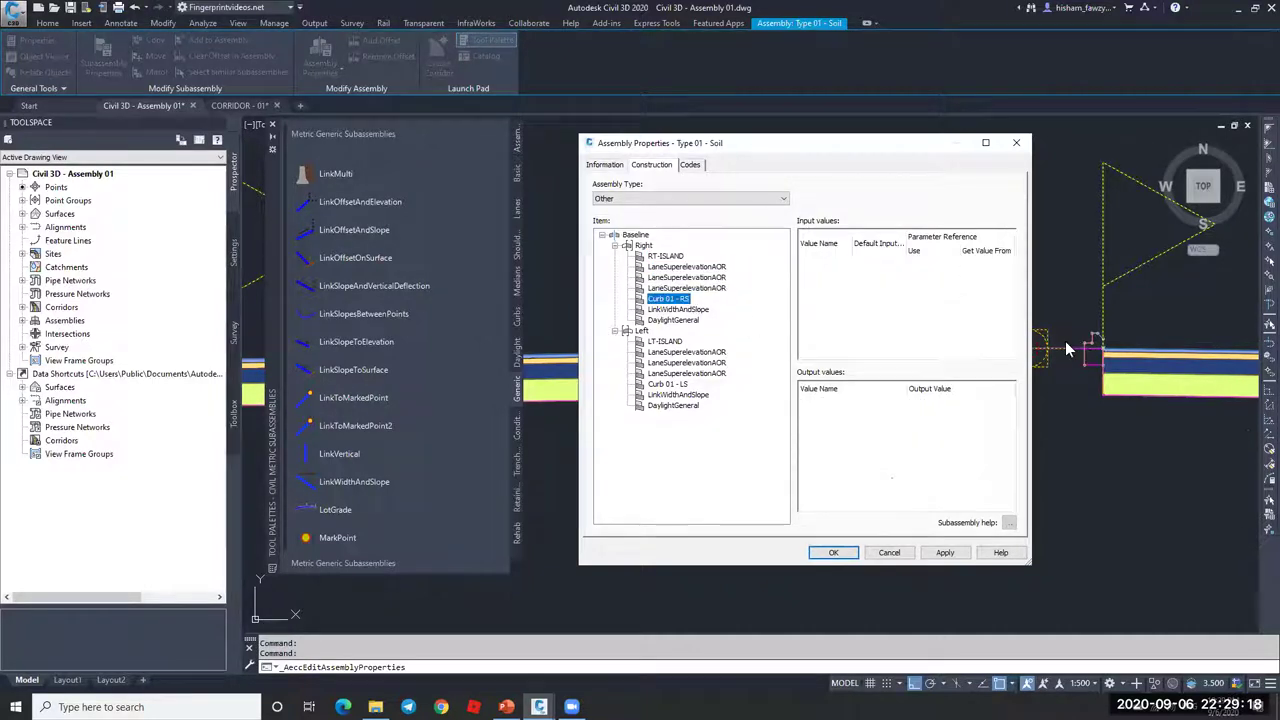
pyautogui.click(690, 311)
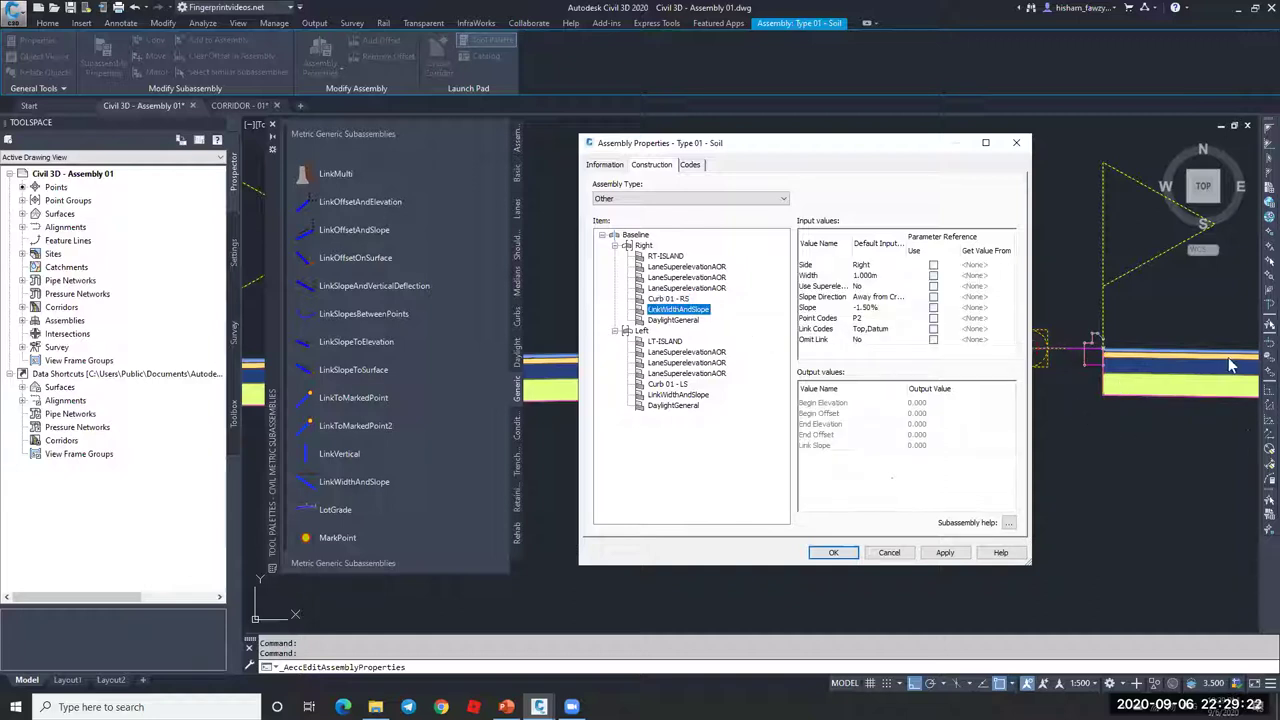
pyautogui.click(678, 320)
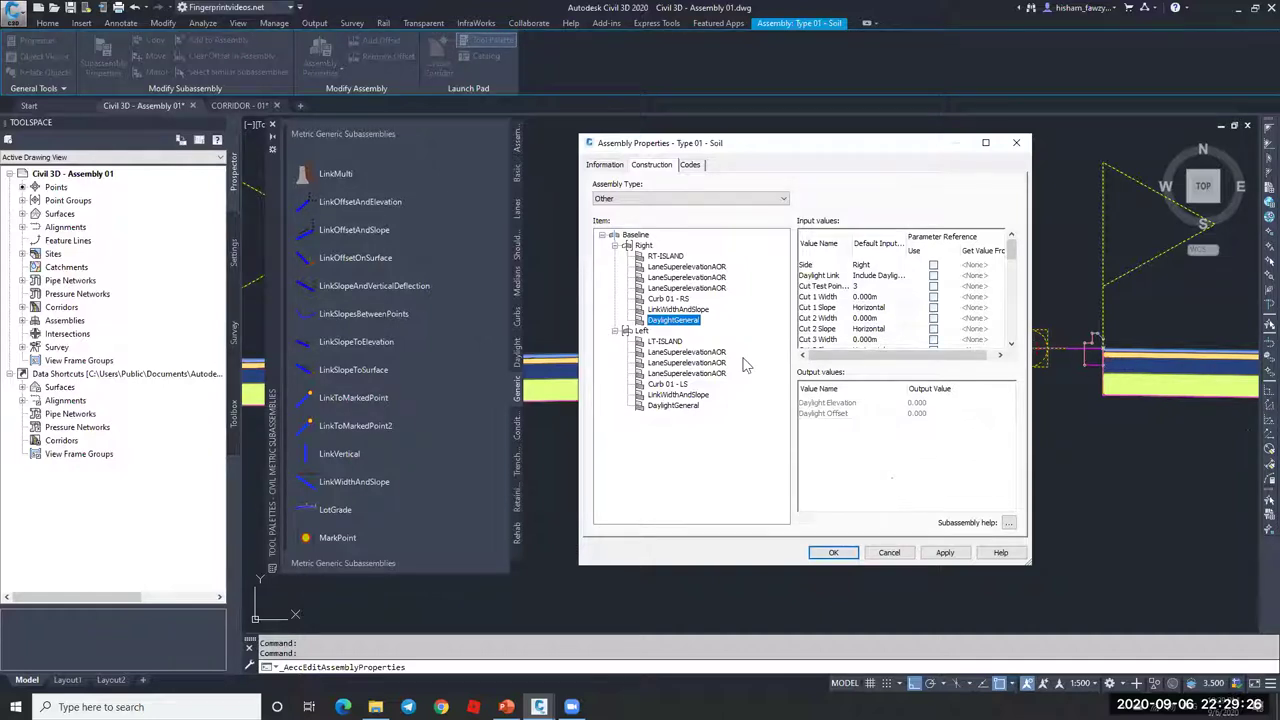
pyautogui.click(889, 553)
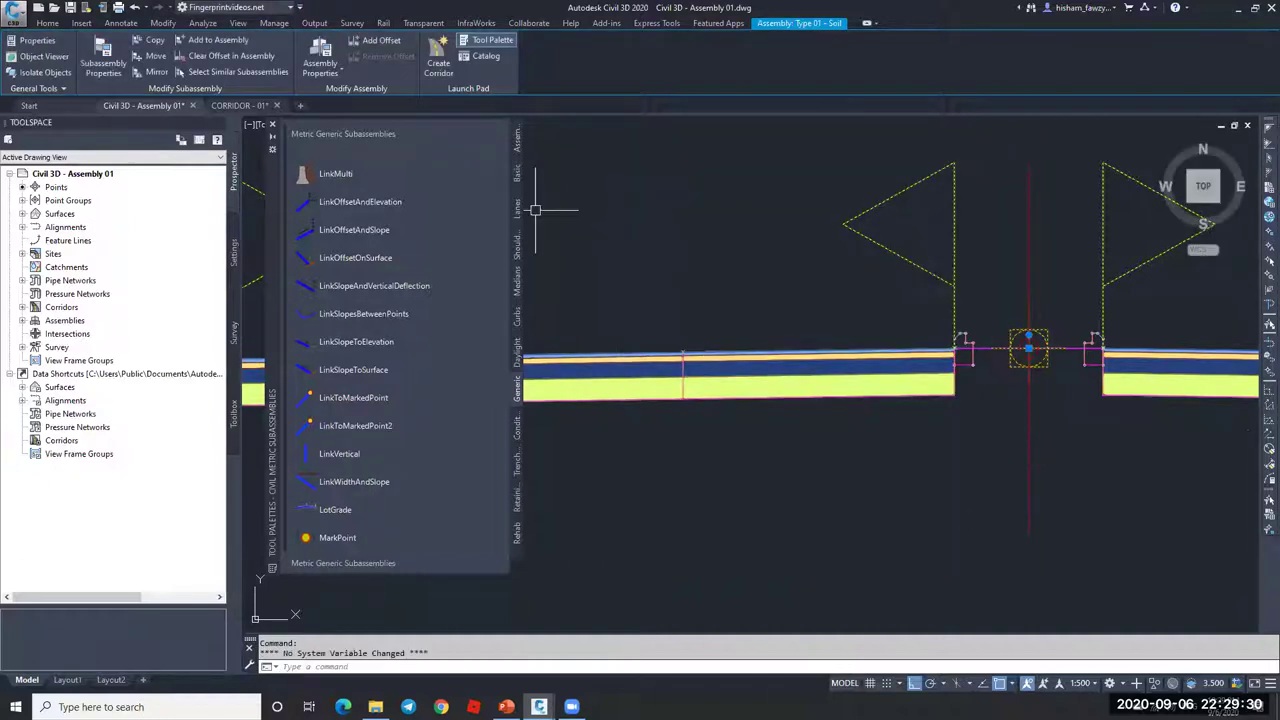
# - Start a MarkPoint subassembly from the Generic palette and zoom in on the right curb
pyautogui.click(338, 538)
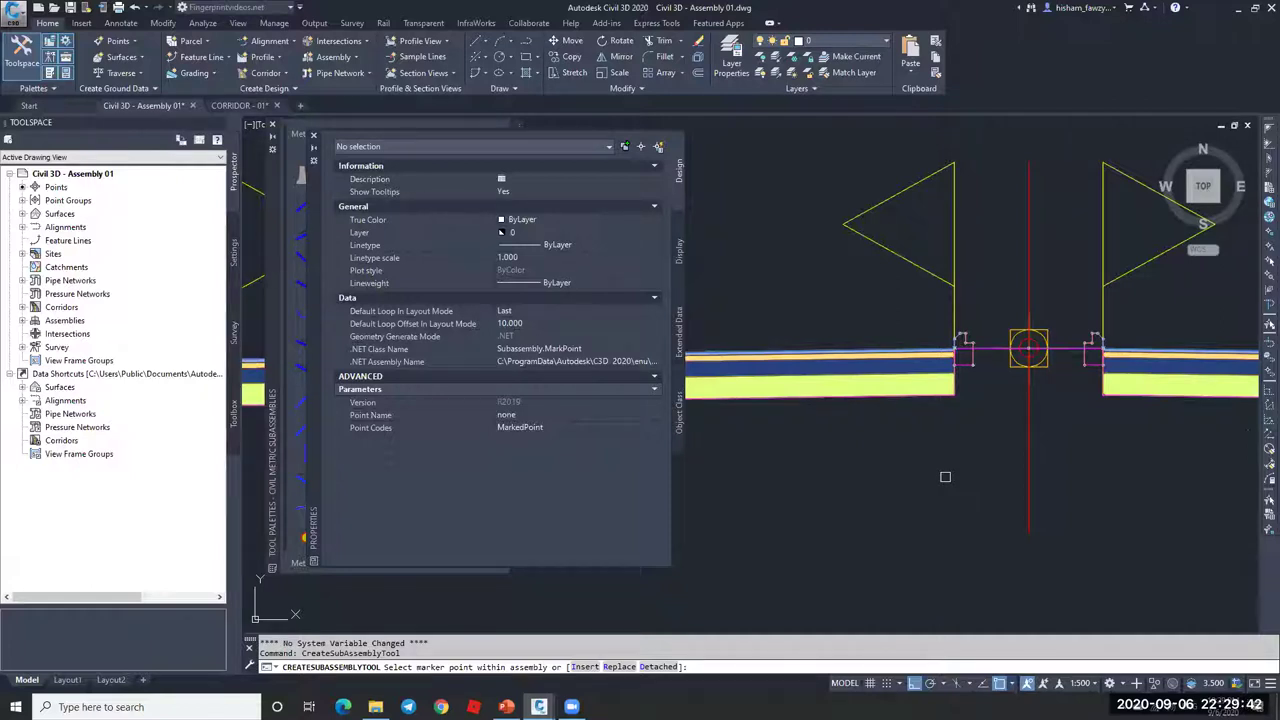
pyautogui.scroll(4, 963, 345)
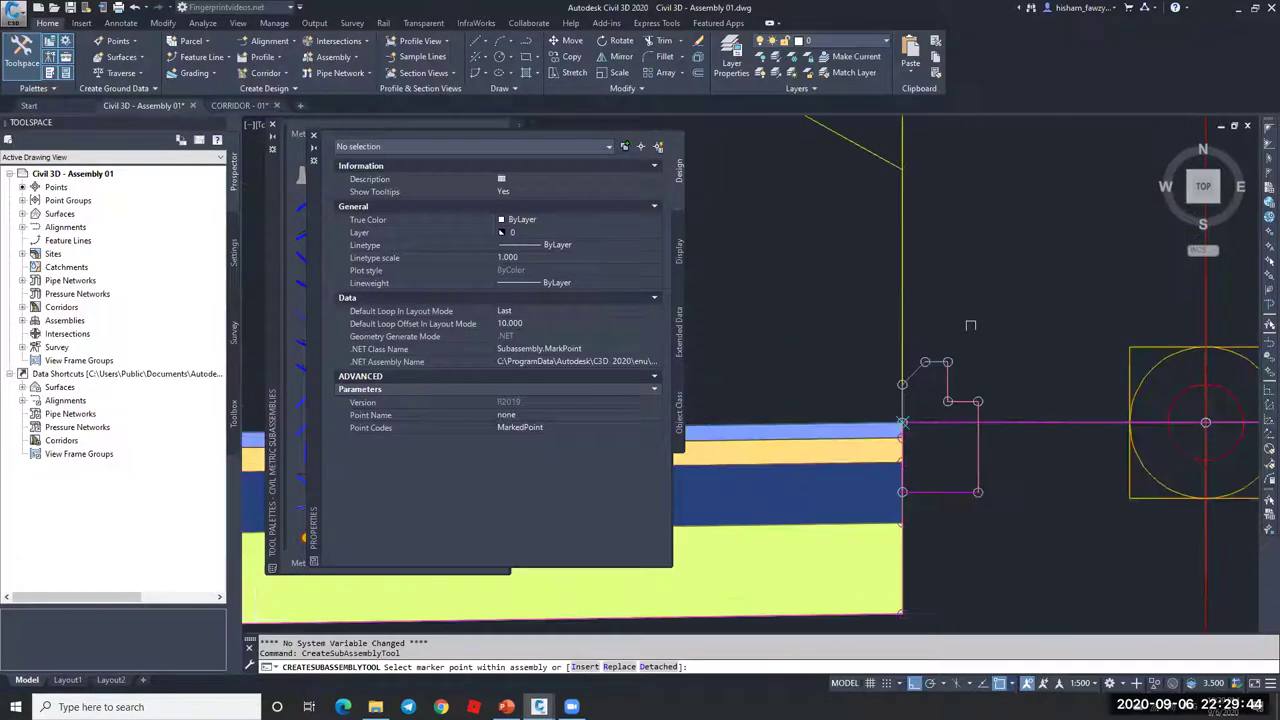
pyautogui.scroll(-4, 842, 350)
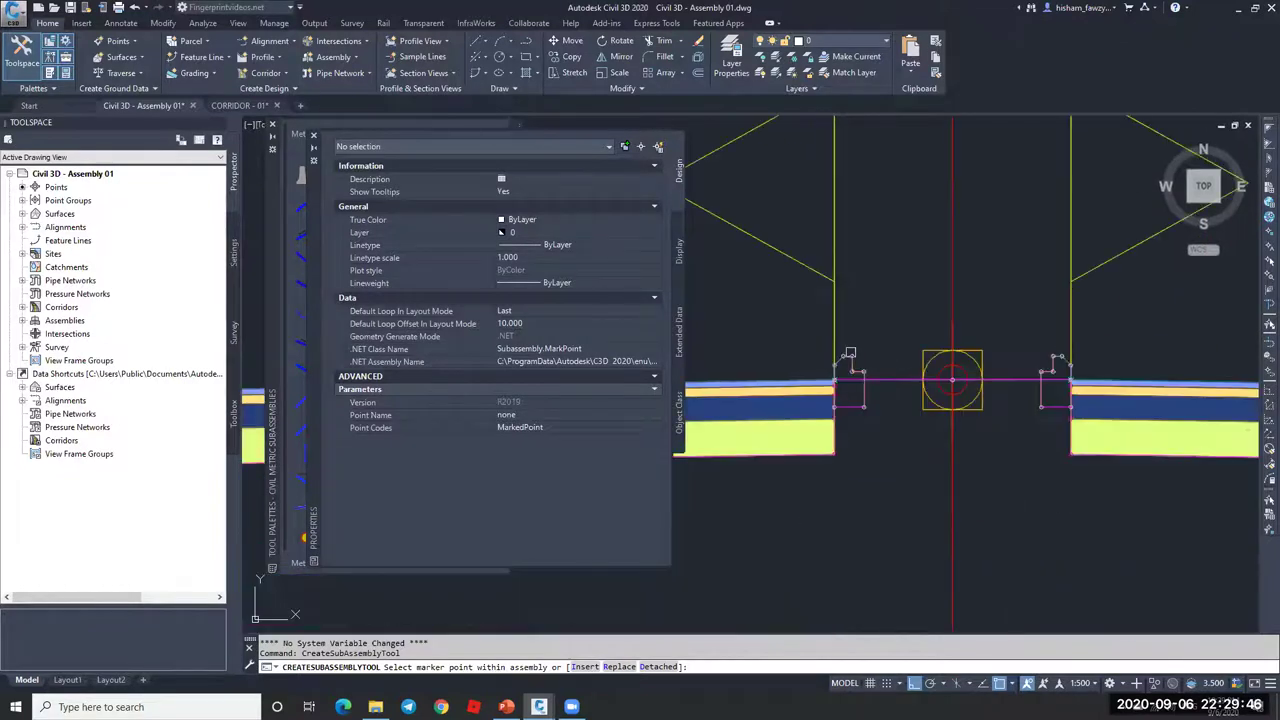
pyautogui.scroll(4, 953, 352)
pyautogui.scroll(-4, 1127, 369)
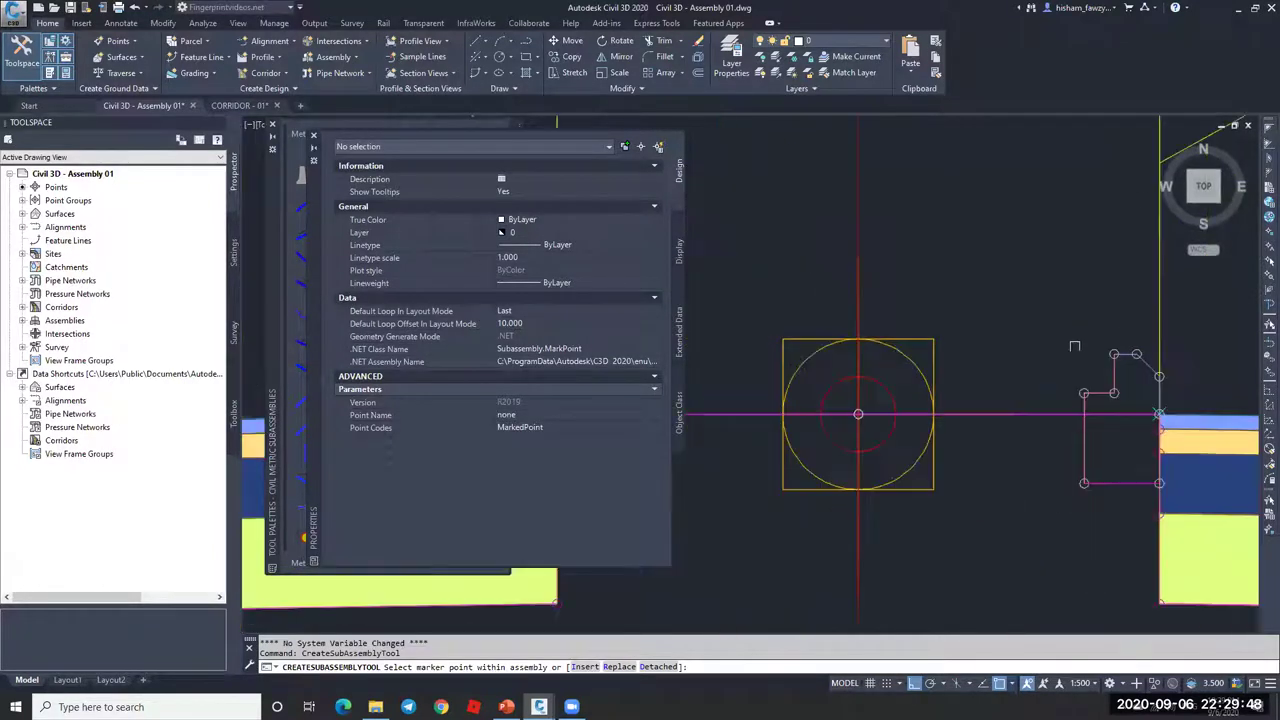
pyautogui.scroll(3, 1100, 324)
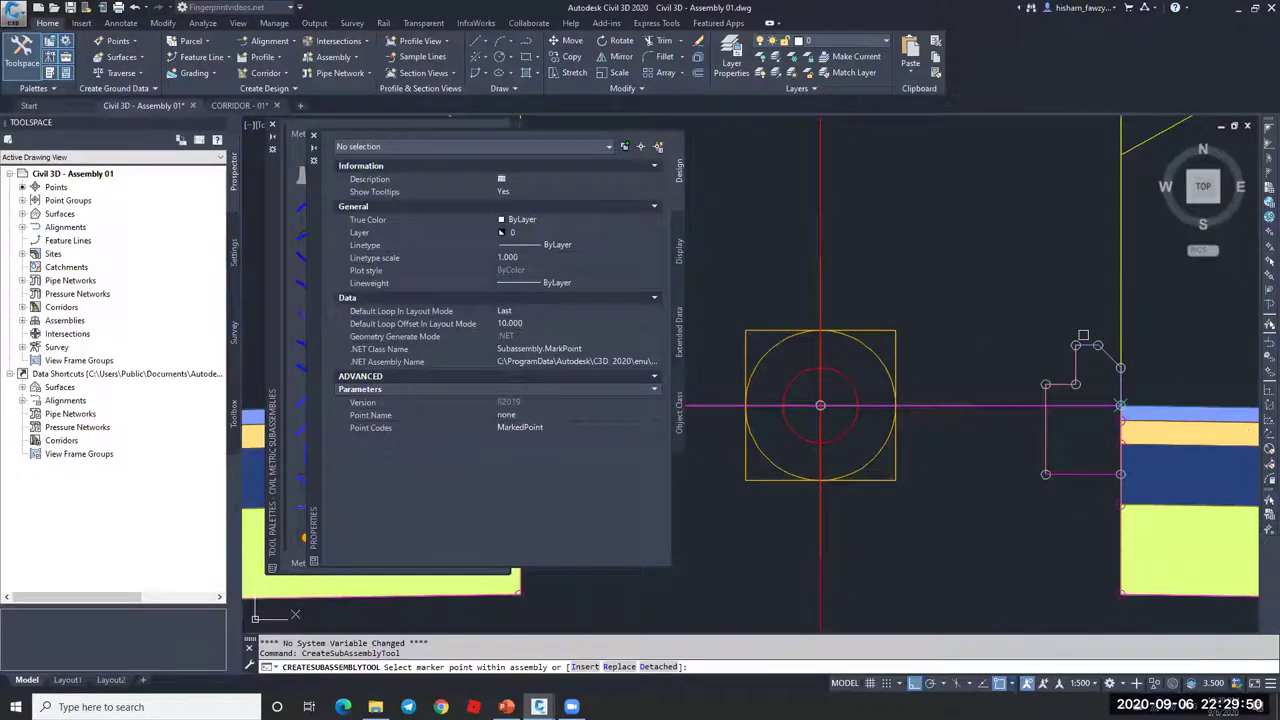
pyautogui.scroll(-2, 1090, 326)
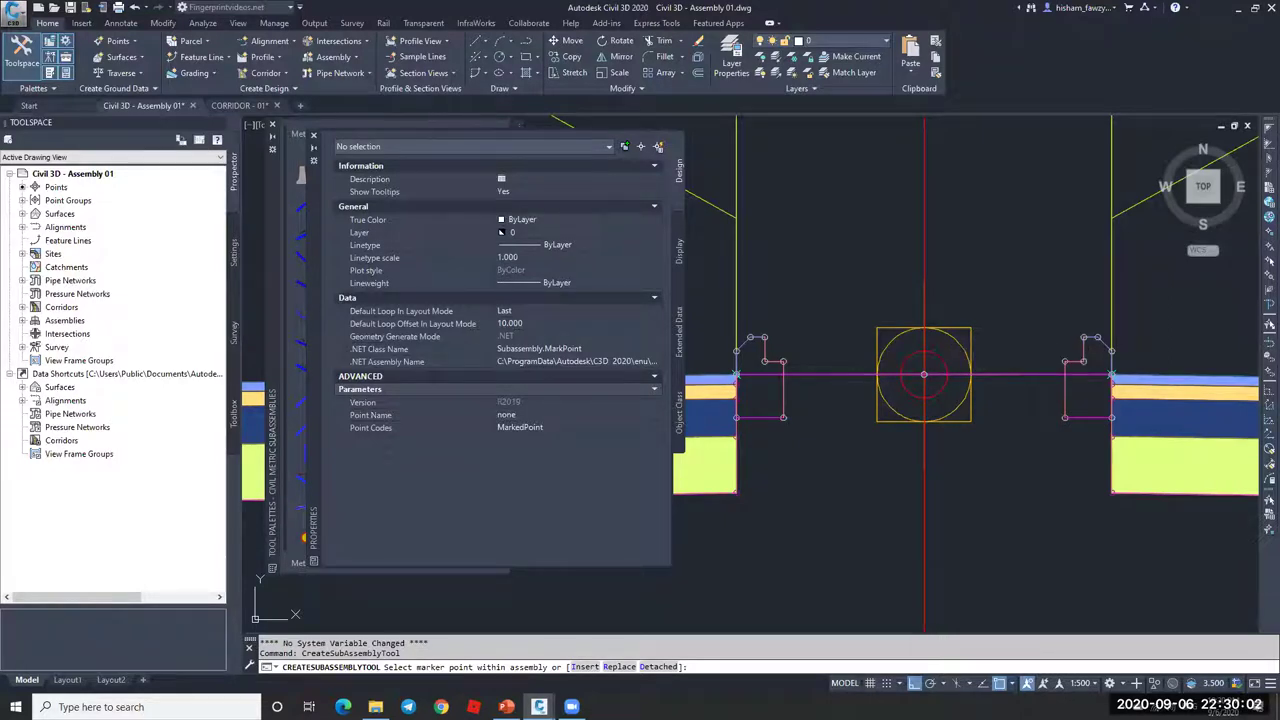
pyautogui.scroll(5, 1088, 356)
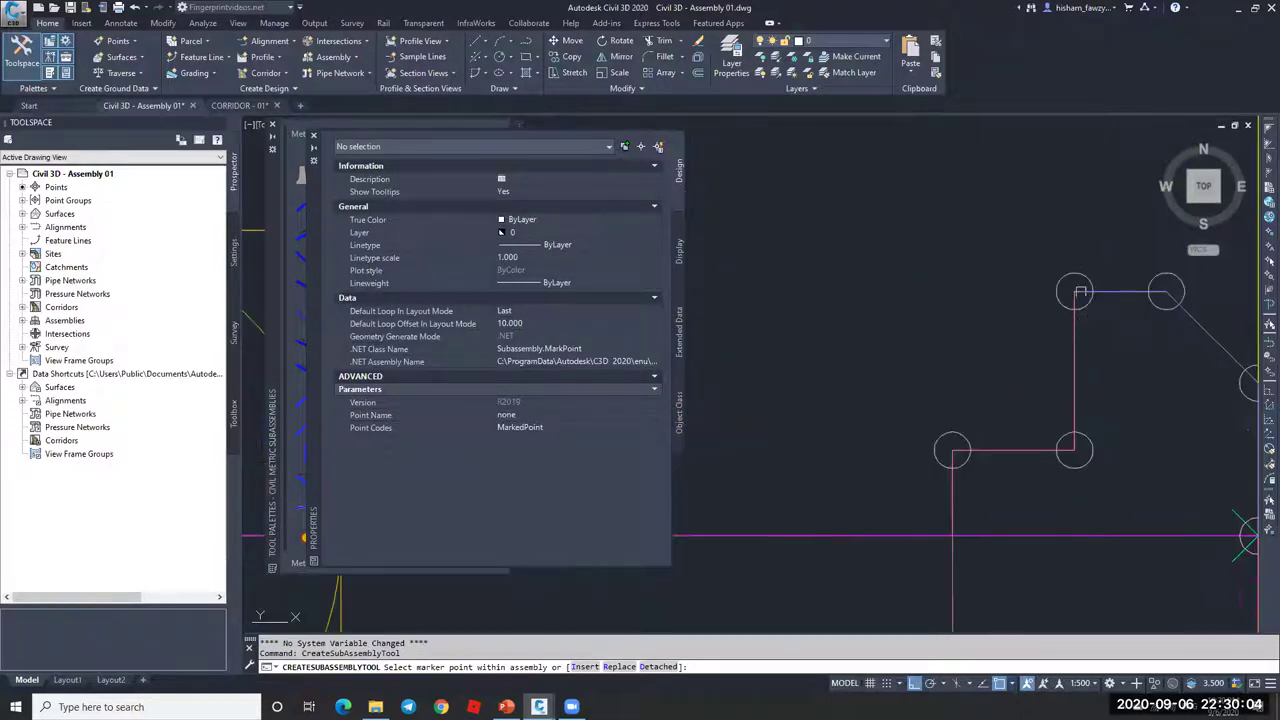
pyautogui.scroll(-8, 1029, 322)
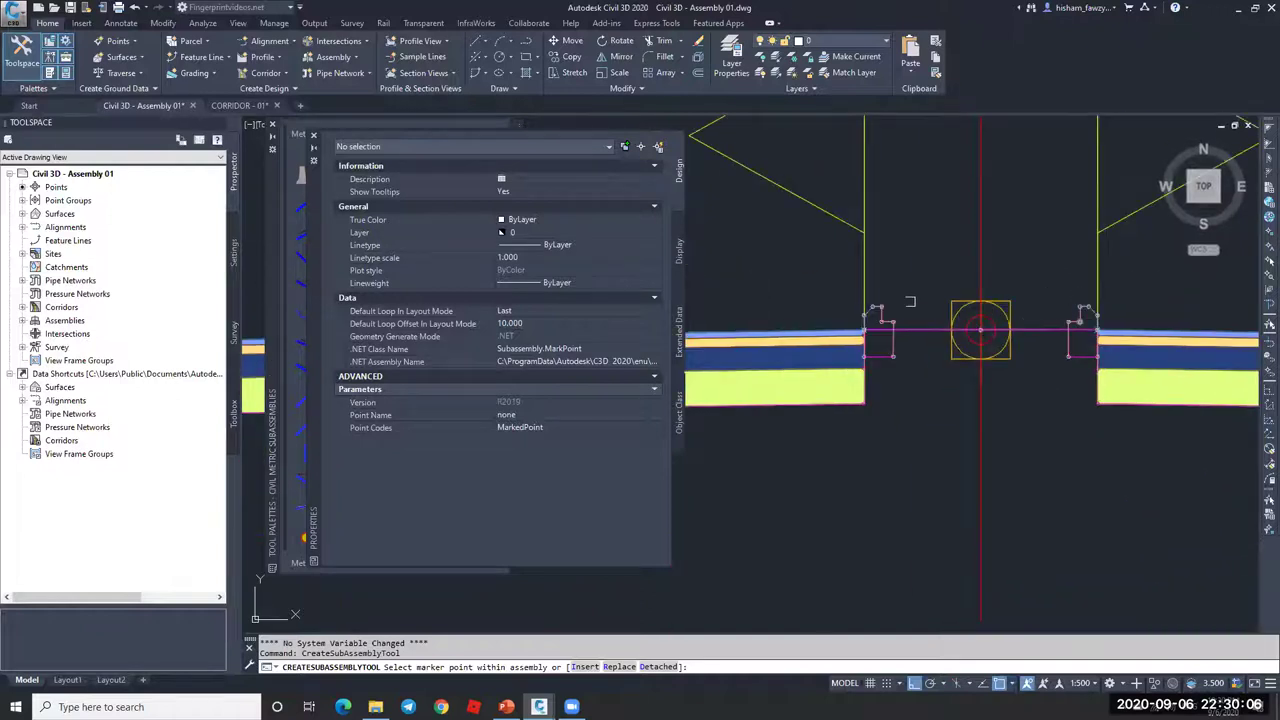
pyautogui.scroll(4, 877, 308)
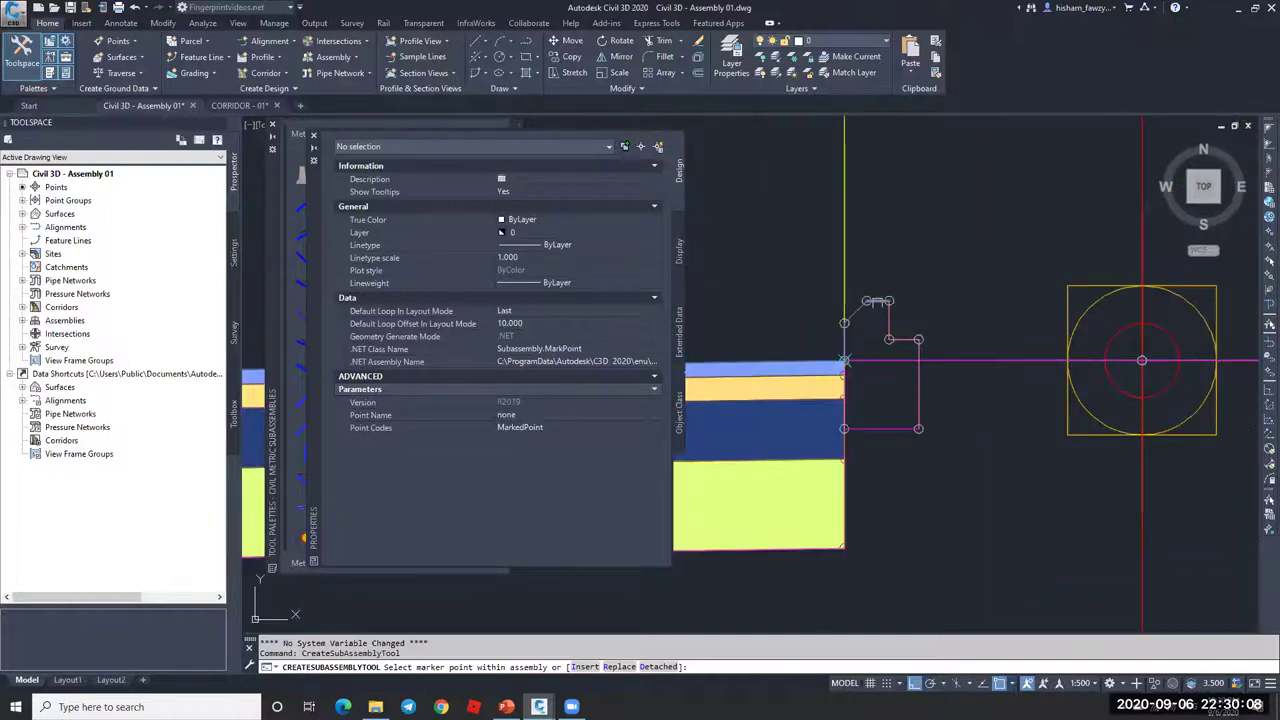
pyautogui.scroll(-4, 885, 302)
pyautogui.scroll(4, 995, 312)
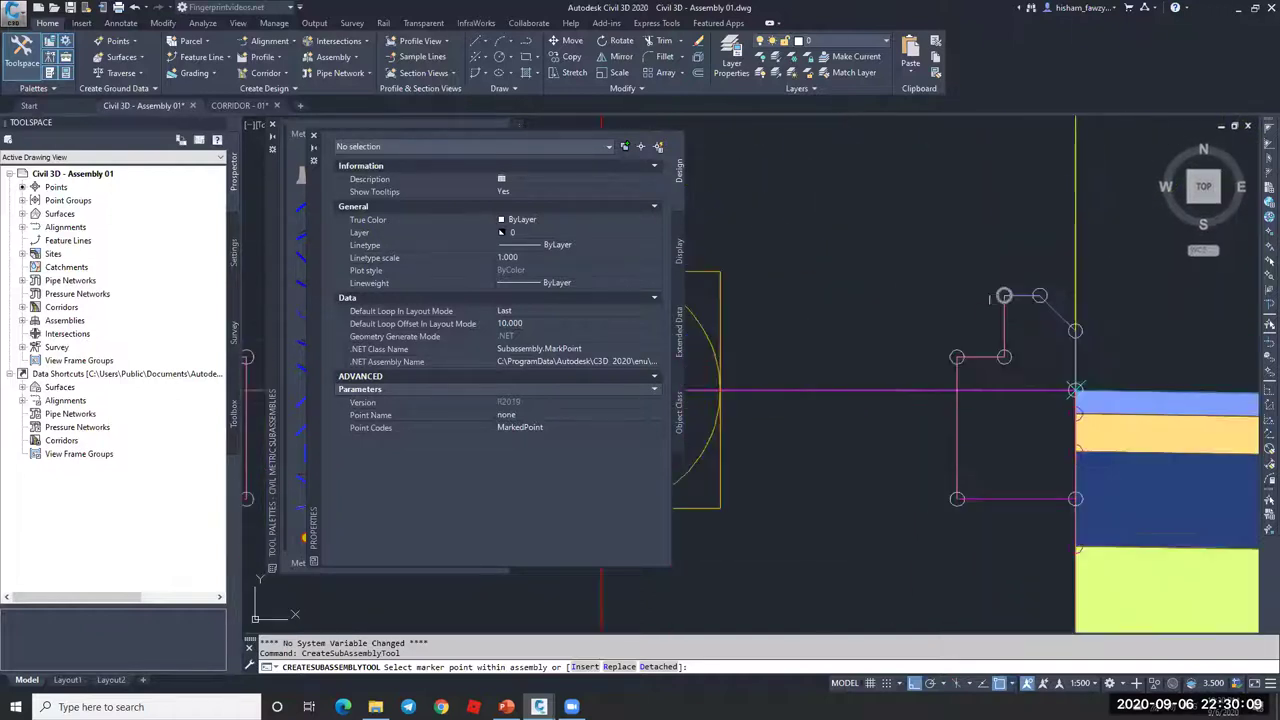
# - Name the marked point EDGE, place it on the right curb's top, and reselect the assembly
pyautogui.click(545, 414)
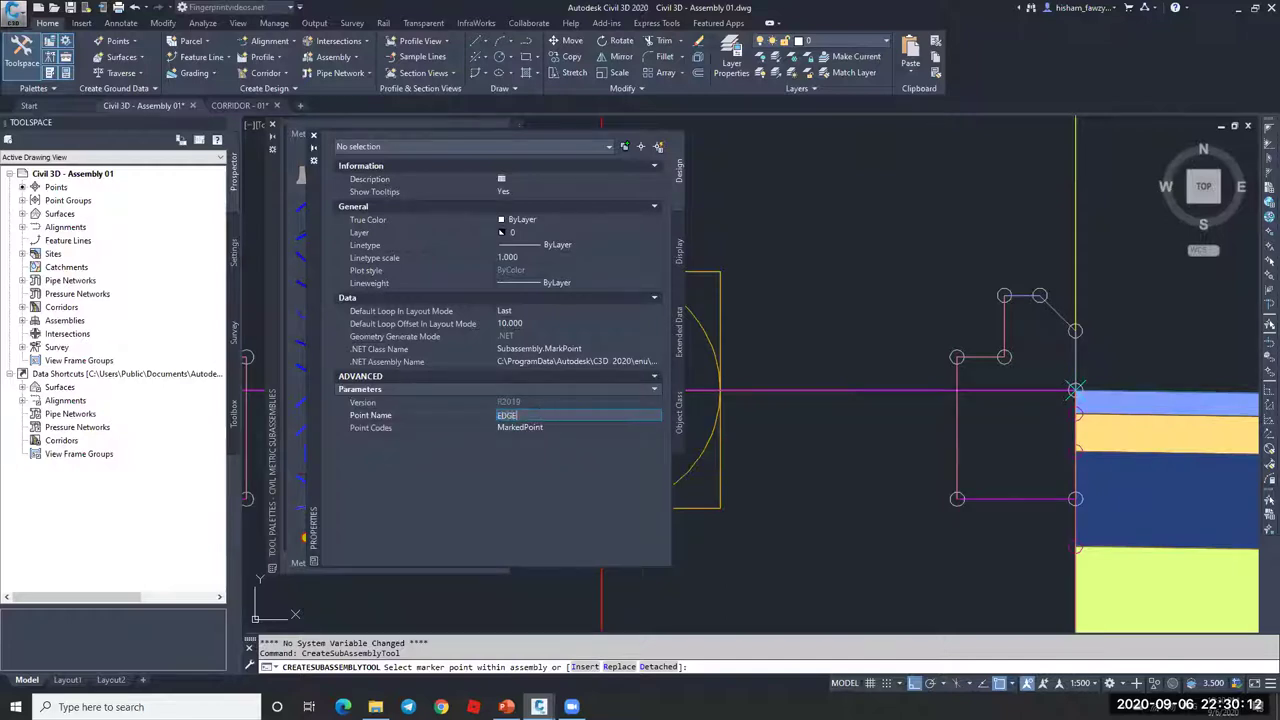
pyautogui.press('Return')
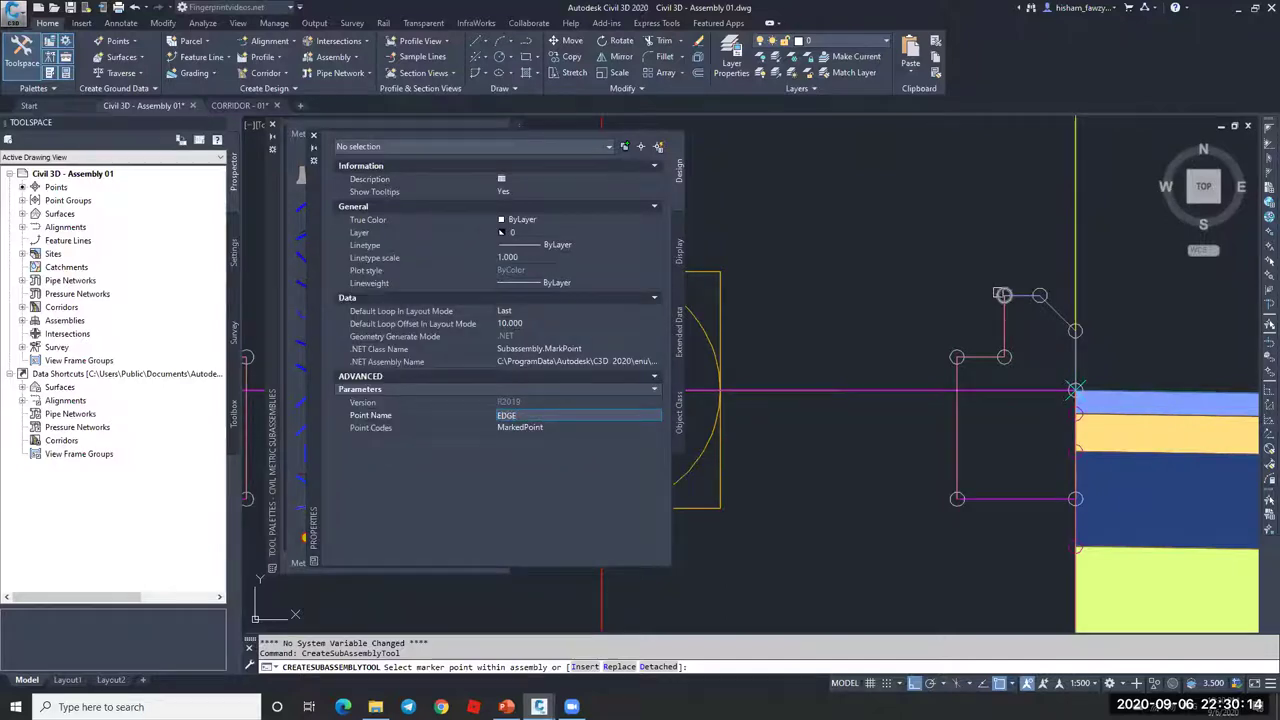
pyautogui.scroll(-3, 985, 290)
pyautogui.click(988, 290)
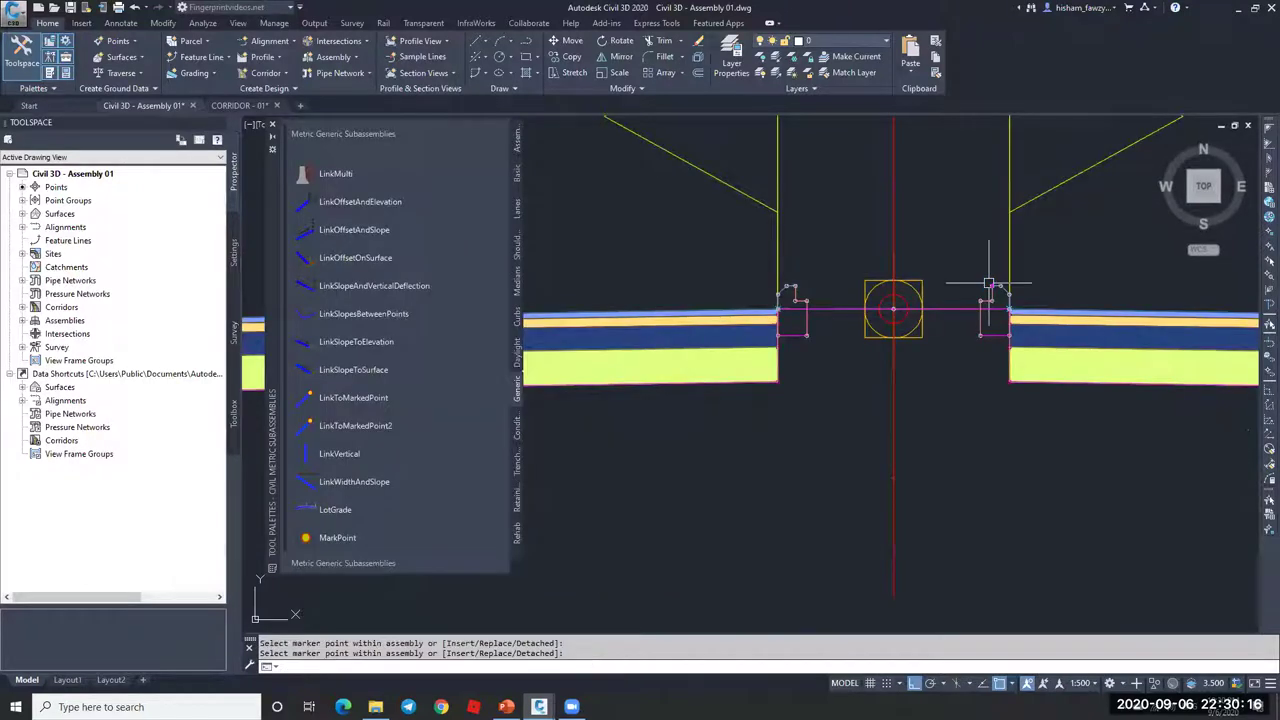
pyautogui.press('Escape')
pyautogui.click(893, 308)
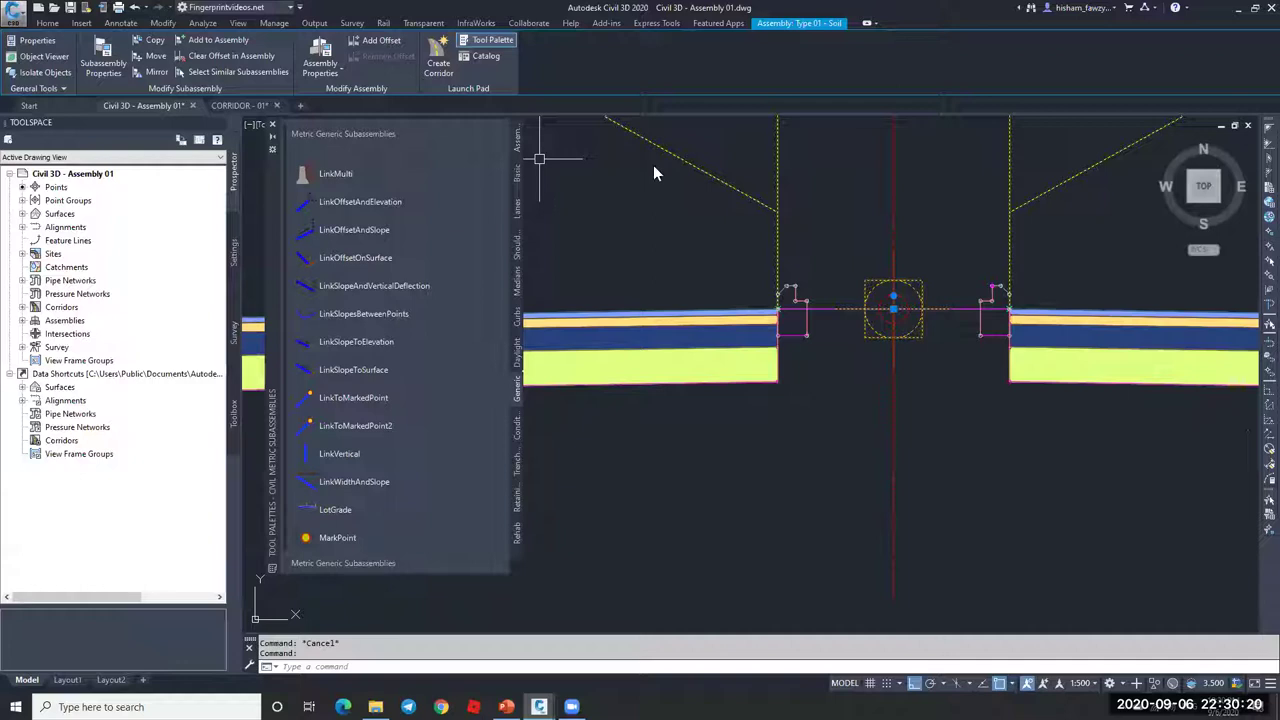
pyautogui.doubleClick(660, 331)
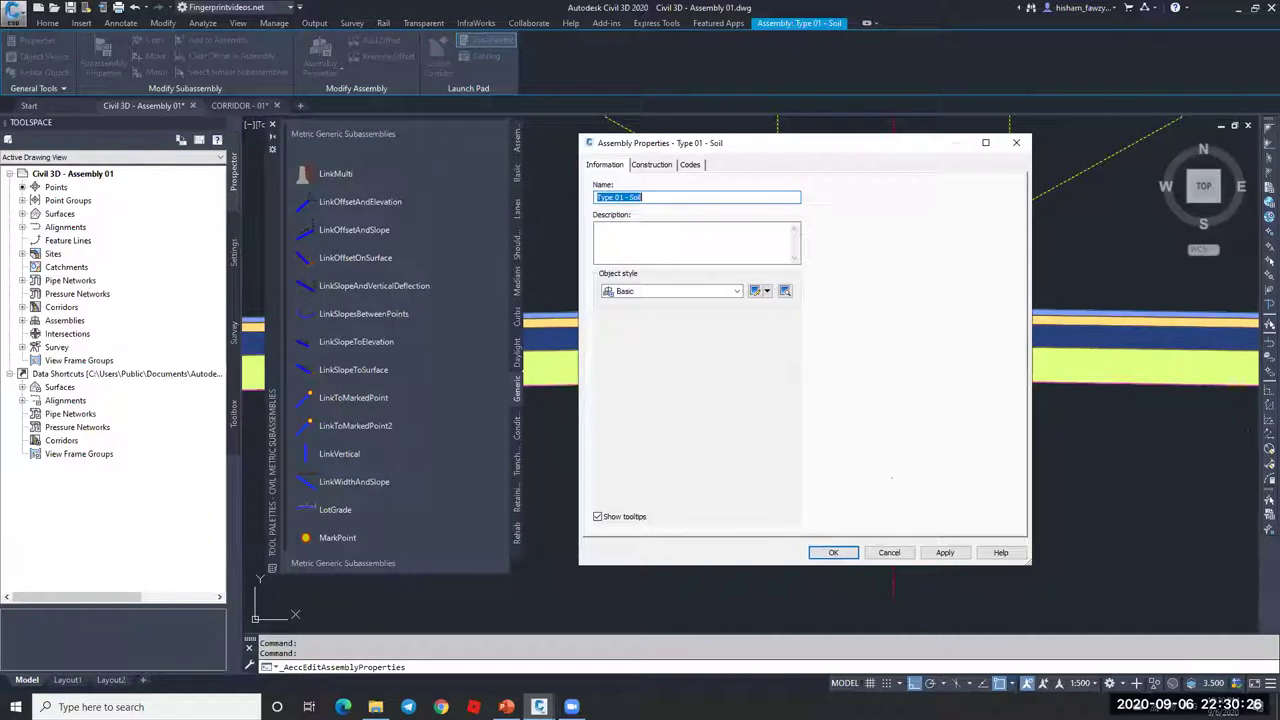
pyautogui.hotkey('ctrl', 'Tab')
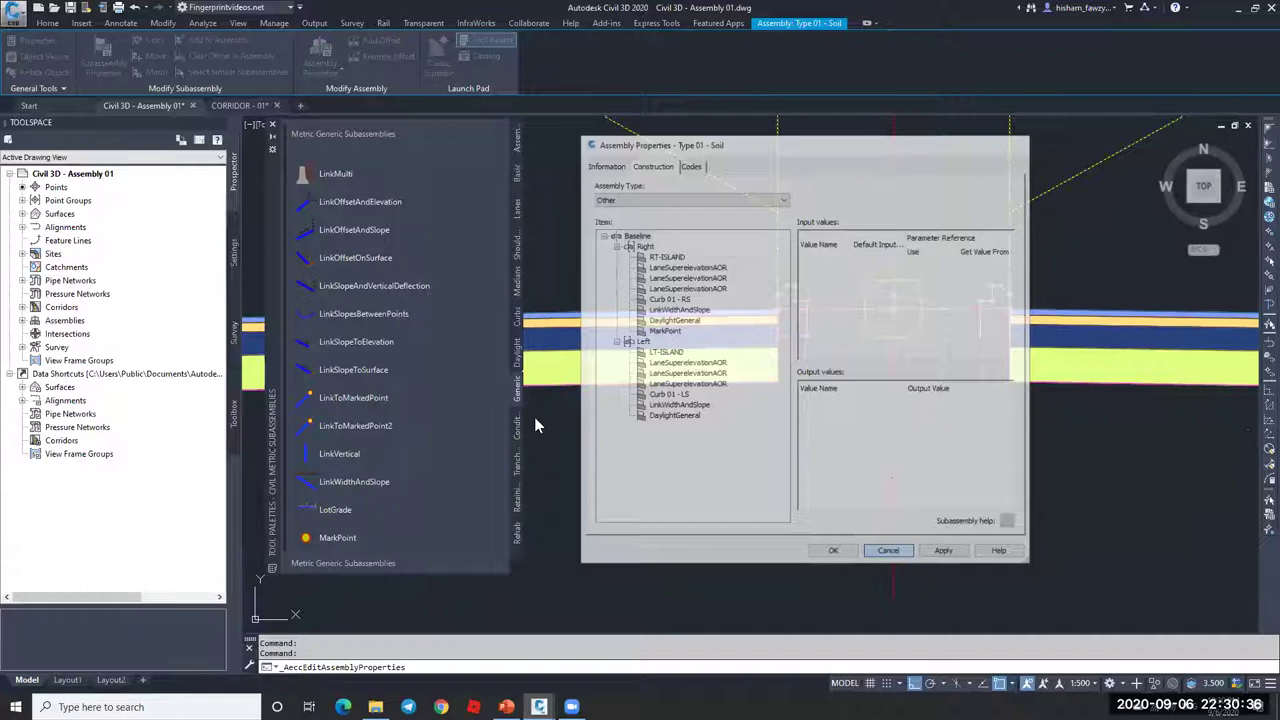
pyautogui.press('Escape')
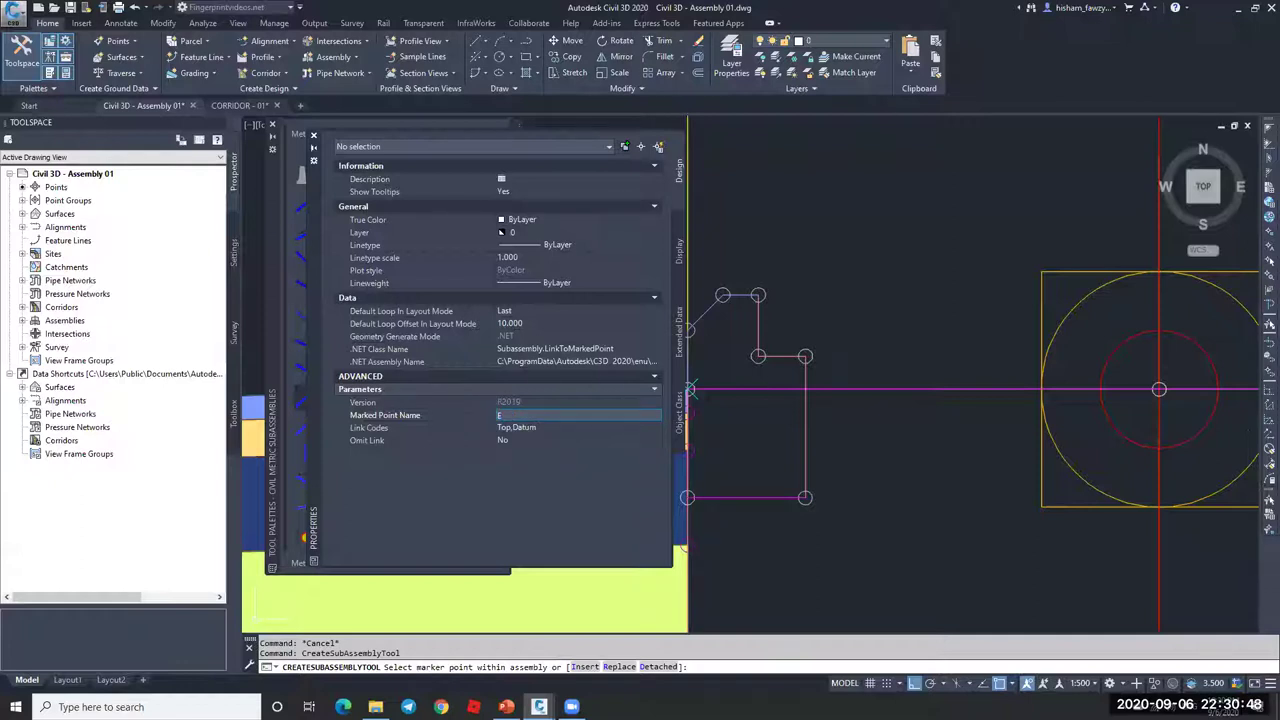
# - Finish the left-curb link to the EDGE point, zoom out, and open the assembly's properties
pyautogui.press('Escape')
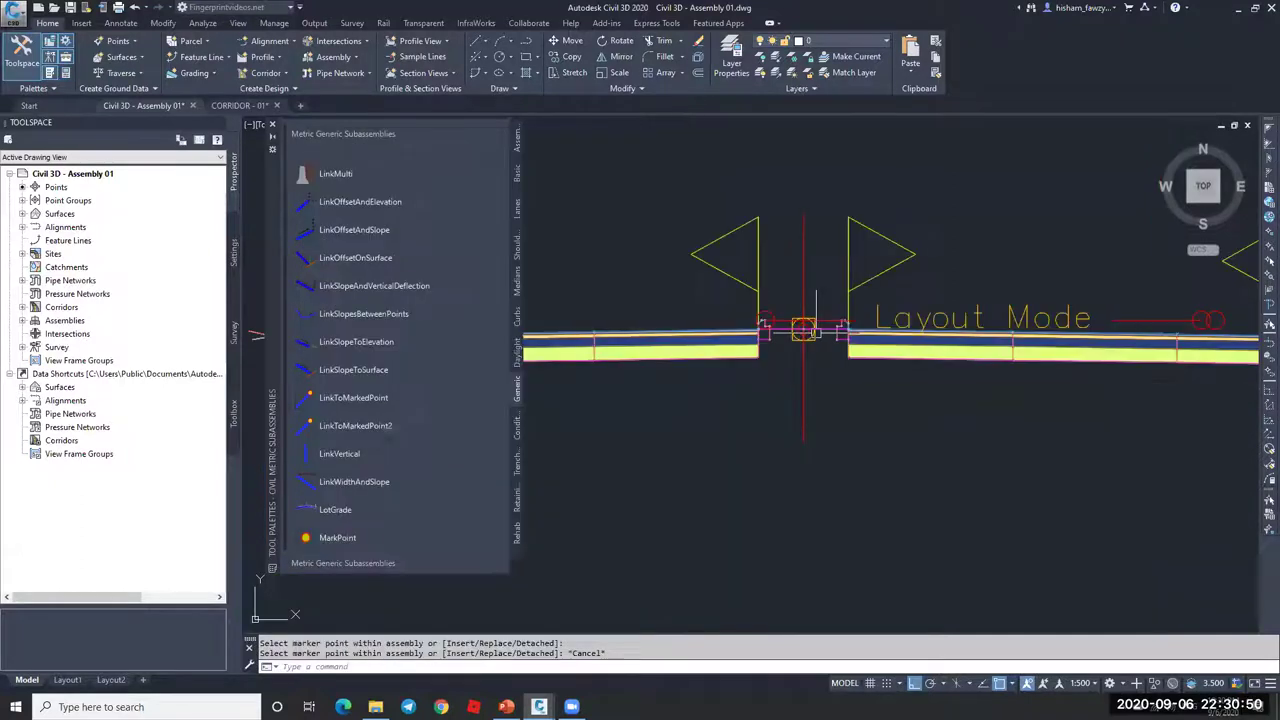
pyautogui.scroll(5, 879, 322)
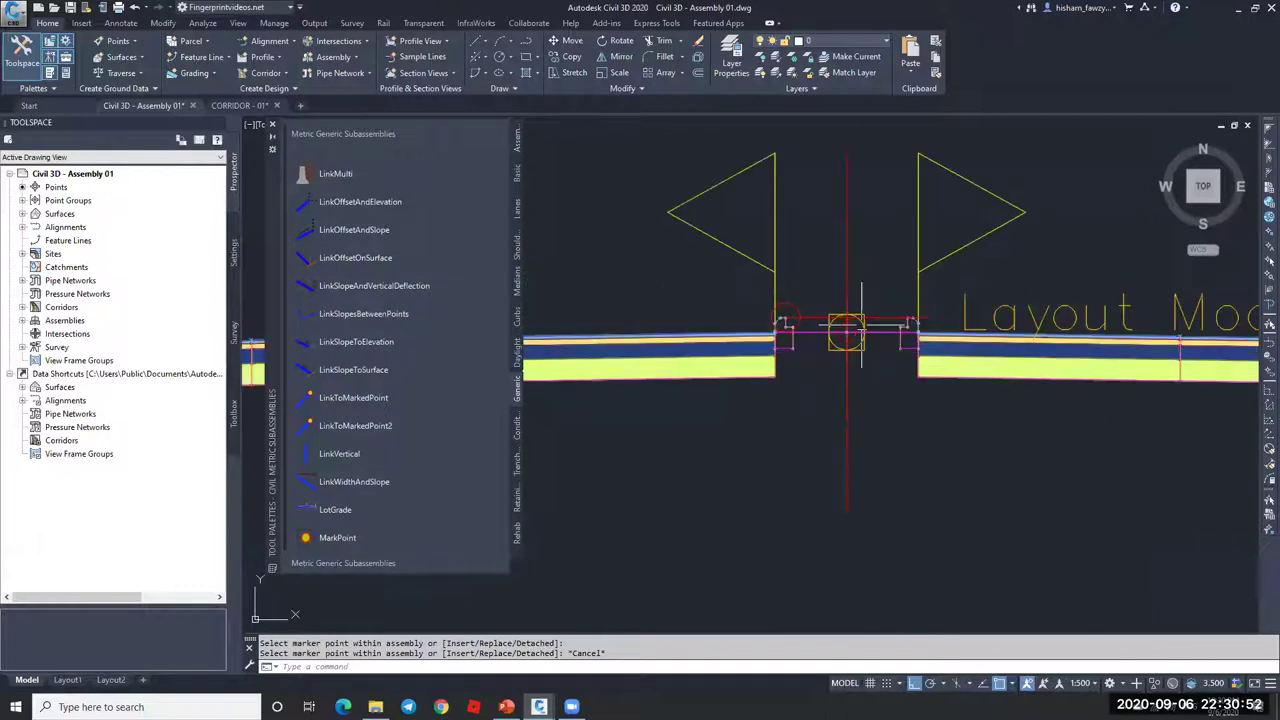
pyautogui.scroll(2, 861, 325)
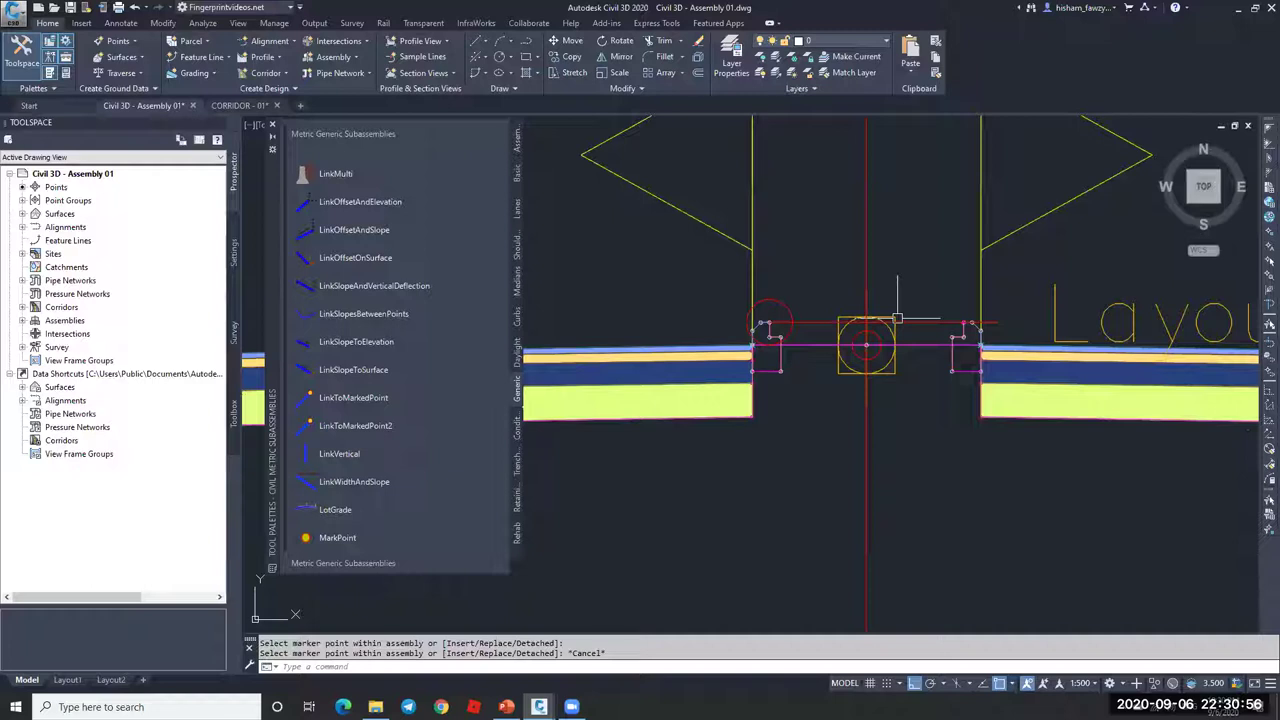
pyautogui.scroll(2, 963, 331)
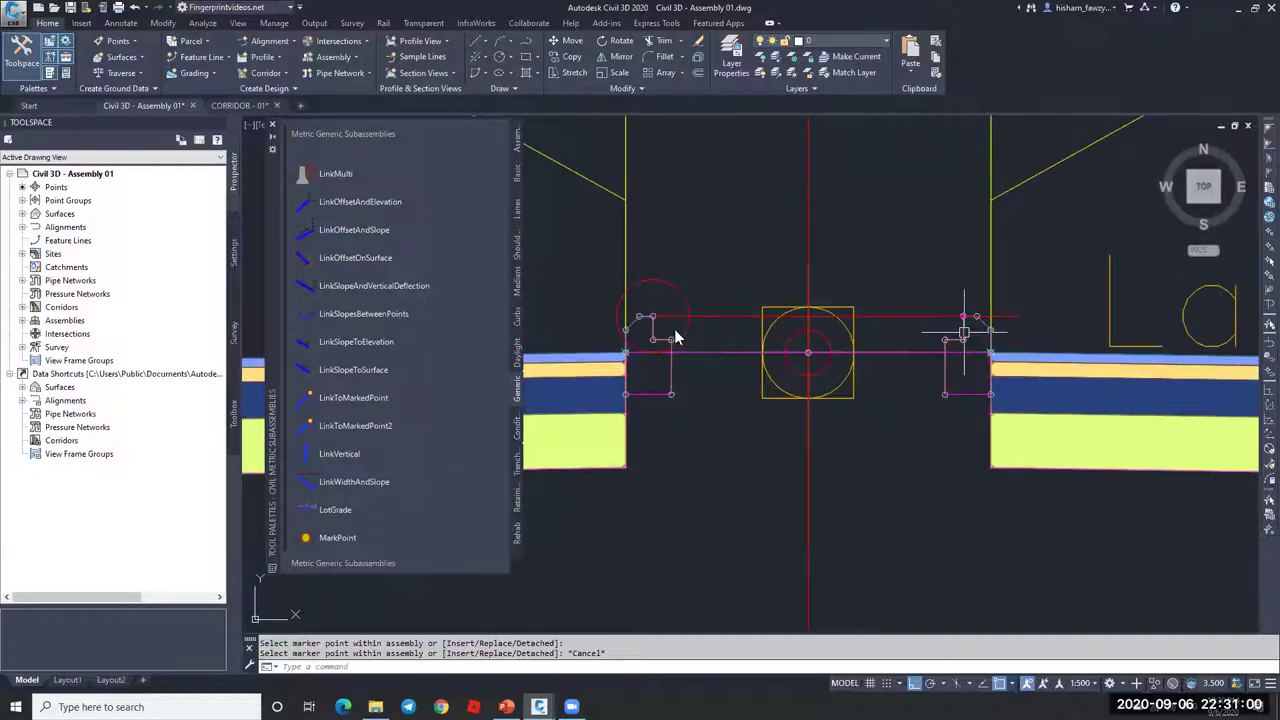
pyautogui.doubleClick(700, 436)
# - Close the assembly properties and rename the new LinkToMarkedPoint to 'ISLAND TOP' in Properties
pyautogui.hotkey('ctrl', 'Tab')
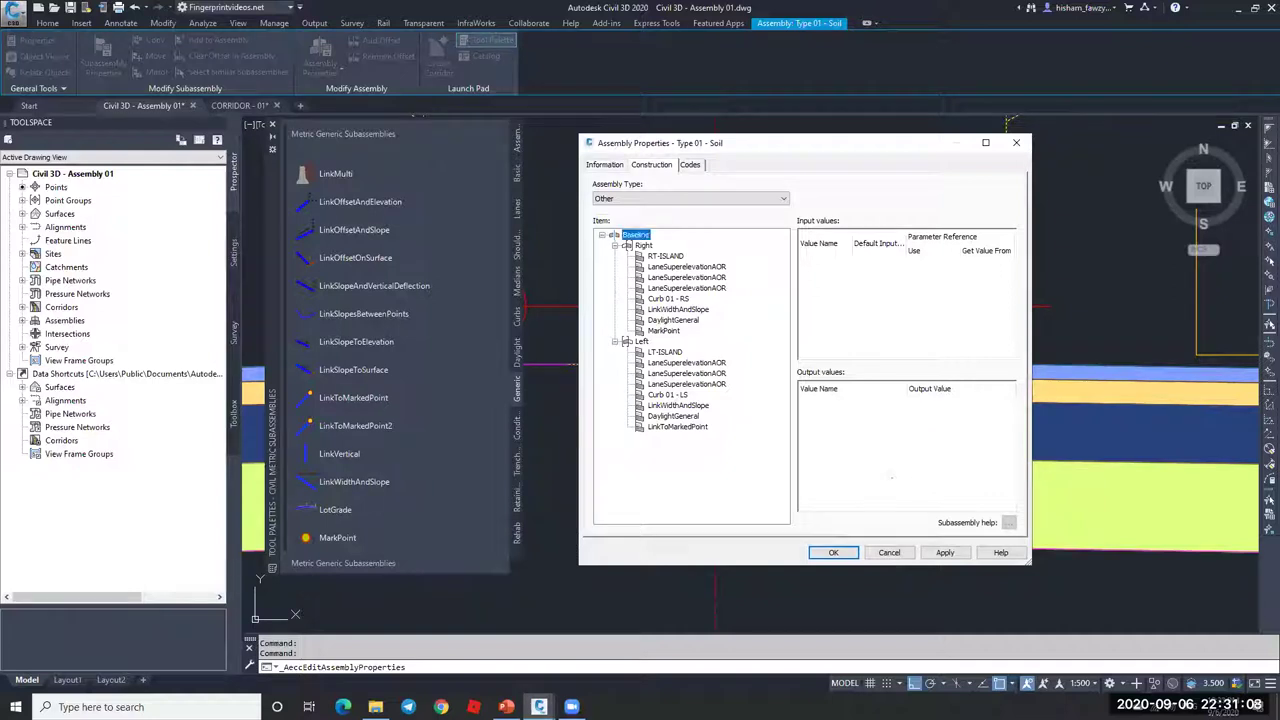
pyautogui.press('Escape')
pyautogui.hotkey('ctrl', '1')
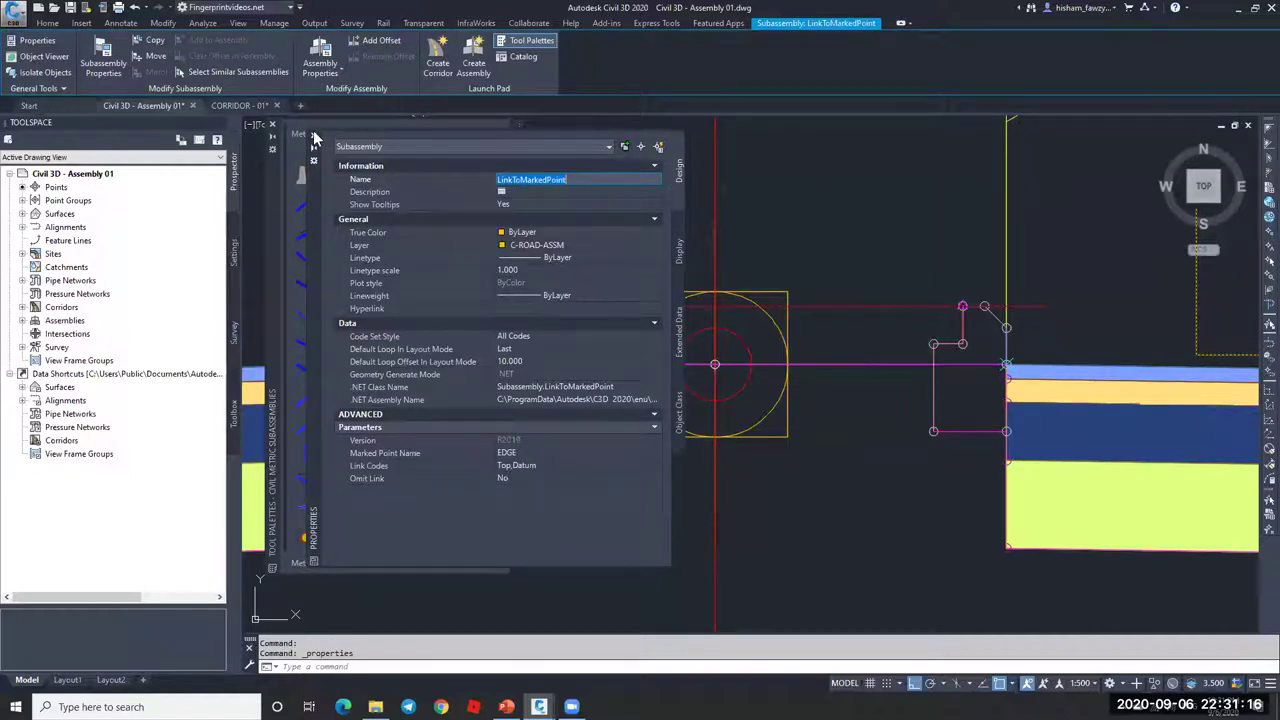
pyautogui.press('BackSpace')
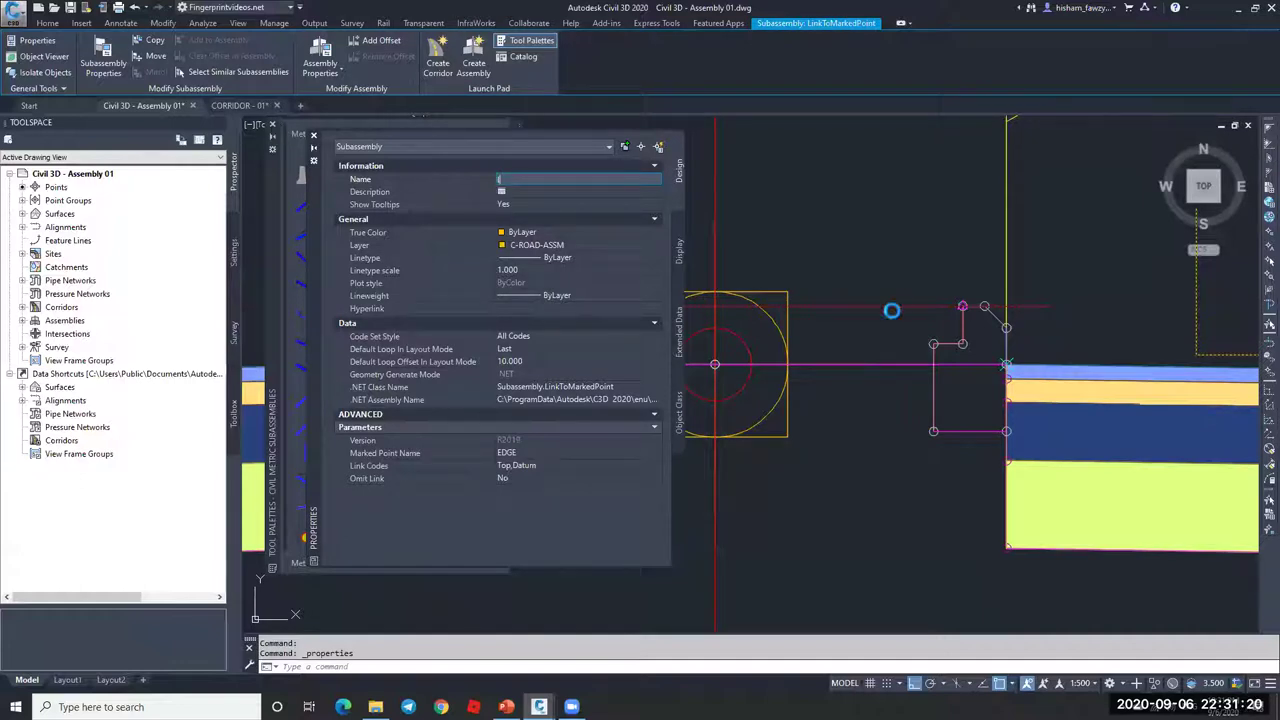
pyautogui.write('ISLAND TOP')
pyautogui.press('Return')
pyautogui.press('Escape')
pyautogui.scroll(-8, 829, 300)
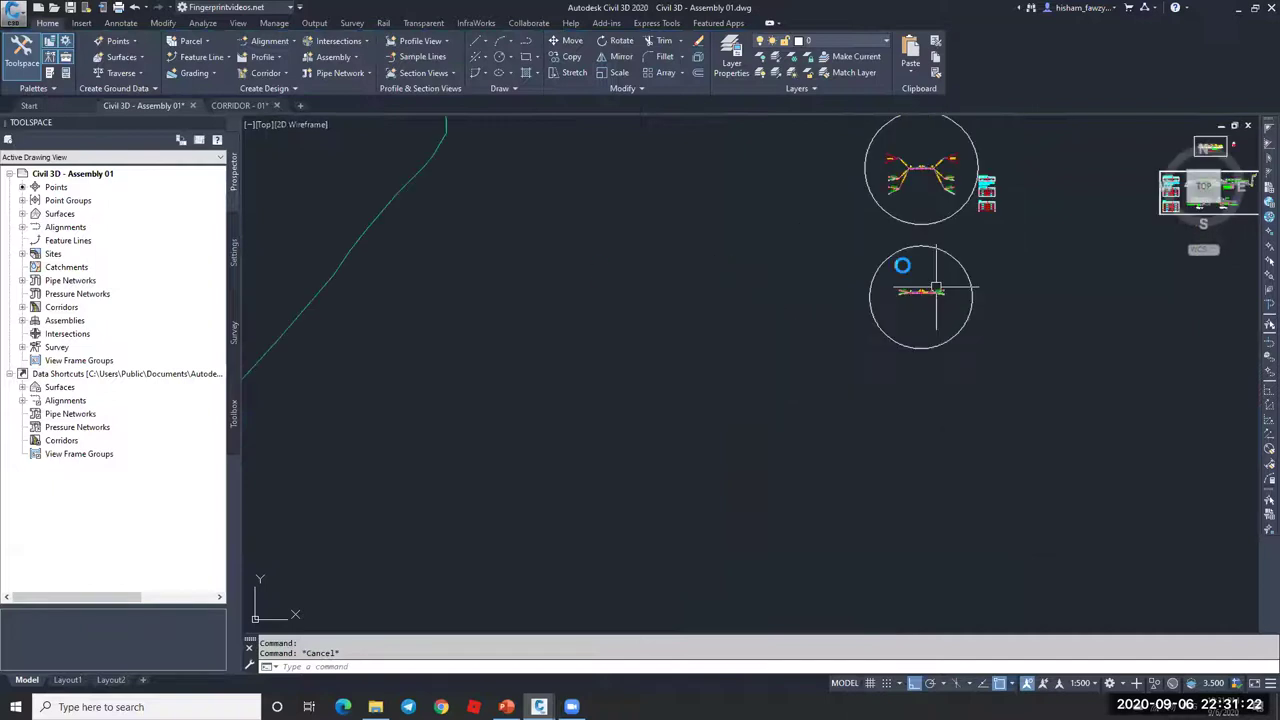
# - Pan to the ROAD 01 corridor, select it, and zoom in on the lanes and curbs
pyautogui.moveTo(586, 309); pyautogui.dragTo(784, 265, button='middle')
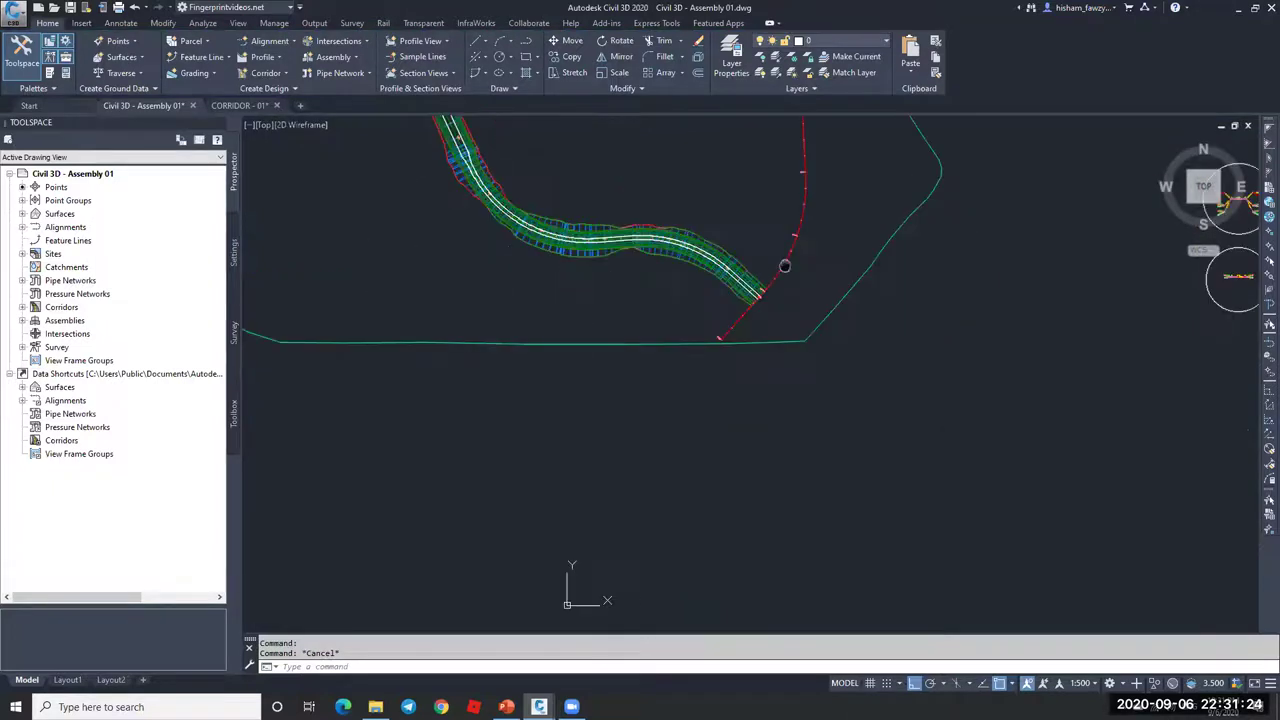
pyautogui.scroll(6, 640, 240)
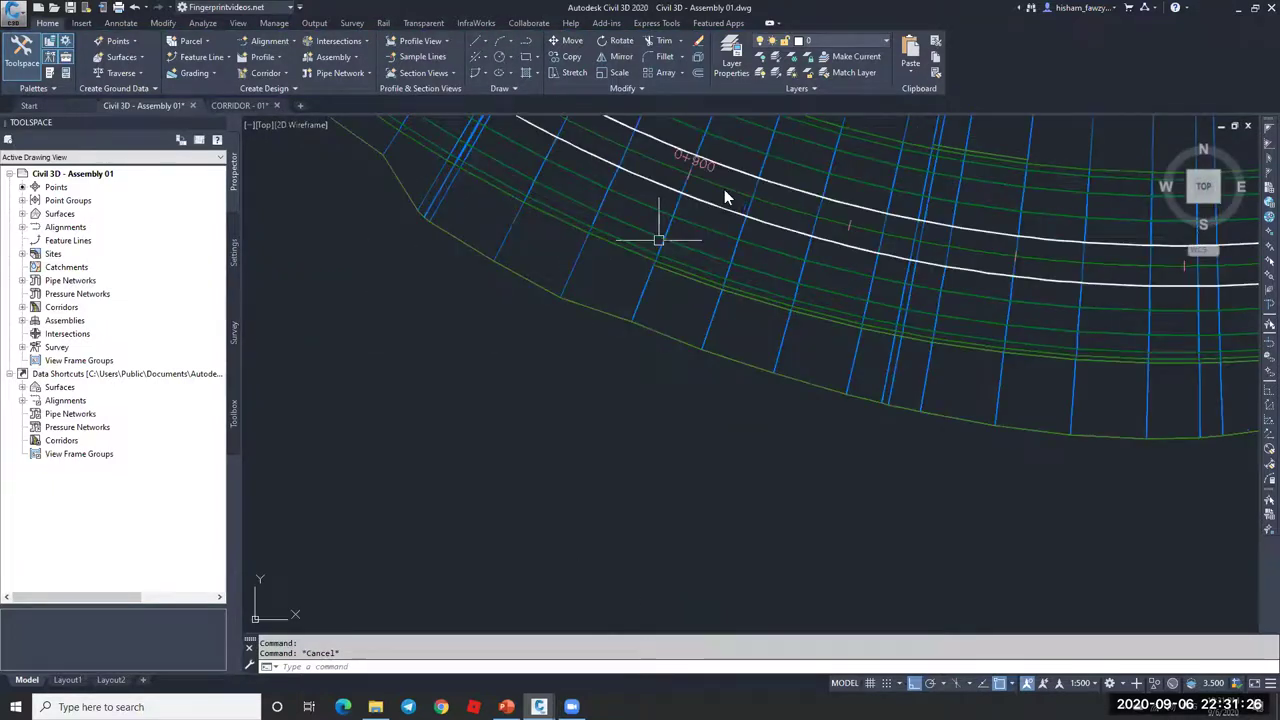
pyautogui.click(24, 309)
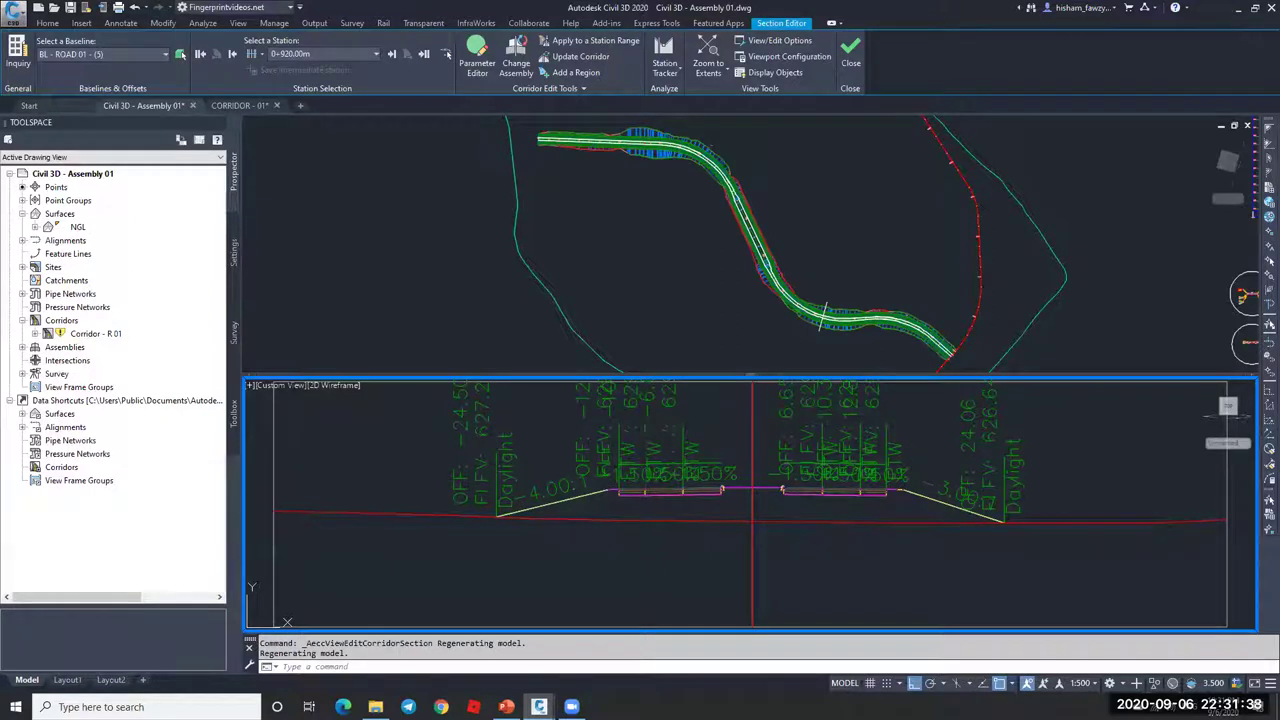
pyautogui.scroll(4, 756, 501)
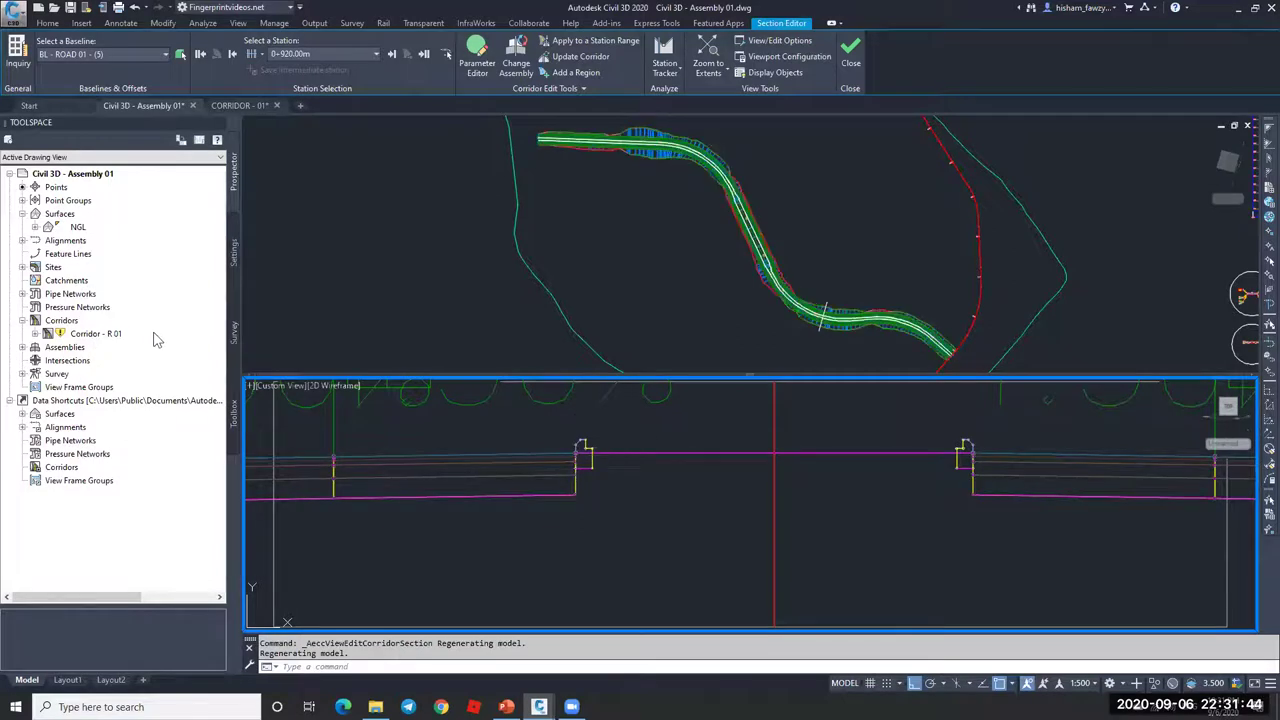
# - Rebuild Corridor - R 01 from Prospector and inspect the updated section at 0+920.00m
pyautogui.rightClick(154, 334)
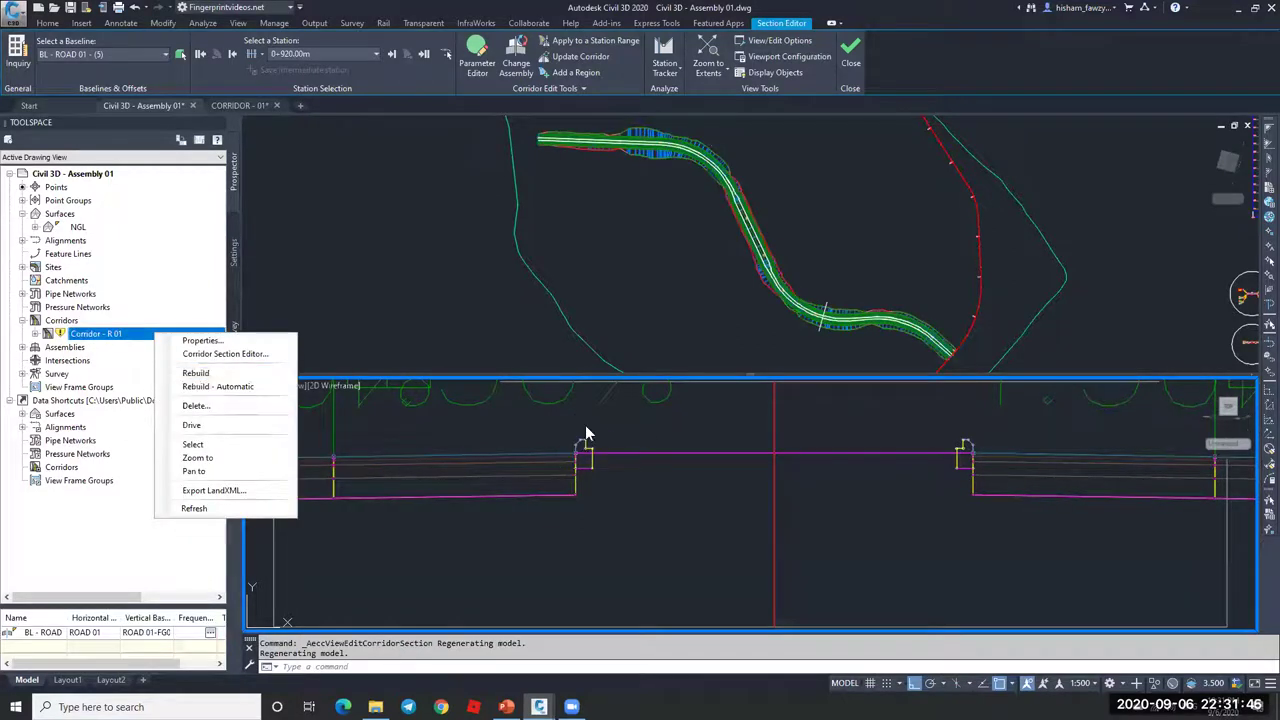
pyautogui.click(215, 373)
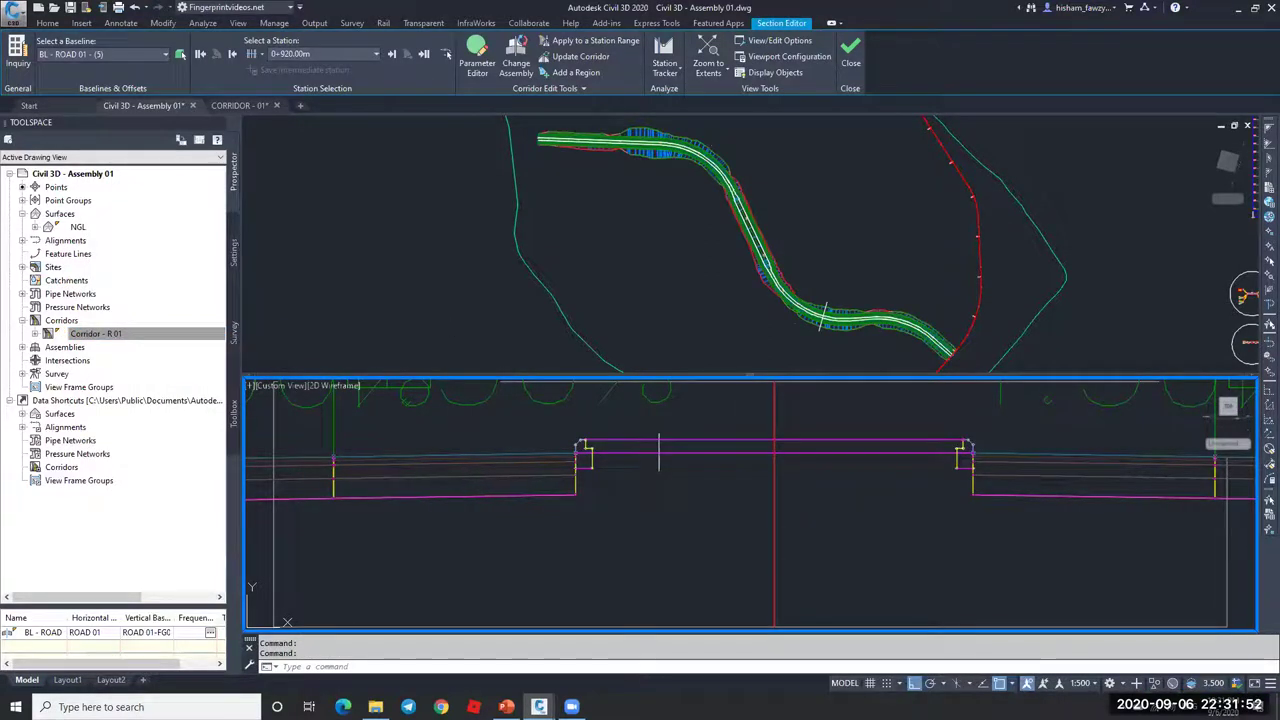
pyautogui.scroll(6, 584, 440)
pyautogui.scroll(-5, 584, 440)
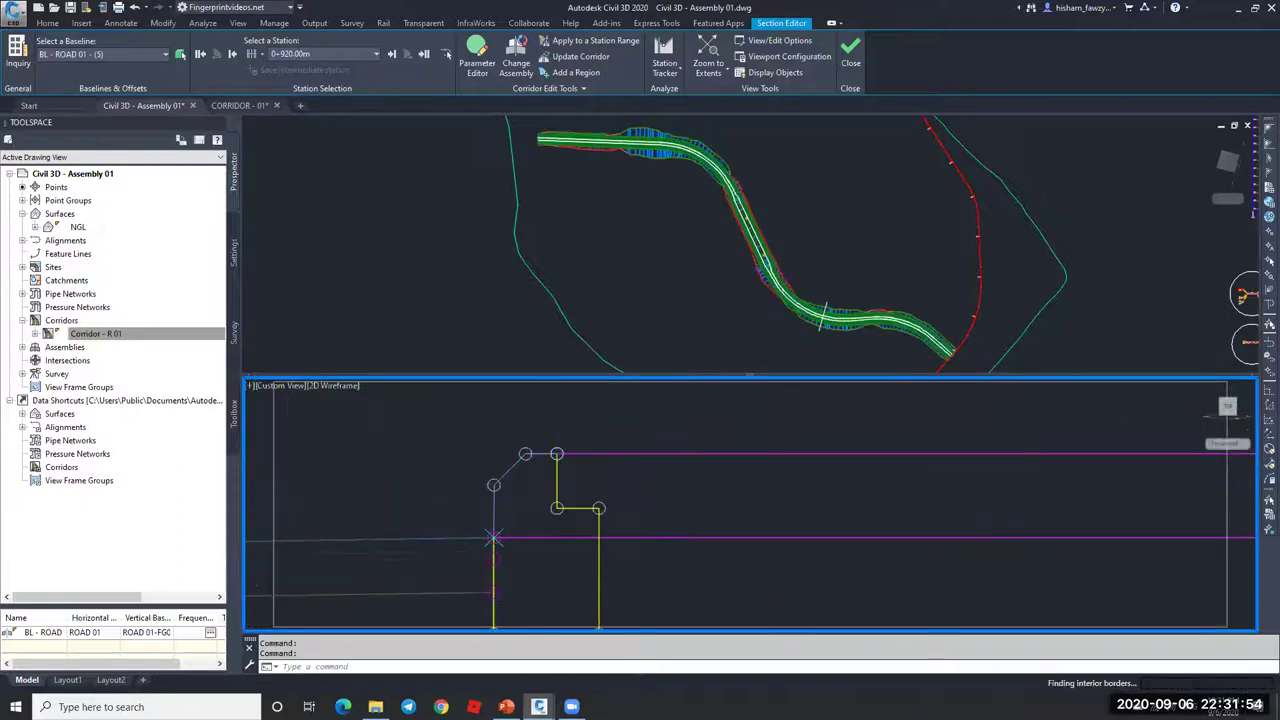
pyautogui.scroll(-3, 616, 473)
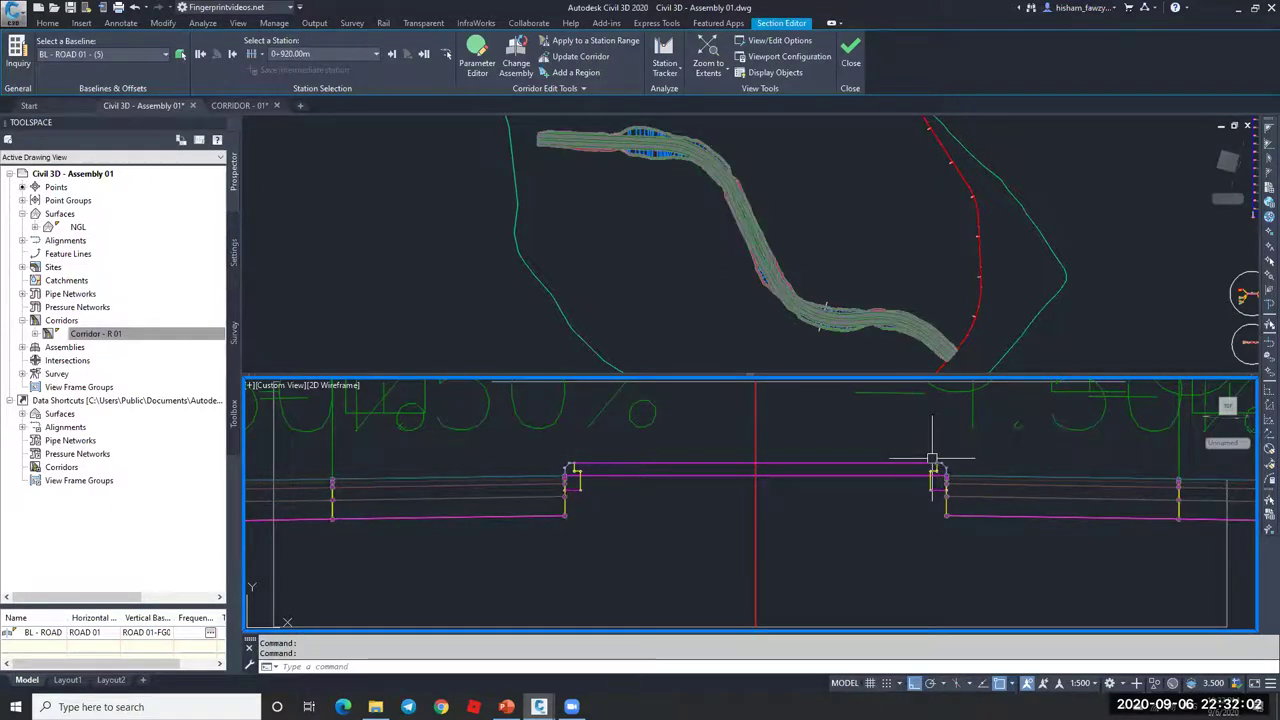
pyautogui.moveTo(918, 465)
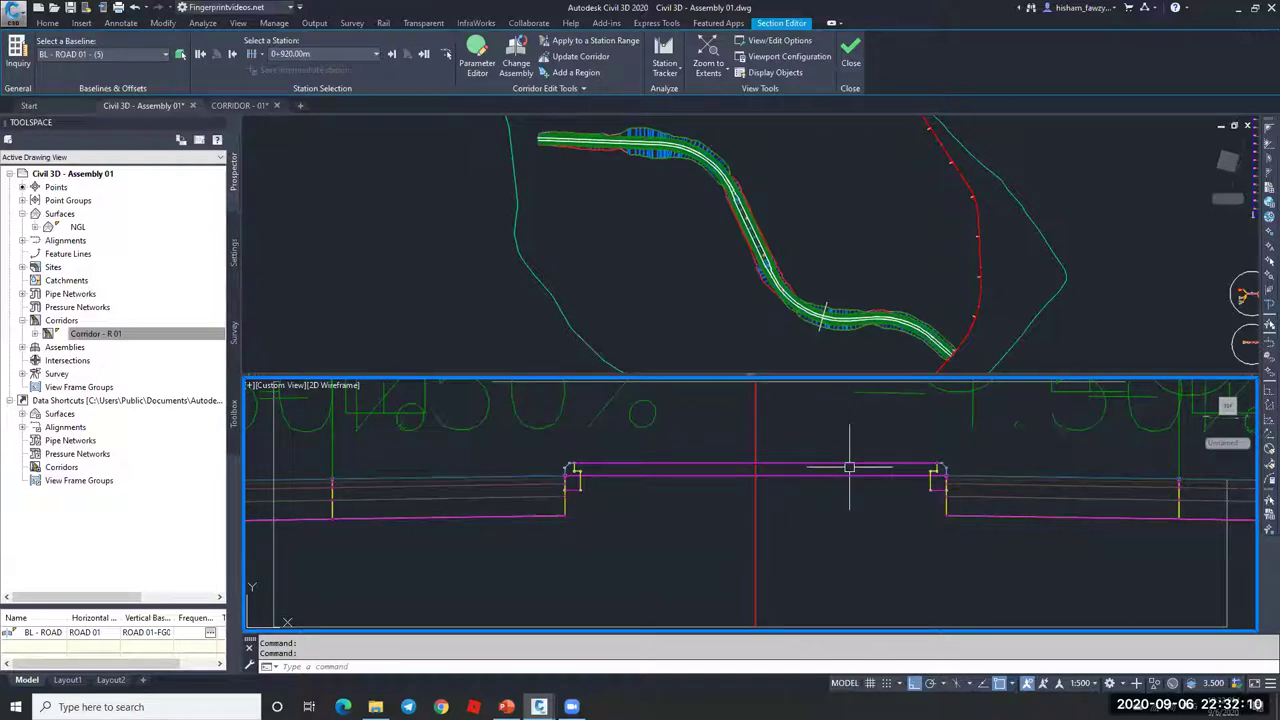
pyautogui.click(826, 469)
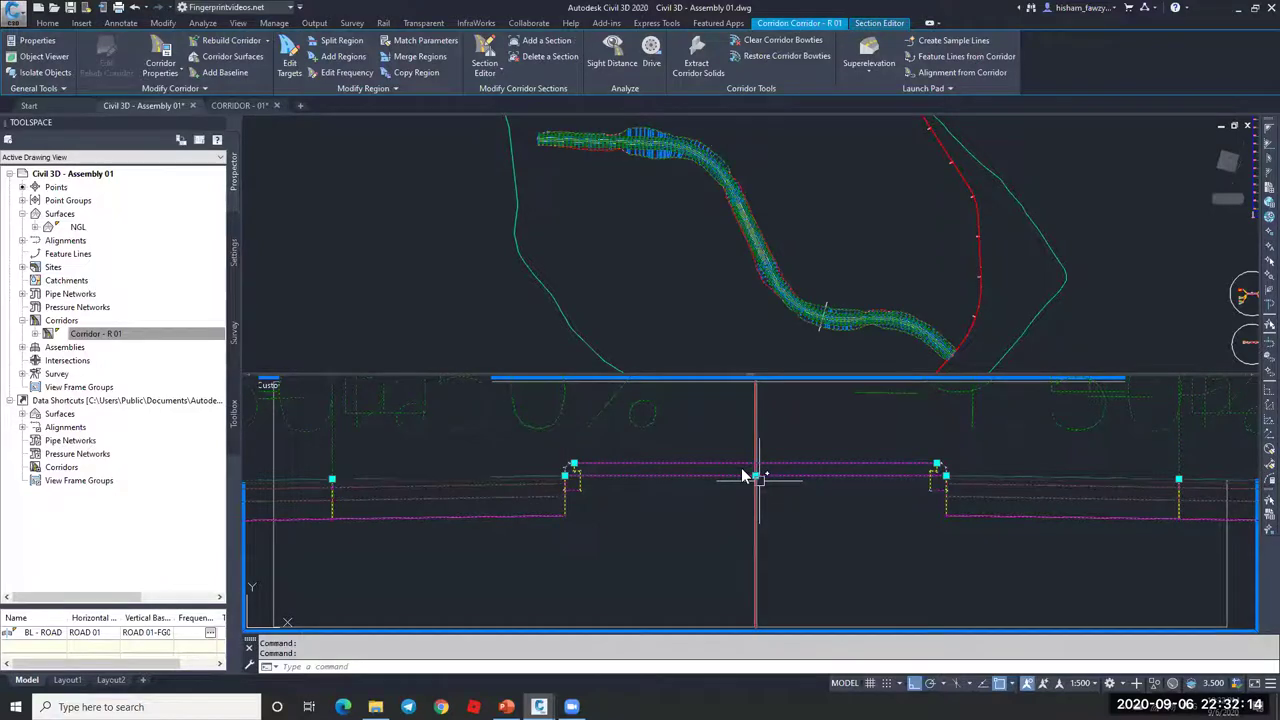
pyautogui.scroll(2, 745, 476)
pyautogui.scroll(-1, 755, 476)
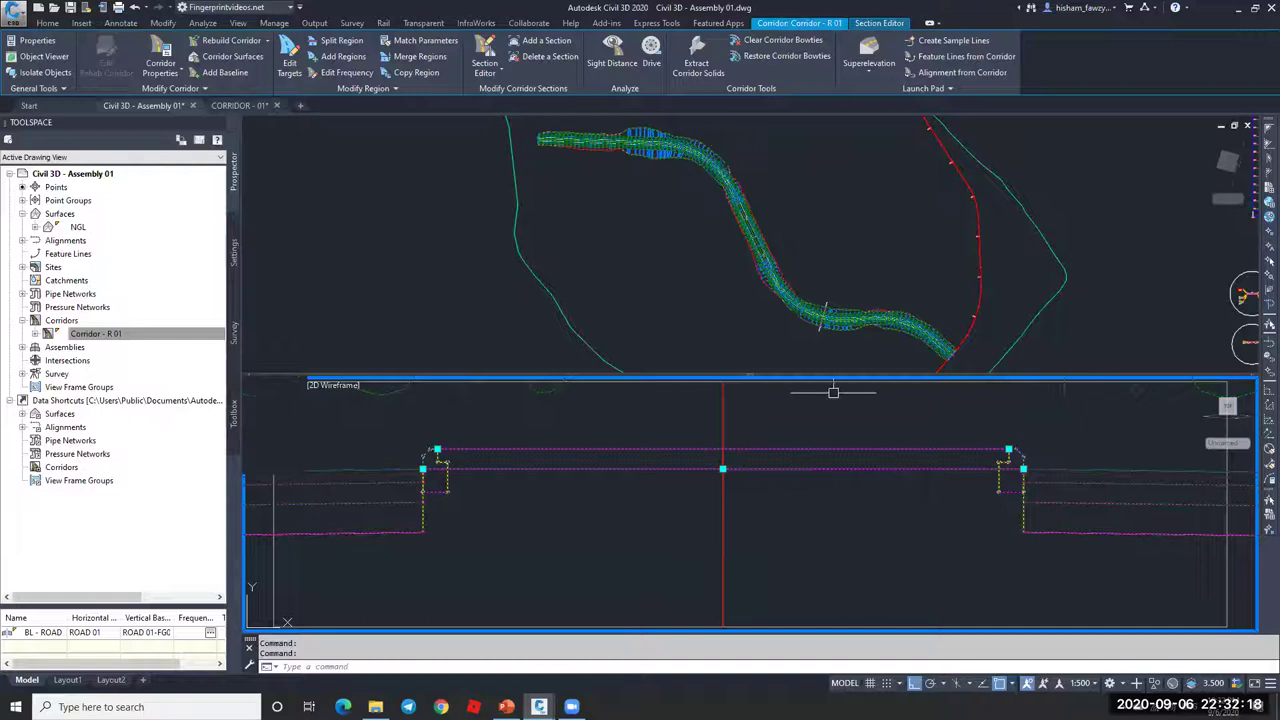
# - Deselect the corridor and zoom out in the plan viewport
pyautogui.hotkey('ctrl', 'r')
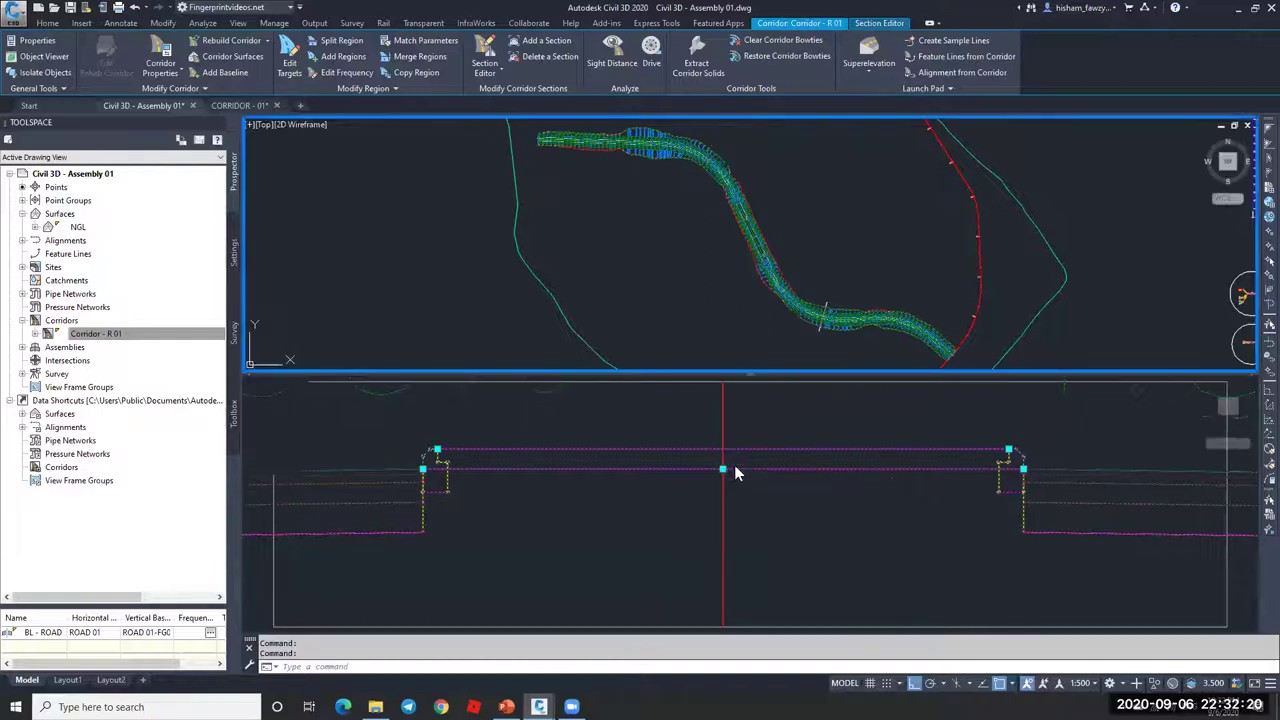
pyautogui.click(884, 486)
pyautogui.press('Escape')
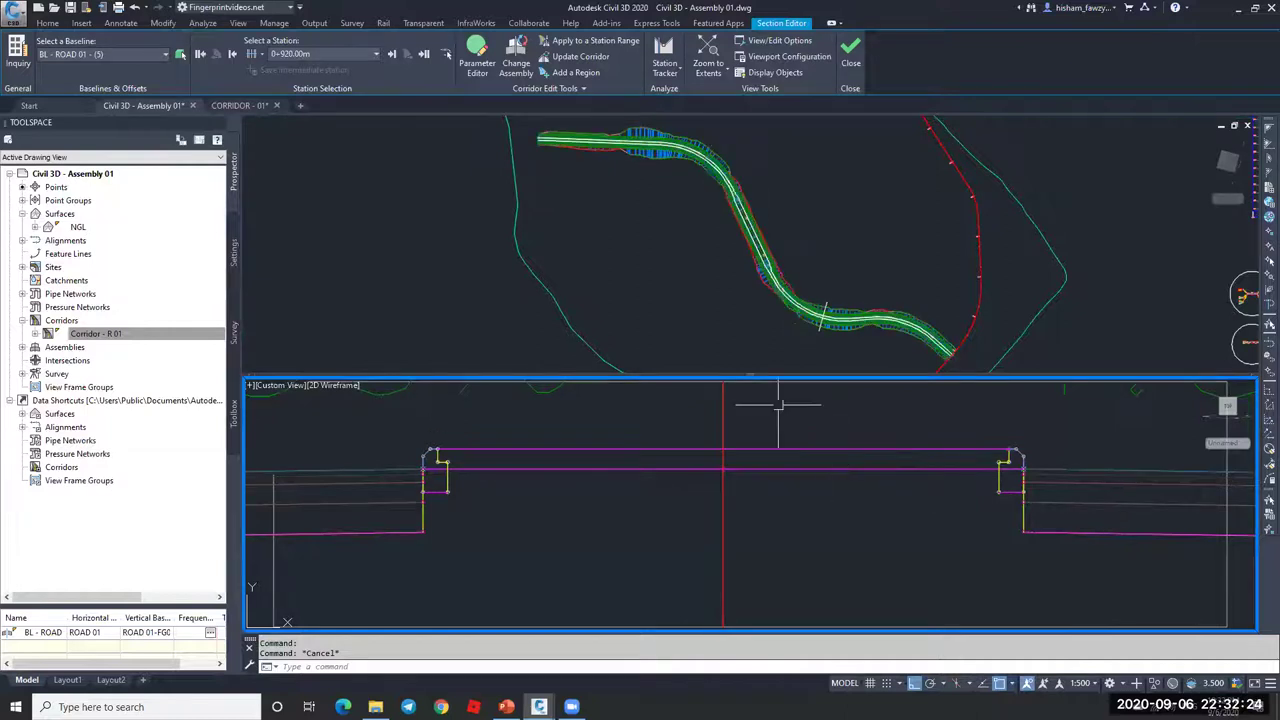
pyautogui.click(740, 313)
pyautogui.scroll(-3, 660, 255)
# - Zoom the plan viewport across to the reference cross-section detail
pyautogui.scroll(8, 697, 268)
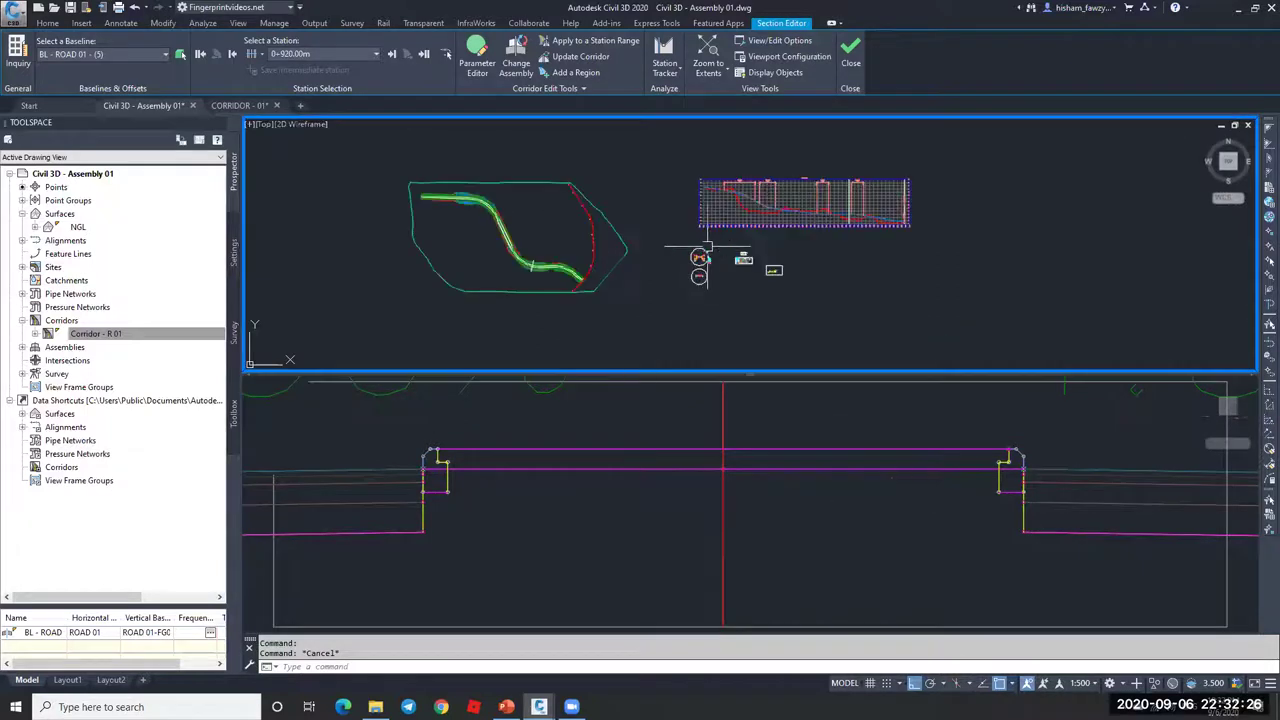
pyautogui.scroll(10, 707, 266)
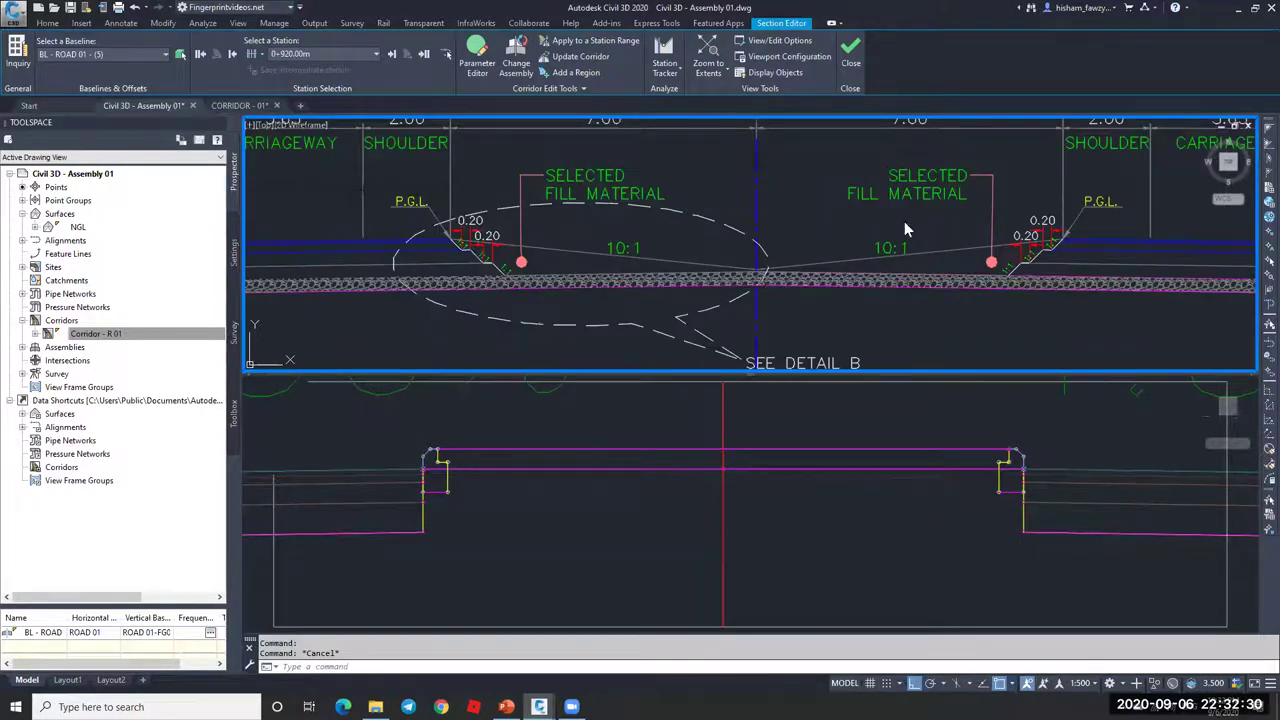
pyautogui.scroll(-10, 960, 210)
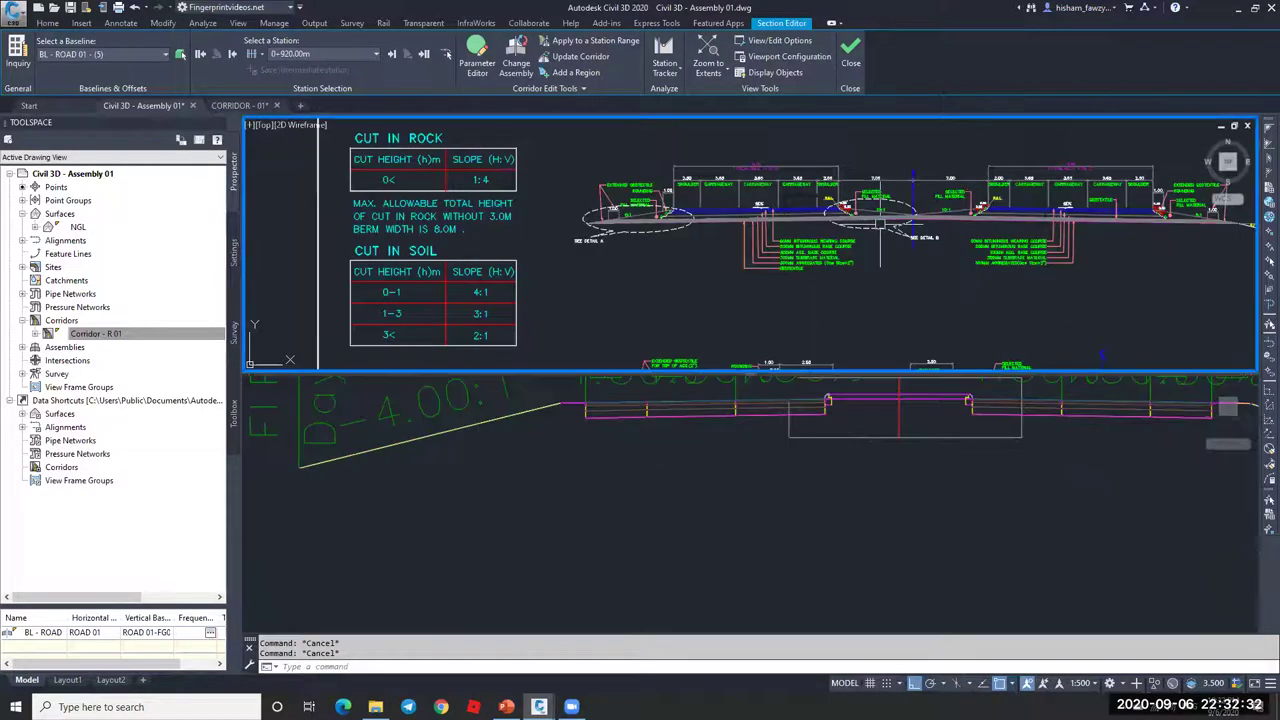
pyautogui.scroll(8, 727, 237)
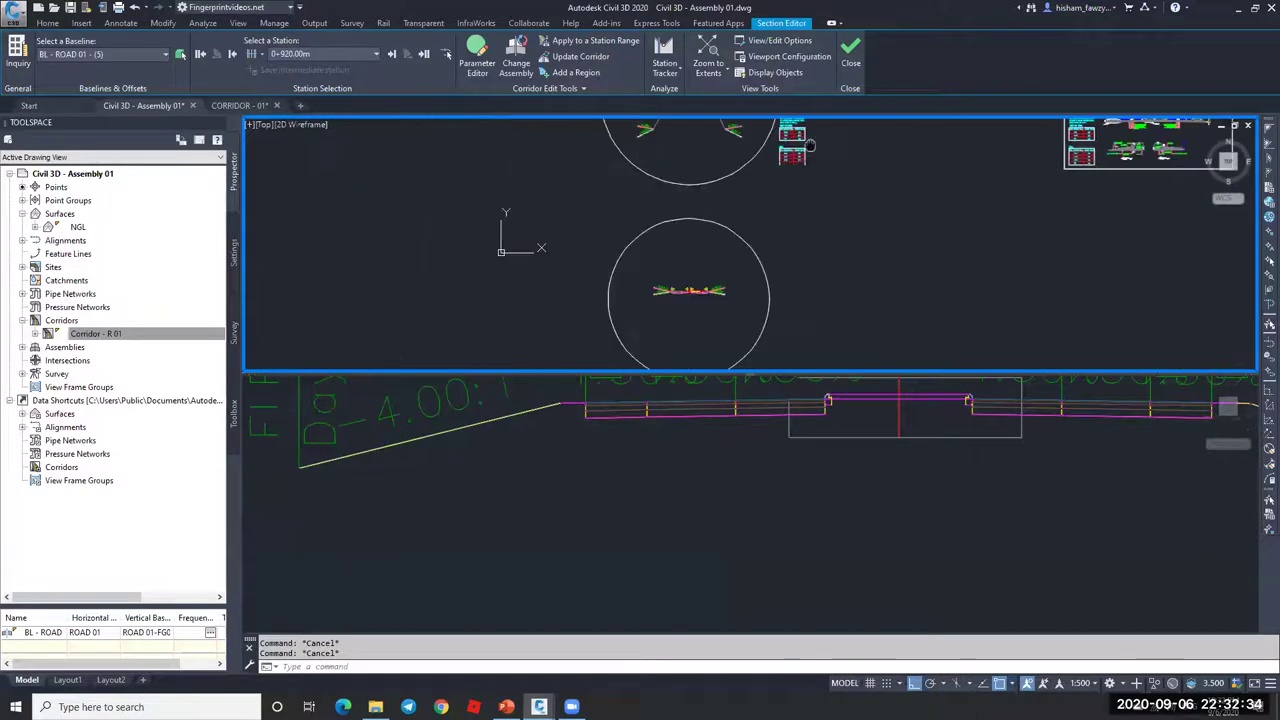
pyautogui.scroll(8, 730, 237)
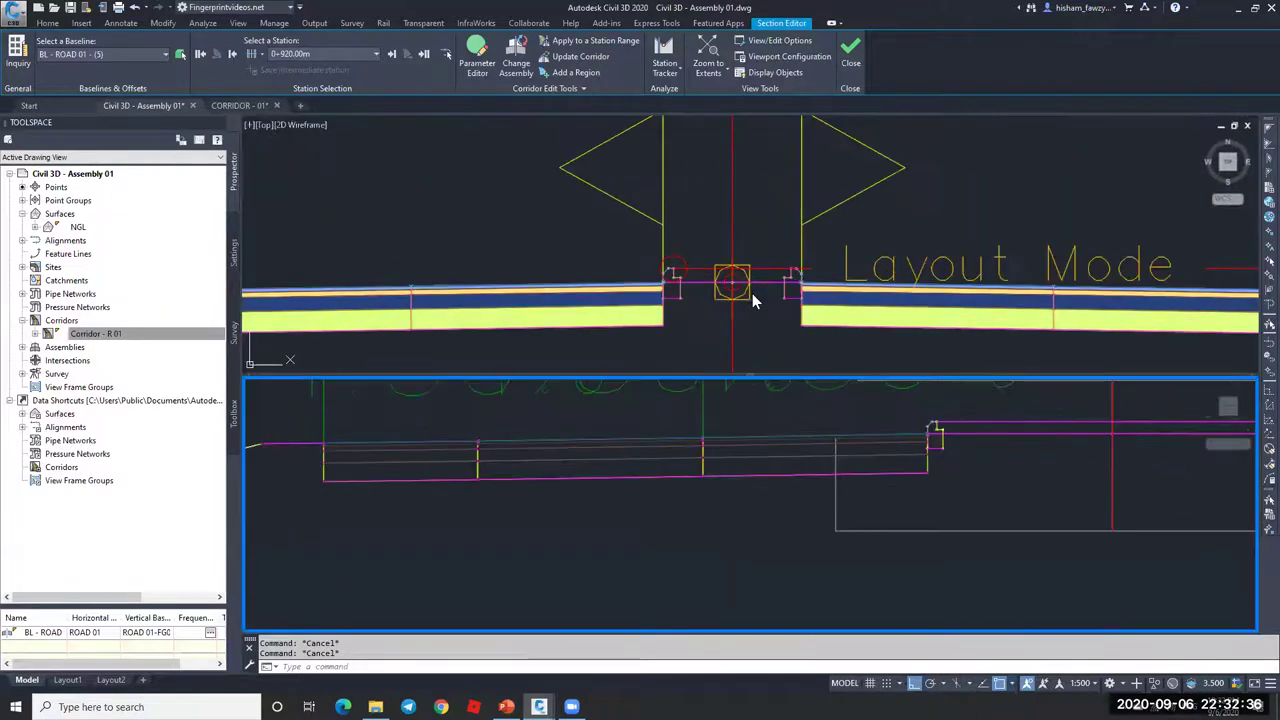
# - Zoom in on the assembly's central island and select its subassemblies
pyautogui.click(765, 291)
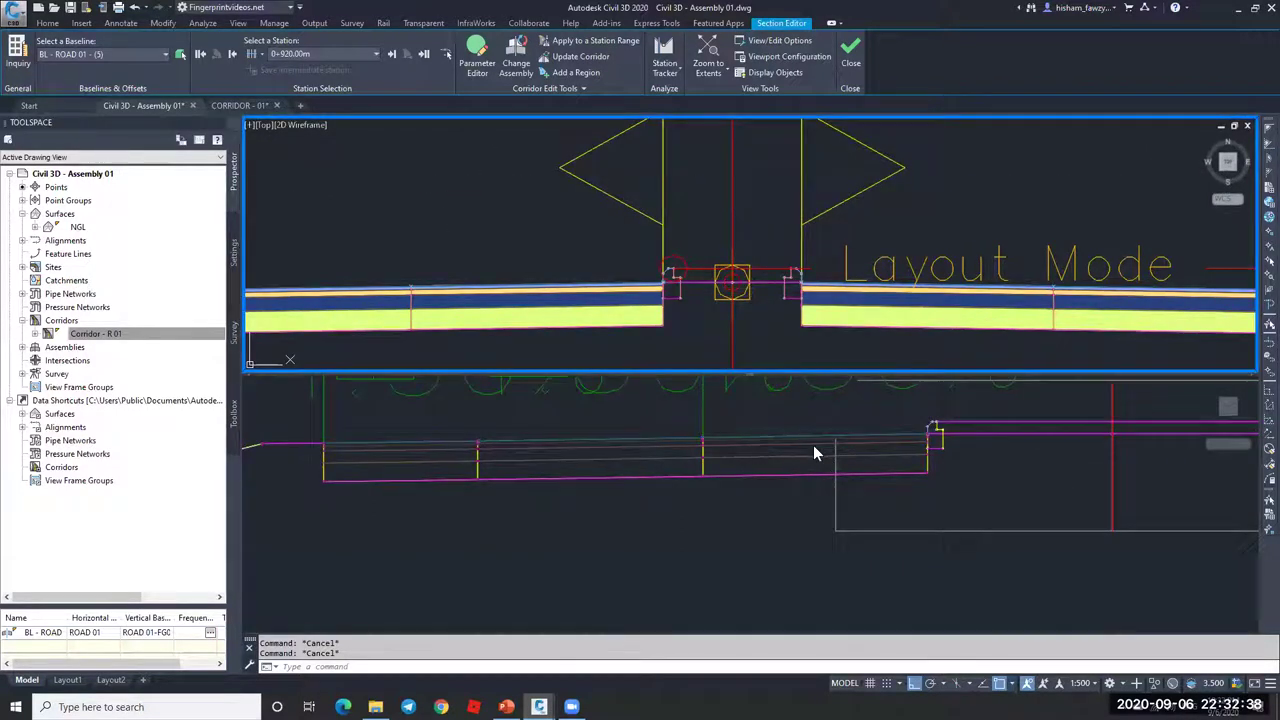
pyautogui.click(726, 449)
pyautogui.scroll(2, 877, 434)
pyautogui.scroll(2, 877, 434)
pyautogui.scroll(2, 882, 440)
pyautogui.click(760, 276)
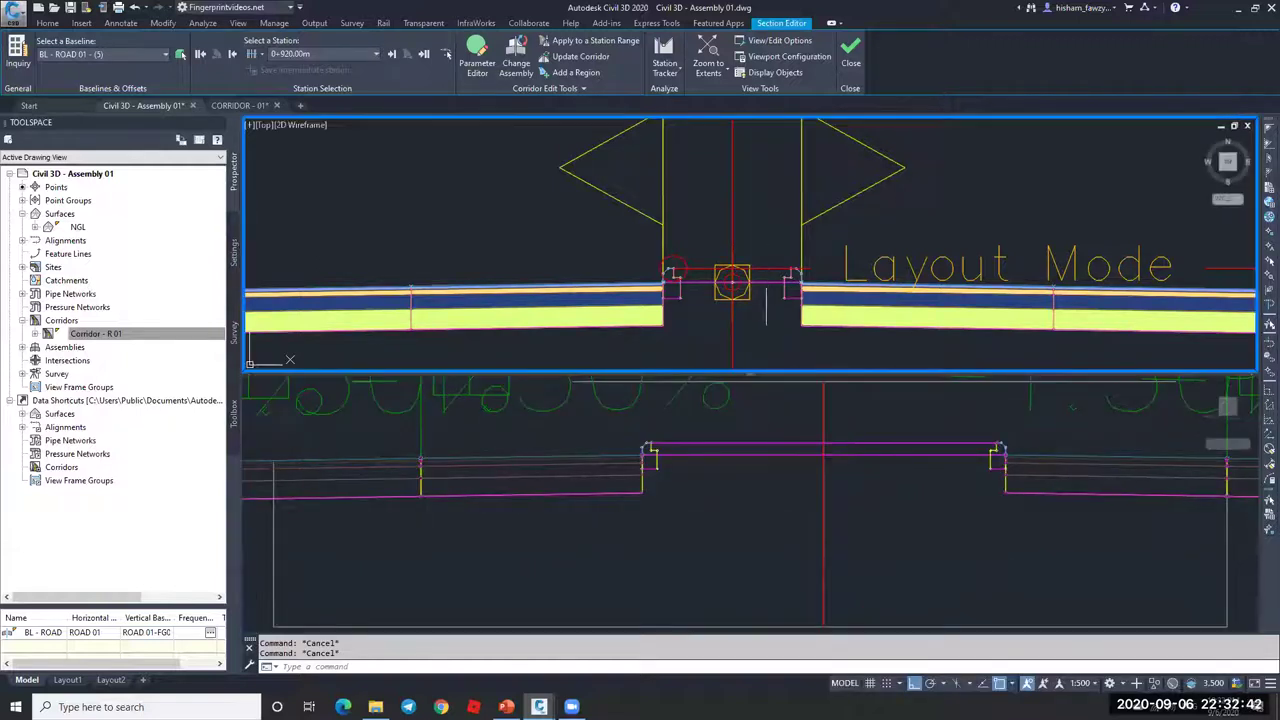
pyautogui.click(672, 272)
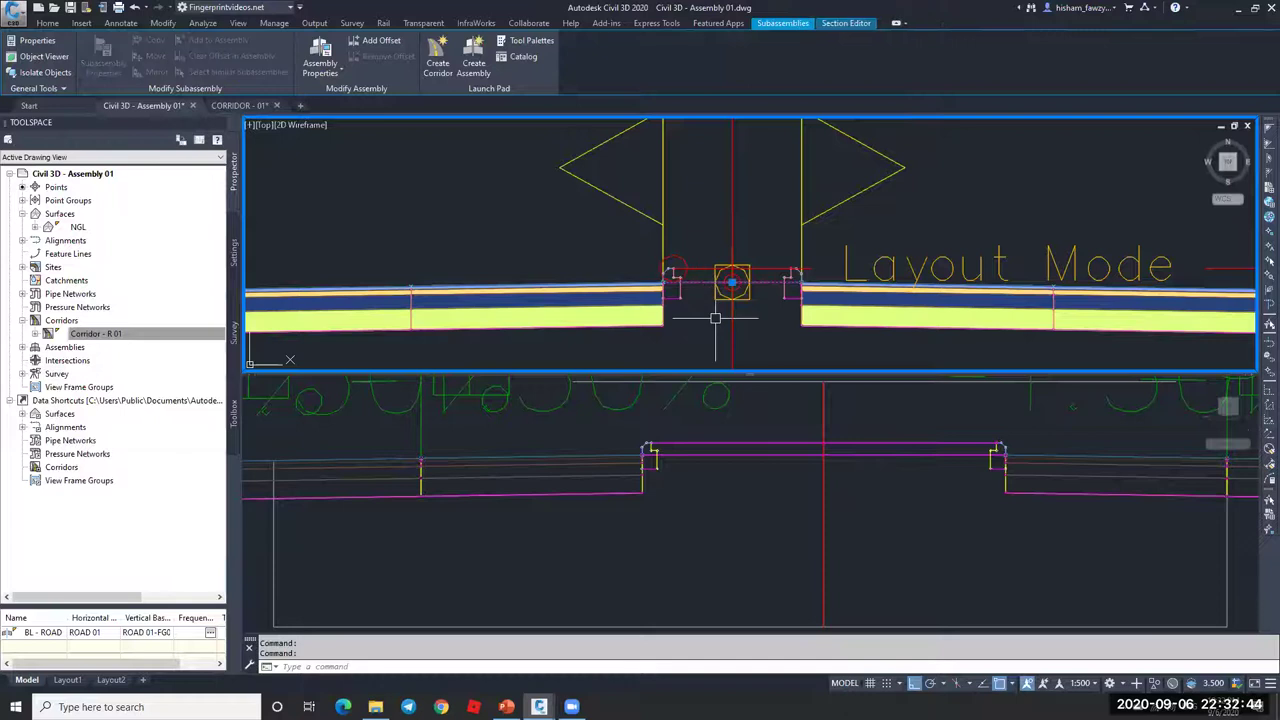
# - Select the RT-ISLAND and LT-ISLAND subassemblies and set Omit Link to Yes in Properties
pyautogui.hotkey('ctrl', '1')
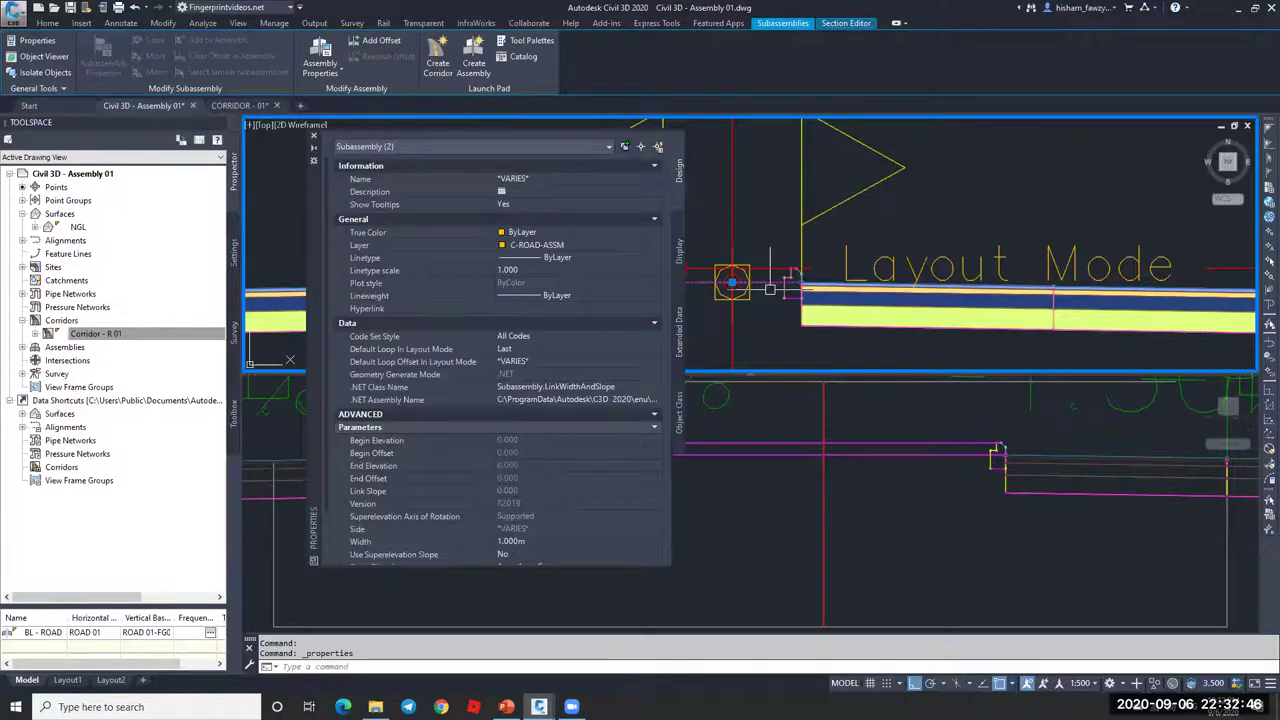
pyautogui.press('Escape')
pyautogui.click(790, 285)
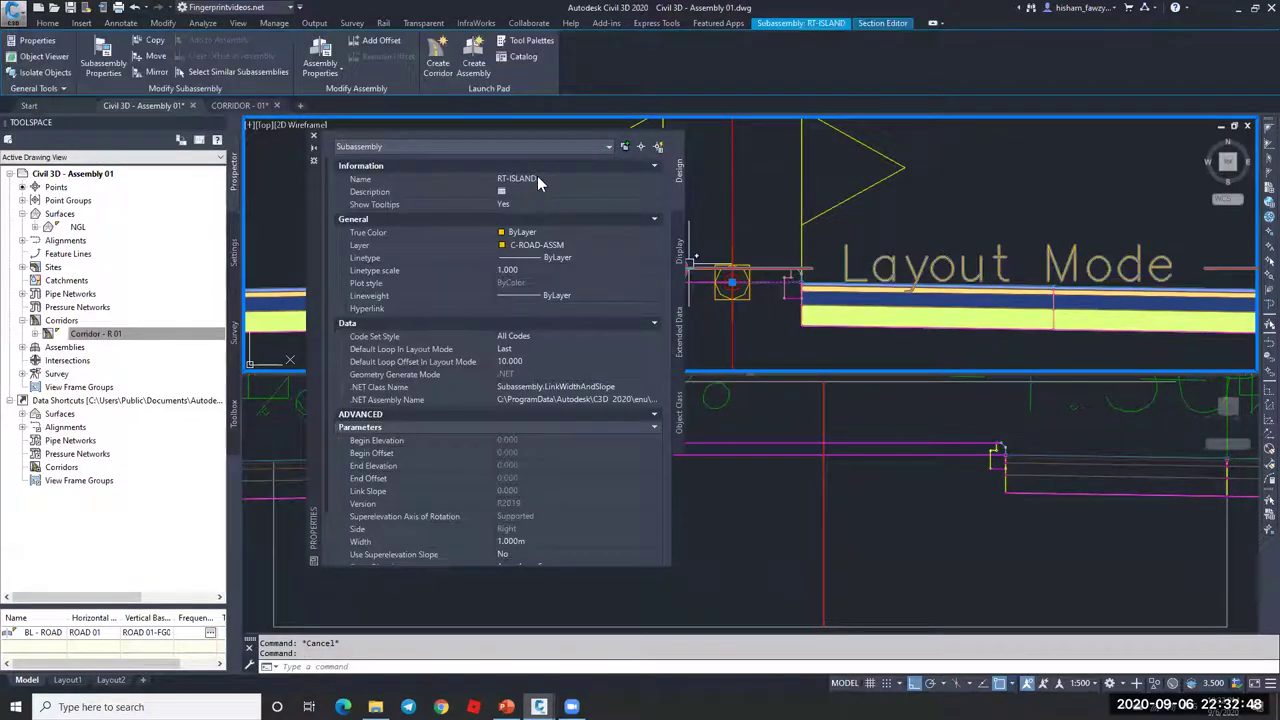
pyautogui.click(697, 283)
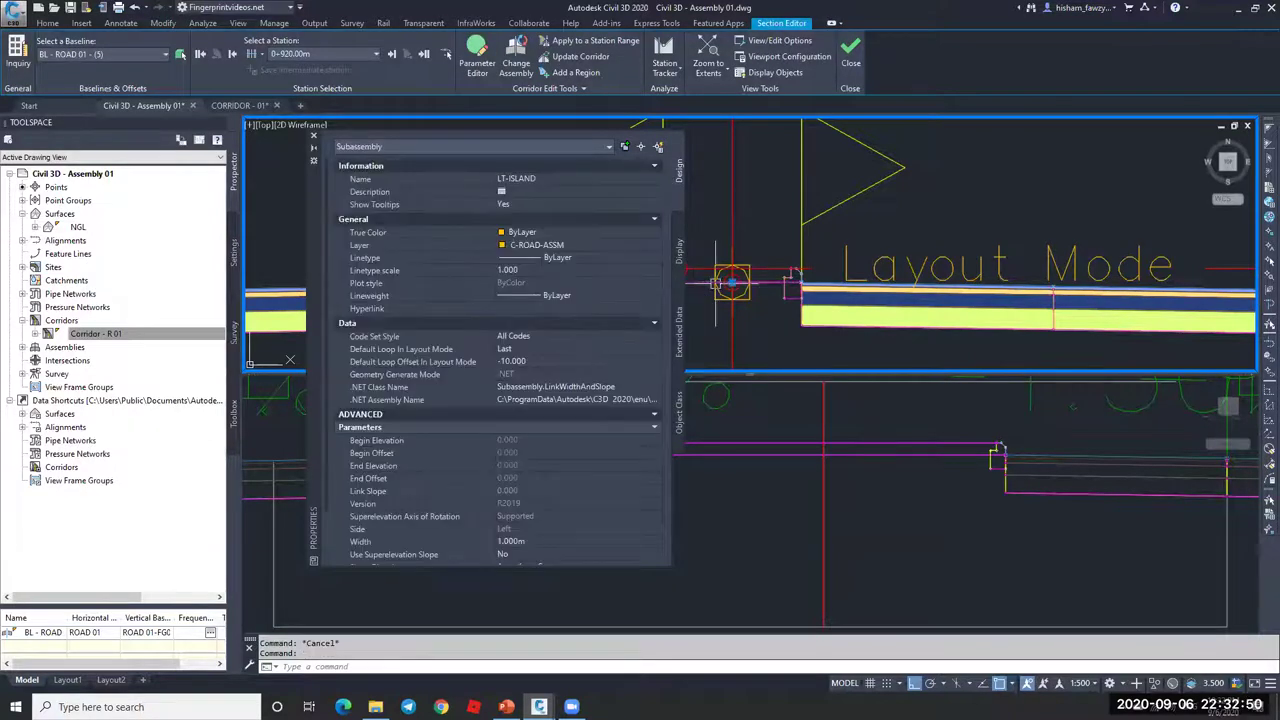
pyautogui.scroll(-3, 533, 498)
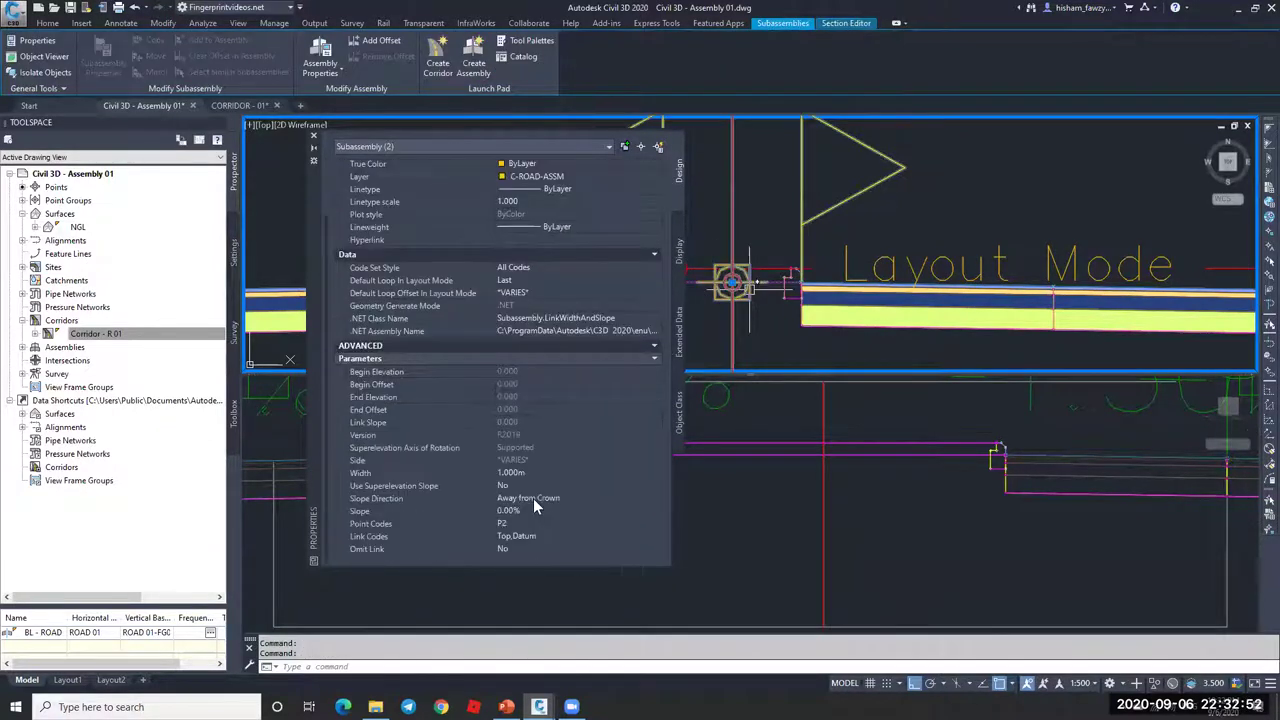
pyautogui.click(549, 550)
pyautogui.click(540, 560)
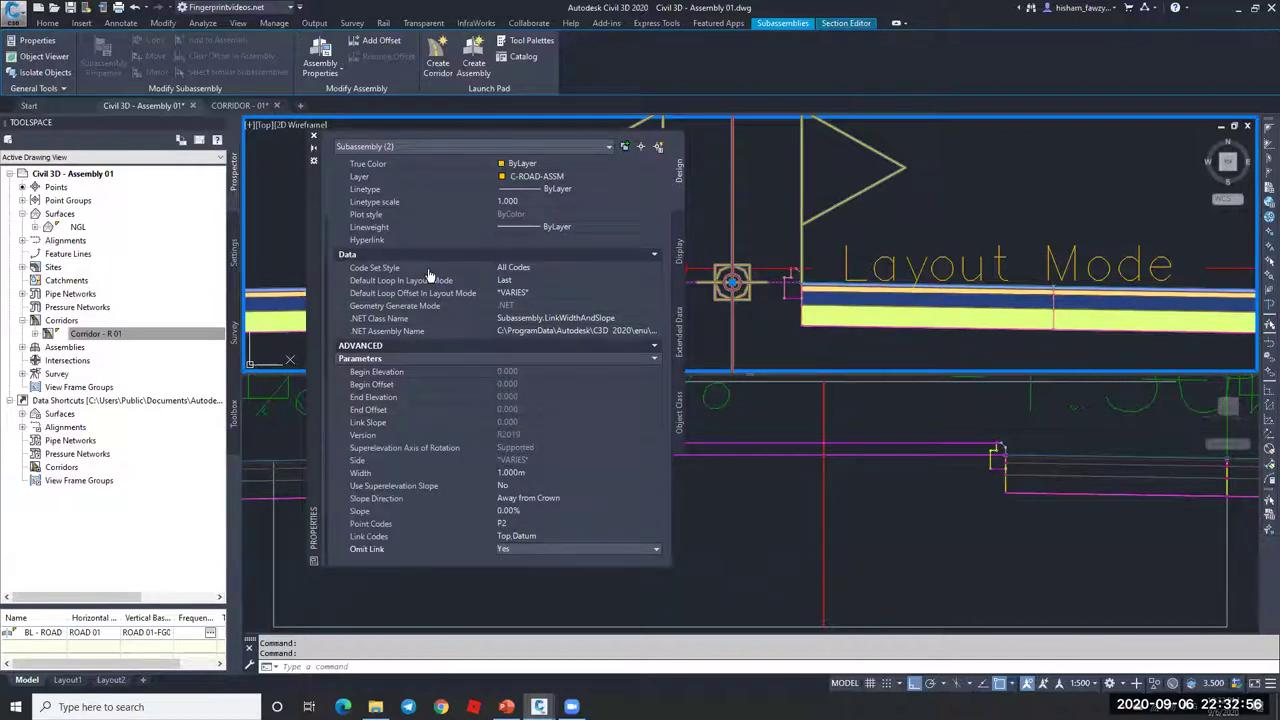
pyautogui.click(314, 146)
pyautogui.press('Escape')
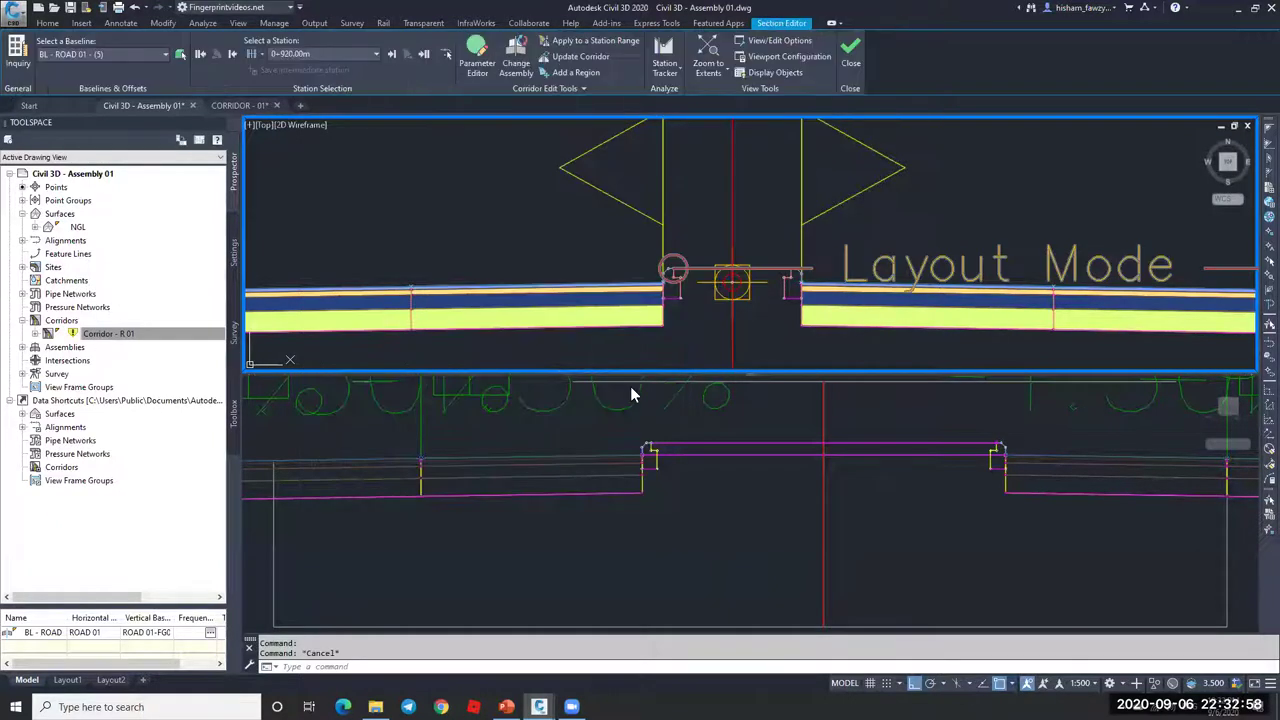
pyautogui.click(118, 335)
# - Rebuild Corridor - R 01 and check the 0+920.00m cross-section in the section viewport
pyautogui.rightClick(170, 341)
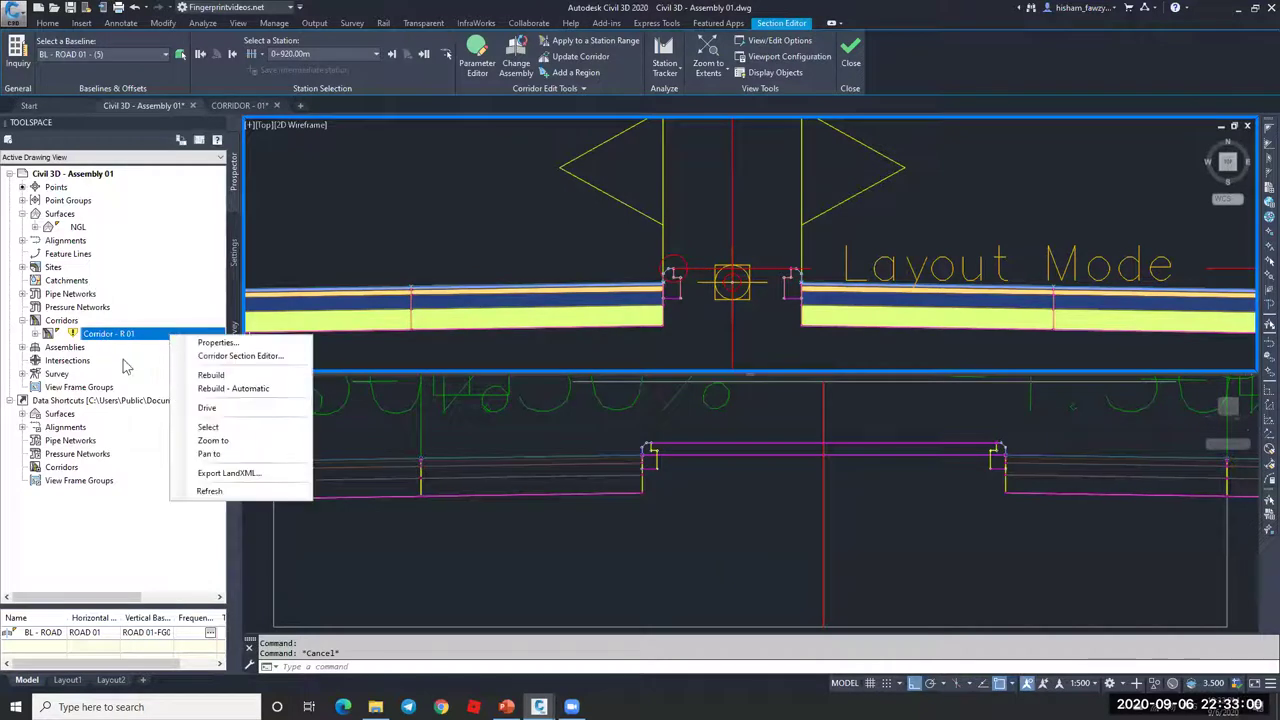
pyautogui.click(220, 376)
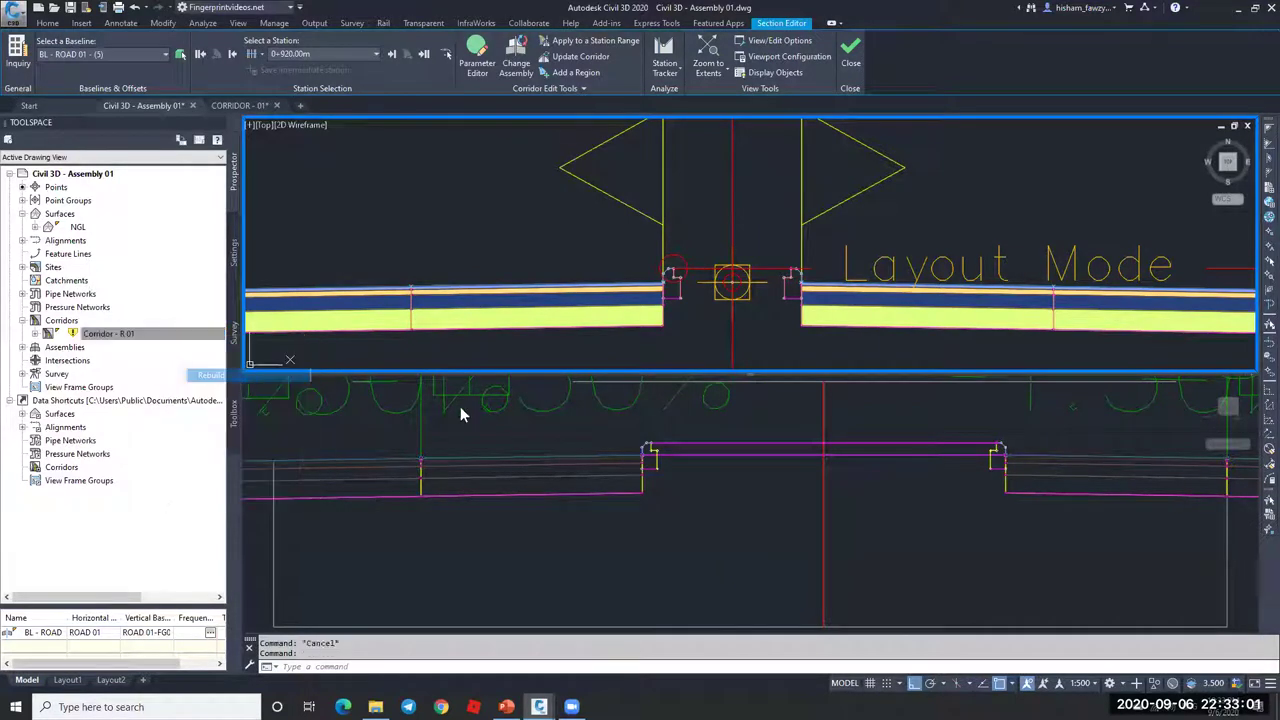
pyautogui.click(722, 435)
pyautogui.press('Escape')
pyautogui.press('Escape')
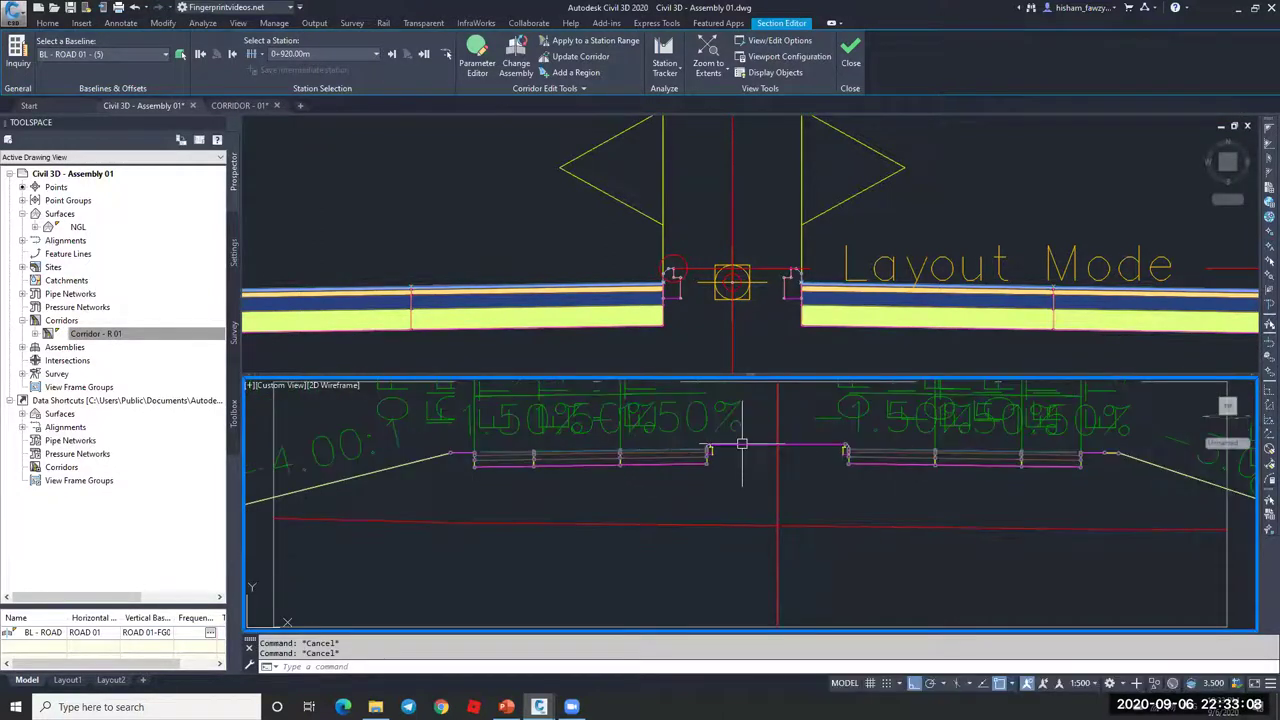
pyautogui.scroll(4, 818, 449)
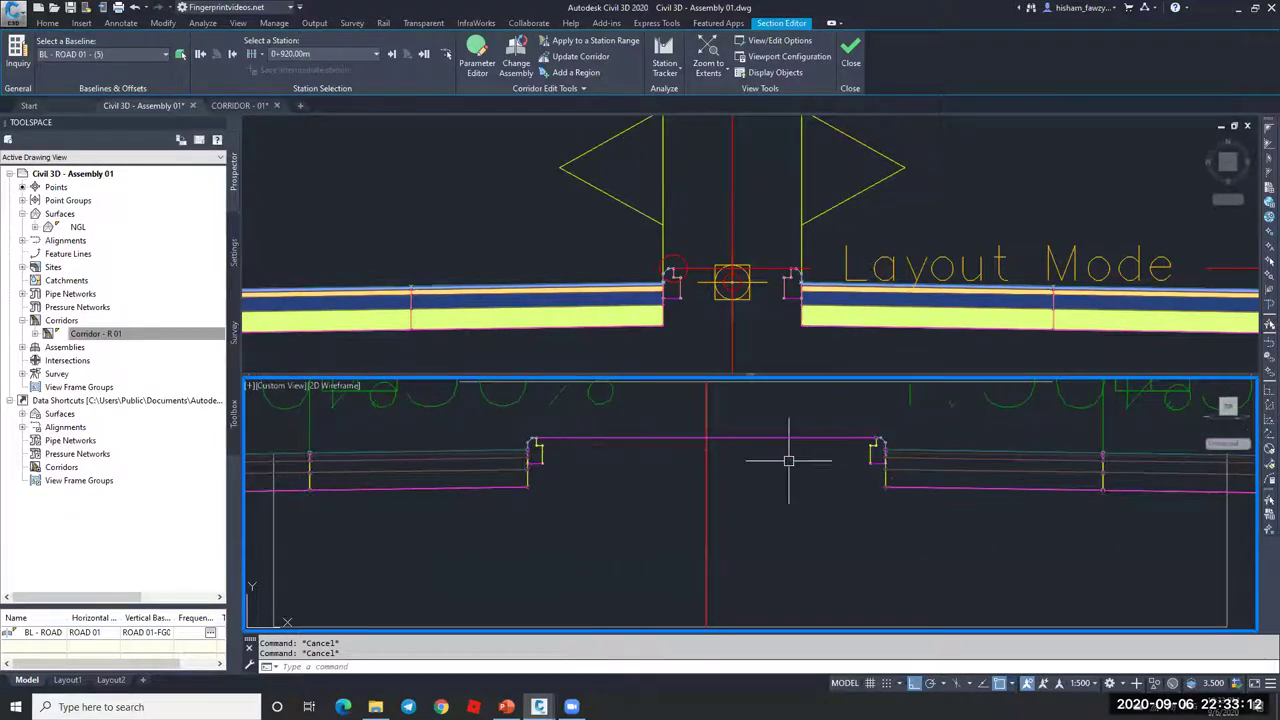
pyautogui.scroll(5, 791, 446)
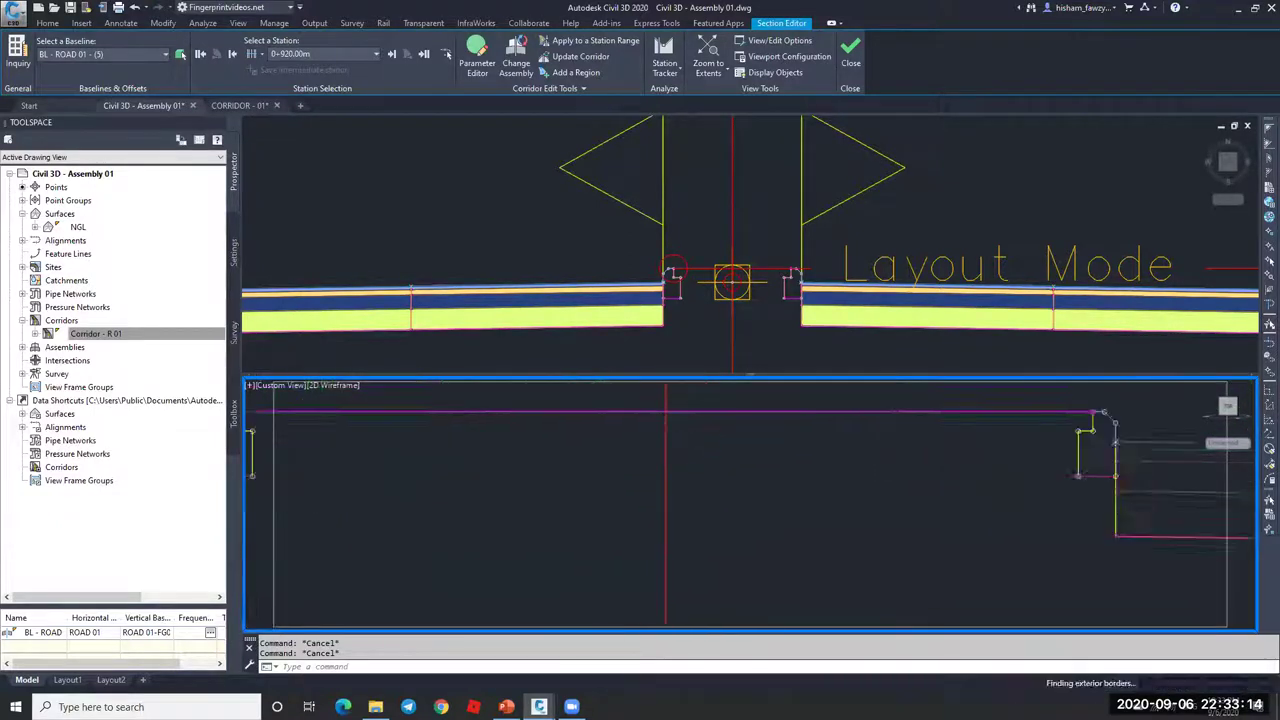
pyautogui.scroll(-7, 766, 457)
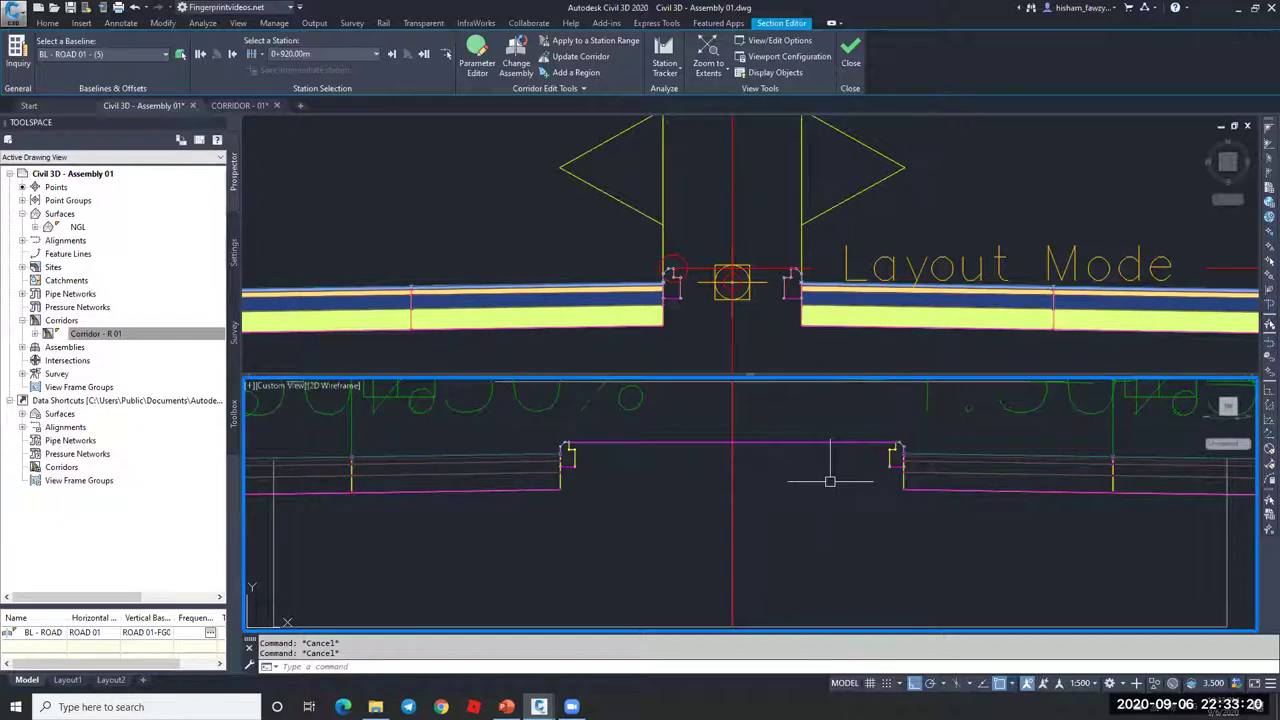
pyautogui.click(694, 312)
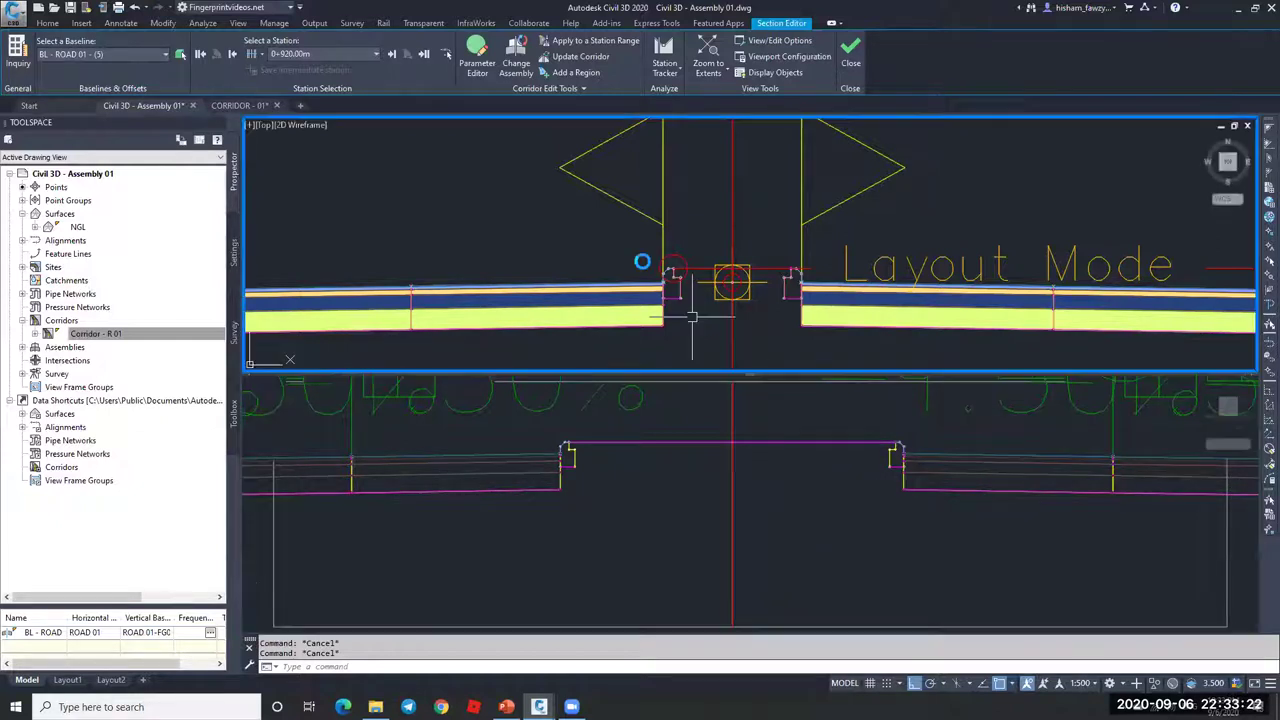
pyautogui.scroll(-4, 692, 318)
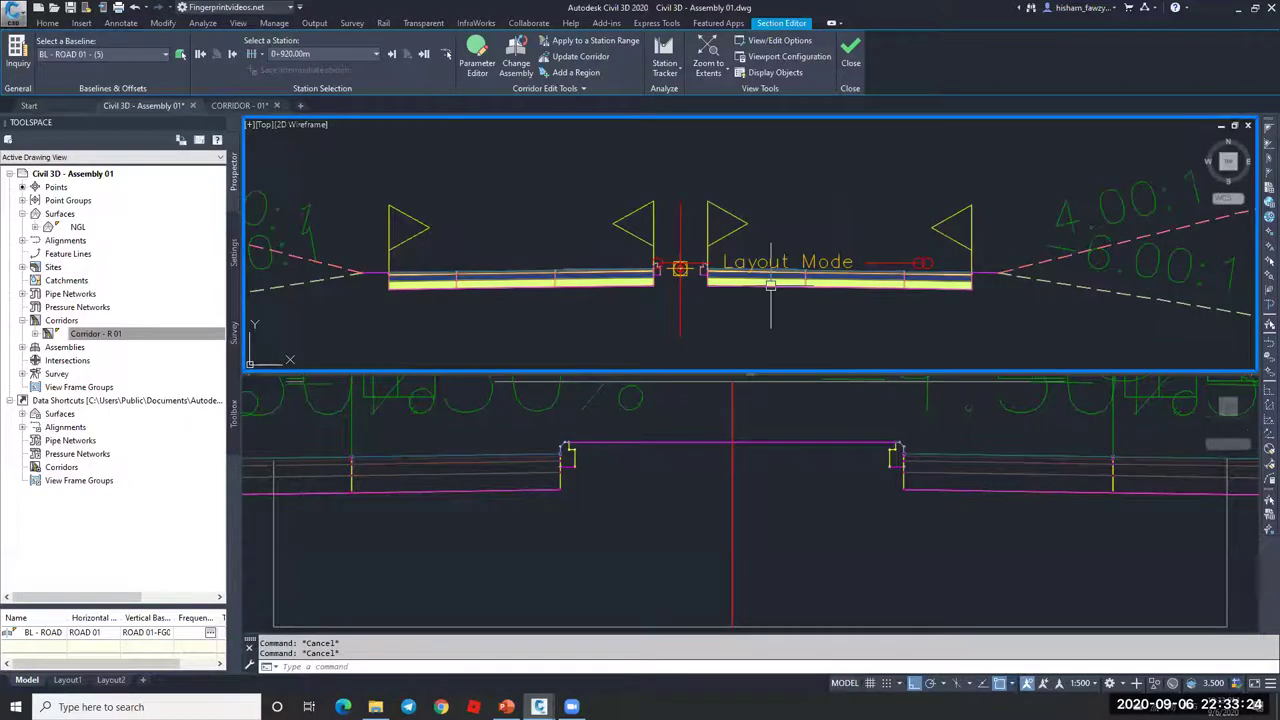
# - Set Use Superelevation to Right Lane Outside on the three right-side lane subassemblies
pyautogui.click(843, 285)
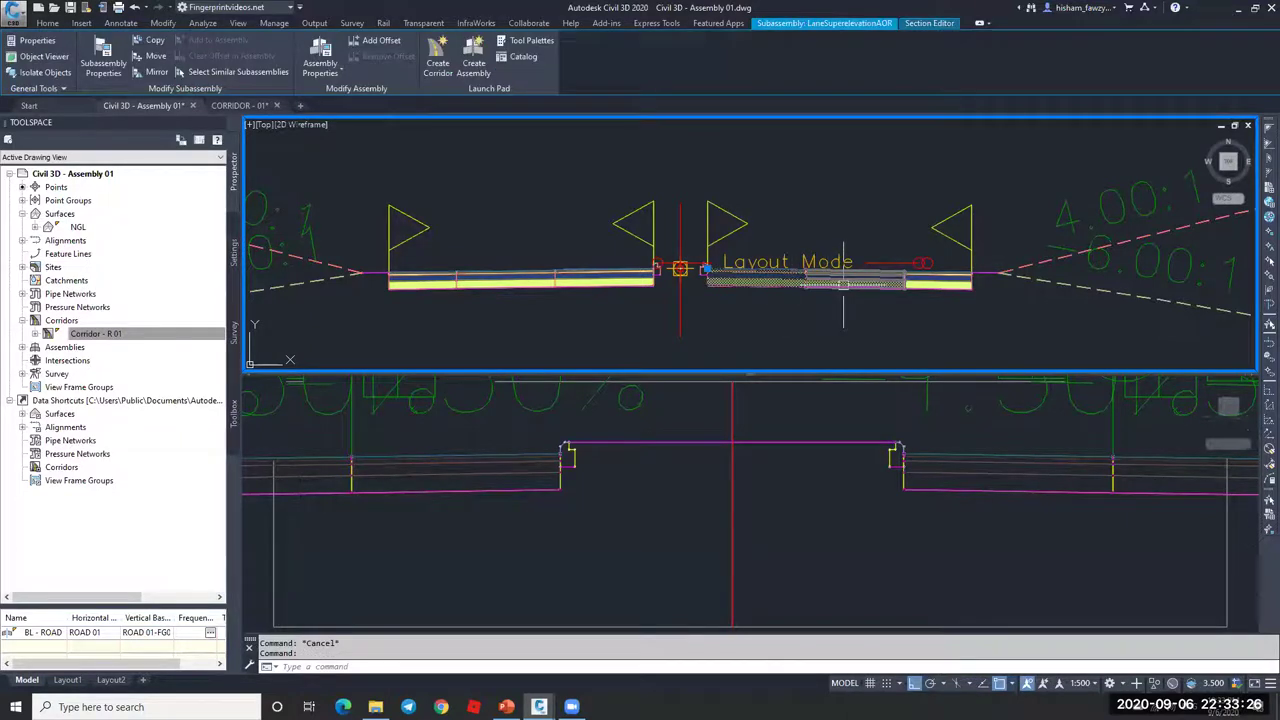
pyautogui.click(930, 283)
pyautogui.hotkey('ctrl', '1')
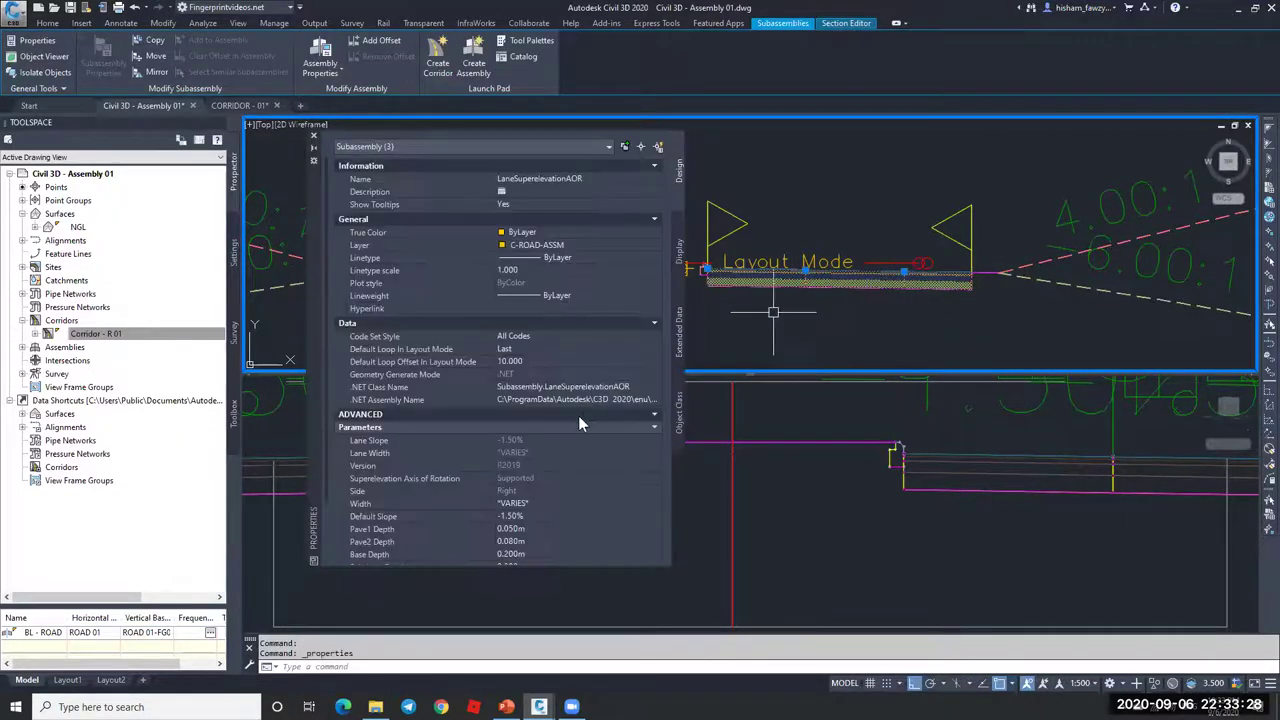
pyautogui.scroll(-2, 546, 481)
pyautogui.click(566, 498)
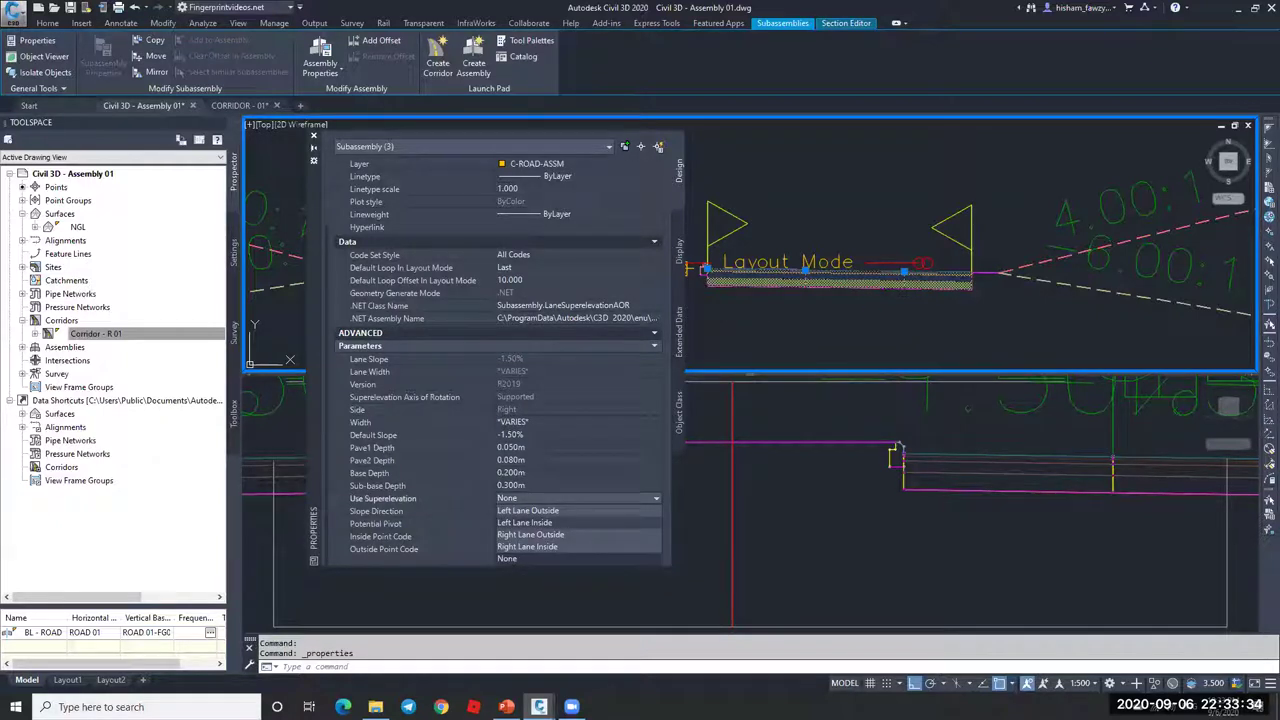
pyautogui.click(530, 534)
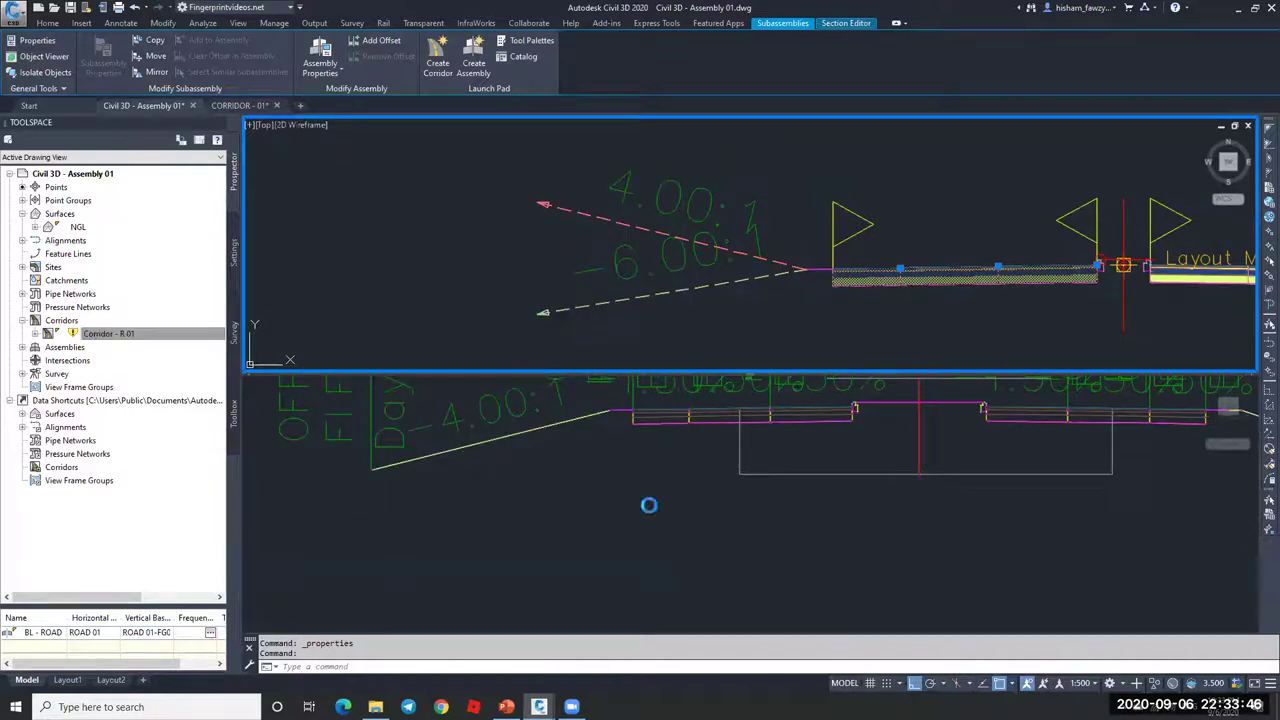
# - Change the section view's default Code Set Style to View-Edit so offsets and elevations are labelled
pyautogui.click(649, 505)
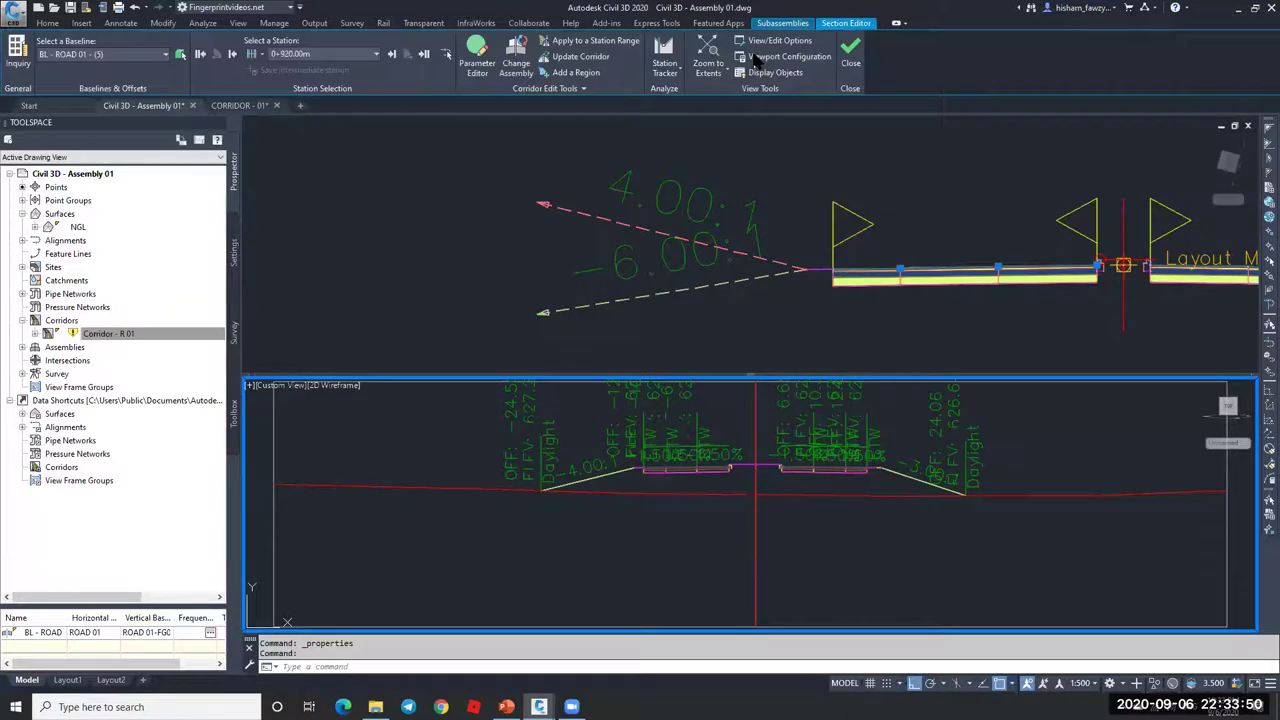
pyautogui.click(776, 41)
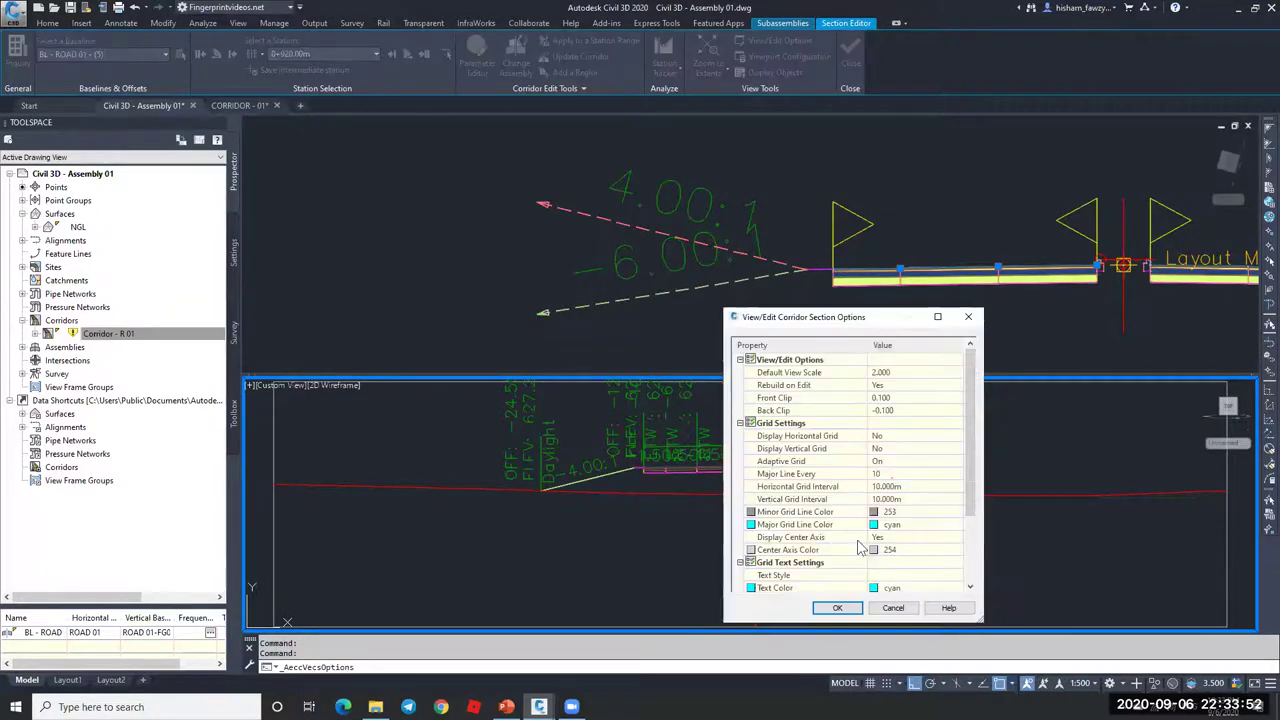
pyautogui.scroll(-3, 880, 555)
pyautogui.scroll(3, 930, 565)
pyautogui.click(963, 580)
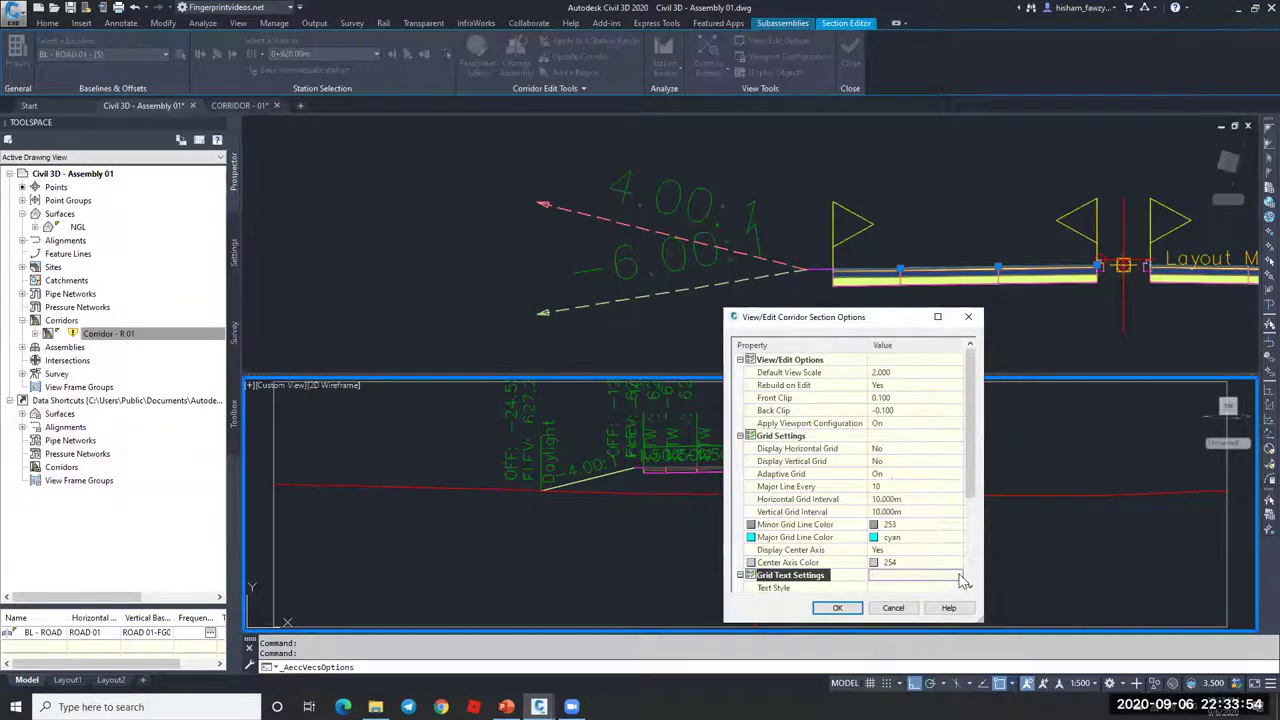
pyautogui.scroll(-3, 963, 580)
pyautogui.click(930, 575)
pyautogui.click(957, 575)
pyautogui.click(878, 463)
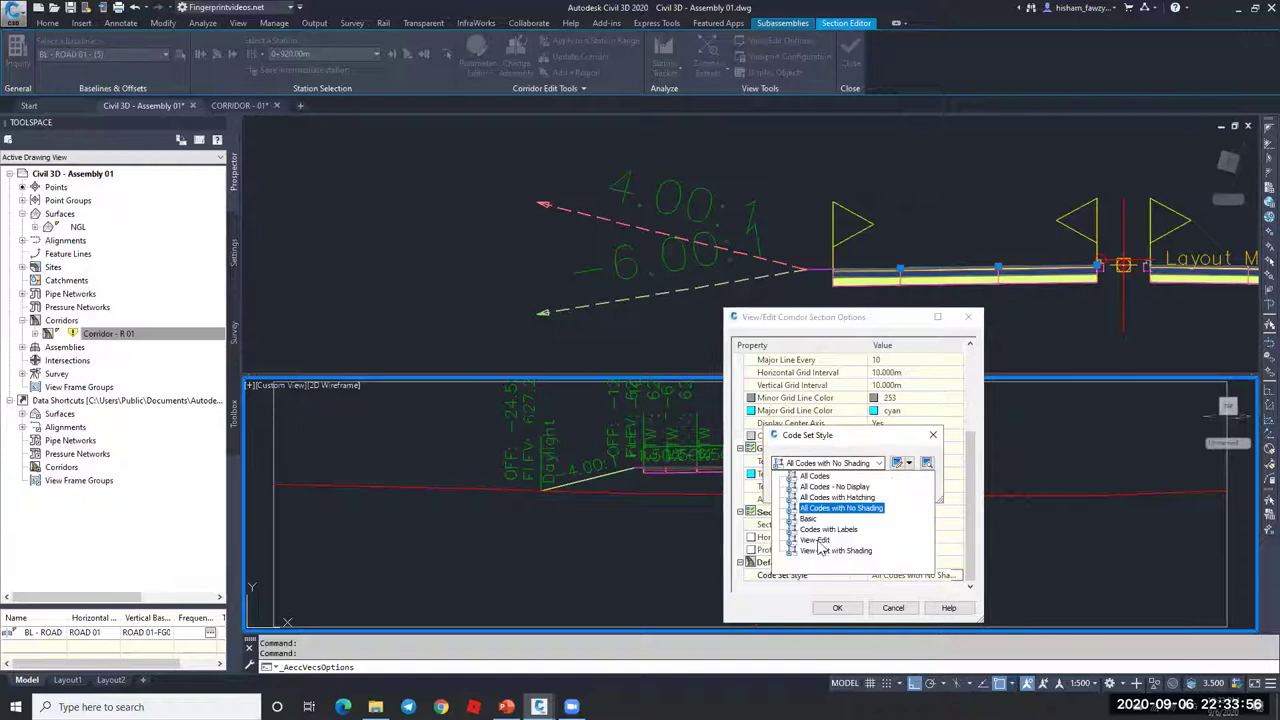
pyautogui.press('Down')
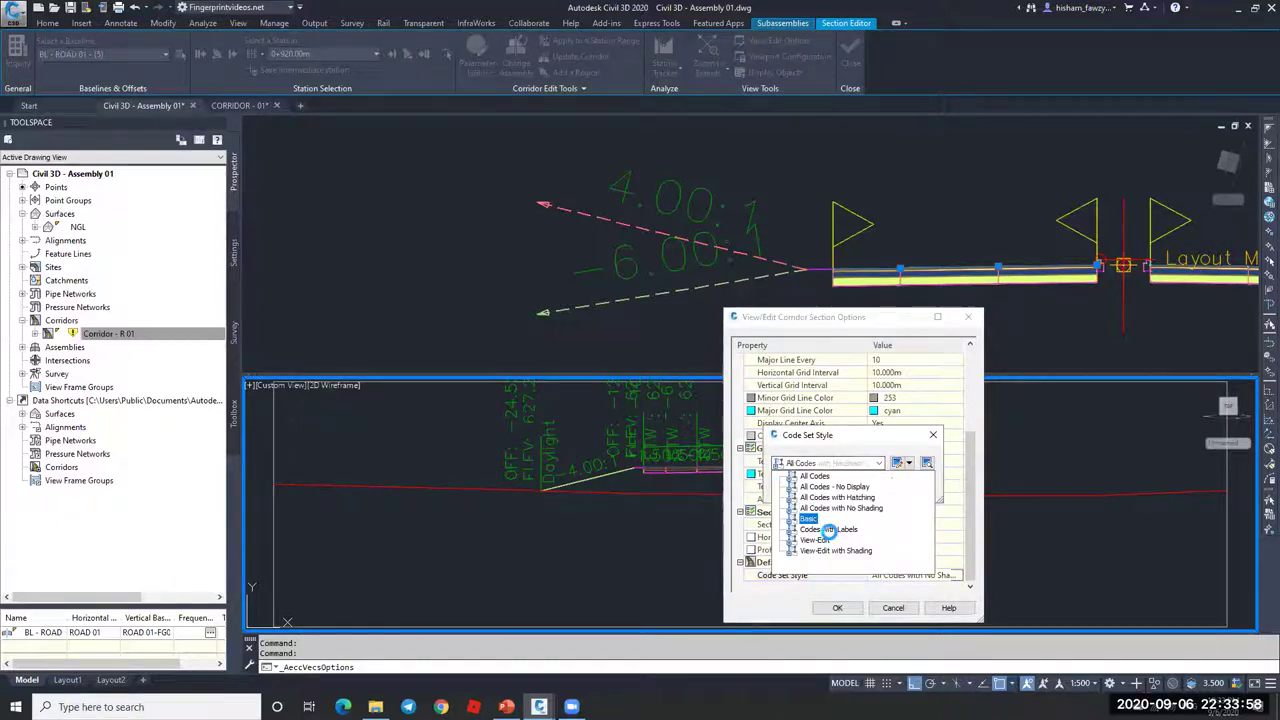
pyautogui.press('Return')
pyautogui.press('Return')
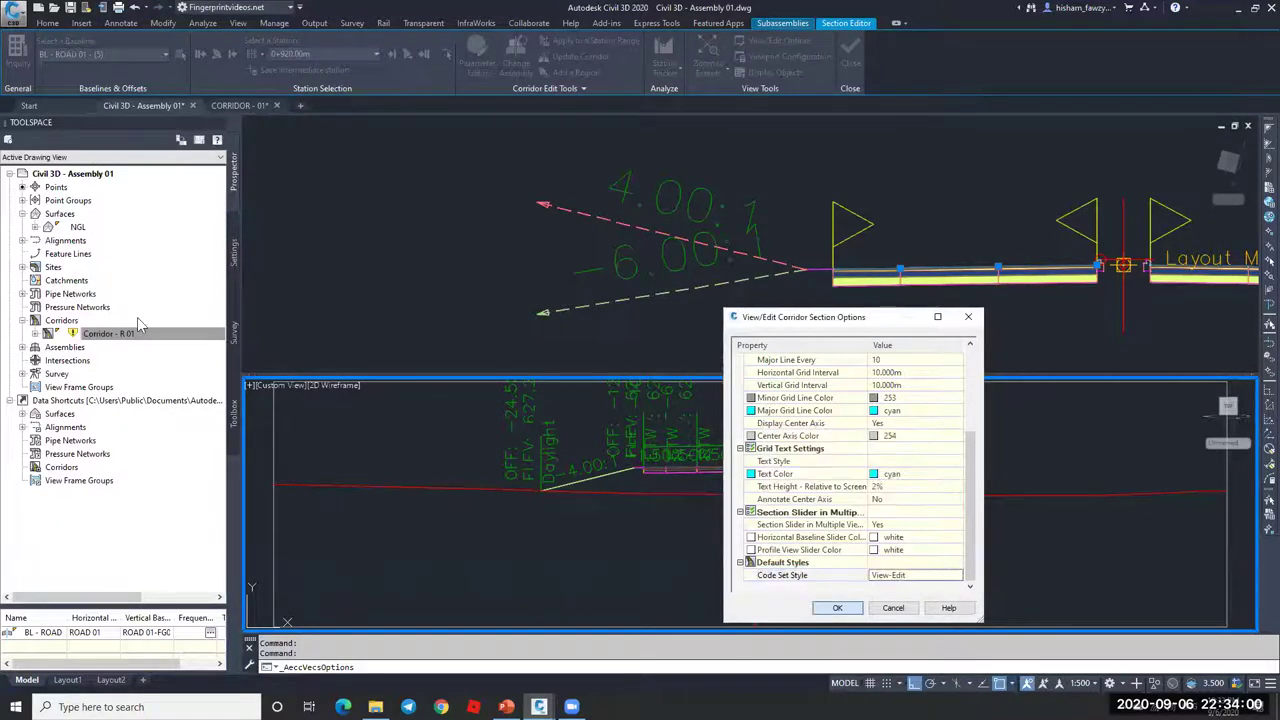
pyautogui.press('Return')
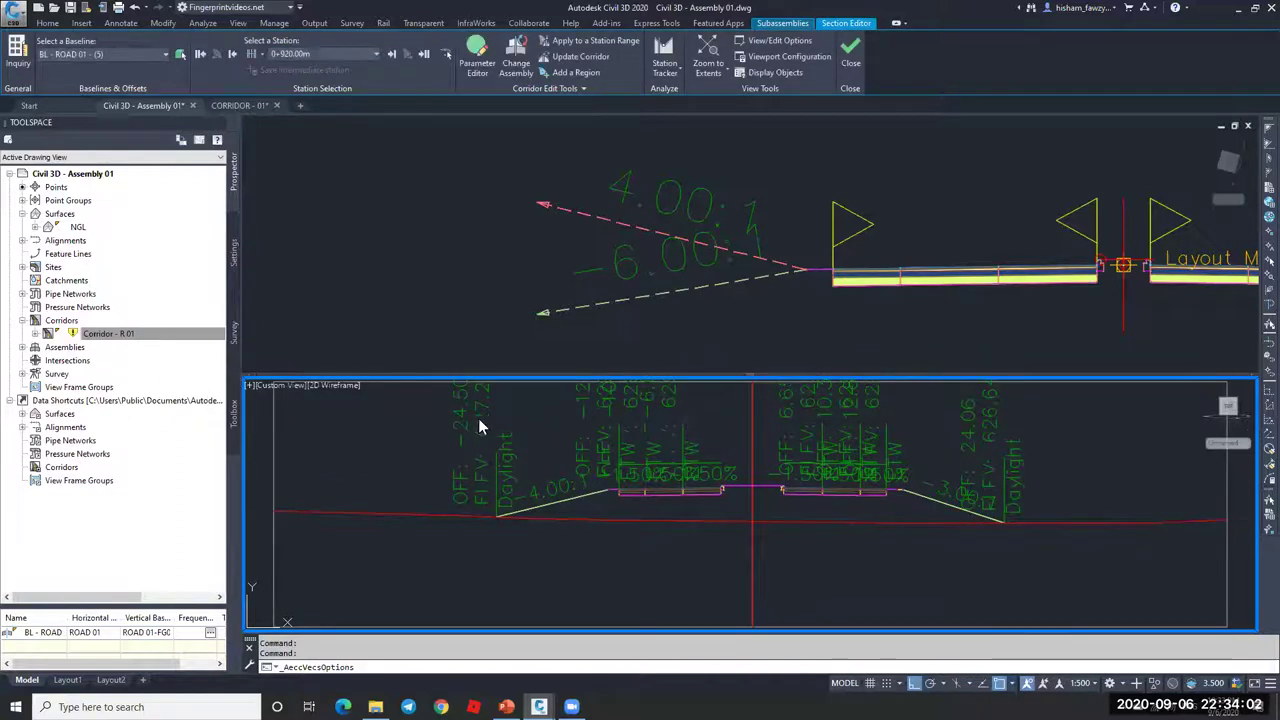
pyautogui.hotkey('shift', 'F10')
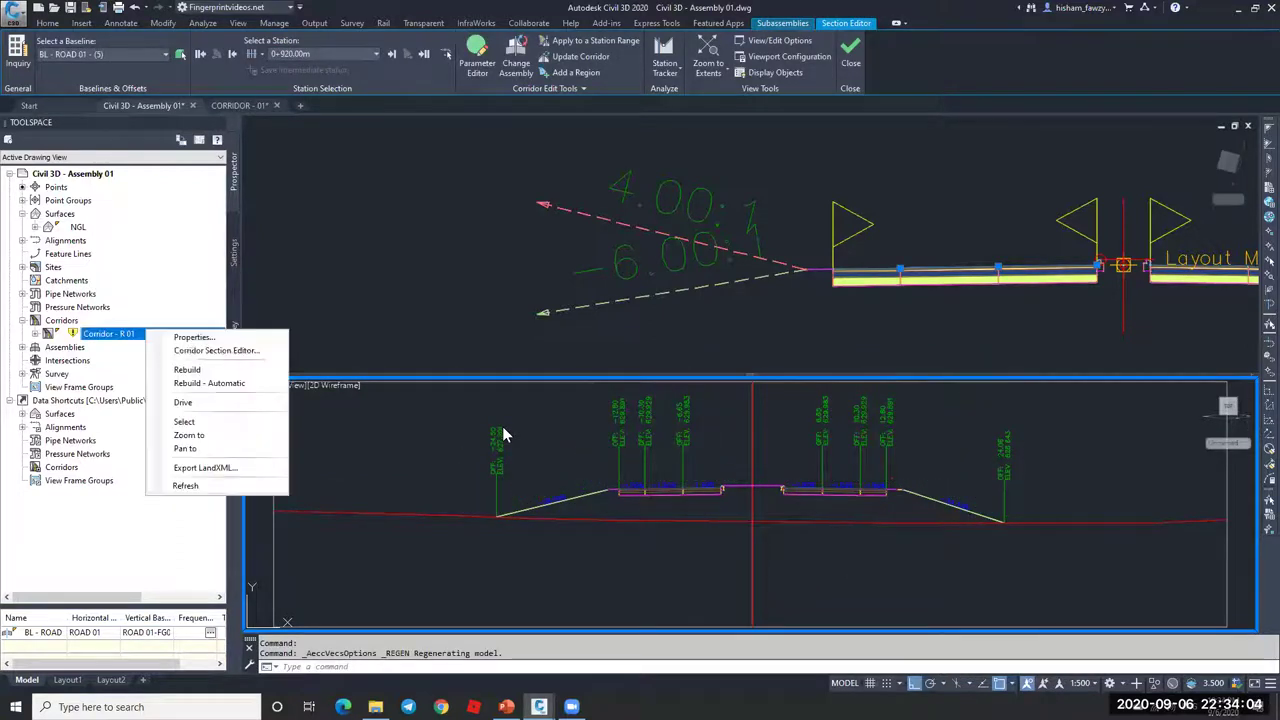
# - Zoom into the section view to find the stray white horizontal line
pyautogui.press('Escape')
pyautogui.press('Escape')
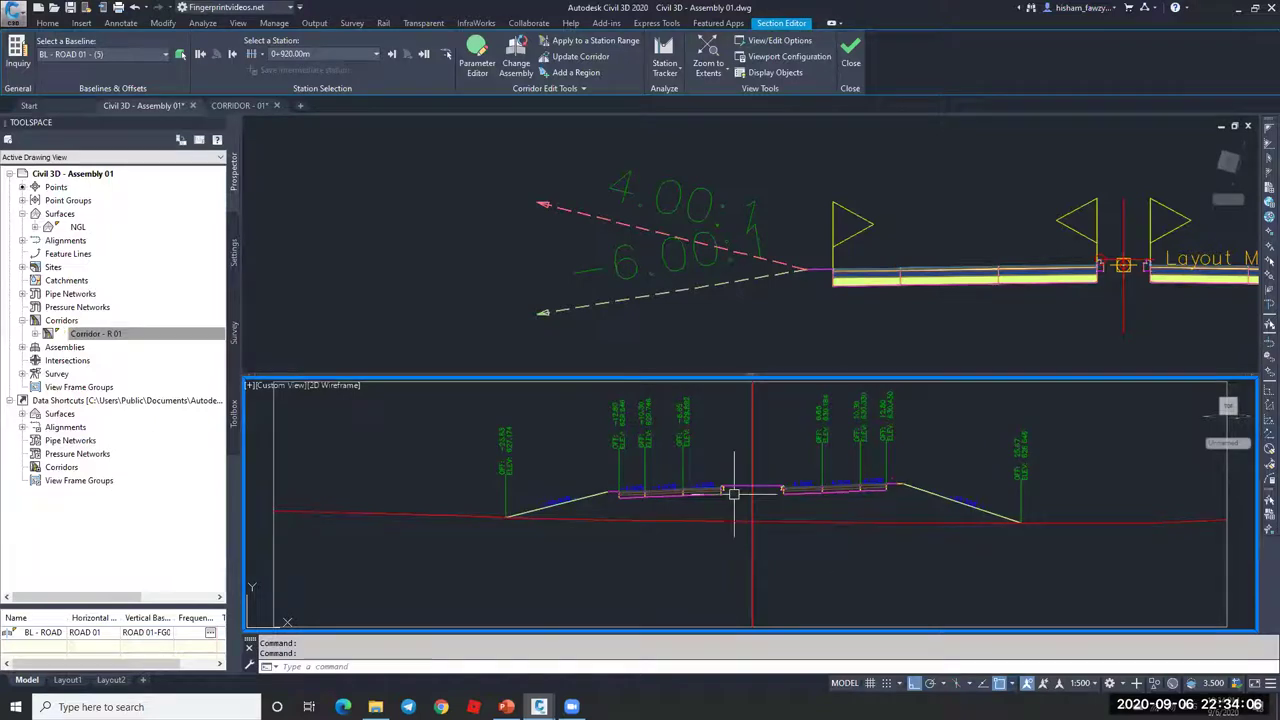
pyautogui.scroll(2, 650, 490)
pyautogui.scroll(3, 811, 481)
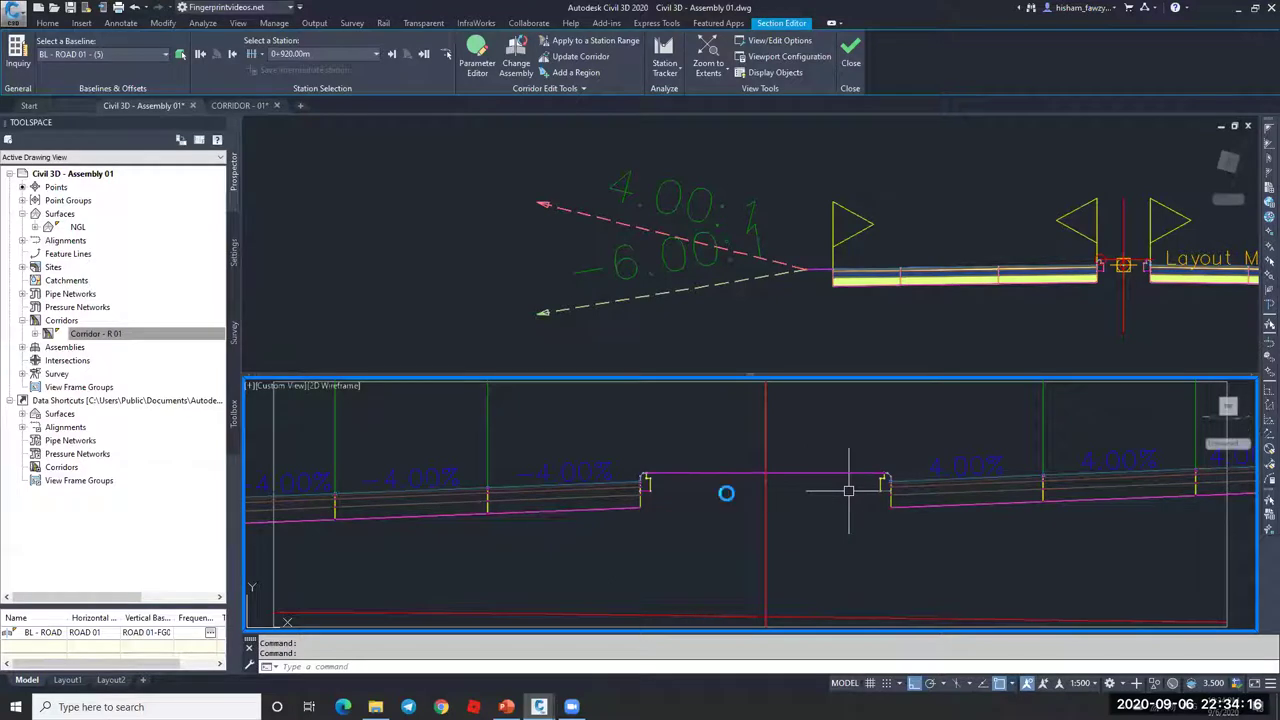
pyautogui.click(848, 490)
pyautogui.scroll(3, 848, 490)
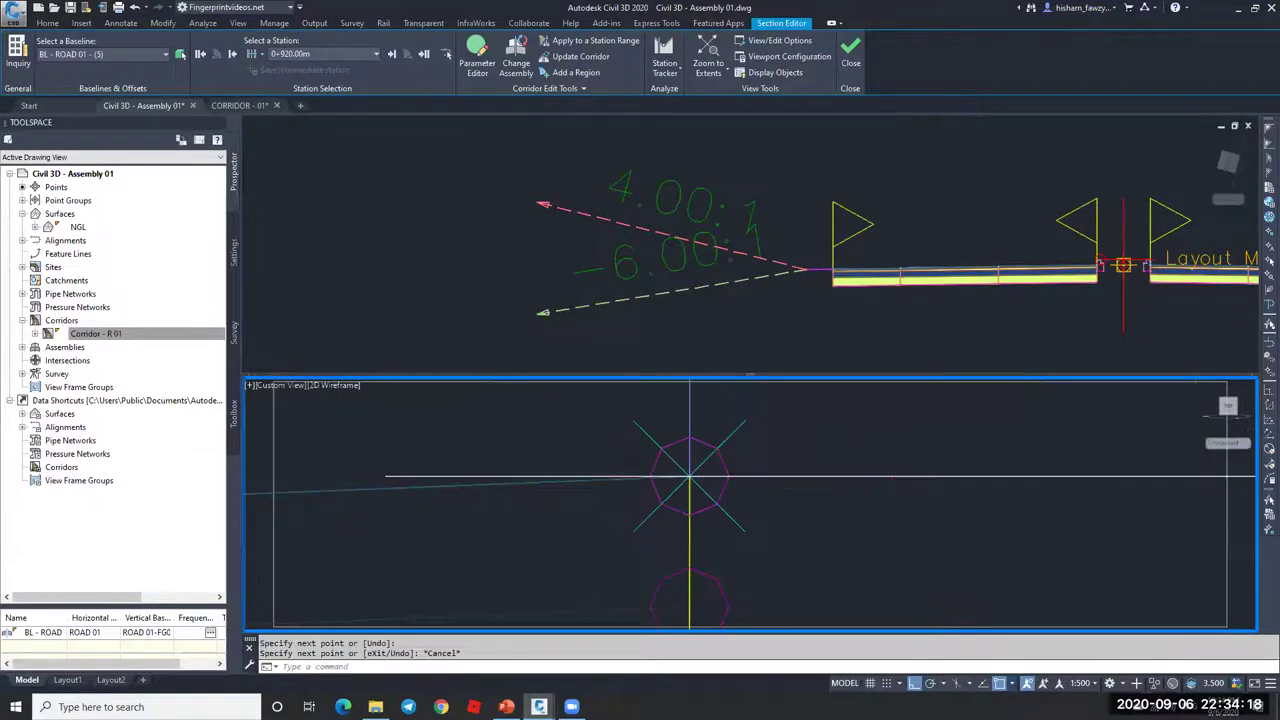
pyautogui.press('Escape')
pyautogui.scroll(-6, 648, 470)
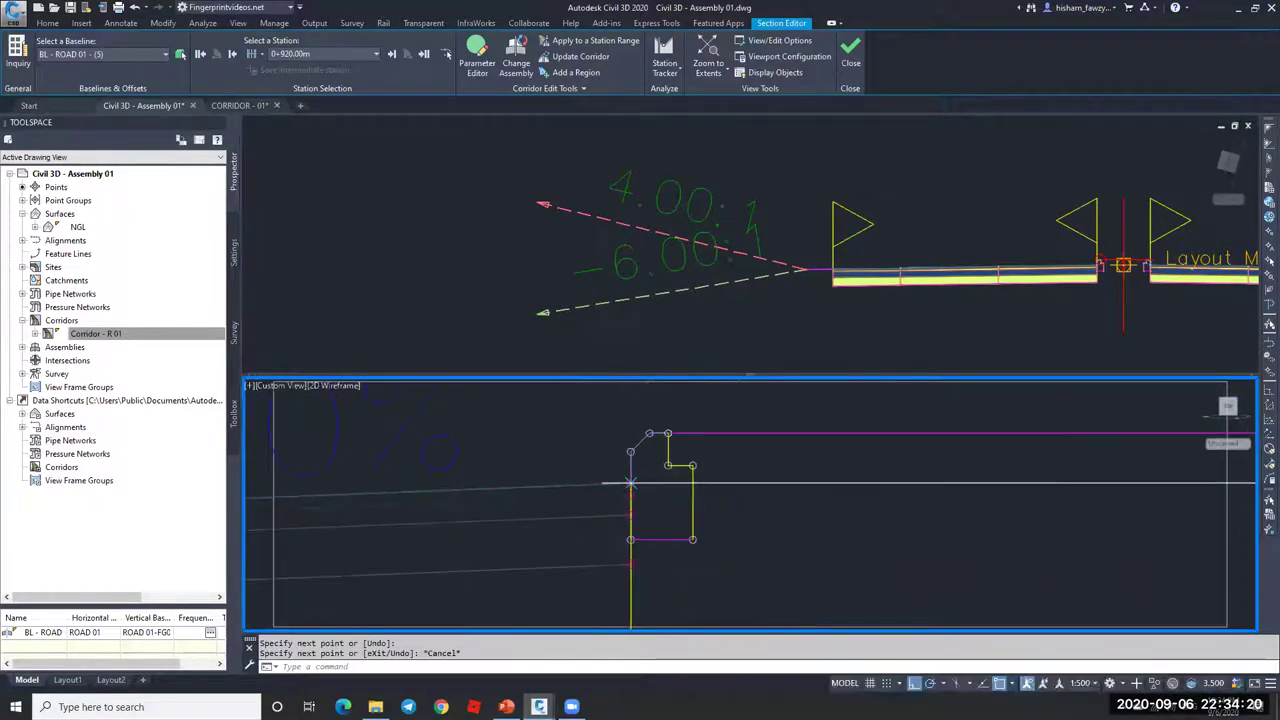
pyautogui.scroll(2, 1080, 488)
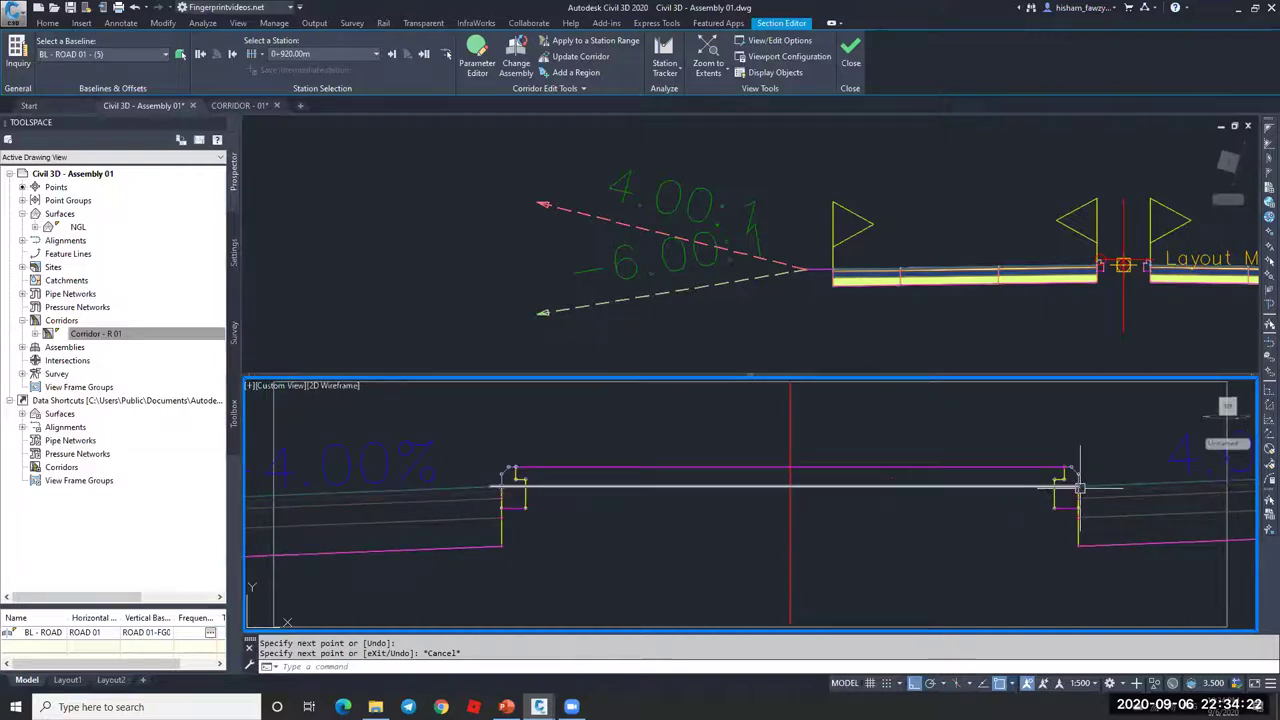
pyautogui.press('Escape')
# - Delete the white horizontal line and zoom back out to the full cross-section
pyautogui.click(940, 487)
pyautogui.press('Delete')
pyautogui.scroll(-3, 979, 493)
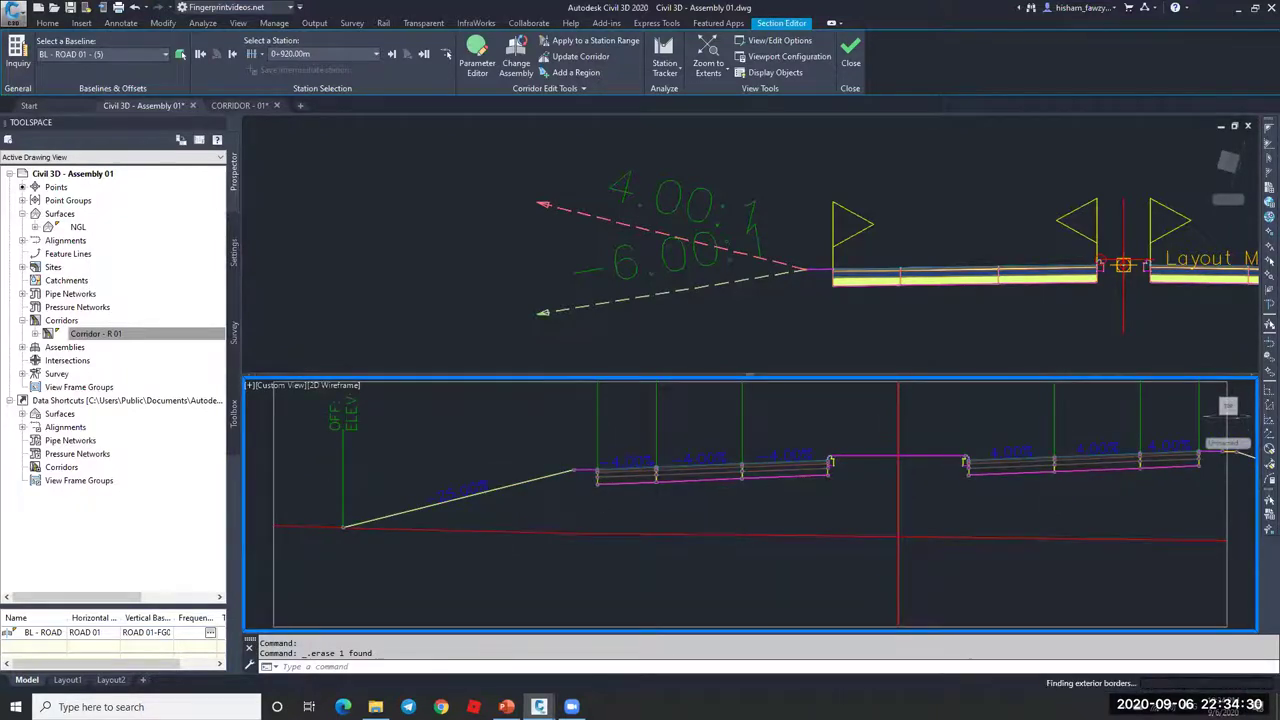
pyautogui.scroll(-2, 825, 458)
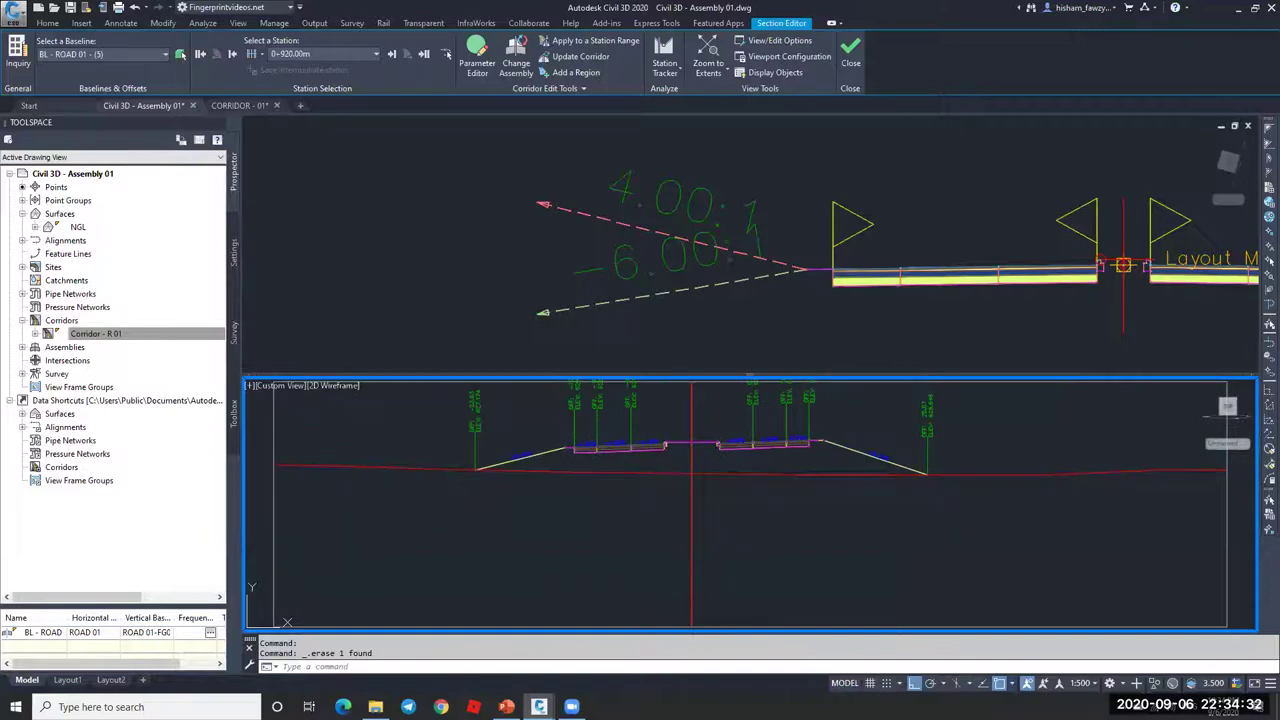
pyautogui.moveTo(856, 440)
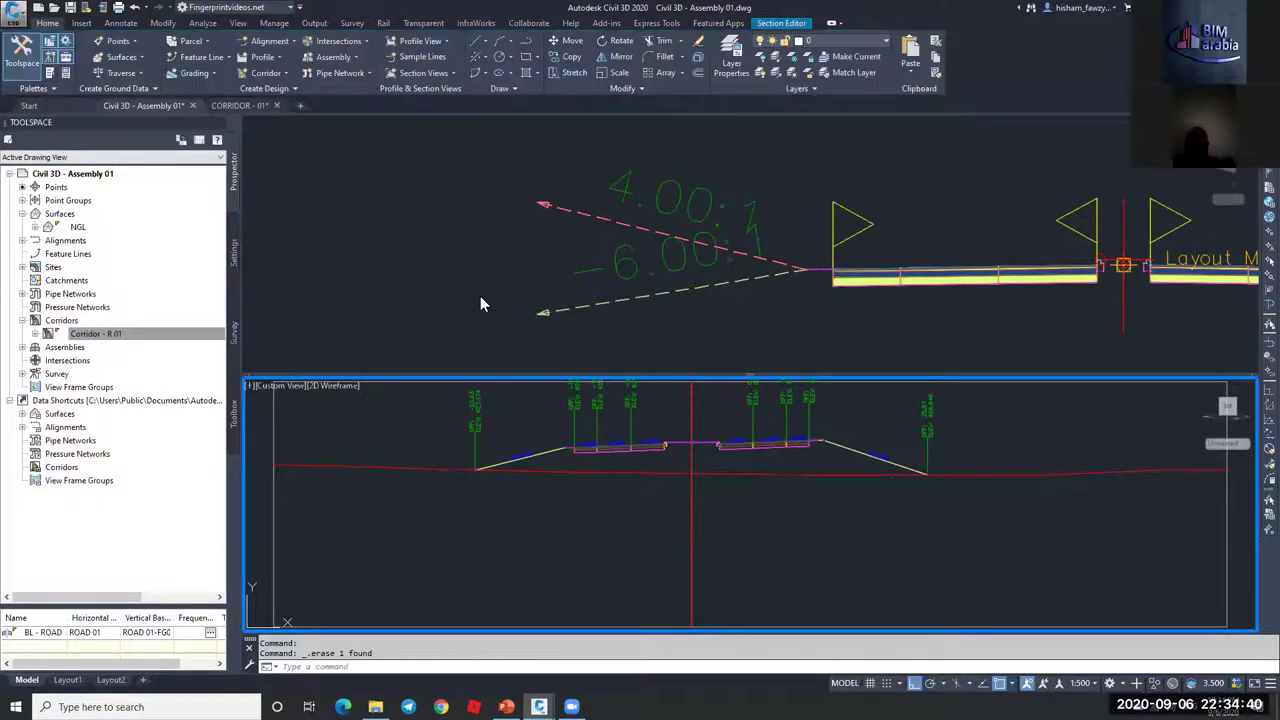
# - Add a corridor surface named TOP with Links data coded Top, then rebuild Corridor - R 01
pyautogui.click(780, 340)
pyautogui.scroll(-6, 616, 300)
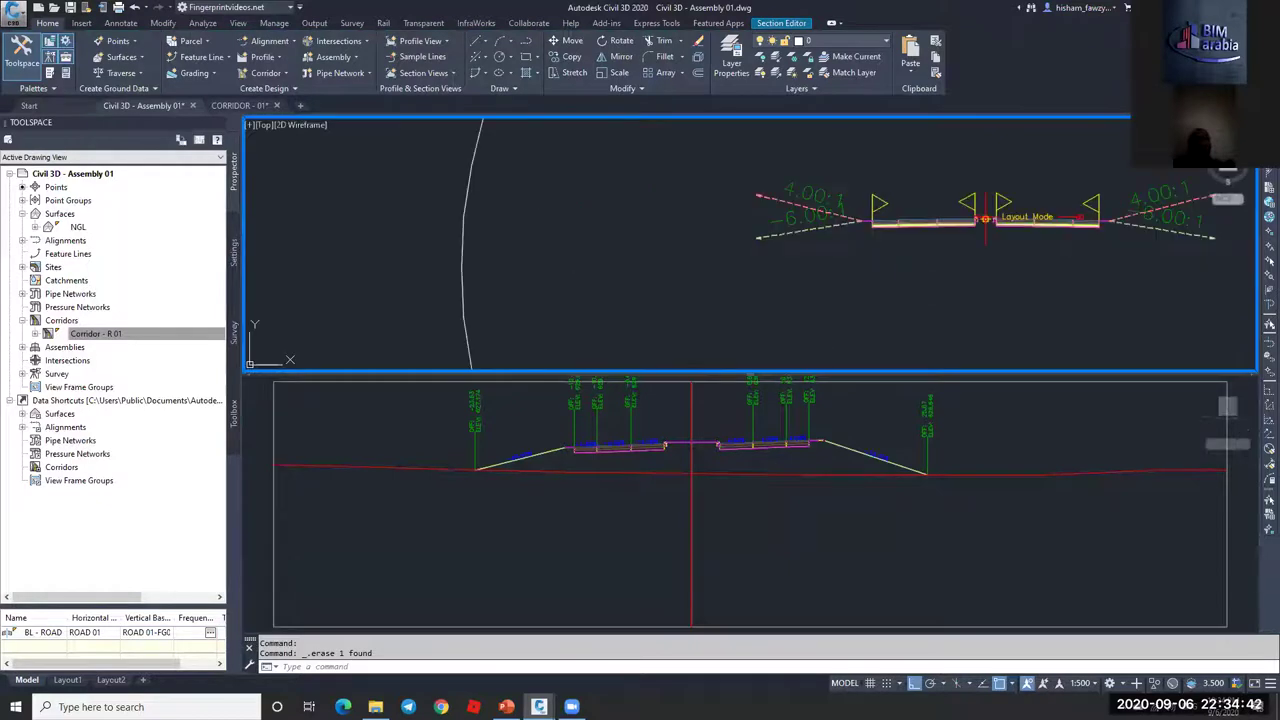
pyautogui.scroll(6, 460, 270)
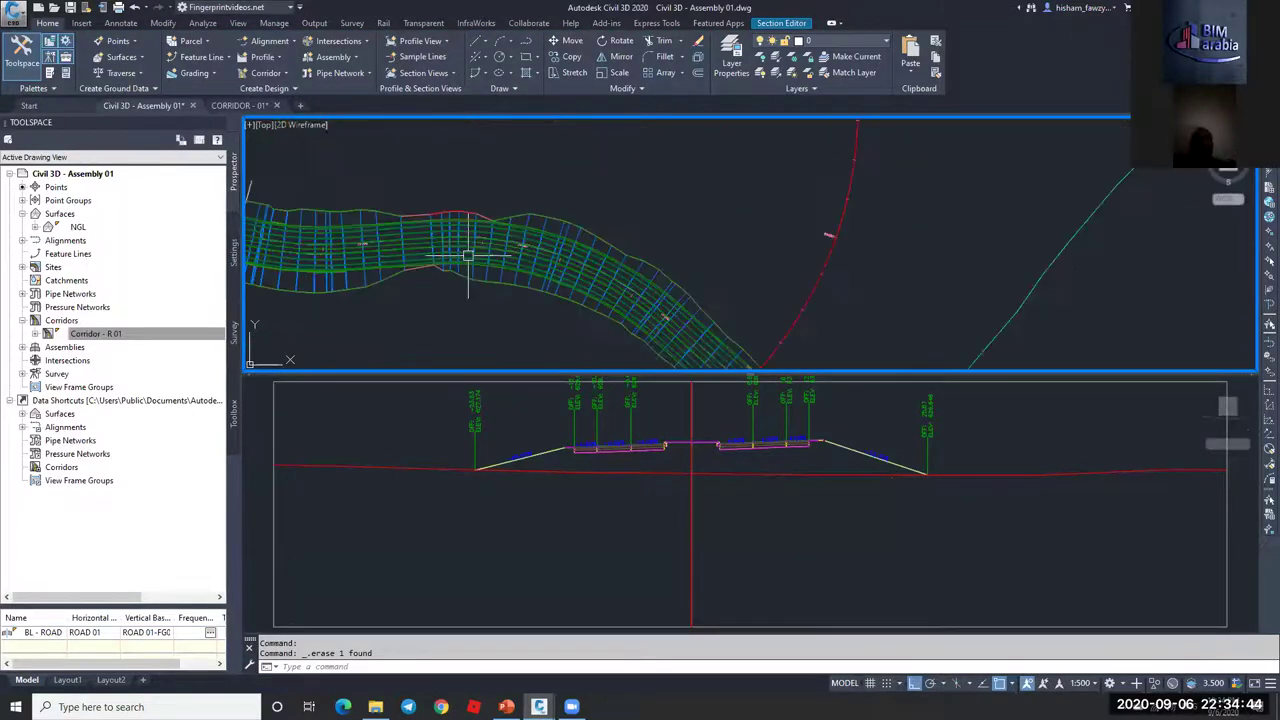
pyautogui.click(234, 58)
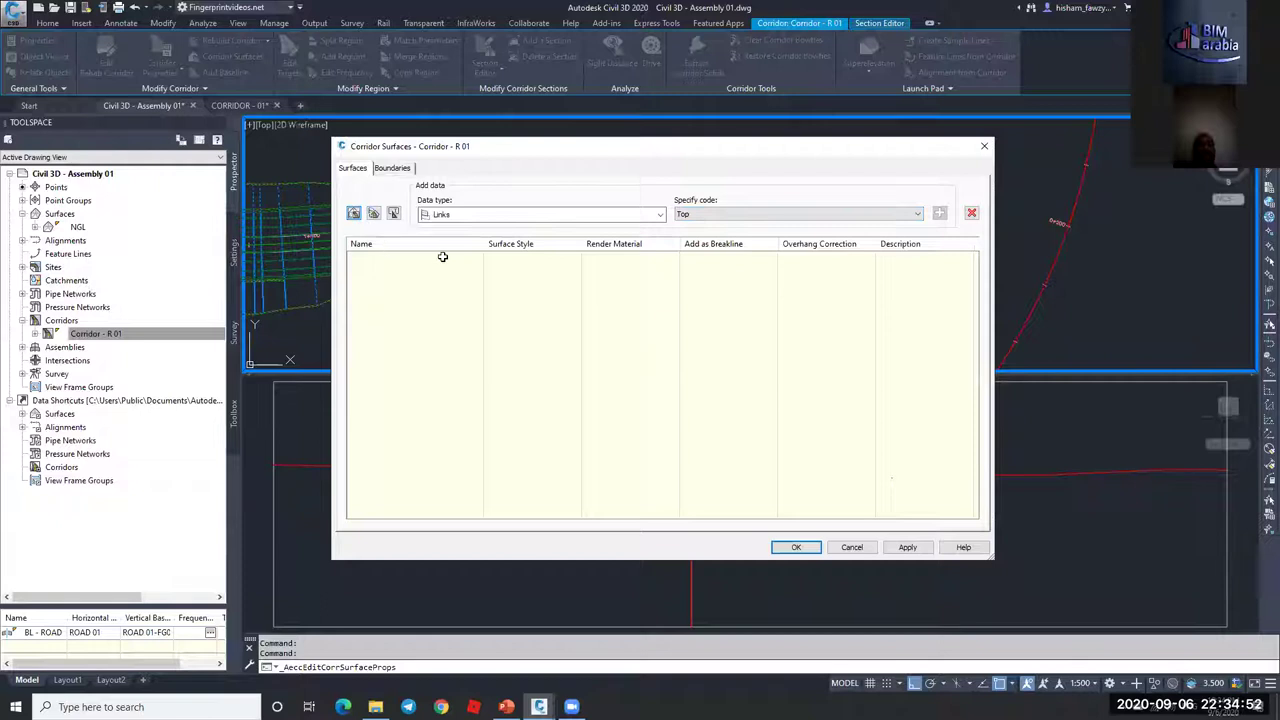
pyautogui.write('TOP')
pyautogui.press('Return')
pyautogui.click(939, 214)
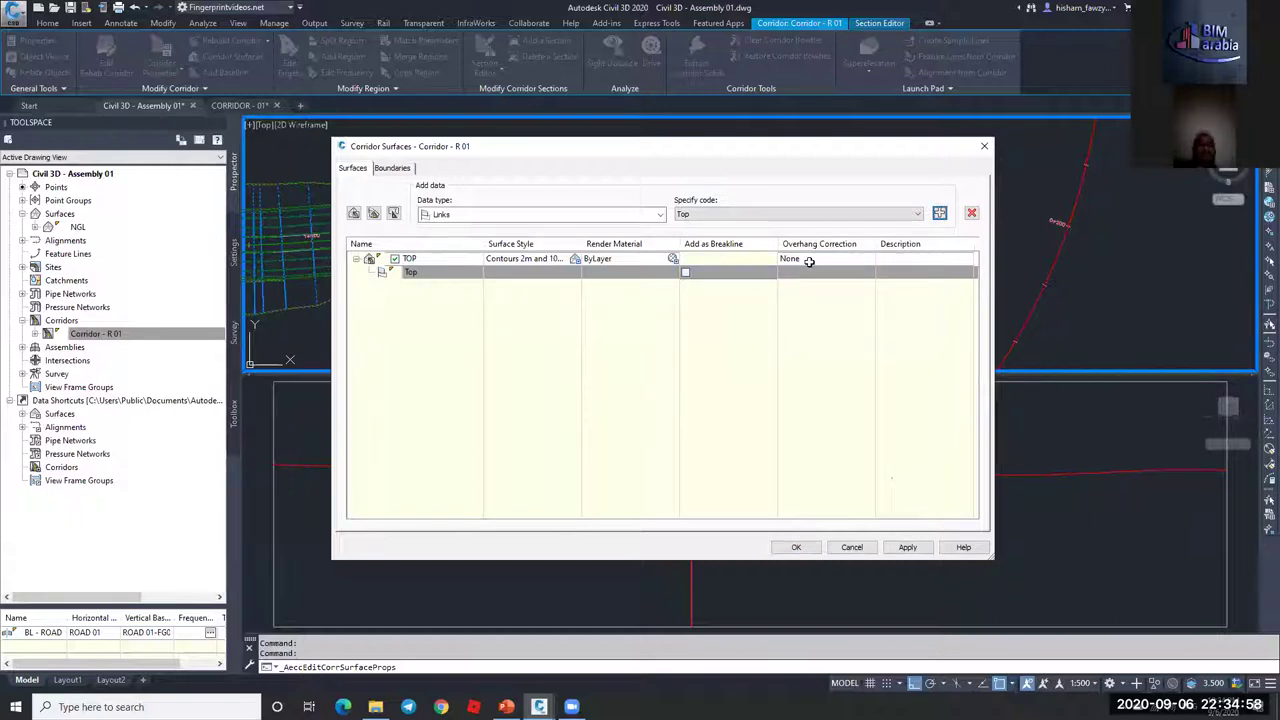
pyautogui.click(396, 168)
pyautogui.click(356, 167)
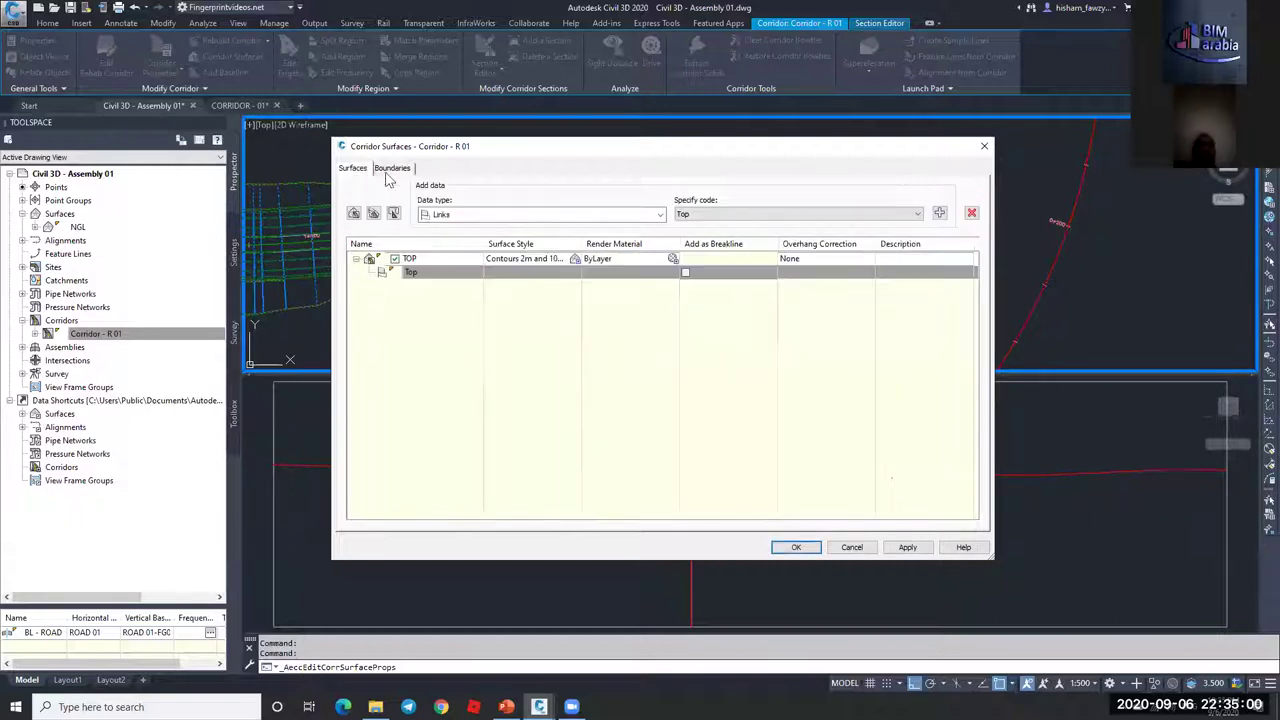
pyautogui.click(796, 547)
pyautogui.click(660, 318)
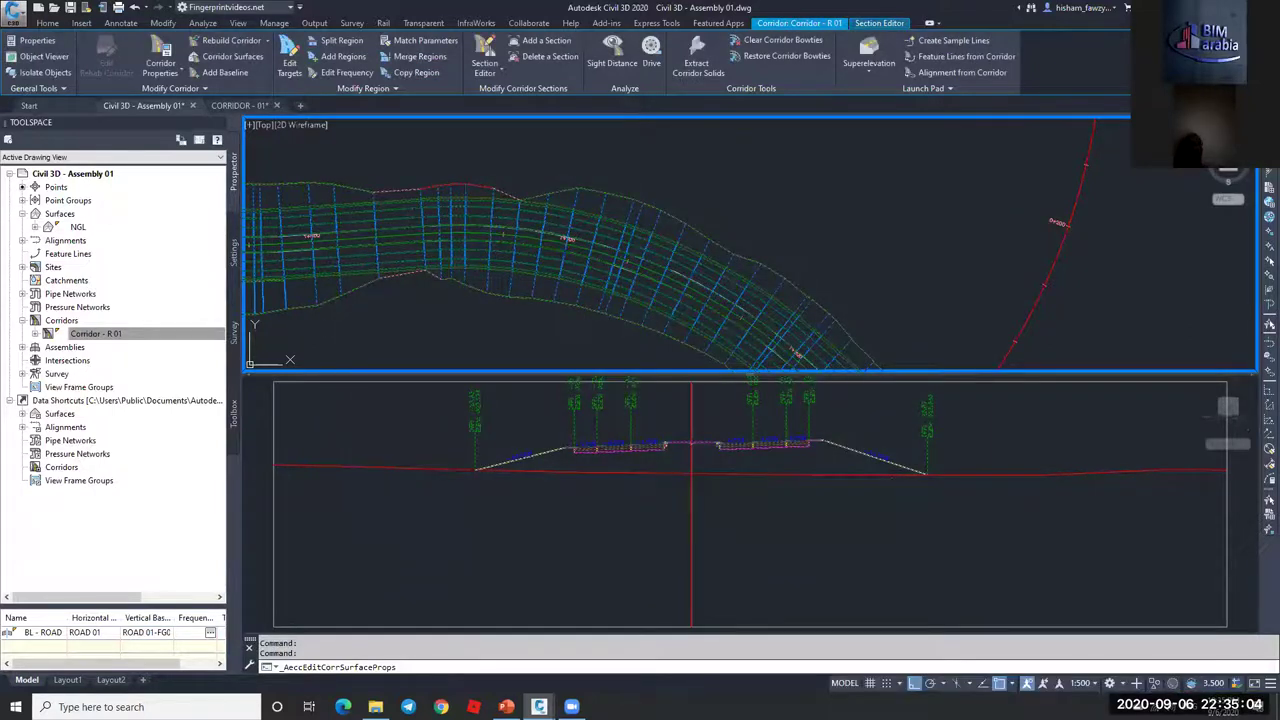
# - Open the corridor in Object Viewer shaded with the Conceptual visual style
pyautogui.scroll(-3, 871, 220)
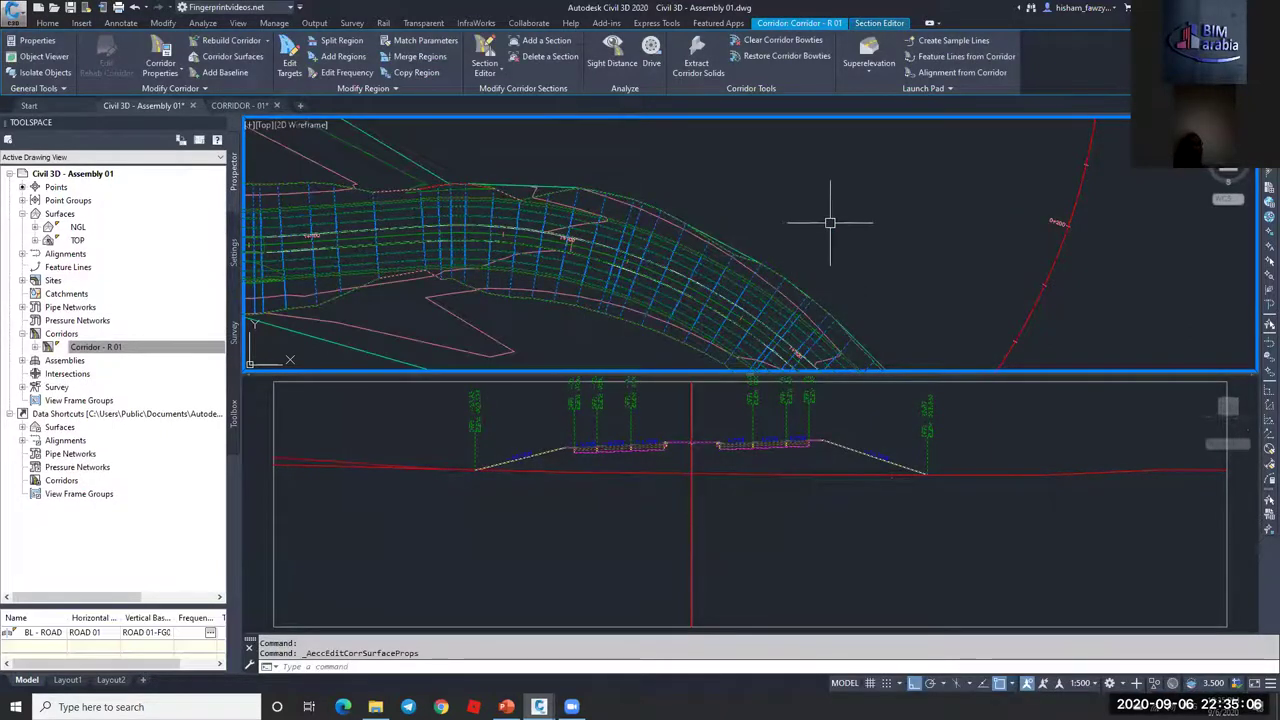
pyautogui.scroll(-3, 846, 266)
pyautogui.scroll(-2, 773, 265)
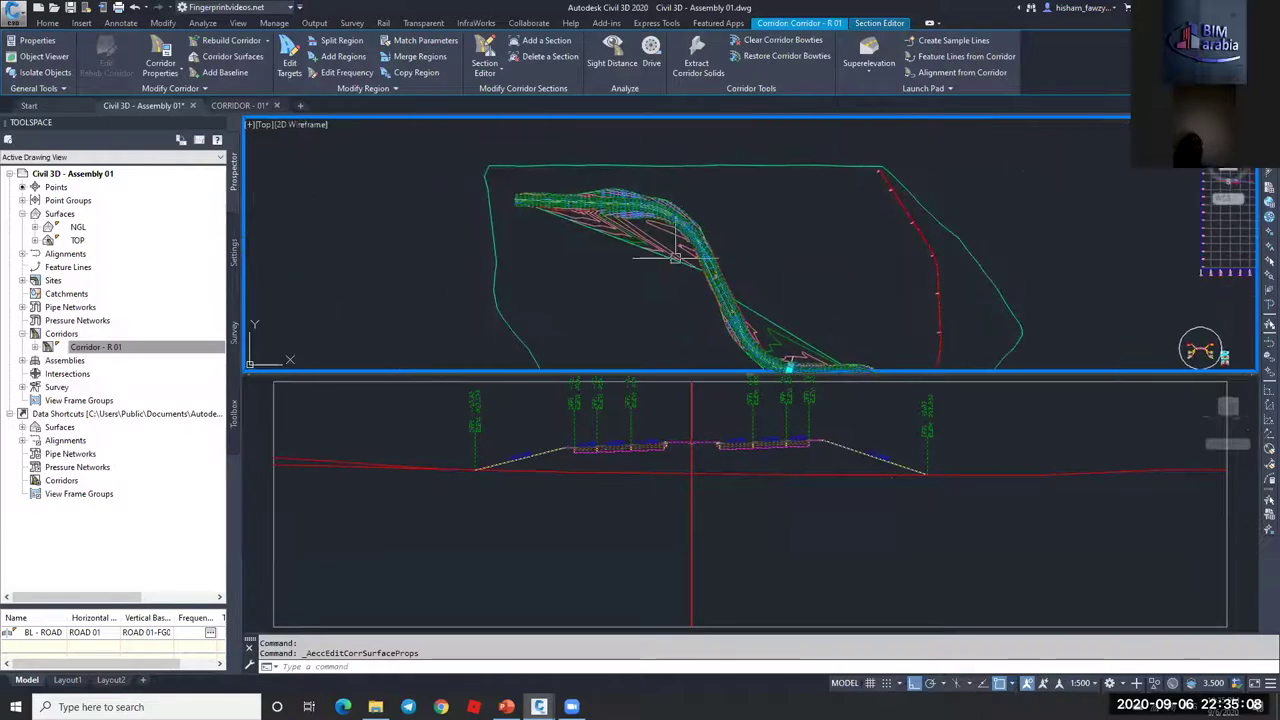
pyautogui.press('Escape')
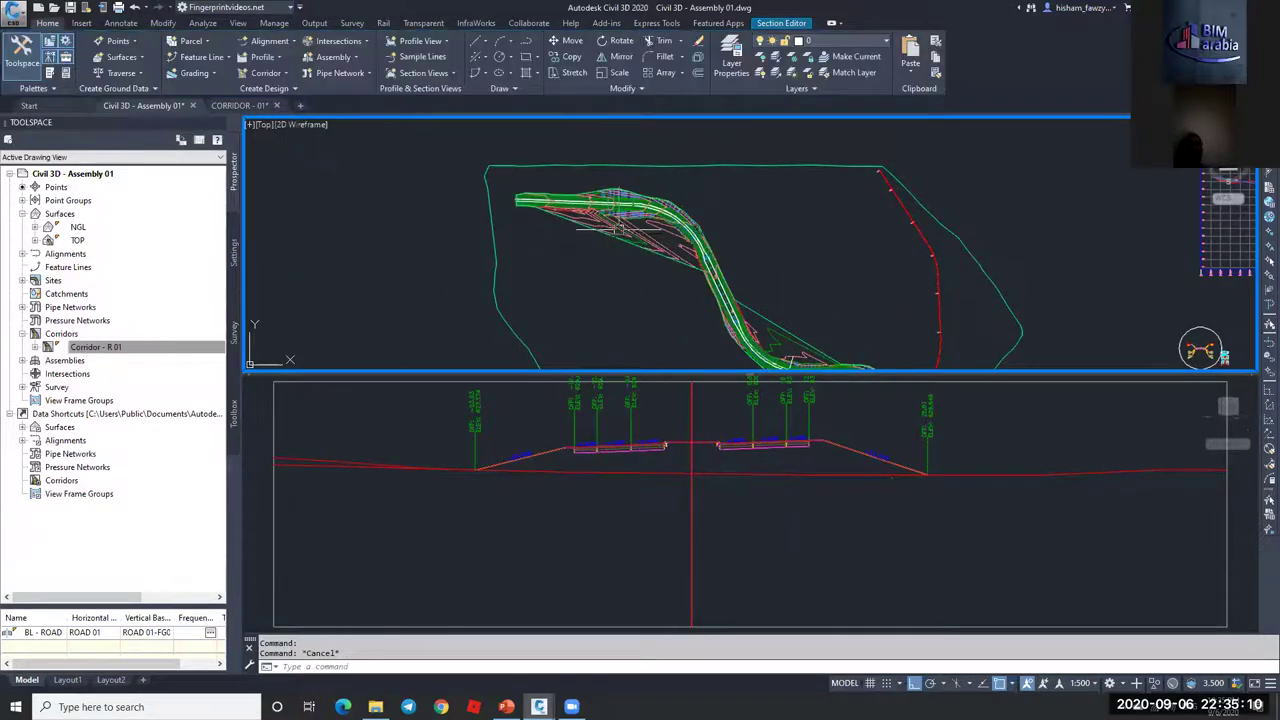
pyautogui.click(130, 57)
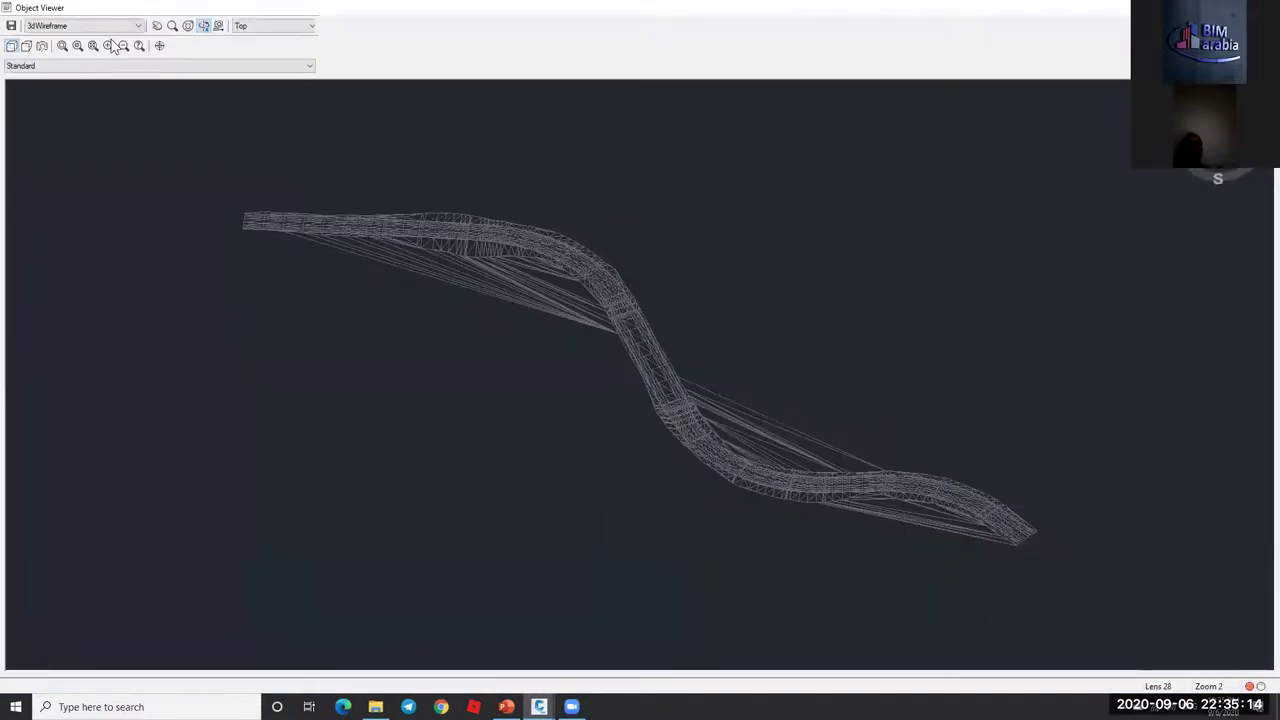
pyautogui.click(88, 25)
pyautogui.click(85, 56)
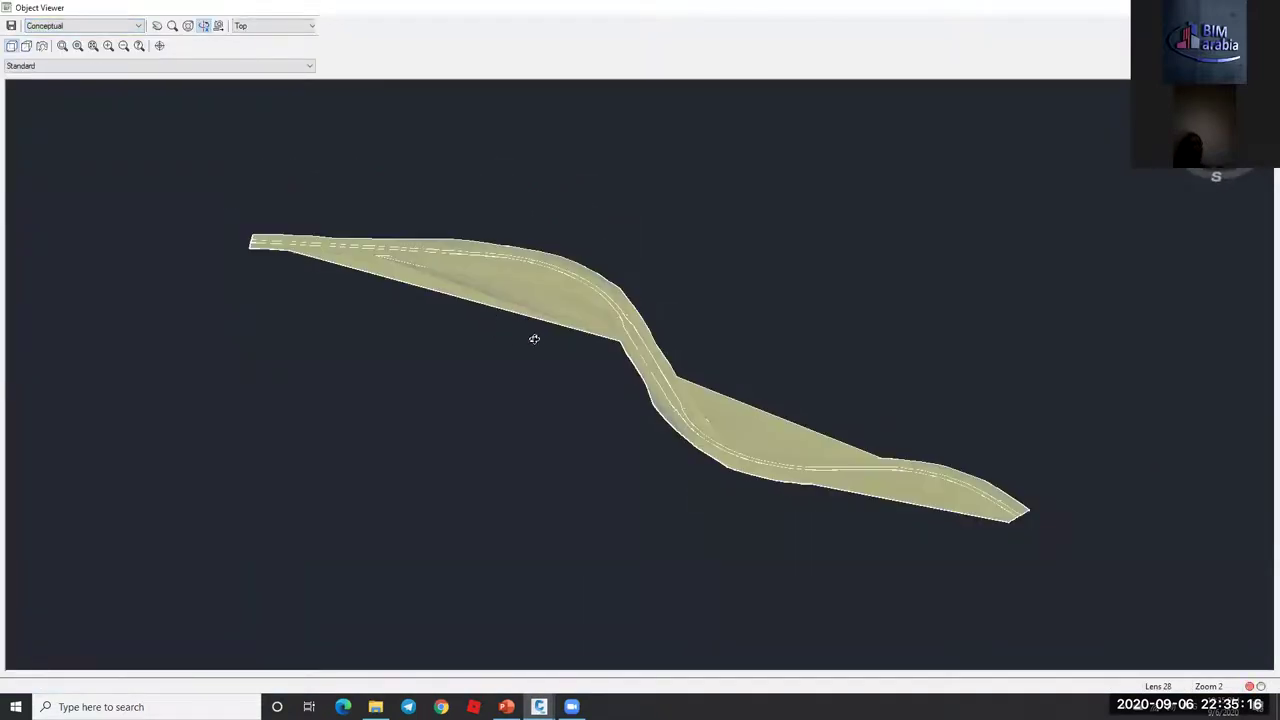
# - Orbit and zoom the shaded corridor, then close the Object Viewer
pyautogui.scroll(3, 531, 337)
pyautogui.scroll(2, 560, 268)
pyautogui.scroll(4, 683, 346)
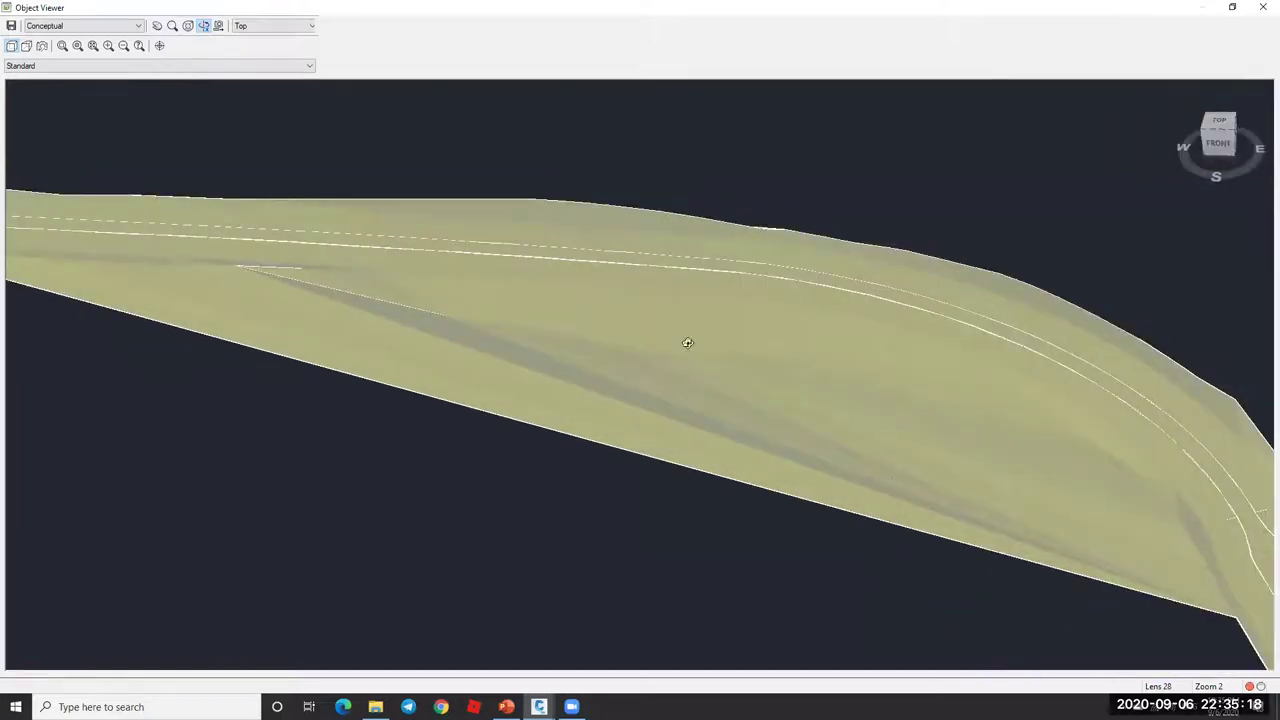
pyautogui.moveTo(728, 367); pyautogui.dragTo(700, 366)
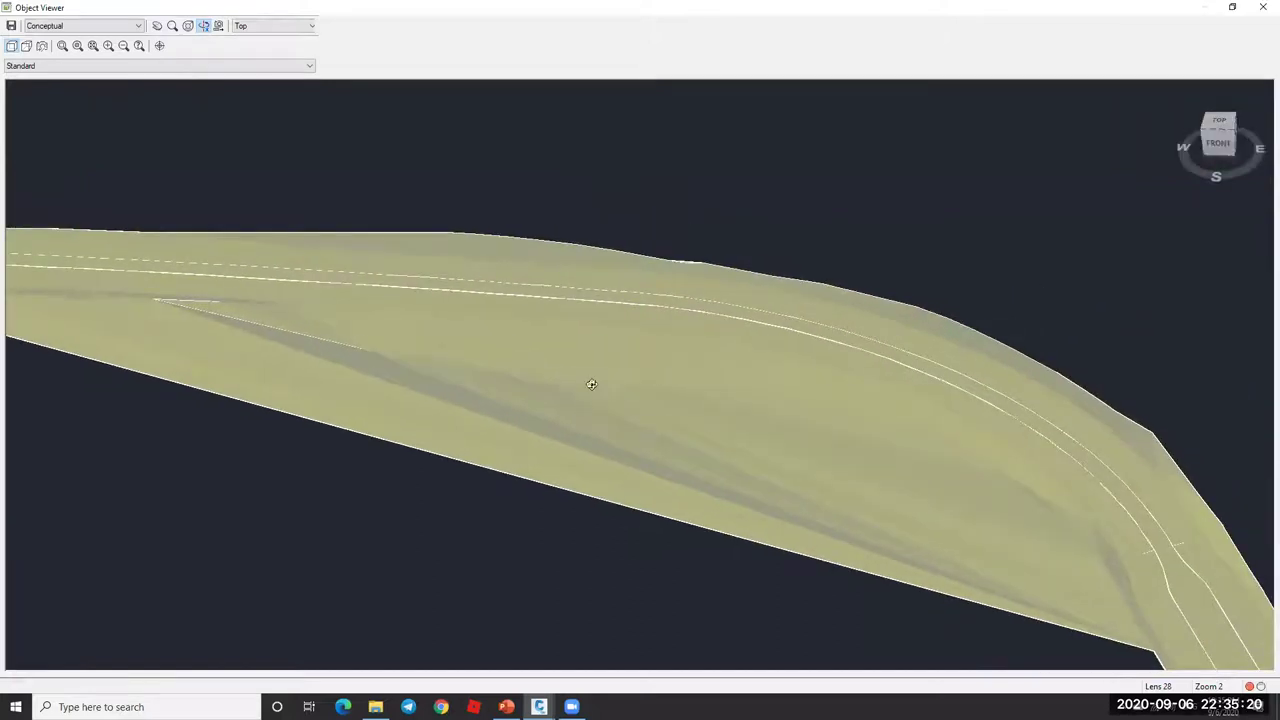
pyautogui.moveTo(1139, 647); pyautogui.dragTo(761, 400)
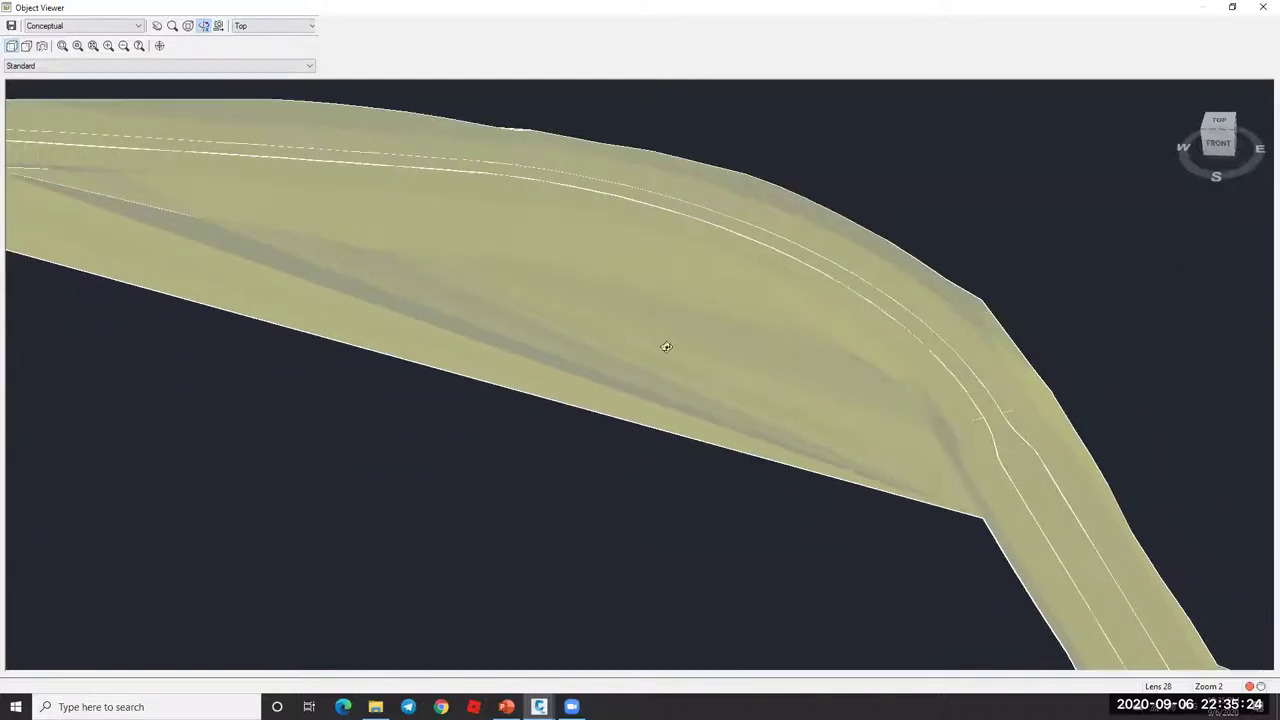
pyautogui.scroll(3, 350, 207)
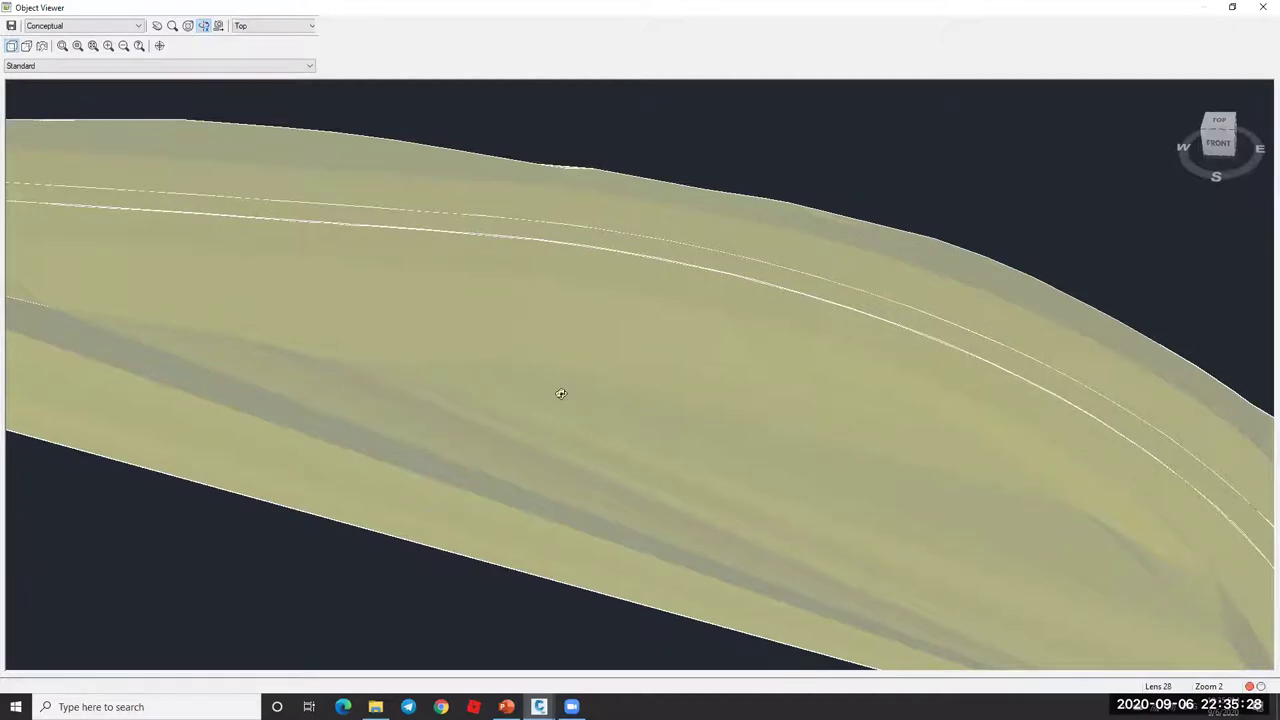
pyautogui.scroll(-5, 640, 335)
pyautogui.press('Escape')
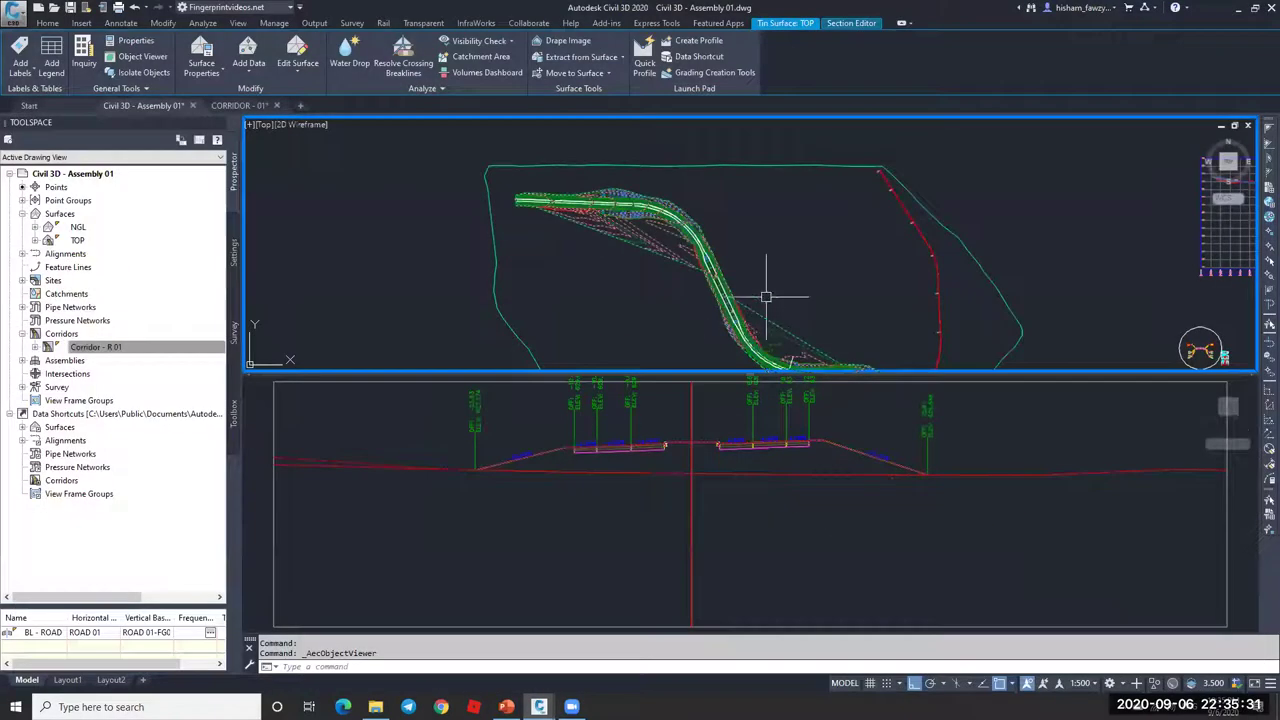
# - Set TOP's outer boundary to the corridor extents and rebuild Corridor - R 01
pyautogui.click(775, 283)
pyautogui.press('Escape')
pyautogui.scroll(6, 731, 298)
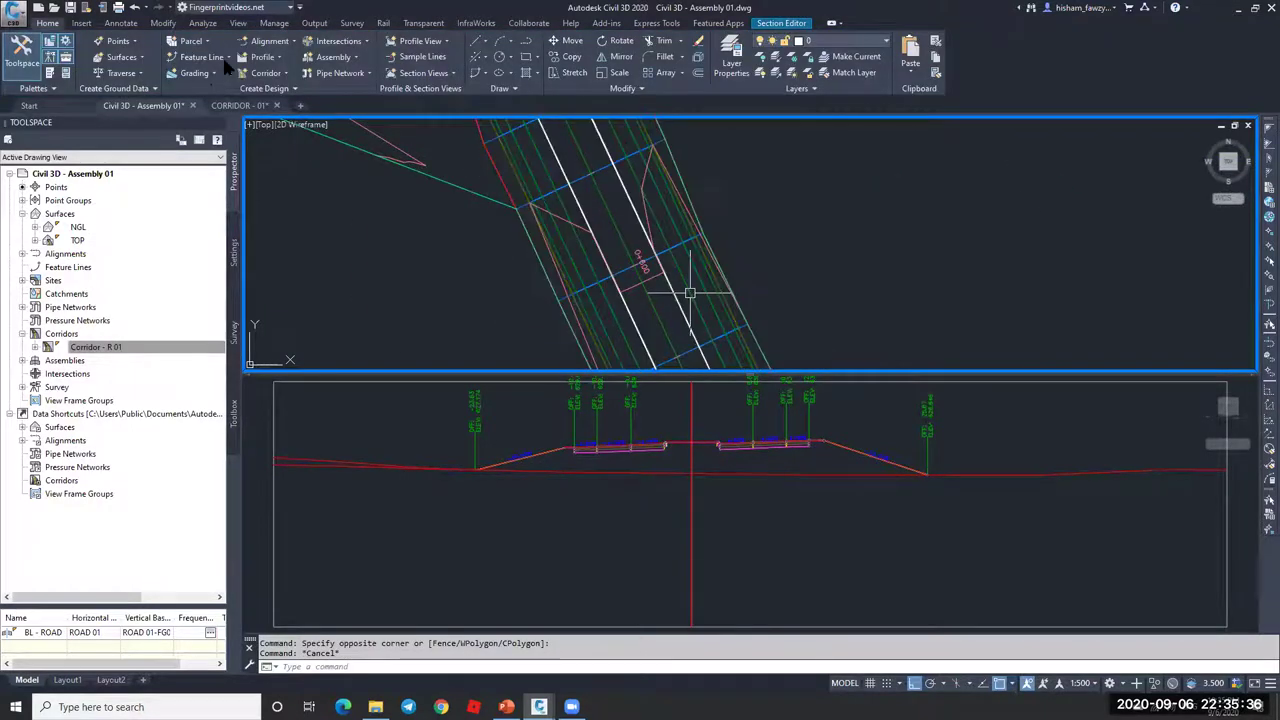
pyautogui.click(590, 262)
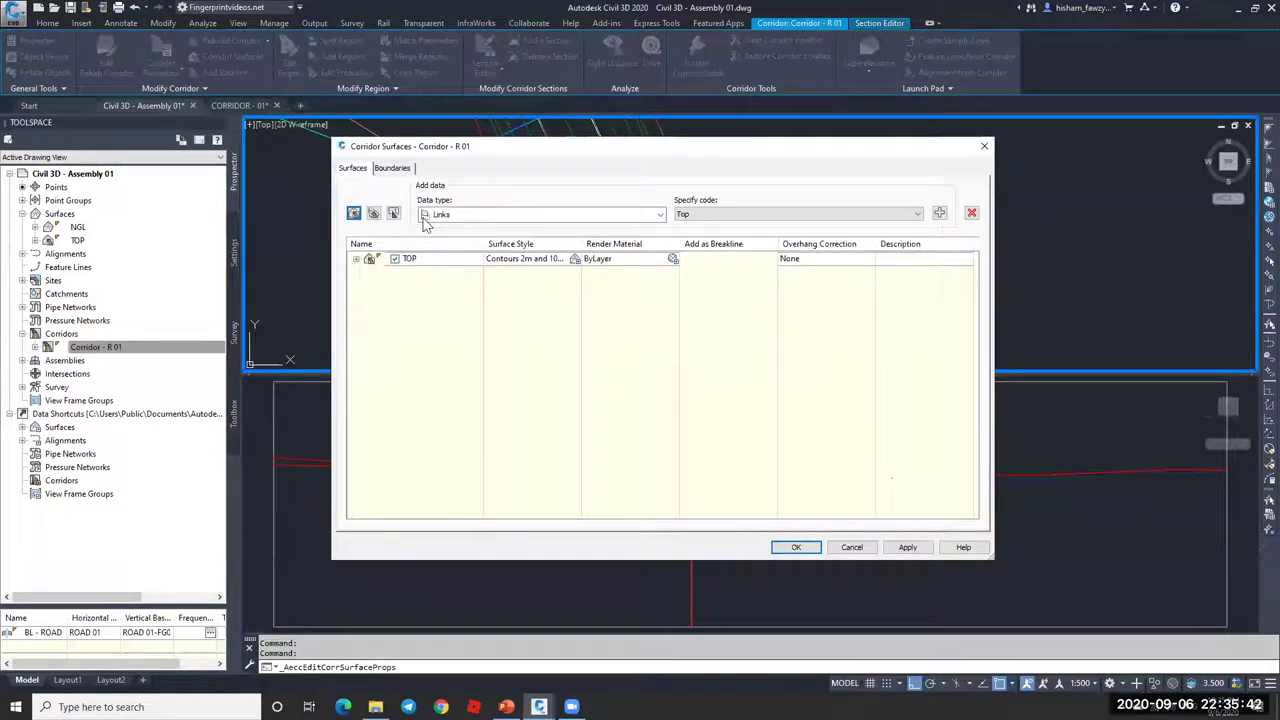
pyautogui.hotkey('ctrl', 'Tab')
pyautogui.rightClick(447, 210)
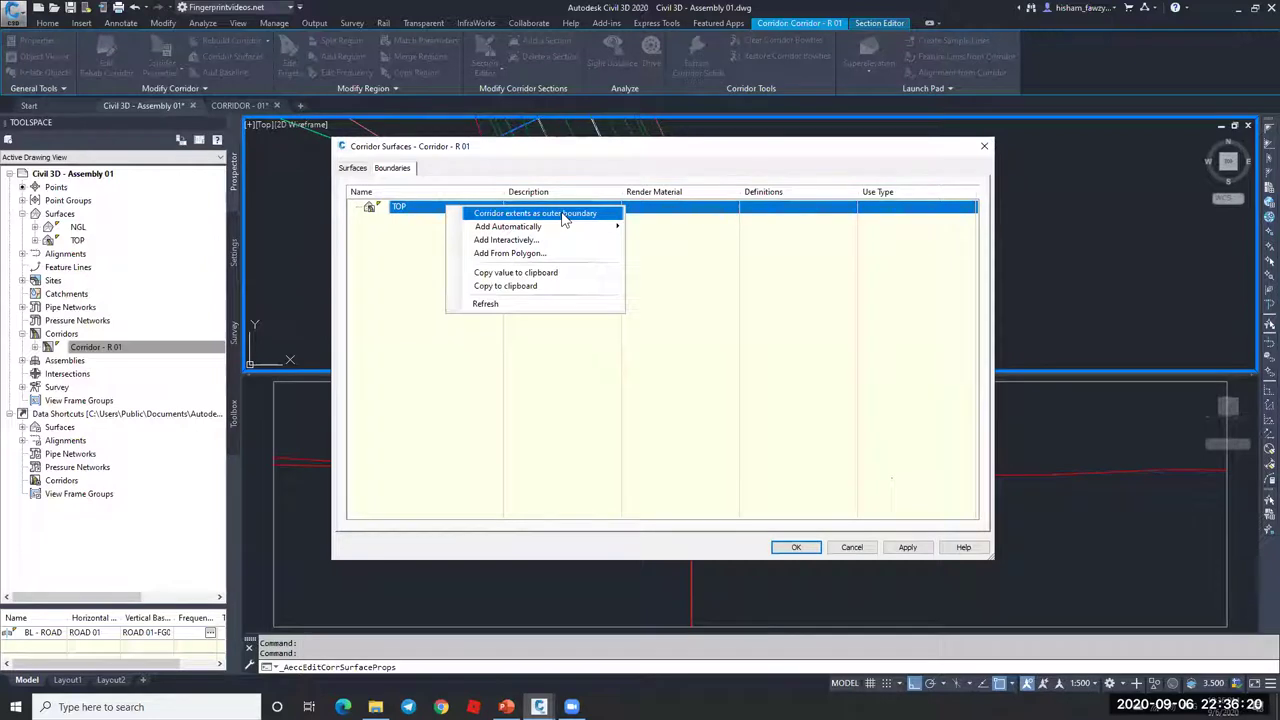
pyautogui.click(563, 219)
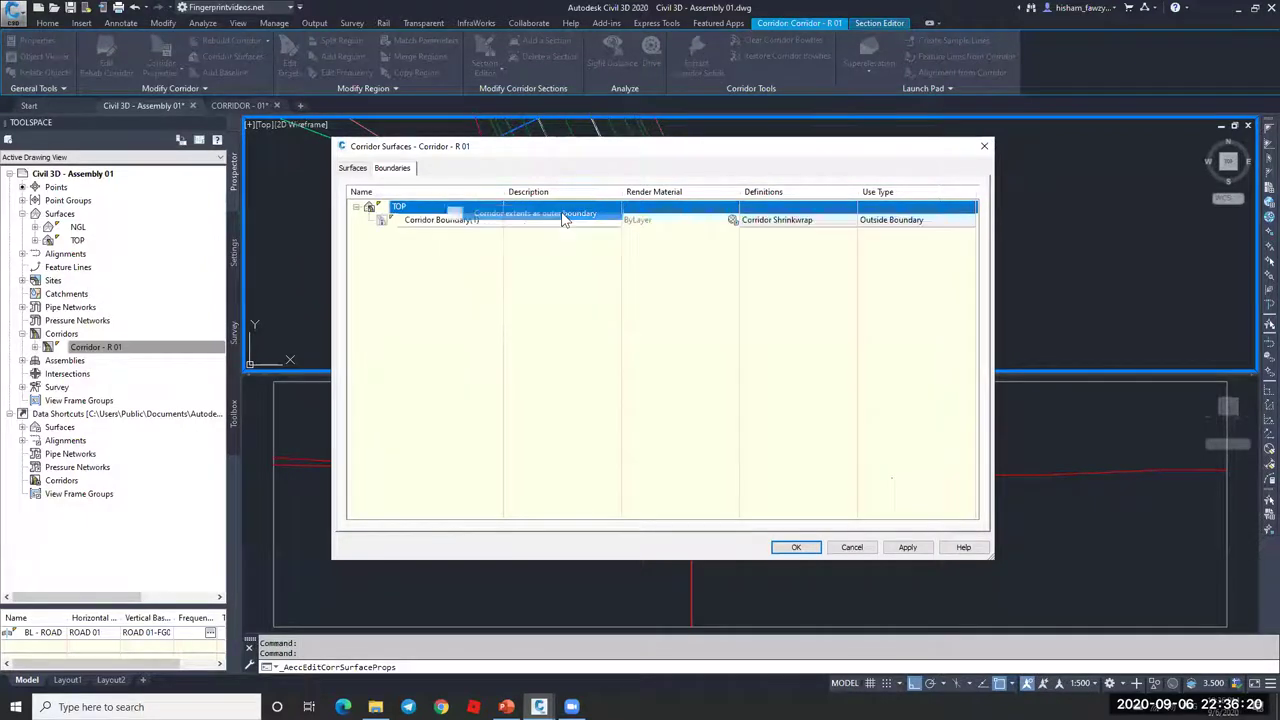
pyautogui.click(793, 548)
pyautogui.click(632, 328)
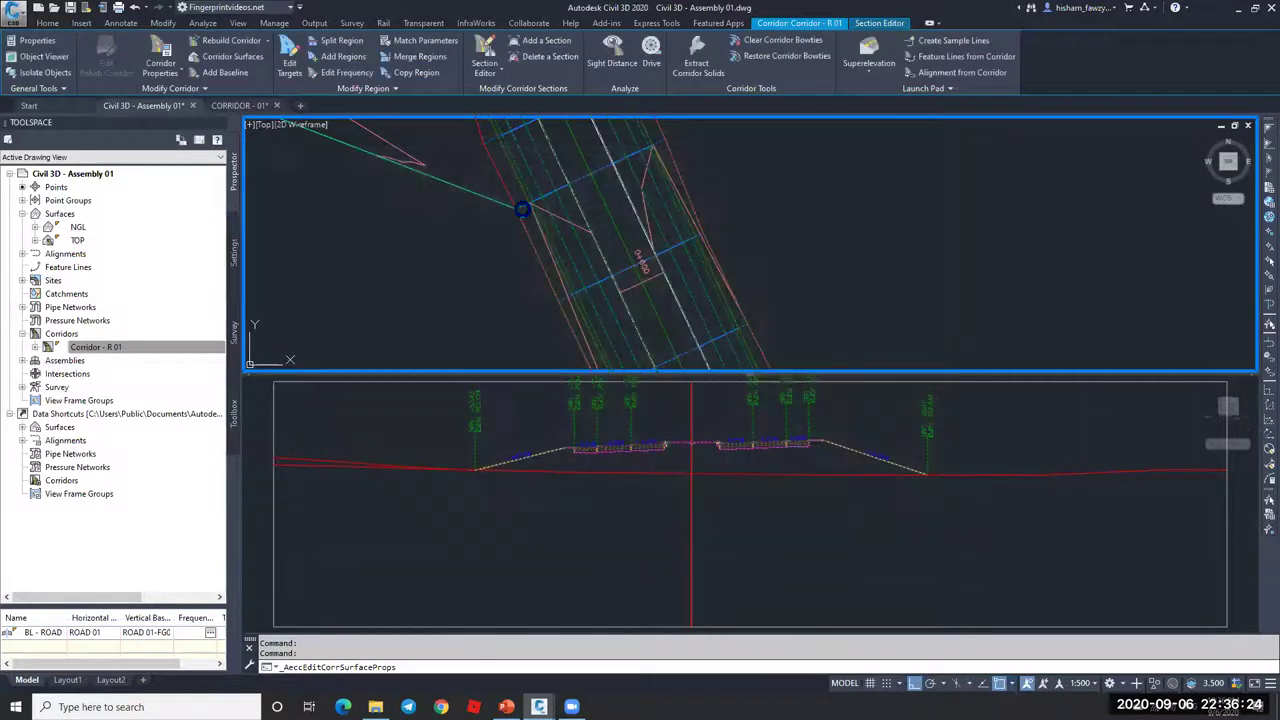
pyautogui.scroll(-4, 748, 340)
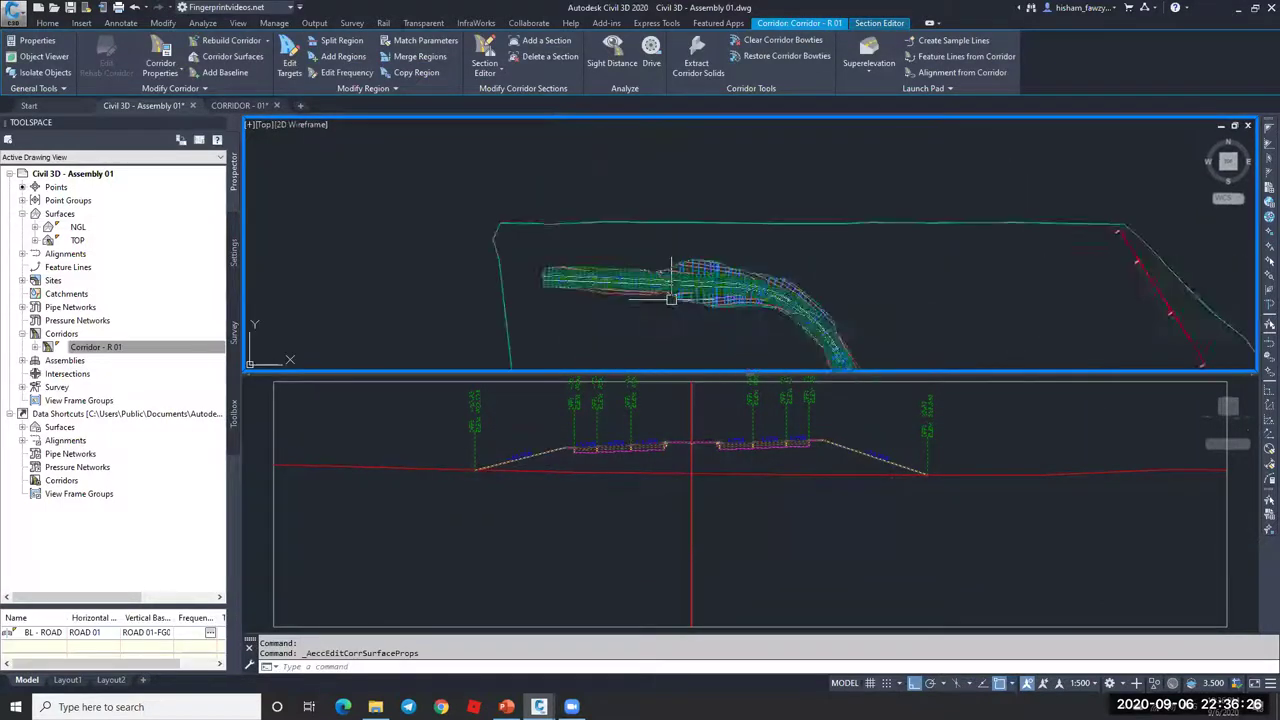
pyautogui.scroll(5, 770, 320)
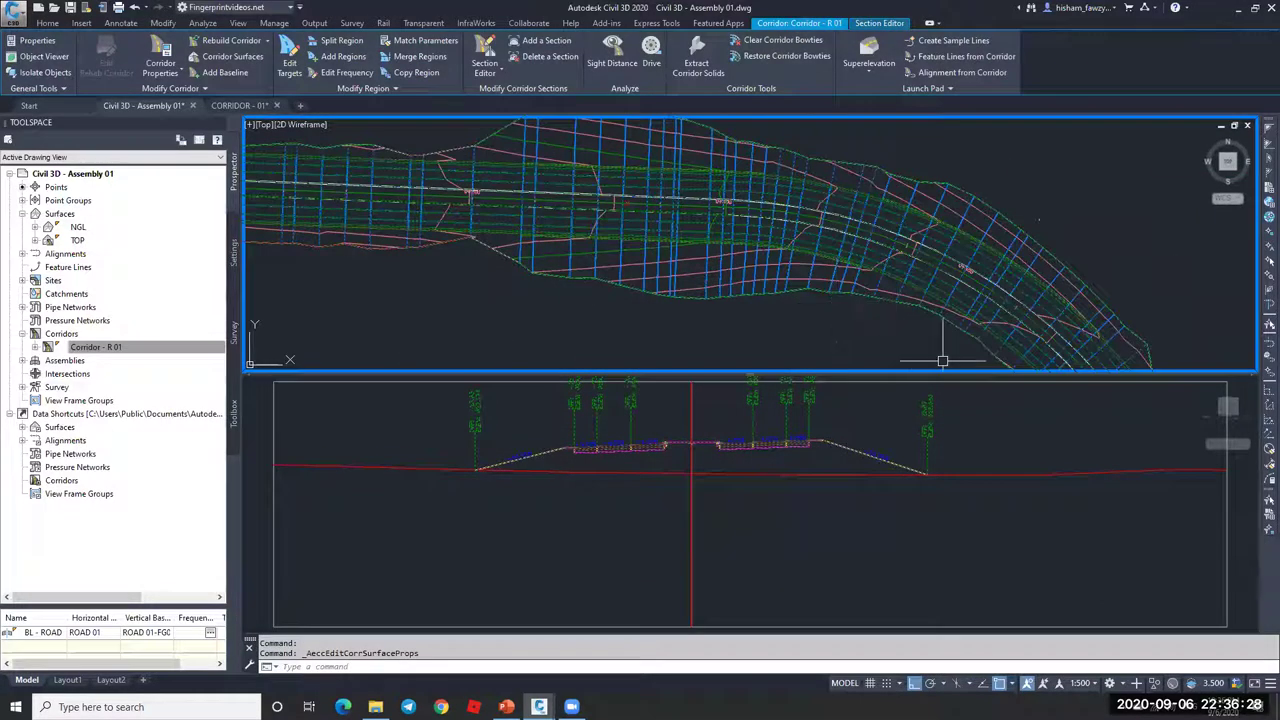
pyautogui.press('Escape')
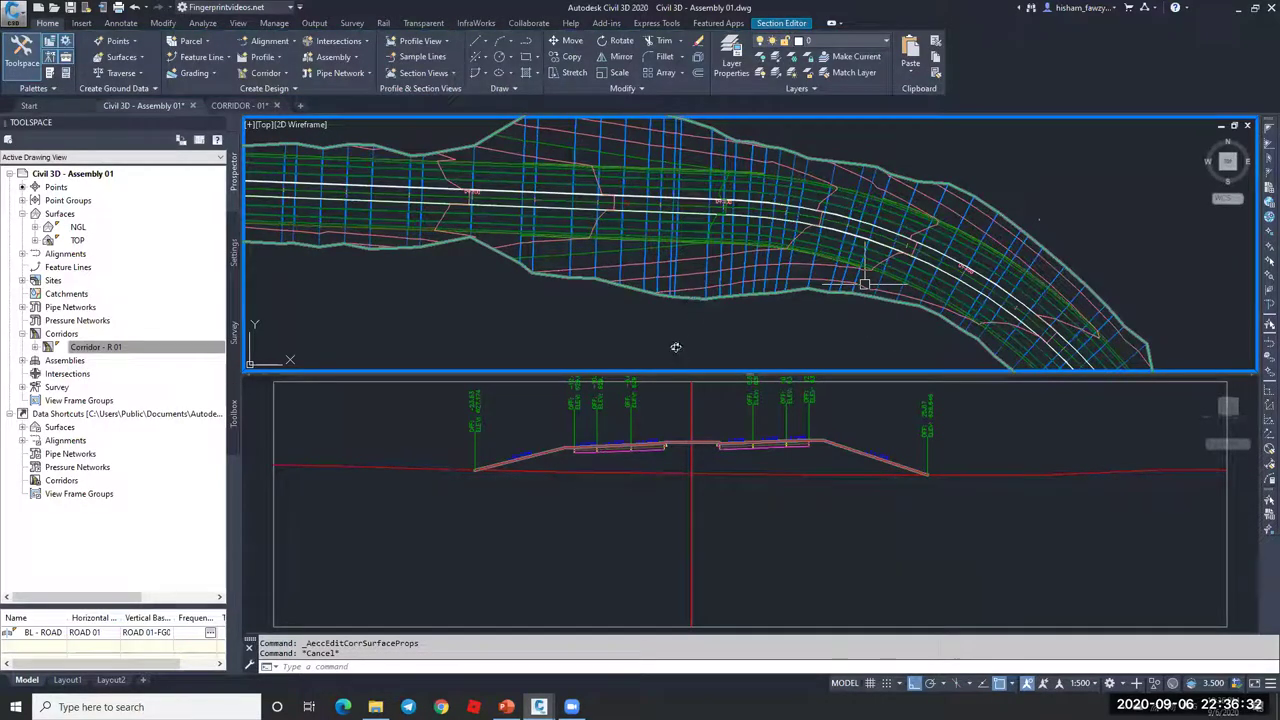
pyautogui.scroll(2, 864, 284)
pyautogui.scroll(3, 862, 279)
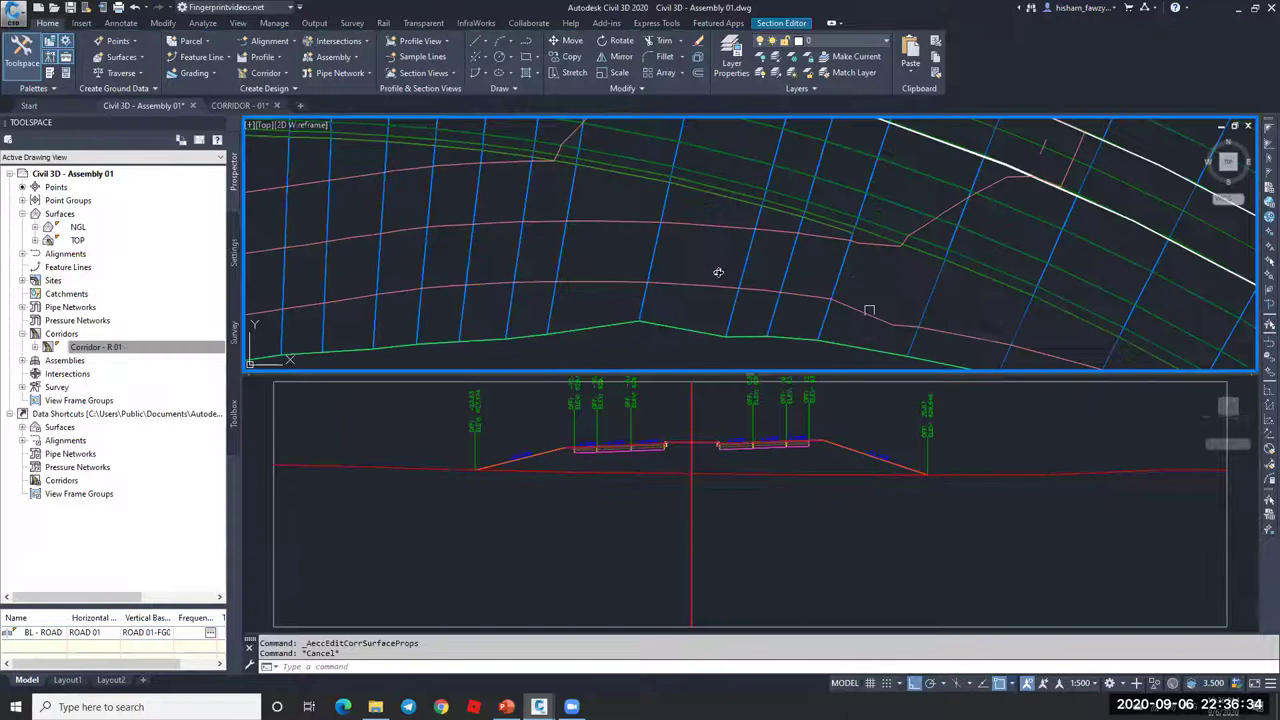
pyautogui.click(863, 317)
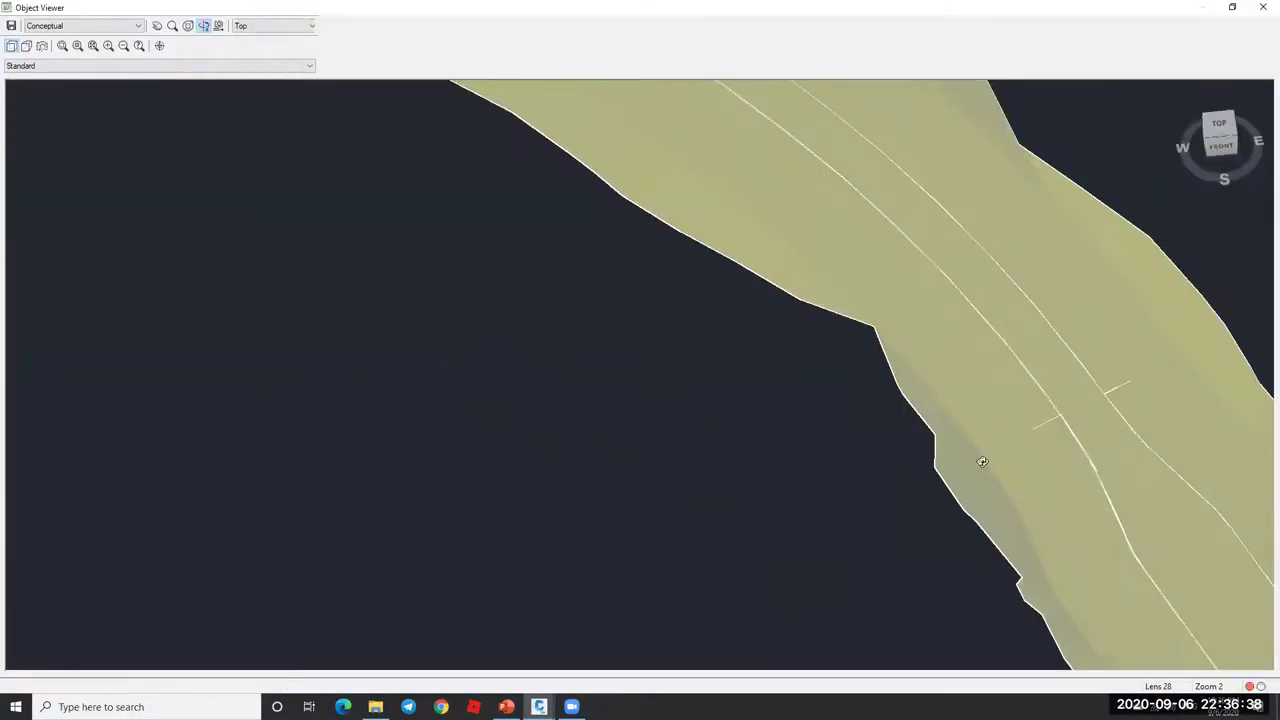
pyautogui.moveTo(937, 430); pyautogui.dragTo(706, 356)
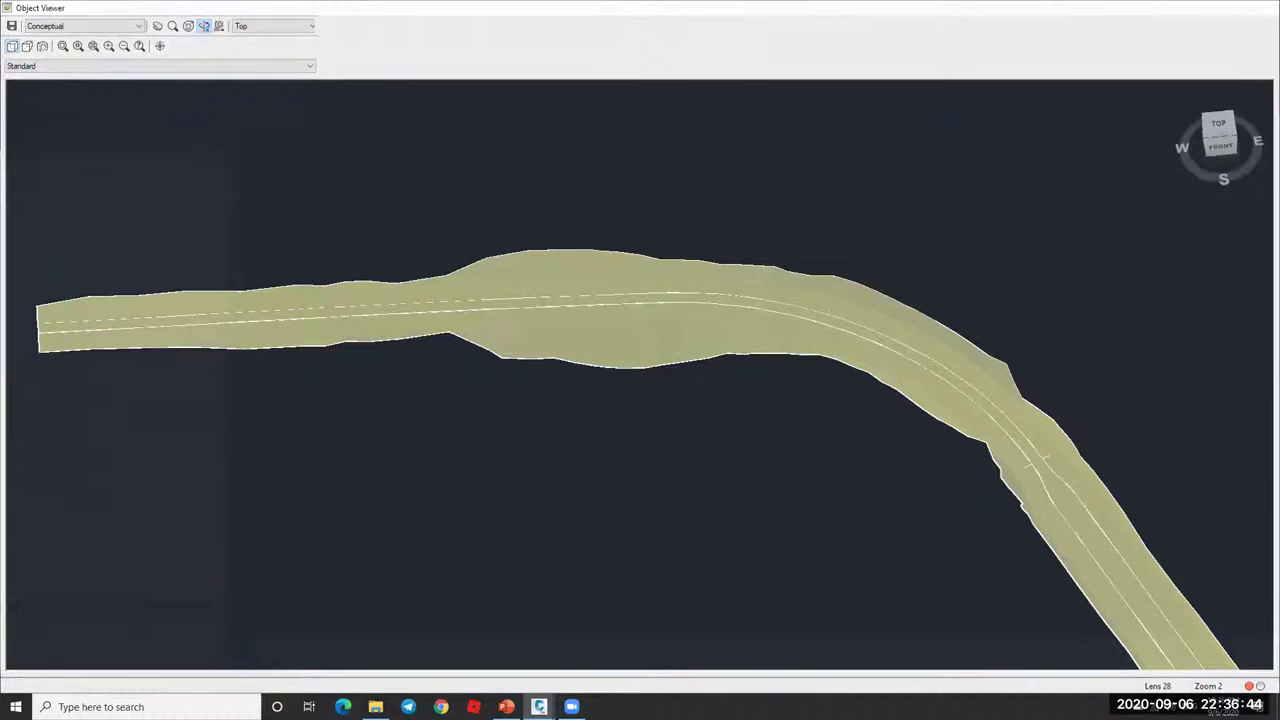
pyautogui.press('Escape')
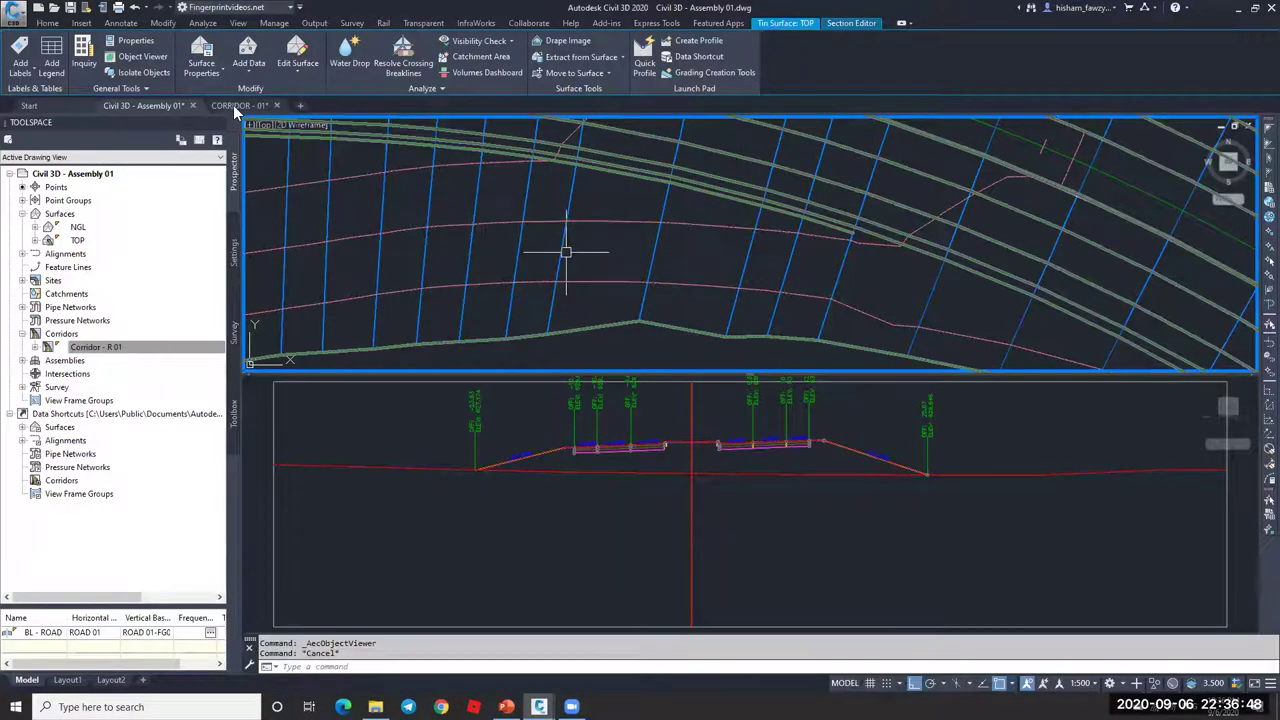
# - Review TOP's boundary options in Corridor Surfaces, then zoom the section into the curb detail
pyautogui.press('Escape')
pyautogui.press('Escape')
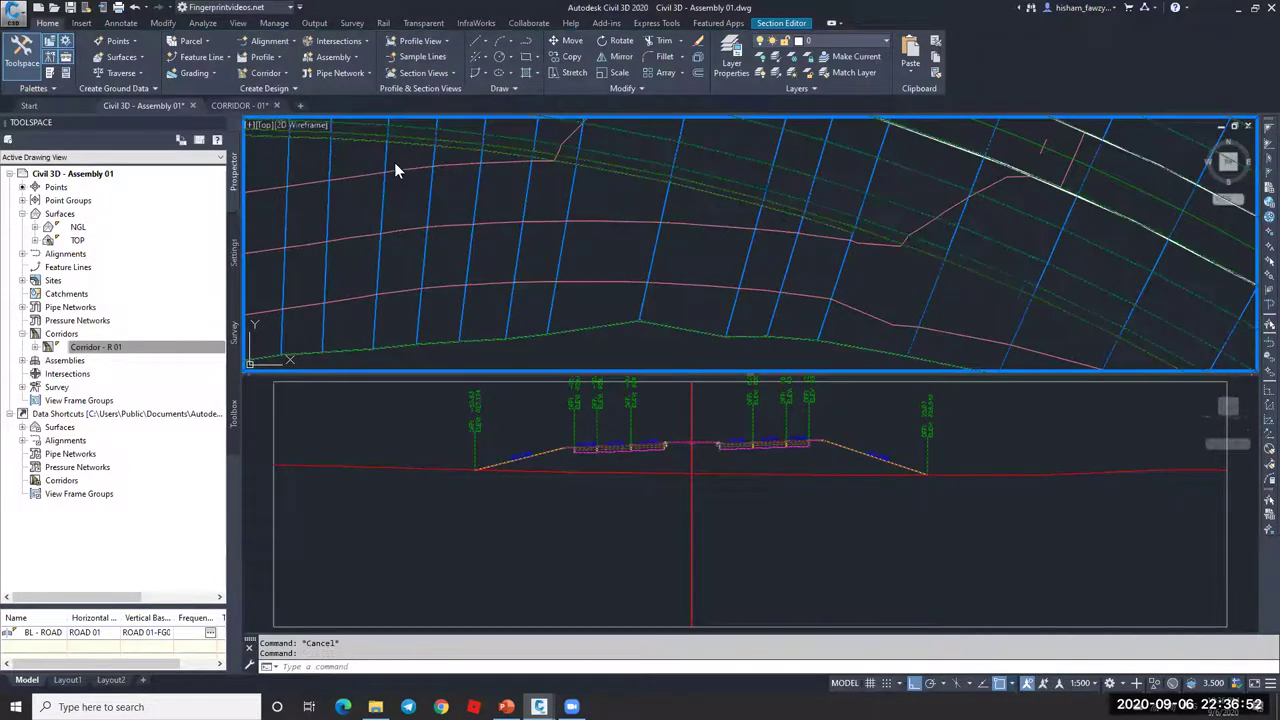
pyautogui.click(394, 162)
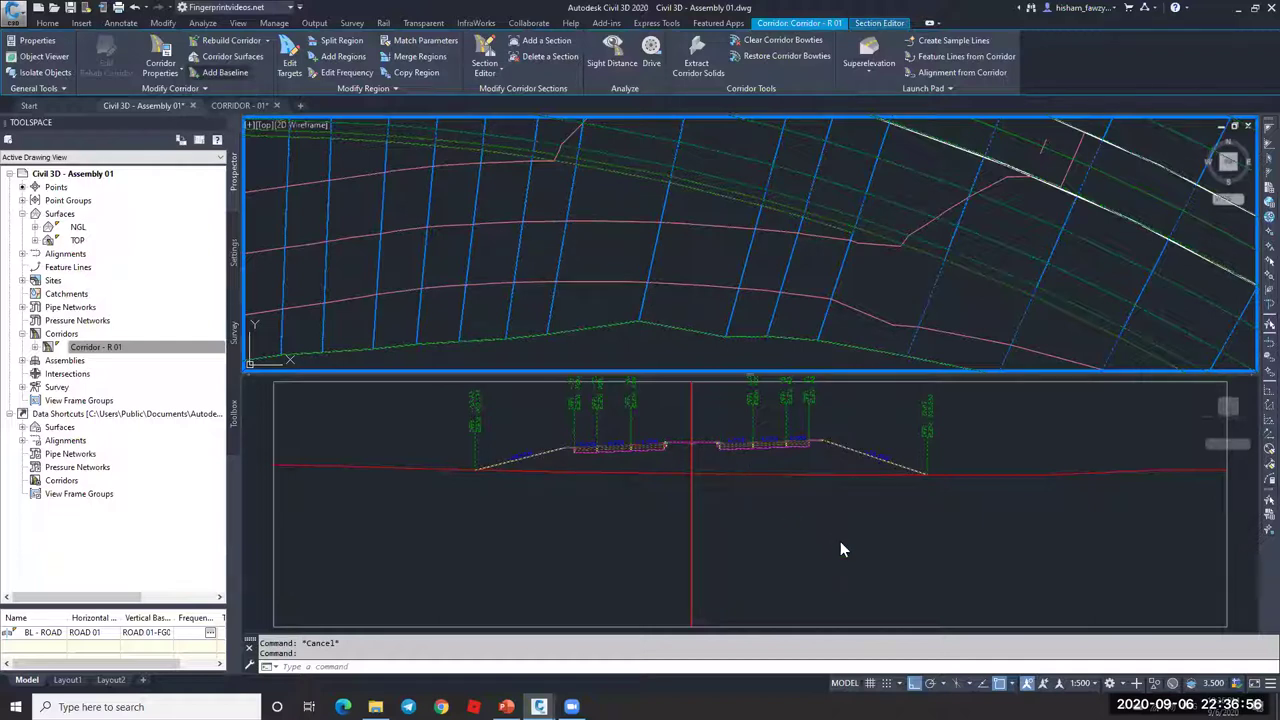
pyautogui.click(233, 56)
pyautogui.click(392, 167)
pyautogui.rightClick(467, 210)
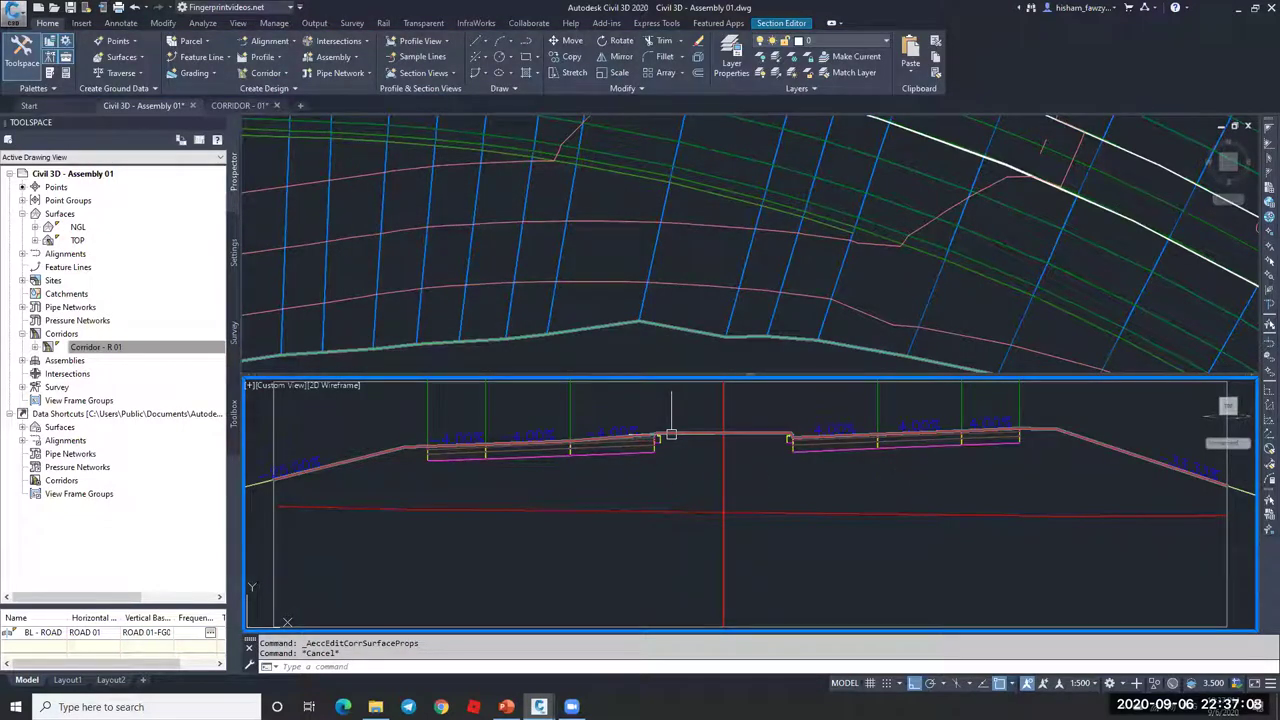
pyautogui.scroll(2, 360, 430)
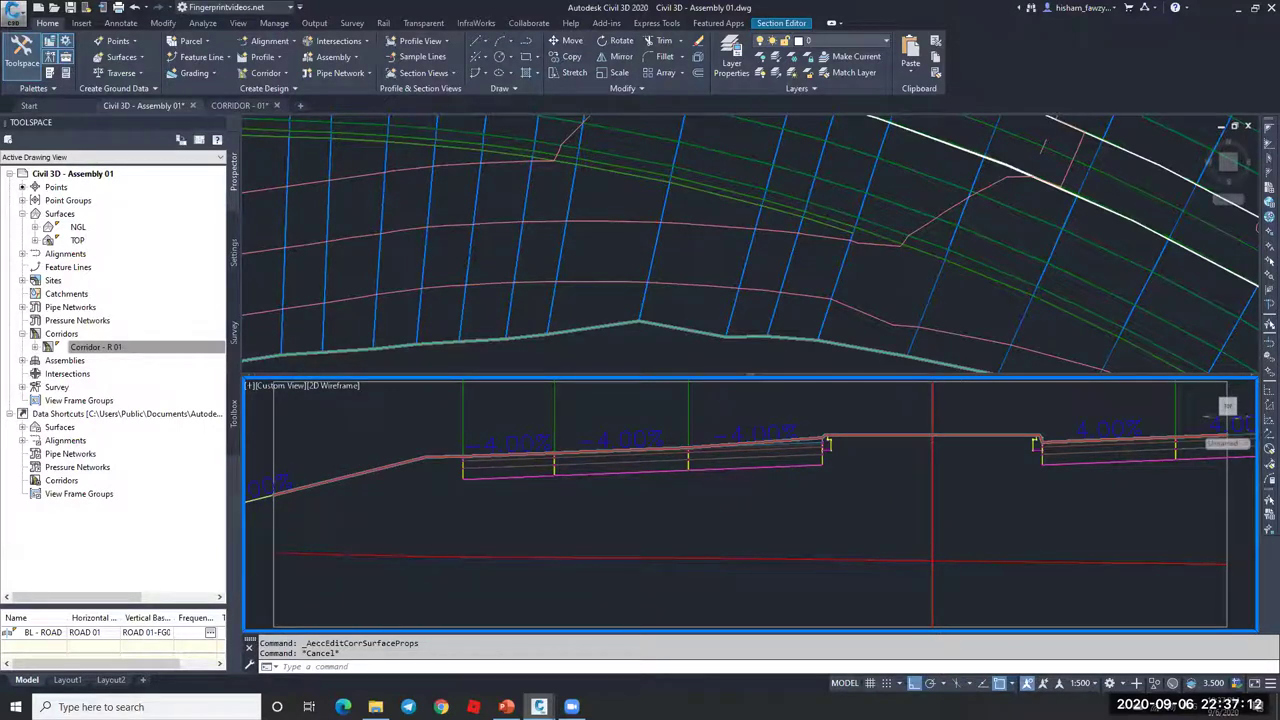
pyautogui.scroll(4, 752, 380)
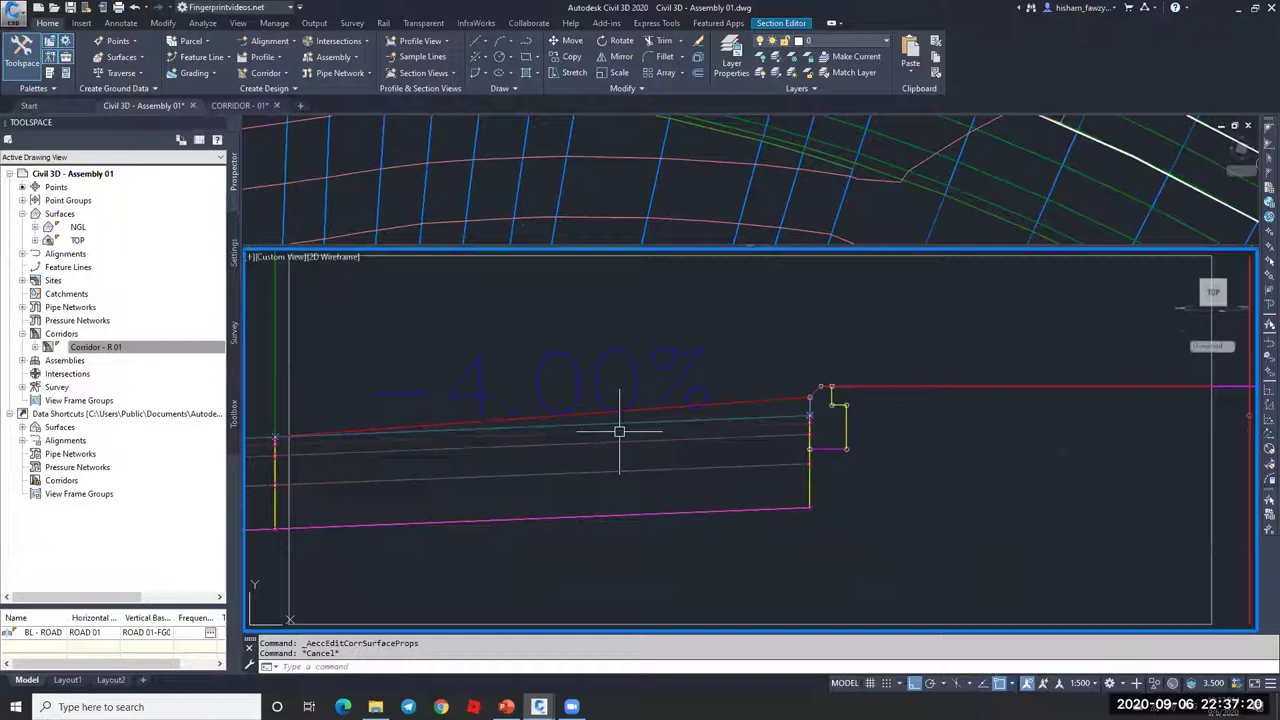
pyautogui.scroll(4, 810, 402)
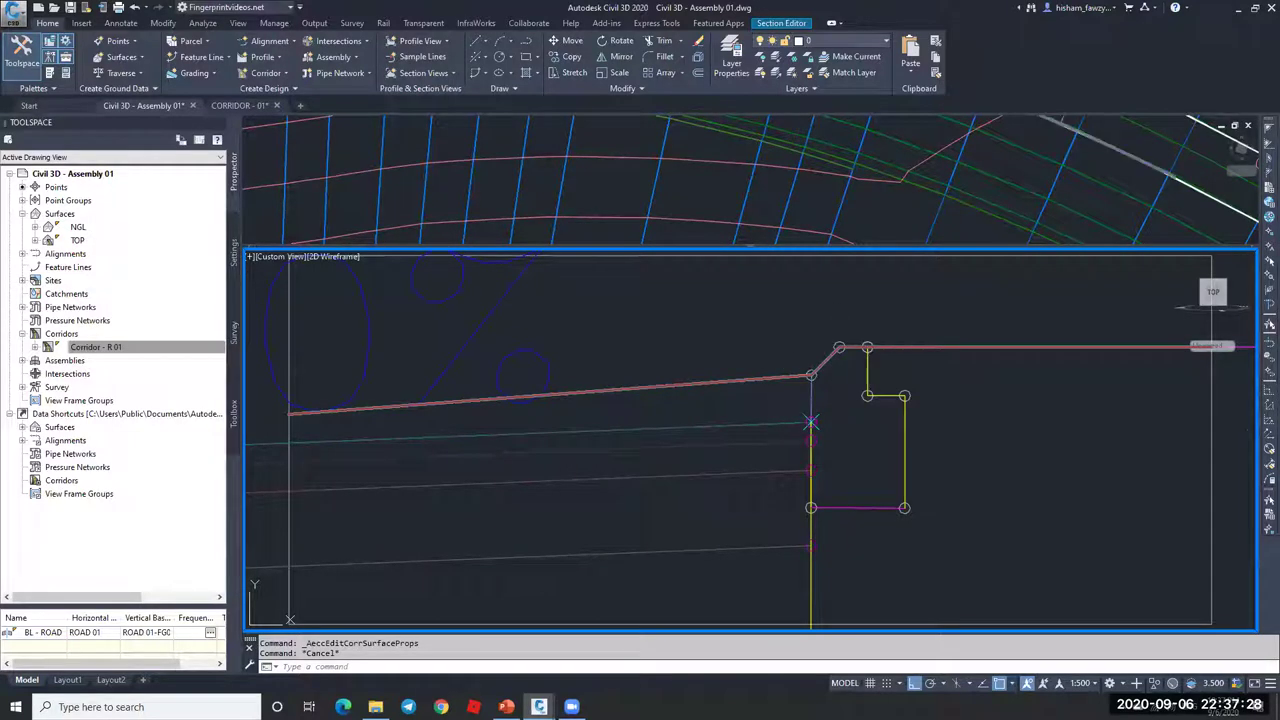
# - Select the corridor in plan view and reopen its Corridor Surfaces settings
pyautogui.click(654, 177)
pyautogui.click(637, 210)
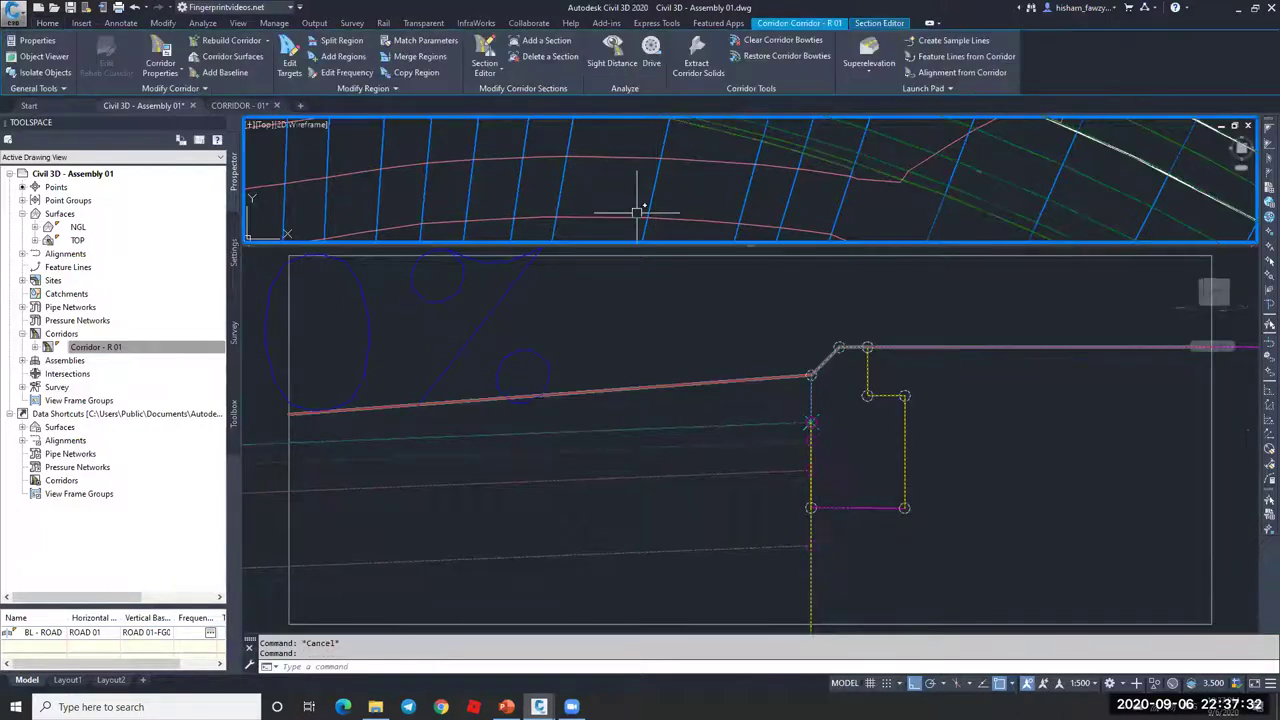
pyautogui.scroll(-3, 637, 210)
pyautogui.scroll(-2, 713, 232)
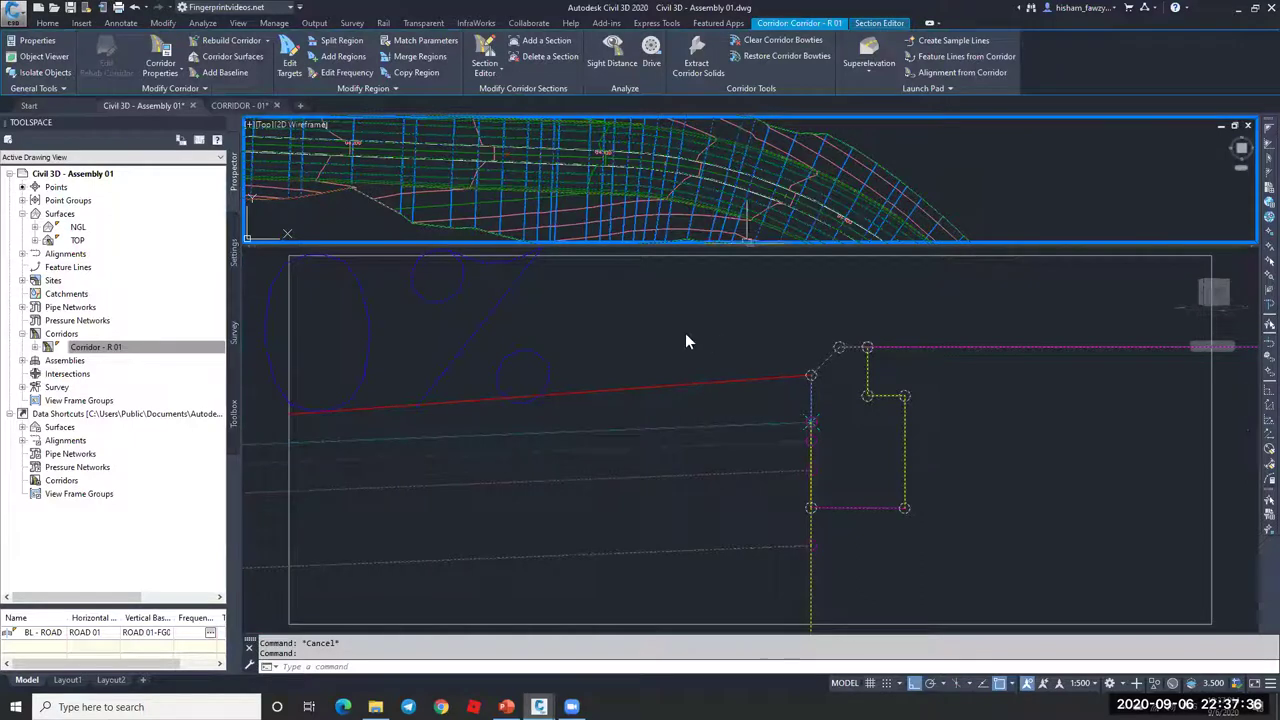
pyautogui.doubleClick(361, 222)
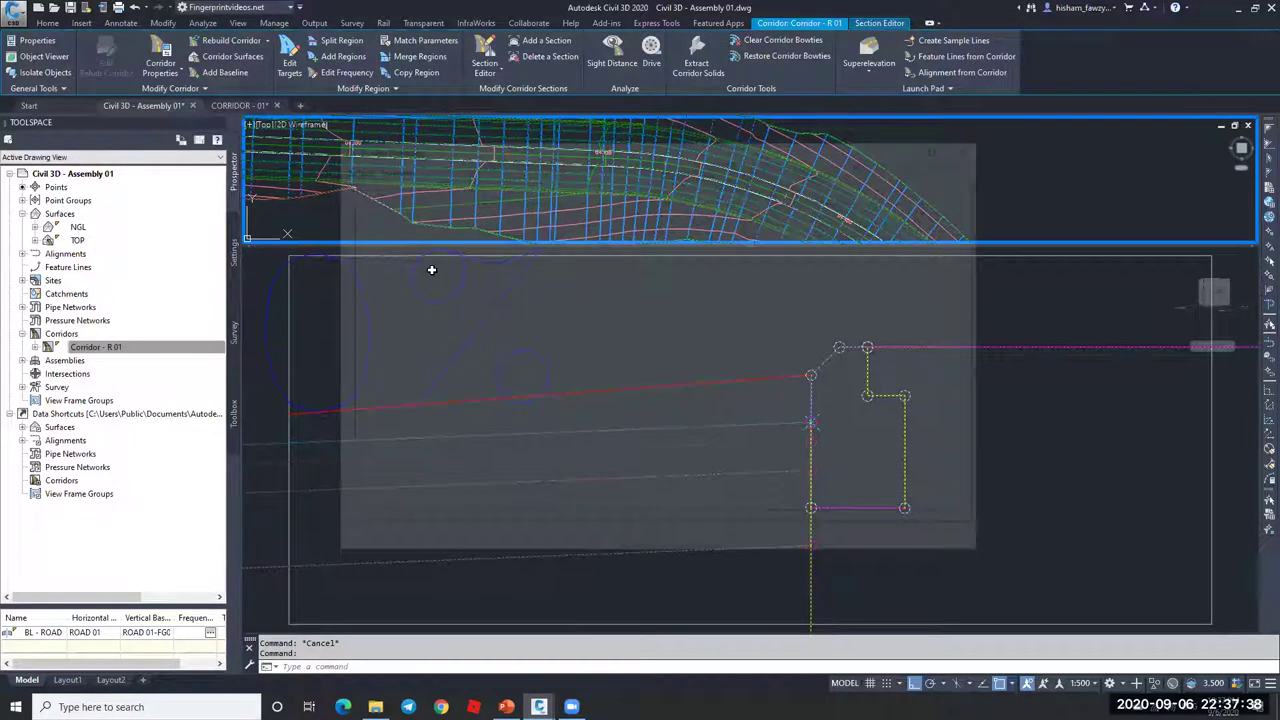
# - Create a corridor surface named BOTTOM and add Links data with code Datum
pyautogui.click(431, 271)
pyautogui.write('BOTTOM')
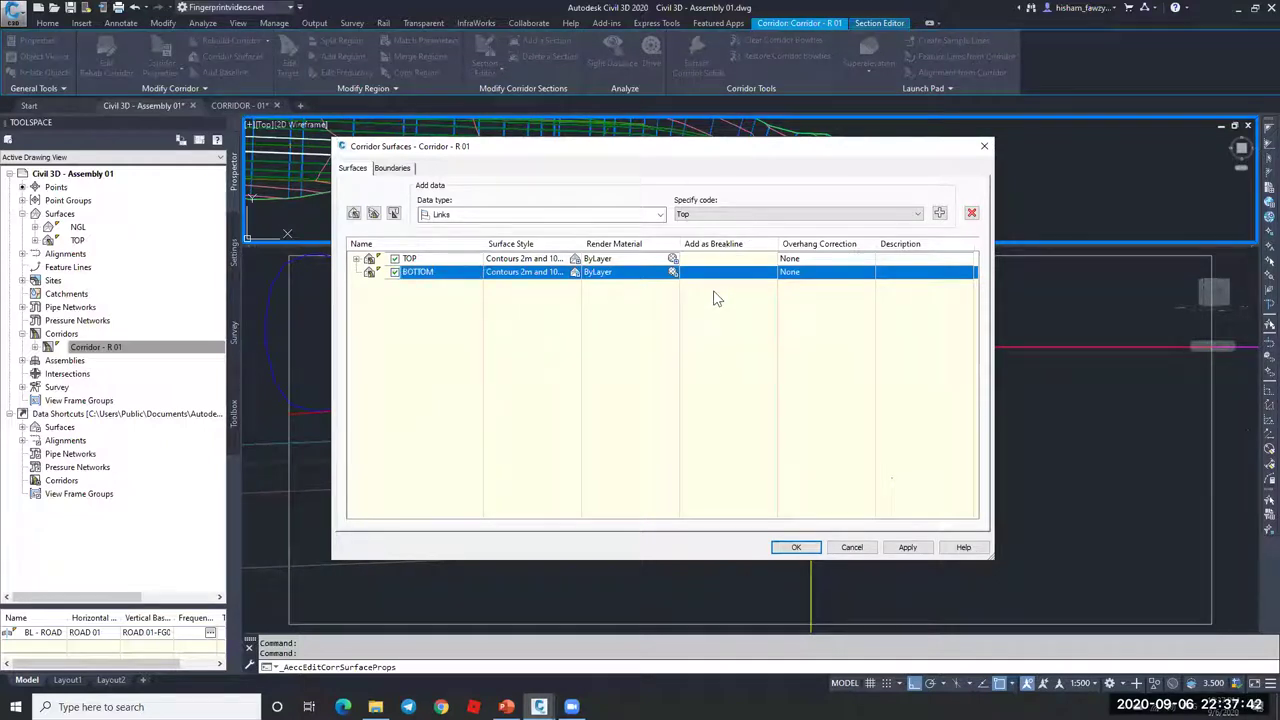
pyautogui.click(743, 214)
pyautogui.click(690, 234)
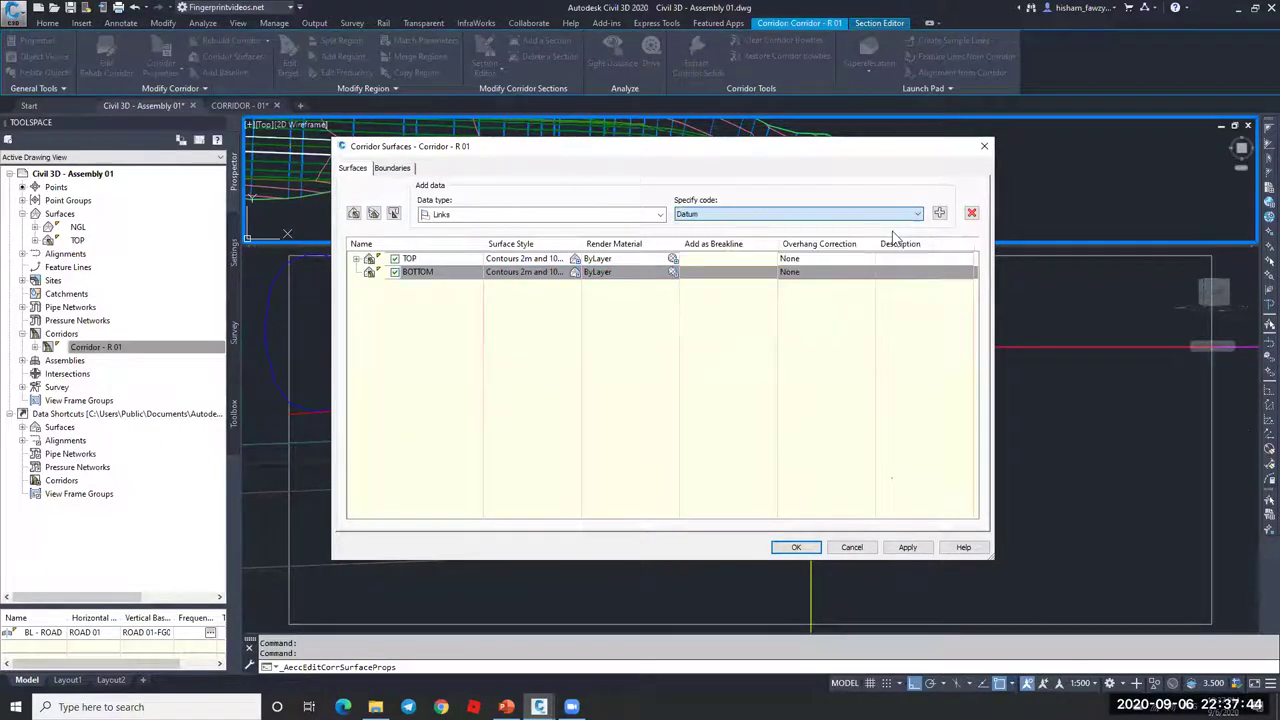
pyautogui.click(939, 212)
# - Give BOTTOM a corridor-extents outer boundary, accept, and rebuild the corridor
pyautogui.click(390, 168)
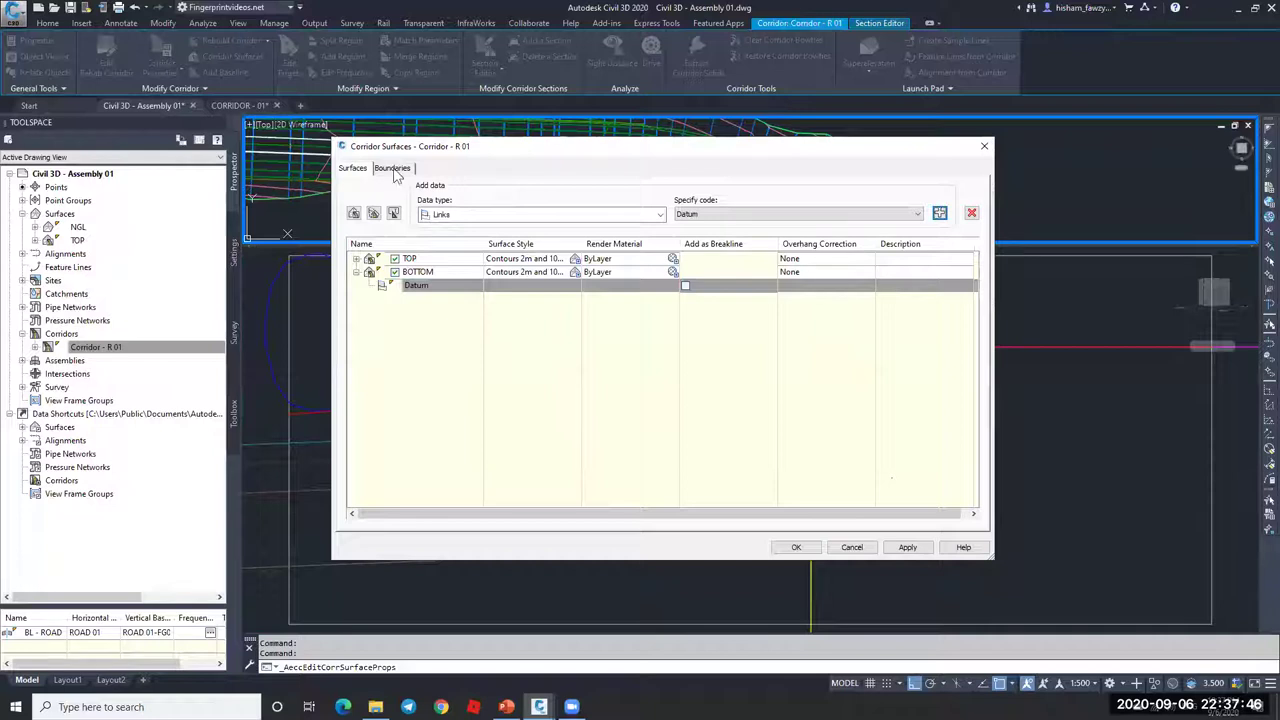
pyautogui.rightClick(478, 240)
pyautogui.click(471, 242)
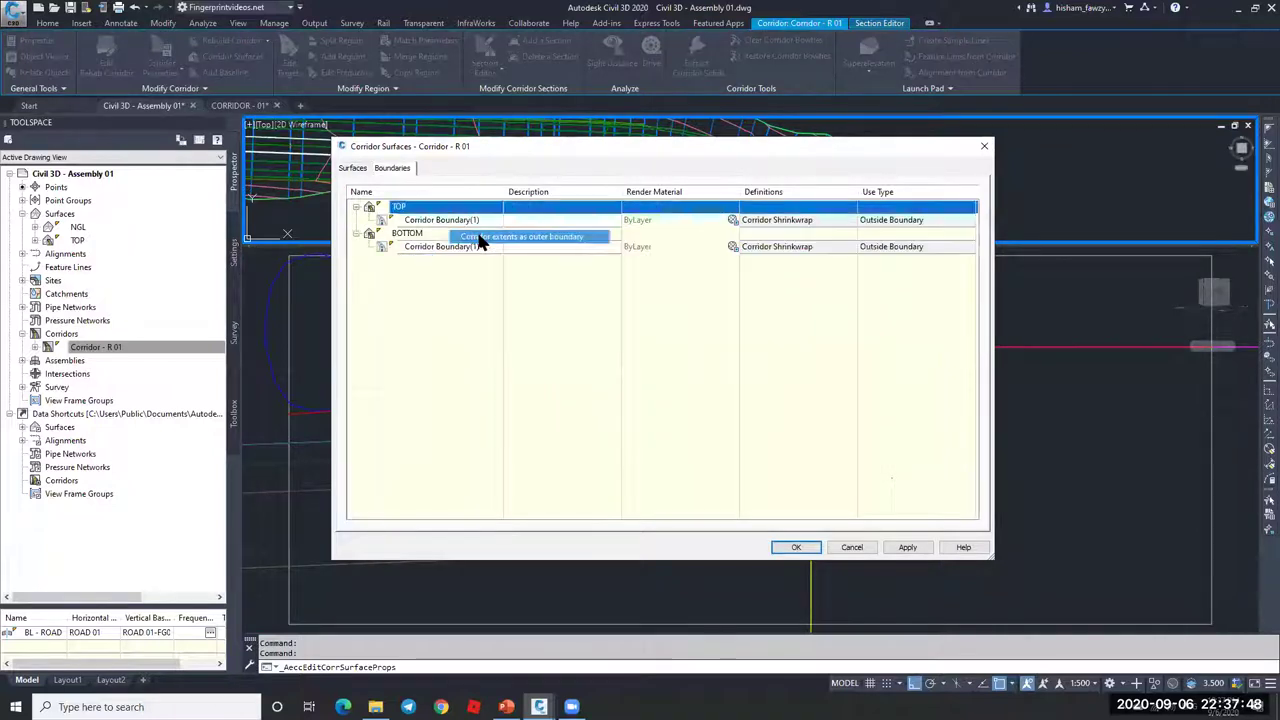
pyautogui.click(800, 548)
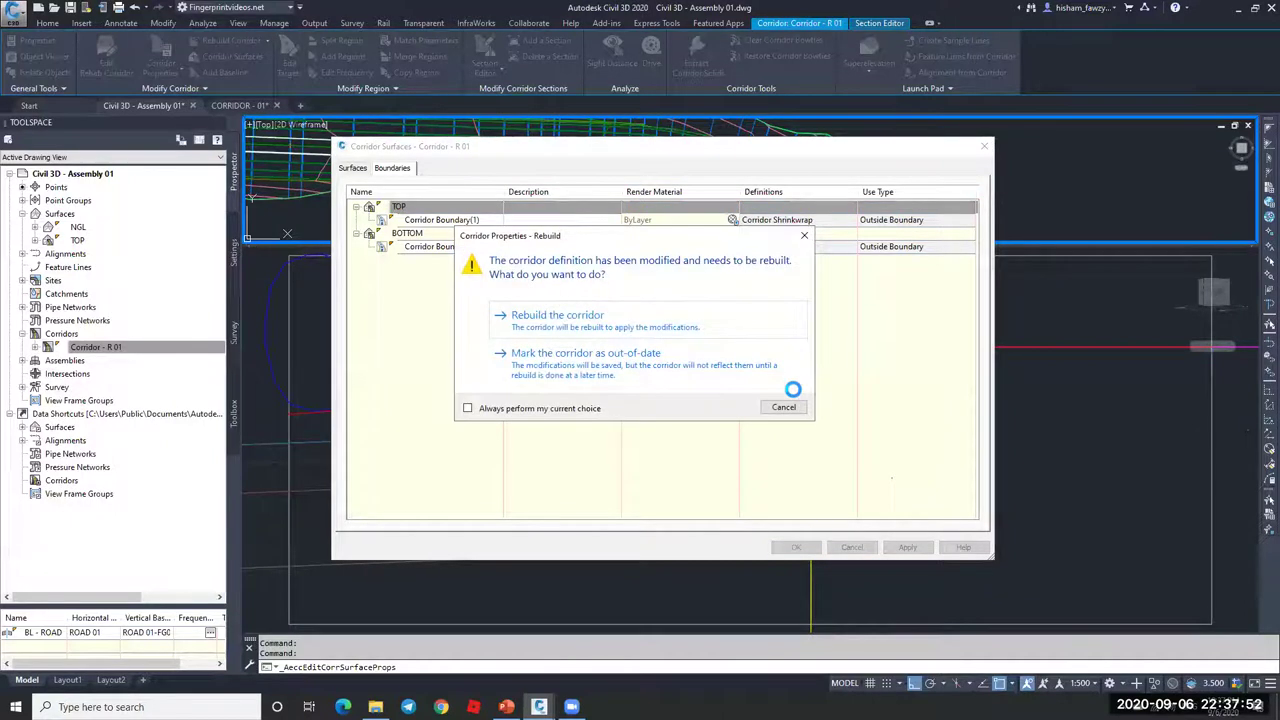
pyautogui.click(768, 408)
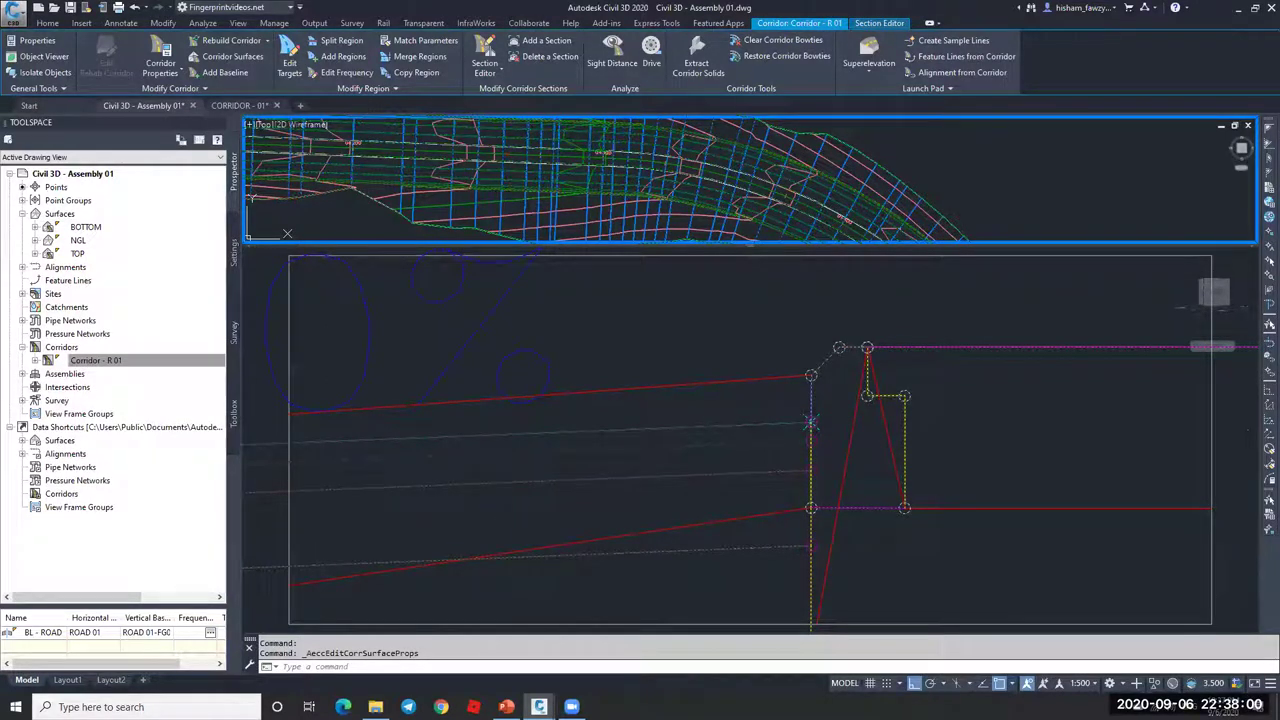
pyautogui.click(845, 454)
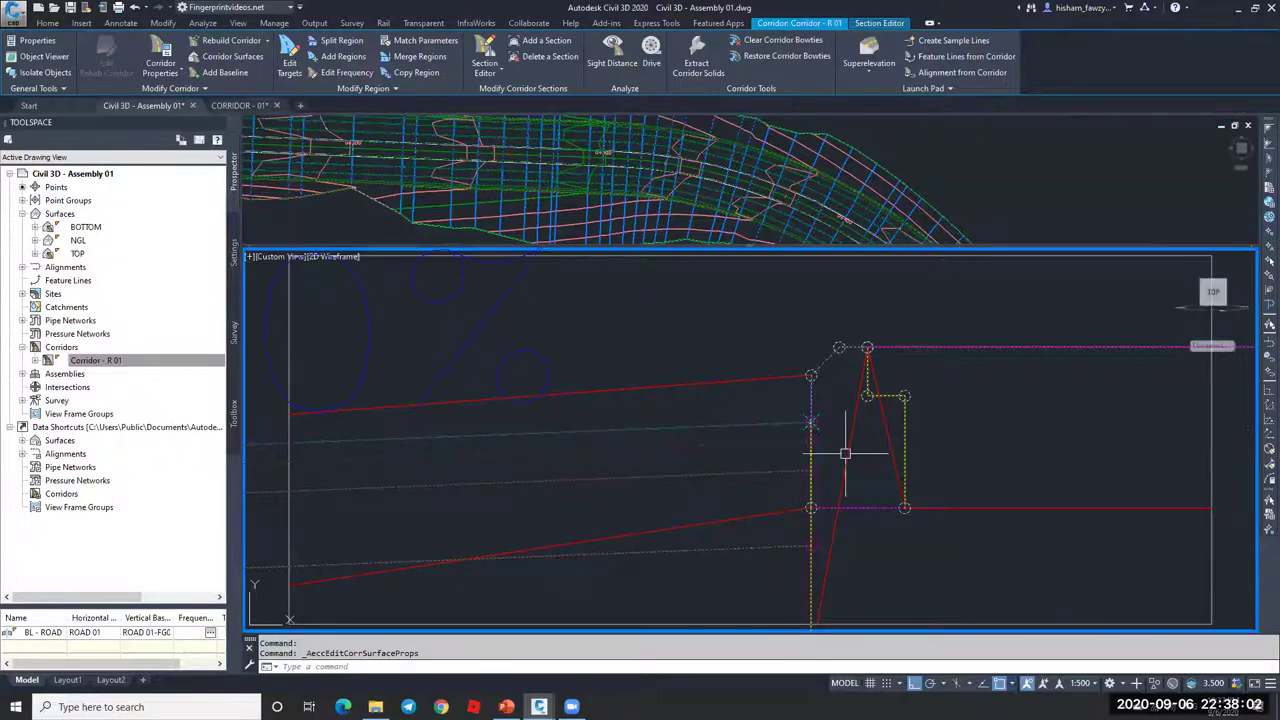
pyautogui.press('Escape')
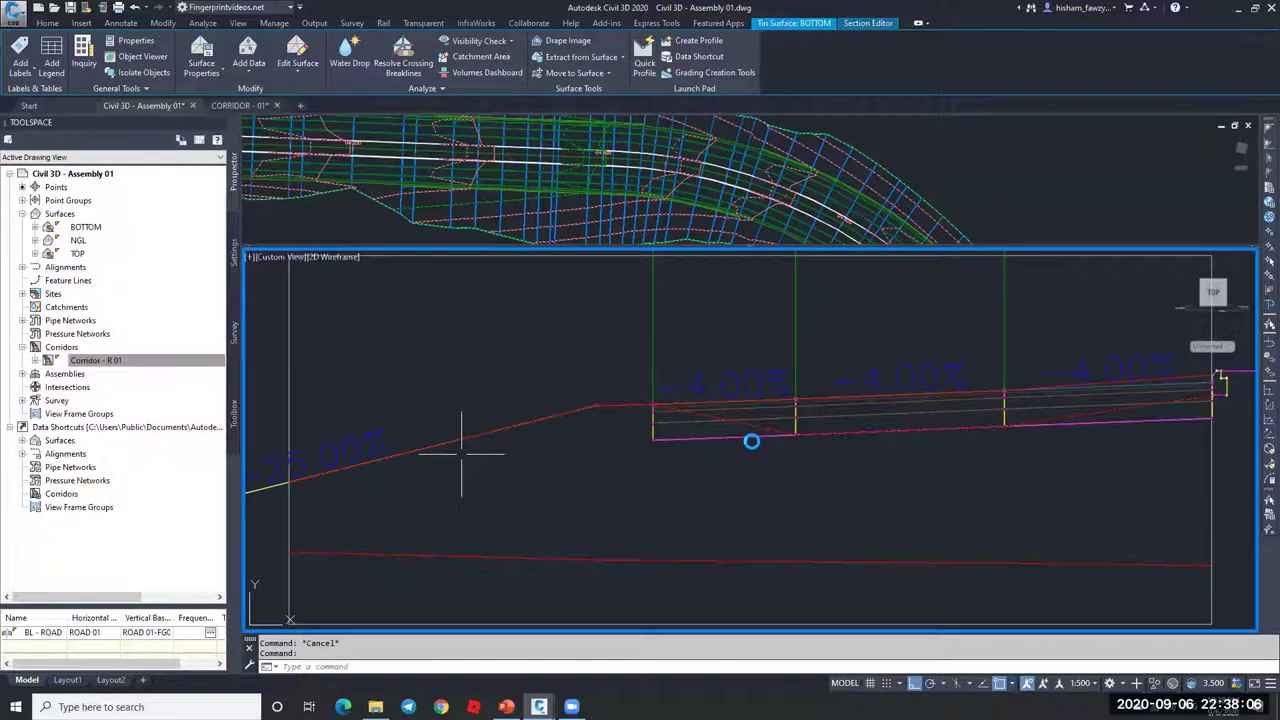
pyautogui.moveTo(1209, 401); pyautogui.dragTo(949, 416, button='middle')
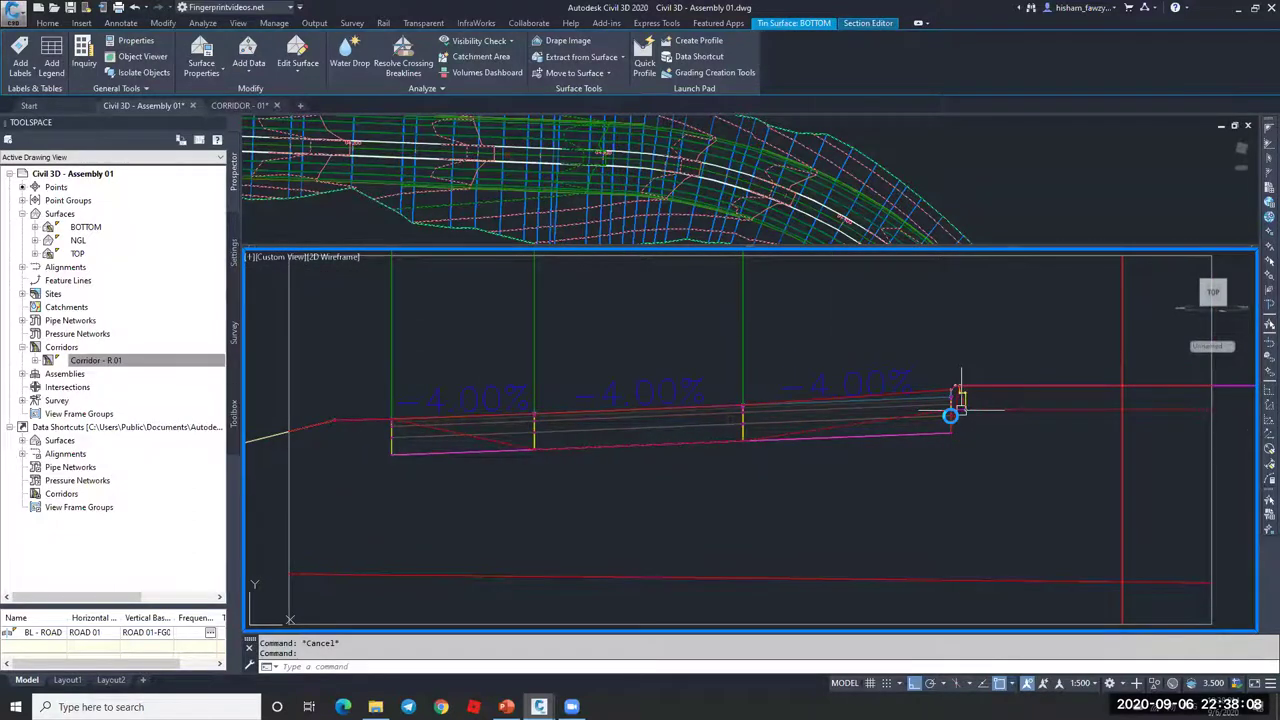
pyautogui.scroll(3, 949, 416)
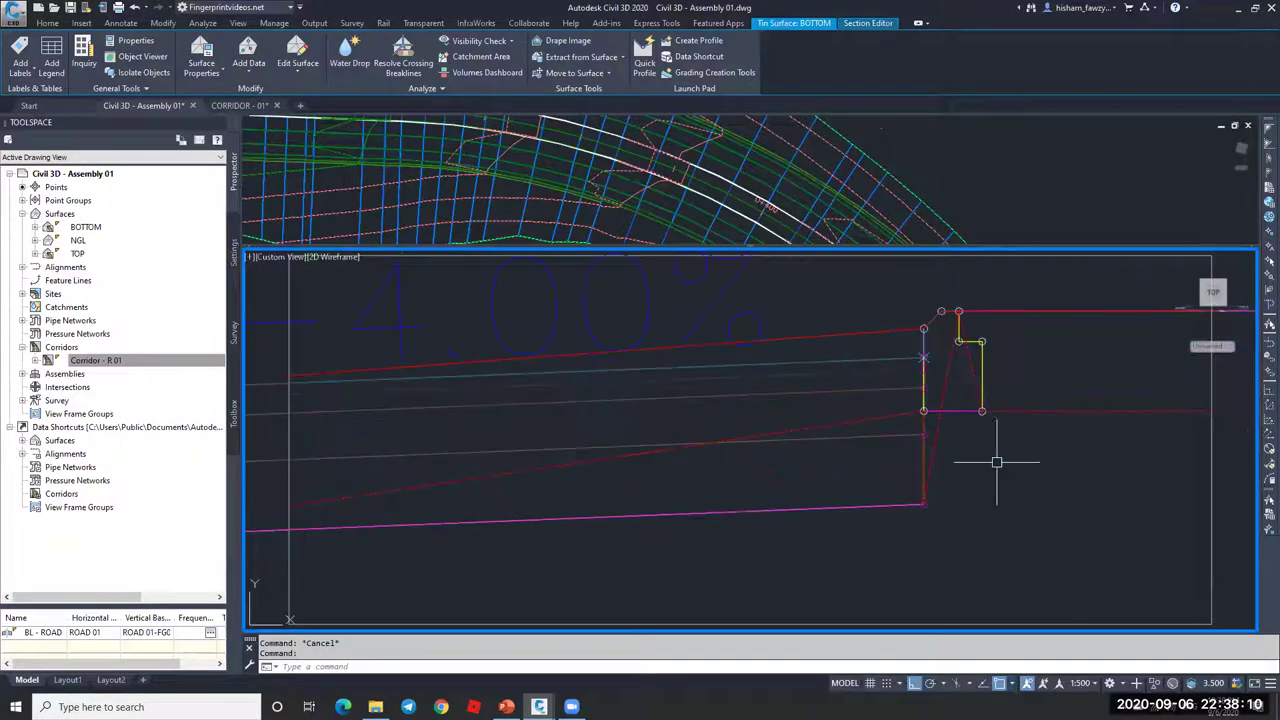
pyautogui.moveTo(997, 461)
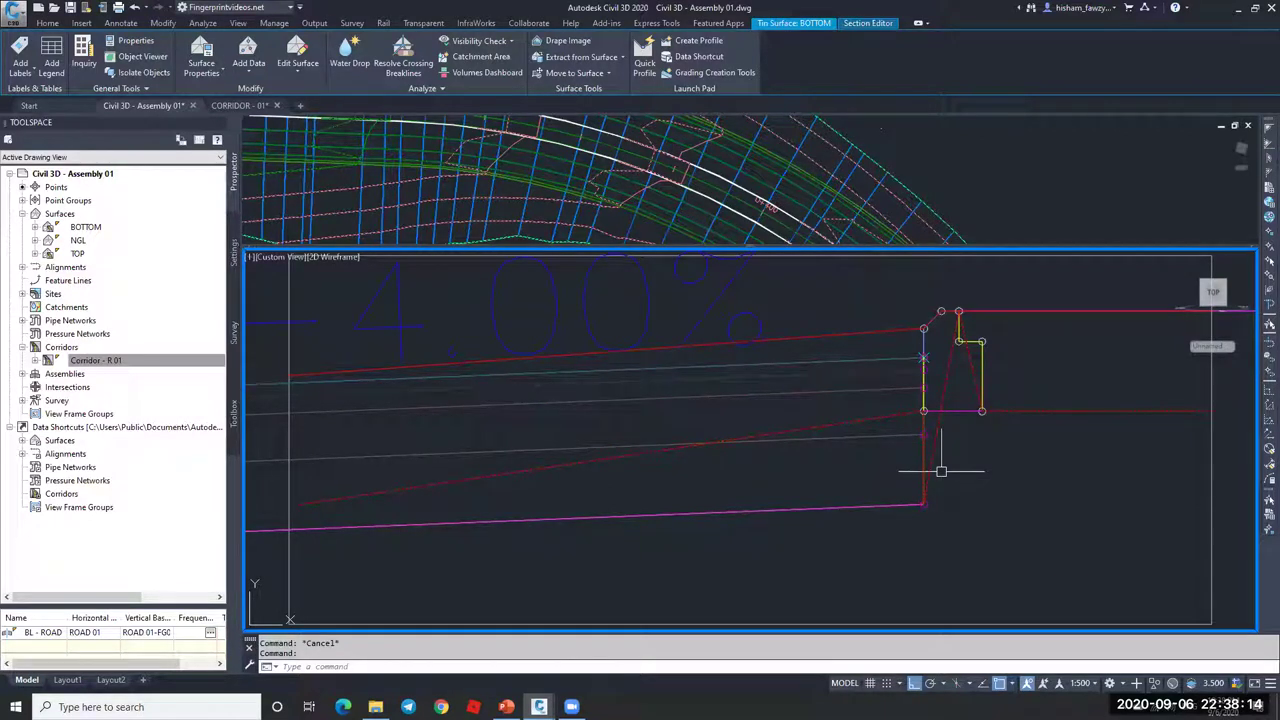
pyautogui.click(936, 410)
pyautogui.click(923, 413)
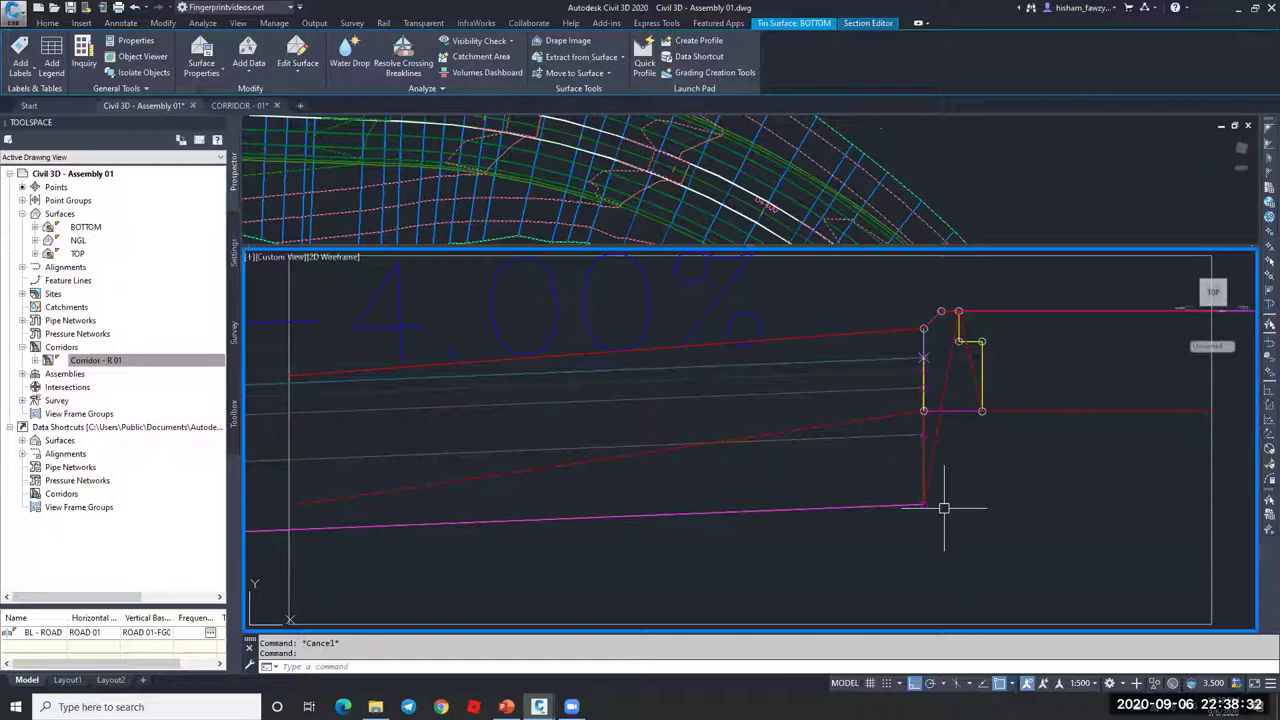
pyautogui.press('Escape')
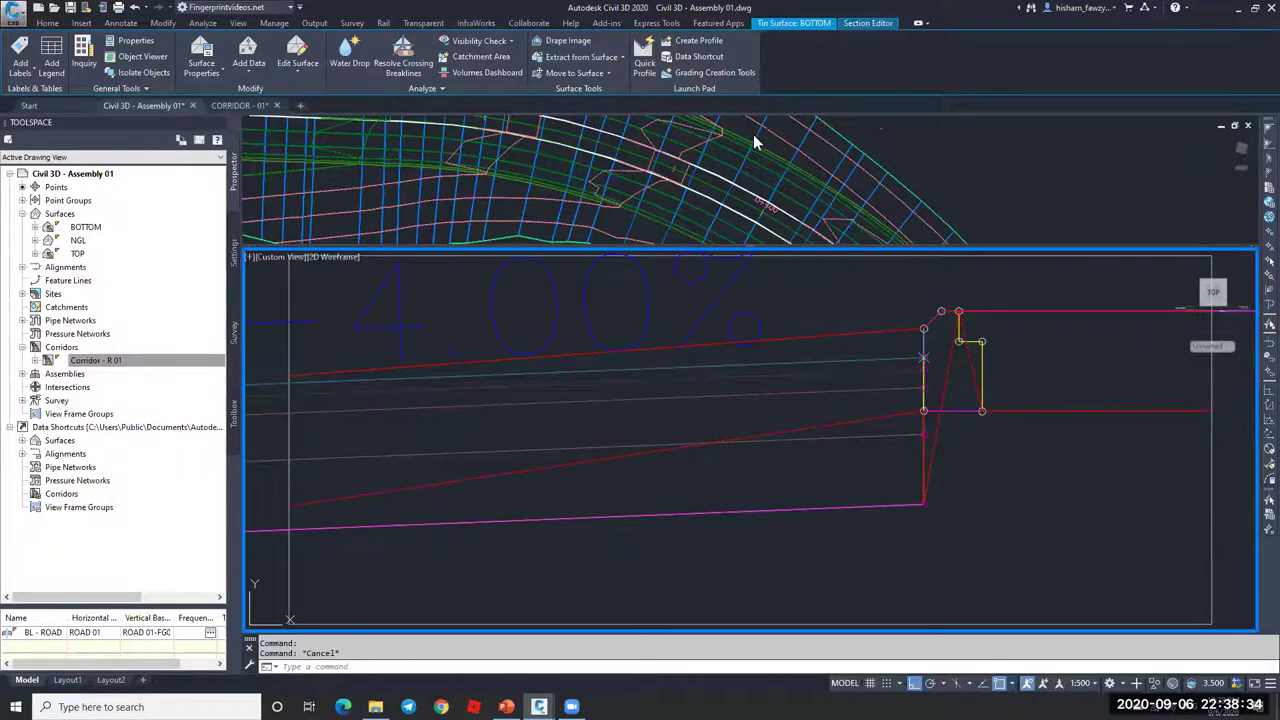
pyautogui.click(753, 136)
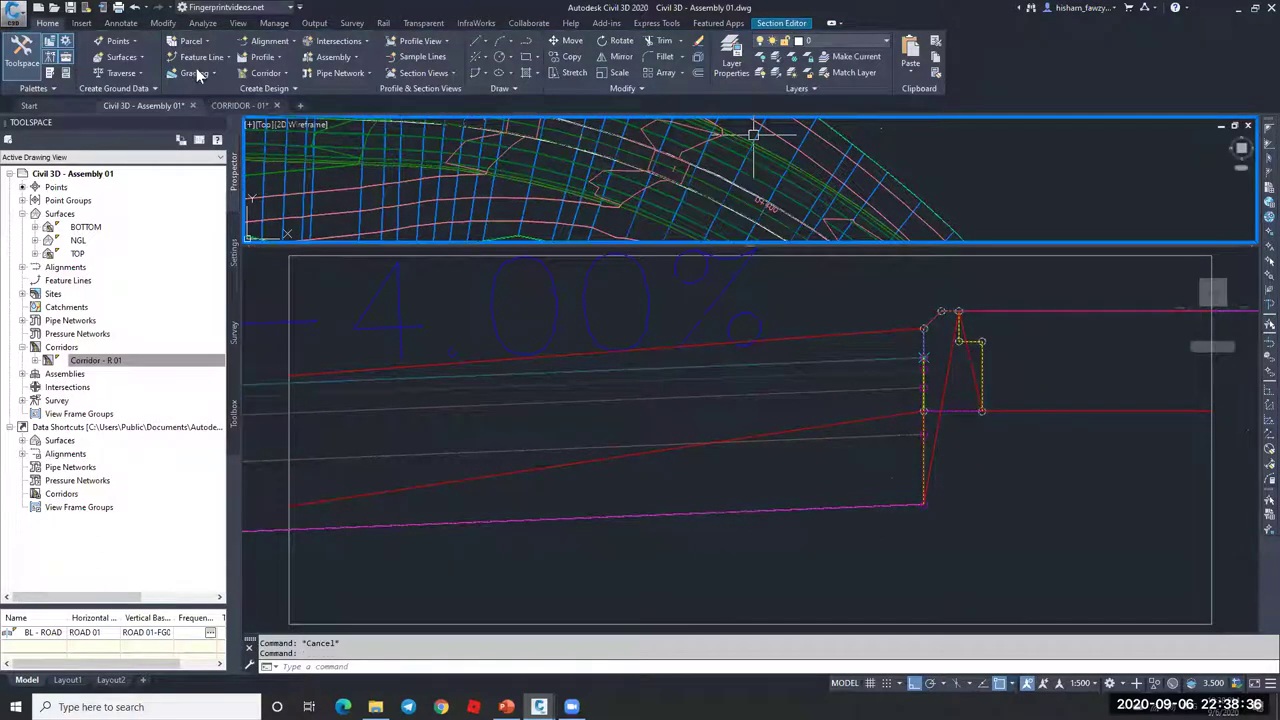
# - On corridor surface TOP, add the Top links as breaklines and set overhang correction to Top Links
pyautogui.click(666, 305)
pyautogui.click(232, 56)
pyautogui.click(355, 260)
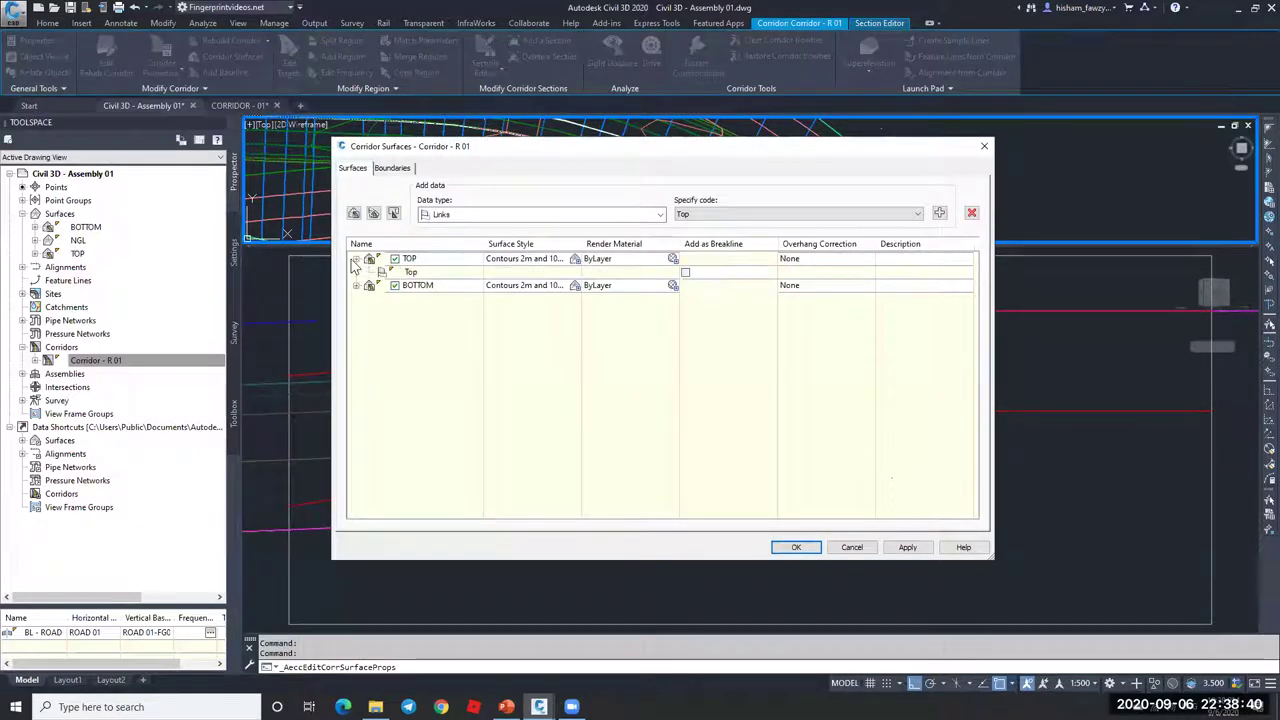
pyautogui.click(435, 267)
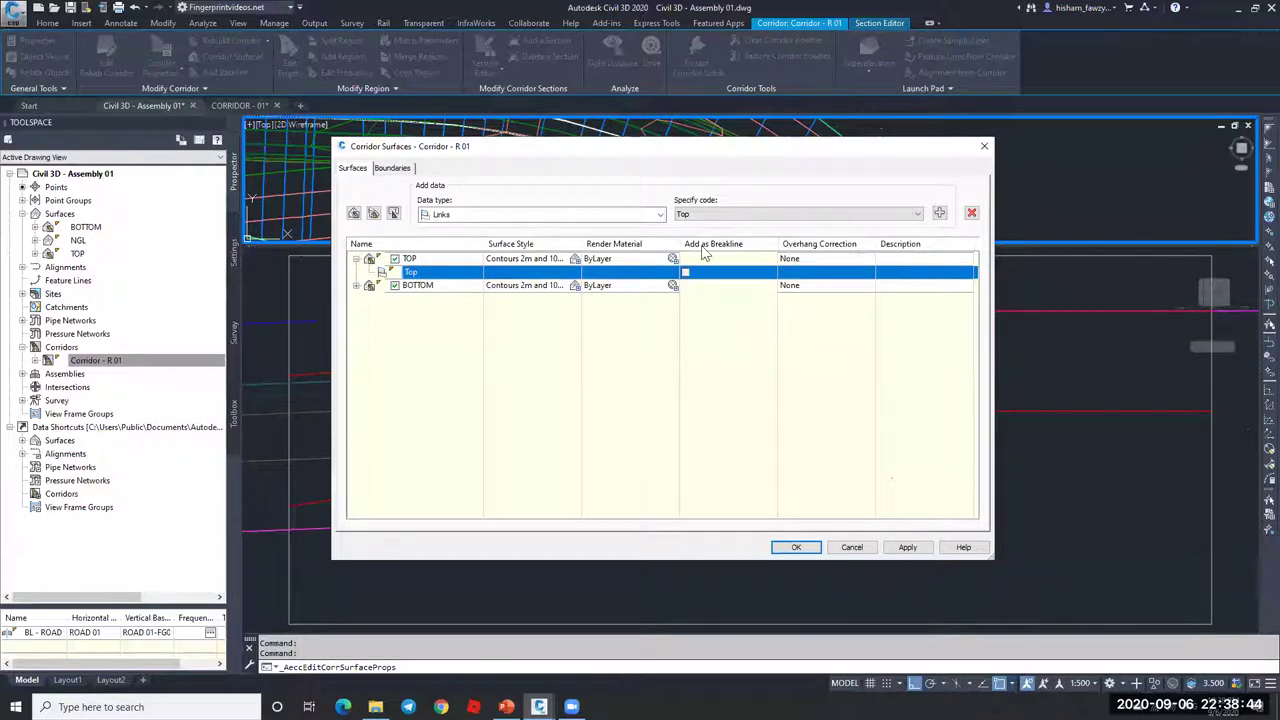
pyautogui.click(685, 272)
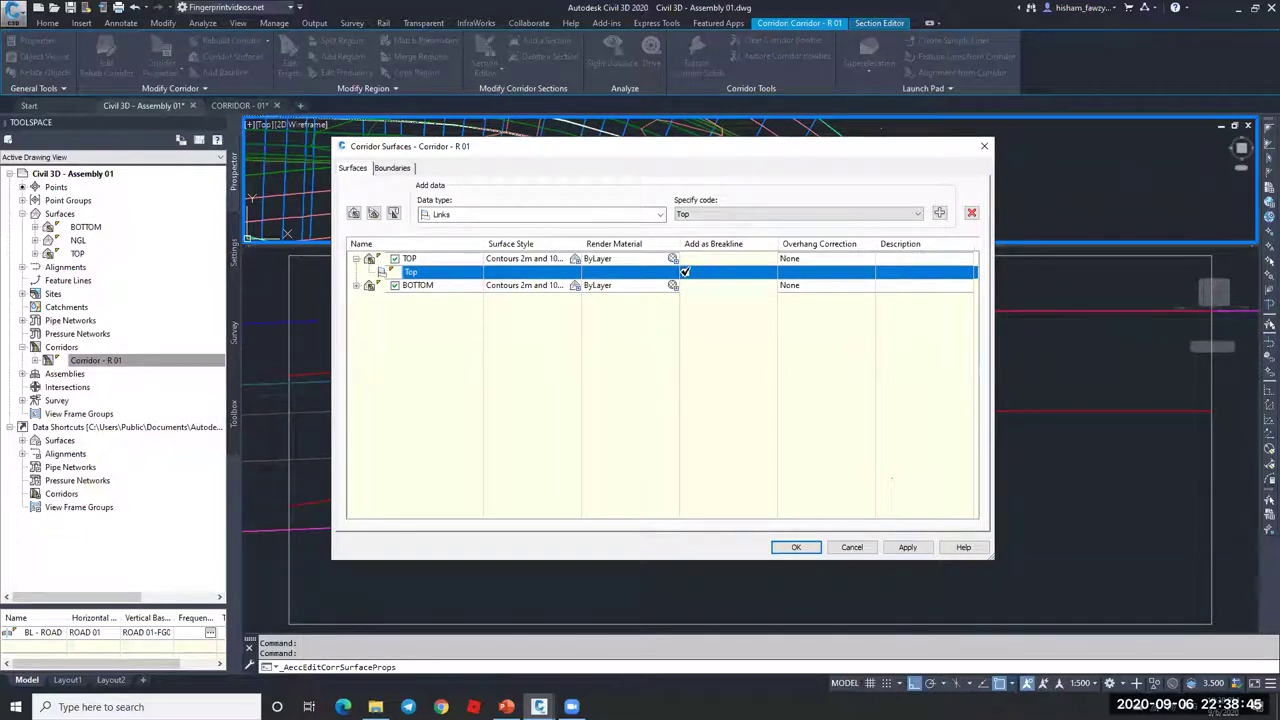
pyautogui.click(815, 259)
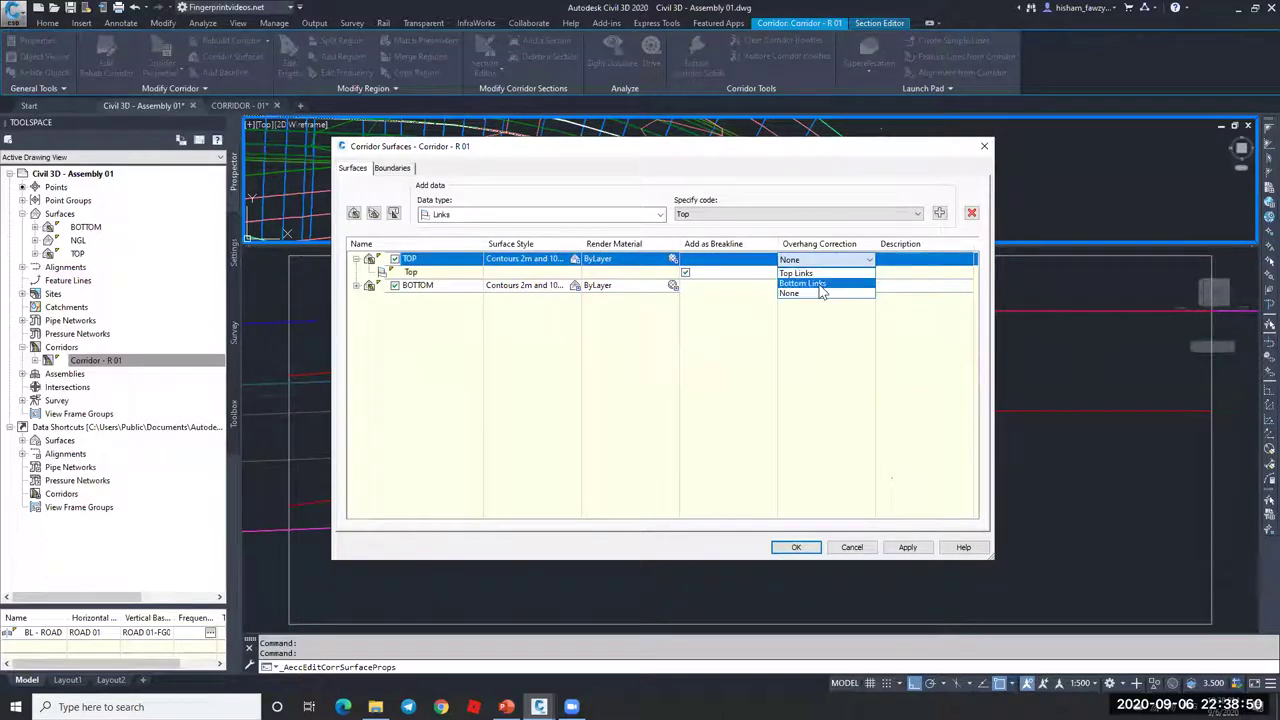
pyautogui.click(799, 273)
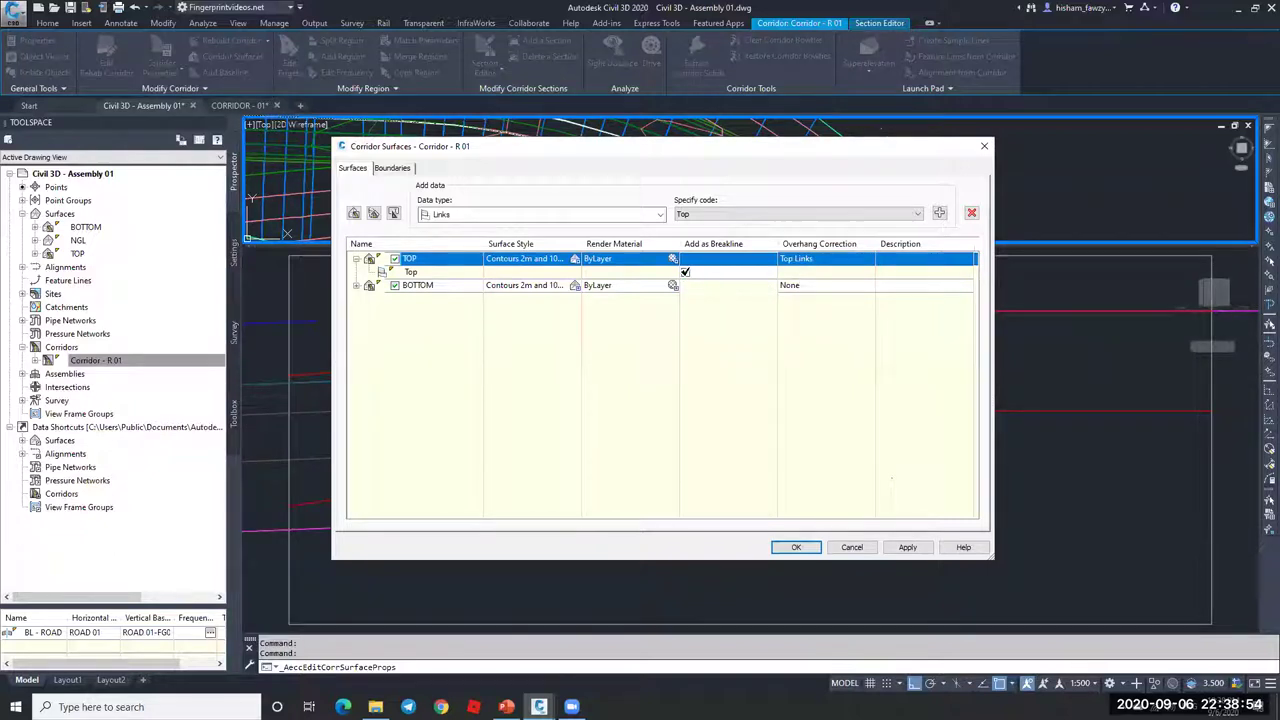
pyautogui.click(685, 272)
pyautogui.click(357, 259)
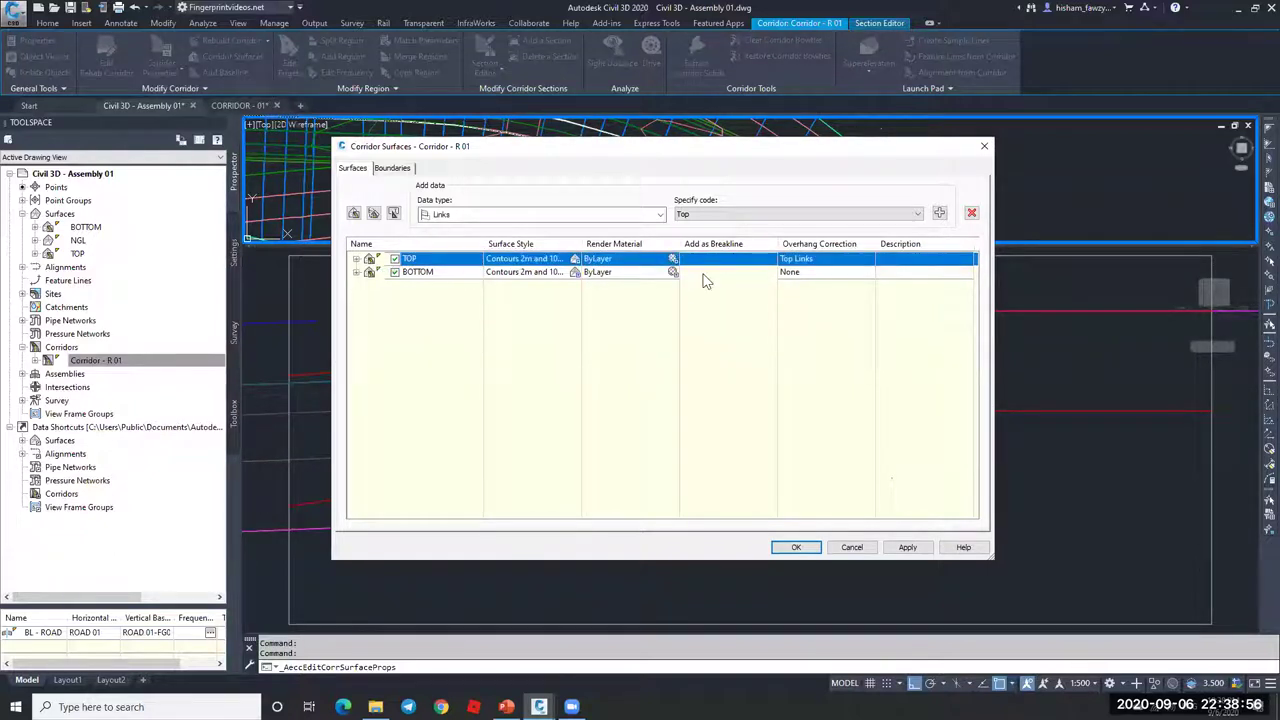
# - Set BOTTOM's overhang correction to Bottom Links with Datum links as breaklines, then rebuild the corridor
pyautogui.click(673, 272)
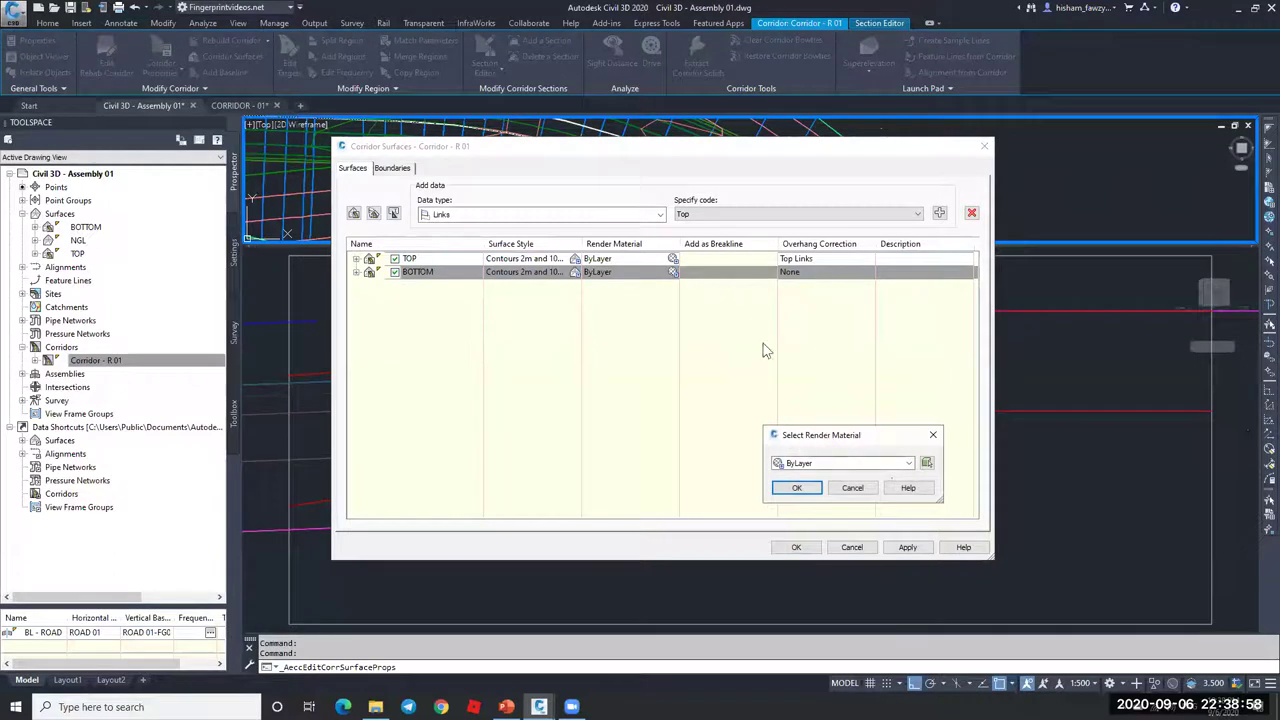
pyautogui.press('Return')
pyautogui.click(790, 272)
pyautogui.click(798, 298)
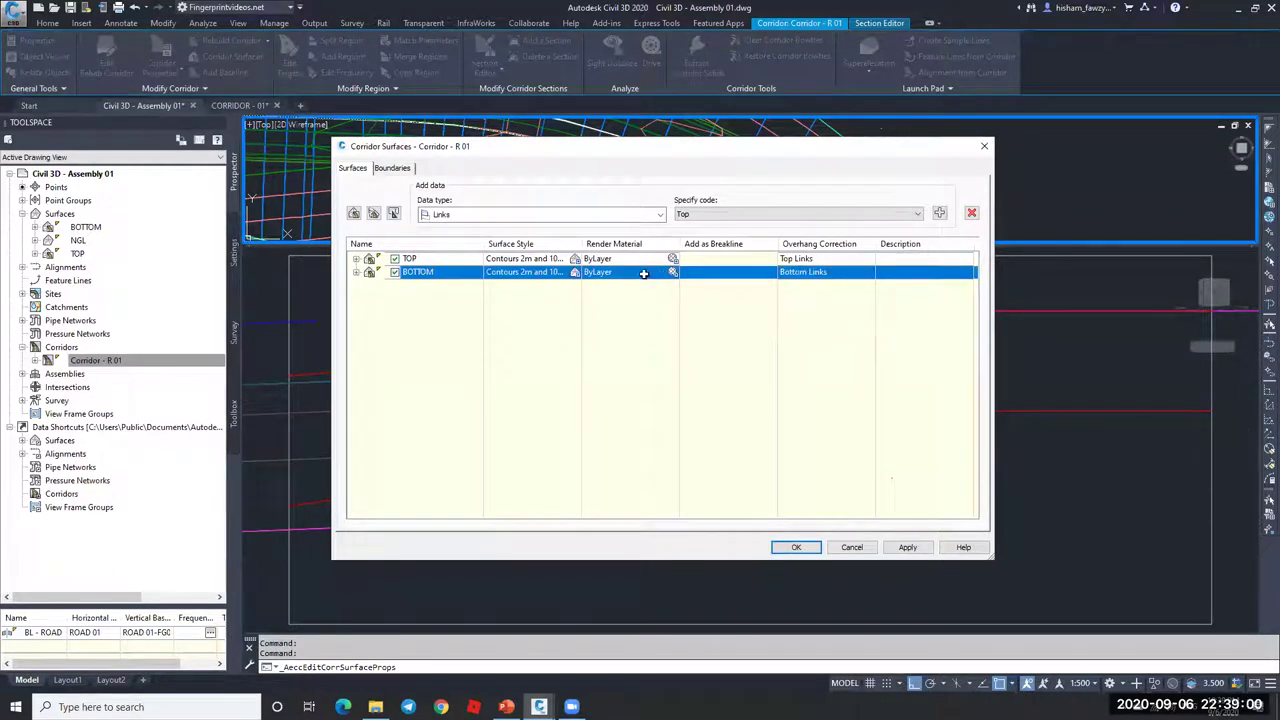
pyautogui.click(357, 272)
pyautogui.click(684, 287)
pyautogui.click(810, 549)
pyautogui.click(588, 336)
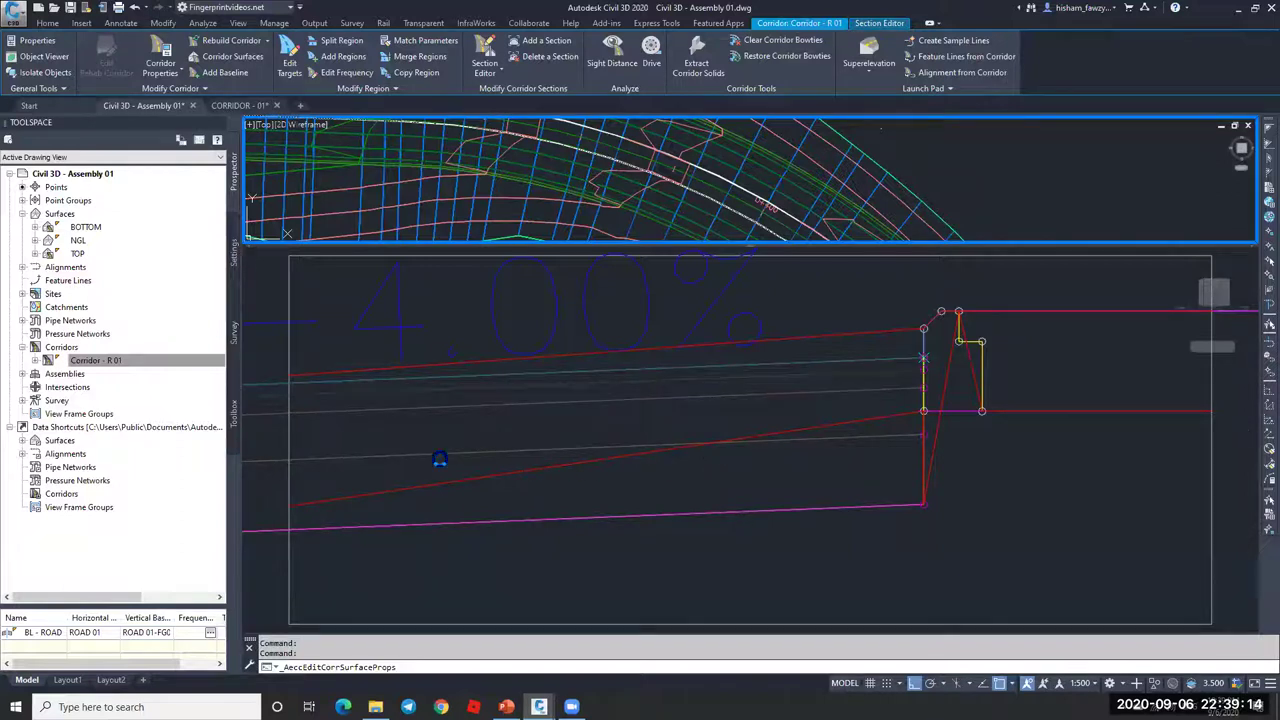
pyautogui.press('Escape')
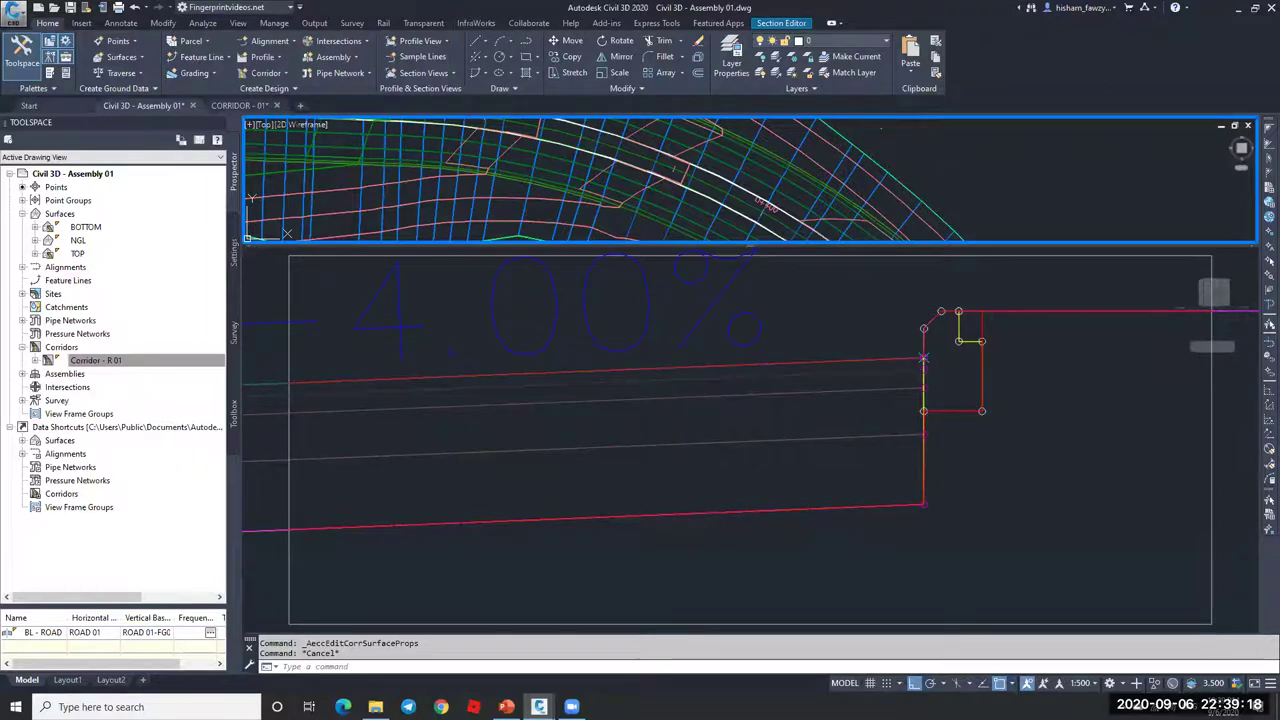
pyautogui.click(1038, 458)
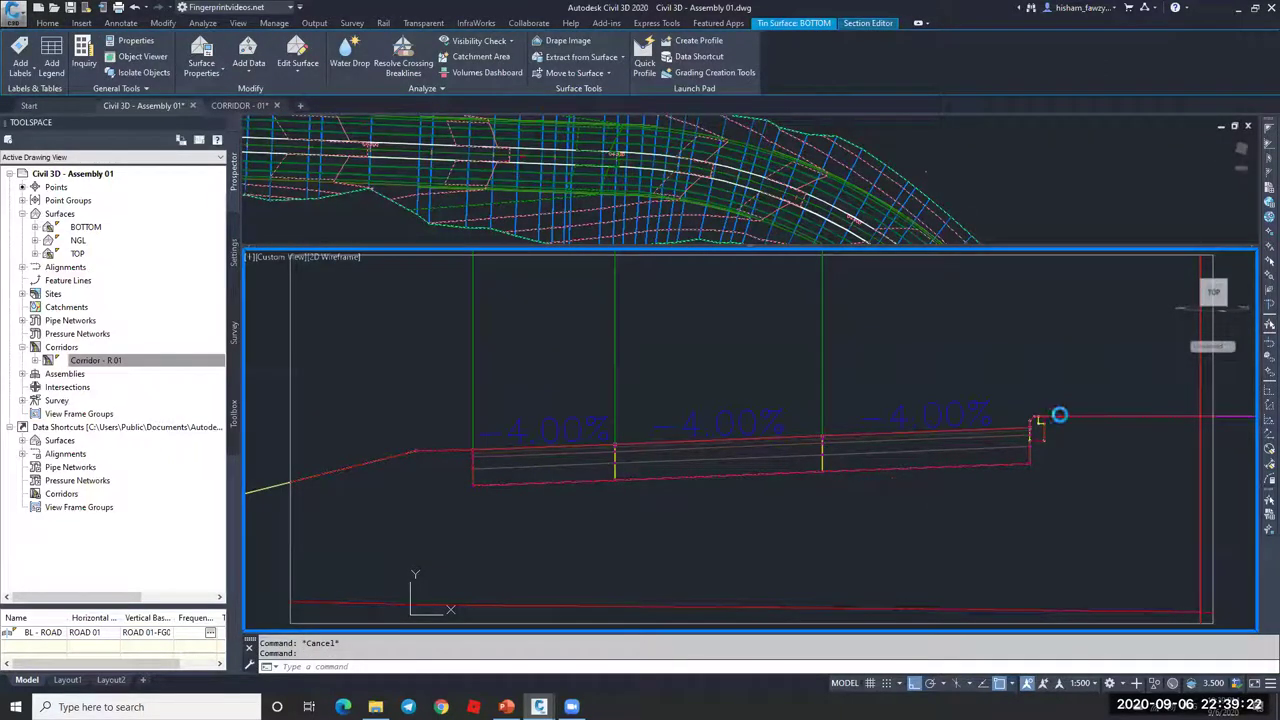
pyautogui.scroll(4, 1034, 440)
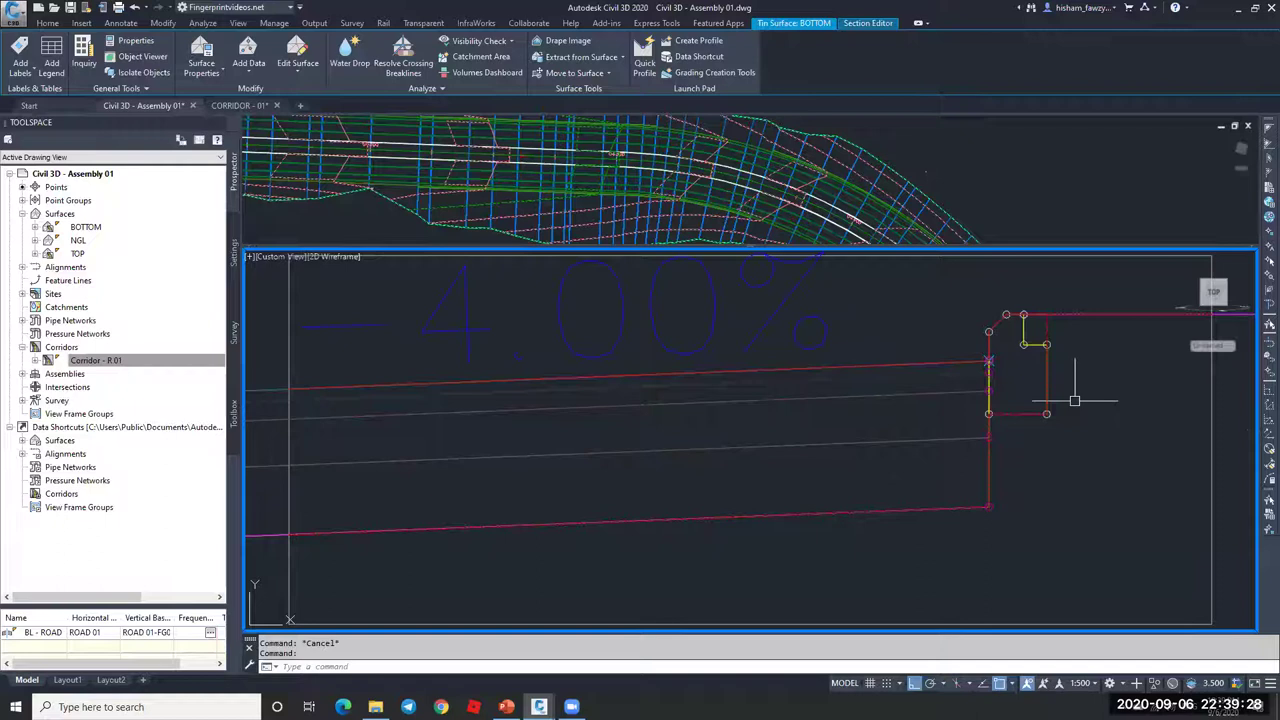
pyautogui.scroll(4, 876, 350)
pyautogui.scroll(2, 879, 350)
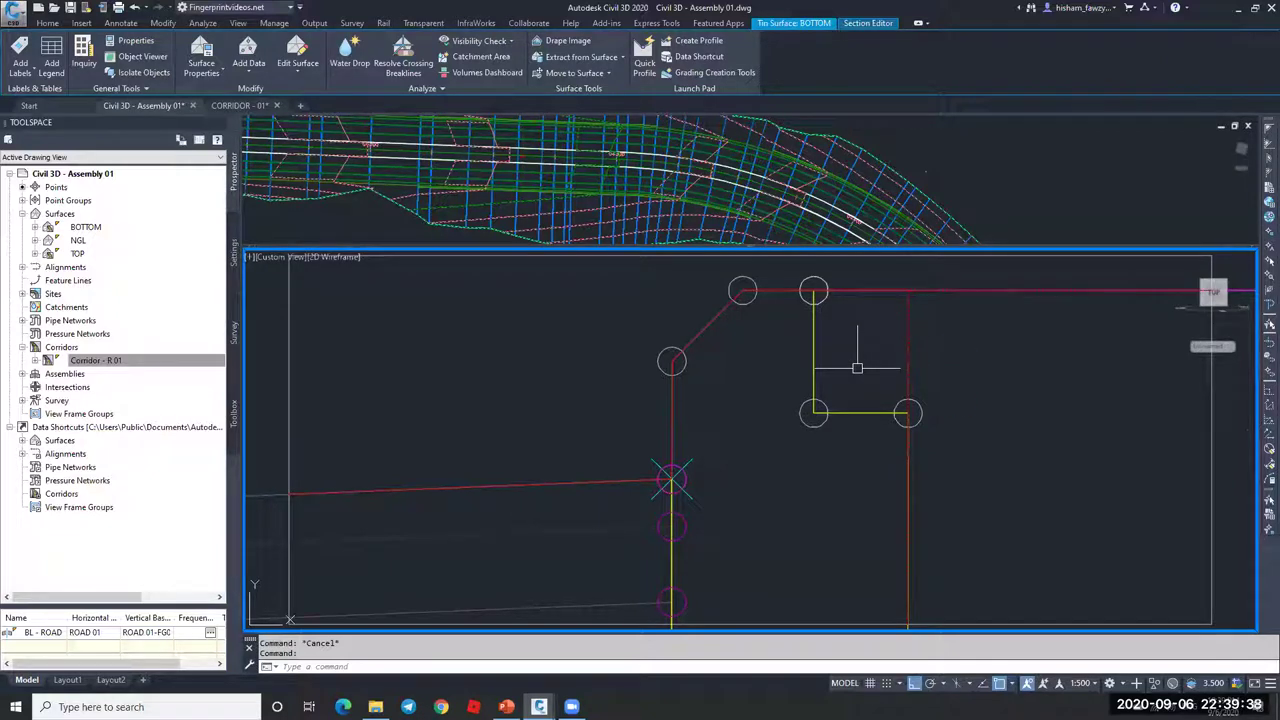
pyautogui.moveTo(860, 404)
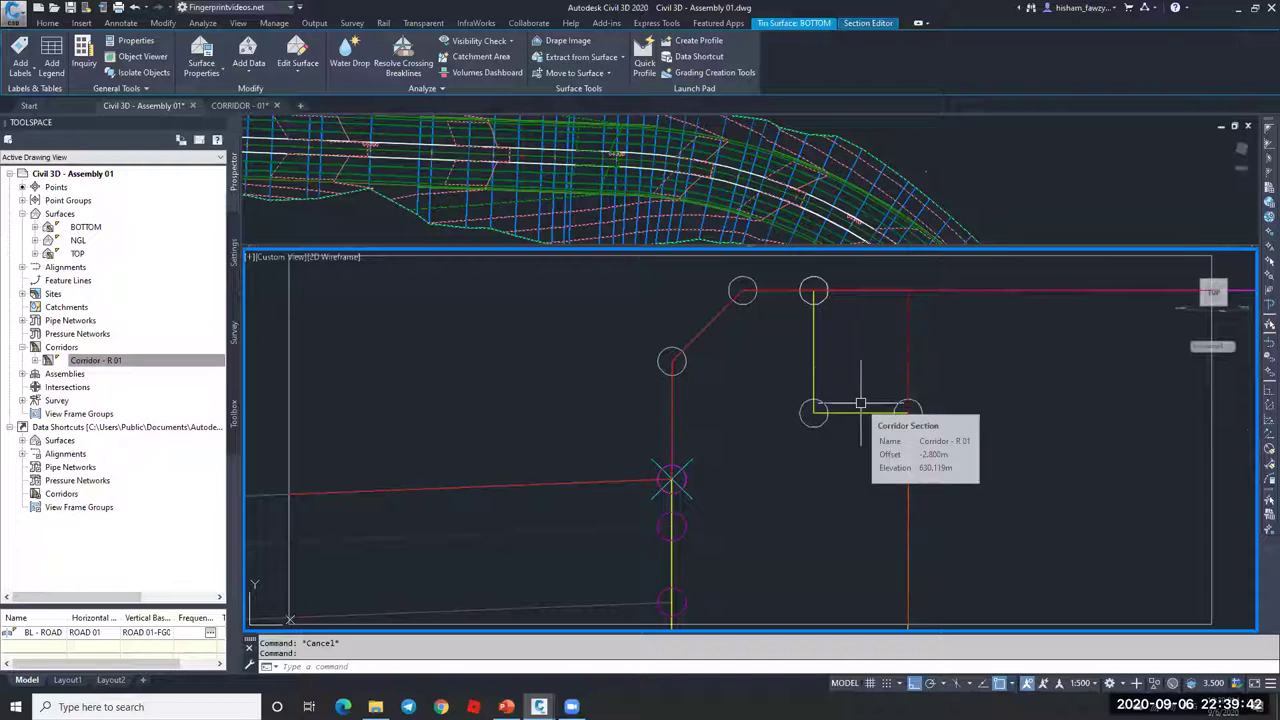
pyautogui.write('pl')
pyautogui.press('Return')
pyautogui.press('Escape')
pyautogui.scroll(-4, 944, 410)
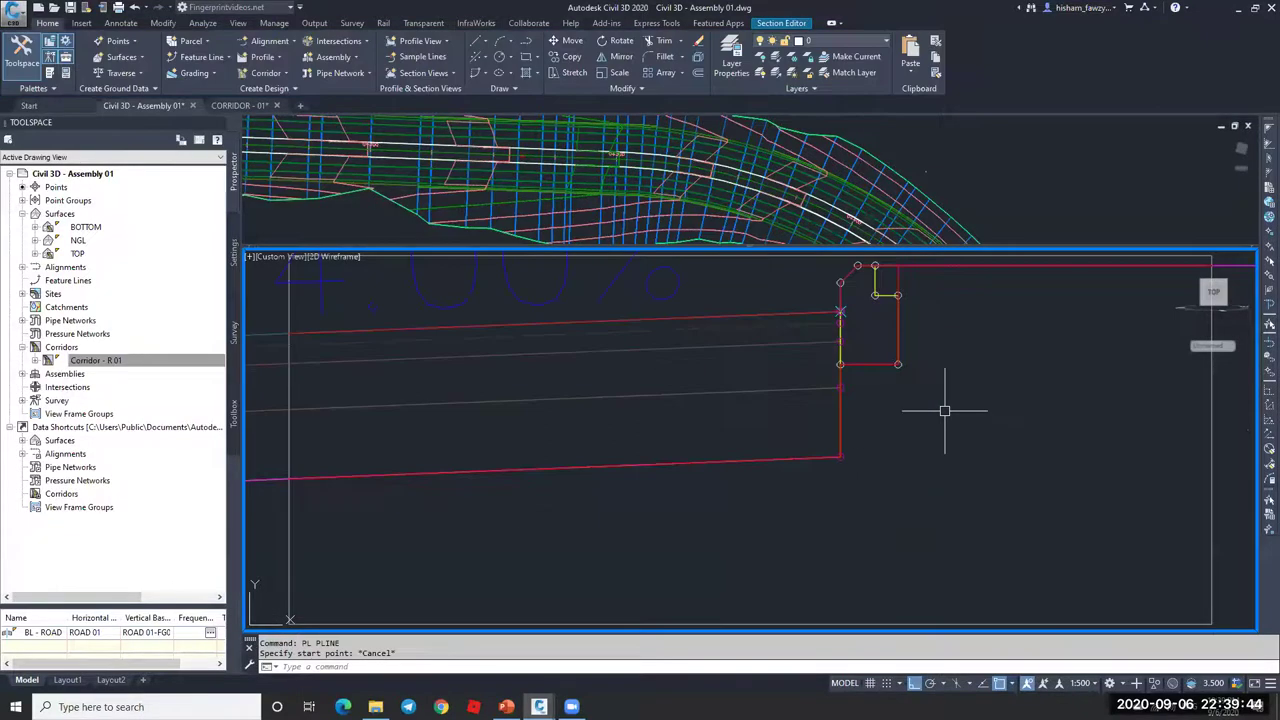
pyautogui.scroll(-2, 944, 410)
pyautogui.scroll(-1, 694, 400)
pyautogui.scroll(-2, 1105, 395)
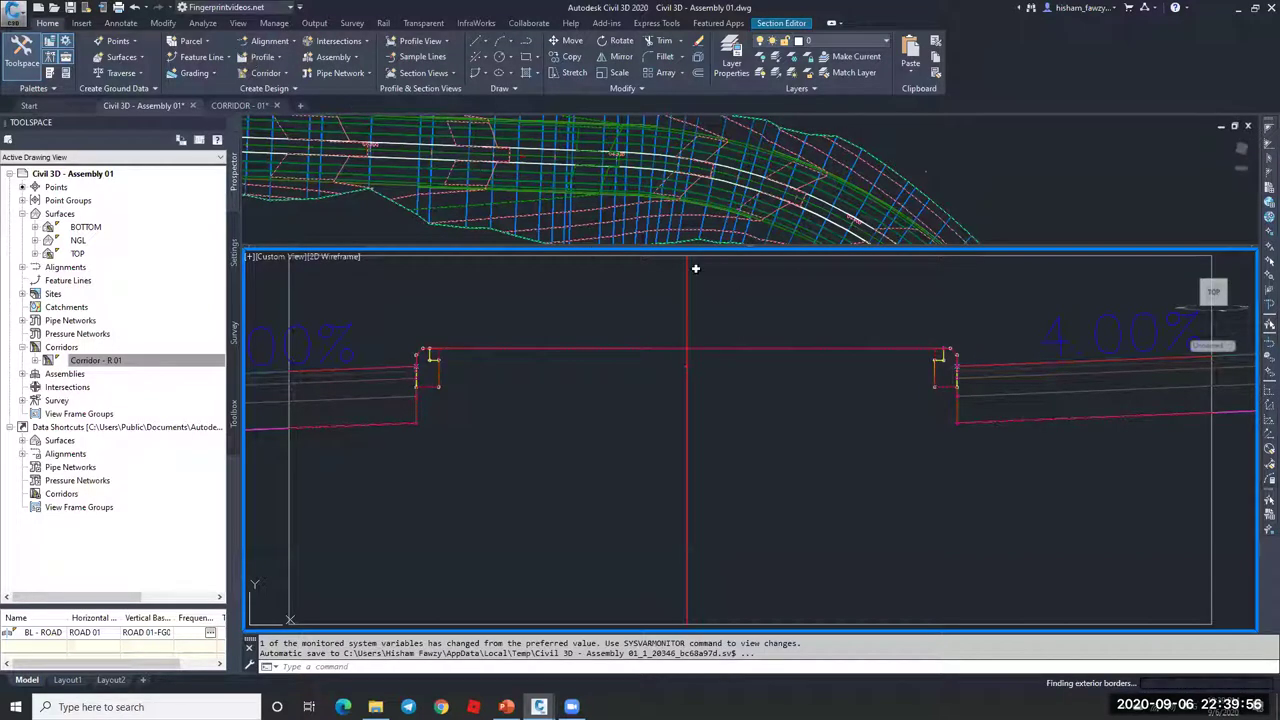
pyautogui.click(466, 213)
pyautogui.click(466, 213)
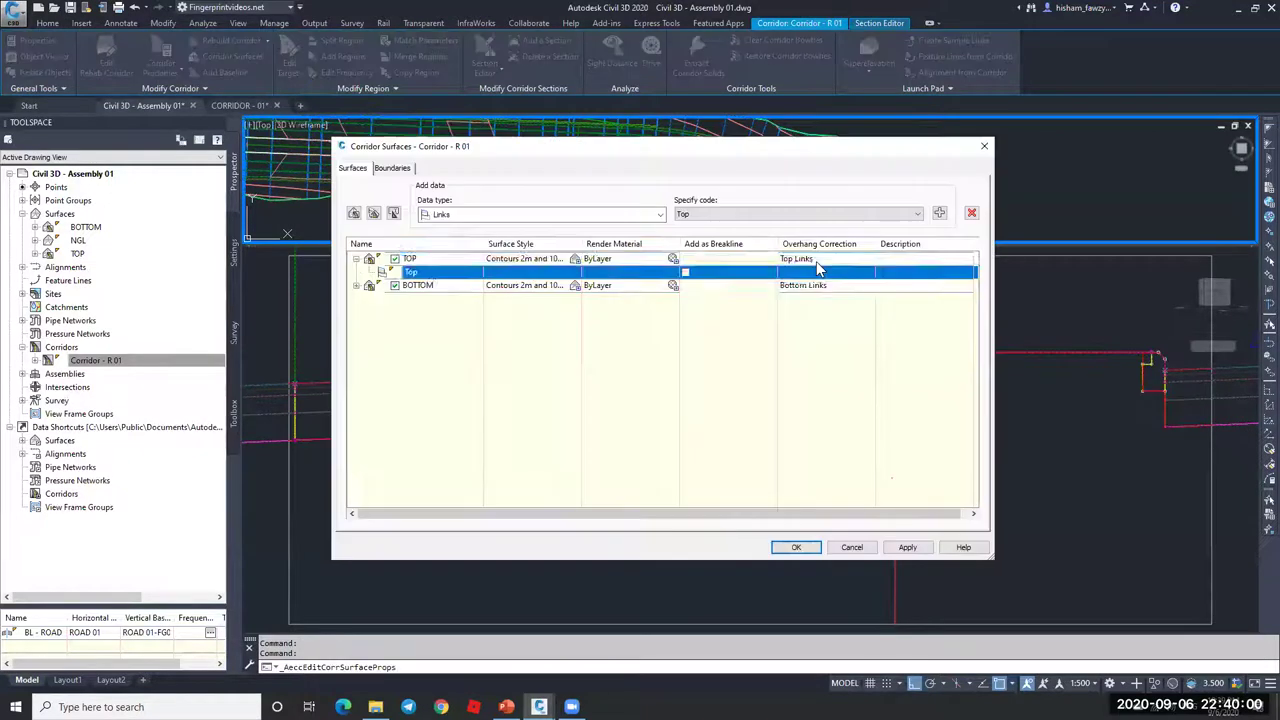
# - Add the TOP surface's Top link code as a breakline and rebuild the corridor
pyautogui.click(816, 261)
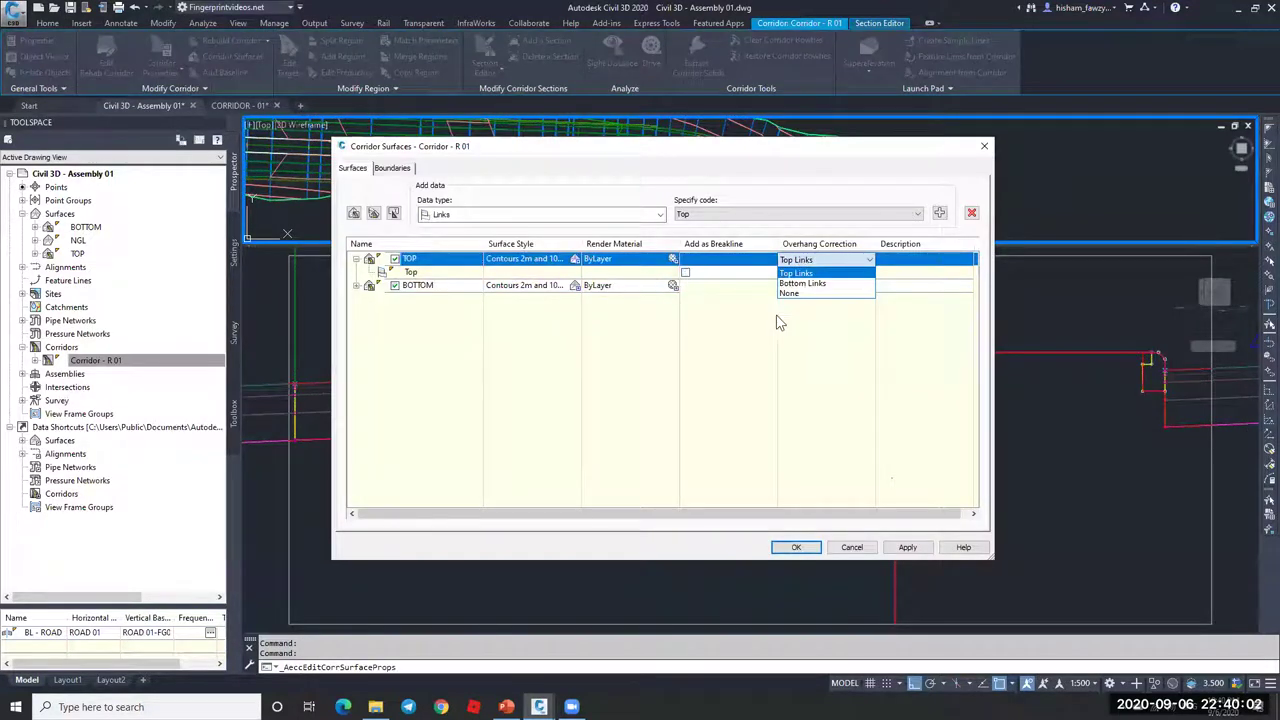
pyautogui.click(685, 272)
pyautogui.click(796, 547)
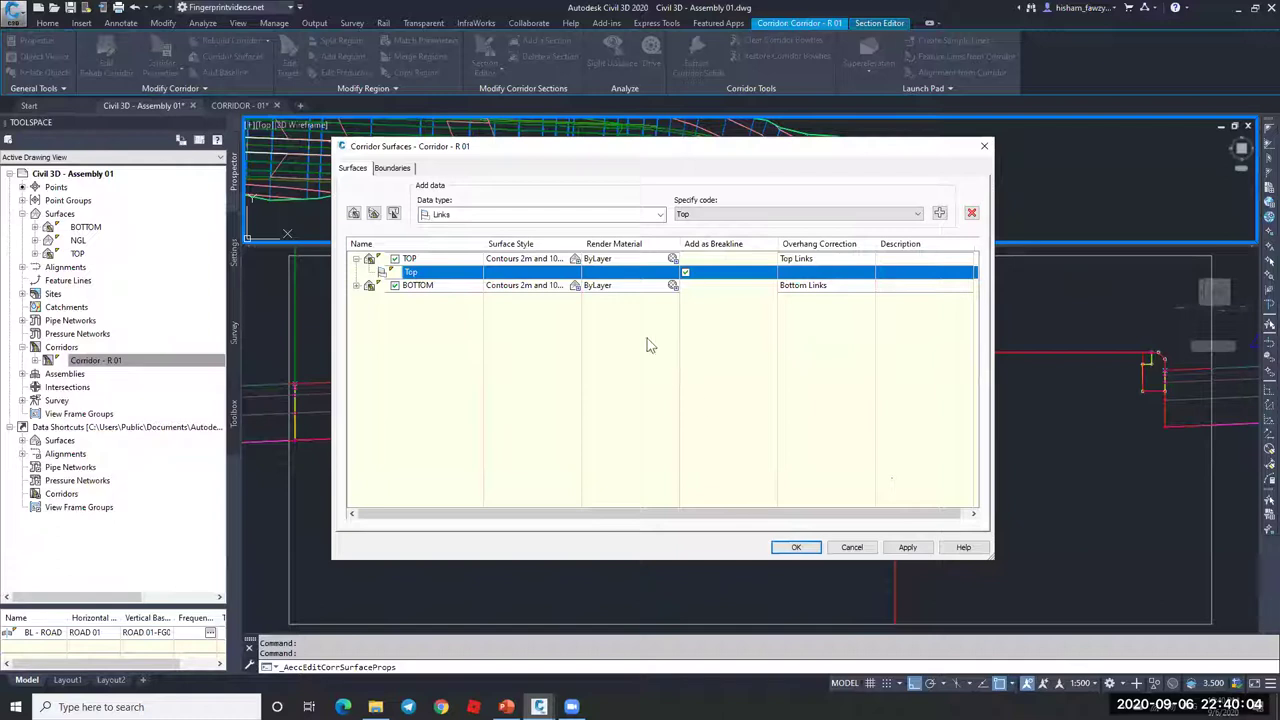
pyautogui.click(600, 318)
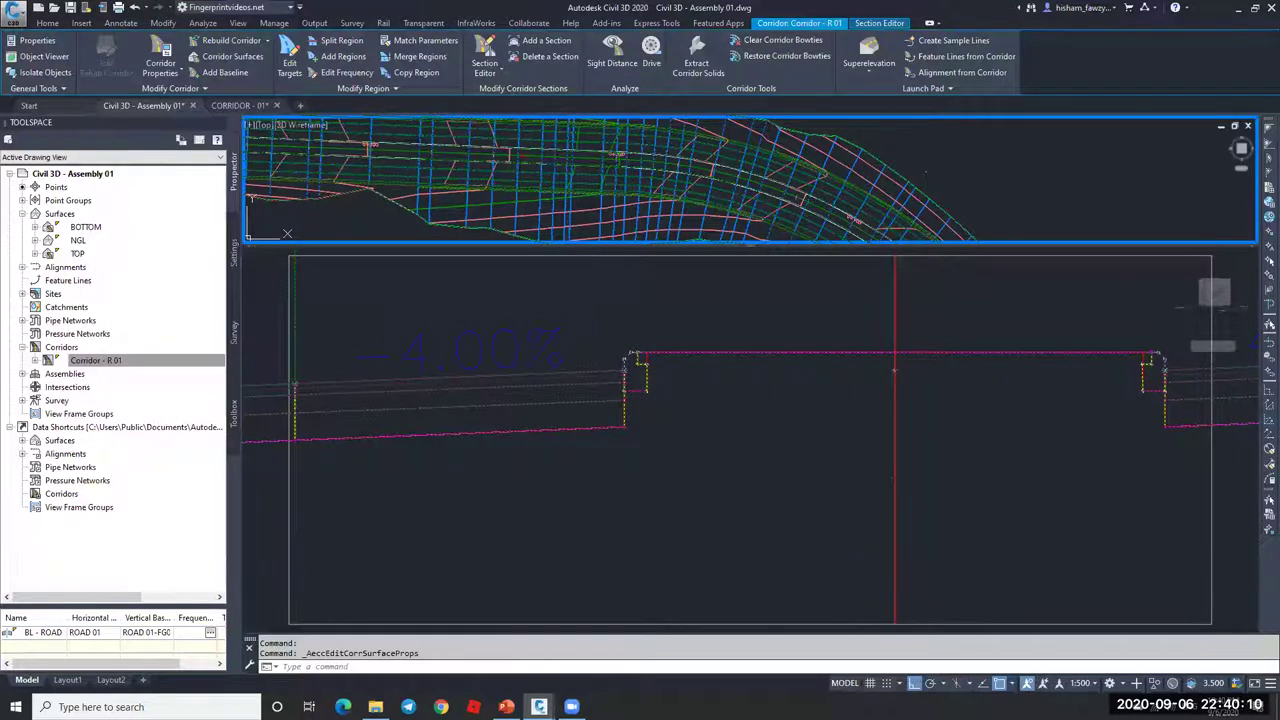
# - Clear the corridor selection and return to the single plan view
pyautogui.click(755, 414)
pyautogui.press('Escape')
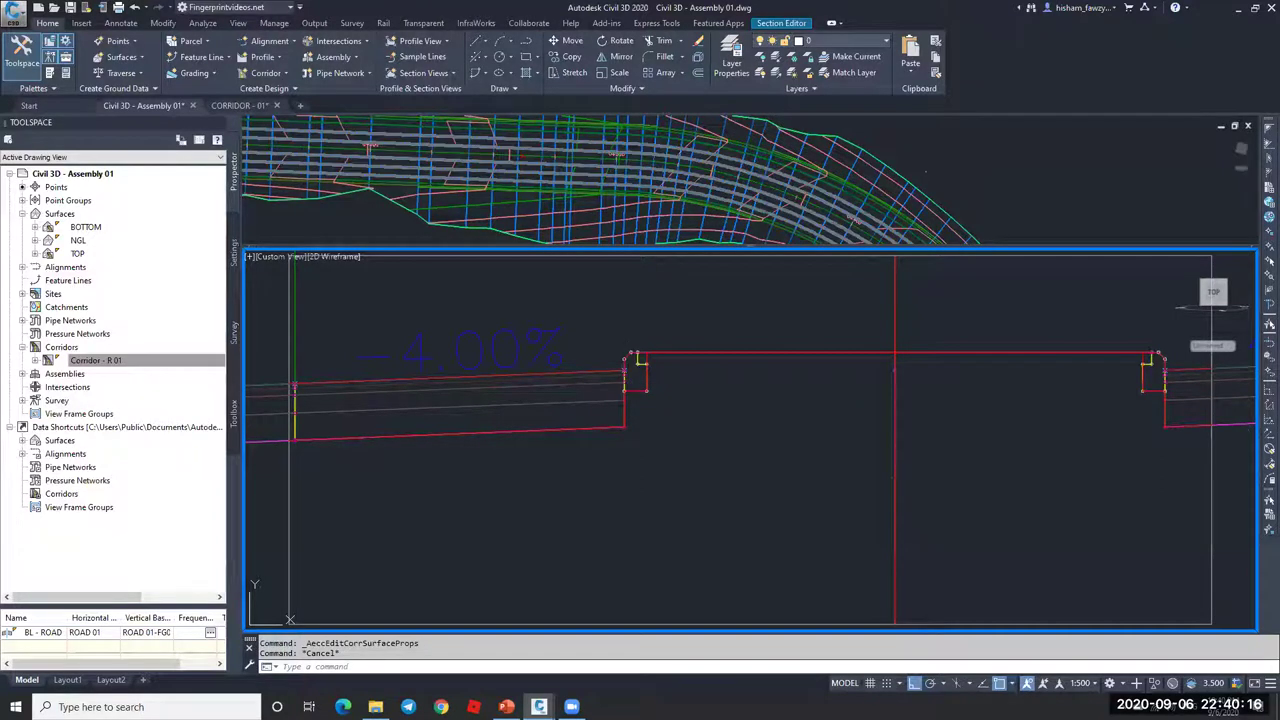
pyautogui.click(980, 215)
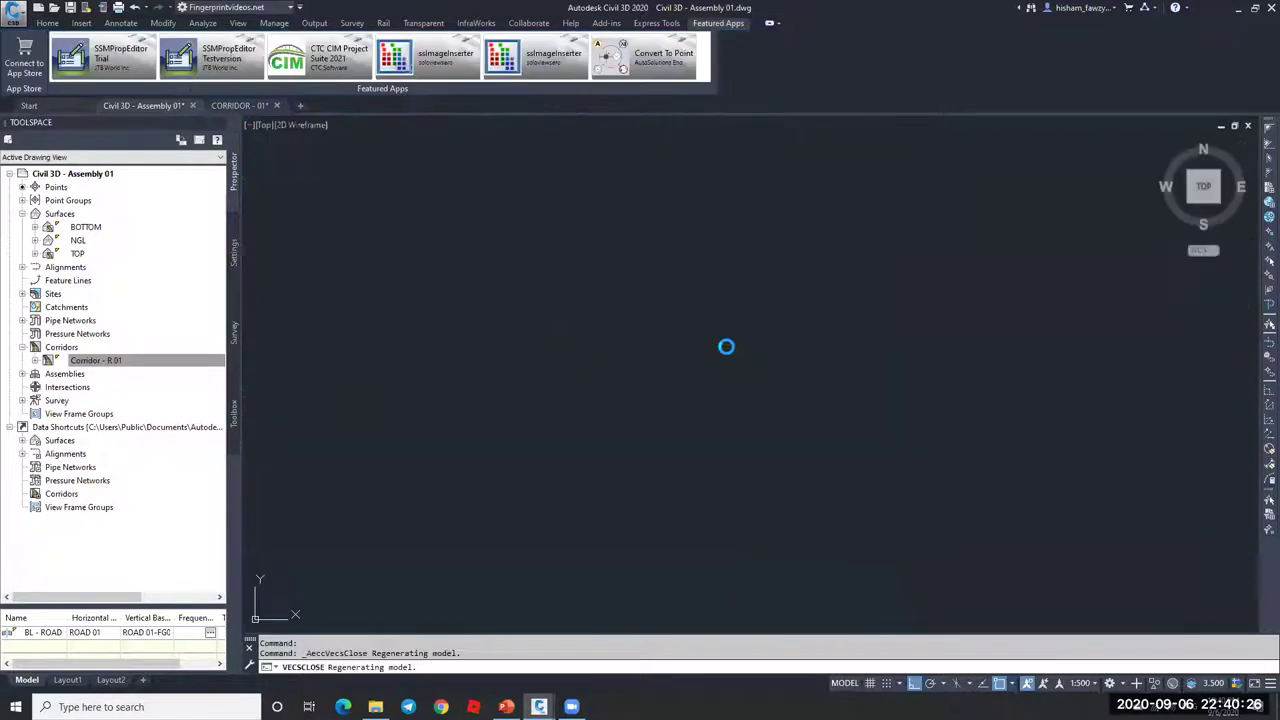
pyautogui.scroll(-10, 586, 380)
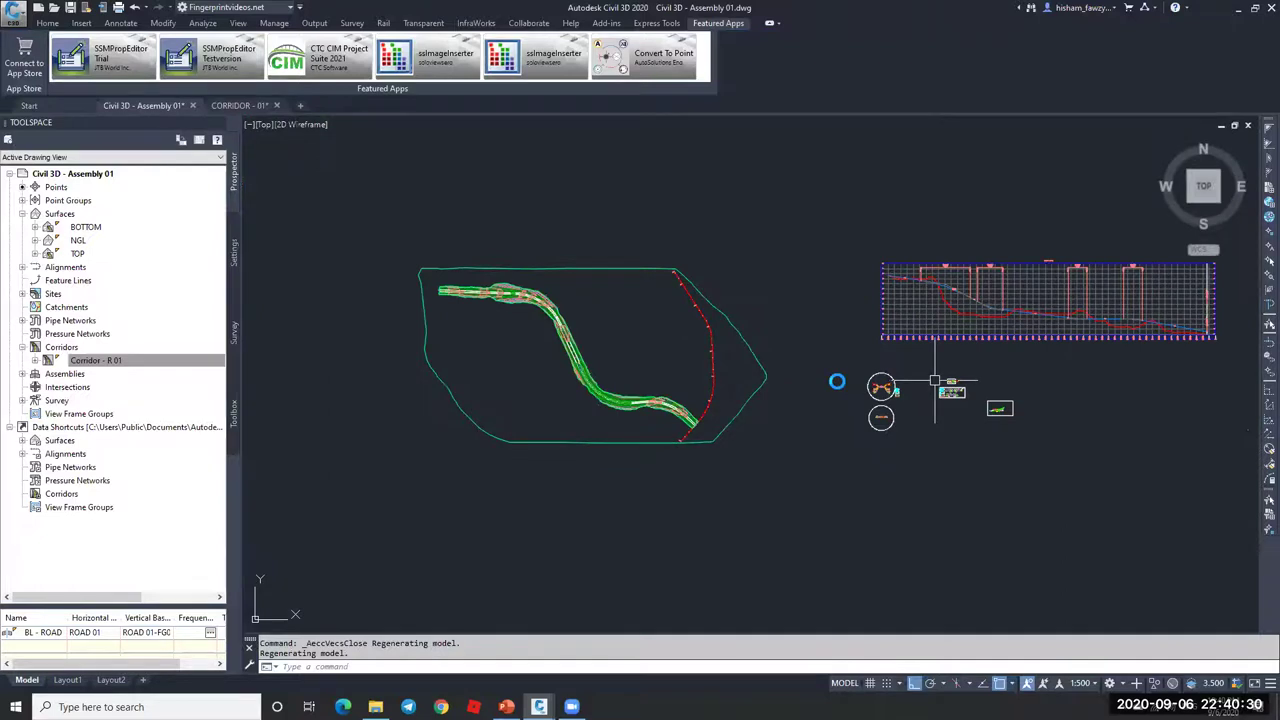
pyautogui.scroll(8, 935, 381)
pyautogui.scroll(3, 1047, 410)
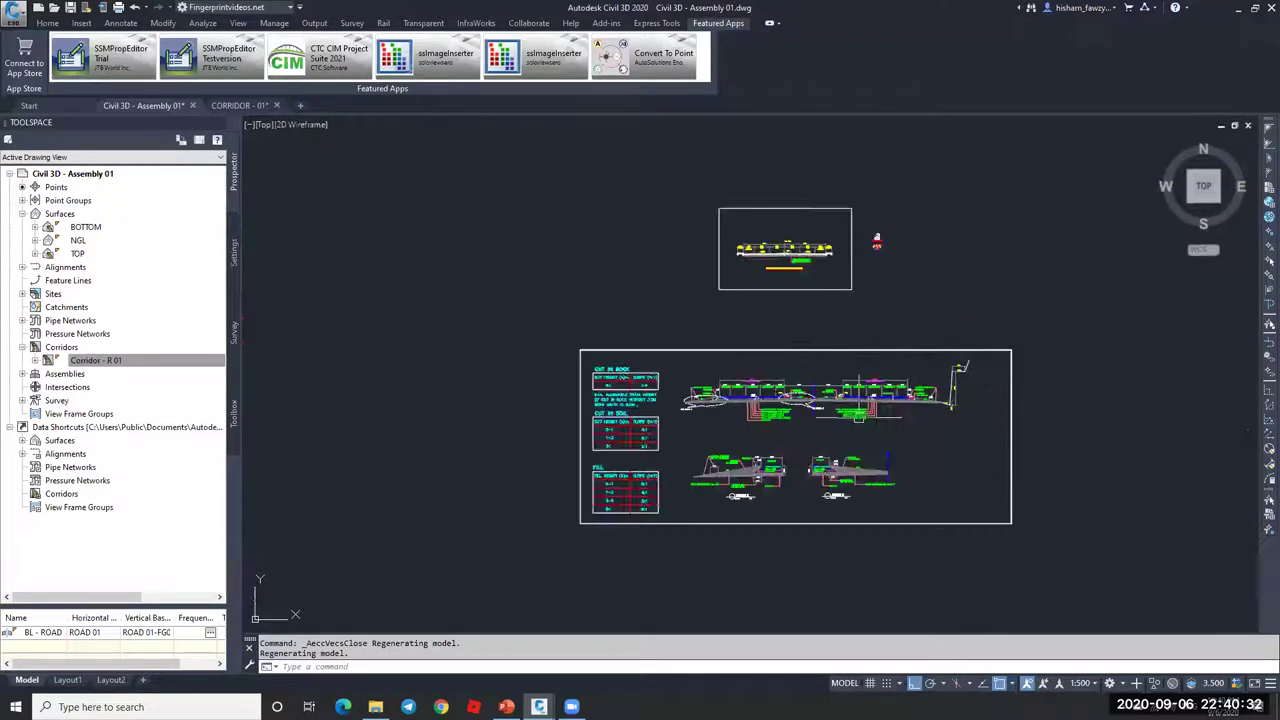
# - Trace the ground line, right ditch and wall of the cross-section with one polyline
pyautogui.scroll(5, 877, 385)
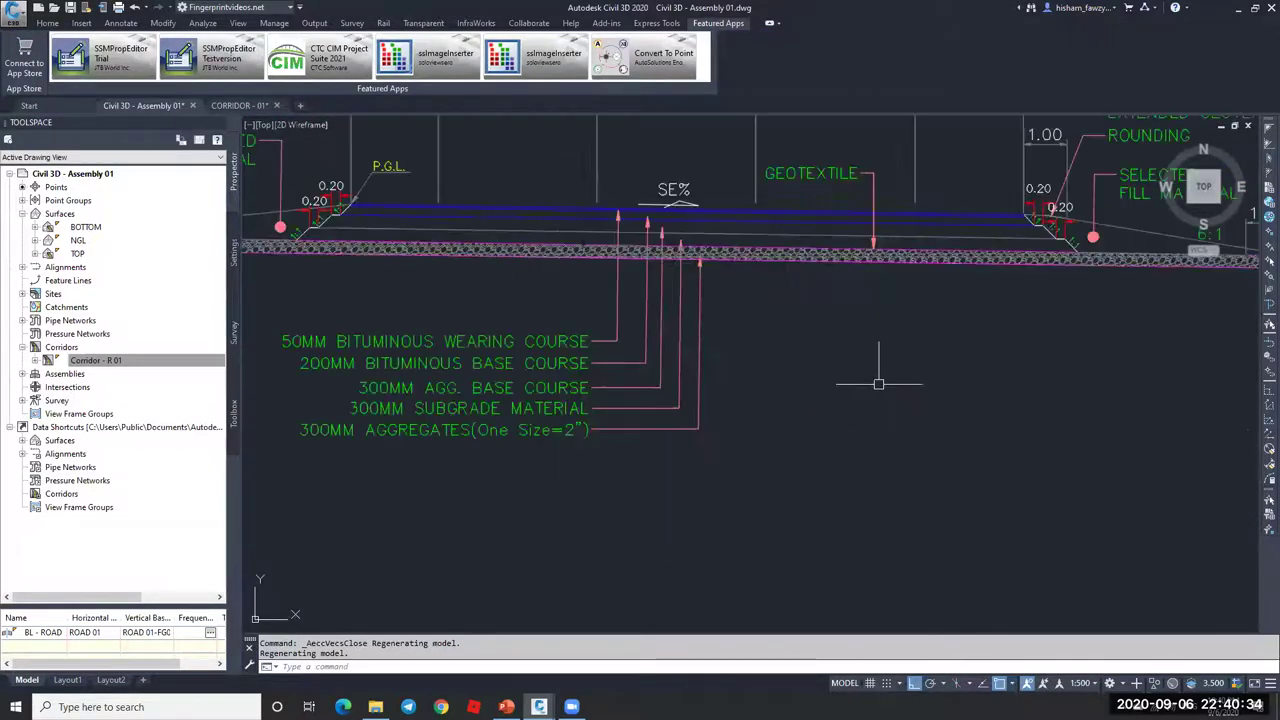
pyautogui.scroll(-4, 895, 350)
pyautogui.scroll(6, 740, 294)
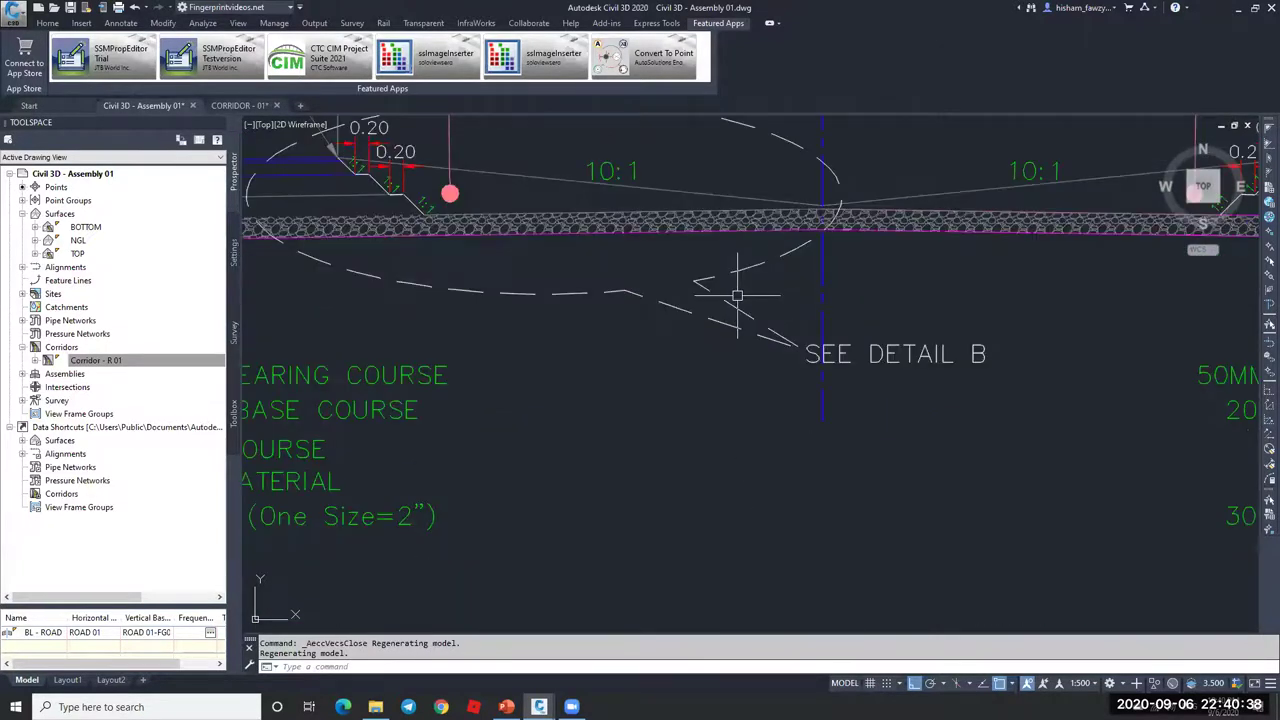
pyautogui.scroll(-6, 737, 295)
pyautogui.write('pl')
pyautogui.press('Return')
pyautogui.click(933, 312)
pyautogui.scroll(-2, 933, 312)
pyautogui.scroll(7, 688, 304)
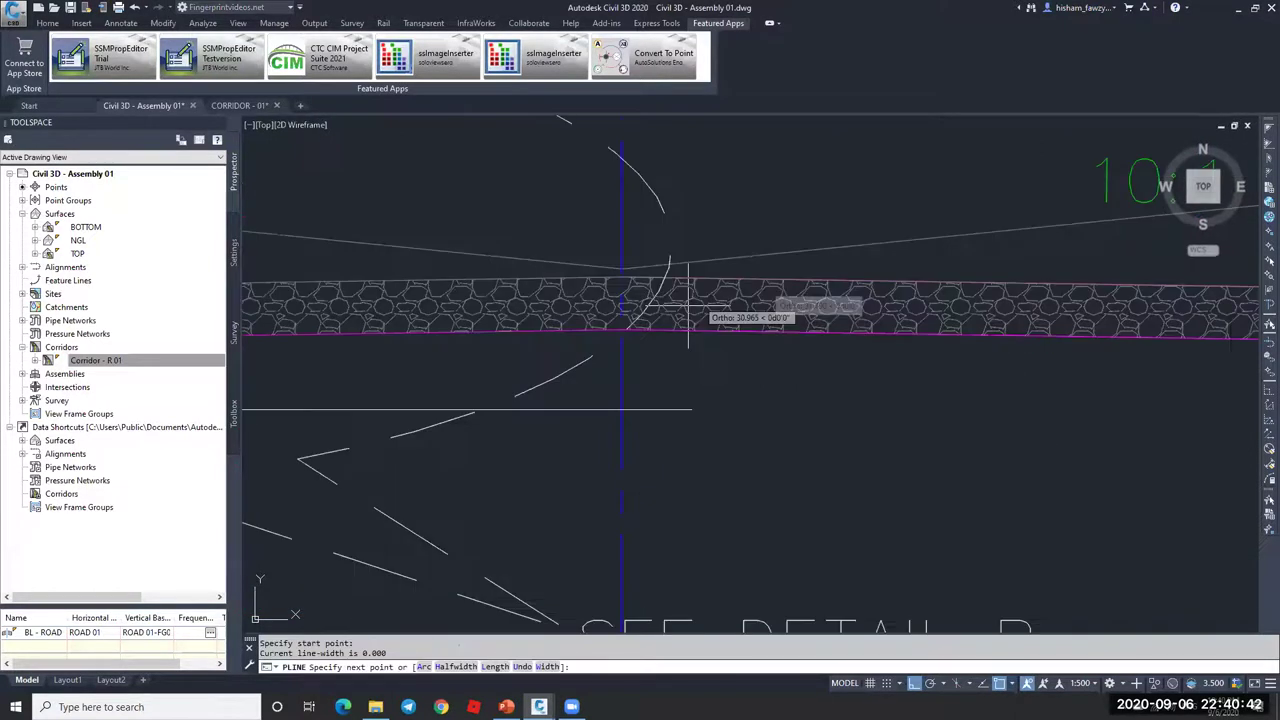
pyautogui.scroll(-2, 688, 304)
pyautogui.click(1077, 290)
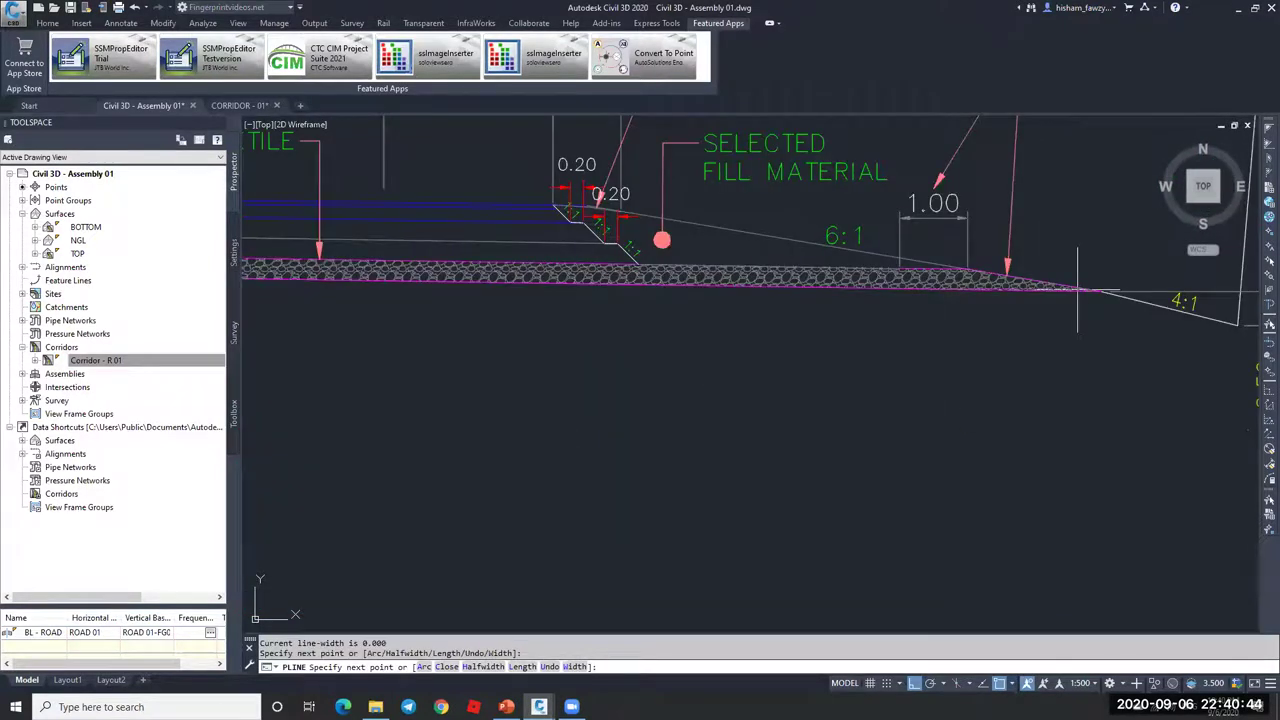
pyautogui.click(1045, 334)
pyautogui.scroll(-4, 1035, 357)
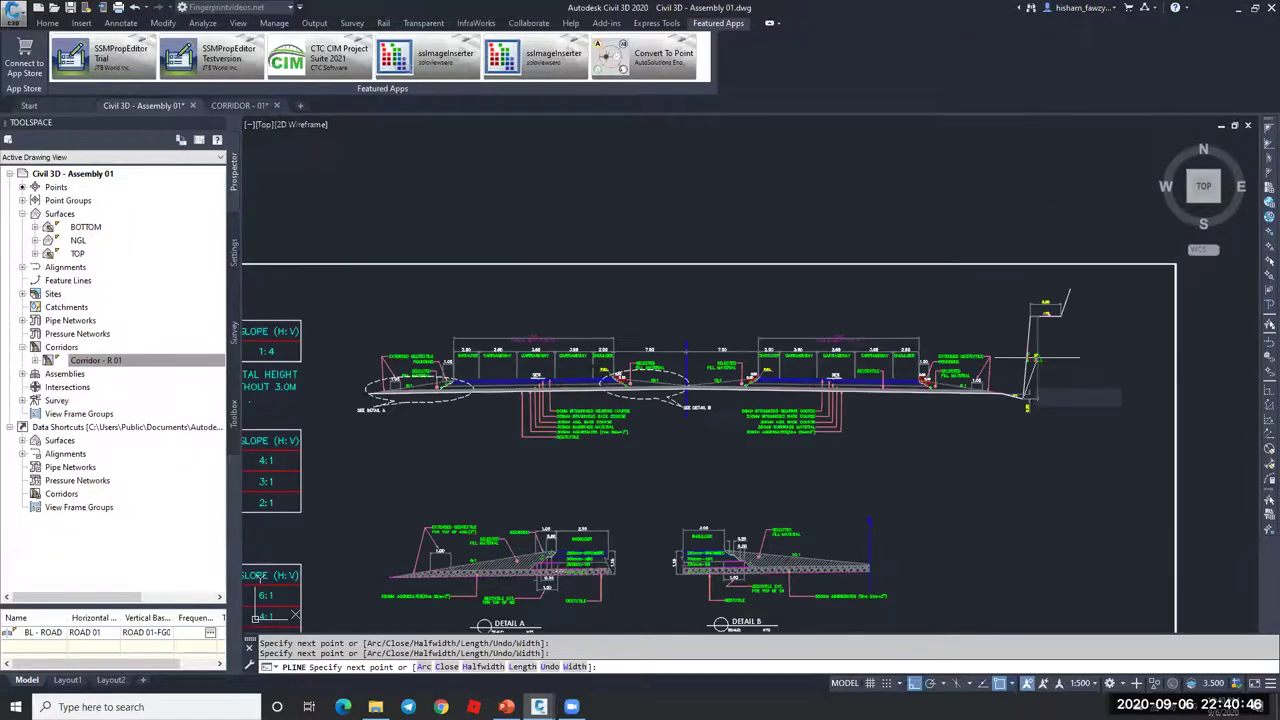
pyautogui.scroll(7, 1035, 357)
pyautogui.press('Escape')
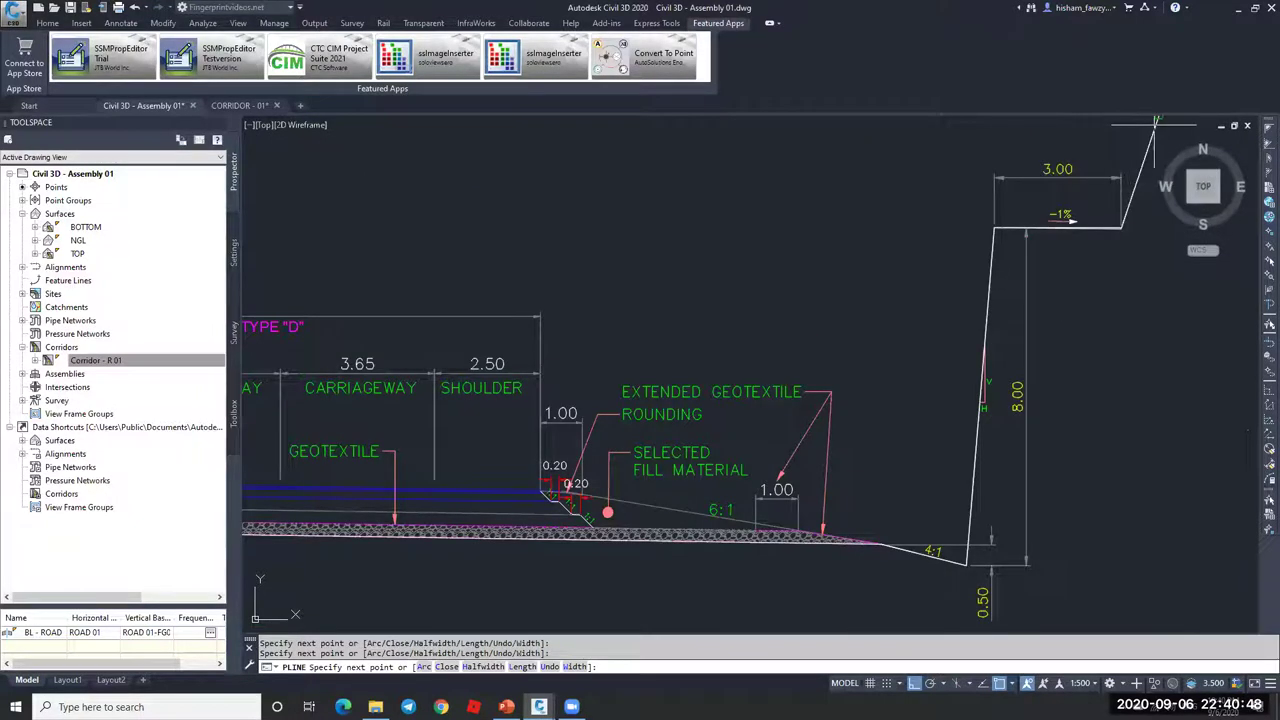
# - Give the new ground-line polyline a width of 0.1
pyautogui.doubleClick(1150, 148)
pyautogui.write('w')
pyautogui.press('Return')
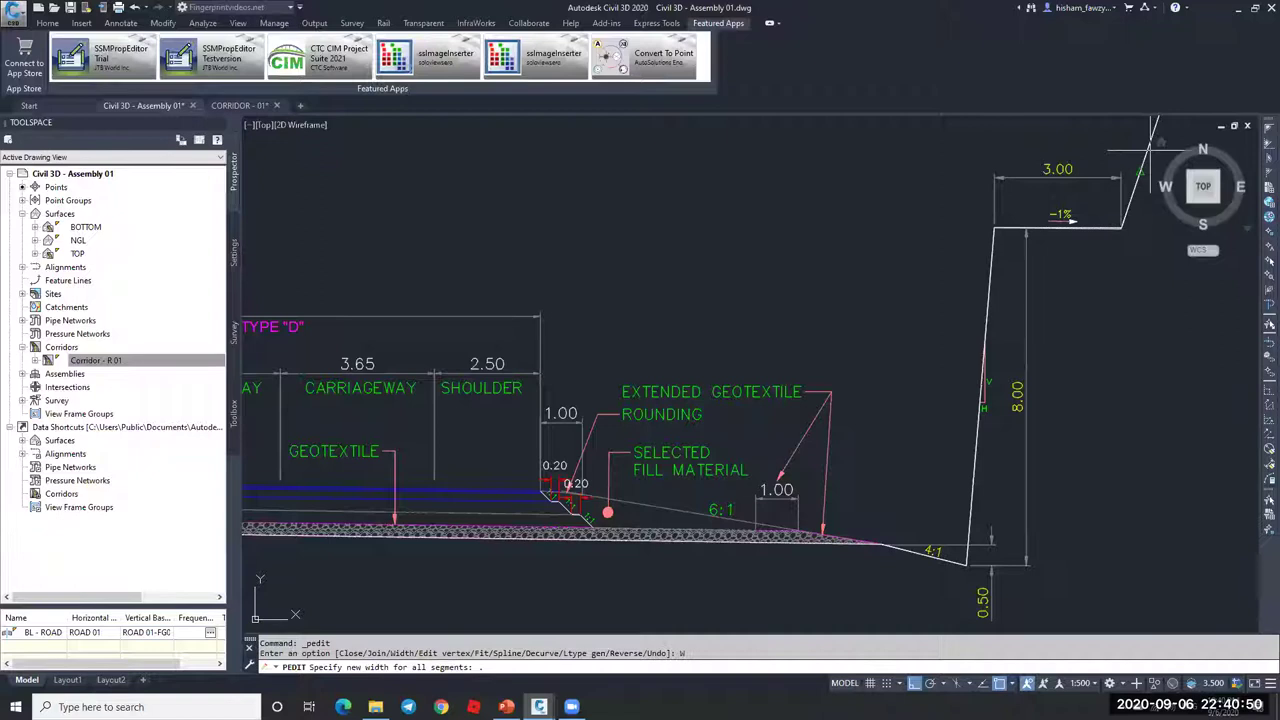
pyautogui.write('.1')
pyautogui.press('Return')
pyautogui.press('Escape')
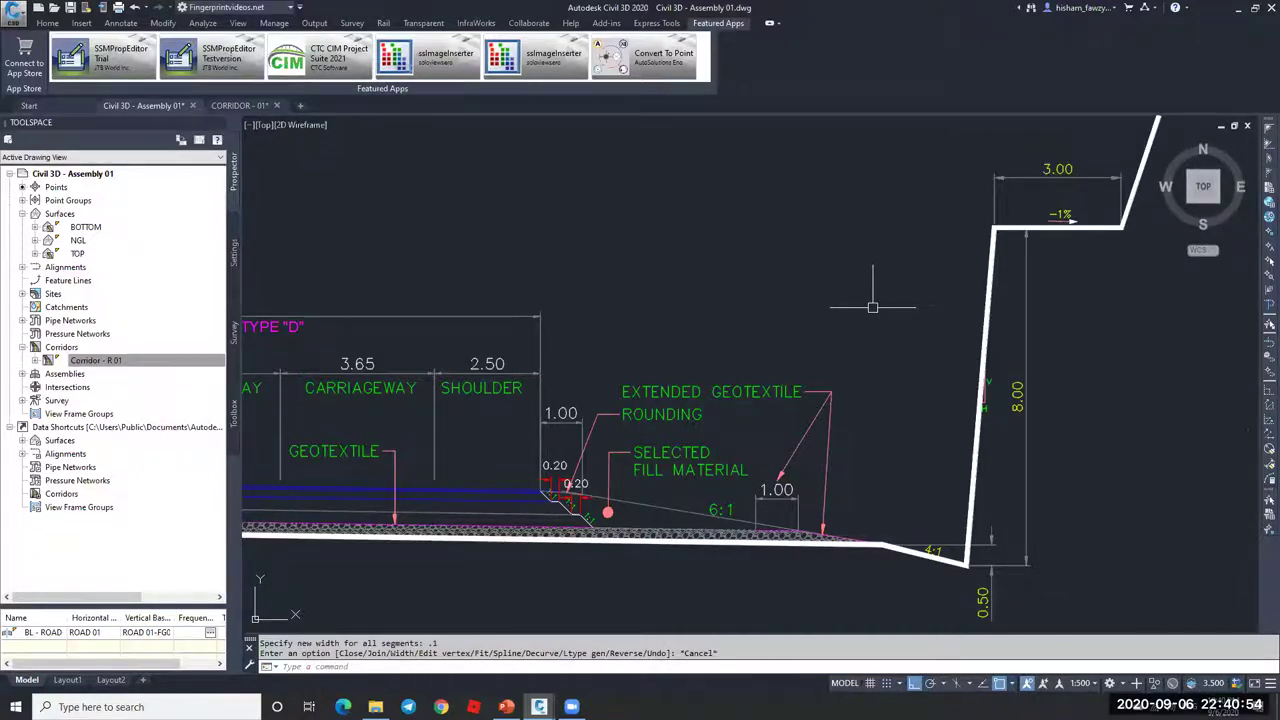
pyautogui.moveTo(872, 307); pyautogui.dragTo(552, 322, button='middle')
# - Erase the hatched corridor pavement objects with a crossing window
pyautogui.scroll(-3, 552, 322)
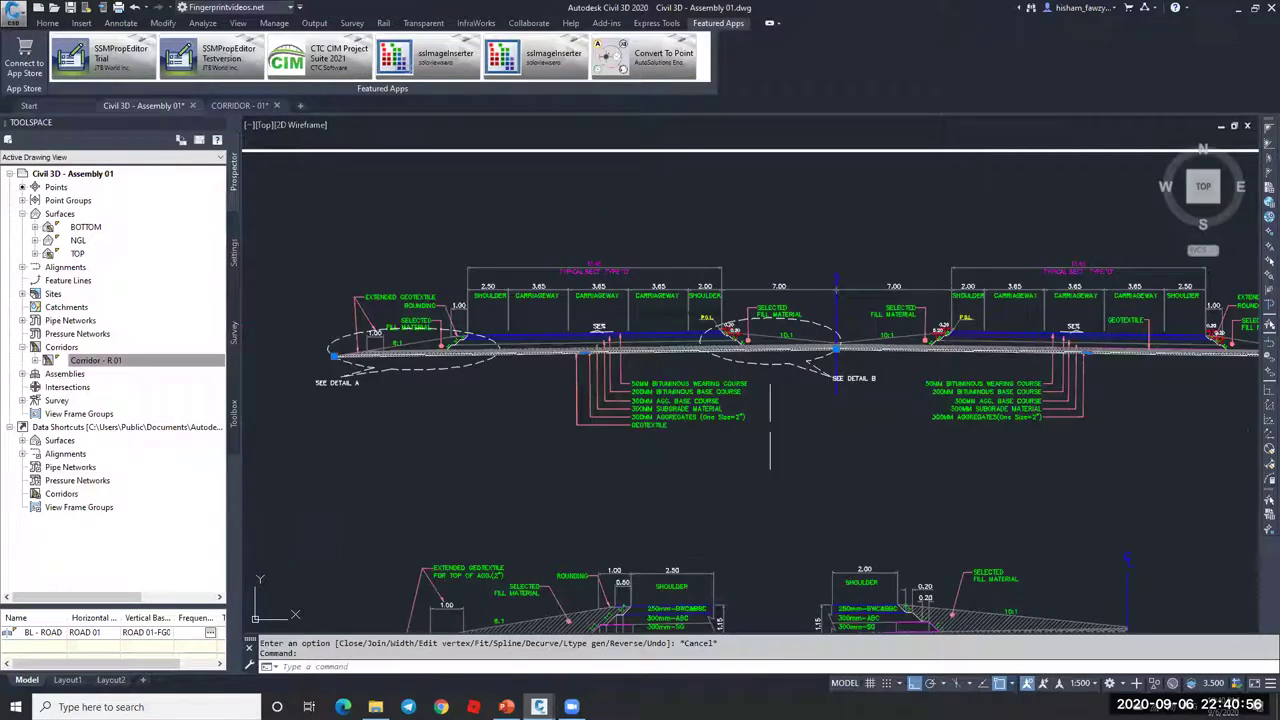
pyautogui.scroll(5, 848, 375)
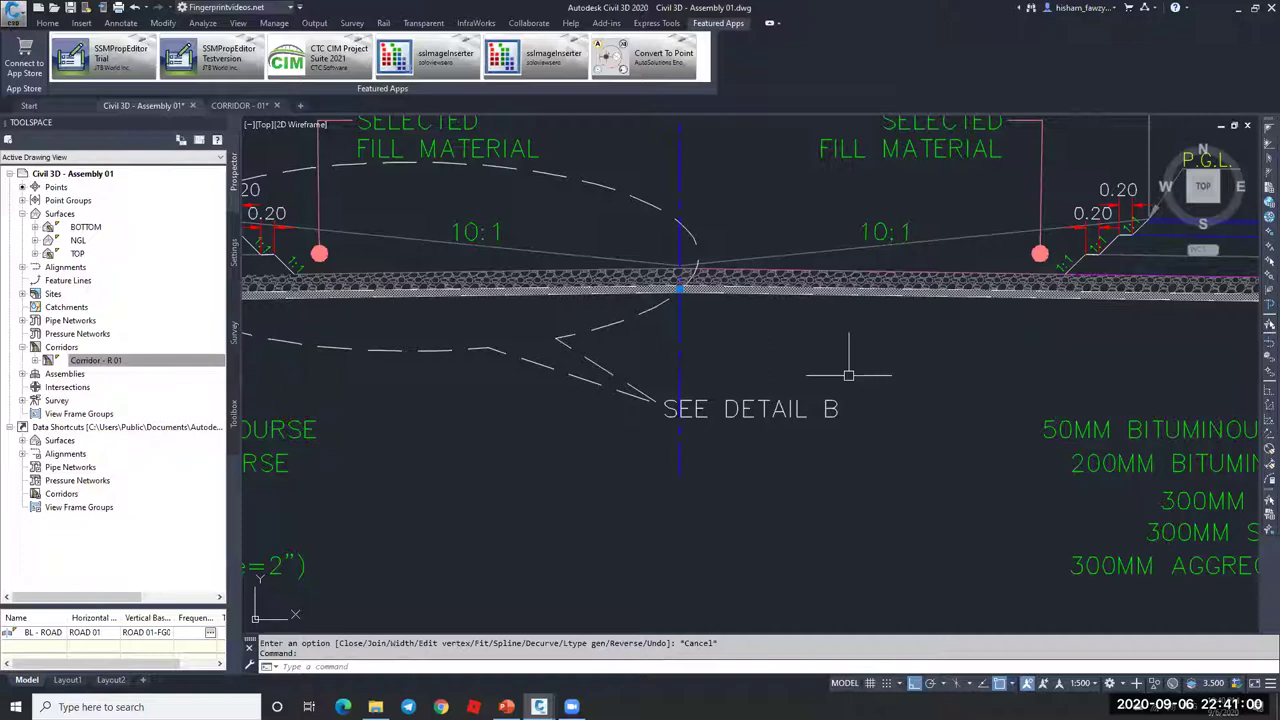
pyautogui.scroll(4, 890, 240)
pyautogui.click(906, 400)
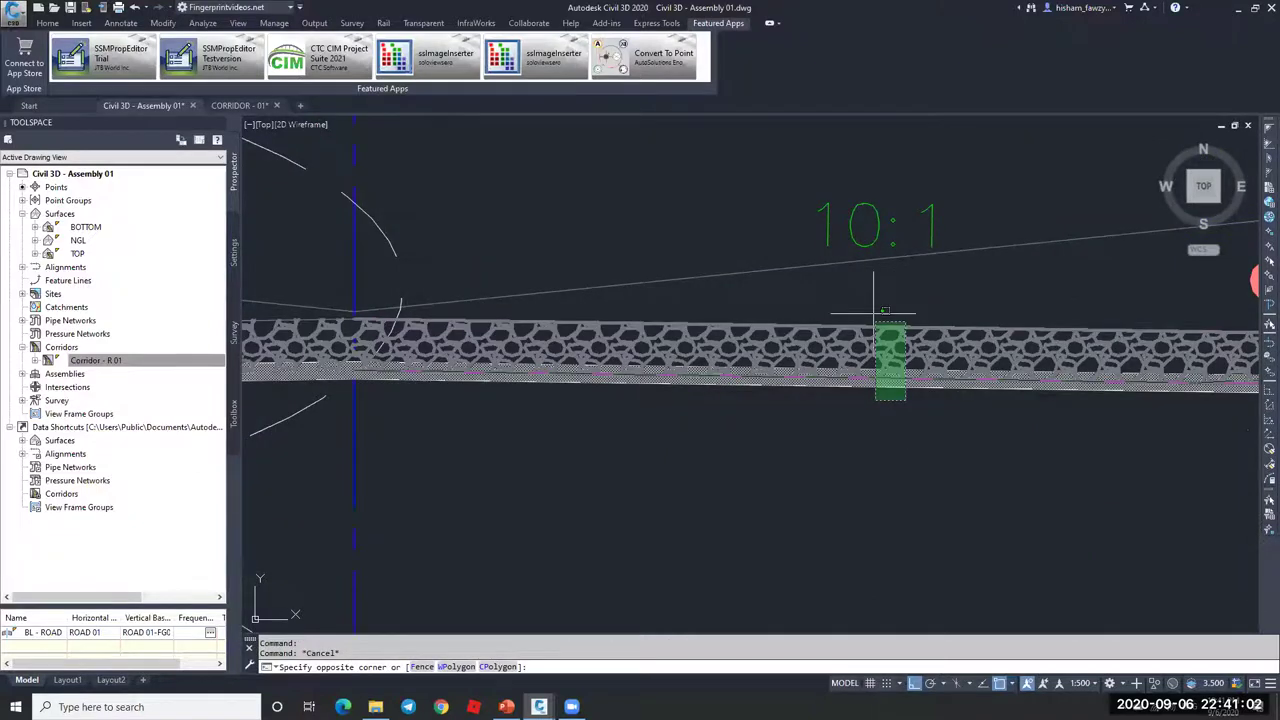
pyautogui.click(873, 312)
pyautogui.write('e')
pyautogui.press('Return')
# - Remove the leftover magenta line from the section around Detail B
pyautogui.scroll(-5, 761, 379)
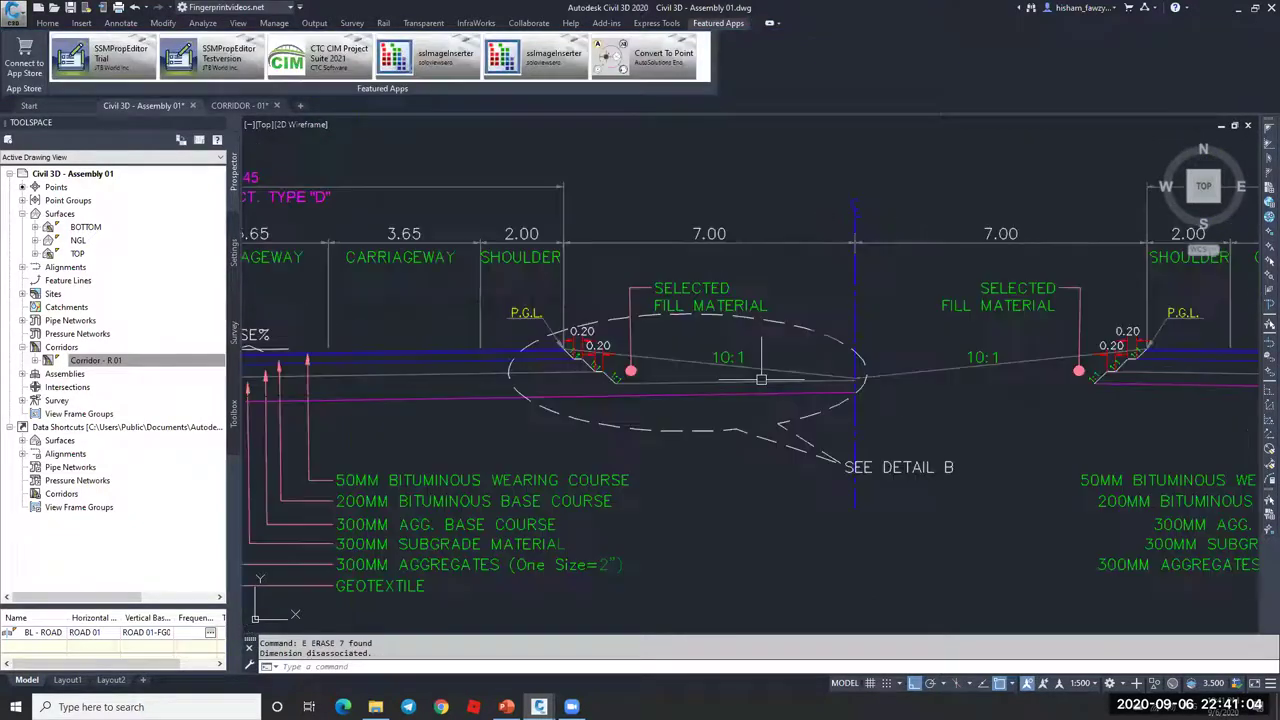
pyautogui.press('Escape')
pyautogui.press('Escape')
pyautogui.write('e')
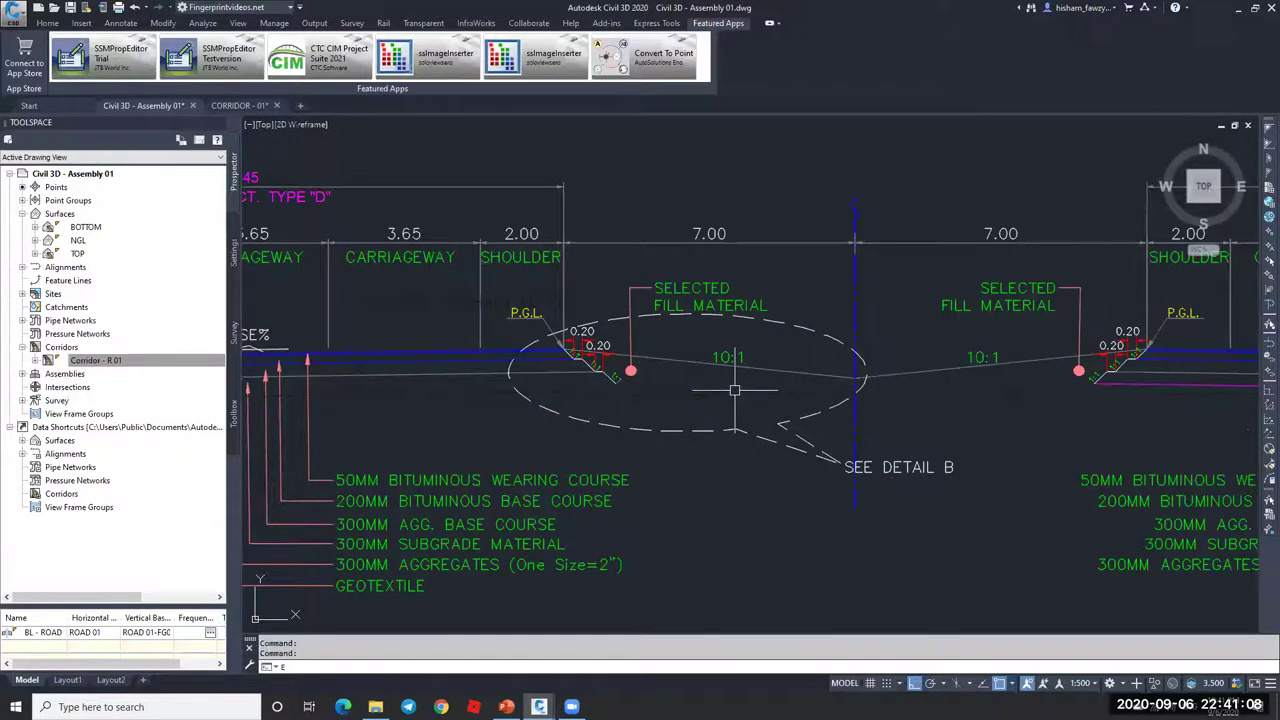
pyautogui.press('Escape')
pyautogui.press('Escape')
pyautogui.scroll(3, 605, 387)
pyautogui.write('pl')
pyautogui.press('Return')
# - Trace the stepped 0.20 benches and 10:1 fill slope with a polyline, with Ortho off
pyautogui.moveTo(405, 372); pyautogui.dragTo(572, 372, button='middle')
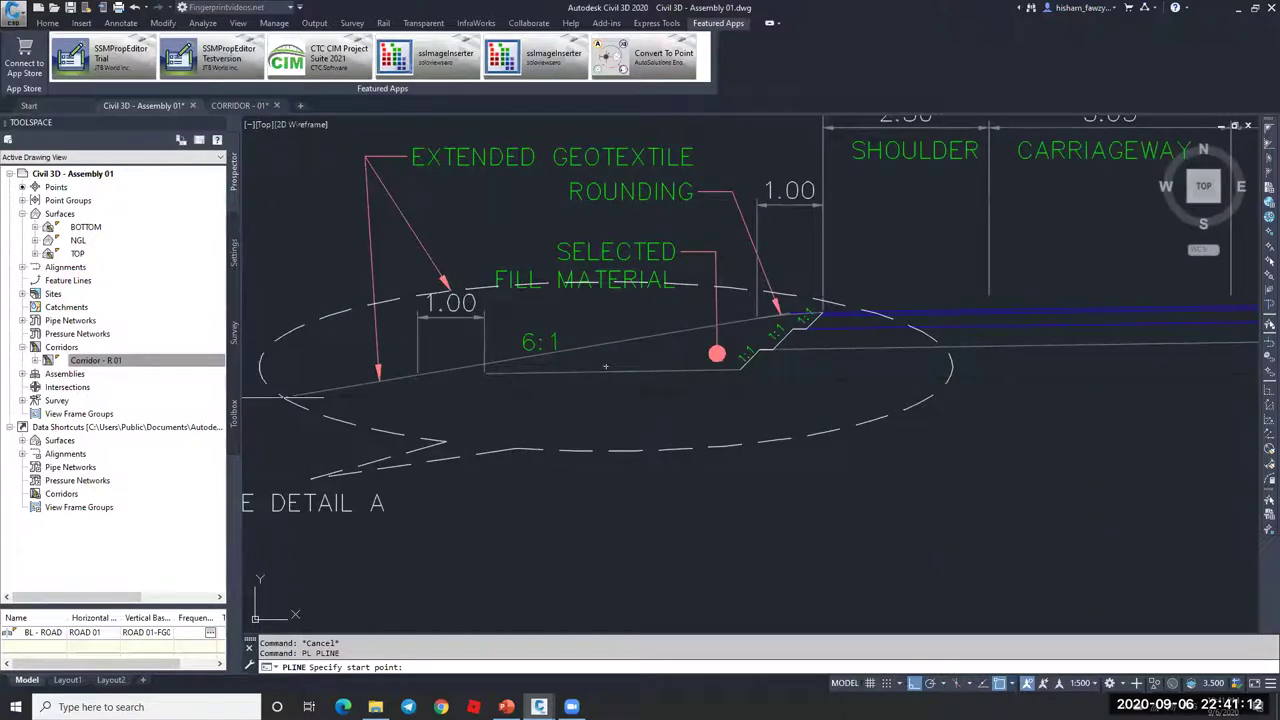
pyautogui.click(285, 397)
pyautogui.scroll(4, 757, 373)
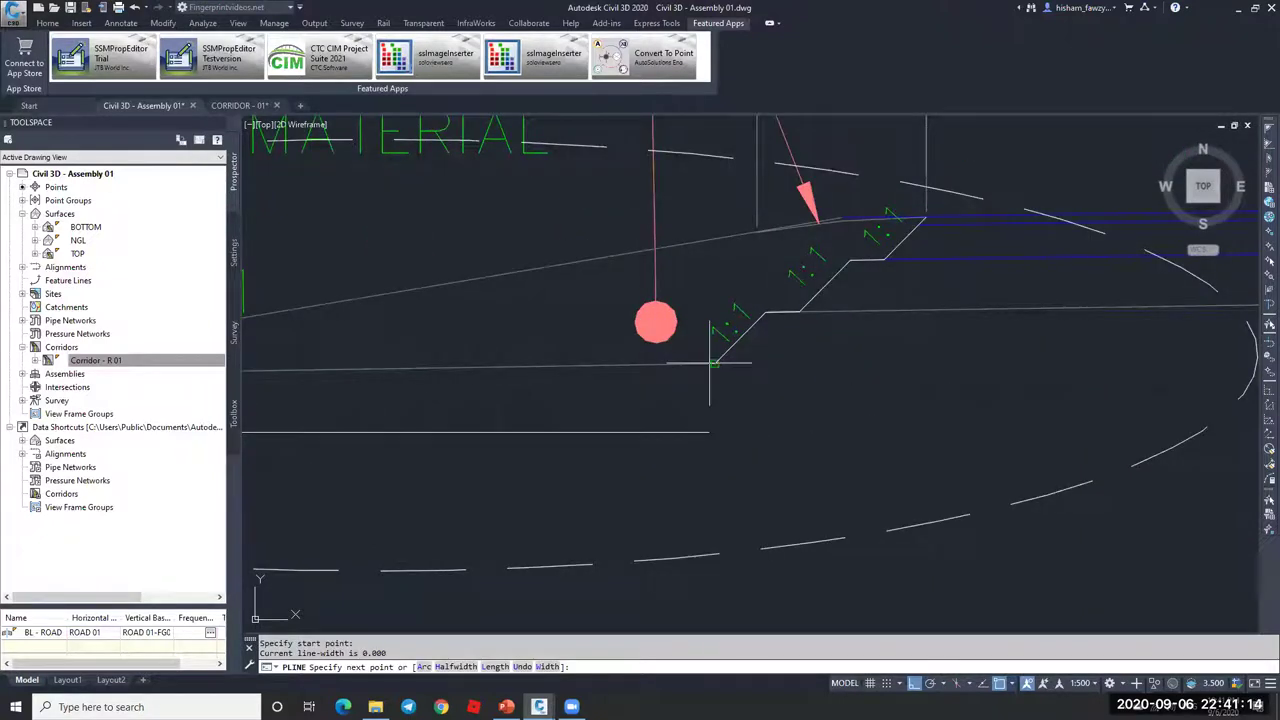
pyautogui.click(420, 366)
pyautogui.scroll(-8, 420, 368)
pyautogui.scroll(6, 920, 362)
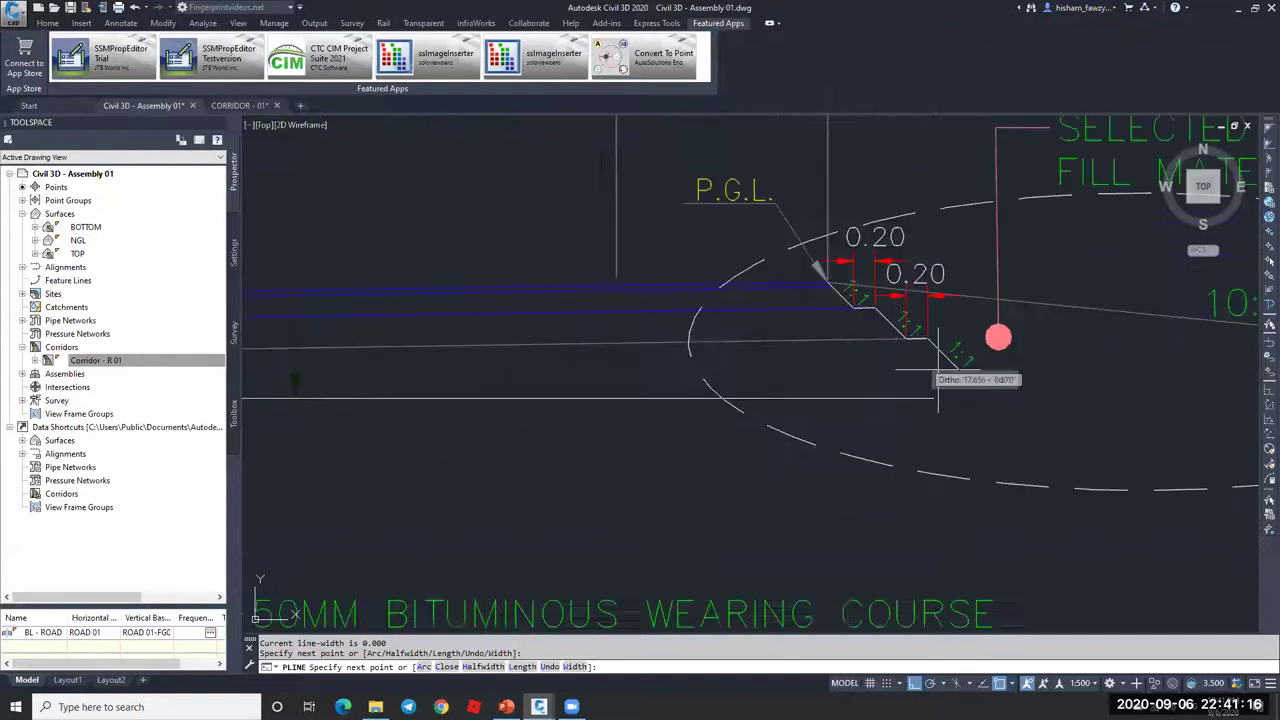
pyautogui.click(962, 373)
pyautogui.moveTo(962, 373); pyautogui.dragTo(556, 369, button='middle')
pyautogui.scroll(2, 516, 362)
pyautogui.scroll(-4, 516, 362)
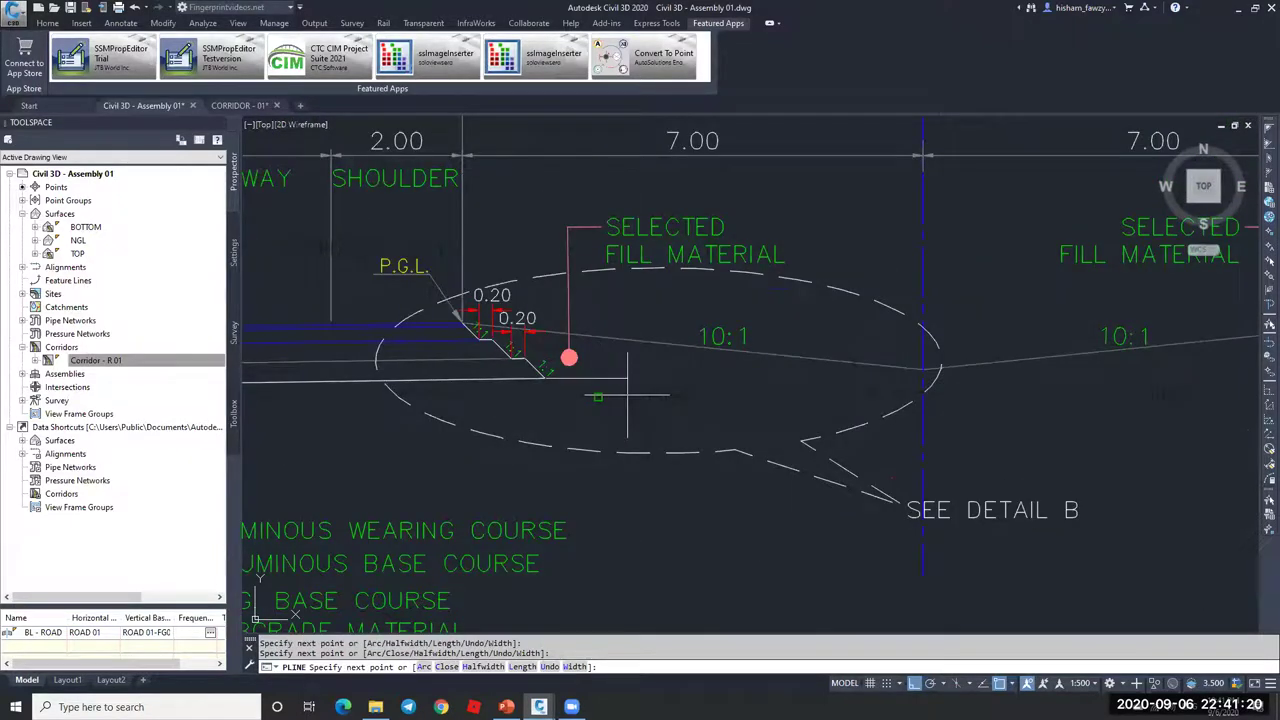
pyautogui.scroll(4, 526, 344)
pyautogui.press('F8')
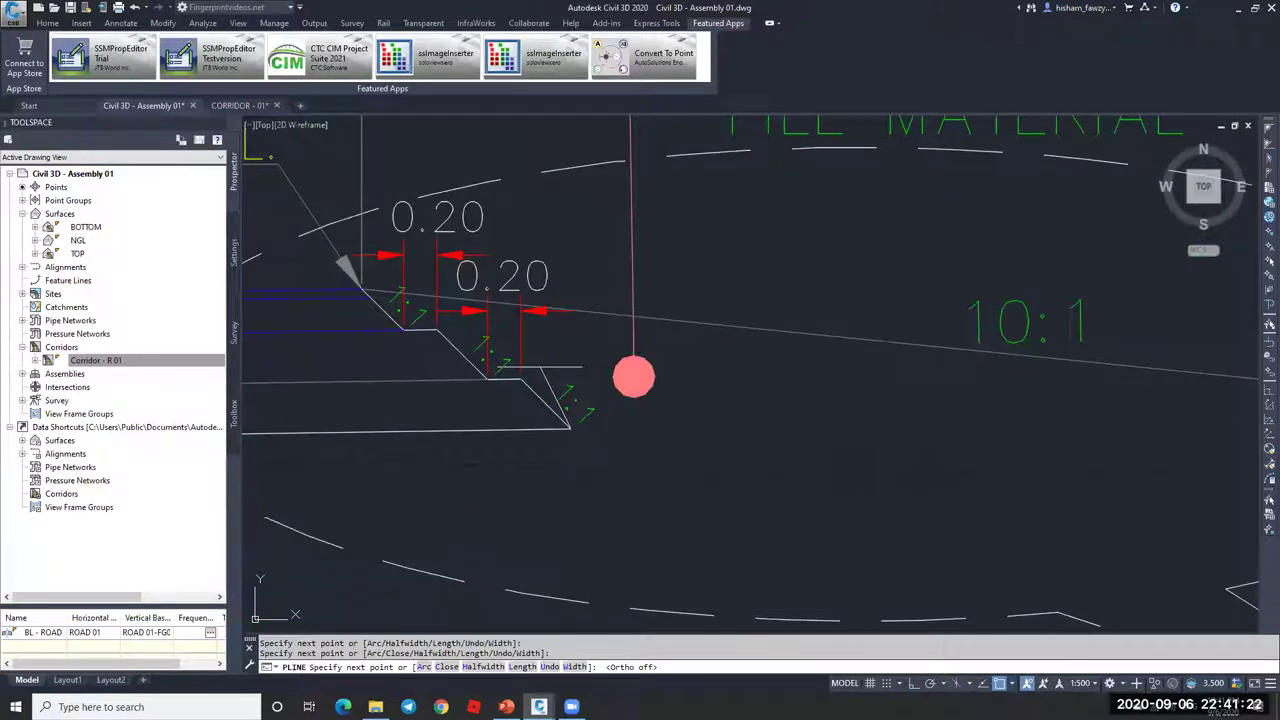
pyautogui.moveTo(634, 377); pyautogui.dragTo(856, 431, button='middle')
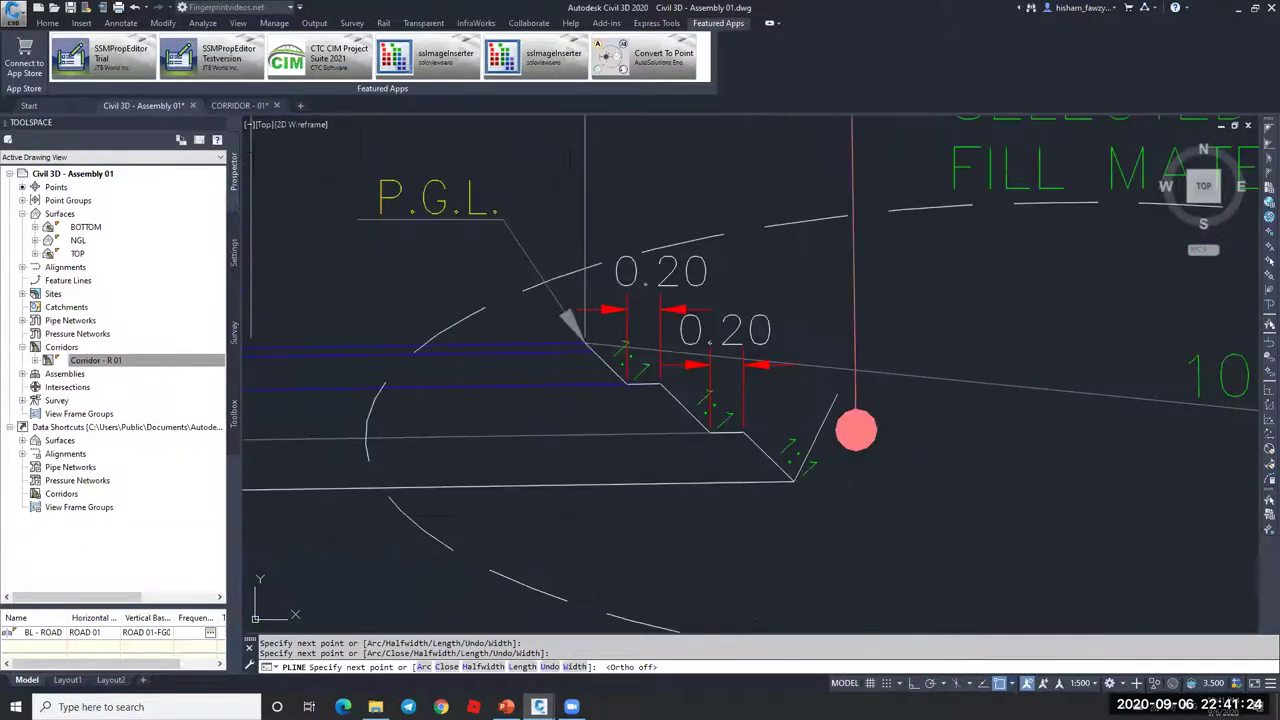
pyautogui.scroll(-4, 730, 400)
pyautogui.scroll(8, 703, 403)
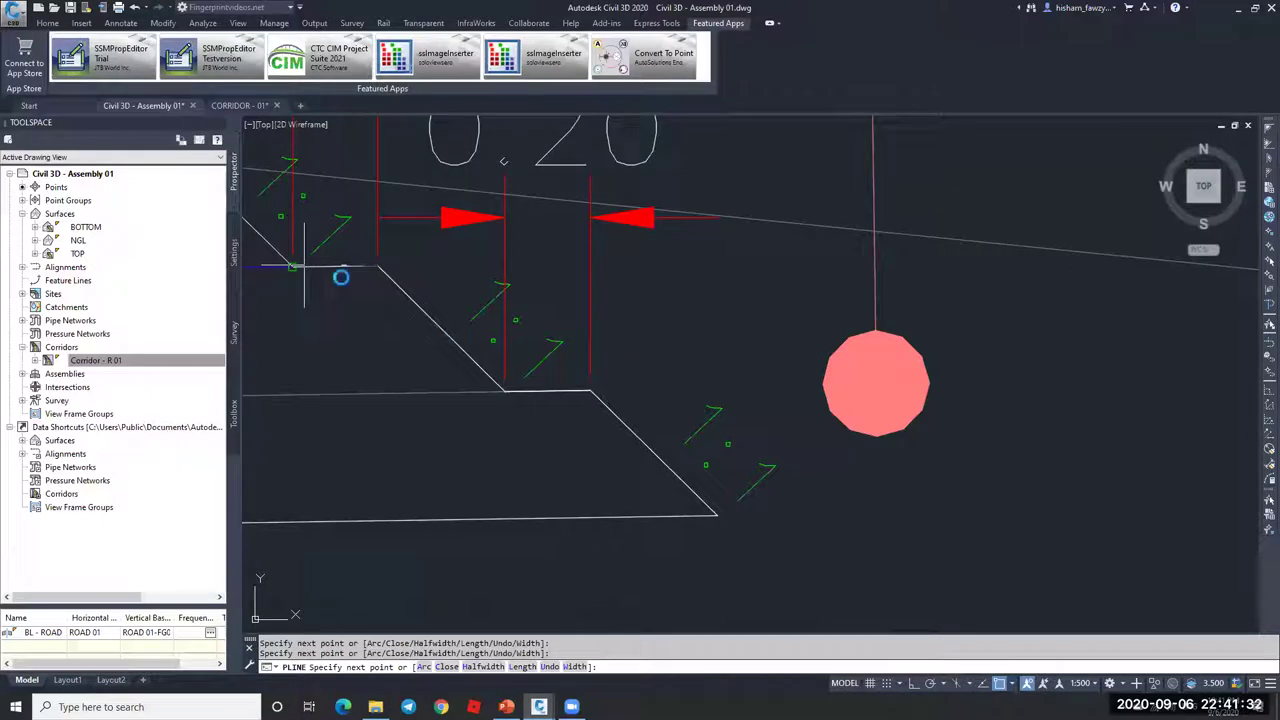
pyautogui.scroll(-5, 343, 274)
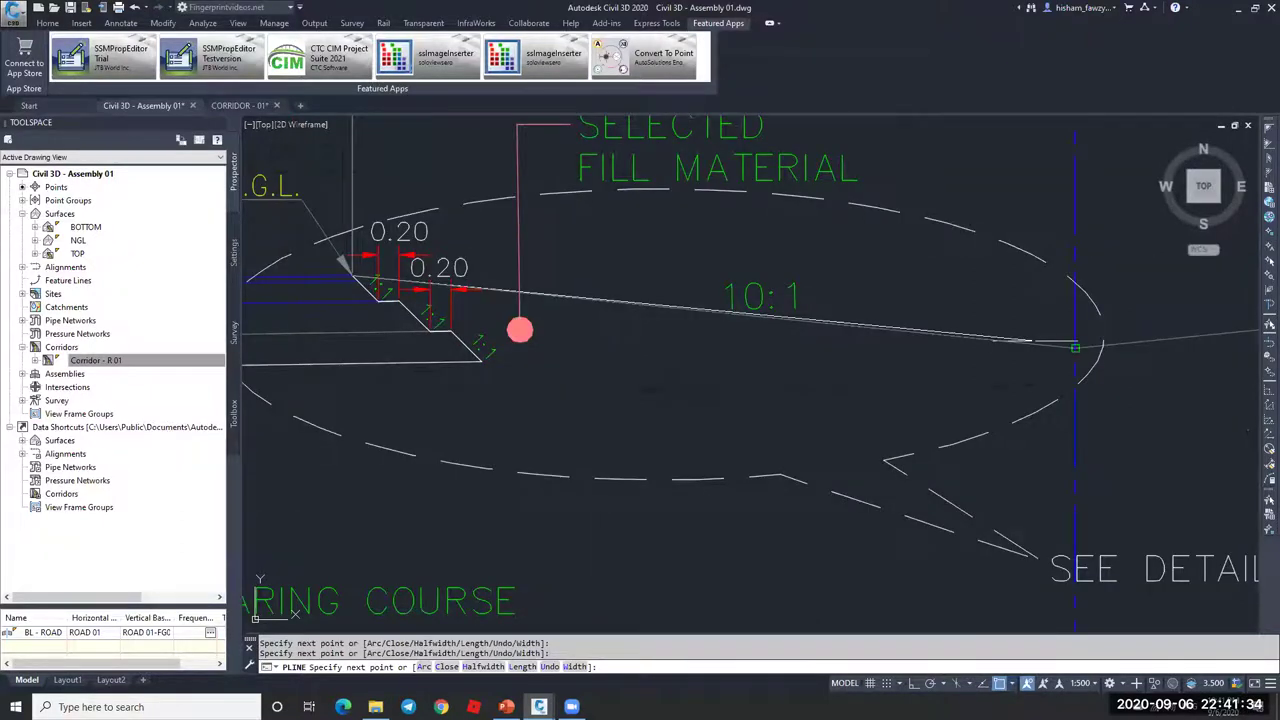
pyautogui.press('Escape')
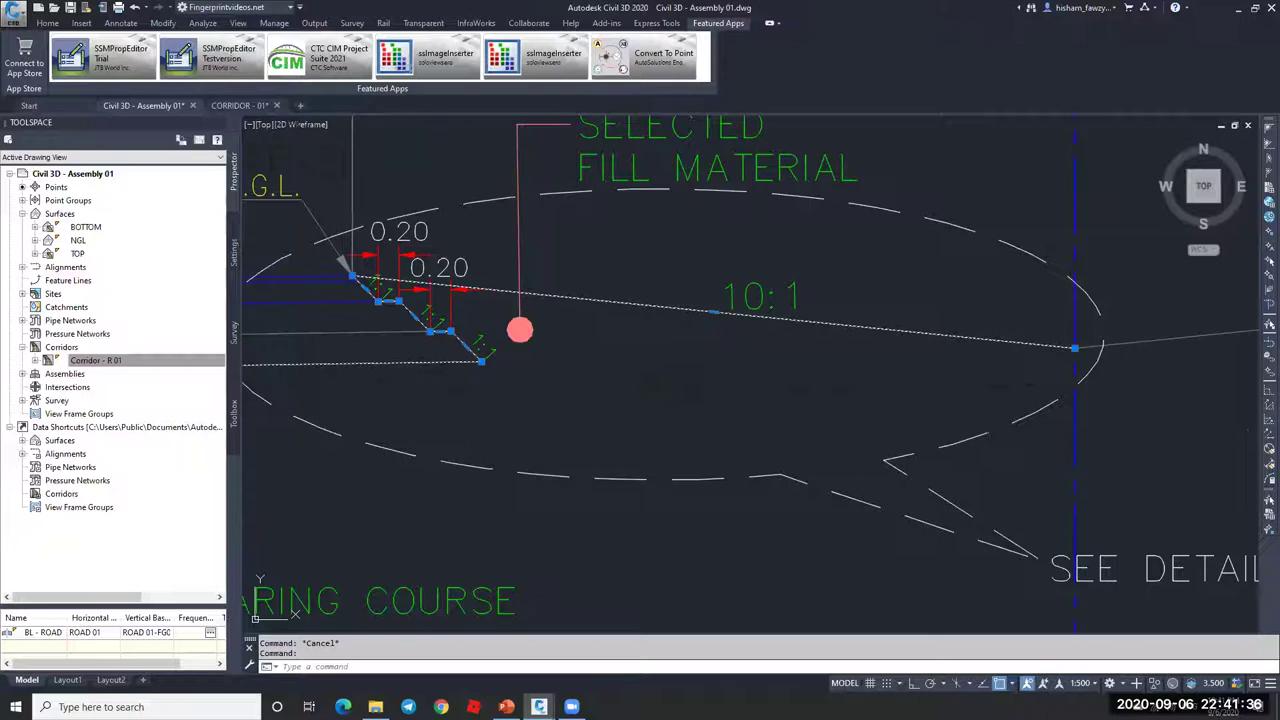
# - Widen the traced slope polyline to 0.01, then to 0.1
pyautogui.write('pe')
pyautogui.press('Return')
pyautogui.write('w')
pyautogui.press('Return')
pyautogui.write('.01')
pyautogui.press('Return')
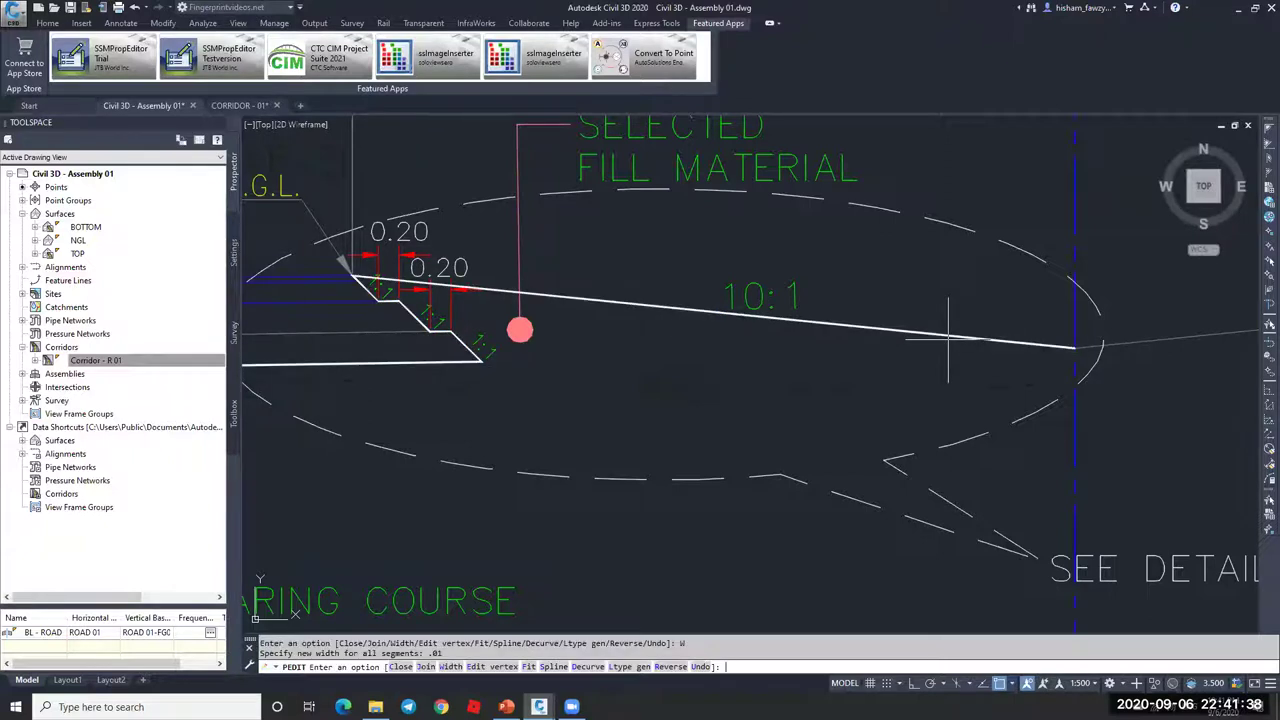
pyautogui.write('w')
pyautogui.press('Return')
pyautogui.write('.1')
pyautogui.press('Return')
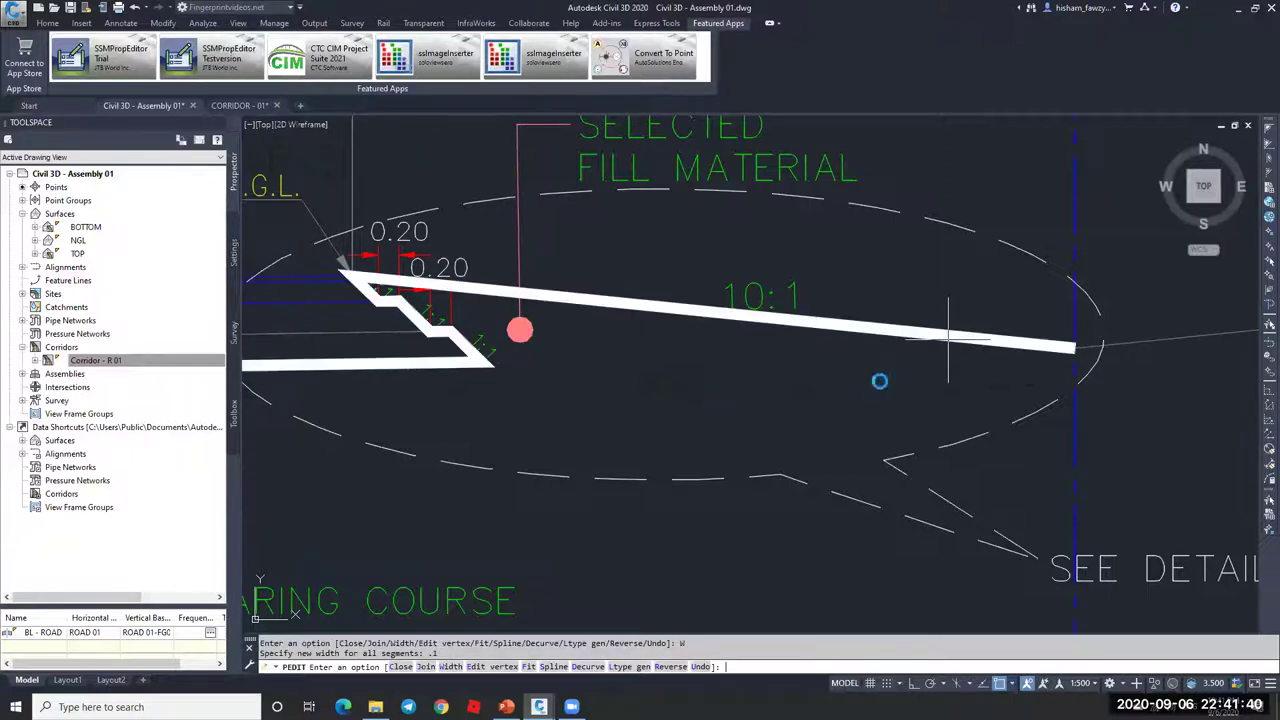
pyautogui.scroll(-4, 833, 372)
pyautogui.press('Escape')
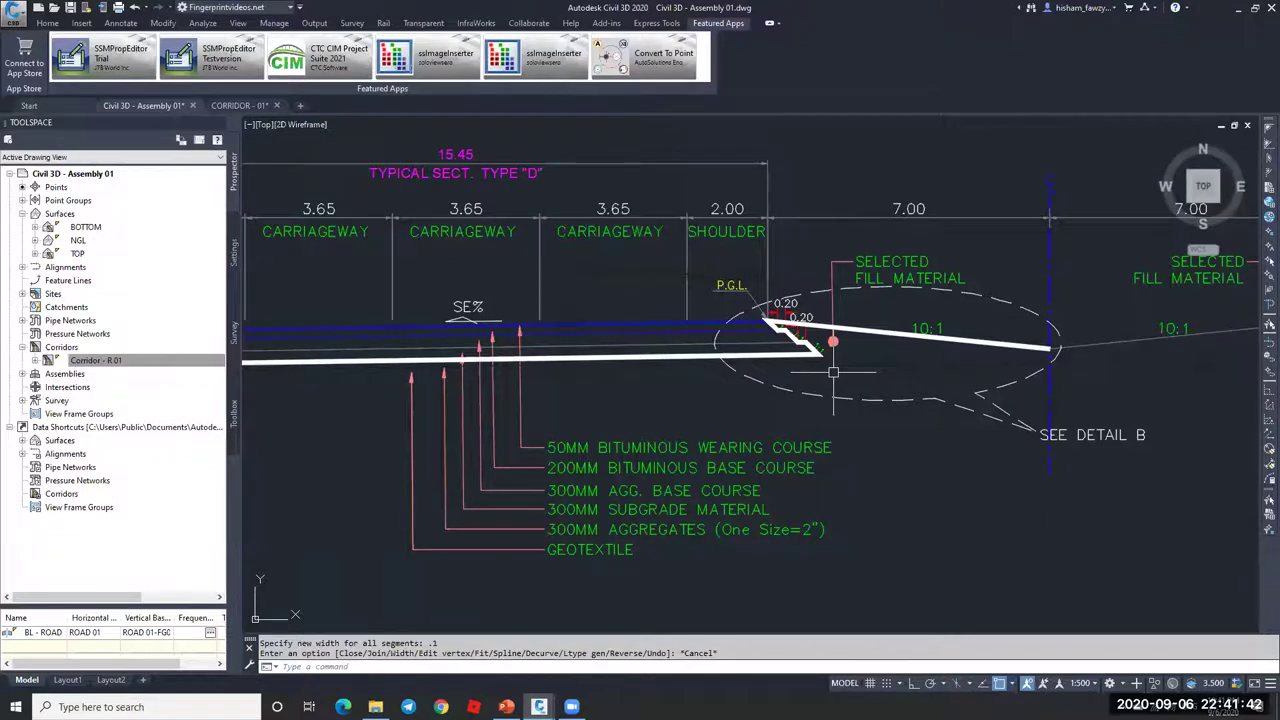
# - Pan and zoom around the shoulder notch of the traced 10:1 slope polyline
pyautogui.scroll(8, 677, 314)
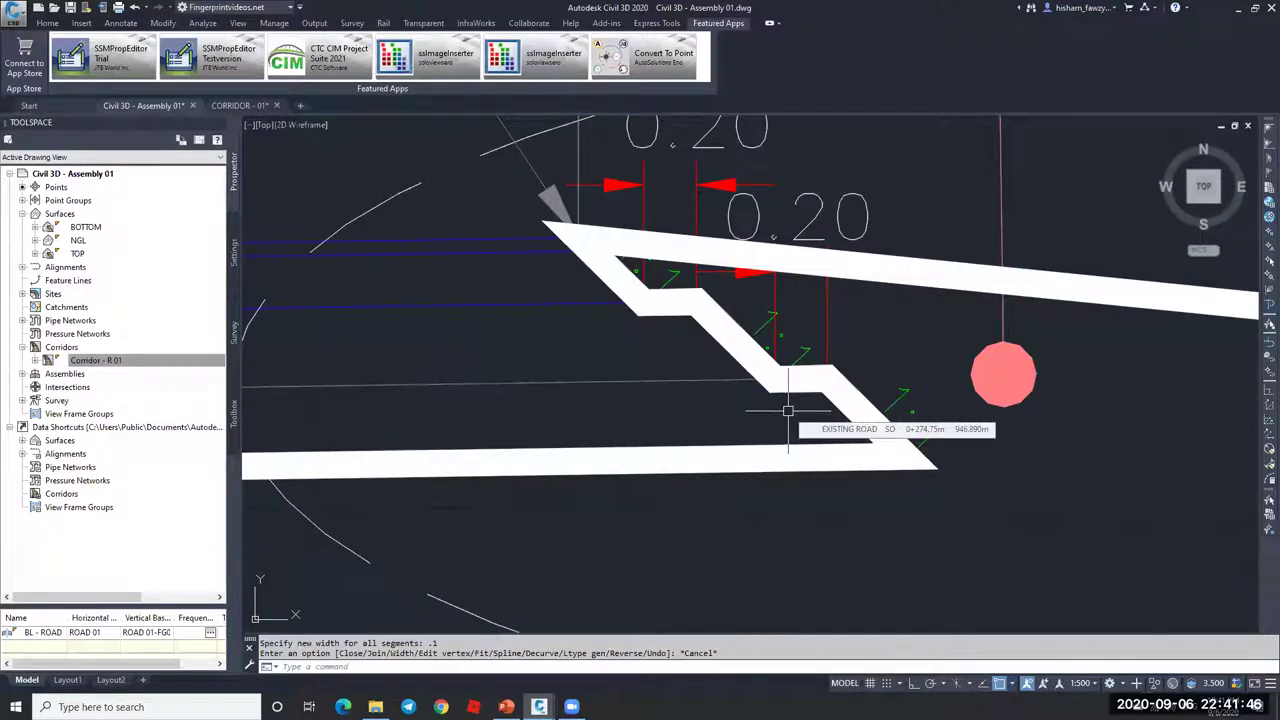
pyautogui.scroll(-2, 788, 410)
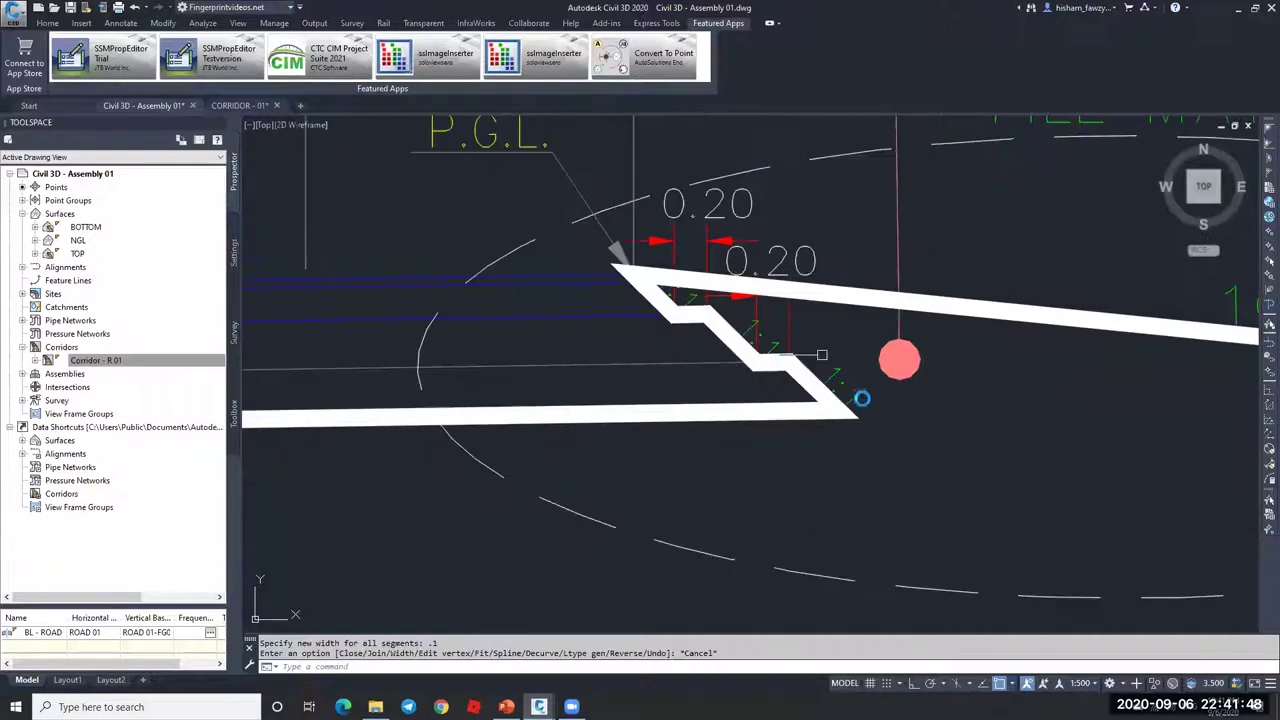
pyautogui.moveTo(861, 398); pyautogui.dragTo(840, 392, button='middle')
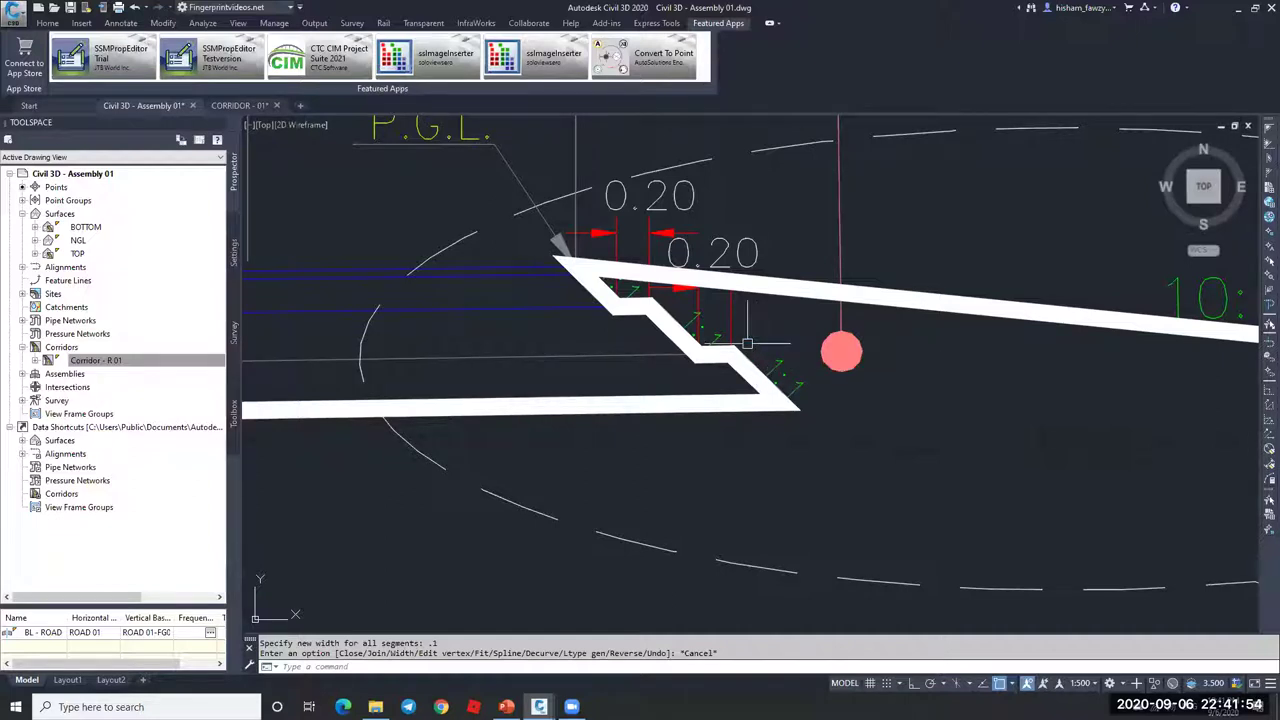
pyautogui.moveTo(747, 343); pyautogui.dragTo(781, 351, button='middle')
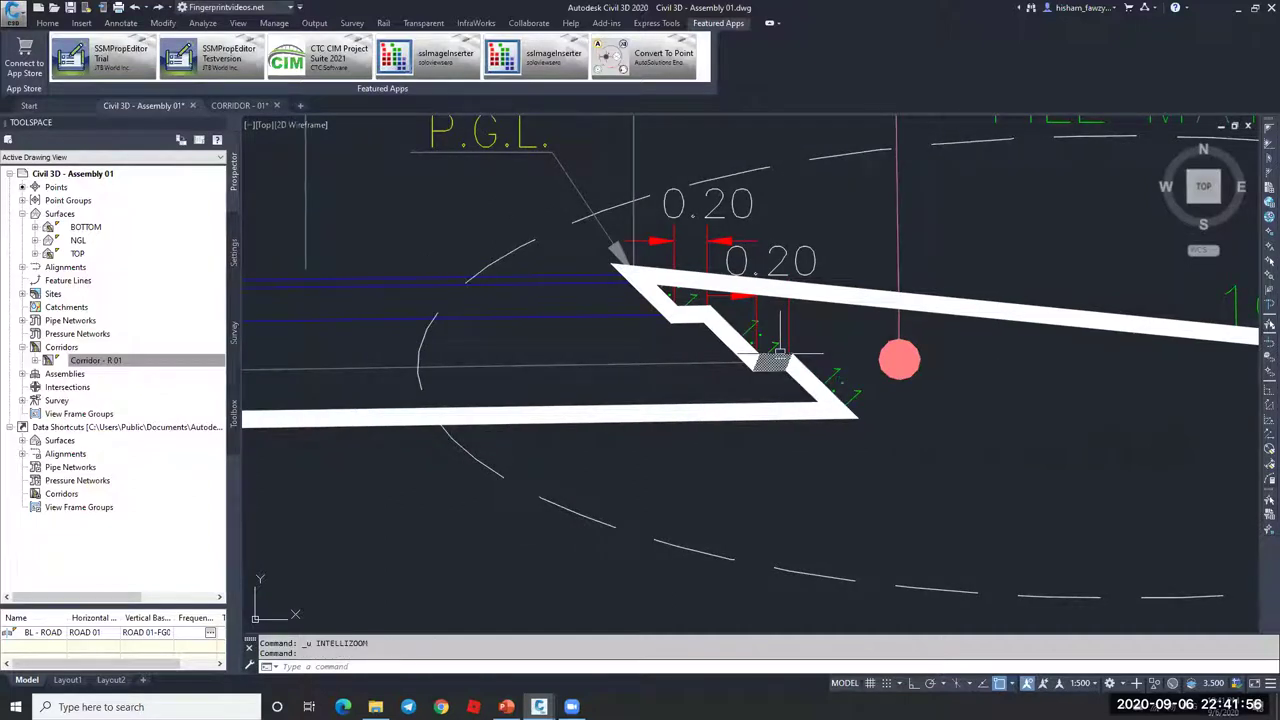
pyautogui.scroll(1, 780, 356)
pyautogui.scroll(-6, 780, 356)
pyautogui.moveTo(978, 369); pyautogui.dragTo(823, 358, button='middle')
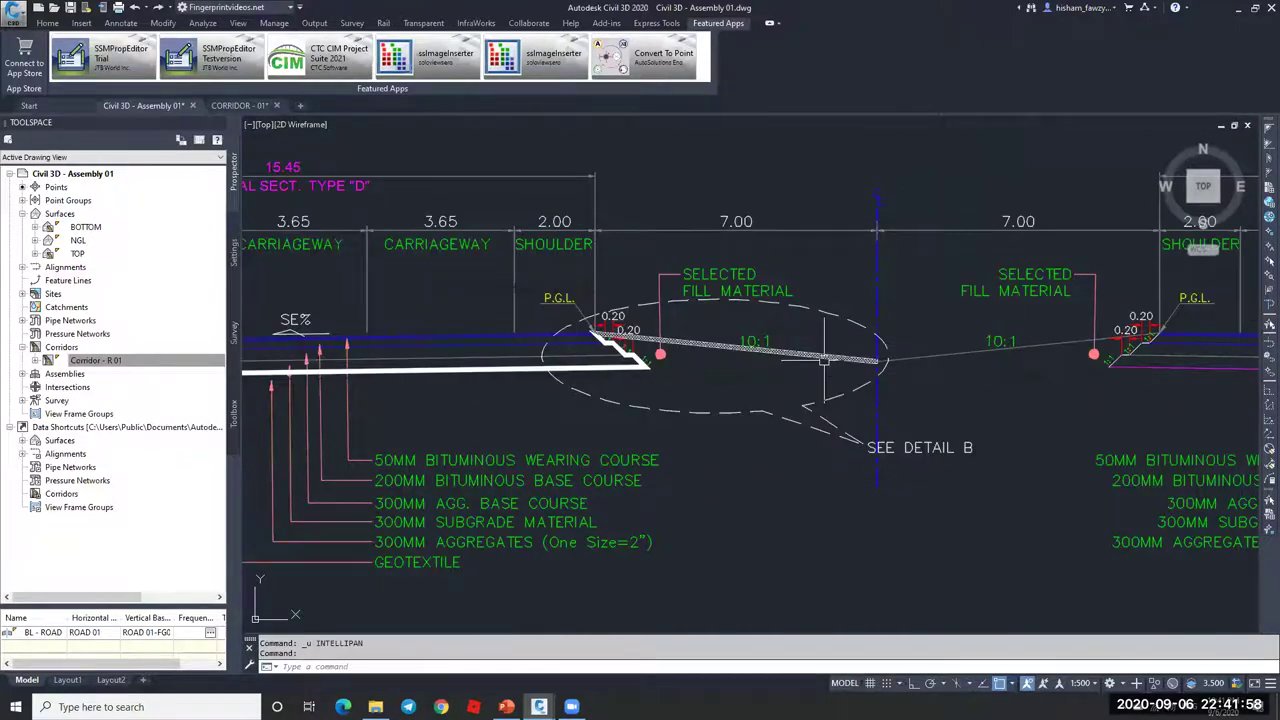
pyautogui.scroll(4, 760, 362)
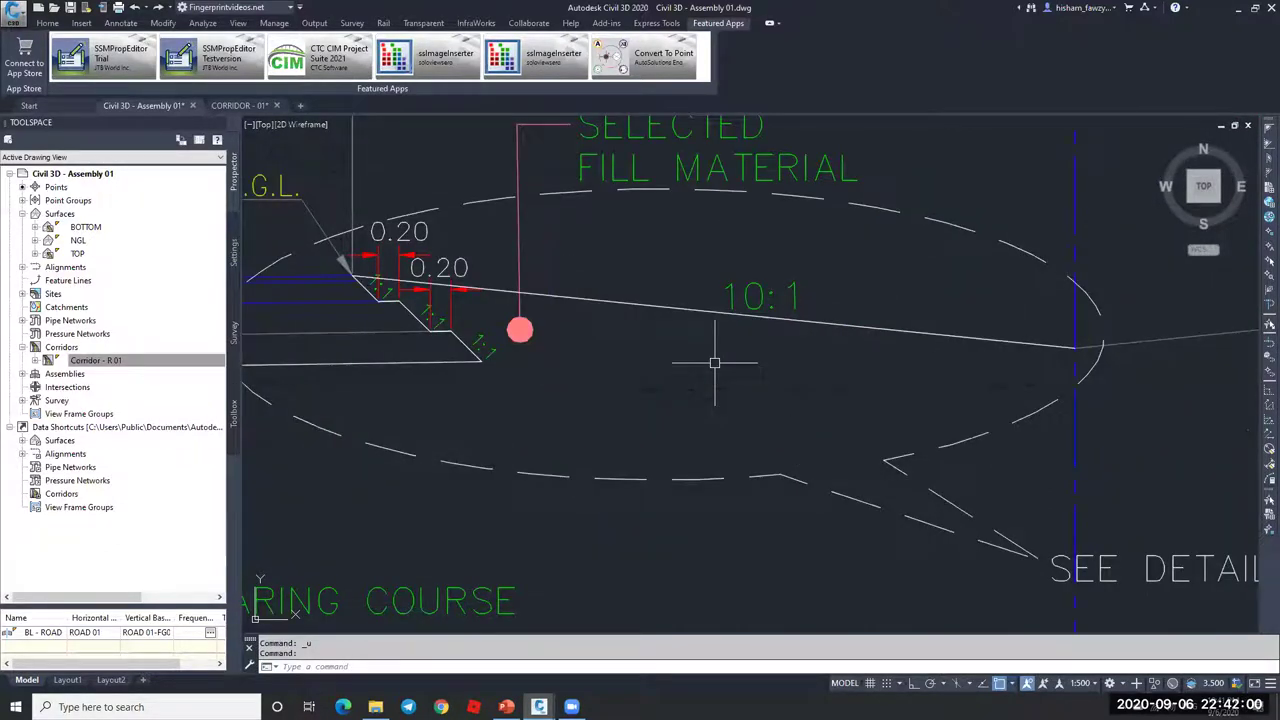
pyautogui.scroll(2, 482, 348)
# - Remove the extra middle vertices from the traced fill-slope polyline
pyautogui.moveTo(482, 348); pyautogui.dragTo(676, 391, button='middle')
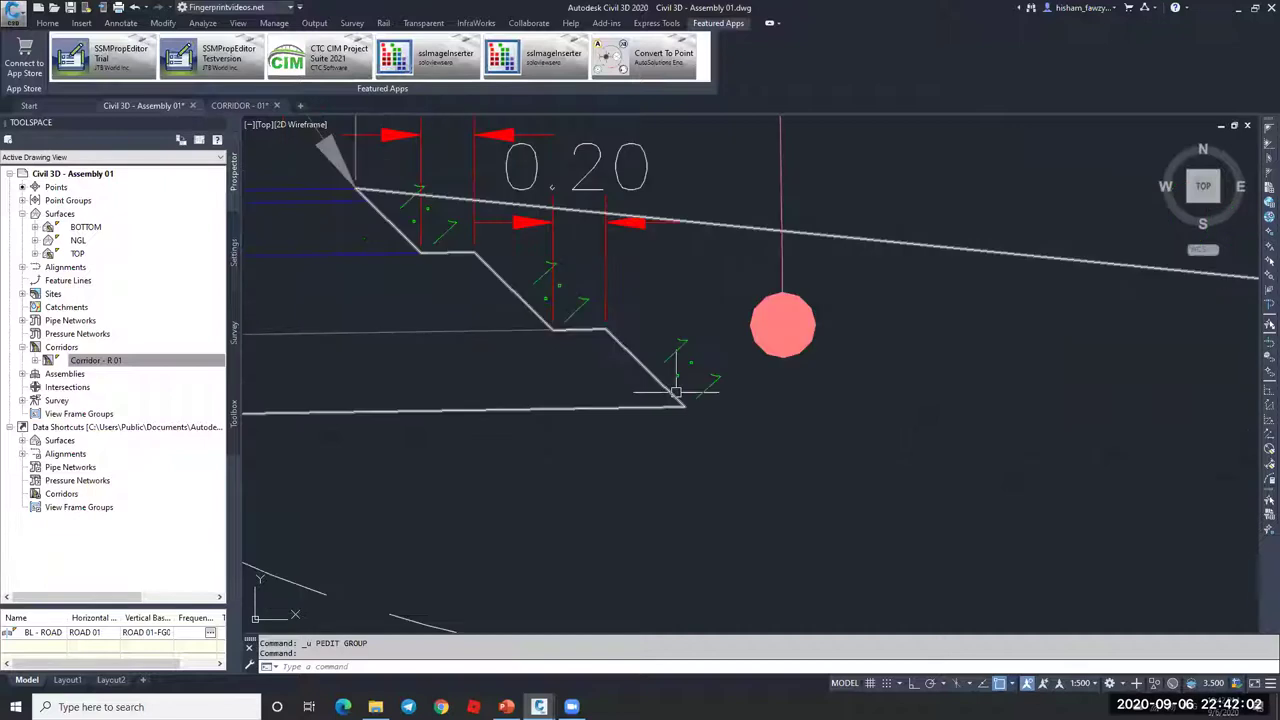
pyautogui.click(645, 378)
pyautogui.click(604, 385)
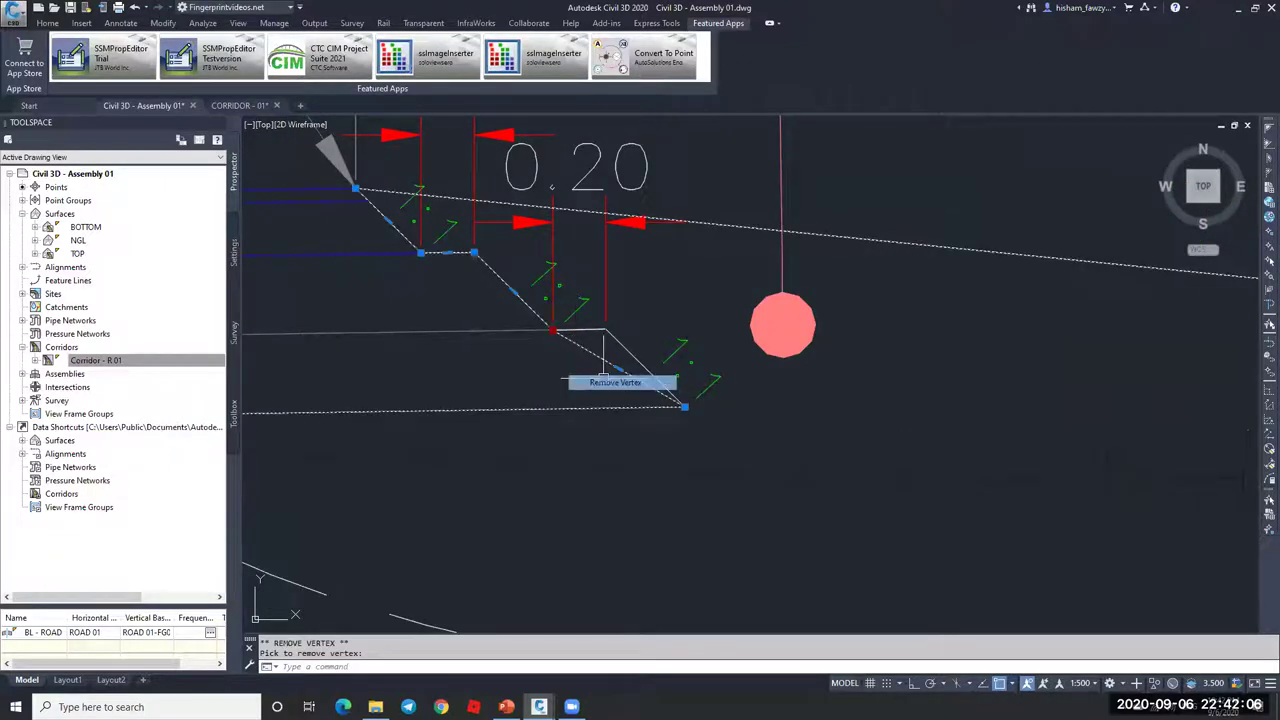
pyautogui.click(604, 378)
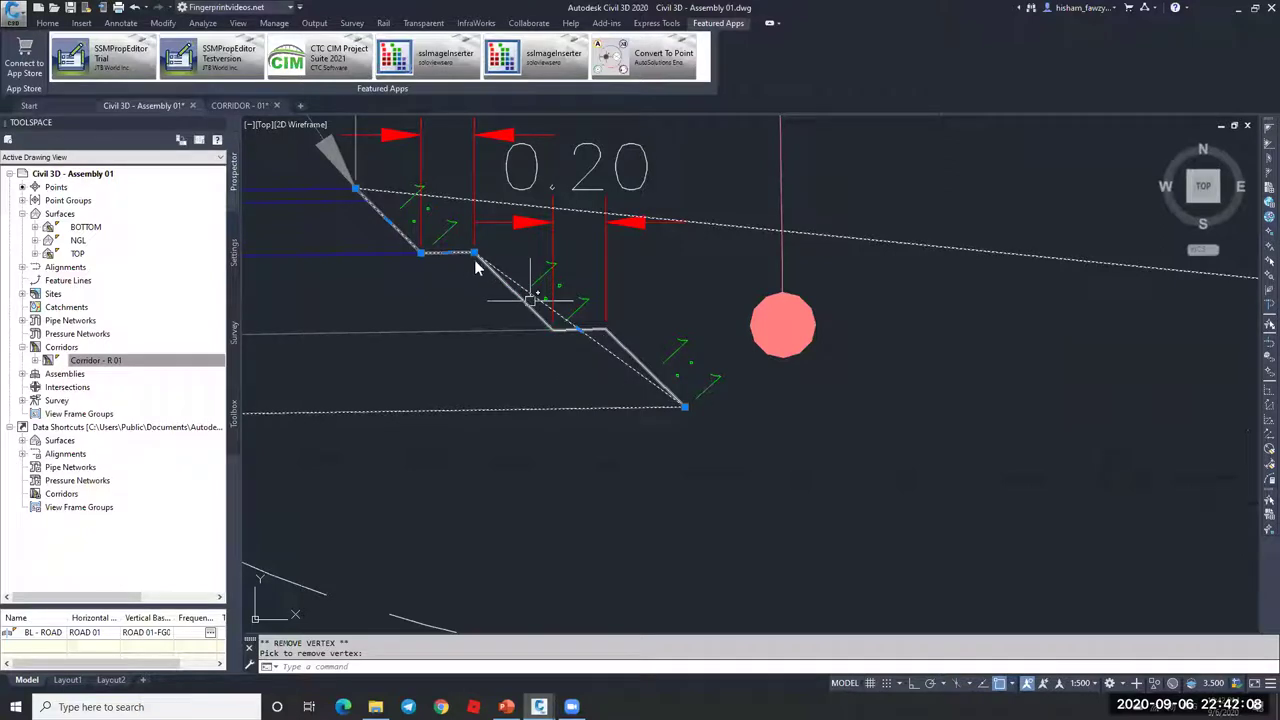
pyautogui.moveTo(474, 252)
pyautogui.click(530, 305)
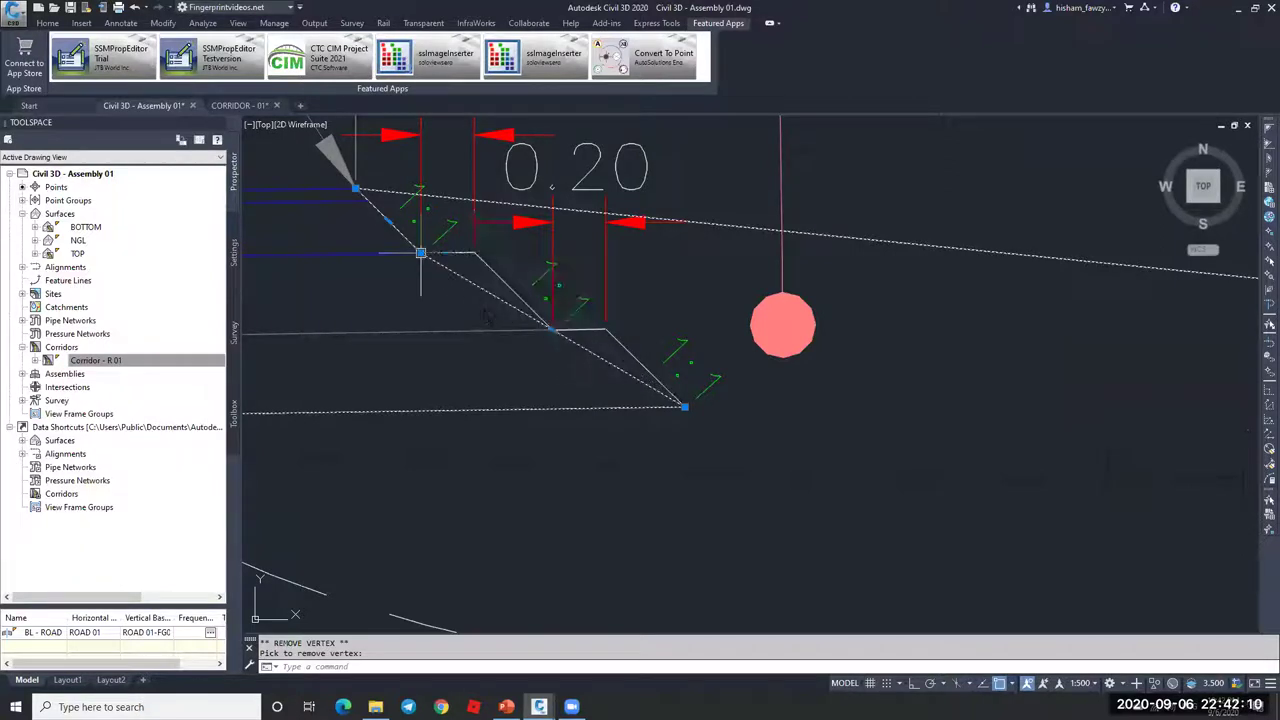
pyautogui.click(373, 199)
pyautogui.click(684, 406)
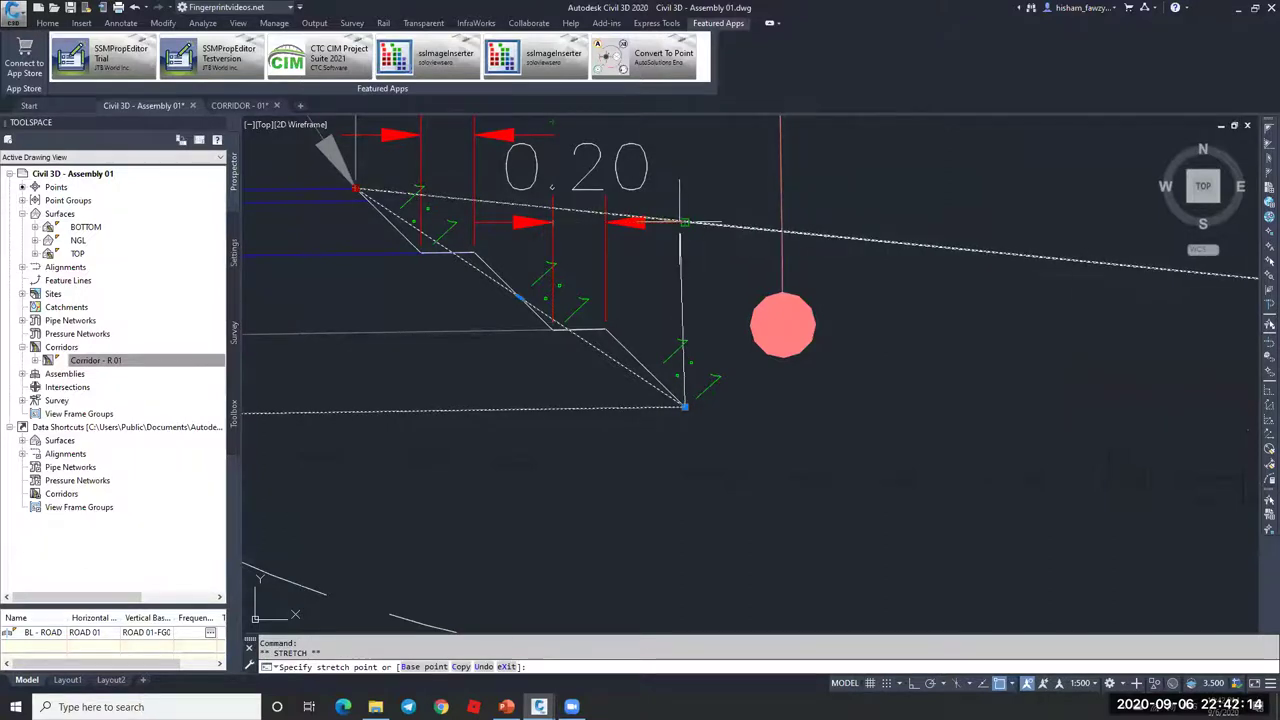
pyautogui.press('Escape')
pyautogui.press('Escape')
pyautogui.scroll(-2, 711, 278)
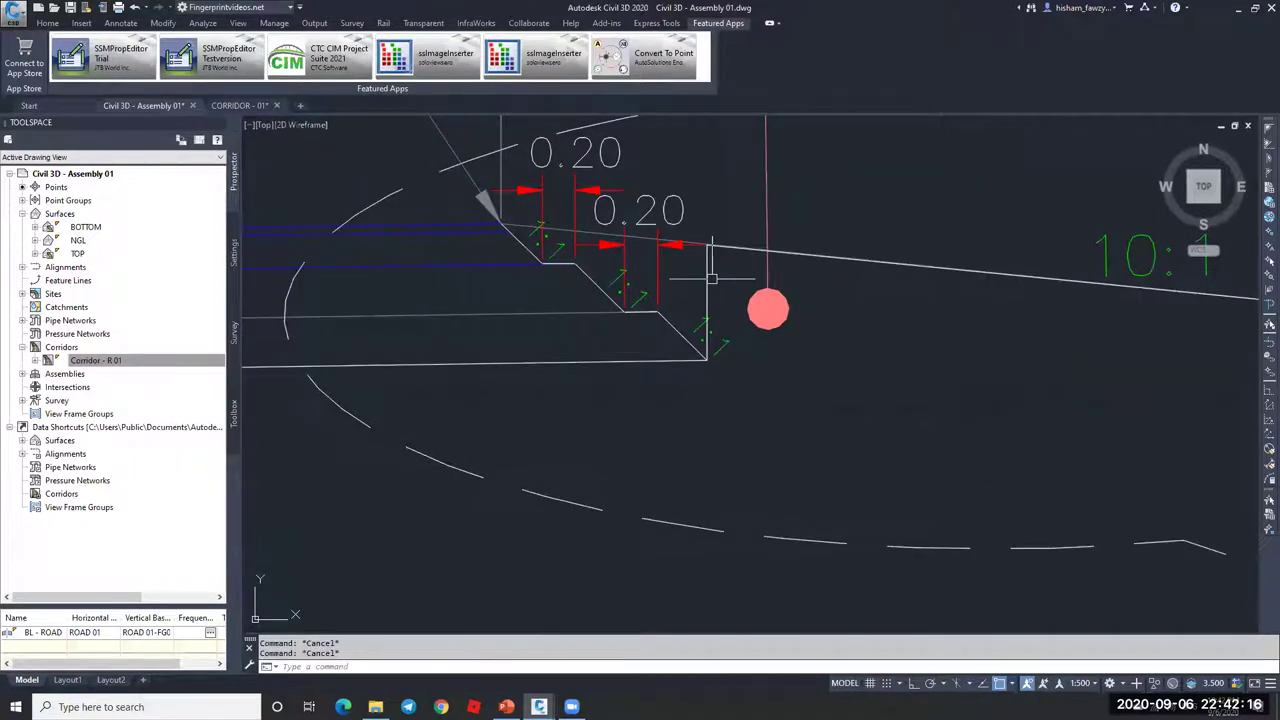
# - Set all segments of the slope polyline to a 0.02 width
pyautogui.doubleClick(706, 270)
pyautogui.write('w')
pyautogui.press('Return')
pyautogui.write('.02')
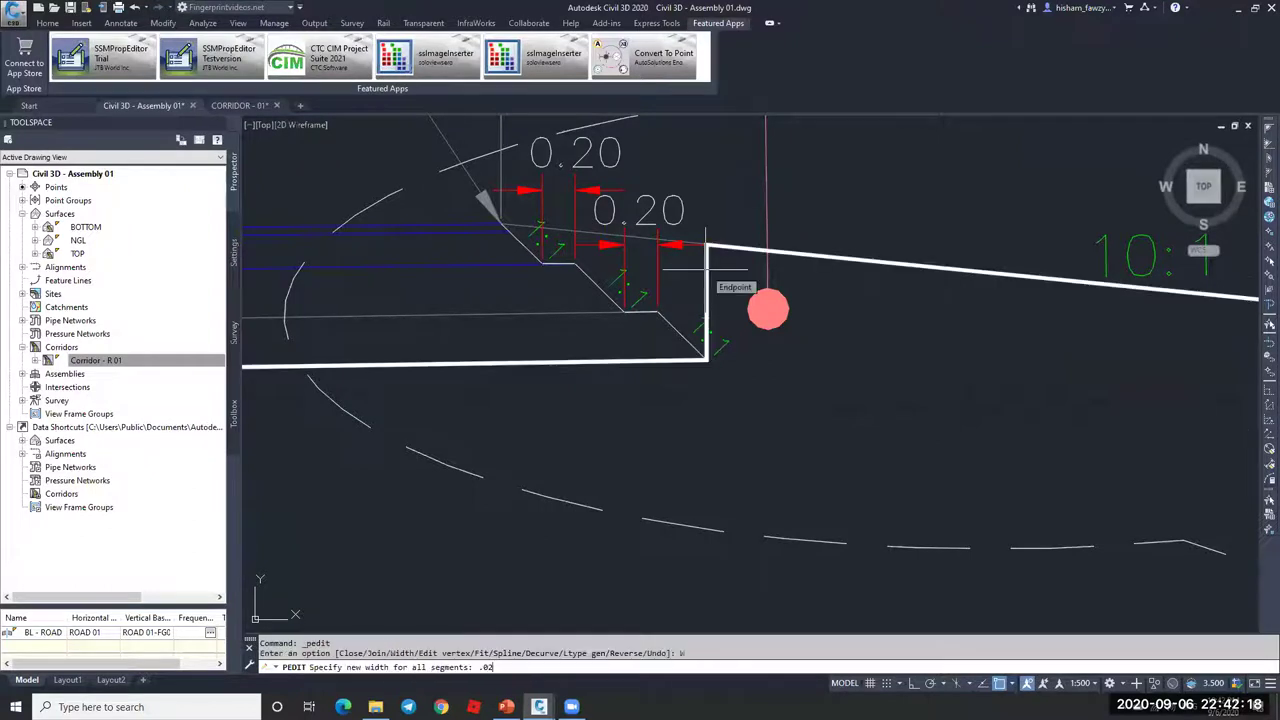
pyautogui.press('Escape')
pyautogui.scroll(-6, 755, 347)
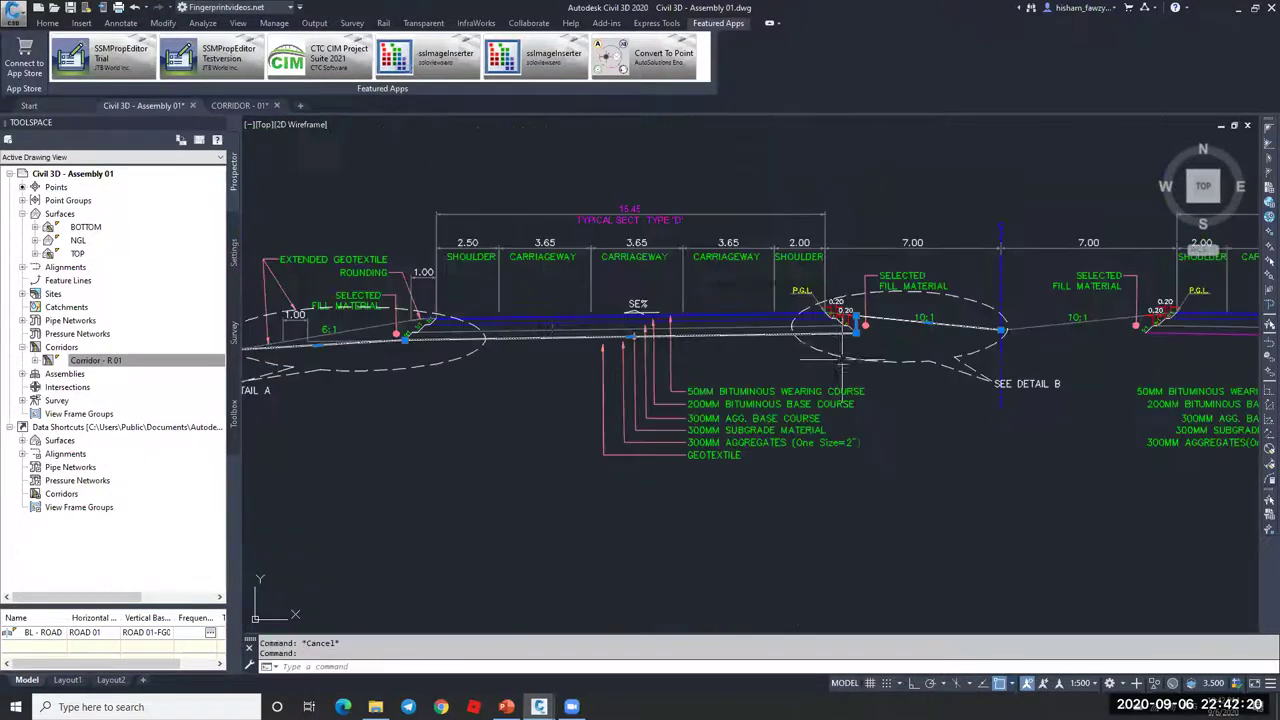
pyautogui.scroll(8, 860, 329)
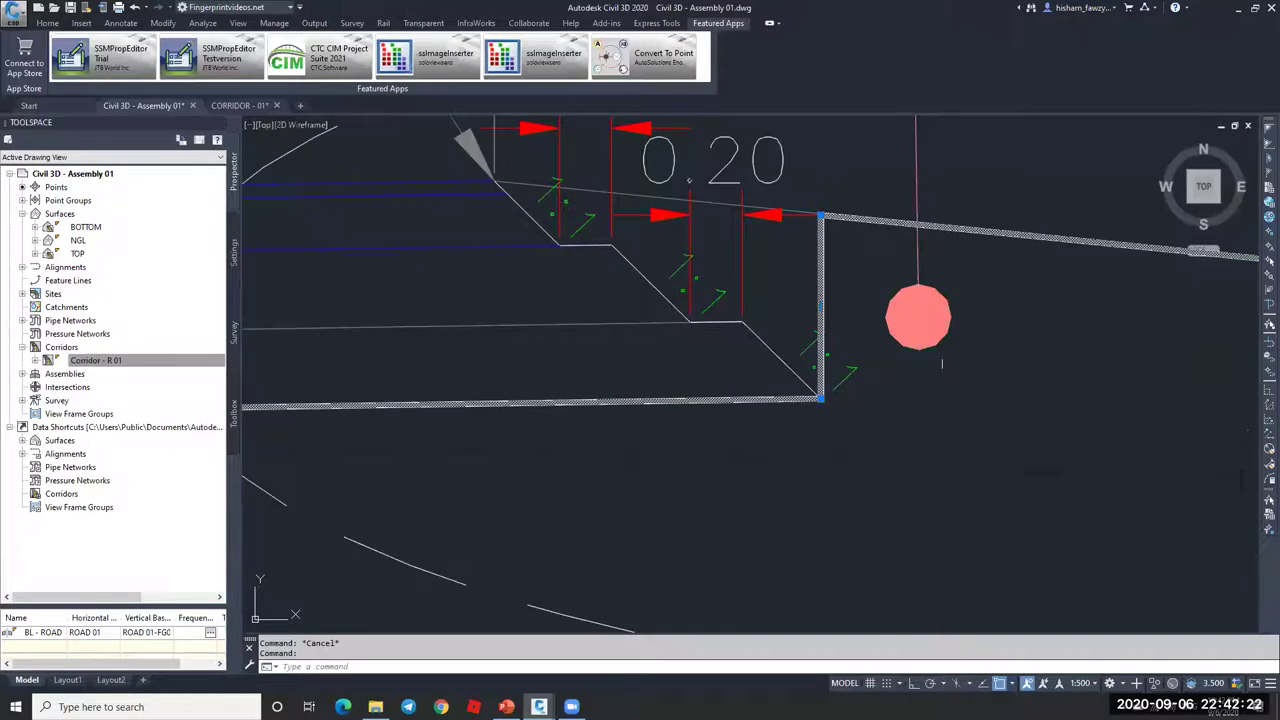
pyautogui.moveTo(894, 383); pyautogui.dragTo(871, 410, button='middle')
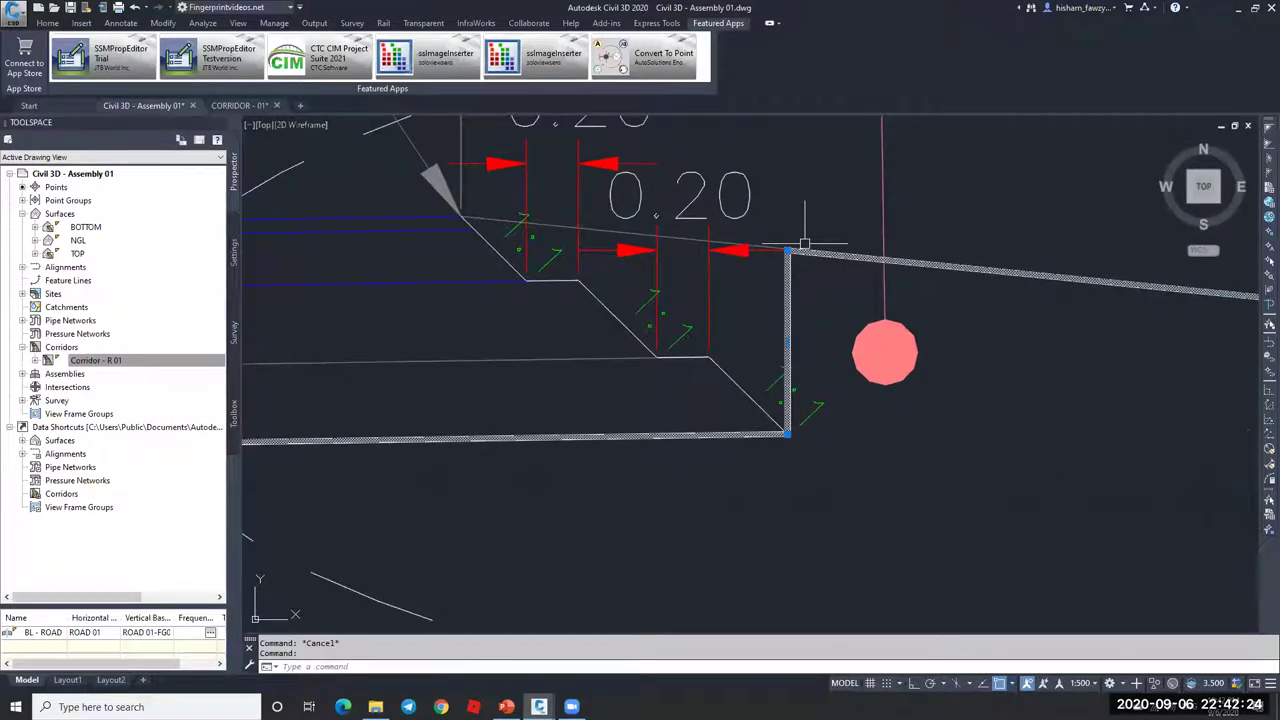
pyautogui.moveTo(741, 365); pyautogui.dragTo(709, 341, button='middle')
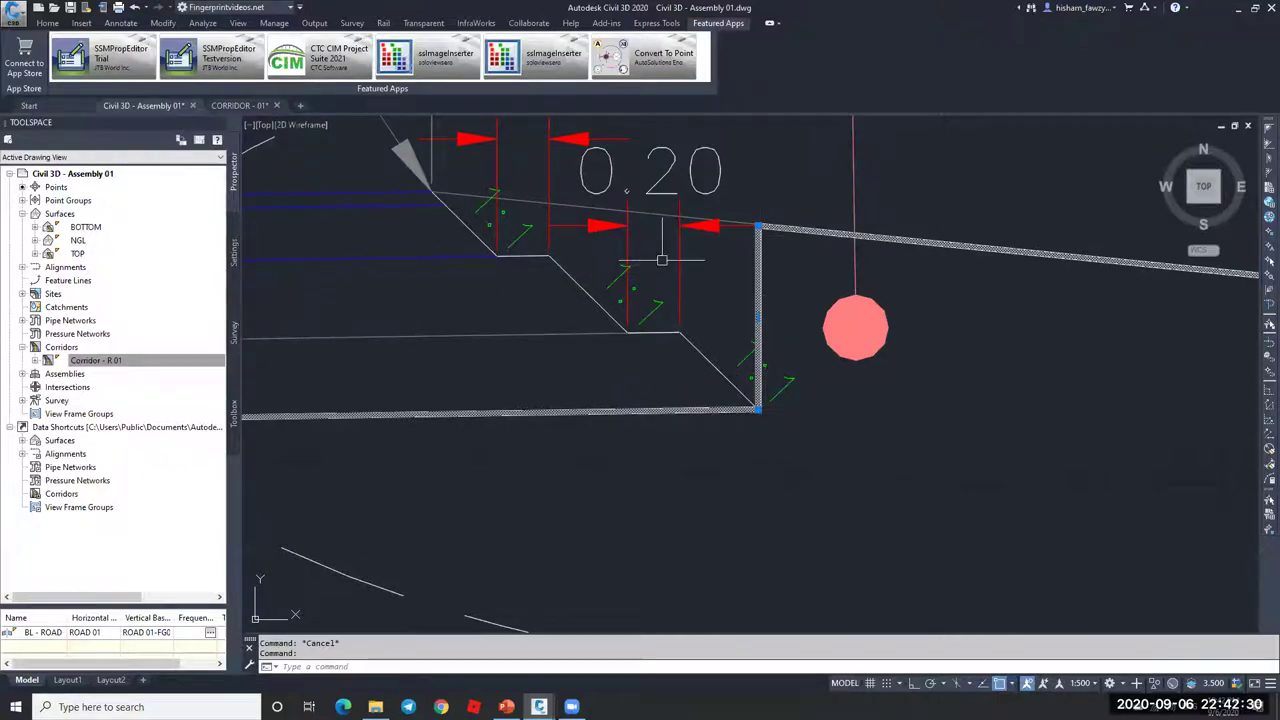
pyautogui.press('Escape')
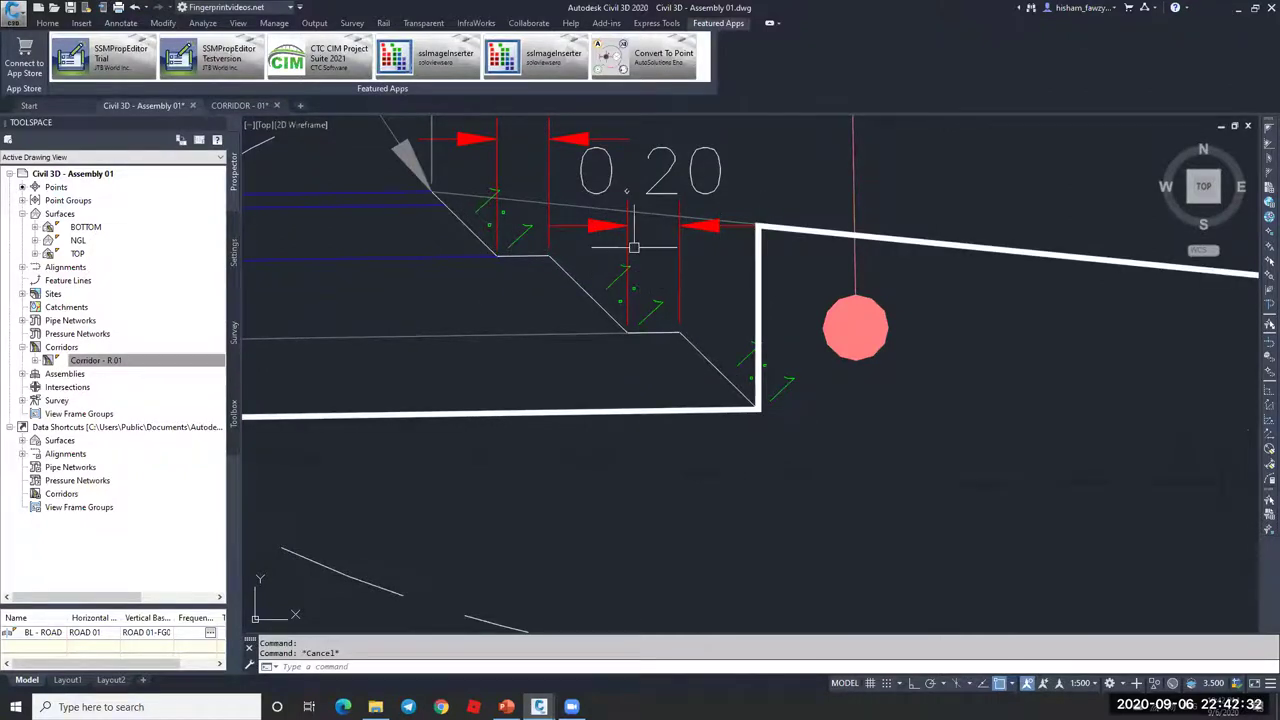
pyautogui.moveTo(680, 282)
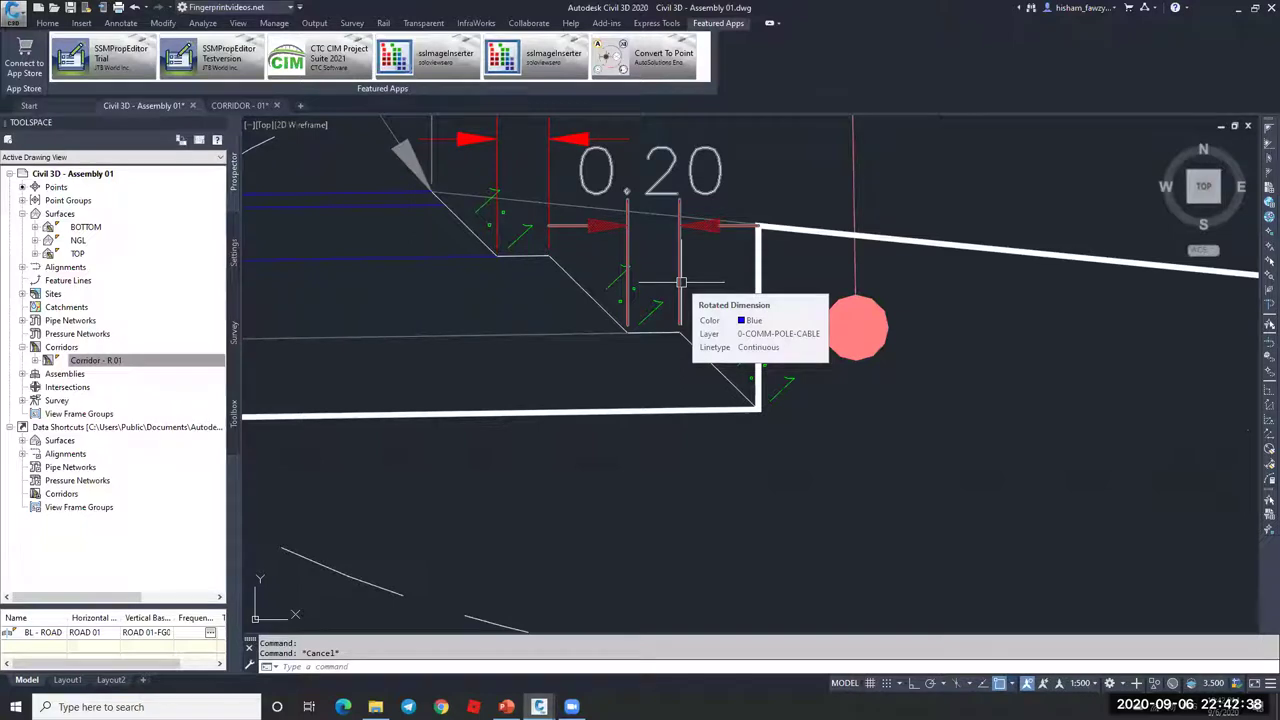
pyautogui.scroll(-6, 680, 282)
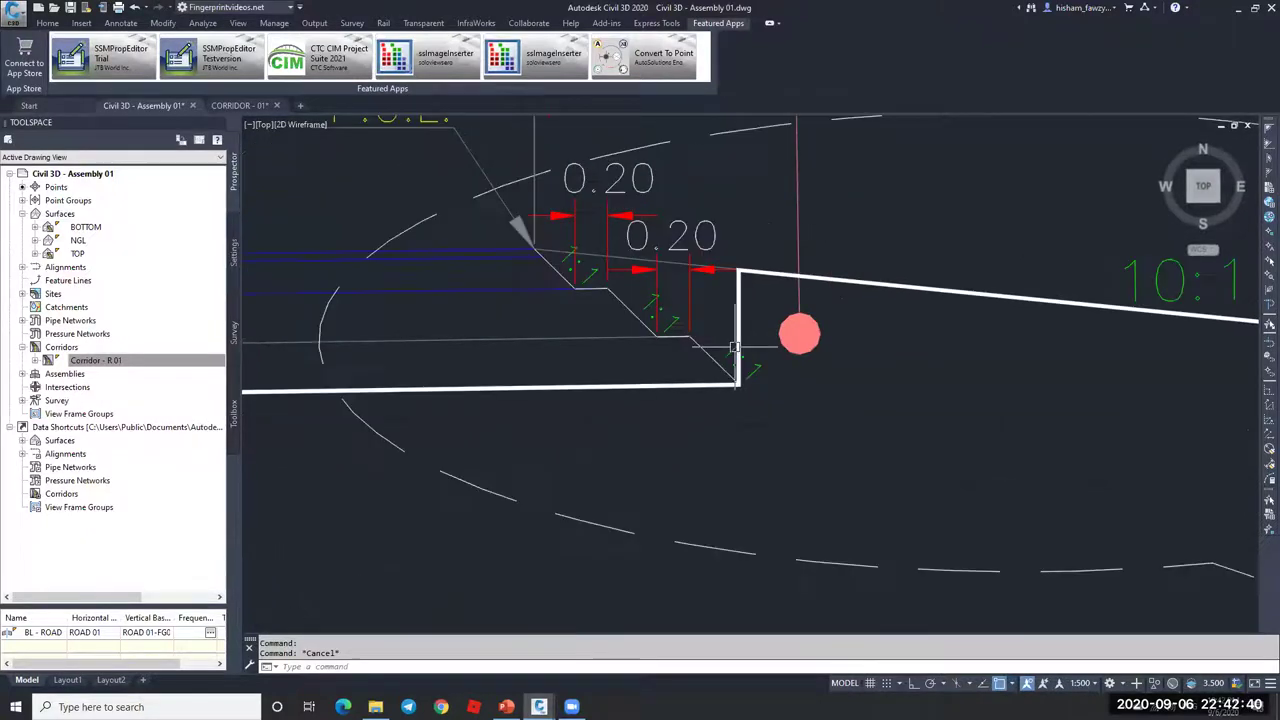
pyautogui.scroll(4, 660, 295)
pyautogui.scroll(2, 657, 300)
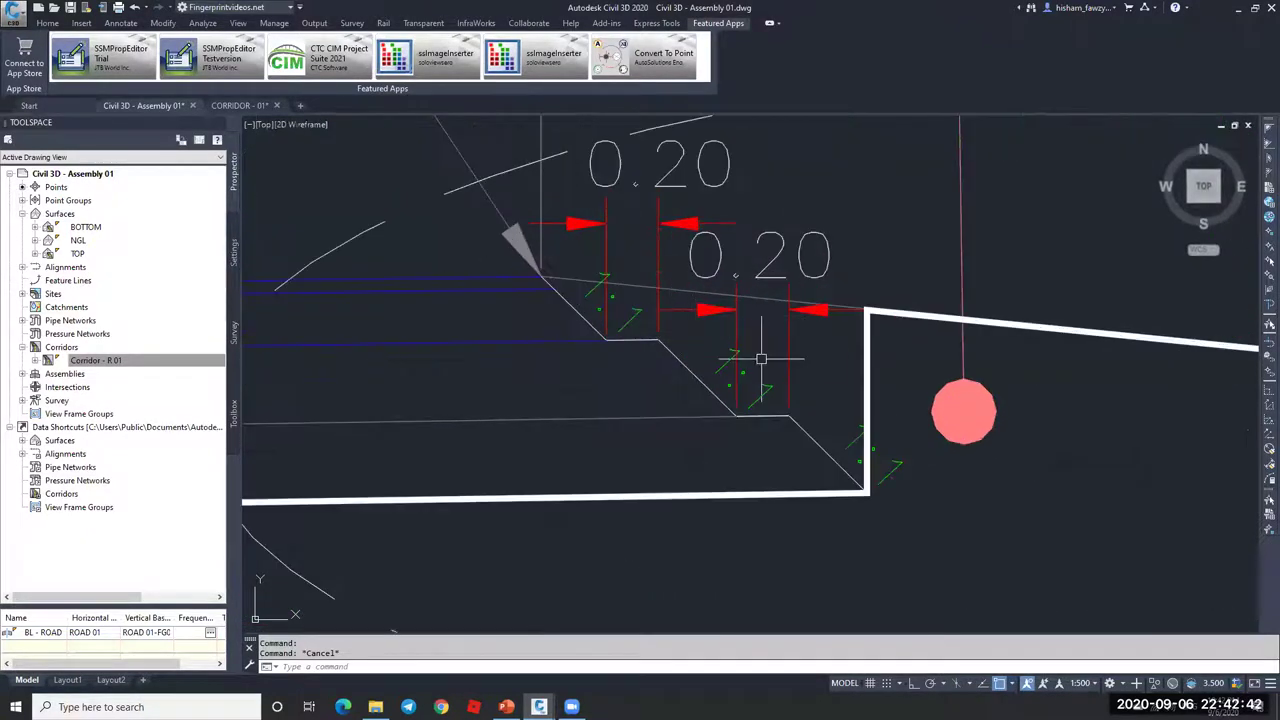
pyautogui.moveTo(714, 366)
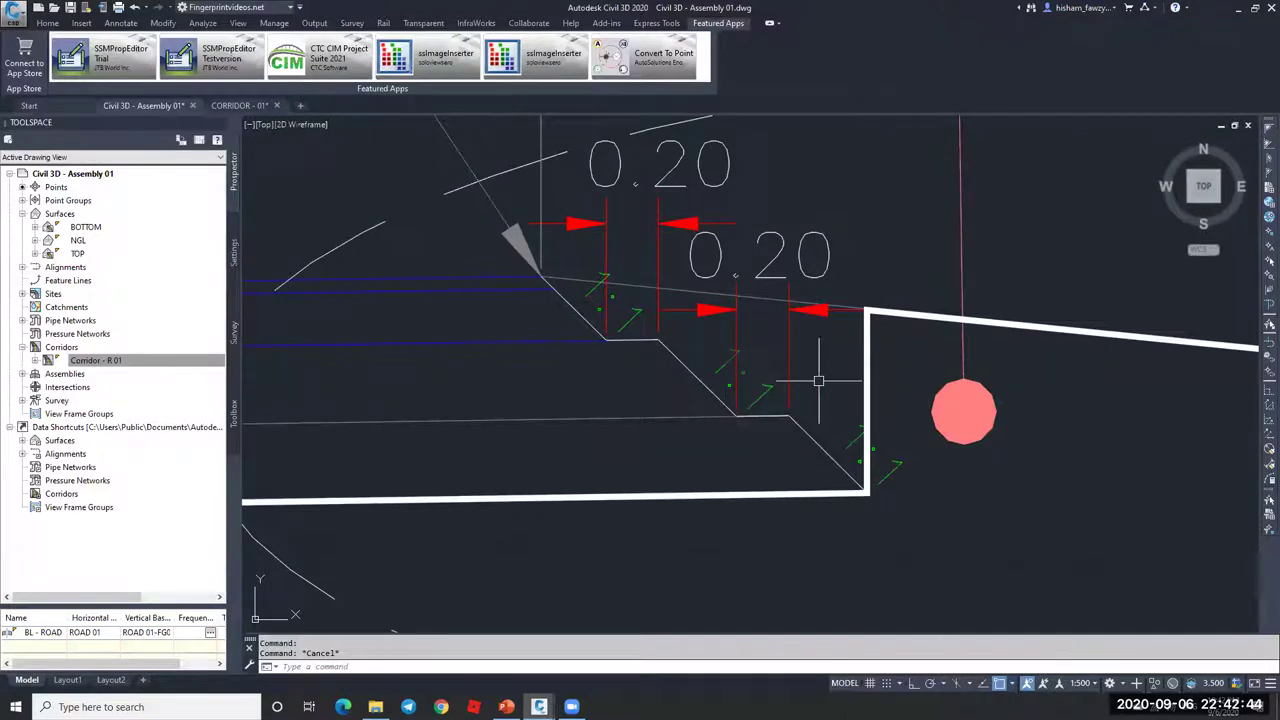
pyautogui.scroll(-4, 820, 372)
pyautogui.scroll(4, 727, 367)
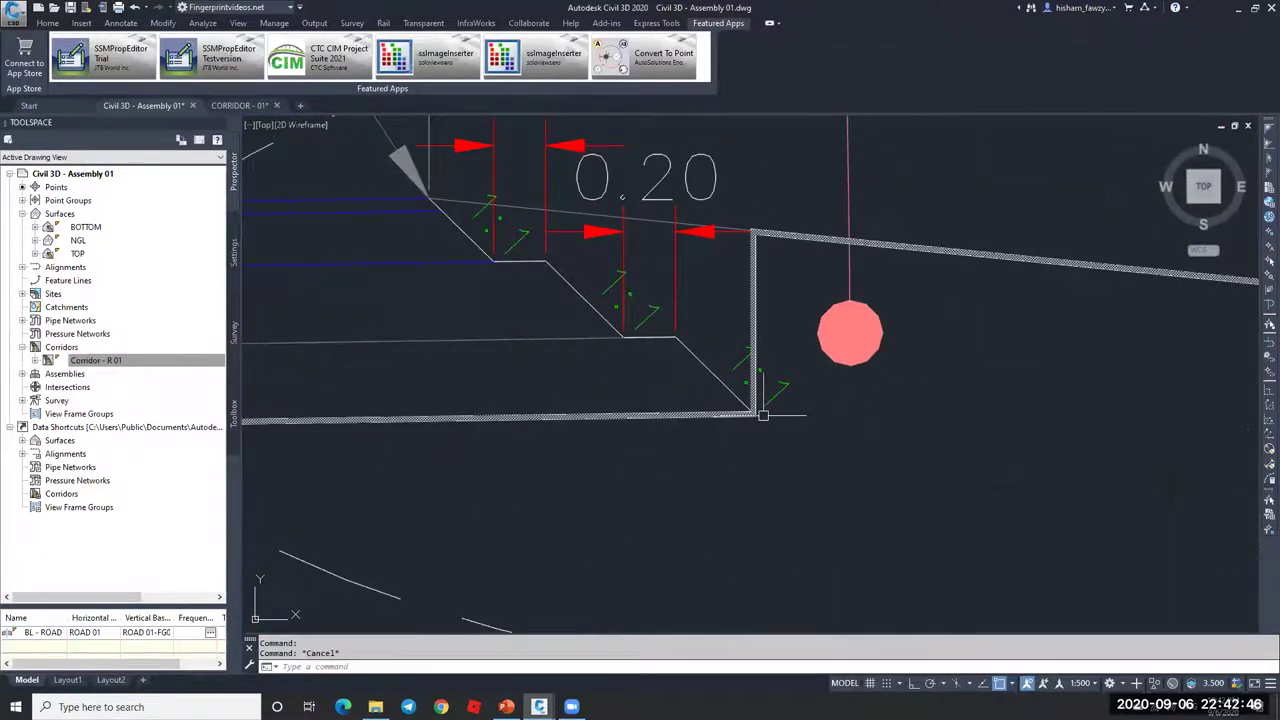
pyautogui.scroll(-6, 757, 305)
pyautogui.scroll(4, 757, 305)
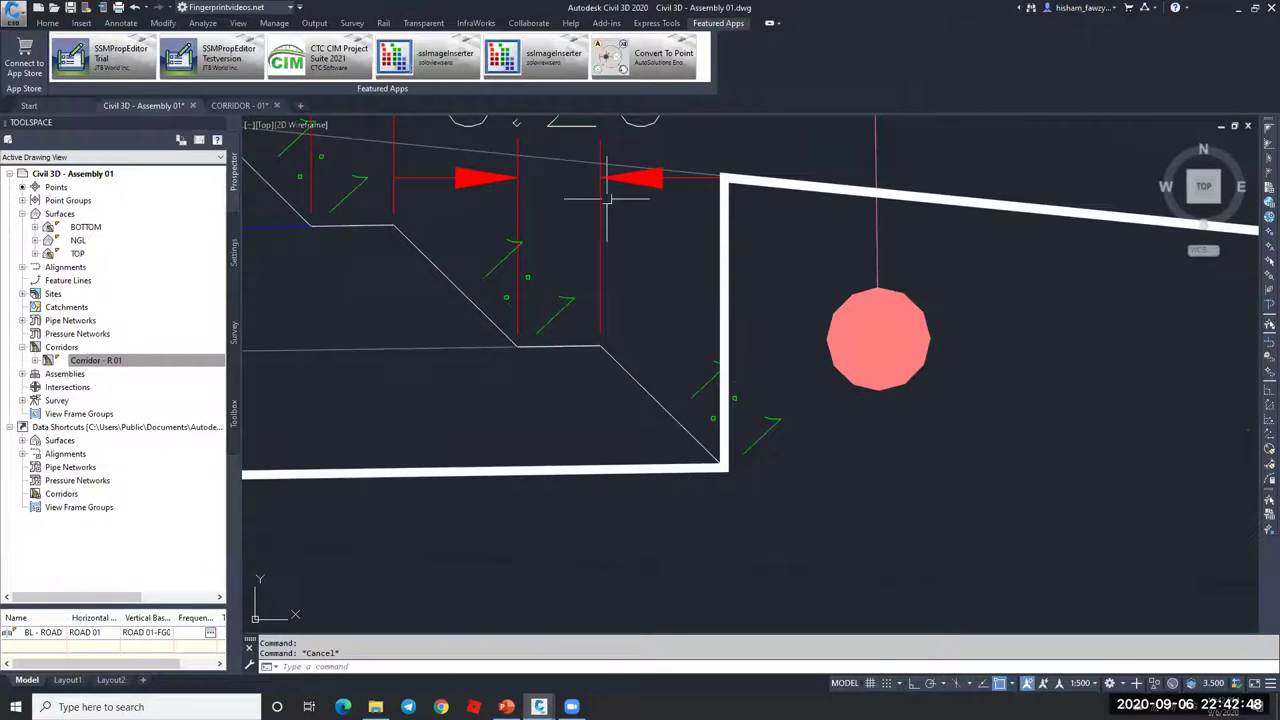
pyautogui.scroll(-2, 504, 241)
pyautogui.scroll(2, 700, 286)
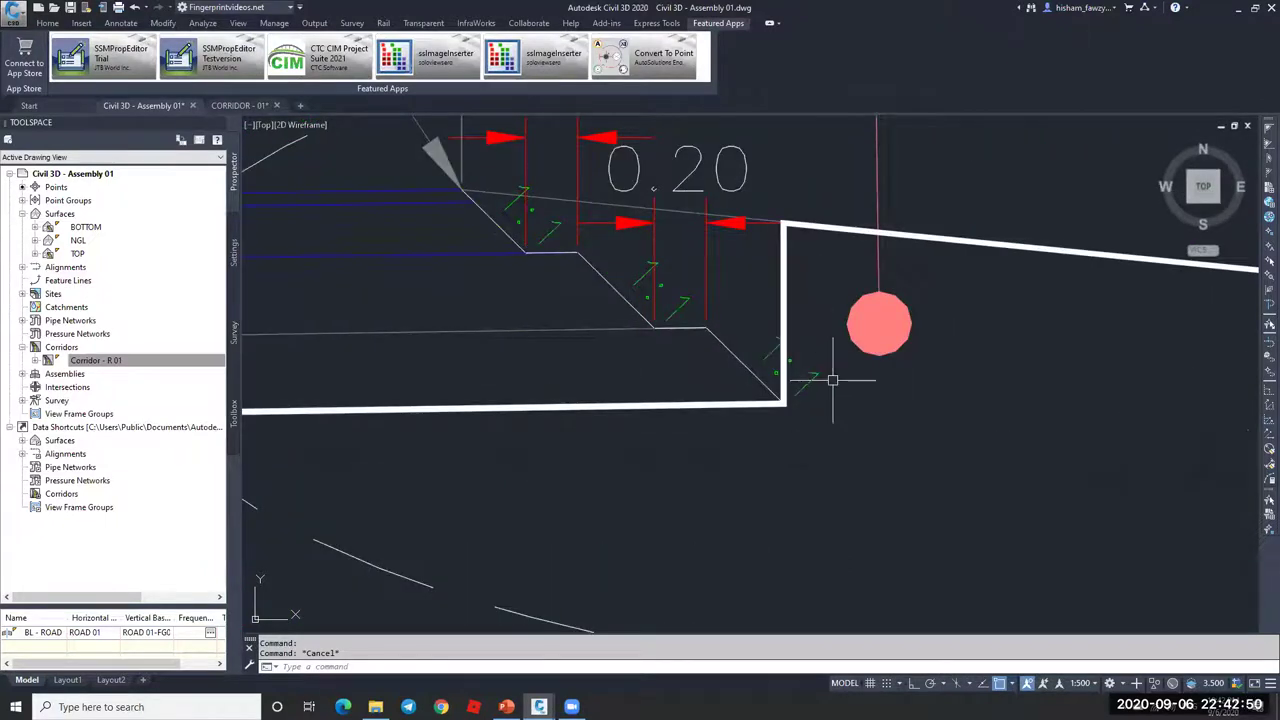
pyautogui.scroll(-2, 835, 370)
pyautogui.scroll(3, 771, 320)
pyautogui.click(805, 302)
pyautogui.click(805, 263)
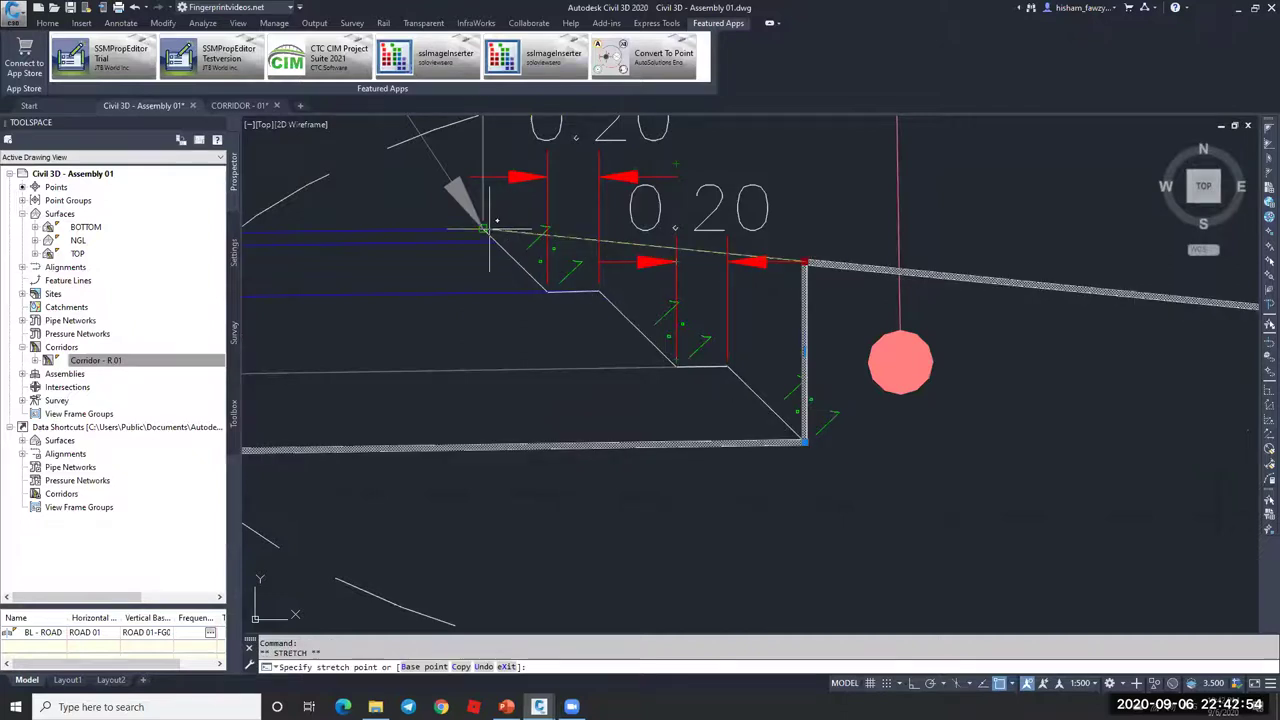
pyautogui.click(487, 229)
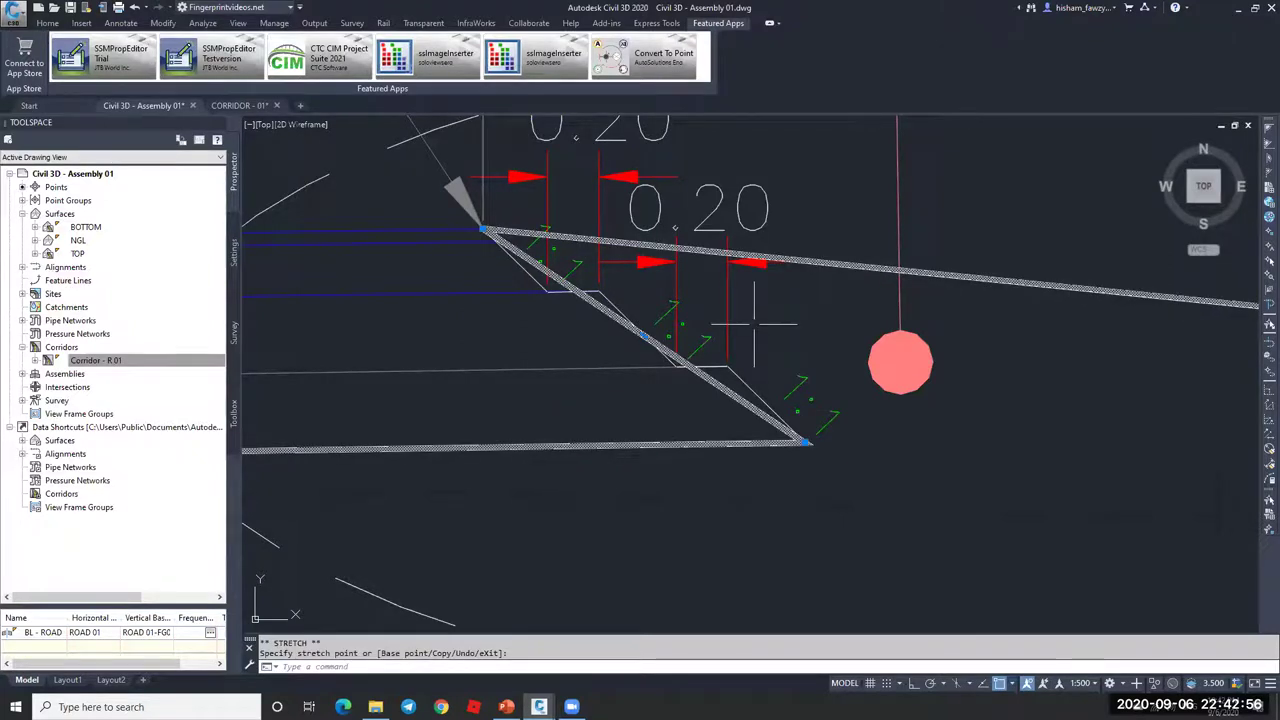
pyautogui.scroll(-6, 790, 343)
pyautogui.scroll(-2, 768, 371)
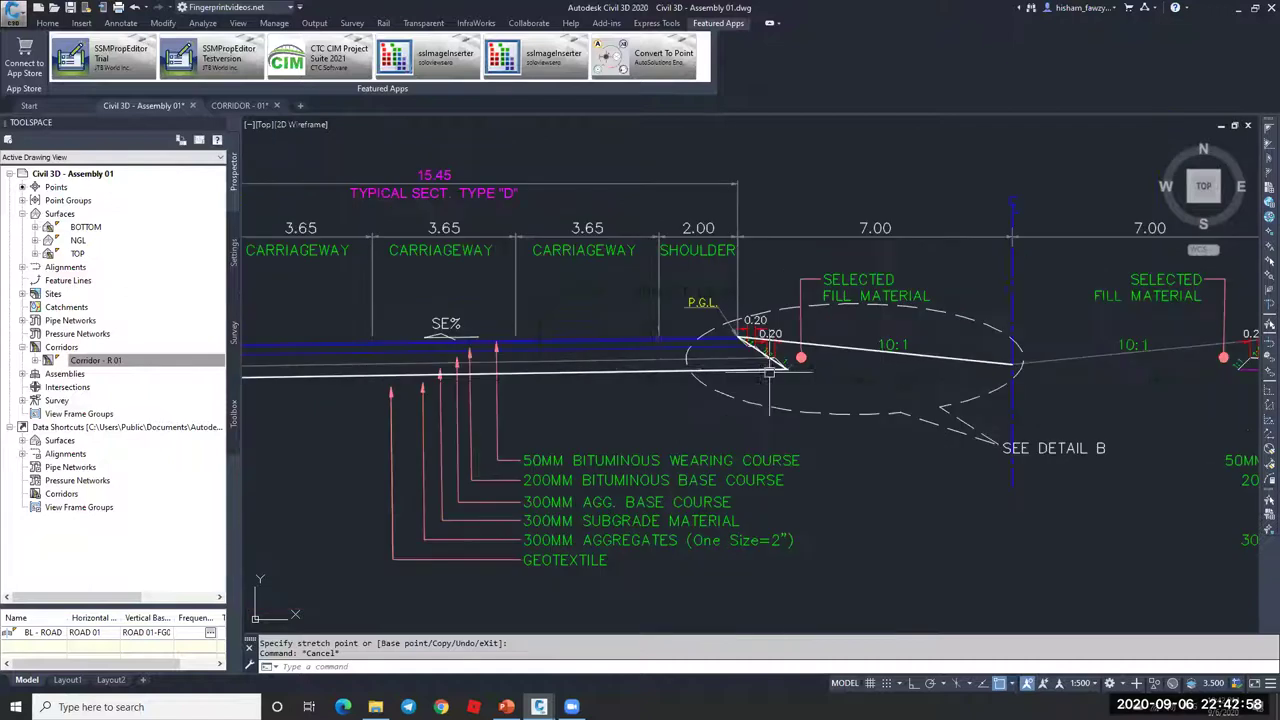
pyautogui.press('Escape')
pyautogui.scroll(4, 658, 368)
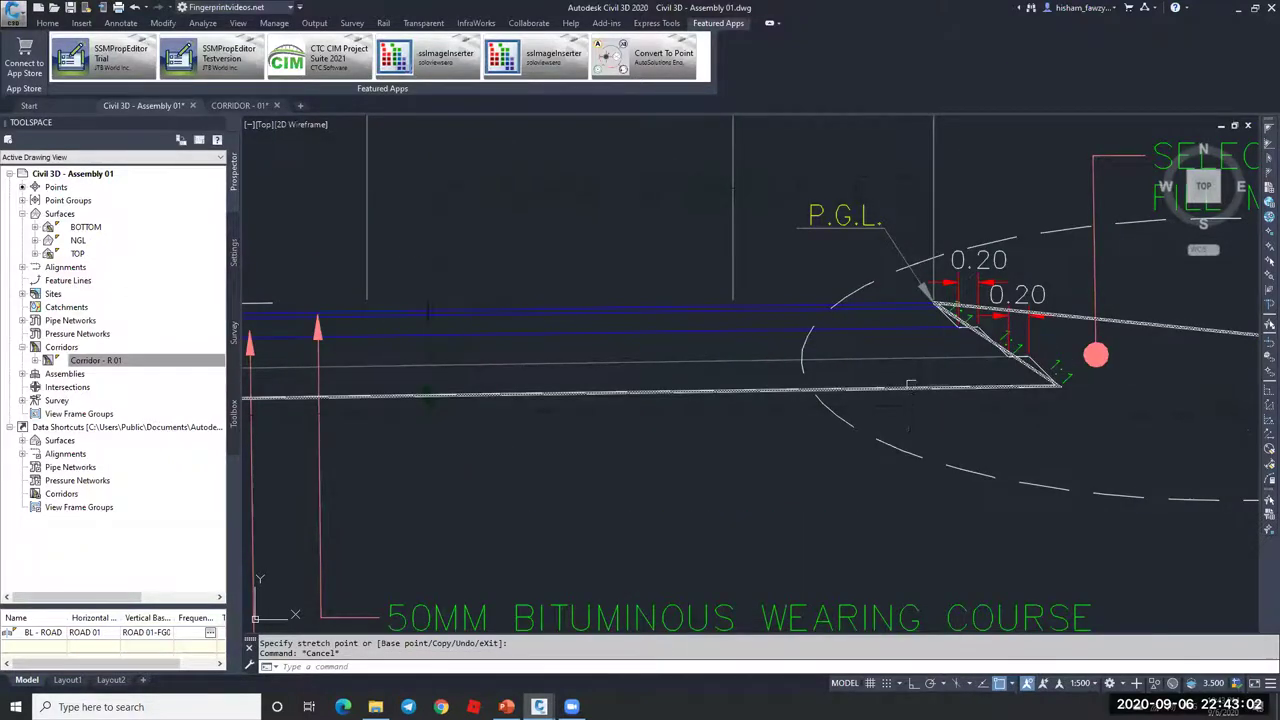
pyautogui.moveTo(984, 381)
pyautogui.mouseDown(button='middle')
pyautogui.moveTo(939, 380)
pyautogui.moveTo(815, 325)
pyautogui.mouseUp(button='middle')
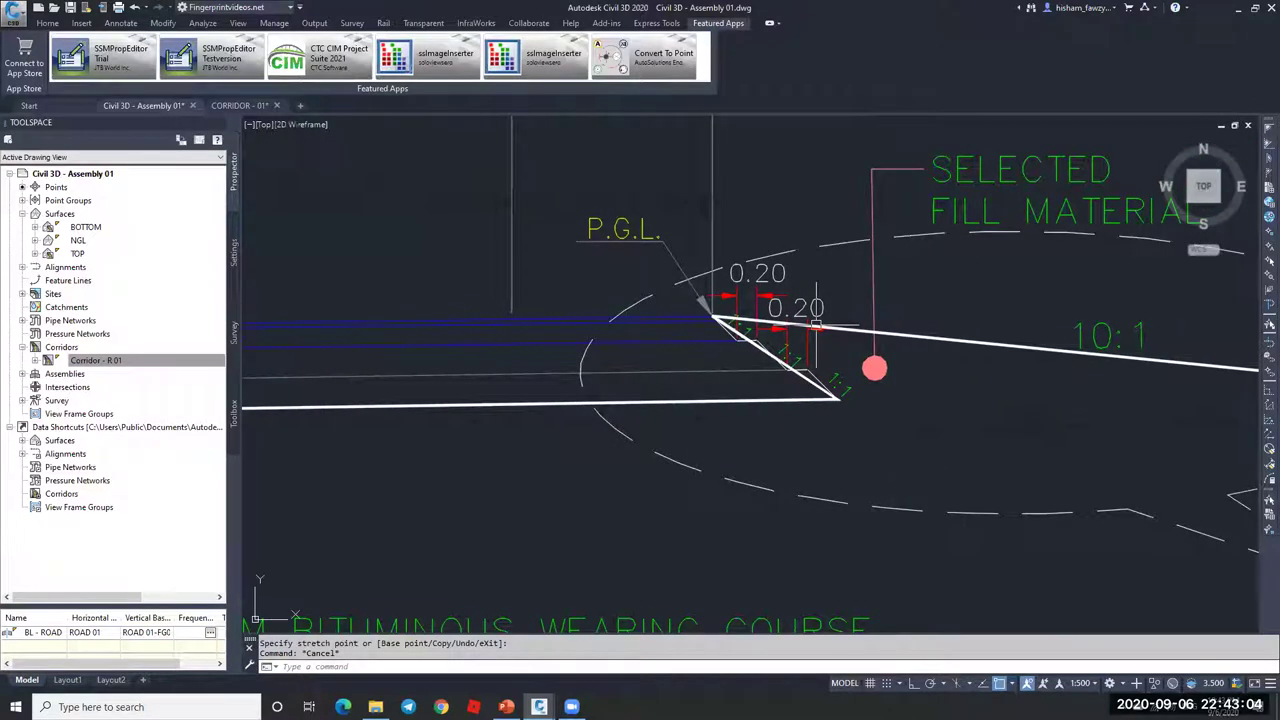
pyautogui.scroll(5, 810, 326)
pyautogui.click(742, 321)
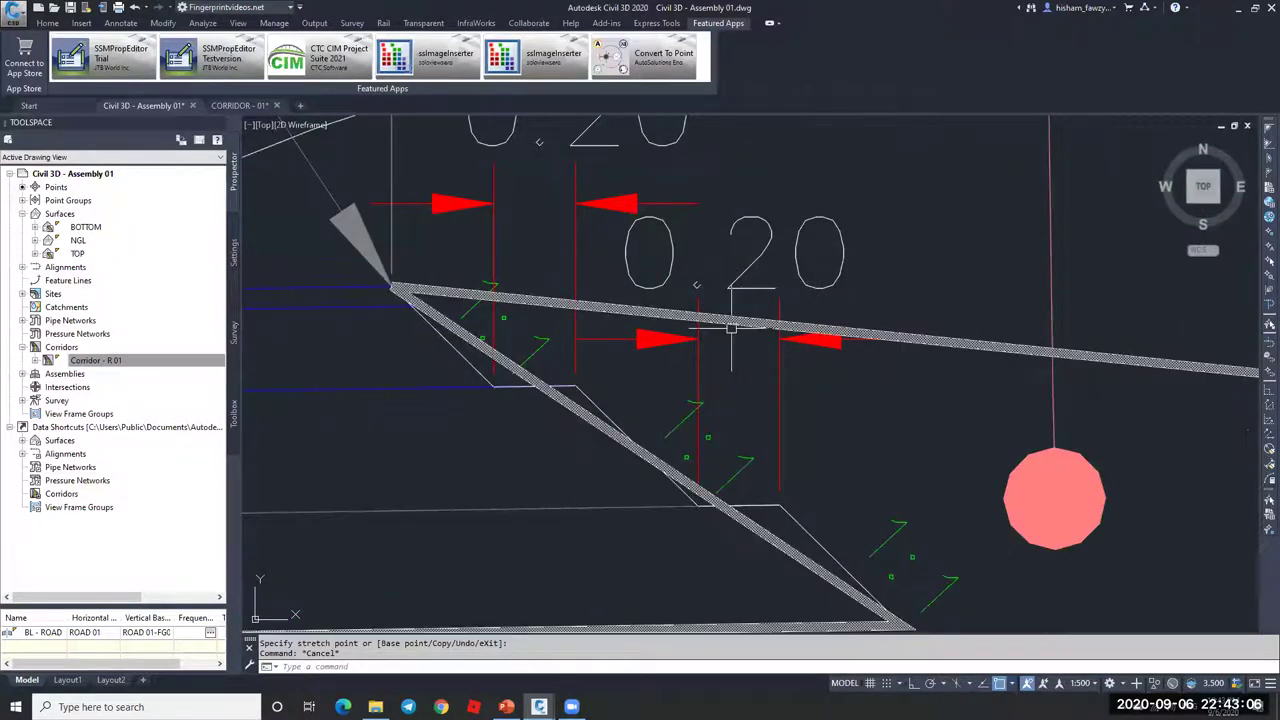
pyautogui.click(392, 288)
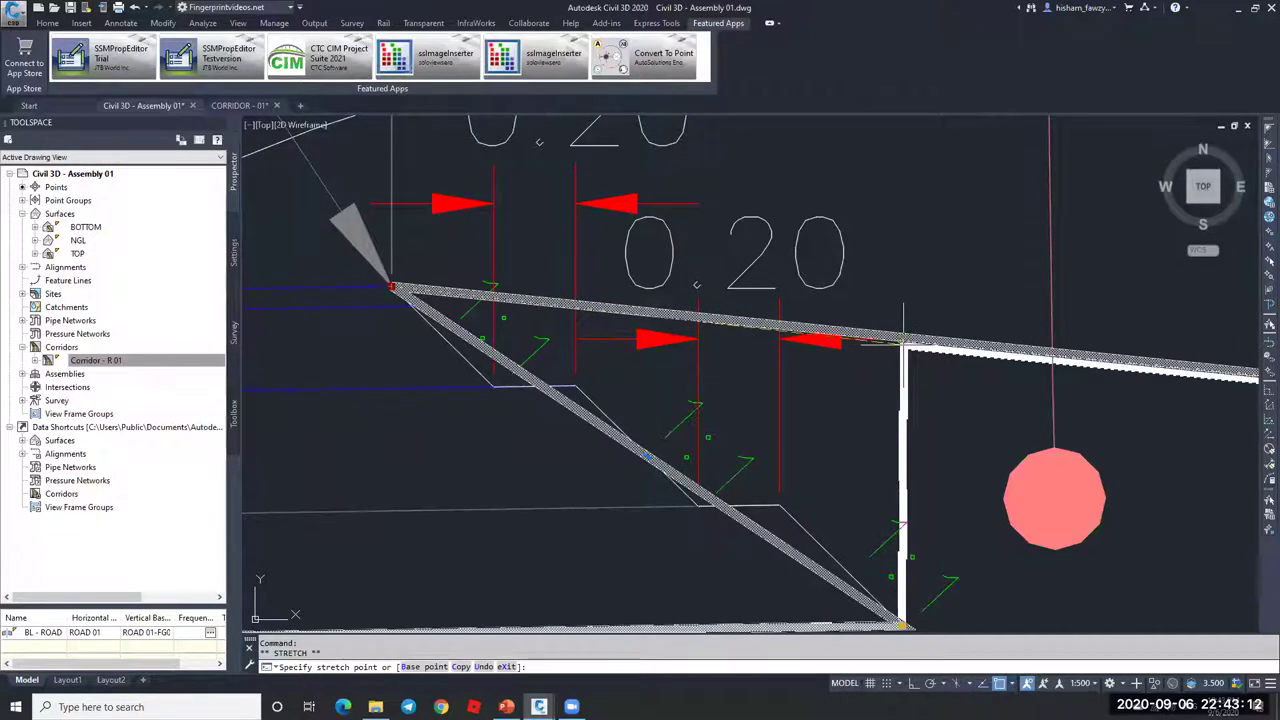
pyautogui.press('Escape')
pyautogui.scroll(-4, 863, 479)
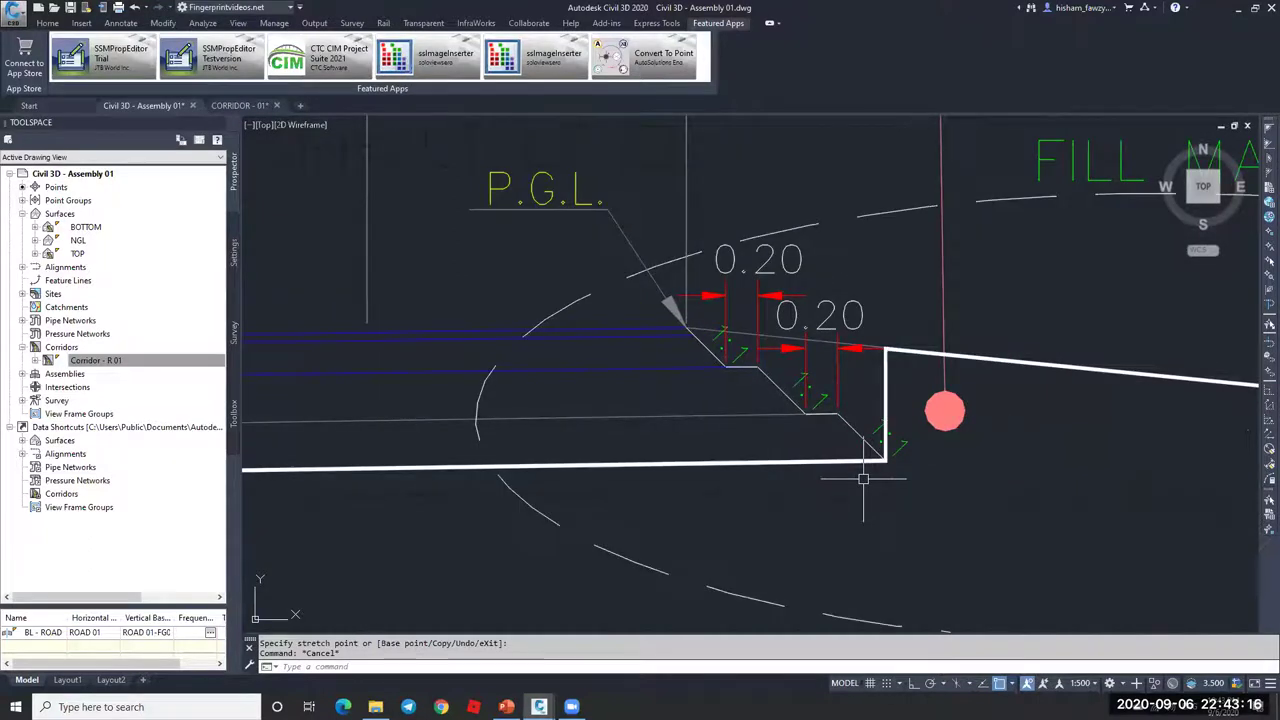
pyautogui.scroll(-3, 832, 358)
pyautogui.write('pl')
pyautogui.press('Return')
# - Draw a polyline from the centreline end to the shoulder line using a nearest snap
pyautogui.click(706, 355)
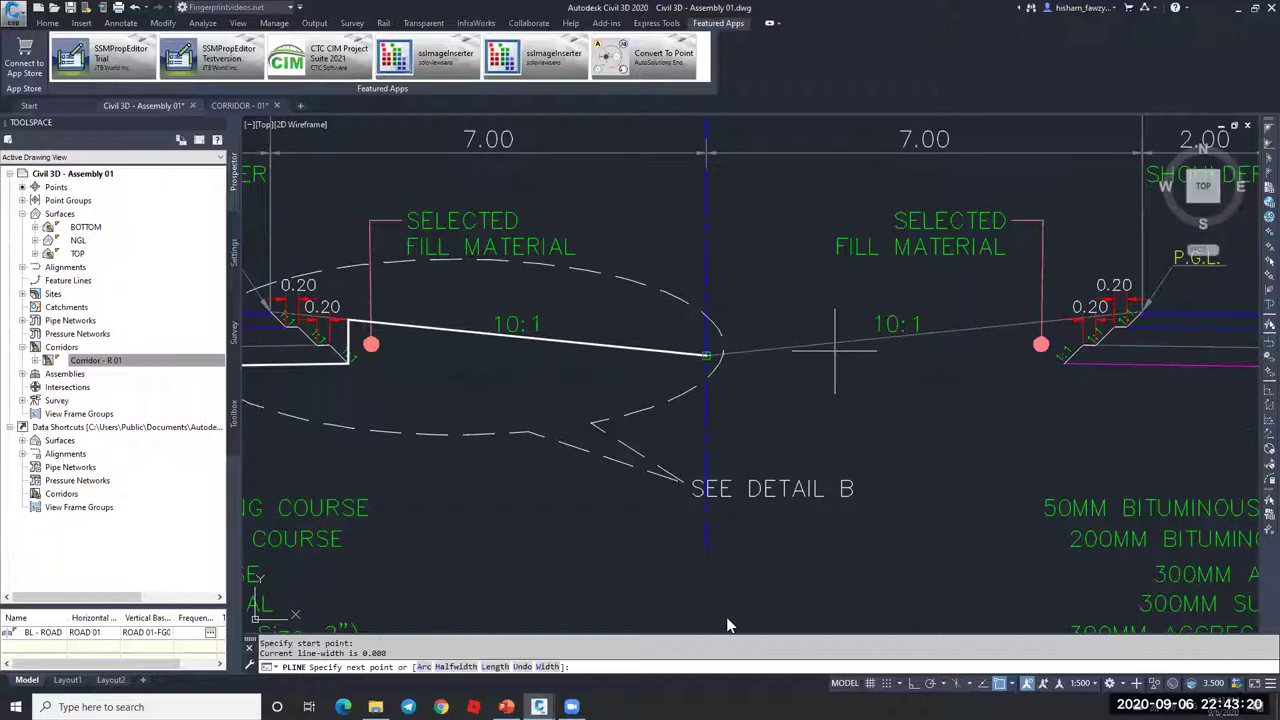
pyautogui.scroll(4, 1040, 330)
pyautogui.write('nea to')
pyautogui.press('Return')
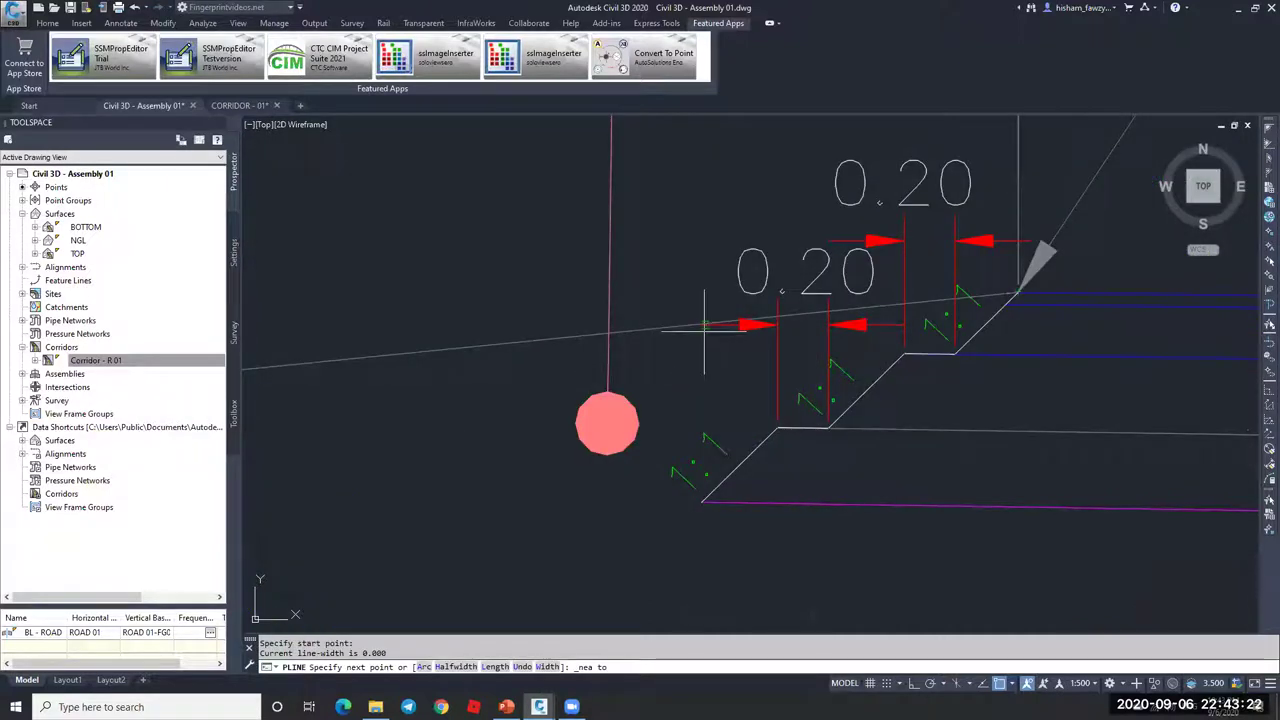
pyautogui.click(703, 326)
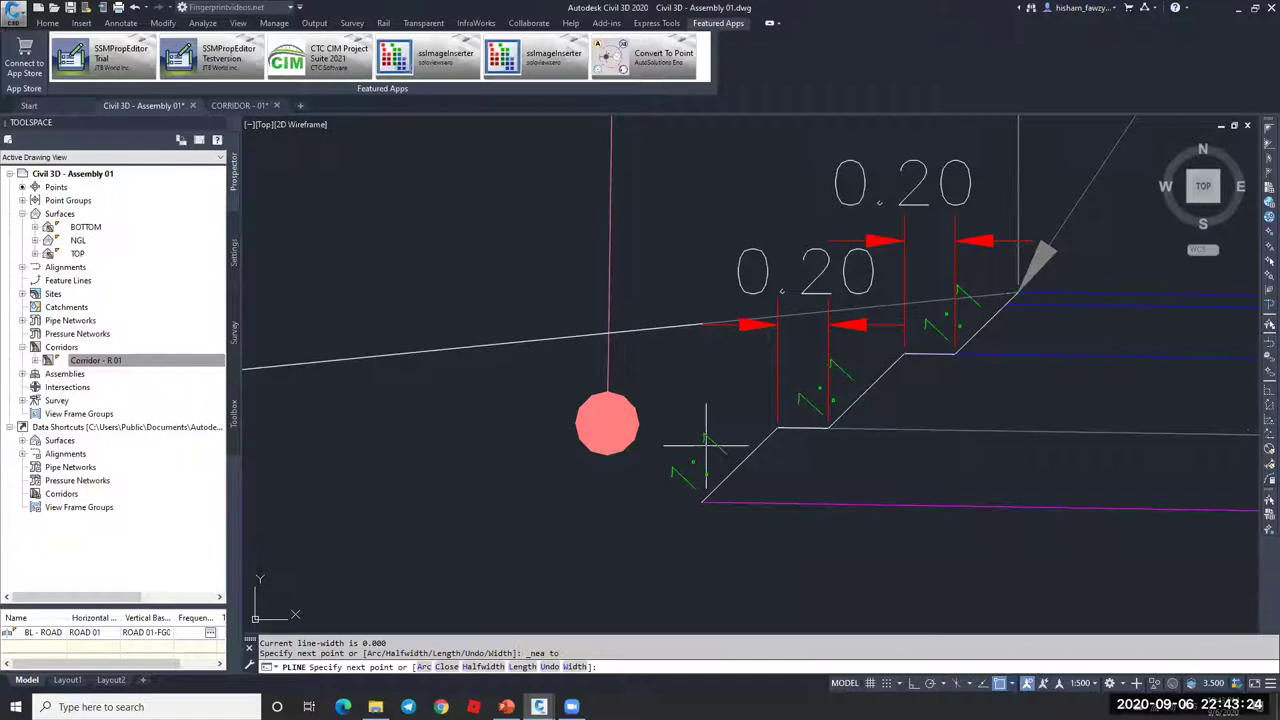
pyautogui.scroll(-4, 706, 447)
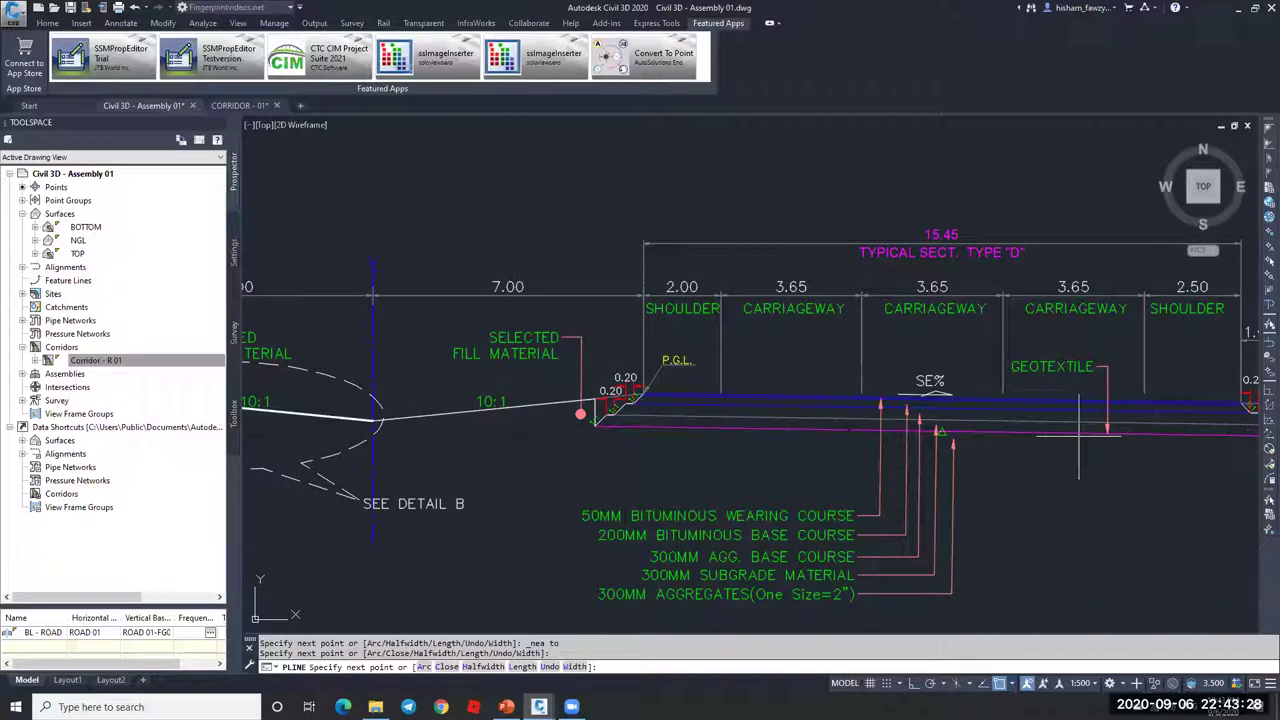
pyautogui.press('Escape')
pyautogui.press('Escape')
# - Match properties from the thick slope polyline, then view both fill slopes around Detail B
pyautogui.write('MA')
pyautogui.press('Return')
pyautogui.click(301, 416)
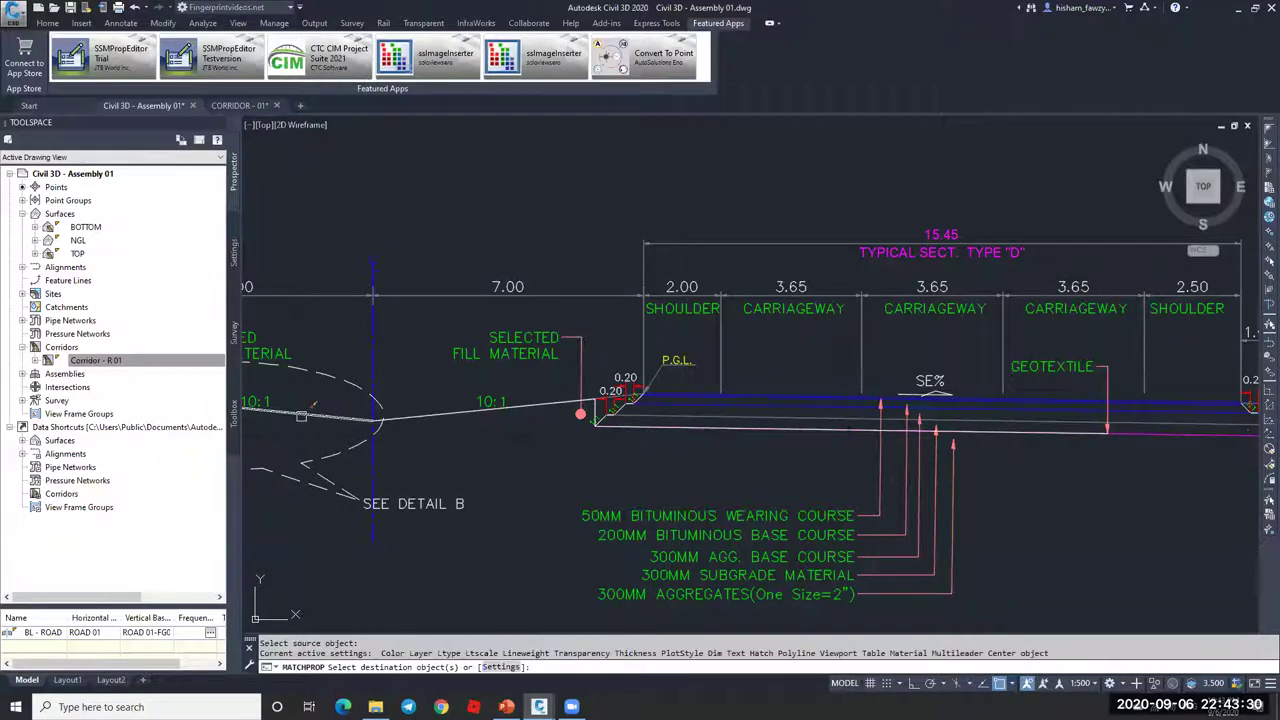
pyautogui.press('Escape')
pyautogui.scroll(4, 600, 412)
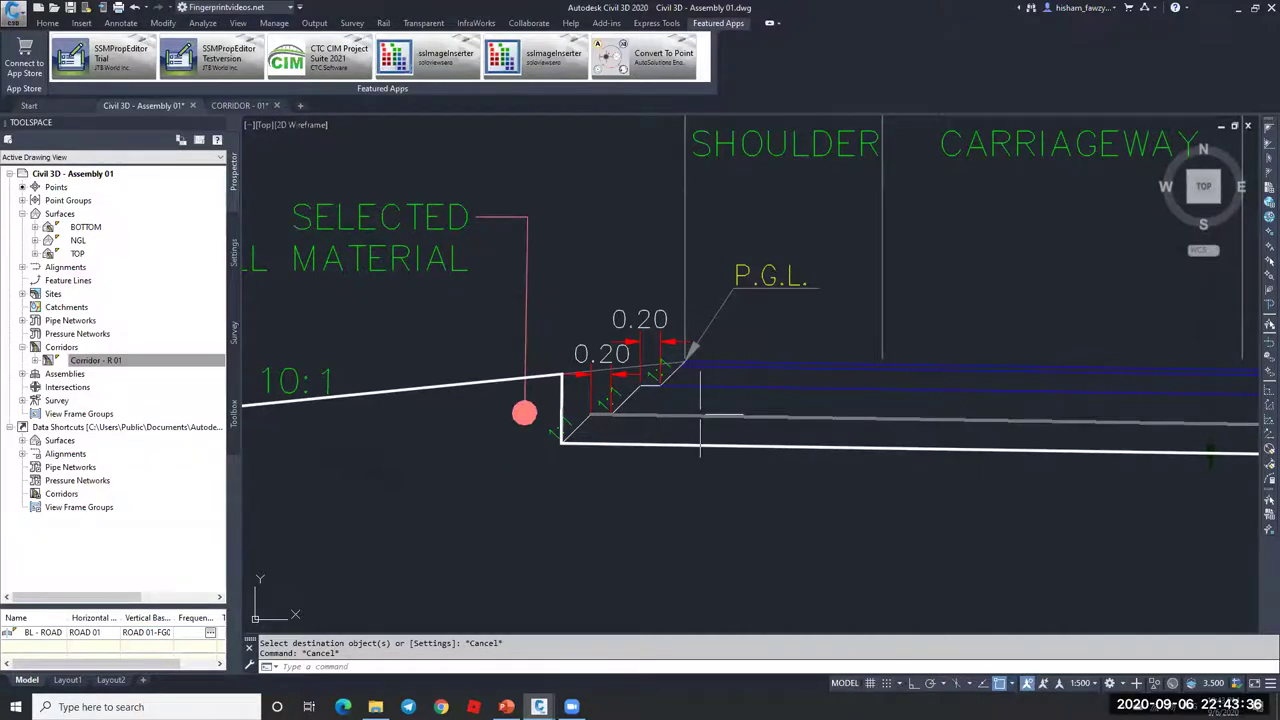
pyautogui.scroll(-4, 700, 415)
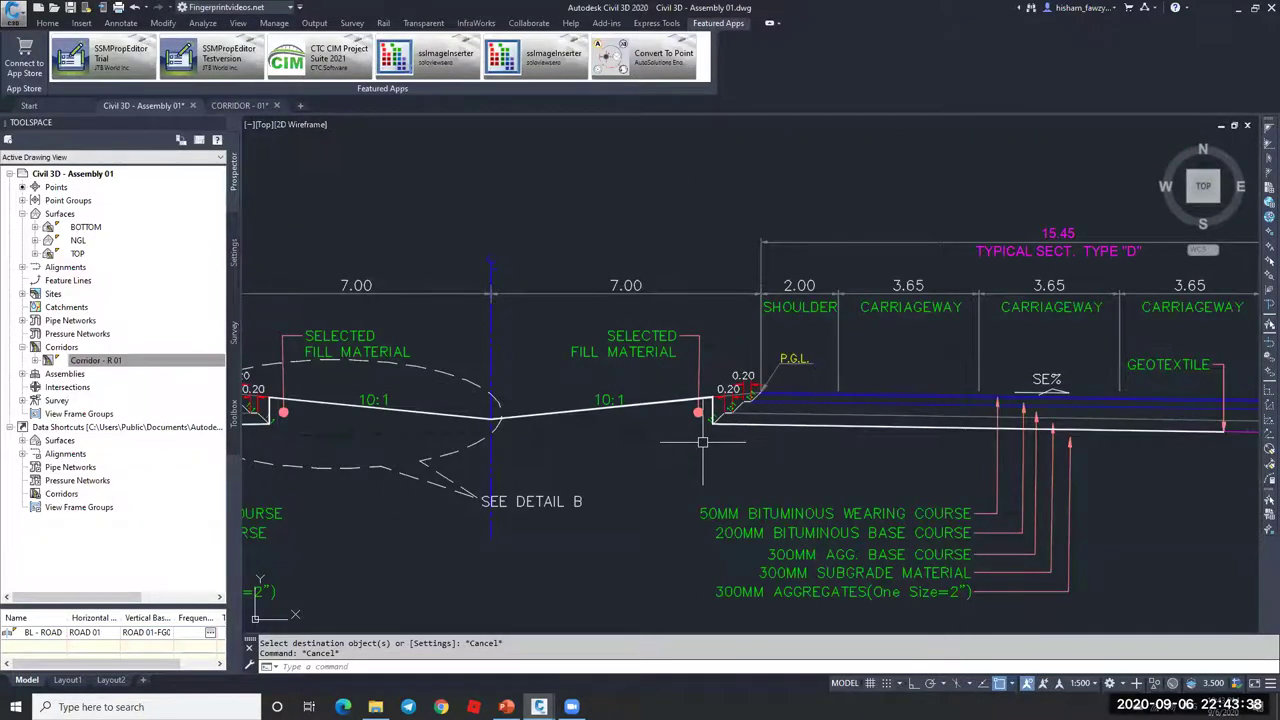
pyautogui.moveTo(703, 441); pyautogui.dragTo(906, 382, button='middle')
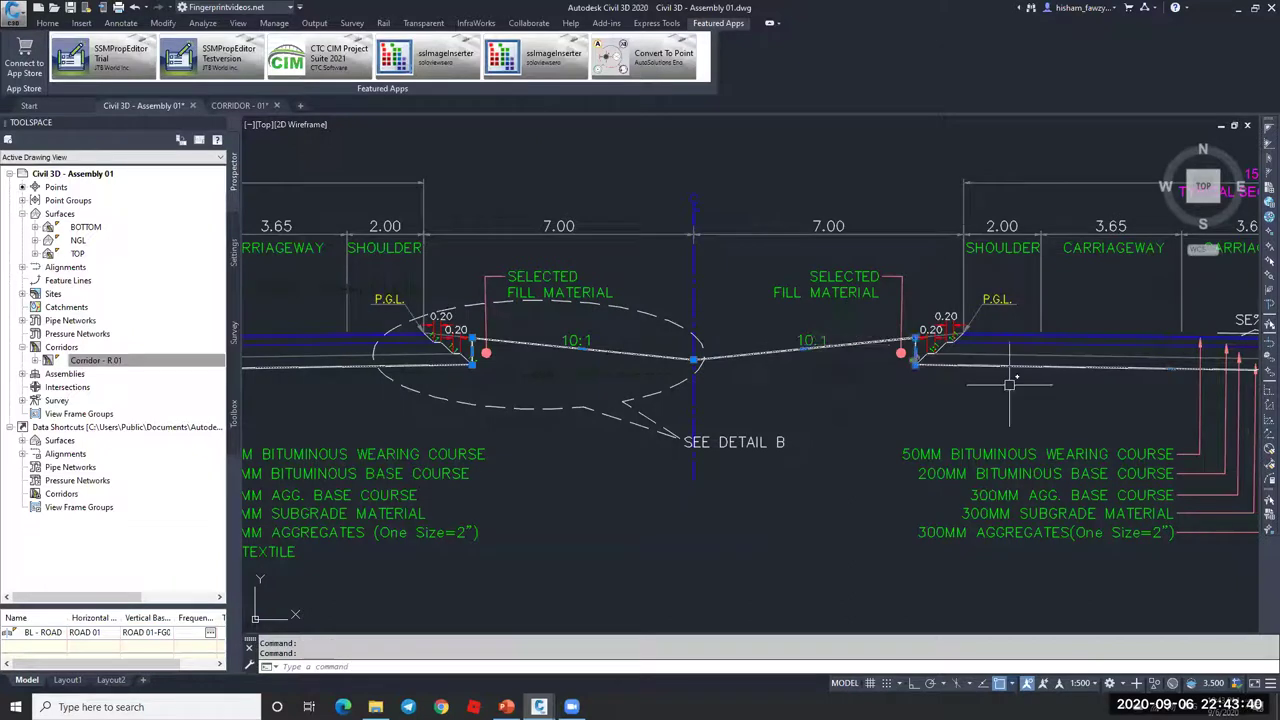
pyautogui.scroll(-8, 722, 384)
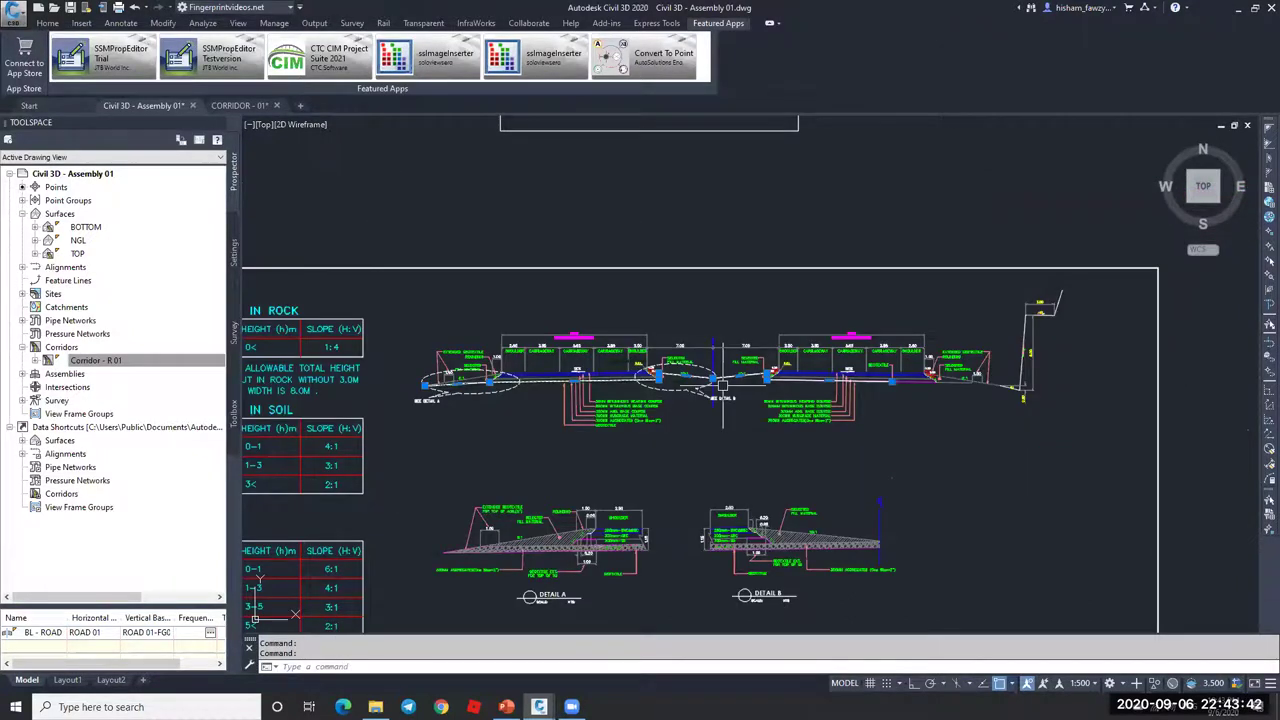
# - Cancel the active command and bring the left shoulder of the section into view
pyautogui.scroll(-5, 760, 400)
pyautogui.press('Escape')
pyautogui.moveTo(642, 377); pyautogui.dragTo(760, 377, button='middle')
pyautogui.scroll(4, 421, 368)
pyautogui.scroll(2, 421, 368)
# - Draw a polyline from the toe of the 6:1 slope to the shoulder's rounding corner
pyautogui.write('pl')
pyautogui.press('Return')
pyautogui.scroll(-4, 430, 370)
pyautogui.scroll(2, 468, 383)
pyautogui.click(468, 383)
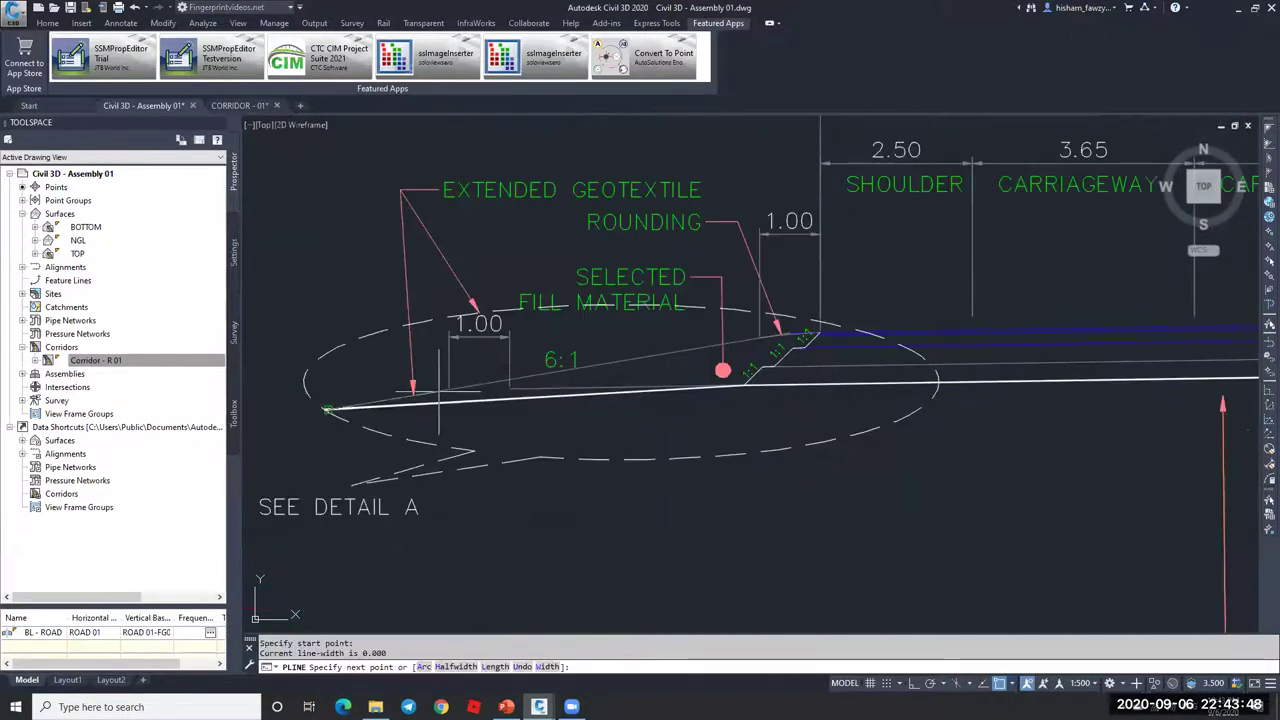
pyautogui.scroll(5, 797, 316)
pyautogui.click(731, 412)
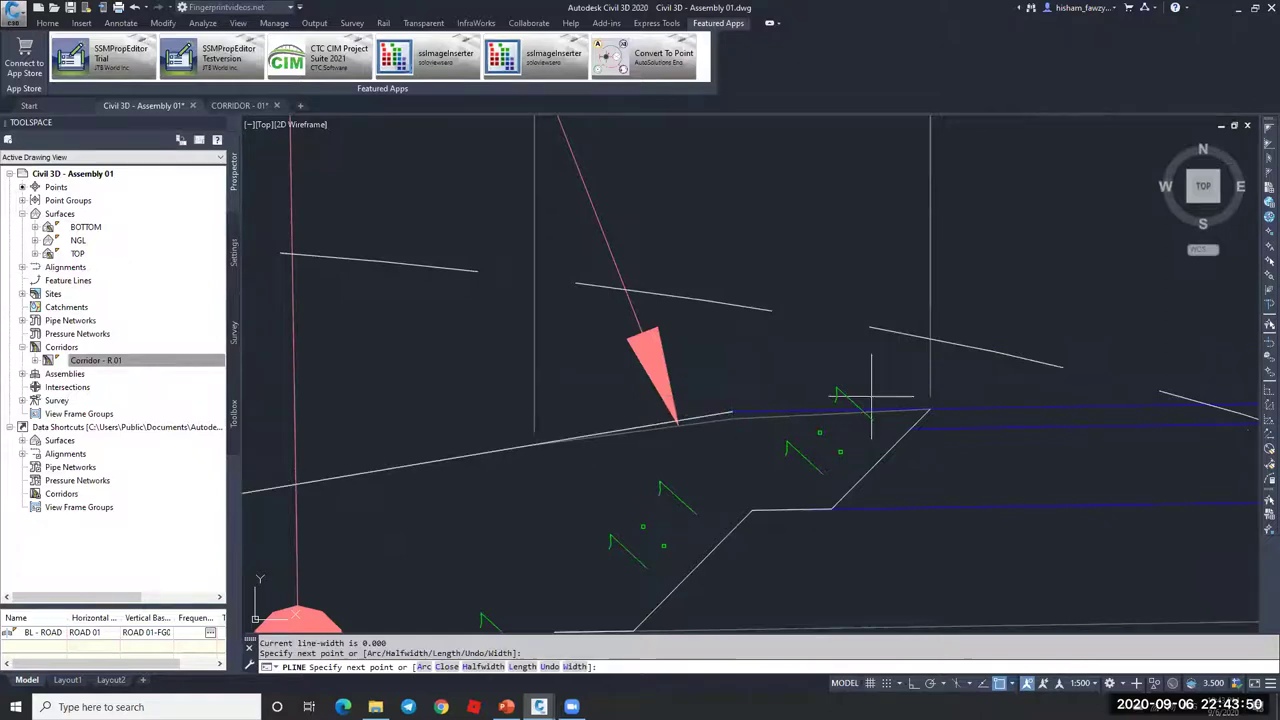
pyautogui.click(928, 411)
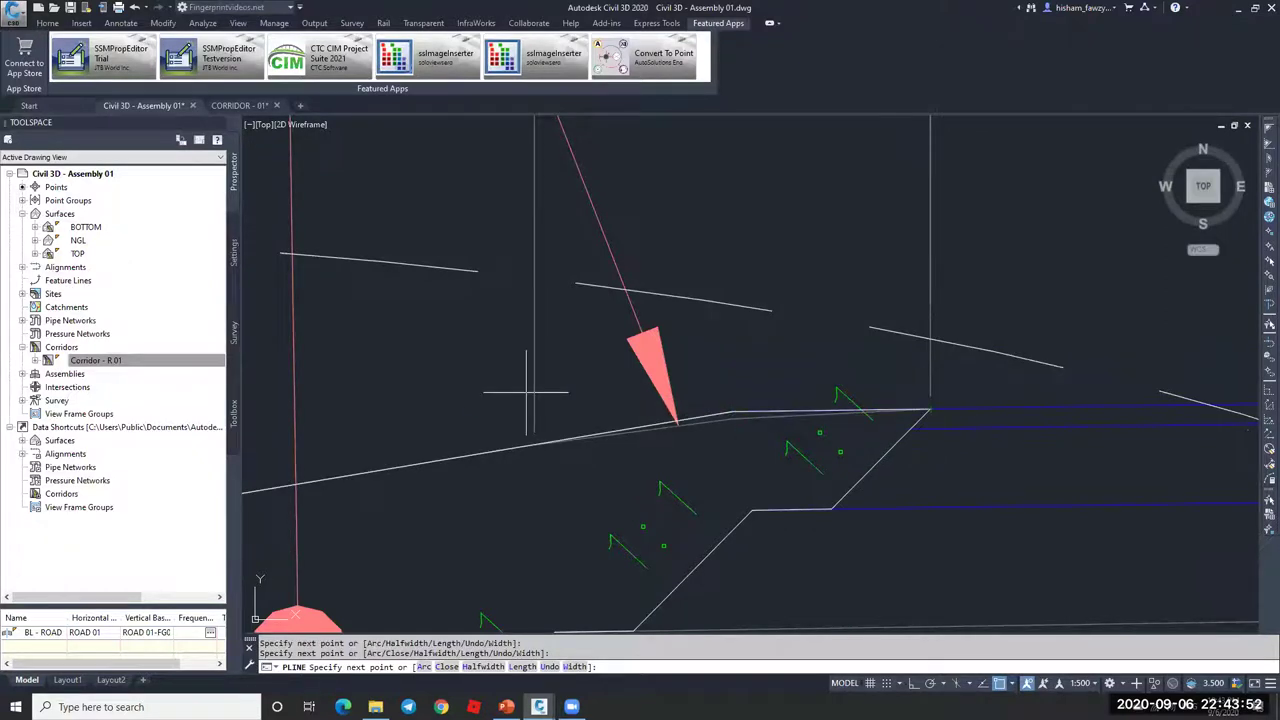
pyautogui.scroll(-5, 526, 392)
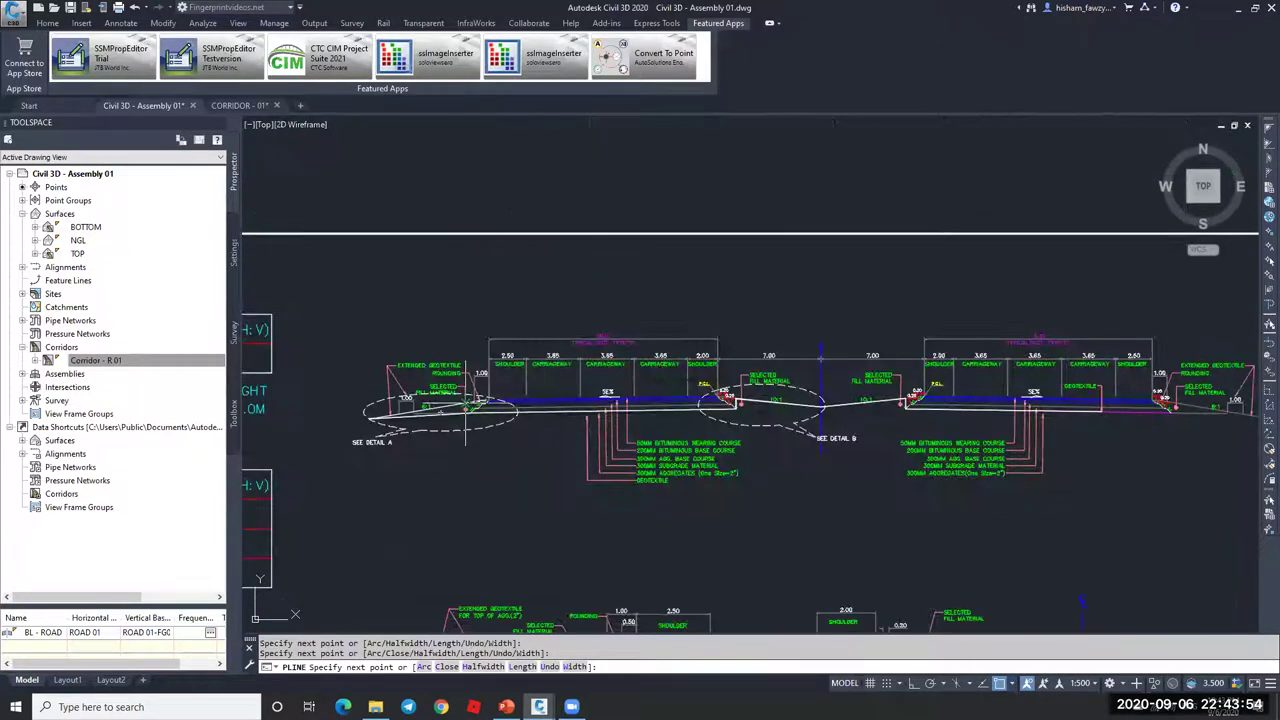
pyautogui.scroll(5, 727, 392)
pyautogui.scroll(-2, 710, 360)
pyautogui.scroll(1, 703, 340)
pyautogui.scroll(3, 703, 340)
pyautogui.scroll(-4, 703, 340)
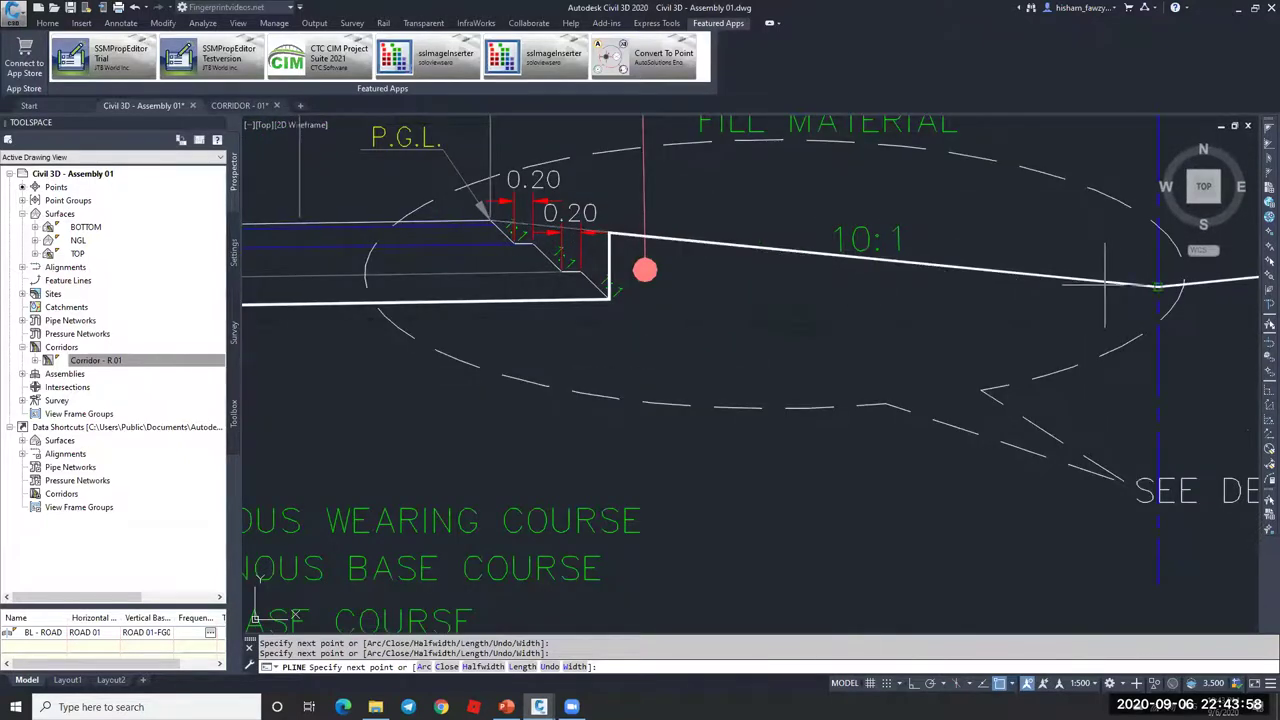
pyautogui.scroll(-2, 1006, 300)
pyautogui.press('Escape')
pyautogui.press('Escape')
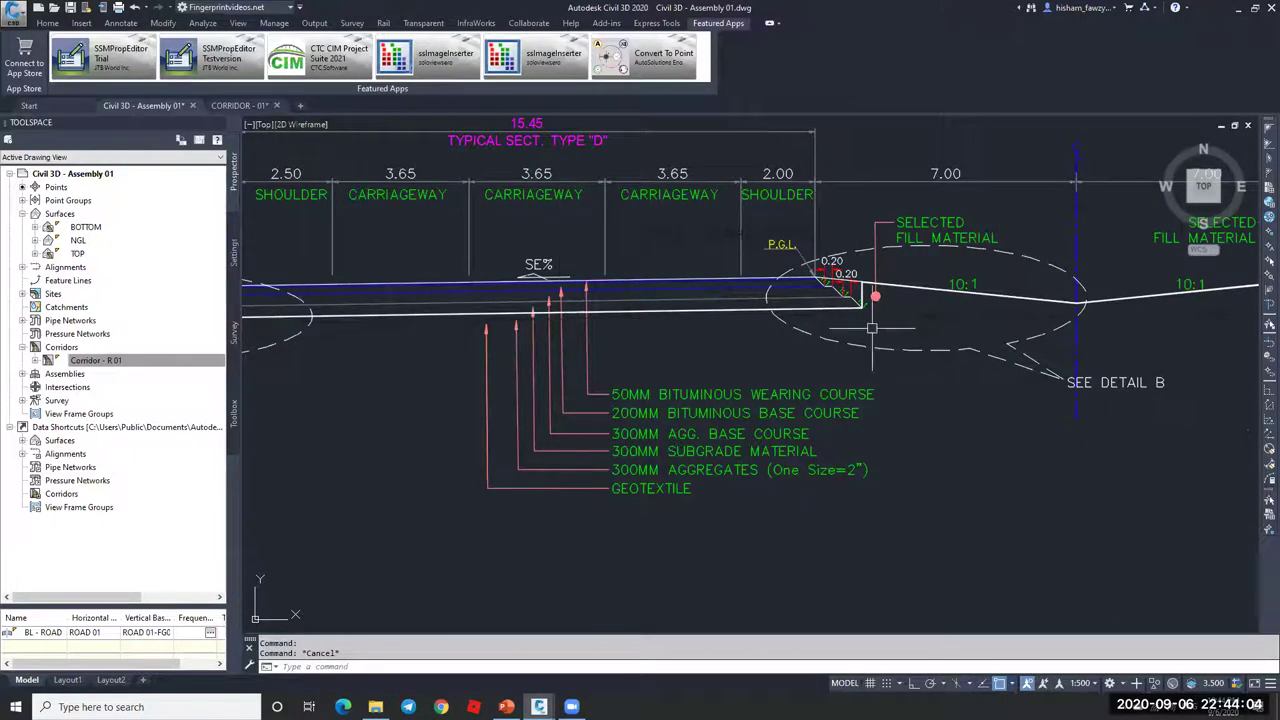
# - Zoom out and pan to show the Corridor - R 01 plan
pyautogui.scroll(-5, 1090, 382)
pyautogui.scroll(-5, 1100, 378)
pyautogui.moveTo(686, 366)
pyautogui.mouseDown(button='middle')
pyautogui.moveTo(743, 366)
pyautogui.moveTo(711, 350)
pyautogui.mouseUp(button='middle')
pyautogui.scroll(4, 700, 352)
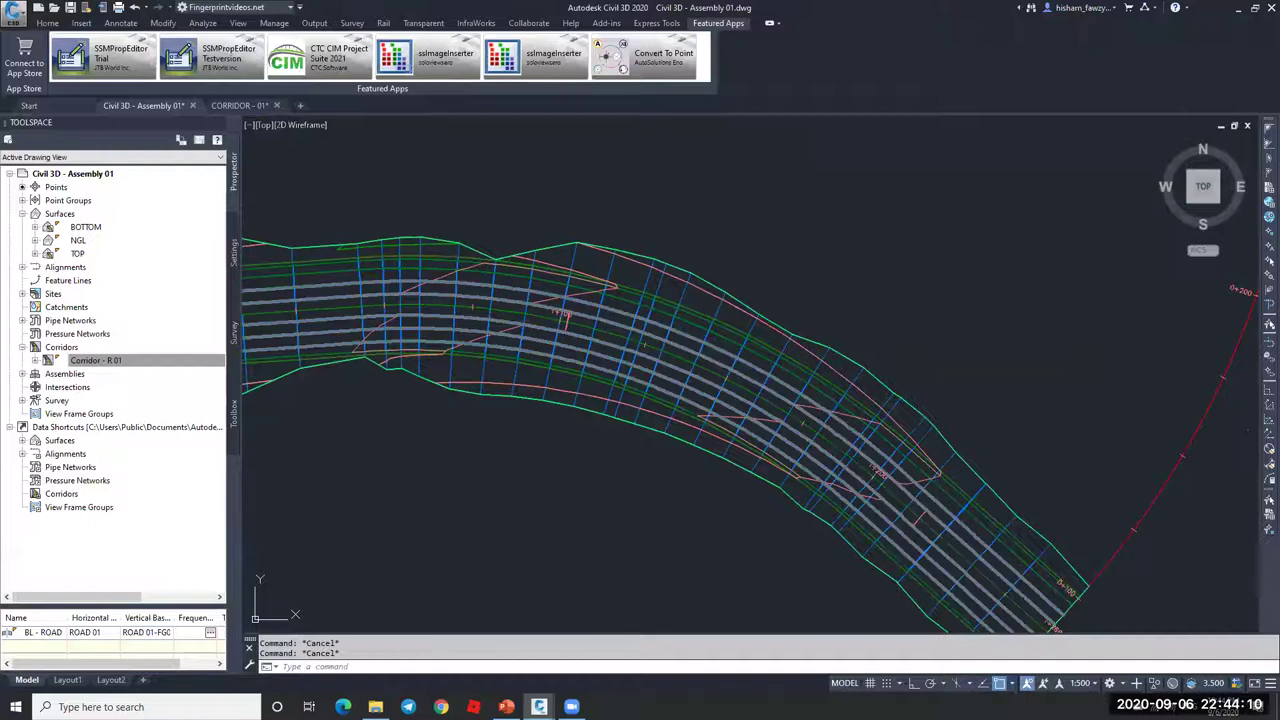
pyautogui.click(701, 340)
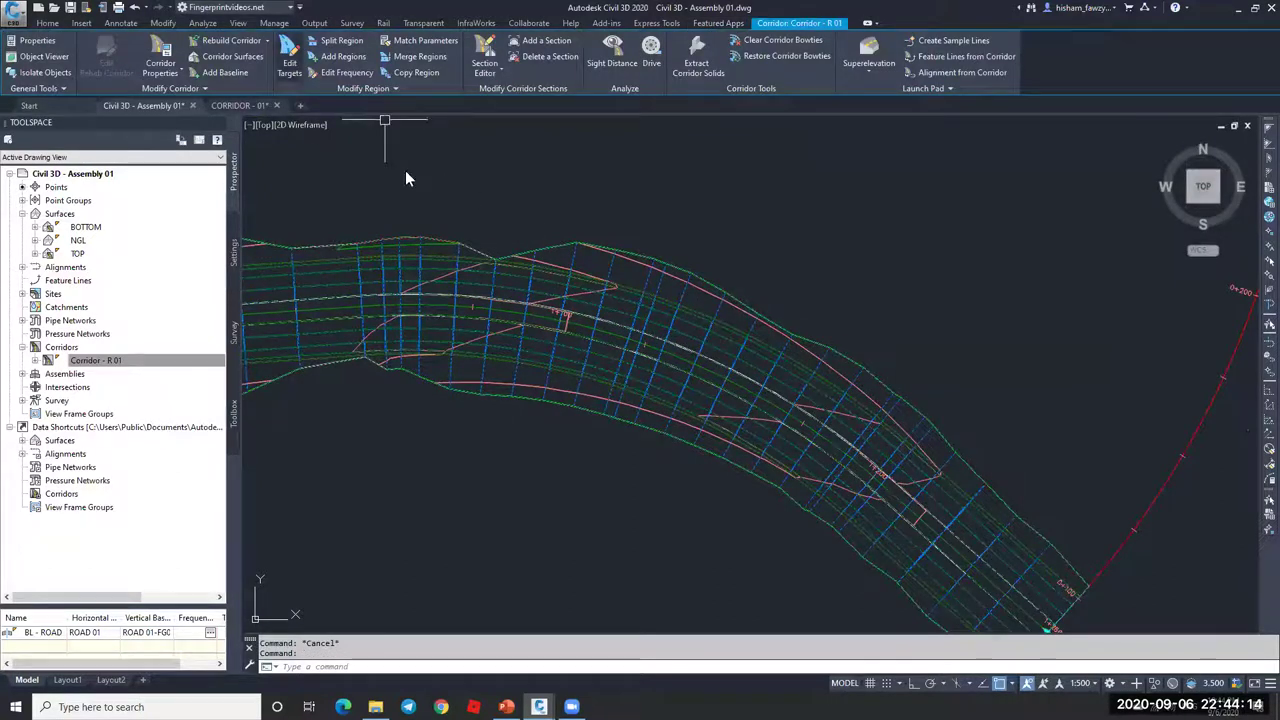
pyautogui.doubleClick(575, 261)
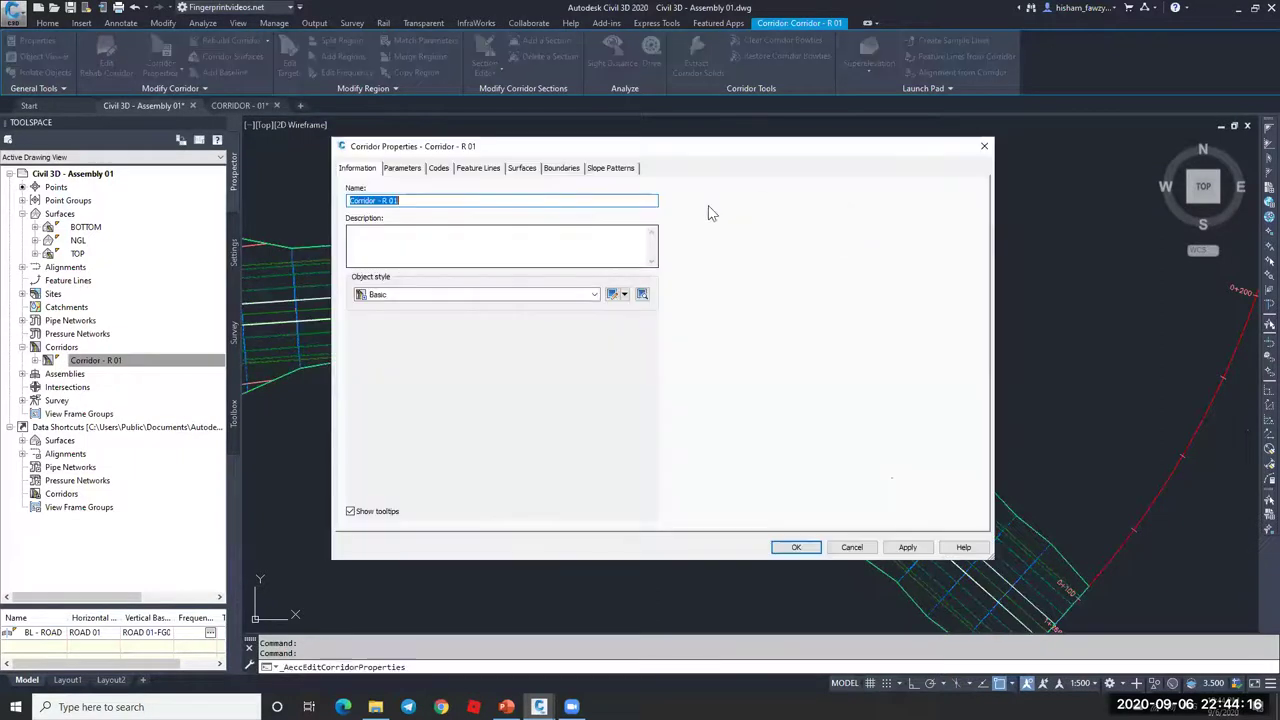
pyautogui.hotkey('ctrl', 'Tab')
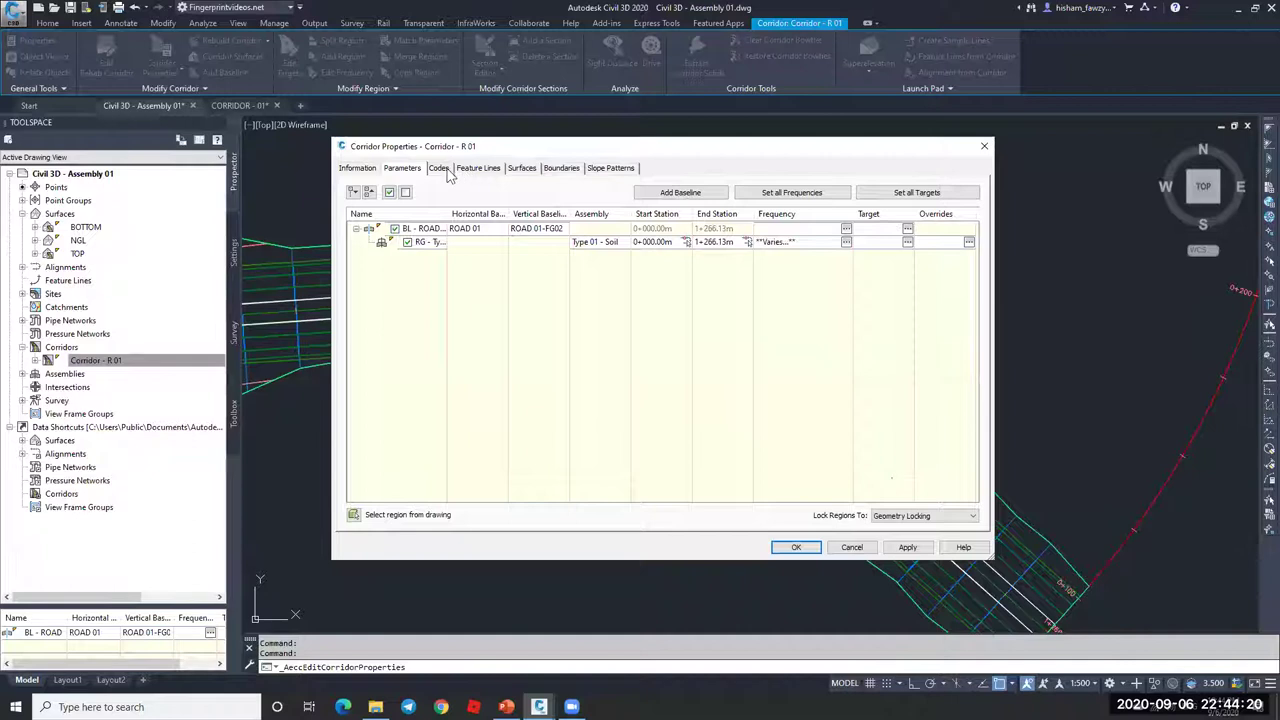
pyautogui.click(521, 172)
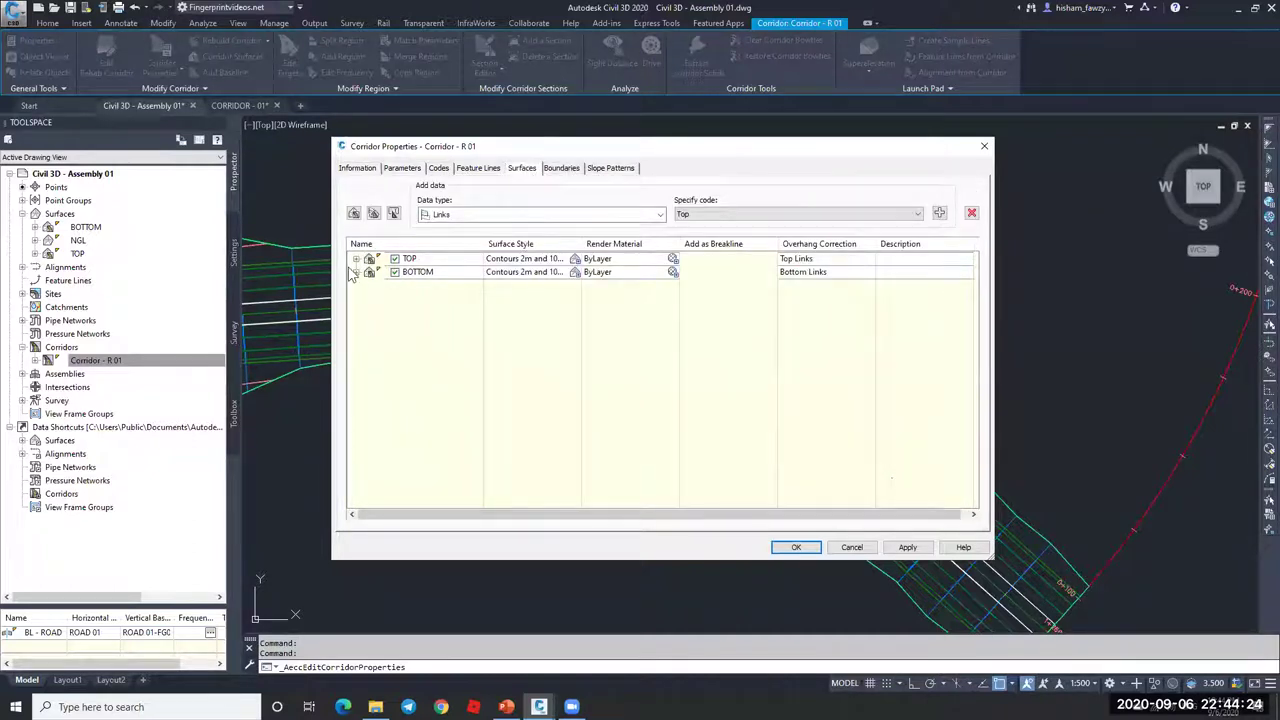
pyautogui.click(686, 279)
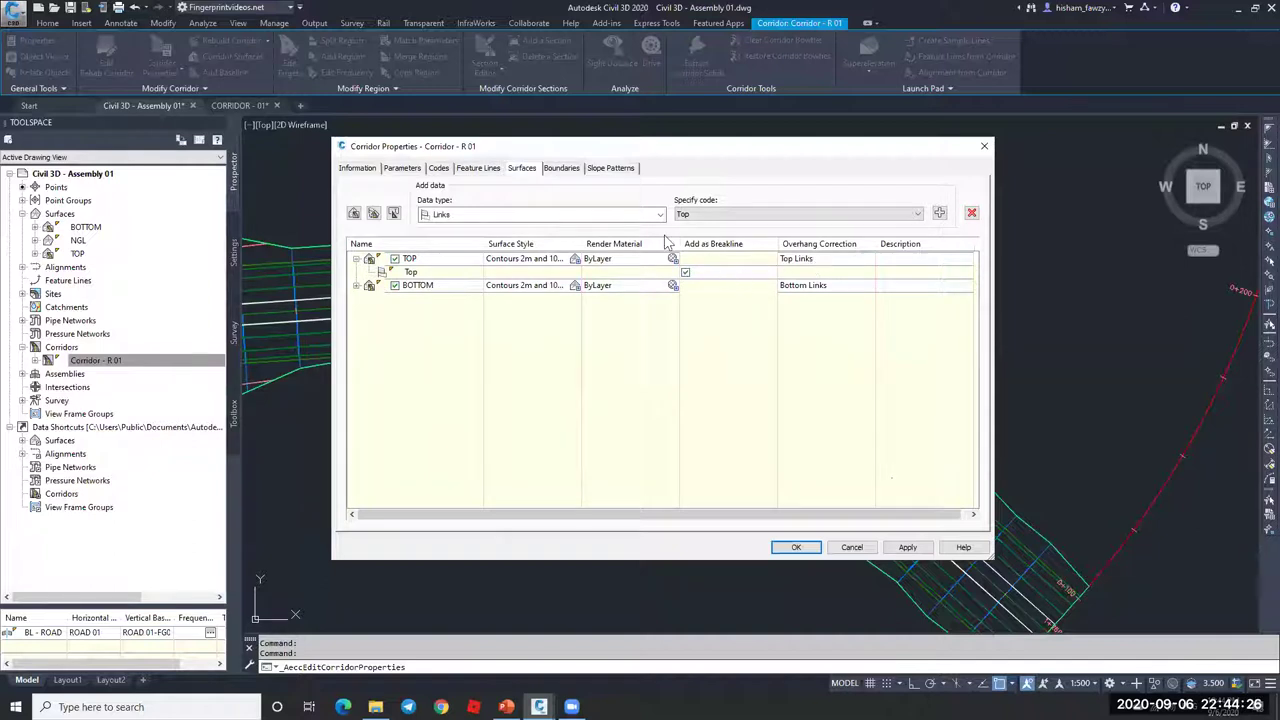
pyautogui.click(561, 168)
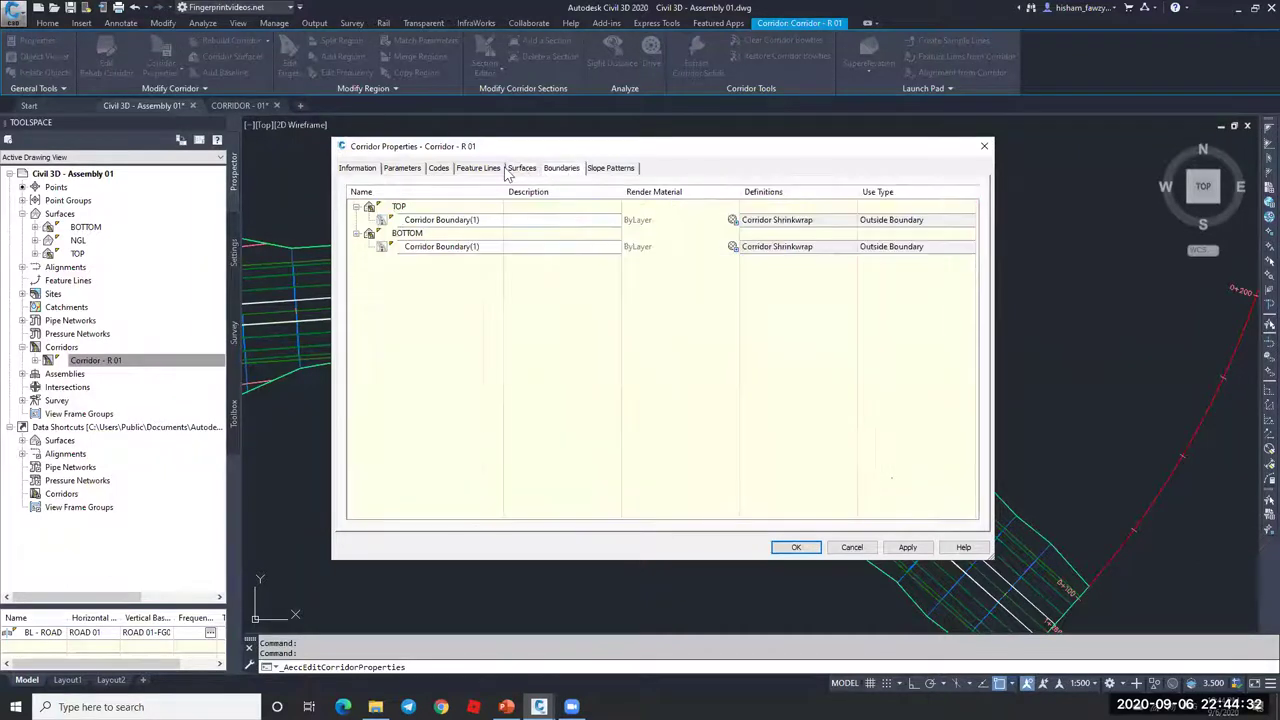
pyautogui.click(612, 170)
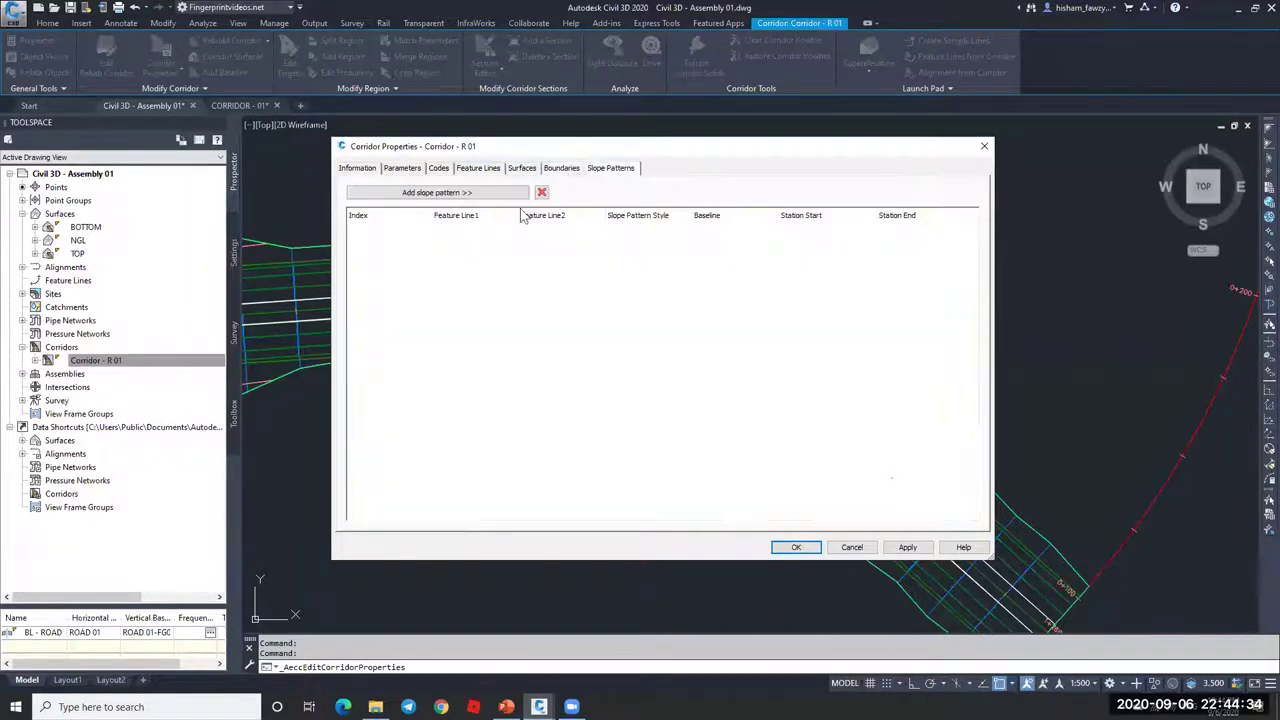
pyautogui.click(851, 547)
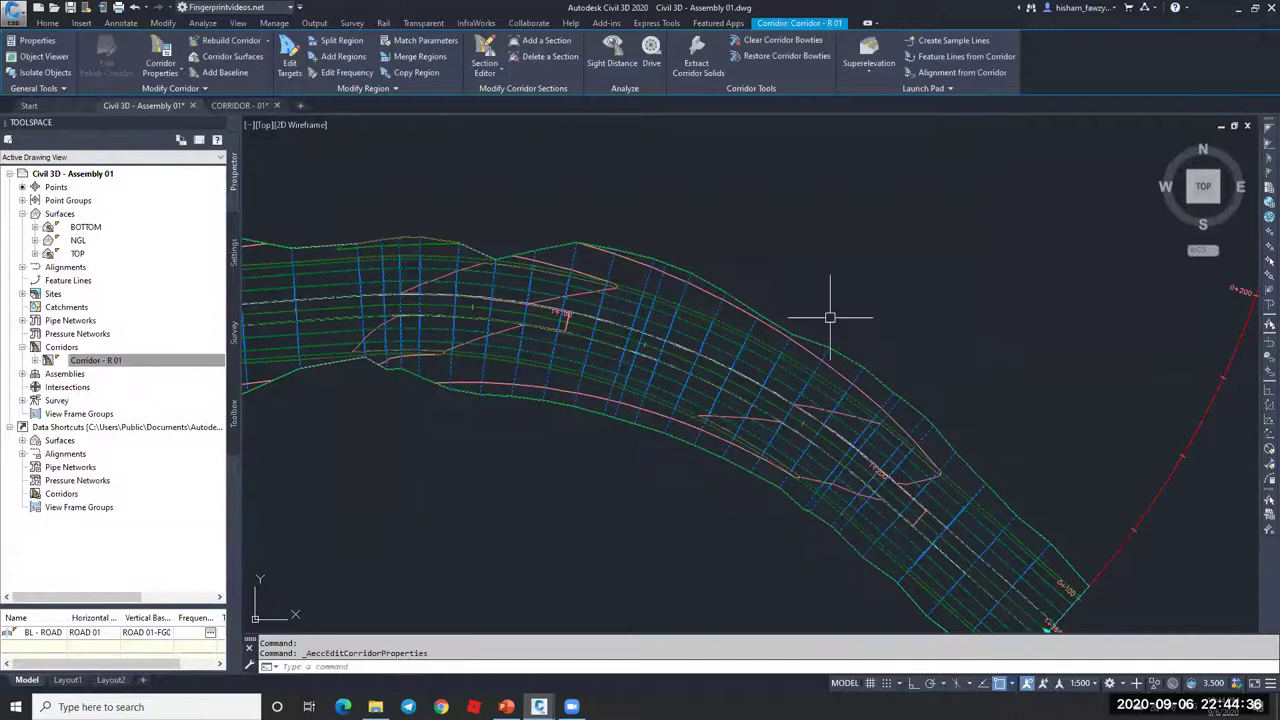
# - Clear the current selection and reselect Corridor - R 01
pyautogui.scroll(-2, 892, 287)
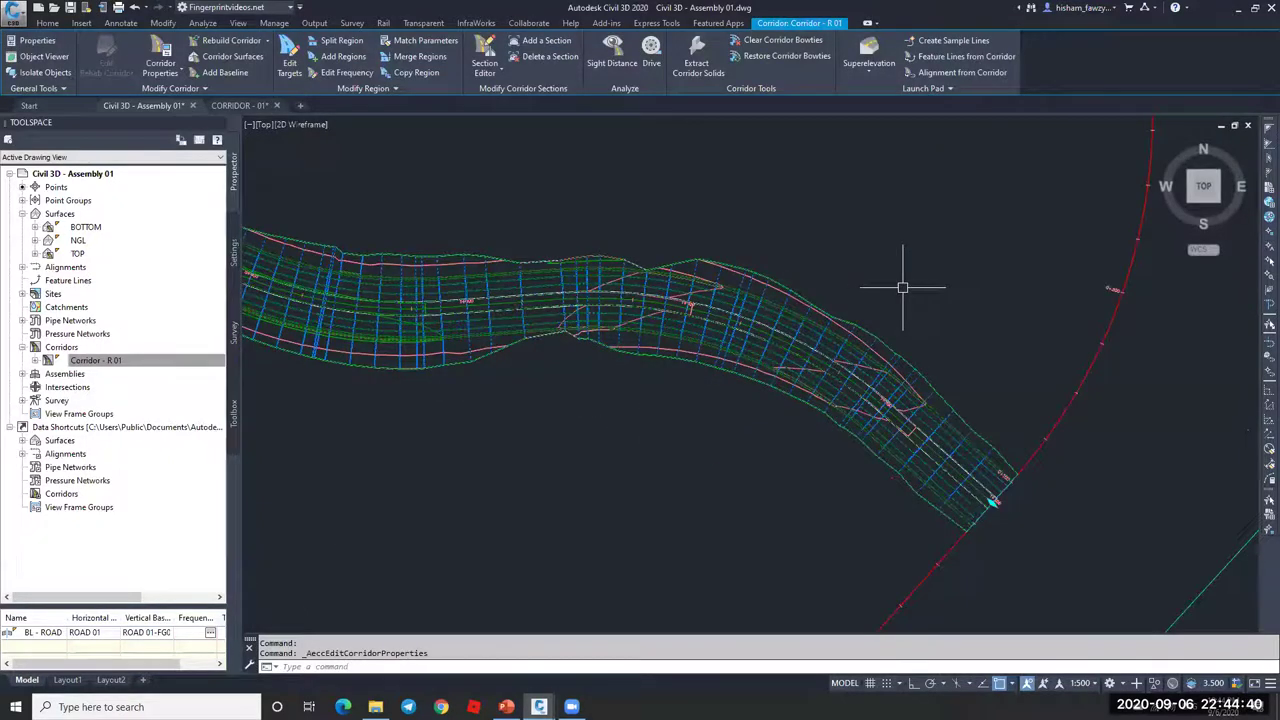
pyautogui.scroll(-2, 753, 290)
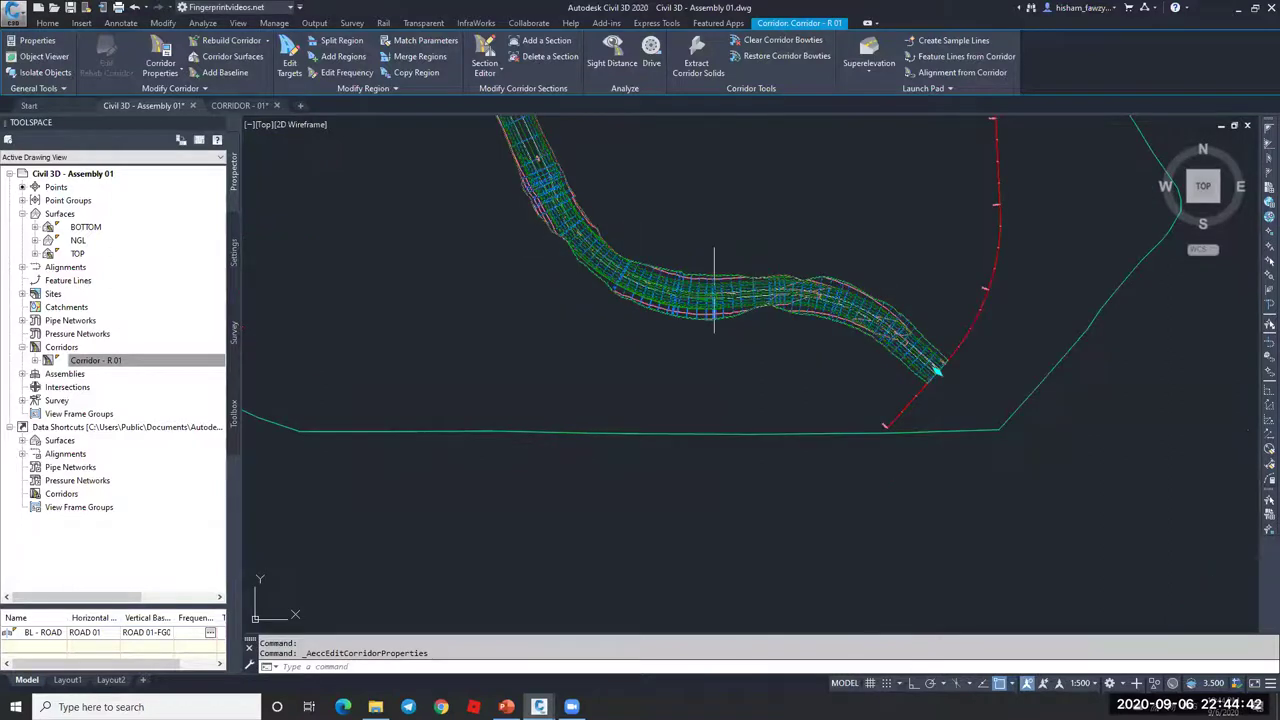
pyautogui.scroll(3, 714, 290)
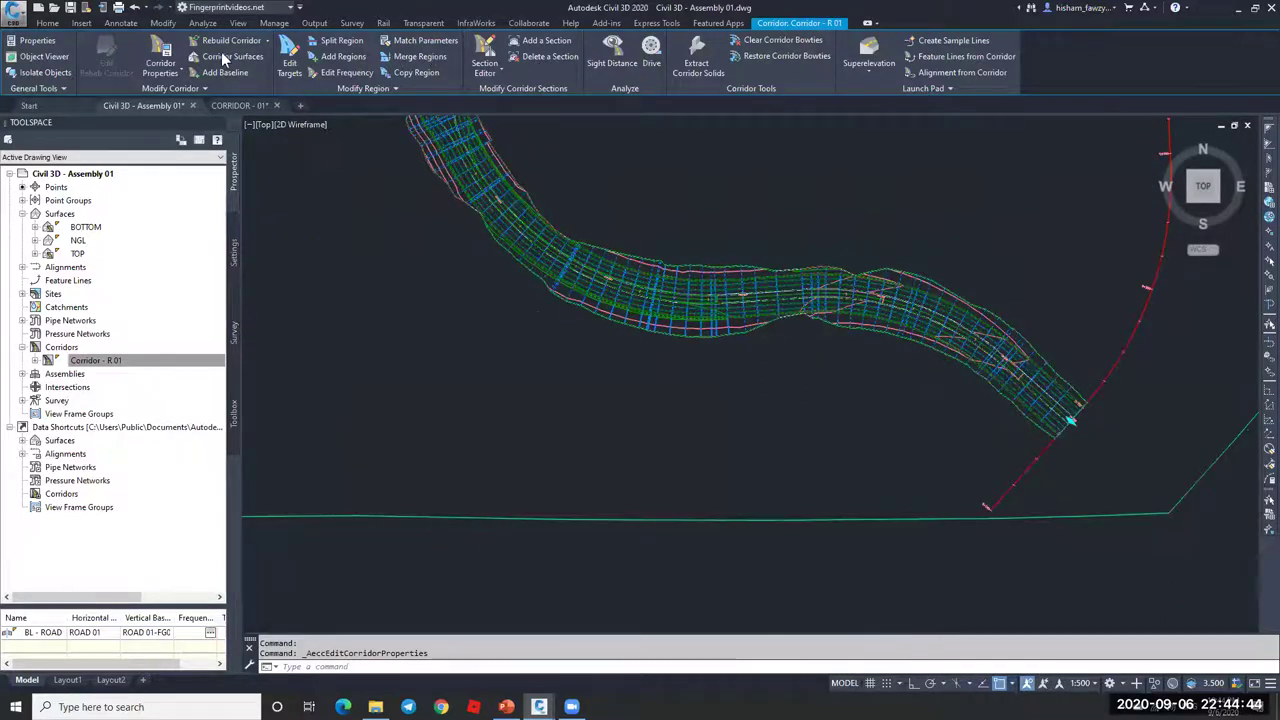
pyautogui.press('Escape')
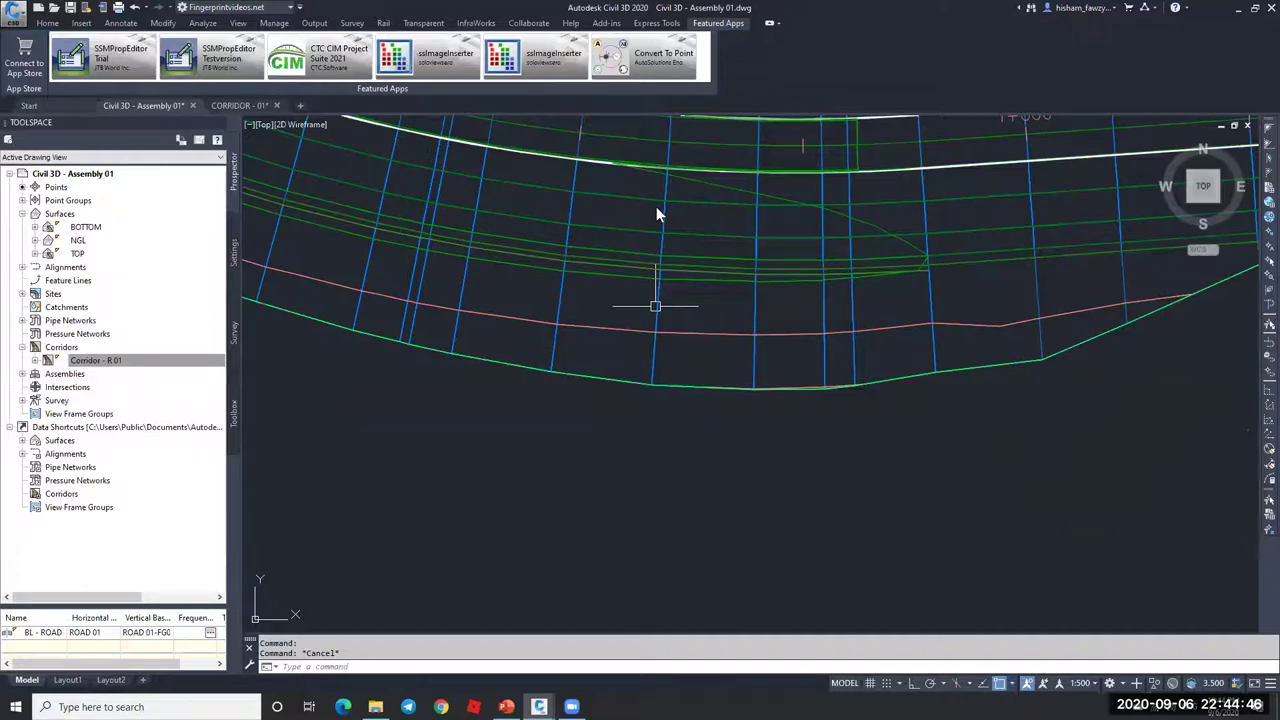
pyautogui.click(598, 170)
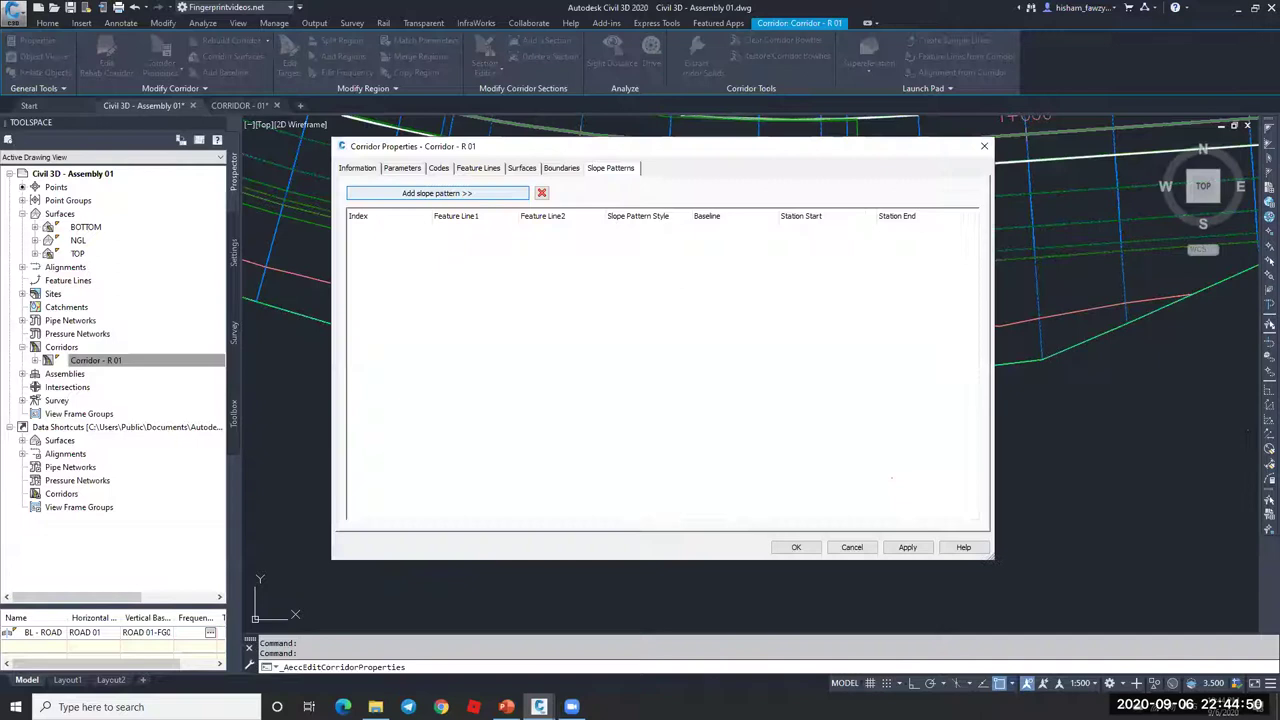
# - Try adding a slope pattern by picking a line, then return to Corridor Properties with the list still empty
pyautogui.click(473, 198)
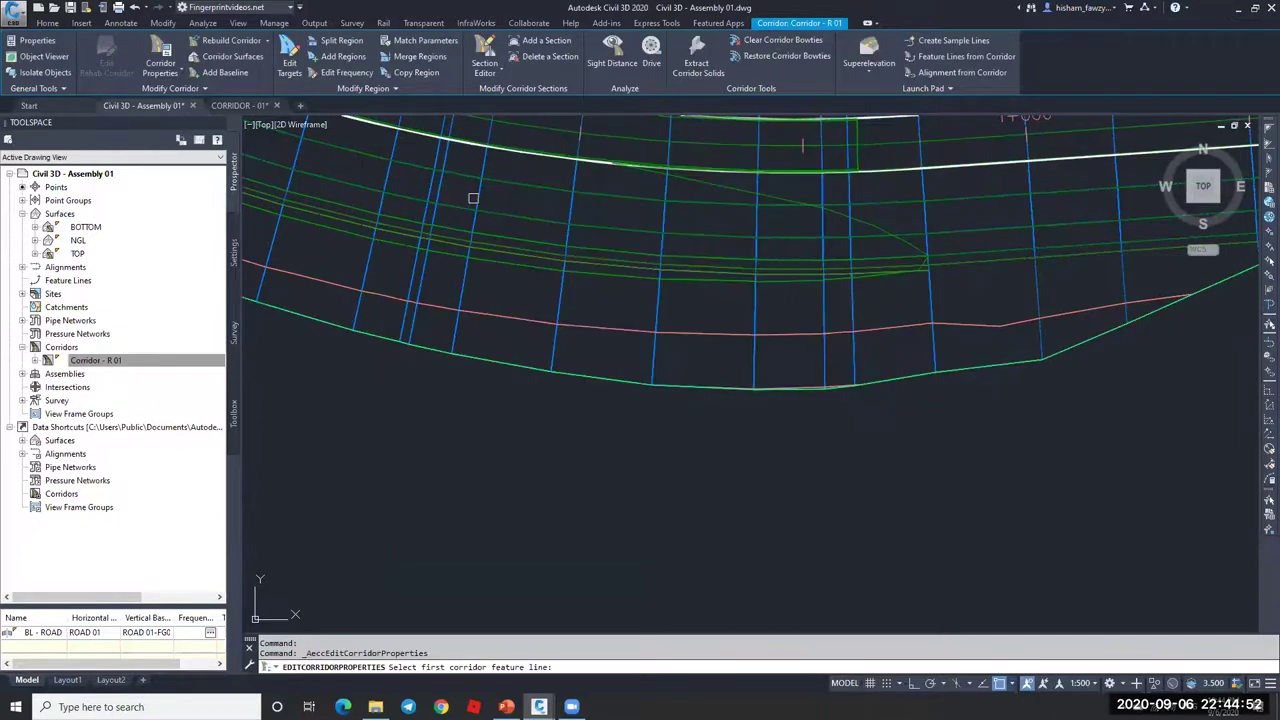
pyautogui.click(473, 198)
pyautogui.scroll(-3, 762, 411)
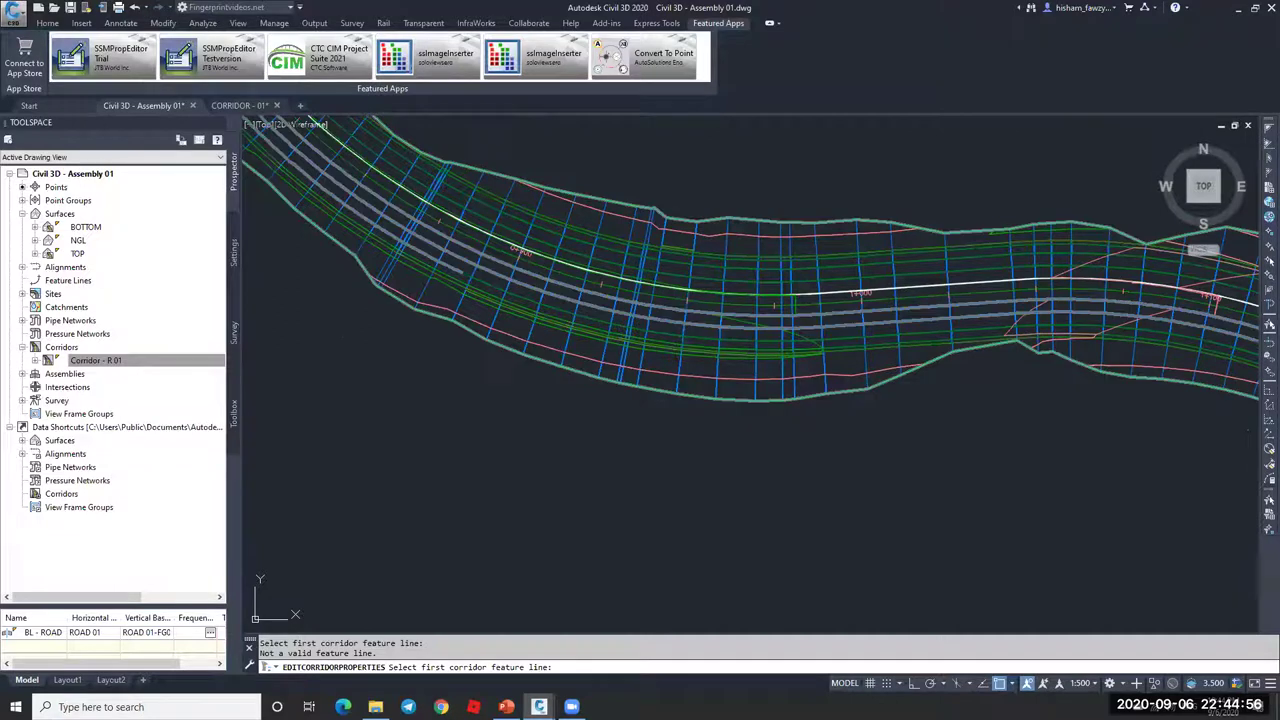
pyautogui.scroll(3, 662, 361)
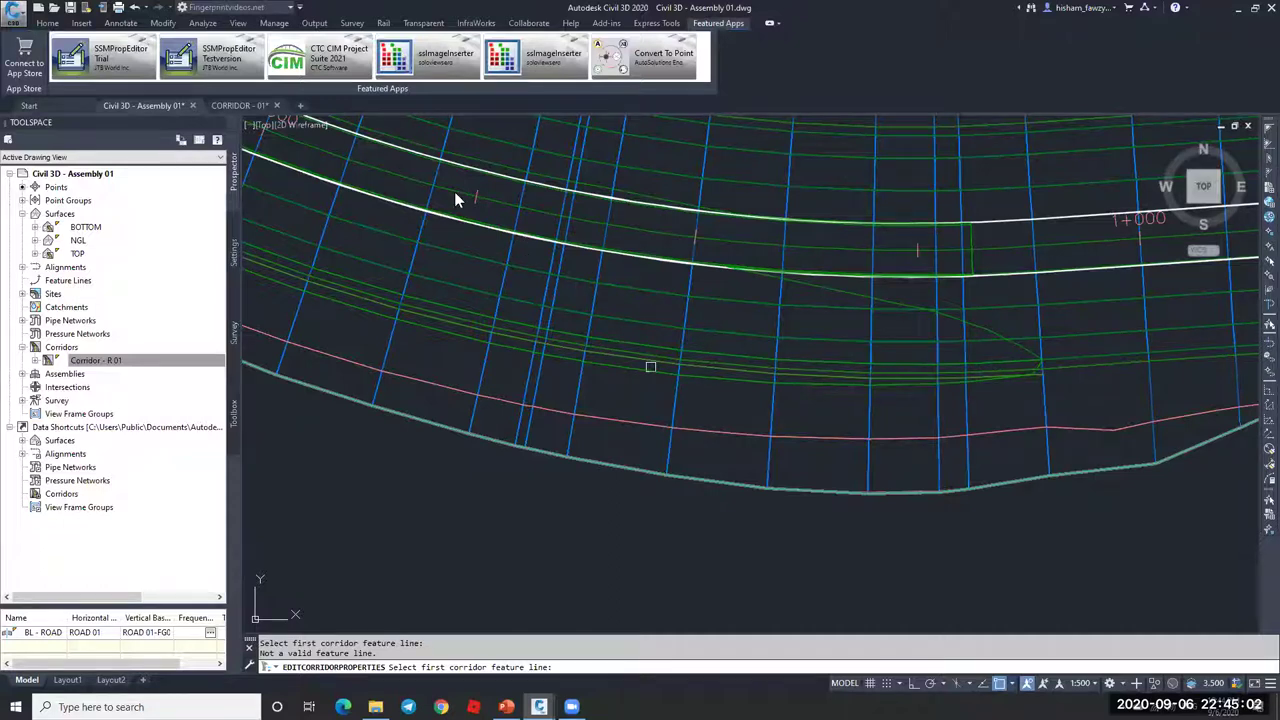
pyautogui.press('Return')
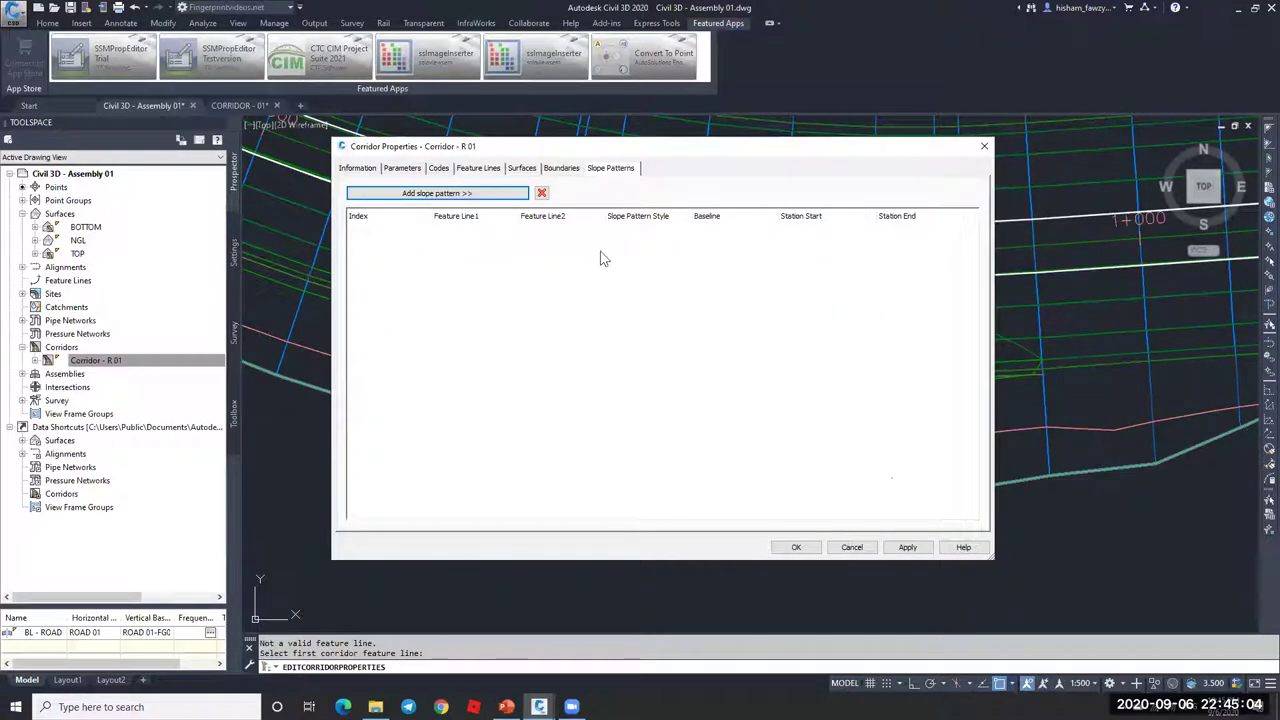
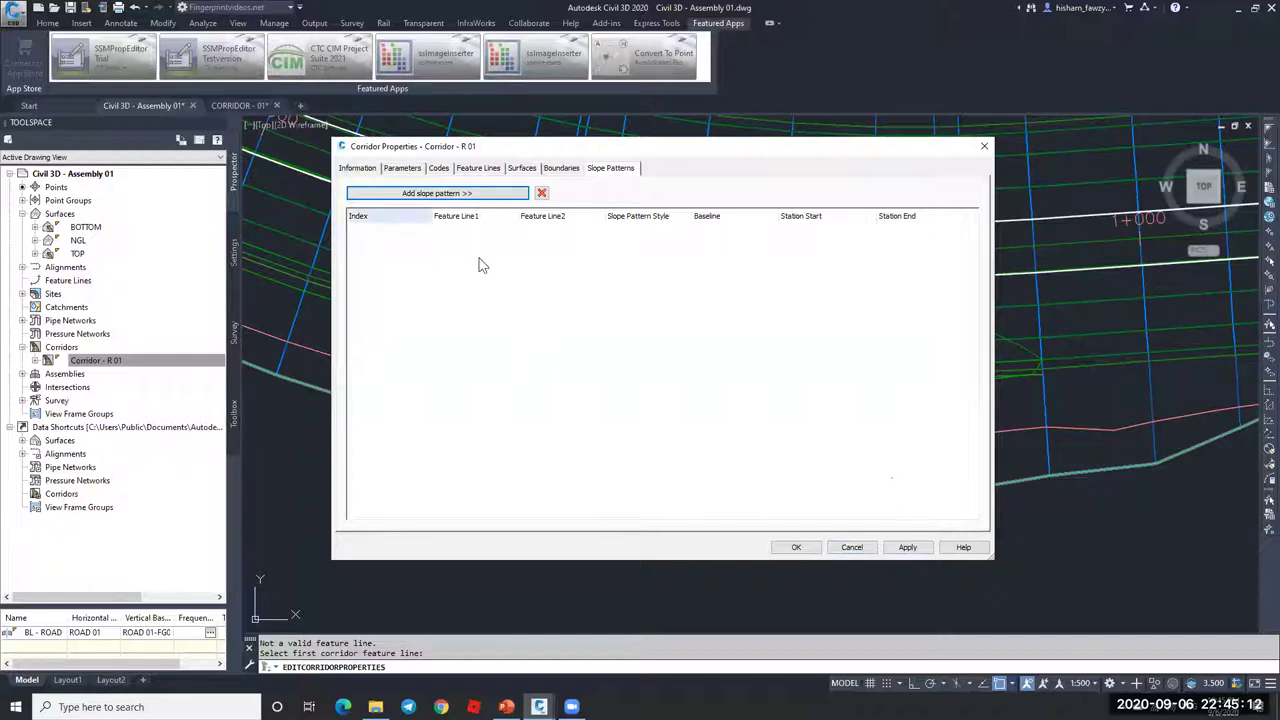
# - Review Corridor - R 01's Codes and Feature Lines tabs, then close the dialog and cancel the prompt
pyautogui.click(438, 170)
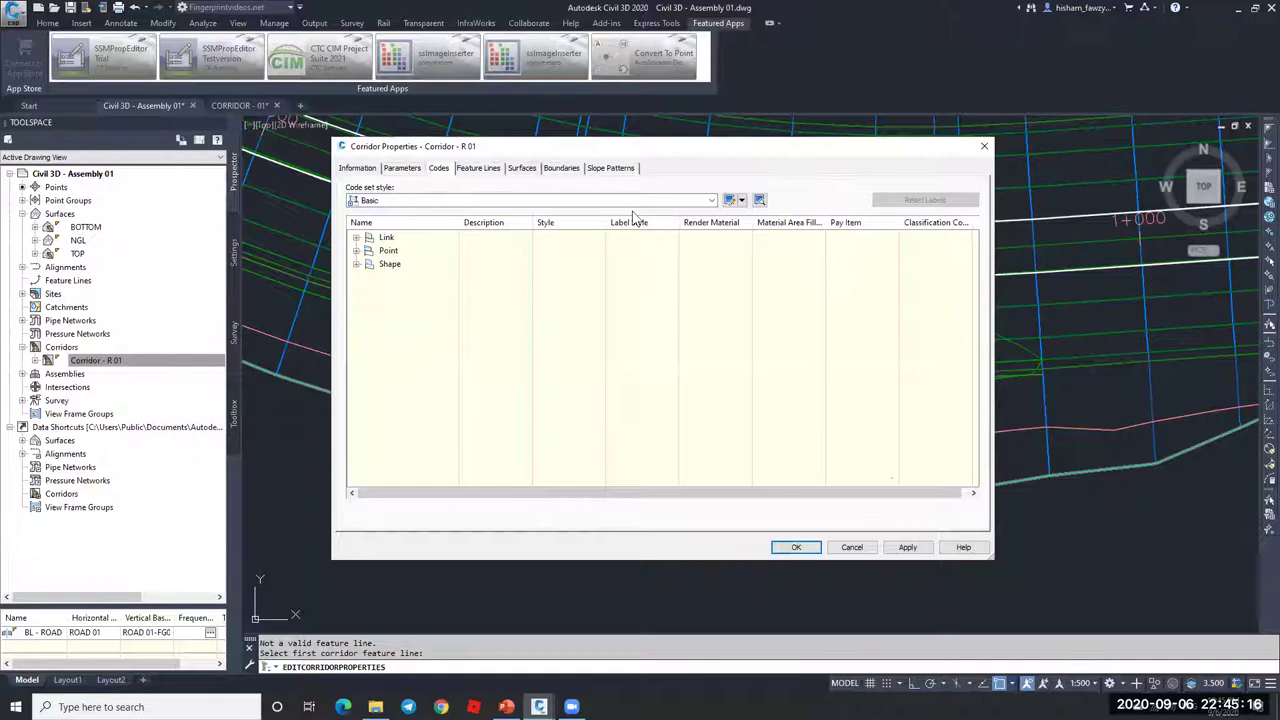
pyautogui.hotkey('ctrl', 'Tab')
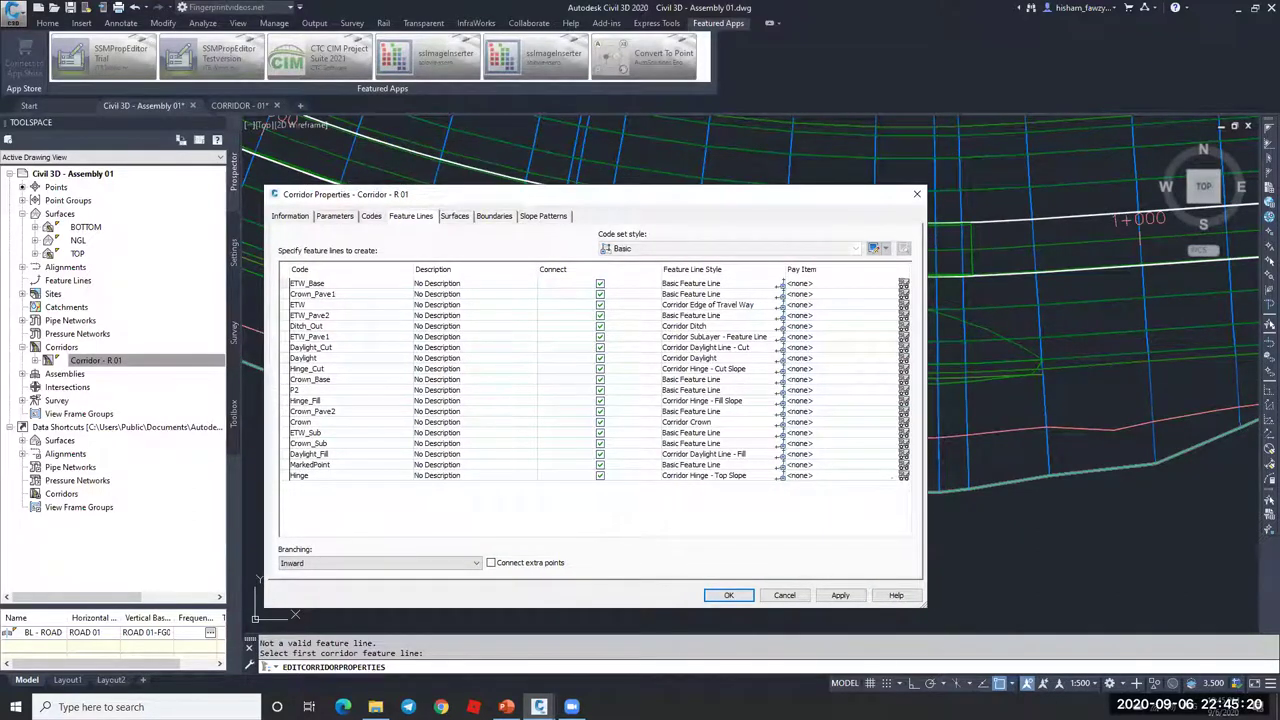
pyautogui.press('Return')
pyautogui.press('Escape')
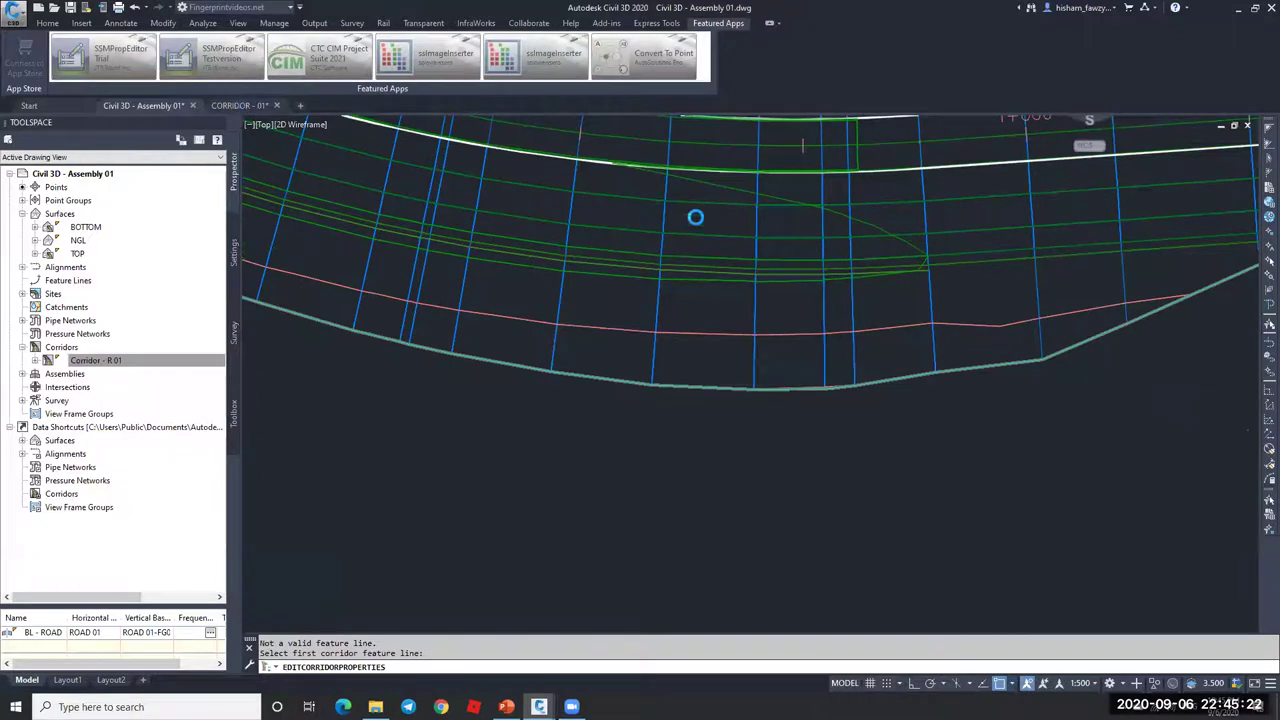
# - Switch to the CORRIDOR - 01 drawing, pan across the assembly section views and select the corridor
pyautogui.scroll(-5, 643, 334)
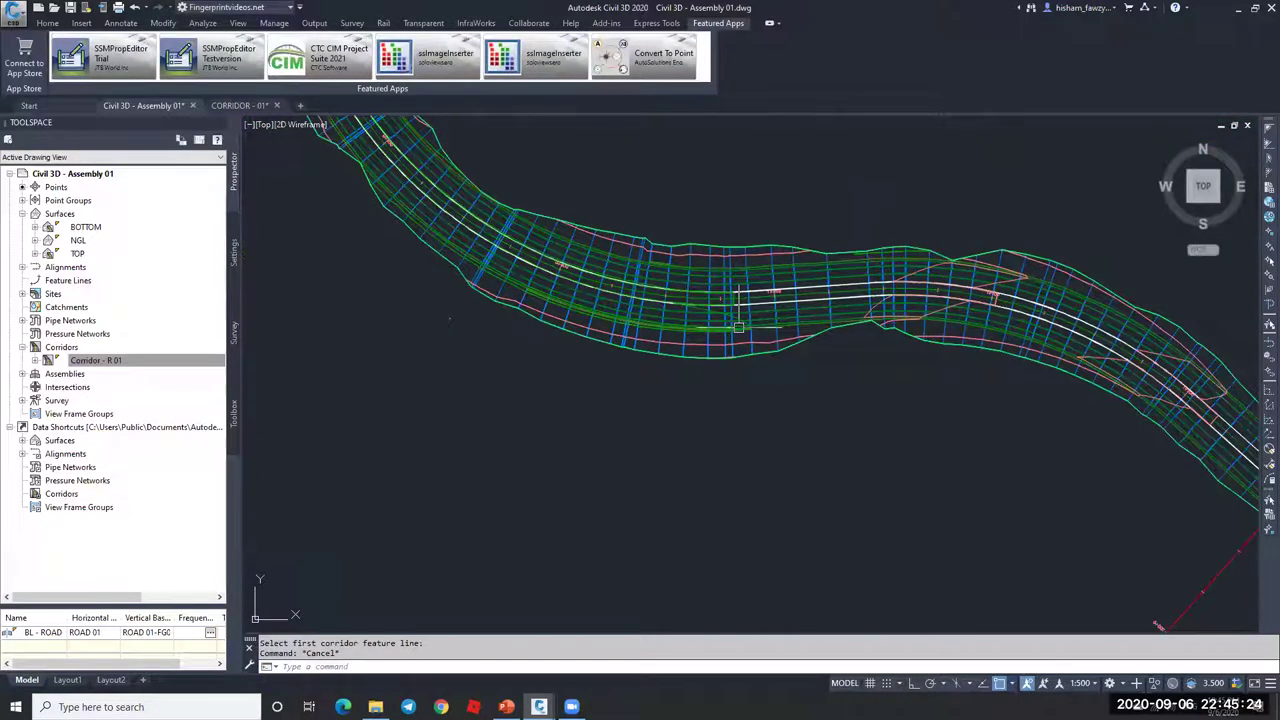
pyautogui.scroll(2, 739, 432)
pyautogui.hotkey('ctrl', 'Tab')
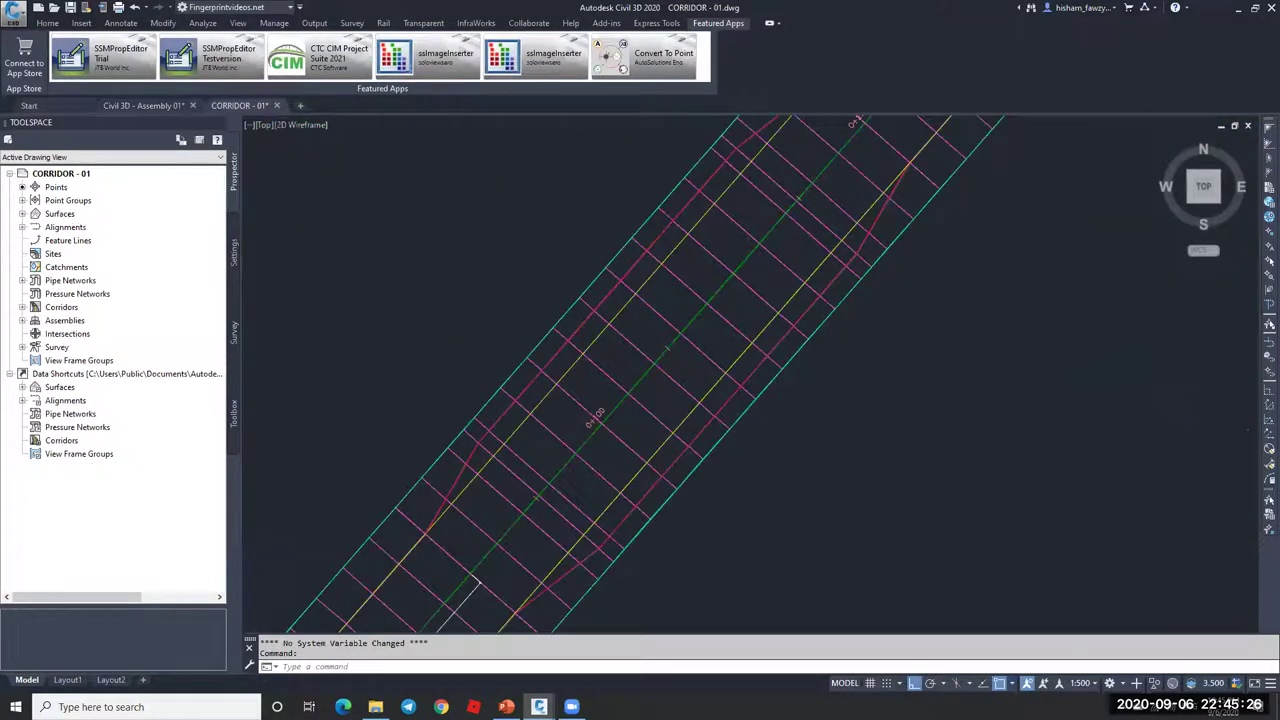
pyautogui.scroll(-4, 745, 323)
pyautogui.scroll(2, 745, 323)
pyautogui.moveTo(745, 323); pyautogui.dragTo(475, 342, button='middle')
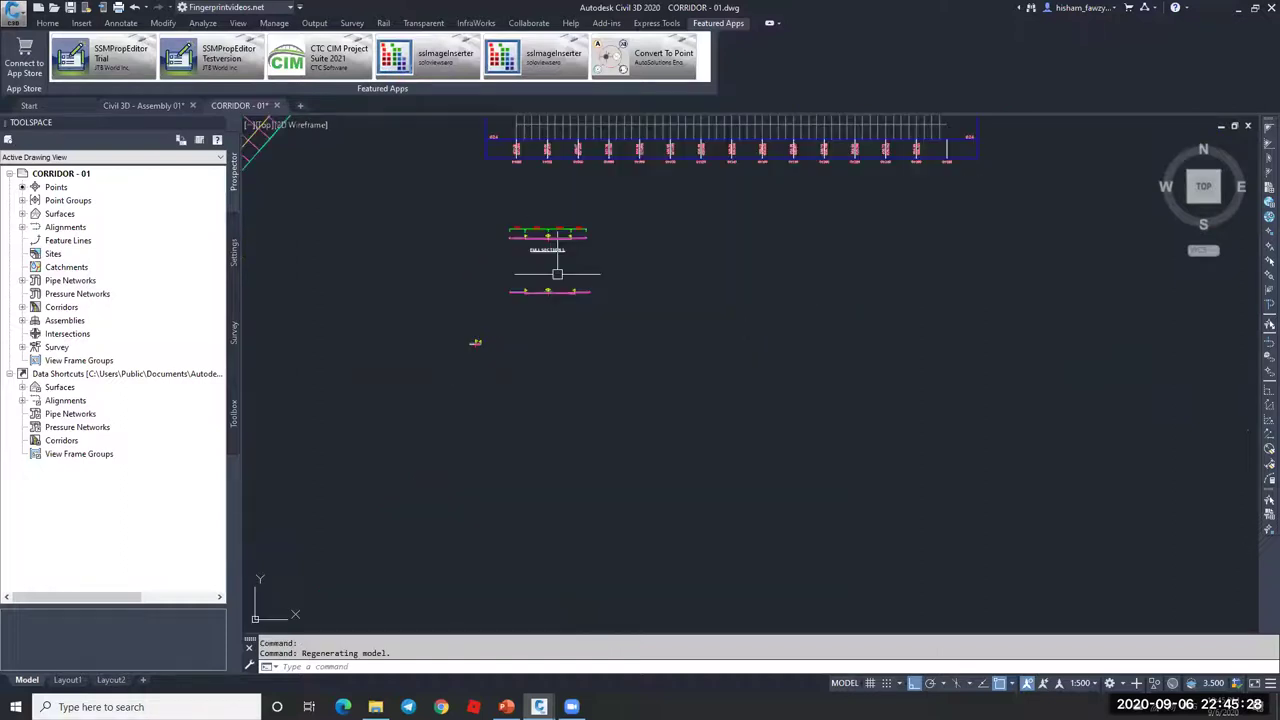
pyautogui.scroll(5, 563, 329)
pyautogui.scroll(3, 608, 334)
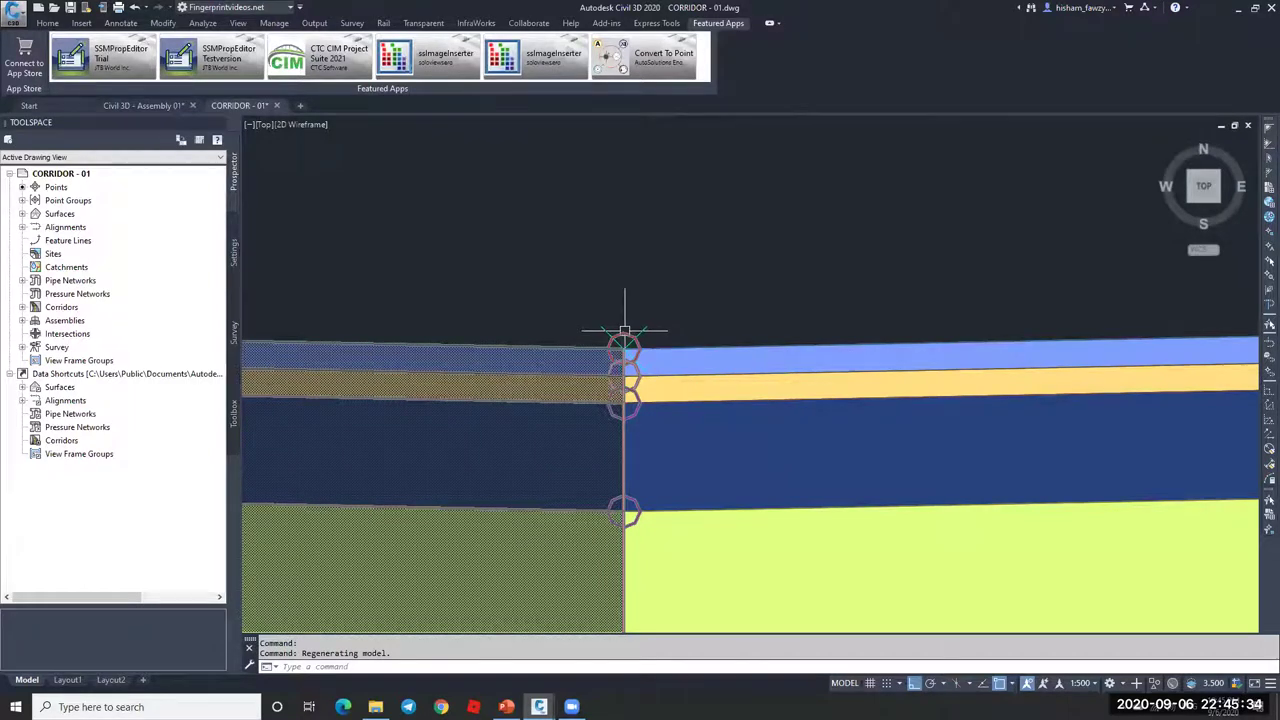
pyautogui.scroll(-3, 624, 330)
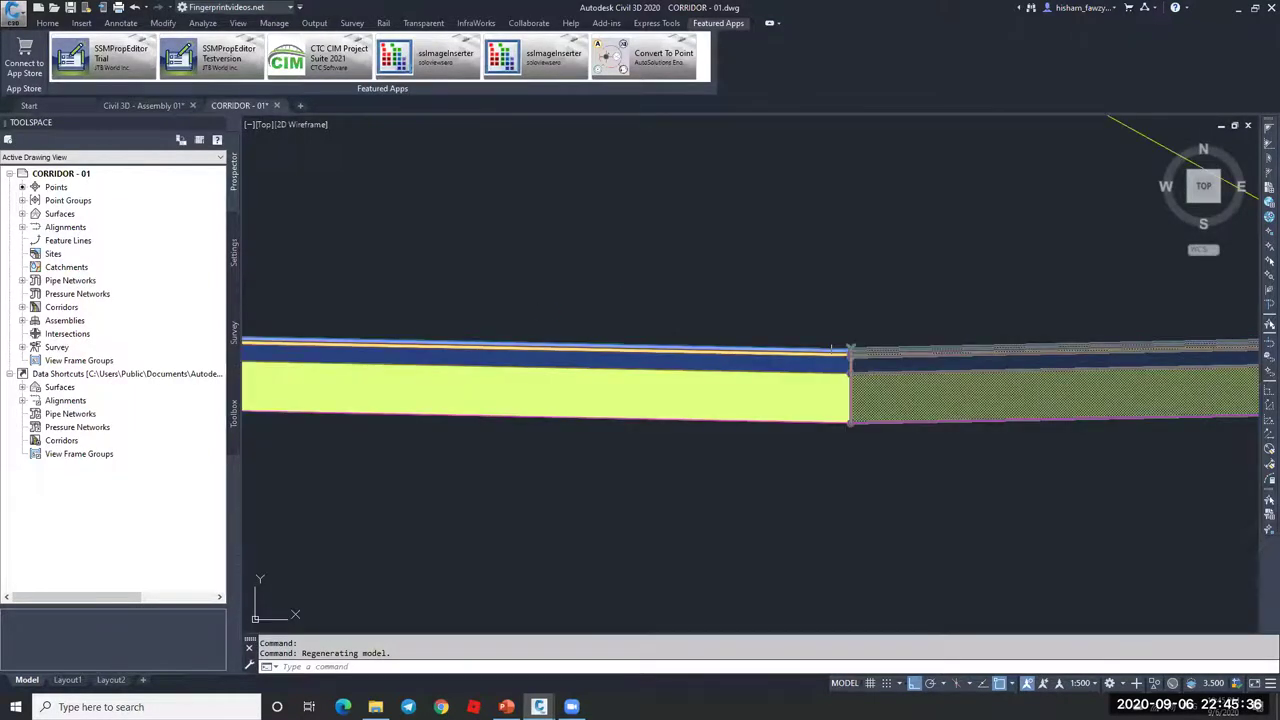
pyautogui.scroll(-5, 571, 290)
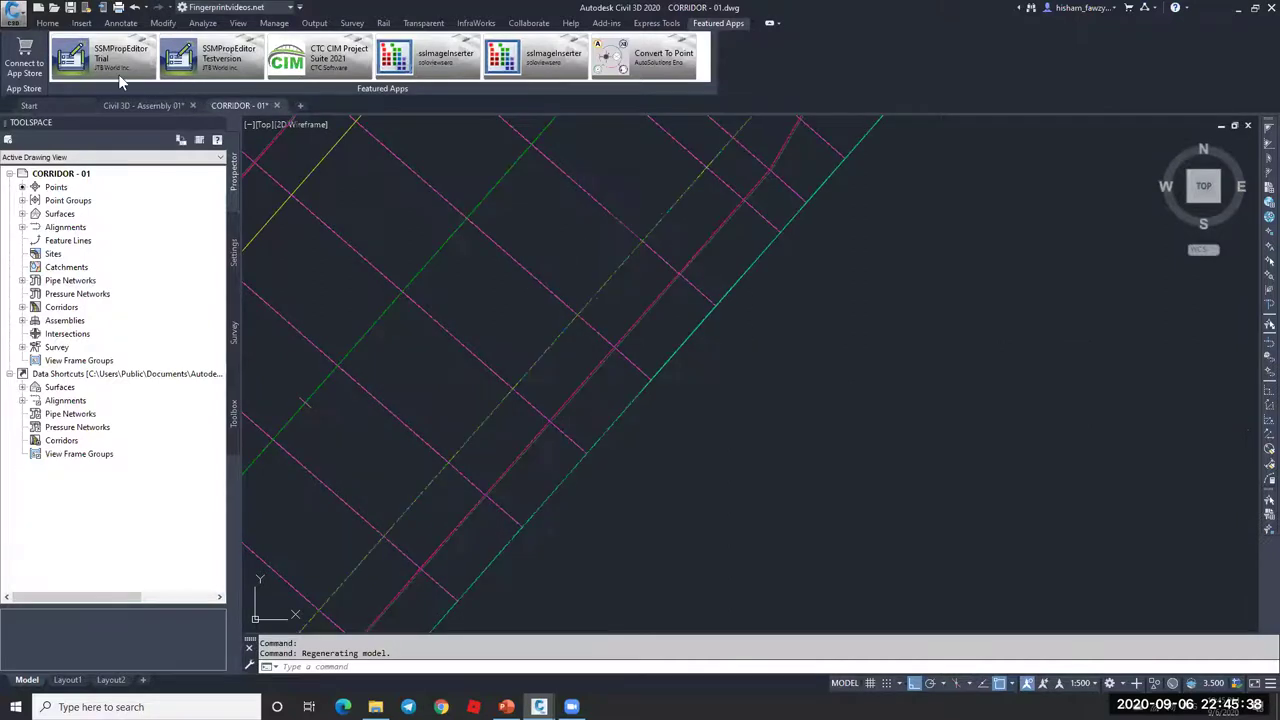
pyautogui.click(712, 336)
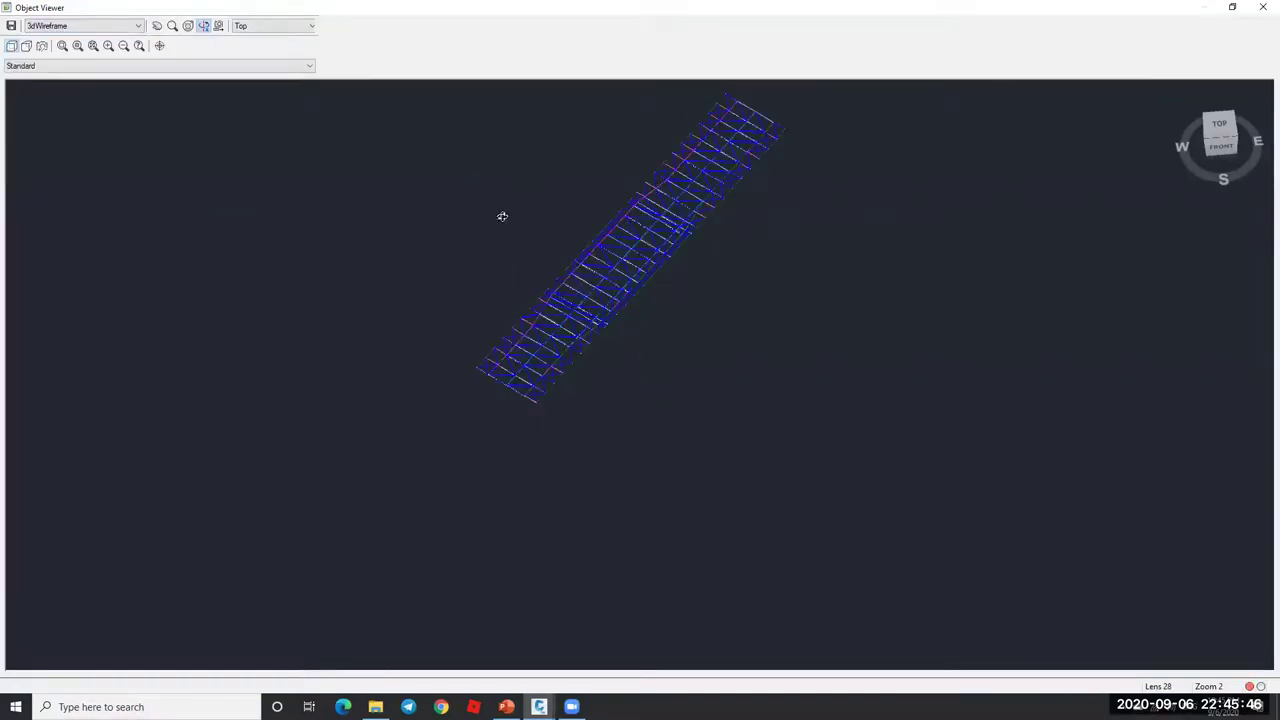
pyautogui.scroll(5, 600, 315)
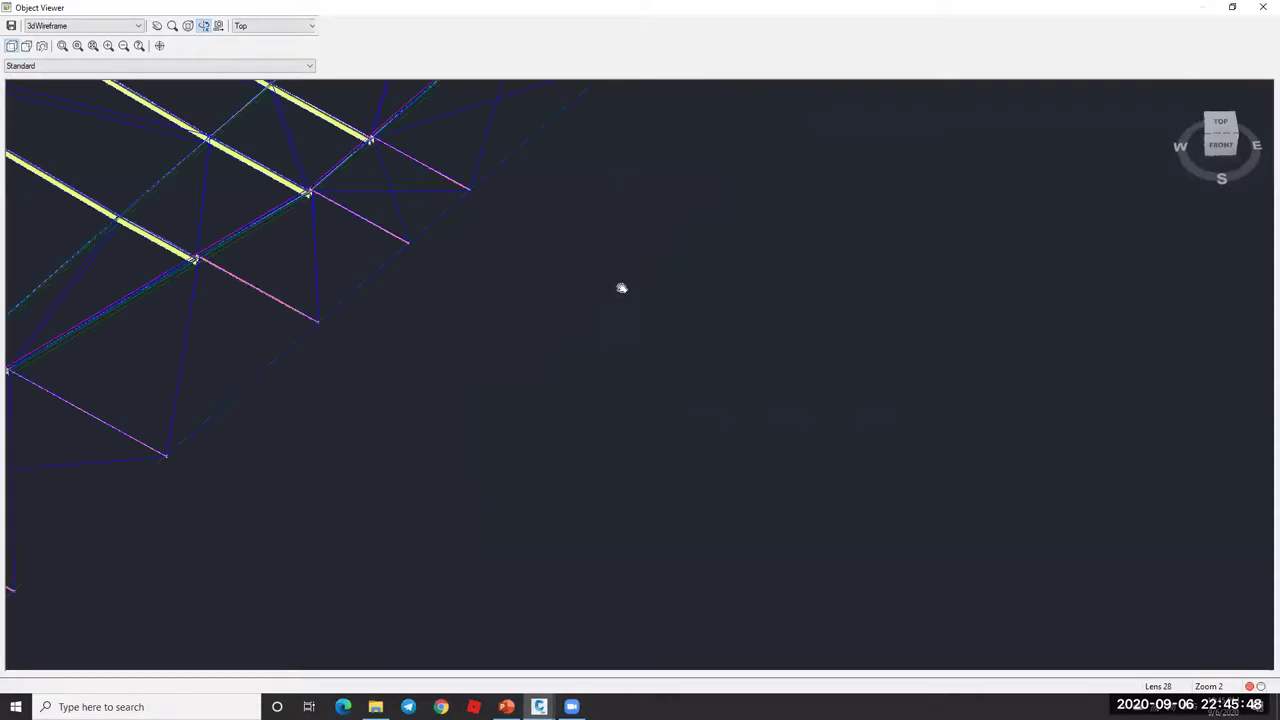
pyautogui.scroll(2, 520, 408)
pyautogui.scroll(2, 440, 400)
pyautogui.scroll(2, 490, 400)
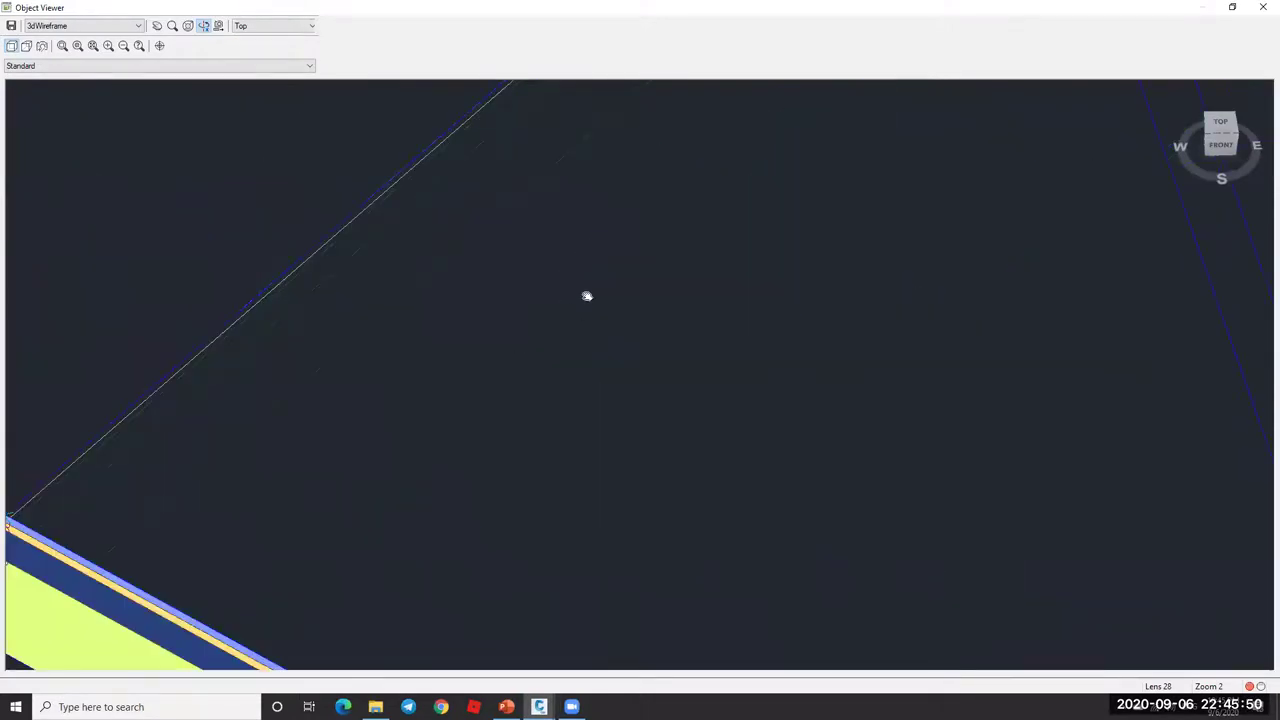
pyautogui.scroll(-2, 716, 234)
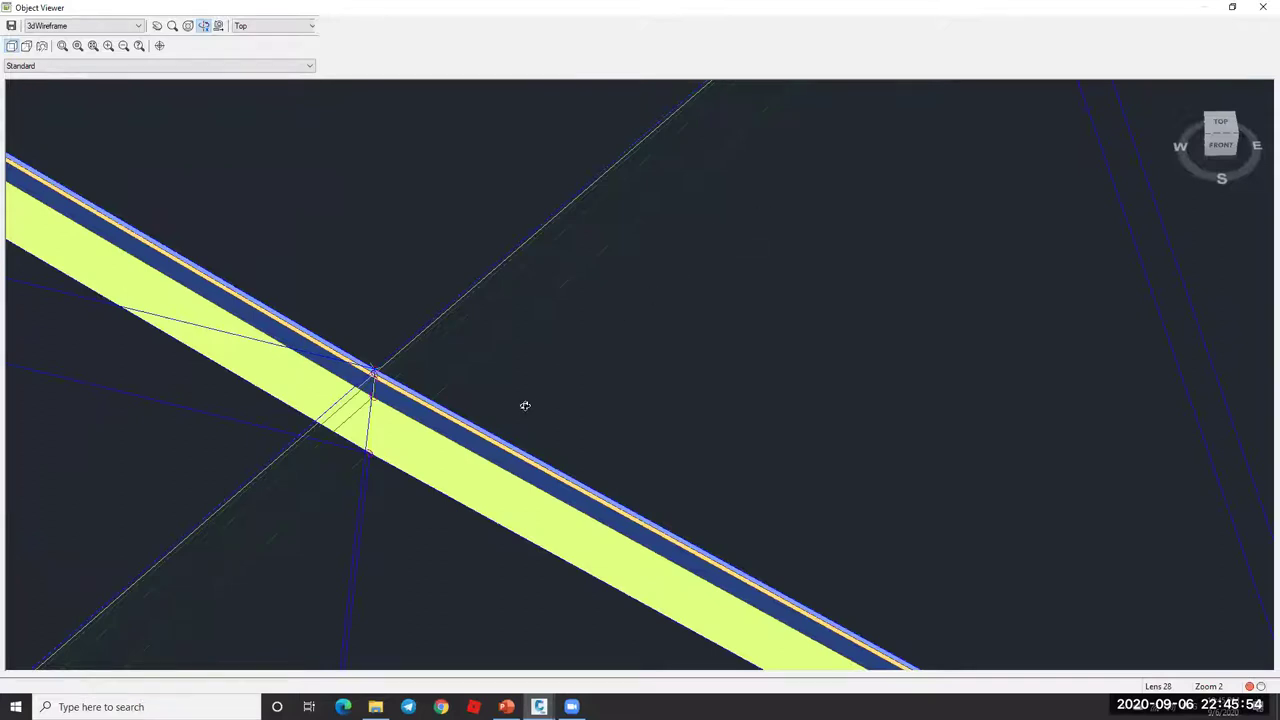
pyautogui.scroll(-2, 780, 200)
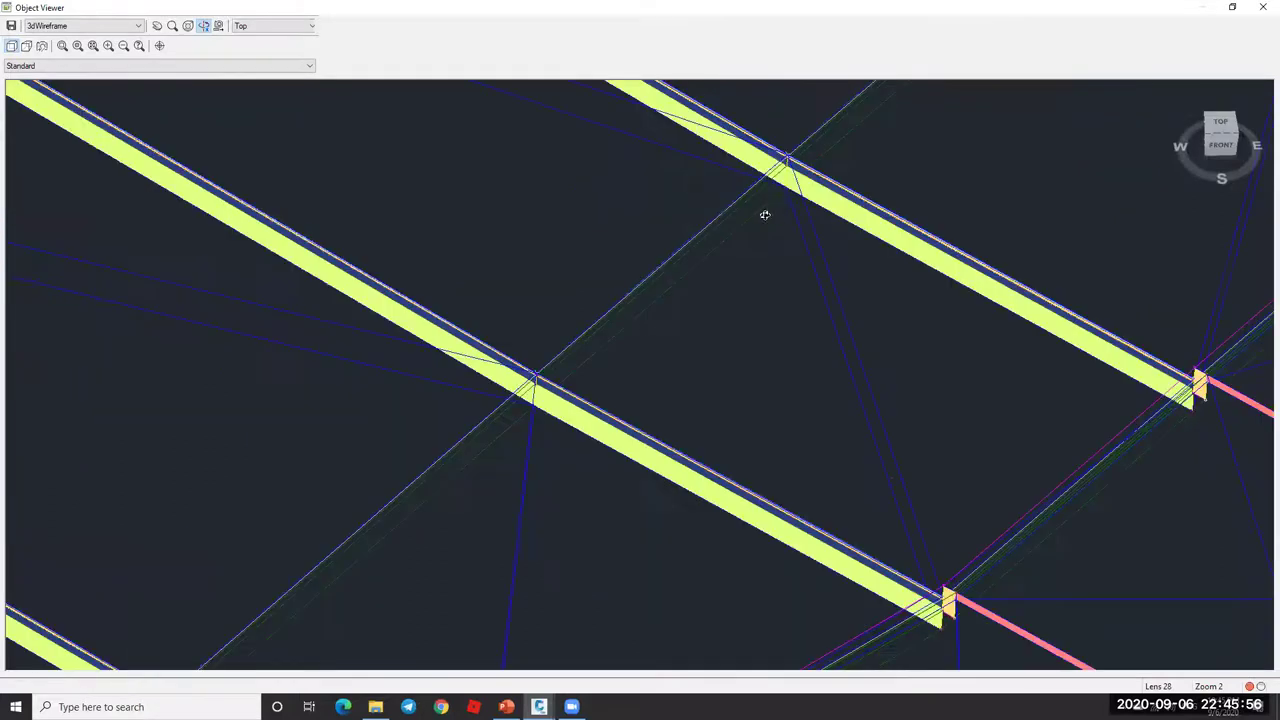
pyautogui.hotkey('alt', 'F4')
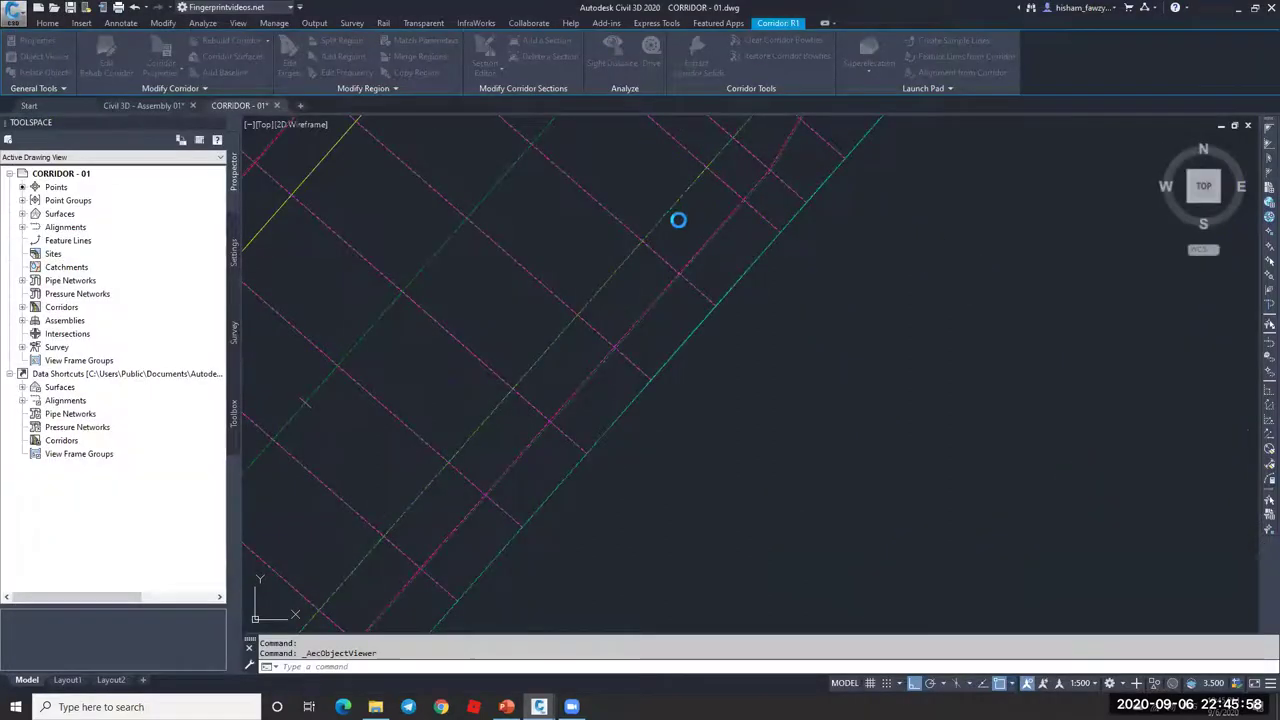
pyautogui.doubleClick(420, 214)
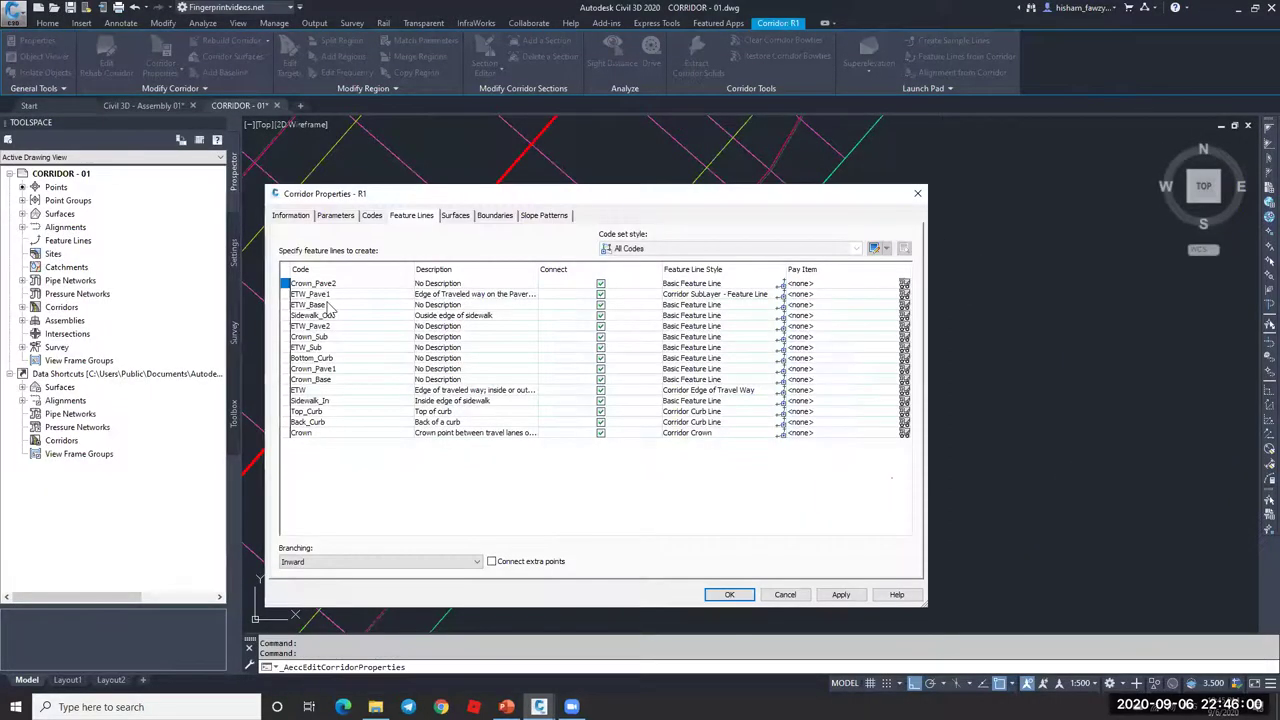
pyautogui.click(342, 295)
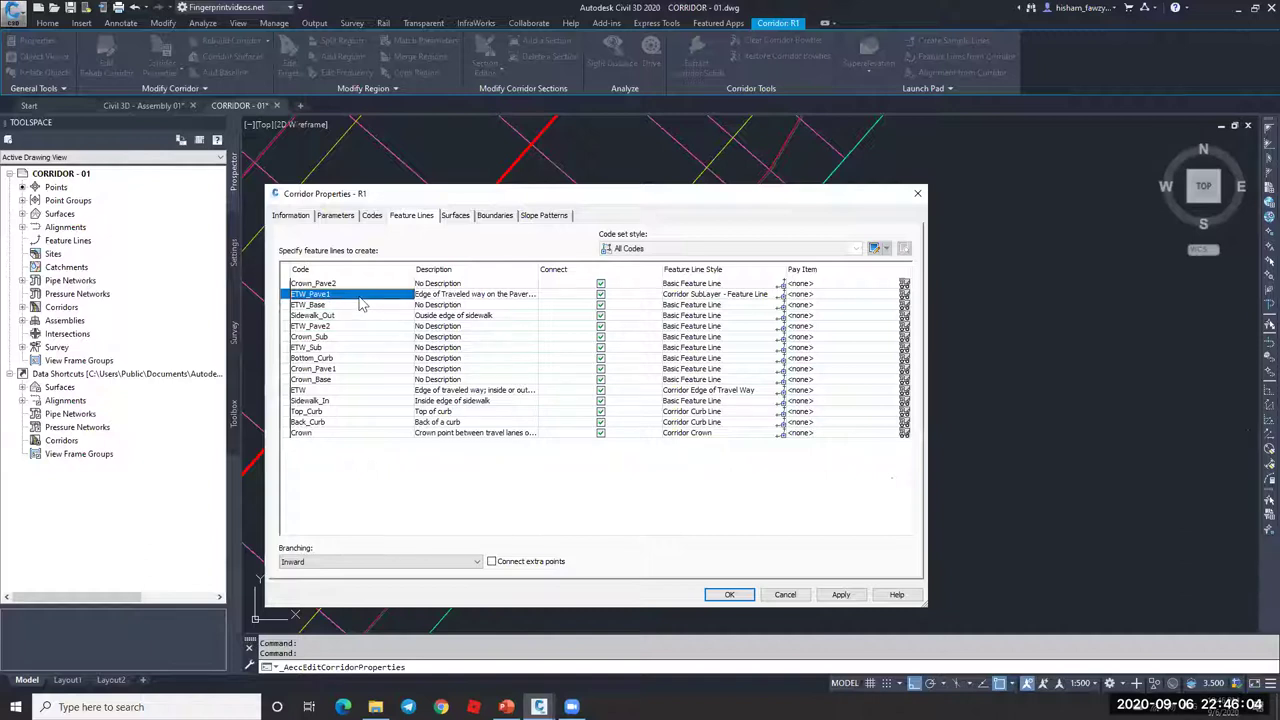
pyautogui.click(355, 435)
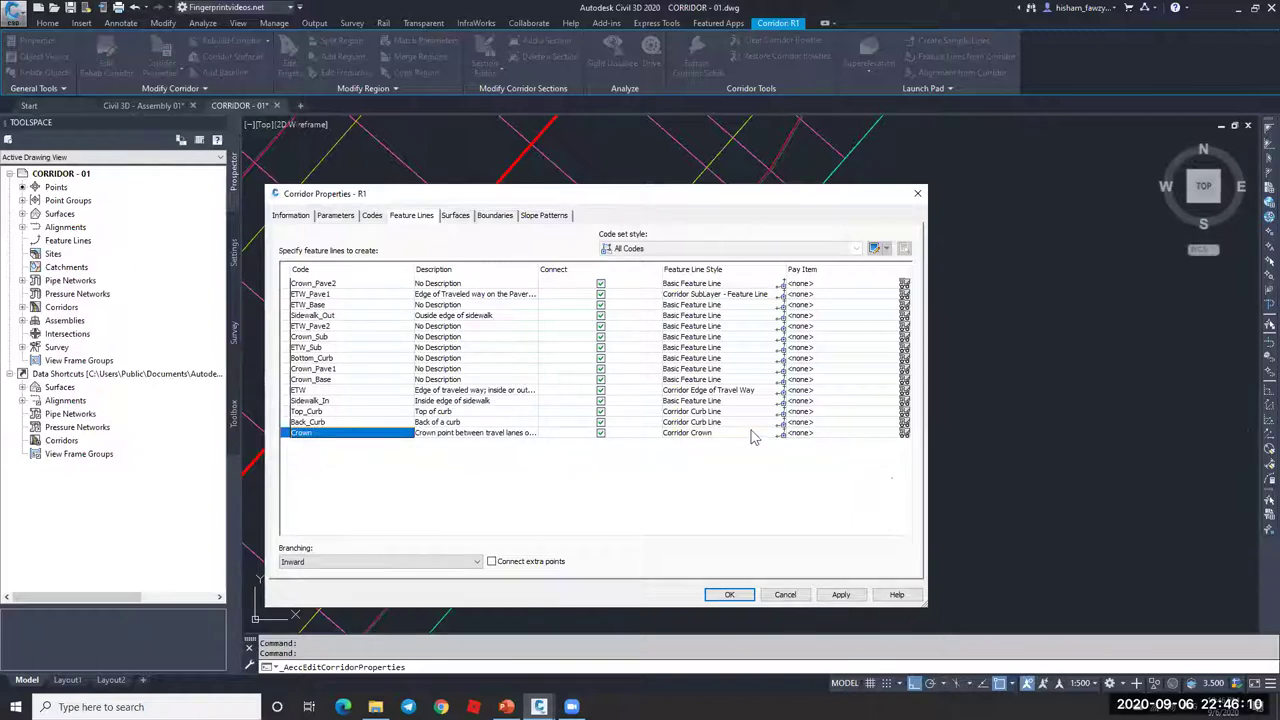
pyautogui.click(602, 437)
pyautogui.click(601, 434)
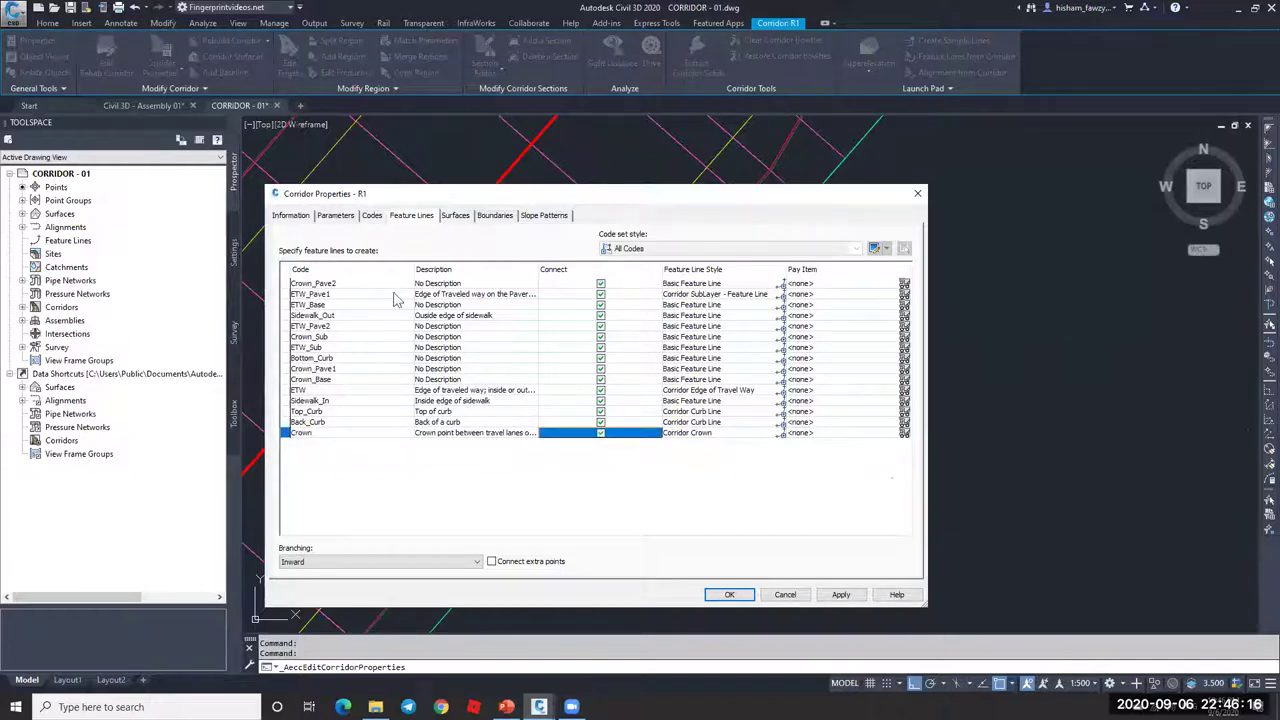
pyautogui.click(340, 391)
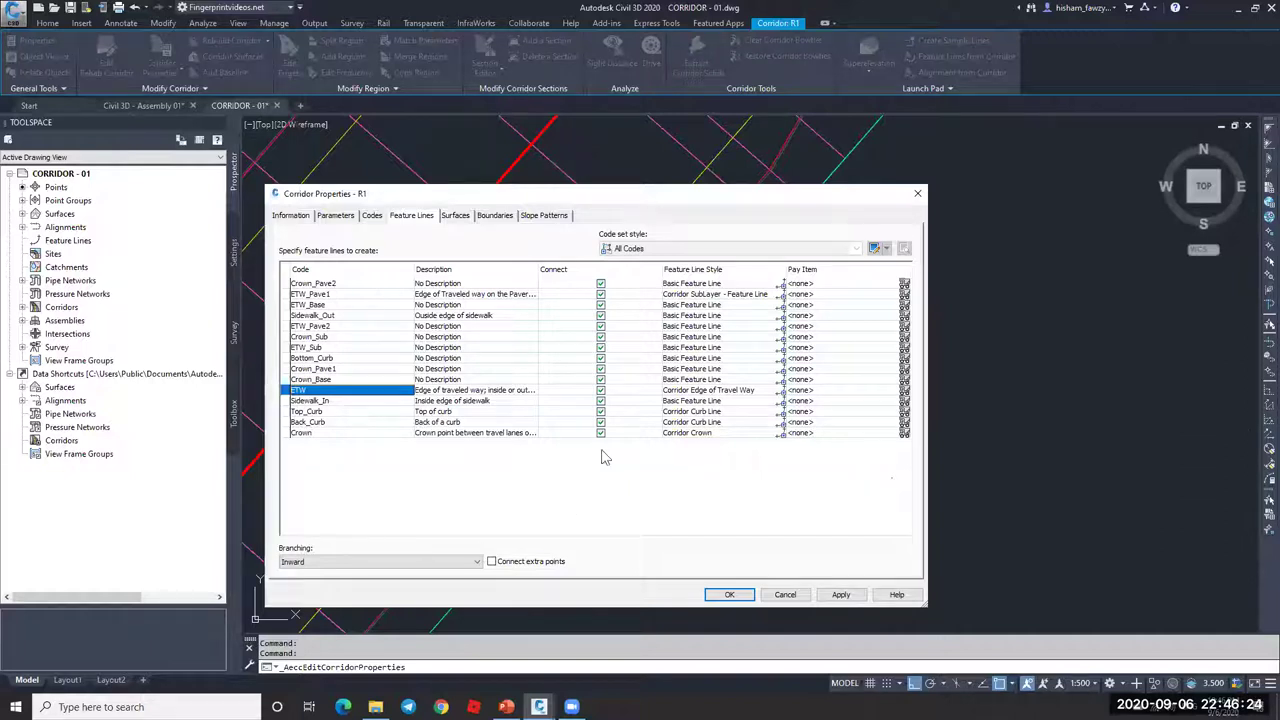
pyautogui.click(375, 216)
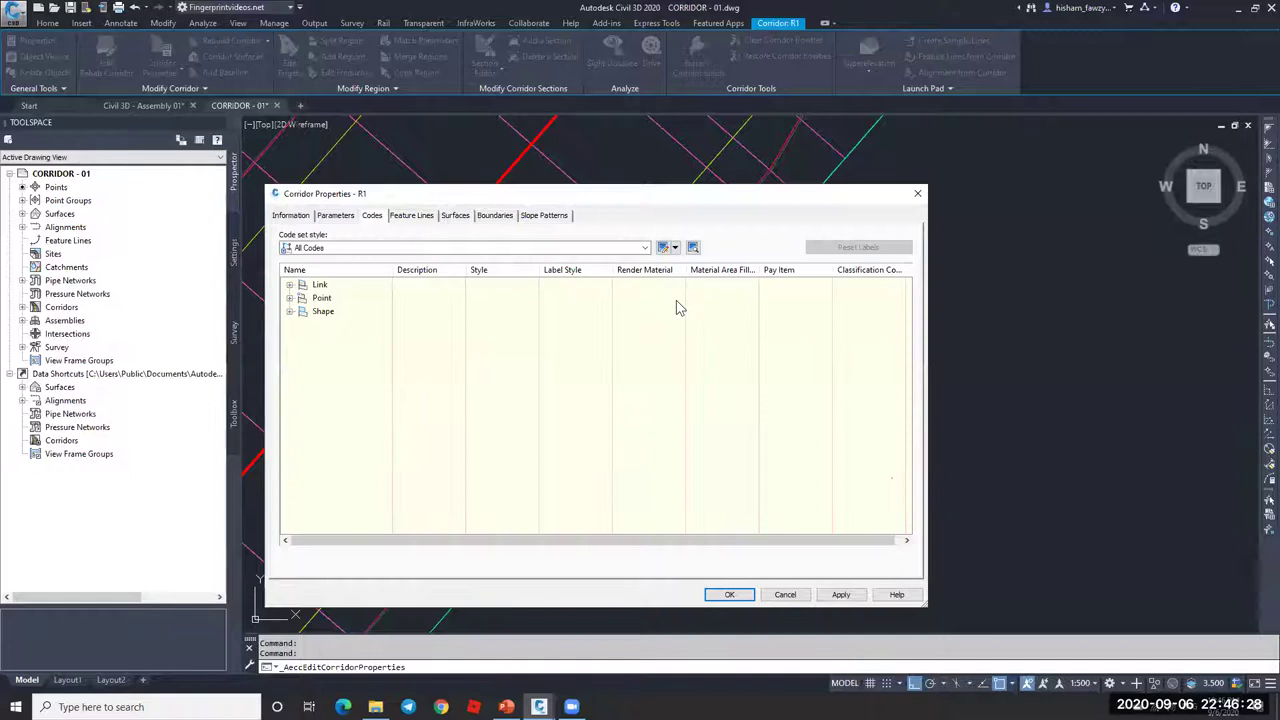
pyautogui.click(360, 250)
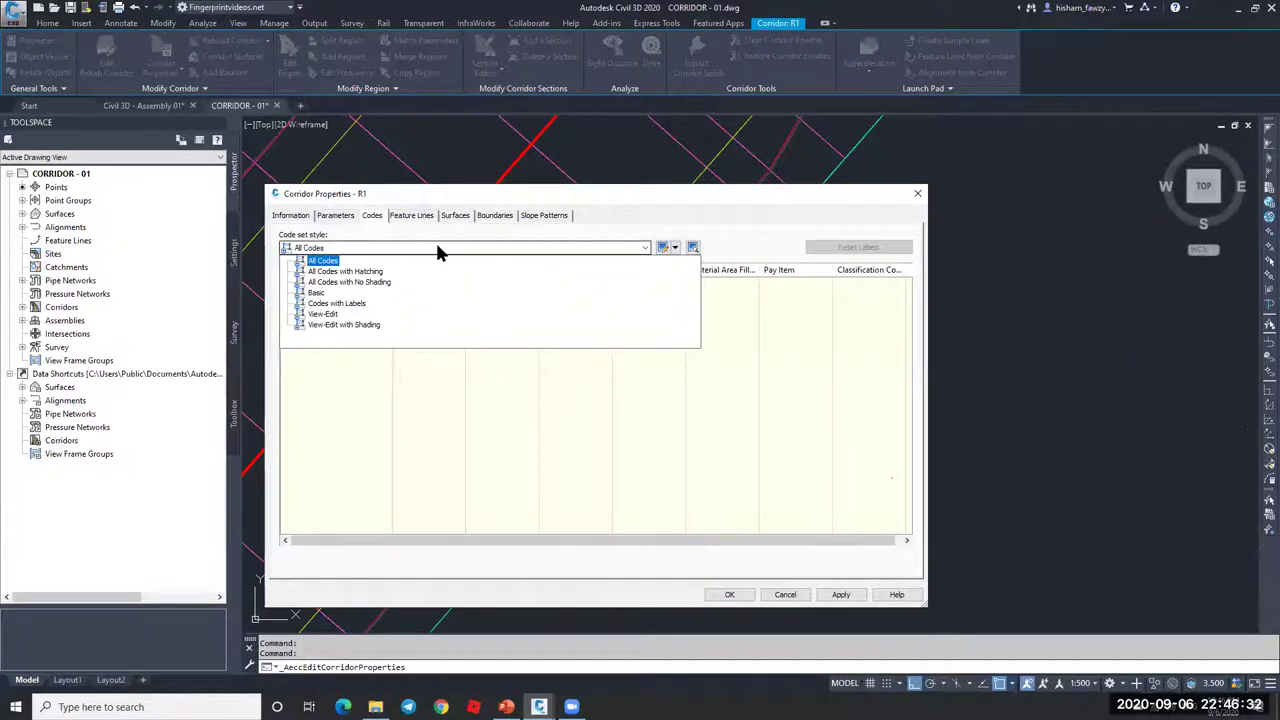
pyautogui.click(686, 263)
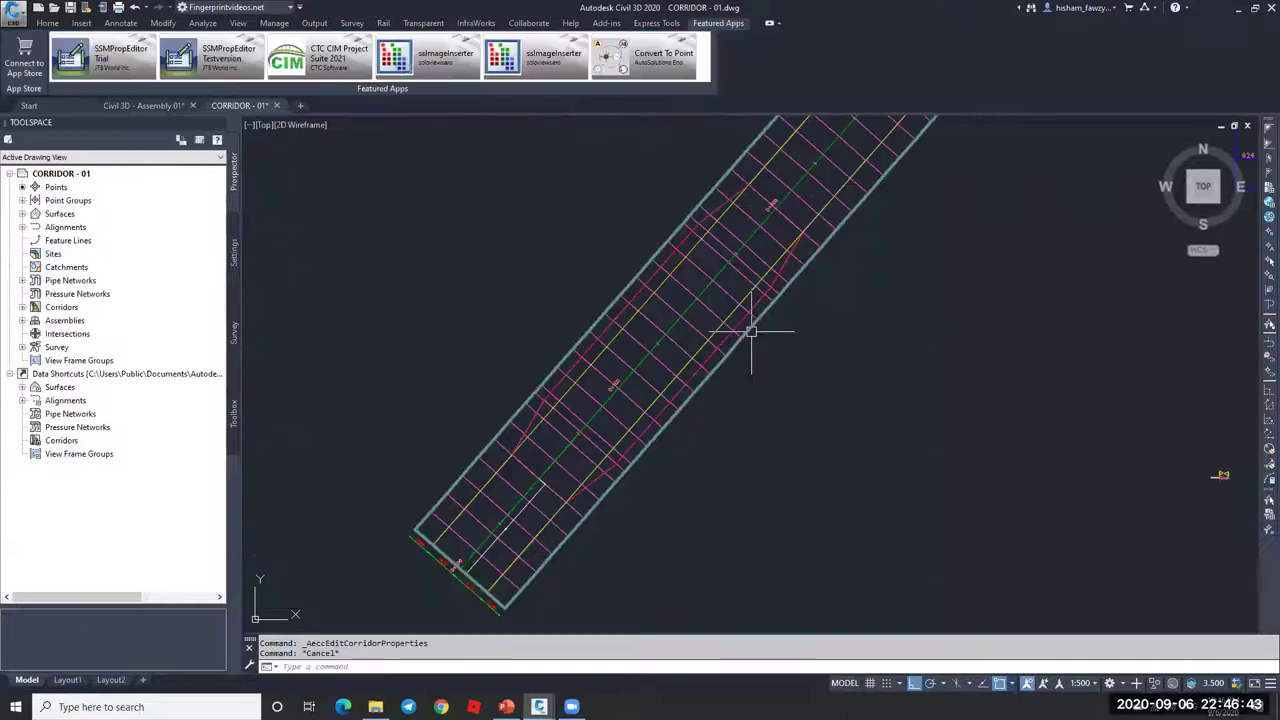
# - Close the corridor properties without saving, then zoom in and select the corridor
pyautogui.click(917, 193)
pyautogui.press('Escape')
pyautogui.scroll(4, 708, 296)
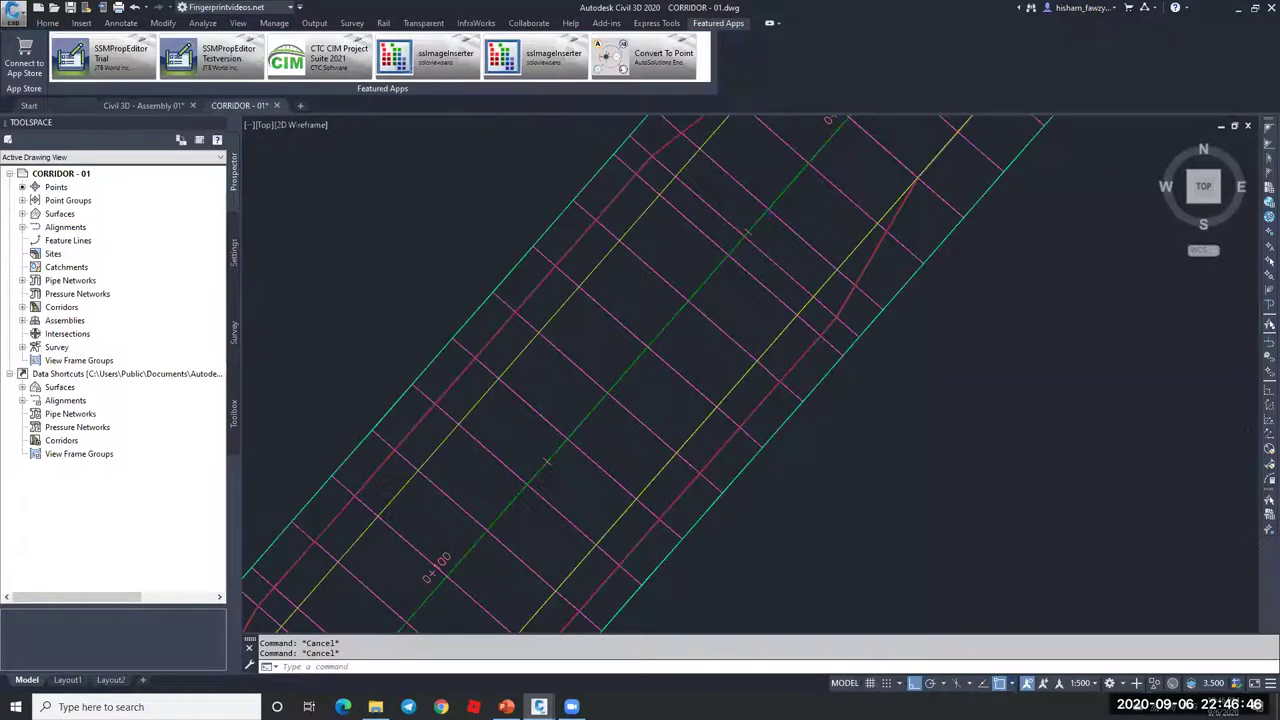
pyautogui.scroll(-2, 725, 242)
pyautogui.click(725, 242)
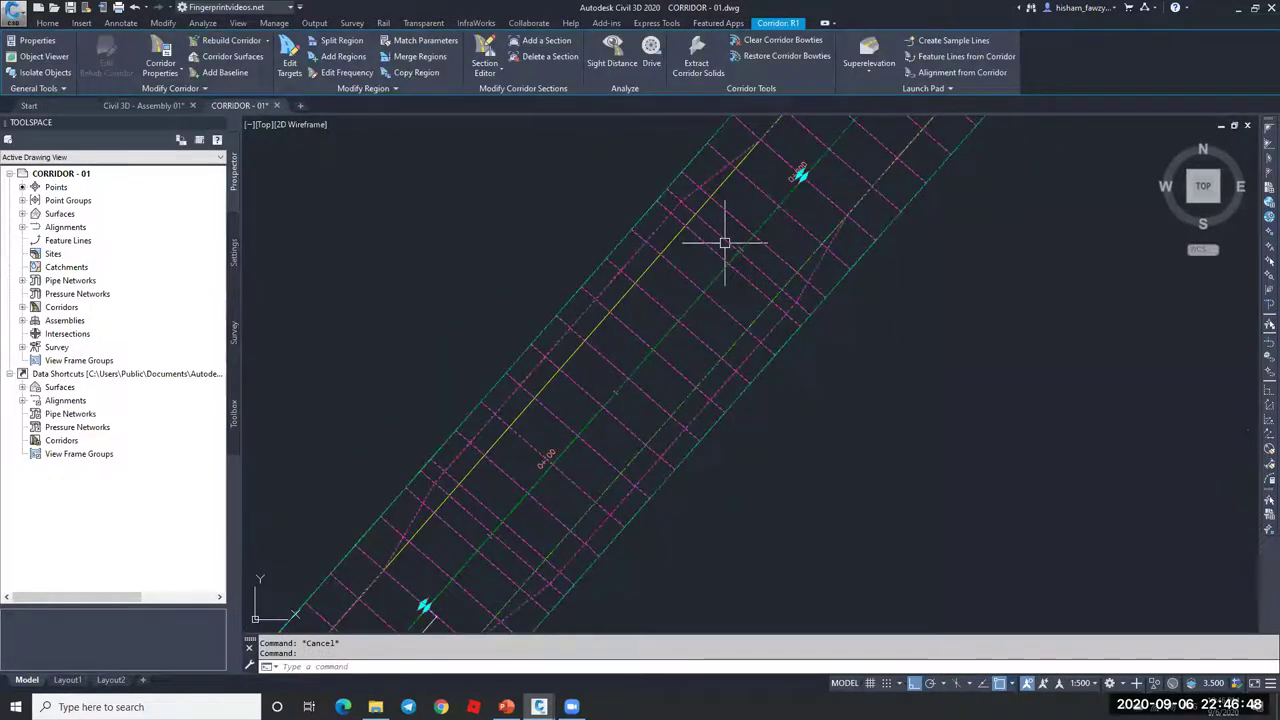
pyautogui.scroll(-4, 829, 312)
# - Return to the Civil 3D - Assembly 01 drawing, clear the selection and bring up the Select File dialog
pyautogui.click(156, 106)
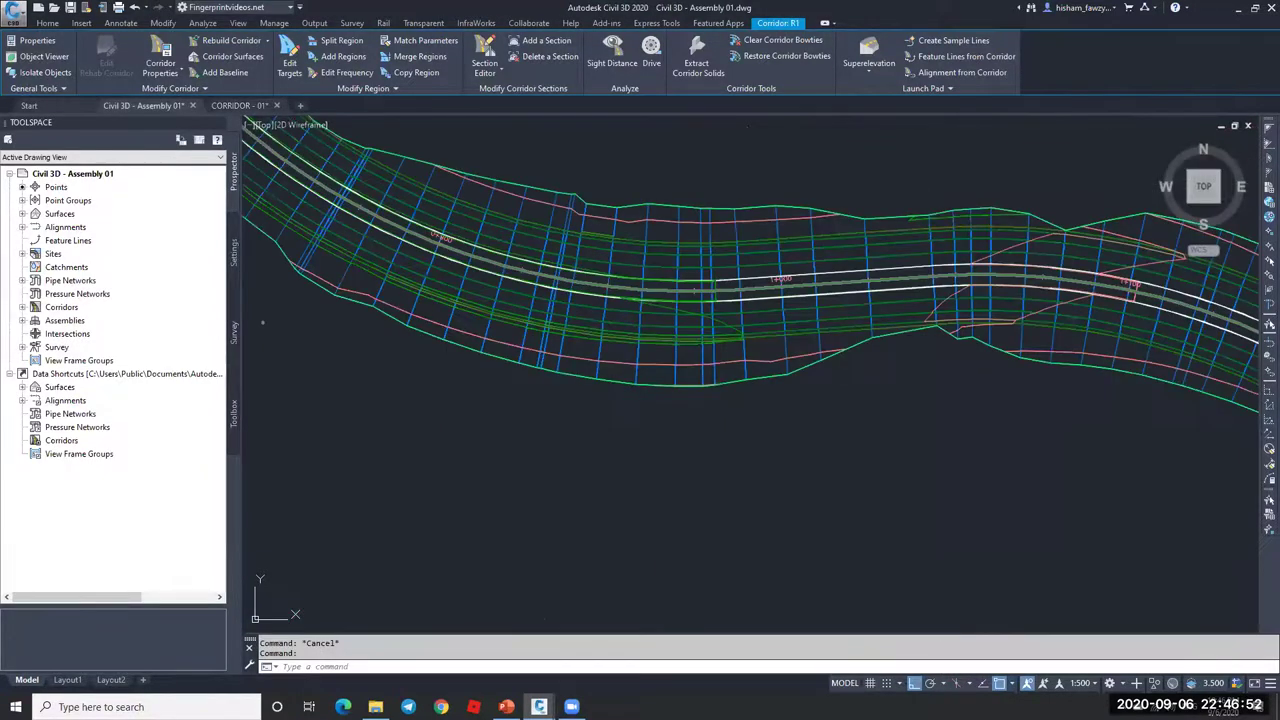
pyautogui.press('Escape')
pyautogui.scroll(-3, 655, 325)
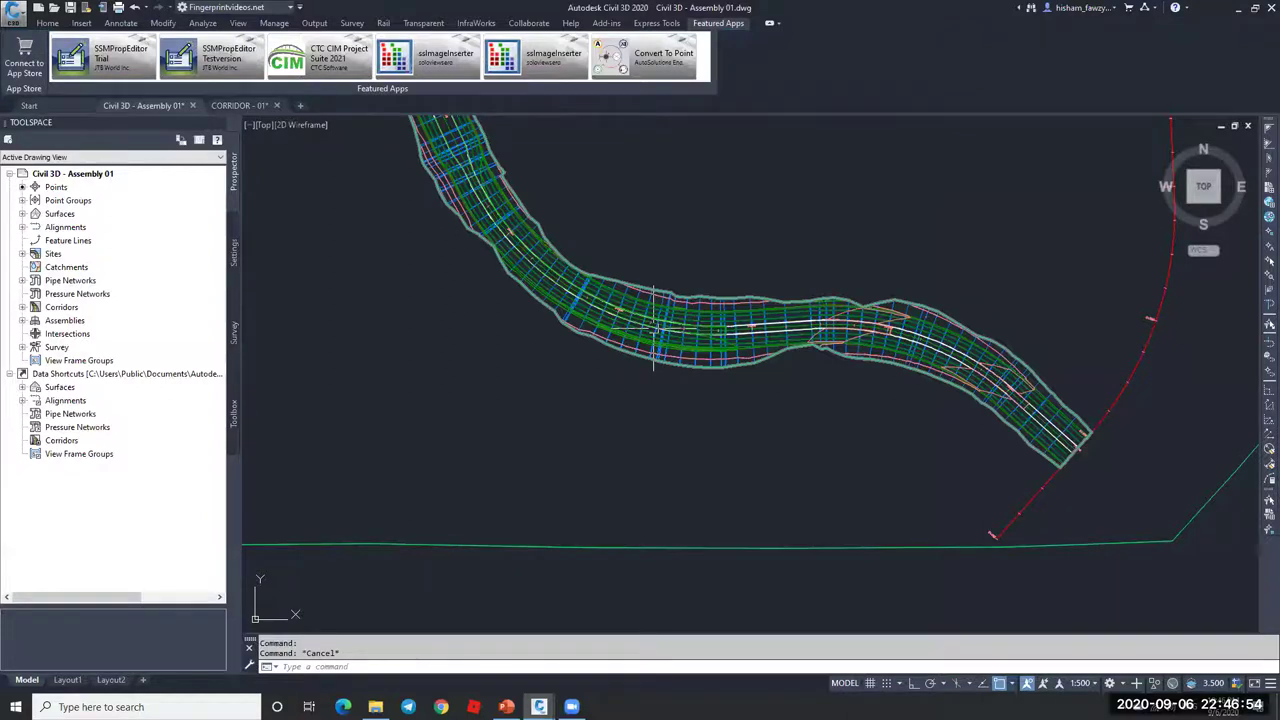
pyautogui.scroll(8, 655, 325)
pyautogui.scroll(2, 634, 286)
pyautogui.press('Escape')
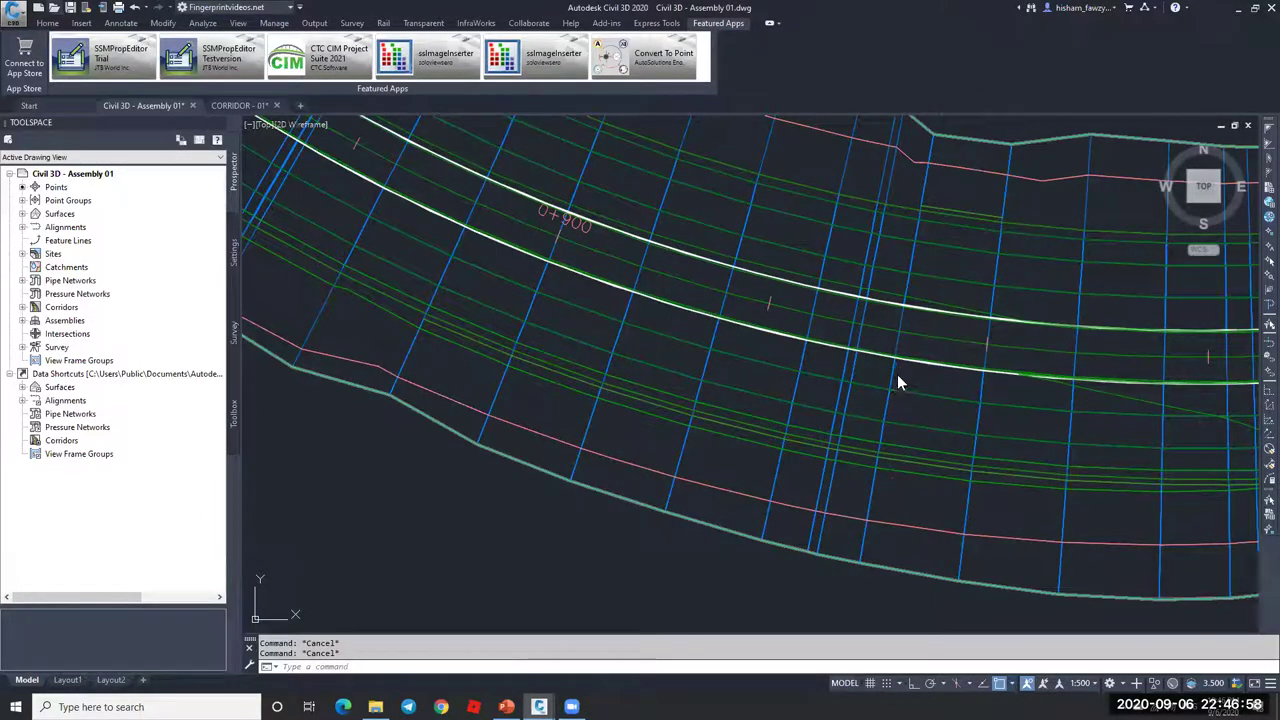
pyautogui.hotkey('ctrl', 'o')
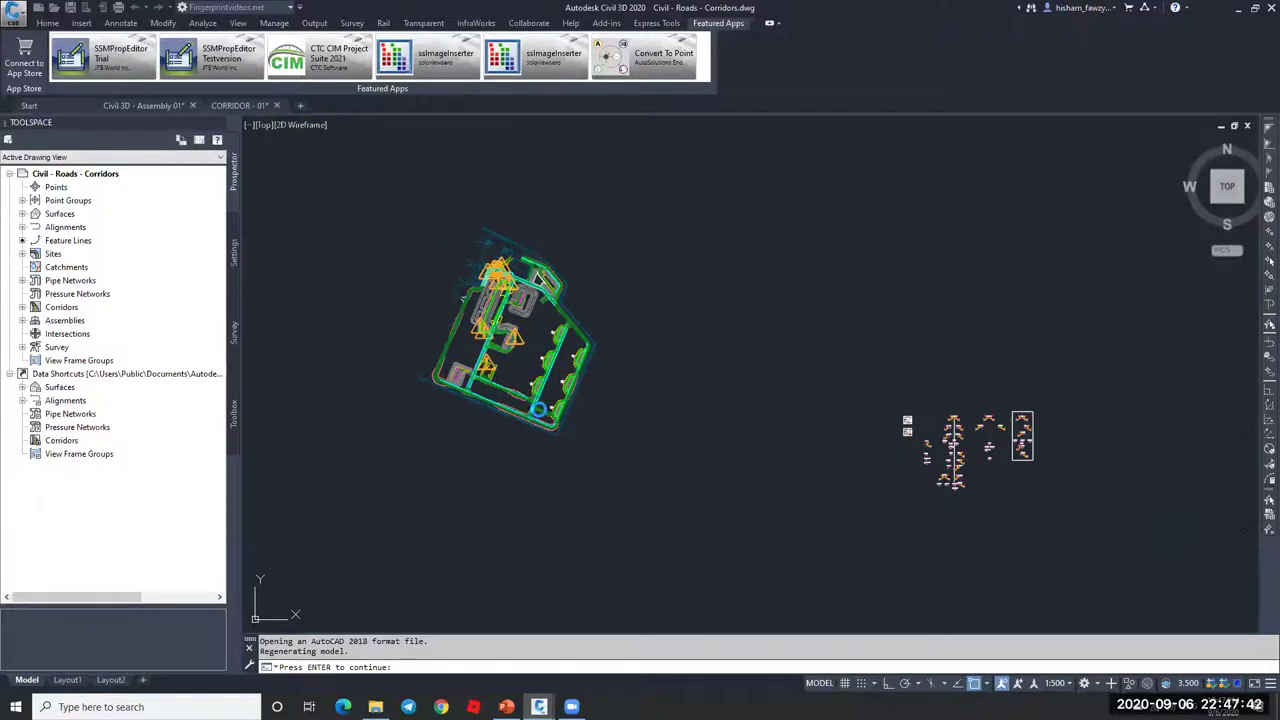
# - Dismiss the file-opened prompt and zoom the roads drawing toward the cul-de-sac road
pyautogui.press('Return')
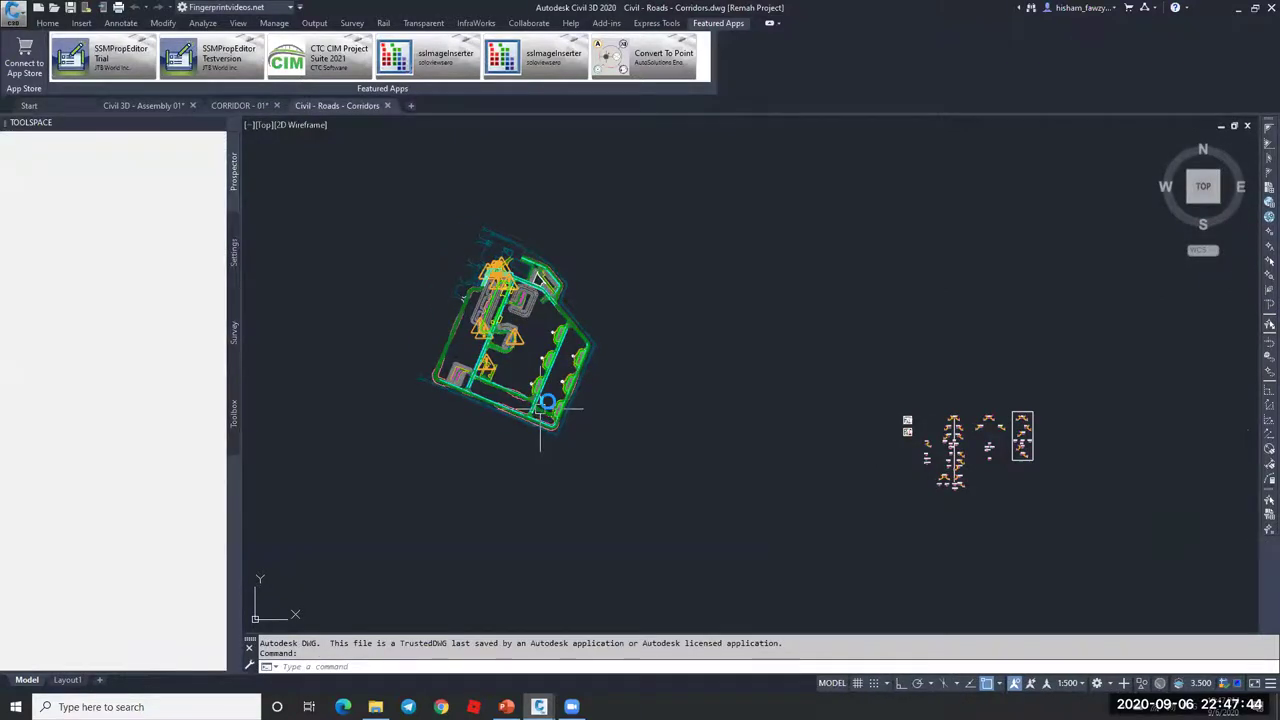
pyautogui.scroll(3, 545, 412)
pyautogui.scroll(5, 552, 410)
pyautogui.scroll(3, 554, 409)
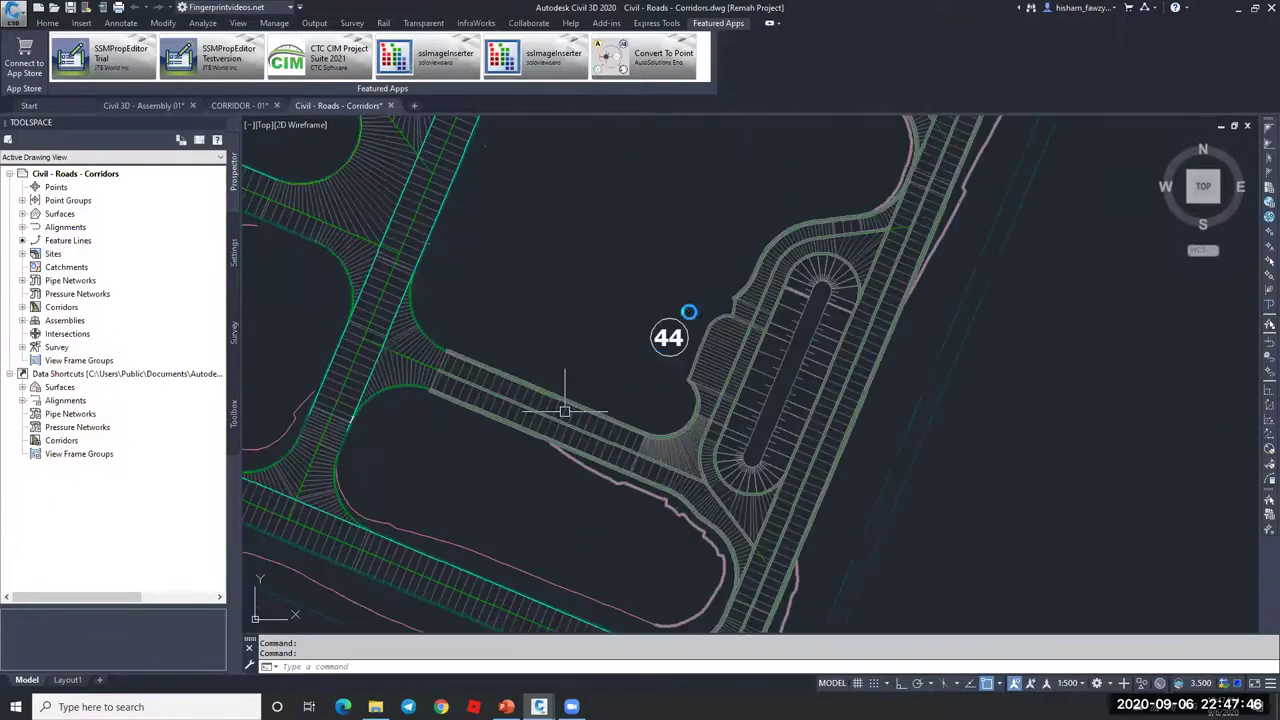
pyautogui.moveTo(614, 423); pyautogui.dragTo(695, 307, button='middle')
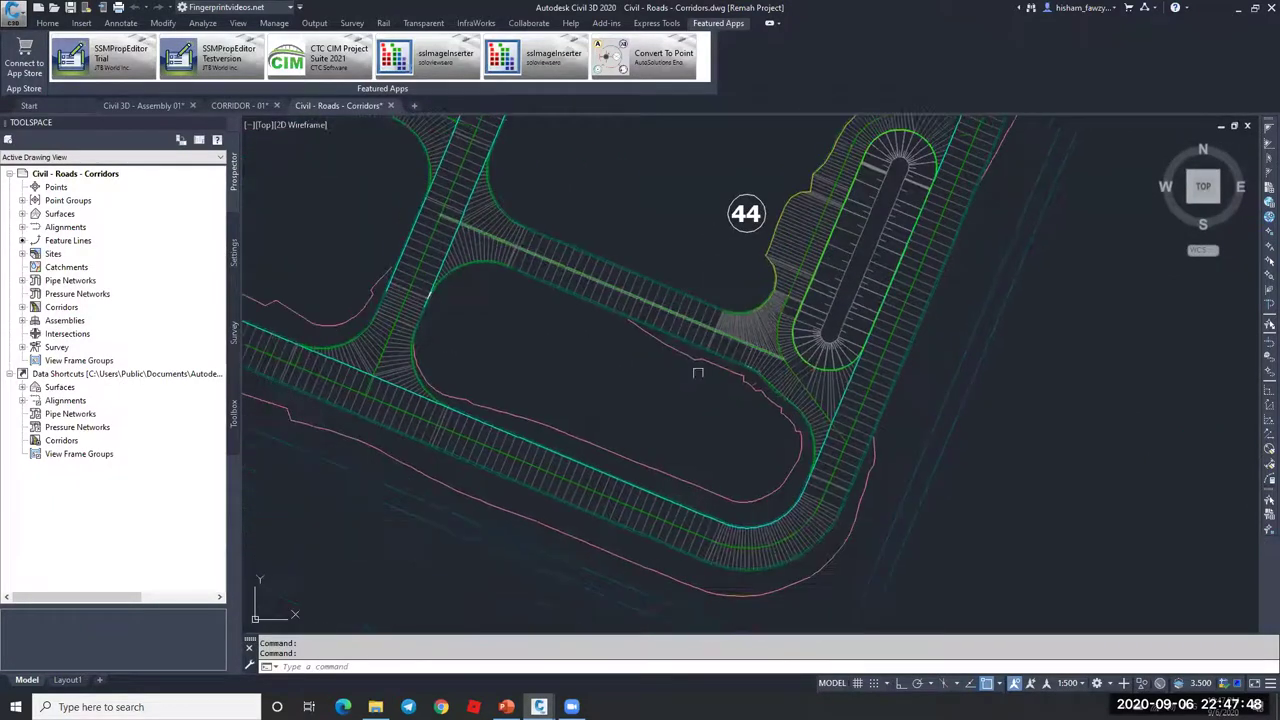
pyautogui.scroll(3, 731, 391)
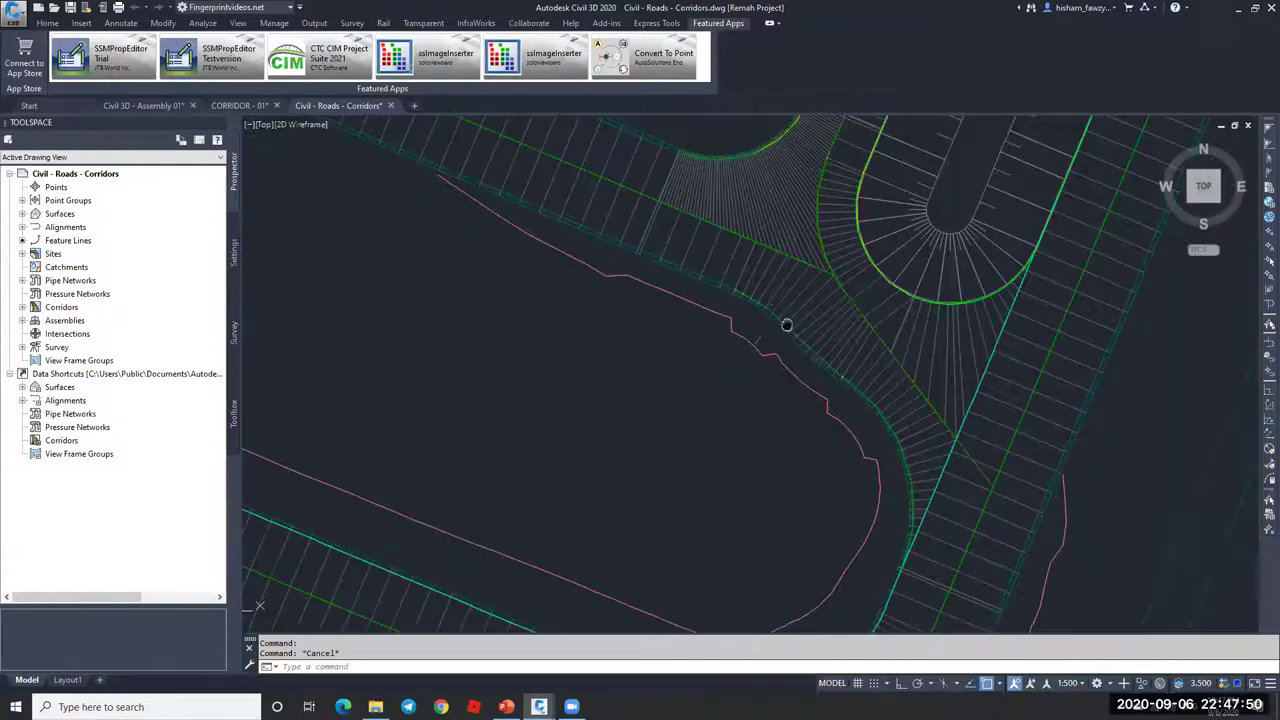
pyautogui.scroll(3, 691, 306)
pyautogui.scroll(-3, 796, 300)
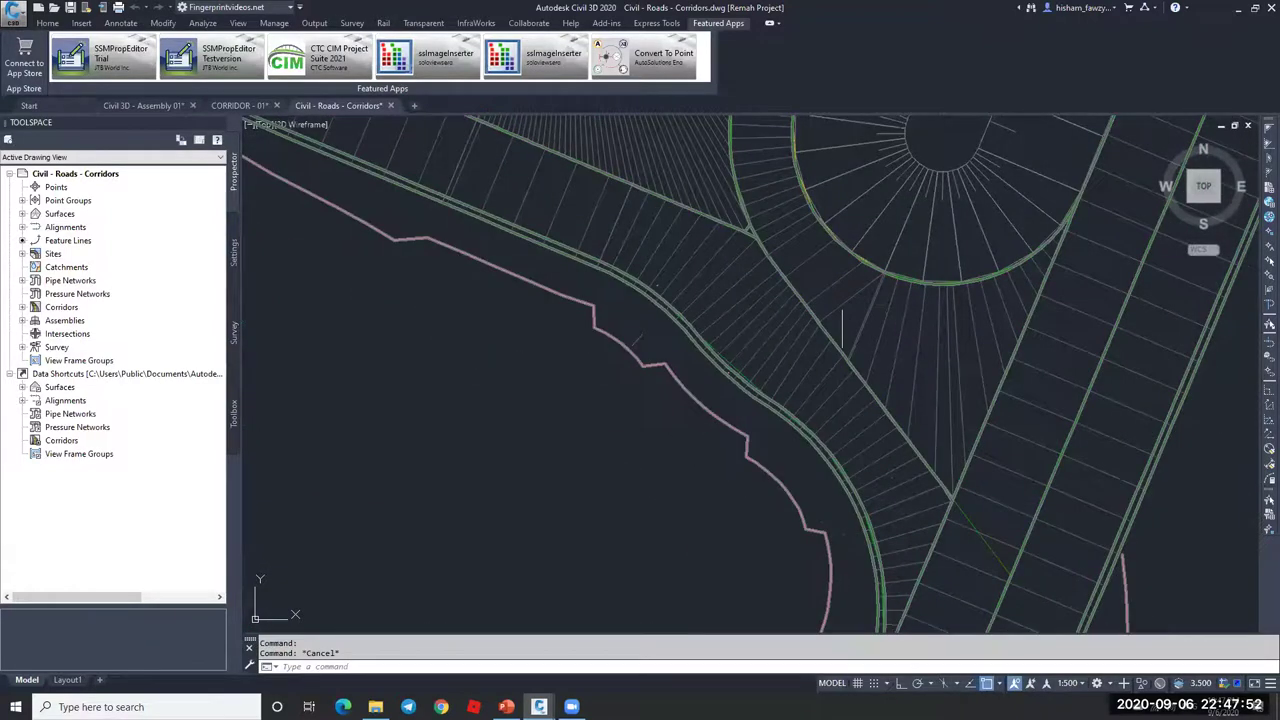
pyautogui.scroll(-2, 843, 300)
pyautogui.scroll(2, 834, 366)
pyautogui.scroll(-5, 811, 300)
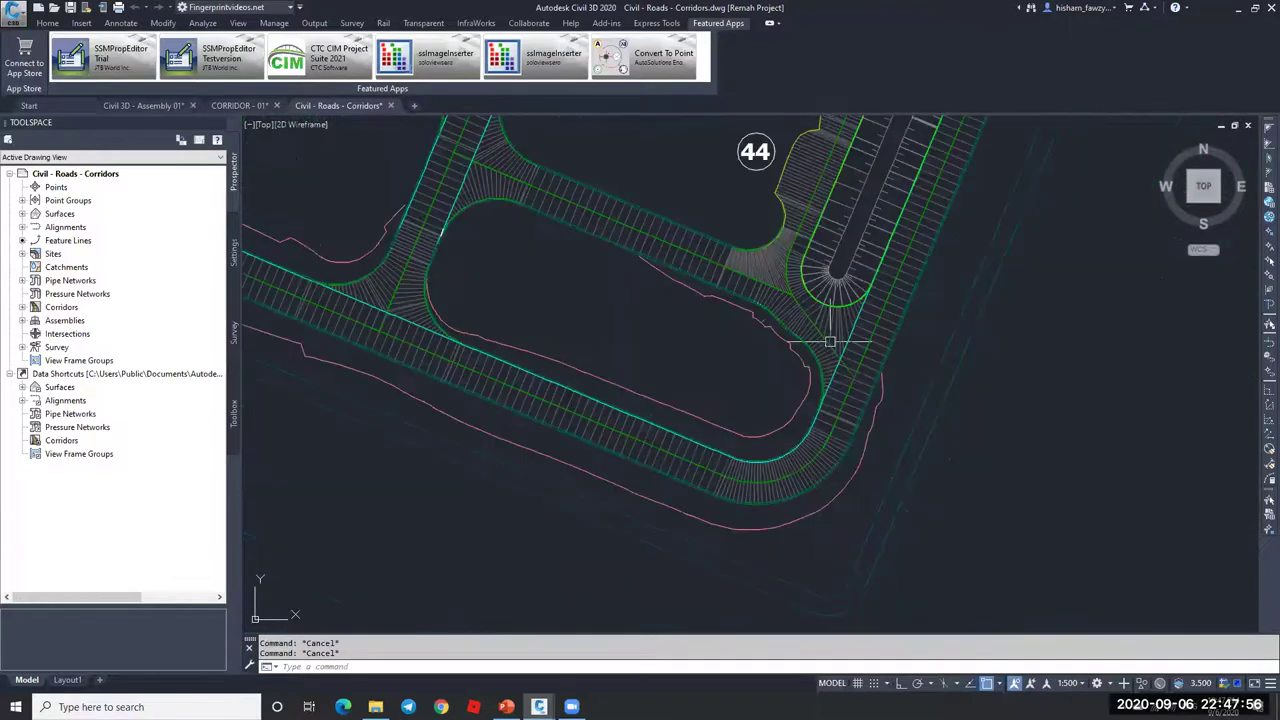
pyautogui.scroll(3, 826, 390)
# - Check the feature line along the curve, then bring the road intersection into view
pyautogui.click(862, 396)
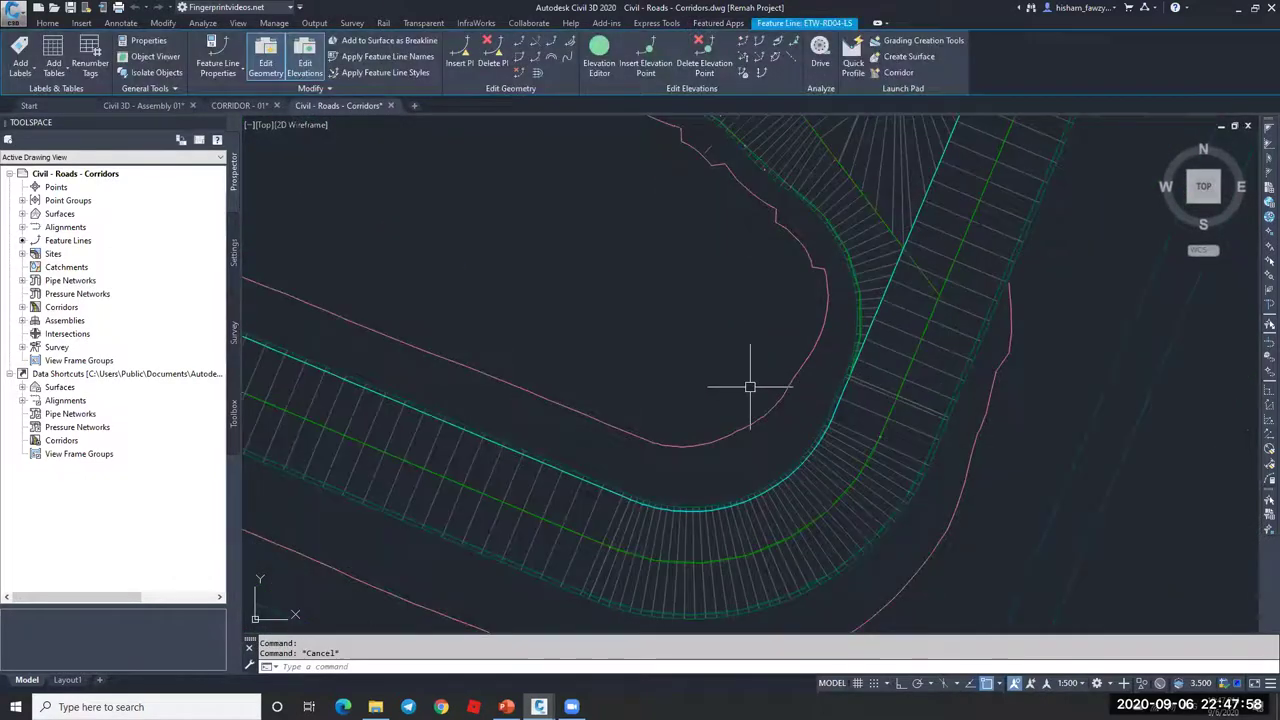
pyautogui.press('Escape')
pyautogui.scroll(-3, 750, 386)
pyautogui.scroll(4, 366, 286)
pyautogui.moveTo(366, 286); pyautogui.dragTo(727, 305, button='middle')
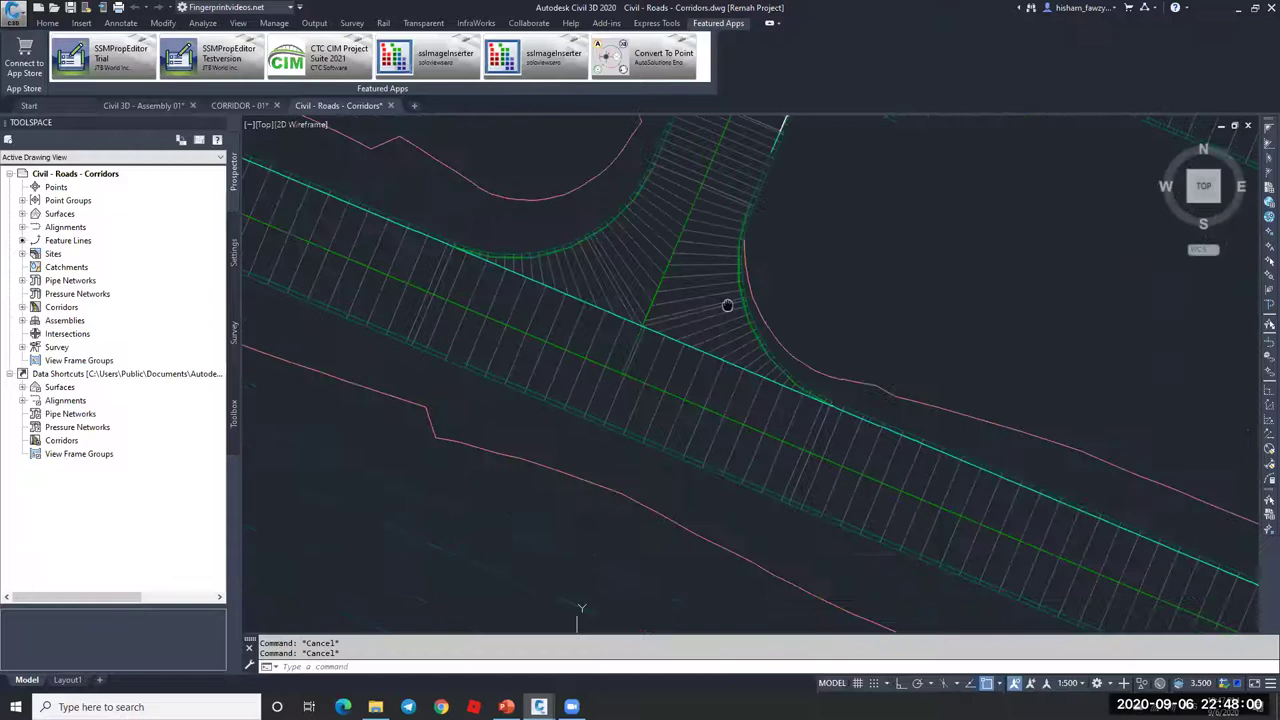
# - In the CORRIDOR - 01 drawing, select corridor R1 and open its Corridor Properties
pyautogui.click(240, 105)
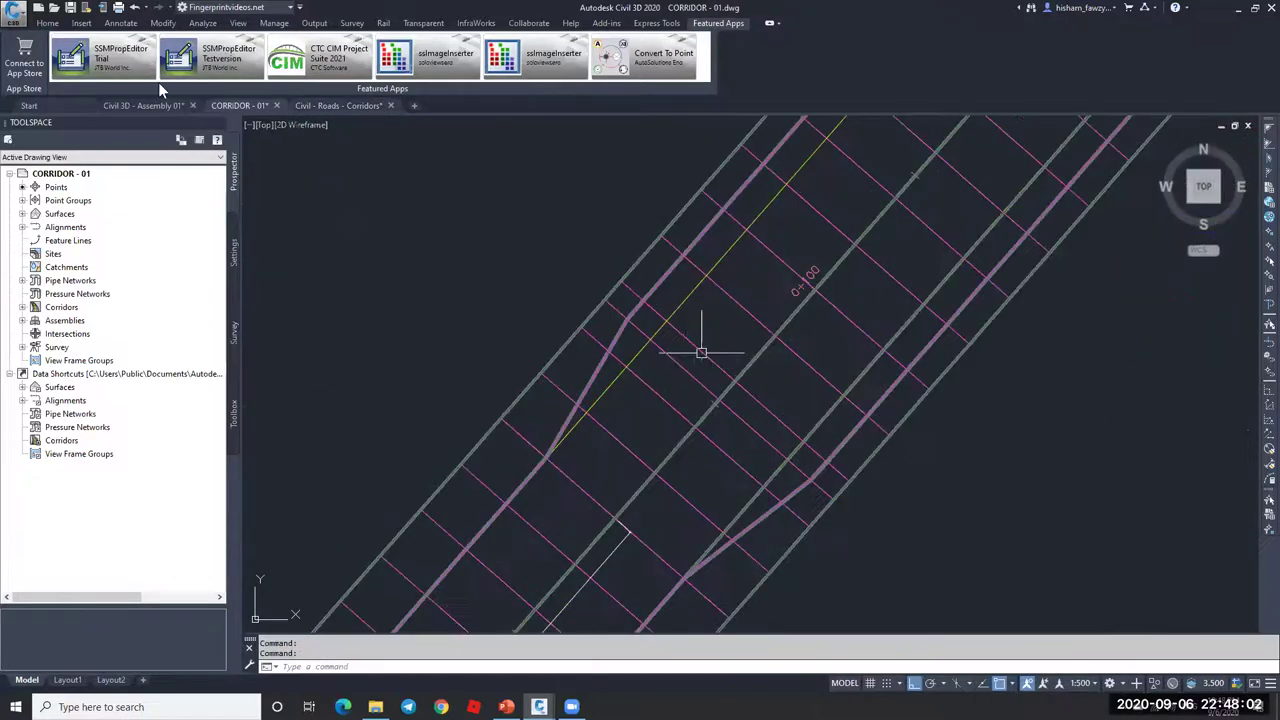
pyautogui.click(701, 352)
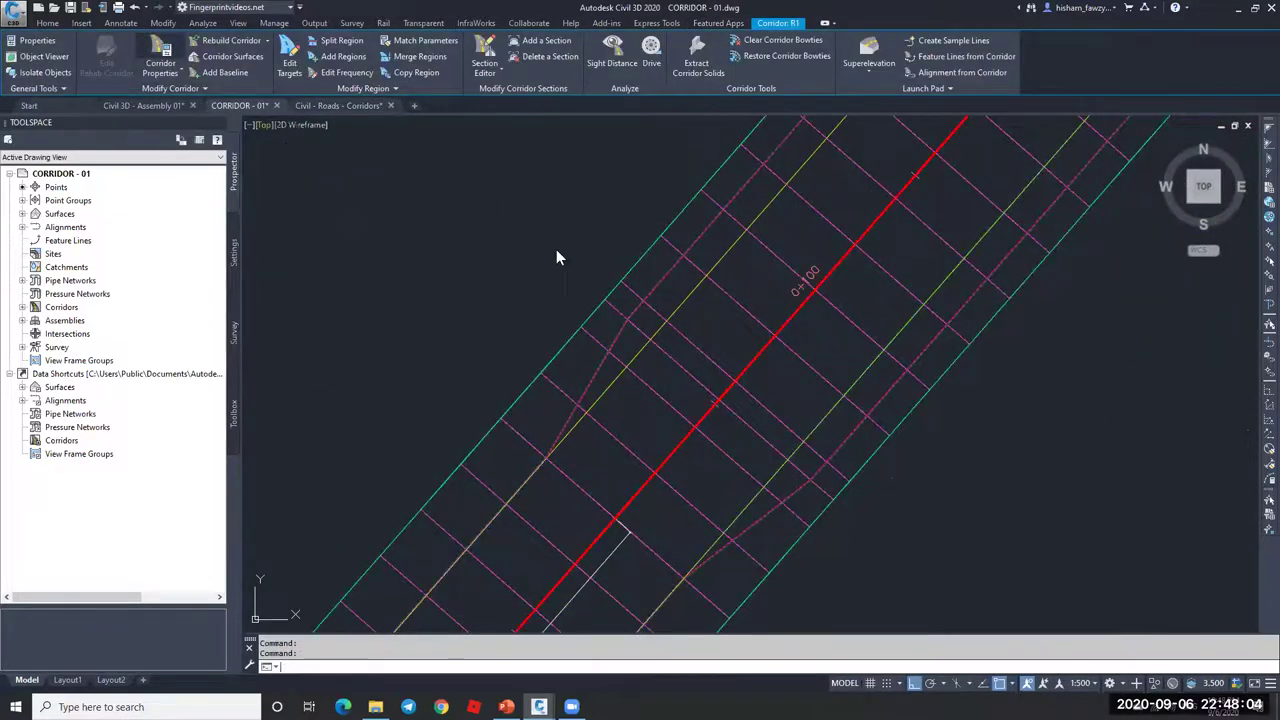
pyautogui.click(160, 62)
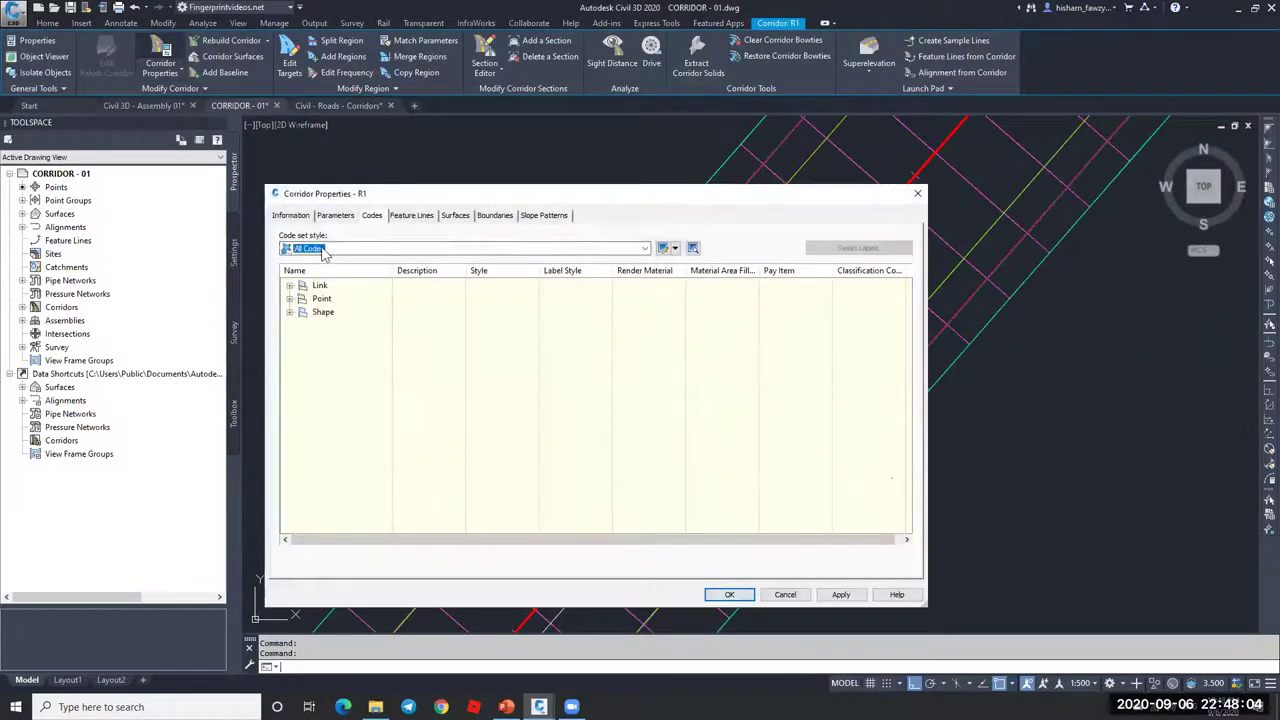
# - Inspect the expanded Link codes of the All Codes code set style, then cancel both dialogs
pyautogui.click(662, 248)
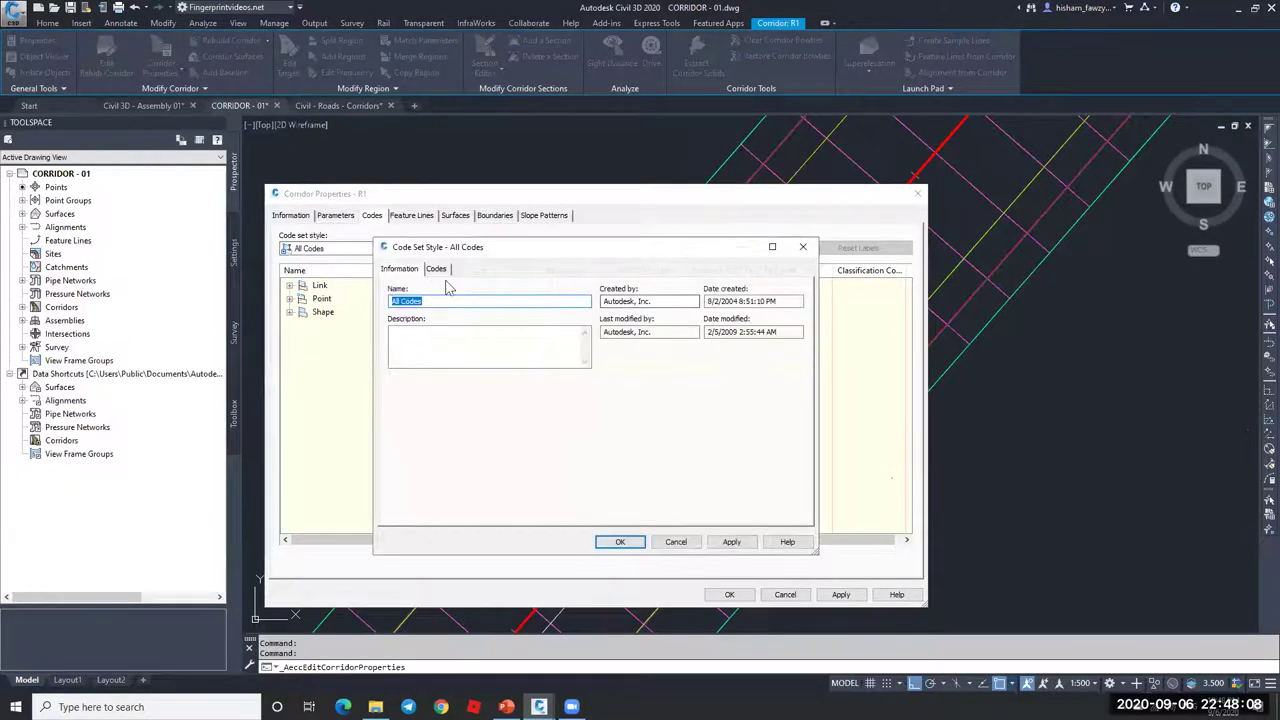
pyautogui.click(436, 268)
pyautogui.click(414, 339)
pyautogui.click(398, 339)
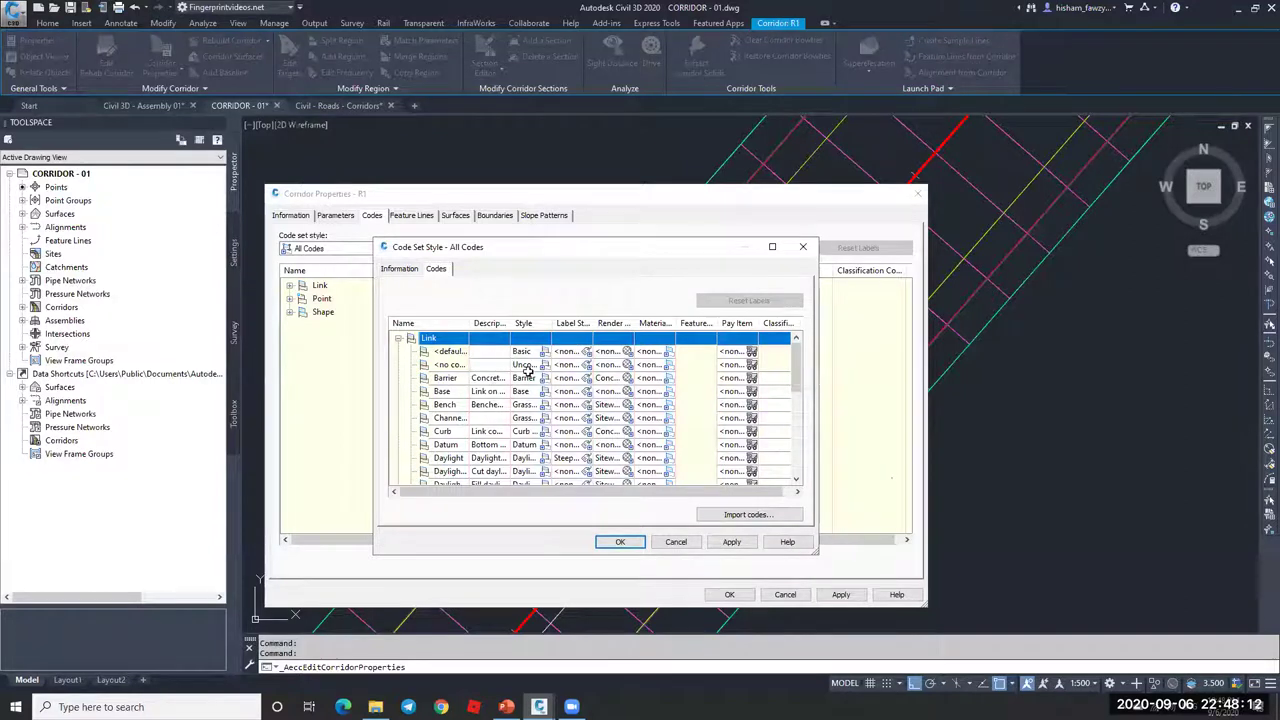
pyautogui.click(678, 540)
pyautogui.click(783, 594)
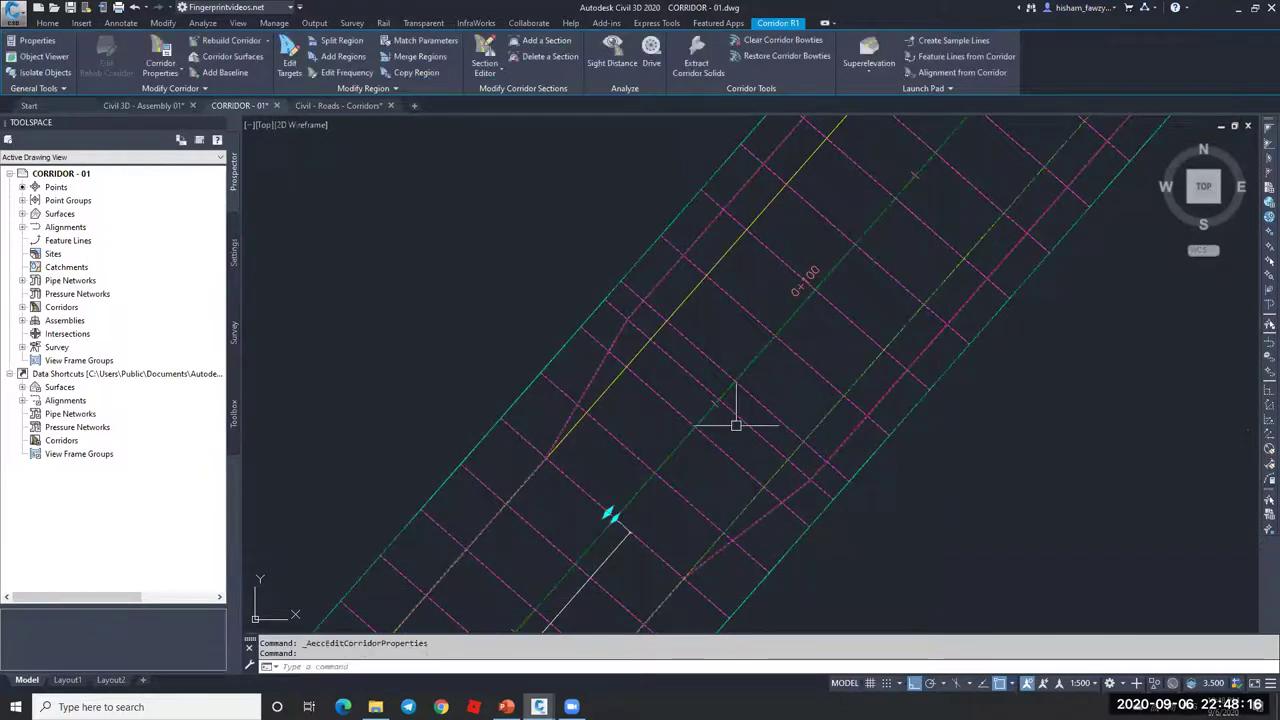
# - Switch to the Civil - Roads - Corridors drawing and browse its corridors around the intersection
pyautogui.press('Escape')
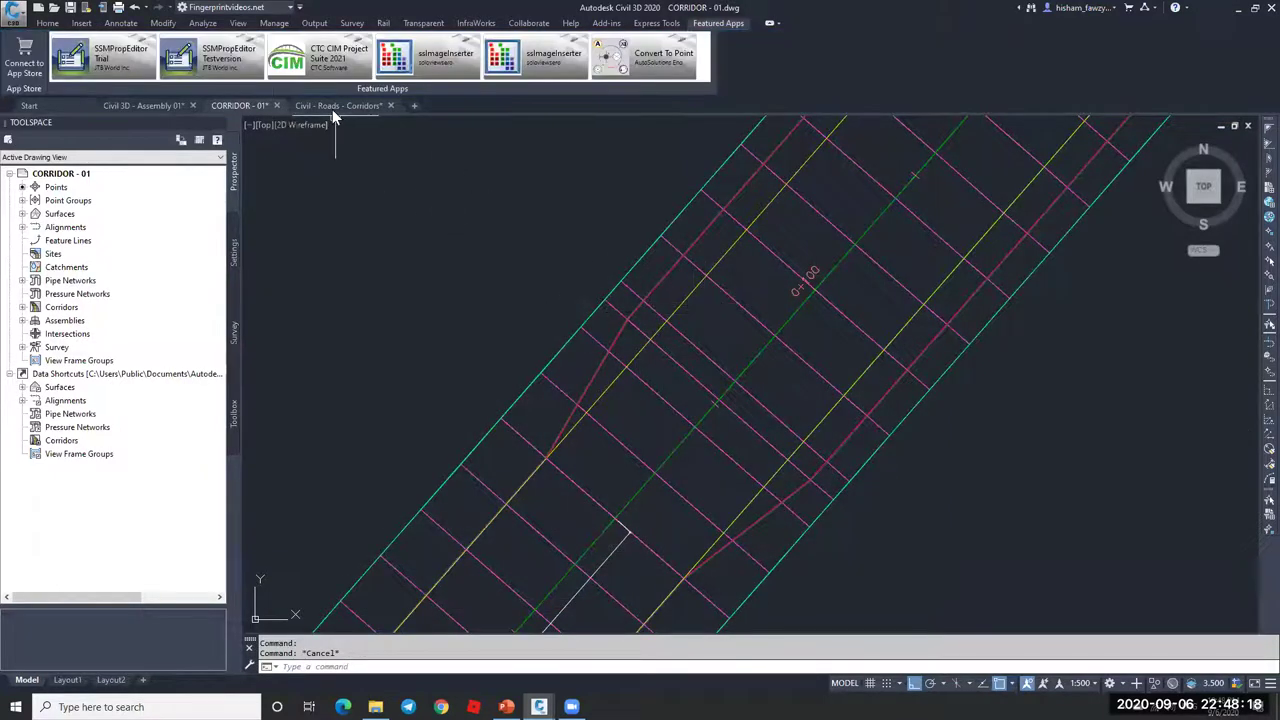
pyautogui.hotkey('ctrl', 'Tab')
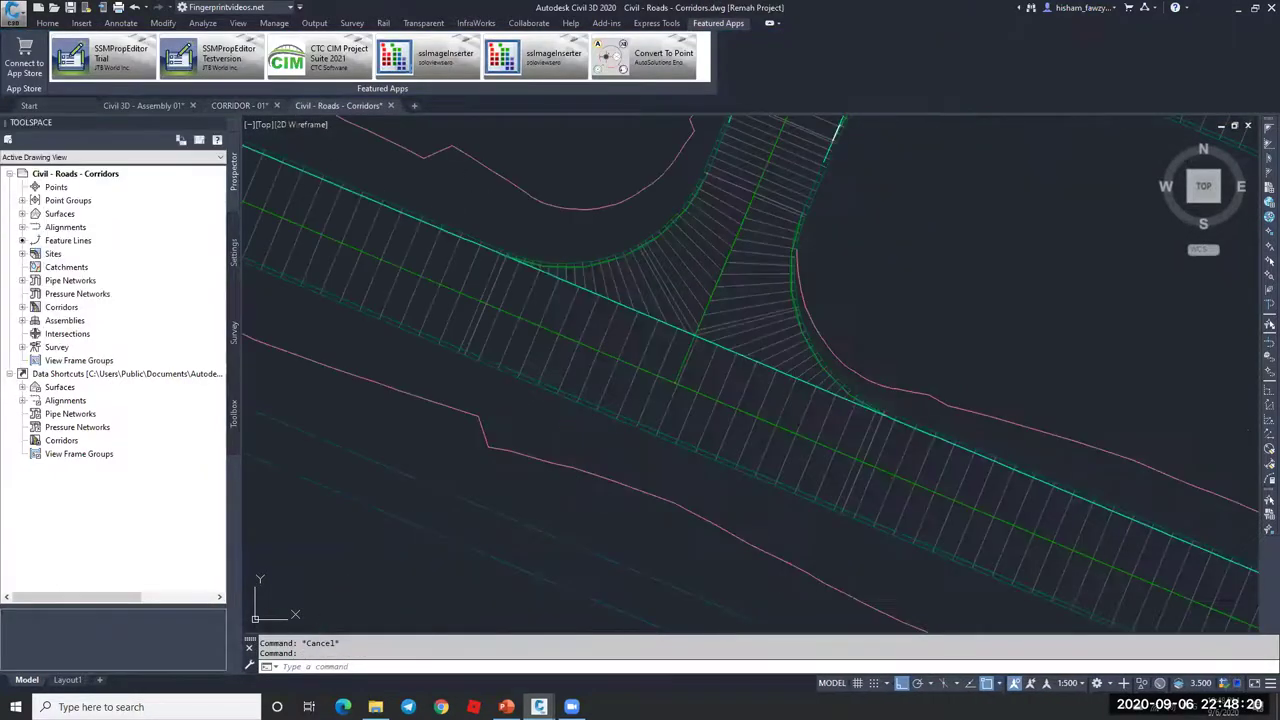
pyautogui.press('Escape')
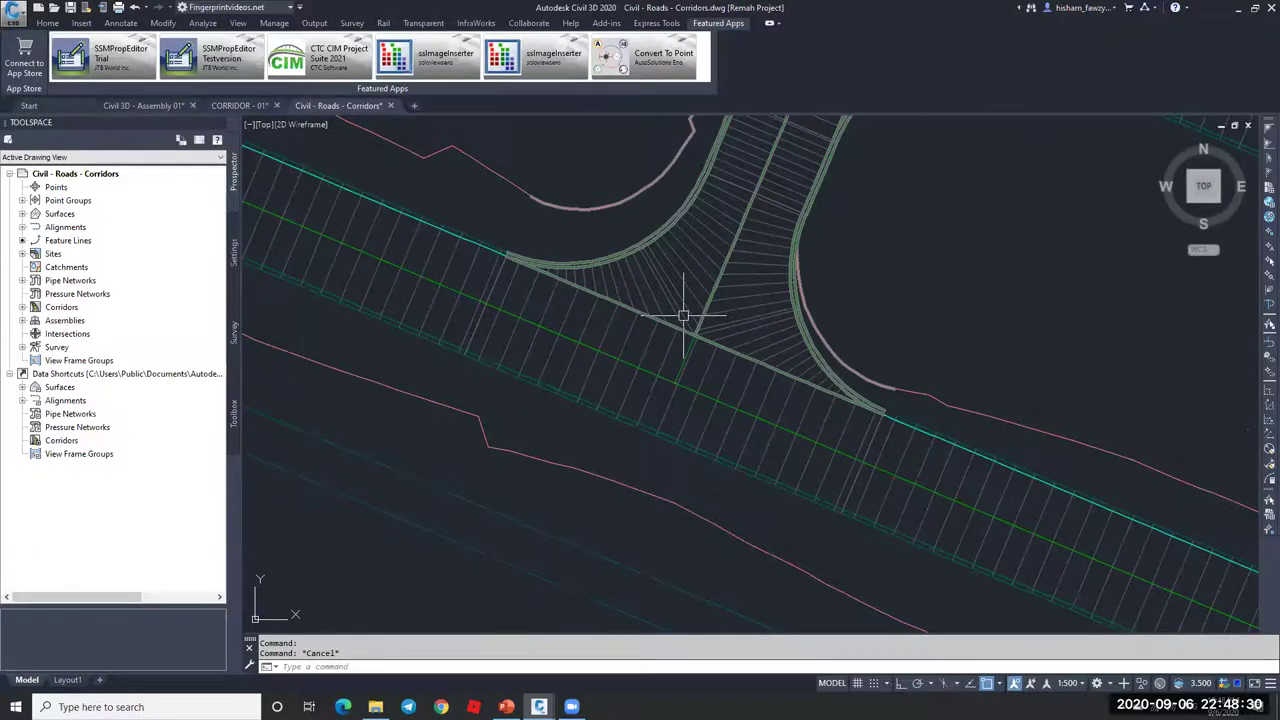
pyautogui.scroll(-1, 695, 301)
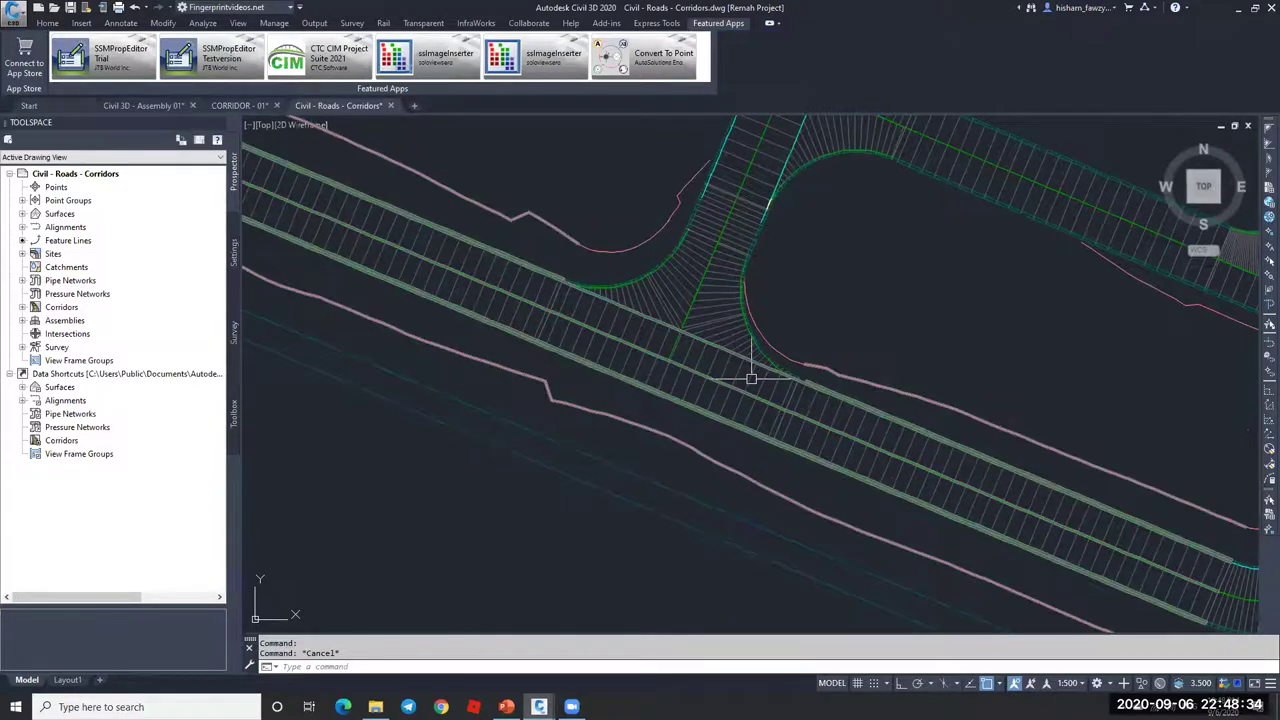
pyautogui.scroll(-1, 714, 366)
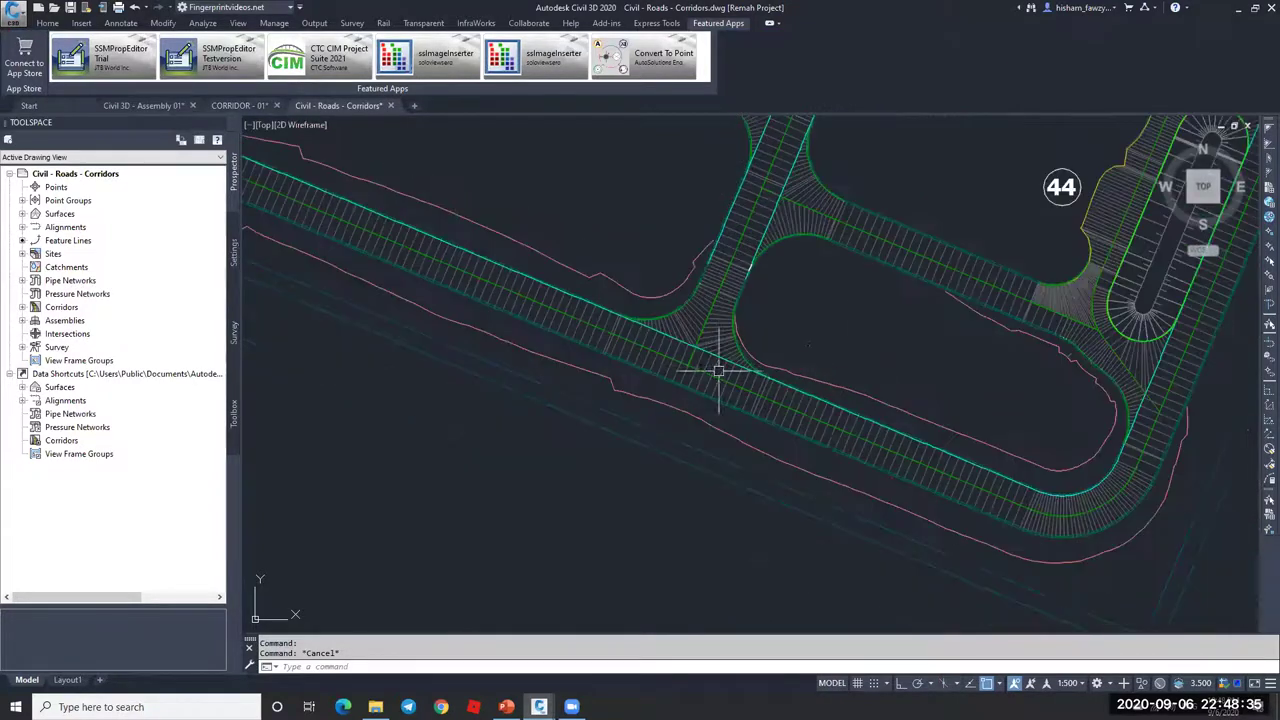
pyautogui.click(851, 345)
pyautogui.scroll(-3, 851, 345)
pyautogui.moveTo(851, 345); pyautogui.dragTo(822, 383, button='middle')
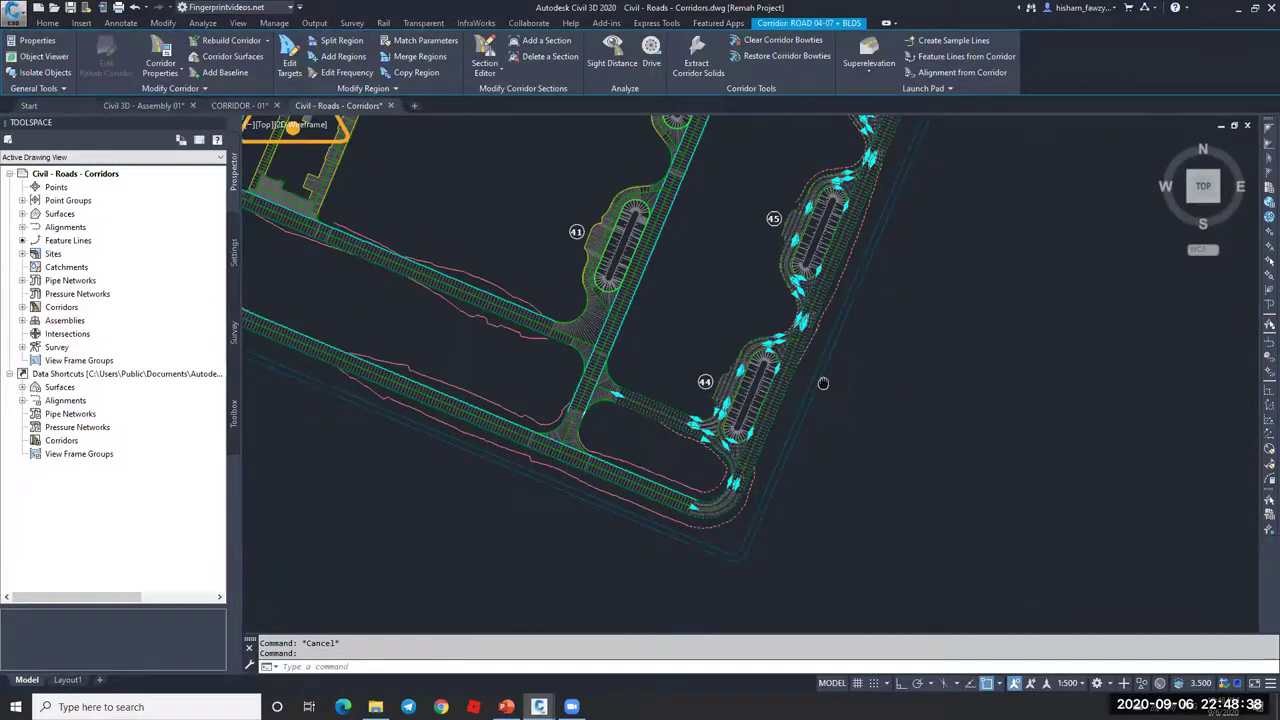
pyautogui.press('Escape')
# - Select the ROAD 04-07 + BLDS corridor near lots 41, 44 and 45, open its properties and collapse the baselines
pyautogui.click(664, 232)
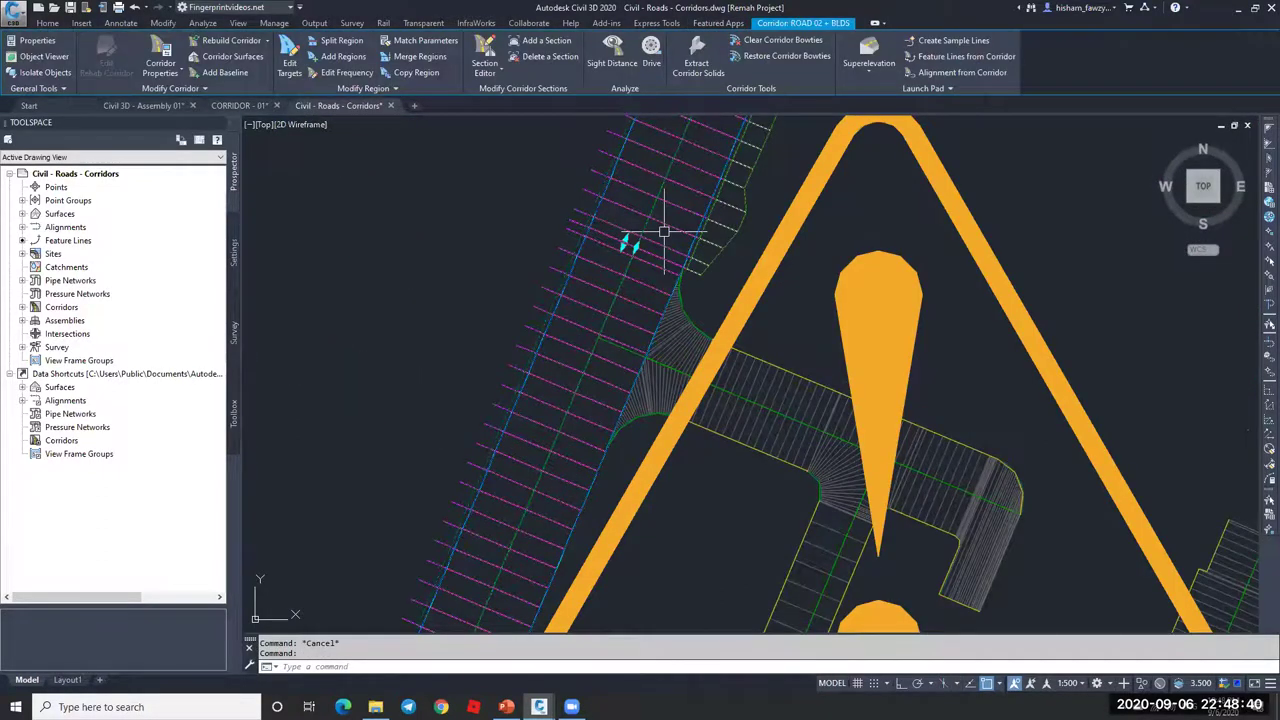
pyautogui.scroll(-5, 664, 232)
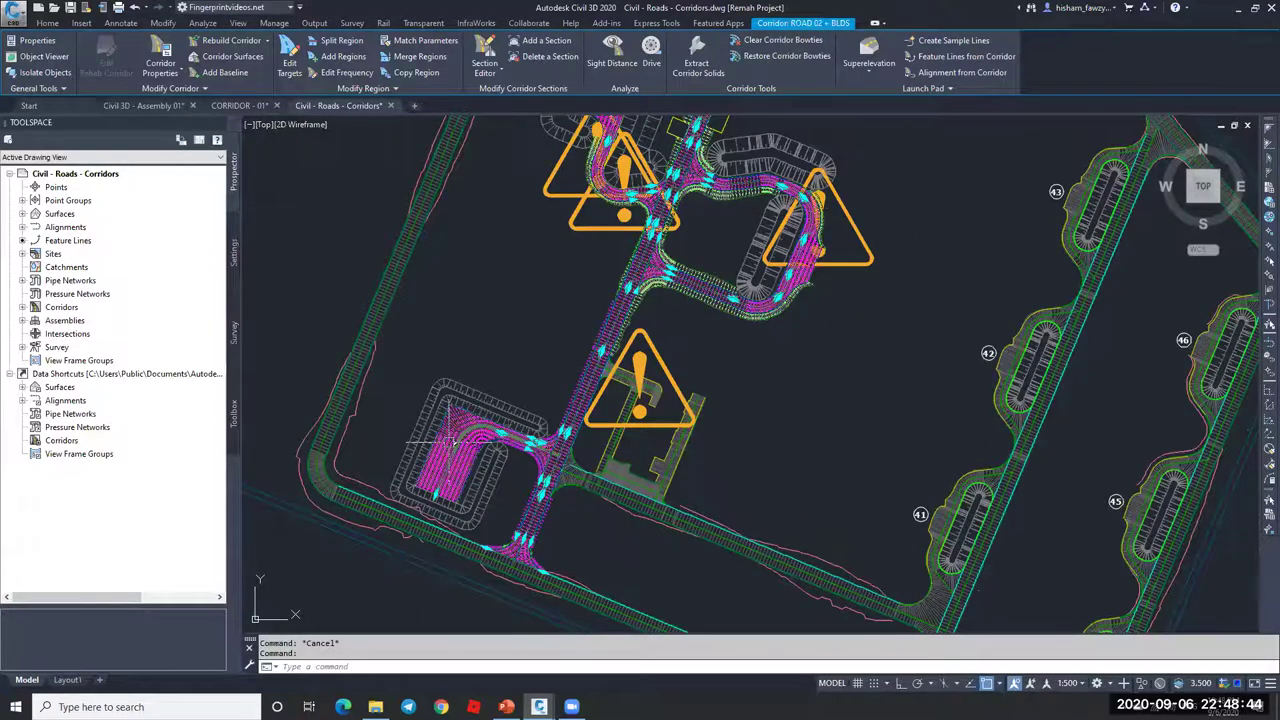
pyautogui.moveTo(1107, 497); pyautogui.dragTo(943, 355, button='middle')
pyautogui.click(943, 355)
pyautogui.scroll(3, 943, 355)
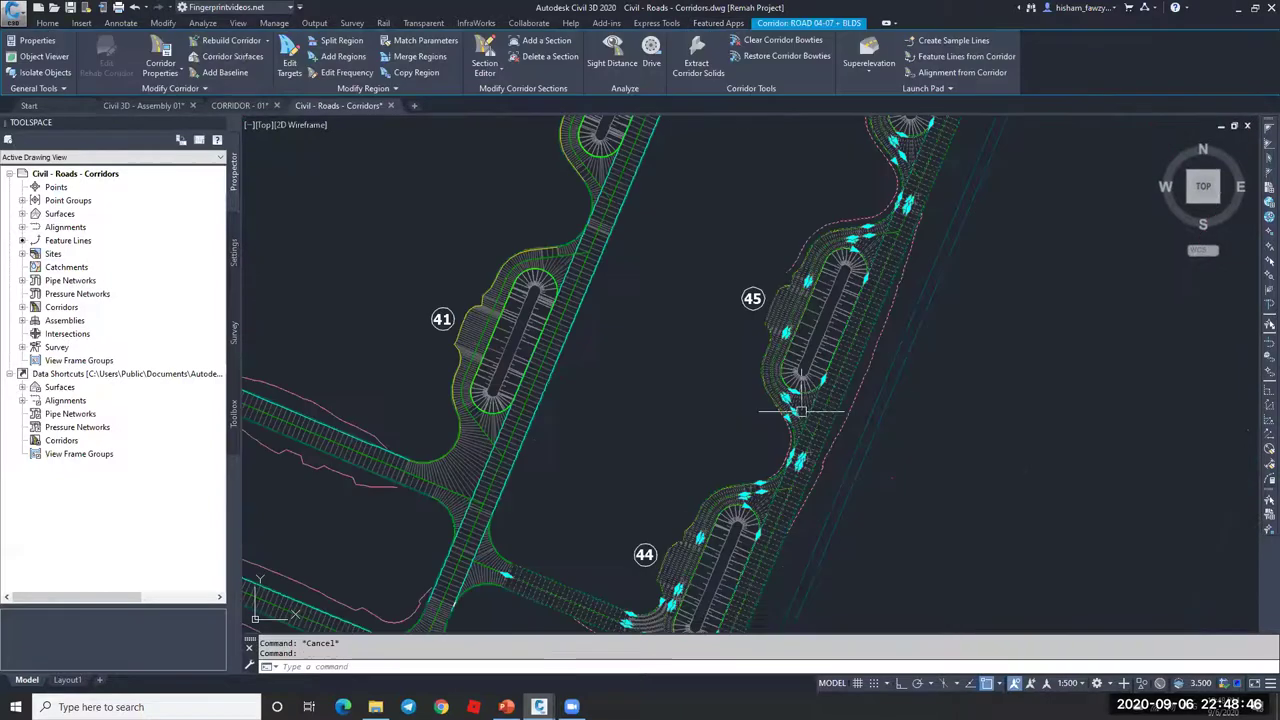
pyautogui.click(165, 47)
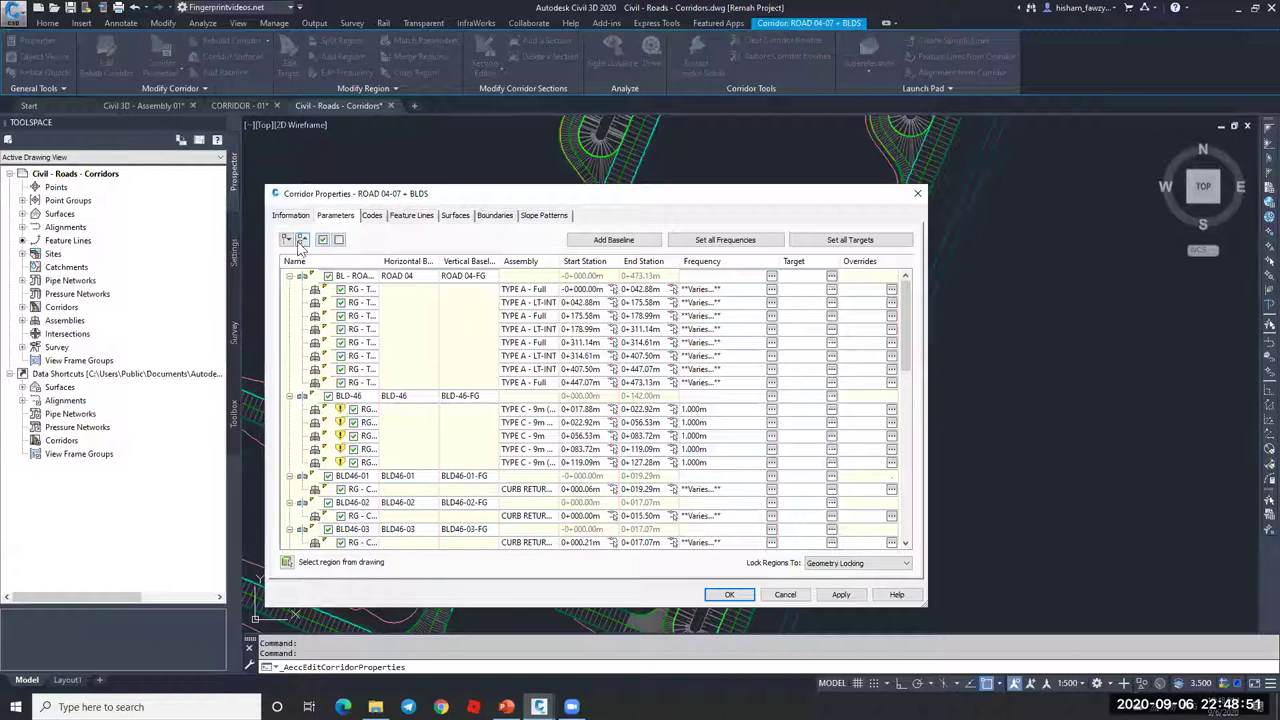
pyautogui.click(302, 240)
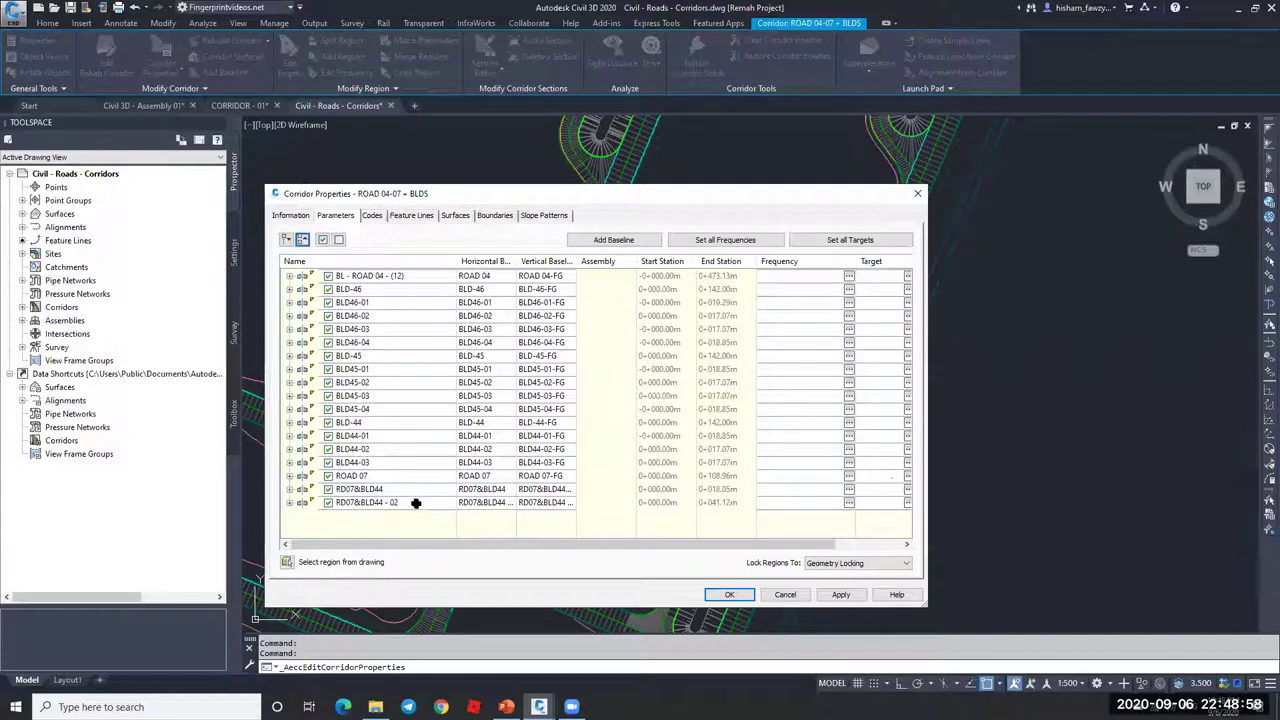
# - Expand and collapse the BL - ROAD 04 and BLD-46 regions, then close without changes
pyautogui.click(415, 503)
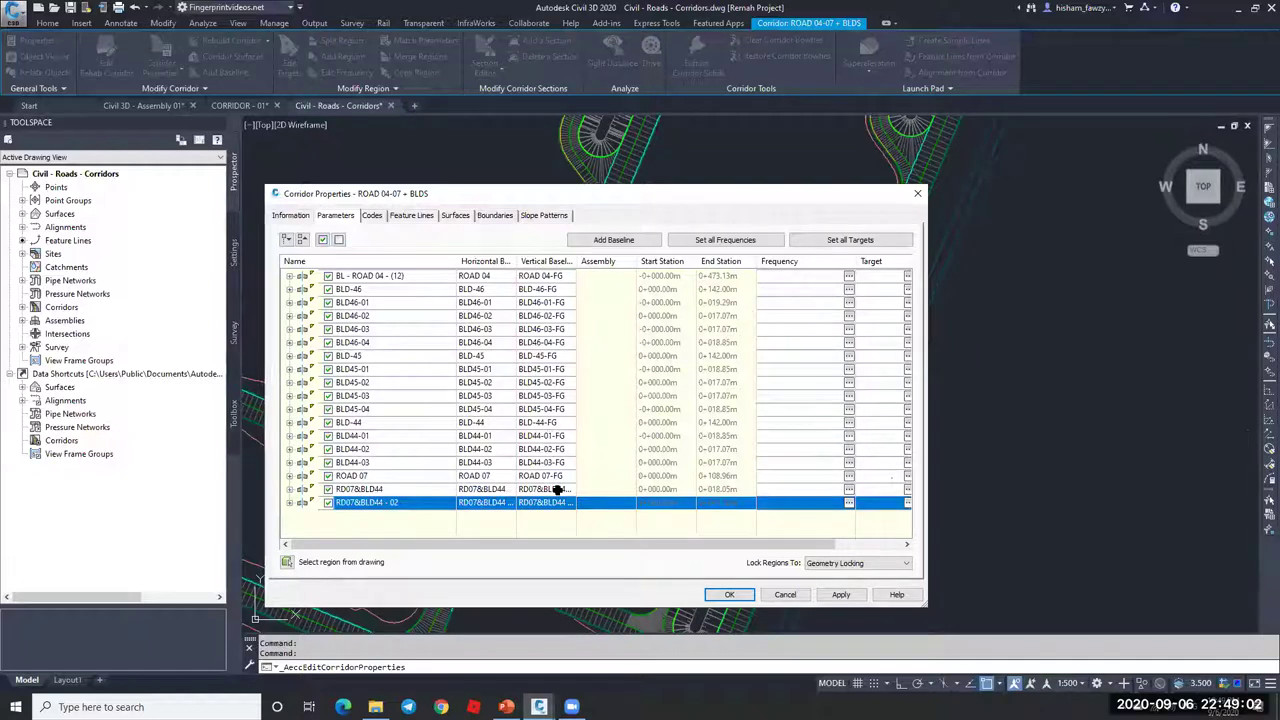
pyautogui.click(289, 276)
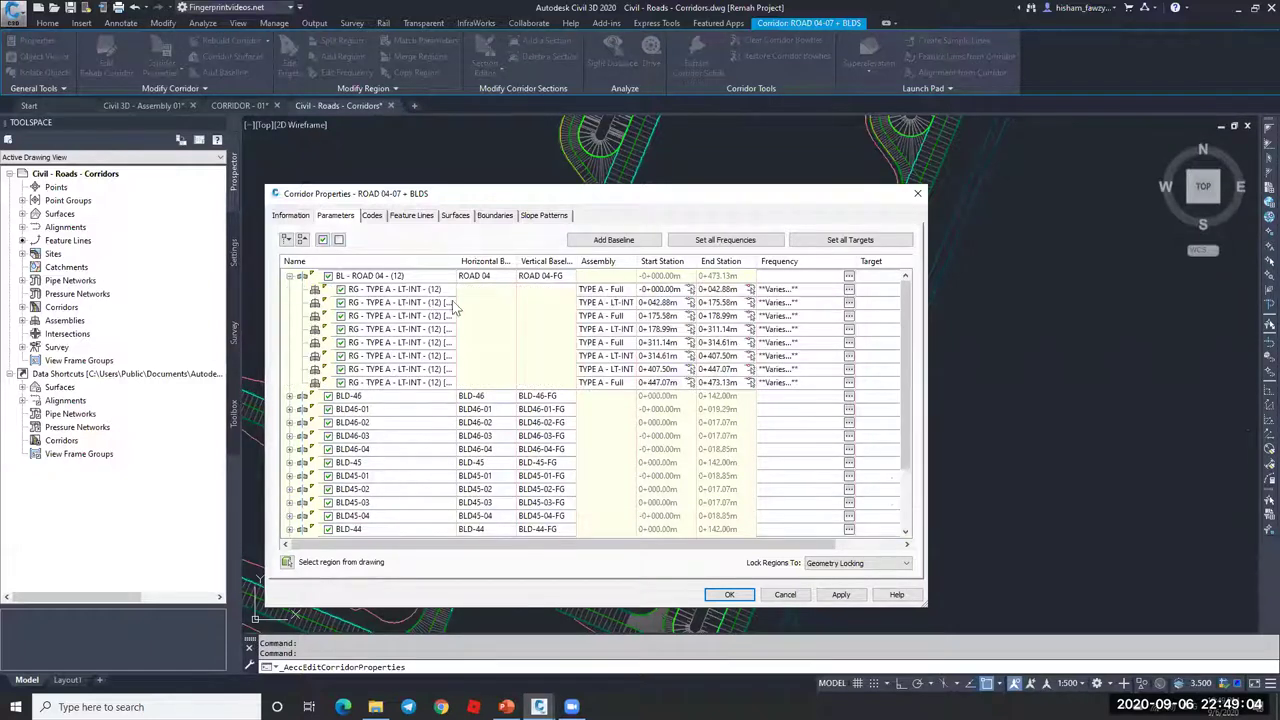
pyautogui.click(289, 276)
pyautogui.click(289, 289)
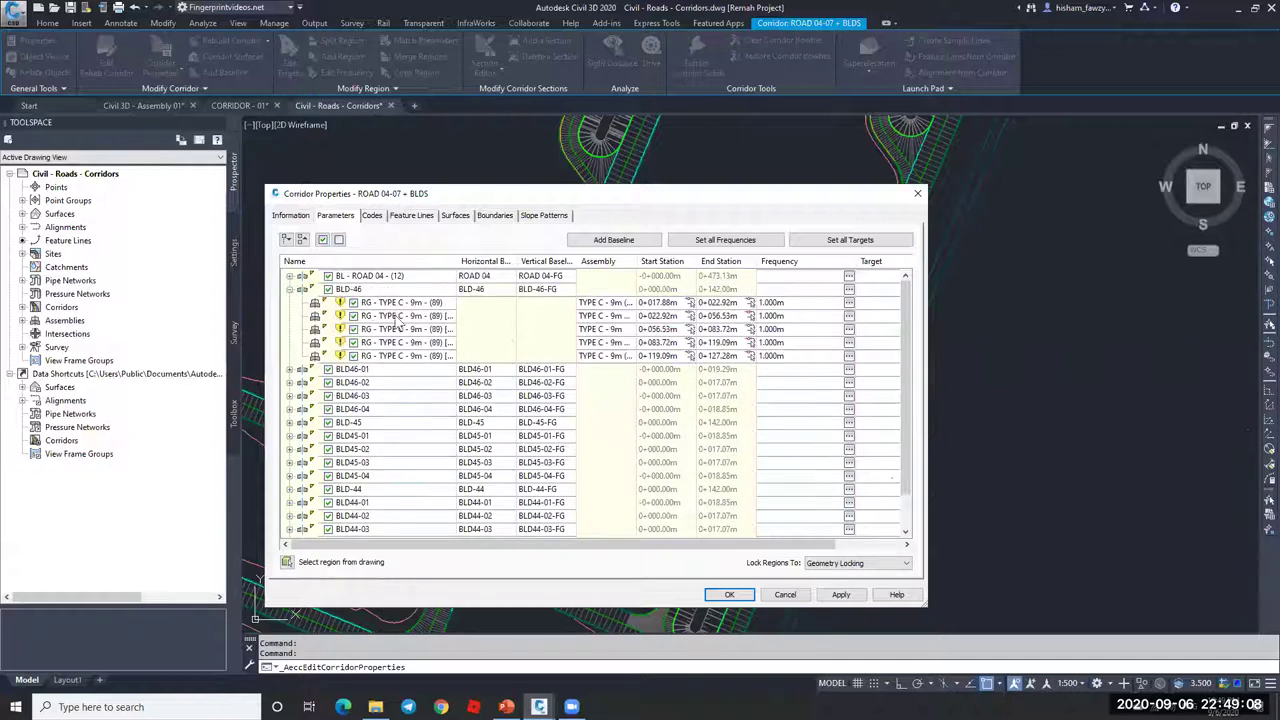
pyautogui.click(289, 289)
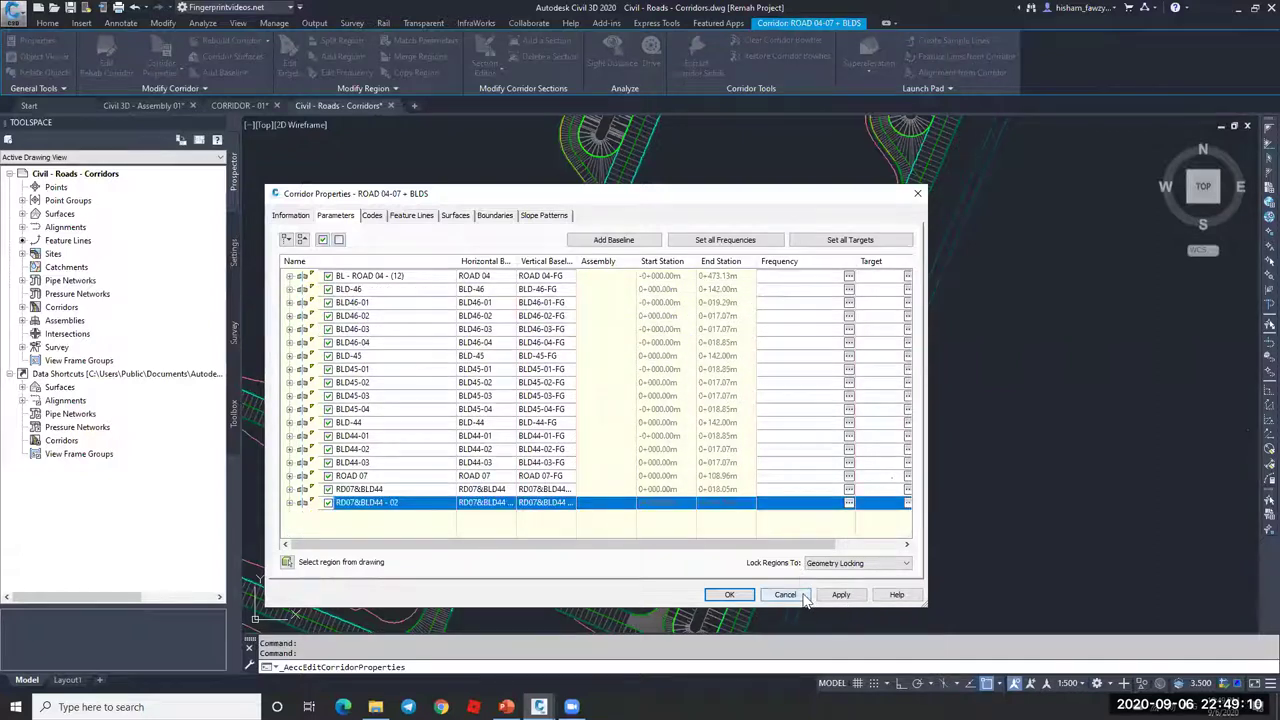
pyautogui.press('Return')
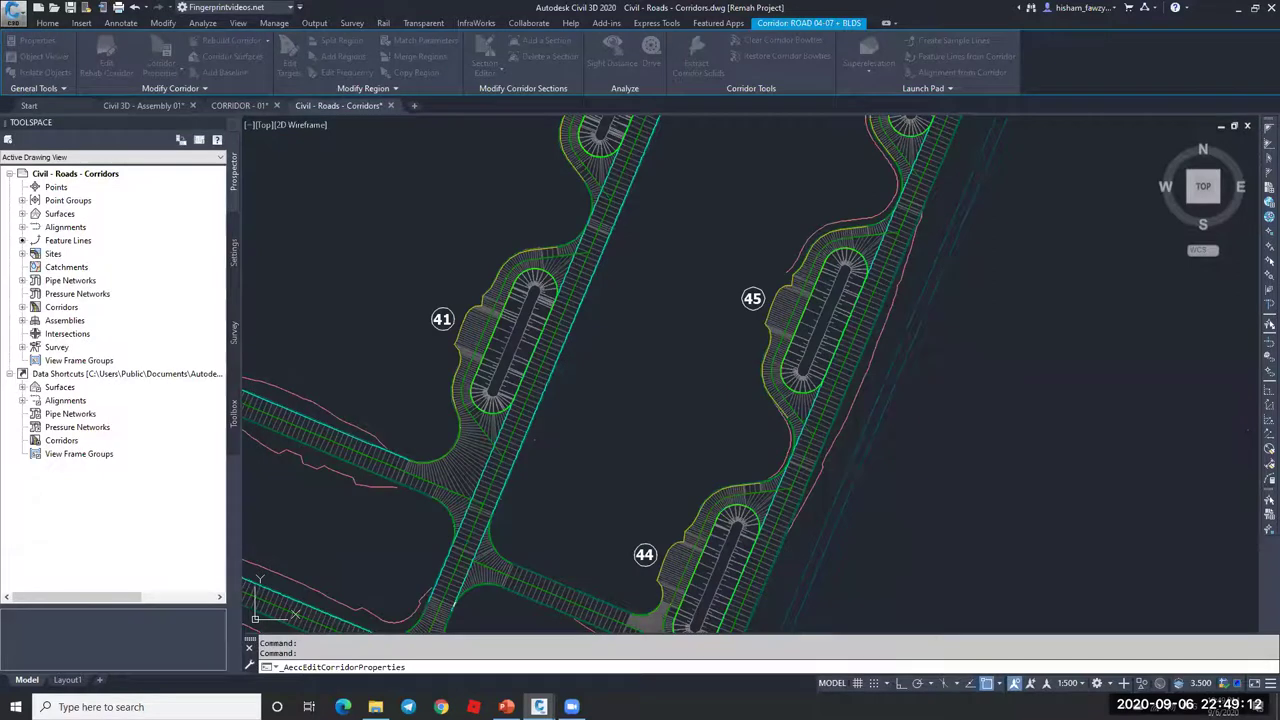
pyautogui.scroll(5, 843, 403)
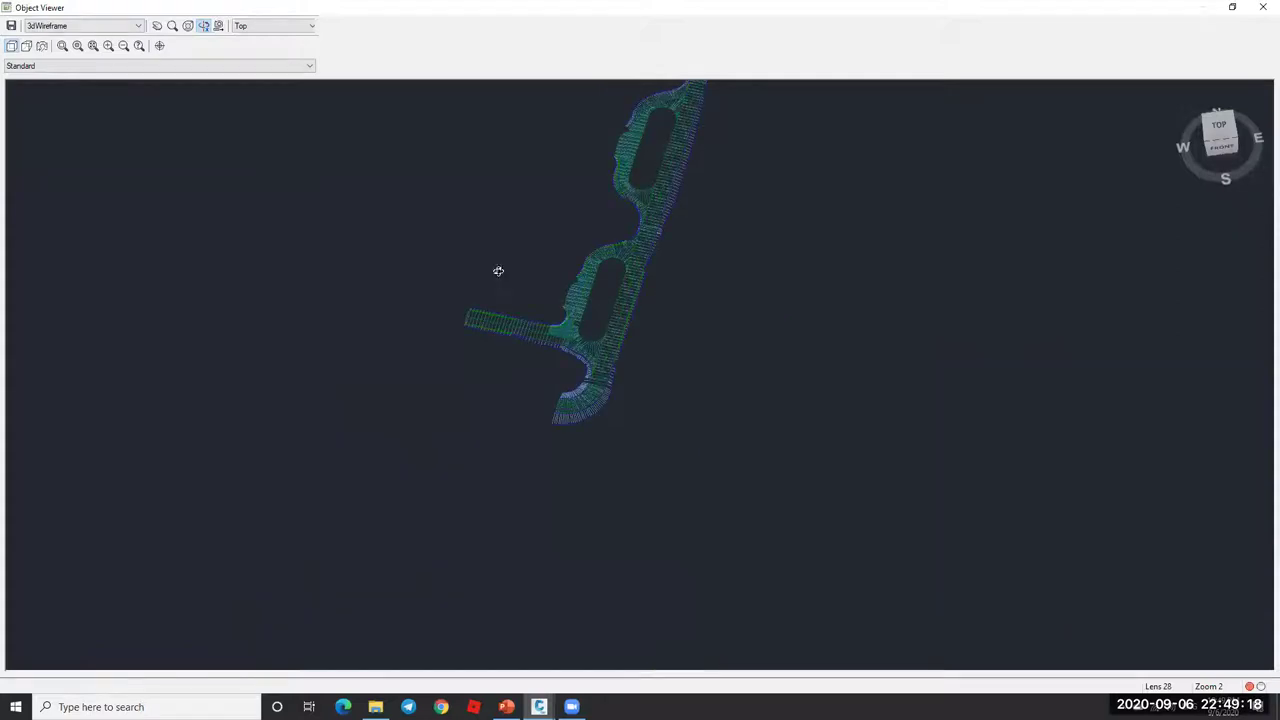
pyautogui.moveTo(600, 343); pyautogui.dragTo(625, 275)
pyautogui.click(108, 46)
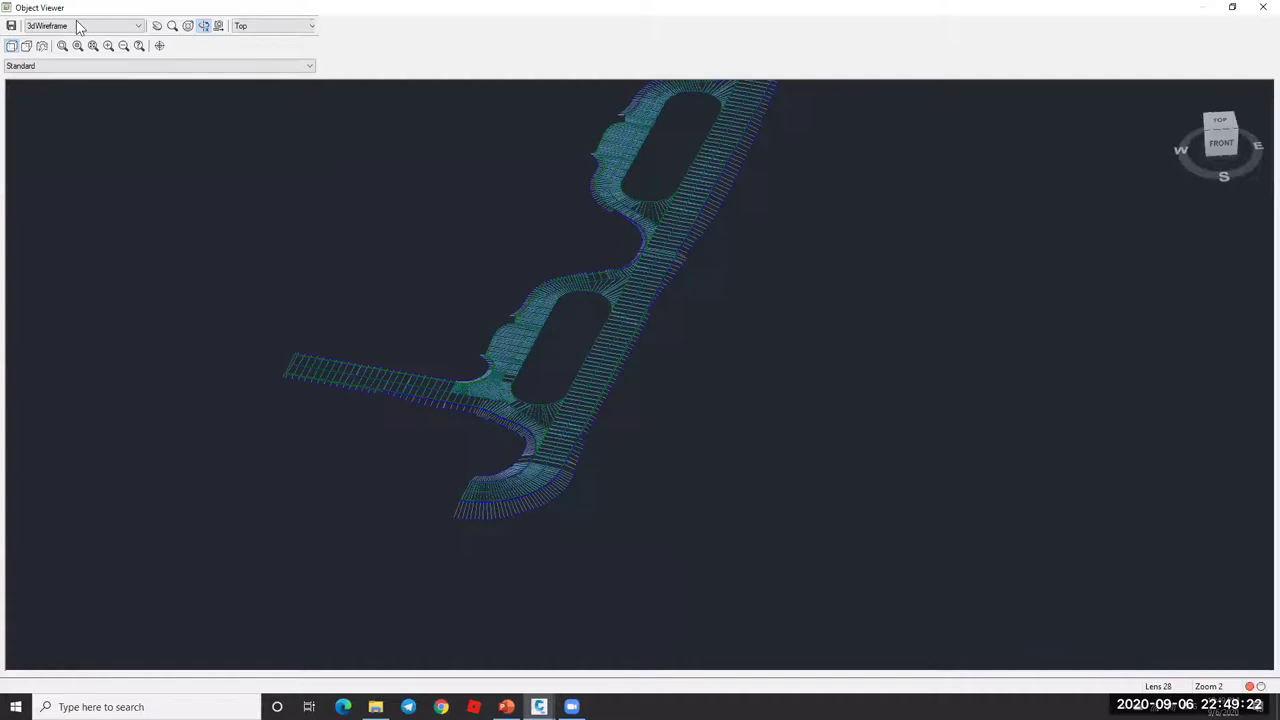
pyautogui.click(80, 25)
pyautogui.click(92, 55)
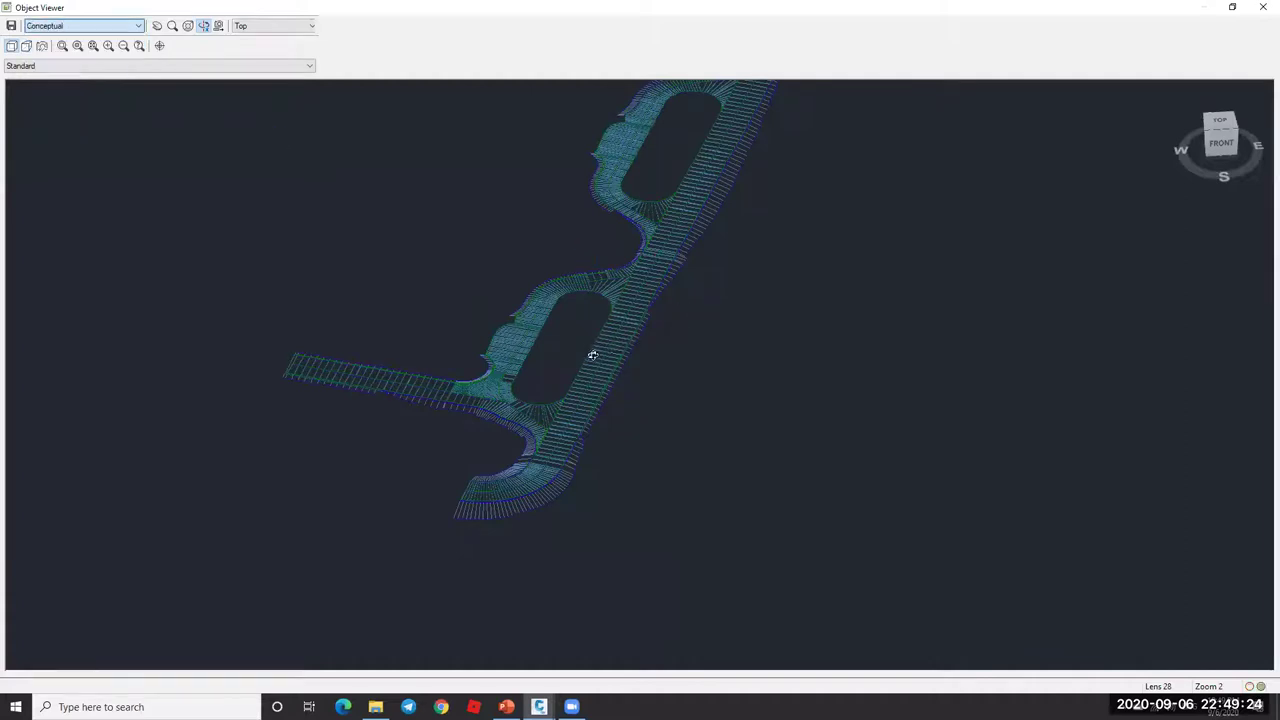
pyautogui.moveTo(548, 399); pyautogui.dragTo(623, 341)
pyautogui.scroll(3, 527, 290)
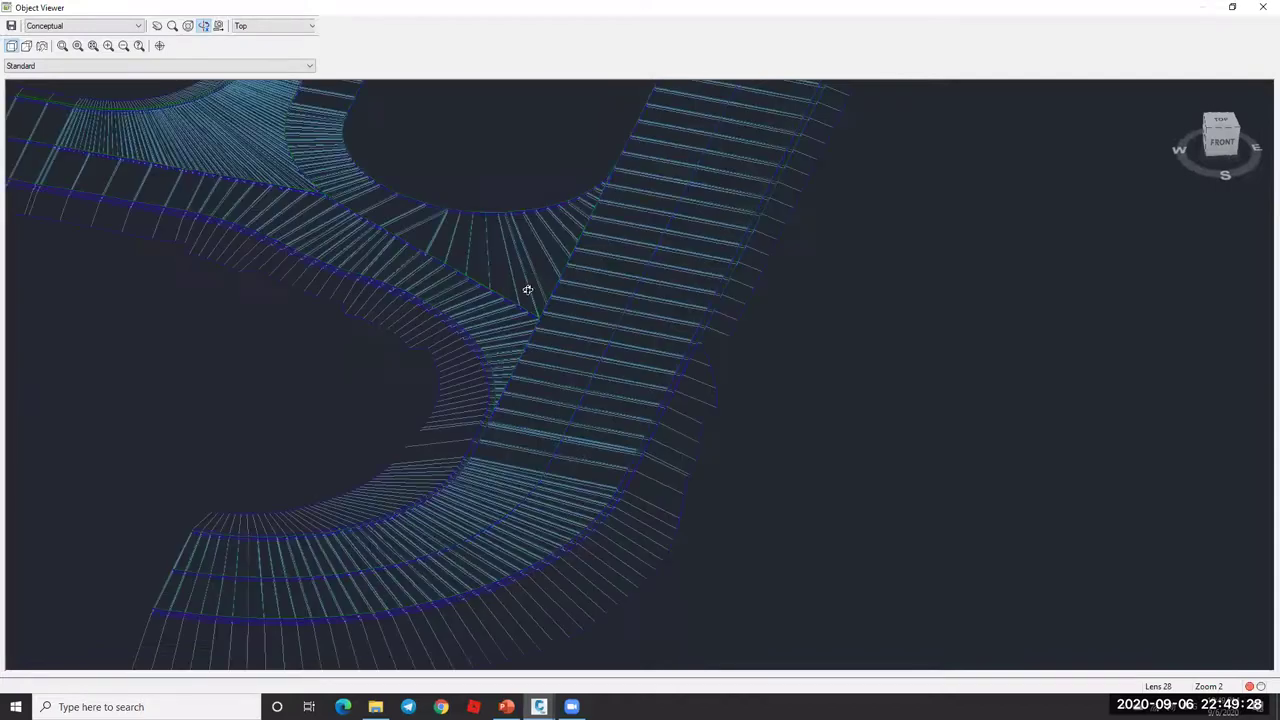
pyautogui.scroll(2, 610, 205)
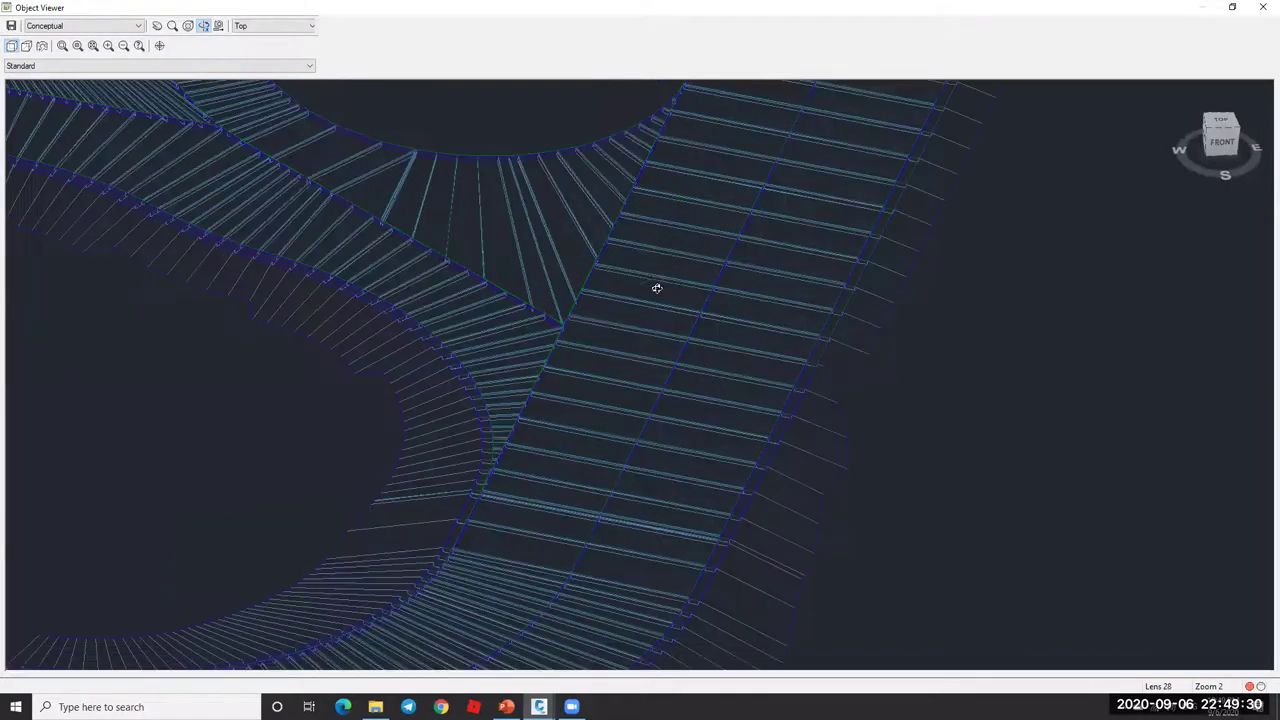
pyautogui.scroll(-2, 880, 443)
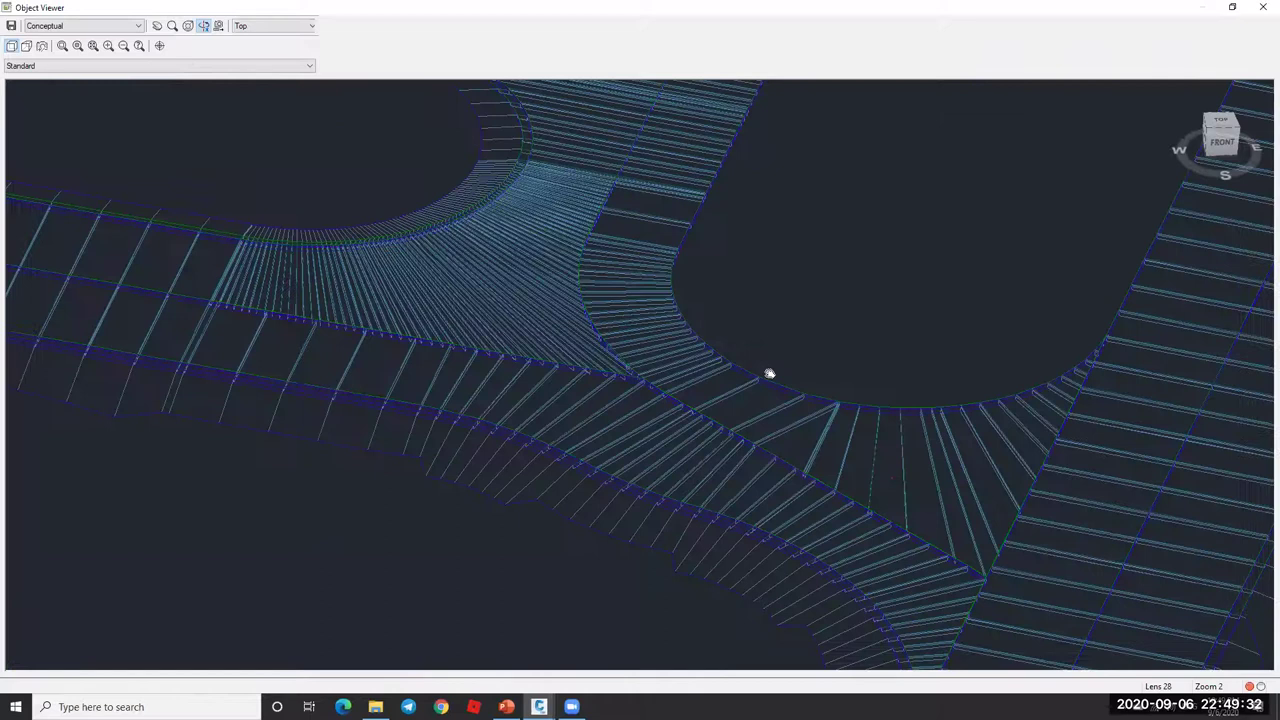
pyautogui.scroll(-2, 889, 386)
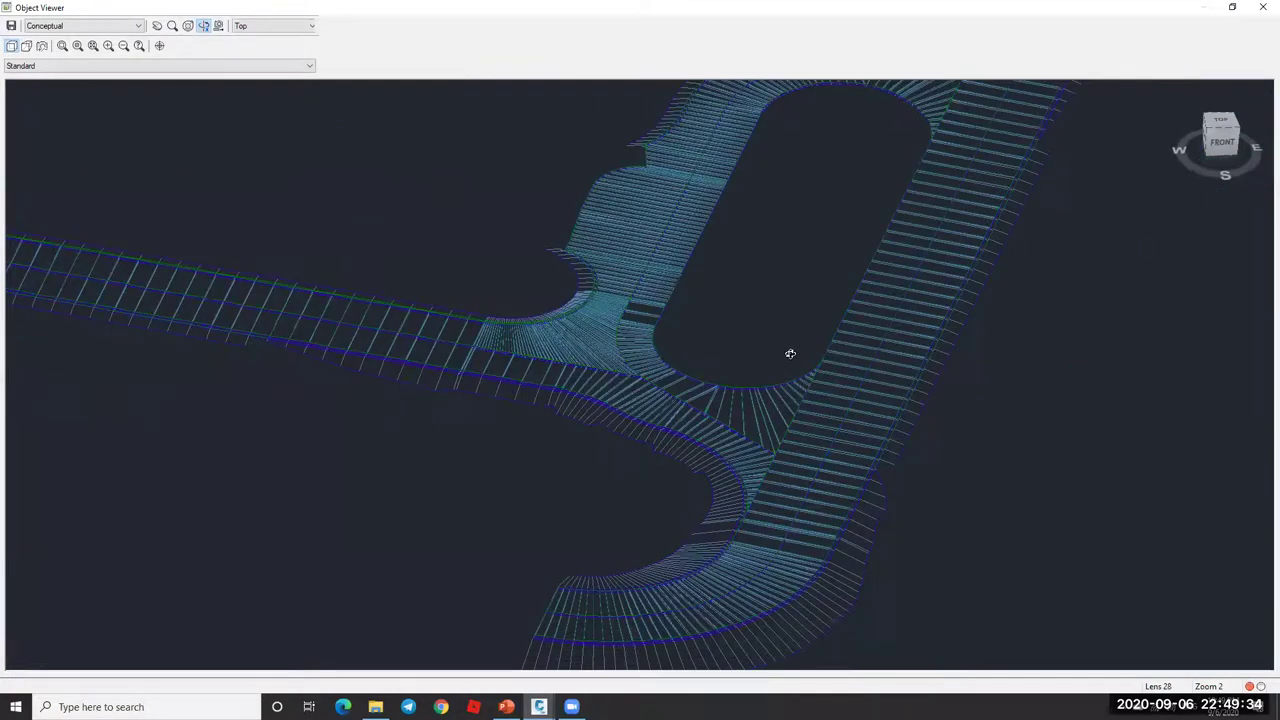
pyautogui.scroll(5, 790, 354)
pyautogui.scroll(-1, 708, 320)
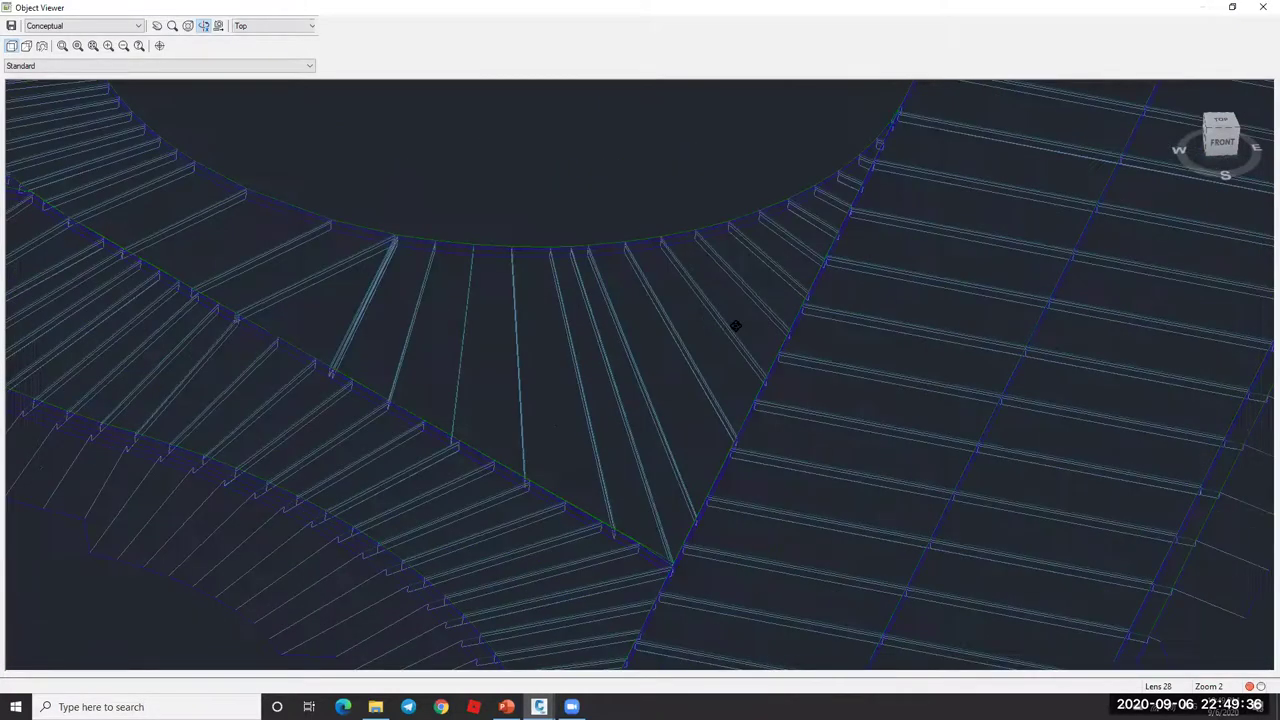
pyautogui.scroll(-4, 540, 265)
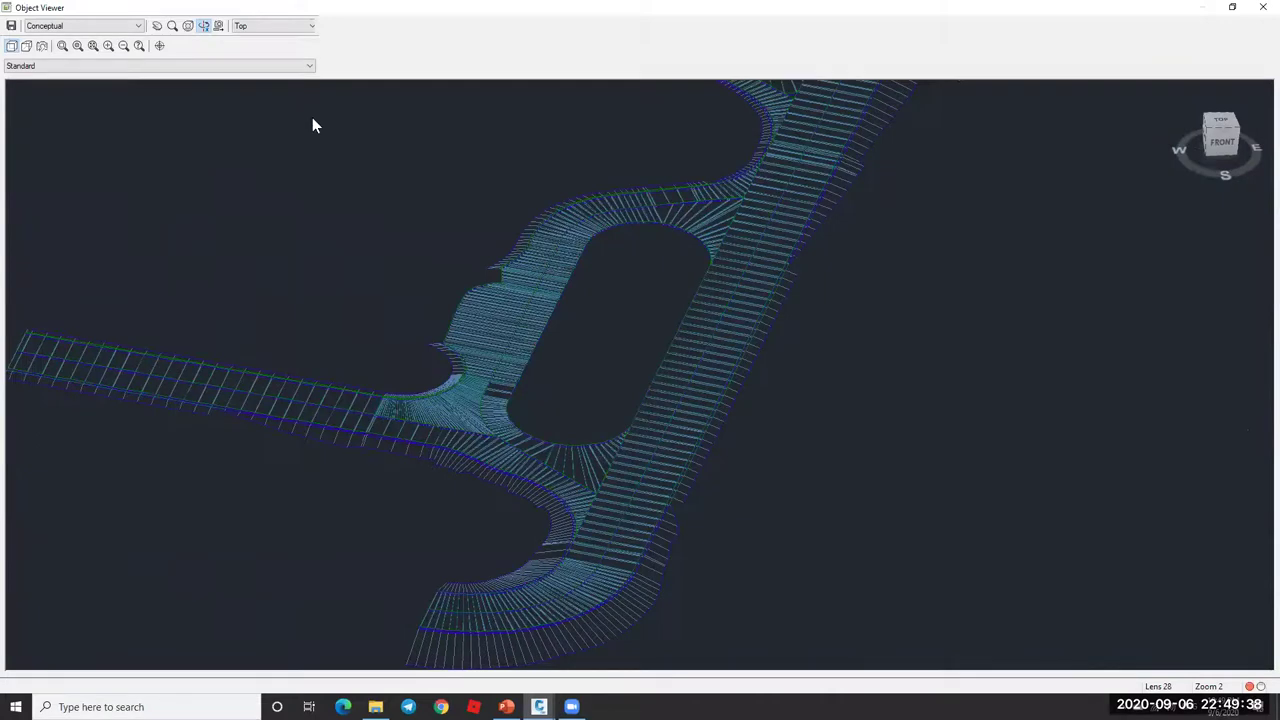
pyautogui.scroll(4, 660, 150)
pyautogui.press('Escape')
pyautogui.press('Escape')
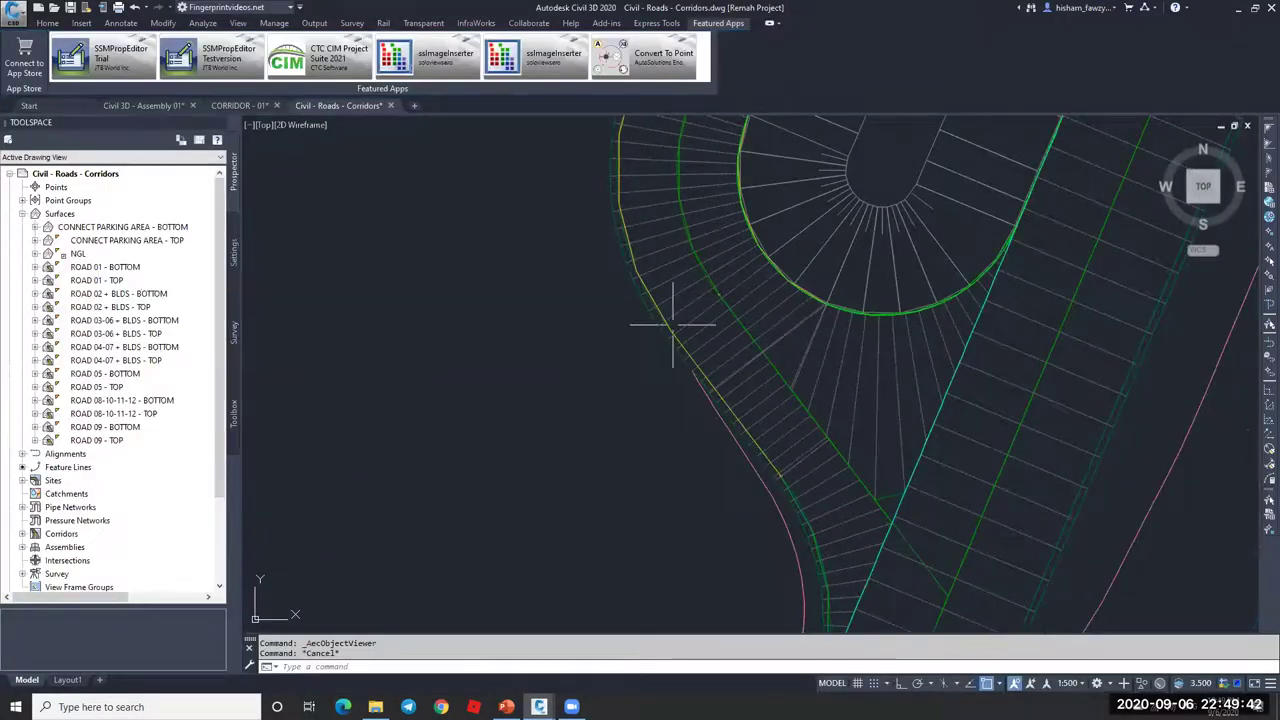
# - Set the ROAD 04-07 + BLDS - TOP surface style to Border Only
pyautogui.rightClick(125, 364)
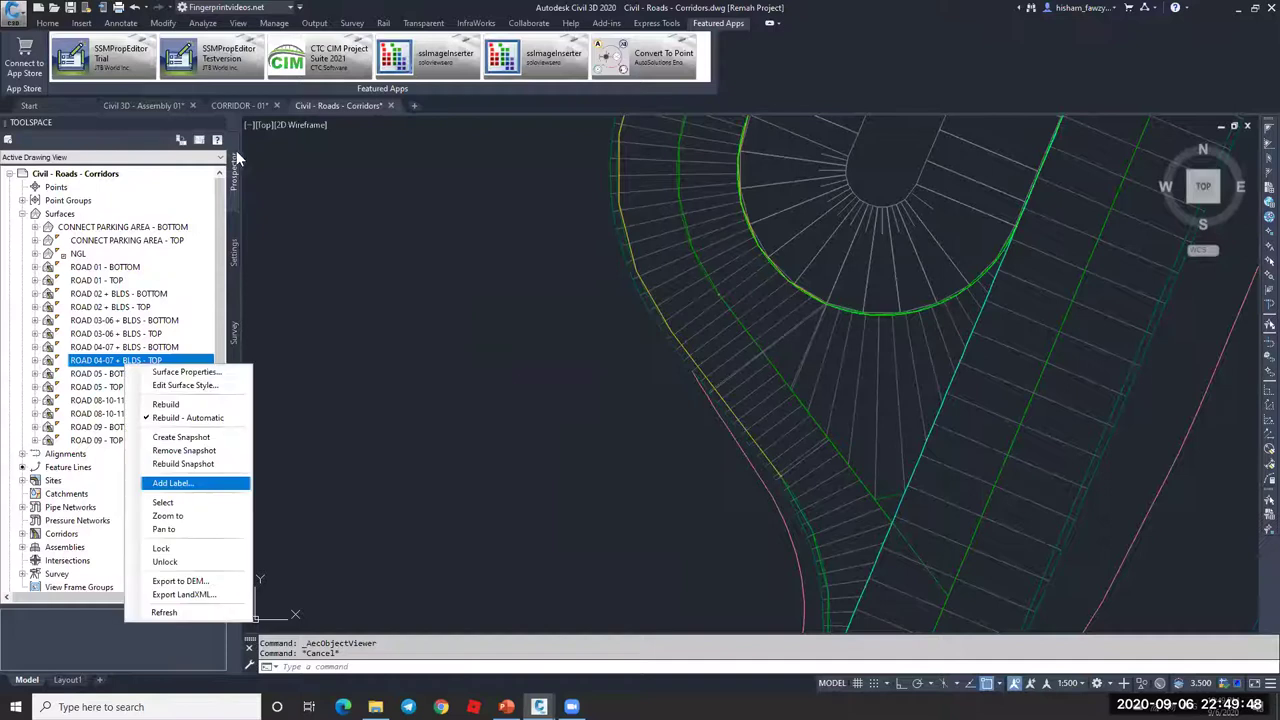
pyautogui.click(186, 371)
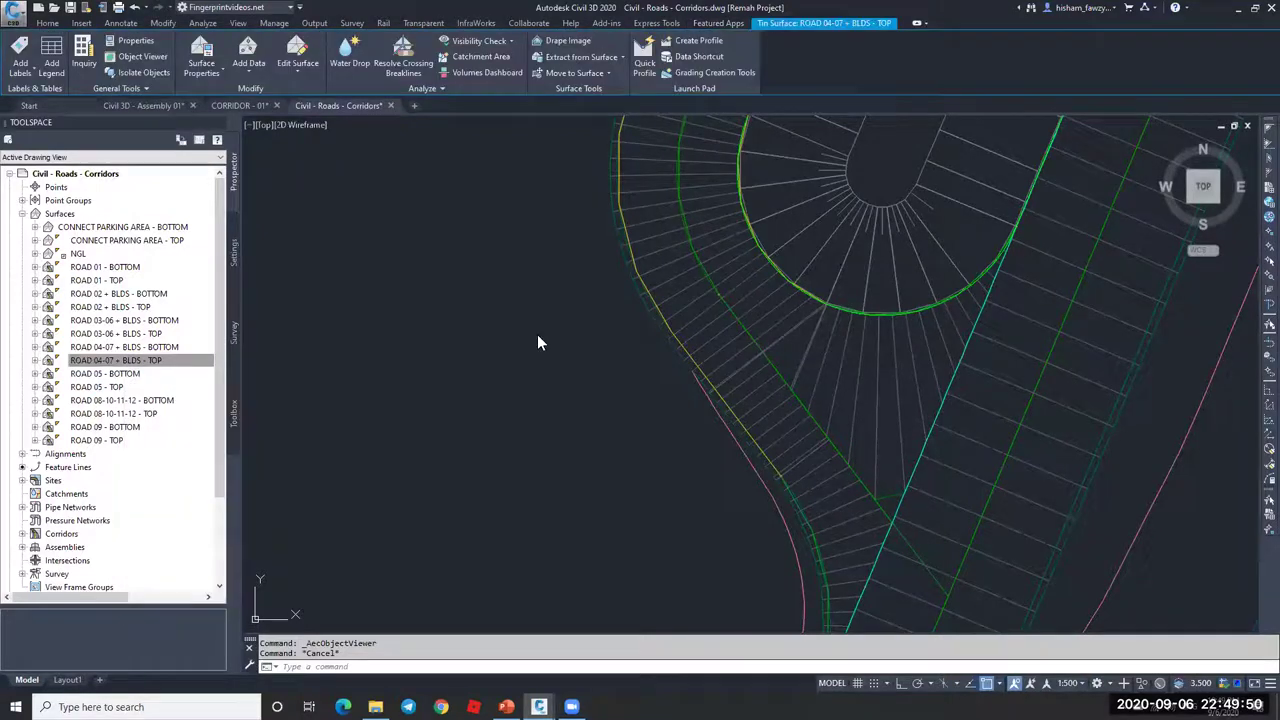
pyautogui.click(724, 474)
pyautogui.click(701, 496)
pyautogui.click(872, 611)
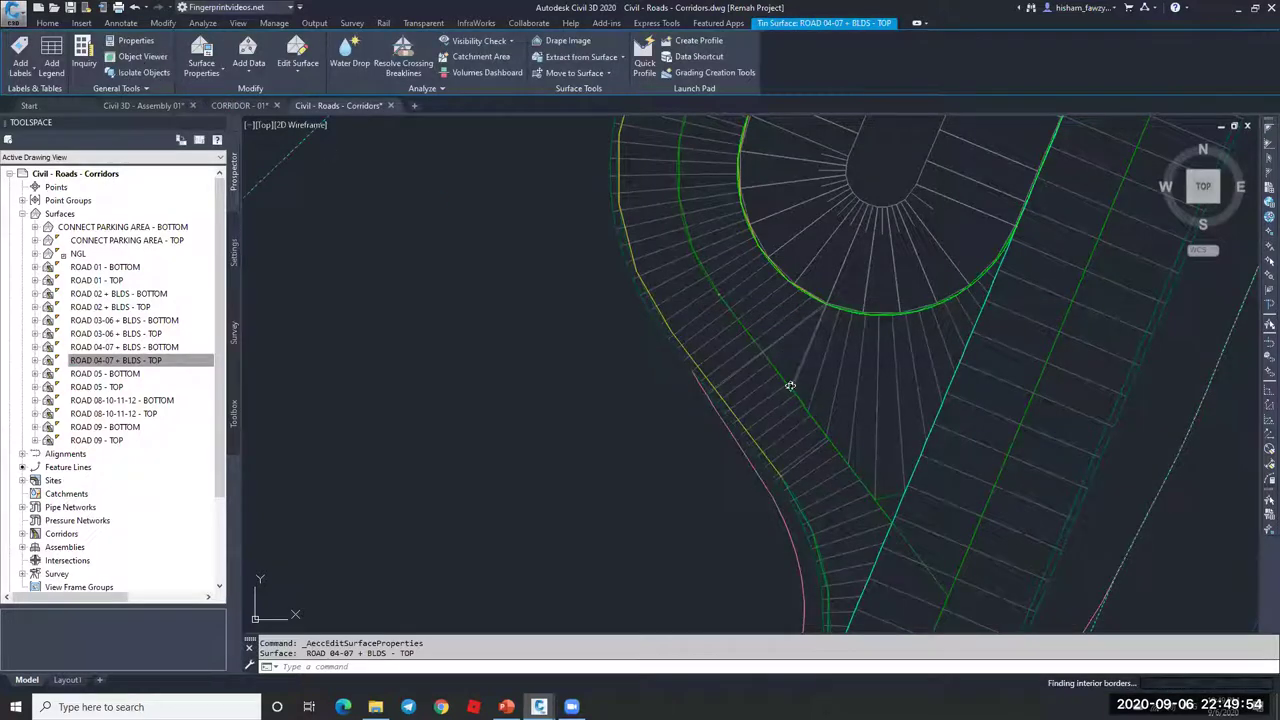
# - Inspect the TOP surface in the 3D Object Viewer, then close the viewer
pyautogui.doubleClick(722, 432)
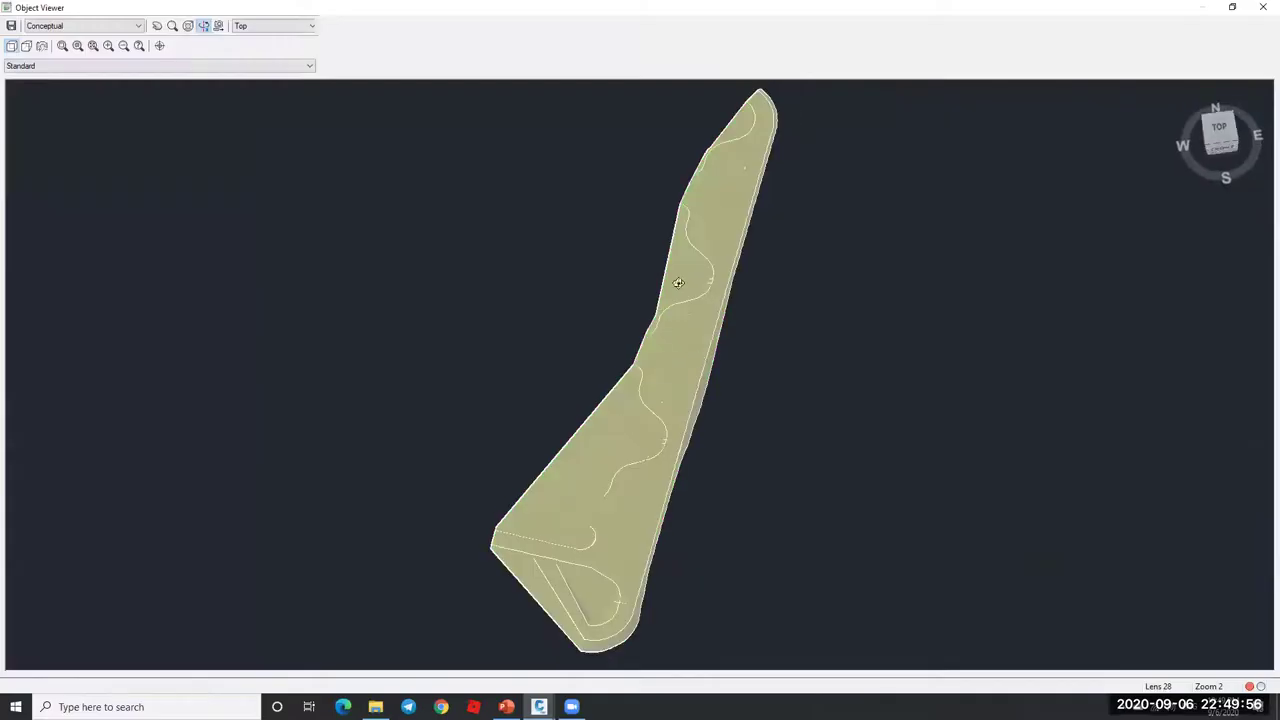
pyautogui.scroll(3, 642, 460)
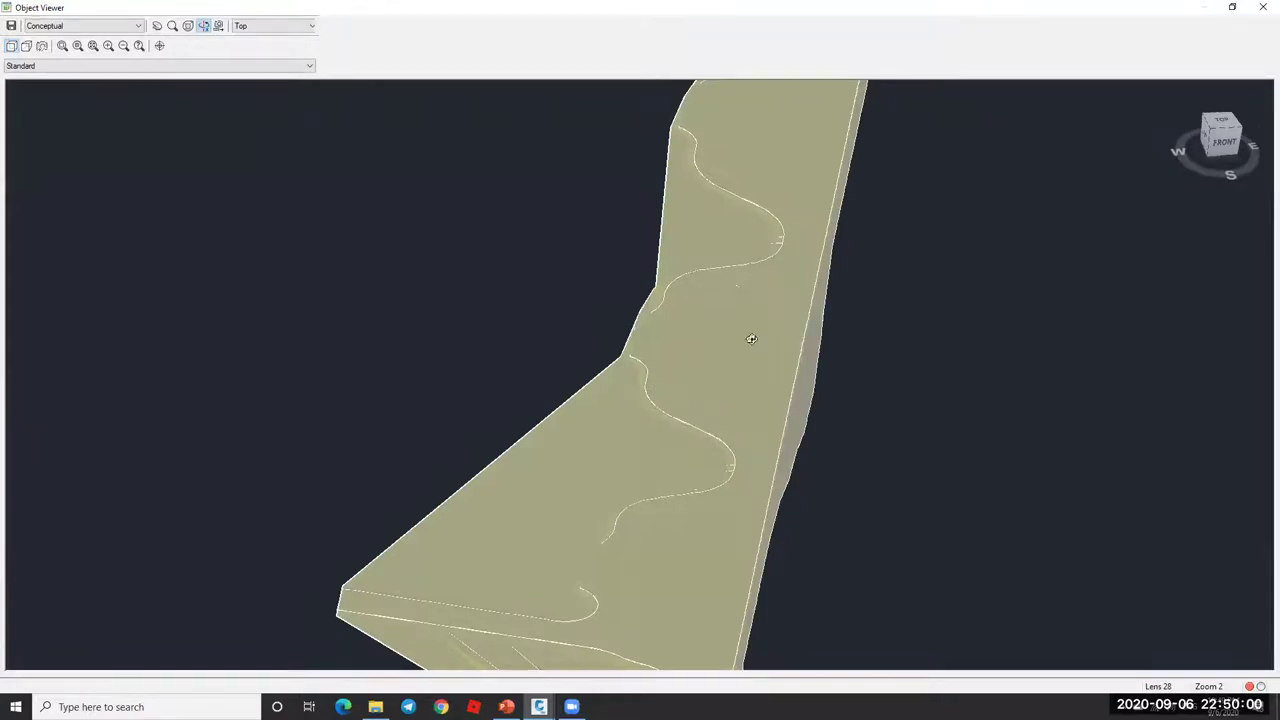
pyautogui.scroll(2, 751, 338)
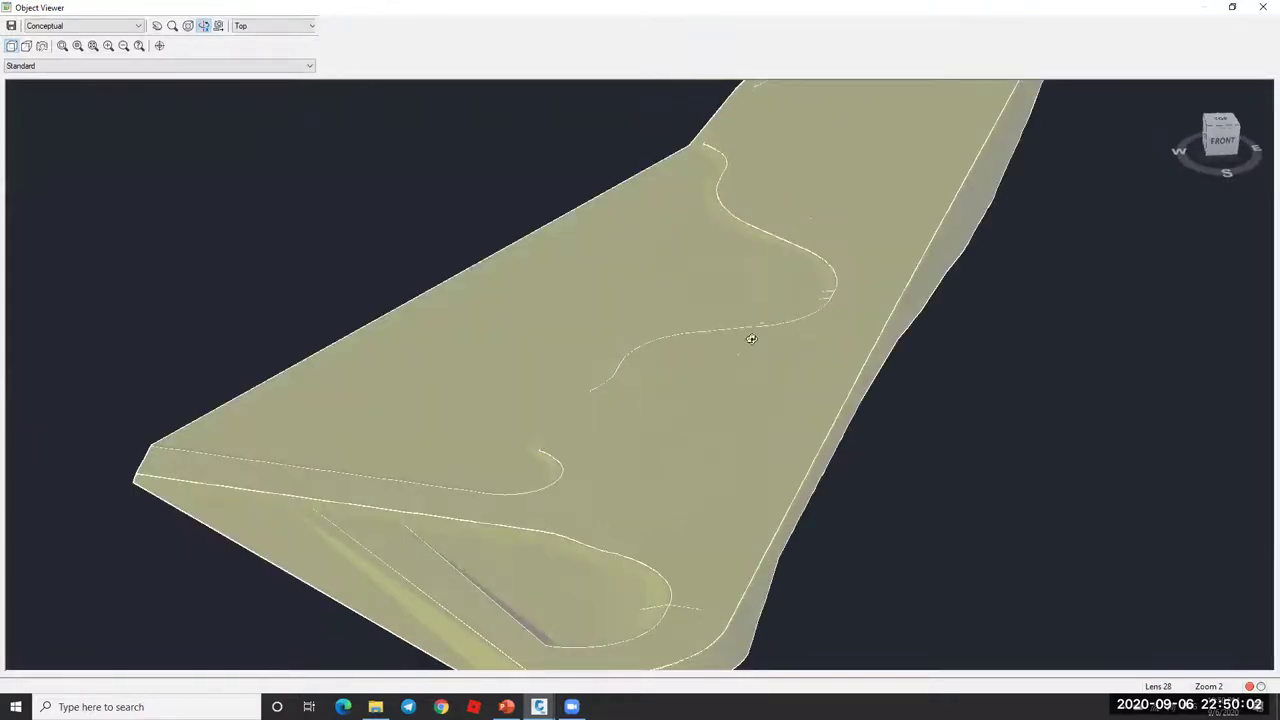
pyautogui.hotkey('alt', 'F4')
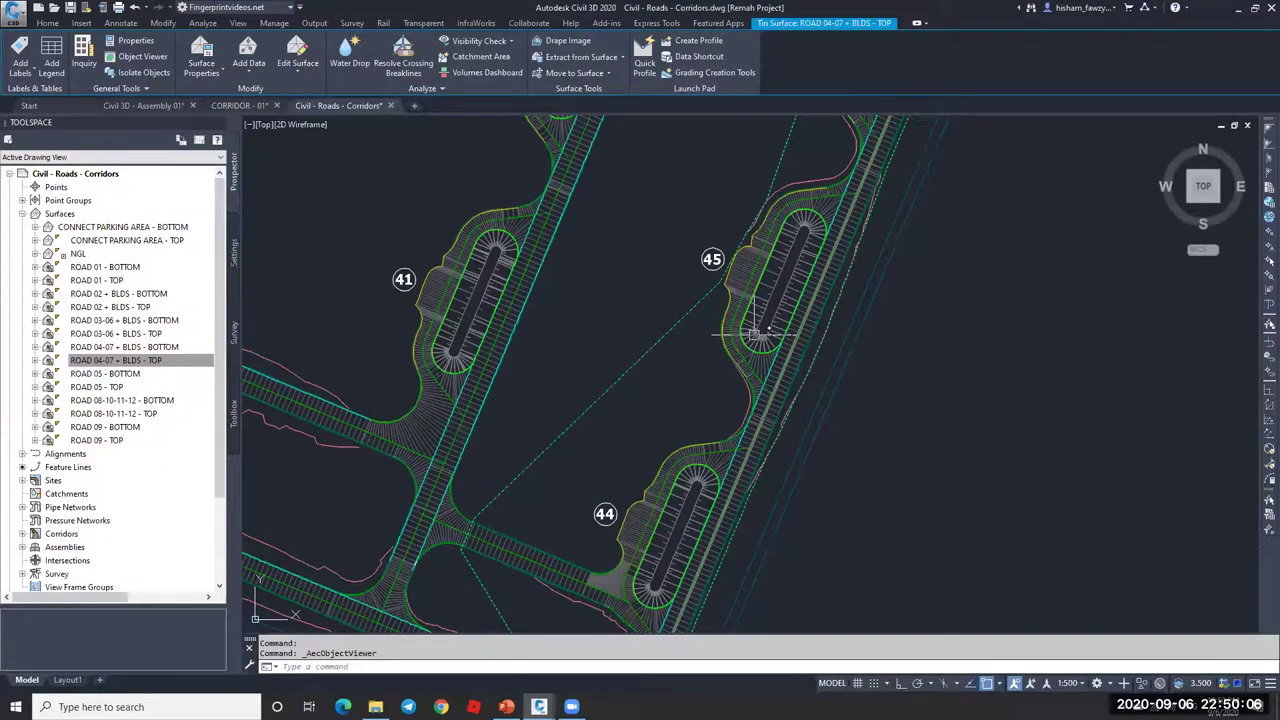
# - Centre the plan on parking area 44 and clear the corridor selection
pyautogui.click(762, 333)
pyautogui.scroll(2, 762, 333)
pyautogui.moveTo(690, 600); pyautogui.dragTo(729, 487, button='middle')
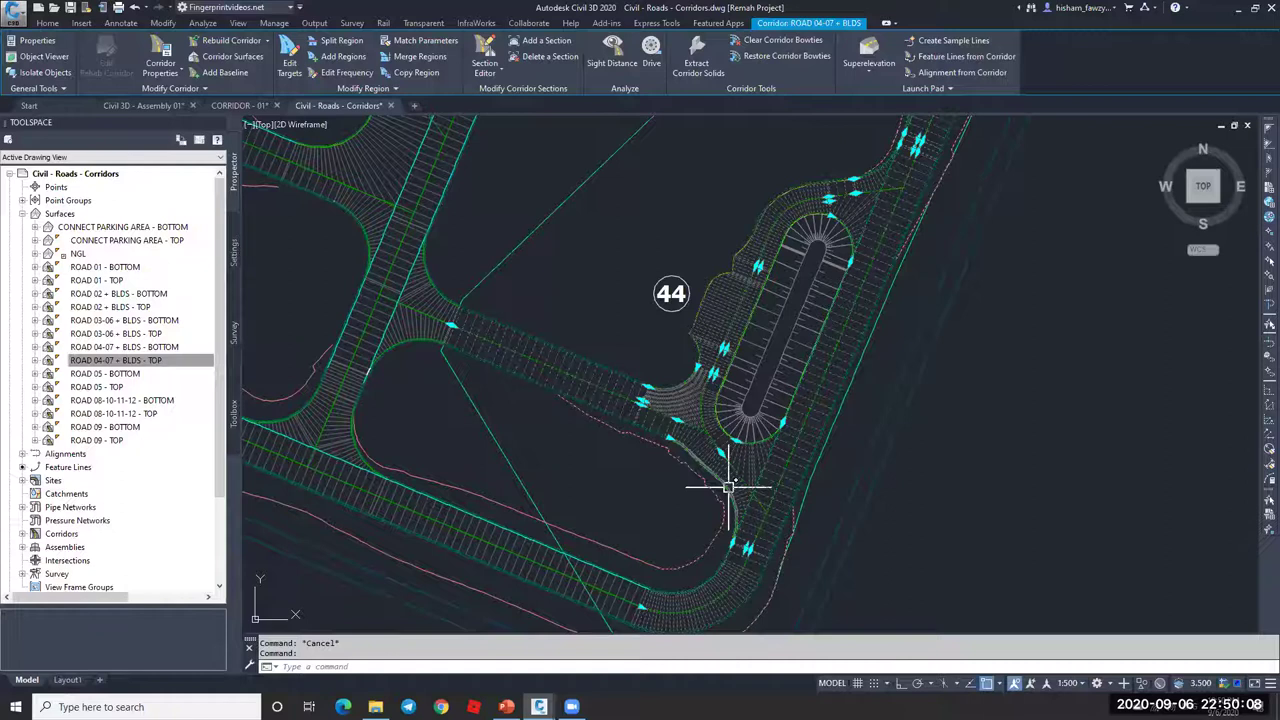
pyautogui.press('Escape')
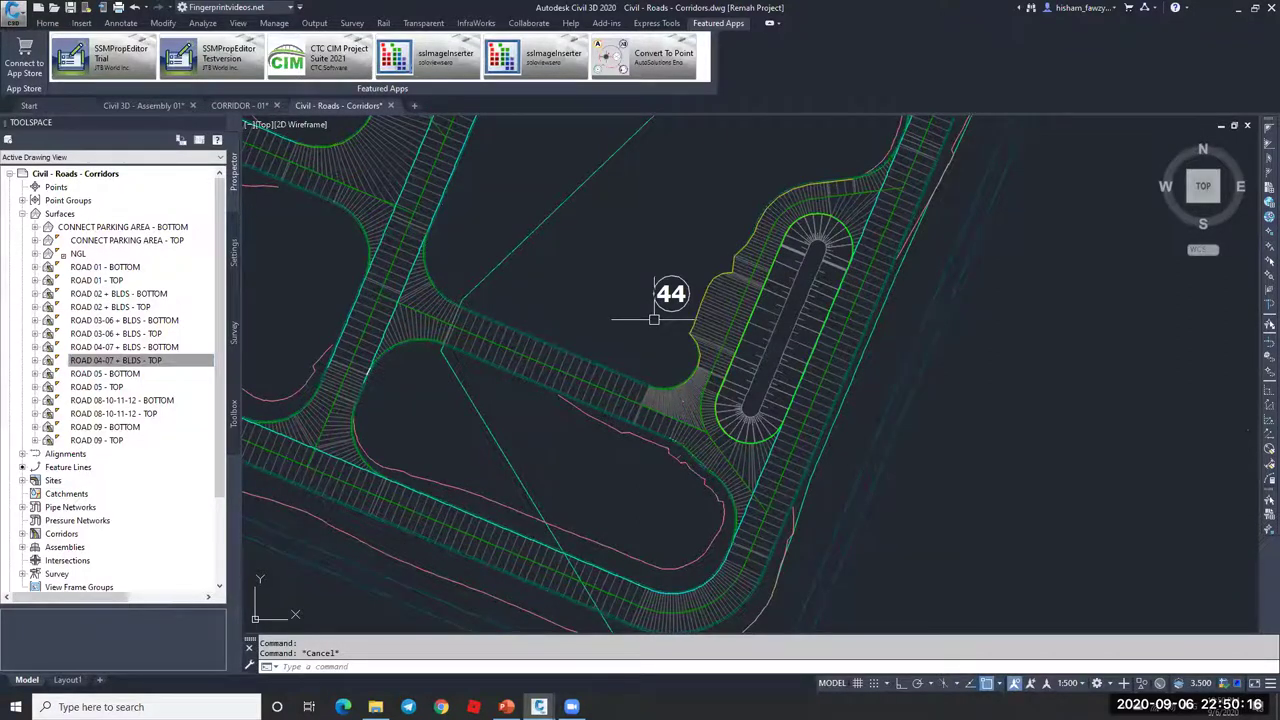
# - Orbit the top surface in 3D to inspect its rounded southern end
pyautogui.scroll(4, 654, 319)
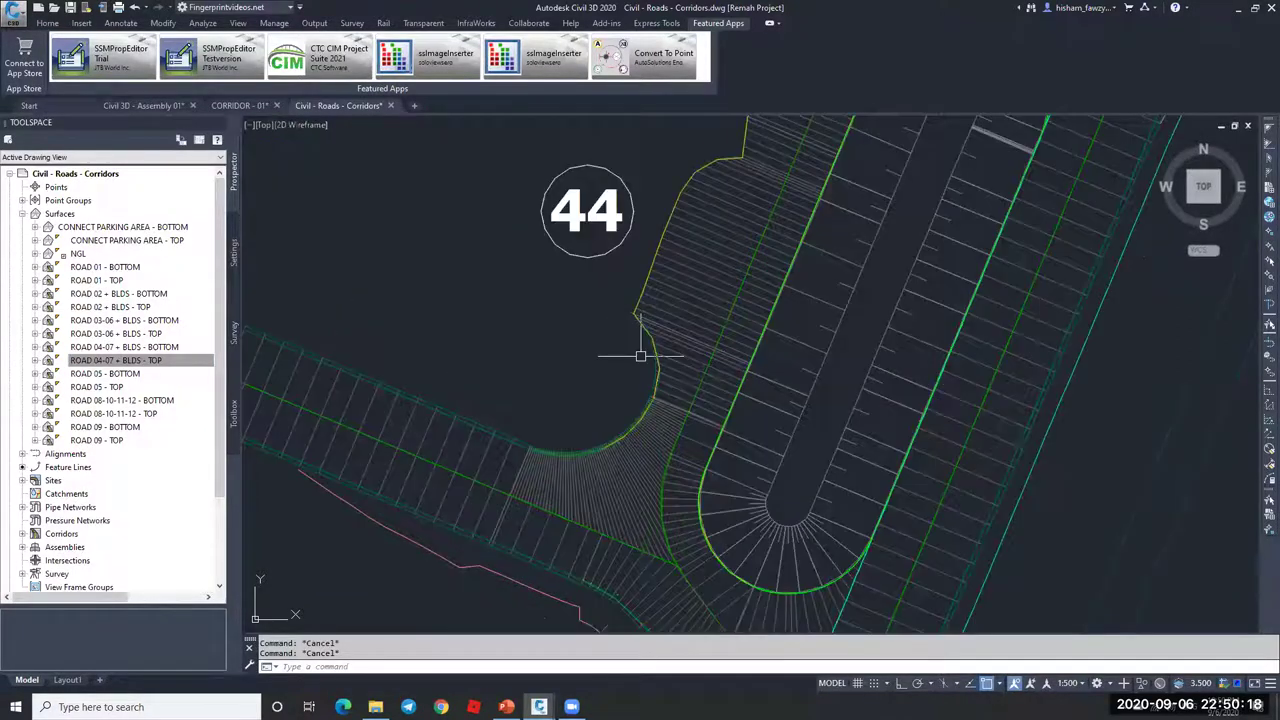
pyautogui.scroll(-4, 640, 355)
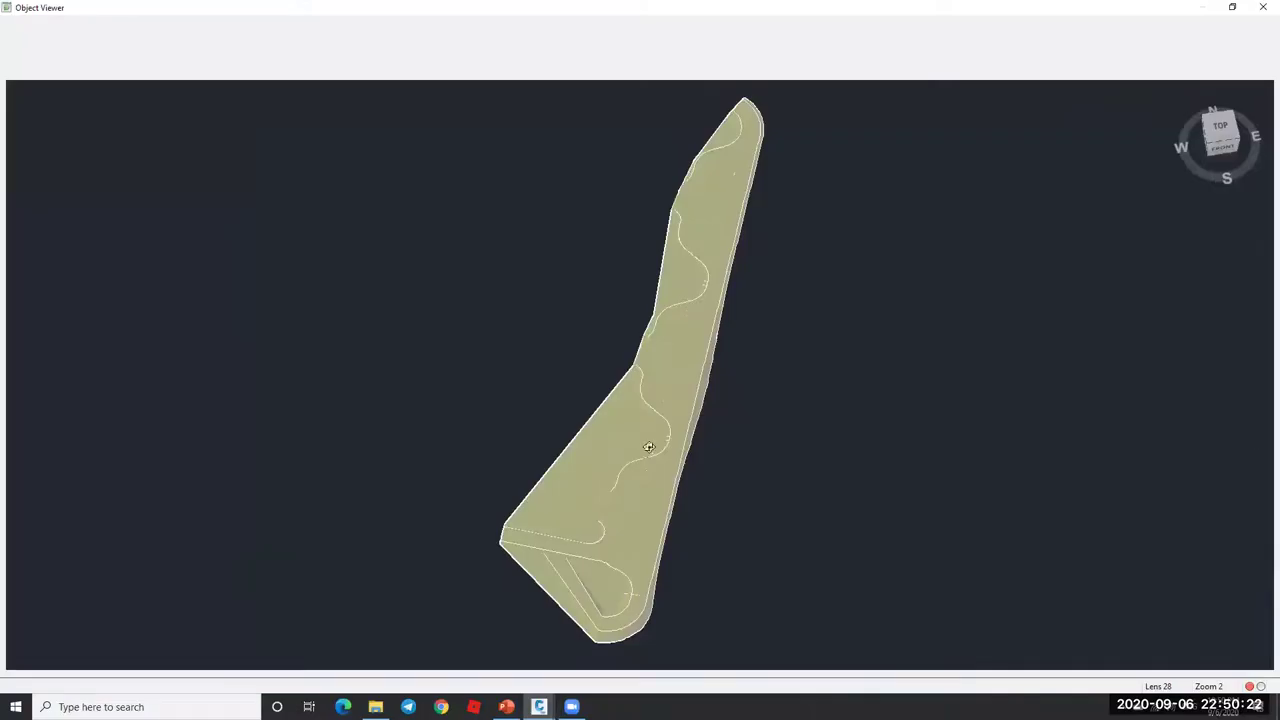
pyautogui.scroll(3, 648, 447)
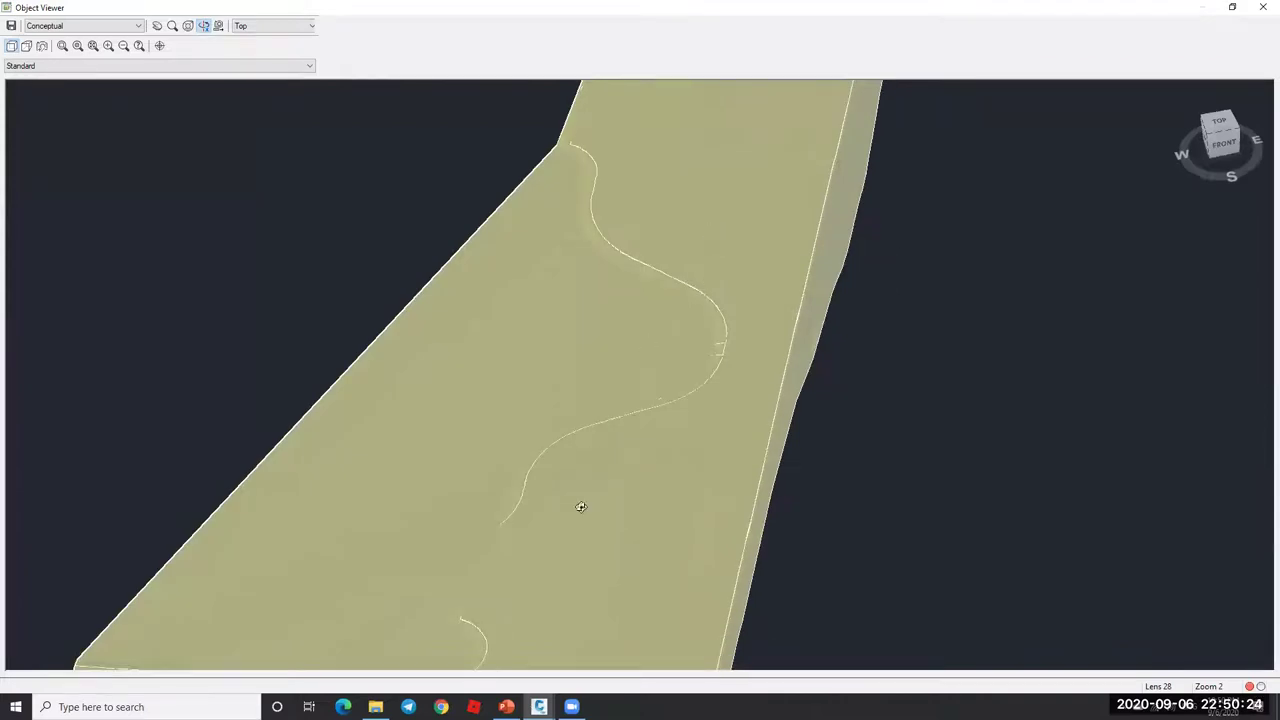
pyautogui.moveTo(560, 420); pyautogui.dragTo(458, 513)
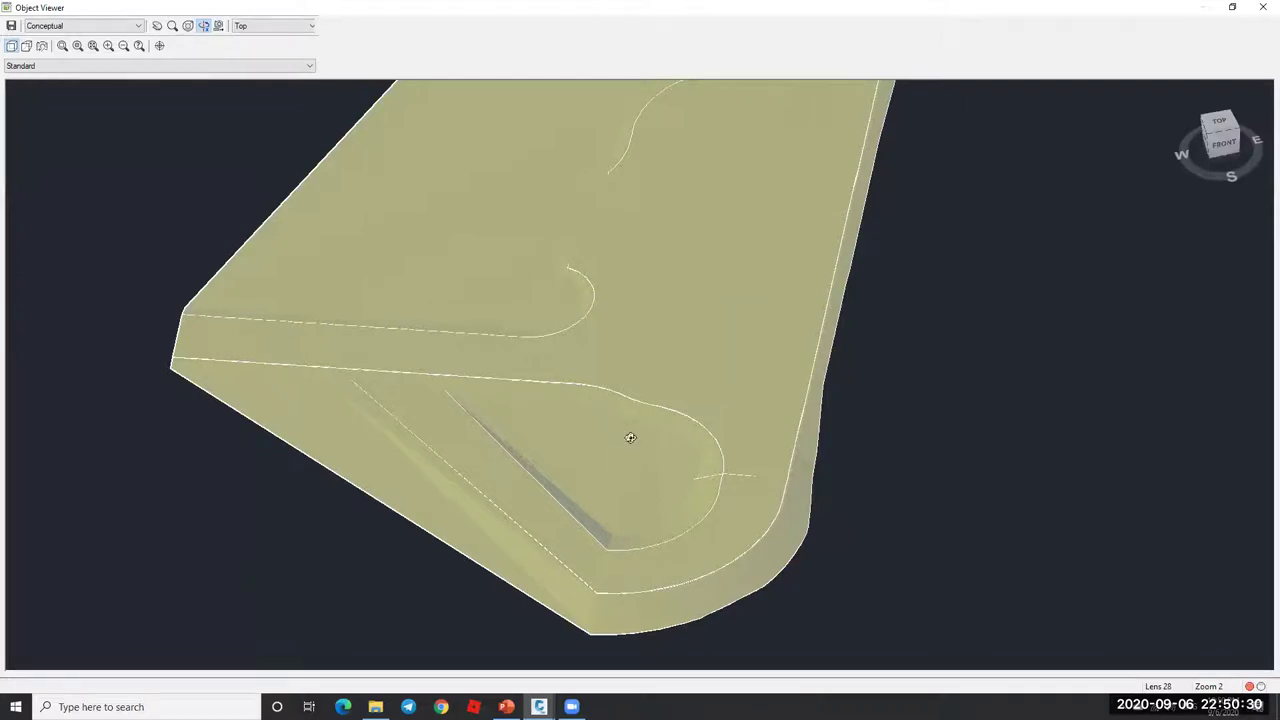
pyautogui.moveTo(628, 434); pyautogui.dragTo(700, 423)
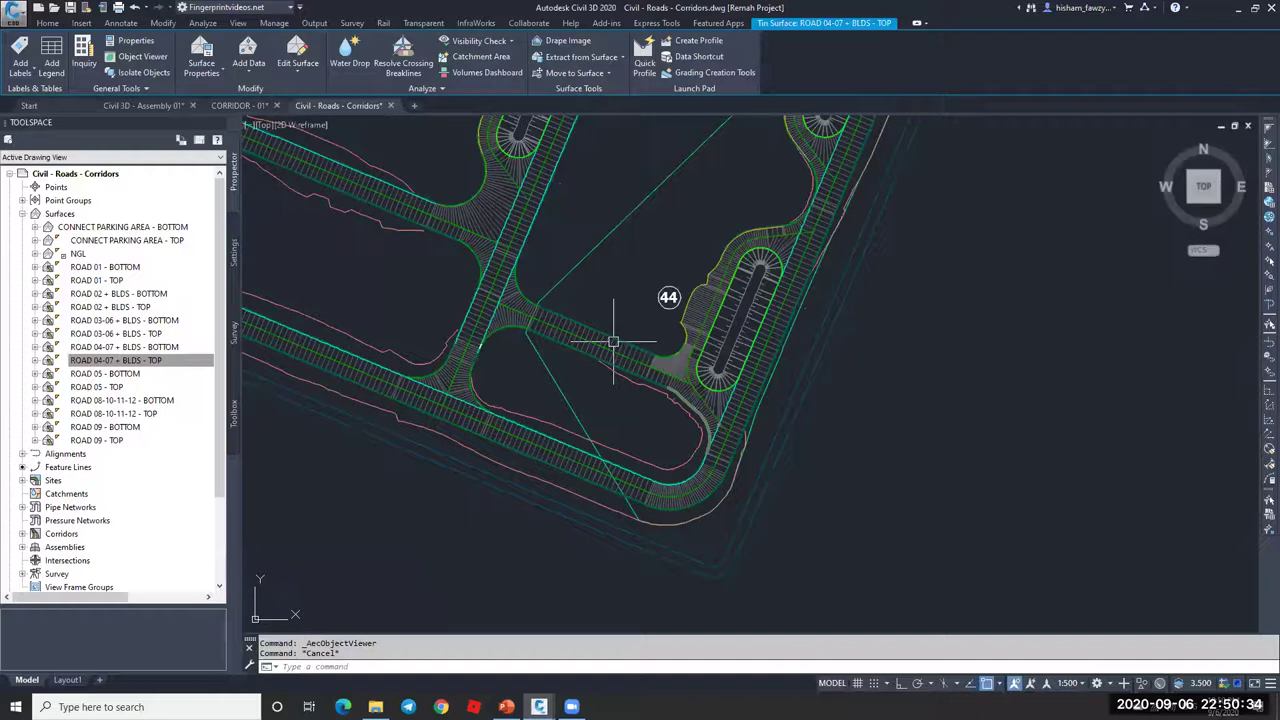
# - Switch to the Civil 3D - Assembly 01 drawing and window-select the corridor
pyautogui.hotkey('ctrl', 'Tab')
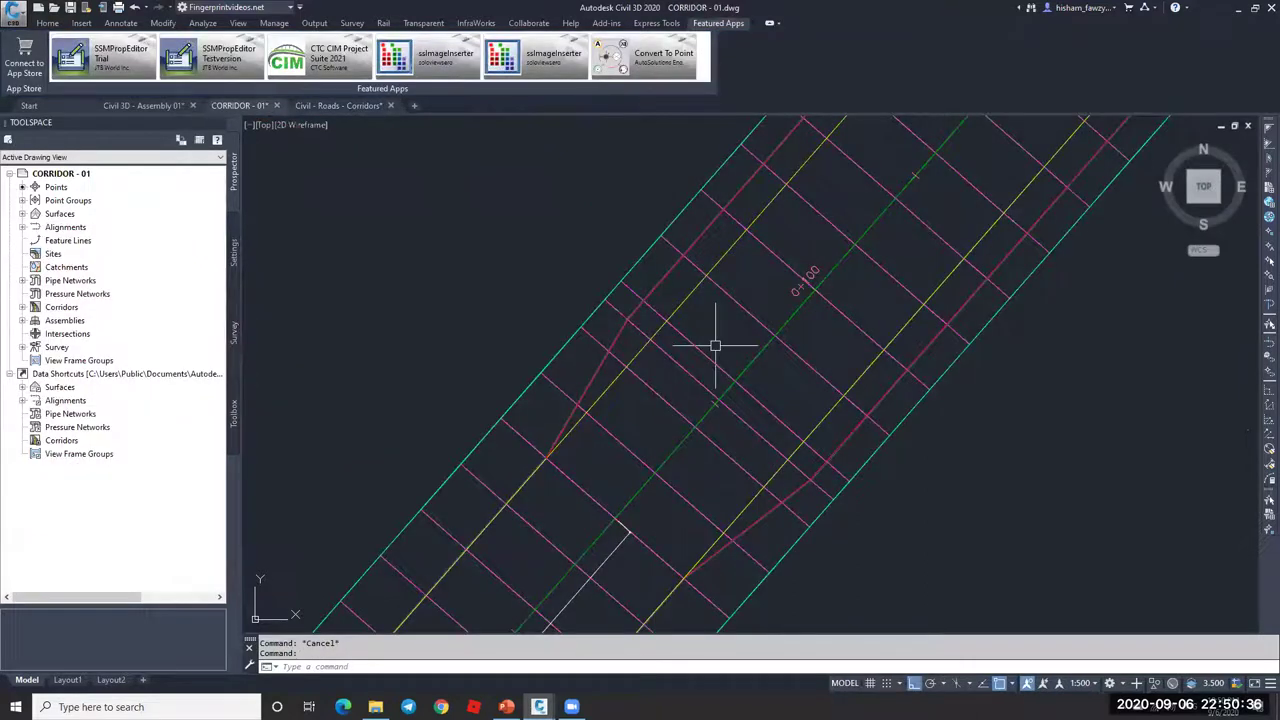
pyautogui.scroll(-5, 787, 297)
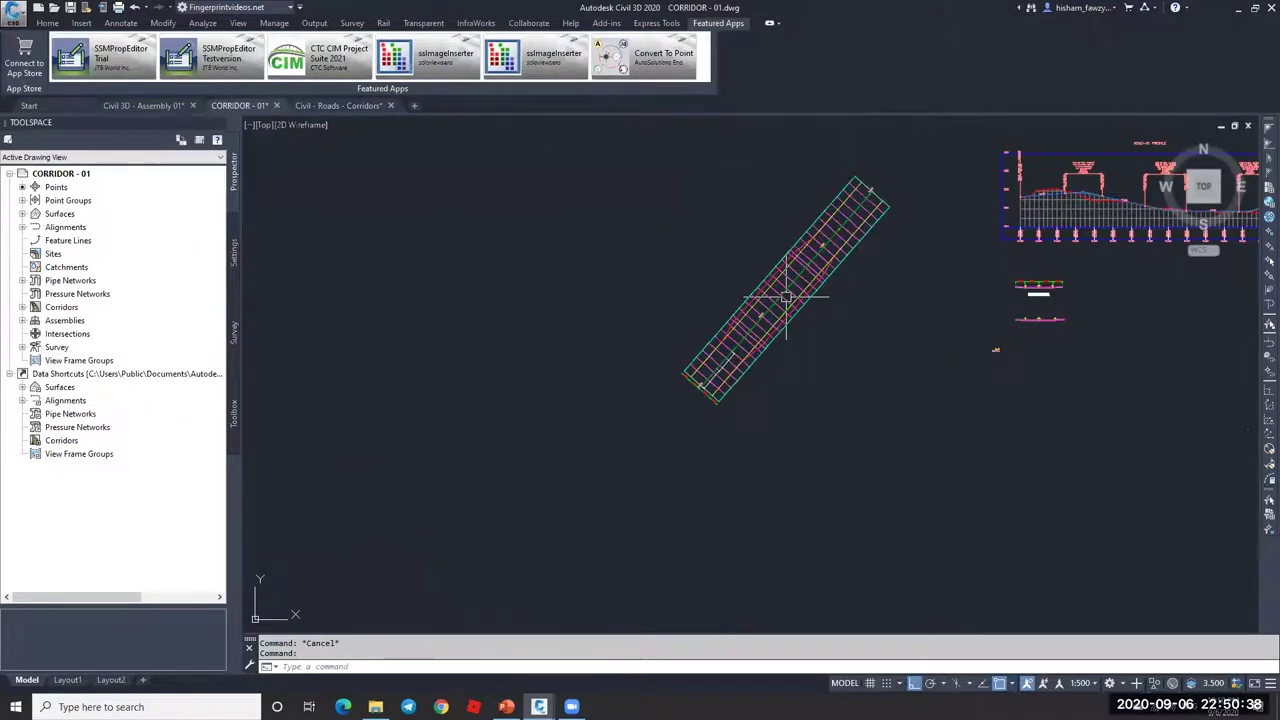
pyautogui.scroll(2, 714, 309)
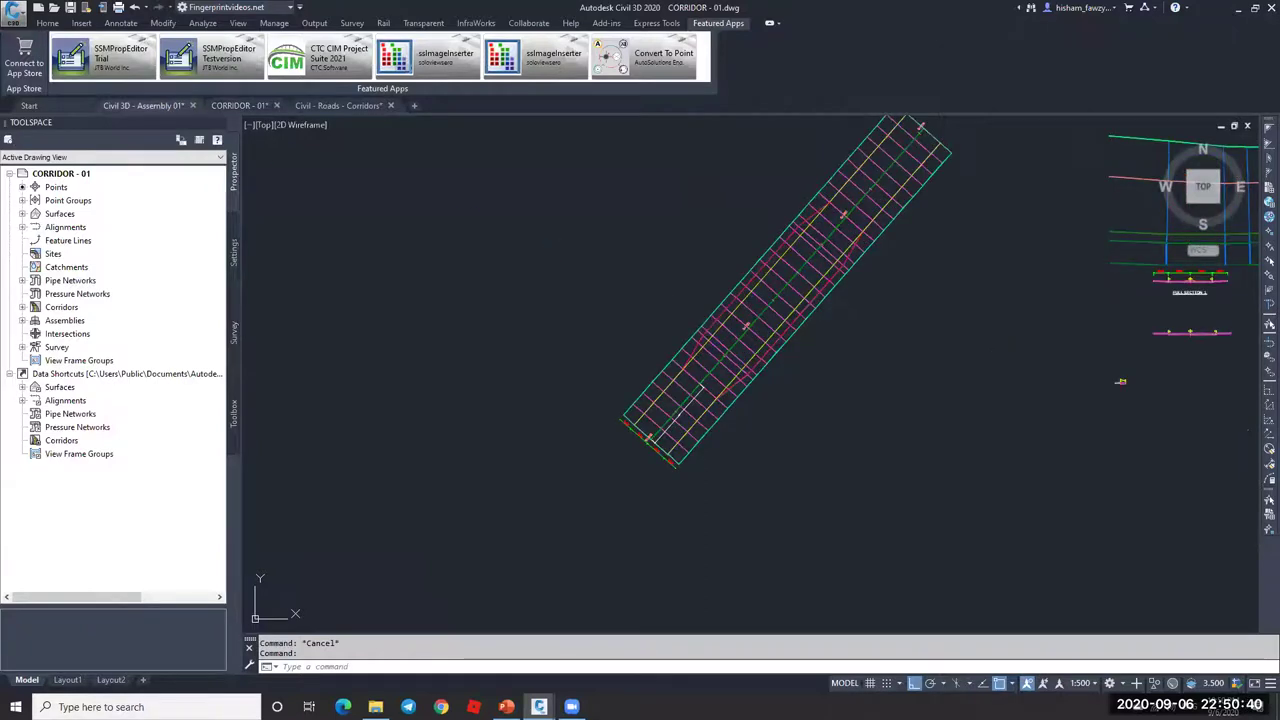
pyautogui.hotkey('ctrl', 'Tab')
pyautogui.hotkey('ctrl', 'Tab')
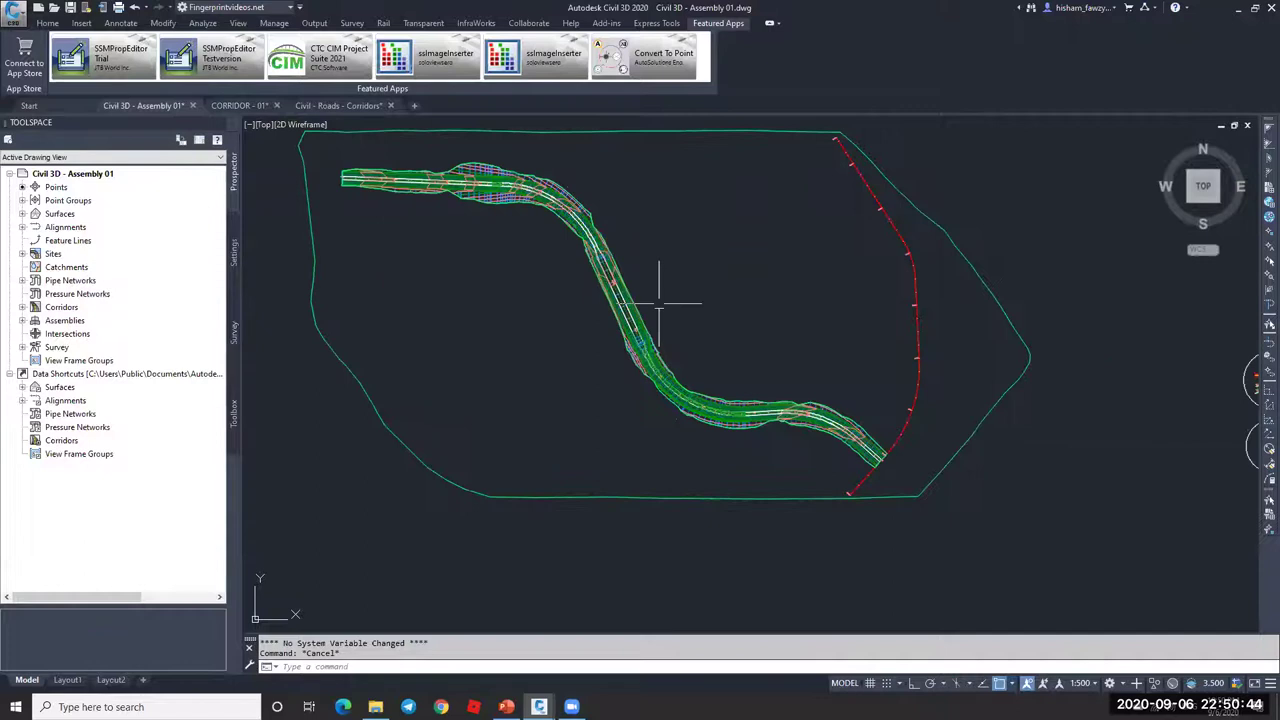
pyautogui.scroll(5, 659, 303)
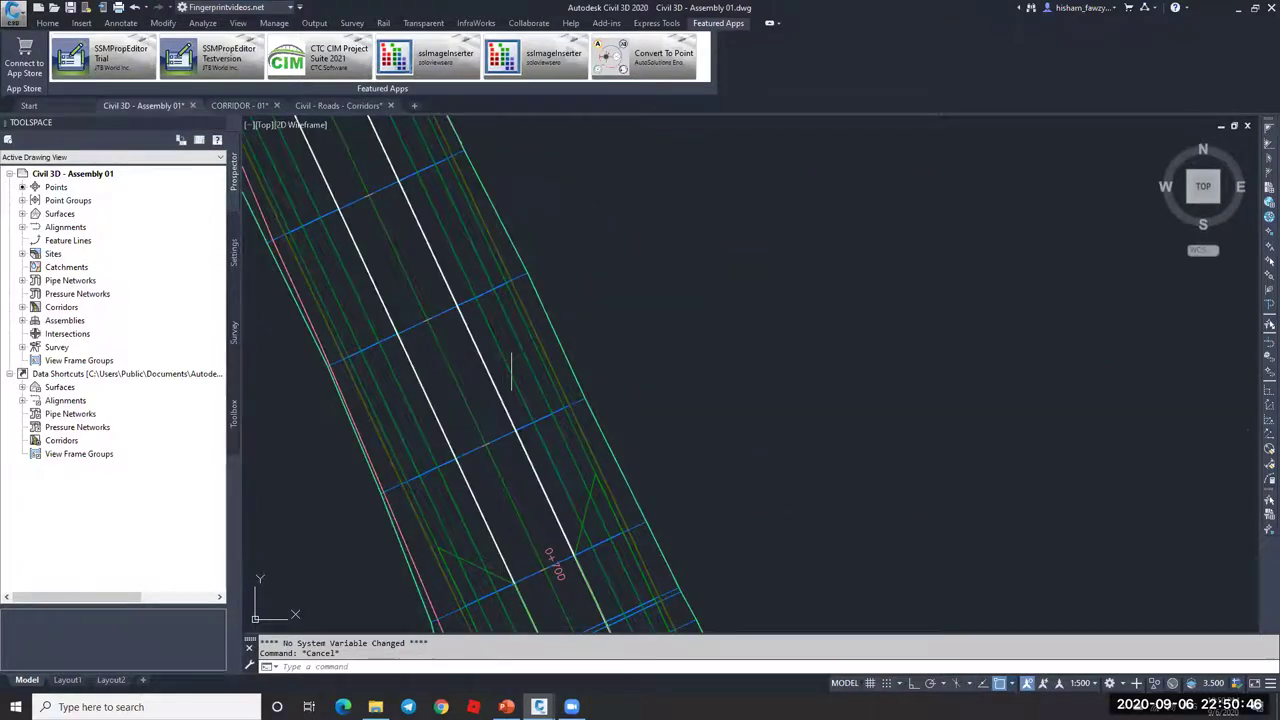
pyautogui.click(511, 349)
pyautogui.click(507, 321)
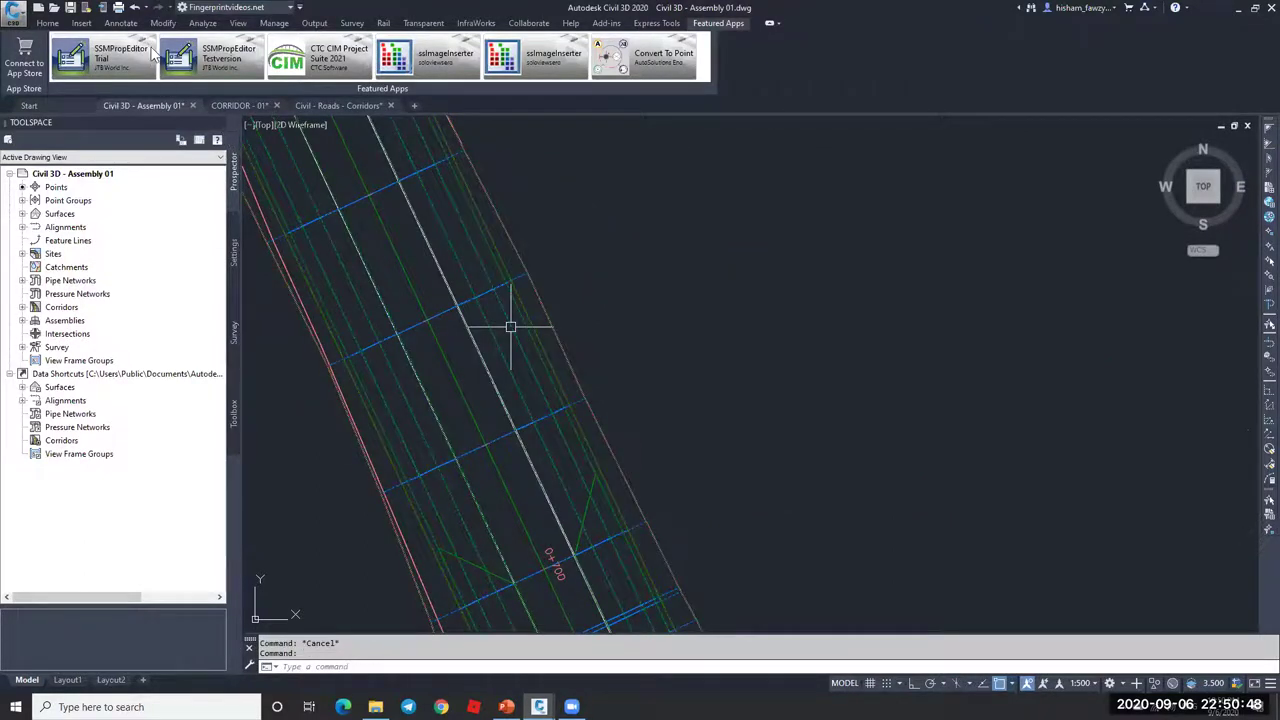
# - Check Corridor - R 01's Codes and Feature Lines settings, then cancel the properties unchanged
pyautogui.doubleClick(565, 254)
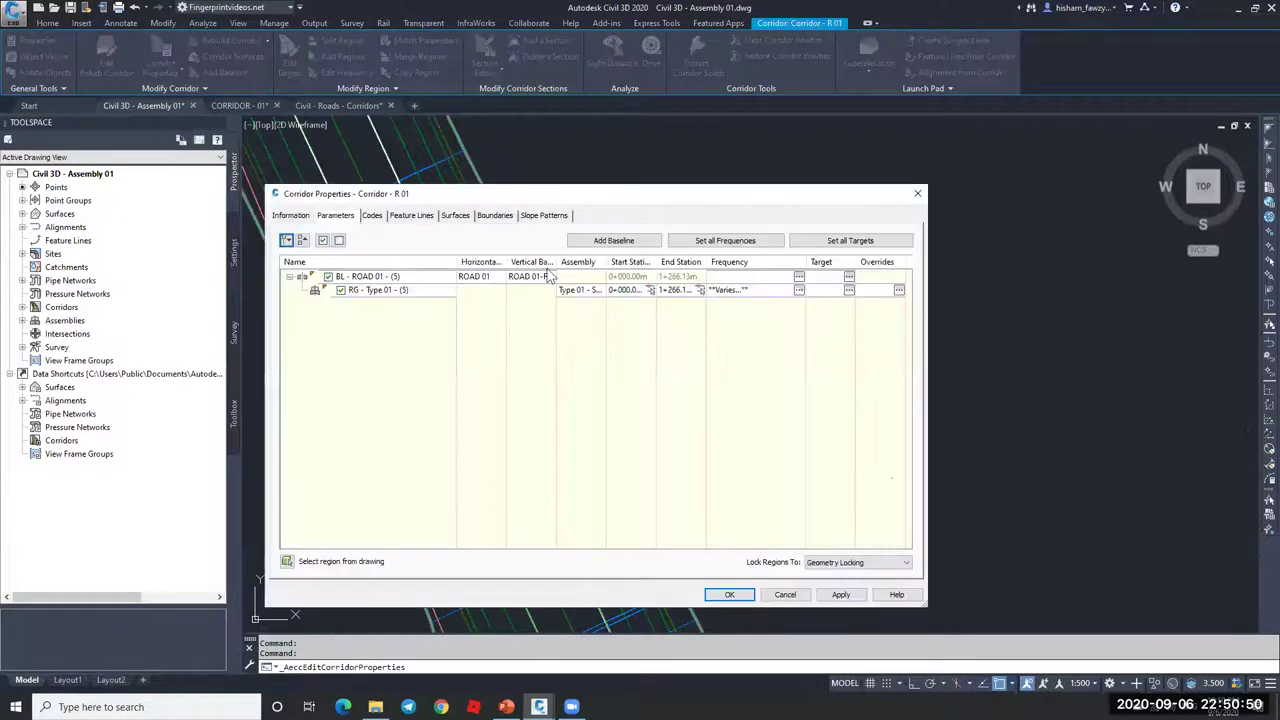
pyautogui.click(371, 215)
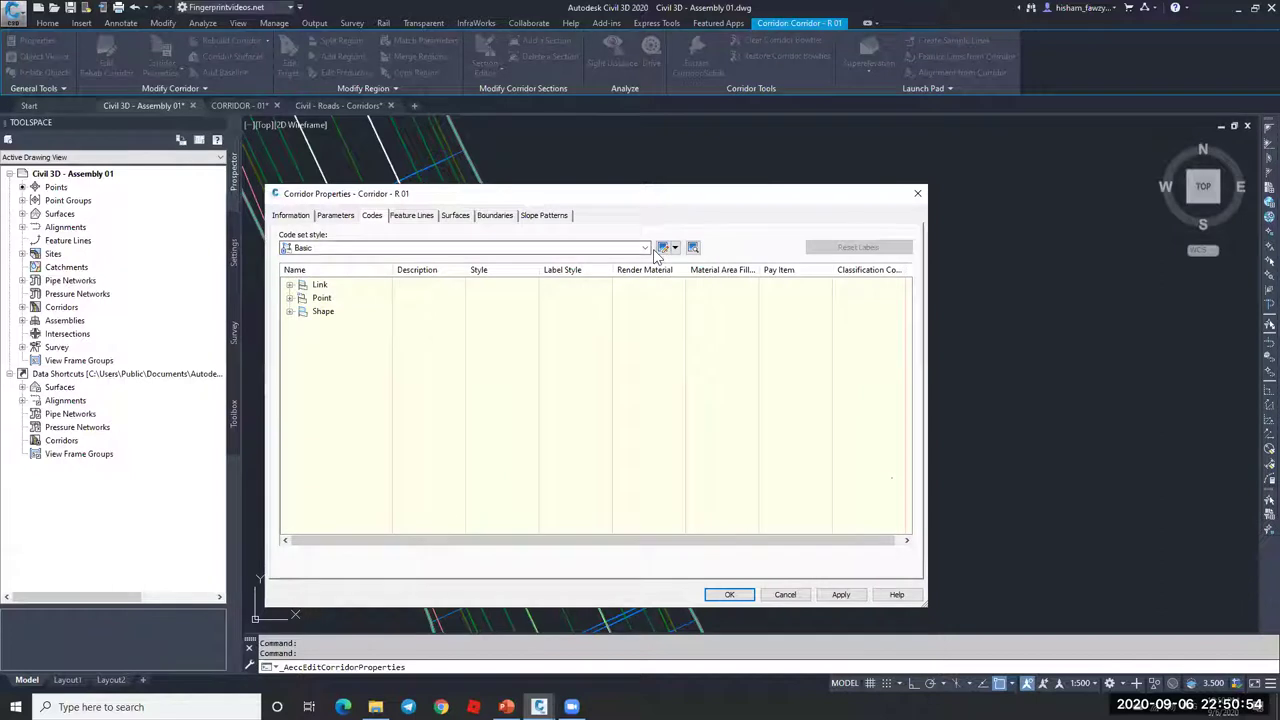
pyautogui.click(415, 215)
pyautogui.click(371, 216)
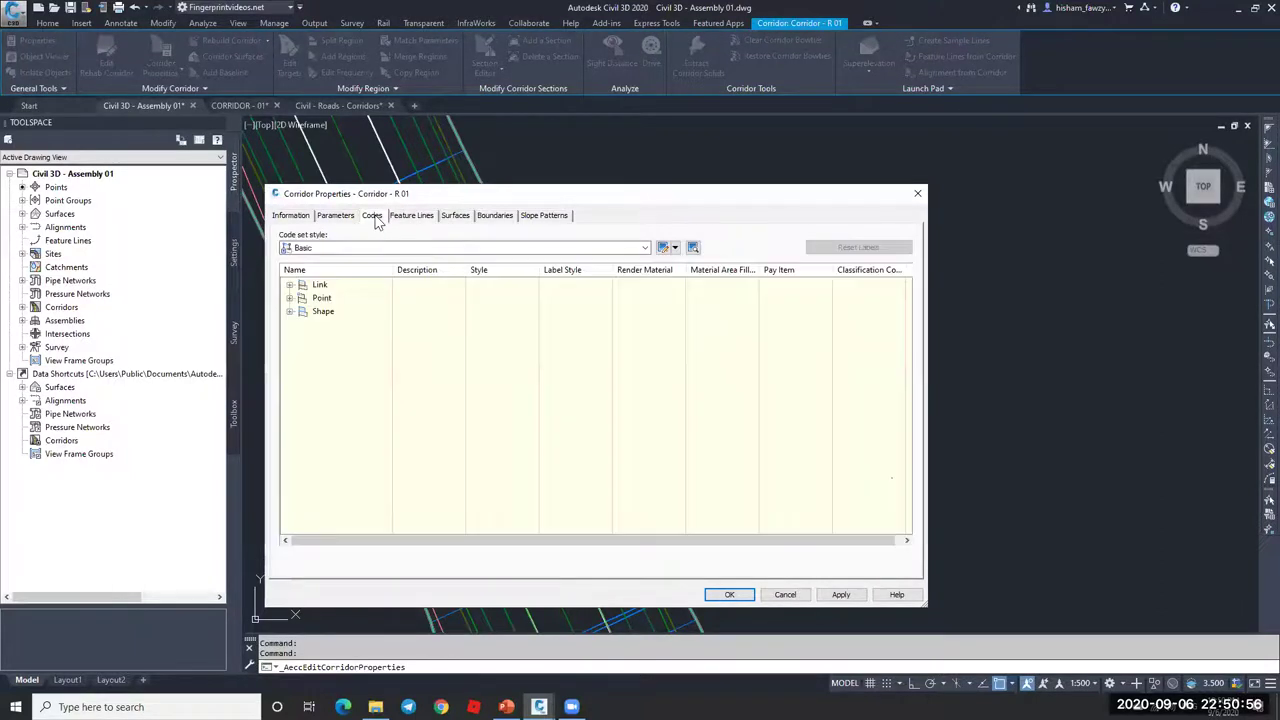
pyautogui.click(783, 594)
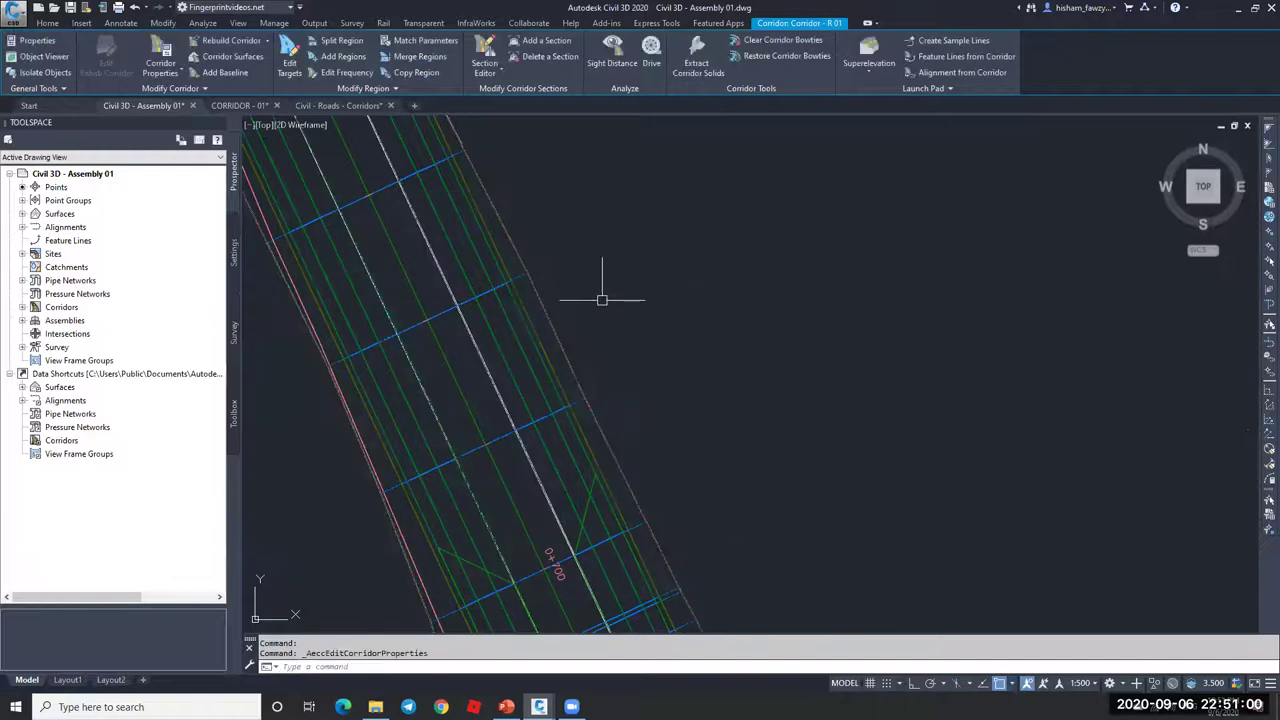
pyautogui.scroll(-8, 600, 294)
pyautogui.scroll(10, 995, 402)
# - Give the right curb subassembly (Curb 01 - RS) bottom link the code H1
pyautogui.press('Escape')
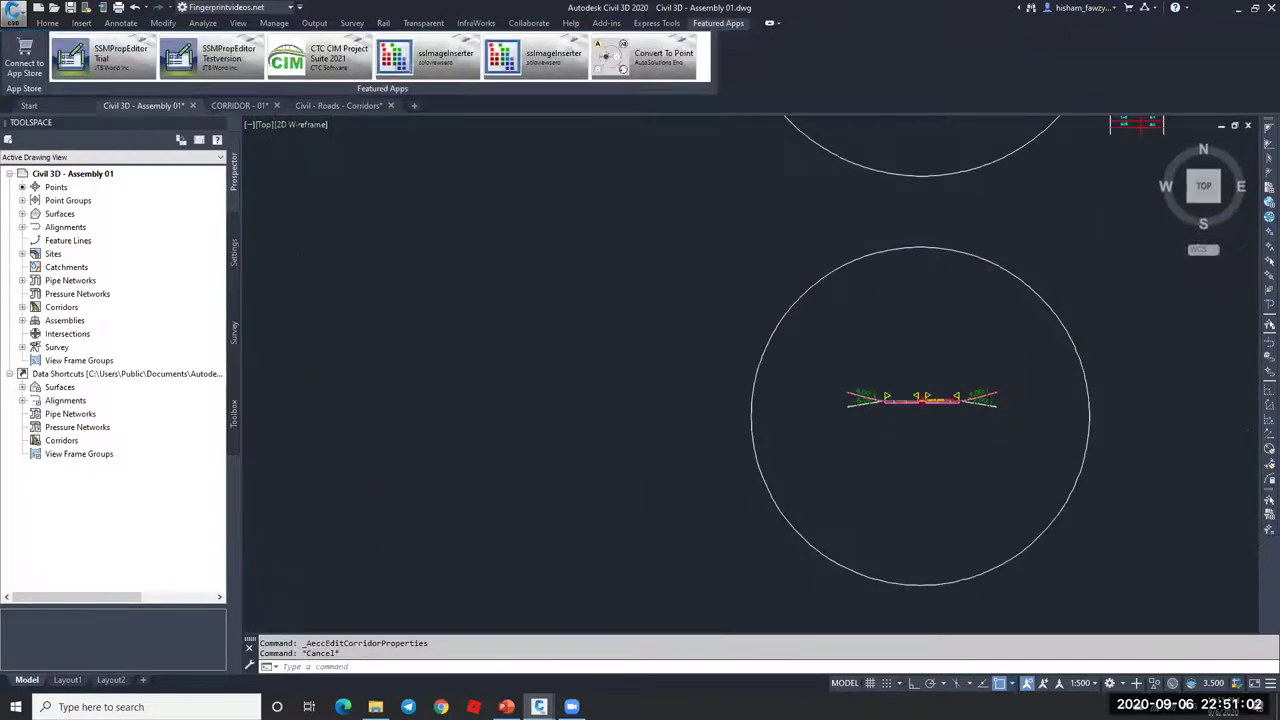
pyautogui.scroll(5, 881, 368)
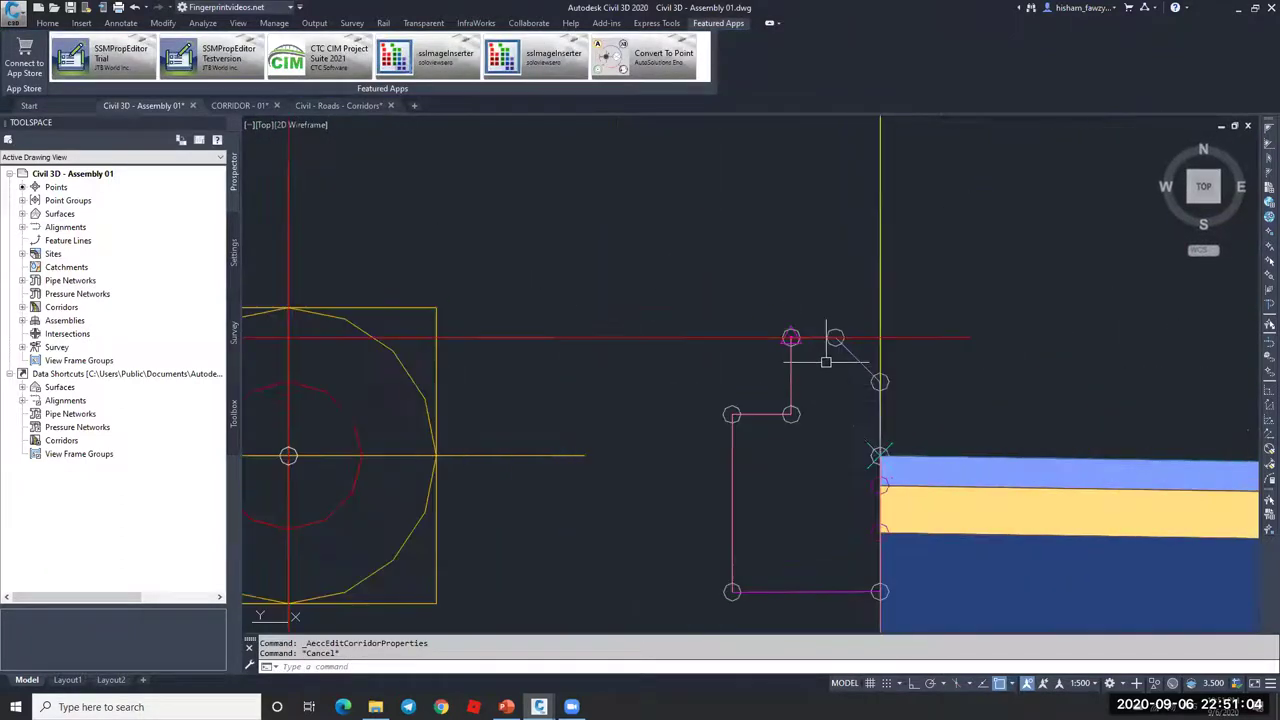
pyautogui.press('Escape')
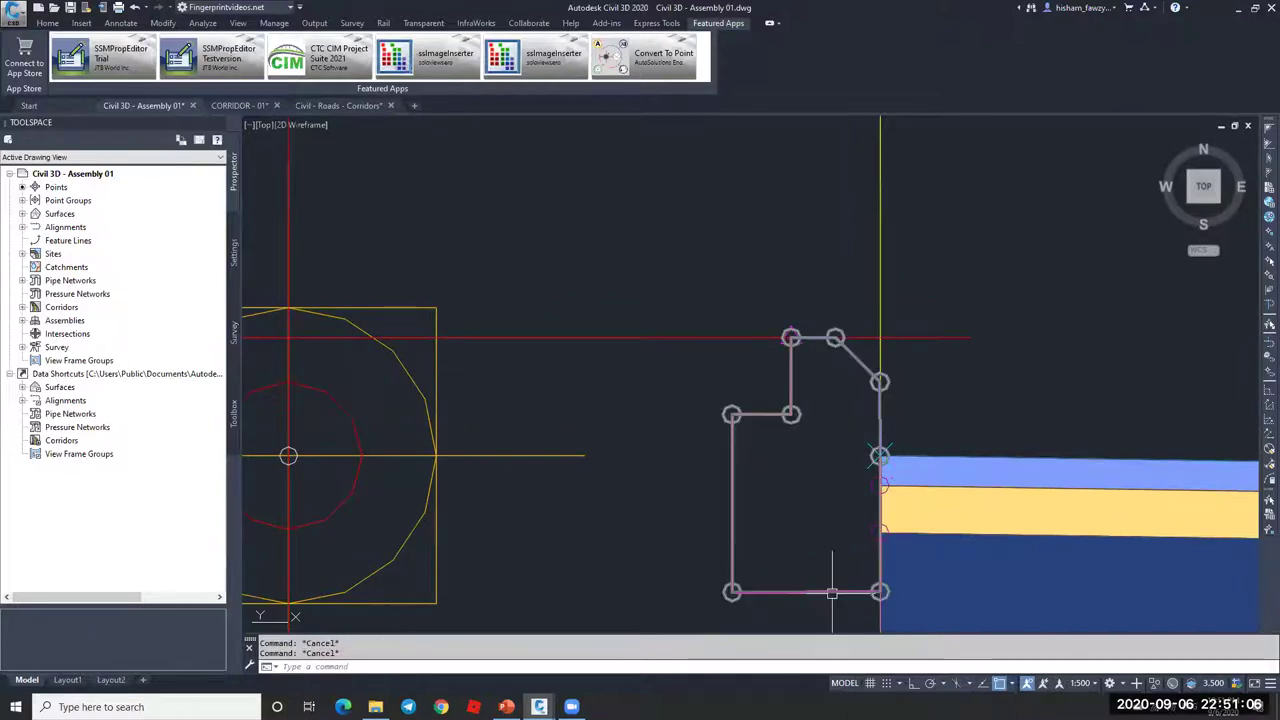
pyautogui.moveTo(800, 471); pyautogui.dragTo(931, 314, button='middle')
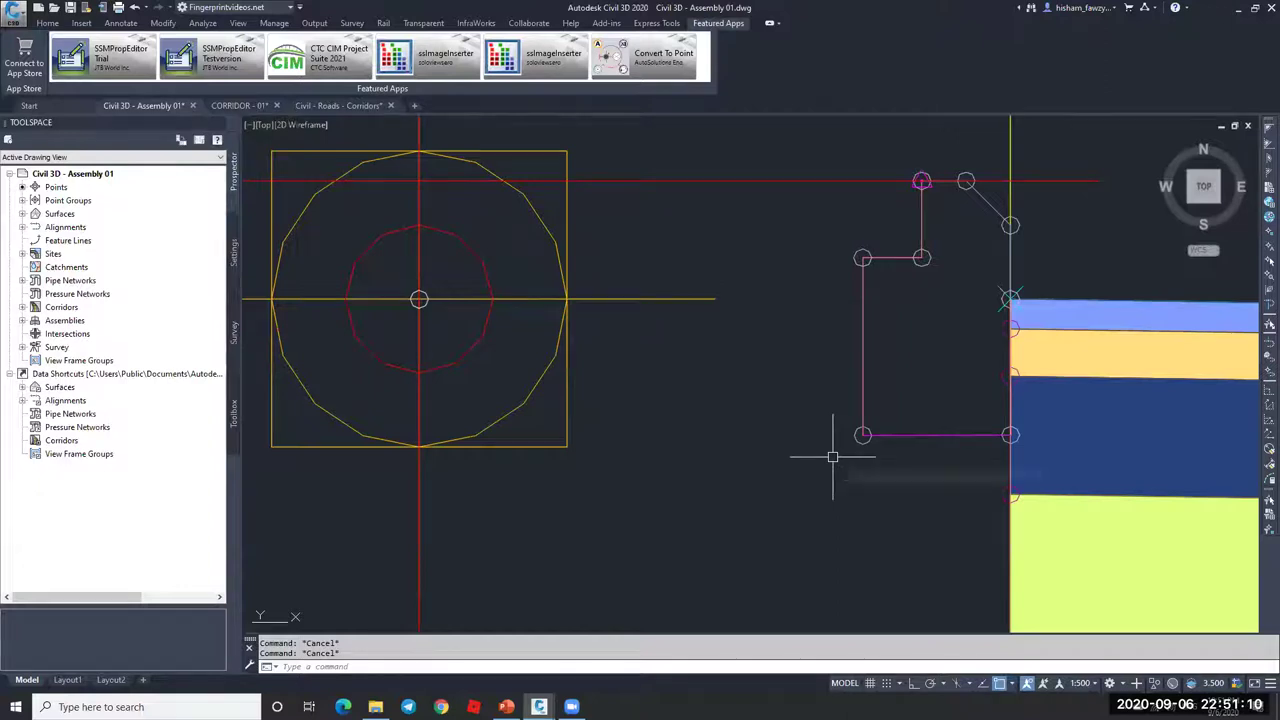
pyautogui.click(864, 438)
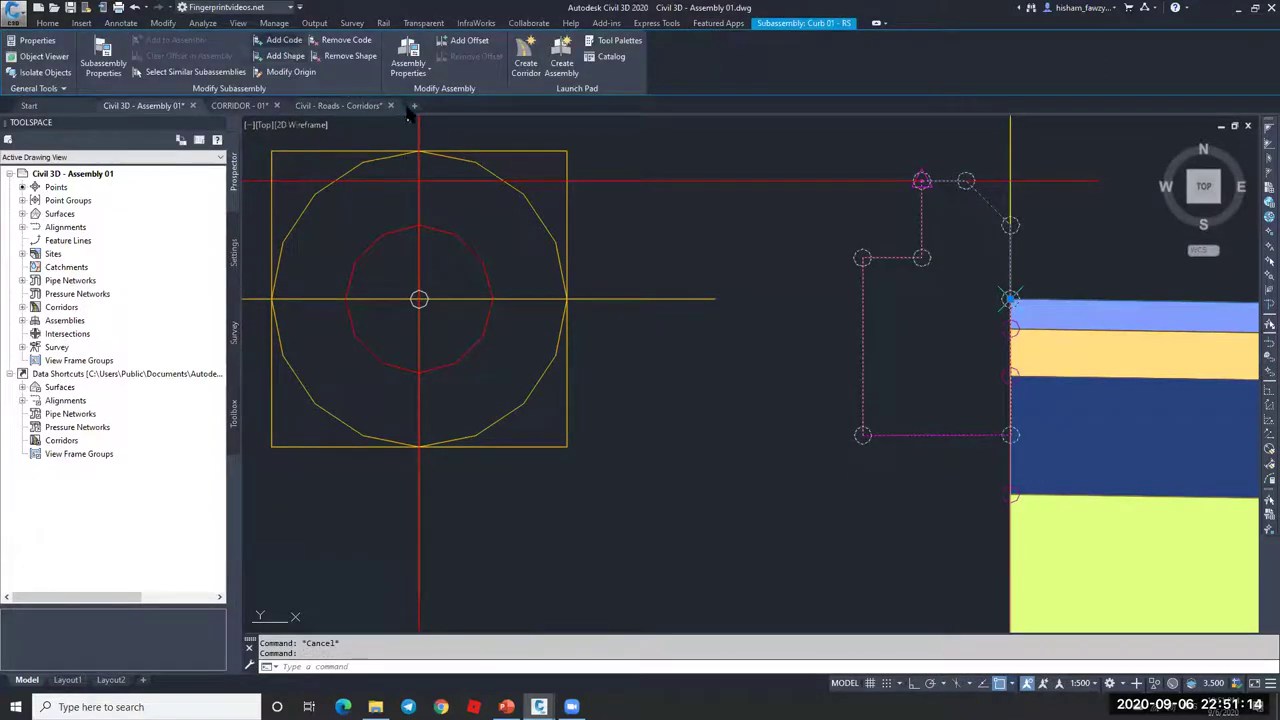
pyautogui.click(282, 40)
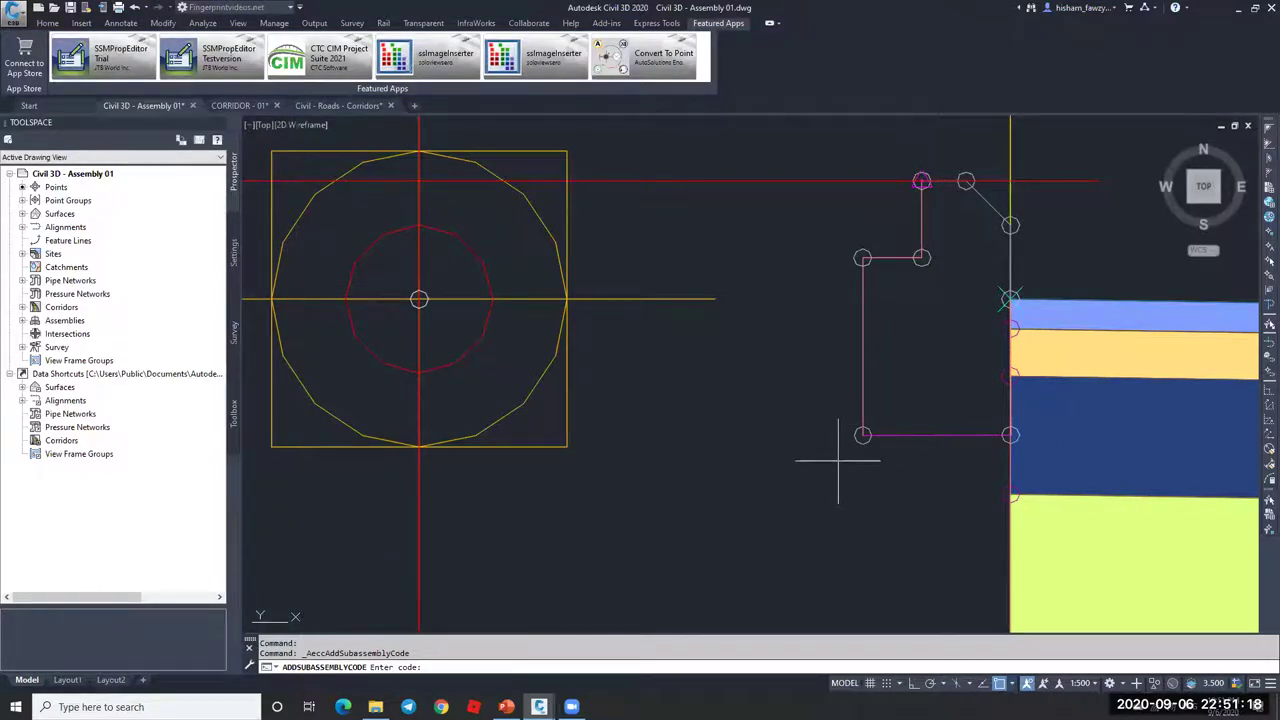
pyautogui.write('H1')
pyautogui.press('Return')
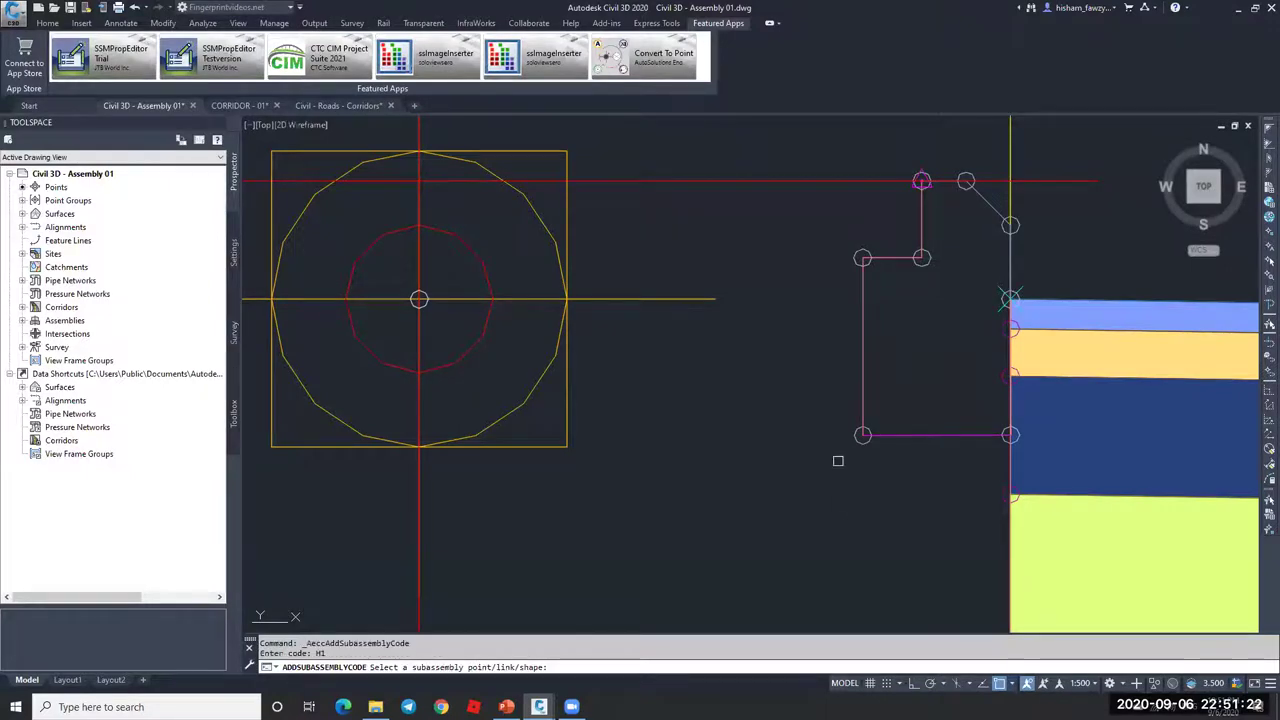
pyautogui.click(863, 445)
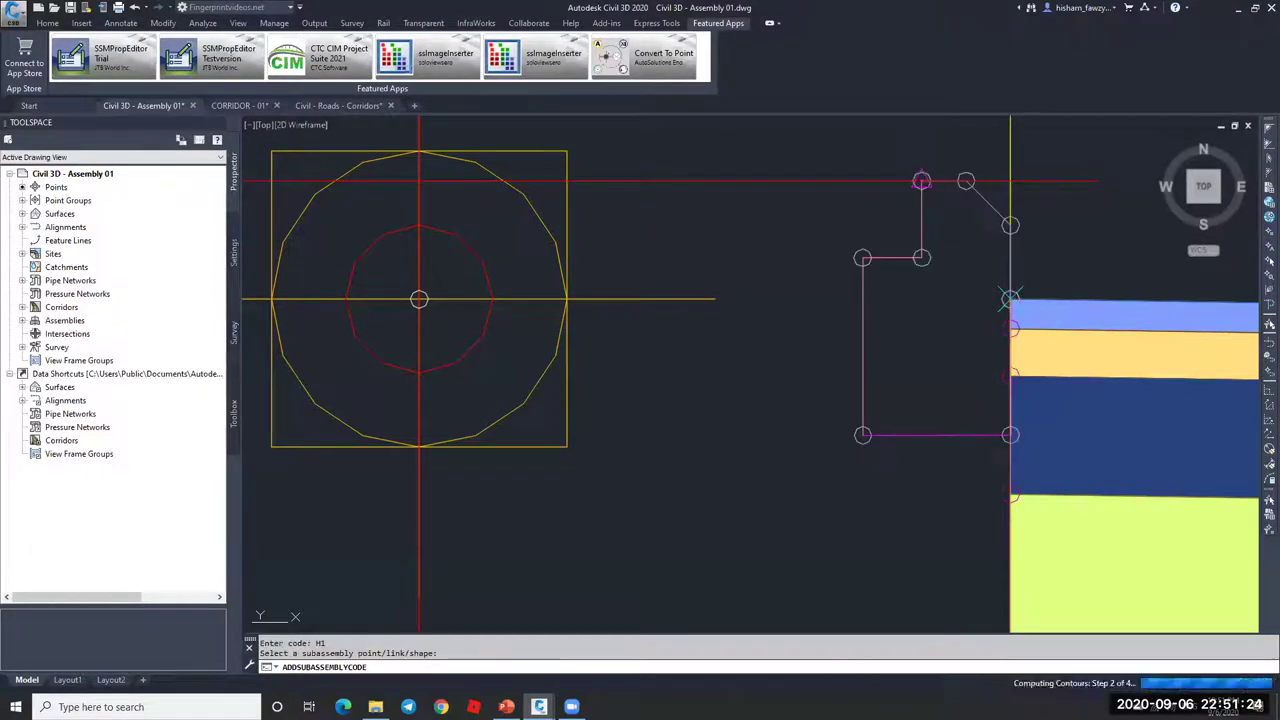
pyautogui.press('Escape')
# - Give the left curb subassembly (Curb 01 - LS) link the code H2
pyautogui.scroll(-3, 908, 391)
pyautogui.scroll(5, 680, 405)
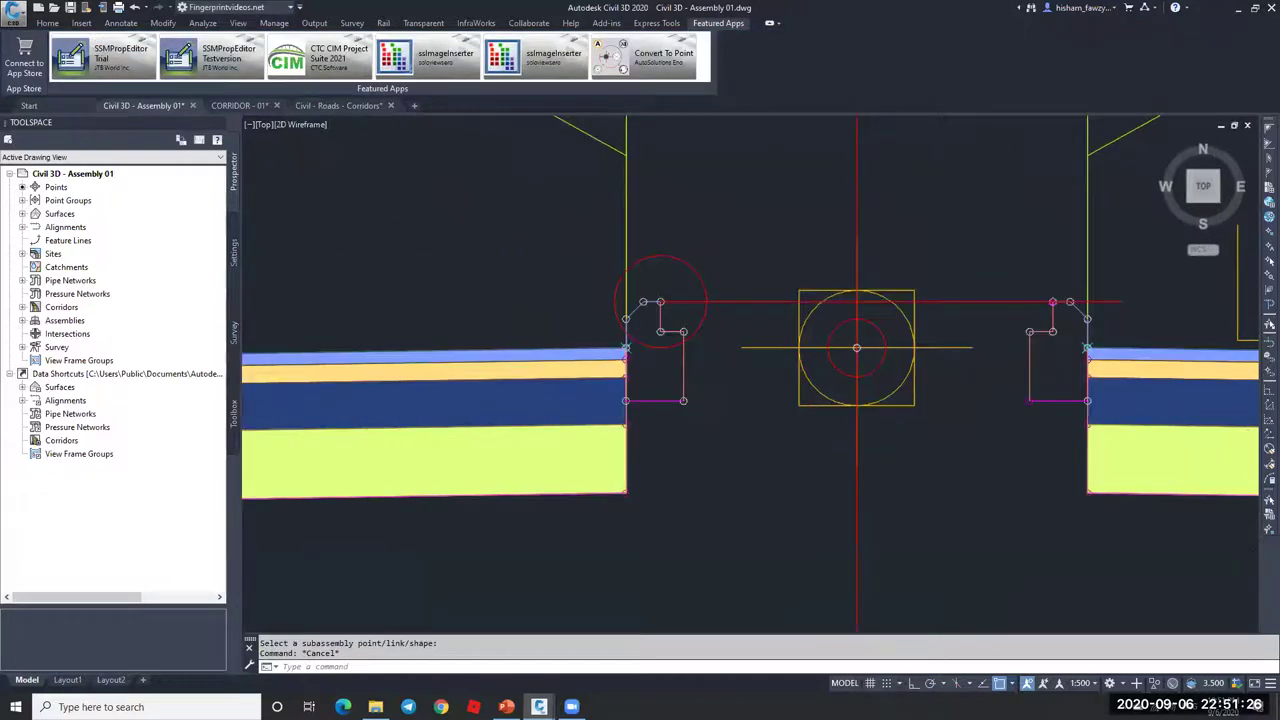
pyautogui.click(676, 302)
pyautogui.click(284, 40)
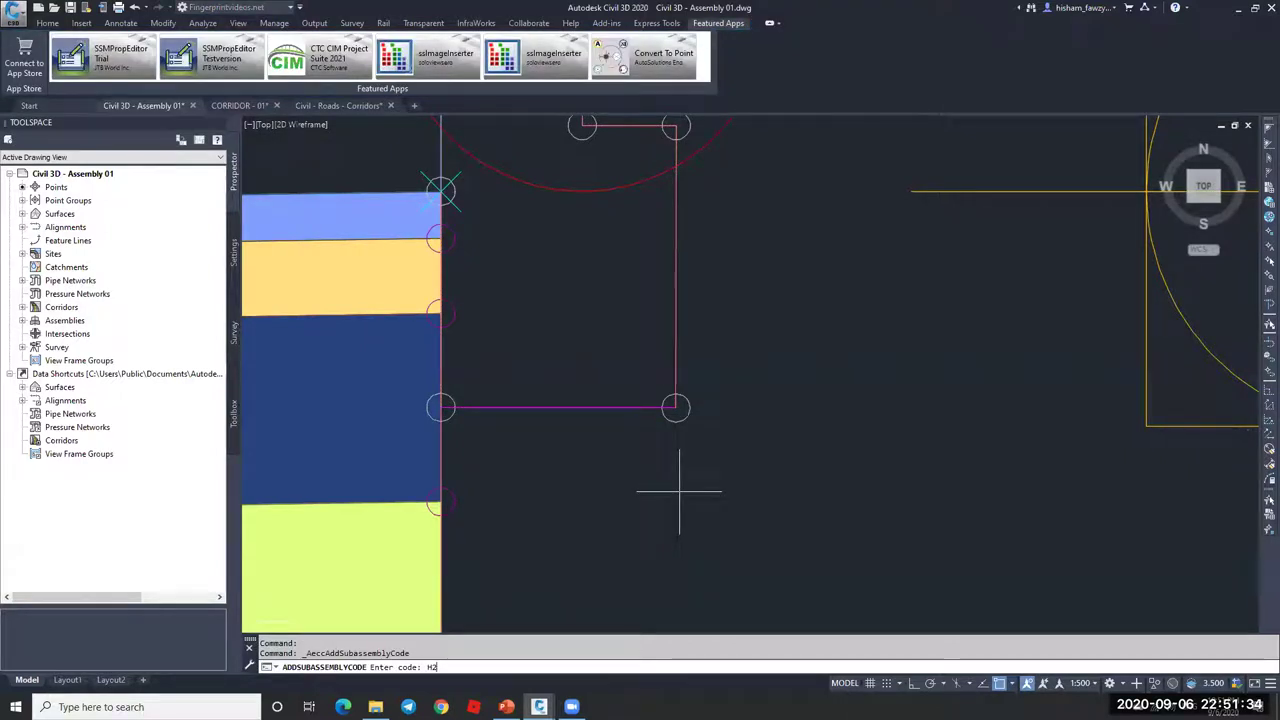
pyautogui.press('Return')
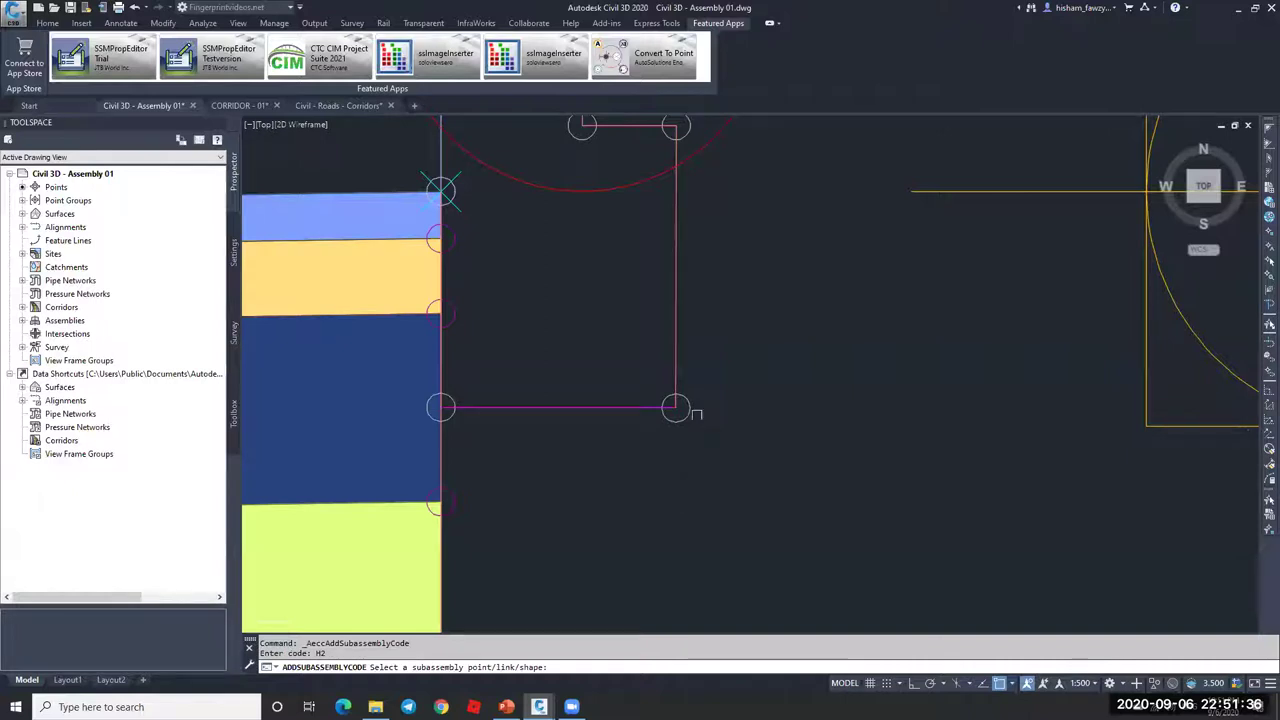
pyautogui.click(688, 408)
pyautogui.scroll(-10, 860, 335)
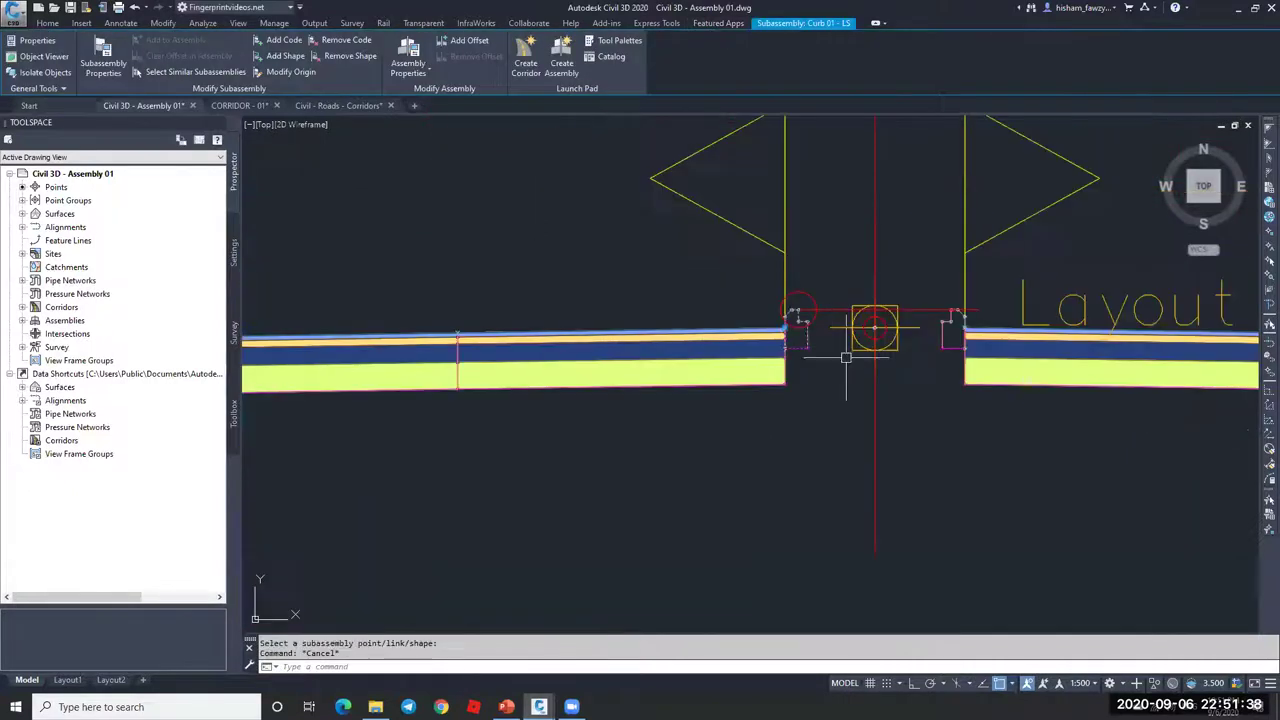
pyautogui.press('Escape')
pyautogui.press('Escape')
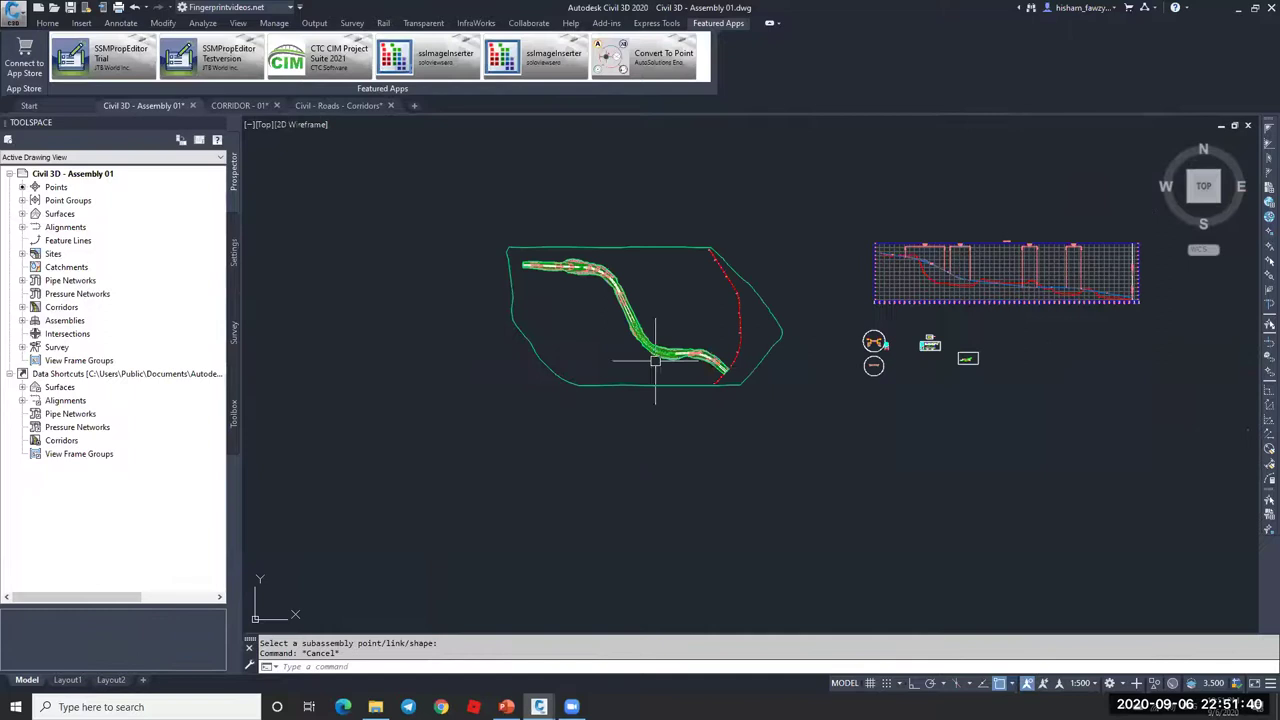
# - From Corridor - R 01's properties Codes tab, edit the current Basic code set style
pyautogui.scroll(10, 663, 366)
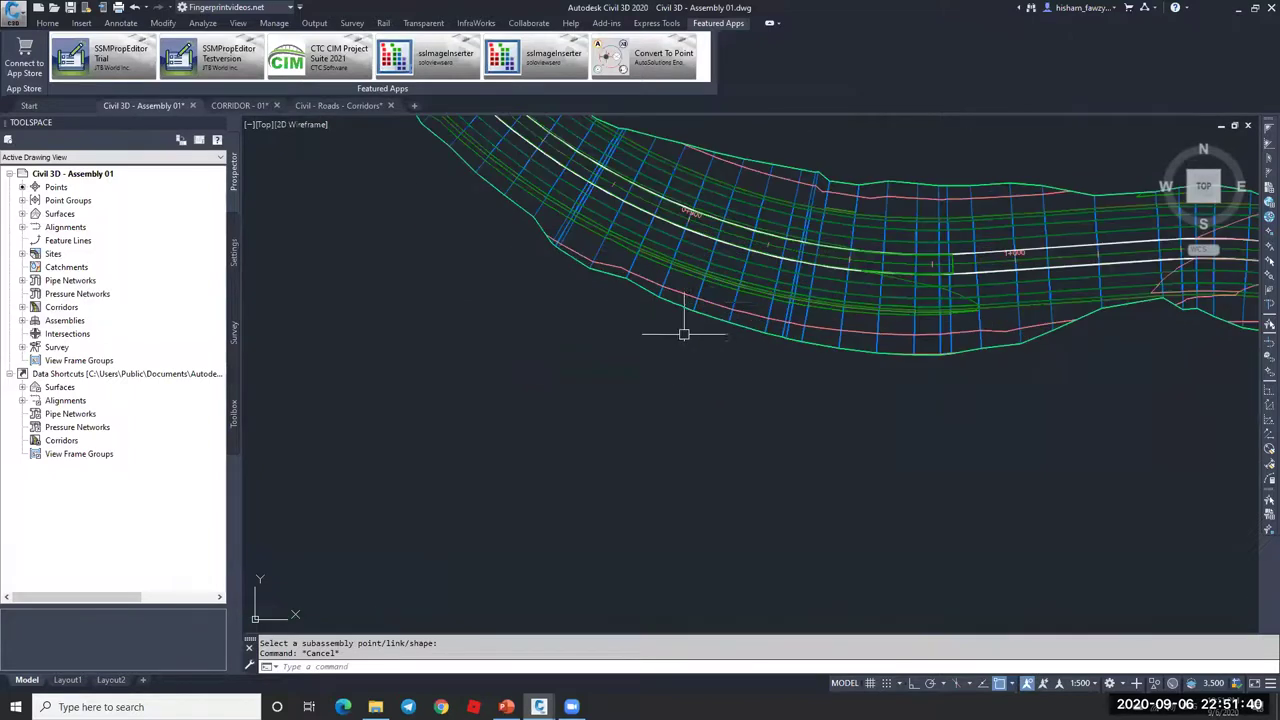
pyautogui.click(763, 289)
pyautogui.click(165, 55)
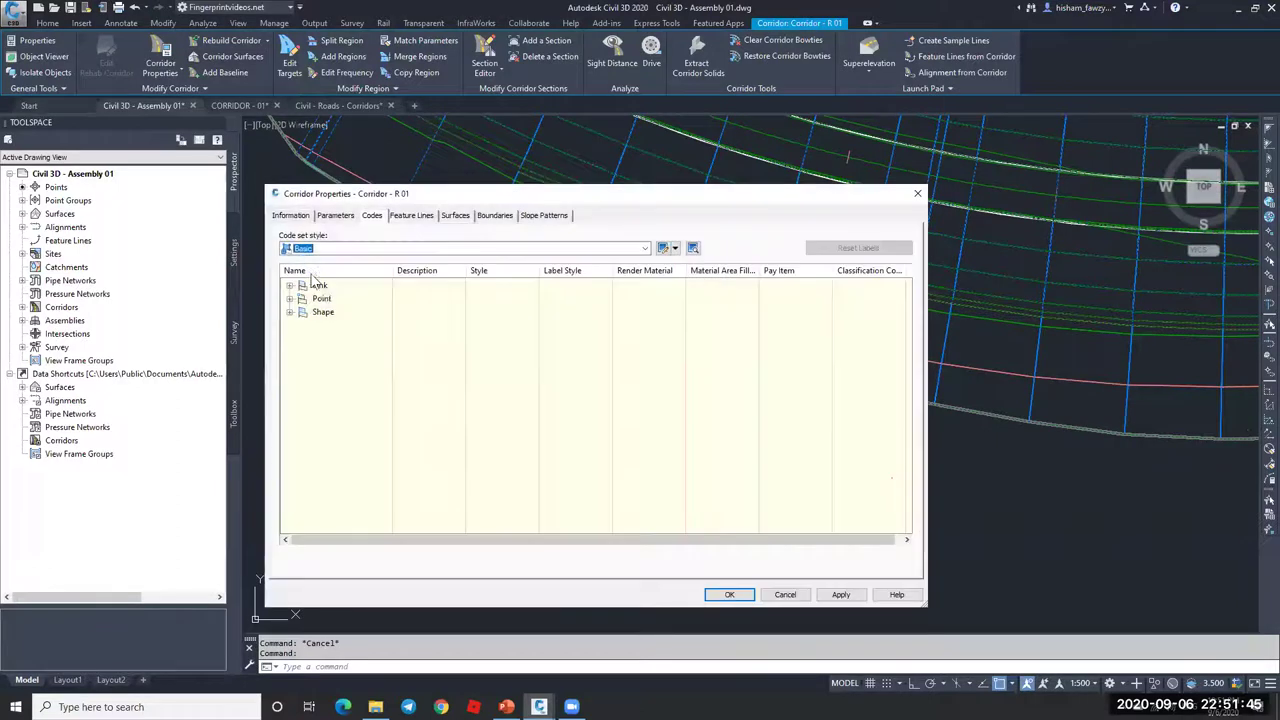
pyautogui.click(289, 298)
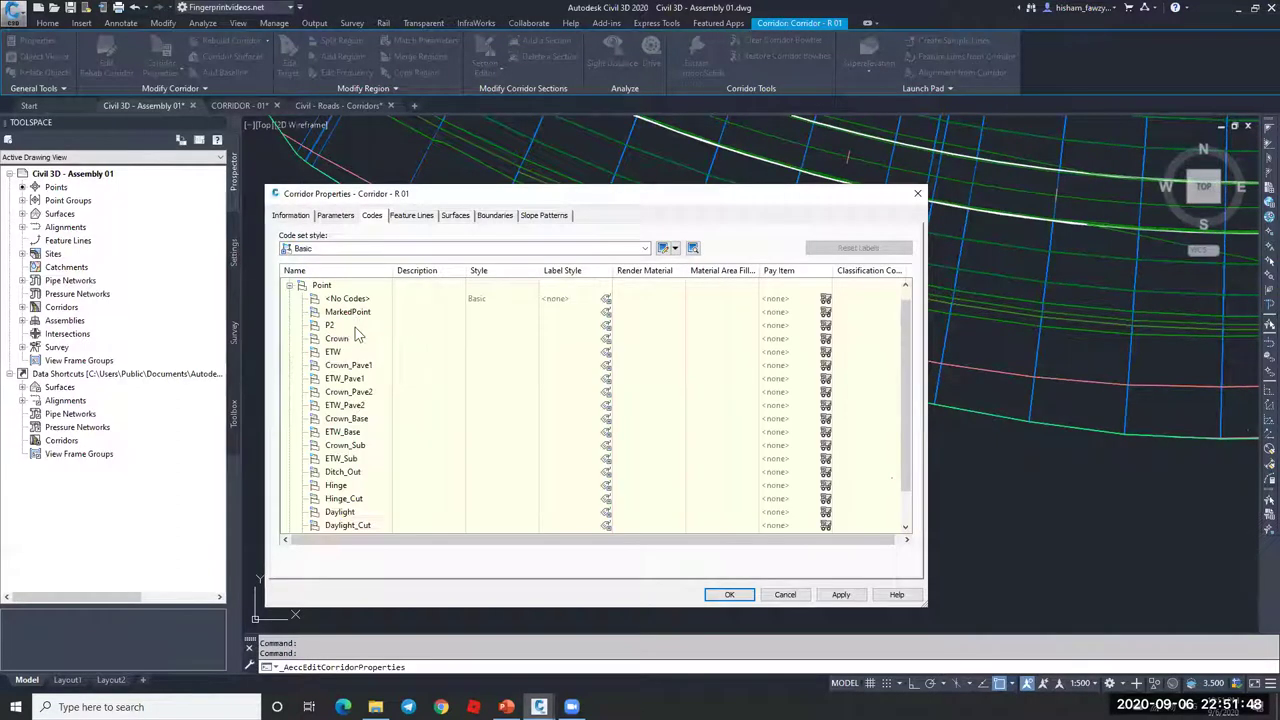
pyautogui.scroll(-1, 358, 372)
pyautogui.scroll(1, 362, 484)
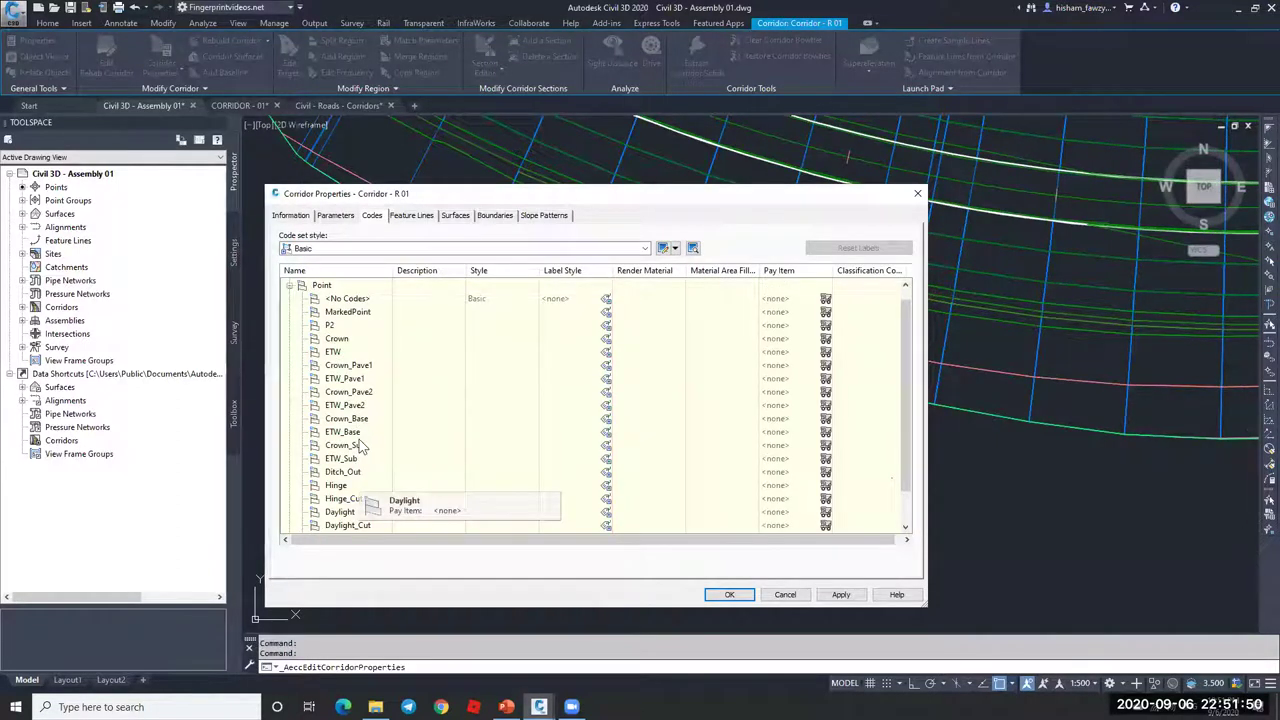
pyautogui.click(290, 286)
pyautogui.click(662, 248)
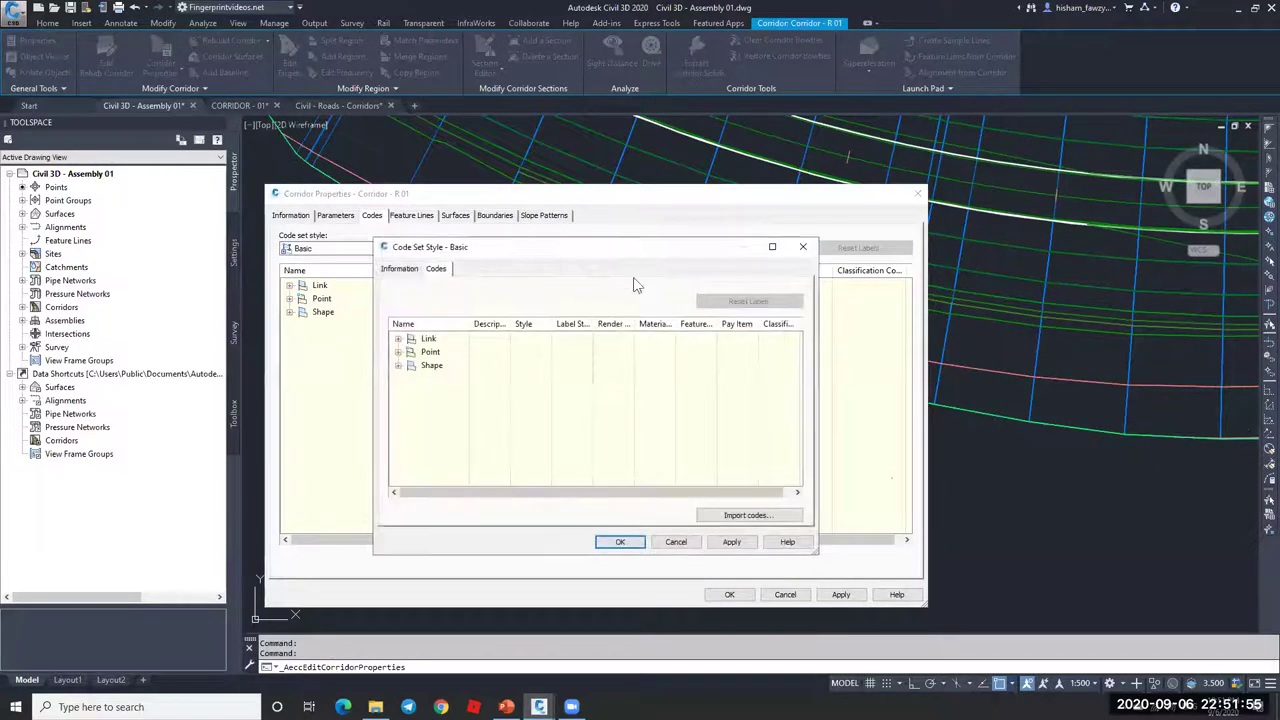
# - Import codes into the Basic code set from the island assembly and accept them
pyautogui.click(748, 512)
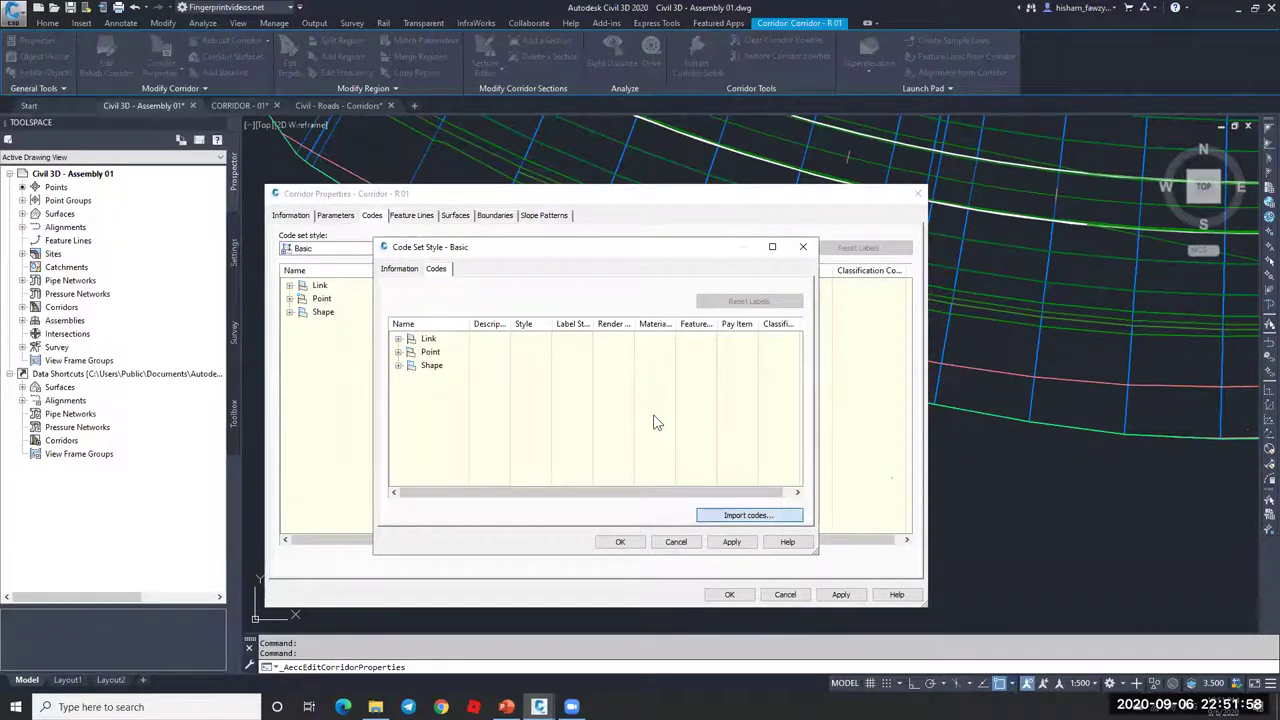
pyautogui.scroll(-8, 848, 156)
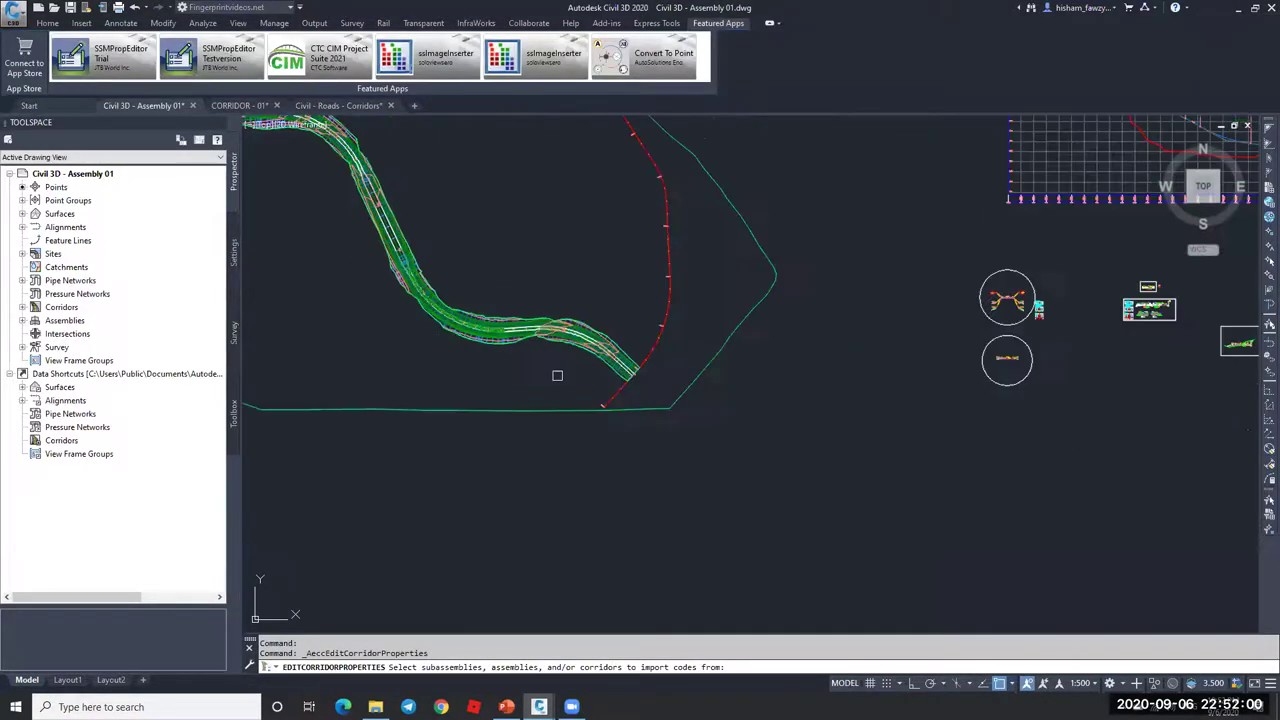
pyautogui.scroll(10, 846, 370)
pyautogui.scroll(6, 928, 395)
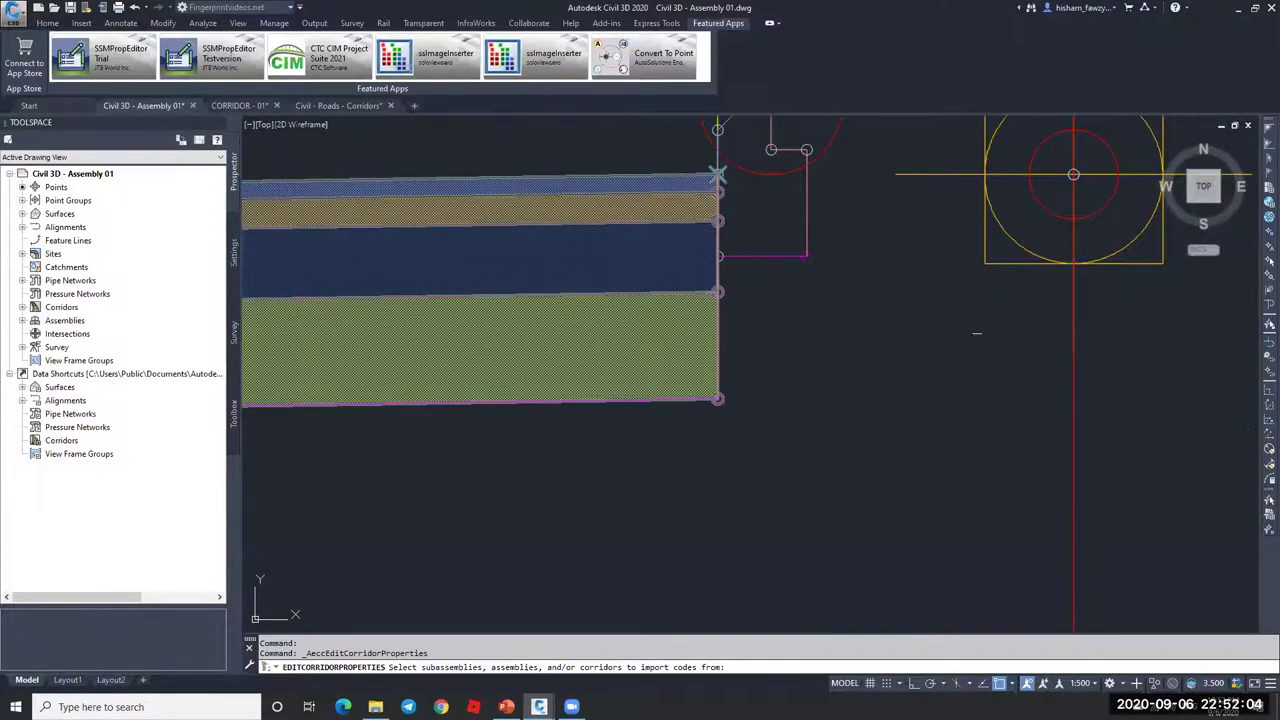
pyautogui.scroll(-3, 762, 250)
pyautogui.click(887, 306)
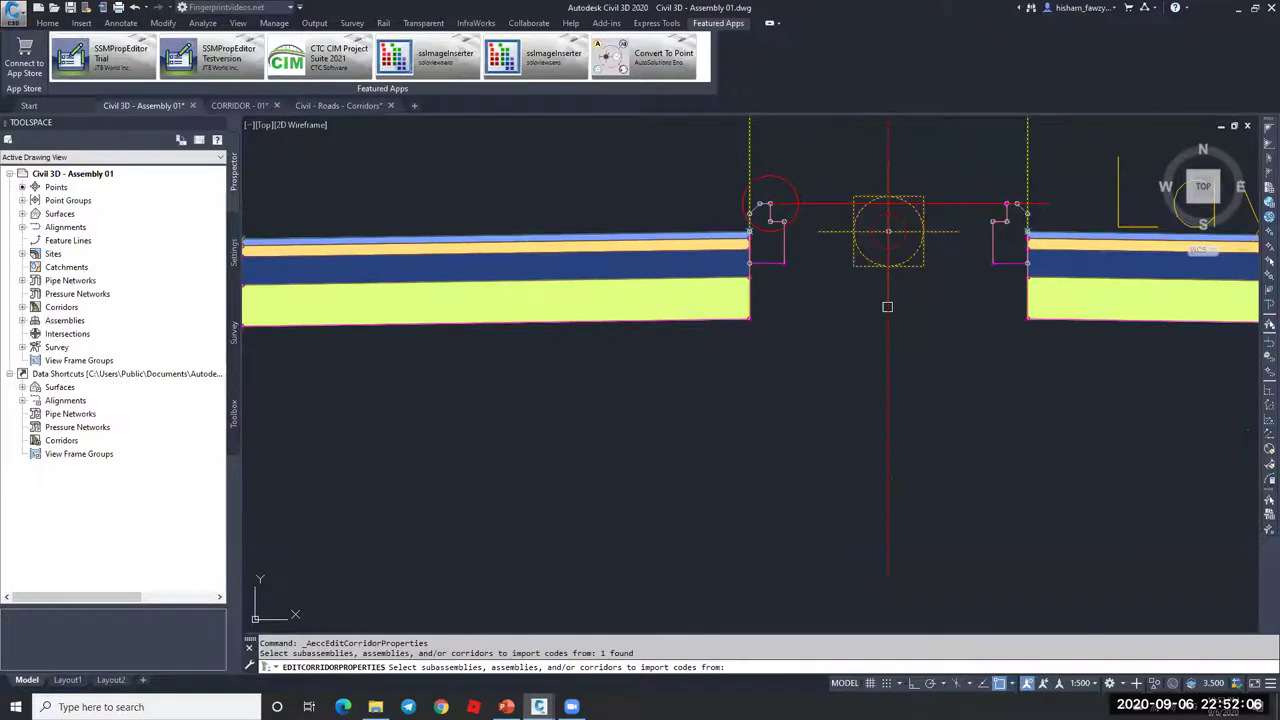
pyautogui.press('Return')
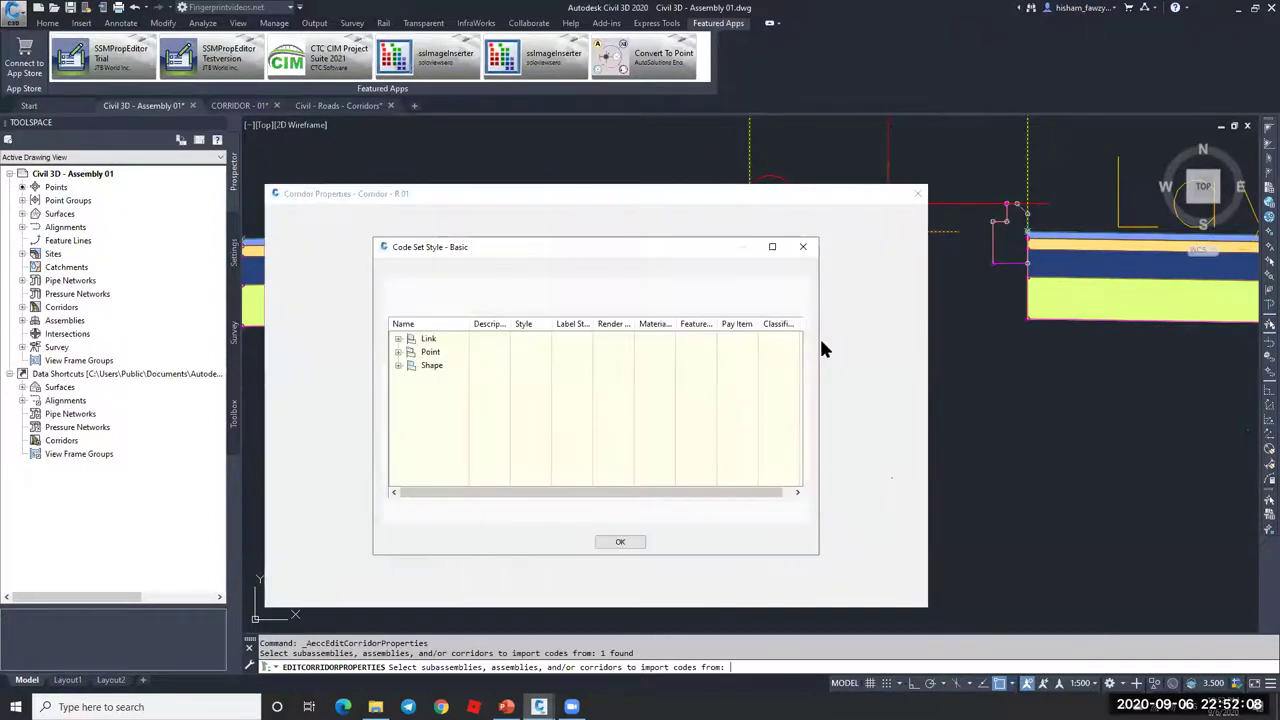
pyautogui.click(620, 542)
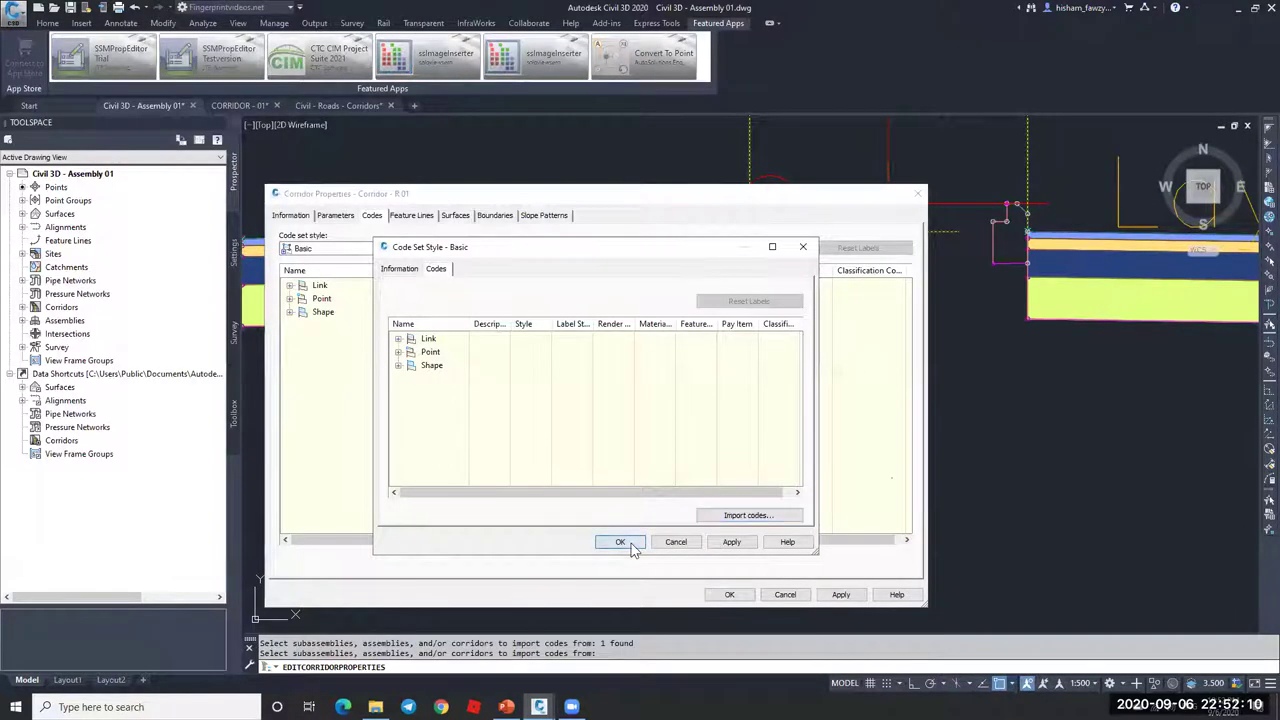
# - Check the imported H1 and H2 point codes in the Basic code set style and accept
pyautogui.click(289, 299)
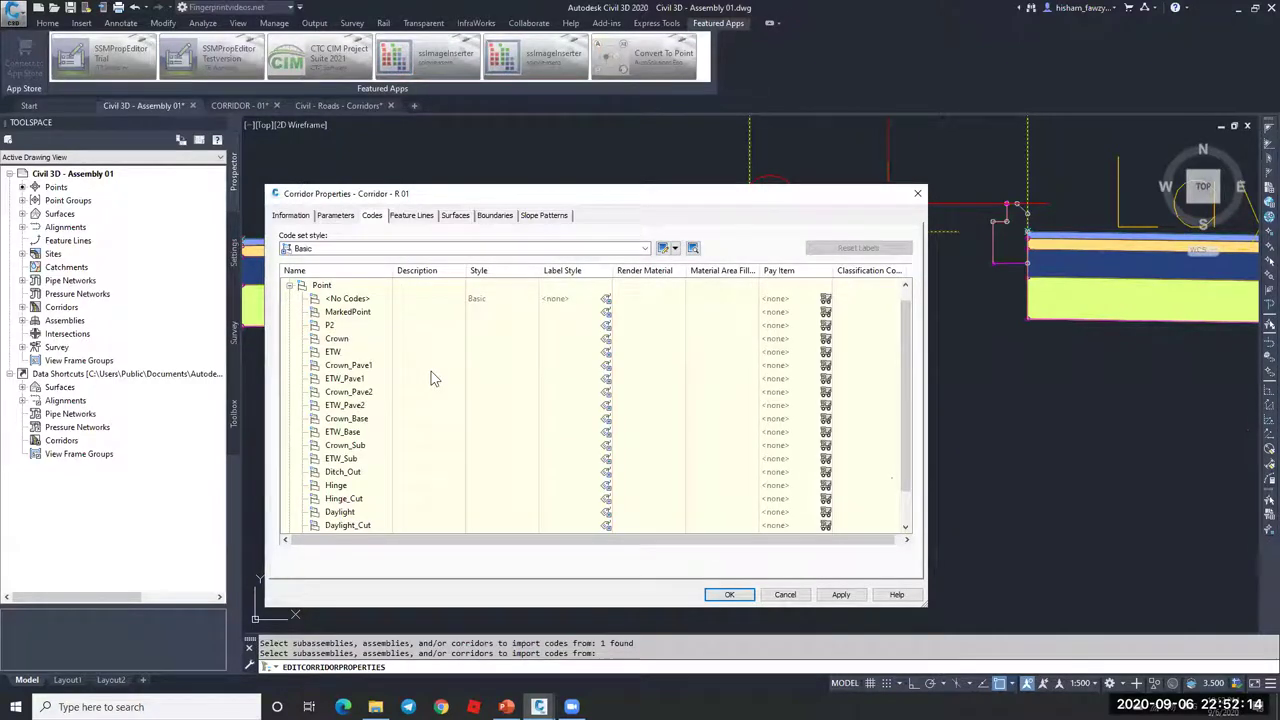
pyautogui.scroll(-1, 431, 378)
pyautogui.scroll(2, 431, 378)
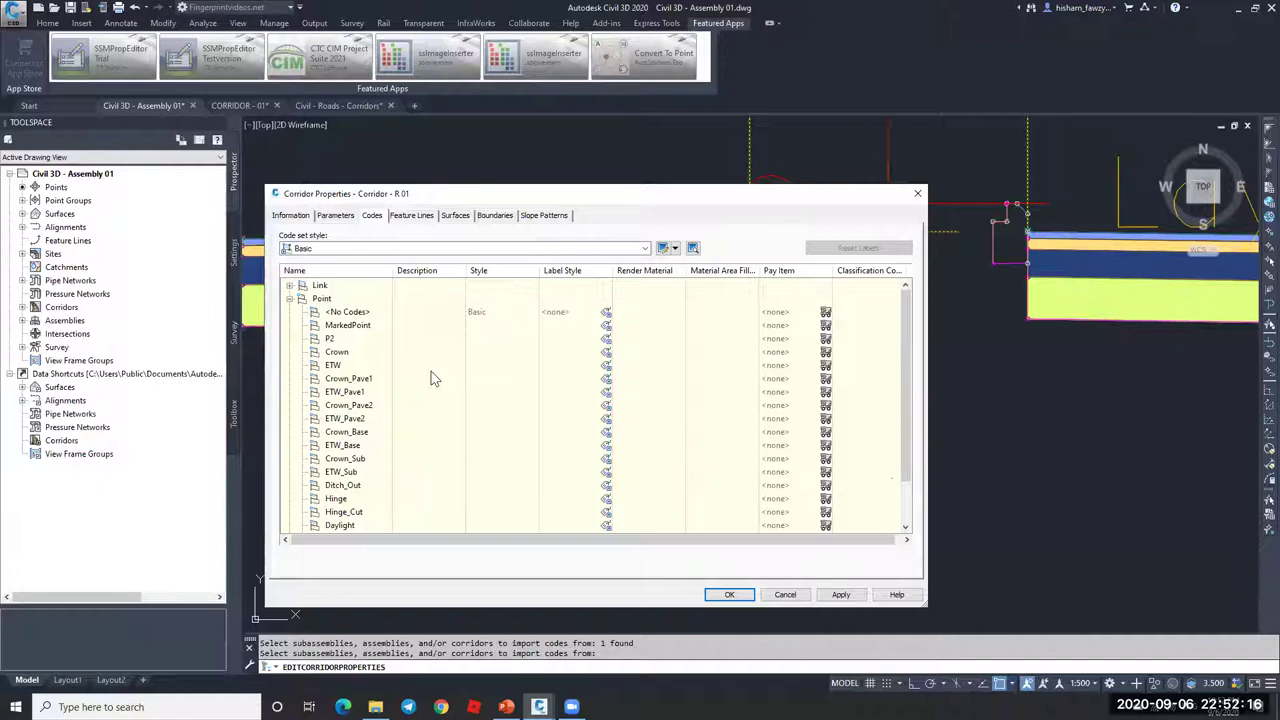
pyautogui.scroll(-1, 431, 376)
pyautogui.click(663, 248)
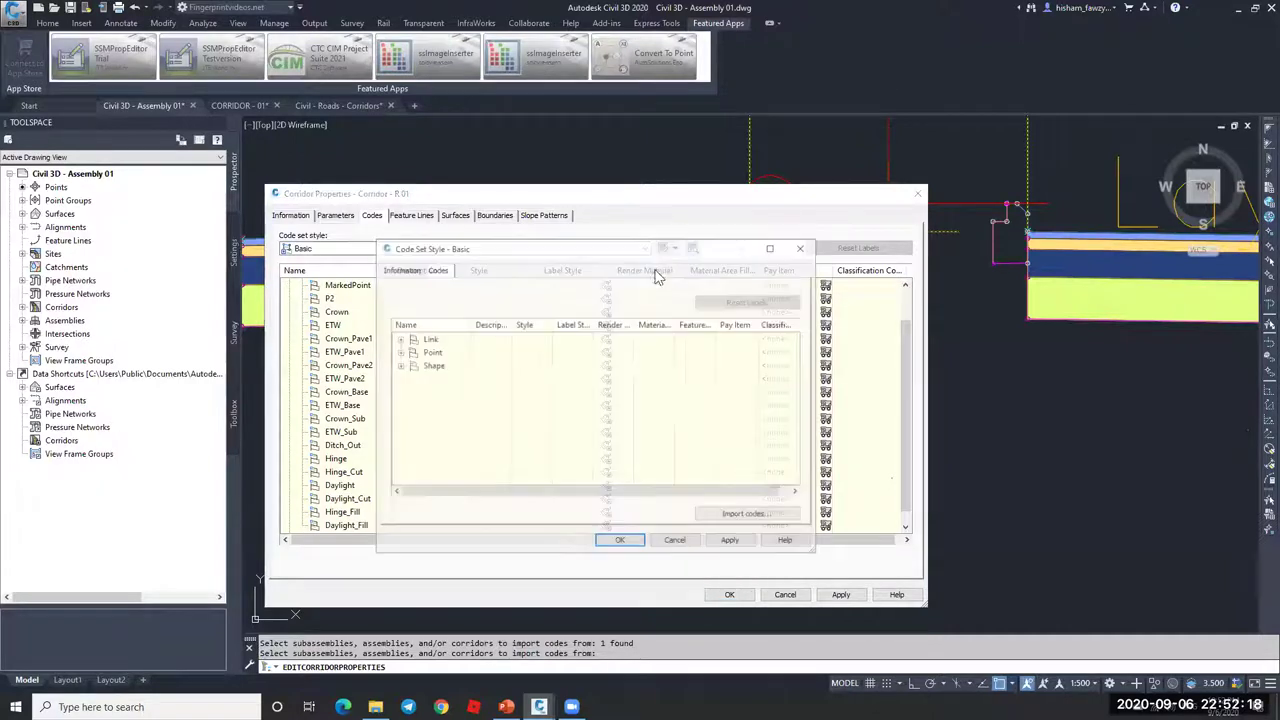
pyautogui.click(432, 352)
pyautogui.click(400, 352)
pyautogui.scroll(-4, 480, 371)
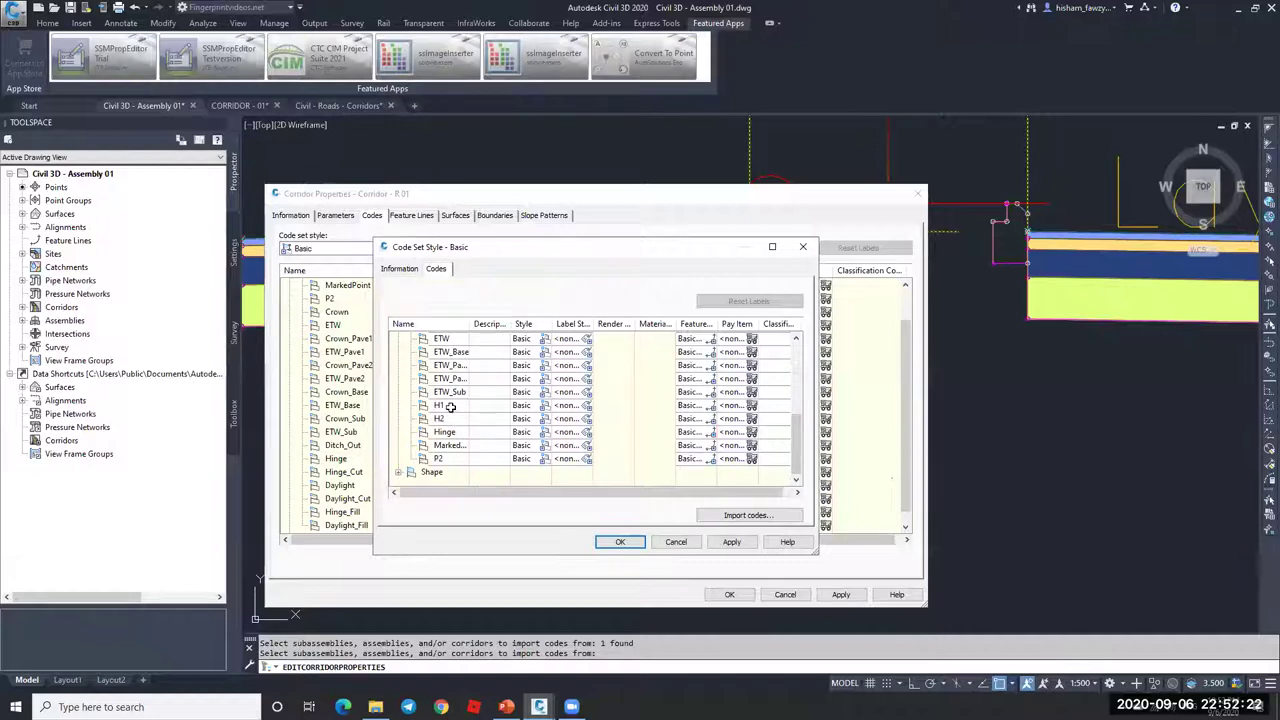
pyautogui.click(449, 406)
pyautogui.click(453, 418)
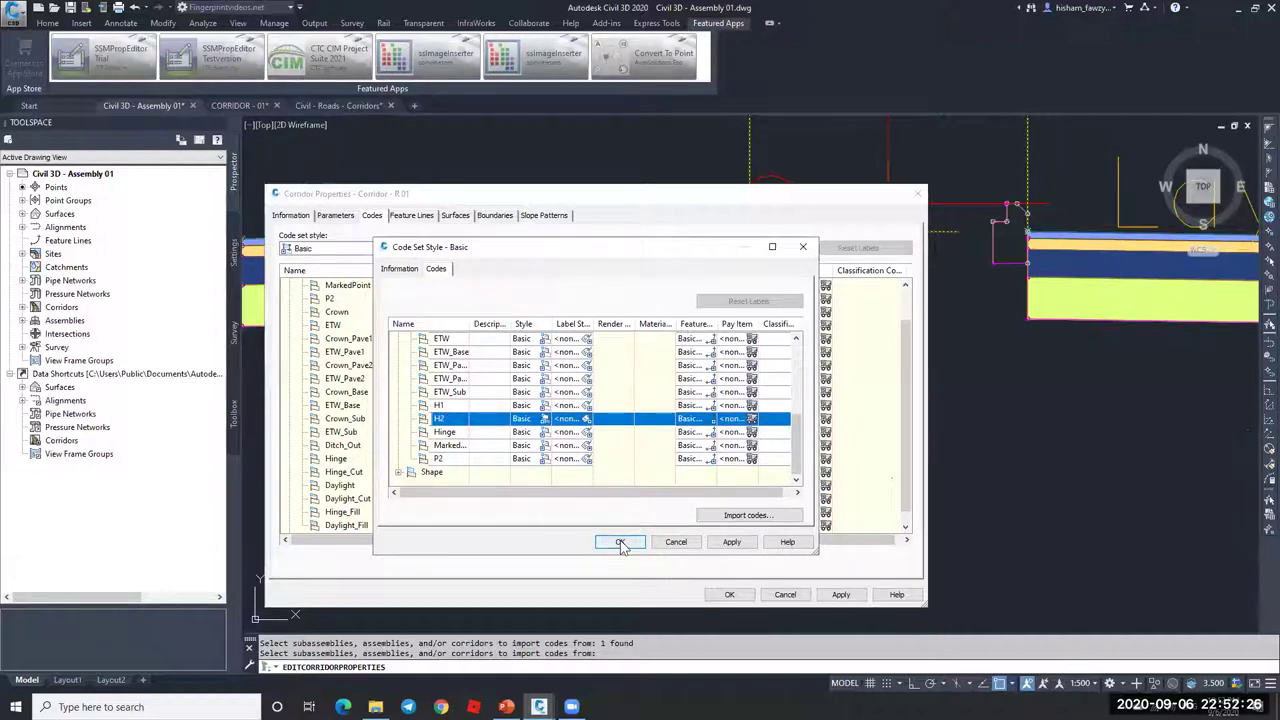
pyautogui.click(408, 269)
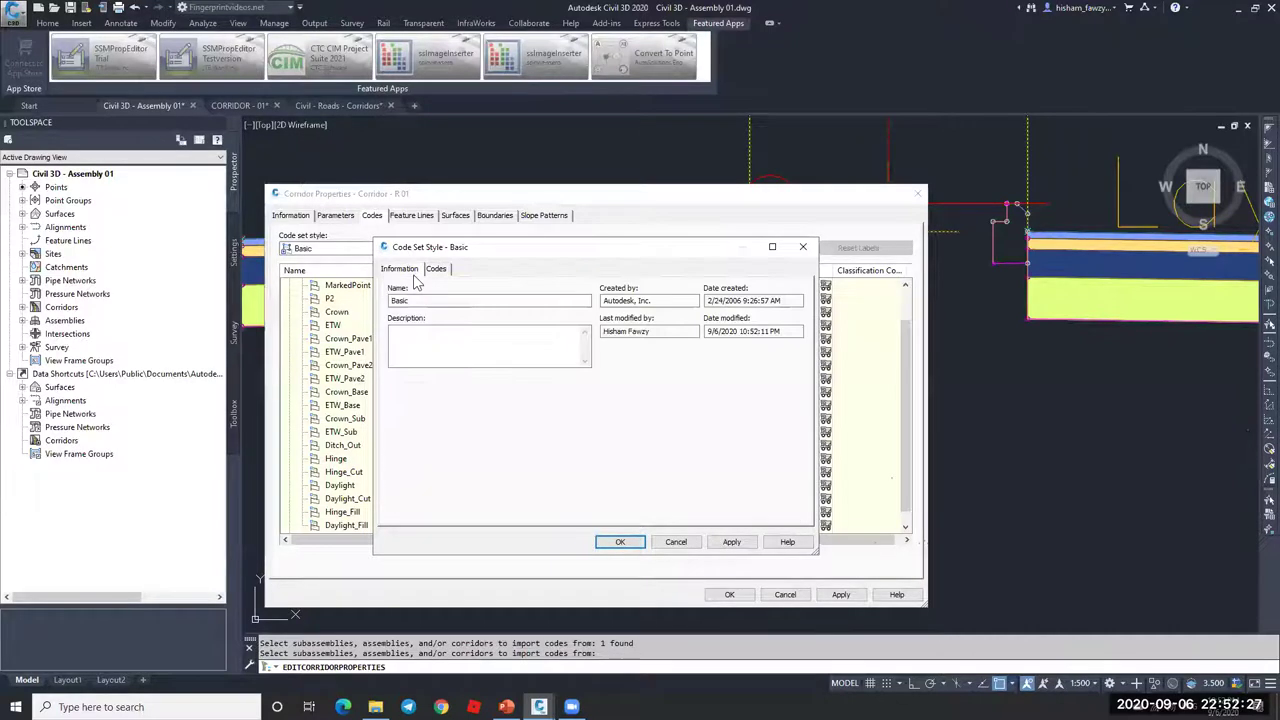
pyautogui.click(620, 541)
# - Apply the new codes, rebuild Corridor - R 01 and close its properties
pyautogui.click(841, 595)
pyautogui.click(598, 325)
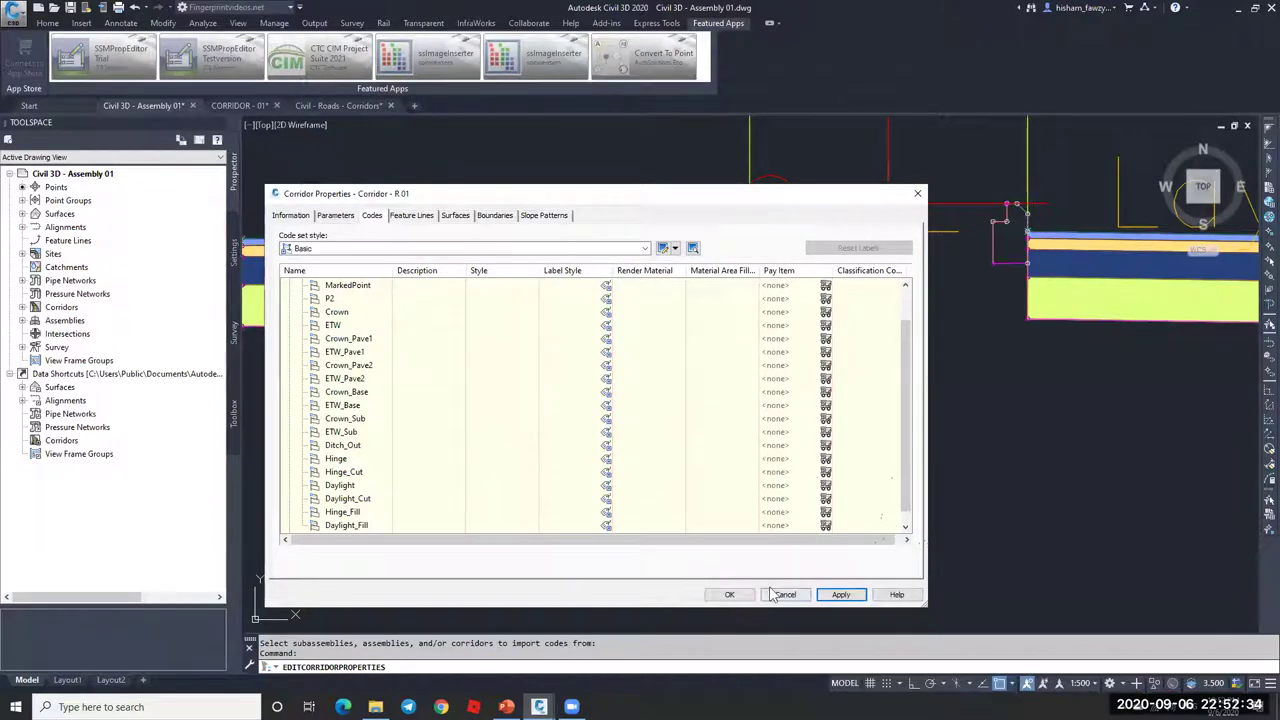
pyautogui.click(730, 595)
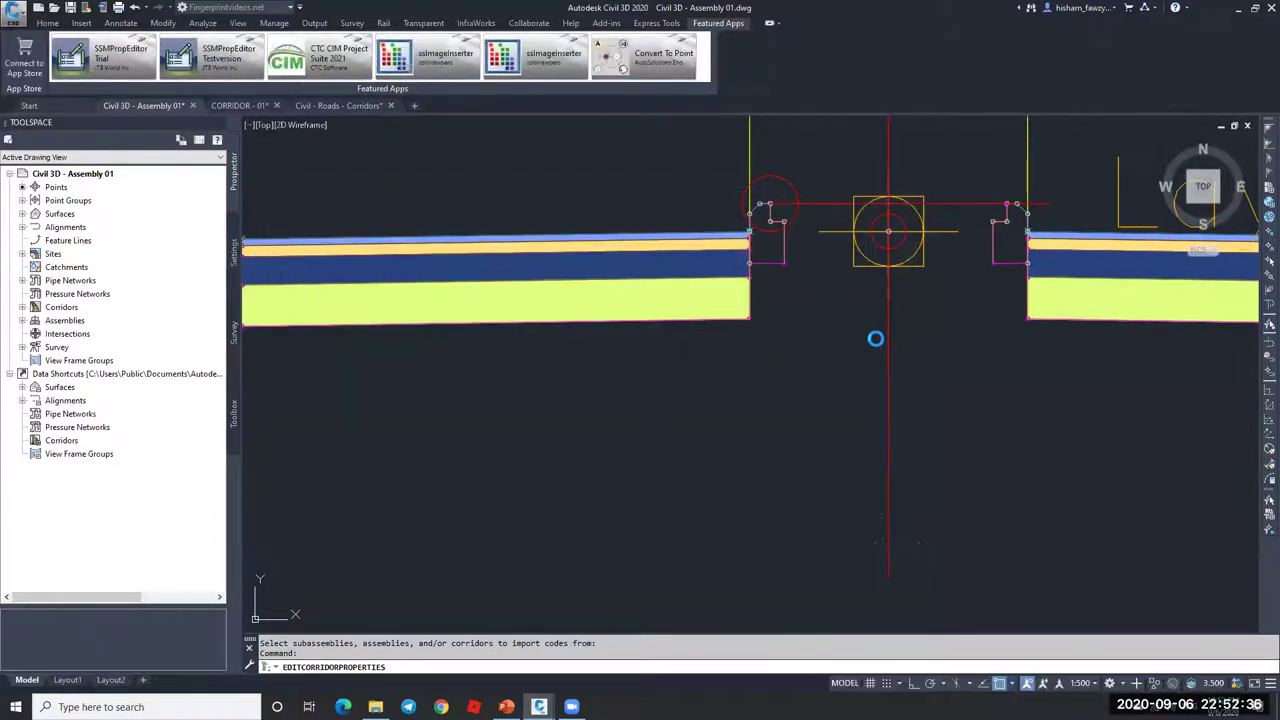
pyautogui.scroll(-10, 960, 371)
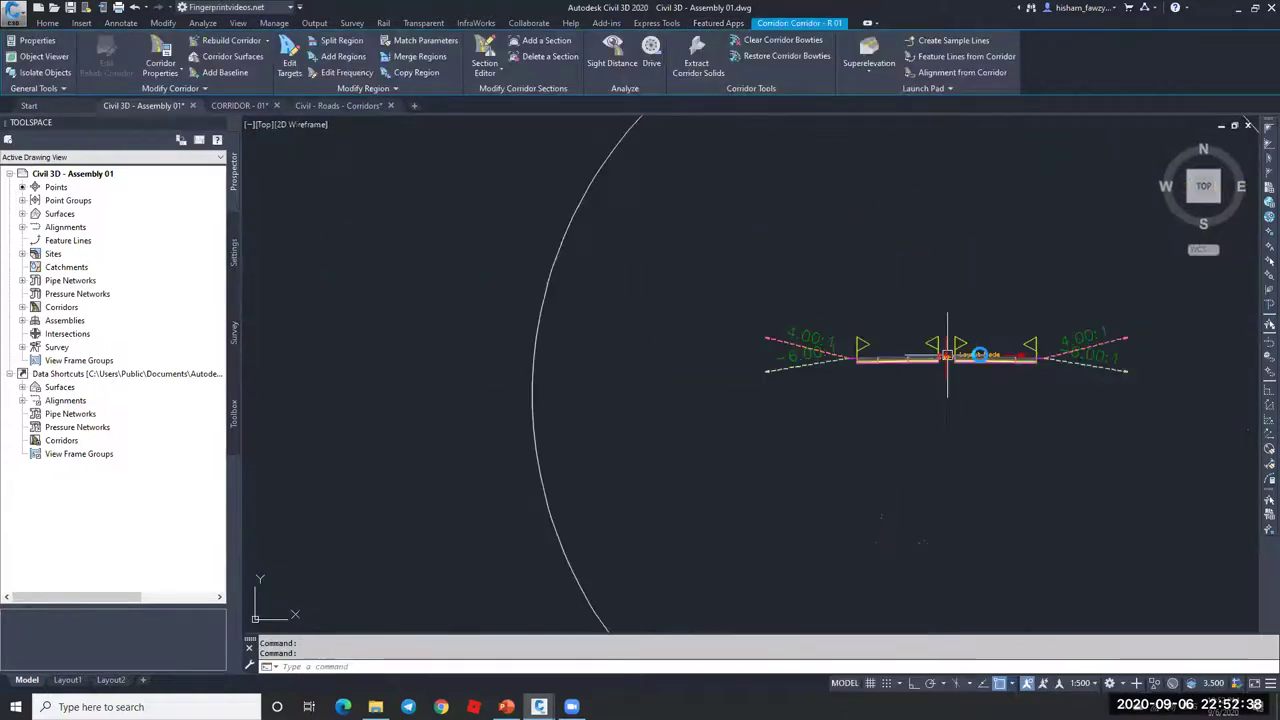
pyautogui.press('Escape')
pyautogui.scroll(-3, 958, 371)
pyautogui.scroll(6, 578, 323)
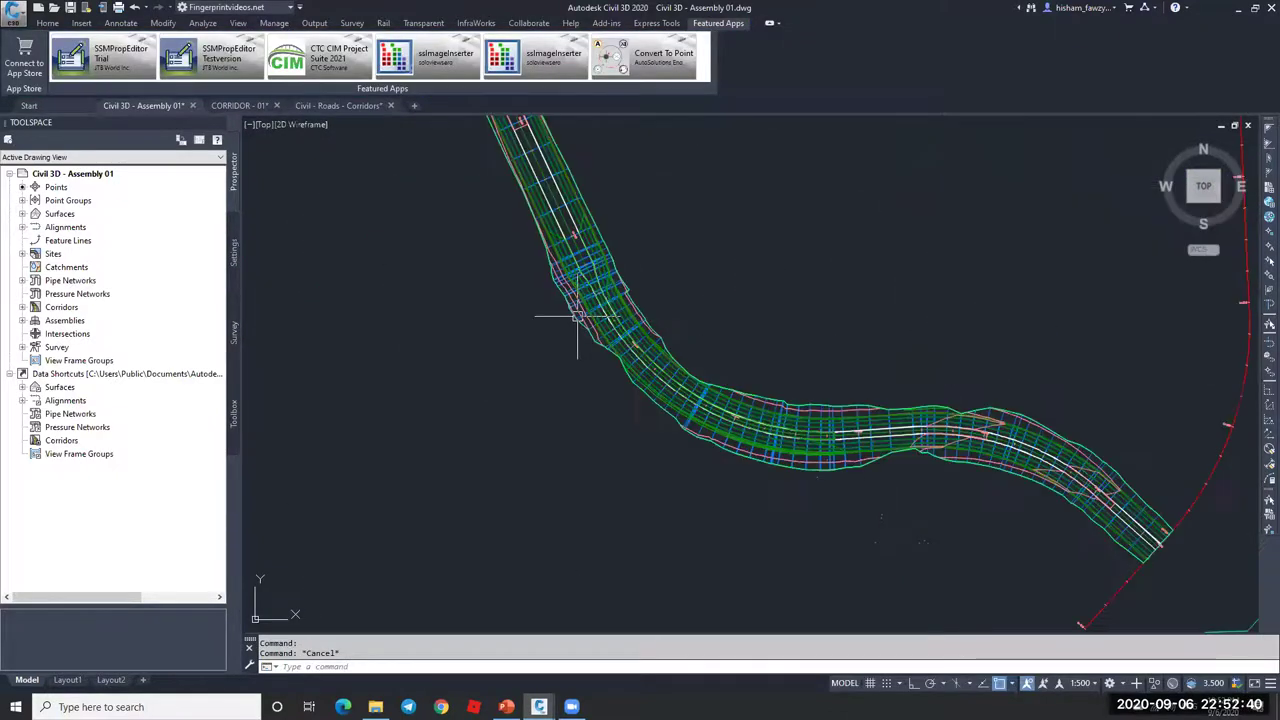
pyautogui.click(600, 322)
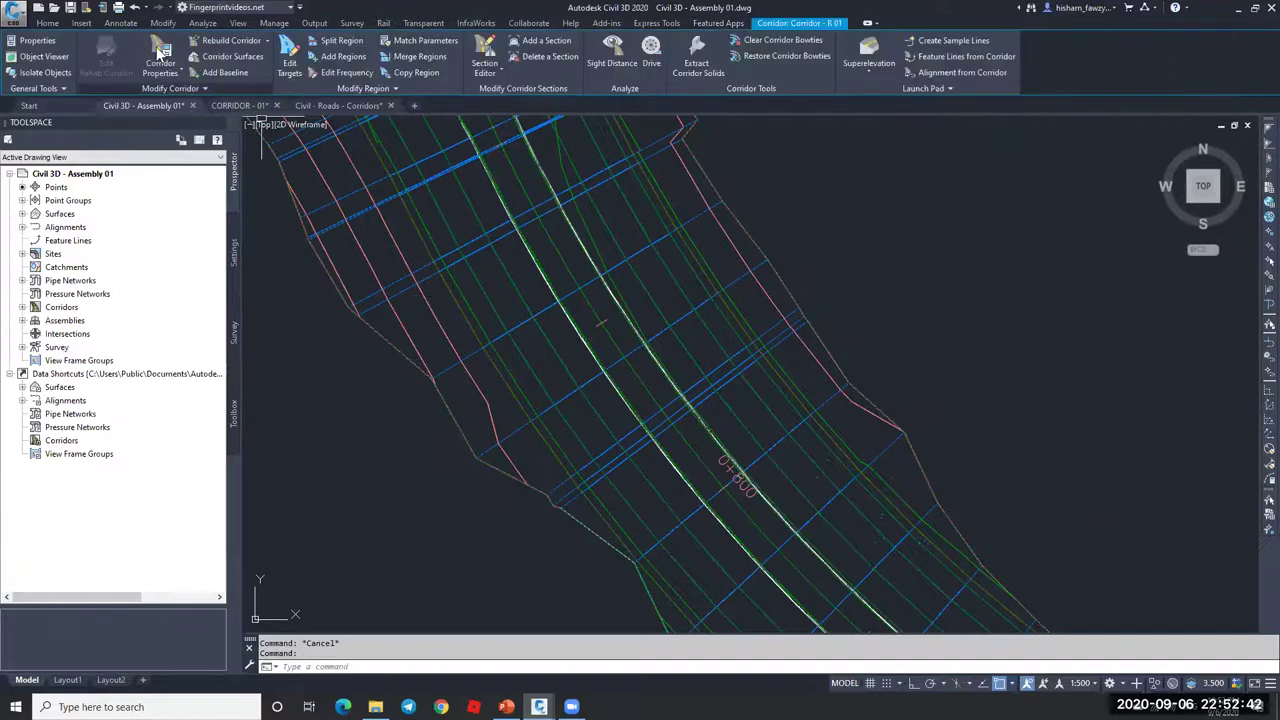
pyautogui.doubleClick(620, 333)
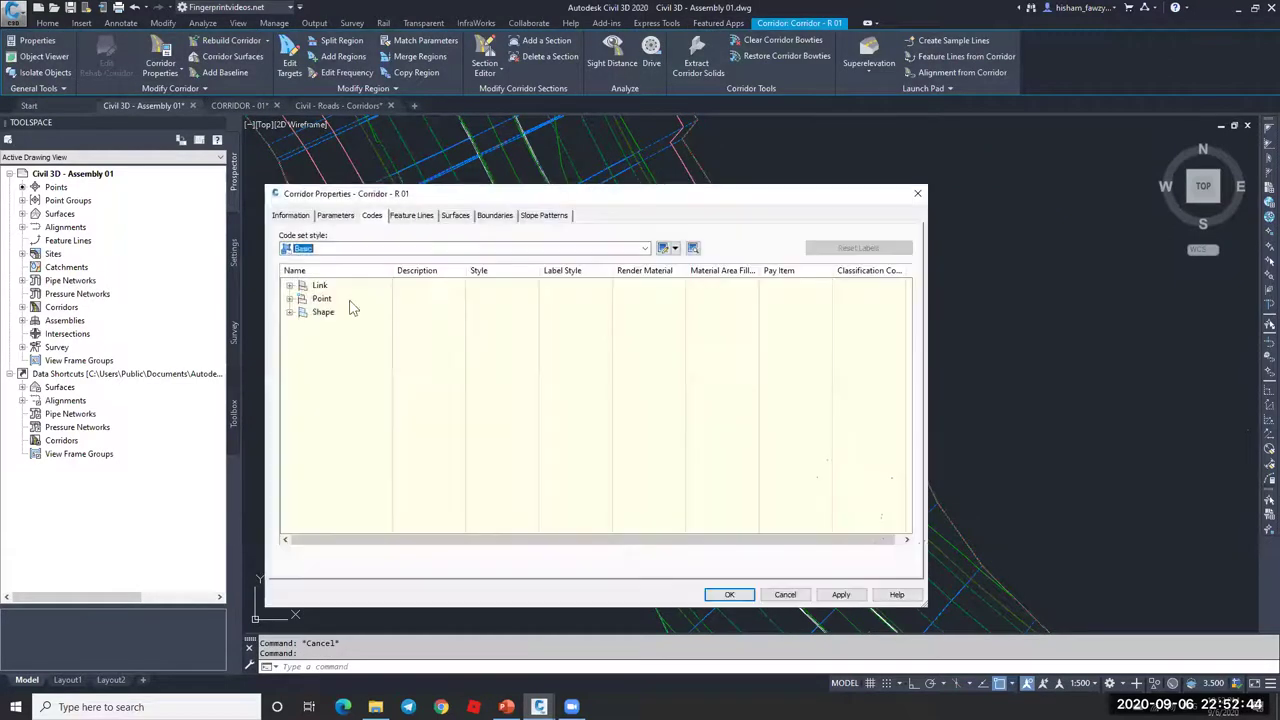
pyautogui.click(290, 299)
pyautogui.scroll(-1, 364, 440)
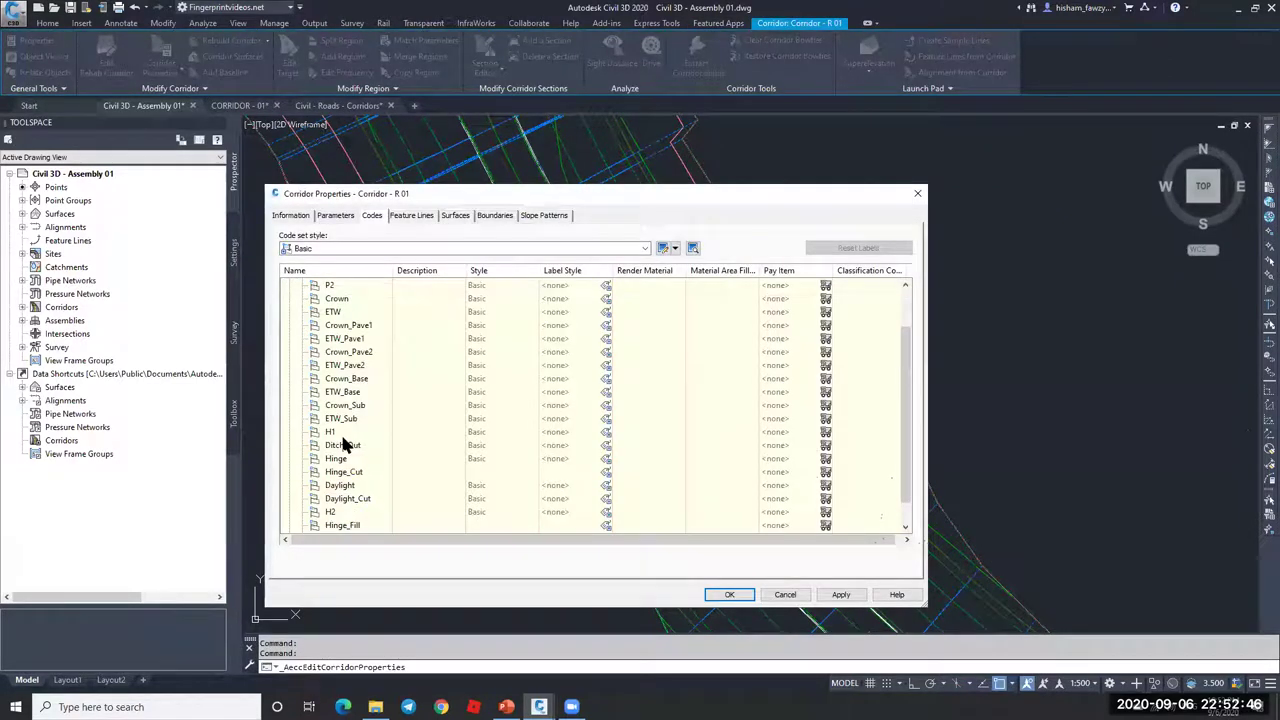
pyautogui.click(341, 432)
pyautogui.click(356, 513)
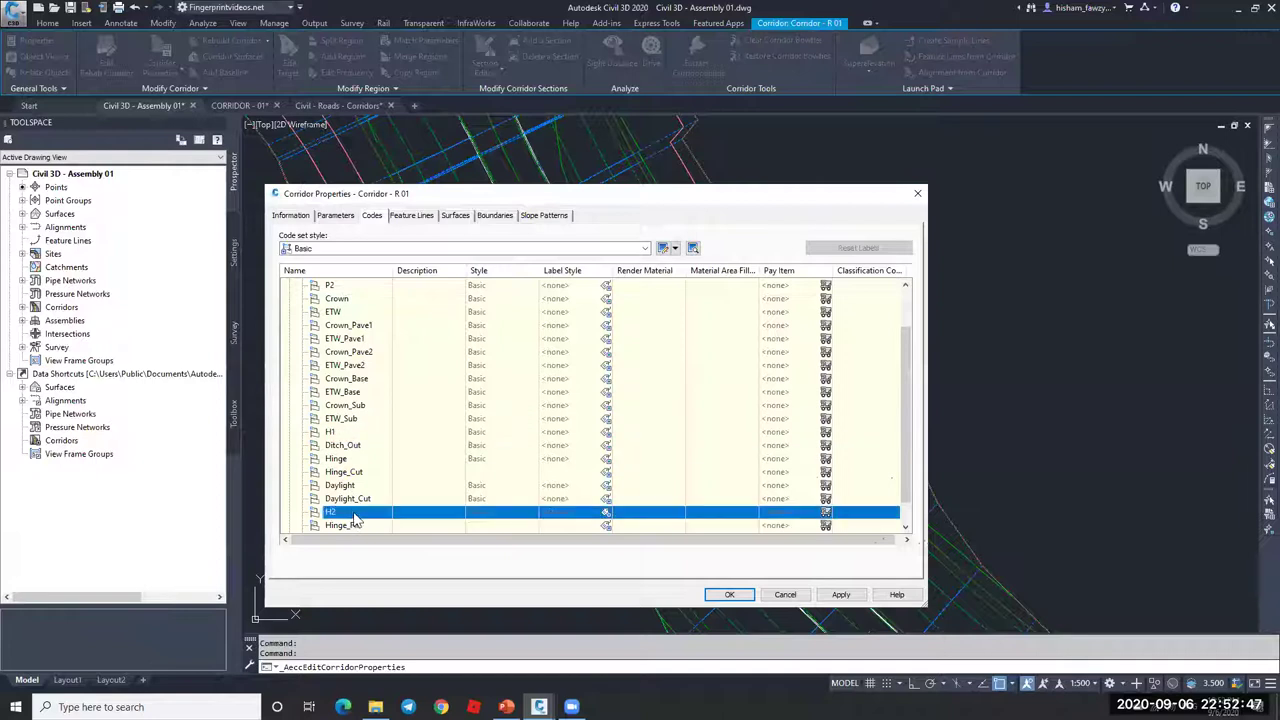
pyautogui.click(357, 435)
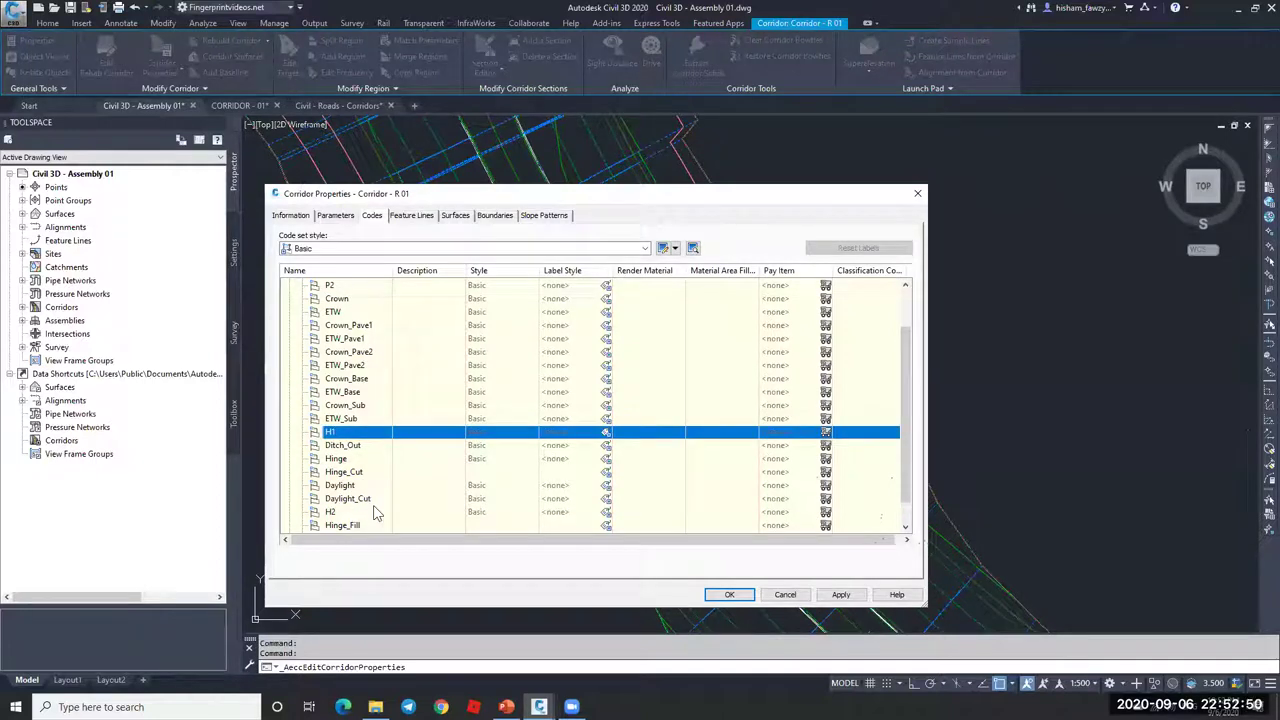
pyautogui.click(795, 594)
pyautogui.scroll(2, 852, 299)
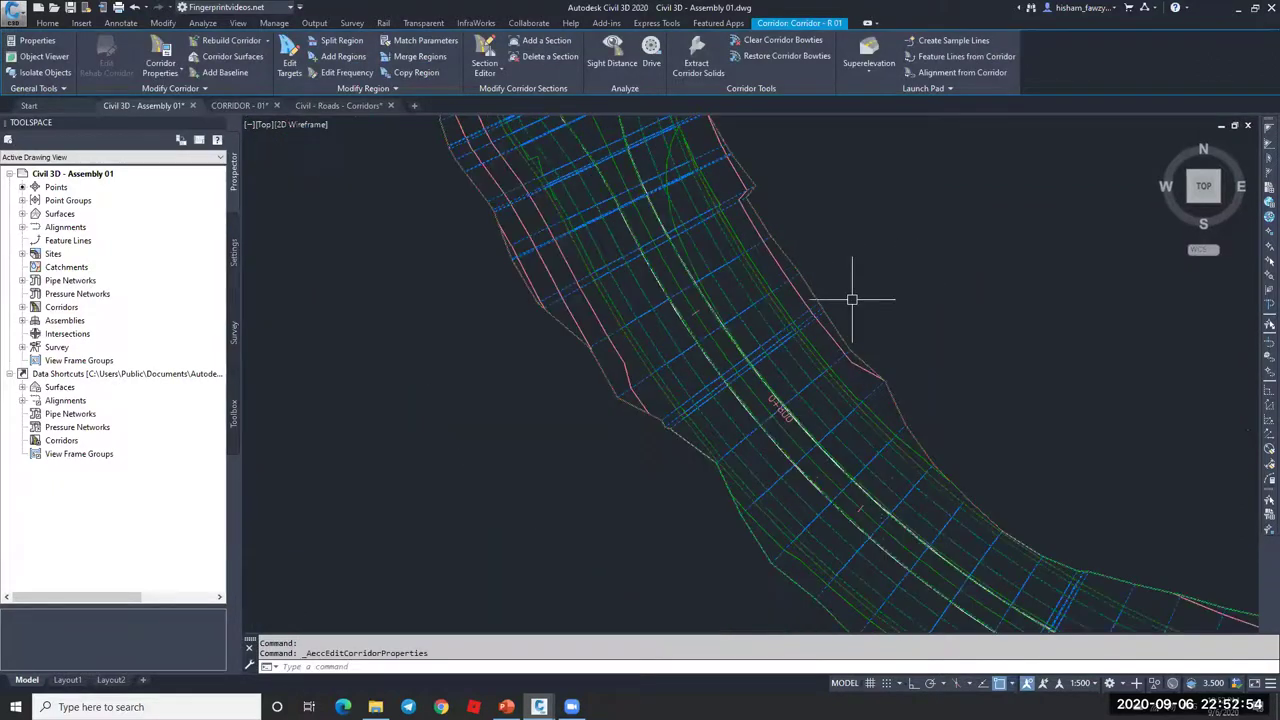
pyautogui.scroll(-3, 860, 297)
pyautogui.press('Escape')
pyautogui.press('Escape')
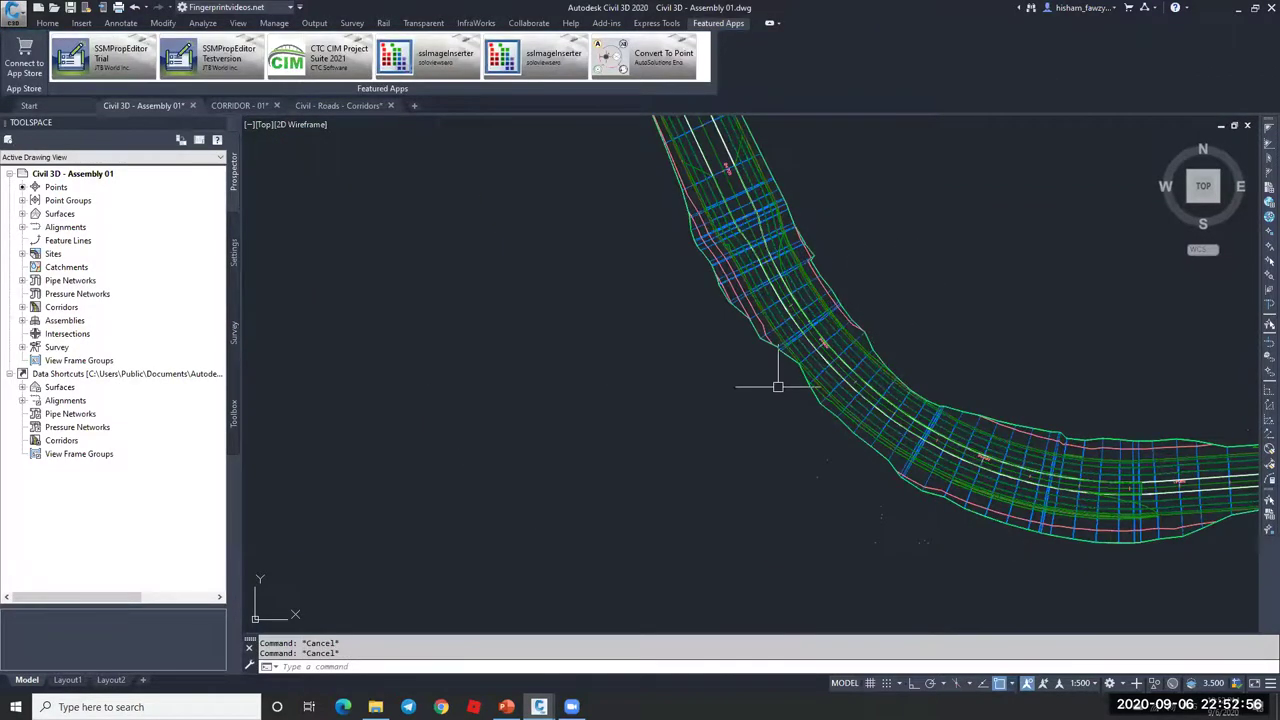
pyautogui.scroll(-3, 897, 343)
pyautogui.moveTo(897, 343); pyautogui.dragTo(789, 337, button='middle')
pyautogui.scroll(-1, 860, 360)
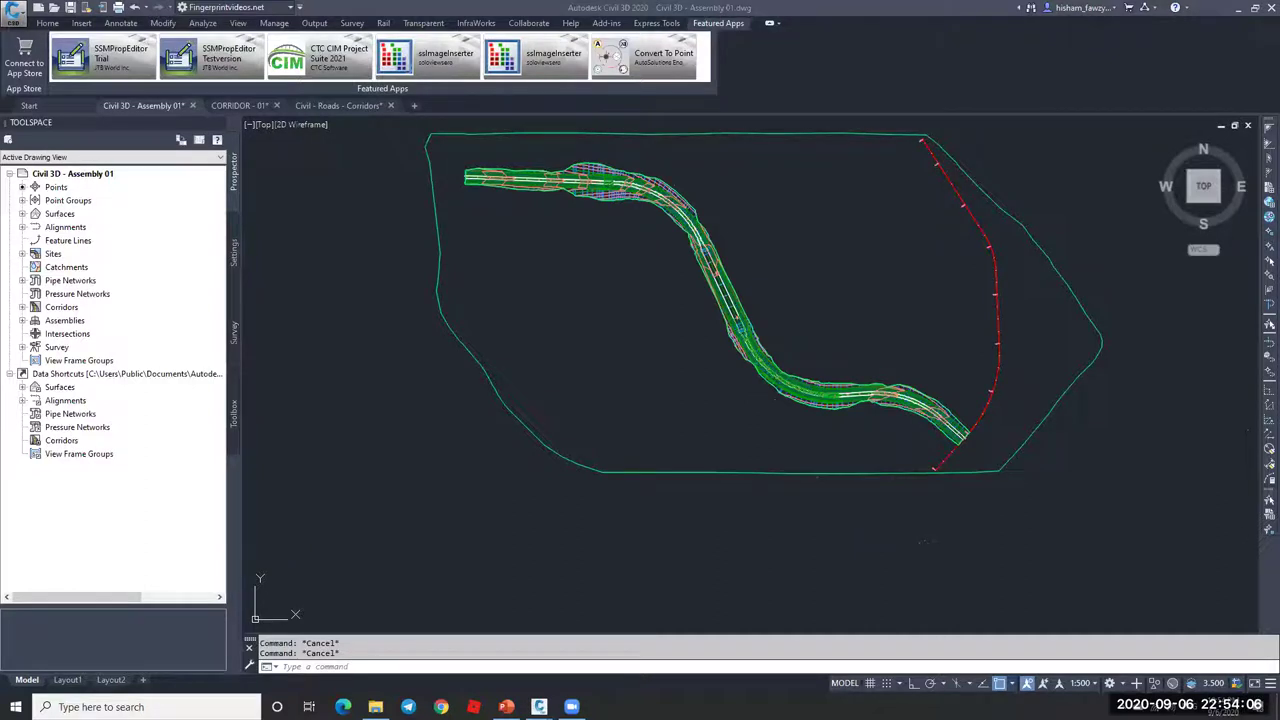
pyautogui.press('XF86AudioRaiseVolume')
# - Search the web for the presenter's name plus Civil 3D, then close Chrome
pyautogui.click(441, 707)
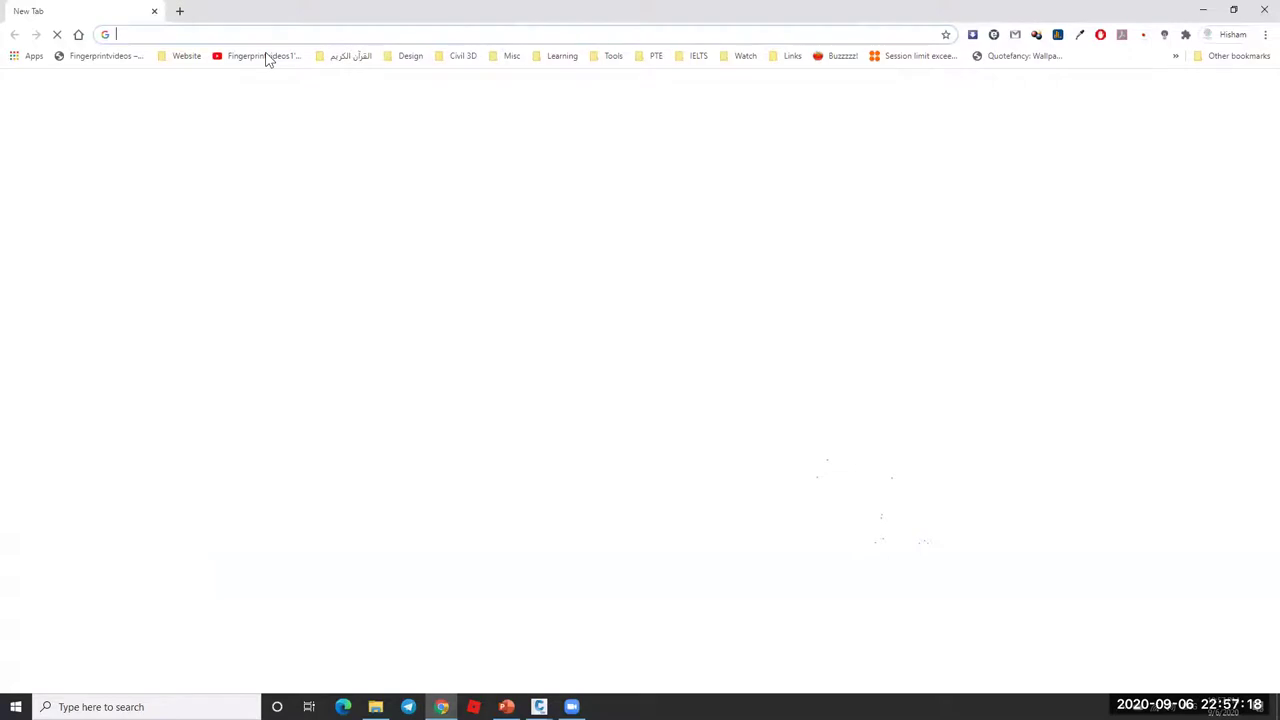
pyautogui.write('ALA')
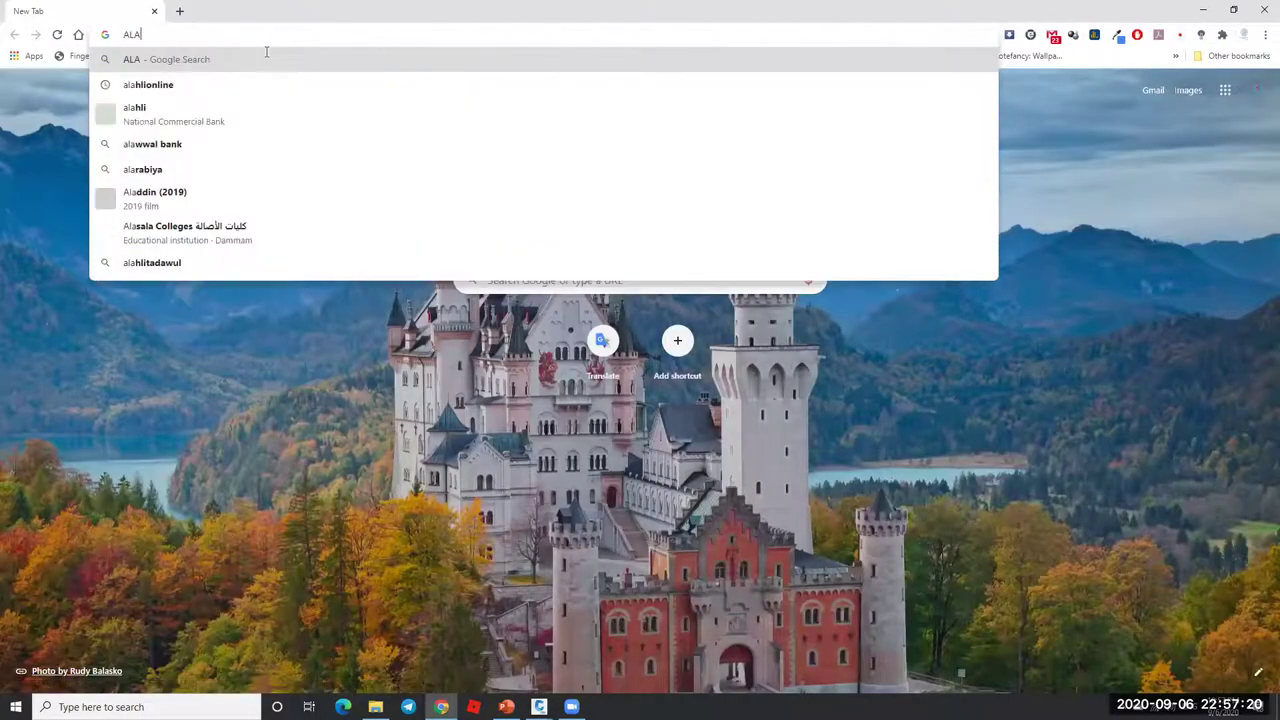
pyautogui.write('N GIL')
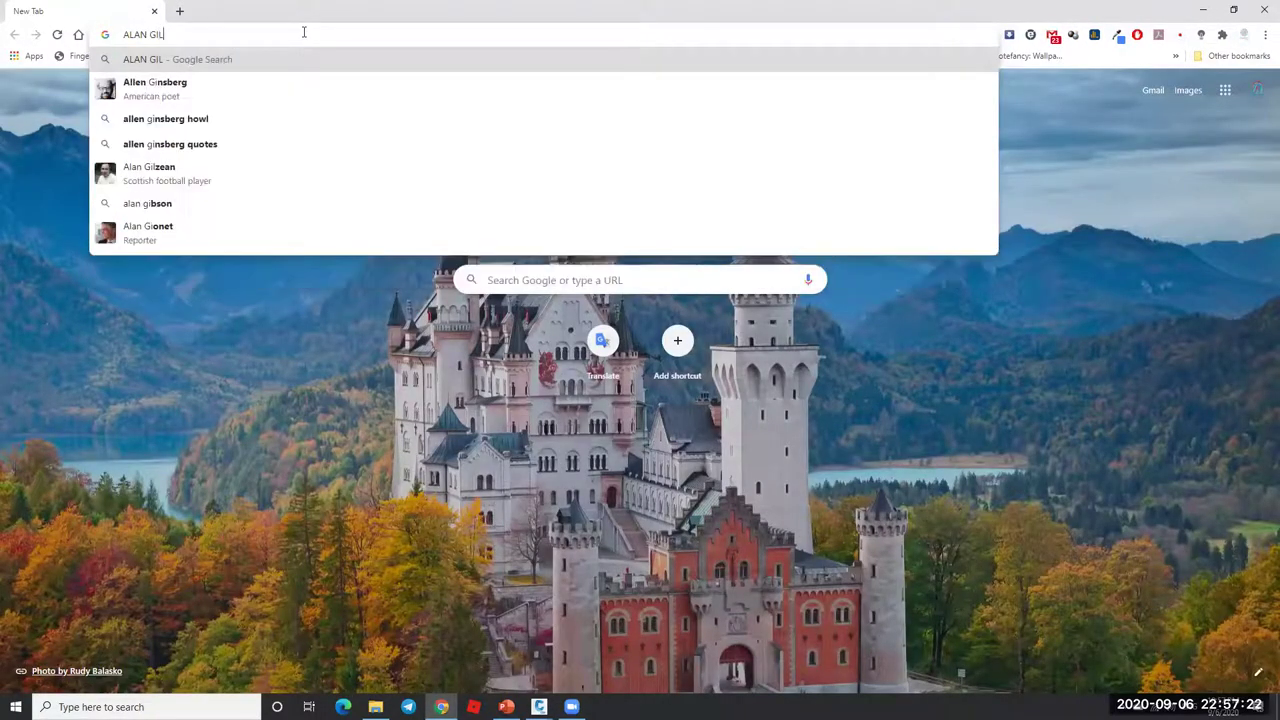
pyautogui.write('BERT CIVIL')
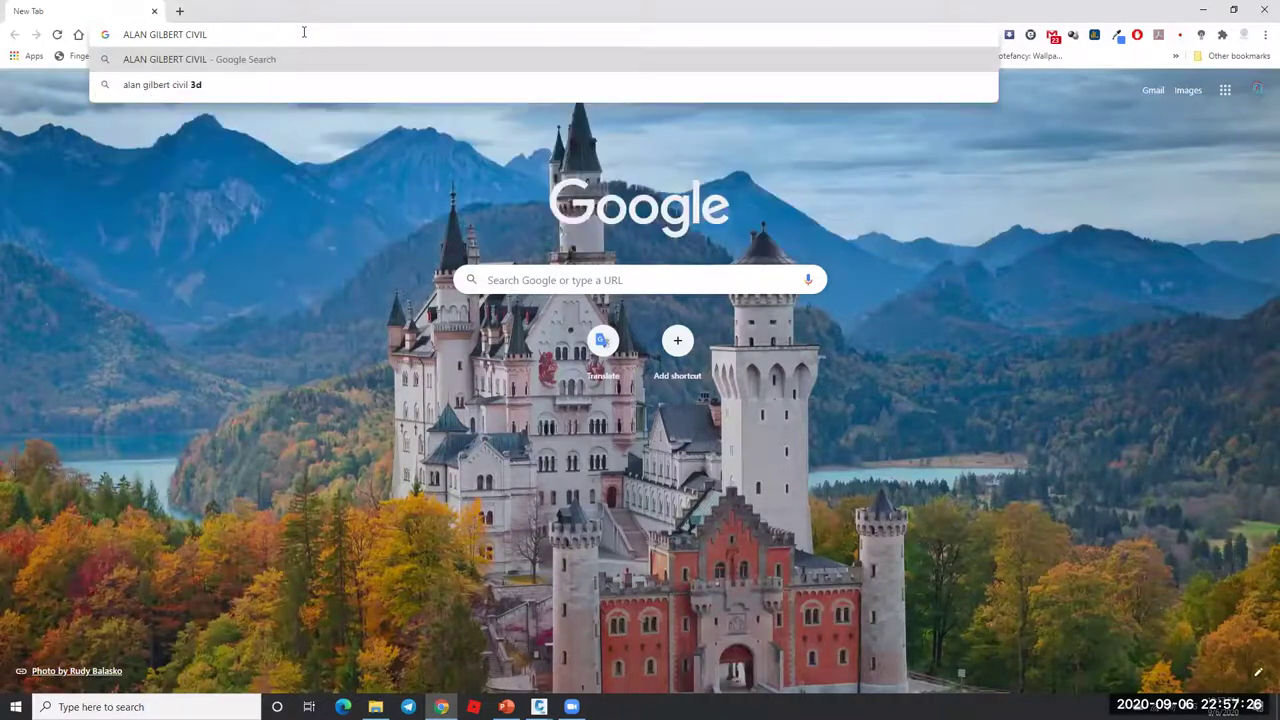
pyautogui.click(231, 87)
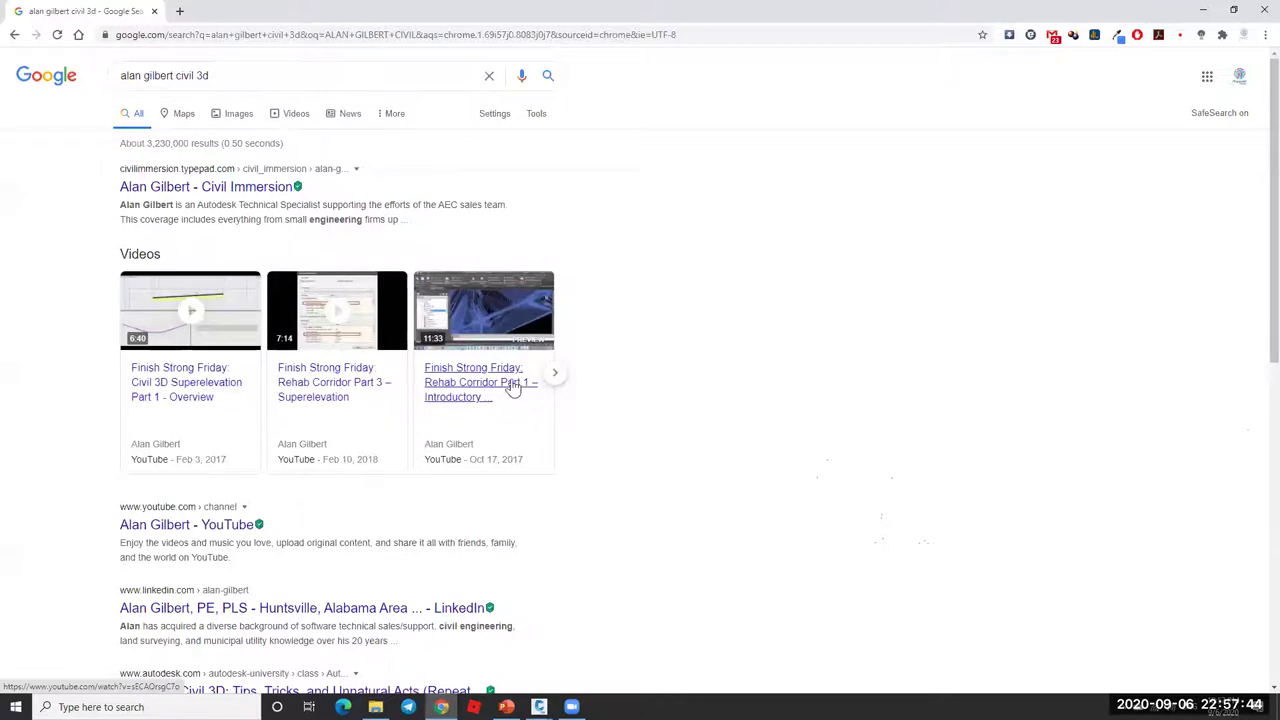
pyautogui.click(1262, 8)
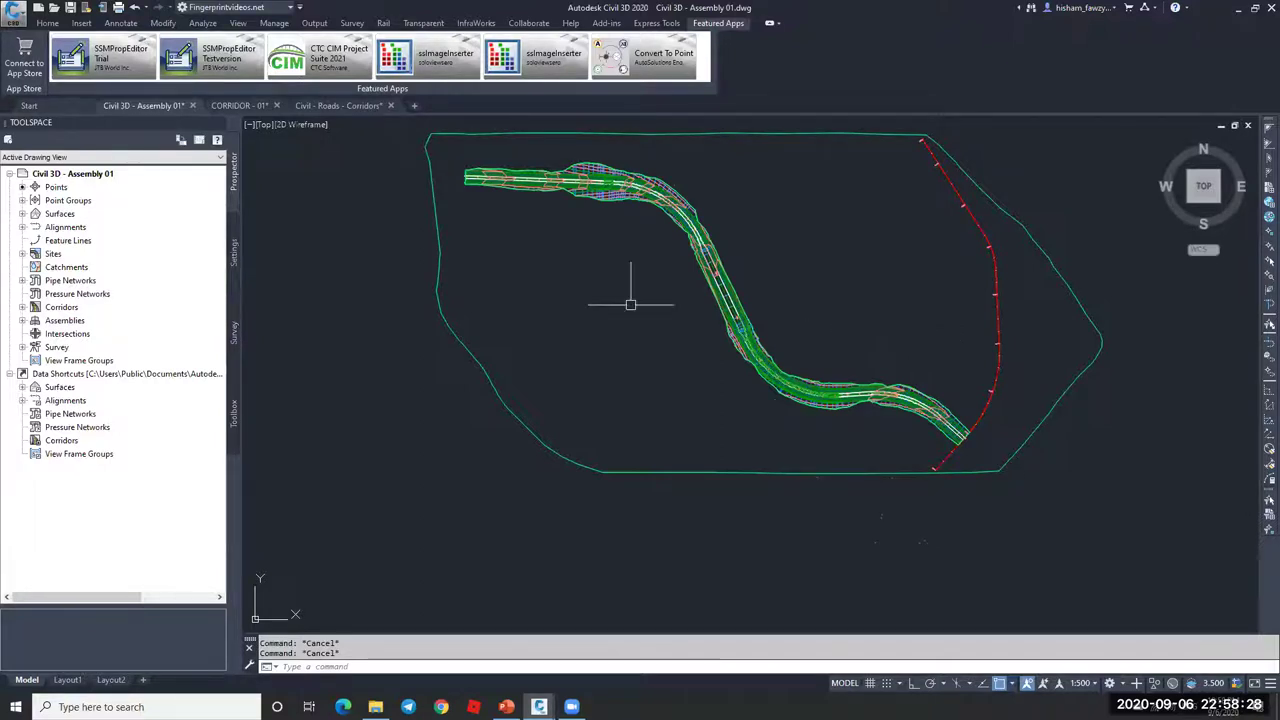
pyautogui.scroll(-4, 593, 323)
pyautogui.scroll(5, 882, 335)
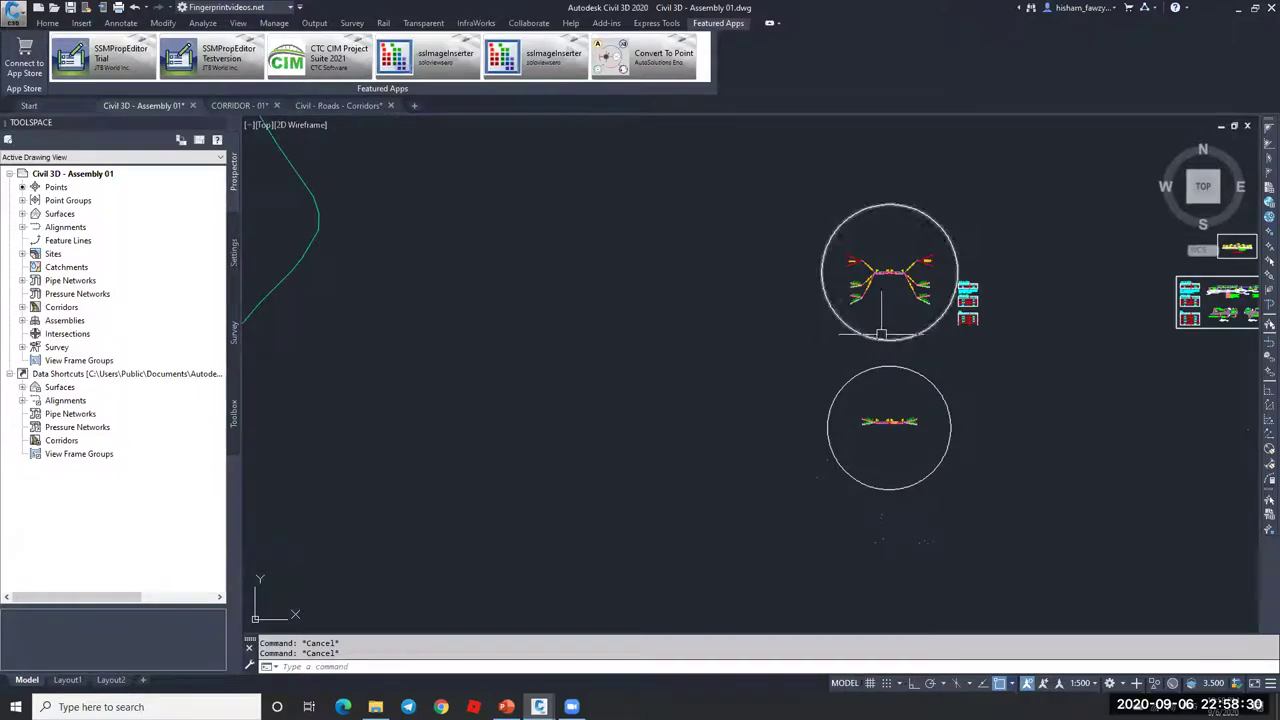
pyautogui.scroll(-2, 884, 328)
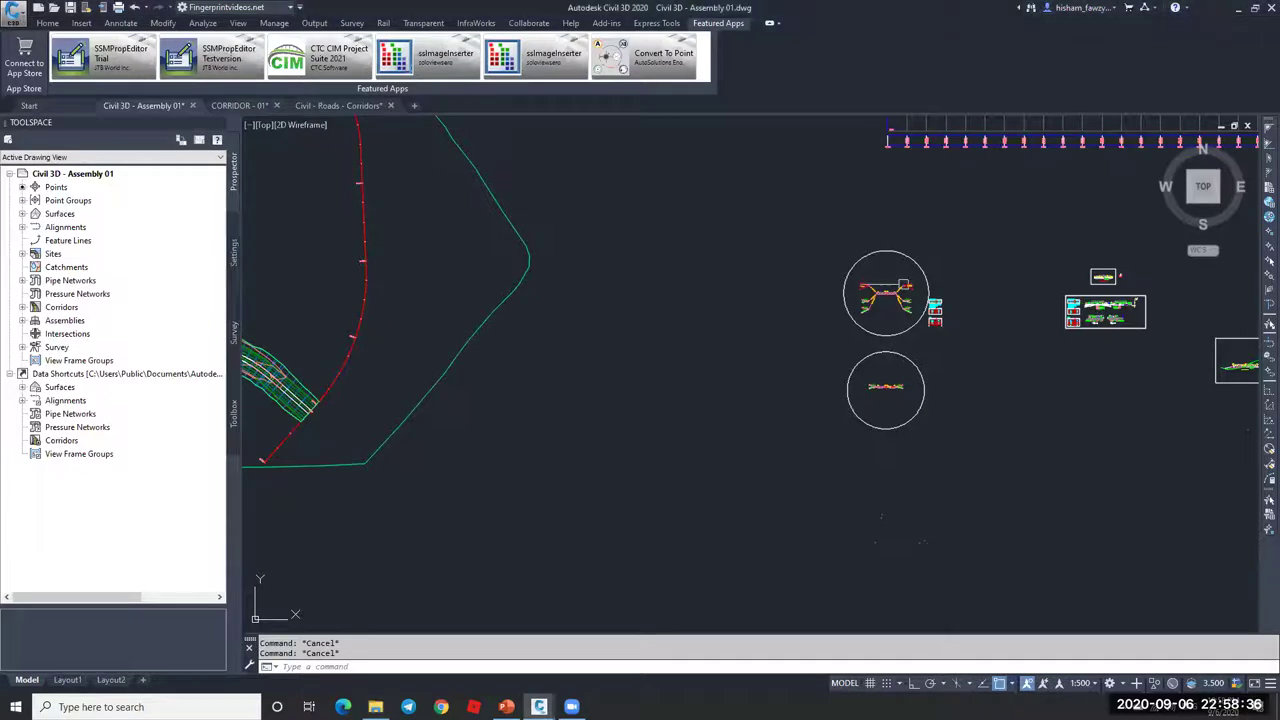
pyautogui.scroll(4, 886, 306)
pyautogui.scroll(8, 908, 273)
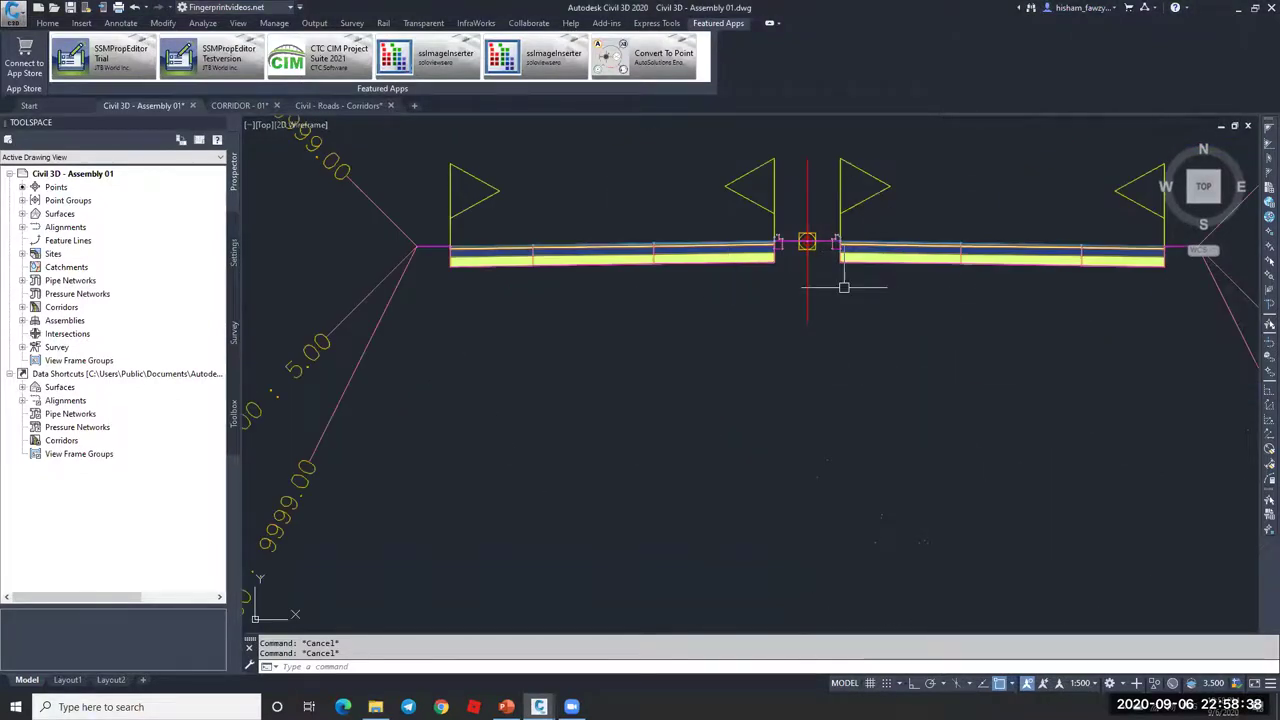
pyautogui.scroll(-8, 656, 306)
pyautogui.scroll(3, 729, 343)
pyautogui.scroll(3, 803, 311)
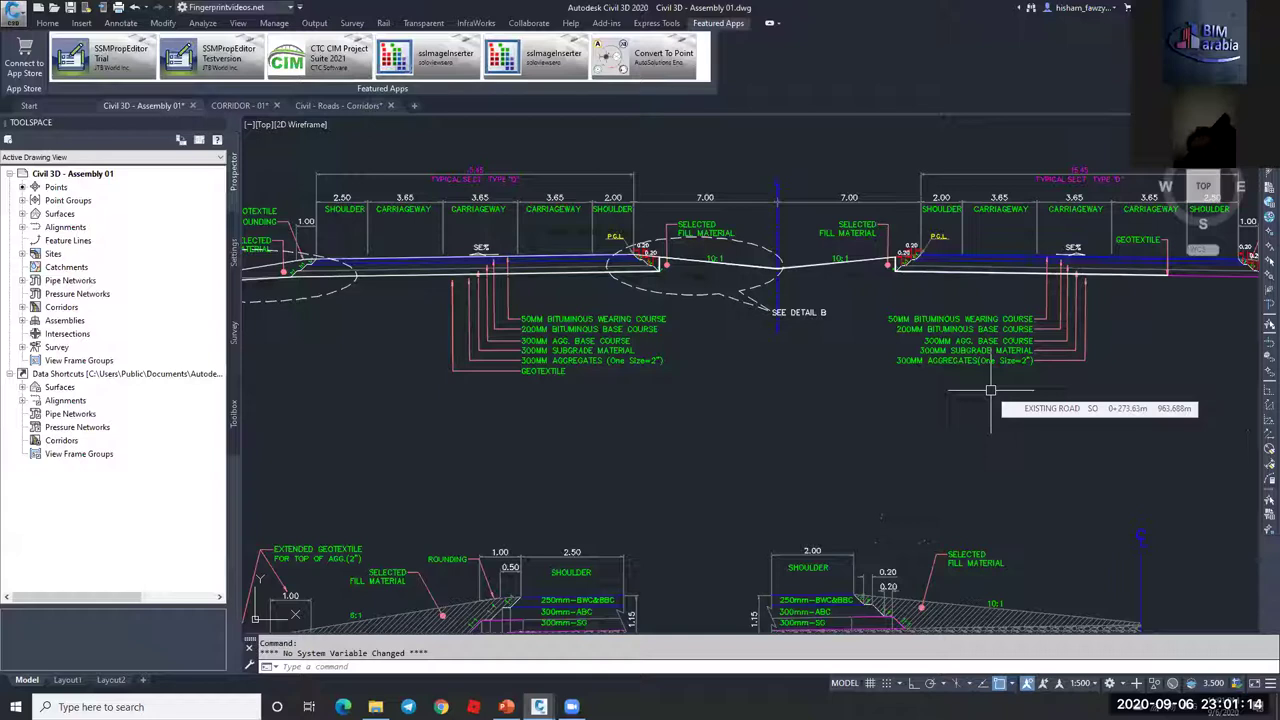
# - Draw a long diagonal polyline with the PL command
pyautogui.write('PL')
pyautogui.press('Return')
pyautogui.scroll(-6, 986, 330)
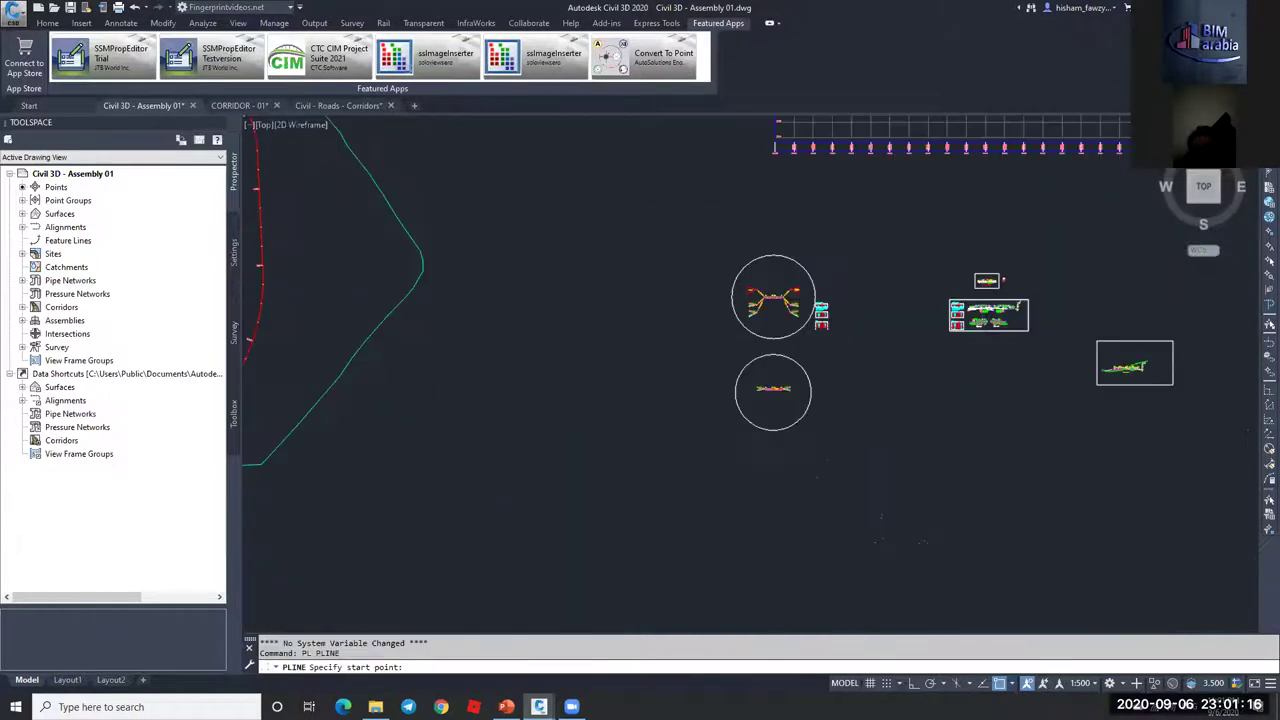
pyautogui.click(801, 392)
pyautogui.click(672, 493)
pyautogui.press('Escape')
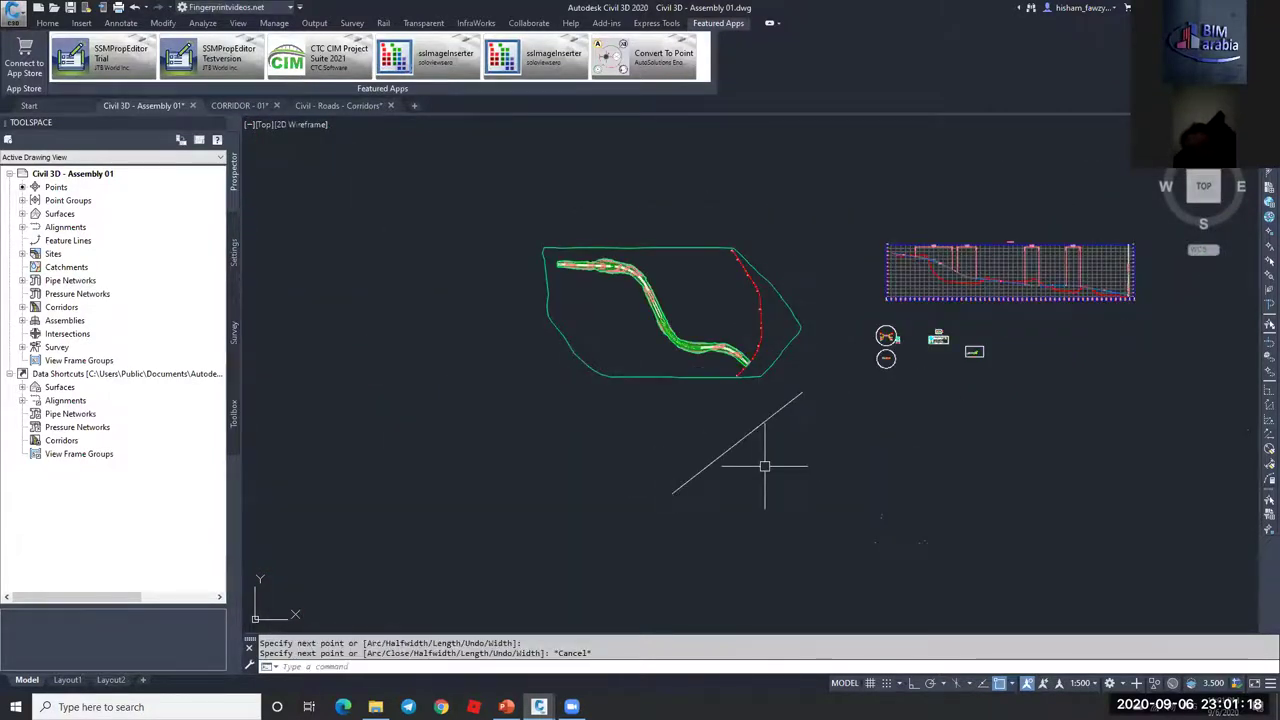
# - Draw a second polyline ending on the diagonal line using a Nearest snap
pyautogui.press('Return')
pyautogui.click(804, 508)
pyautogui.scroll(2, 746, 454)
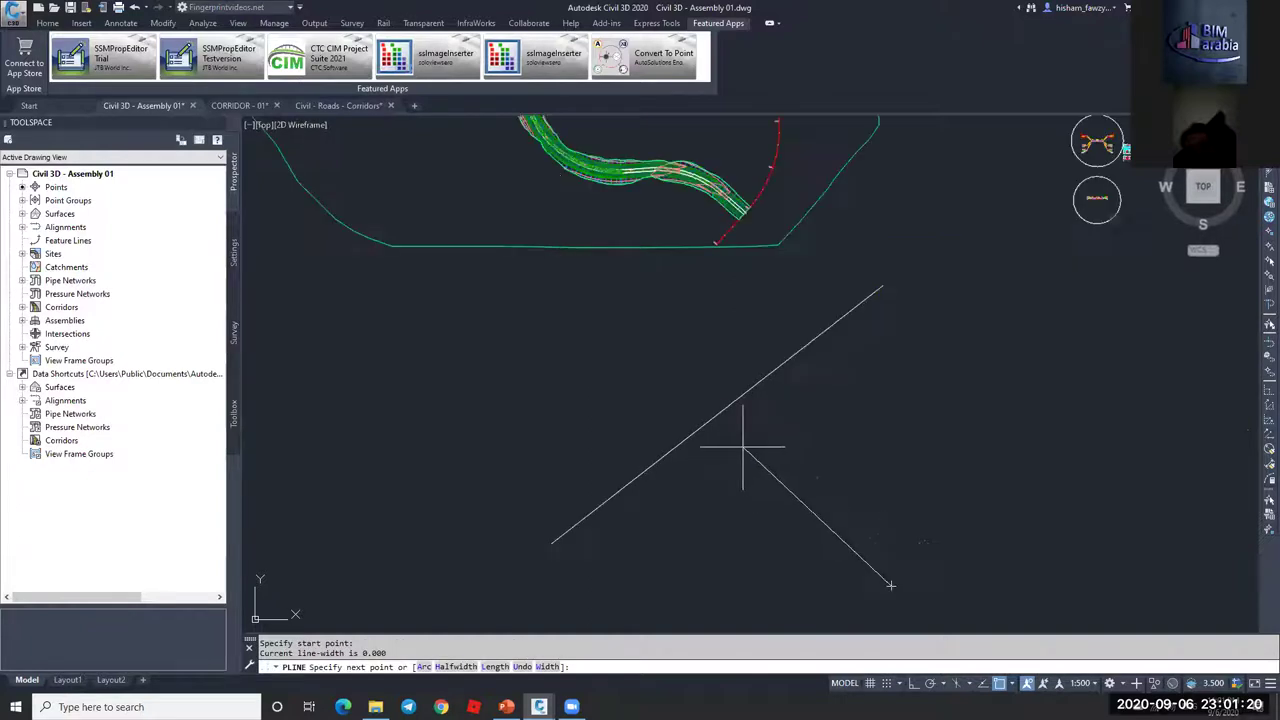
pyautogui.scroll(2, 840, 330)
pyautogui.keyDown('shift'); pyautogui.rightClick(845, 332); pyautogui.keyUp('shift')
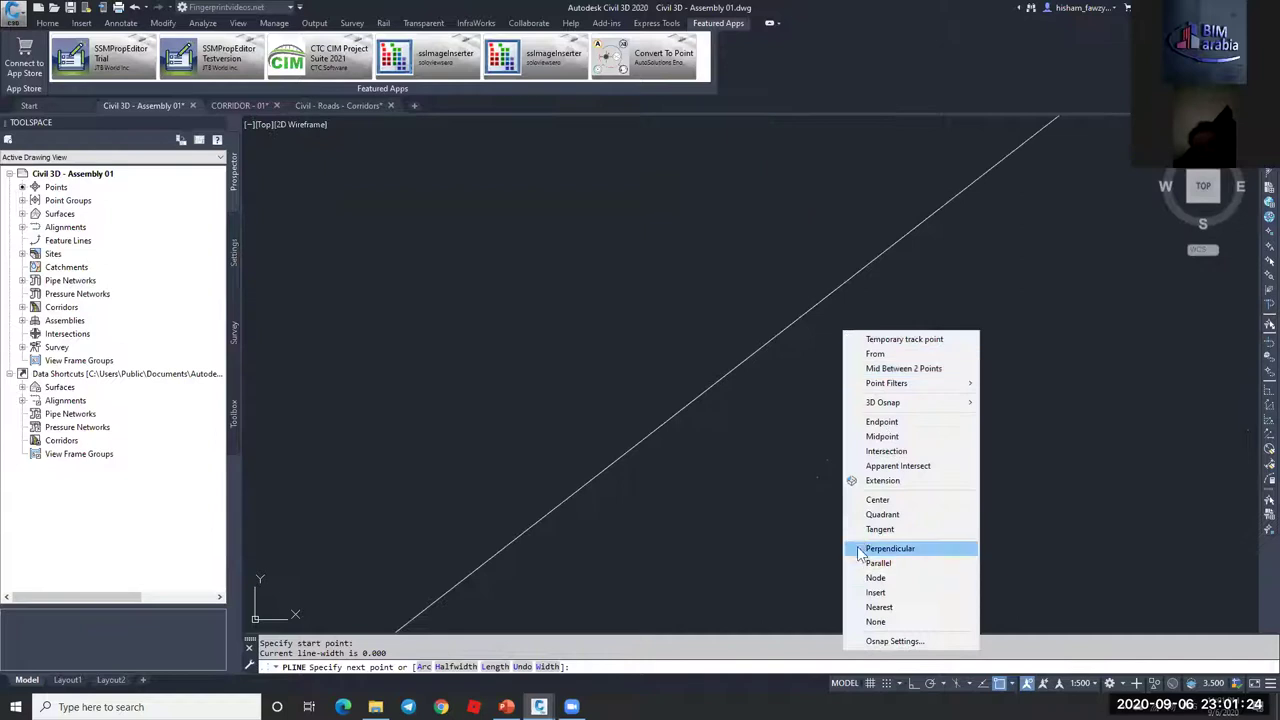
pyautogui.click(878, 607)
pyautogui.click(888, 252)
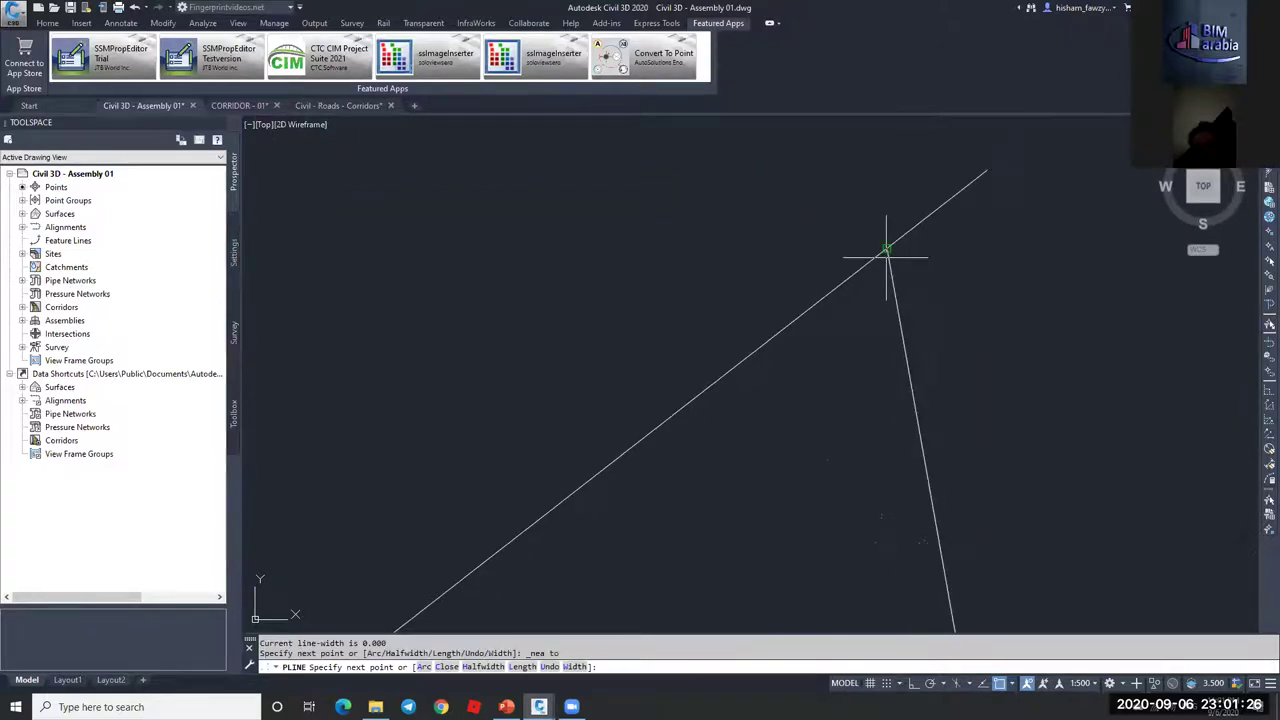
pyautogui.press('Escape')
# - Convert the second polyline's straight segment into an arc via its grip menu
pyautogui.click(897, 305)
pyautogui.scroll(-4, 894, 303)
pyautogui.moveTo(901, 360)
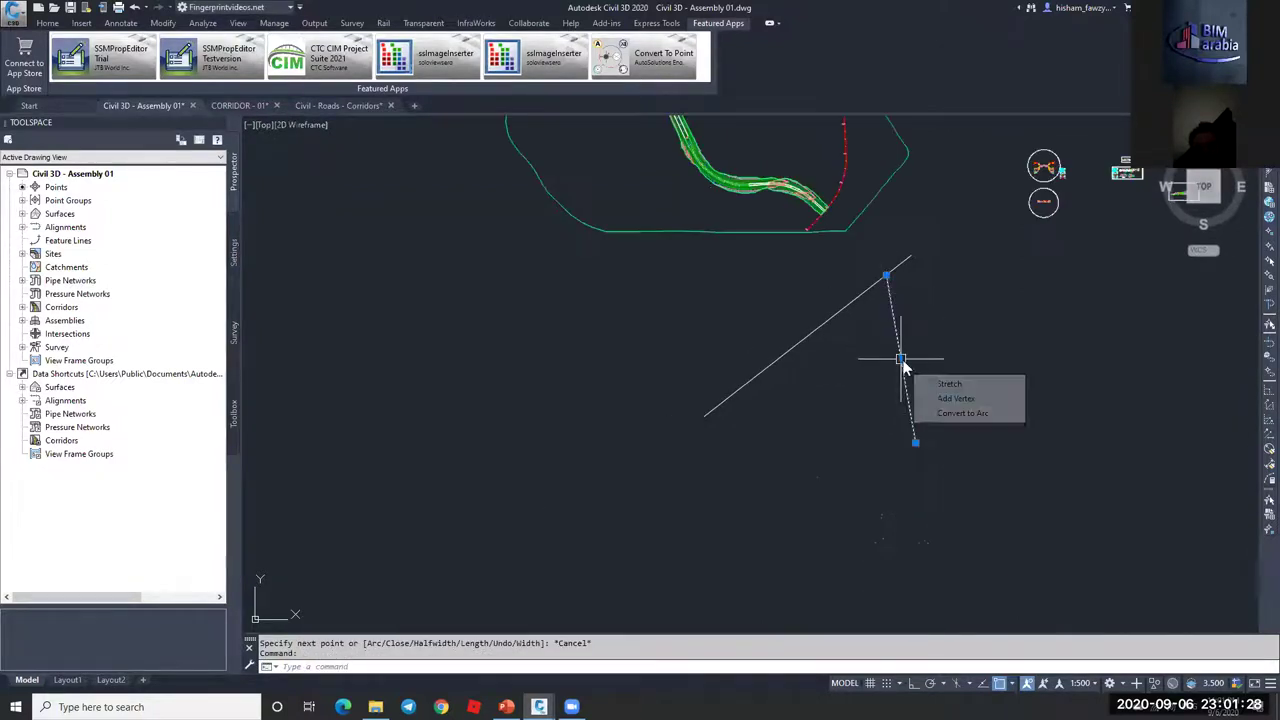
pyautogui.click(930, 413)
pyautogui.scroll(2, 890, 288)
pyautogui.click(852, 325)
pyautogui.press('Escape')
pyautogui.scroll(-3, 900, 309)
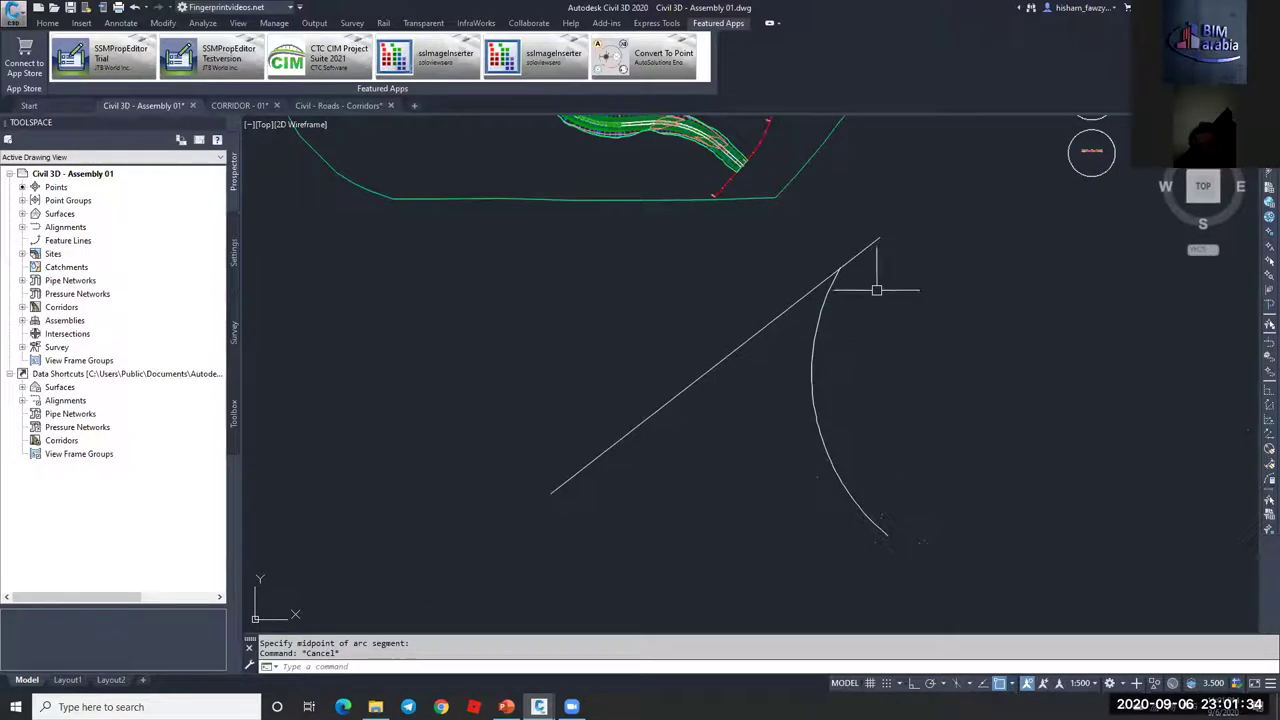
pyautogui.scroll(3, 834, 294)
pyautogui.press('Escape')
pyautogui.scroll(1, 815, 278)
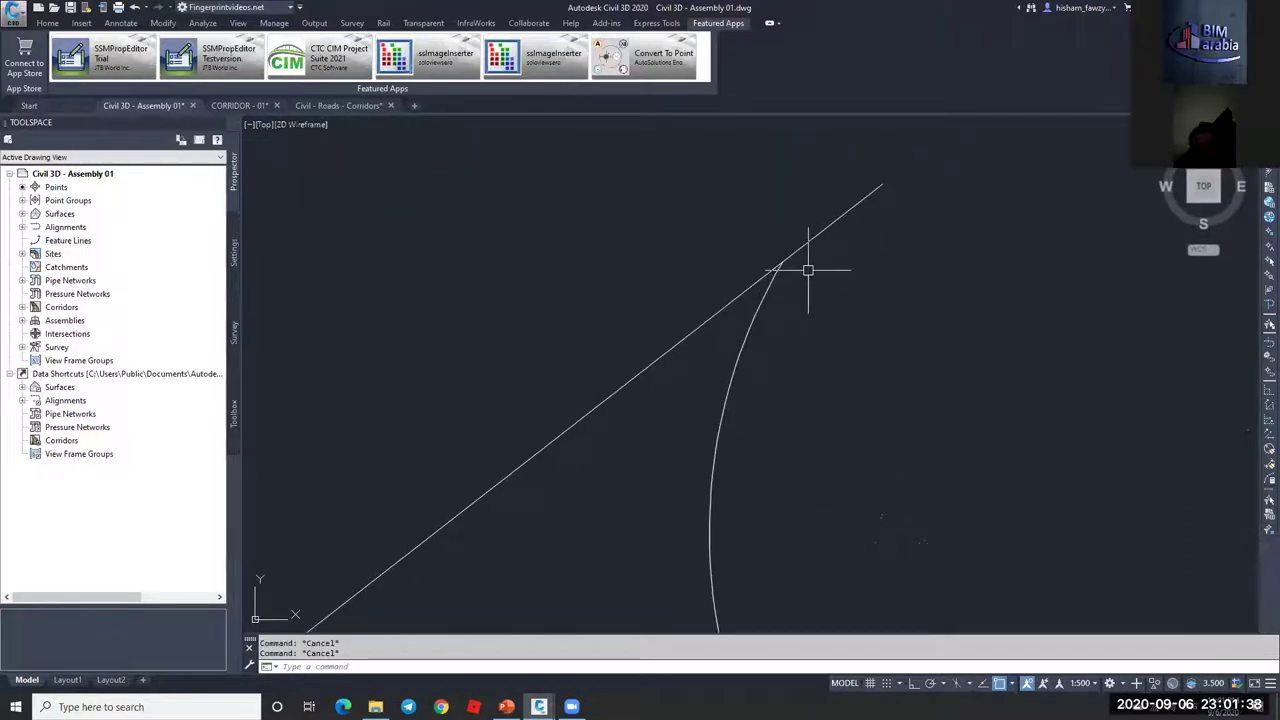
pyautogui.scroll(3, 784, 267)
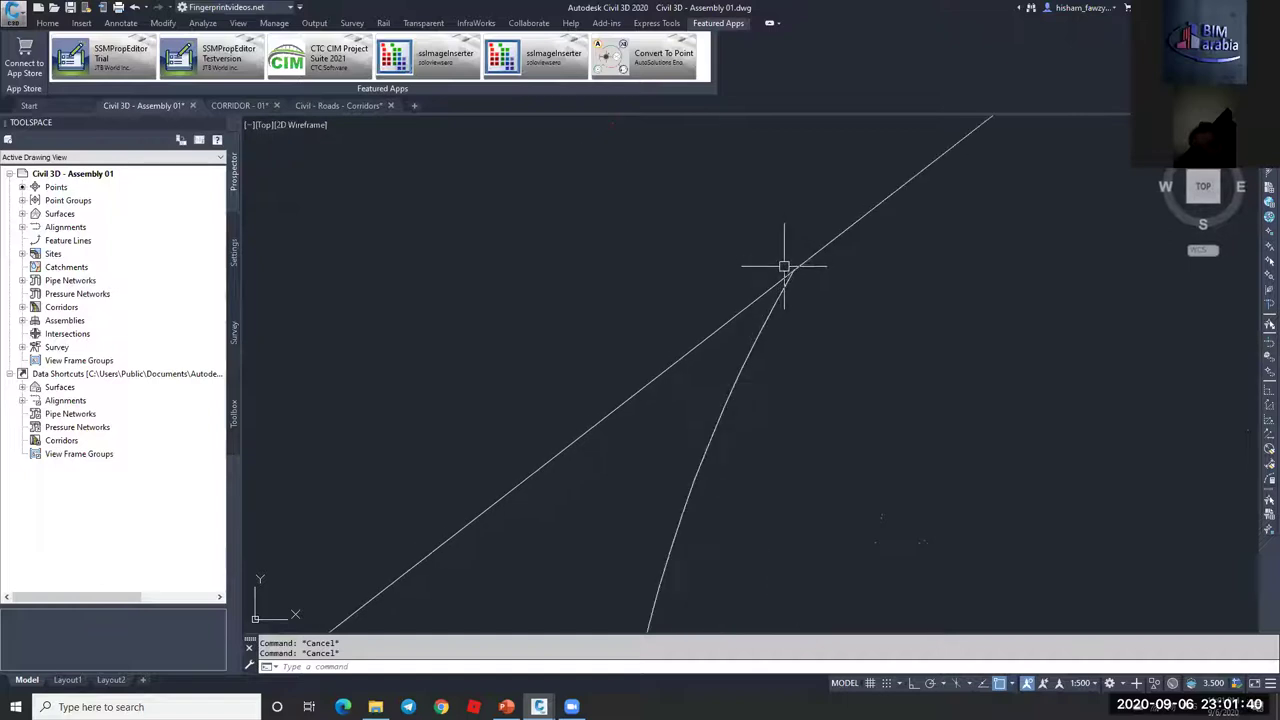
pyautogui.scroll(-2, 830, 268)
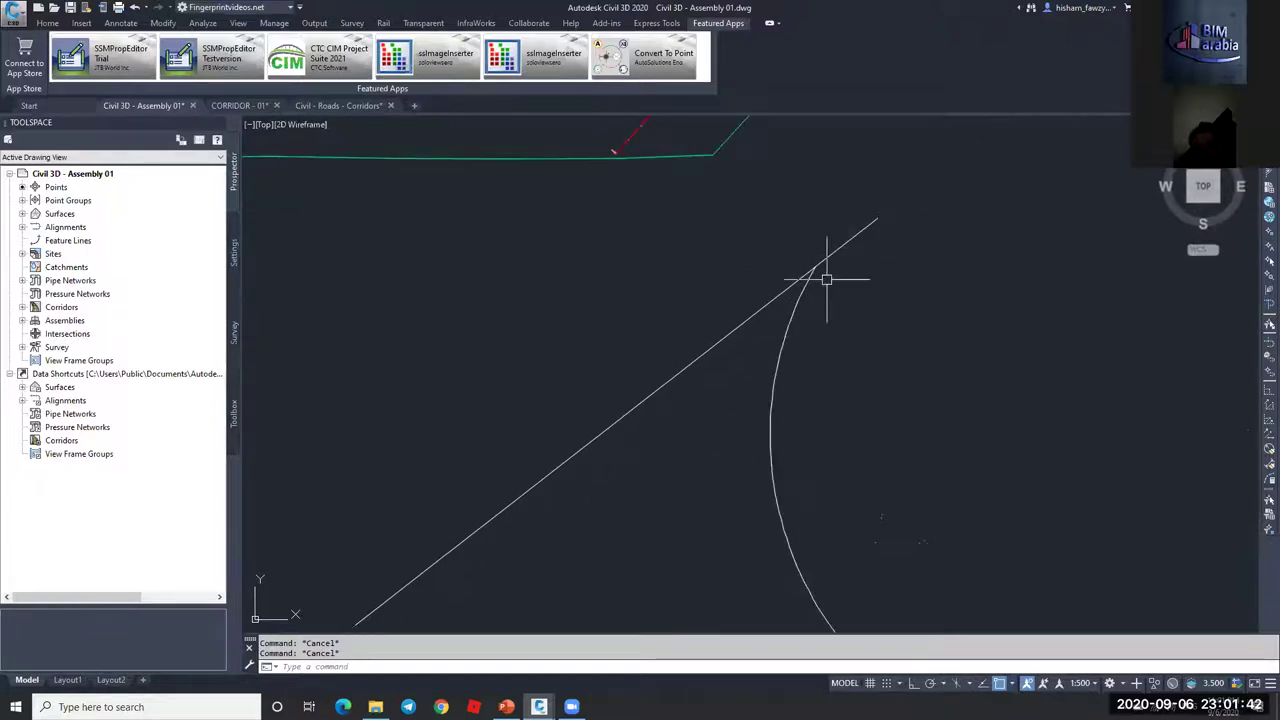
pyautogui.scroll(-2, 766, 300)
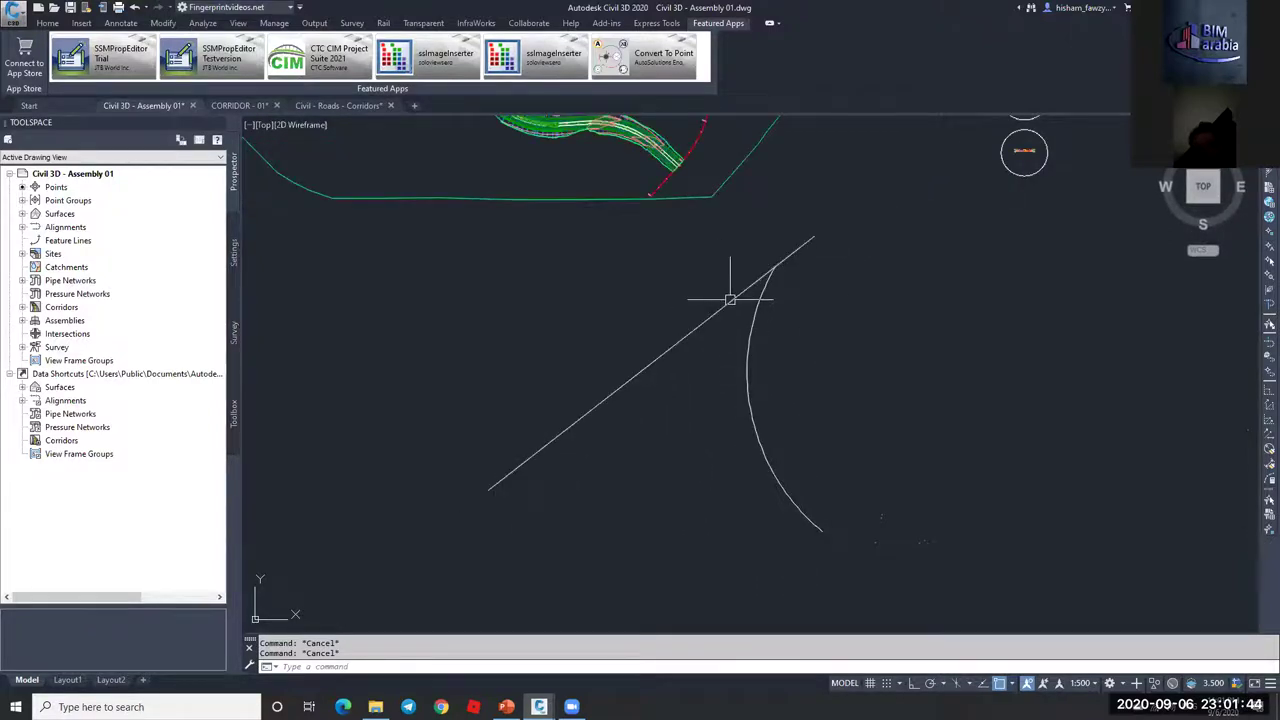
pyautogui.scroll(2, 766, 285)
pyautogui.scroll(-2, 777, 263)
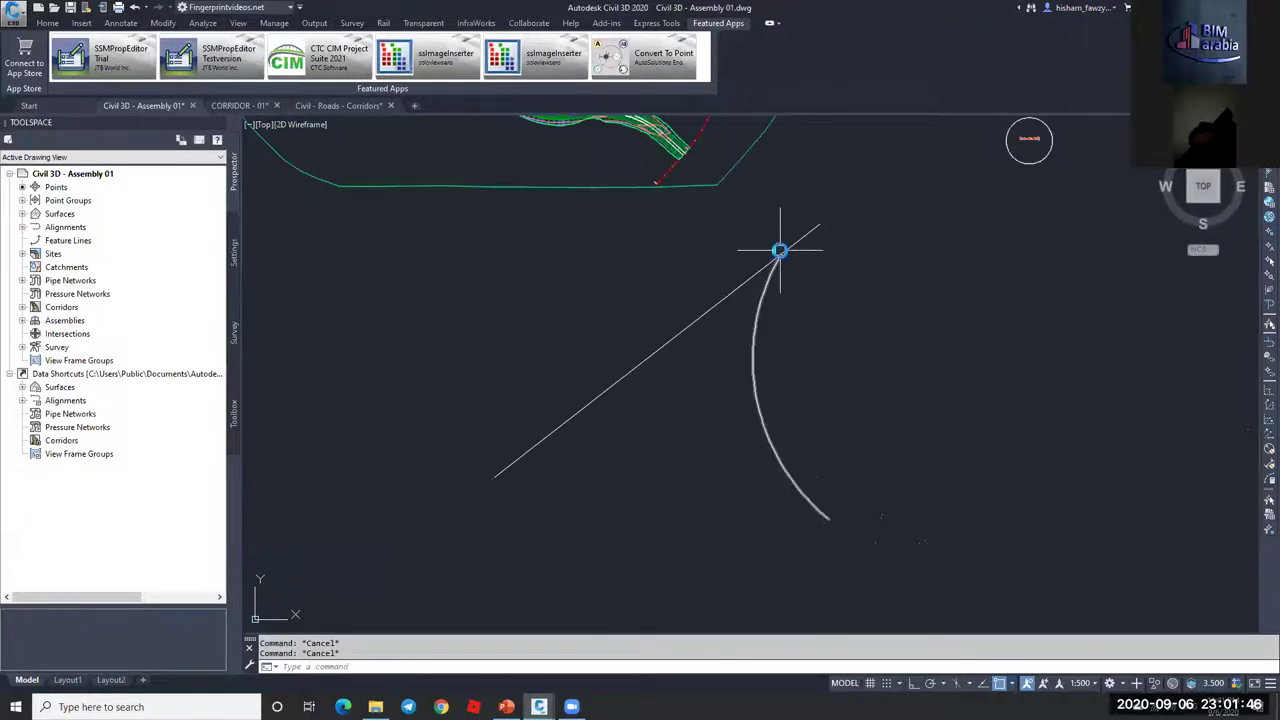
pyautogui.scroll(2, 777, 251)
pyautogui.scroll(1, 834, 246)
pyautogui.scroll(-2, 894, 240)
pyautogui.scroll(2, 874, 220)
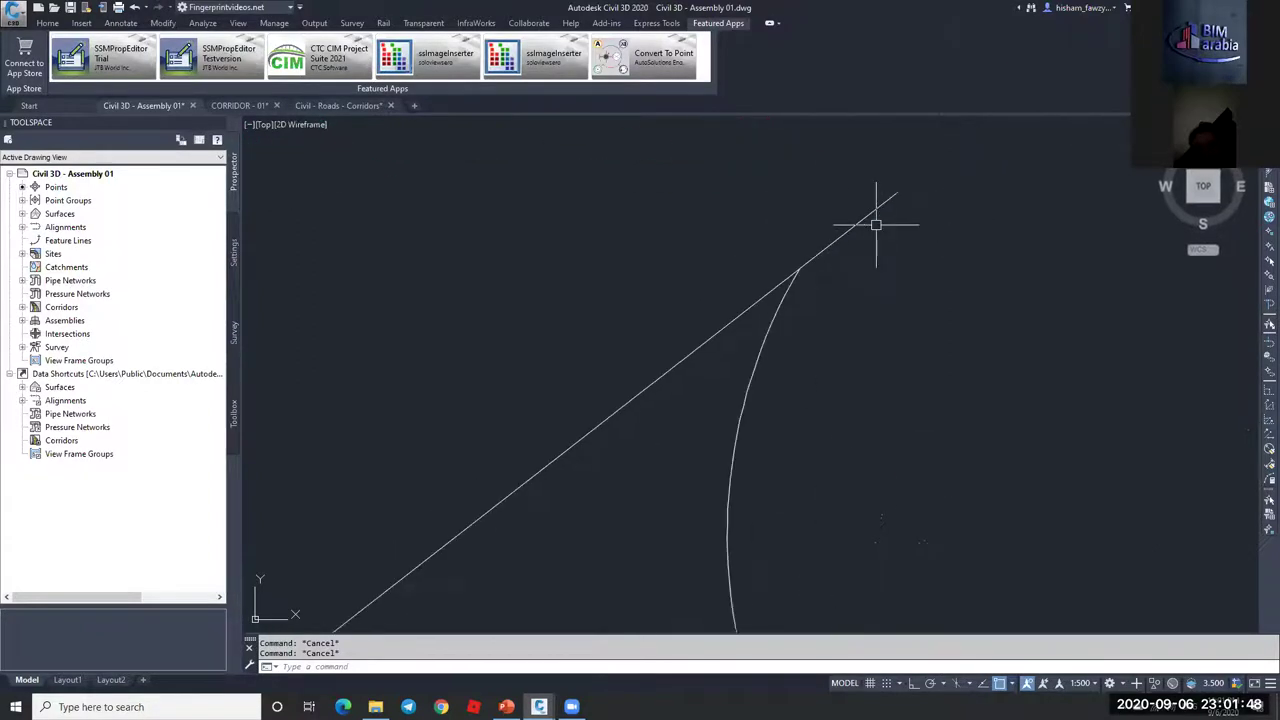
# - Draw a five-vertex polyline following the arc from near the diagonal line's end to its lower end
pyautogui.write('pl')
pyautogui.press('Return')
pyautogui.scroll(-1, 943, 194)
pyautogui.click(945, 186)
pyautogui.click(858, 262)
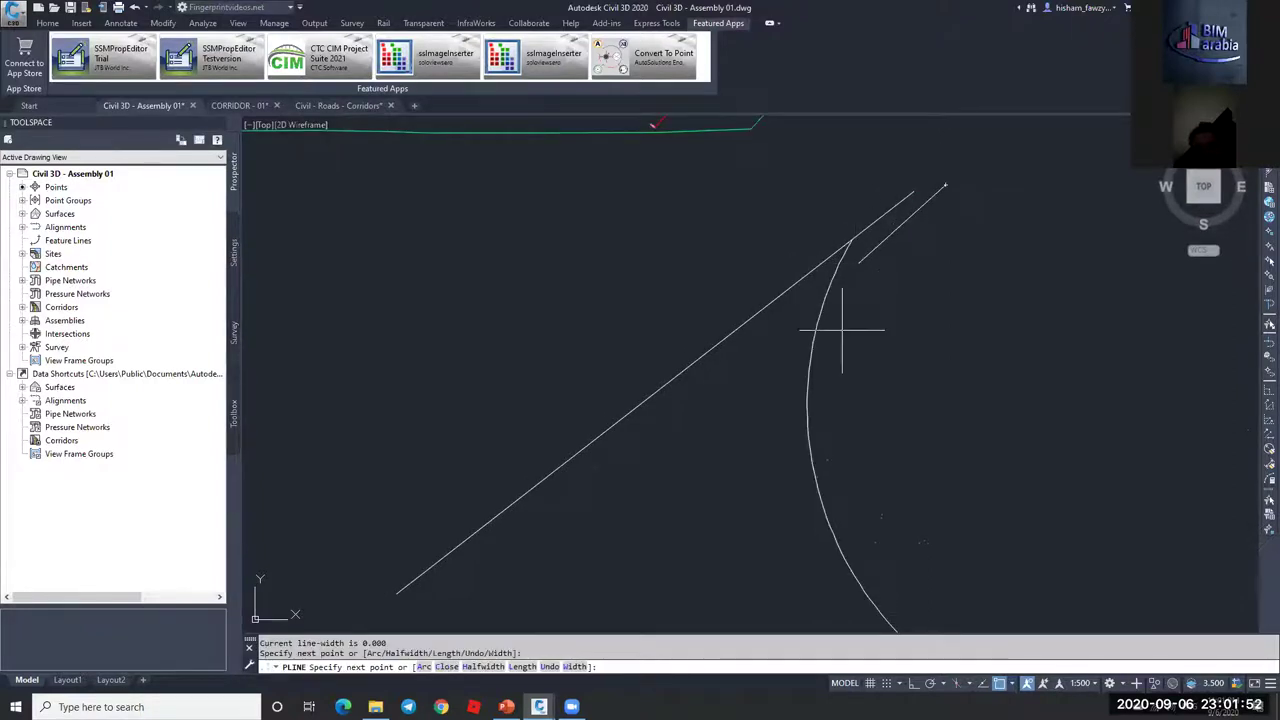
pyautogui.click(832, 368)
pyautogui.click(842, 470)
pyautogui.moveTo(849, 471); pyautogui.dragTo(797, 341, button='middle')
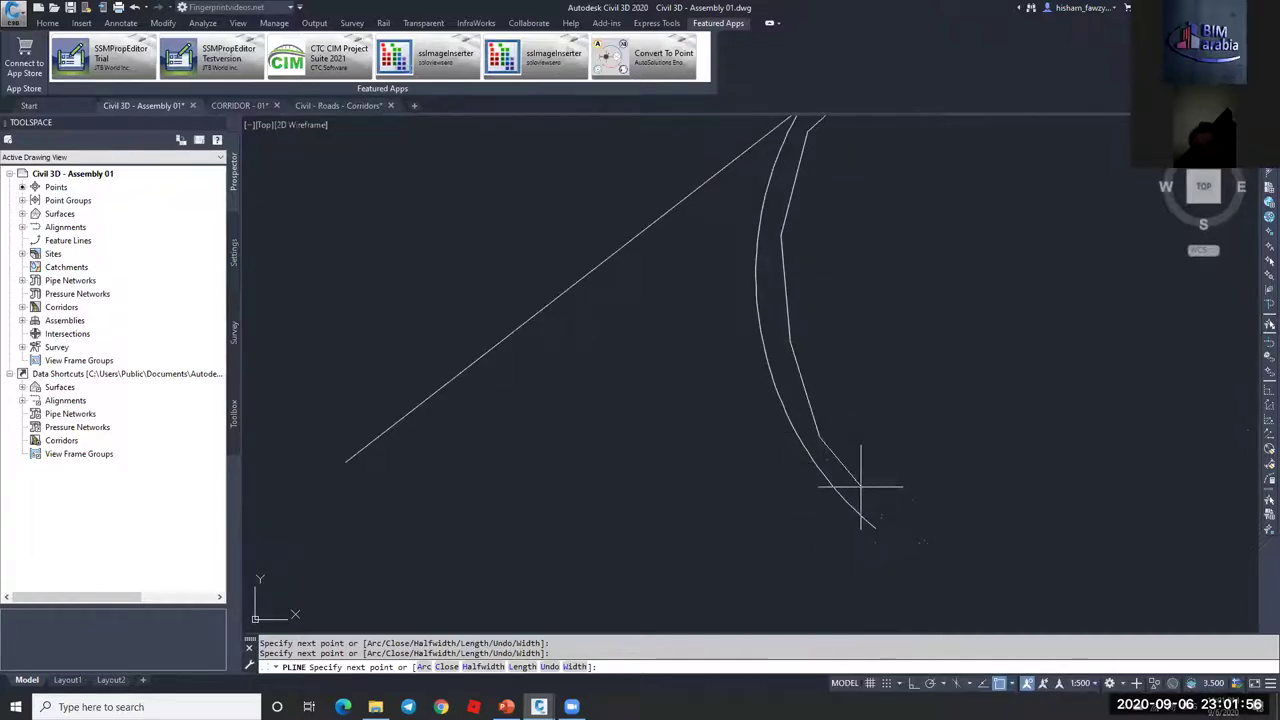
pyautogui.click(894, 527)
pyautogui.press('Escape')
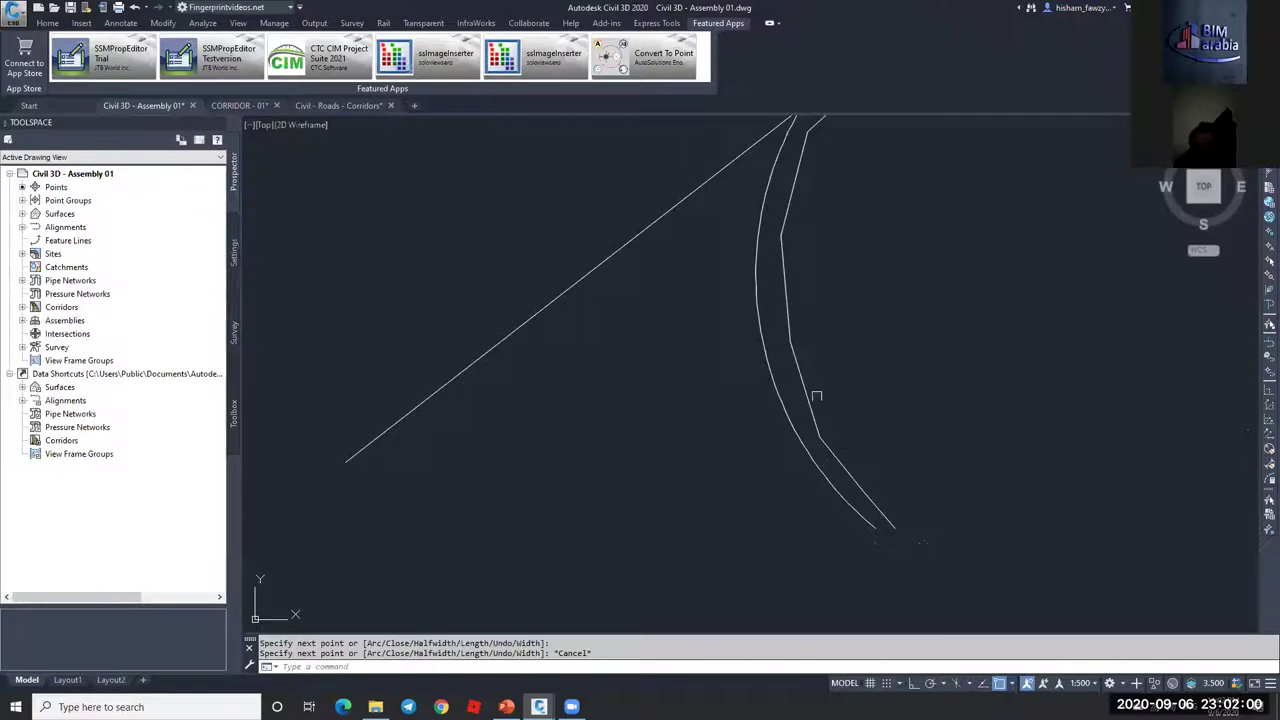
pyautogui.moveTo(821, 326); pyautogui.dragTo(803, 404, button='middle')
pyautogui.press('Escape')
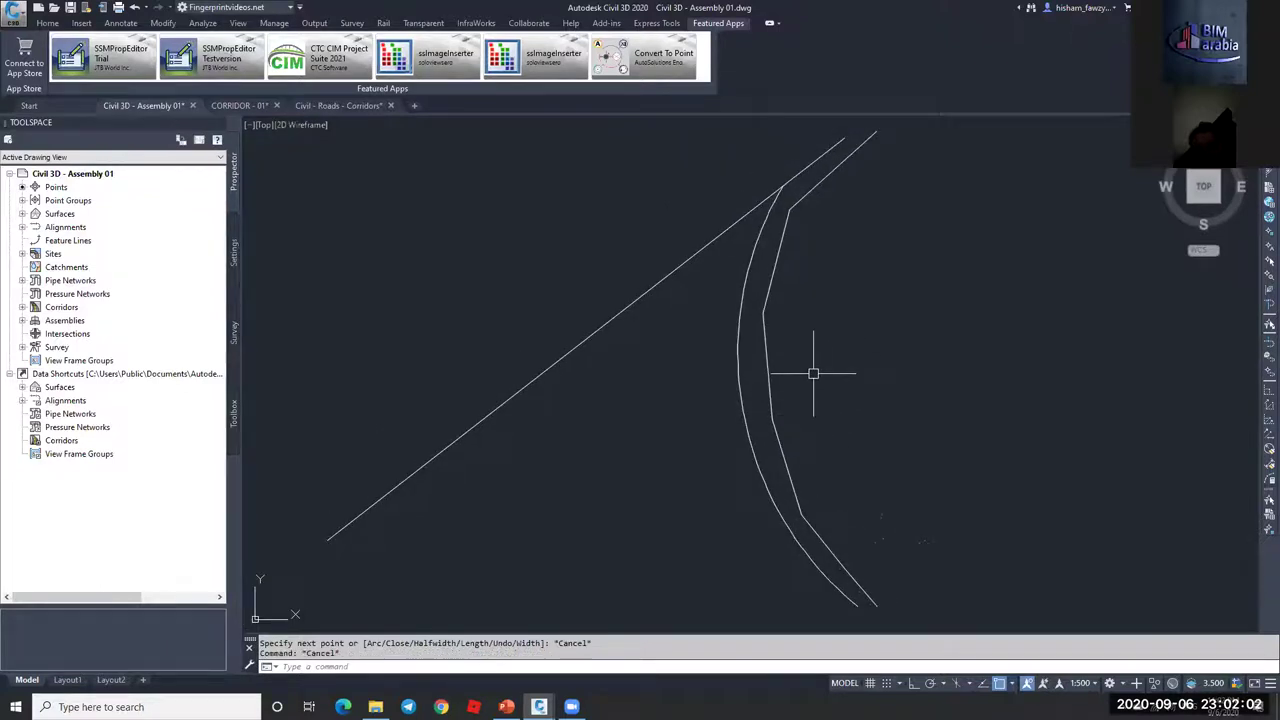
pyautogui.moveTo(838, 177); pyautogui.dragTo(722, 306, button='middle')
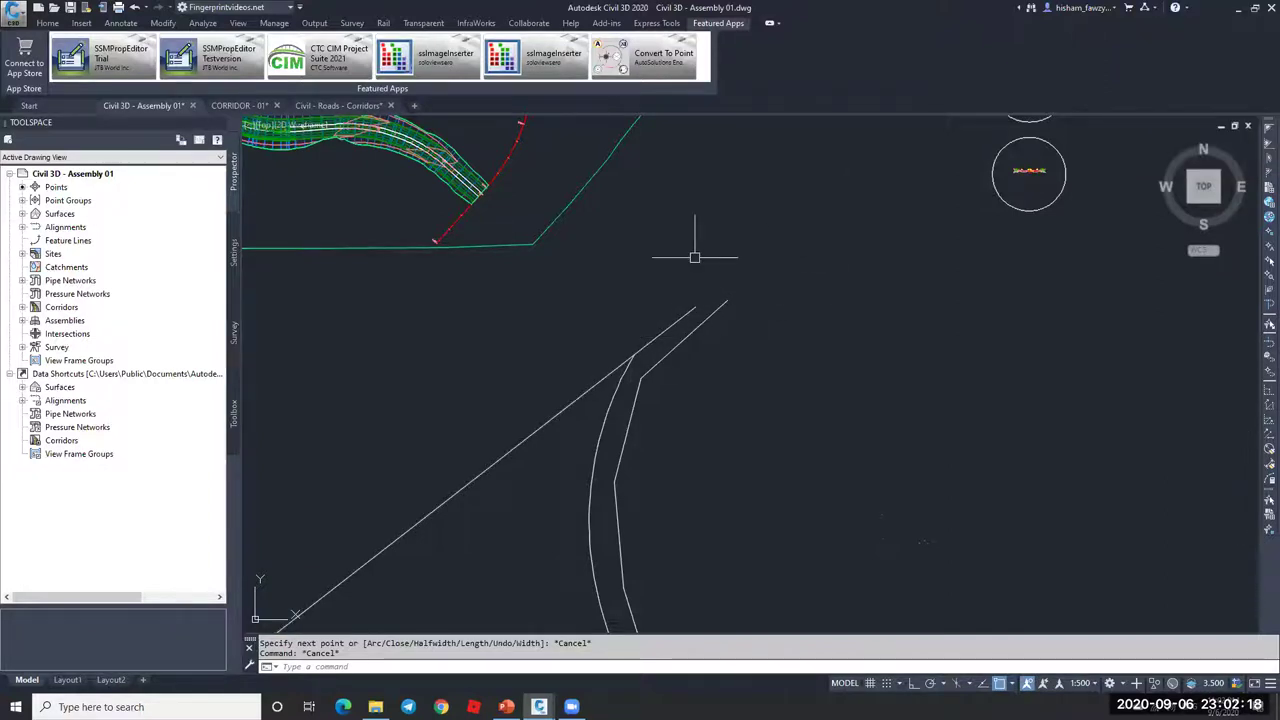
# - Select the diagonal line and curved polyline, then begin a line at the arc's top end
pyautogui.click(628, 358)
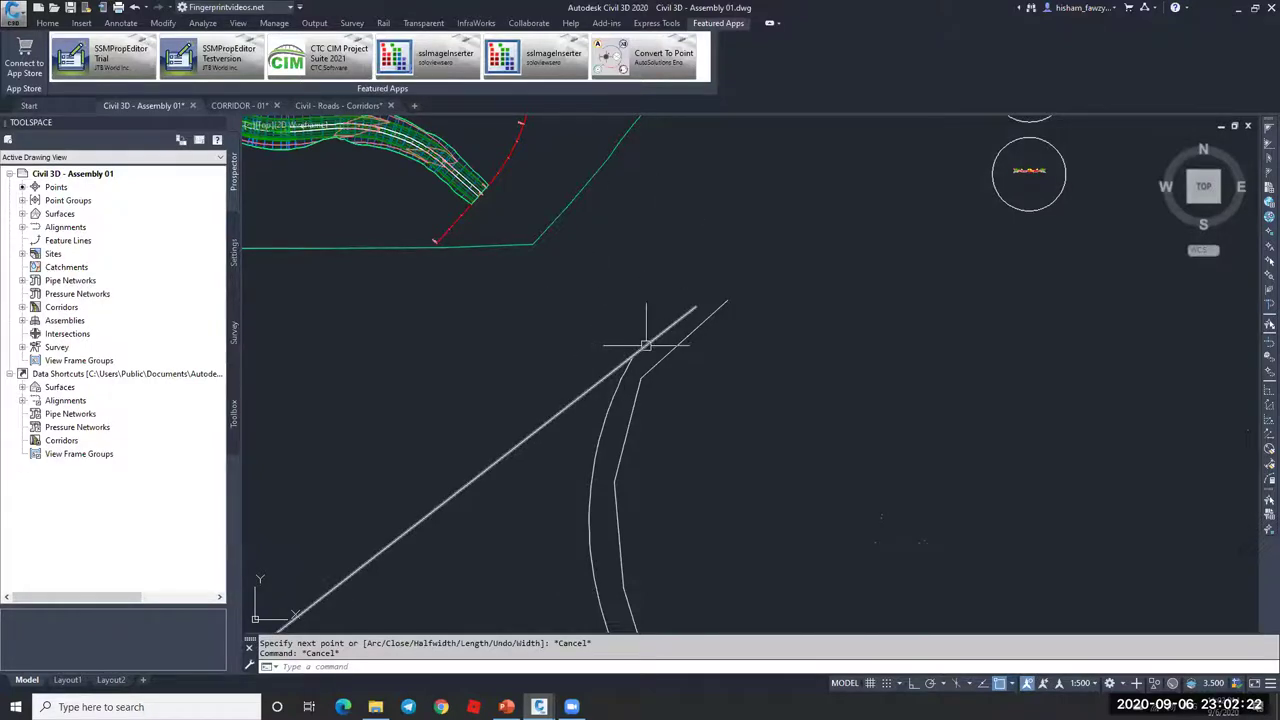
pyautogui.scroll(2, 623, 368)
pyautogui.click(626, 364)
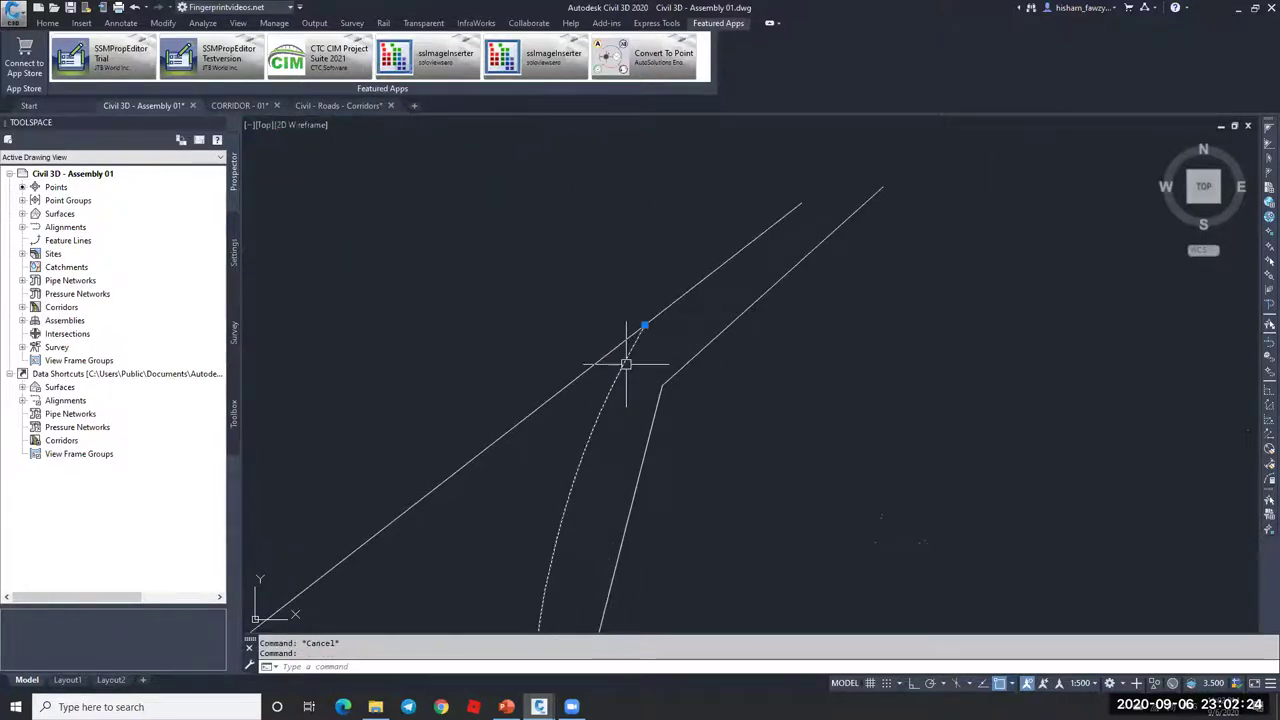
pyautogui.write('l')
pyautogui.press('Return')
pyautogui.click(645, 325)
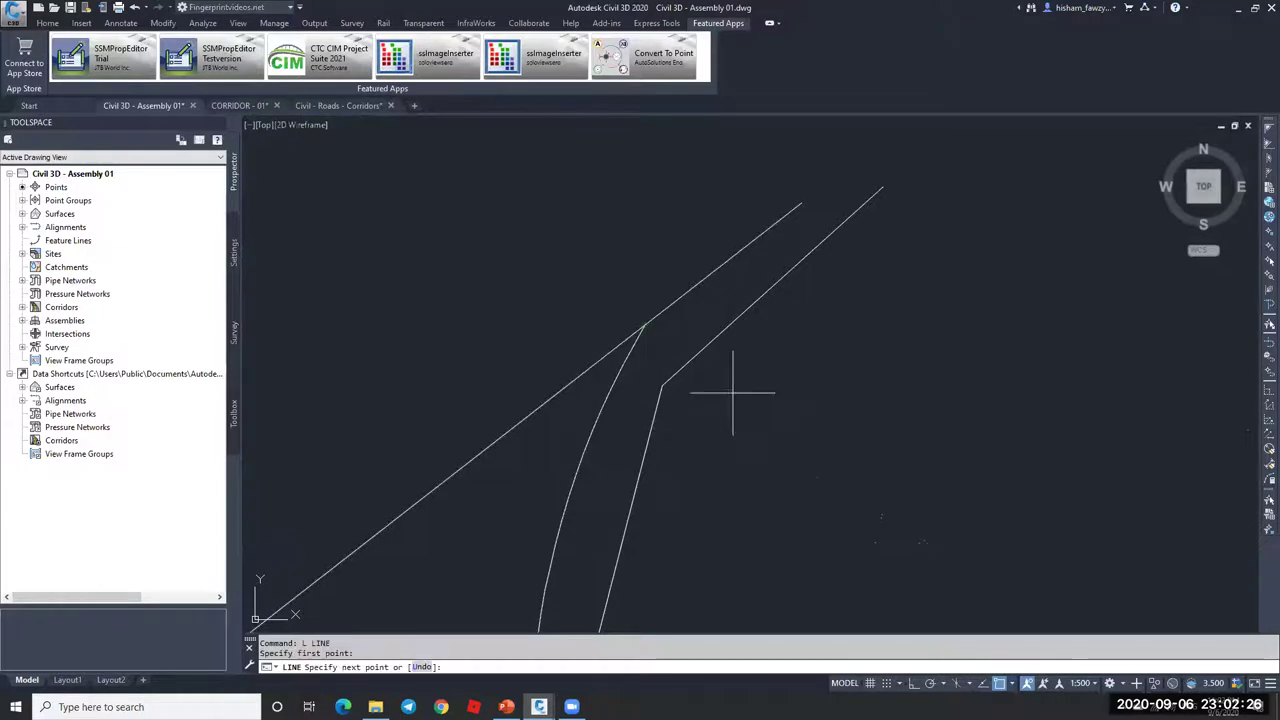
pyautogui.press('Escape')
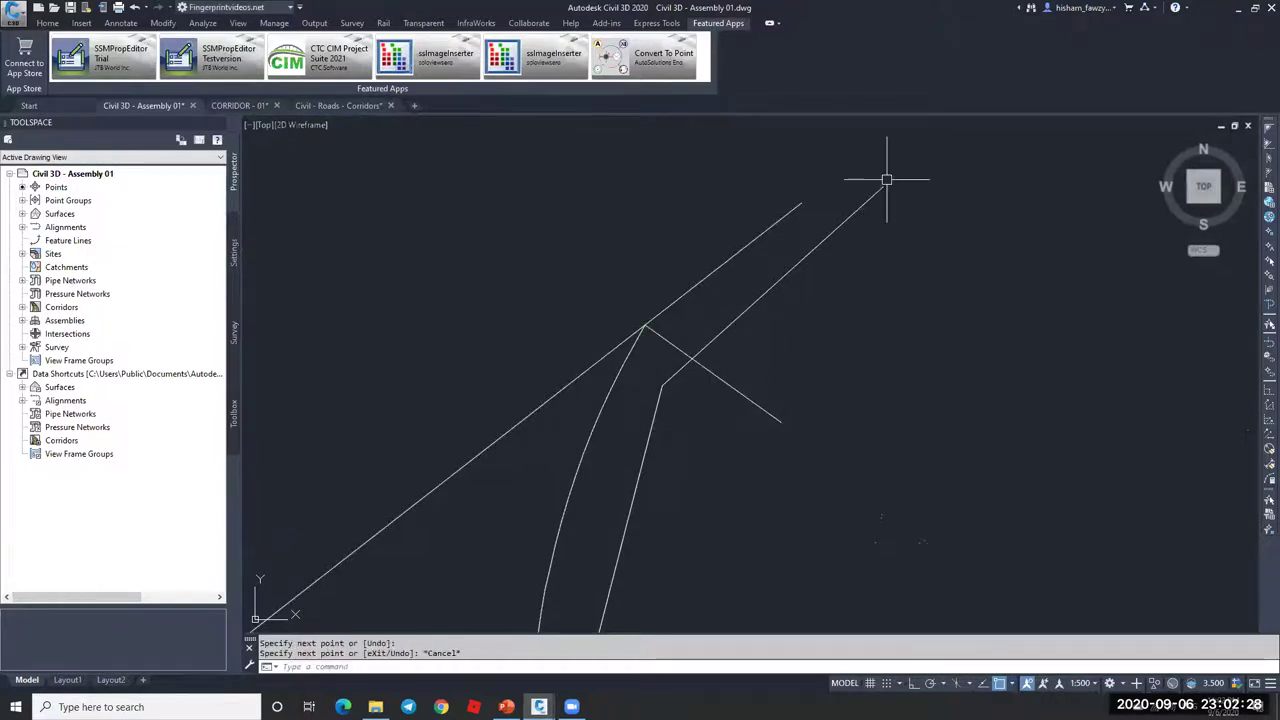
pyautogui.press('Escape')
# - Zoom and pan to where the diagonal line meets the curved road edge, then select the diagonal line
pyautogui.scroll(-4, 820, 242)
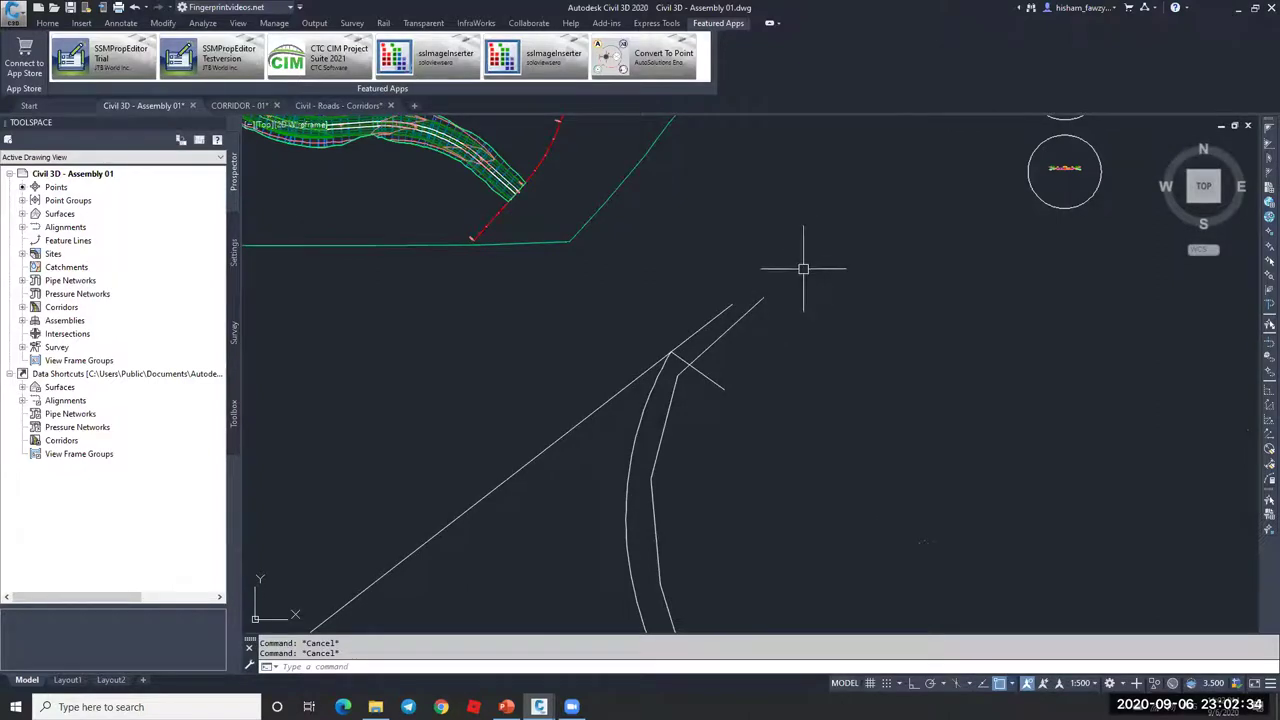
pyautogui.scroll(-1, 777, 288)
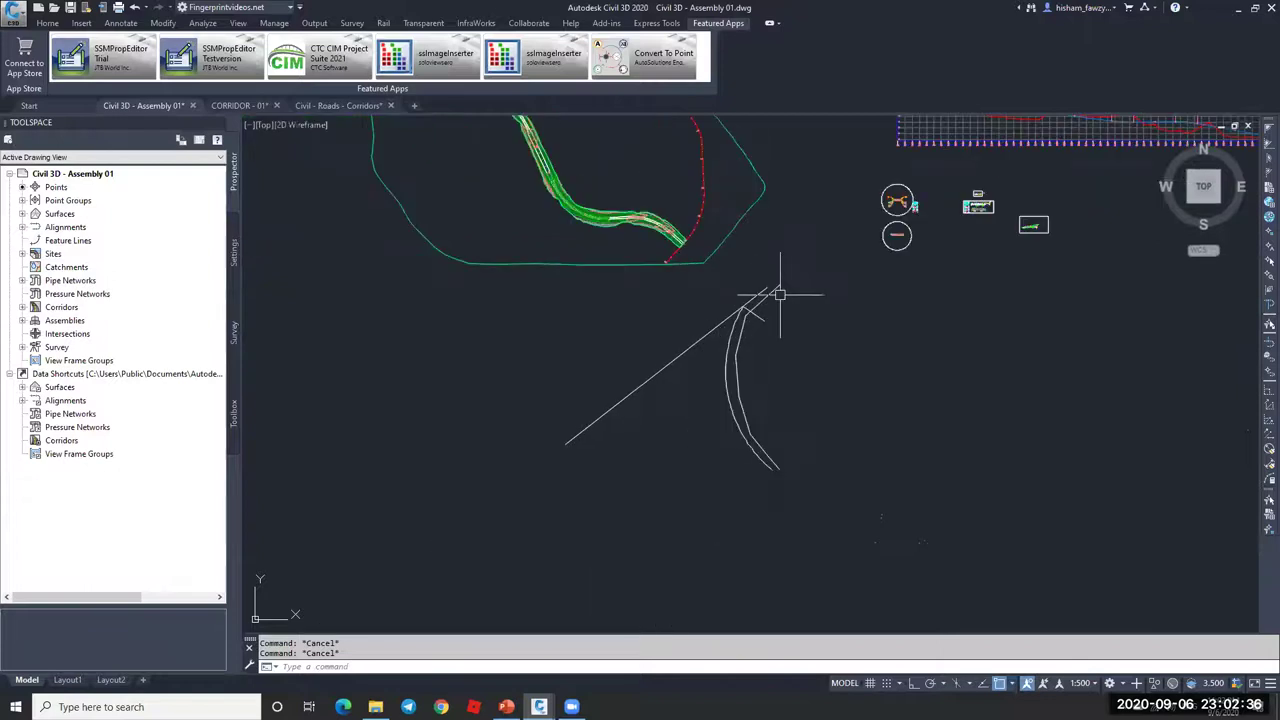
pyautogui.scroll(1, 777, 290)
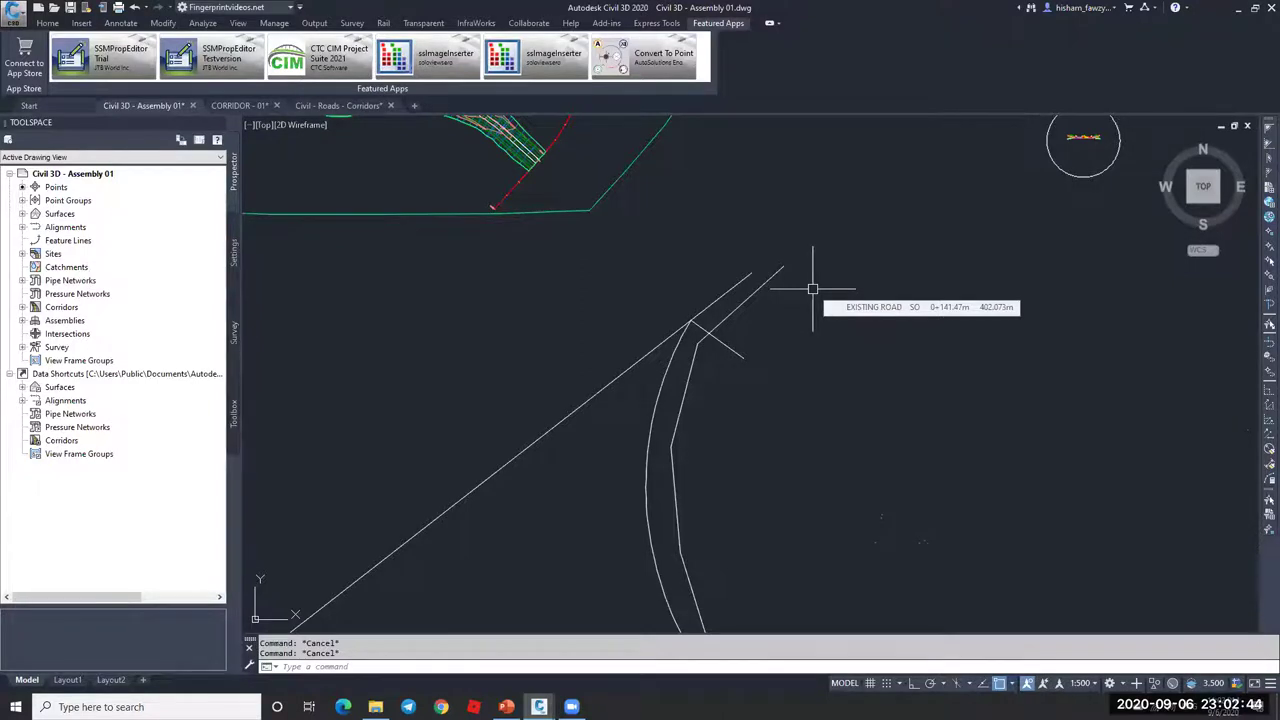
pyautogui.scroll(-2, 812, 289)
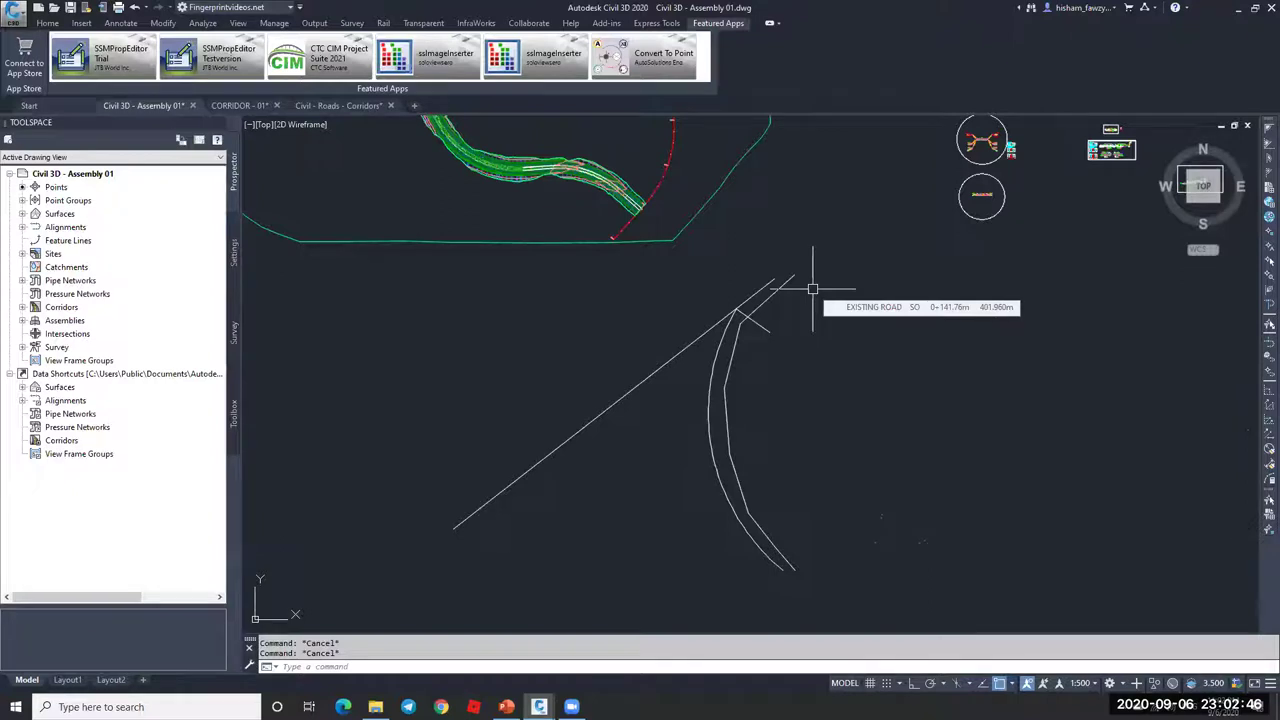
pyautogui.scroll(2, 812, 289)
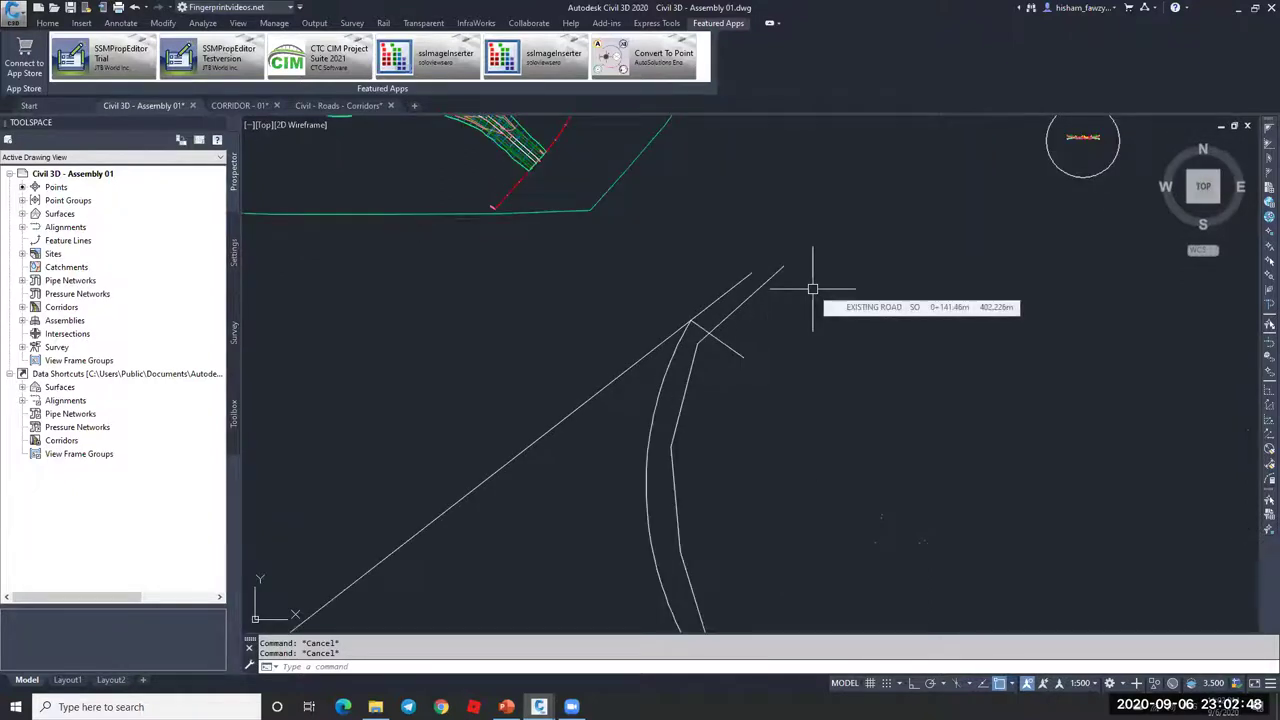
pyautogui.moveTo(787, 372); pyautogui.dragTo(817, 277, button='middle')
pyautogui.moveTo(812, 592); pyautogui.dragTo(766, 477, button='middle')
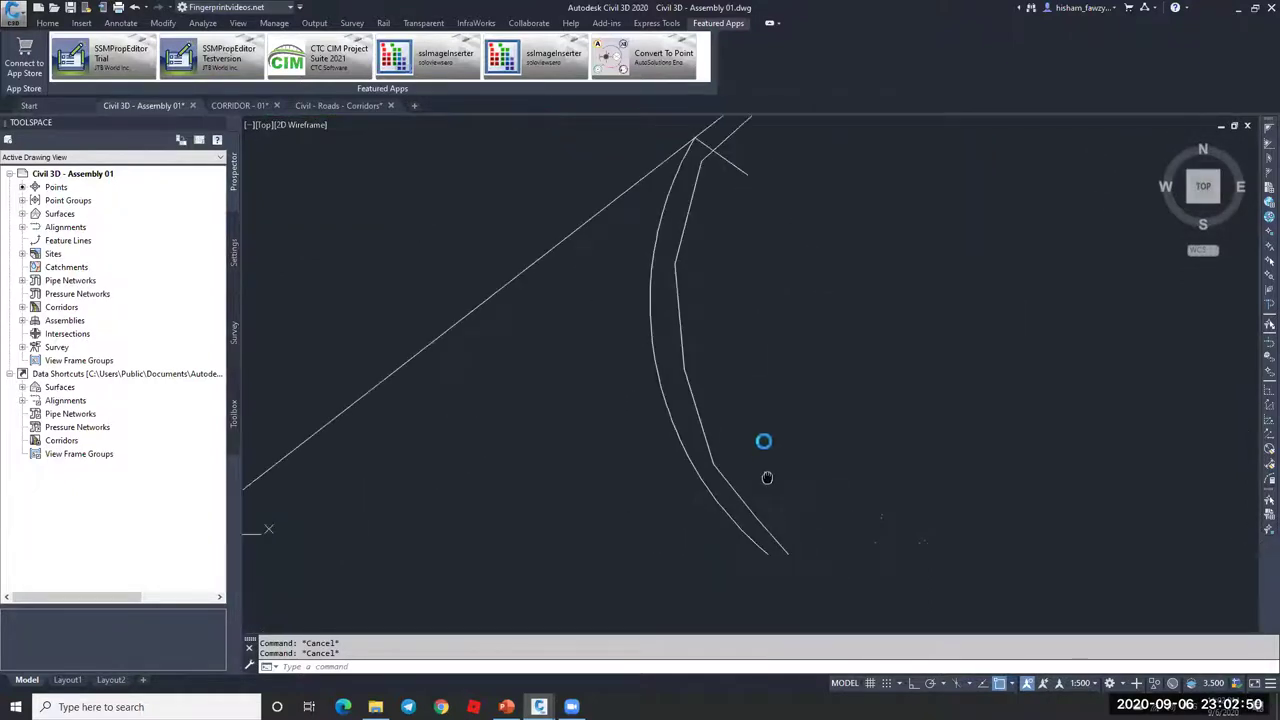
pyautogui.scroll(-2, 677, 263)
pyautogui.scroll(2, 677, 286)
pyautogui.click(679, 277)
# - Start a leader with LE and place its first point near the diagonal lines
pyautogui.scroll(3, 666, 277)
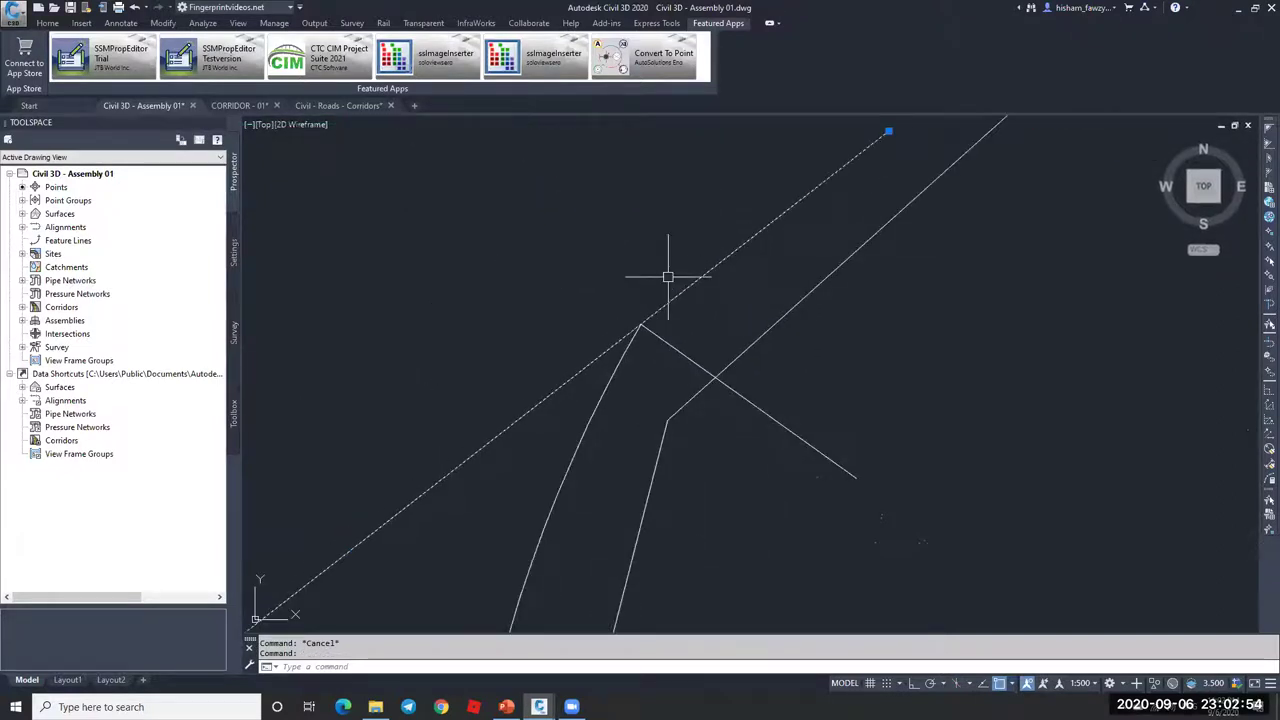
pyautogui.scroll(-2, 680, 310)
pyautogui.scroll(3, 700, 340)
pyautogui.press('Escape')
pyautogui.scroll(-4, 620, 360)
pyautogui.write('le')
pyautogui.press('Return')
pyautogui.scroll(3, 690, 330)
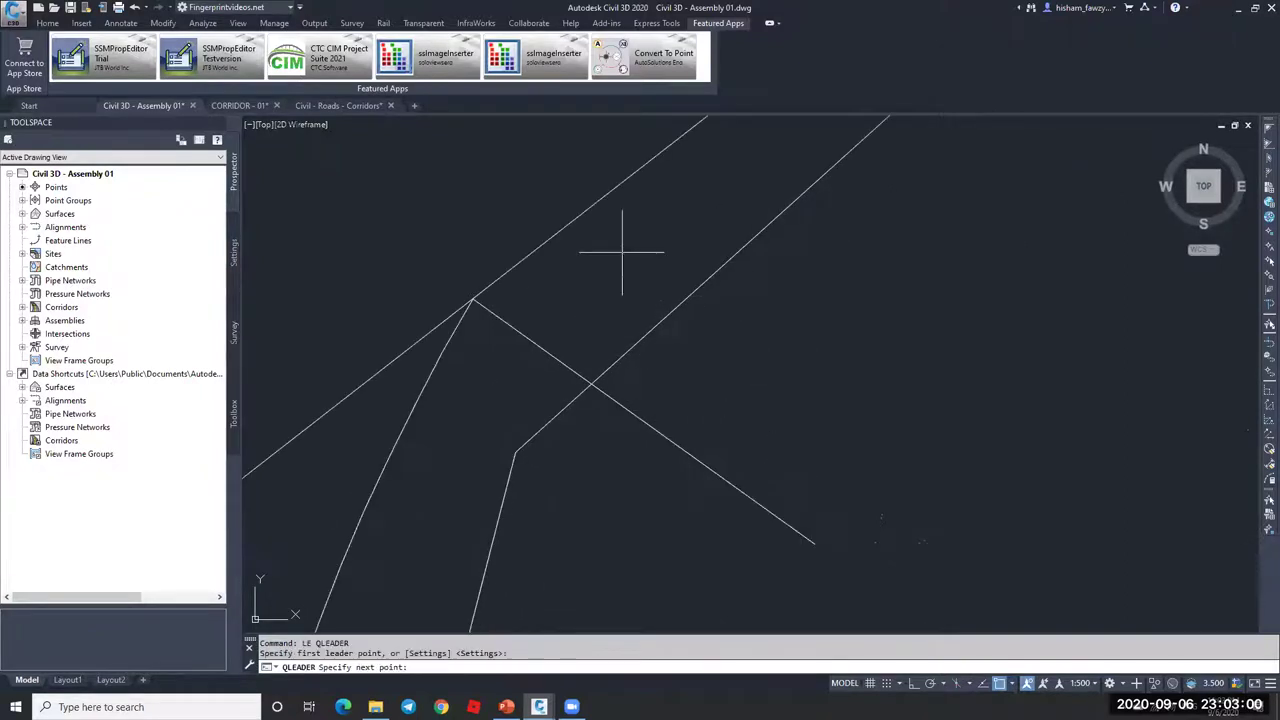
pyautogui.click(594, 231)
# - Set the leader's arrow size to 3.000 in the Properties palette
pyautogui.press('Escape')
pyautogui.click(660, 300)
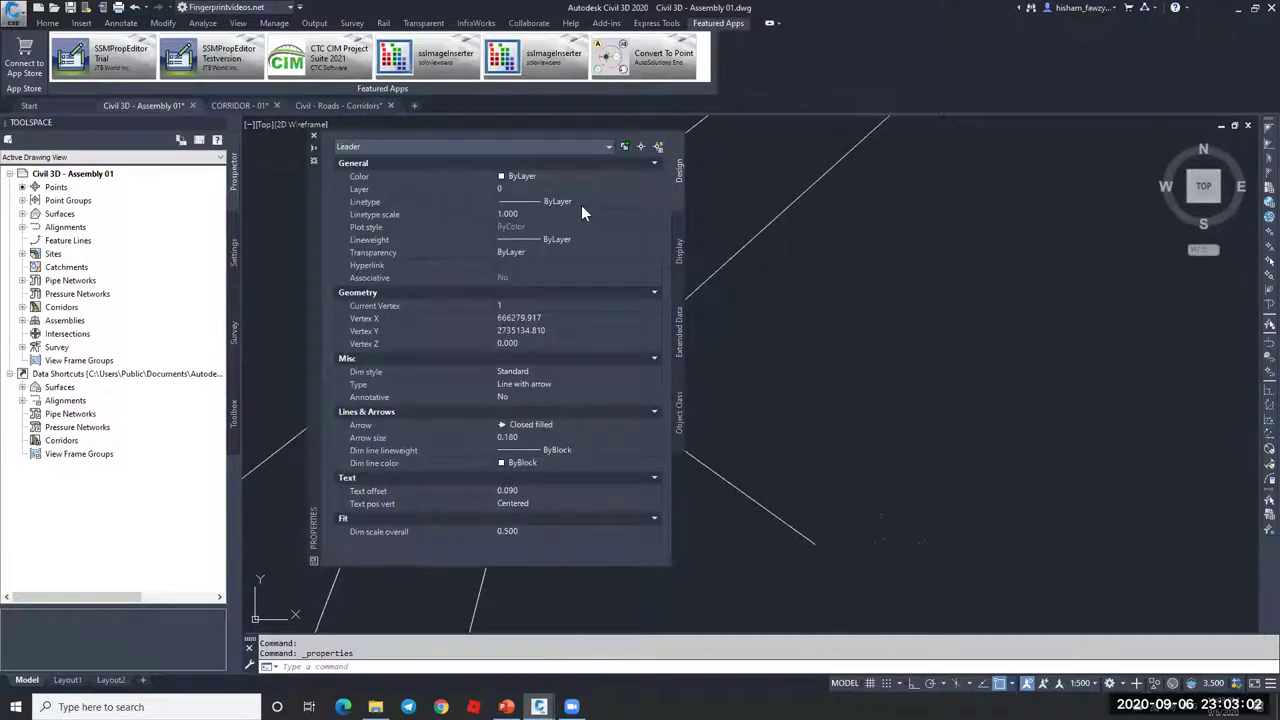
pyautogui.click(555, 439)
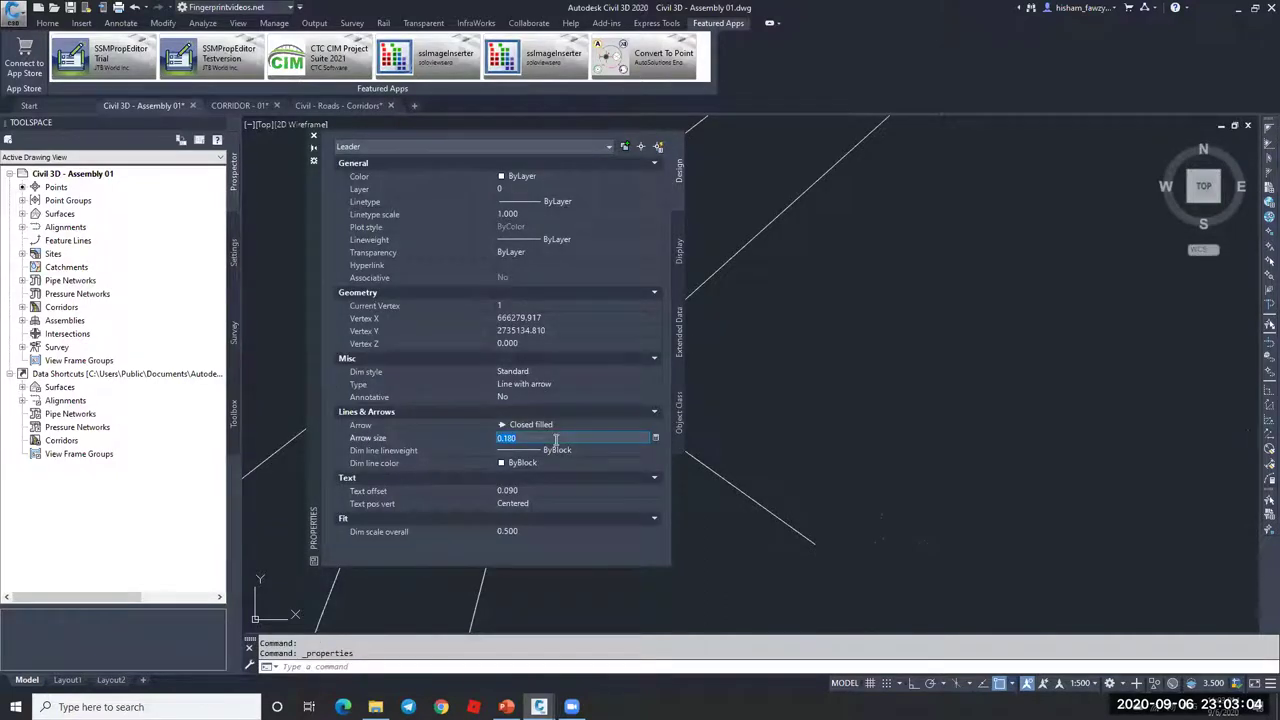
pyautogui.write('3.000')
pyautogui.press('Return')
pyautogui.click(313, 136)
pyautogui.press('Escape')
pyautogui.press('Escape')
# - Grip-stretch the right diagonal line's end up to the upper right
pyautogui.scroll(-2, 660, 290)
pyautogui.scroll(-3, 643, 277)
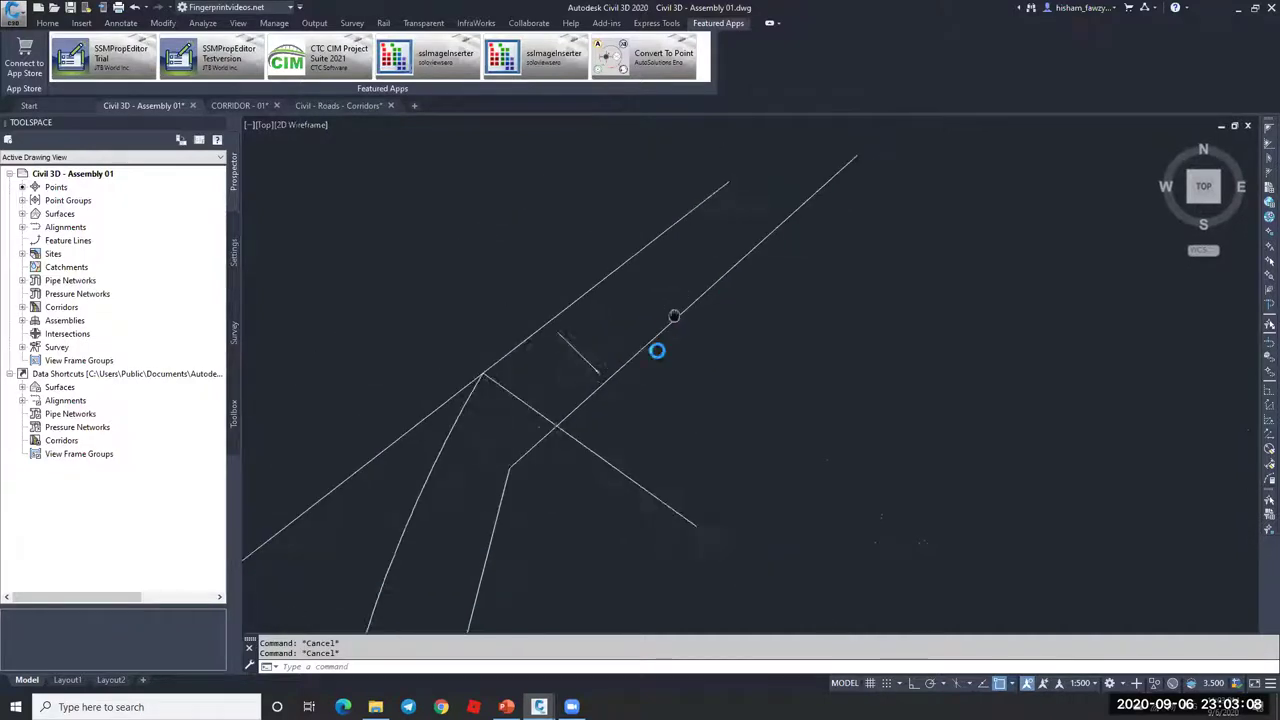
pyautogui.scroll(2, 666, 280)
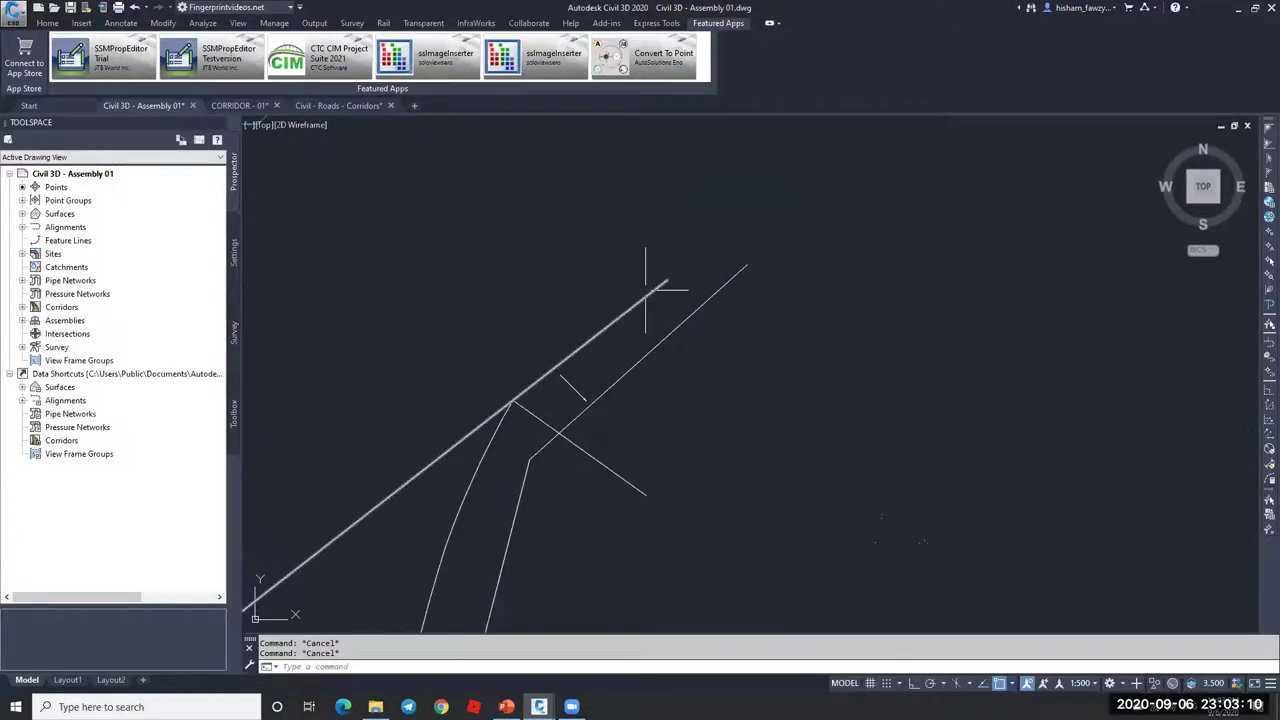
pyautogui.scroll(2, 551, 371)
pyautogui.scroll(-3, 529, 294)
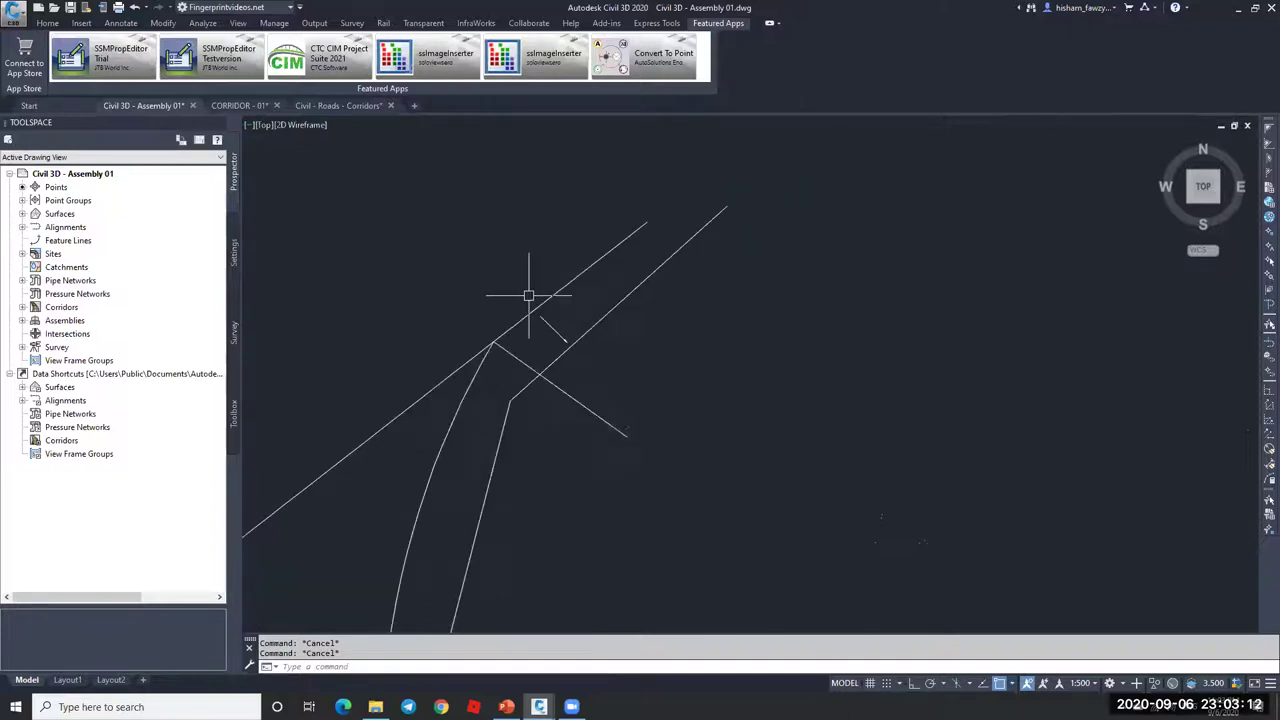
pyautogui.scroll(3, 518, 350)
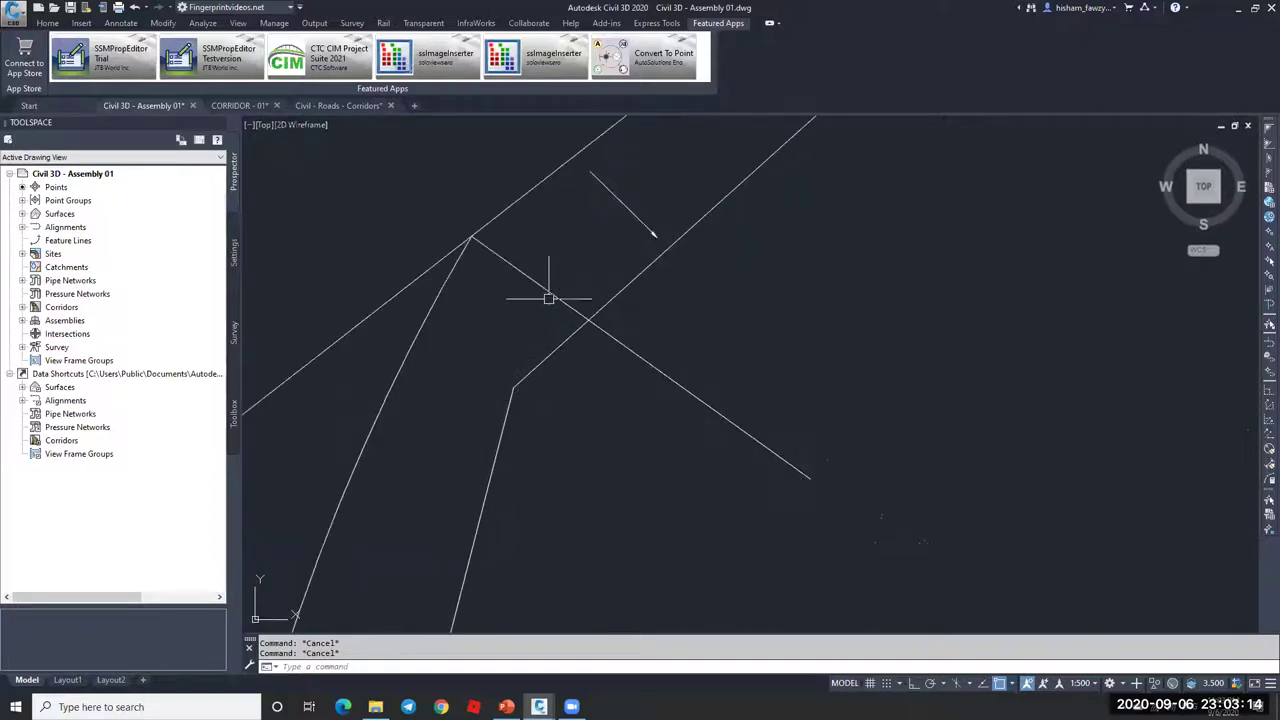
pyautogui.scroll(-2, 531, 289)
pyautogui.scroll(-1, 600, 240)
pyautogui.scroll(-1, 569, 311)
pyautogui.click(691, 229)
pyautogui.click(691, 229)
pyautogui.click(749, 127)
pyautogui.press('Escape')
# - Stretch the left diagonal line's end to meet the right line's end point
pyautogui.click(603, 249)
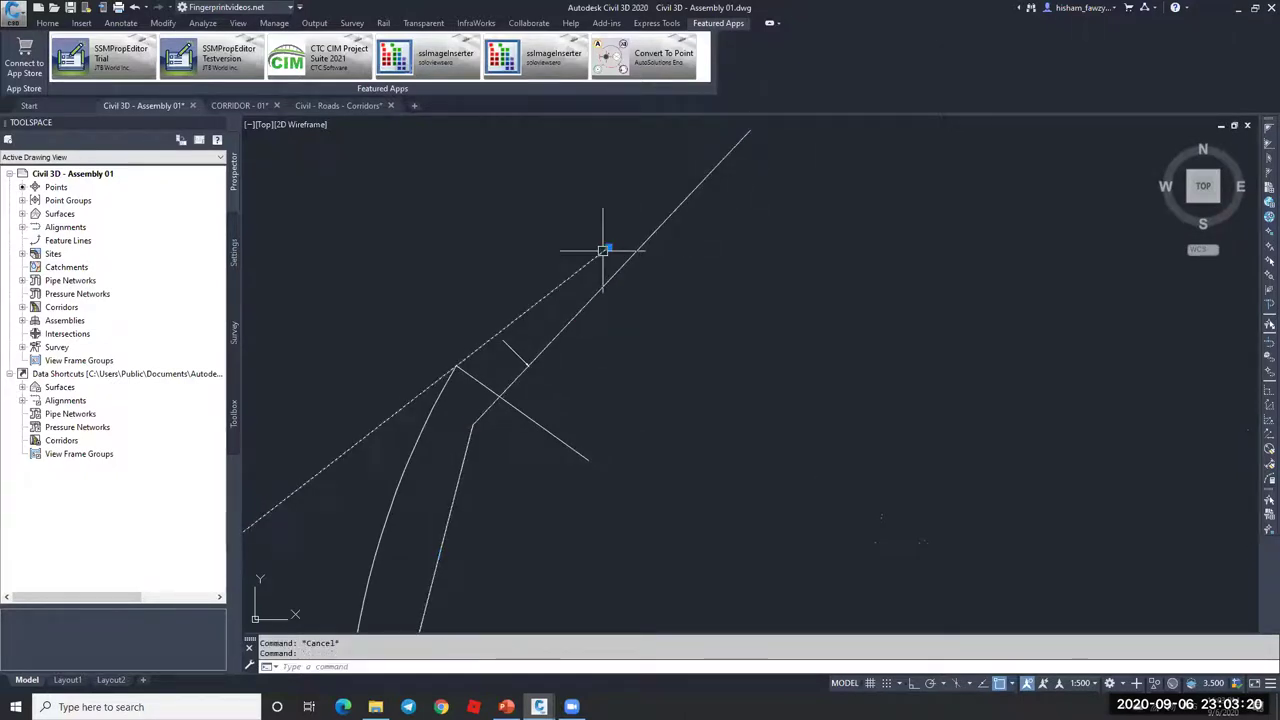
pyautogui.click(608, 247)
pyautogui.click(749, 125)
pyautogui.press('Escape')
# - Try moving the junction end point, then select the upper long diagonal line
pyautogui.click(458, 364)
pyautogui.click(457, 360)
pyautogui.press('Escape')
pyautogui.press('Escape')
pyautogui.moveTo(677, 186); pyautogui.dragTo(659, 224, button='middle')
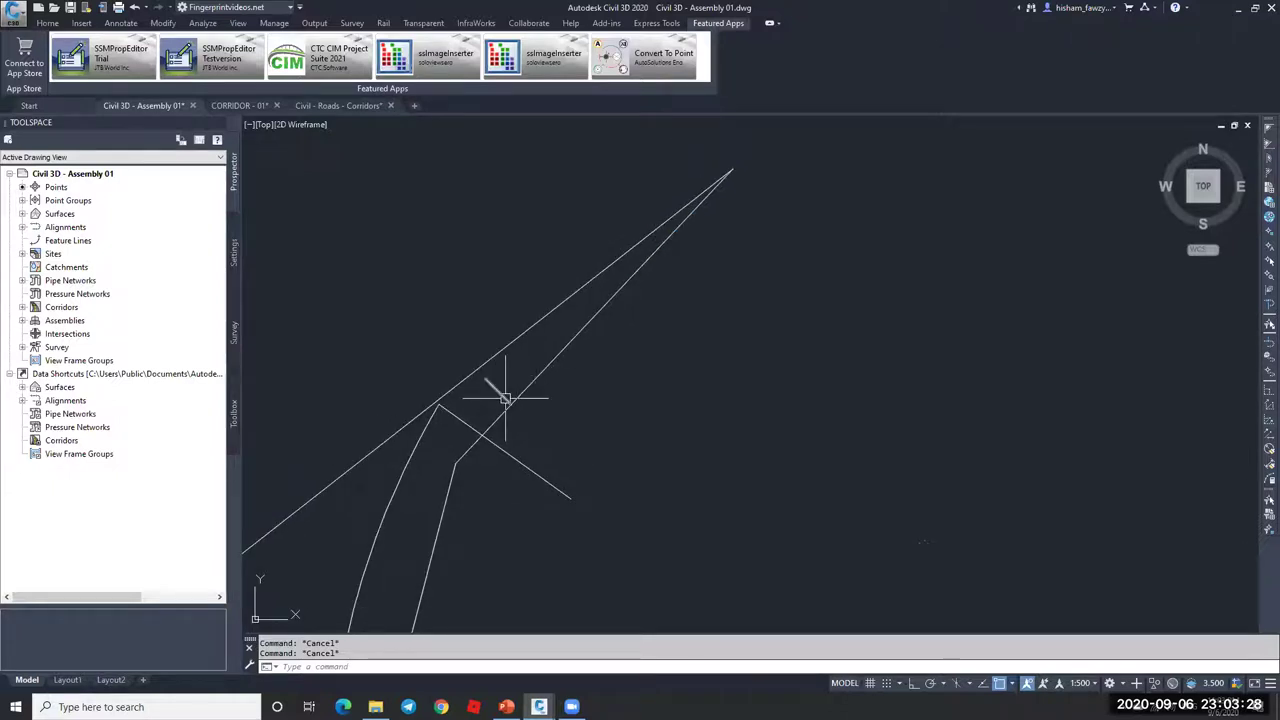
pyautogui.click(702, 193)
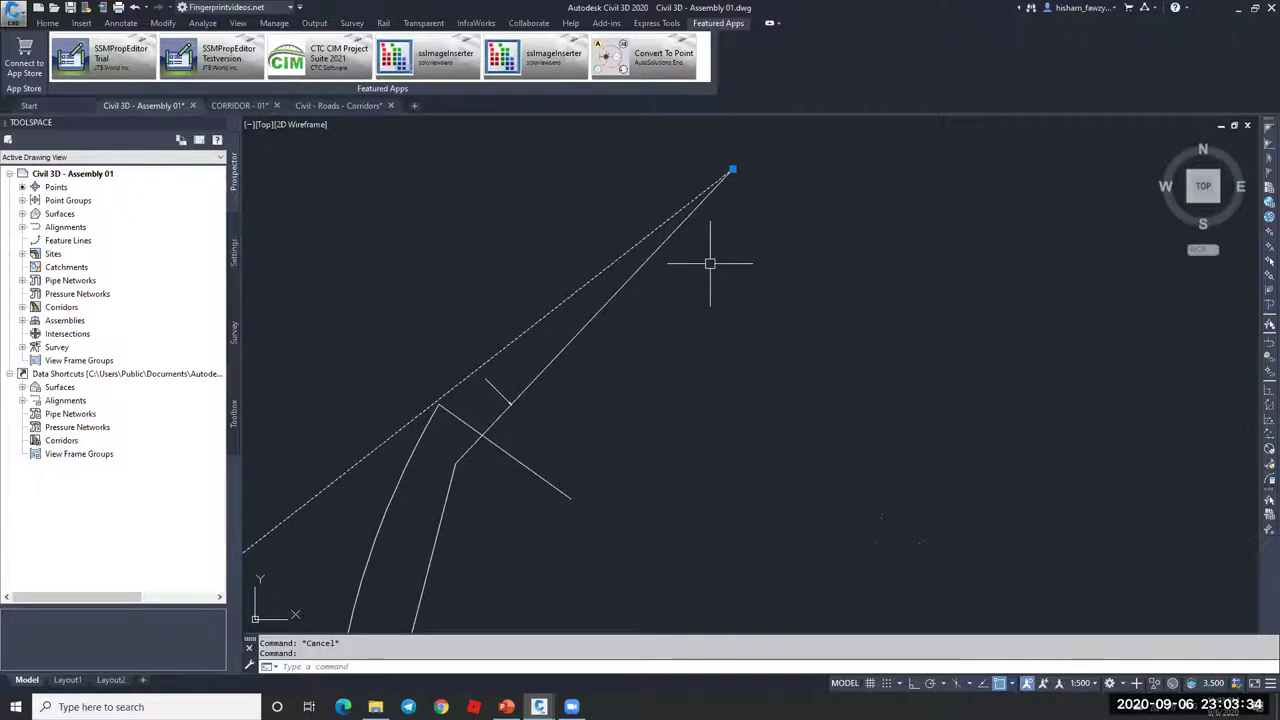
pyautogui.write('o')
pyautogui.press('Return')
pyautogui.write('10')
pyautogui.press('Return')
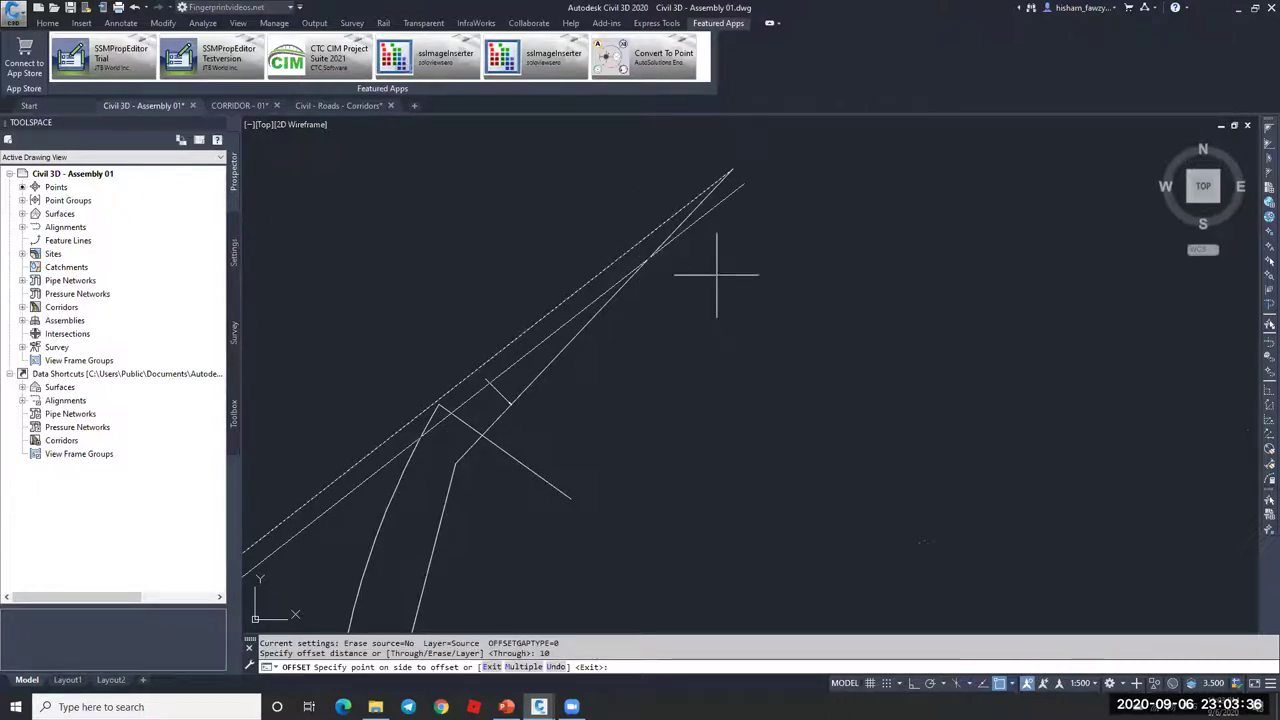
pyautogui.press('Escape')
pyautogui.write('o')
pyautogui.press('Return')
pyautogui.write('50')
pyautogui.press('Return')
pyautogui.click(684, 222)
pyautogui.click(700, 263)
pyautogui.press('Escape')
pyautogui.press('Escape')
pyautogui.click(772, 264)
pyautogui.click(678, 219)
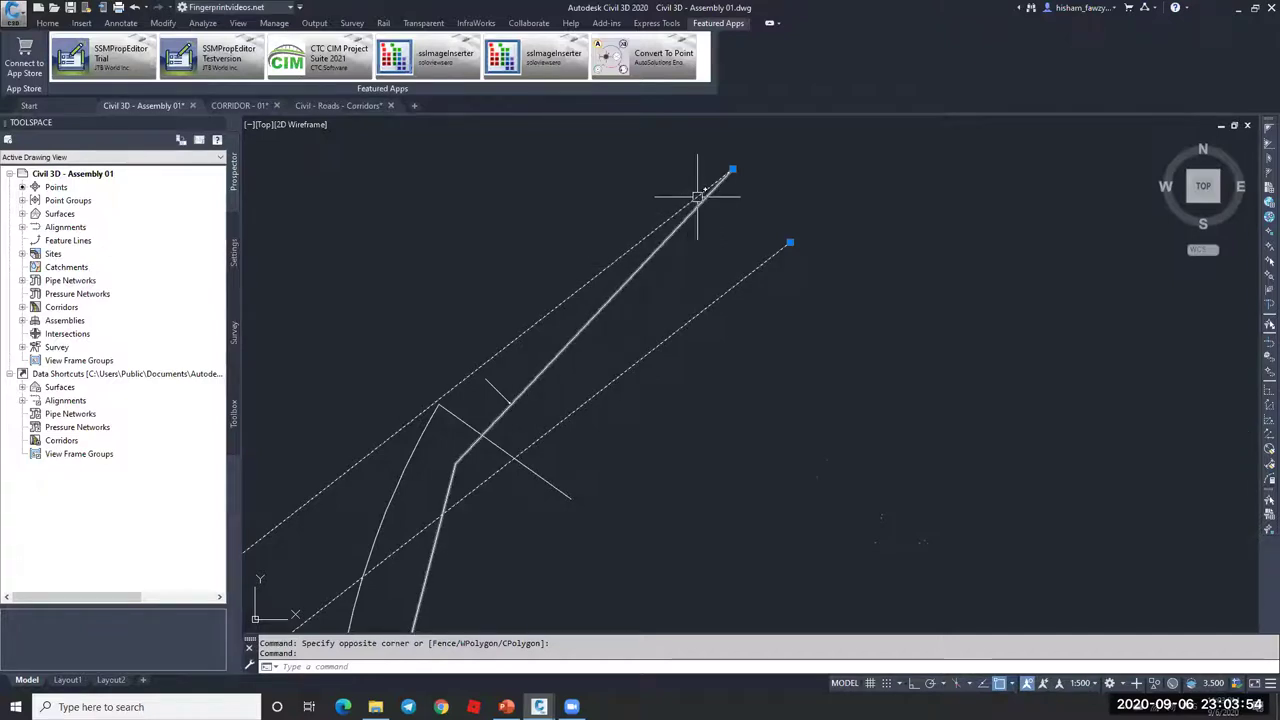
pyautogui.scroll(-2, 697, 196)
pyautogui.press('Escape')
pyautogui.press('Escape')
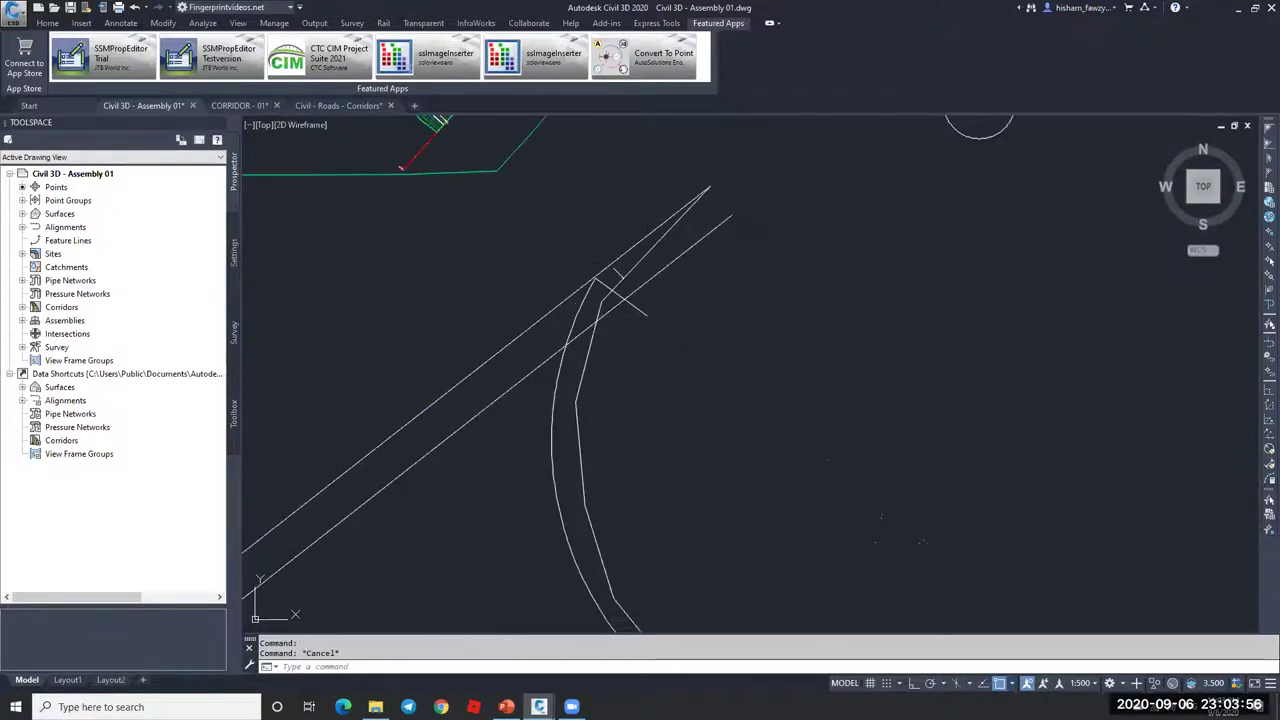
pyautogui.click(600, 415)
pyautogui.click(538, 445)
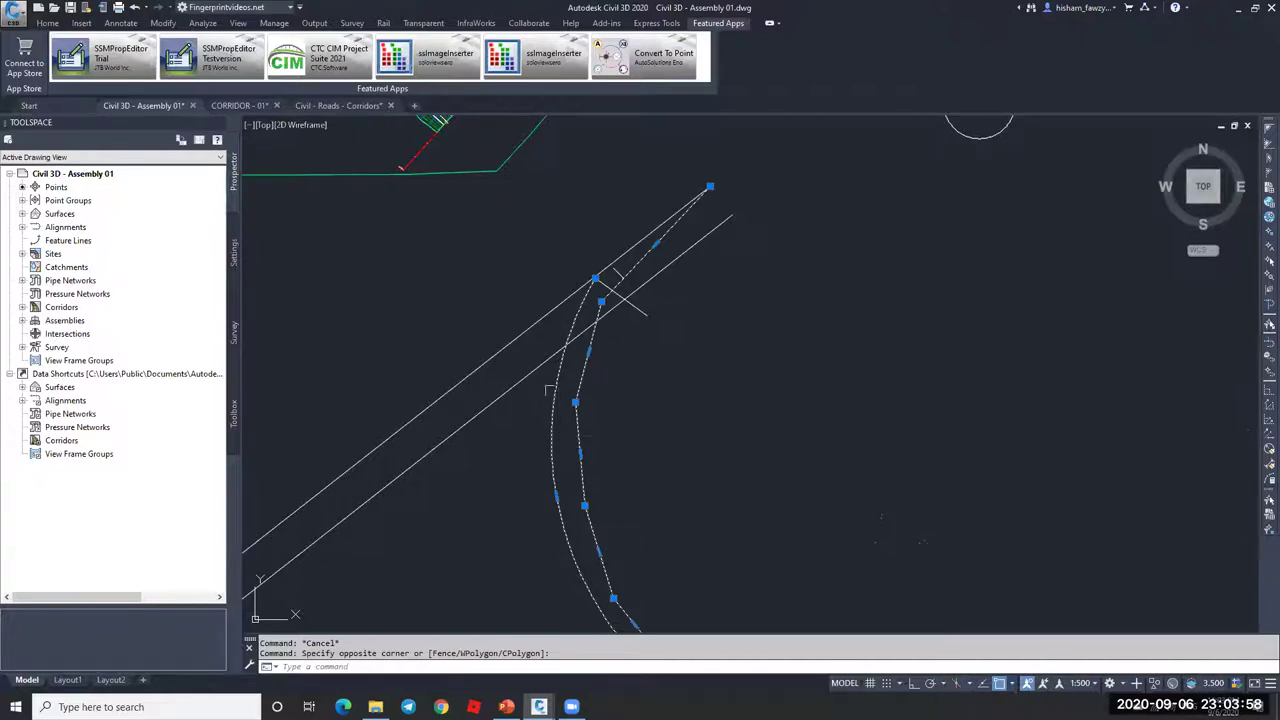
pyautogui.scroll(5, 590, 280)
pyautogui.click(625, 268)
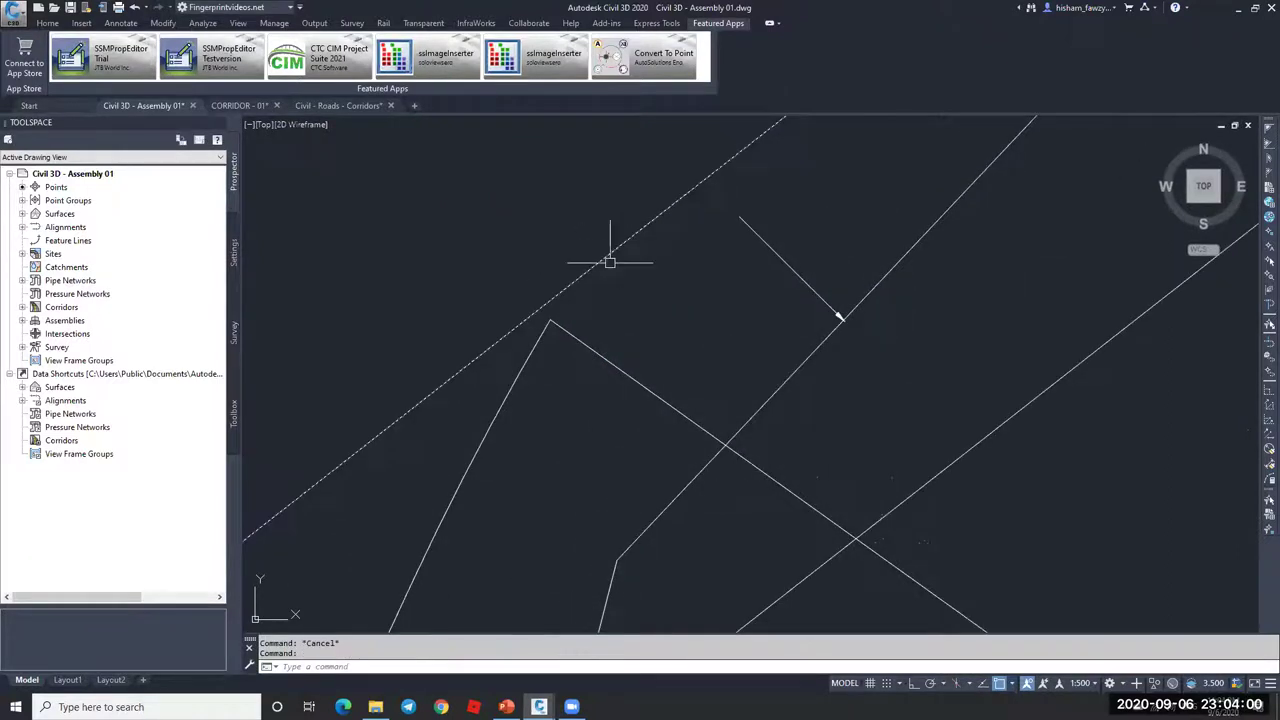
pyautogui.scroll(-2, 609, 239)
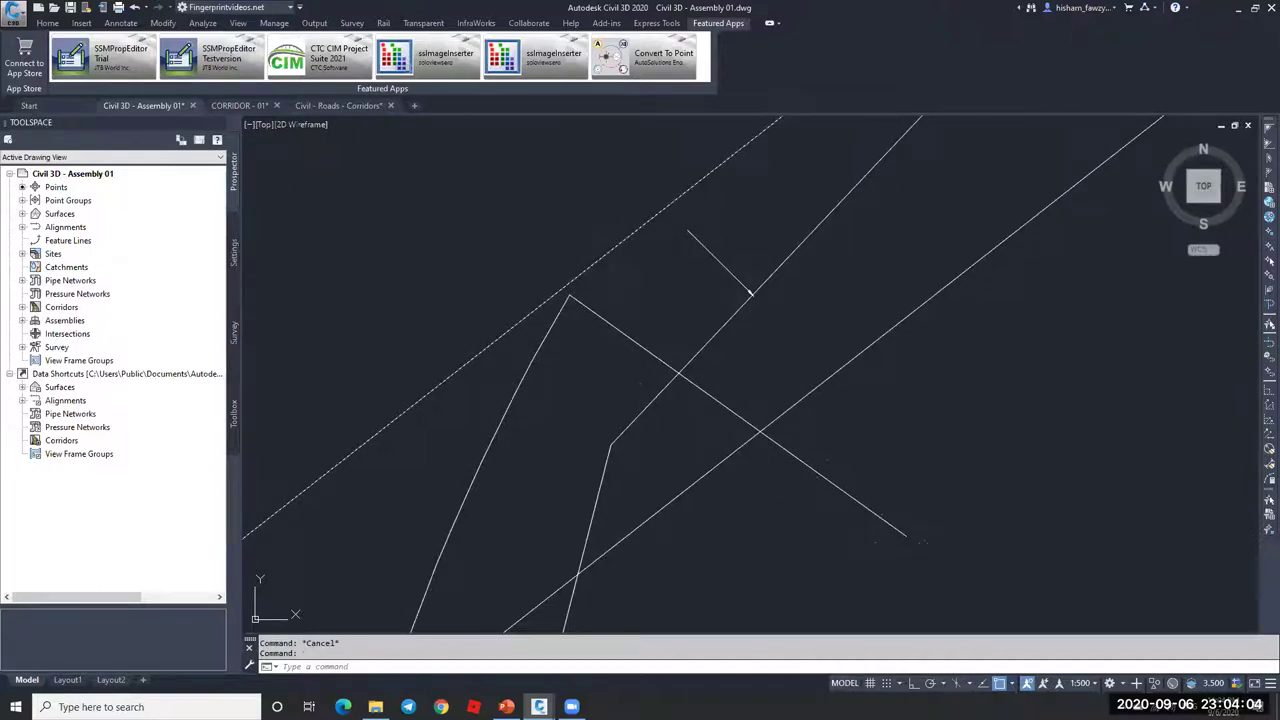
pyautogui.scroll(-4, 578, 275)
pyautogui.moveTo(743, 172); pyautogui.dragTo(632, 301, button='middle')
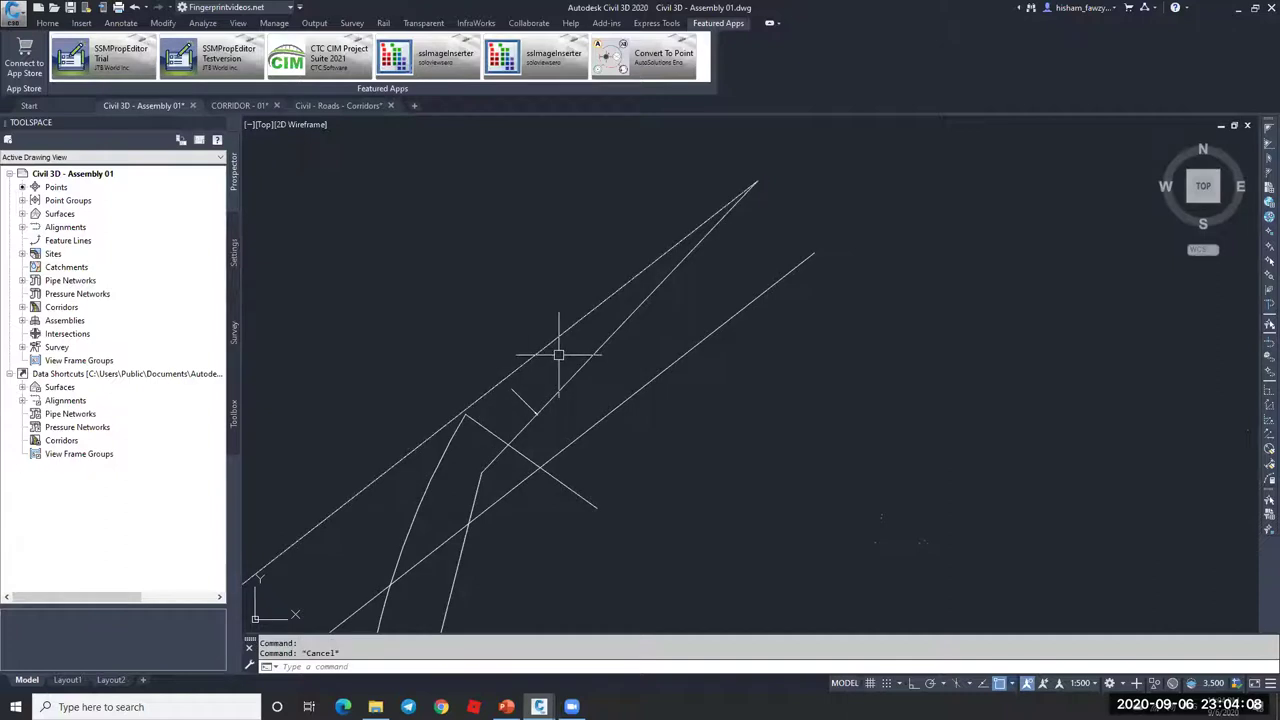
pyautogui.click(601, 346)
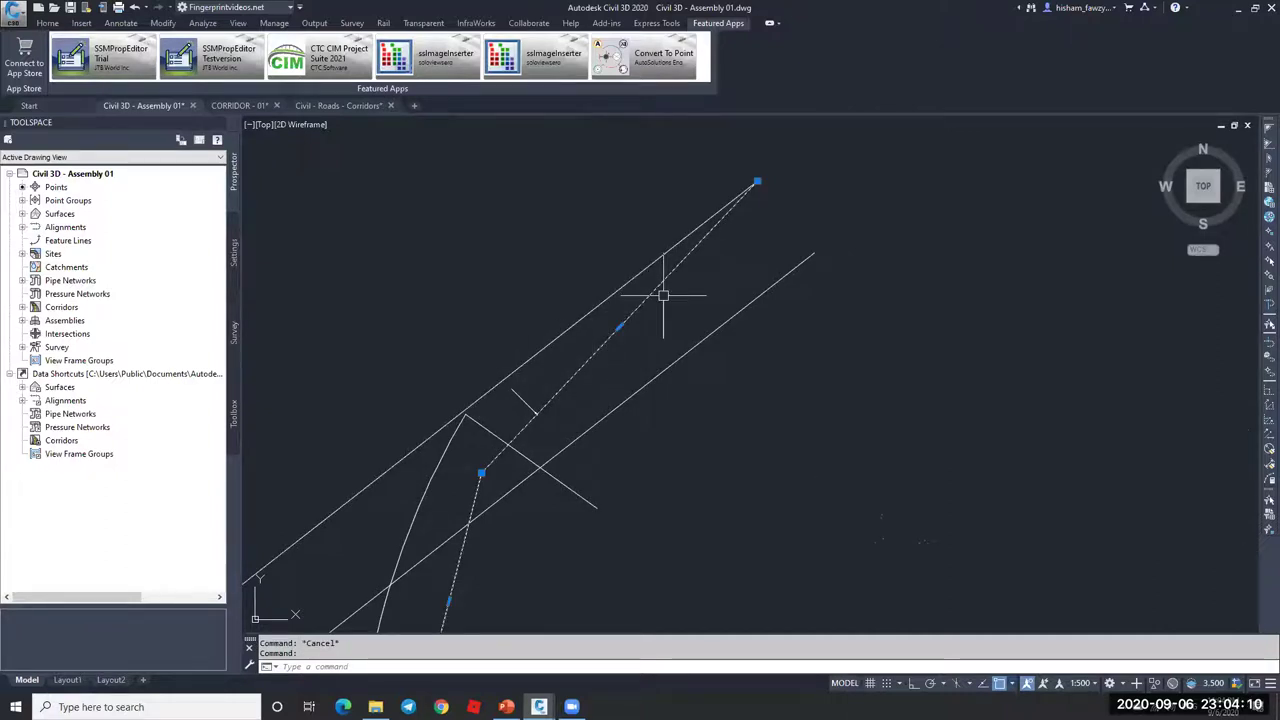
pyautogui.press('Escape')
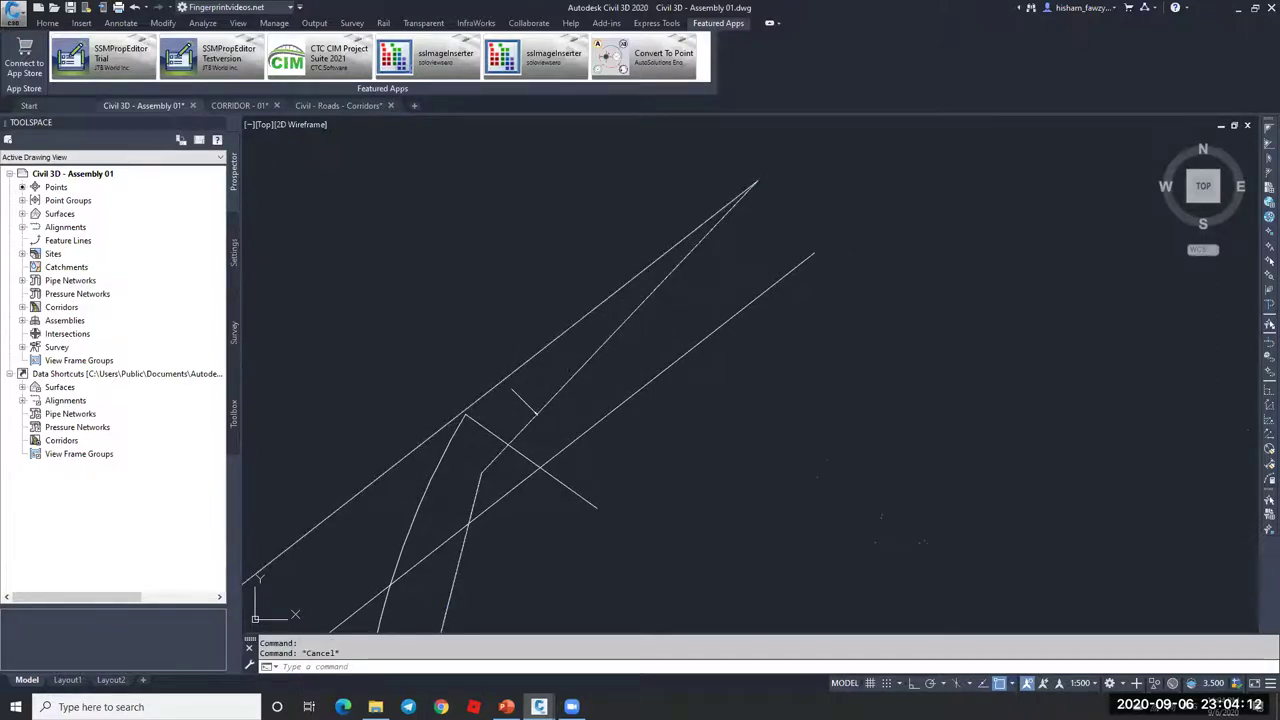
pyautogui.press('Escape')
pyautogui.scroll(4, 521, 376)
pyautogui.click(532, 413)
pyautogui.press('Escape')
pyautogui.scroll(-4, 491, 443)
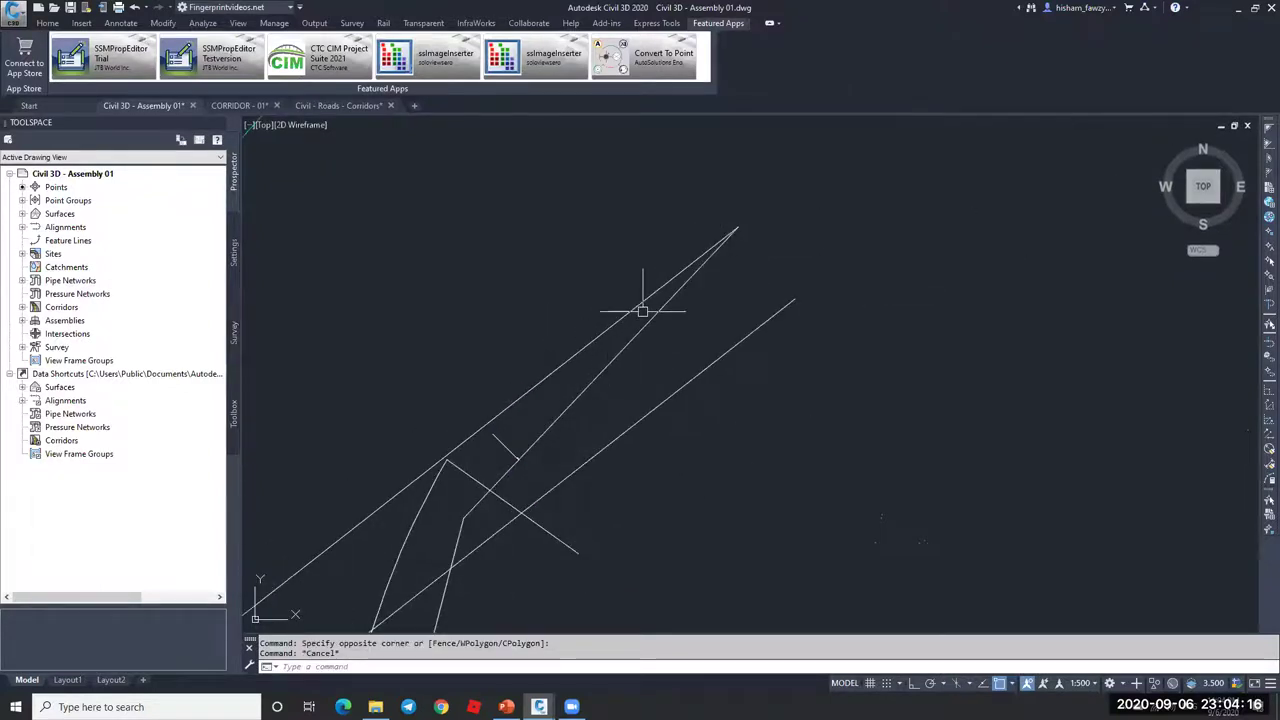
pyautogui.scroll(4, 550, 460)
pyautogui.scroll(-2, 506, 466)
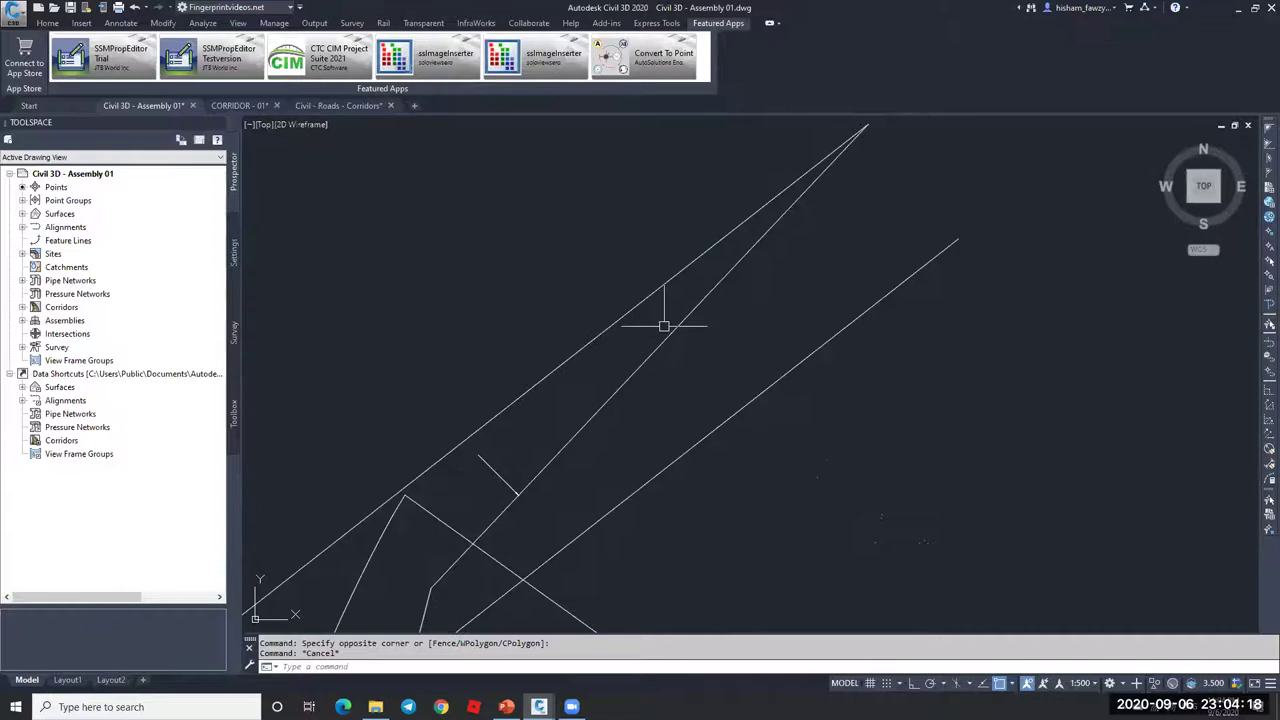
pyautogui.scroll(-1, 768, 208)
pyautogui.press('Escape')
pyautogui.scroll(-3, 791, 194)
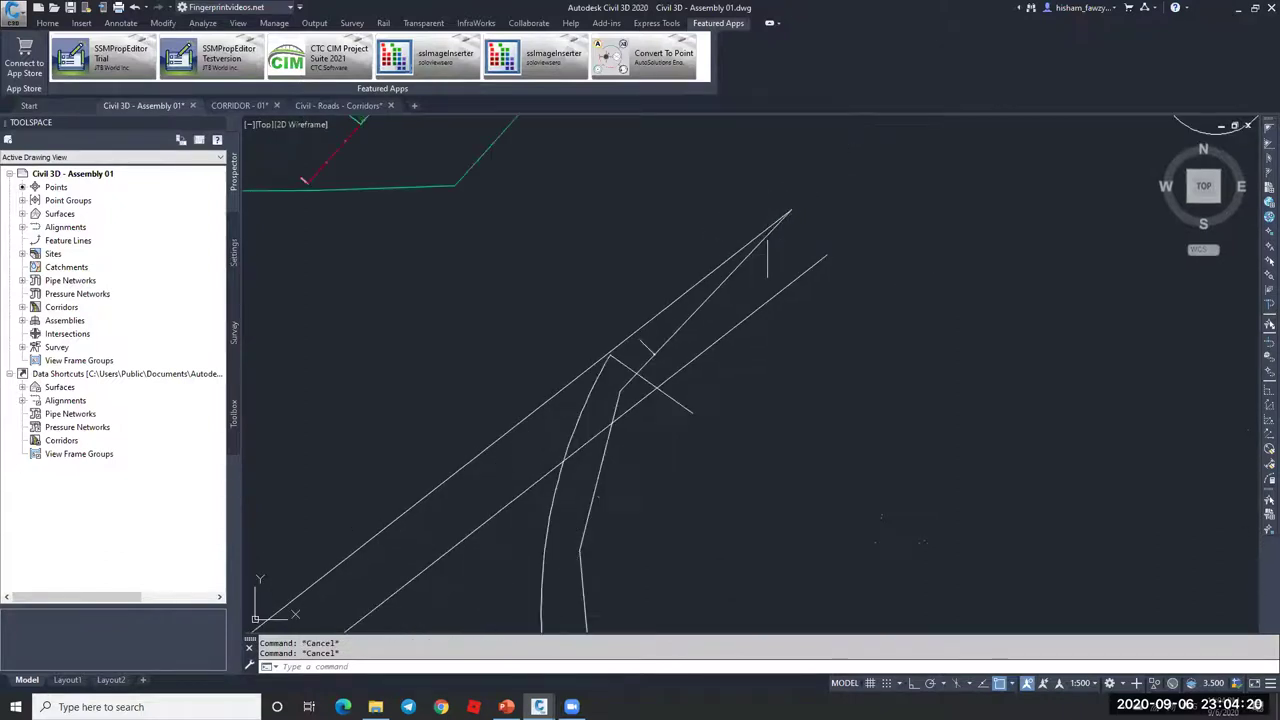
pyautogui.scroll(2, 738, 324)
pyautogui.click(734, 358)
pyautogui.click(679, 334)
pyautogui.press('Escape')
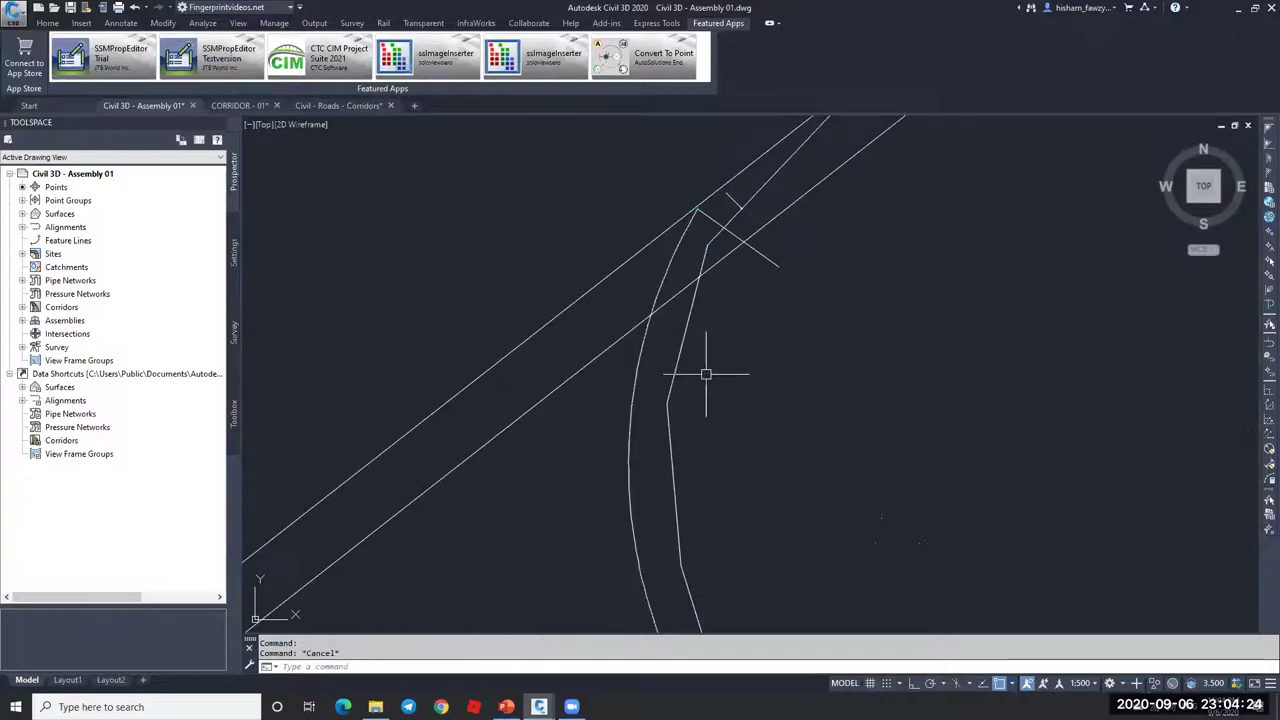
pyautogui.press('Escape')
pyautogui.scroll(-2, 689, 300)
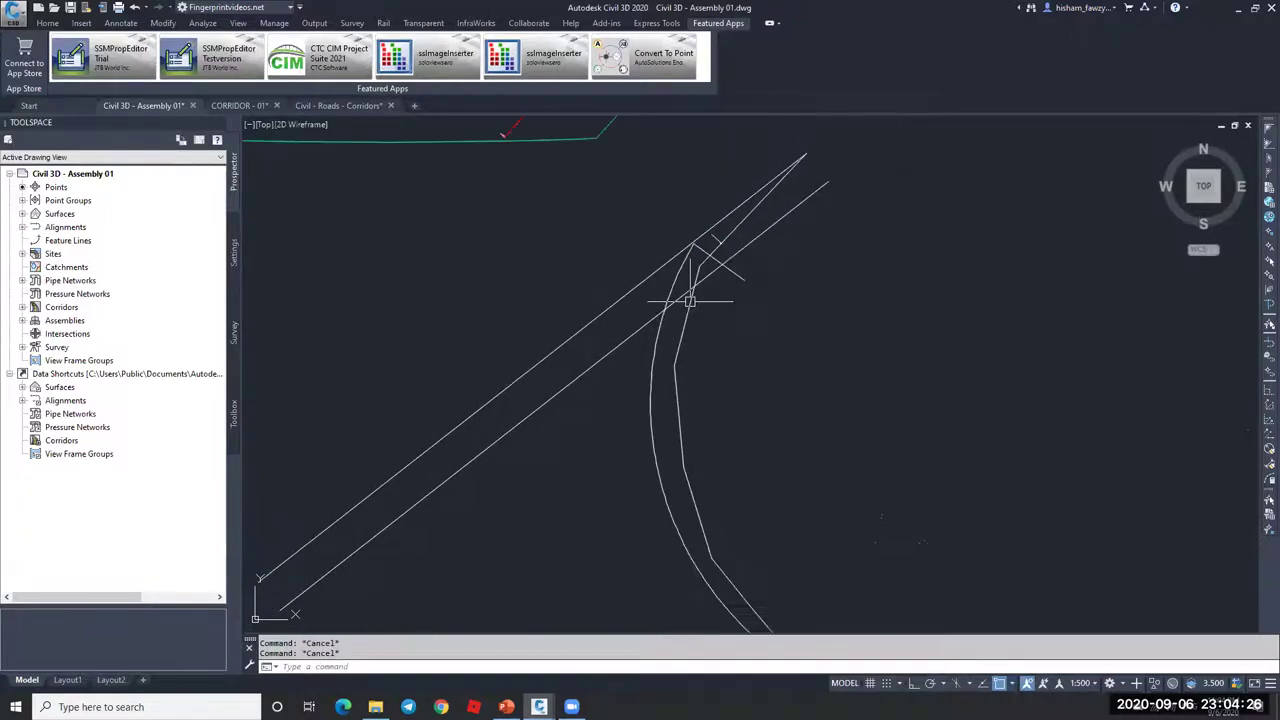
pyautogui.scroll(-1, 715, 320)
# - Window-select the six leftover lines and arcs and erase them with E
pyautogui.scroll(-2, 689, 320)
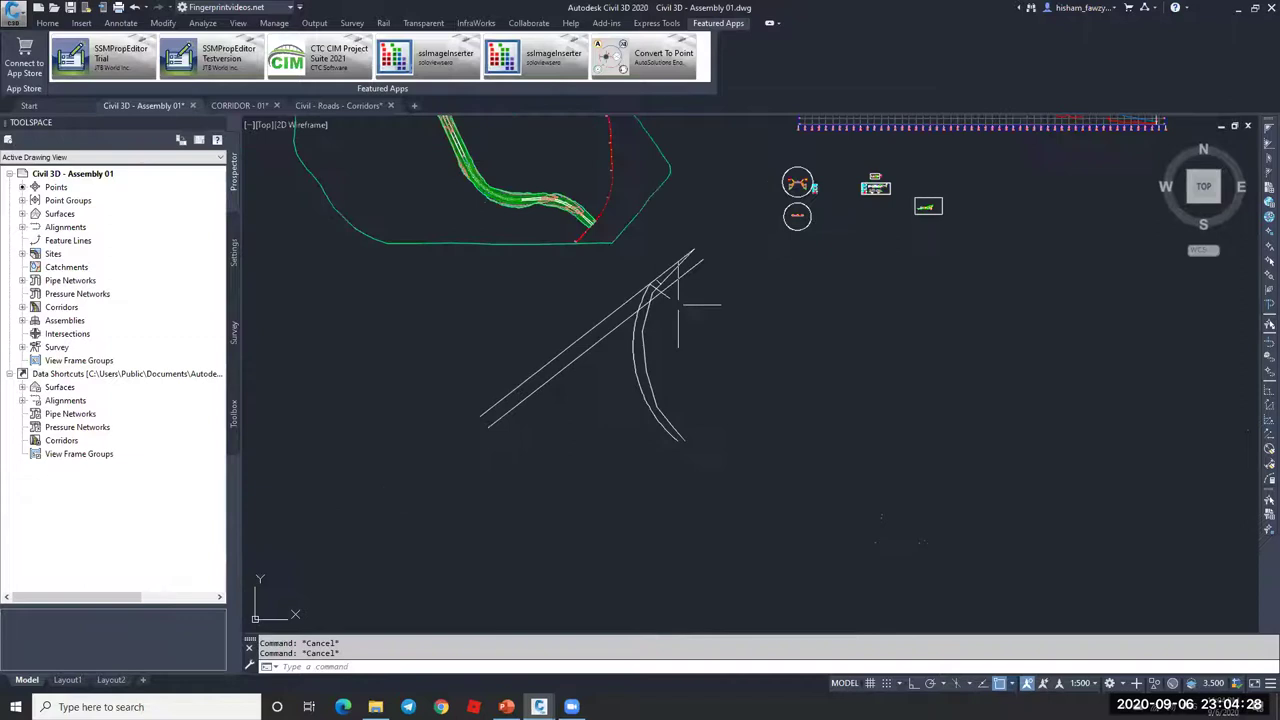
pyautogui.scroll(6, 800, 207)
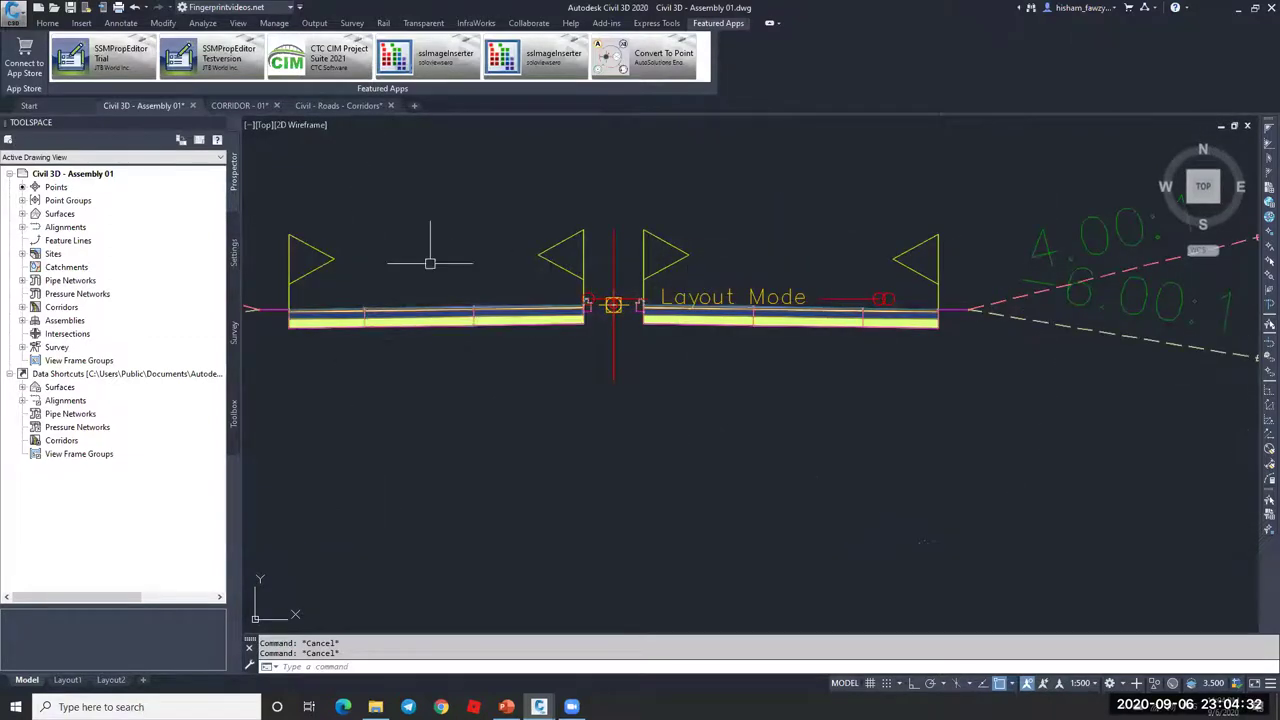
pyautogui.scroll(-6, 517, 282)
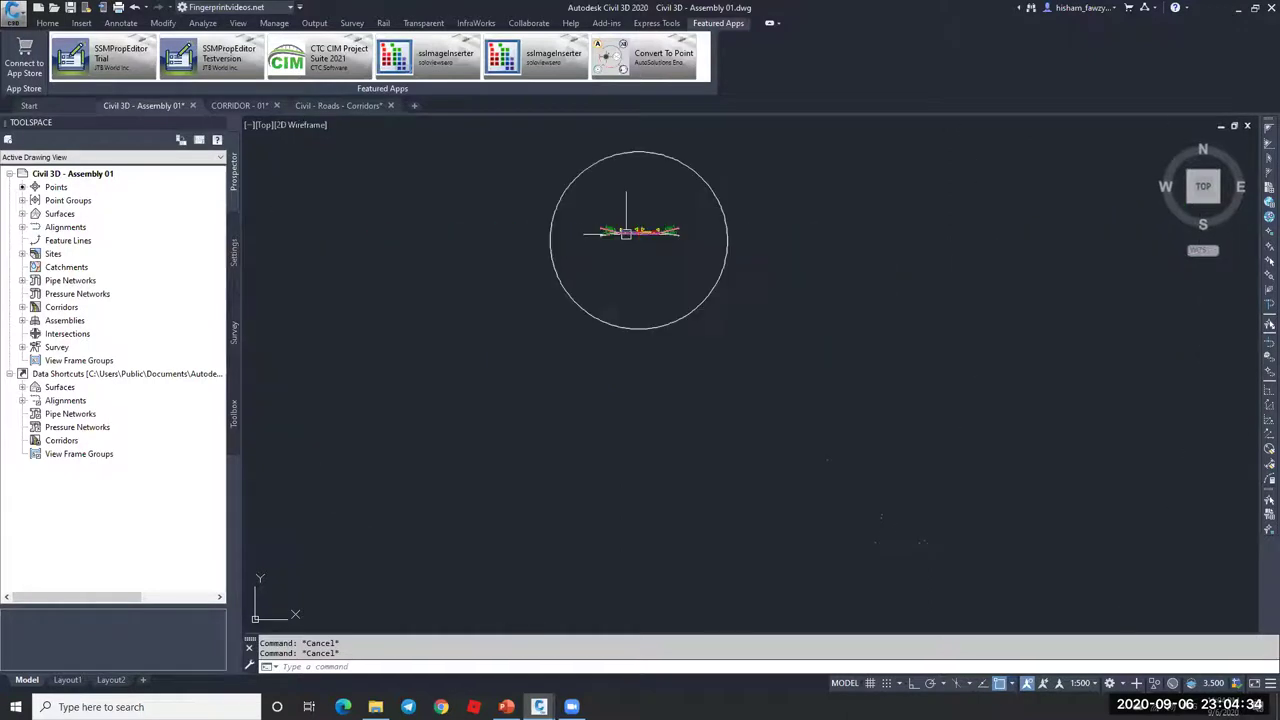
pyautogui.scroll(-2, 479, 323)
pyautogui.click(519, 313)
pyautogui.click(447, 356)
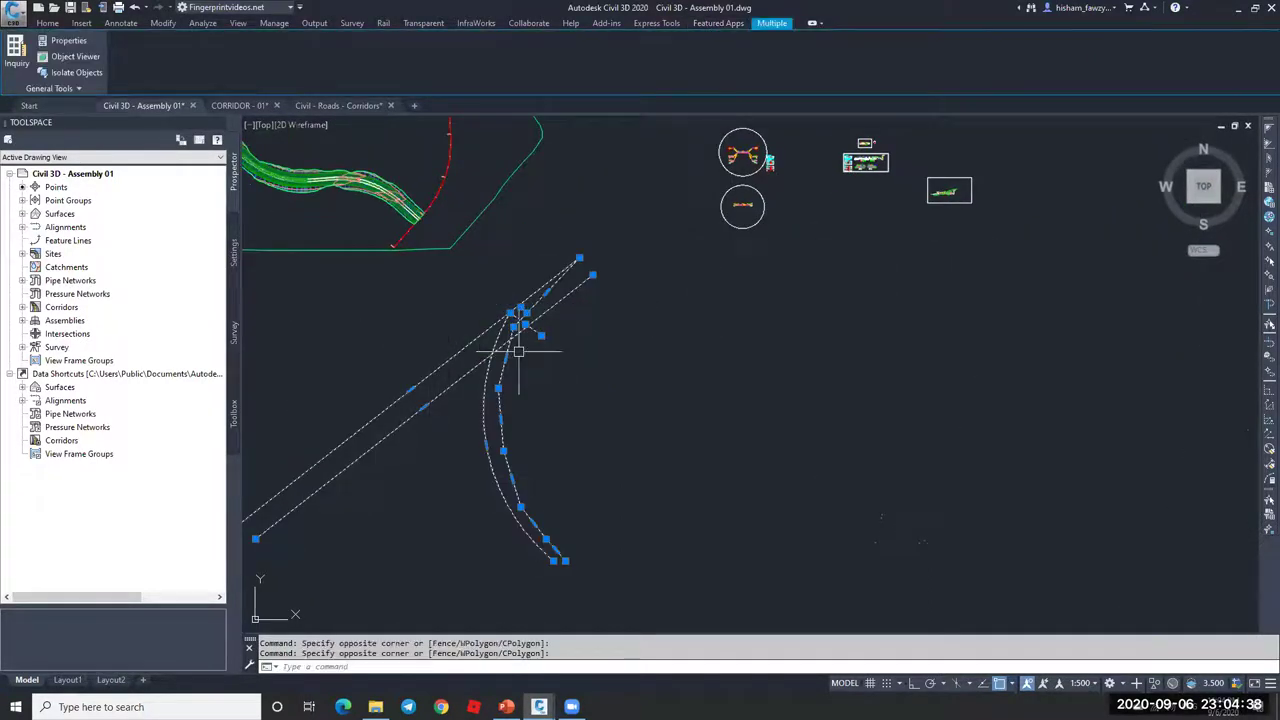
pyautogui.write('e')
pyautogui.press('Return')
pyautogui.press('Escape')
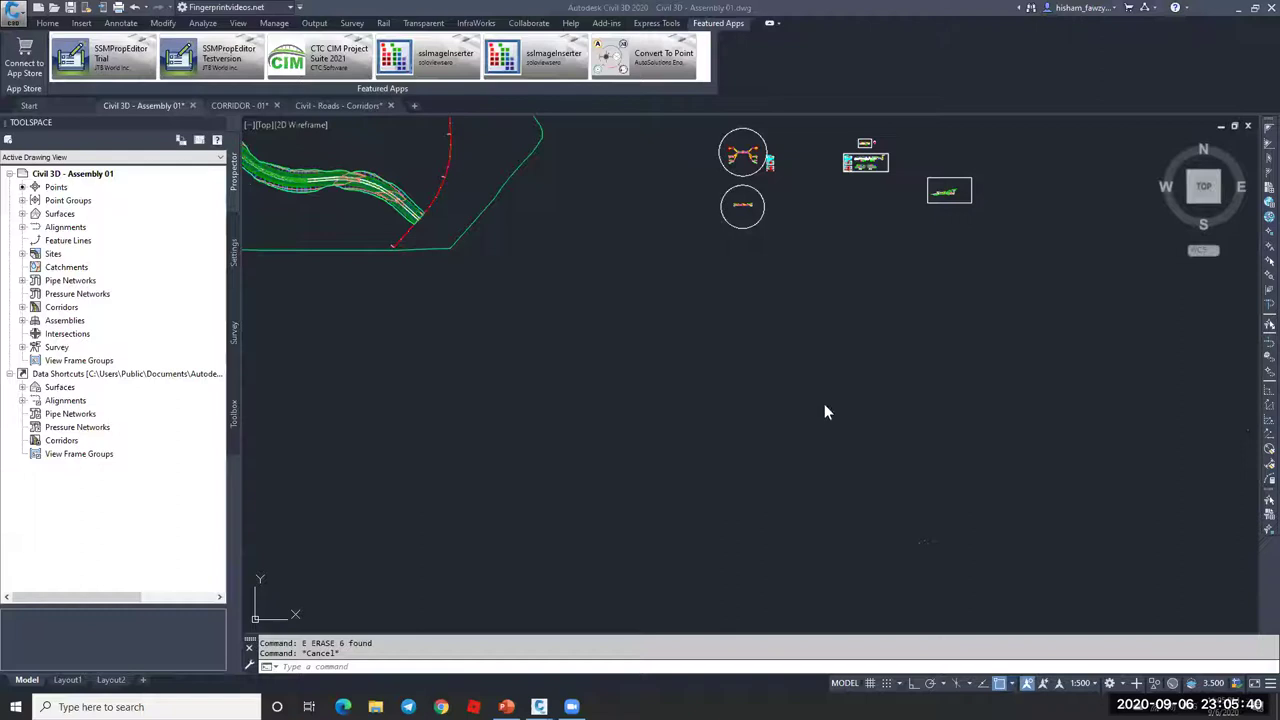
# - Centre the corridor in plan and inspect the ISLAND TOP subassembly
pyautogui.scroll(6, 744, 198)
pyautogui.scroll(8, 727, 262)
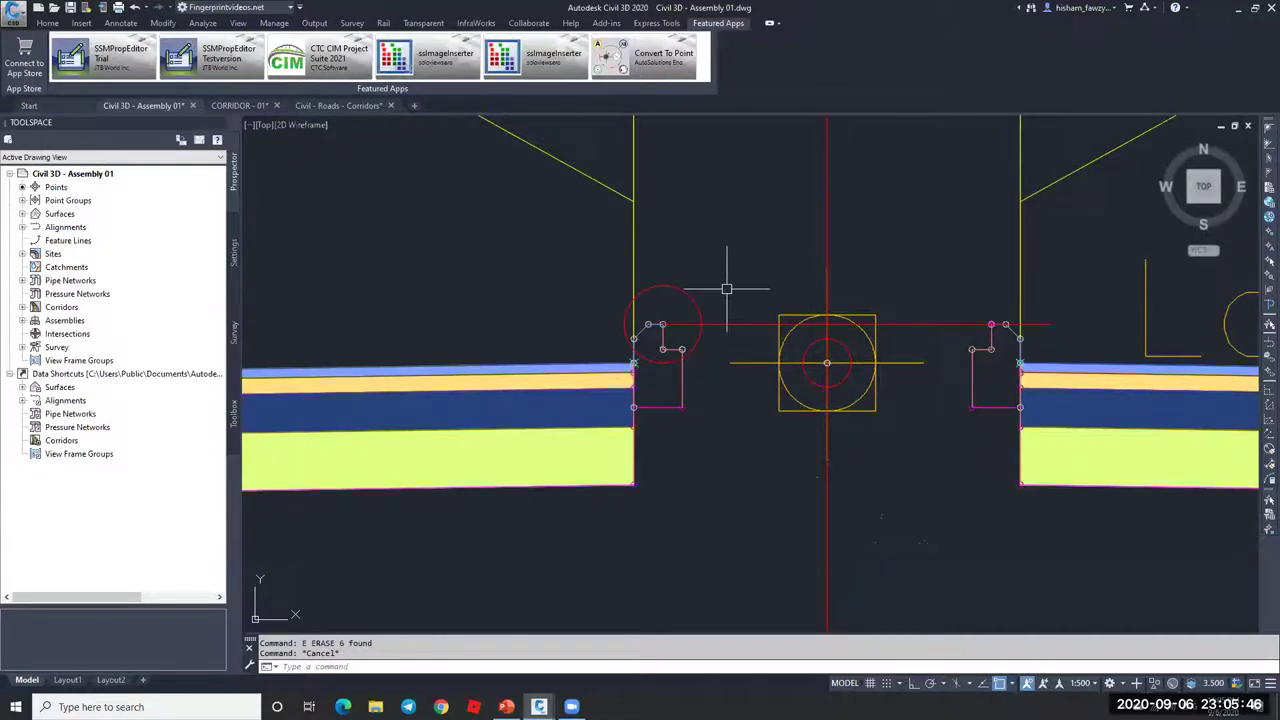
pyautogui.scroll(-6, 727, 289)
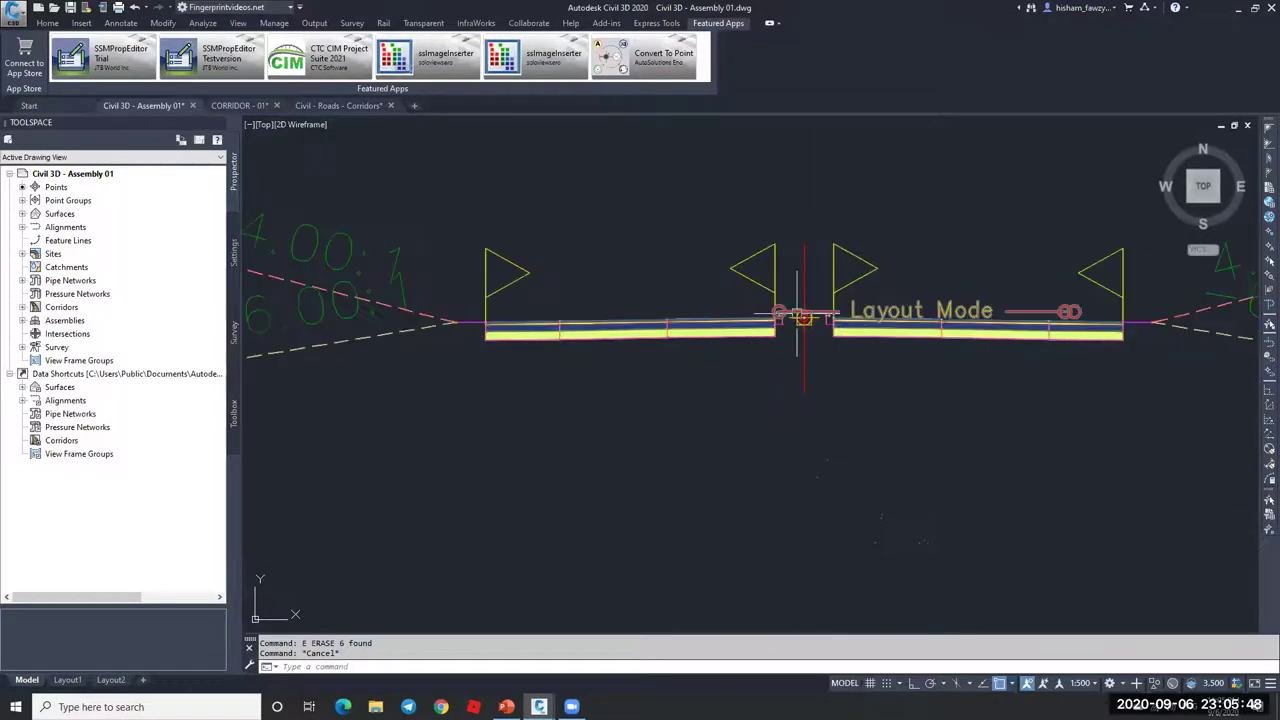
pyautogui.scroll(3, 803, 316)
pyautogui.scroll(-10, 810, 325)
pyautogui.scroll(-4, 860, 345)
pyautogui.moveTo(694, 334); pyautogui.dragTo(878, 328, button='middle')
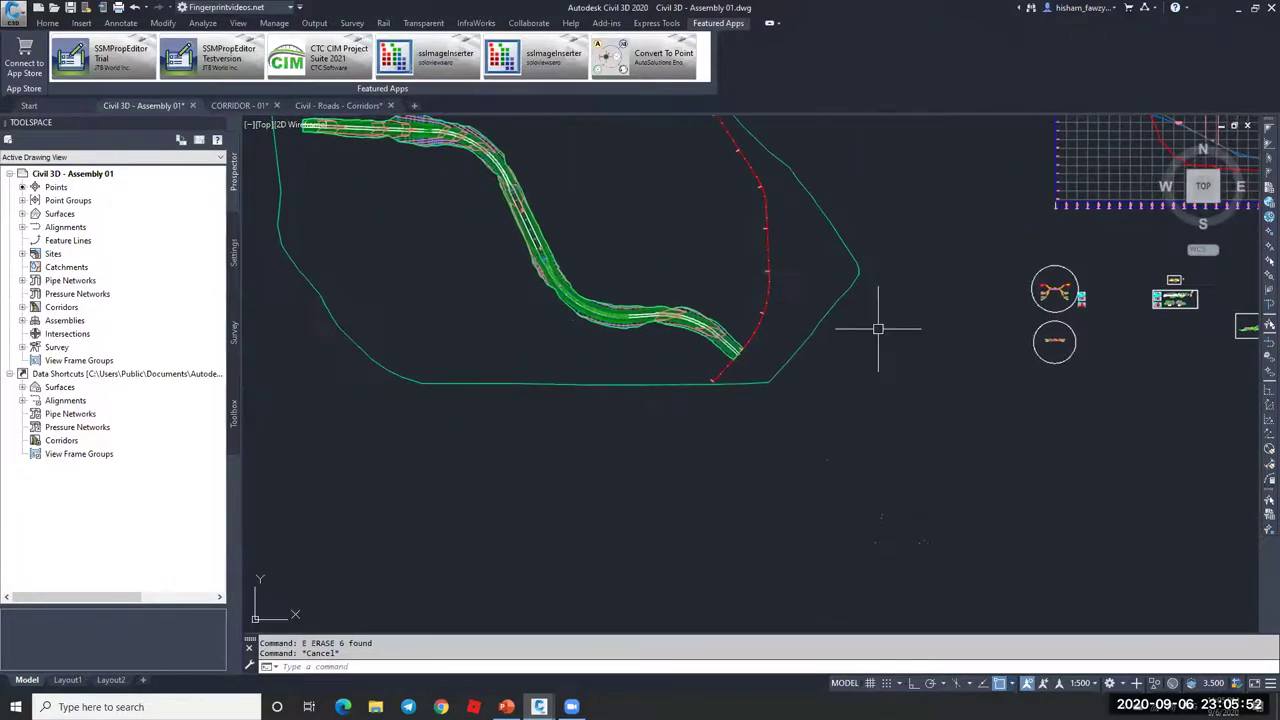
pyautogui.scroll(12, 984, 336)
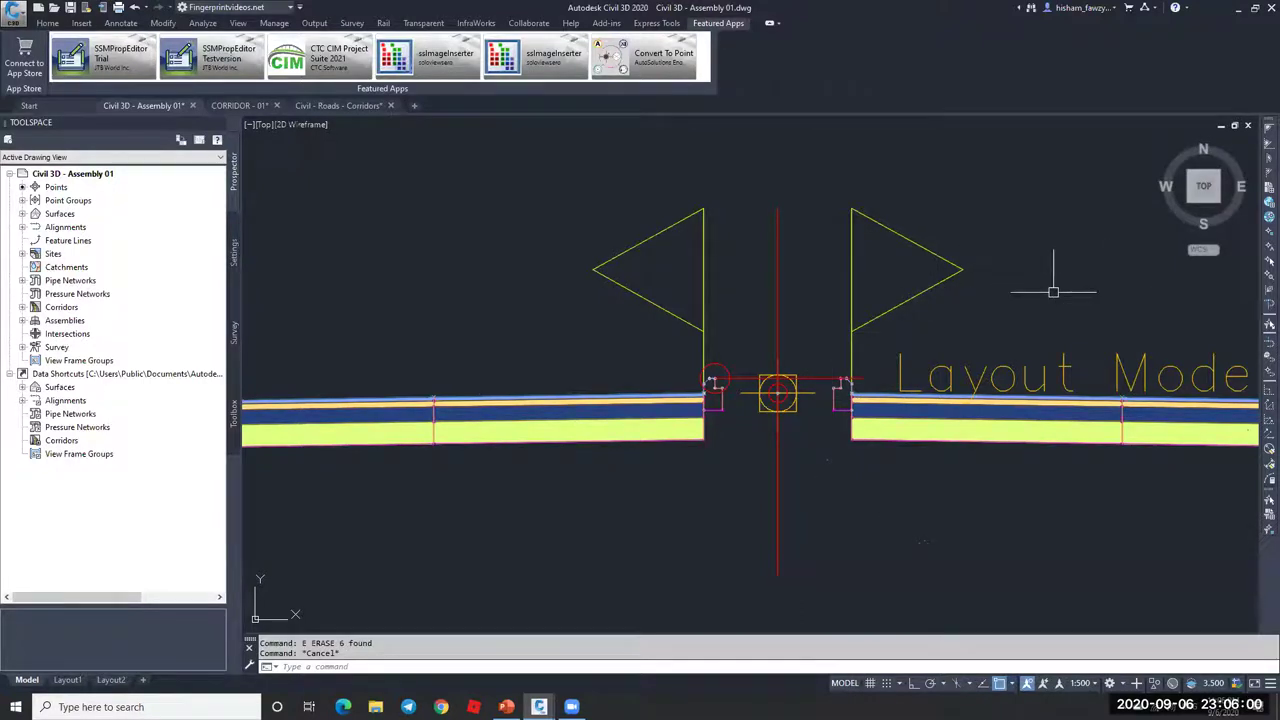
pyautogui.scroll(5, 700, 405)
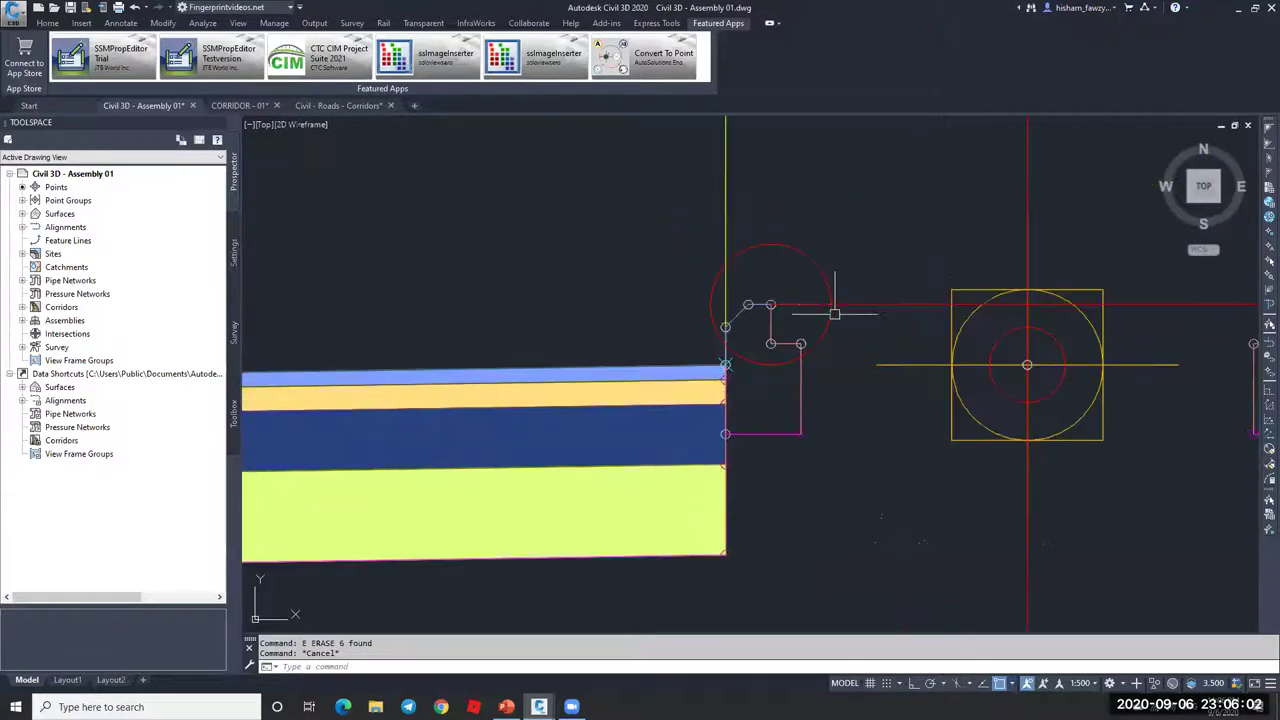
pyautogui.click(710, 322)
pyautogui.scroll(-4, 750, 330)
pyautogui.scroll(6, 860, 300)
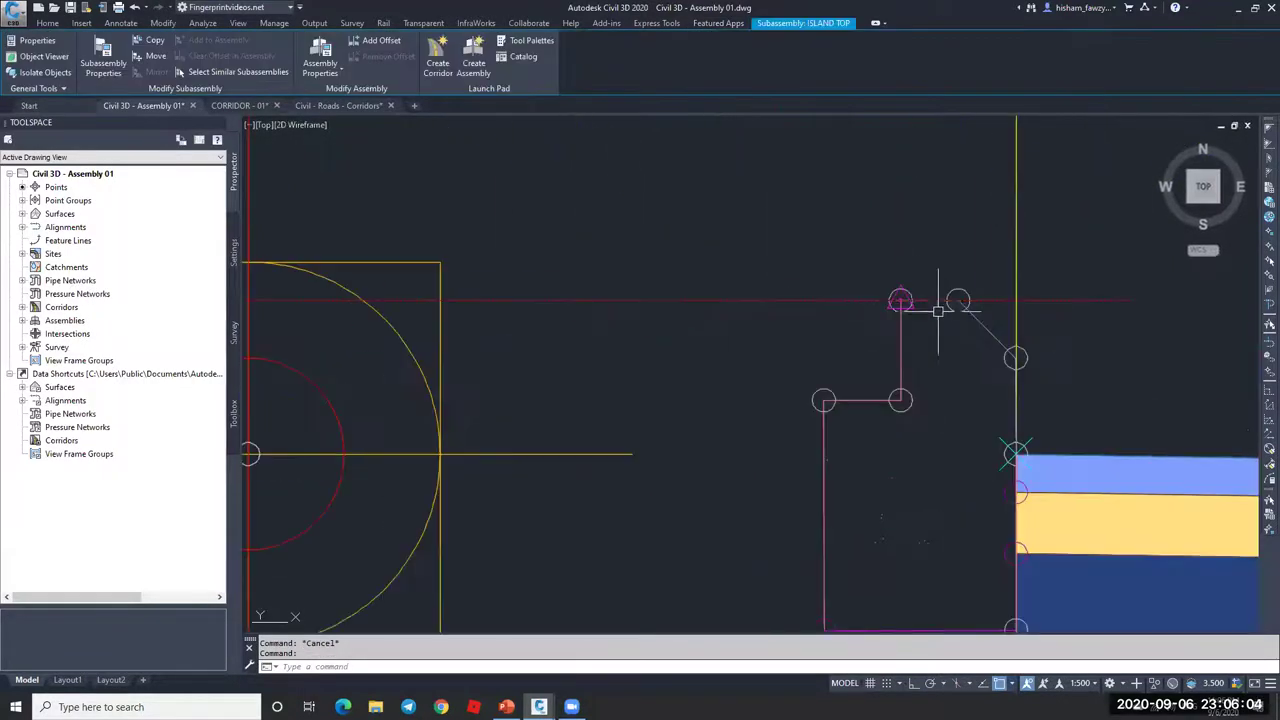
pyautogui.press('Escape')
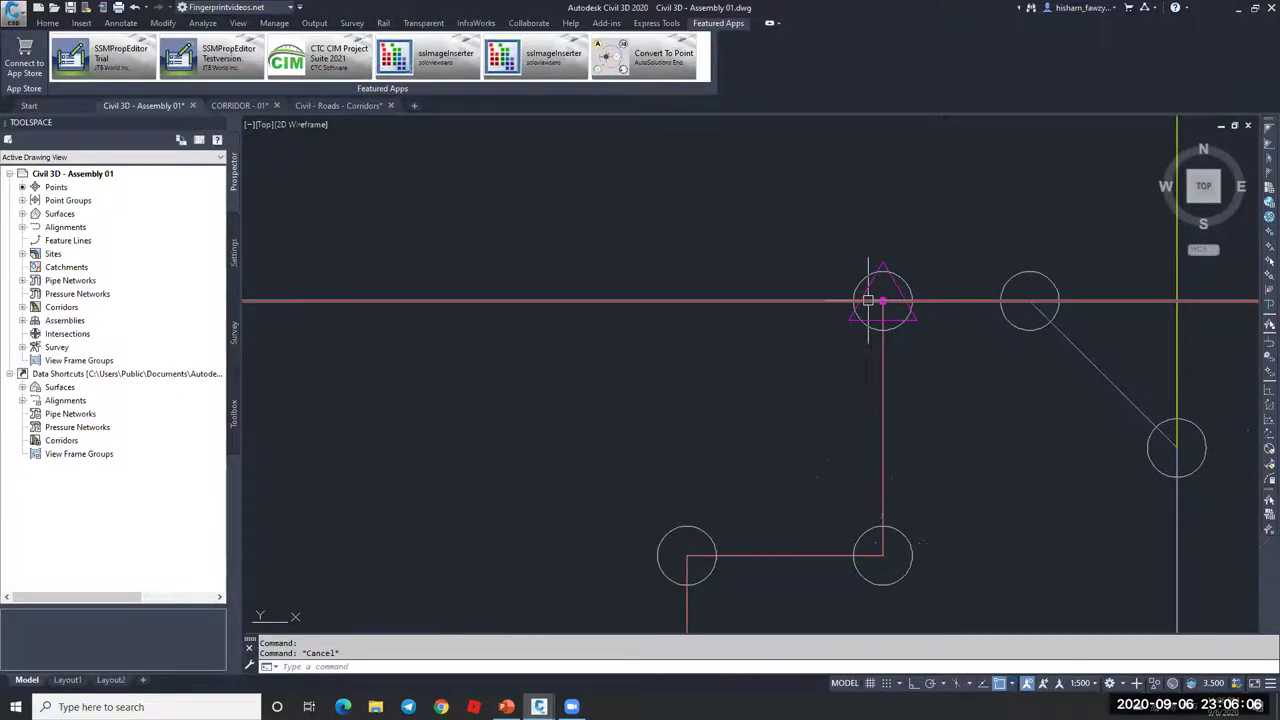
# - Delete the extra objects at the island subassembly
pyautogui.scroll(-10, 900, 300)
pyautogui.scroll(2, 940, 300)
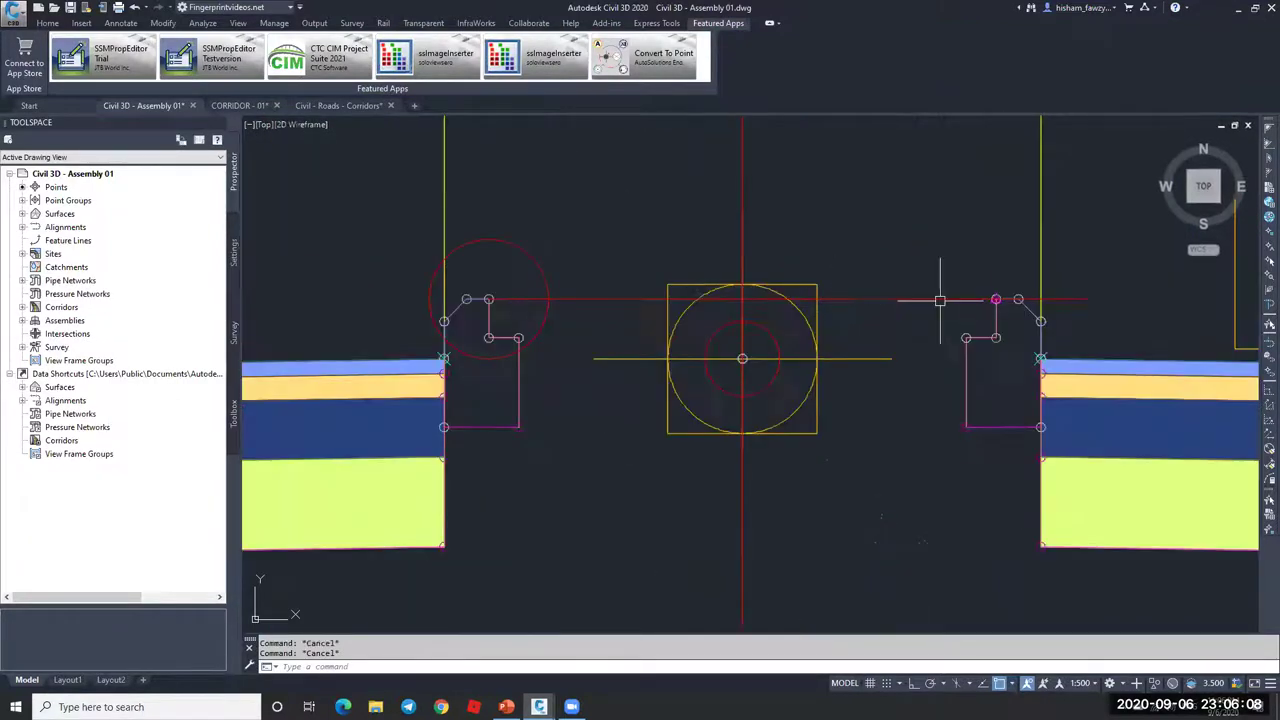
pyautogui.scroll(-5, 940, 300)
pyautogui.click(926, 300)
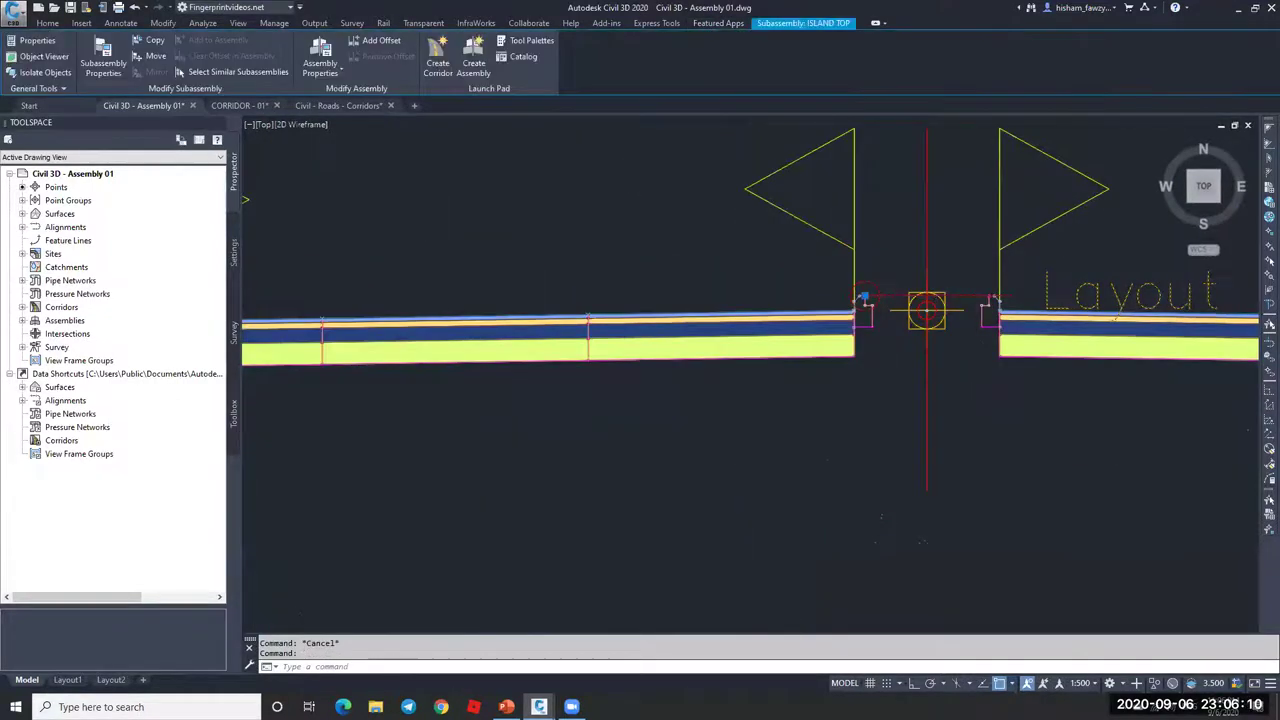
pyautogui.scroll(6, 915, 300)
pyautogui.press('Delete')
pyautogui.scroll(-2, 1029, 273)
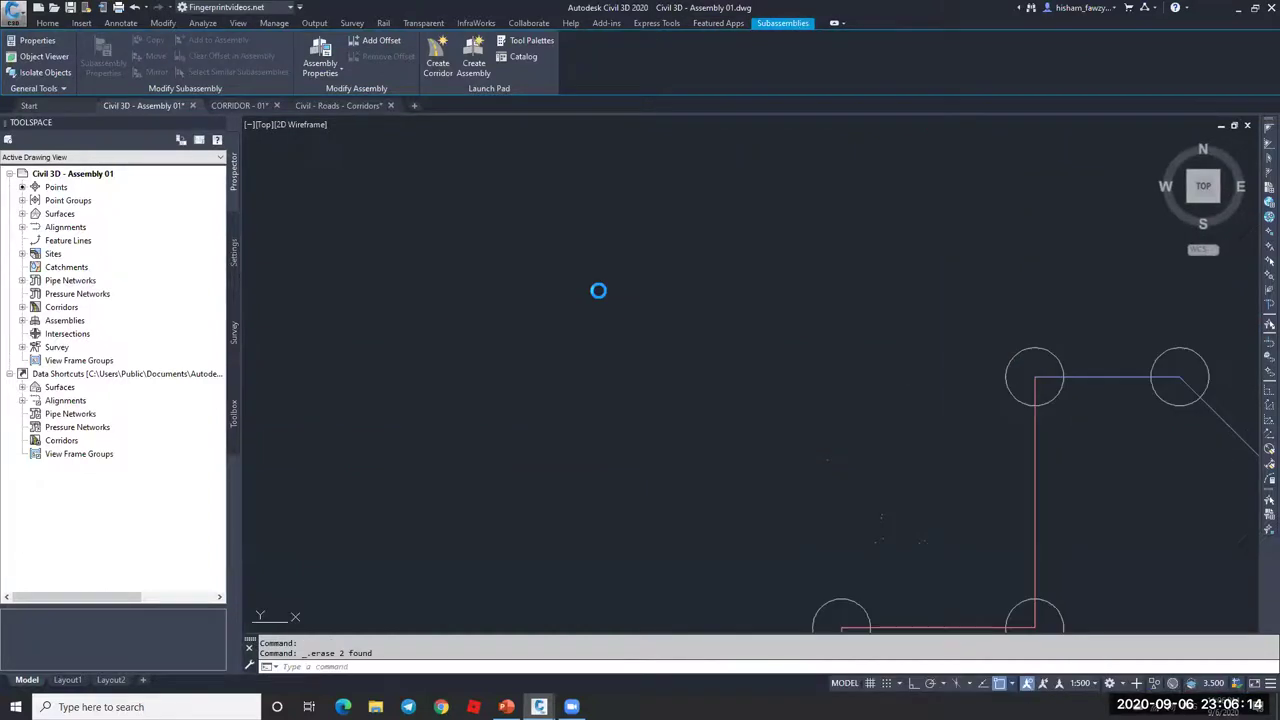
# - Rebuild Corridor - R 01 from Prospector's Corridors list and select it in the plan
pyautogui.click(22, 308)
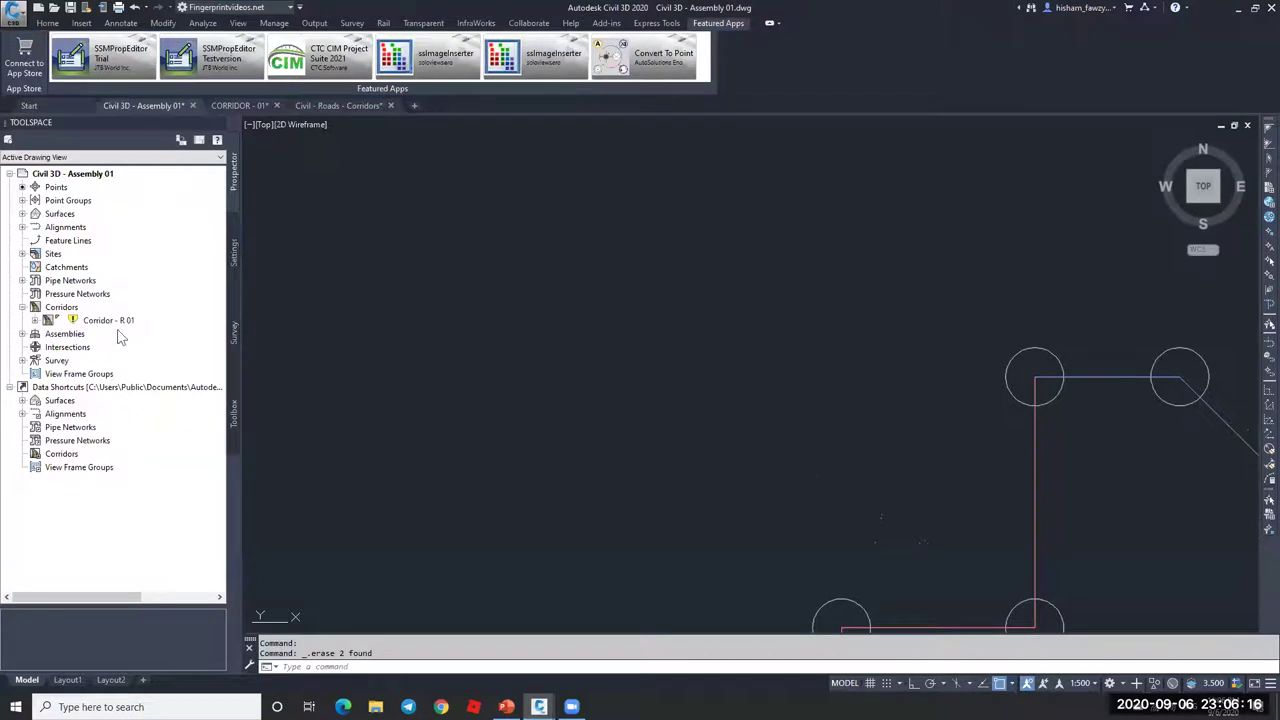
pyautogui.rightClick(105, 320)
pyautogui.click(150, 358)
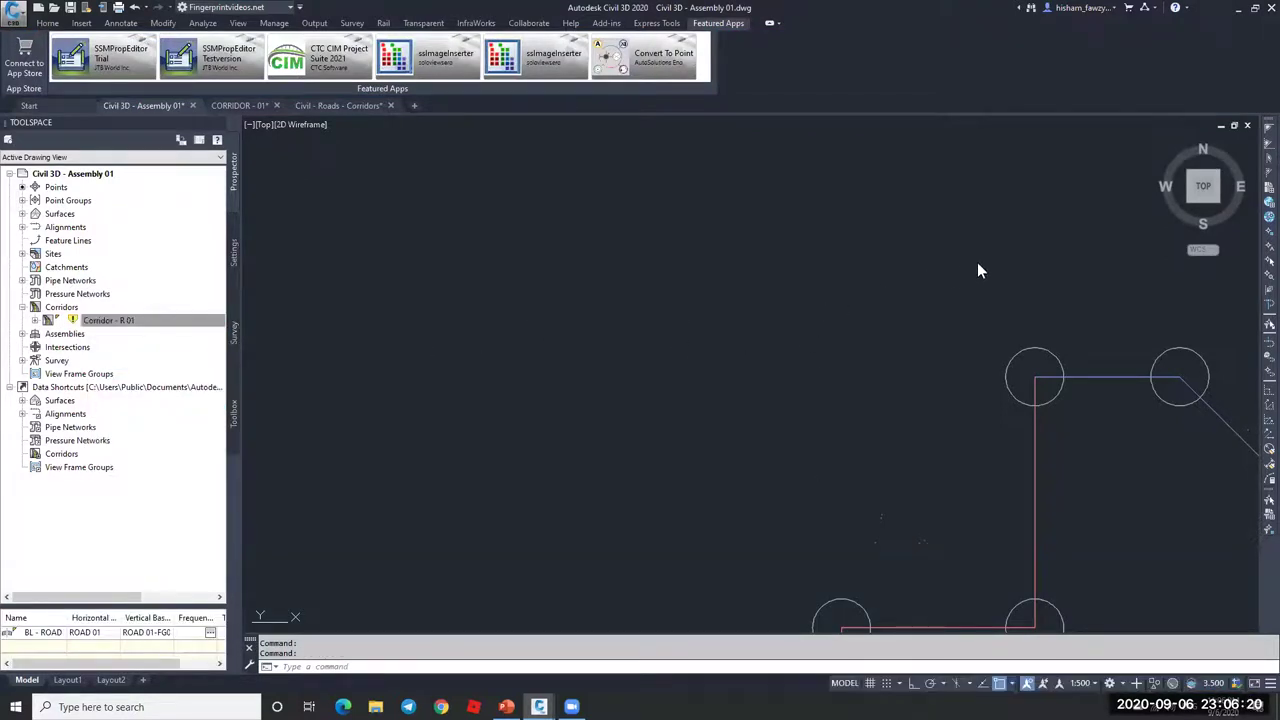
pyautogui.scroll(-5, 824, 310)
pyautogui.scroll(-5, 824, 310)
pyautogui.scroll(8, 577, 225)
pyautogui.scroll(5, 575, 221)
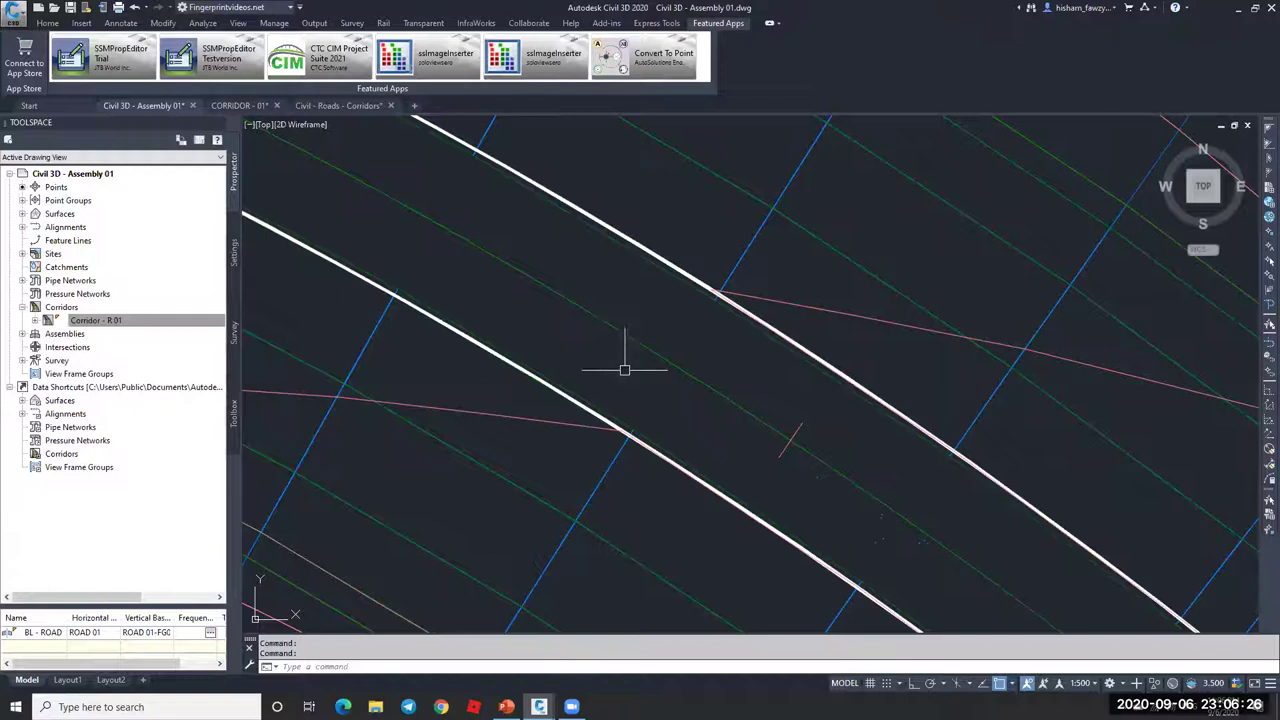
pyautogui.scroll(-3, 735, 305)
pyautogui.scroll(3, 671, 349)
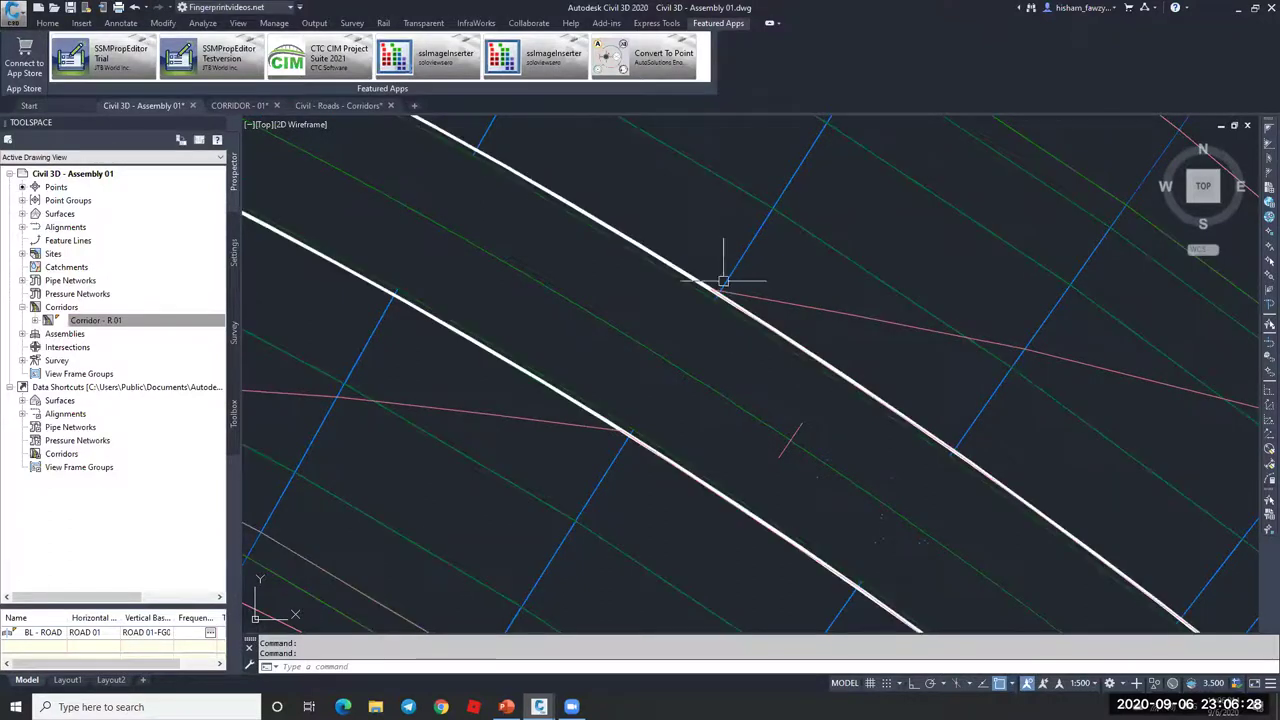
pyautogui.click(615, 460)
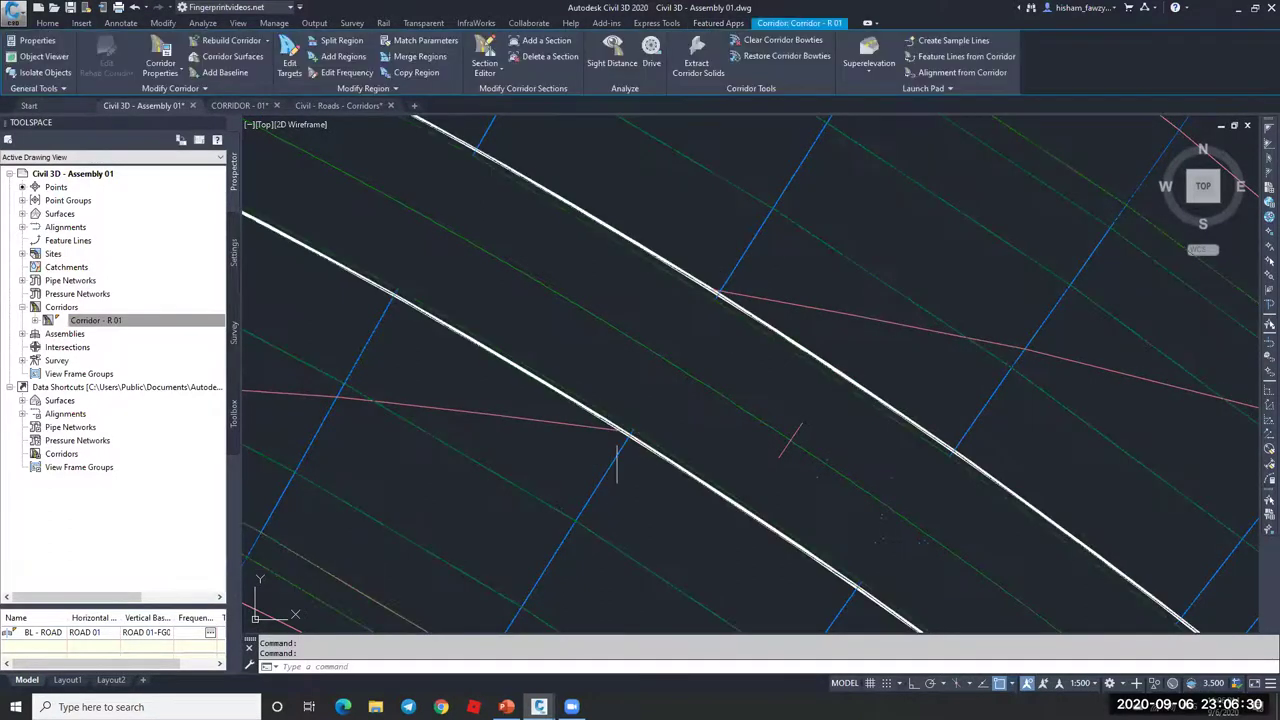
# - Open the corridor in the Section Editor and zoom into the cross section
pyautogui.click(490, 48)
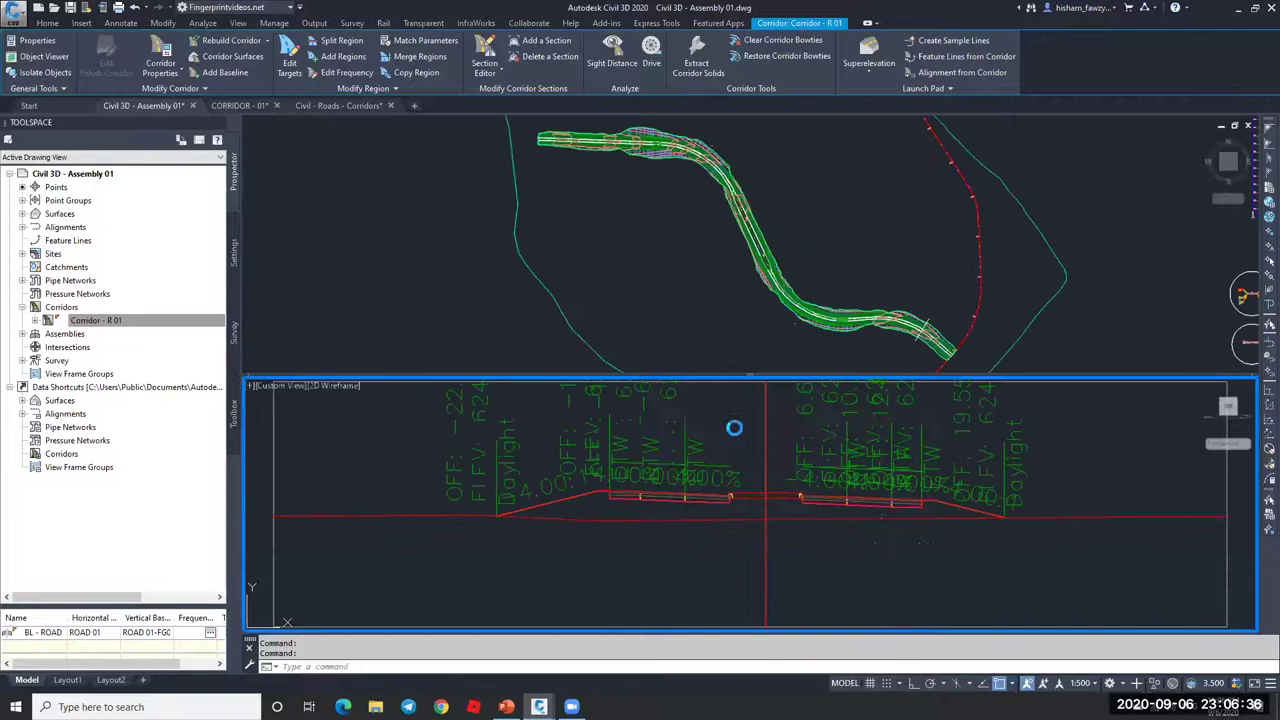
pyautogui.scroll(4, 744, 495)
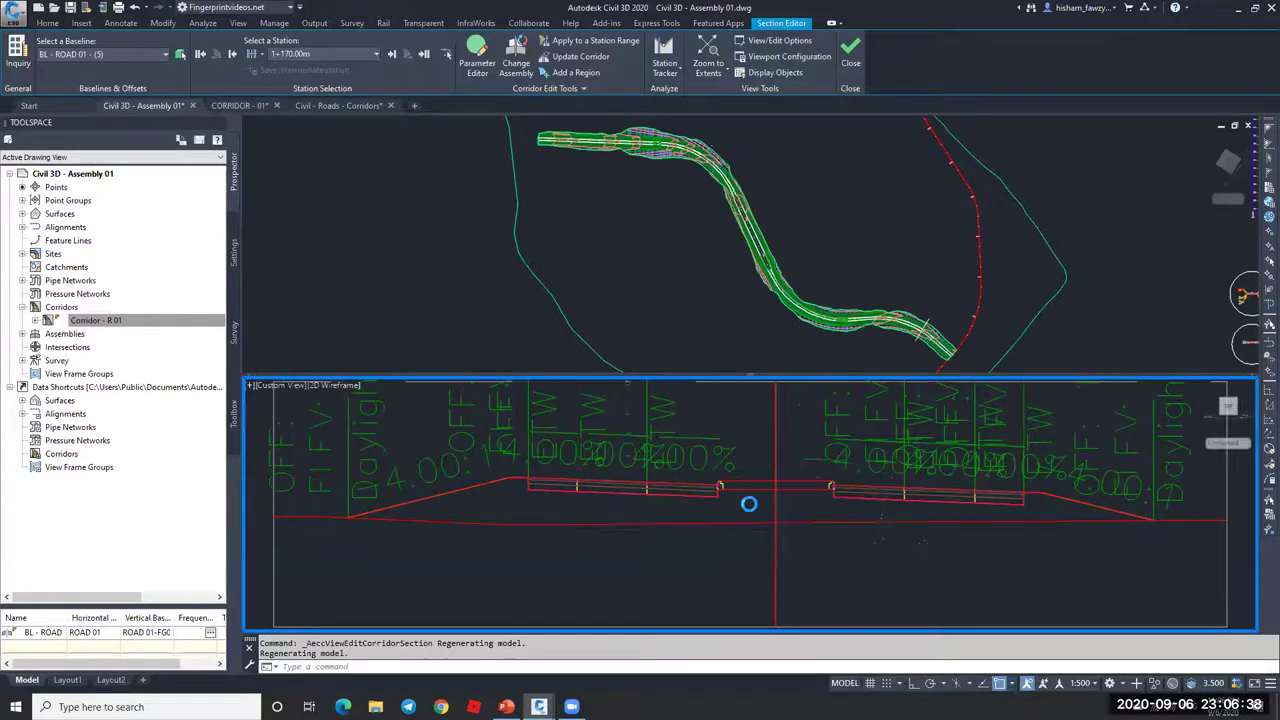
pyautogui.scroll(2, 763, 451)
pyautogui.scroll(3, 677, 432)
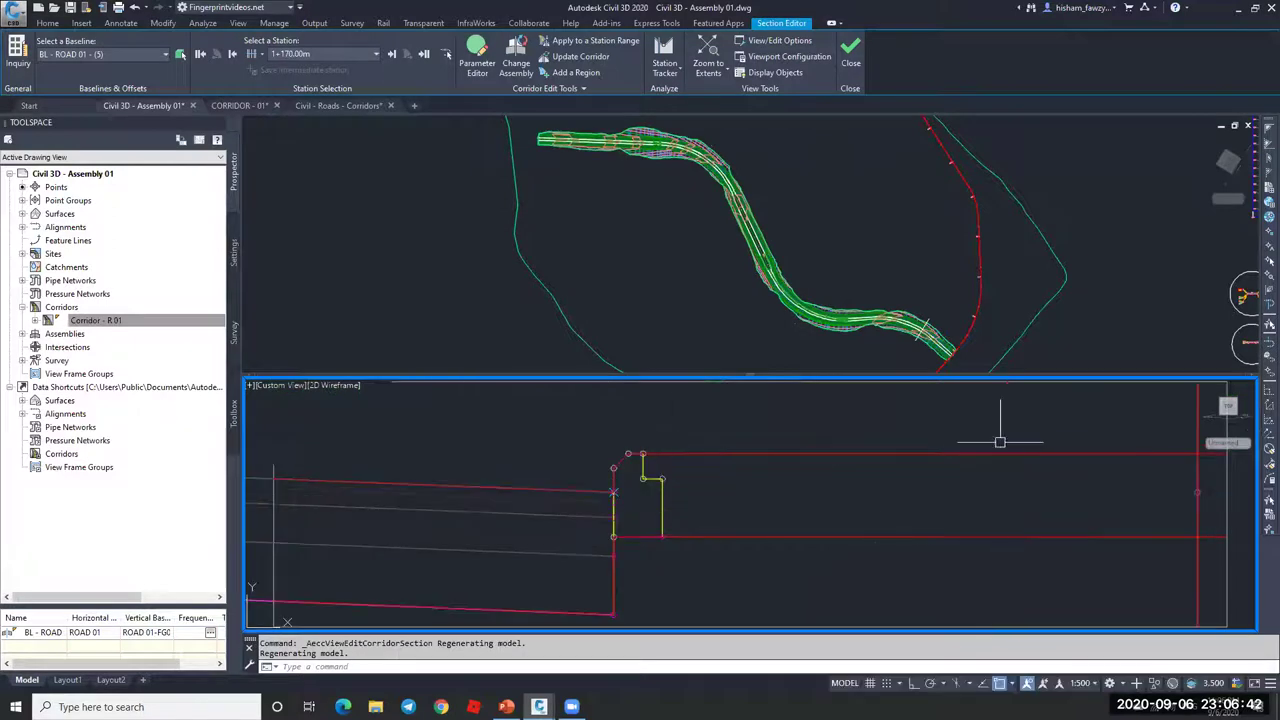
pyautogui.scroll(-2, 627, 441)
# - Set the BOTTOM surface's style to _No Display in Surface Properties
pyautogui.doubleClick(38, 217)
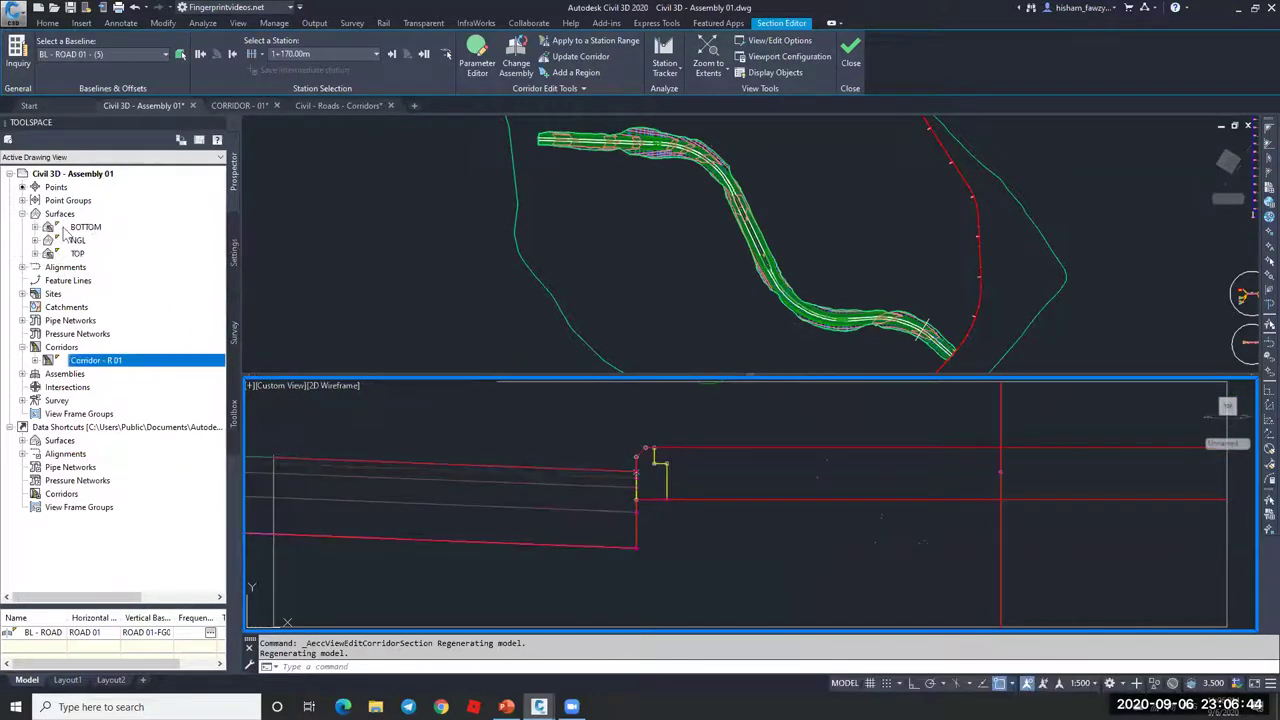
pyautogui.rightClick(88, 228)
pyautogui.click(633, 322)
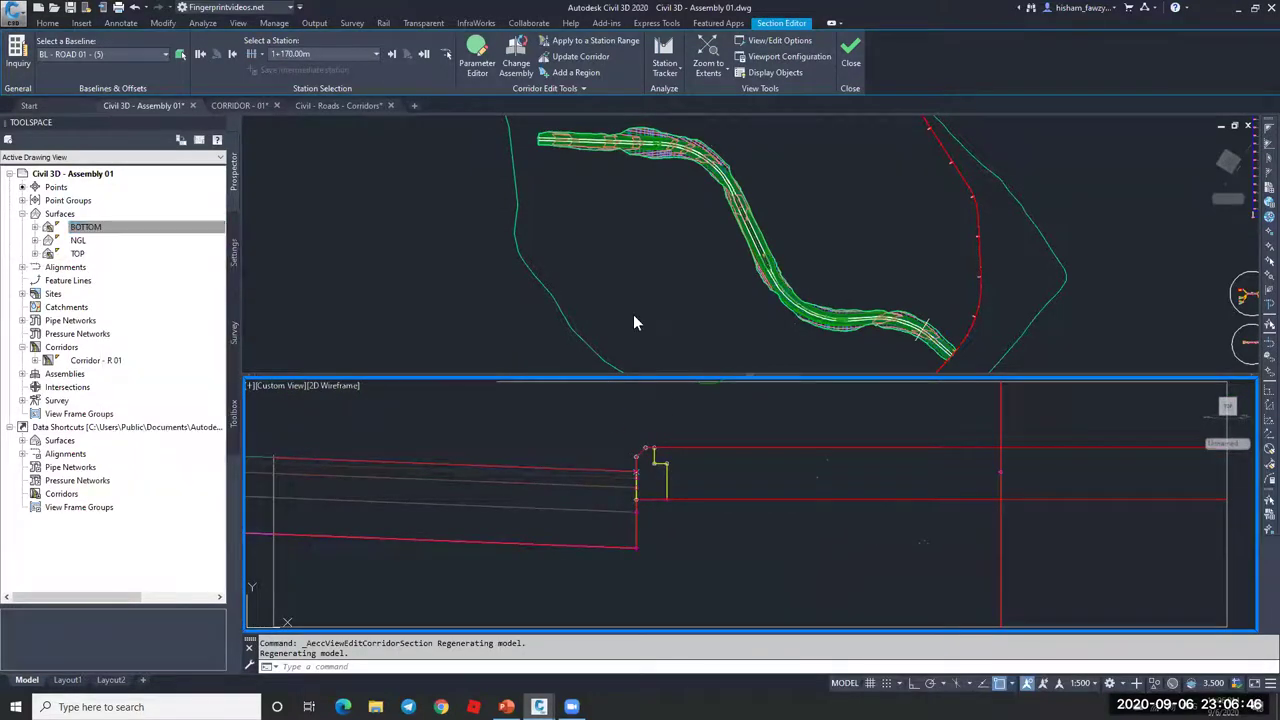
pyautogui.click(715, 473)
pyautogui.click(705, 486)
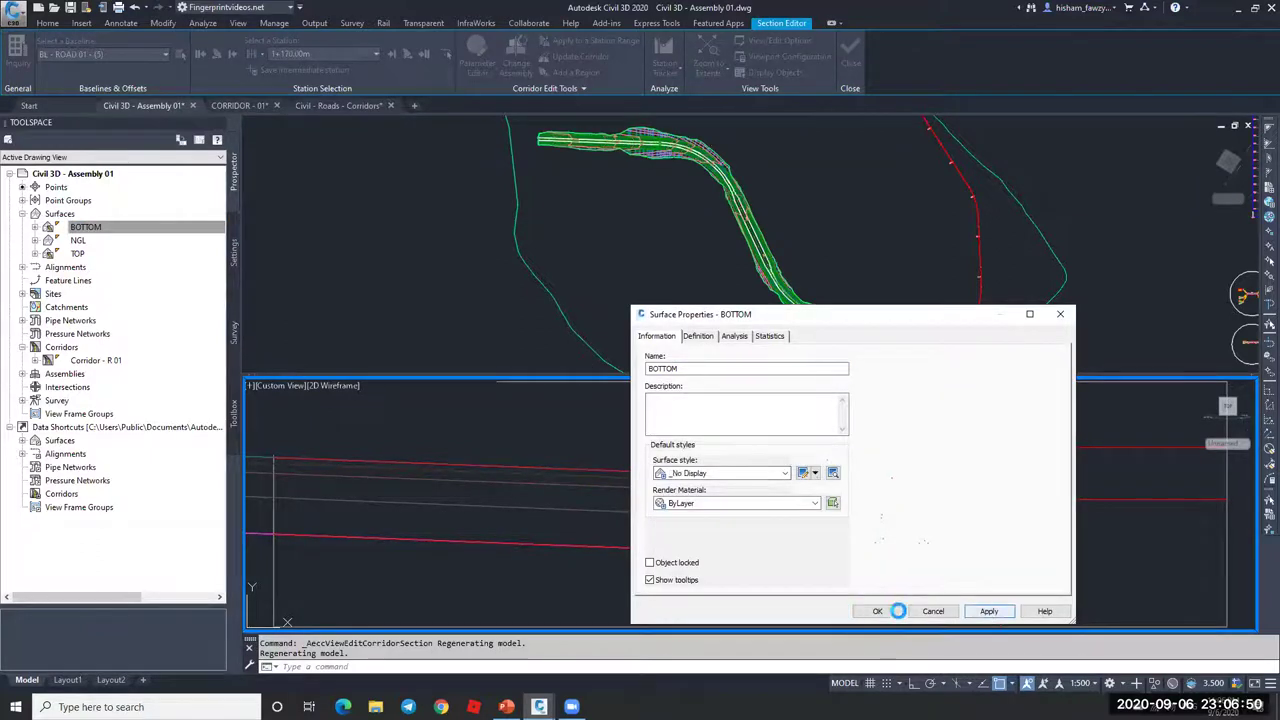
# - Apply the BOTTOM surface's _No Display style change
pyautogui.click(877, 611)
pyautogui.rightClick(165, 235)
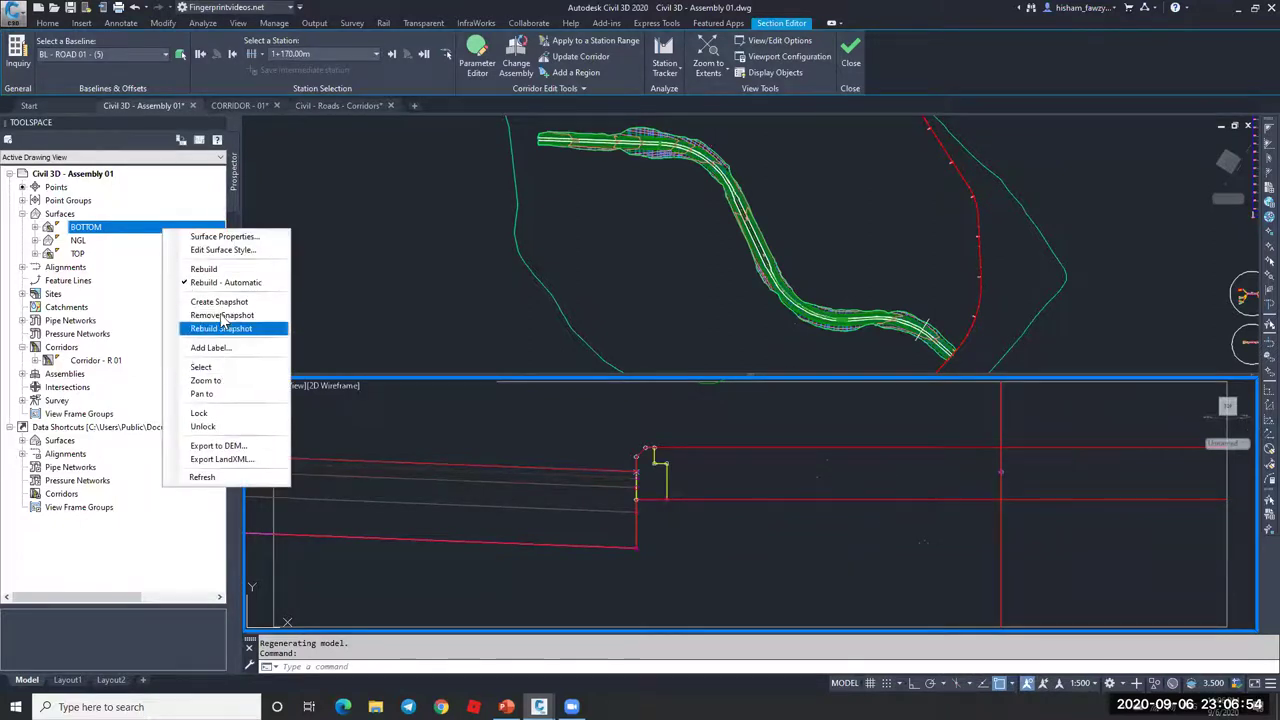
pyautogui.click(226, 368)
# - Uncheck the TOP and BOTTOM surfaces in Corridor - R 01's properties
pyautogui.rightClick(90, 347)
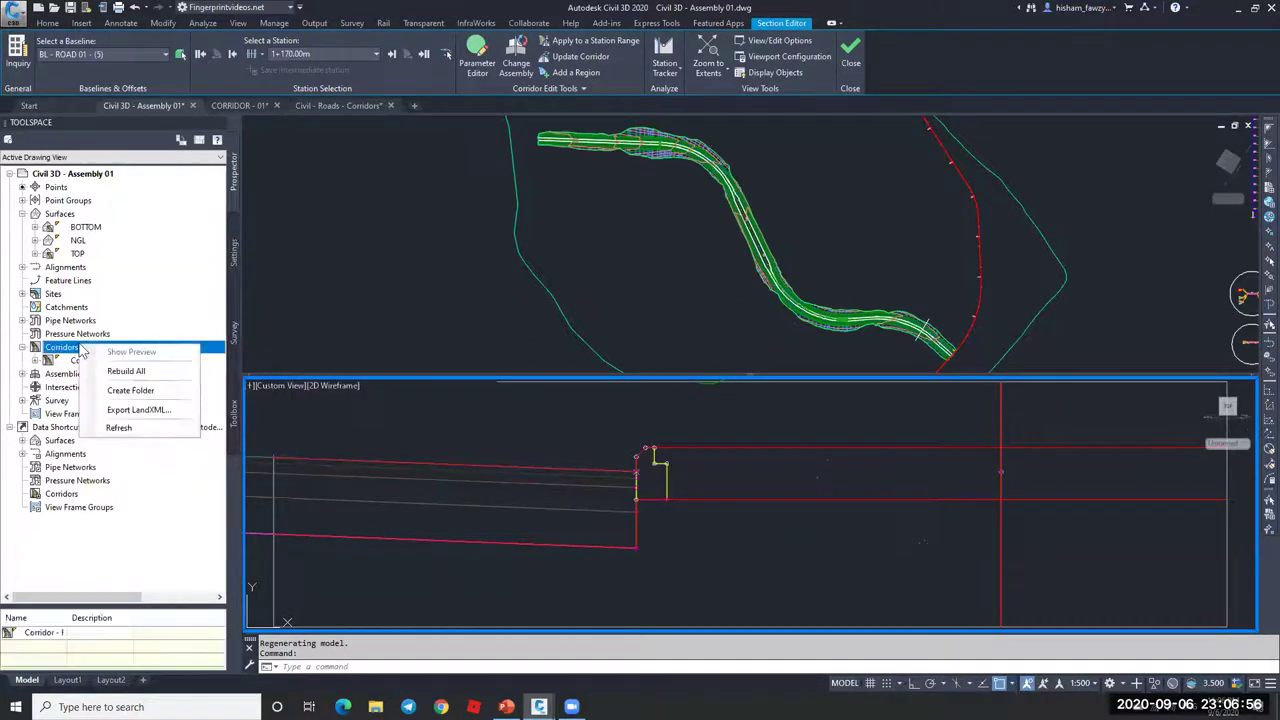
pyautogui.rightClick(68, 360)
pyautogui.click(104, 366)
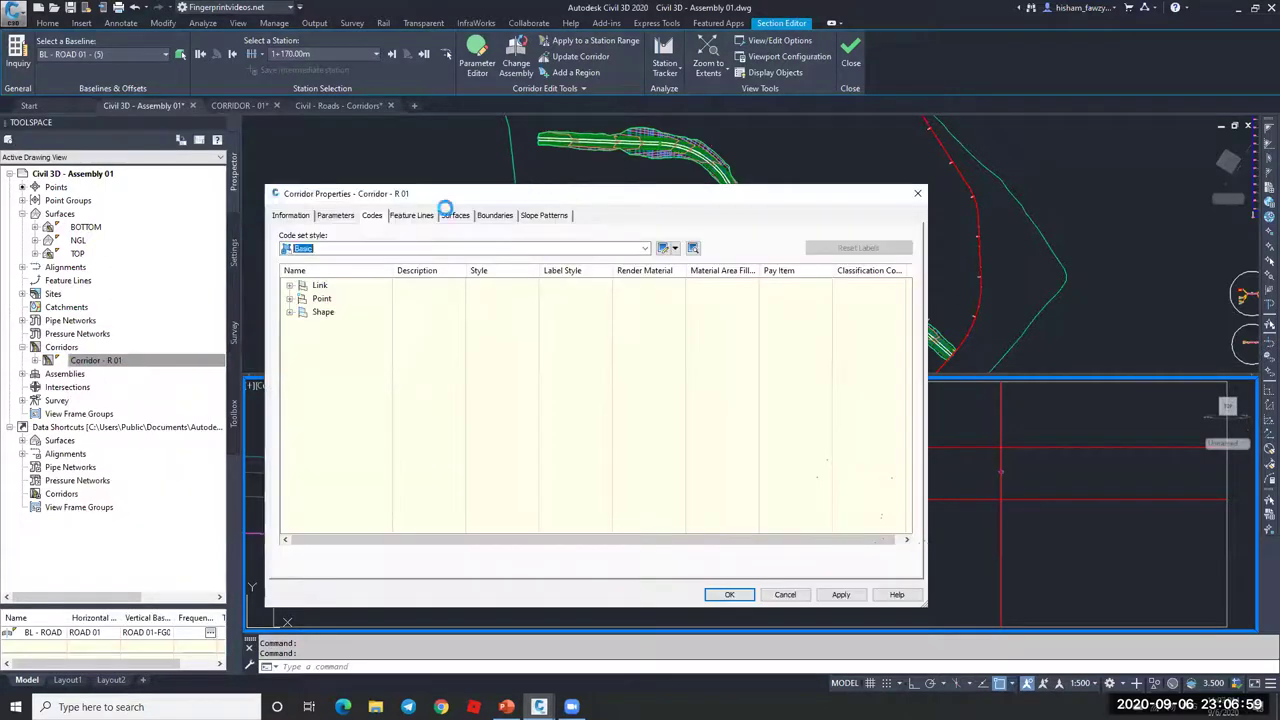
pyautogui.click(455, 215)
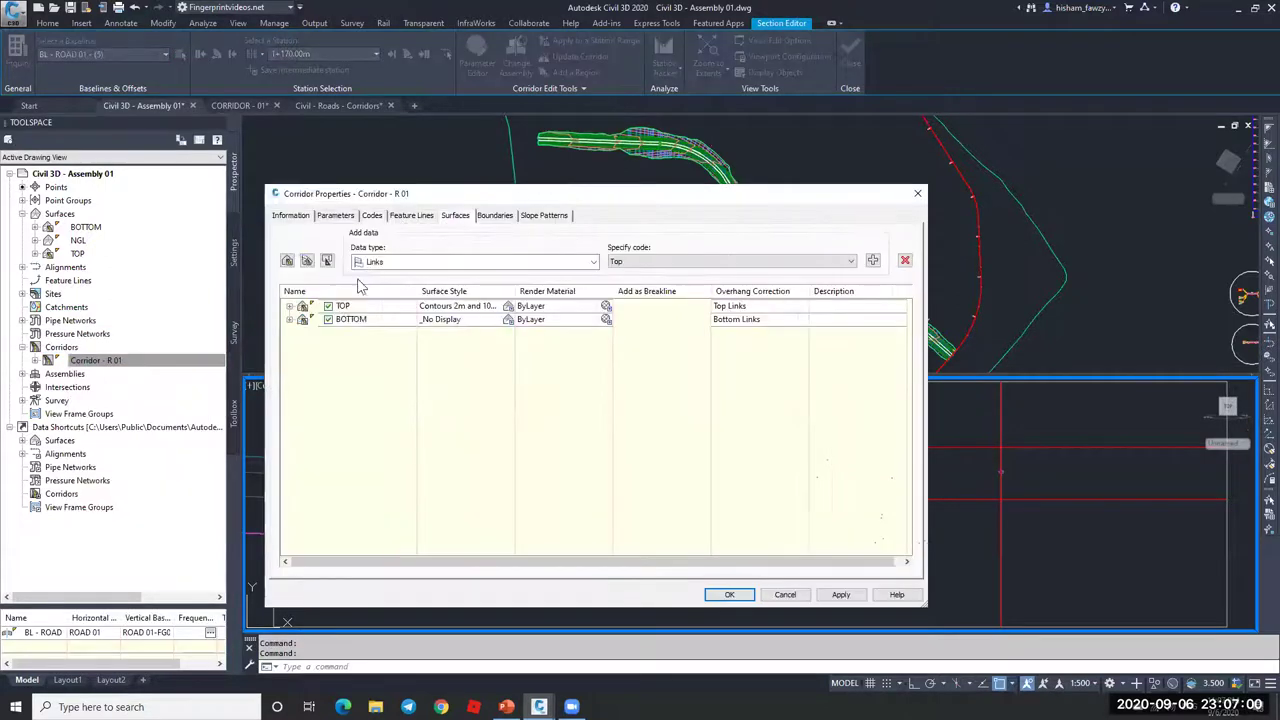
pyautogui.click(365, 319)
pyautogui.click(729, 594)
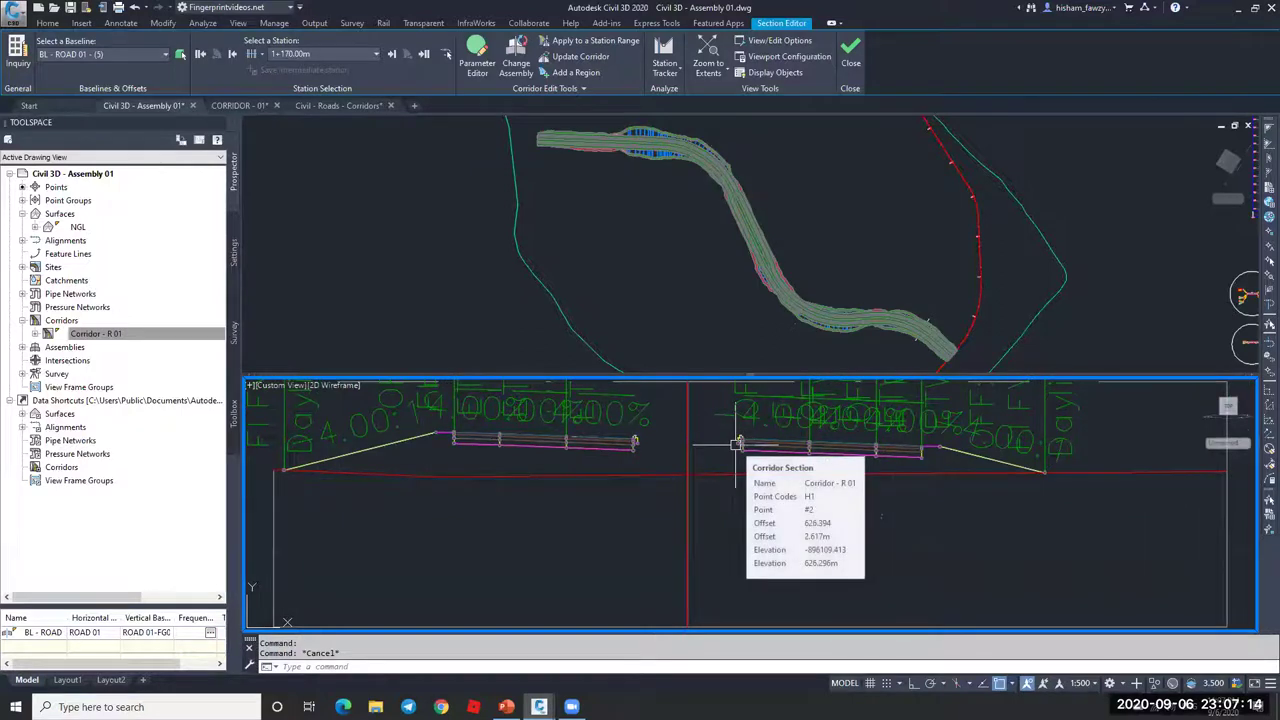
pyautogui.scroll(3, 666, 437)
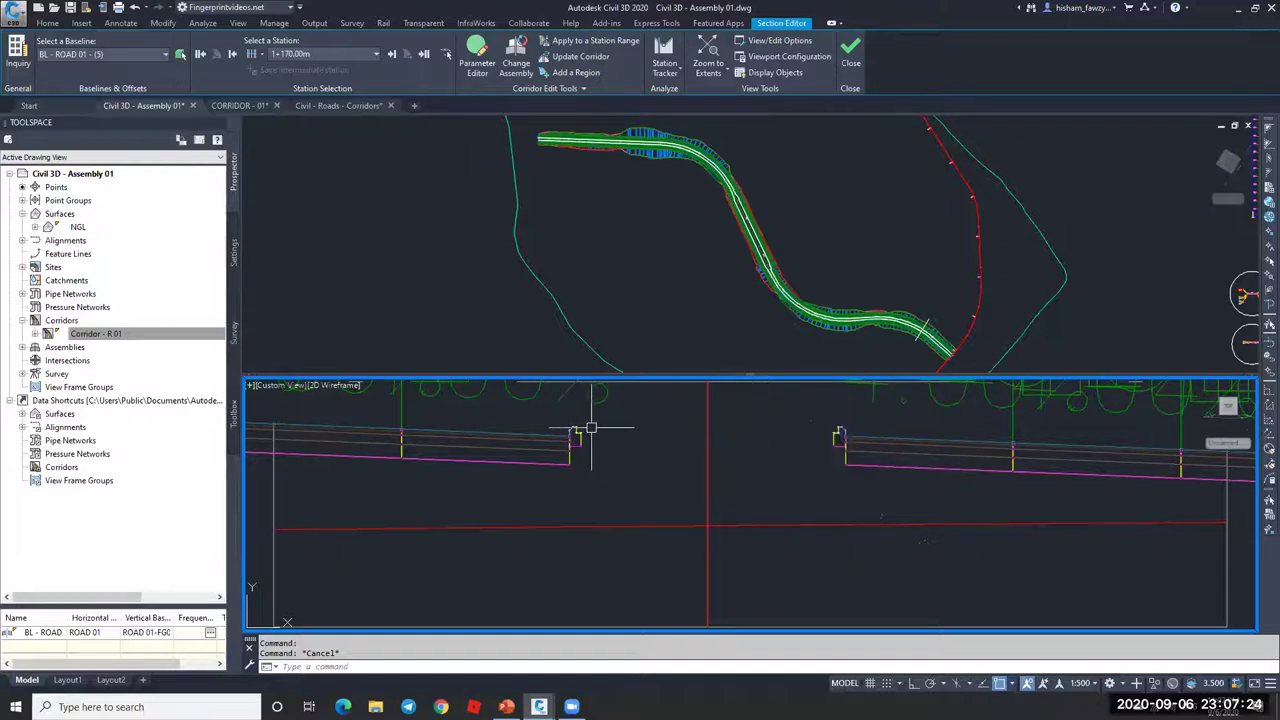
pyautogui.scroll(2, 585, 418)
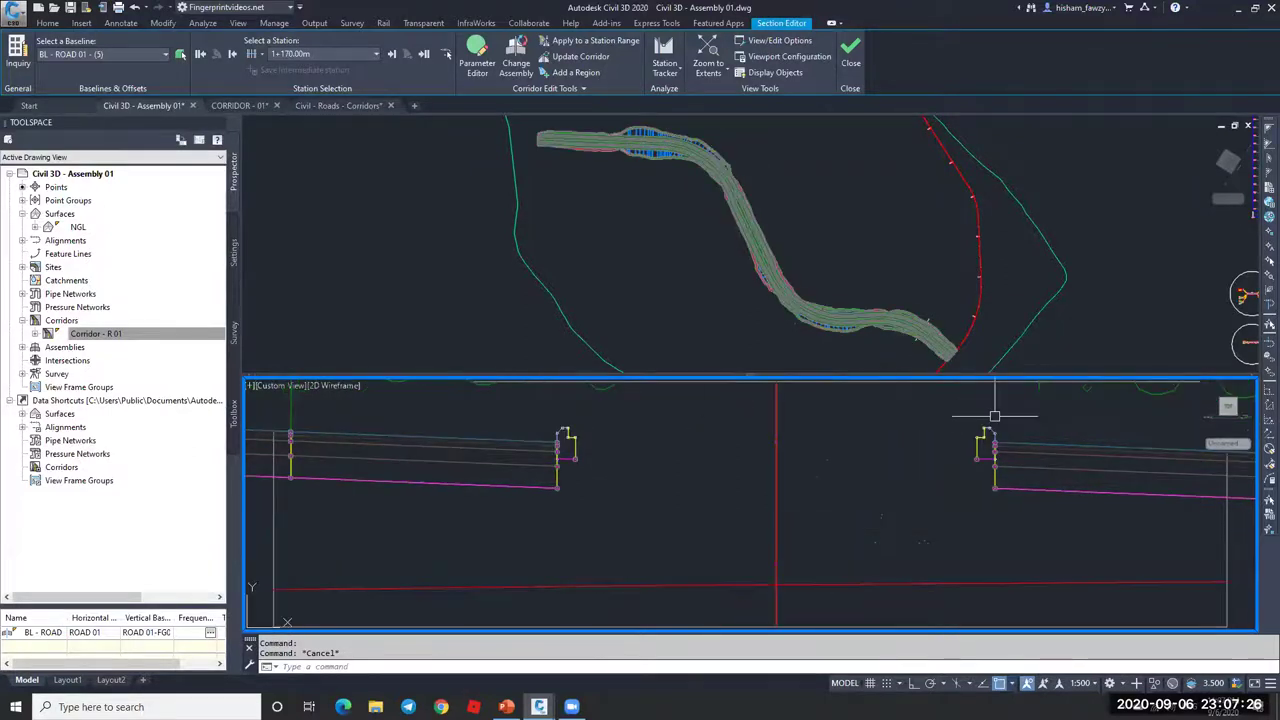
pyautogui.scroll(-2, 675, 432)
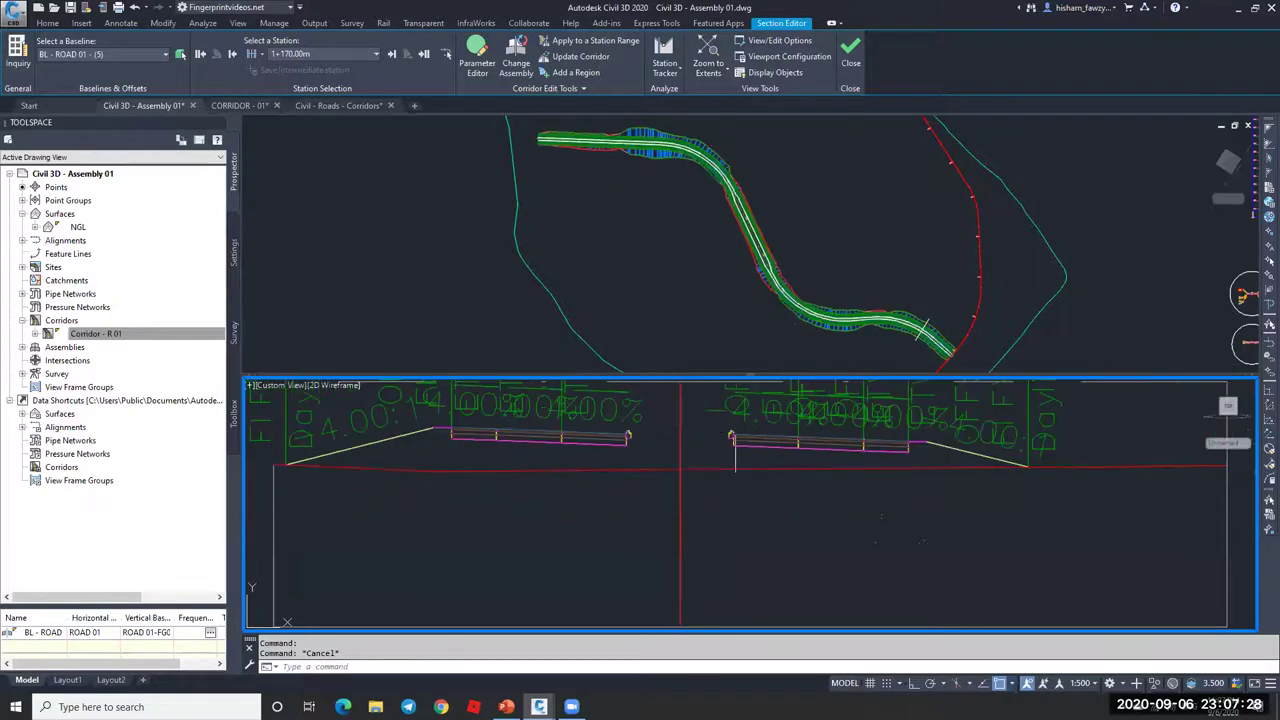
pyautogui.scroll(2, 955, 440)
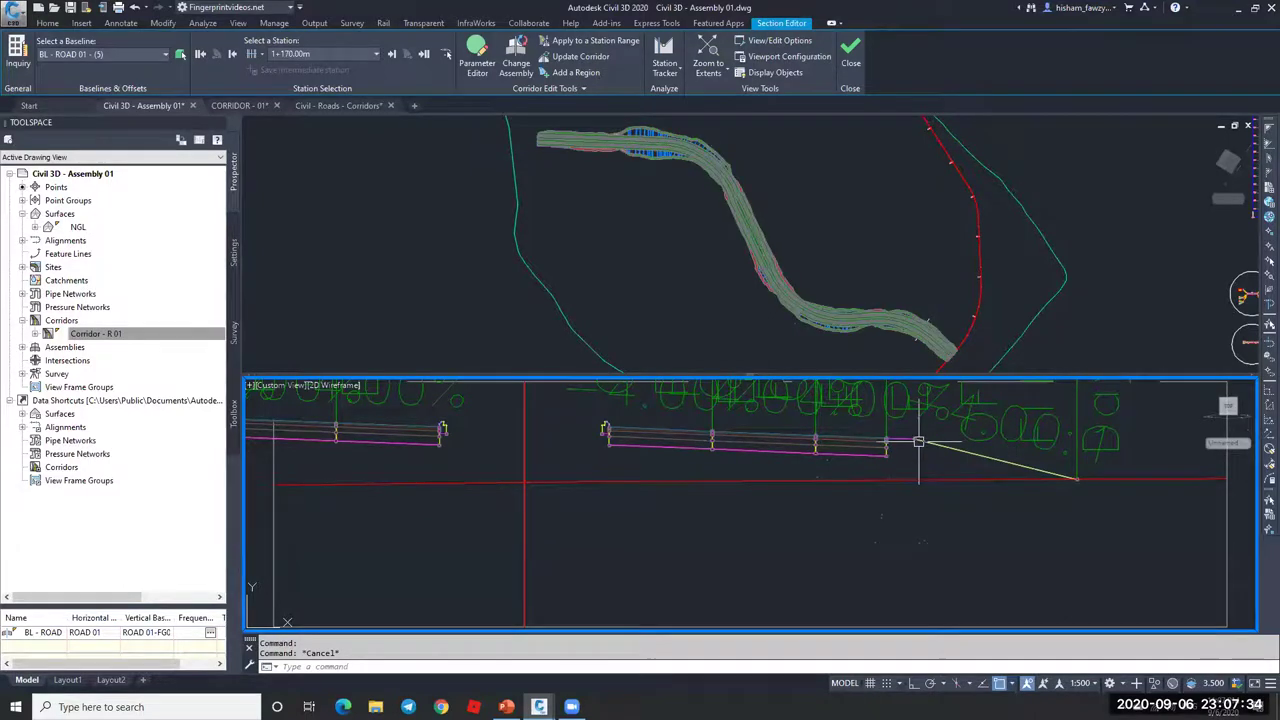
pyautogui.moveTo(585, 425); pyautogui.dragTo(692, 414, button='middle')
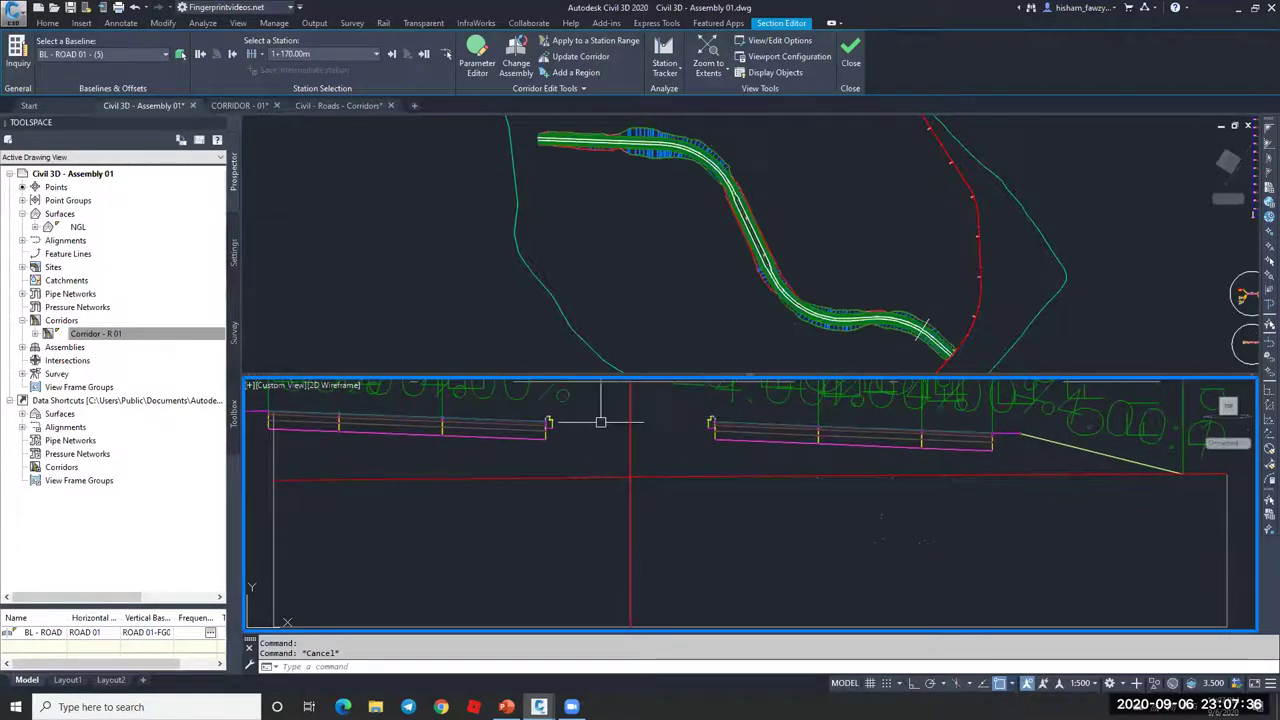
pyautogui.scroll(2, 562, 413)
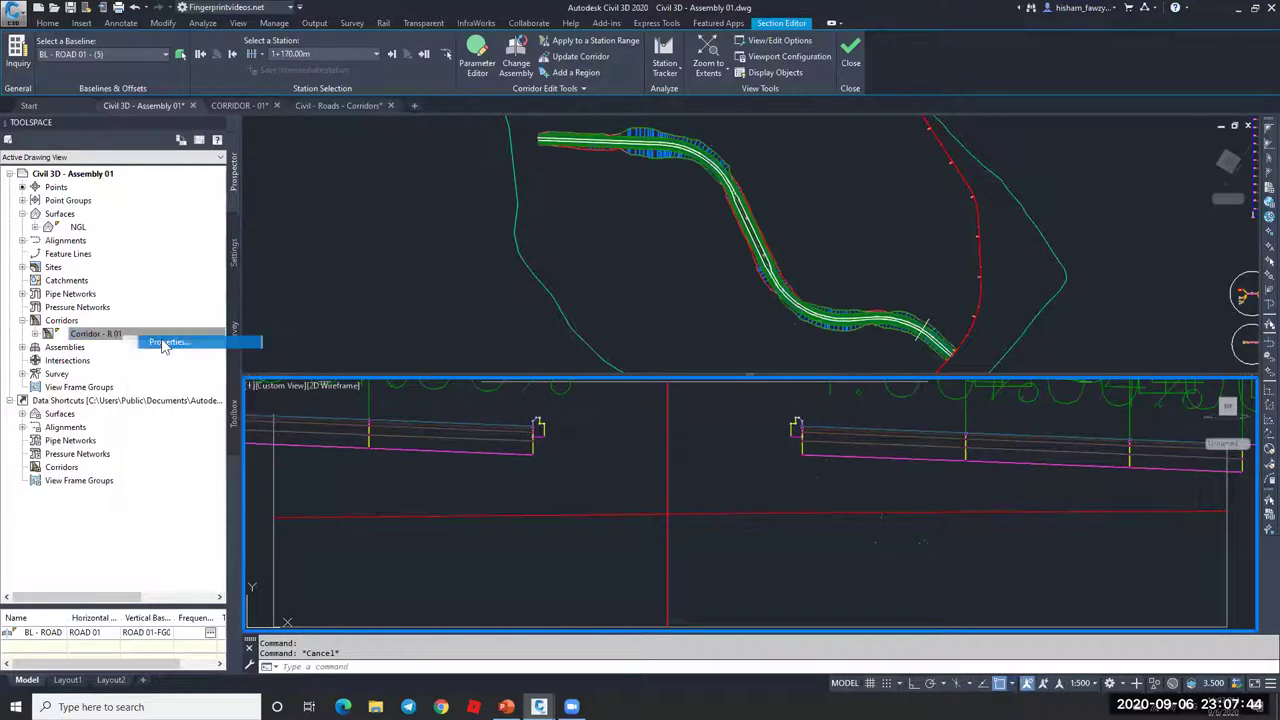
pyautogui.doubleClick(520, 386)
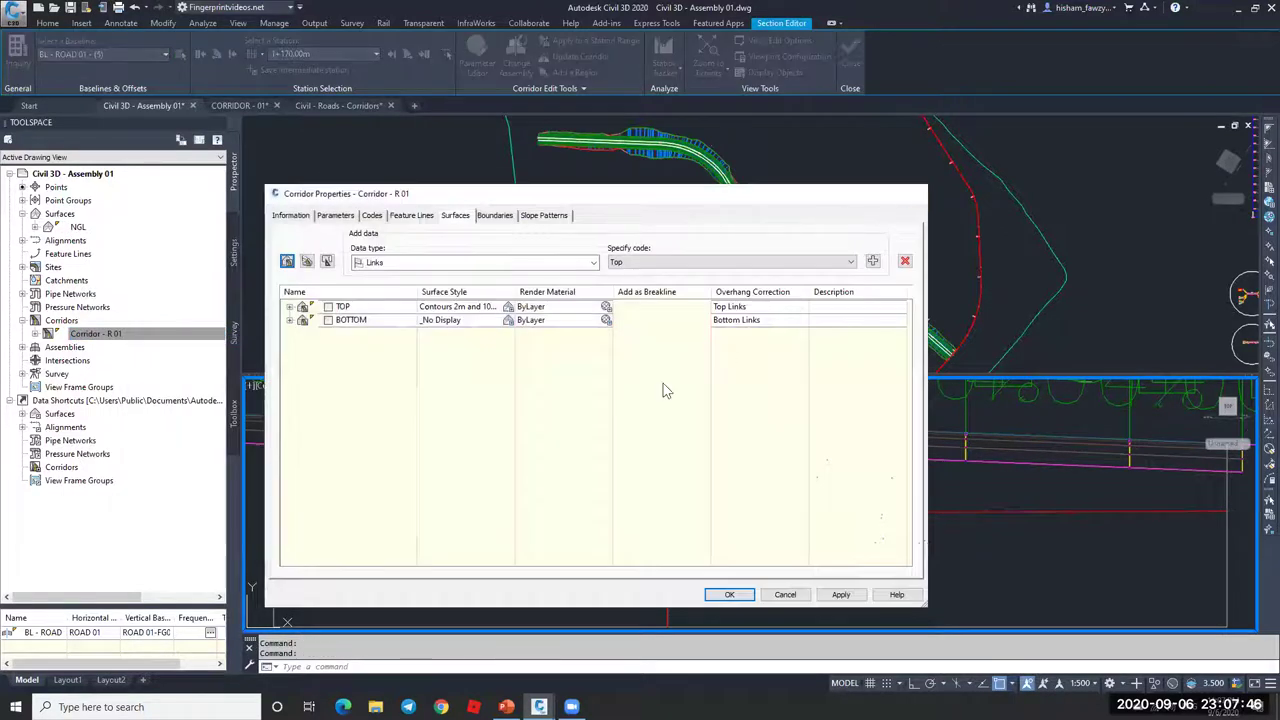
pyautogui.press('Escape')
pyautogui.scroll(4, 540, 411)
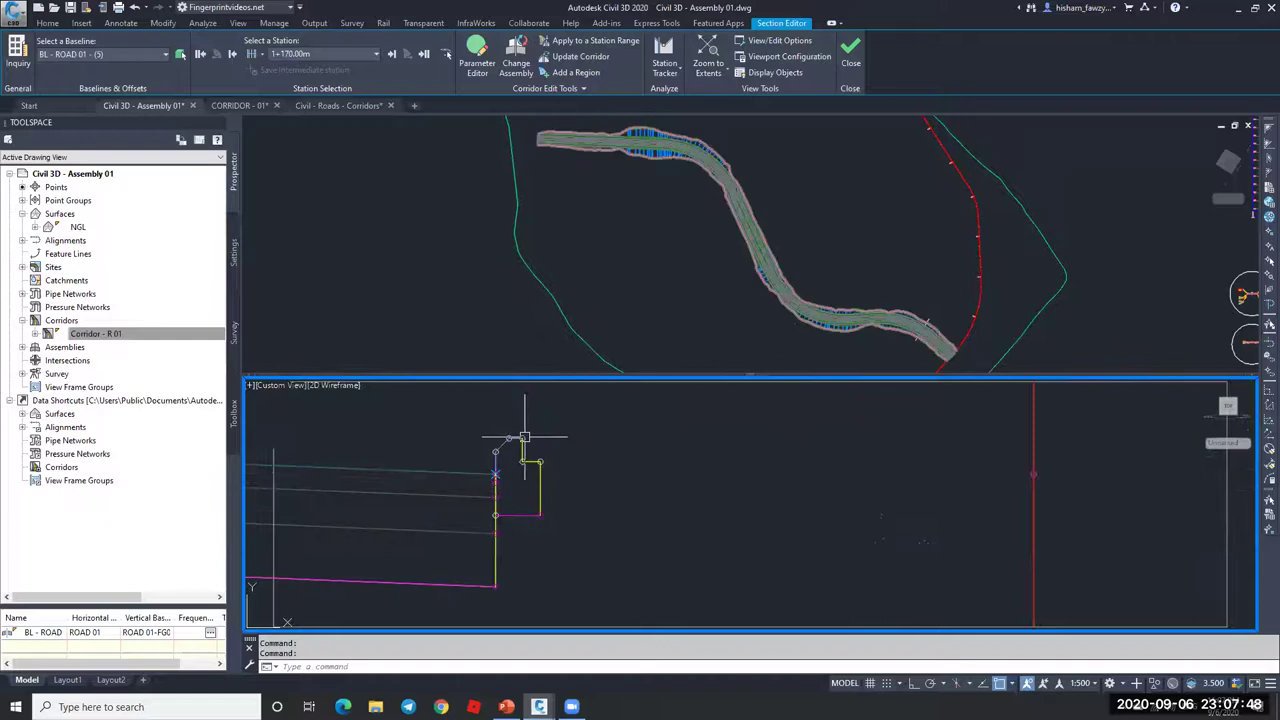
pyautogui.click(524, 437)
pyautogui.scroll(-3, 522, 435)
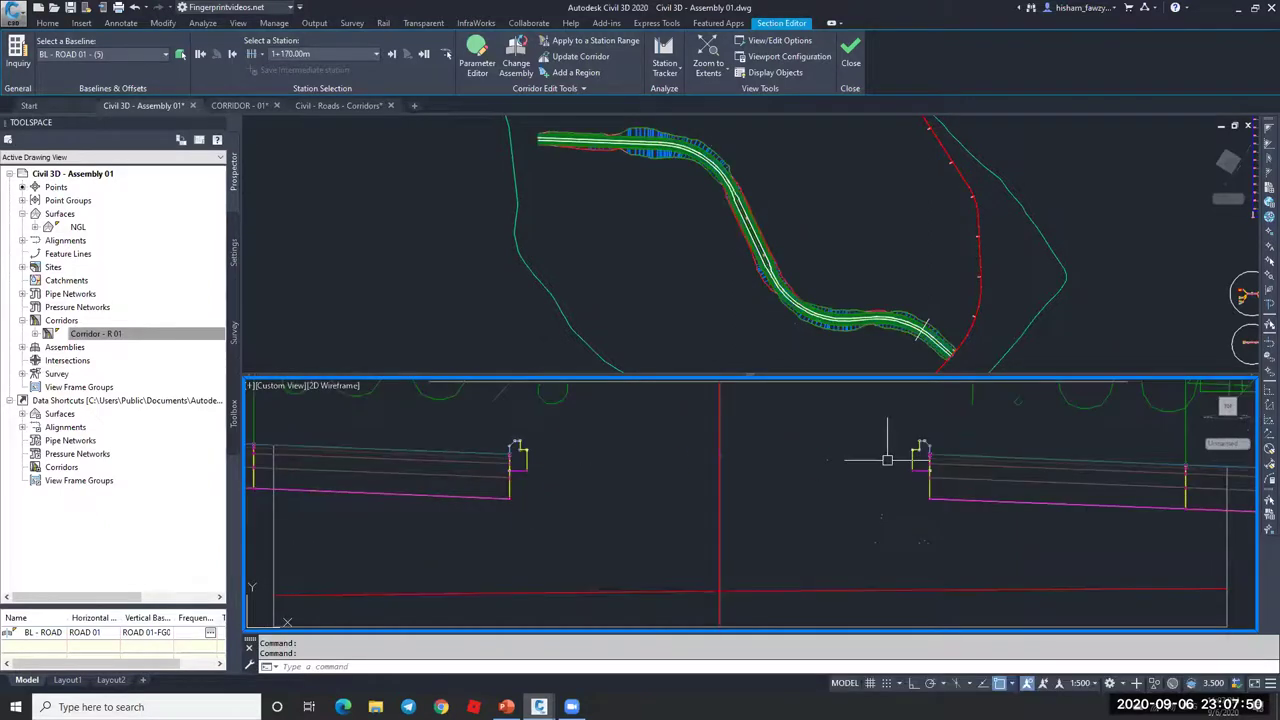
pyautogui.scroll(4, 910, 445)
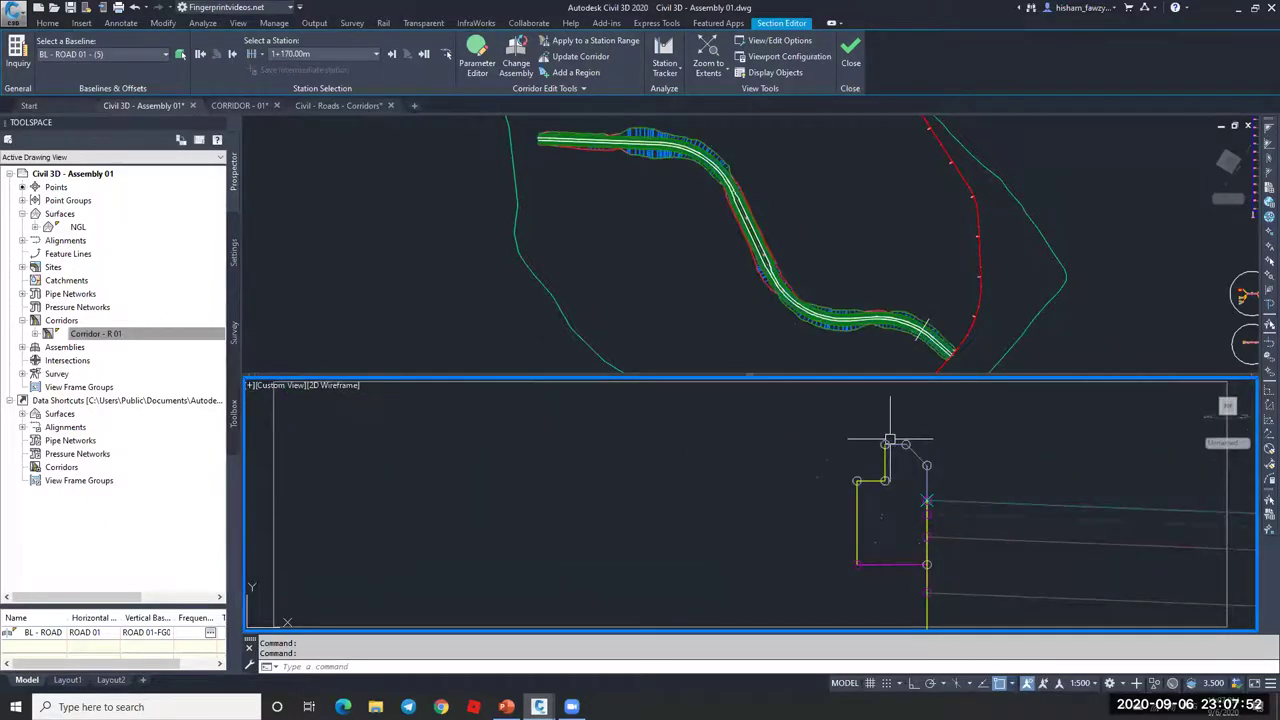
pyautogui.scroll(-4, 905, 443)
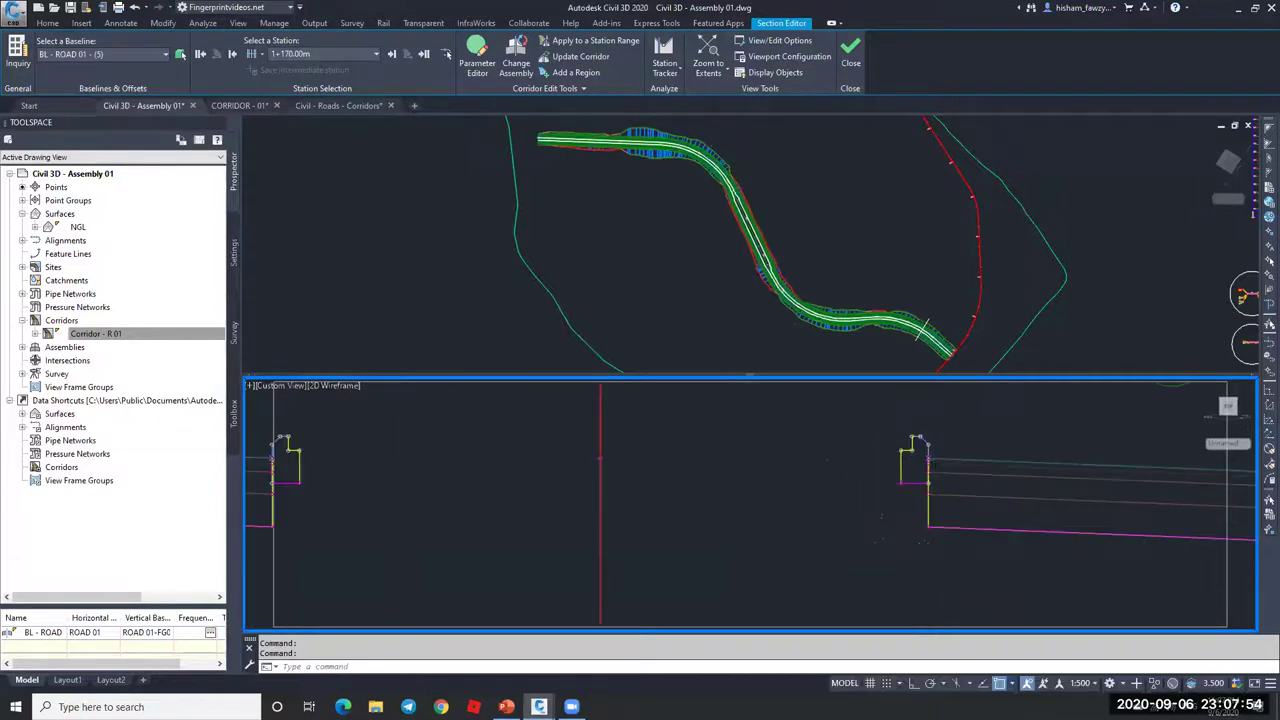
pyautogui.scroll(-2, 915, 445)
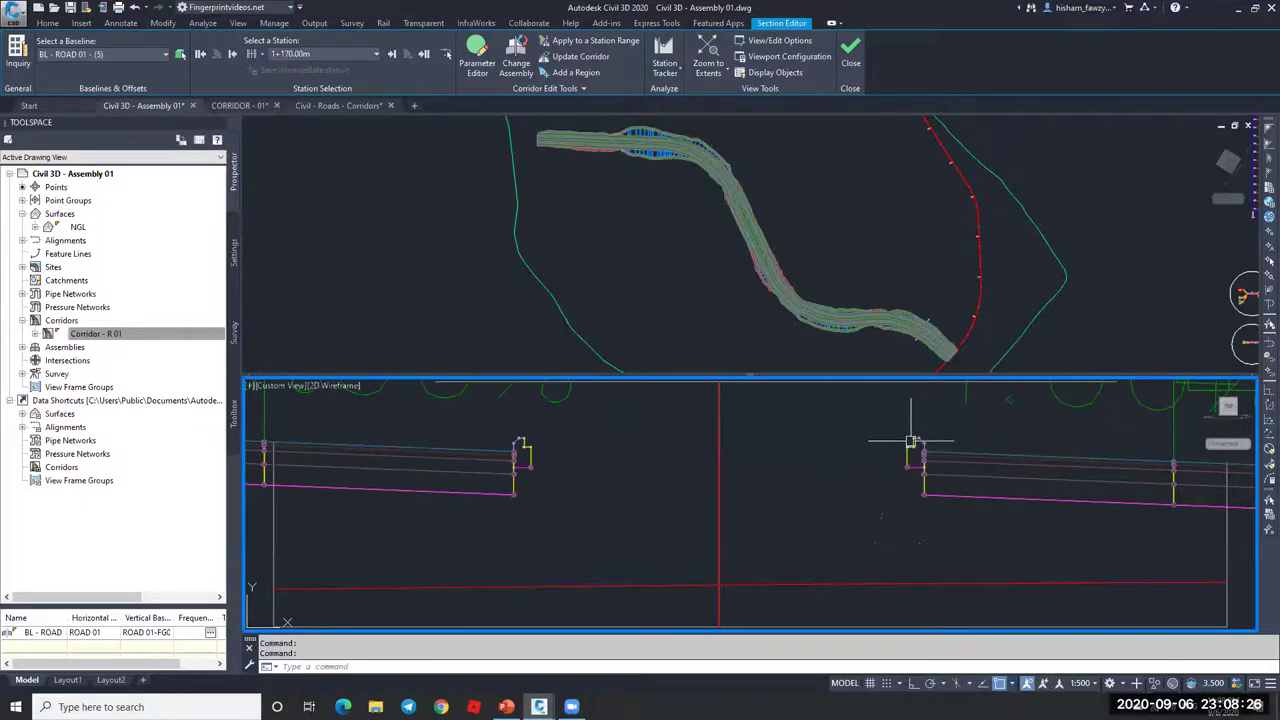
pyautogui.moveTo(912, 439)
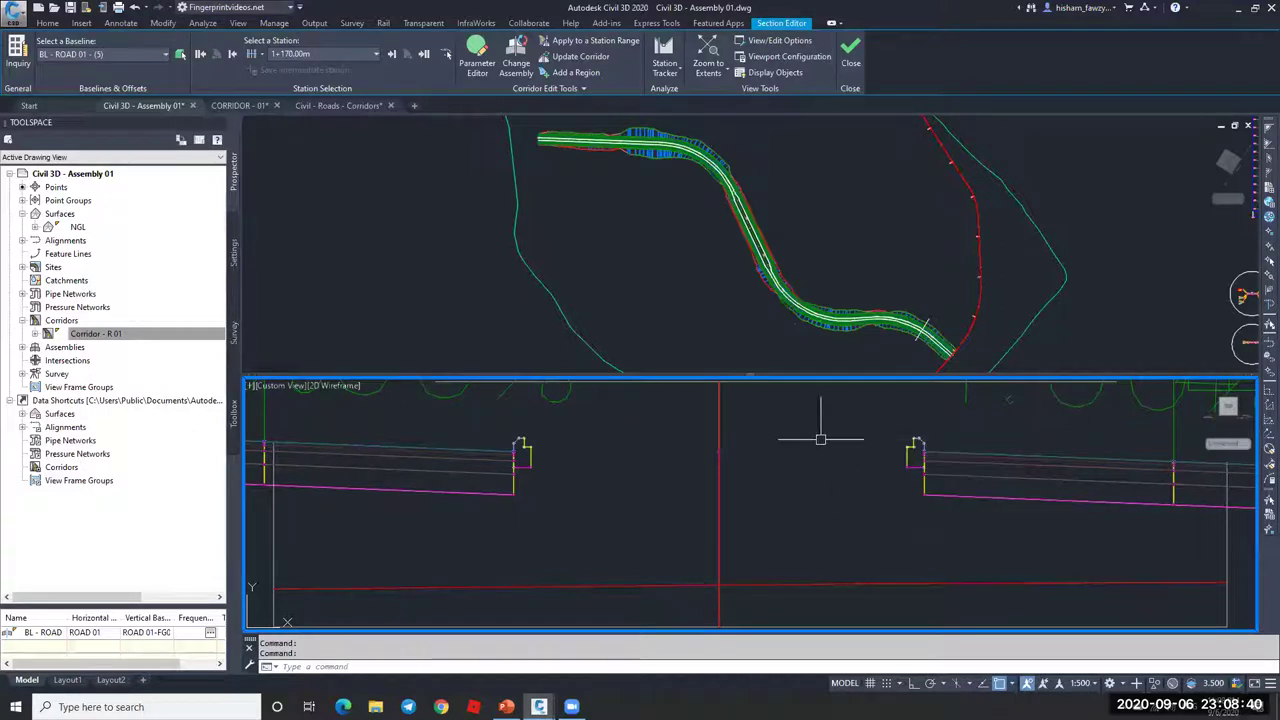
pyautogui.moveTo(760, 444)
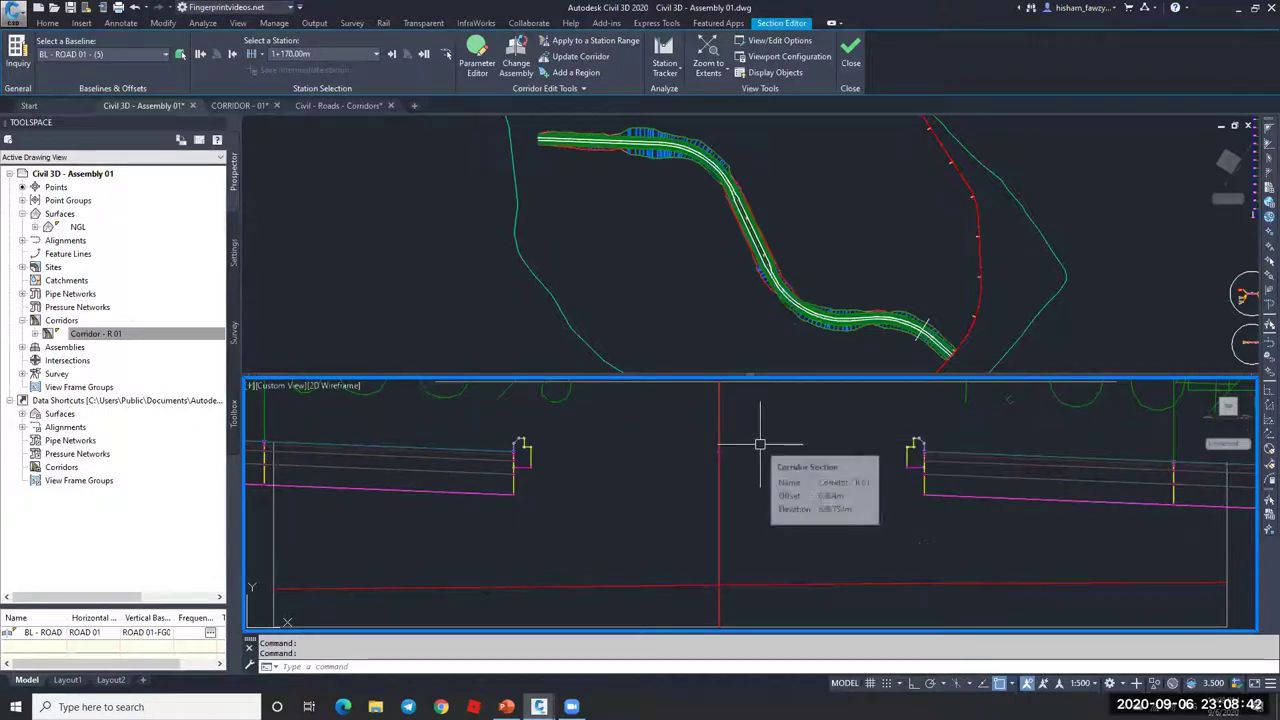
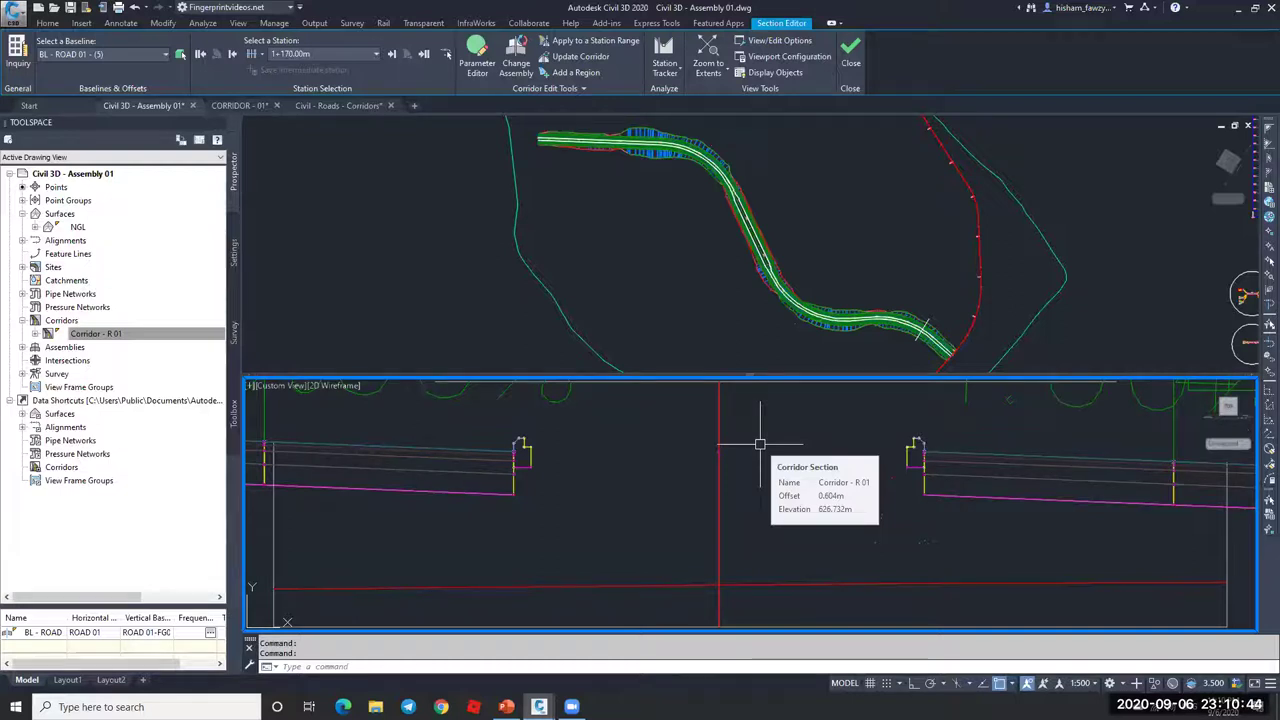
# - Start a Rehab Corridor from the Home tab, cancel it, and switch to Chrome
pyautogui.click(47, 22)
pyautogui.click(285, 73)
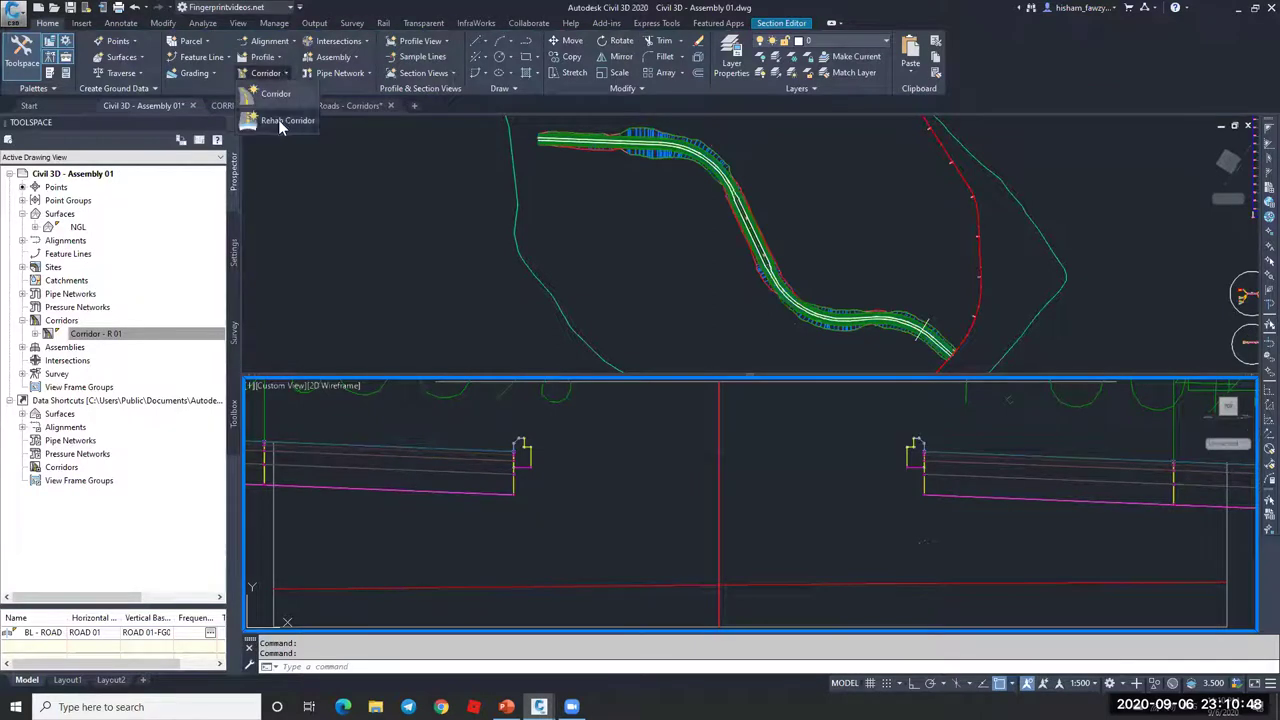
pyautogui.click(288, 121)
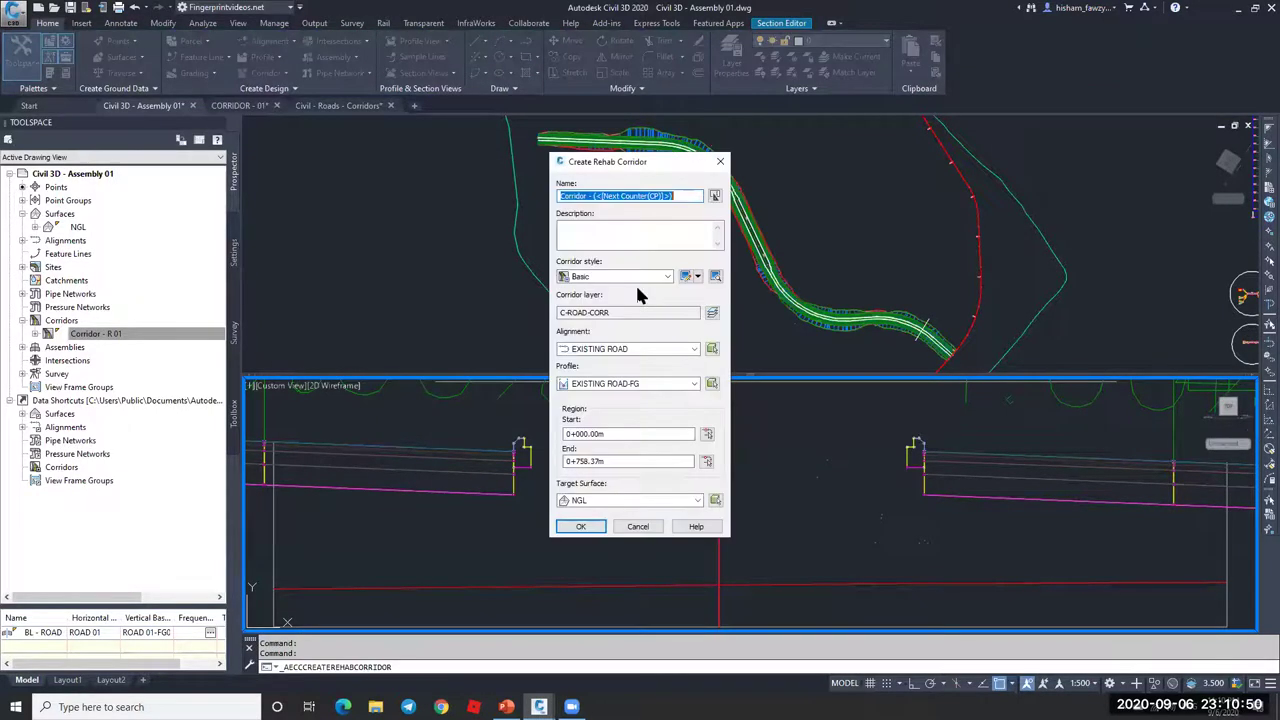
pyautogui.click(645, 529)
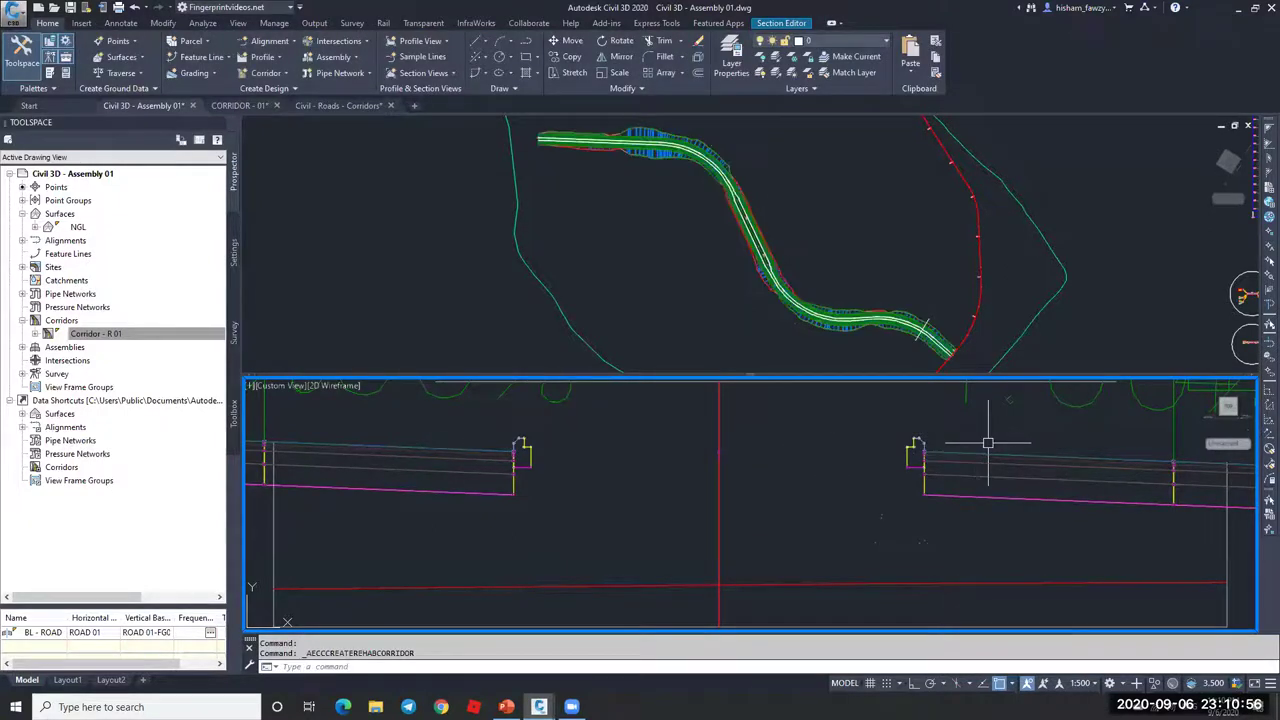
pyautogui.moveTo(993, 437)
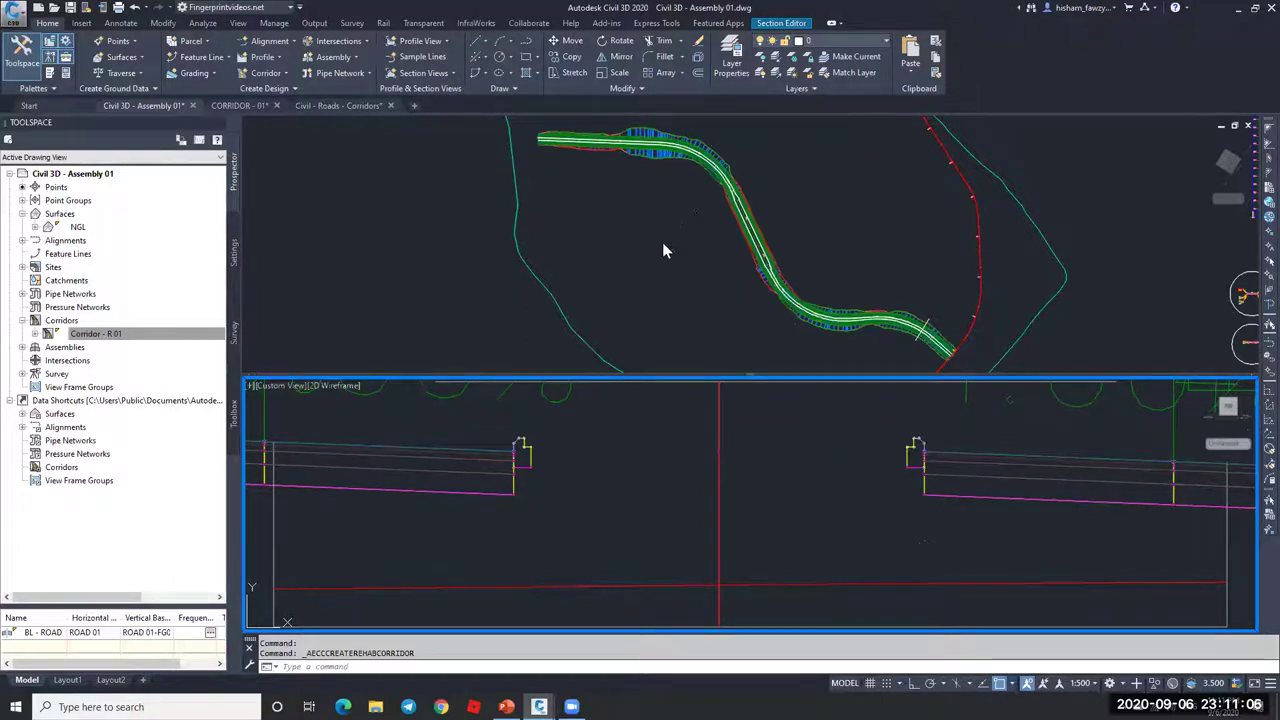
pyautogui.click(441, 707)
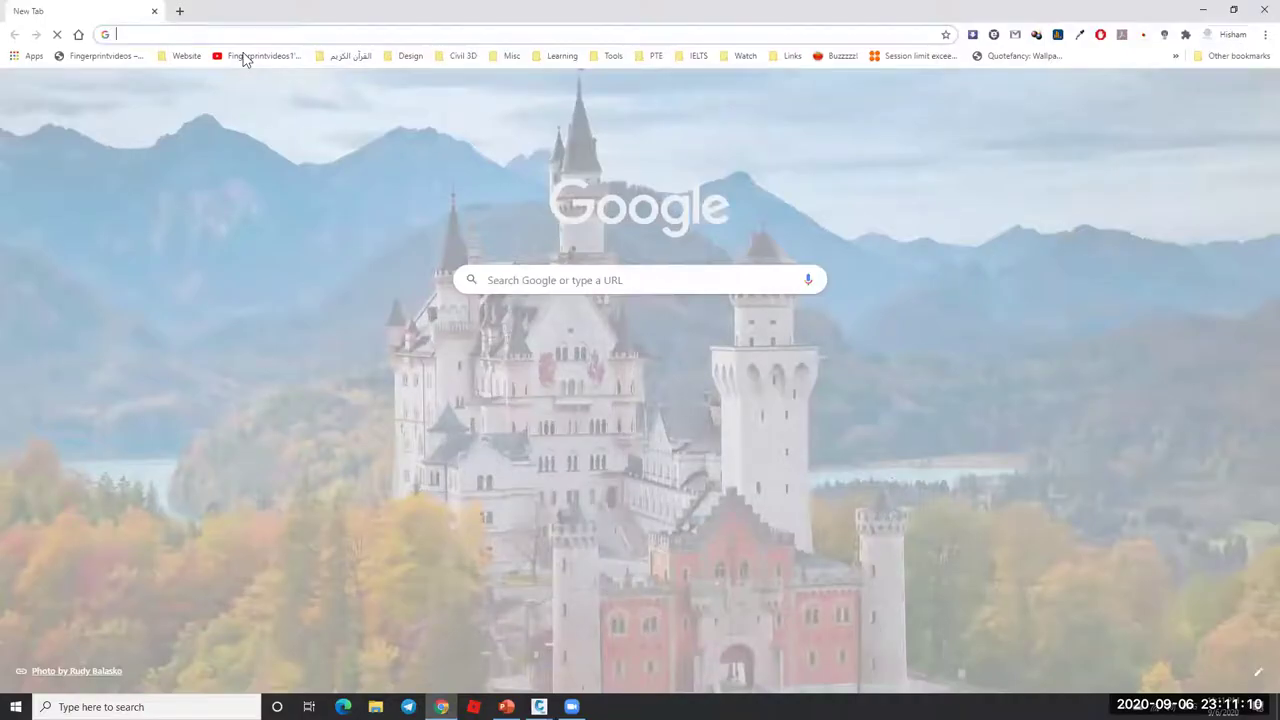
# - Open the Fingerprintvideos1 channel's Cut & Fill Volumes playlist and pause its first video
pyautogui.click(250, 56)
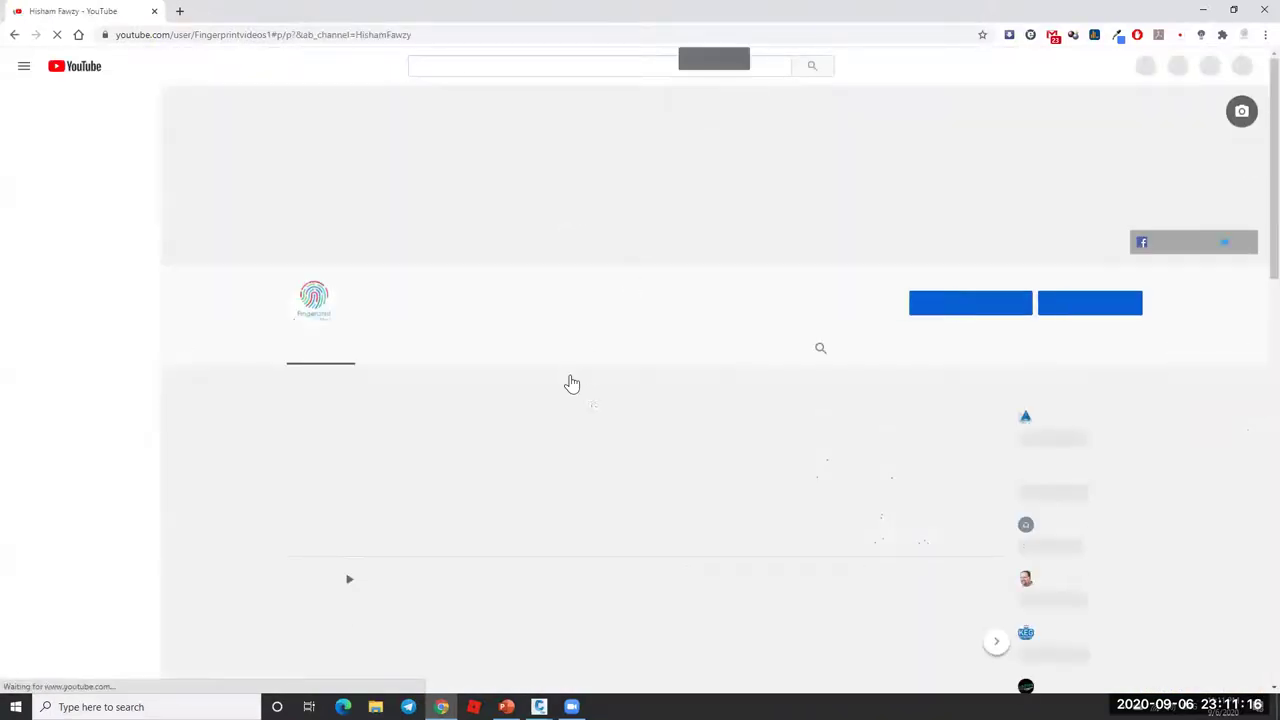
pyautogui.scroll(-8, 470, 410)
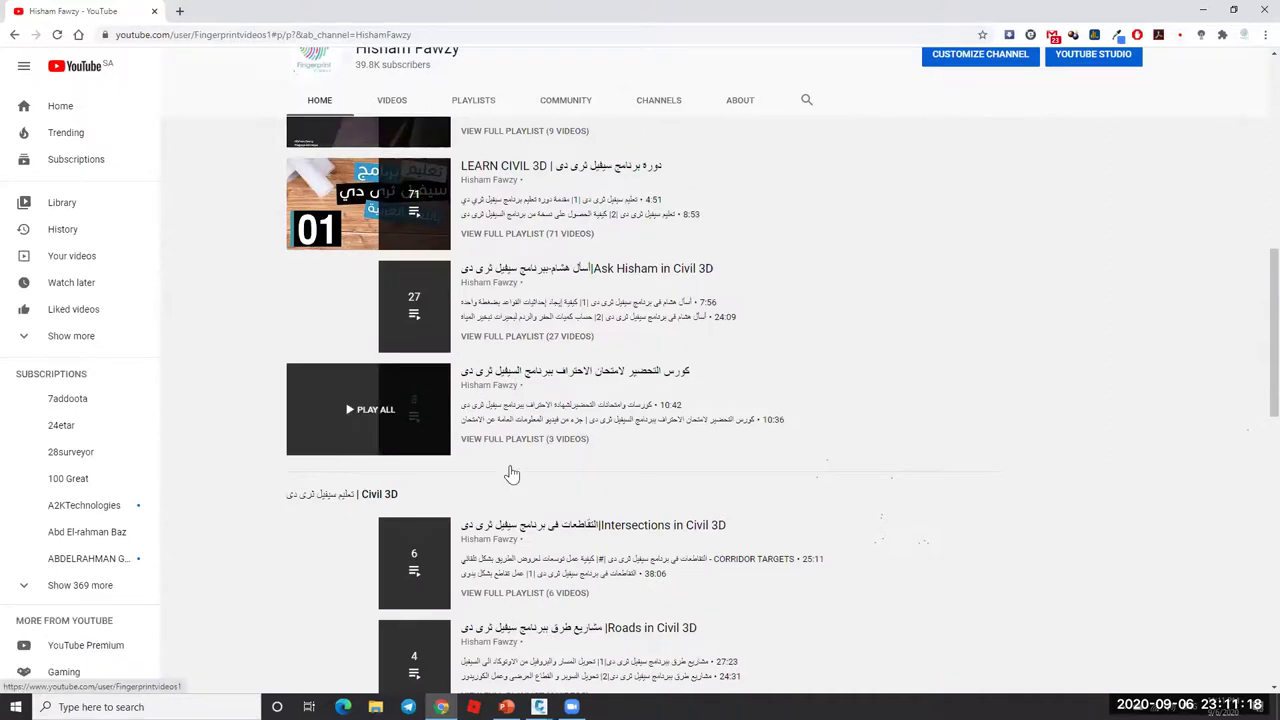
pyautogui.scroll(-6, 595, 437)
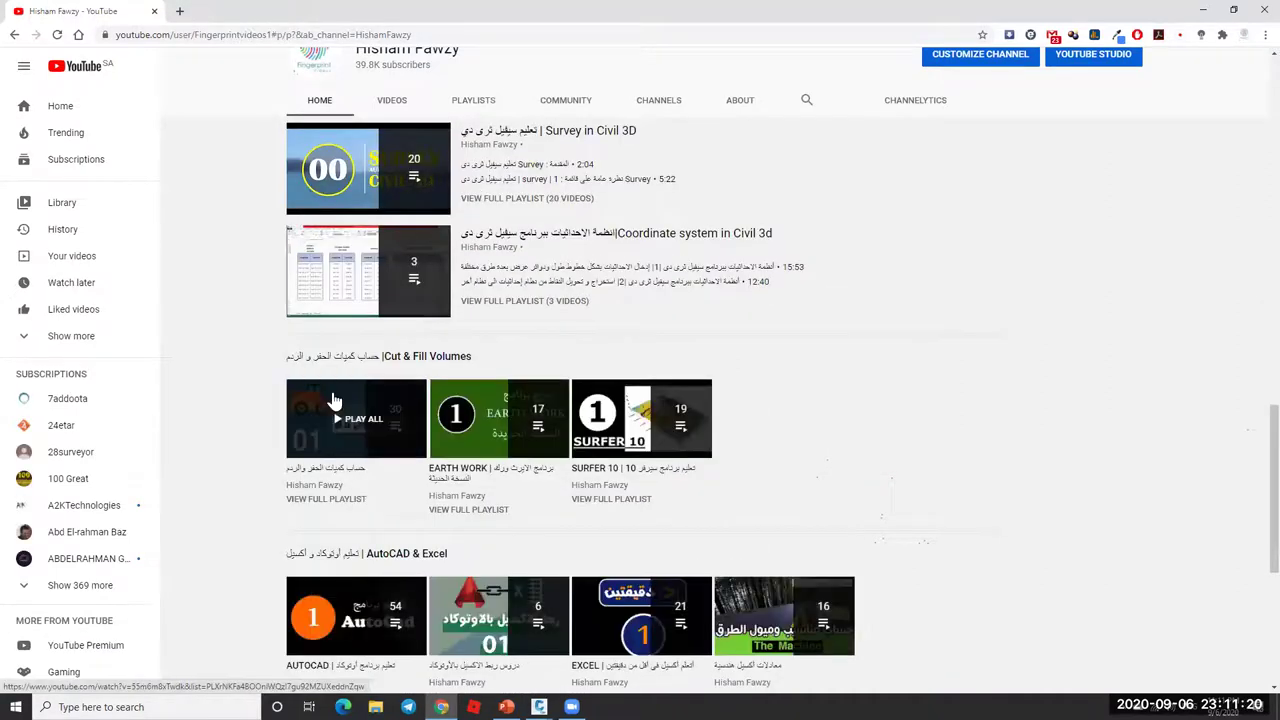
pyautogui.click(330, 405)
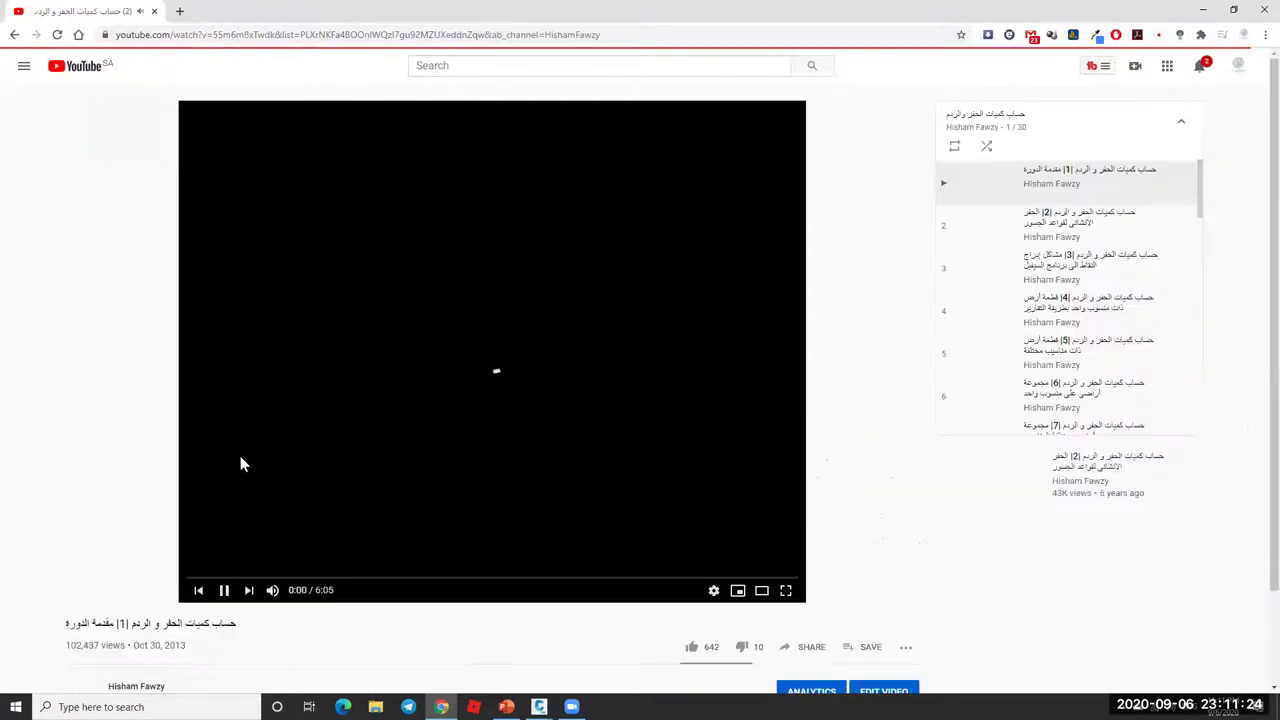
pyautogui.click(224, 590)
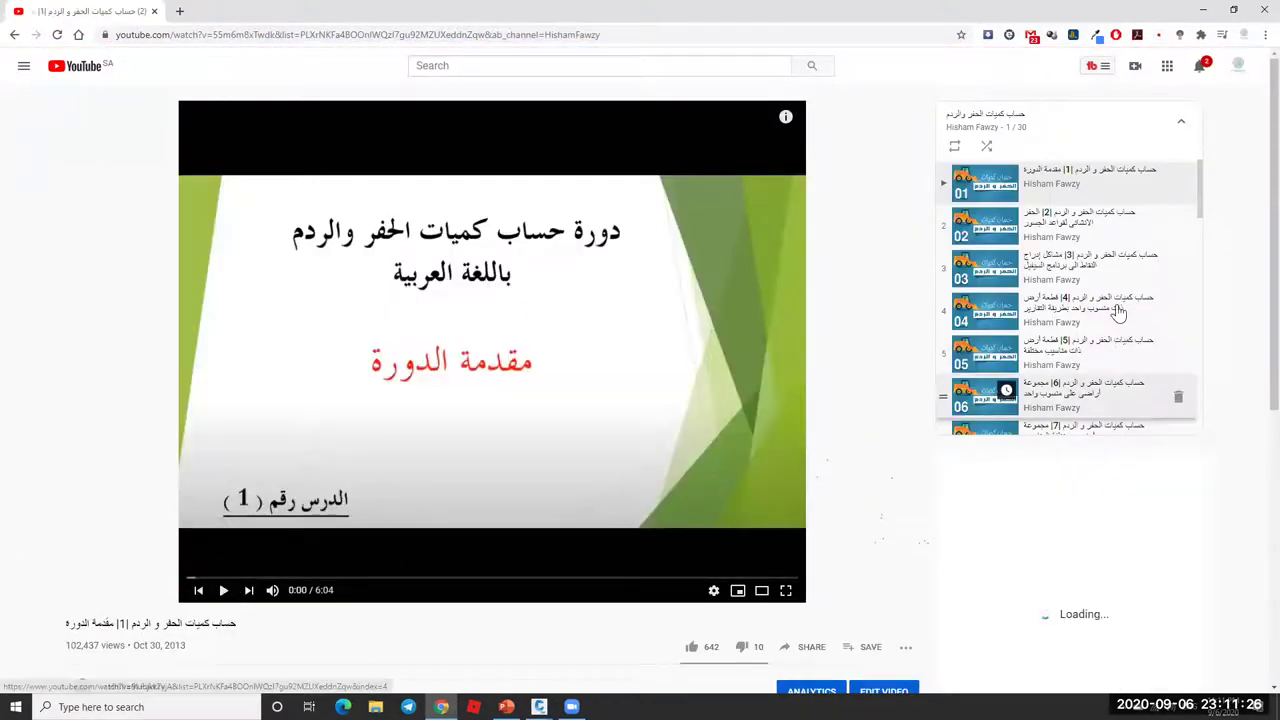
# - Play lesson 18, SOIL STOCKPILE, in theater mode, muted and skipped ahead
pyautogui.scroll(-6, 1118, 313)
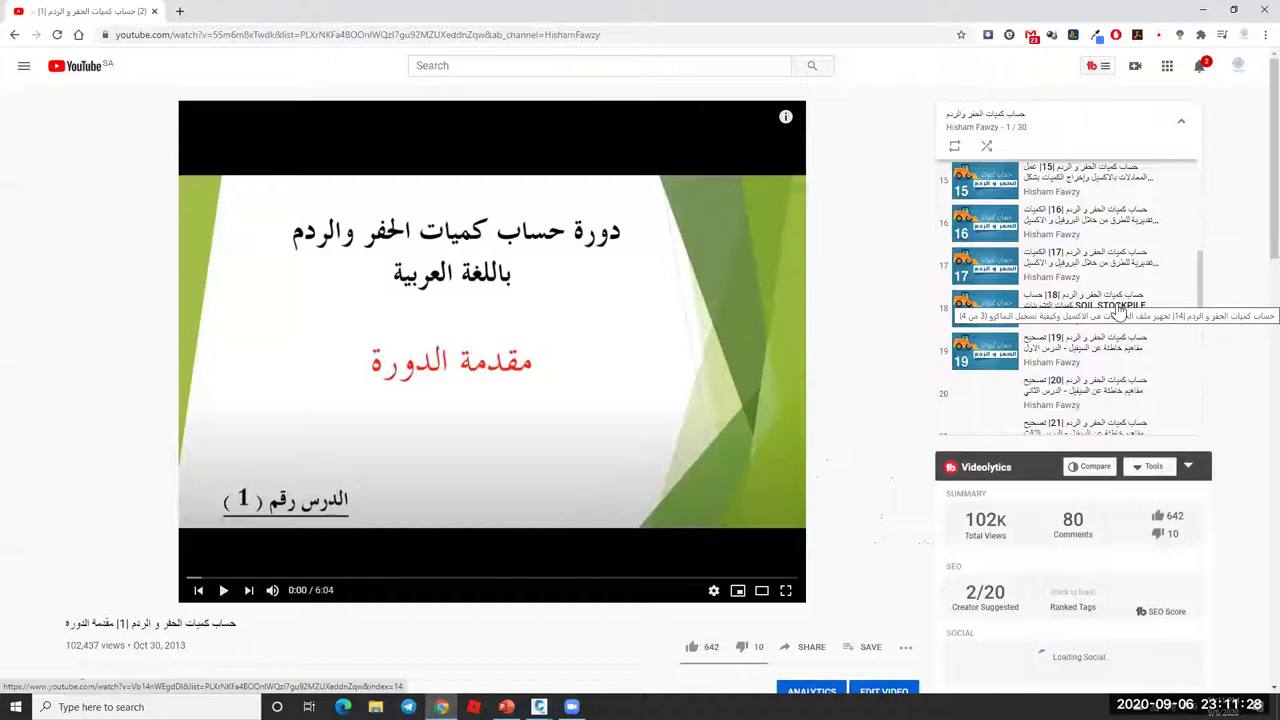
pyautogui.click(1045, 308)
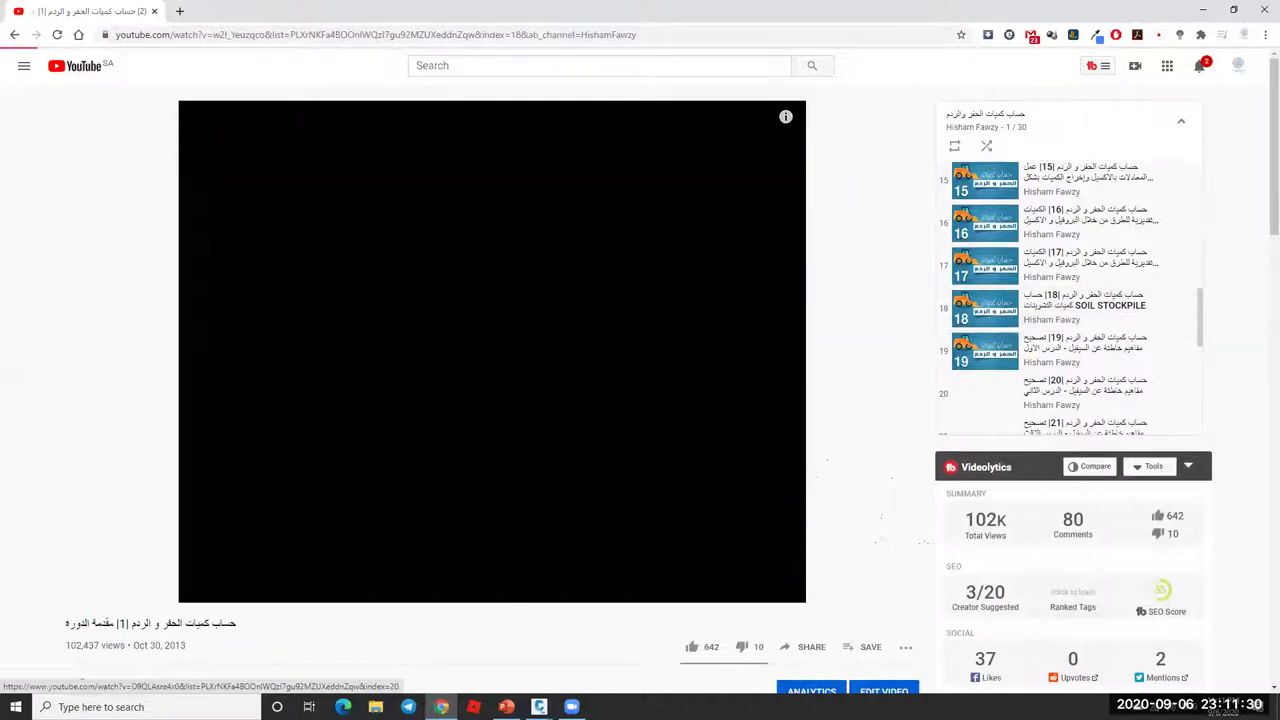
pyautogui.press('t')
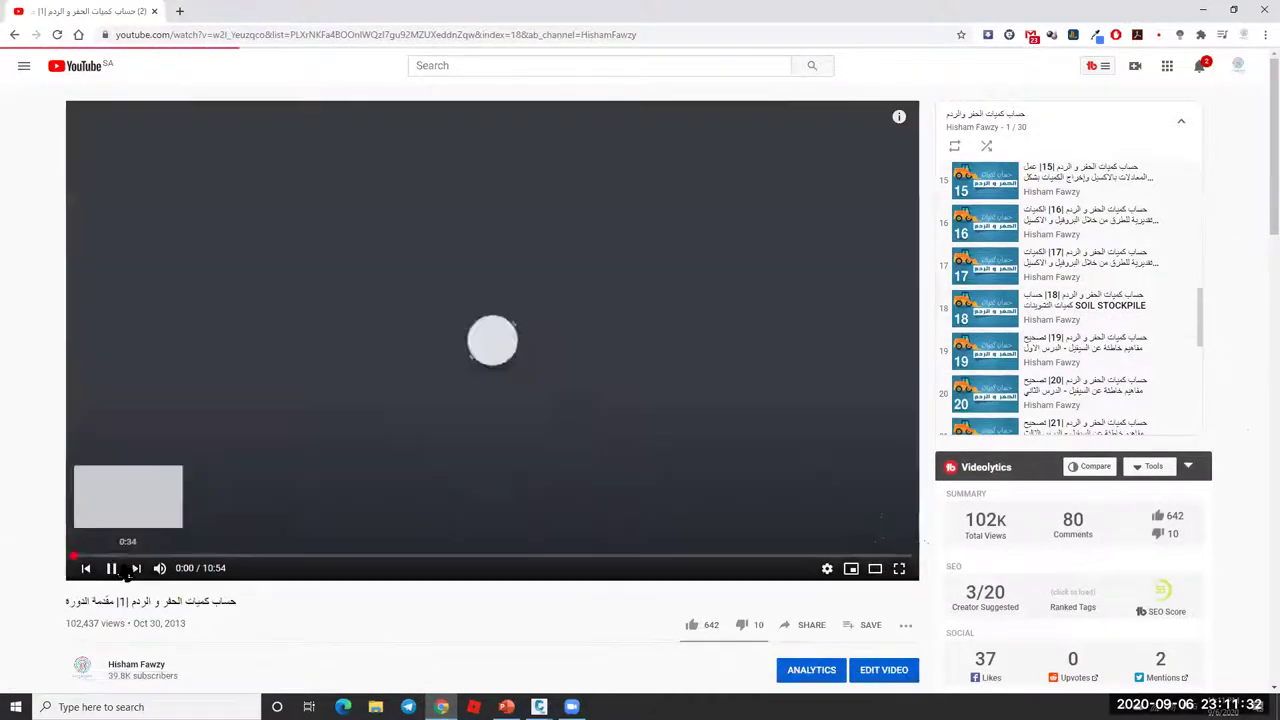
pyautogui.click(160, 568)
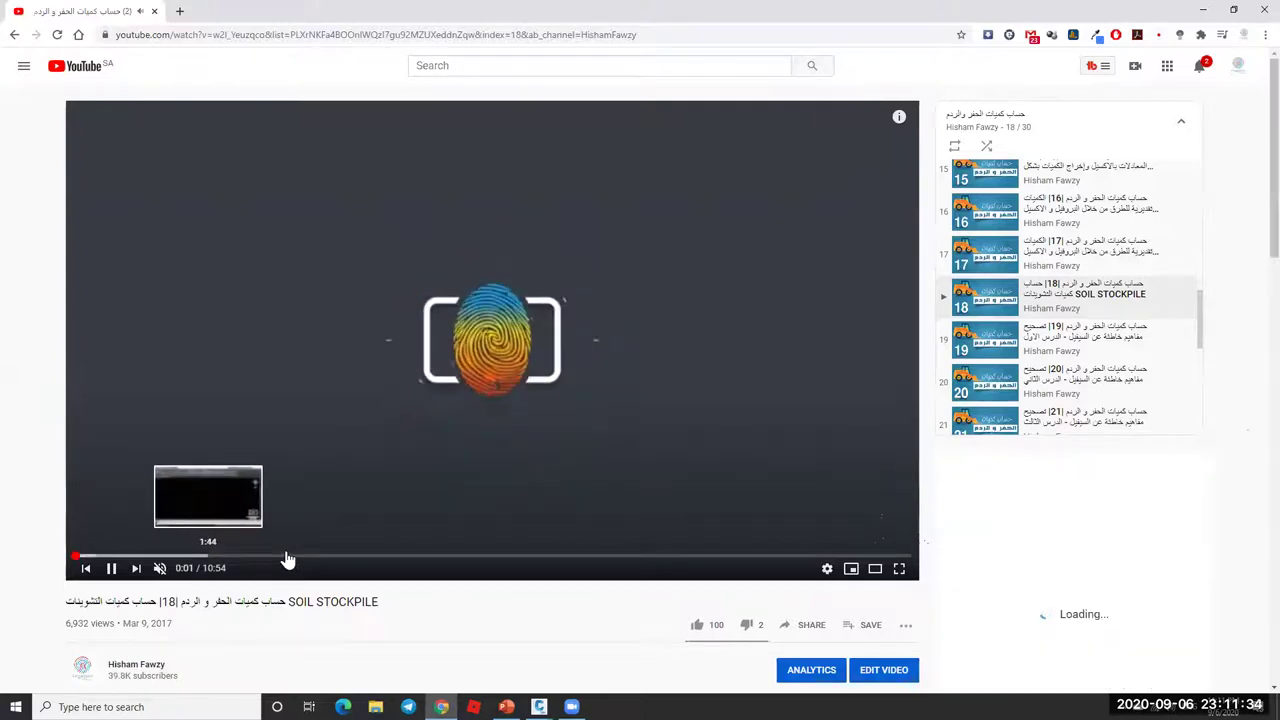
pyautogui.click(108, 556)
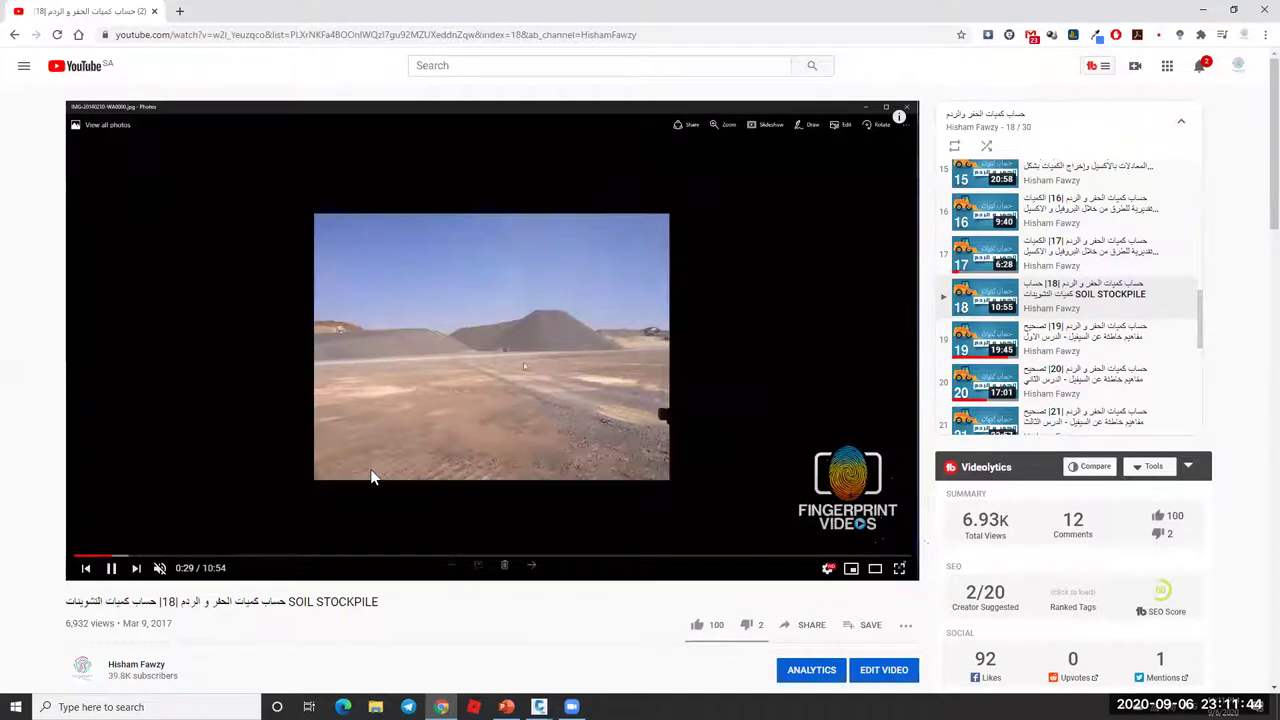
# - Close Chrome and select Corridor - R 01 in Toolspace
pyautogui.click(1262, 10)
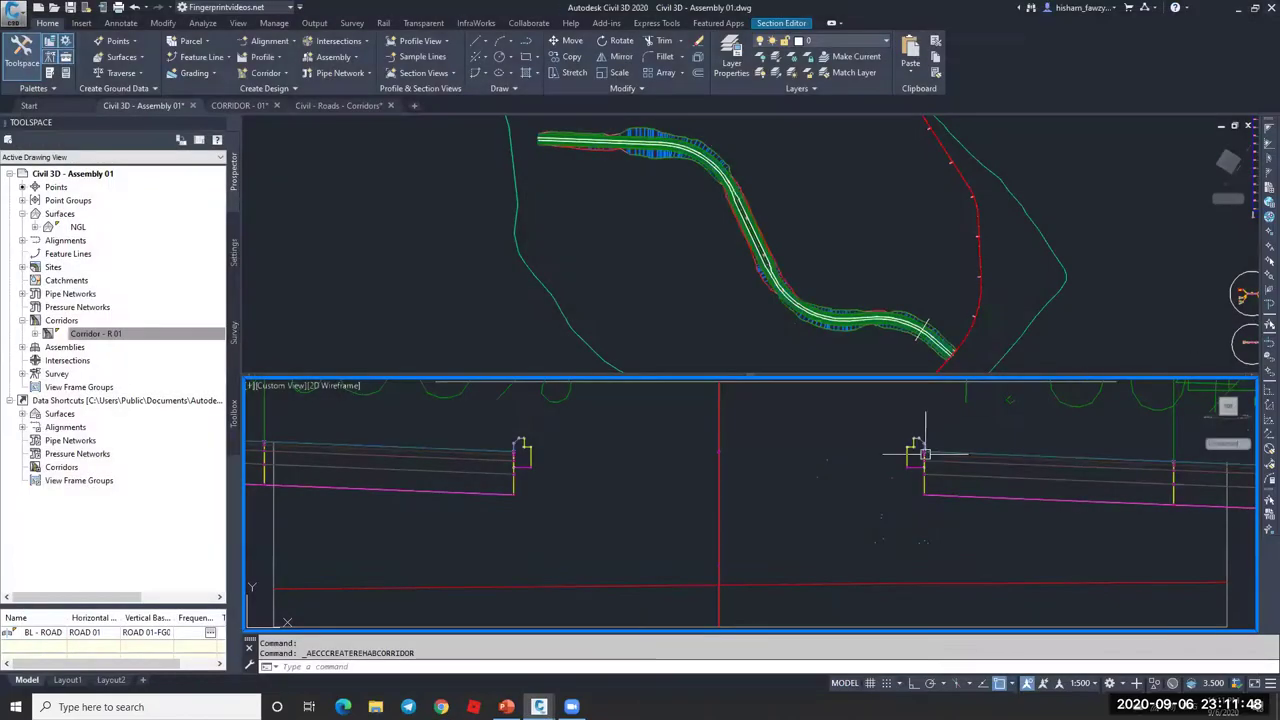
pyautogui.moveTo(917, 462)
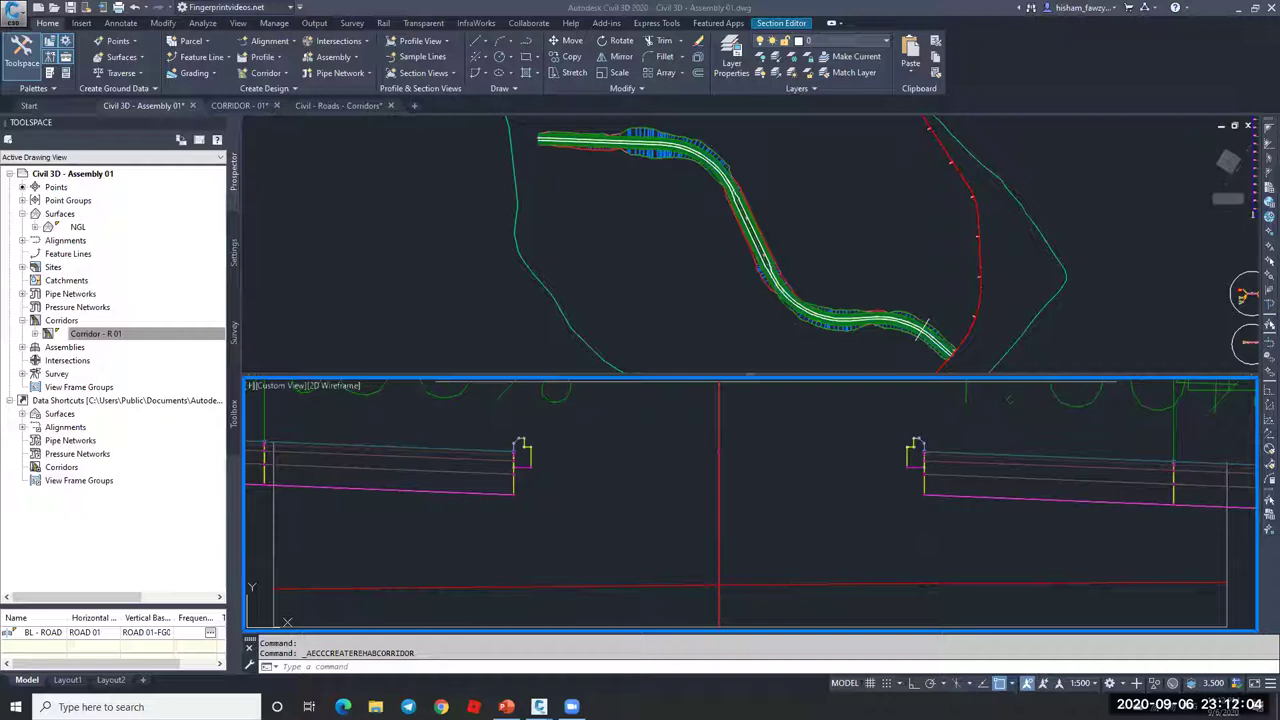
pyautogui.click(95, 333)
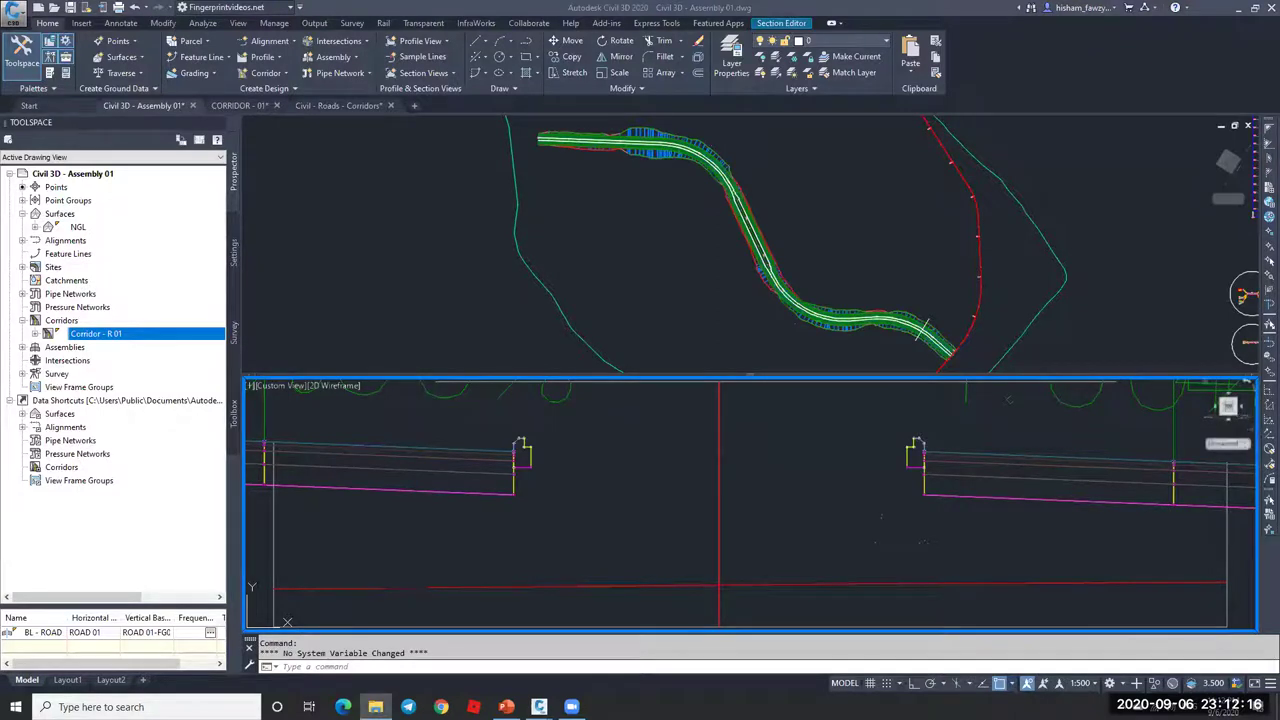
# - Open 01.jpg from the Desktop folder in File Explorer
pyautogui.click(375, 707)
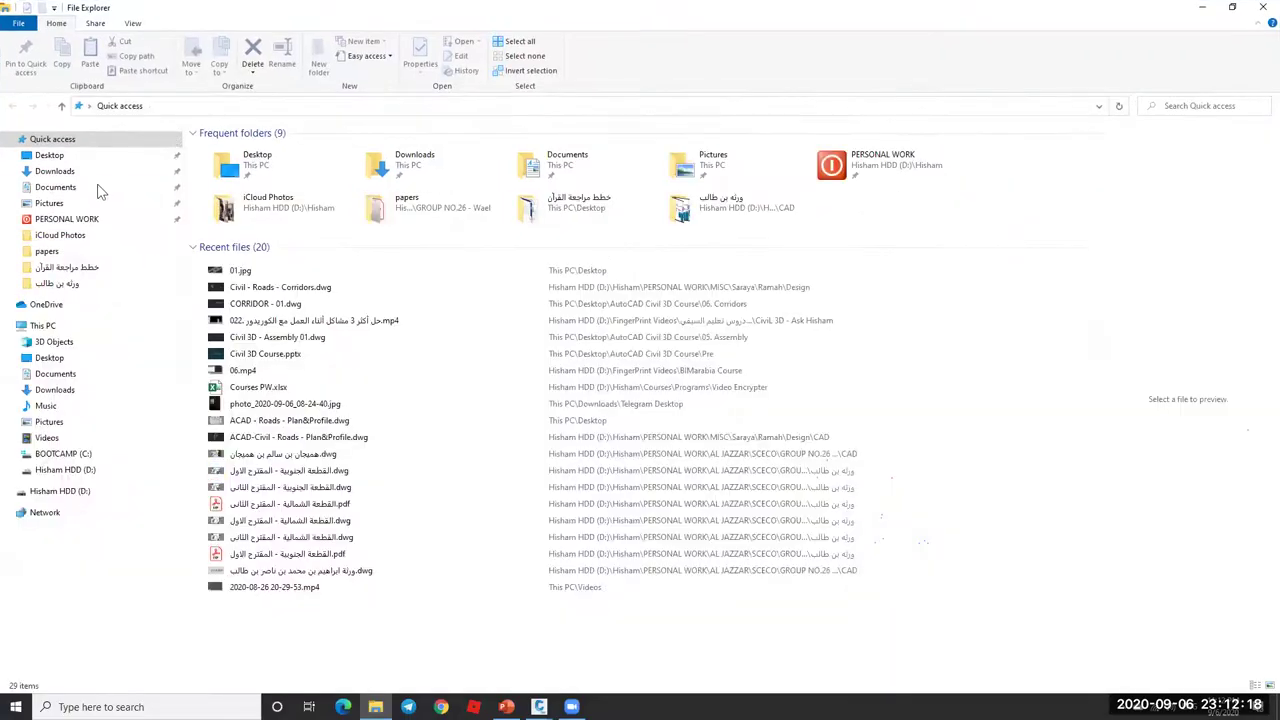
pyautogui.click(49, 155)
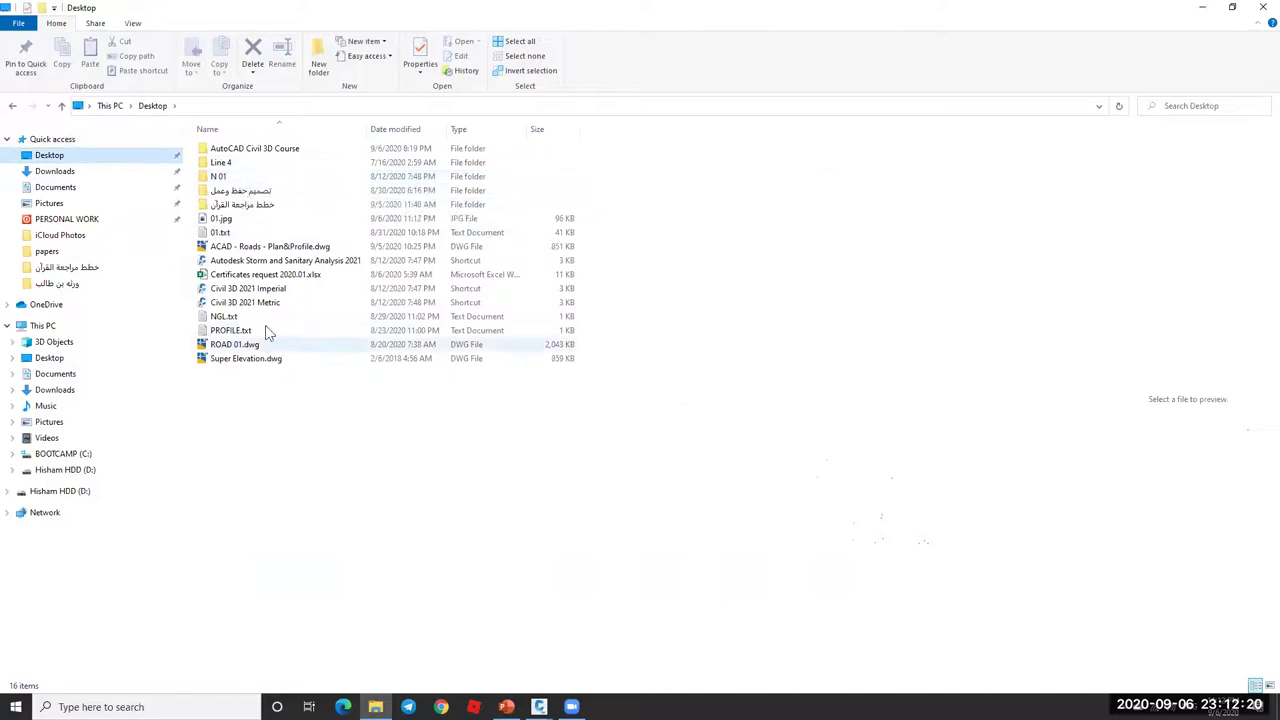
pyautogui.click(223, 221)
pyautogui.doubleClick(224, 224)
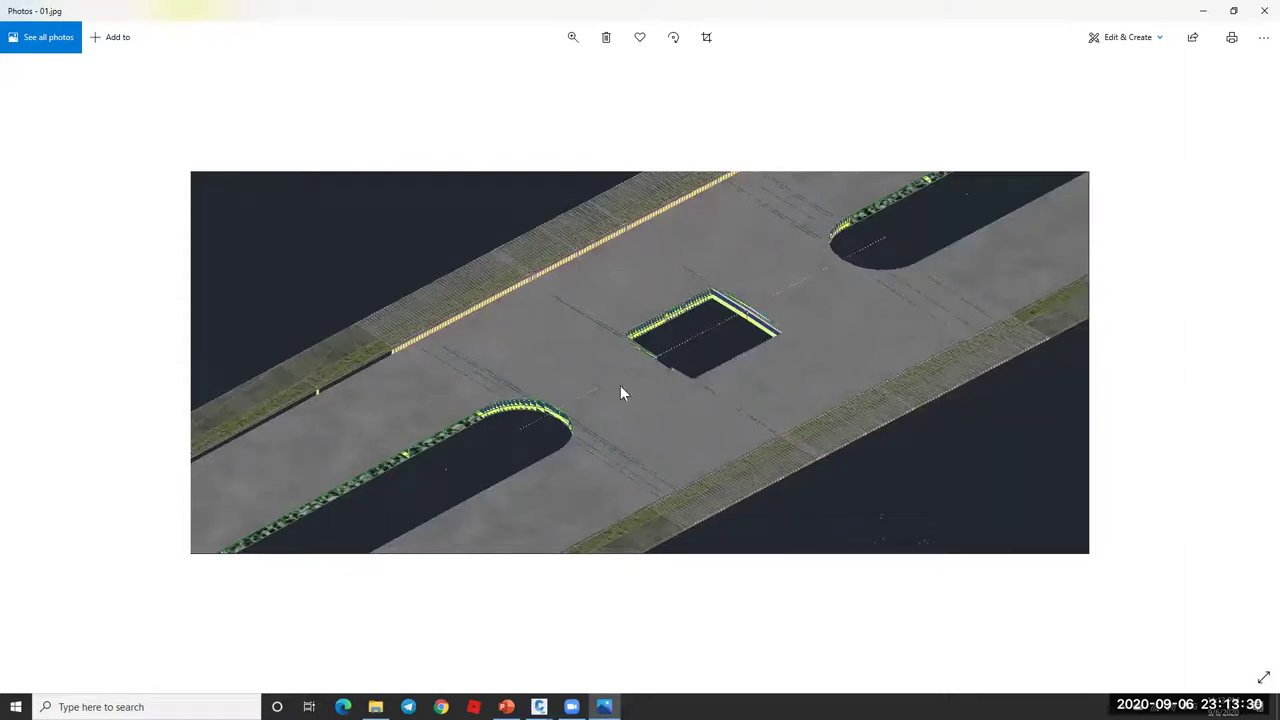
# - Minimize the Photos viewer showing 01.jpg to get back to Civil 3D
pyautogui.click(1203, 11)
pyautogui.click(1201, 7)
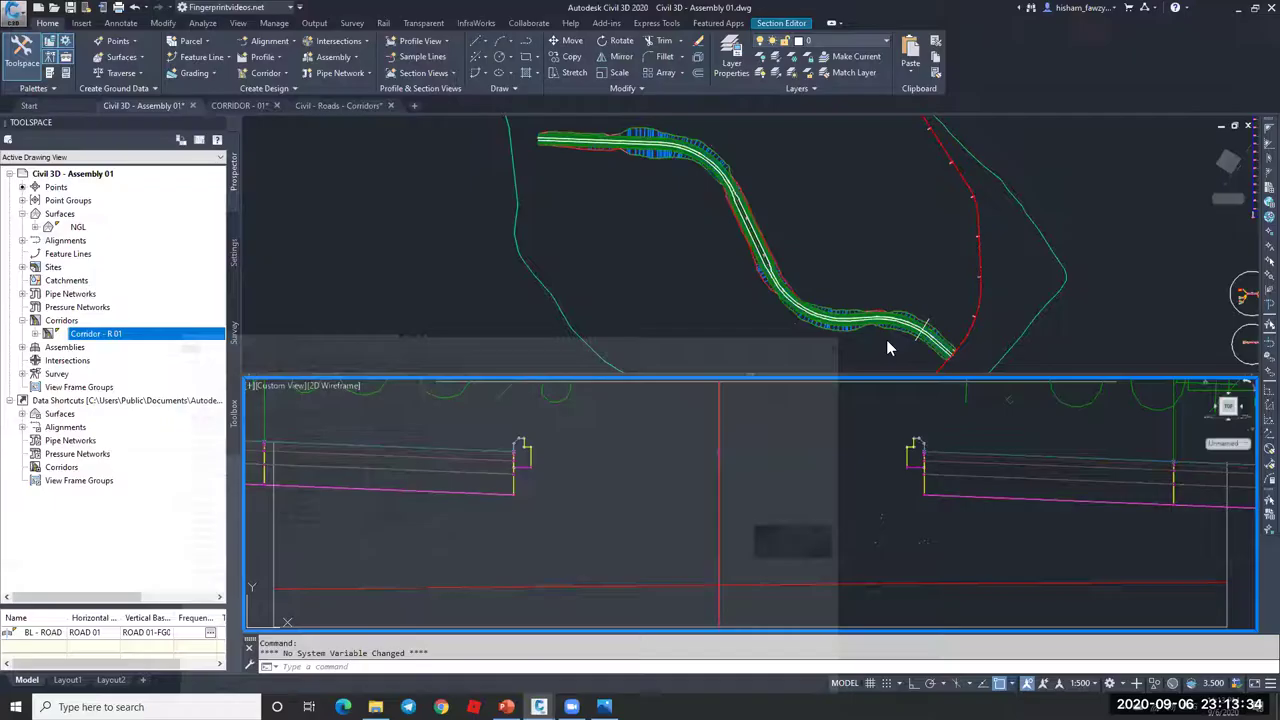
pyautogui.click(765, 252)
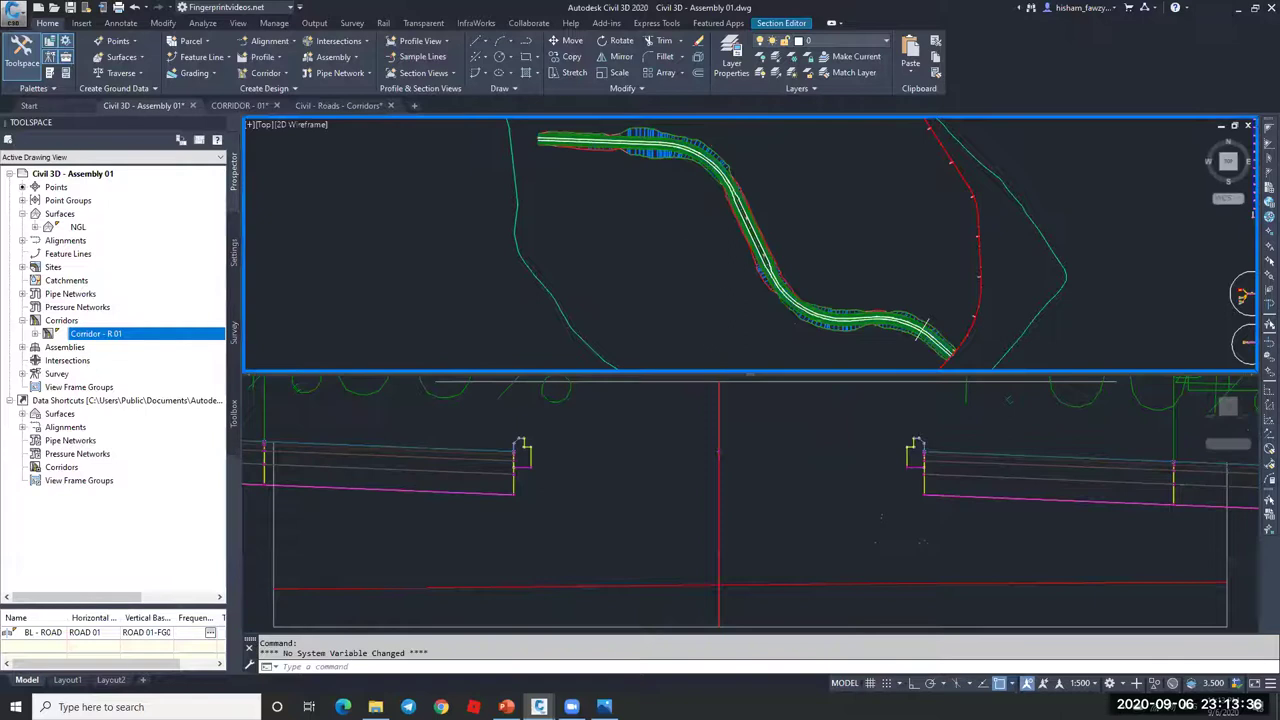
pyautogui.scroll(-5, 670, 230)
pyautogui.scroll(8, 820, 245)
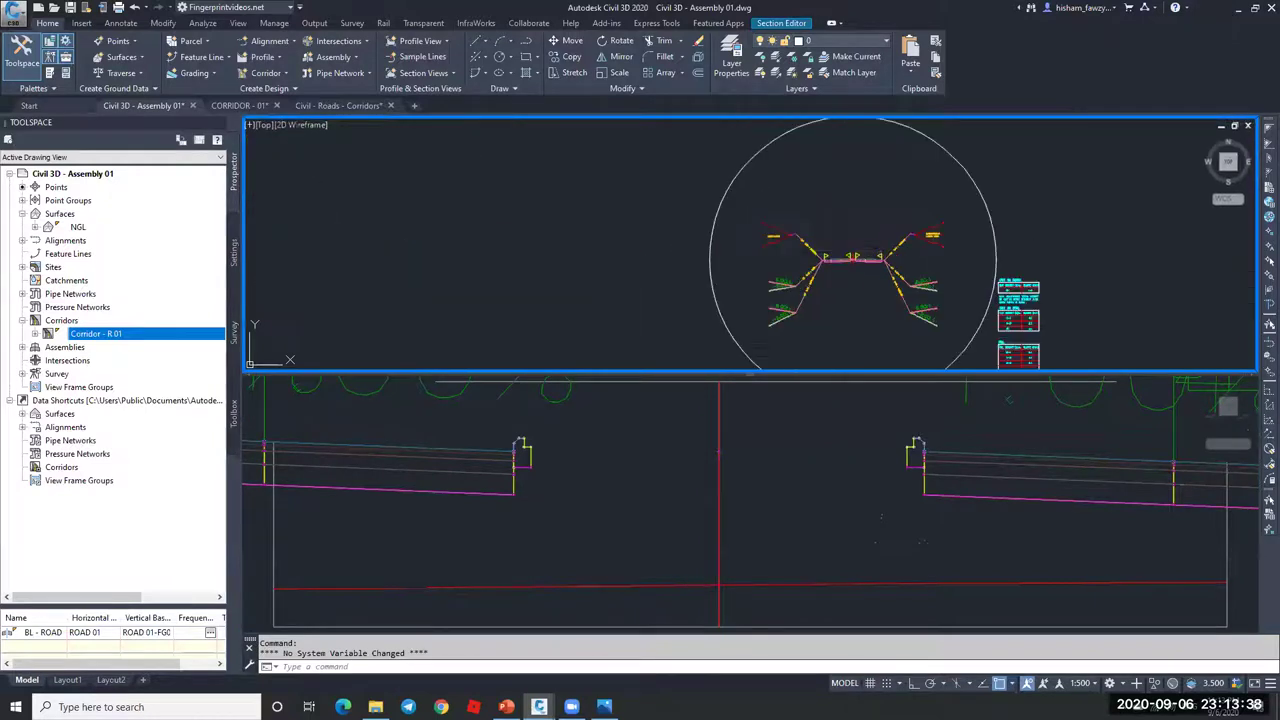
pyautogui.scroll(-6, 875, 268)
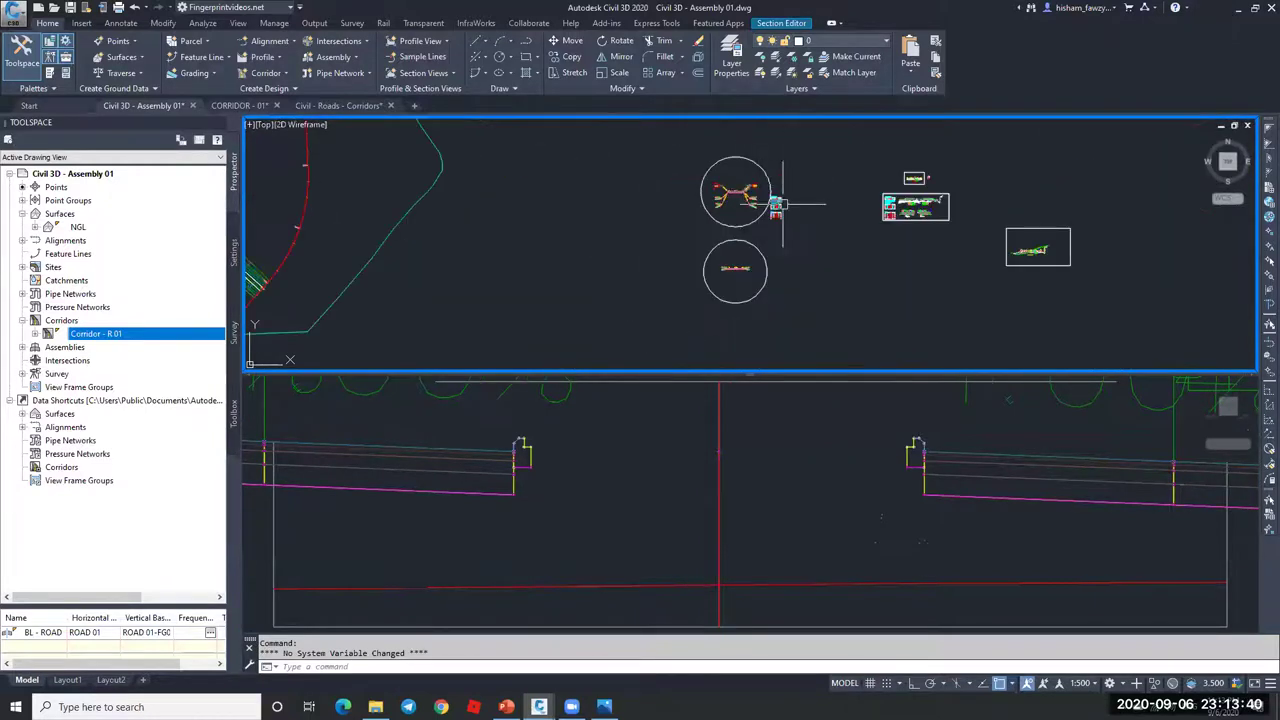
pyautogui.scroll(2, 739, 270)
pyautogui.scroll(8, 739, 270)
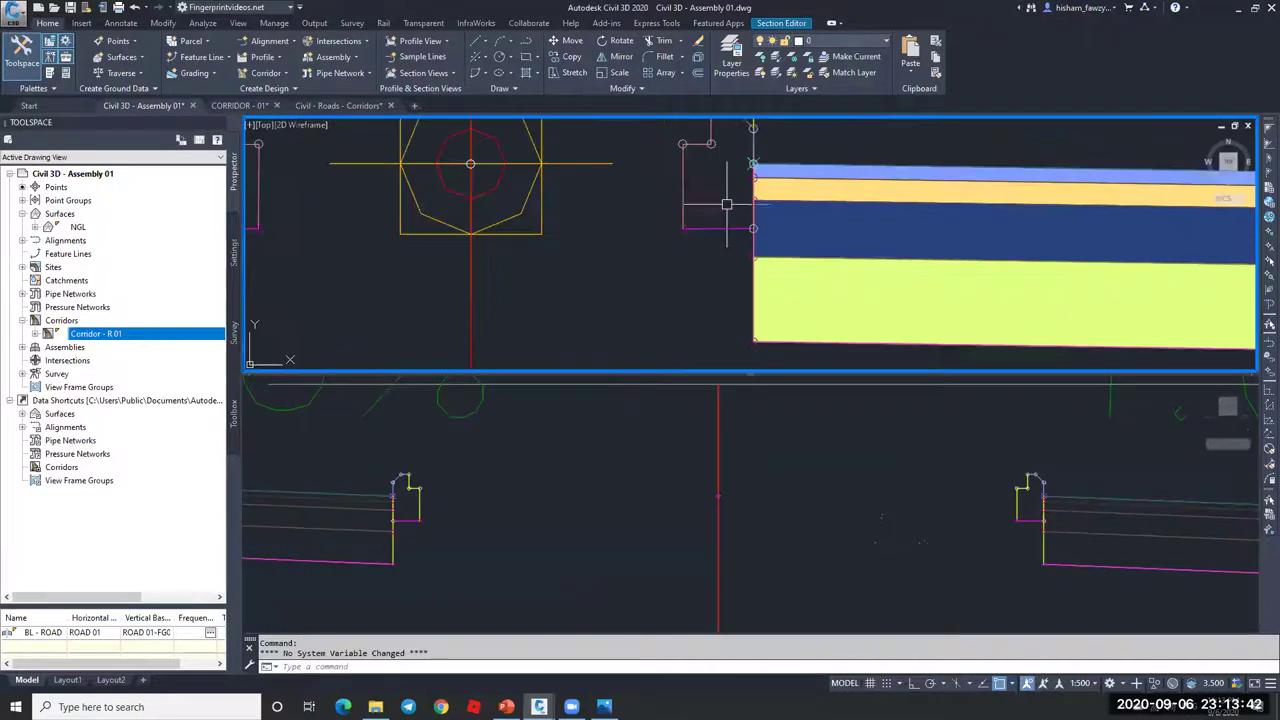
pyautogui.click(754, 163)
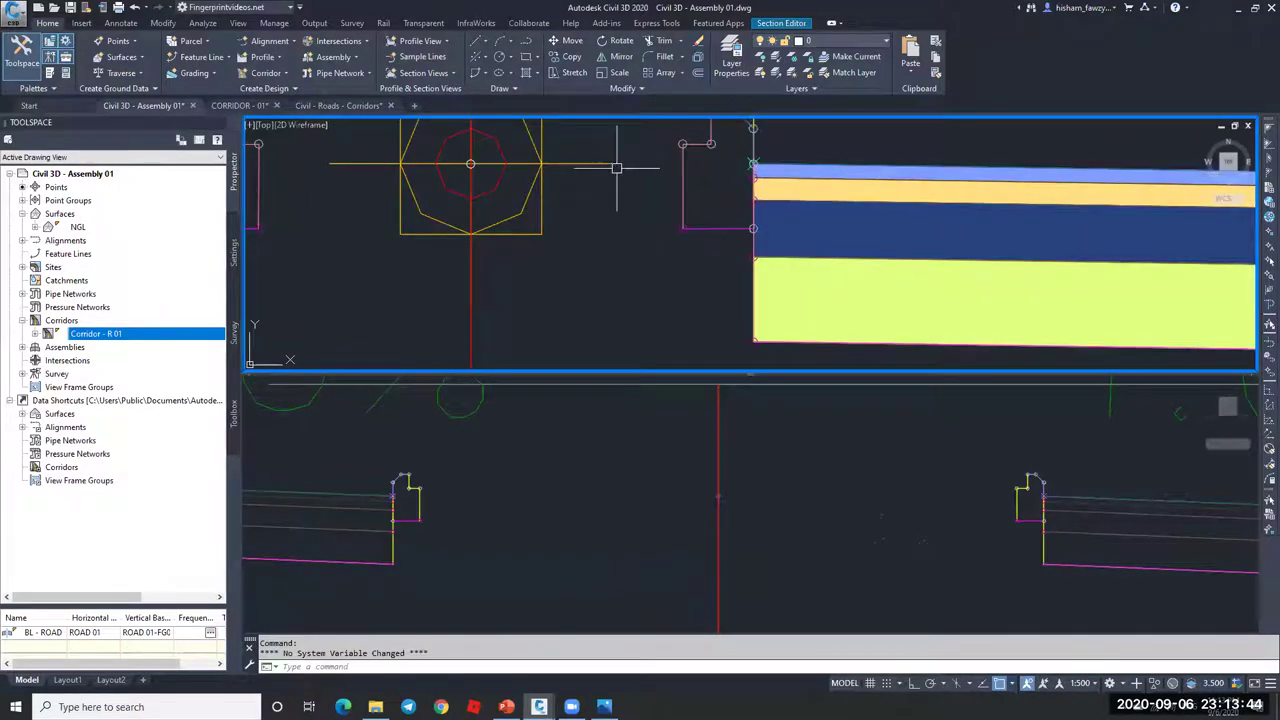
pyautogui.scroll(-3, 722, 172)
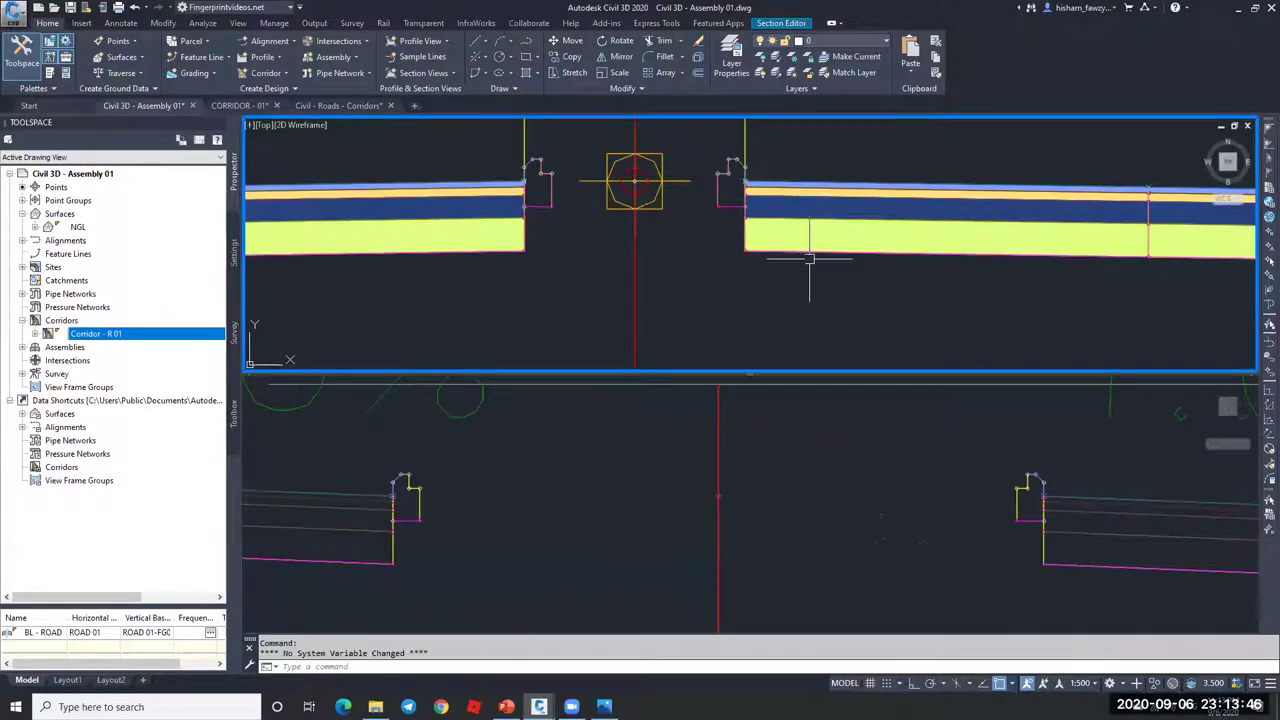
pyautogui.scroll(-2, 786, 265)
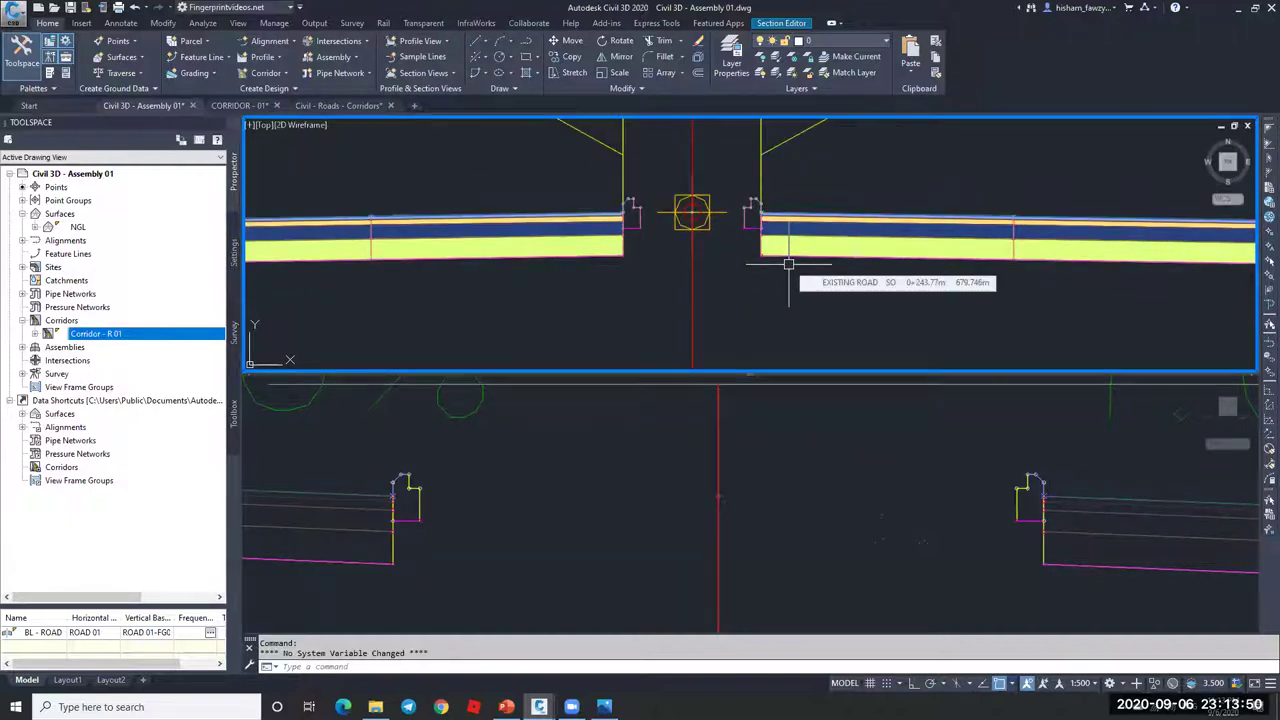
pyautogui.scroll(-3, 790, 265)
pyautogui.scroll(3, 840, 280)
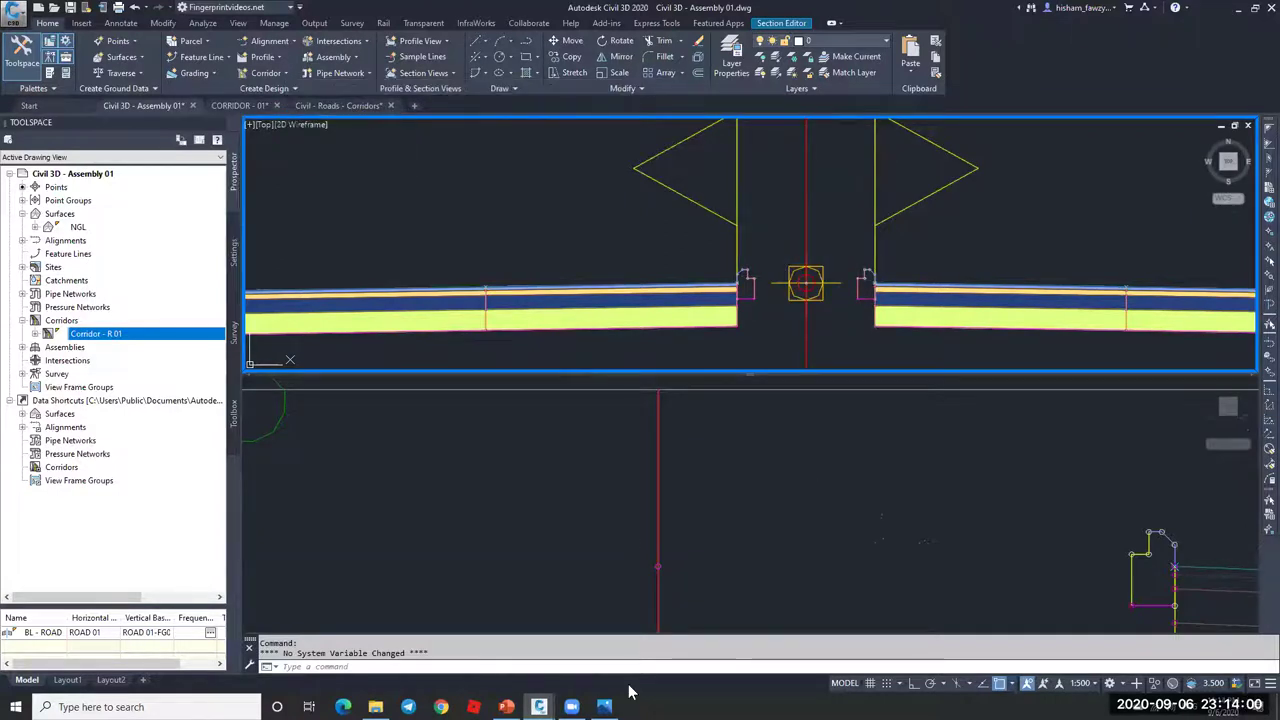
pyautogui.click(604, 707)
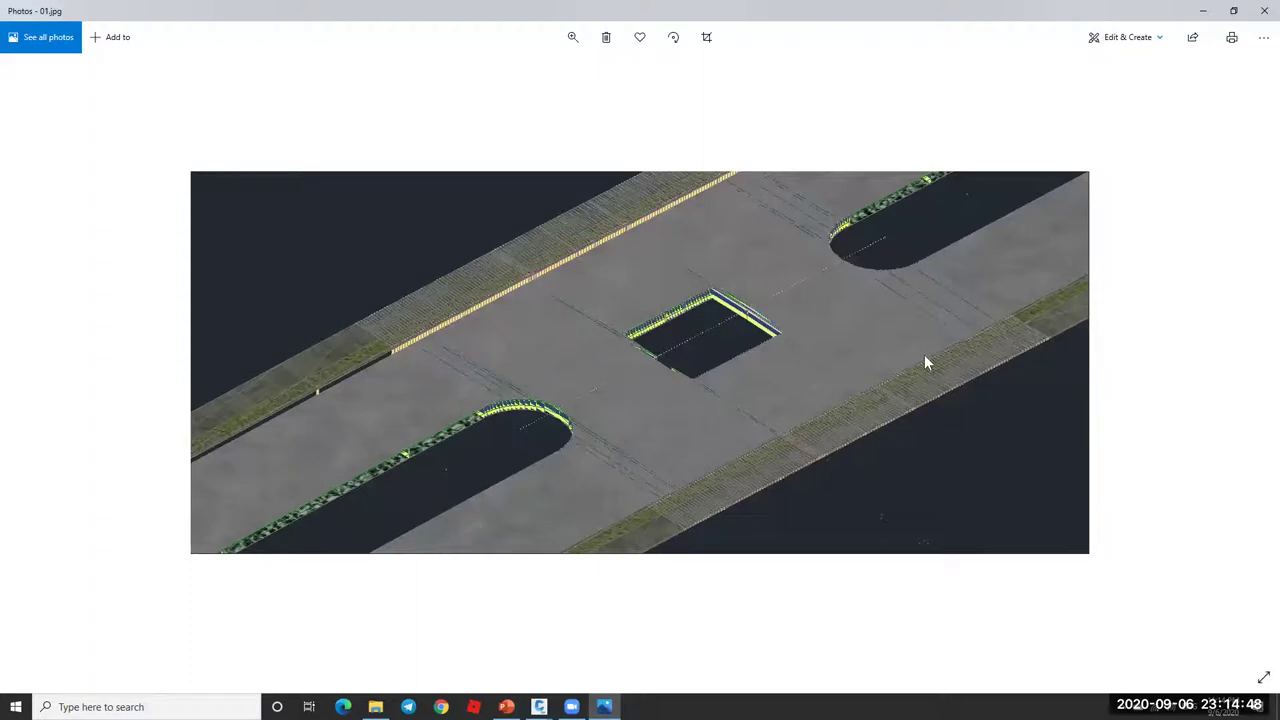
pyautogui.click(1262, 14)
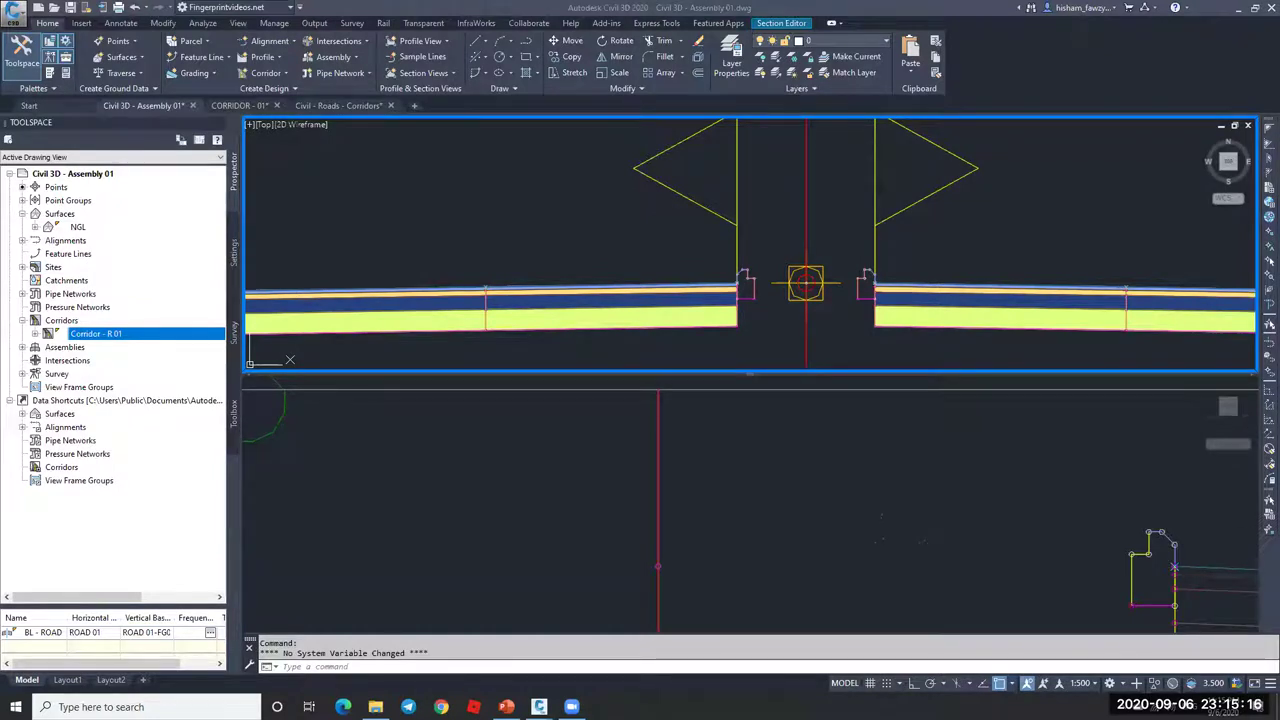
# - Close the Section Editor from its ribbon tab
pyautogui.click(783, 250)
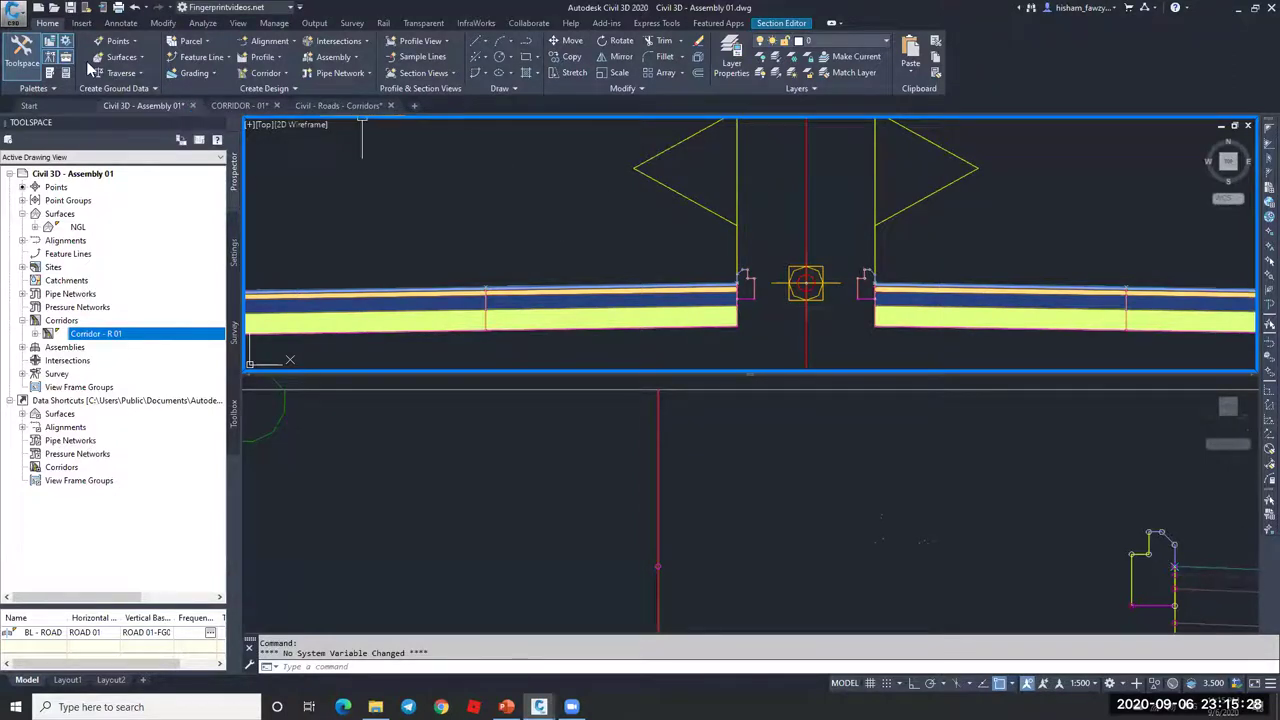
pyautogui.scroll(-2, 642, 227)
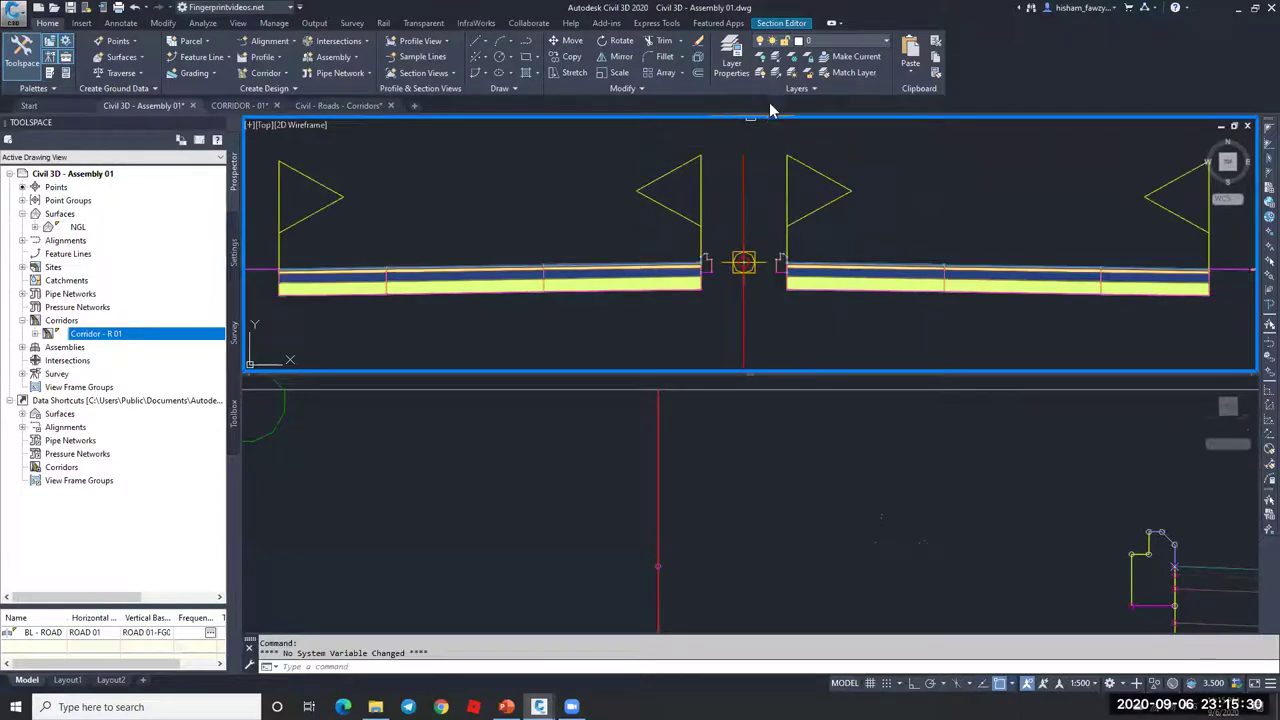
pyautogui.click(780, 24)
pyautogui.click(851, 62)
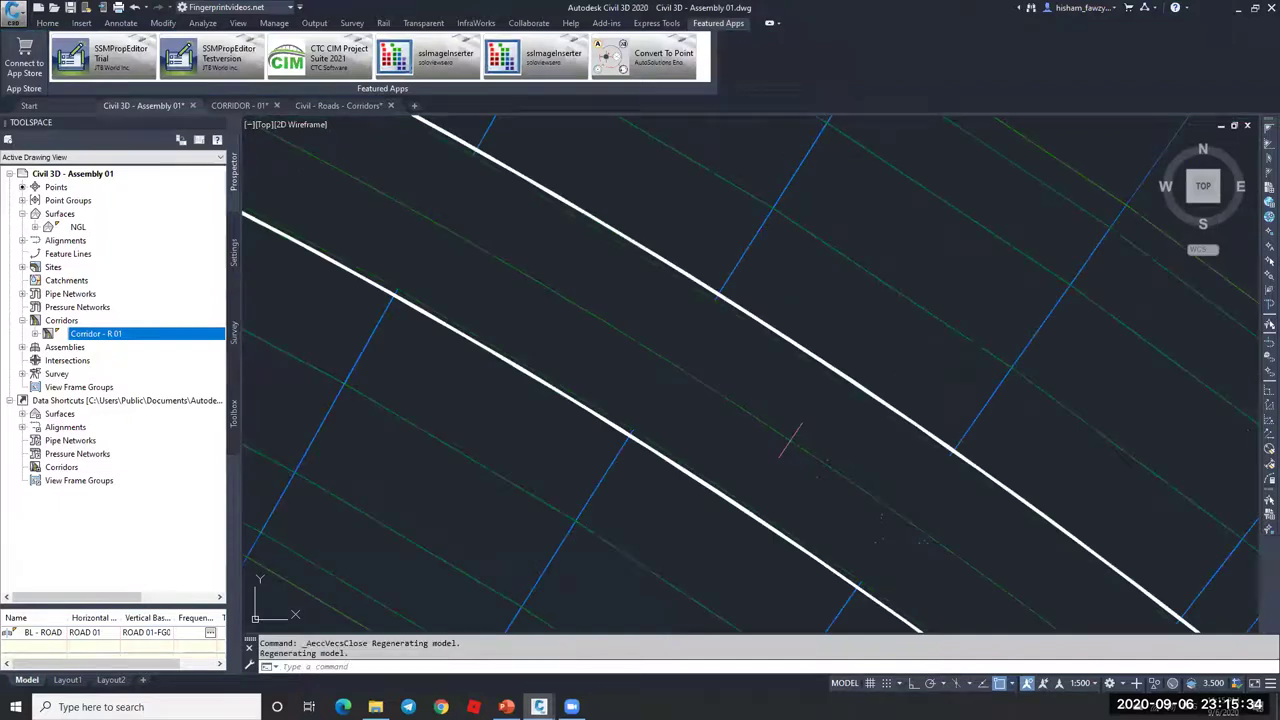
# - Zoom and pan to show the whole Corridor - R 01 along ROAD 01
pyautogui.scroll(-10, 973, 326)
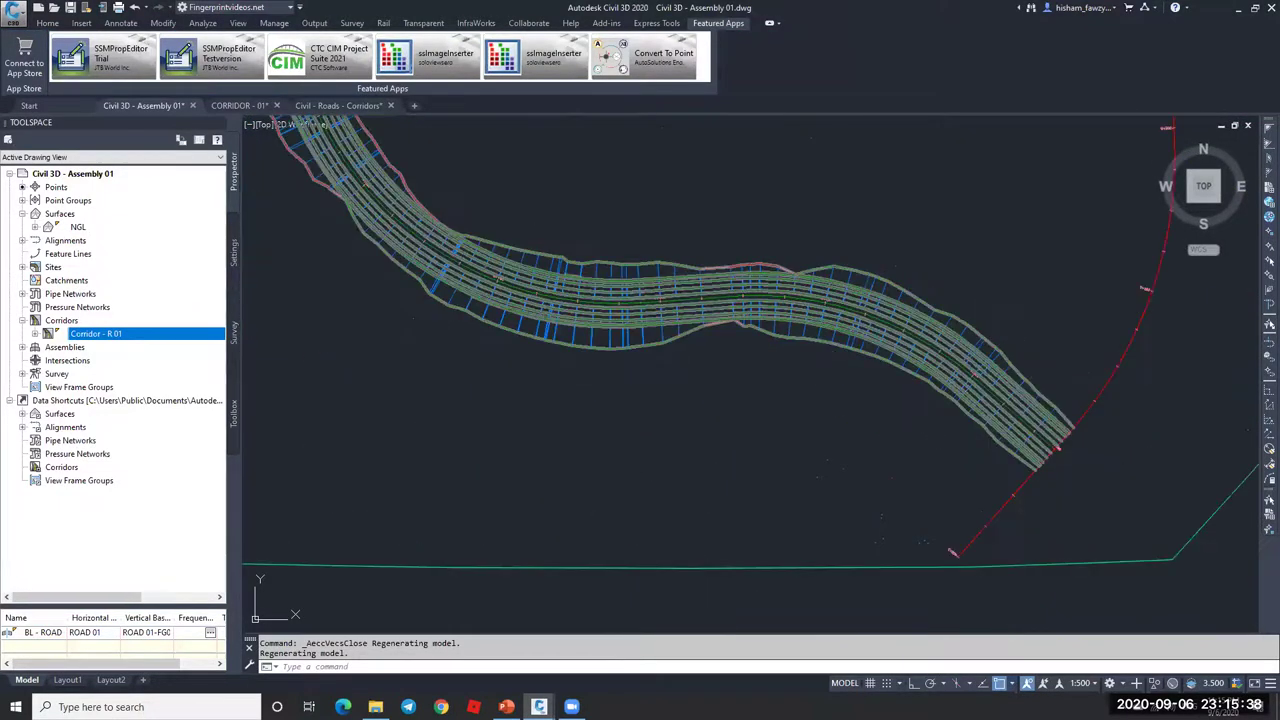
pyautogui.moveTo(826, 371)
pyautogui.mouseDown(button='middle')
pyautogui.moveTo(943, 374)
pyautogui.moveTo(859, 383)
pyautogui.mouseUp(button='middle')
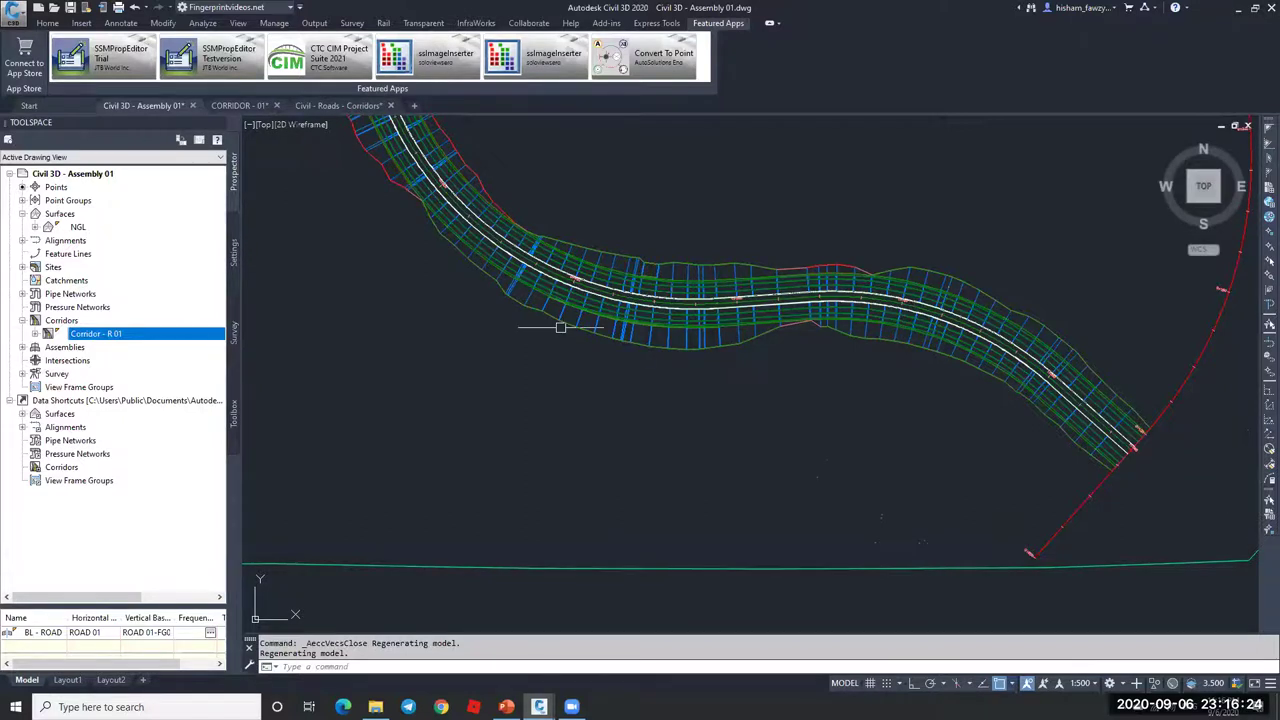
pyautogui.scroll(-5, 560, 326)
pyautogui.scroll(6, 902, 365)
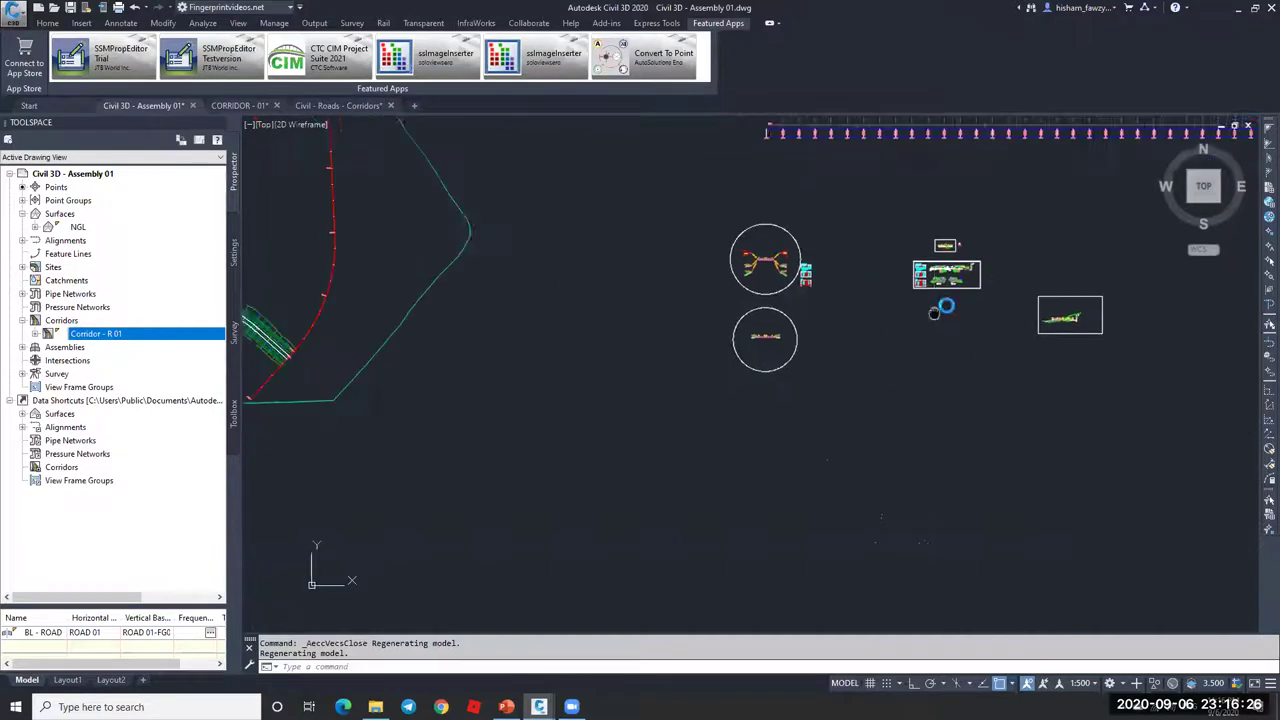
pyautogui.scroll(8, 907, 360)
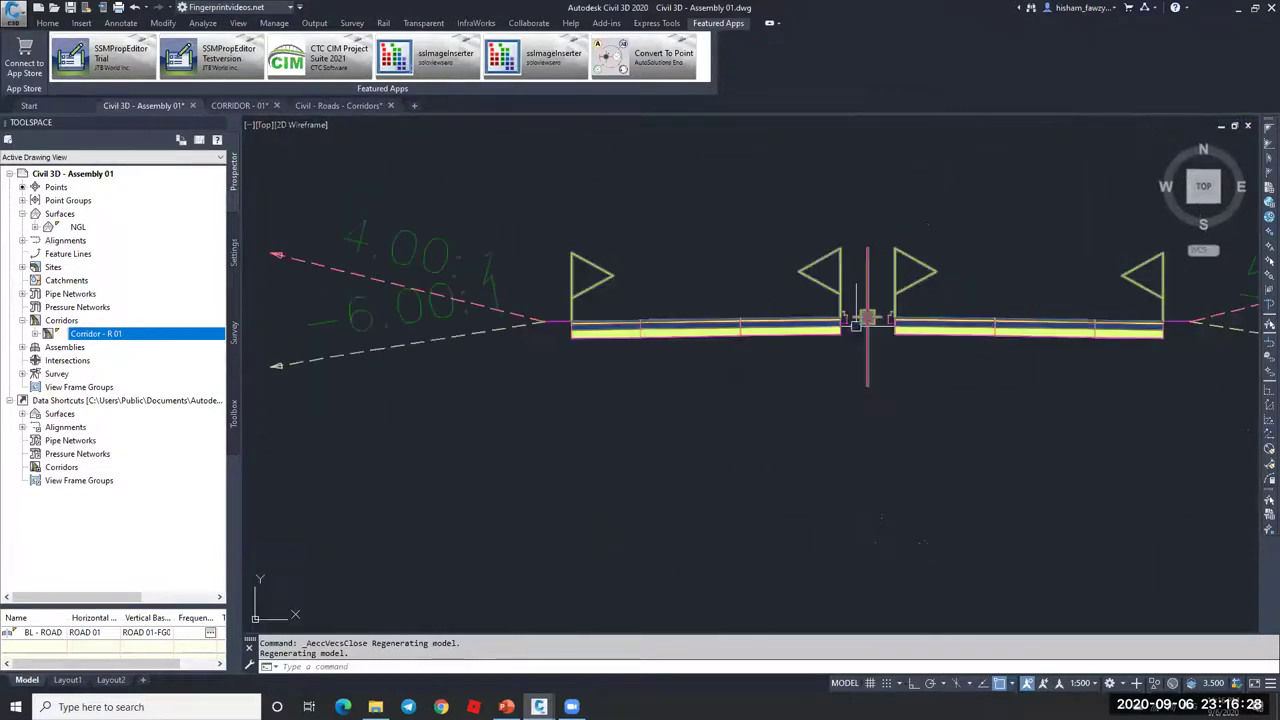
pyautogui.scroll(-6, 870, 285)
pyautogui.scroll(-5, 864, 292)
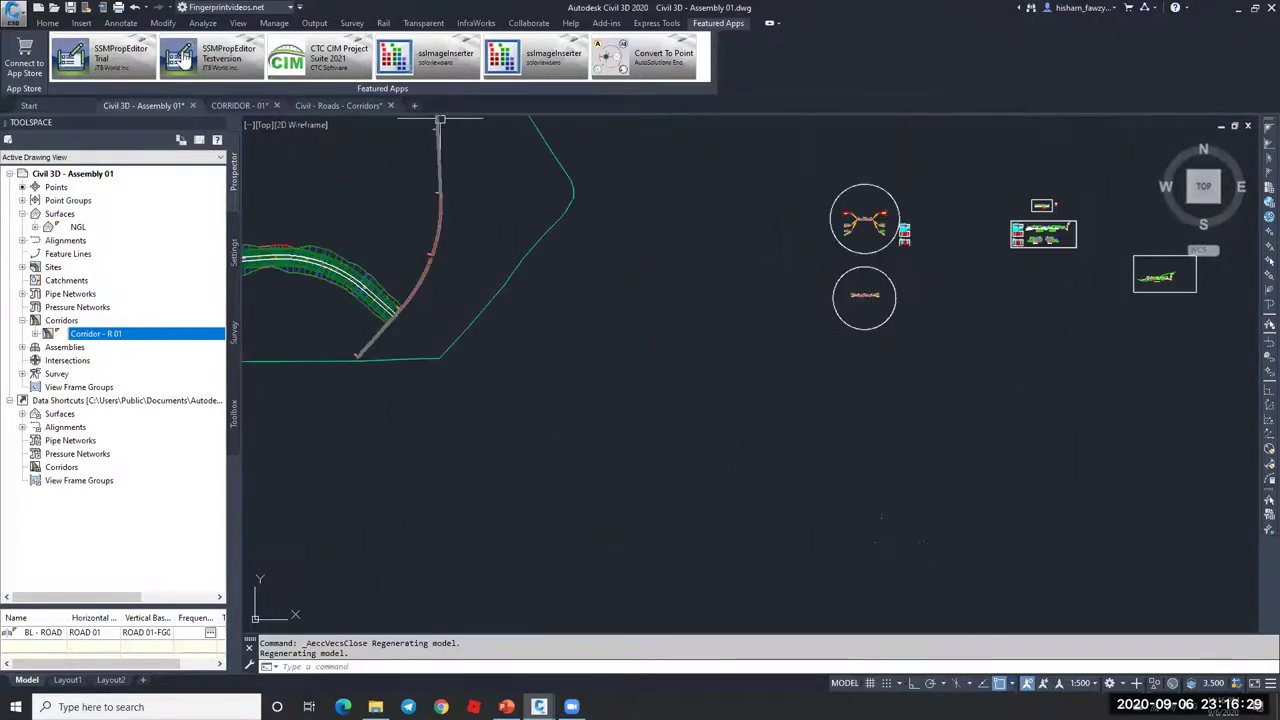
# - Create assembly Type 01 with its baseline in empty space and show the tool palettes
pyautogui.click(47, 22)
pyautogui.click(340, 58)
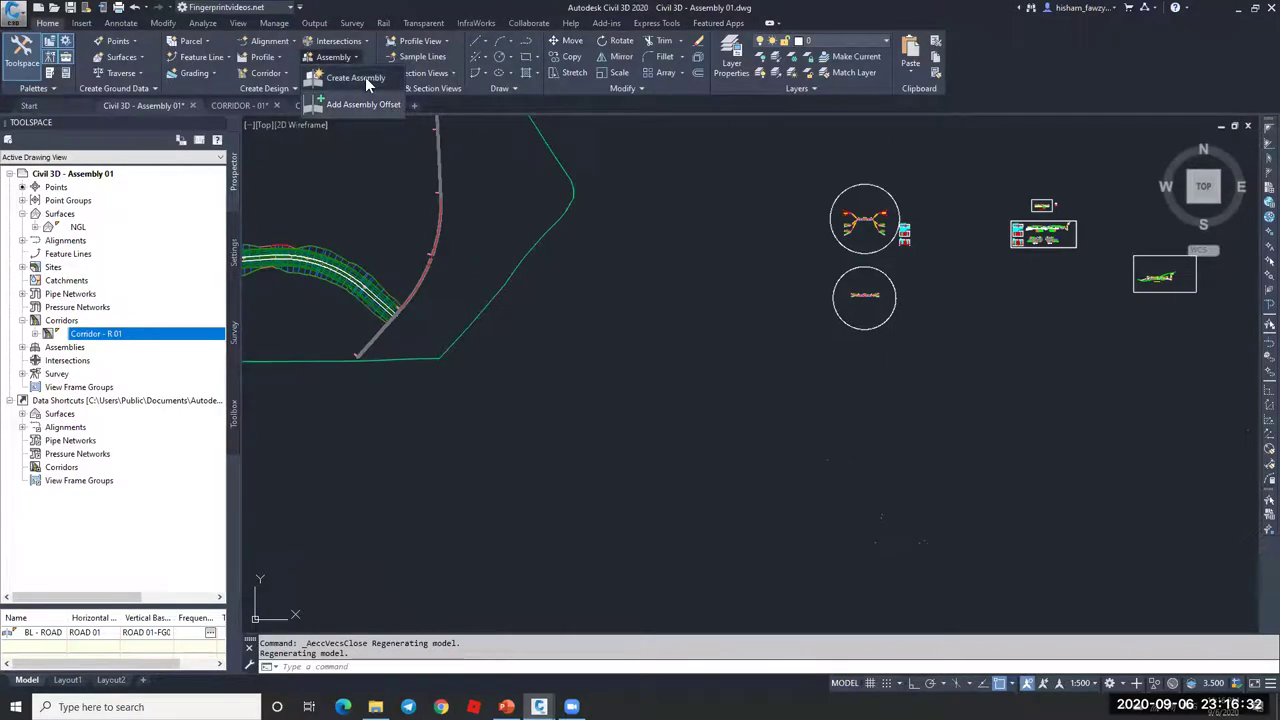
pyautogui.click(362, 80)
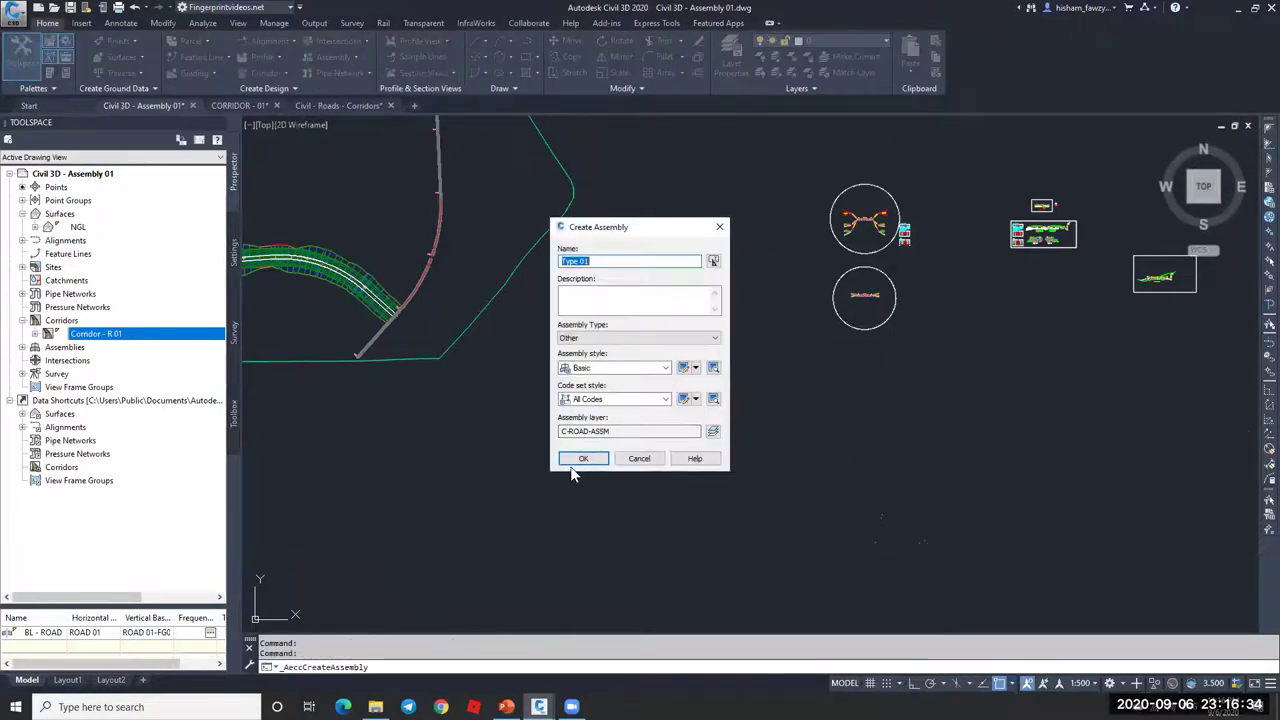
pyautogui.click(628, 262)
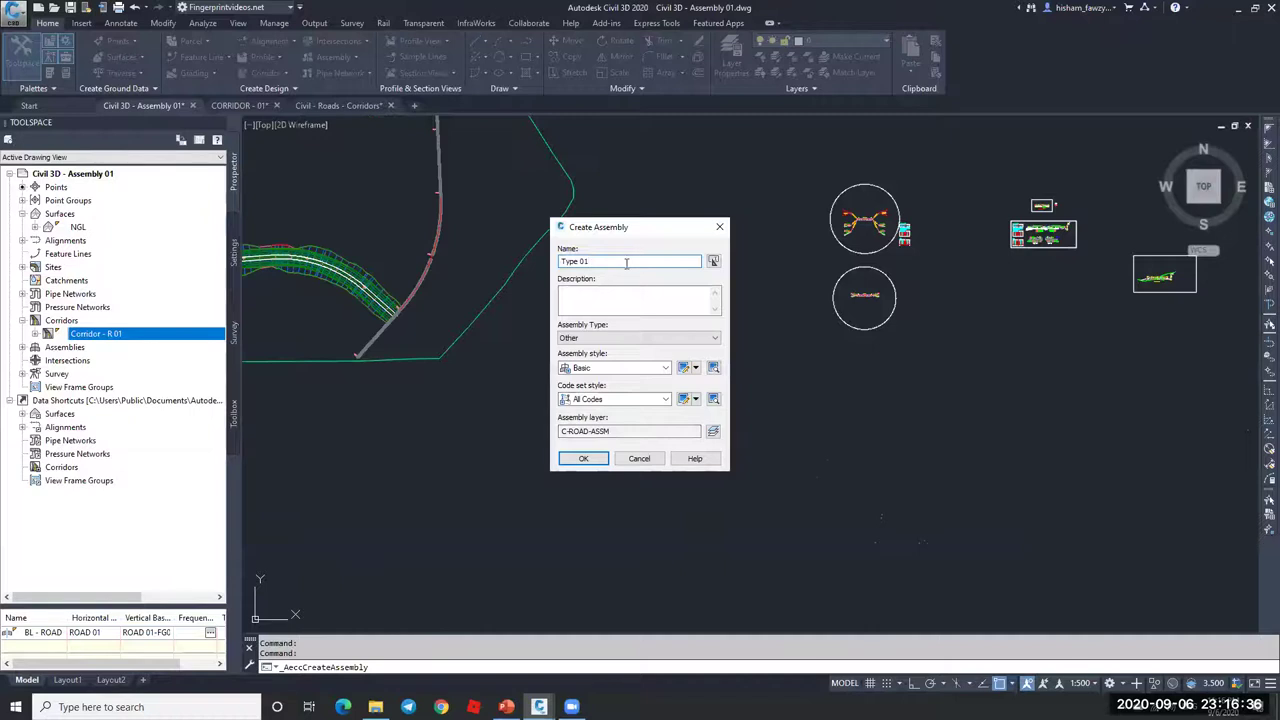
pyautogui.click(583, 458)
pyautogui.click(750, 373)
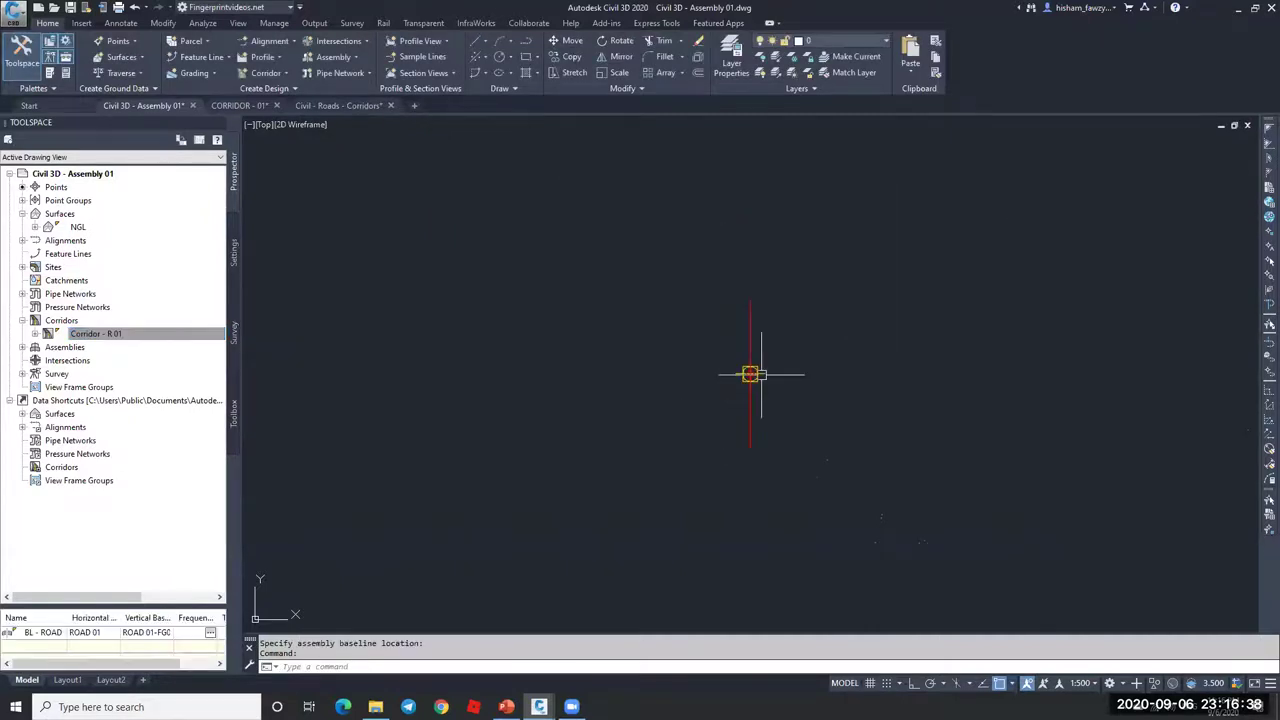
pyautogui.hotkey('ctrl', '3')
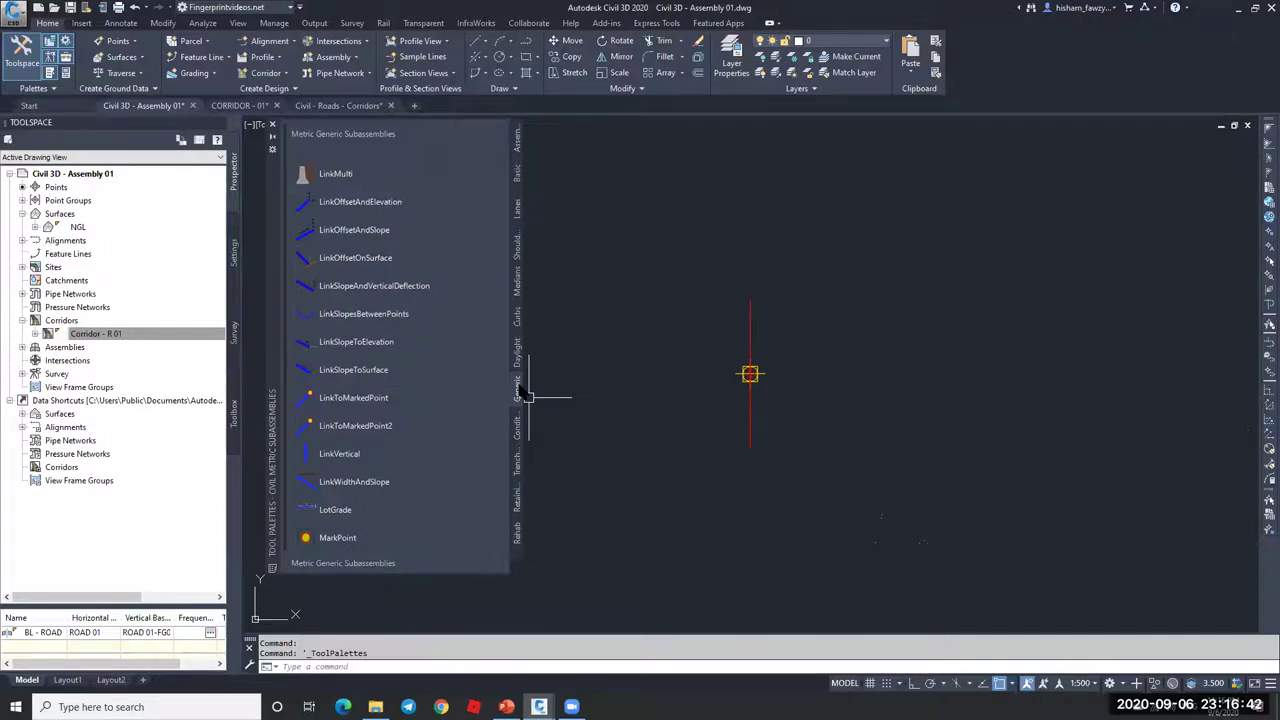
# - Start a polyline at the Type 01 baseline, then cancel it
pyautogui.moveTo(818, 367); pyautogui.dragTo(937, 368, button='middle')
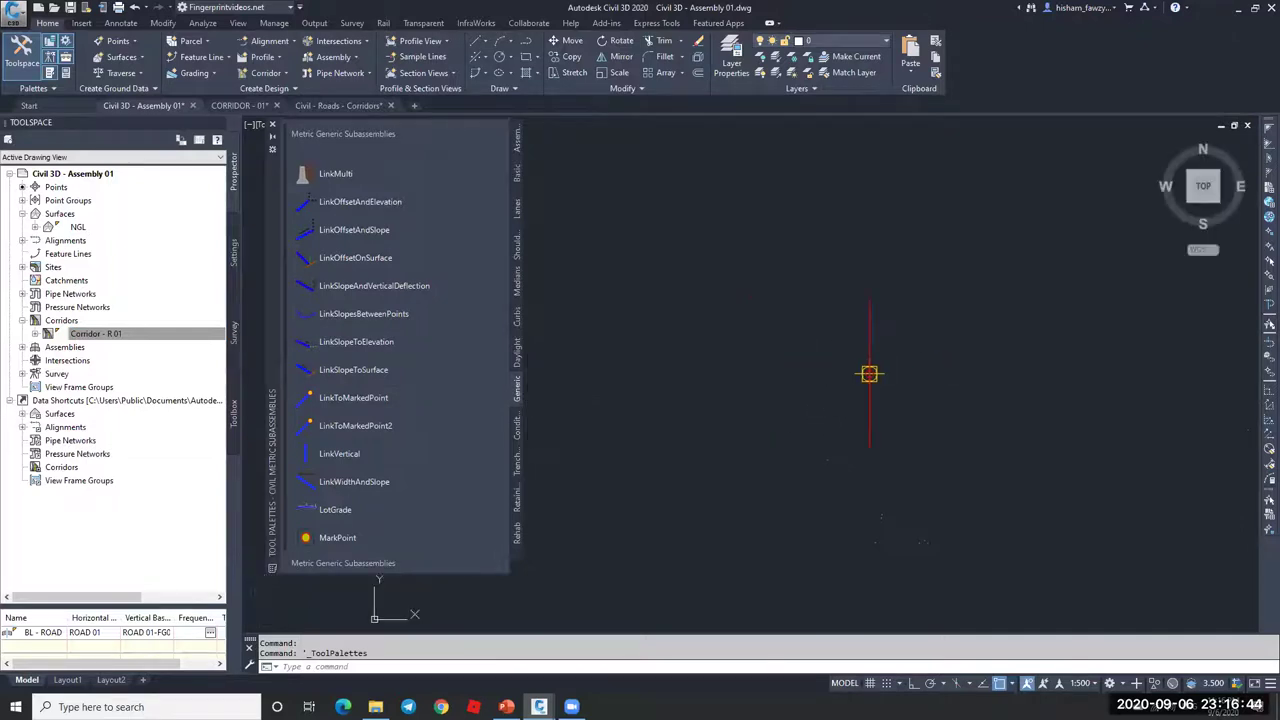
pyautogui.scroll(4, 880, 372)
pyautogui.write('pl')
pyautogui.press('Return')
pyautogui.click(826, 374)
pyautogui.scroll(-2, 846, 384)
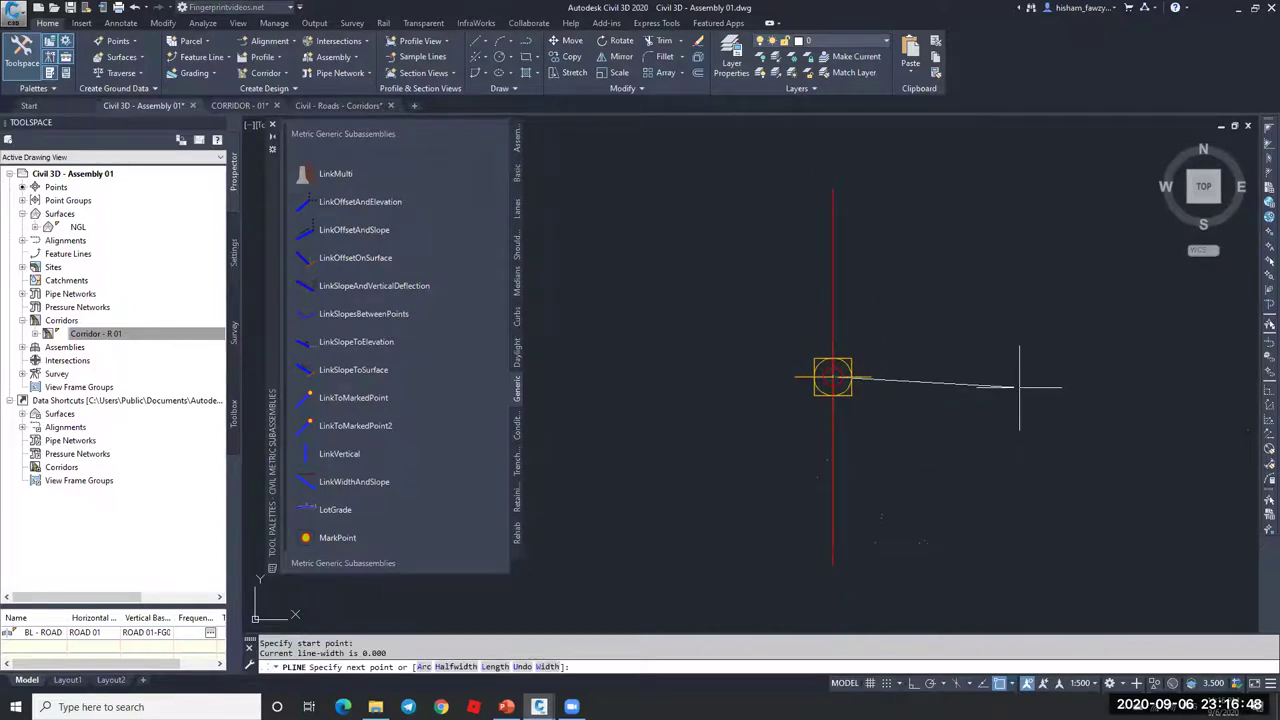
pyautogui.press('F8')
pyautogui.scroll(-2, 1010, 367)
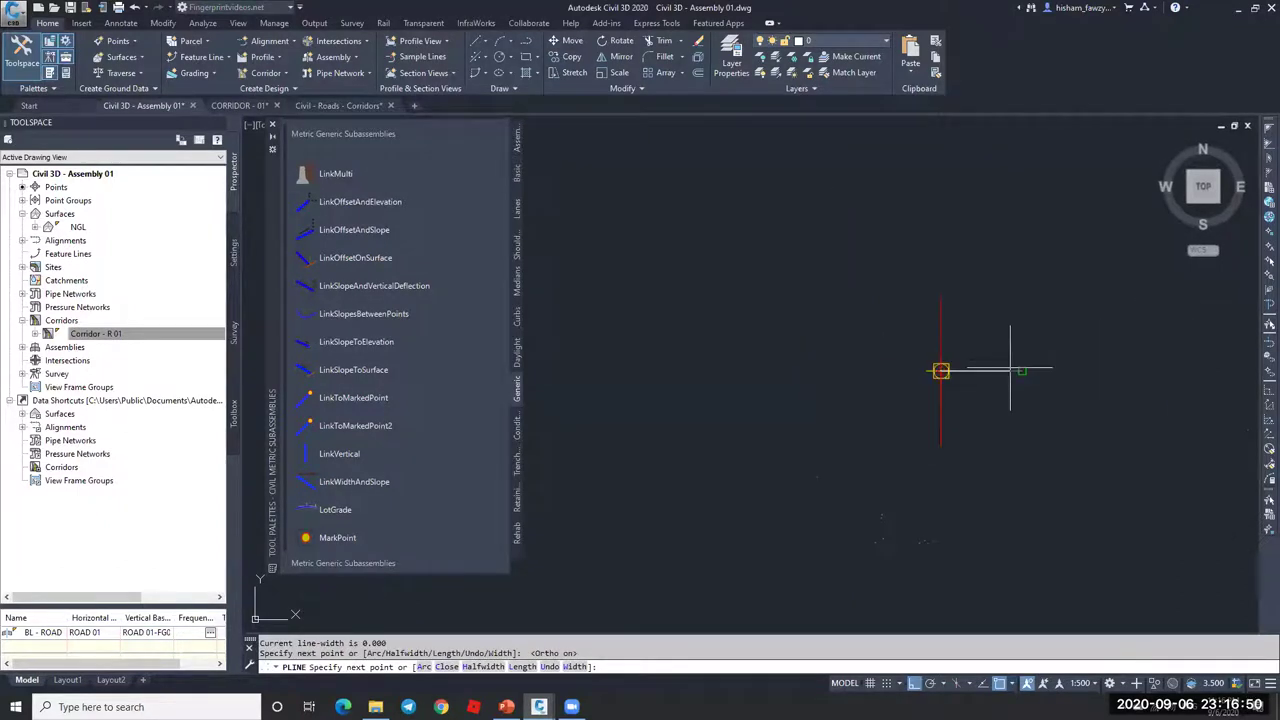
pyautogui.press('F8')
pyautogui.press('Escape')
# - Draw a polyline from the baseline with a flat bottom left and a side sloping up-left
pyautogui.scroll(3, 943, 360)
pyautogui.press('Return')
pyautogui.click(936, 388)
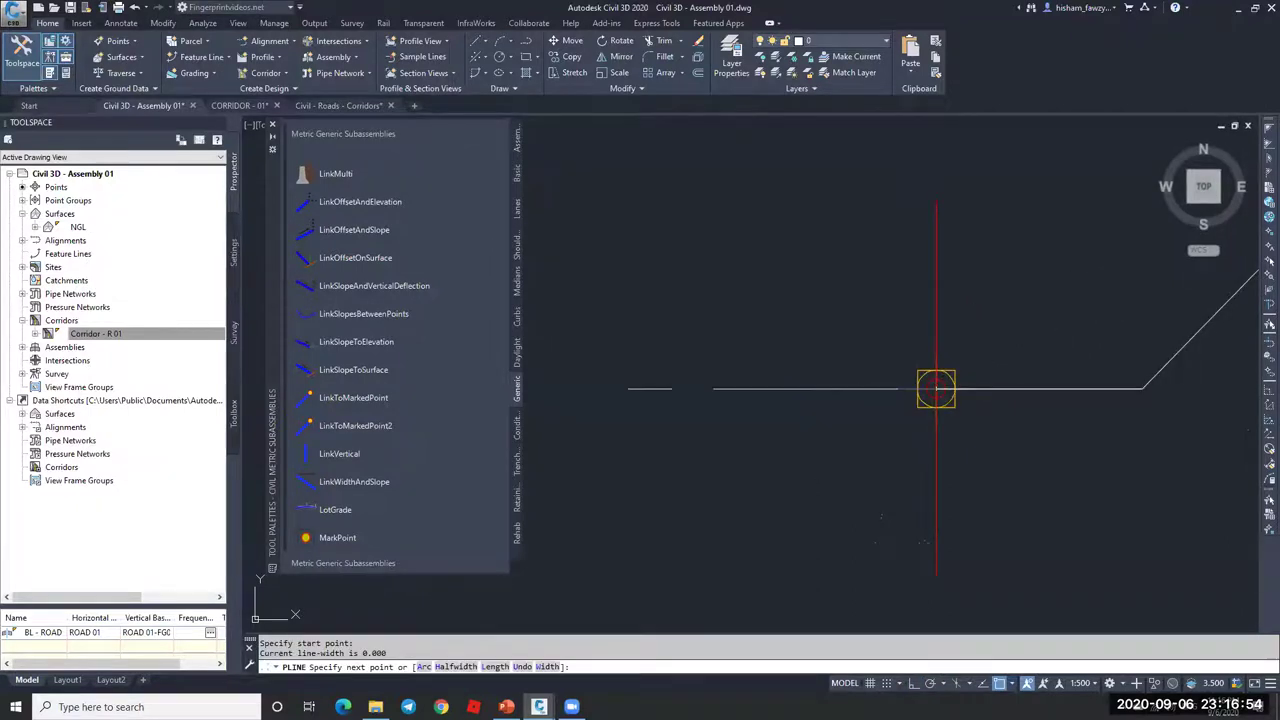
pyautogui.press('F8')
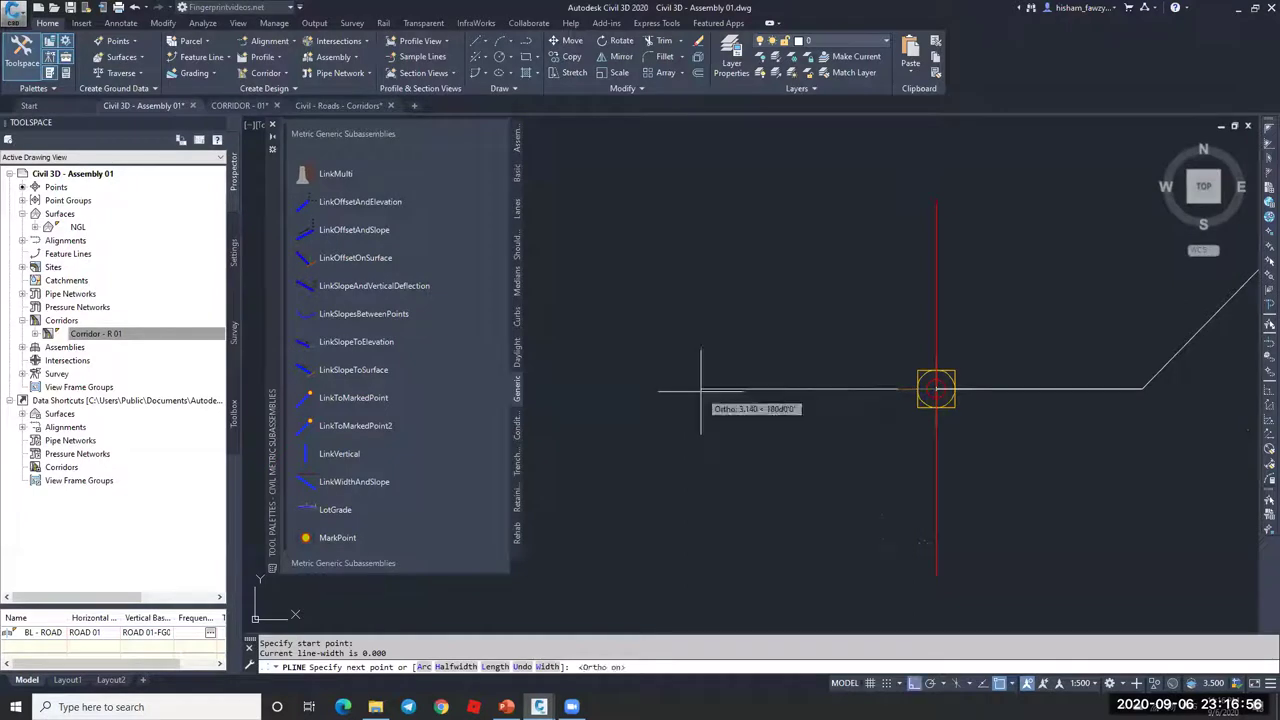
pyautogui.scroll(-4, 700, 380)
pyautogui.click(702, 378)
pyautogui.press('F8')
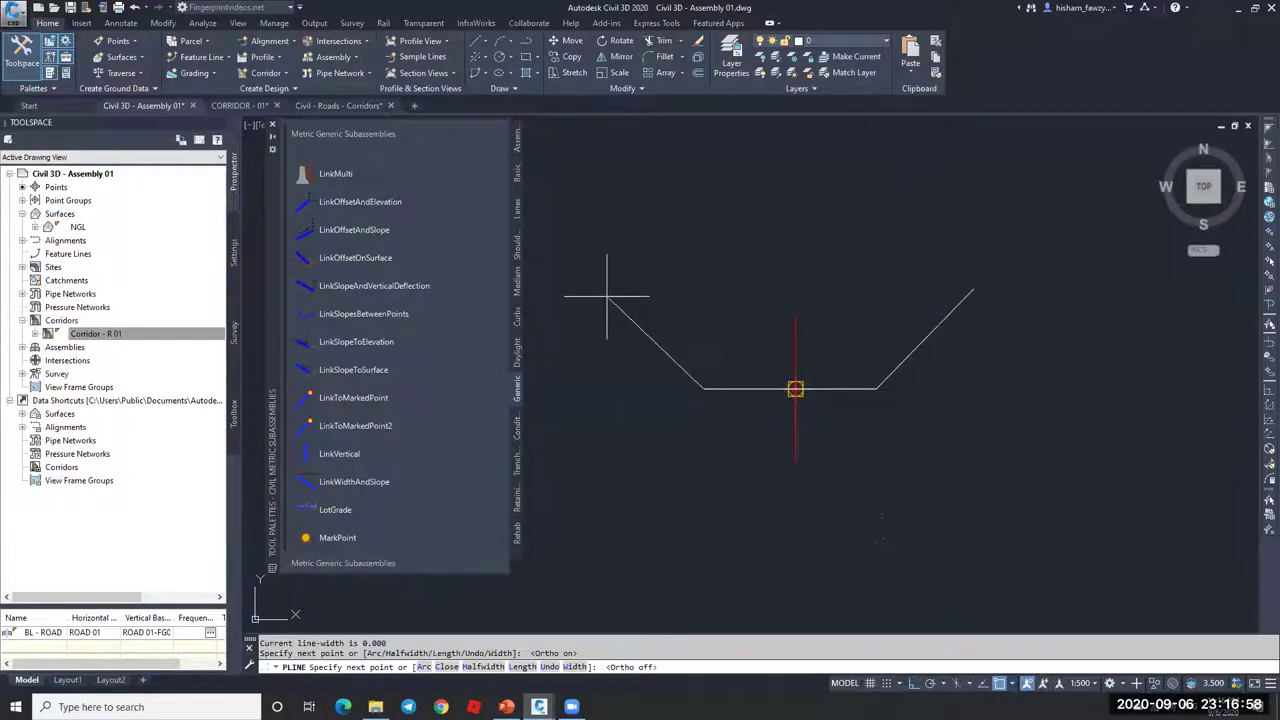
pyautogui.click(617, 287)
pyautogui.press('Escape')
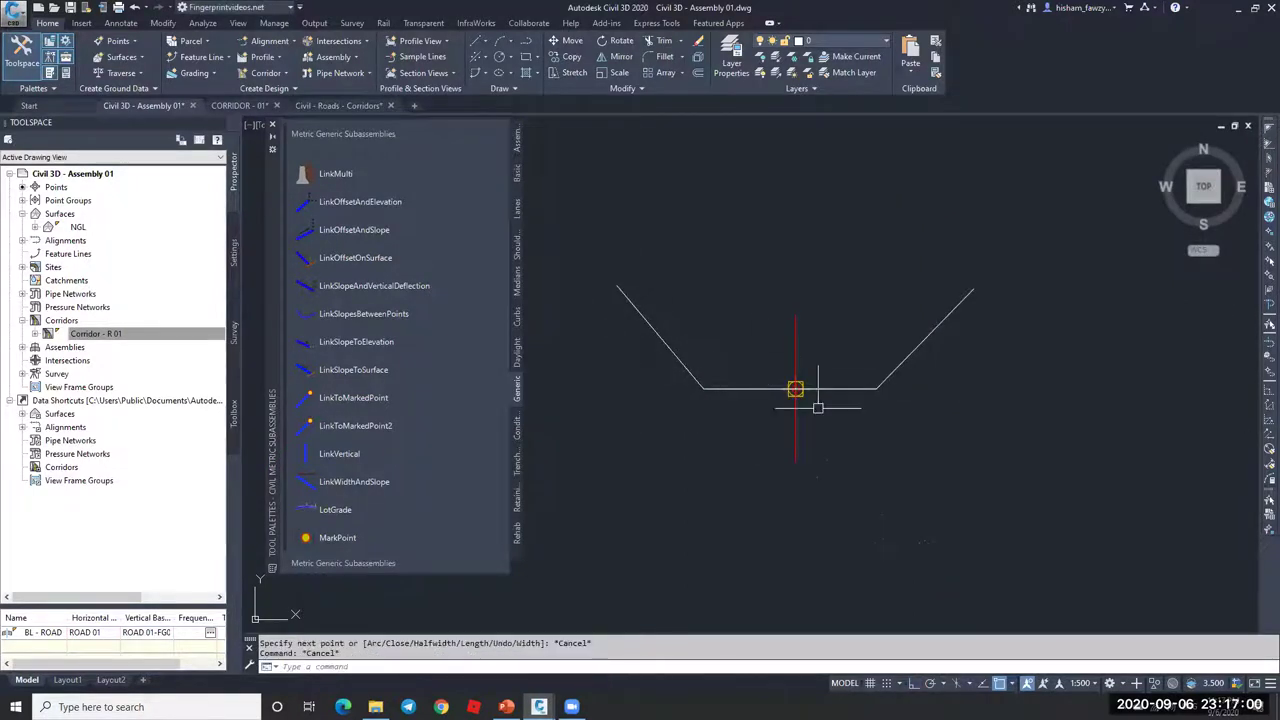
# - Pan the view and select, then deselect, the sketched outline
pyautogui.scroll(2, 880, 380)
pyautogui.moveTo(961, 353); pyautogui.dragTo(981, 380, button='middle')
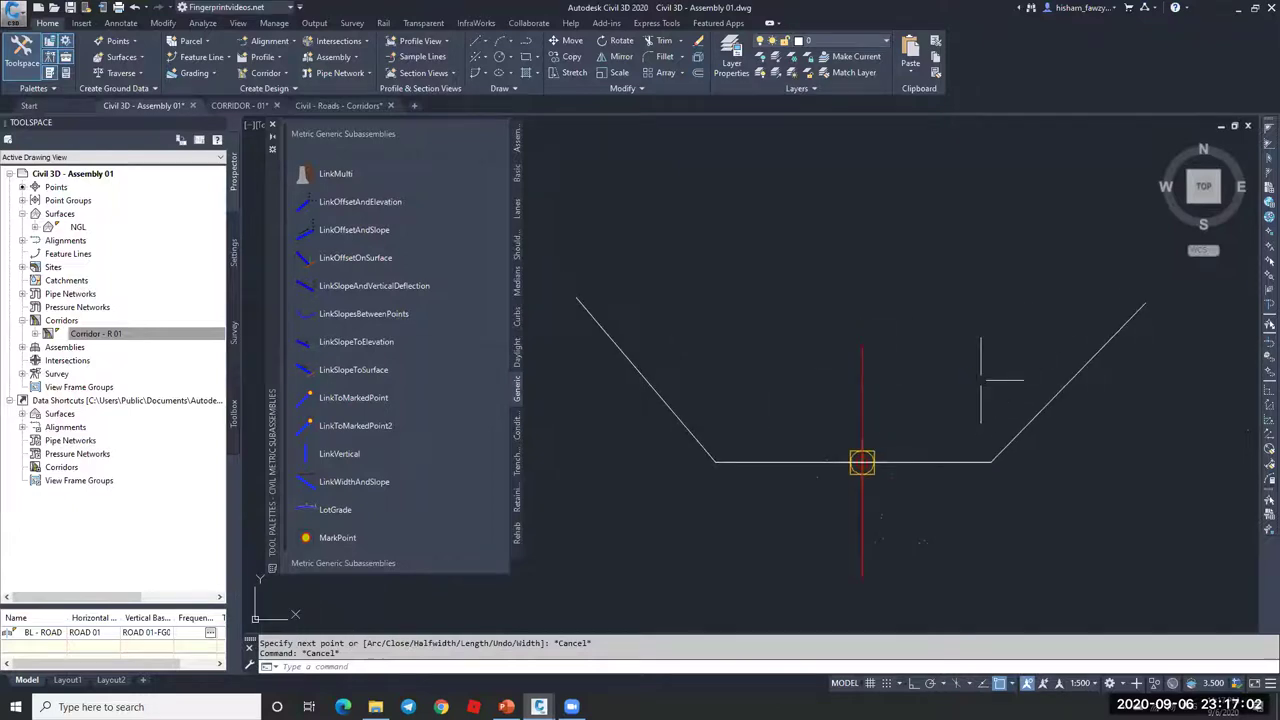
pyautogui.press('Escape')
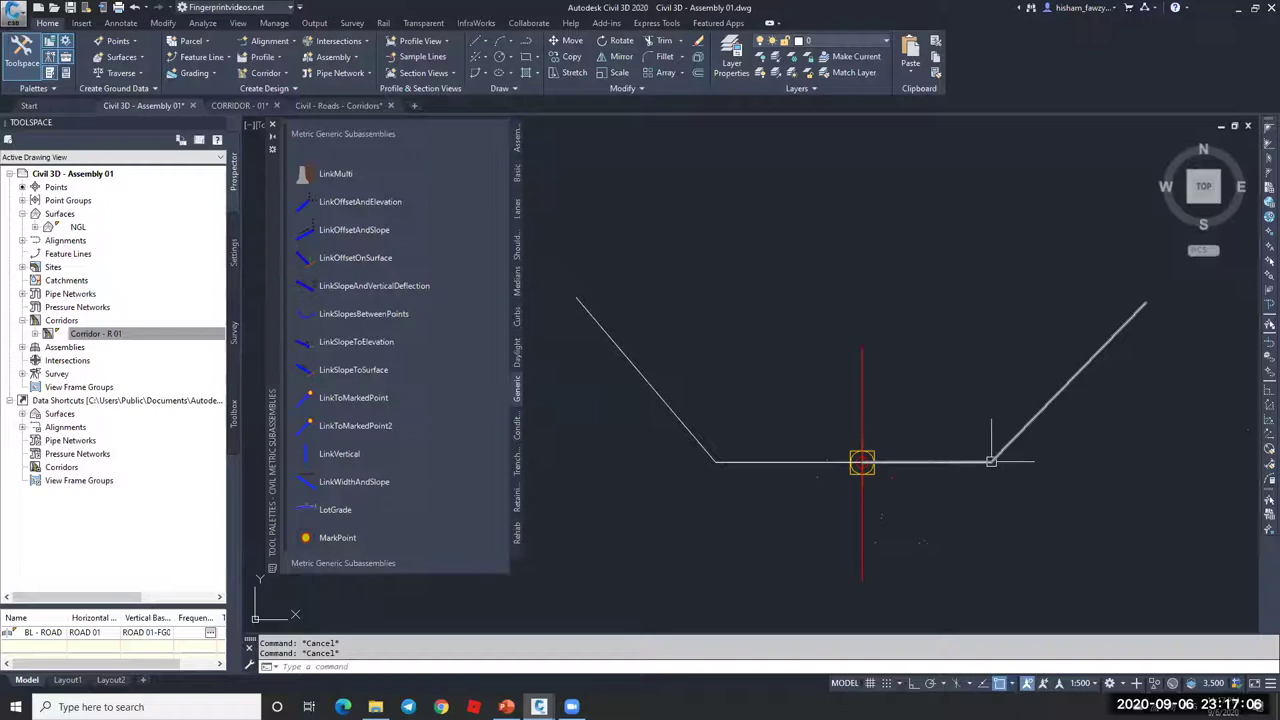
pyautogui.click(950, 462)
pyautogui.press('Escape')
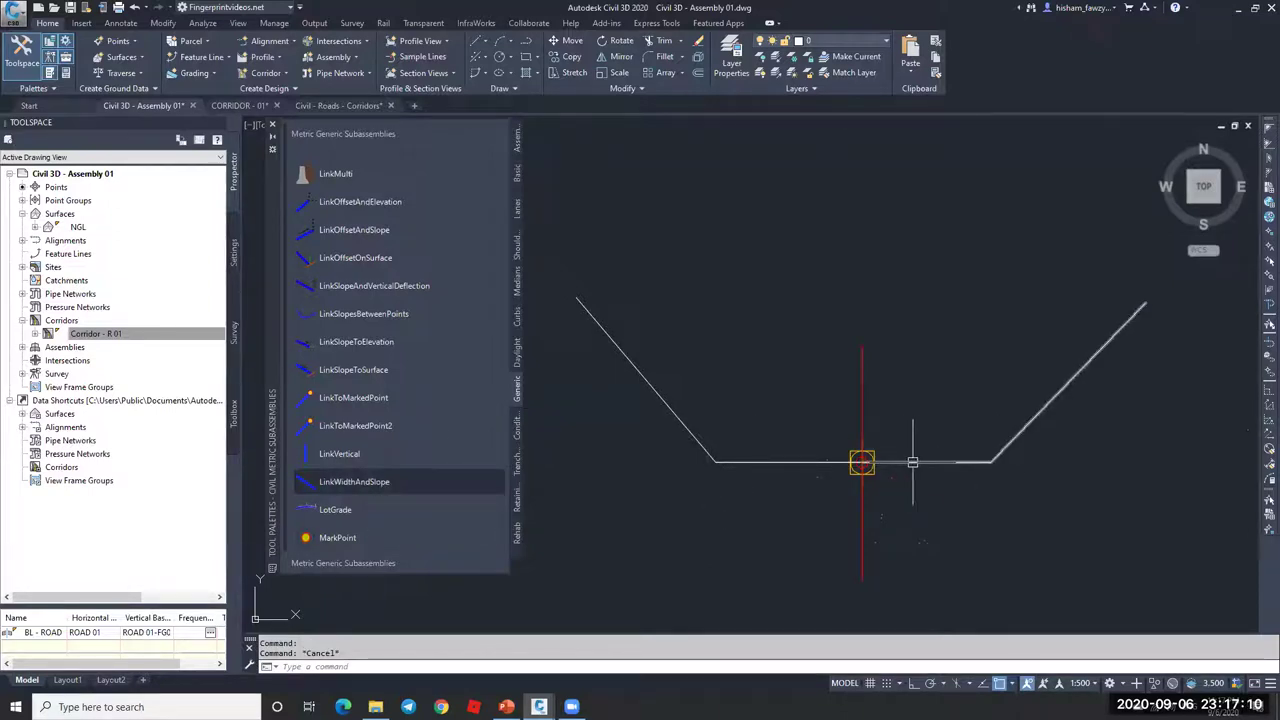
# - Start a line at the outline's right corner, then cancel it
pyautogui.write('l')
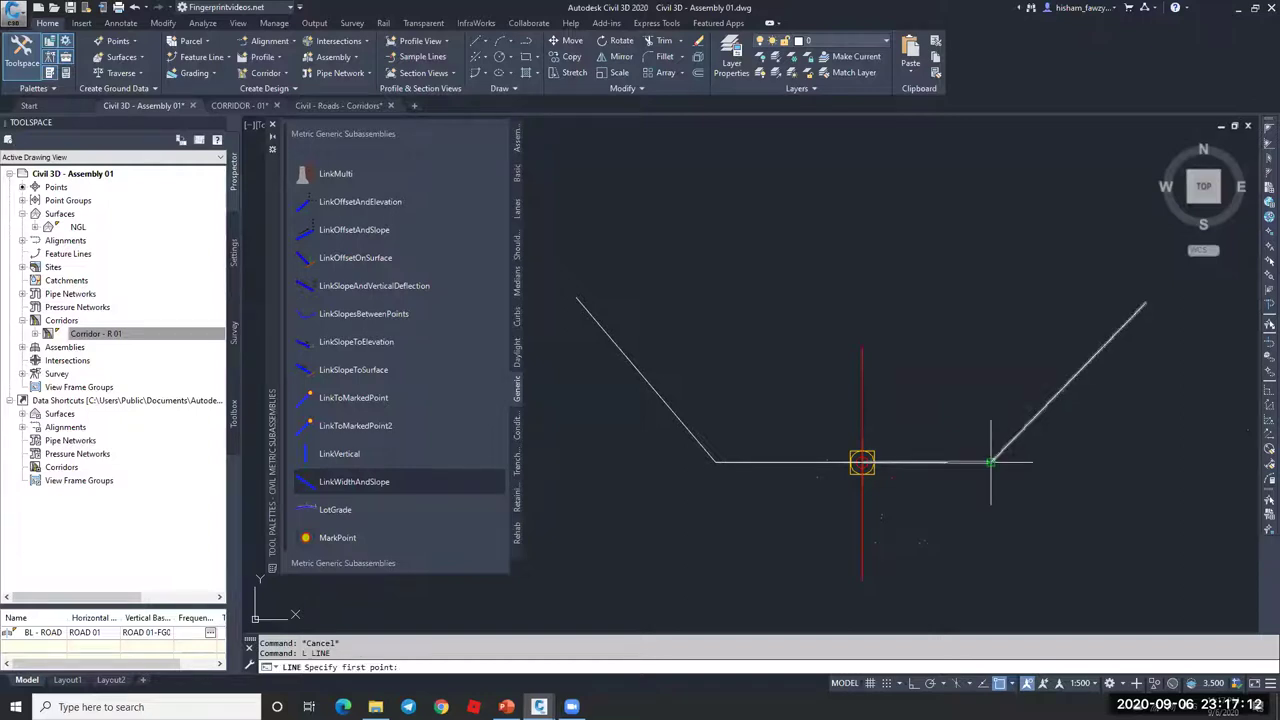
pyautogui.press('Return')
pyautogui.click(990, 464)
pyautogui.scroll(-2, 990, 430)
pyautogui.scroll(-2, 990, 428)
pyautogui.press('Escape')
# - Start a rectangle with REC, placing its first corner below the outline
pyautogui.write('REC')
pyautogui.press('Return')
pyautogui.scroll(-3, 979, 362)
pyautogui.click(996, 452)
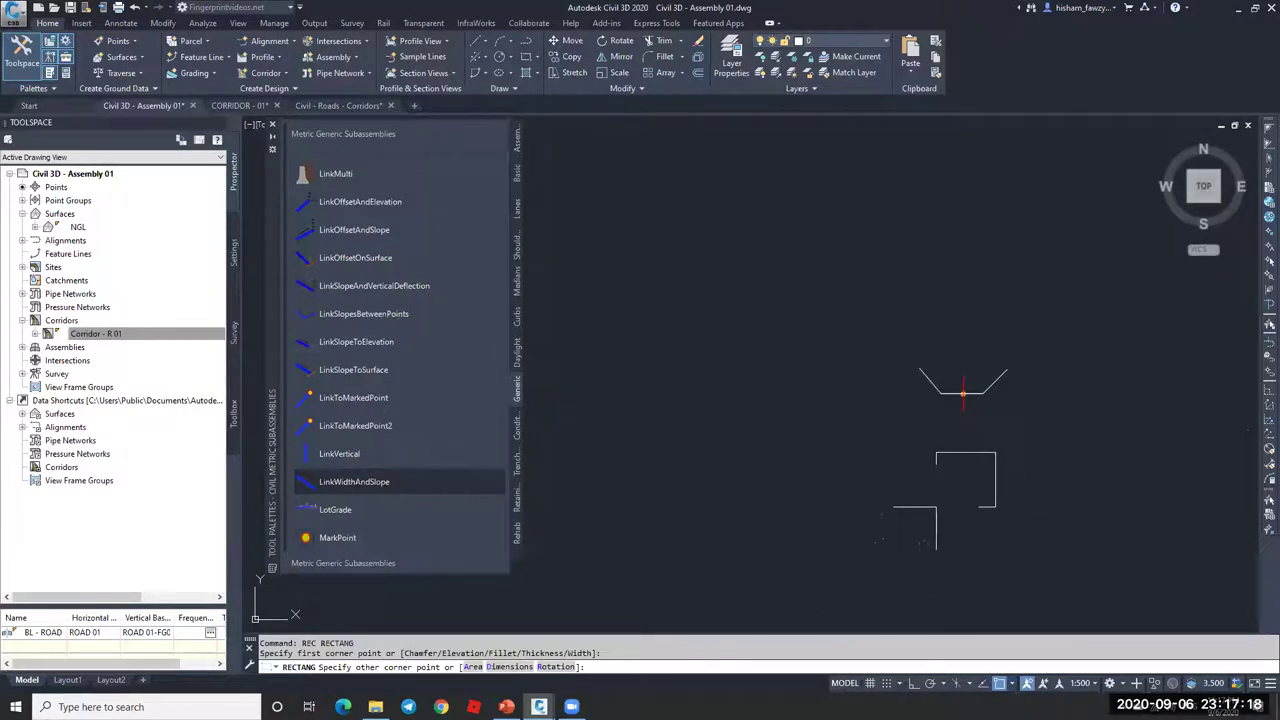
# - Draw two lines from the outline's corners down to the box corners
pyautogui.press('Escape')
pyautogui.scroll(2, 1005, 425)
pyautogui.write('L')
pyautogui.press('Return')
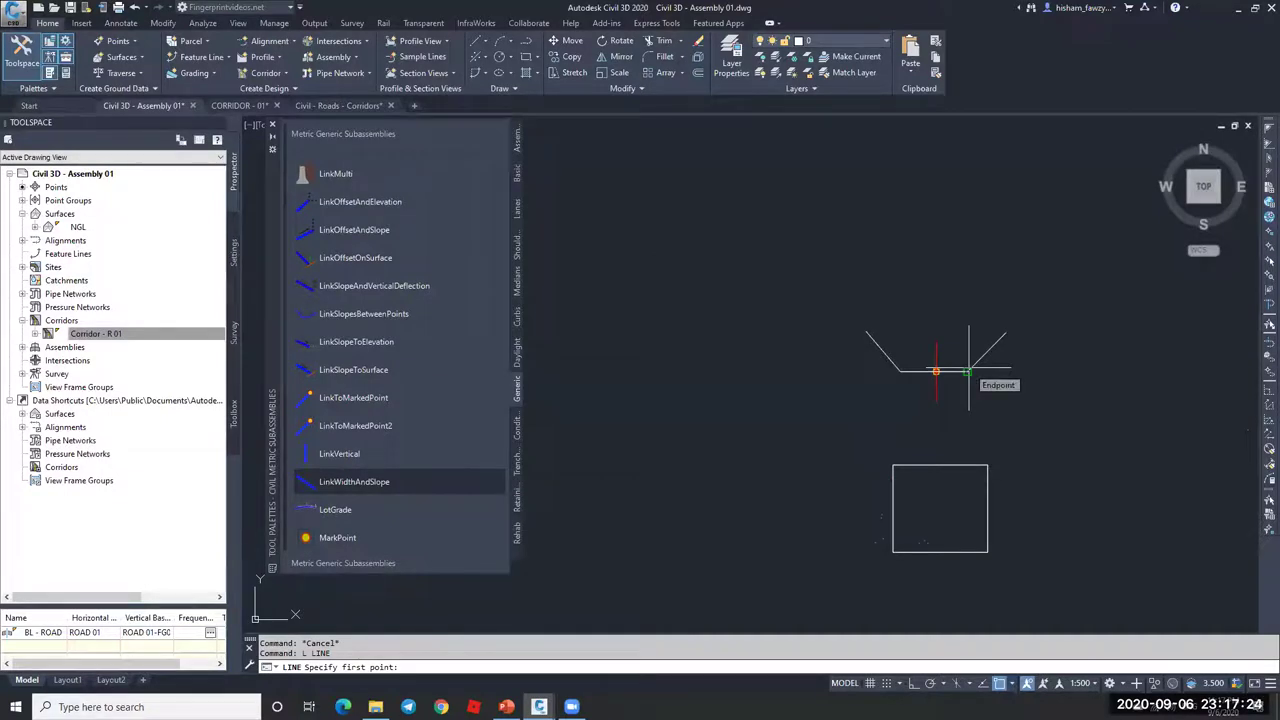
pyautogui.click(968, 372)
pyautogui.click(987, 552)
pyautogui.press('Escape')
pyautogui.press('Return')
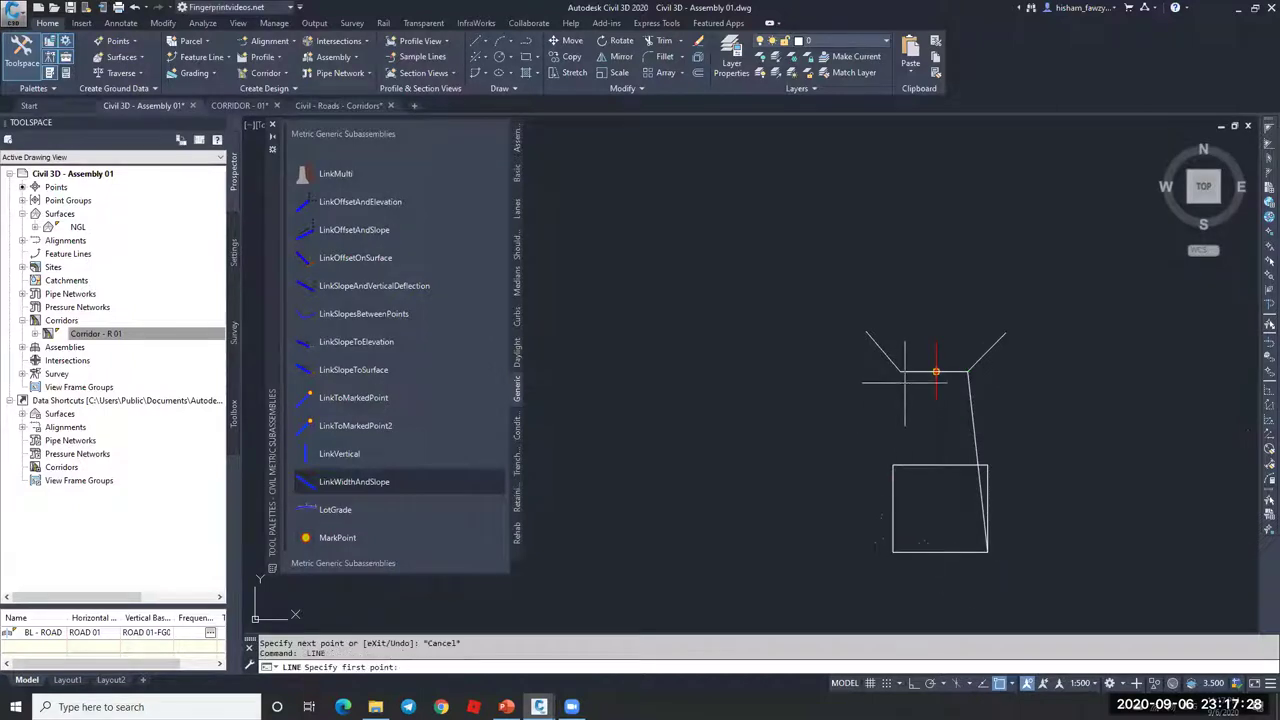
pyautogui.click(900, 372)
pyautogui.click(893, 465)
pyautogui.press('Escape')
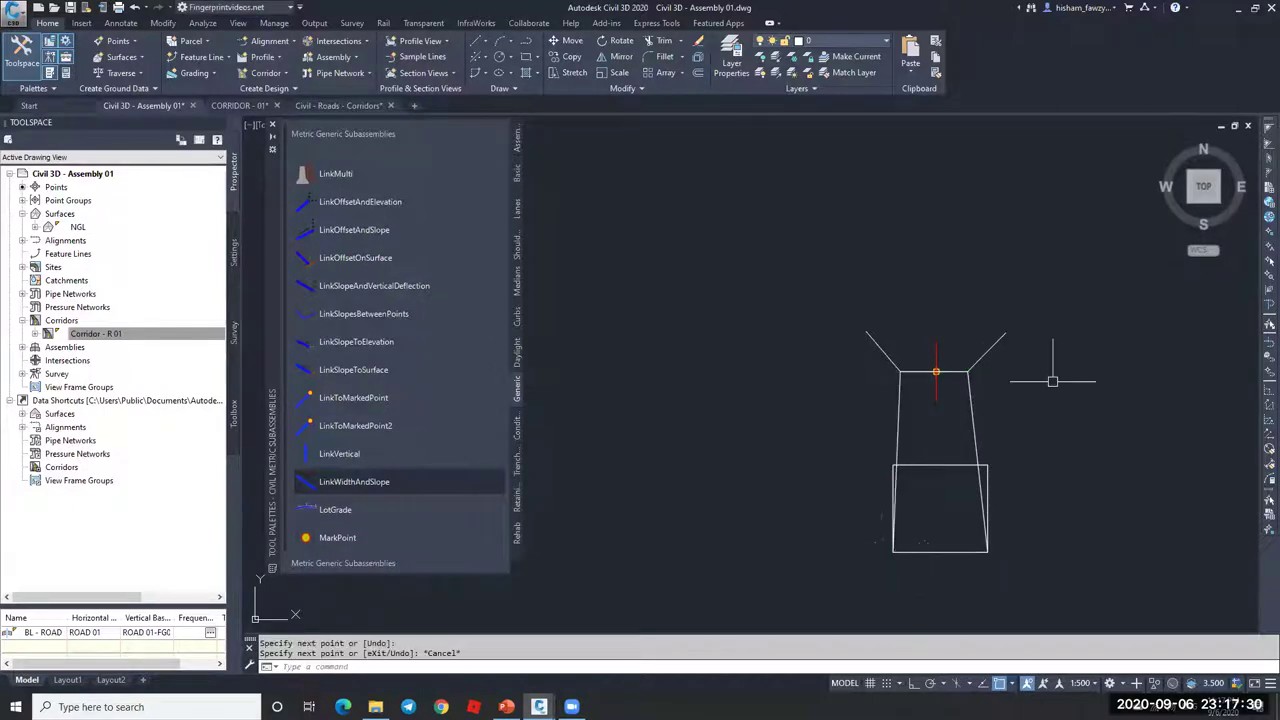
# - Add two more link lines between the box and the trapezoid top
pyautogui.press('Return')
pyautogui.click(987, 465)
pyautogui.click(1005, 332)
pyautogui.press('Escape')
pyautogui.press('Return')
pyautogui.click(931, 366)
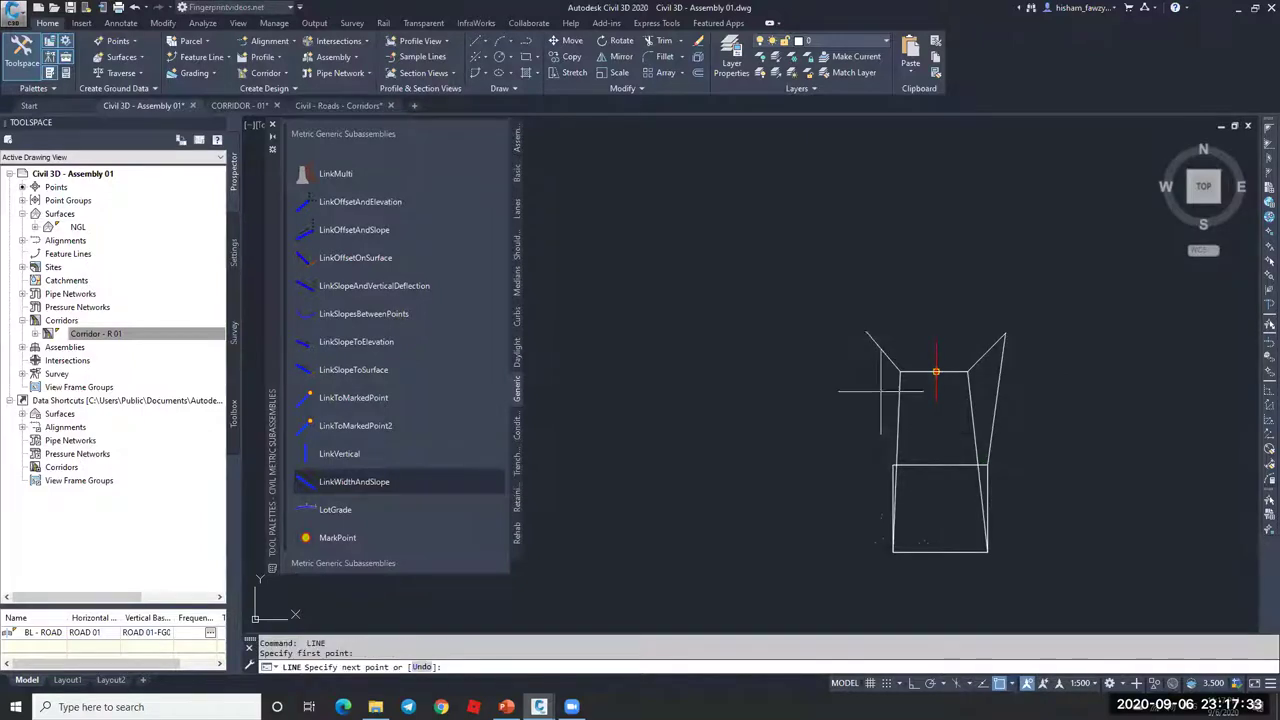
pyautogui.click(915, 450)
pyautogui.press('Escape')
# - Select and check the right upper link line, then bring the whole box into view
pyautogui.scroll(6, 951, 350)
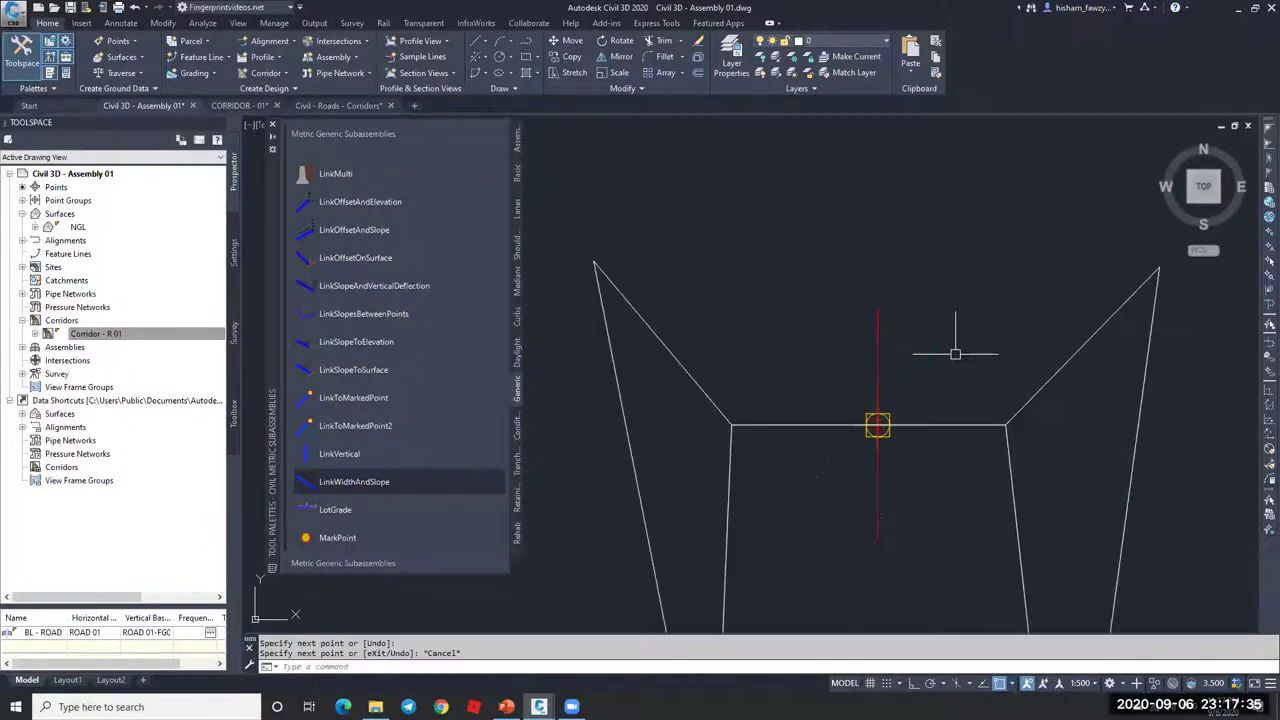
pyautogui.click(950, 425)
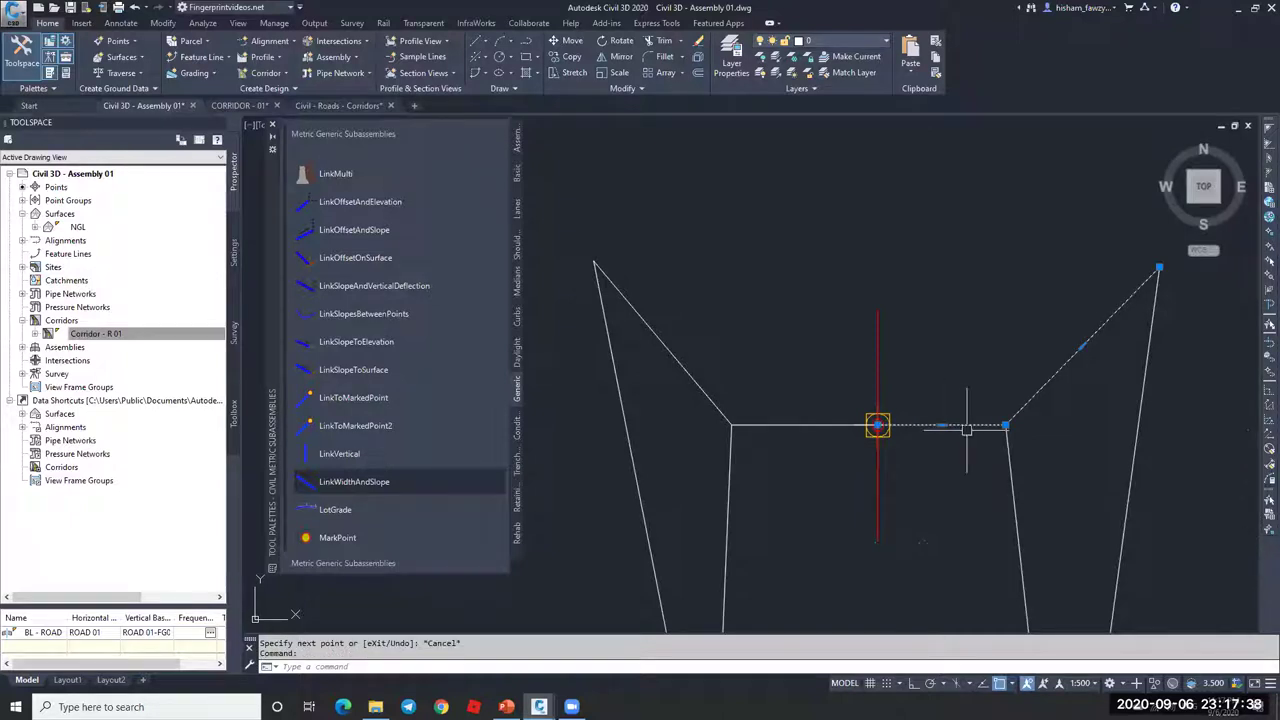
pyautogui.scroll(2, 960, 410)
pyautogui.press('Escape')
pyautogui.scroll(-4, 903, 367)
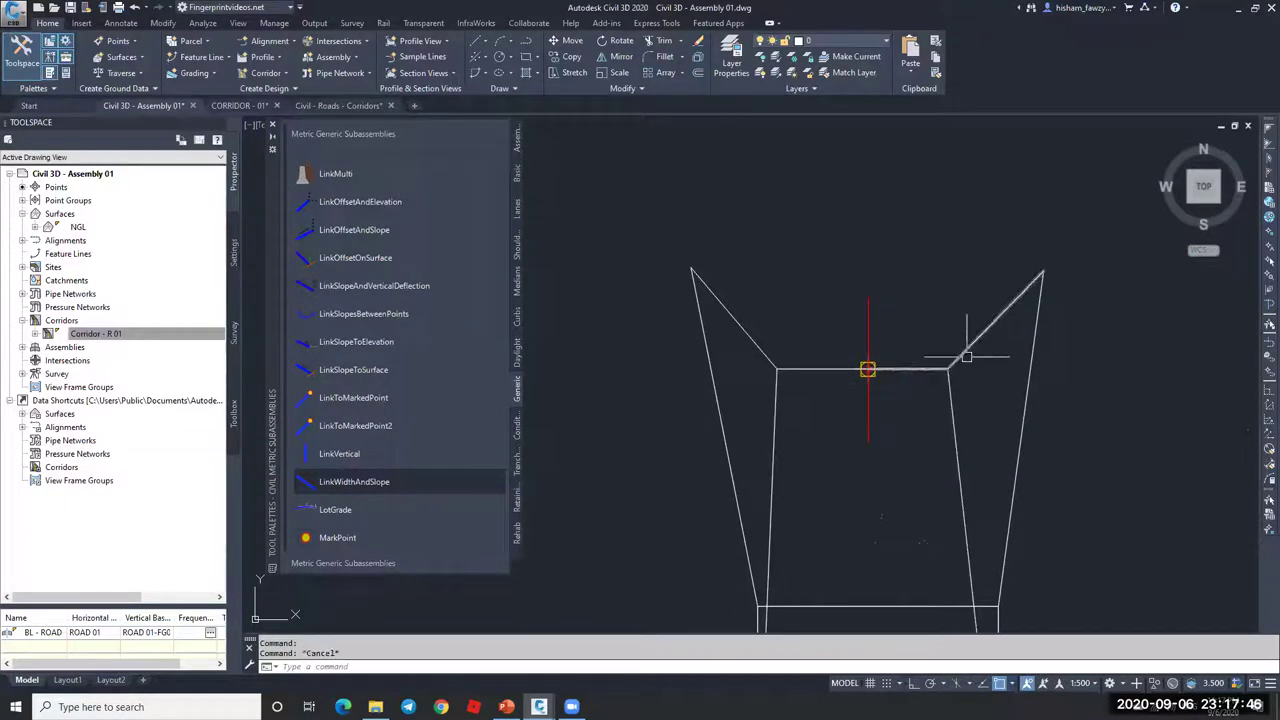
pyautogui.scroll(-2, 1009, 283)
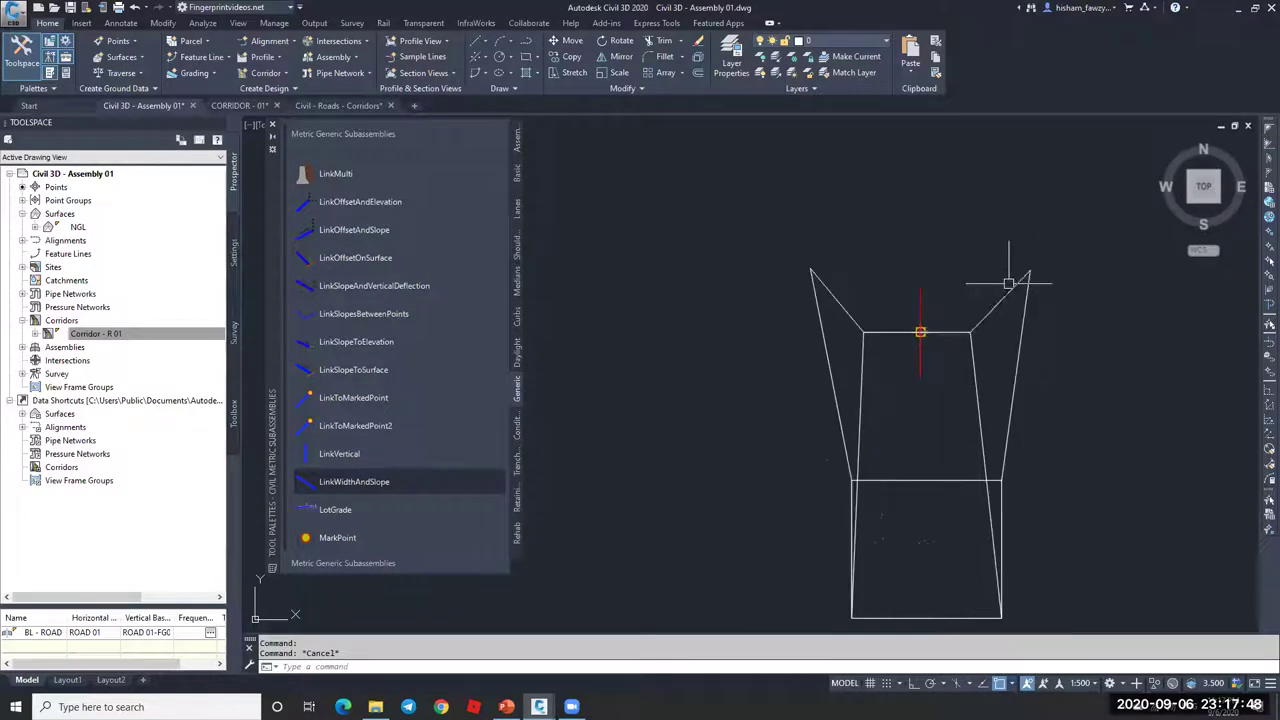
pyautogui.press('Escape')
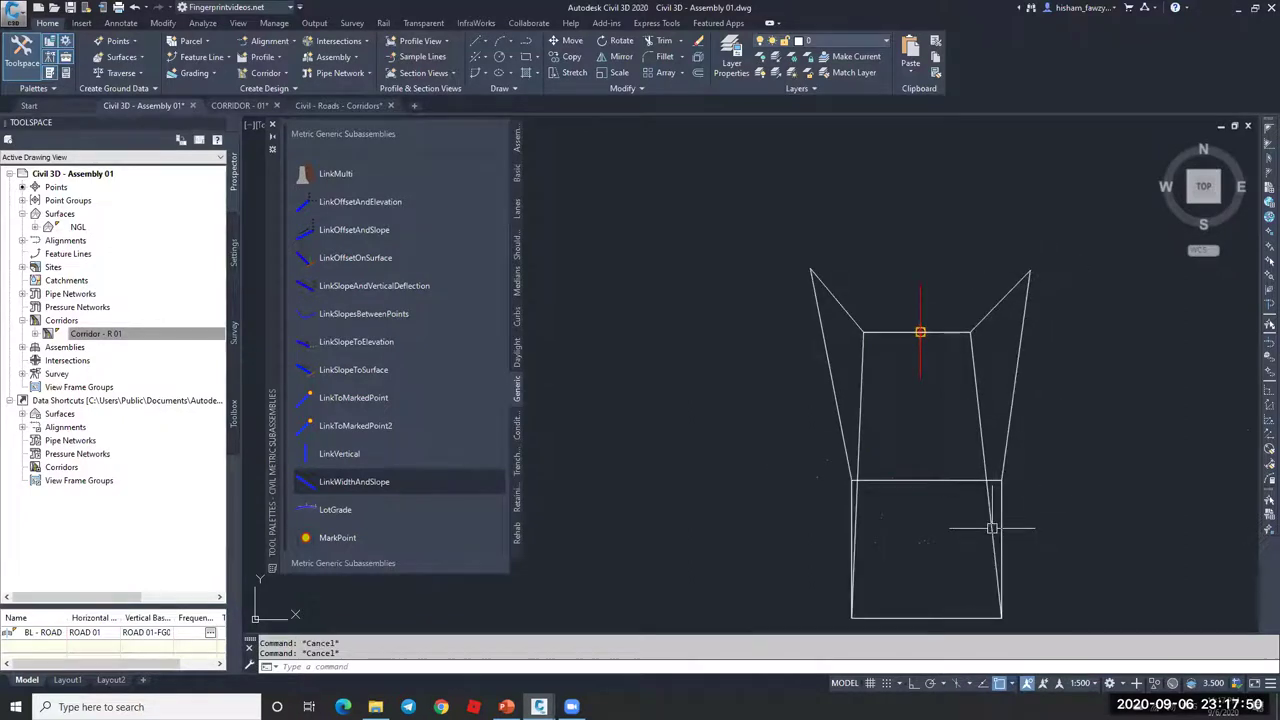
pyautogui.moveTo(992, 528); pyautogui.dragTo(1014, 437, button='middle')
# - Trace a polyline around the box's right, bottom and left sides
pyautogui.write('pl')
pyautogui.press('Return')
pyautogui.click(1012, 375)
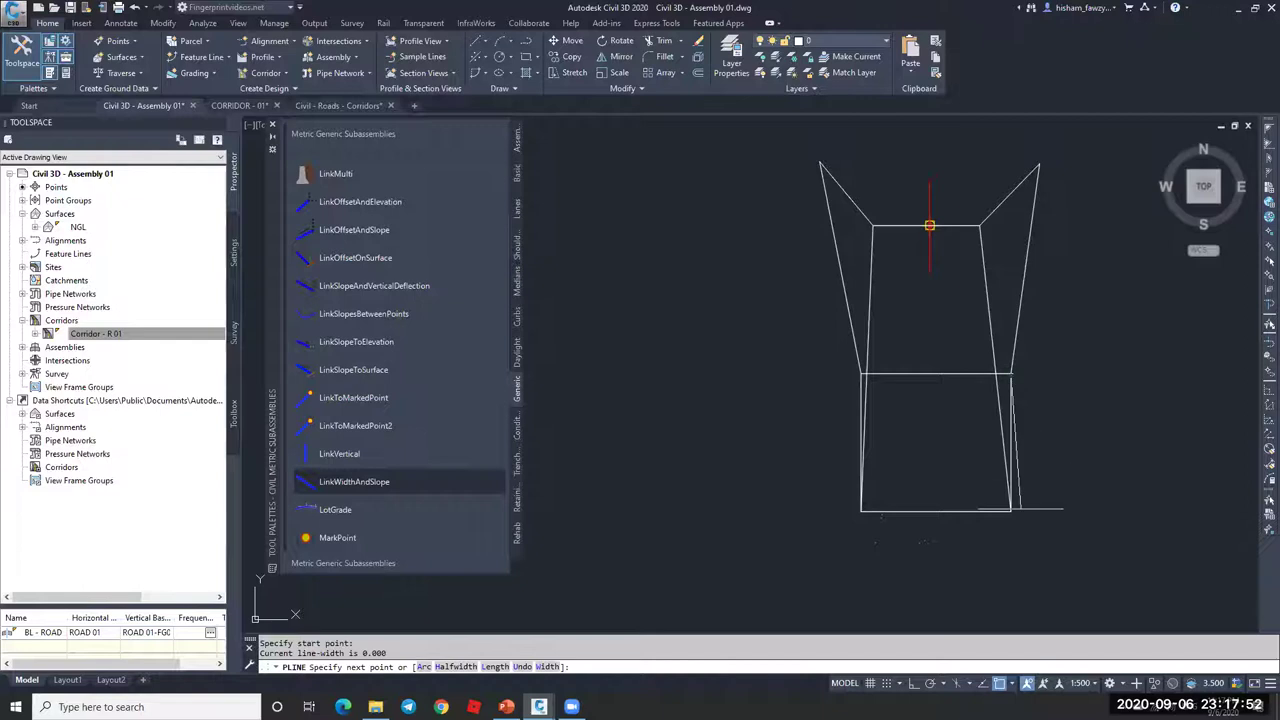
pyautogui.click(1012, 510)
pyautogui.click(861, 510)
pyautogui.click(861, 376)
pyautogui.press('Escape')
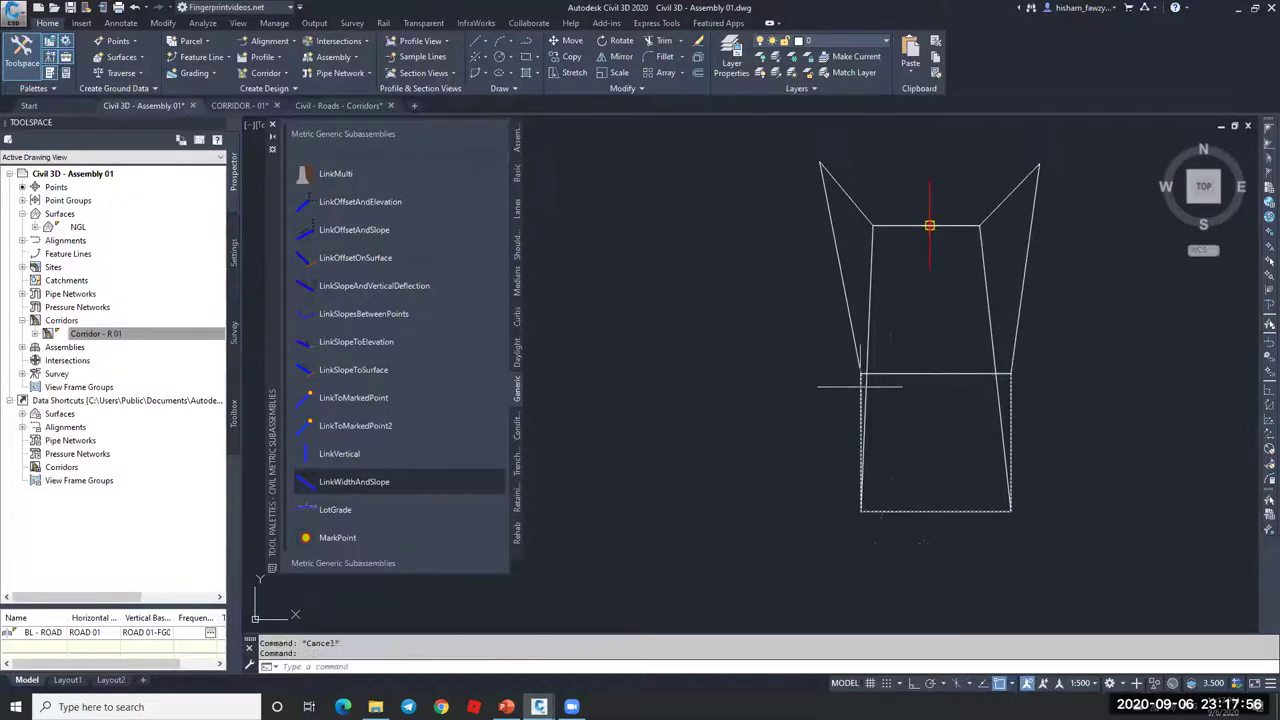
# - Set the box polyline's width to 0.01 with PEDIT
pyautogui.write('pe')
pyautogui.press('Return')
pyautogui.write('w')
pyautogui.press('Return')
pyautogui.write('.01')
pyautogui.press('Return')
pyautogui.press('Return')
# - Colour the box polyline red in Properties, then pick the two upper links
pyautogui.click(860, 386)
pyautogui.hotkey('ctrl', '1')
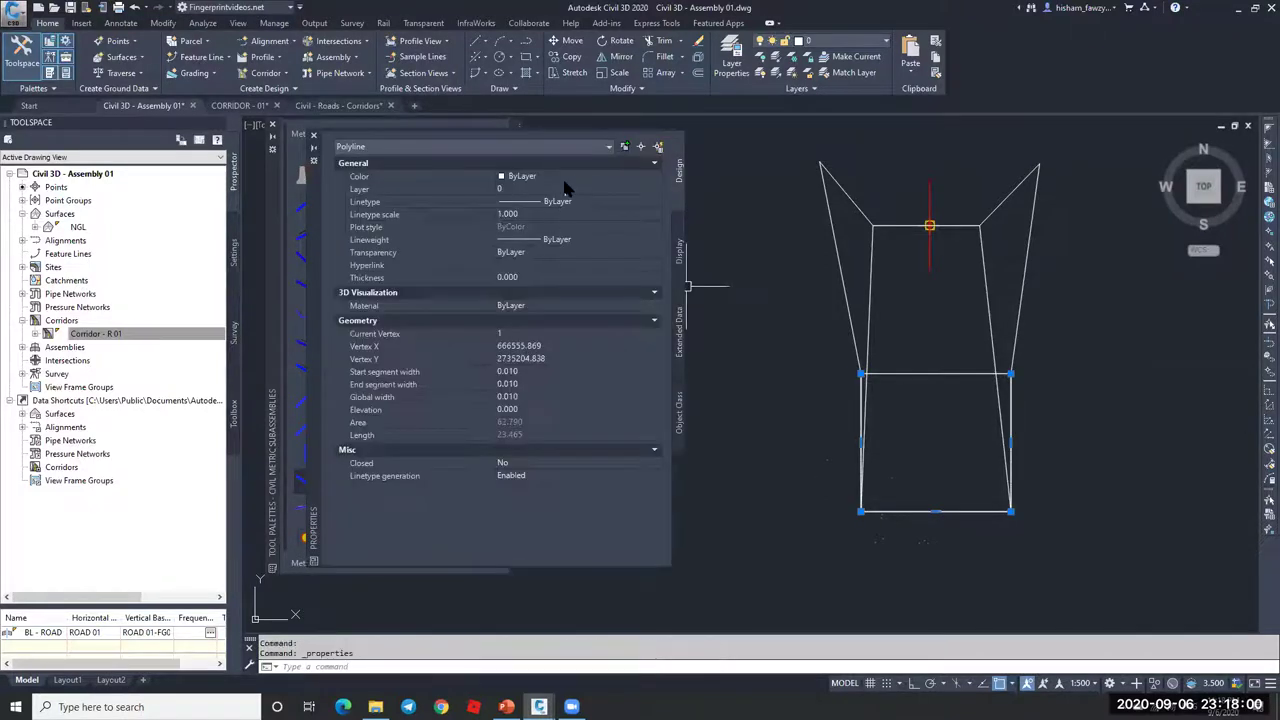
pyautogui.click(560, 177)
pyautogui.click(548, 212)
pyautogui.hotkey('ctrl', '1')
pyautogui.press('Escape')
pyautogui.moveTo(1015, 345); pyautogui.dragTo(958, 365, button='middle')
pyautogui.click(955, 215)
pyautogui.click(790, 212)
pyautogui.press('Escape')
# - Window-select the four side links and colour them yellow
pyautogui.click(836, 334)
pyautogui.click(795, 333)
pyautogui.click(1070, 330)
pyautogui.click(894, 333)
pyautogui.hotkey('ctrl', '1')
pyautogui.click(530, 177)
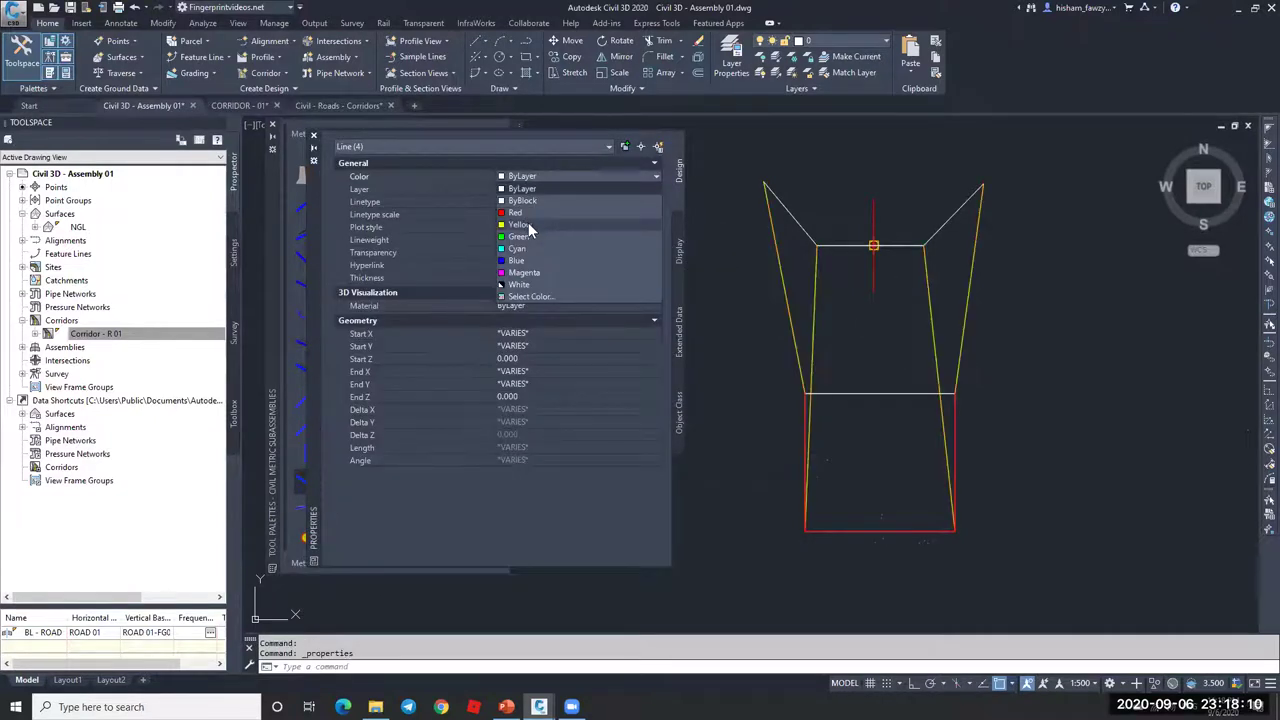
pyautogui.click(528, 222)
pyautogui.click(313, 134)
pyautogui.press('Escape')
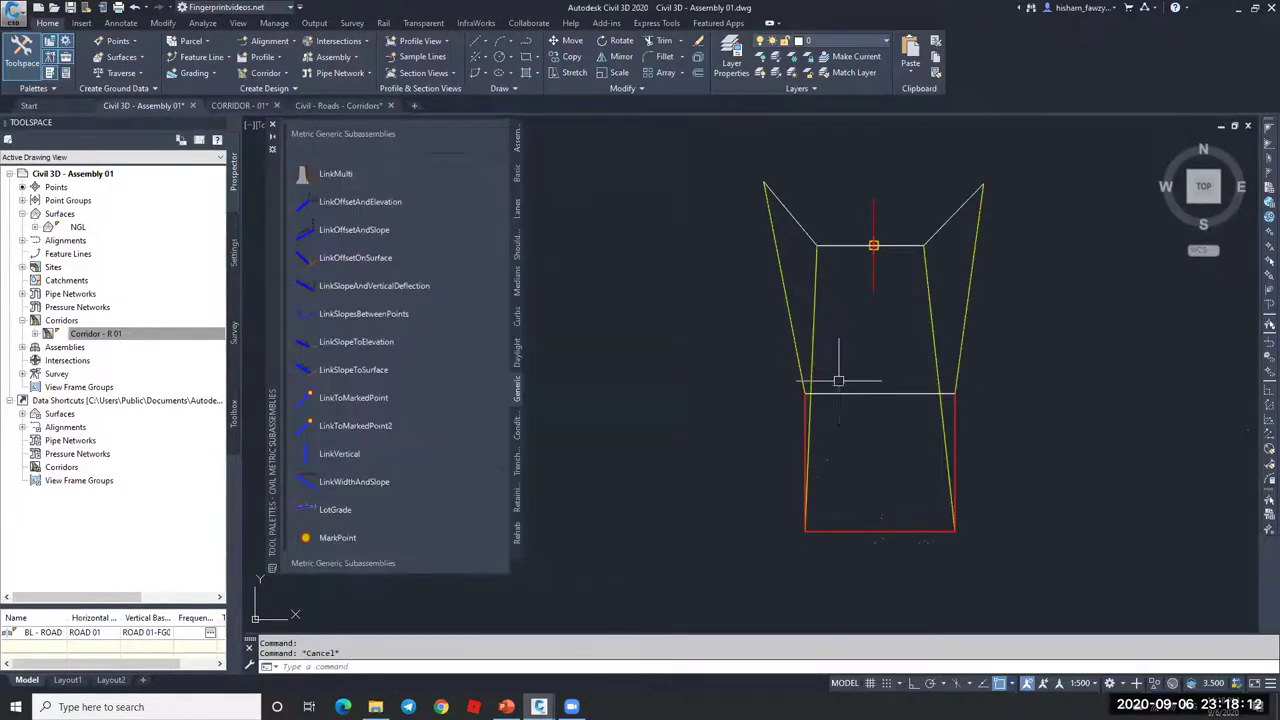
pyautogui.click(956, 410)
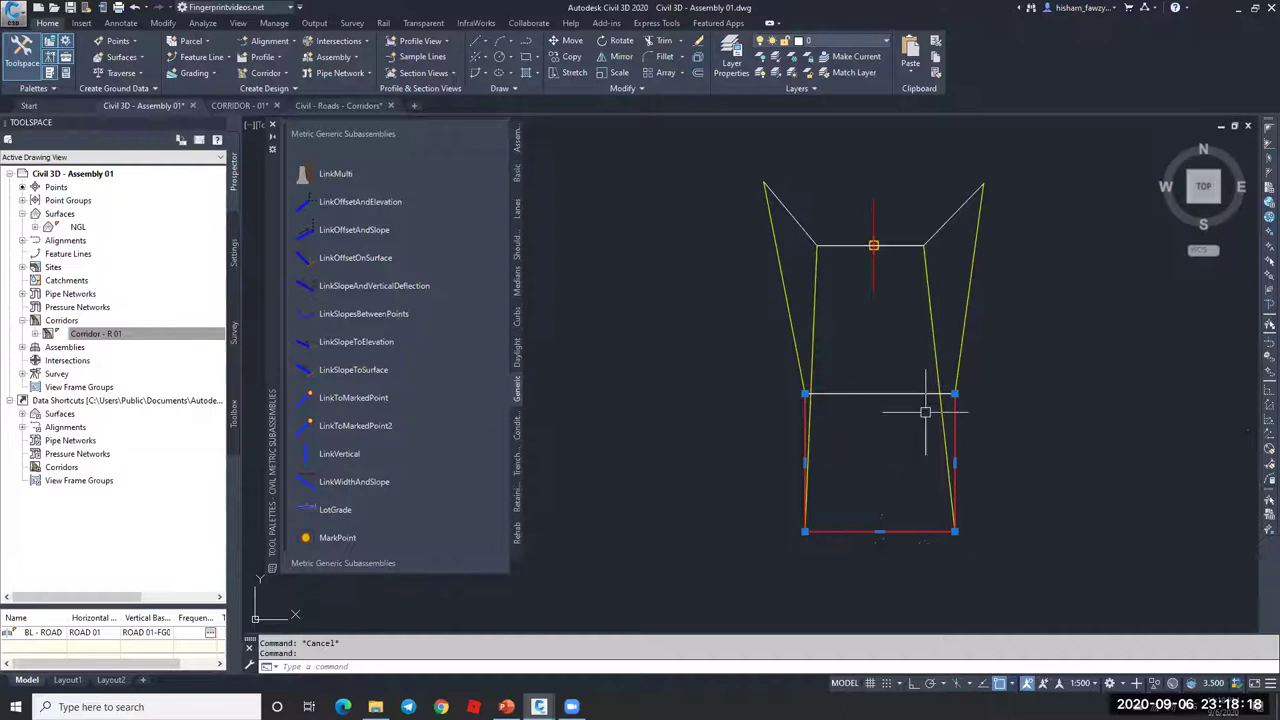
pyautogui.scroll(-2, 940, 400)
pyautogui.scroll(2, 935, 380)
pyautogui.press('Escape')
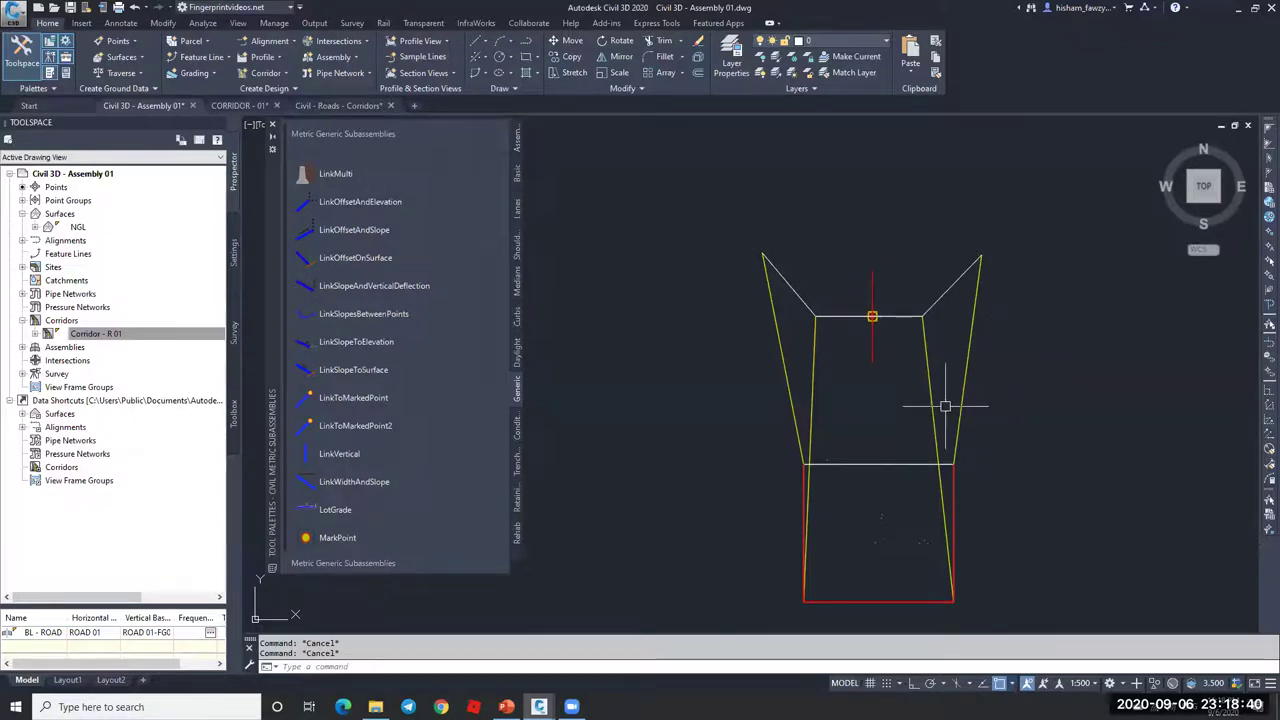
pyautogui.moveTo(857, 363); pyautogui.dragTo(831, 343, button='middle')
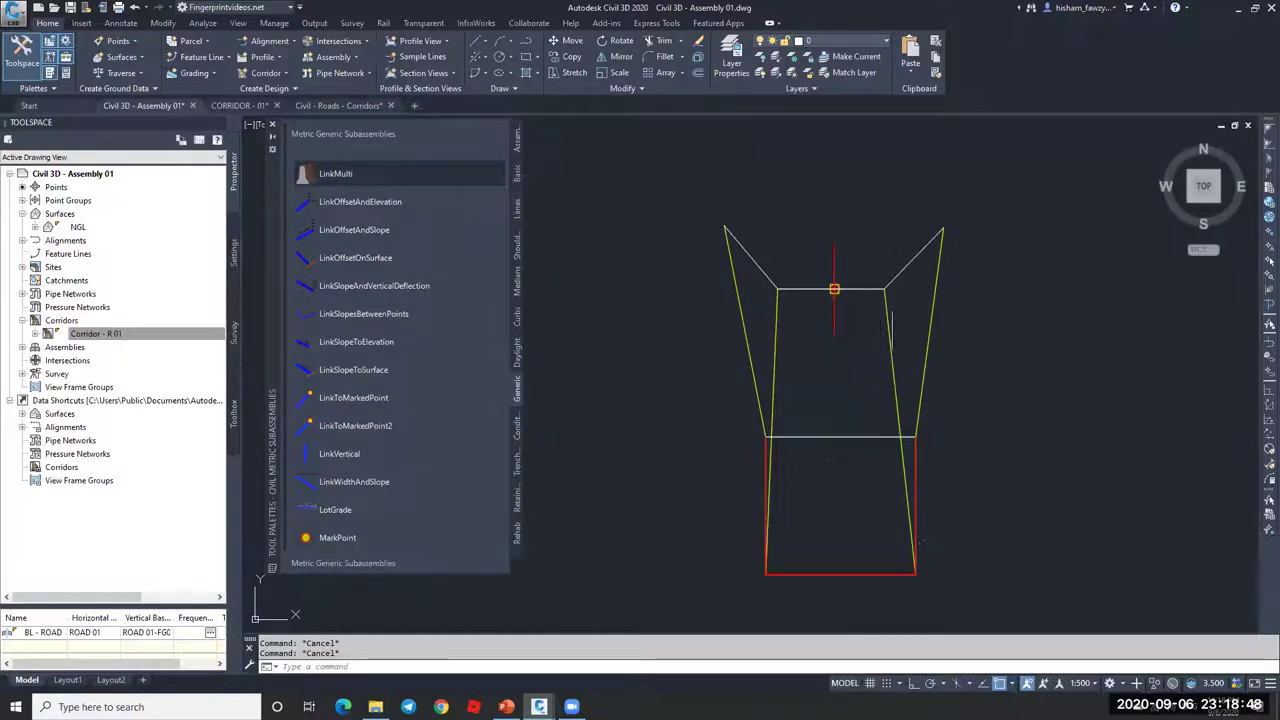
pyautogui.click(909, 263)
pyautogui.click(834, 289)
pyautogui.press('Escape')
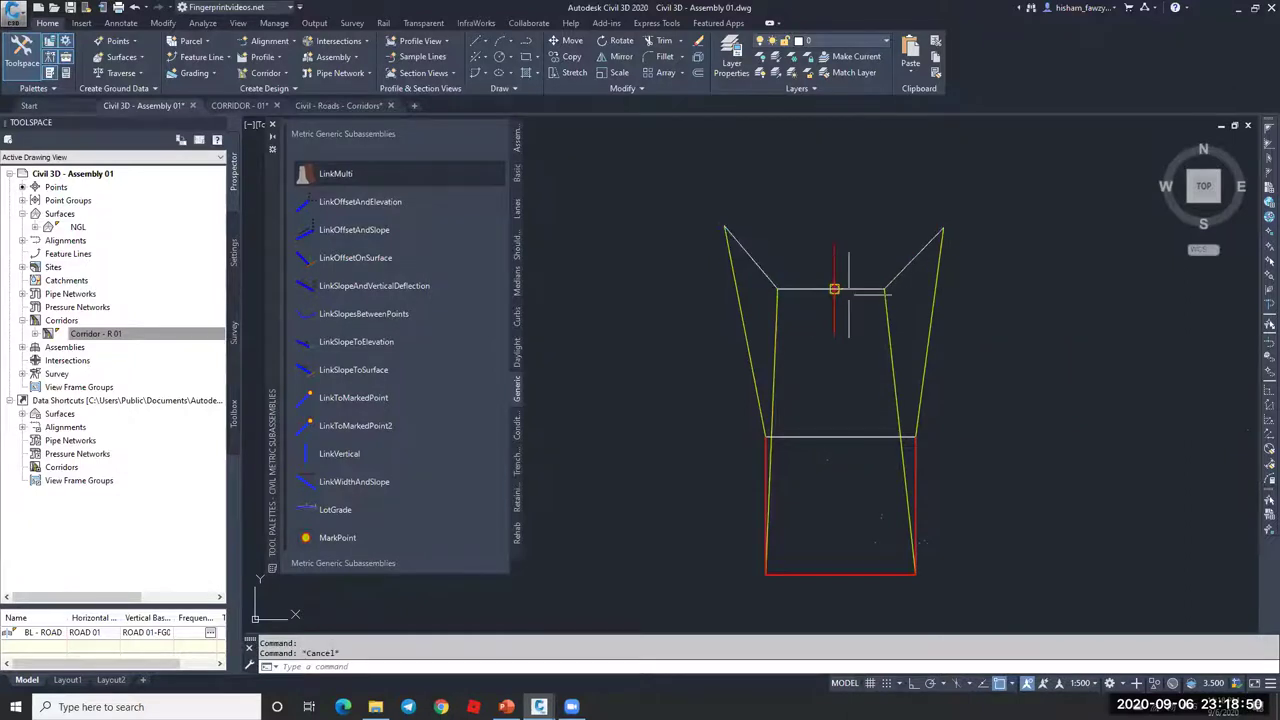
pyautogui.scroll(4, 843, 287)
pyautogui.click(1099, 350)
pyautogui.click(962, 384)
pyautogui.scroll(-2, 913, 389)
pyautogui.click(822, 332)
pyautogui.click(722, 560)
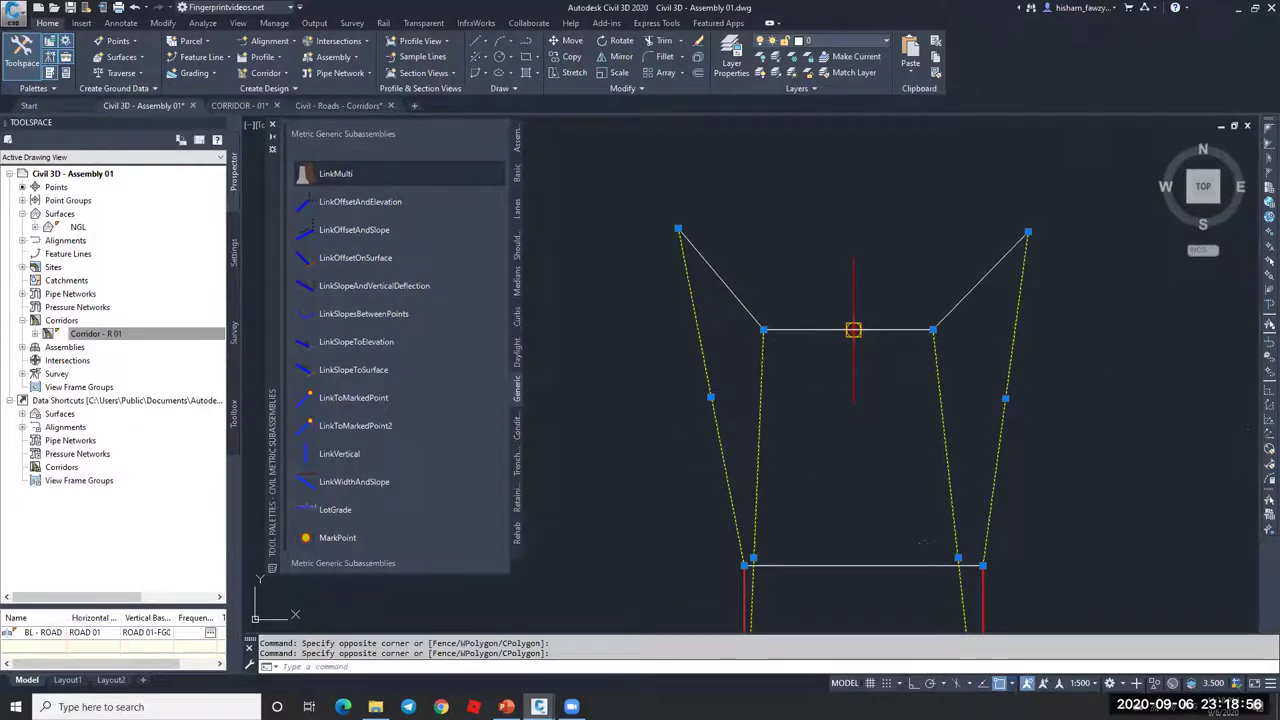
pyautogui.press('Escape')
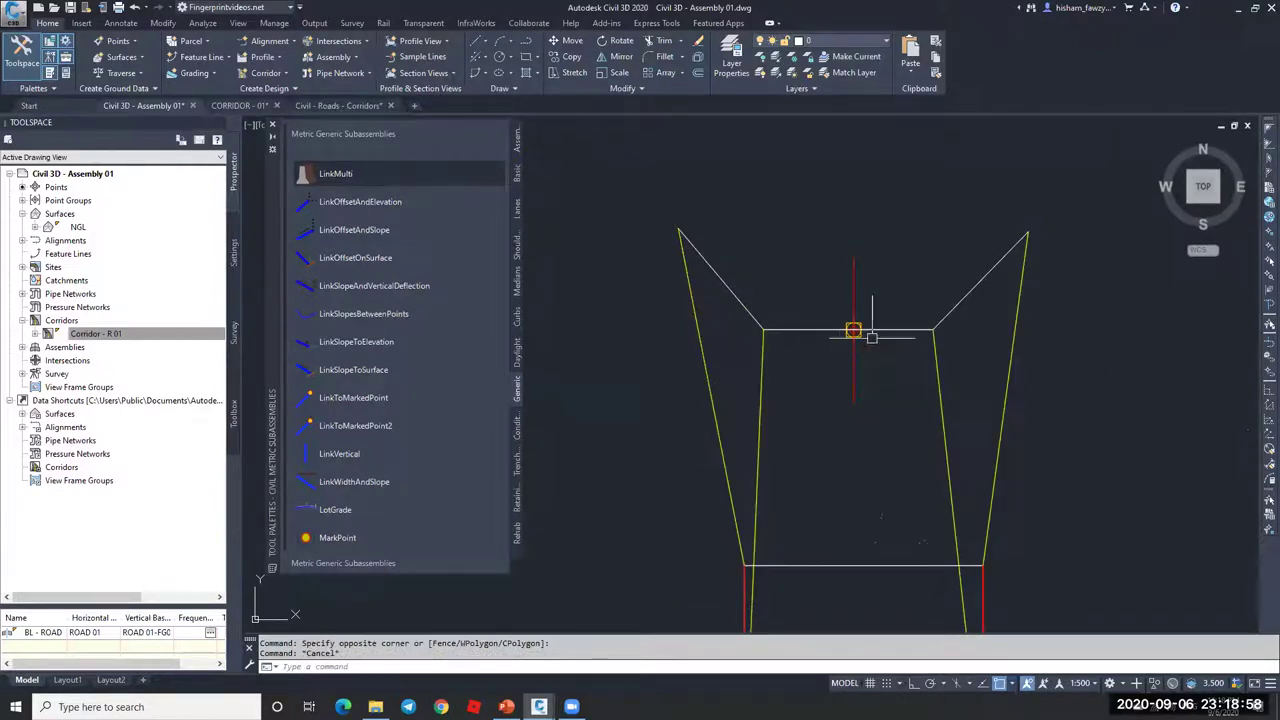
pyautogui.click(881, 325)
pyautogui.click(808, 323)
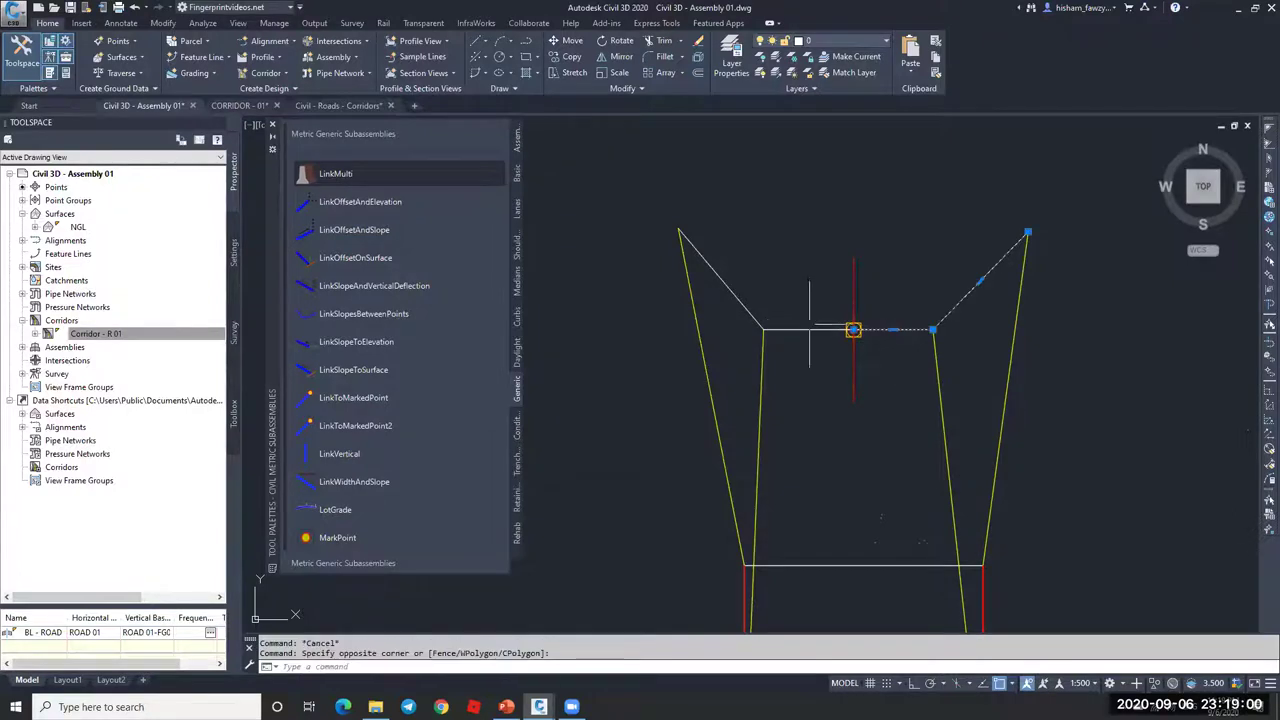
pyautogui.moveTo(810, 333)
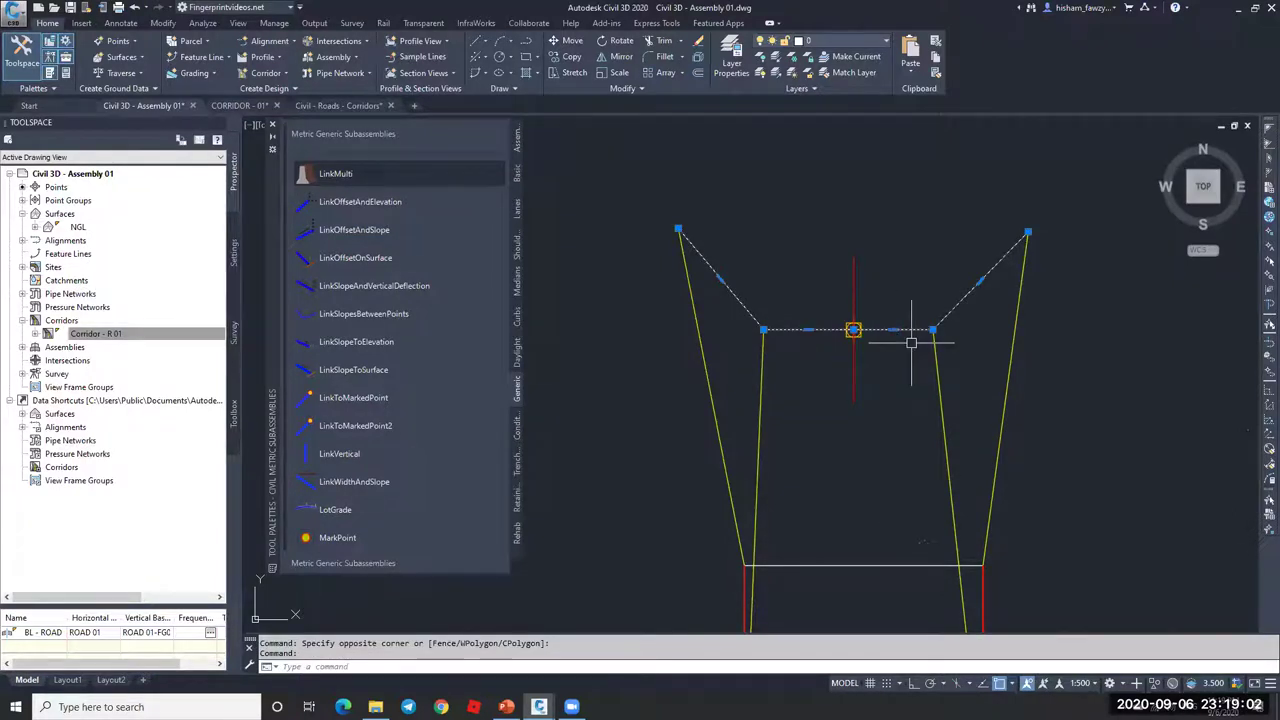
pyautogui.press('Escape')
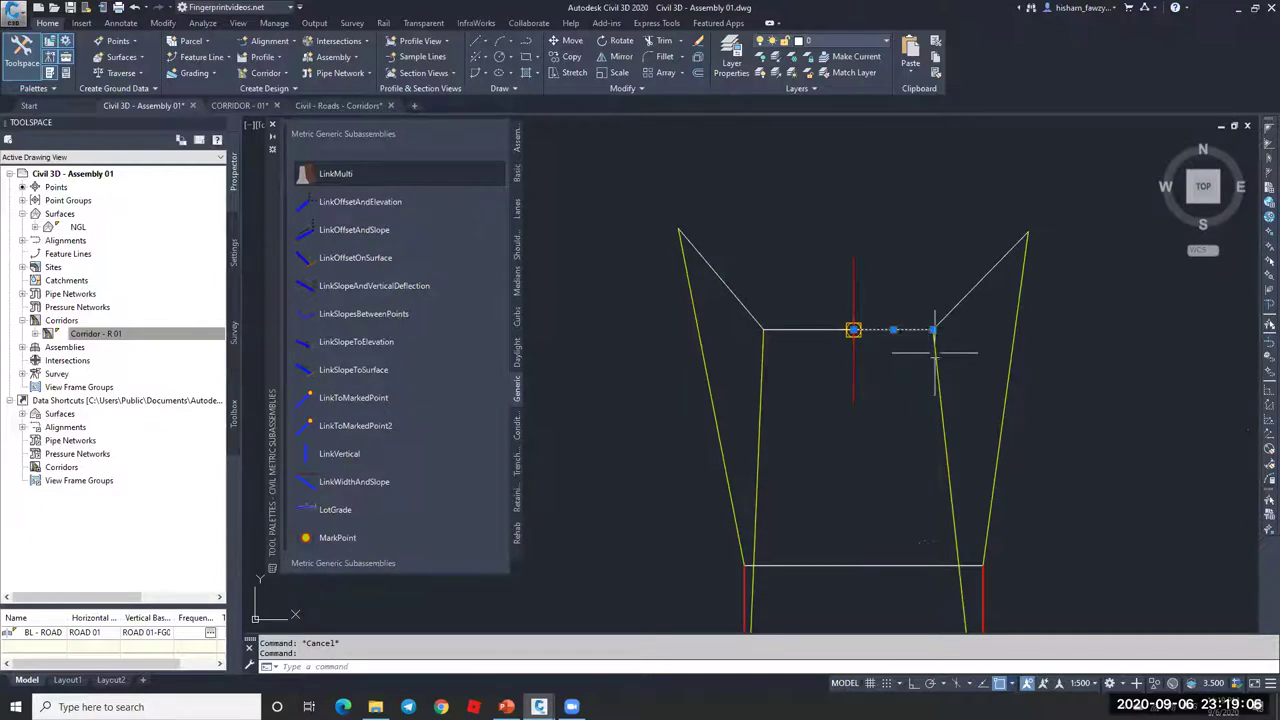
pyautogui.click(971, 291)
pyautogui.press('Escape')
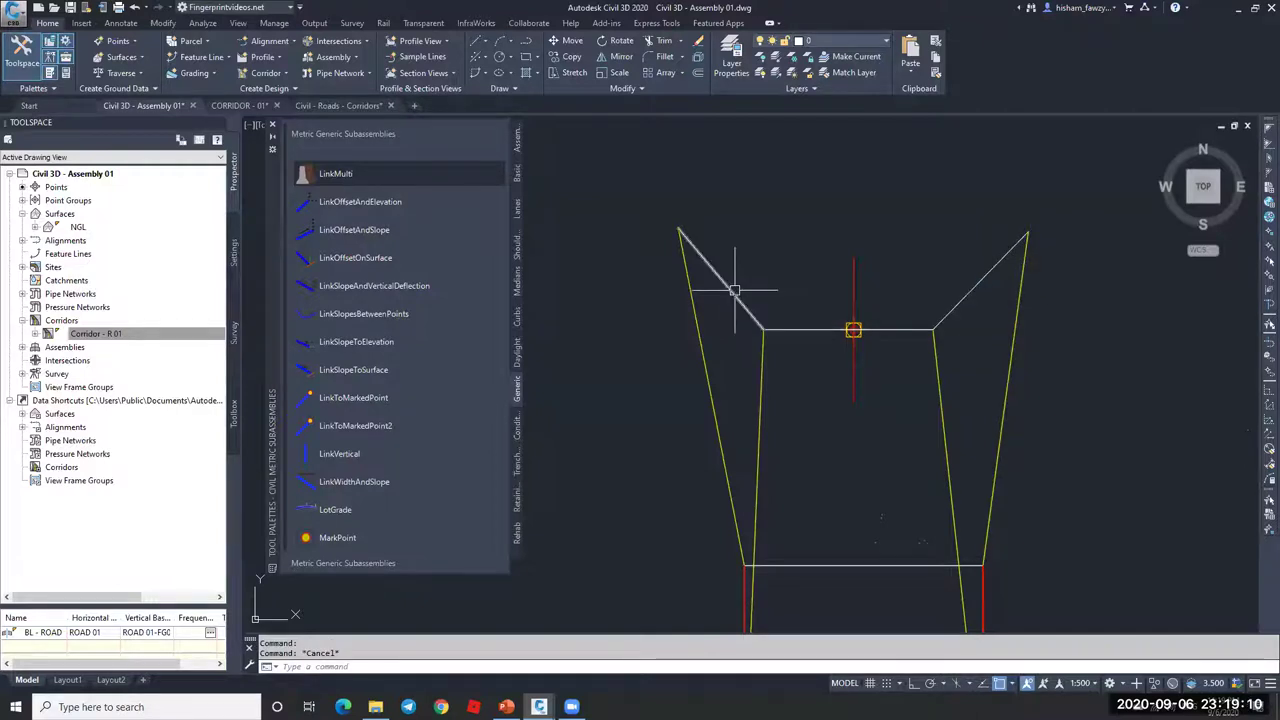
pyautogui.scroll(-4, 818, 270)
pyautogui.scroll(2, 837, 286)
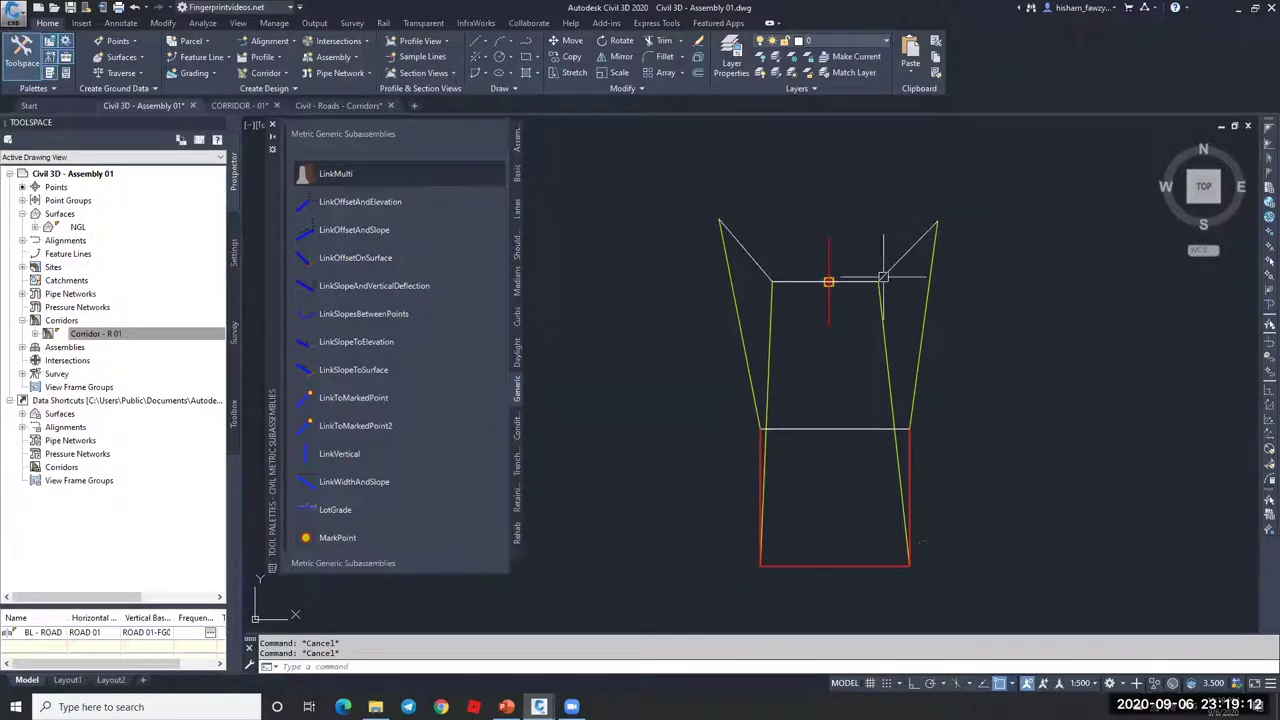
pyautogui.click(908, 445)
pyautogui.press('Escape')
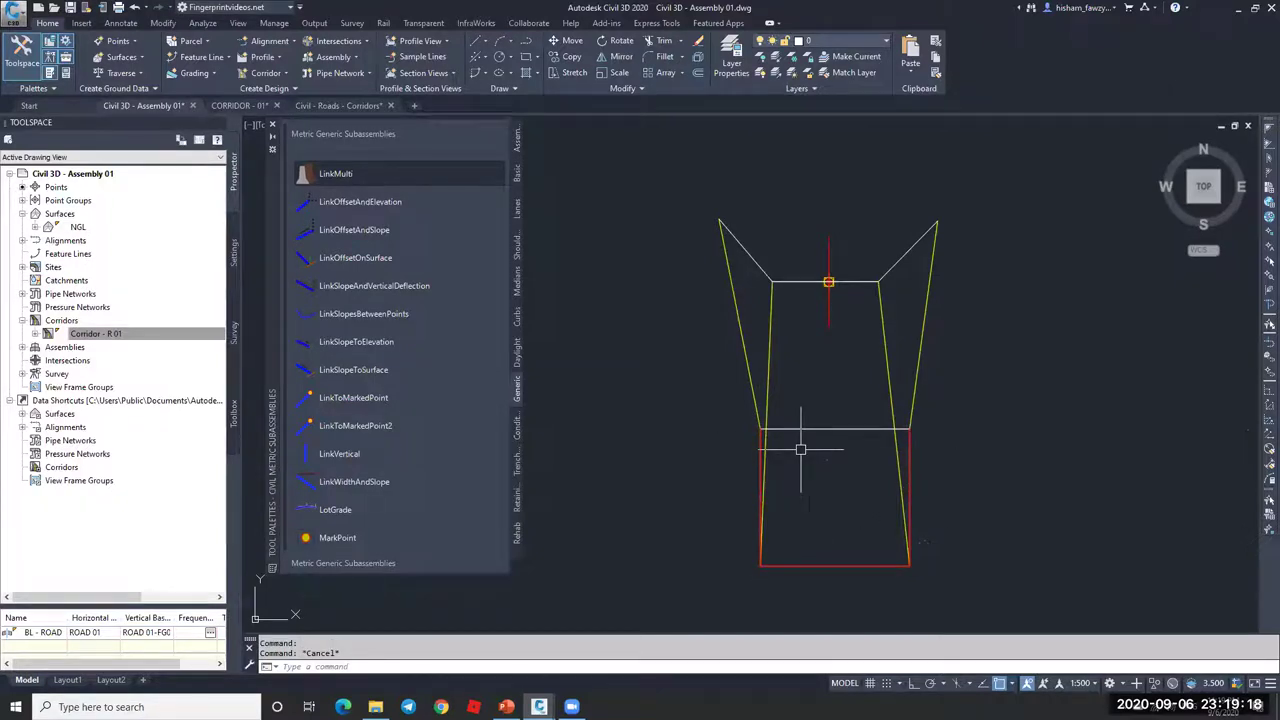